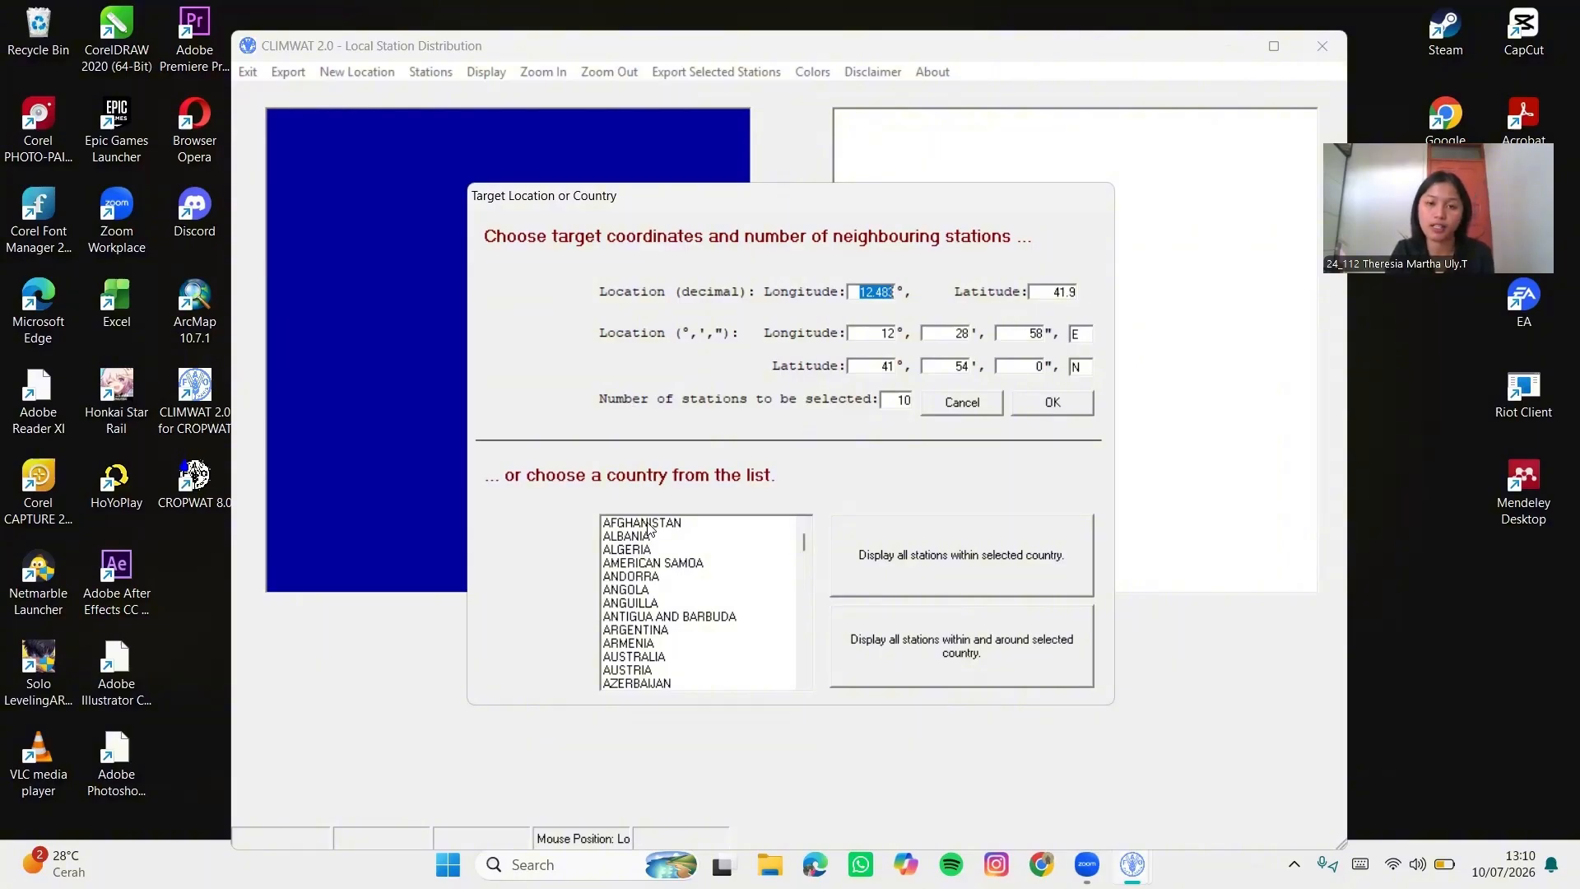
Choose INDONESIA as the target country and display all climate stations within it
scroll(669, 568, down, 2)
scroll(671, 601, down, 9)
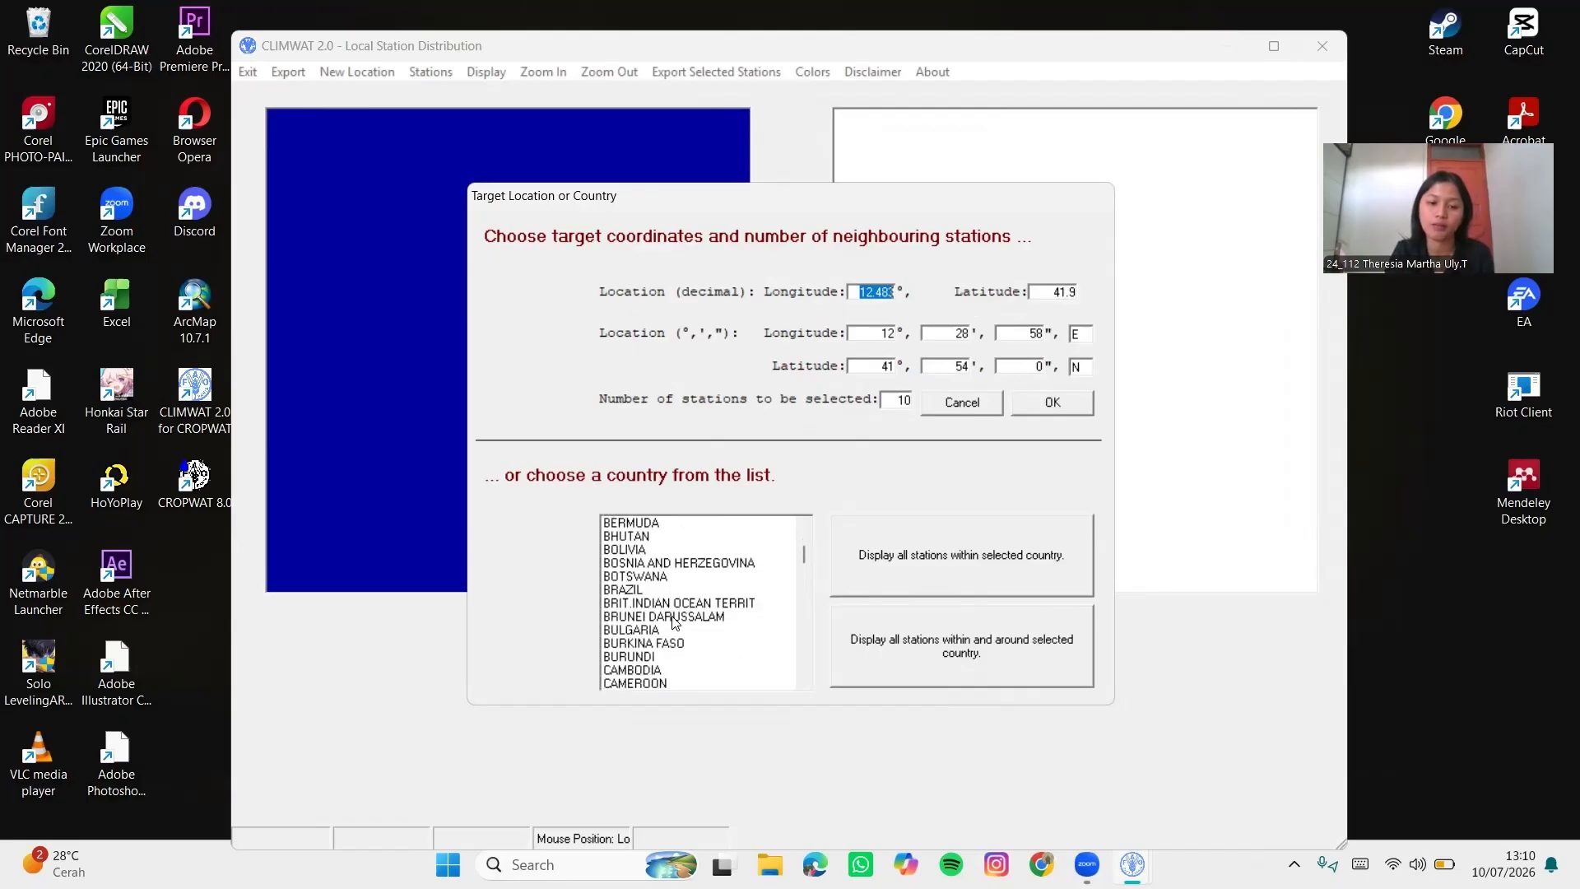
scroll(675, 635, down, 9)
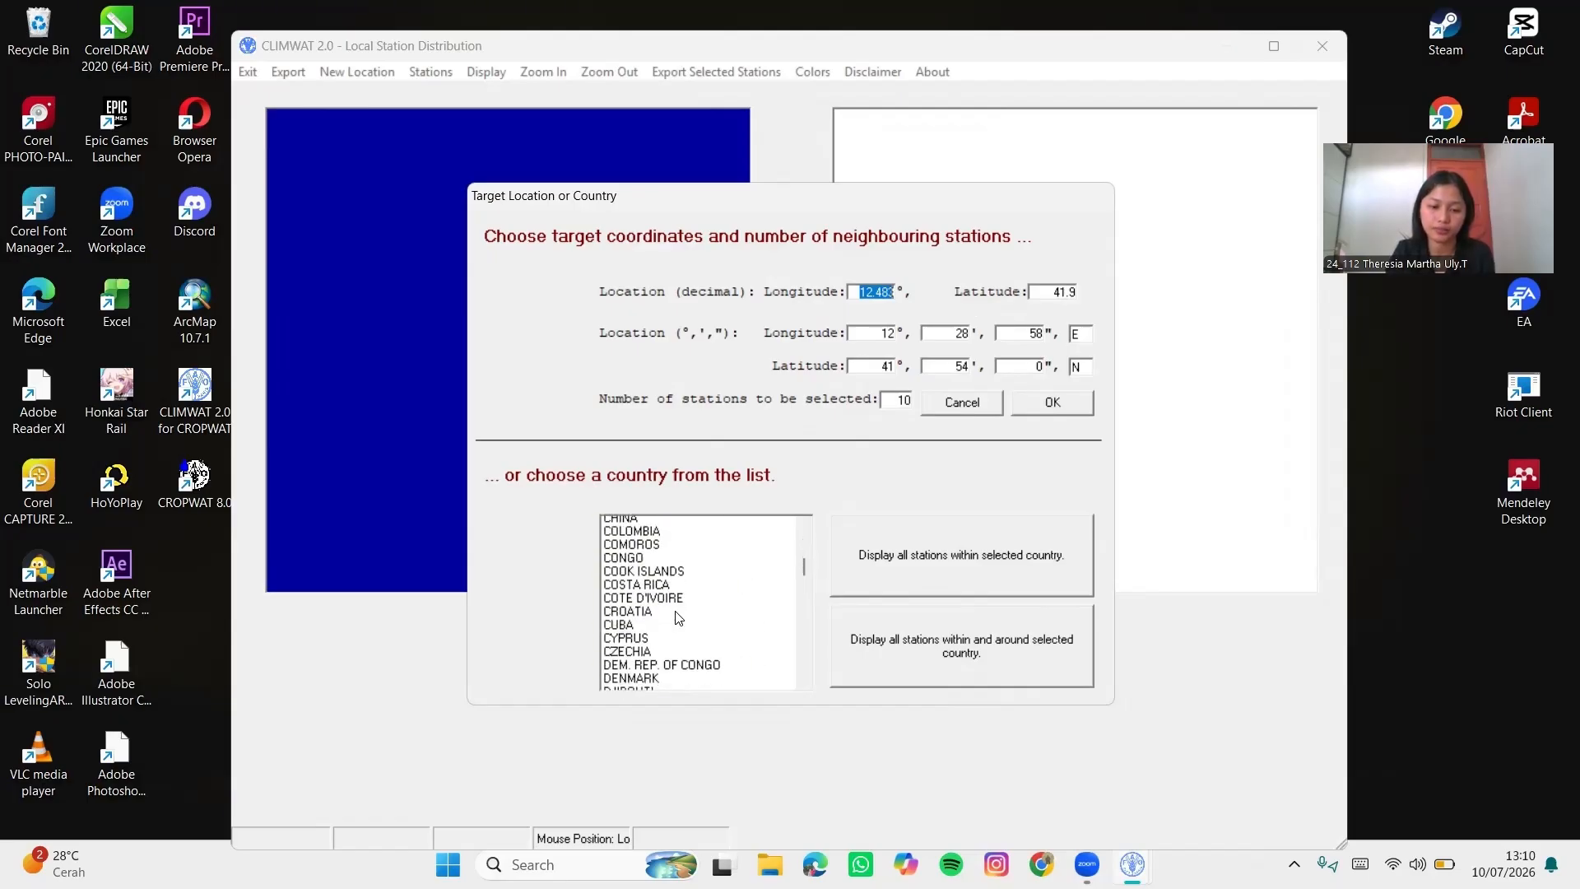
scroll(679, 631, down, 6)
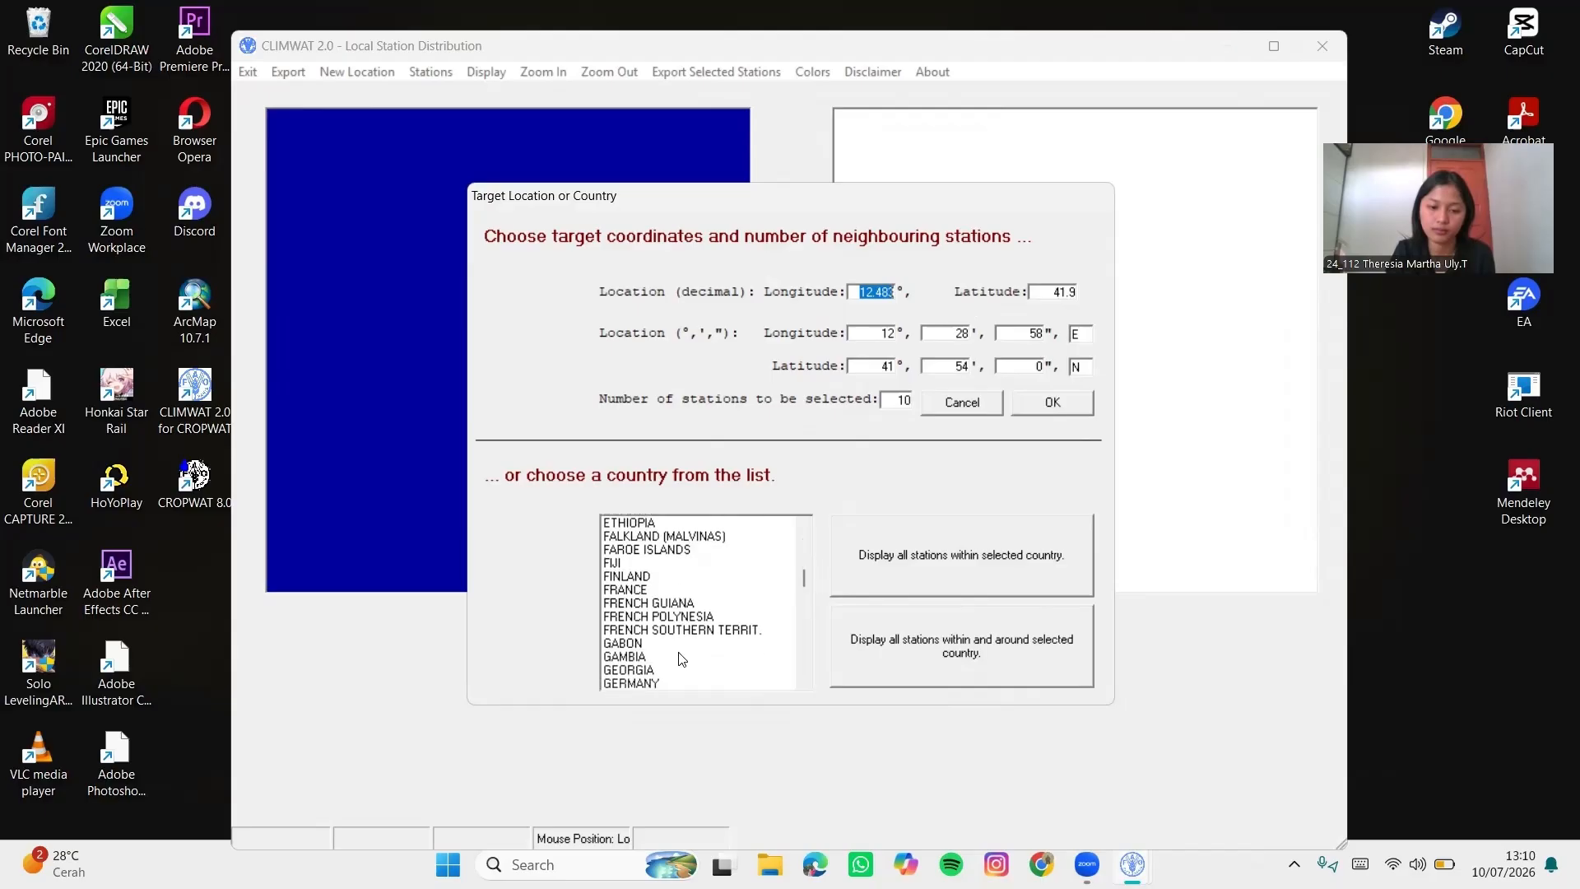
scroll(666, 650, down, 3)
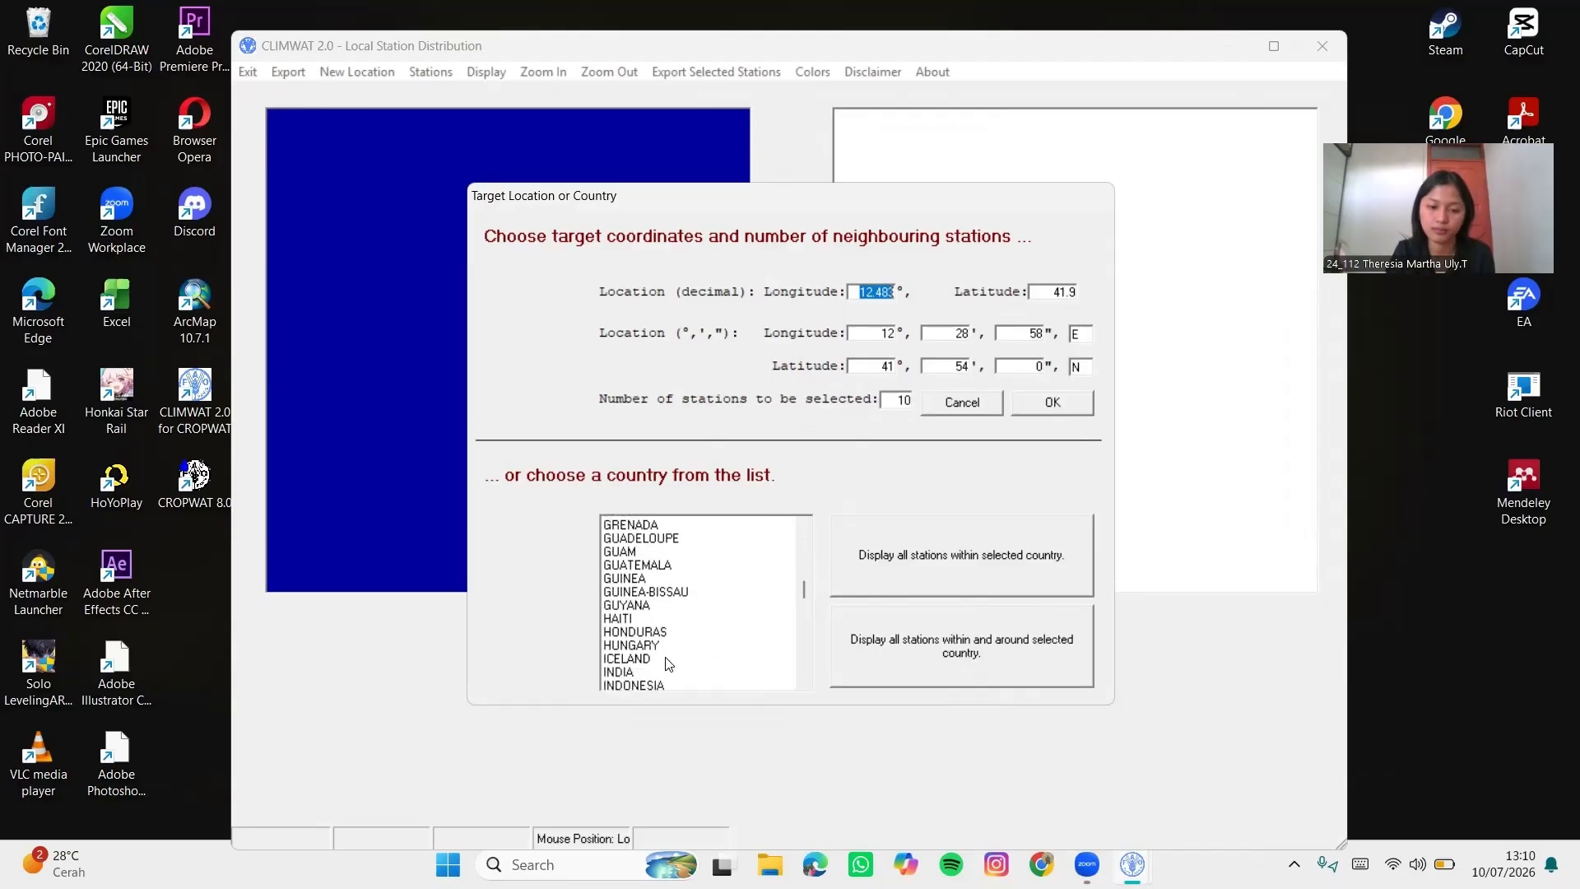
click(661, 670)
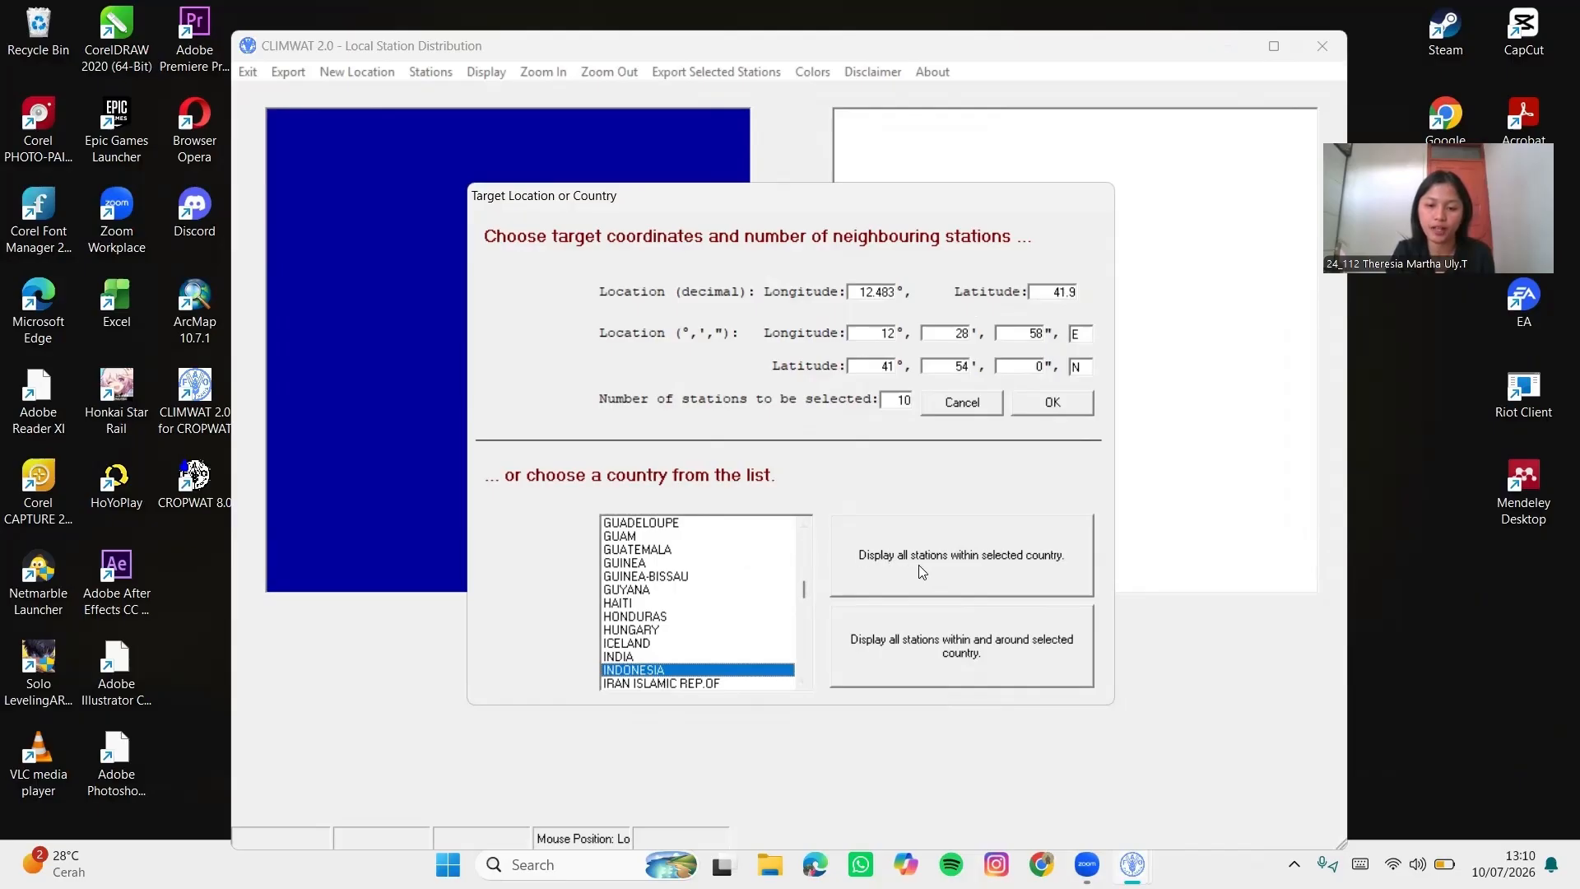
click(1019, 571)
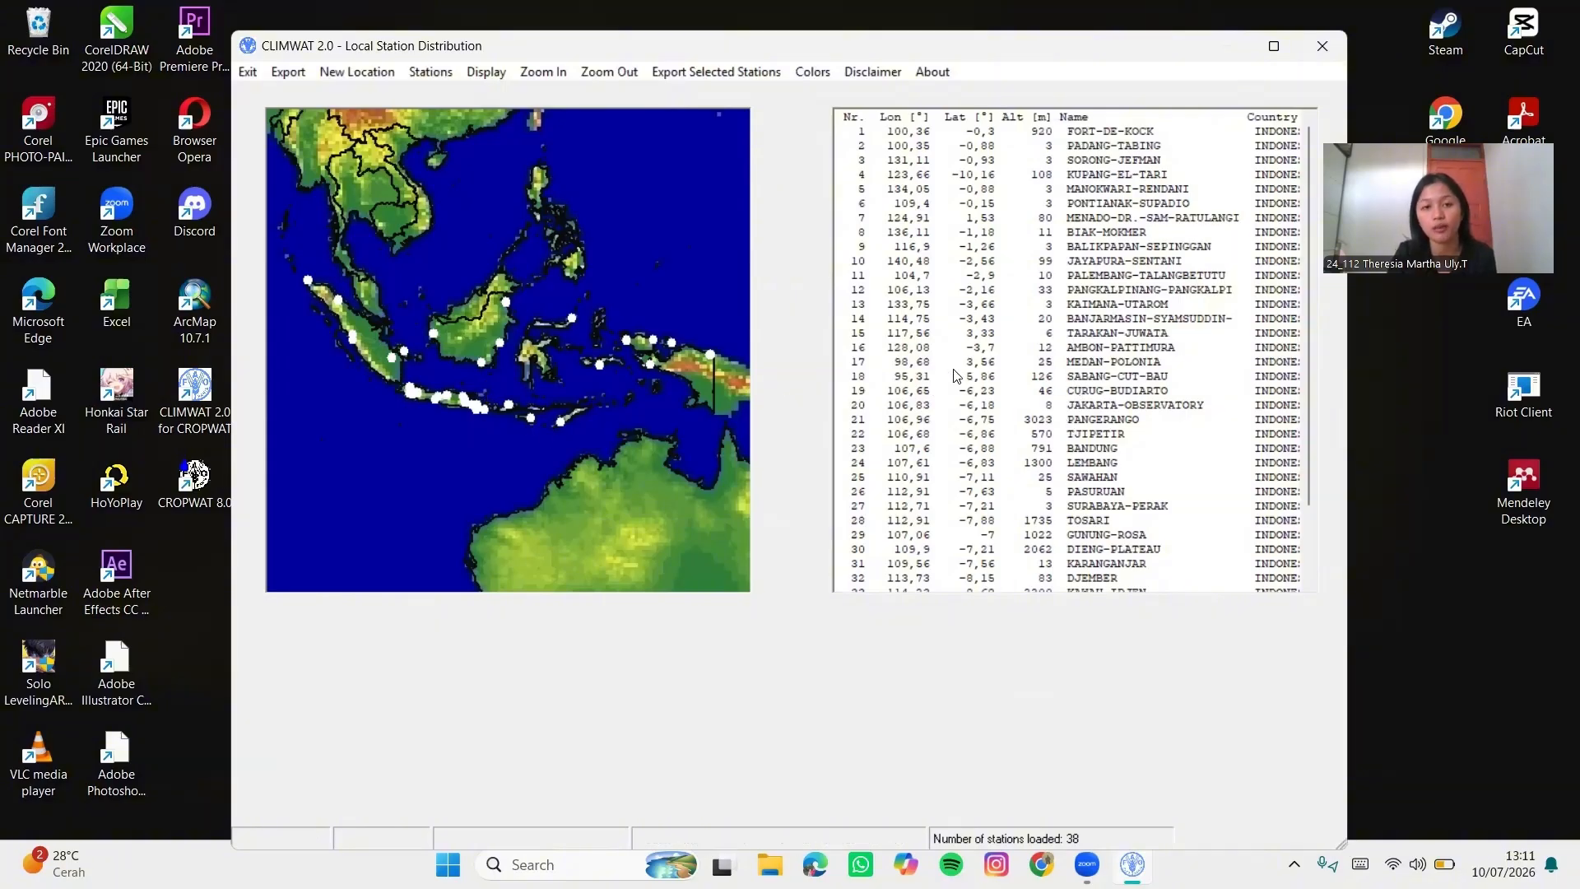
Select the MEDAN-POLONIA station for export in CROPWAT format and choose C:\APTEK as the destination folder
click(1153, 364)
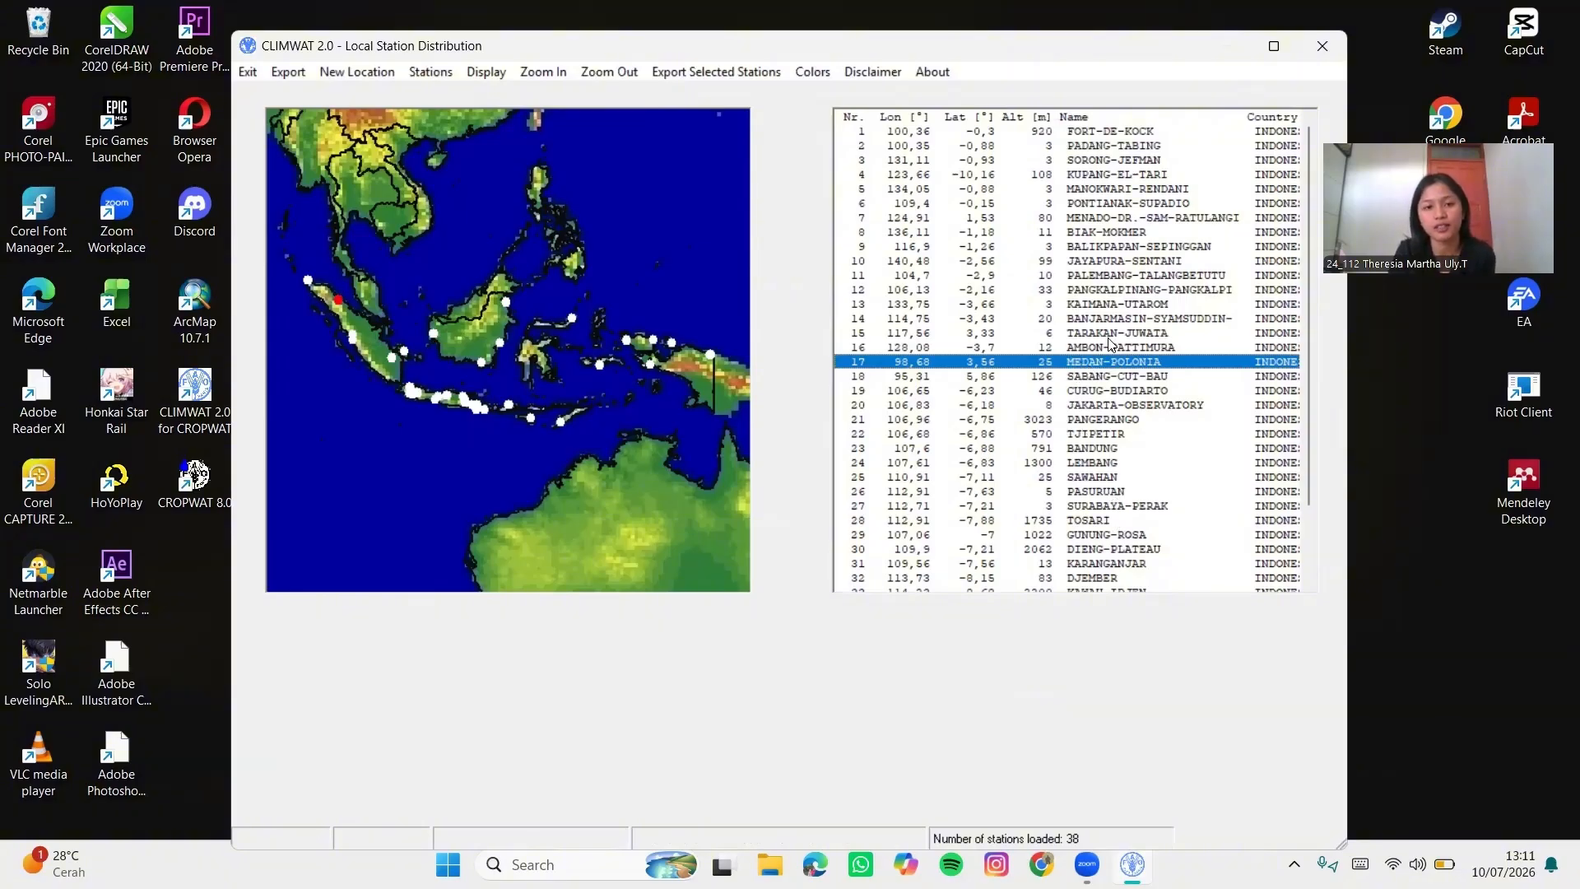
click(749, 73)
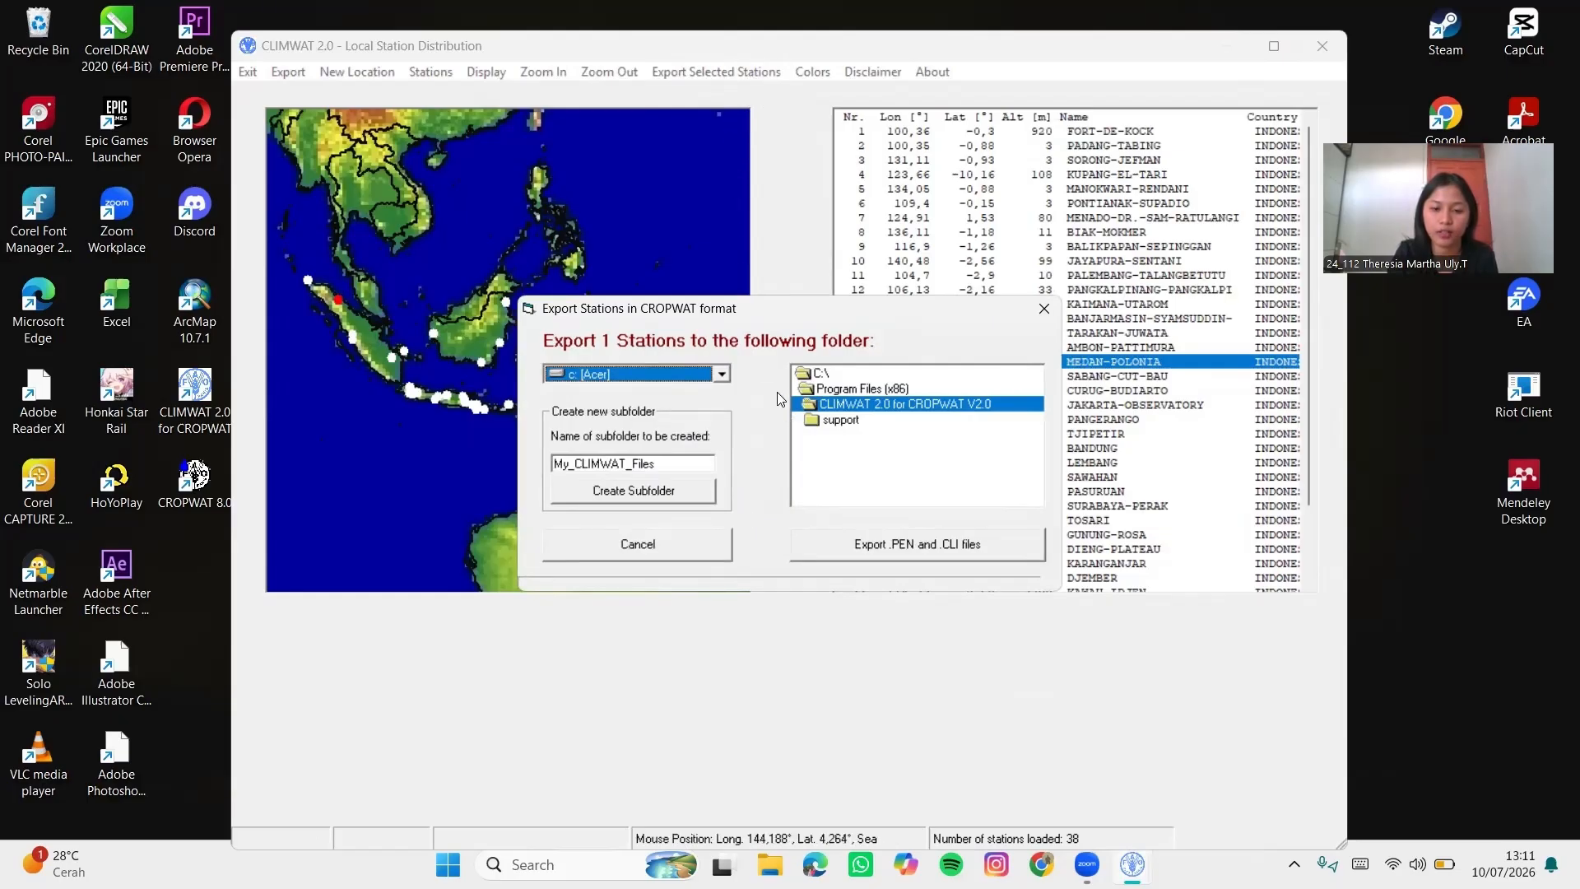
double_click(818, 376)
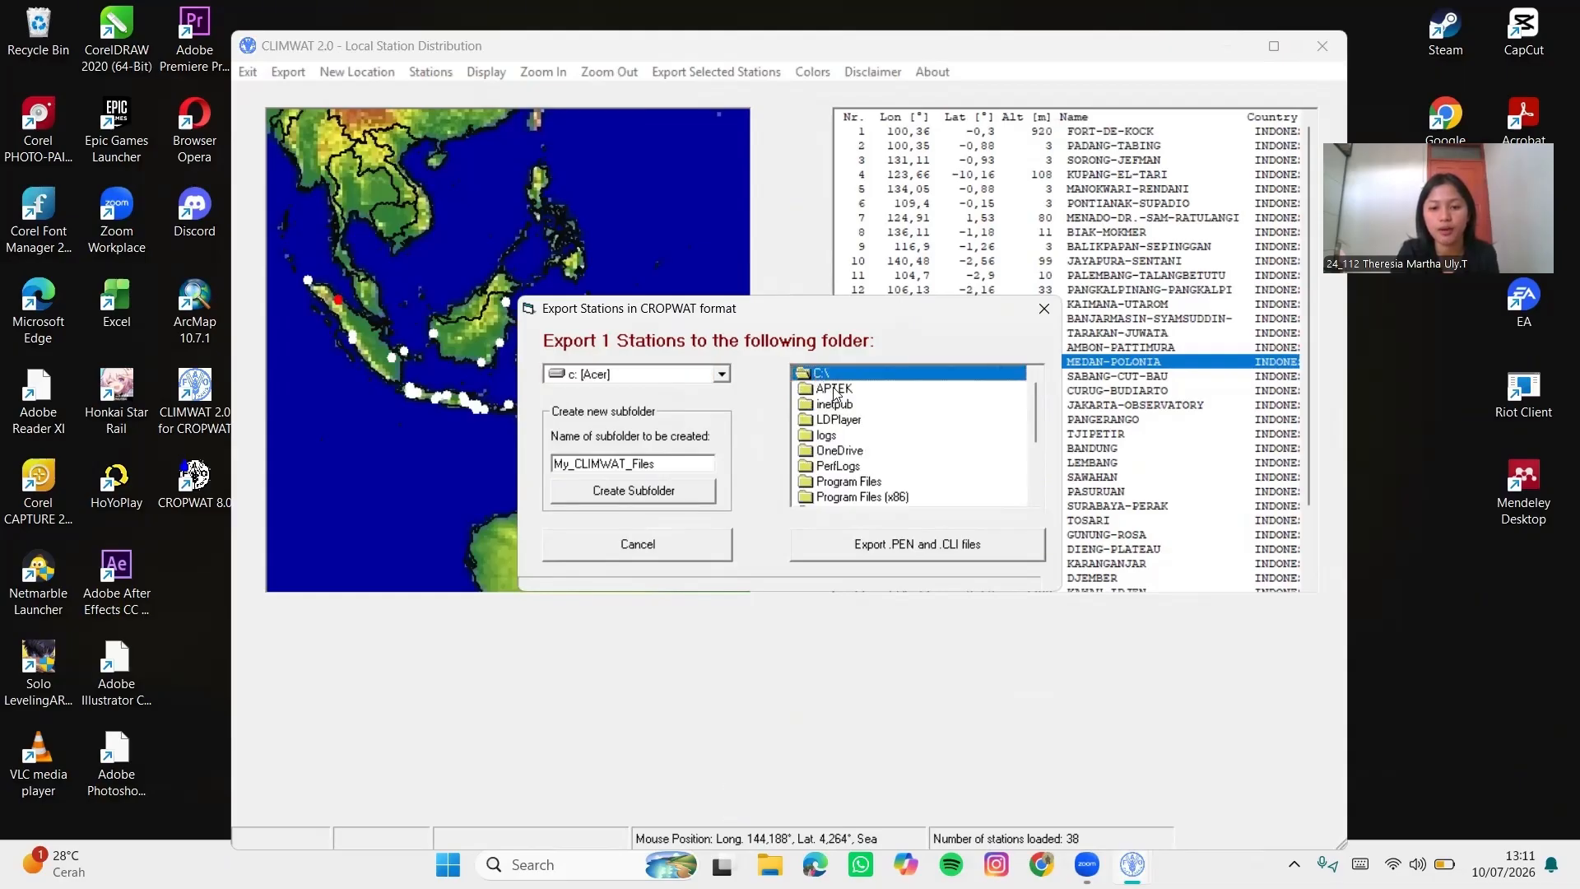
double_click(835, 390)
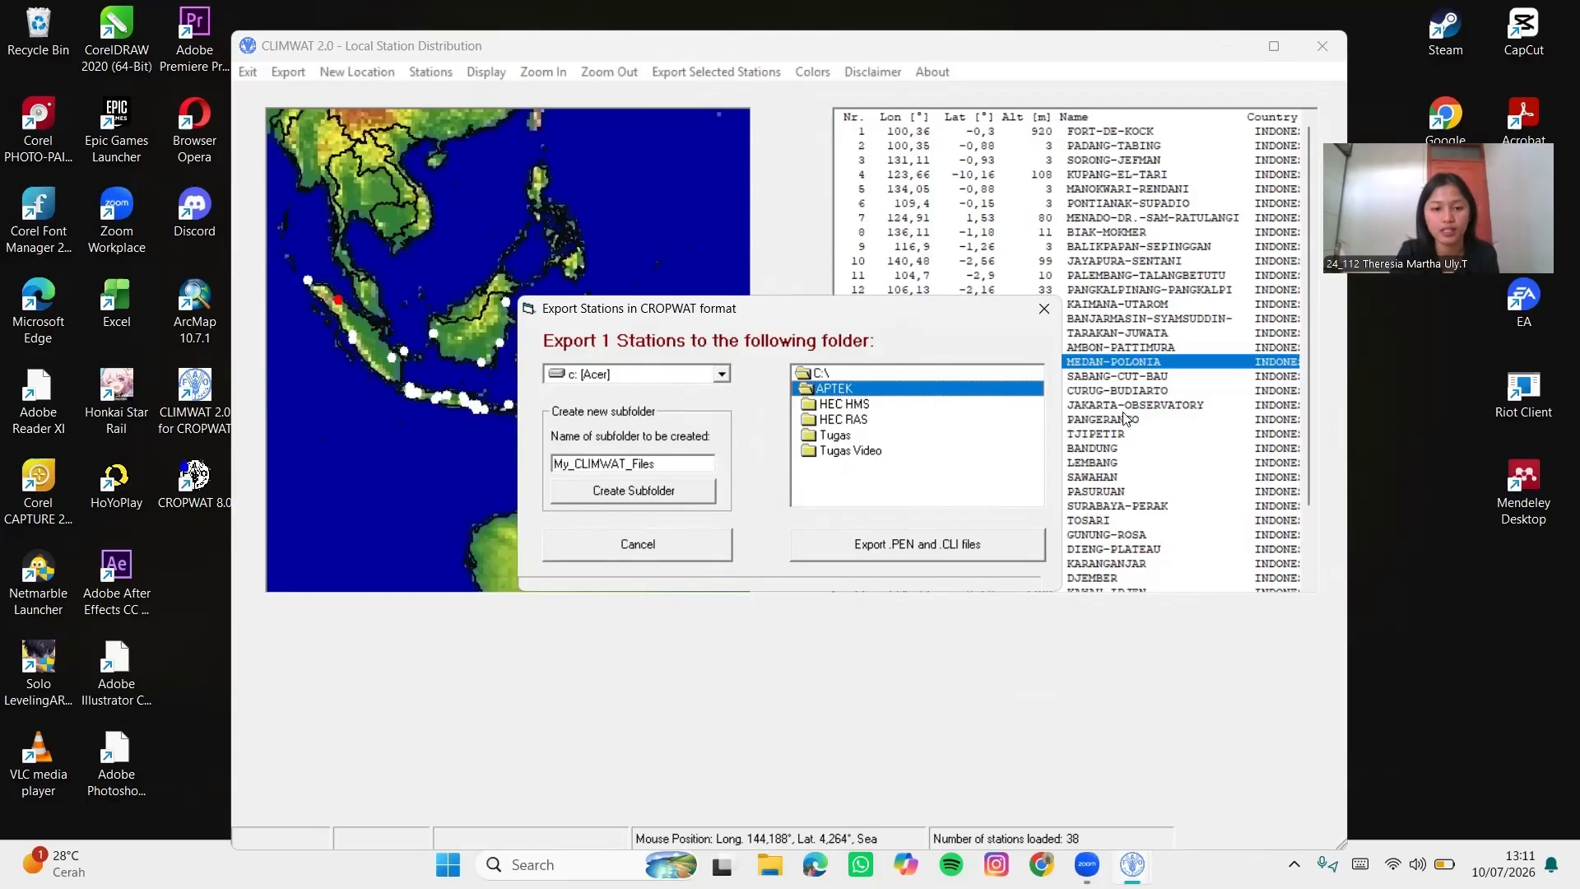
Create a subfolder named MEDAN and export the station's .PEN and .CLI files into it
drag(671, 462, 520, 452)
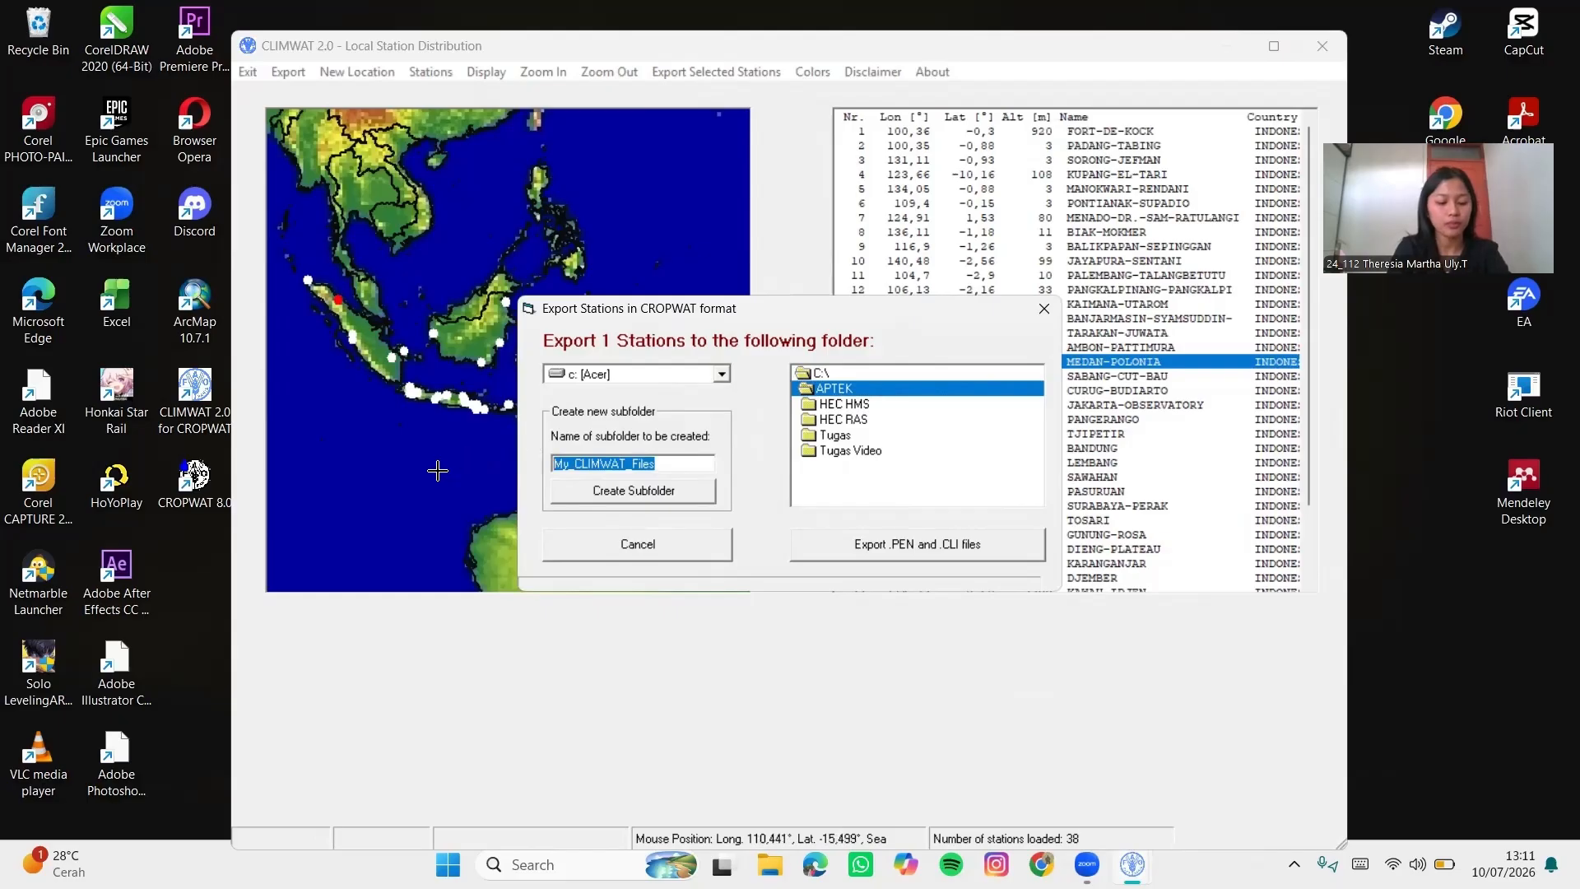
text(MEDAN)
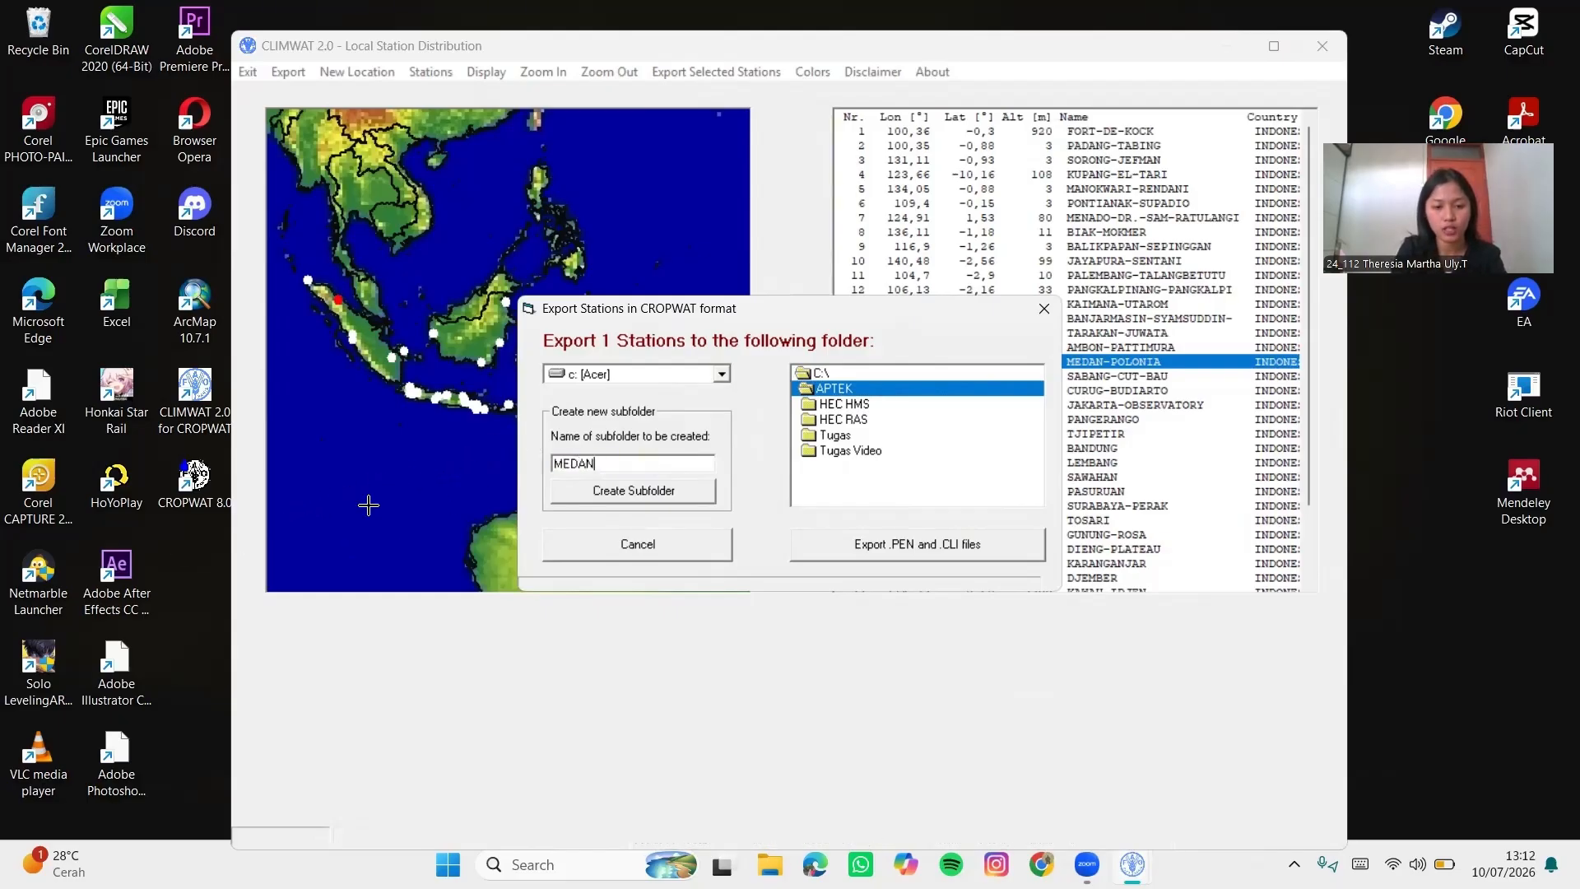
click(636, 491)
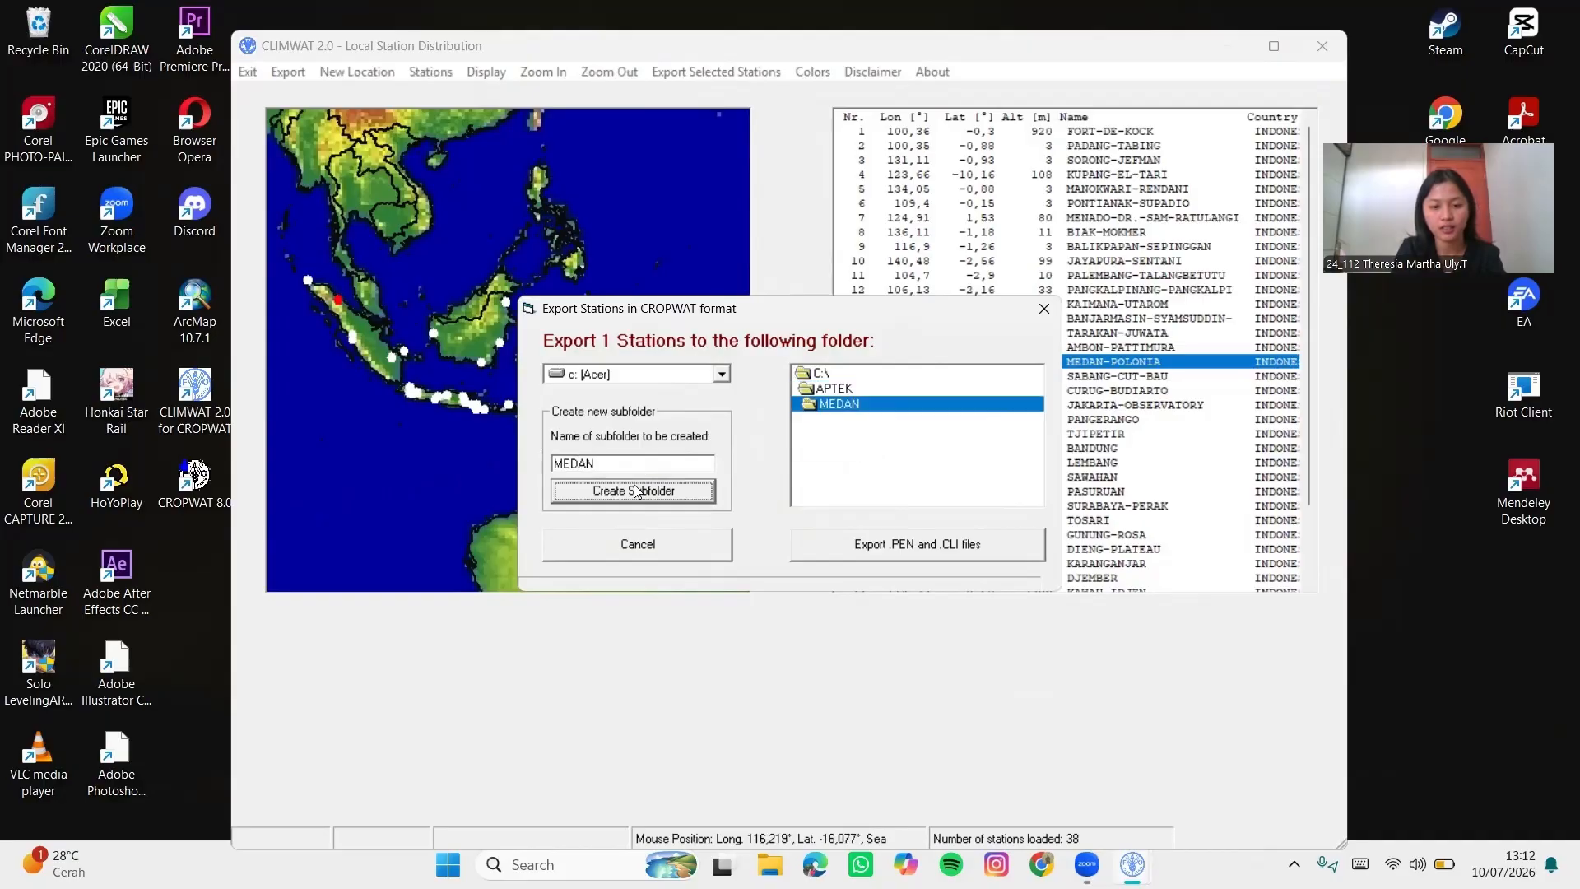
click(893, 548)
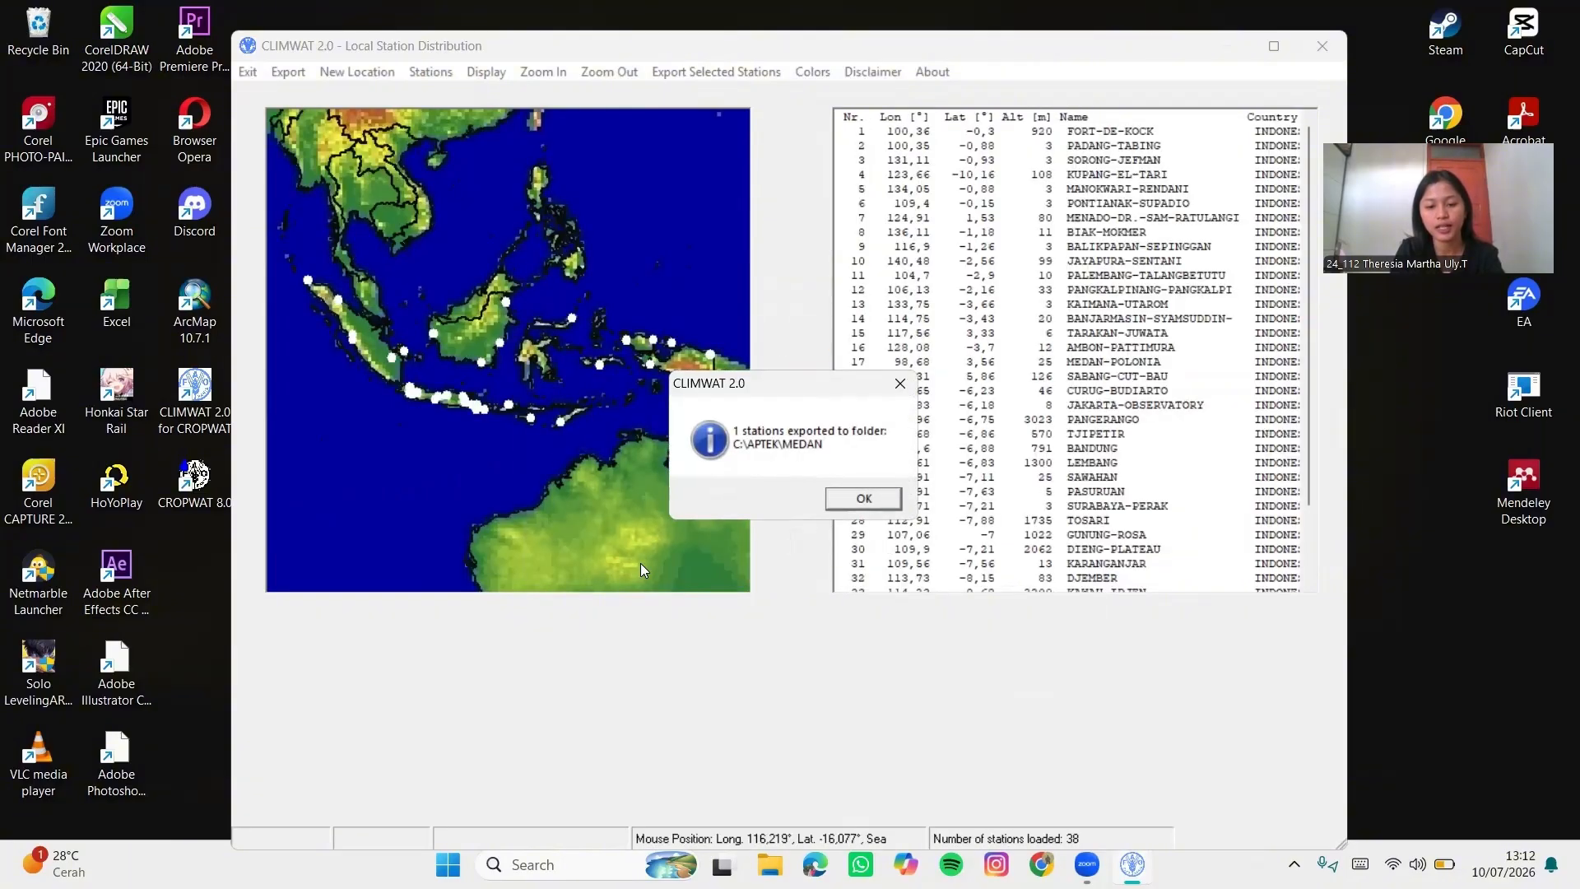
click(870, 501)
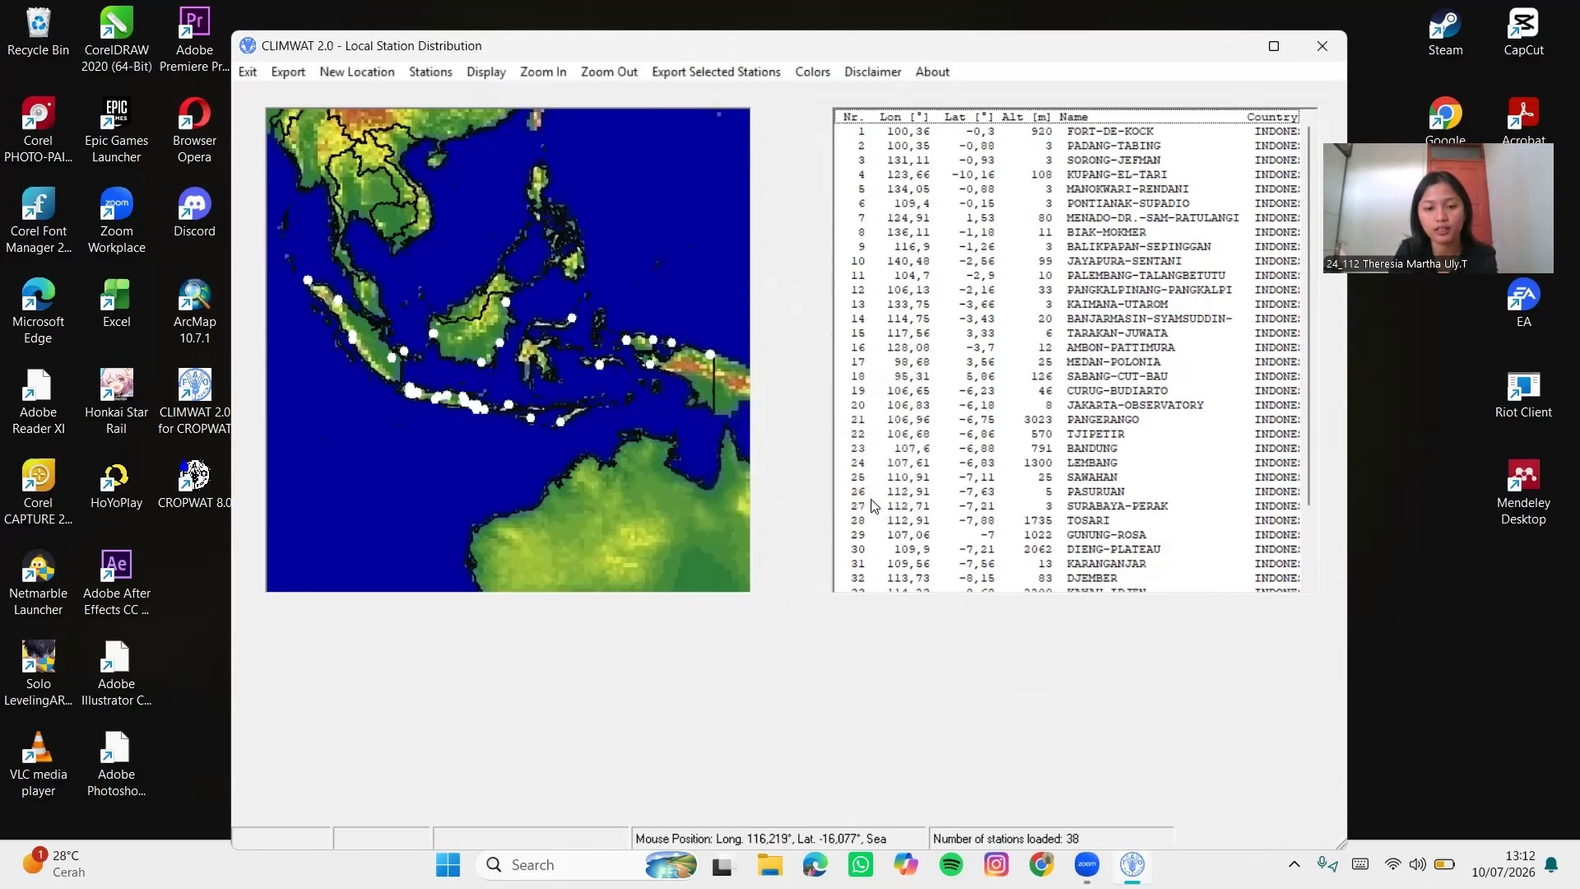
Close CLIMWAT, start CROPWAT 8.0 and dismiss its welcome window
click(1323, 46)
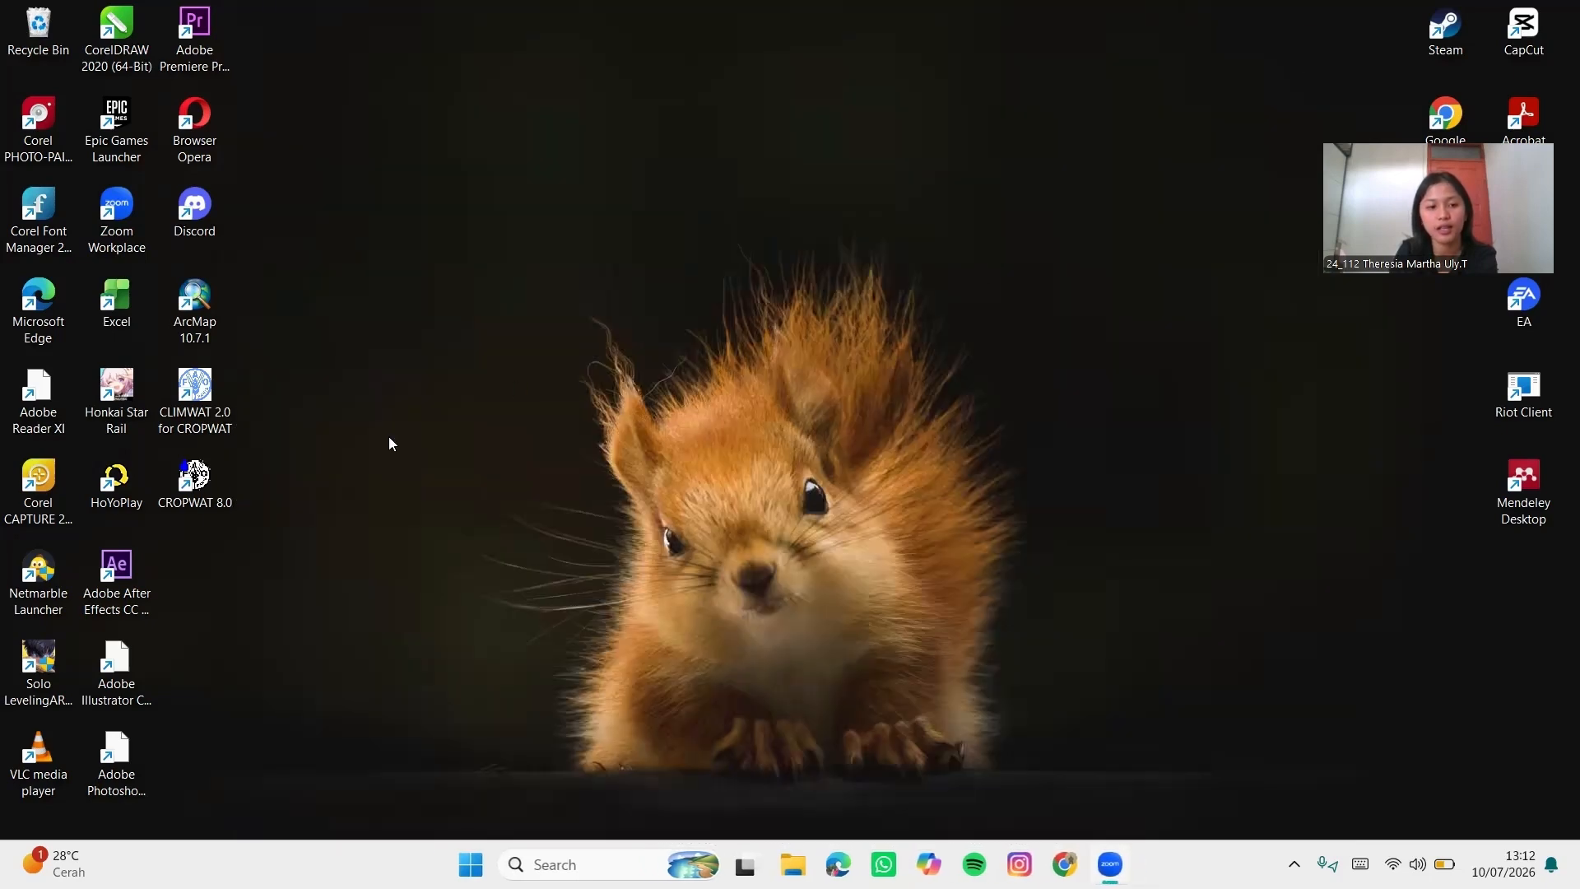
double_click(195, 489)
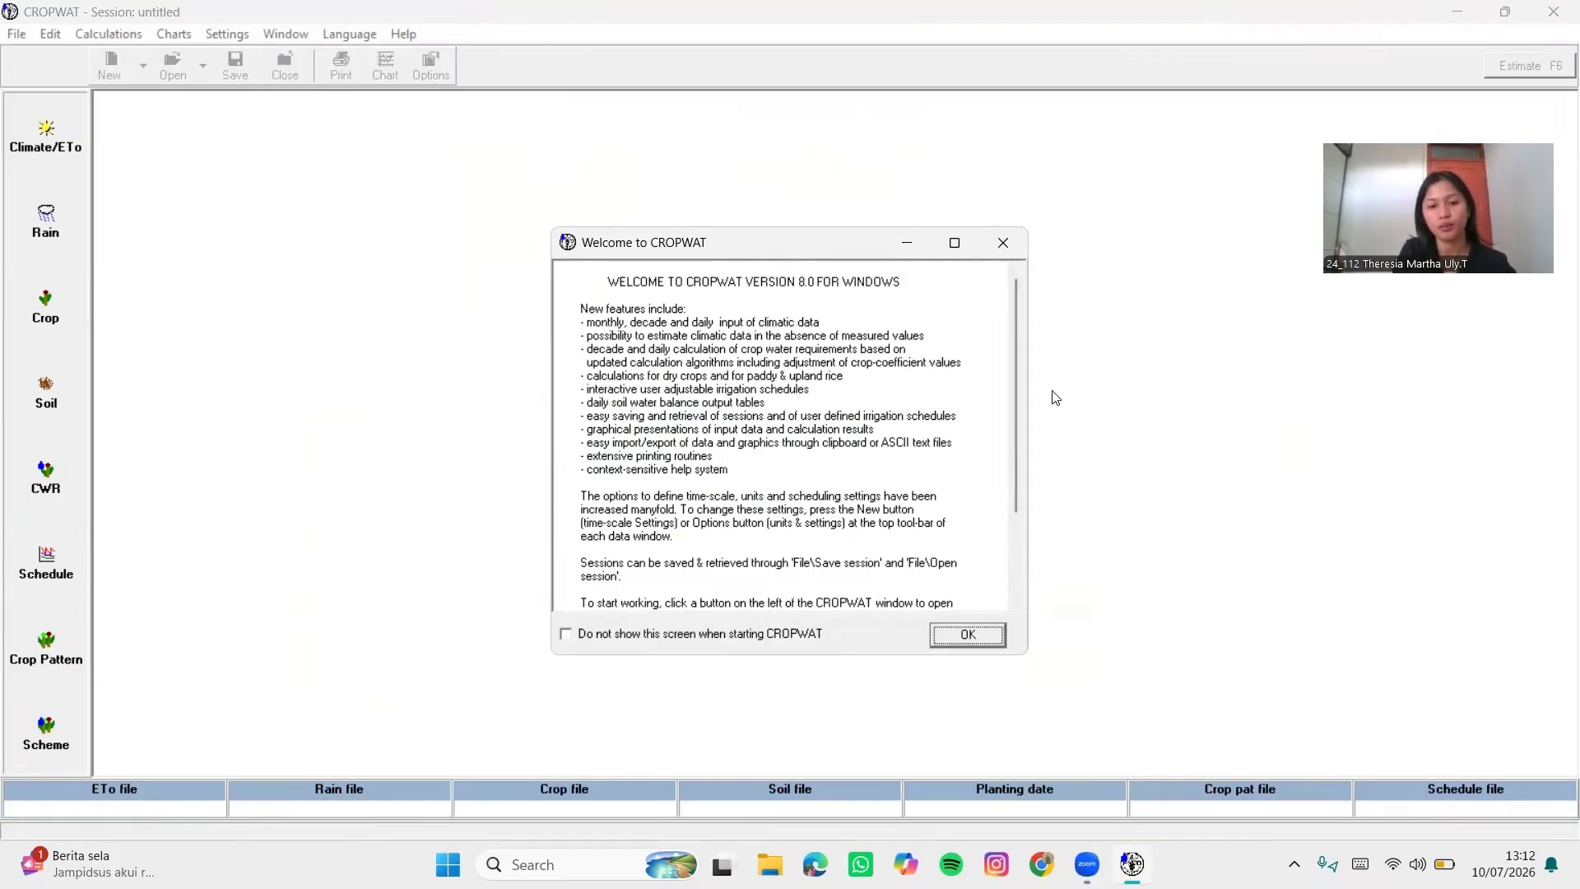
click(999, 242)
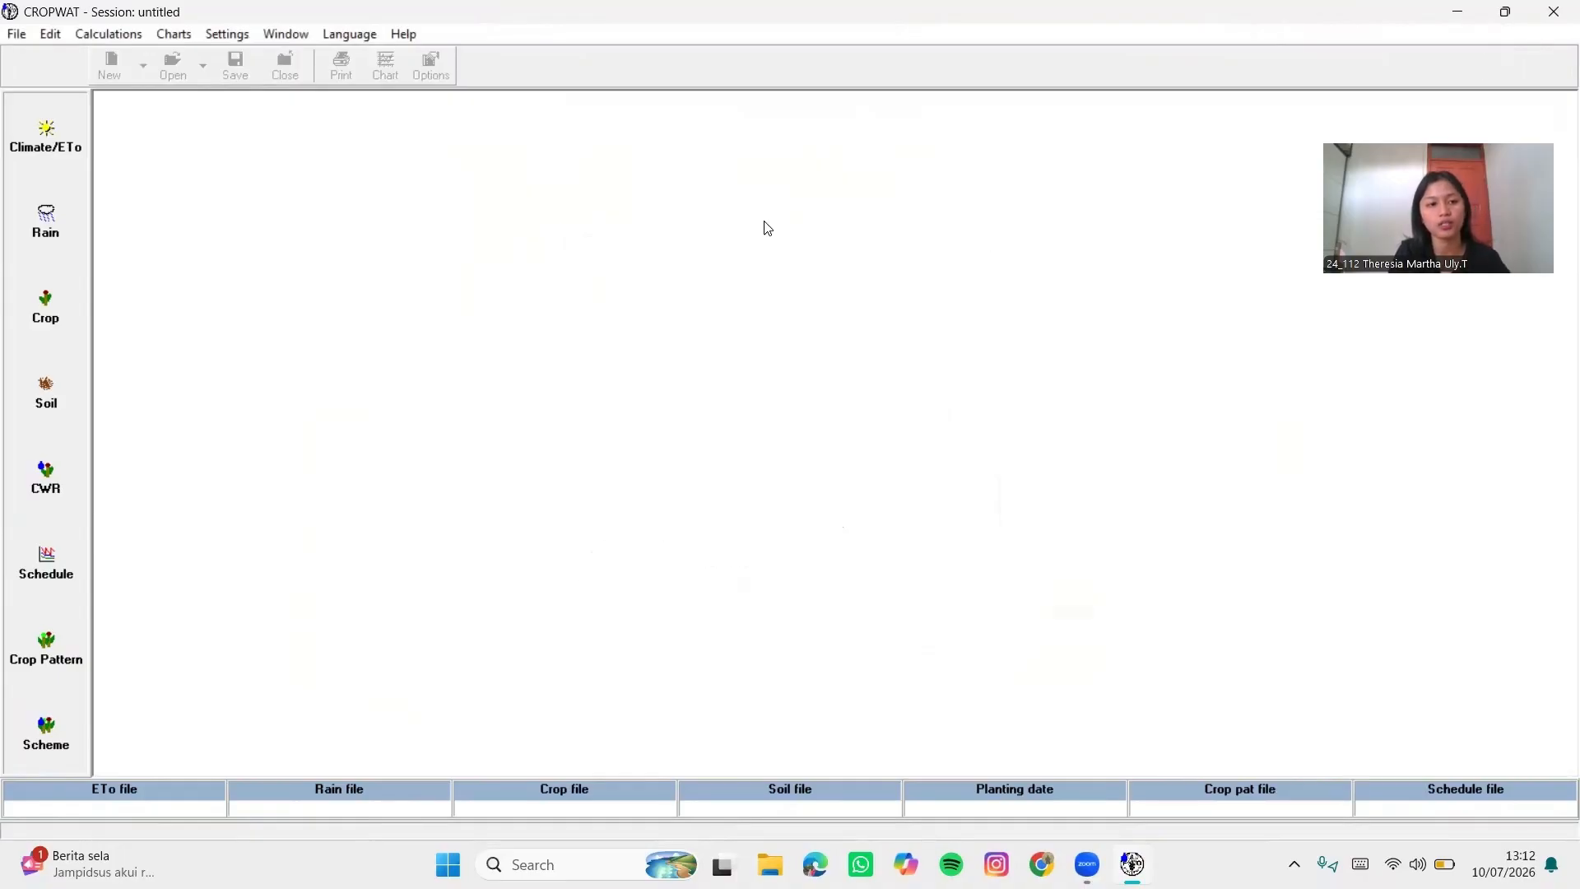
In the program options, choose ETo Penman calculated from climatic data and minimum/maximum temperatures for the climate data
click(229, 36)
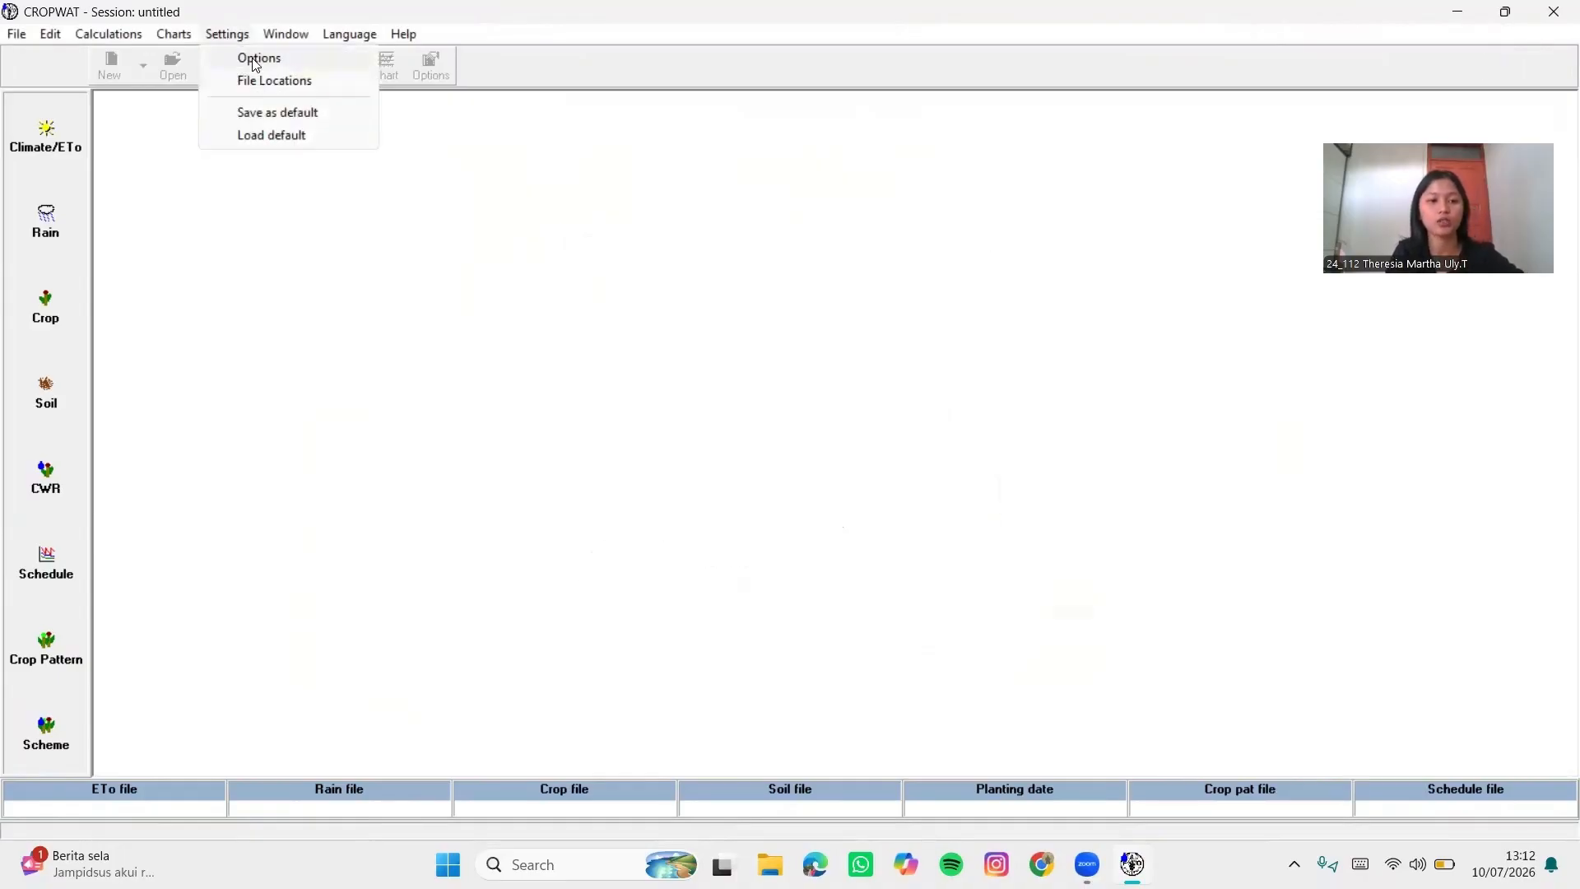
click(255, 60)
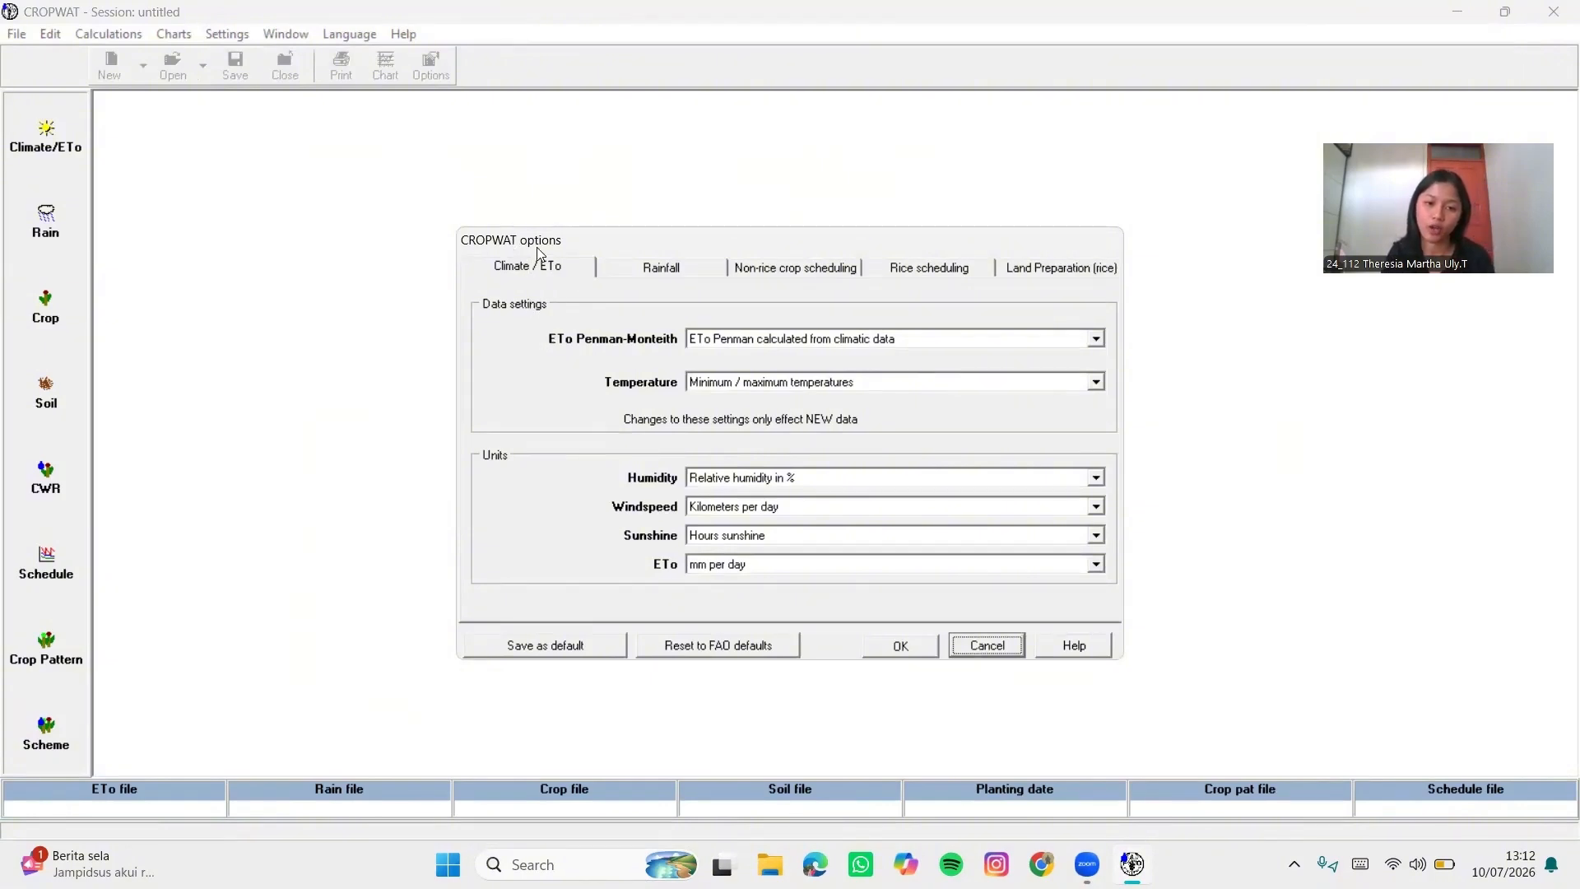
click(876, 339)
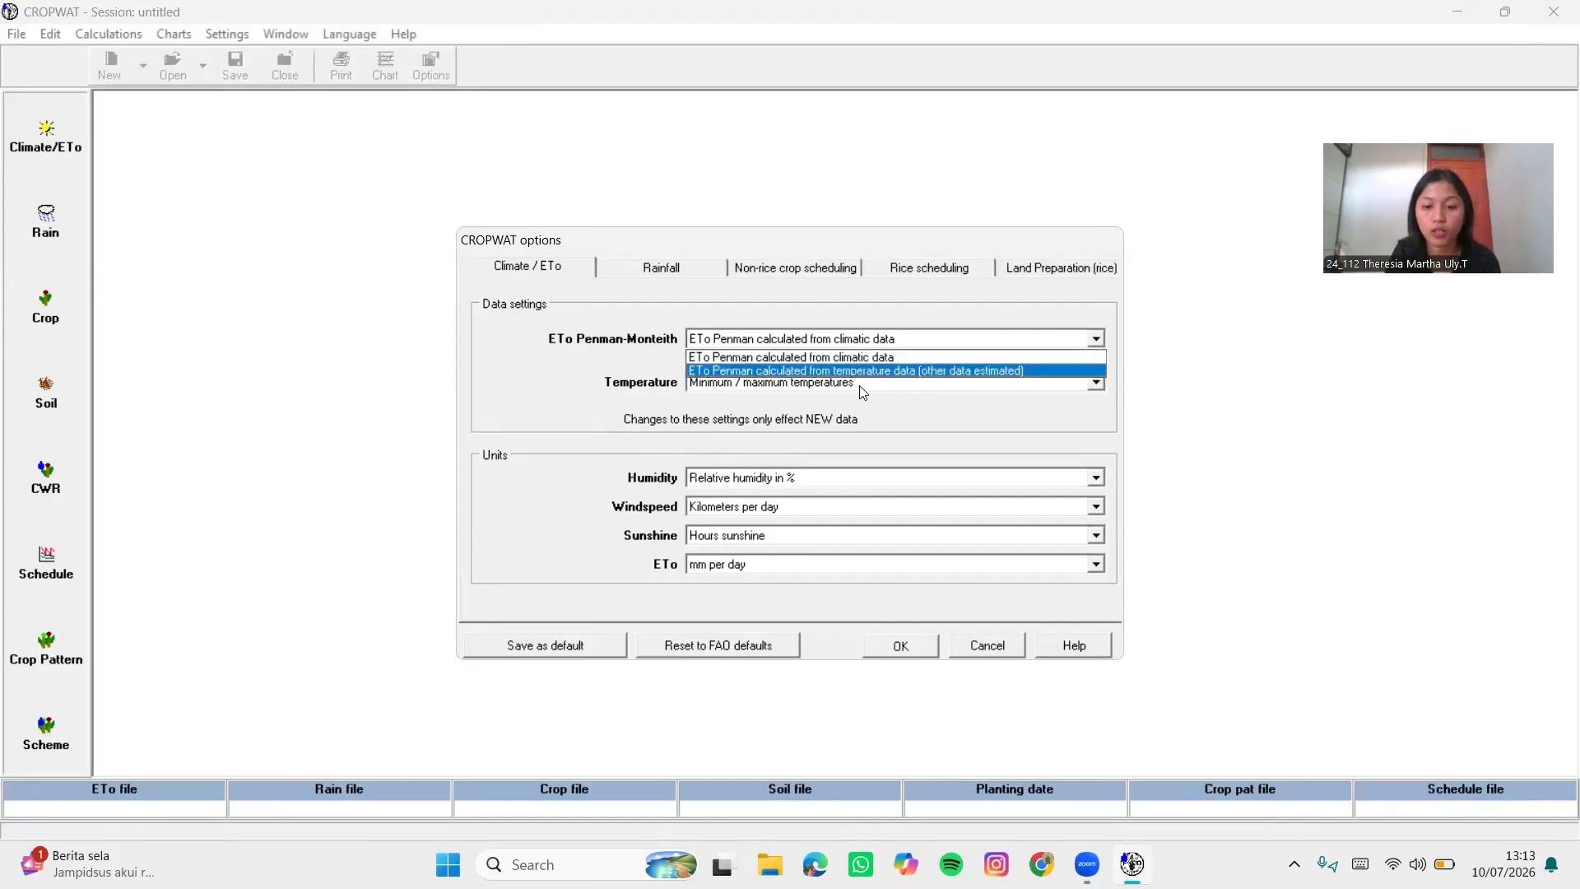
click(892, 357)
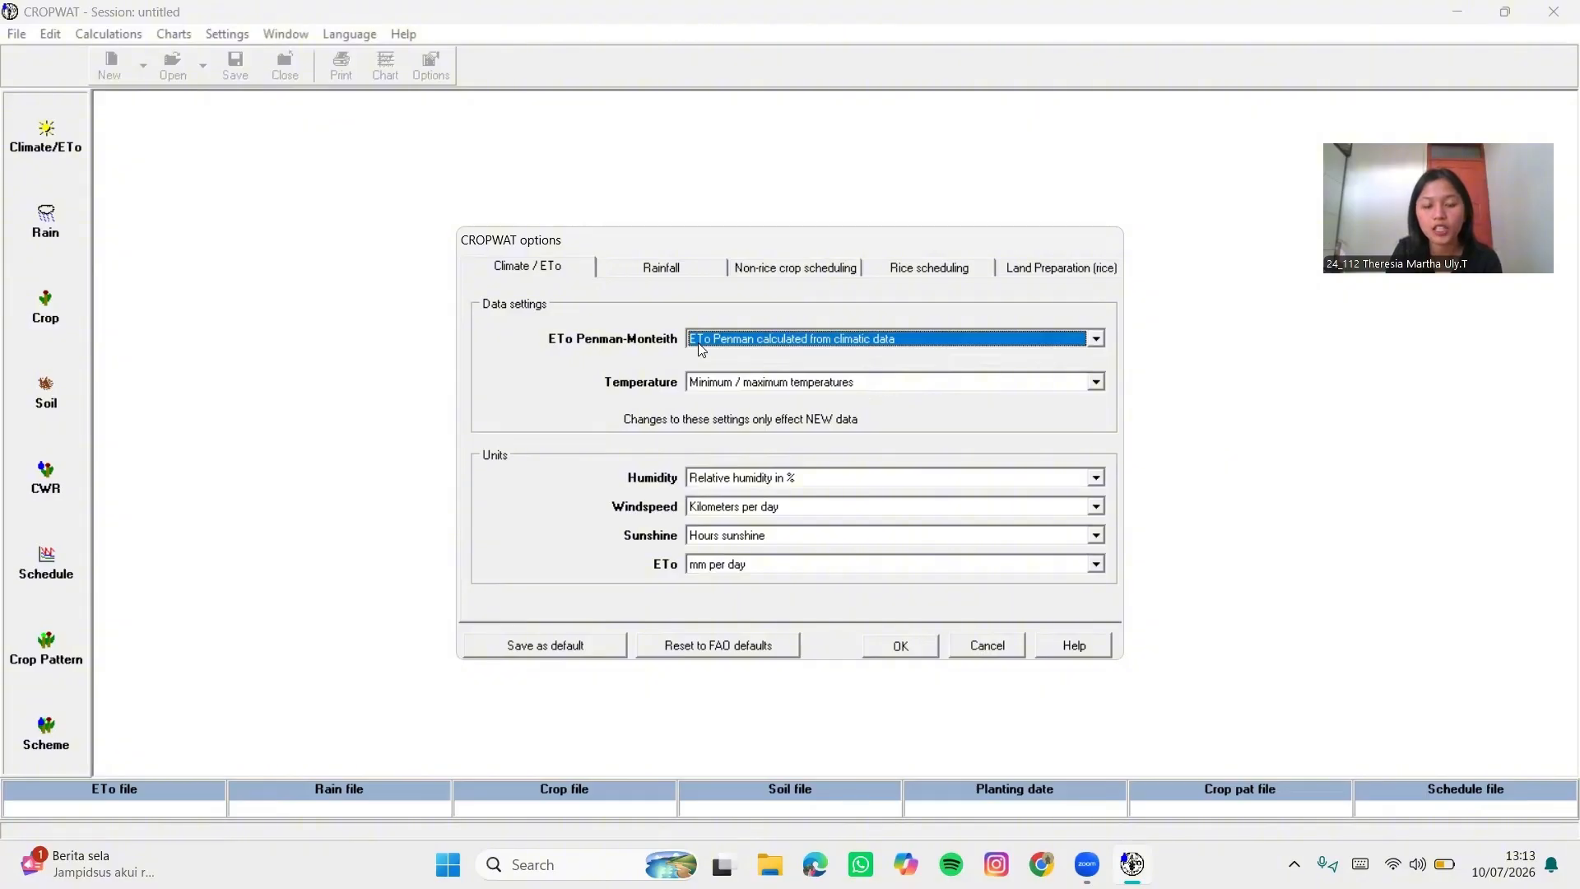
click(729, 387)
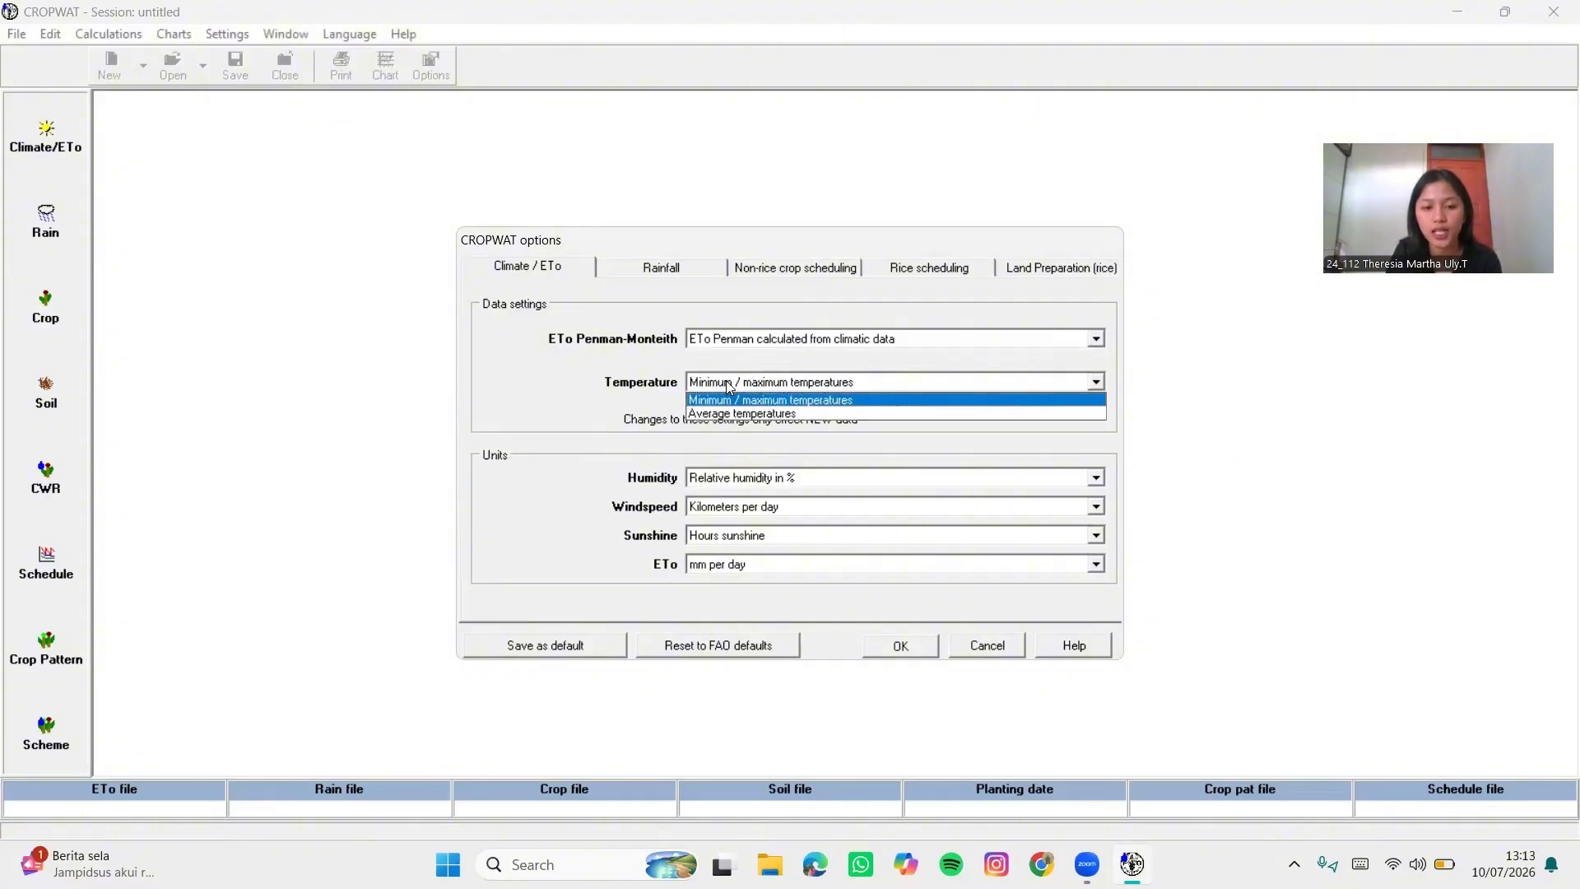
click(837, 401)
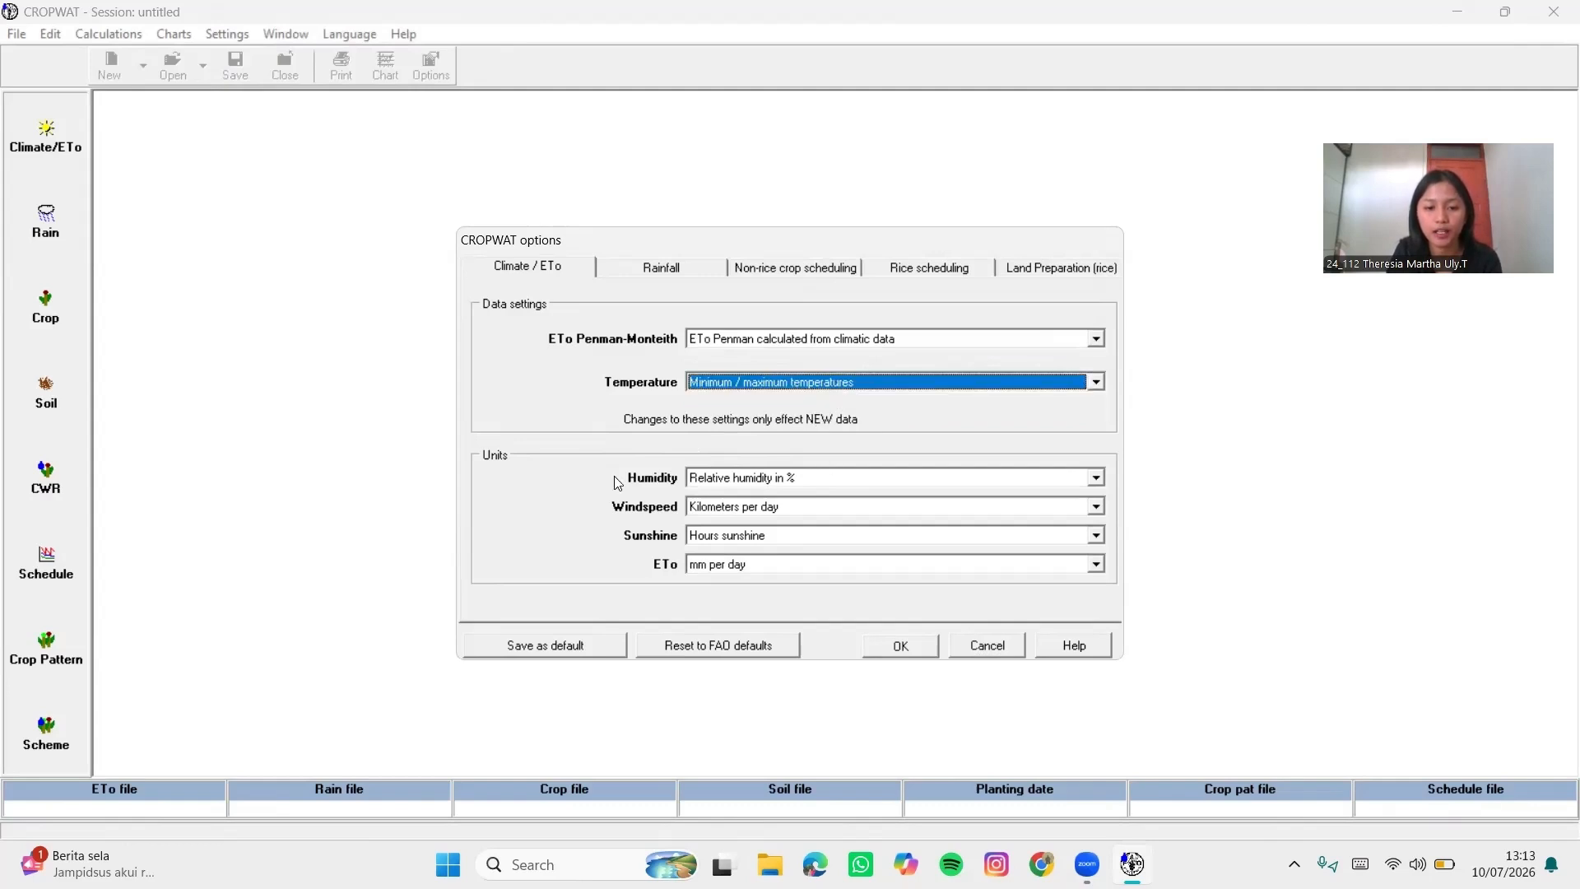
Choose the climate units: relative humidity in %, windspeed in kilometers per day, hours sunshine, and ETo in mm per day
click(797, 481)
click(797, 481)
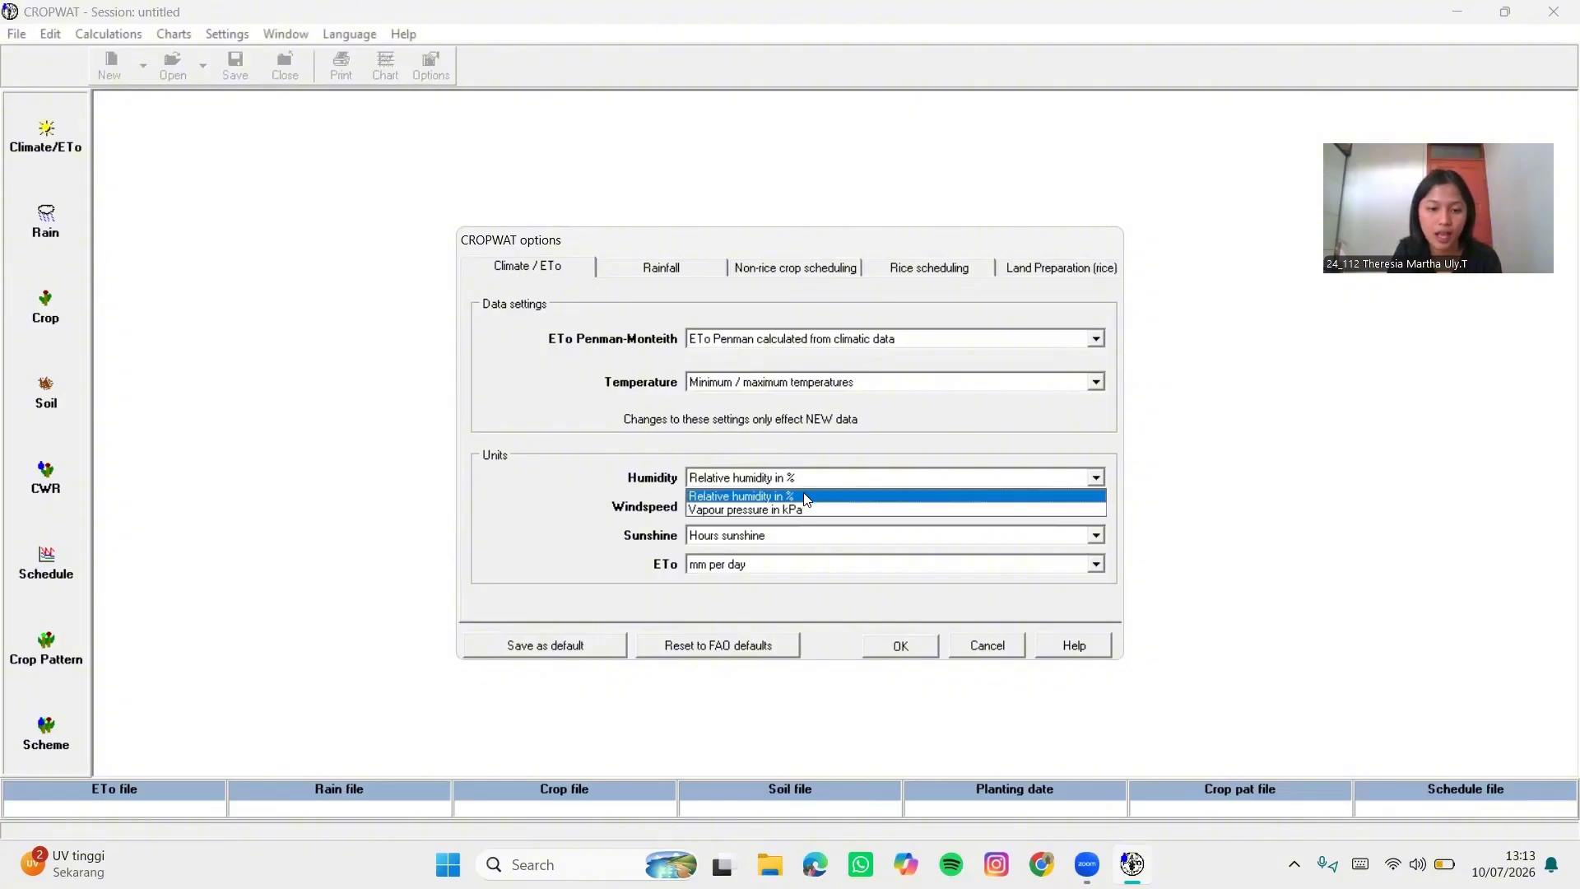
click(586, 520)
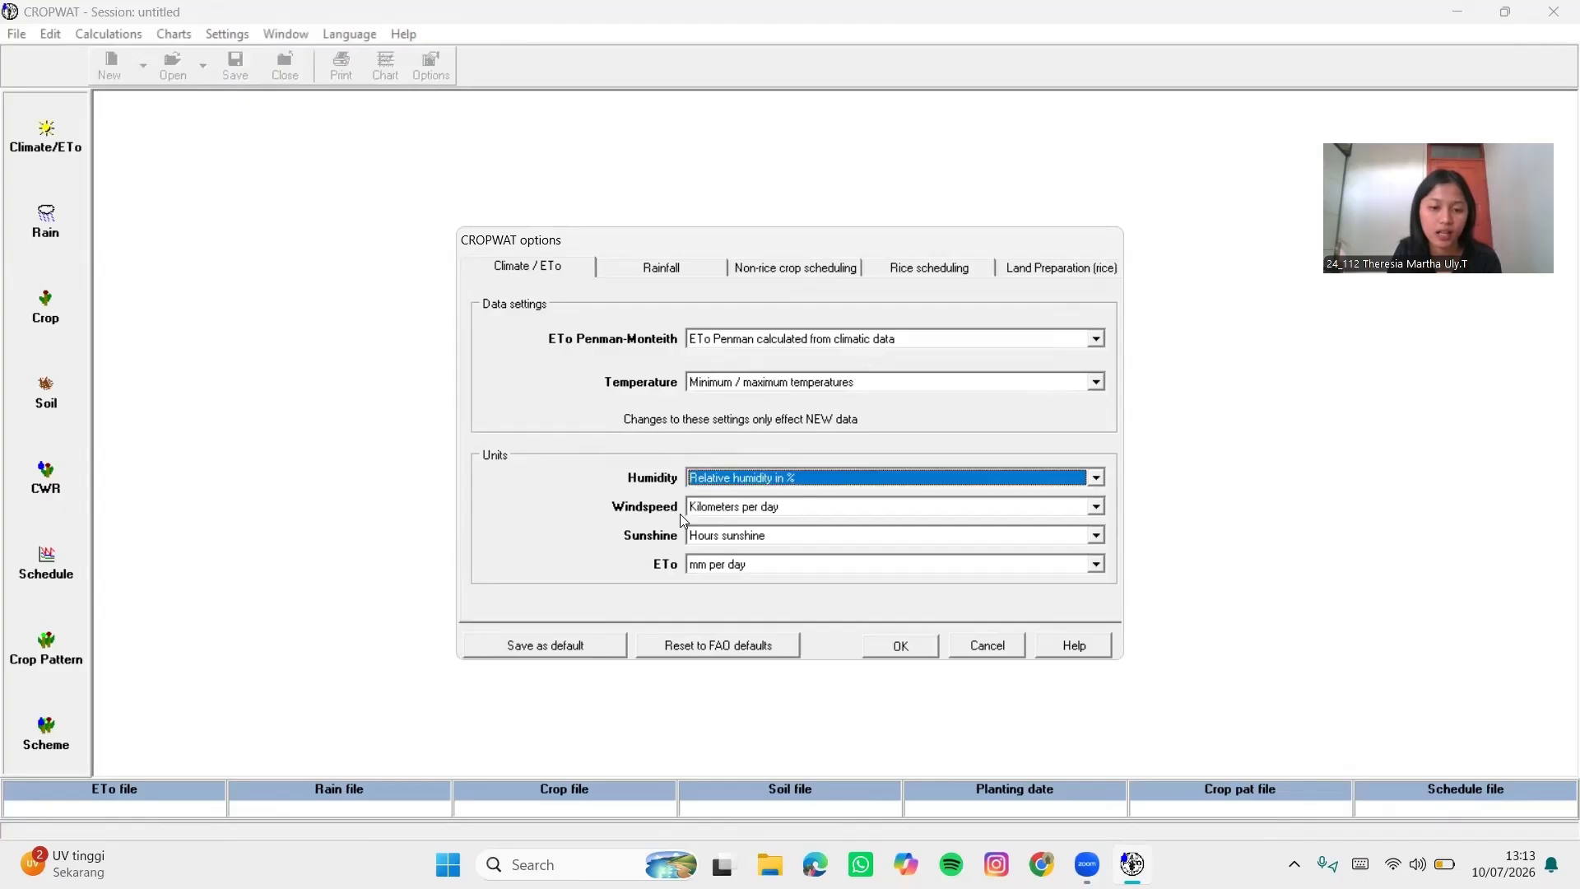
click(733, 508)
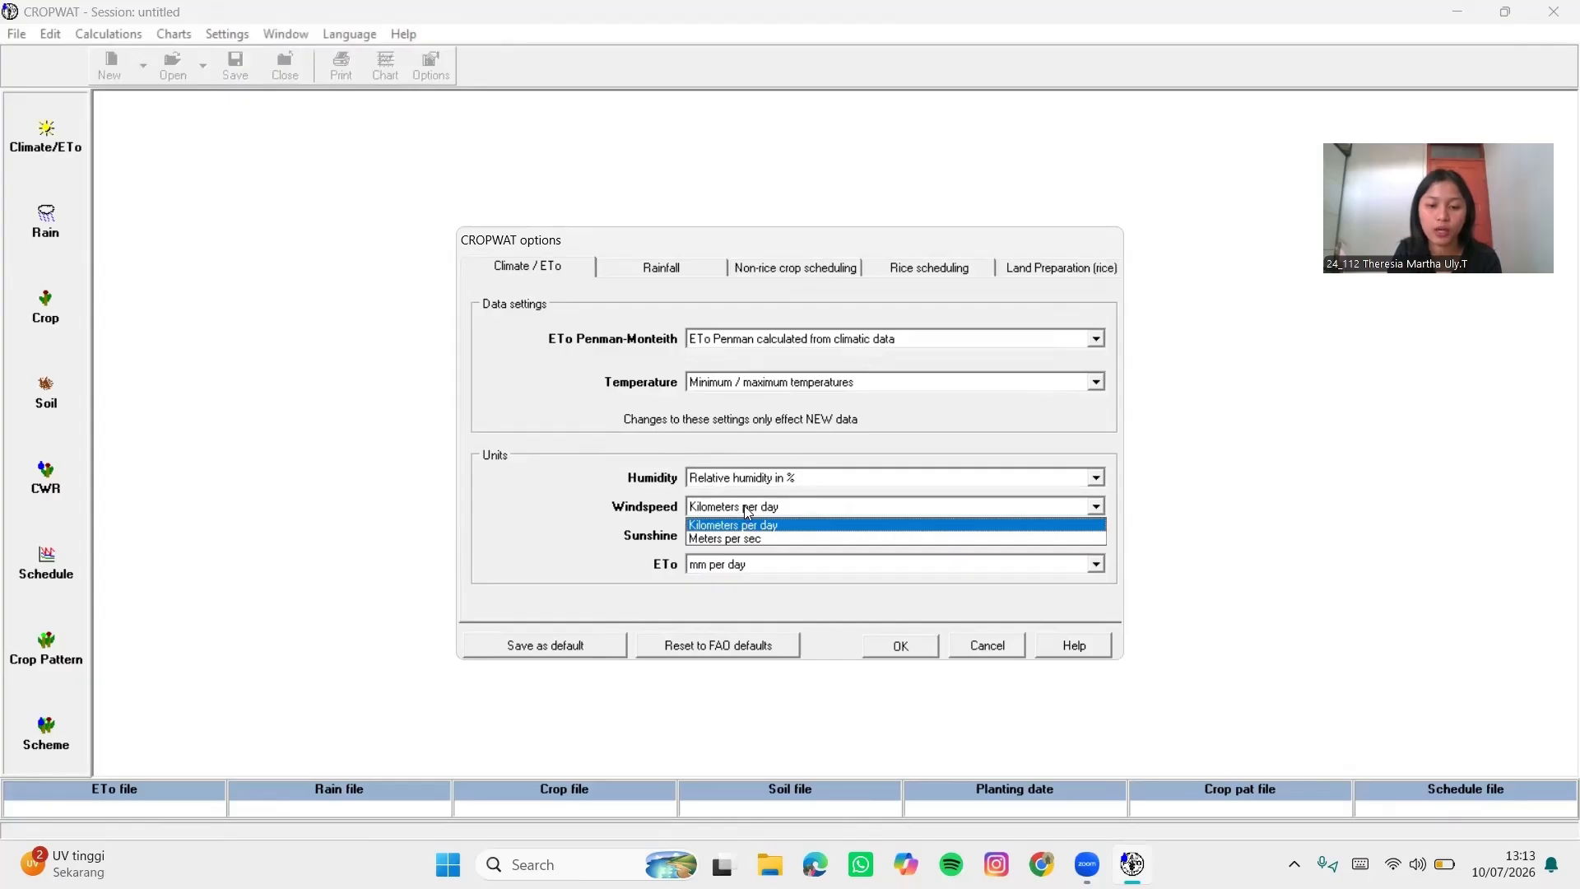
click(804, 525)
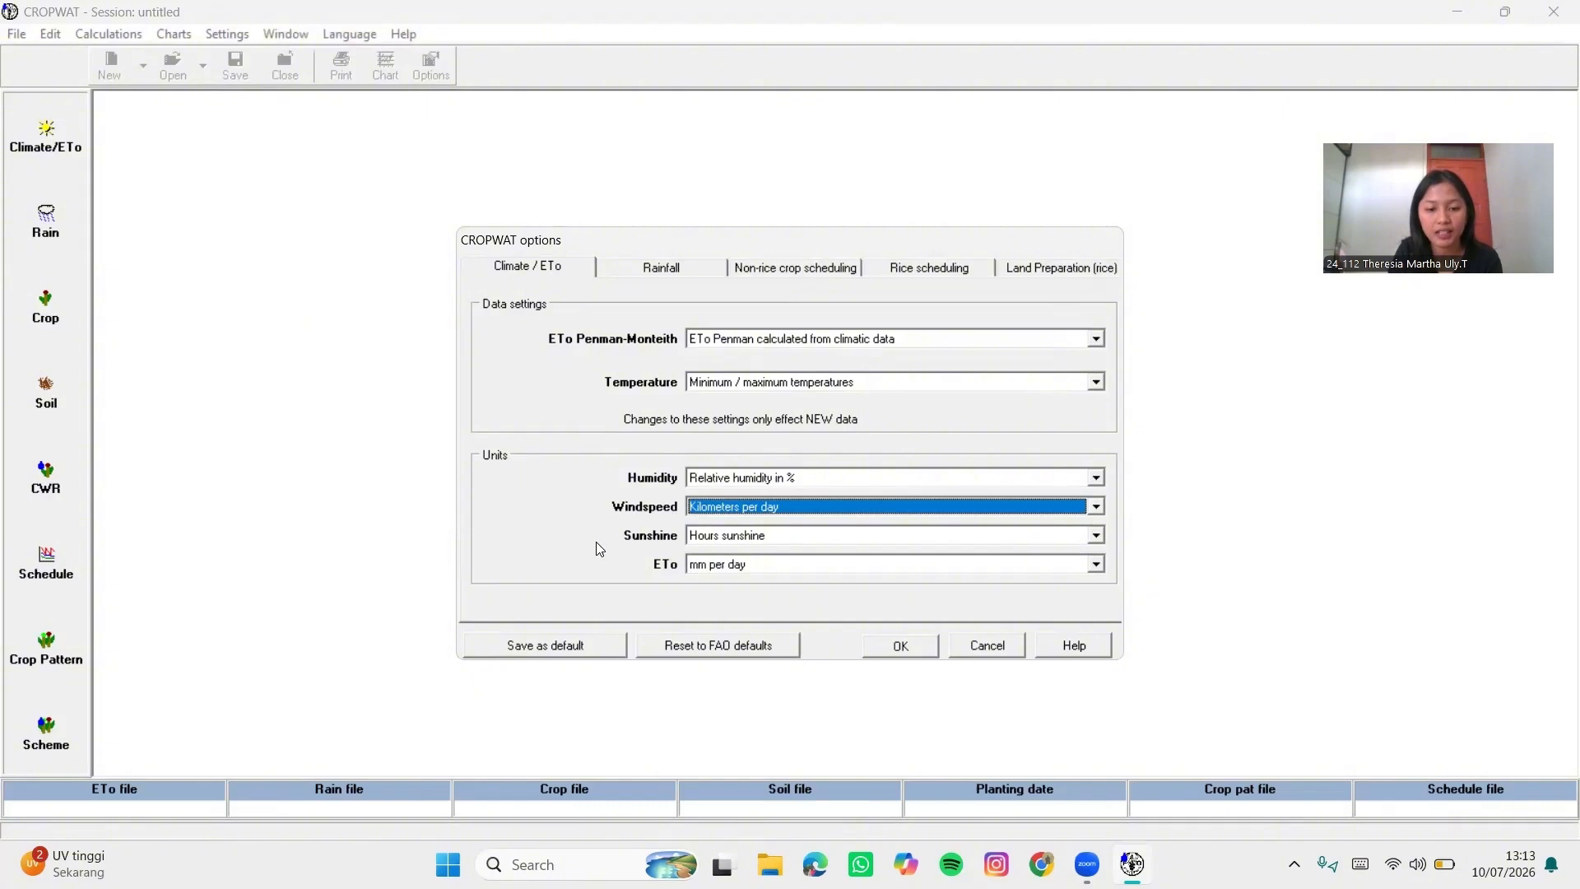
click(733, 535)
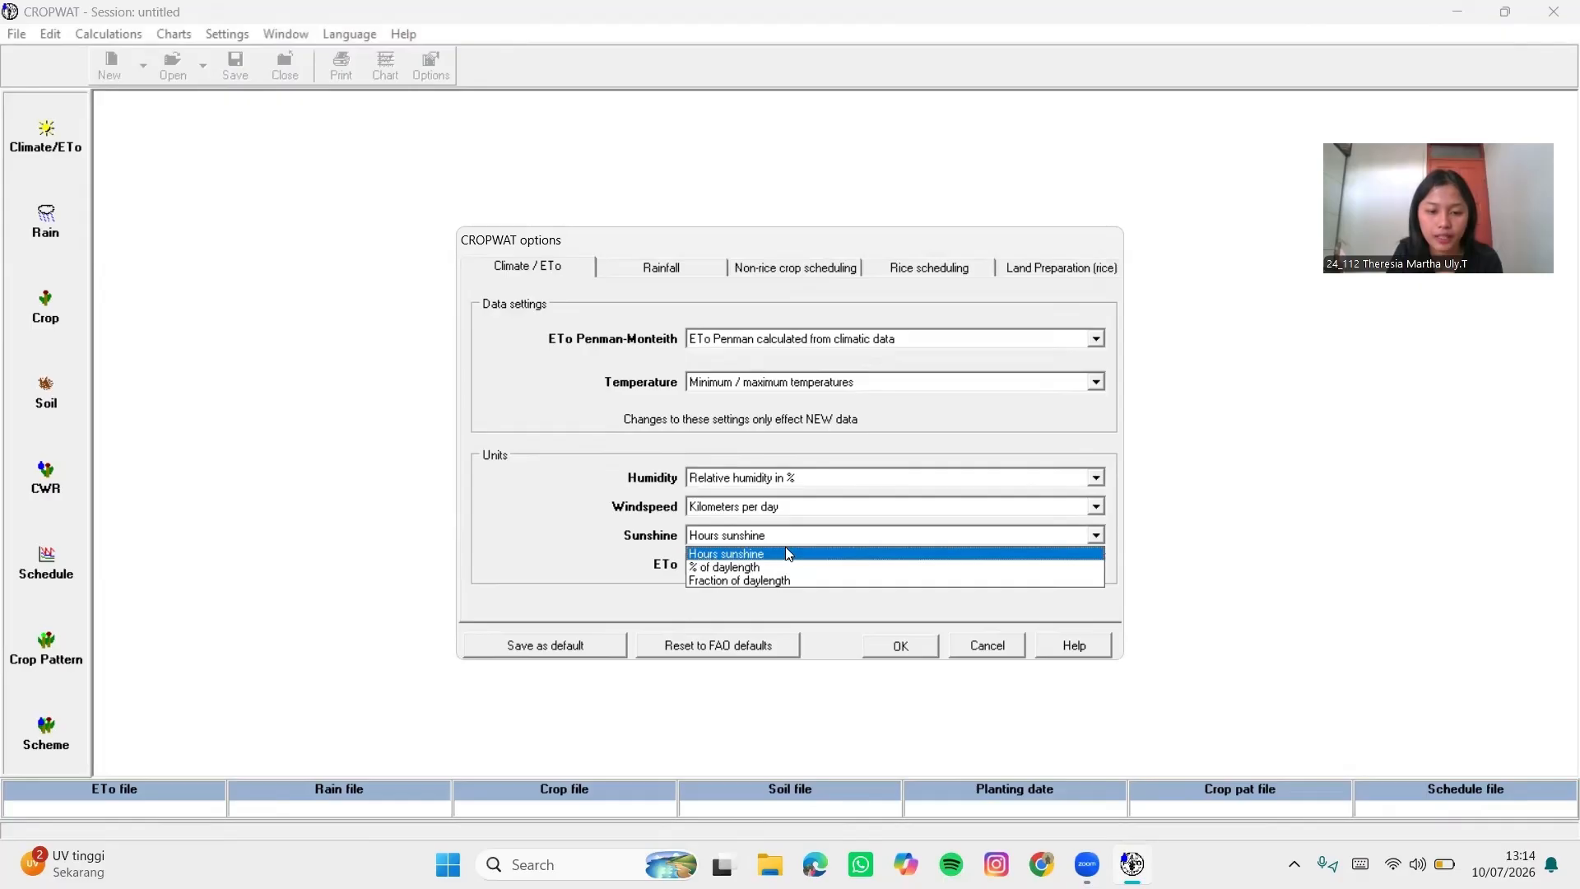
click(808, 553)
click(783, 567)
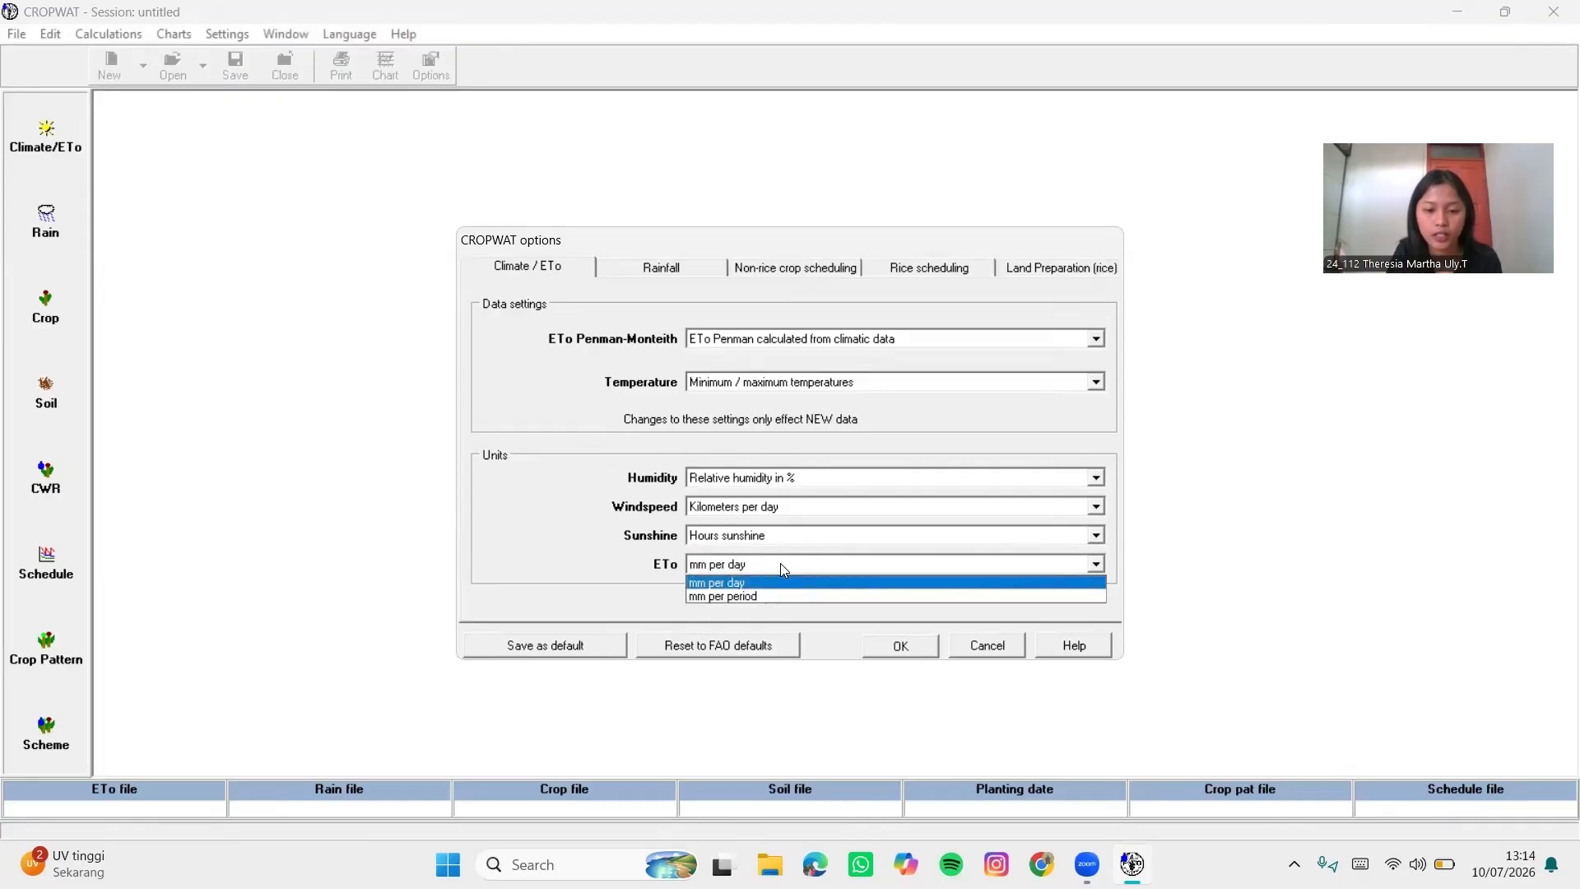
click(820, 585)
Try the Fixed Percentage effective rainfall method, then review the non-rice and rice scheduling criteria and cancel the options
click(595, 273)
click(667, 270)
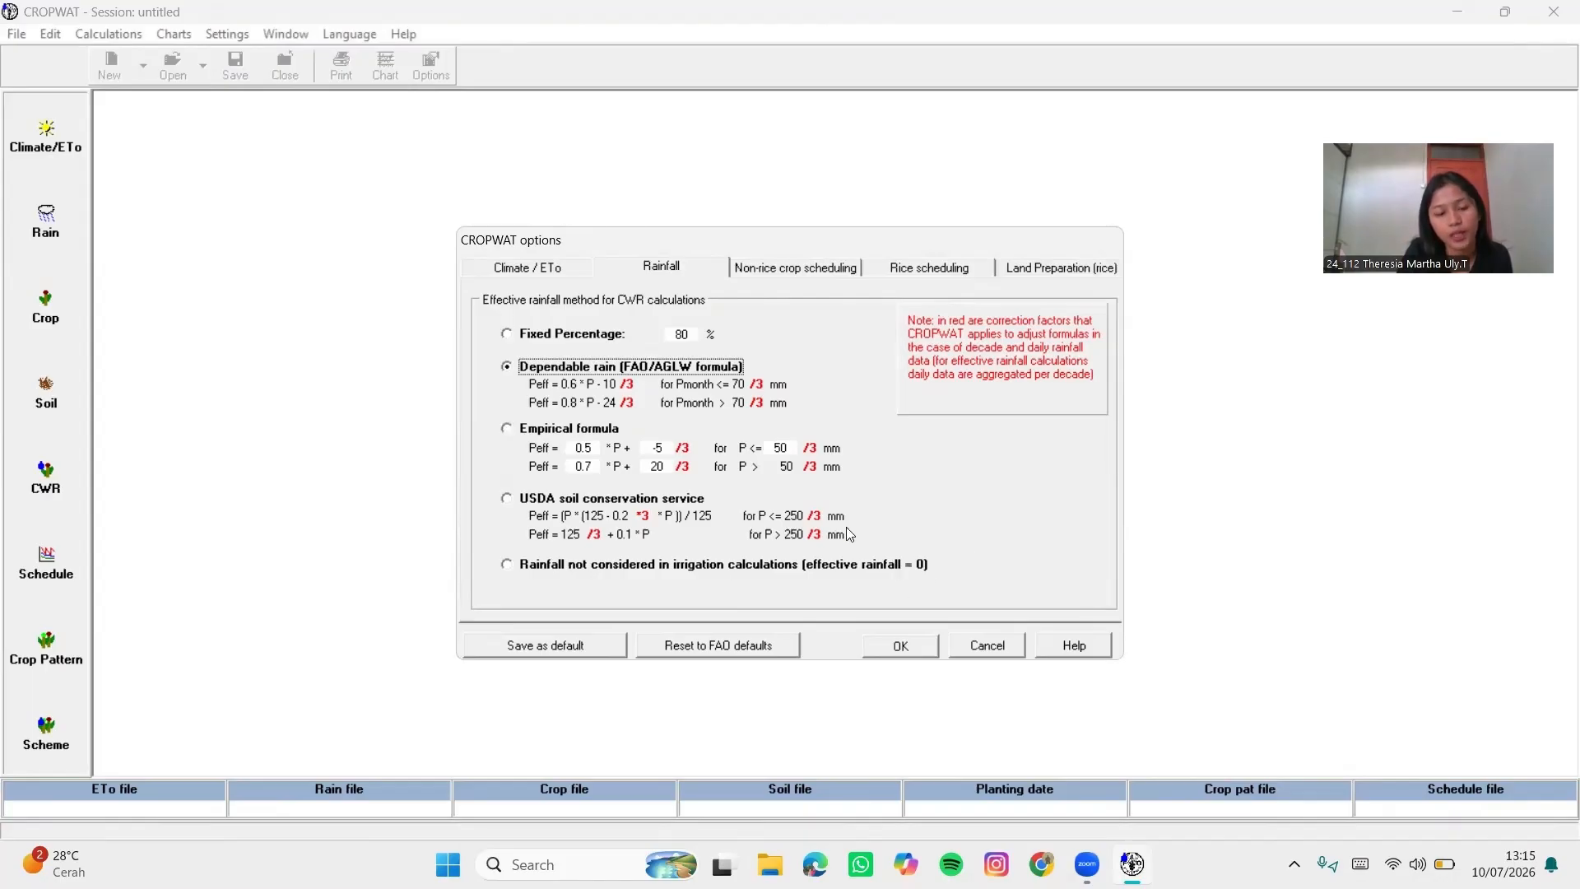
click(542, 338)
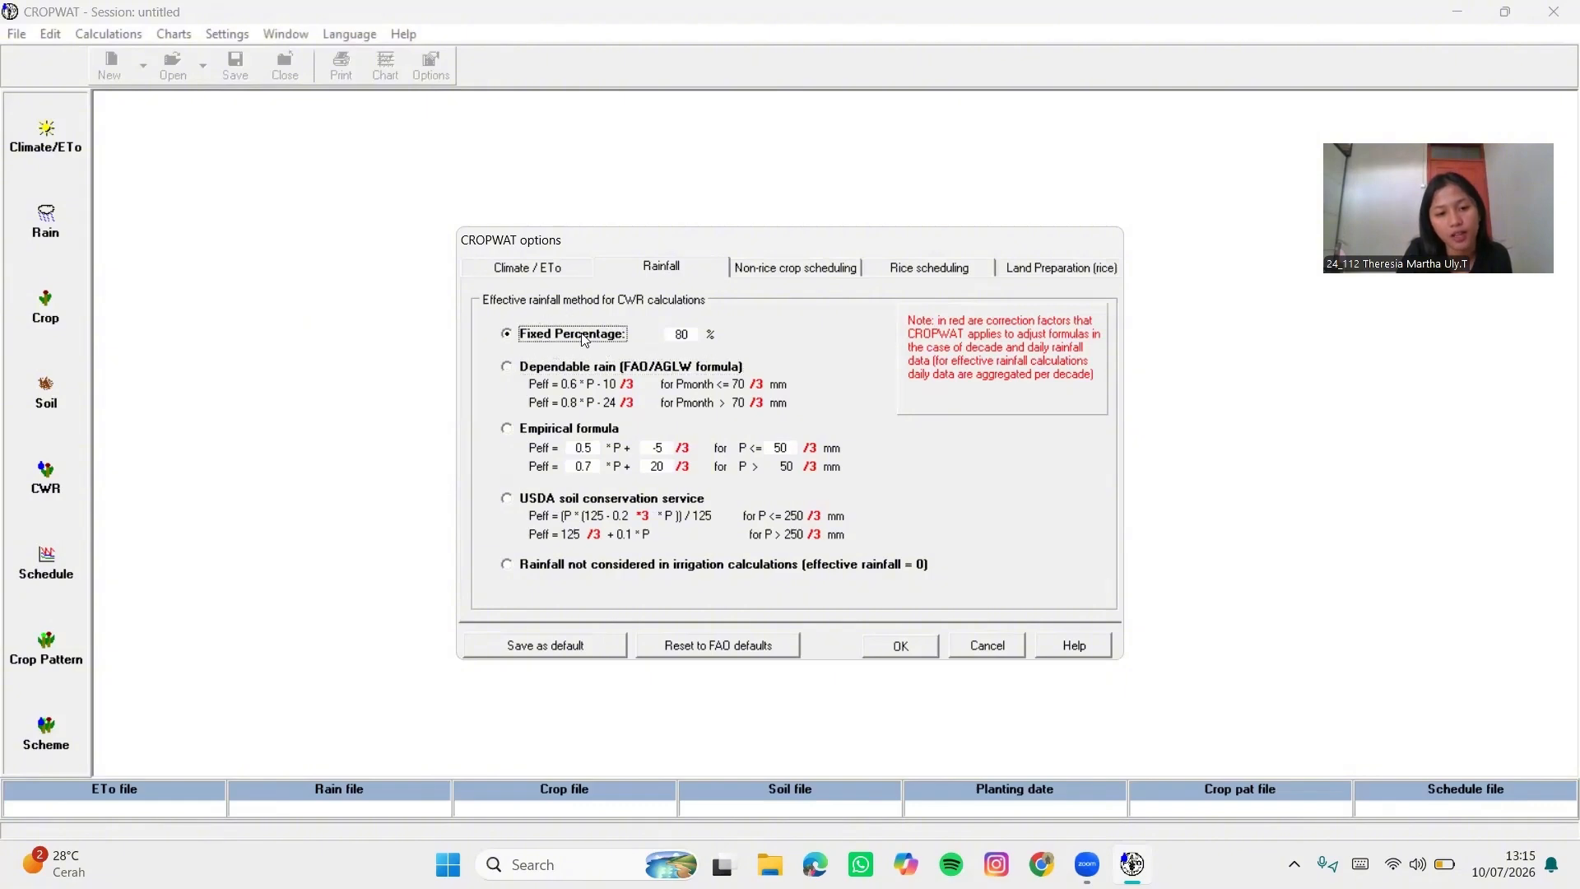
click(808, 274)
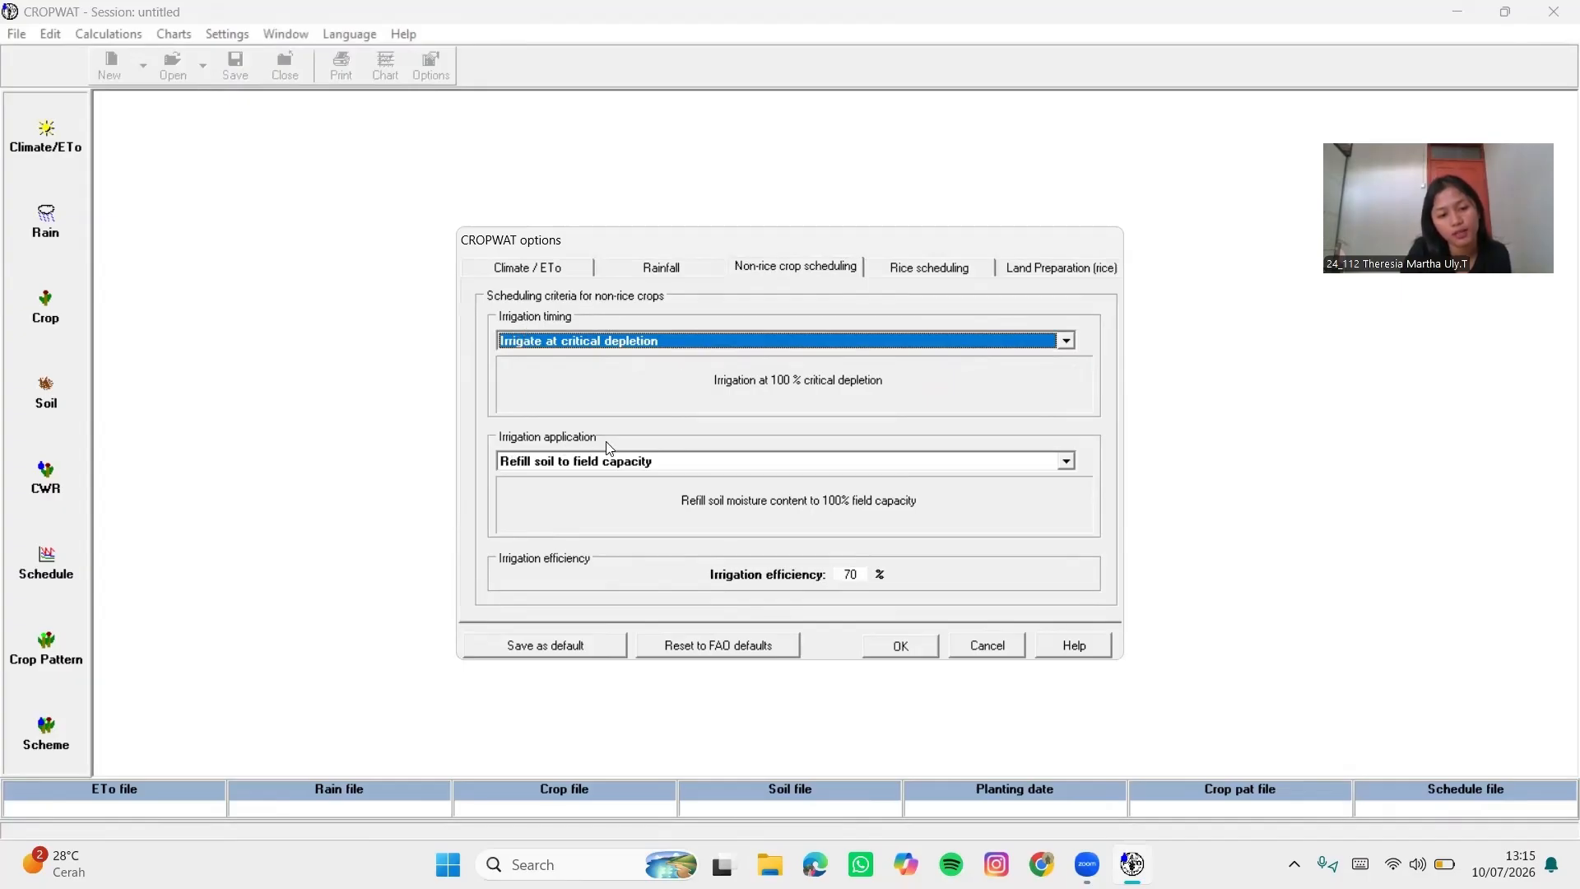
click(955, 265)
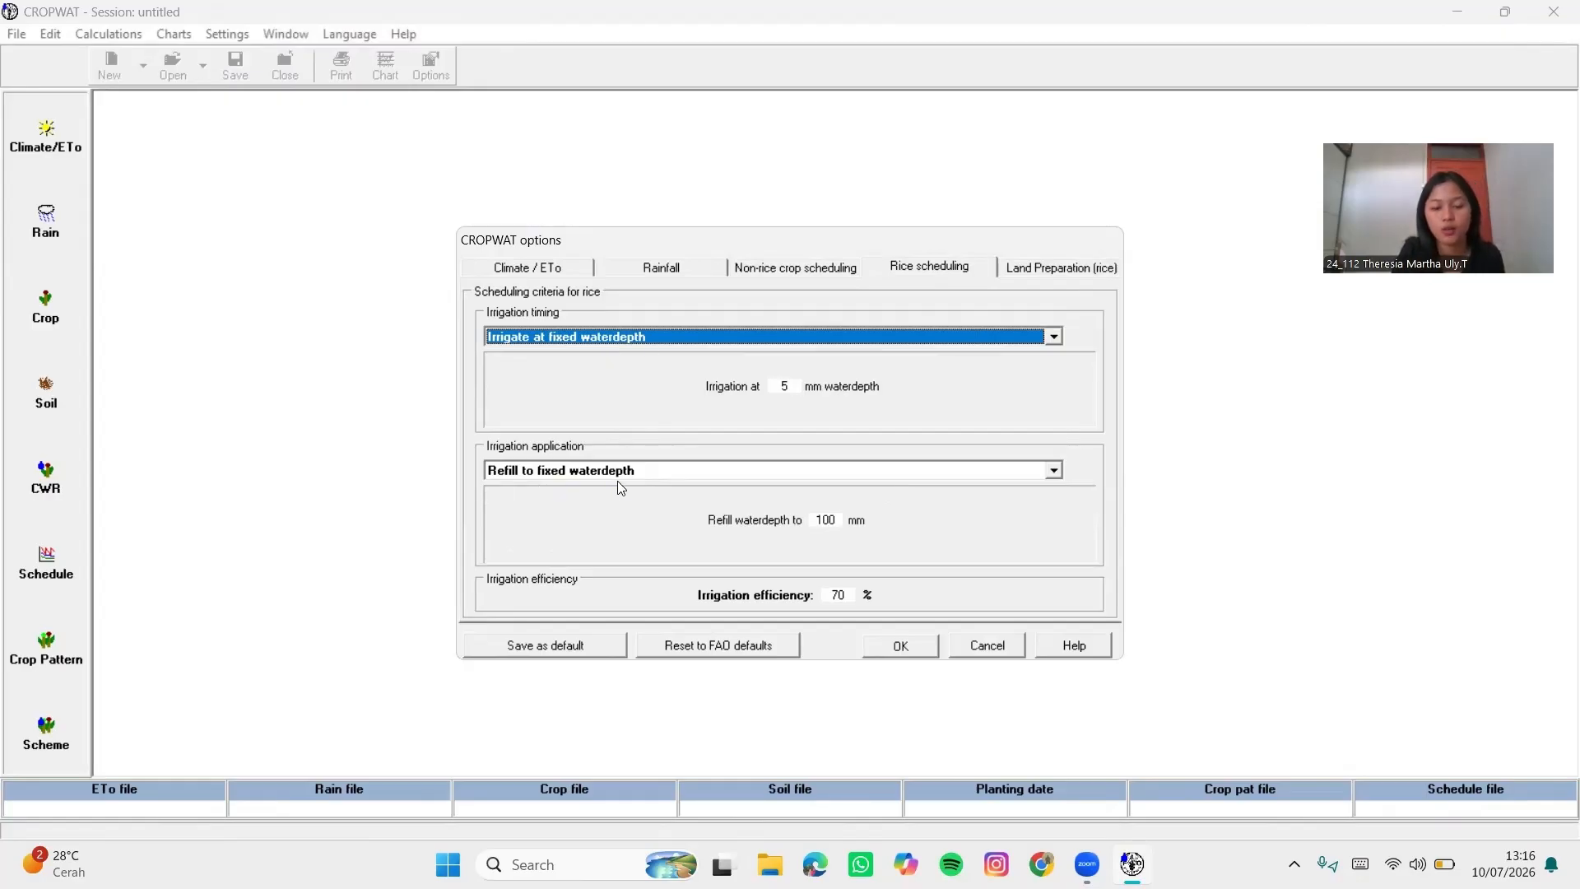
click(981, 647)
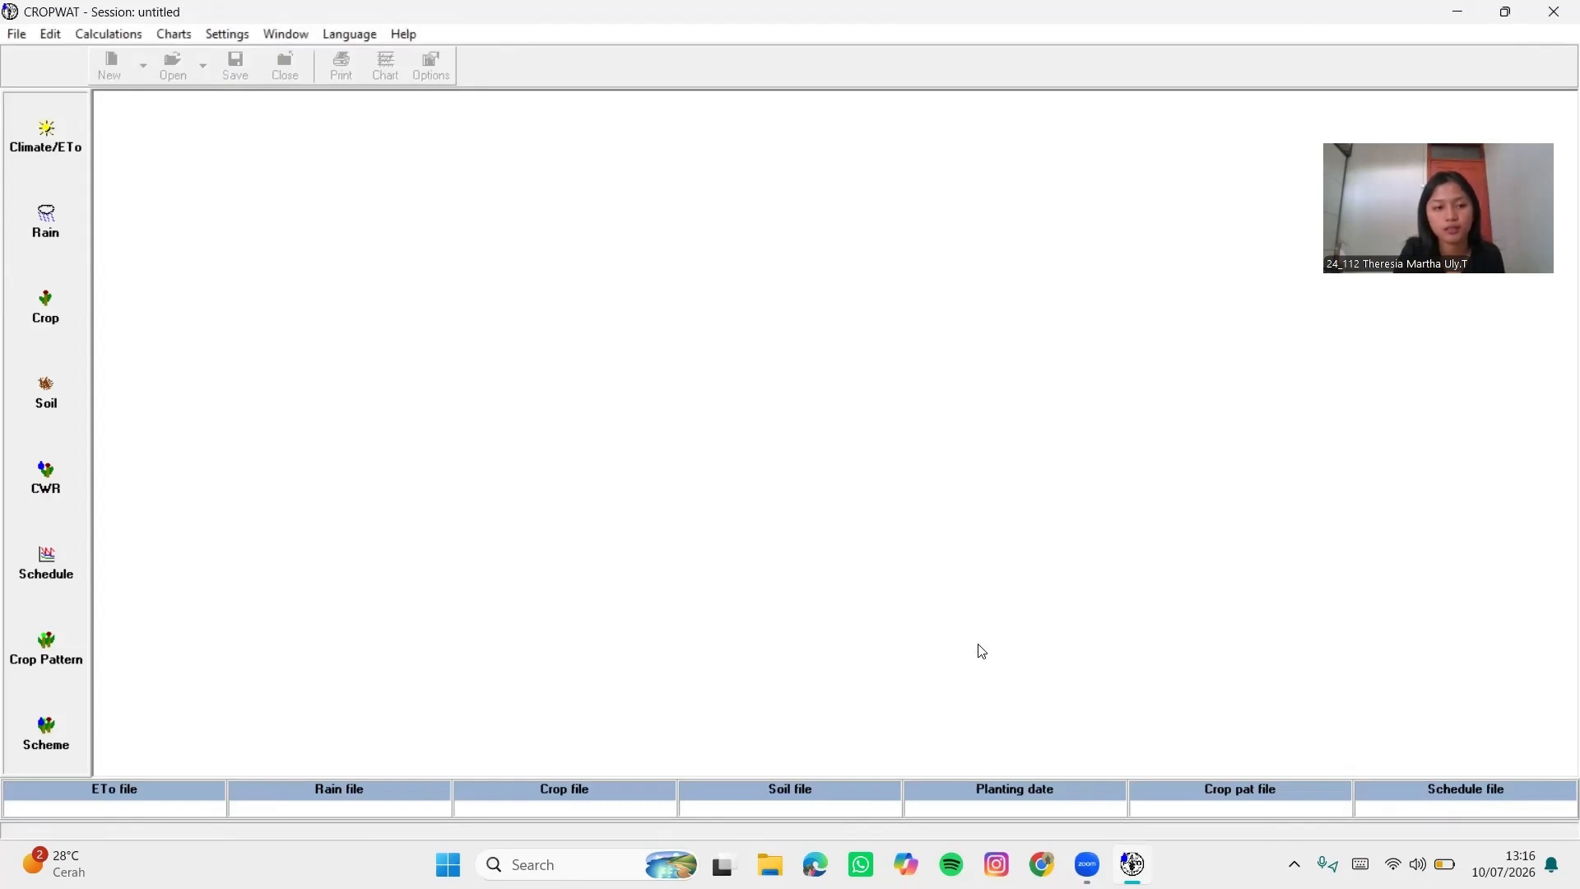
Load the climate/ETo file MEDAN-POLONIA.pen from C:\APTEK\MEDAN and set its country to INDONESIA
click(47, 150)
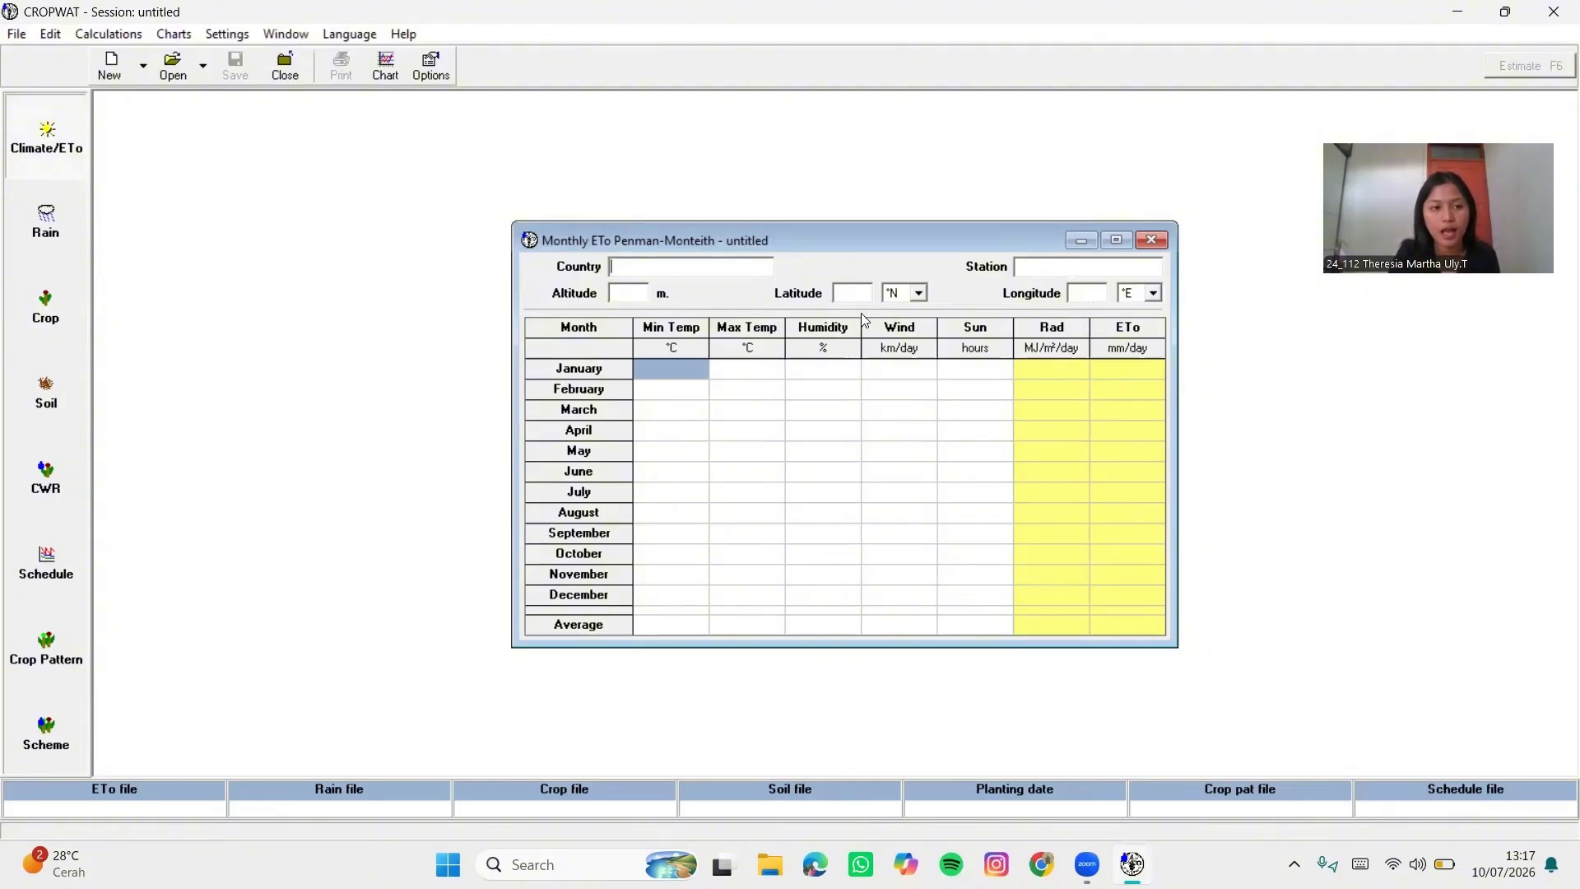
click(173, 64)
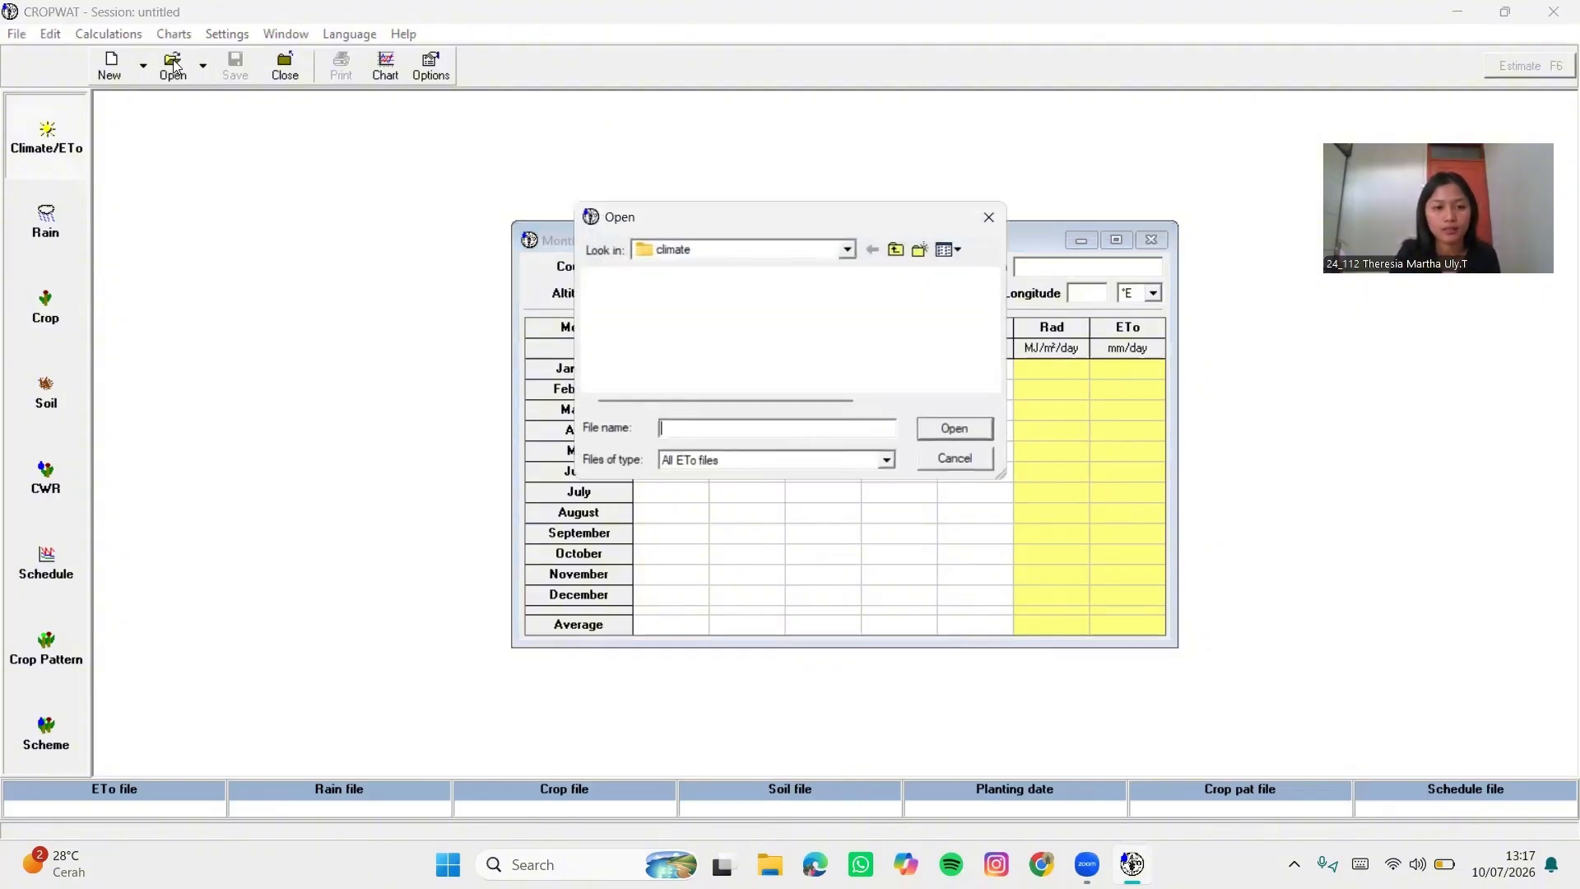
click(846, 250)
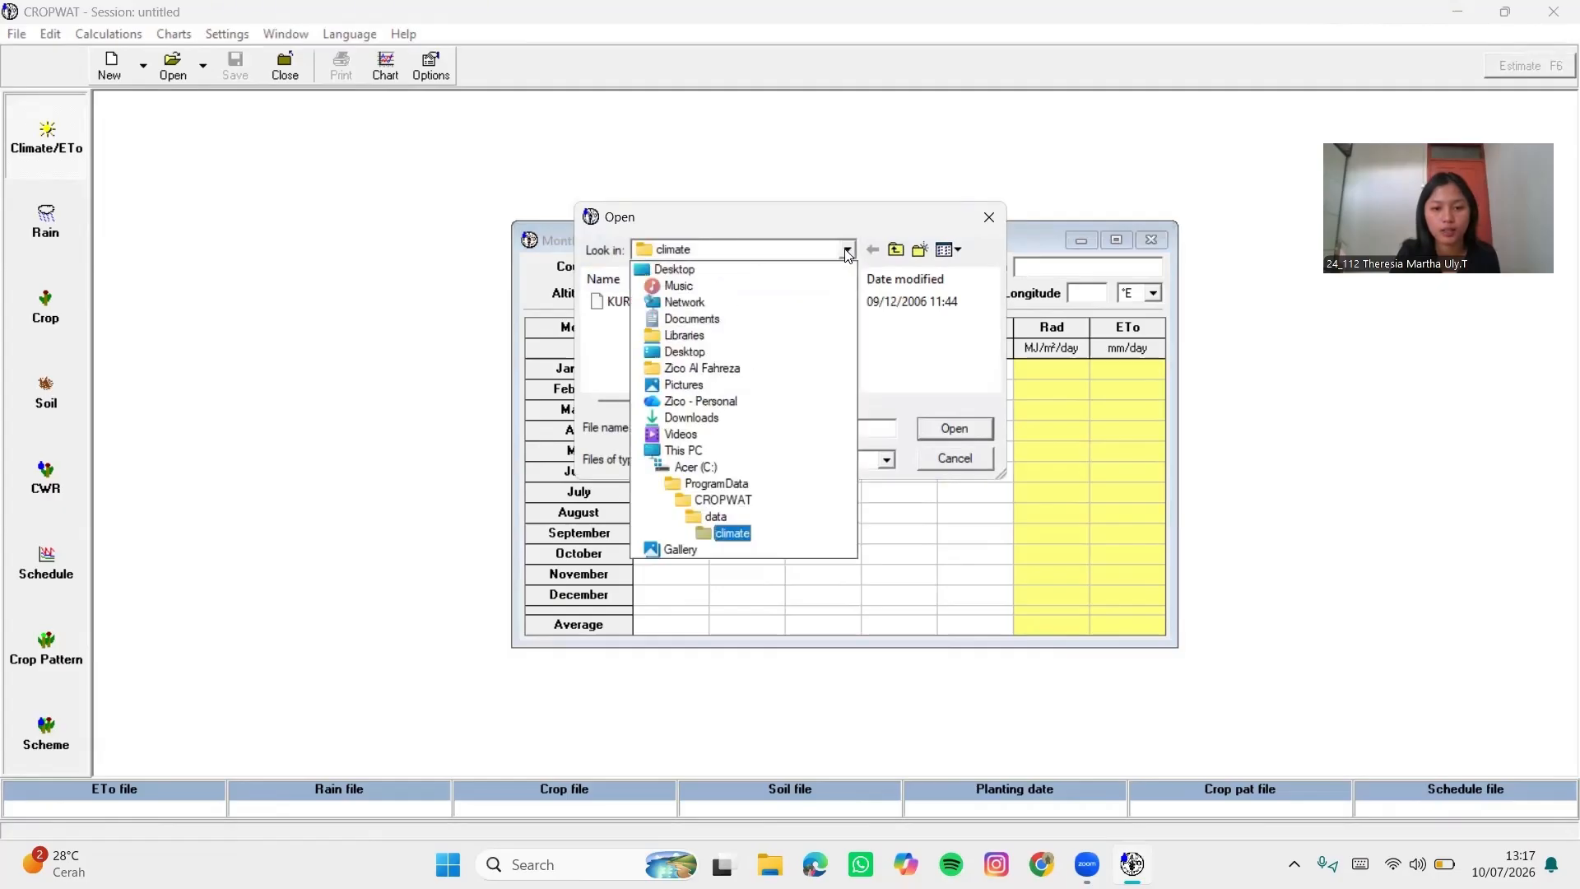
click(713, 468)
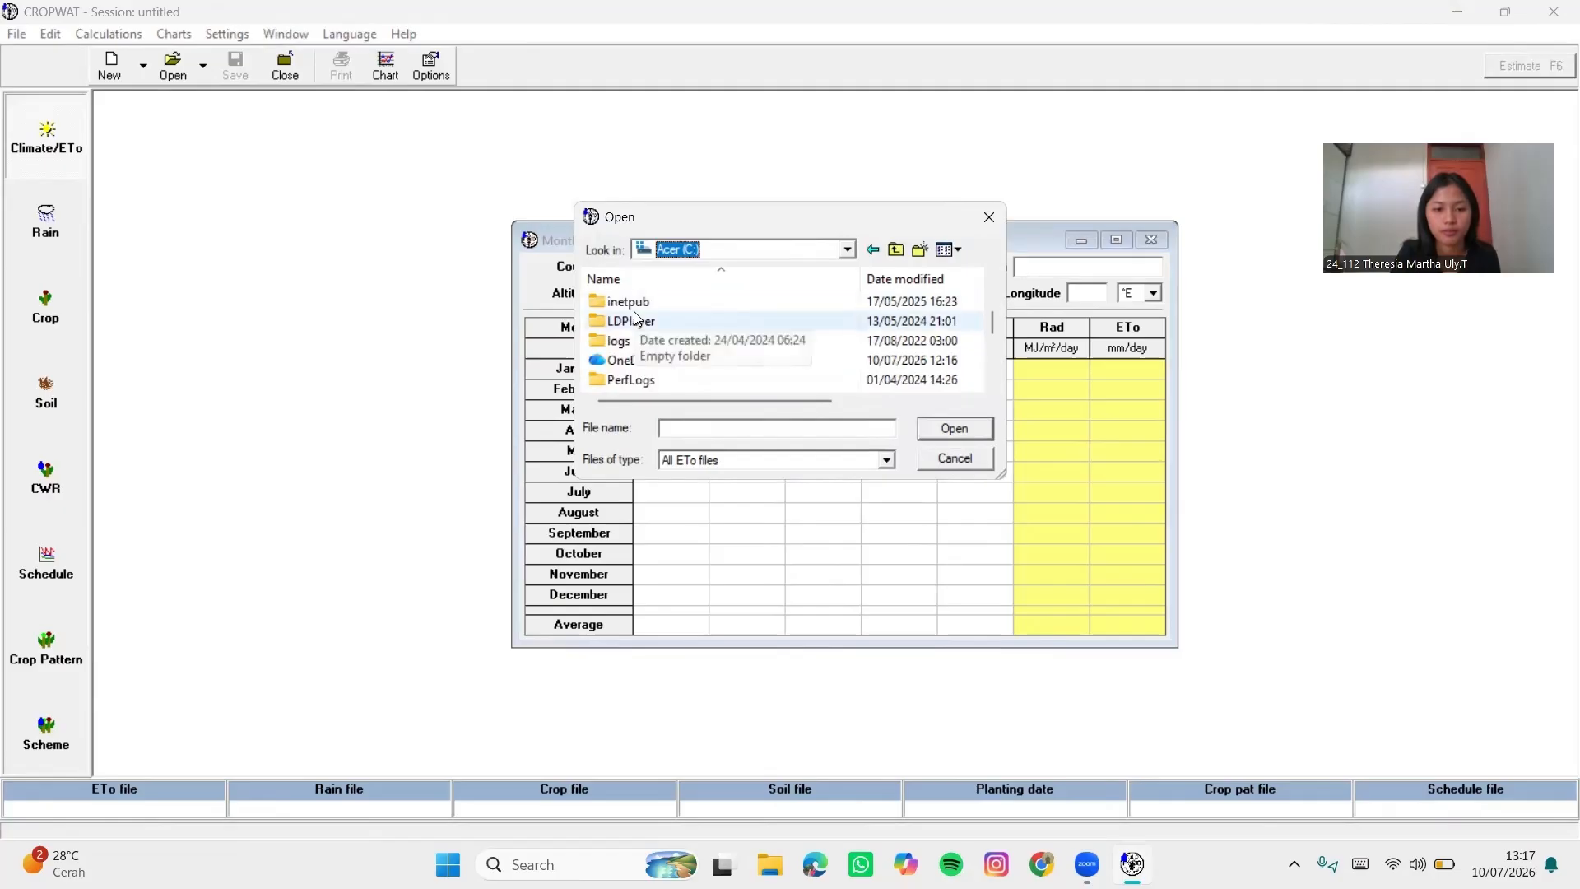
double_click(656, 345)
double_click(654, 342)
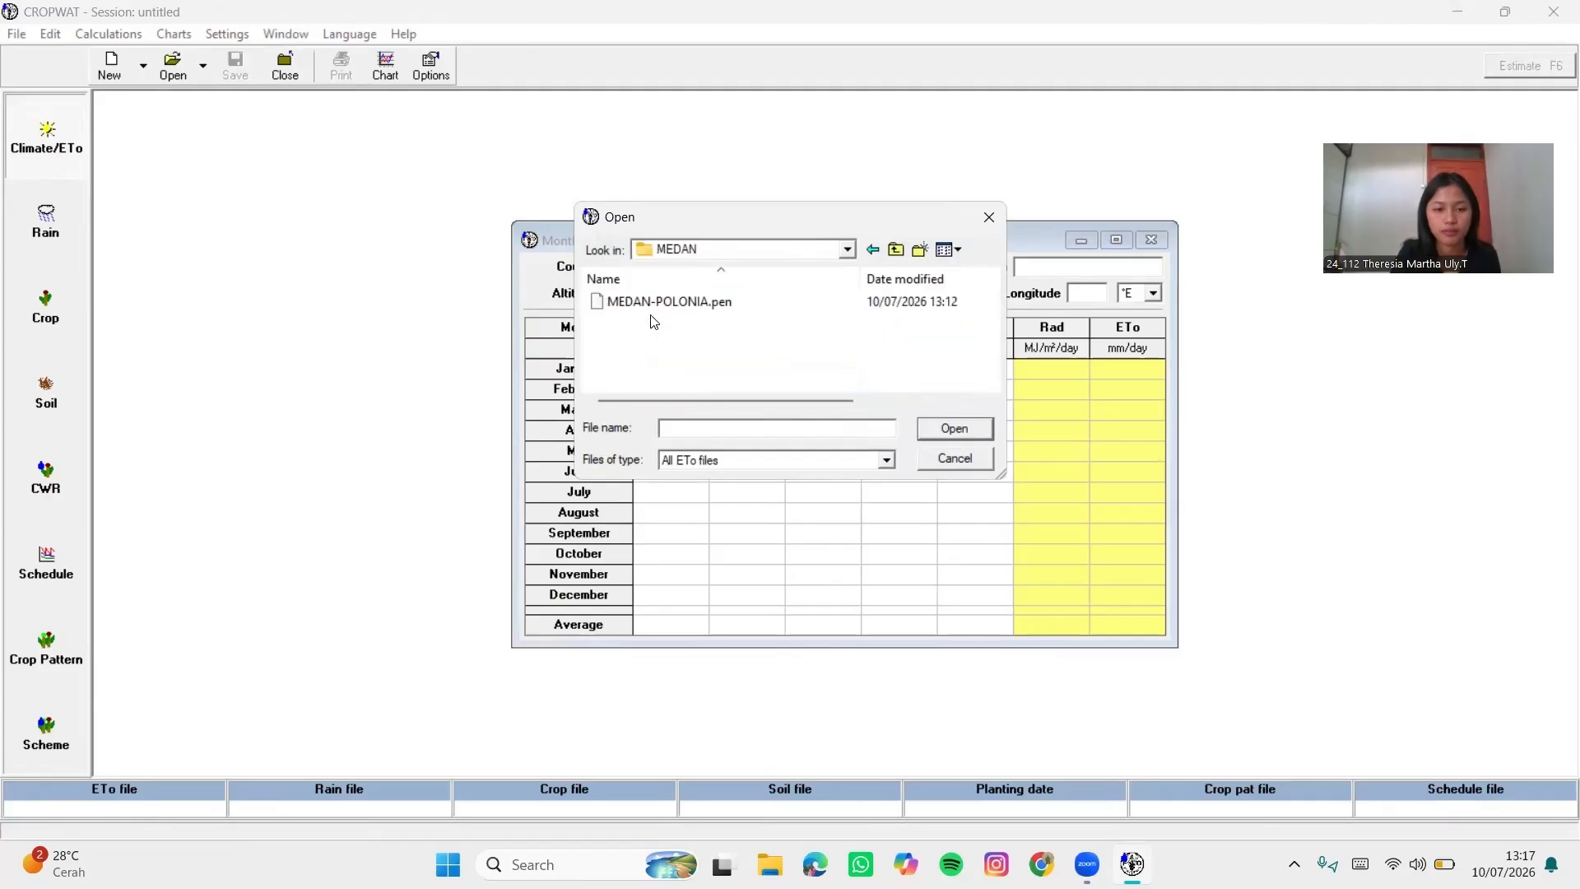
click(618, 311)
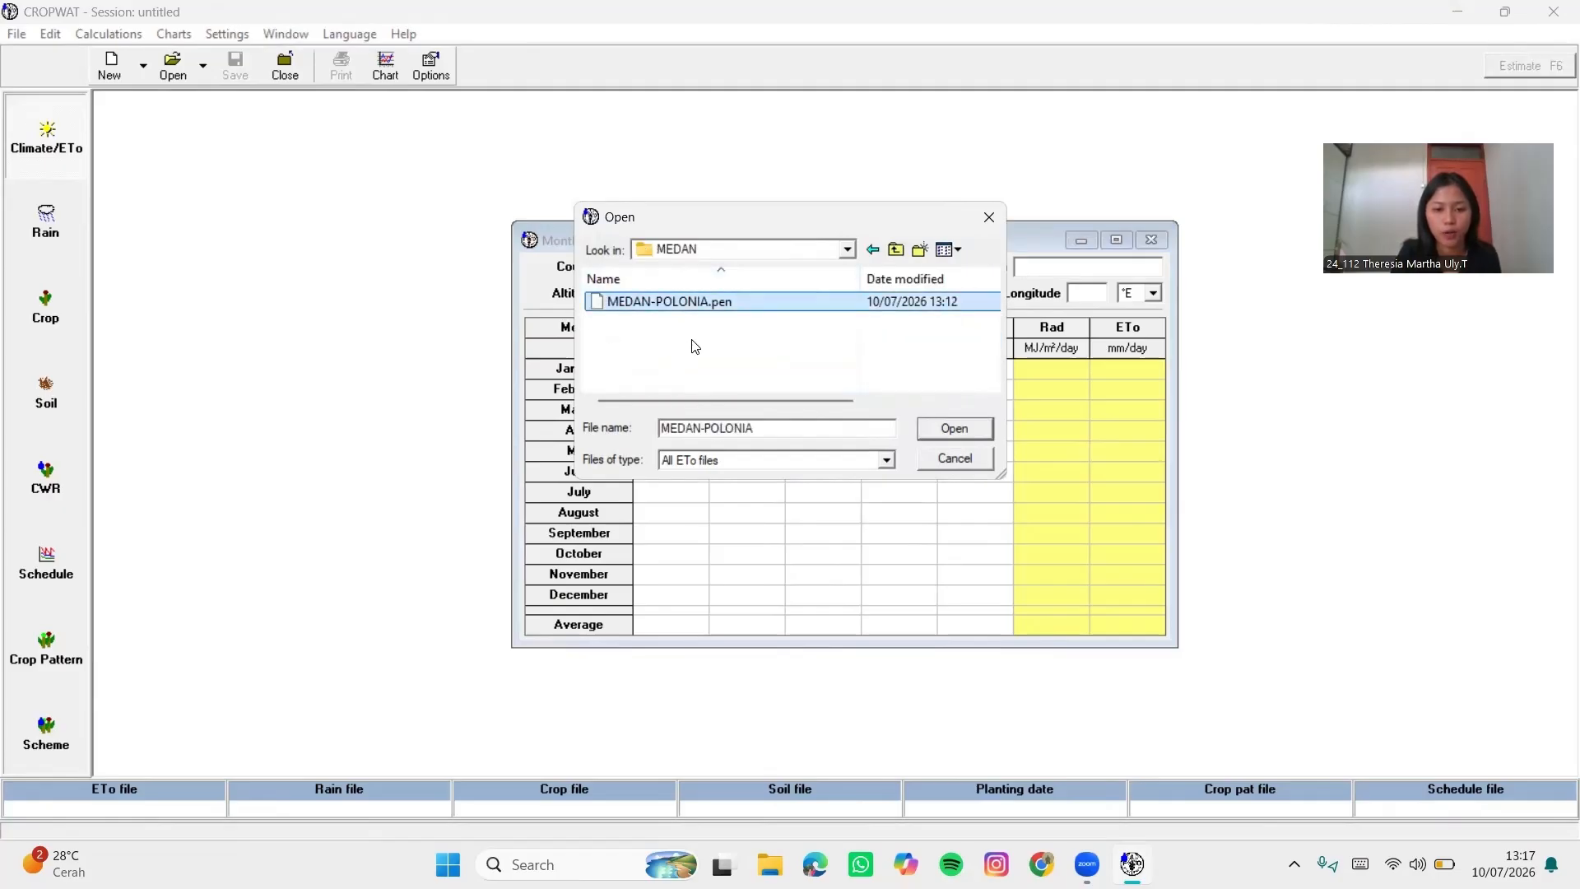
click(955, 428)
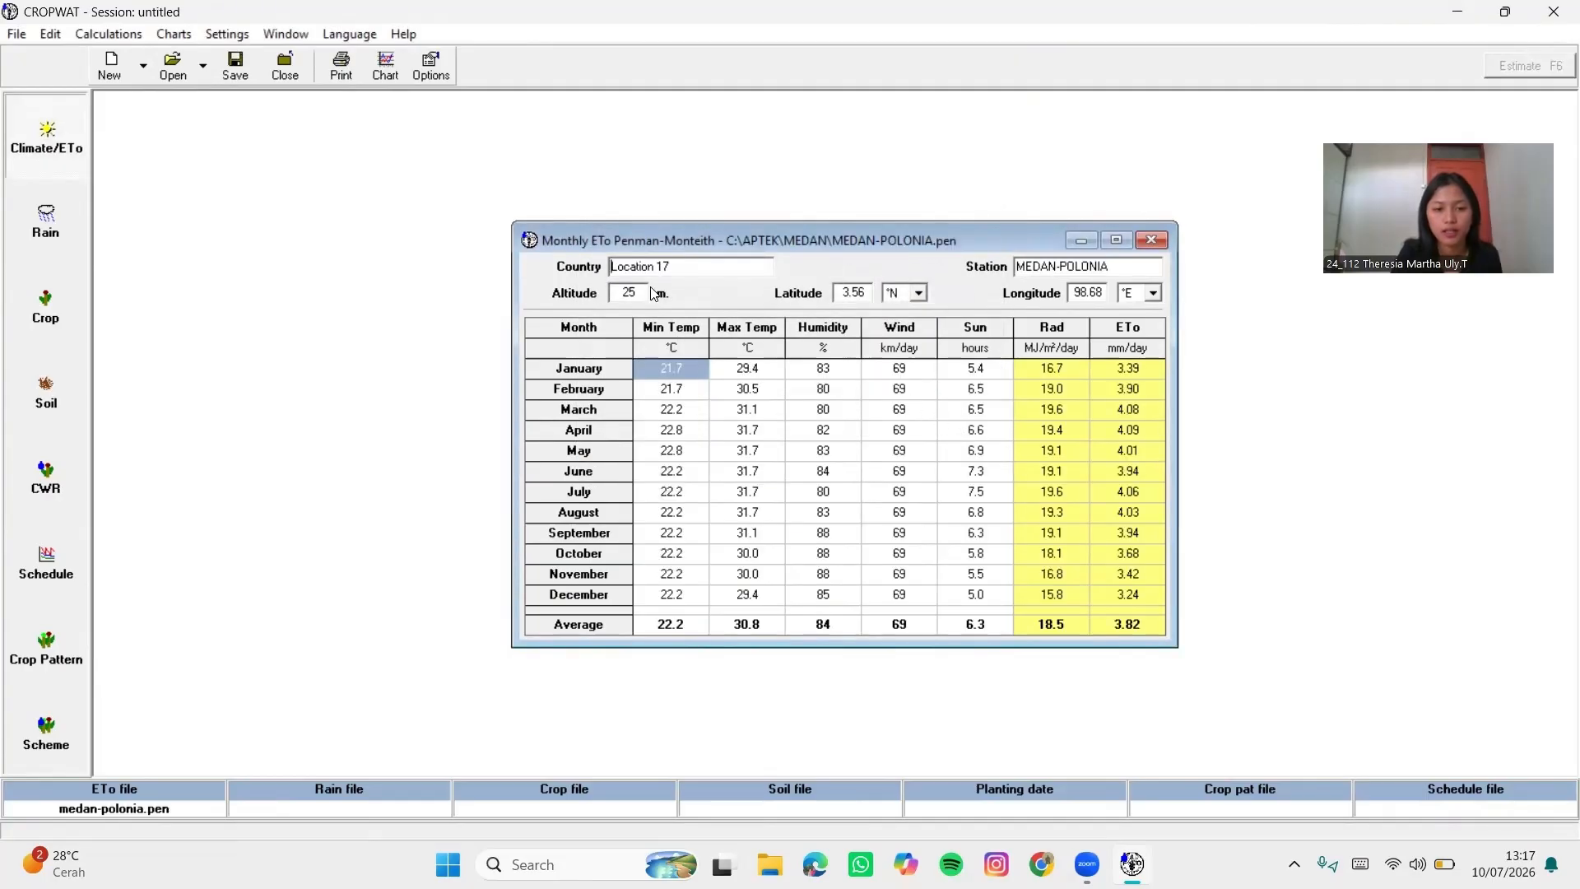
drag(706, 264, 493, 283)
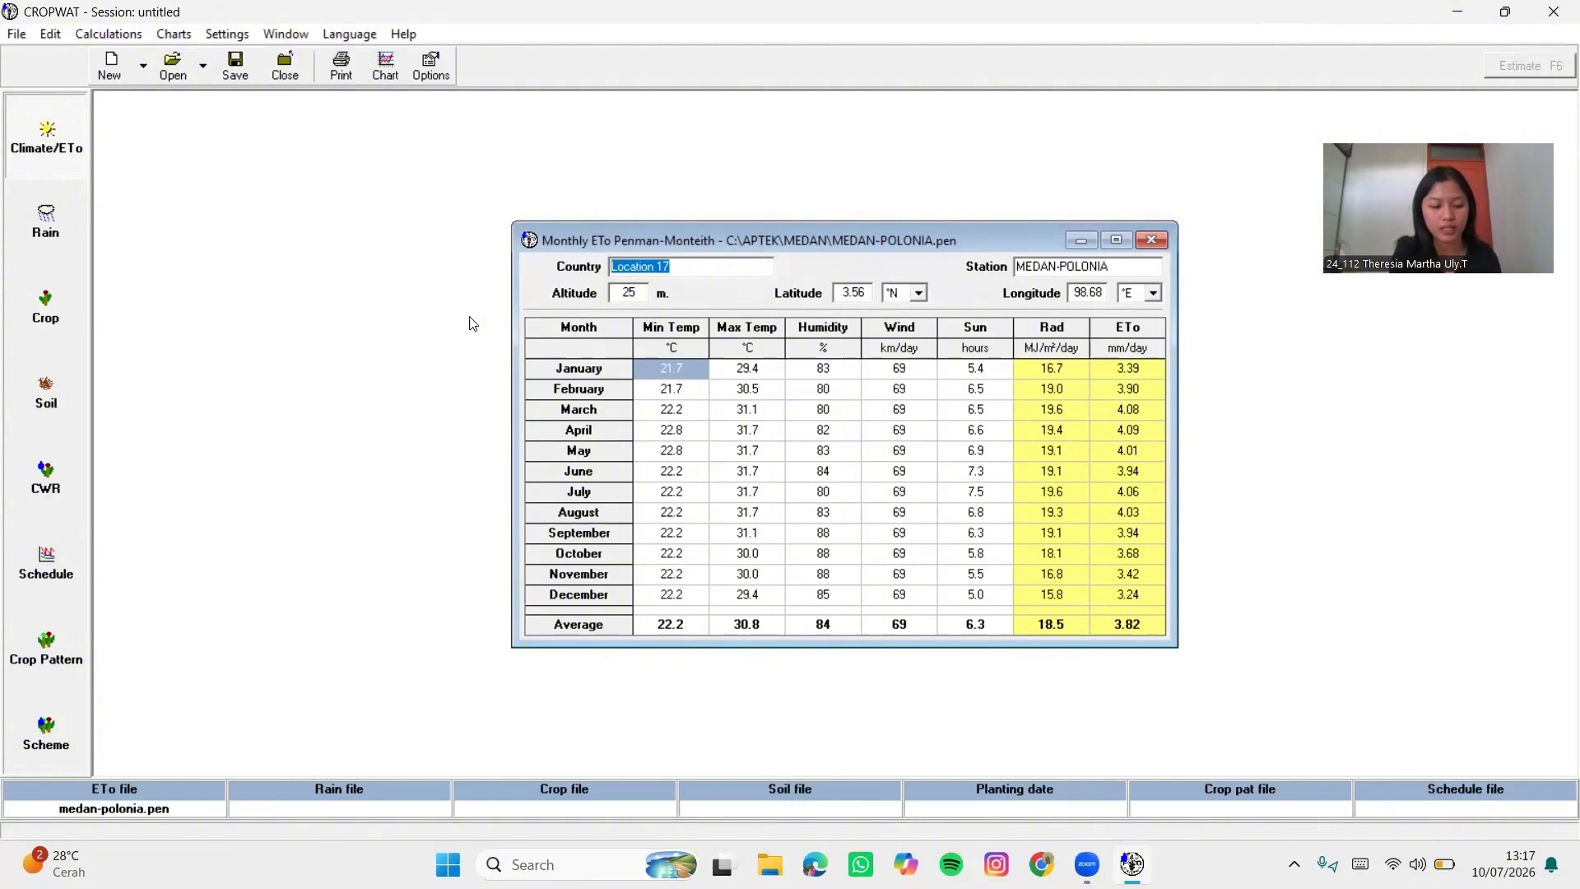
text(INDONESIA)
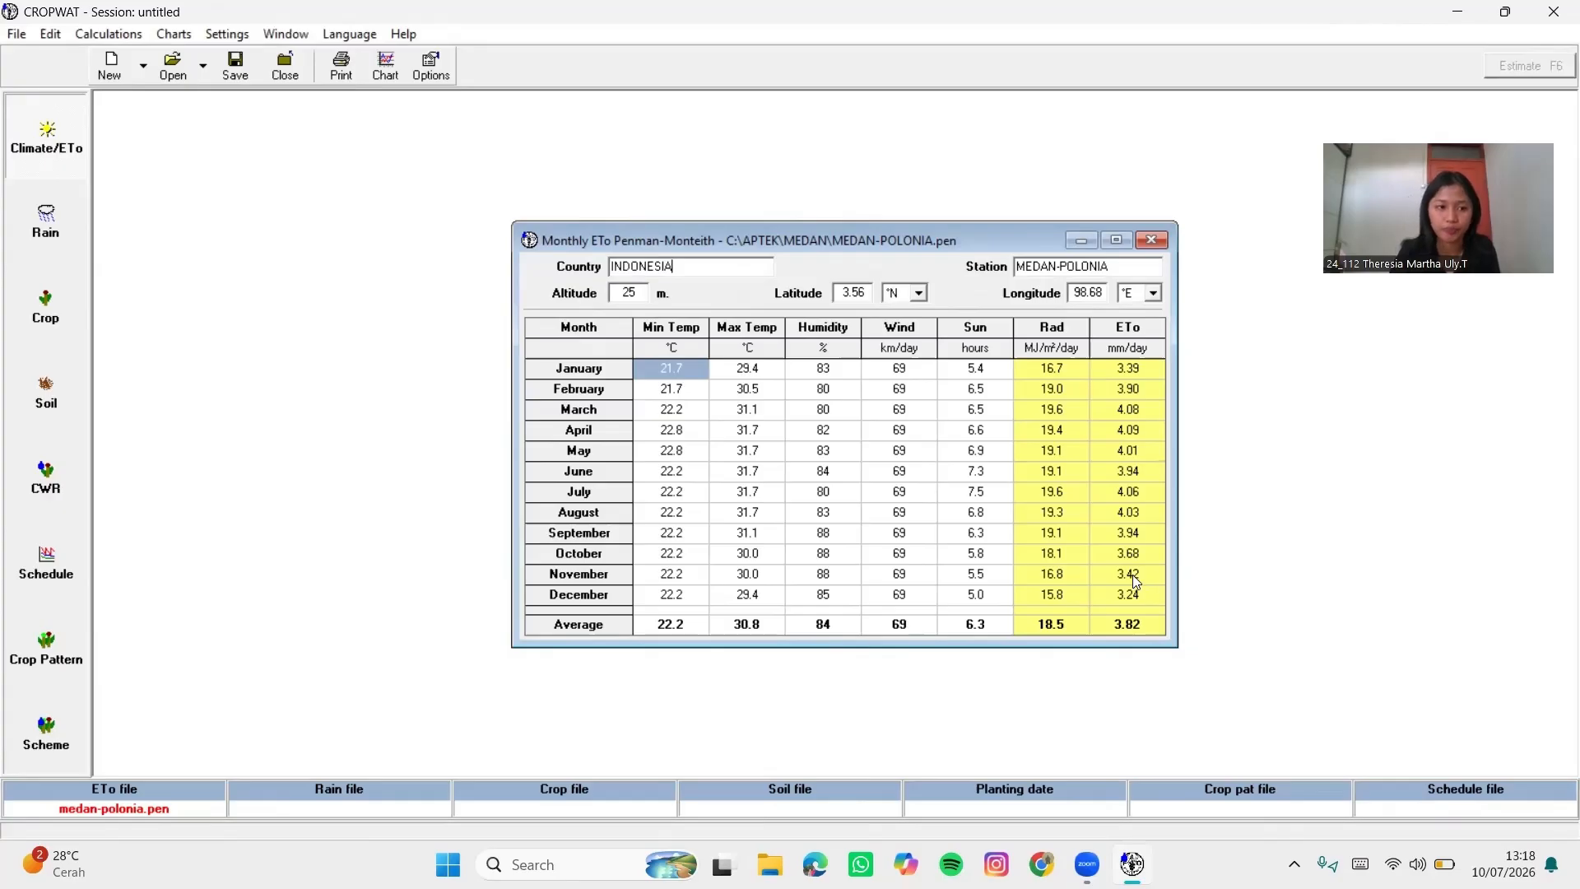
Load the rain file MEDAN-POLONIA.cli from C:\APTEK\MEDAN as the monthly rain data
click(46, 229)
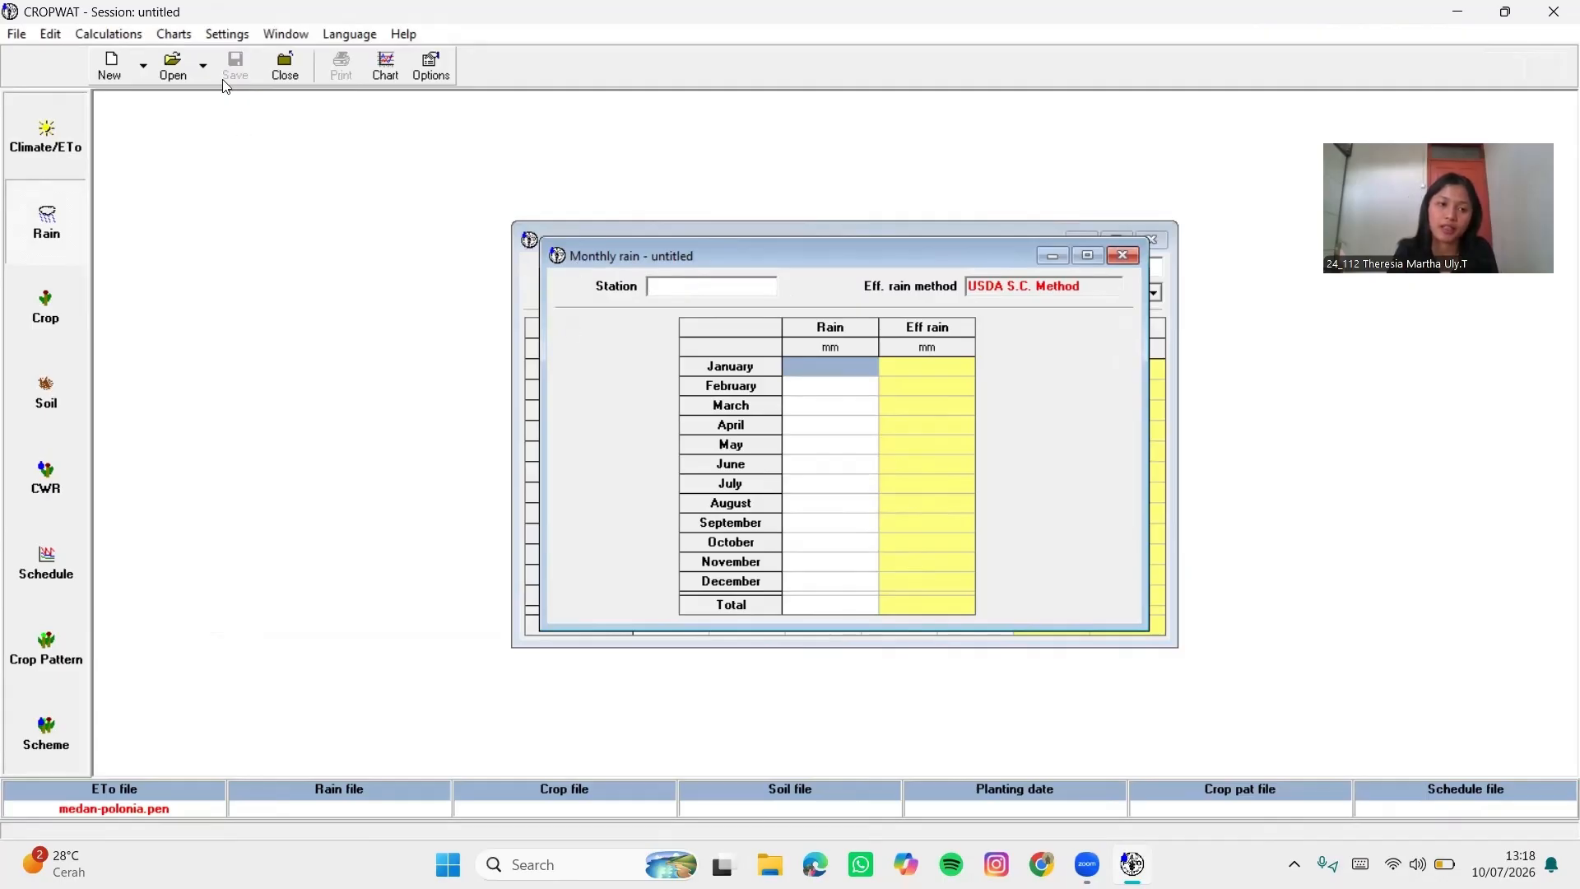
click(176, 67)
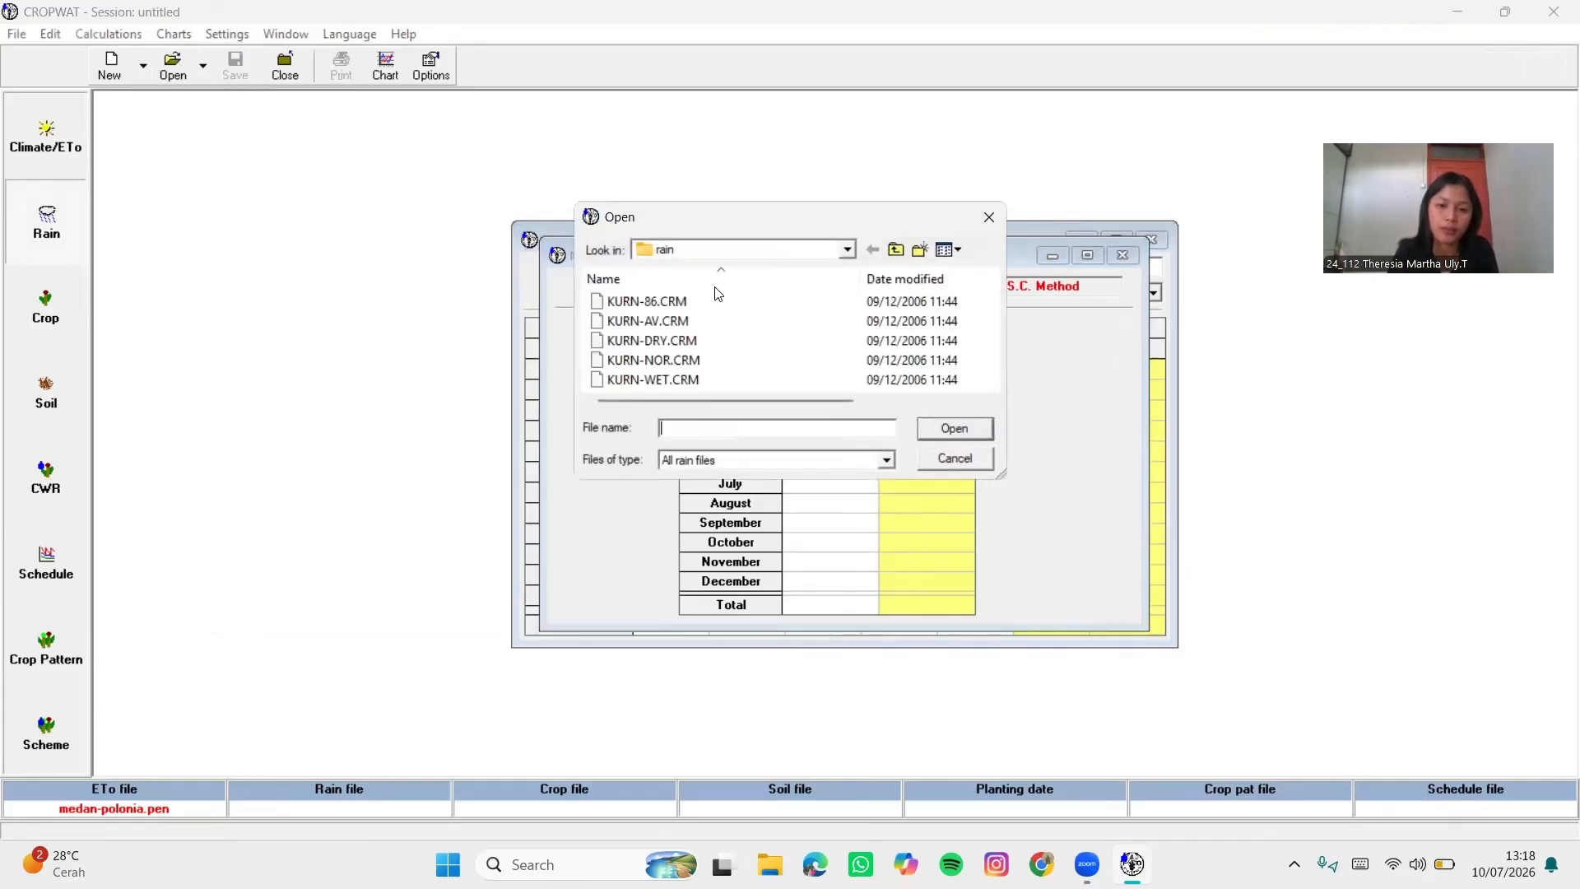
click(847, 249)
click(710, 467)
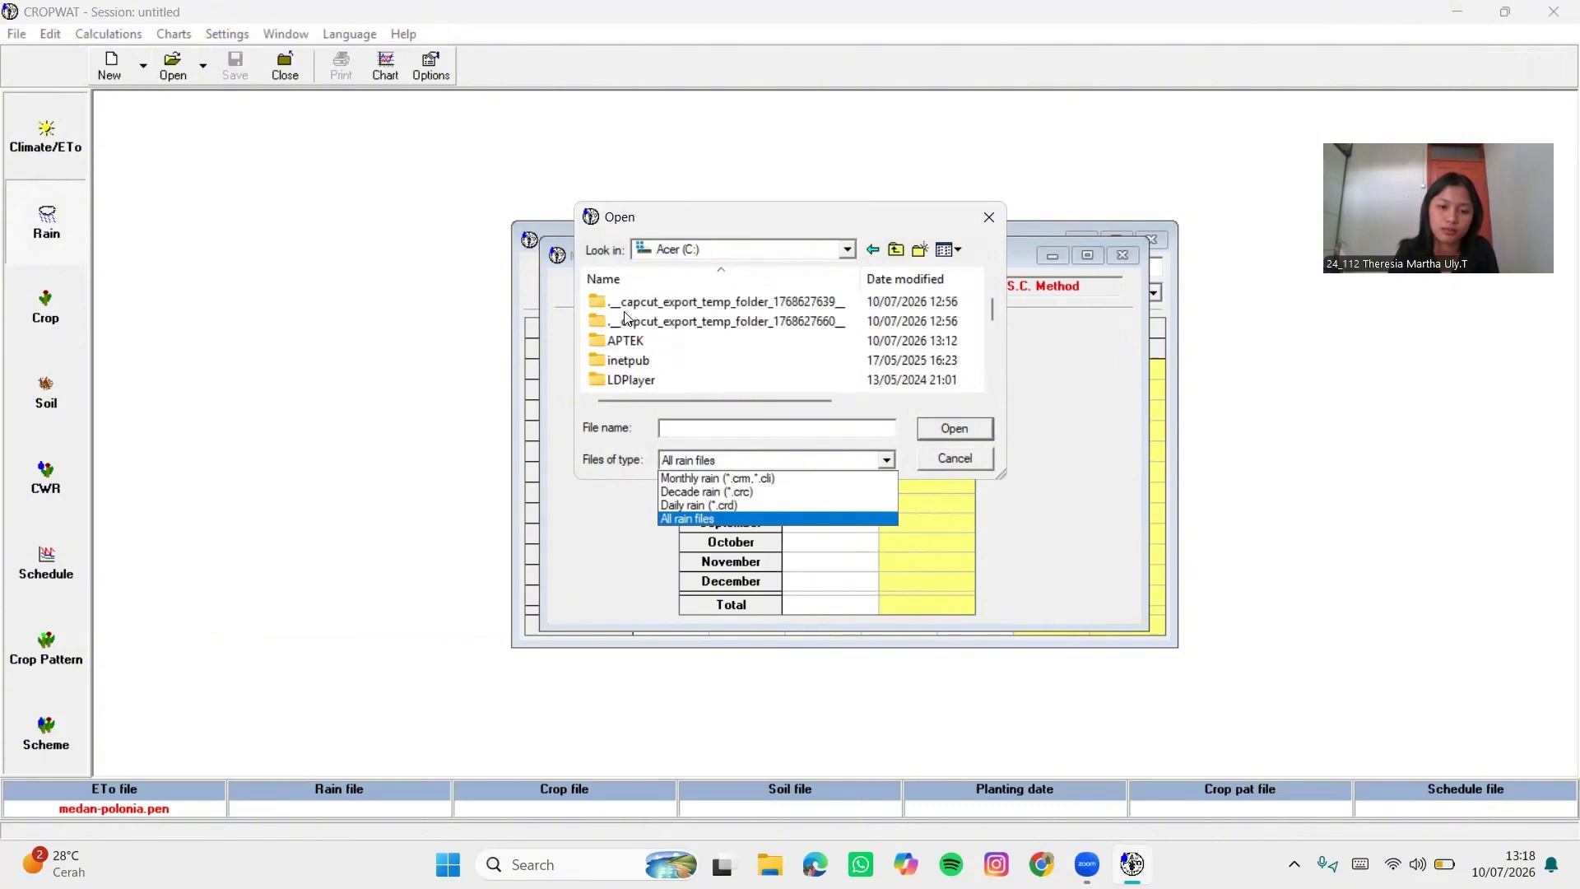
double_click(638, 340)
double_click(629, 341)
click(650, 301)
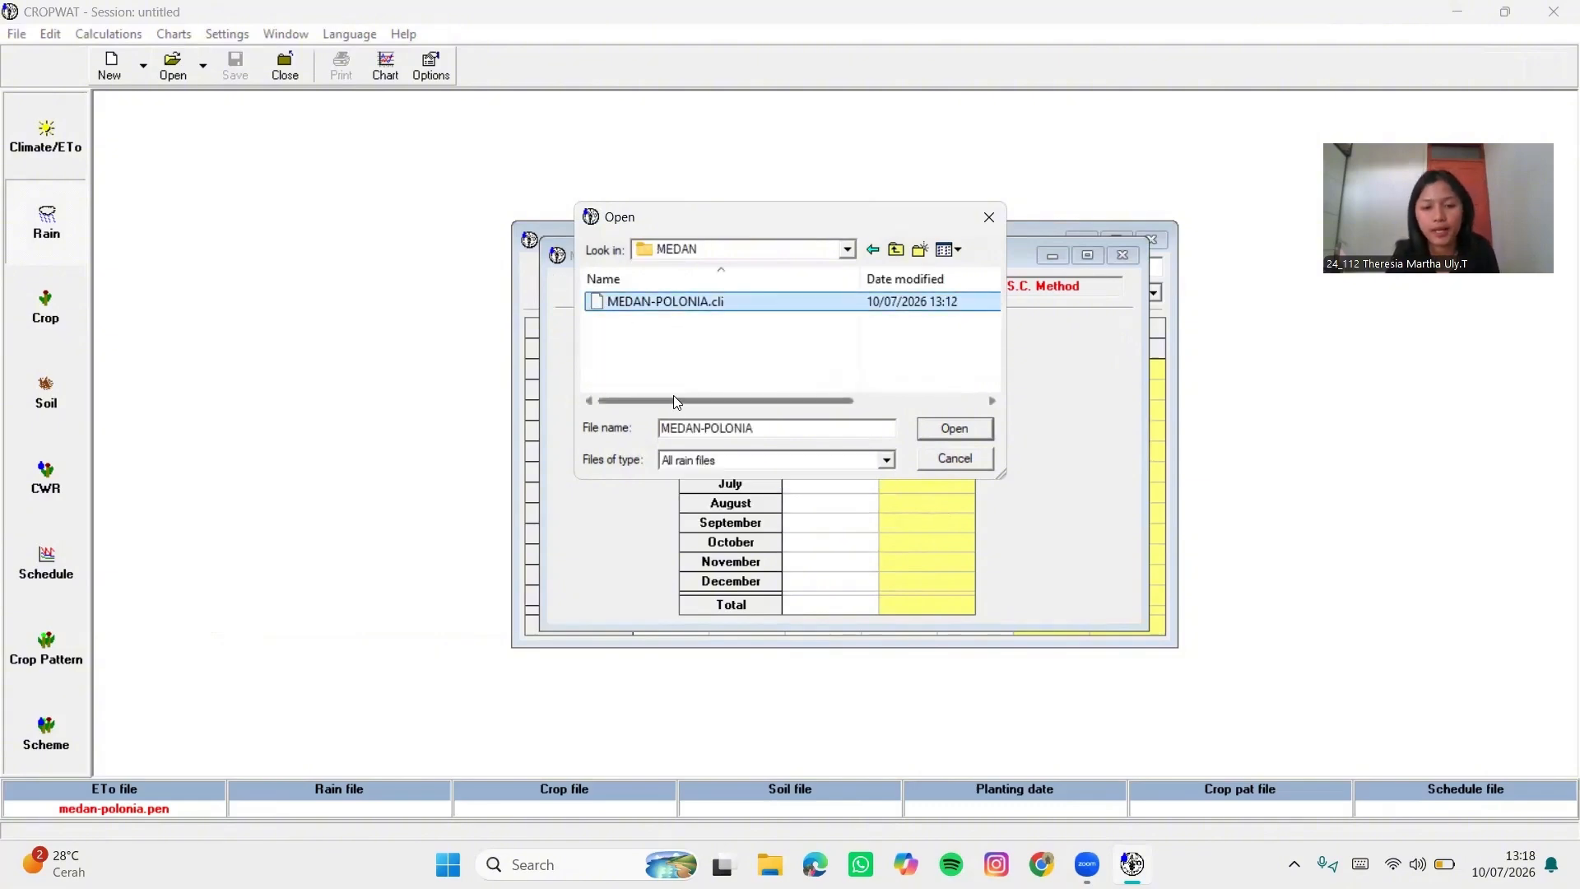
click(955, 428)
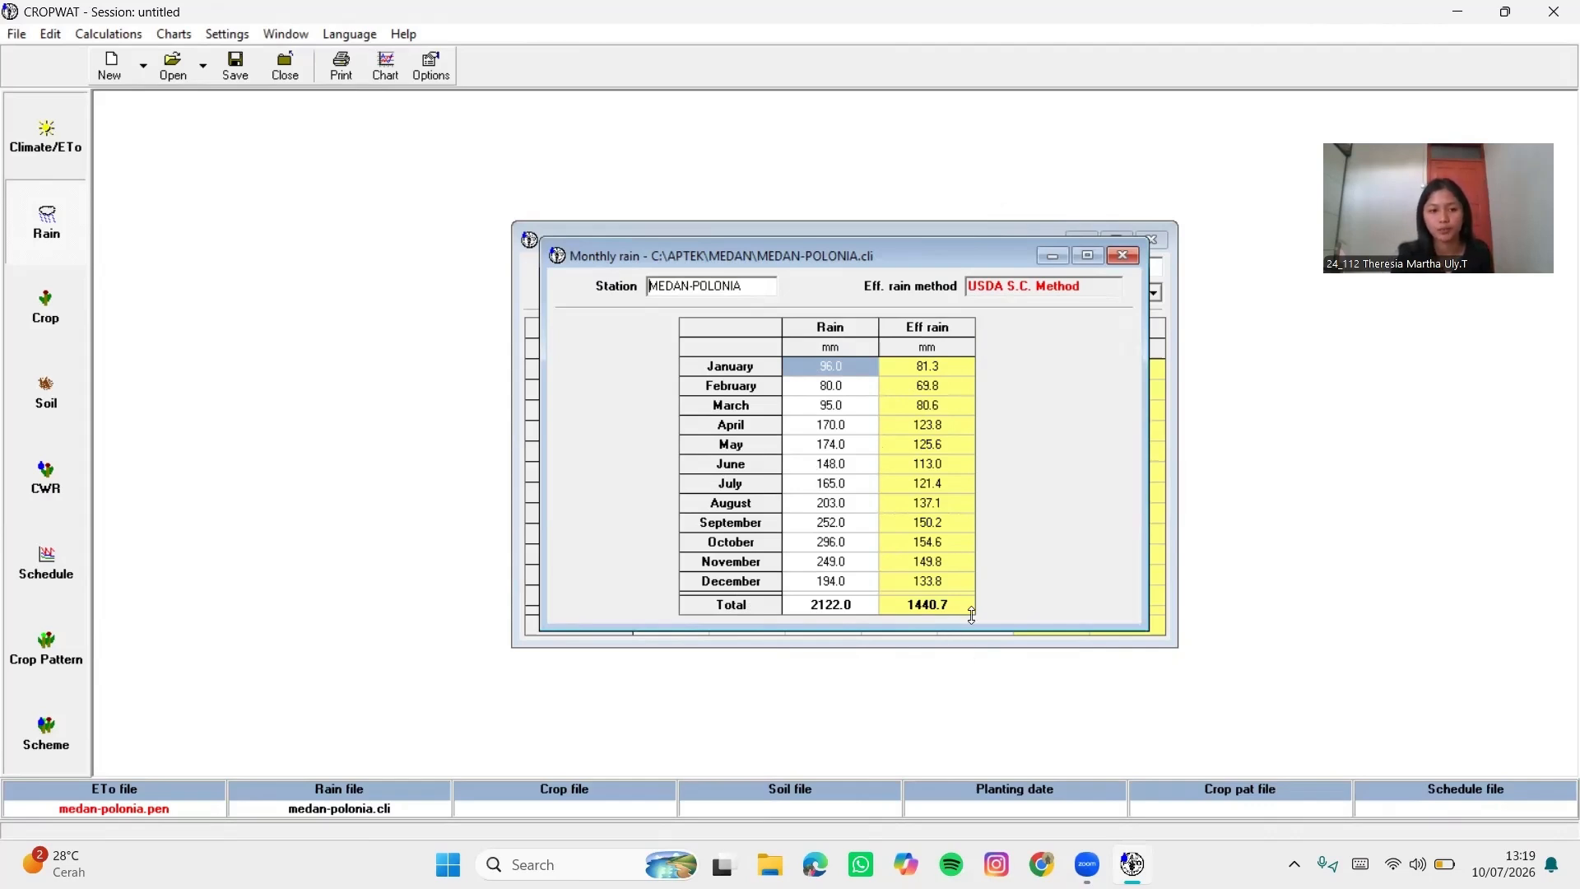
Load the crop file RICE.CRO from the FAO crops folder as the crop data
click(56, 300)
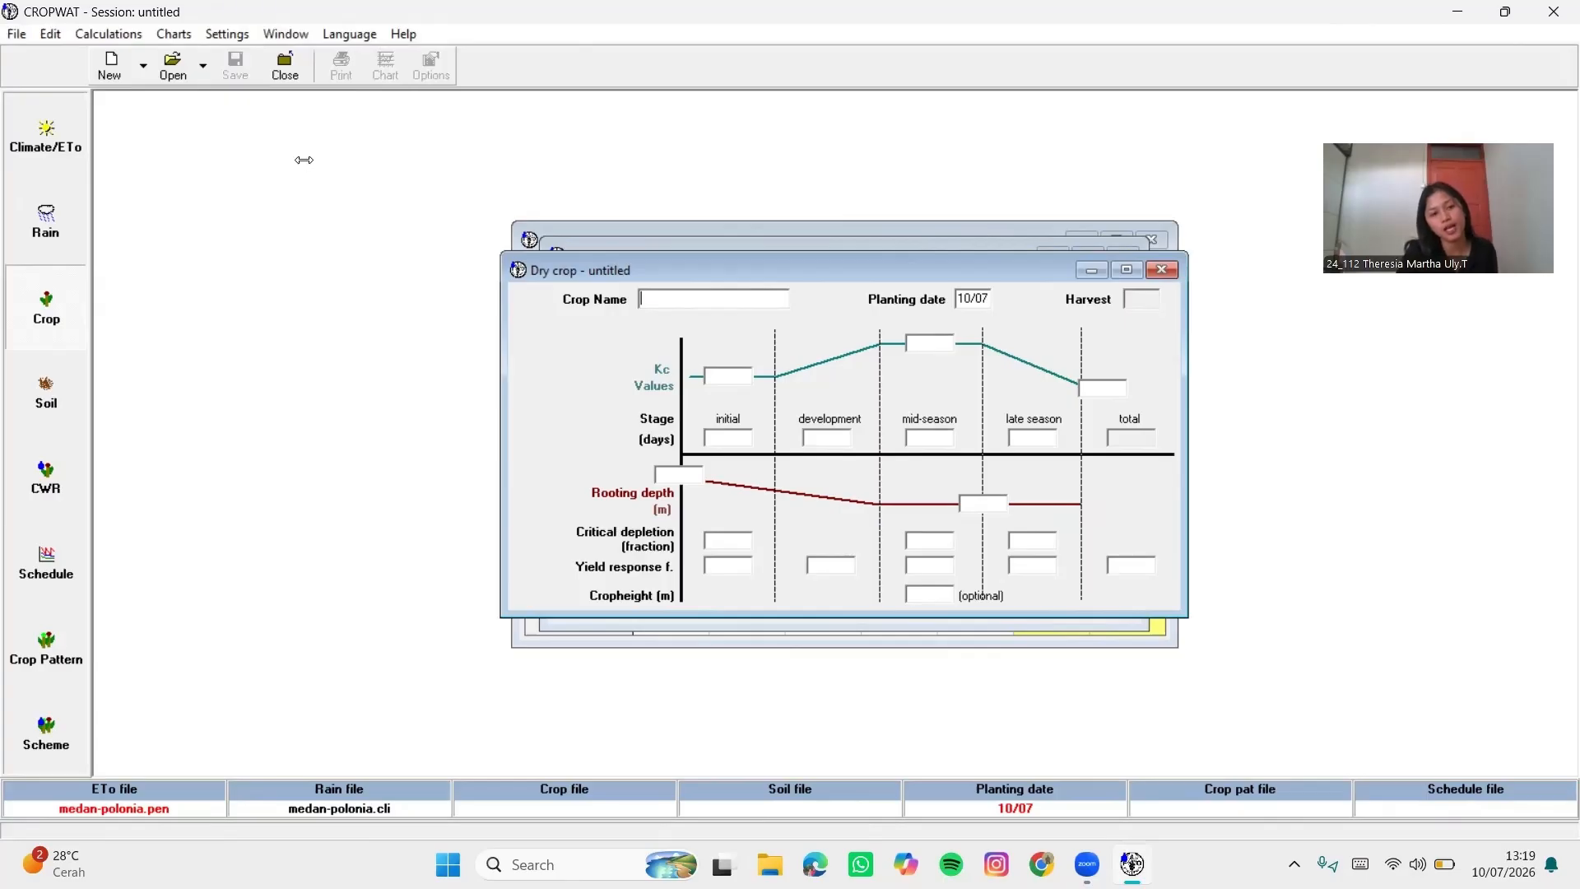
click(172, 68)
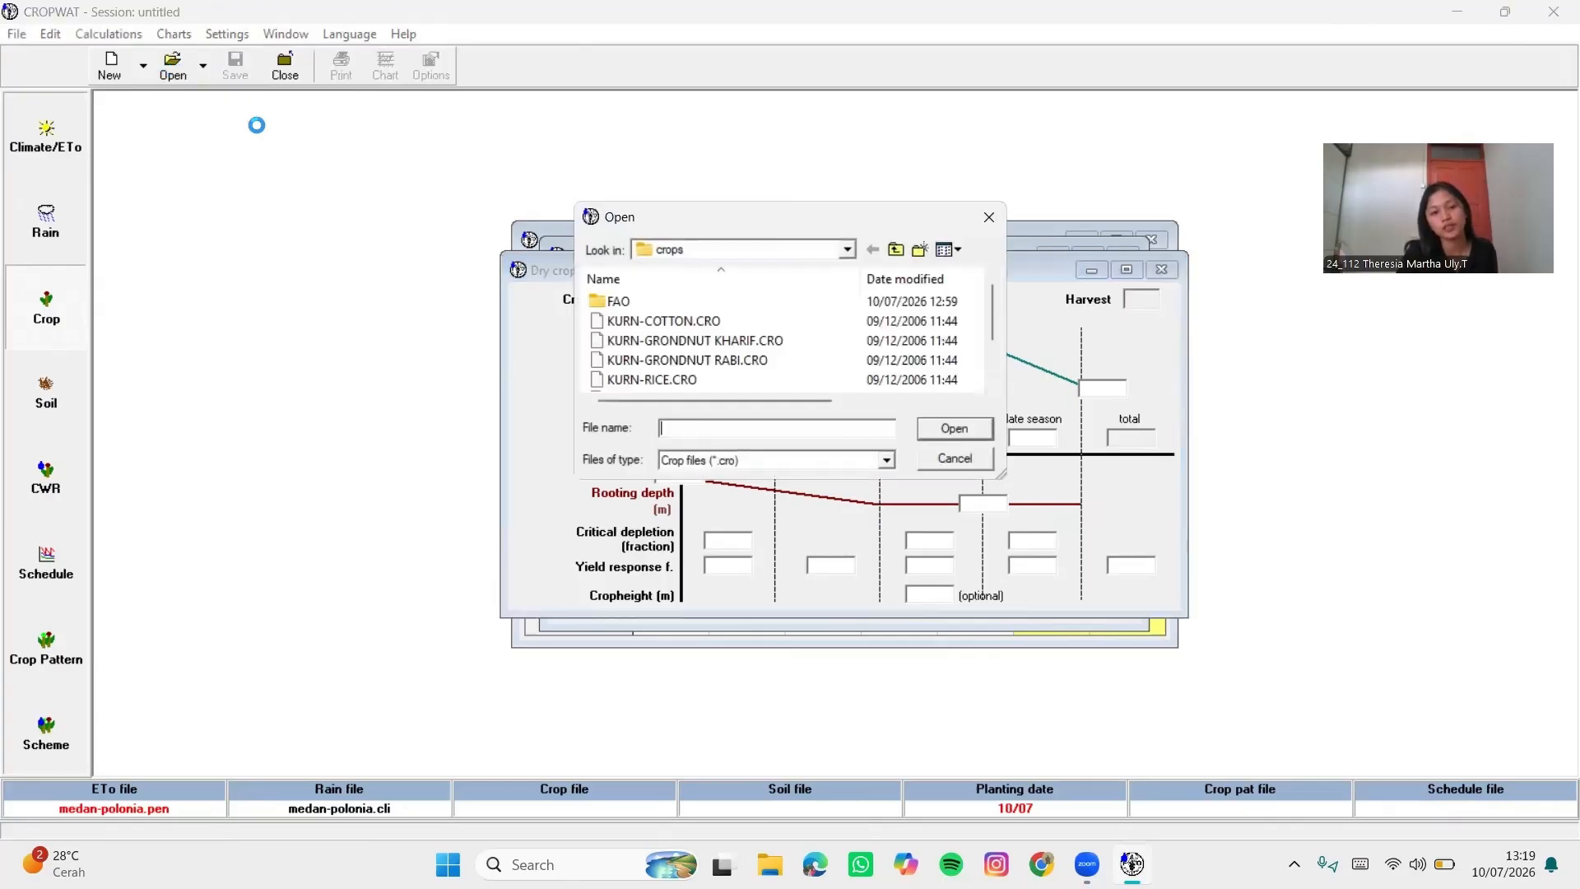
double_click(623, 300)
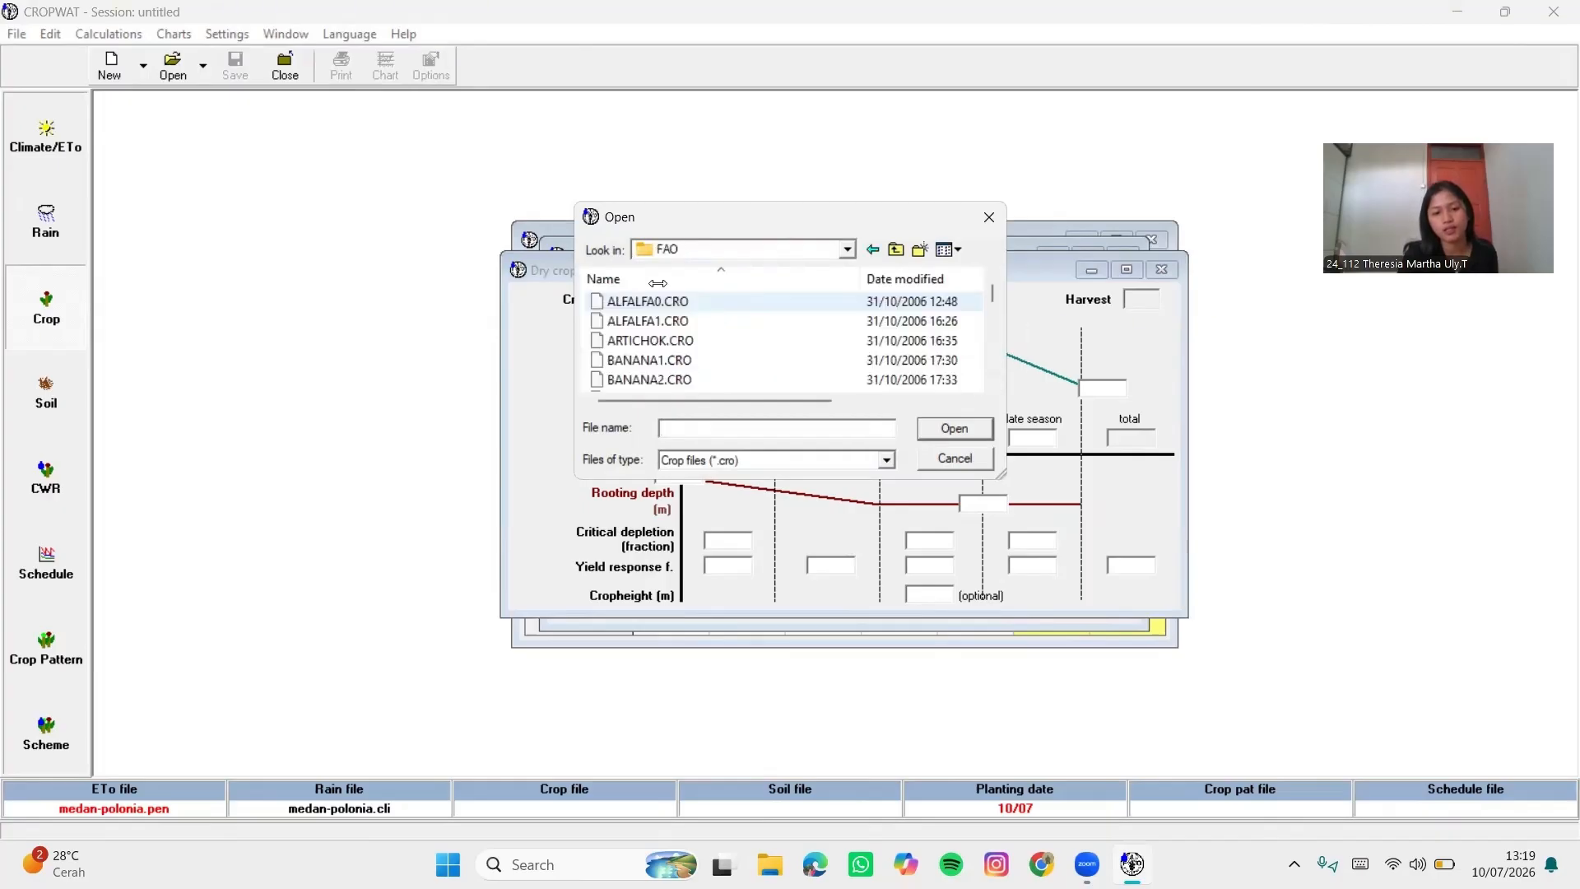
scroll(658, 298, down, 3)
scroll(658, 312, down, 4)
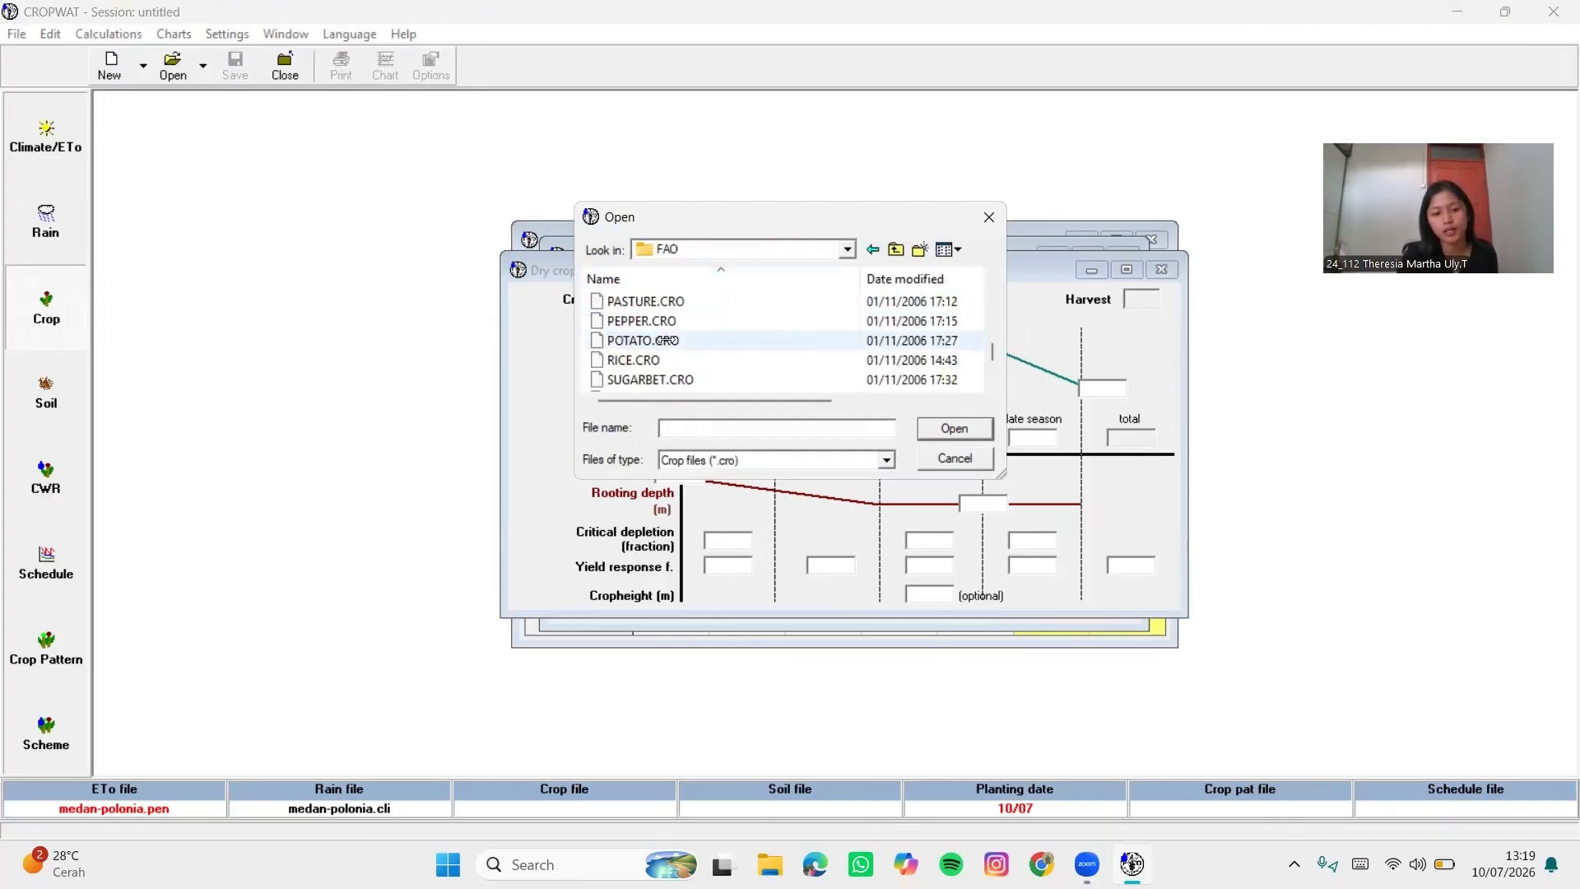
click(652, 360)
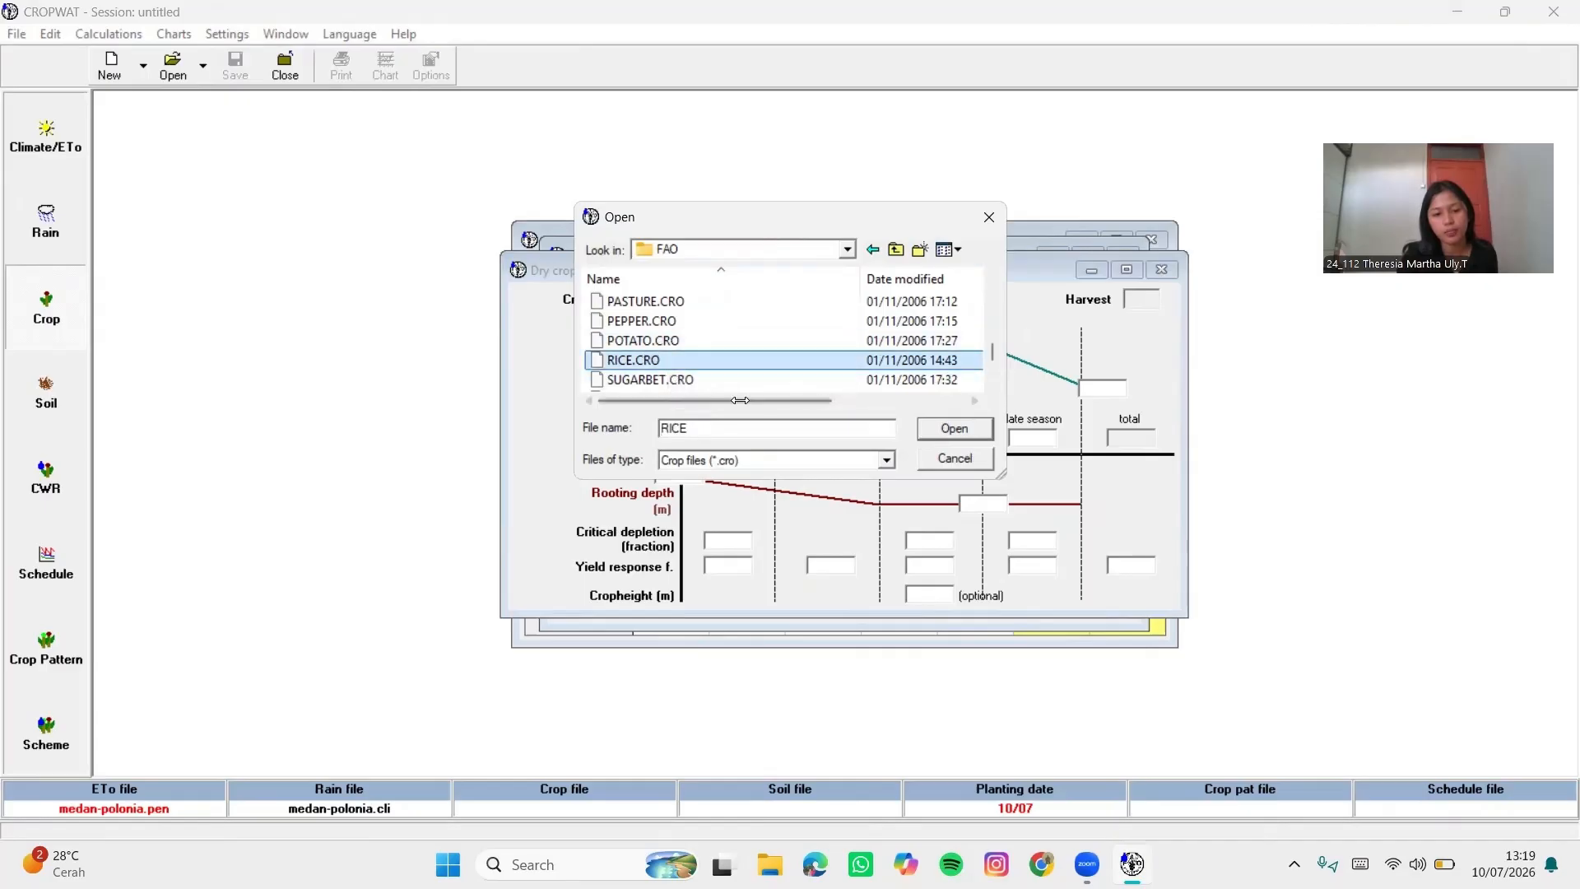
click(953, 429)
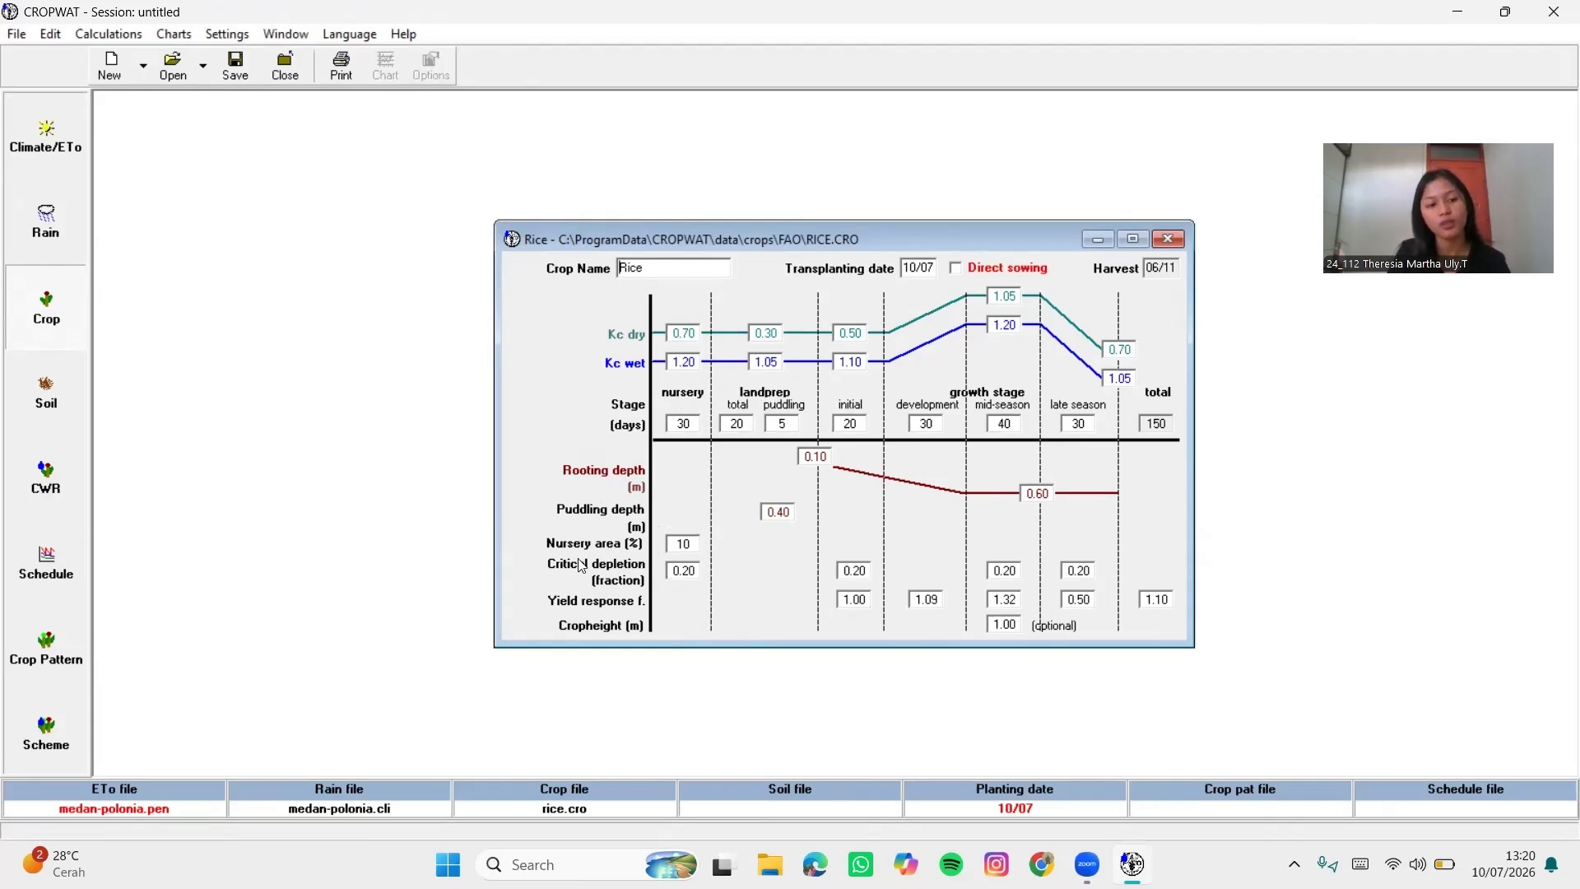
Load the soil file BLACK CLAY SOIL.SOI from the soils folder as the soil data
click(62, 416)
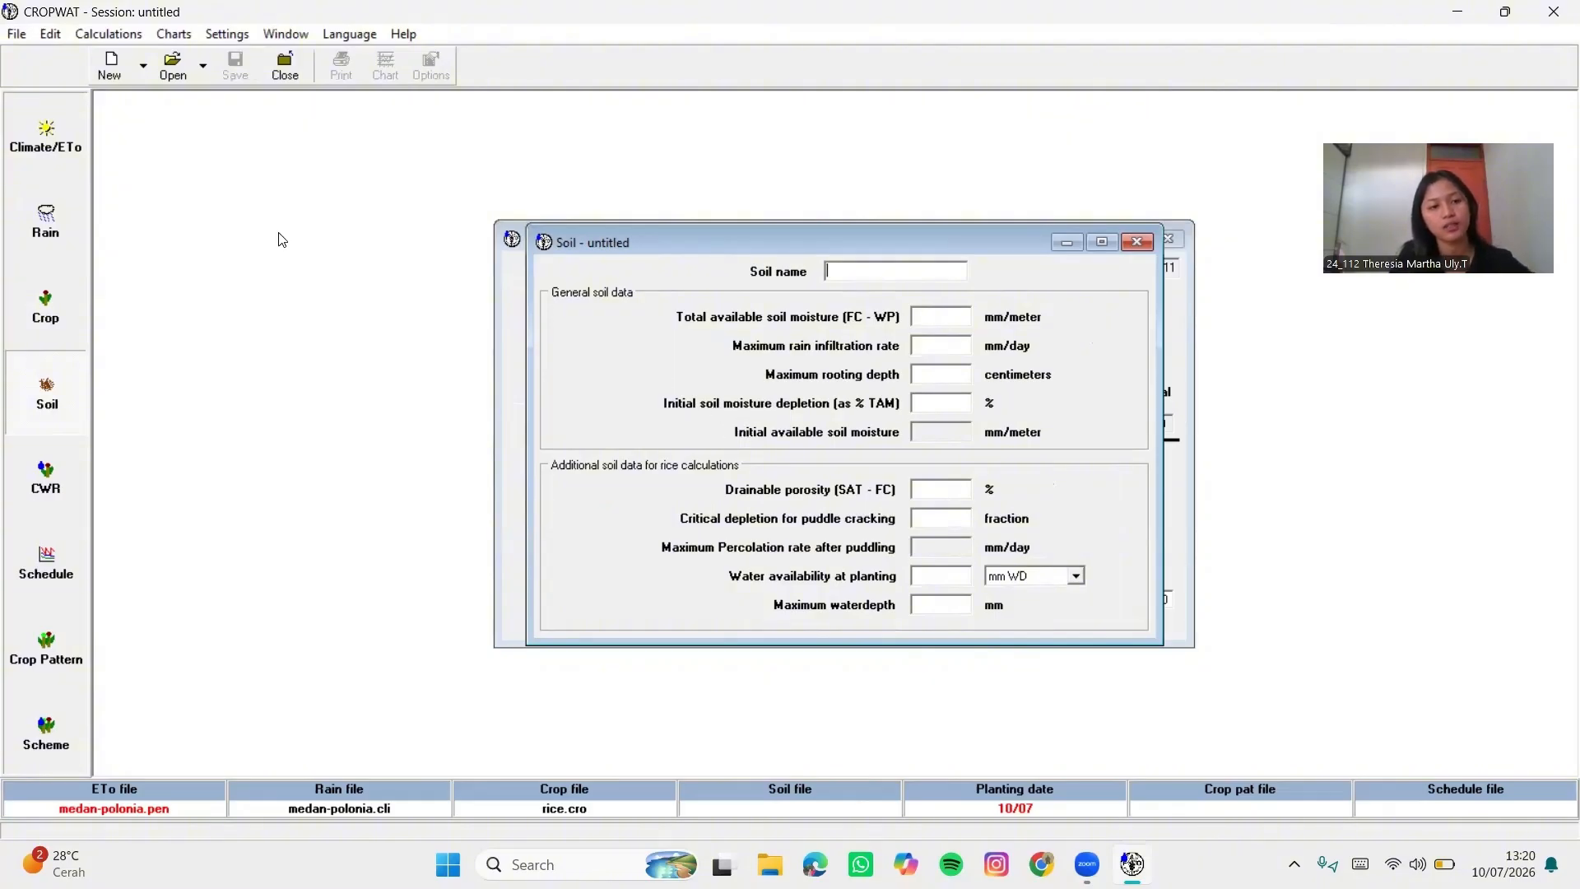
click(174, 73)
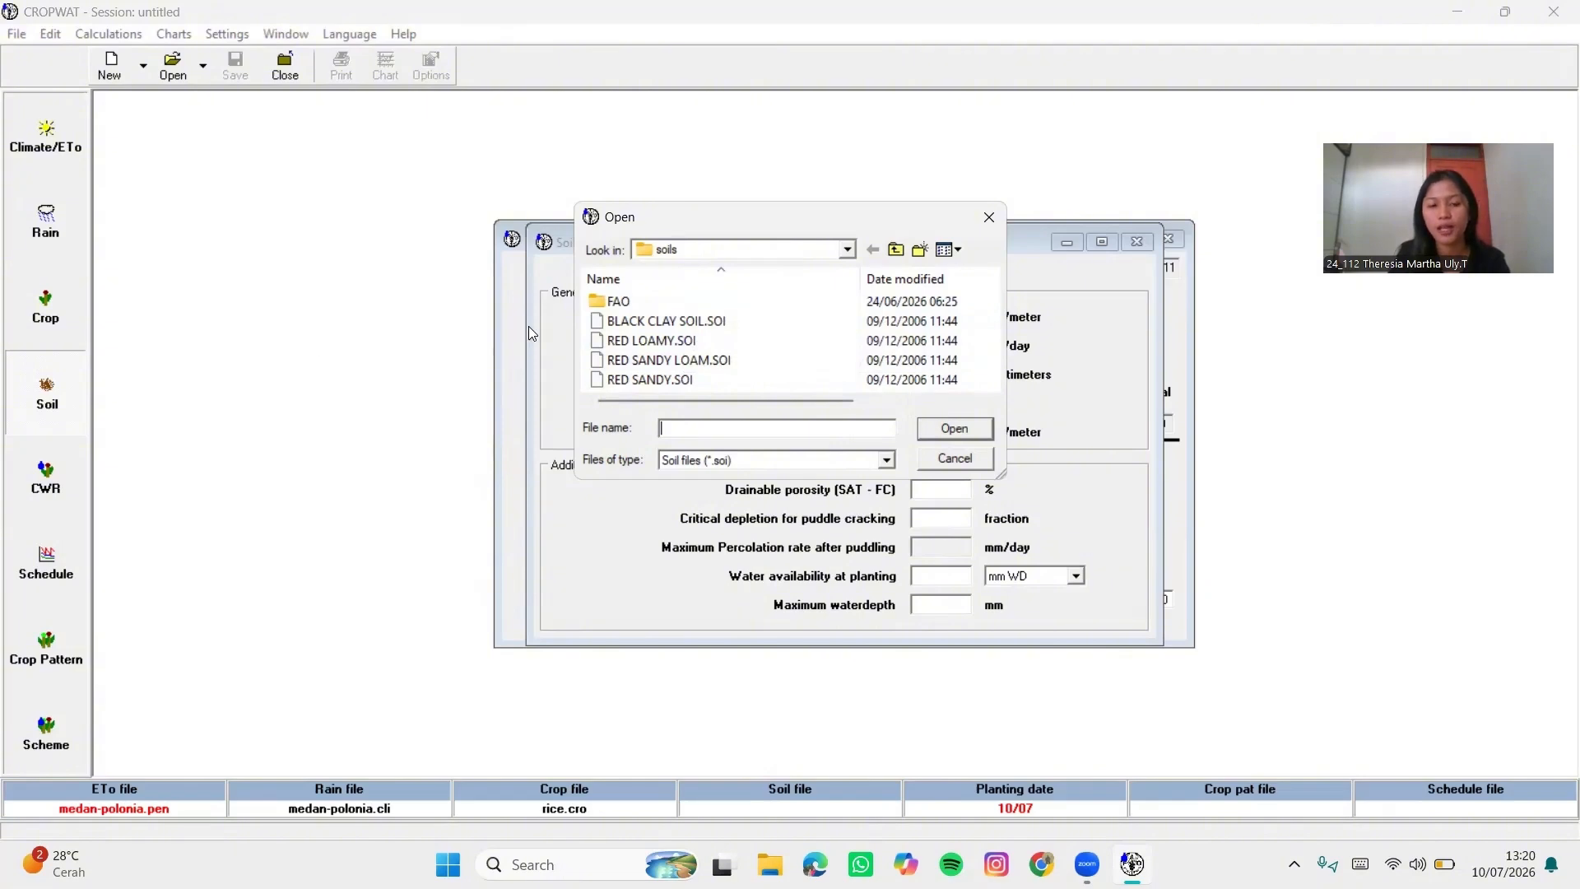
click(683, 325)
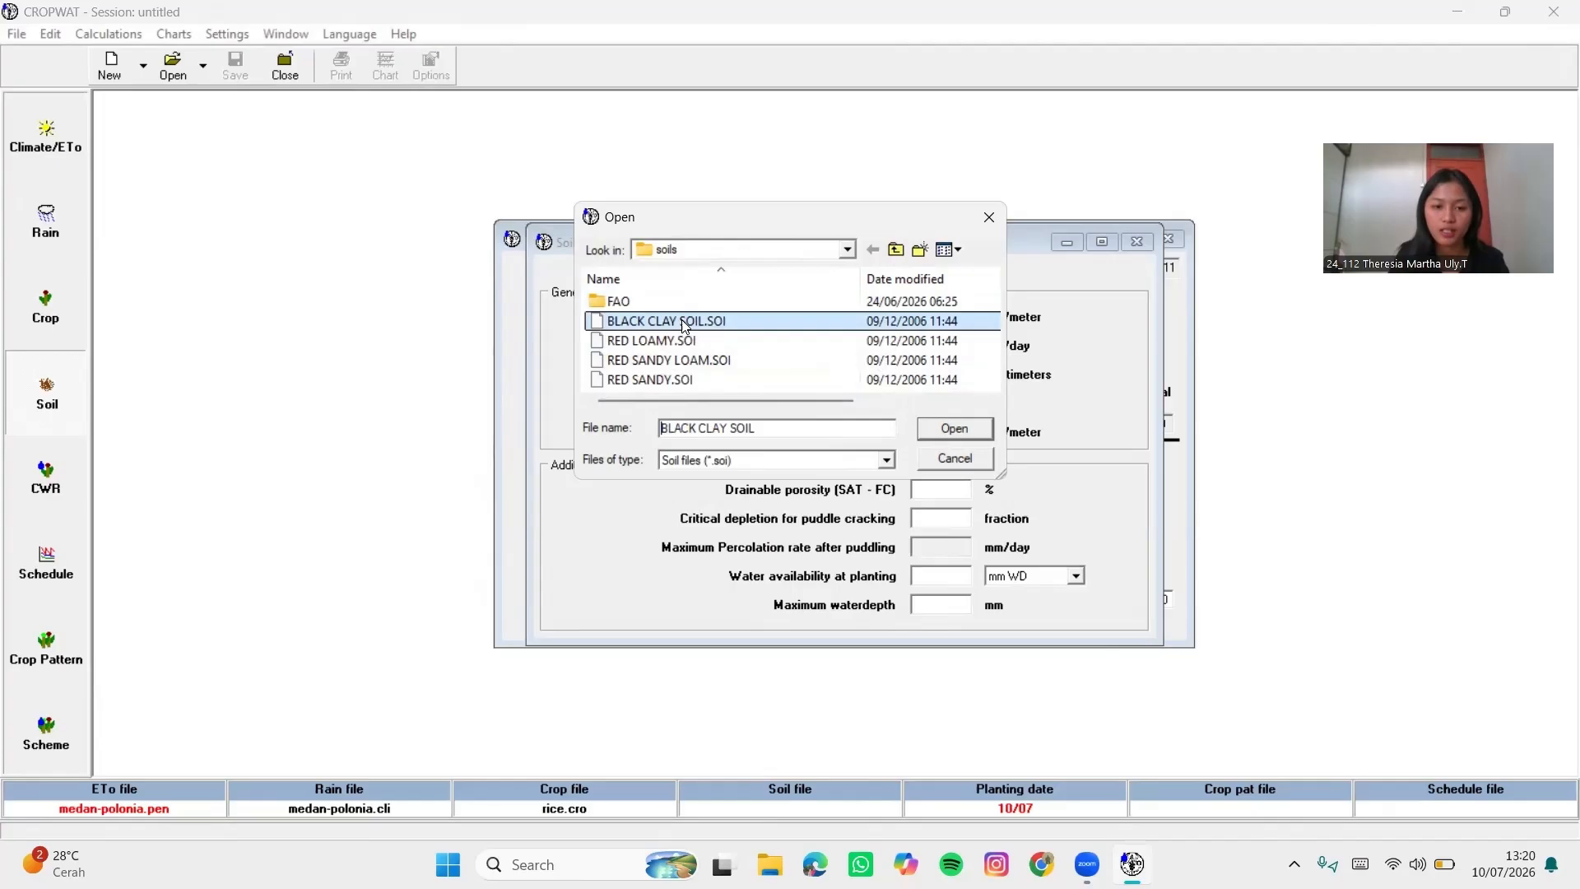
click(978, 431)
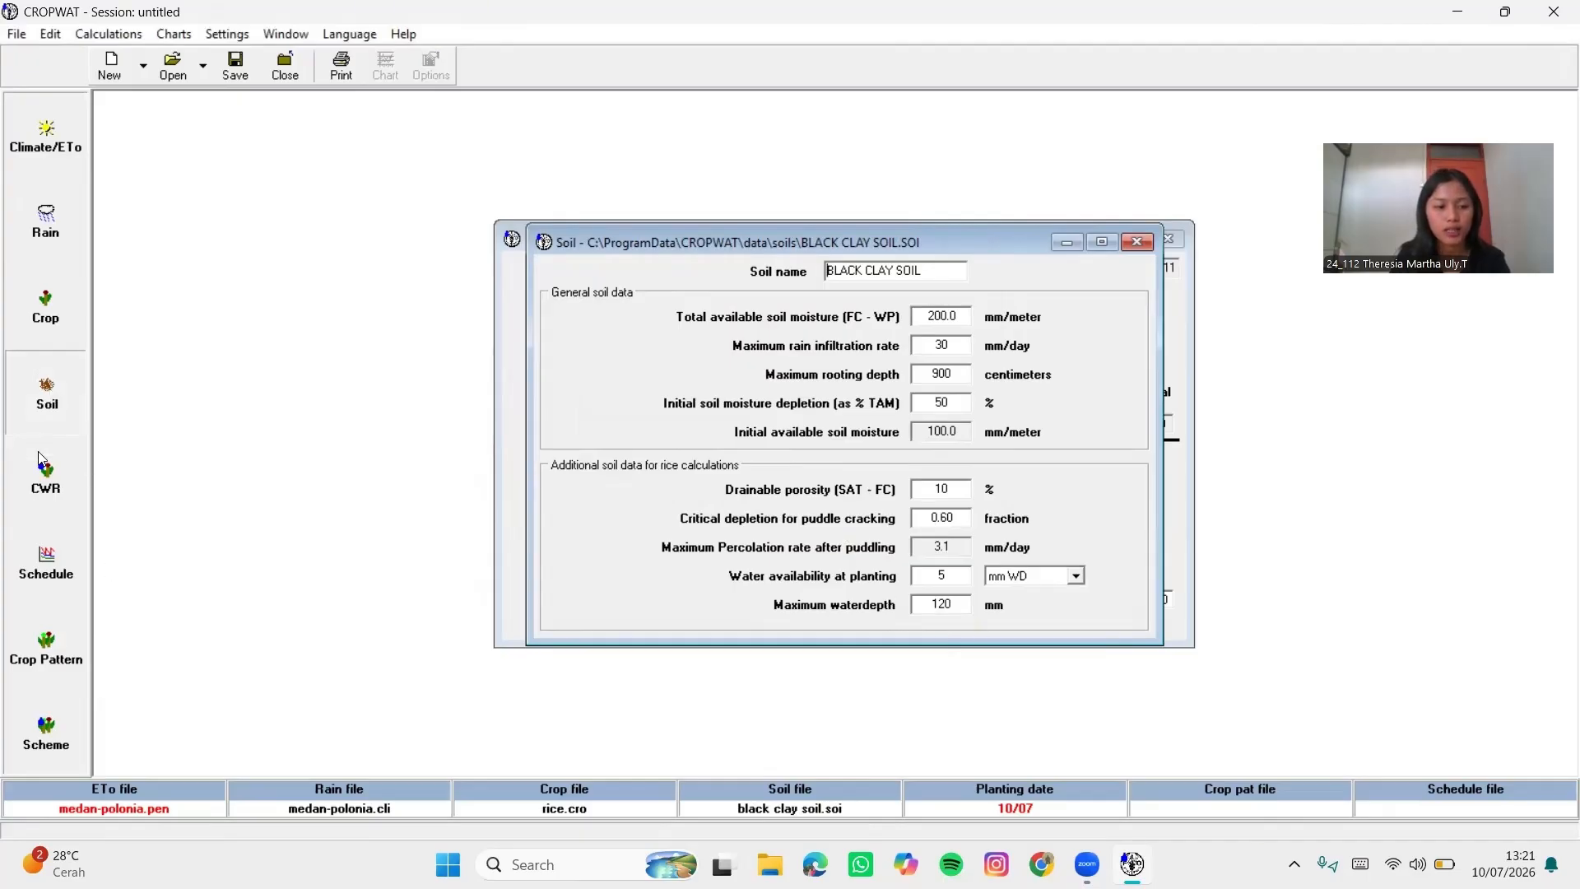
Calculate and review the crop water requirements and the rice irrigation schedule
click(44, 499)
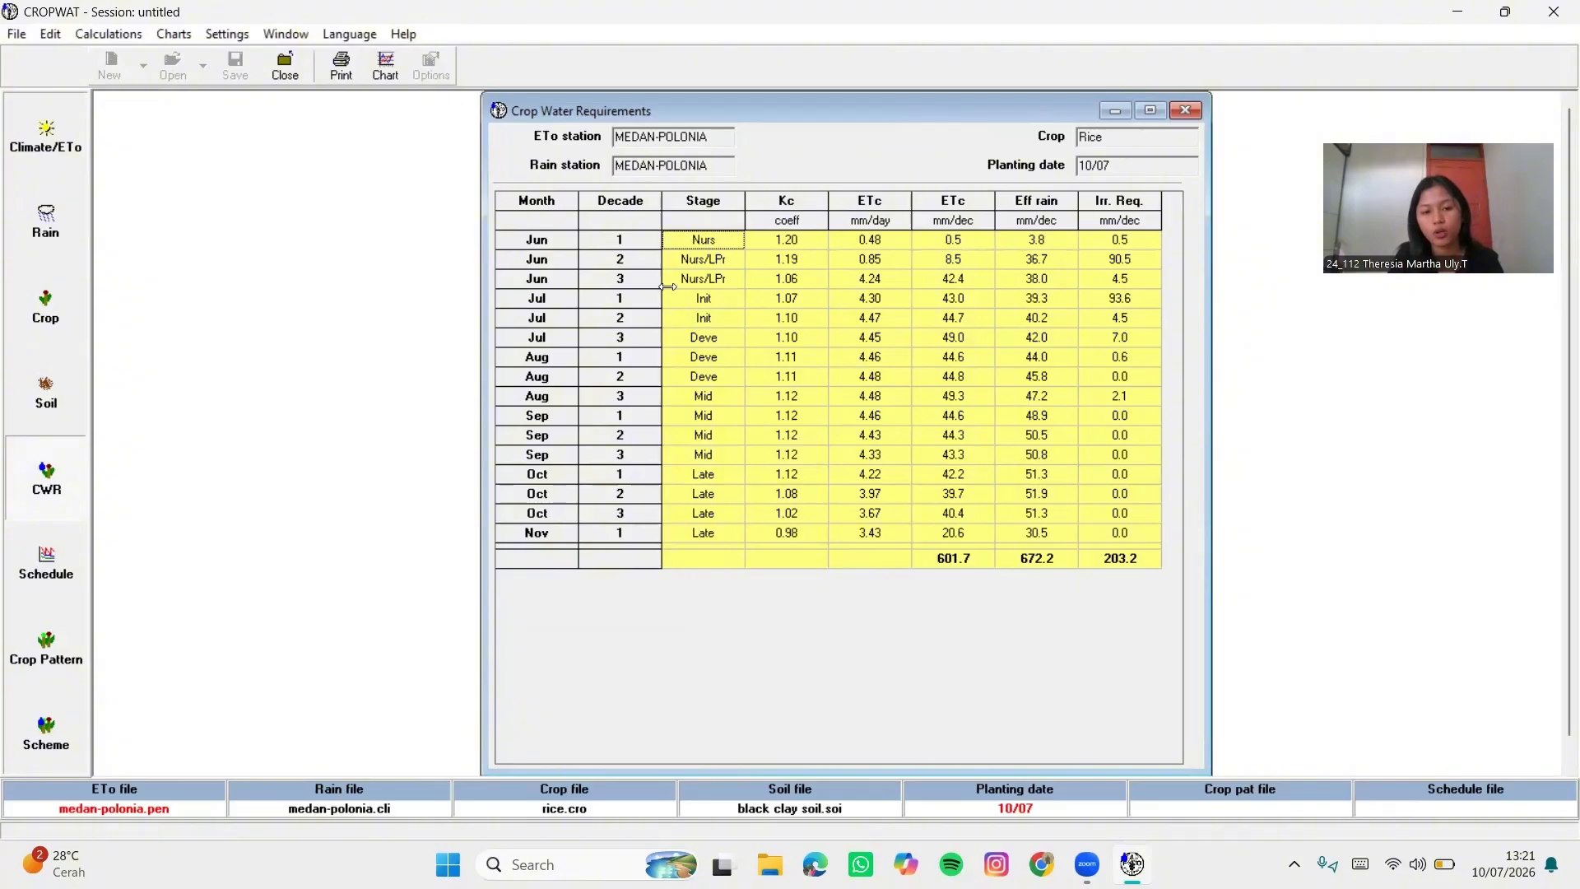
click(62, 554)
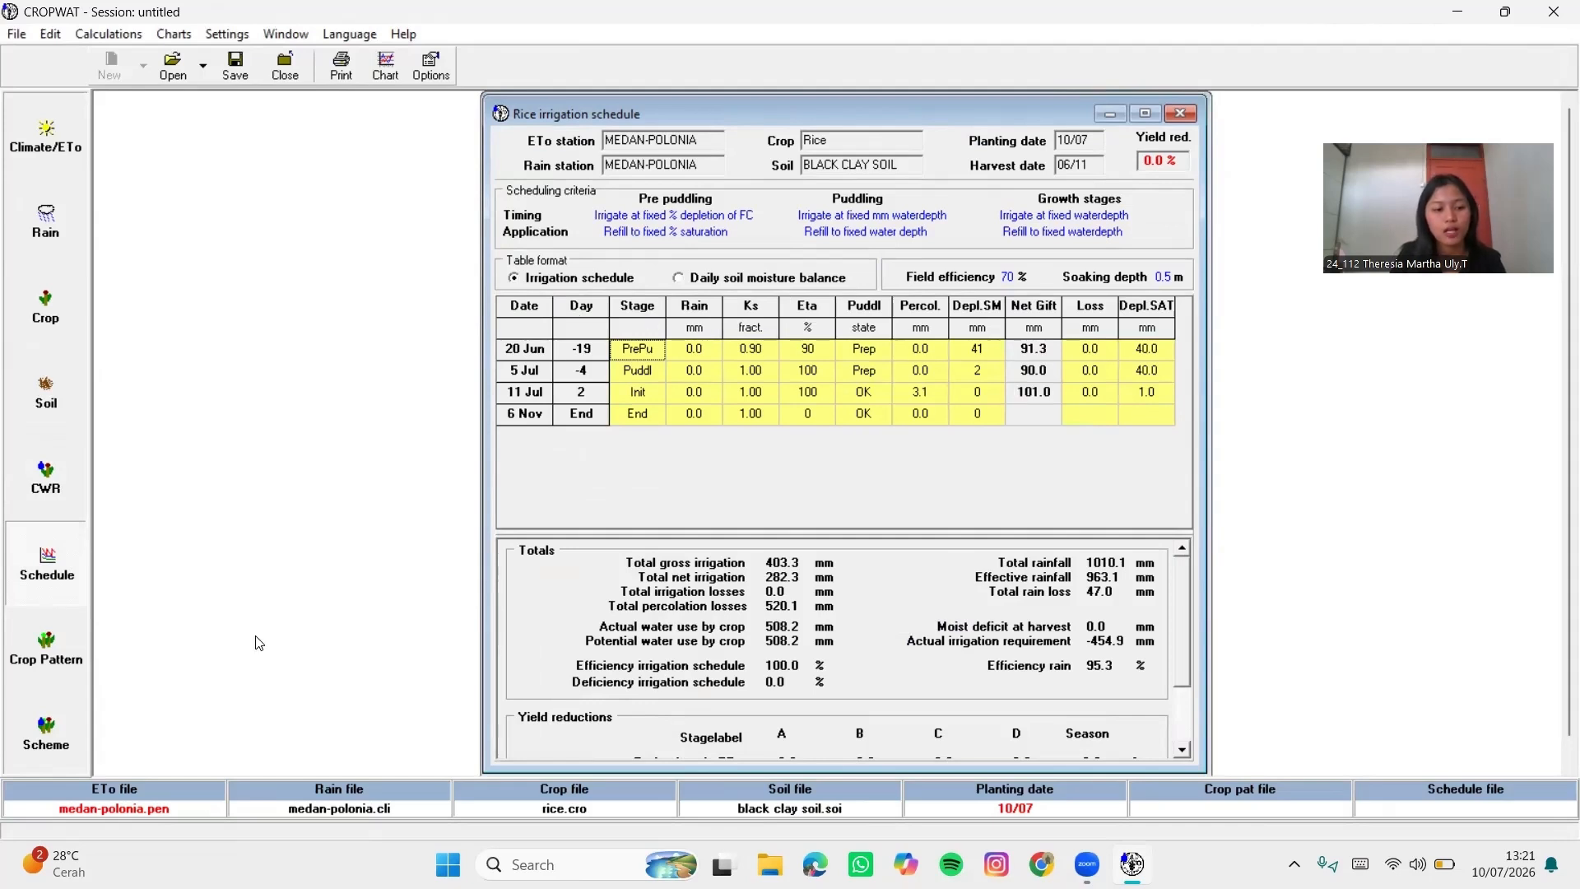
Start a cropping pattern and assign the FAO crop file RICE.CRO to its first row
click(80, 674)
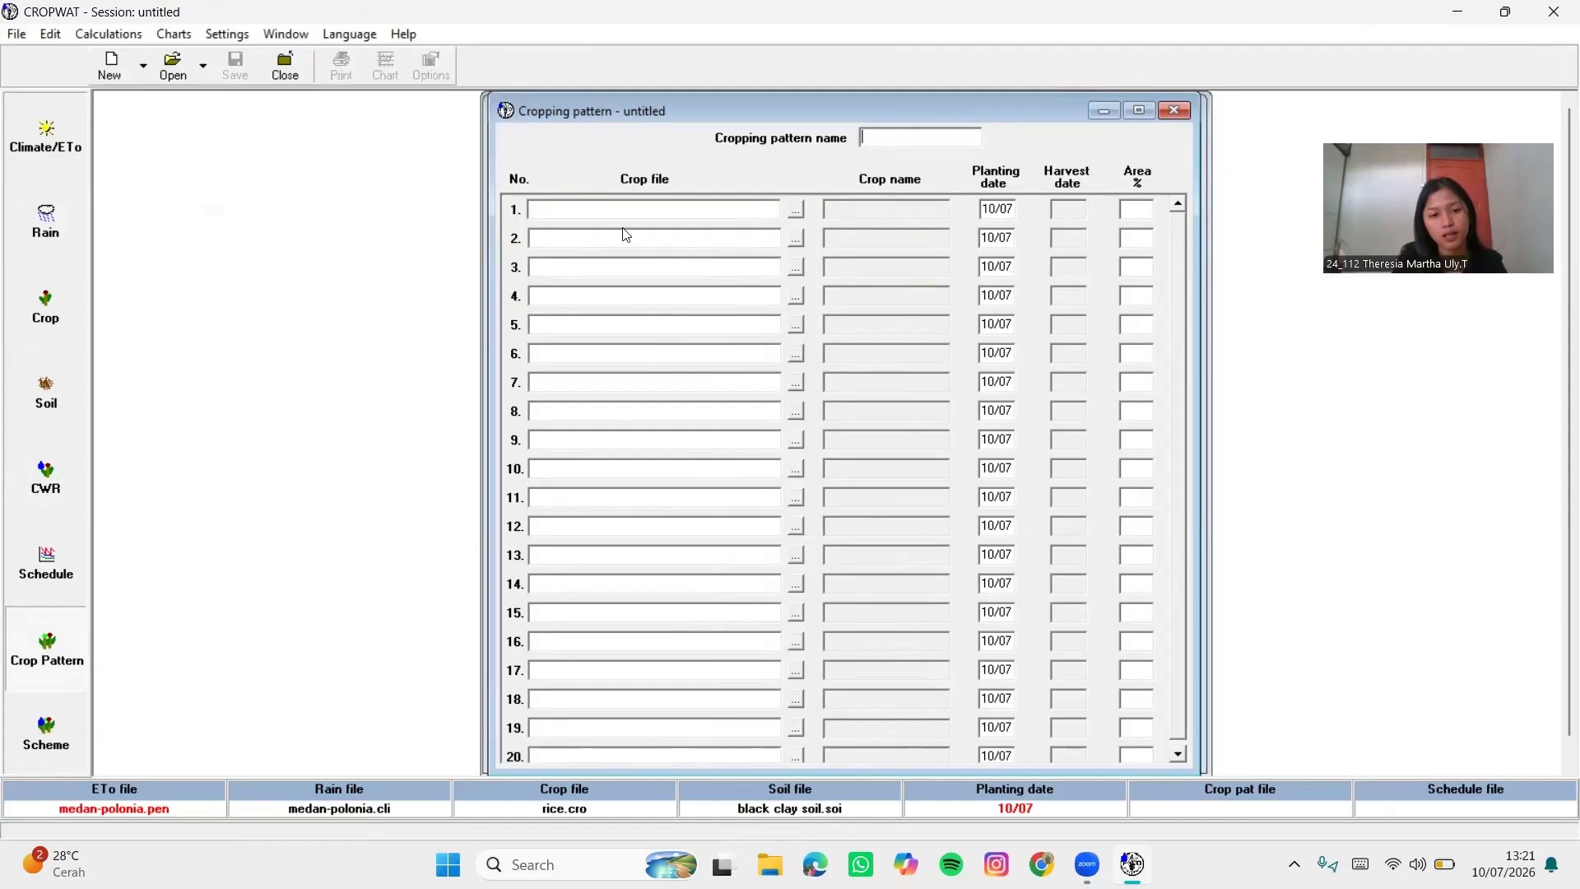
click(795, 211)
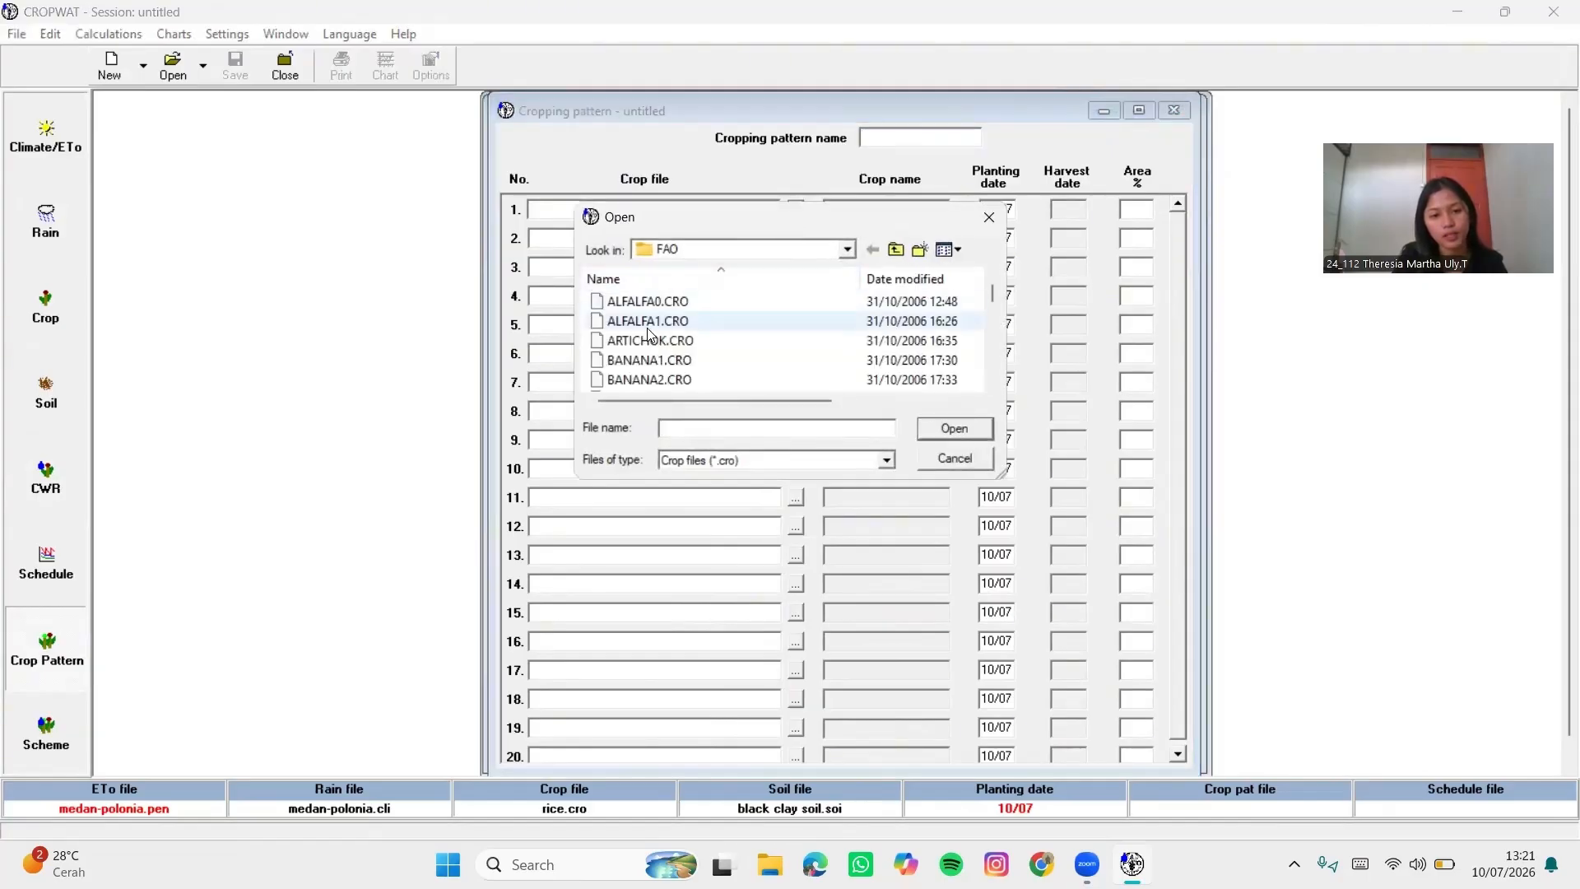
scroll(666, 362, down, 6)
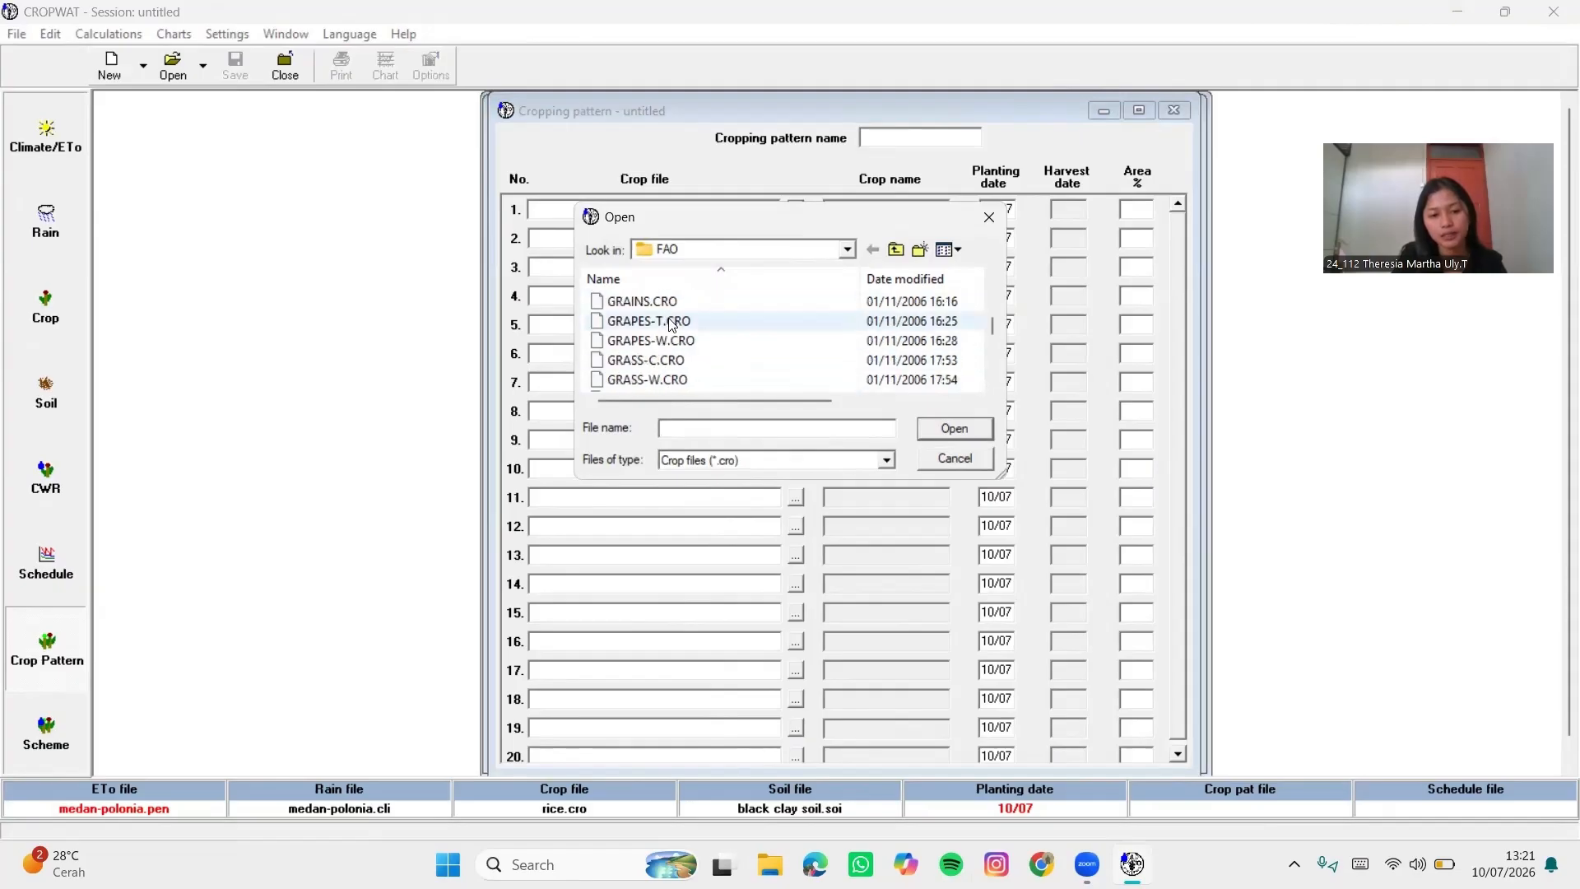
scroll(668, 328, down, 2)
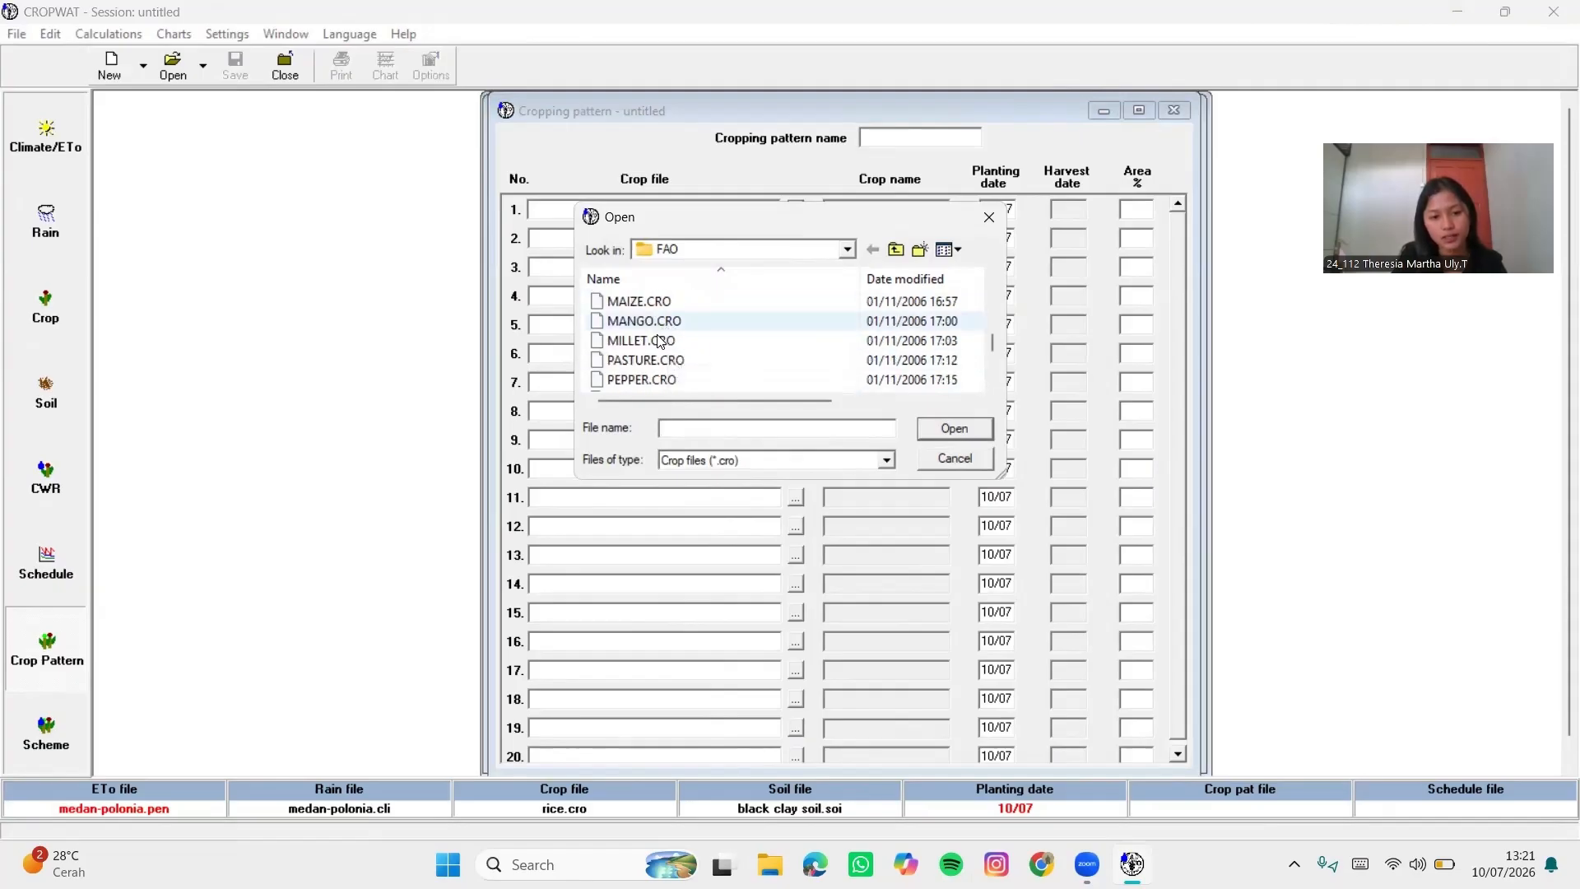
scroll(662, 337, down, 1)
click(658, 359)
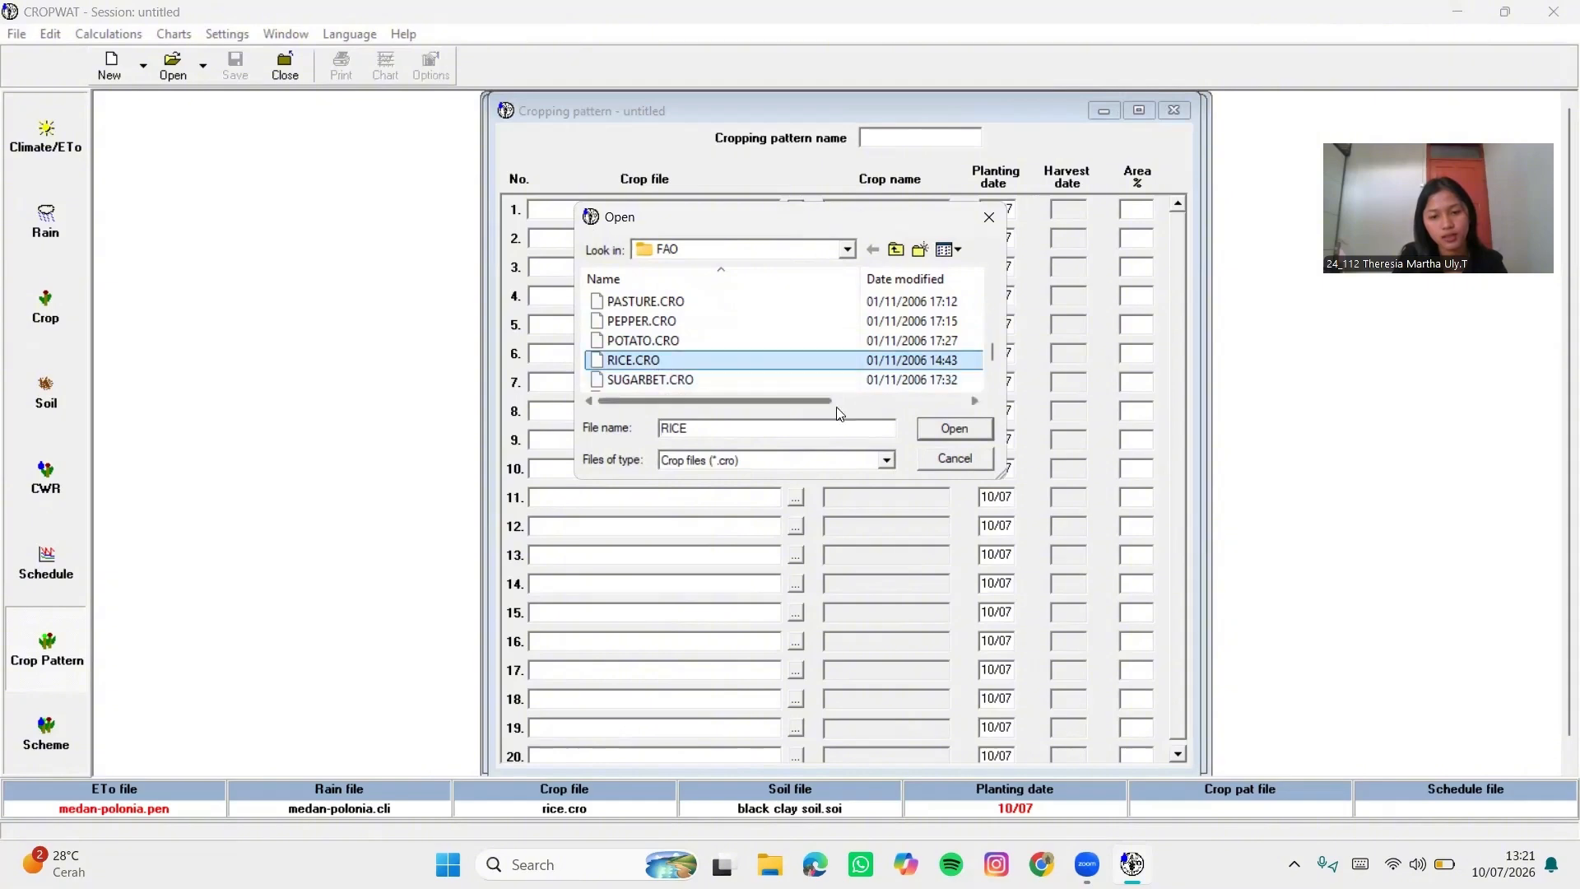
click(952, 428)
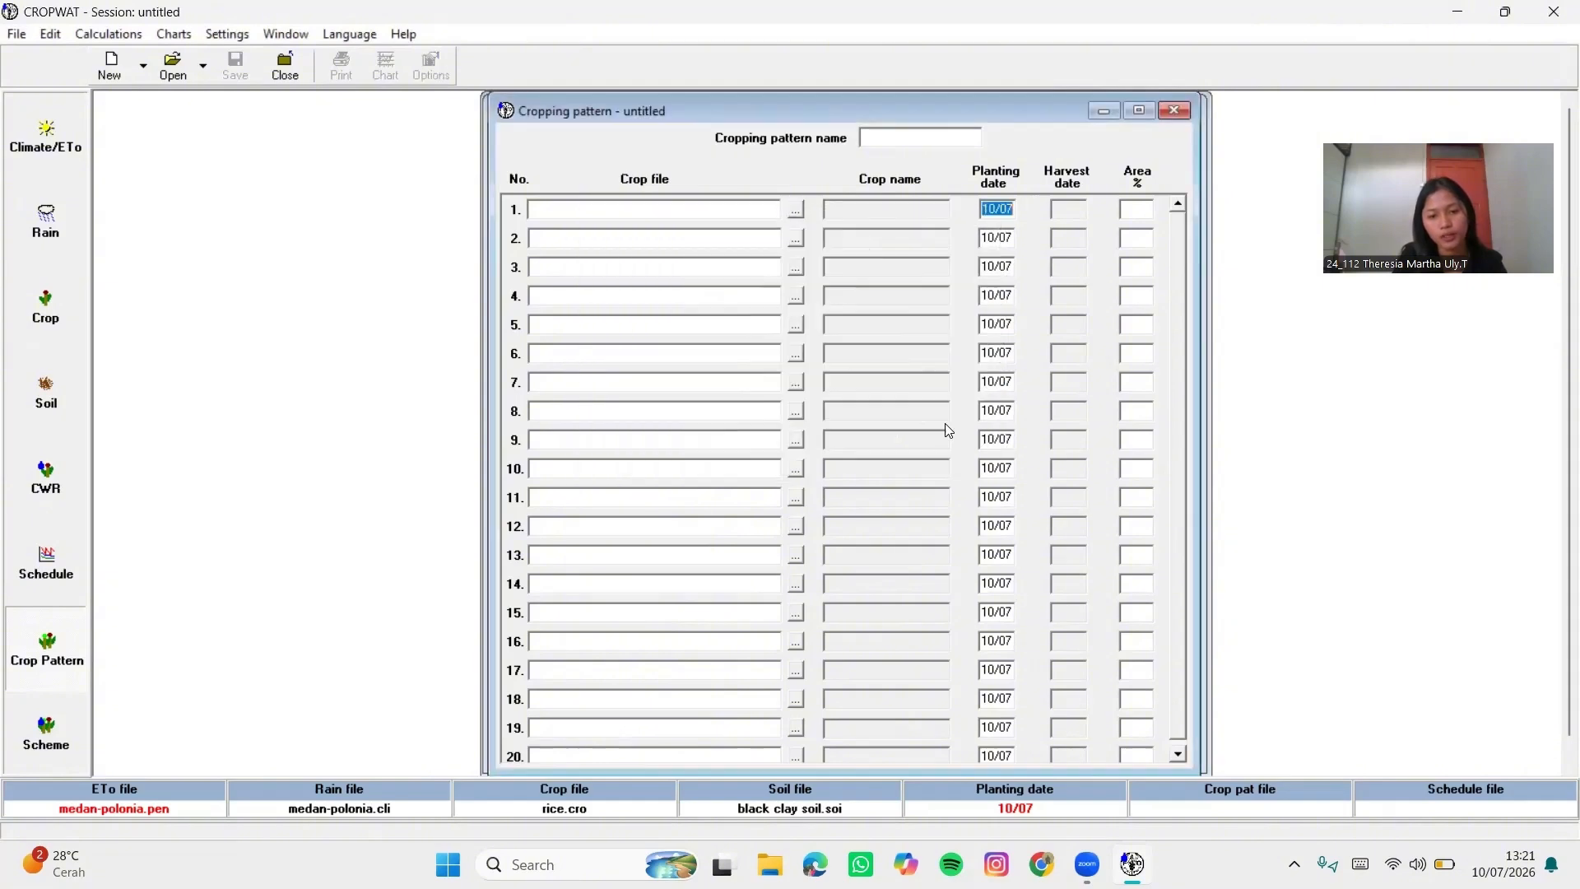
Assign the FAO crop file RICE.CRO to the second row of the cropping pattern
click(797, 238)
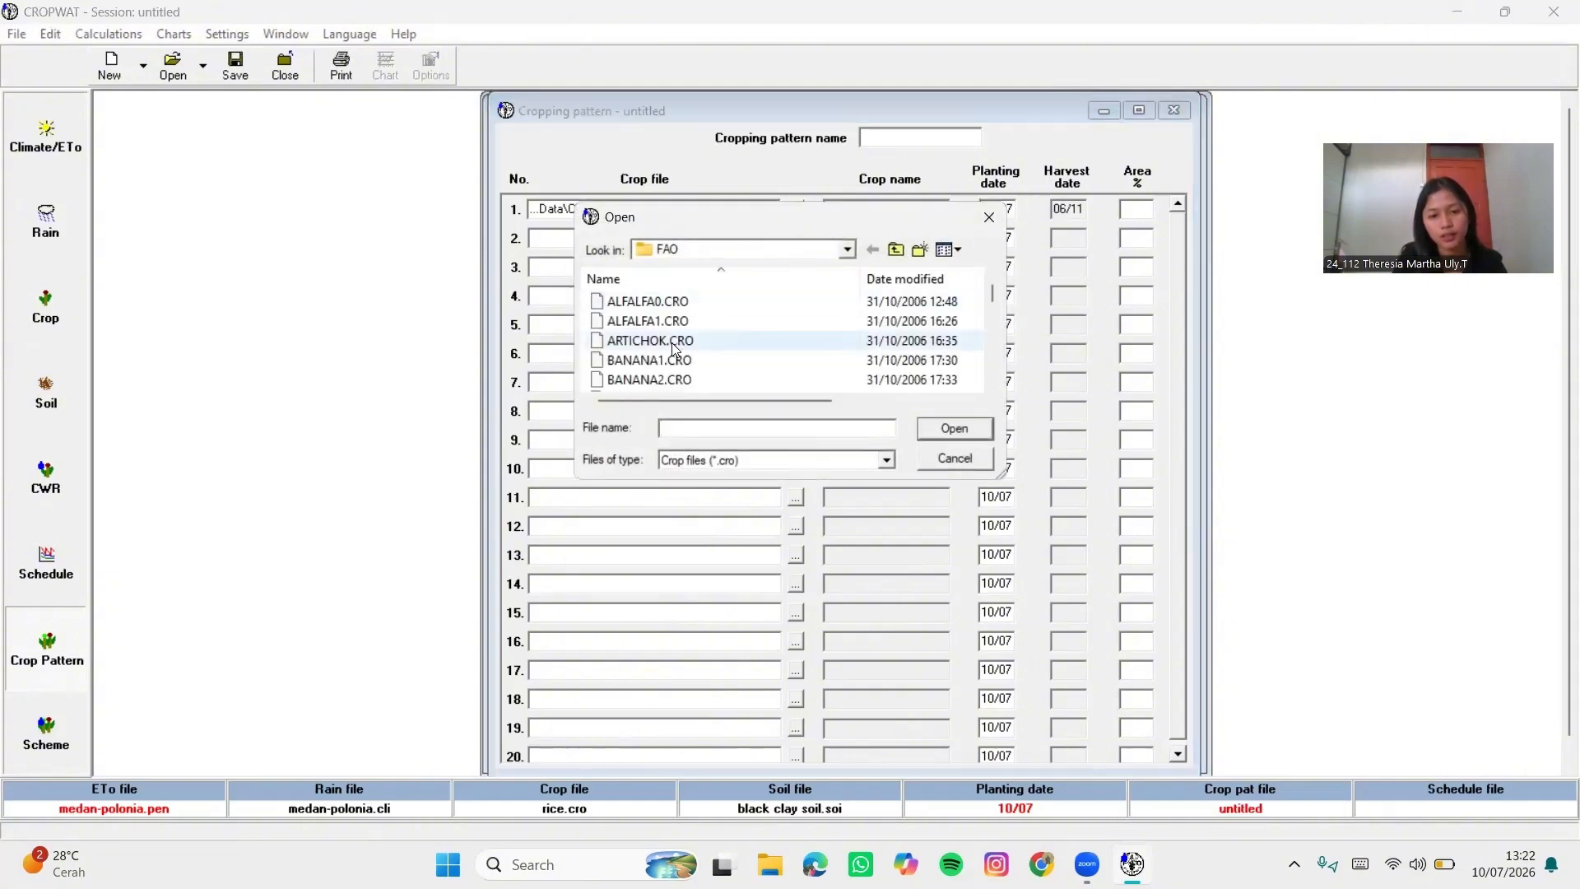
scroll(662, 342, down, 3)
scroll(663, 348, down, 4)
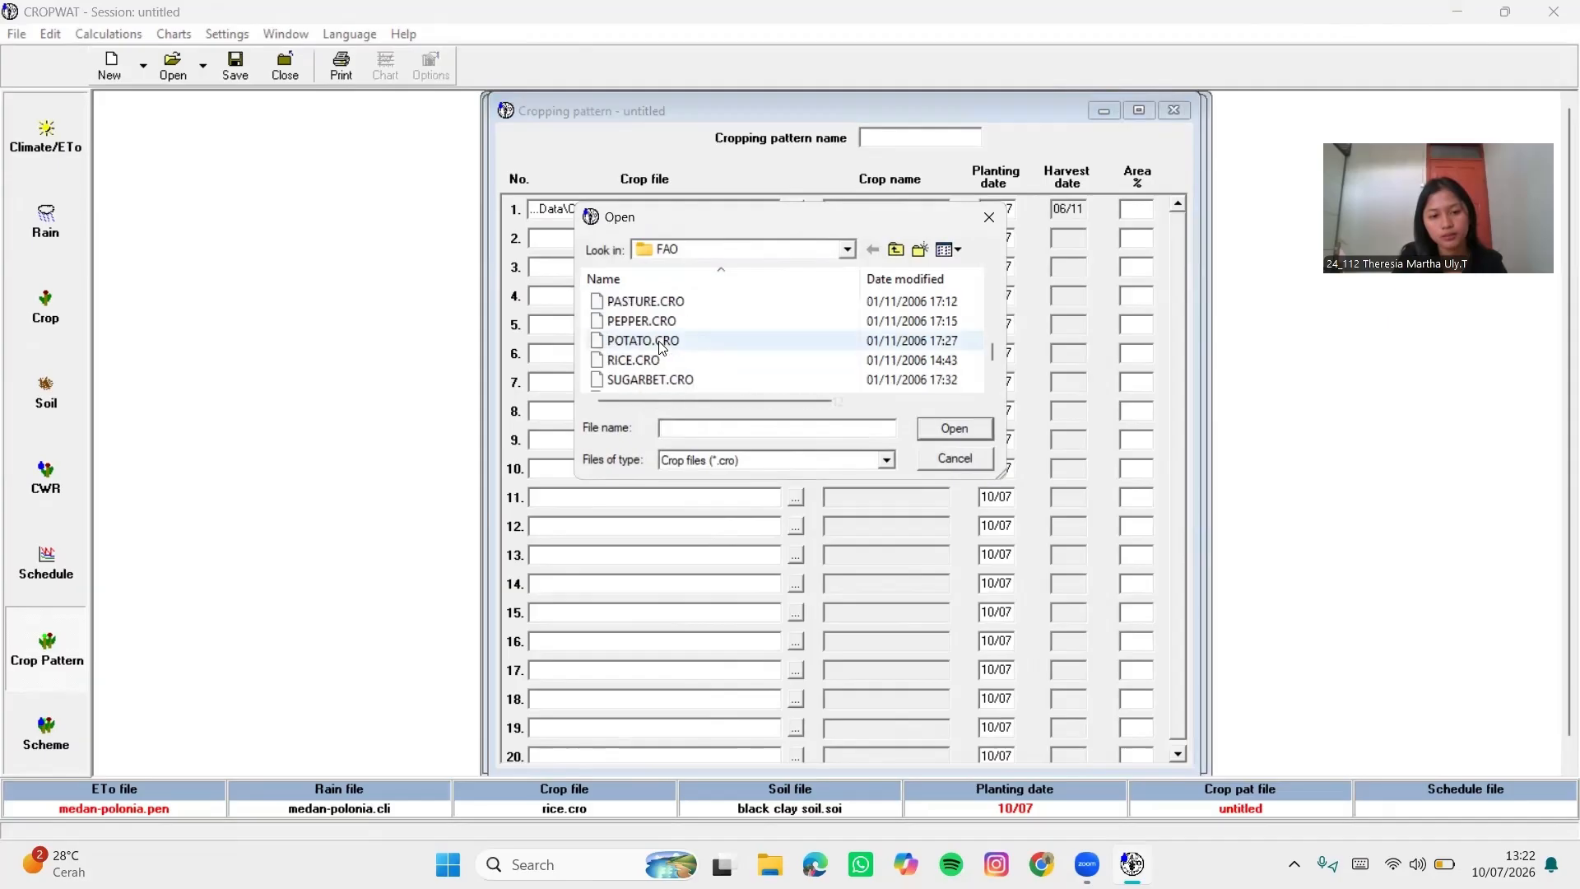
click(666, 362)
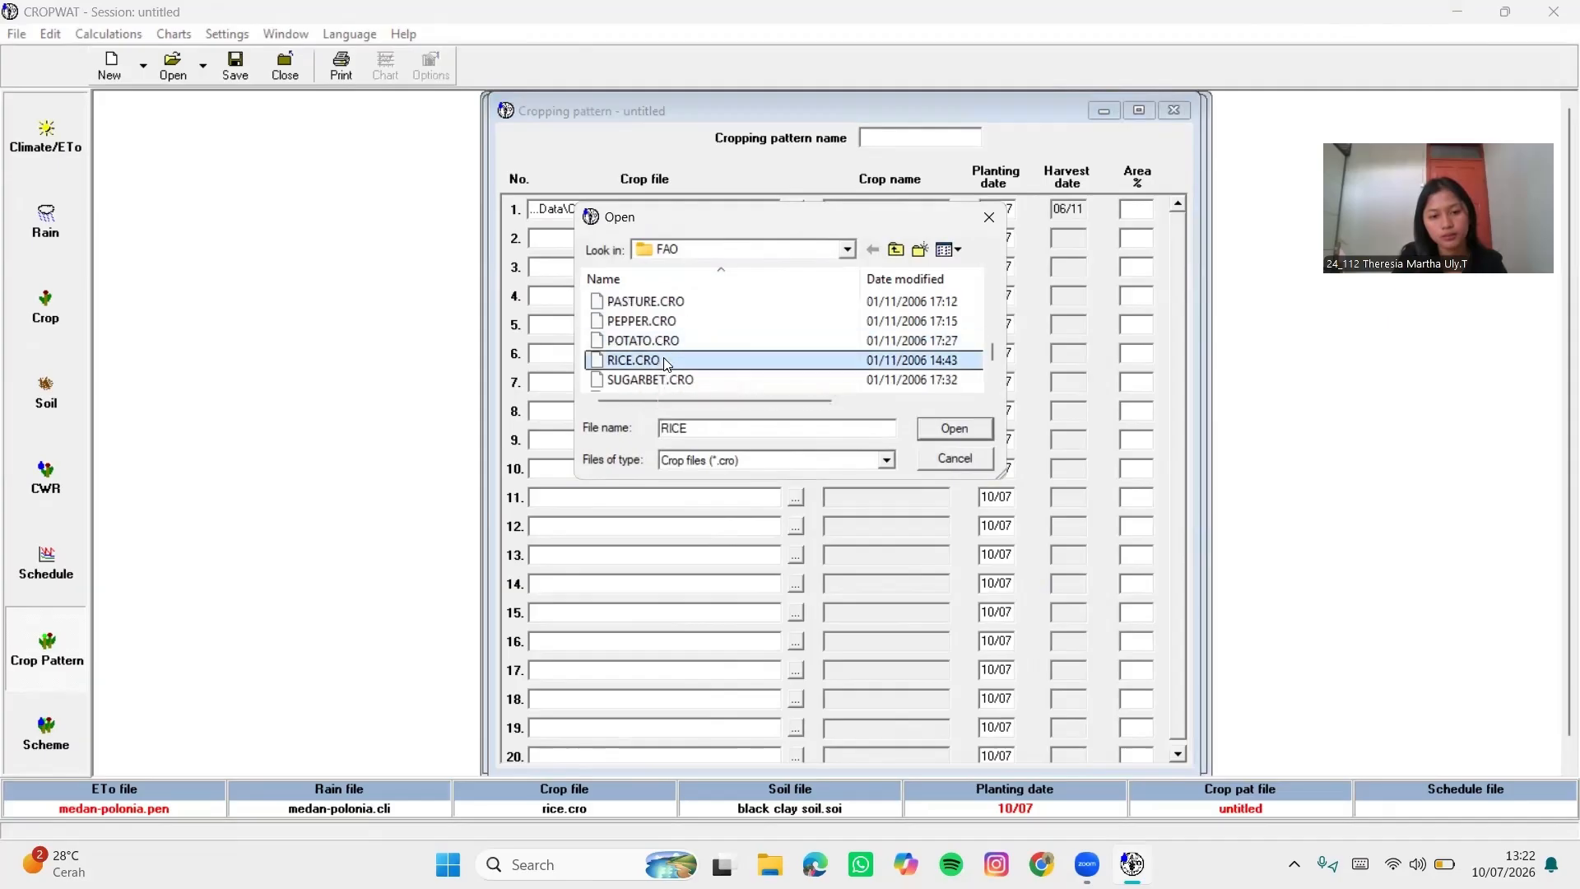
click(950, 428)
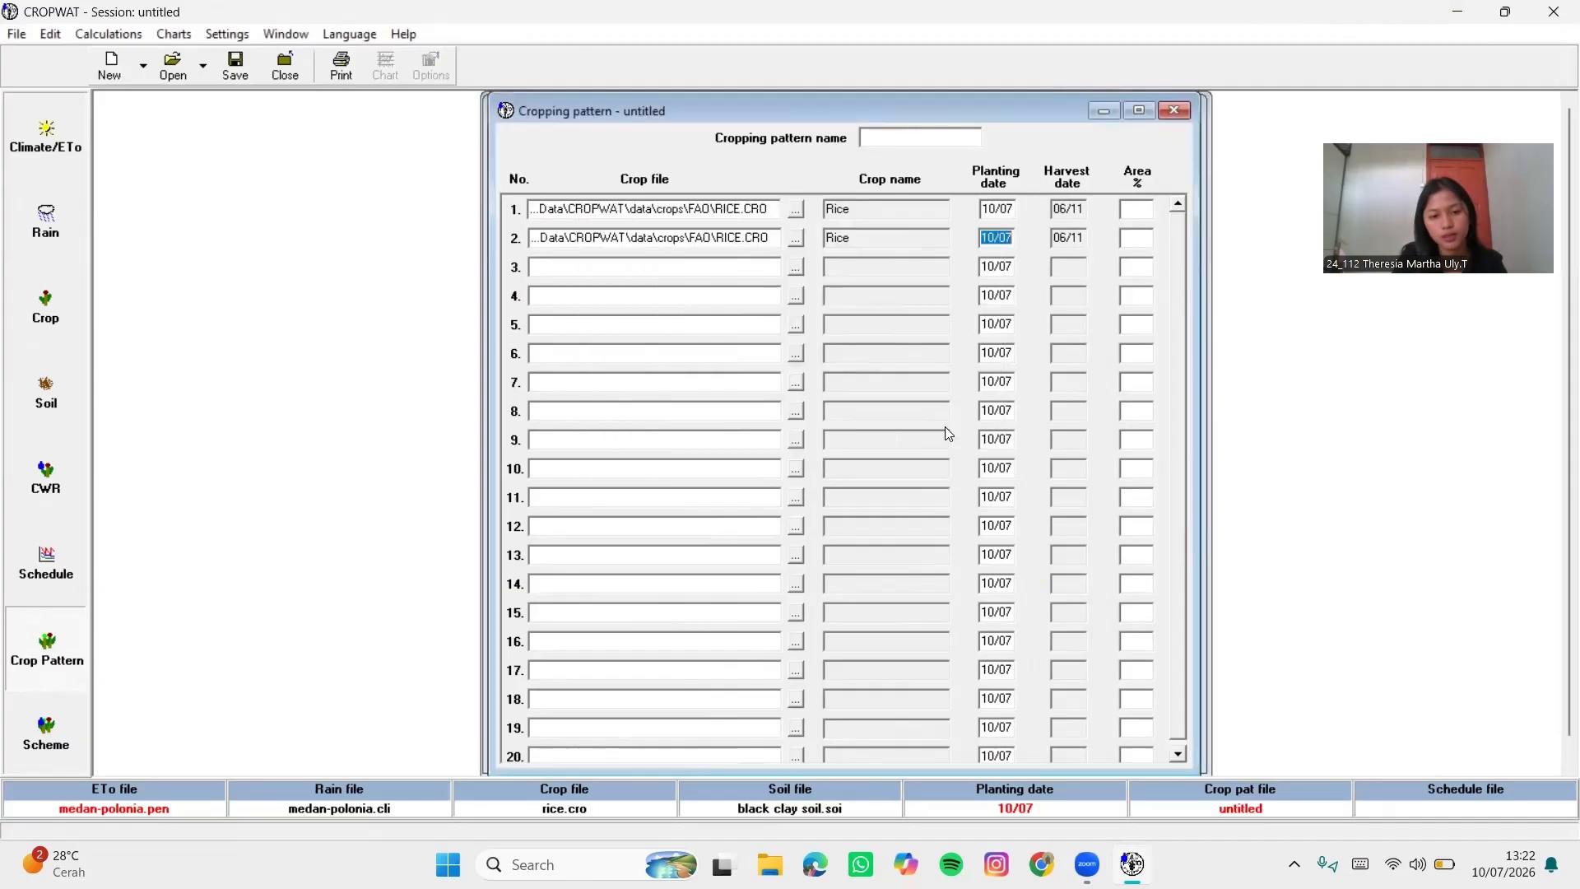
Assign the FAO crop file GRONDNUT.CRO to the third row of the cropping pattern
click(795, 270)
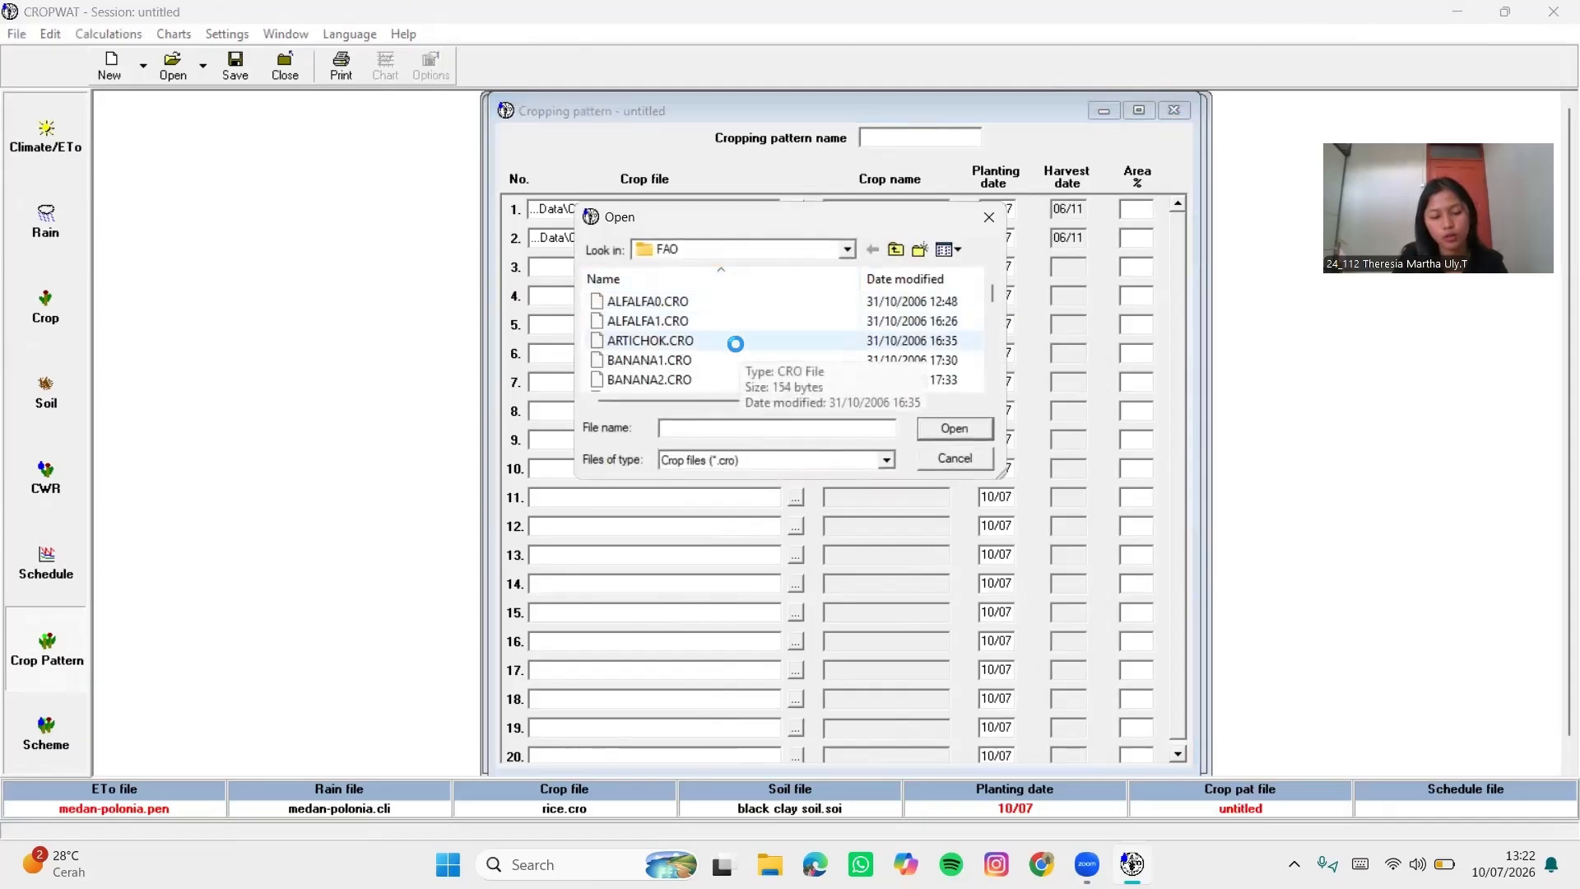
scroll(699, 349, down, 3)
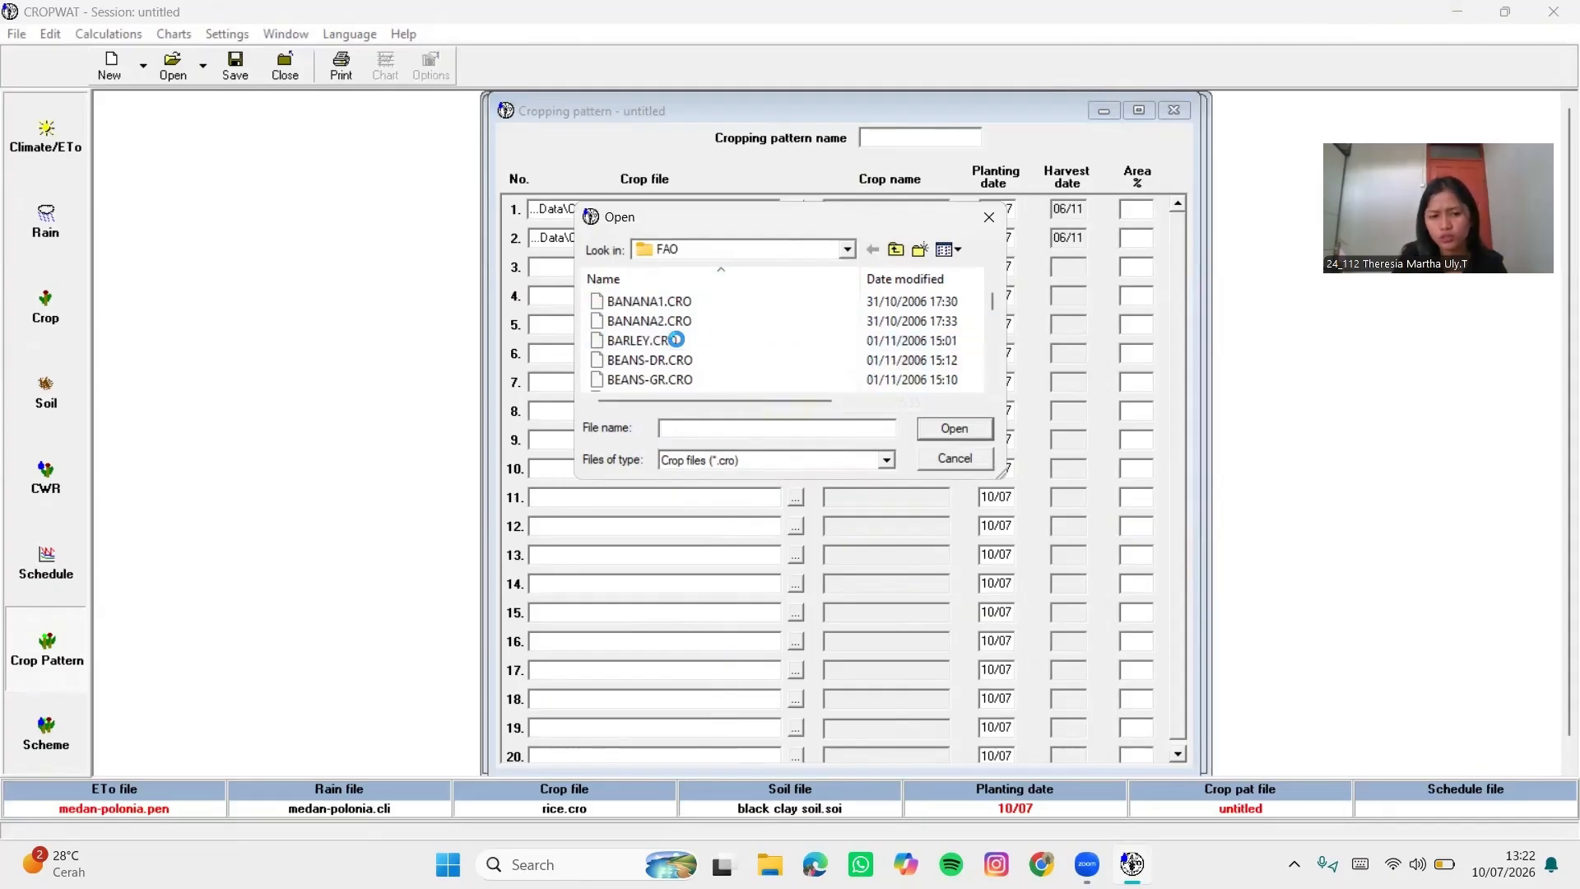
scroll(650, 345, down, 1)
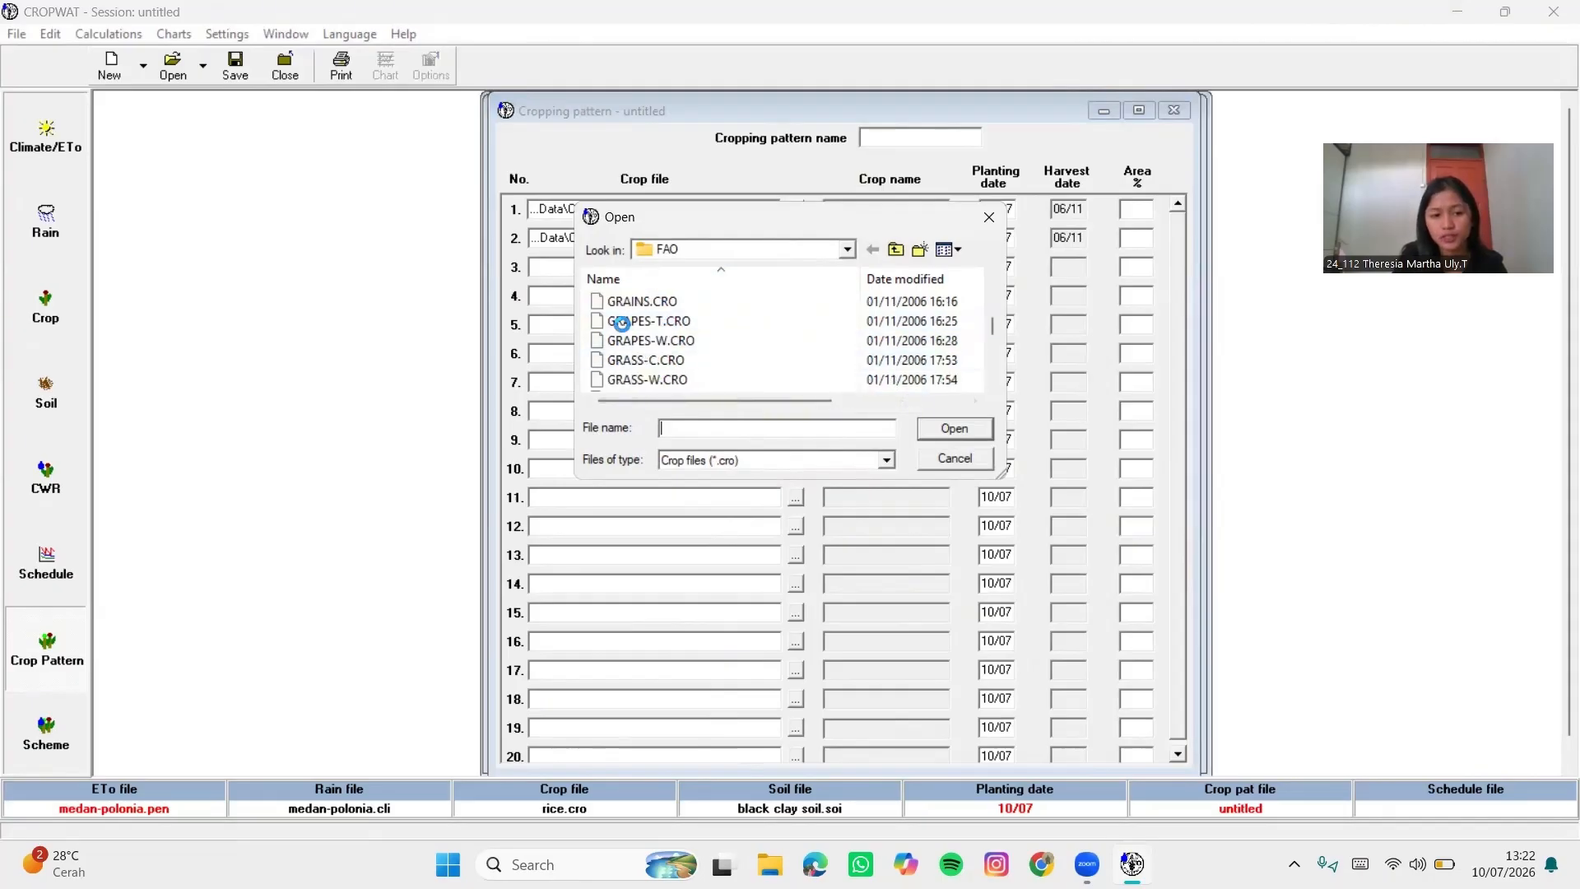
scroll(740, 366, down, 1)
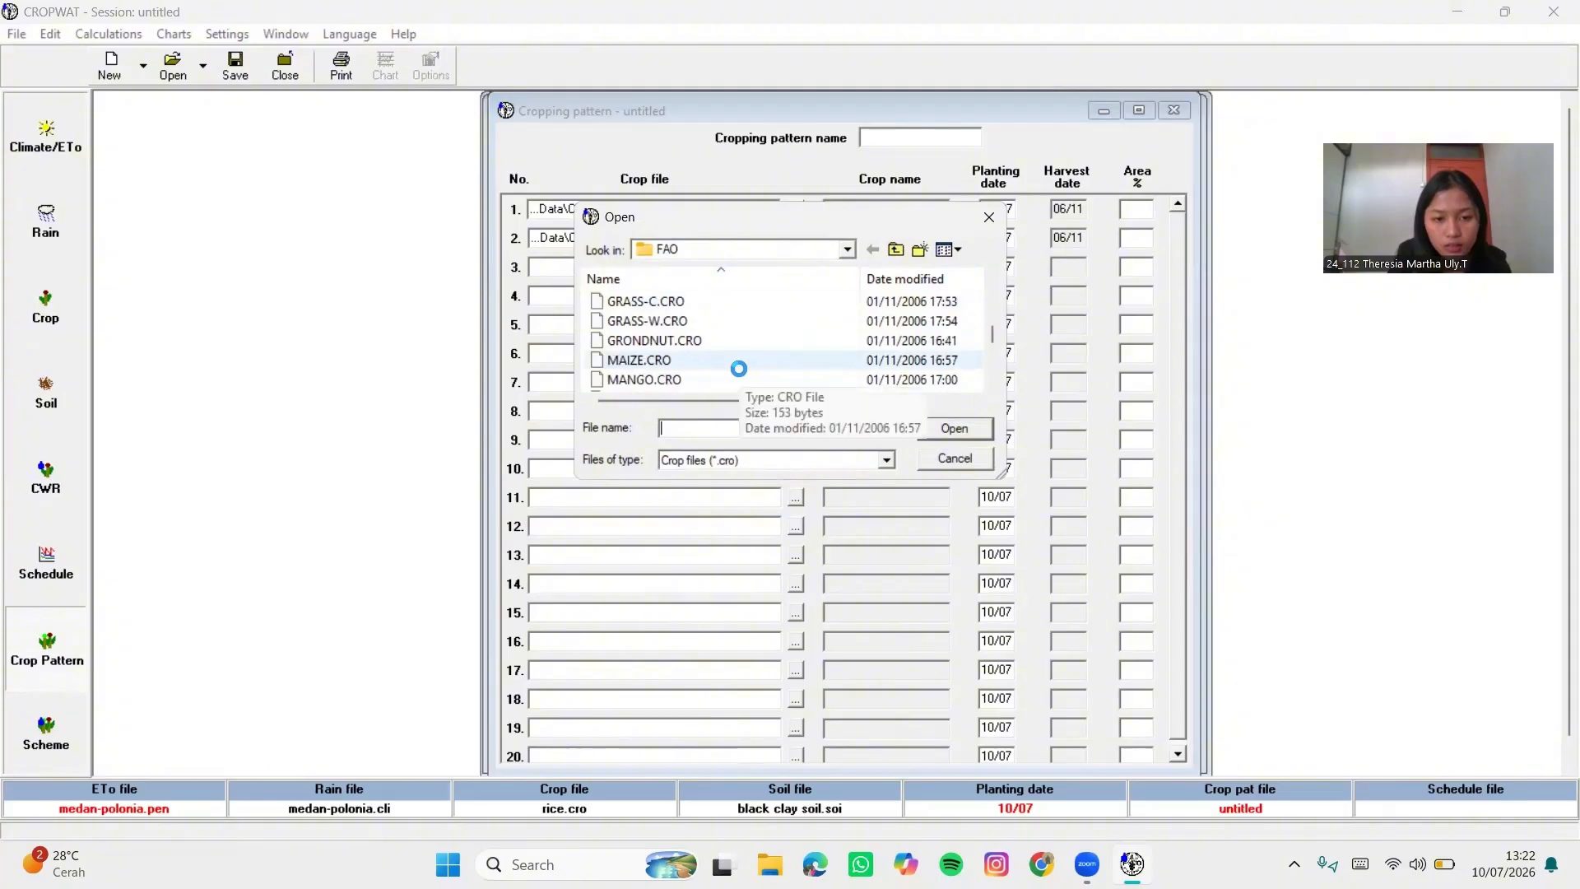
click(697, 340)
click(934, 424)
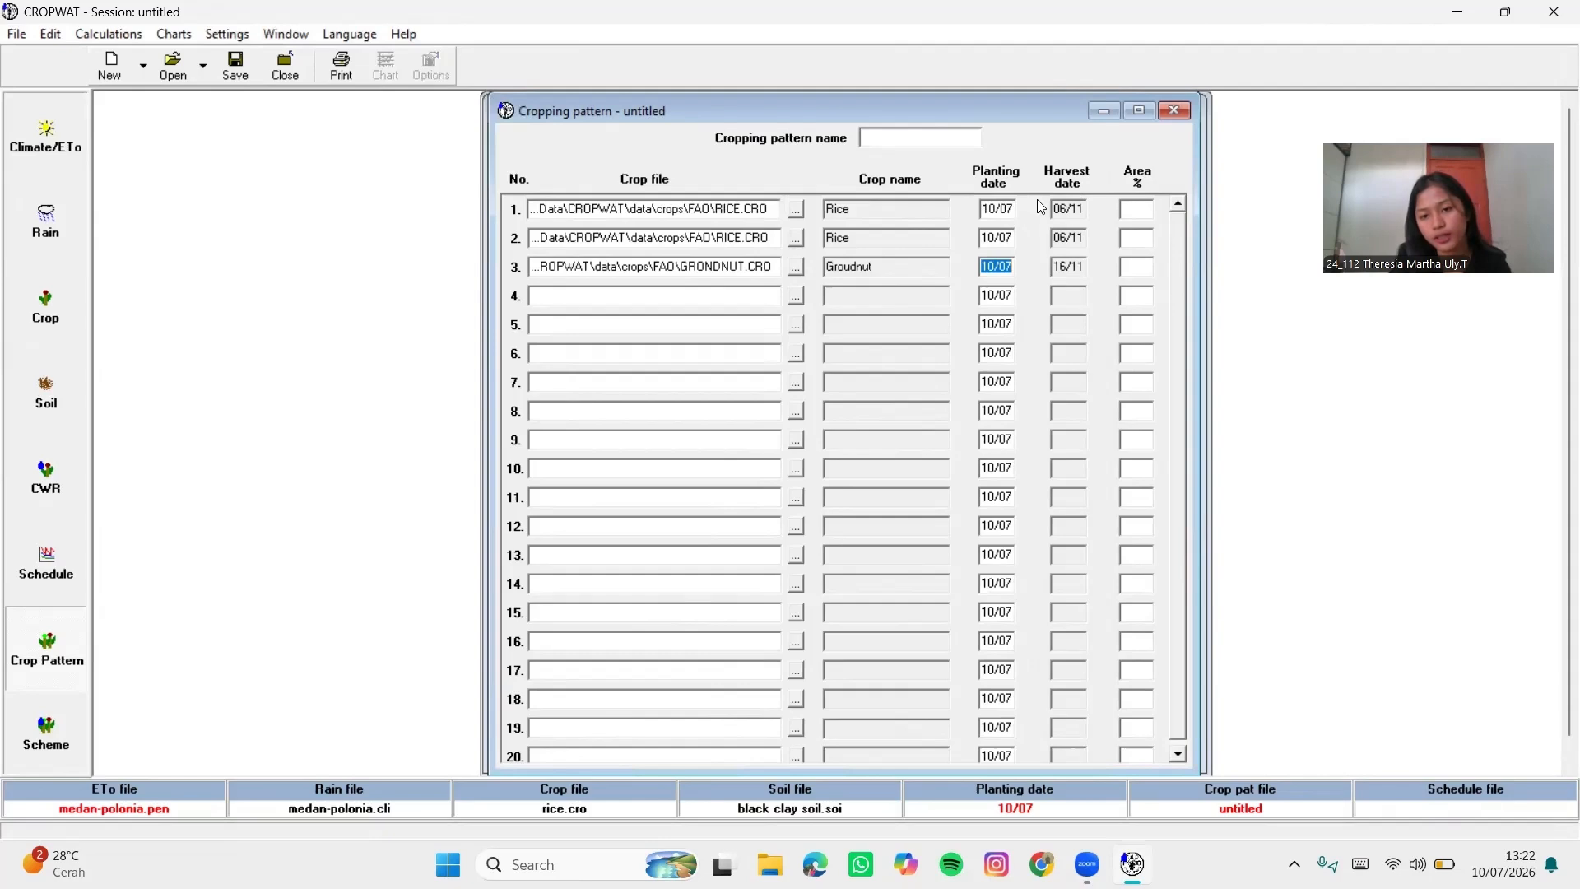
Set the area percentages to 35 for each of the two rice rows and 30 for the groundnut row
click(1129, 209)
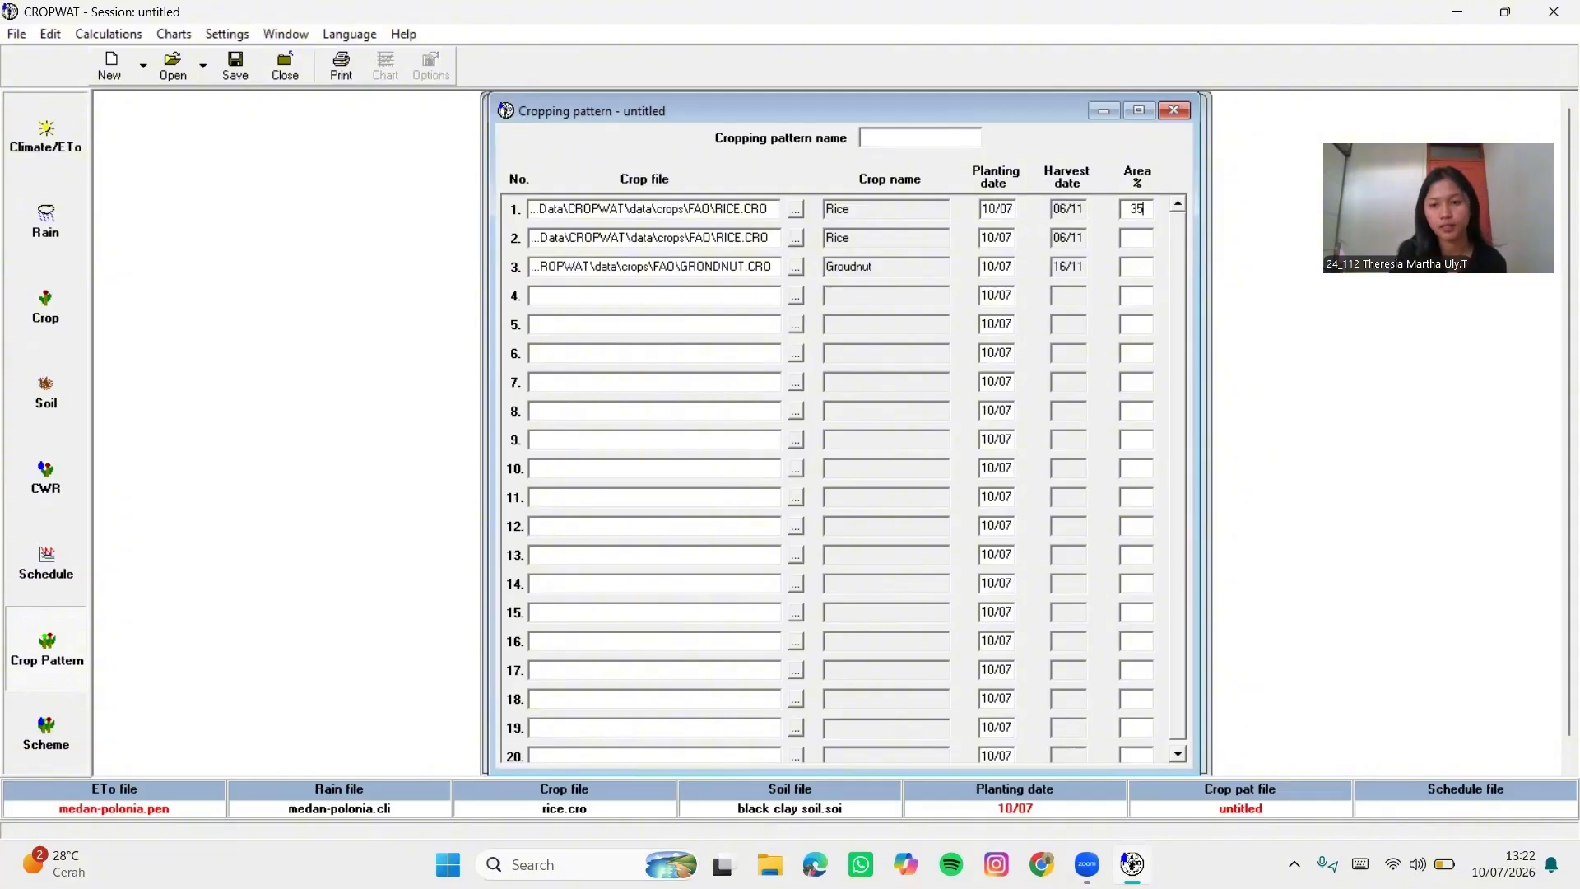
click(1142, 233)
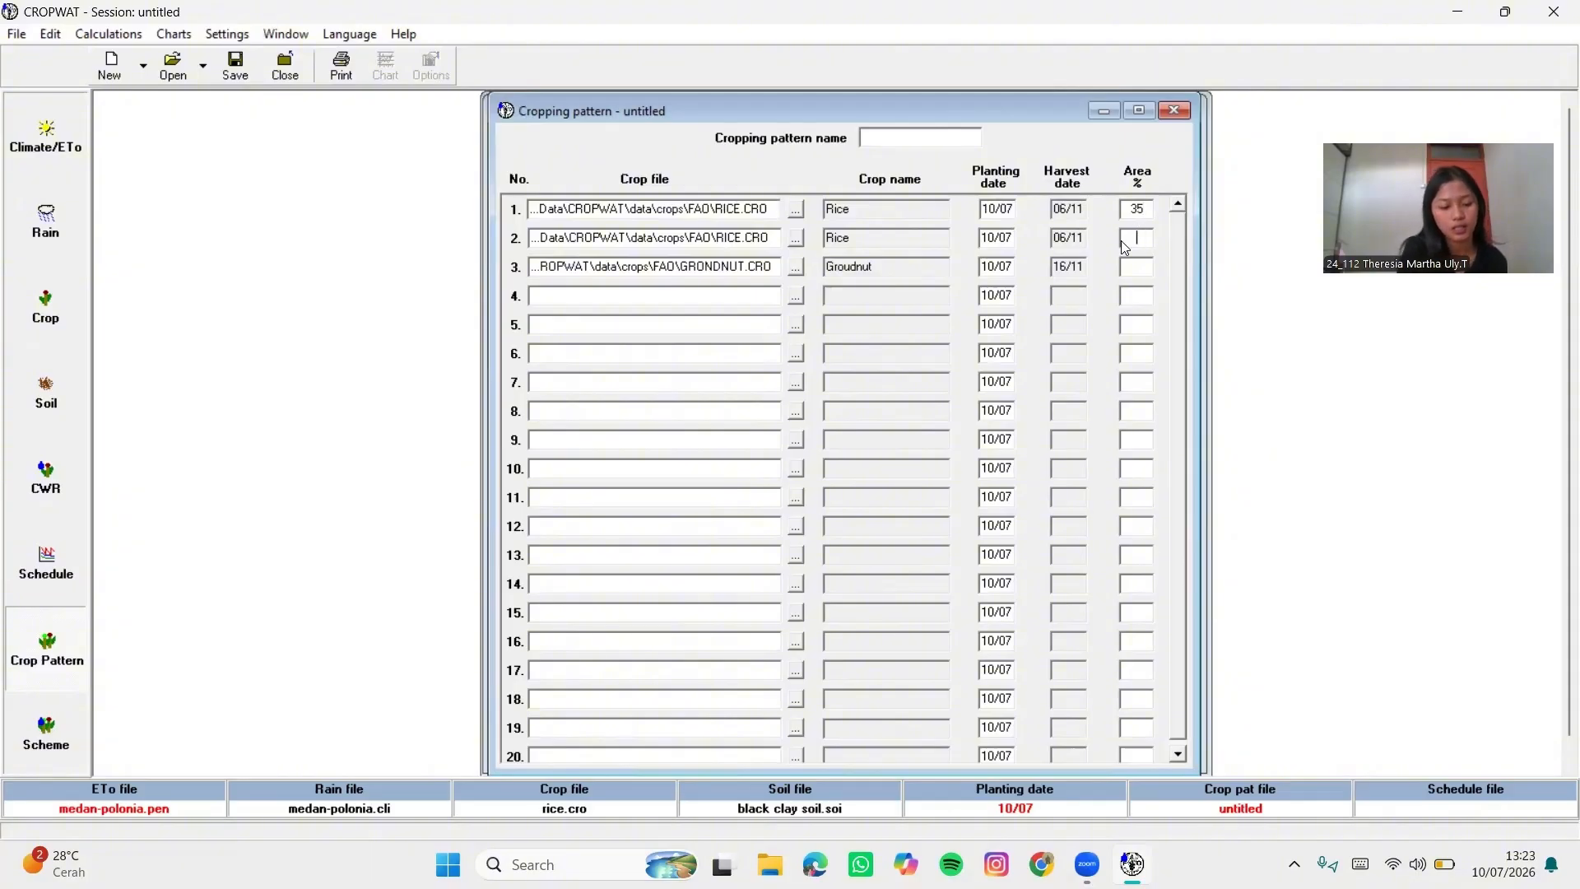
text(35)
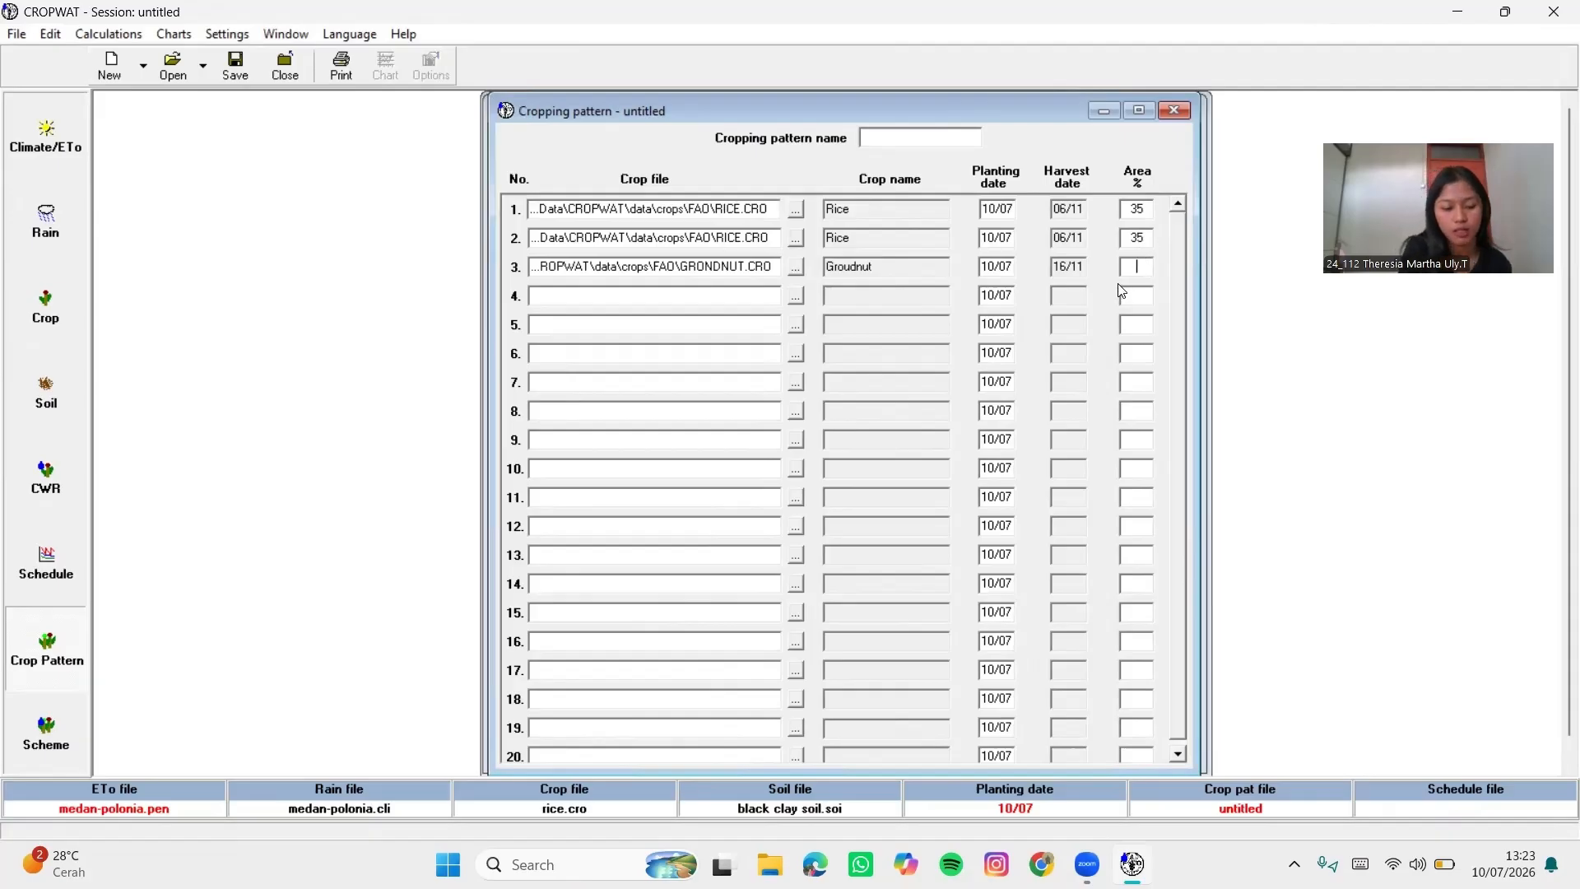
text(30)
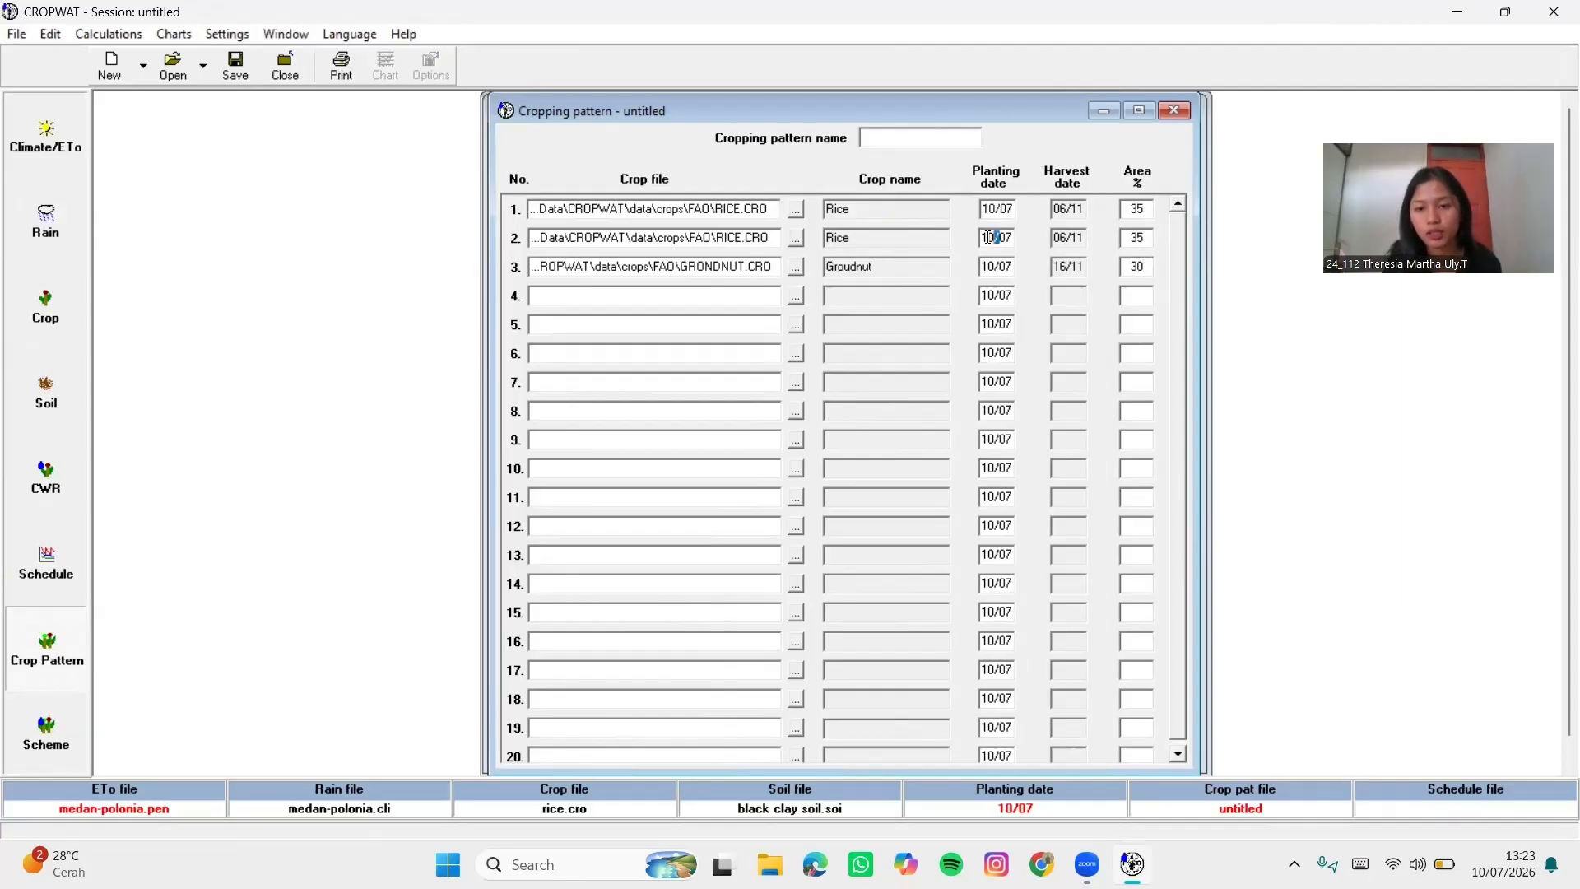
Set the second rice row's planting date to 05/09
text(05)
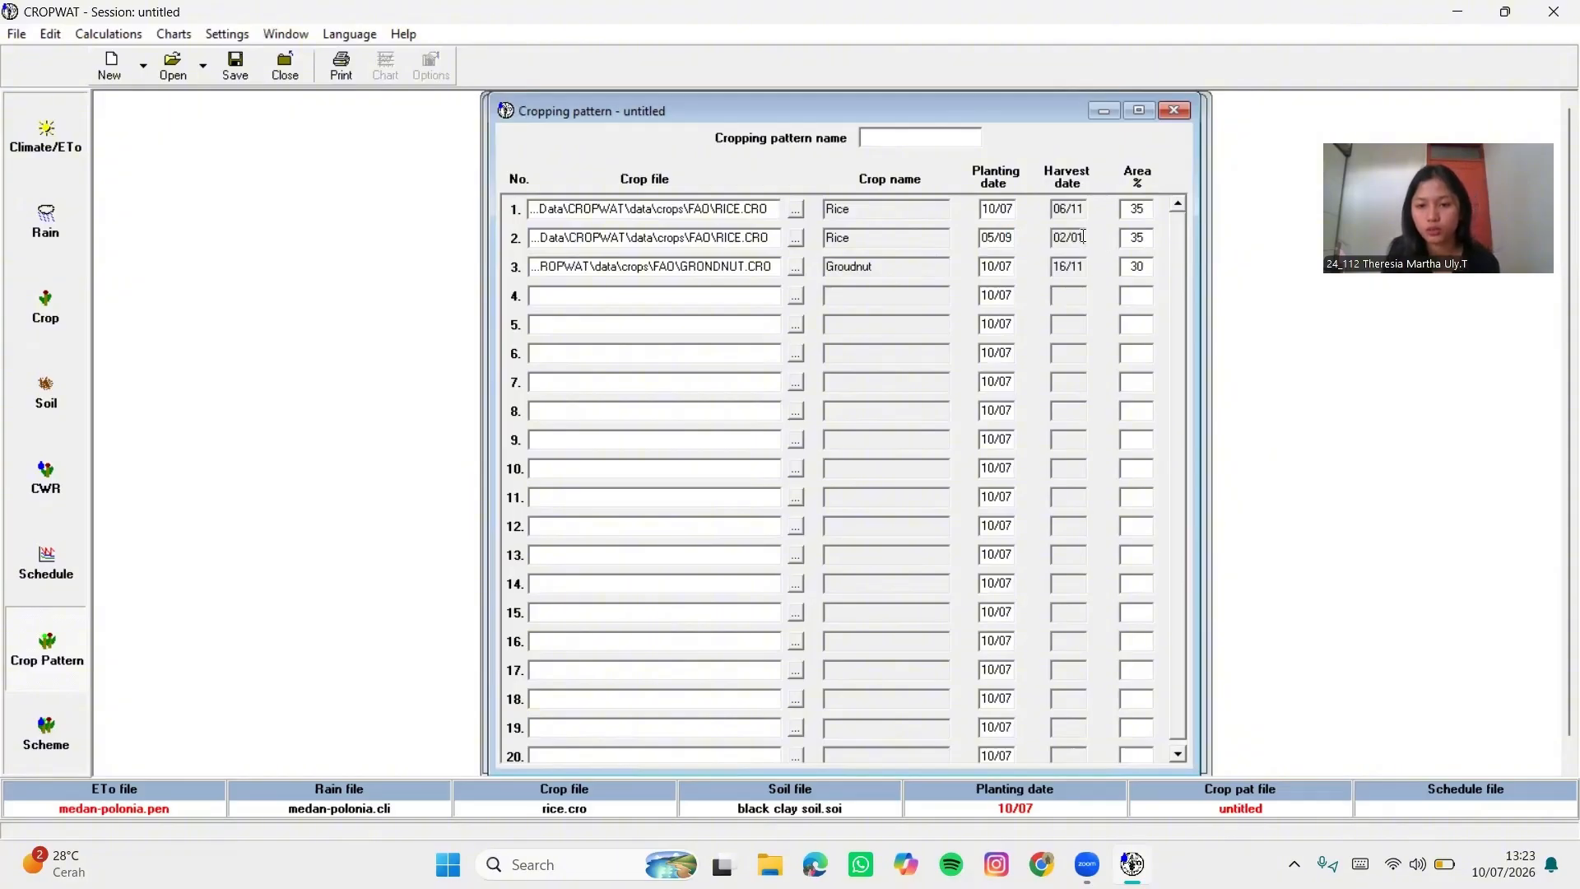
drag(1083, 240, 1061, 246)
click(1082, 241)
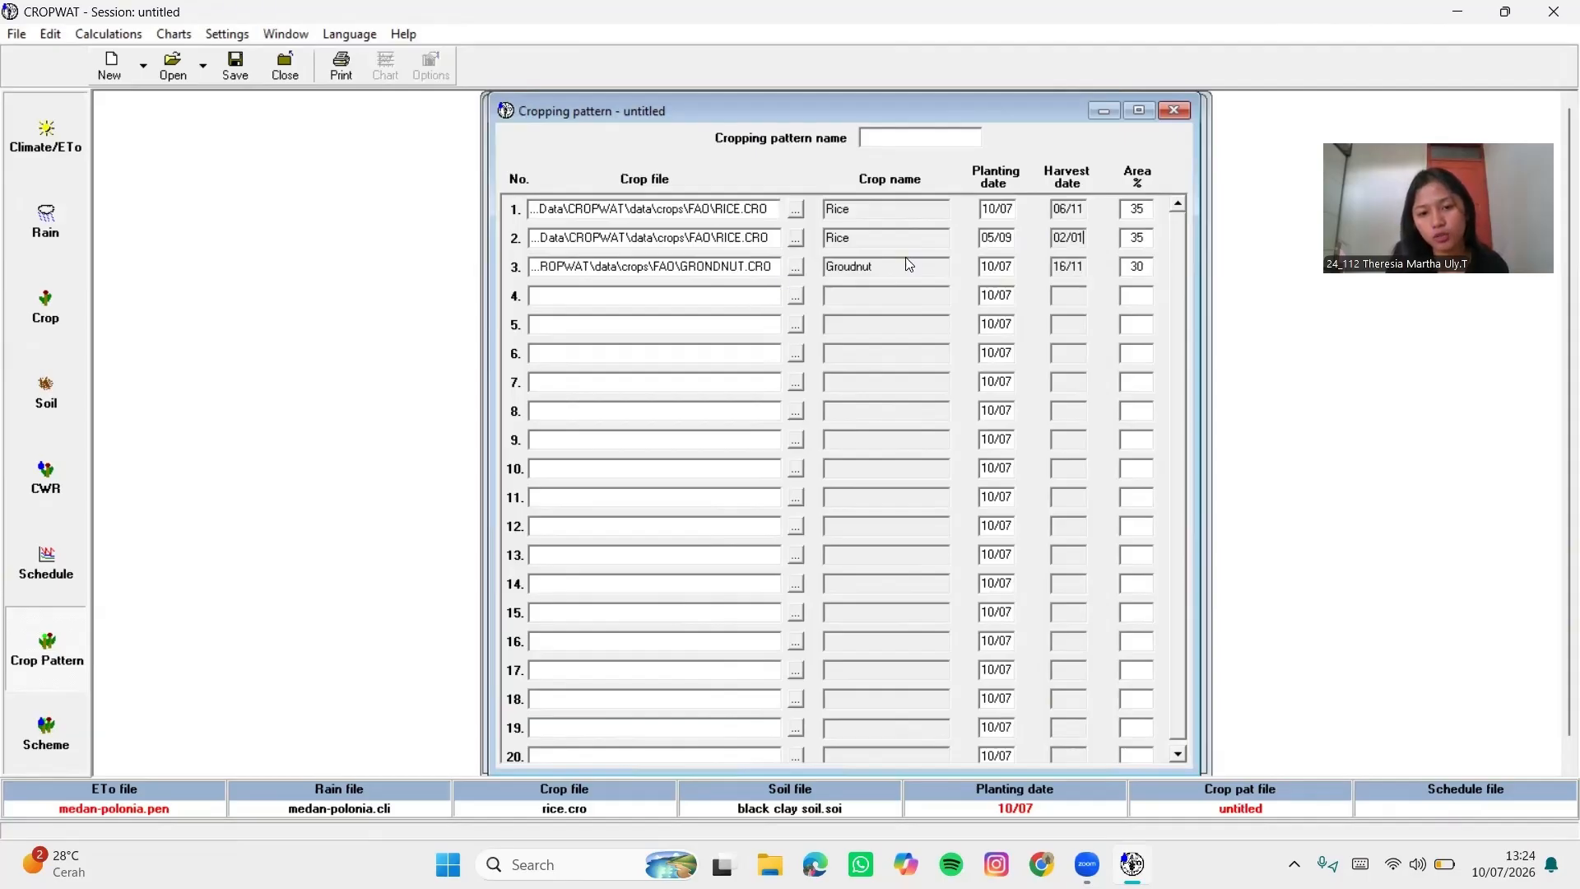
Set the groundnut row's planting date to 01/01 and its harvest date to 10/05
click(994, 262)
drag(994, 263, 985, 268)
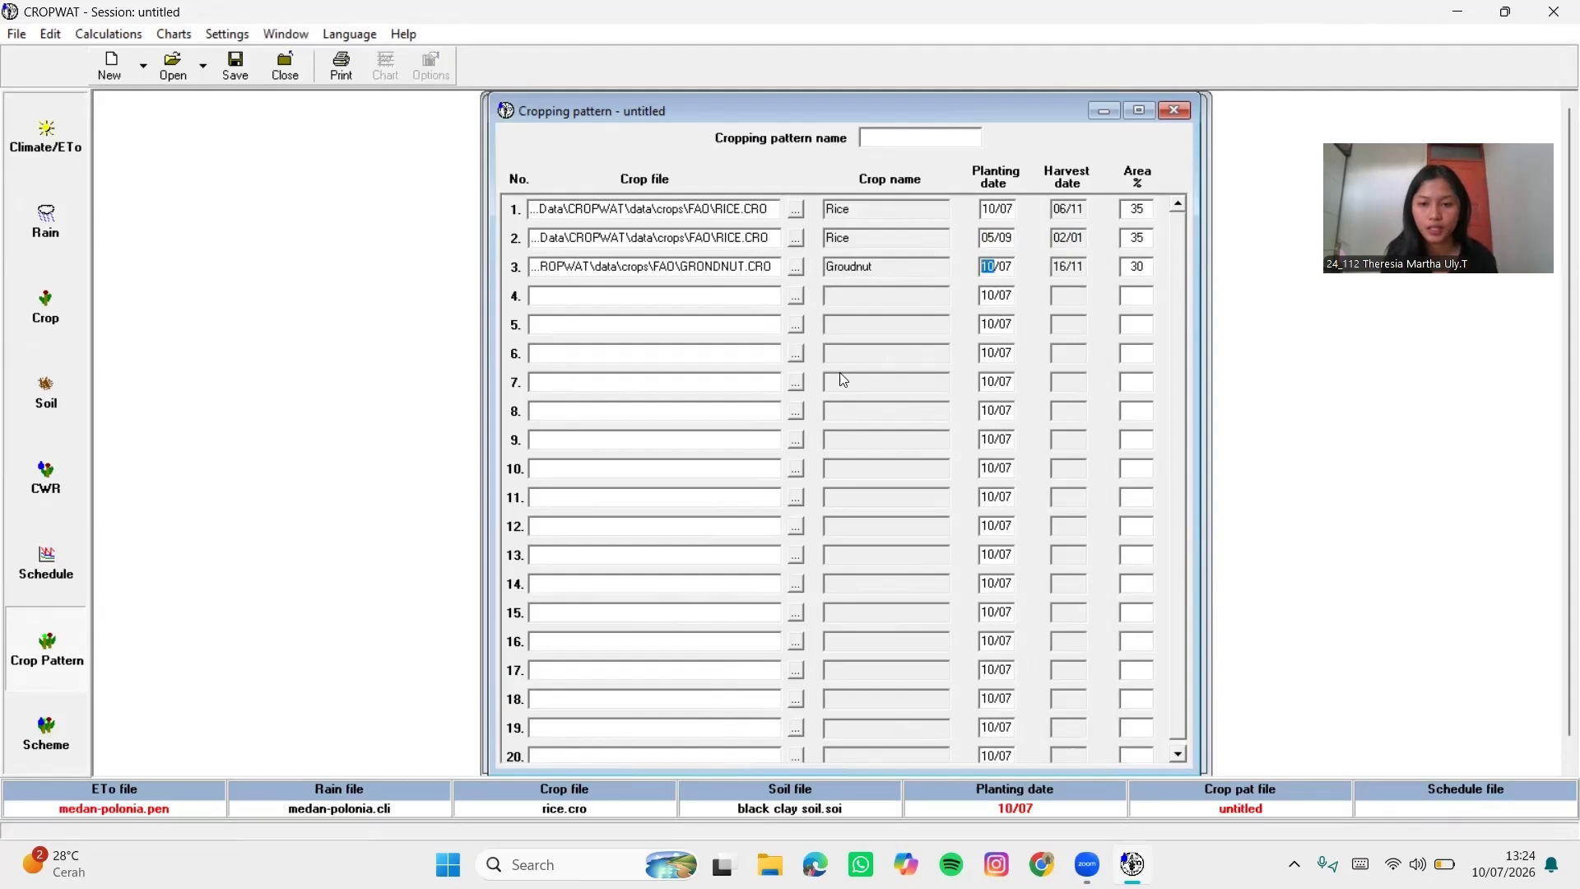
text(01)
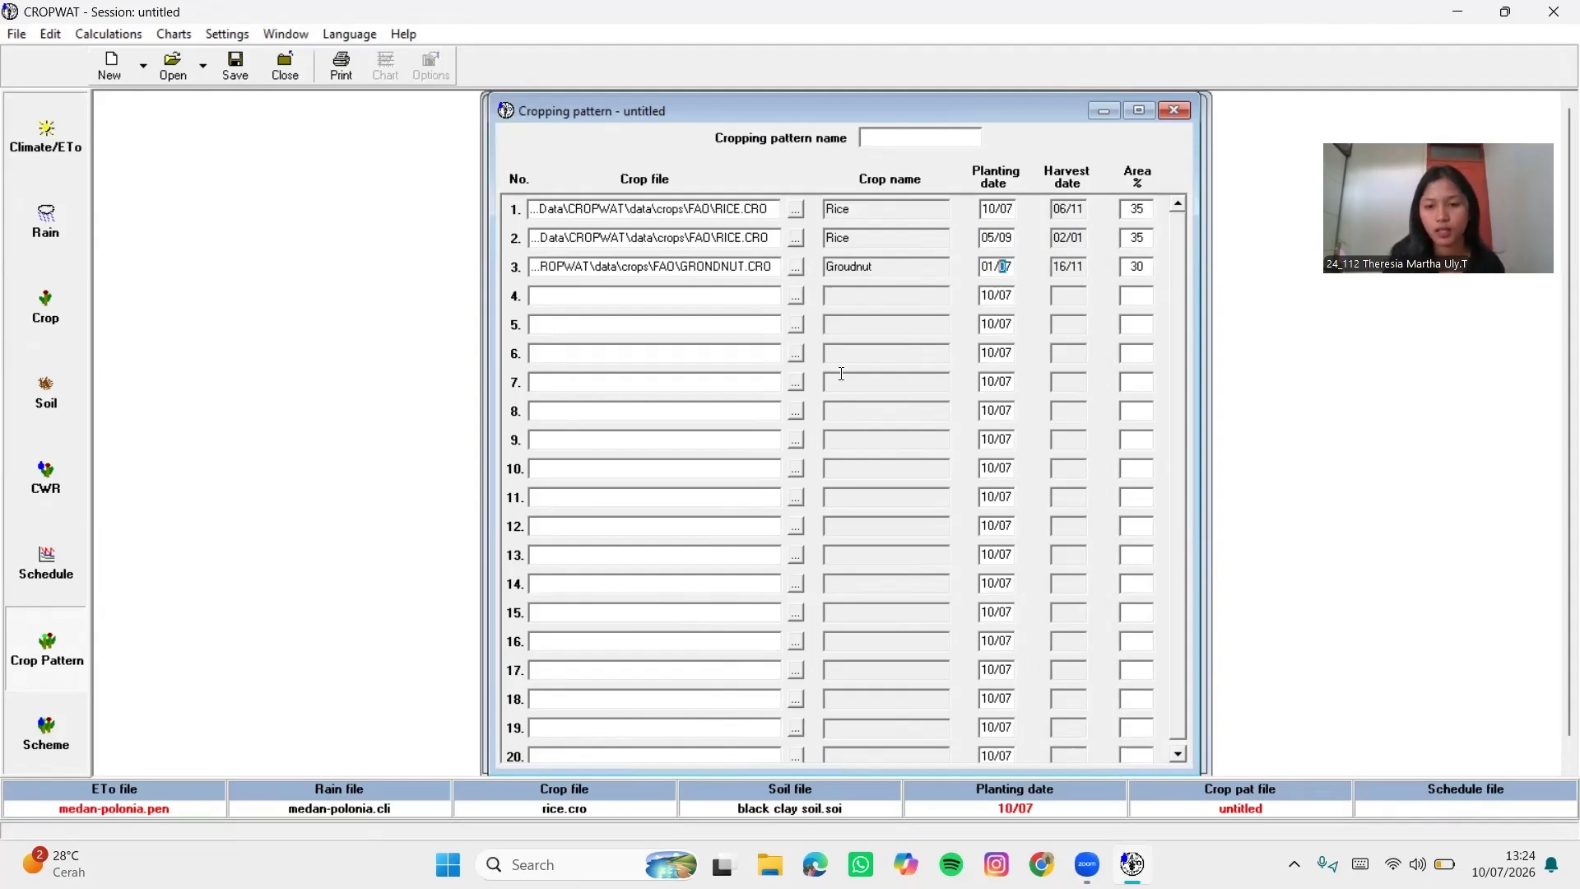
double_click(1000, 268)
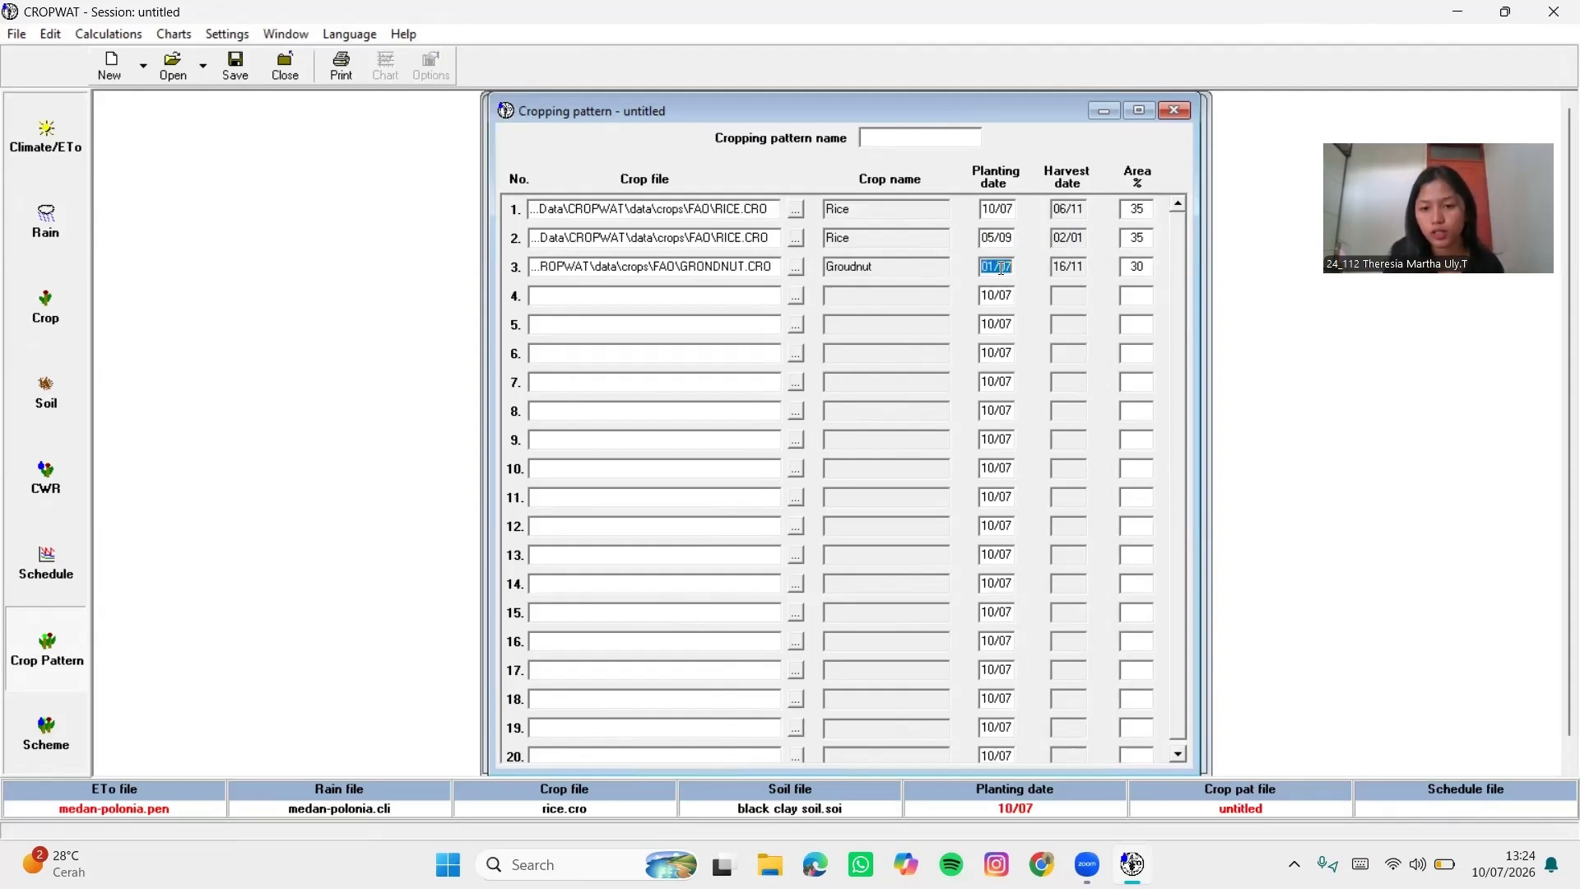
text(0101)
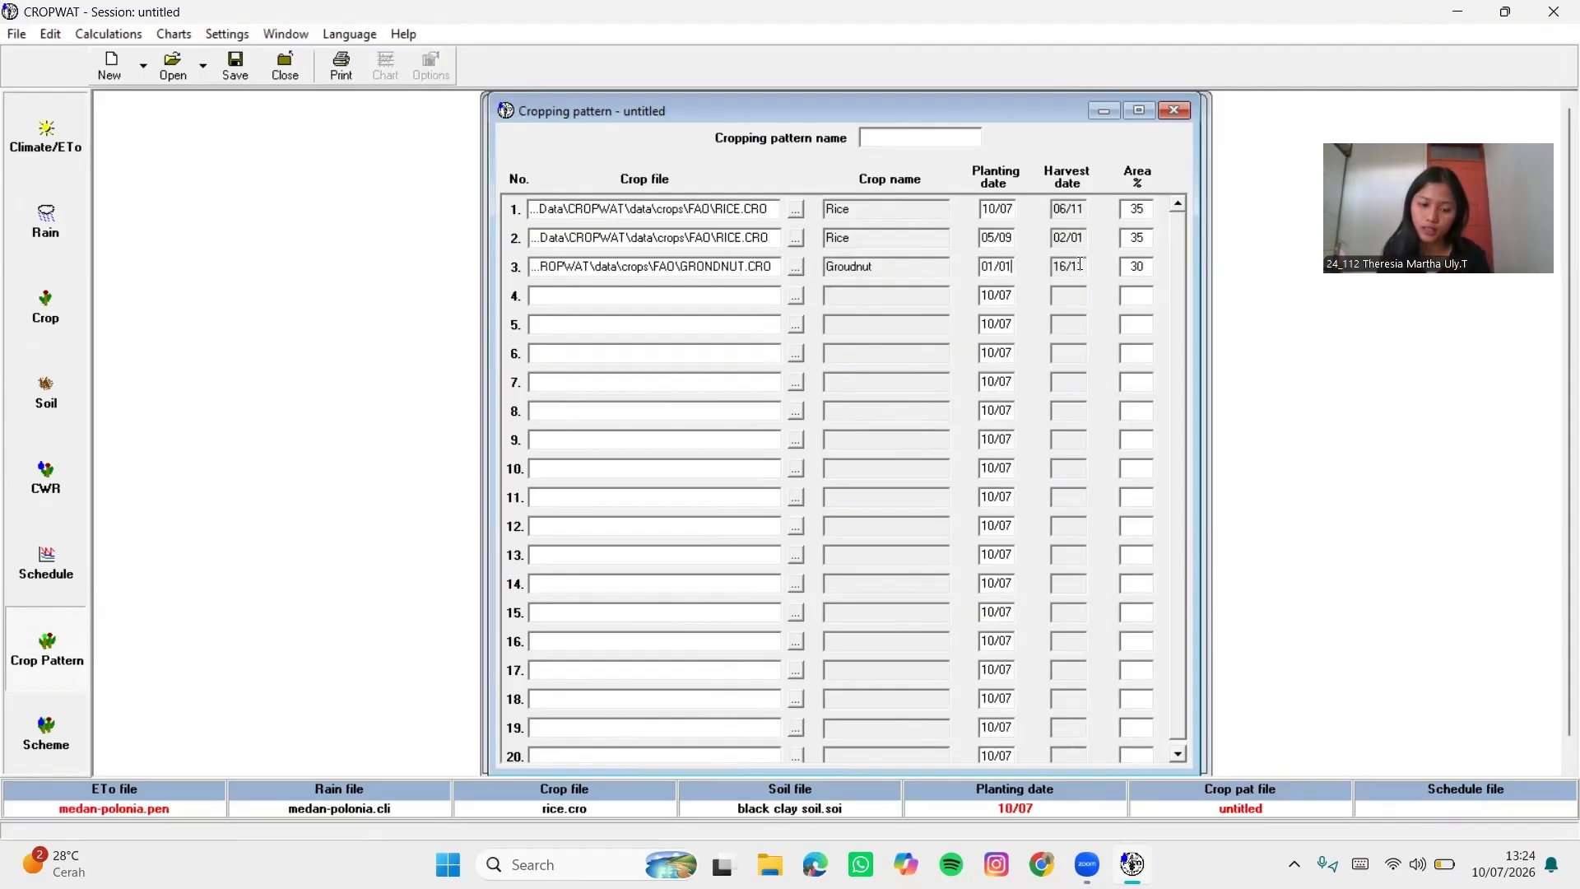
double_click(1070, 265)
text(1005)
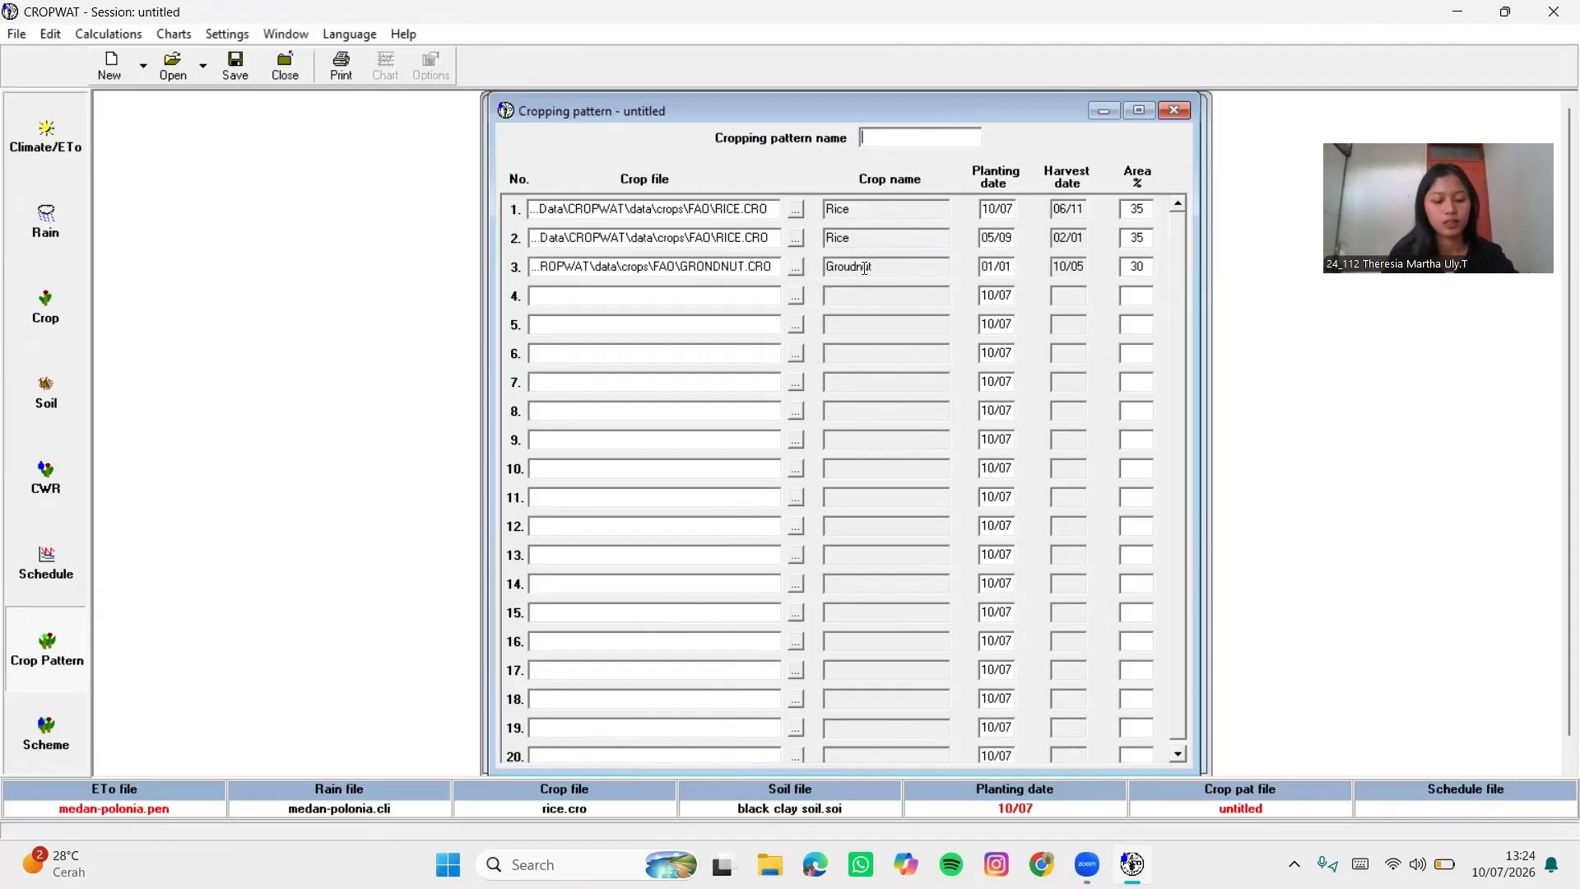
Name the cropping pattern "PADI, PALAWIJA" and calculate the scheme water supply
text(PA)
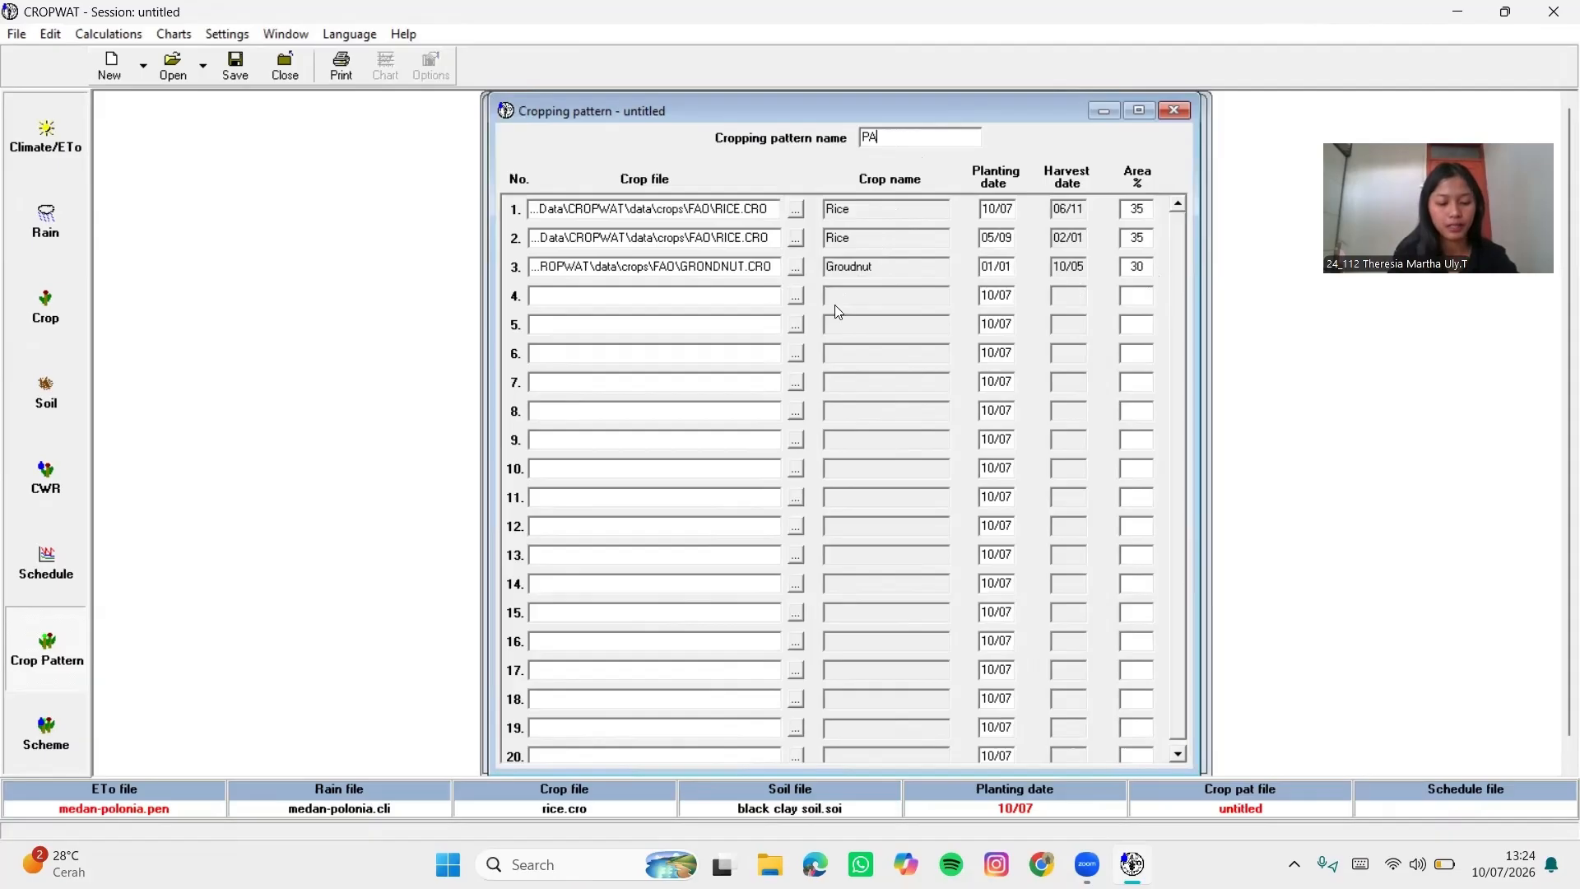
text(DI)
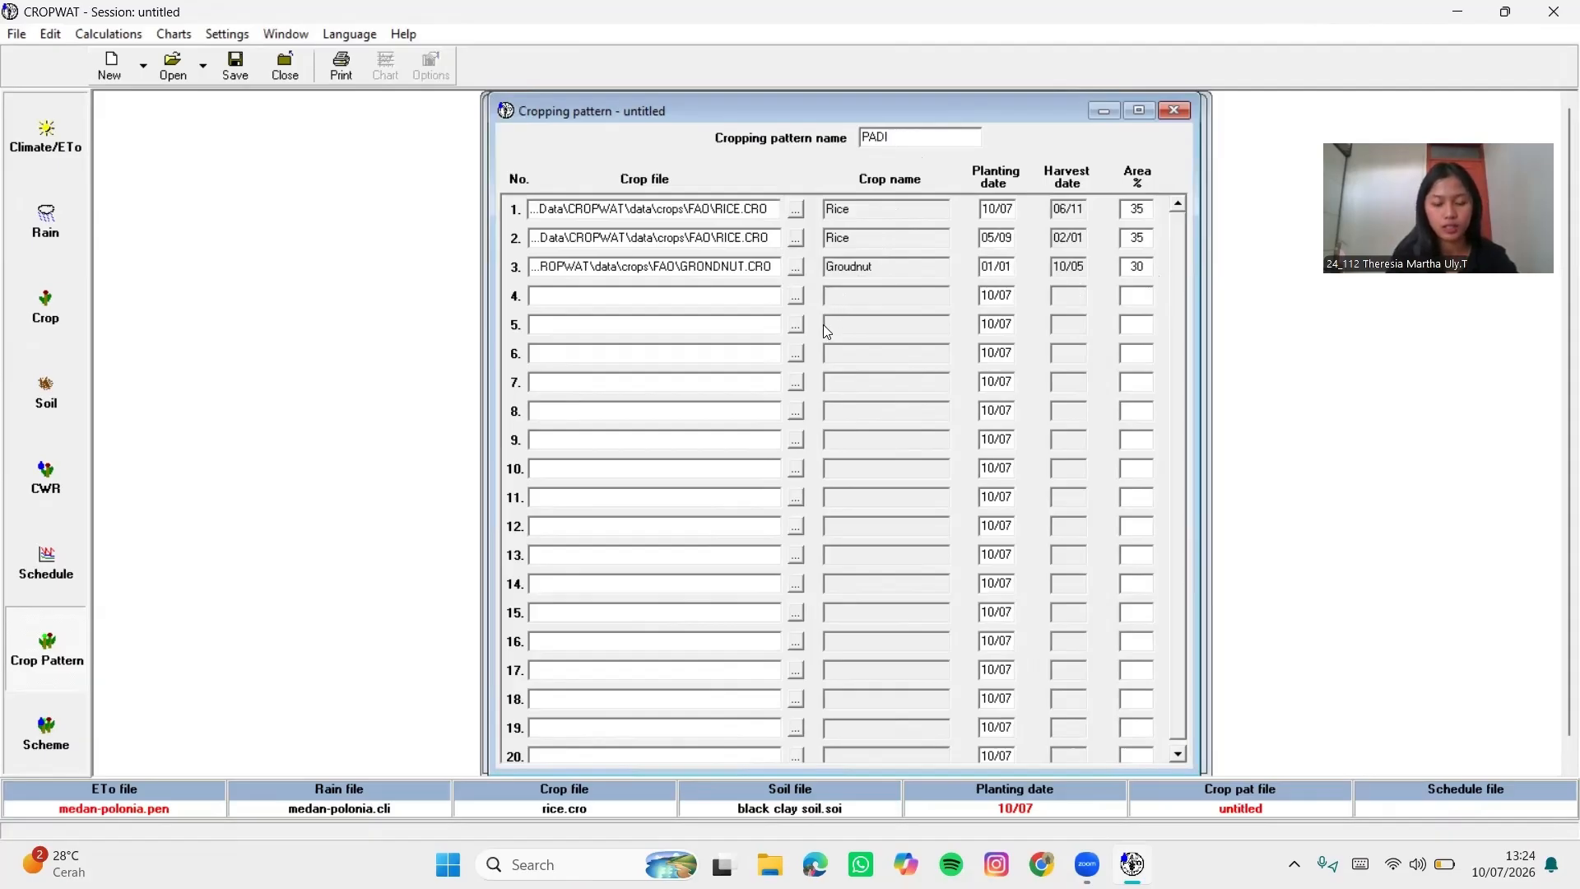
text(N)
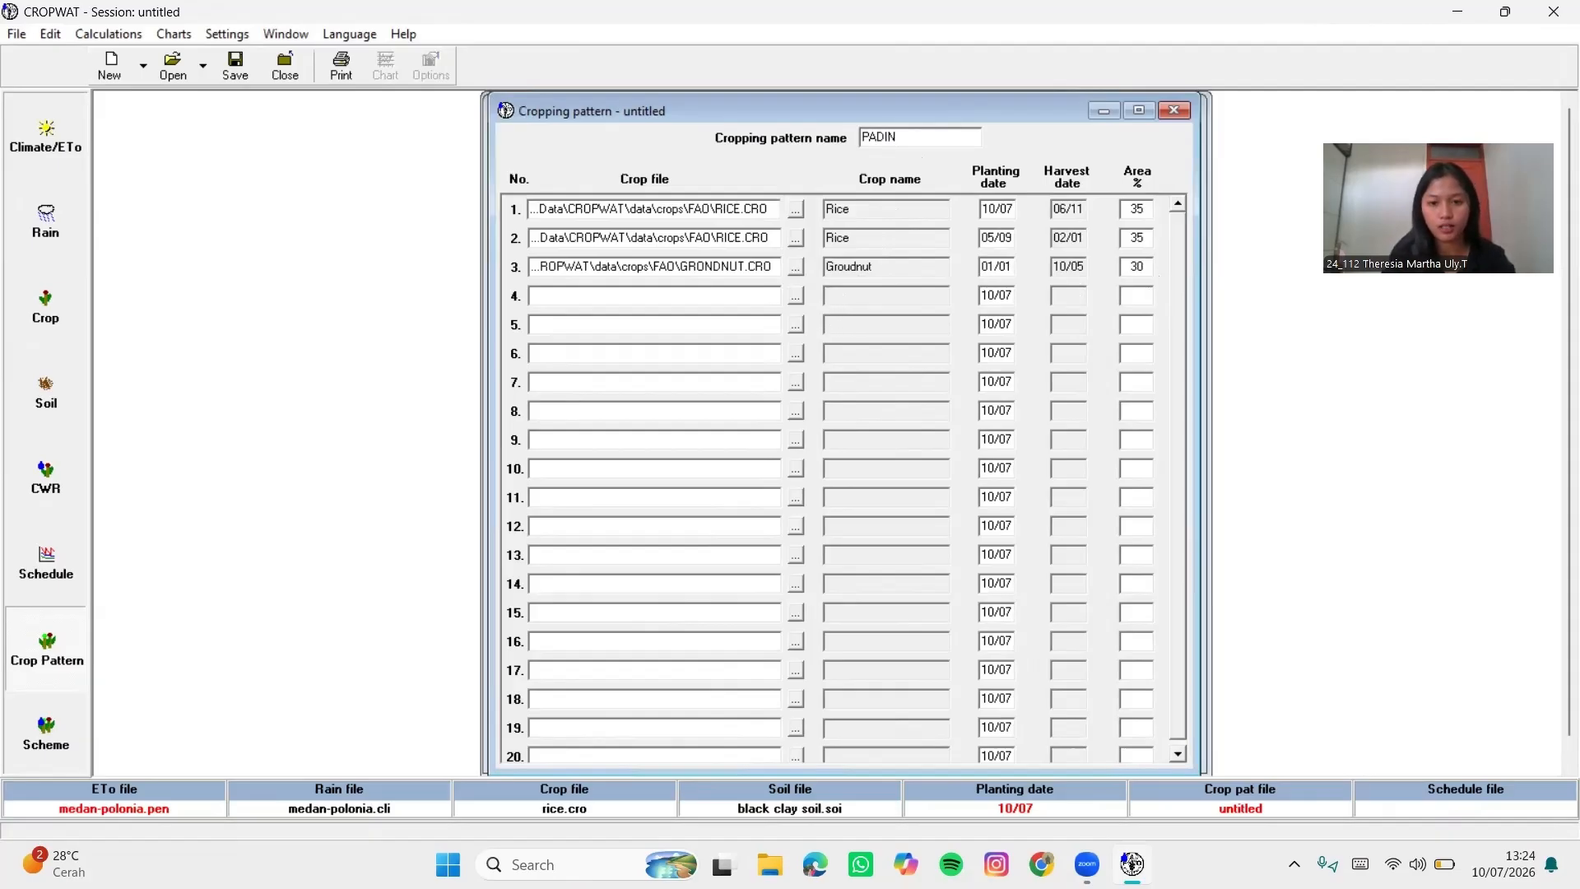
key(BackSpace)
text(, PALAWIJA)
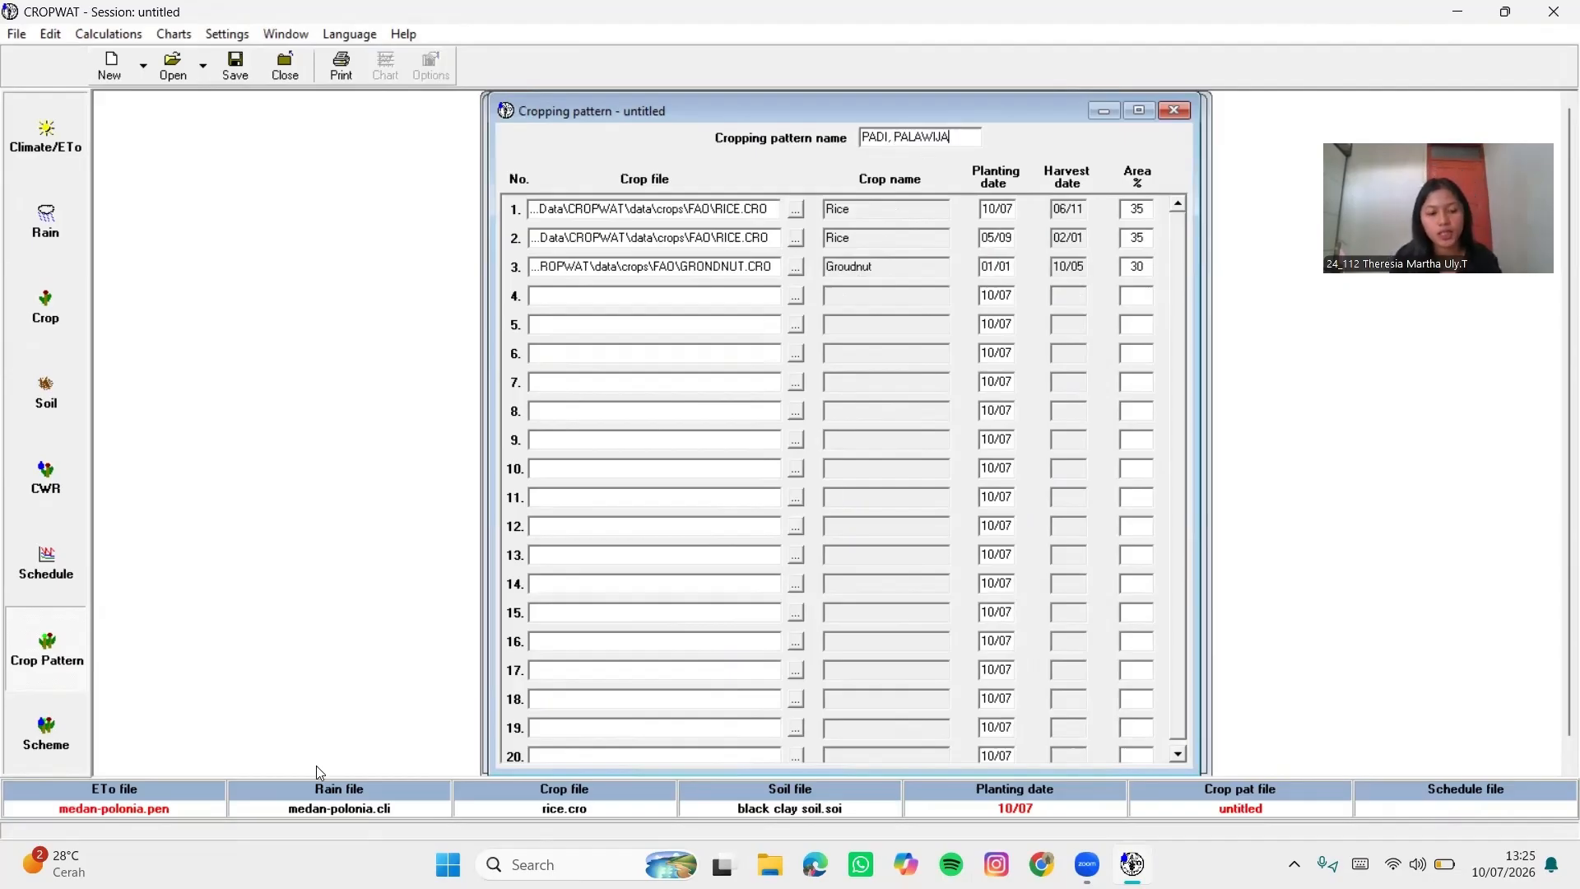
click(46, 732)
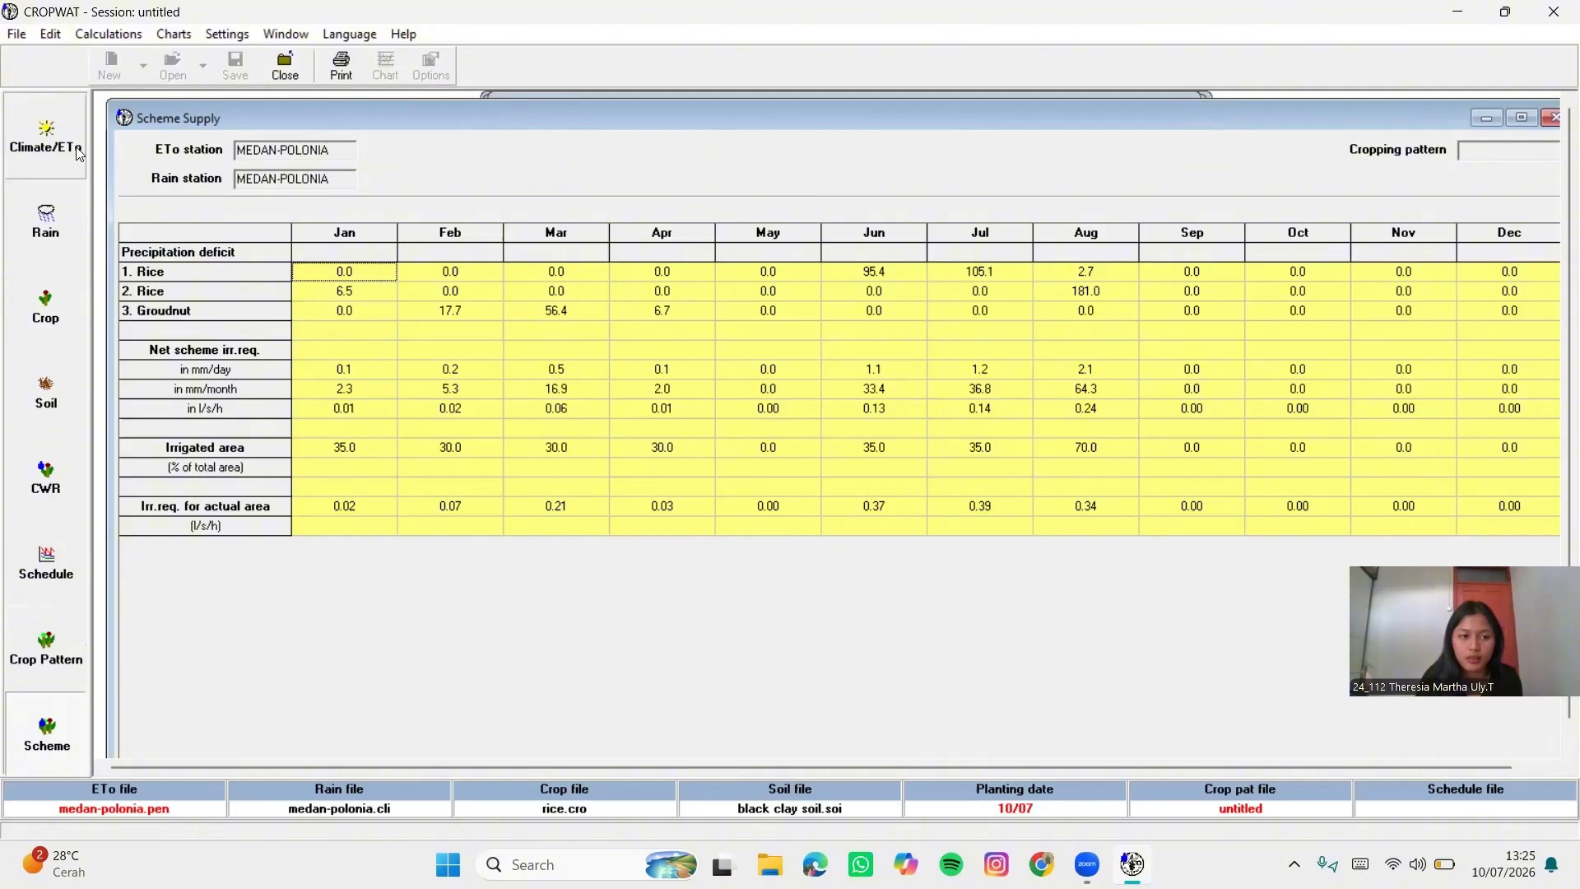
Chart the climate and rain data in 3D, showing ETo, minimum and maximum temperature, rain and effective rain
click(55, 148)
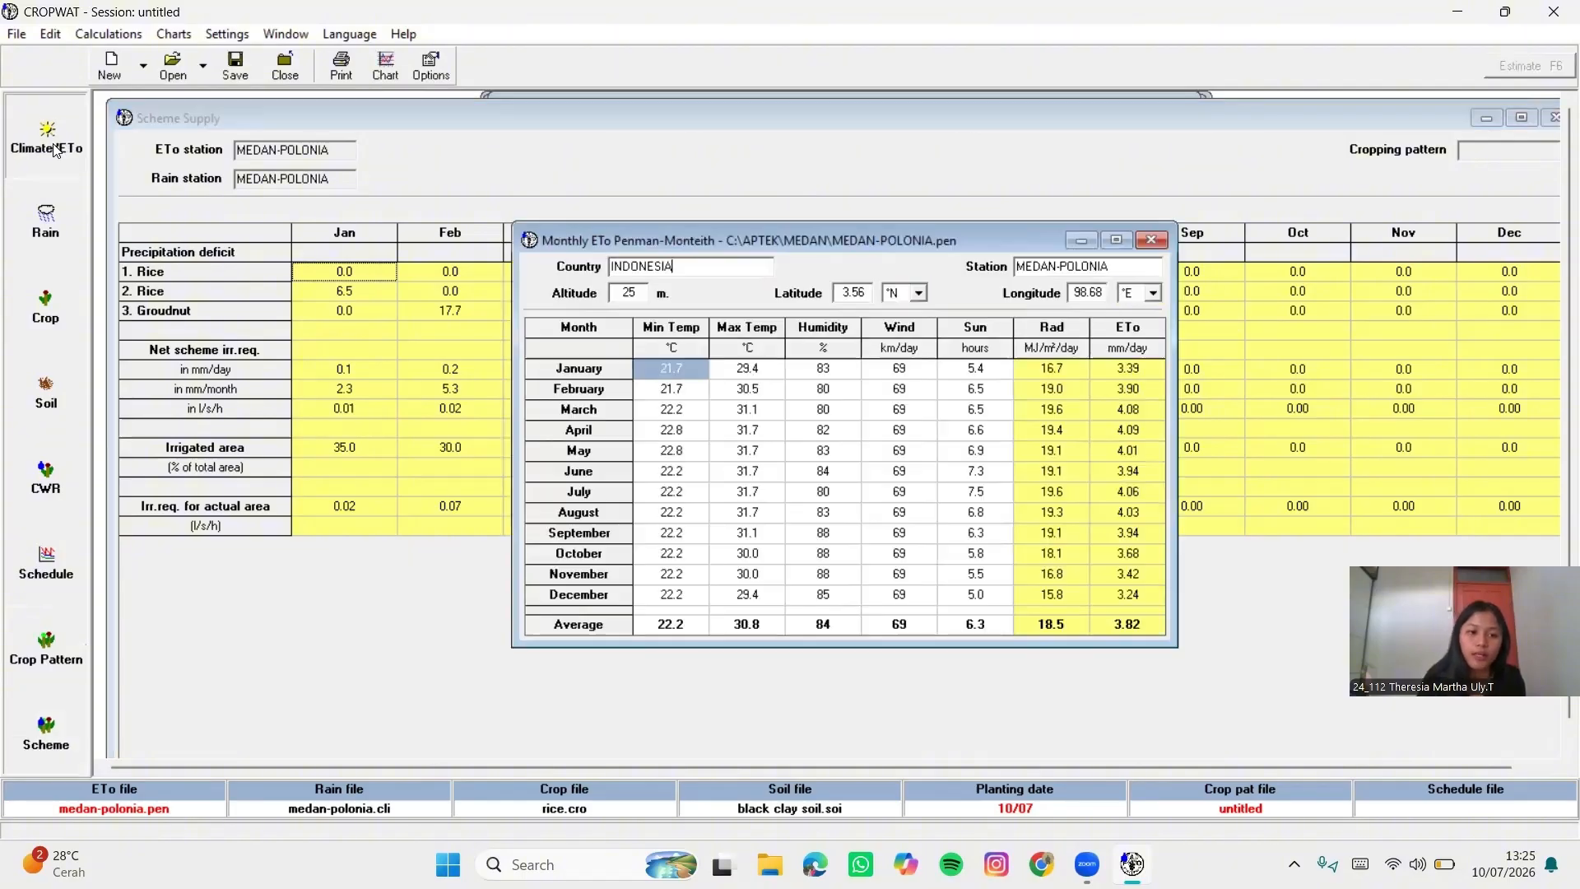
click(383, 70)
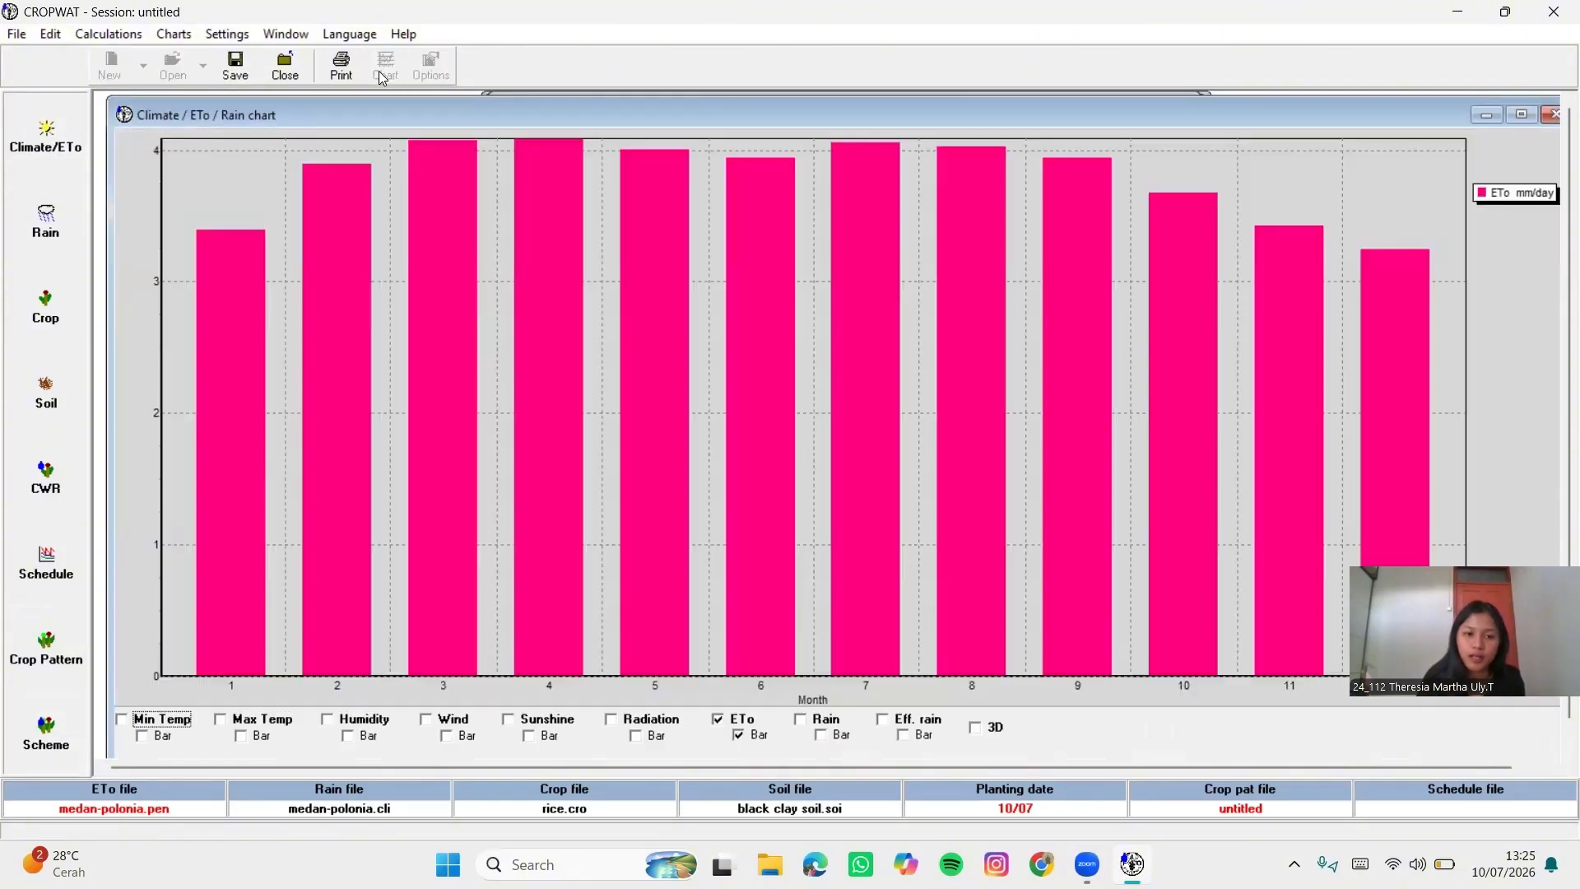
click(122, 721)
click(223, 721)
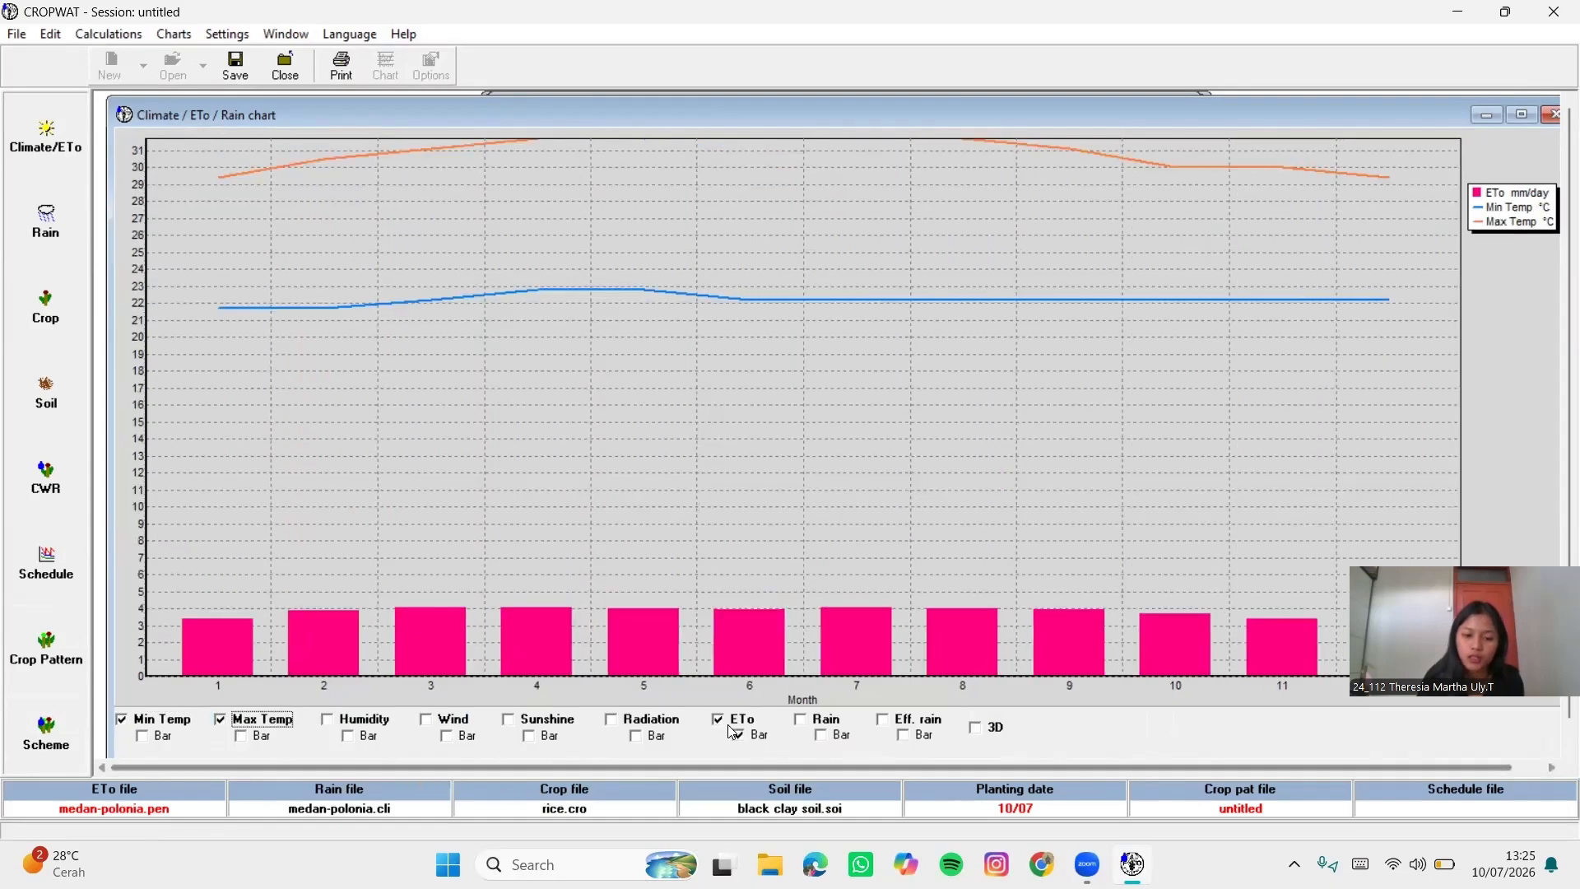
click(976, 727)
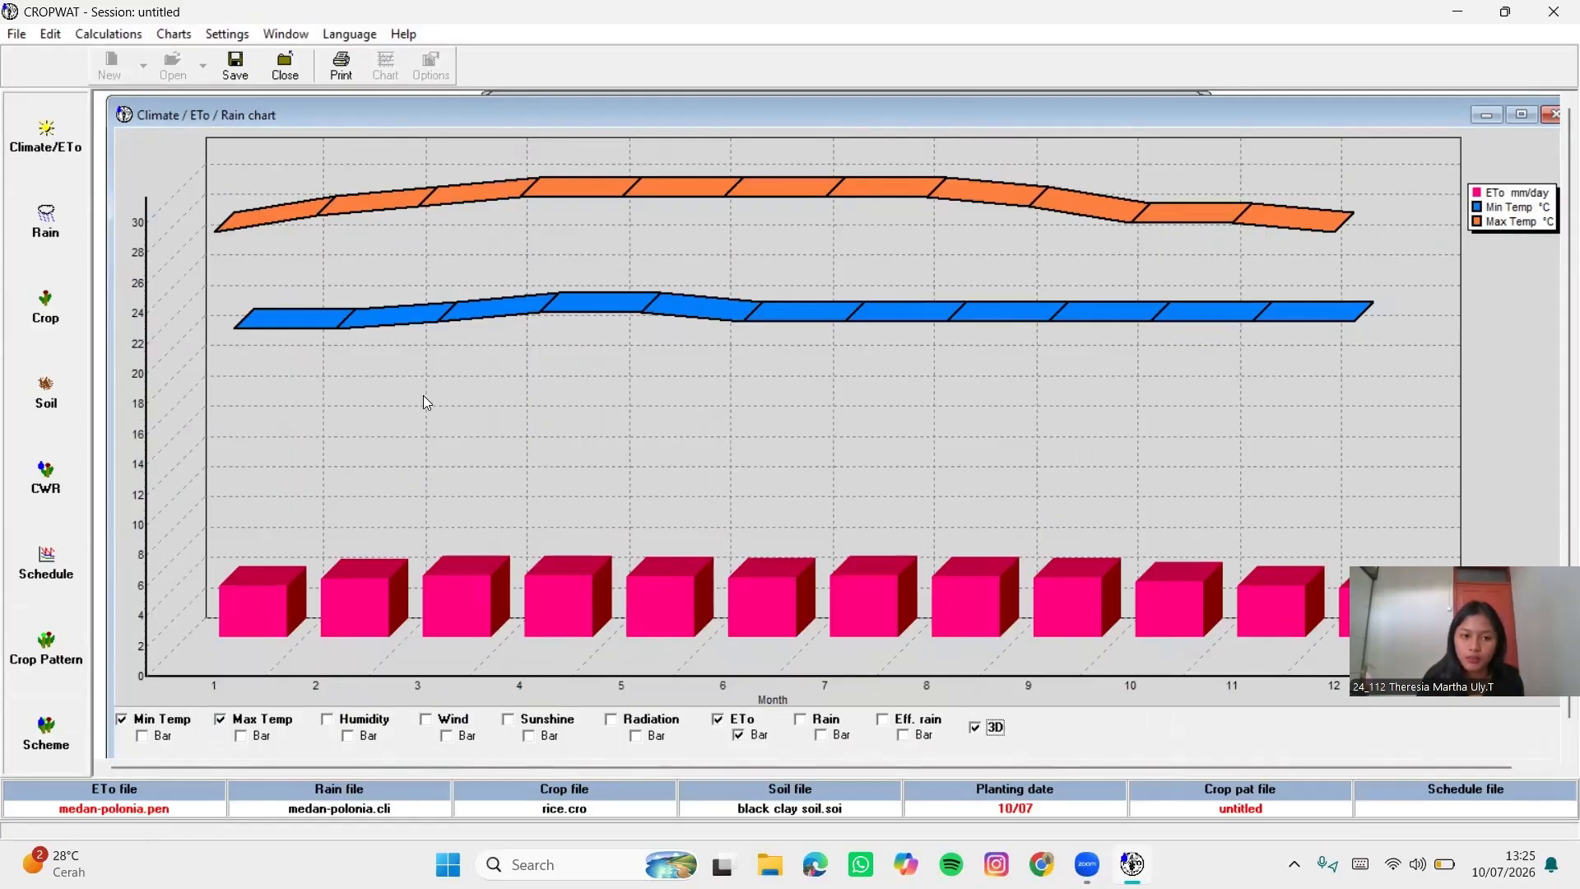
click(65, 202)
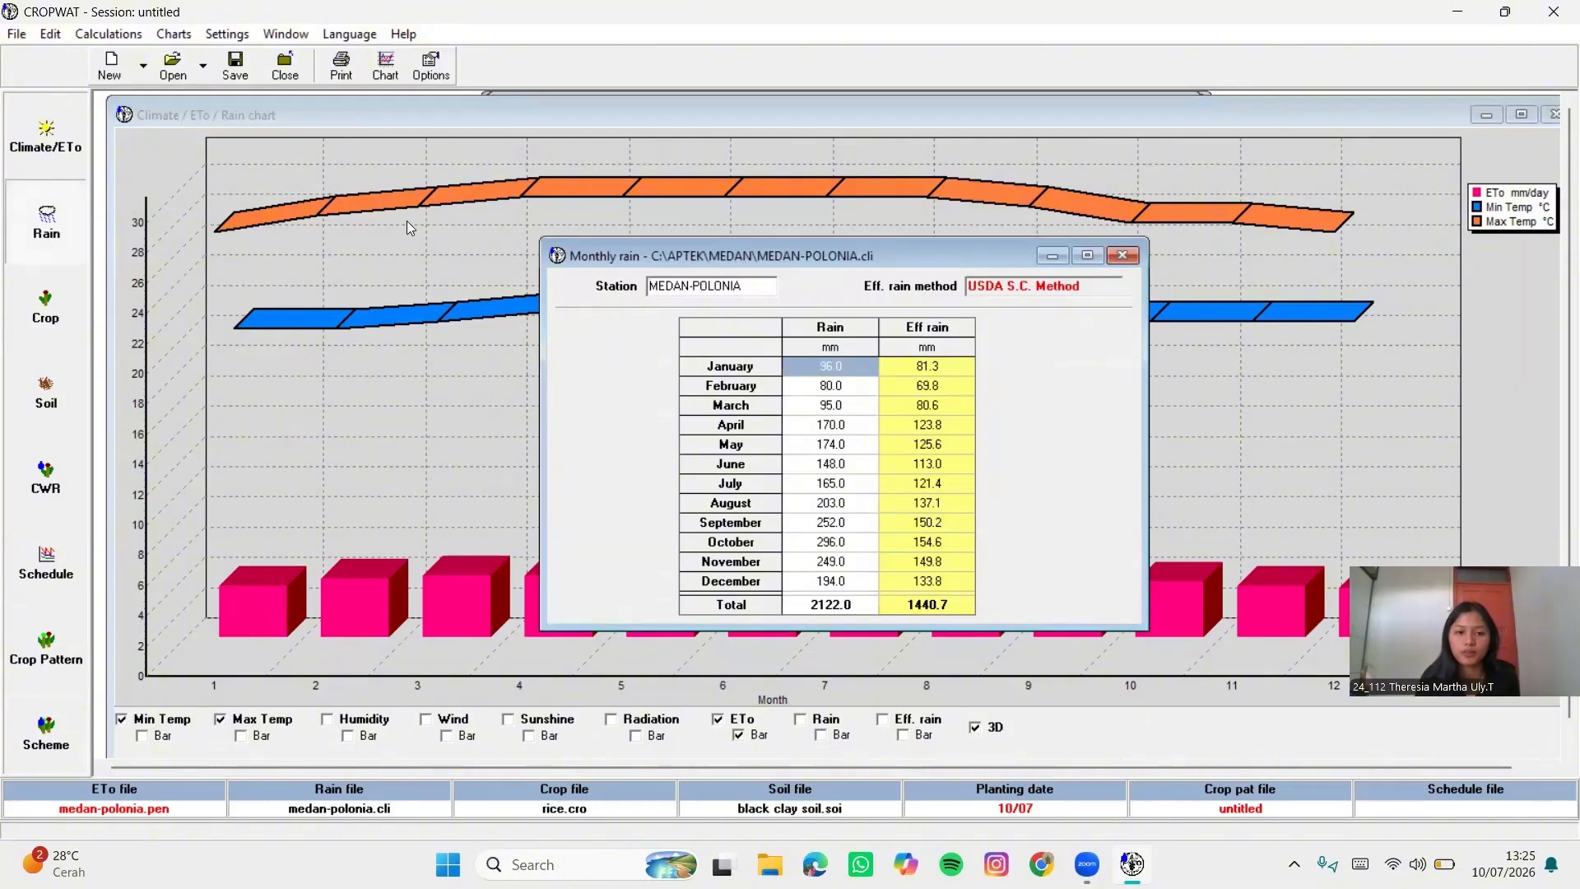
click(405, 283)
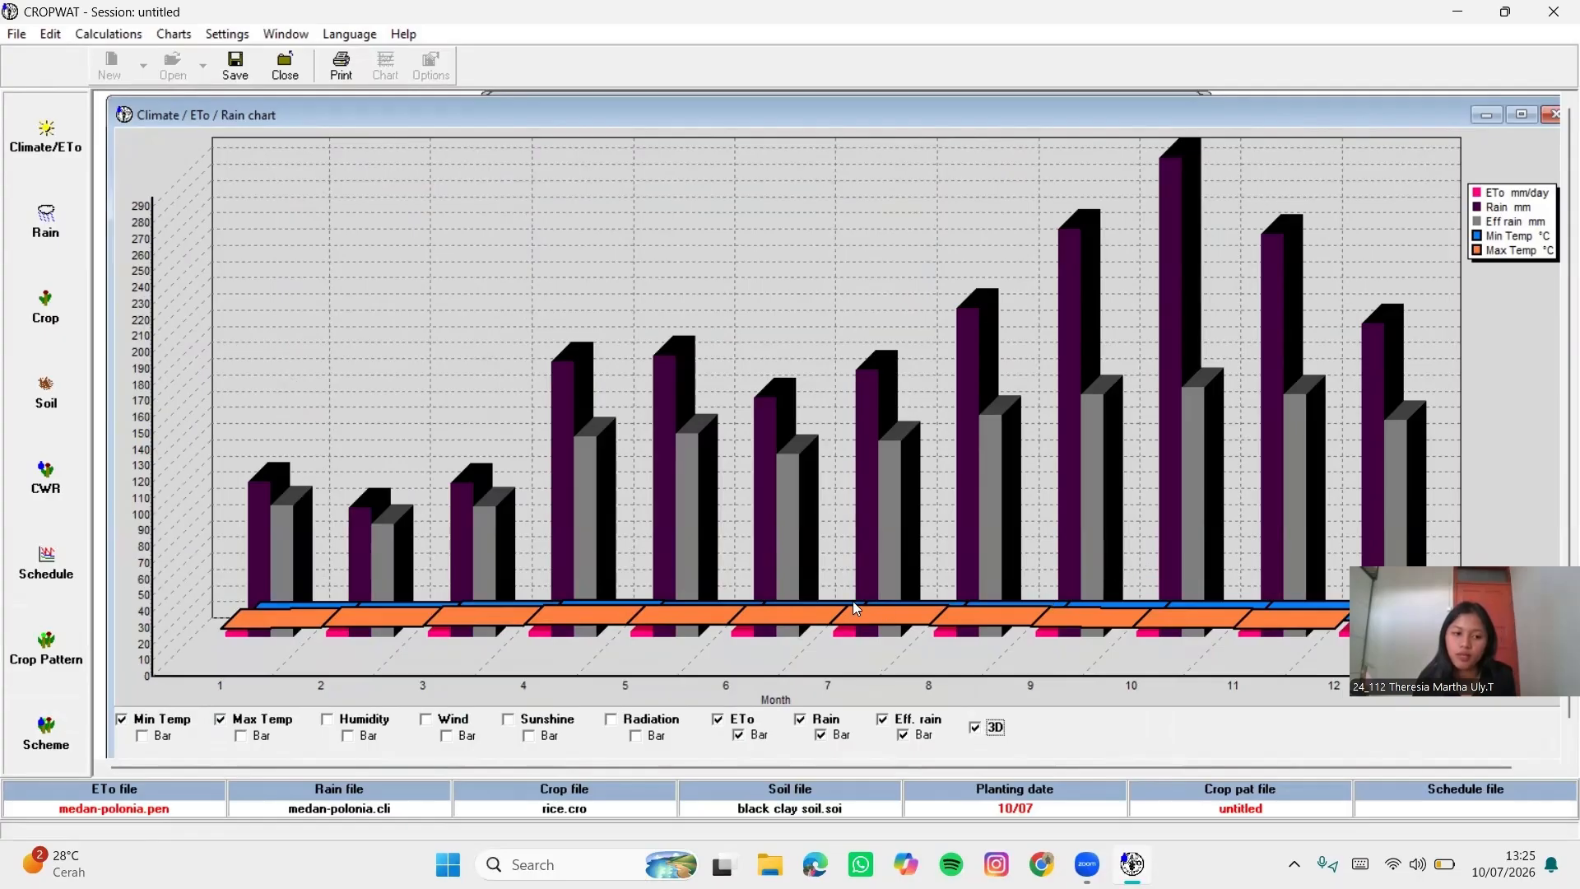
Graph the crop water requirements in 3D, showing ET crop together with the irrigation requirements
click(81, 488)
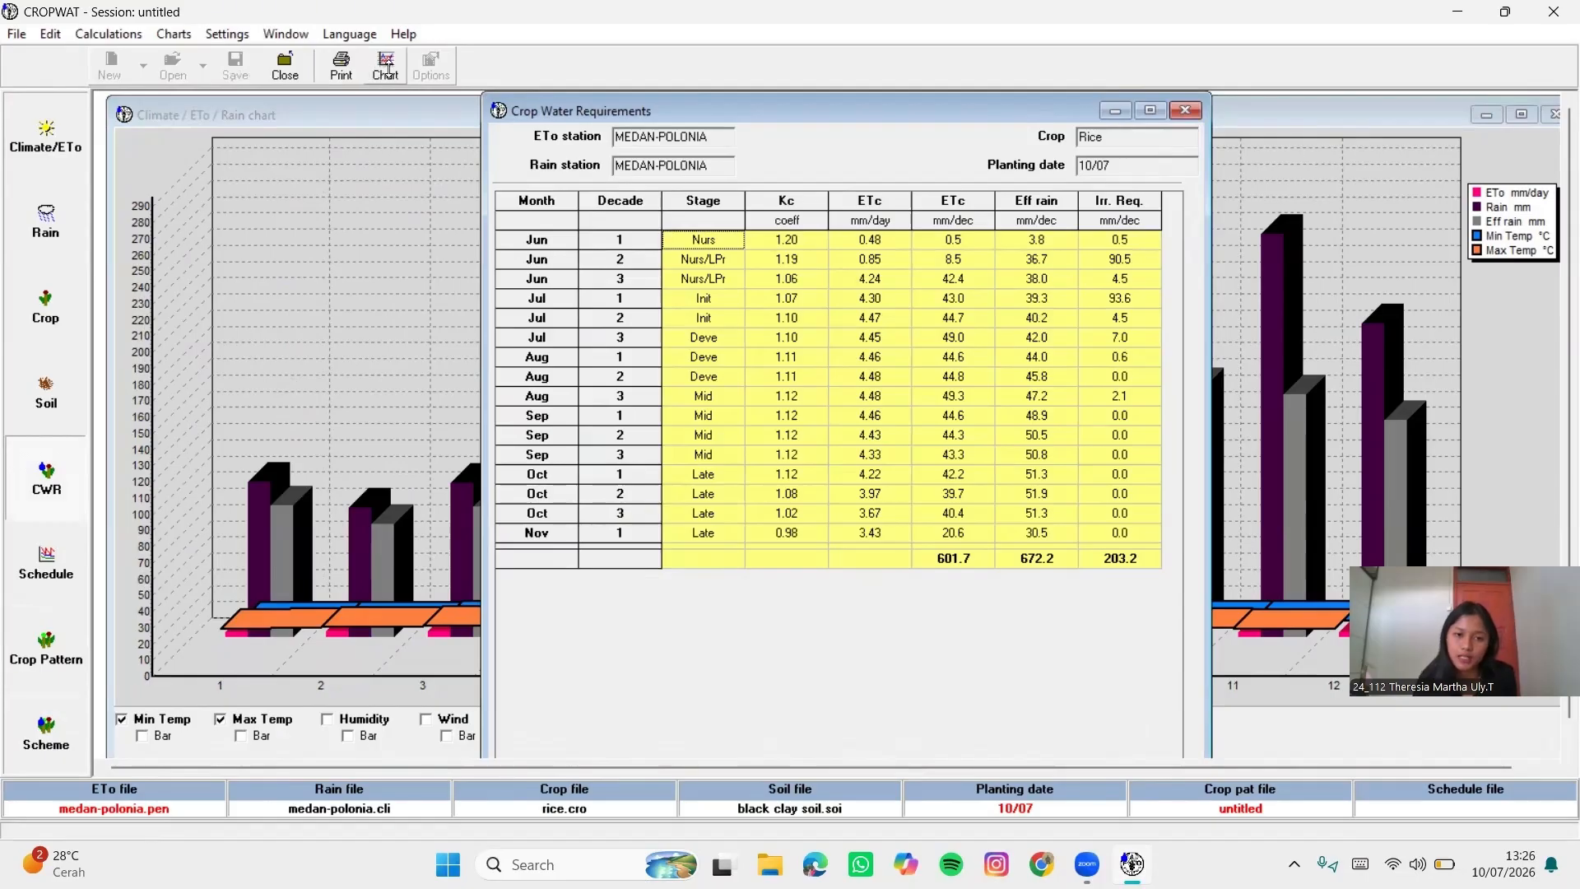
click(386, 68)
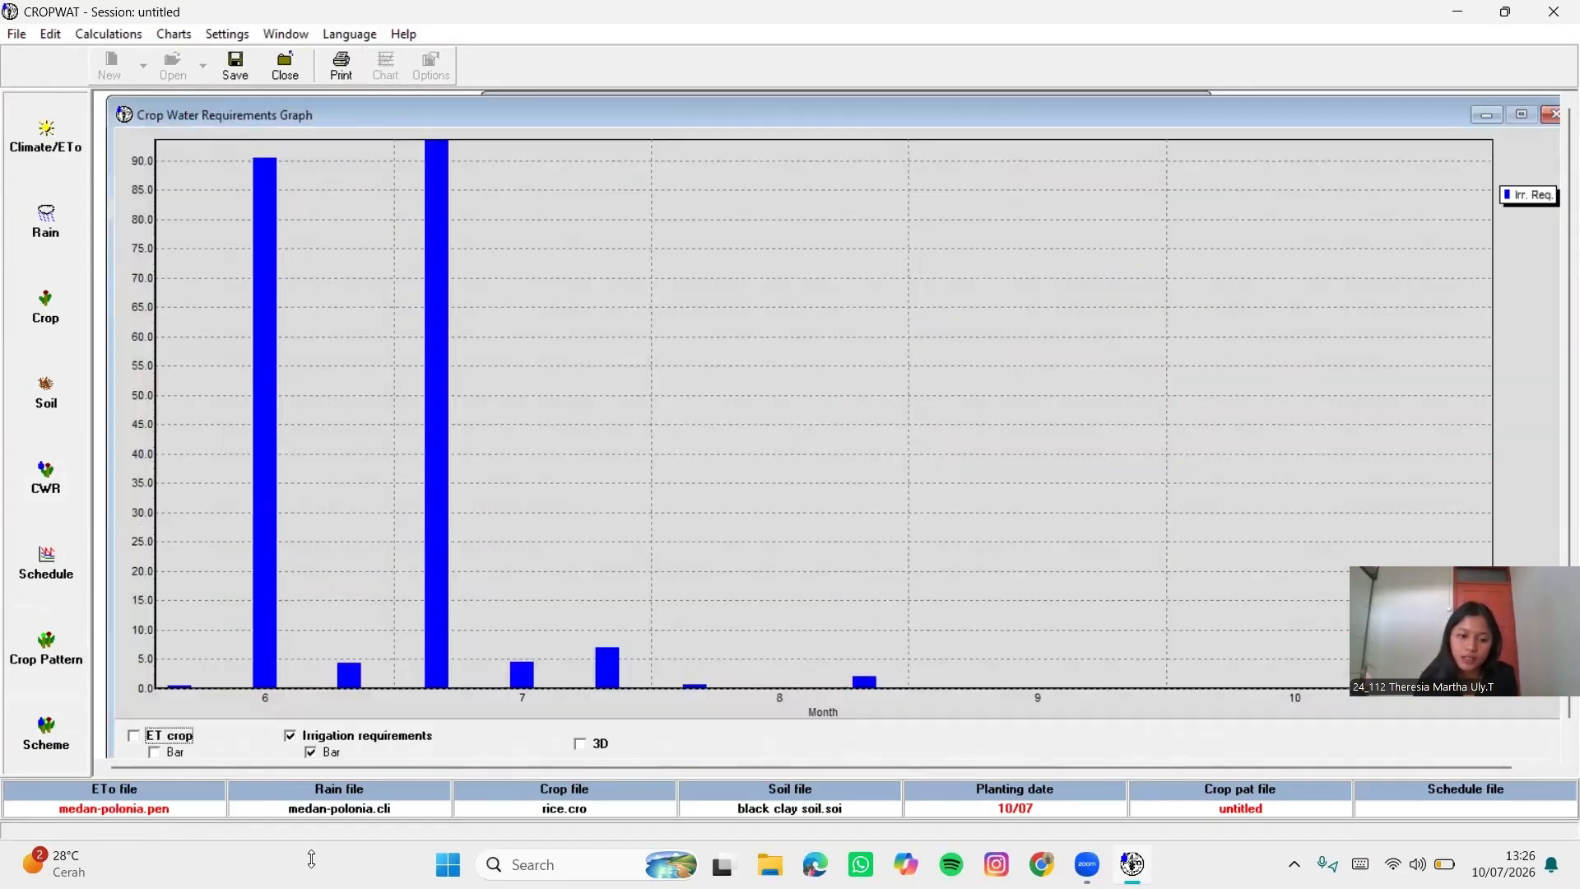
click(133, 736)
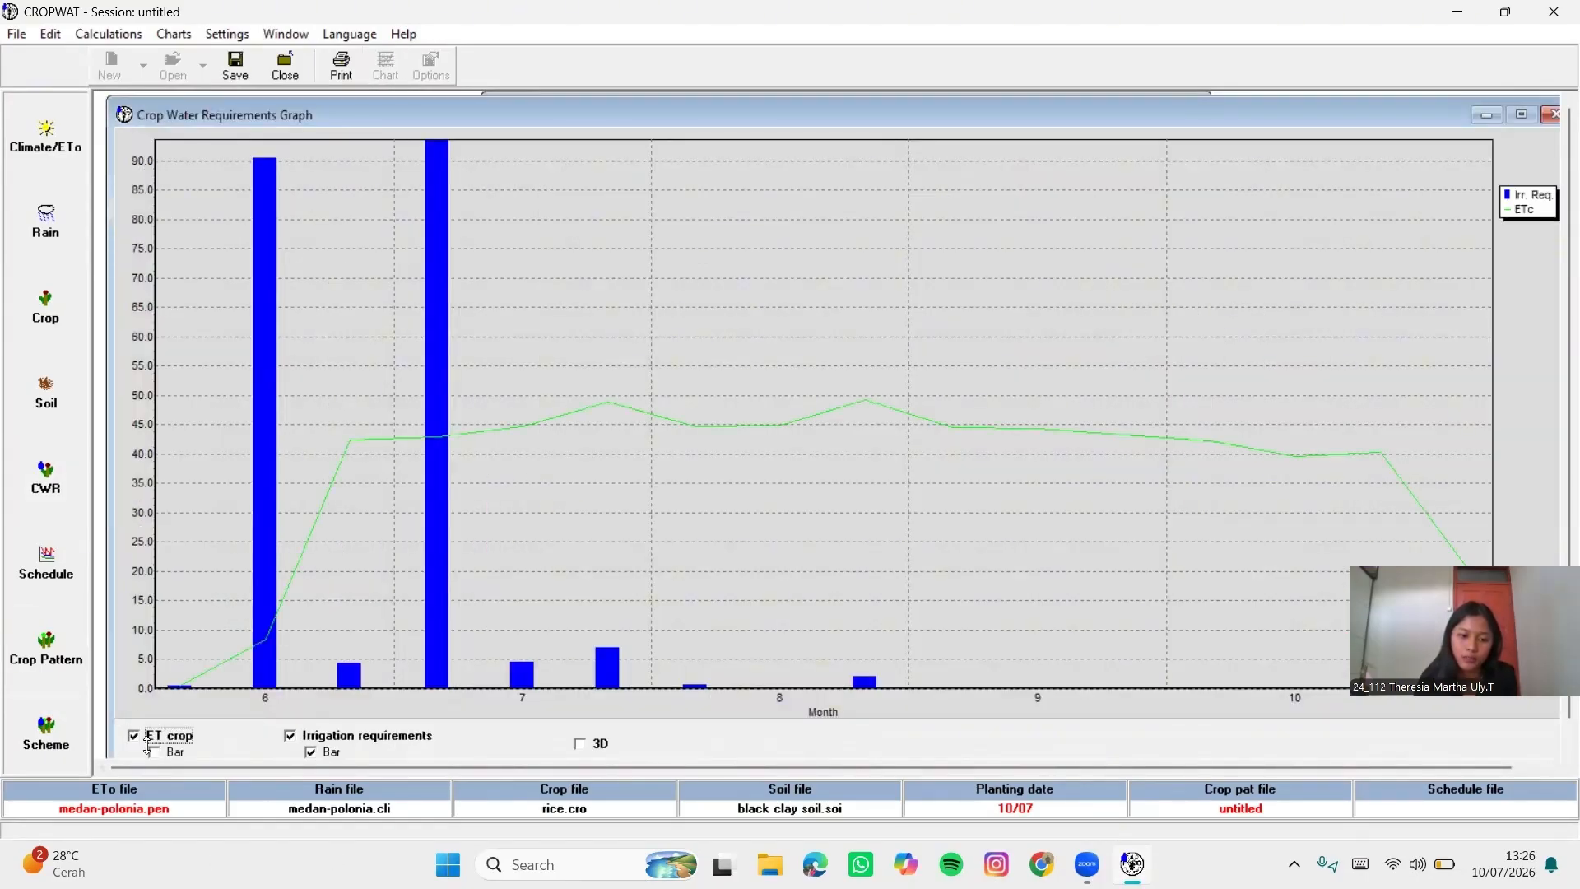
click(578, 744)
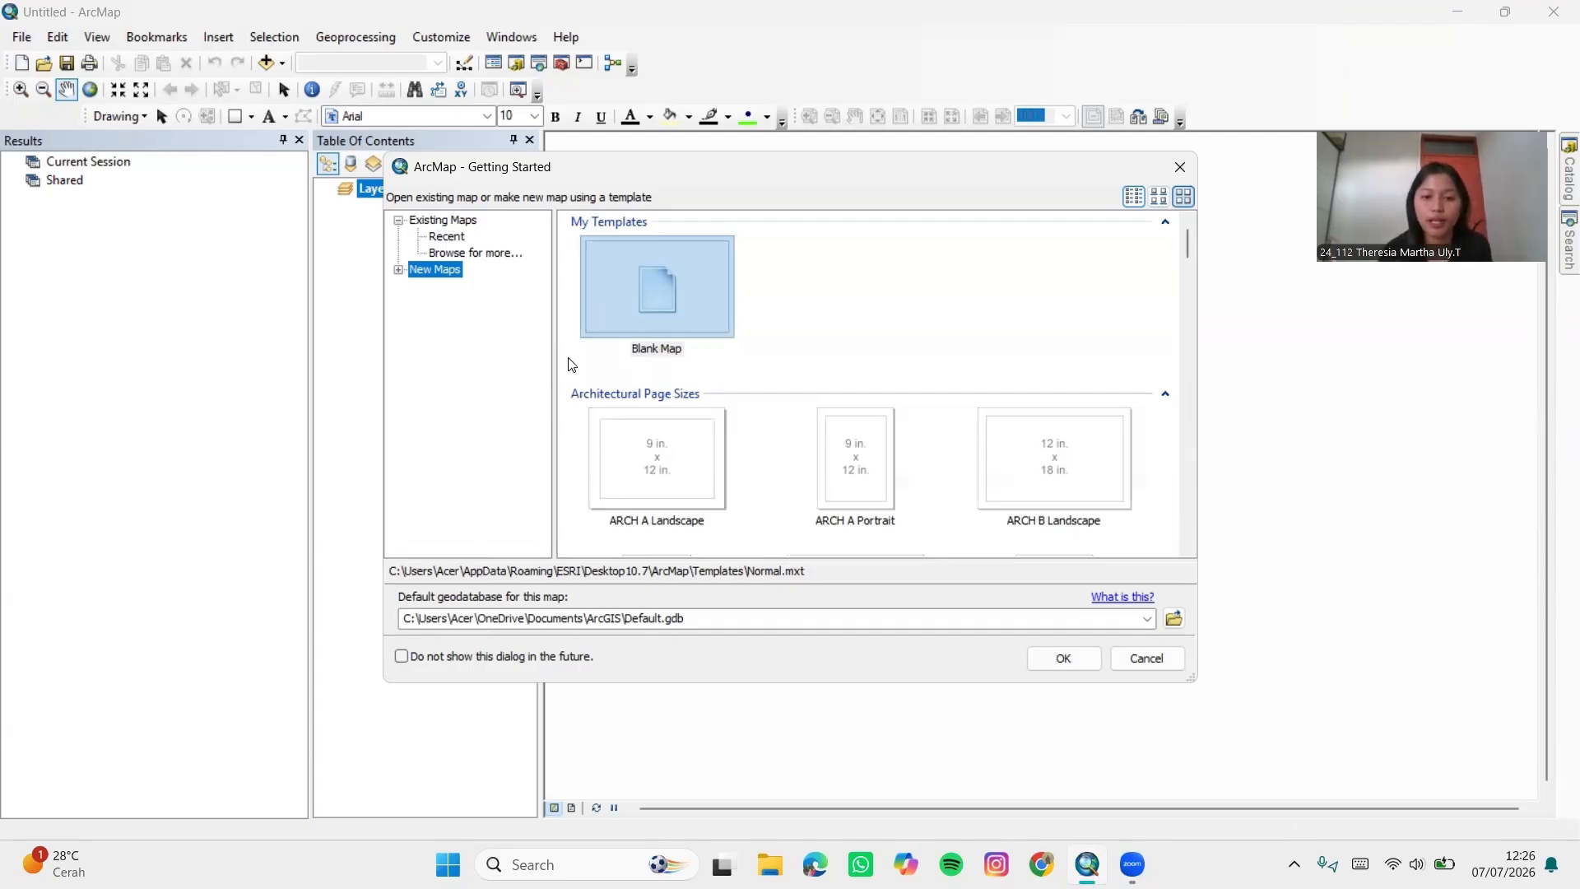
Start a new map in ArcMap from the Blank Map template and close the Results window
click(676, 311)
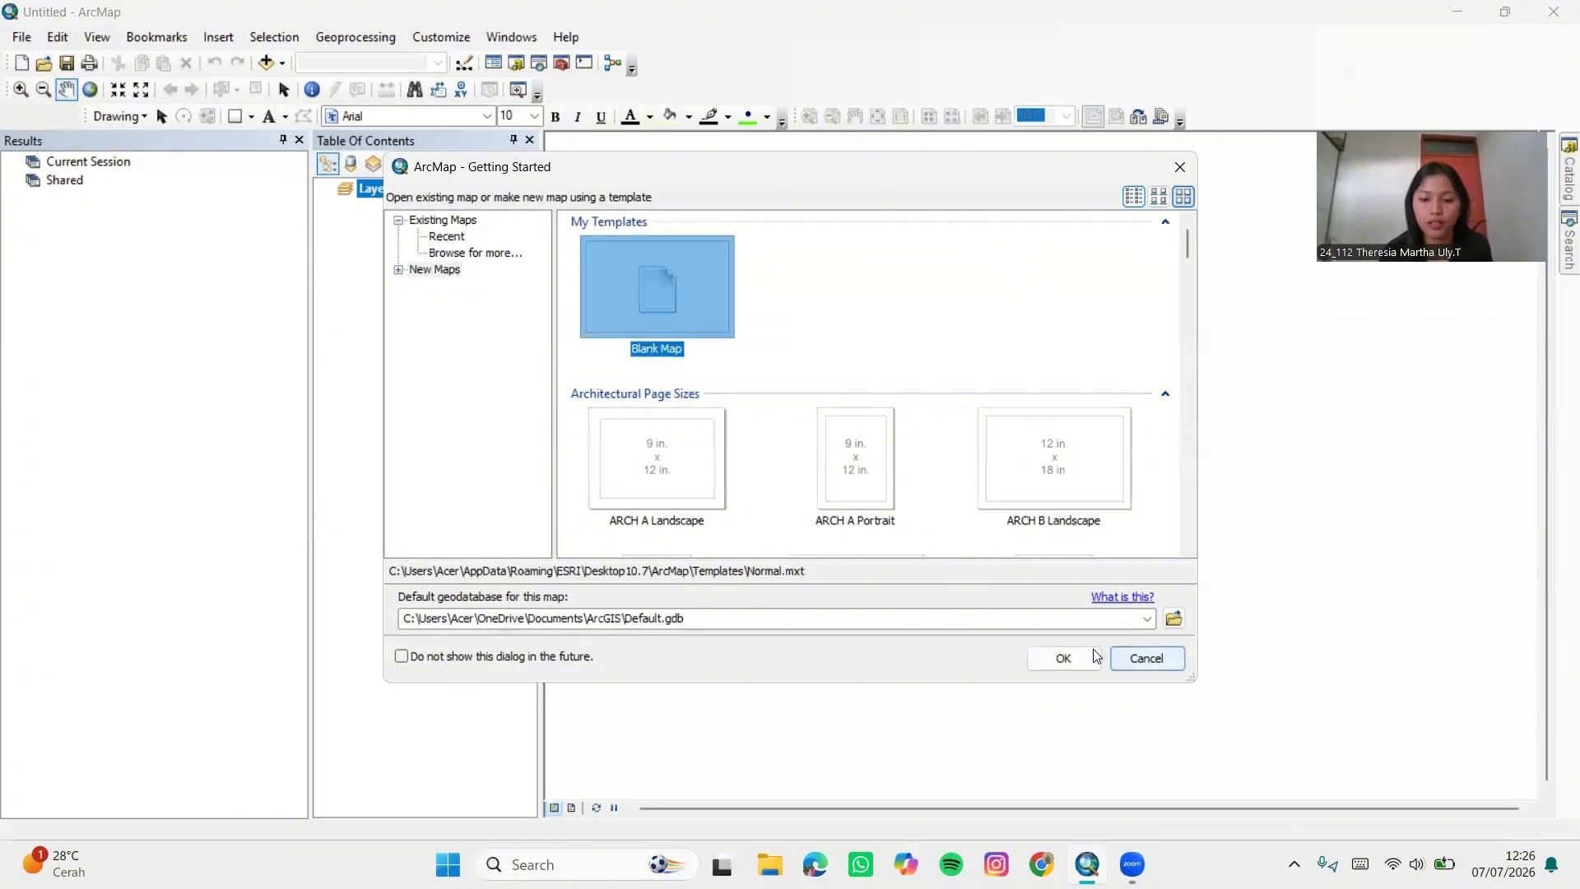
click(1068, 659)
click(299, 140)
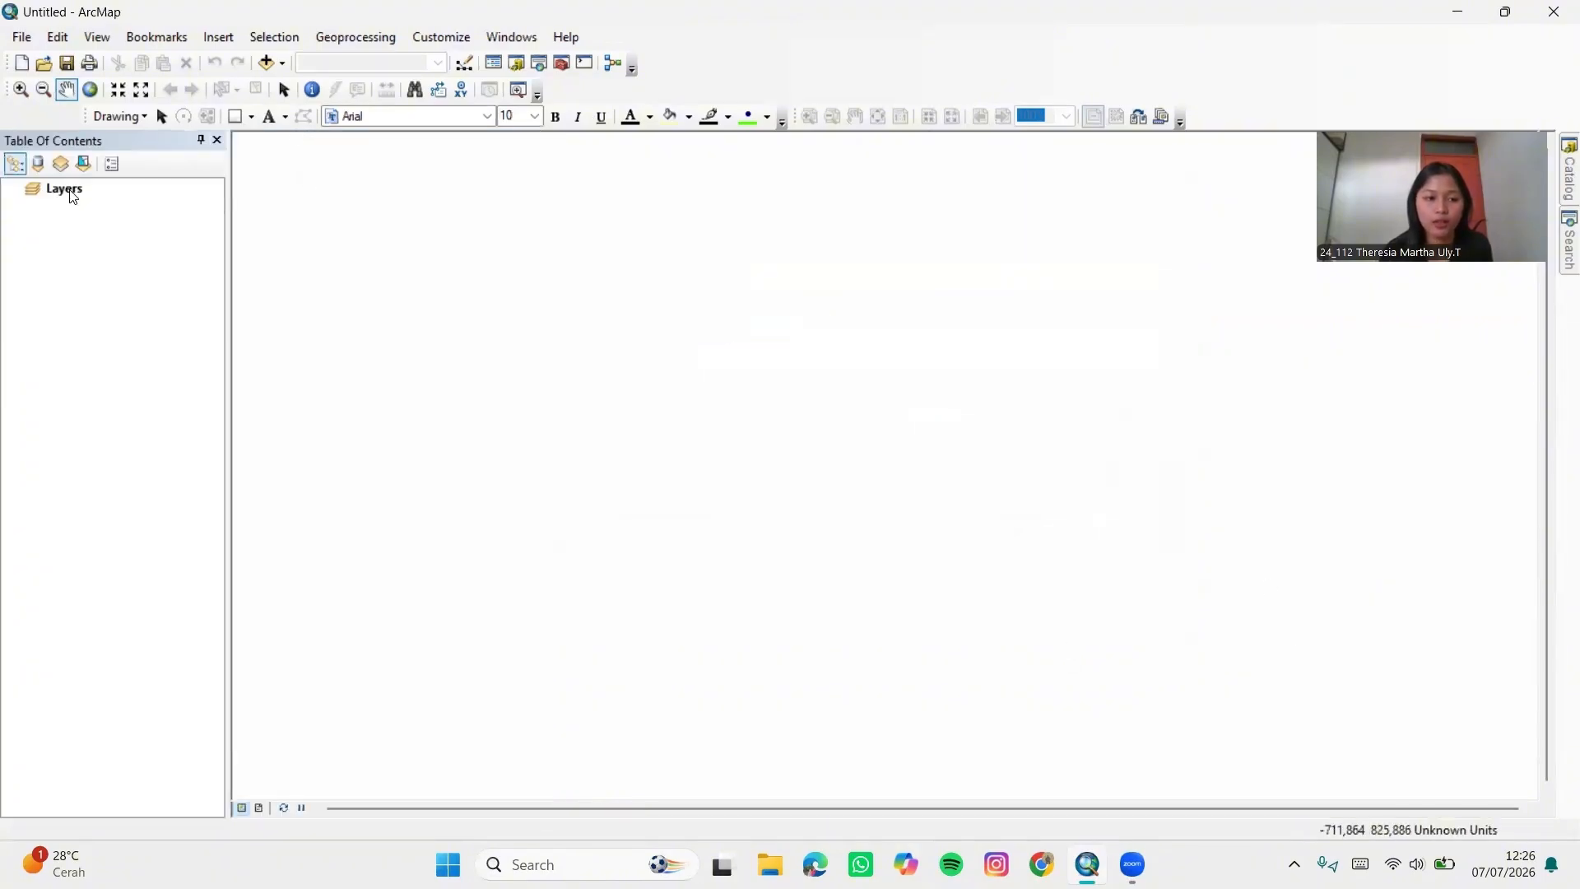
Set the data frame's coordinate system to the projected system WGS 1984 UTM Zone 47N in the northern hemisphere
click(75, 194)
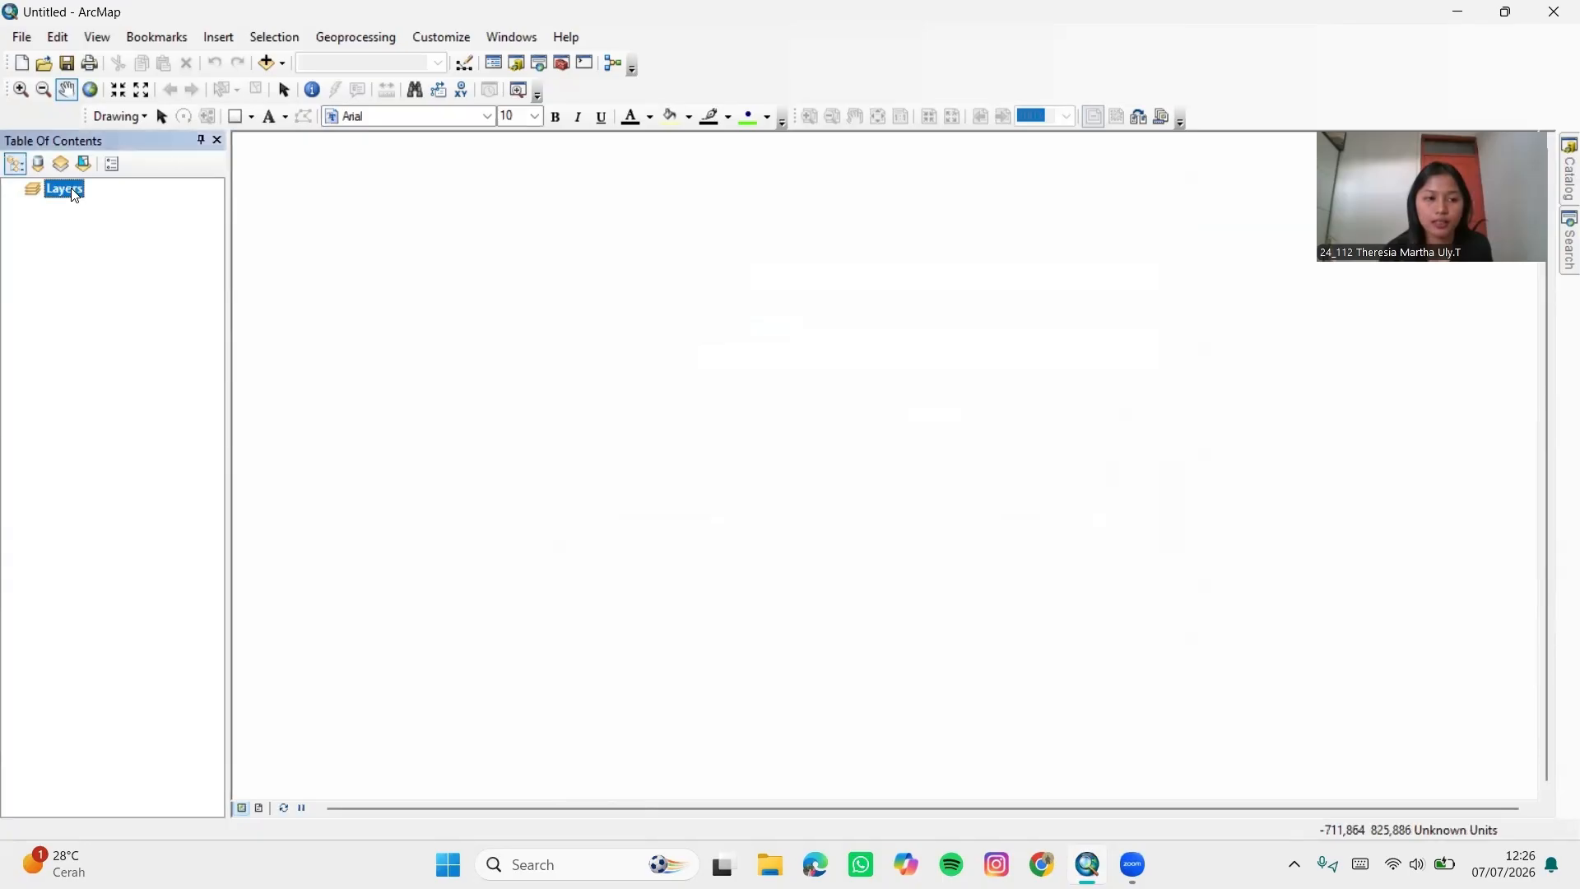
right_click(74, 194)
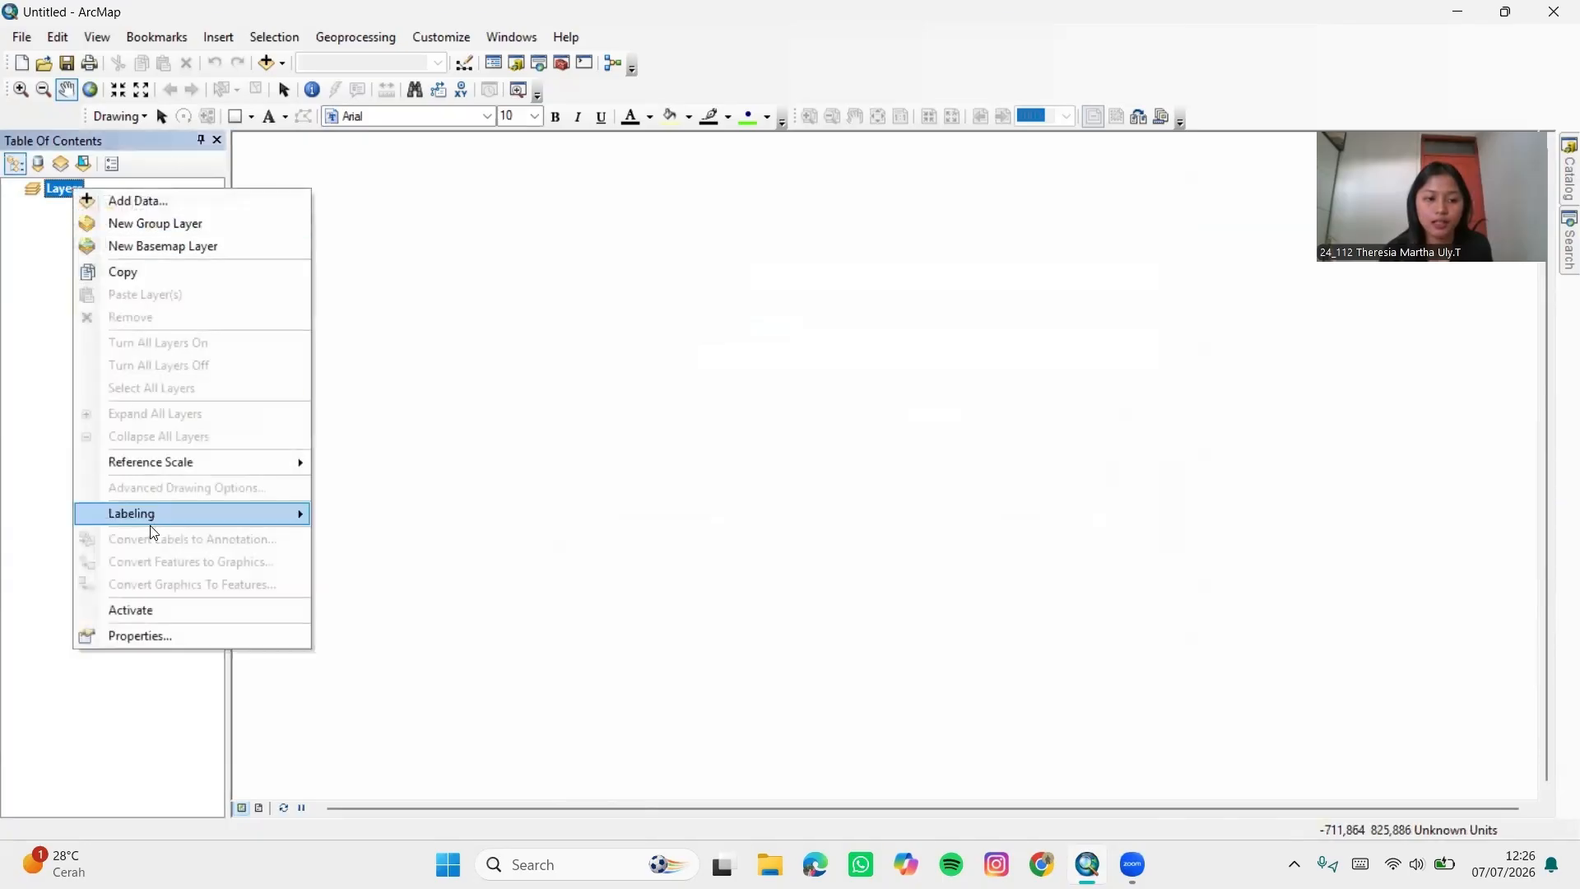
click(176, 640)
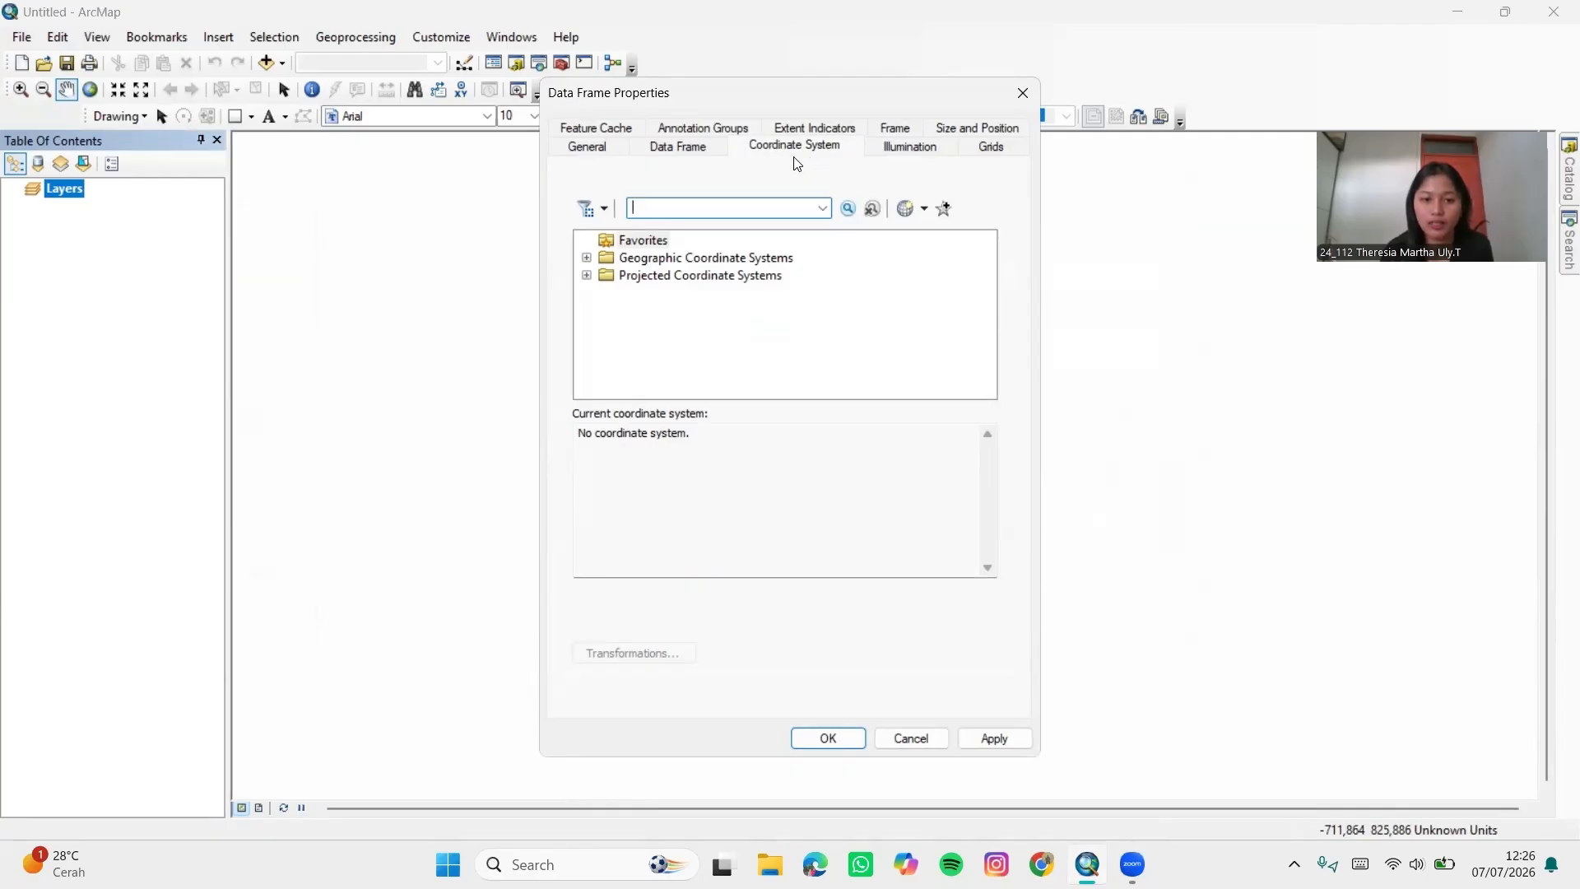
click(587, 275)
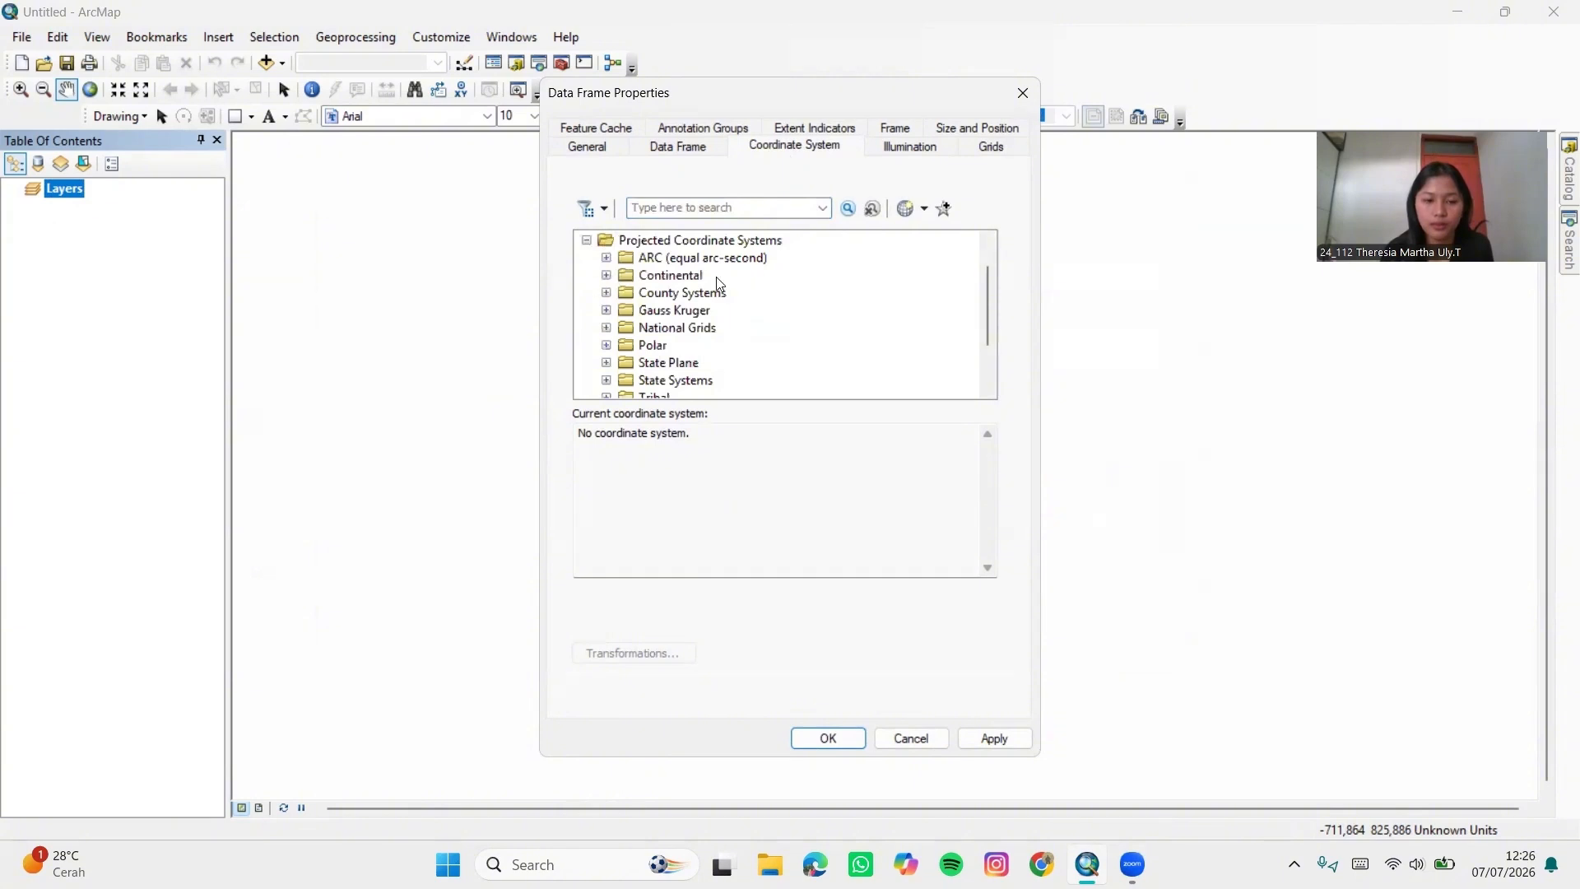
scroll(720, 283, down, 2)
click(606, 345)
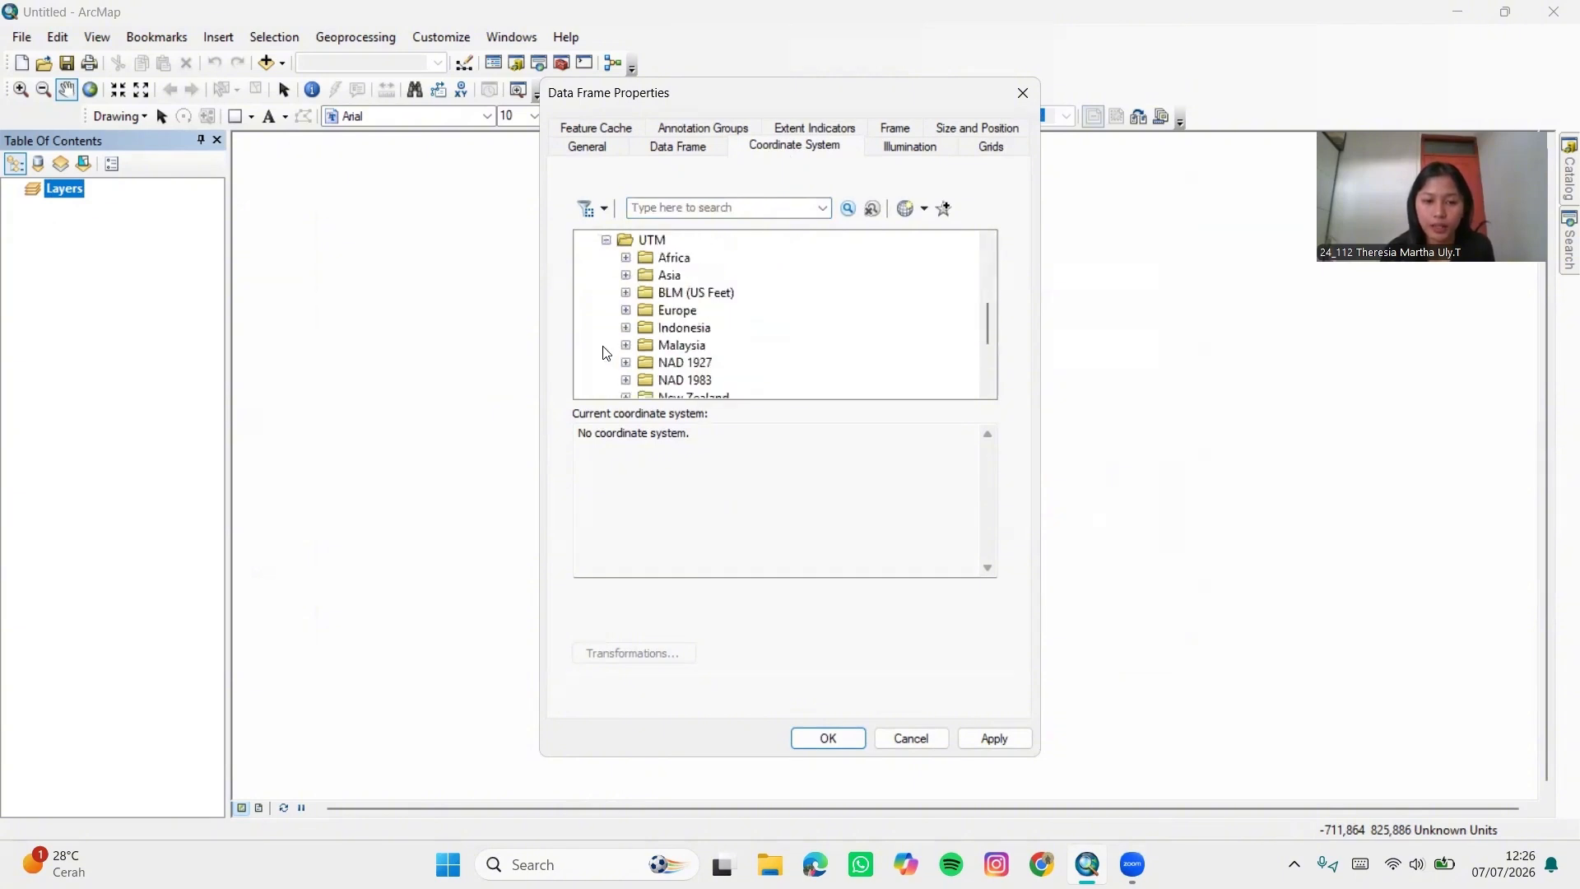
scroll(702, 315, down, 3)
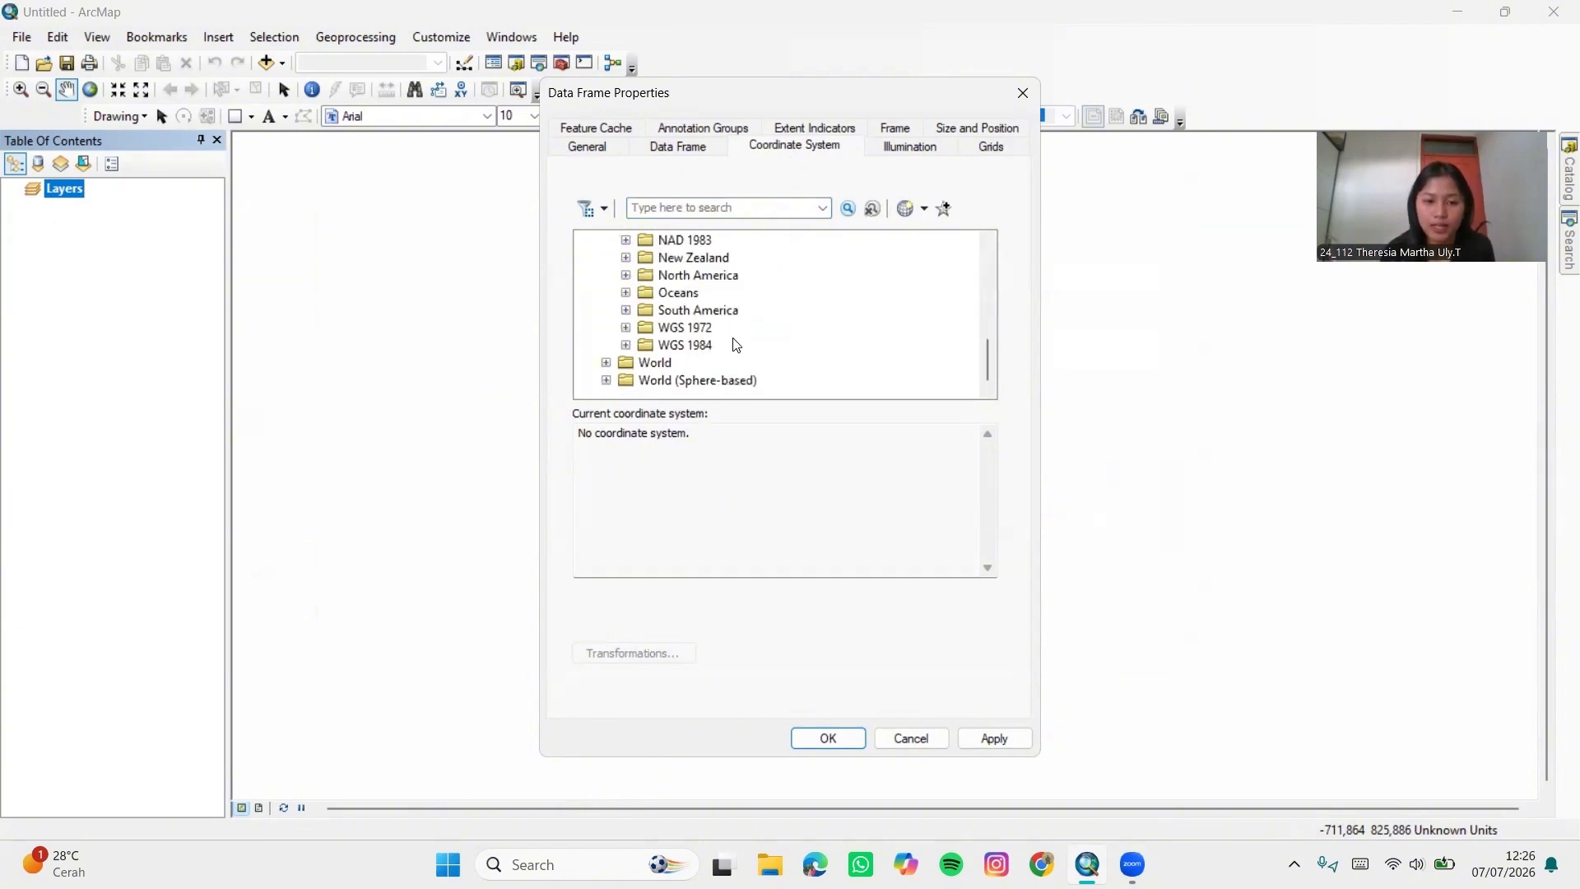
click(627, 346)
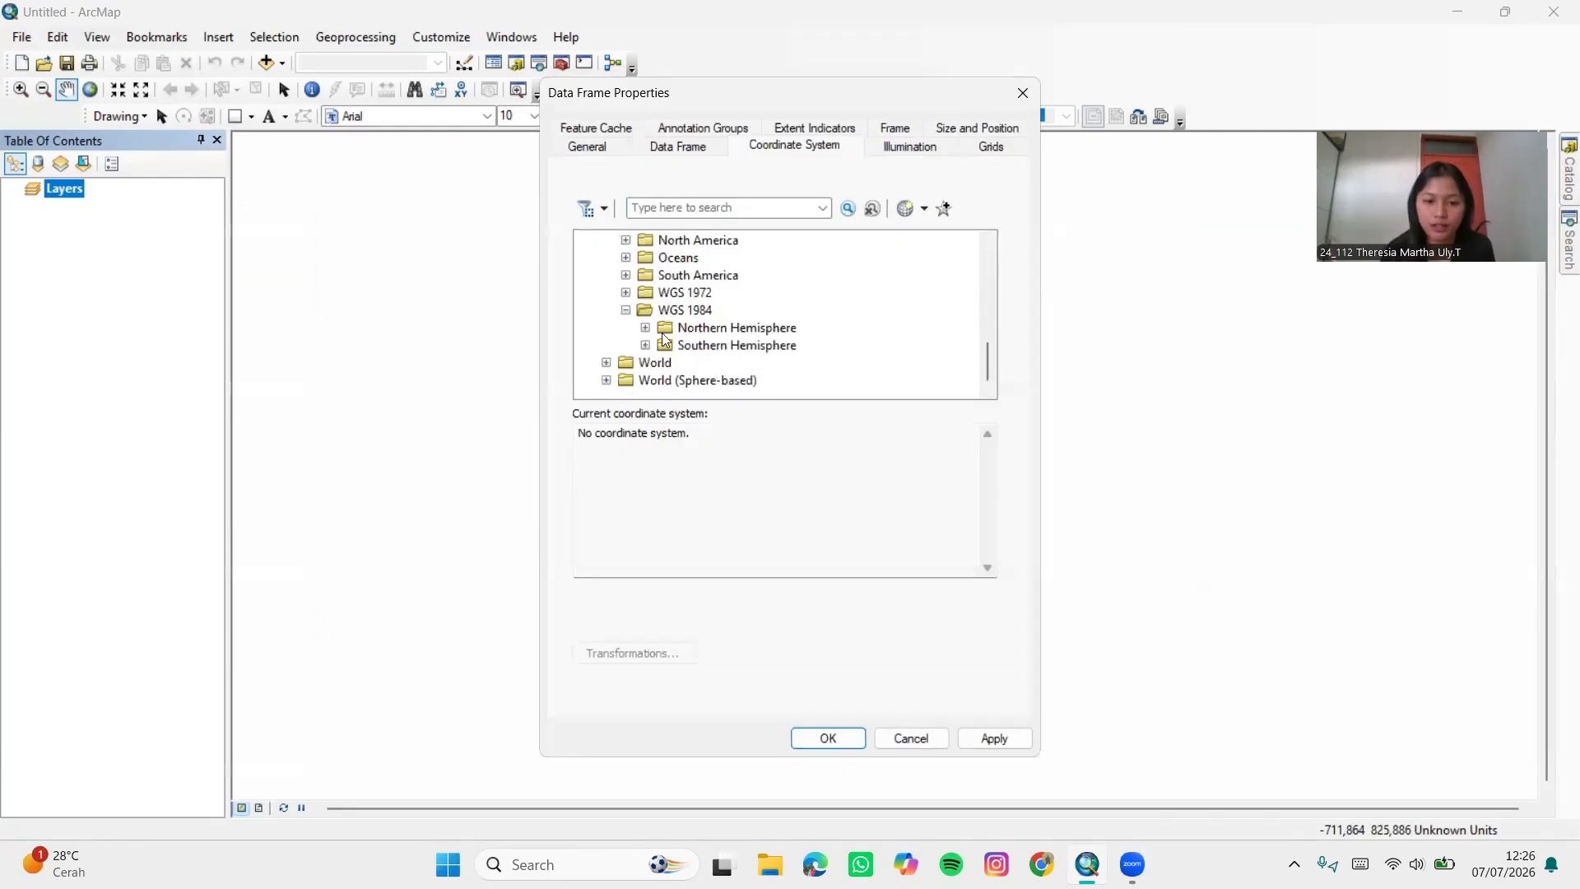
click(646, 329)
scroll(833, 317, down, 4)
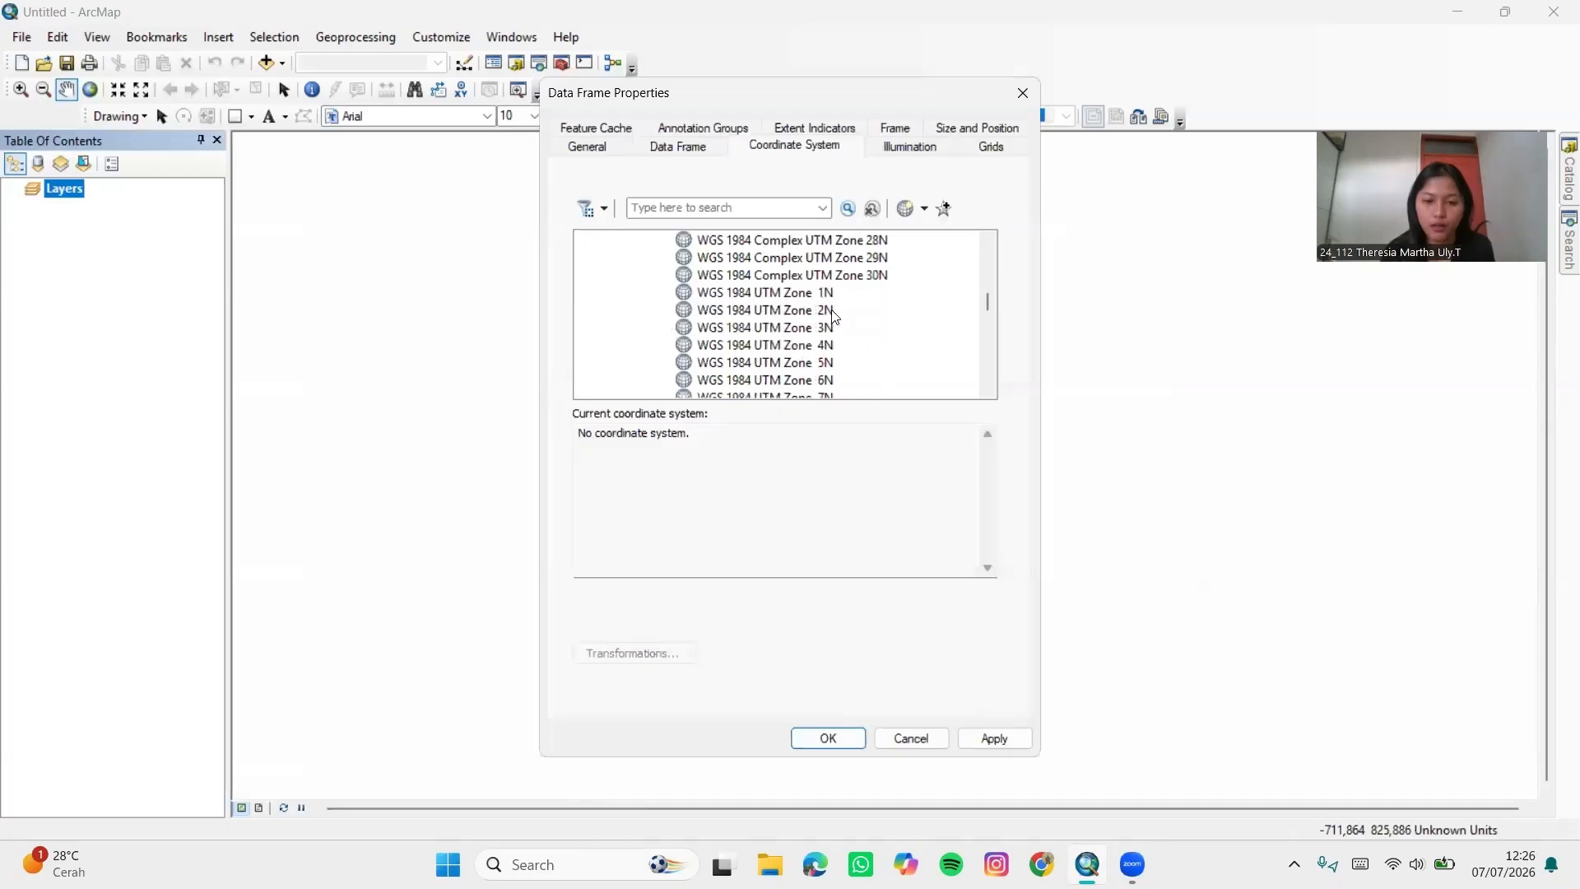
scroll(833, 317, down, 10)
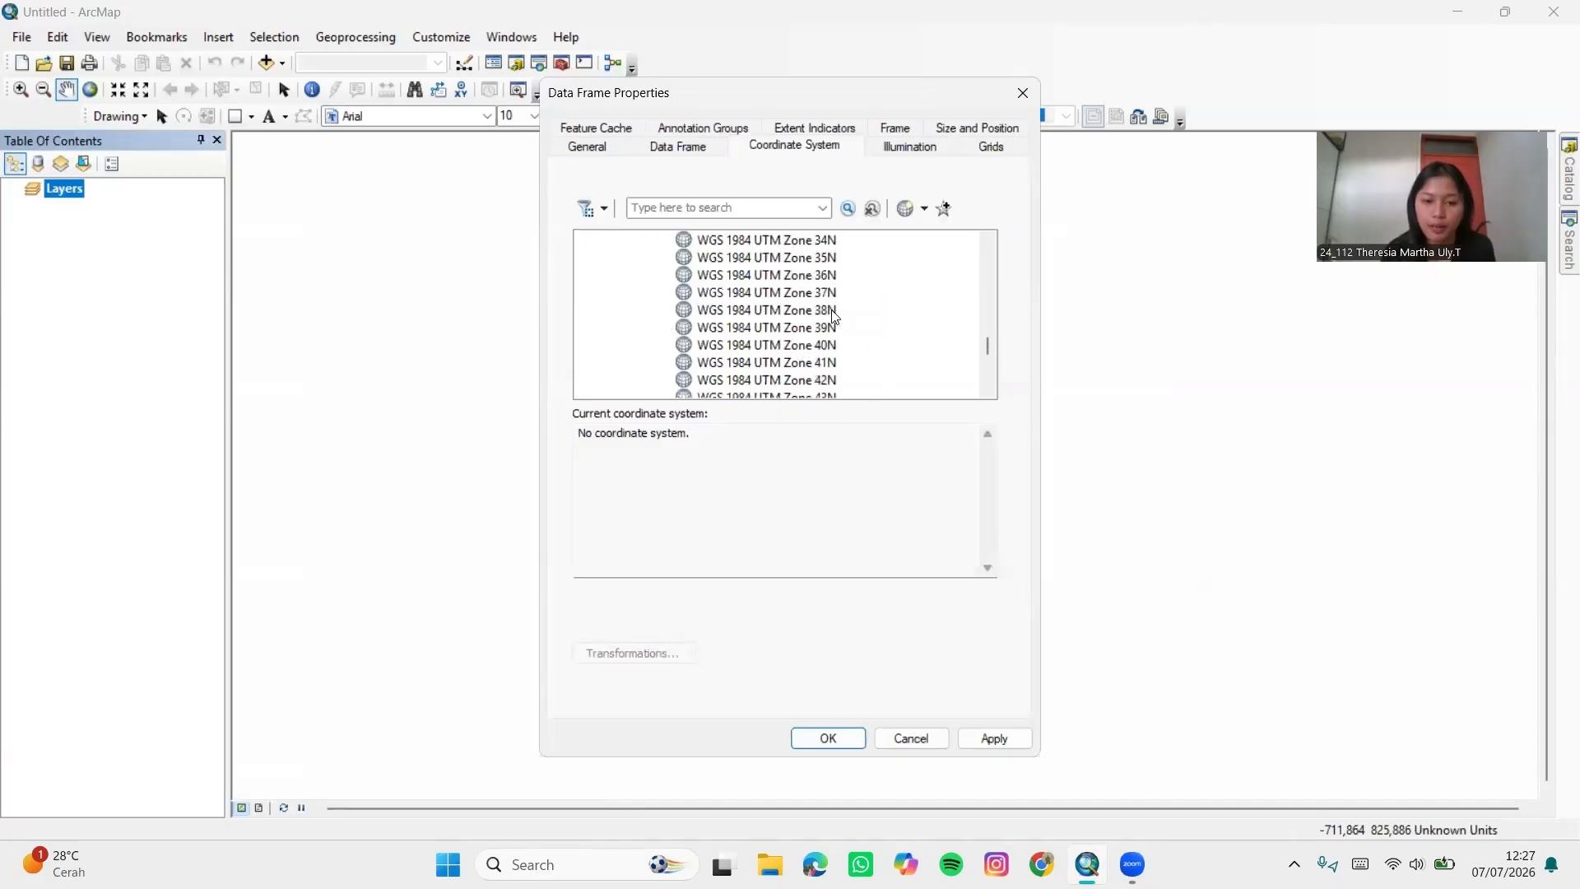
scroll(832, 316, down, 2)
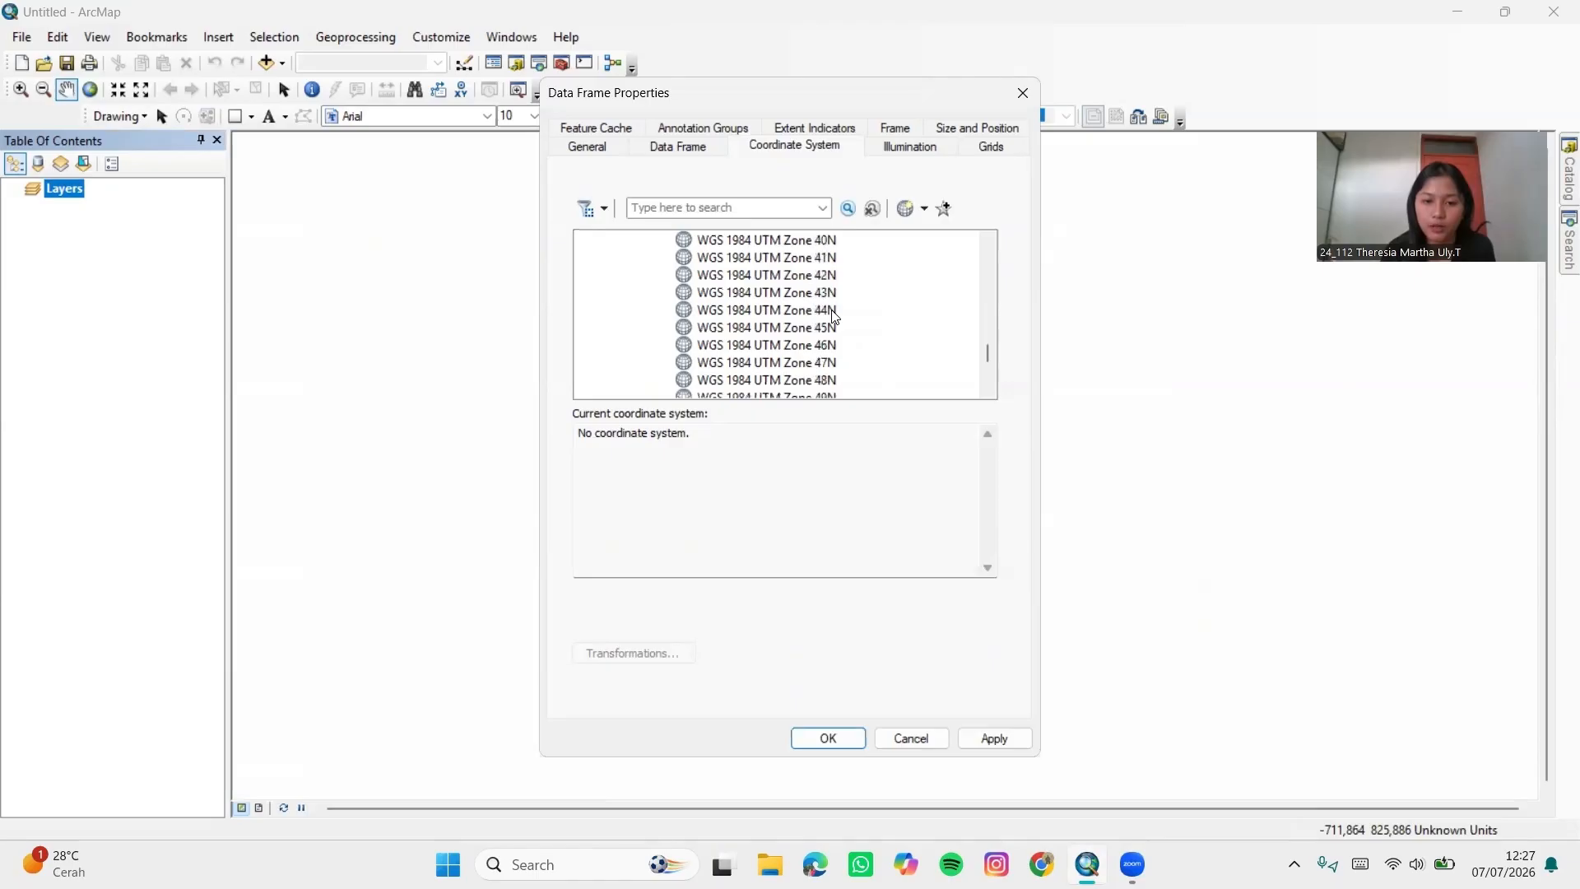
click(831, 363)
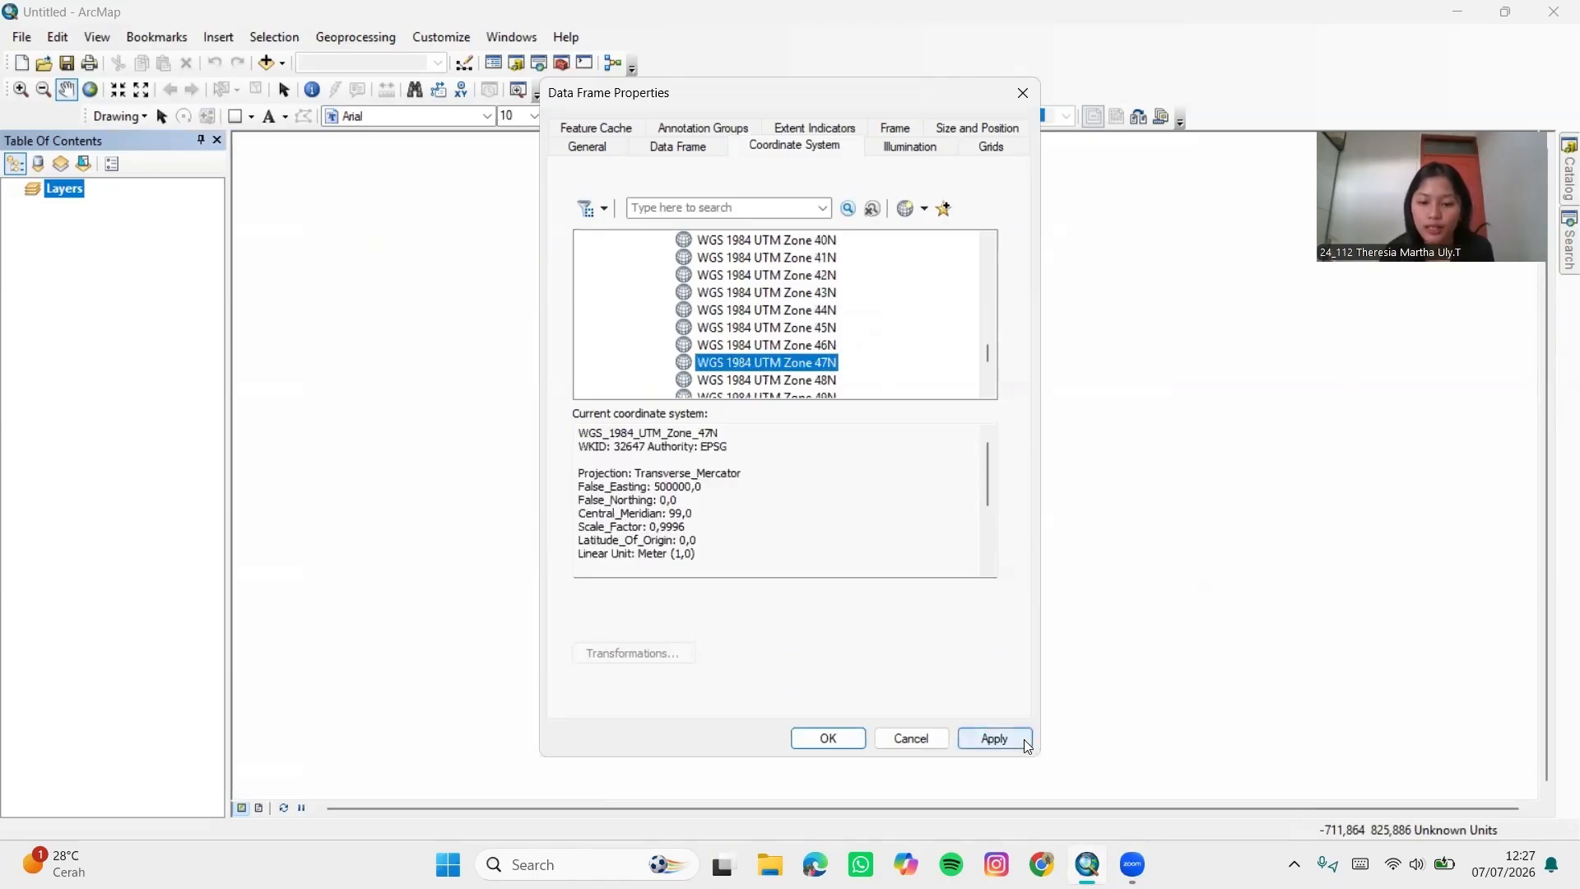
click(994, 737)
click(825, 737)
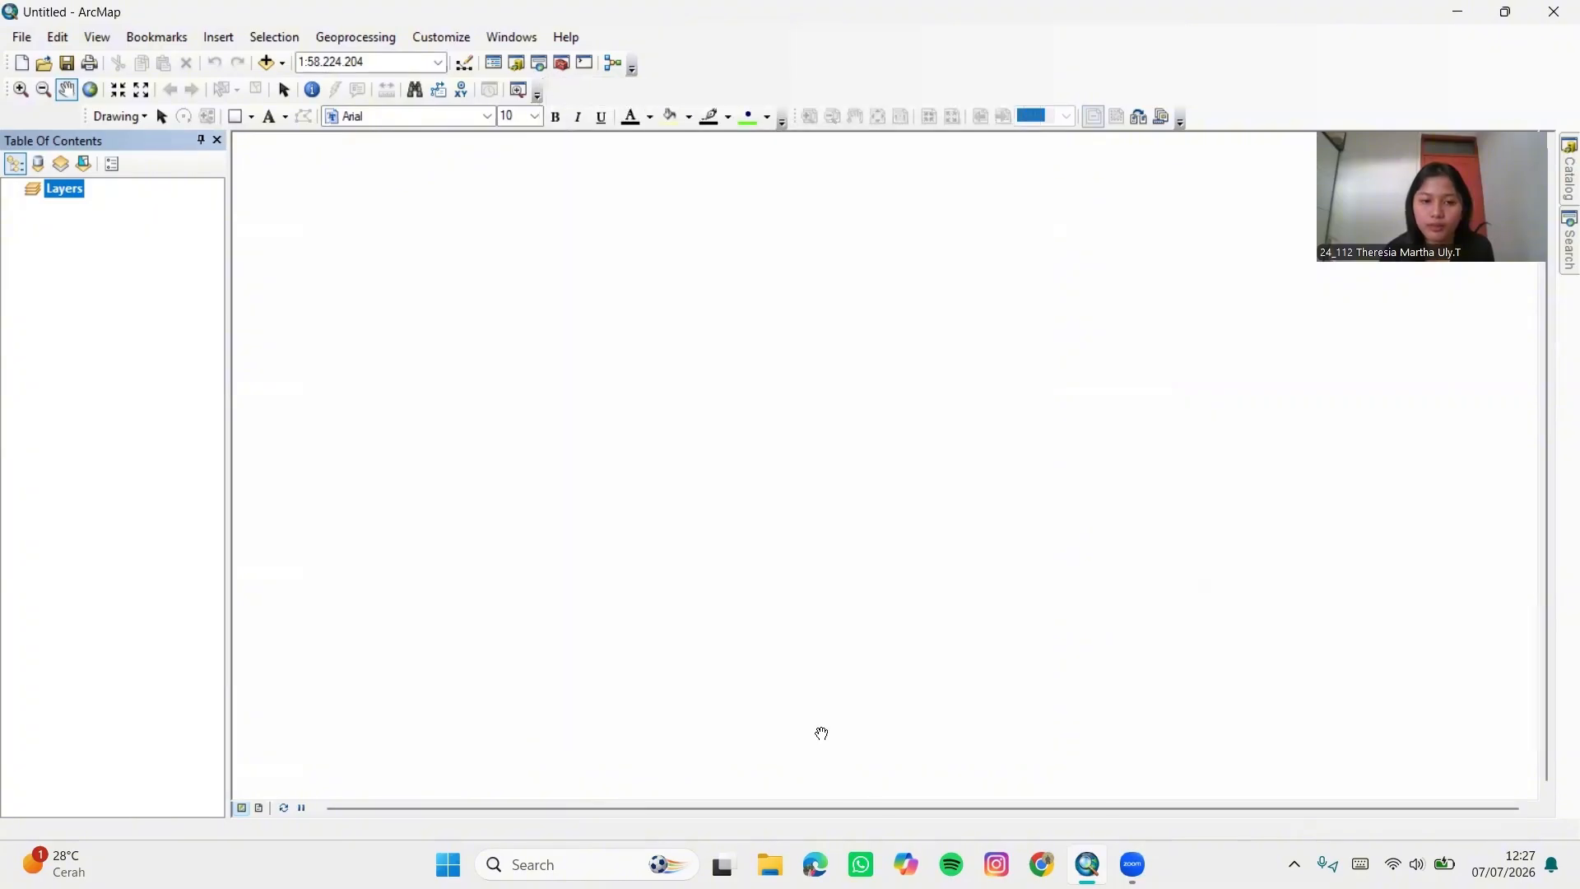
Add the eight DEMNAS_0618 elevation rasters, from 0618-22 to 0618-61, out of C:\Tugas Aptek to the map
click(283, 64)
click(293, 84)
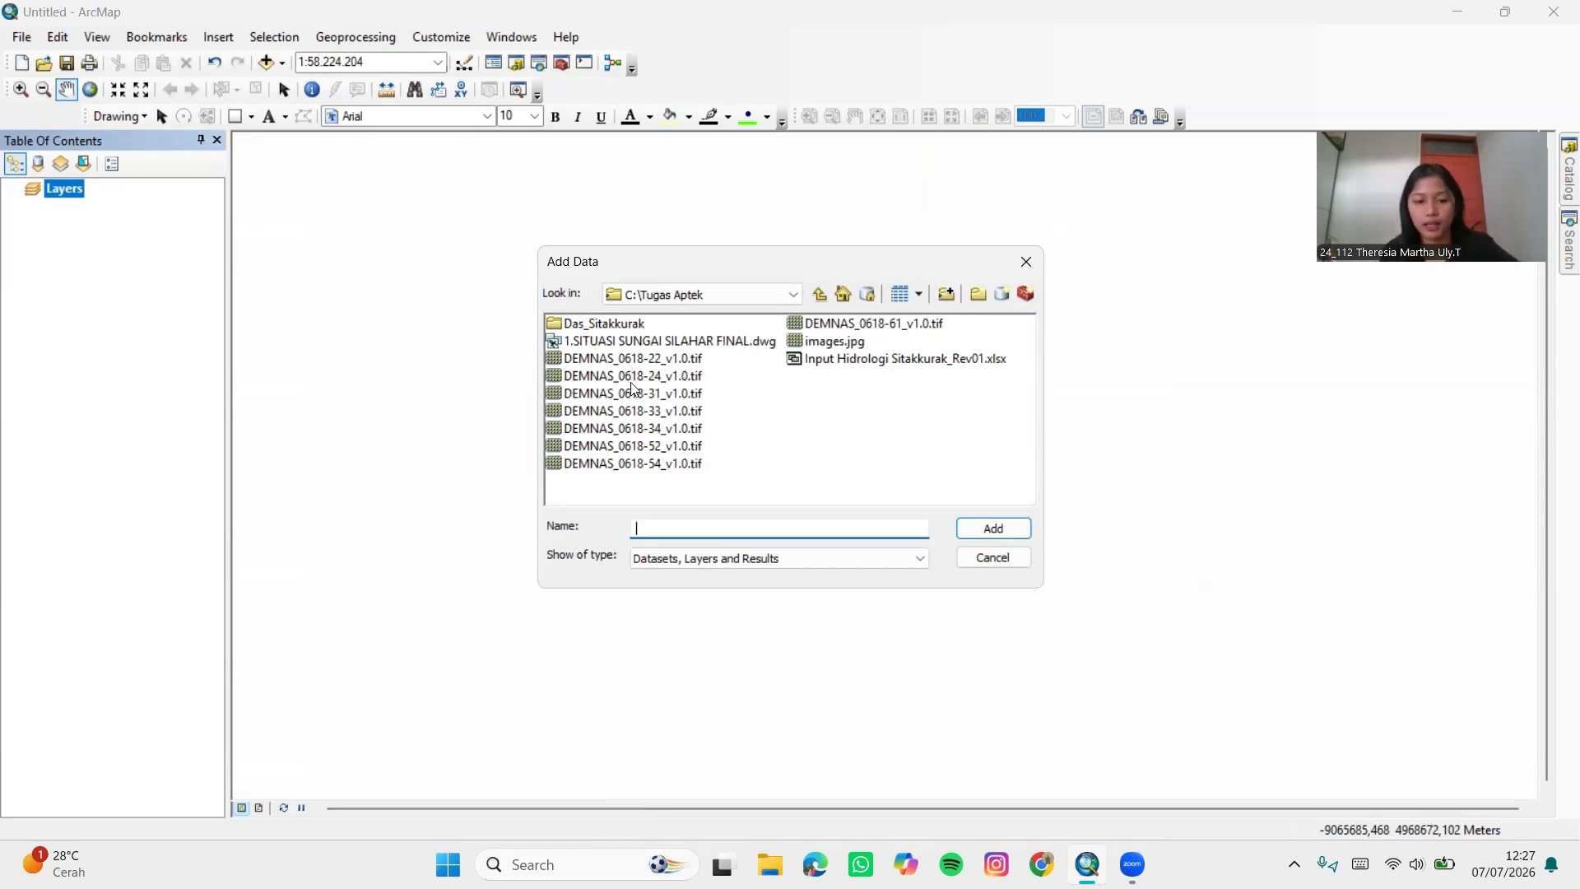
drag(696, 366, 852, 323)
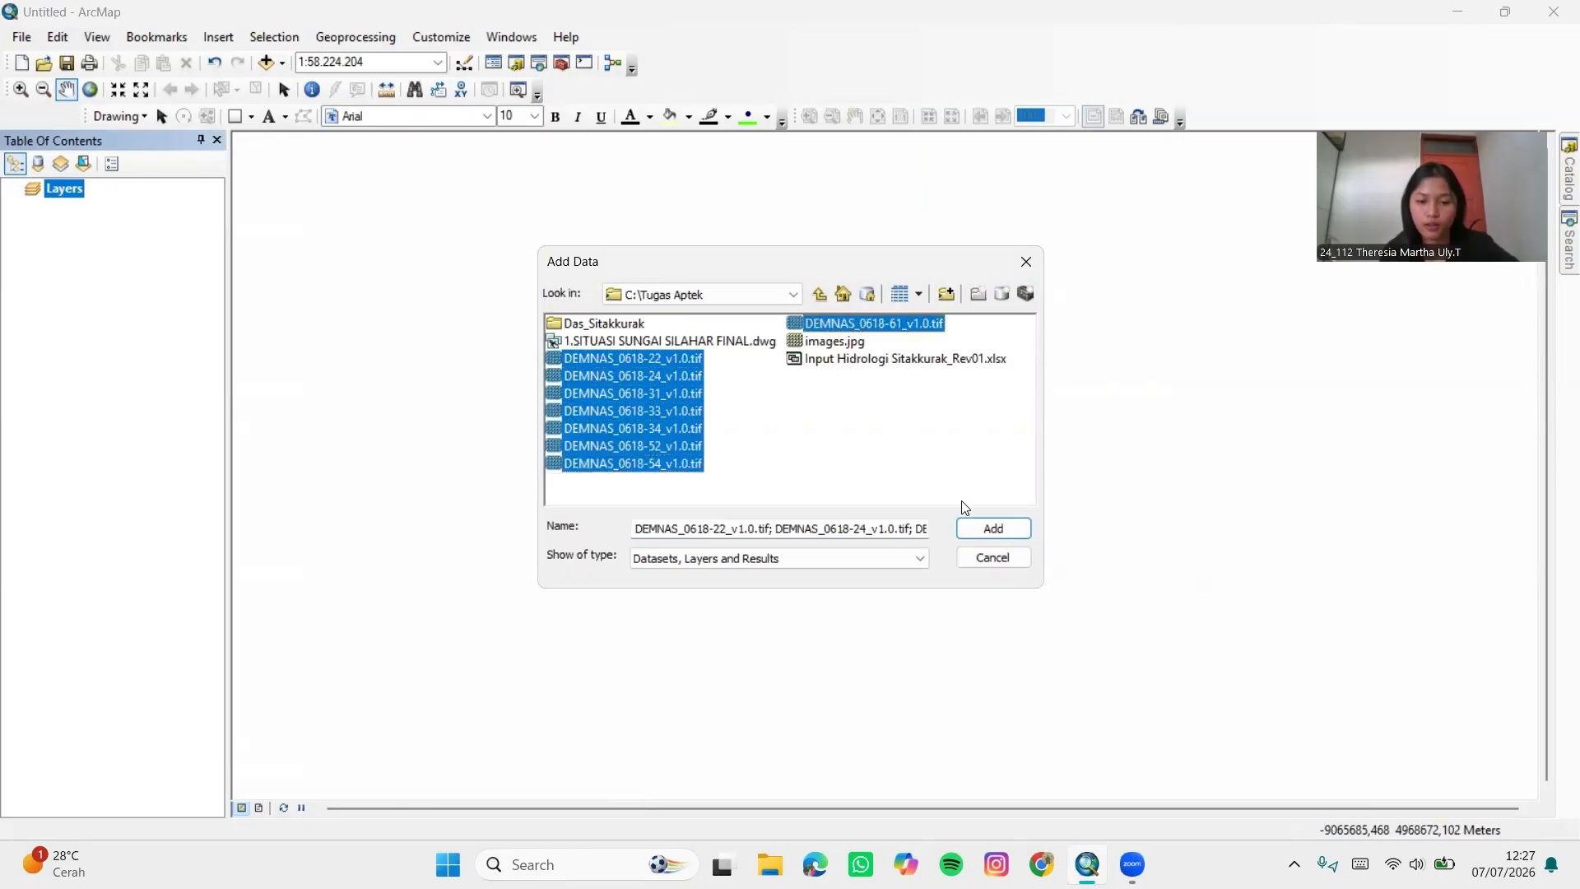
click(993, 527)
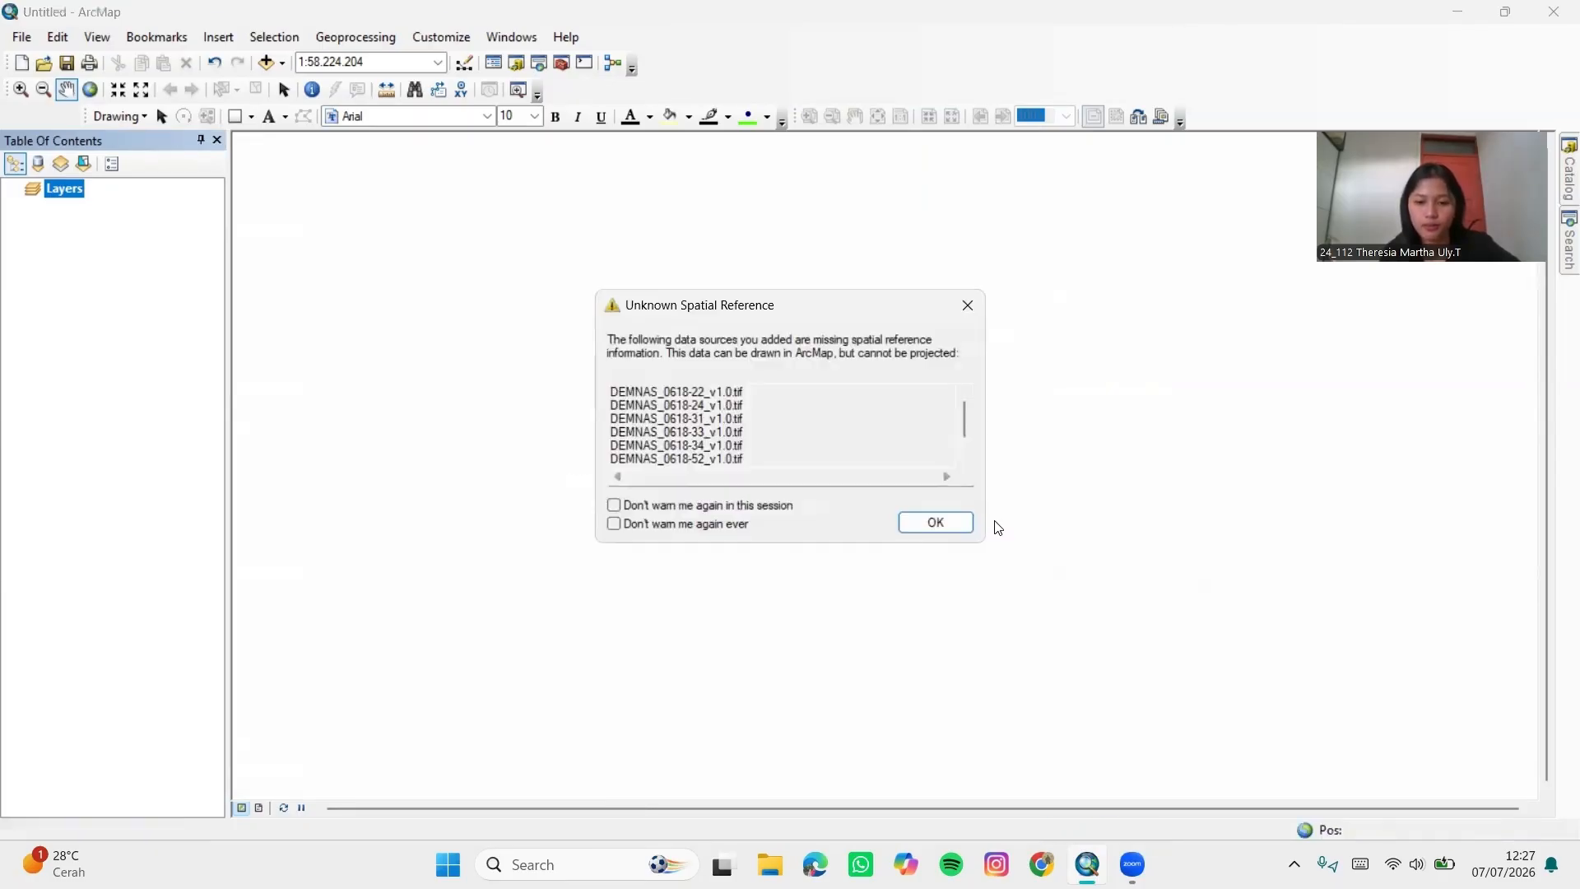
click(946, 523)
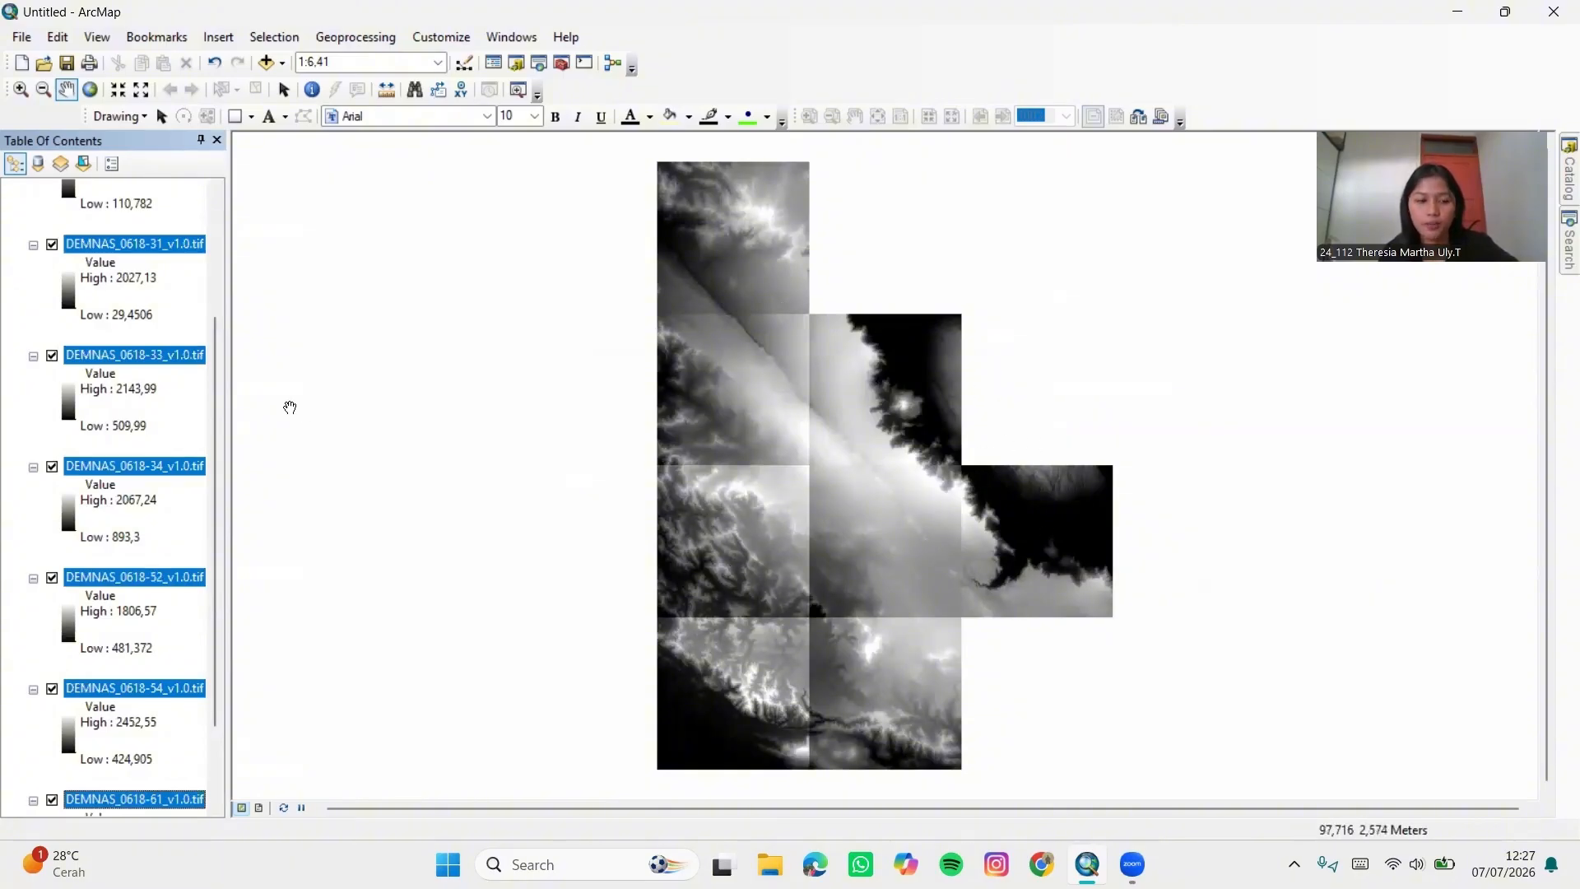
Examine the source properties of the DEMNAS_0618-22_v1.0.tif layer, including its number of bands, pixel type and pixel depth
drag(218, 399, 225, 253)
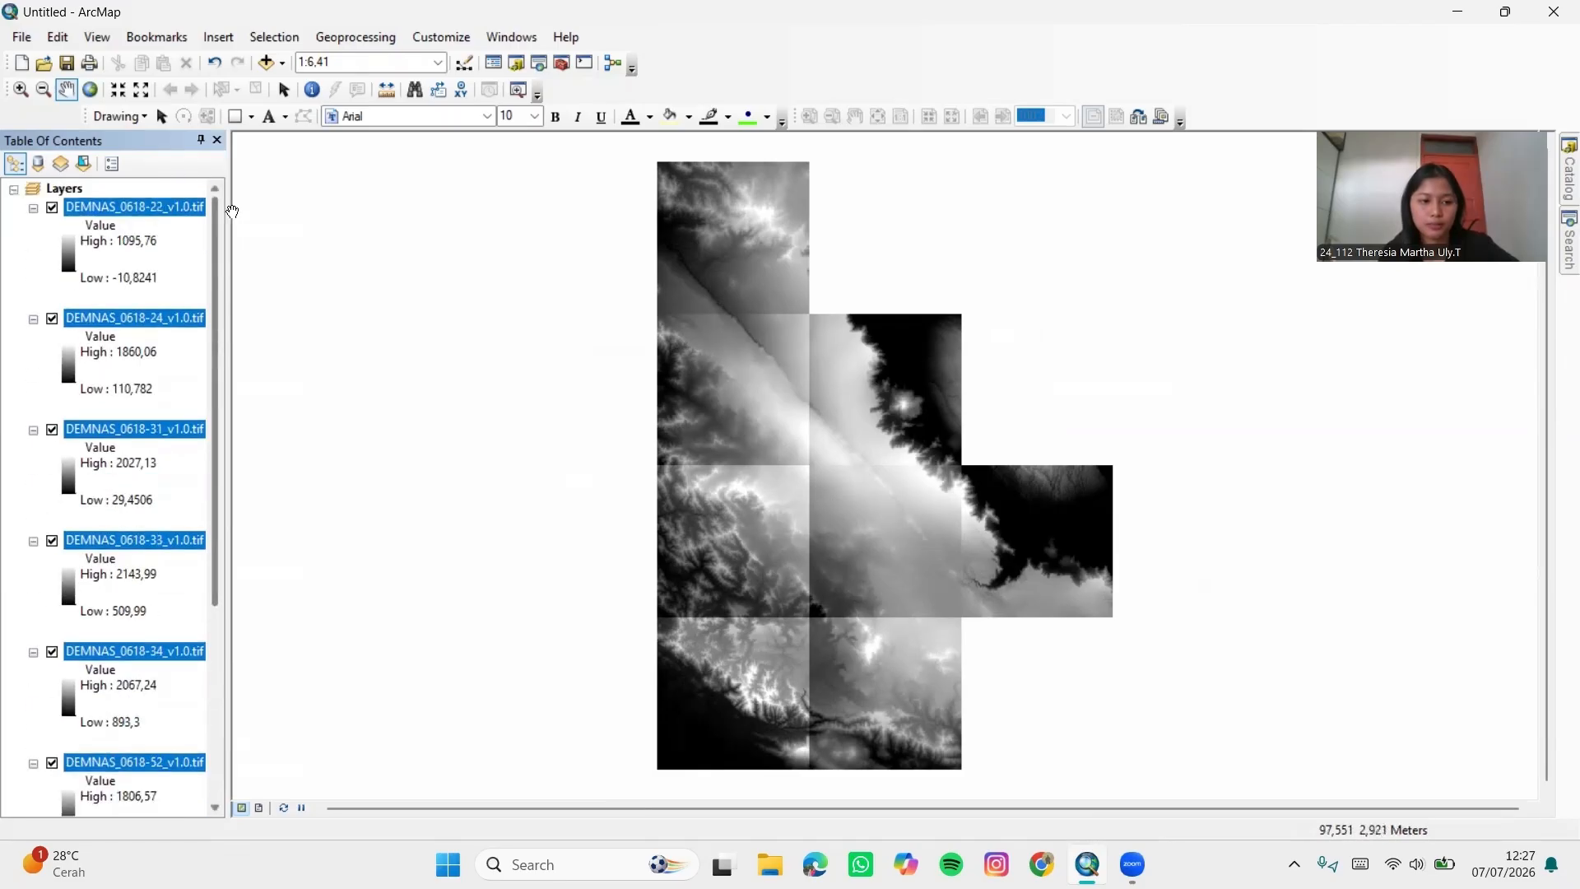
click(175, 213)
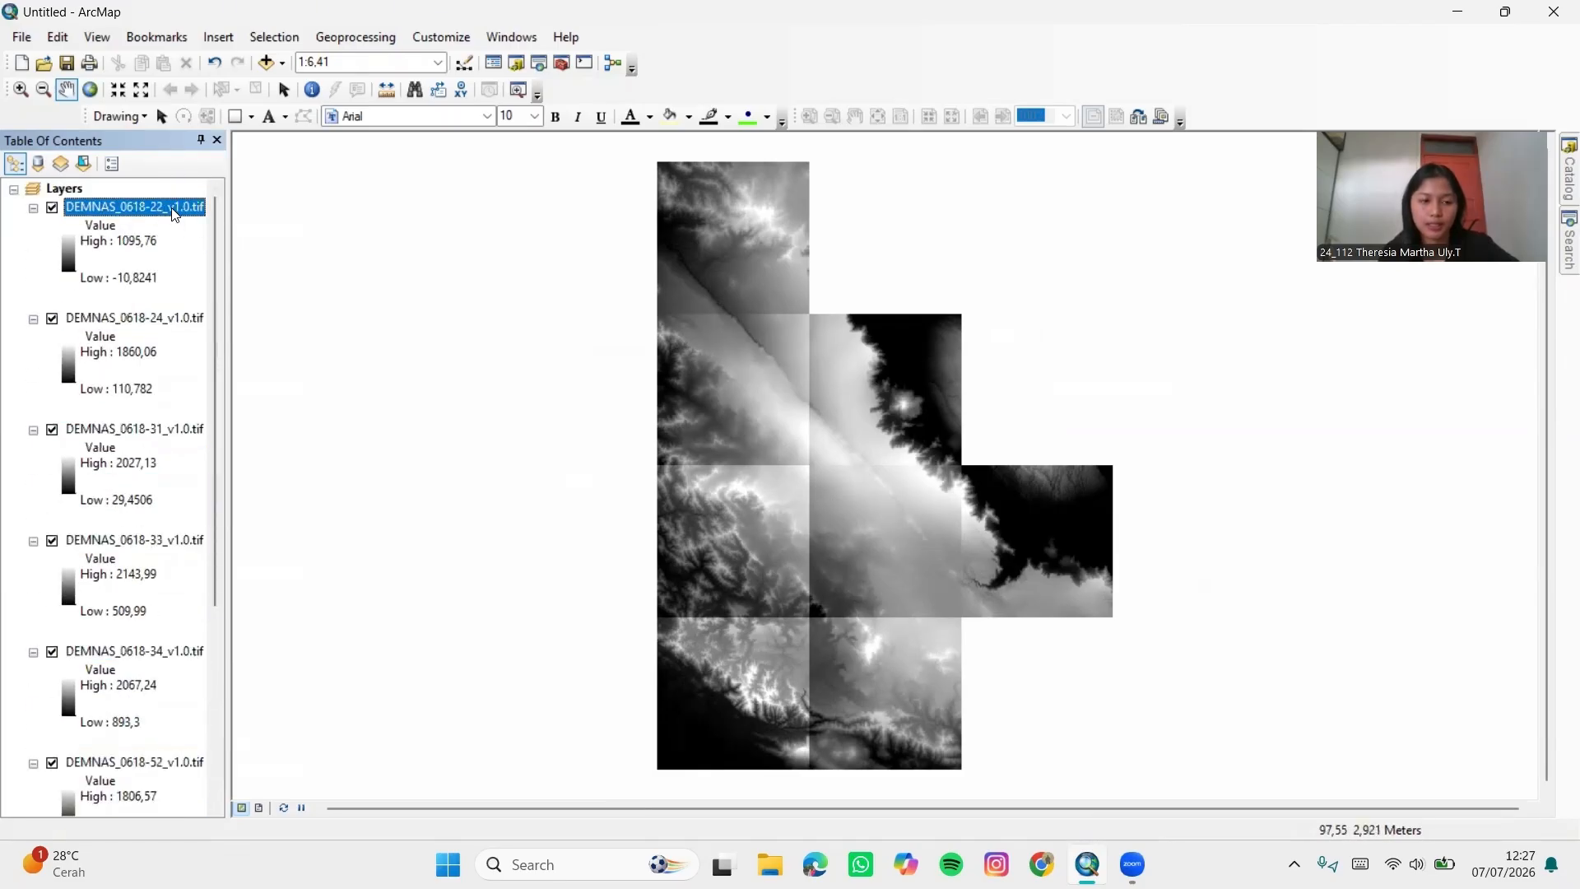
right_click(174, 214)
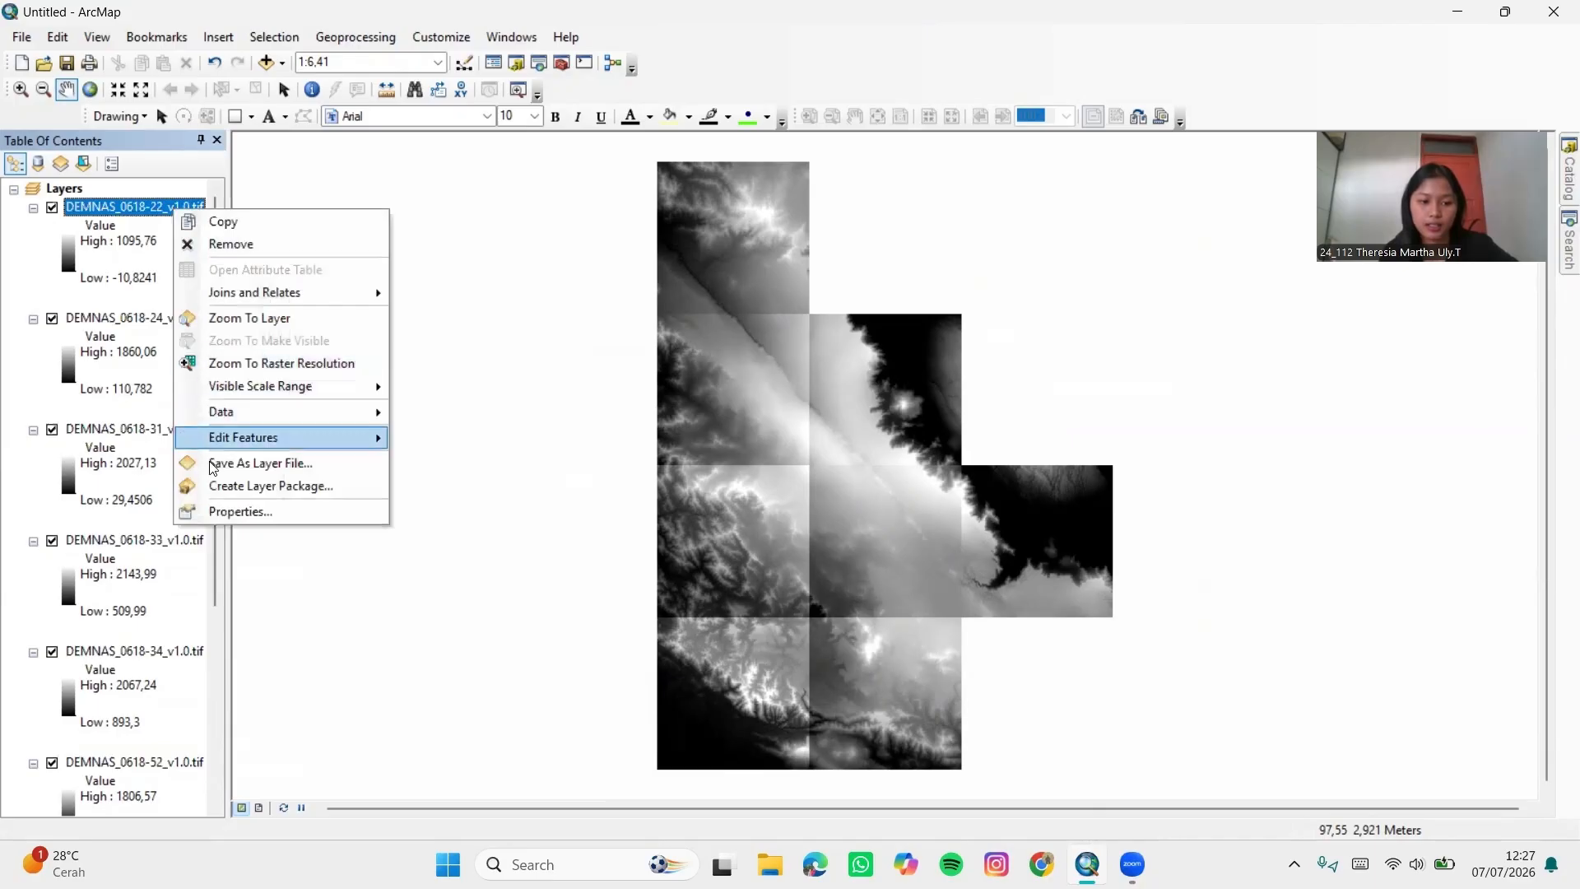
click(225, 512)
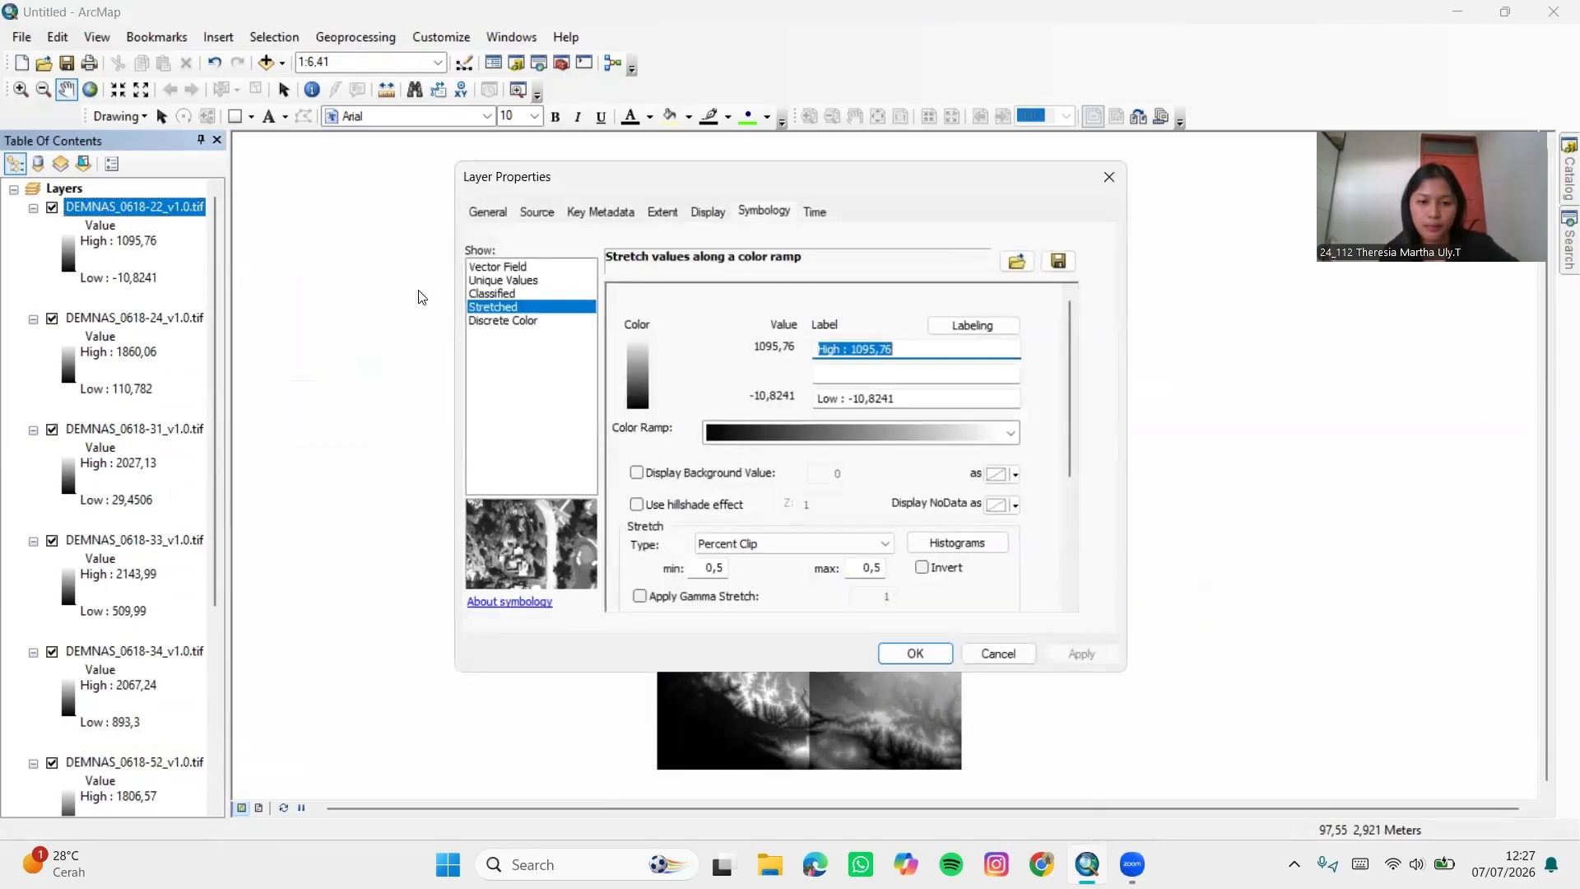
click(523, 214)
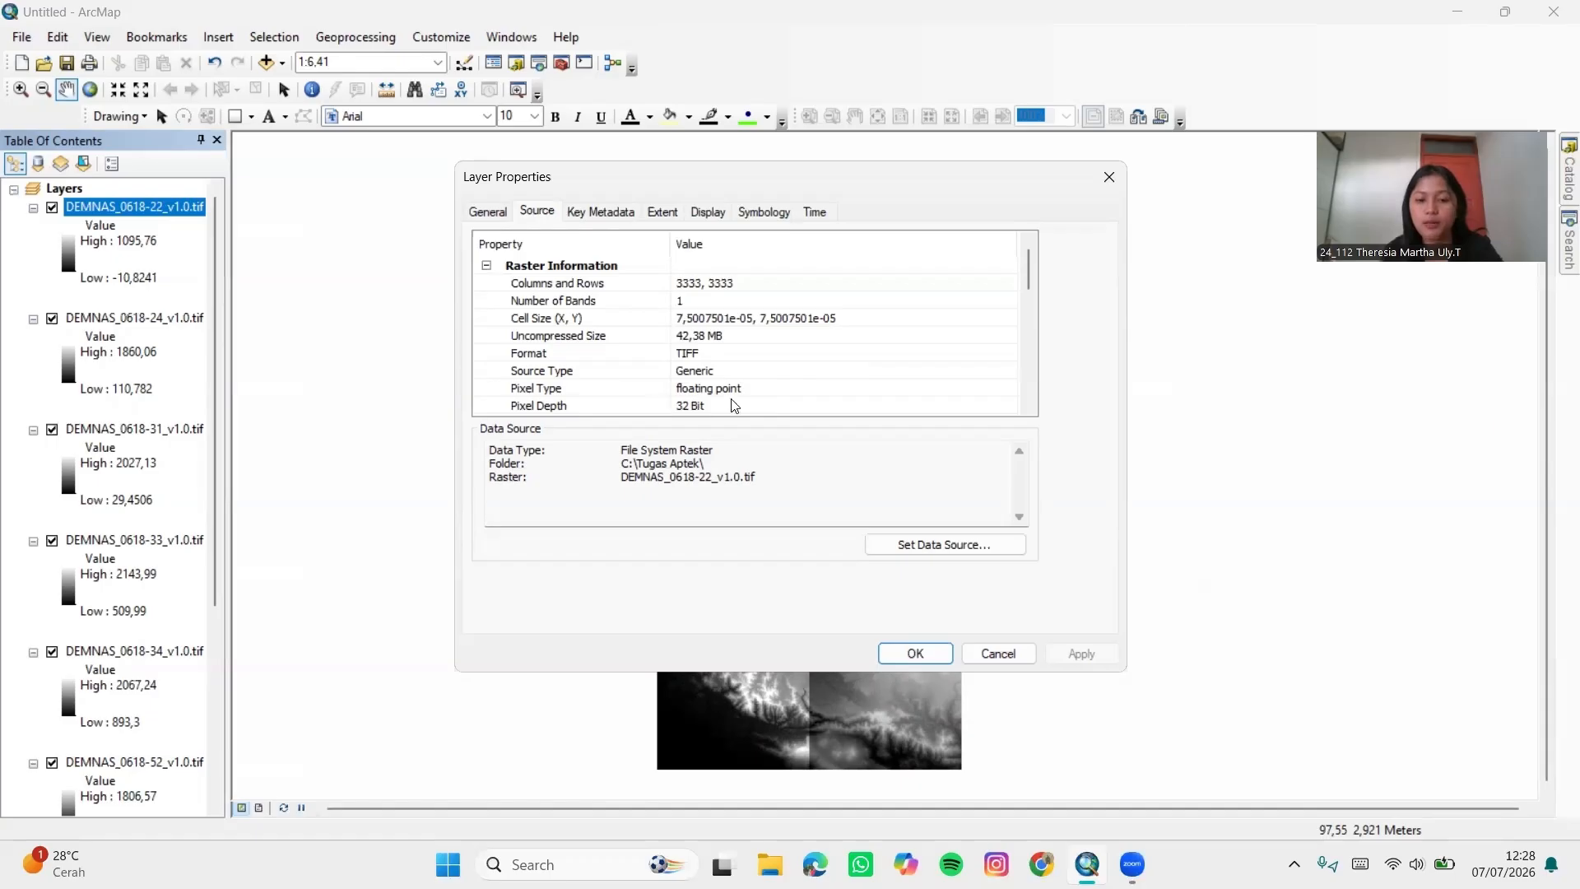
click(1004, 650)
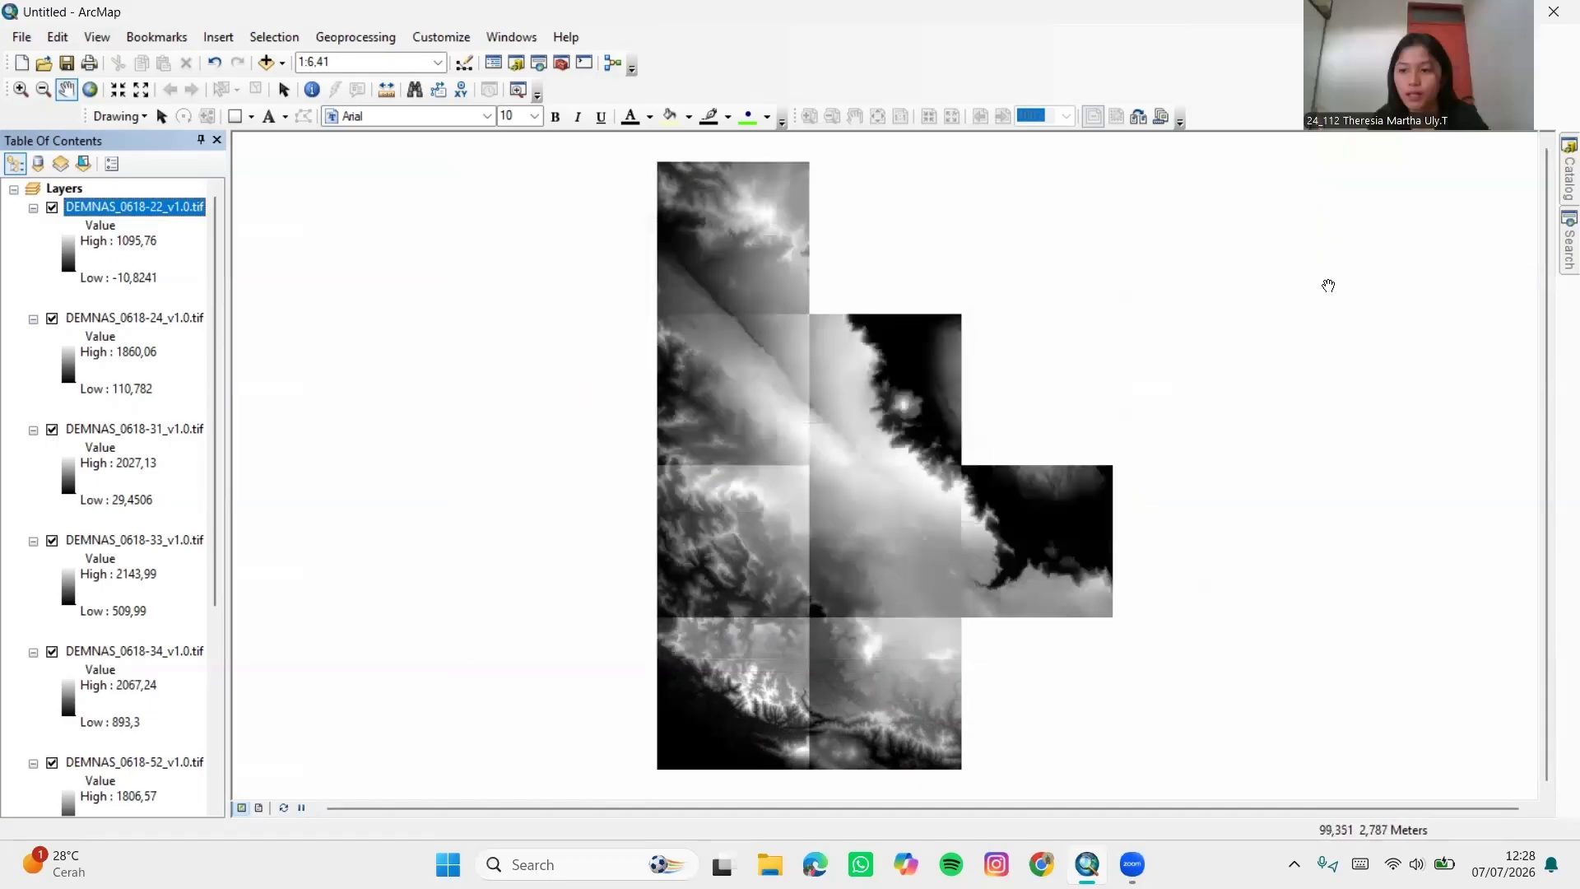
Search for "mosaic to new raster" and open the Mosaic To New Raster data management tool
click(1563, 251)
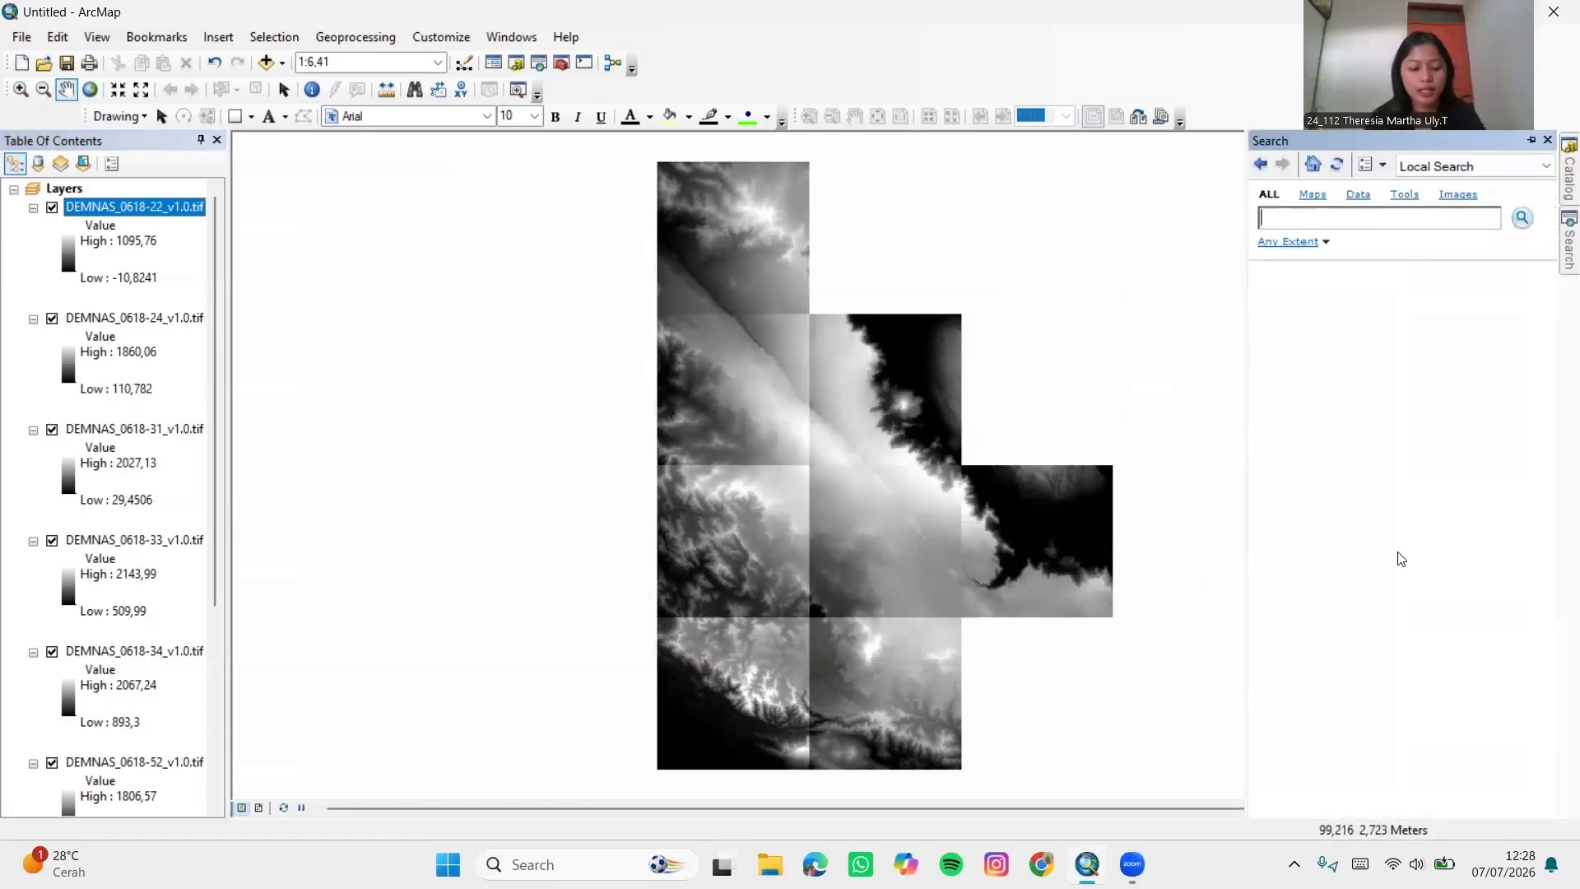
text(mosa)
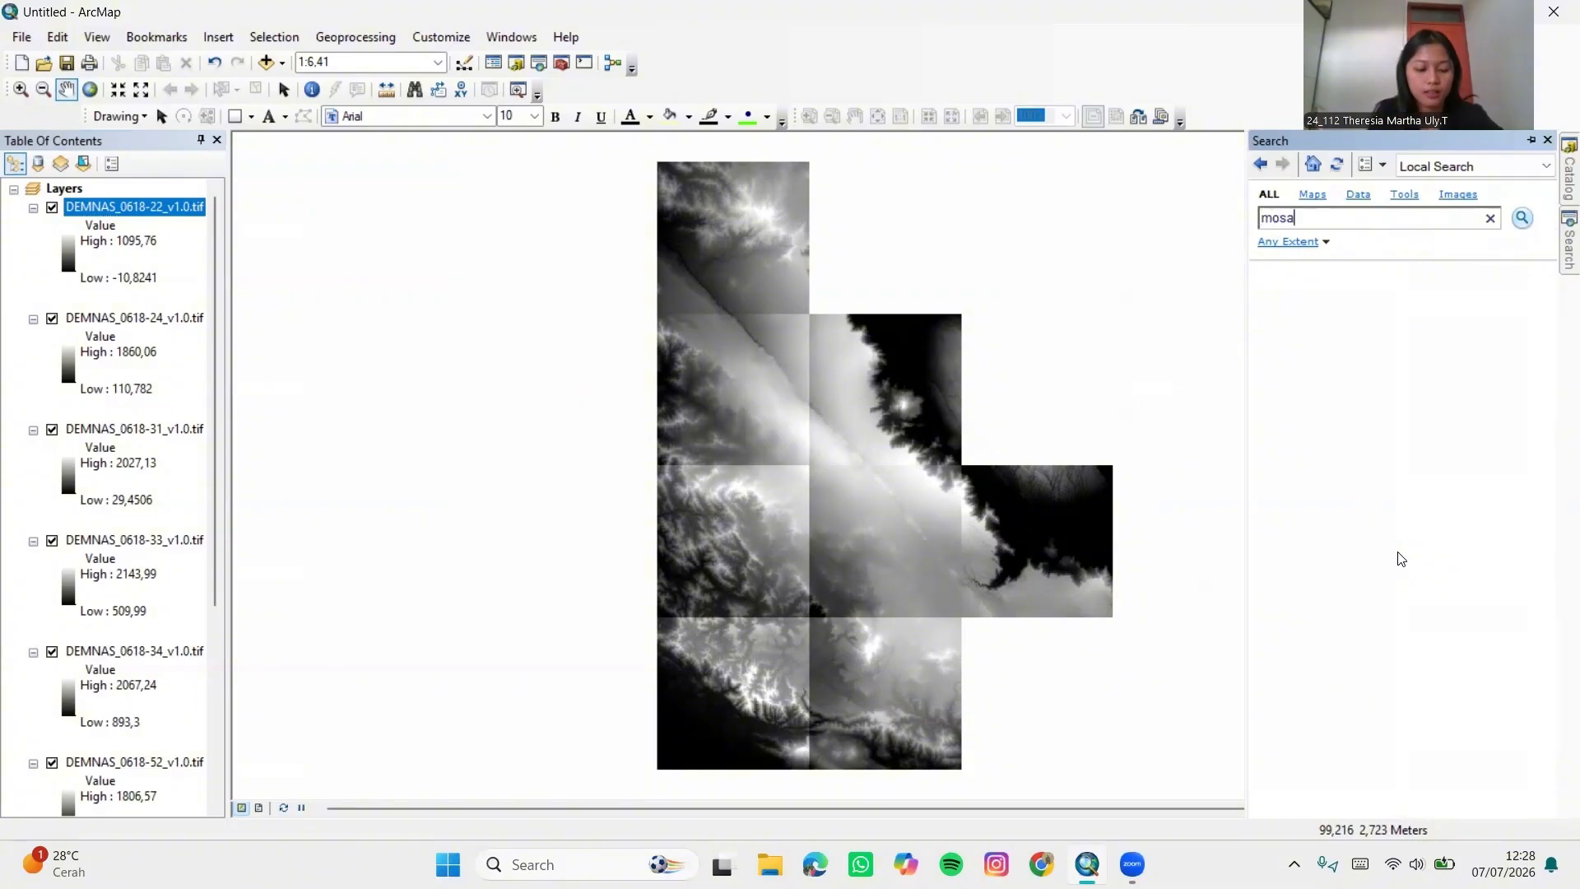
text(ic to new )
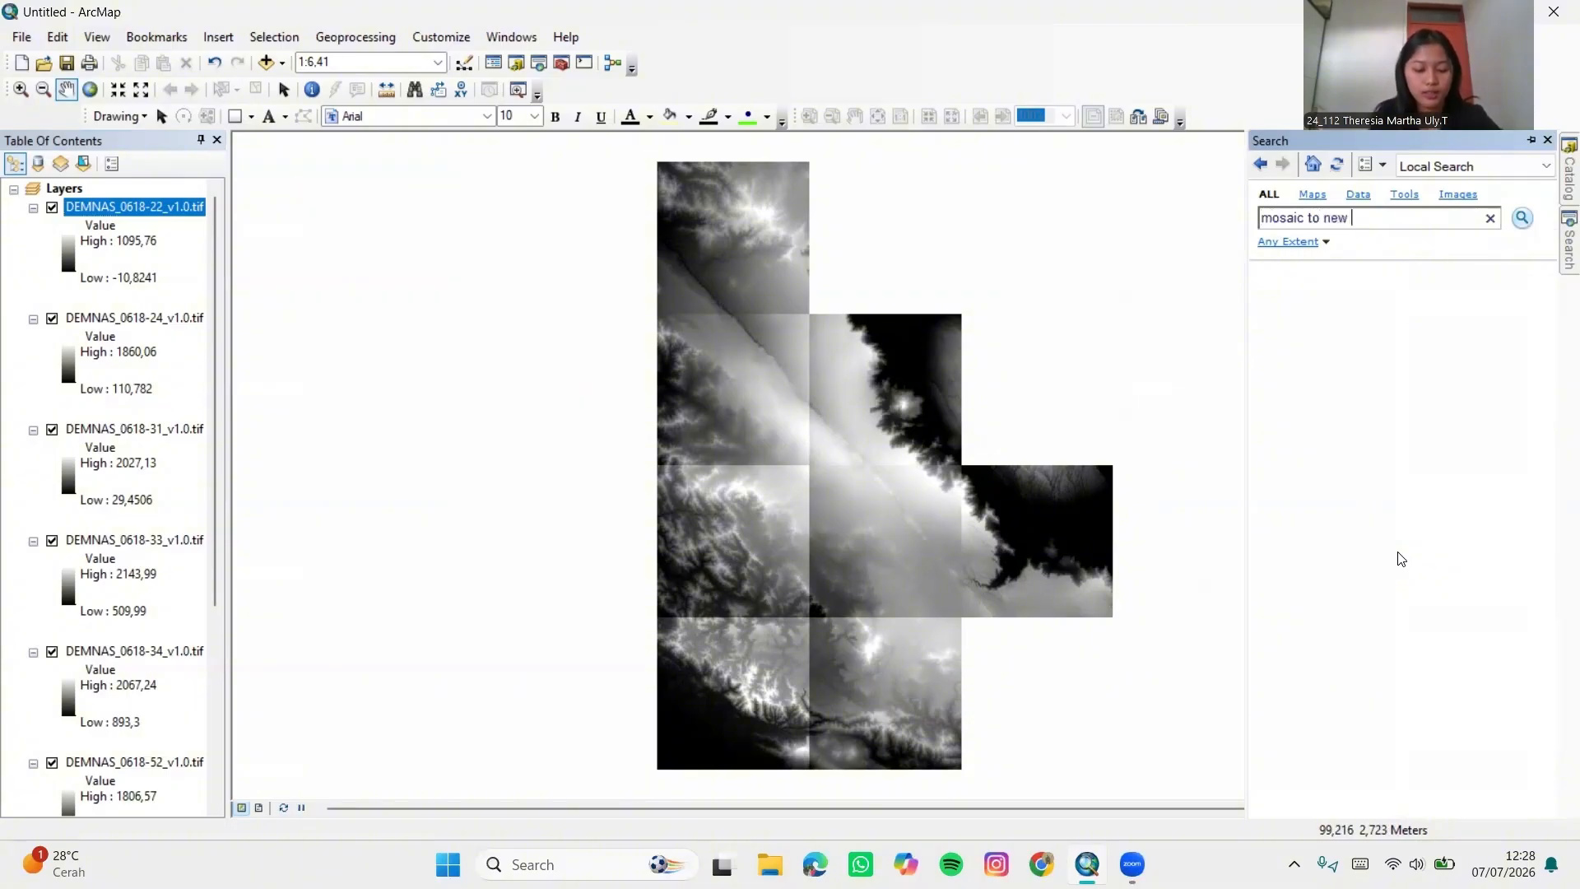
text(raster)
key(Return)
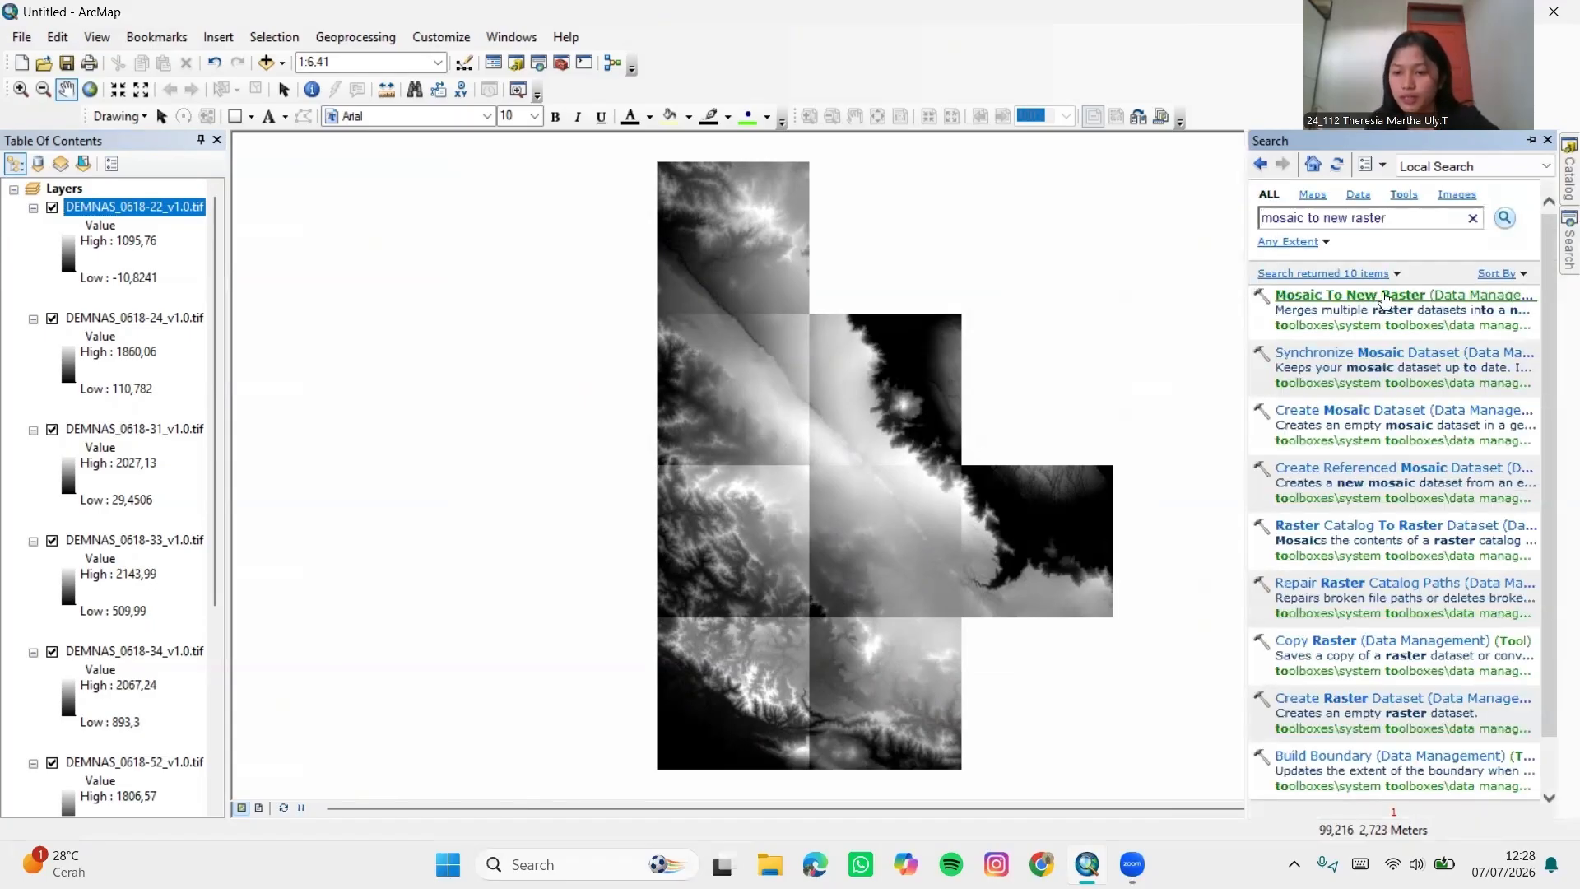
click(1385, 298)
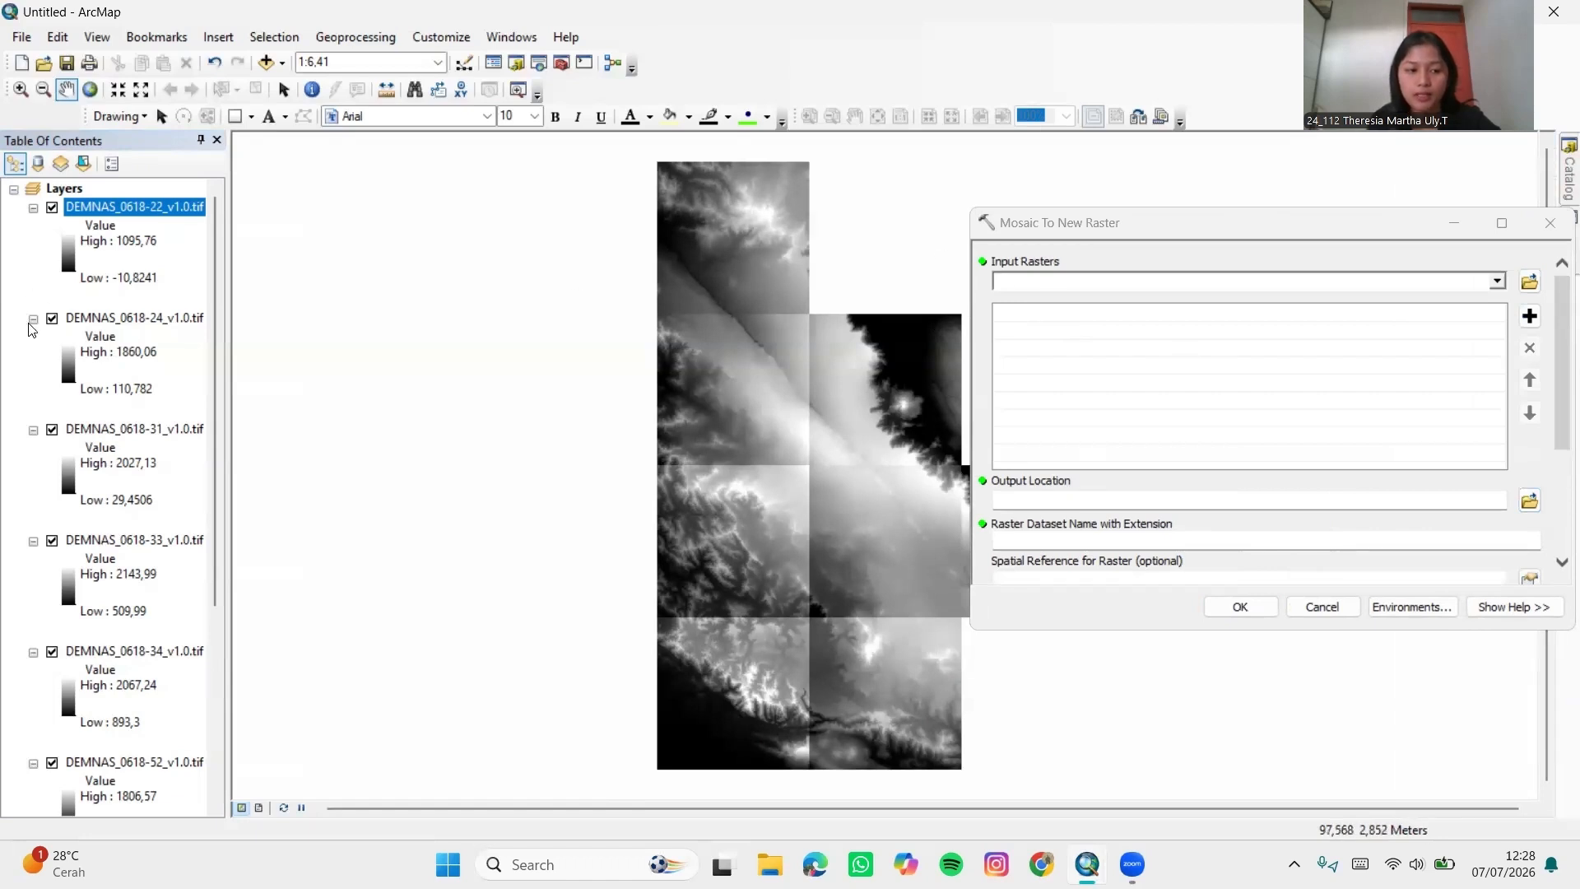
Collapse the legends of all eight DEMNAS layers in the table of contents
click(33, 319)
click(33, 337)
click(33, 356)
click(33, 375)
click(33, 393)
click(33, 411)
click(33, 430)
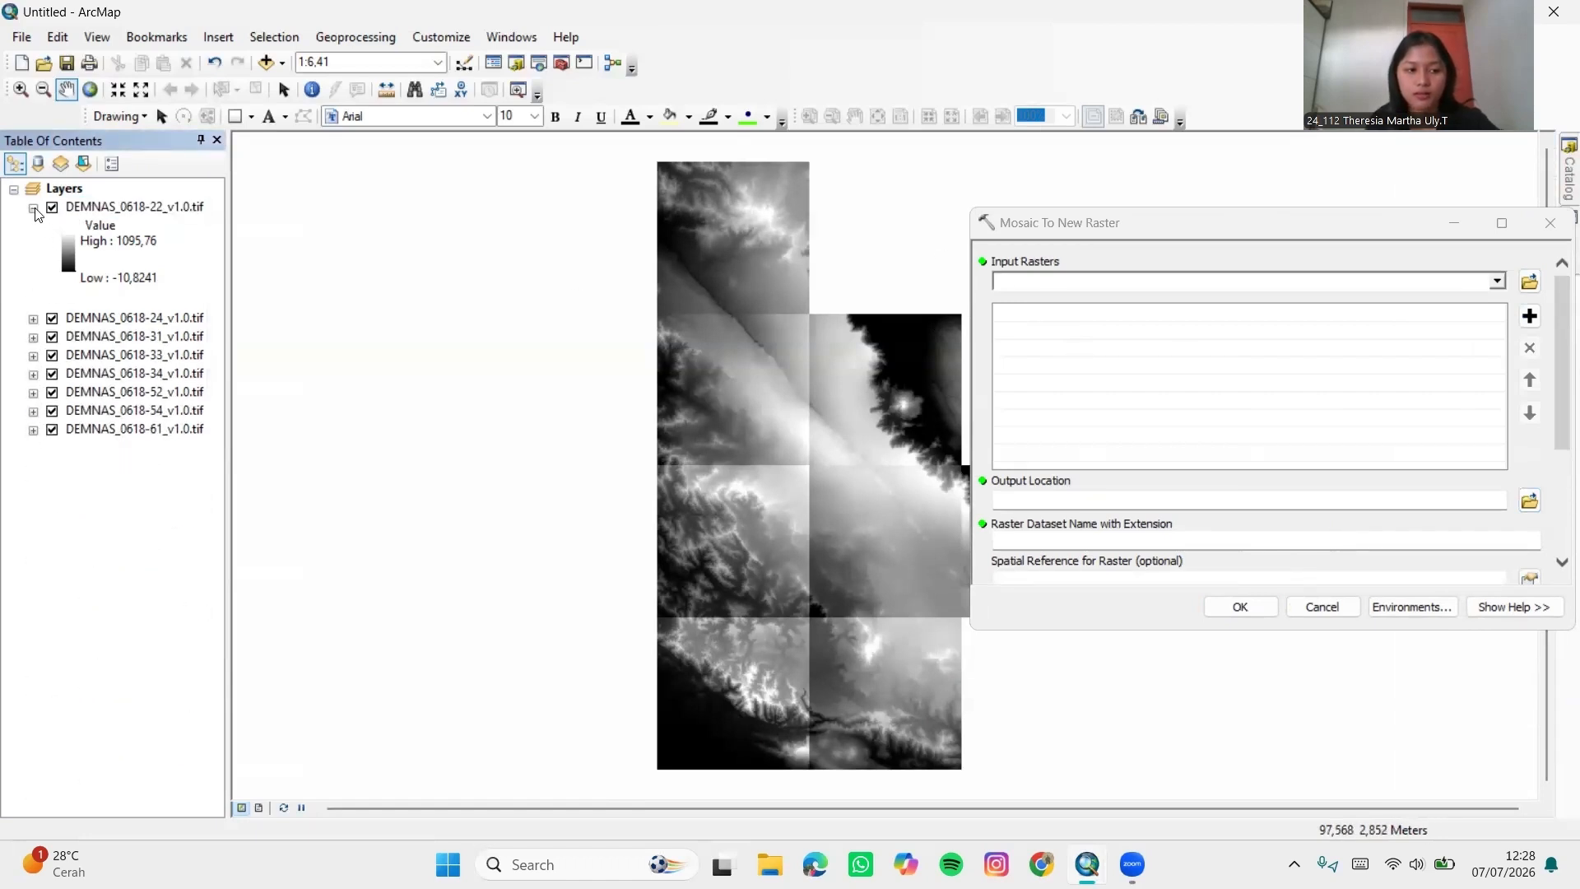
click(33, 209)
Add all eight DEMNAS layers from the table of contents as input rasters of the Mosaic To New Raster tool
click(169, 211)
ctrl+click(171, 227)
ctrl+click(173, 244)
ctrl+click(175, 263)
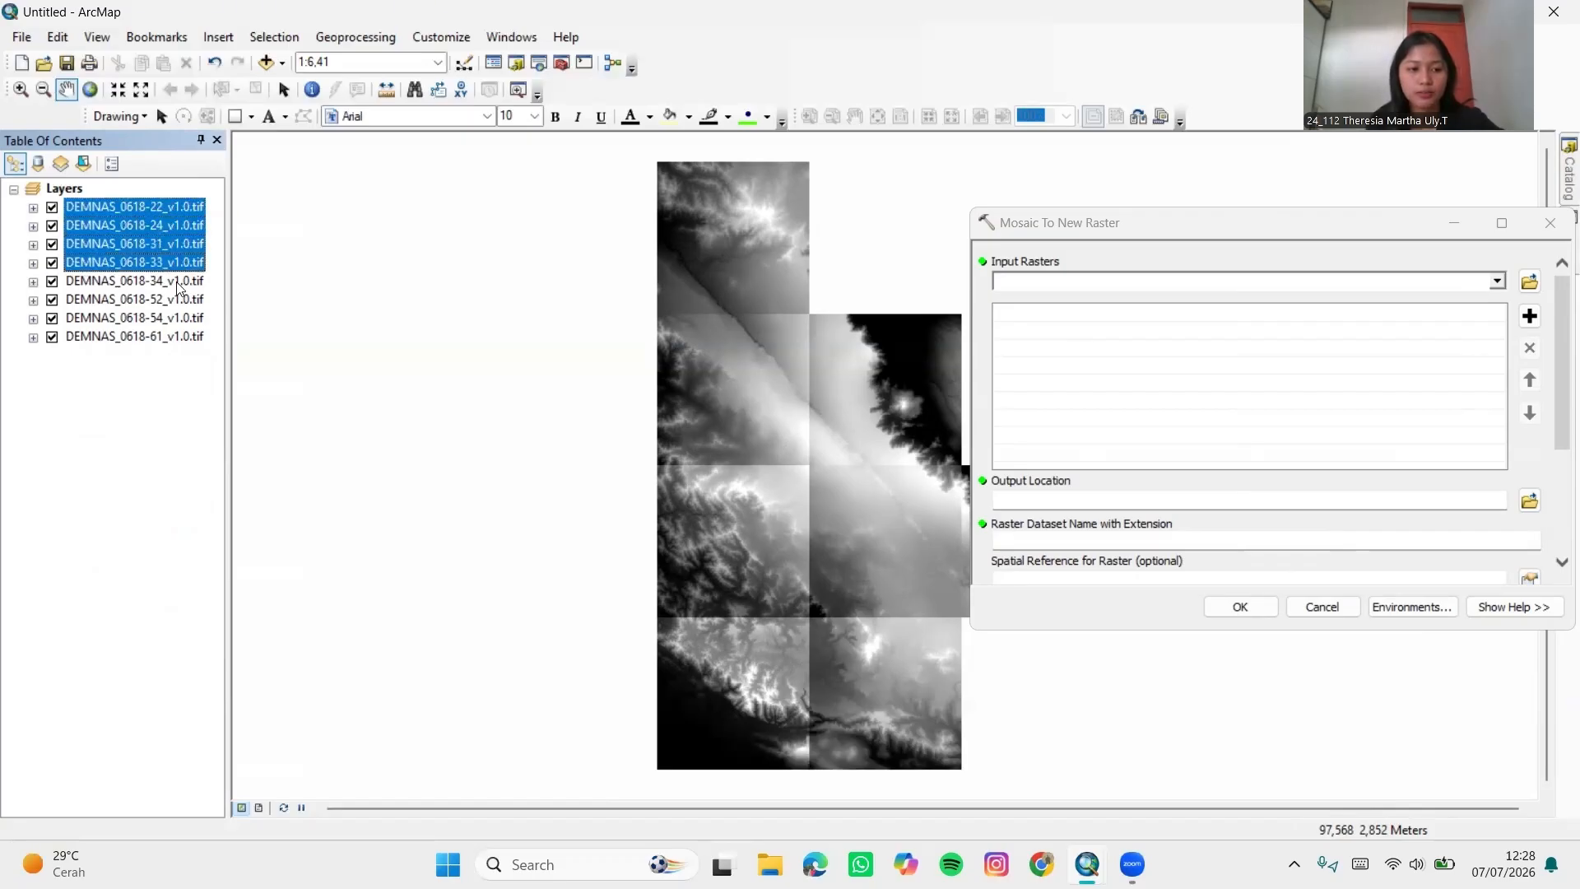
ctrl+click(175, 282)
ctrl+click(174, 301)
ctrl+click(168, 336)
drag(150, 298, 1040, 280)
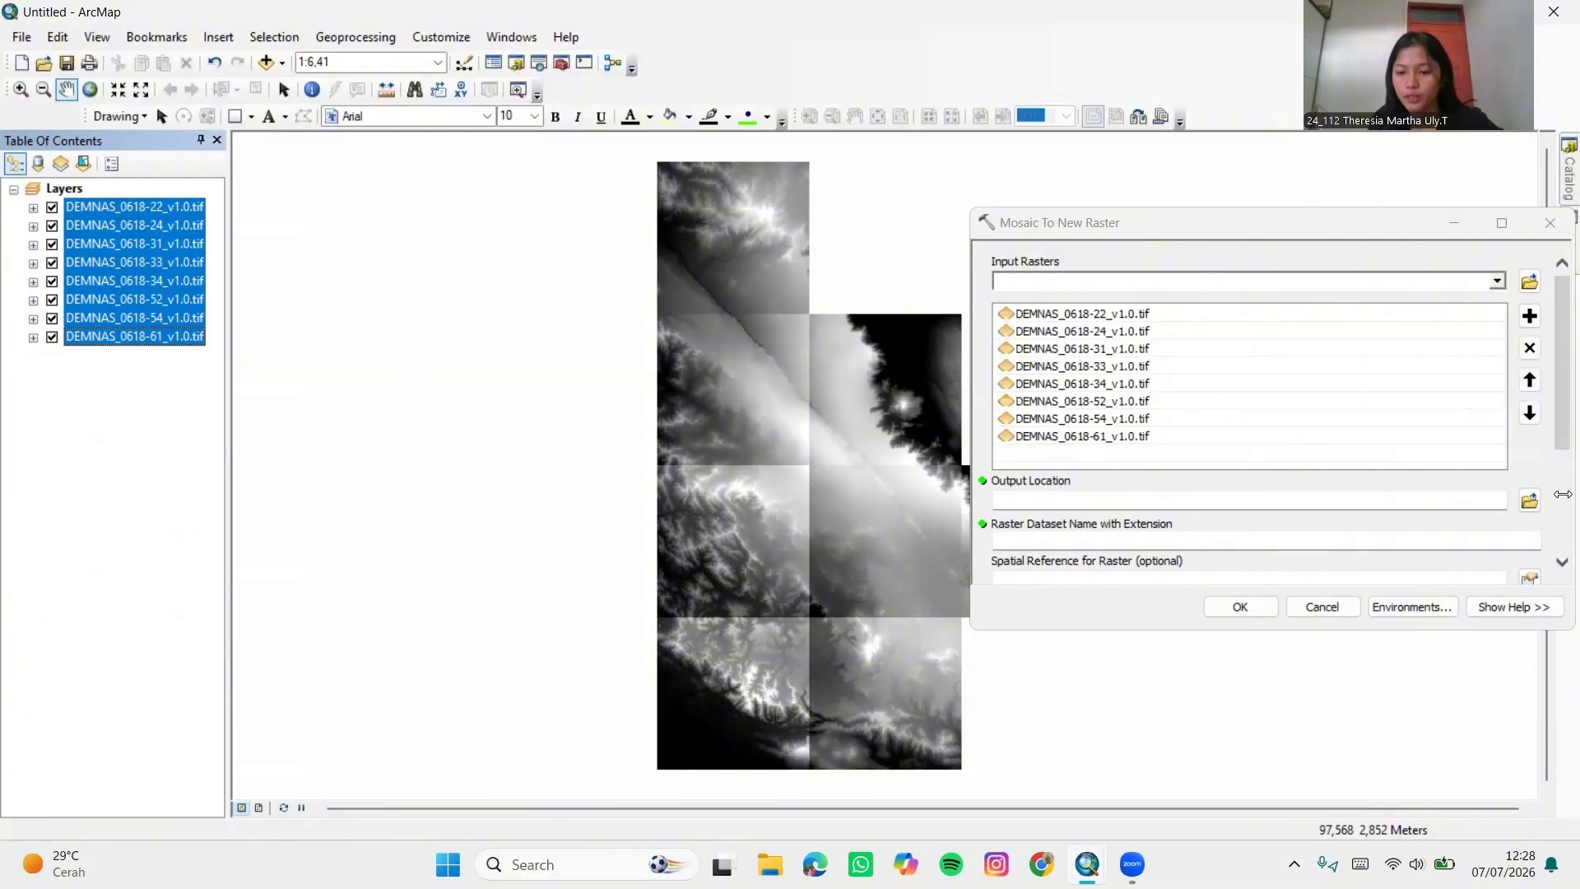
Browse for the mosaic's output location and create a folder named TUGAS VIDEO in C:\Tugas Aptek
click(1529, 499)
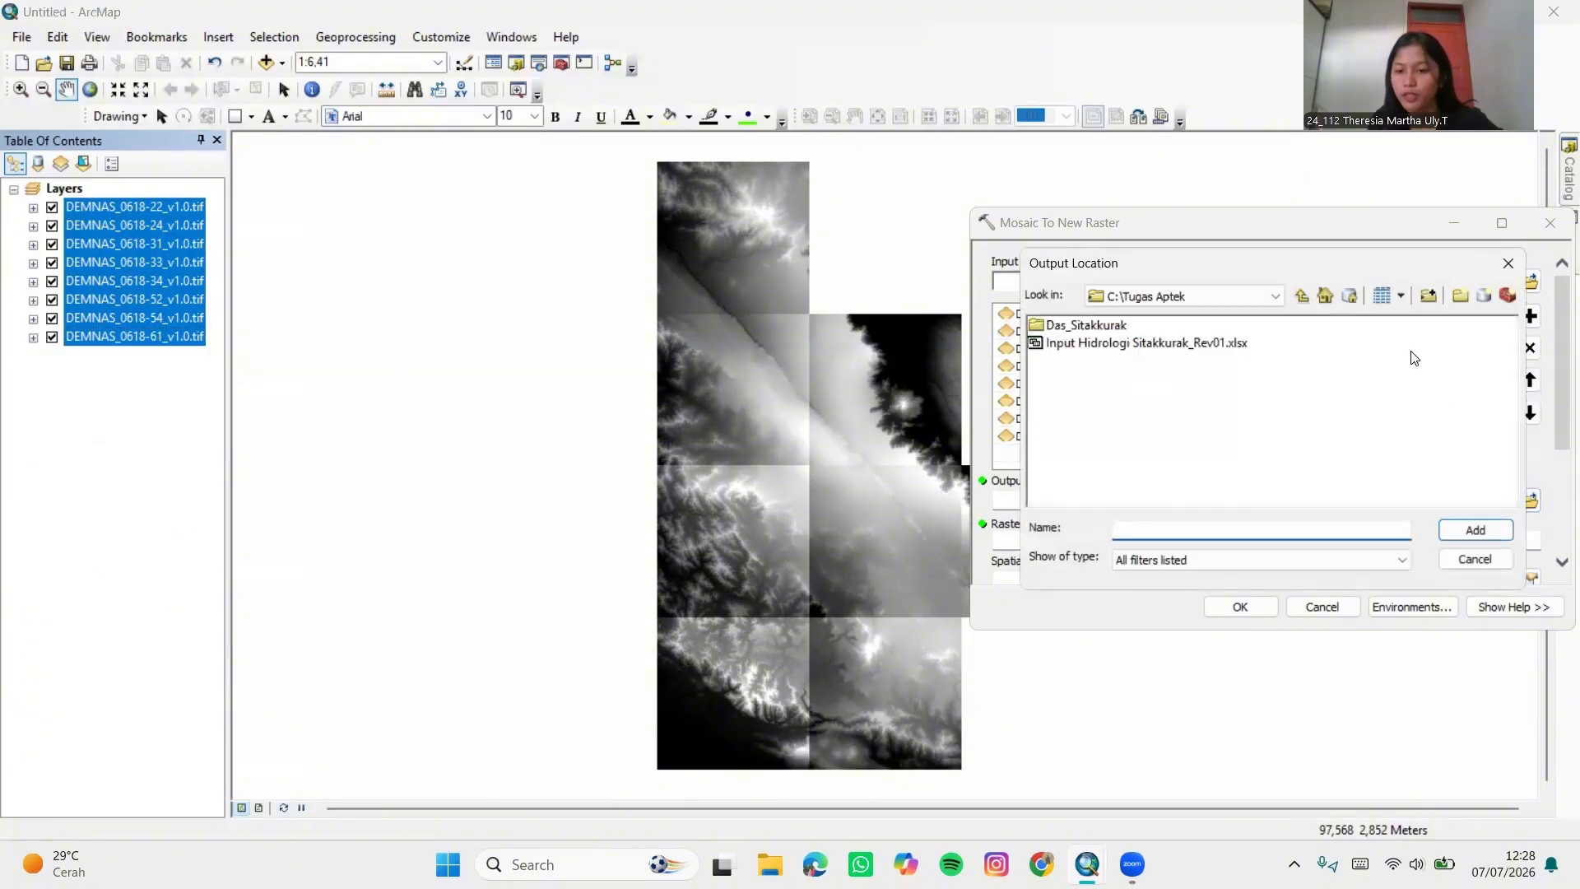
click(1462, 293)
key(Caps_Lock)
text(TUGAS VIDEO)
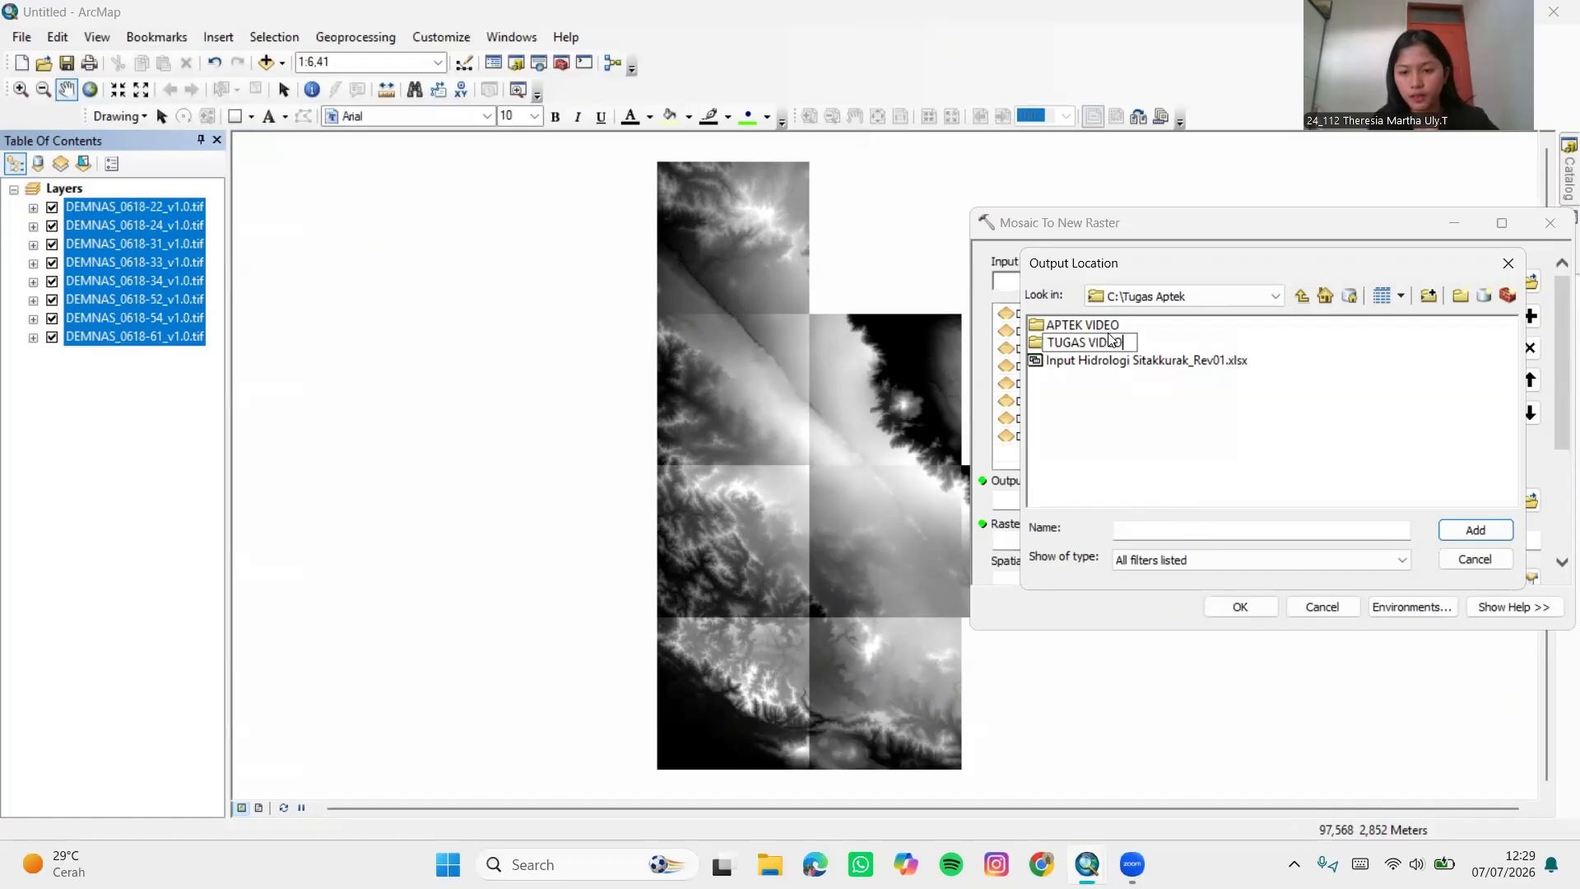
key(Return)
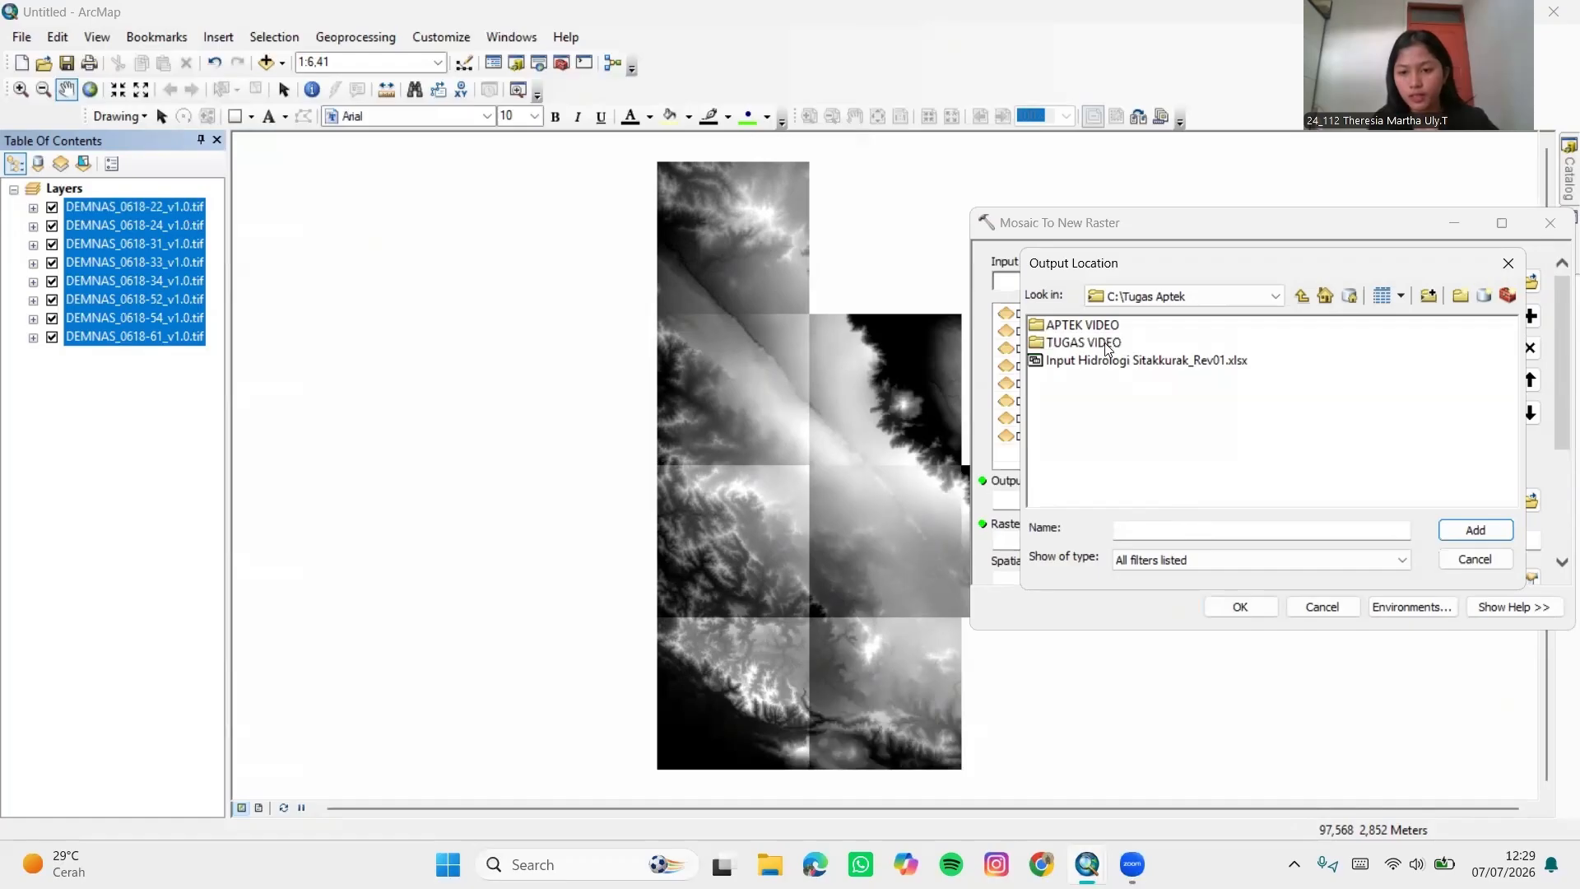
Set the mosaic's output location to the TUGAS VIDEO folder and name the raster dataset DemGabung.tif
click(1106, 345)
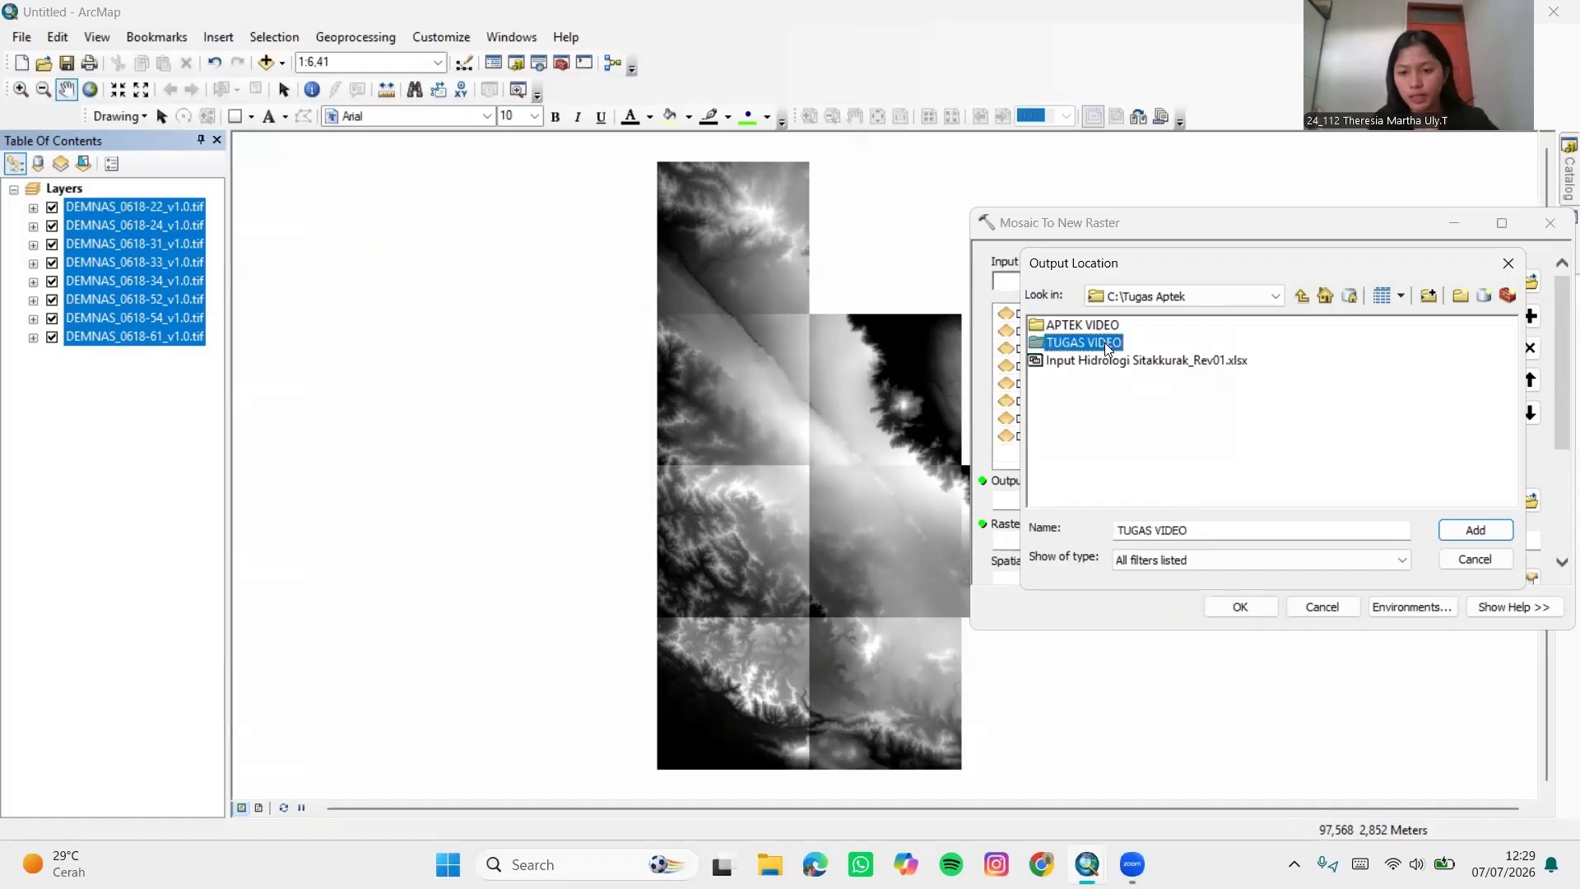
click(1457, 539)
scroll(1019, 467, down, 2)
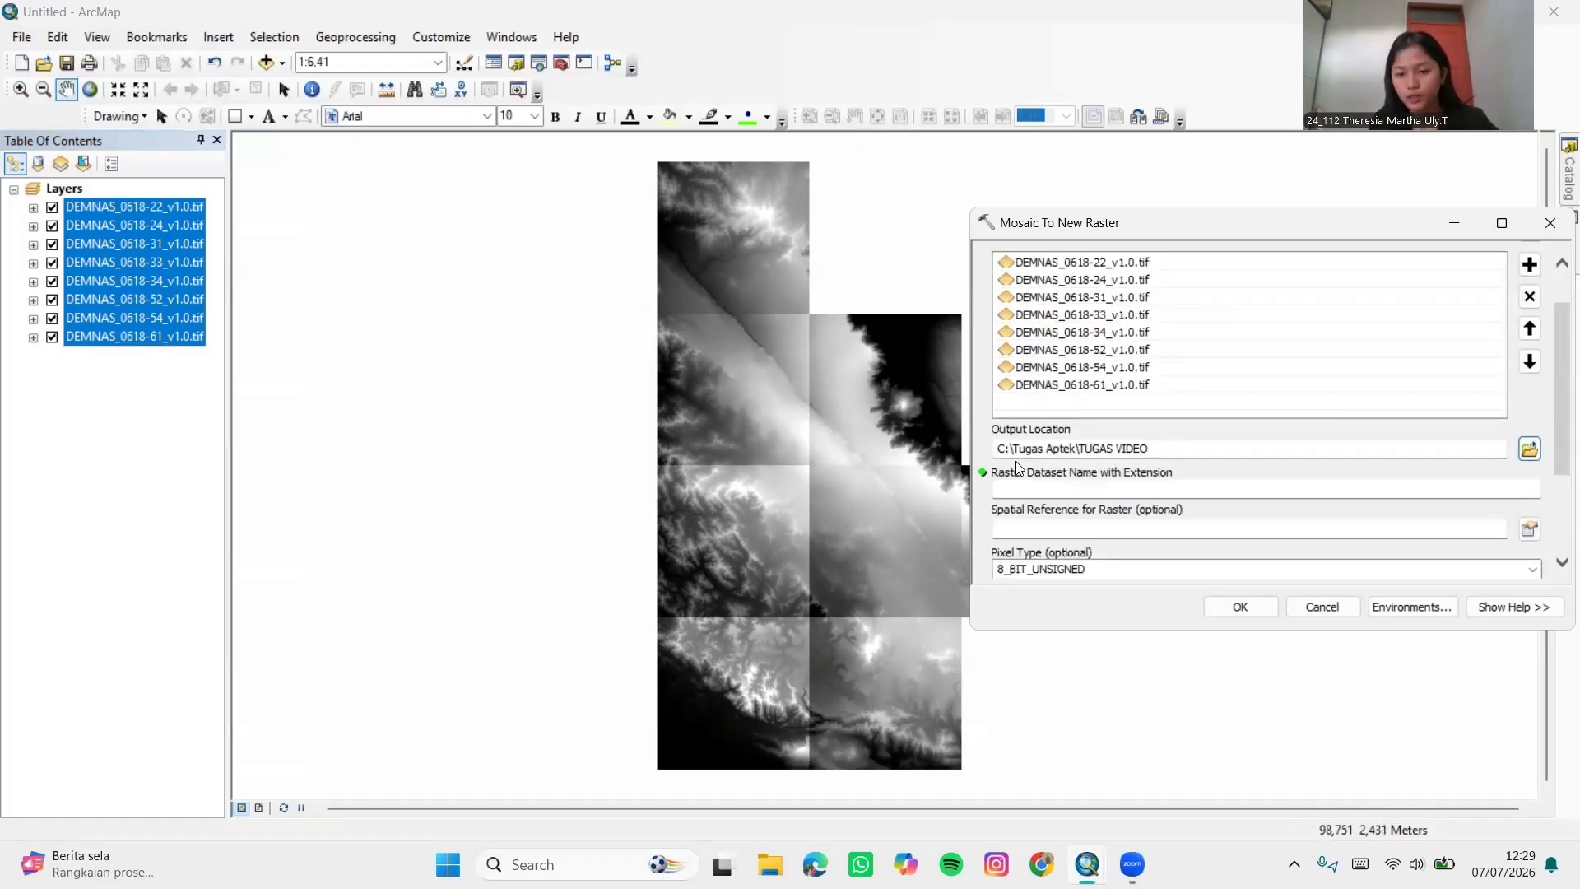
click(1123, 486)
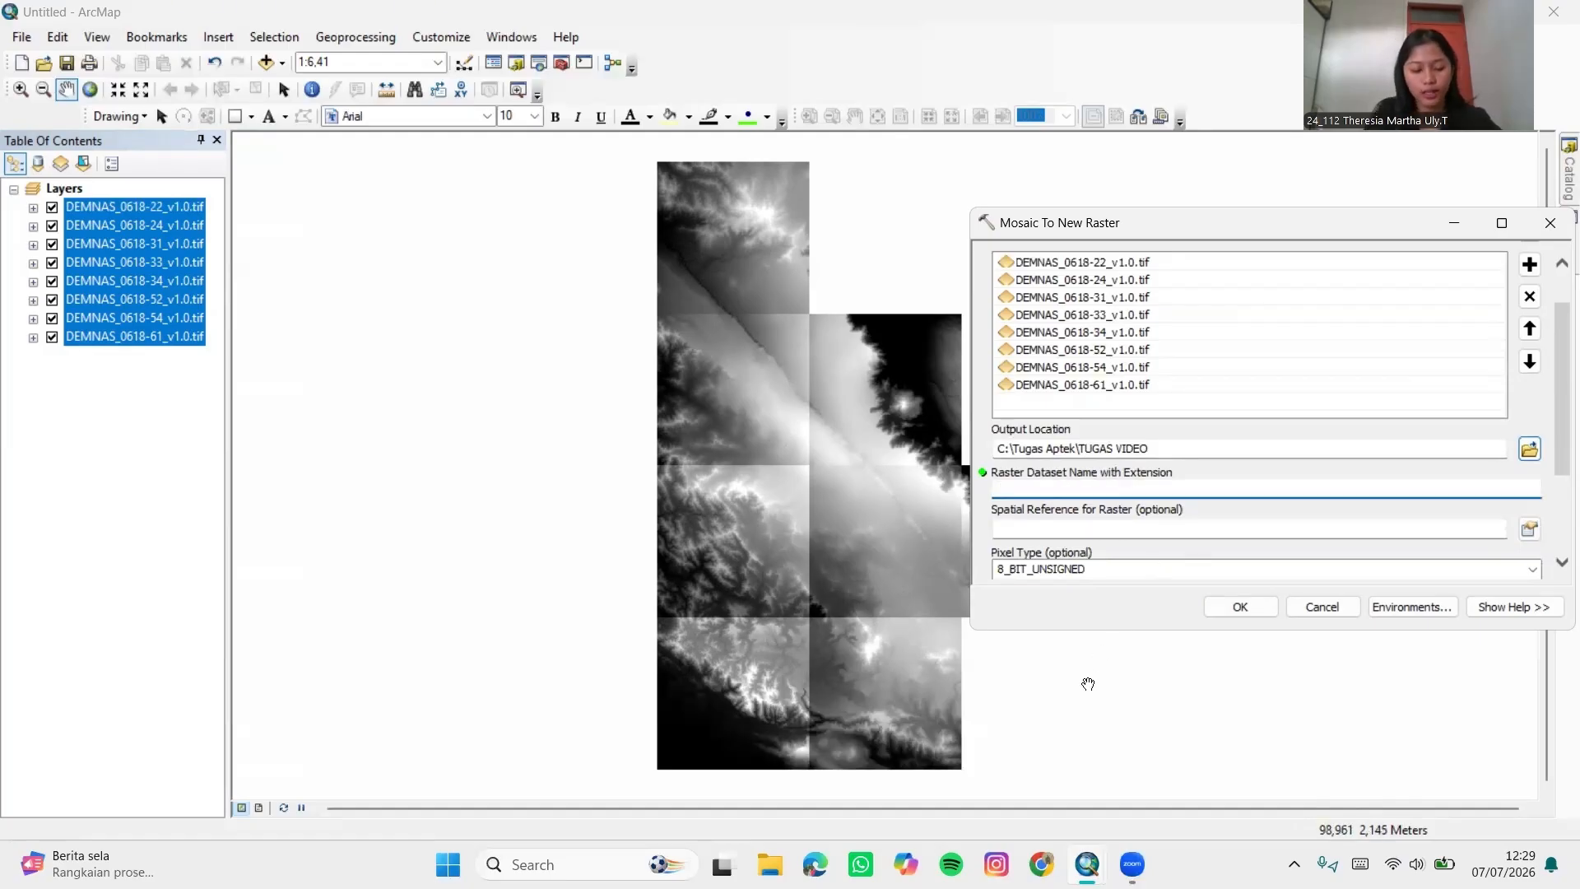
key(Caps_Lock)
text(De)
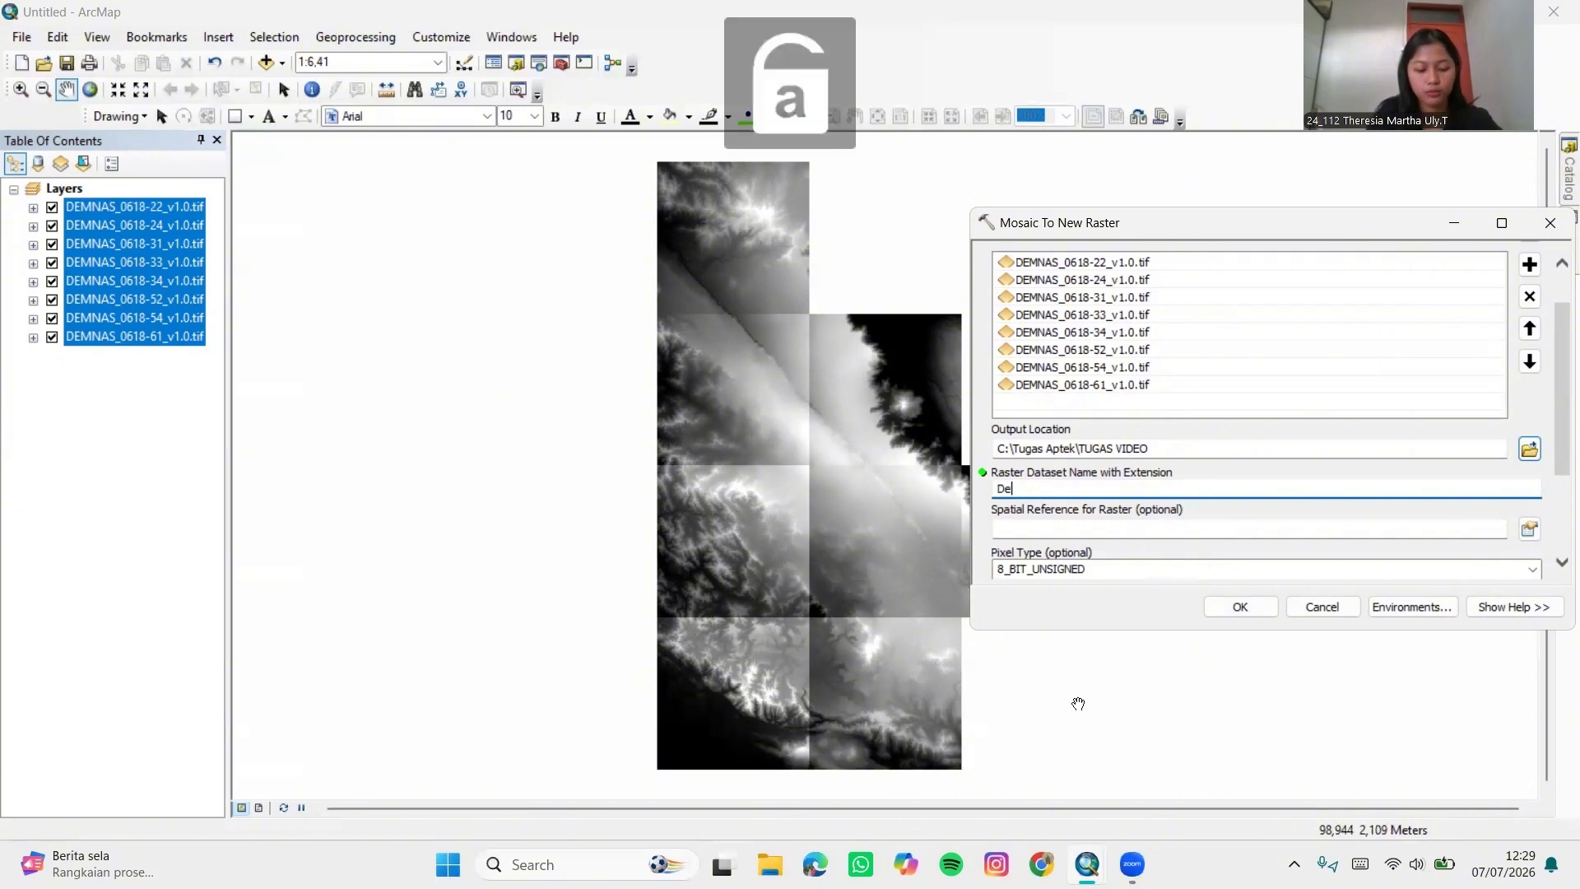
text(mGabung.tif)
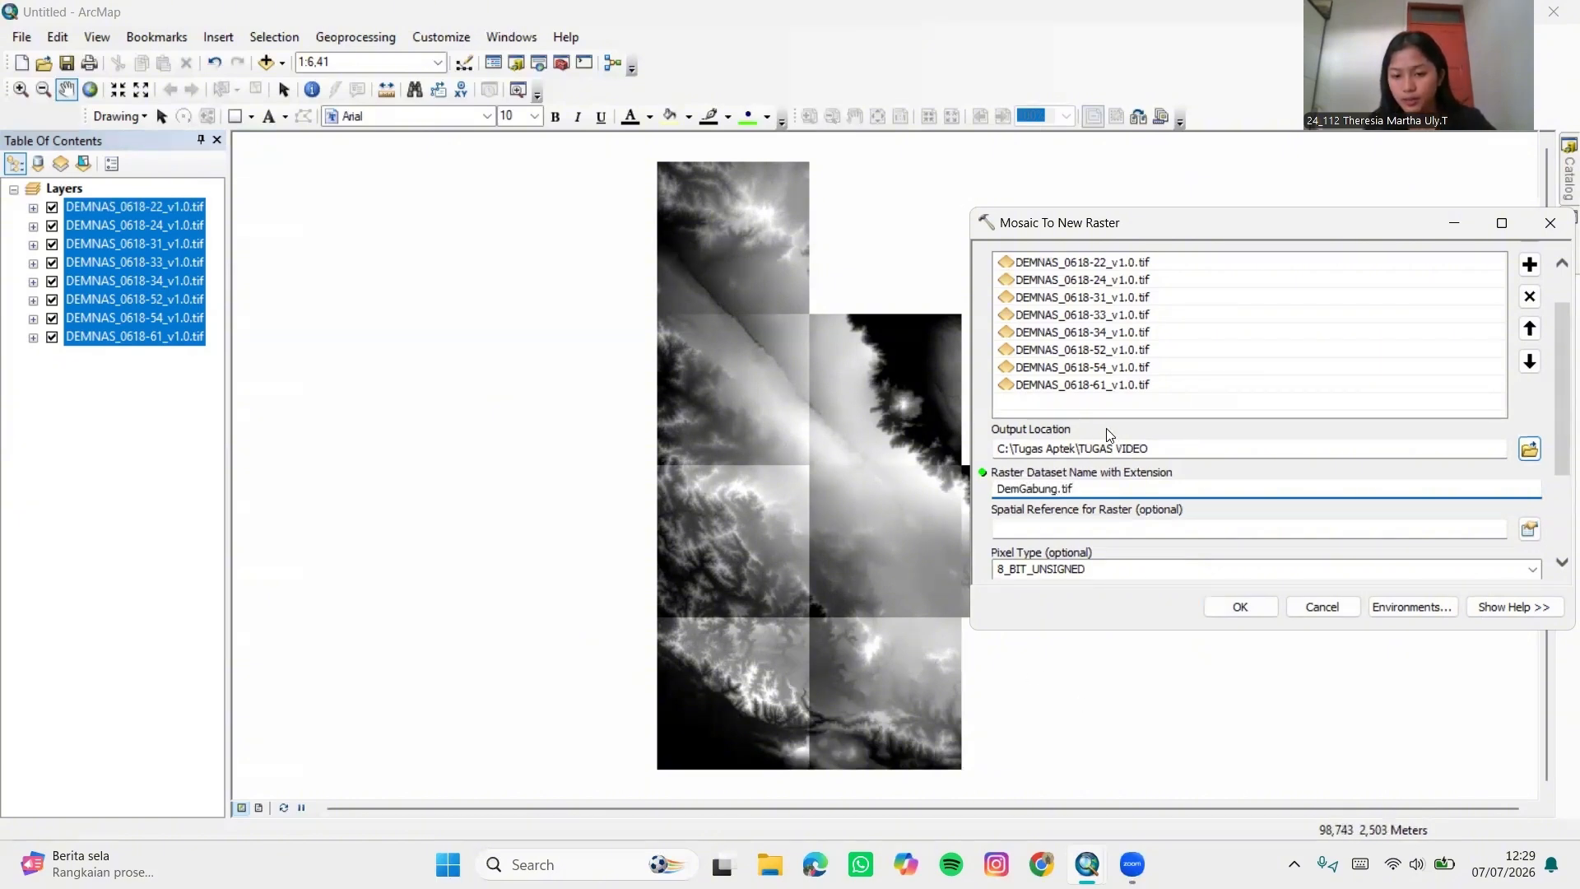
Set the mosaic's pixel type to 32_BIT_FLOAT and number of bands to 1, and run the tool
scroll(1112, 434, down, 1)
scroll(1111, 445, down, 1)
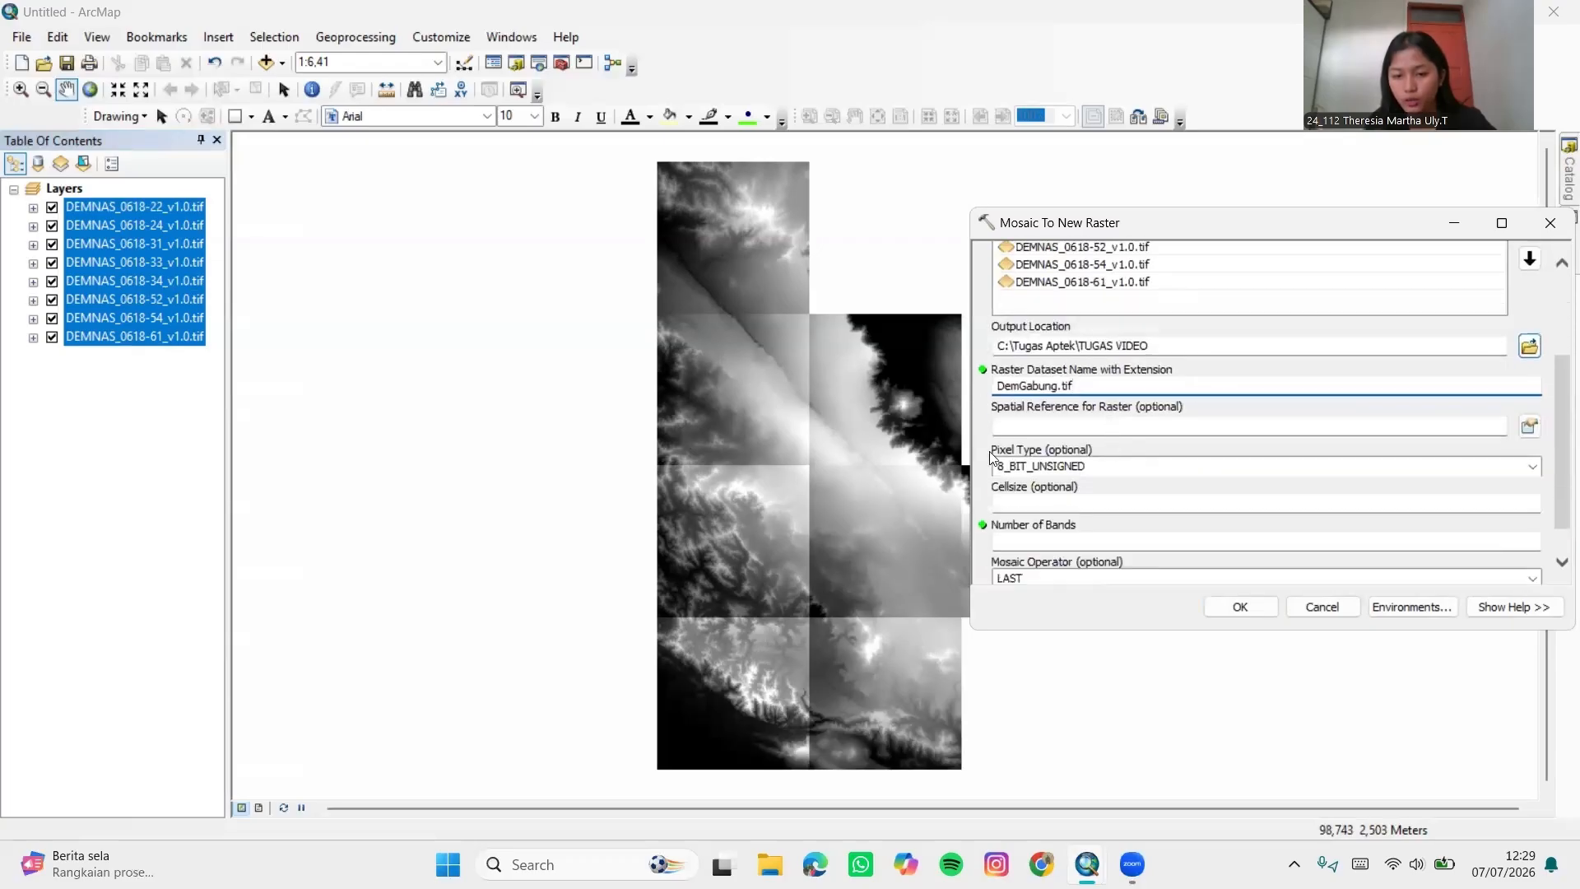
click(1532, 466)
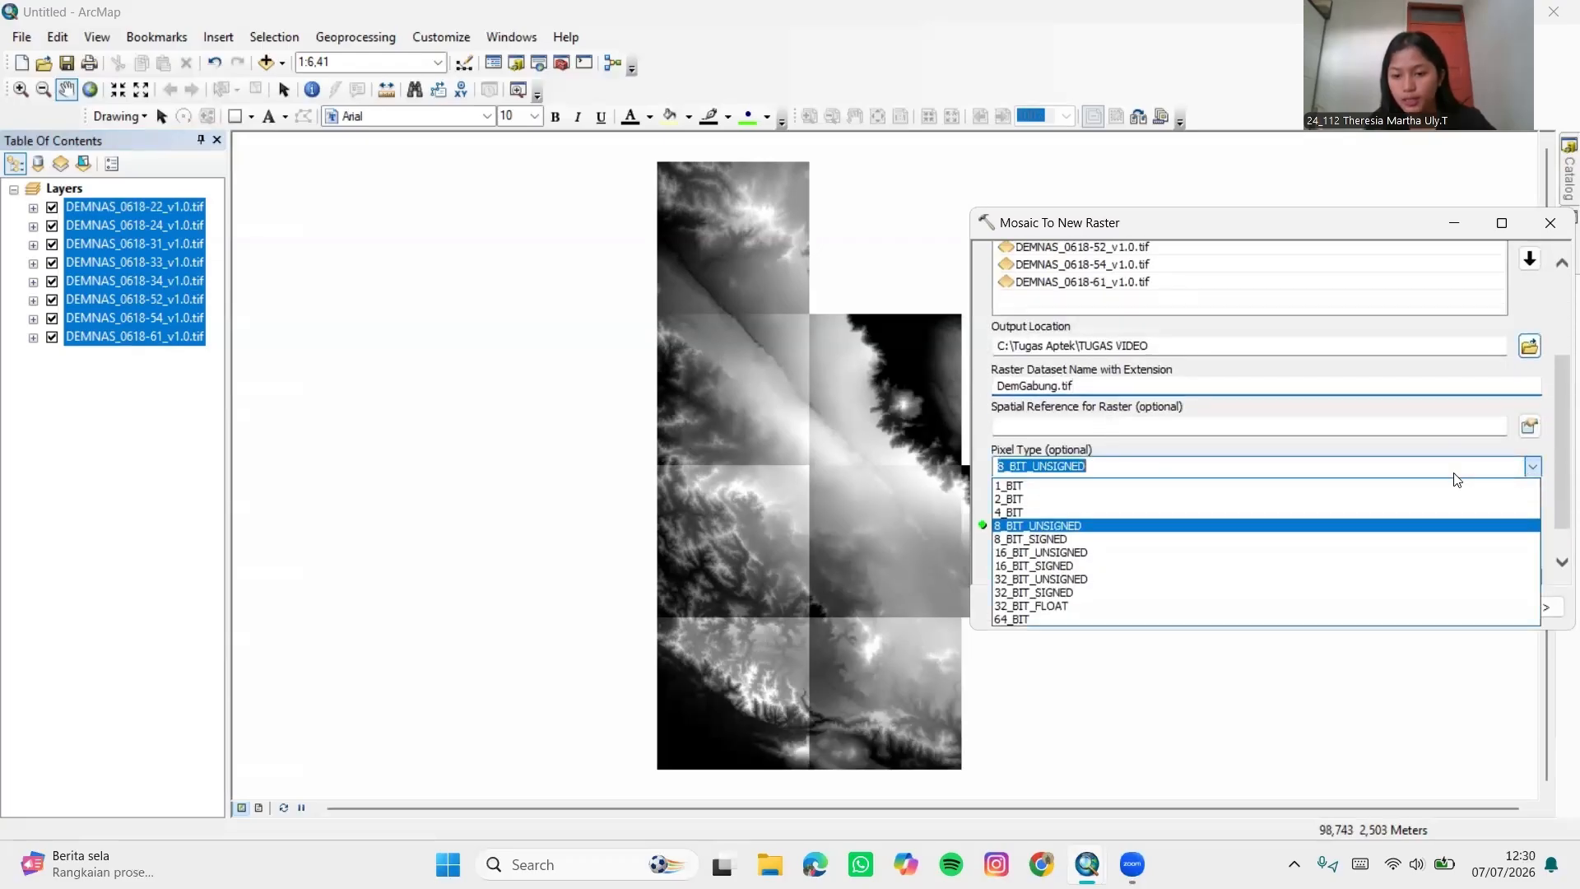
click(1054, 607)
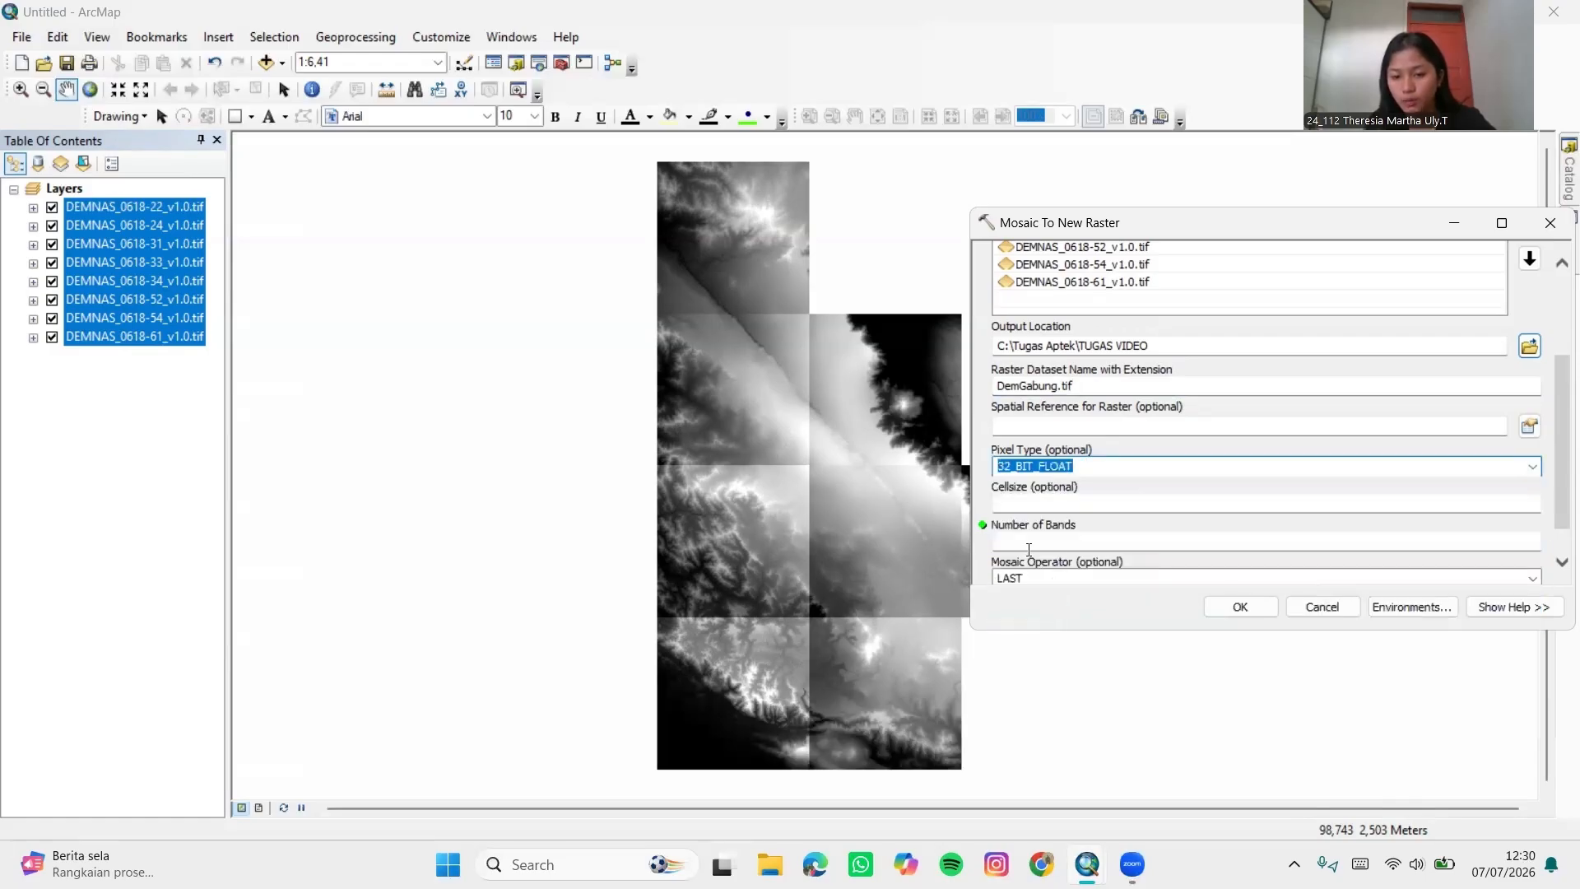
click(1122, 540)
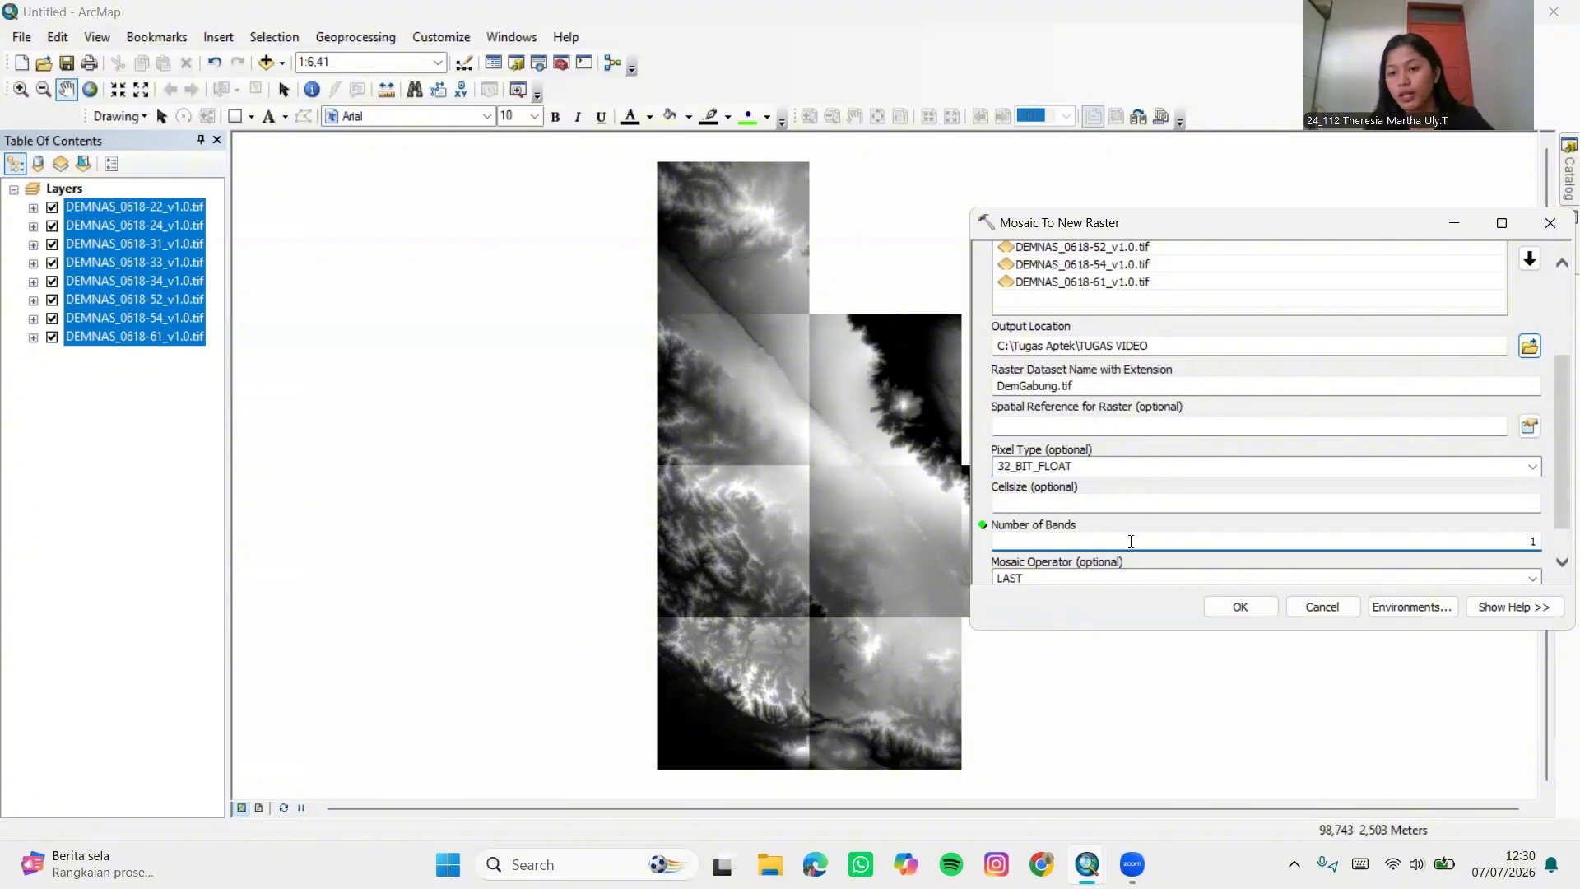
click(1239, 606)
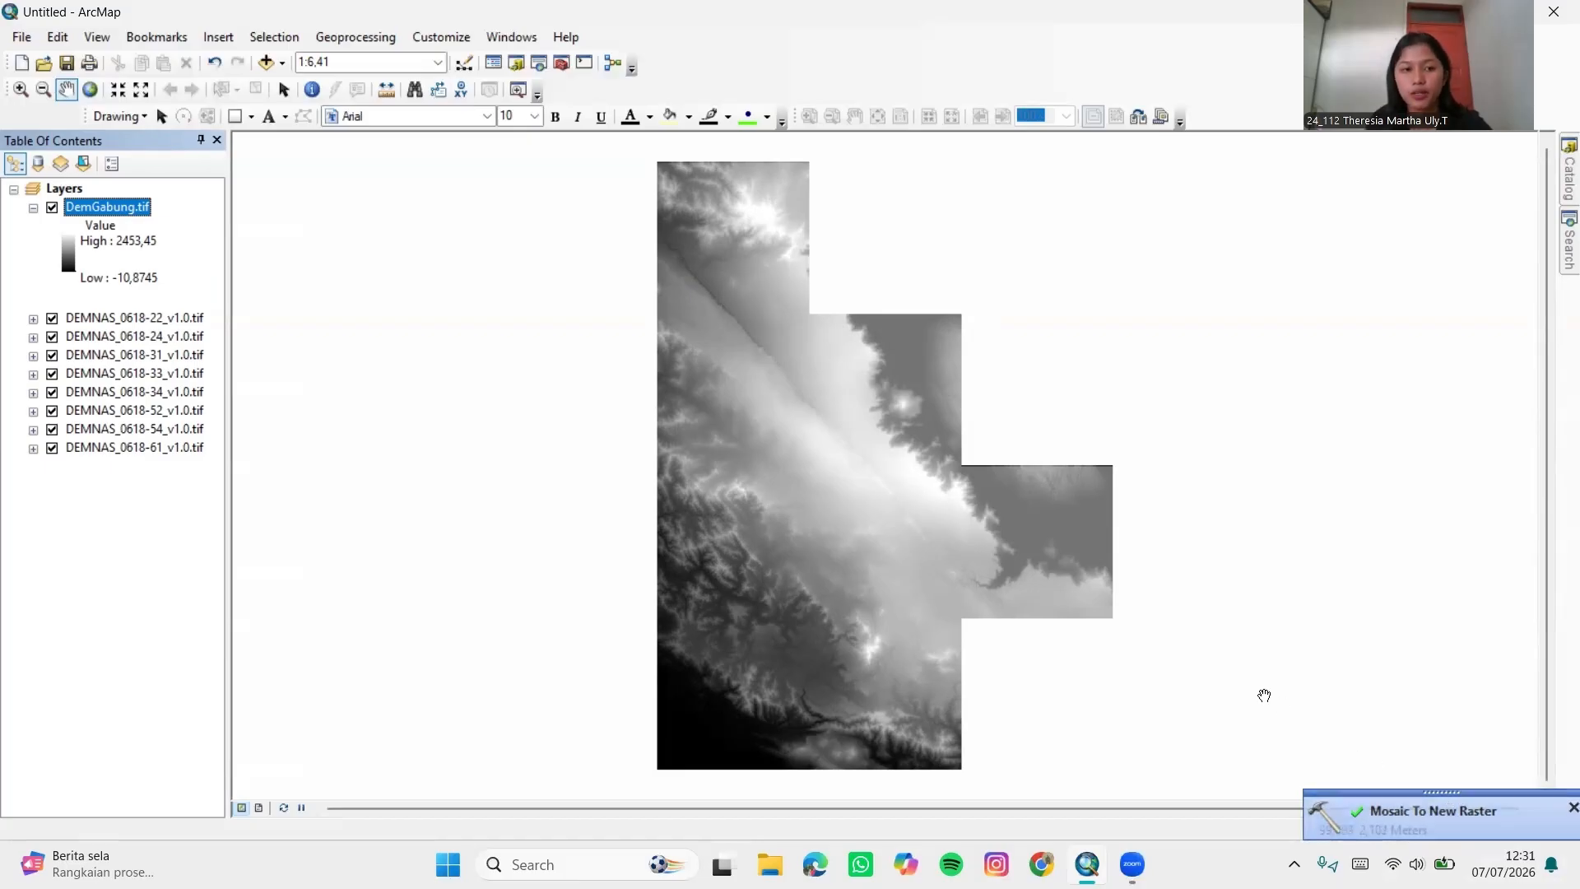
Remove all eight original DEMNAS layers from the table of contents, keeping only DemGabung.tif
click(151, 319)
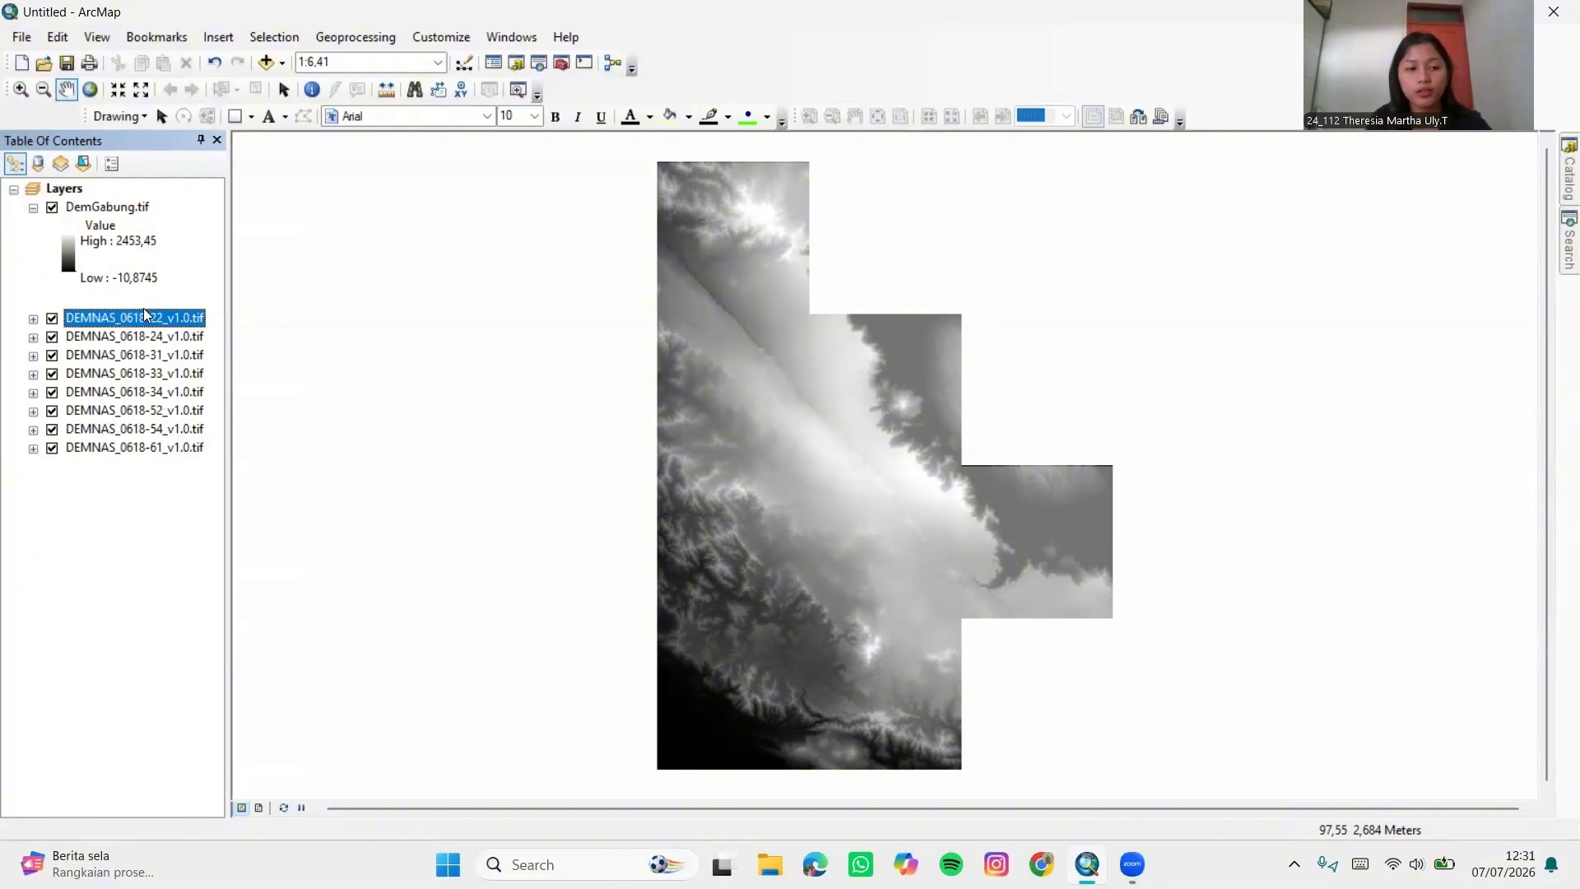
right_click(179, 321)
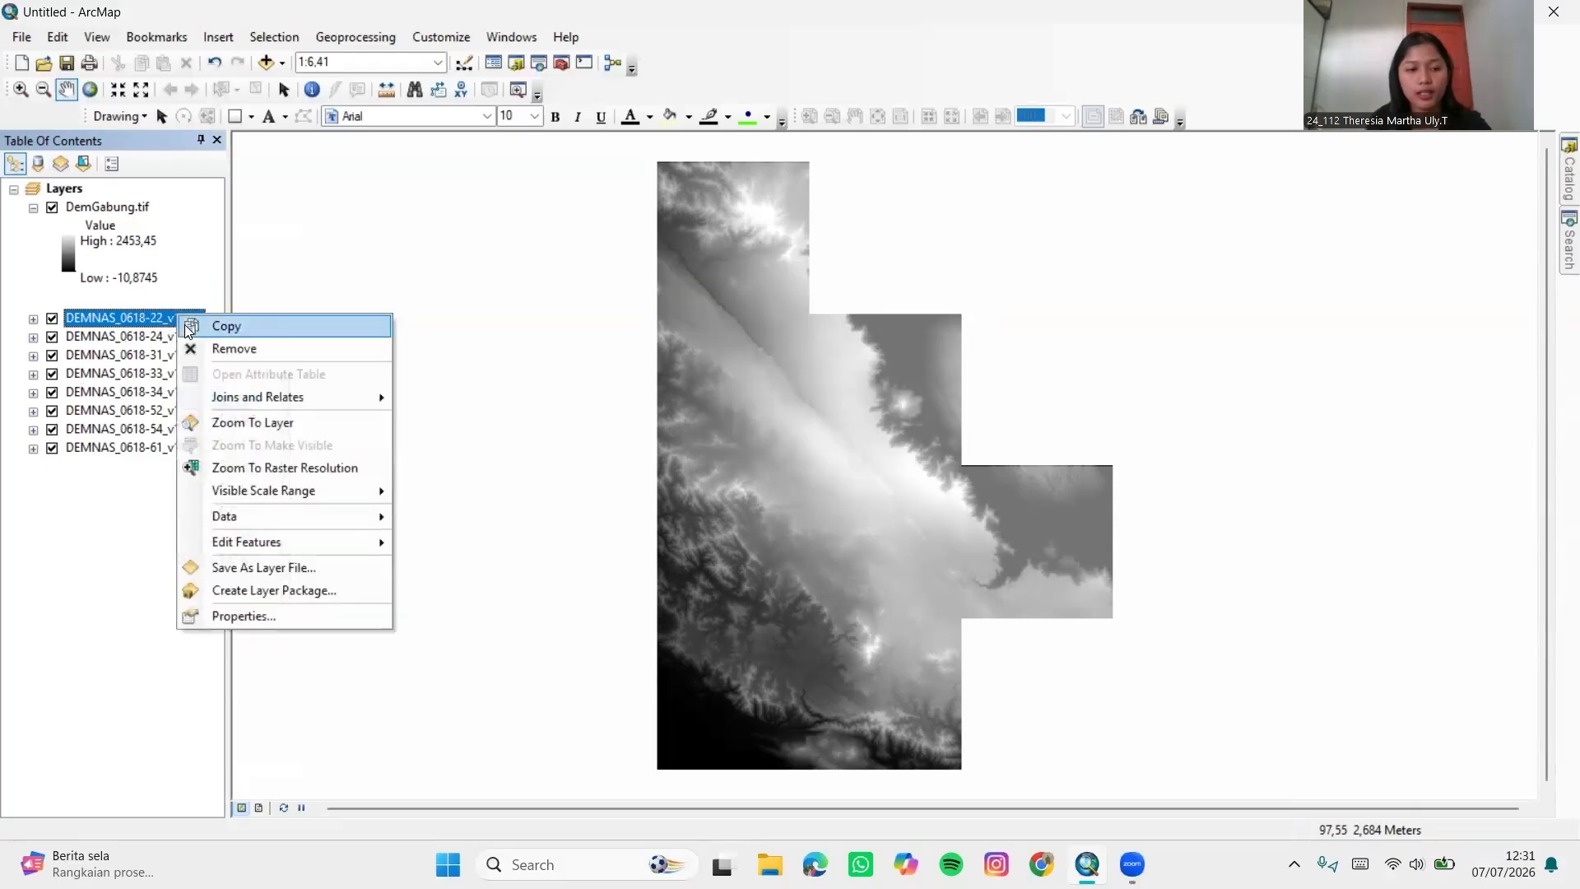
click(194, 346)
right_click(184, 337)
click(201, 363)
right_click(197, 340)
click(207, 375)
right_click(192, 326)
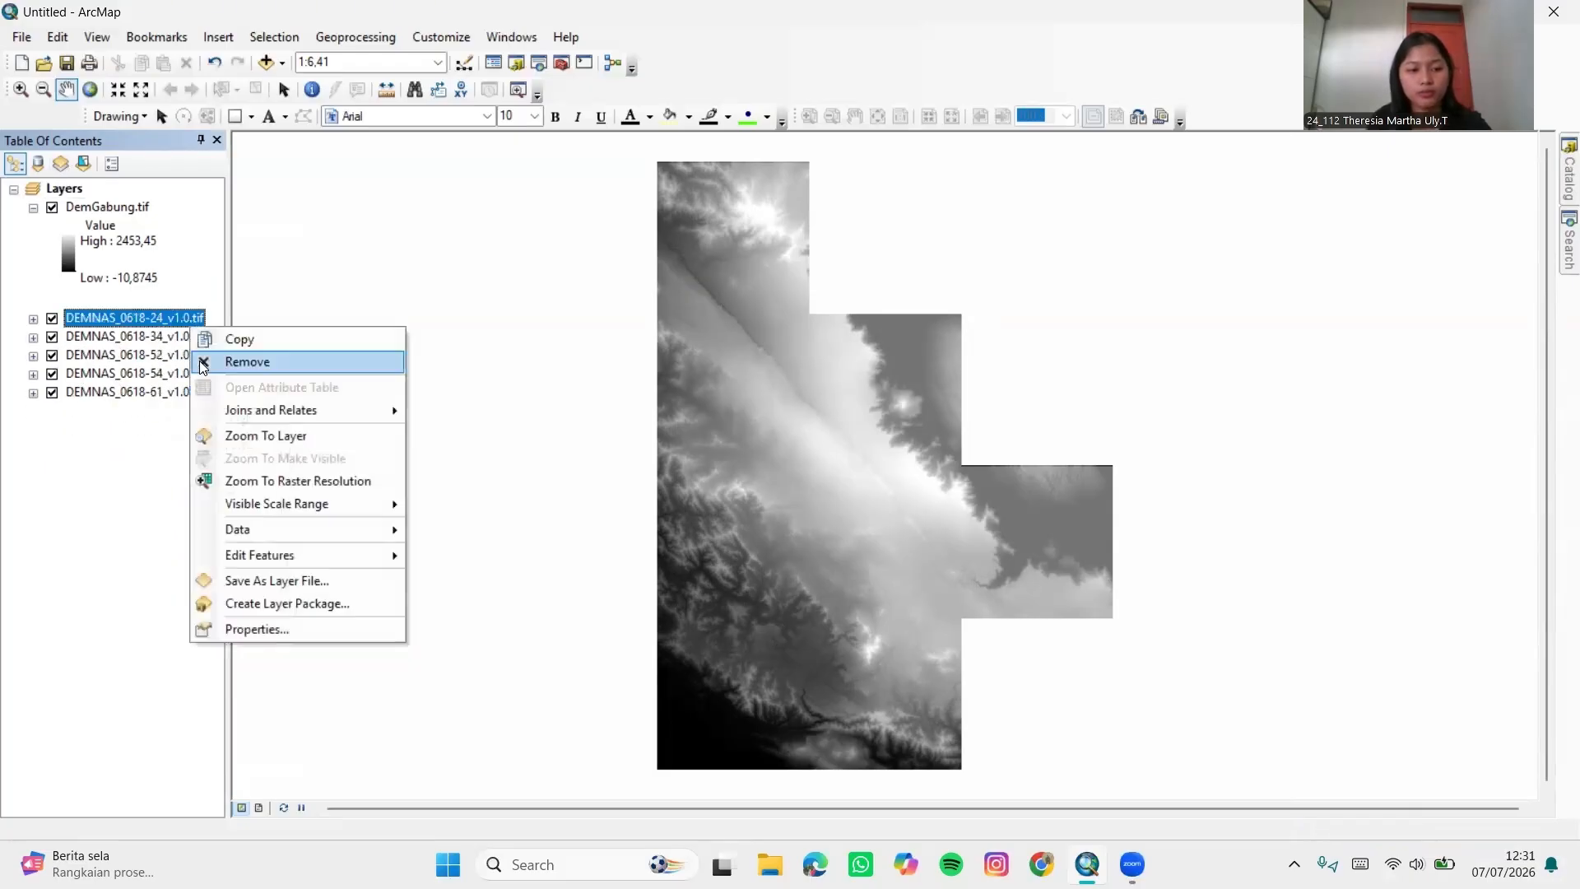
click(199, 361)
right_click(181, 337)
click(195, 371)
click(195, 368)
right_click(178, 319)
click(194, 353)
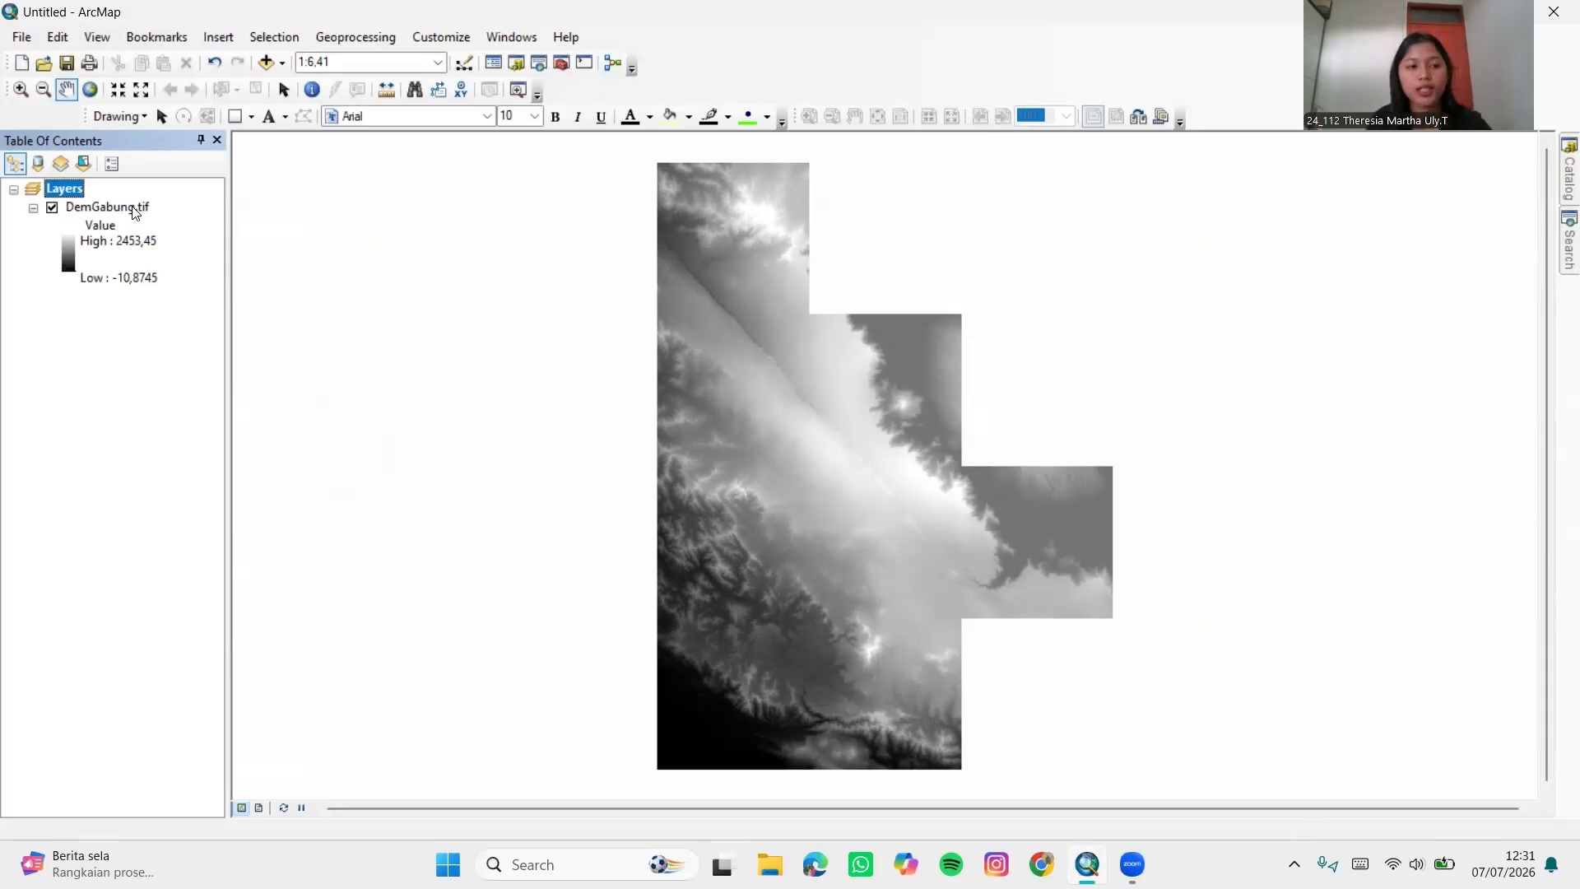
Check the spatial reference in DemGabung.tif's source properties and close the dialog without changes
click(136, 209)
right_click(136, 209)
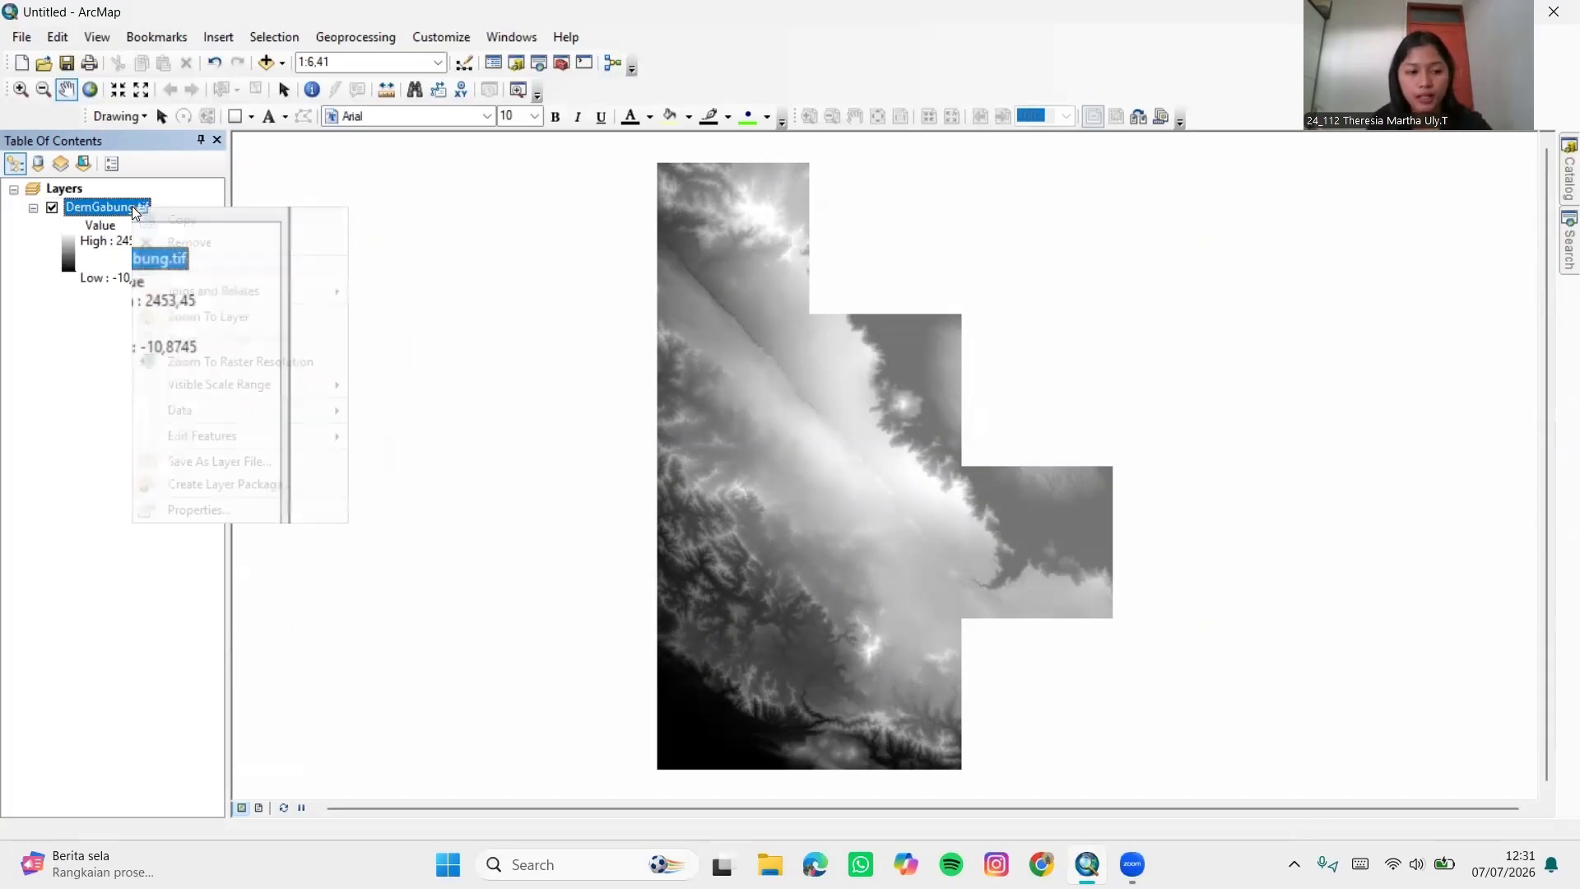
click(186, 509)
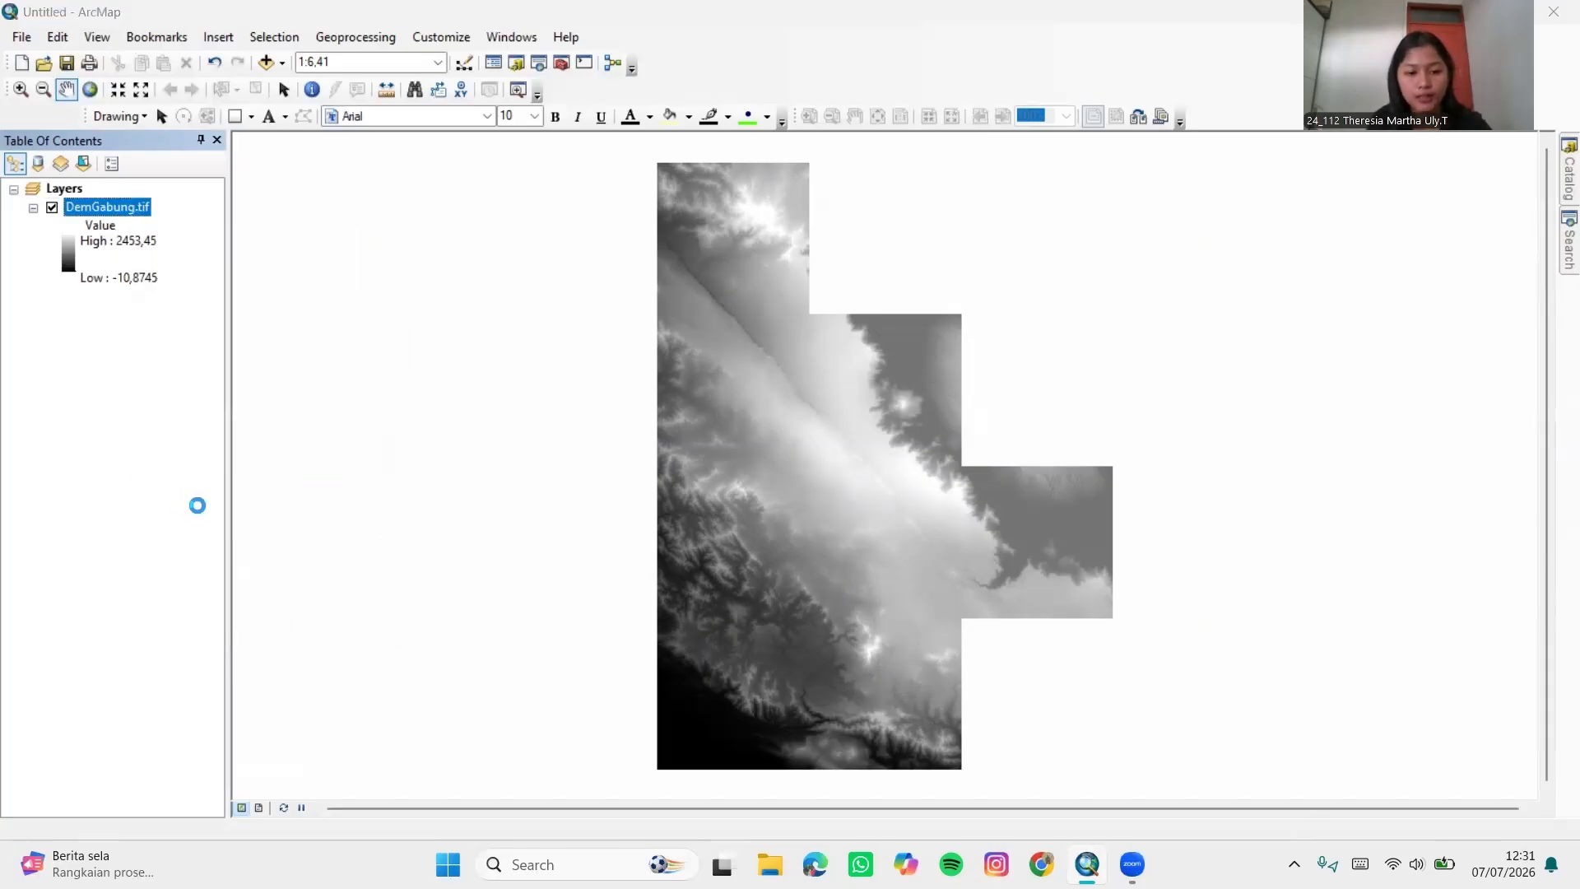
scroll(665, 405, down, 5)
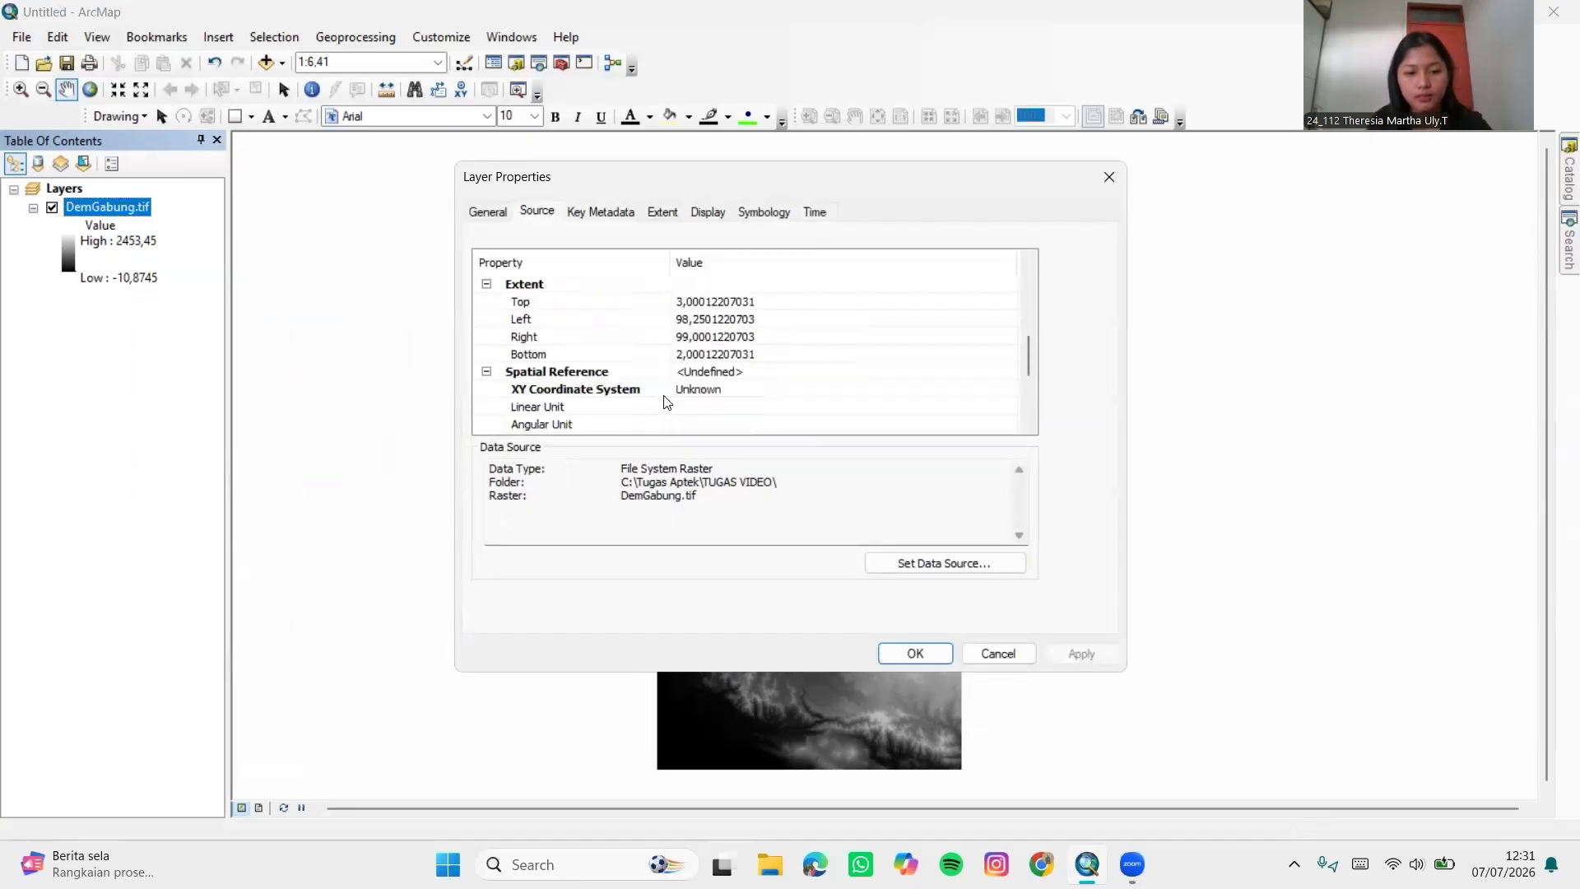
scroll(660, 387, down, 1)
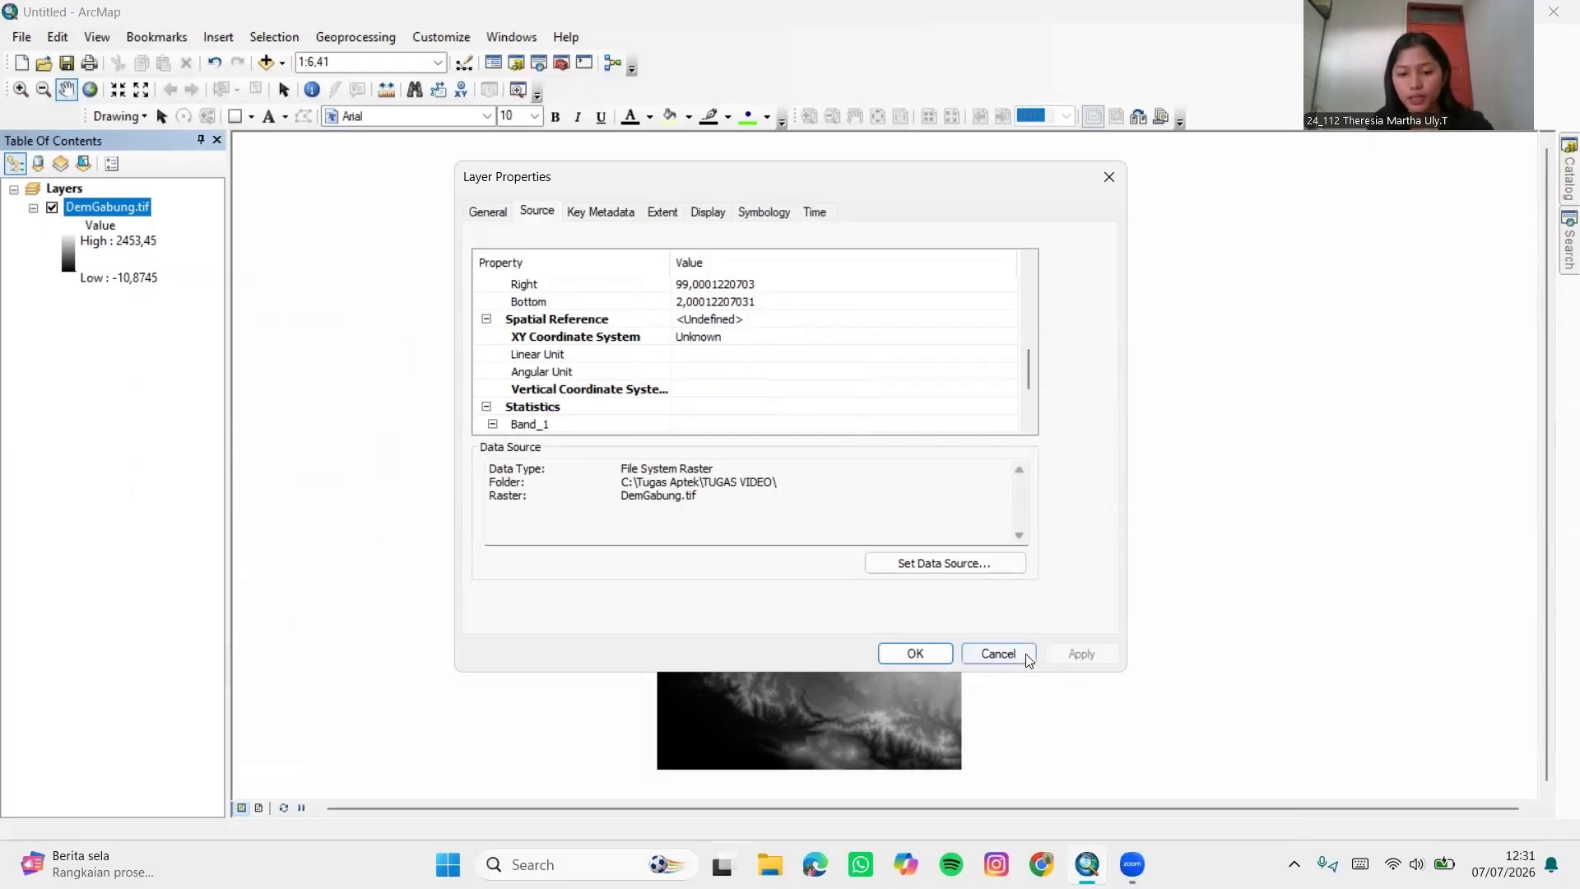
click(998, 653)
Search for "define project" and open the Define Projection data management tool
click(1569, 243)
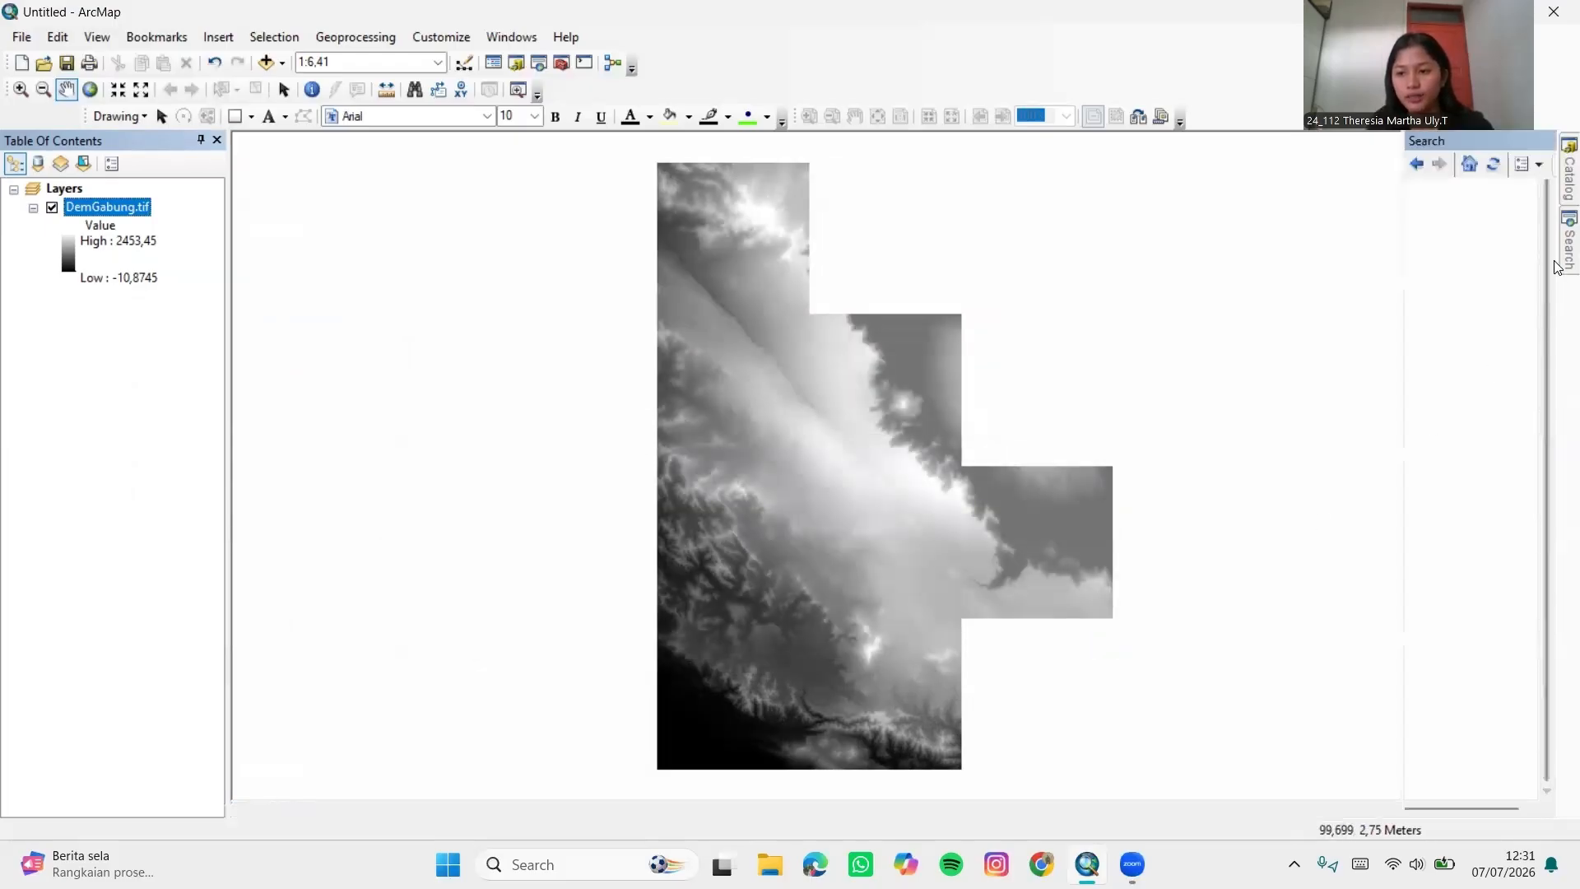
drag(1414, 227, 1244, 228)
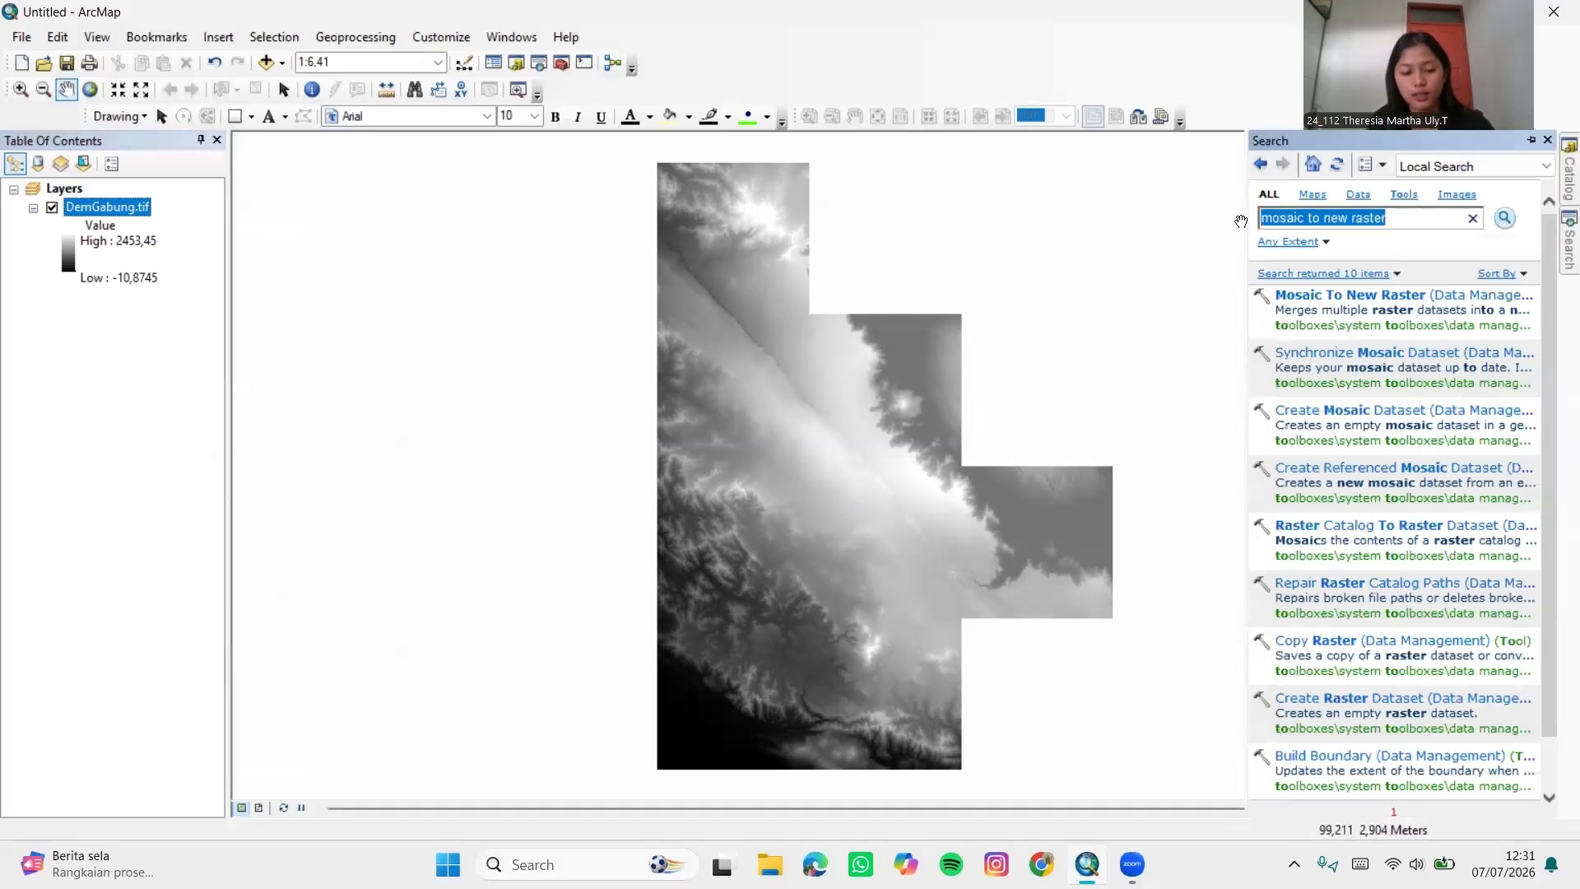
text(defi)
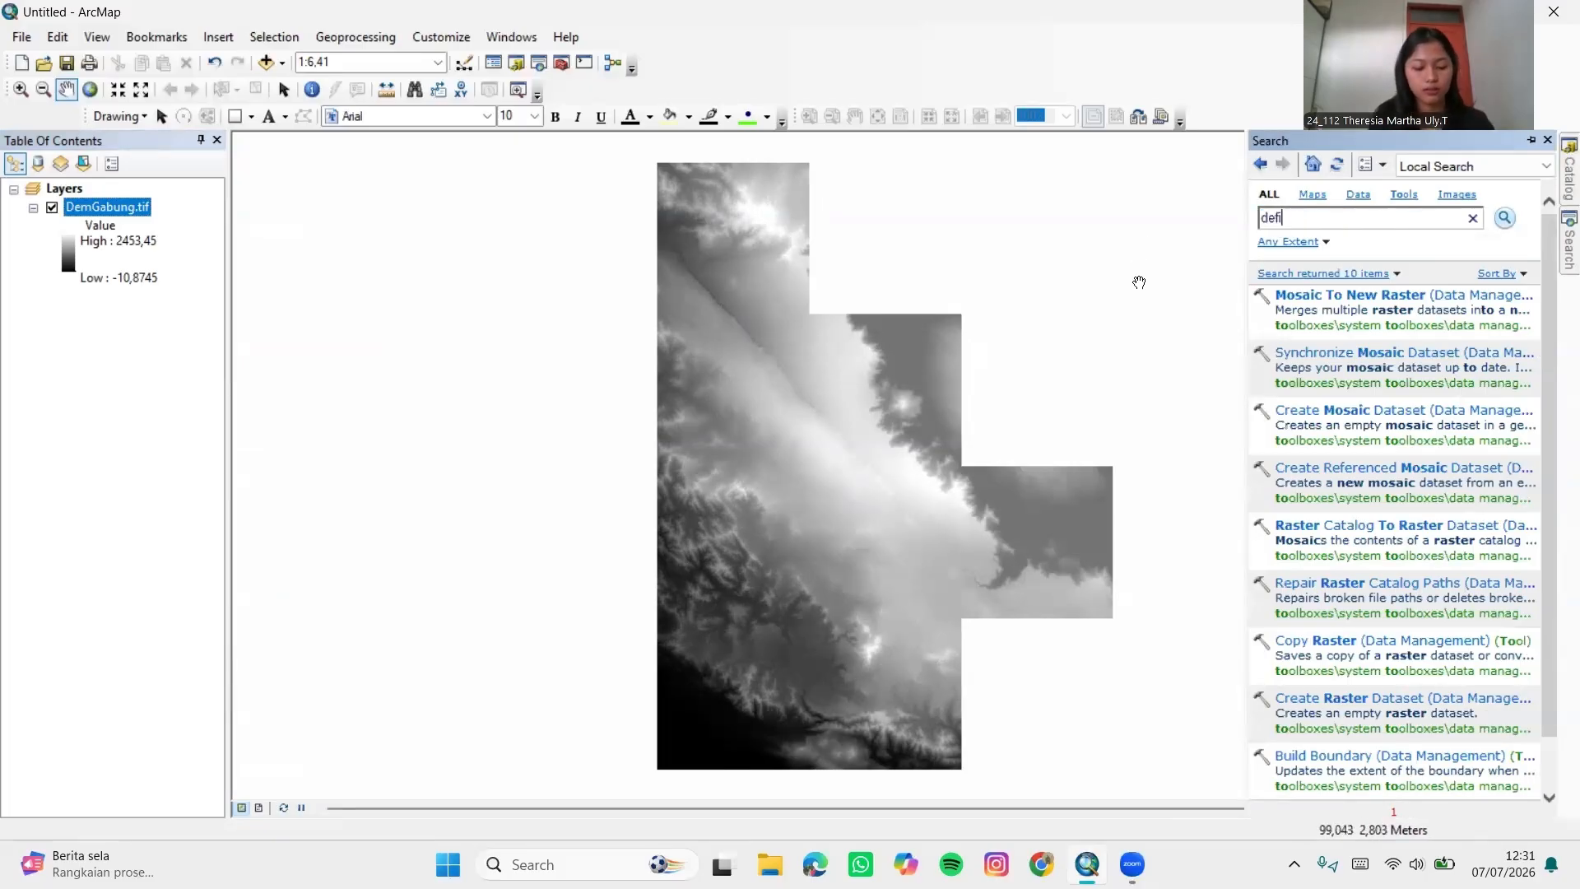
text(ne project)
key(Return)
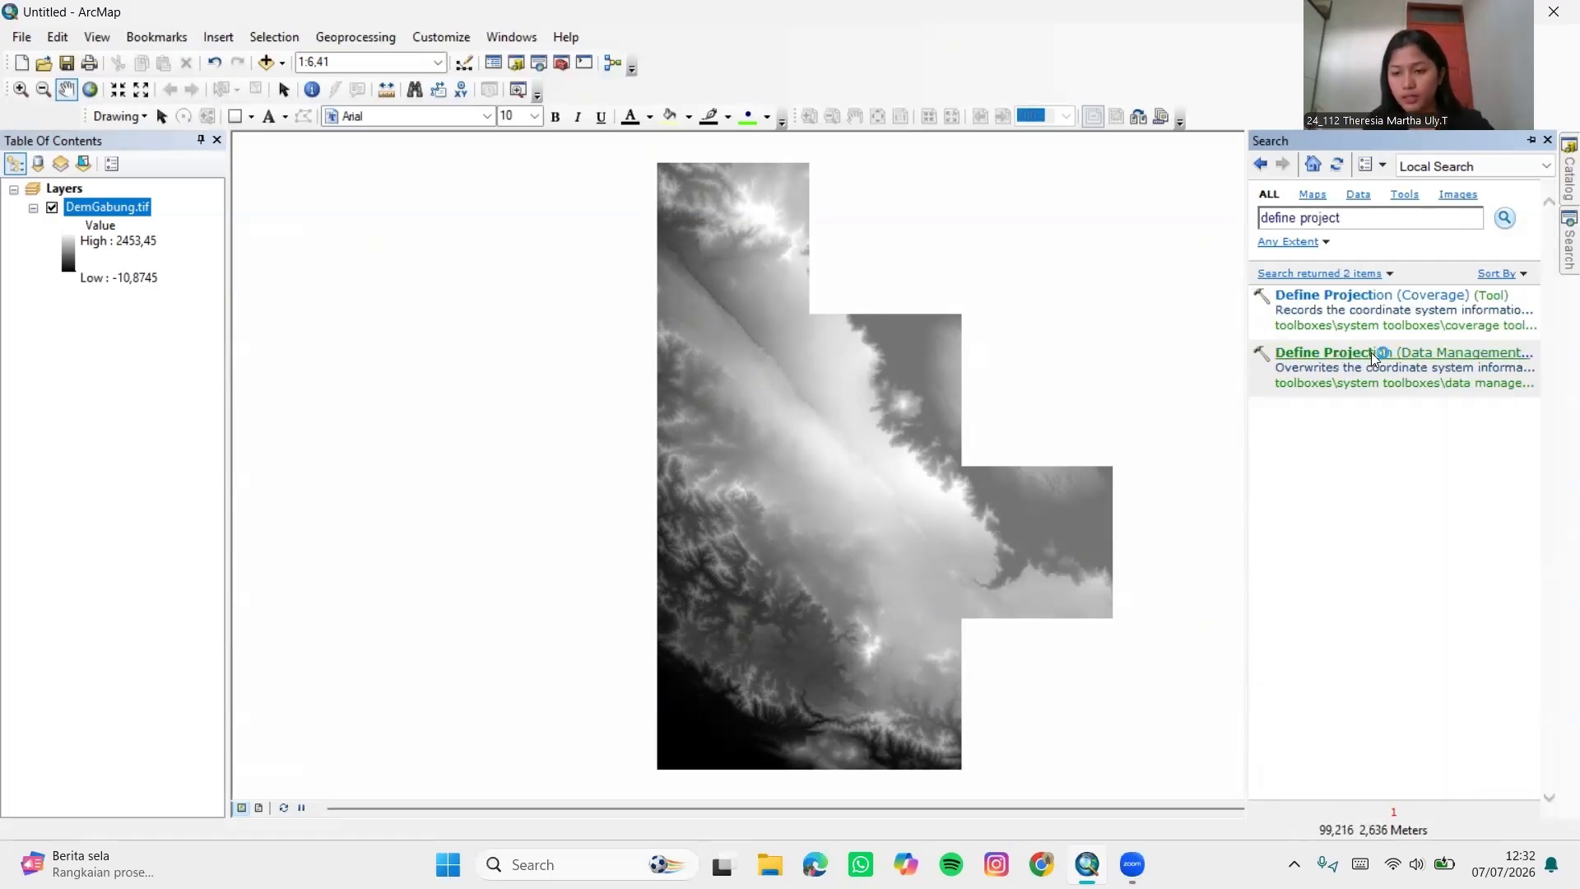
click(1370, 352)
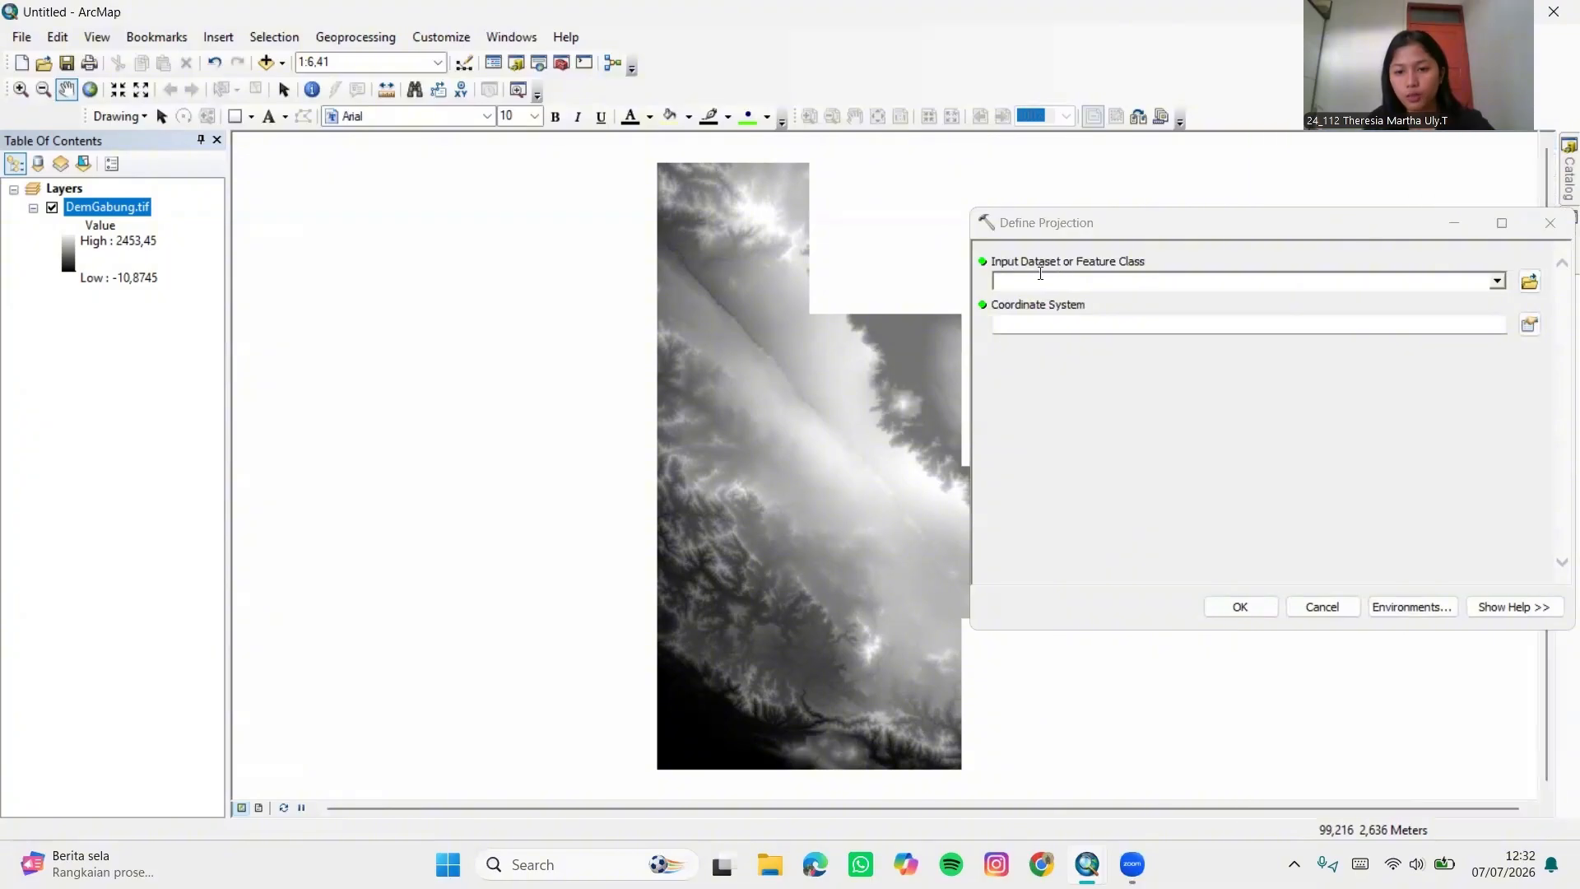
Define DemGabung.tif's projection as the World geographic coordinate system WGS 1984 and run the tool
drag(99, 209, 658, 239)
drag(1012, 268, 1022, 280)
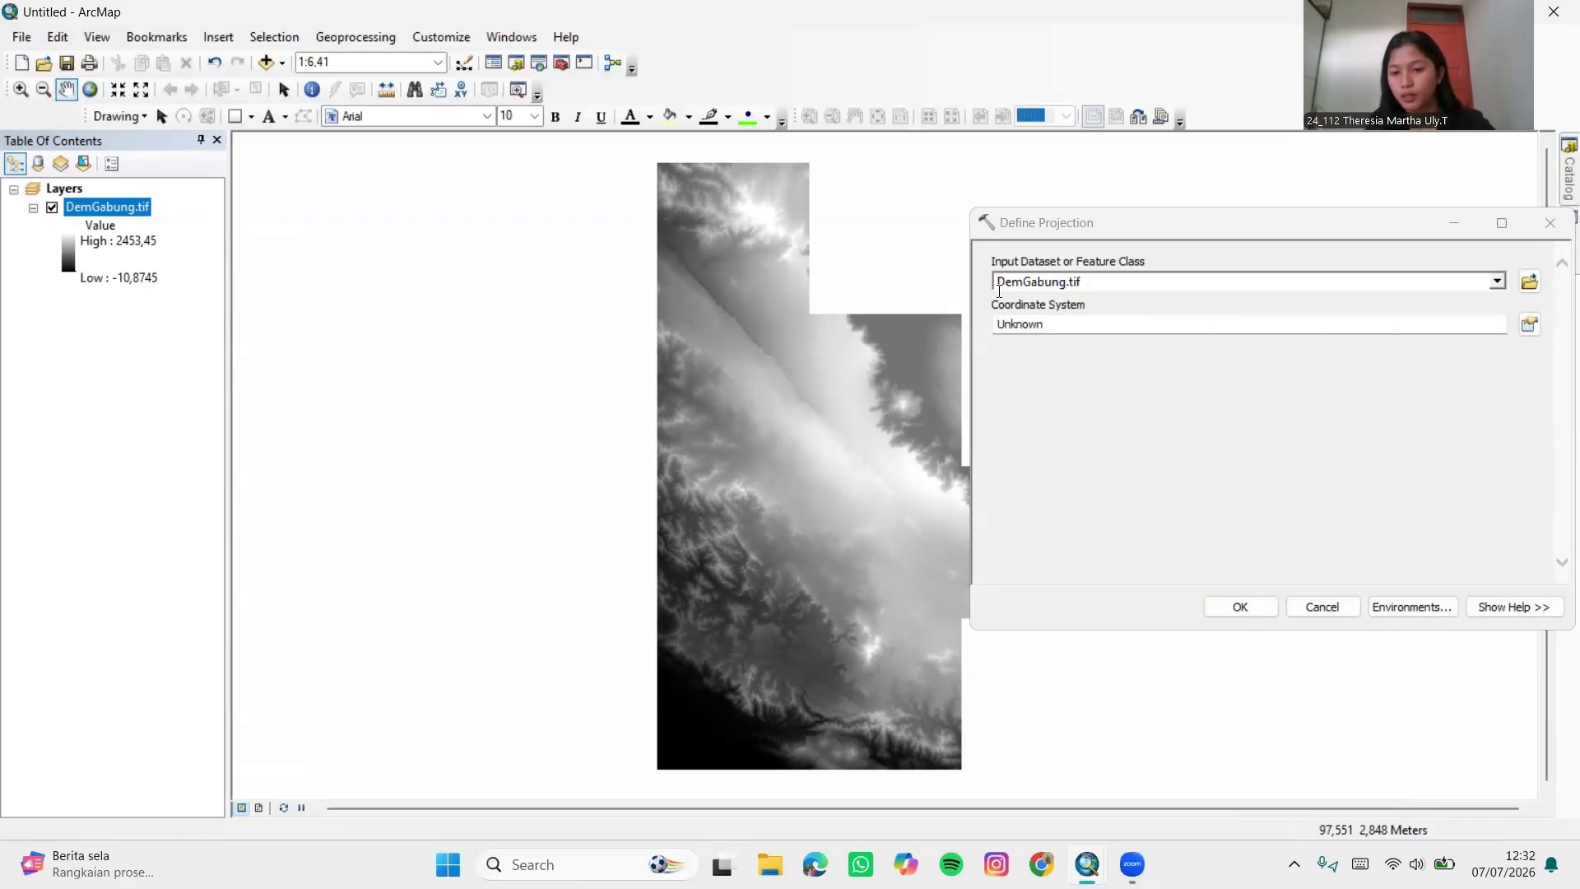
click(1530, 328)
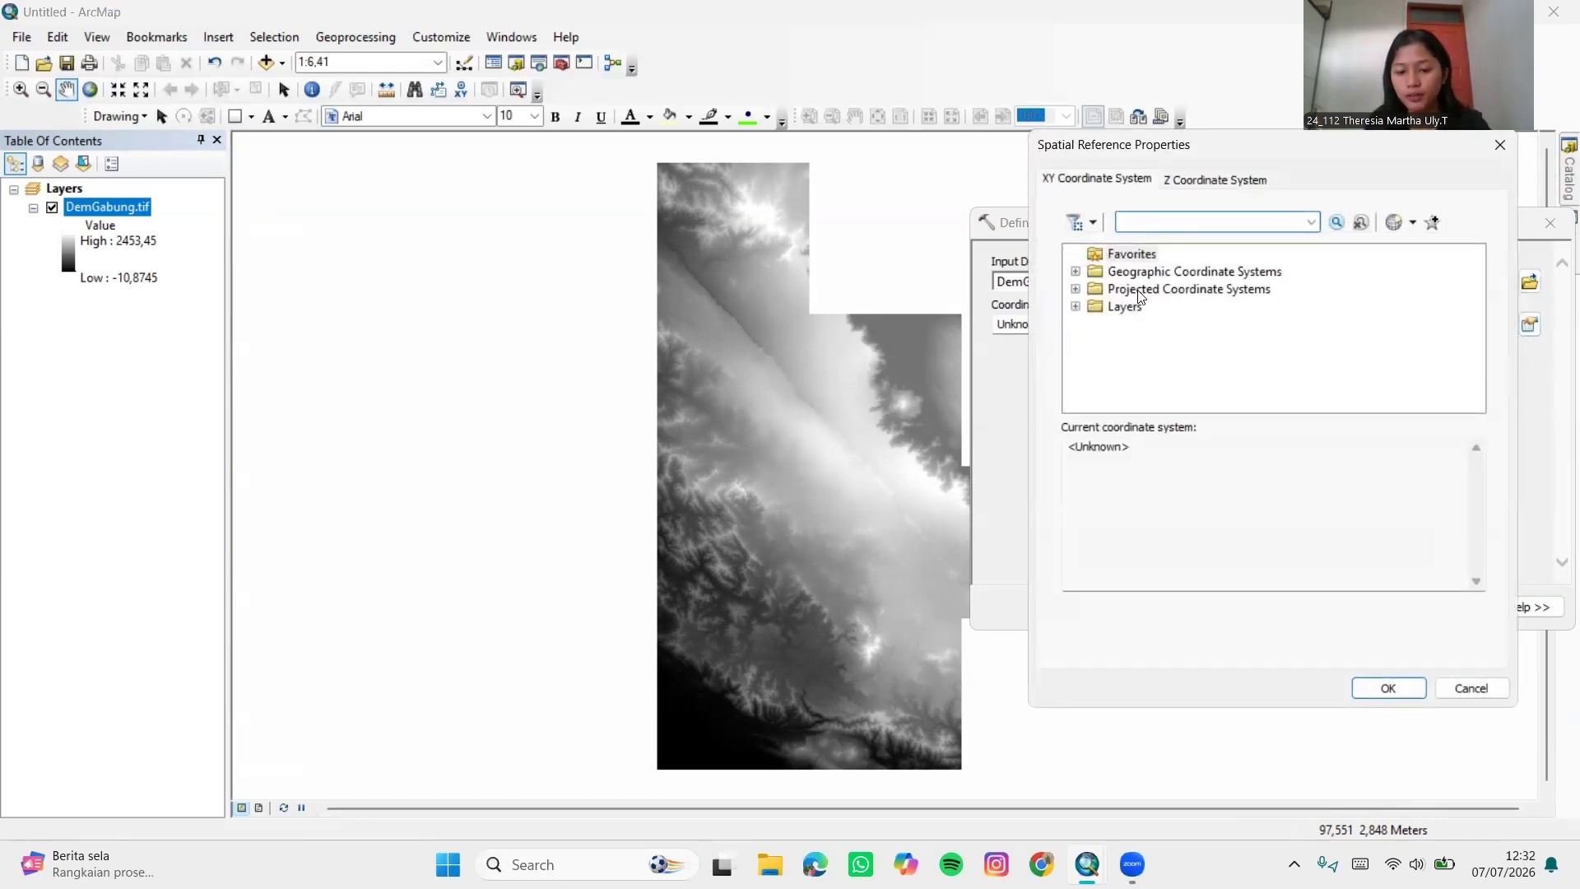
click(1075, 271)
scroll(1178, 315, down, 3)
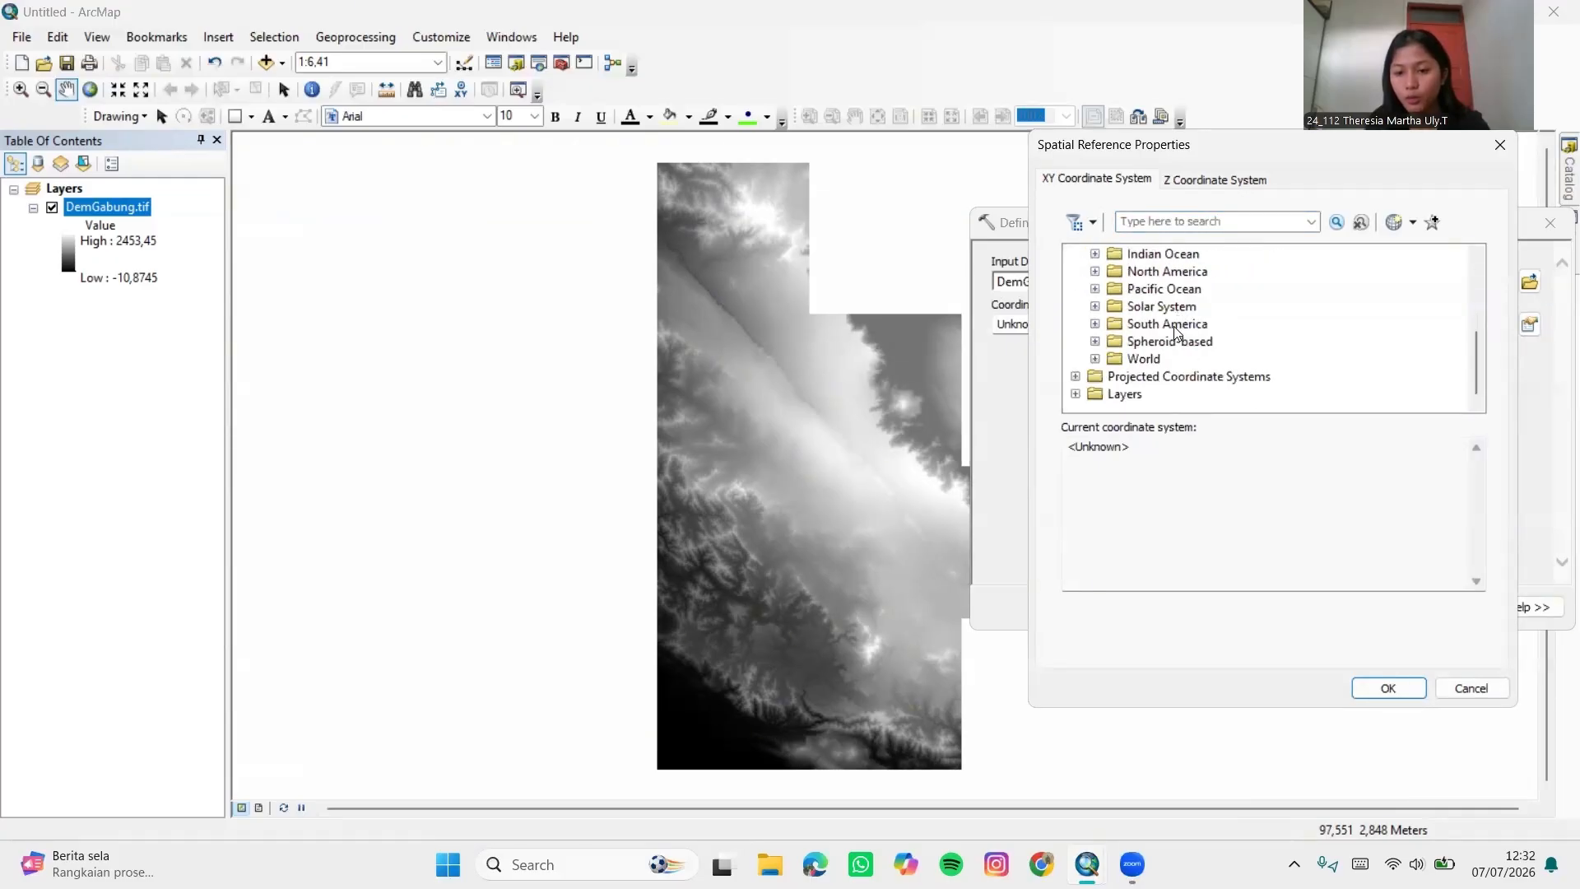
click(1094, 360)
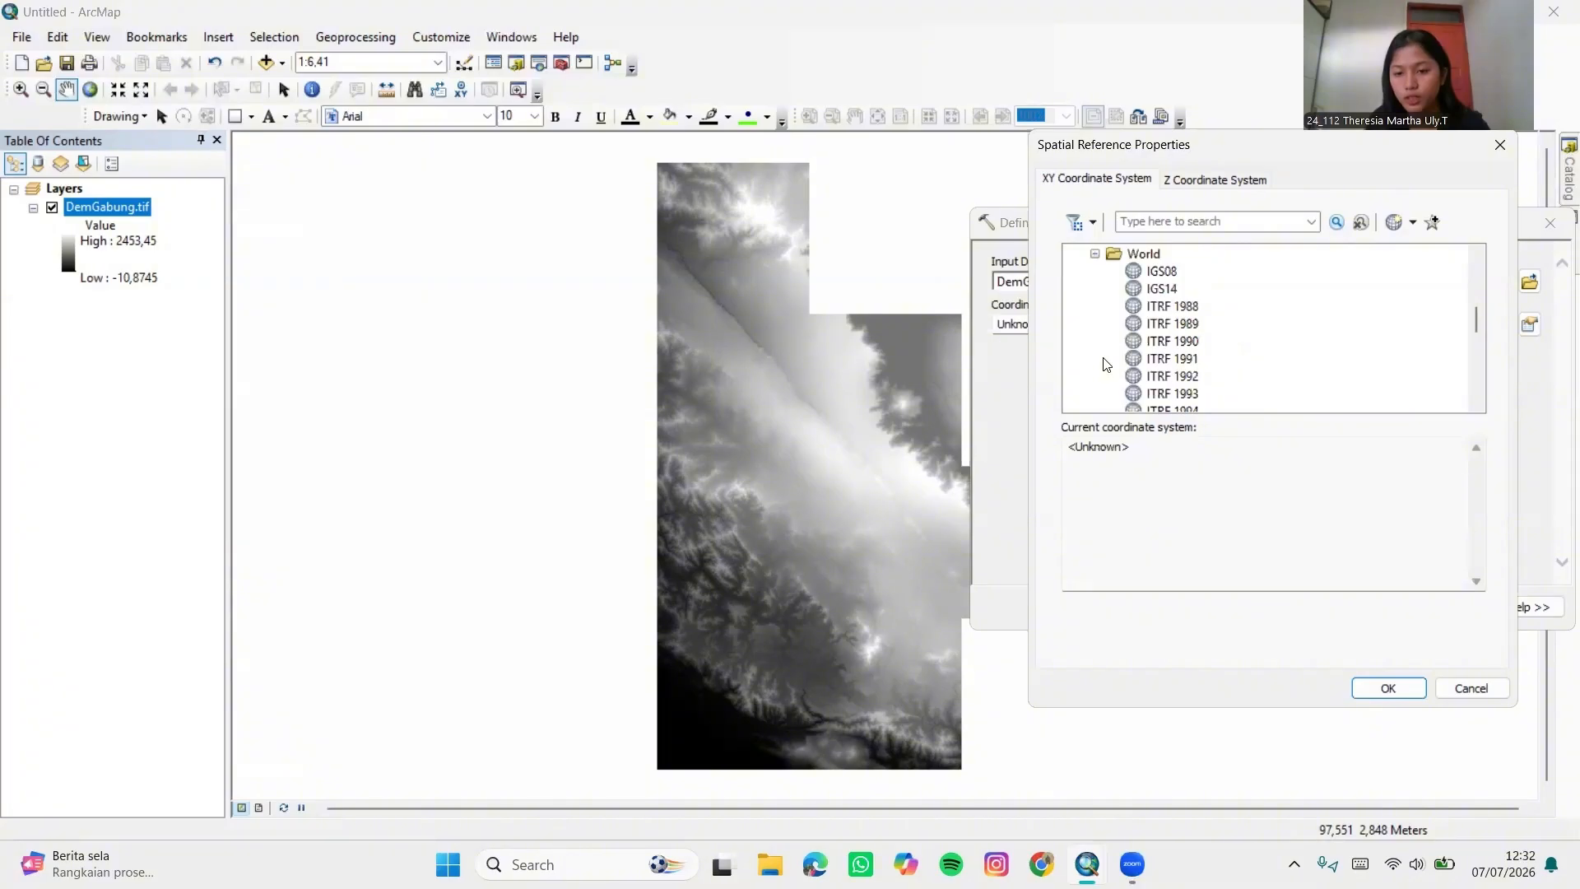
scroll(1175, 306, down, 3)
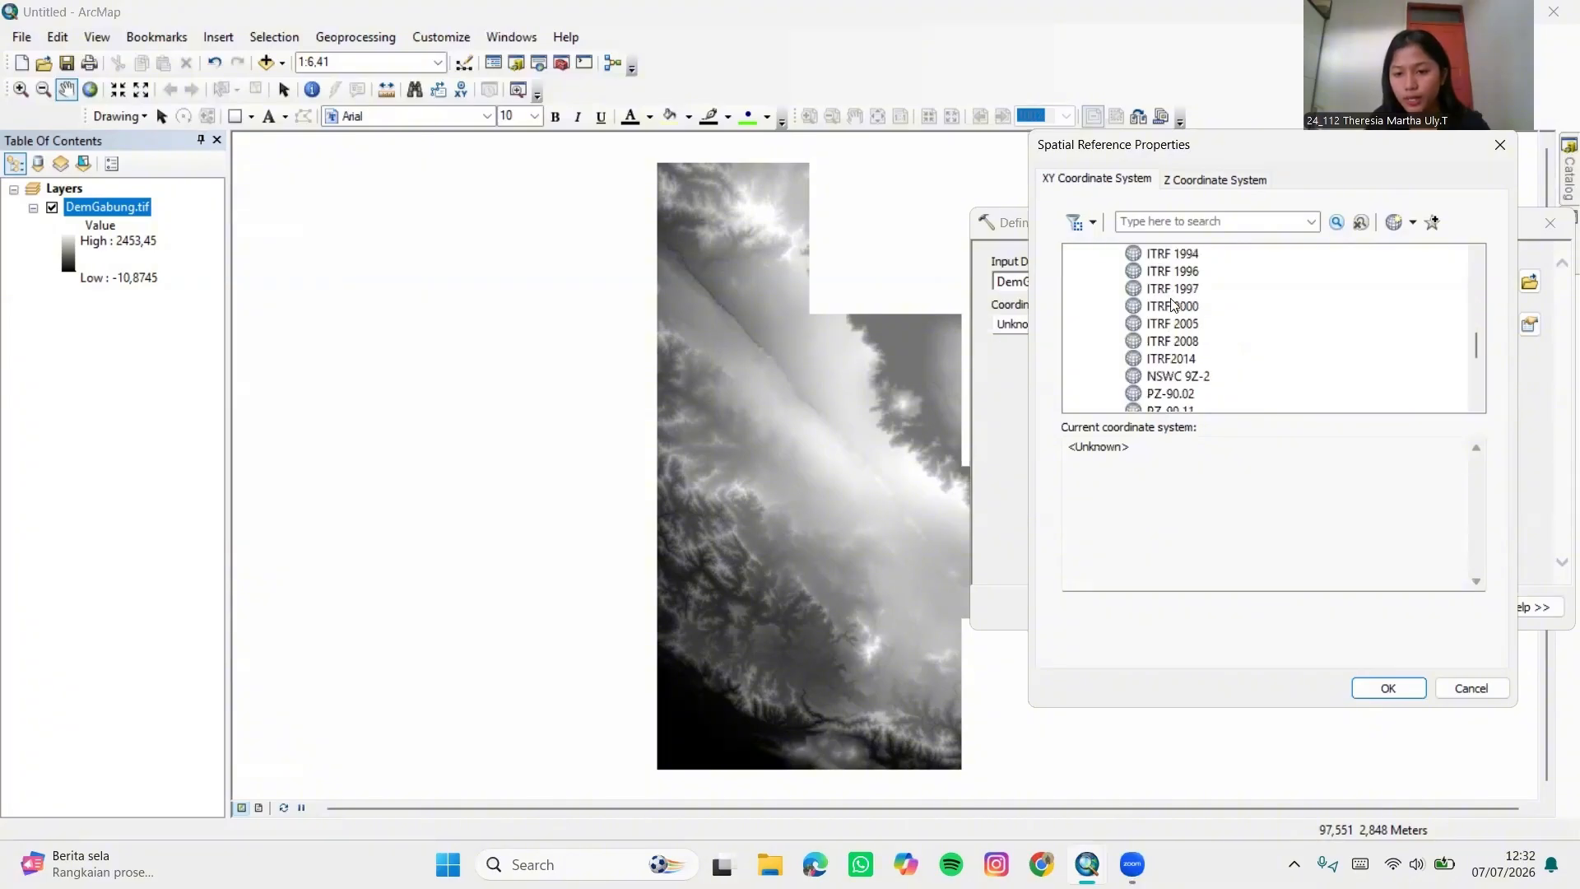
scroll(1174, 306, down, 5)
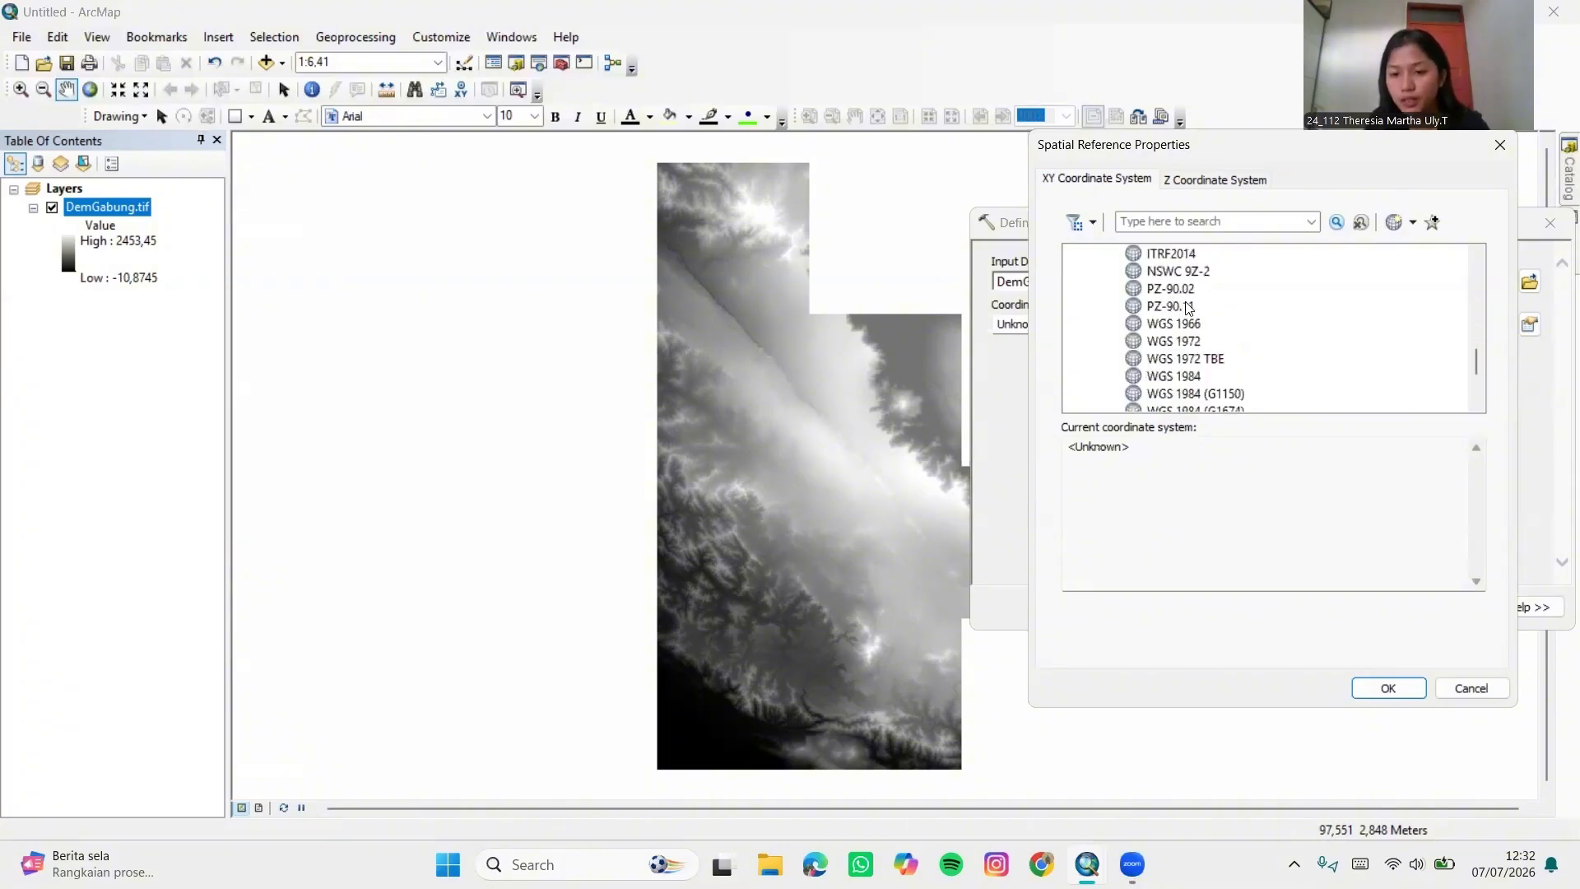
click(1195, 274)
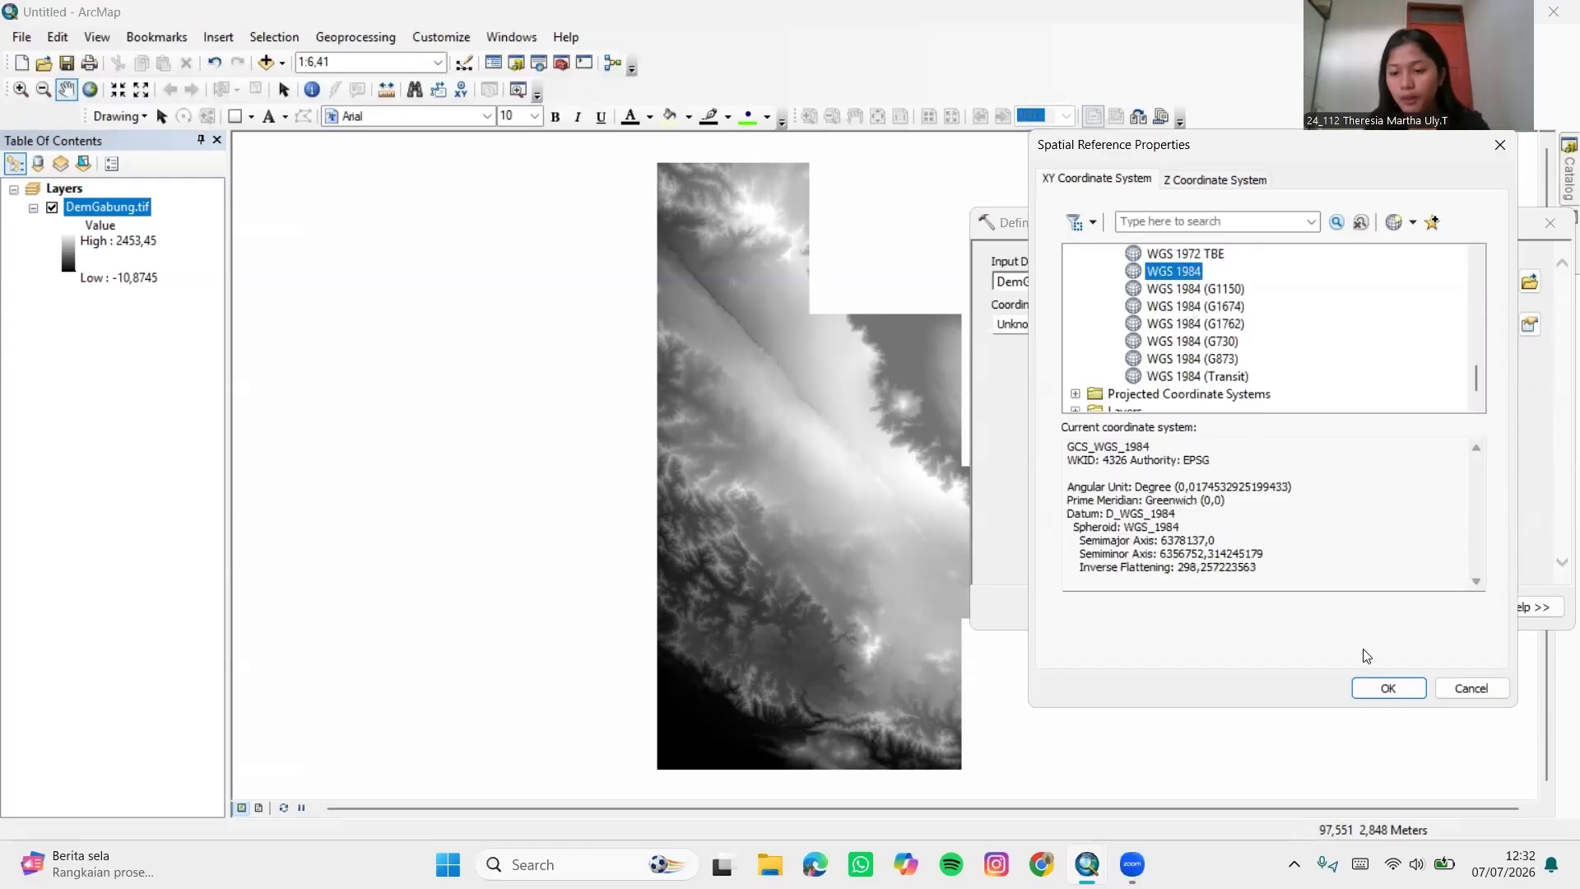
click(1387, 688)
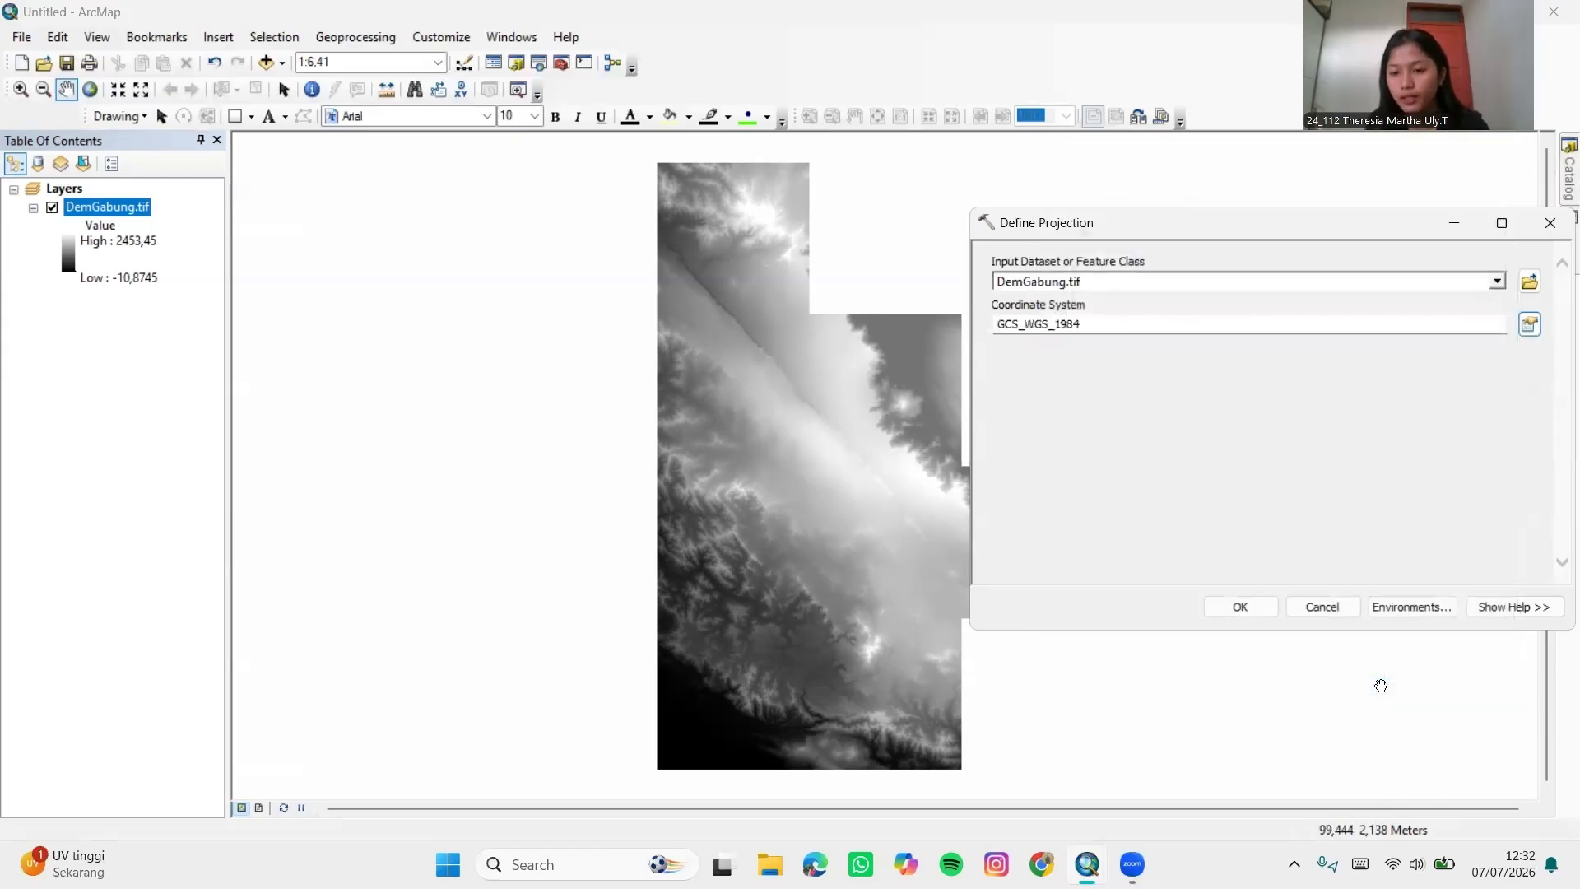
click(1240, 607)
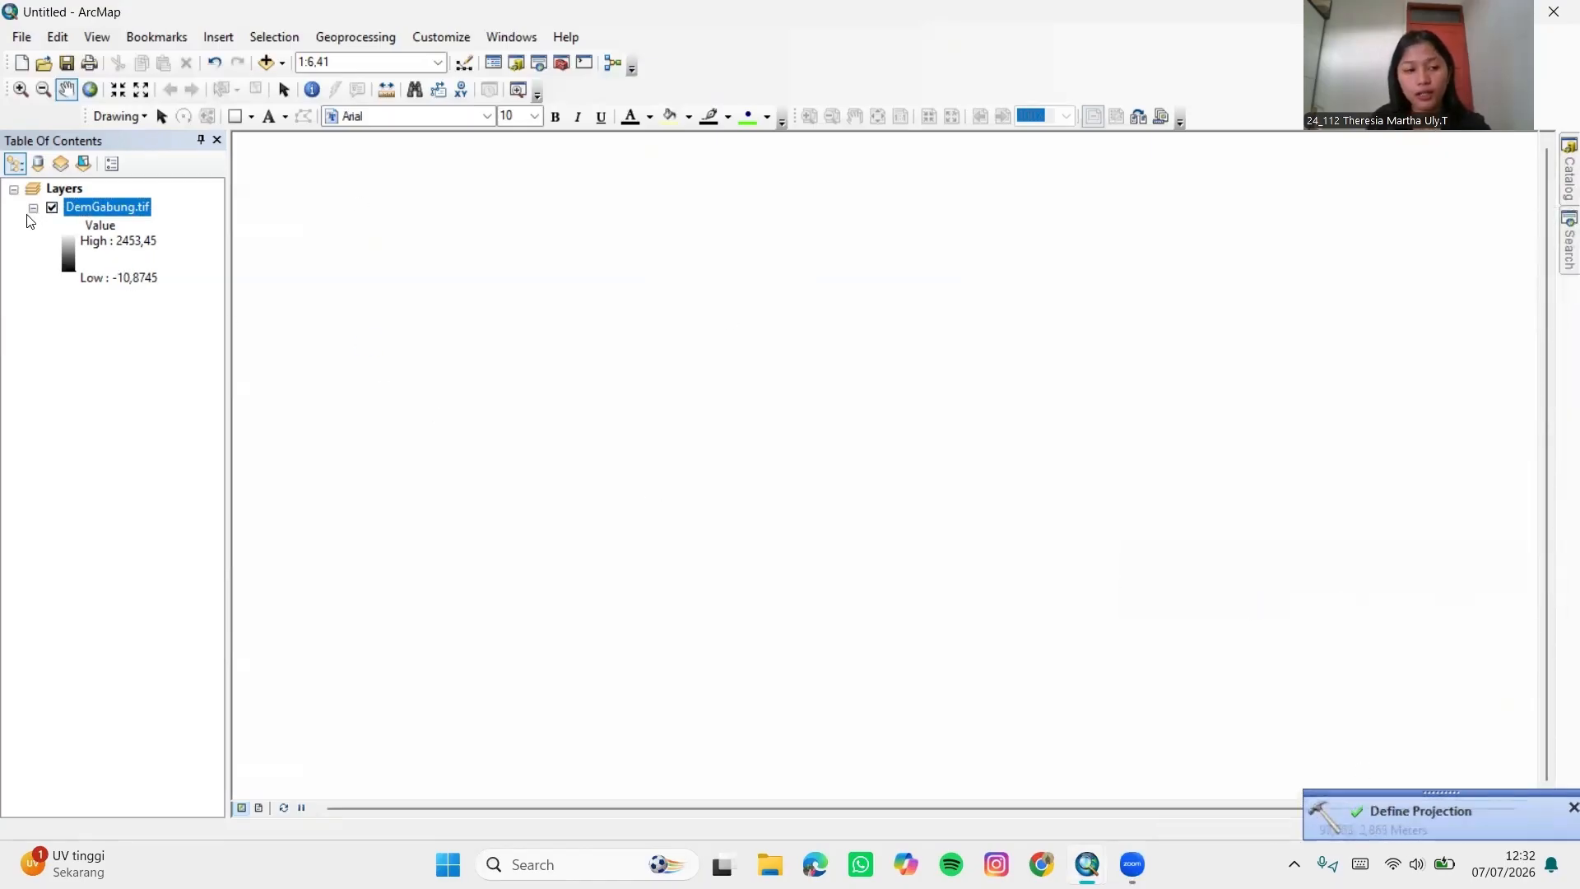
Zoom to DemGabung.tif, check the XY coordinate system in its source properties, and close the dialog without changes
right_click(128, 214)
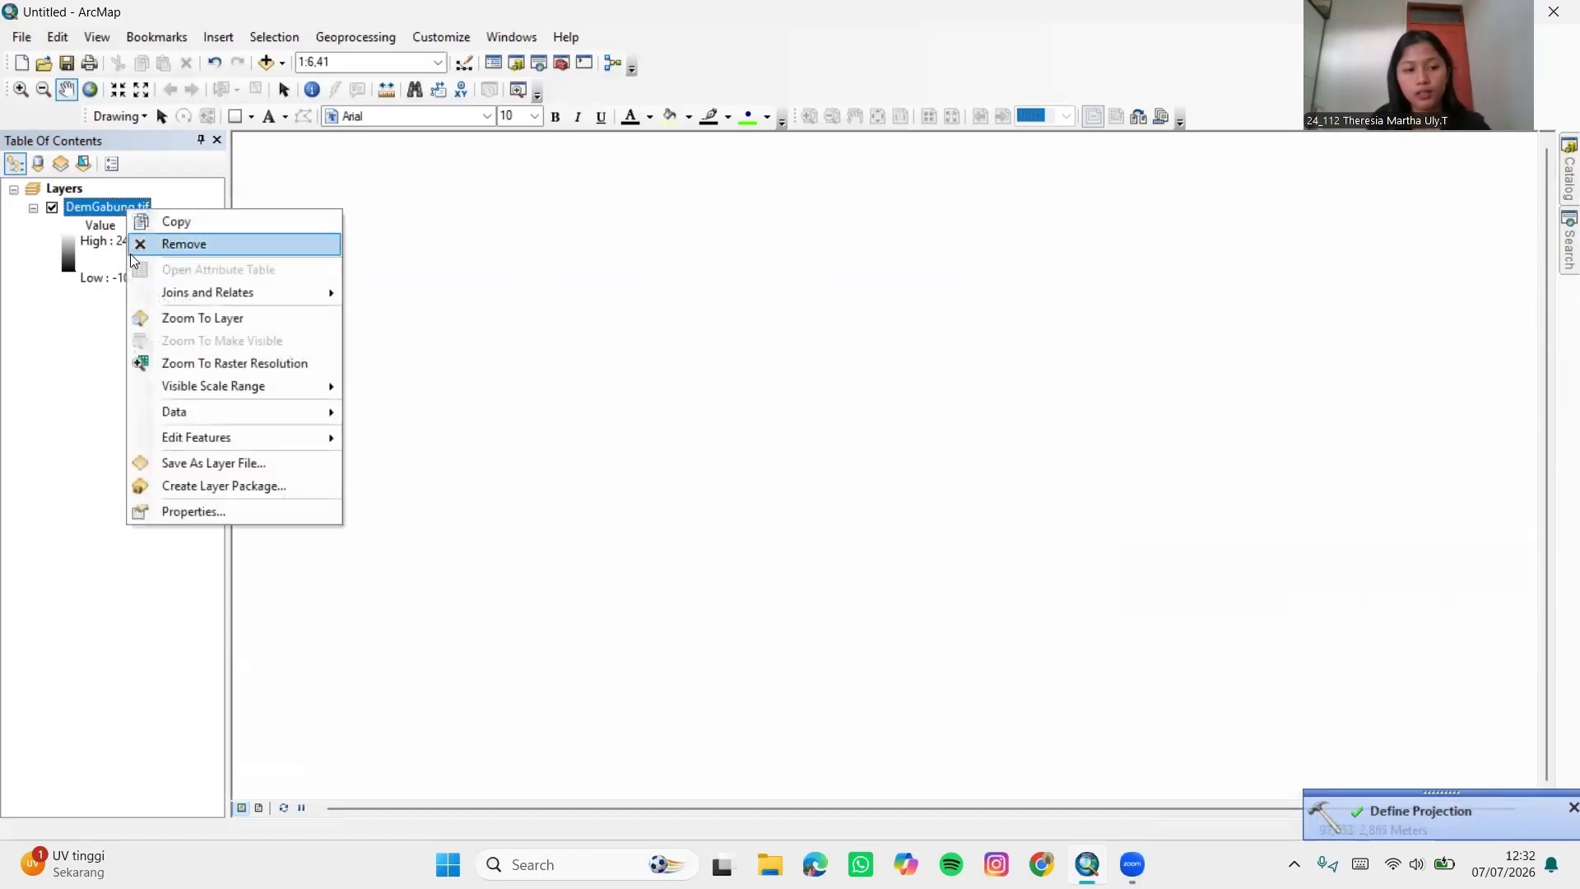
click(175, 319)
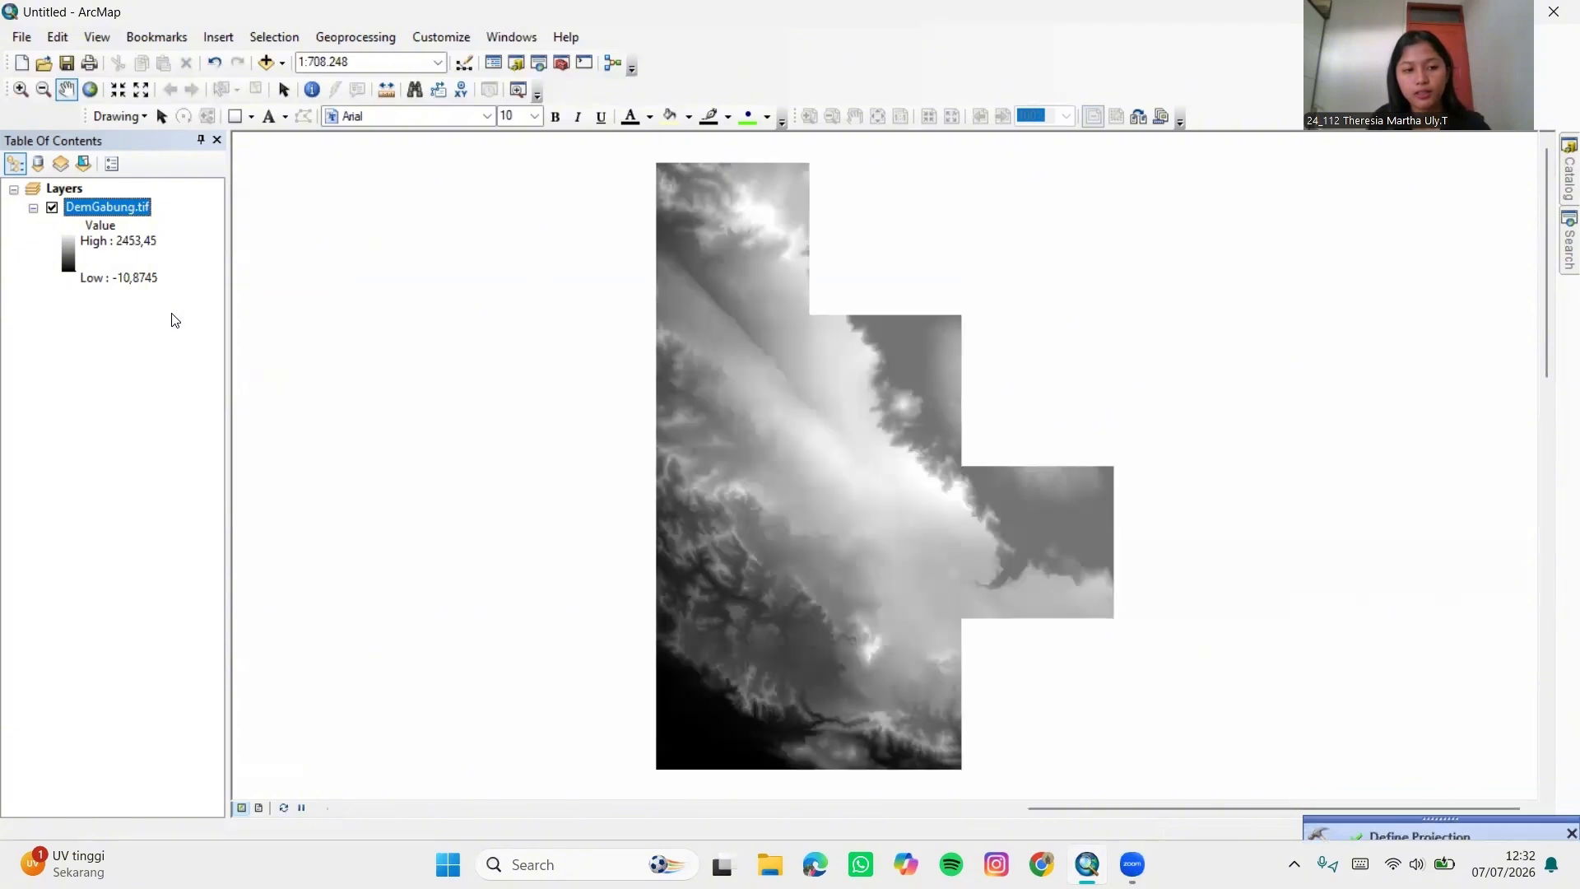
right_click(132, 210)
click(242, 505)
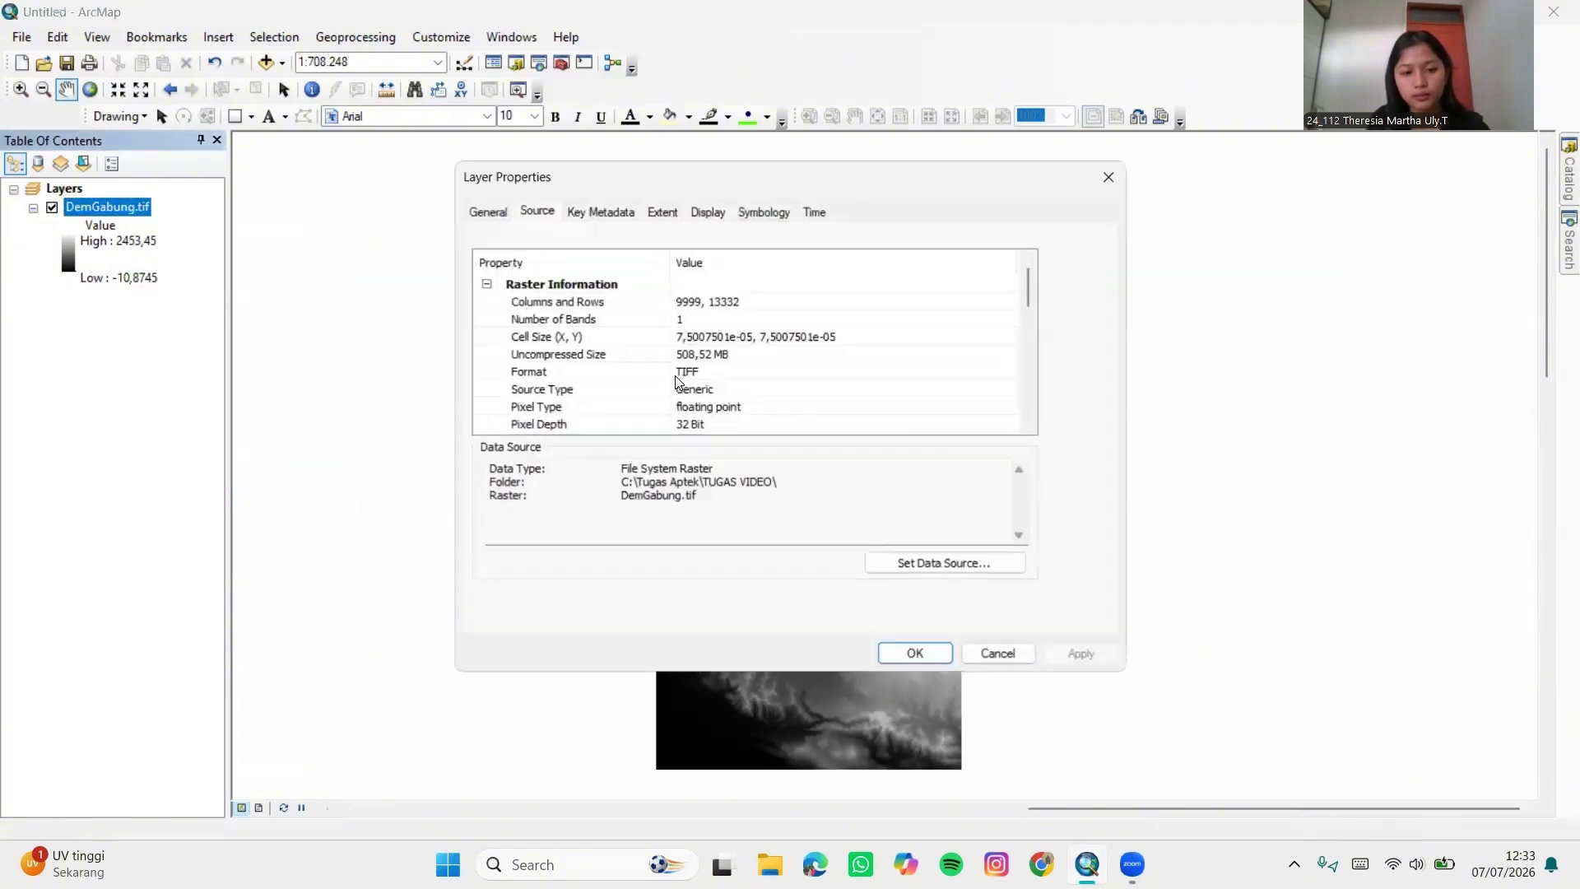
scroll(574, 340, down, 5)
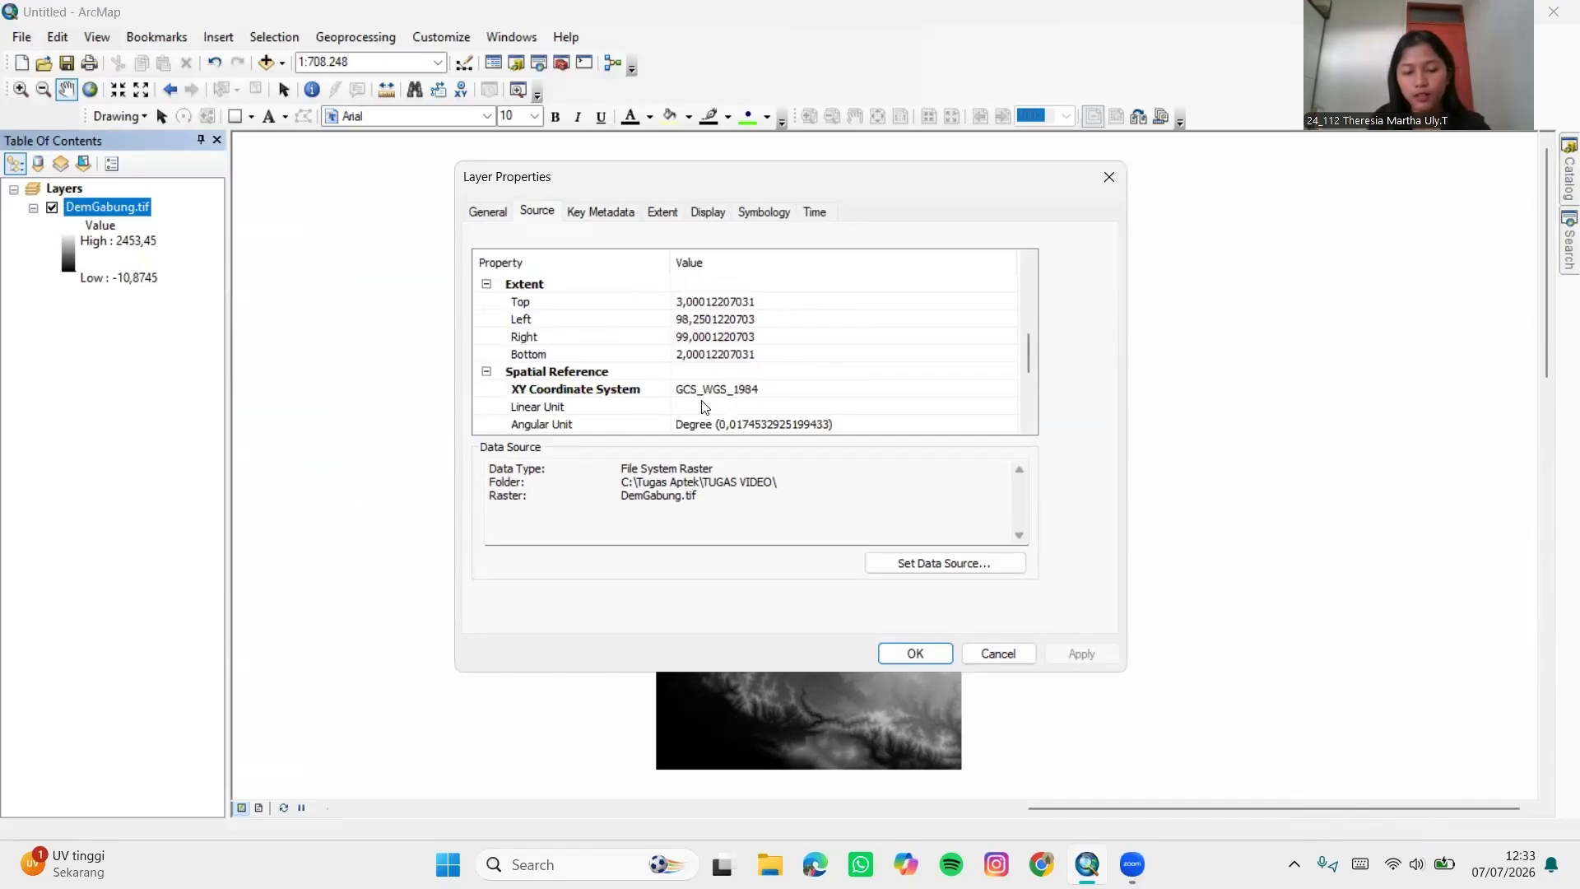
click(996, 653)
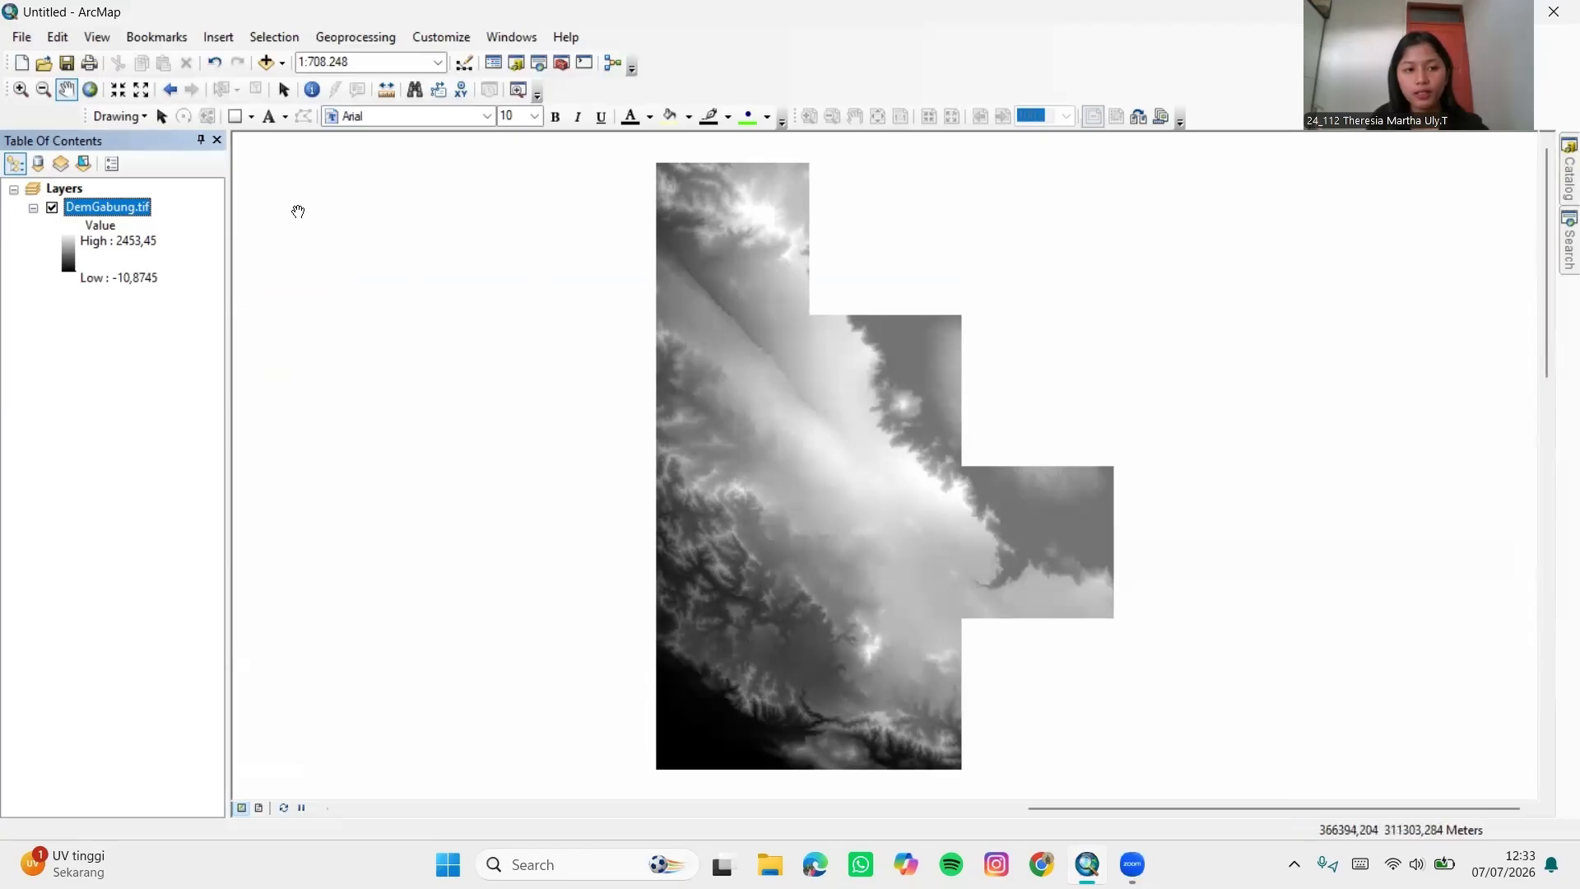
Add the Imagery basemap beneath the elevation raster
click(281, 64)
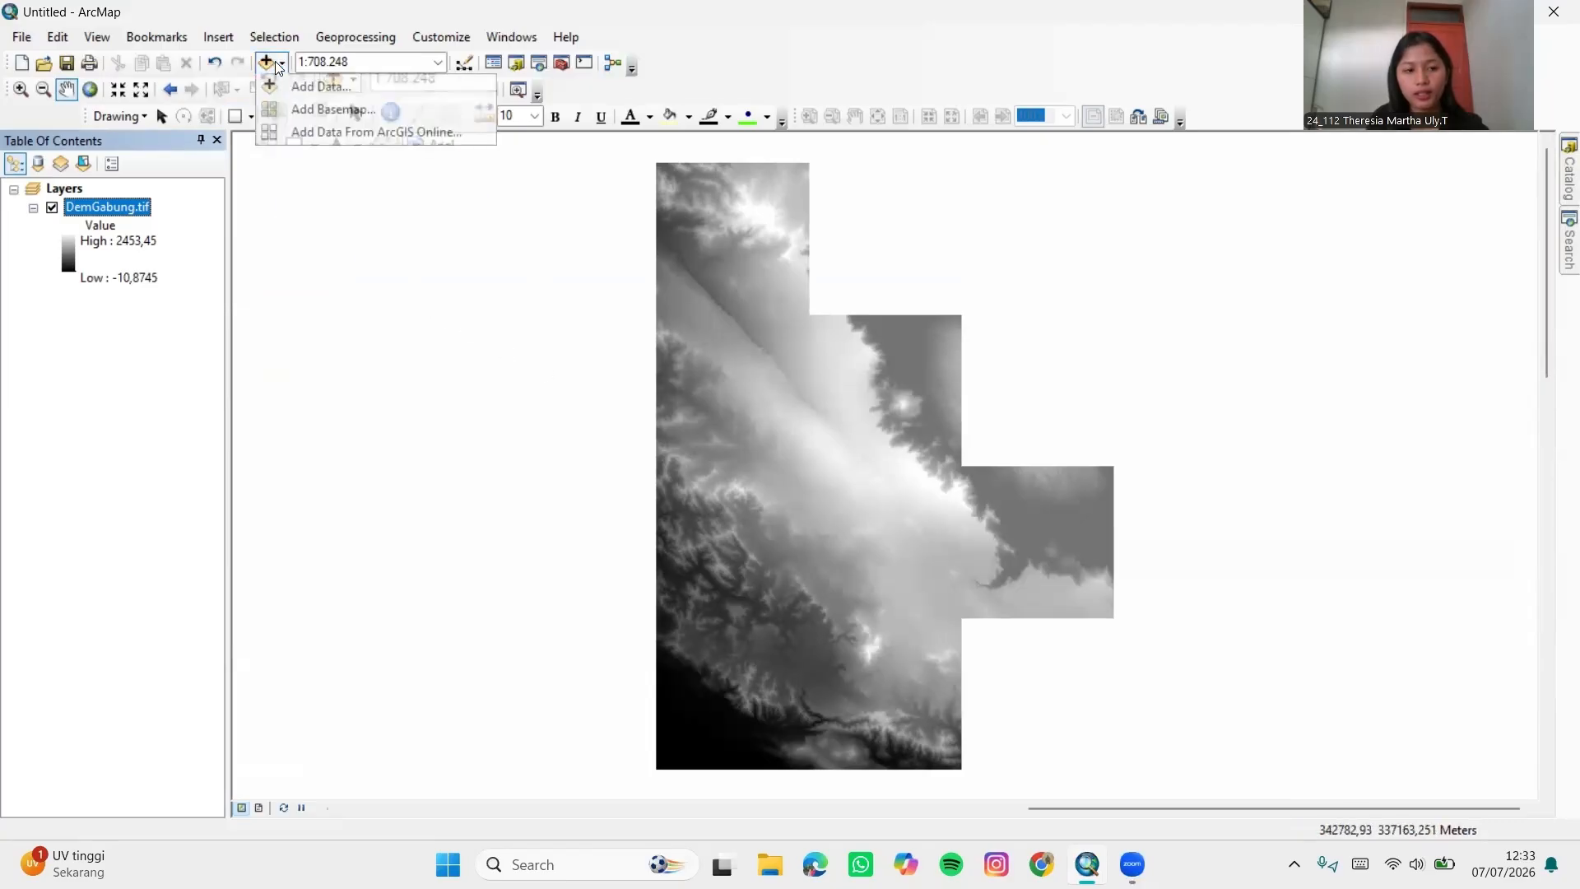
click(301, 110)
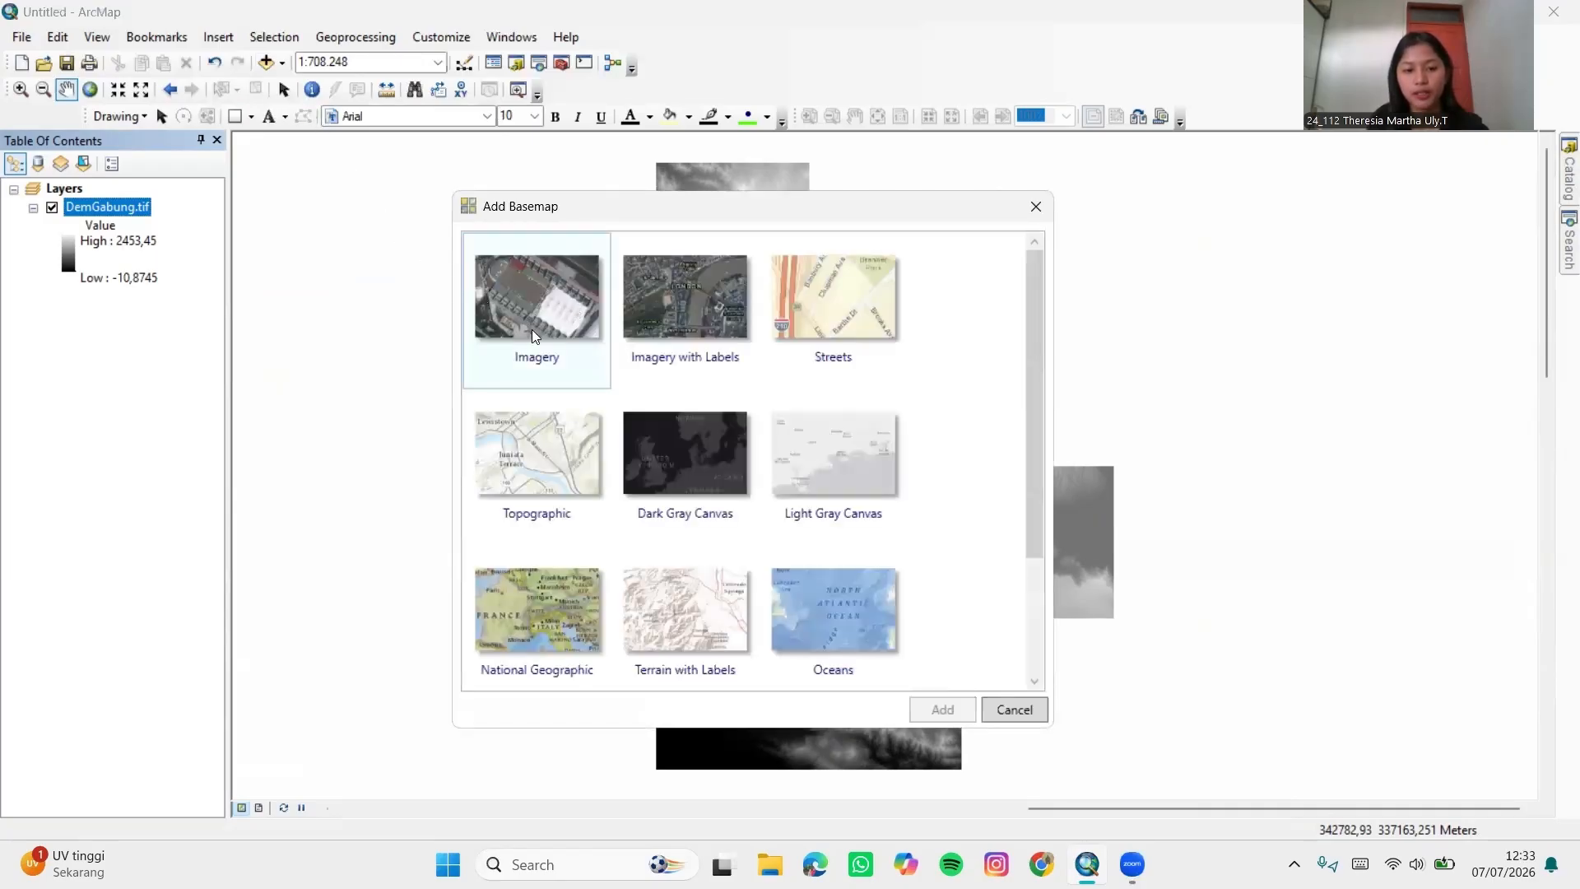
click(556, 306)
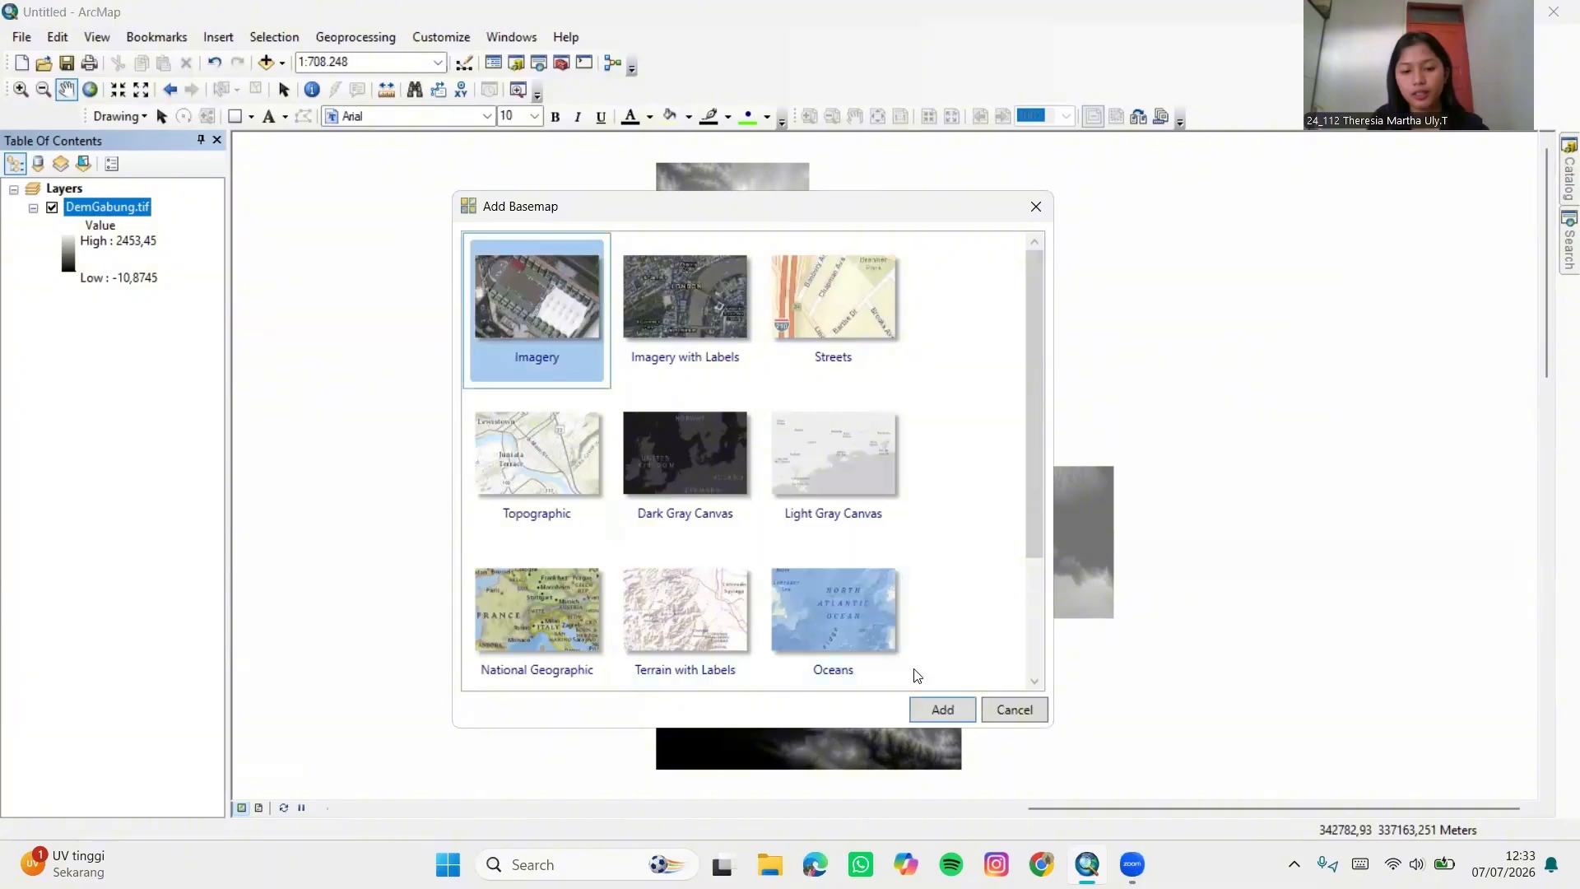
click(950, 705)
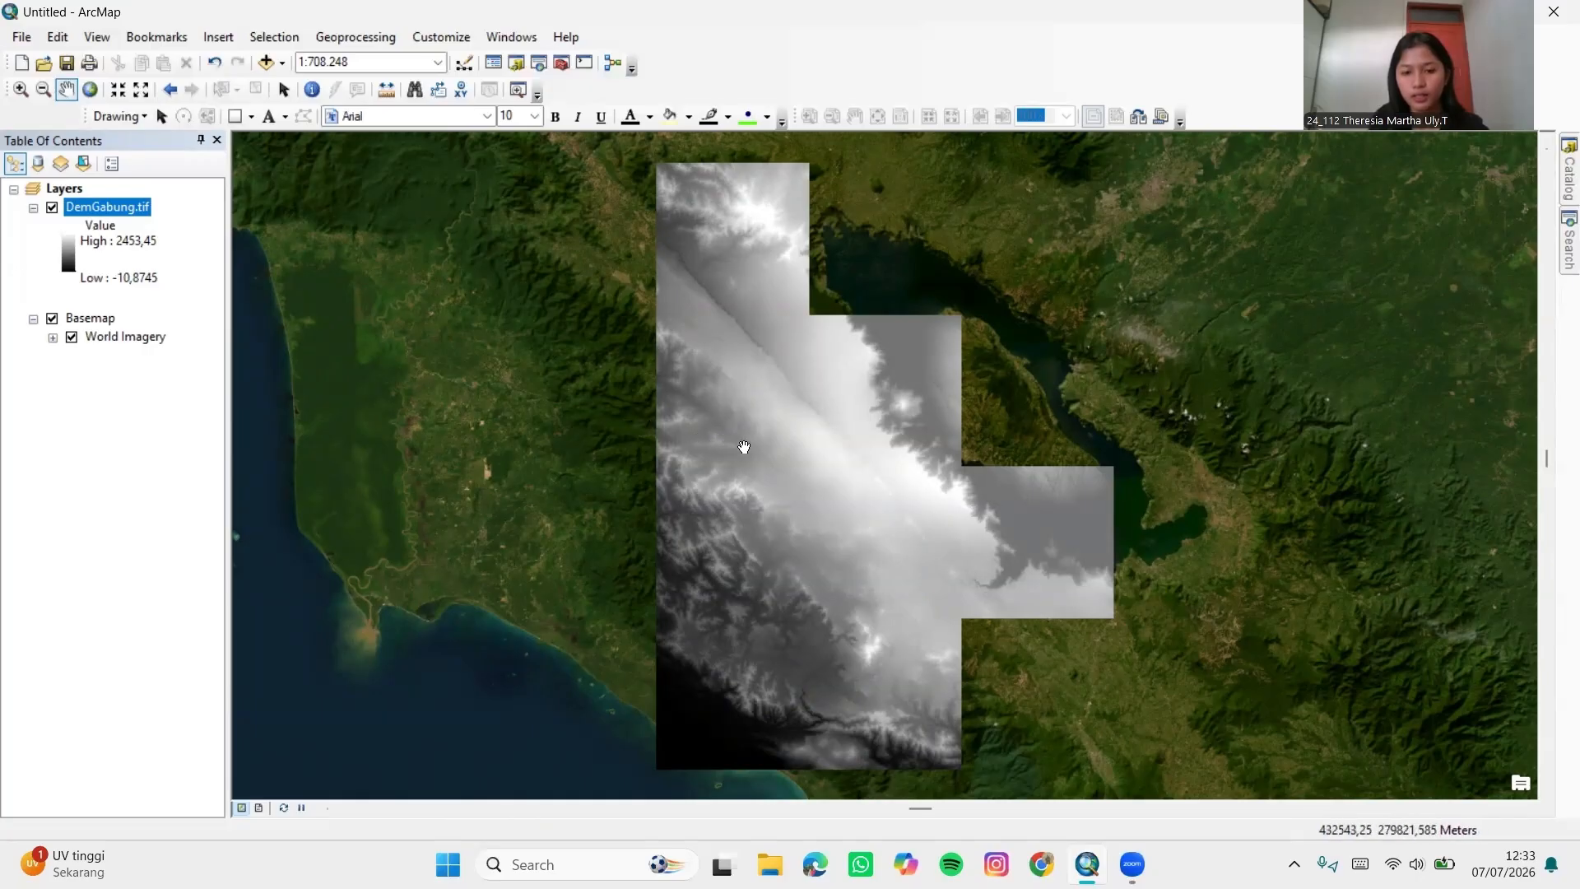
Search for "project raster" and open the Project Raster data management tool
click(1558, 251)
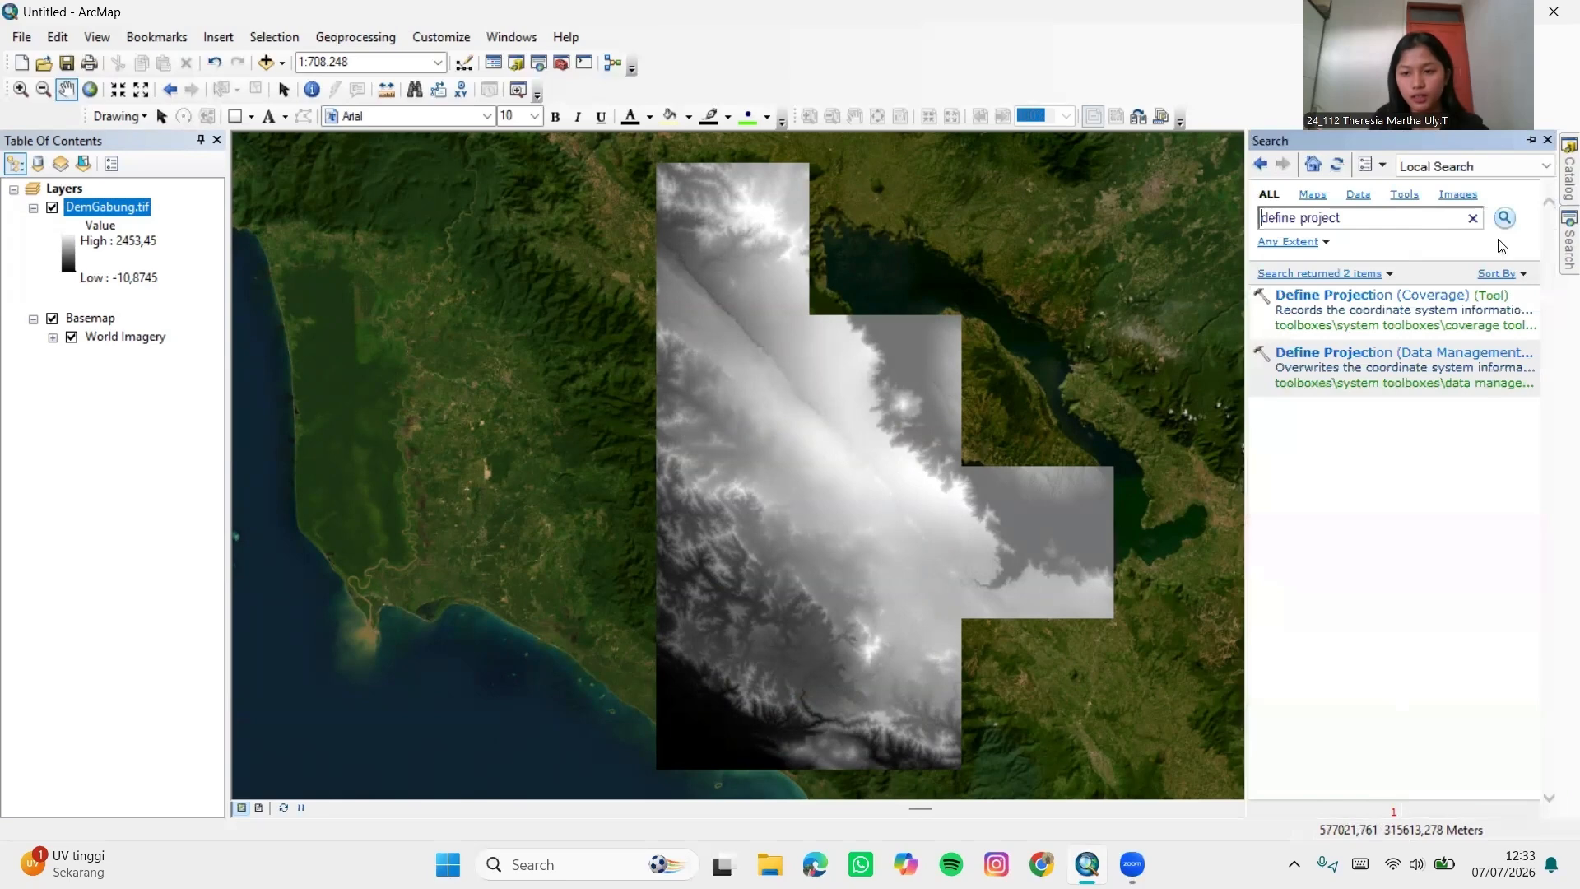
click(1351, 220)
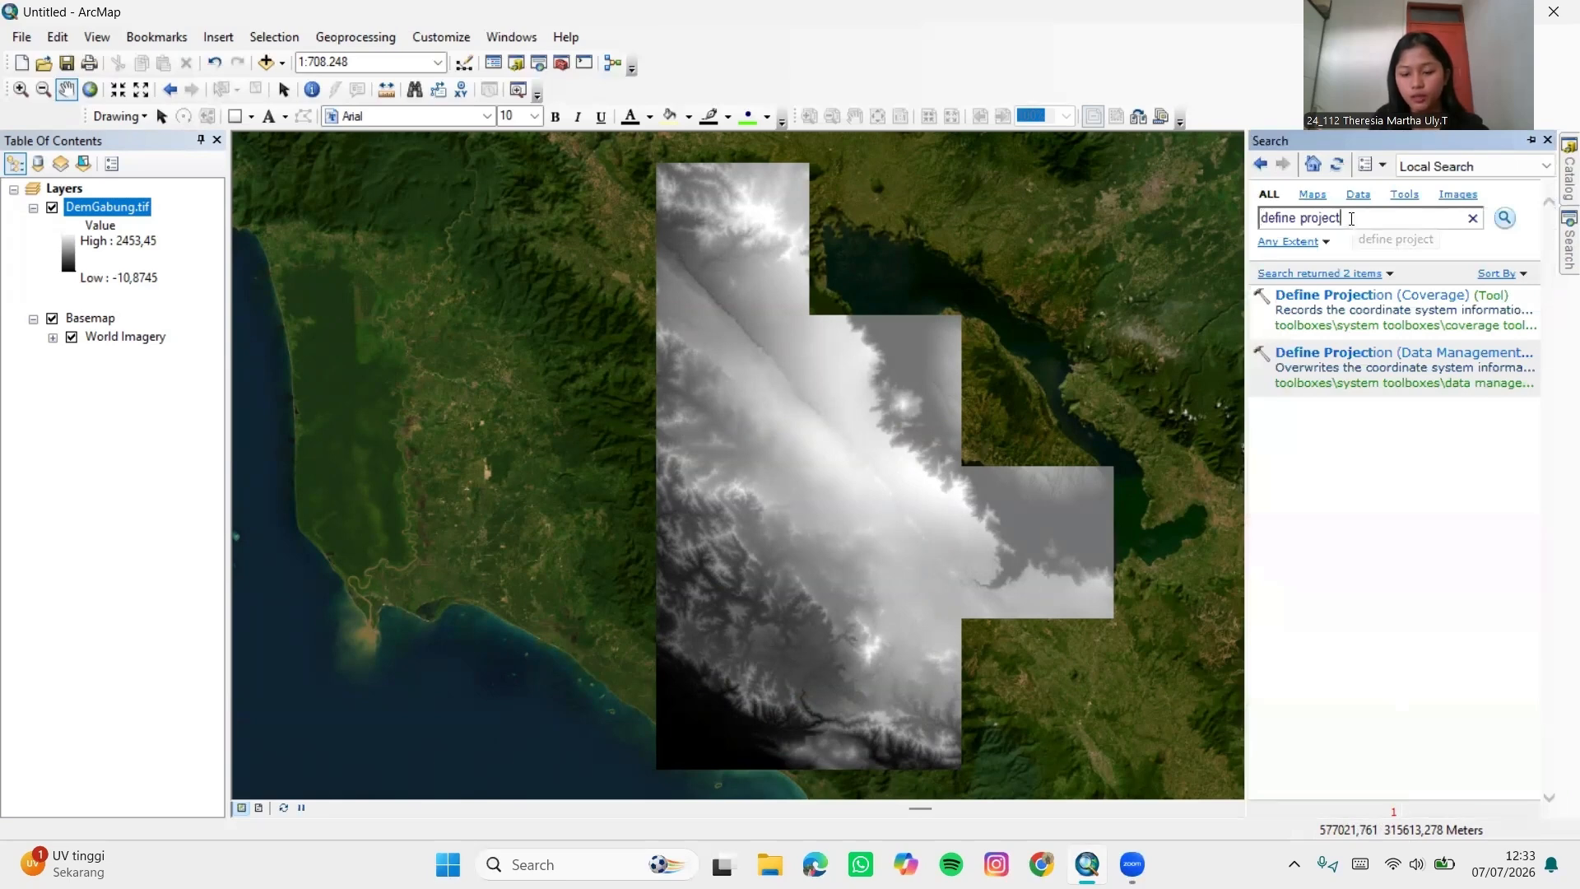
drag(1351, 219, 1206, 220)
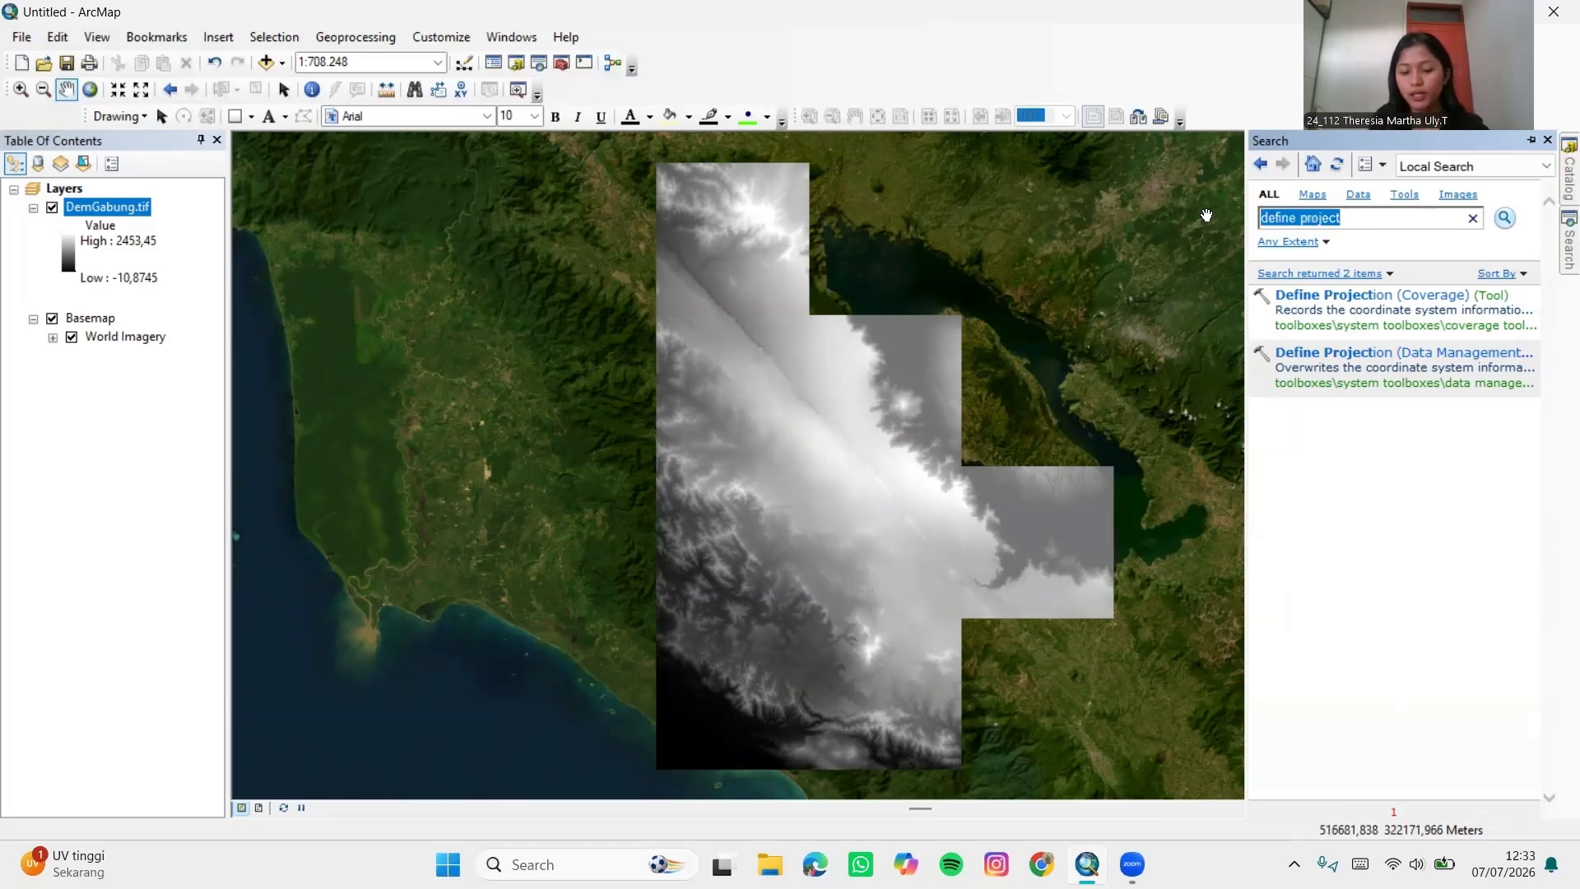
text(pr)
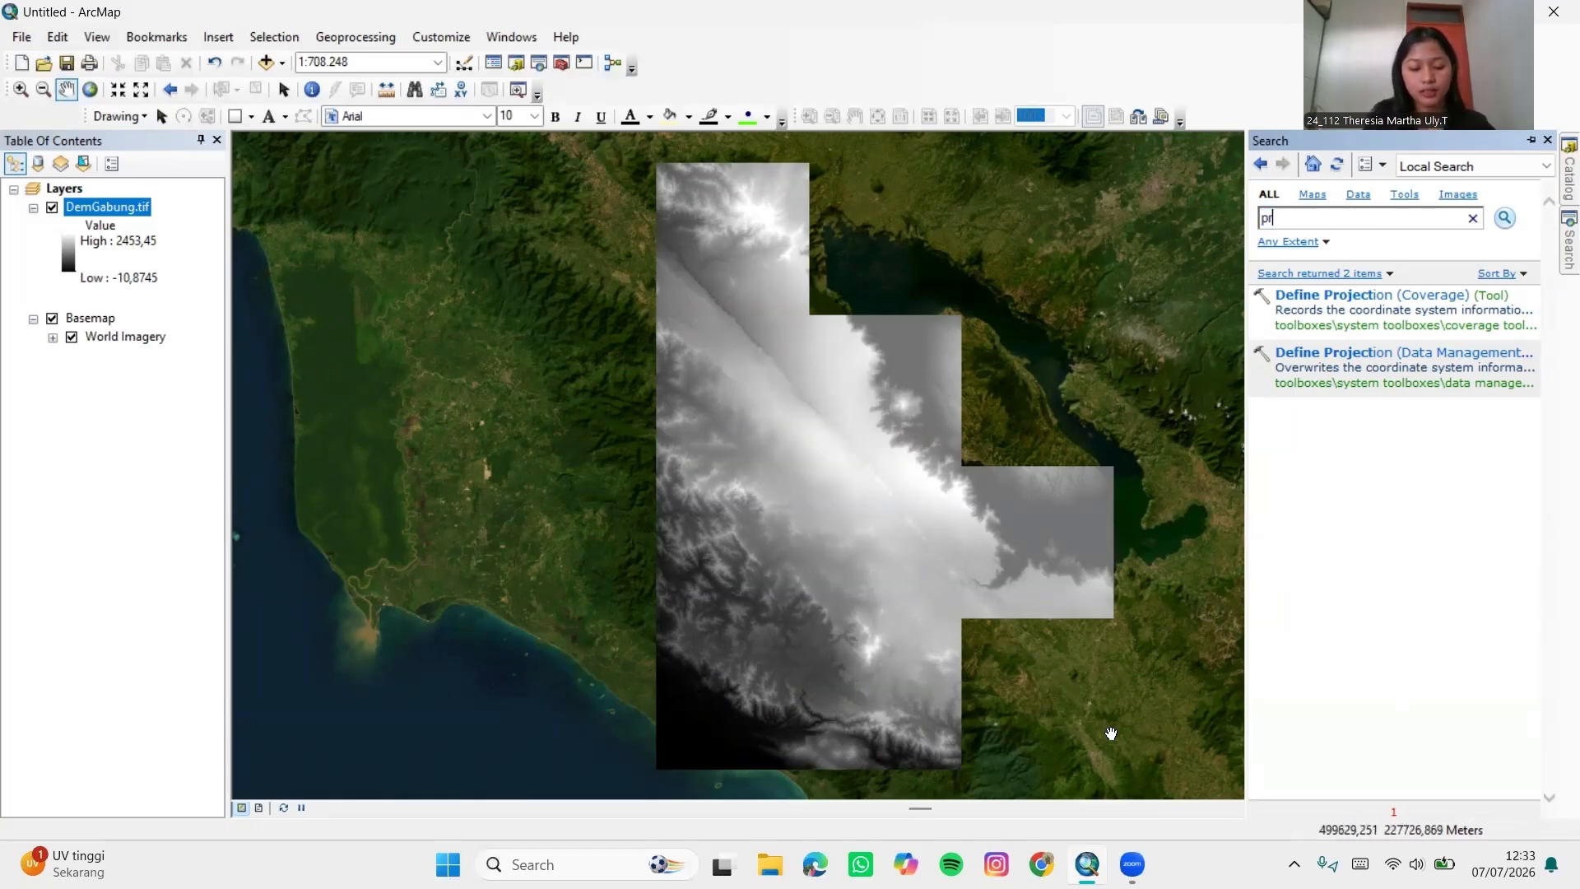
text(oject raster)
key(Return)
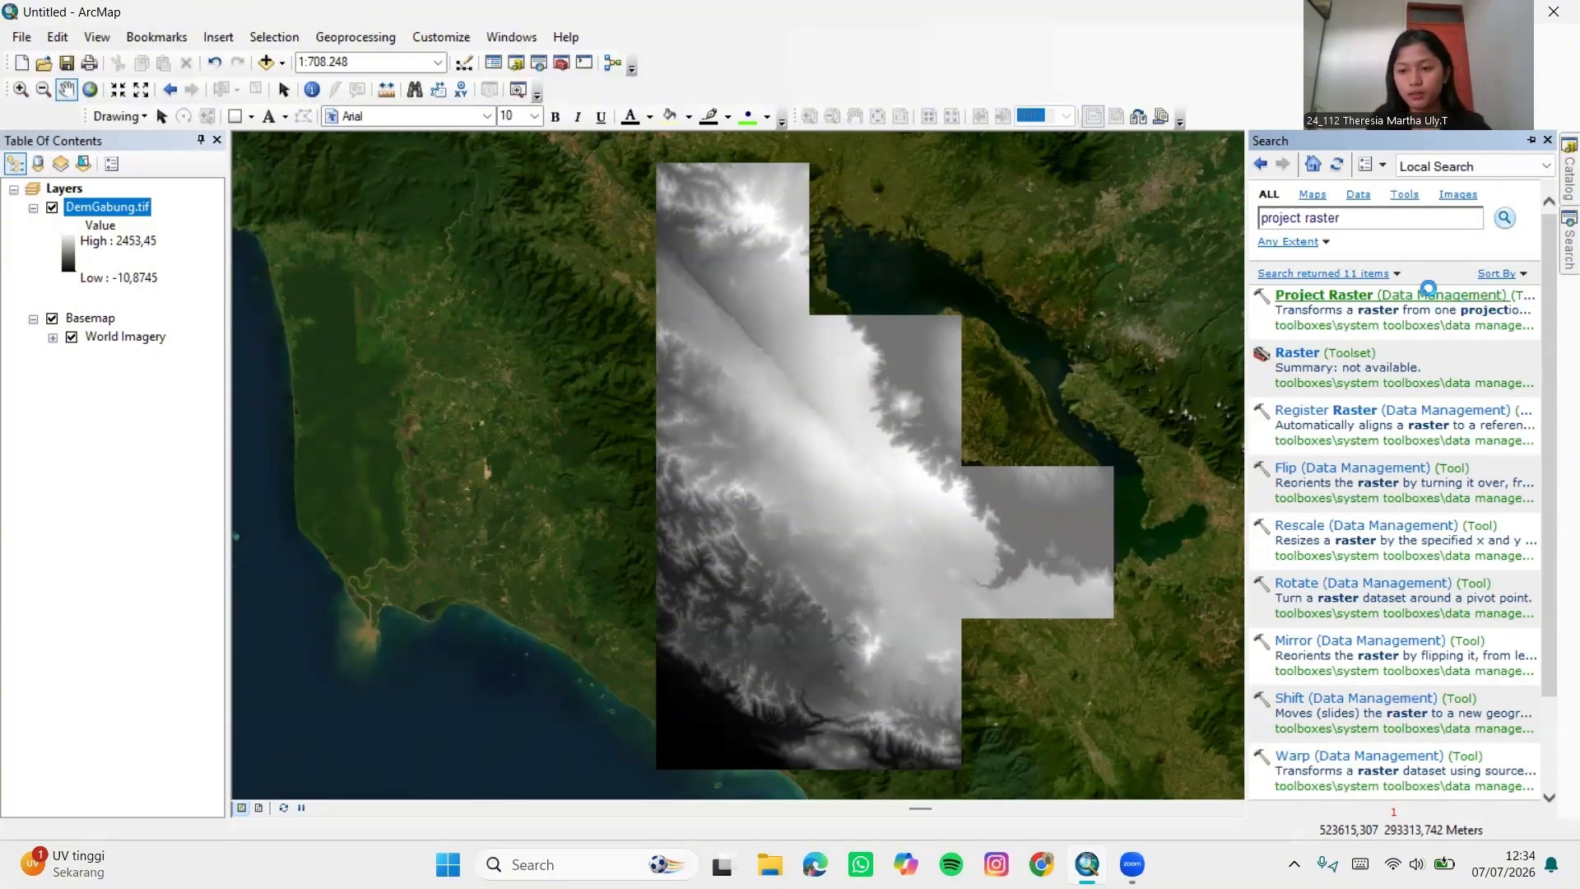
click(1438, 295)
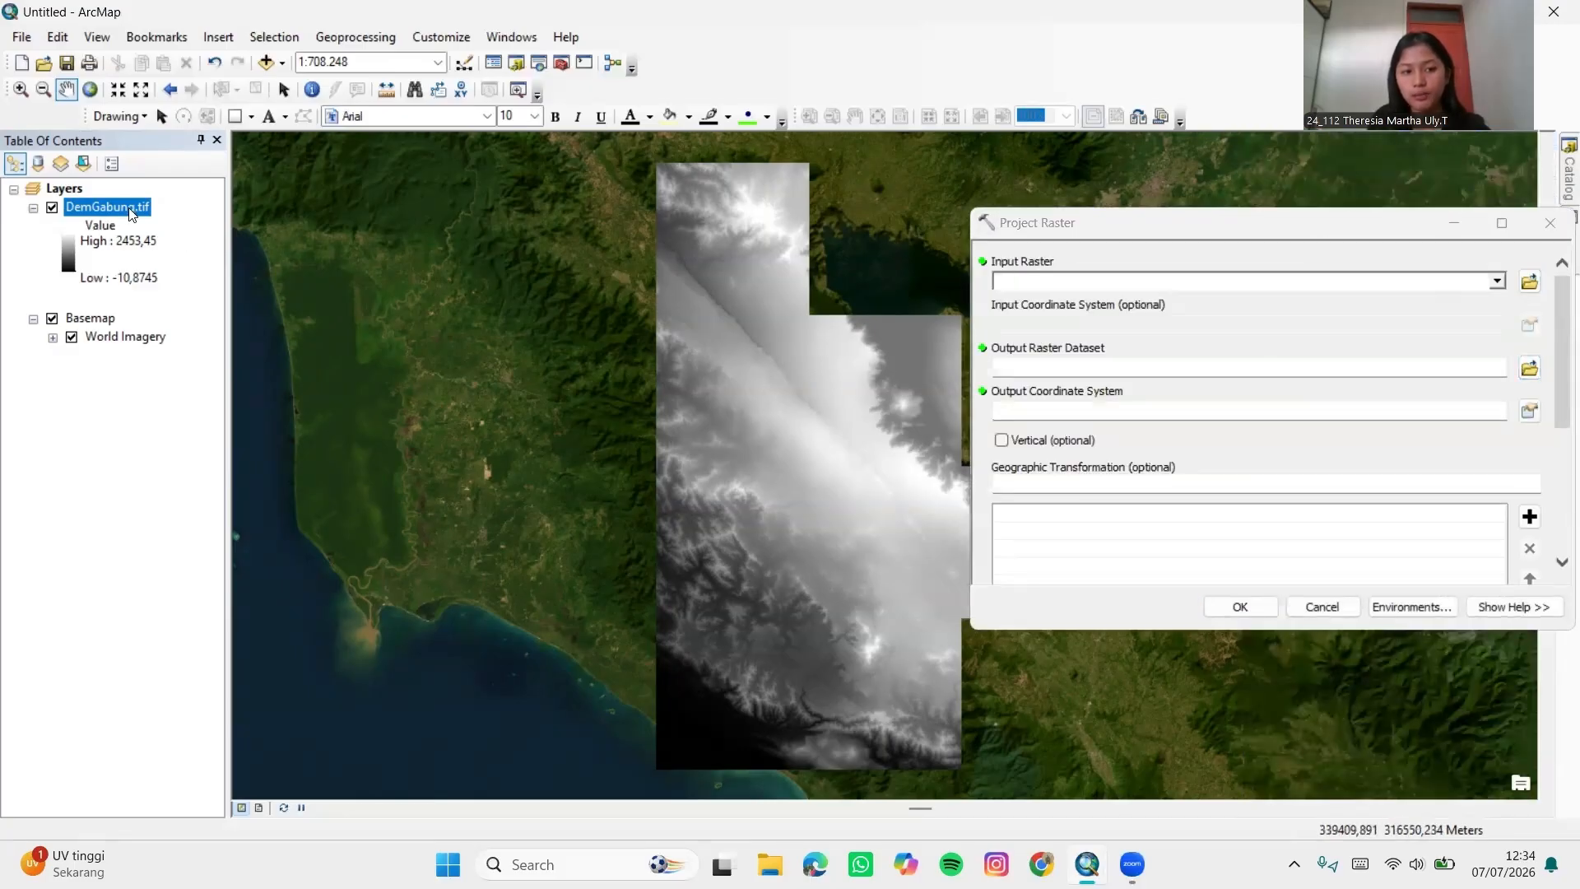
Set DemGabung.tif as the input raster and save the output as DemProject.tif in the C:\Tugas Aptek\TUGAS VIDEO folder
drag(1020, 279, 1020, 280)
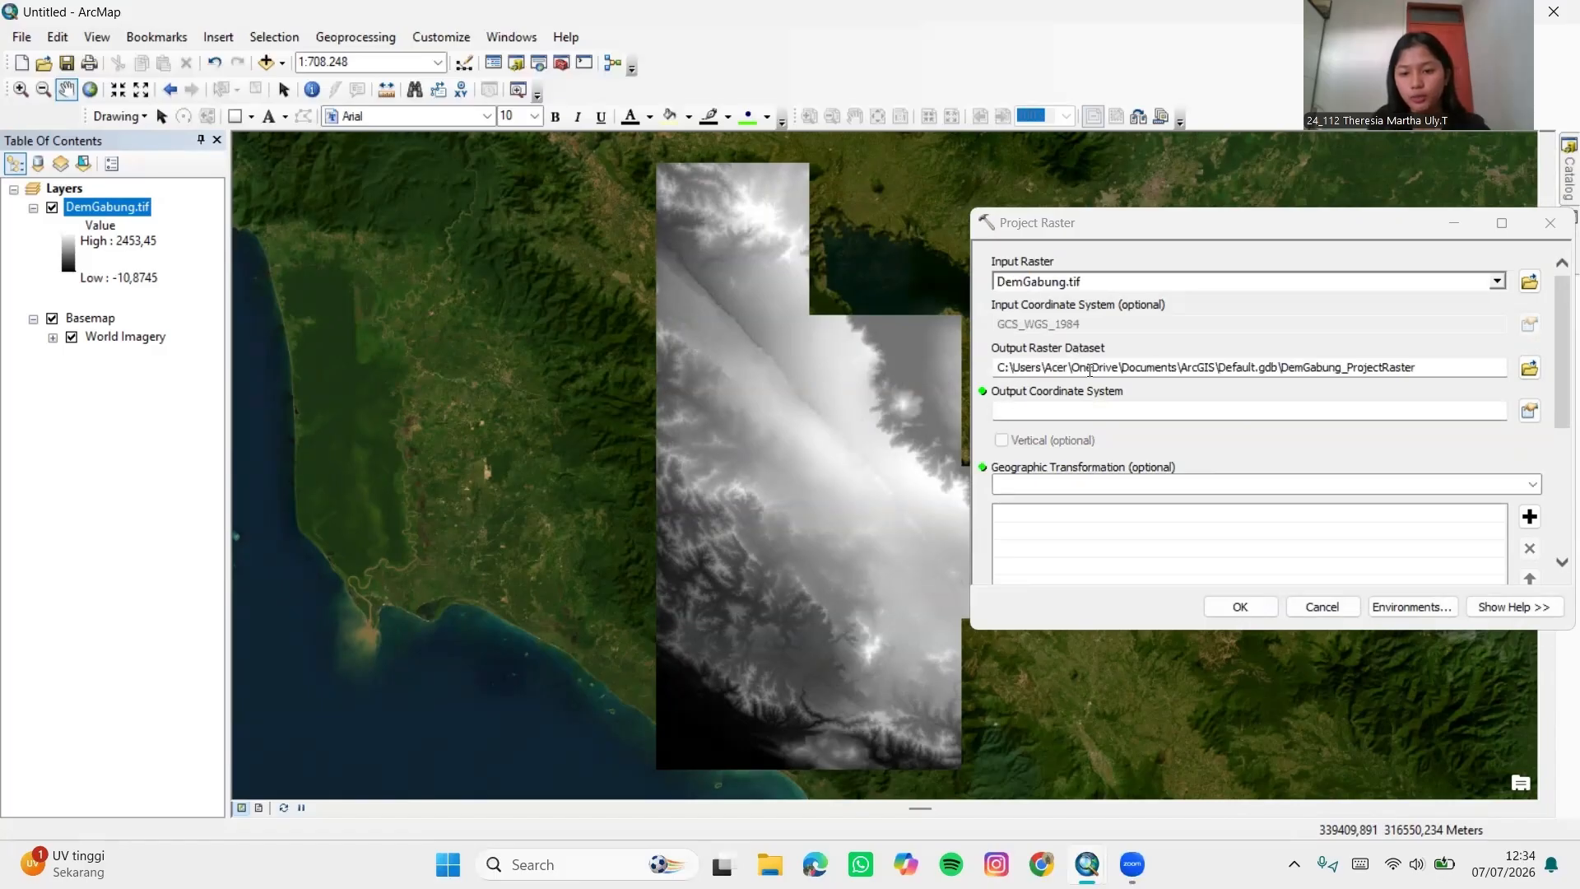
click(1528, 367)
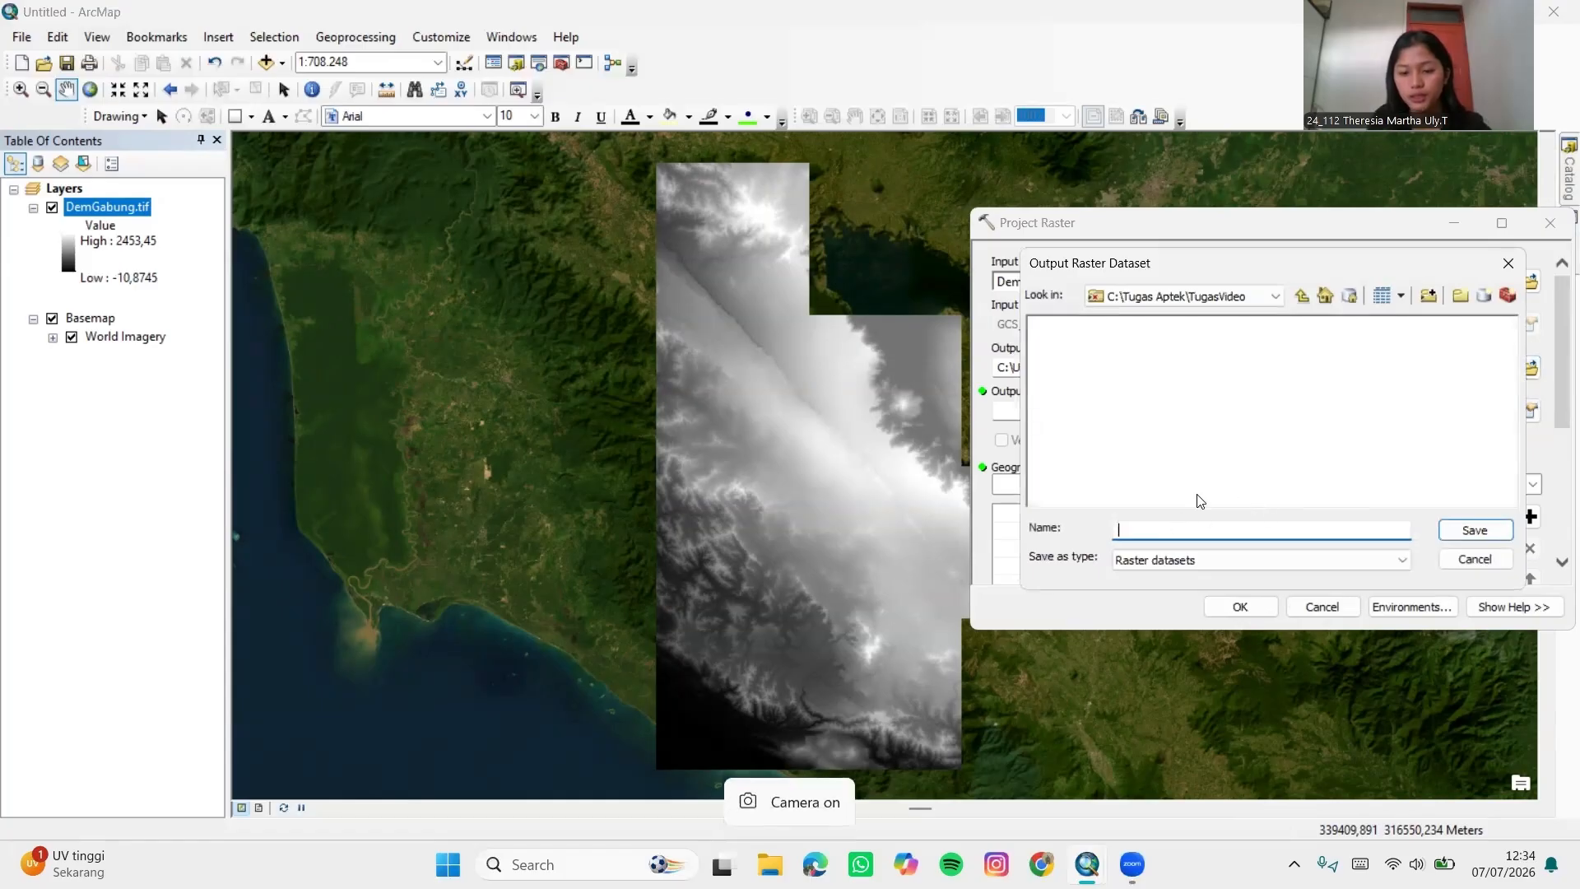
text(D)
key(Caps_Lock)
text(em)
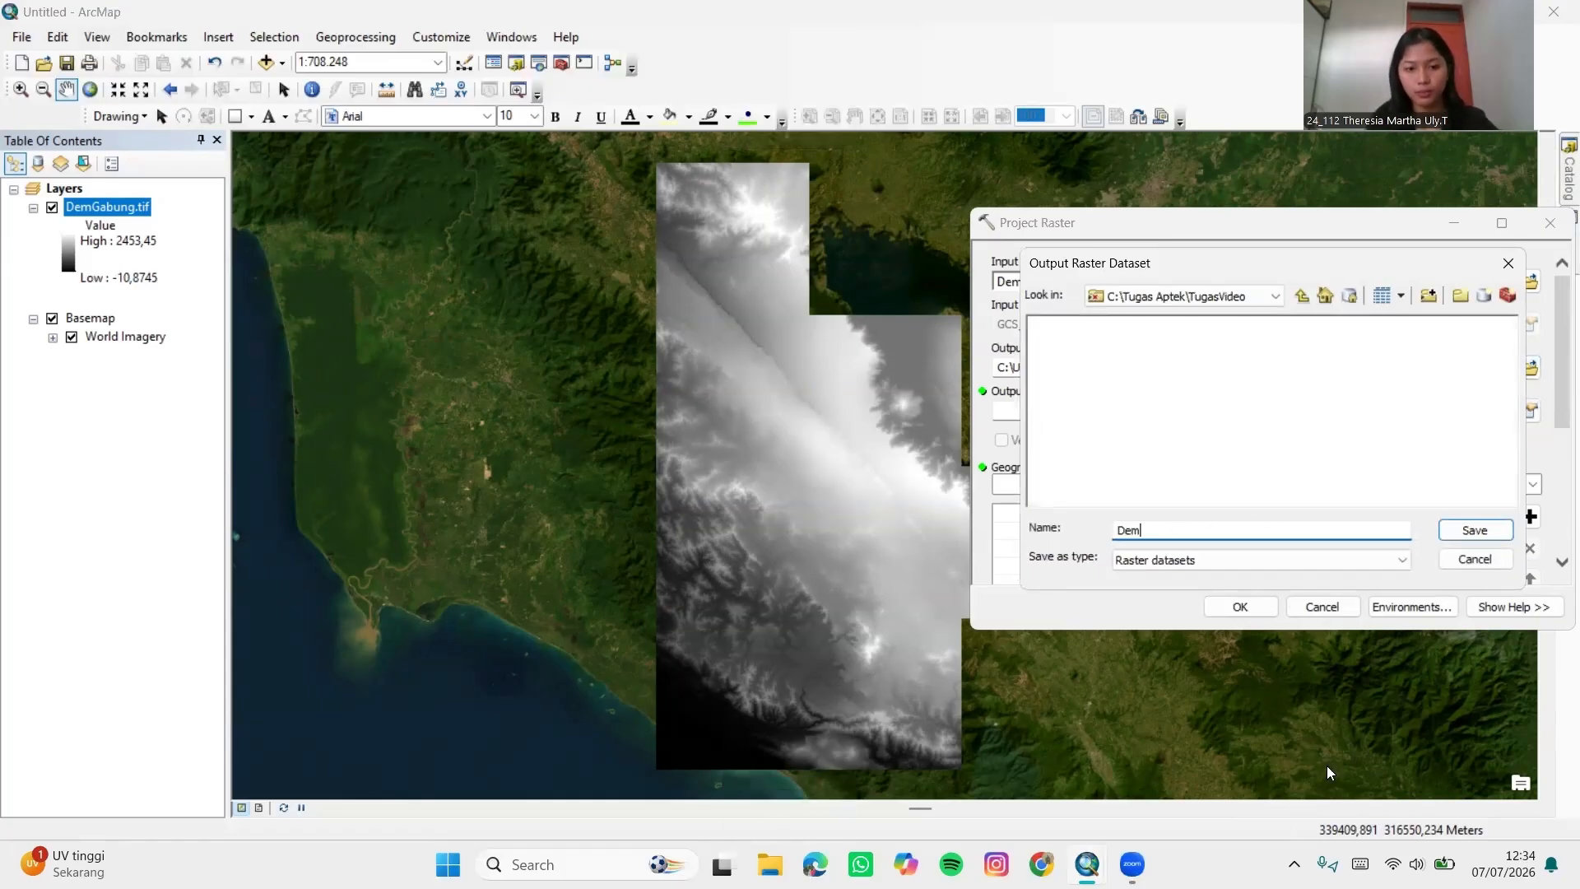
key(Caps_Lock)
text(P)
key(Caps_Lock)
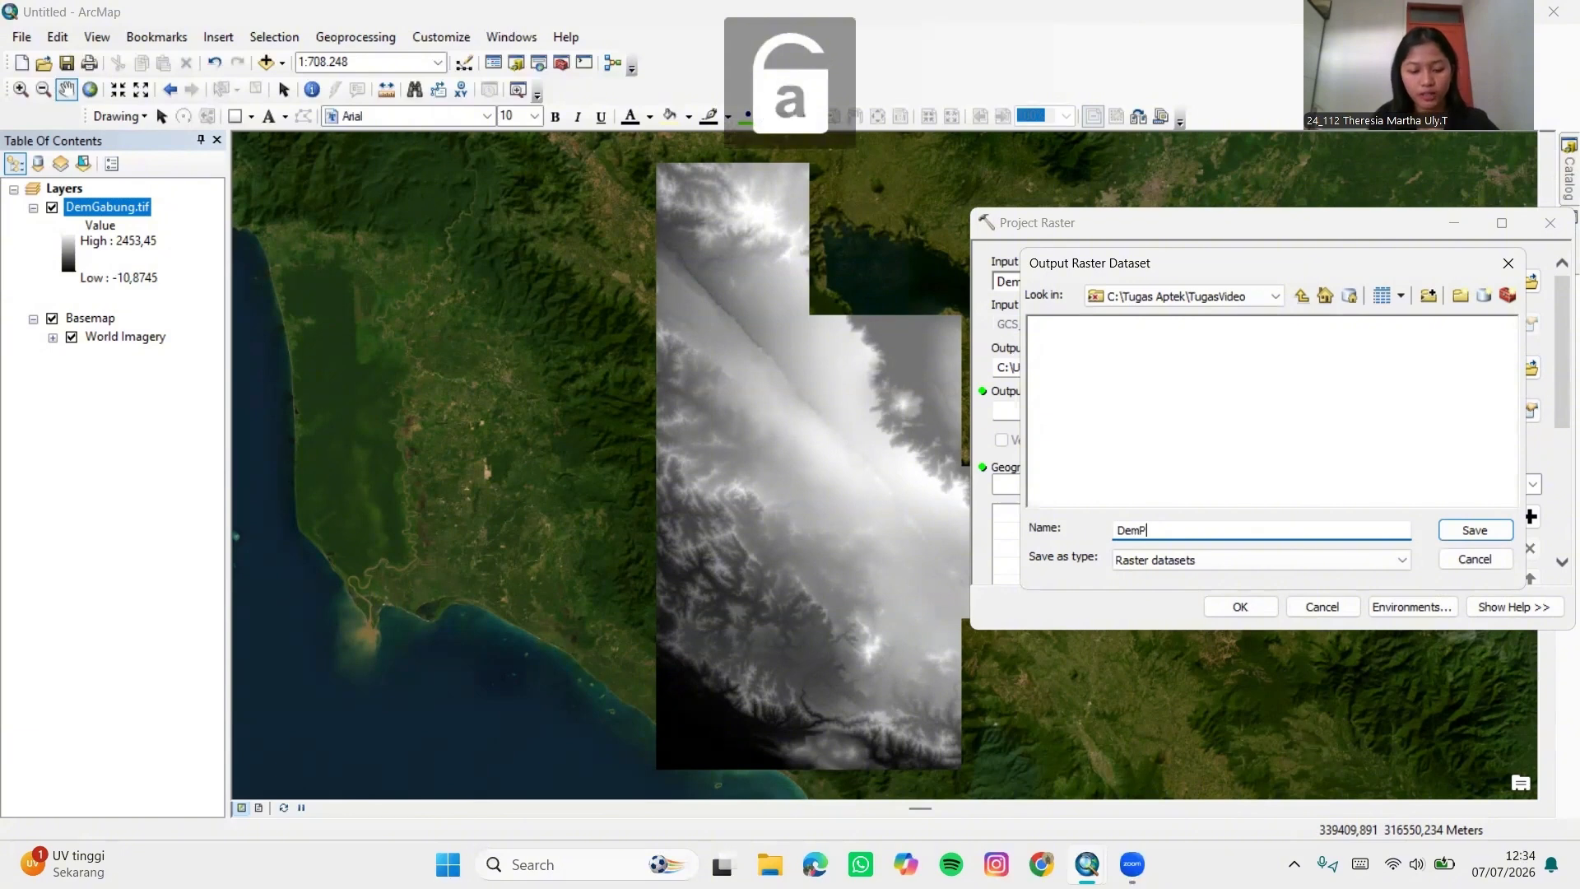
text(rojec)
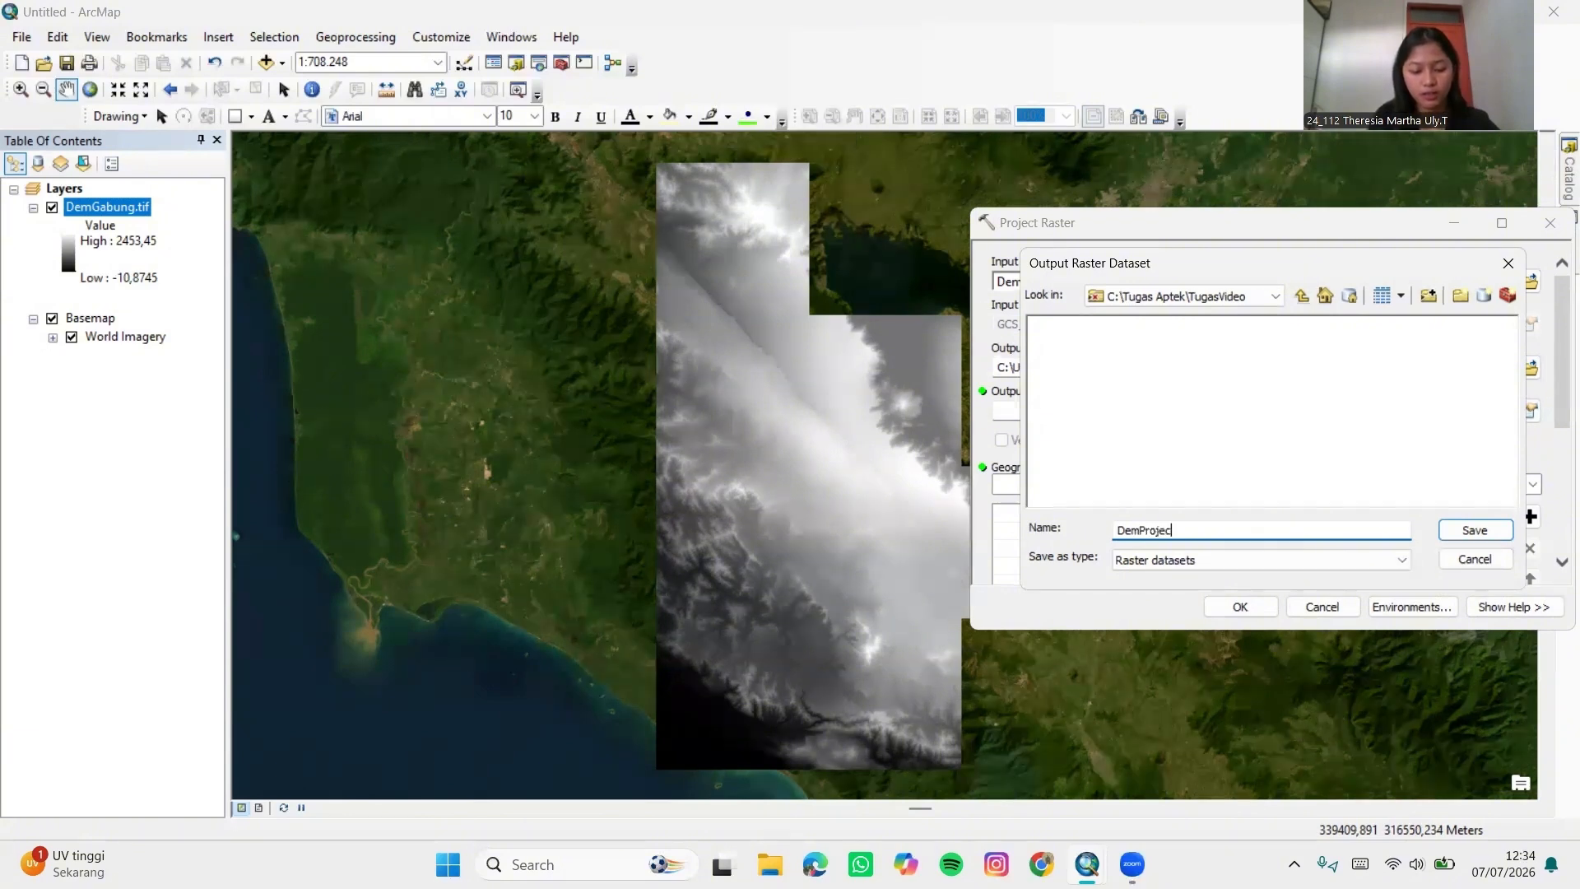
text(t.ti)
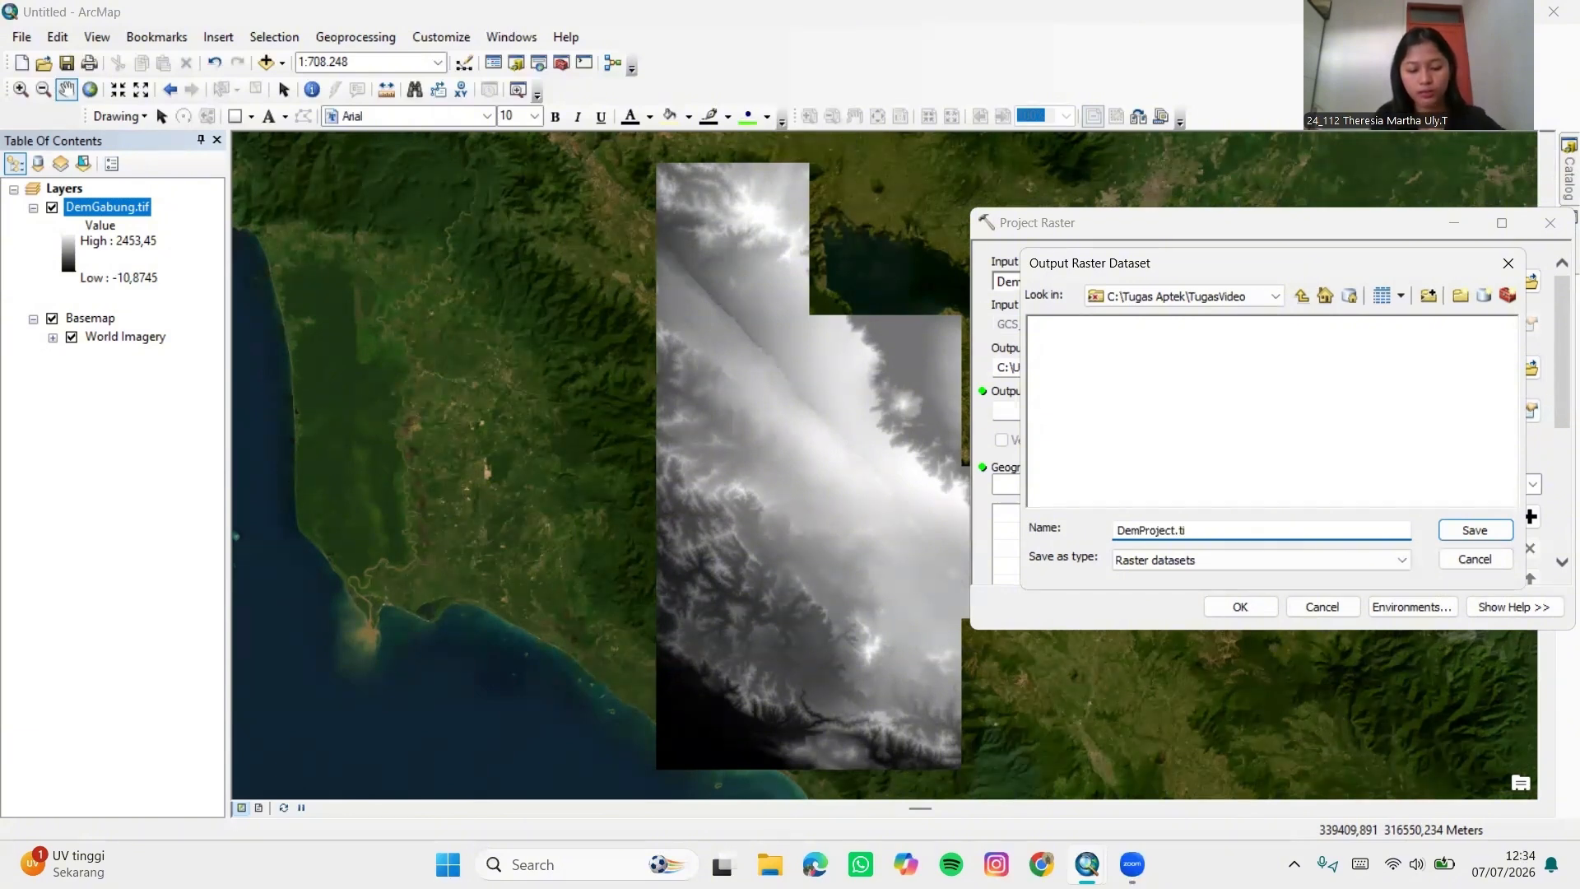
text(f)
click(1274, 297)
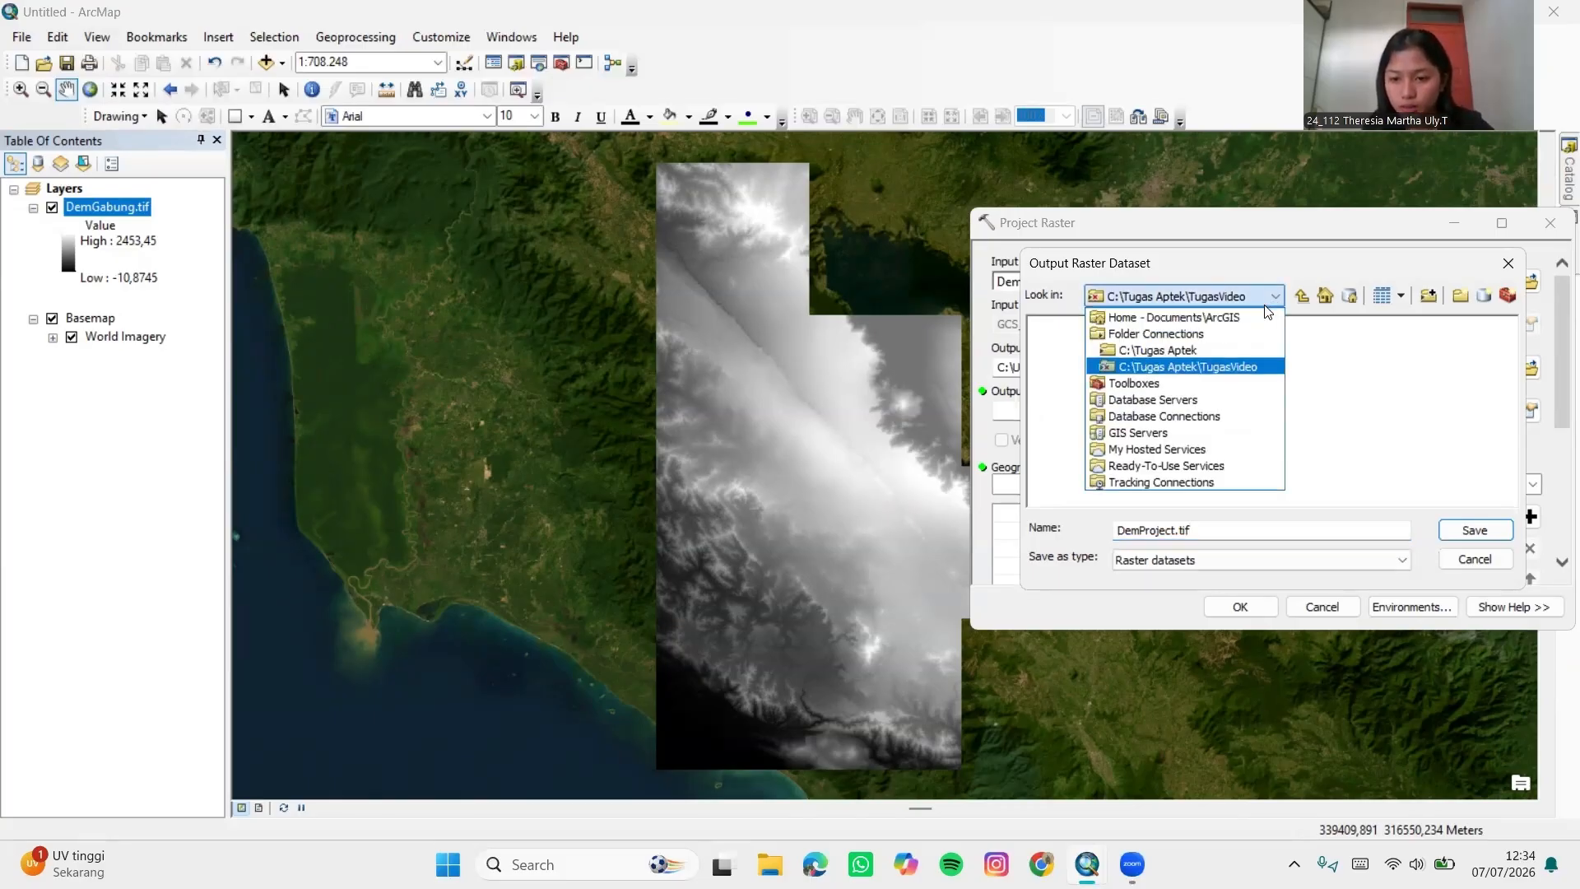
click(1100, 347)
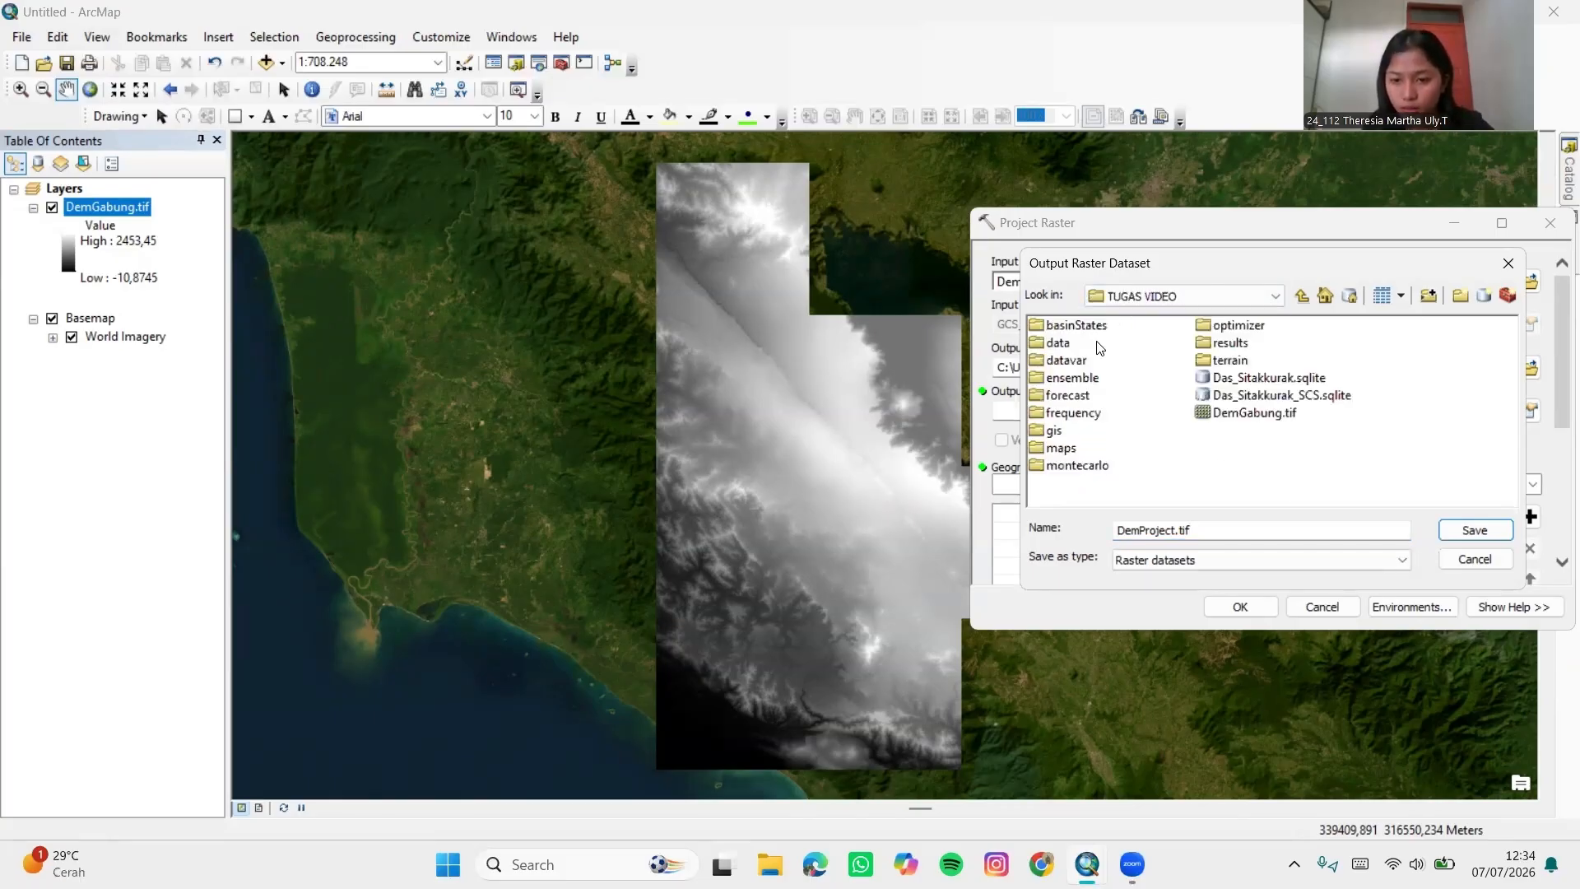
click(1476, 532)
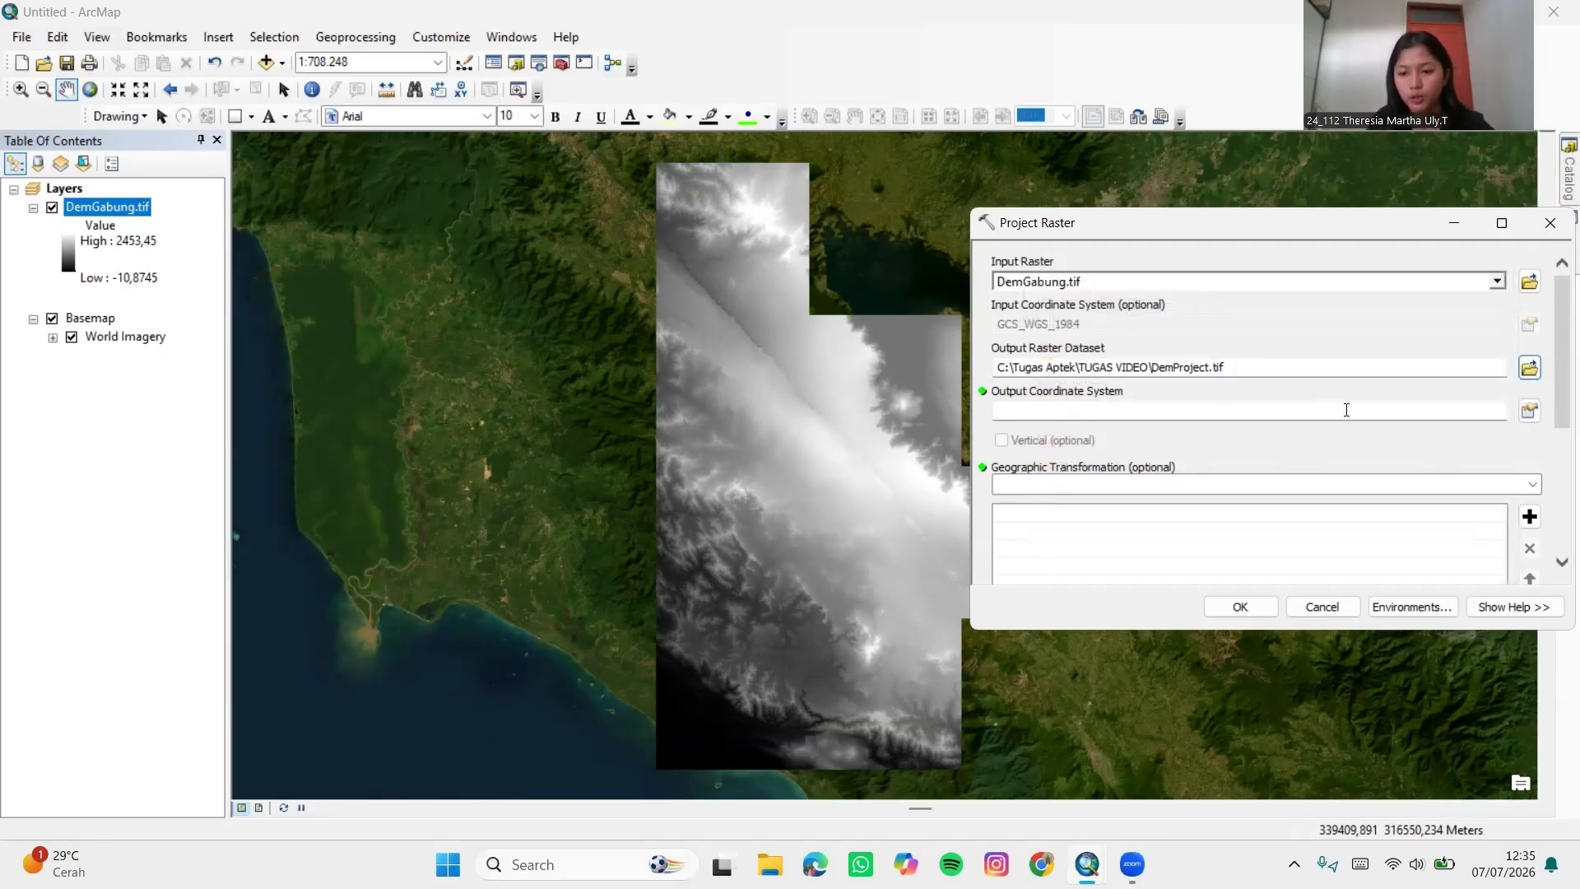
Set the output coordinate system to the projected WGS 1984 UTM Zone 47N, from the UTM Northern Hemisphere group
click(1530, 409)
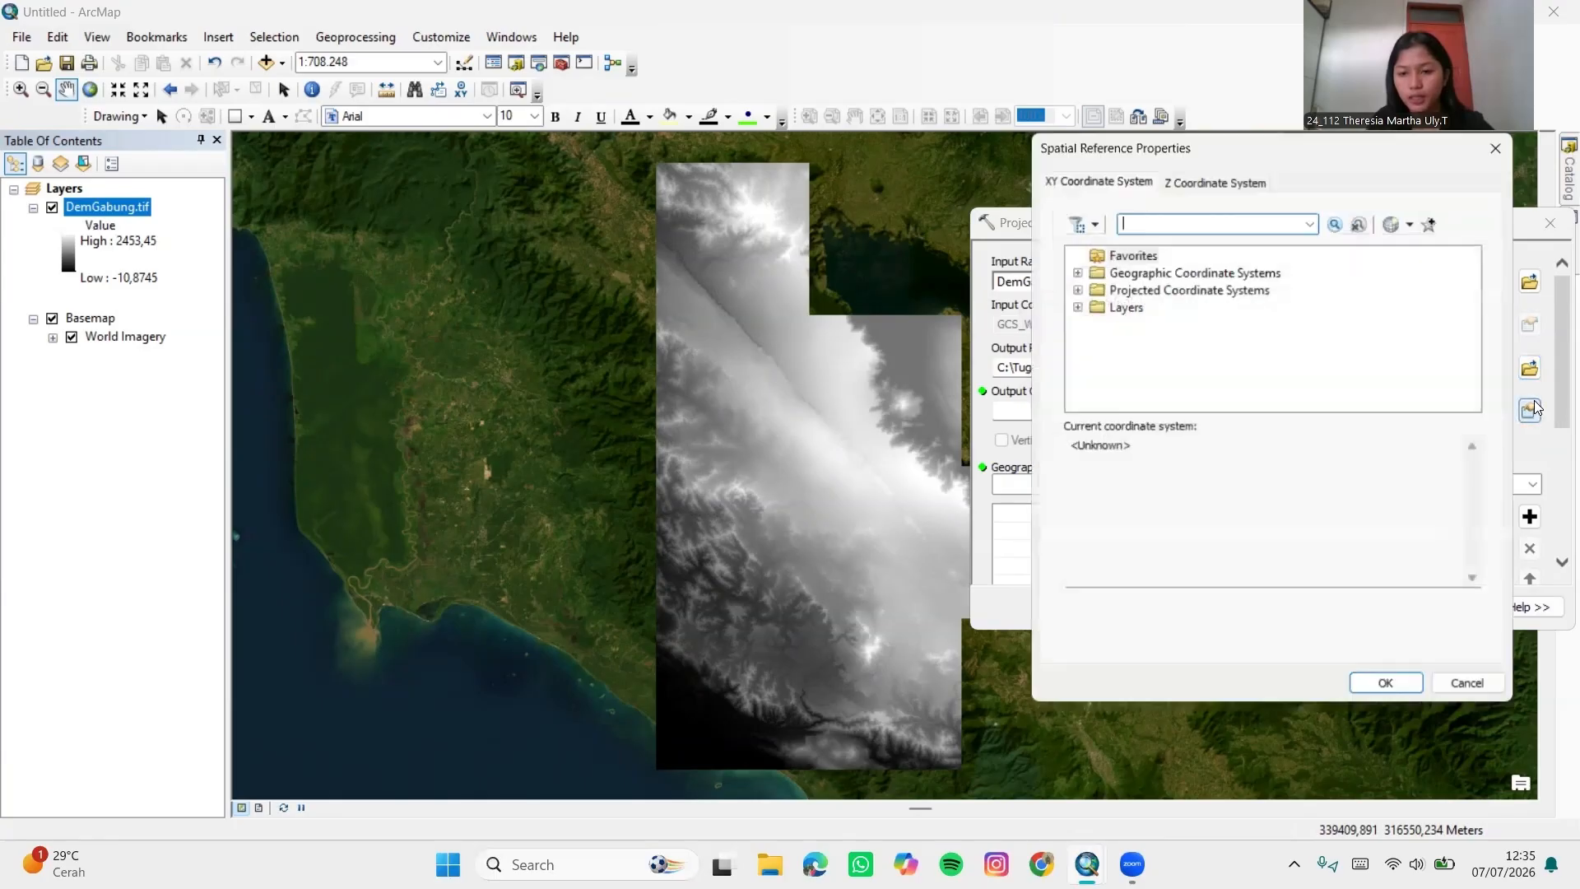
click(1075, 289)
scroll(1168, 329, down, 3)
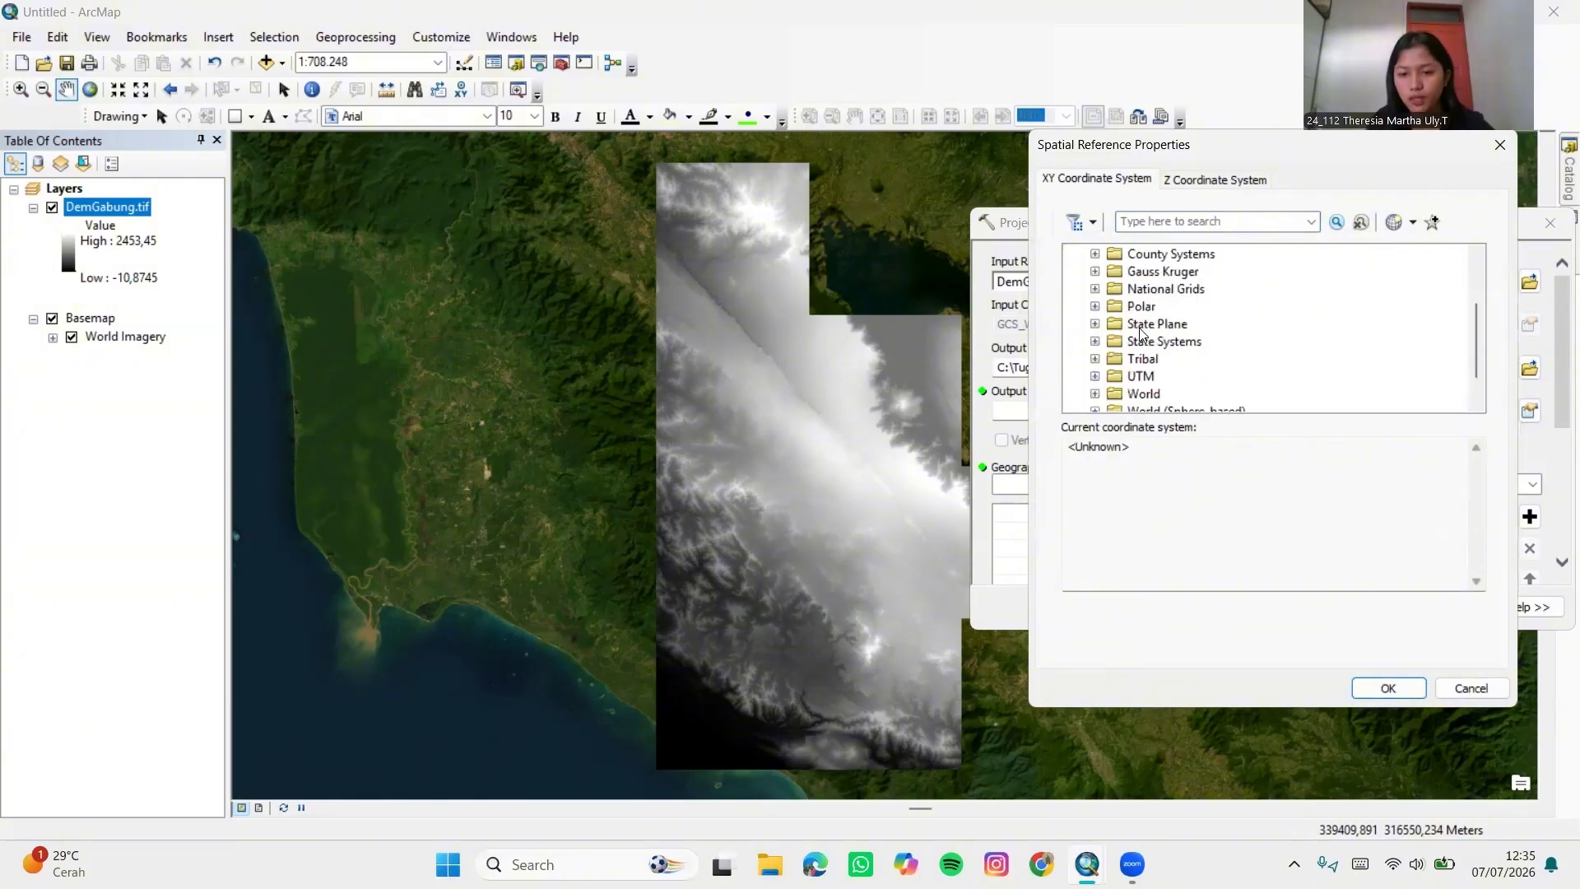
double_click(1134, 343)
scroll(1168, 324, down, 2)
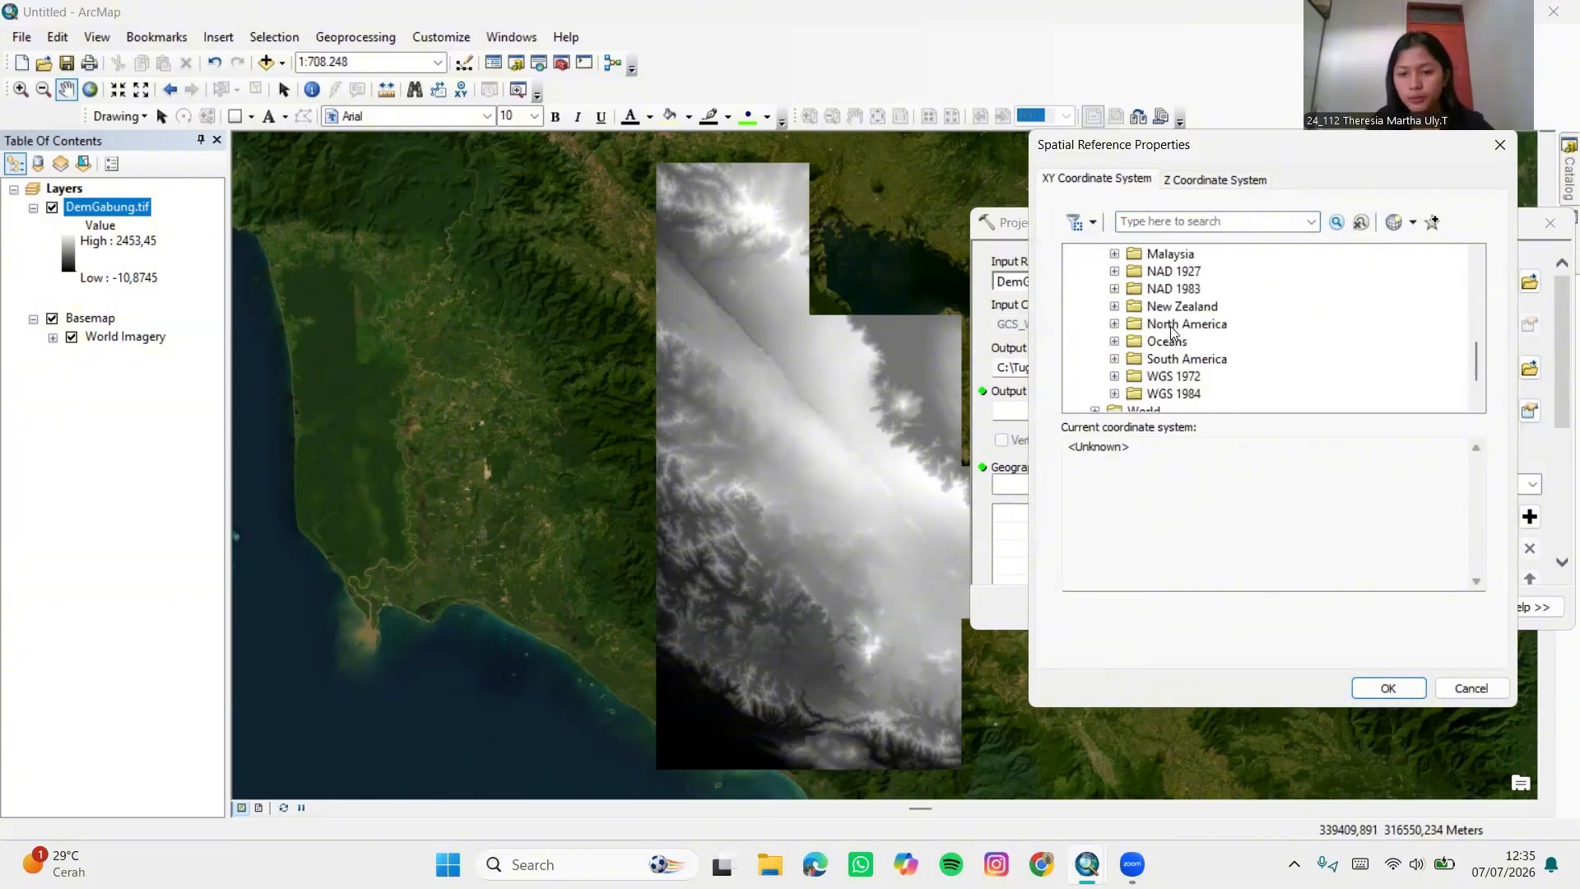
scroll(1165, 328, down, 1)
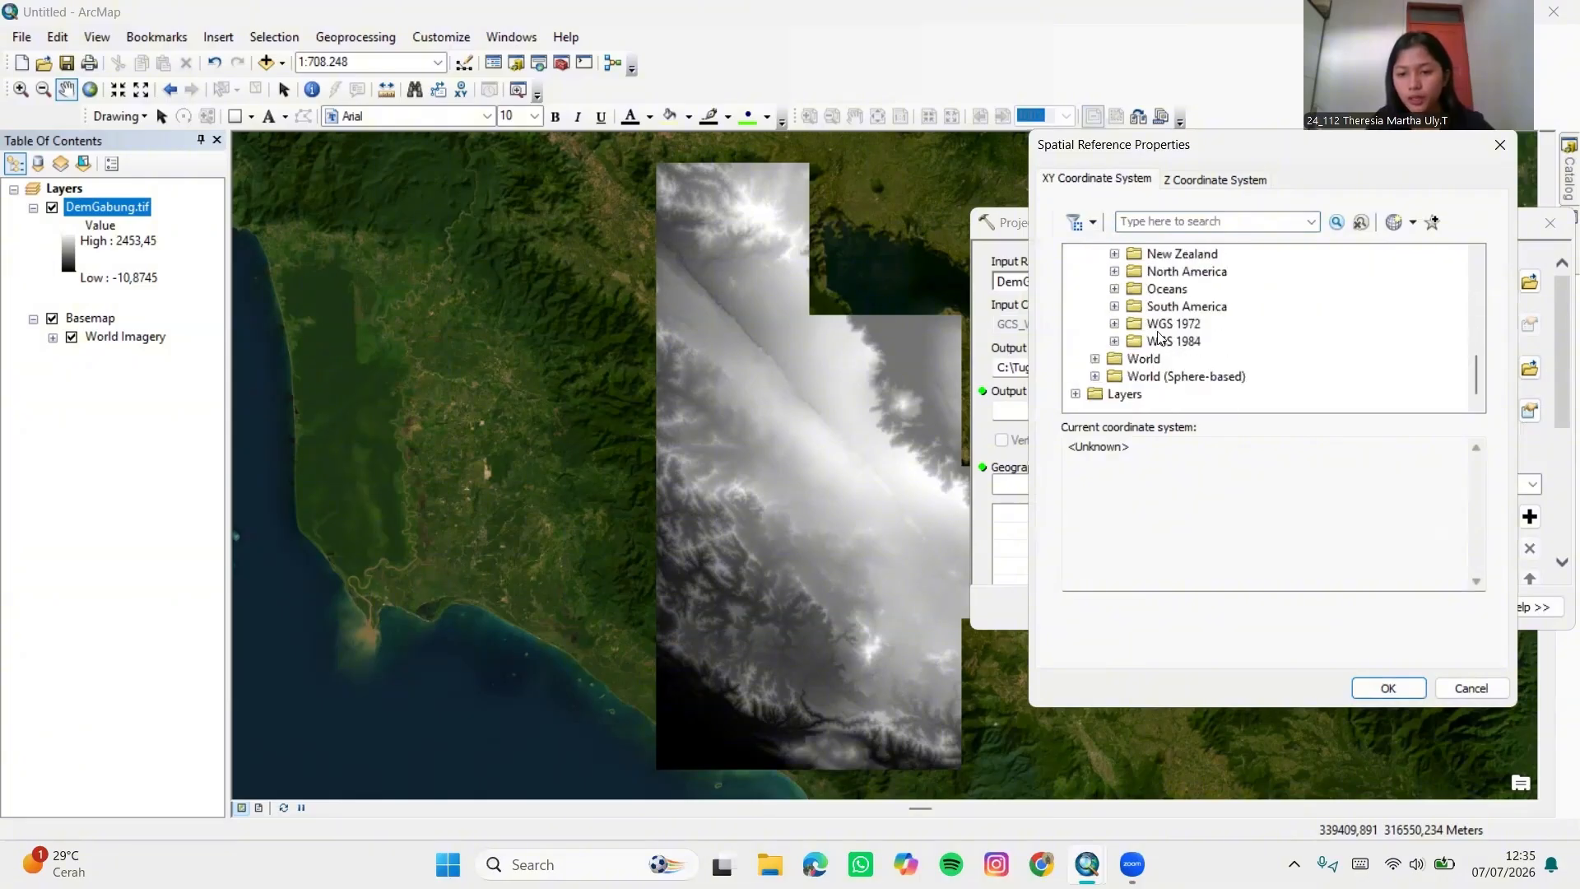
click(1115, 341)
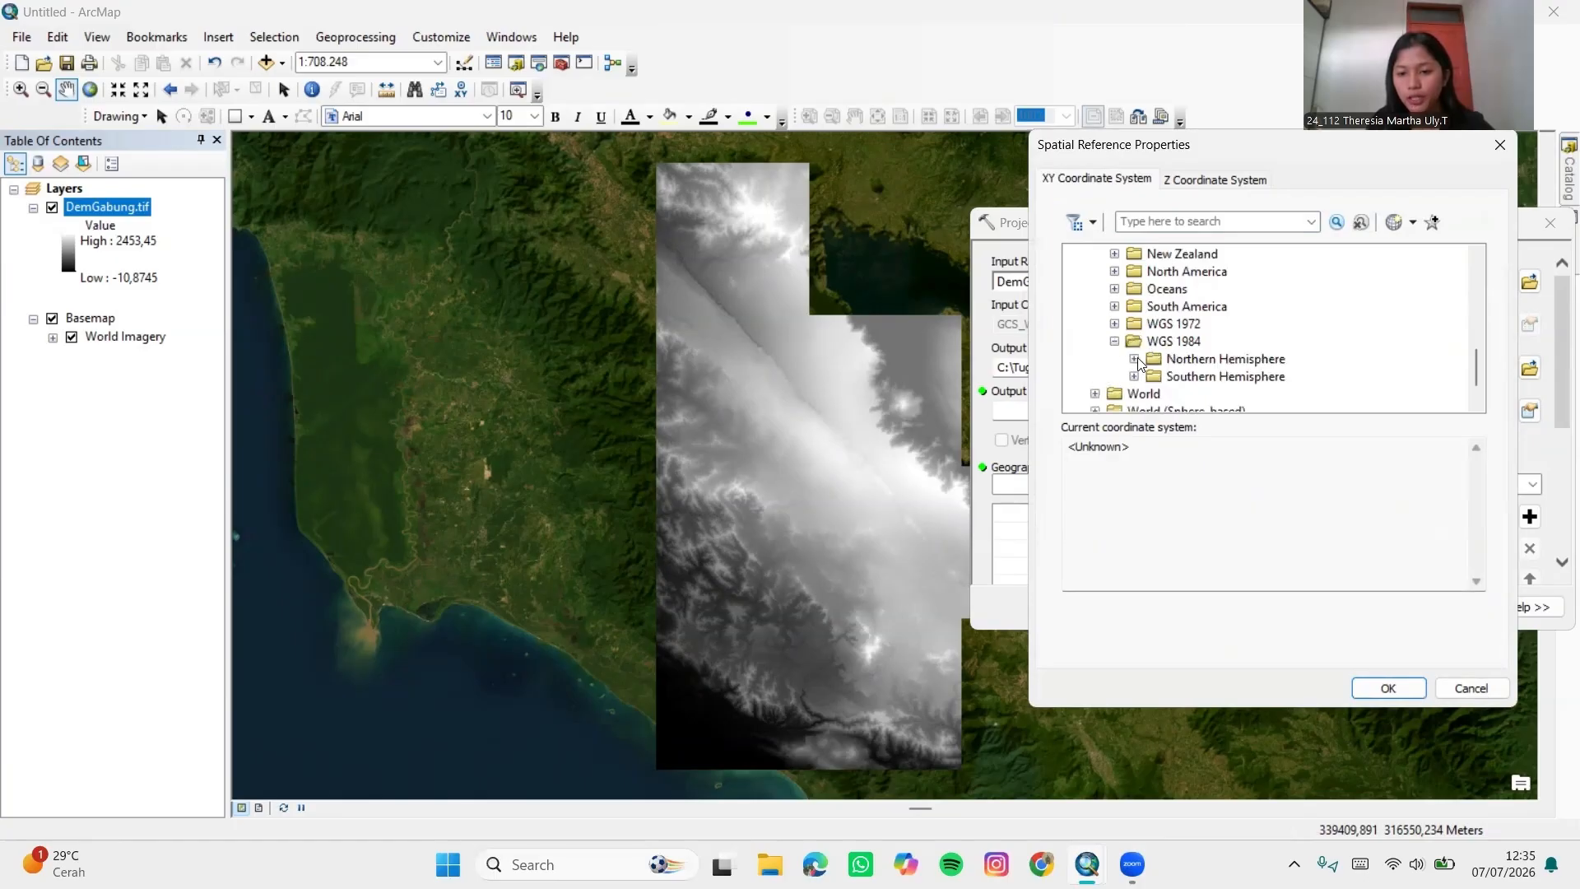
click(1134, 360)
scroll(1214, 341, down, 15)
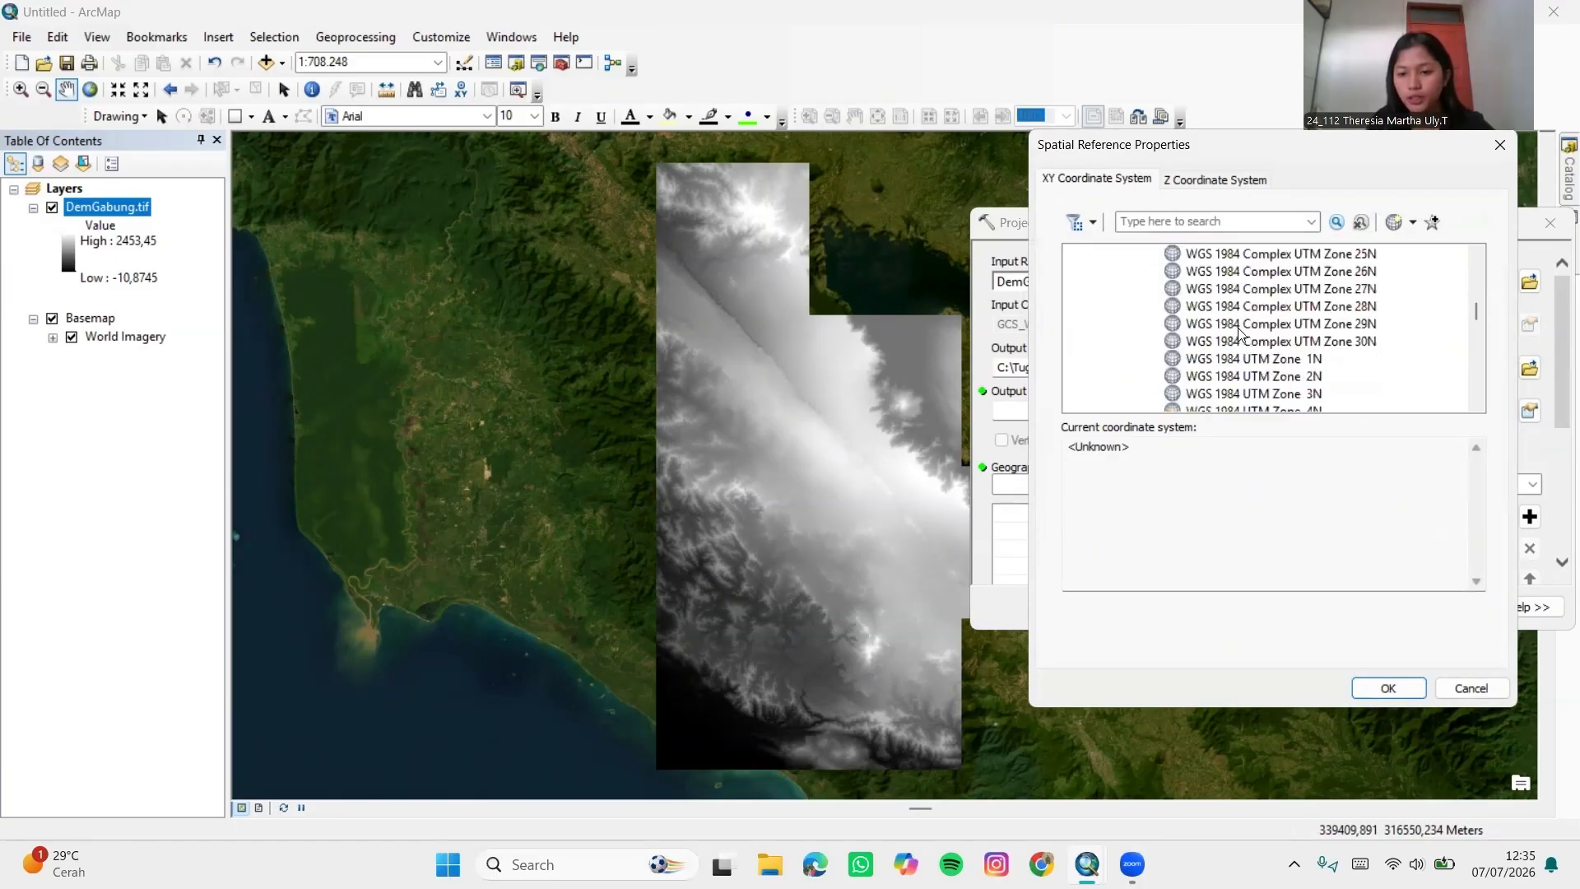
scroll(1247, 333, down, 8)
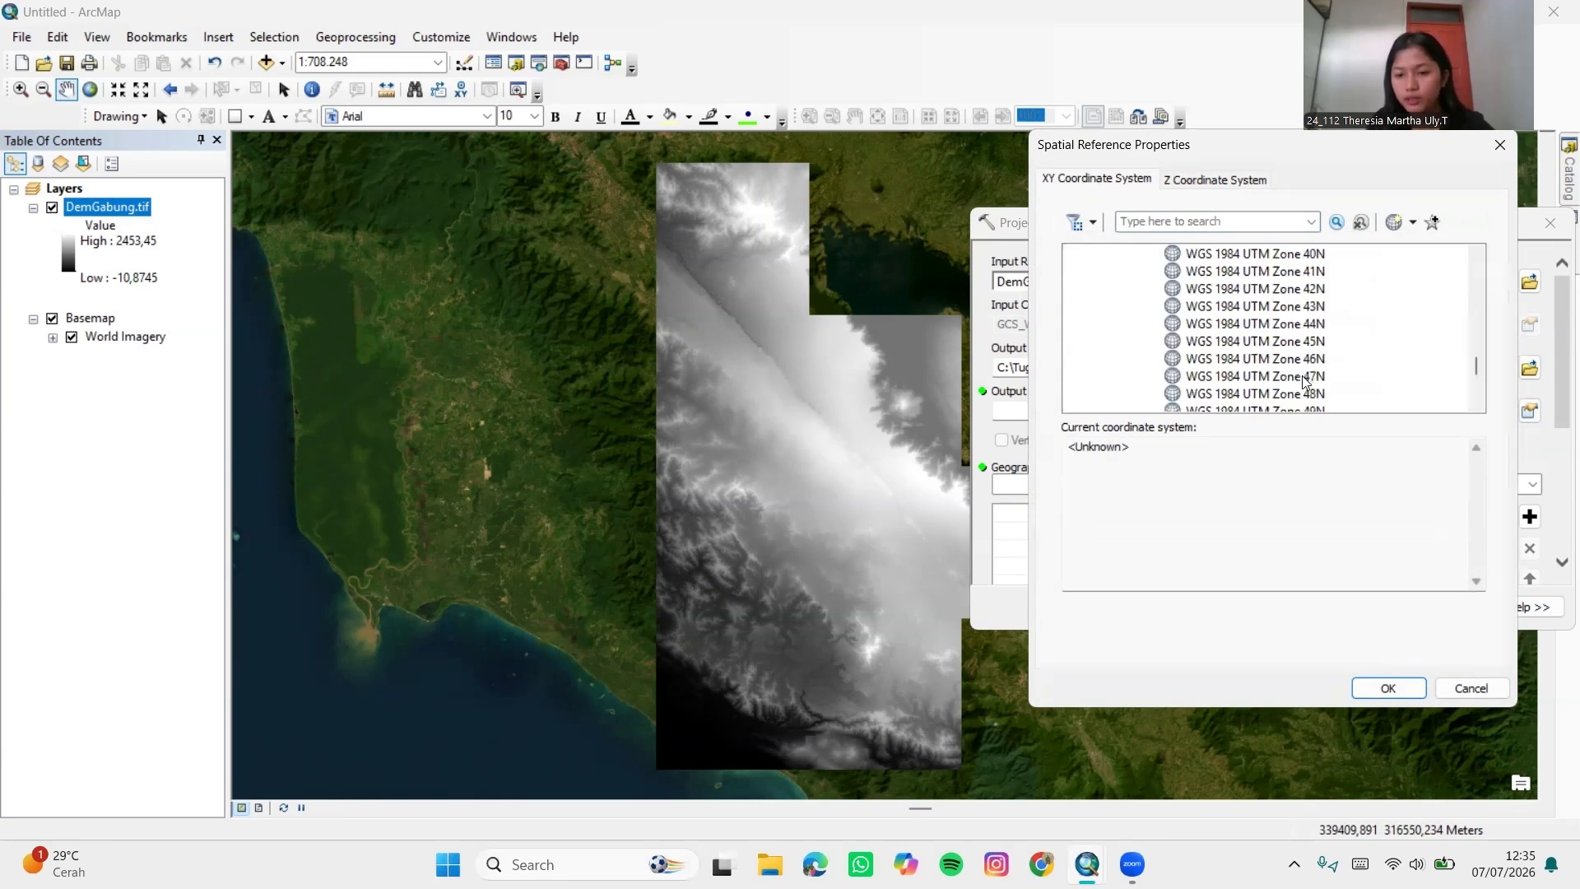
click(1304, 381)
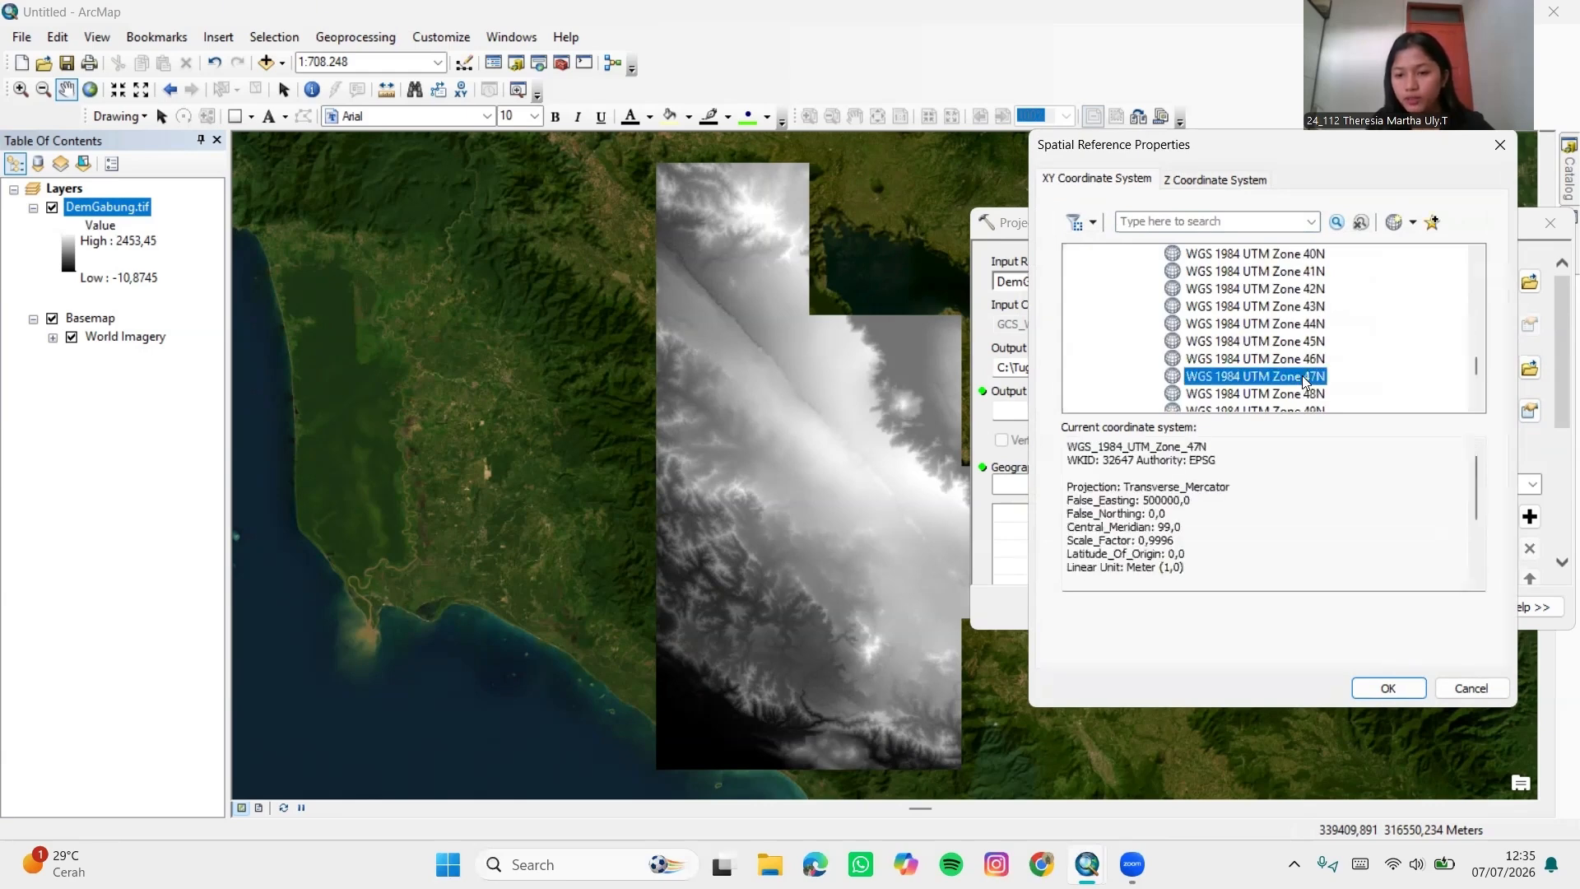
click(1388, 688)
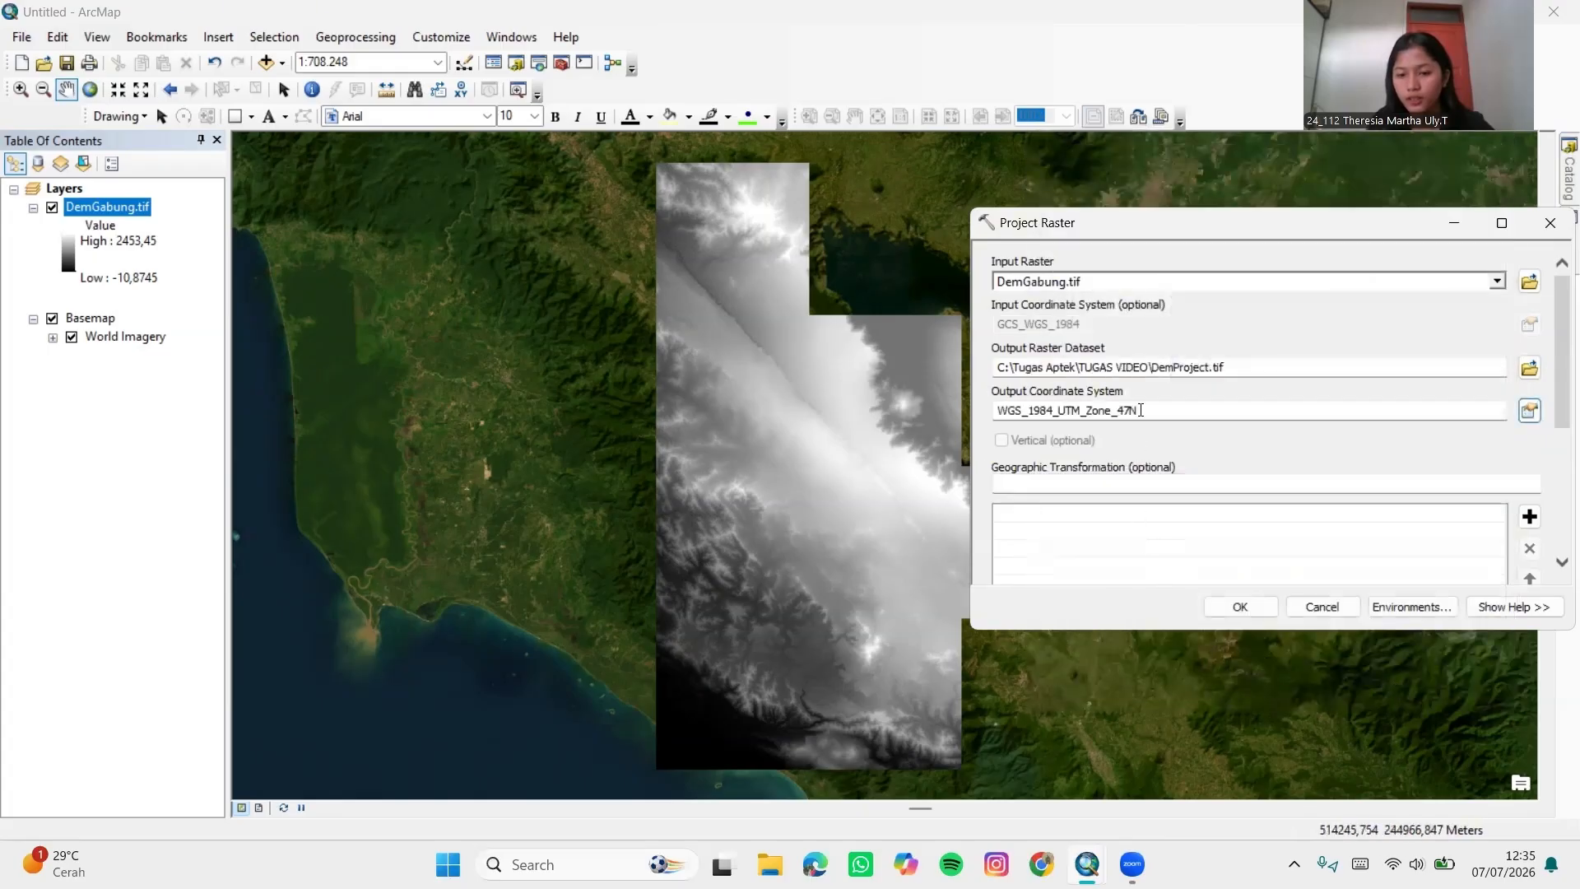
Run Project Raster with the remaining optional parameters left at their defaults
scroll(1224, 524, down, 1)
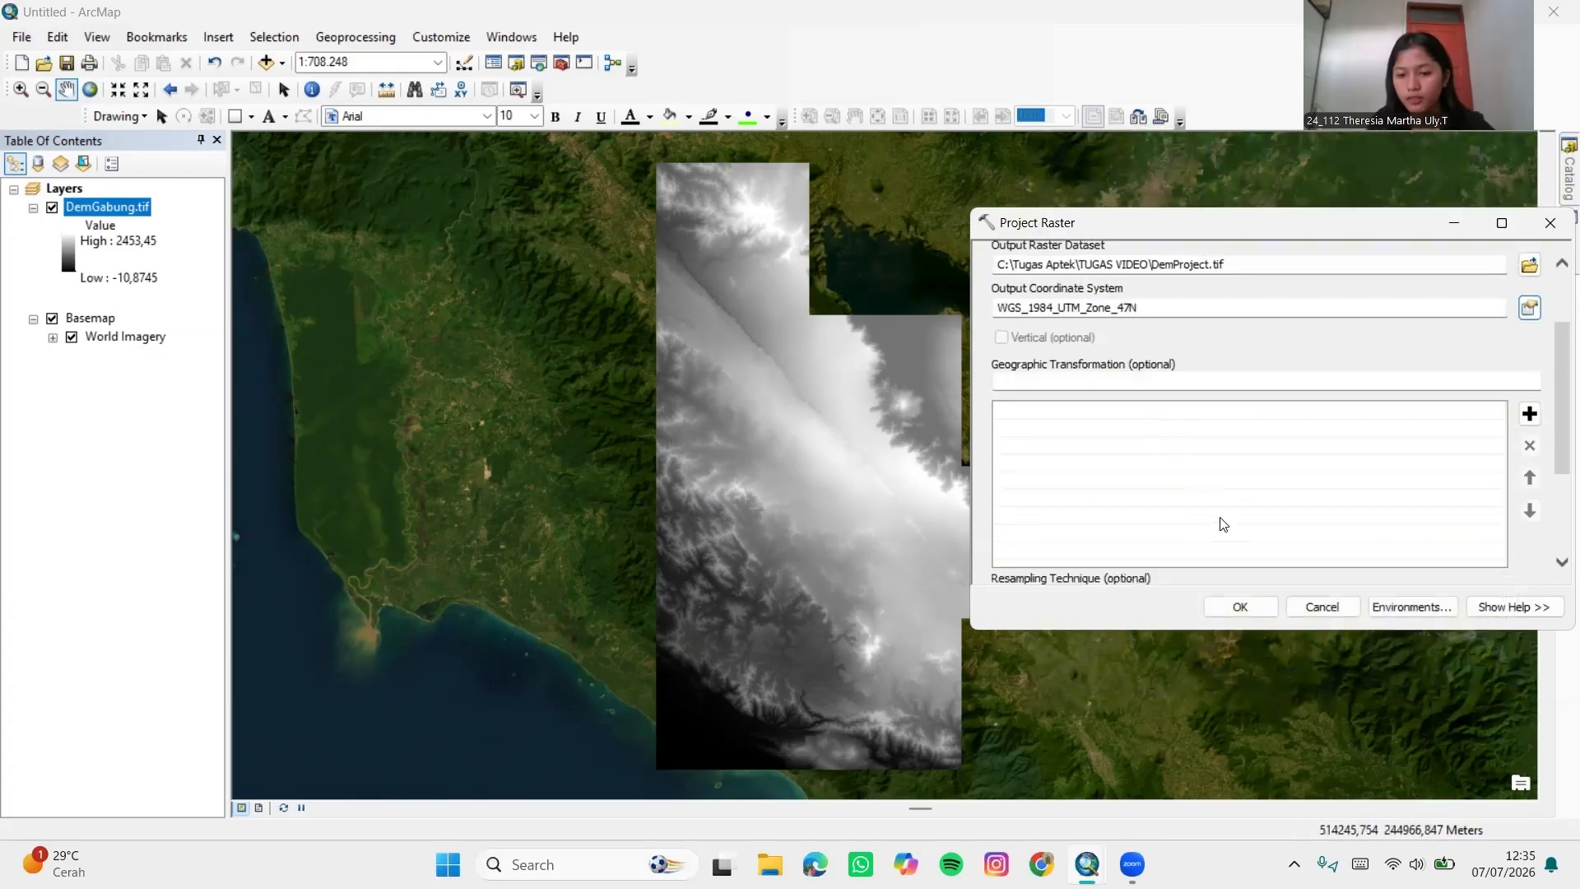
click(1248, 608)
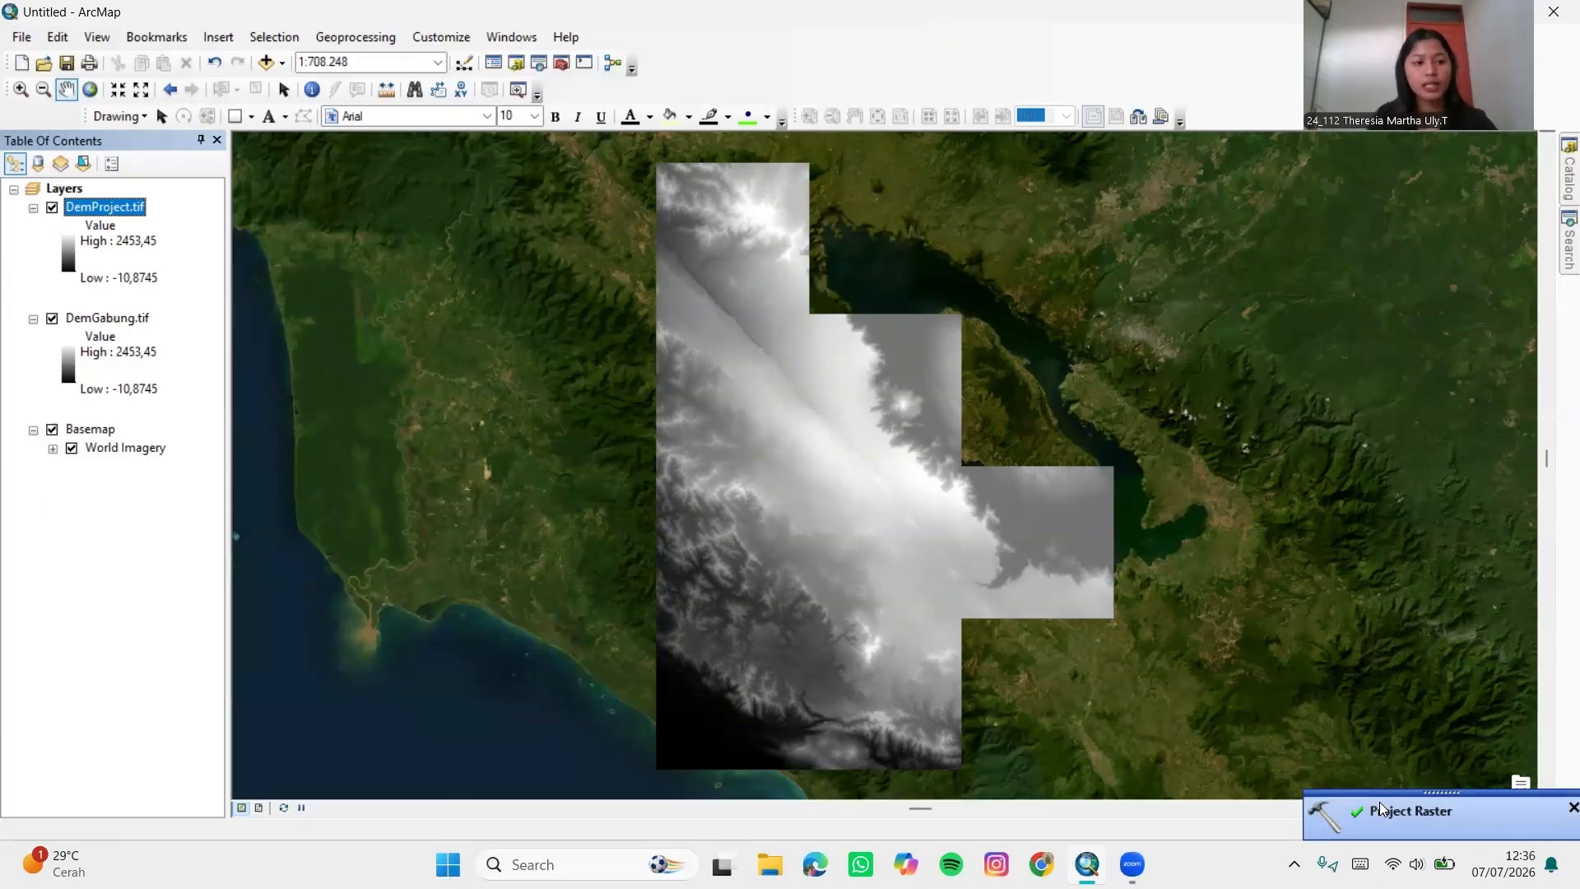
Hide the DemGabung.tif layer and collapse its legend, leaving the projected DEM shown
click(52, 319)
click(33, 320)
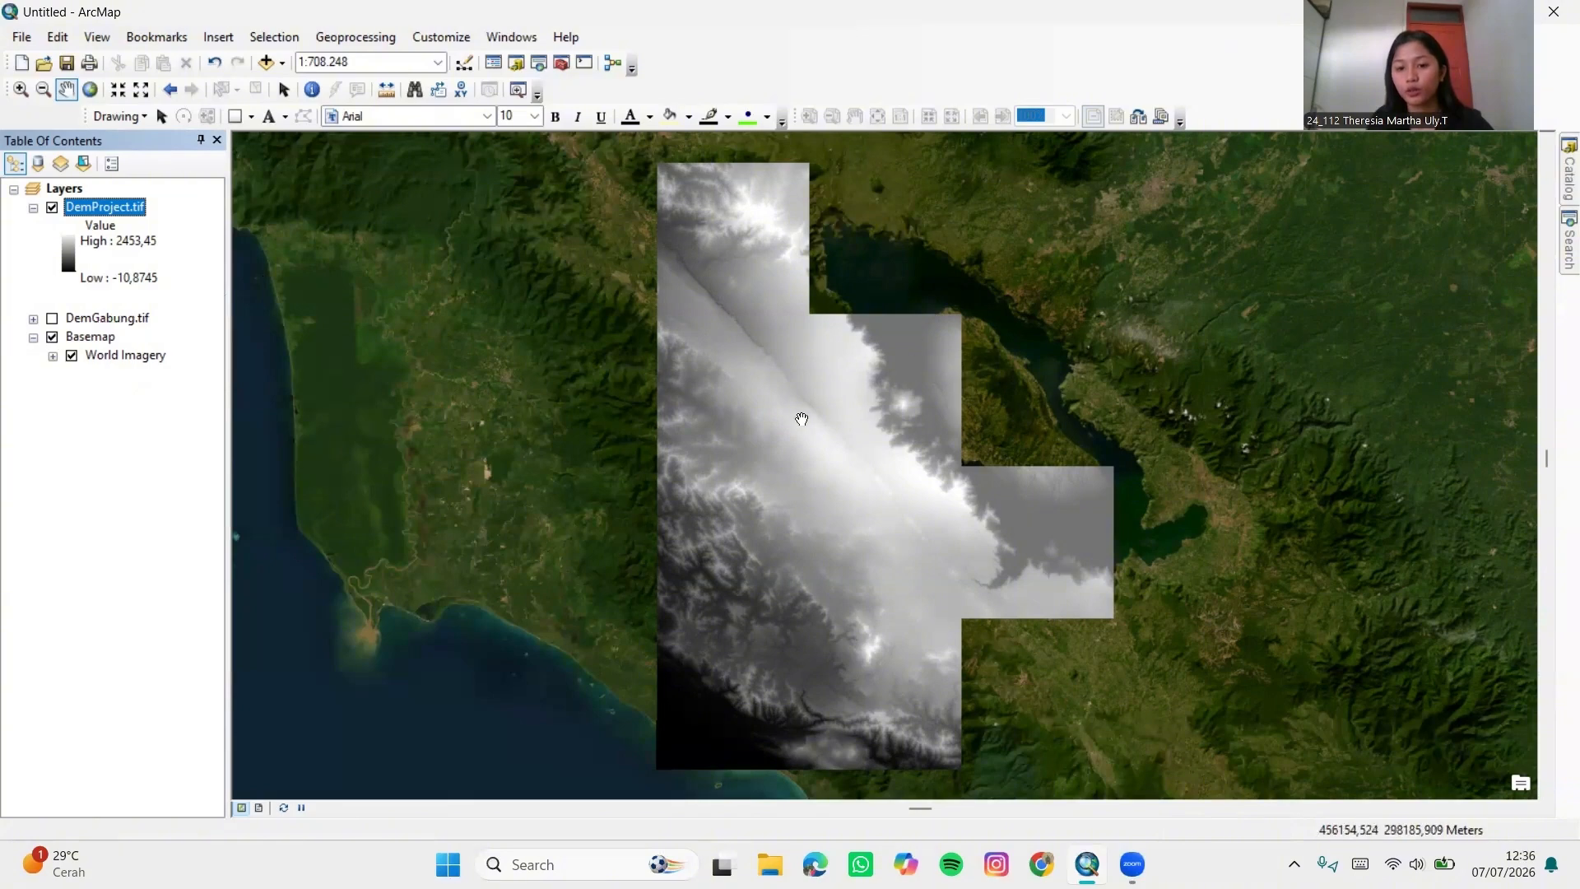
Search for "contour" and open the Contour (3D Analyst) tool
click(1560, 251)
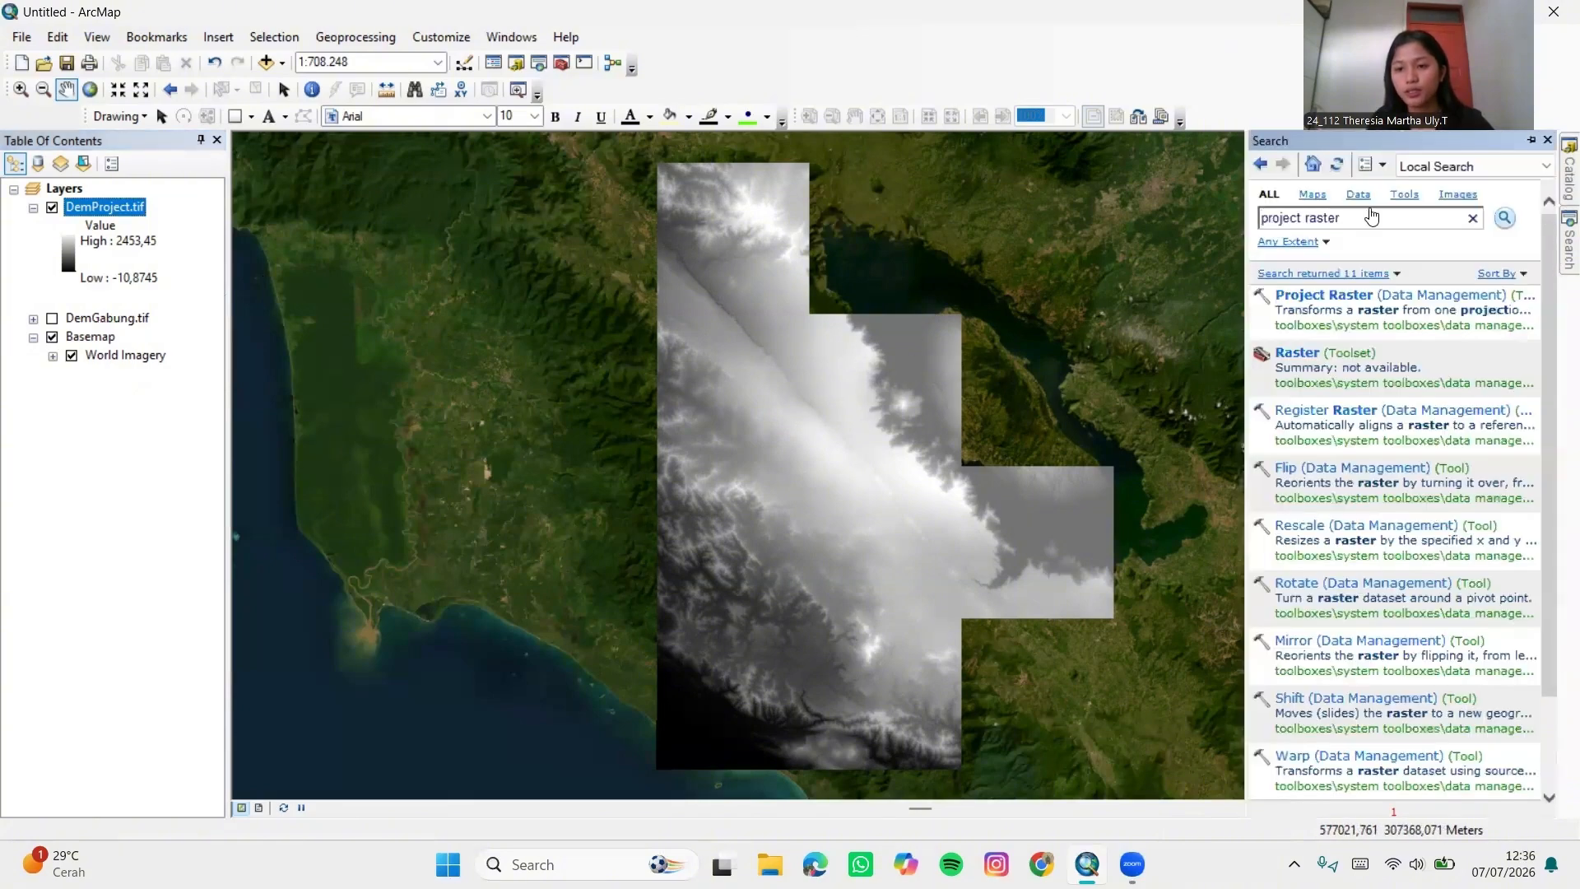
click(1305, 219)
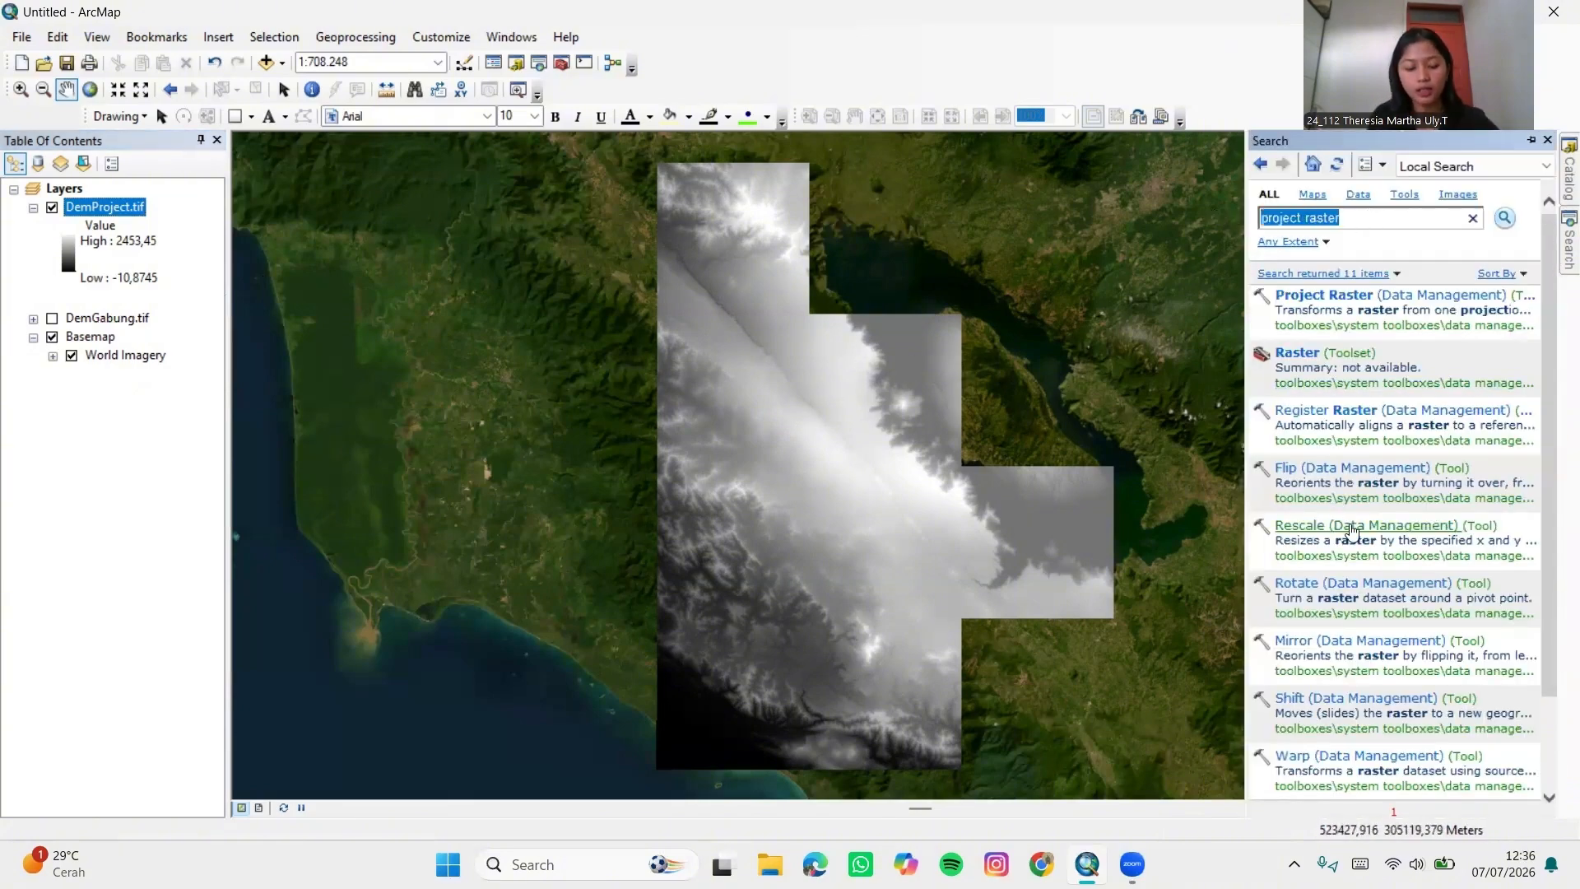
text(co)
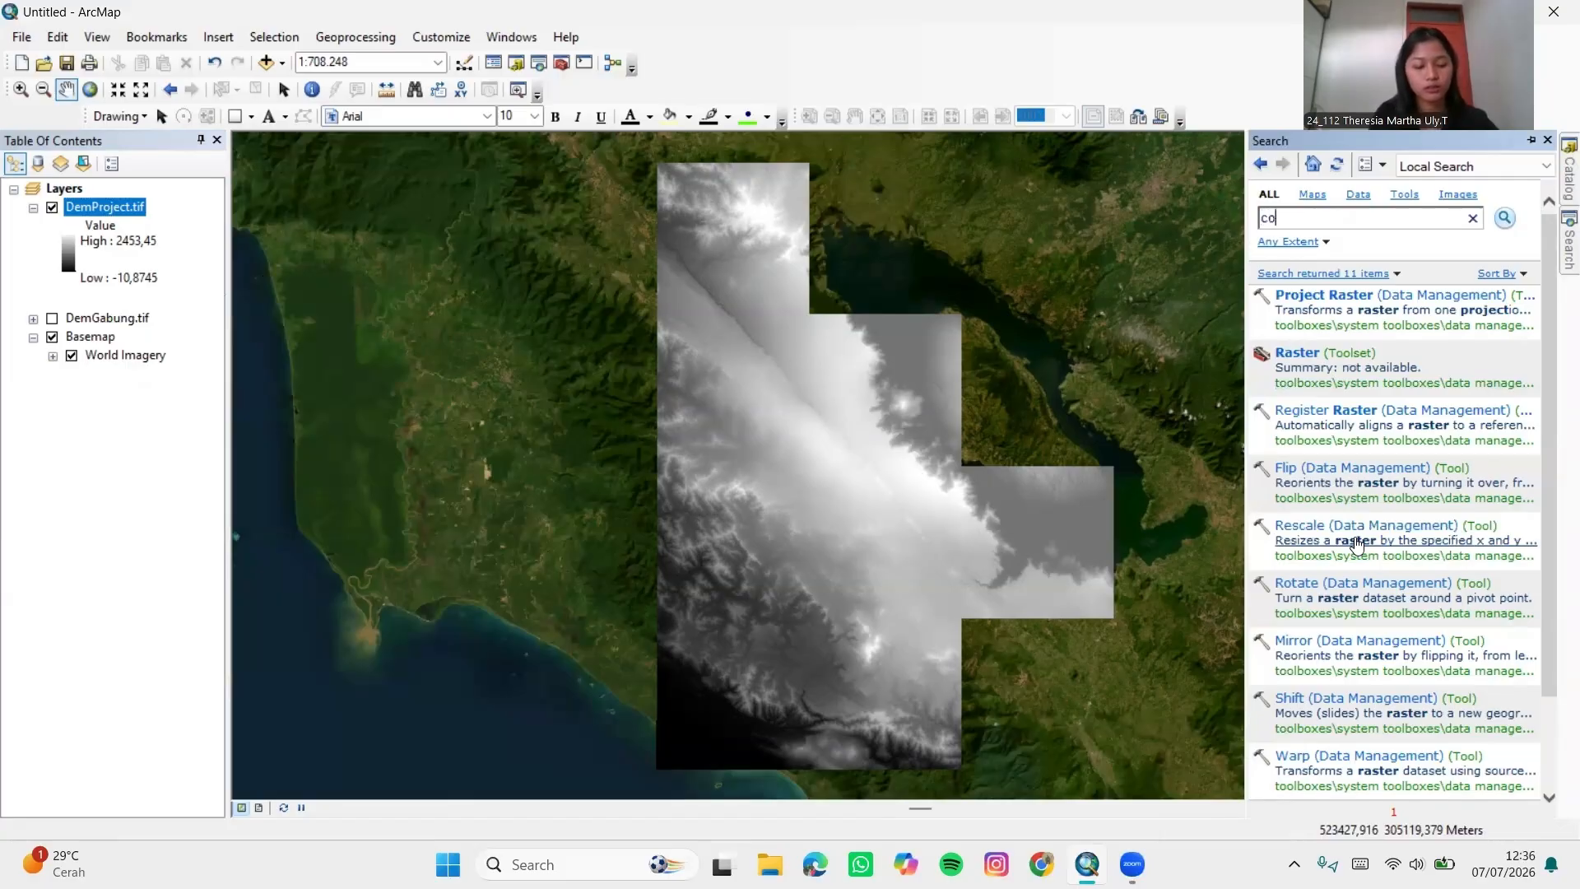
text(ntour)
key(Return)
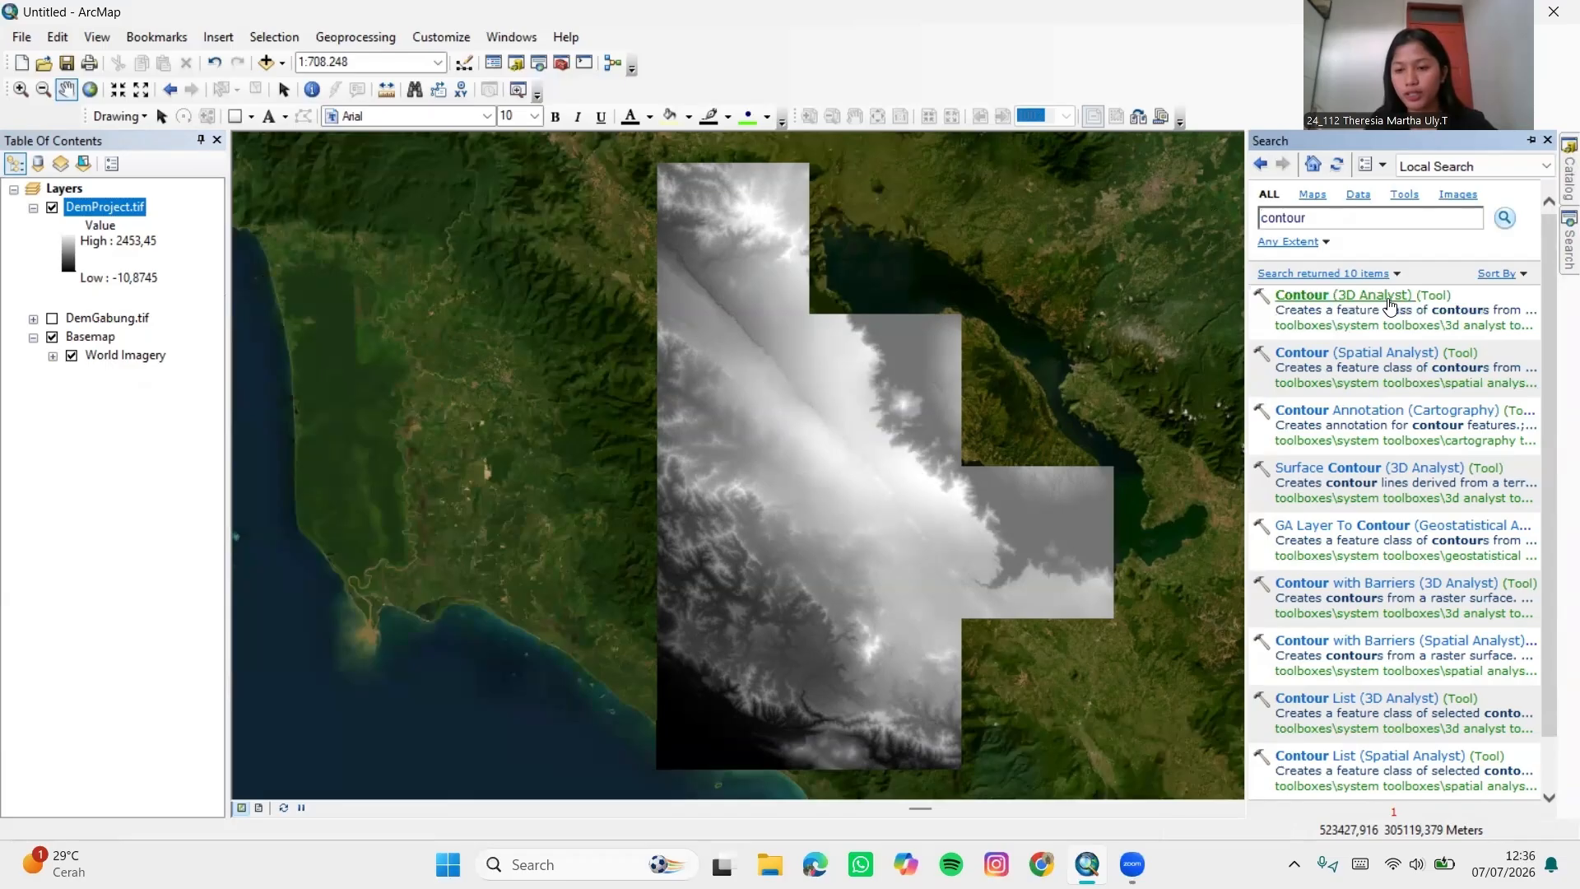
click(1388, 300)
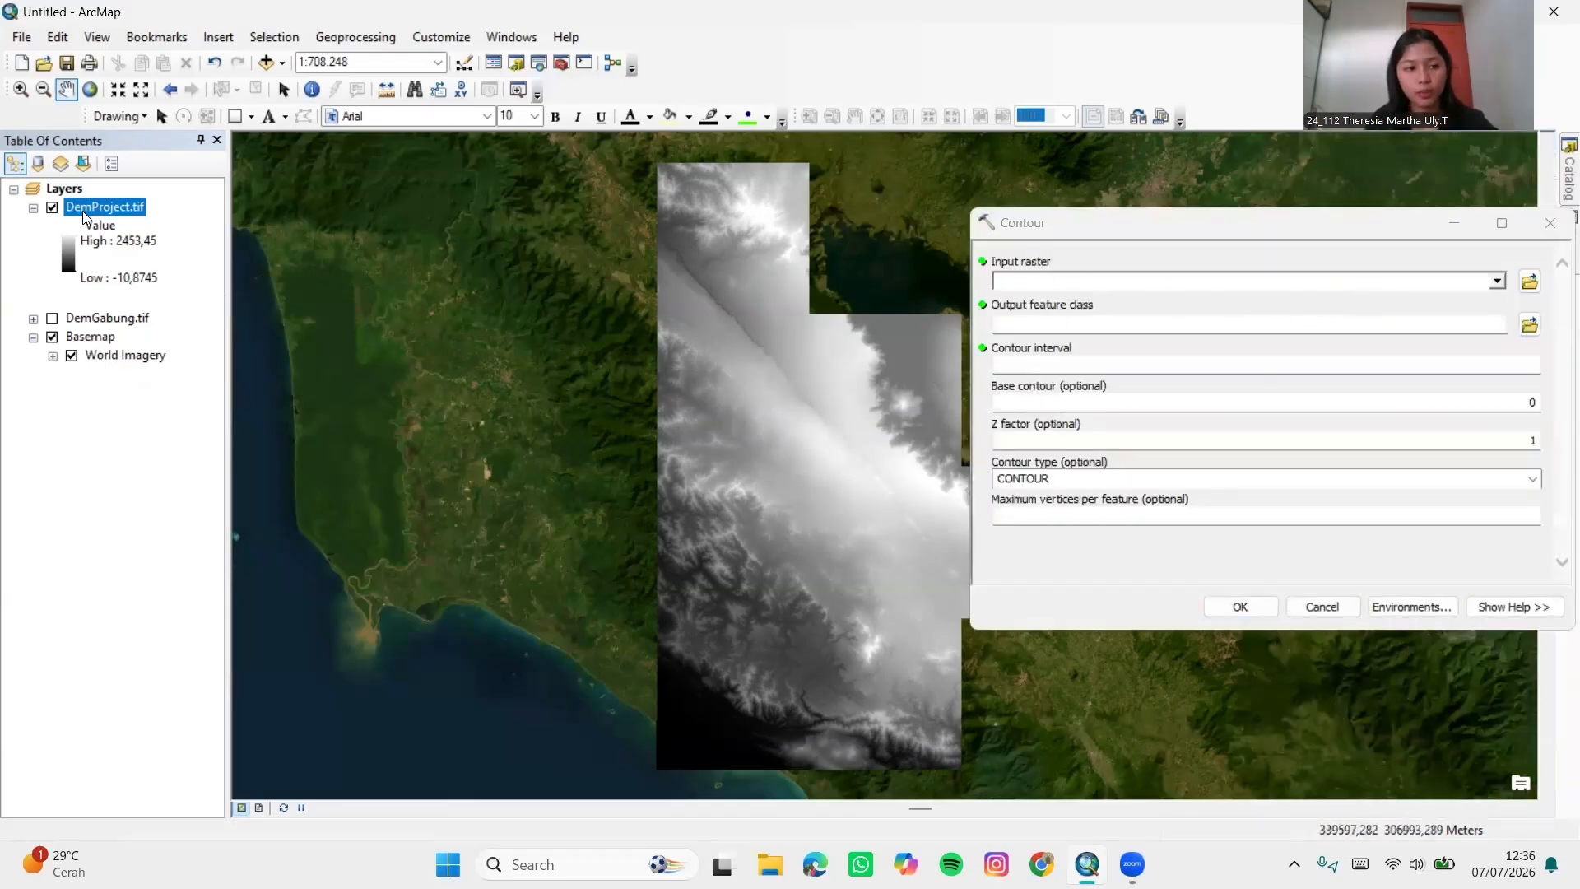
Set DemProject.tif as the contour input raster and save the output as Kontur15.shp in the C:\Tugas Aptek\TUGAS VIDEO folder
drag(426, 239, 1024, 277)
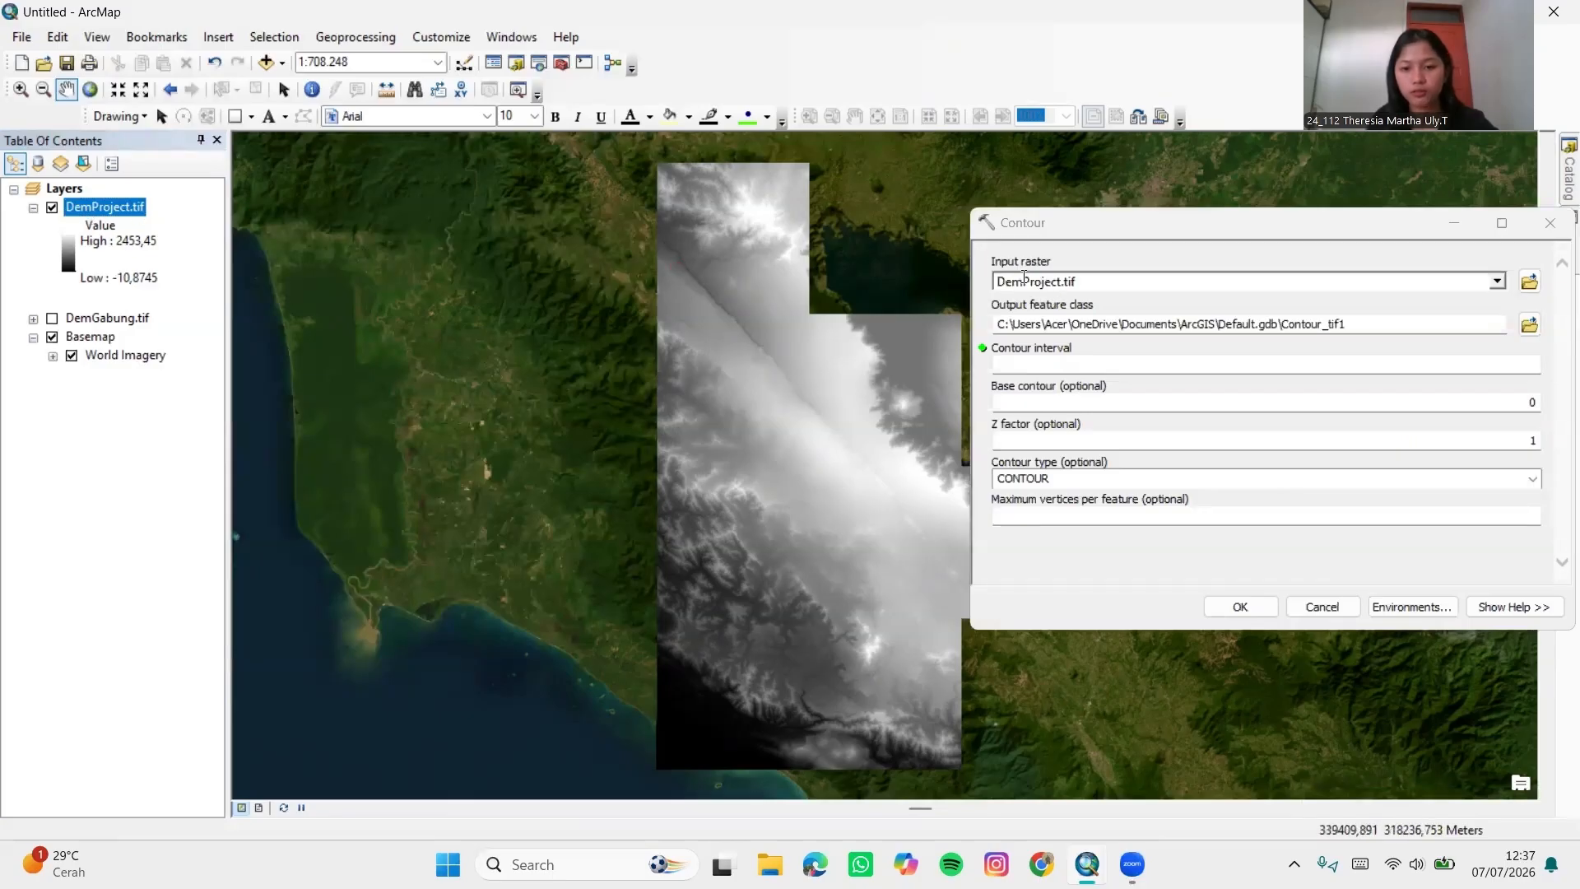
click(1529, 324)
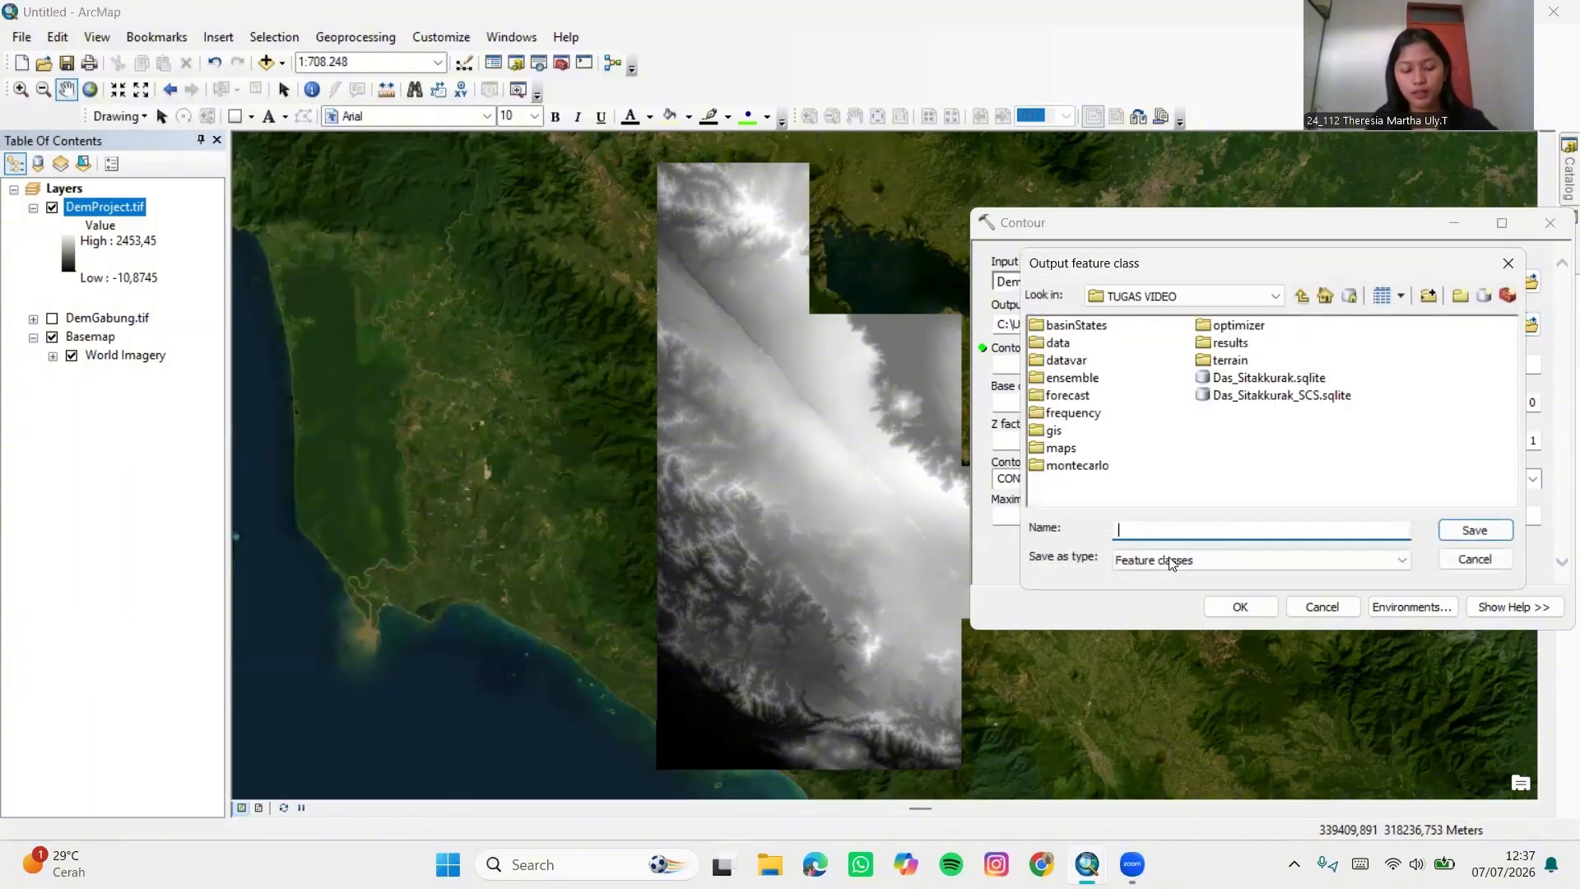
key(Caps_Lock)
text(K)
key(Caps_Lock)
text(om)
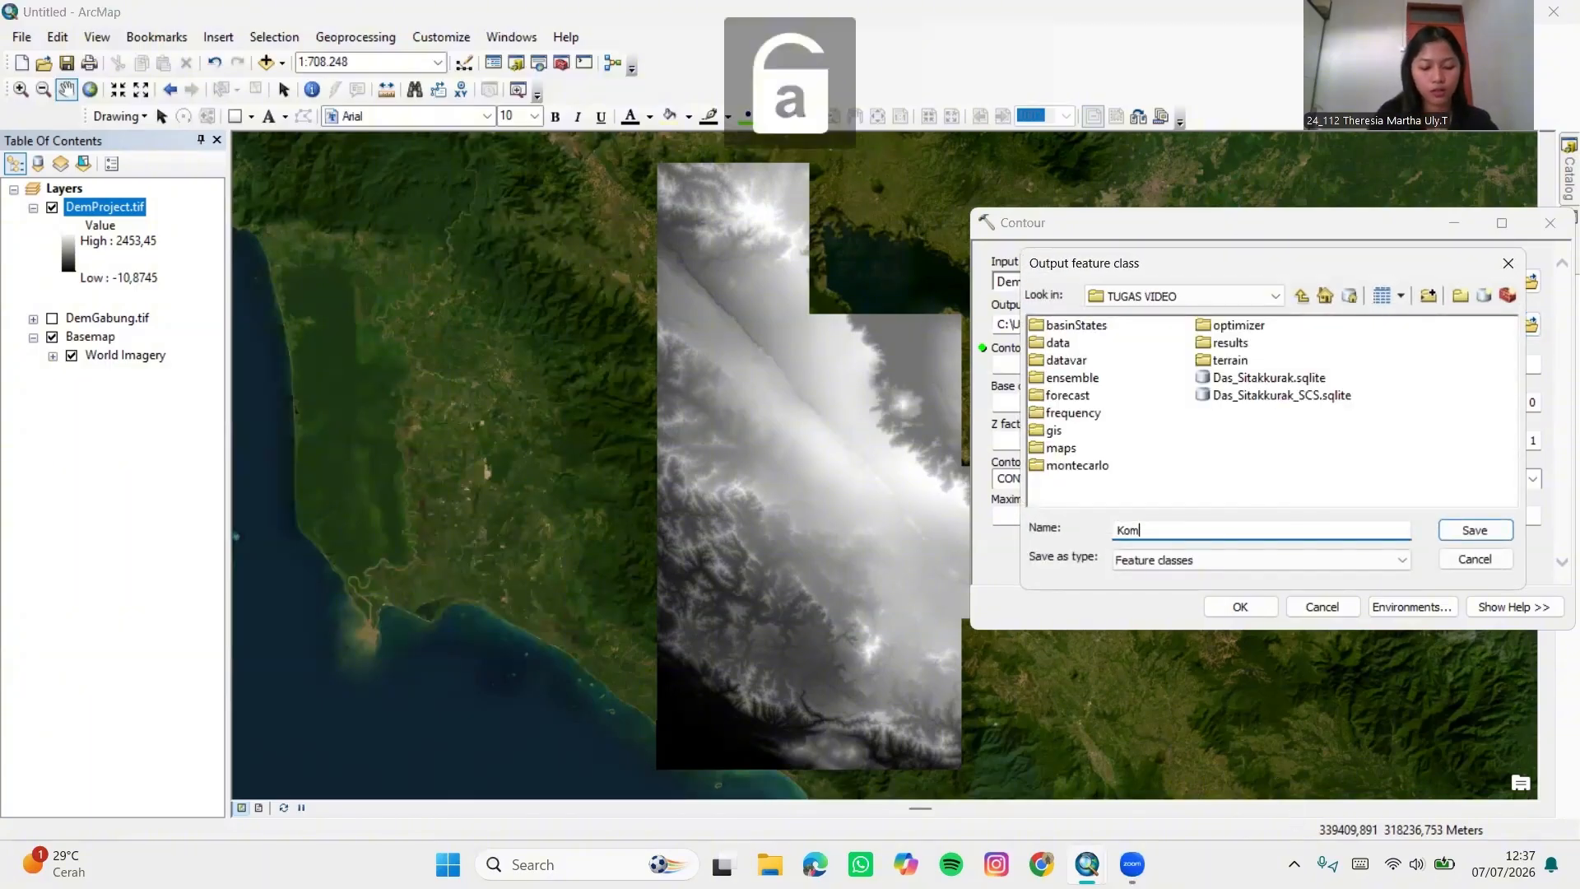
key(BackSpace)
text(ntur15)
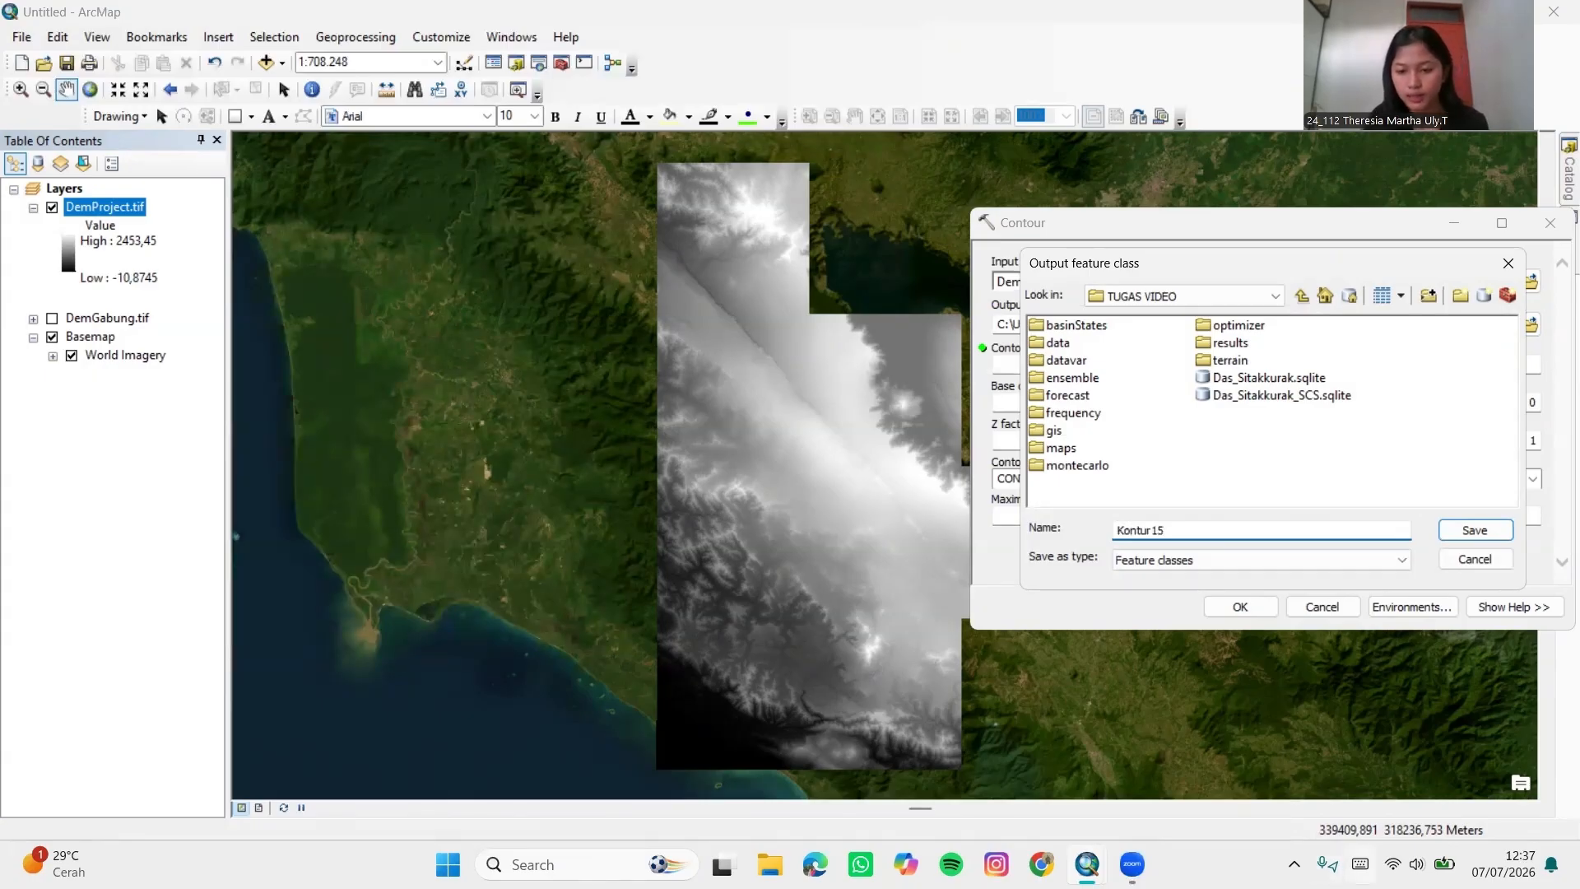
text(.s)
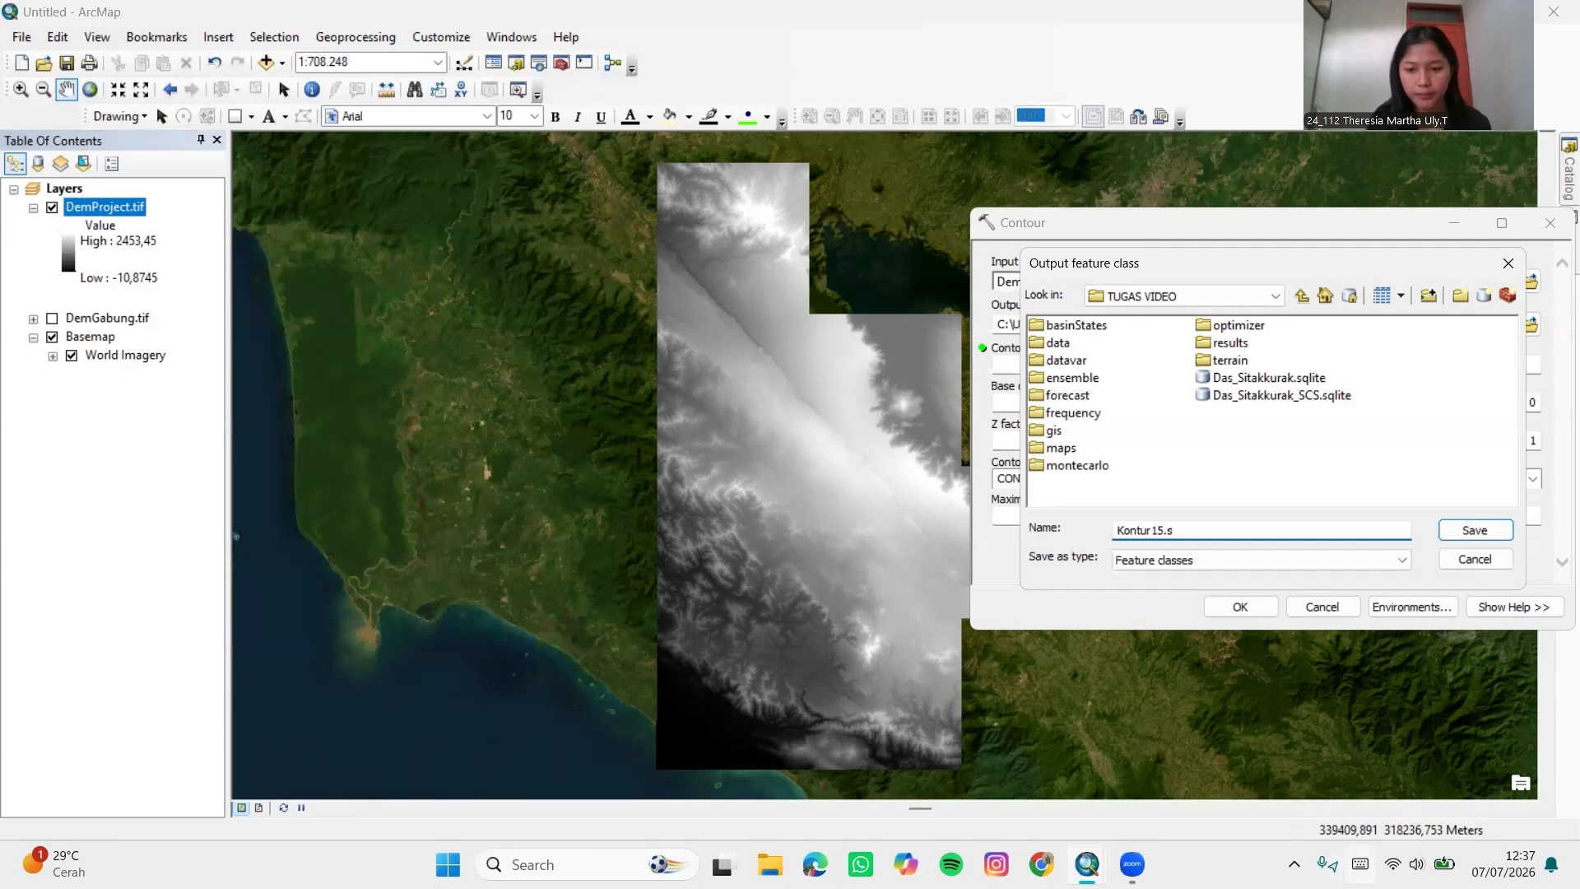
text(hp)
click(1500, 530)
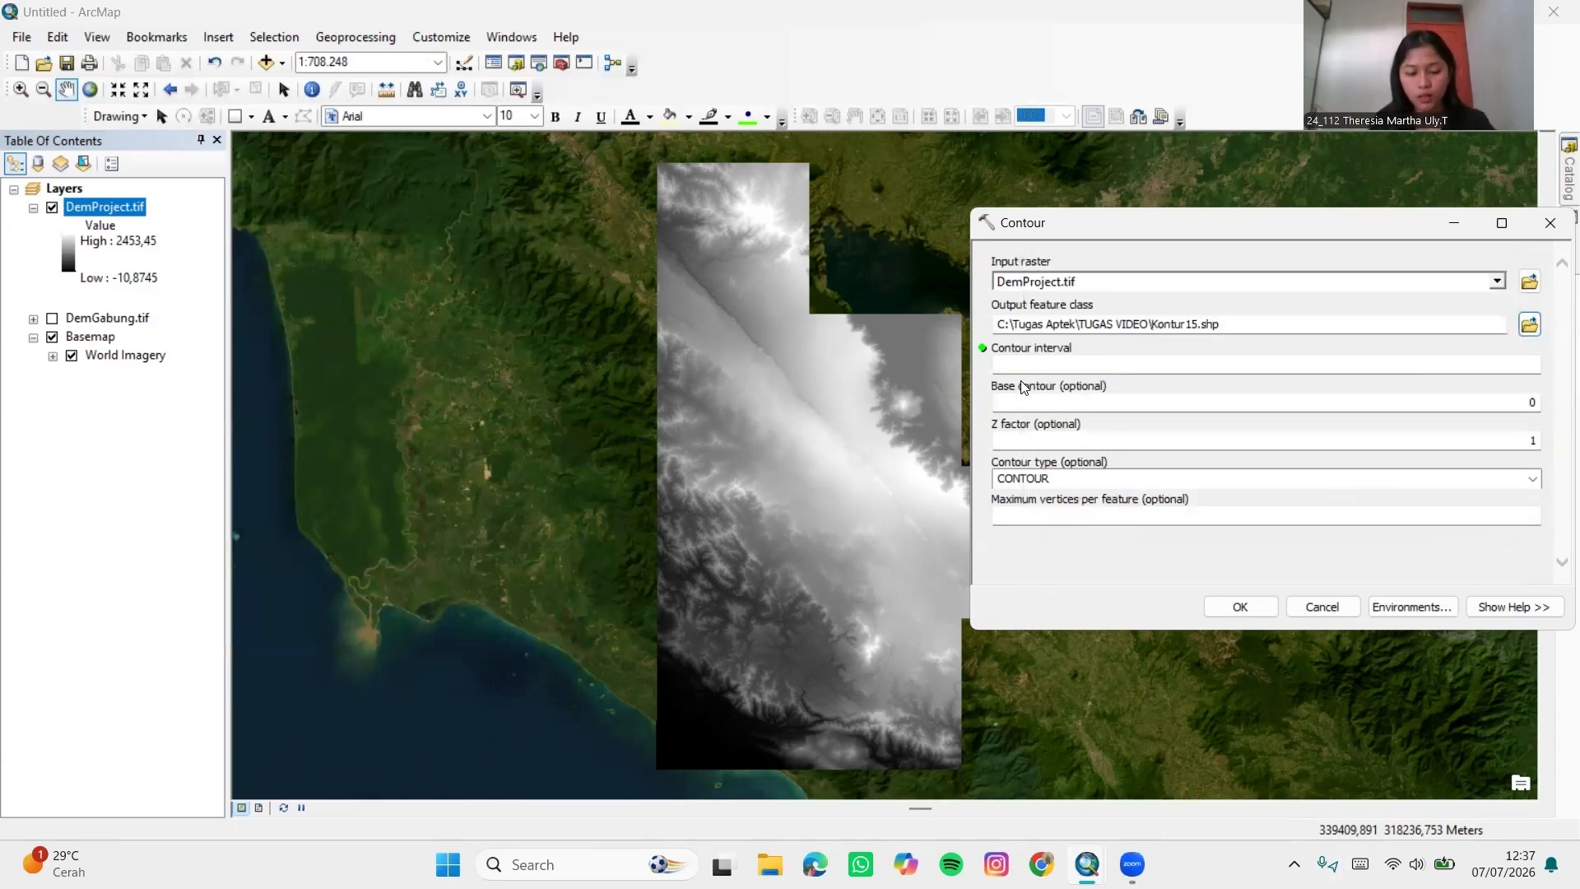
Set the contour interval to 15 and run the Contour tool with the optional parameters at their defaults
click(1070, 363)
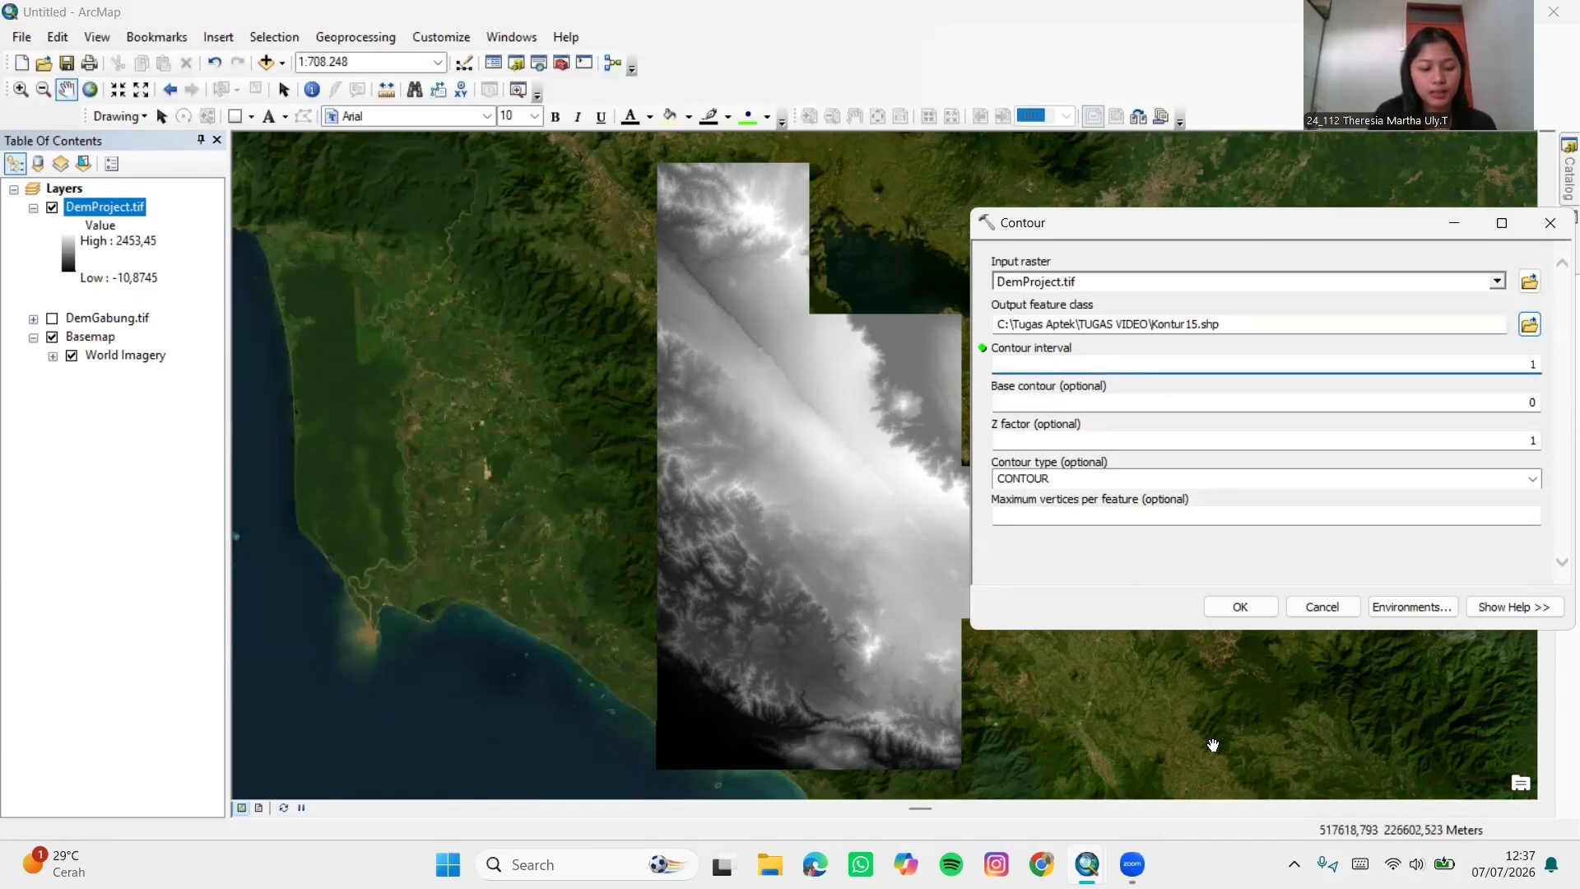
text(15)
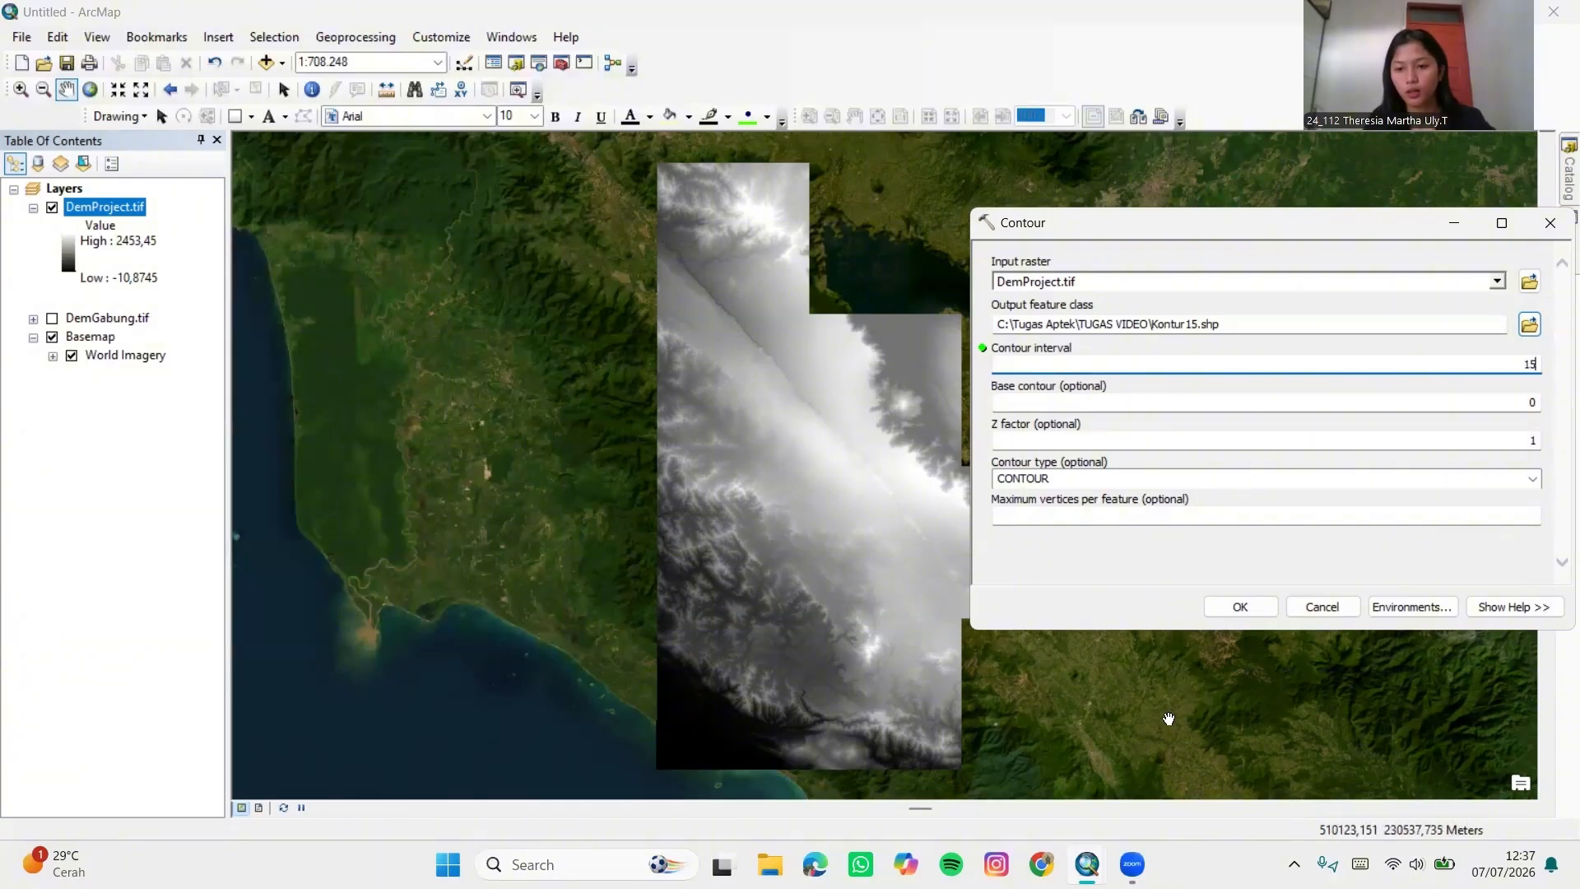
click(1262, 607)
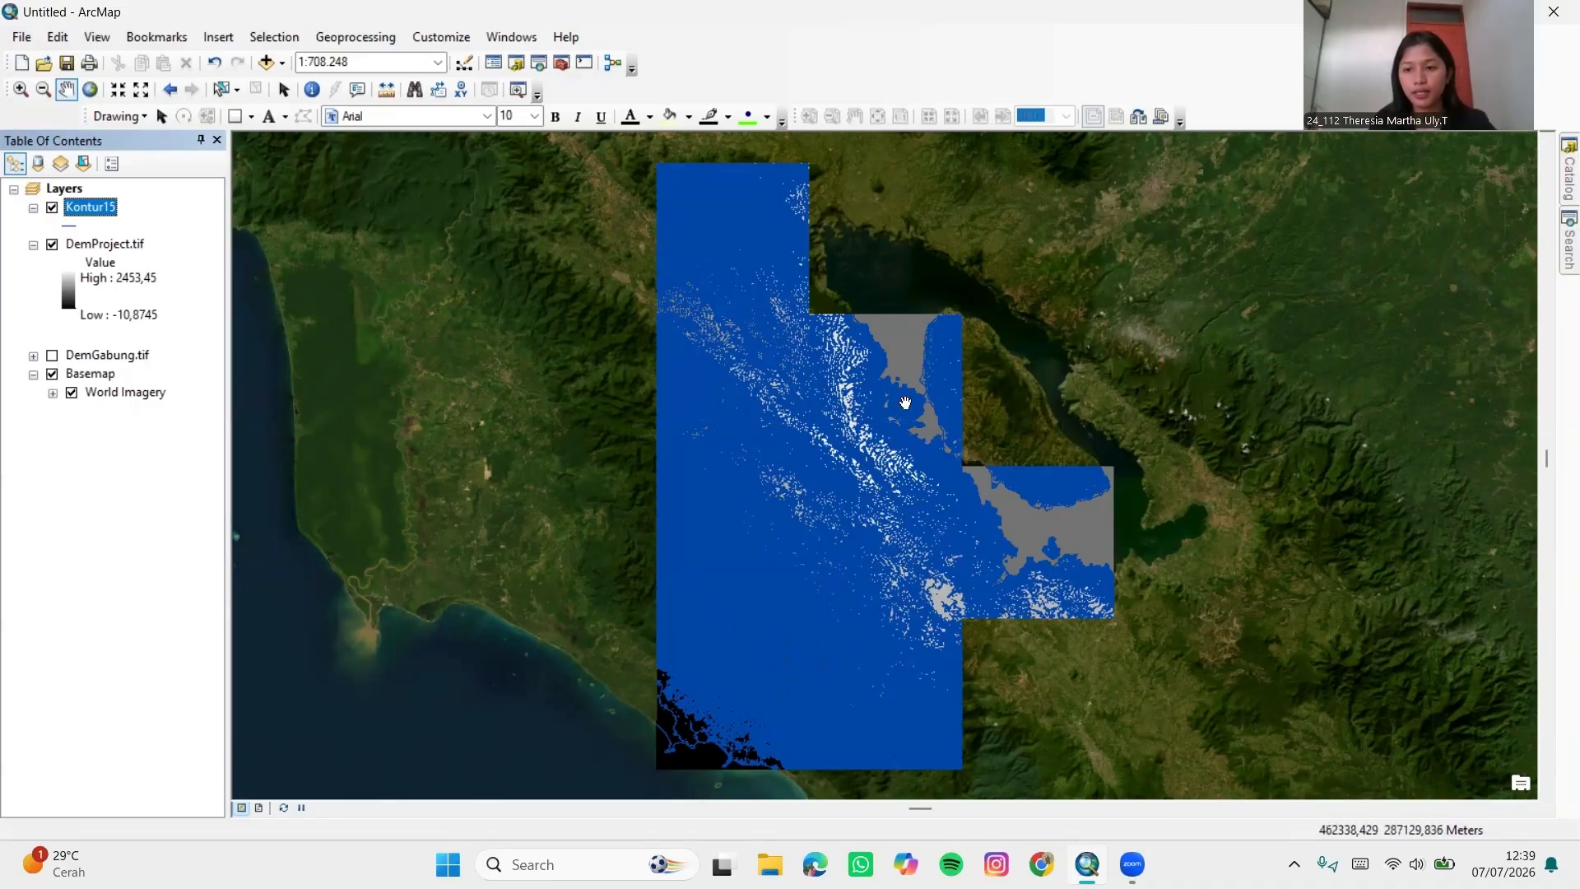
Search for "slope" and open the Slope (3D Analyst) tool
click(1555, 260)
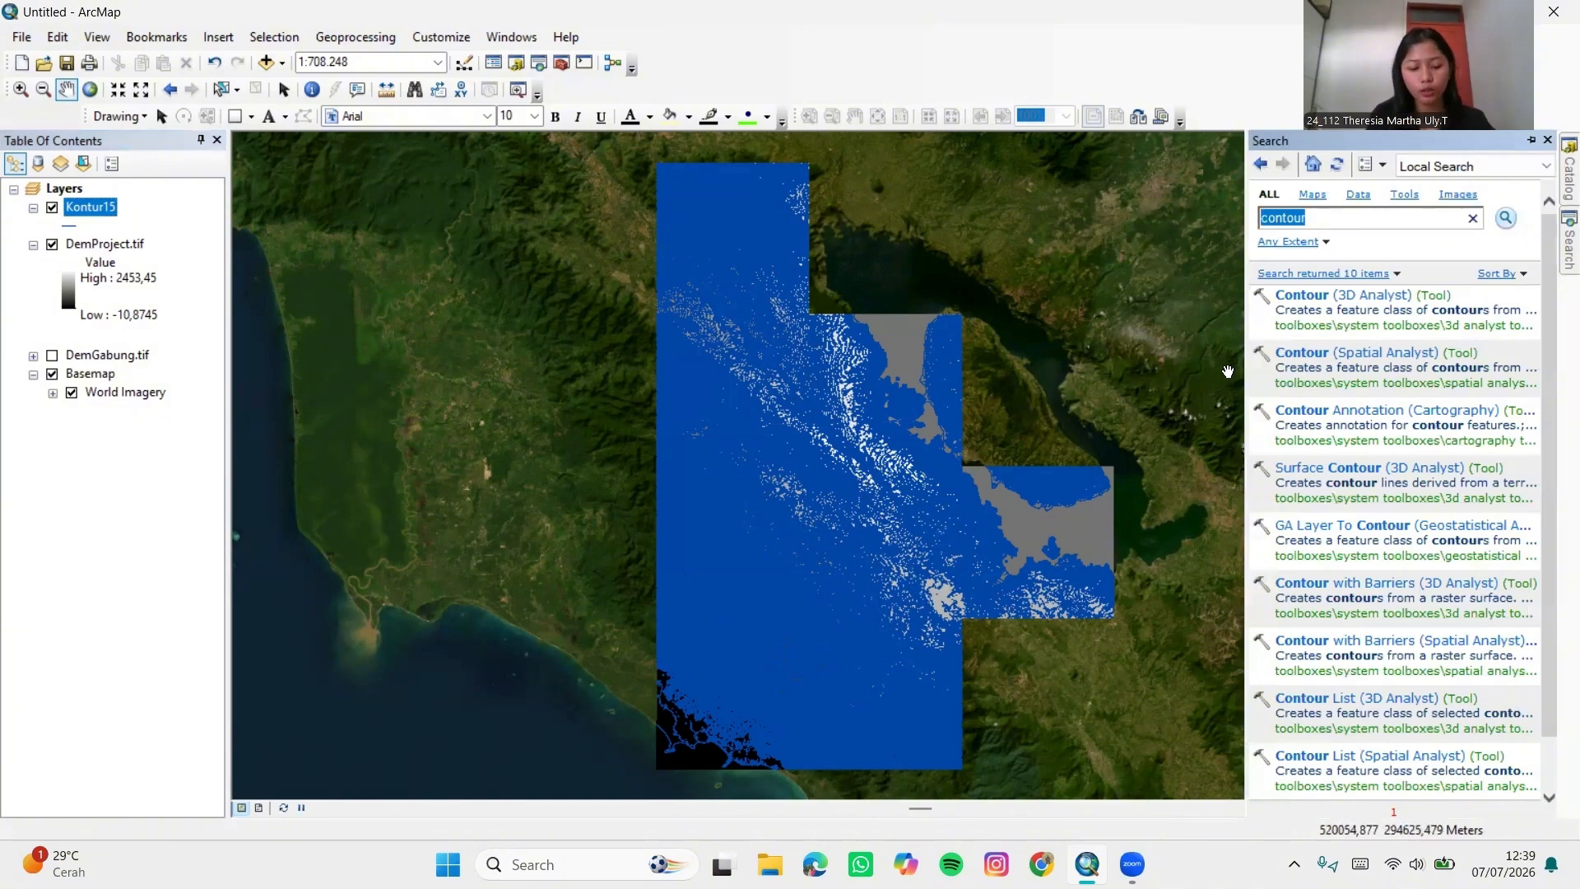
text(slope)
key(Return)
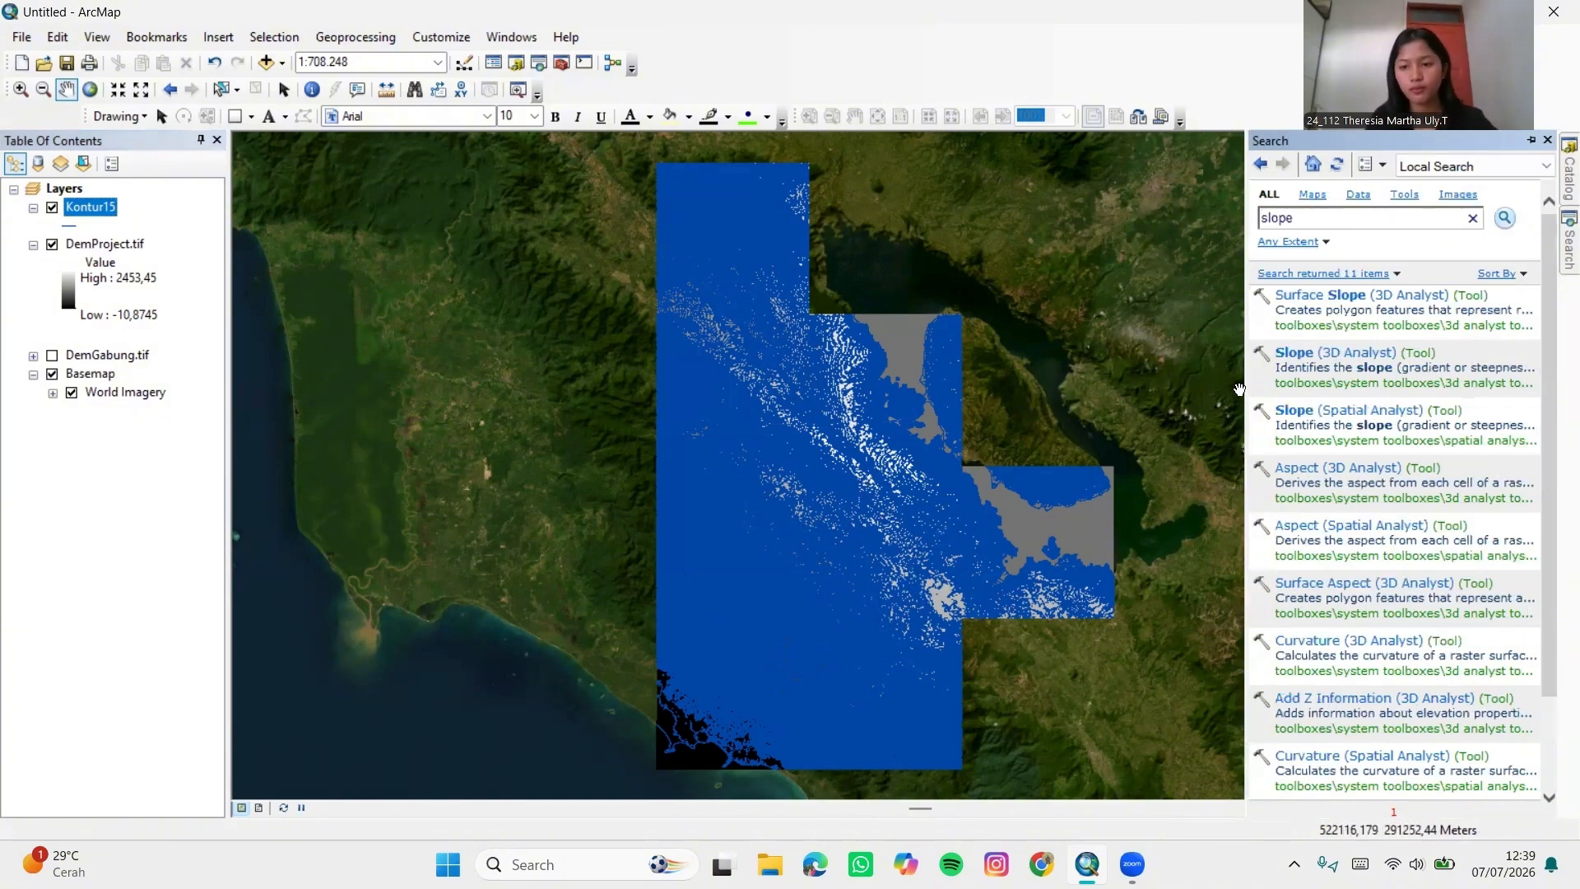
click(1370, 357)
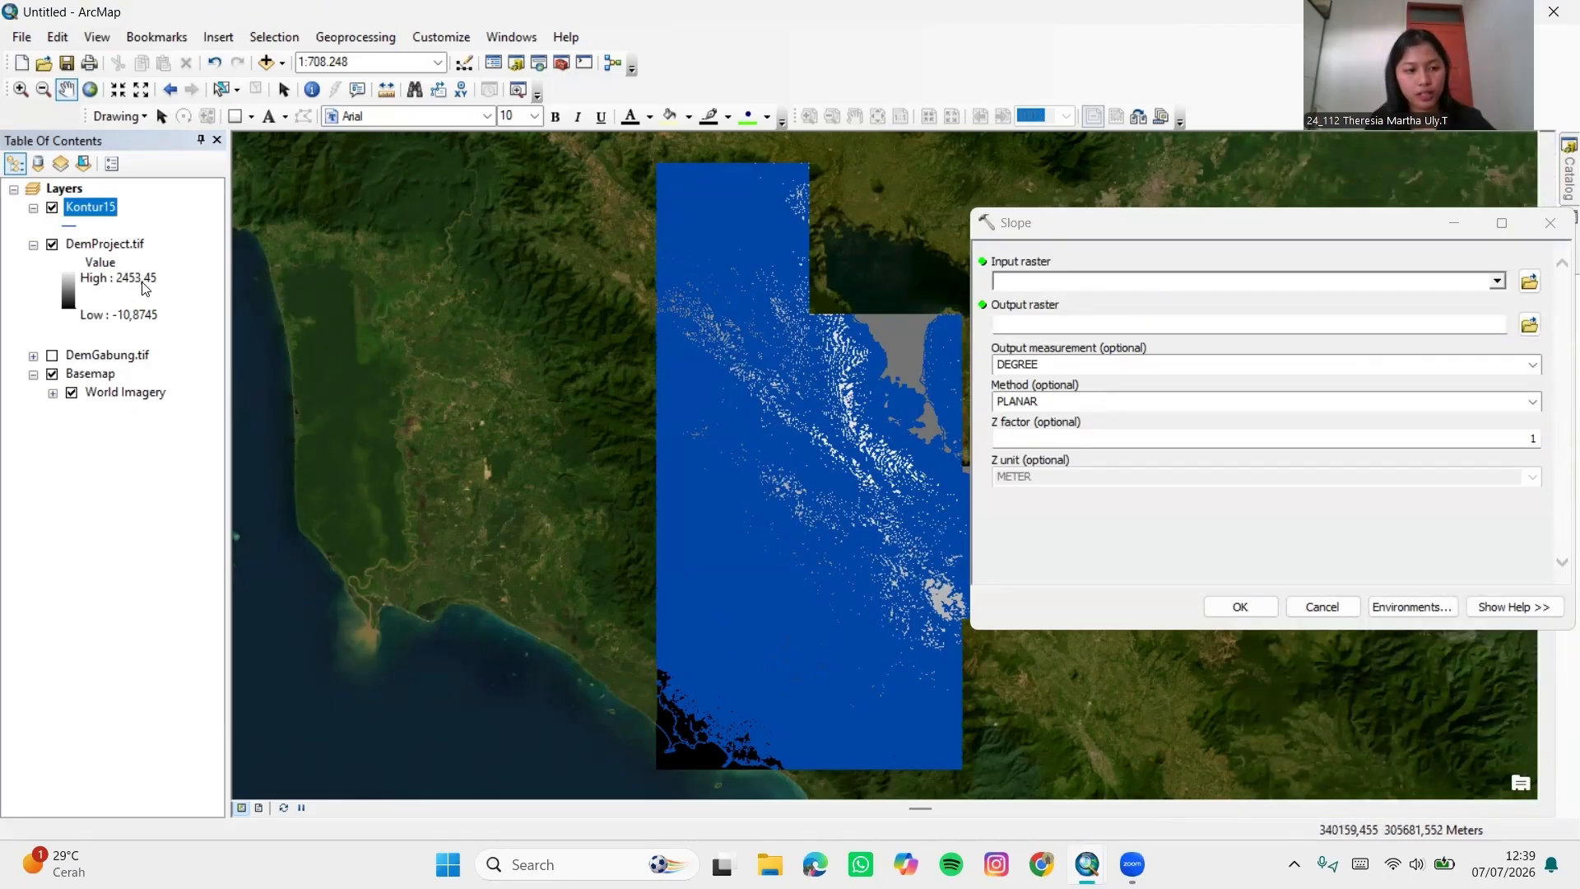
Set DemProject.tif as the slope input raster and save the output as Slope.tif in the C:\Tugas Aptek\TUGAS VIDEO folder
drag(134, 251, 1093, 279)
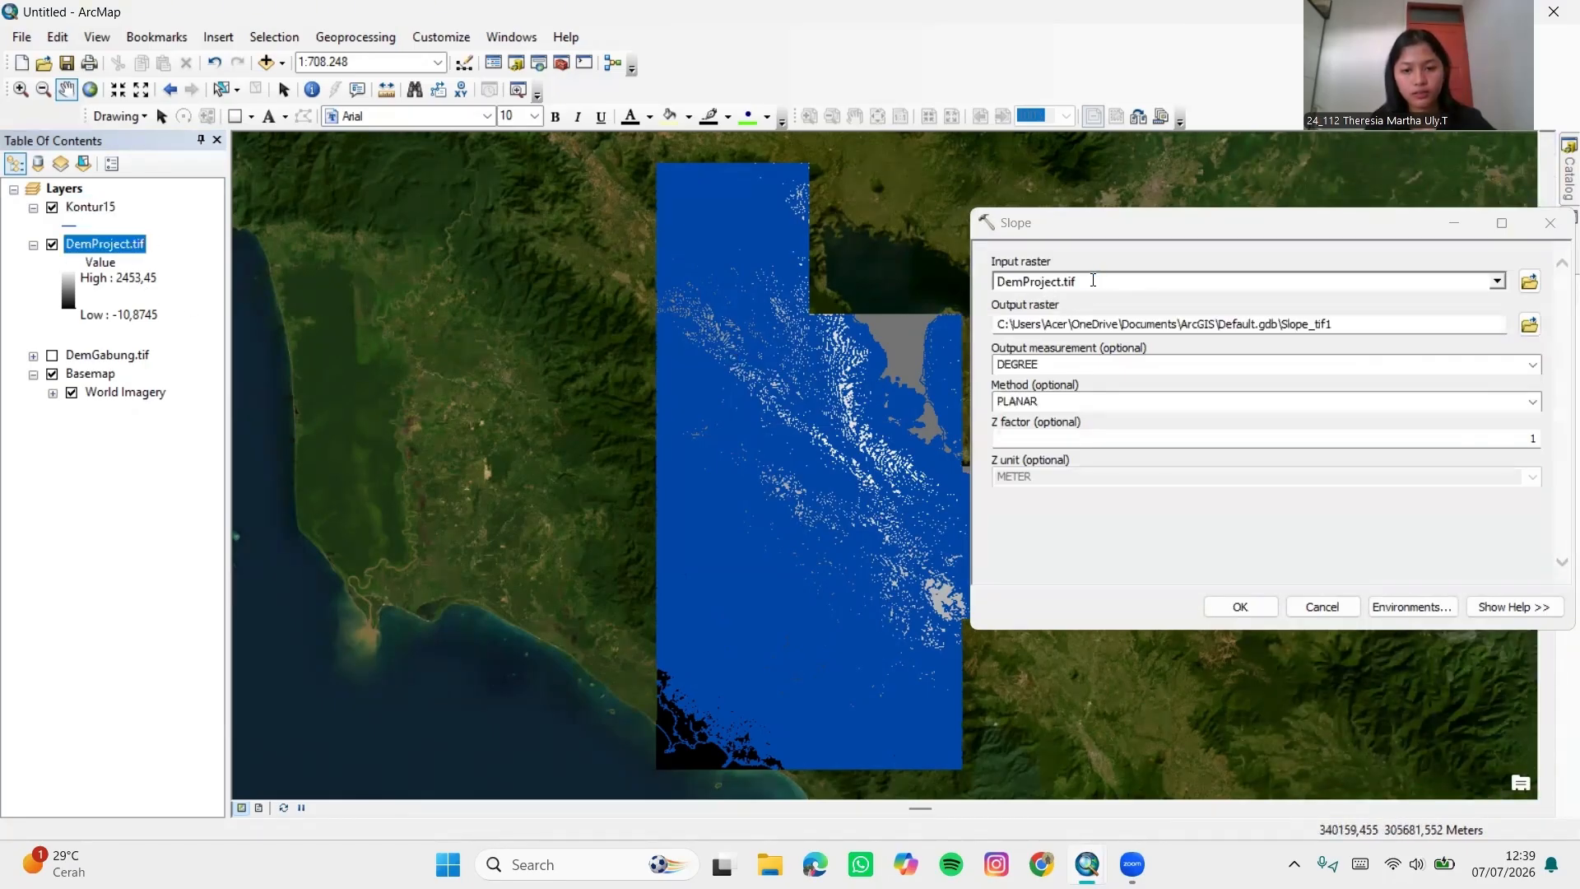
click(1529, 324)
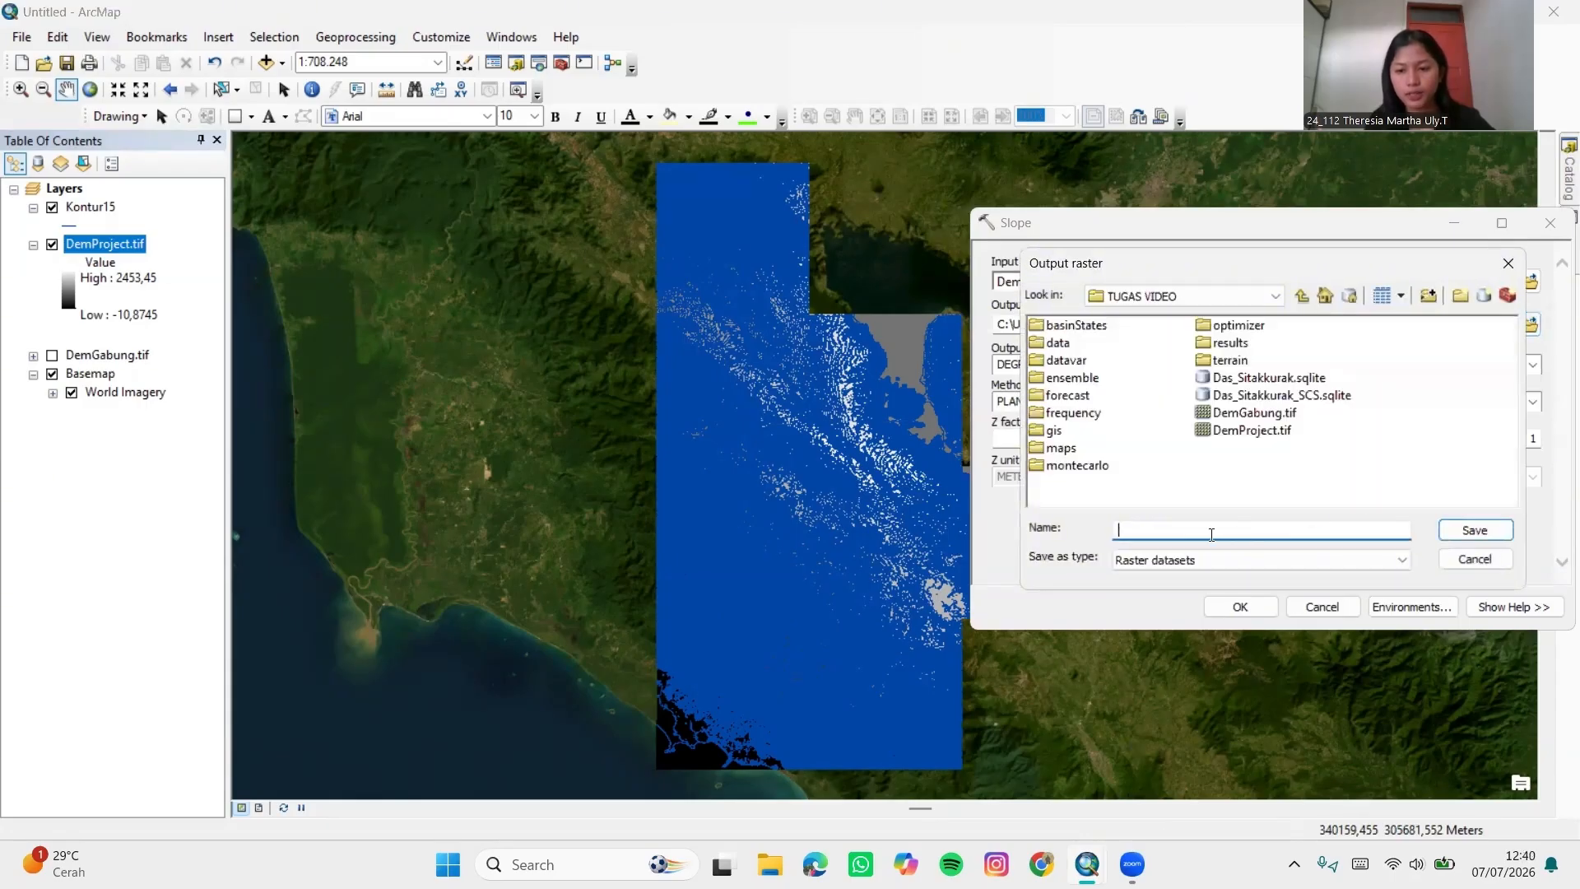
key(Caps_Lock)
text(S)
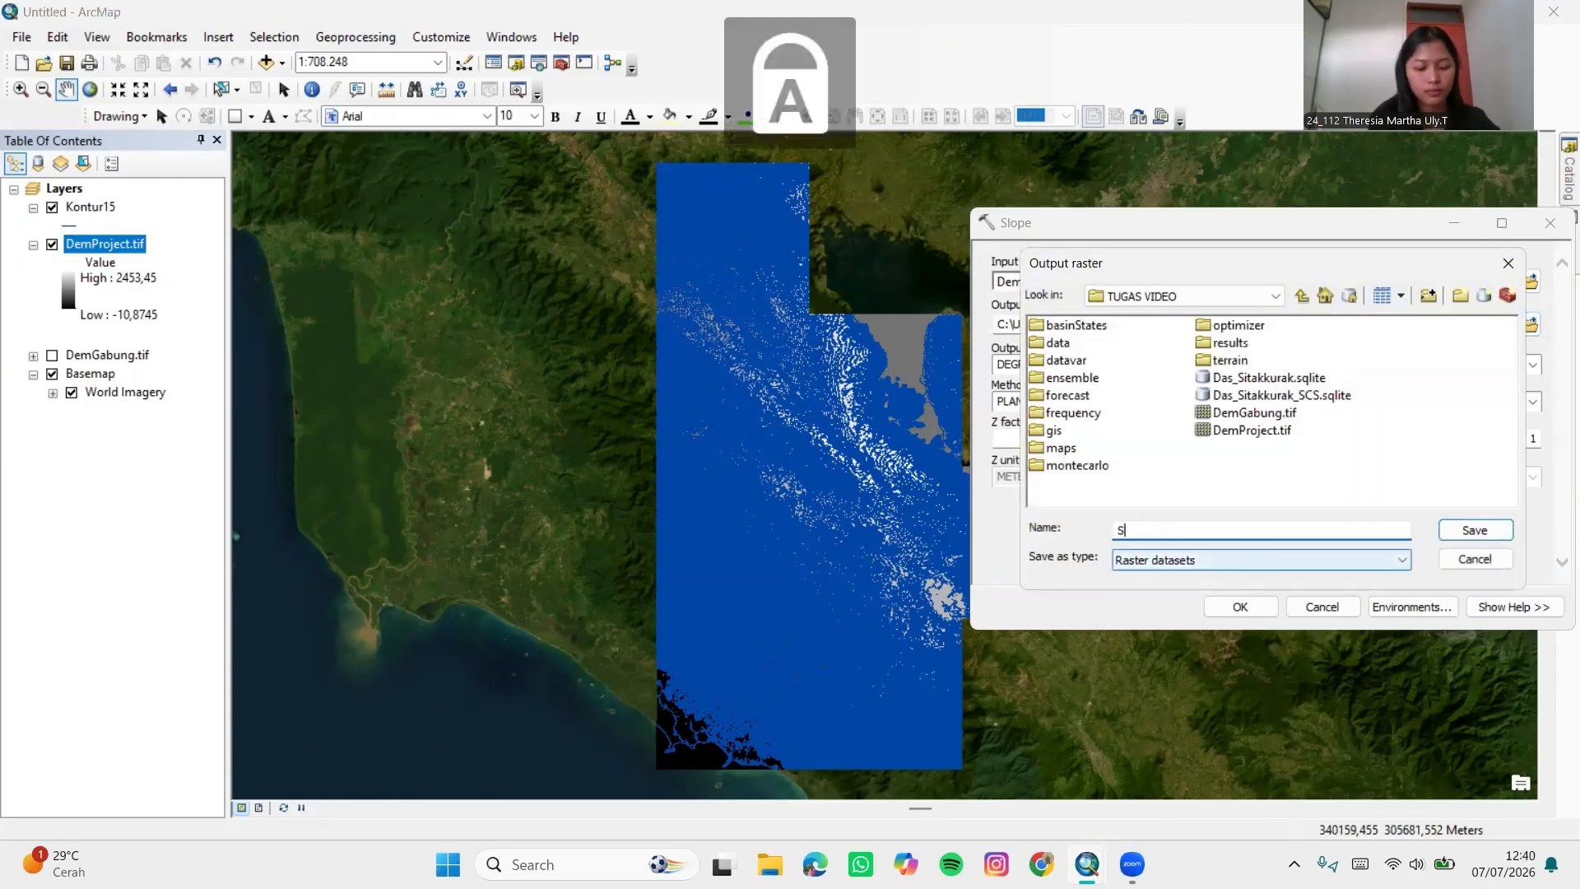
key(Caps_Lock)
text(lope)
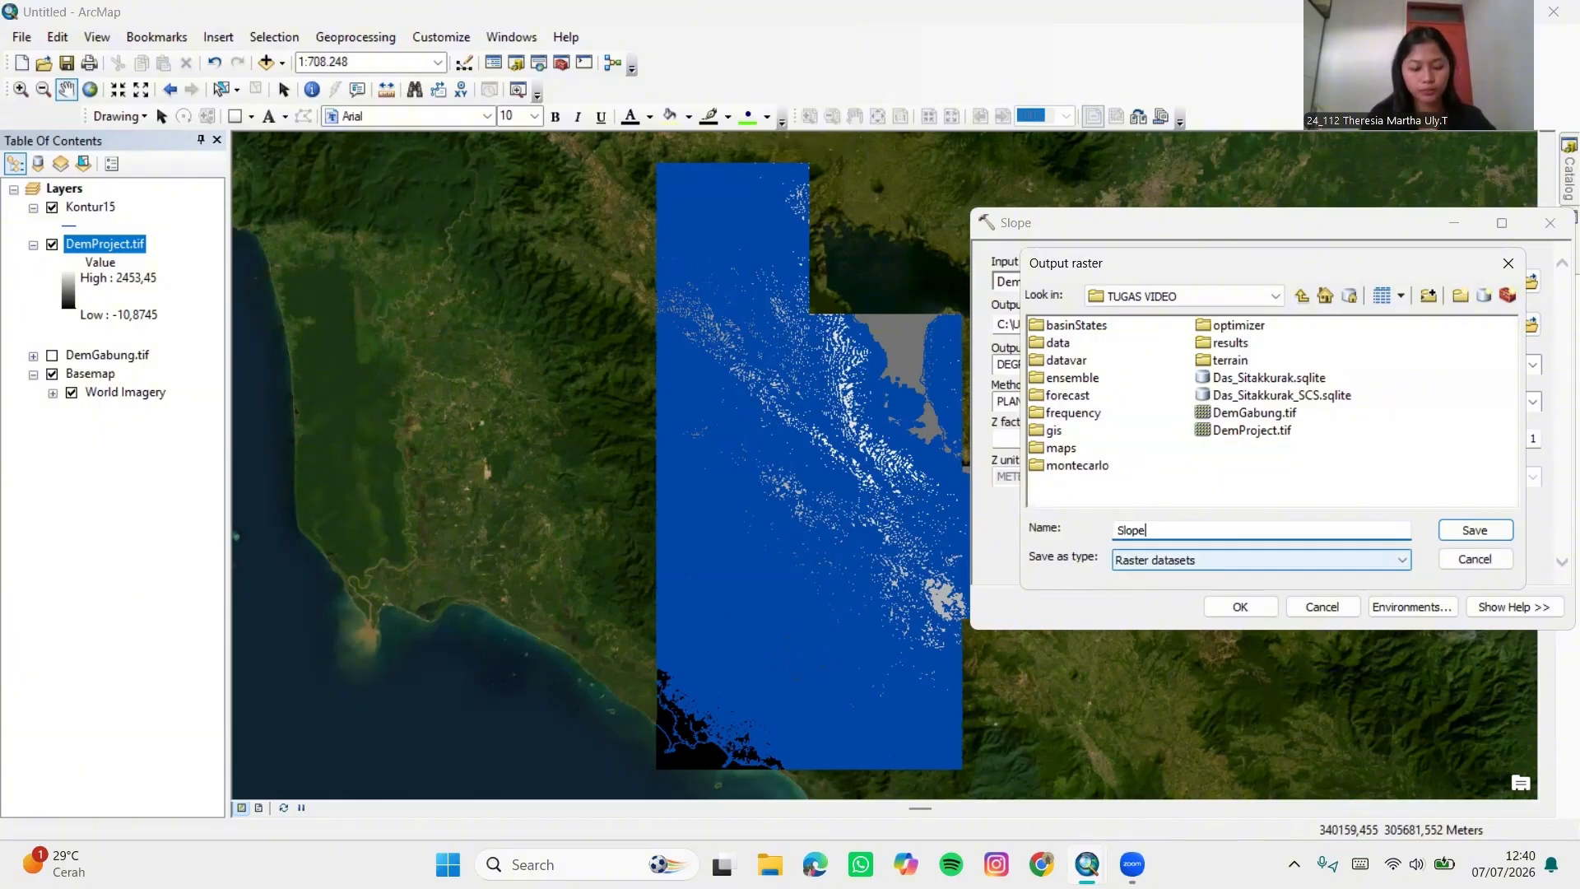
text(.tif)
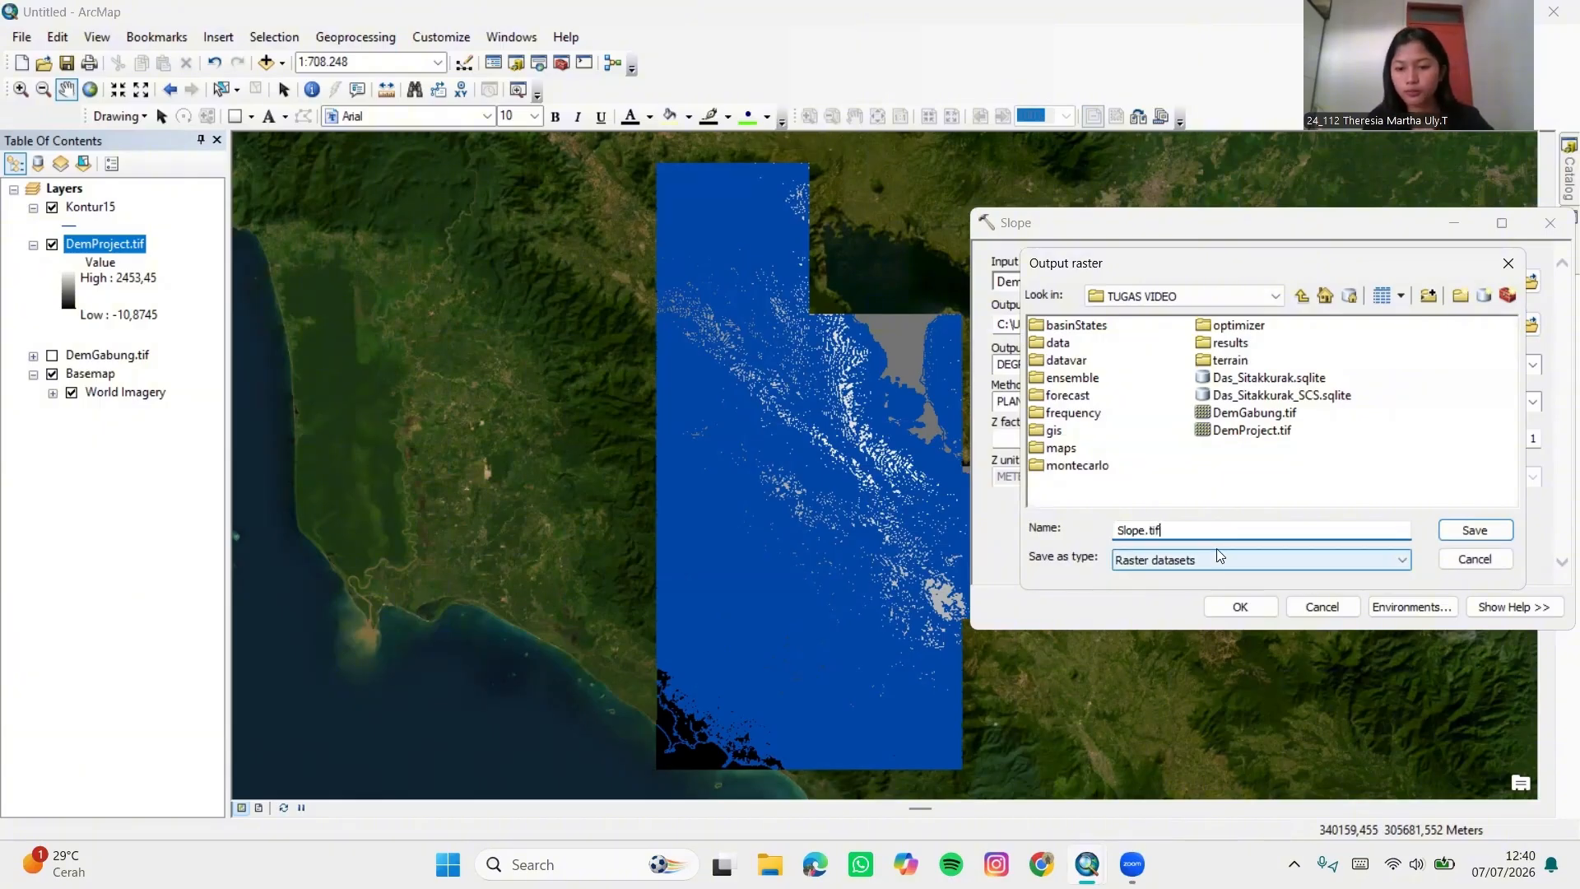
click(1453, 530)
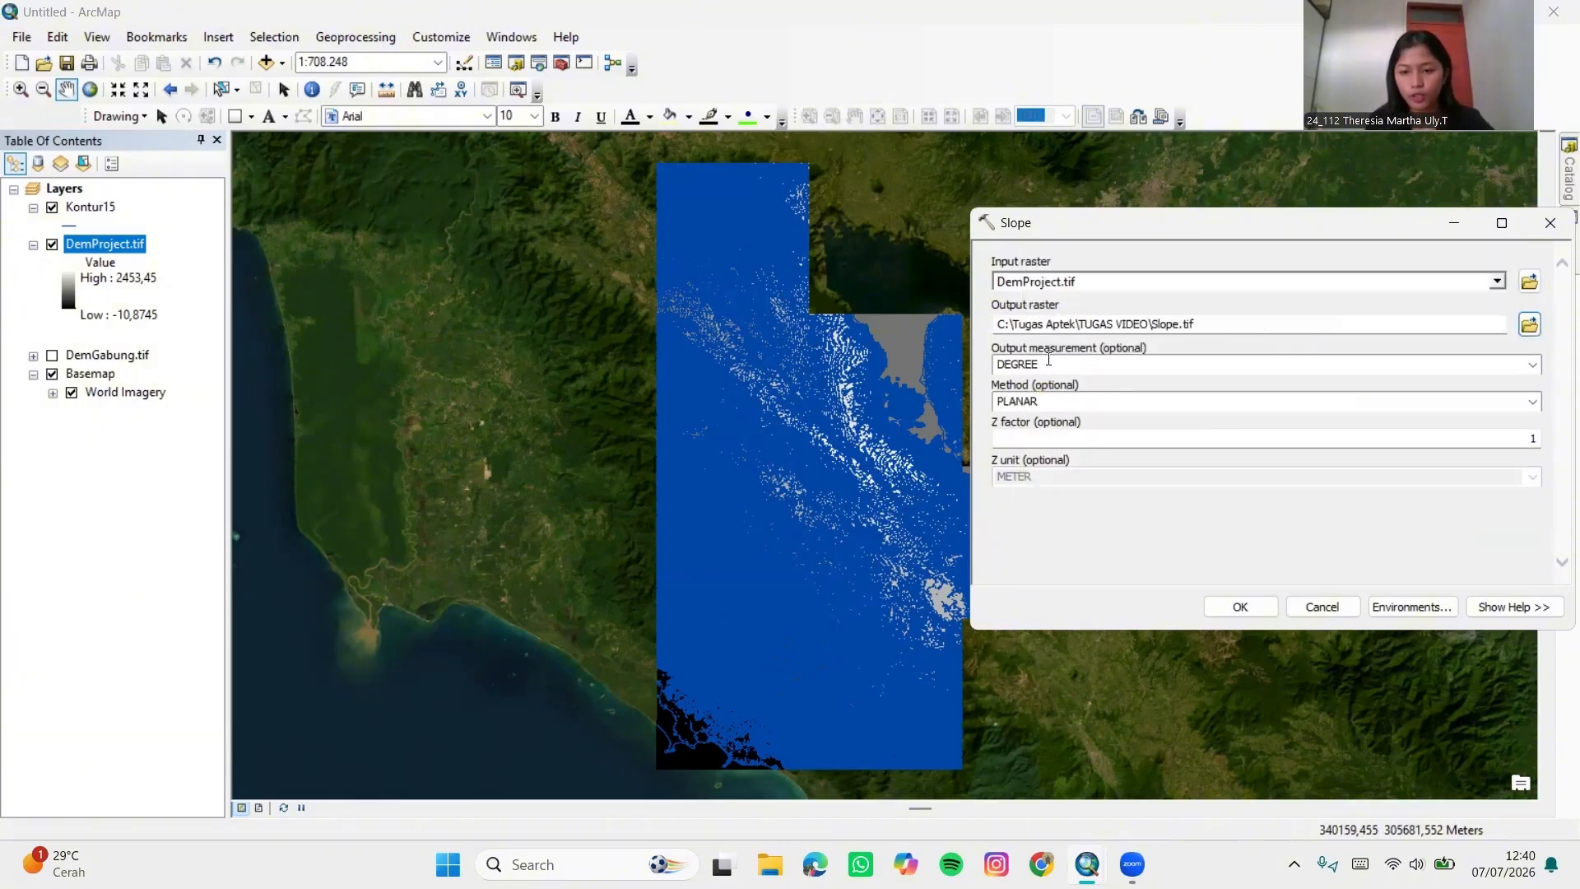
Run the Slope tool with the output measurement set to PERCENT_RISE, and hide the Kontur15 layer
click(1532, 364)
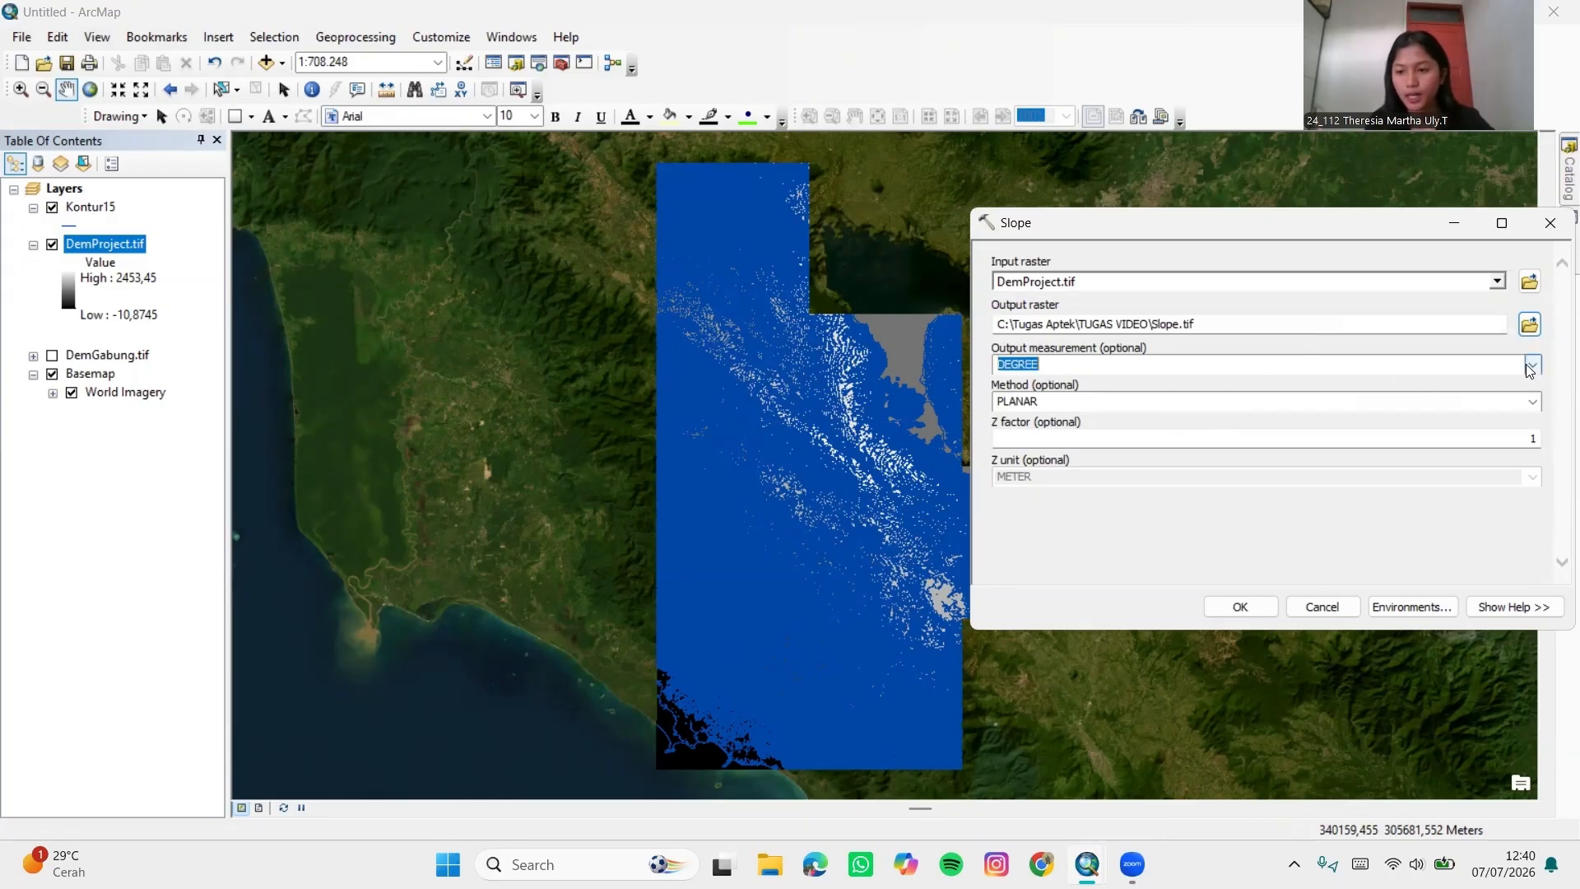
click(1063, 398)
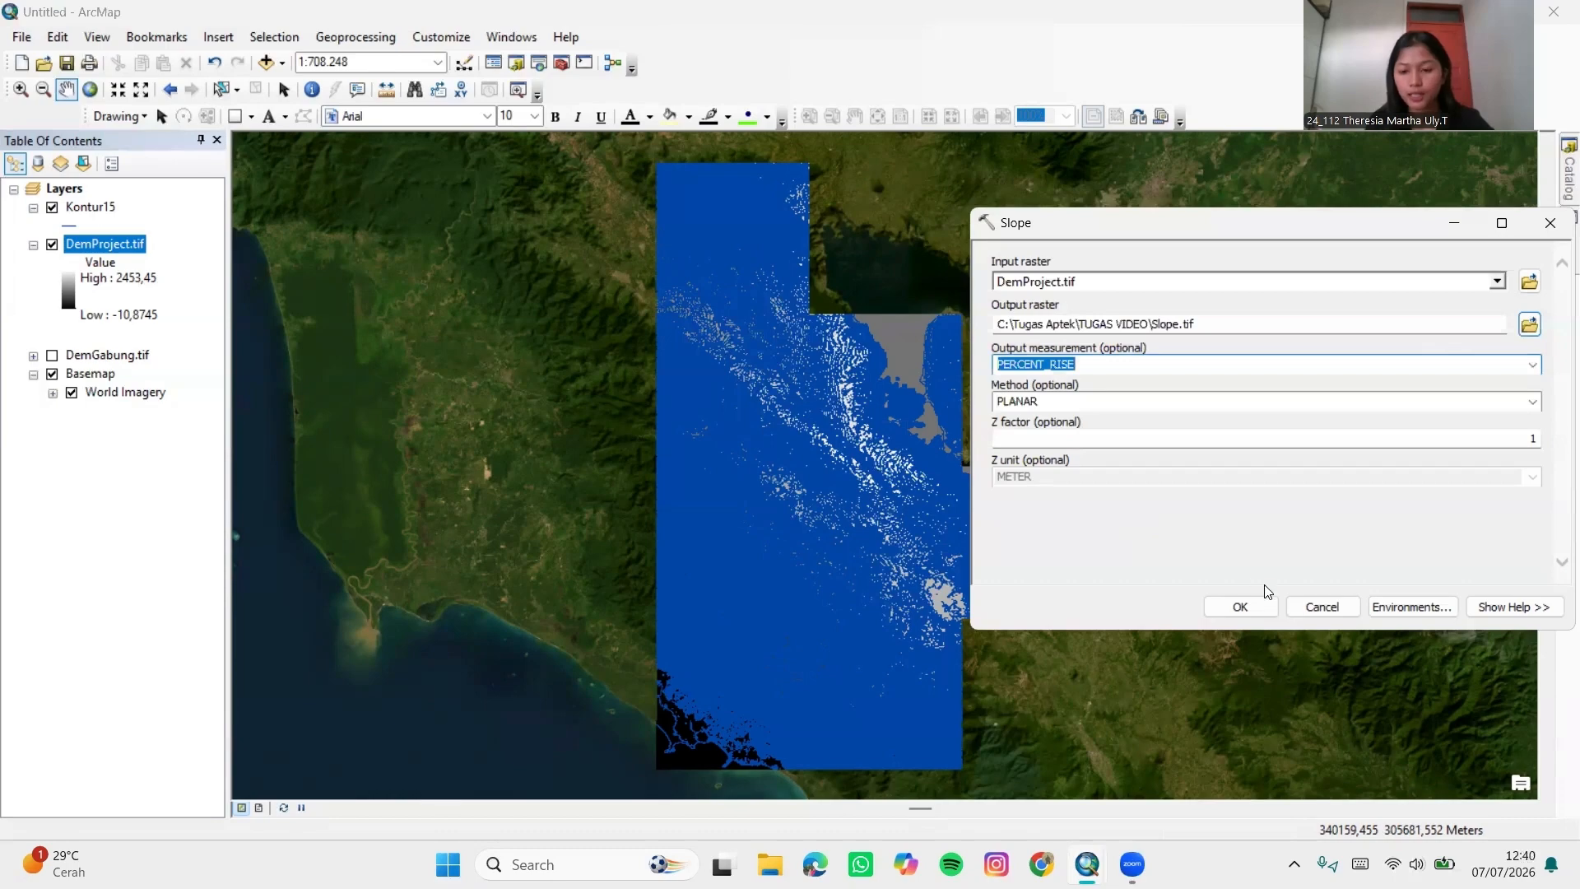
click(1266, 608)
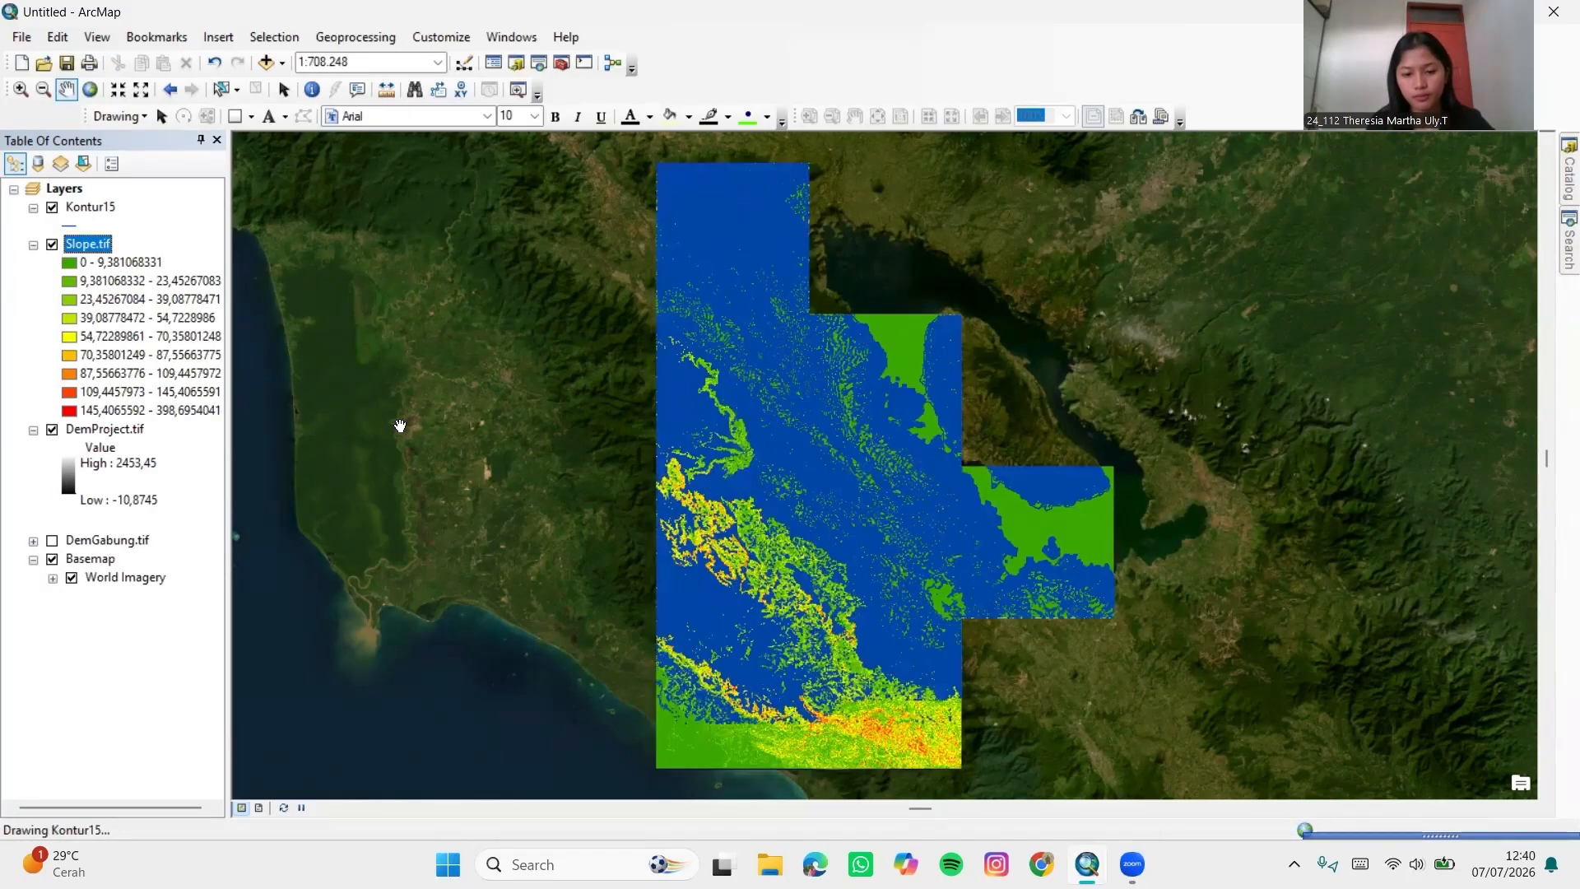
click(52, 208)
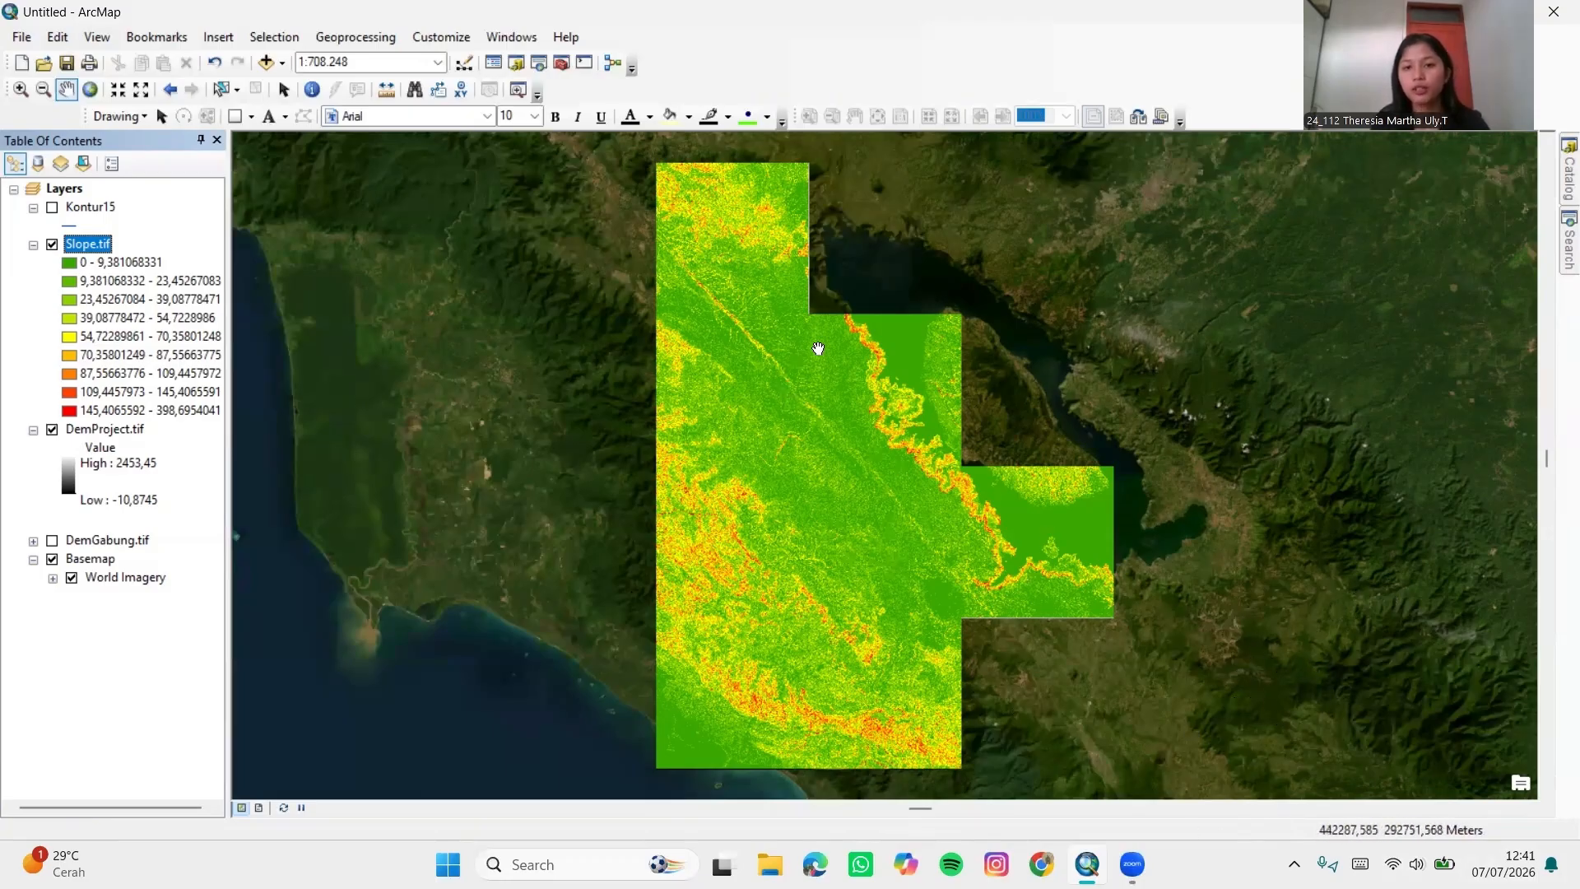
Search for "resample" and open the Resample (Data Management) tool
click(1557, 257)
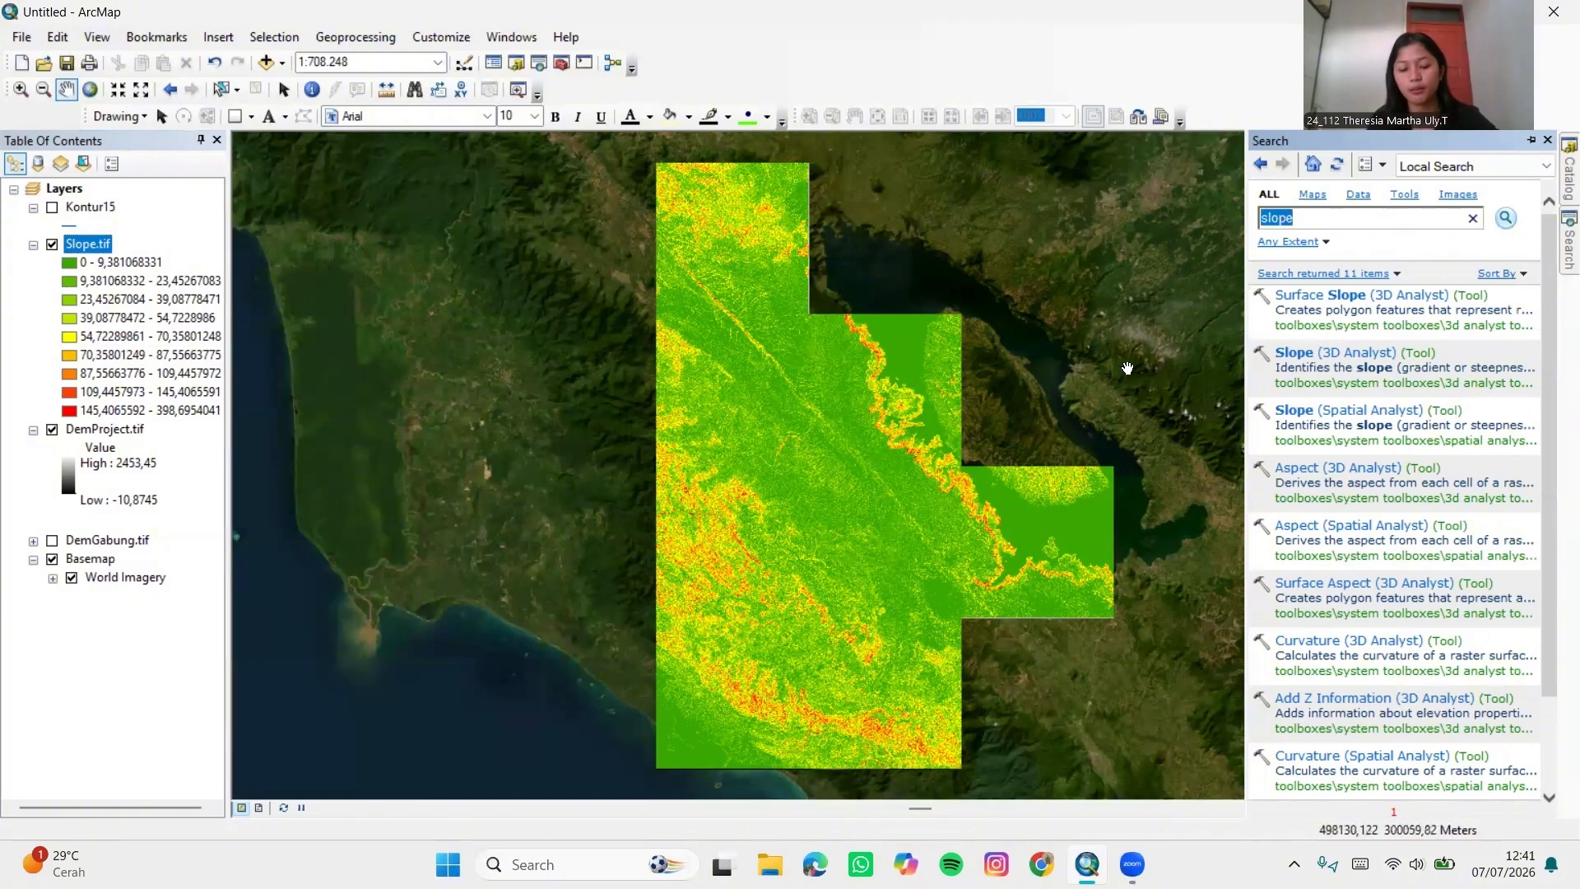
text(resample)
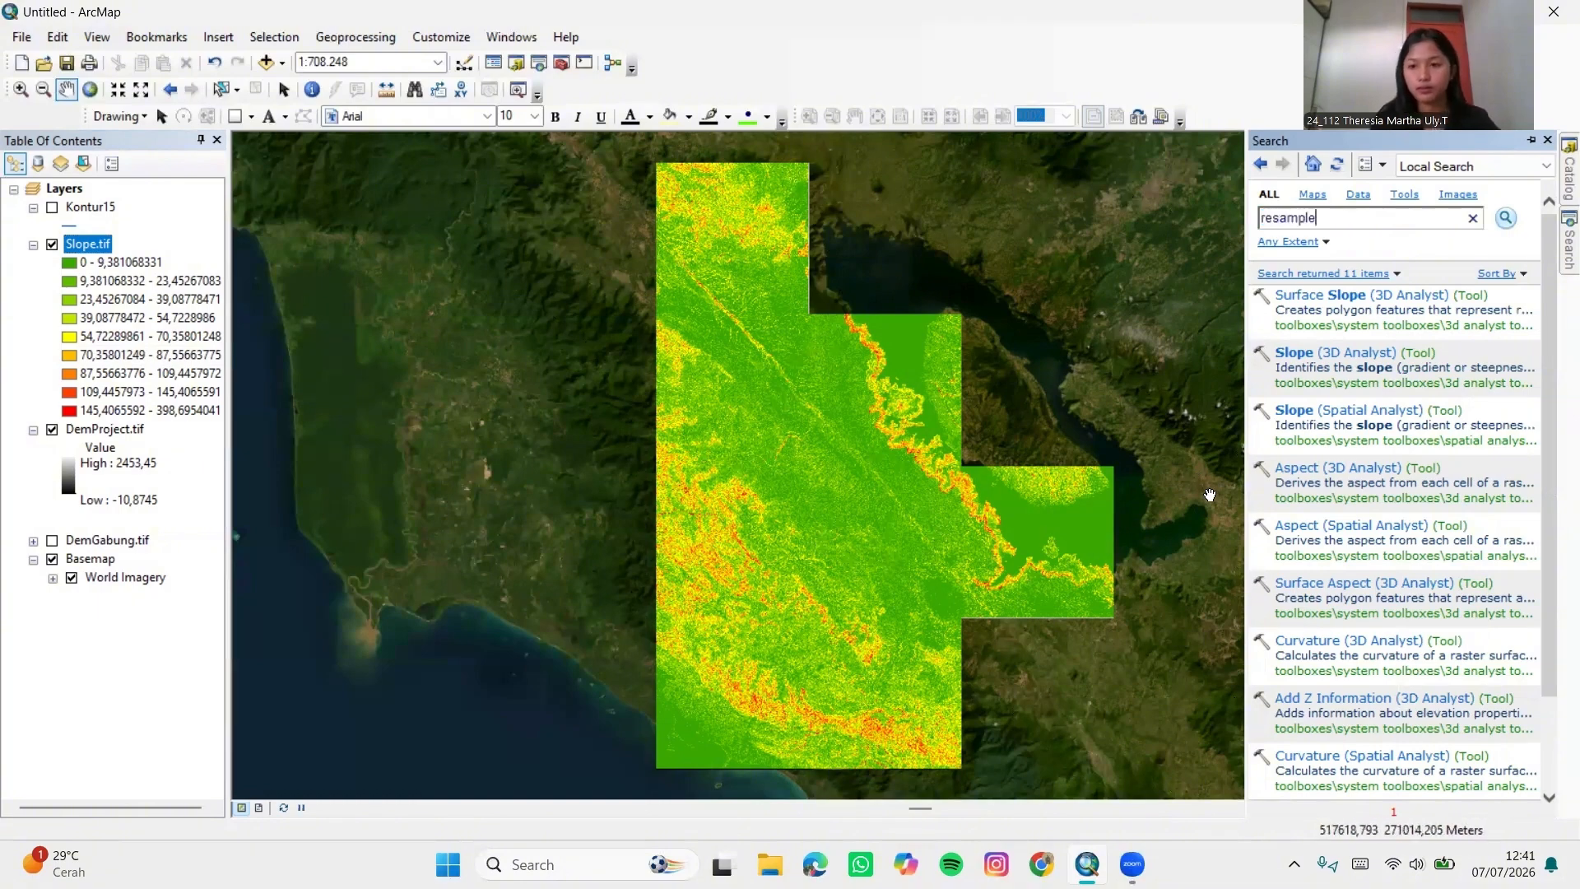
key(Return)
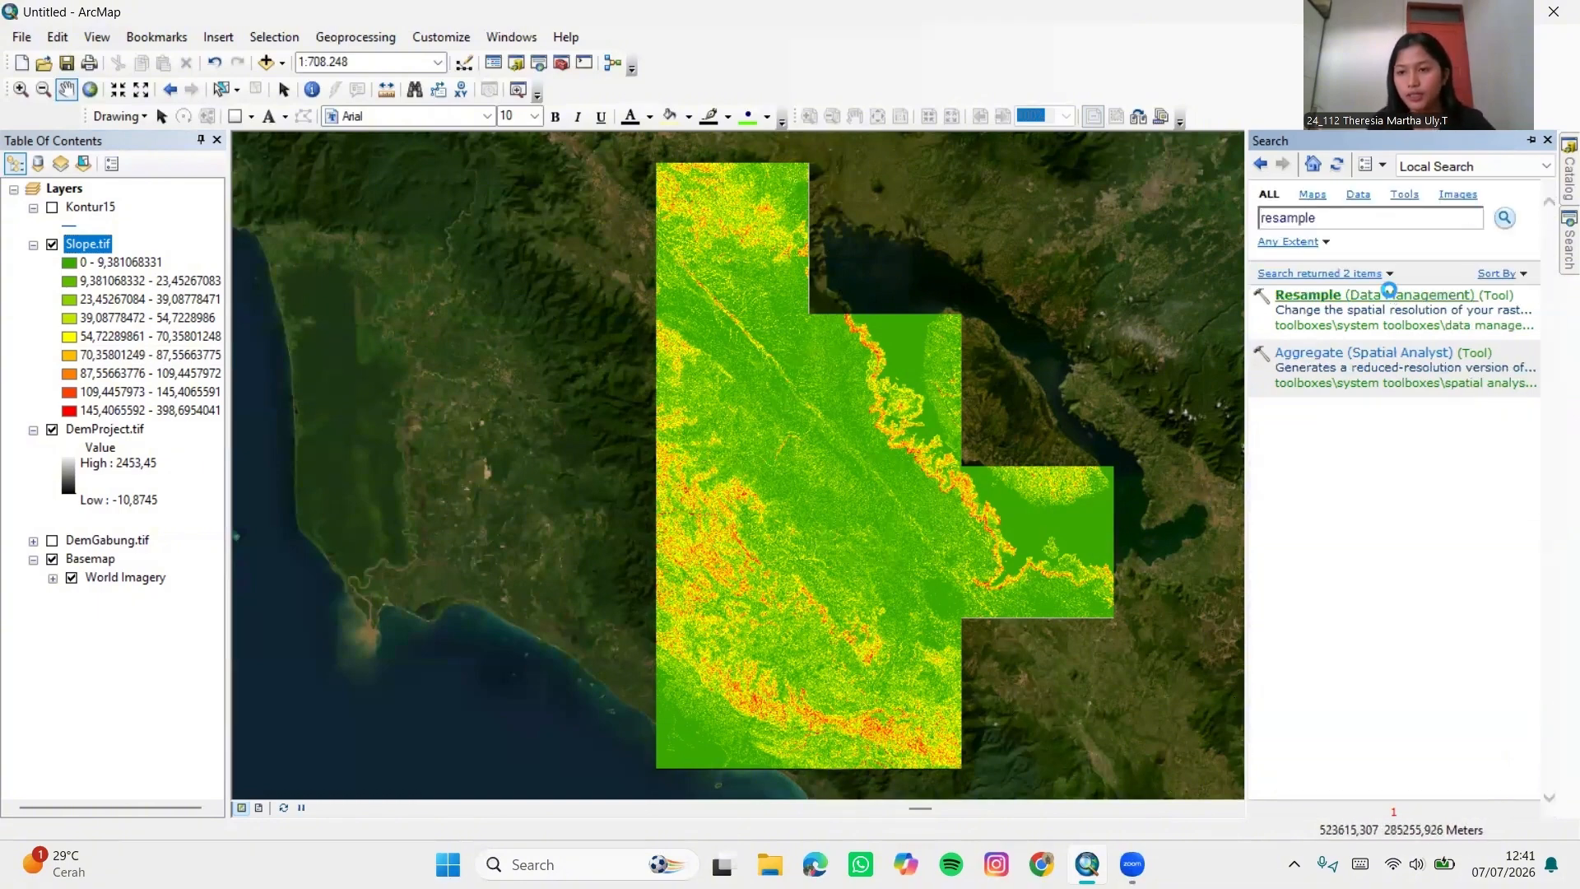
click(1364, 298)
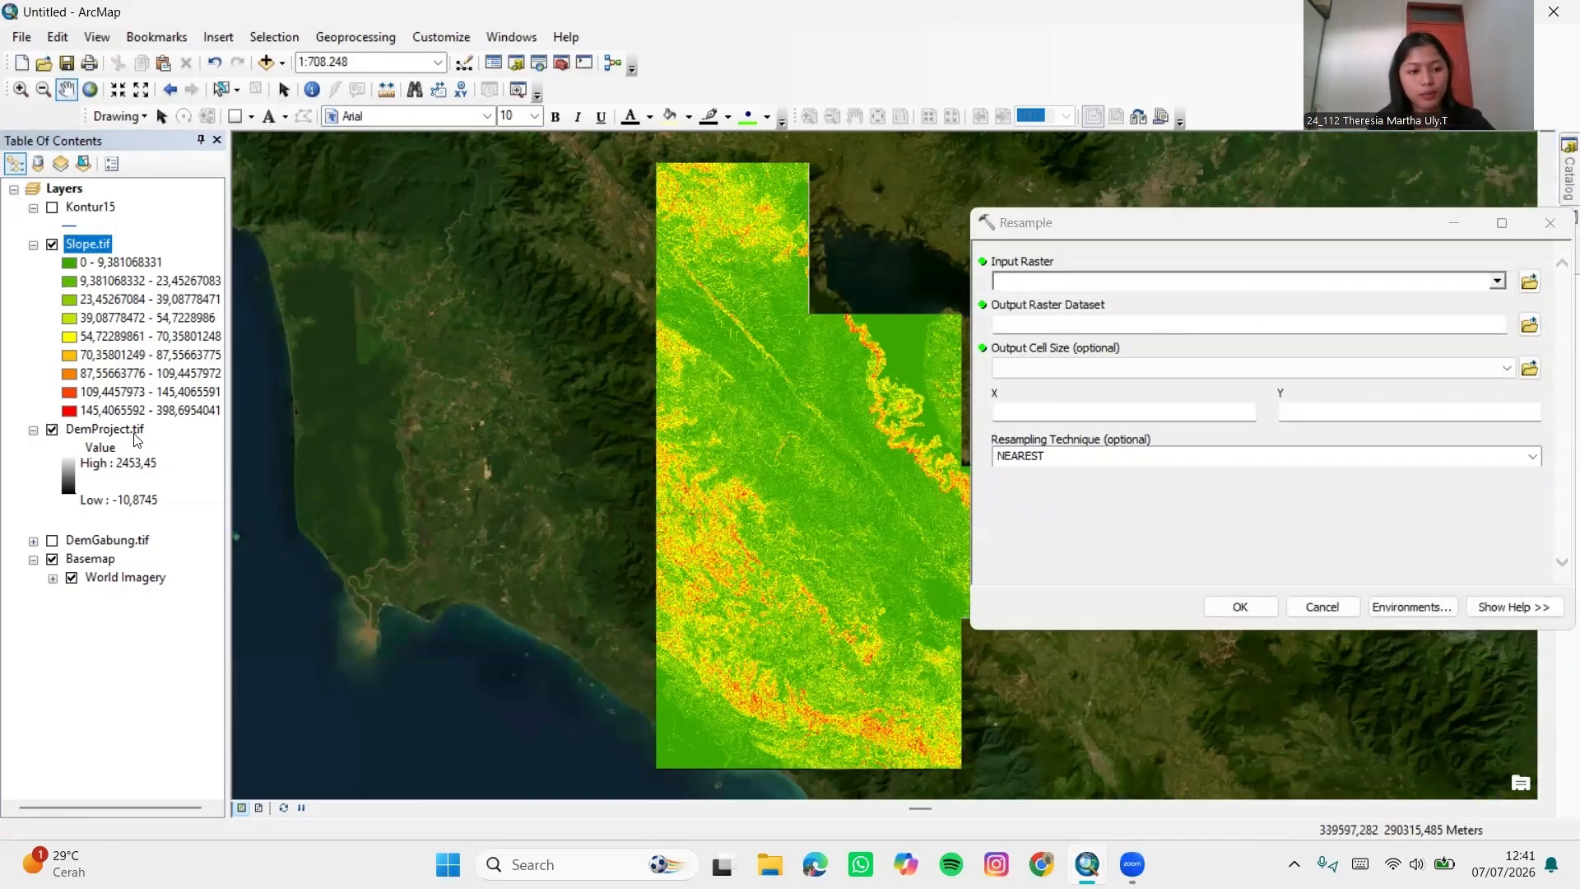
Set DemProject.tif as the Resample input raster and save the output as Dem30.tif in the C:\Tugas Aptek\TUGAS VIDEO folder
drag(142, 435, 1079, 283)
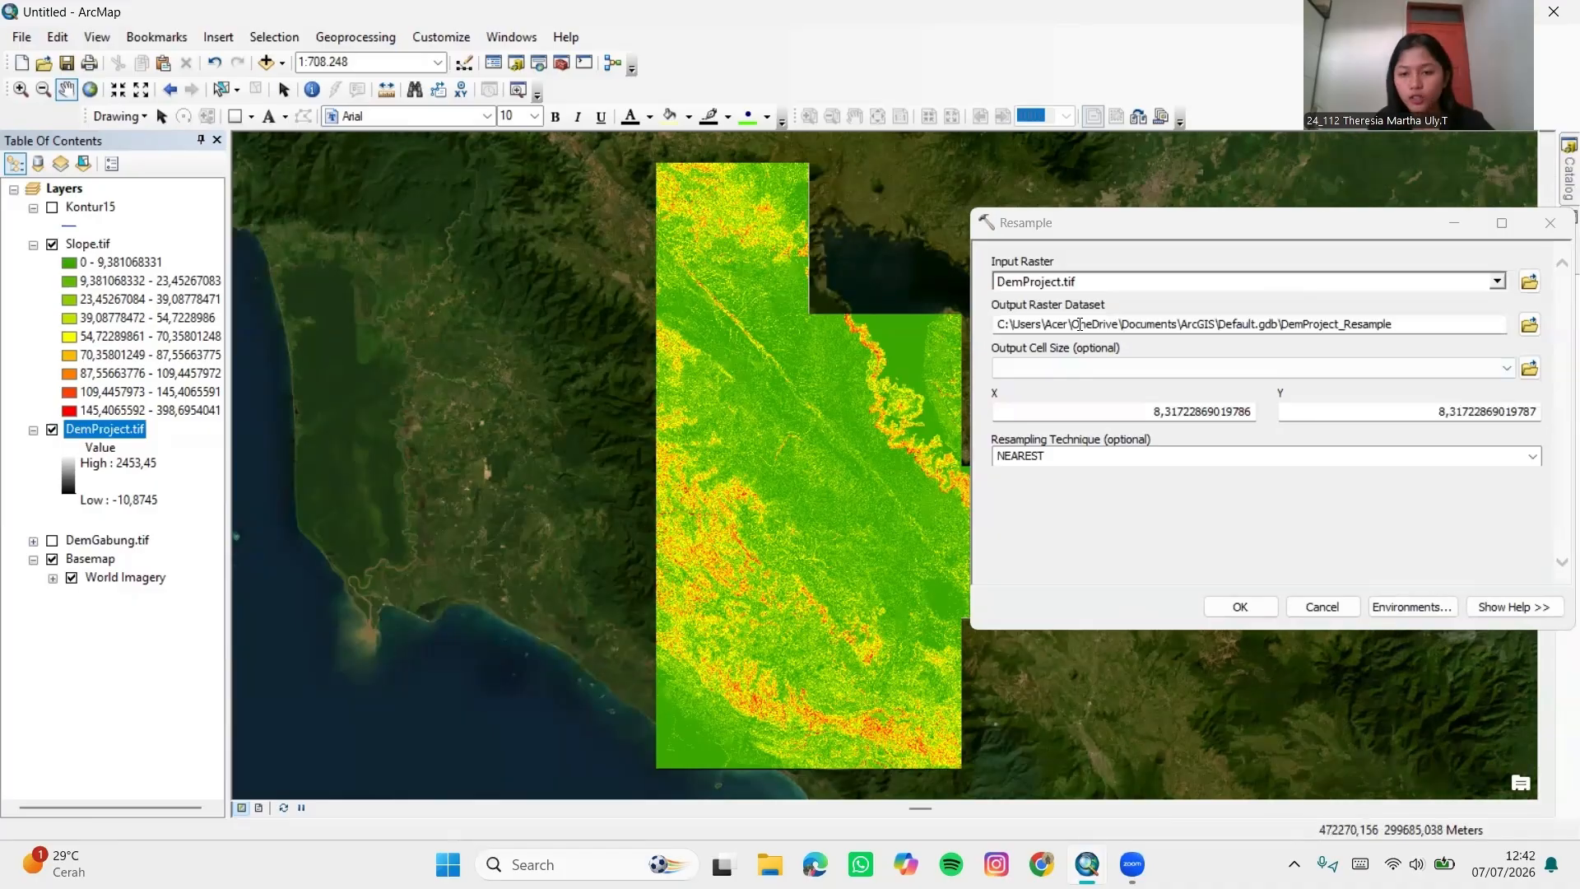
click(1529, 325)
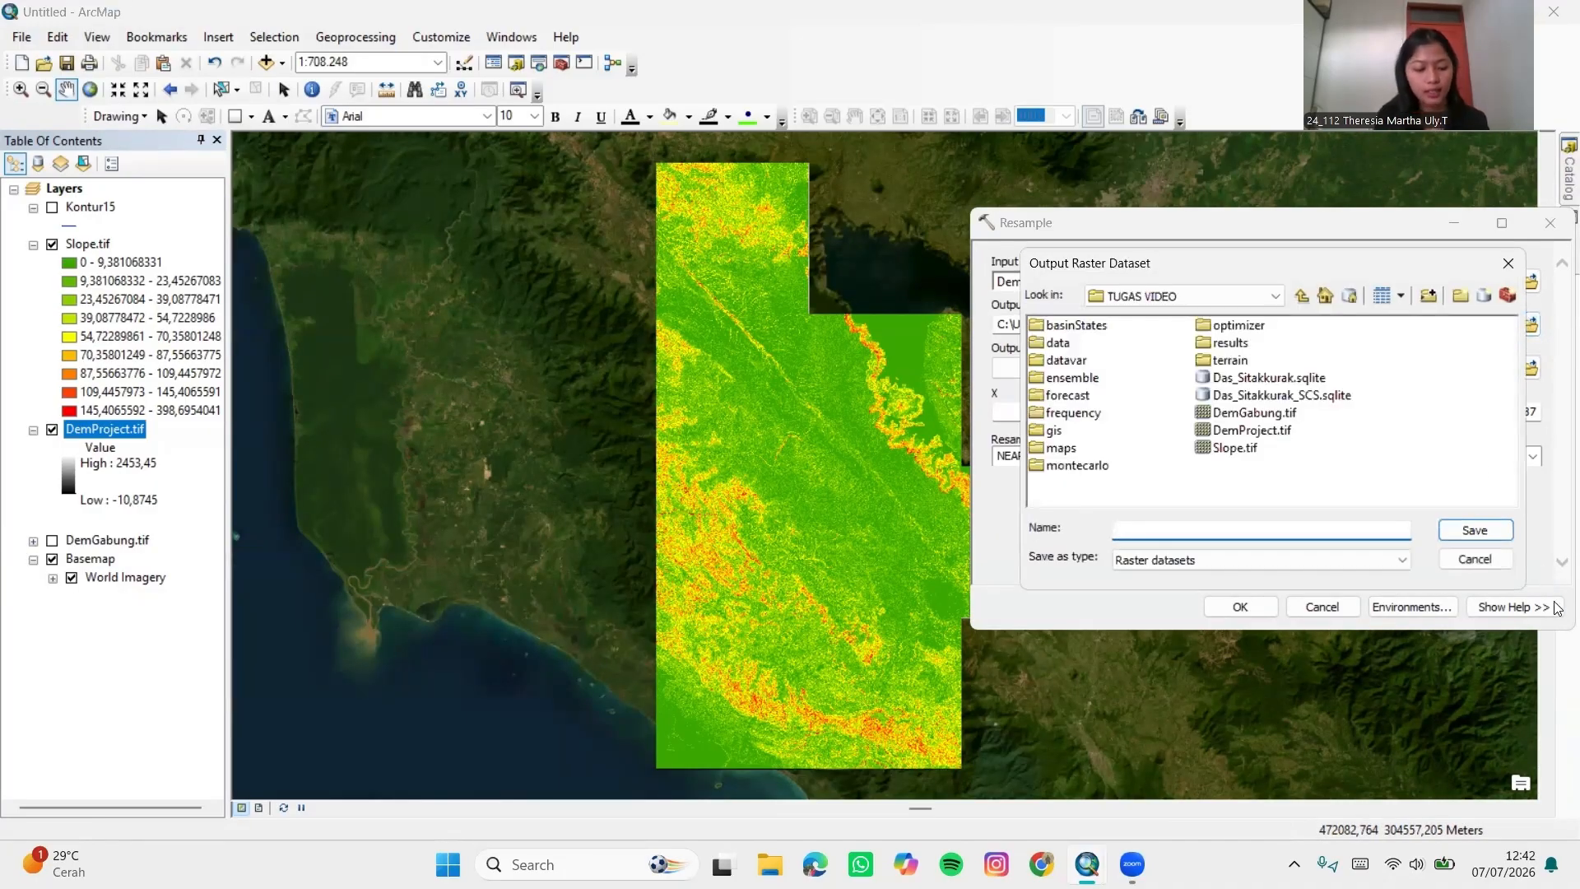
key(Caps_Lock)
key(Caps_Lock)
text(Dem)
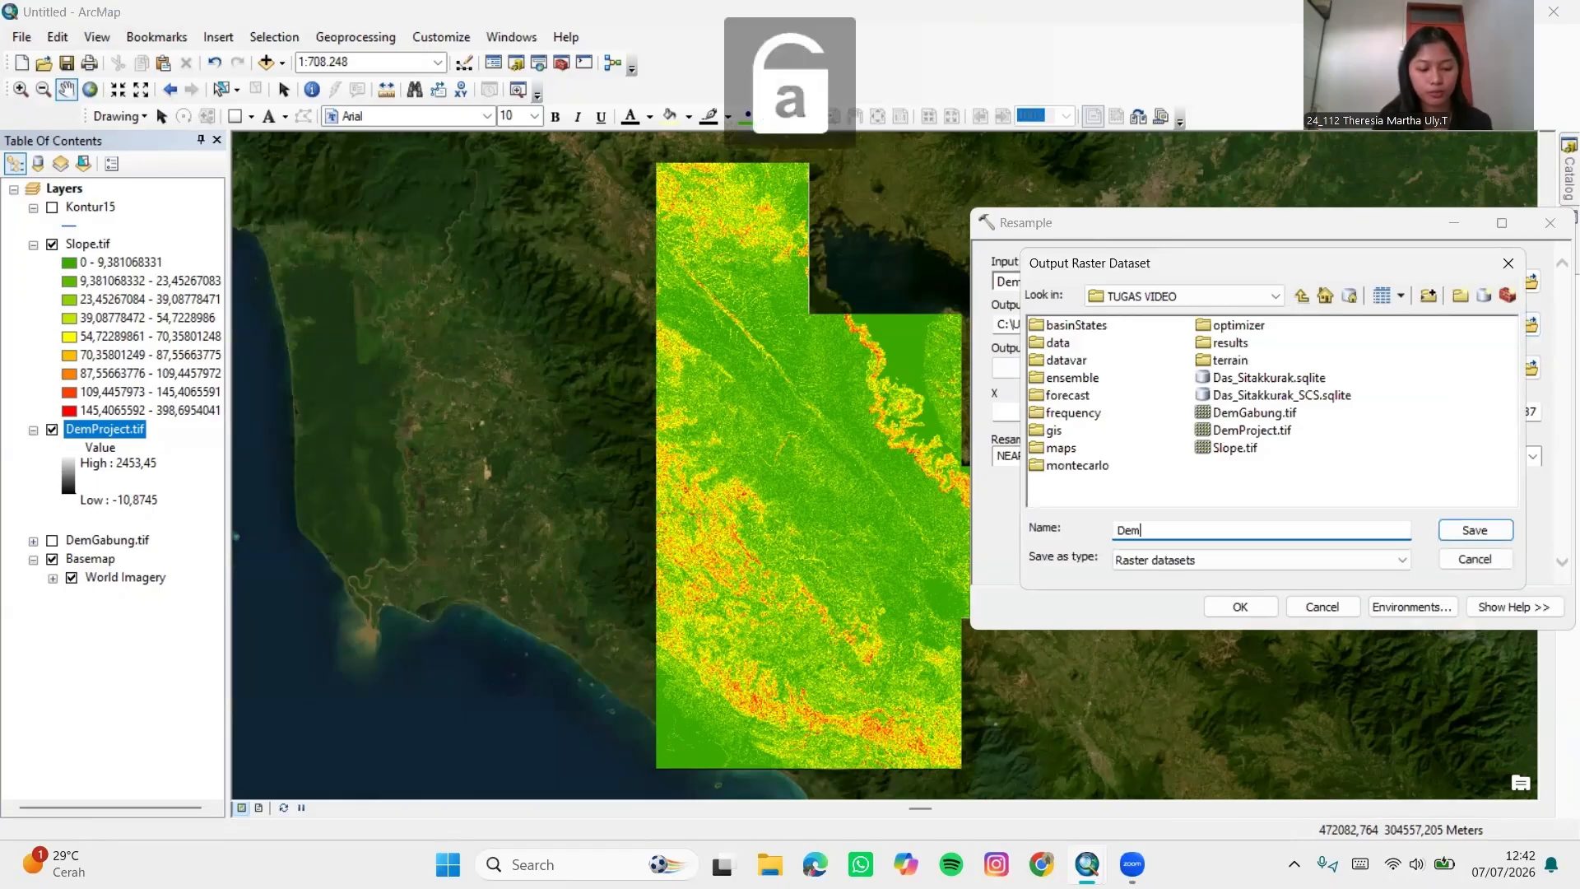
text(3o)
text(.)
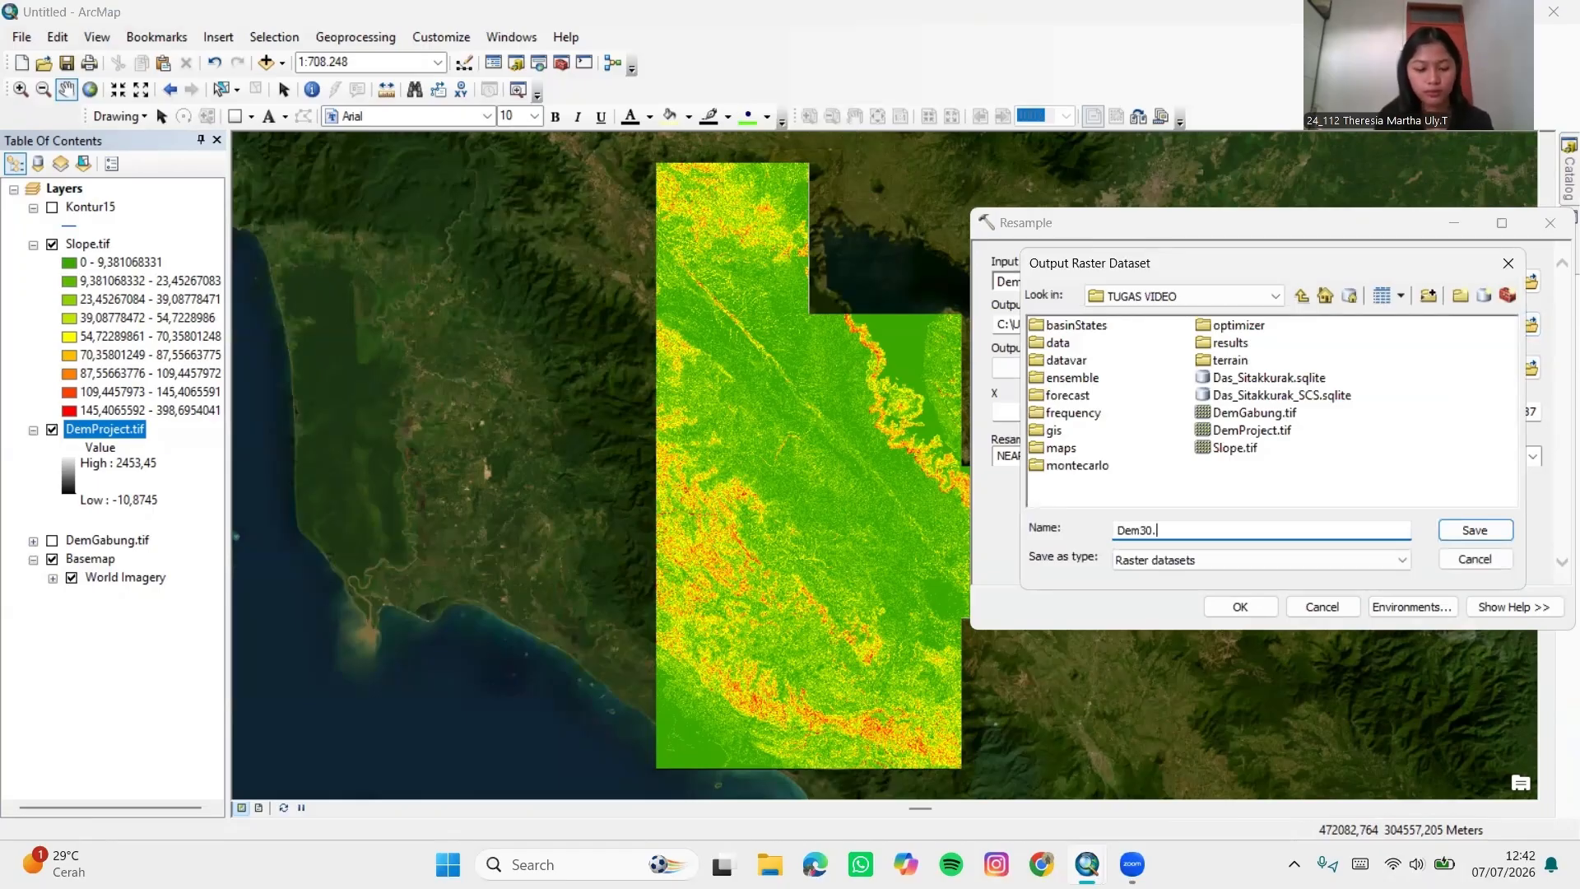
text(tif)
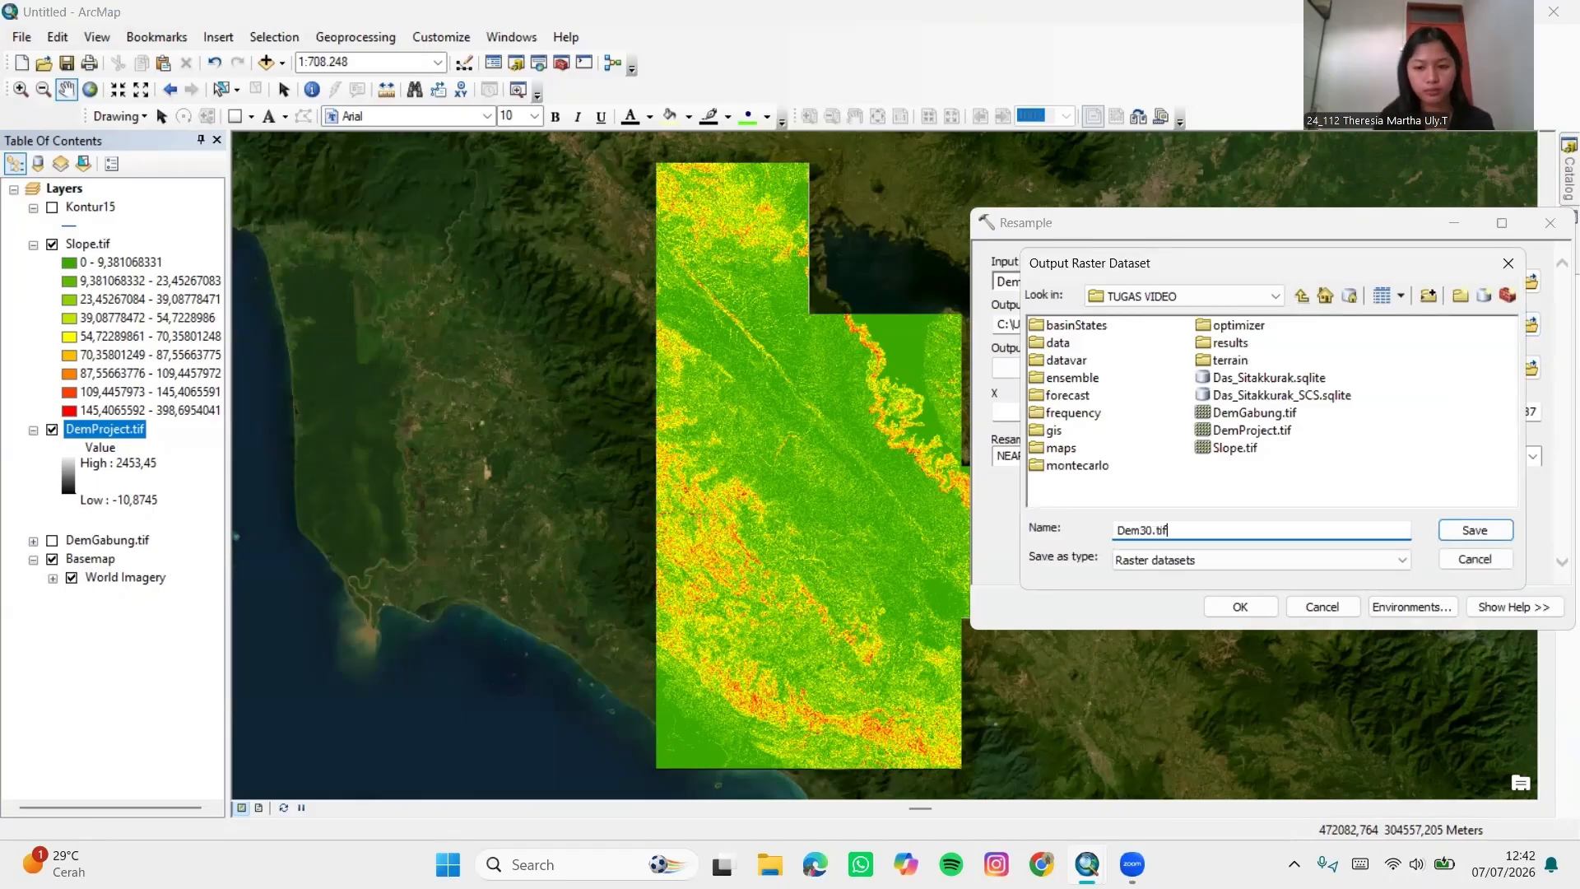
click(1459, 531)
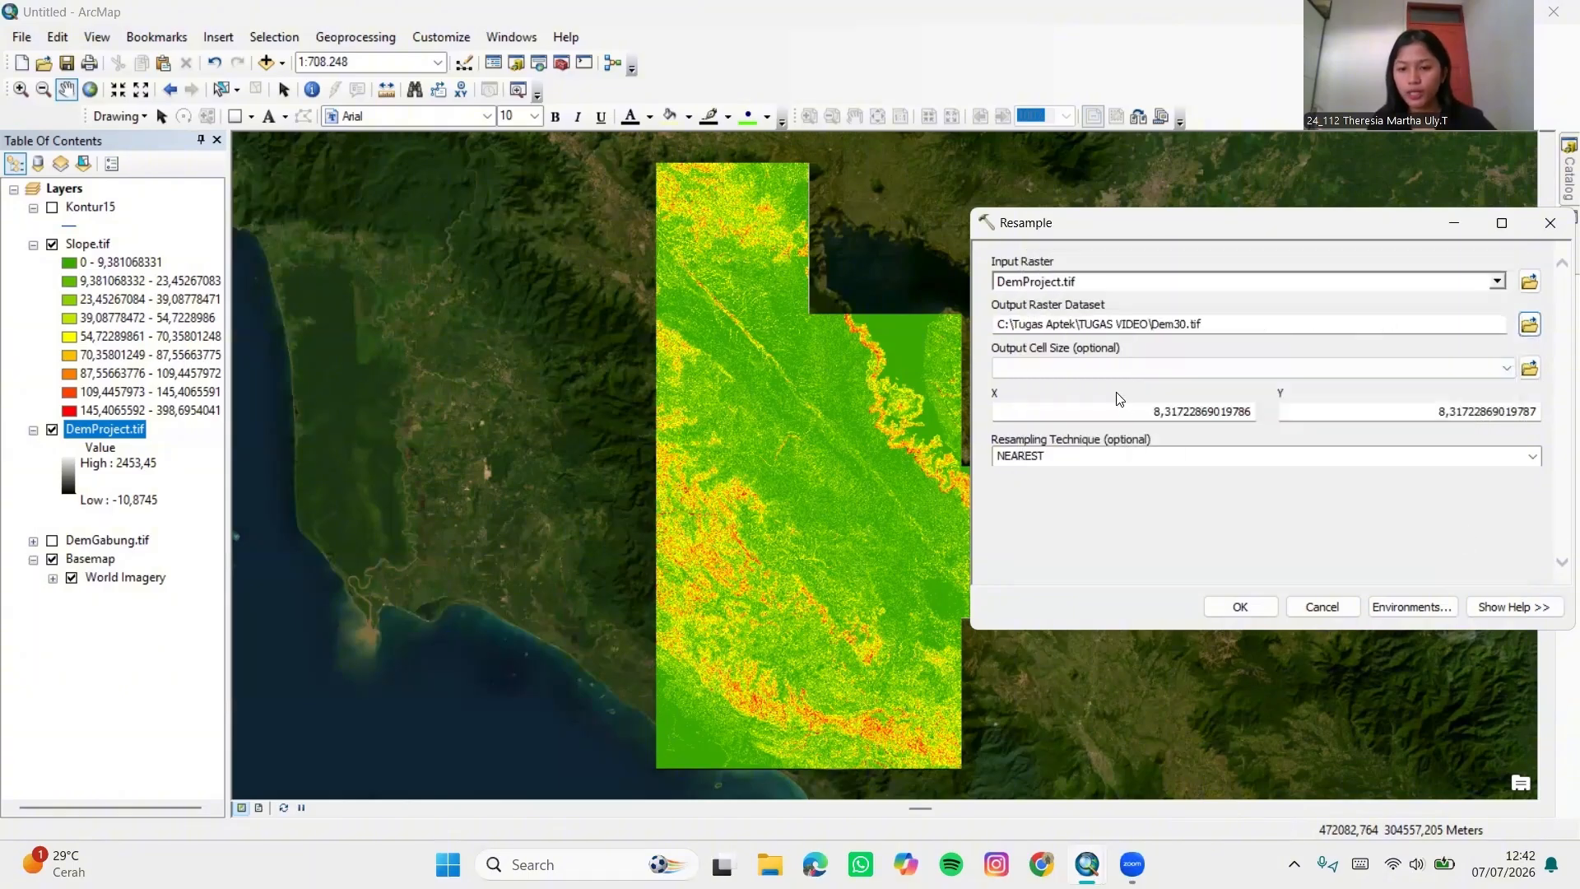
Set the output cell size to 30 for both X and Y and run the Resample tool
double_click(1160, 413)
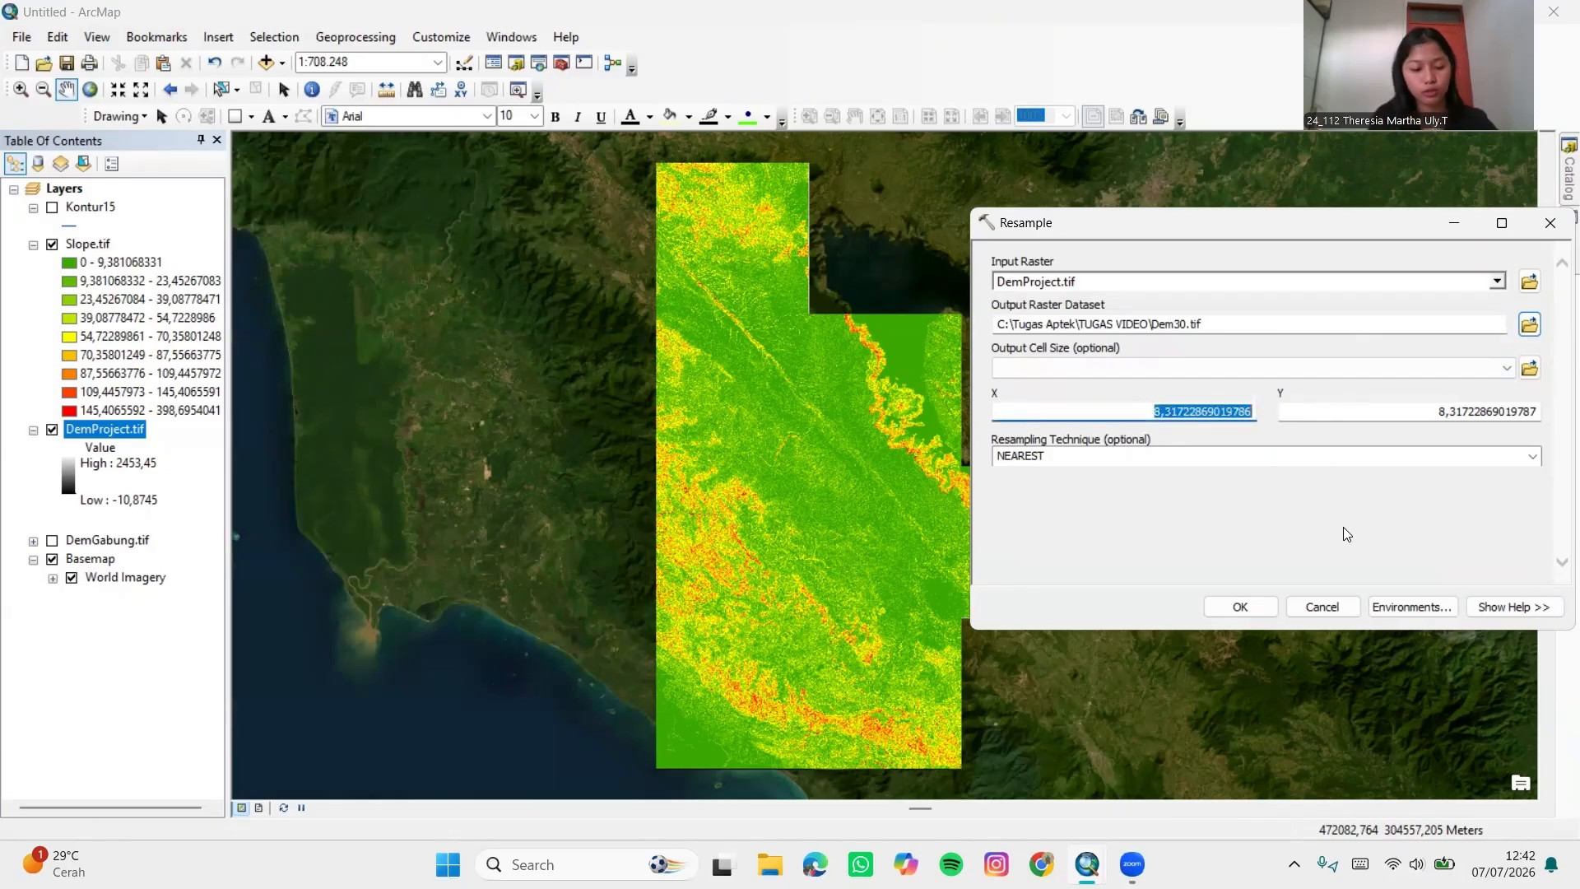
text(30)
key(Tab)
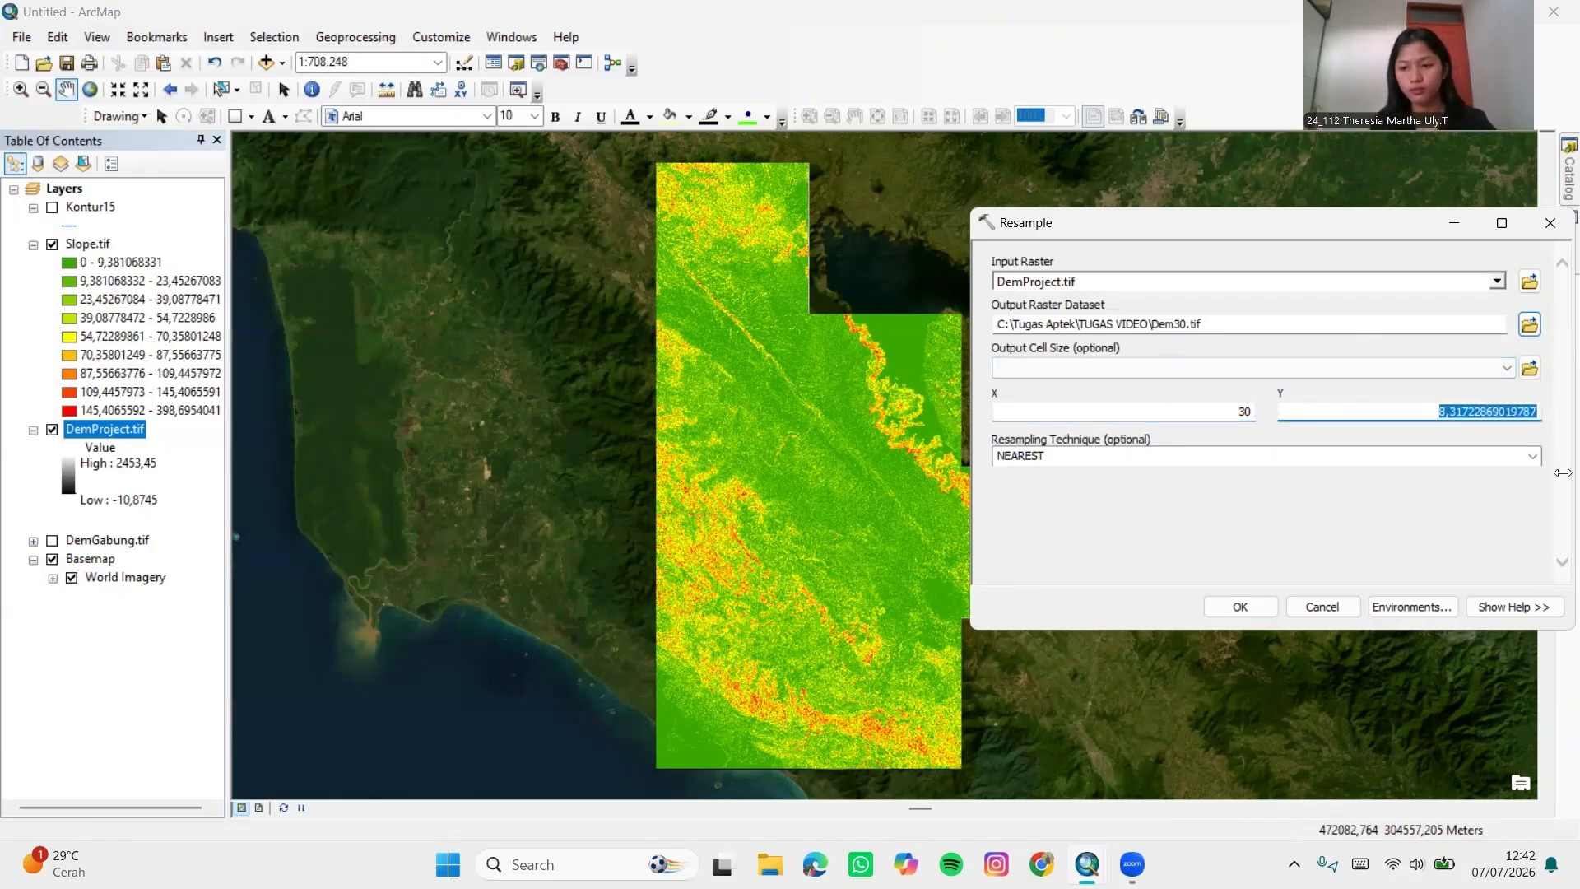
text(30)
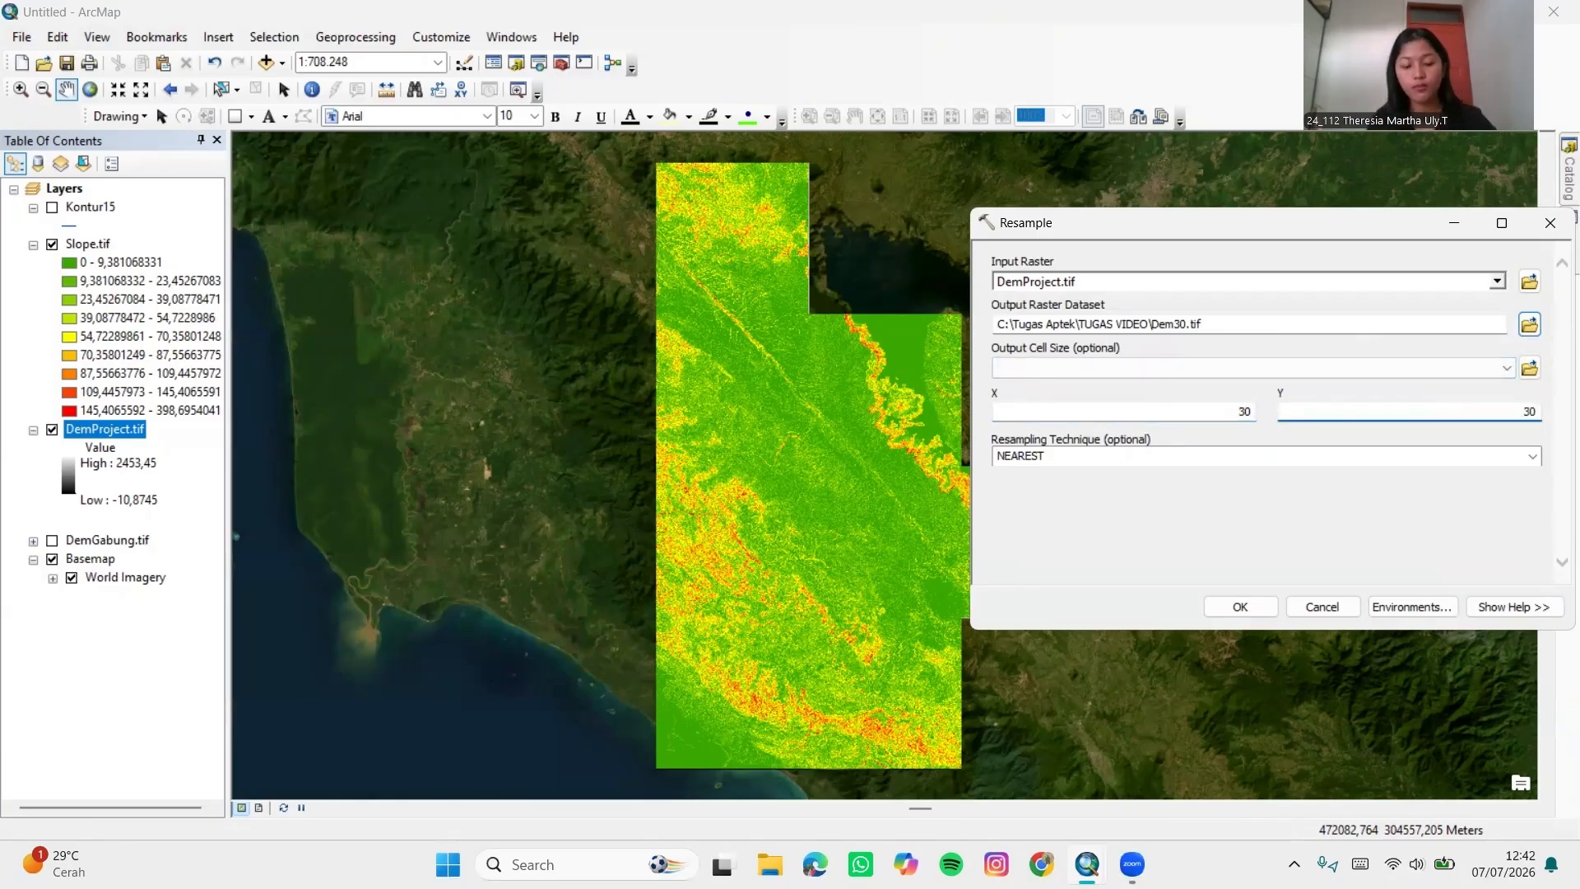
click(1258, 610)
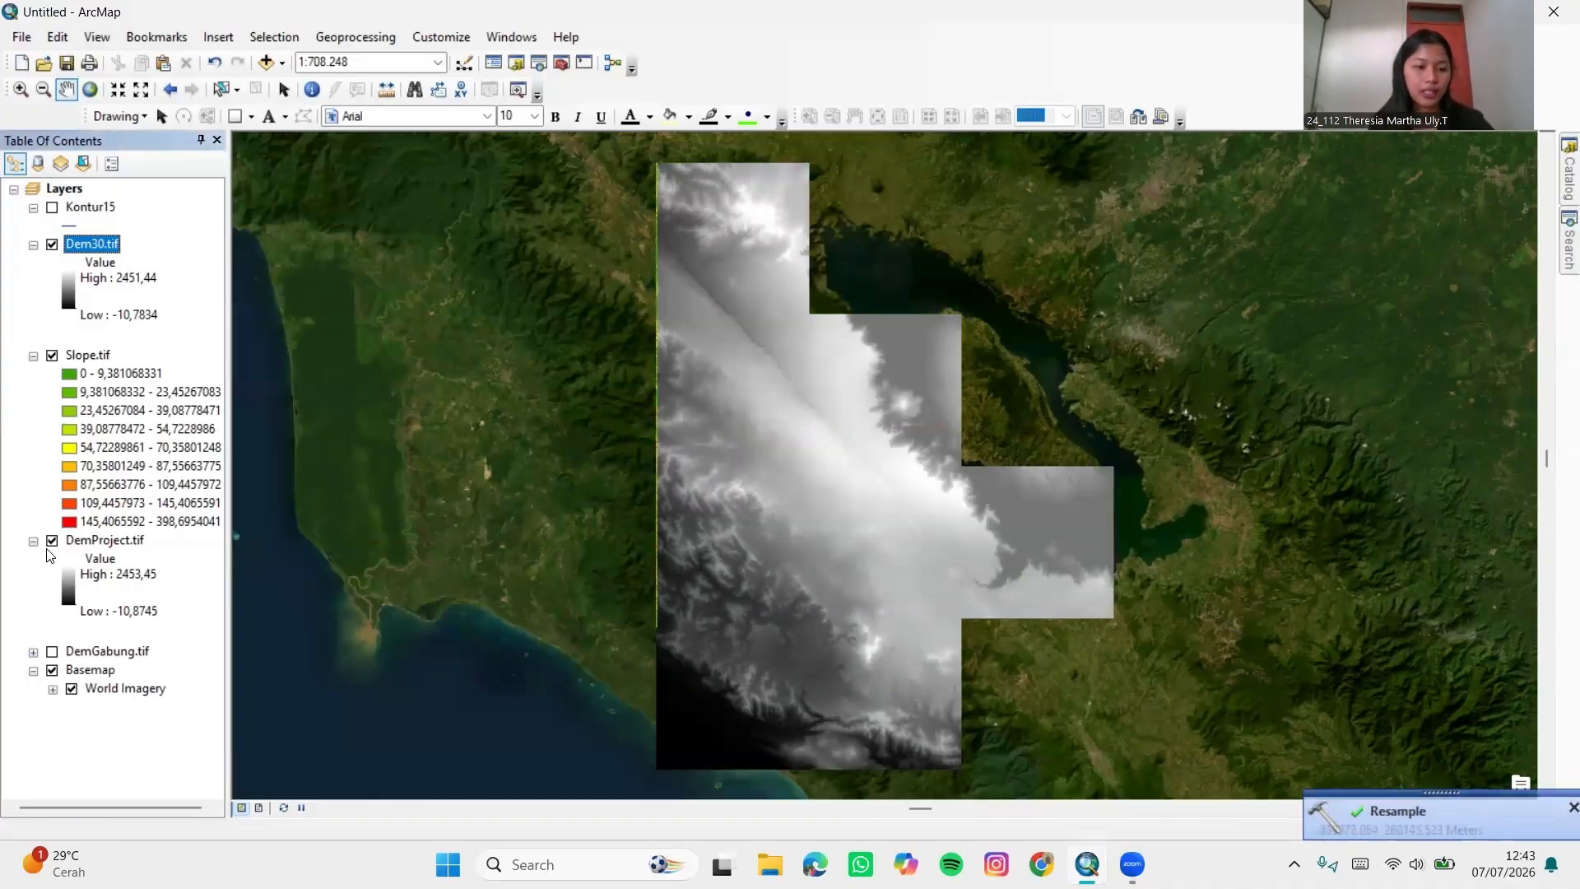
Hide the DemProject.tif and Slope.tif layers and collapse their legends
click(53, 541)
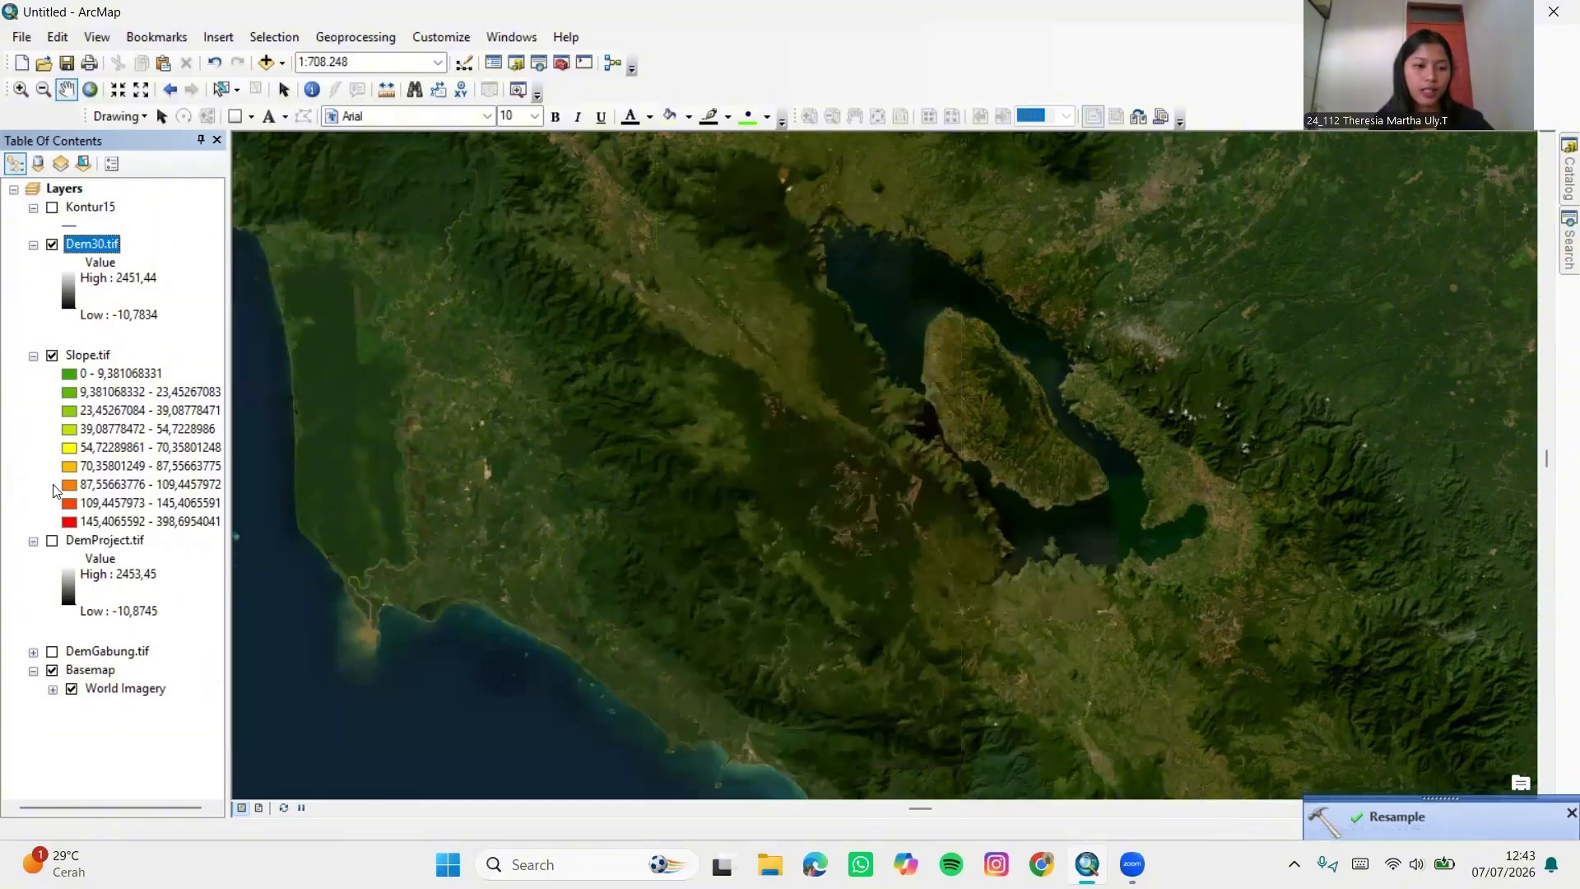
click(53, 356)
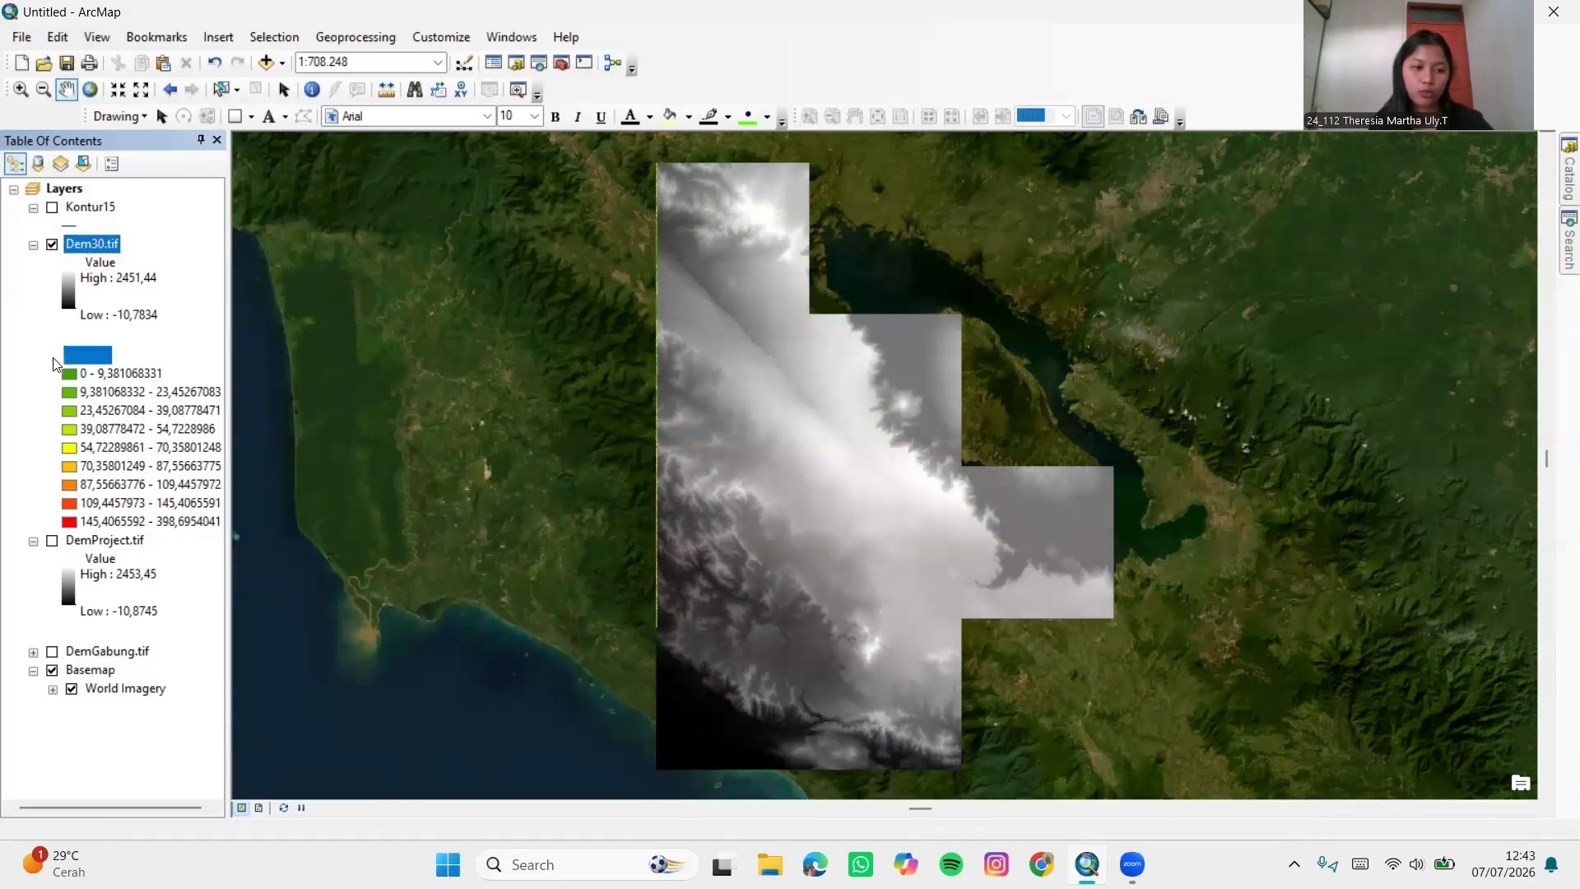
click(32, 543)
click(33, 355)
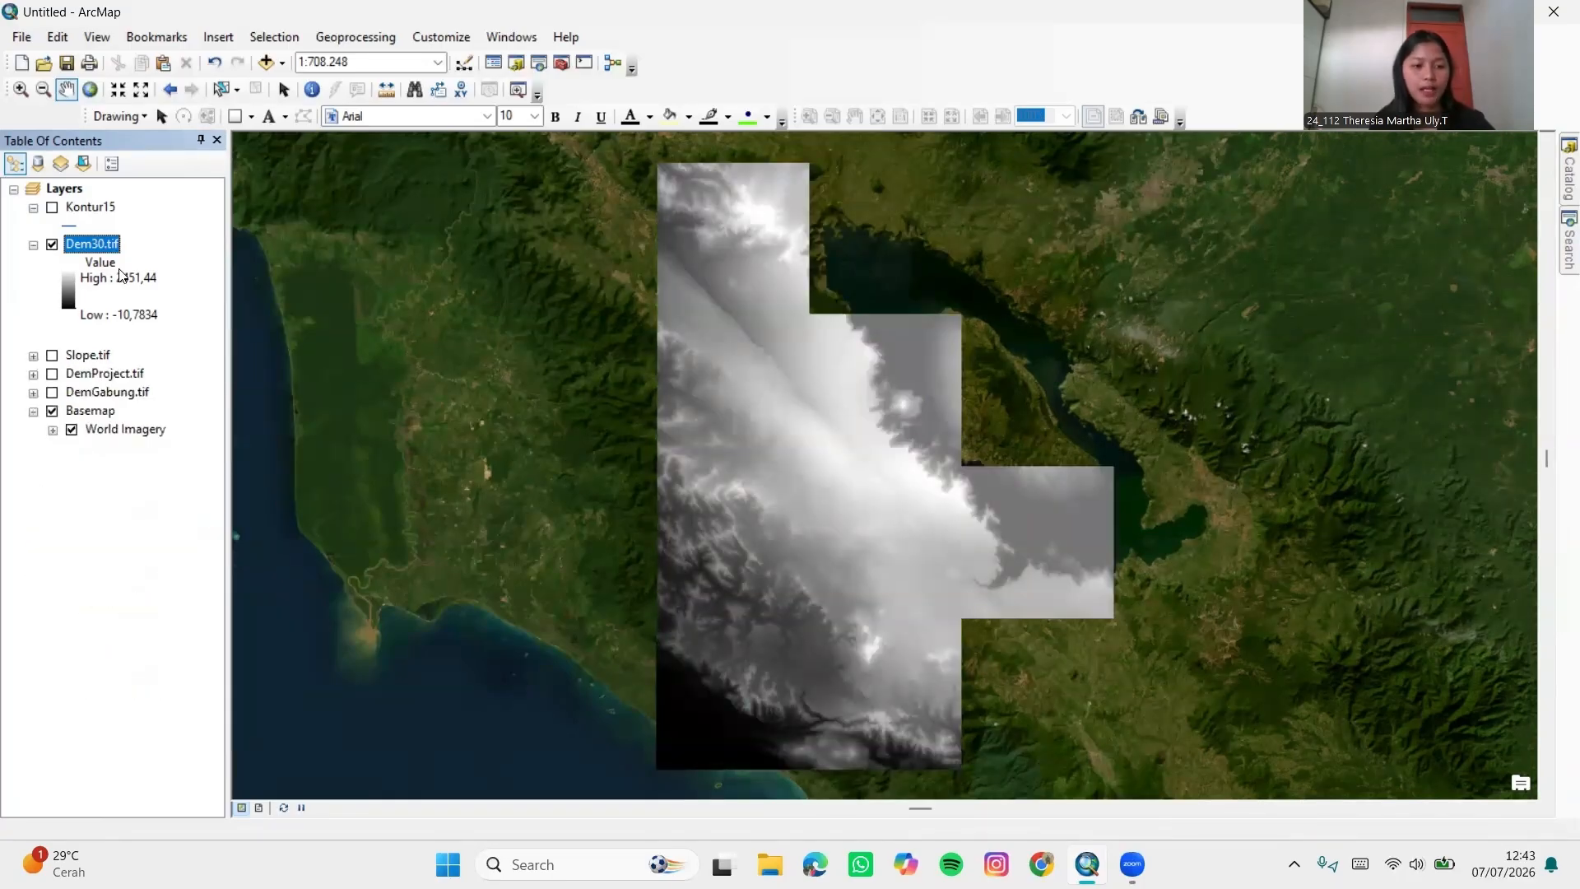
Change the stretched symbology of Dem30.tif to the blue-yellow-red color ramp
right_click(111, 245)
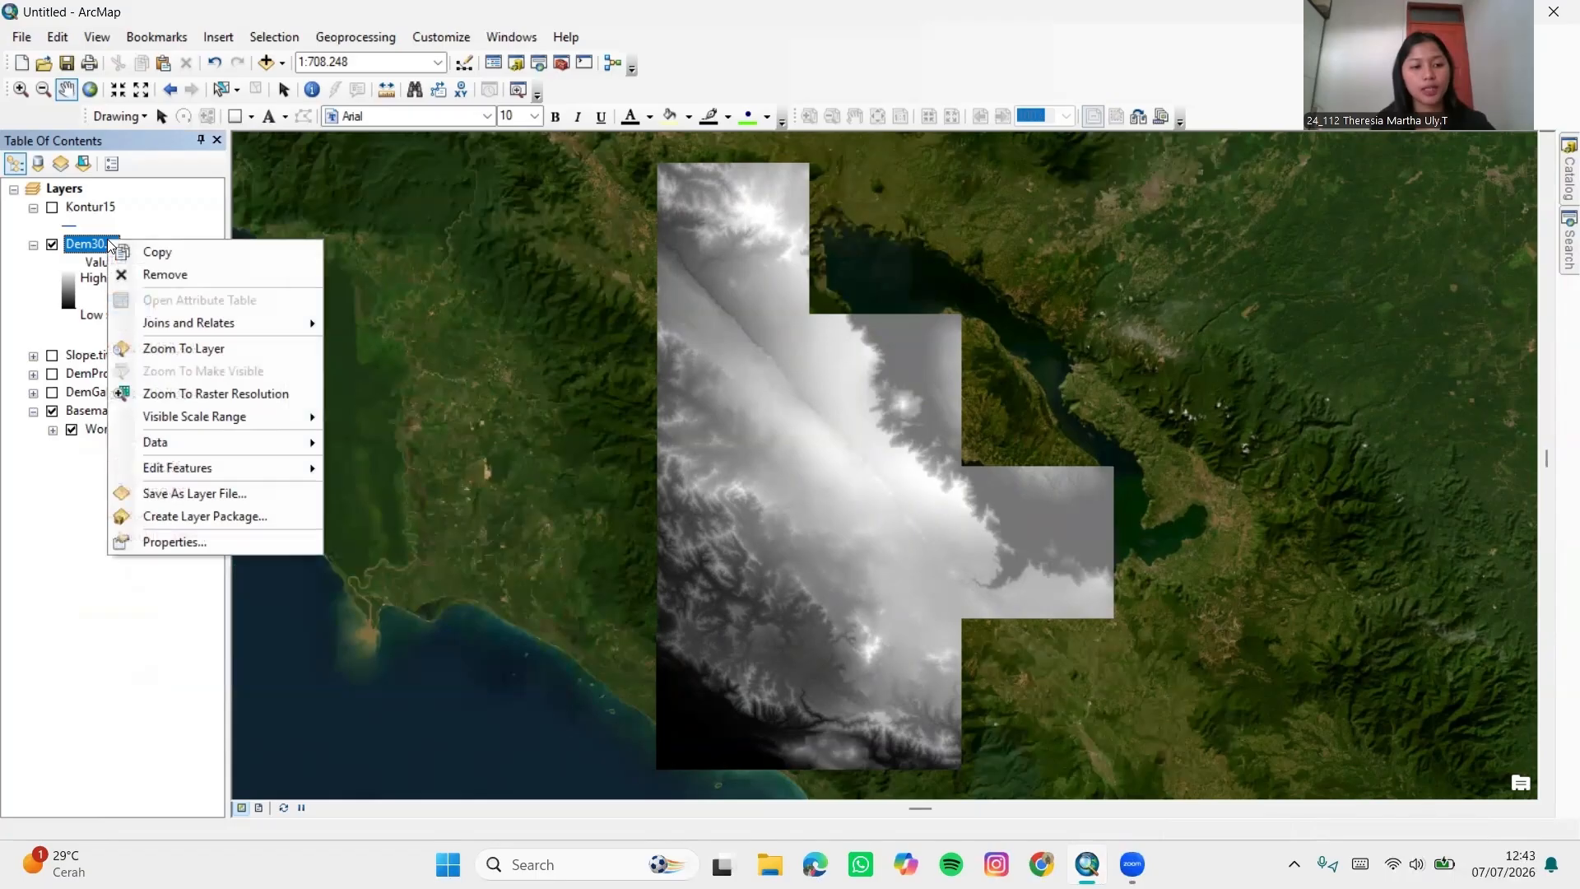
click(179, 541)
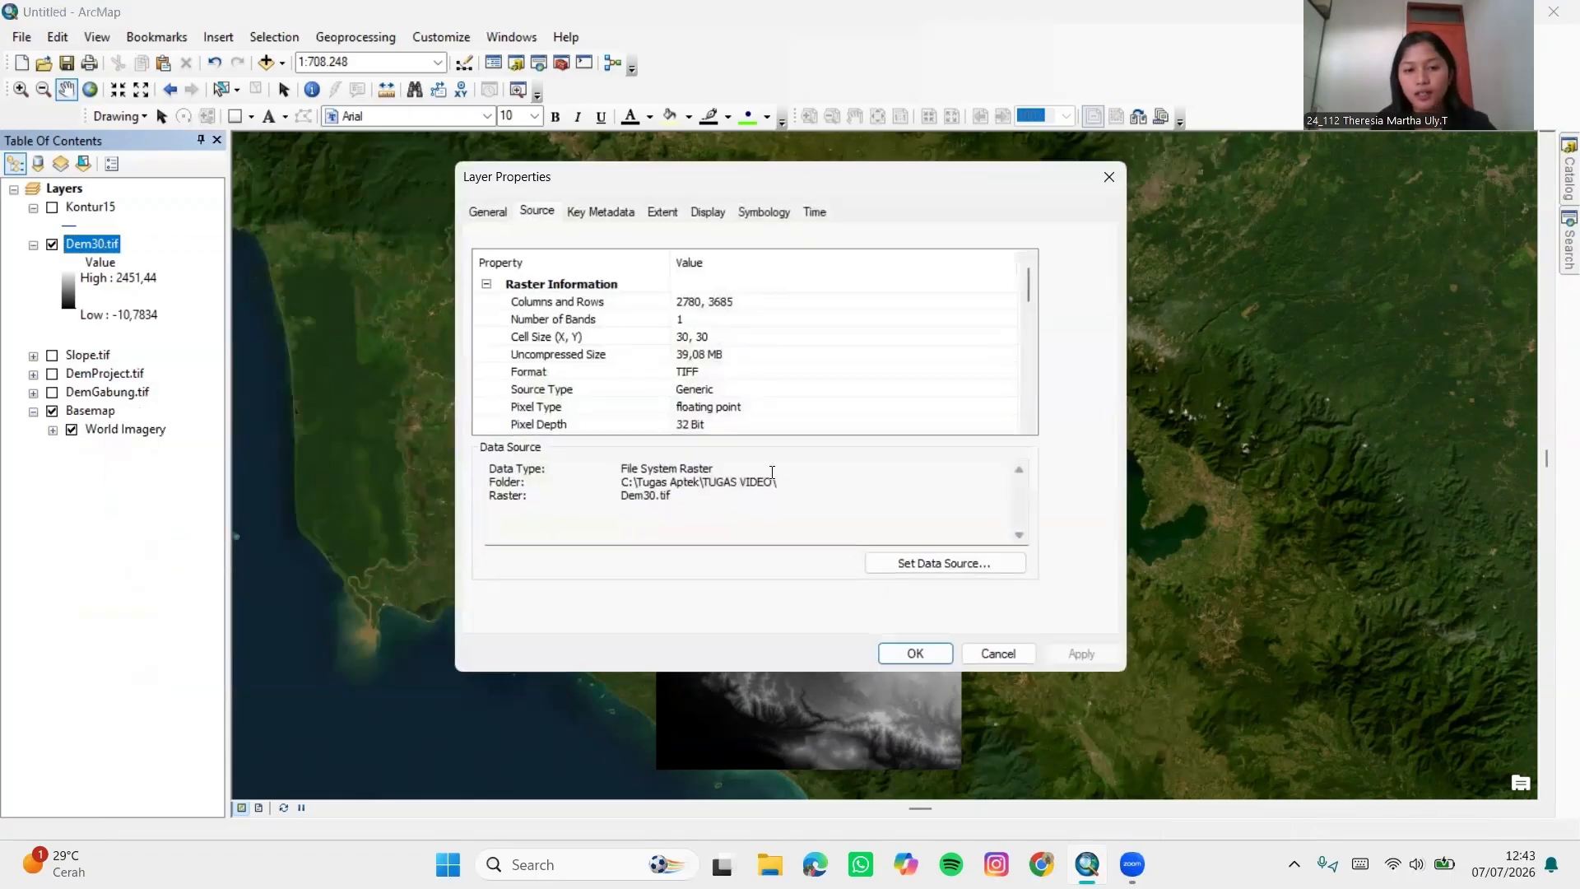
click(765, 214)
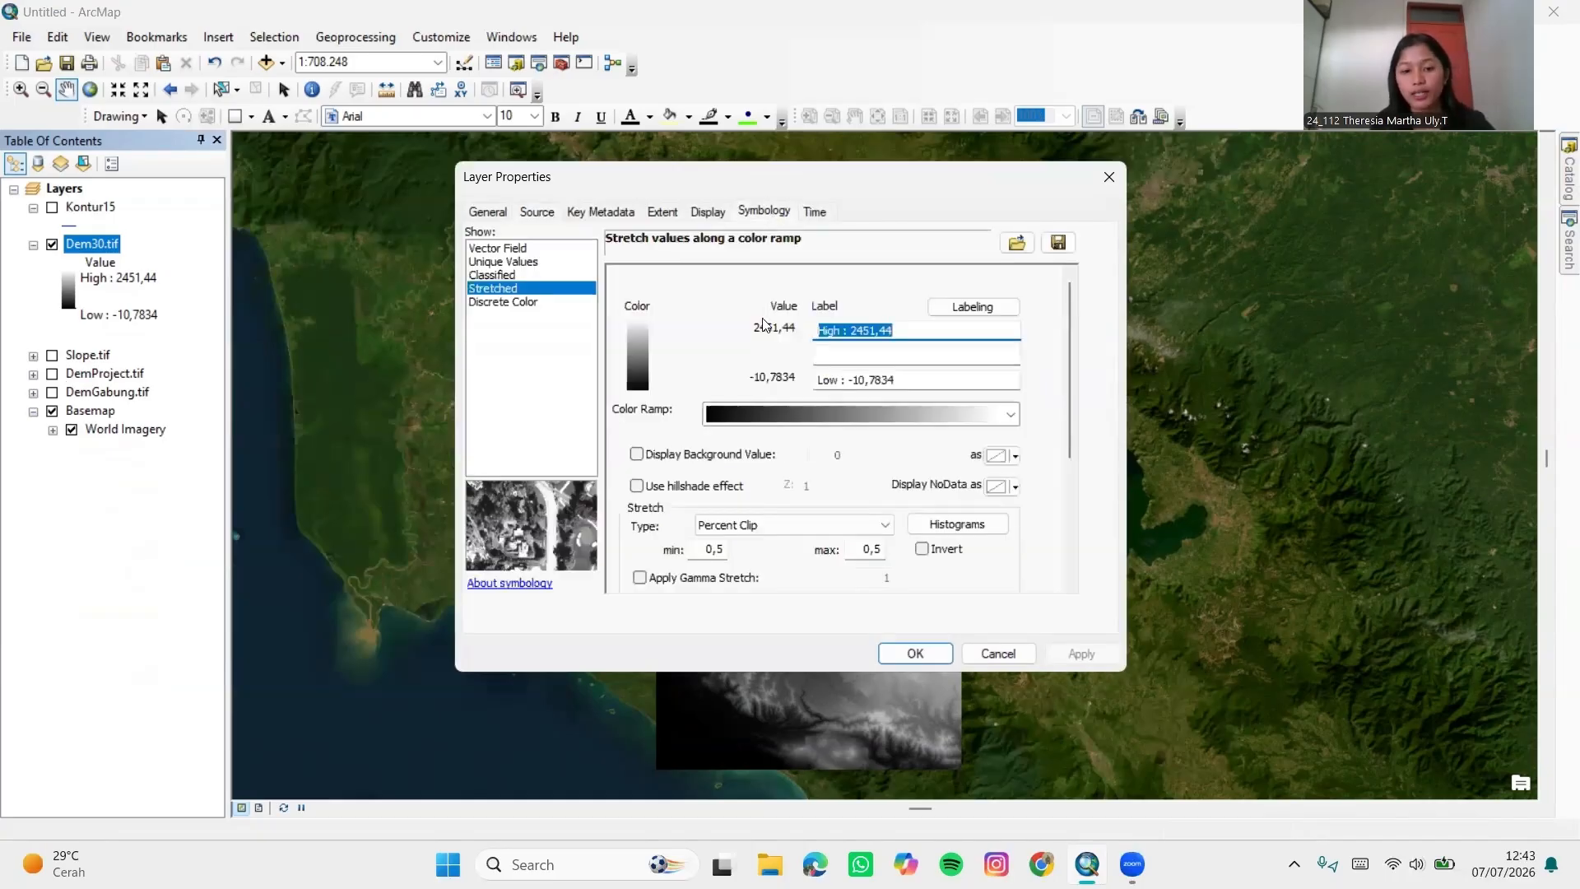
click(999, 423)
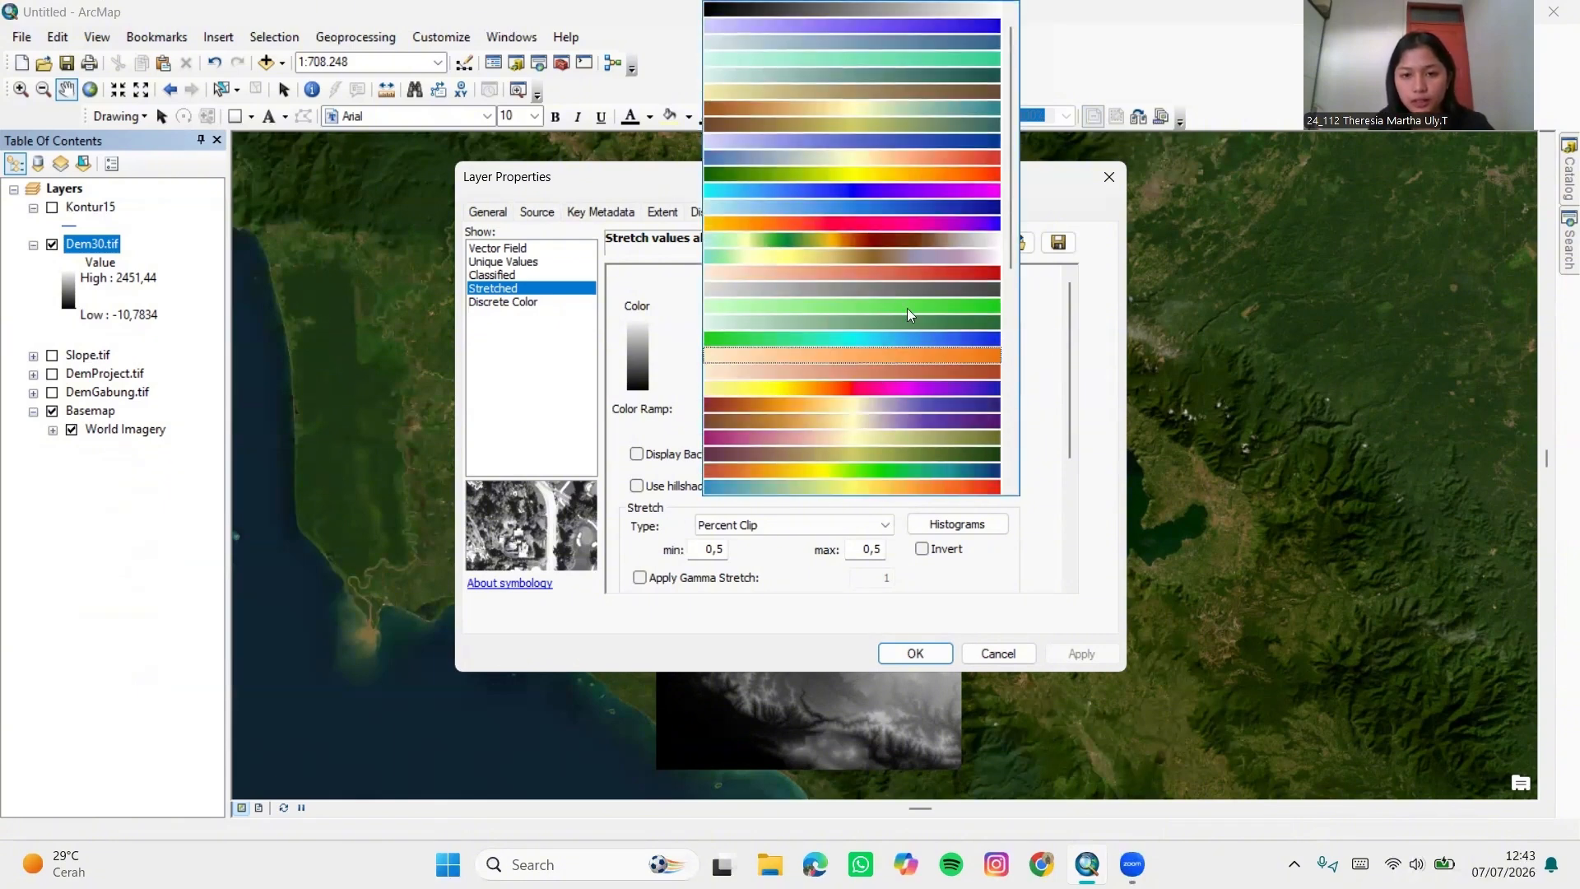
click(951, 158)
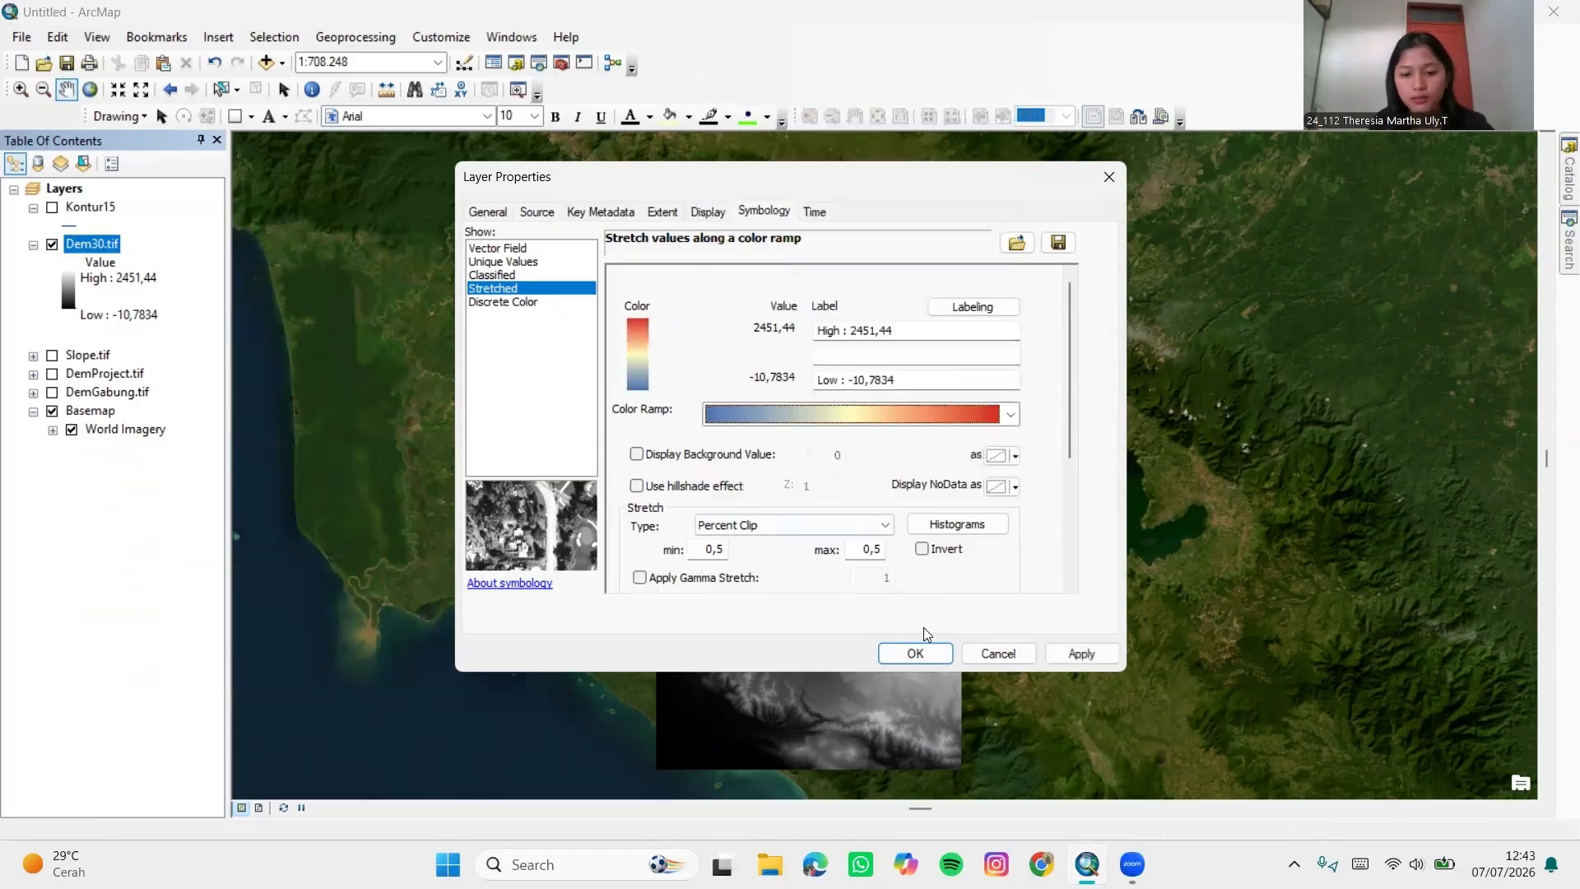
click(1081, 653)
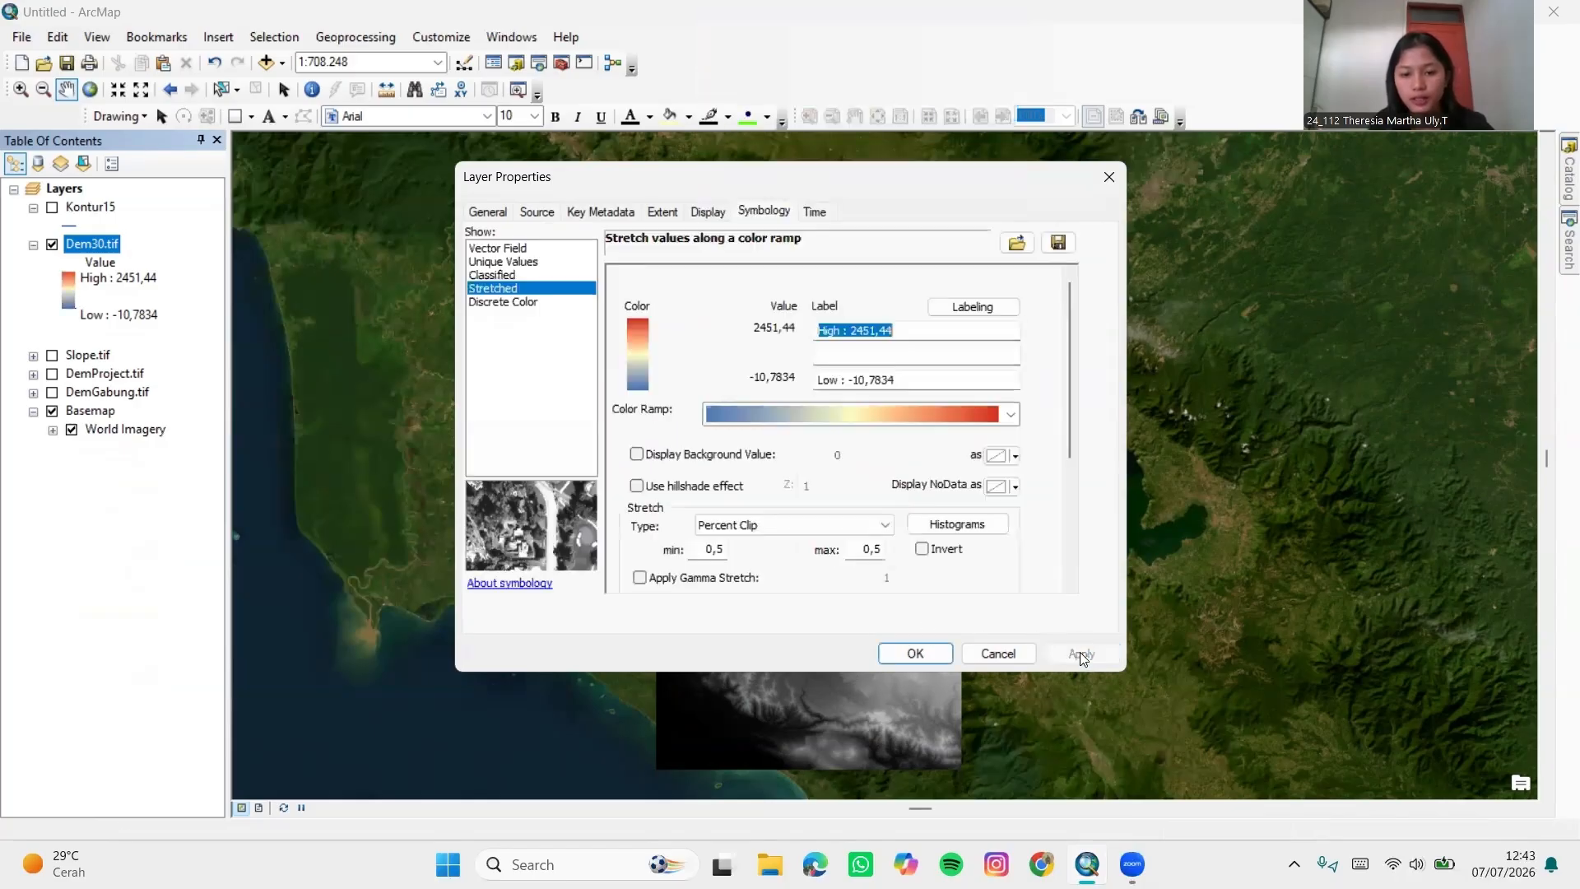
click(931, 661)
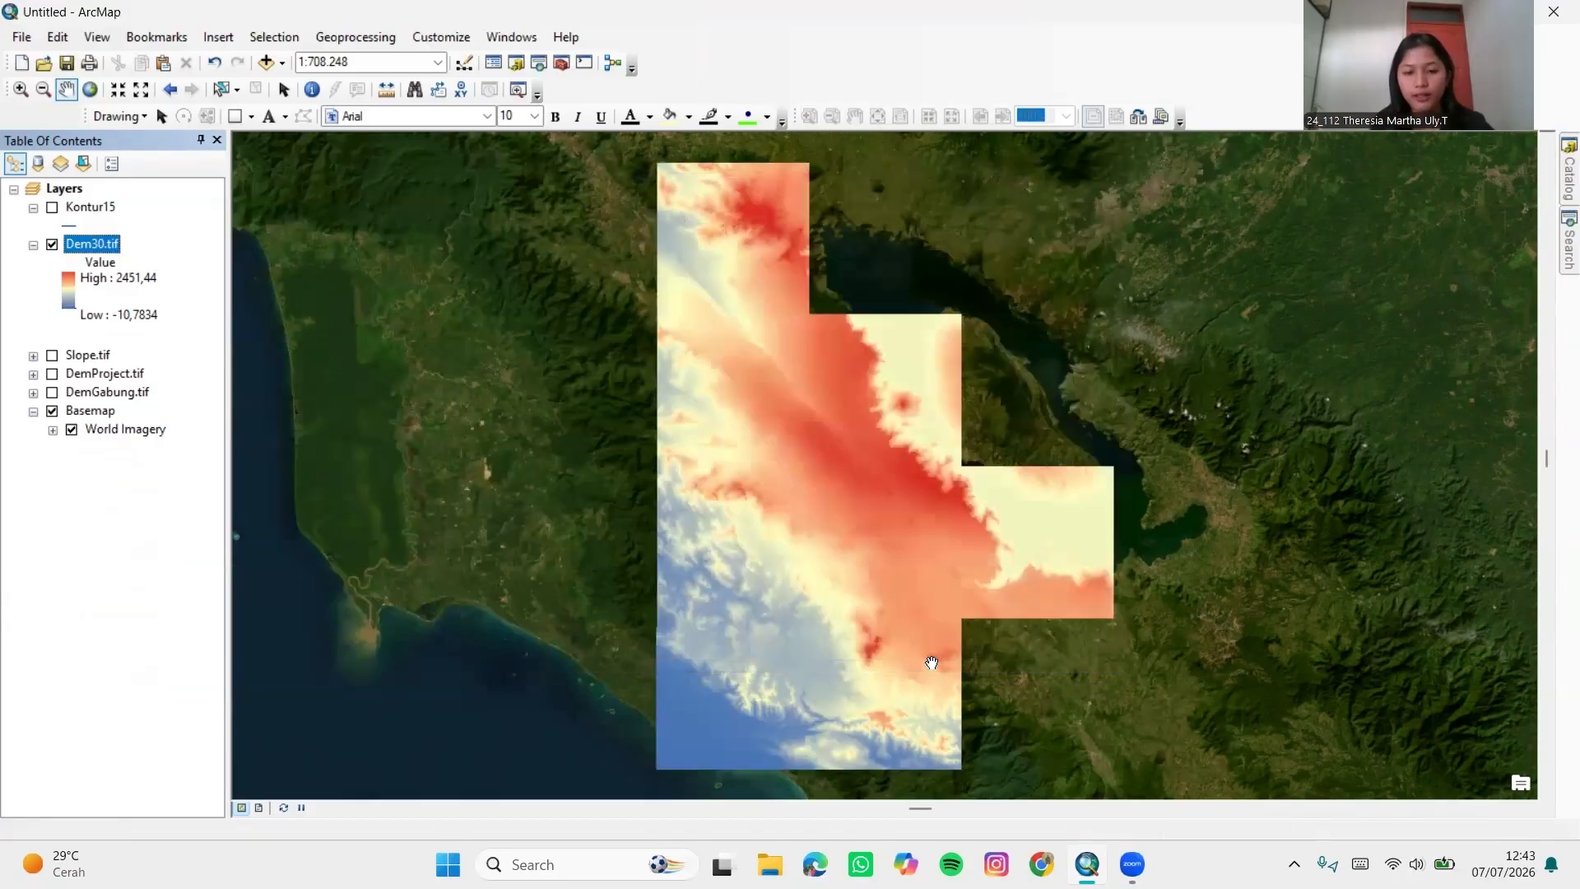
Set the Parallel Processing Factor to 0 in the geoprocessing environment settings
click(386, 39)
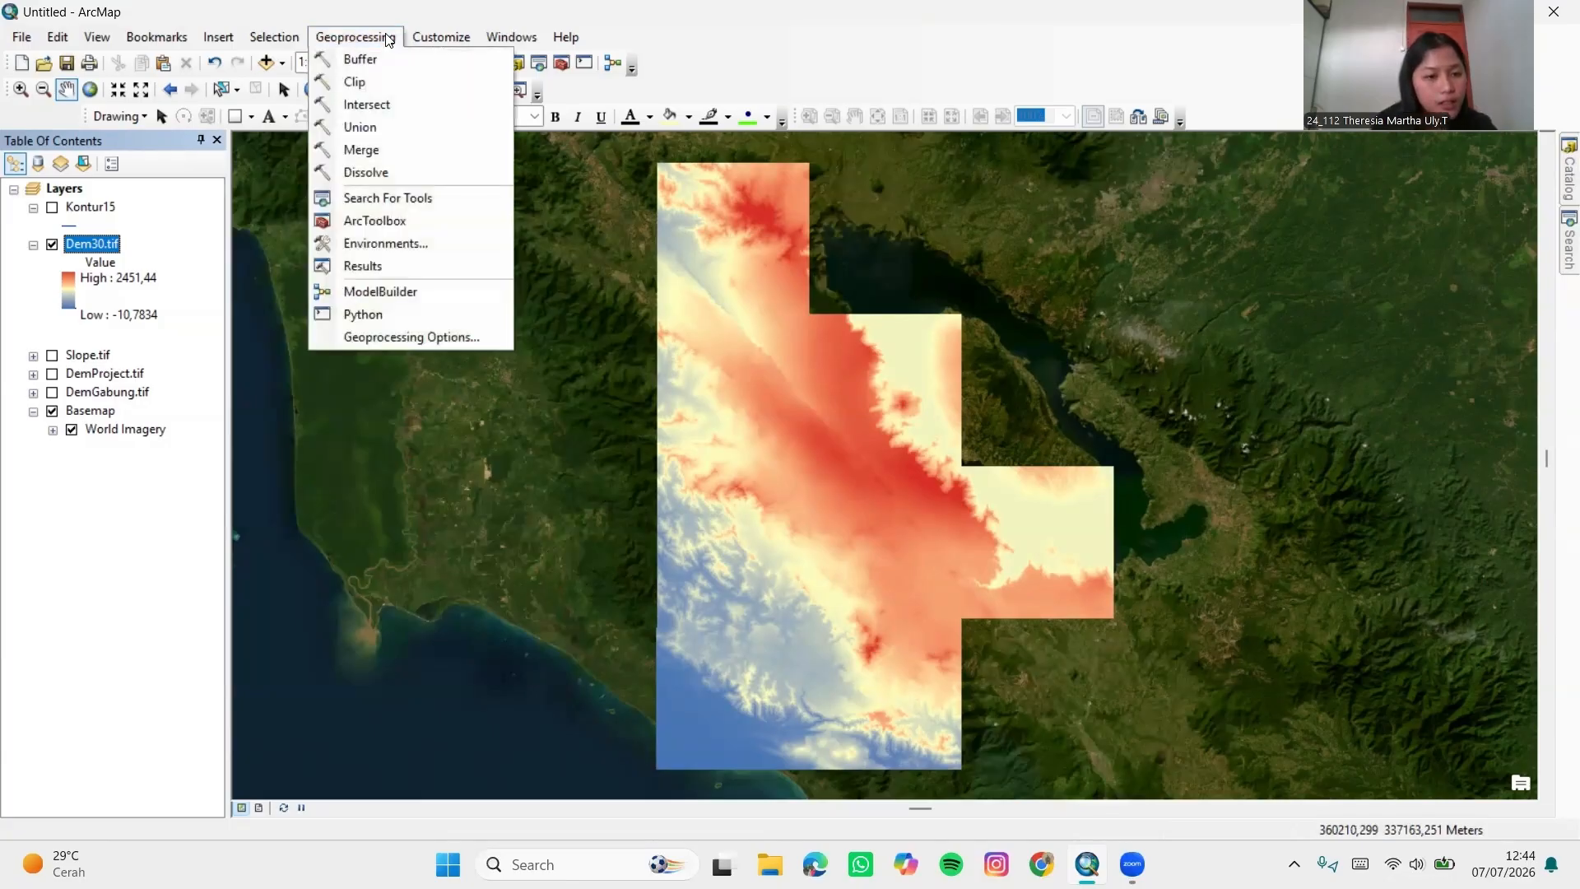
click(379, 245)
scroll(1074, 444, down, 3)
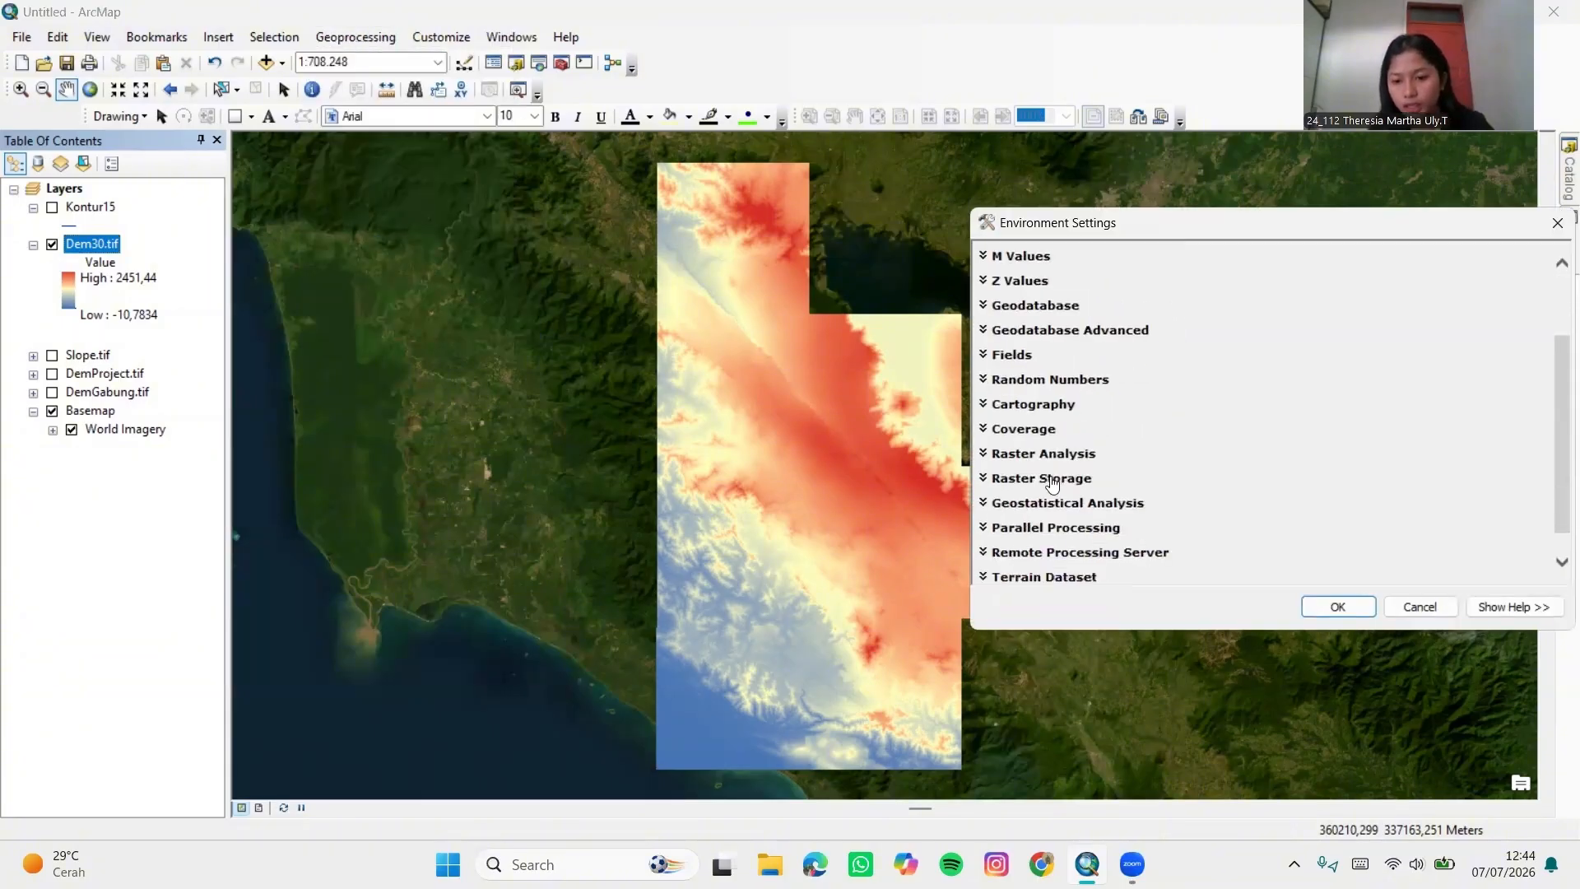
scroll(1049, 482, down, 1)
click(996, 502)
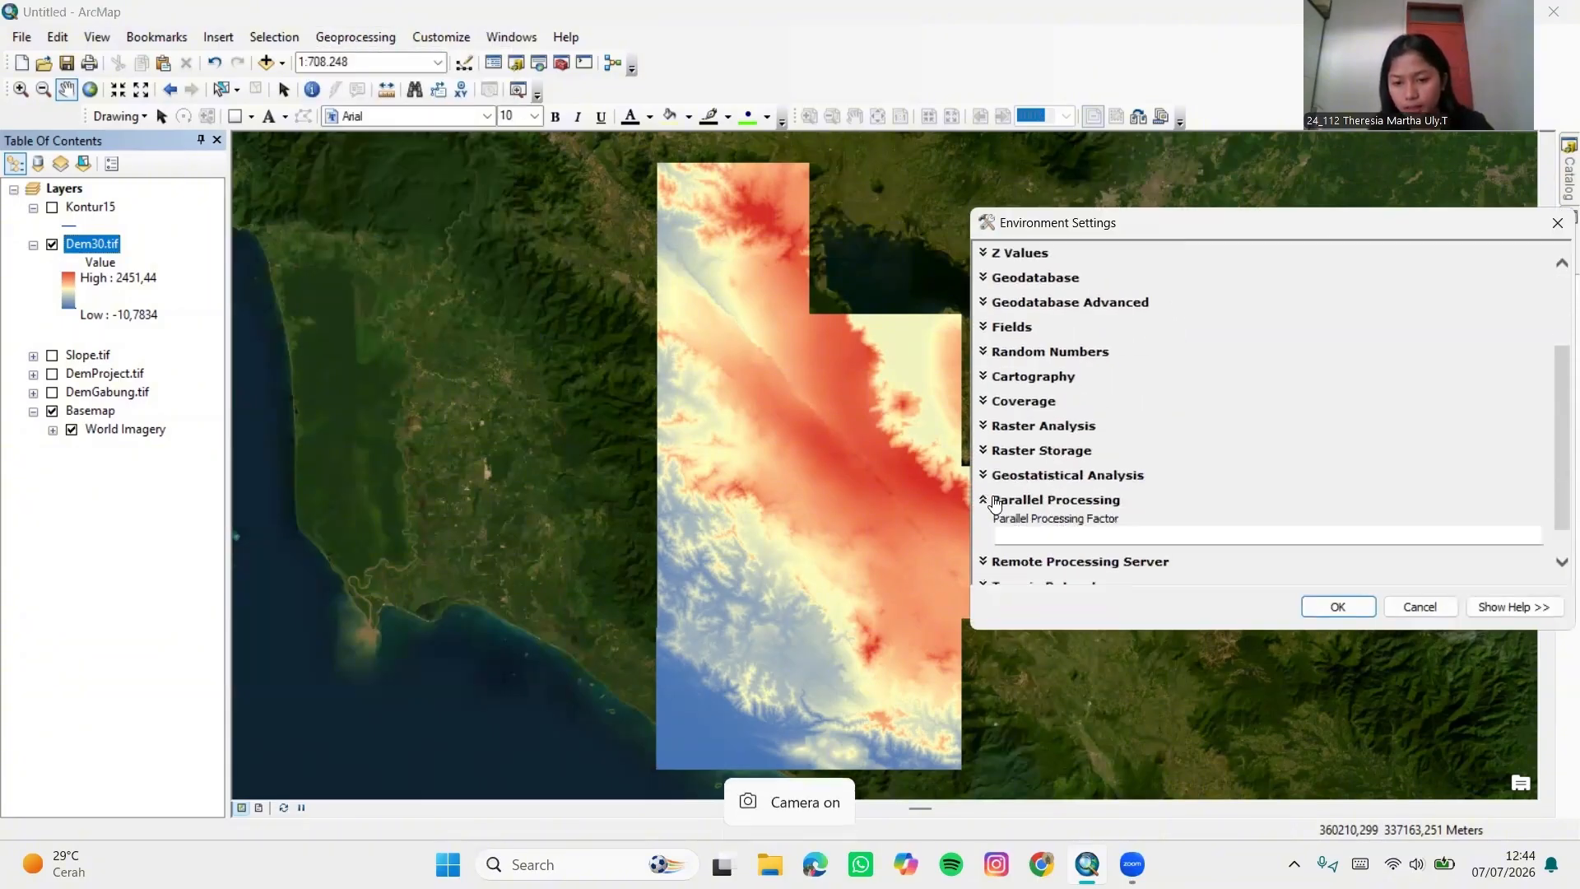
click(1401, 541)
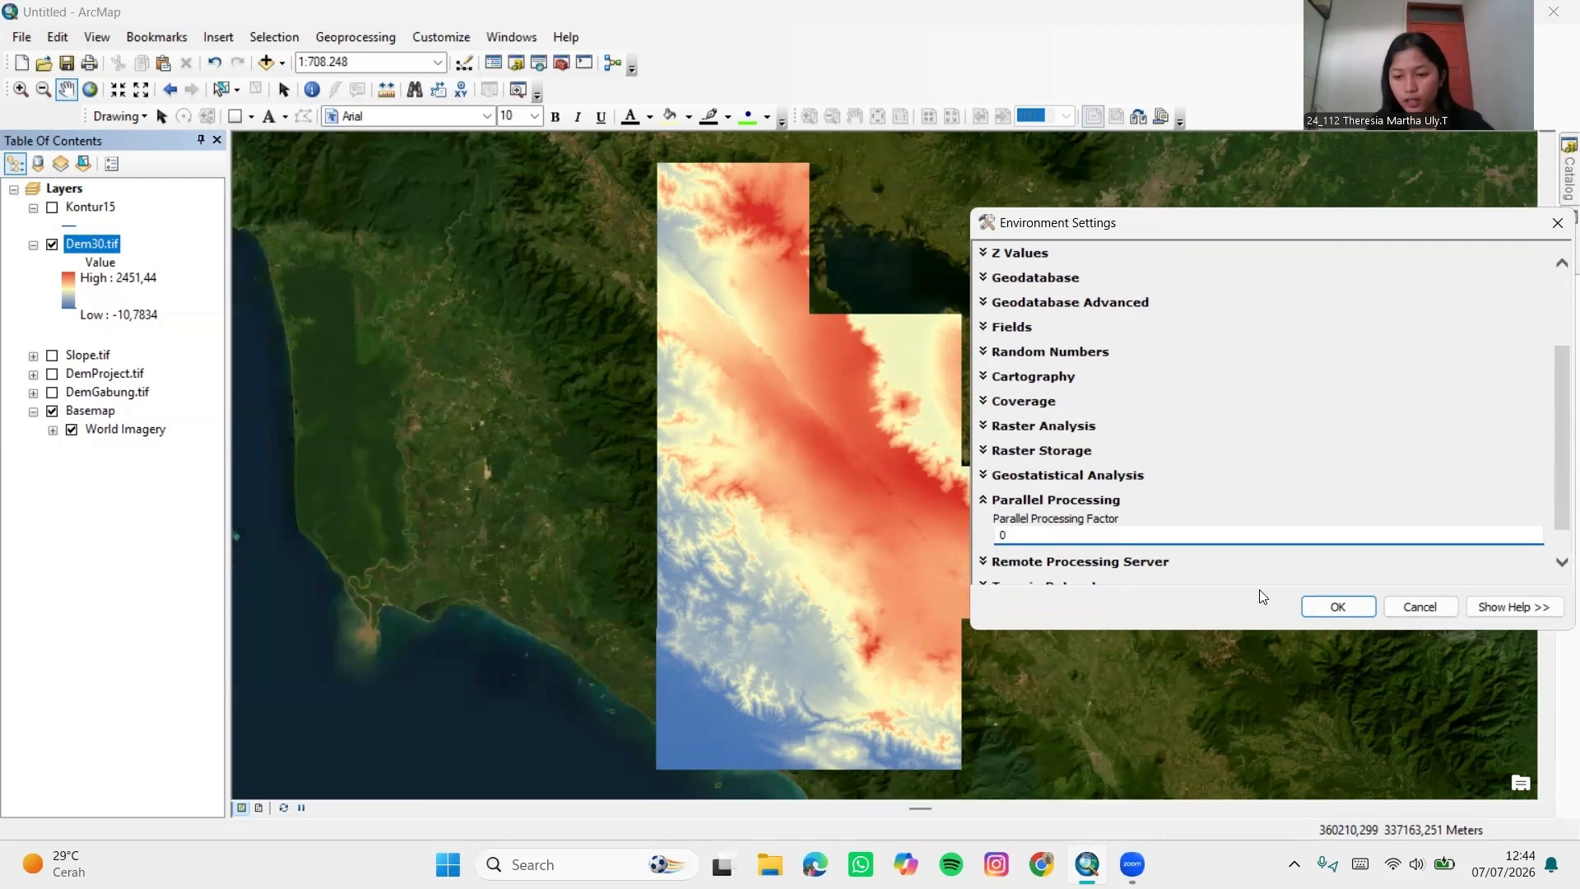
click(1337, 607)
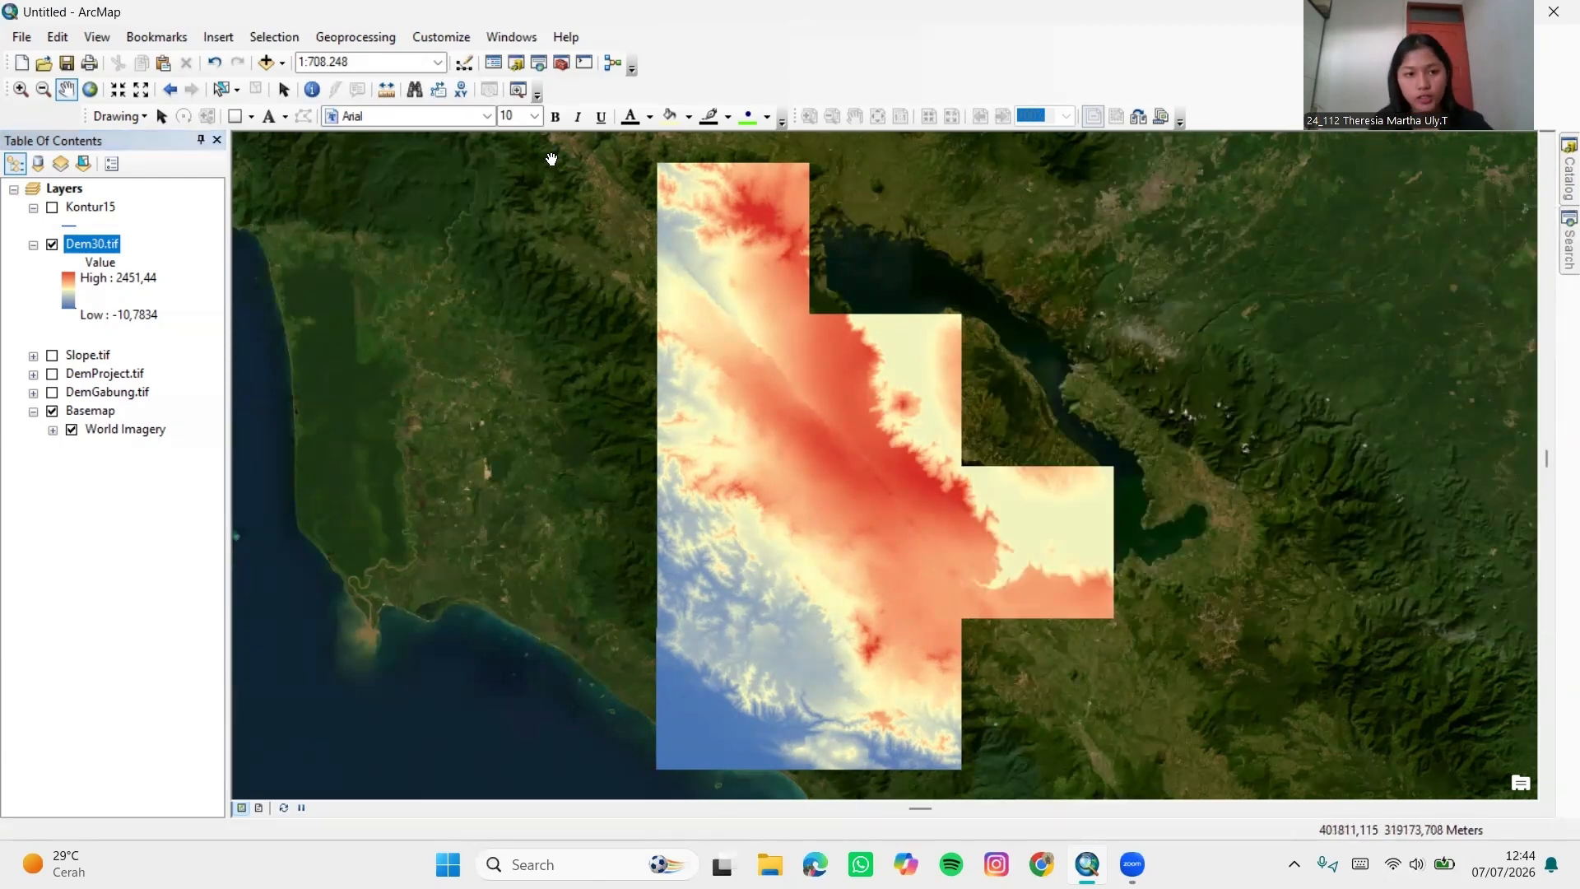
Check which extensions are enabled, including 3D Analyst and Spatial Analyst
click(444, 38)
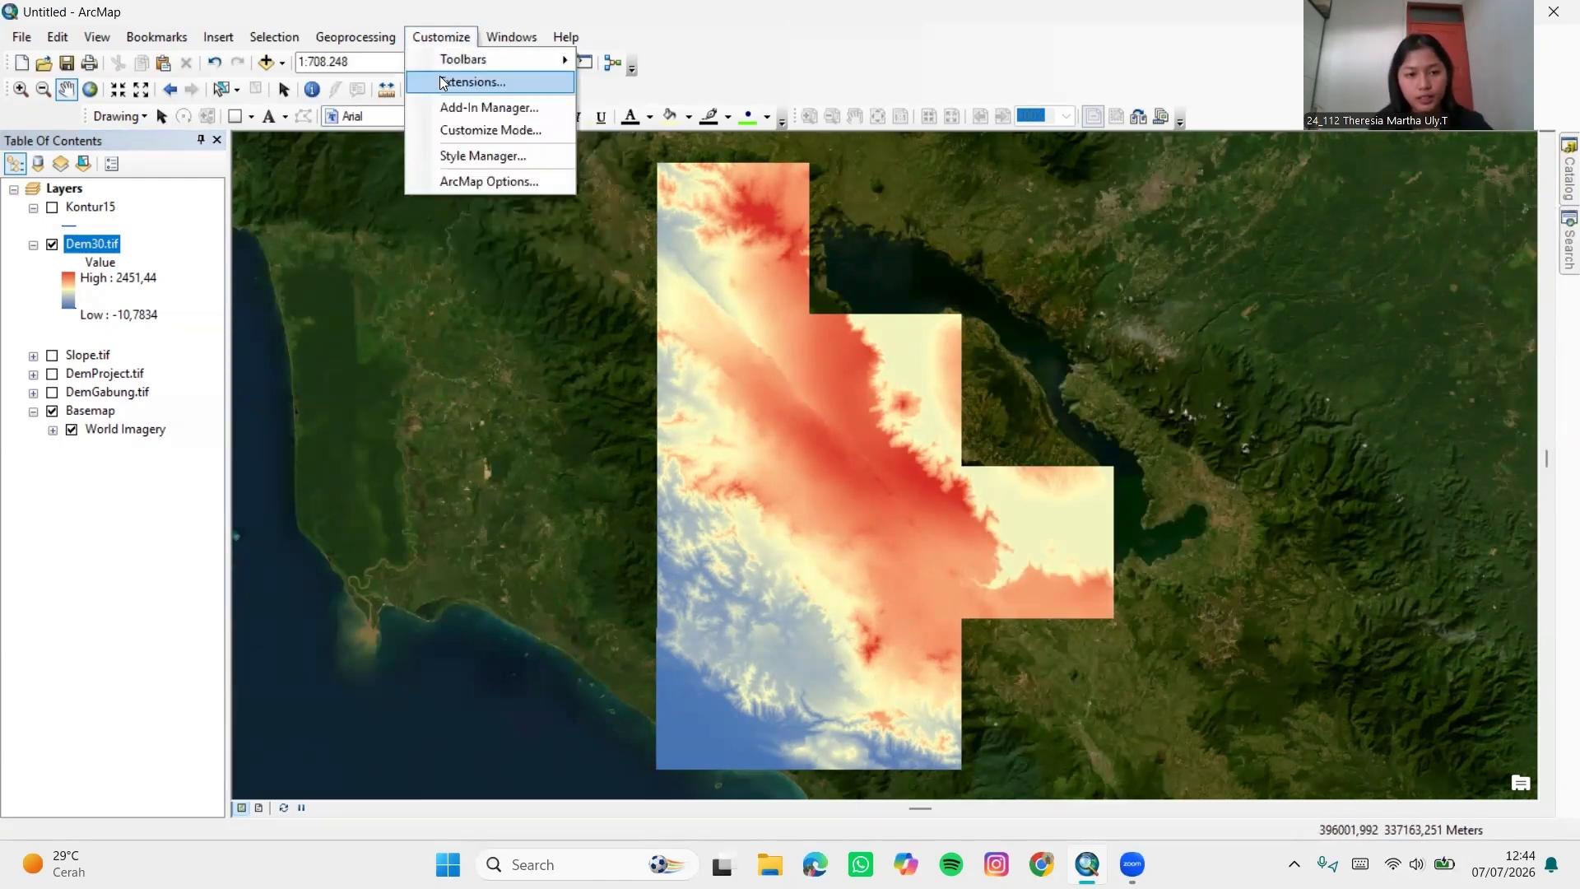
click(436, 78)
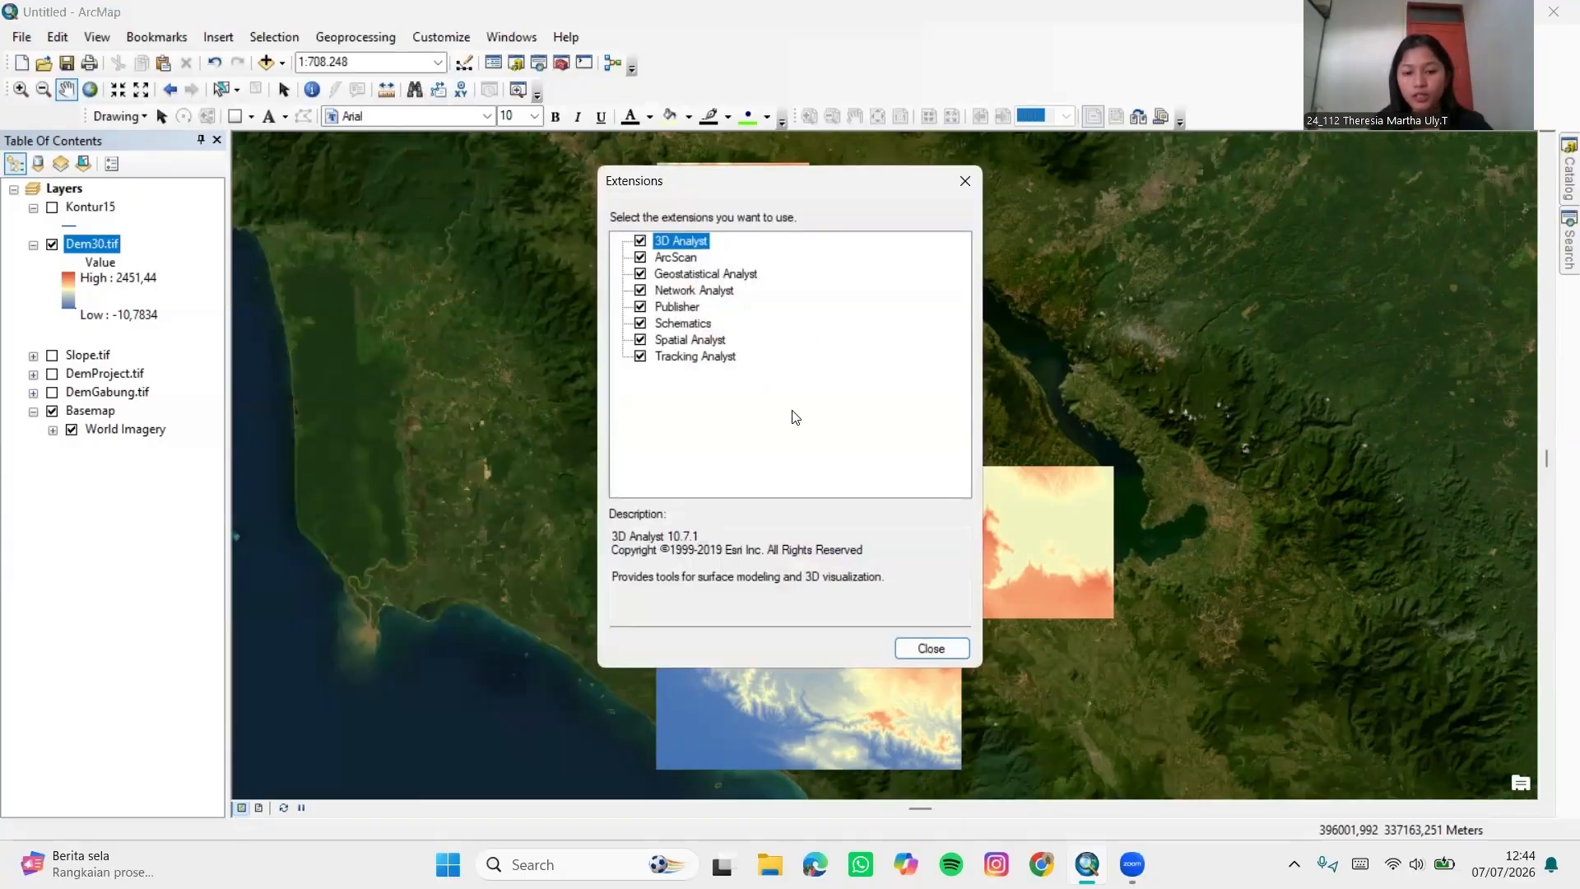
click(932, 649)
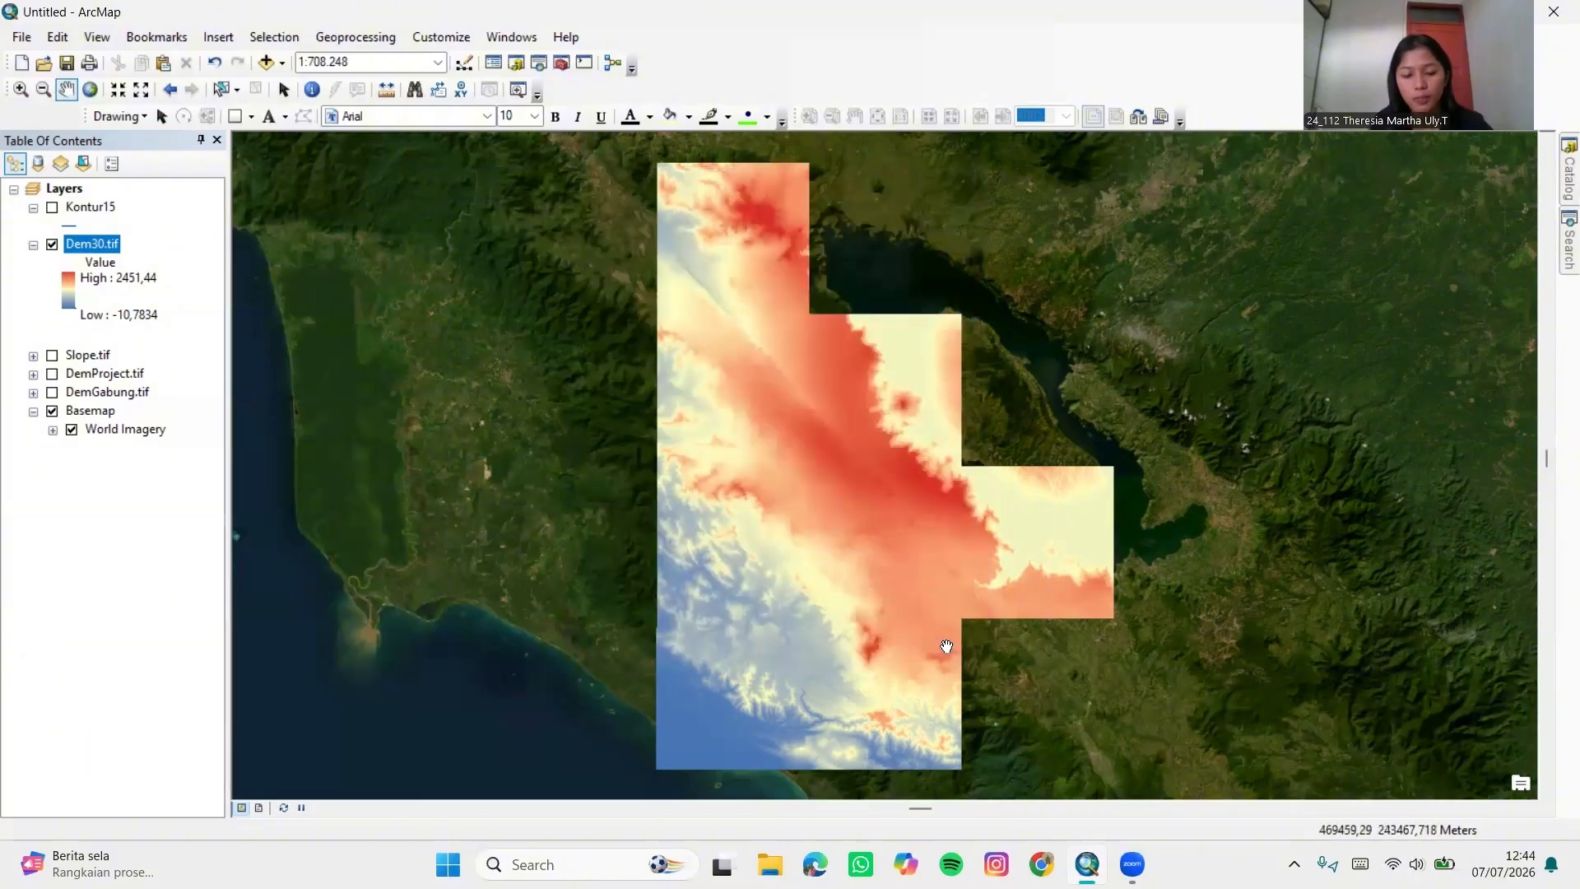
Search for "fill" and open the Fill (Spatial Analyst) tool
click(1557, 262)
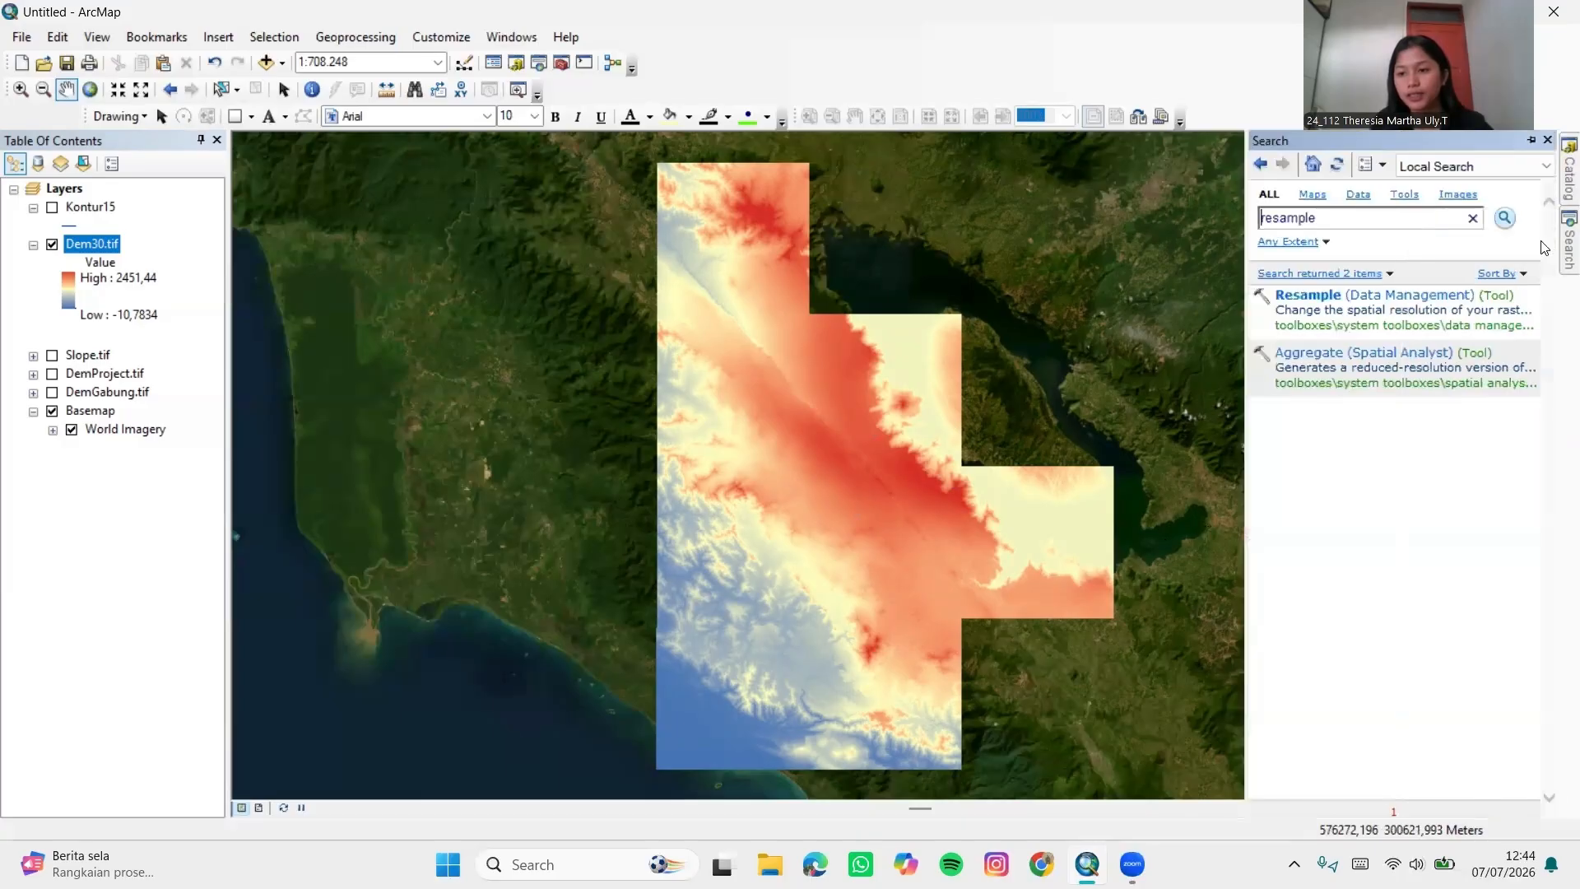
double_click(1366, 221)
text(r)
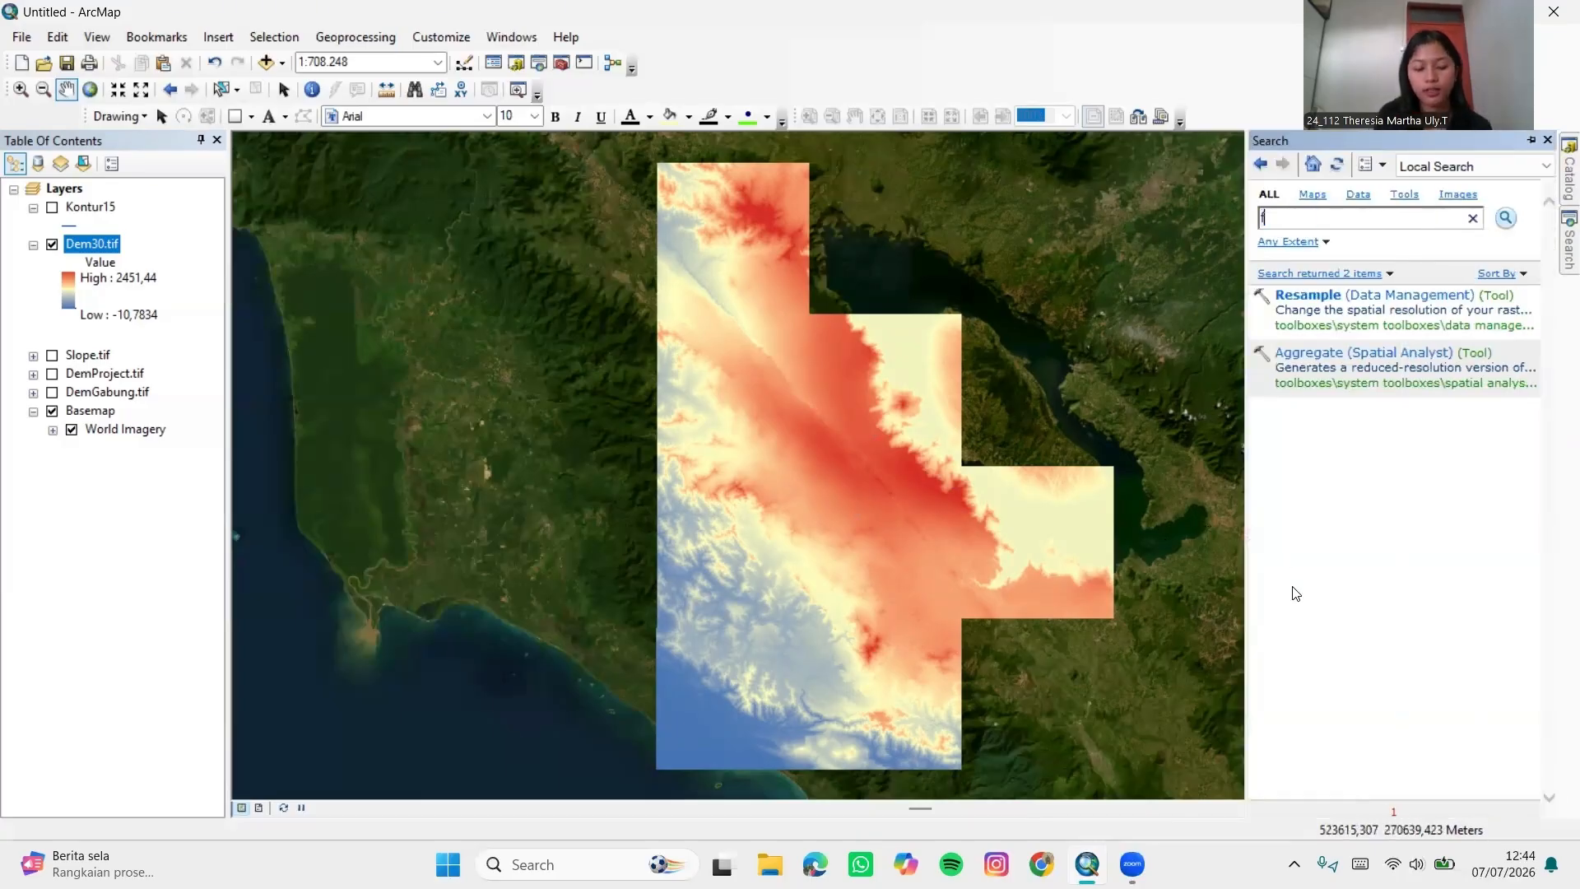
text(ill)
key(Return)
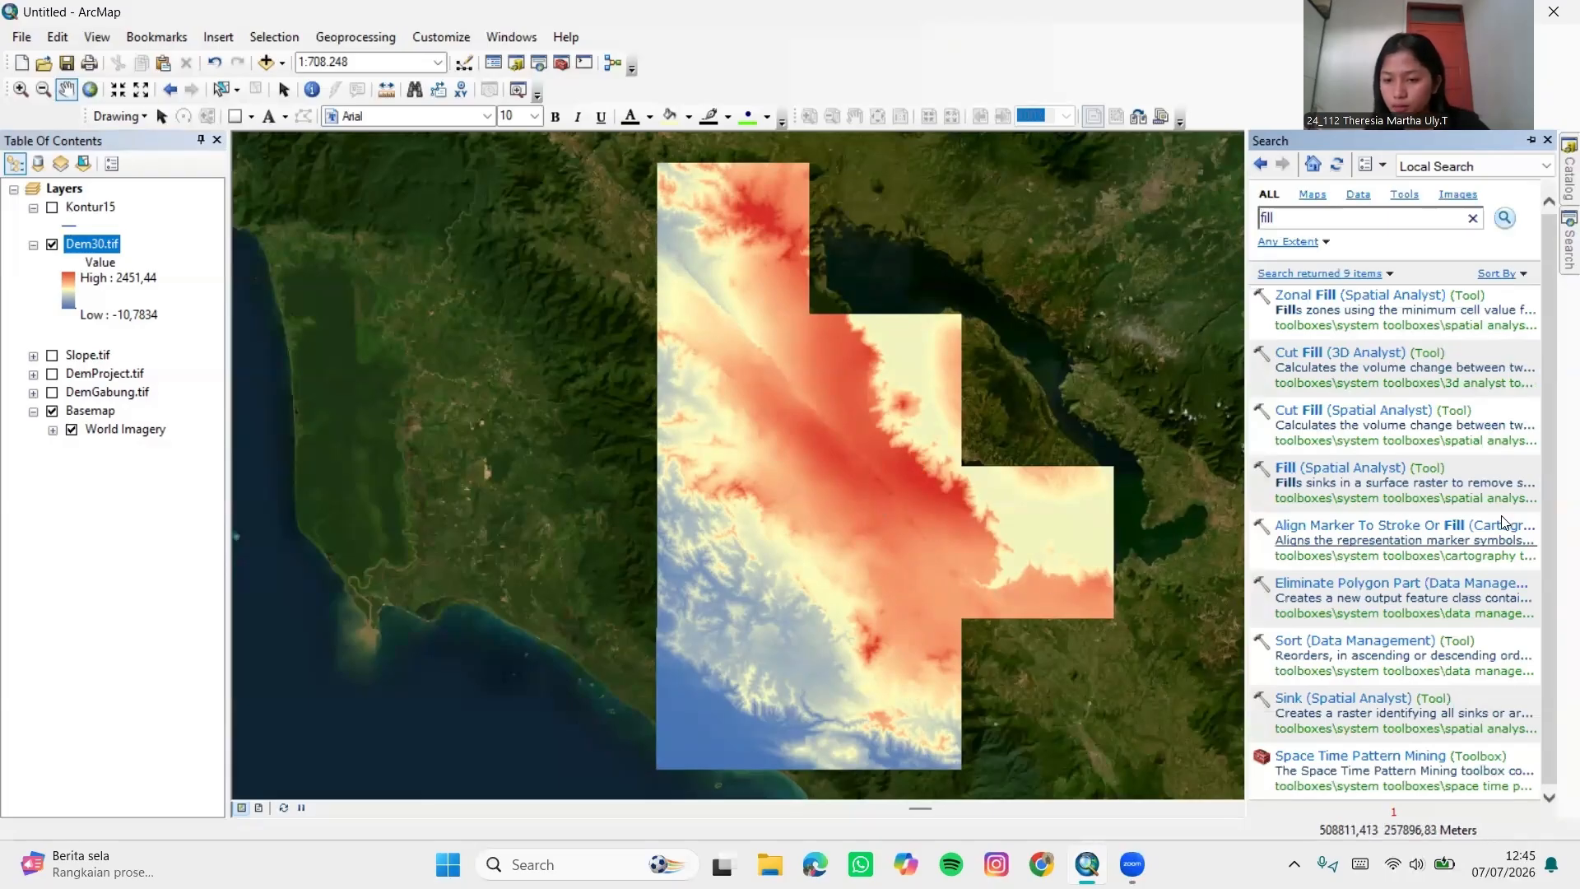
click(1373, 470)
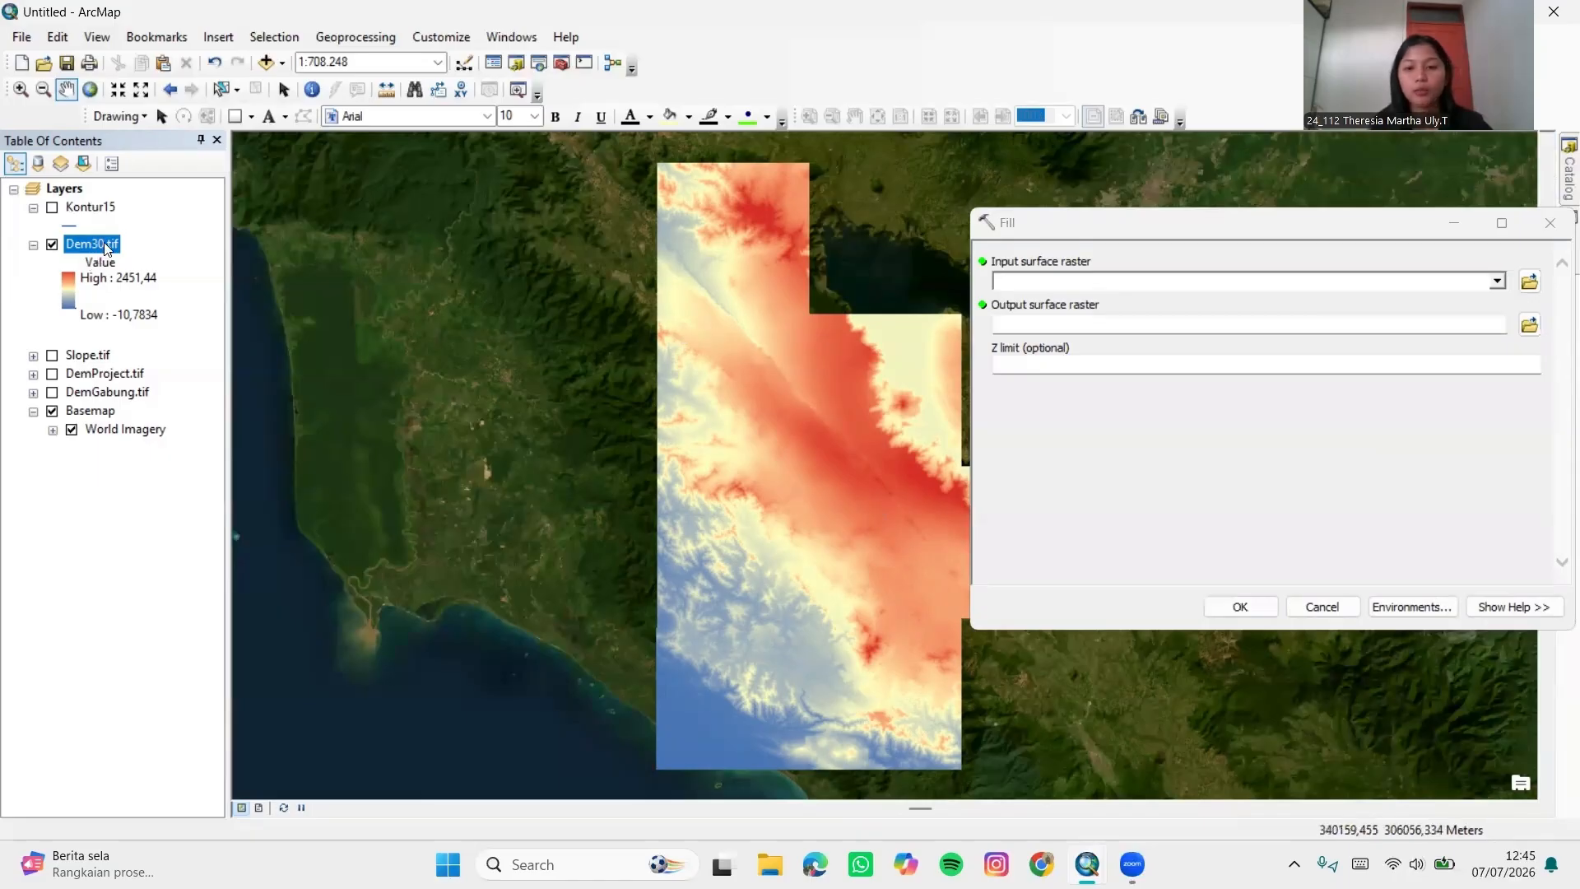
Run Fill on Dem30.tif and save the output surface raster as Fill.tif in the TUGAS VIDEO folder
drag(974, 256, 1011, 278)
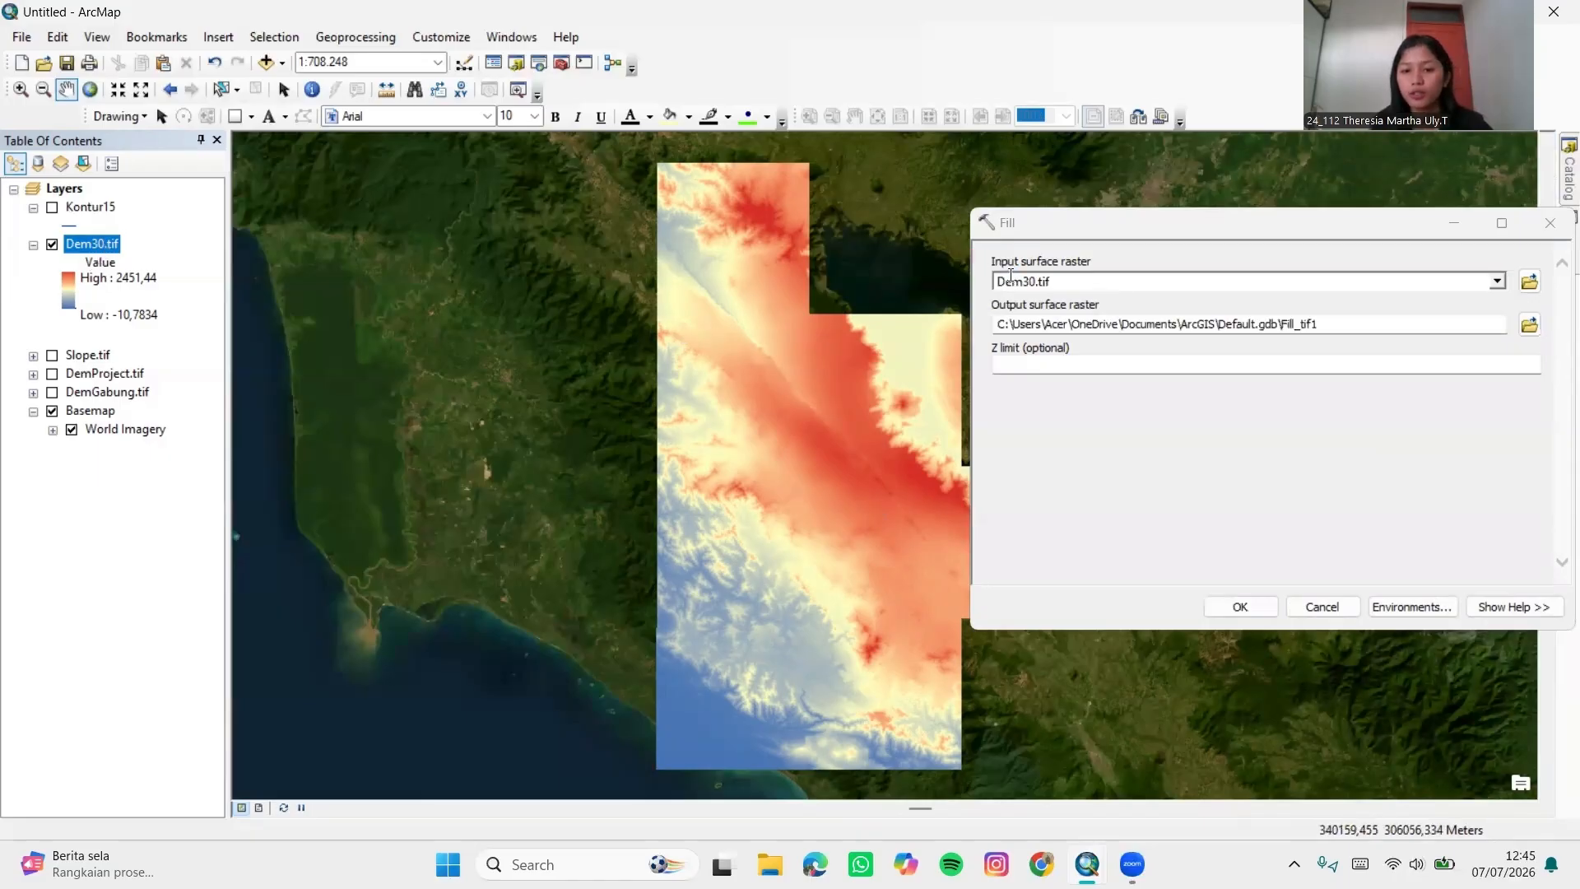
click(1530, 325)
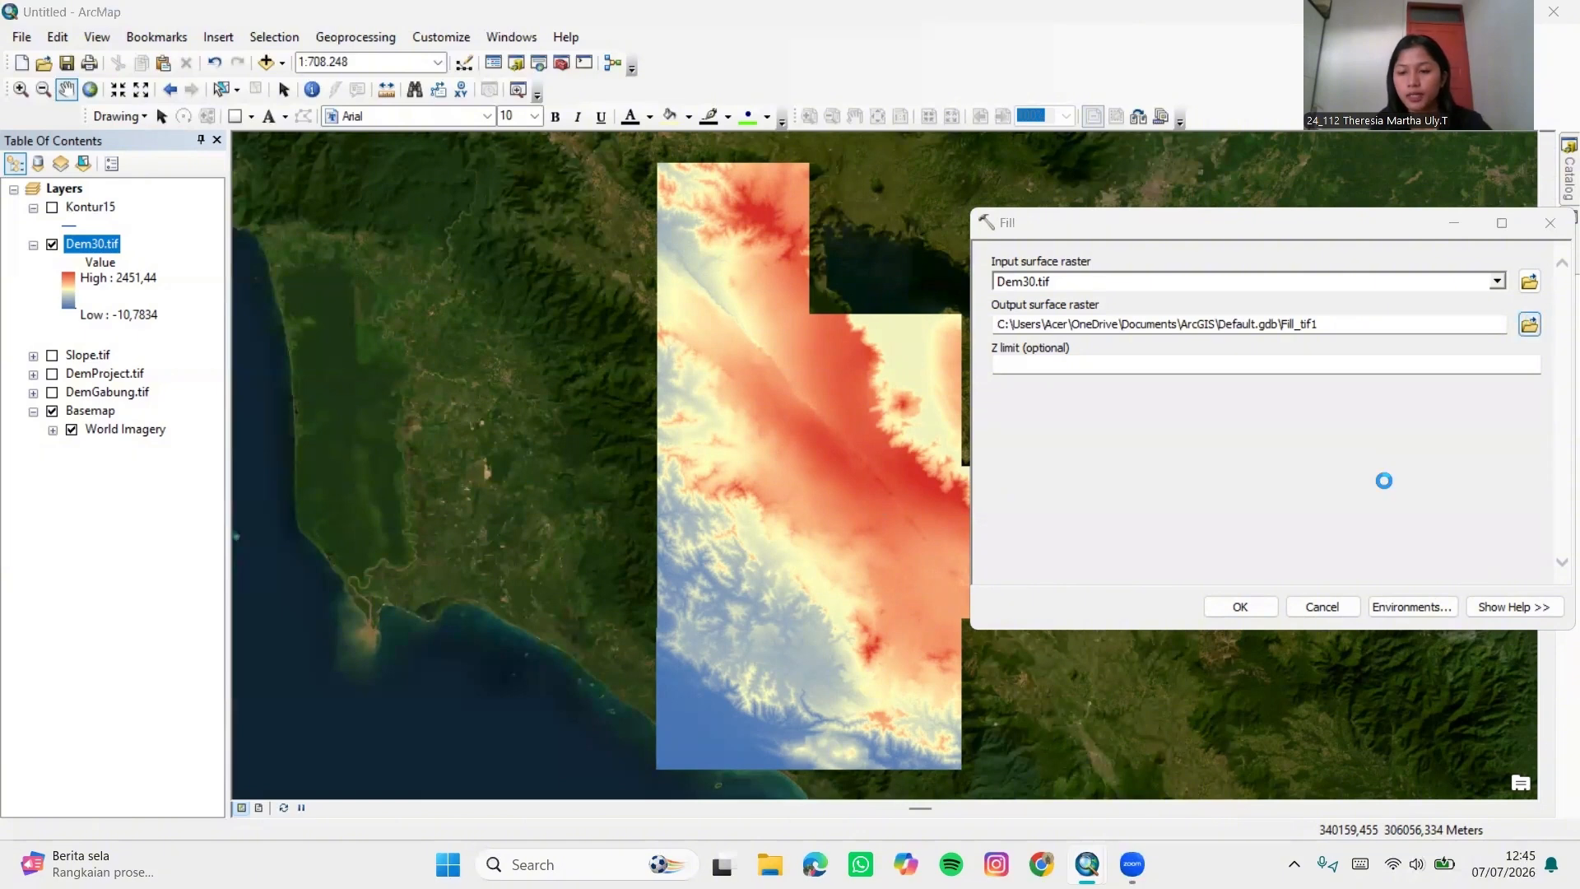
key(Caps_Lock)
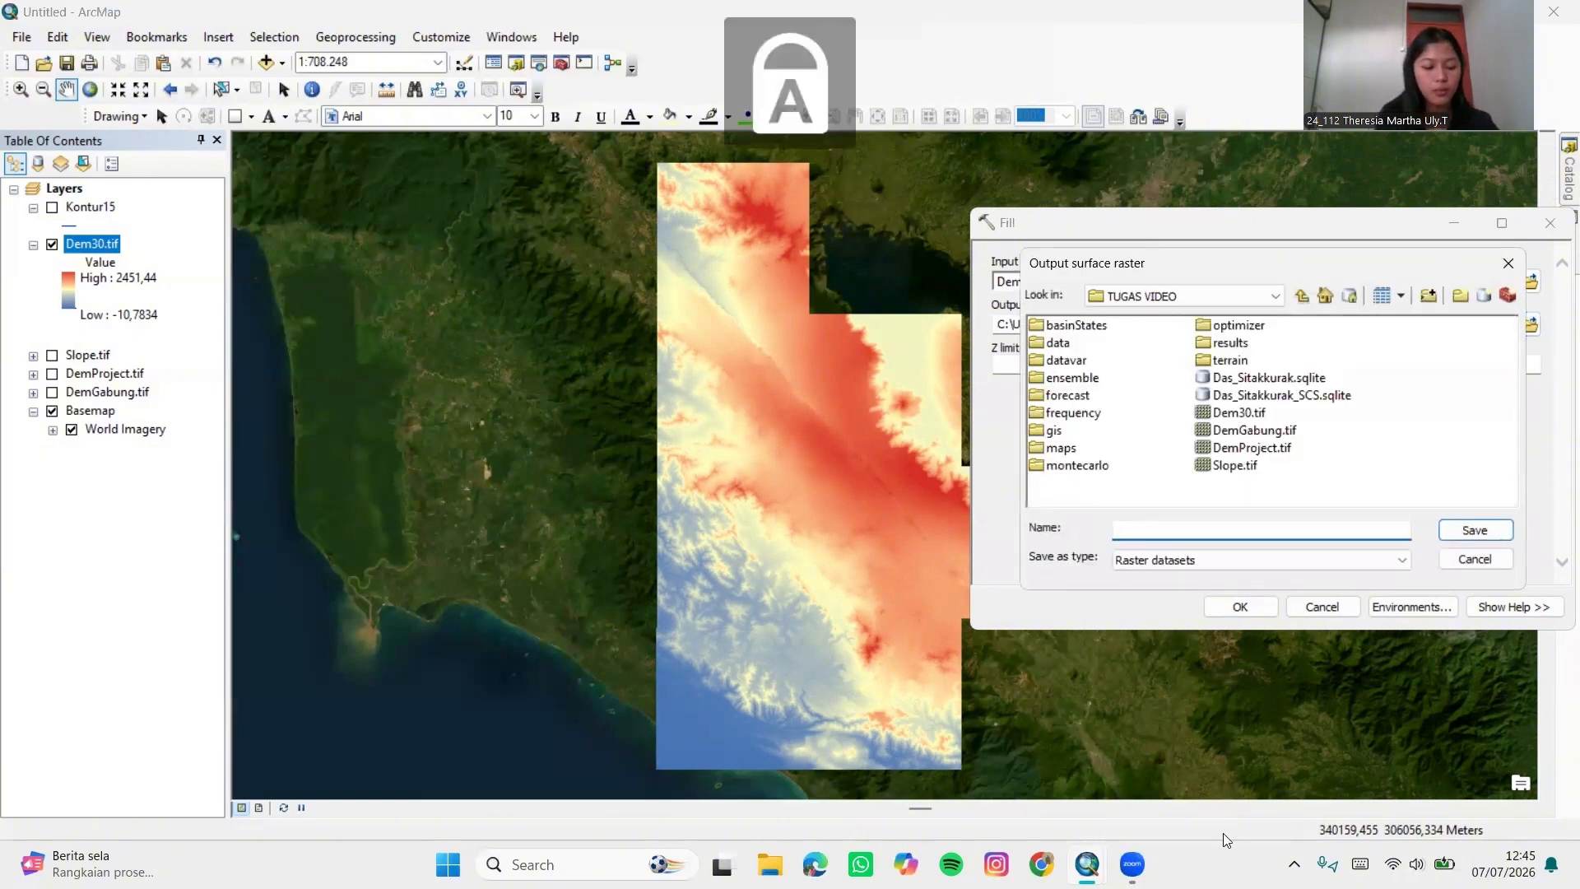
text(F)
key(Caps_Lock)
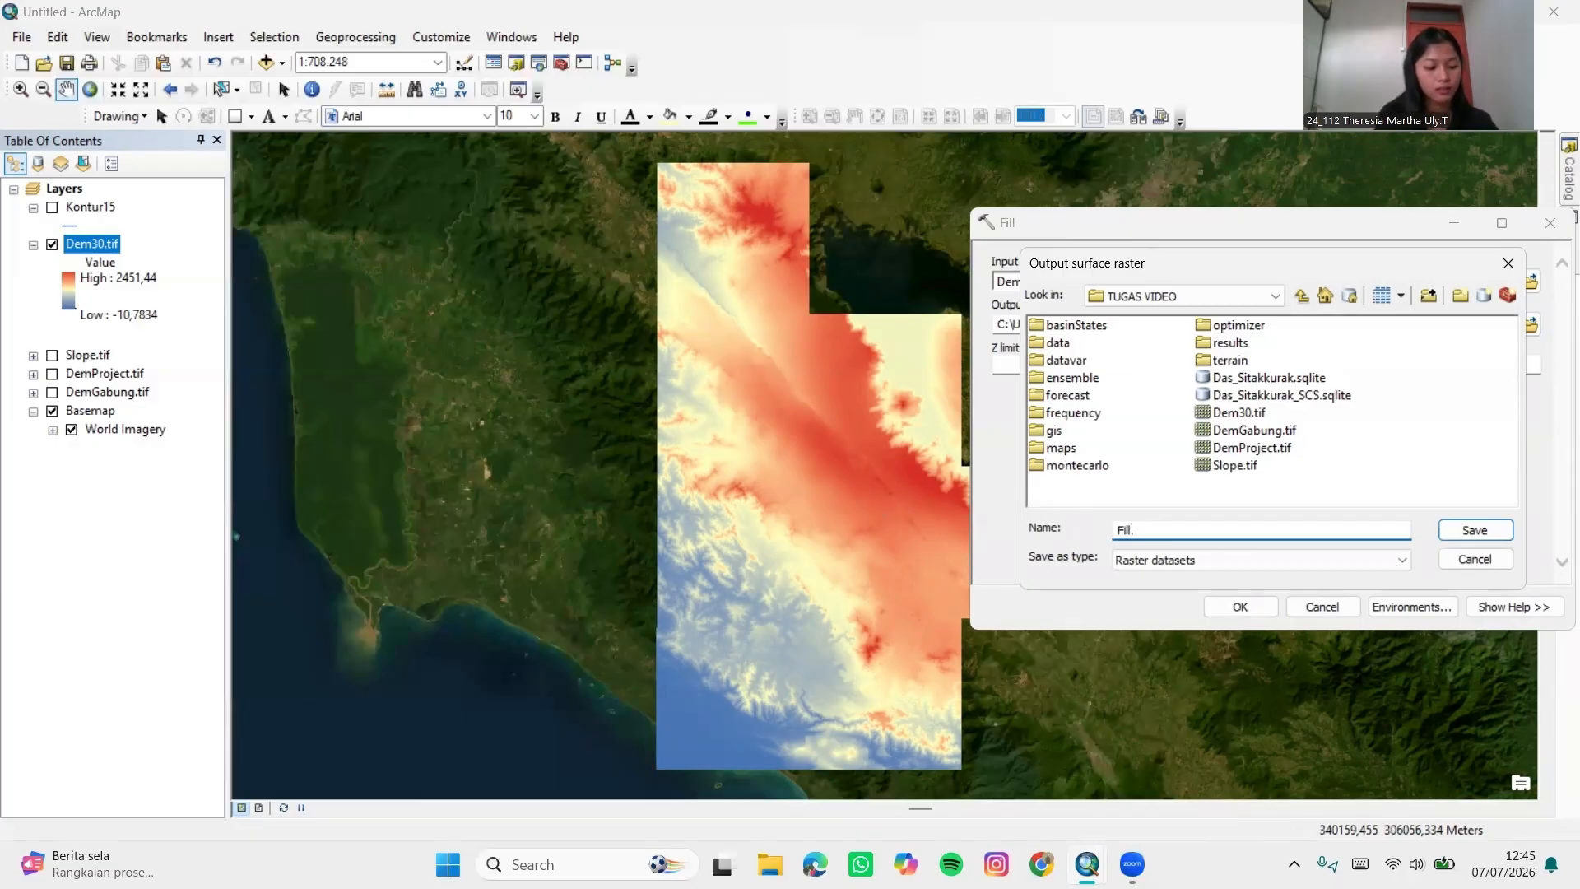
text(.tif)
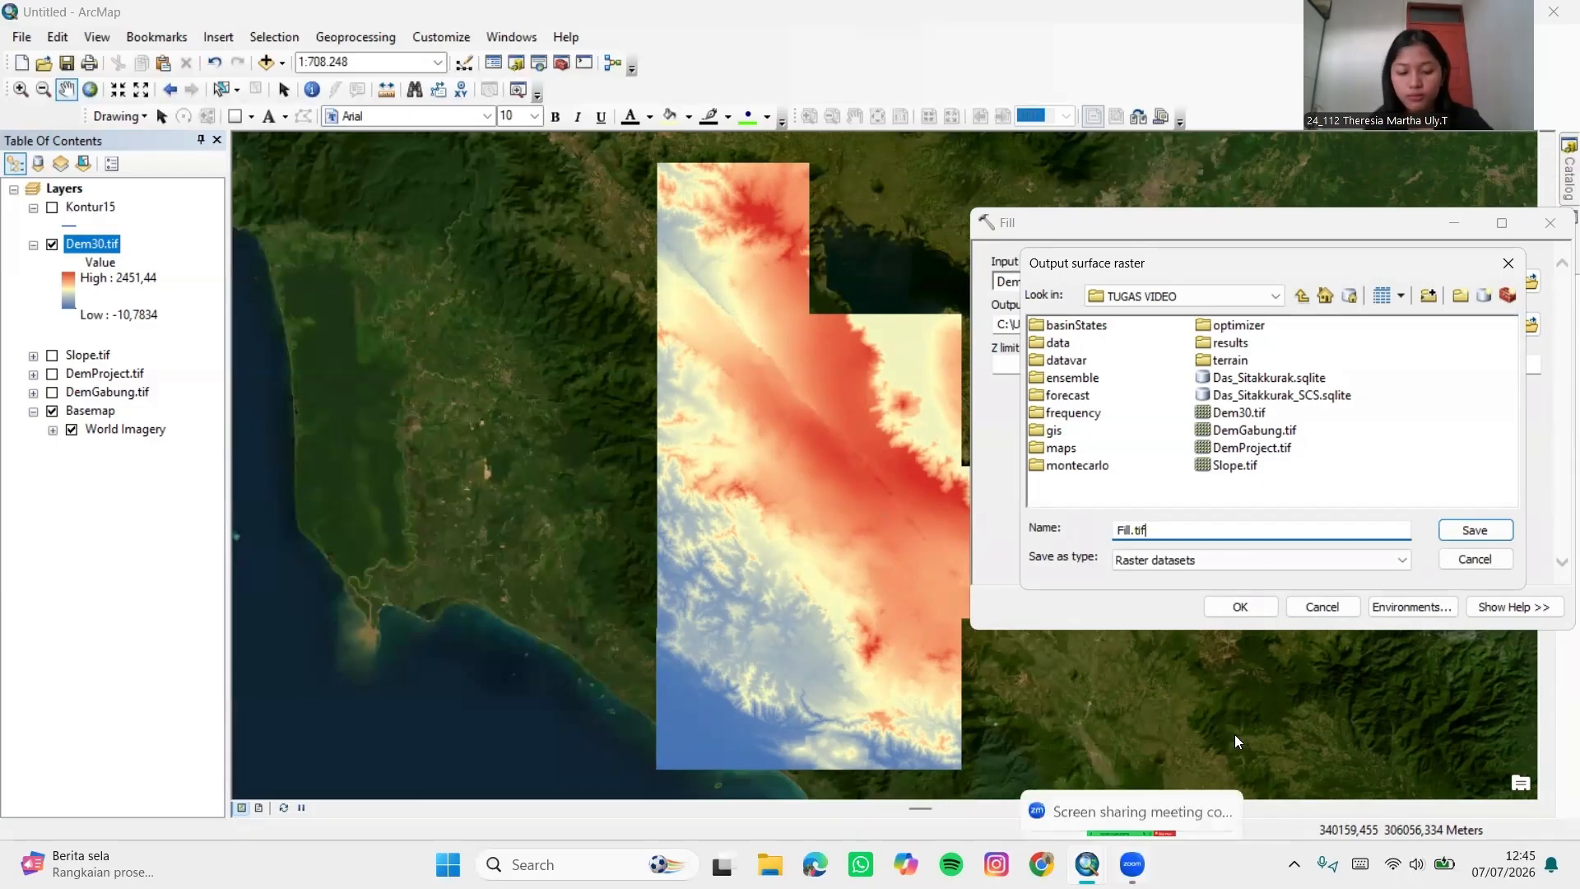
click(1492, 533)
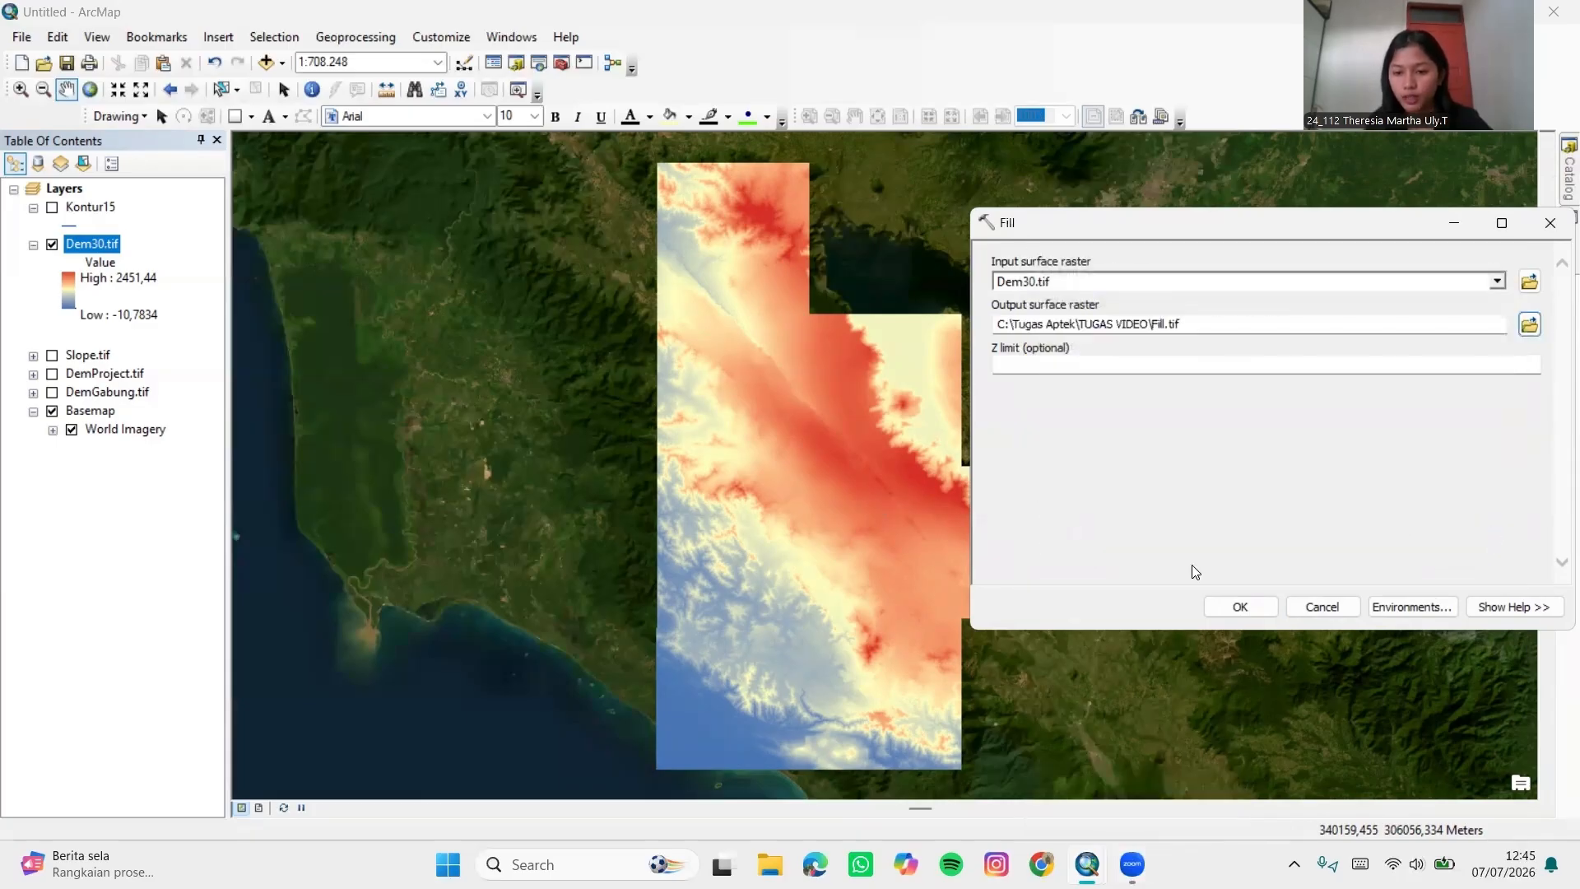
click(1240, 607)
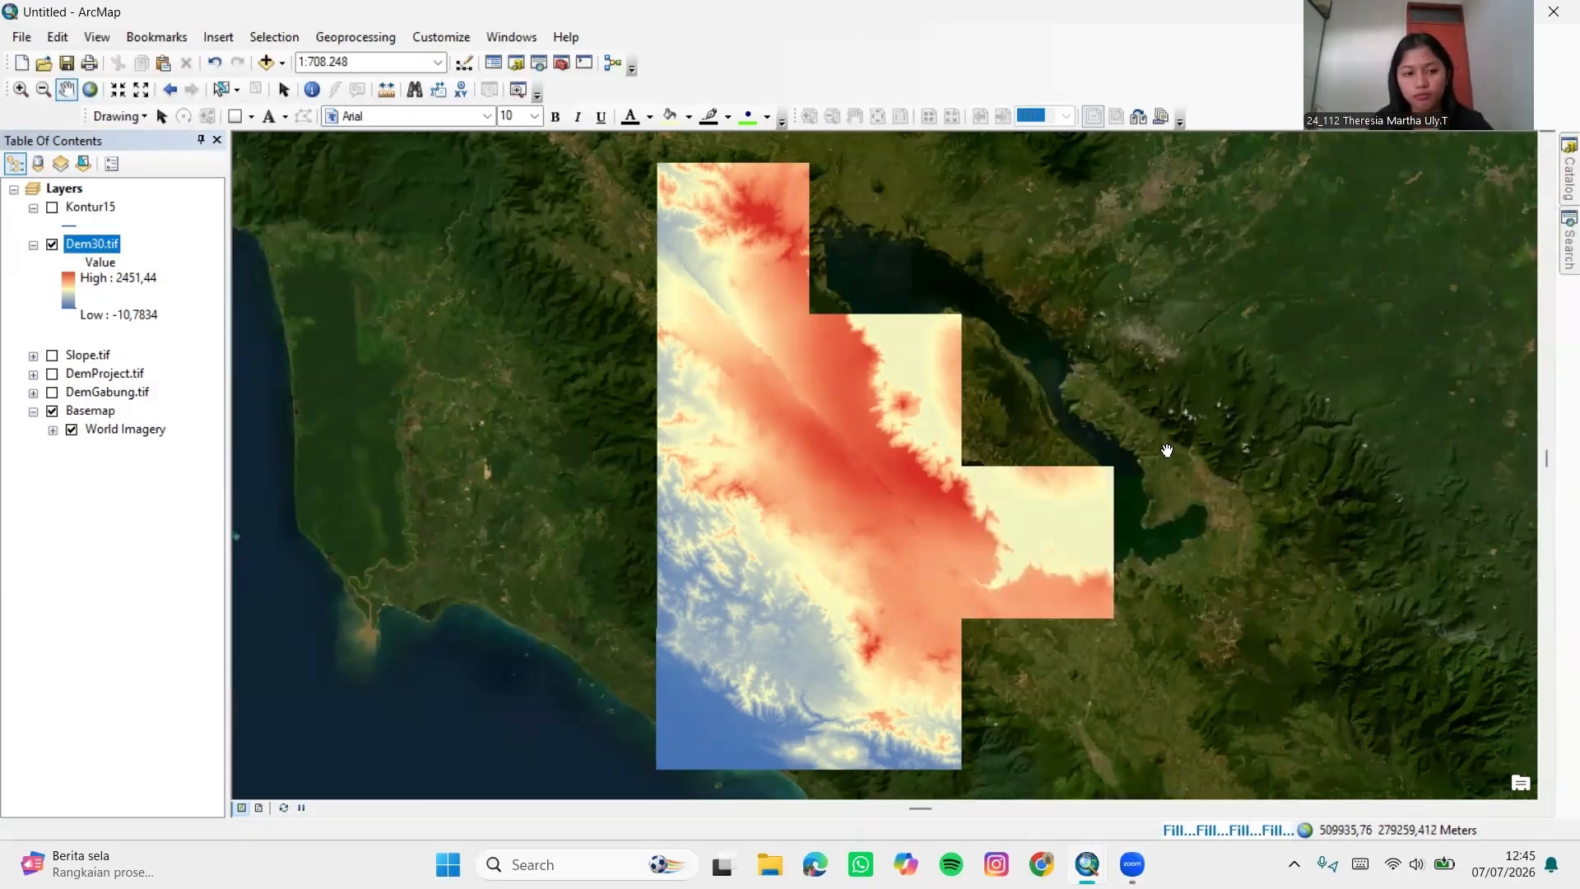
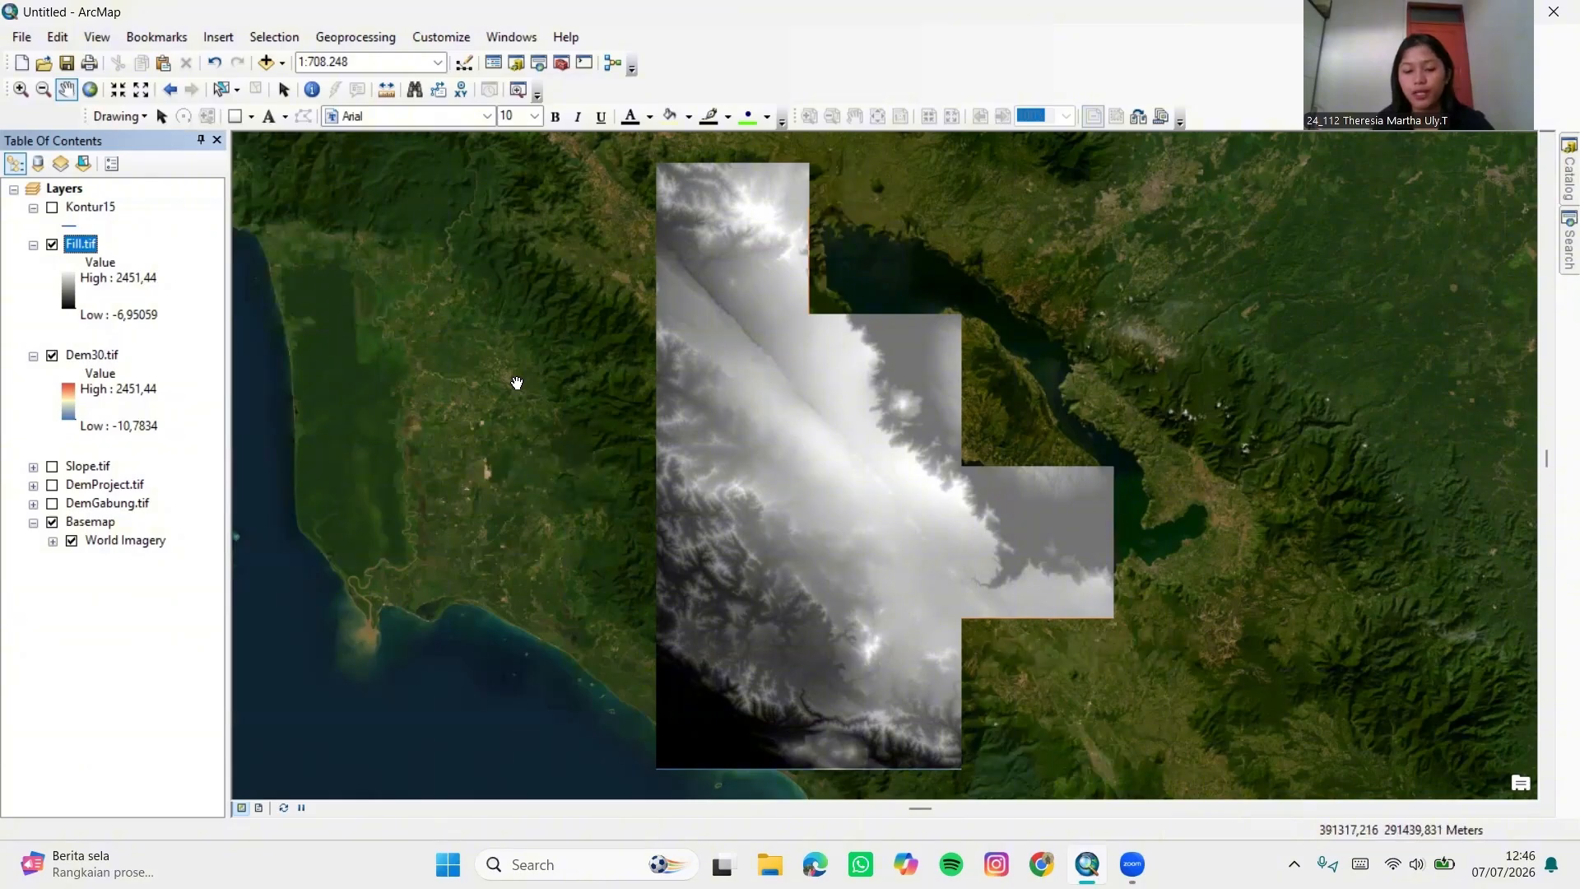
Search for "flow direction" and open the Flow Direction (Spatial Analyst) tool
click(1558, 250)
click(1336, 215)
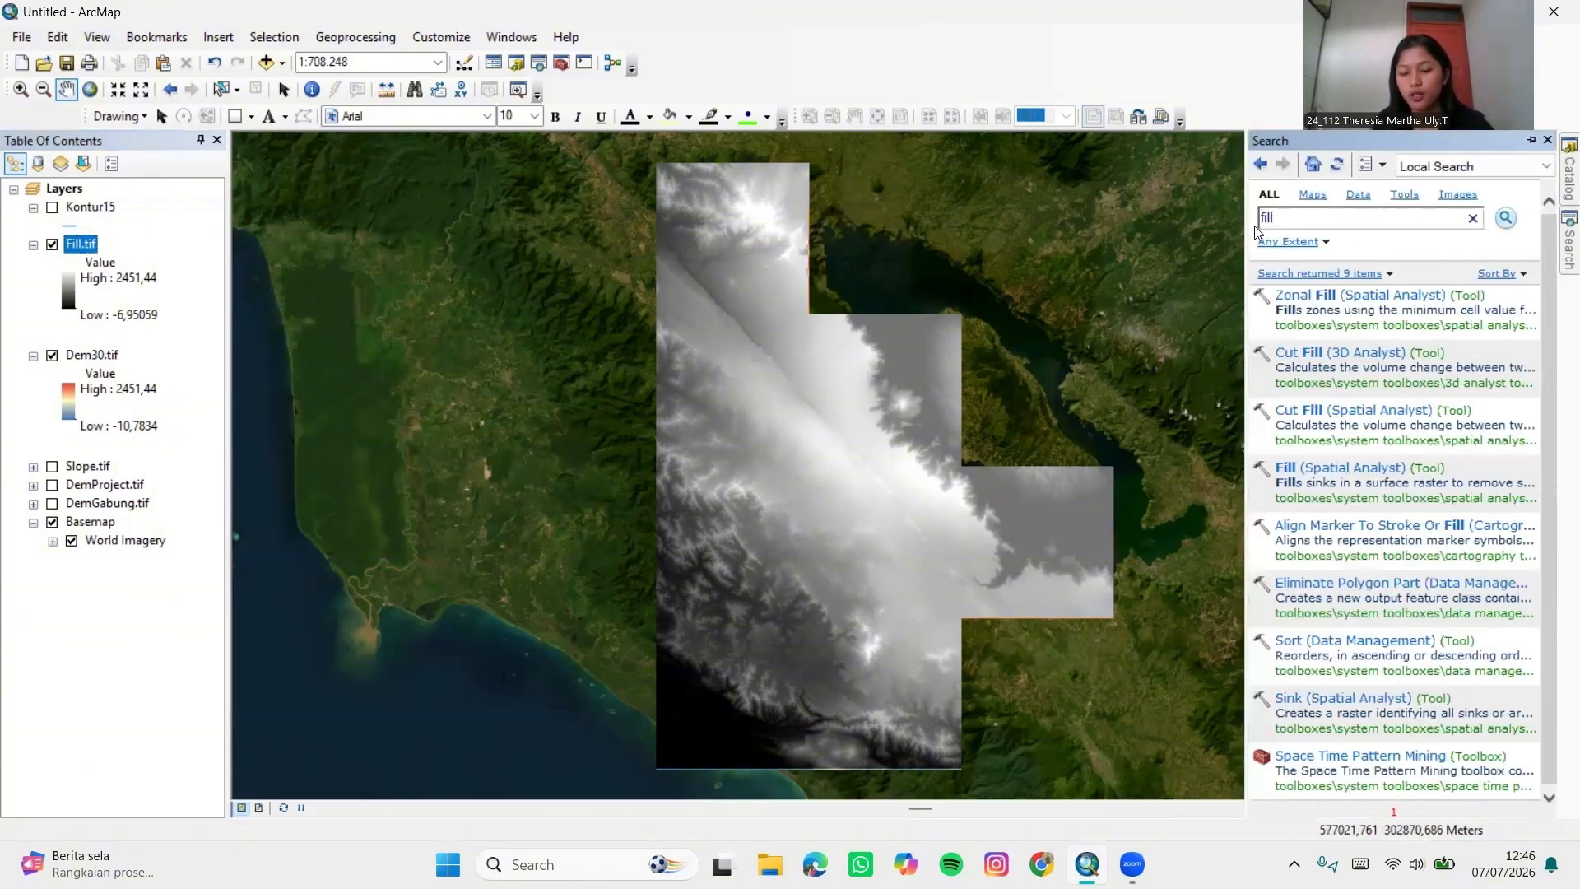
key(BackSpace)
key(BackSpace)
key(BackSpace)
text(lo)
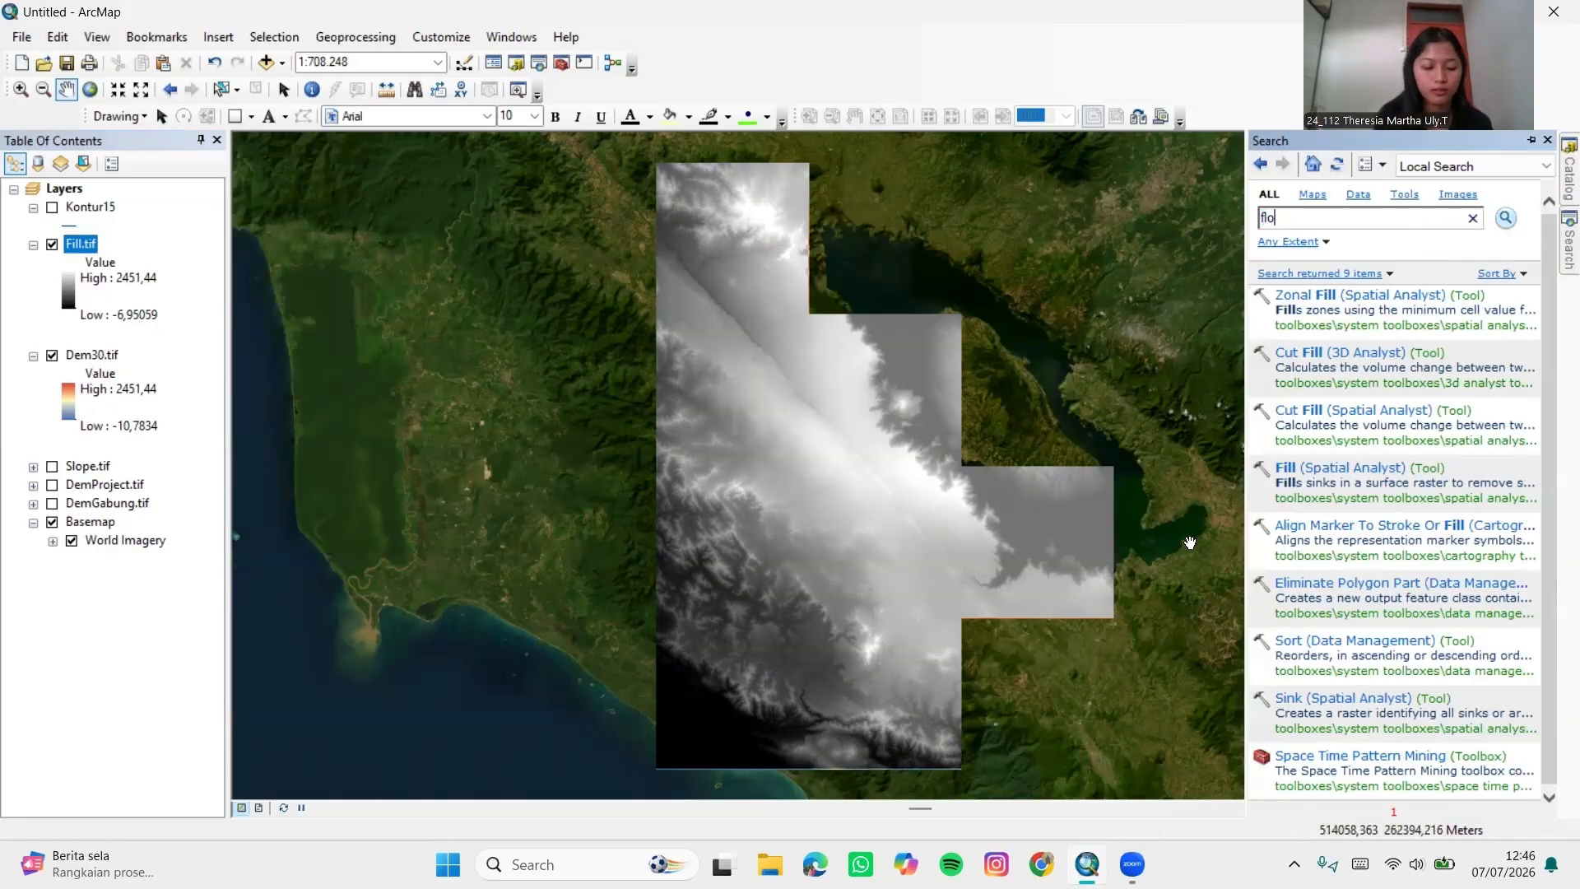
text(w direction)
key(Return)
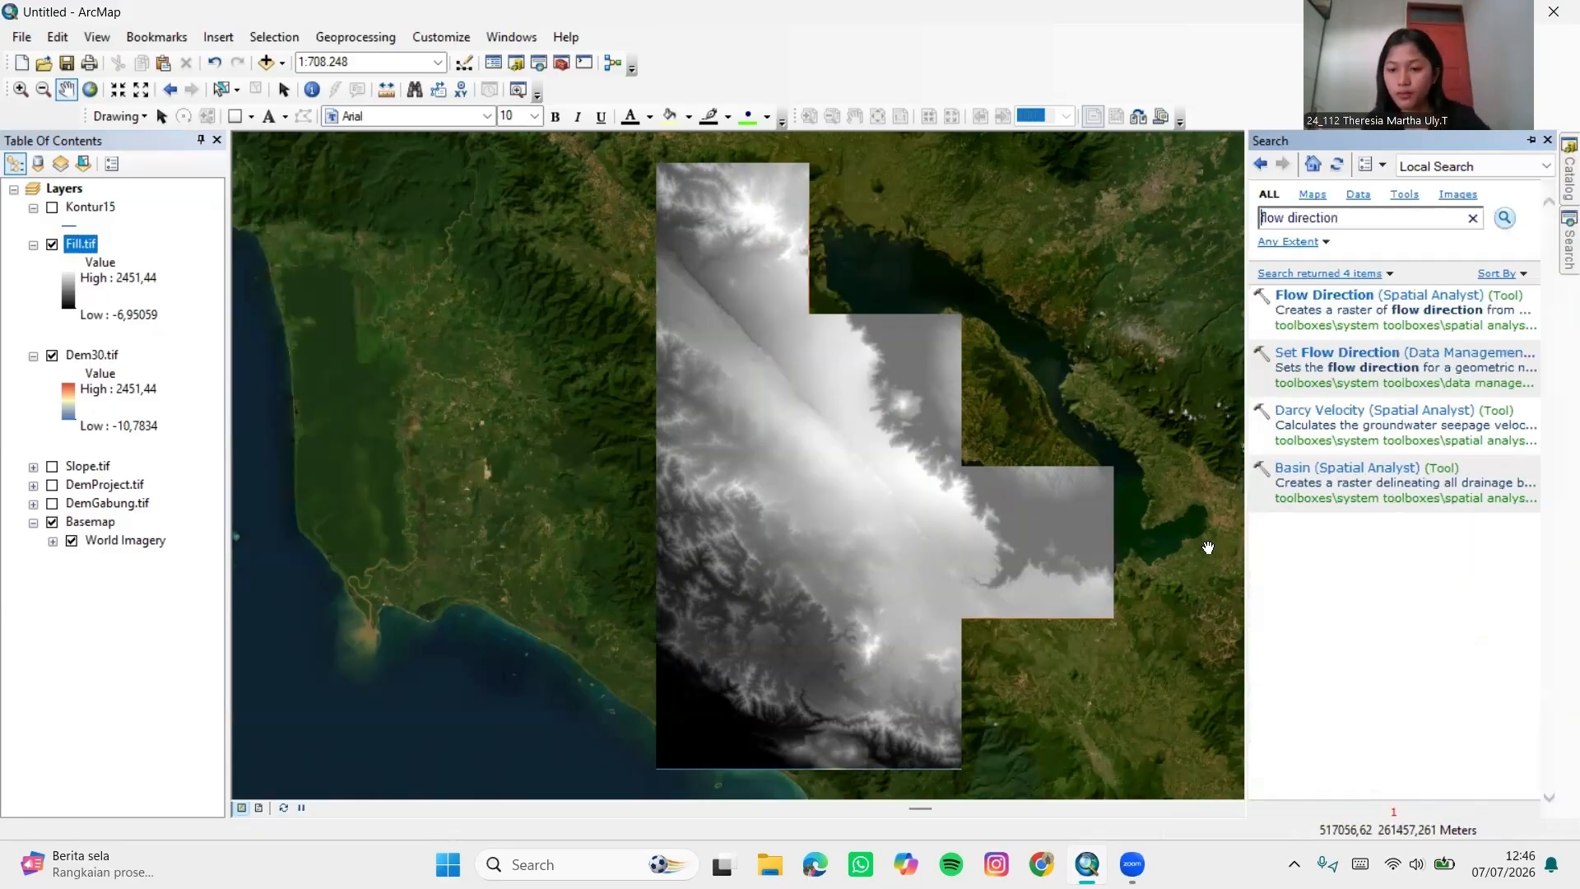
click(1419, 298)
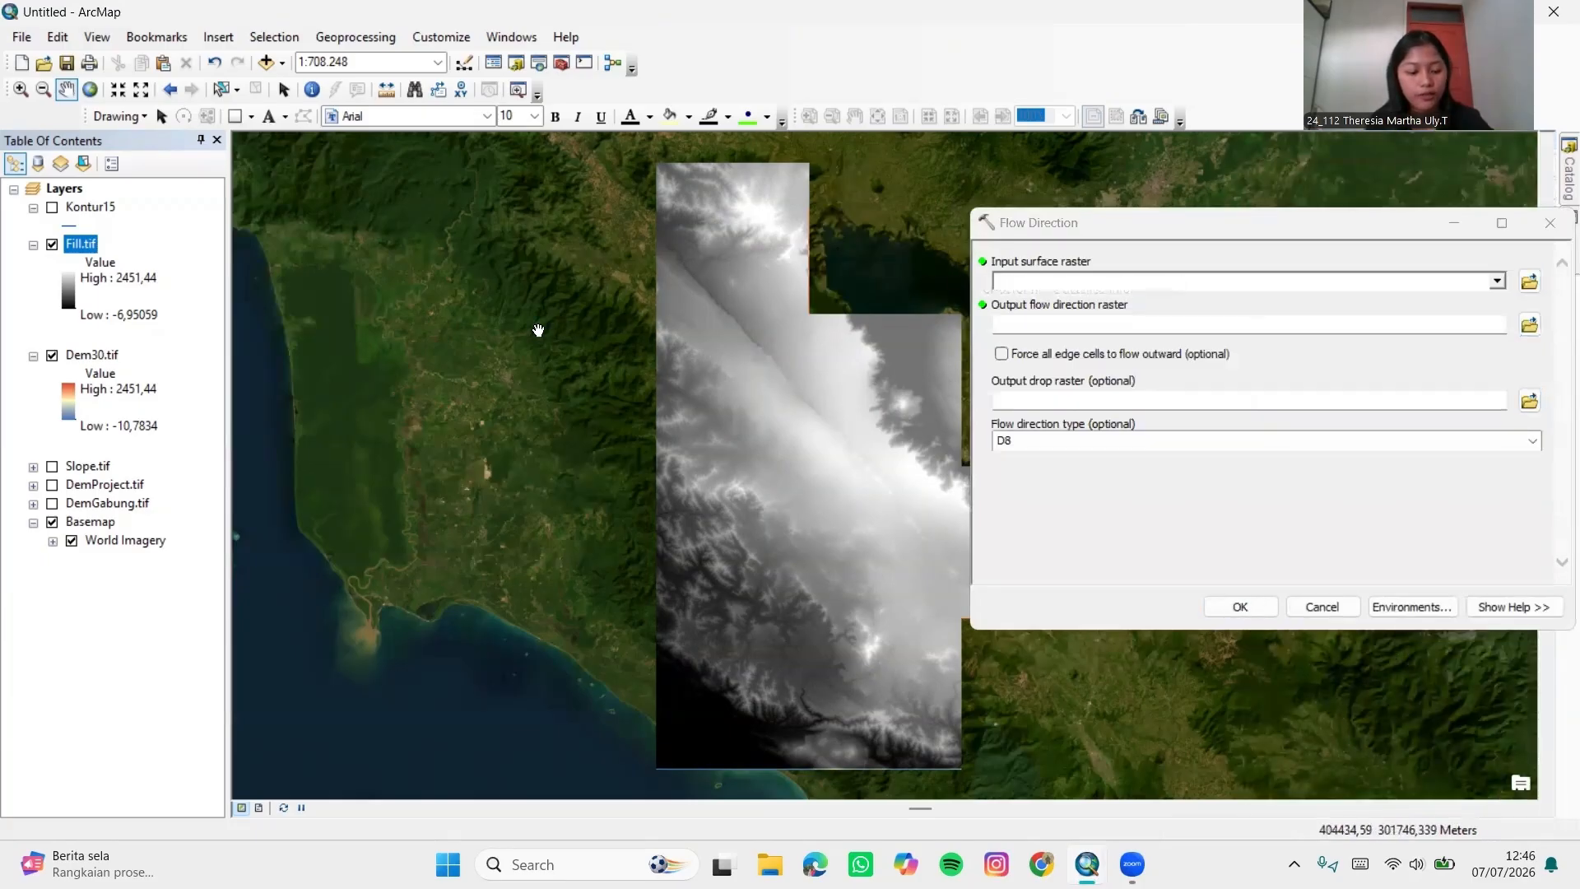
Run Flow Direction on Fill.tif with the D8 type, saving the output as Fdr.tif in the TUGAS VIDEO folder
drag(88, 251, 1070, 284)
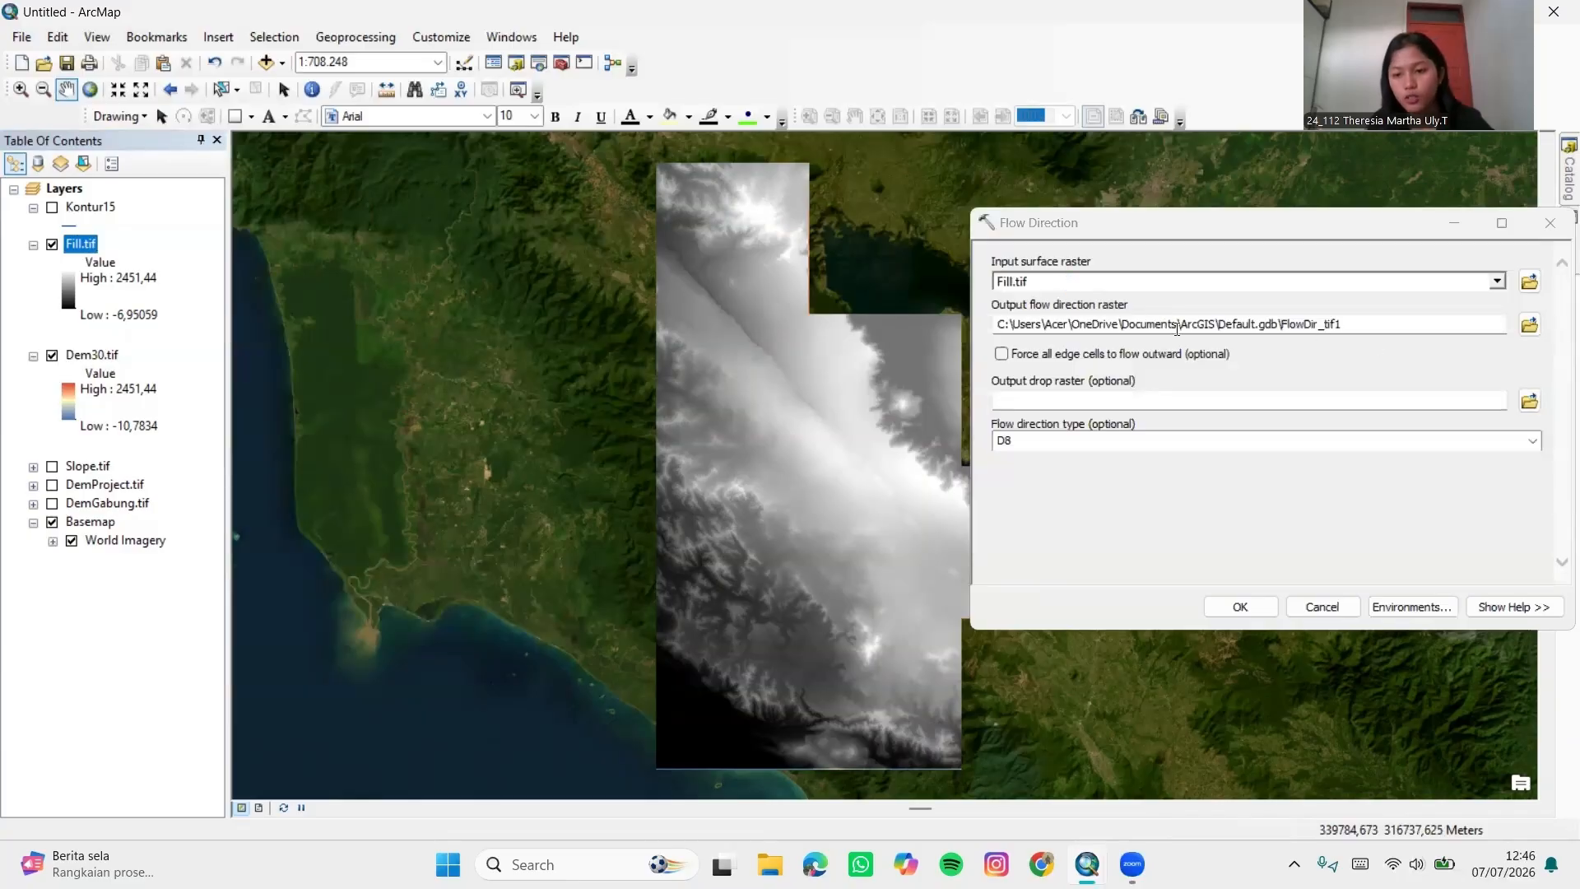
click(1530, 325)
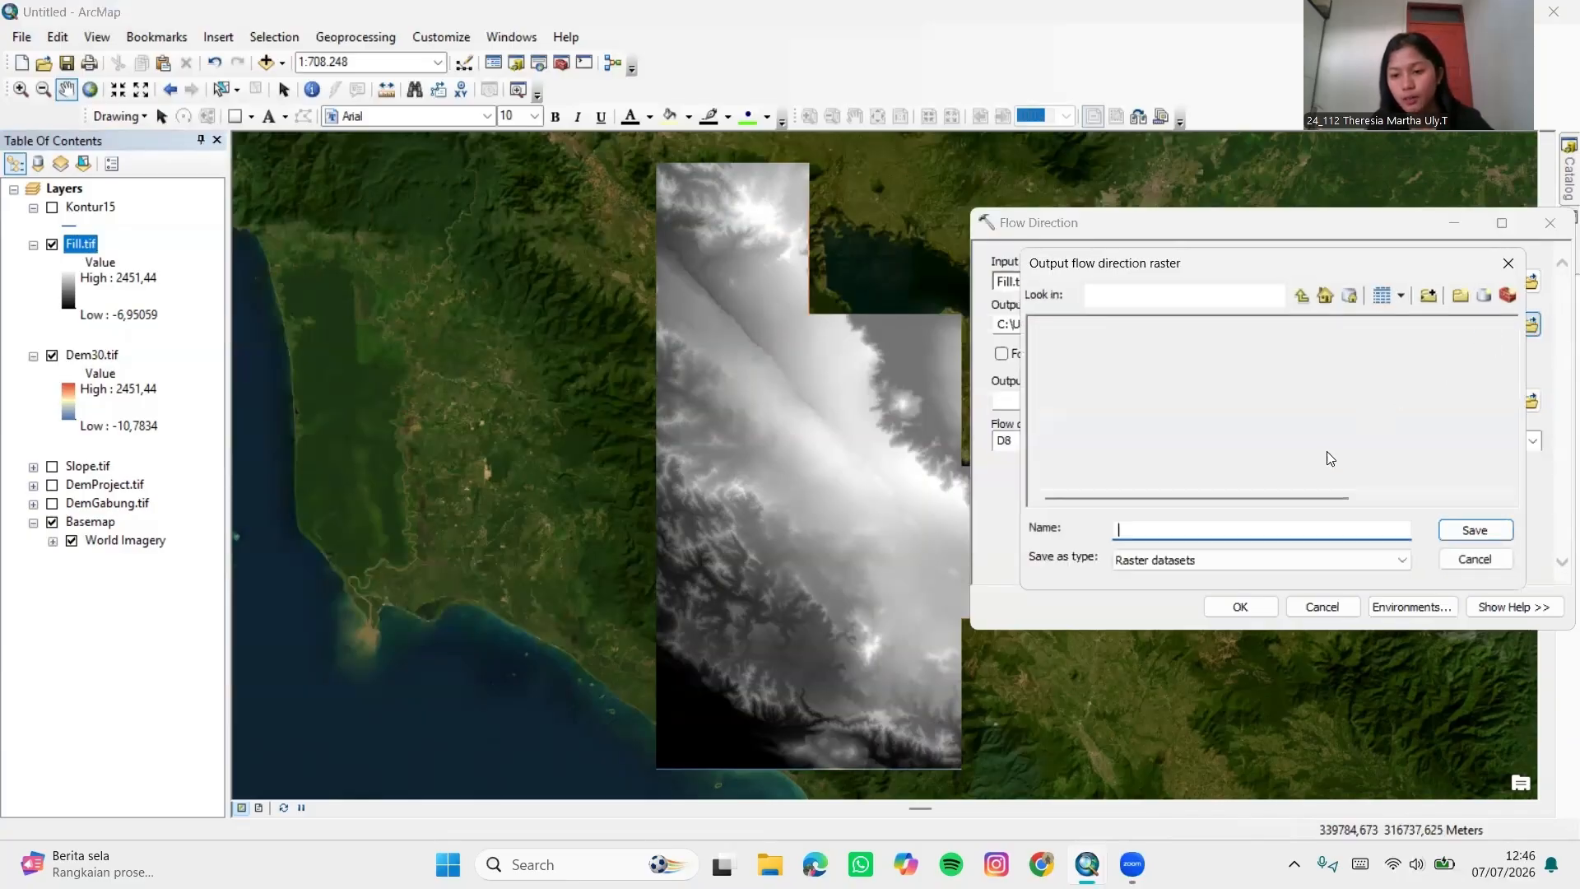
key(Caps_Lock)
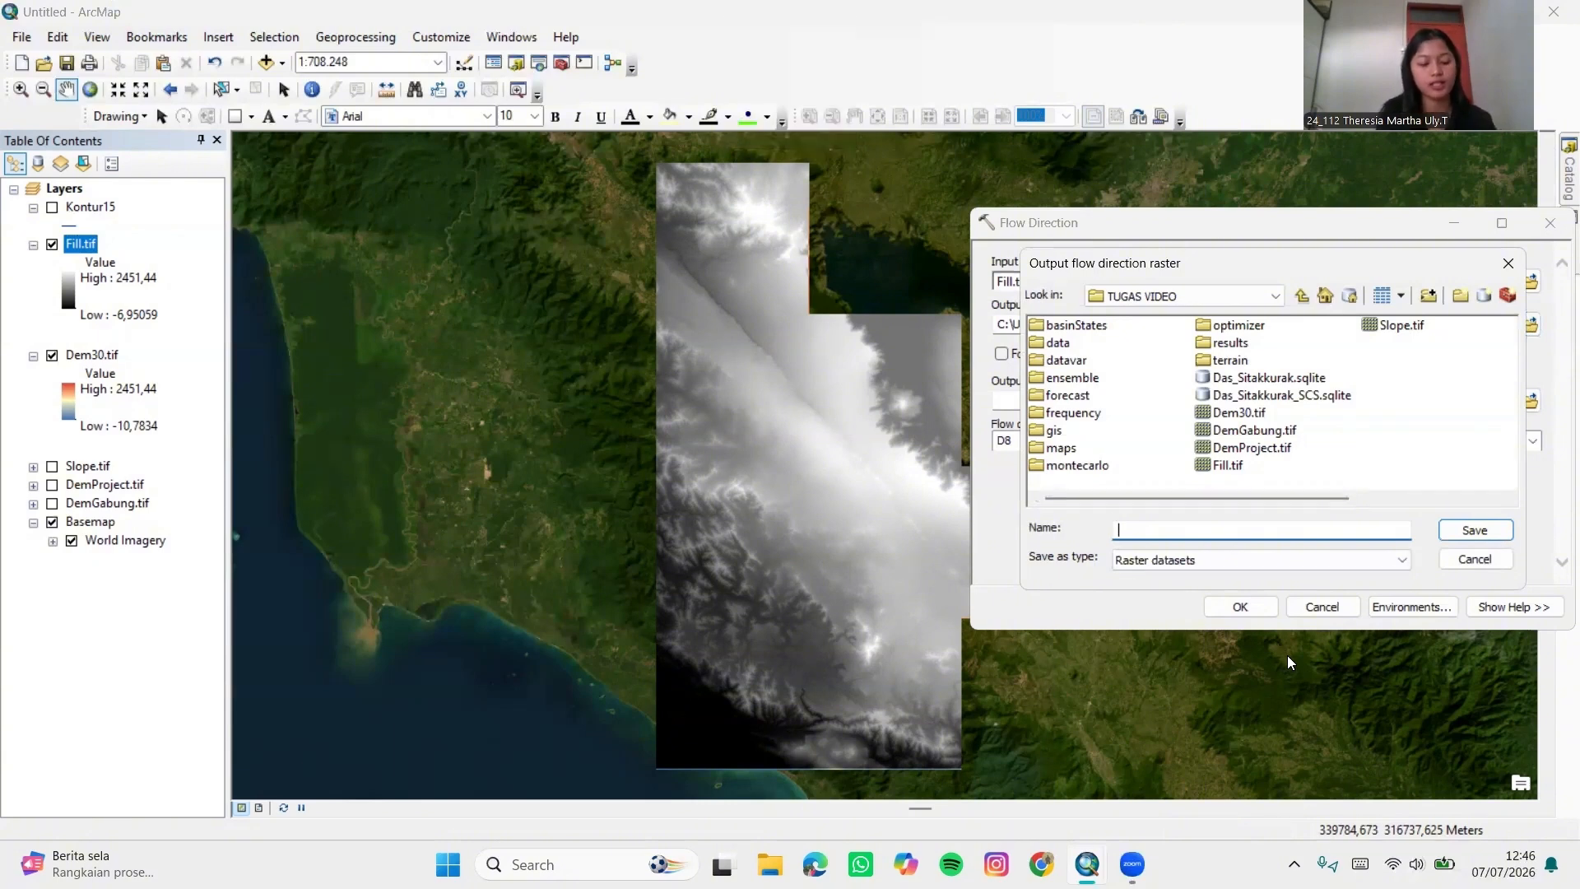
text(F)
key(Caps_Lock)
text(dr.tif)
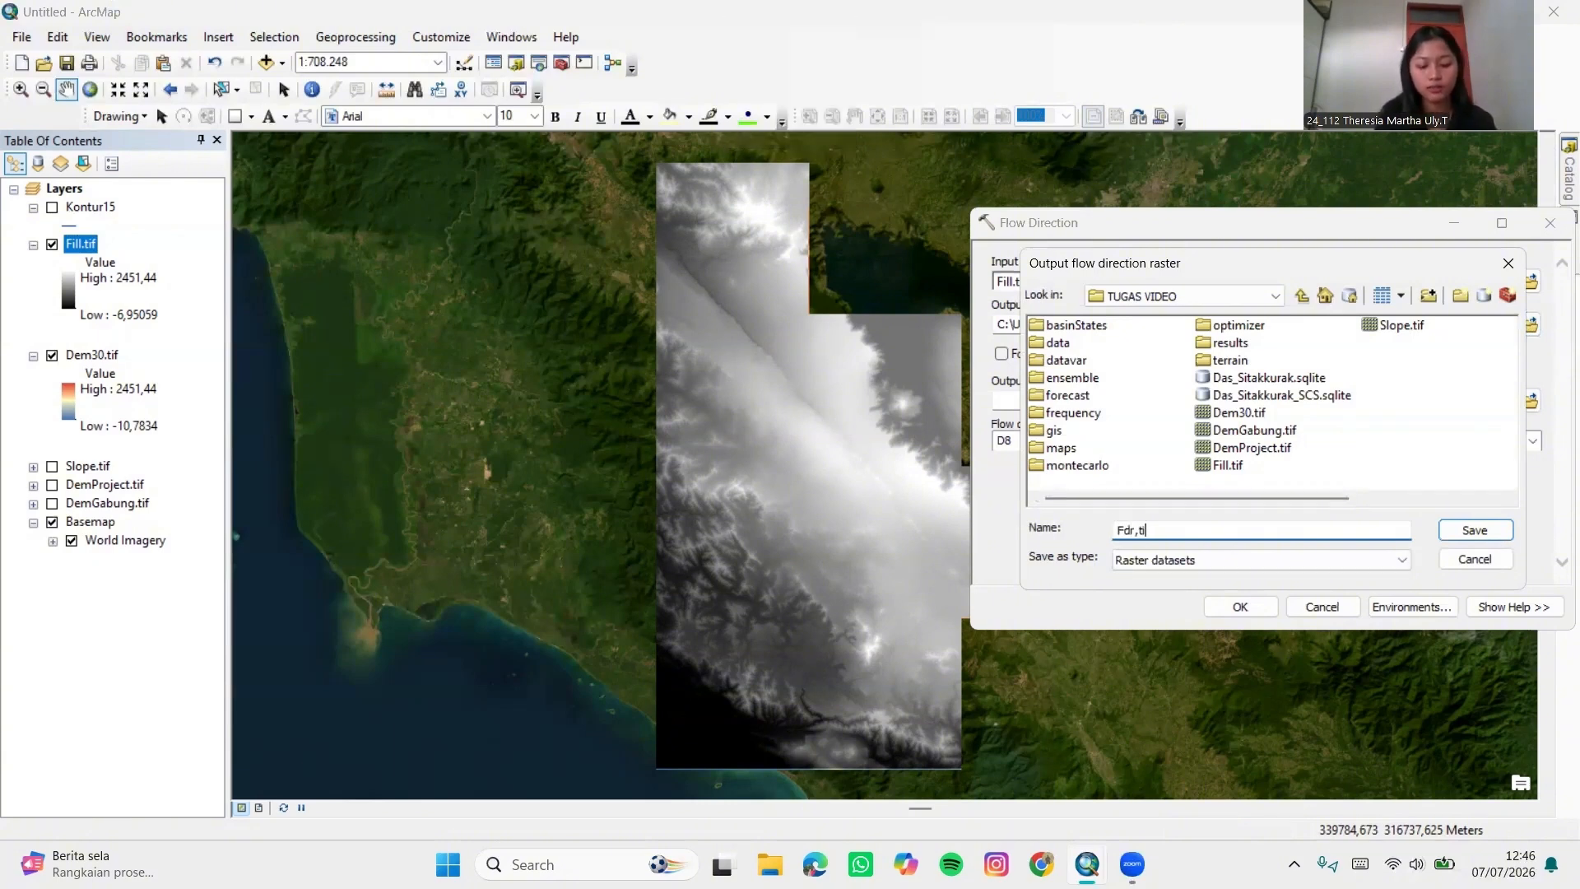
click(1477, 530)
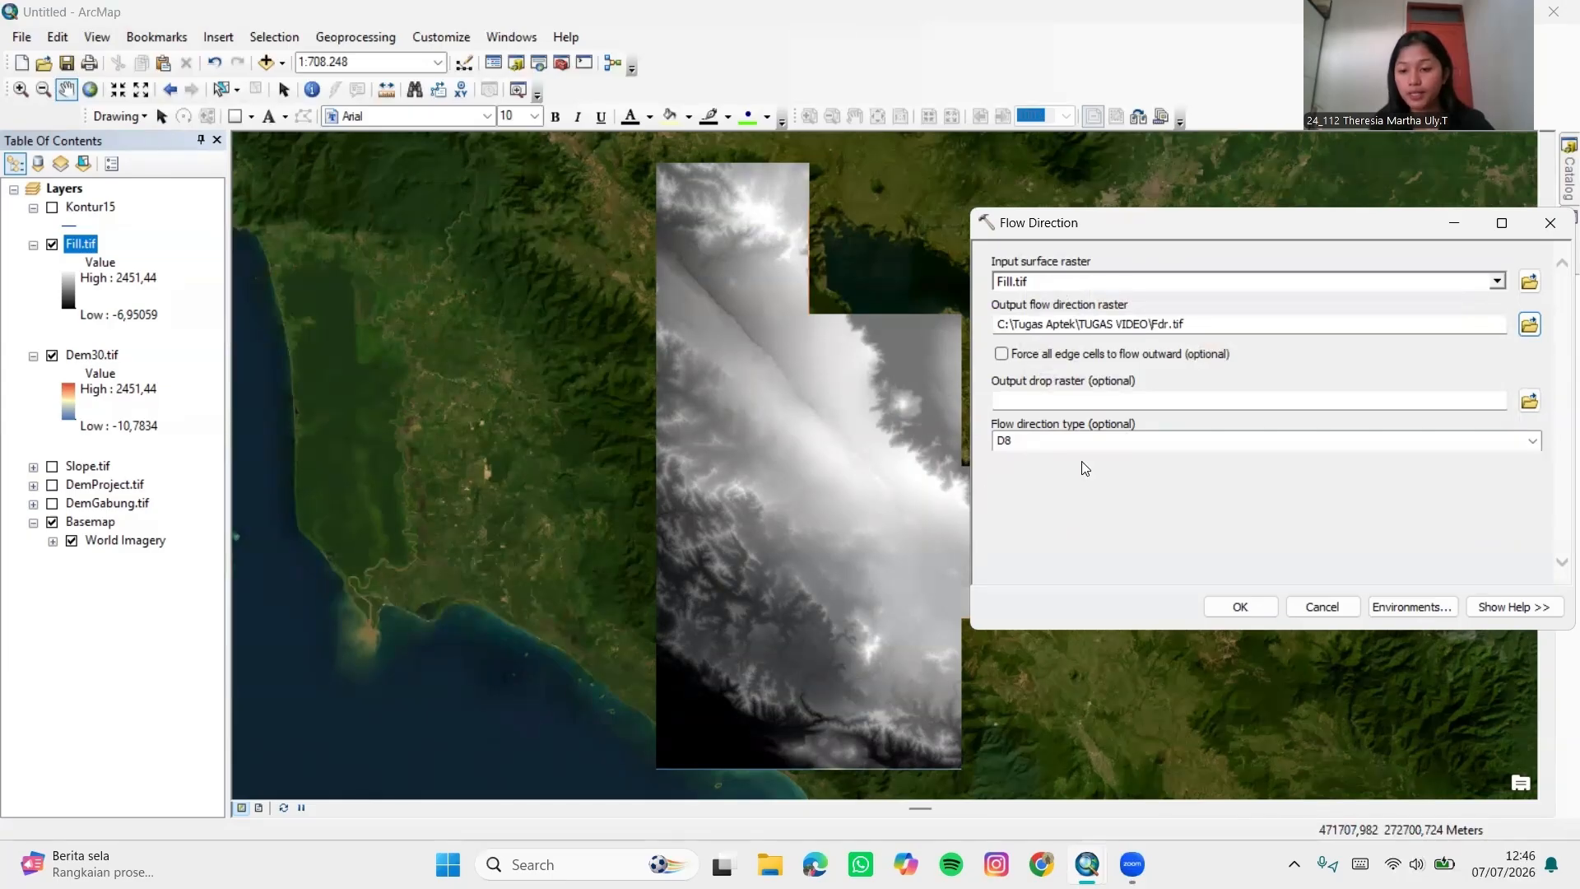
click(1240, 607)
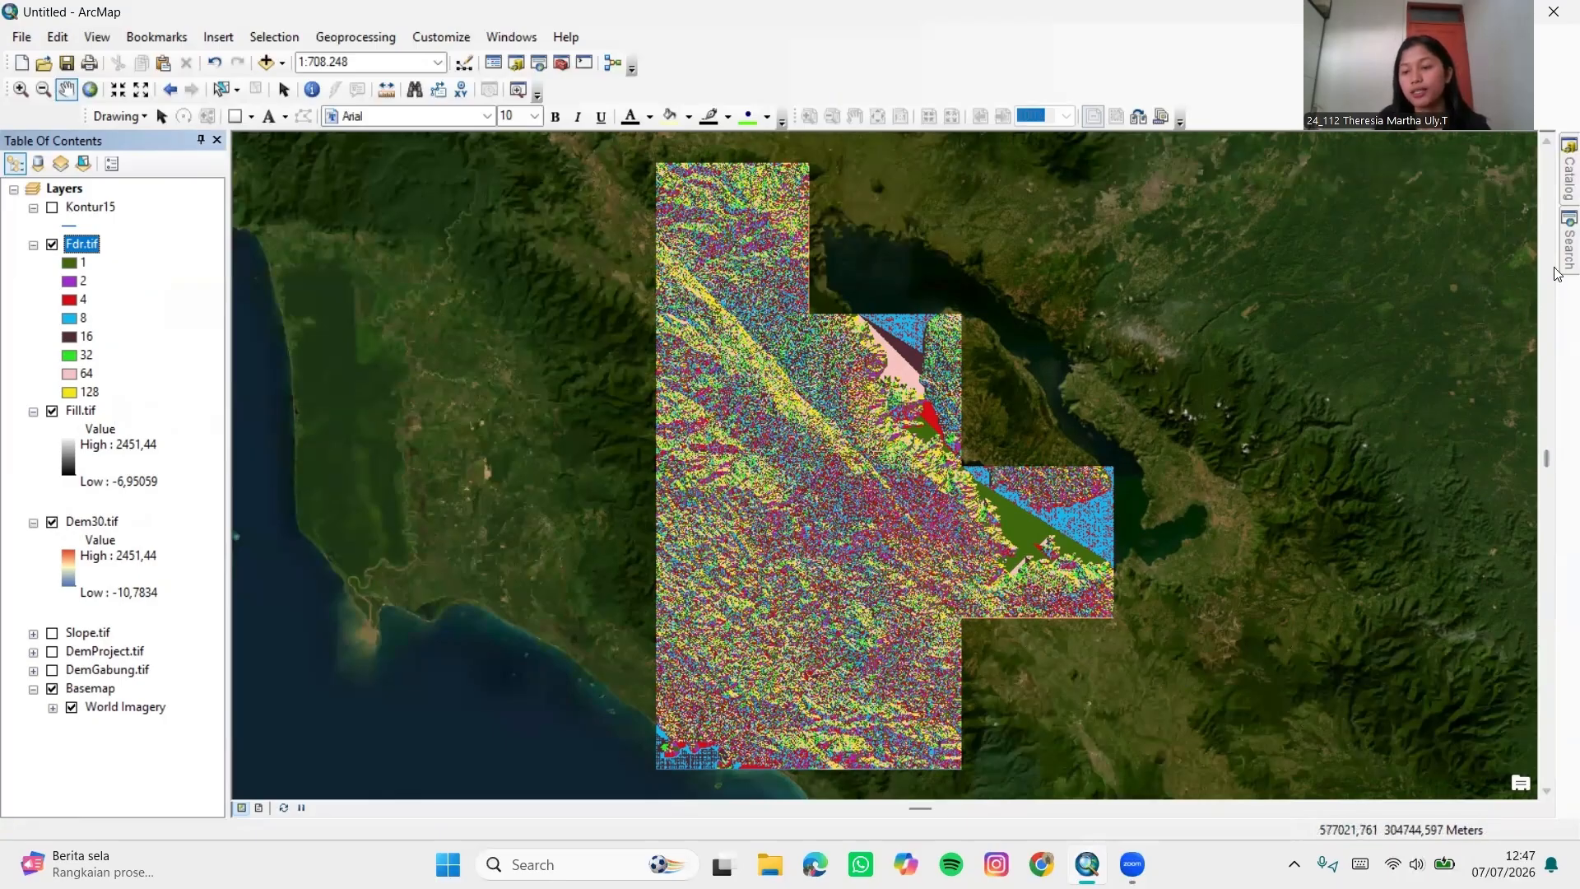
Search for "flow accumulation" and open the Flow Accumulation (Spatial Analyst) tool
mouse_move(1558, 272)
drag(1372, 217, 1287, 231)
text(ac)
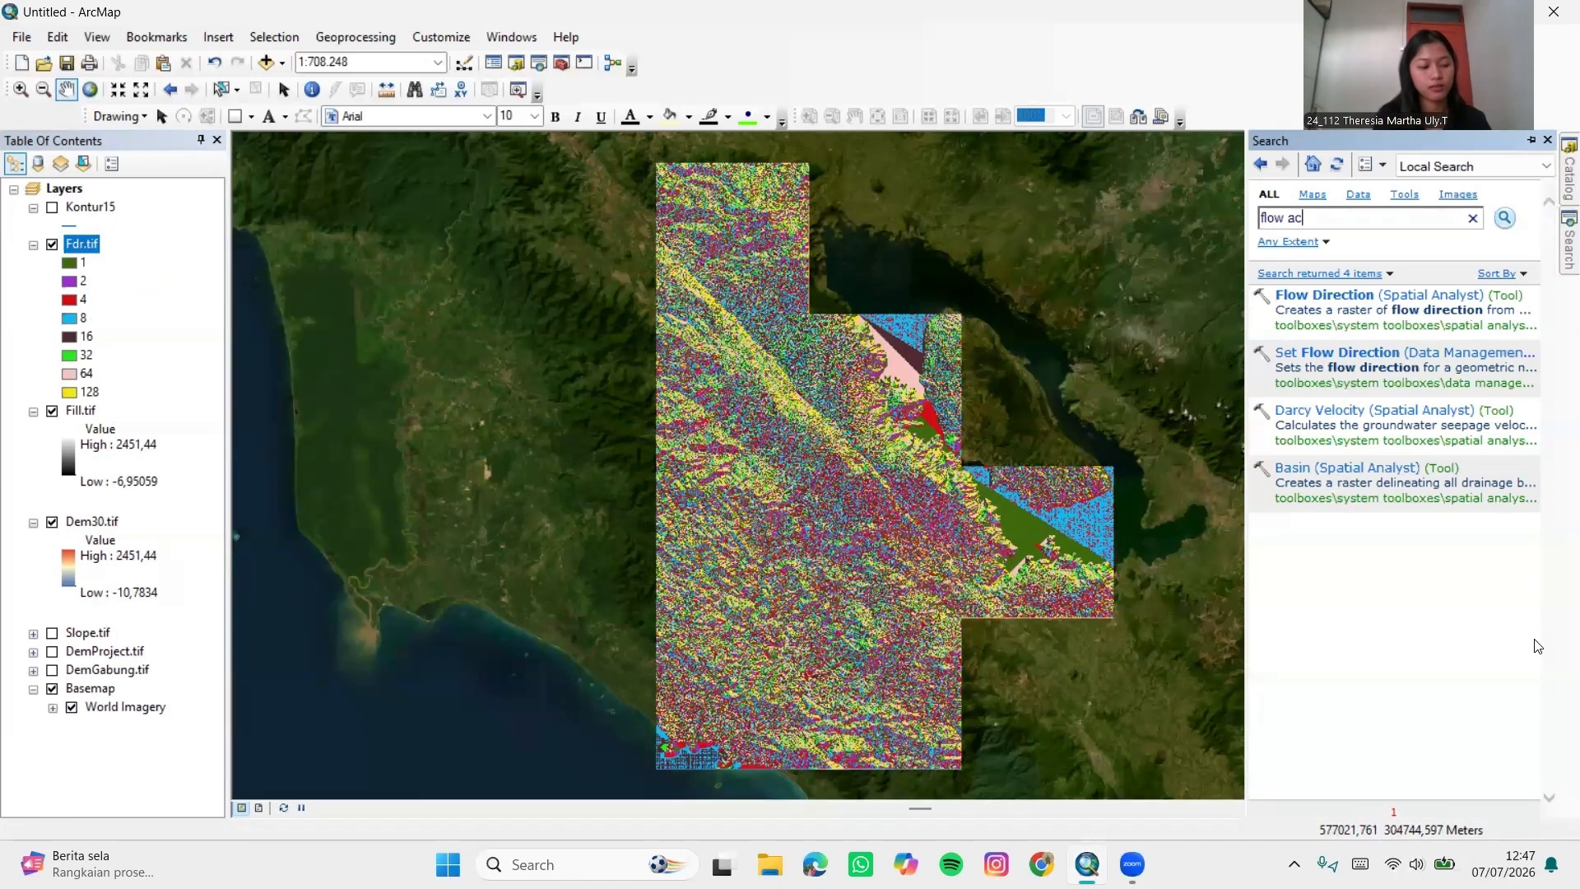
text(cumulation)
key(Return)
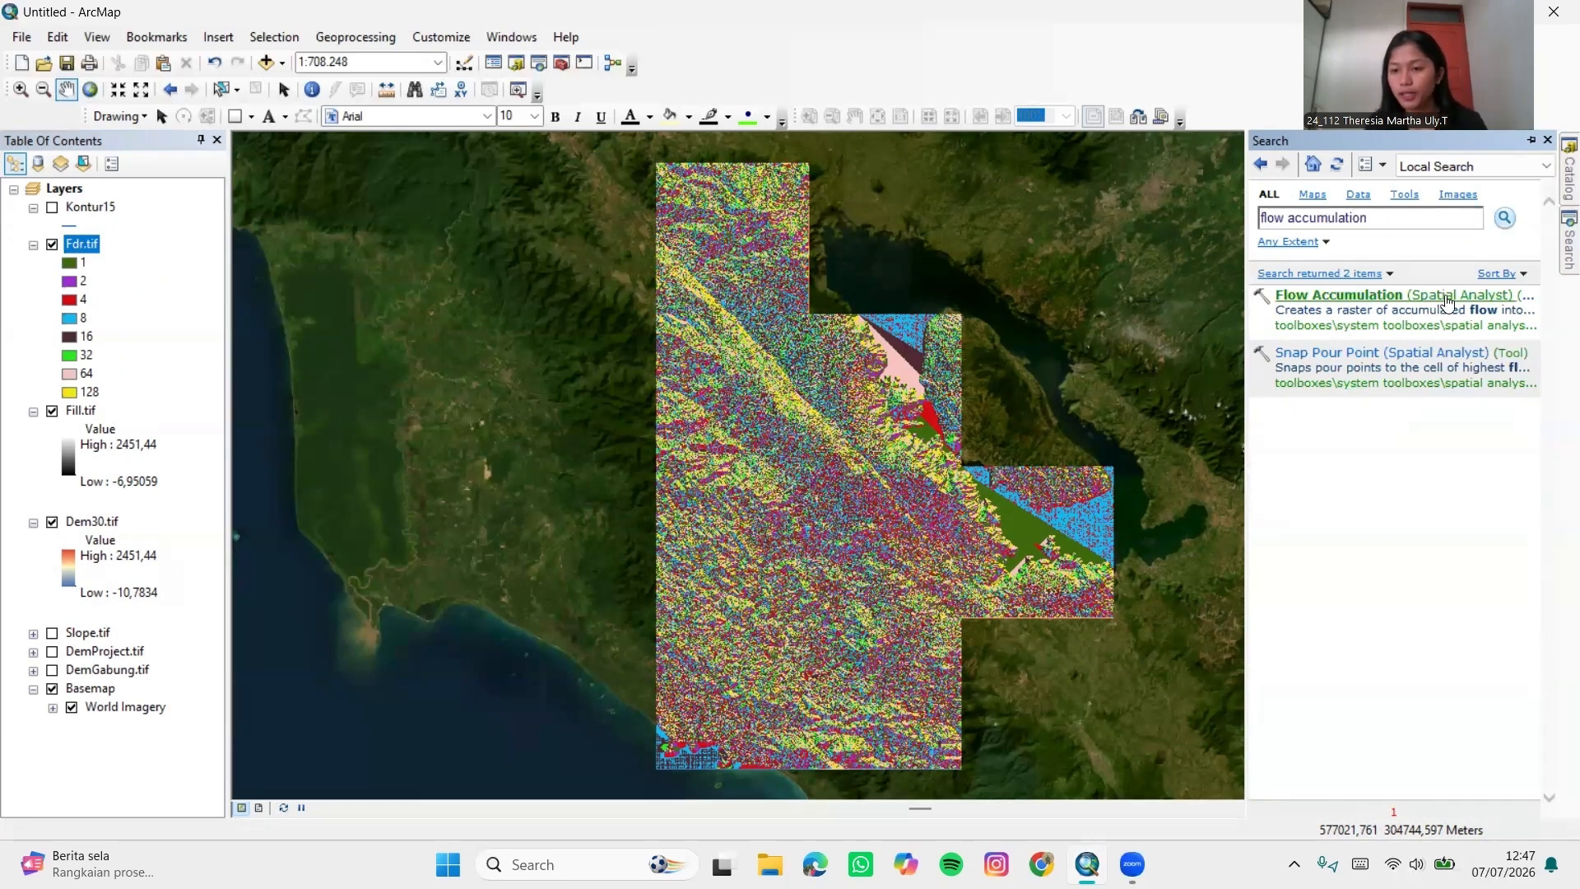
click(1448, 304)
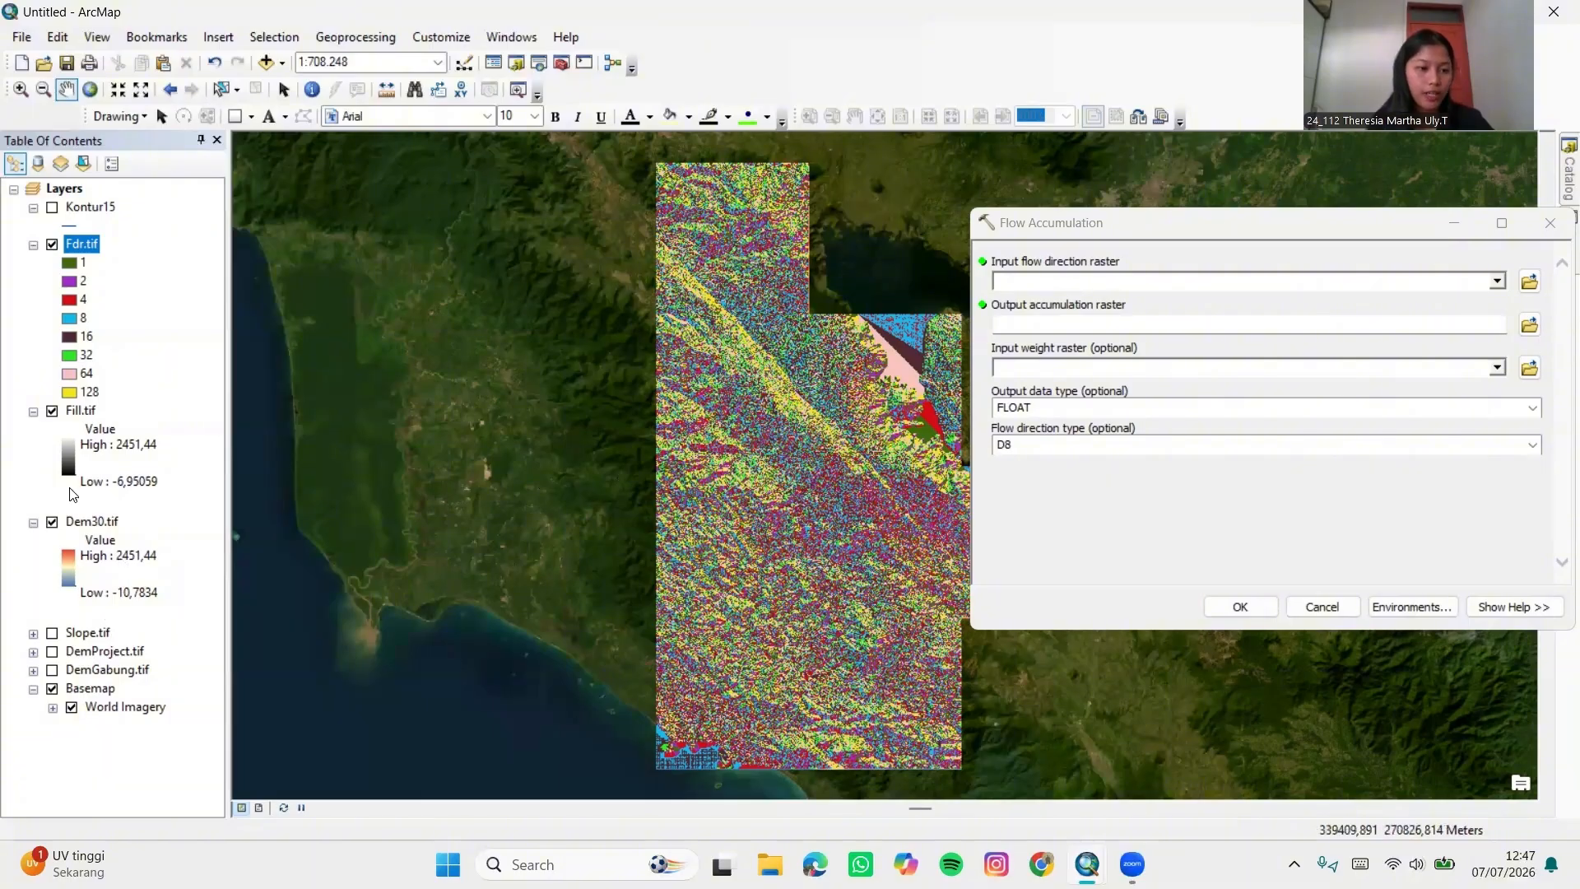
Run Flow Accumulation on Fdr.tif with FLOAT output and D8 type, saving the output as Facc.tif in the TUGAS VIDEO folder
drag(70, 250, 148, 248)
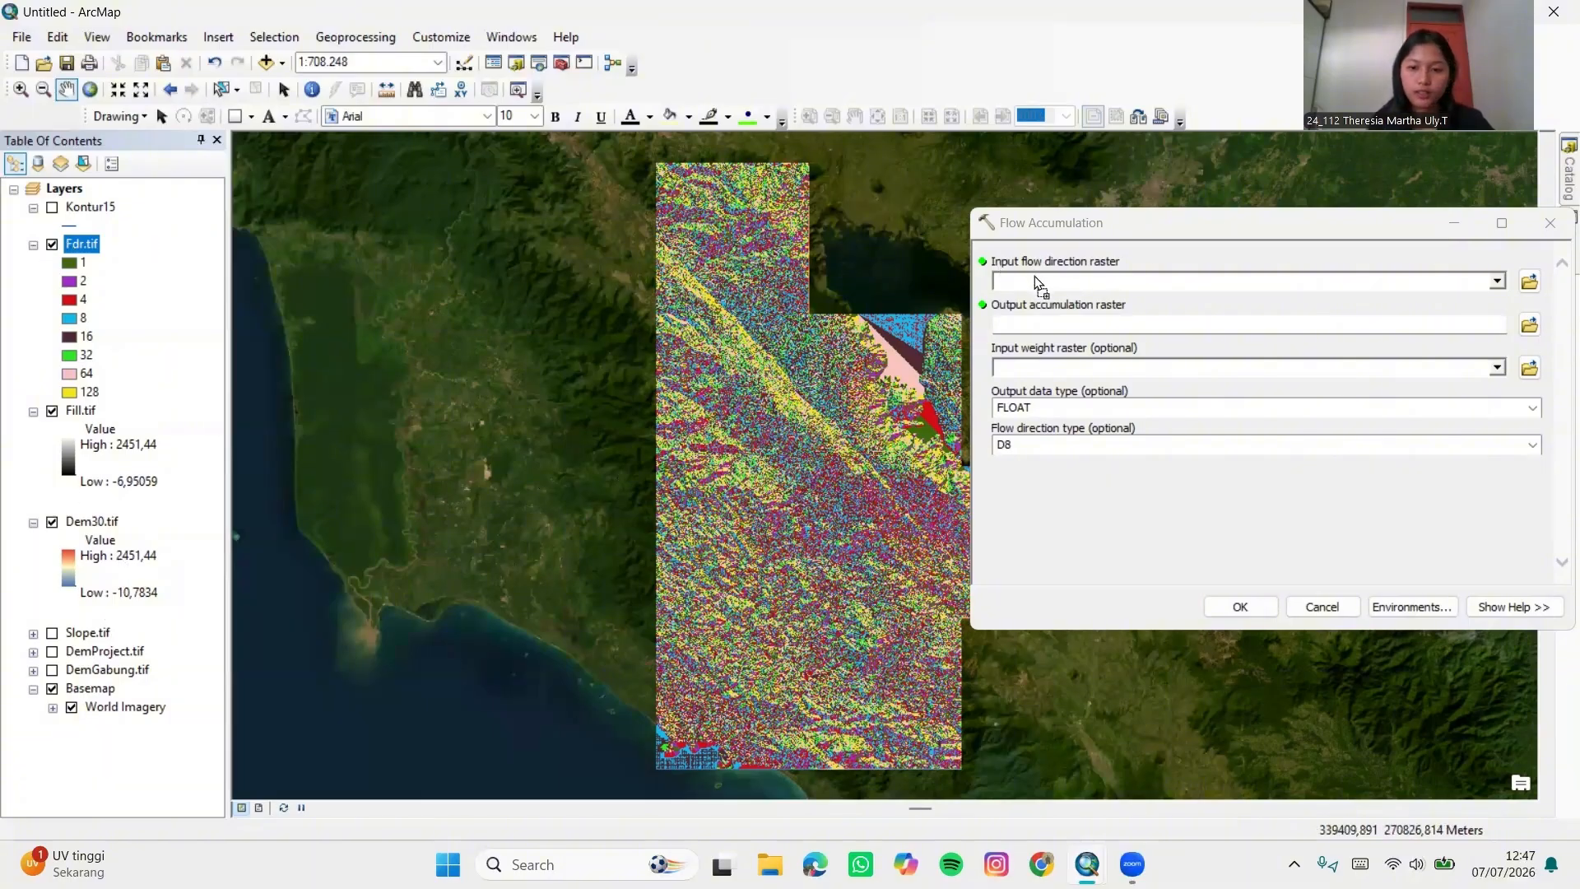
drag(1035, 275, 1035, 278)
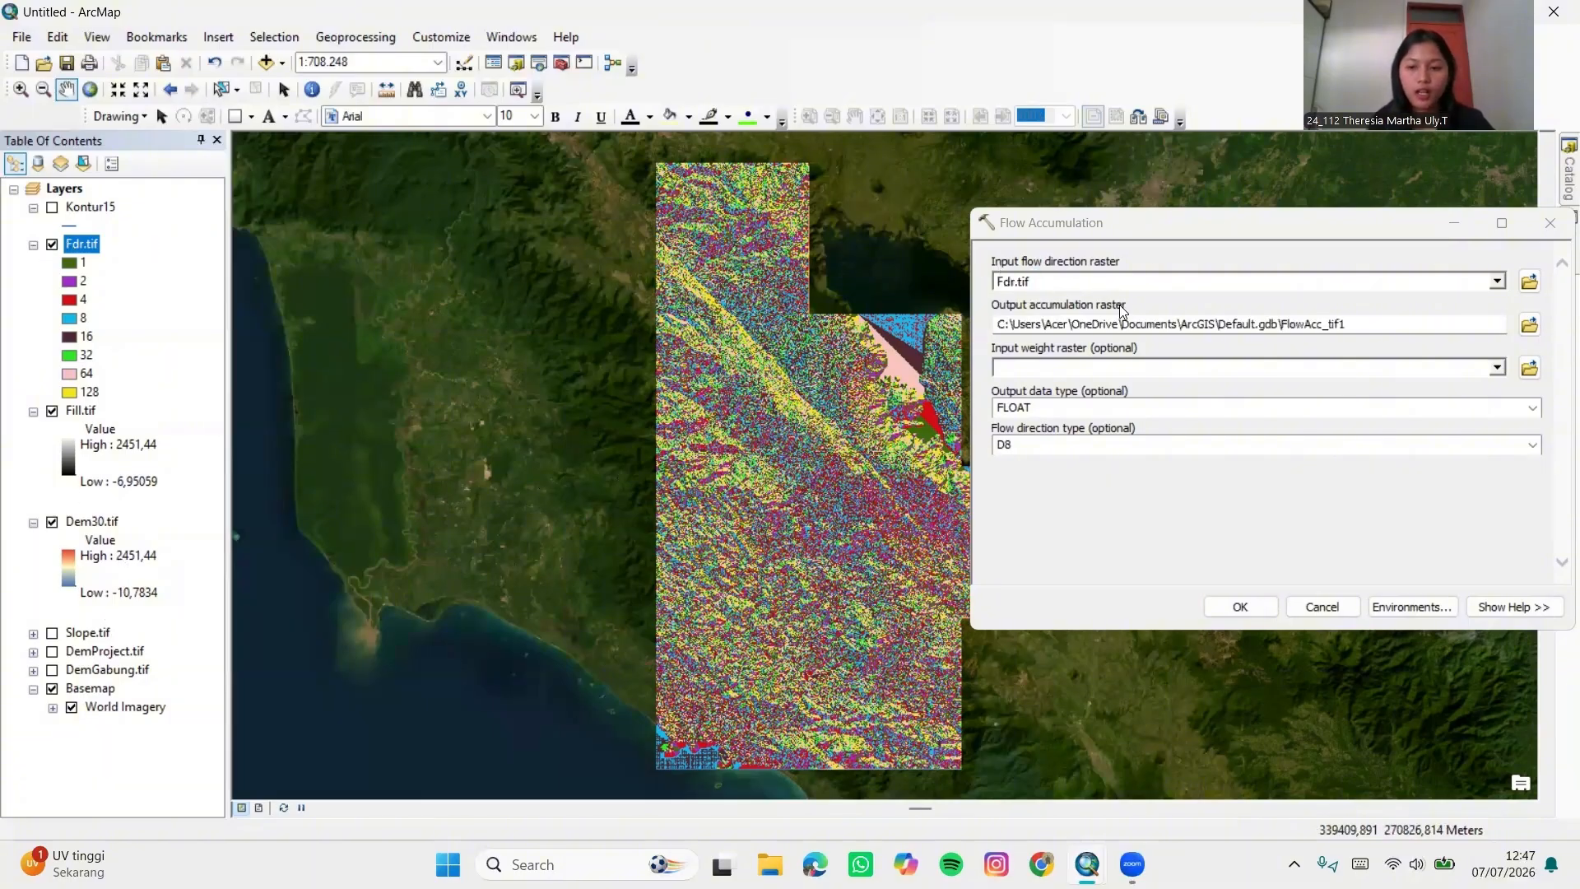
click(1529, 327)
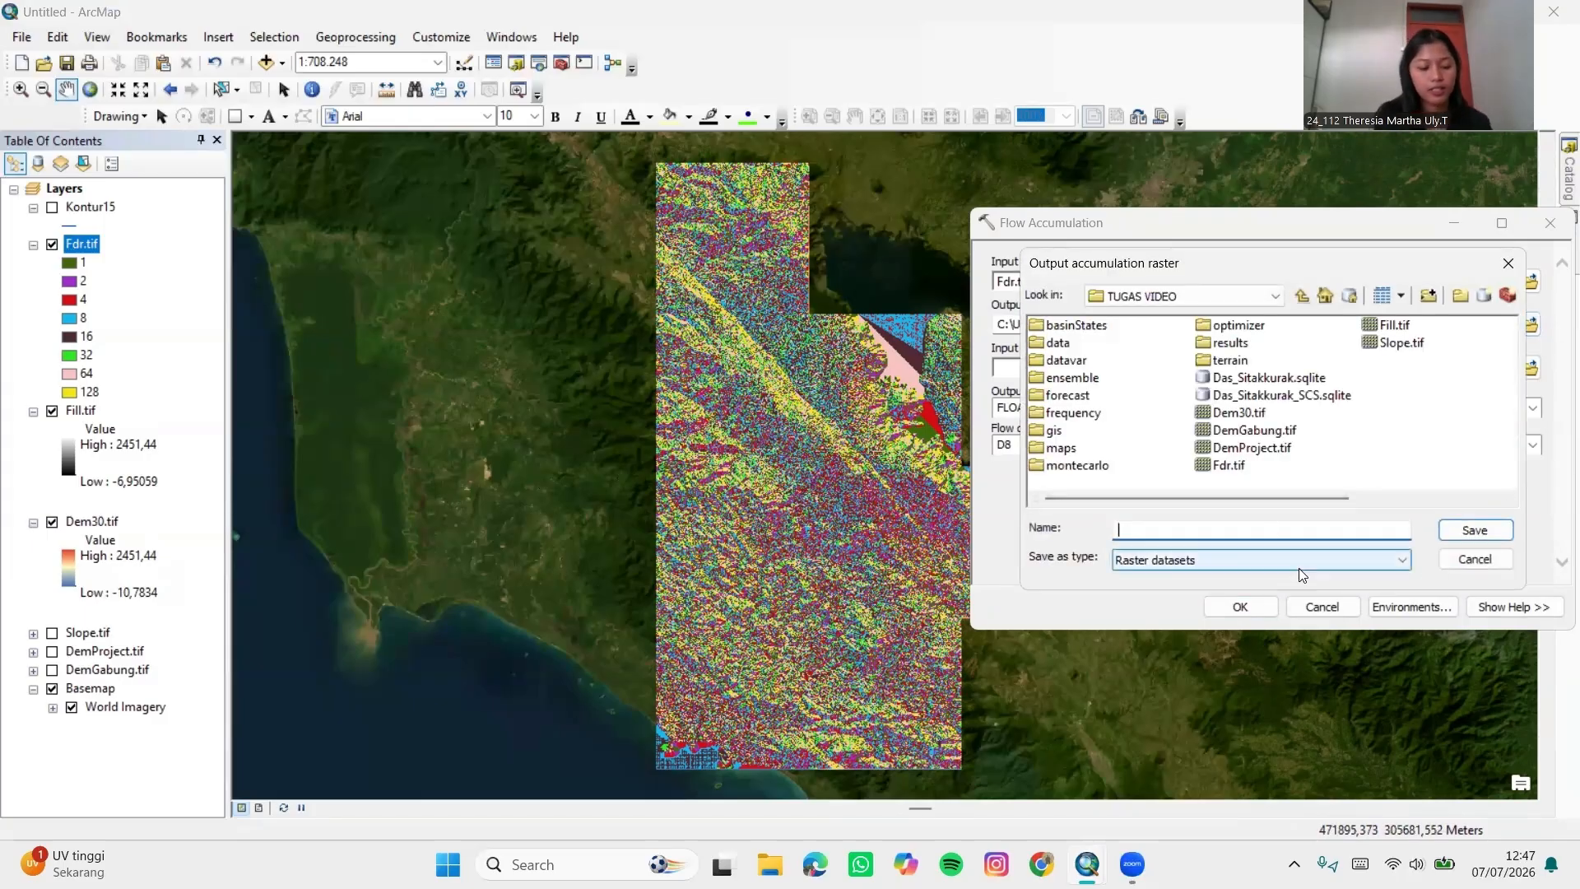
key(Caps_Lock)
text(F)
key(Caps_Lock)
text(acc.)
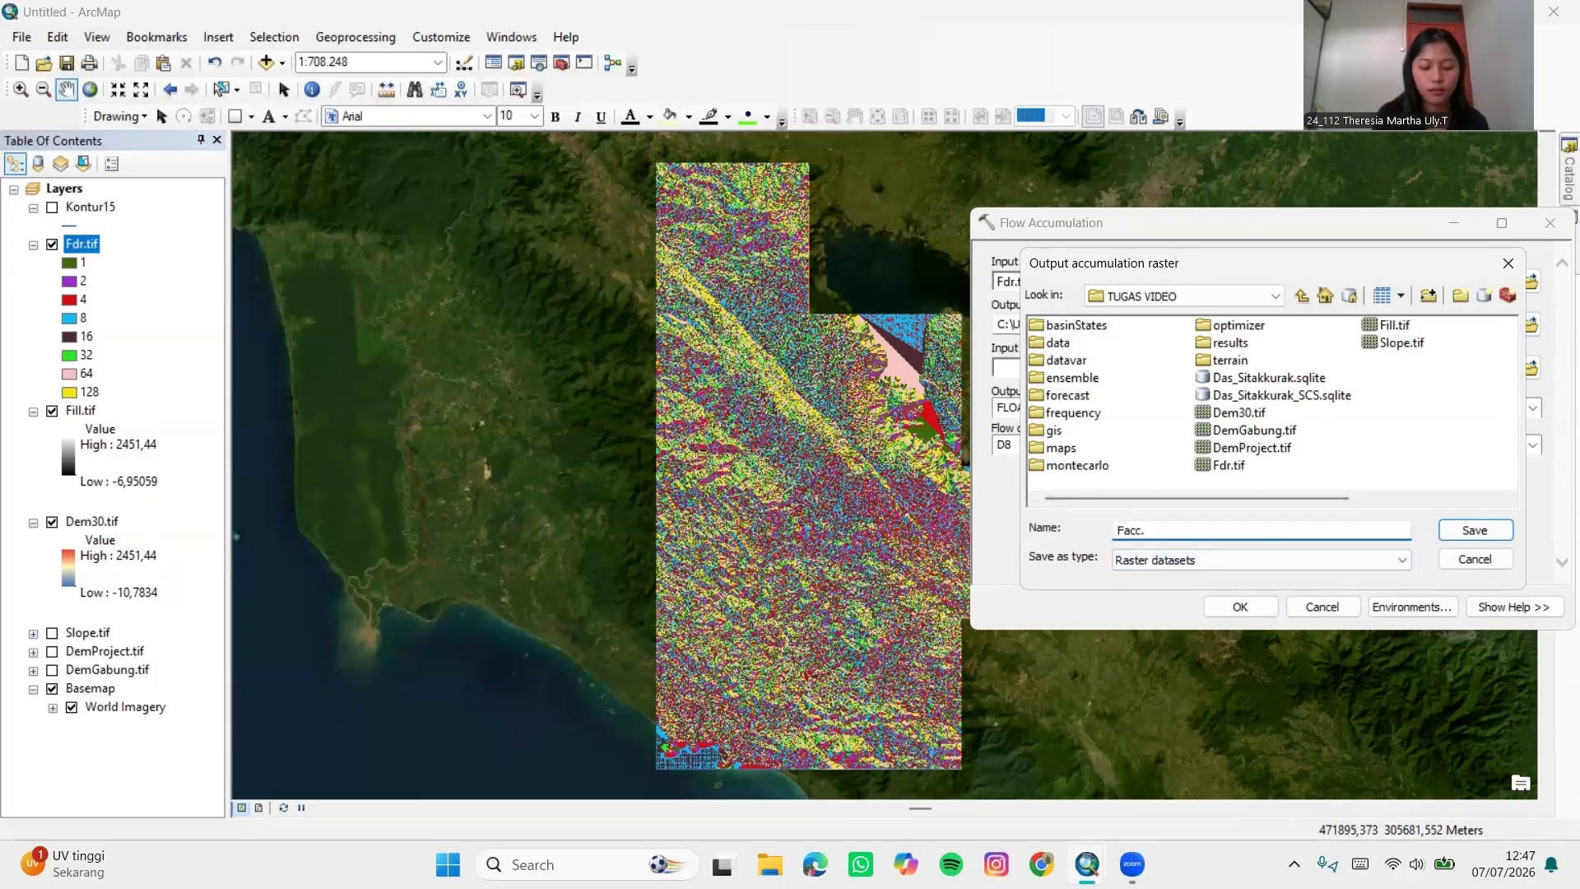
text(tif)
click(1473, 530)
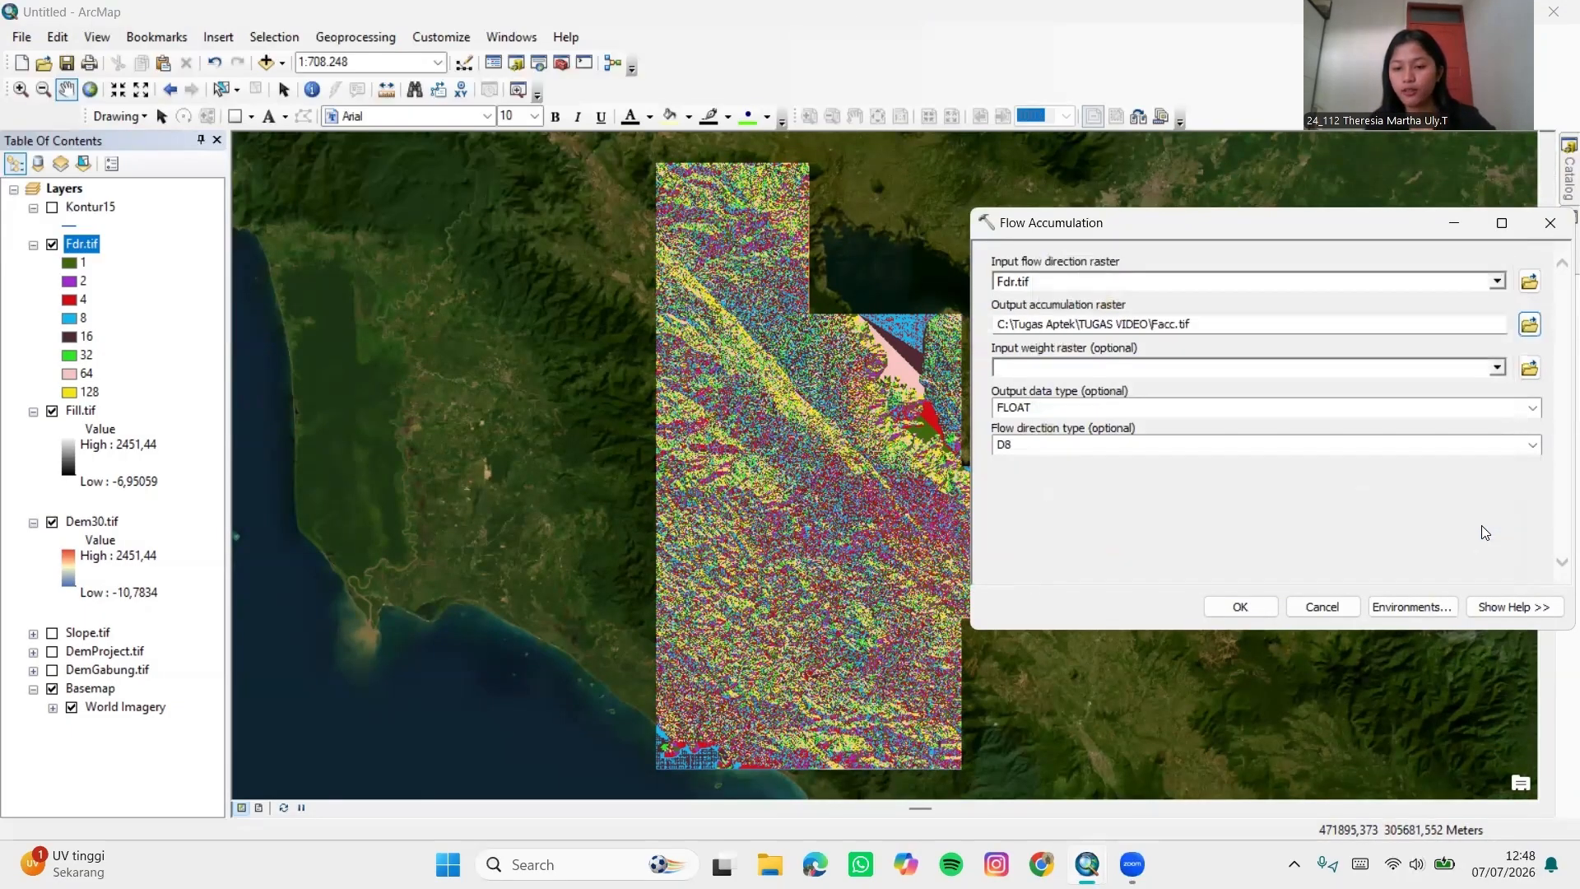
click(1240, 607)
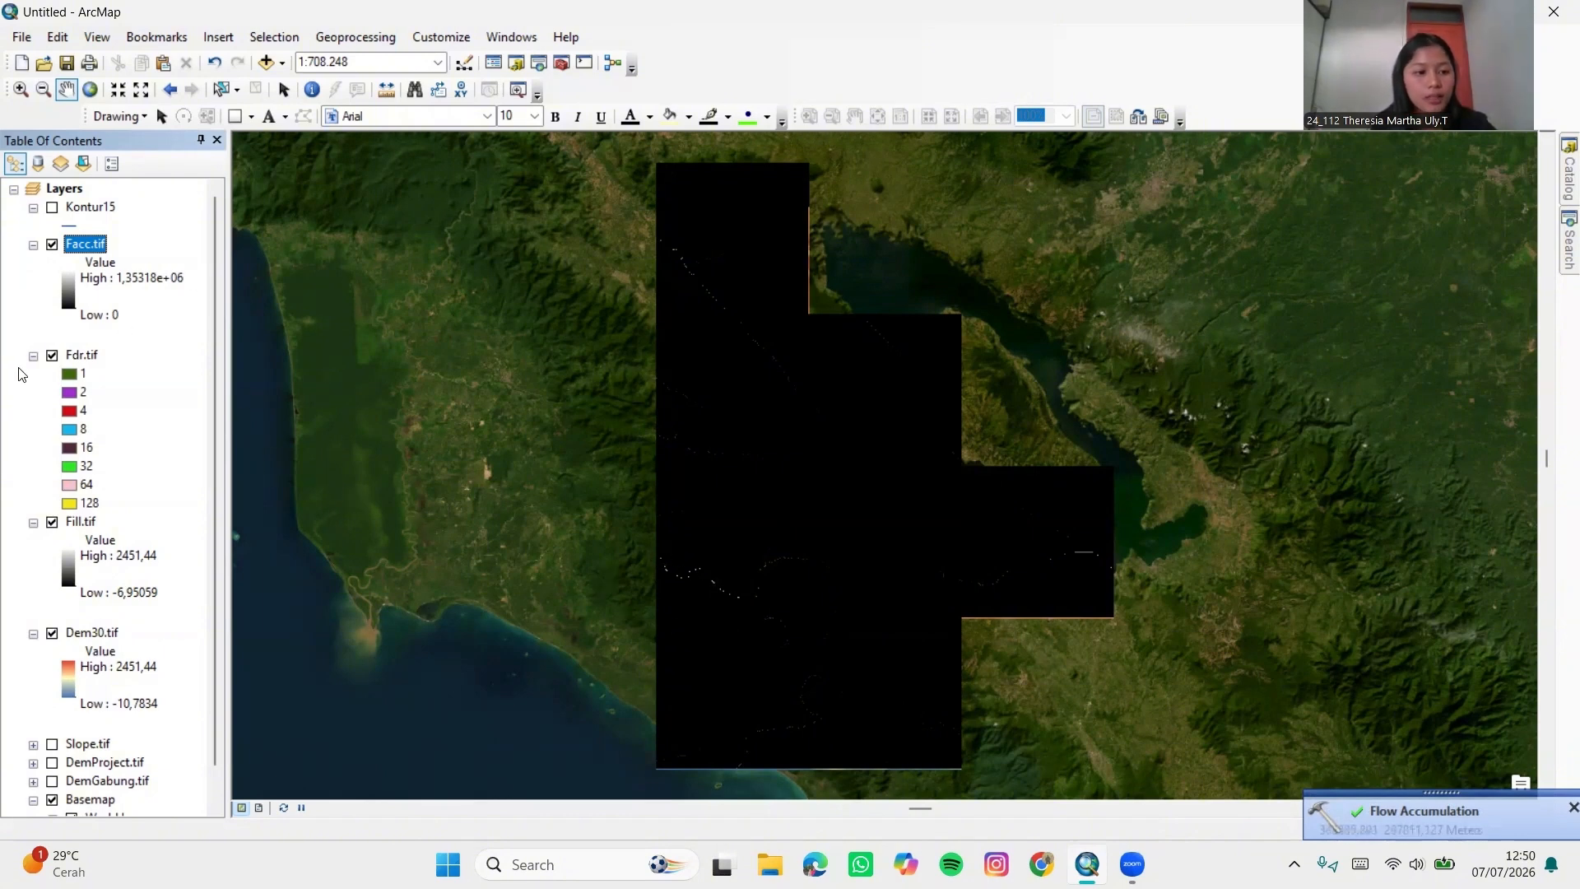
Hide the Fdr.tif, Fill.tif and Dem30.tif layers on the map
click(51, 356)
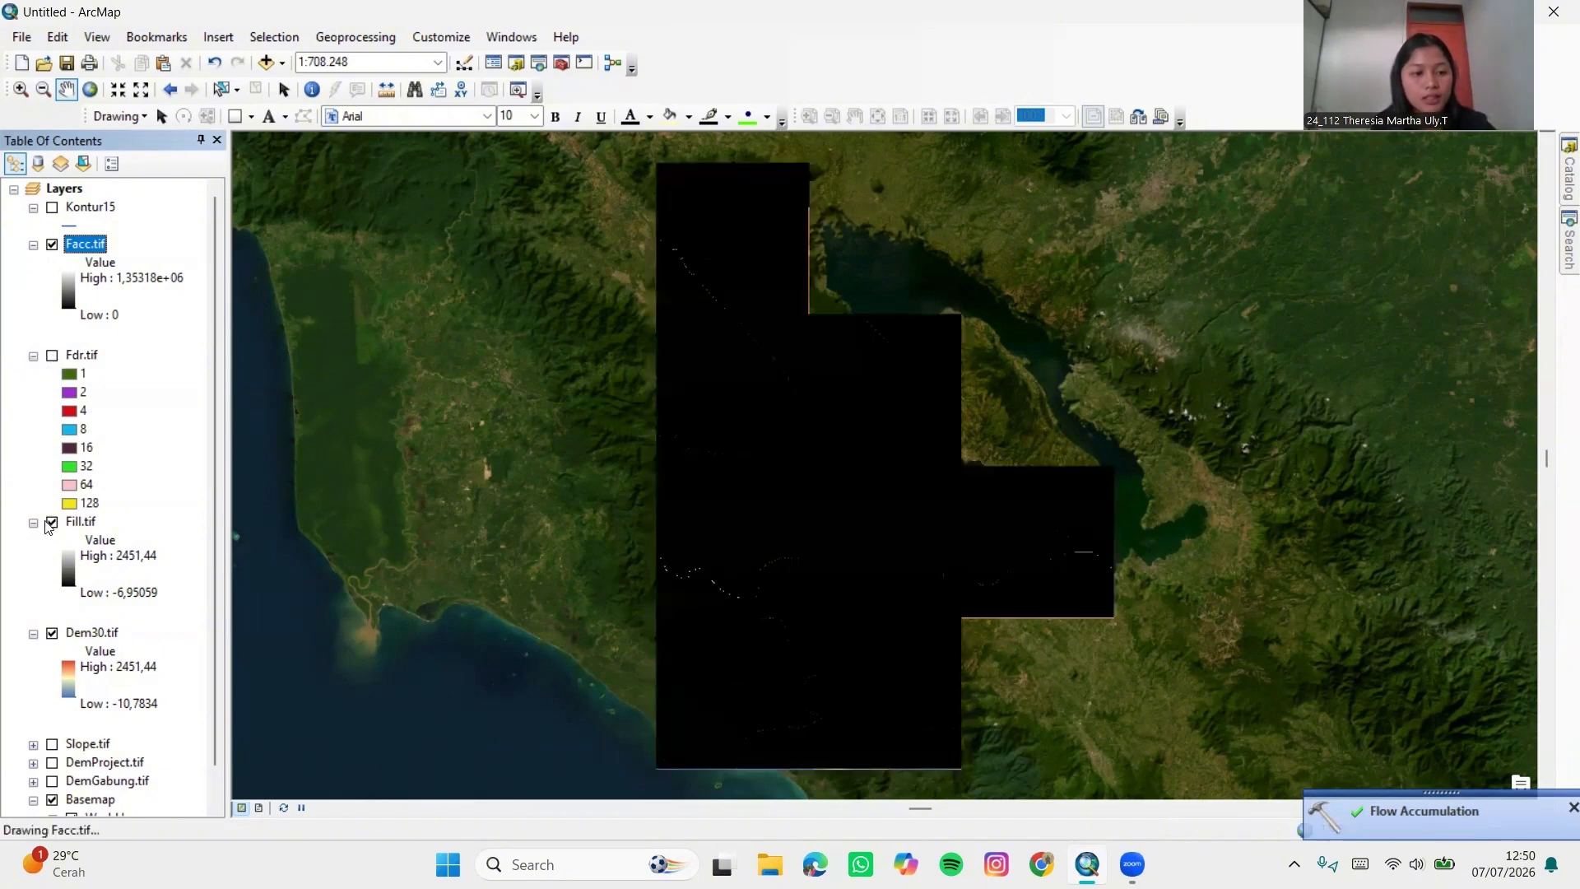
click(51, 522)
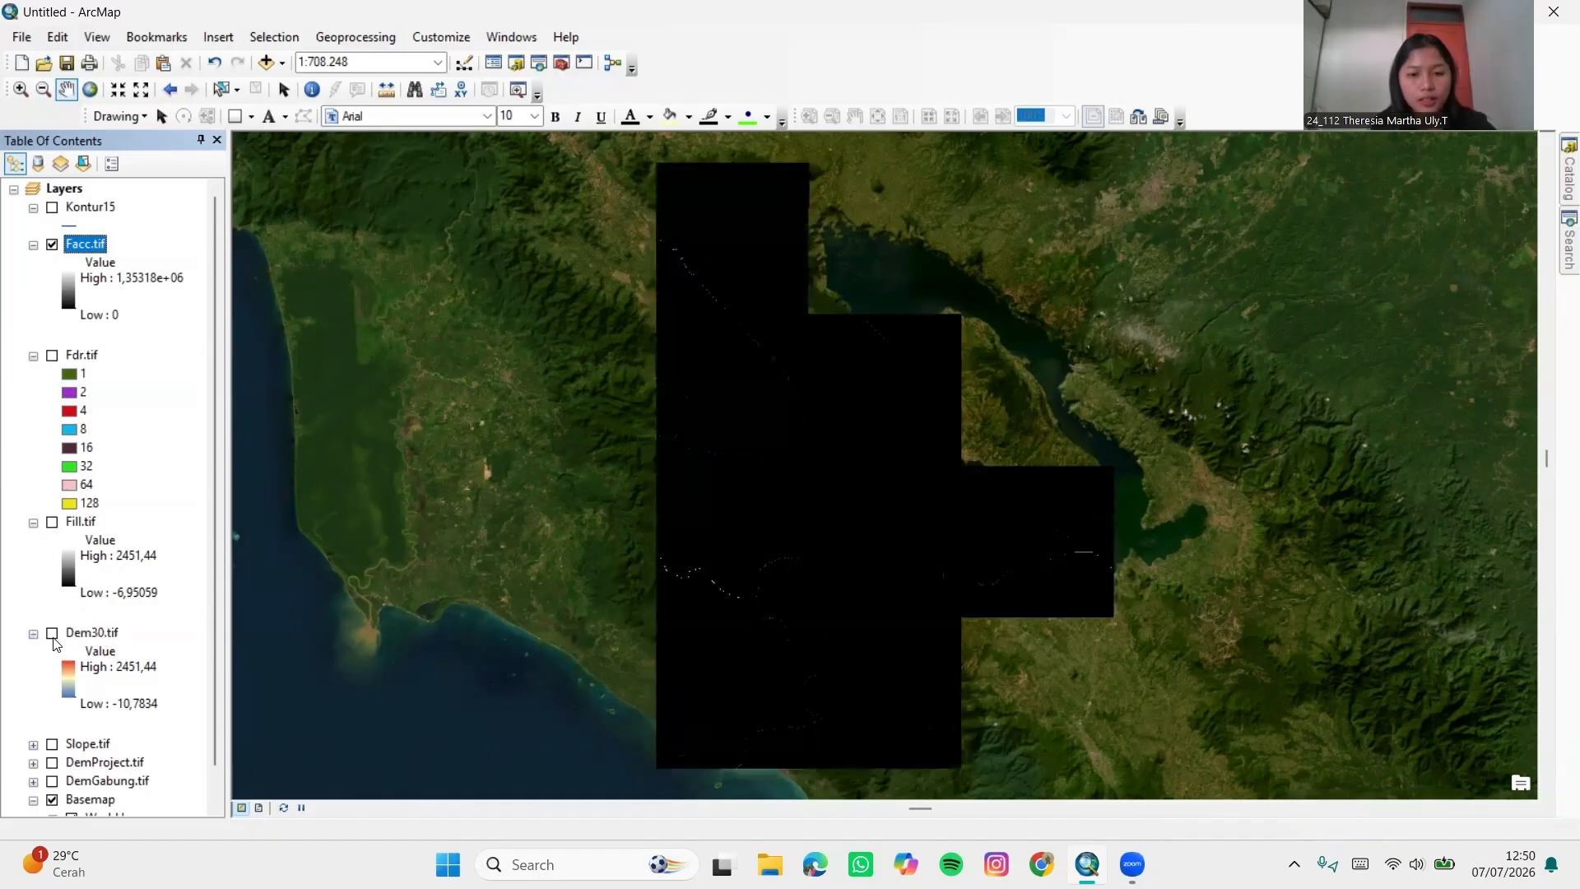
click(52, 633)
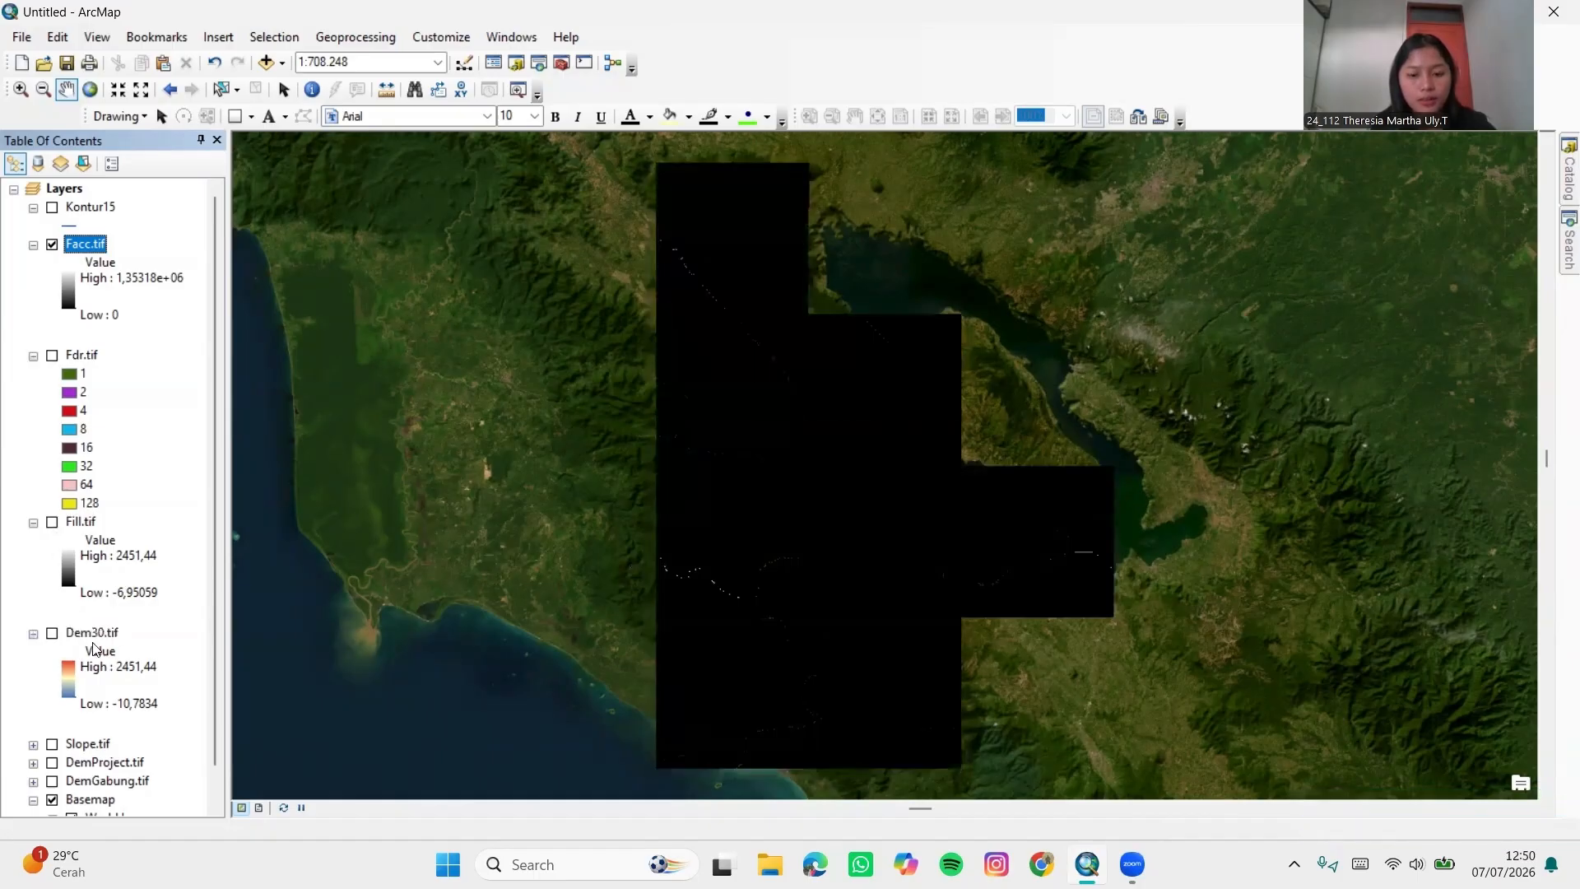
Classify the Facc.tif symbology into 2 classes with a manual break value of about 11.410,62
right_click(89, 246)
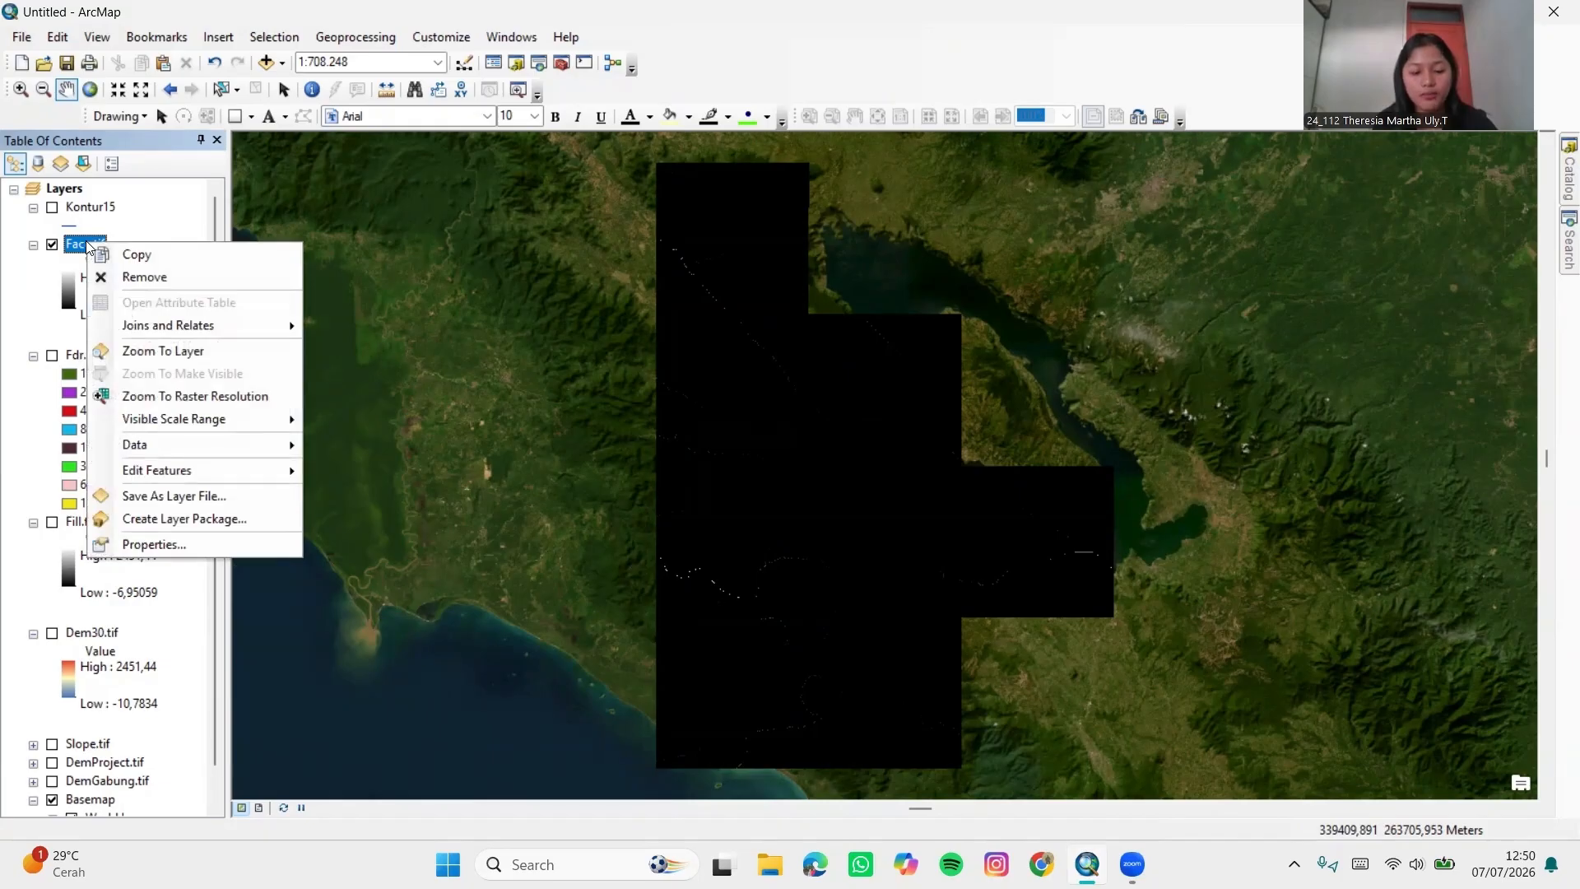
click(160, 544)
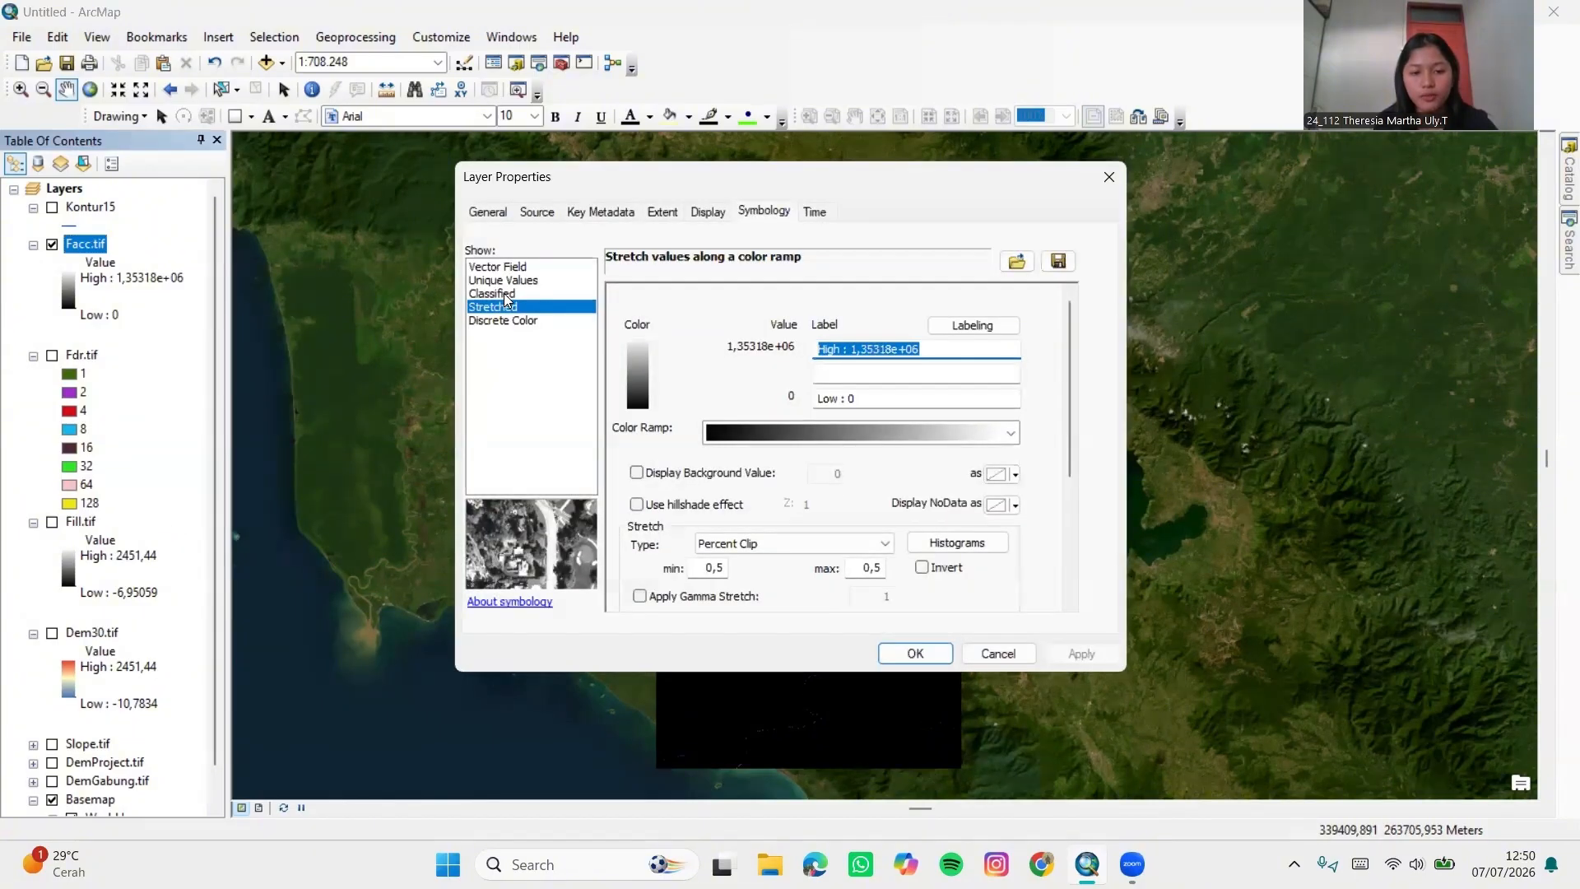
click(504, 293)
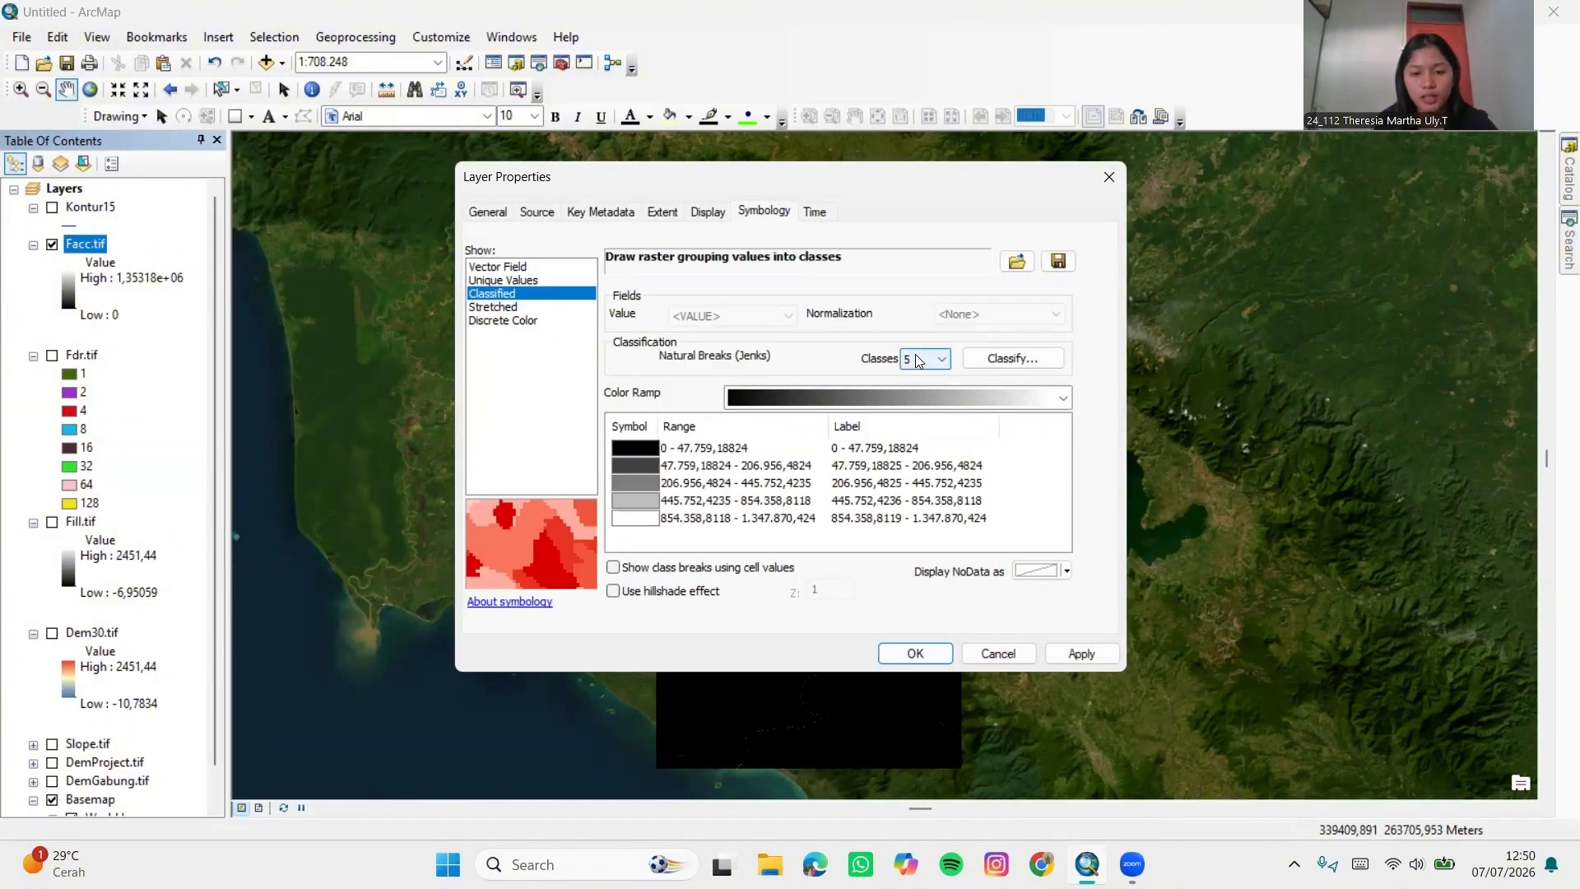
click(918, 360)
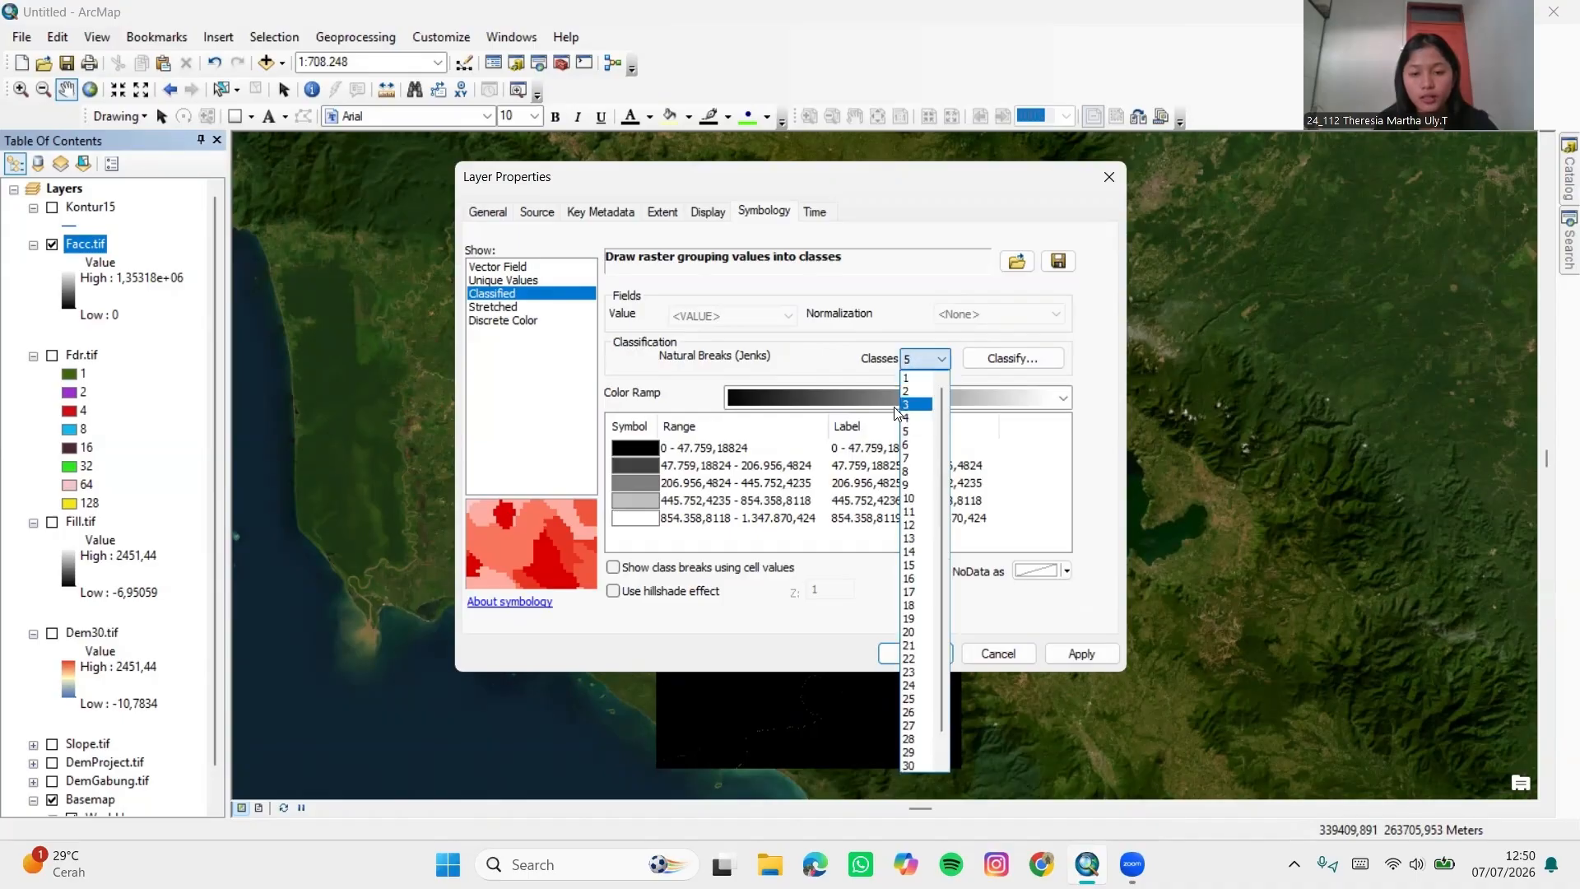
click(906, 392)
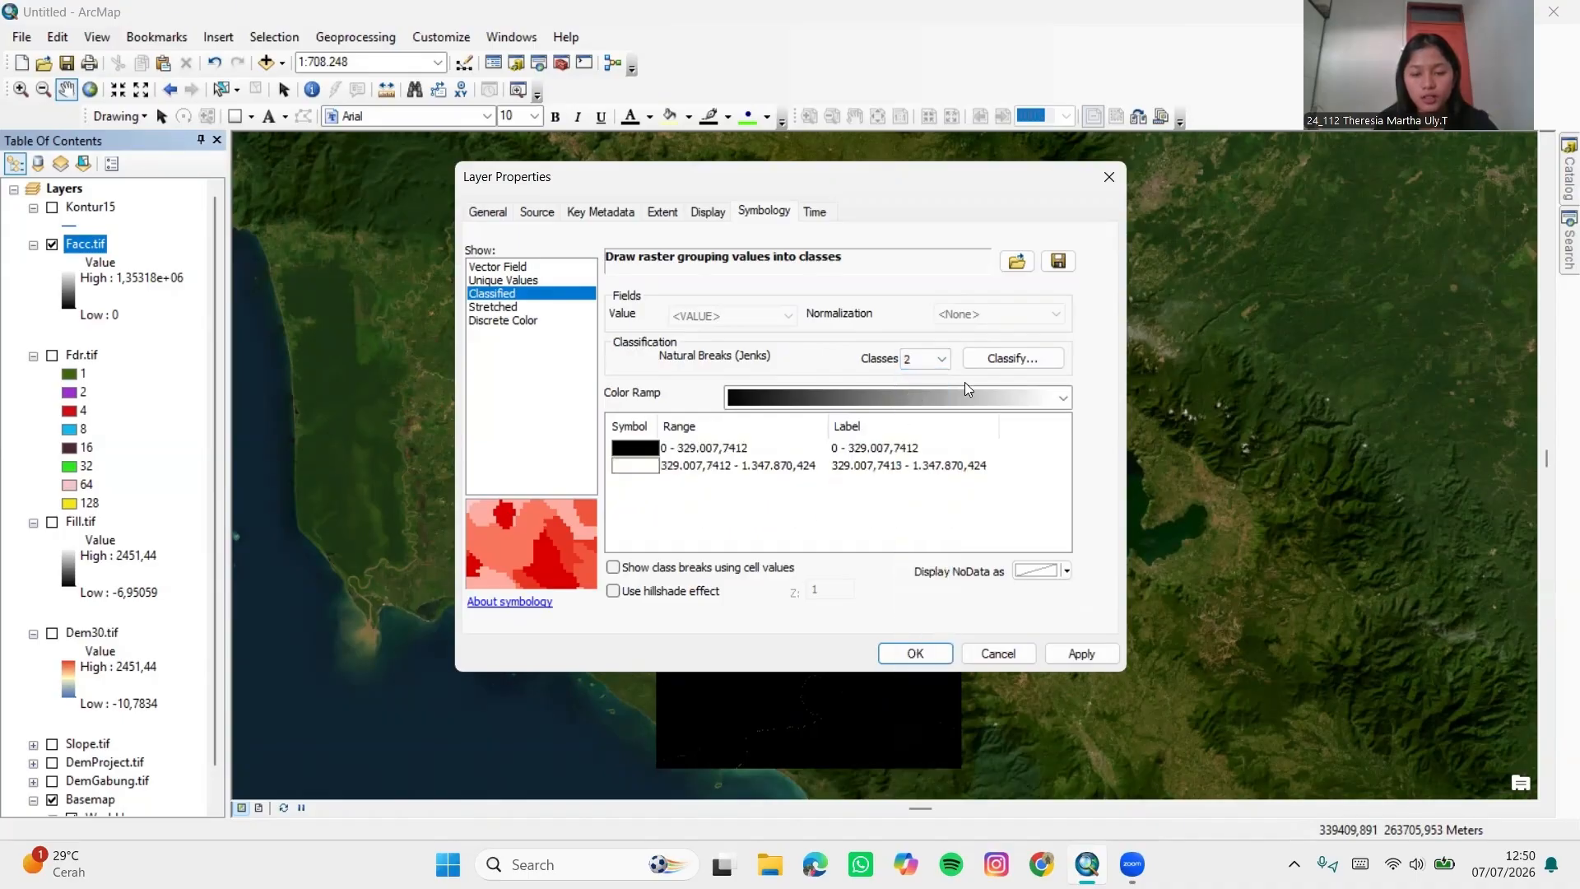
click(1014, 359)
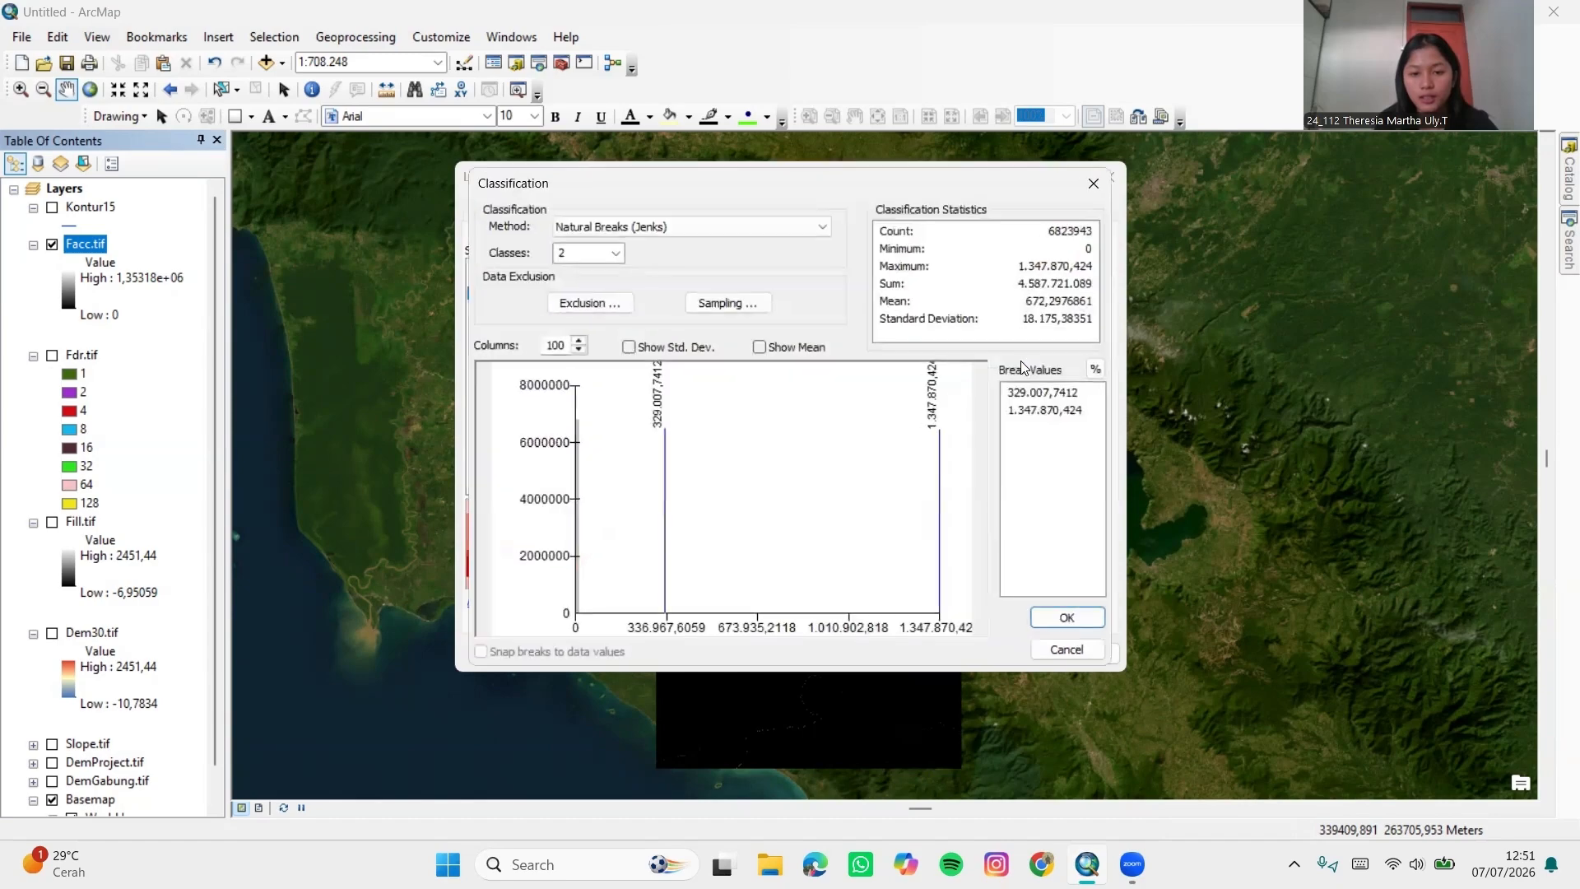
click(664, 490)
drag(664, 491, 580, 492)
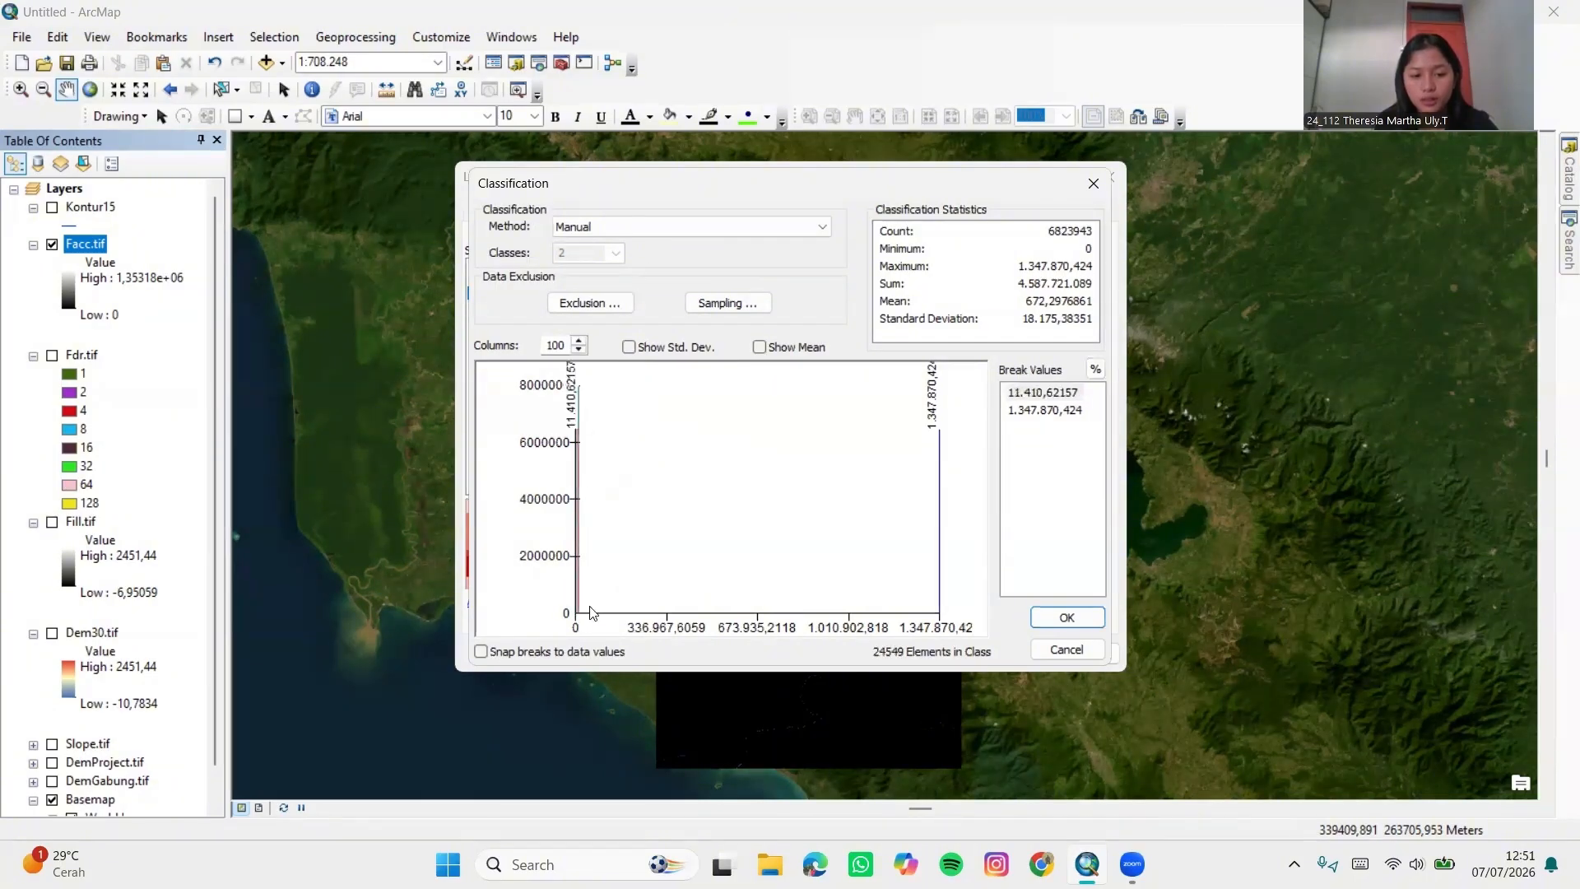
click(1067, 617)
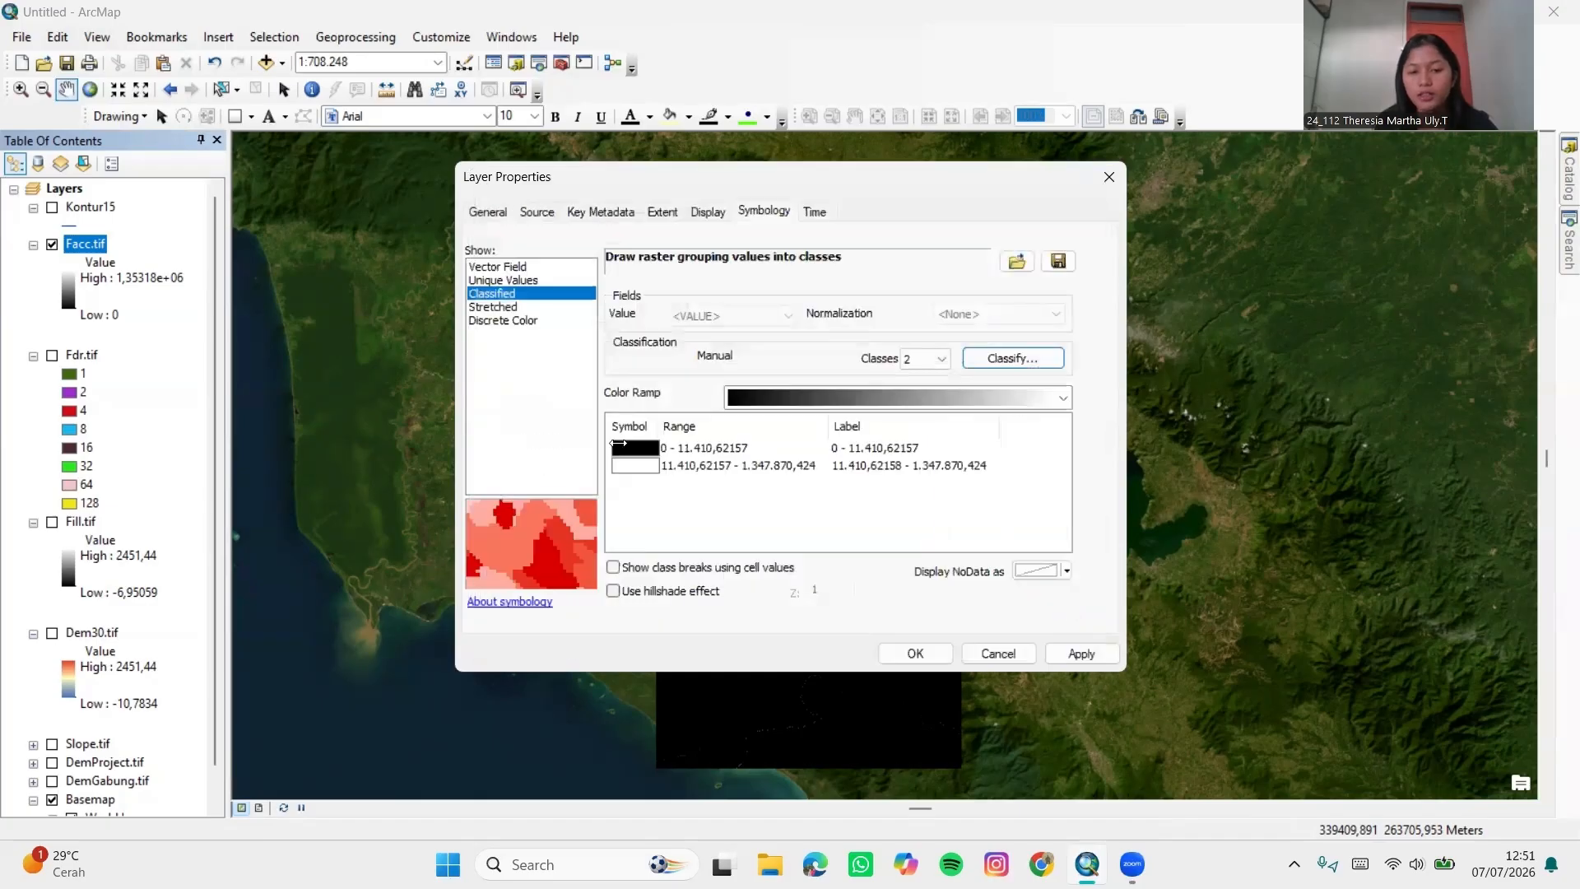
Set the lower Facc.tif class to No Color and the upper class to blue, and apply the symbology
click(640, 453)
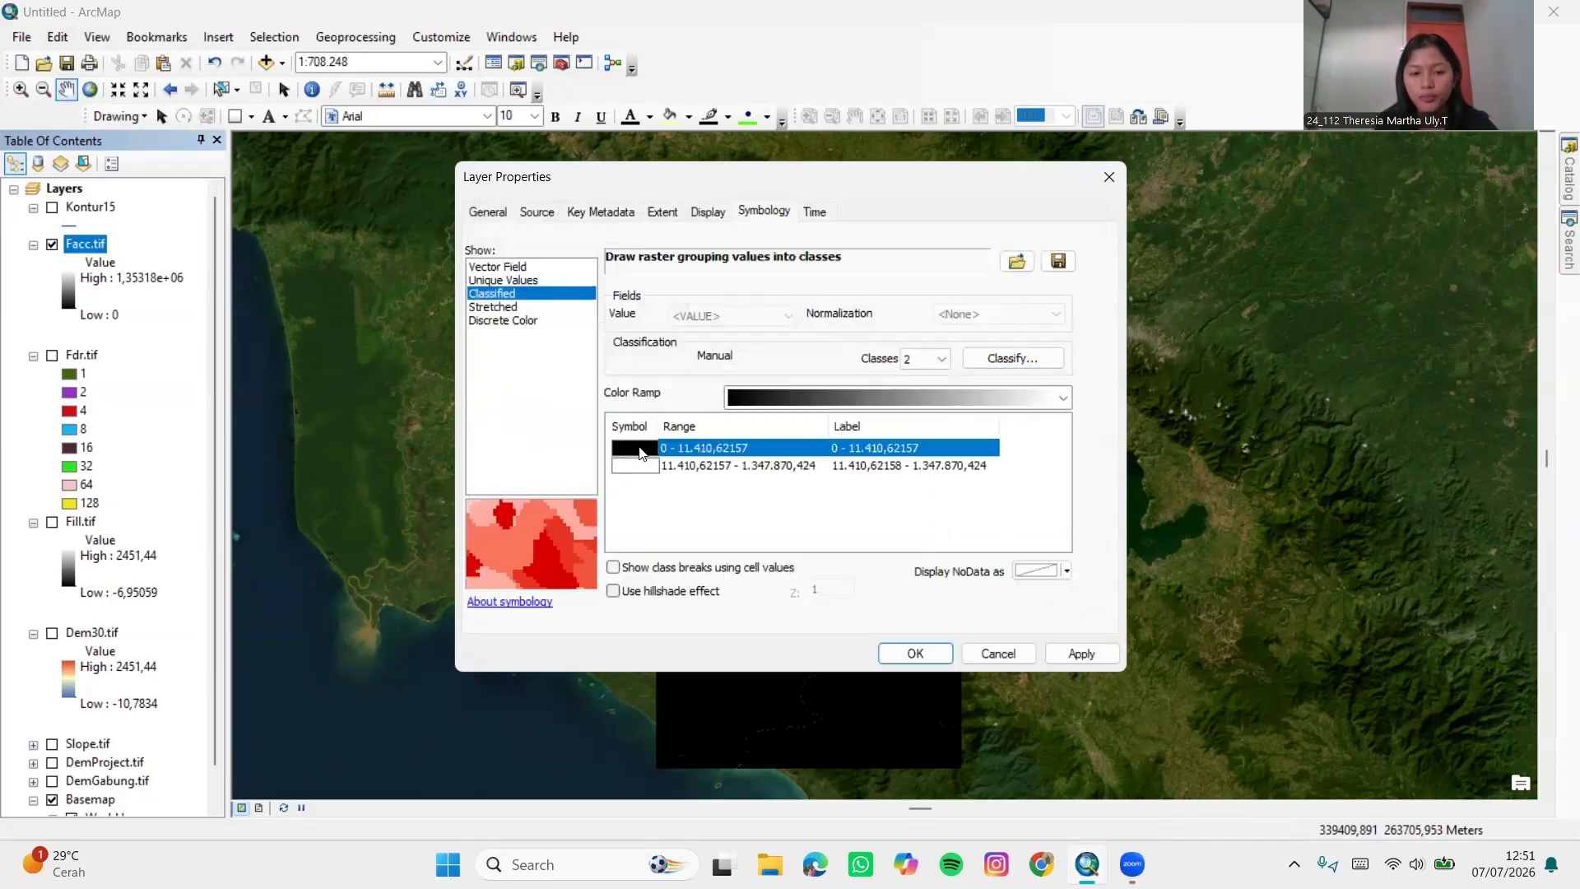
click(640, 453)
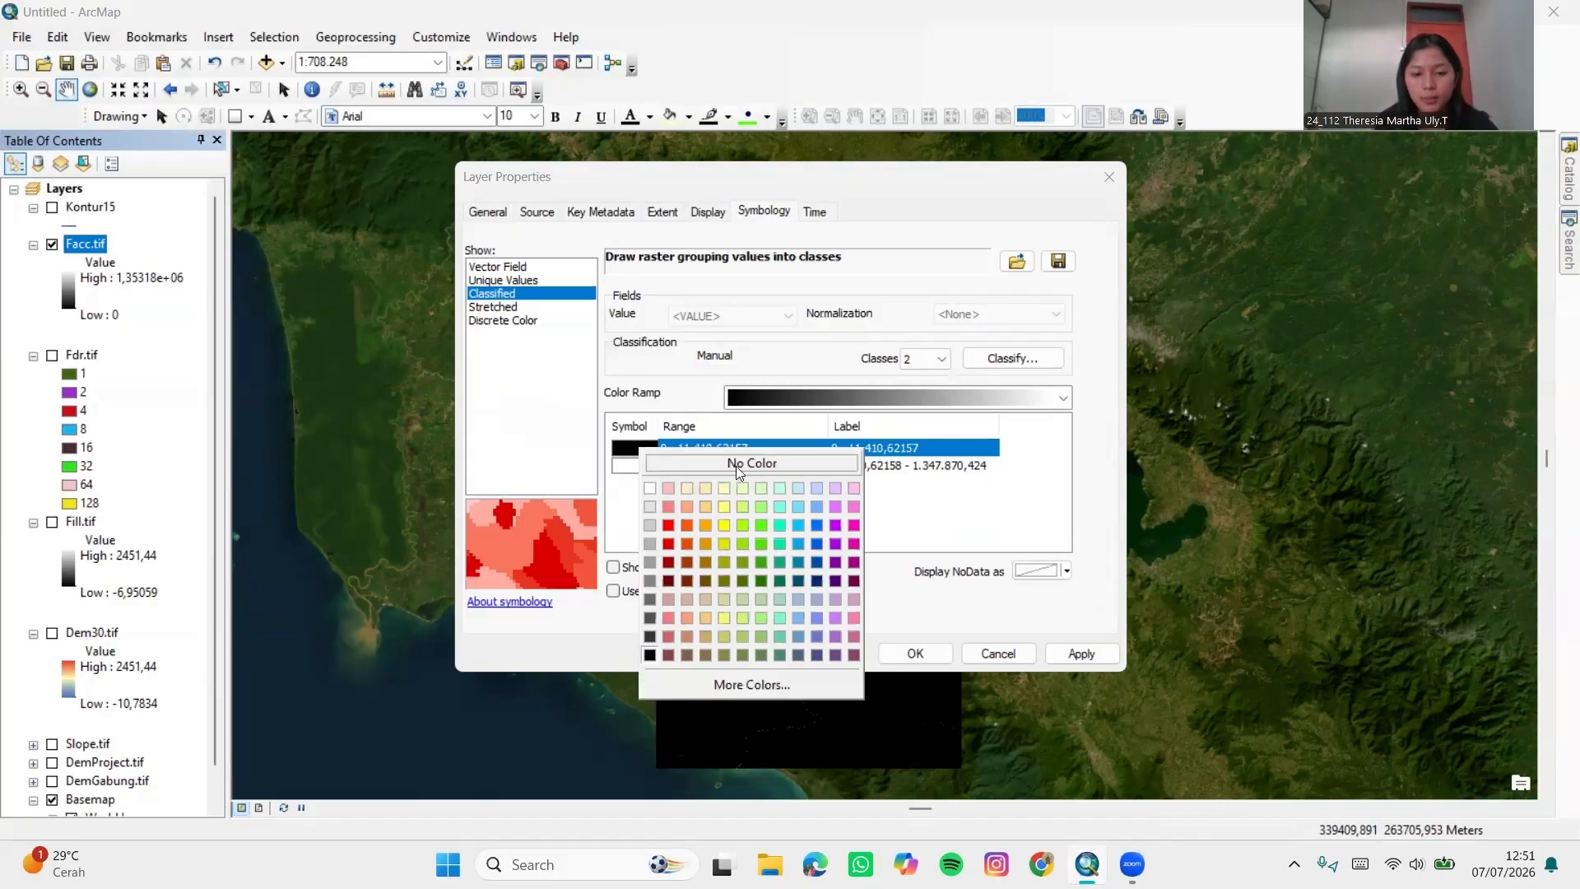
click(736, 465)
click(632, 469)
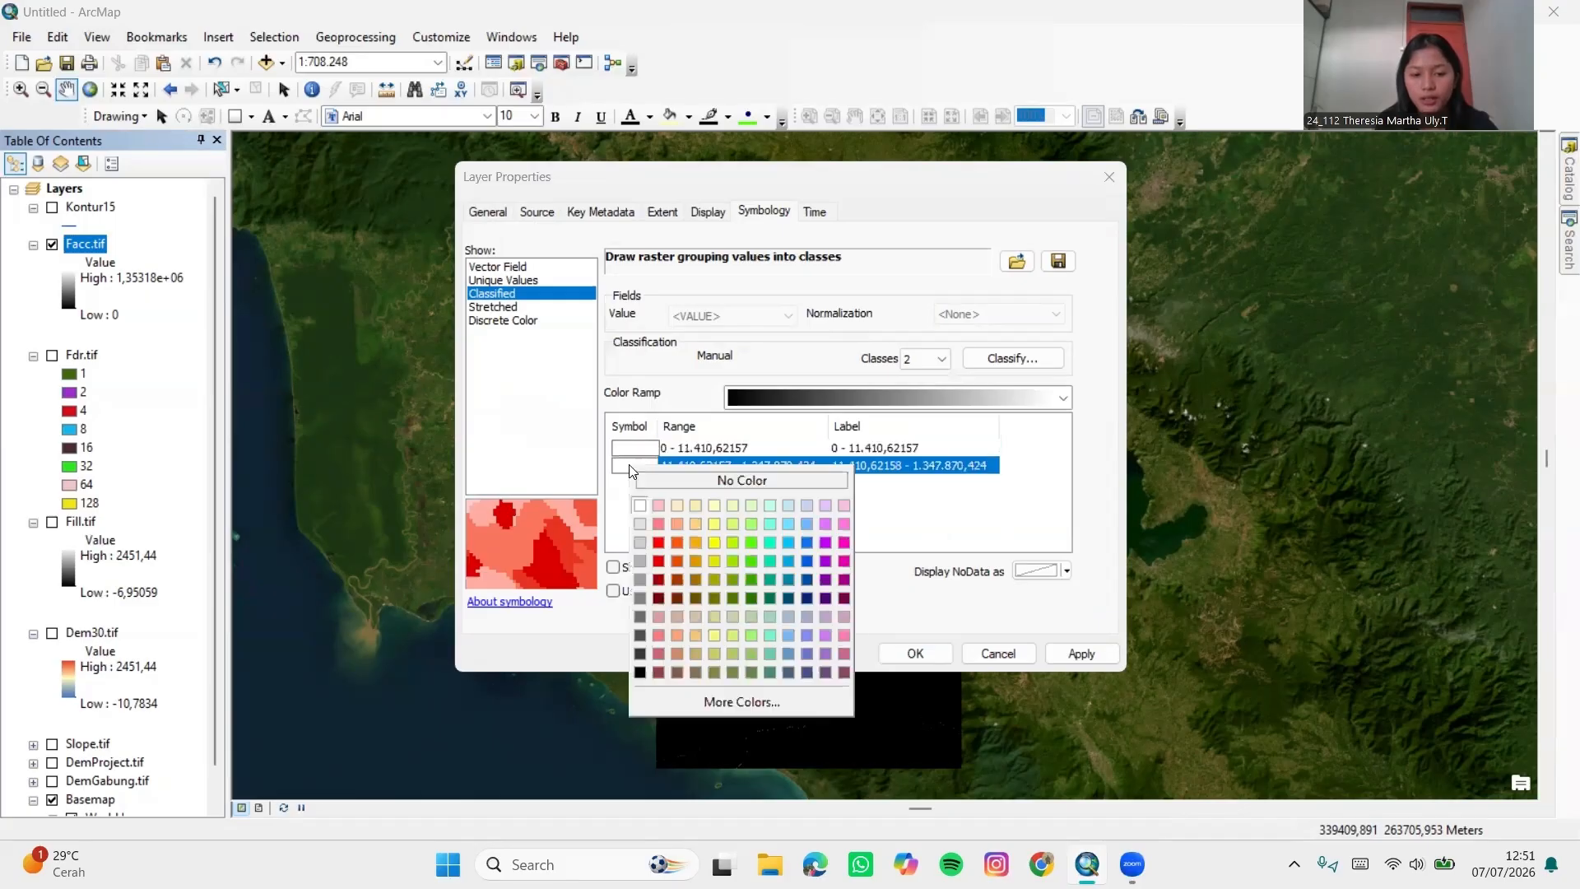
click(791, 561)
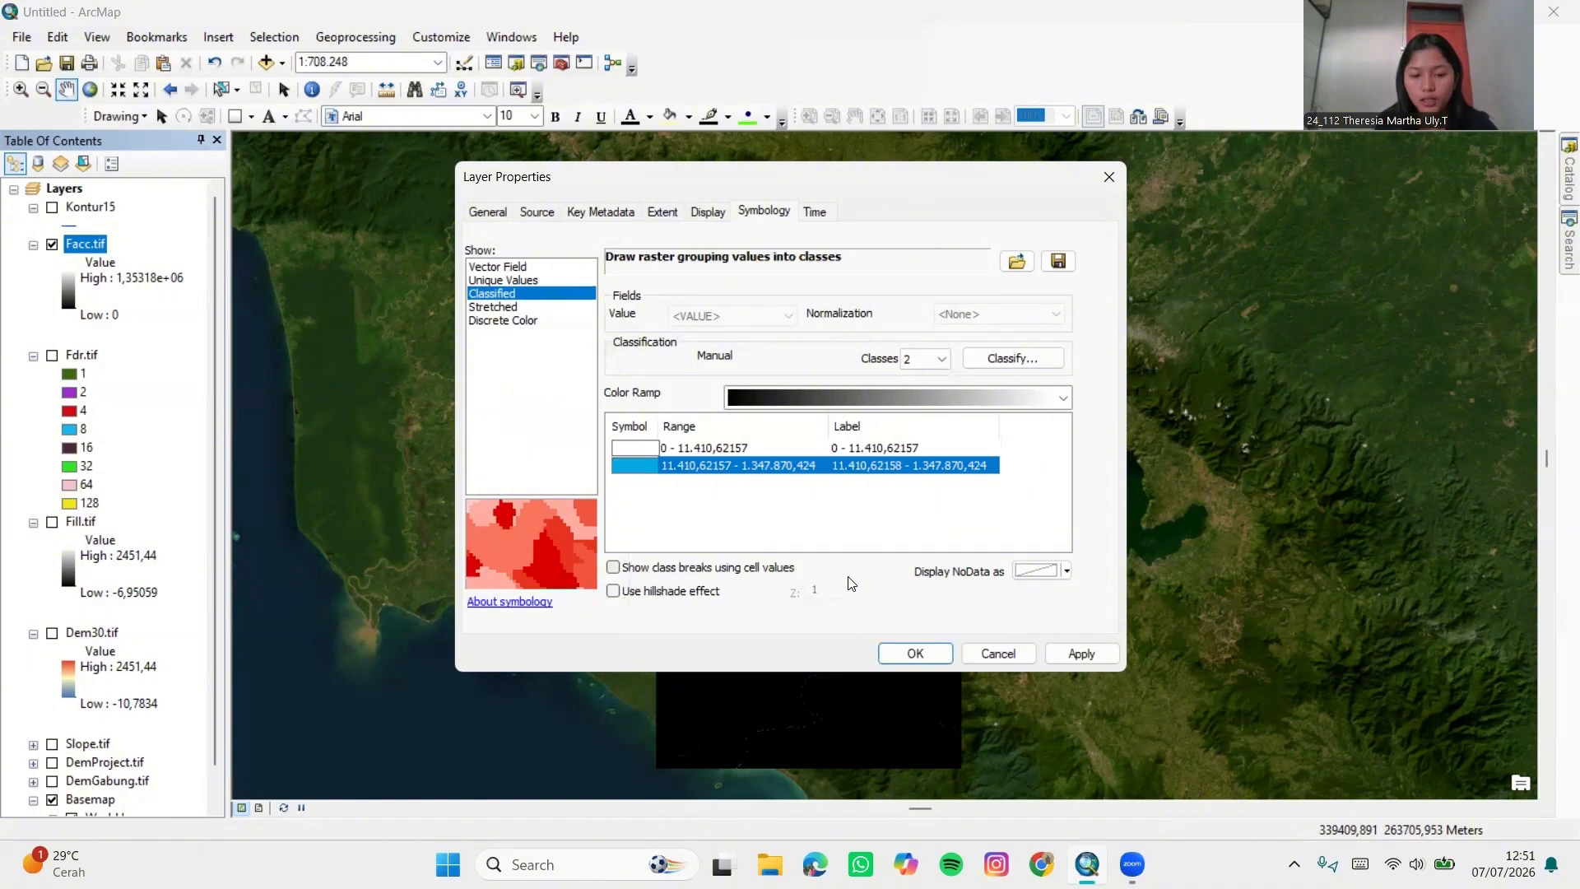
click(1090, 653)
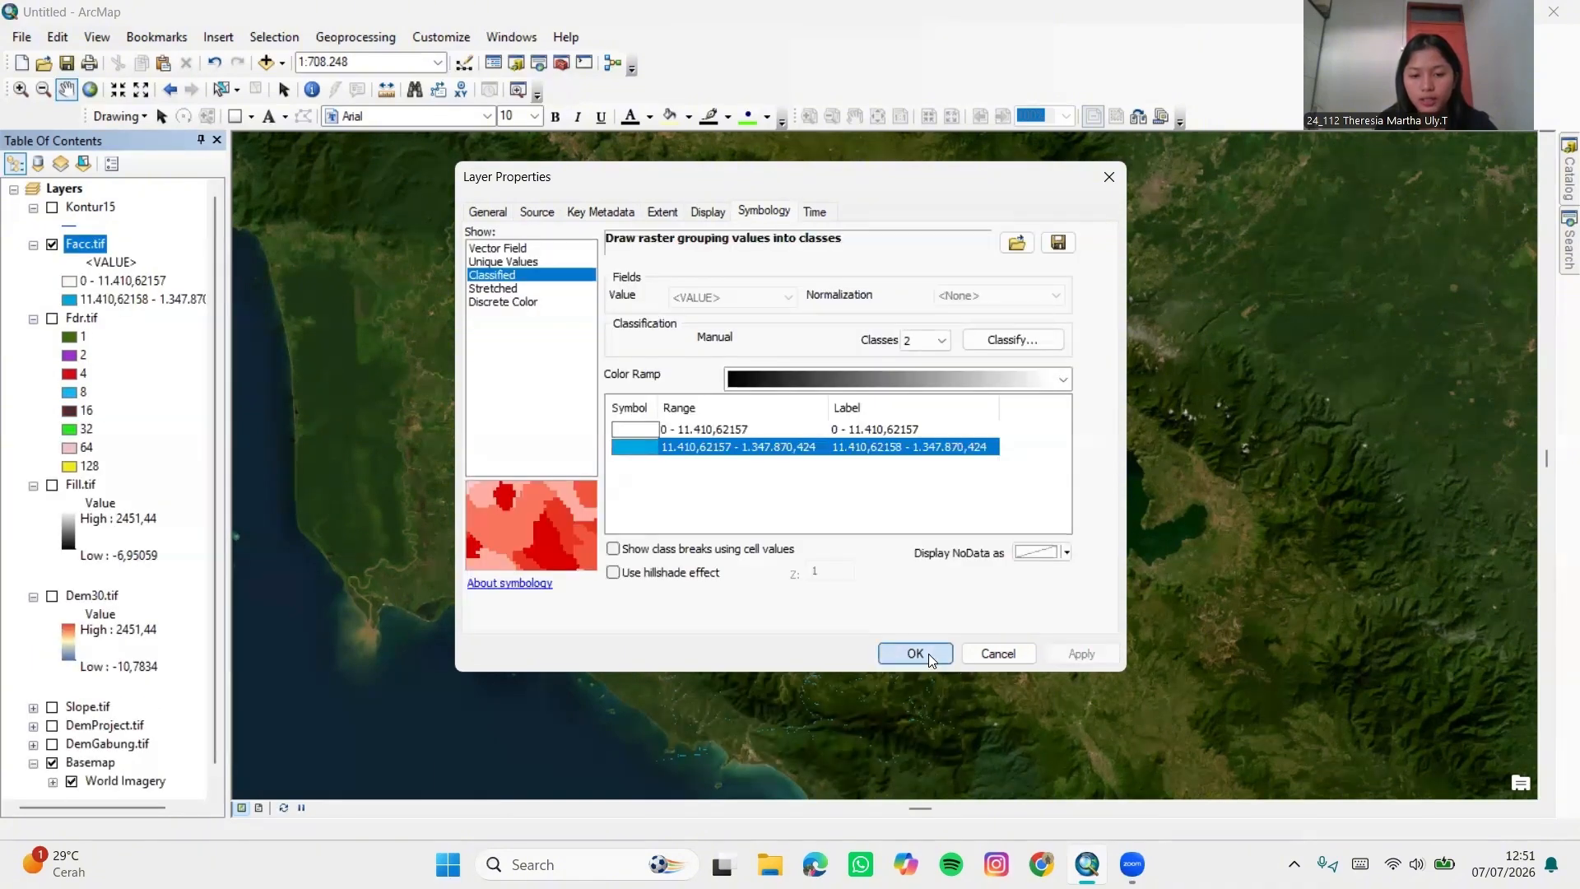
click(915, 653)
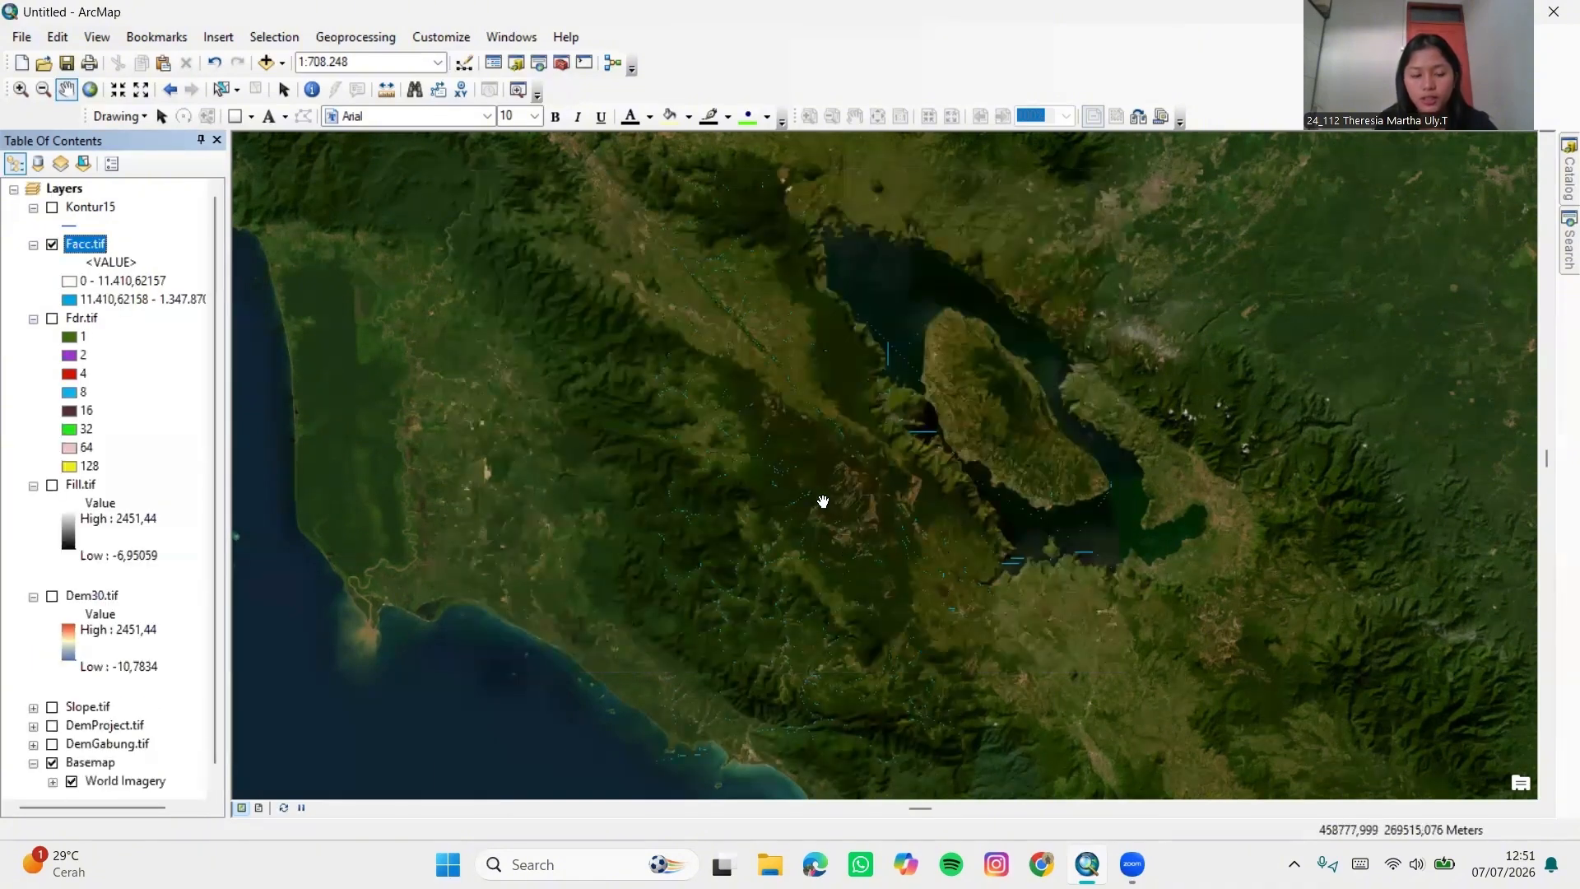
Hide the Basemap layer and show the Fill.tif layer beneath the flow accumulation raster
scroll(120, 593, down, 1)
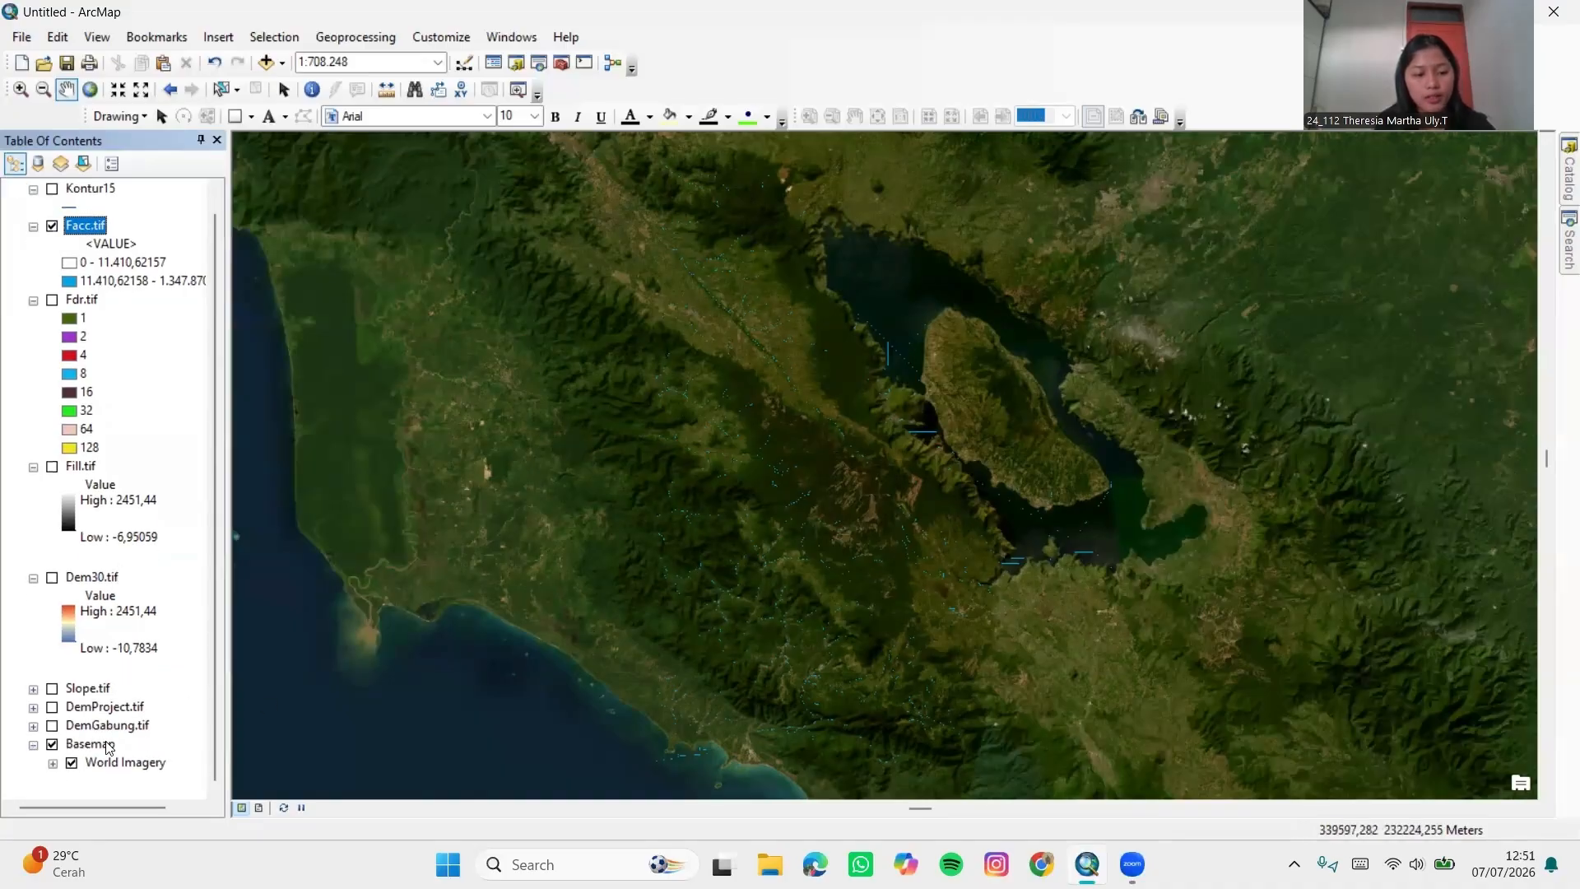
click(52, 744)
scroll(125, 492, up, 1)
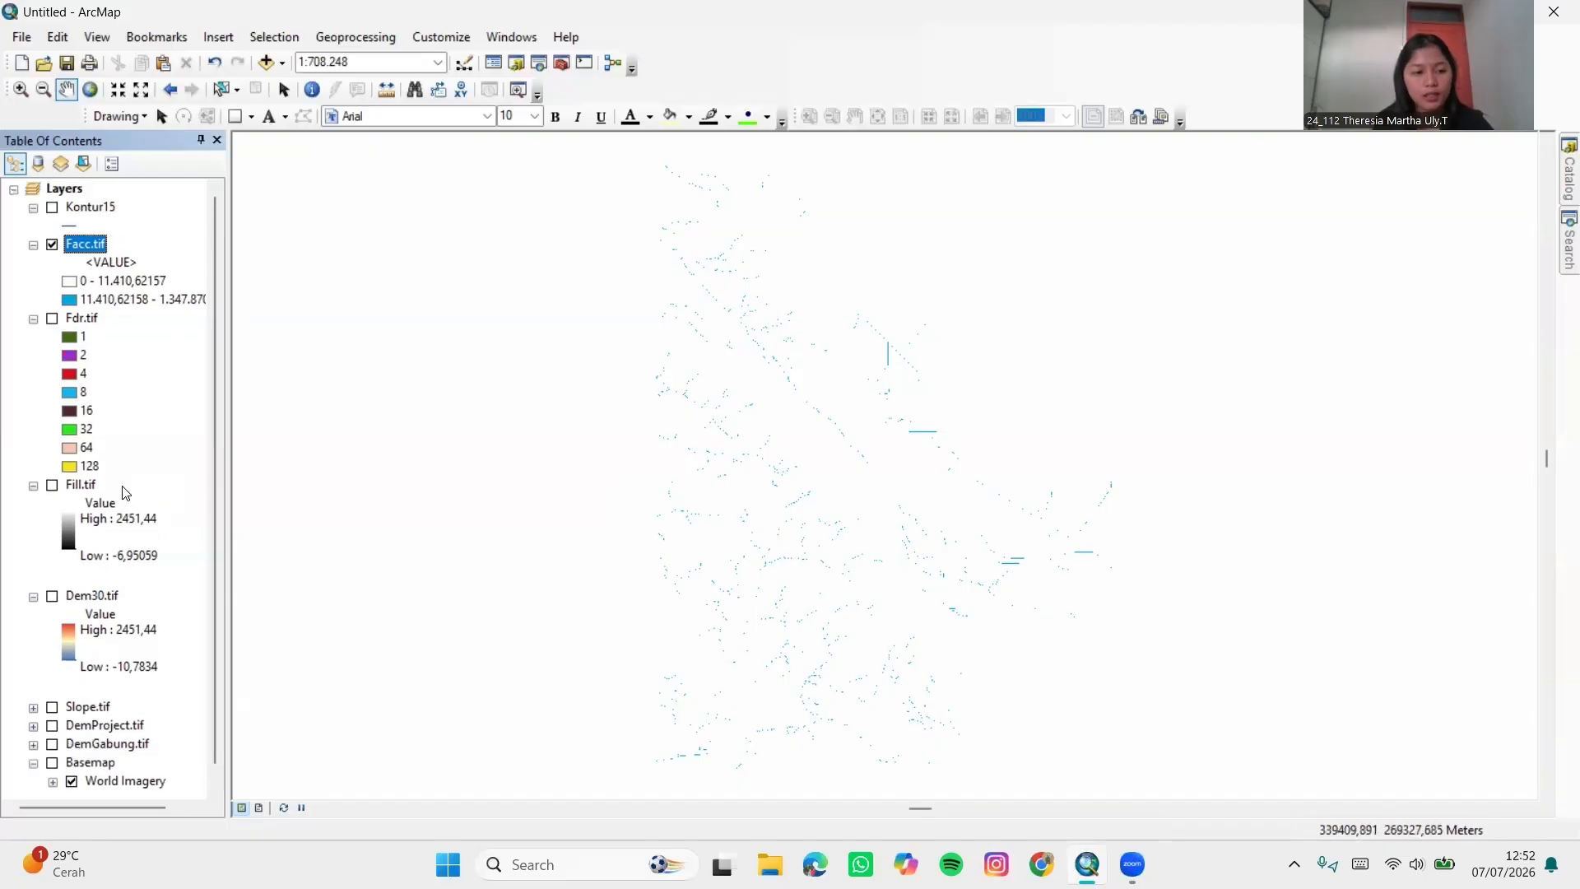
click(51, 486)
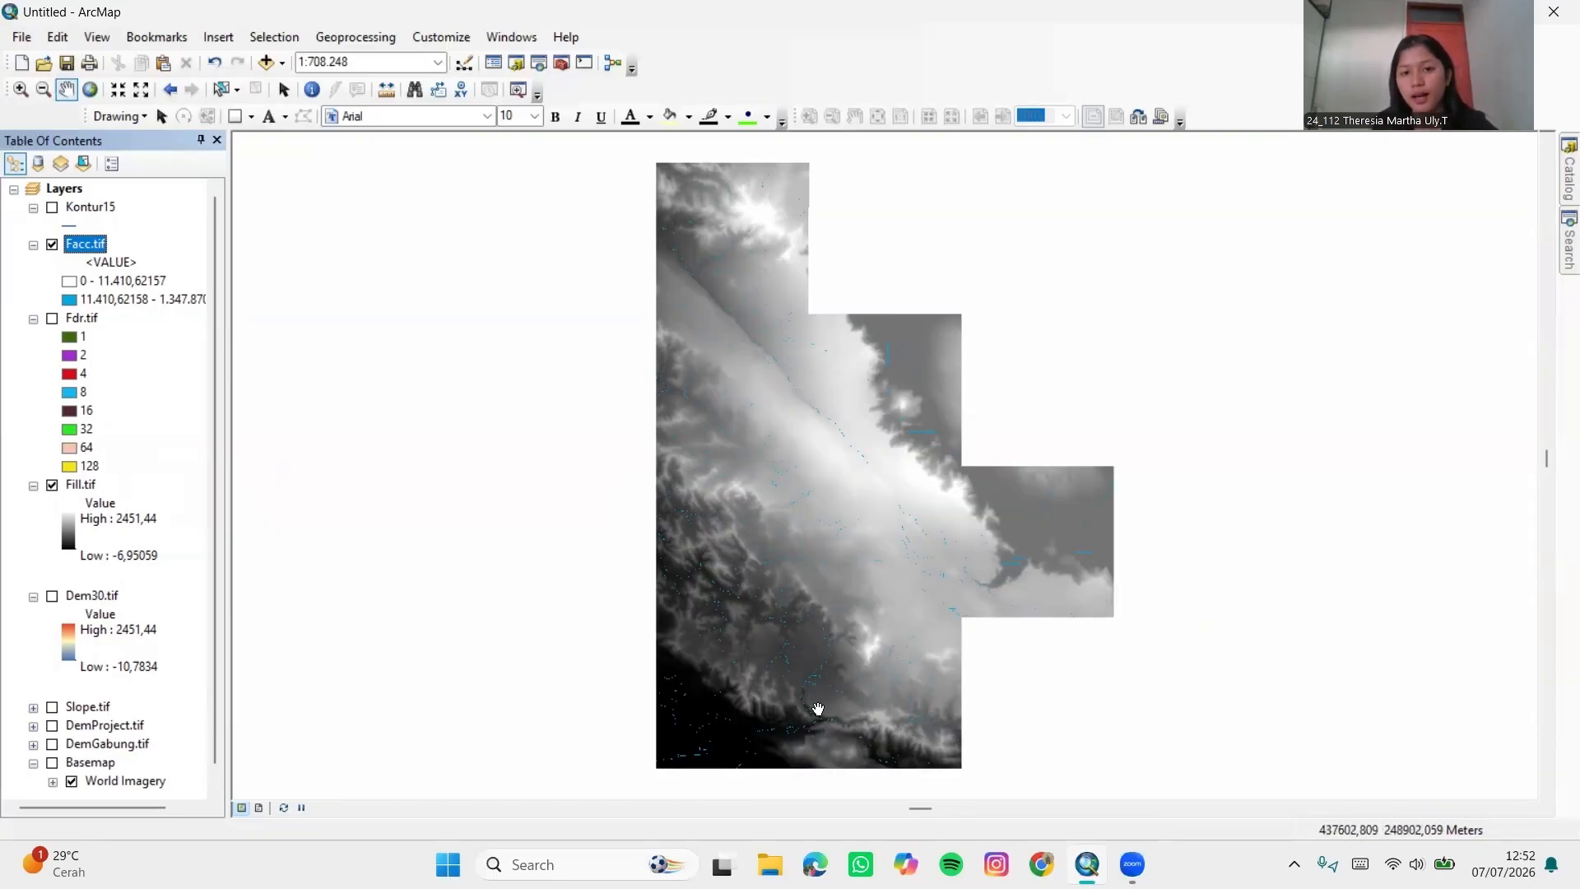
Place a point marker inside a blue stream cell of the river in the dark southwestern lowland, just downstream of the confluence
scroll(733, 726, up, 2)
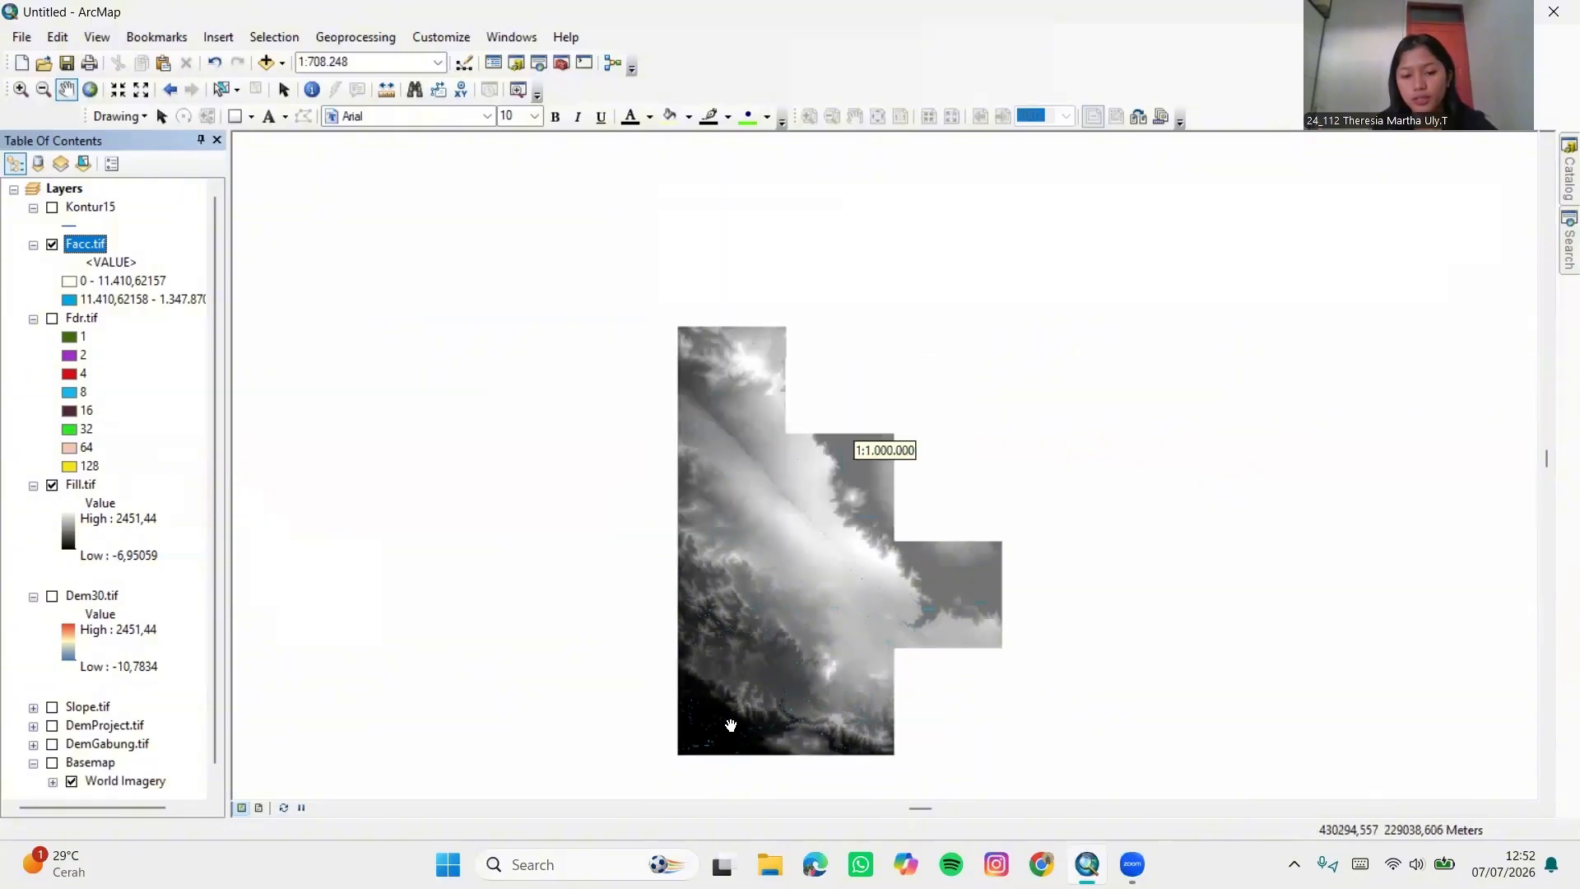
scroll(730, 709, down, 5)
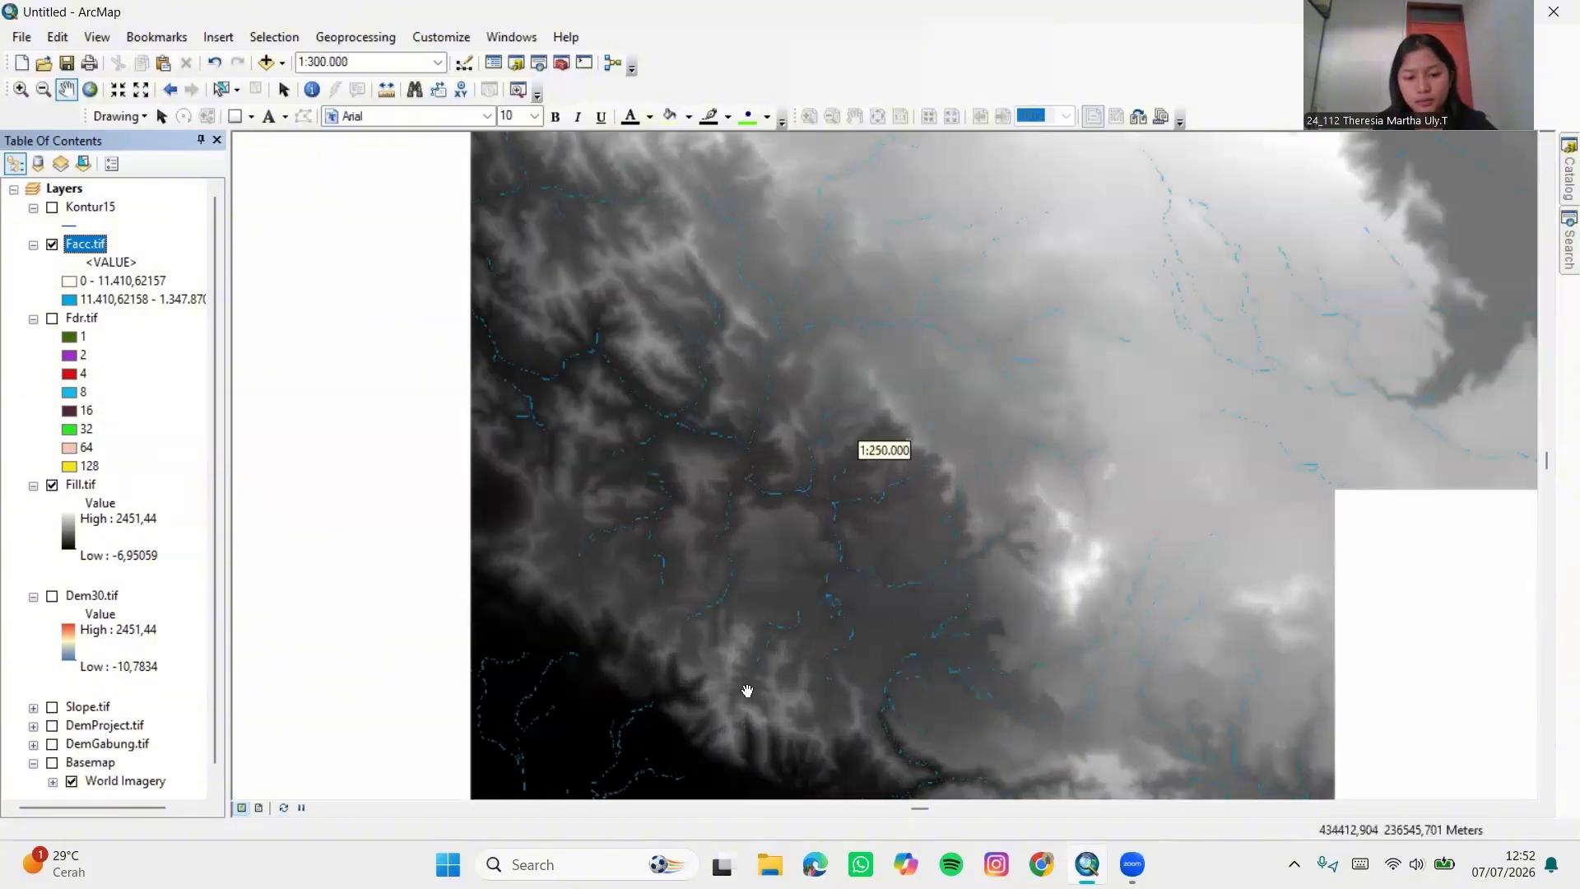
scroll(698, 527, down, 8)
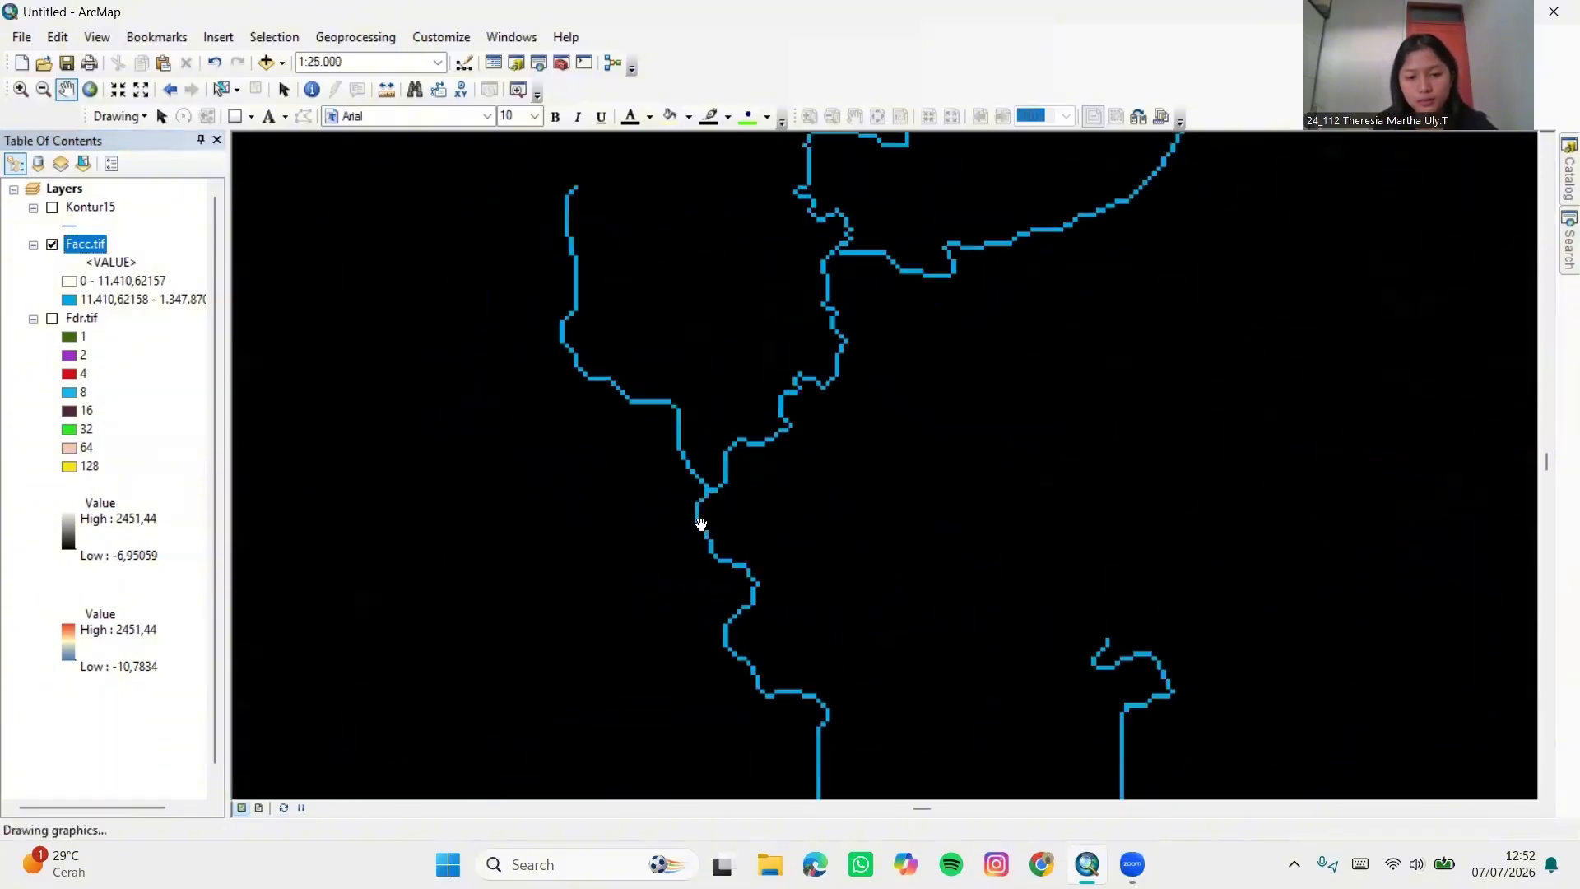
scroll(957, 589, down, 5)
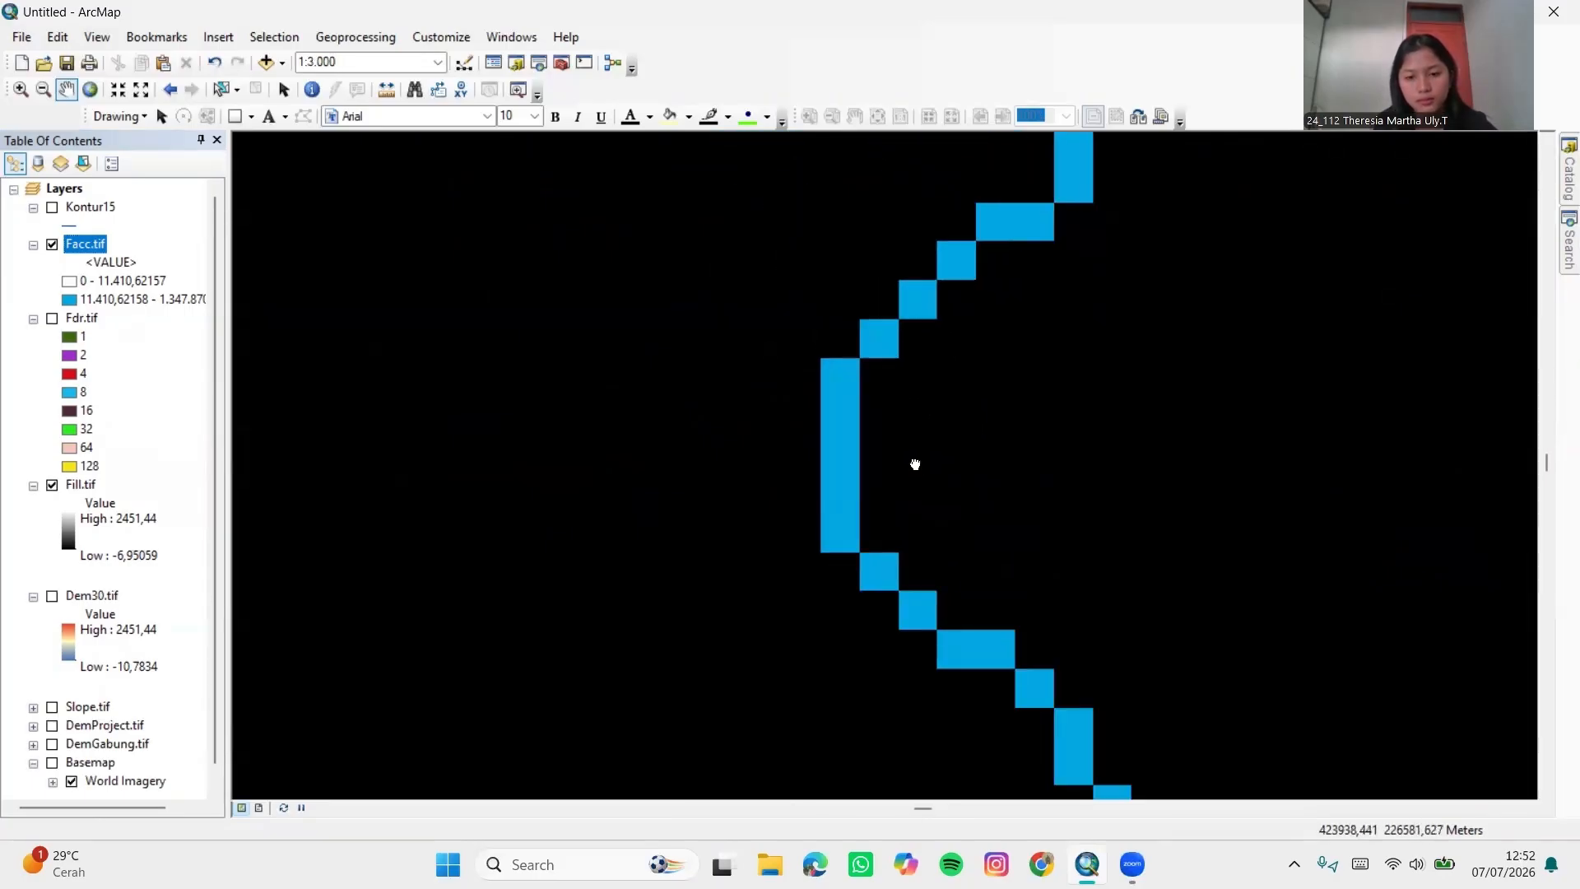
drag(999, 671, 895, 226)
drag(879, 413, 983, 724)
scroll(915, 430, down, 2)
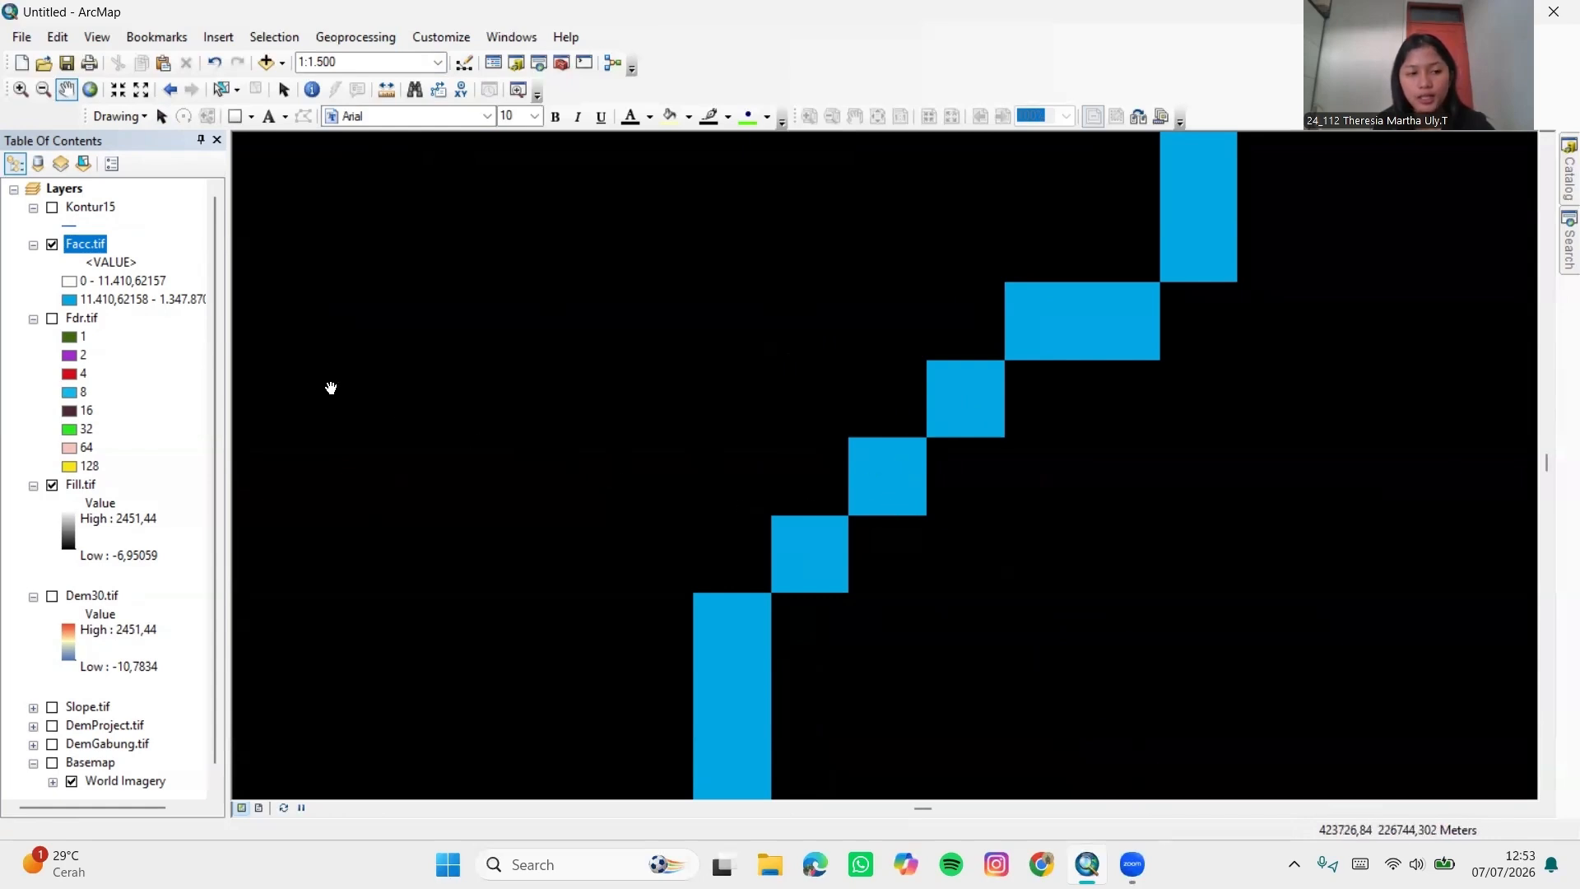
click(250, 116)
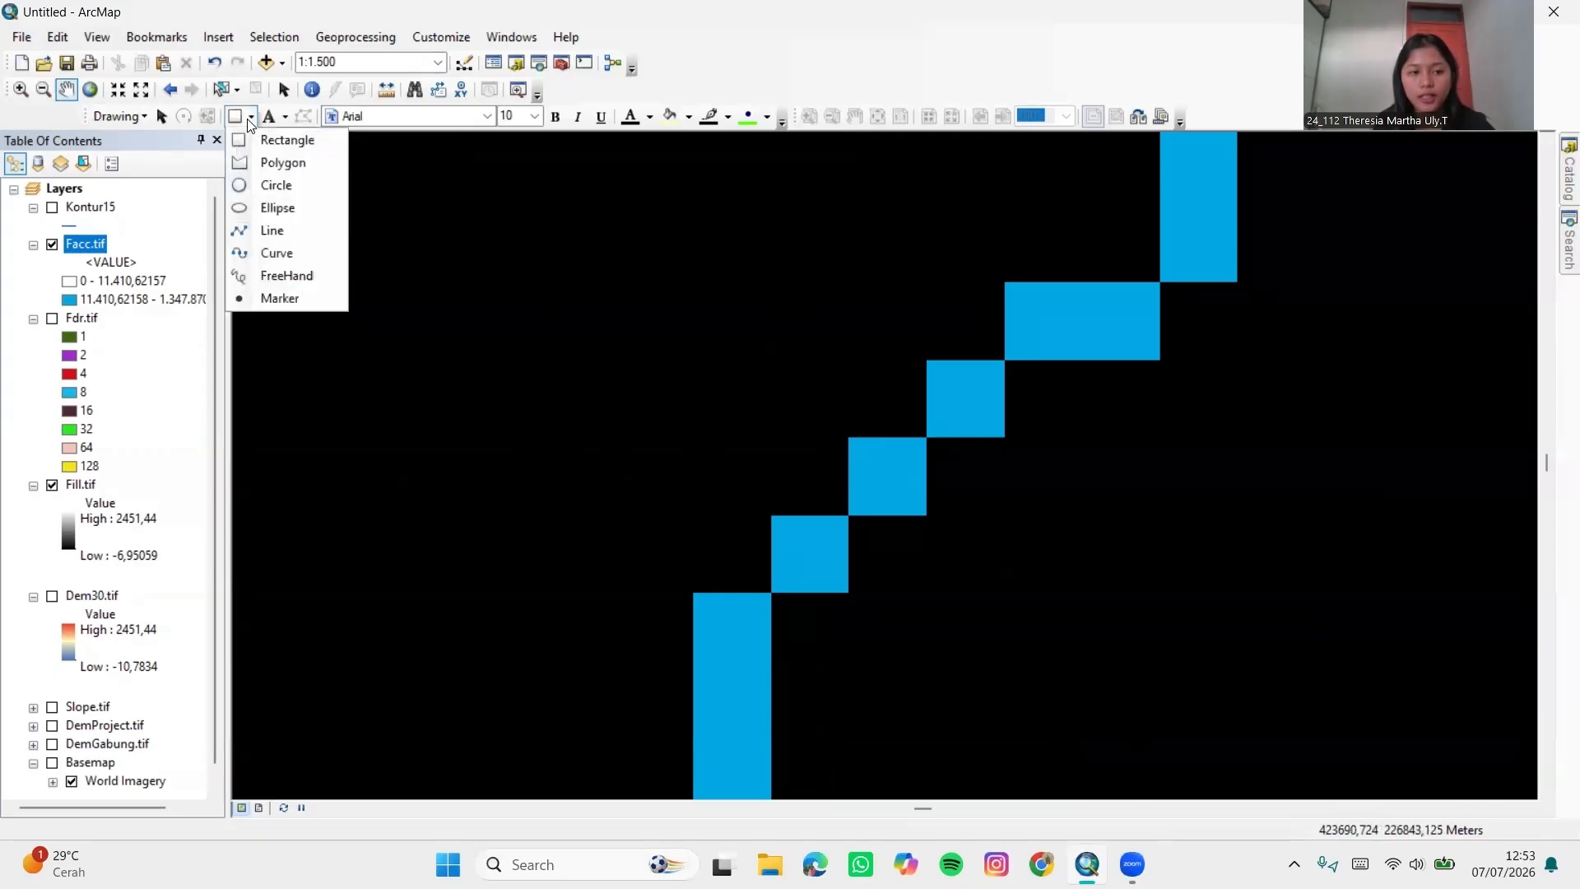
click(298, 301)
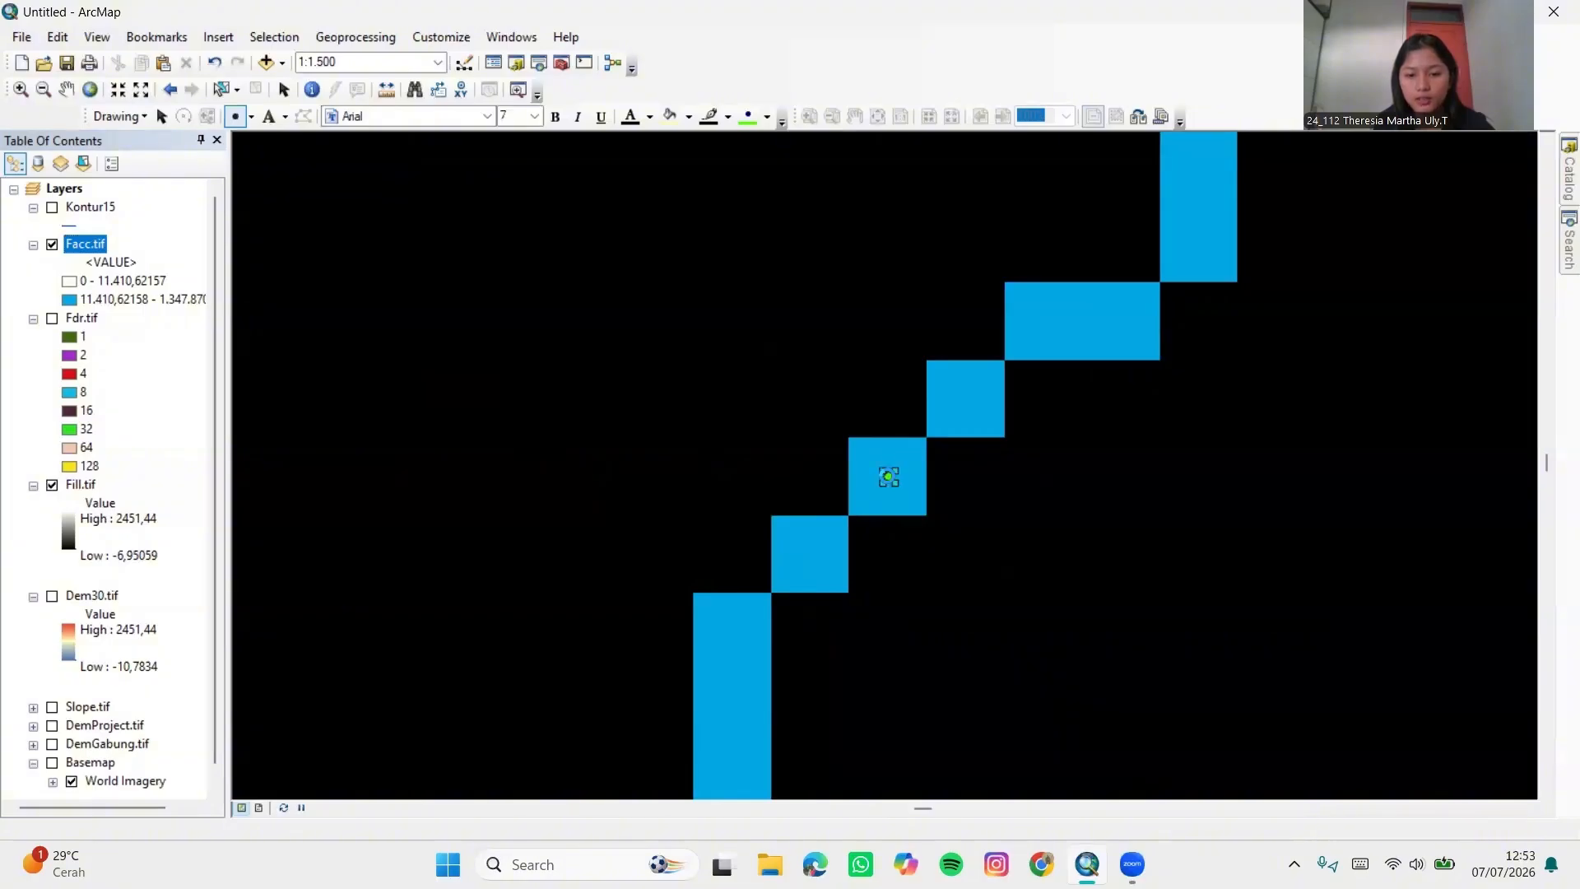
click(887, 475)
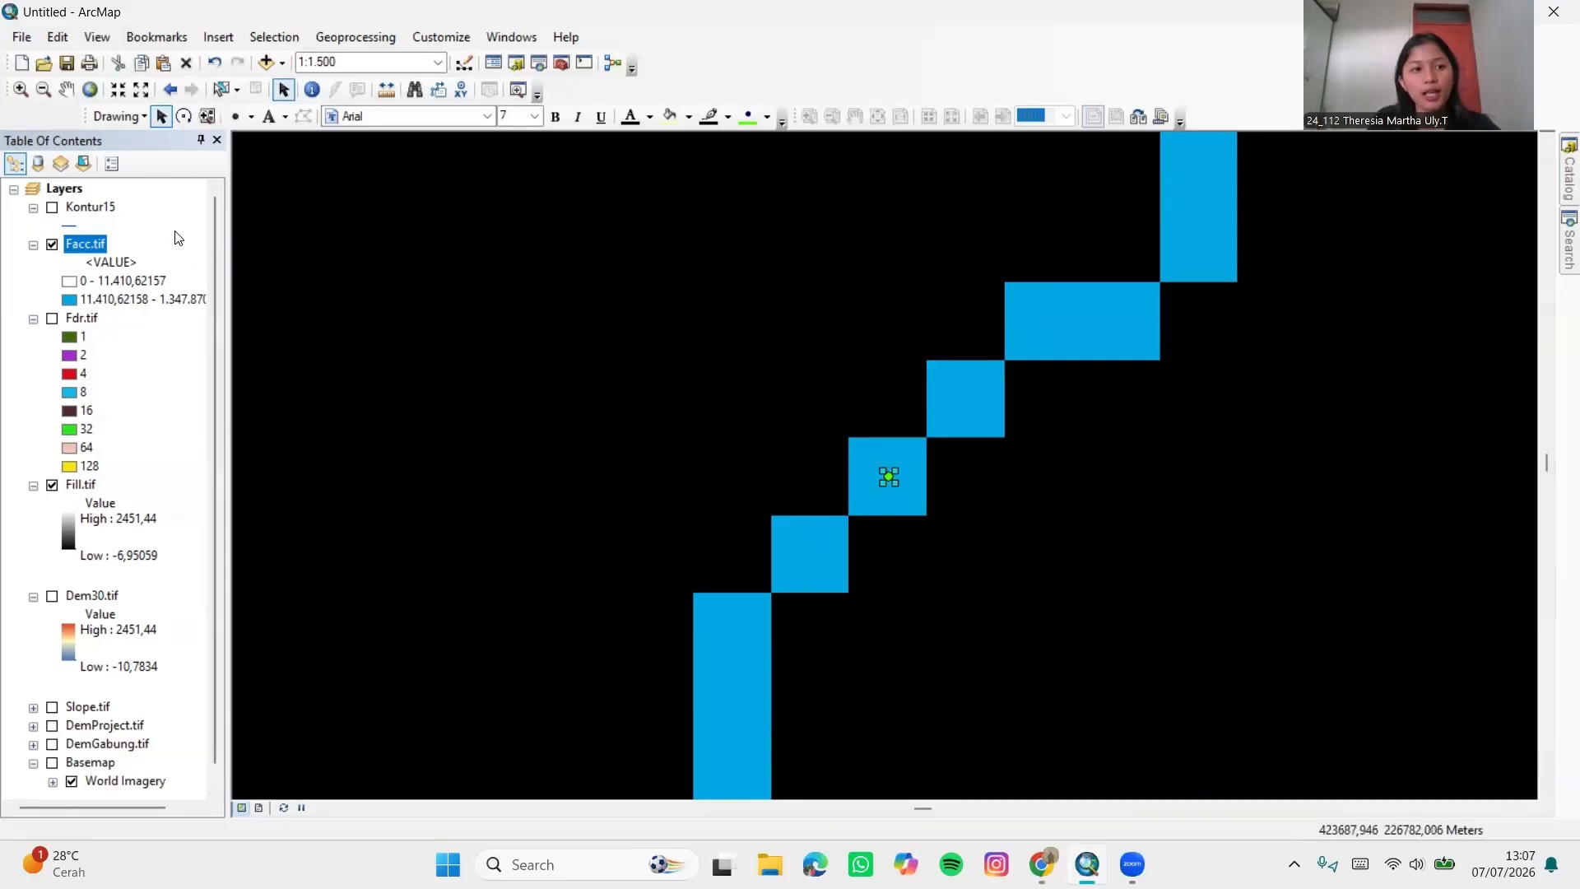
Convert the marker to OutletDAS.shp in the APTEK VIDEO folder with the data frame's coordinate system, deleting the graphic and adding the layer to the map
click(118, 116)
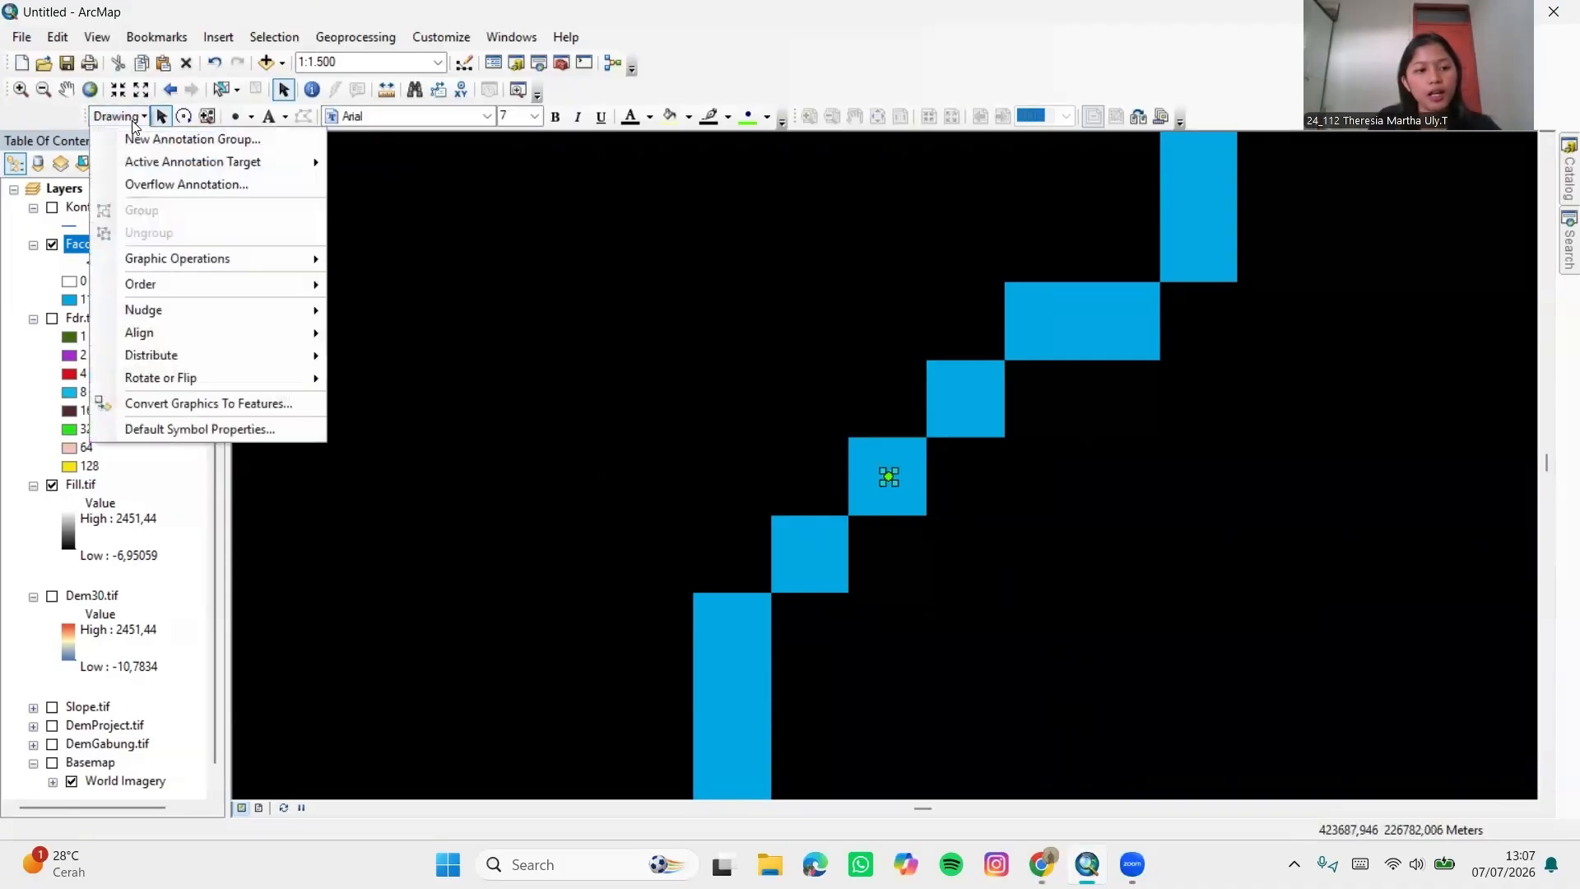
click(125, 403)
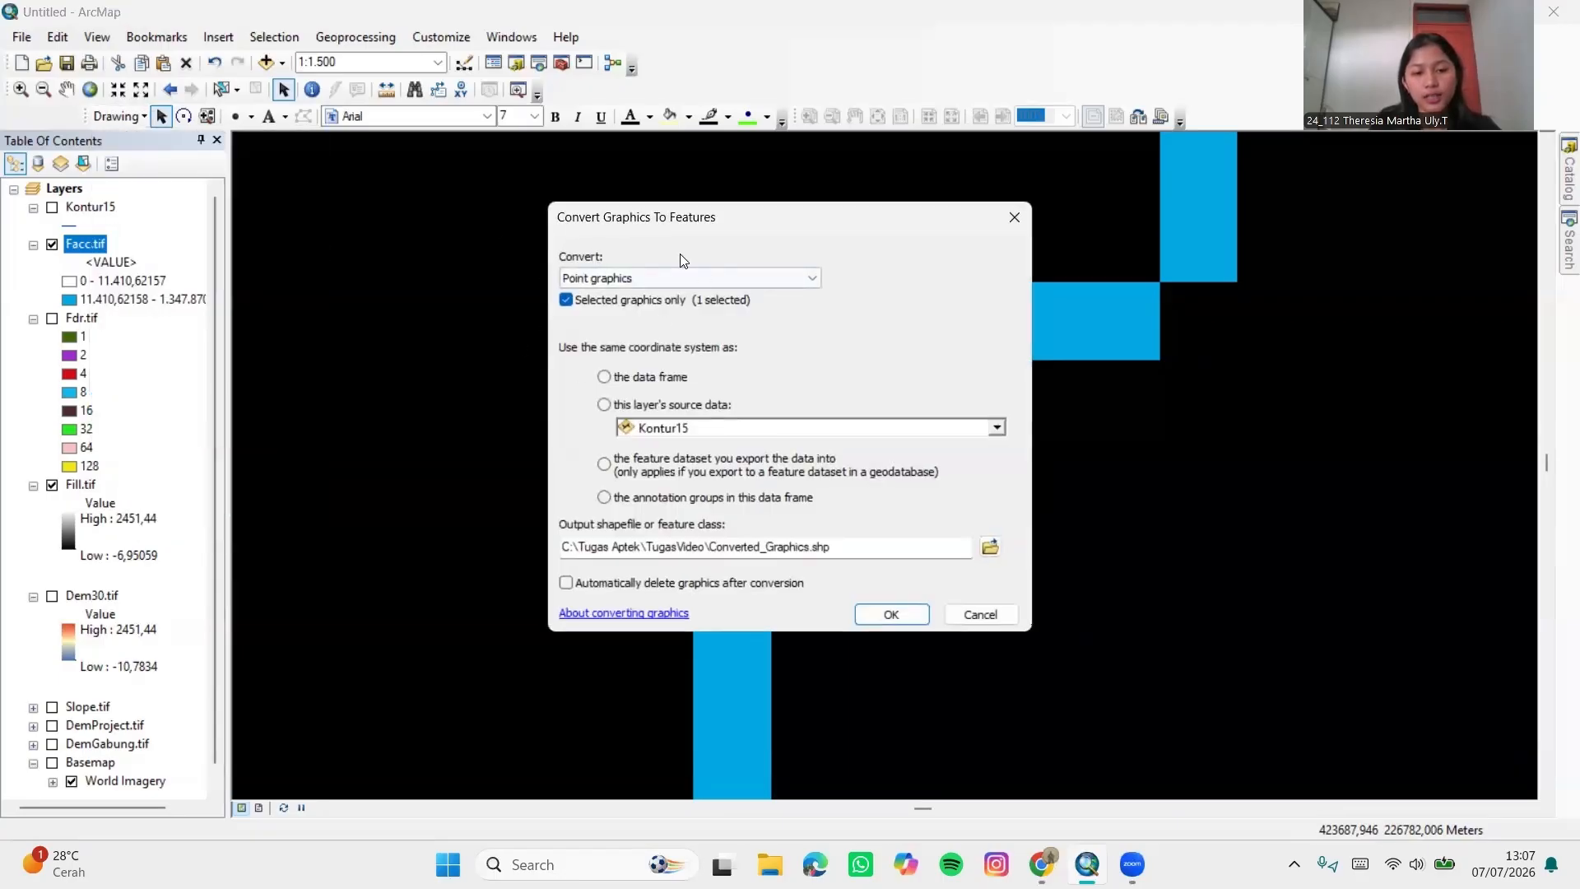
click(606, 377)
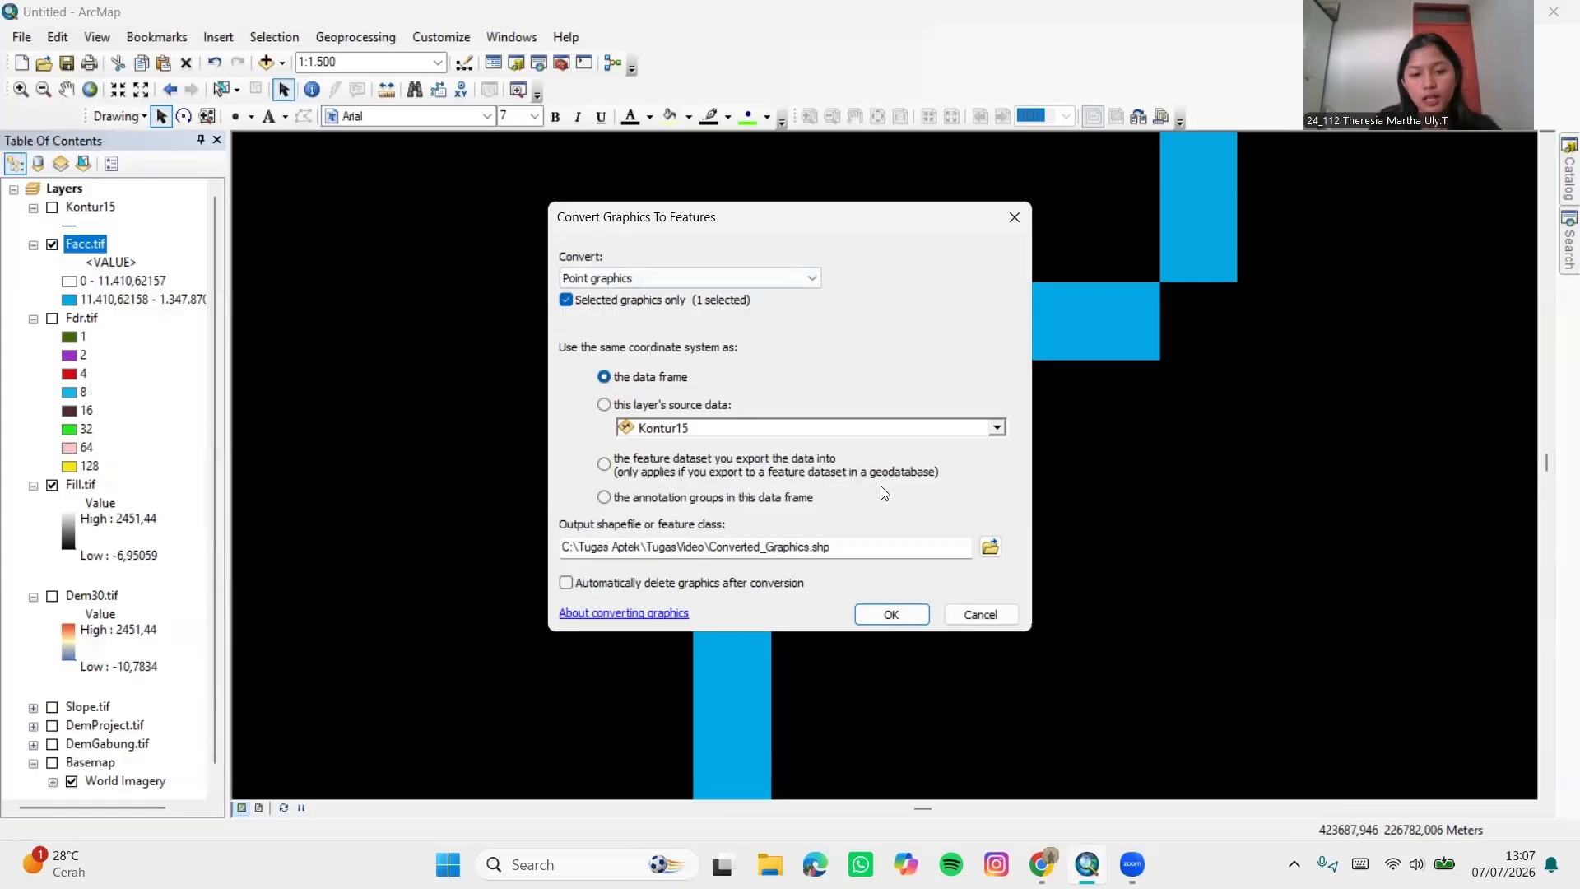
click(989, 547)
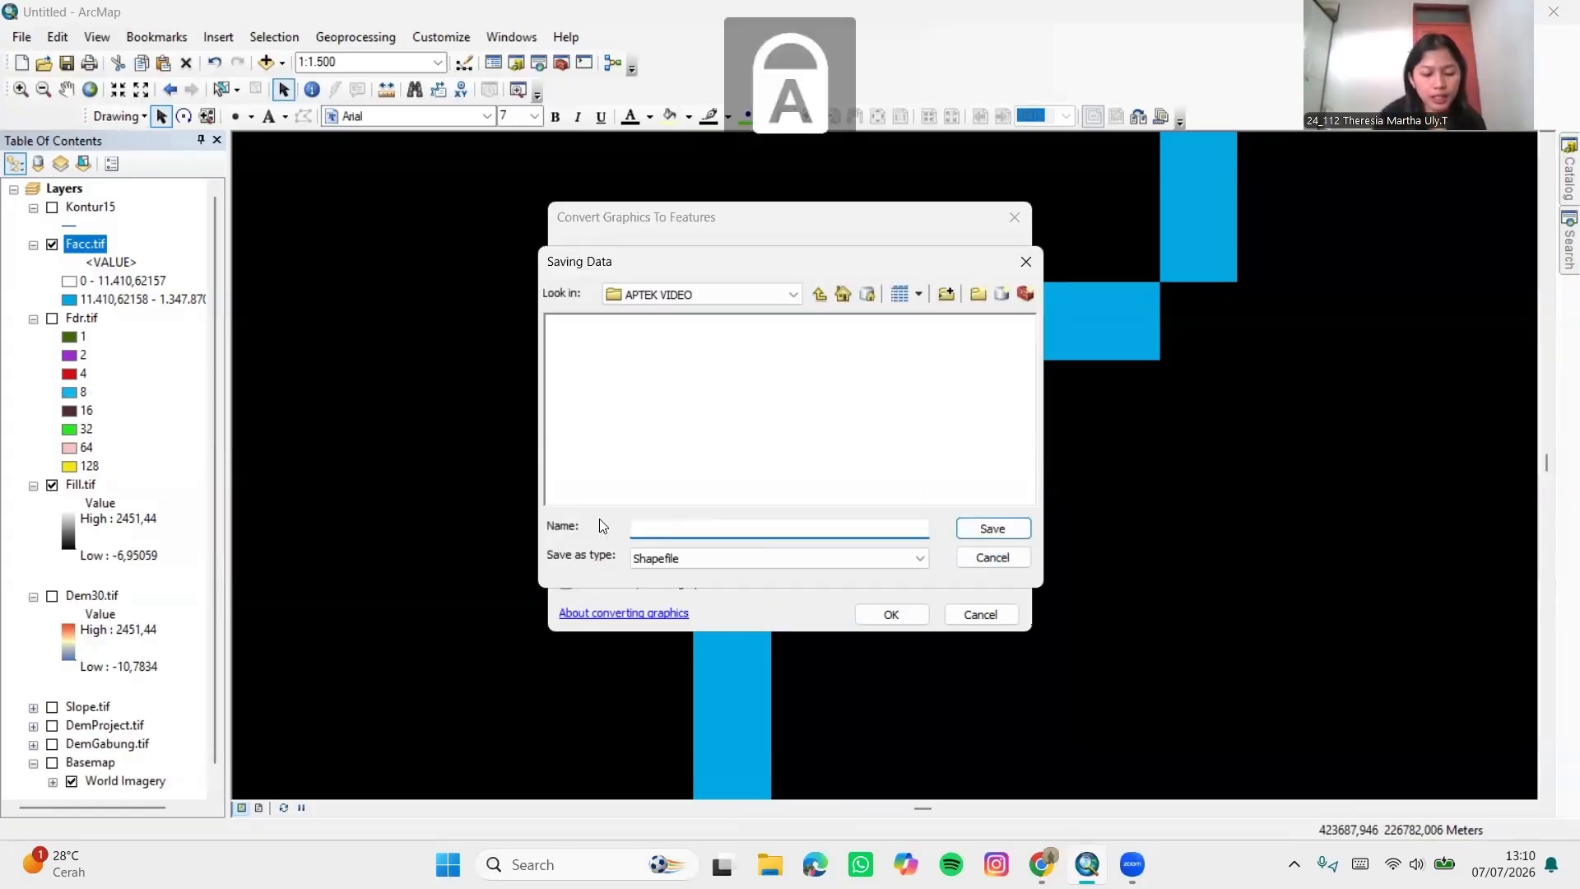
key(Caps_Lock)
text(utlet)
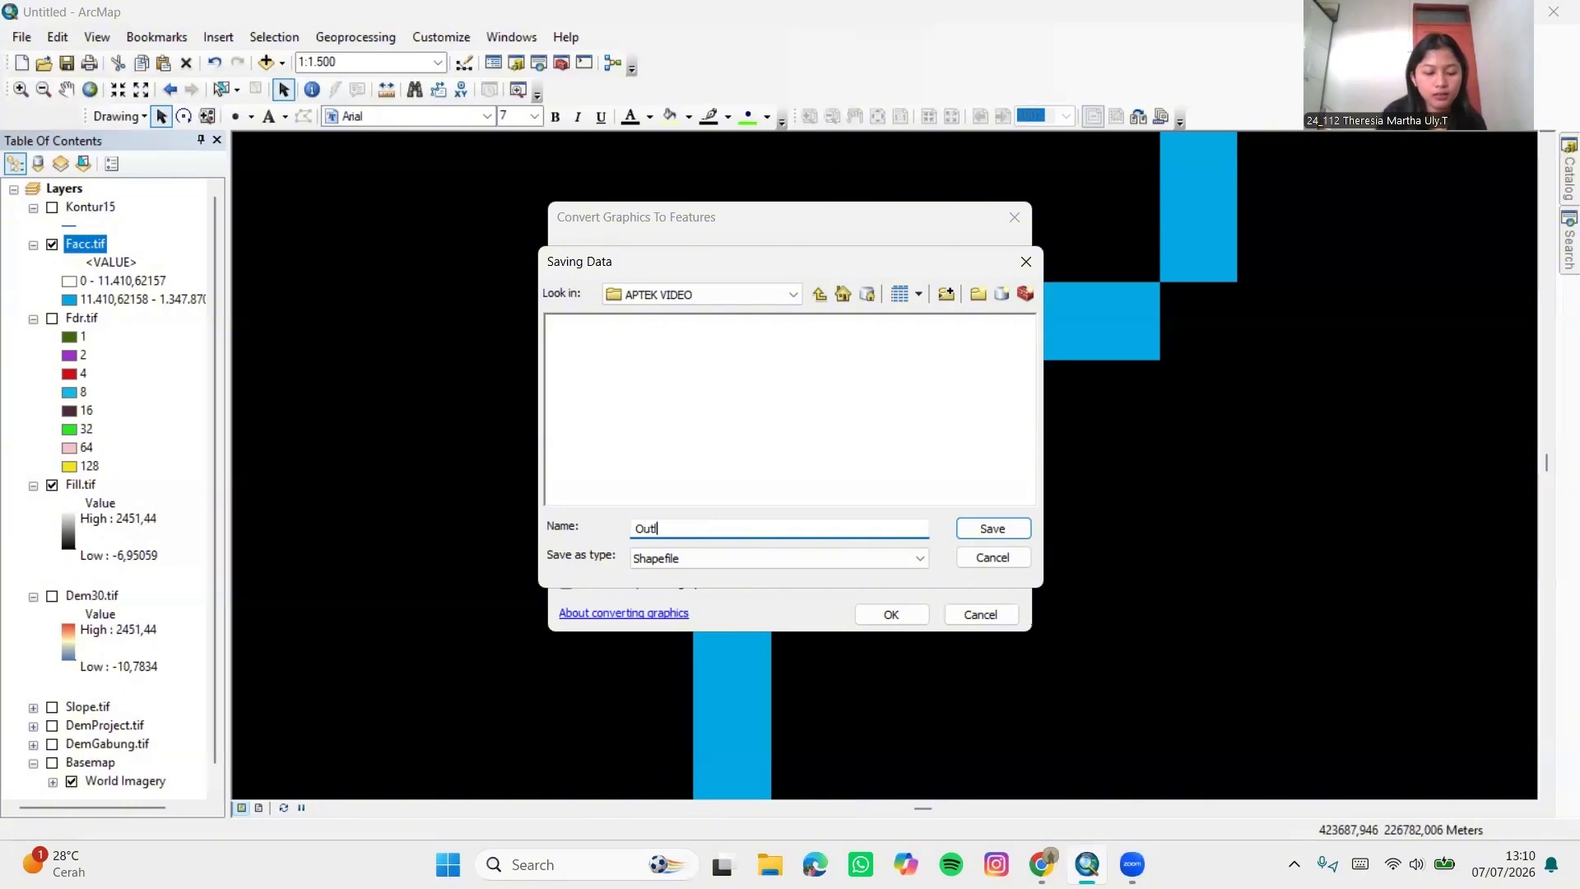
key(Caps_Lock)
text(DAS)
key(Caps_Lock)
text(.shp)
click(993, 531)
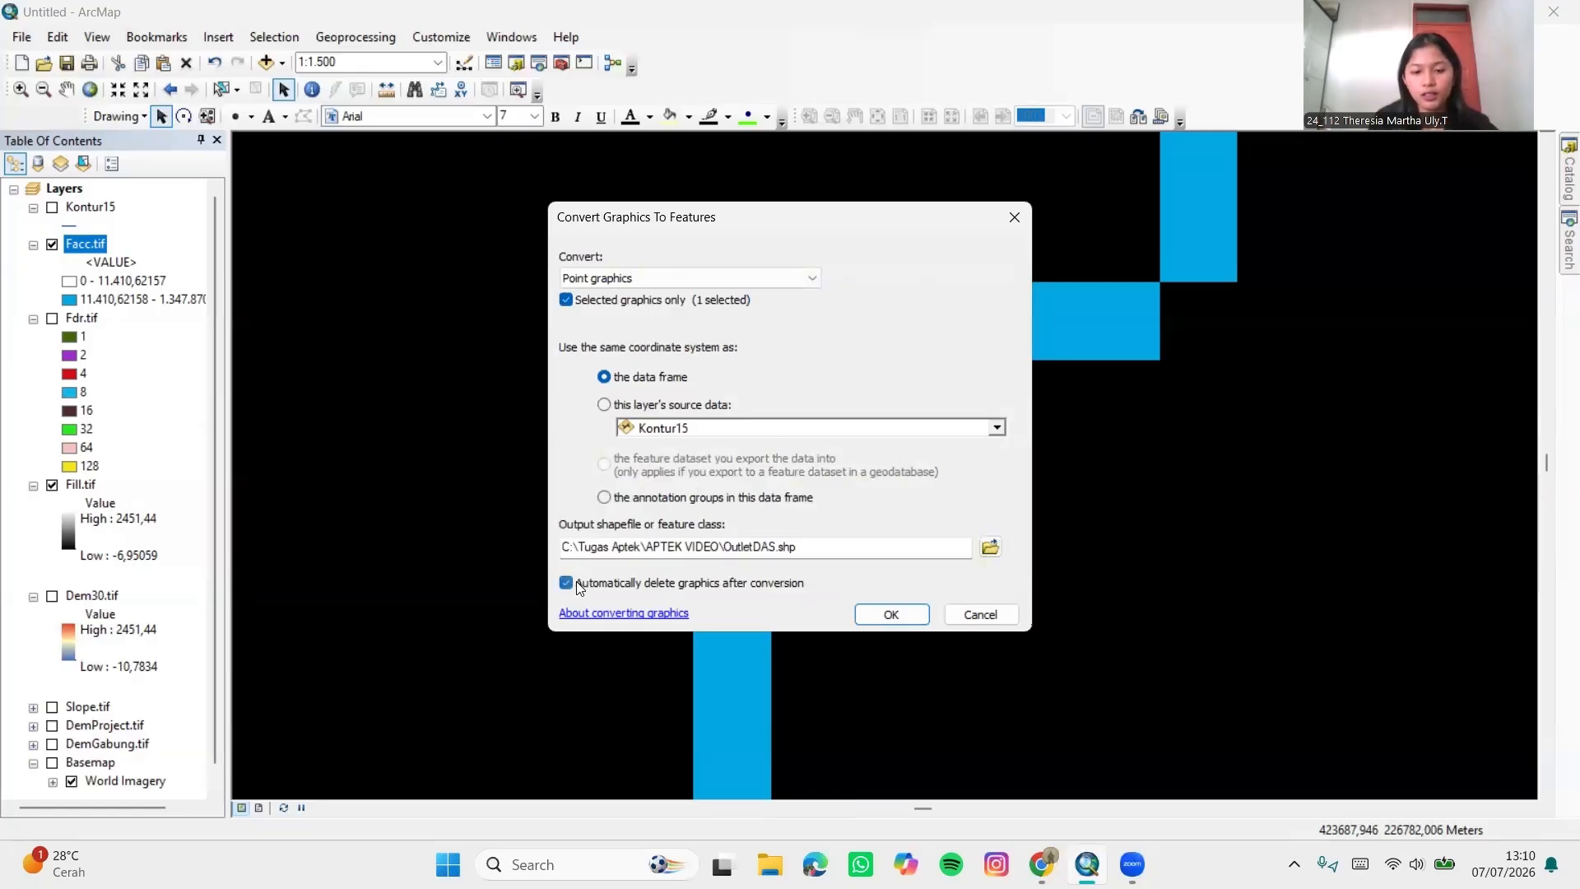
click(876, 619)
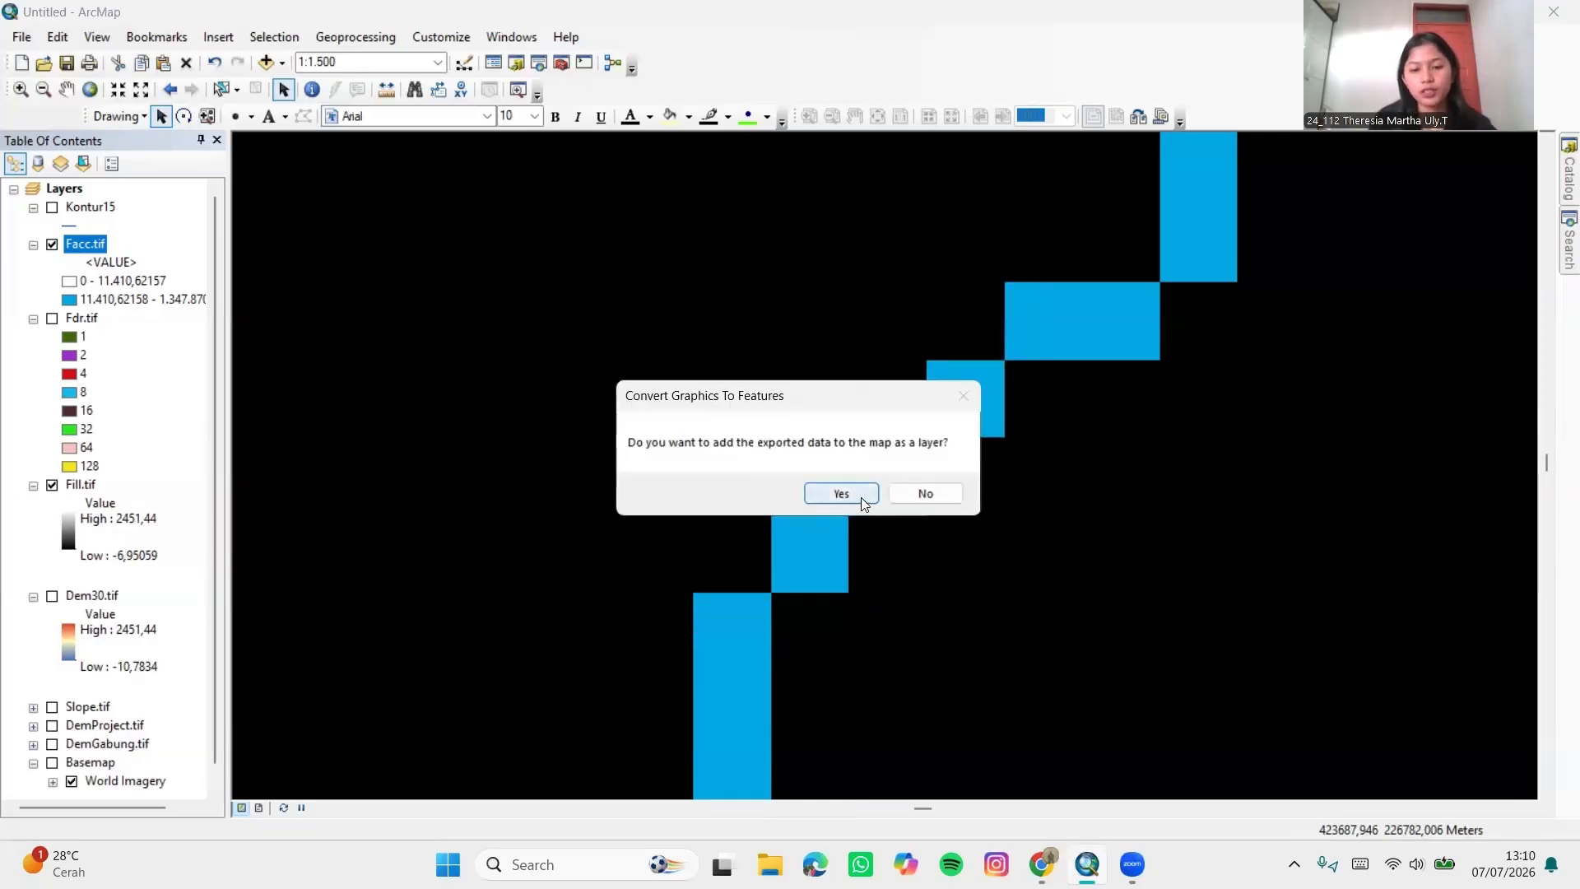
click(861, 497)
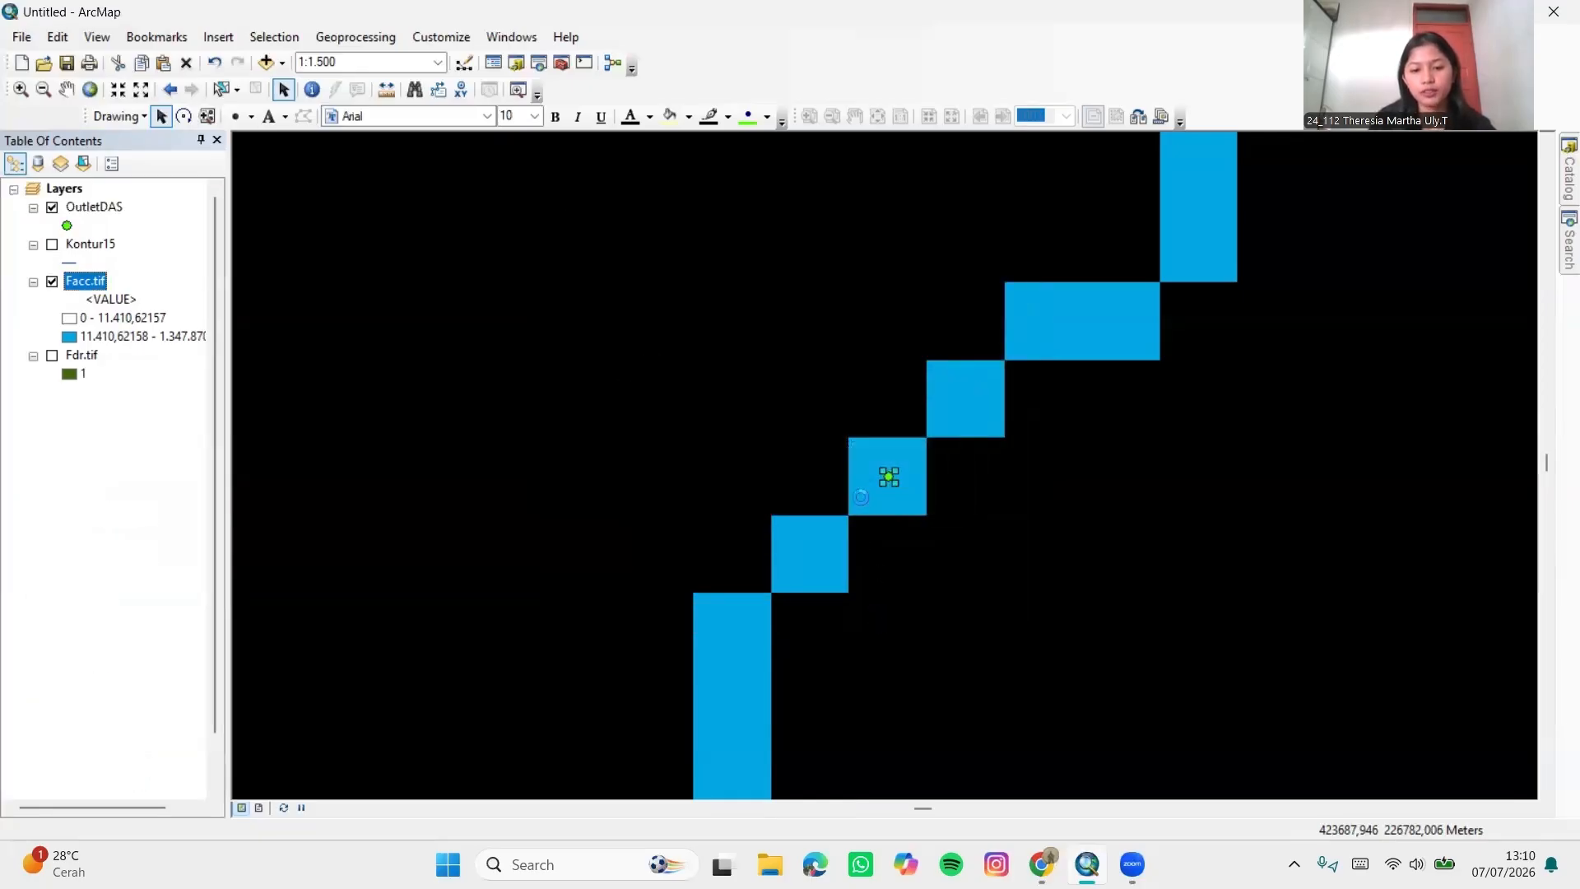
Open the Snap Pour Point tool and set OutletDAS as the pour point data and Facc.tif as the accumulation raster
click(1557, 271)
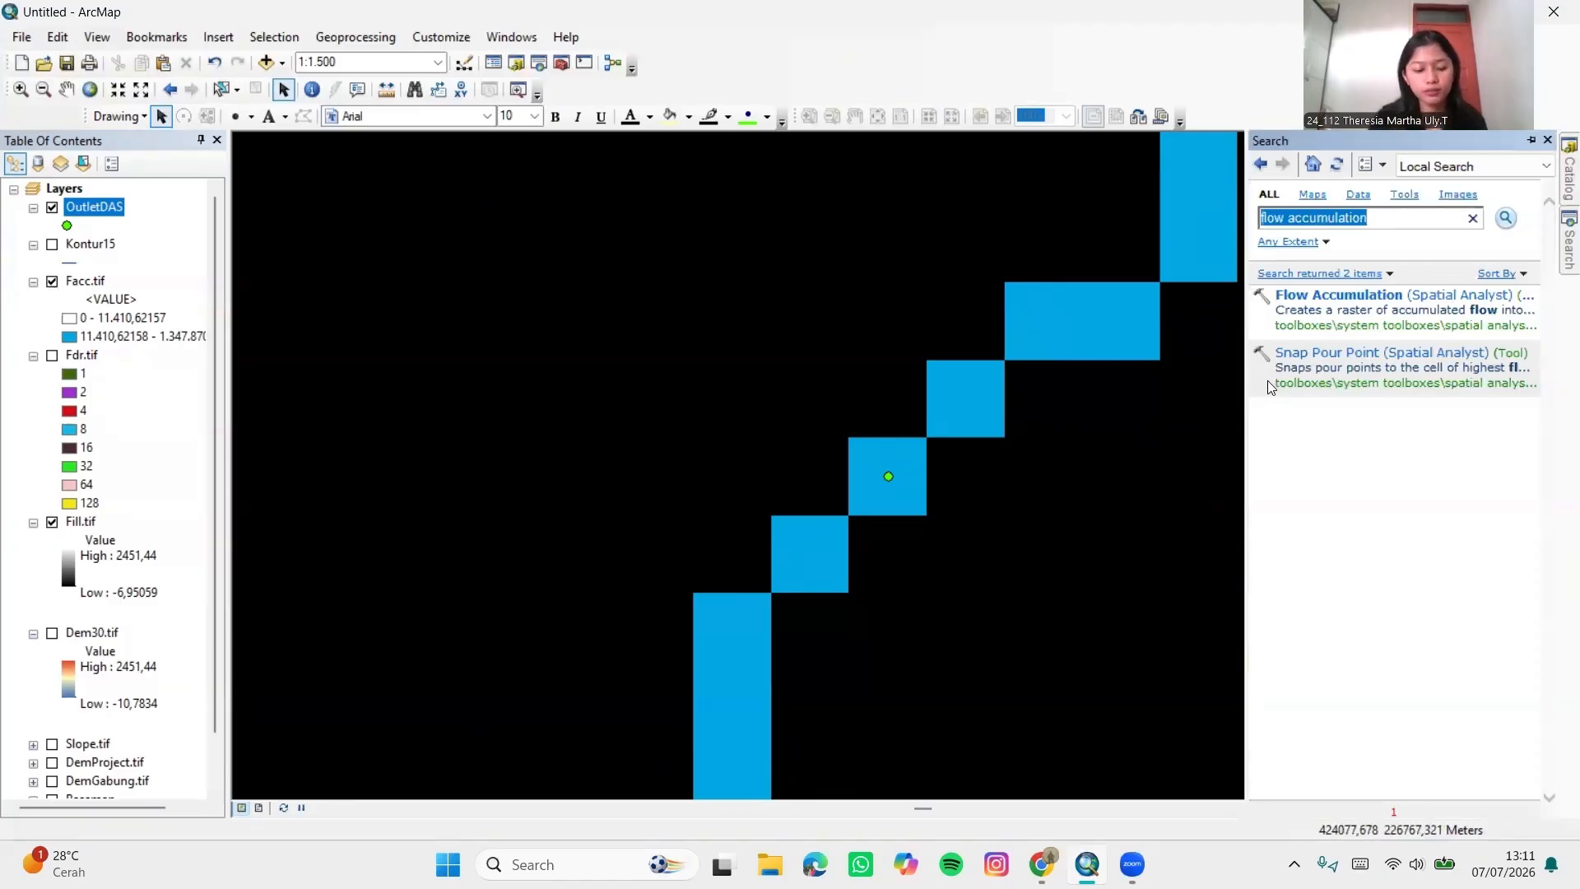
text(snap pour point)
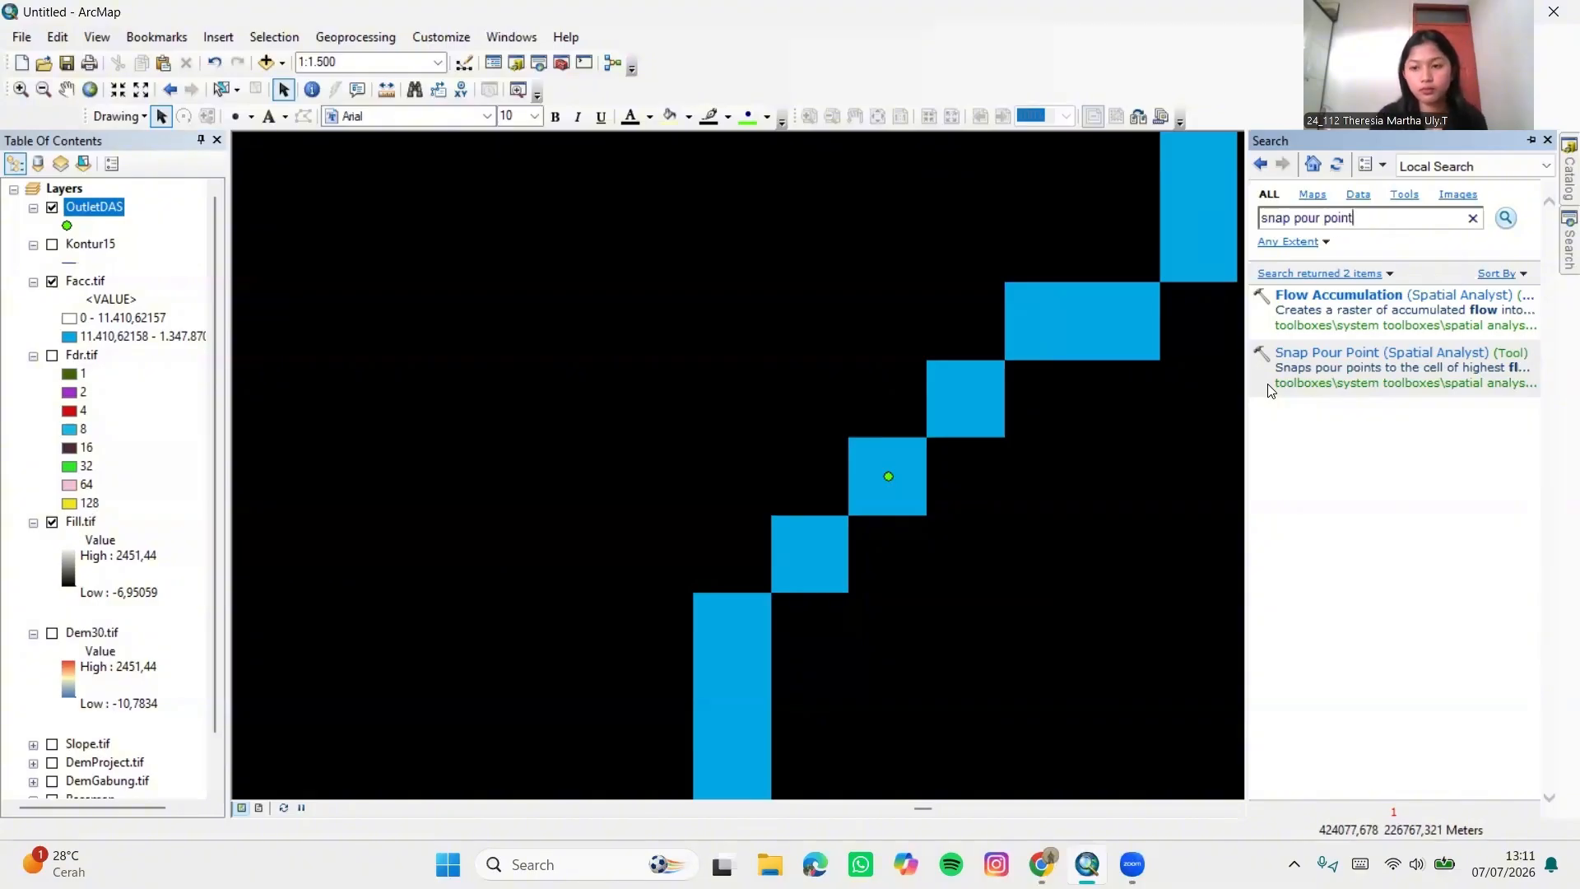
key(Return)
click(1432, 310)
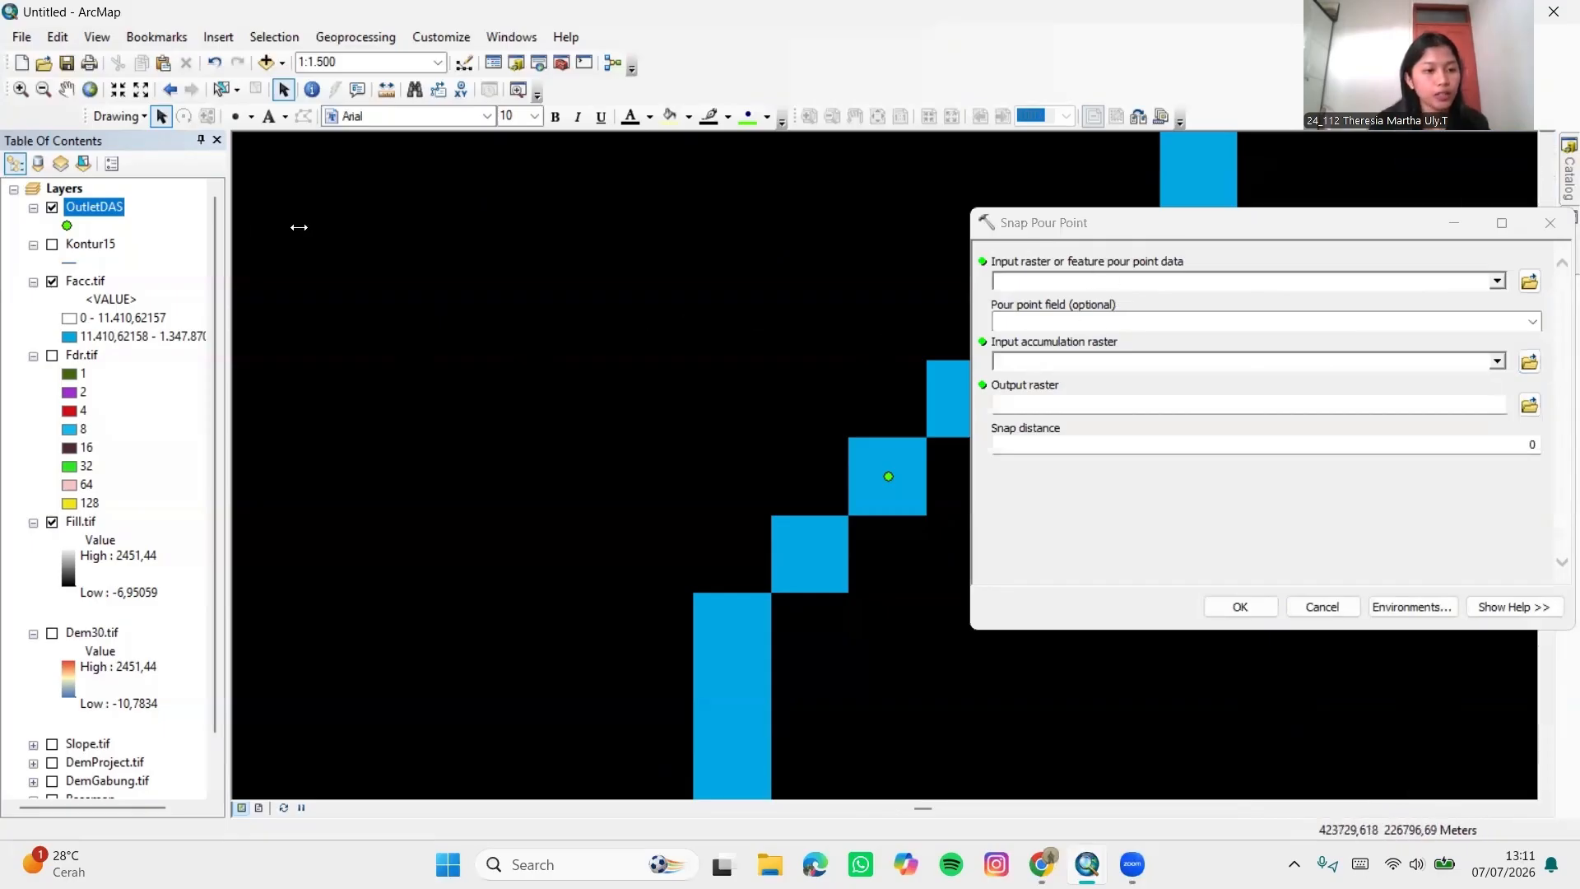
drag(93, 212, 1044, 284)
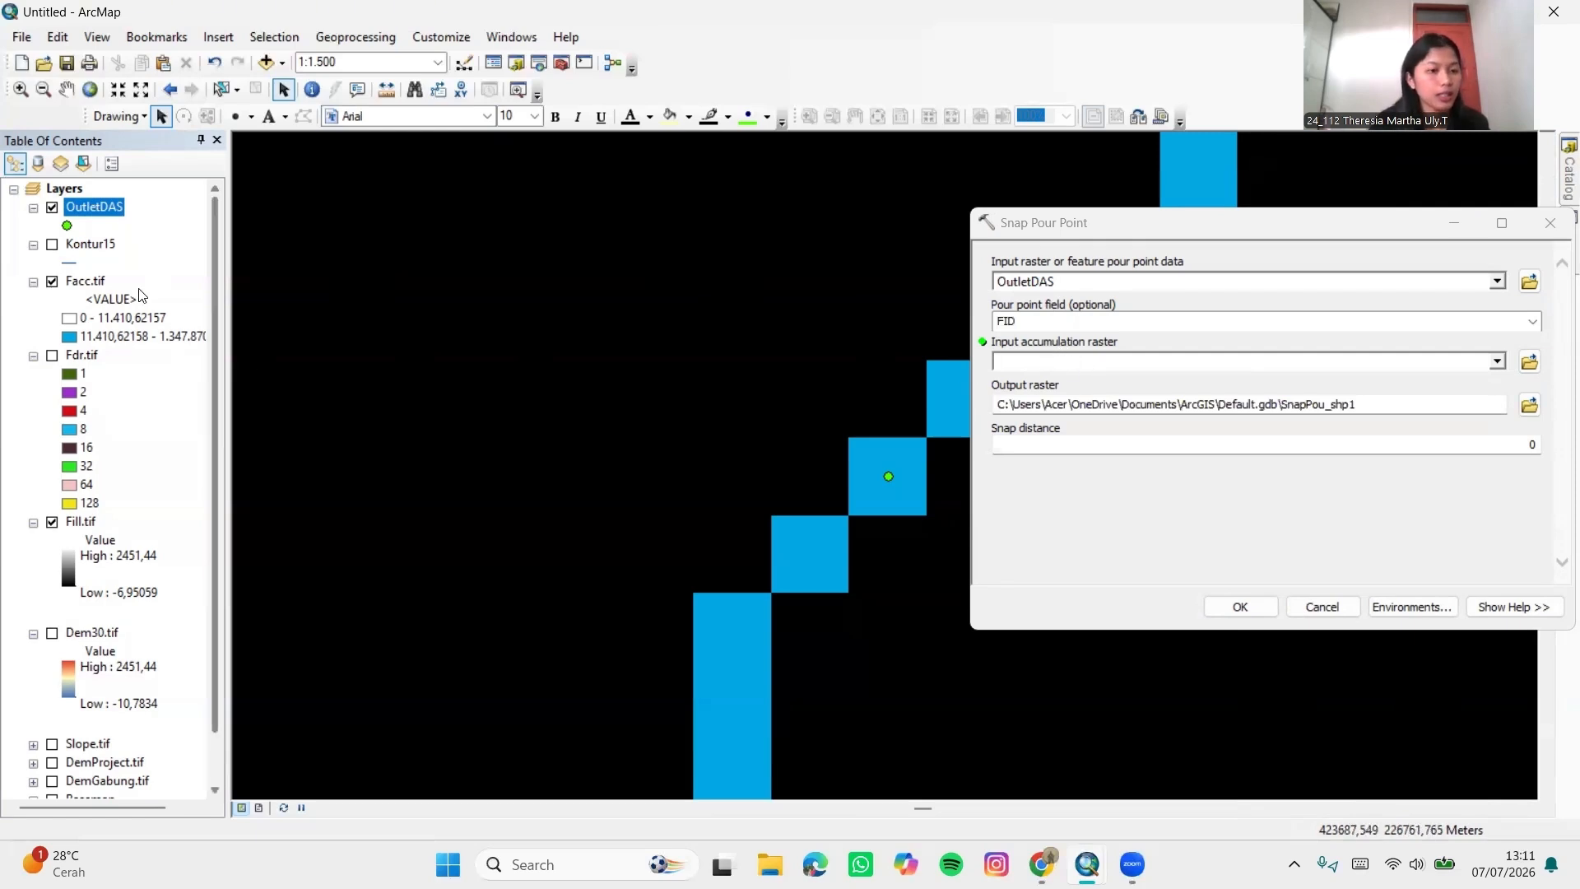
drag(91, 281, 638, 300)
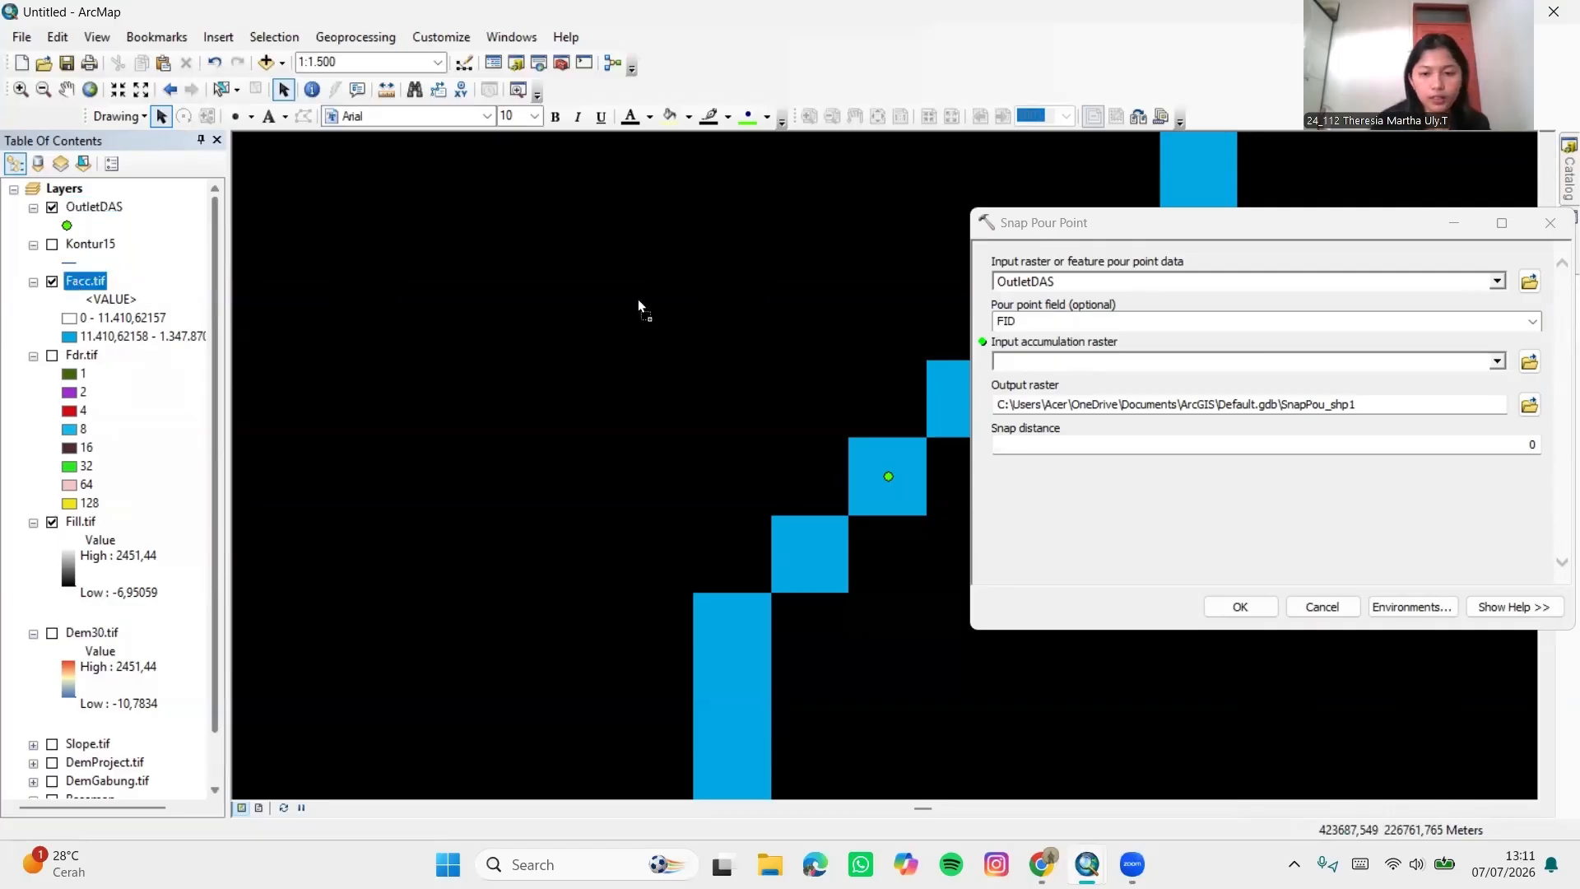
drag(1010, 363, 1026, 363)
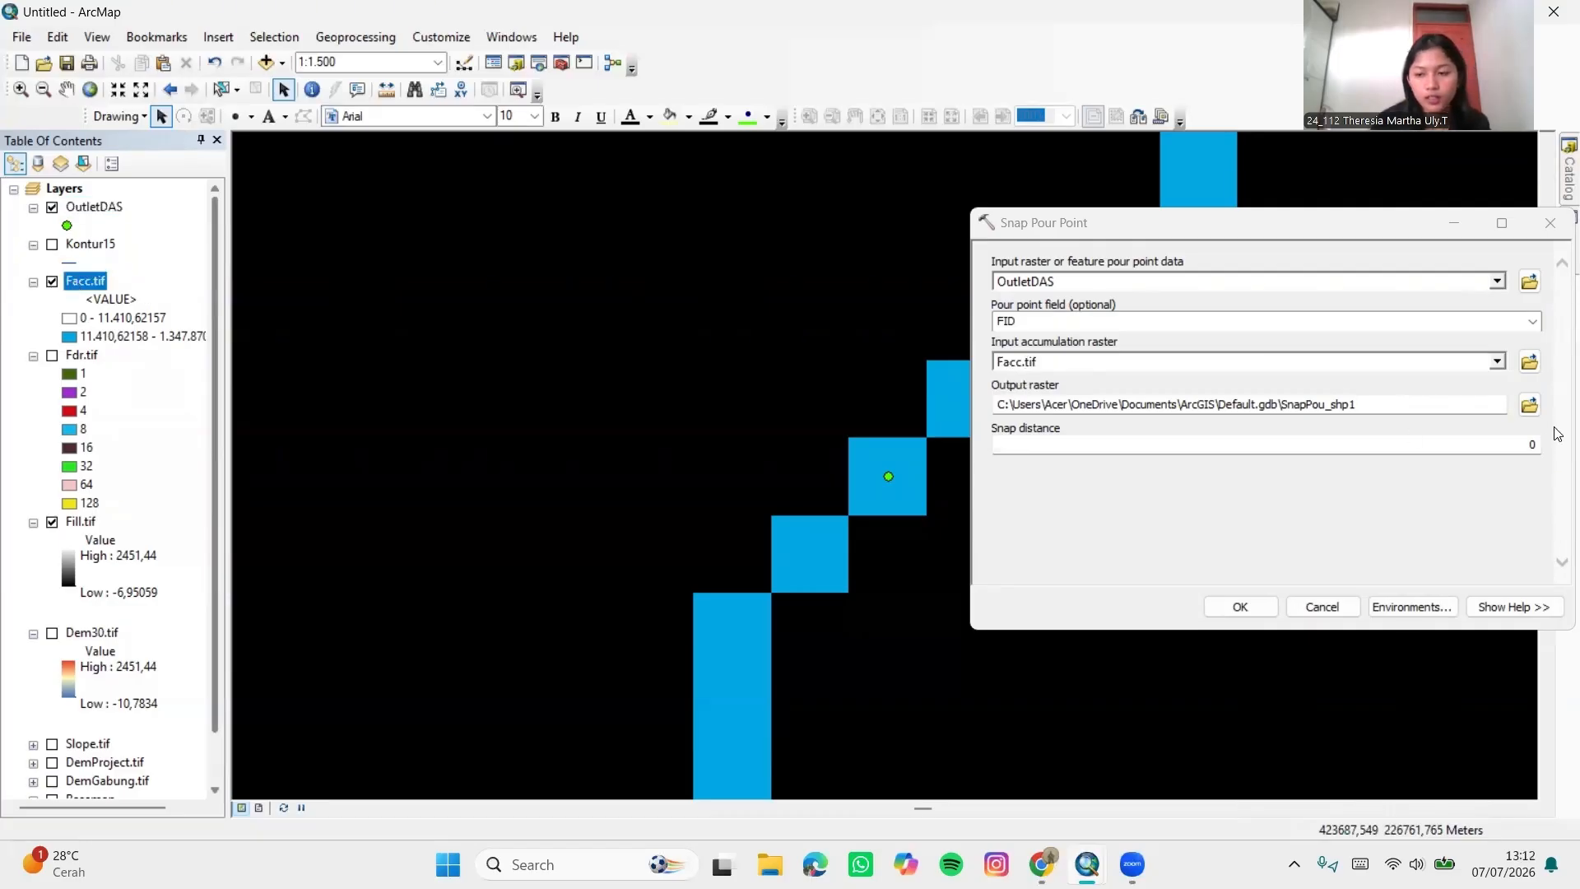
Run Snap Pour Point with Snapoo.tif in the TUGAS VIDEO folder as output, and hide the Fill.tif layer to expose the snapped cell
click(1529, 406)
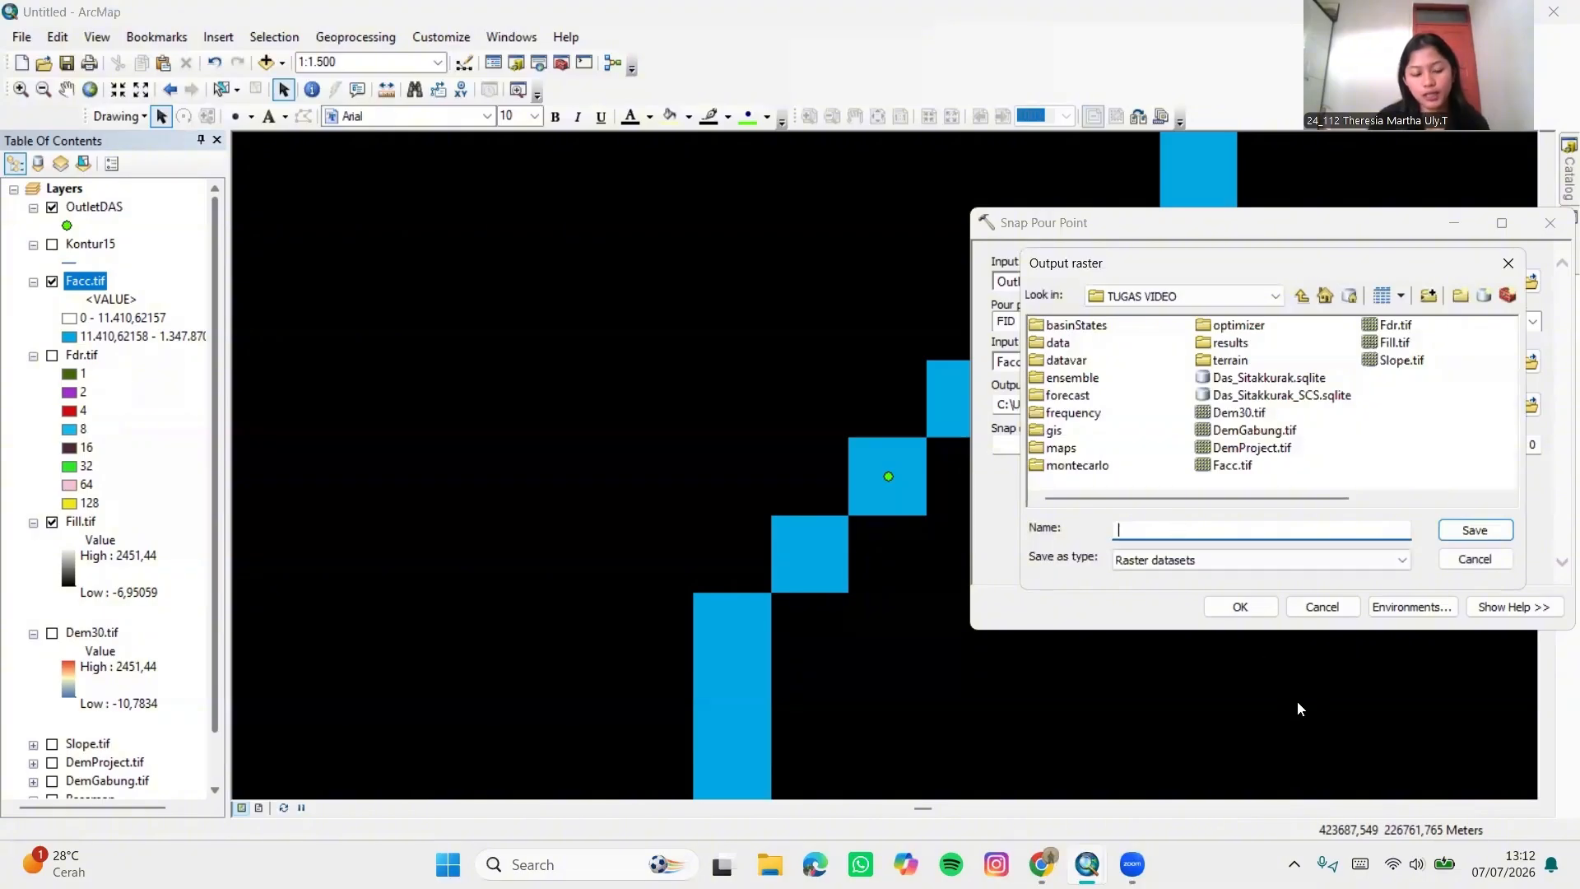
key(Caps_Lock)
text(S)
key(Caps_Lock)
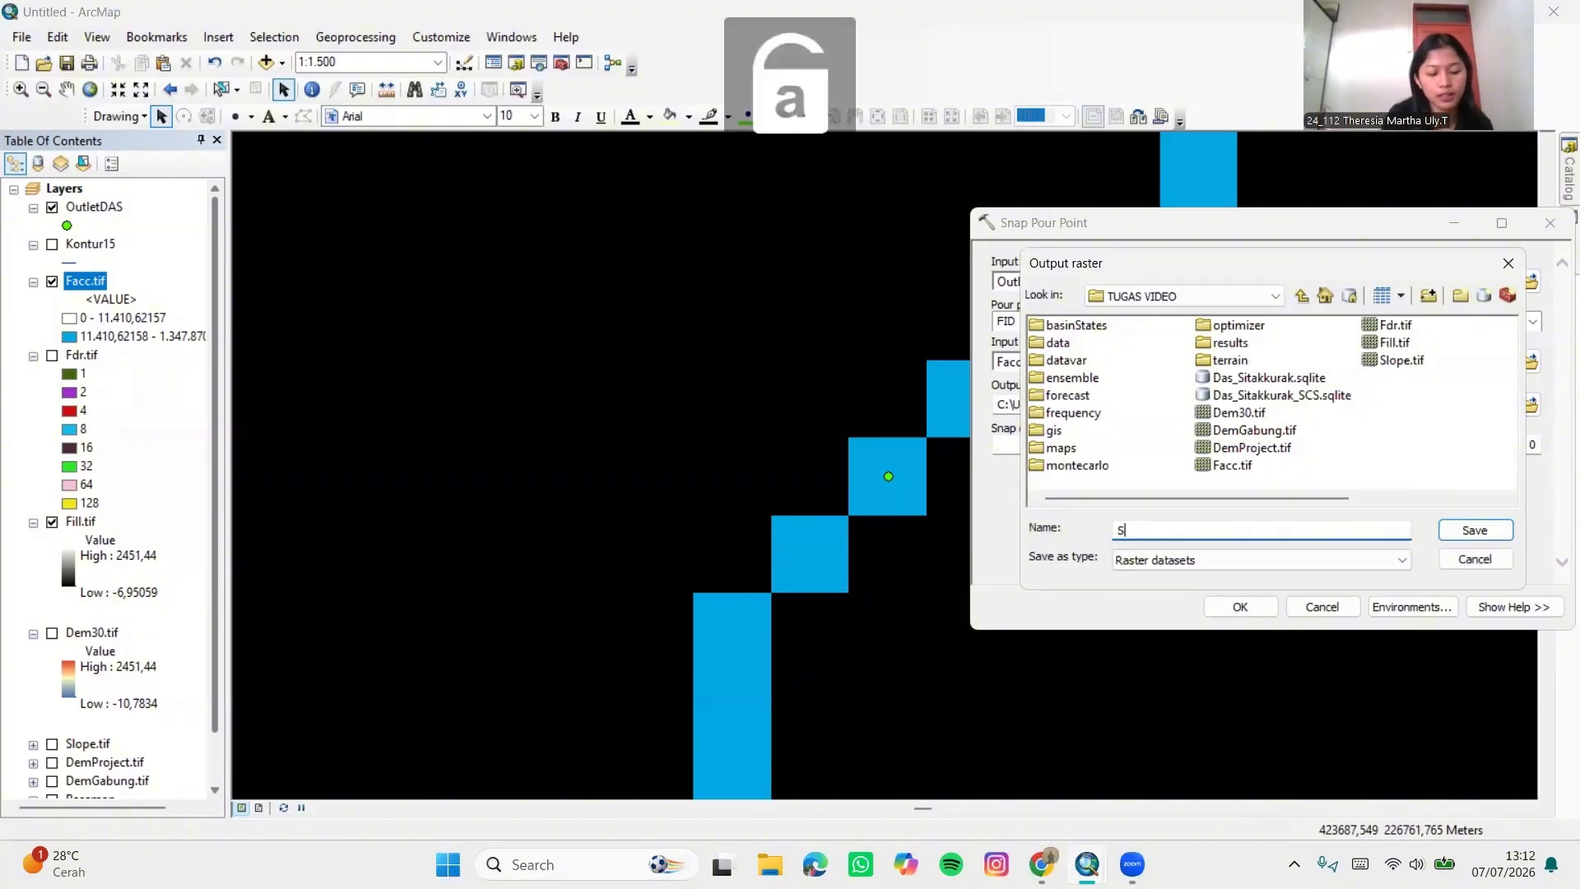
text(napoo)
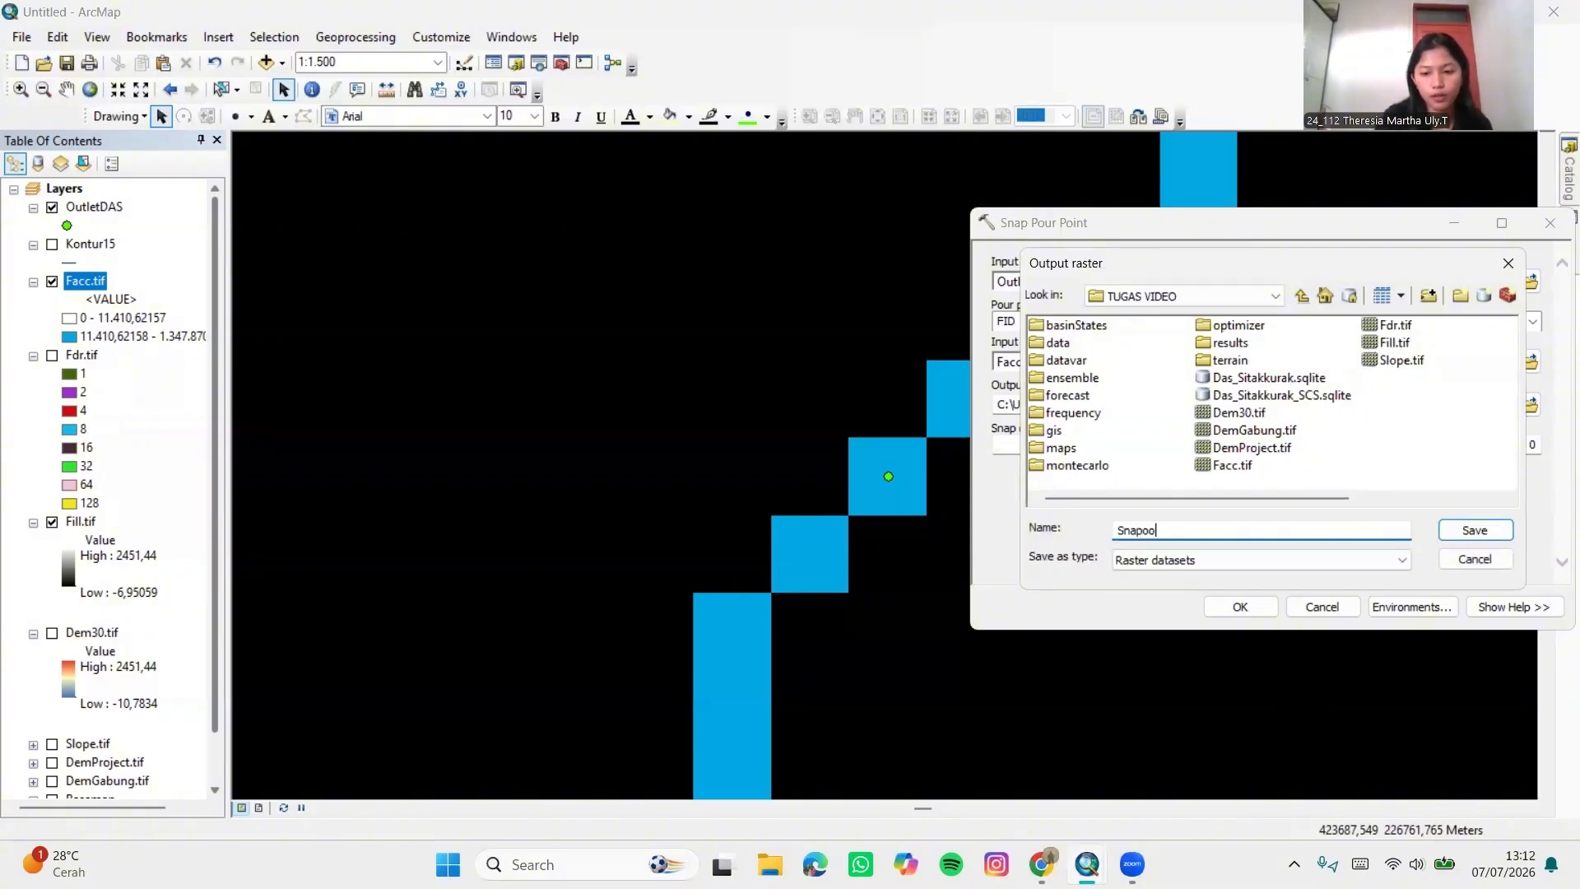
text(.ti)
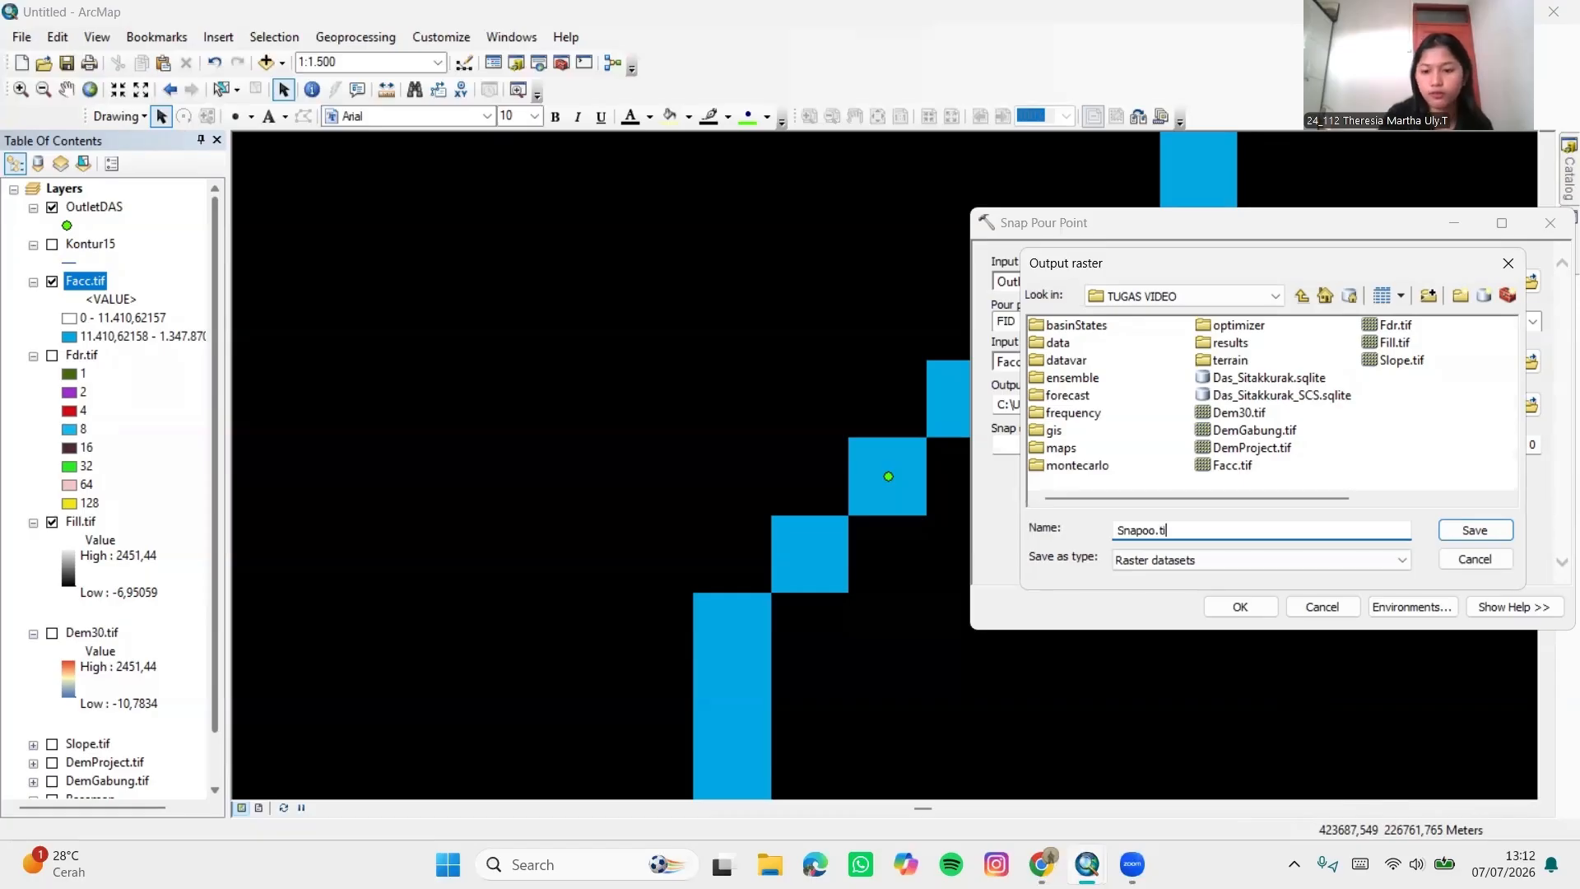
text(f)
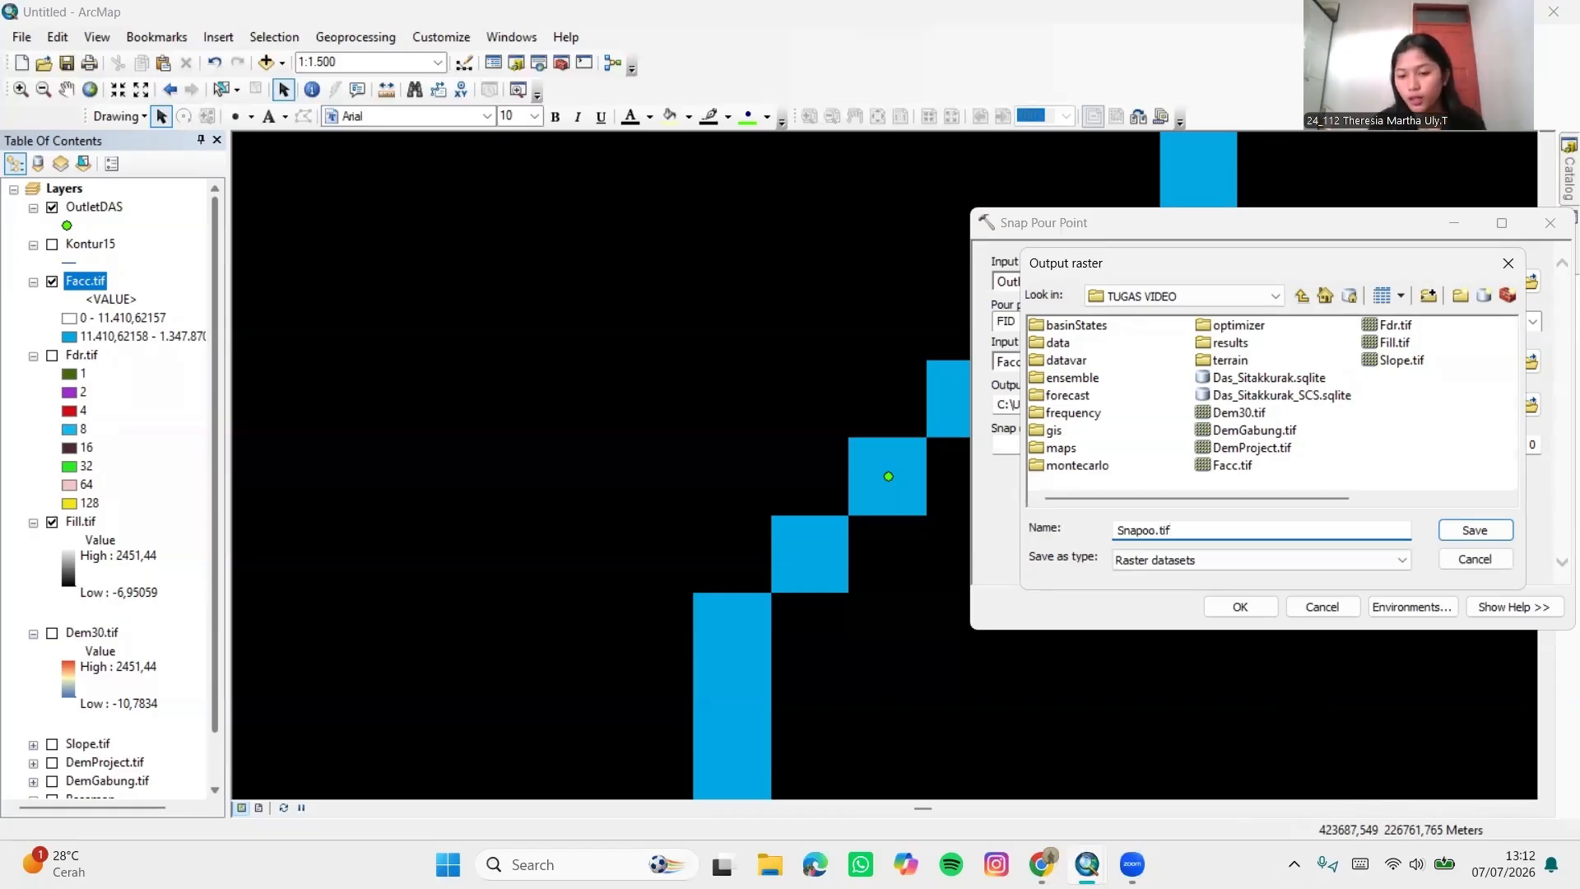
click(1475, 530)
click(1238, 609)
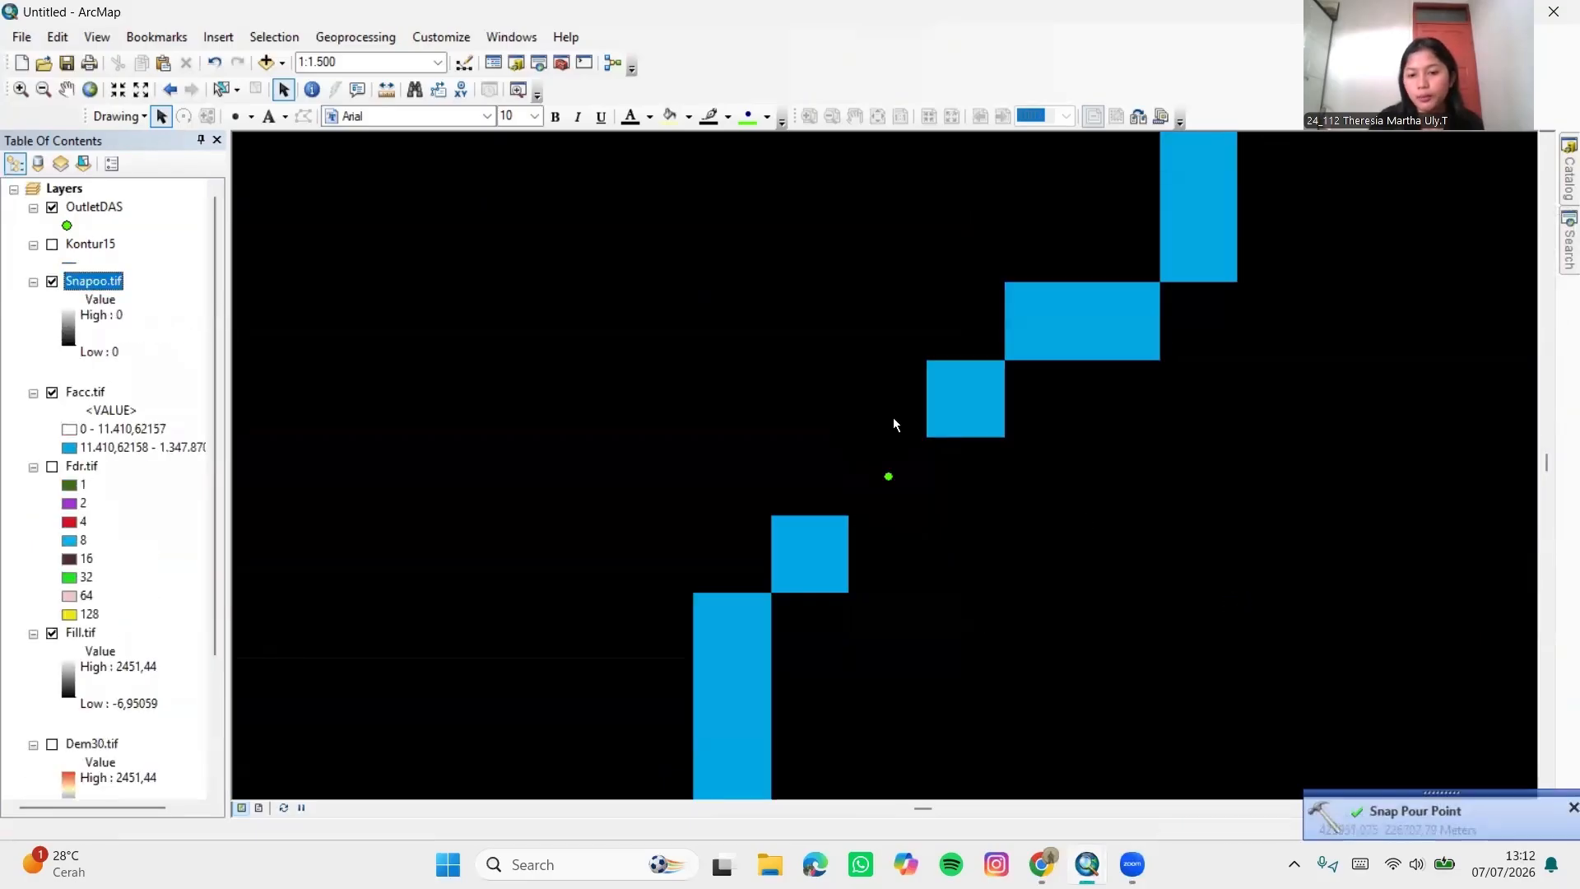
click(53, 634)
click(33, 633)
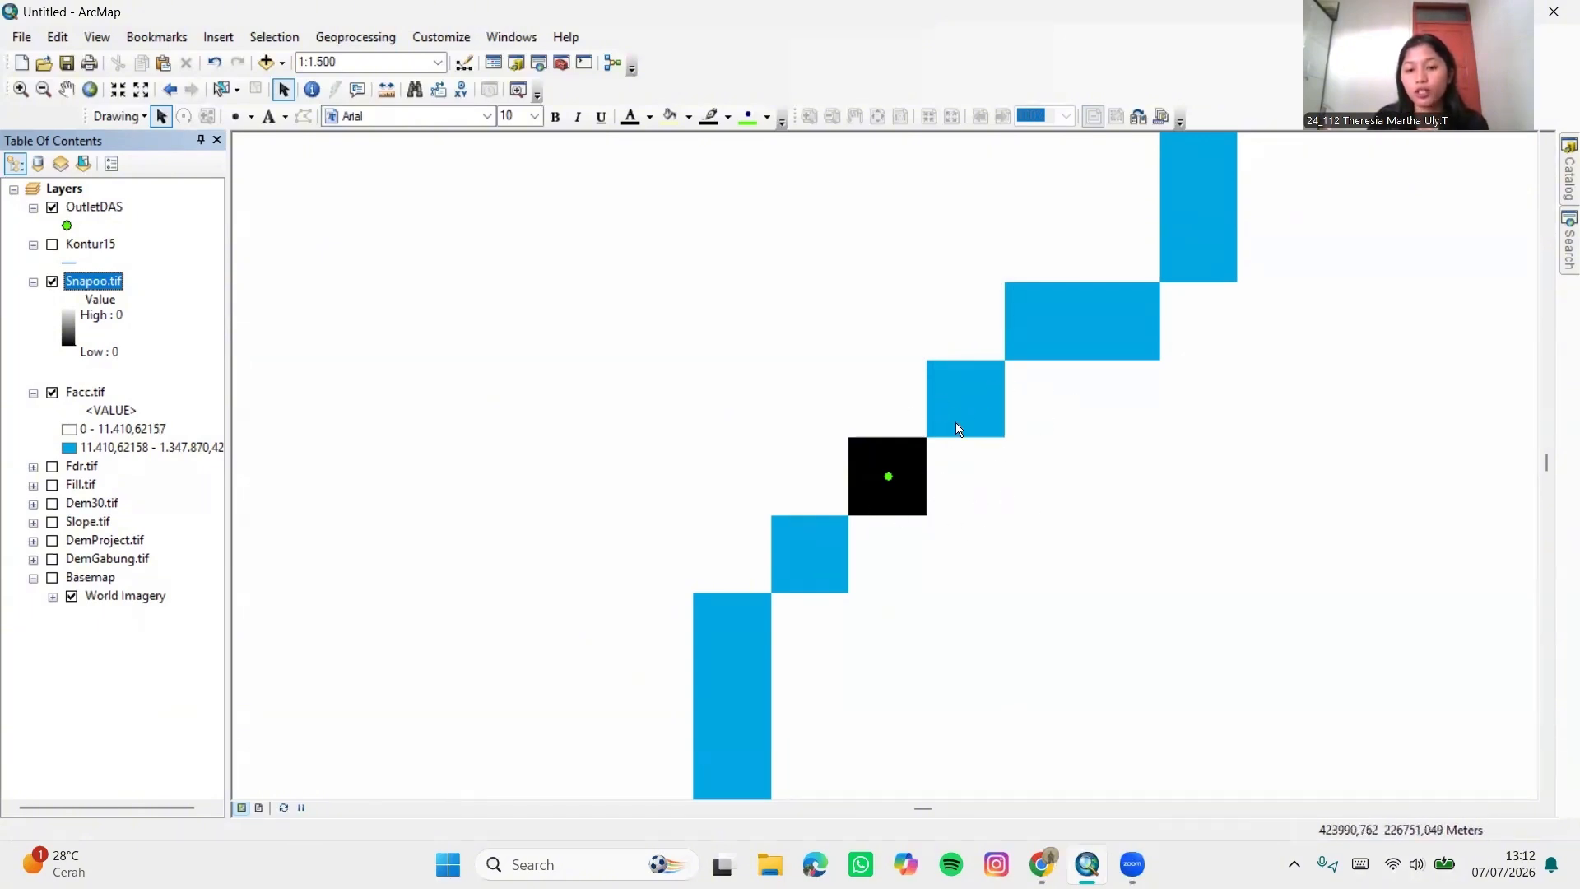
Open the Watershed tool and set Fdr.tif as the flow direction raster and Snapoo.tif as the pour point data
click(1569, 240)
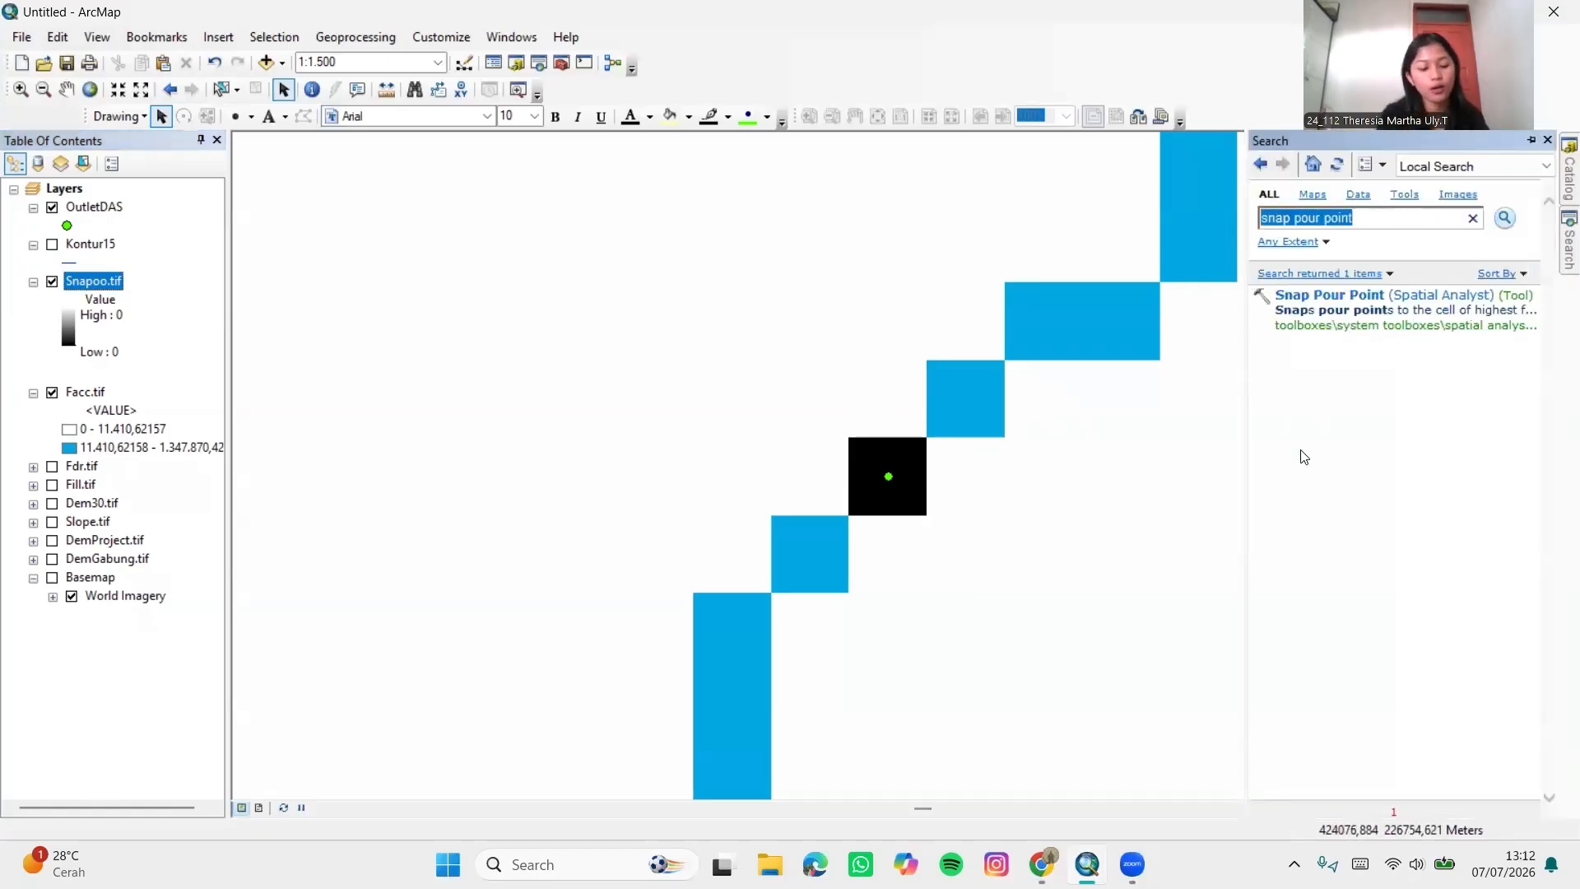
text(water)
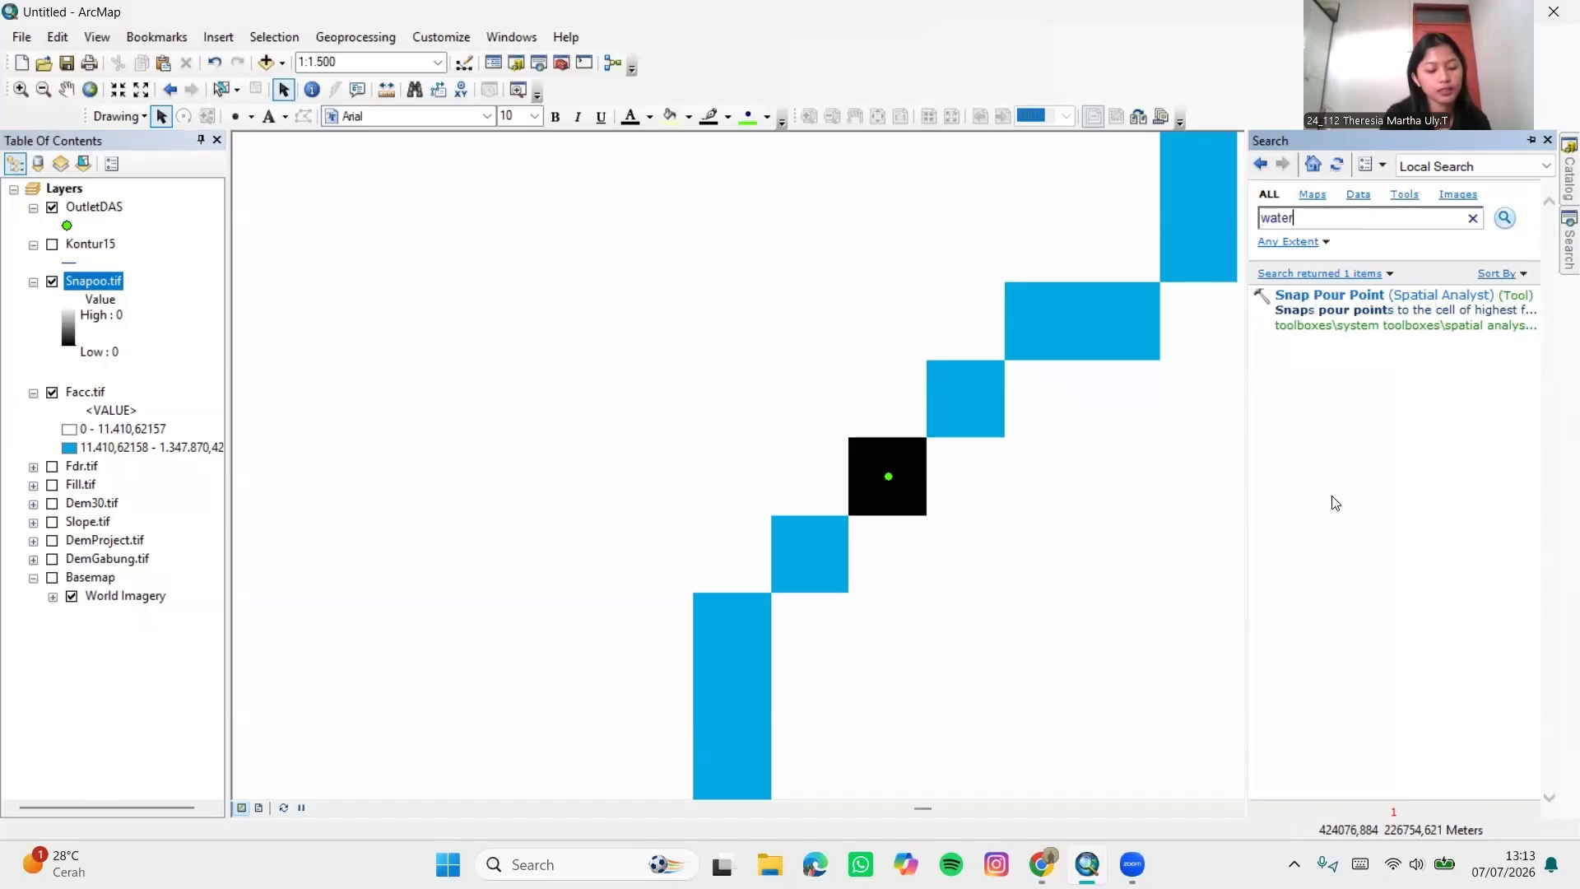
text(shed)
key(Return)
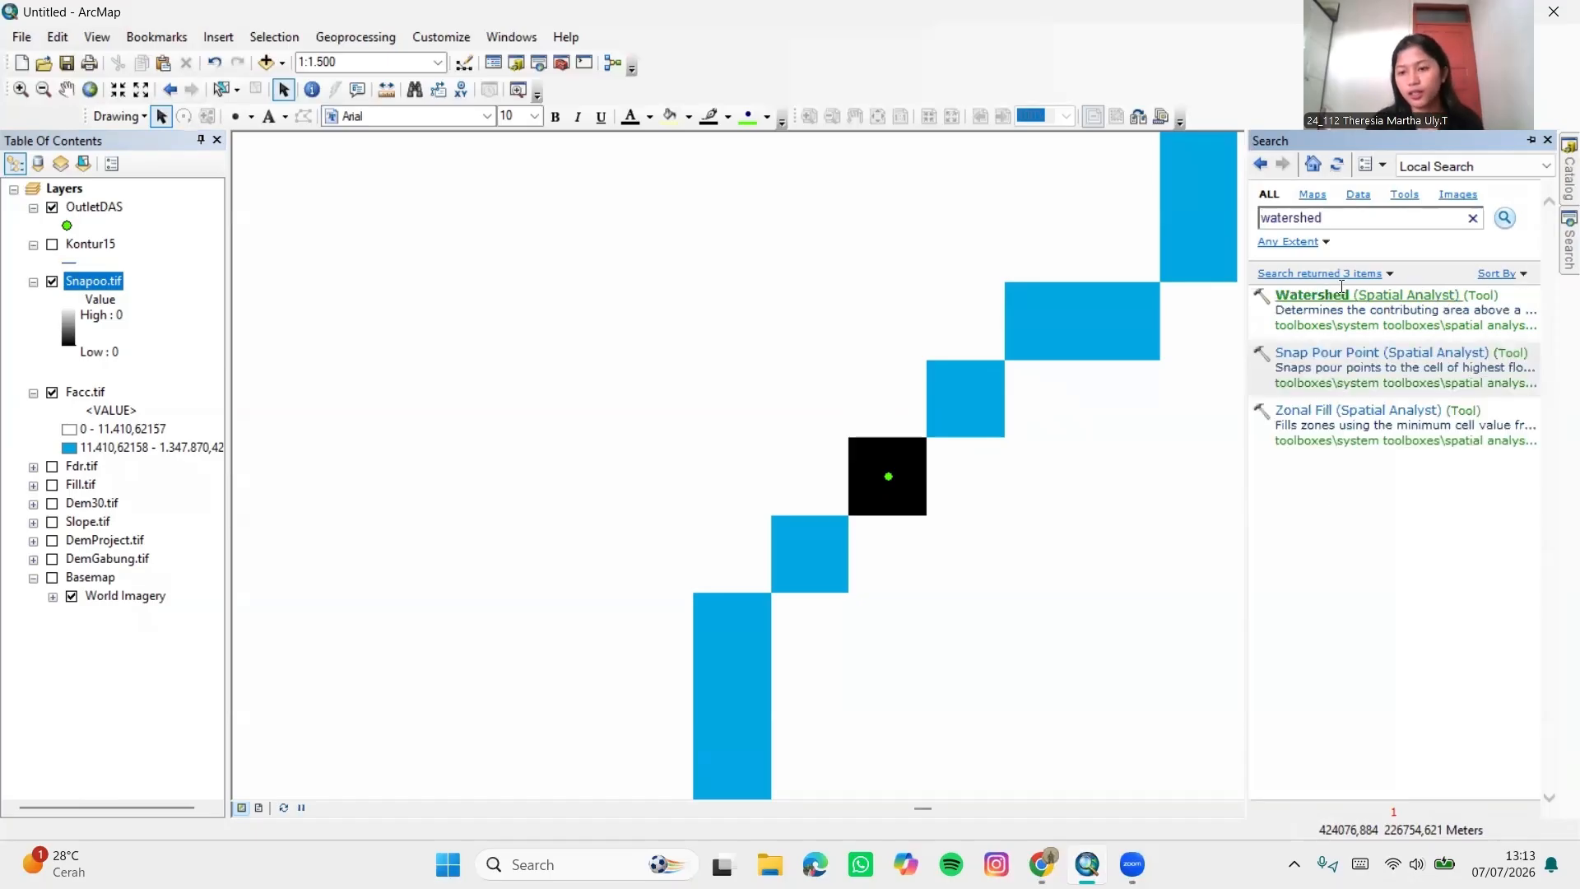
click(1394, 298)
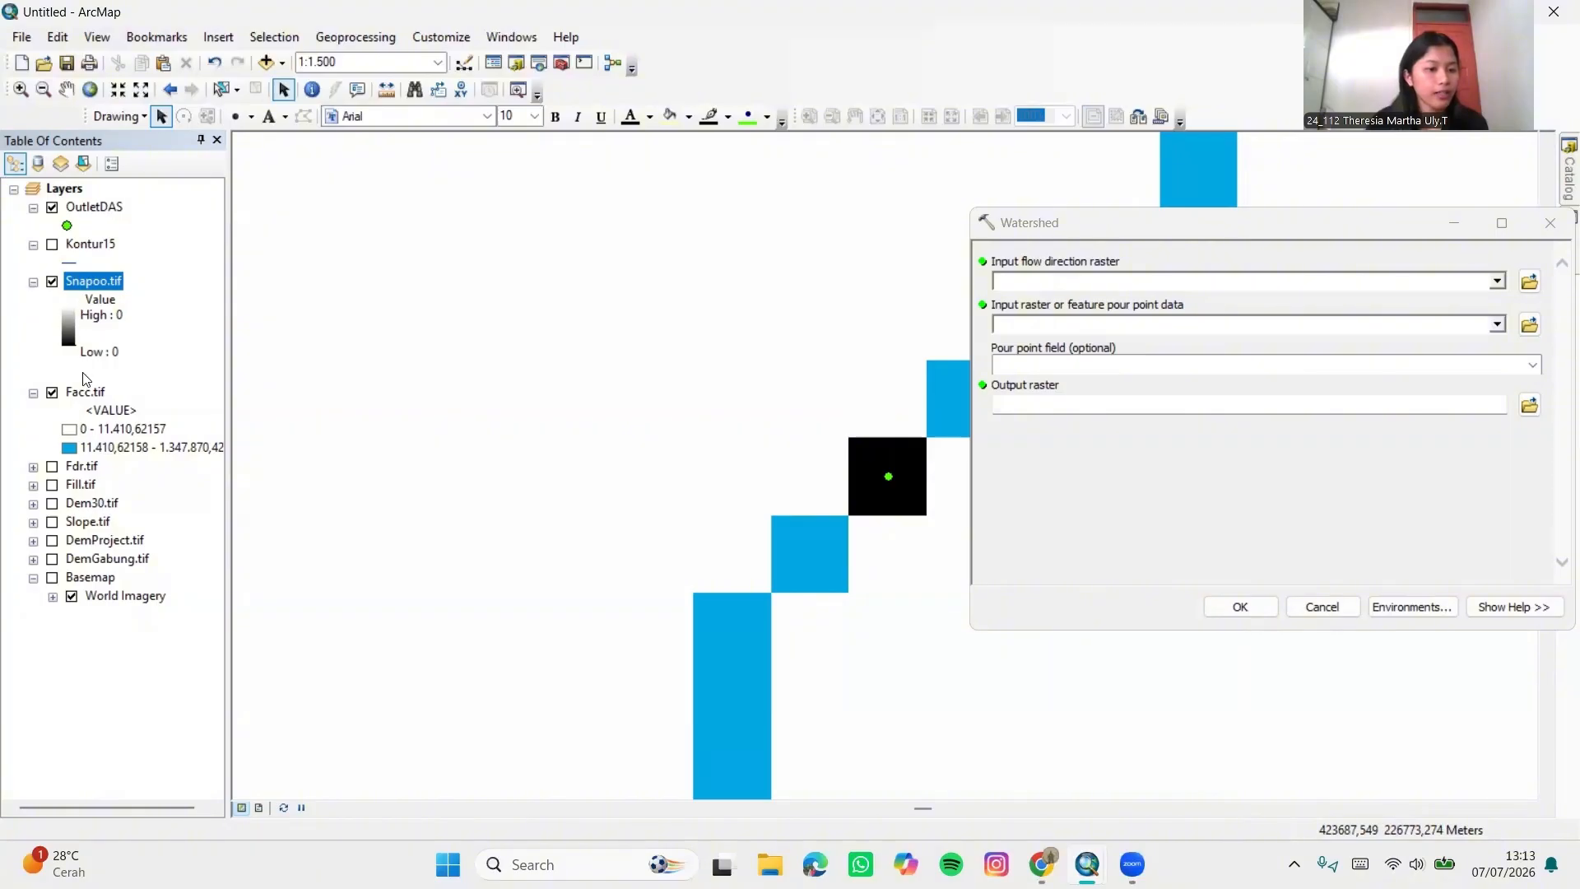
drag(83, 469, 1055, 280)
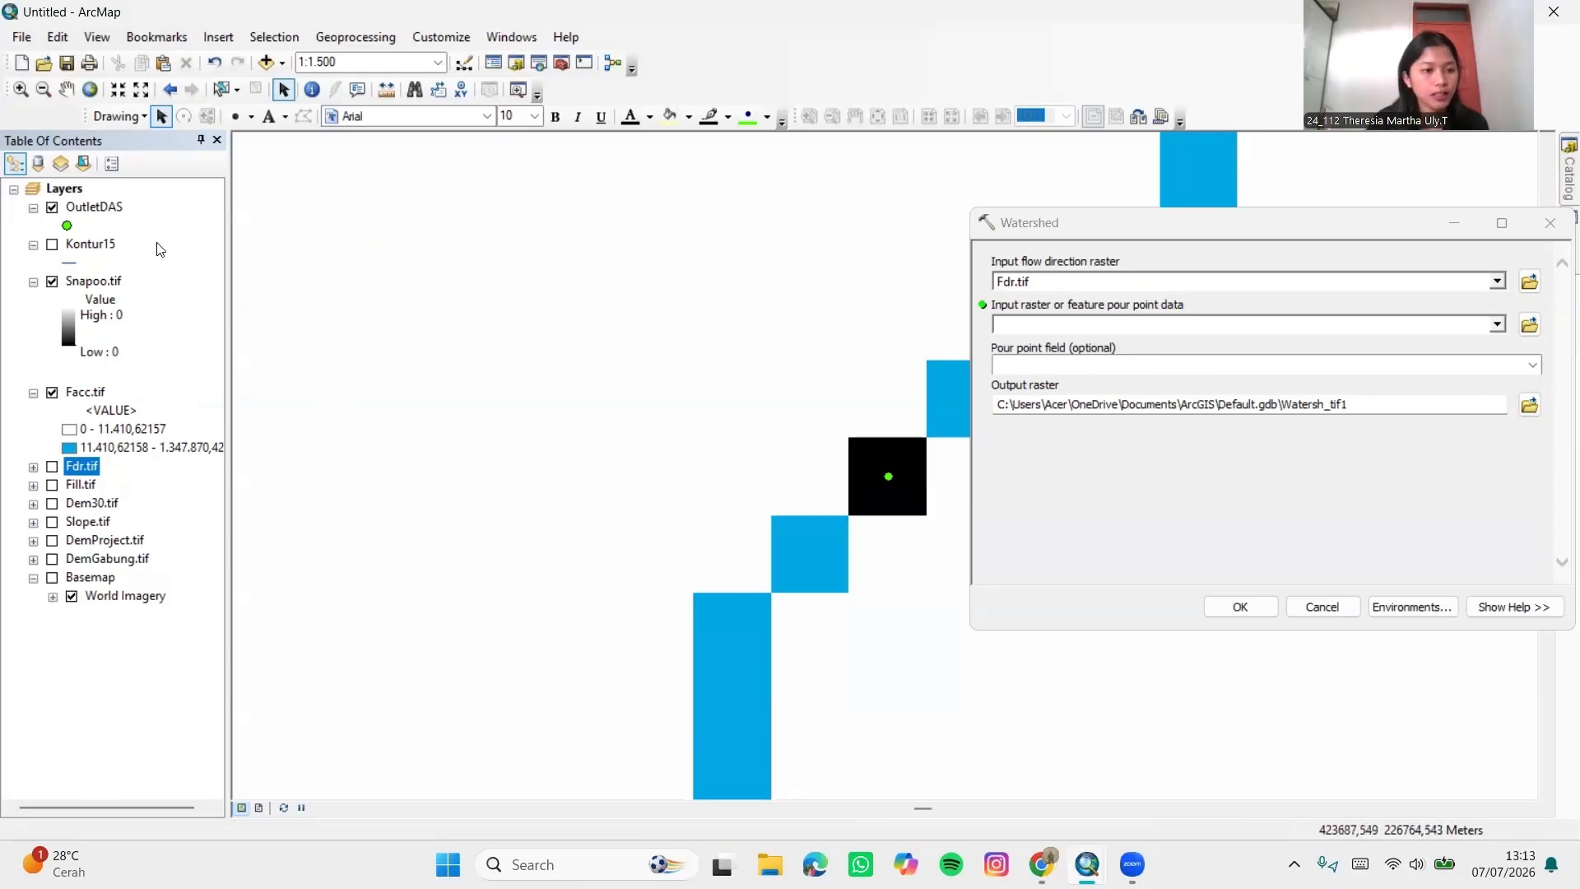
drag(115, 284, 154, 284)
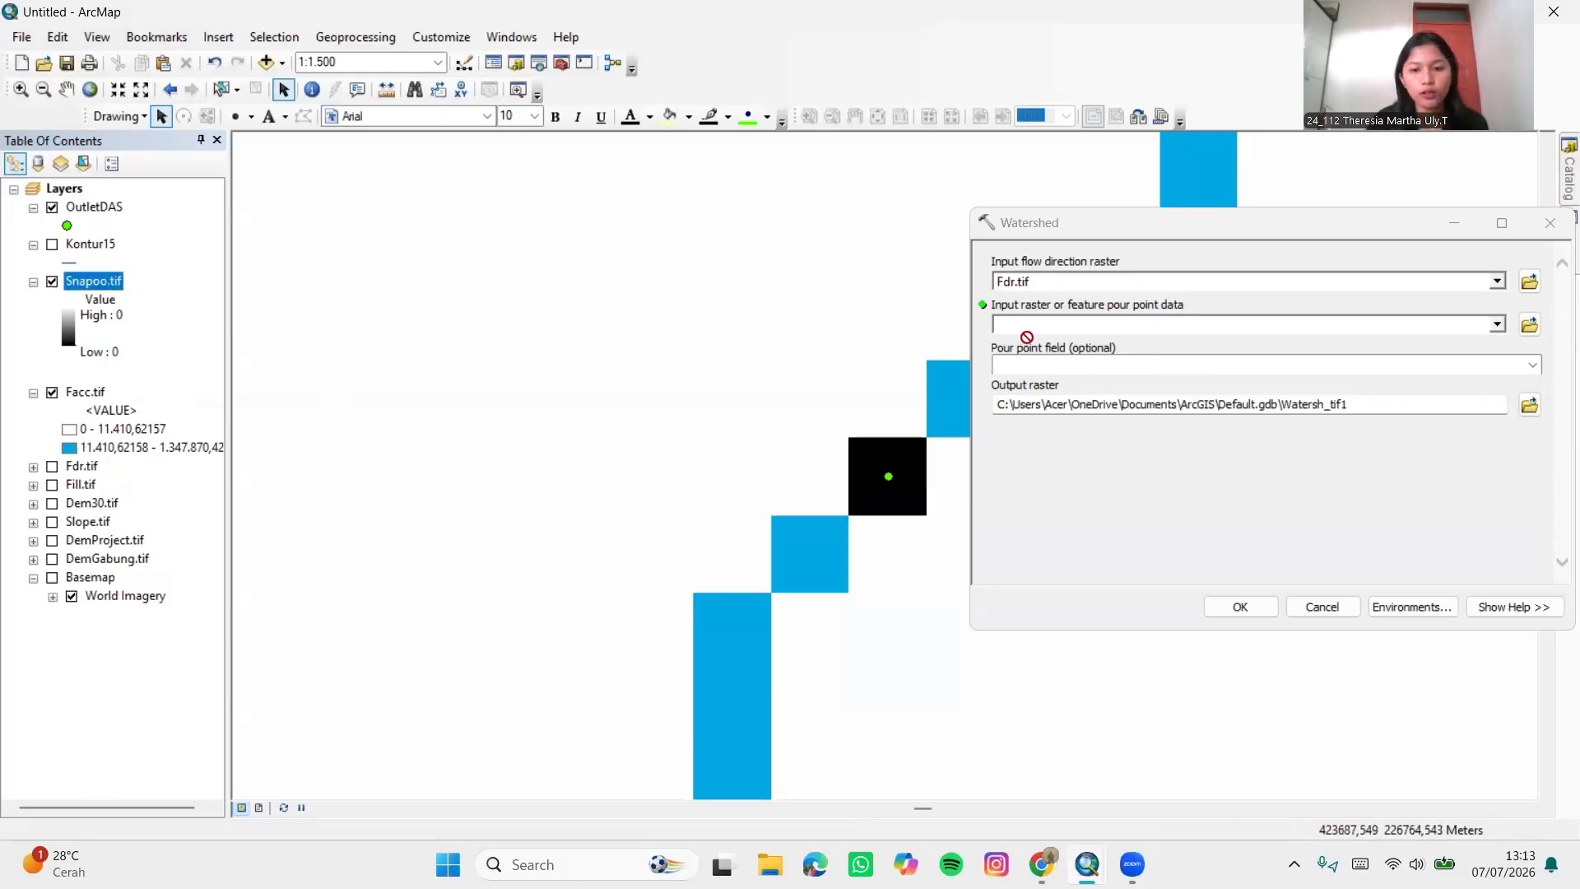
drag(1030, 339, 1031, 329)
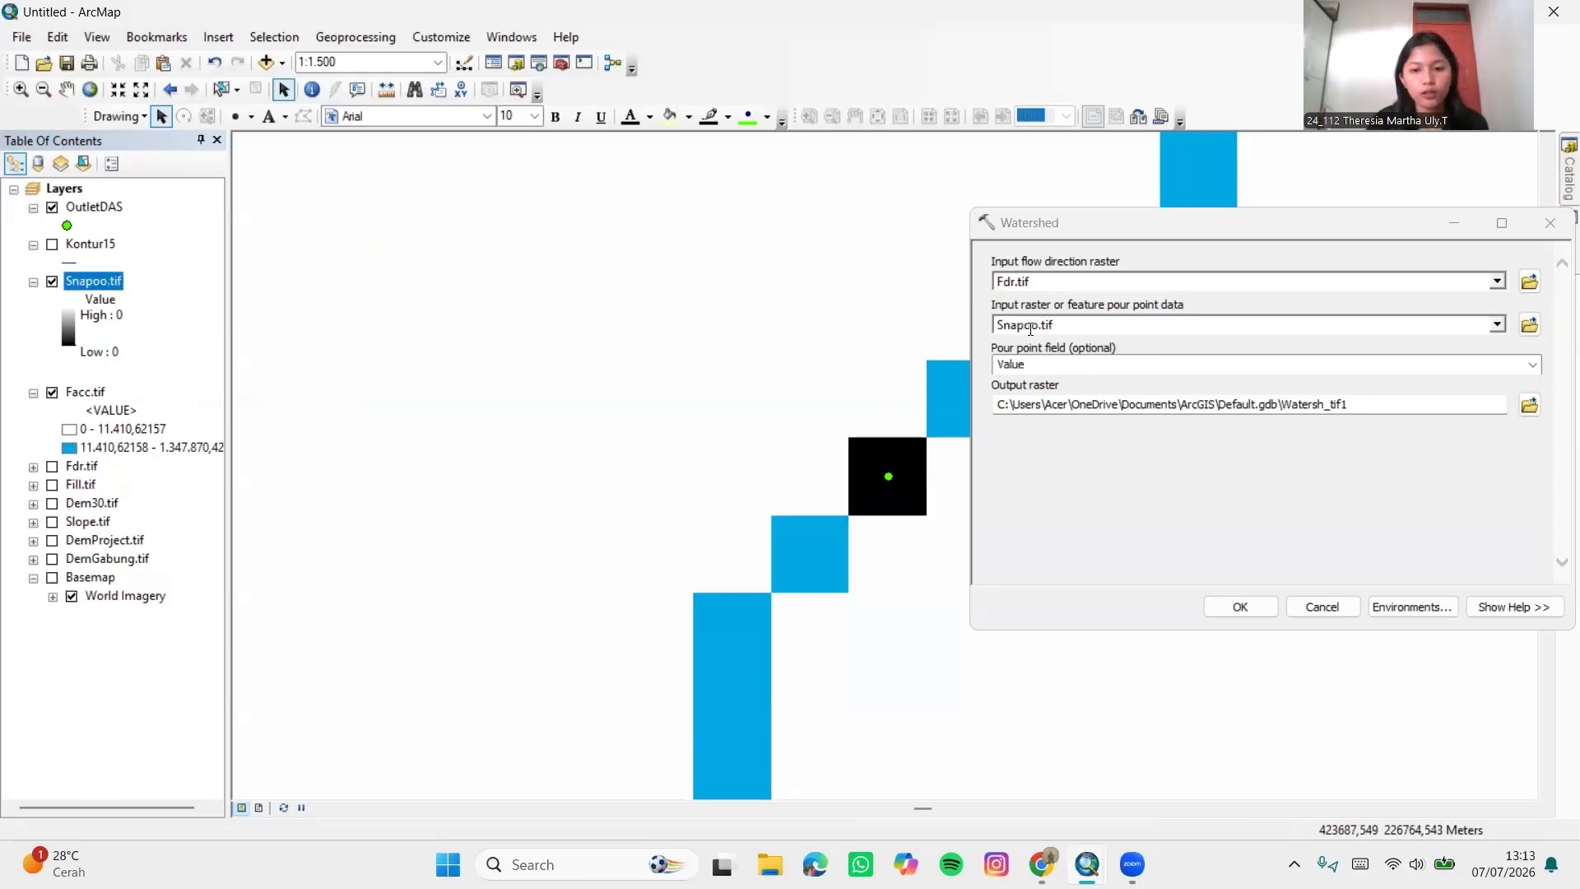
Set the output raster to DAS.tif in the TUGAS VIDEO folder, run the Watershed tool and check the whole resulting basin
click(1530, 405)
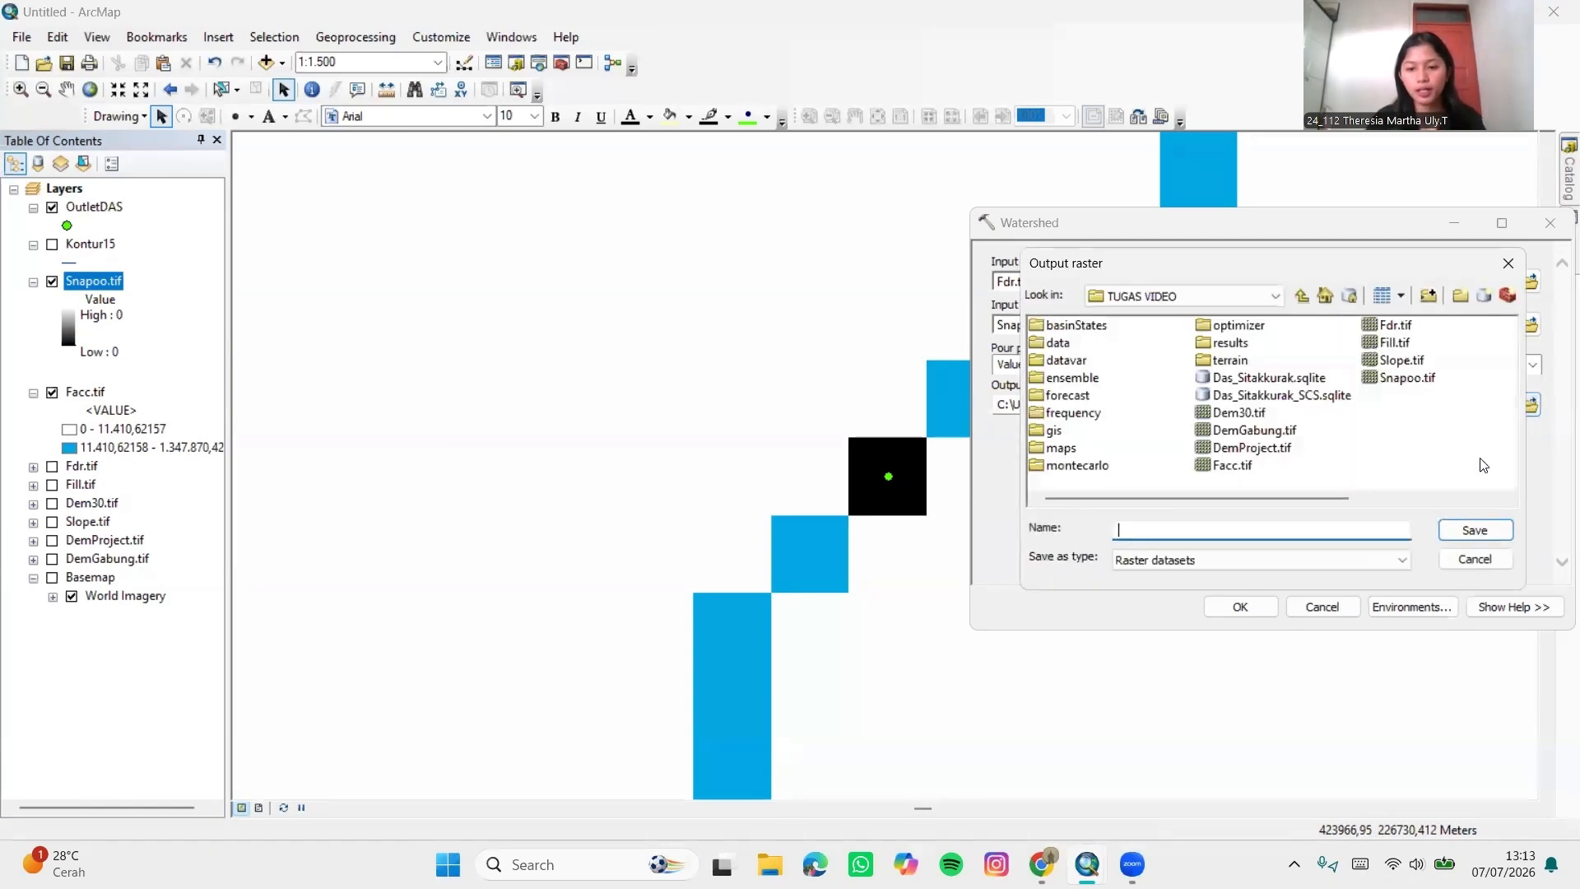
key(Caps_Lock)
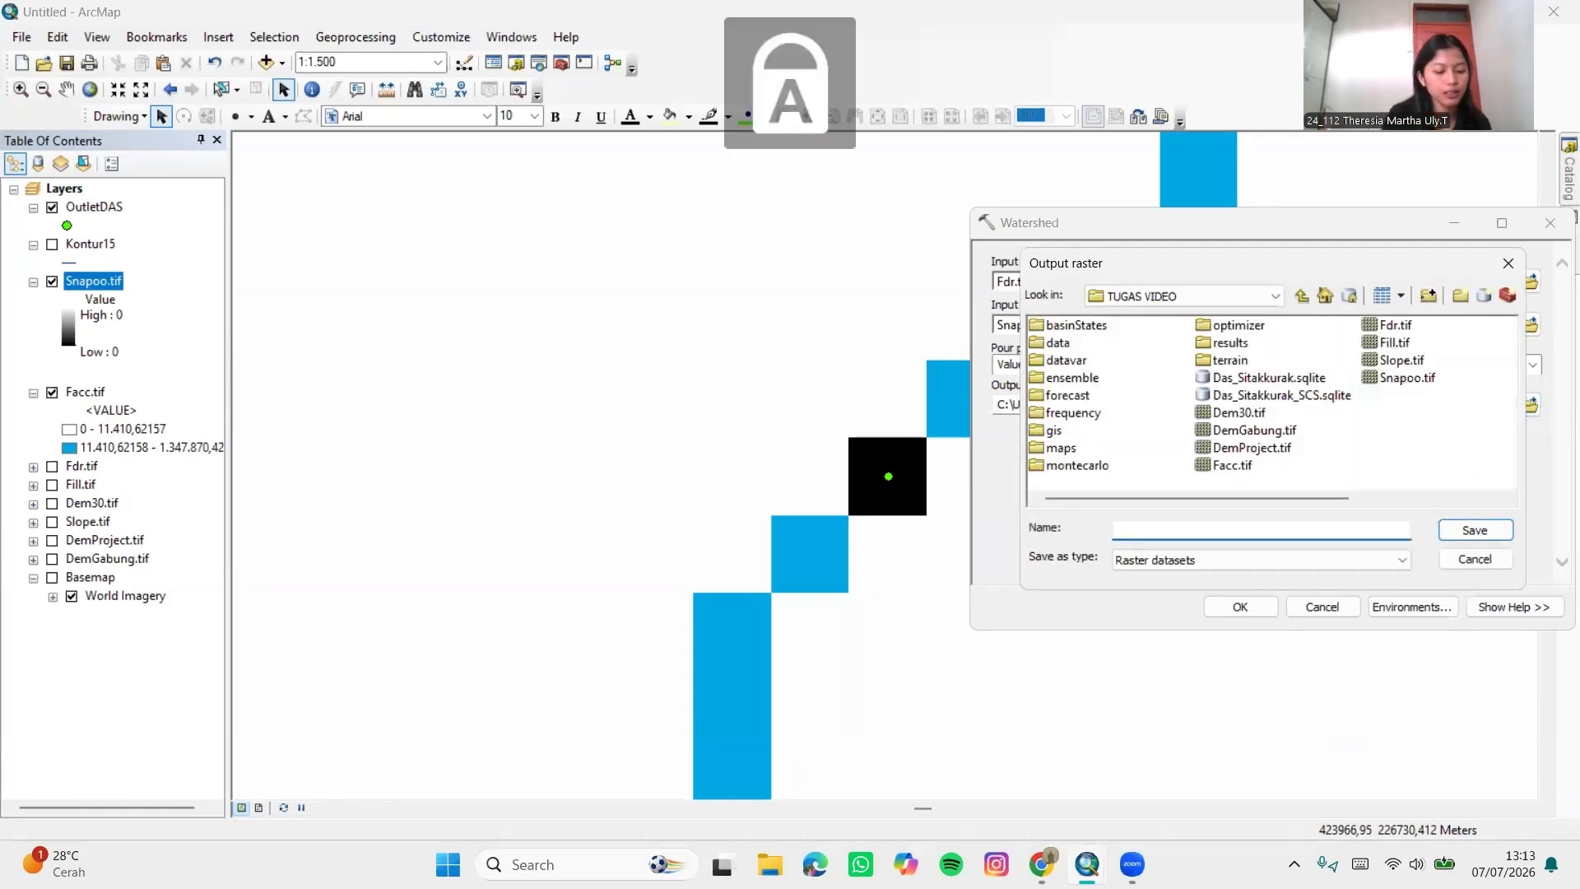
text(DAS)
key(Caps_Lock)
text(.tif)
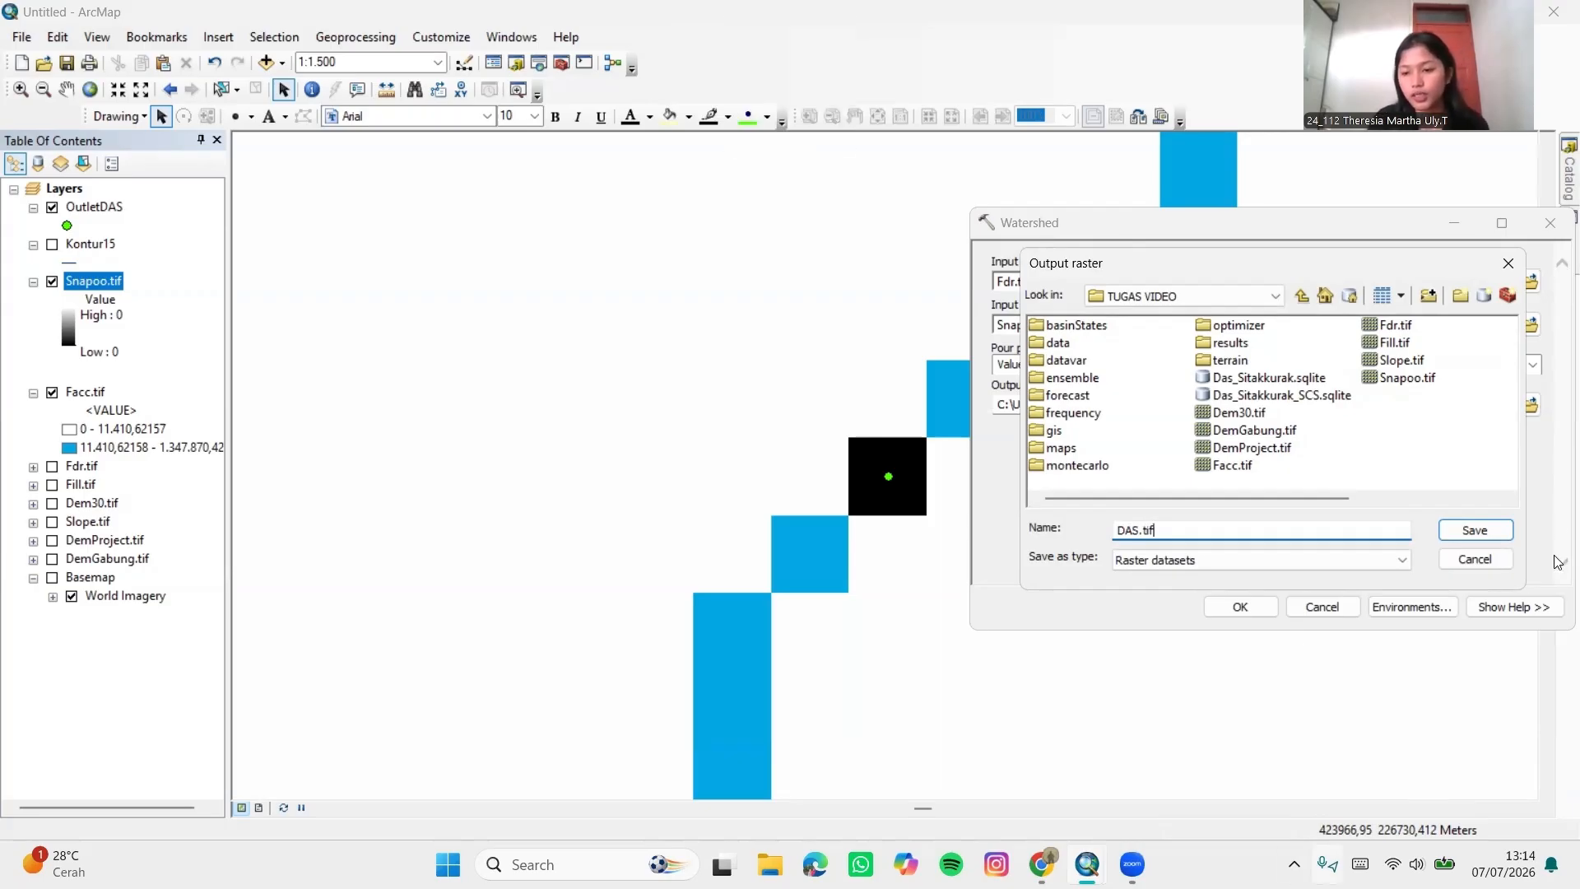
click(1490, 527)
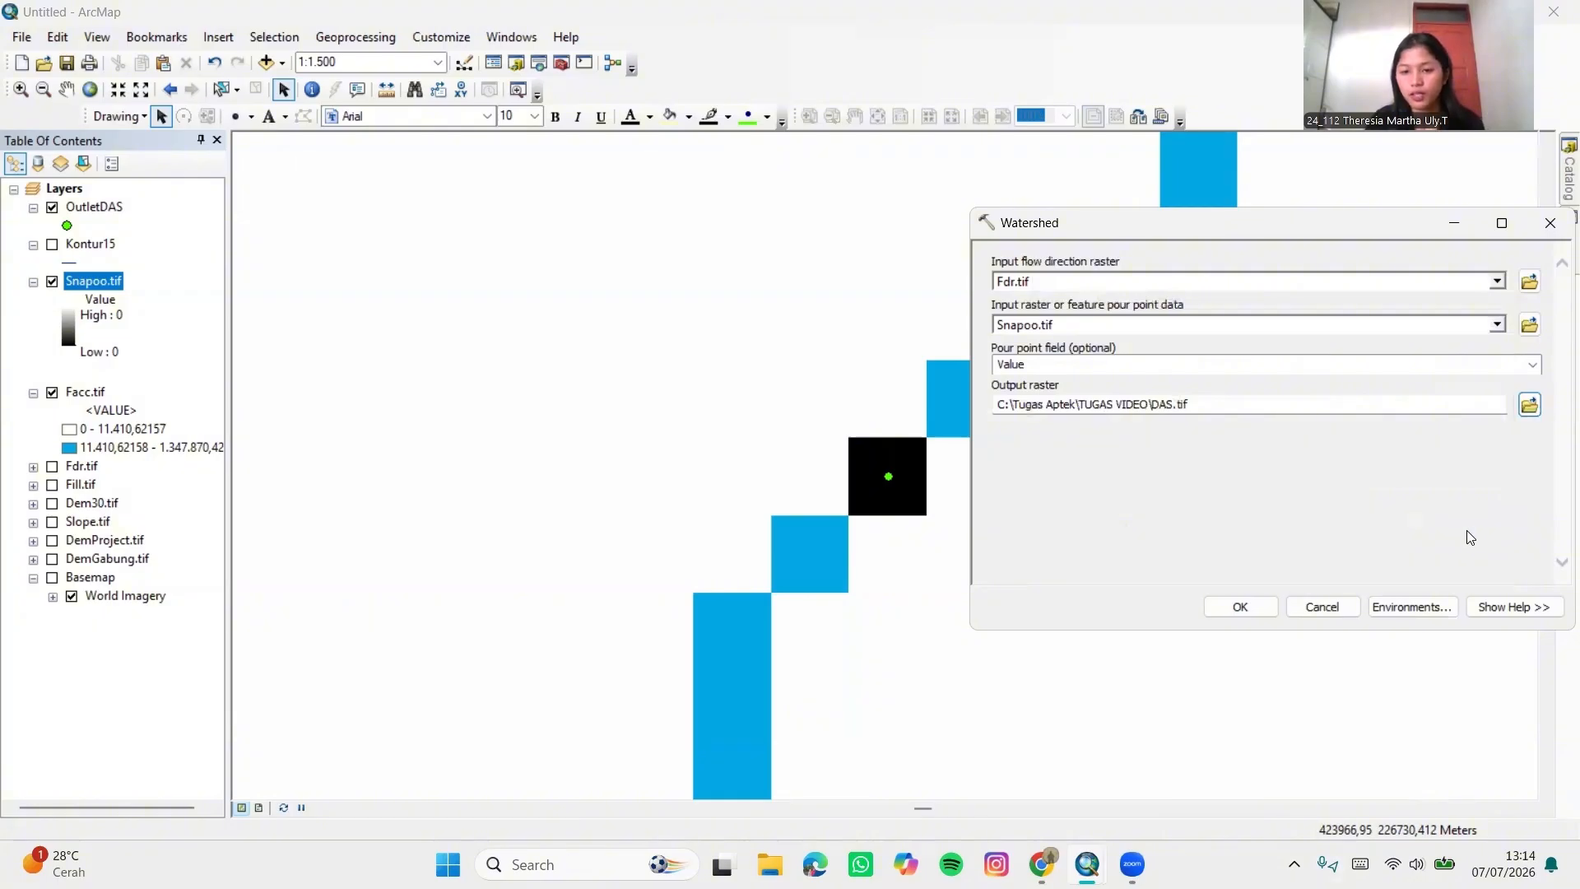
click(1240, 605)
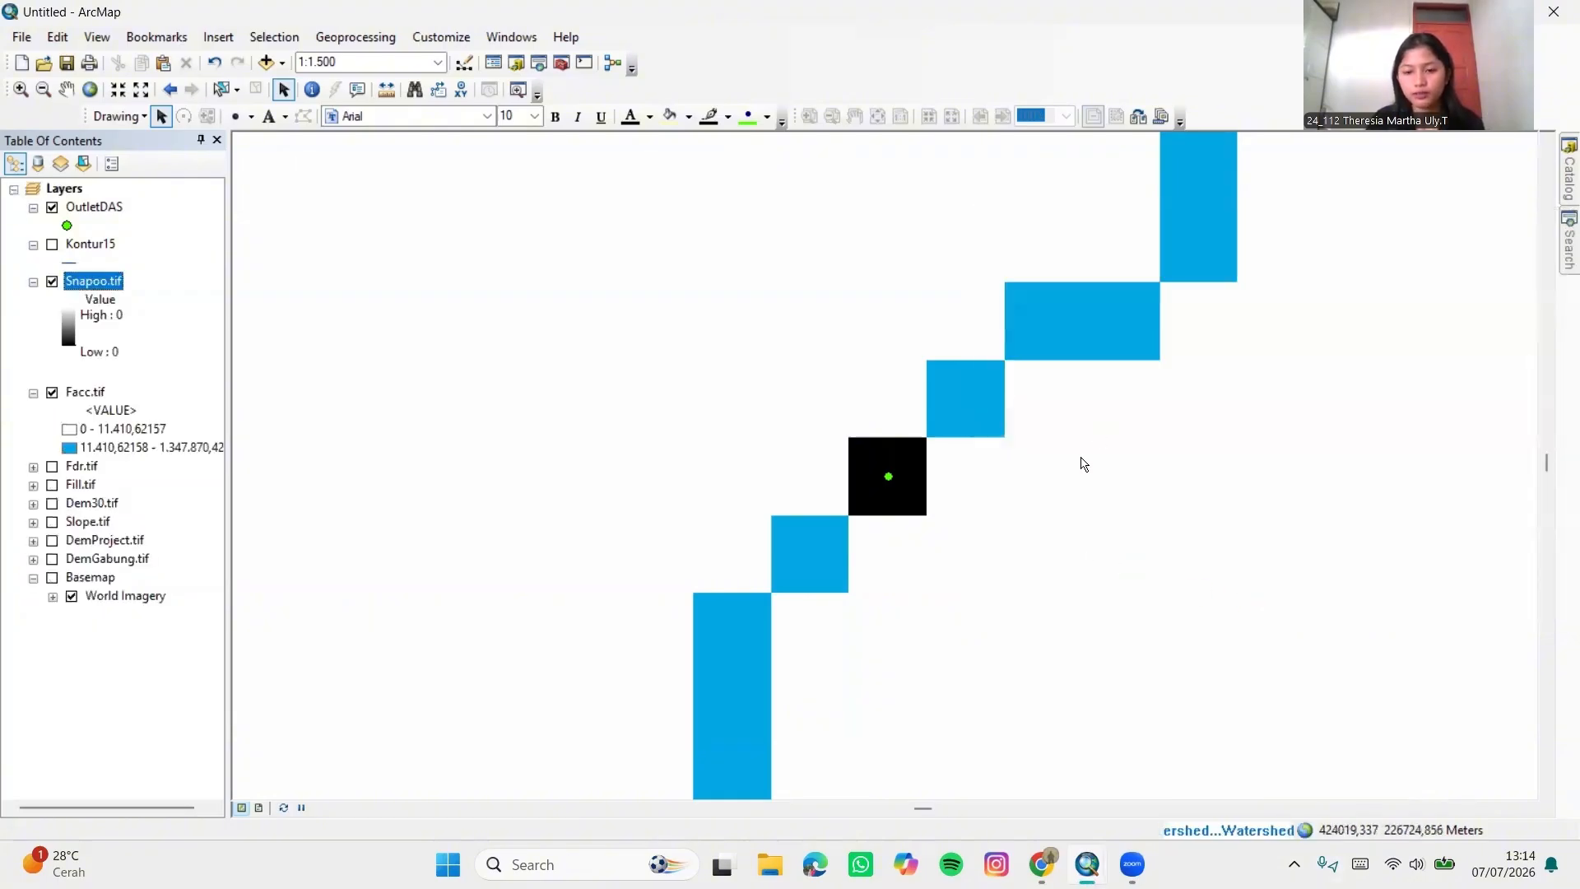
scroll(1103, 473, up, 5)
scroll(1112, 480, up, 8)
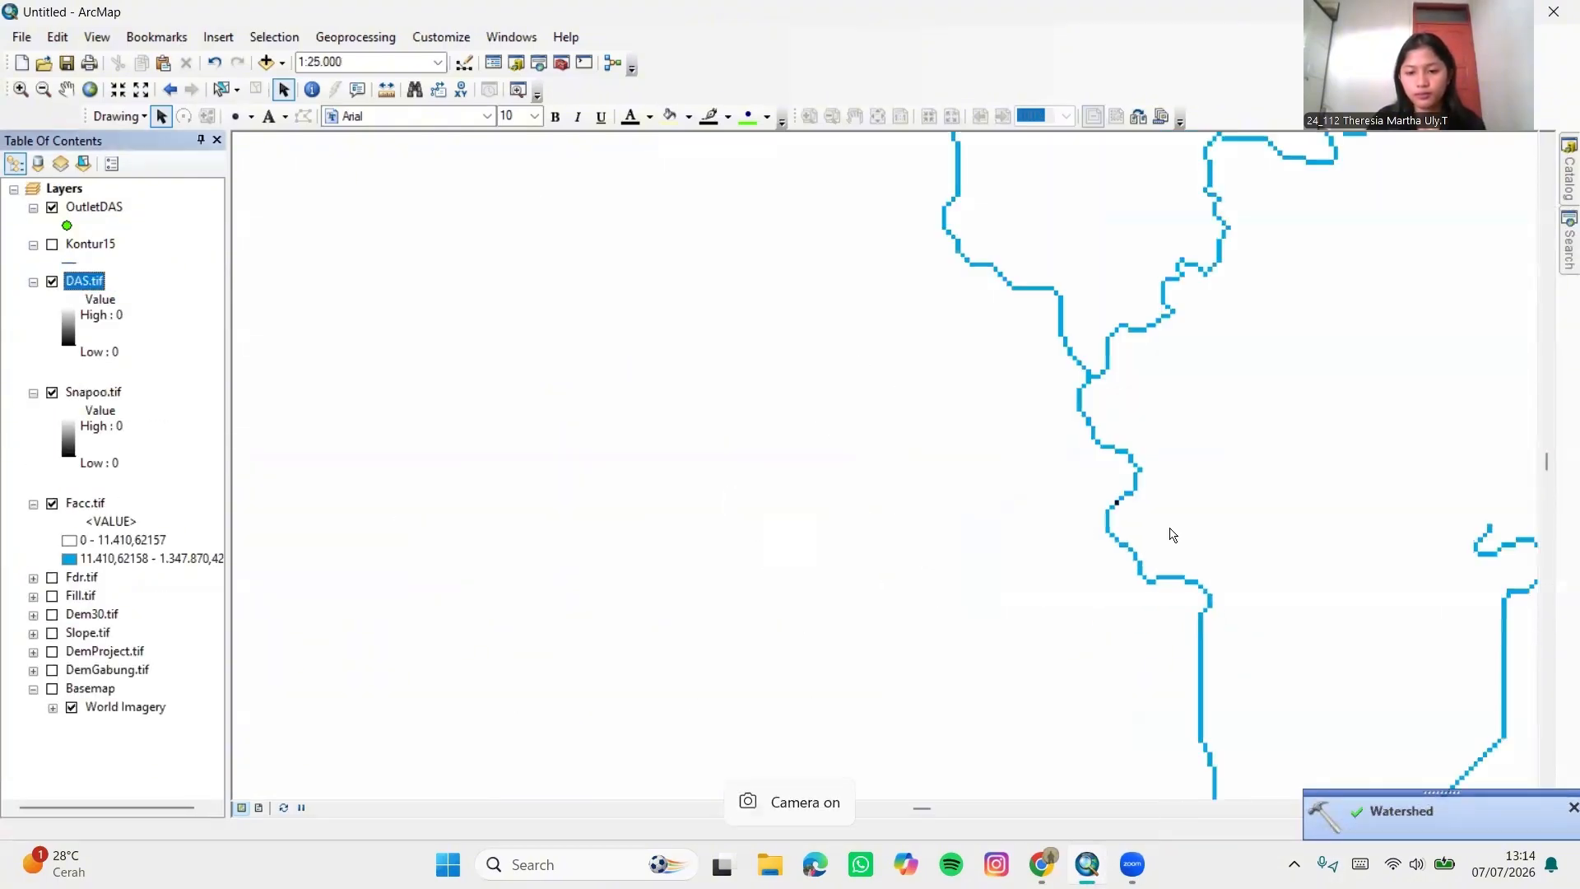
scroll(1197, 535, up, 3)
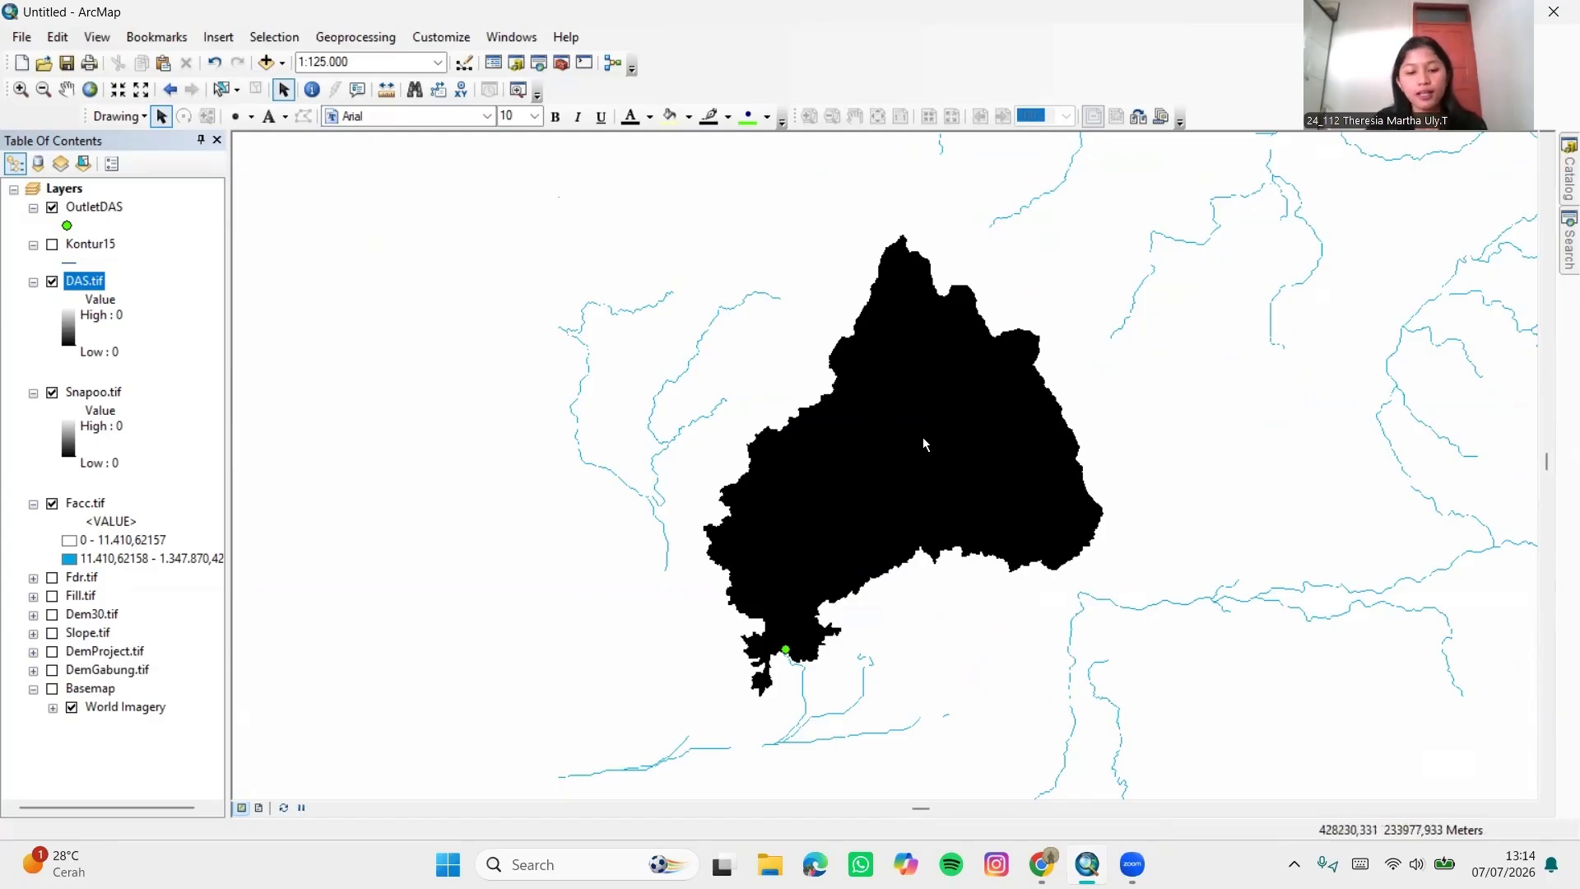
Open the geoprocessing tool search
click(1557, 257)
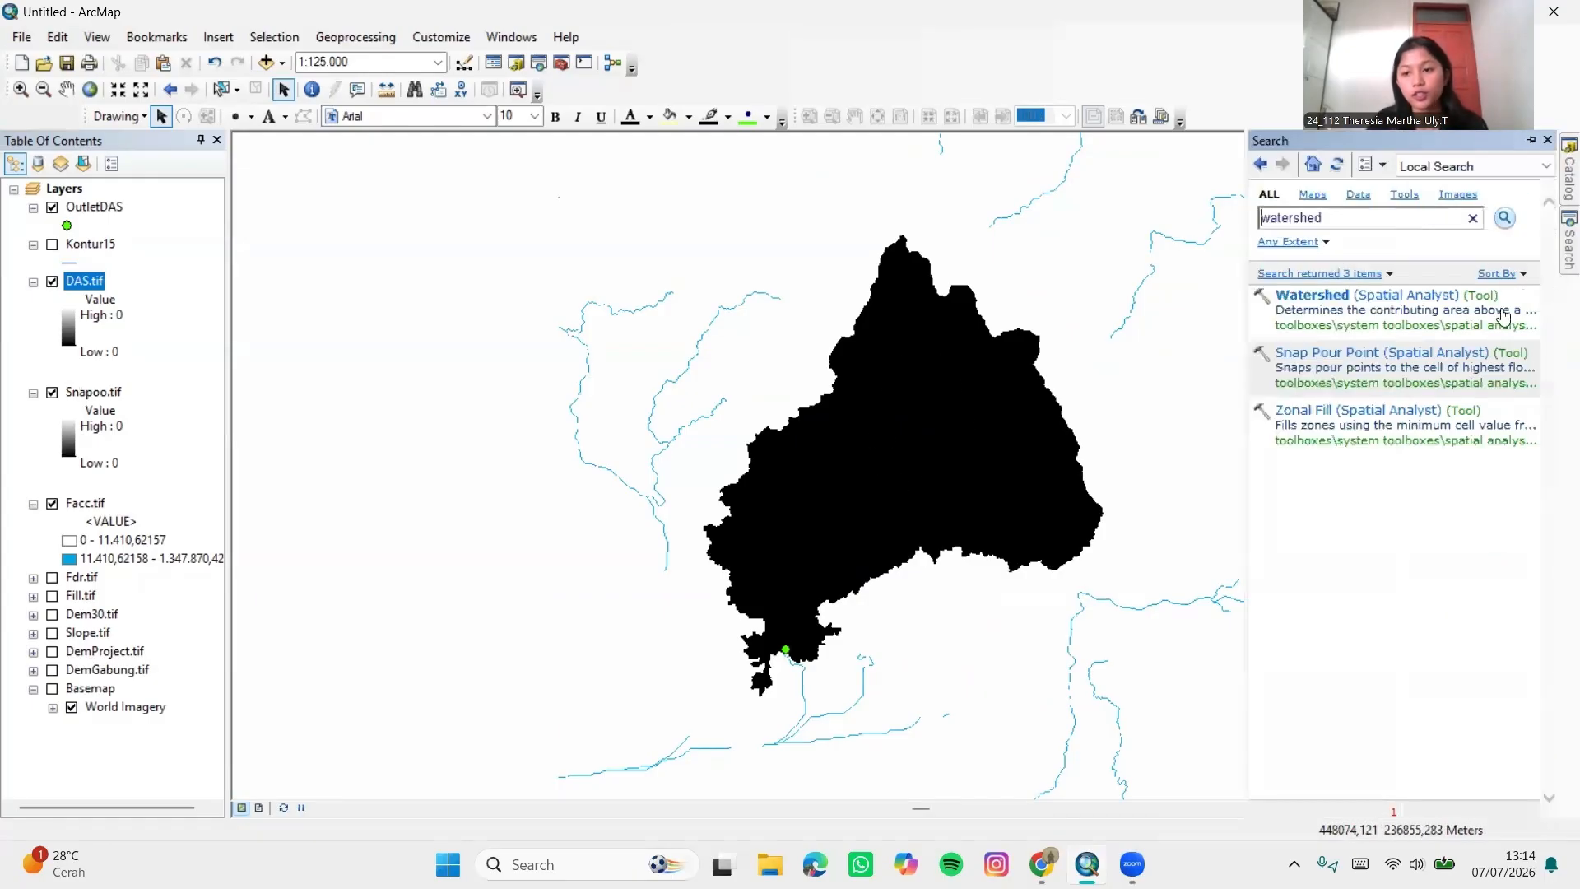
Search the tools for "raster to polygon" and open the Raster to Polygon conversion tool
drag(1325, 218, 1203, 241)
text(ras)
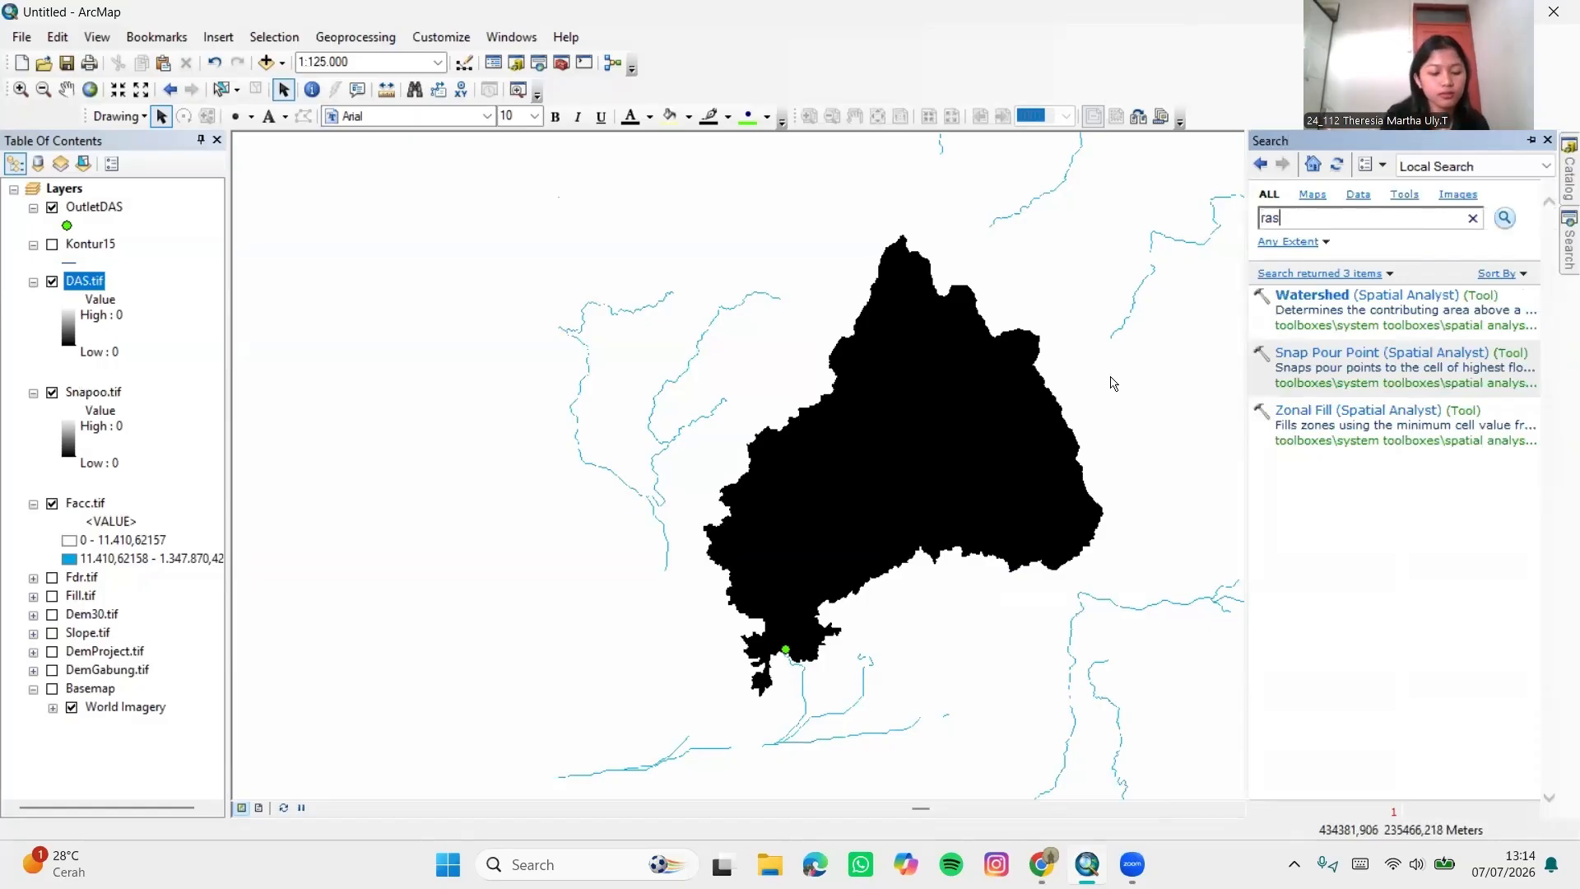
text(ter to polygon)
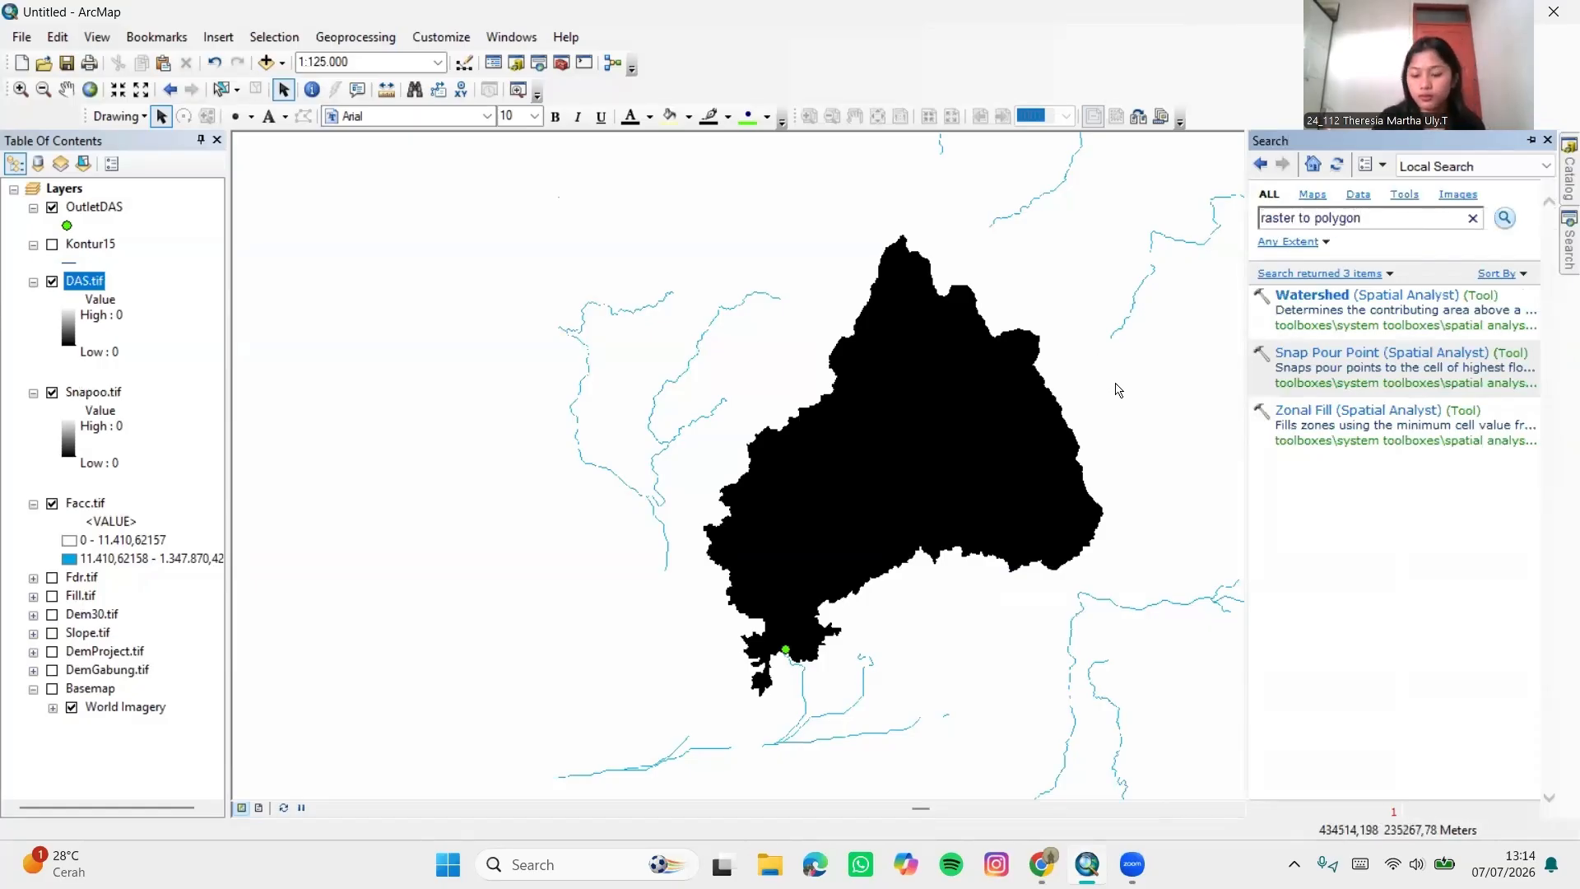
key(Return)
click(1326, 295)
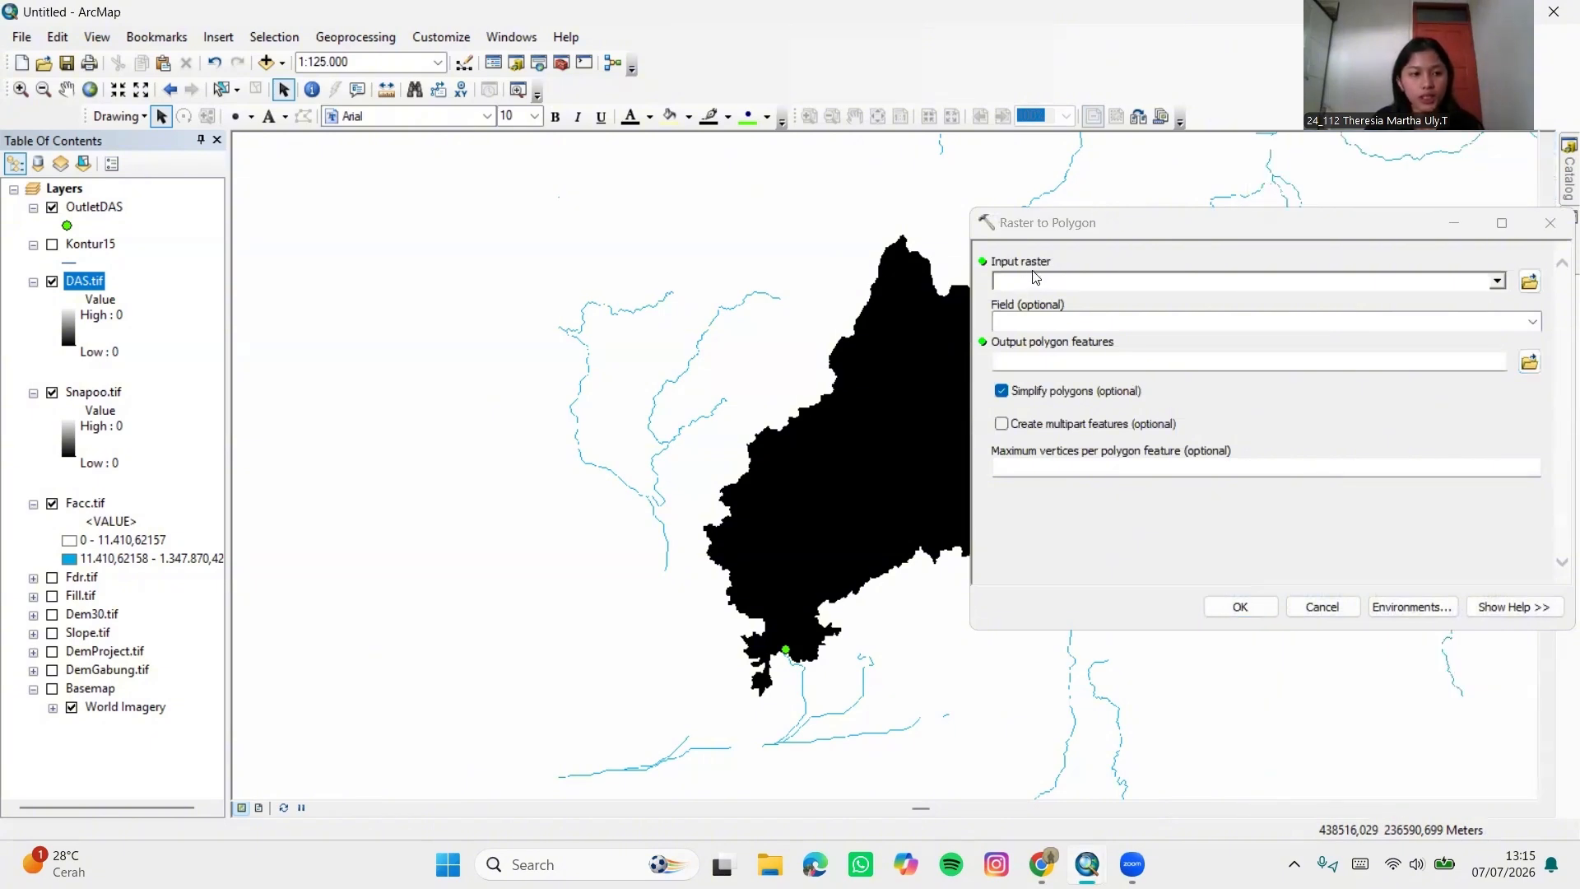
Convert DAS.tif to polygons with the output saved as DAS.shp in the TUGAS VIDEO folder
drag(93, 284, 738, 272)
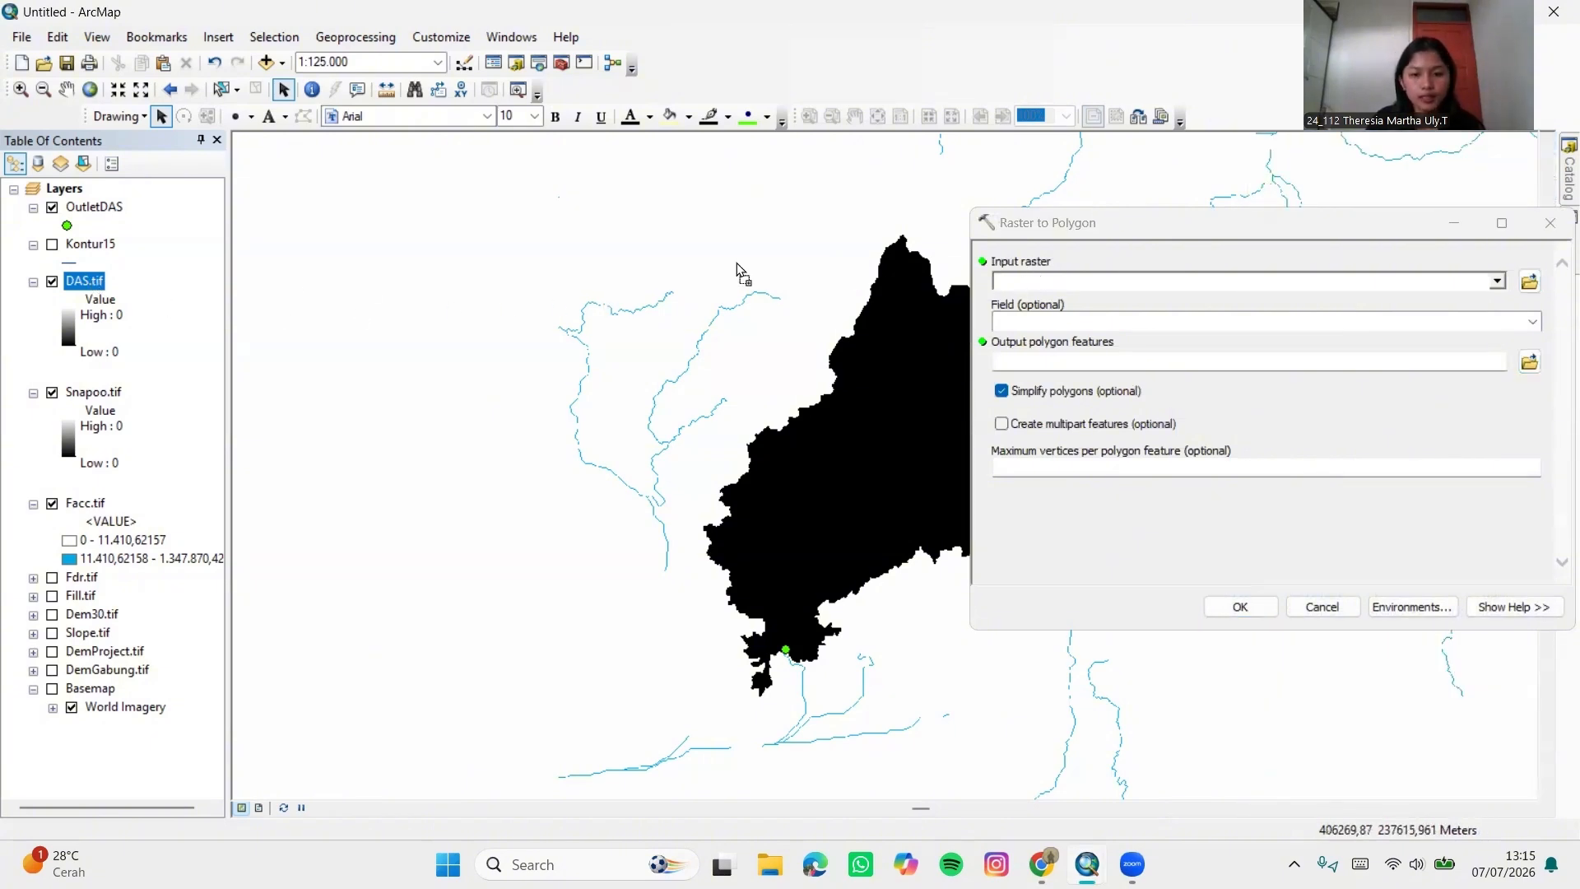
drag(1058, 284, 1059, 282)
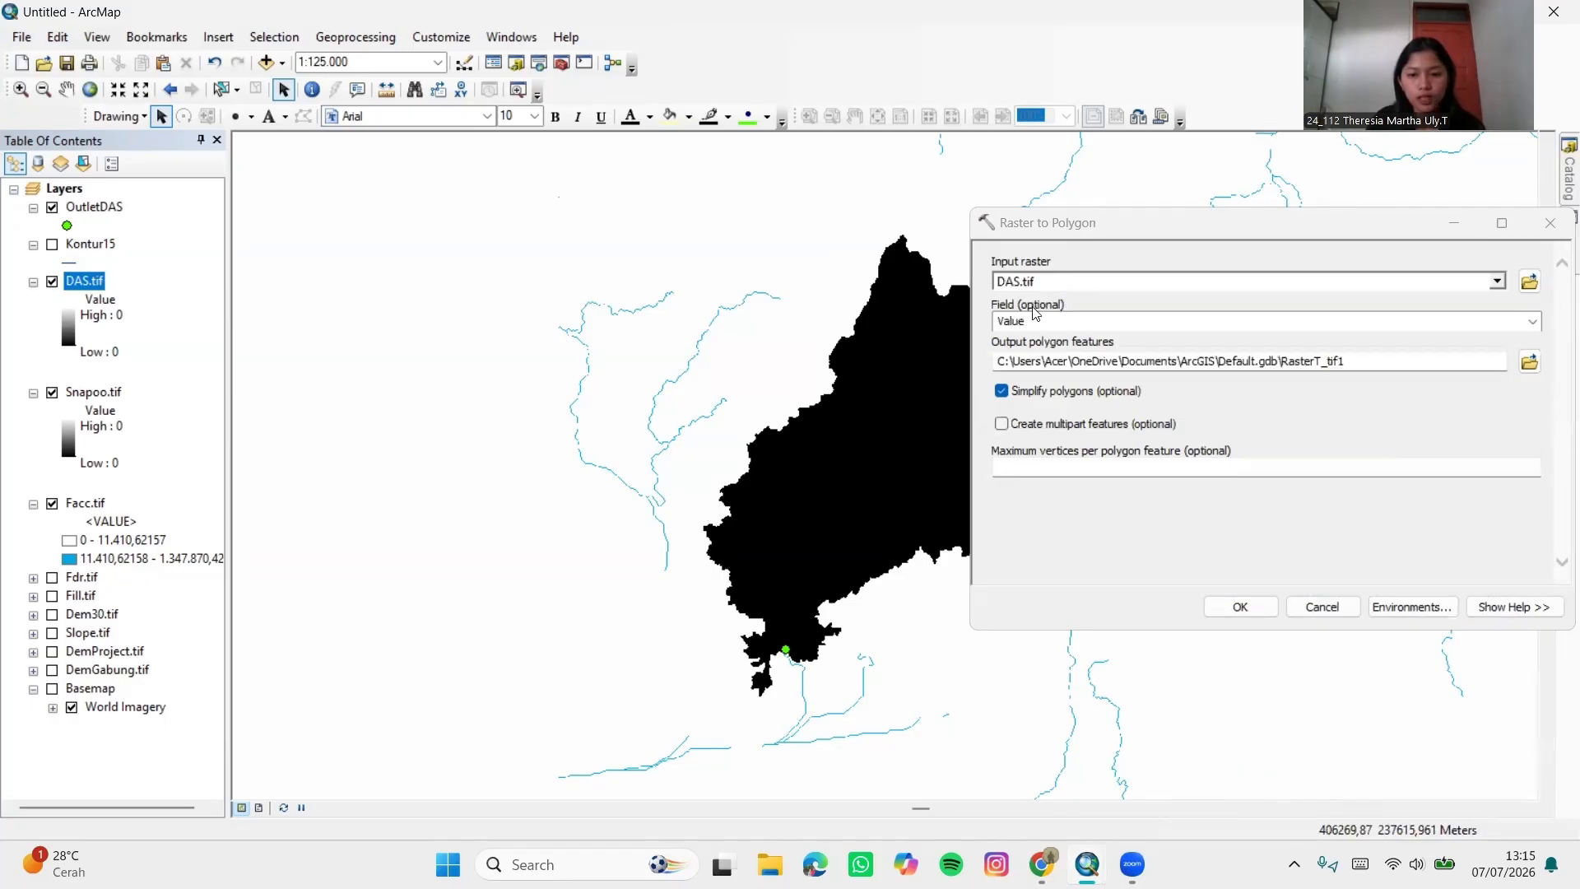
click(1529, 361)
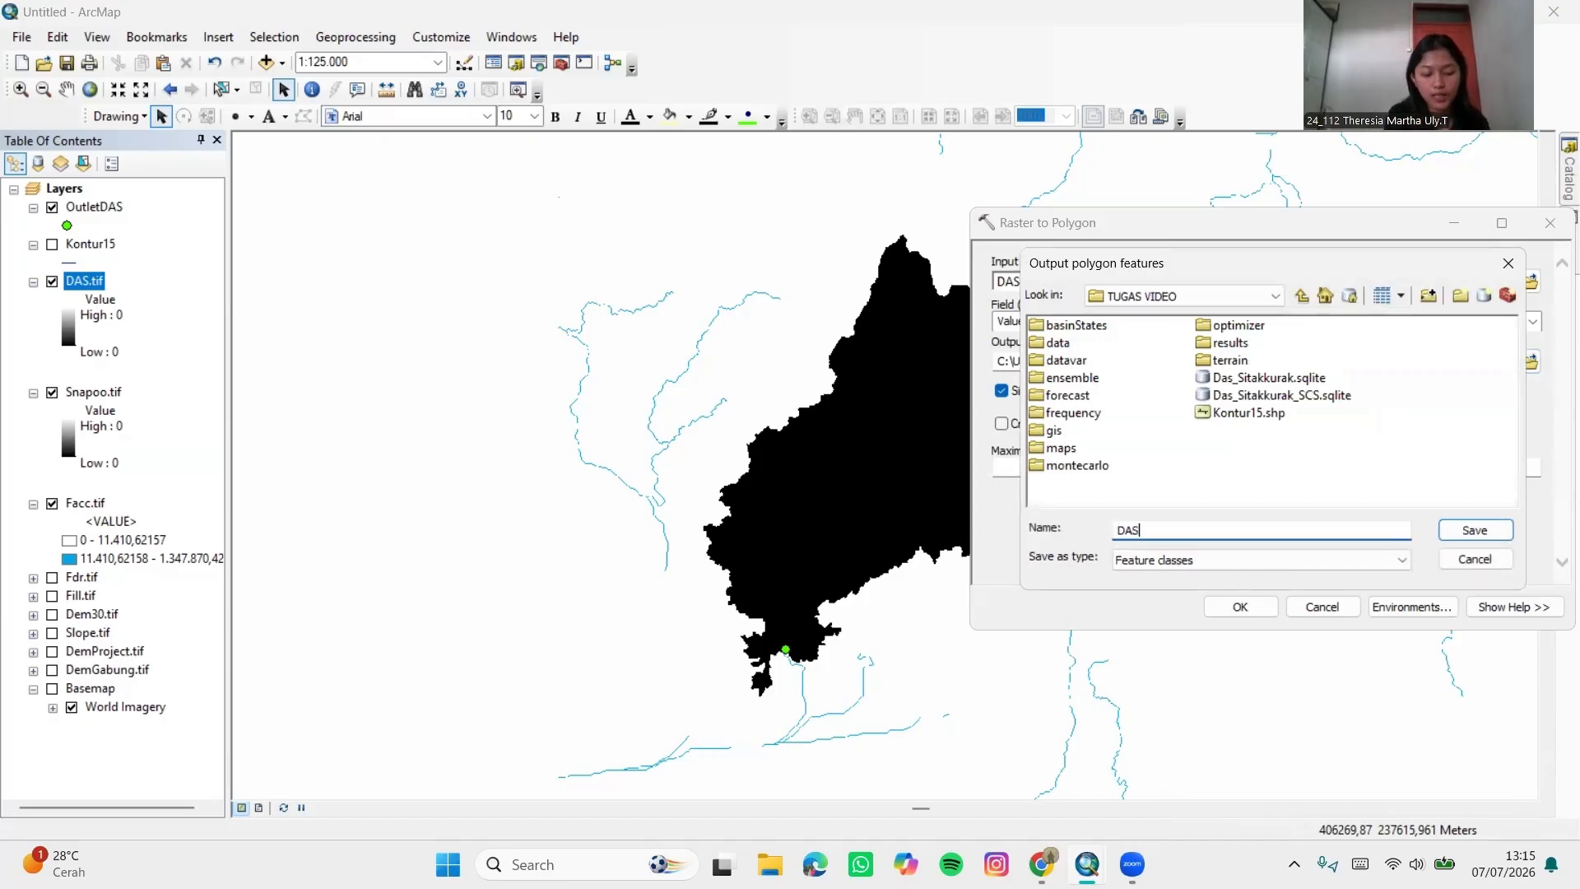
text(DAS)
key(Caps_Lock)
text(.shp)
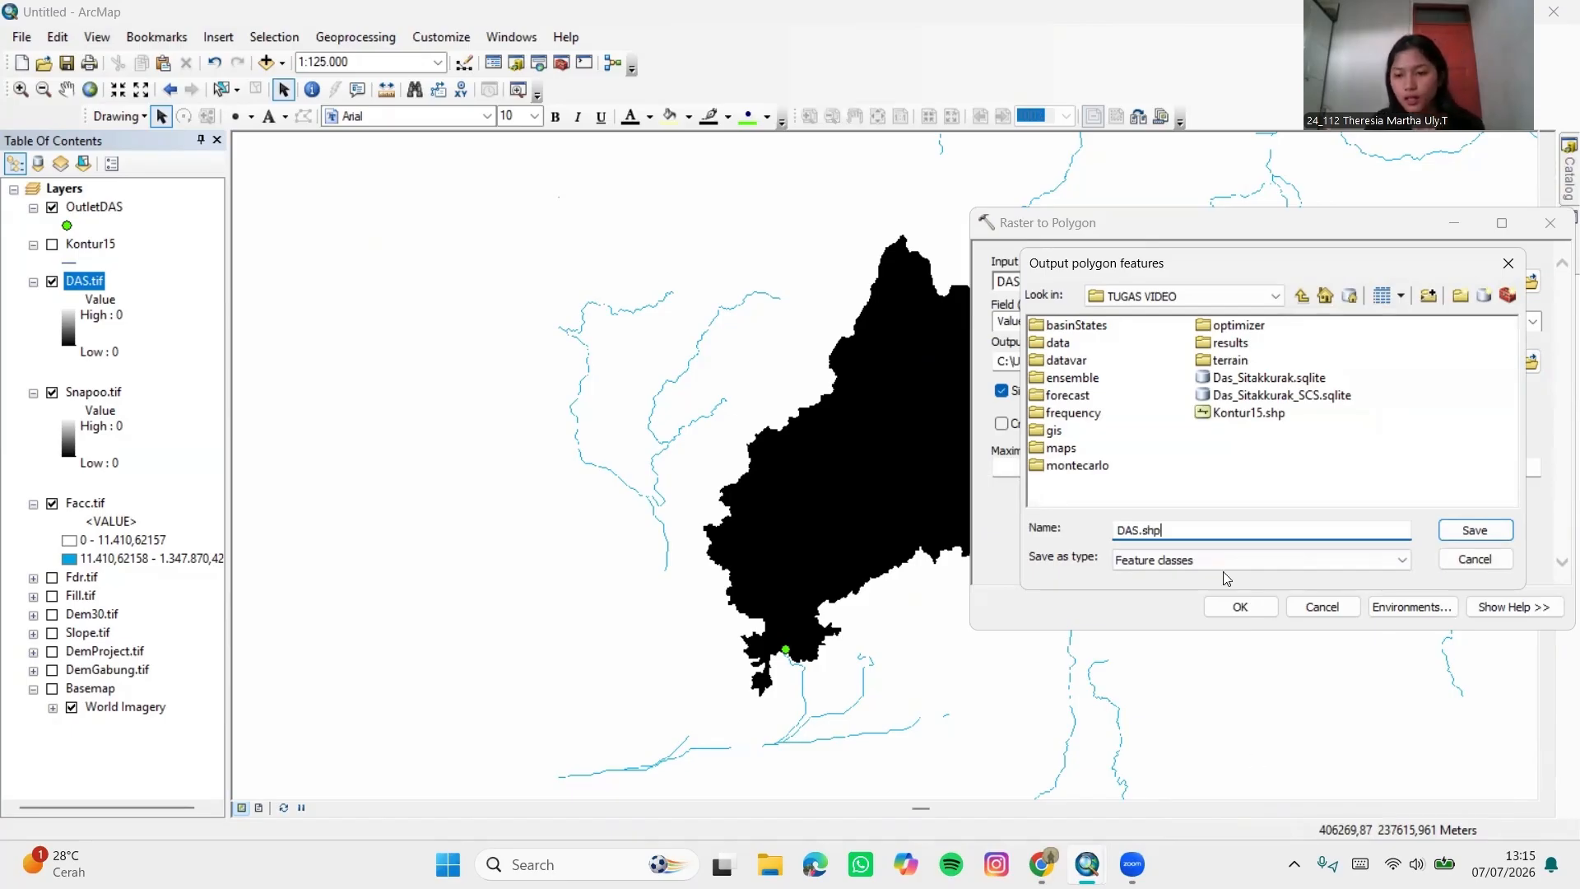
click(1473, 529)
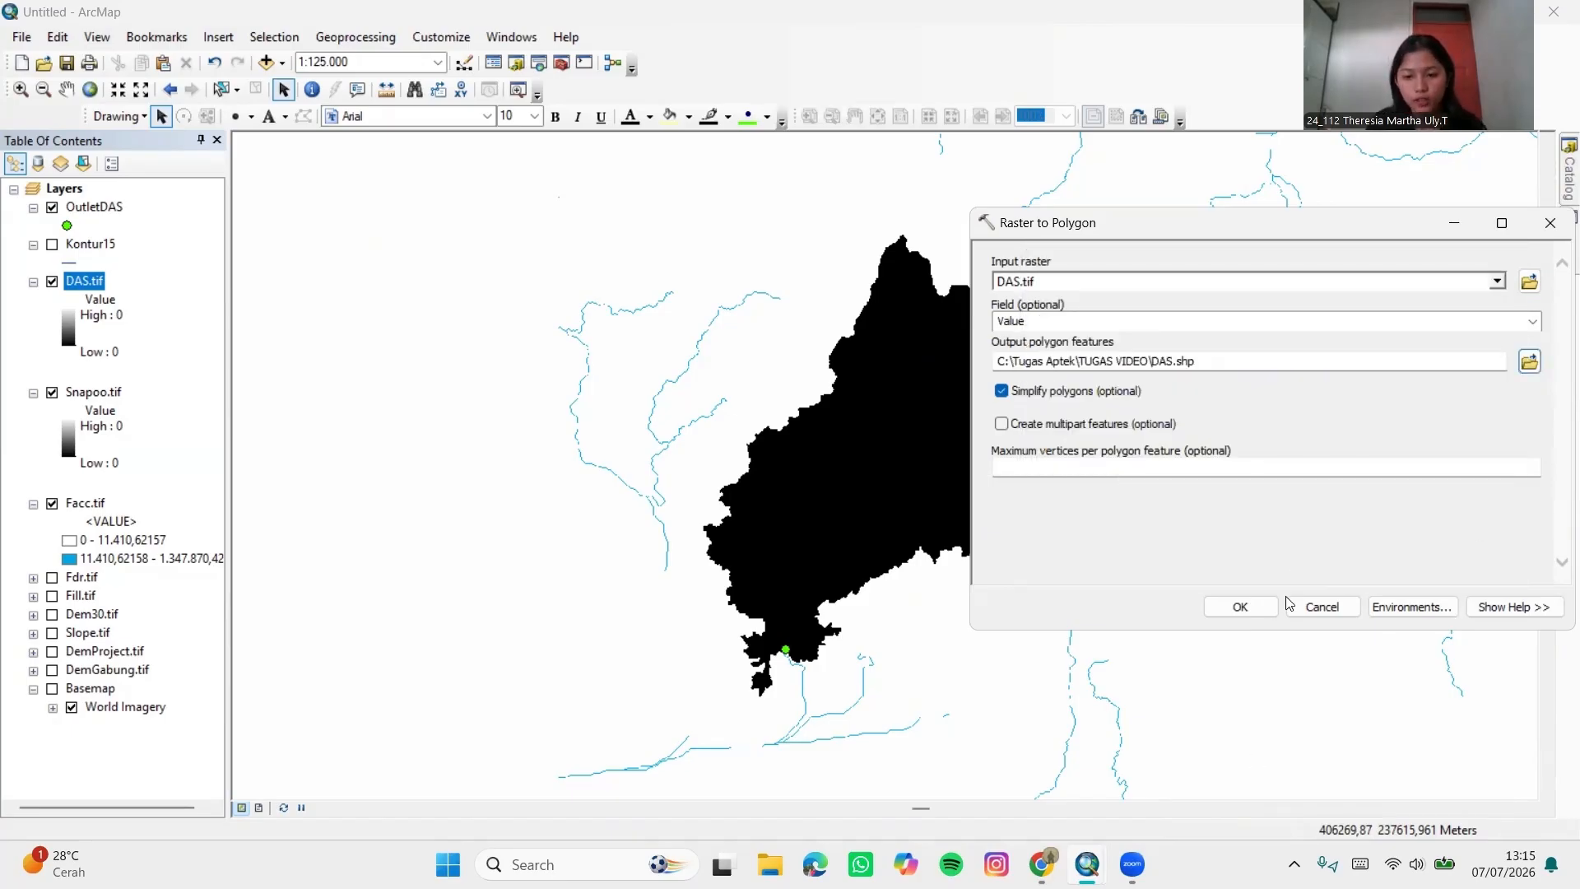
click(1240, 607)
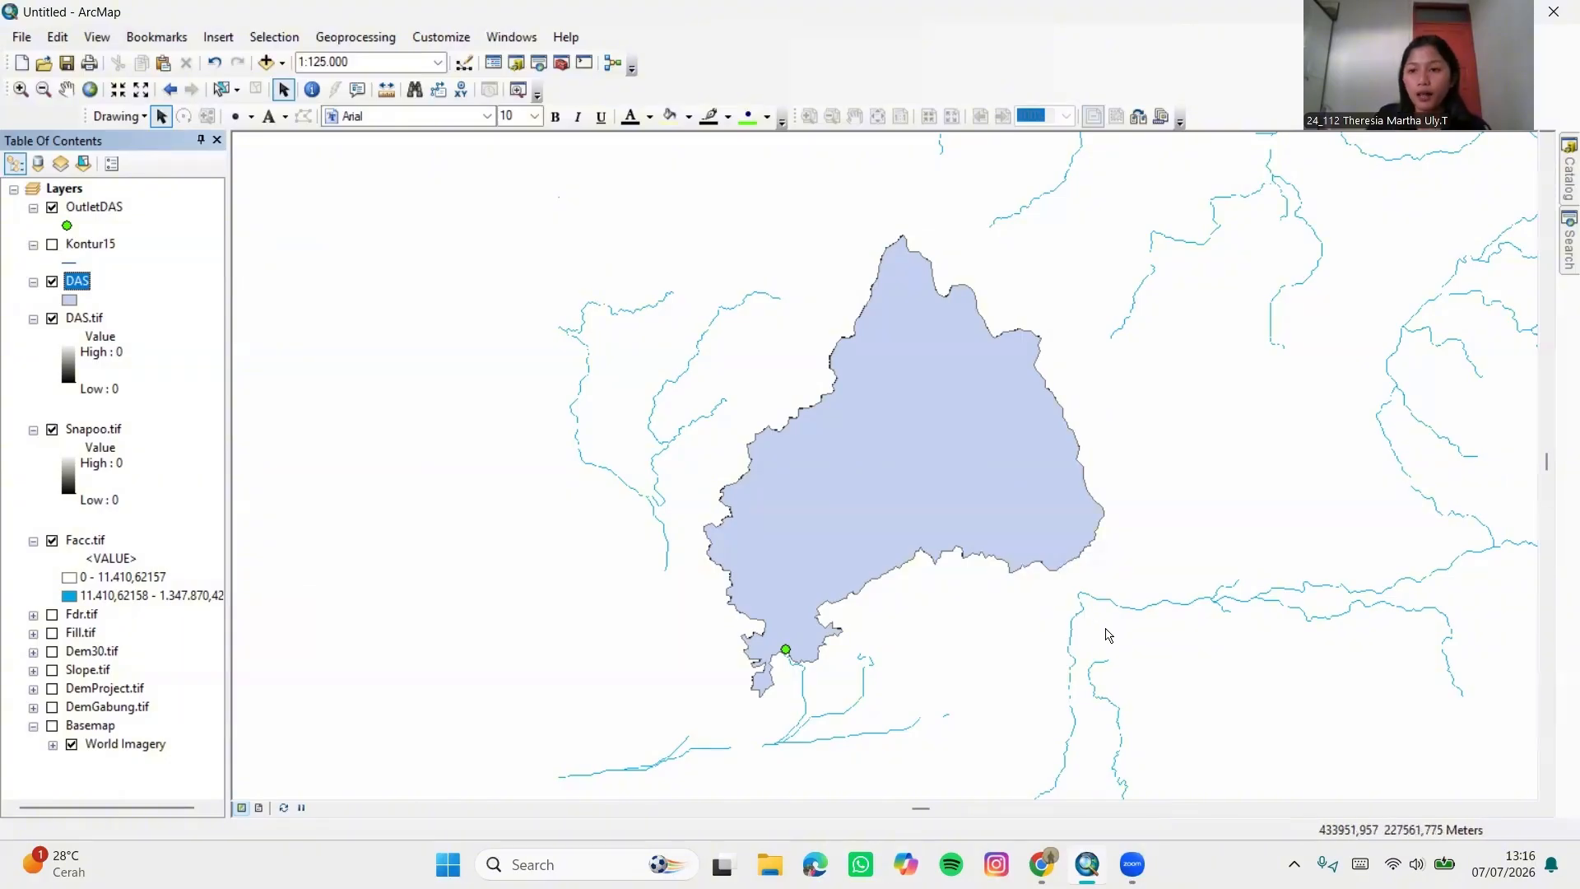
Add a Float field named LuasDAS to the attribute table of the DAS polygon layer
right_click(79, 293)
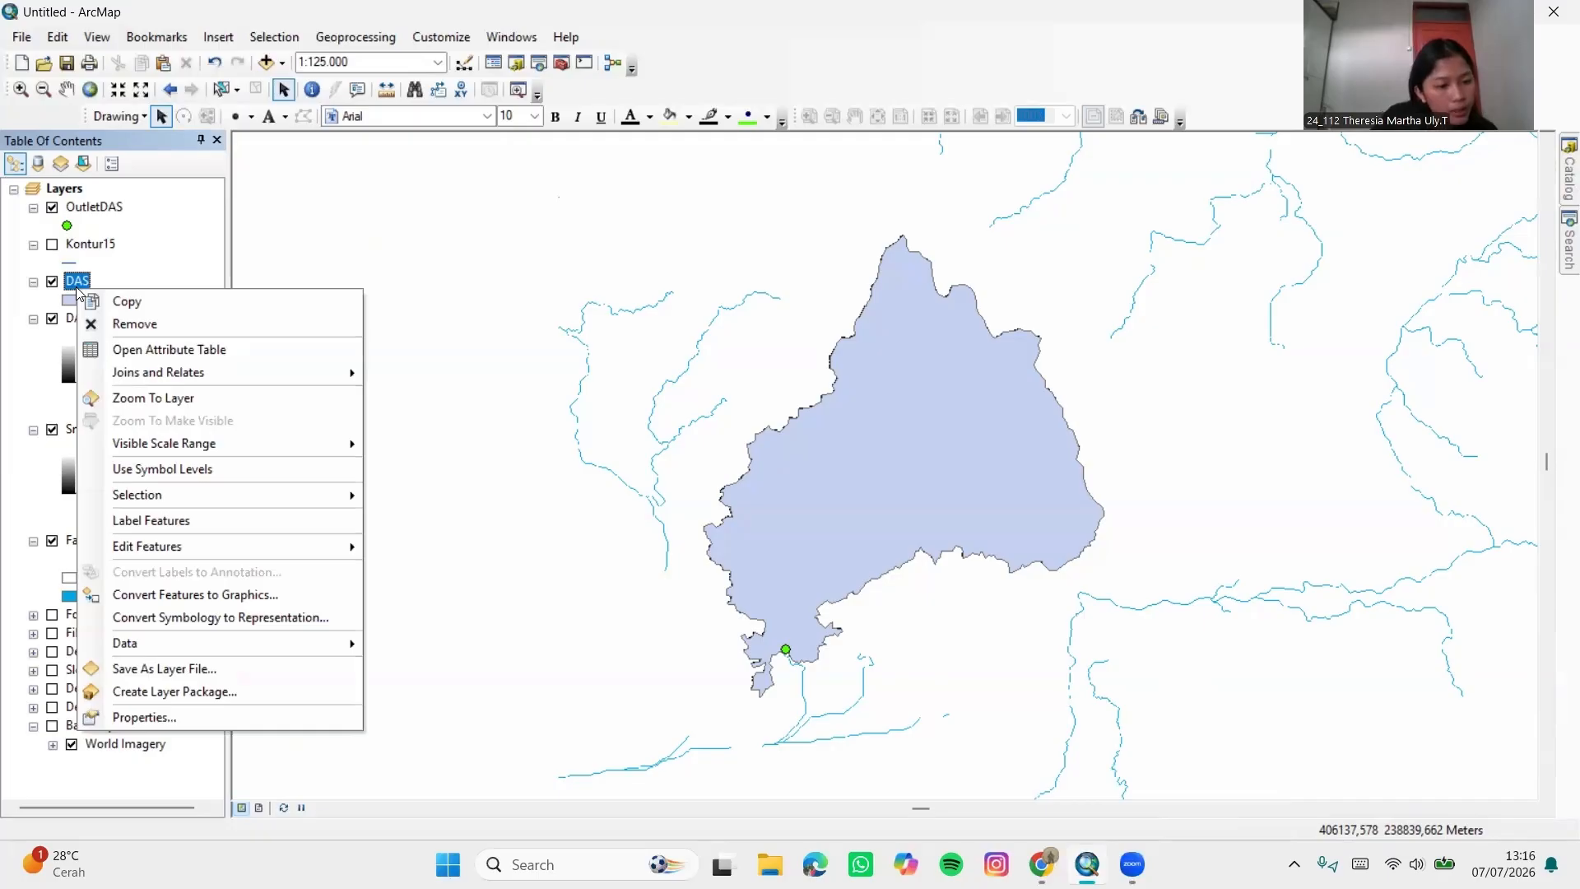
click(165, 350)
click(592, 305)
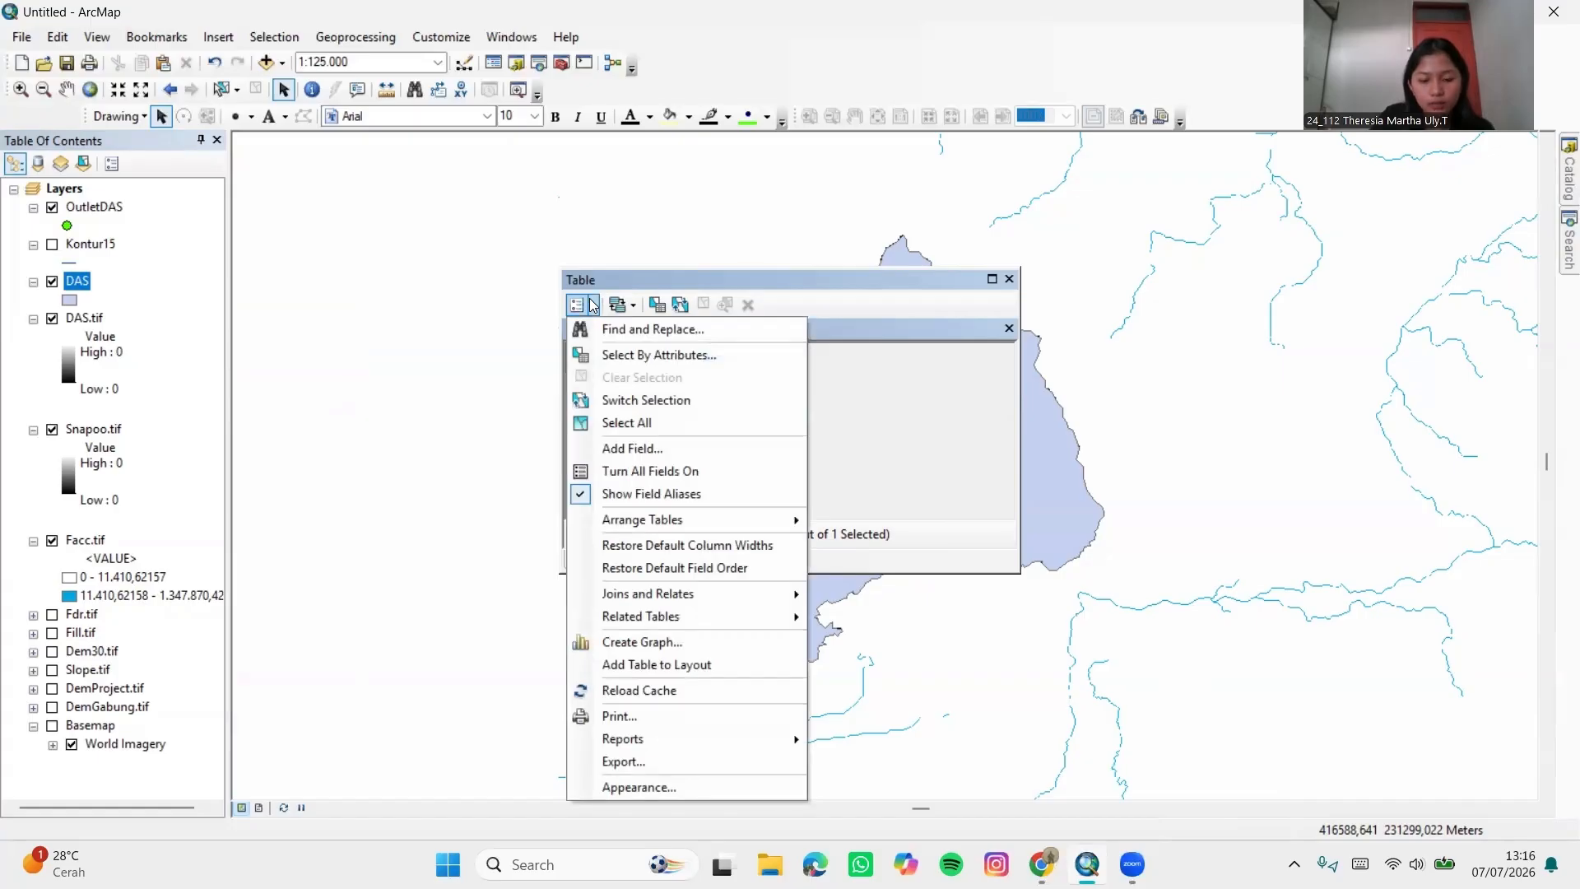
click(638, 451)
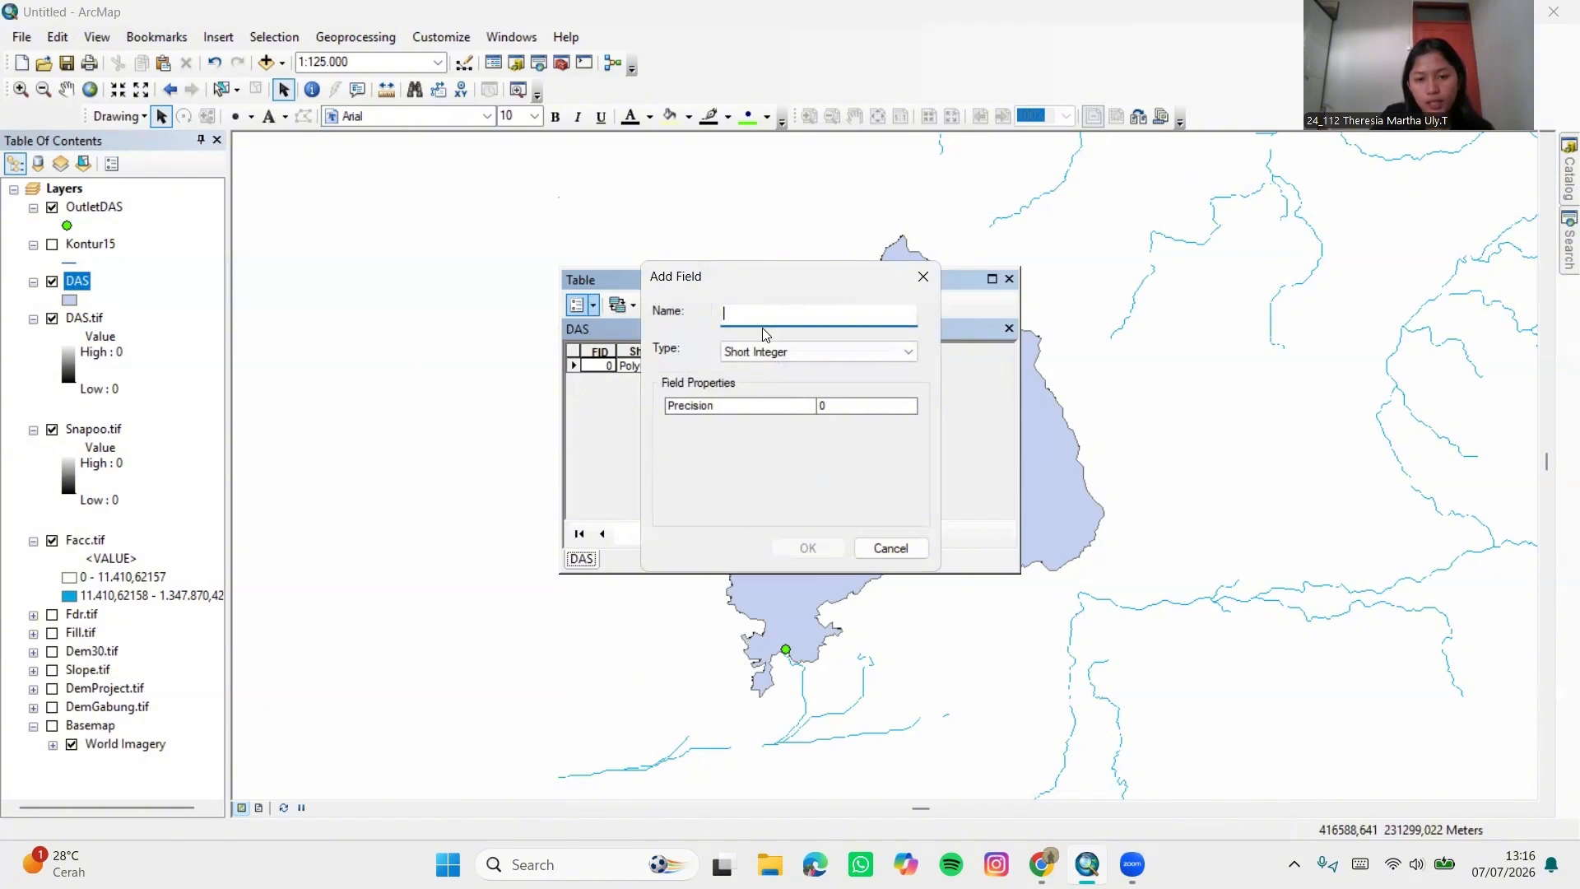
text(L)
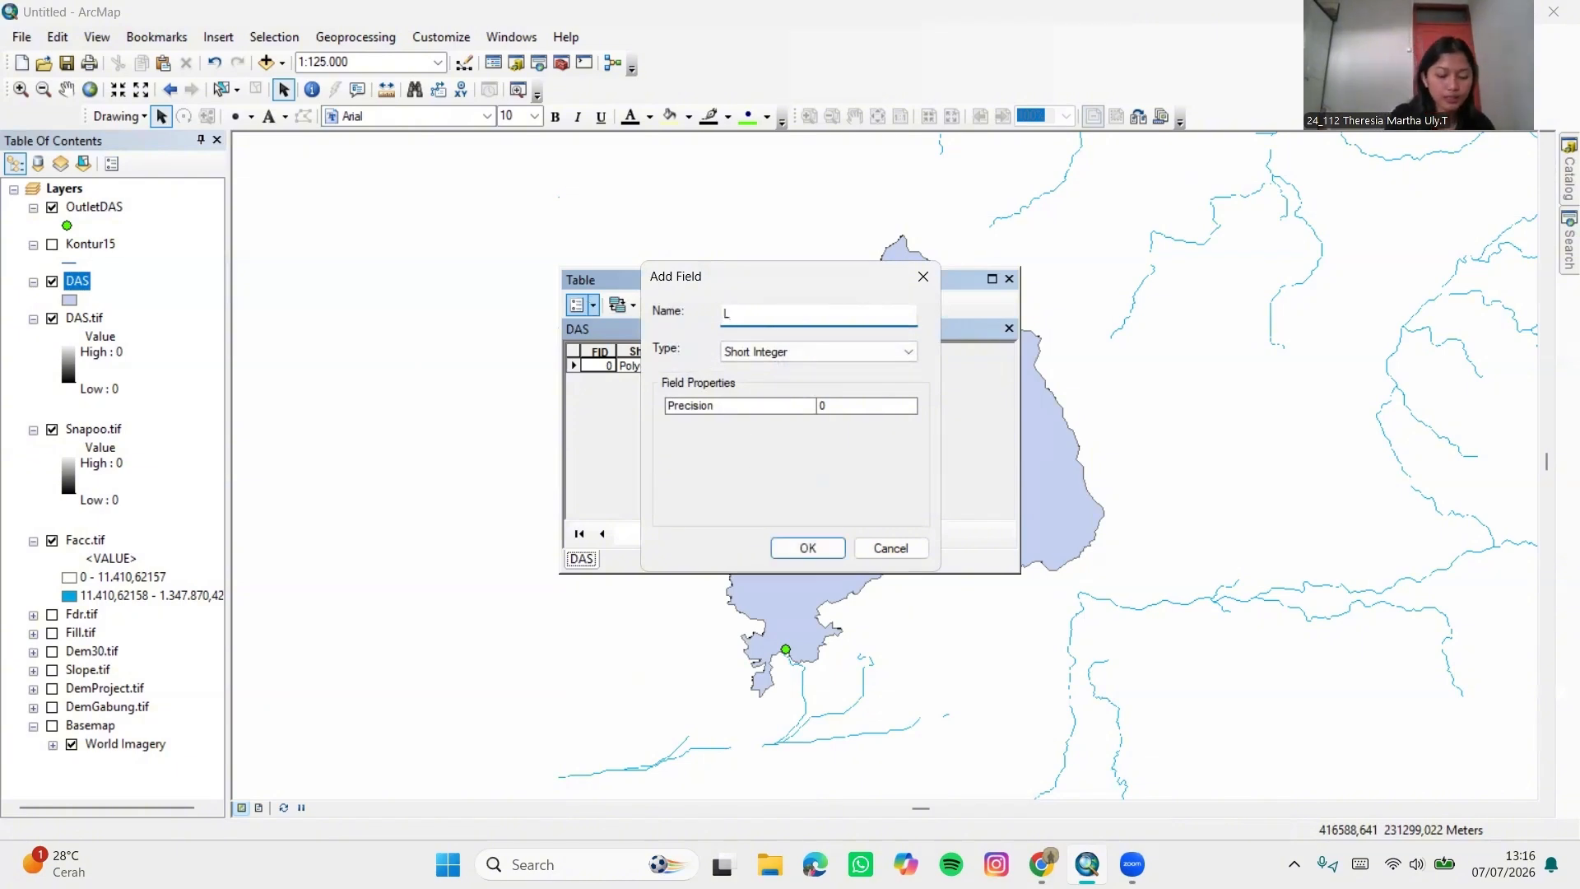
key(Caps_Lock)
text(uas)
key(Caps_Lock)
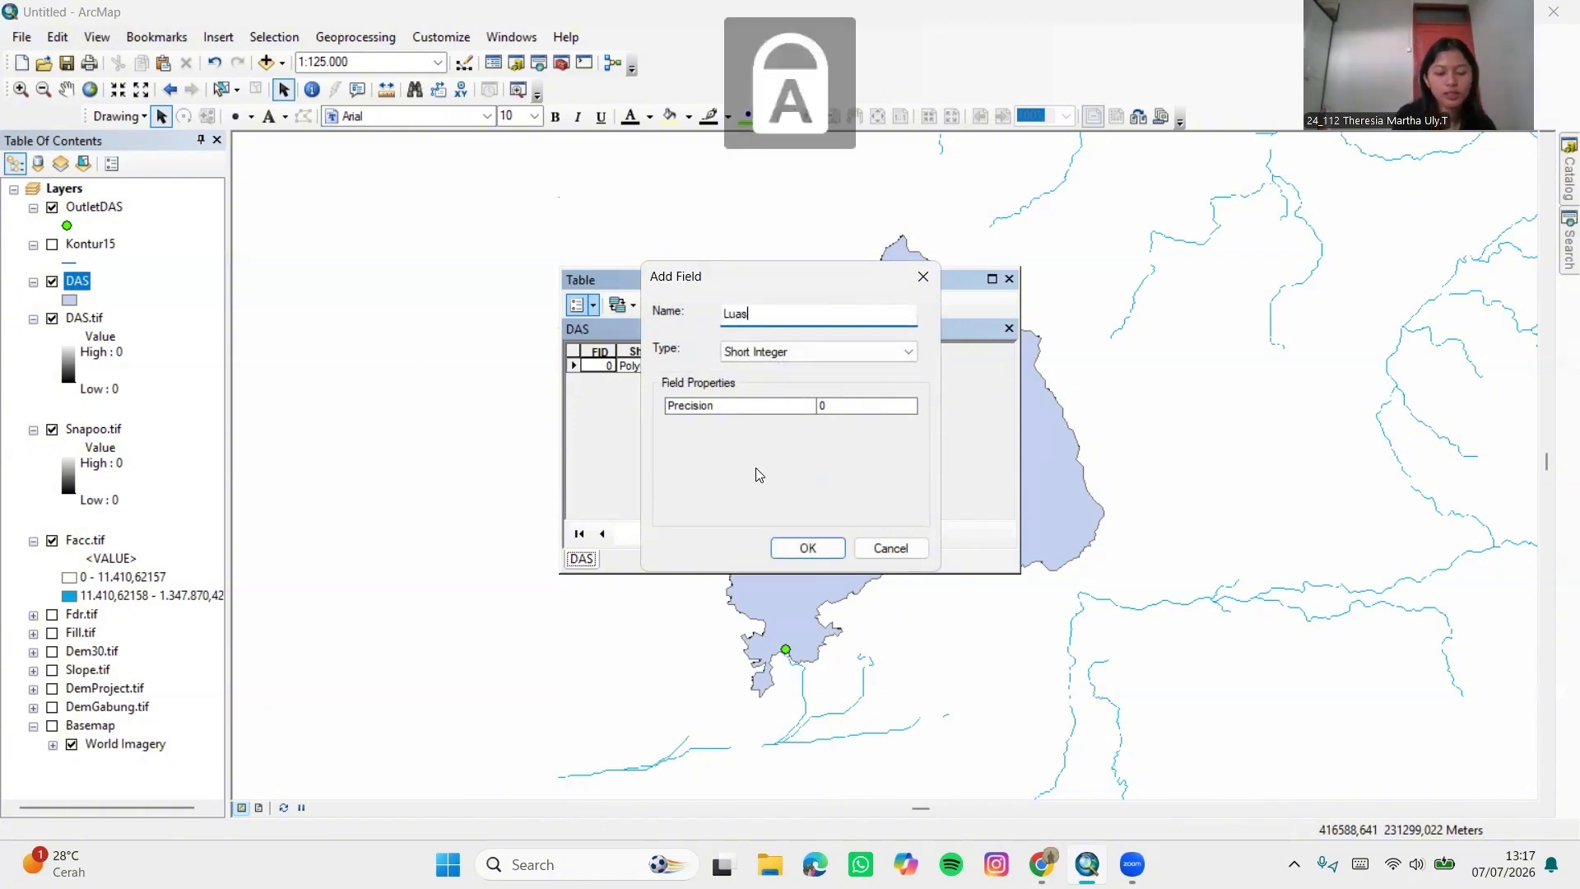
text(DAS)
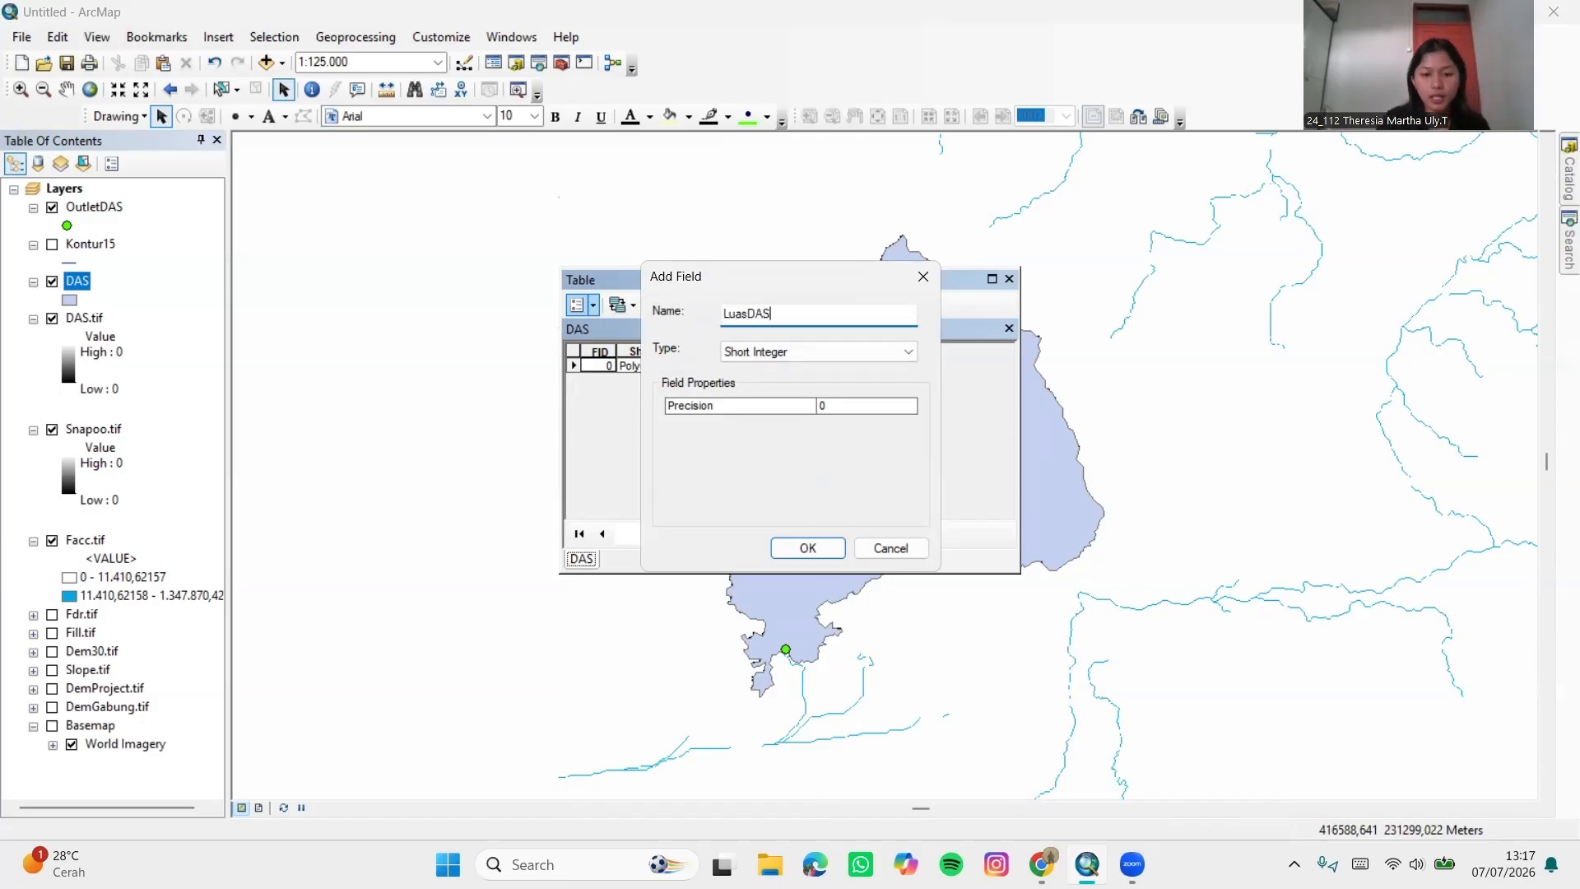
click(905, 353)
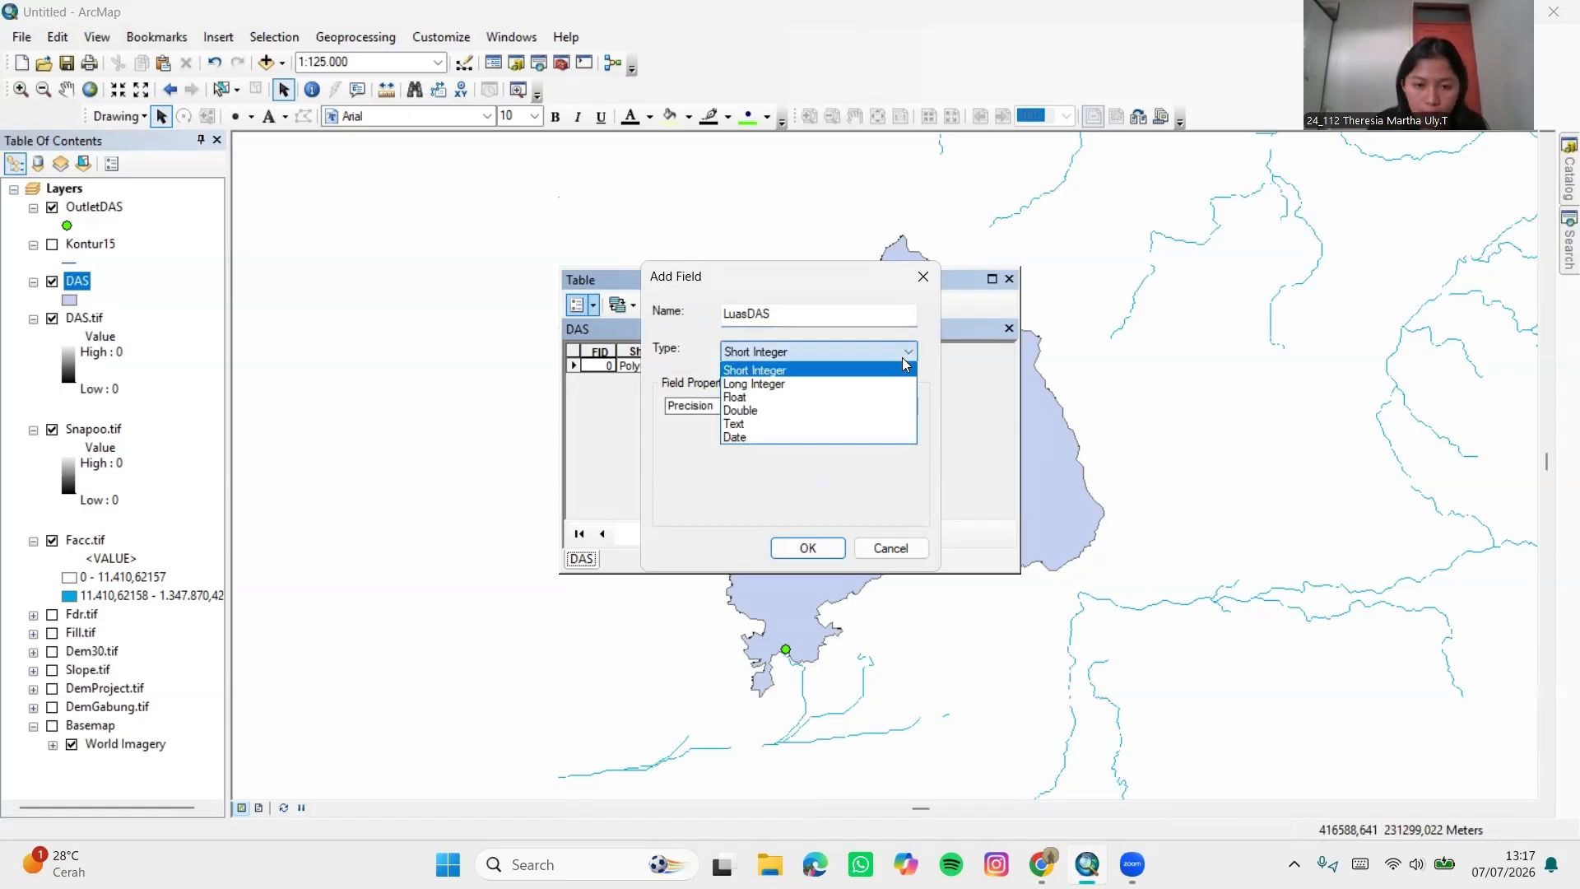
click(750, 397)
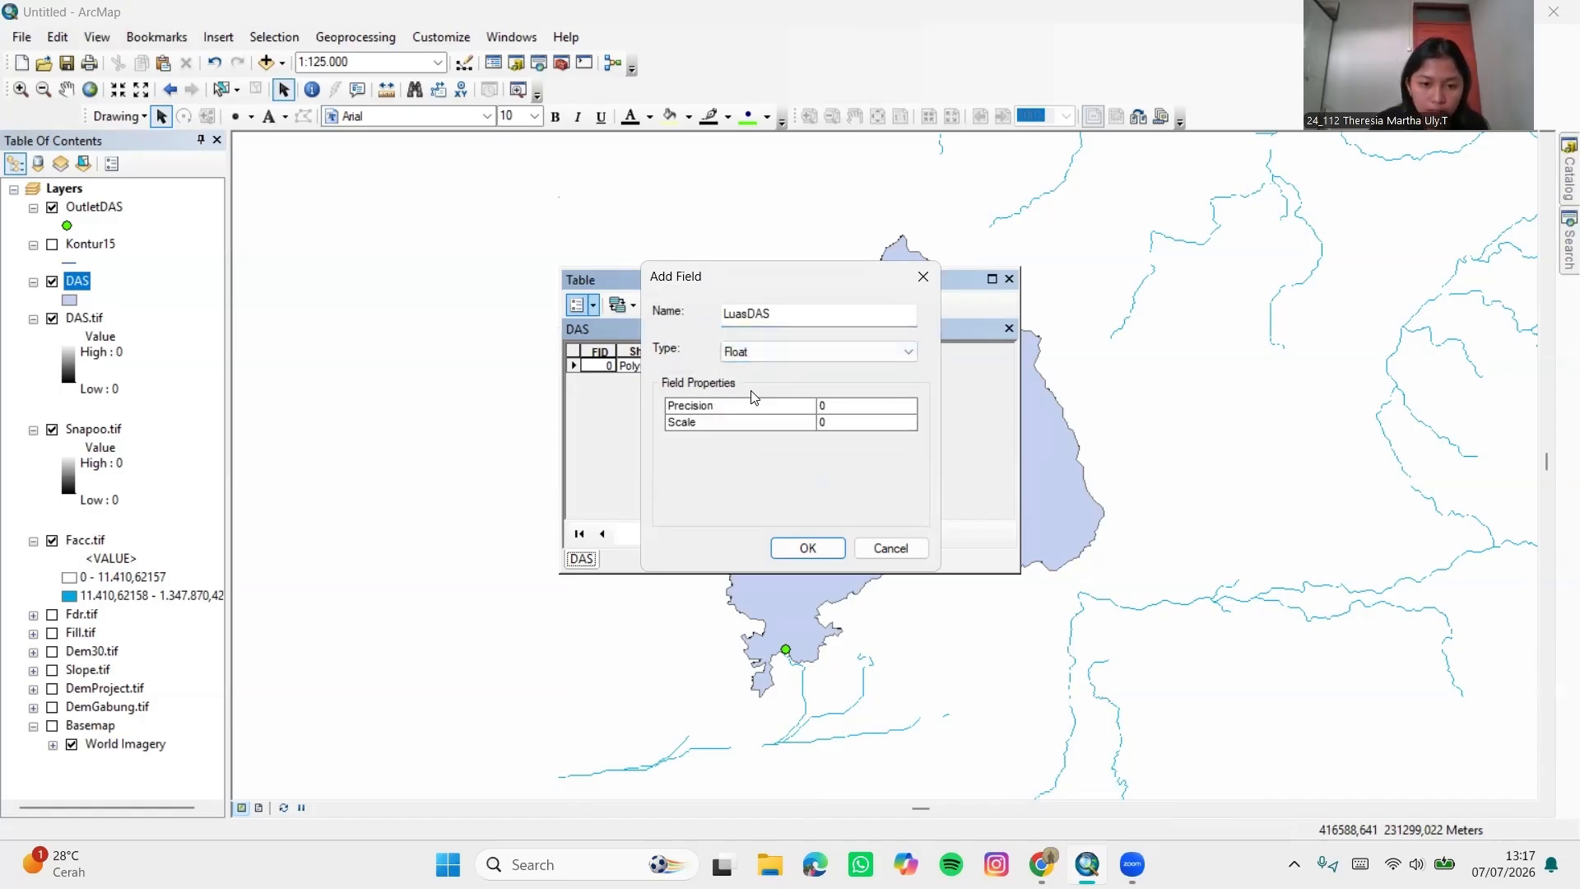
click(814, 551)
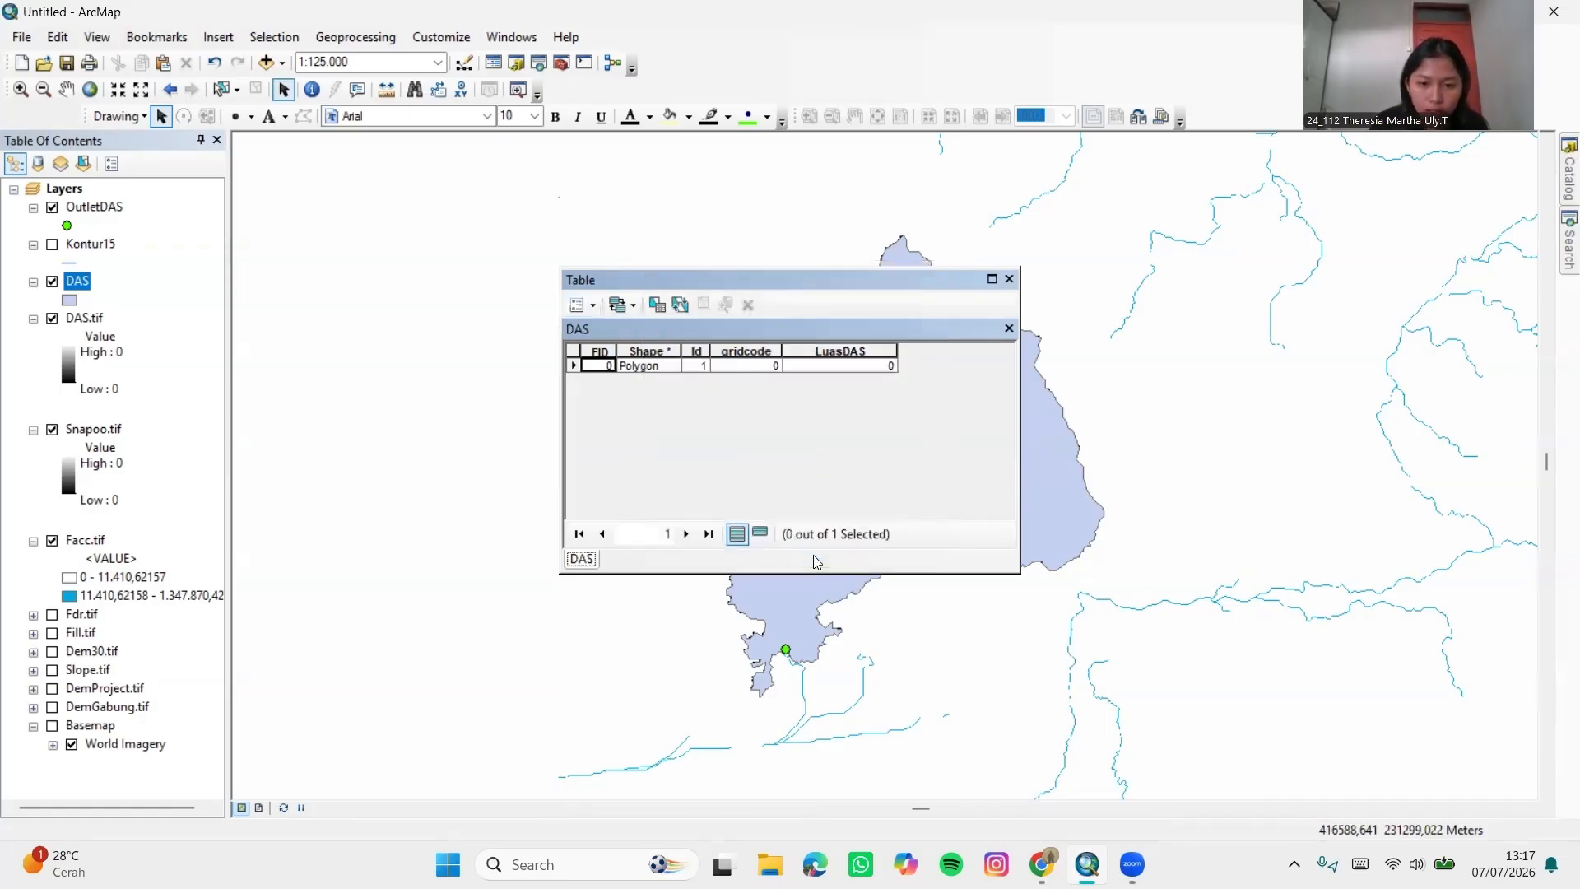
Calculate the polygon area in square kilometers into the LuasDAS field using Calculate Geometry, and close the table
click(880, 354)
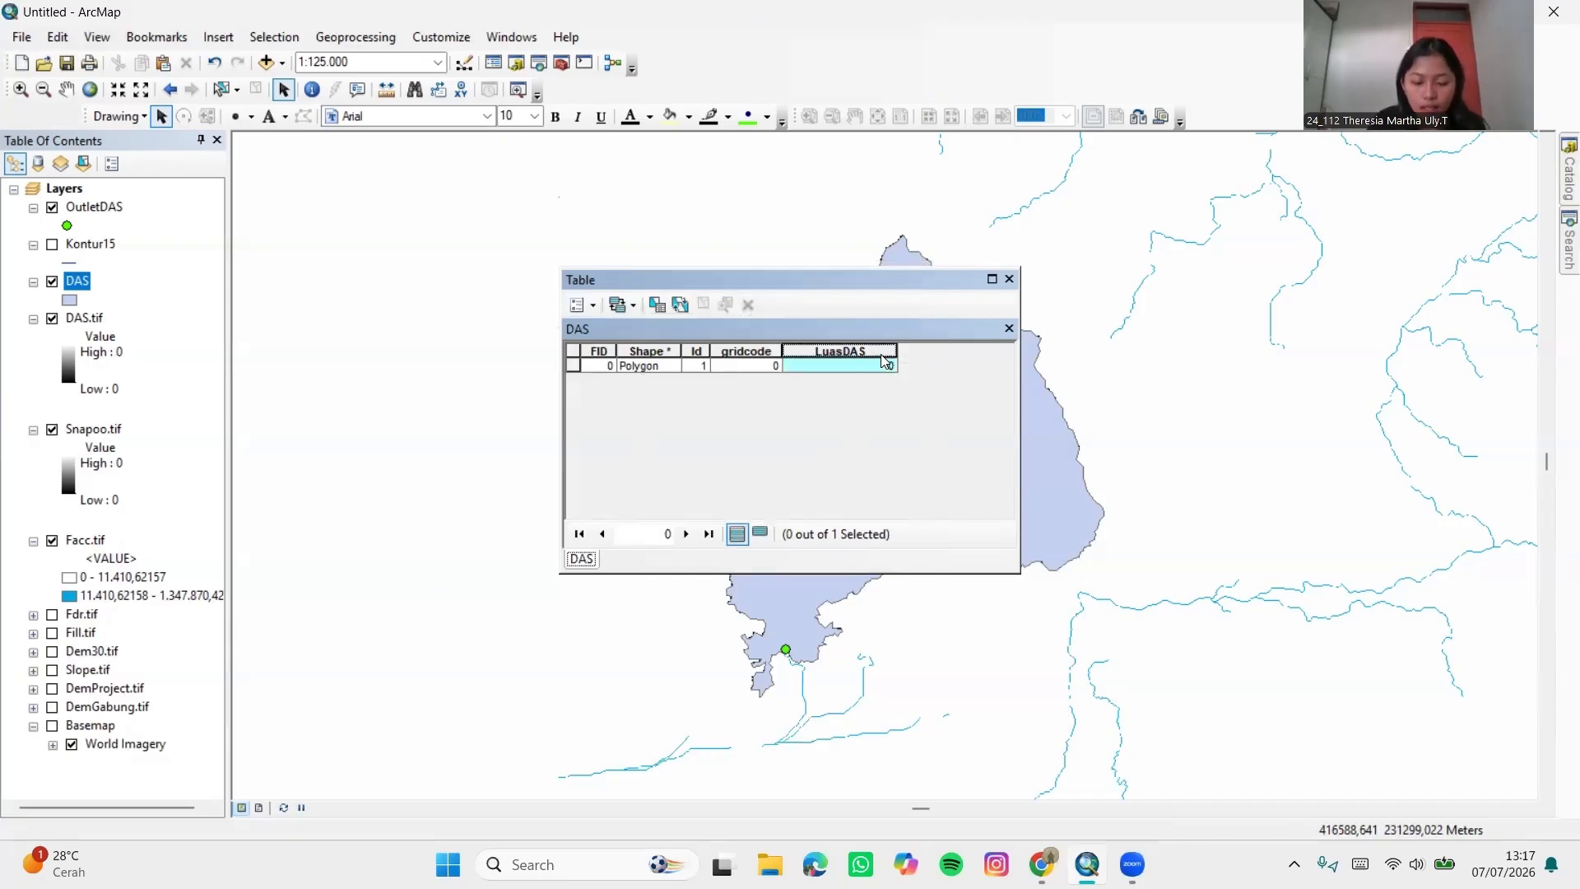
right_click(883, 360)
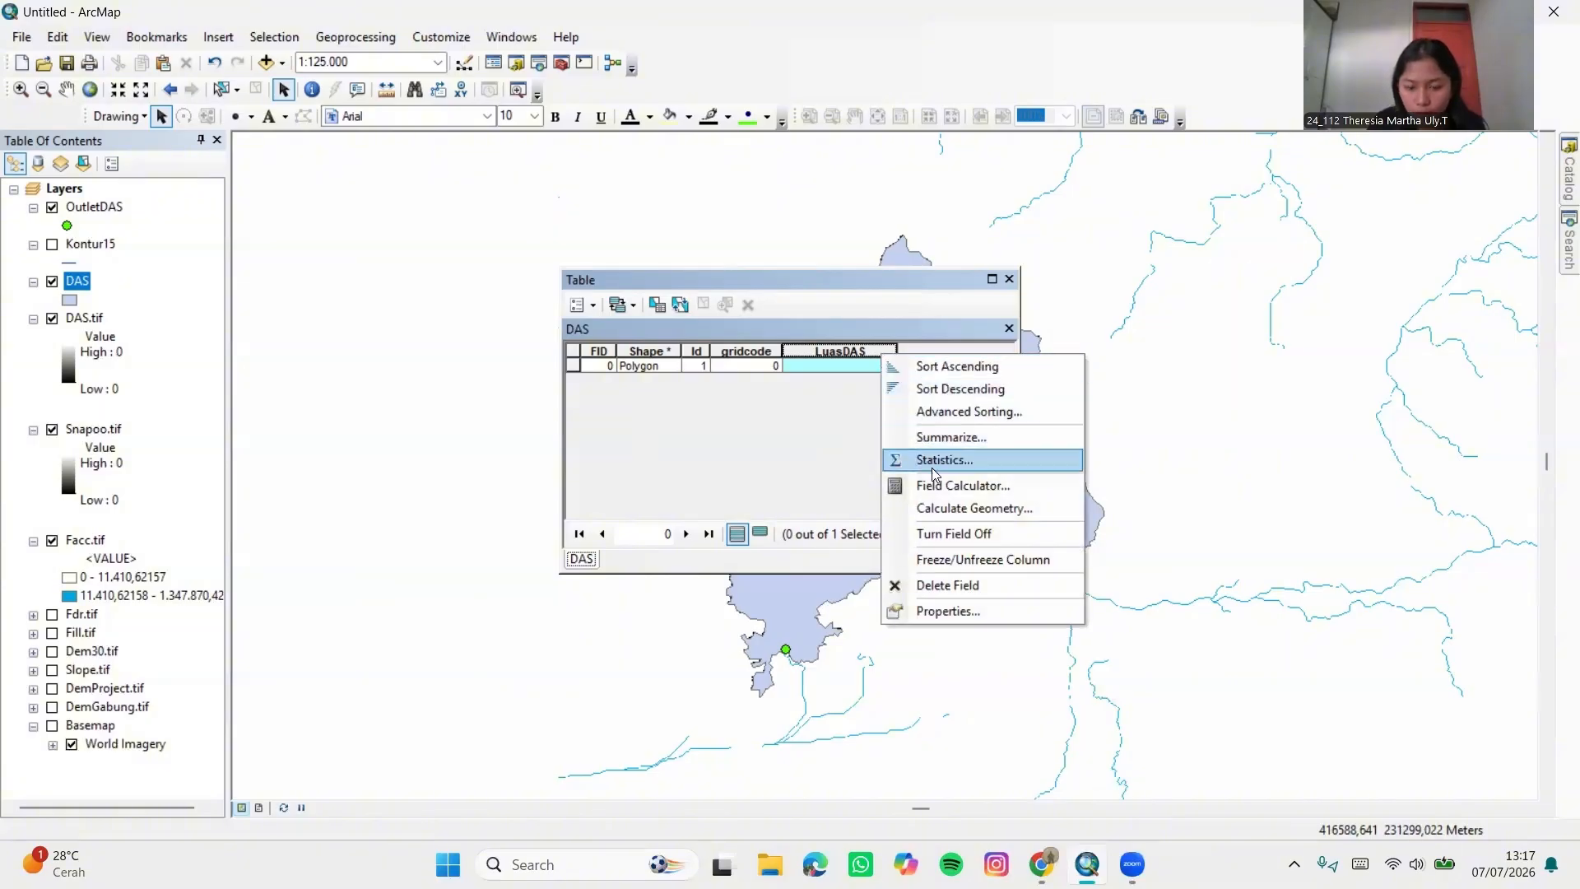
click(944, 503)
click(753, 475)
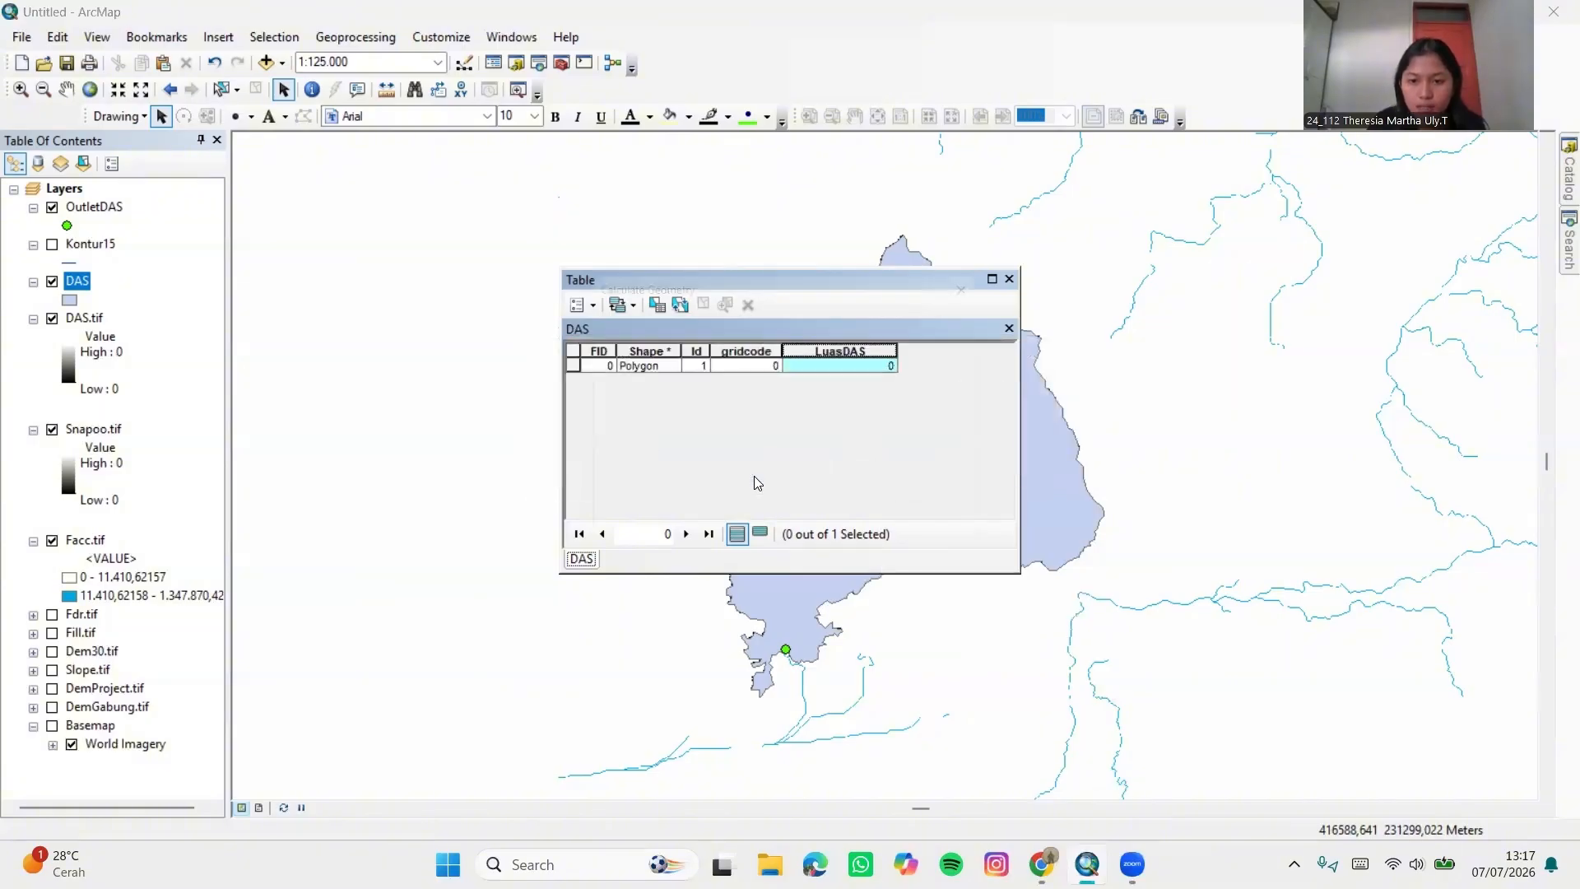
click(801, 480)
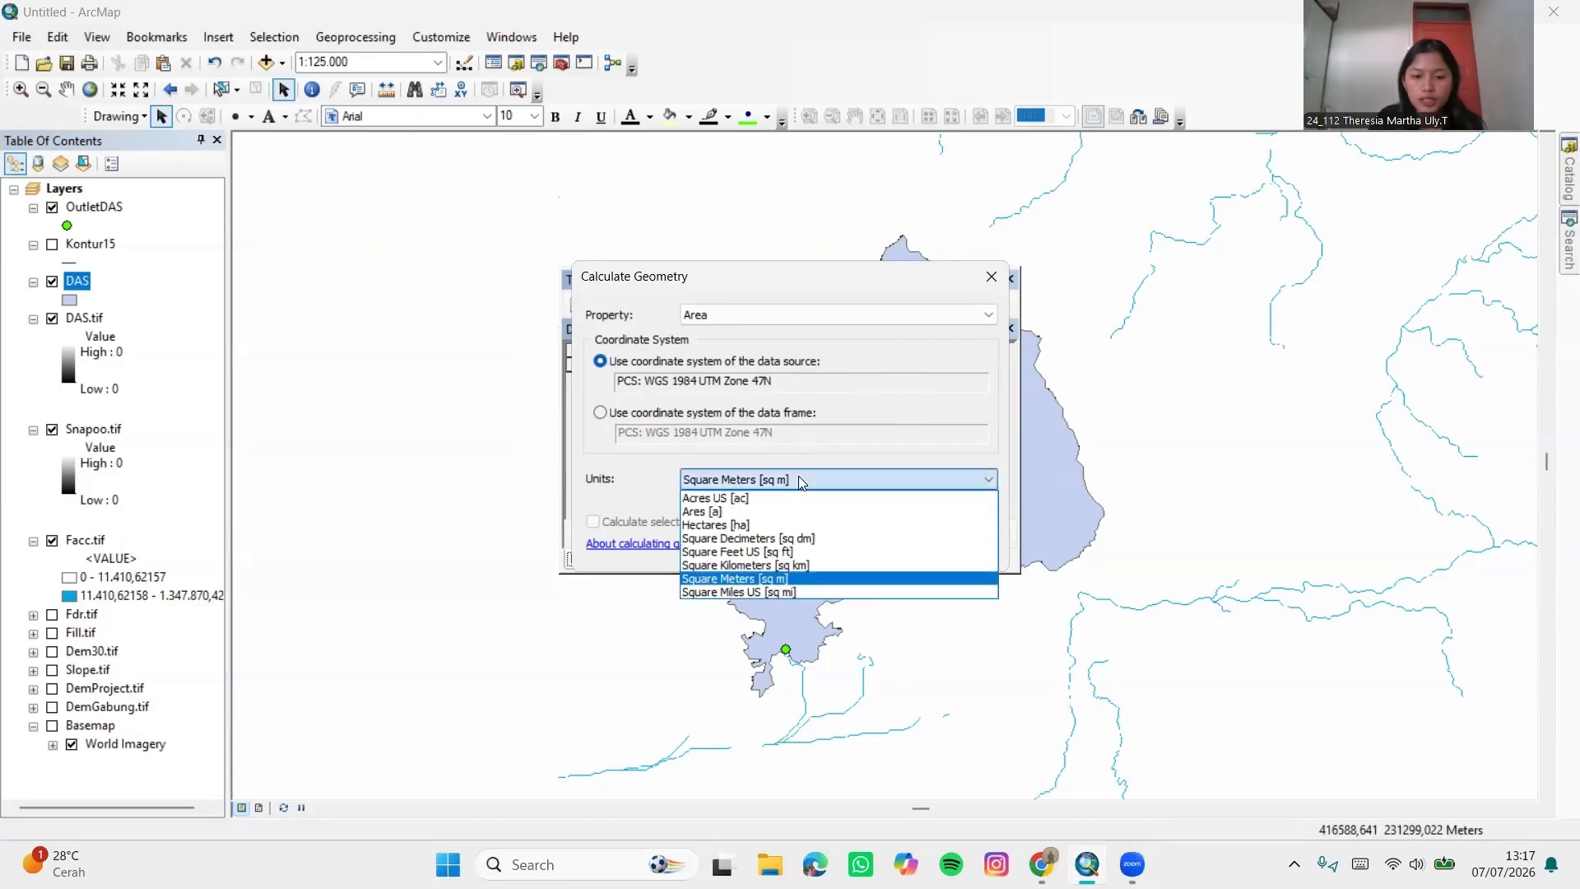
click(811, 566)
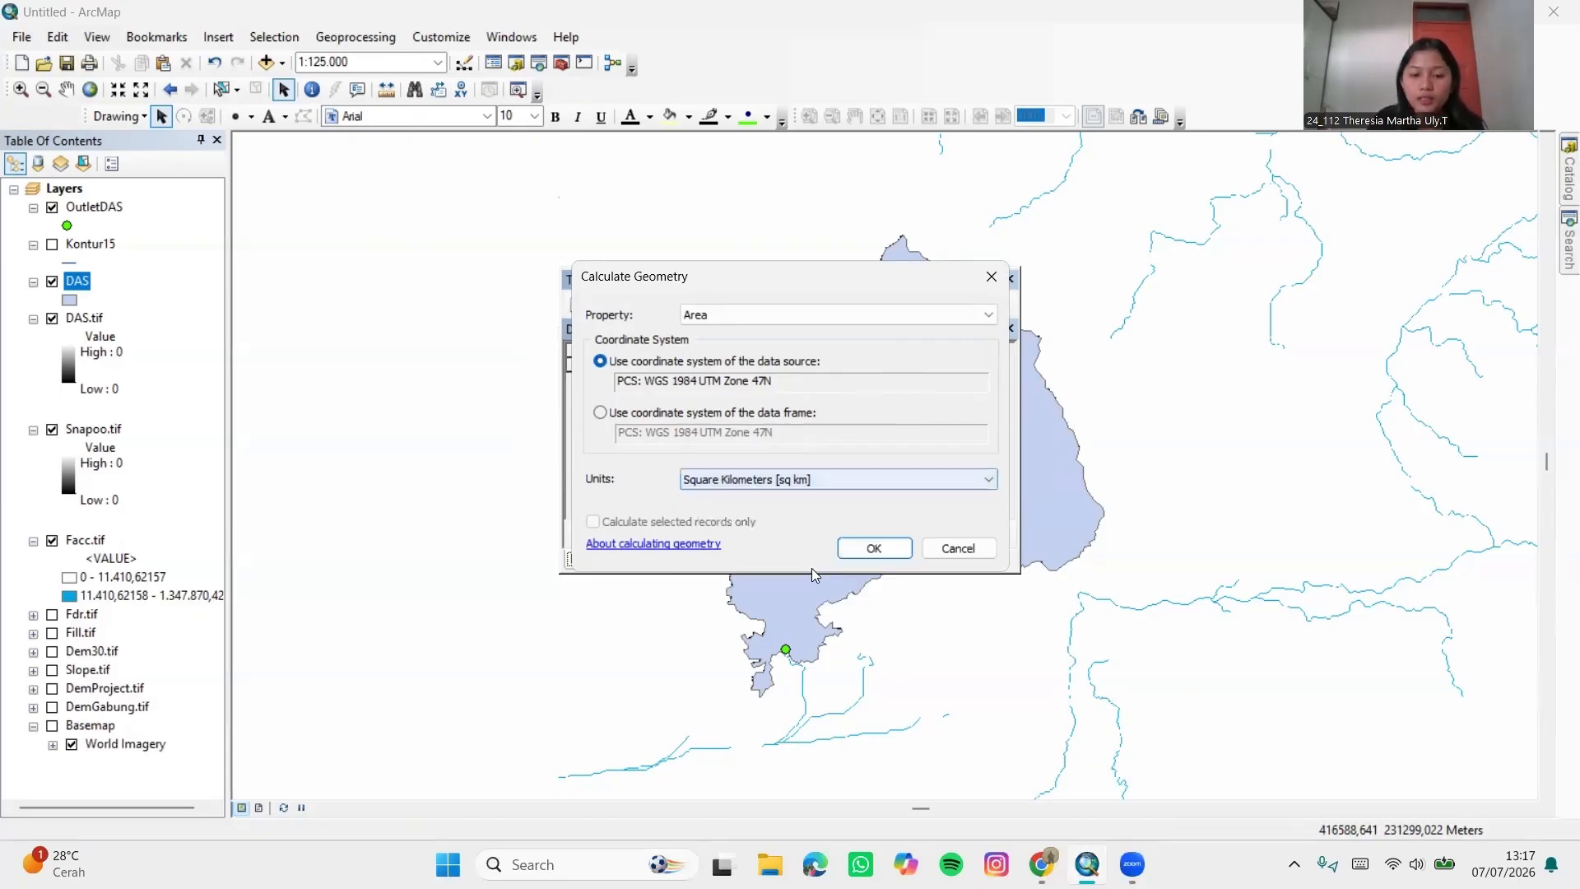
click(869, 547)
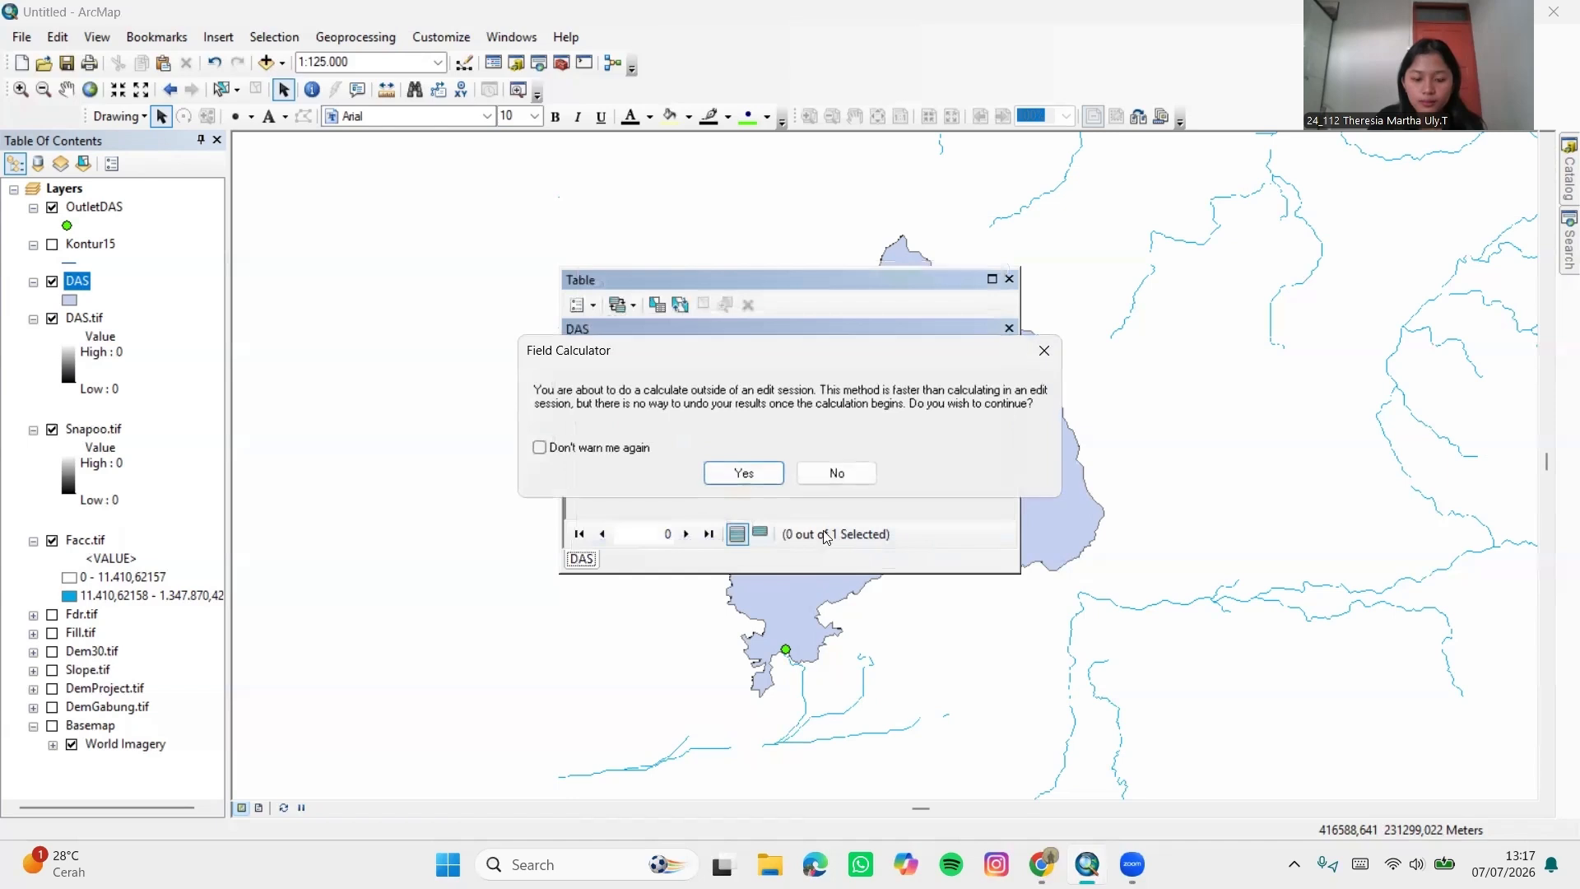
click(755, 471)
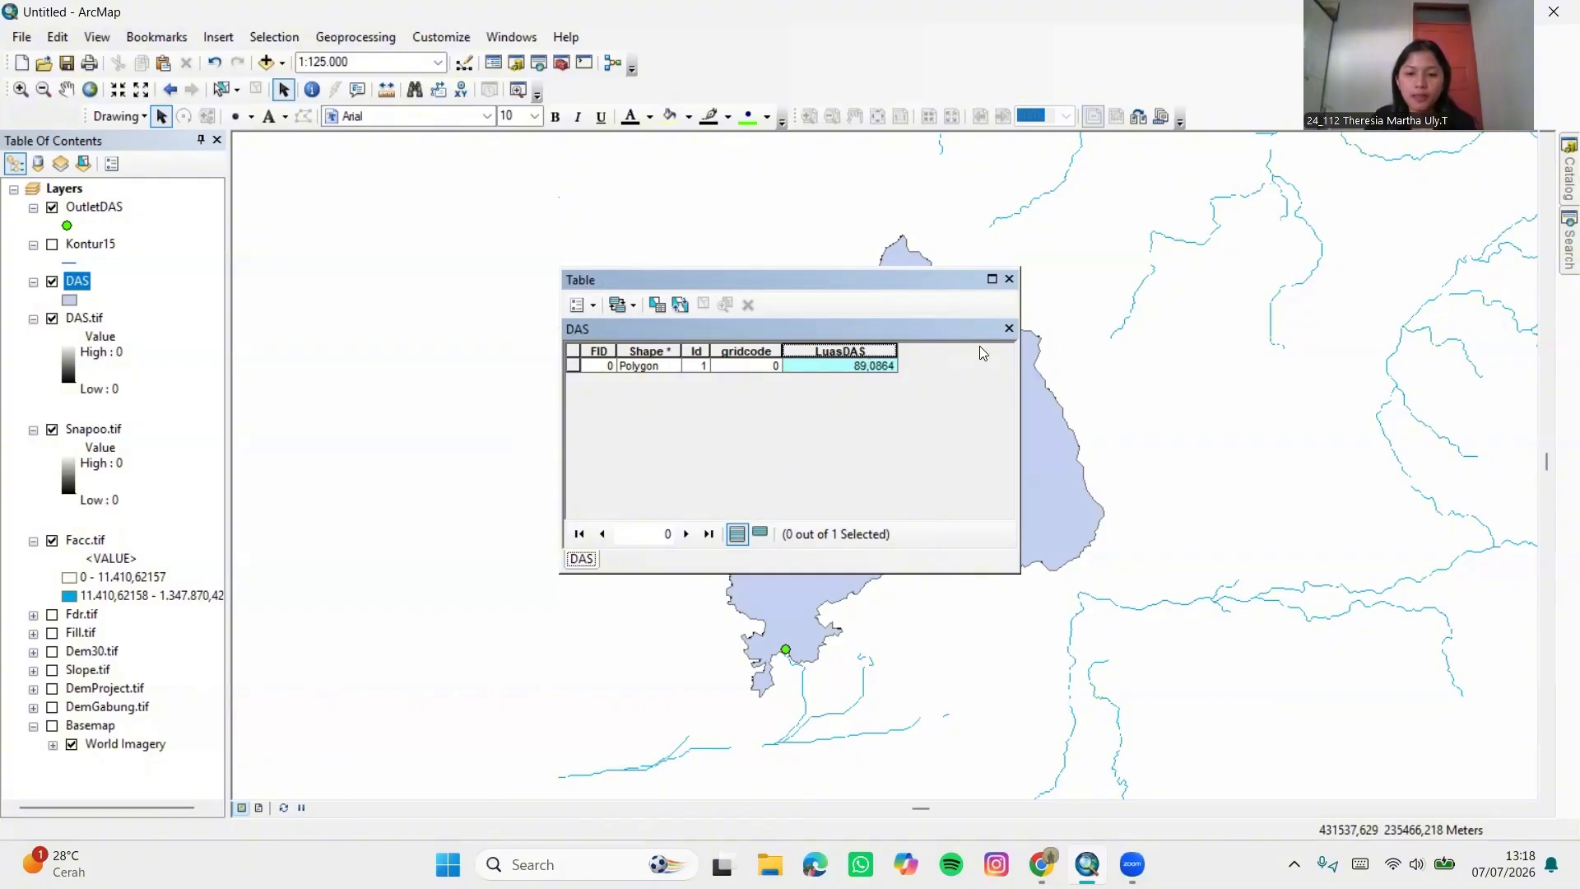
click(1009, 279)
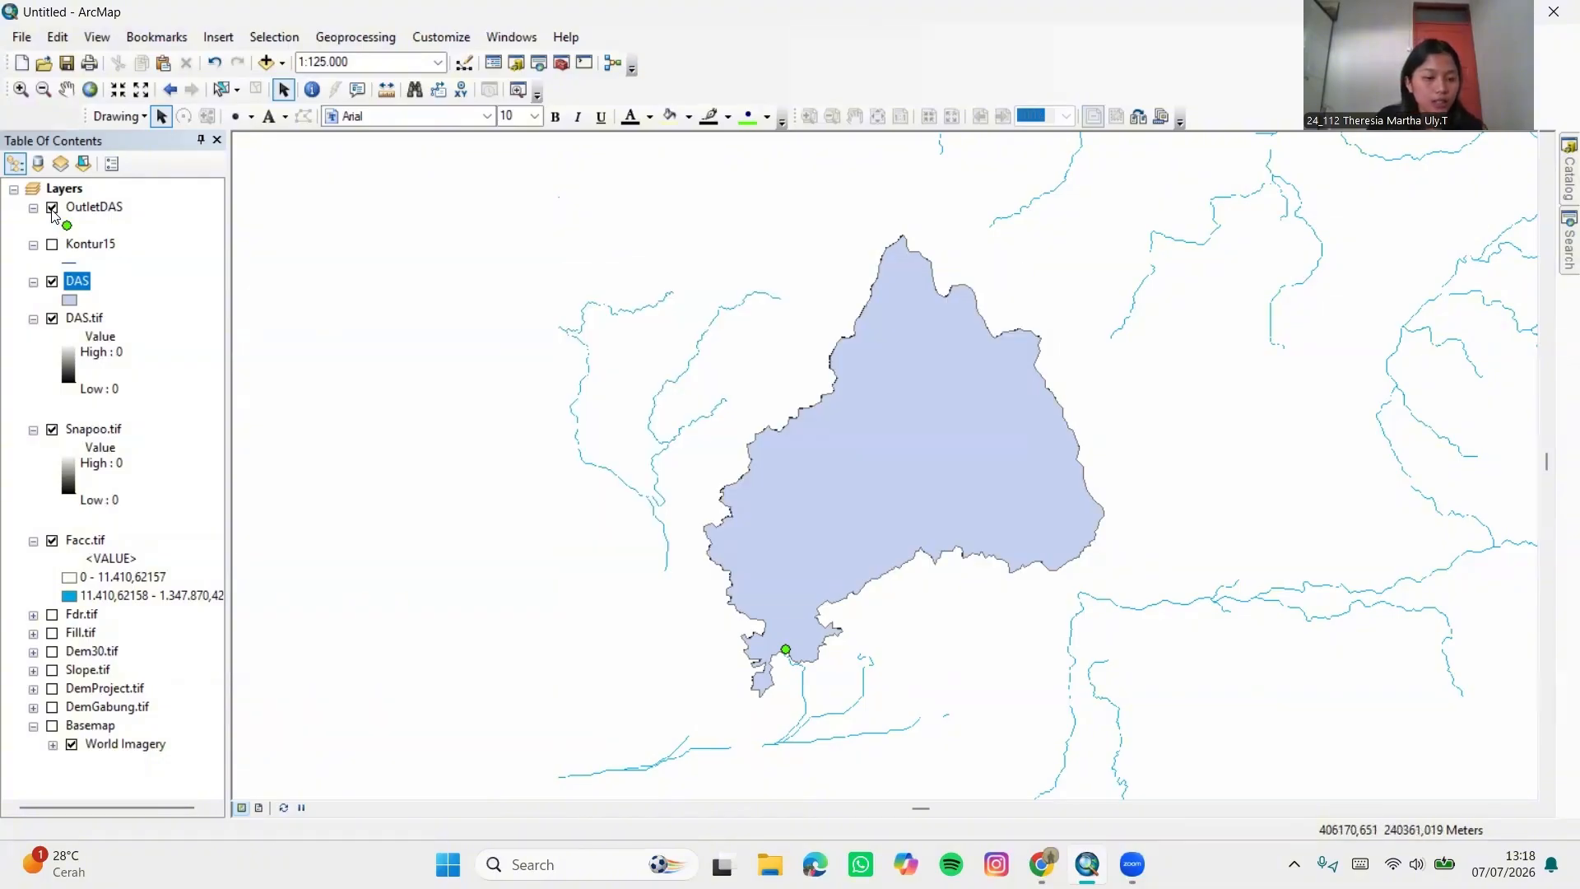
Hide the OutletDAS layer and display Slope.tif beneath the DAS polygon, with the Kontur15 contours switched off
click(53, 209)
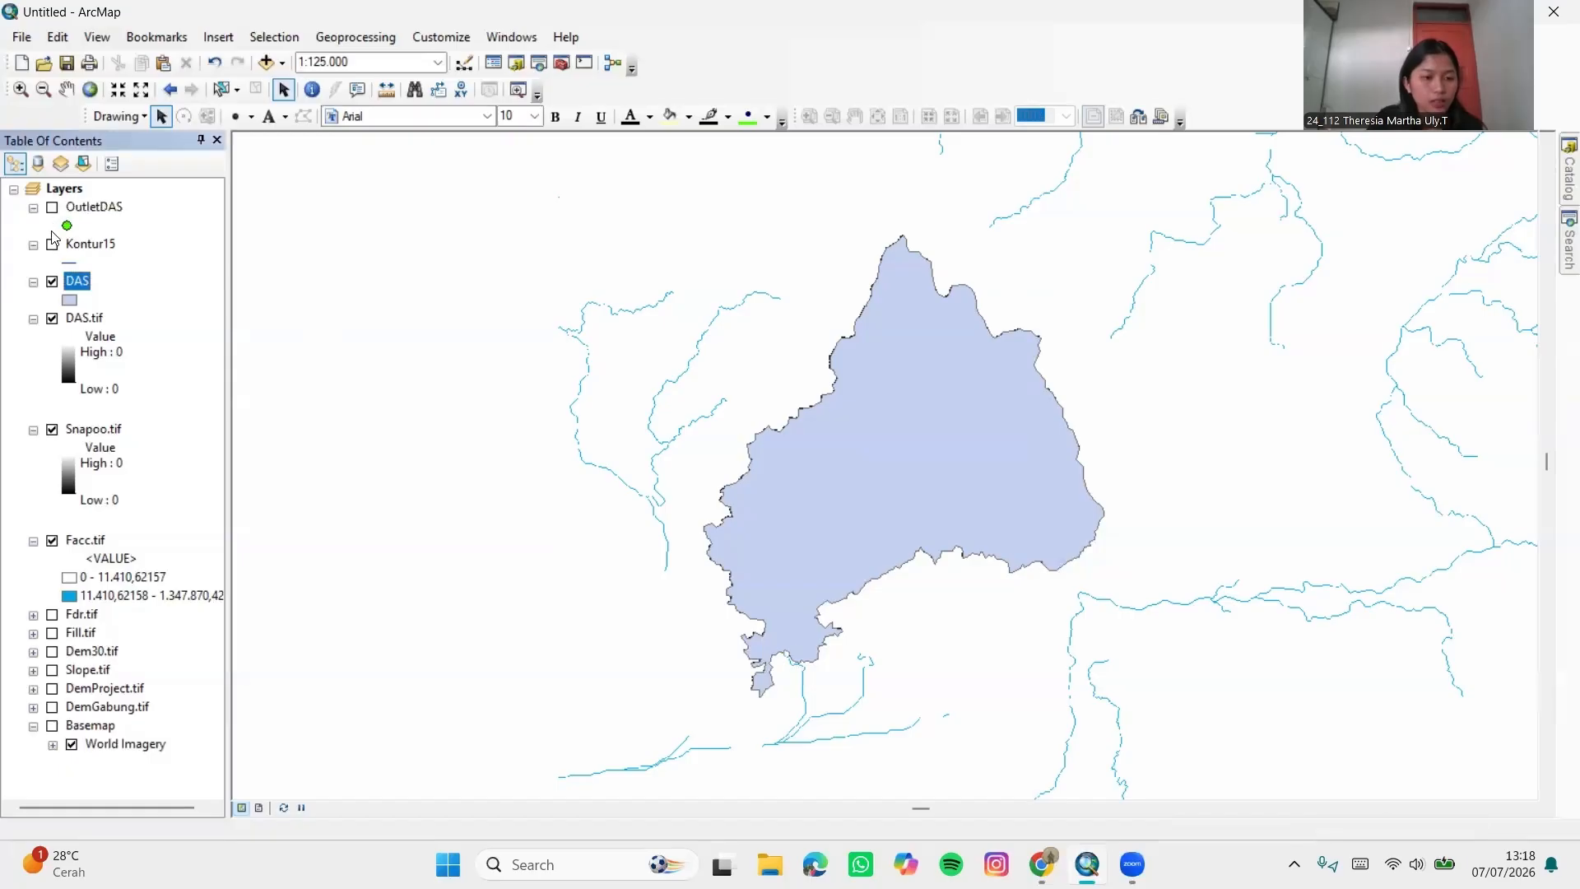
click(52, 245)
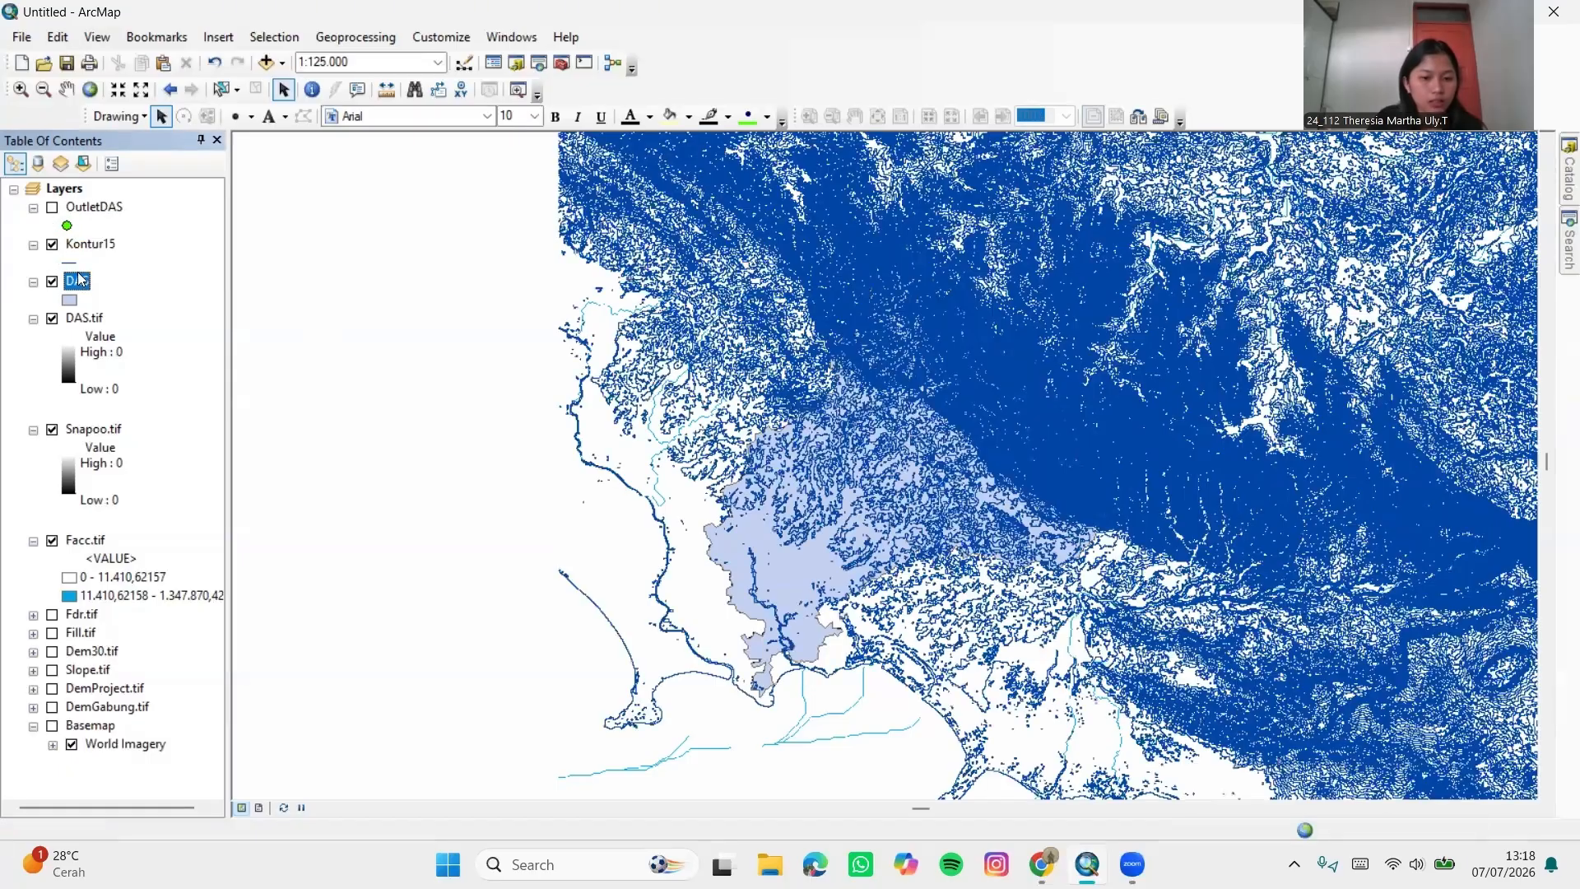
scroll(128, 515, right, 1)
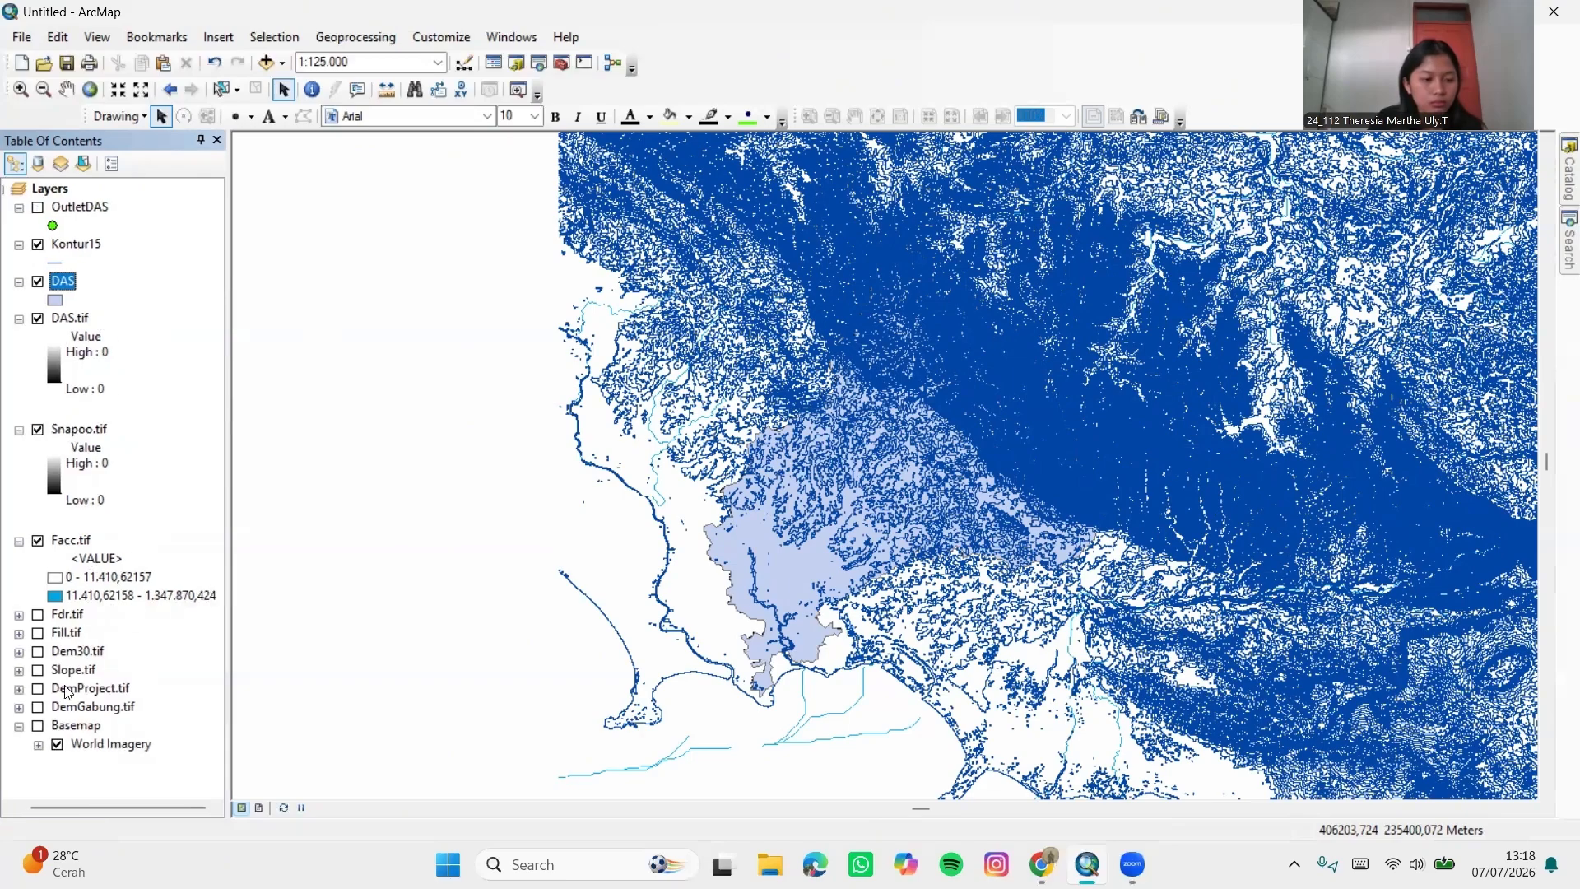
click(38, 668)
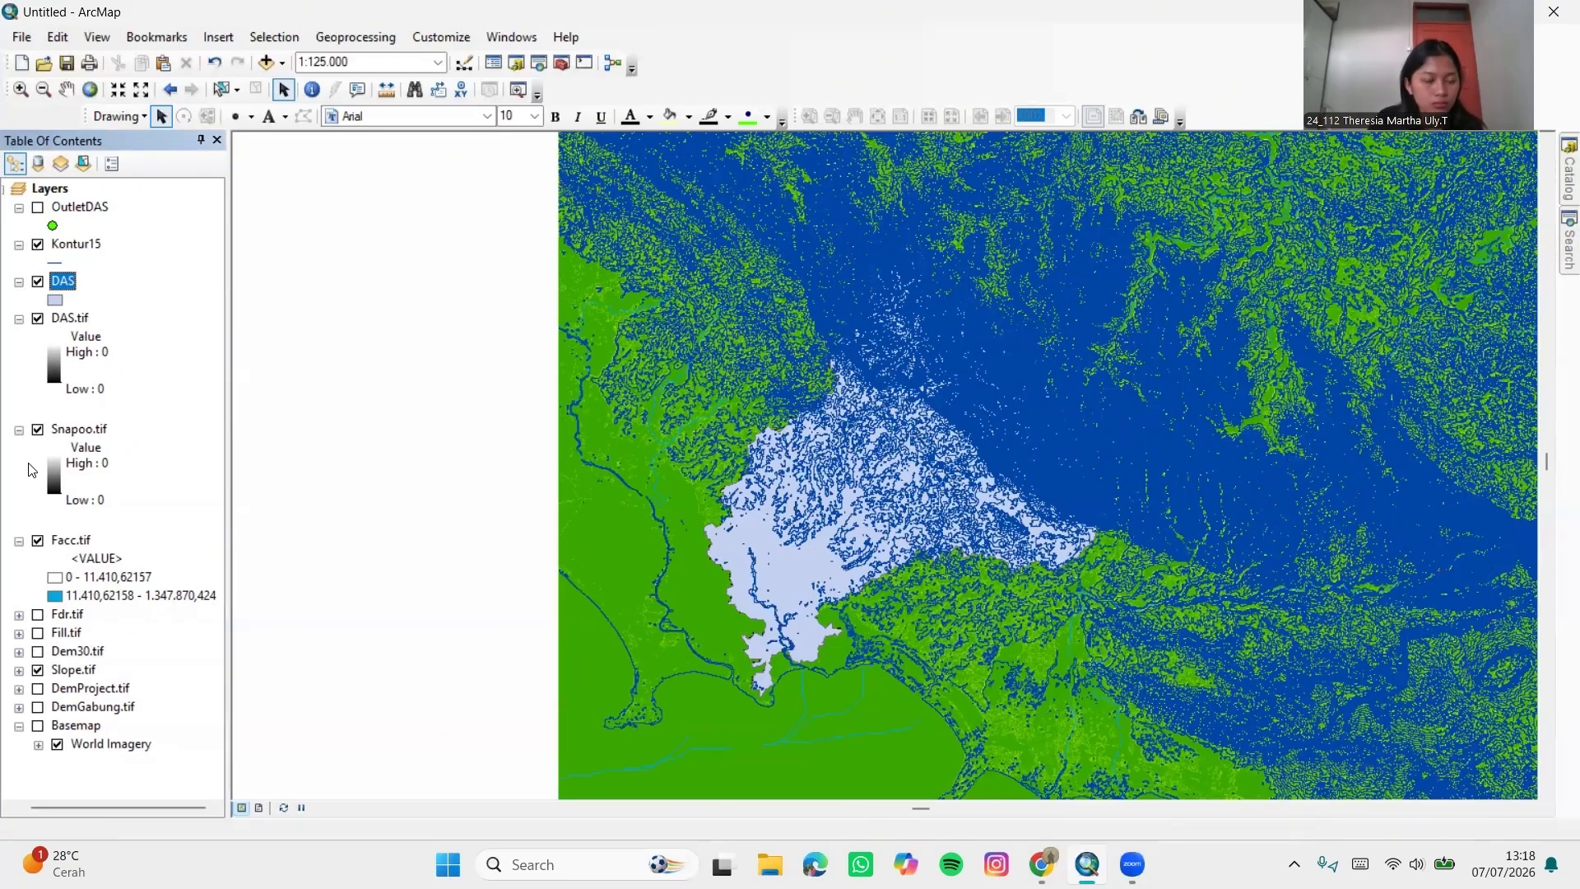
click(38, 244)
scroll(813, 377, down, 4)
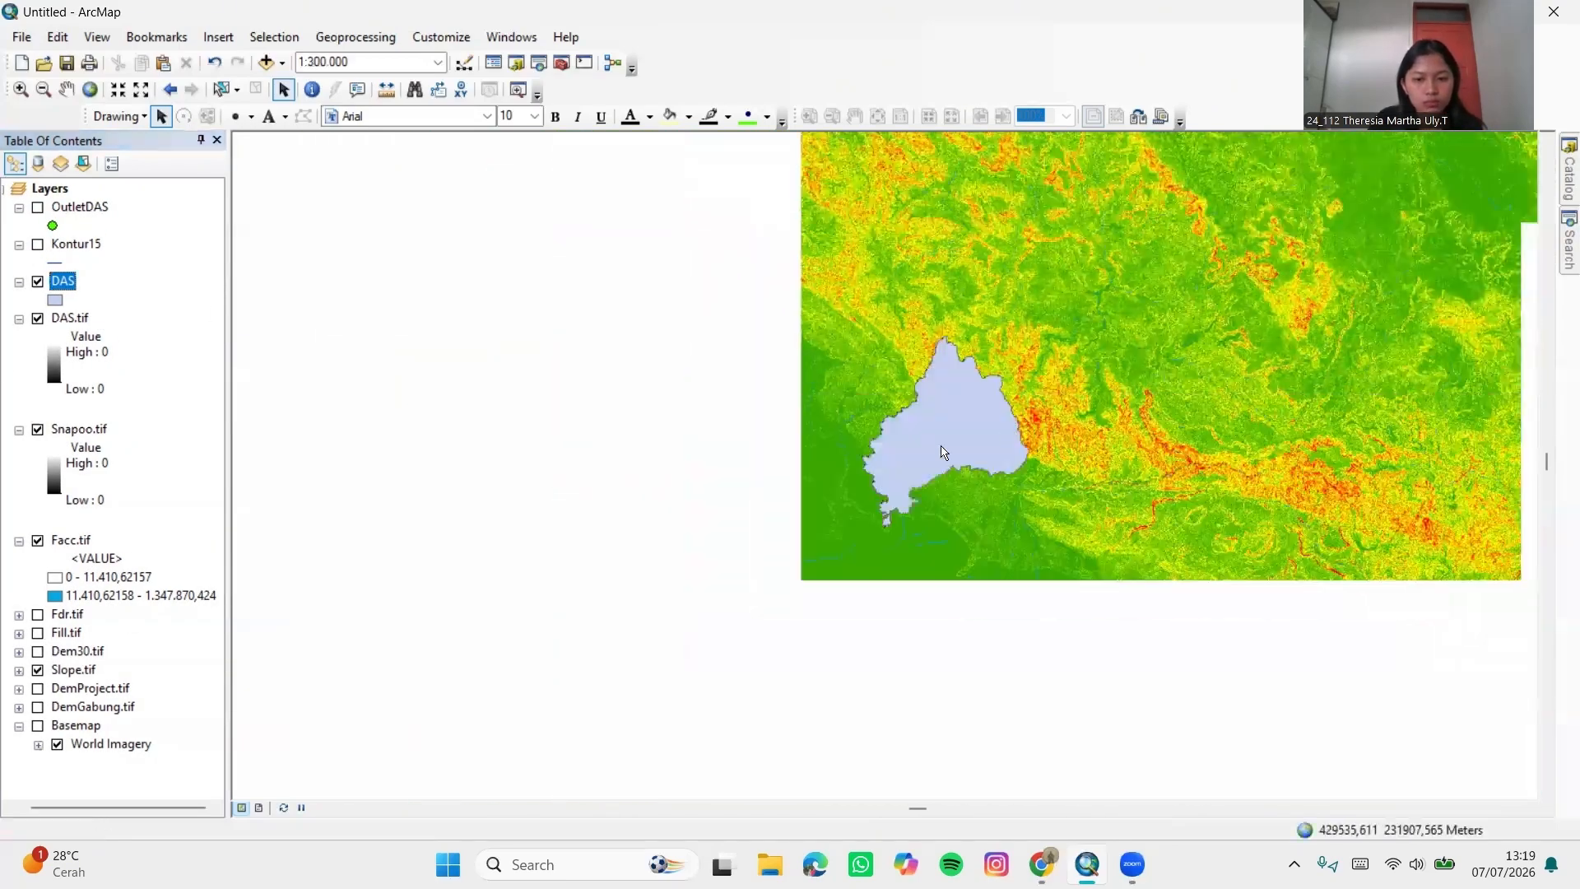
drag(1035, 403, 774, 524)
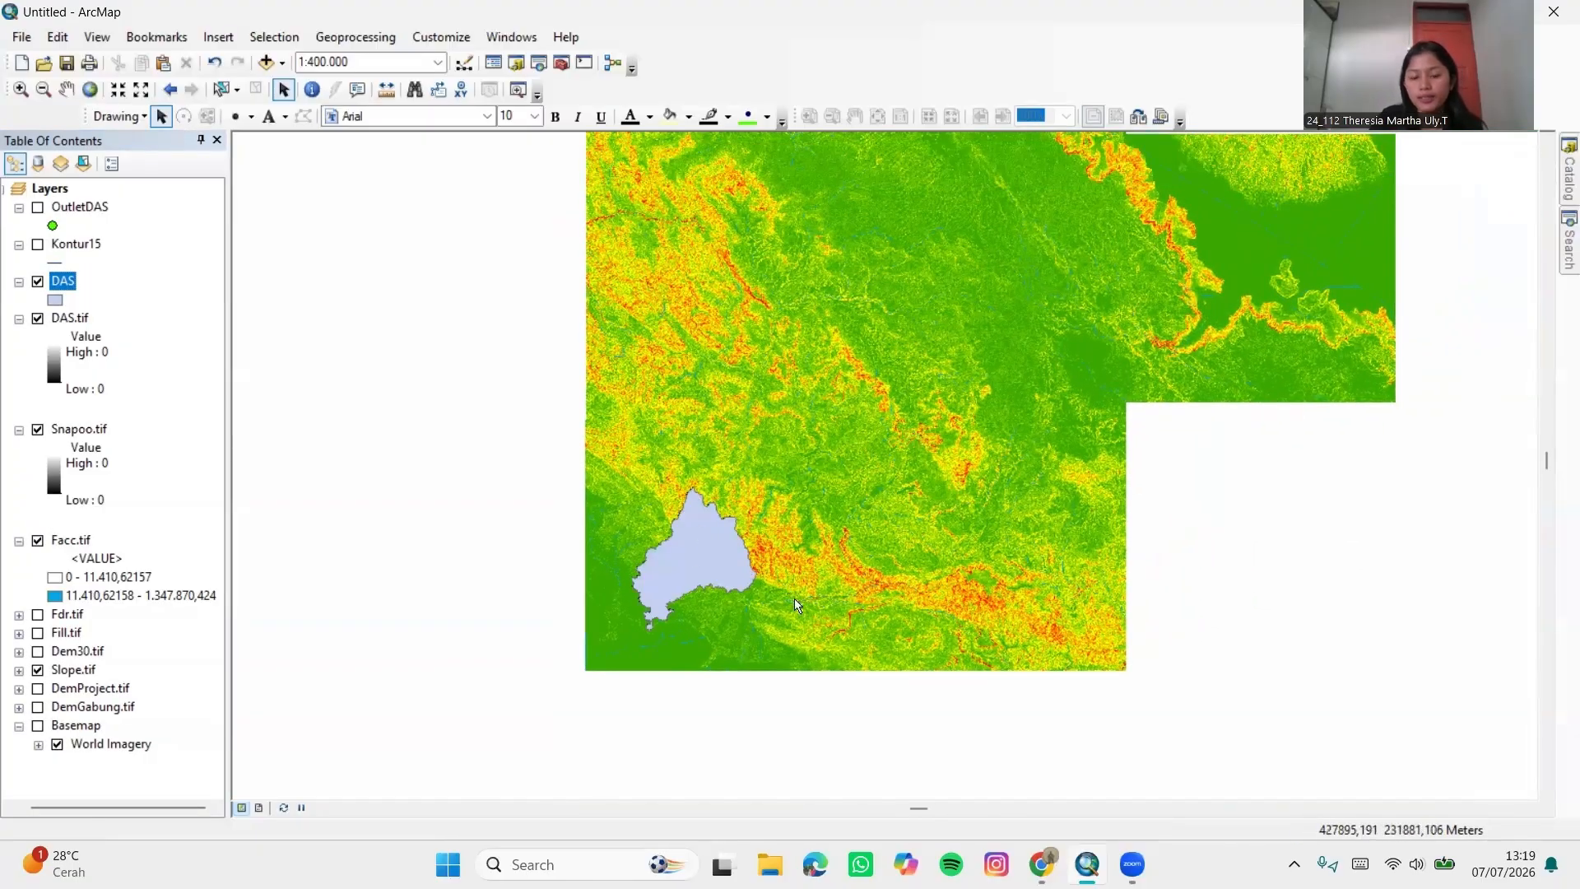
Search the tools for "extract by mask" and open the Extract by Mask tool from Spatial Analyst
click(1569, 243)
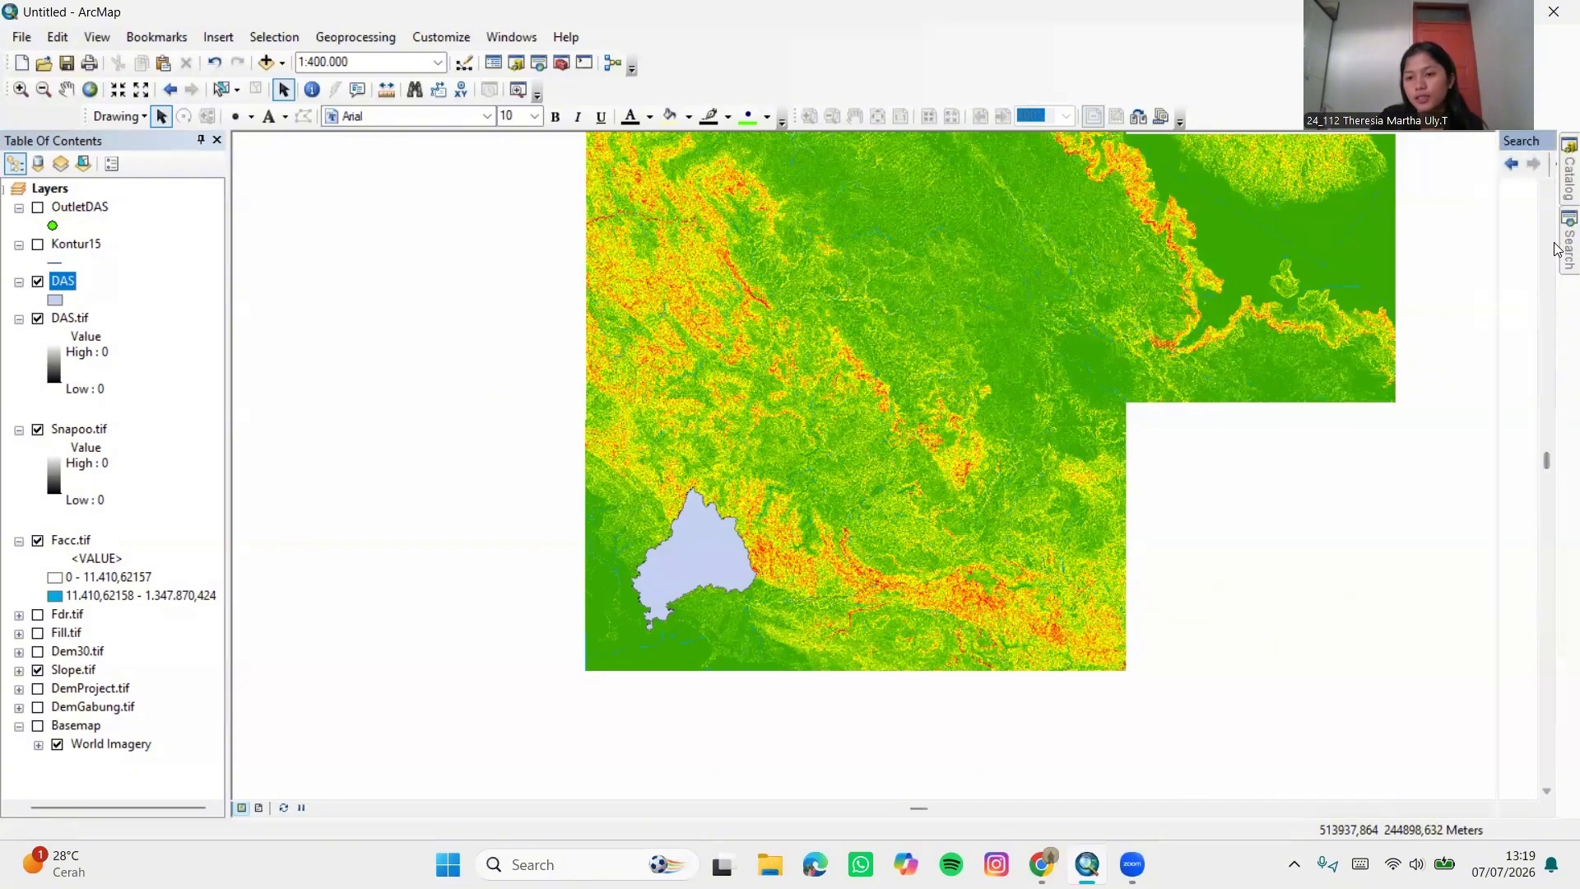
click(1400, 225)
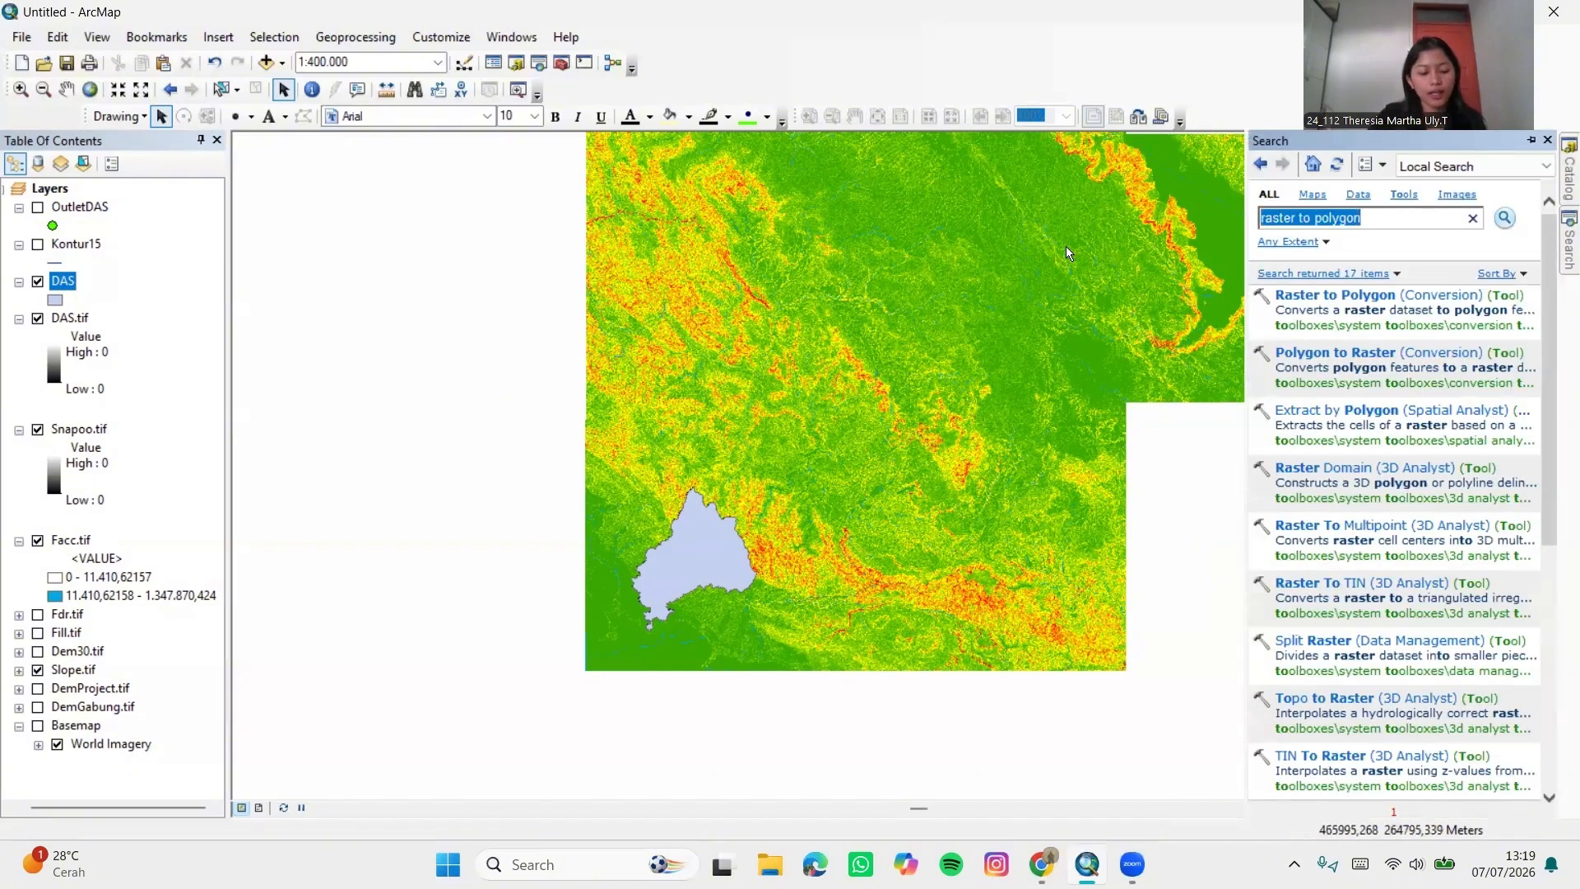
key(Caps_Lock)
text(extrac)
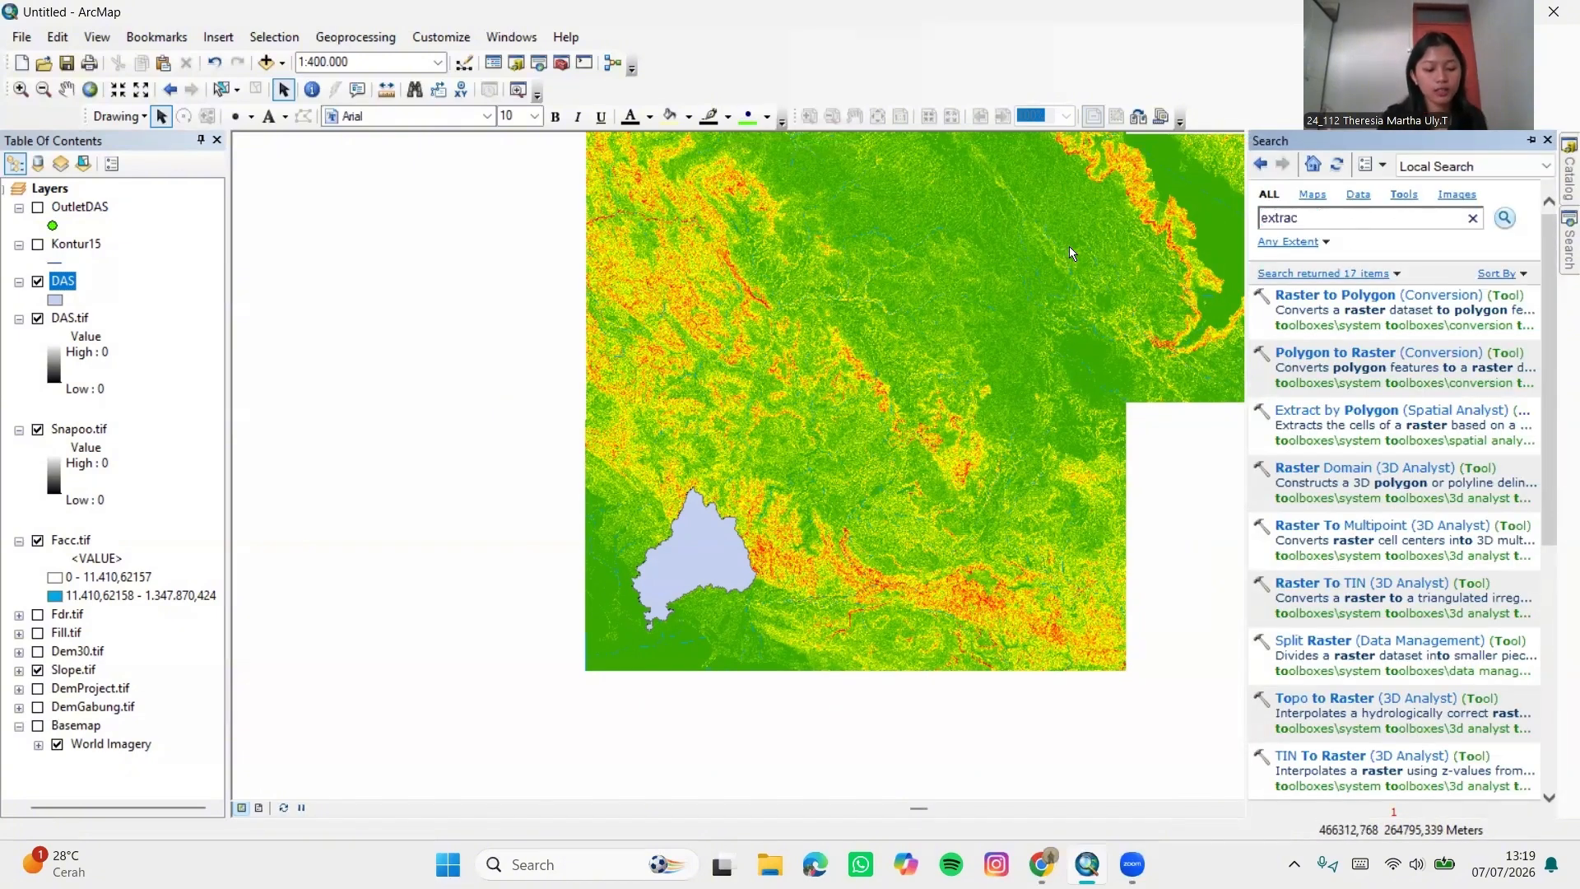
text(t b)
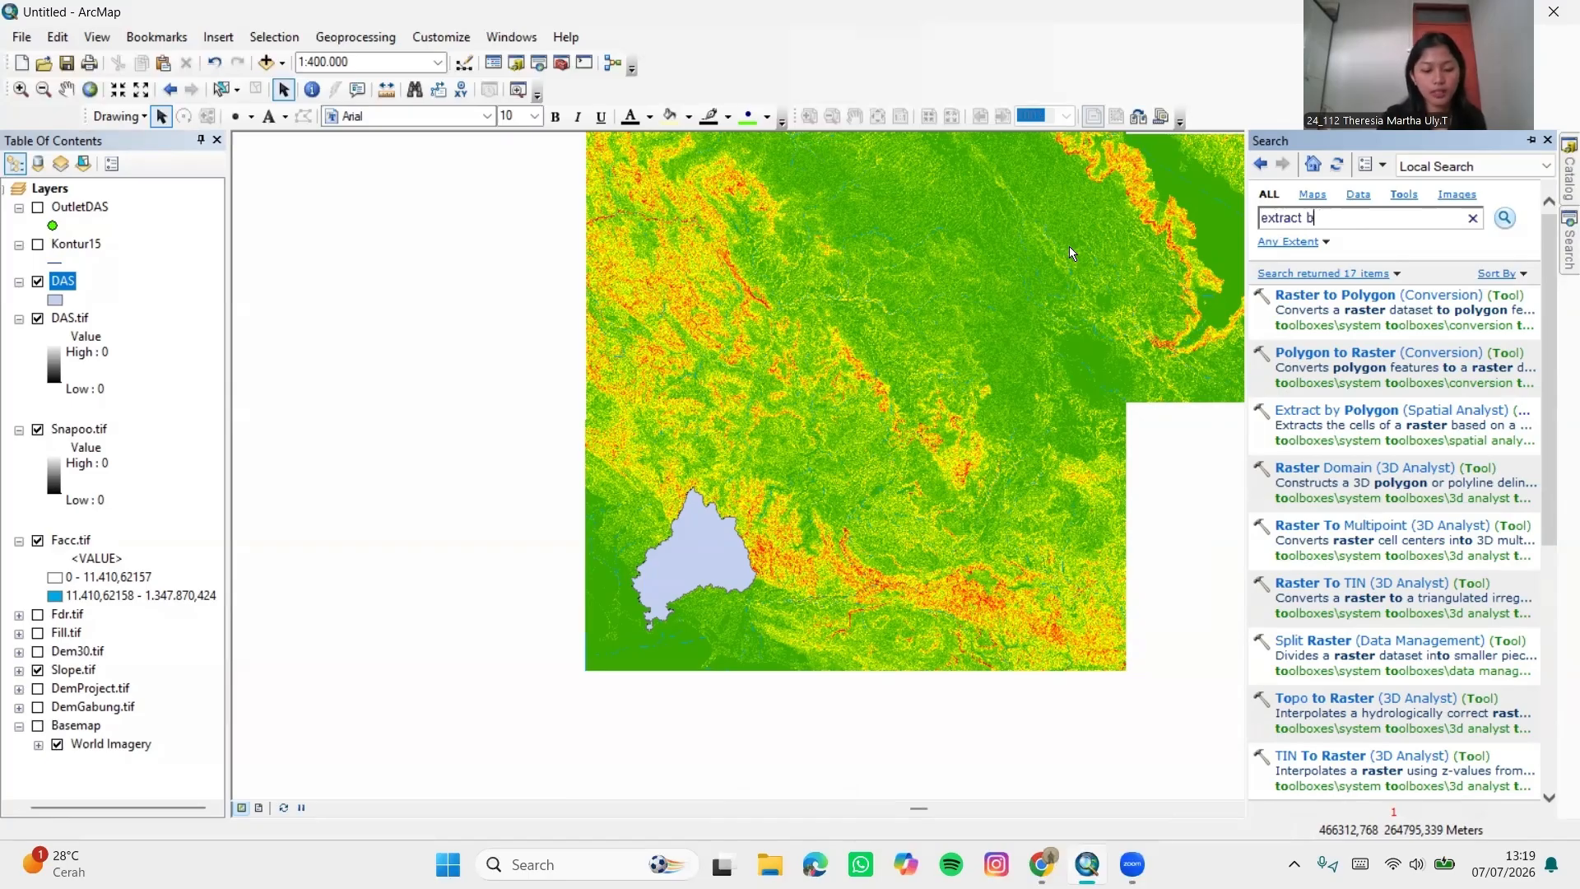
text(y mask)
key(Return)
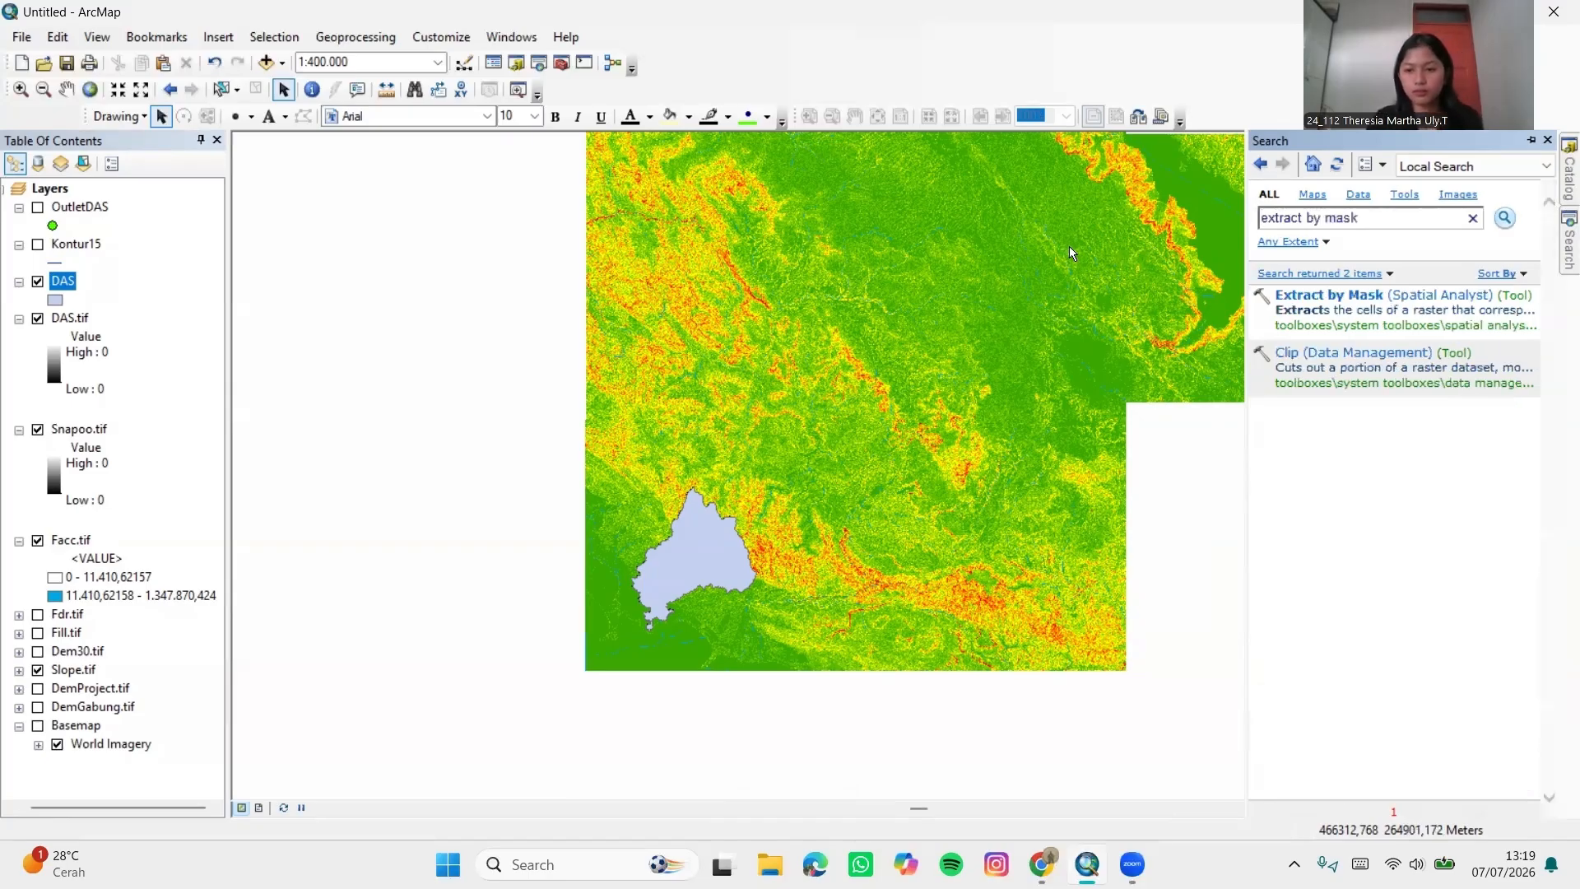
click(1393, 294)
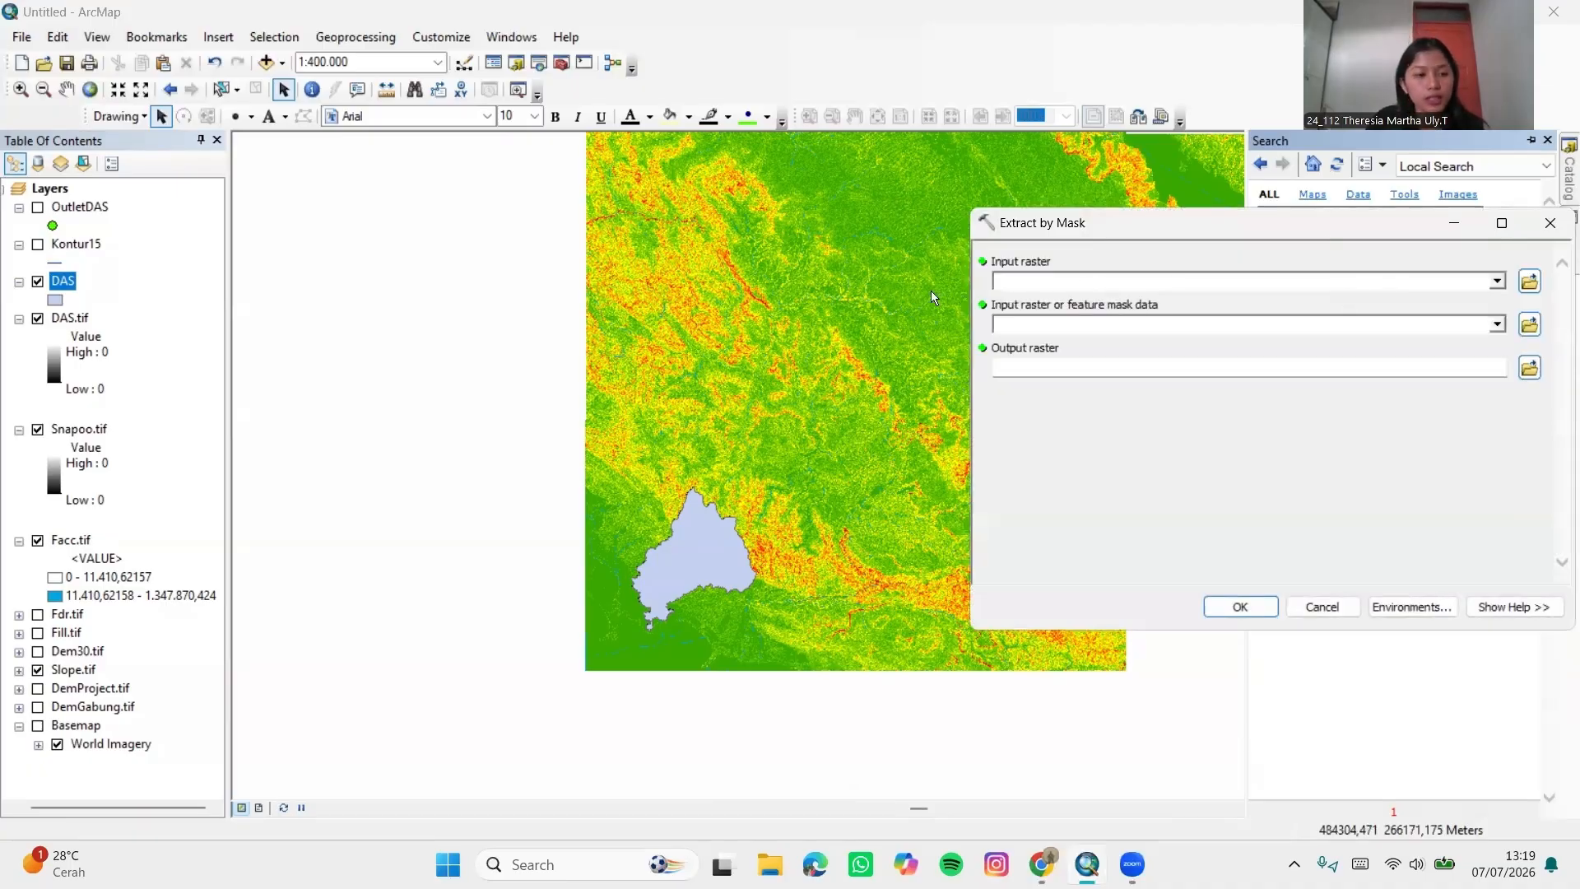
Set Slope.tif as the input raster and the DAS polygon layer as the mask for the extraction
click(80, 500)
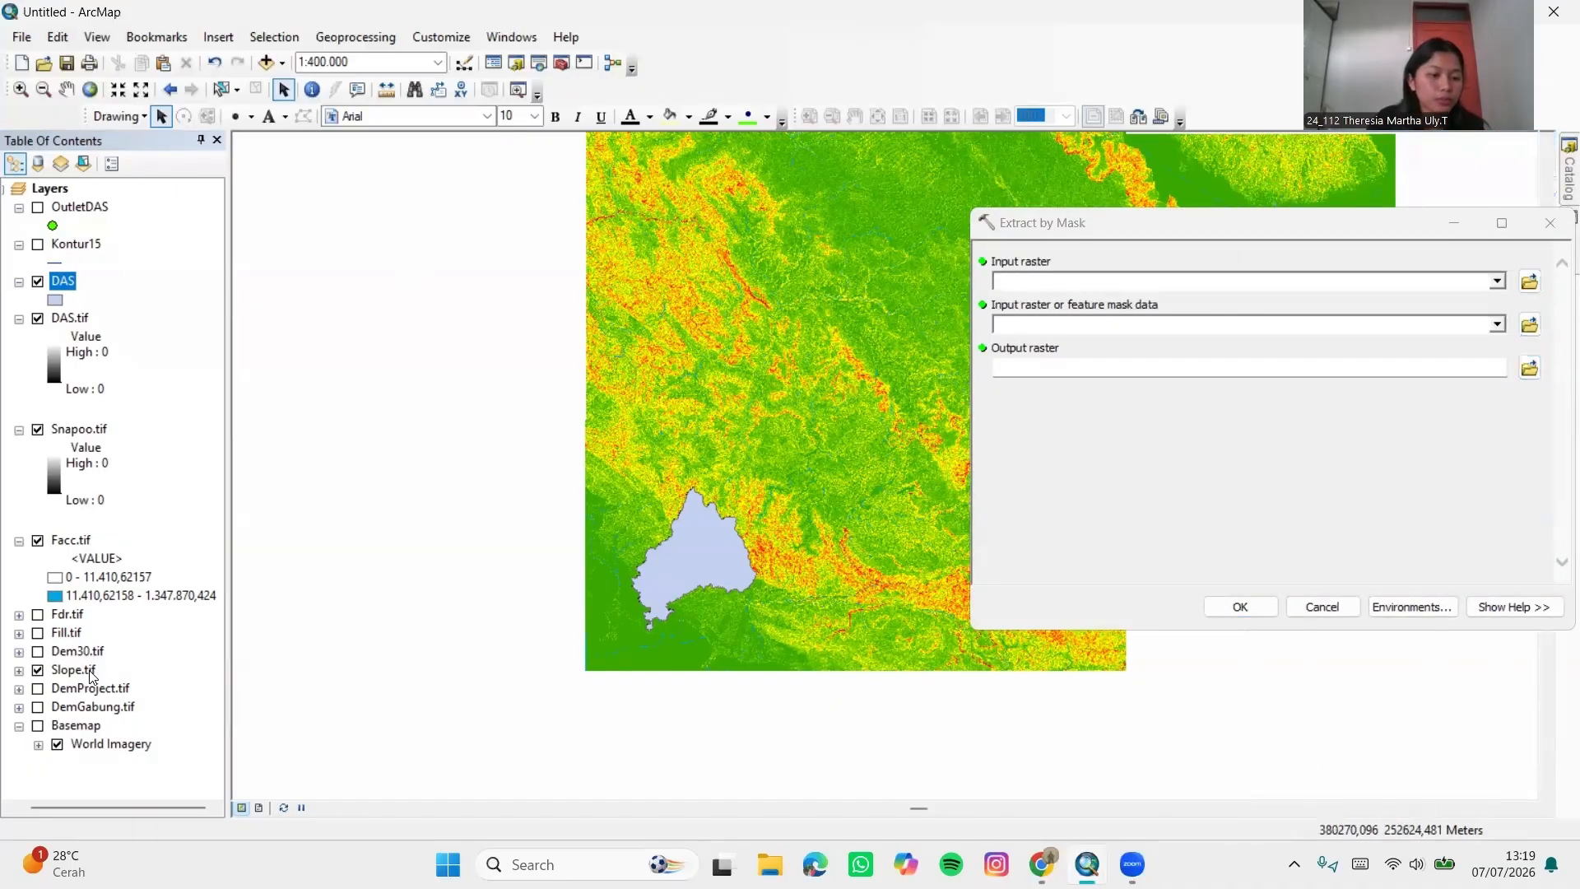
drag(92, 677, 1043, 281)
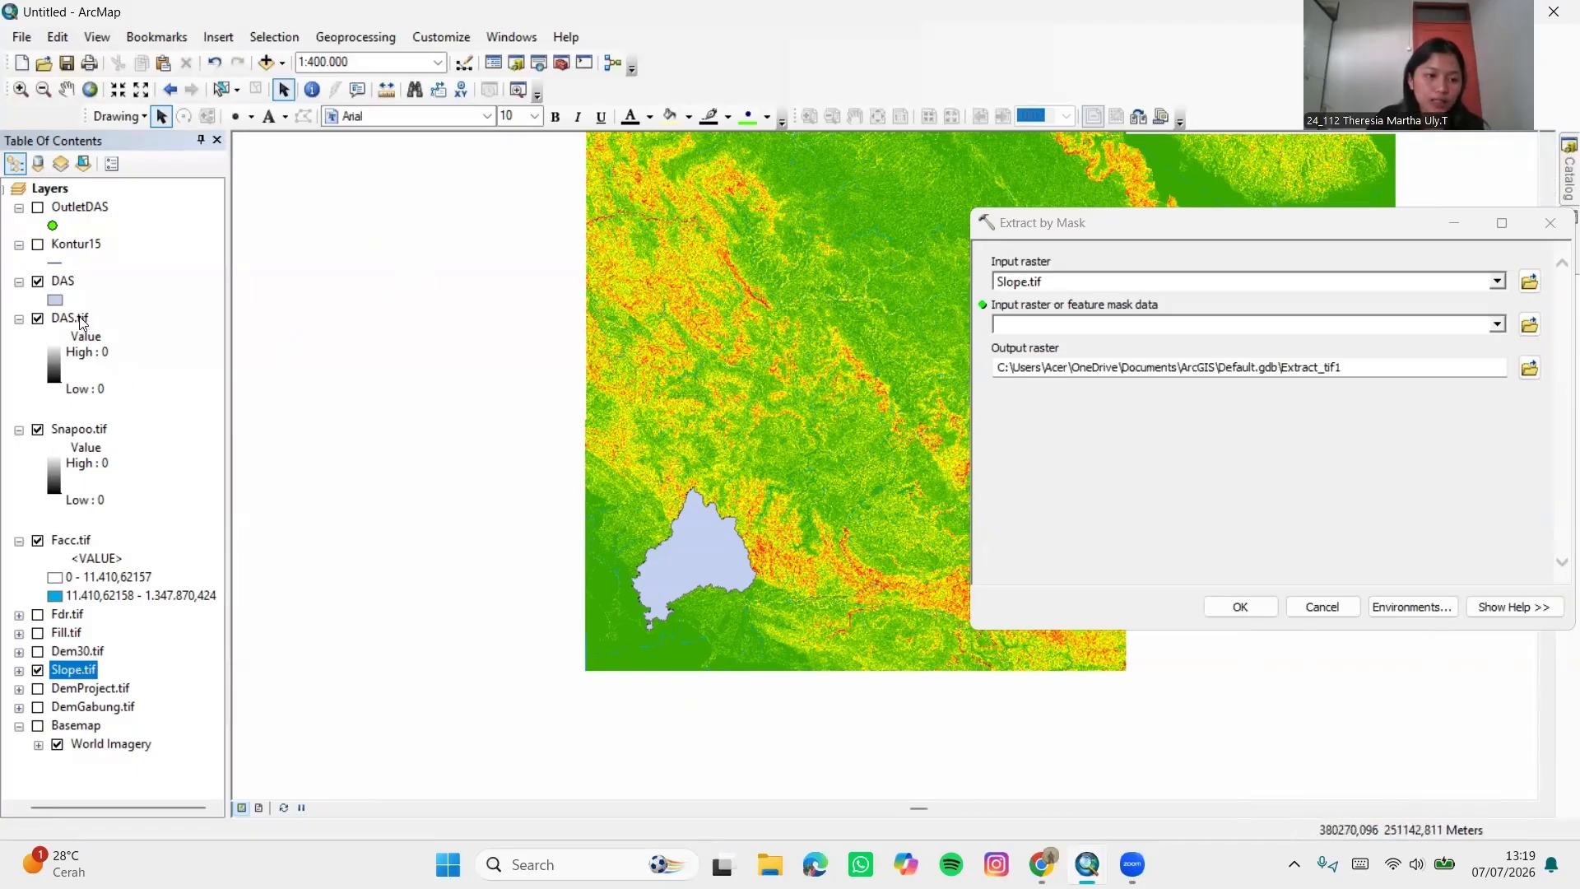
drag(64, 284, 984, 302)
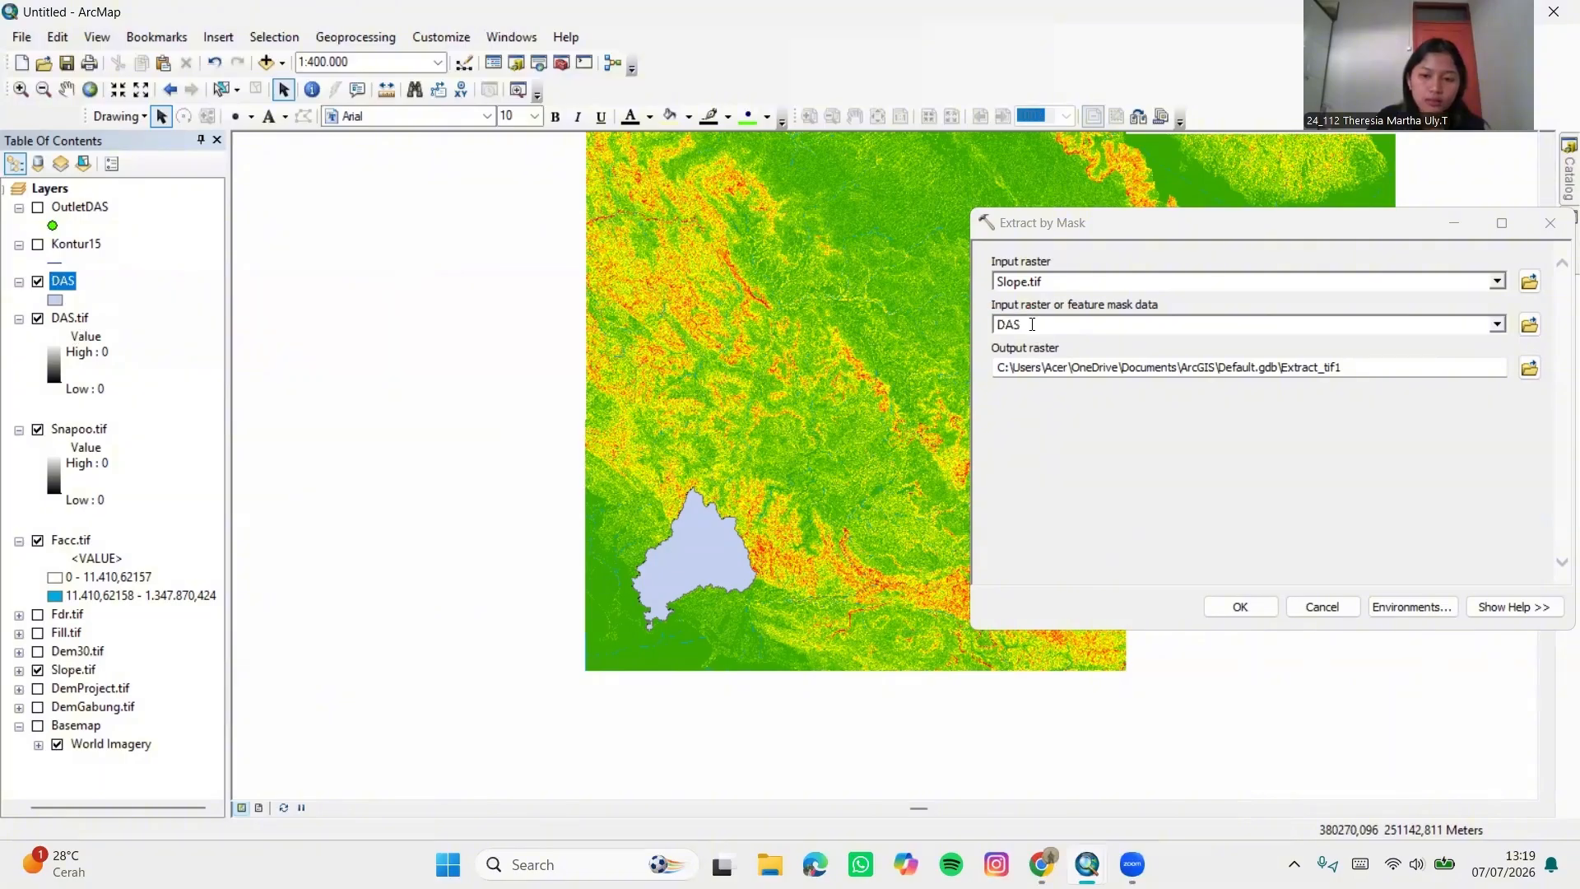
Name the output raster SlopeDAS.tif in the TUGAS VIDEO folder and run the mask extraction
click(1532, 369)
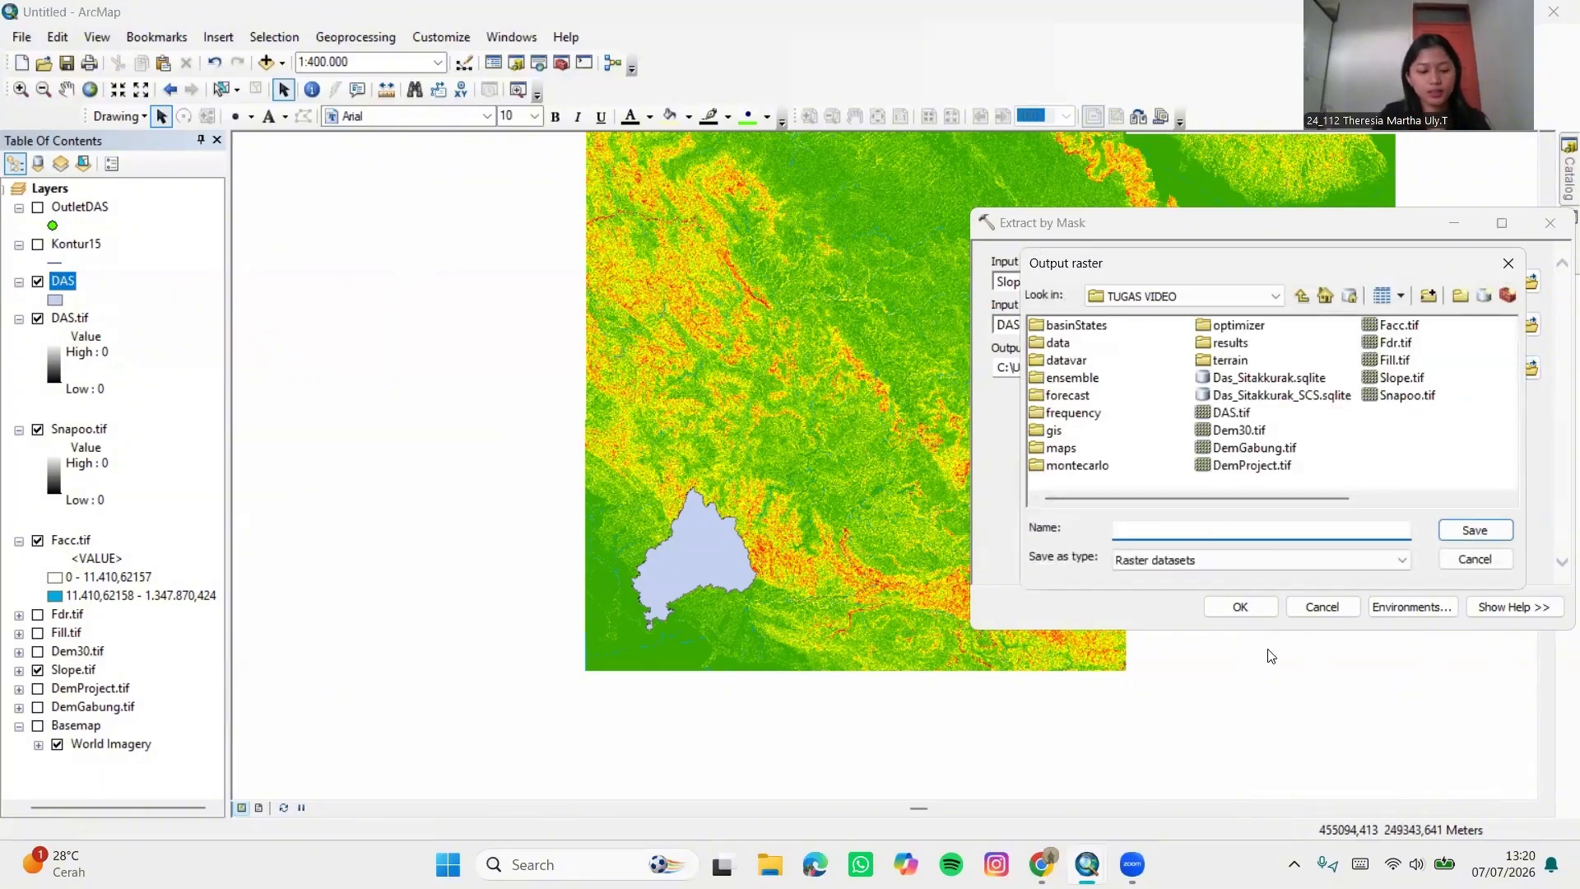
key(Caps_Lock)
text(Slope)
key(Caps_Lock)
text(DAS.)
key(Caps_Lock)
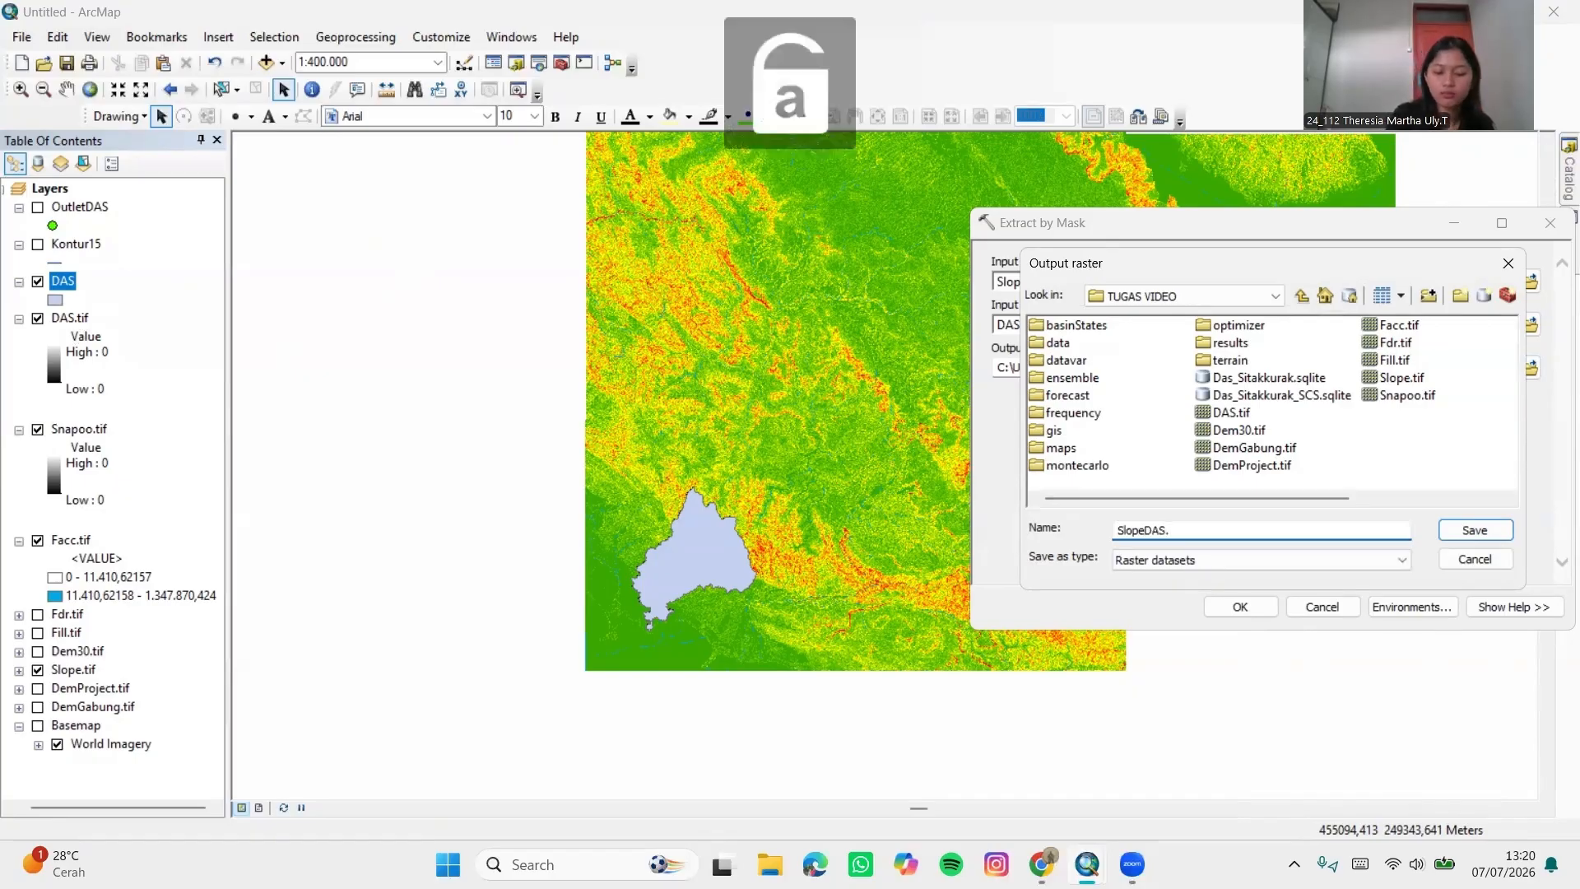
text(tif)
click(1474, 530)
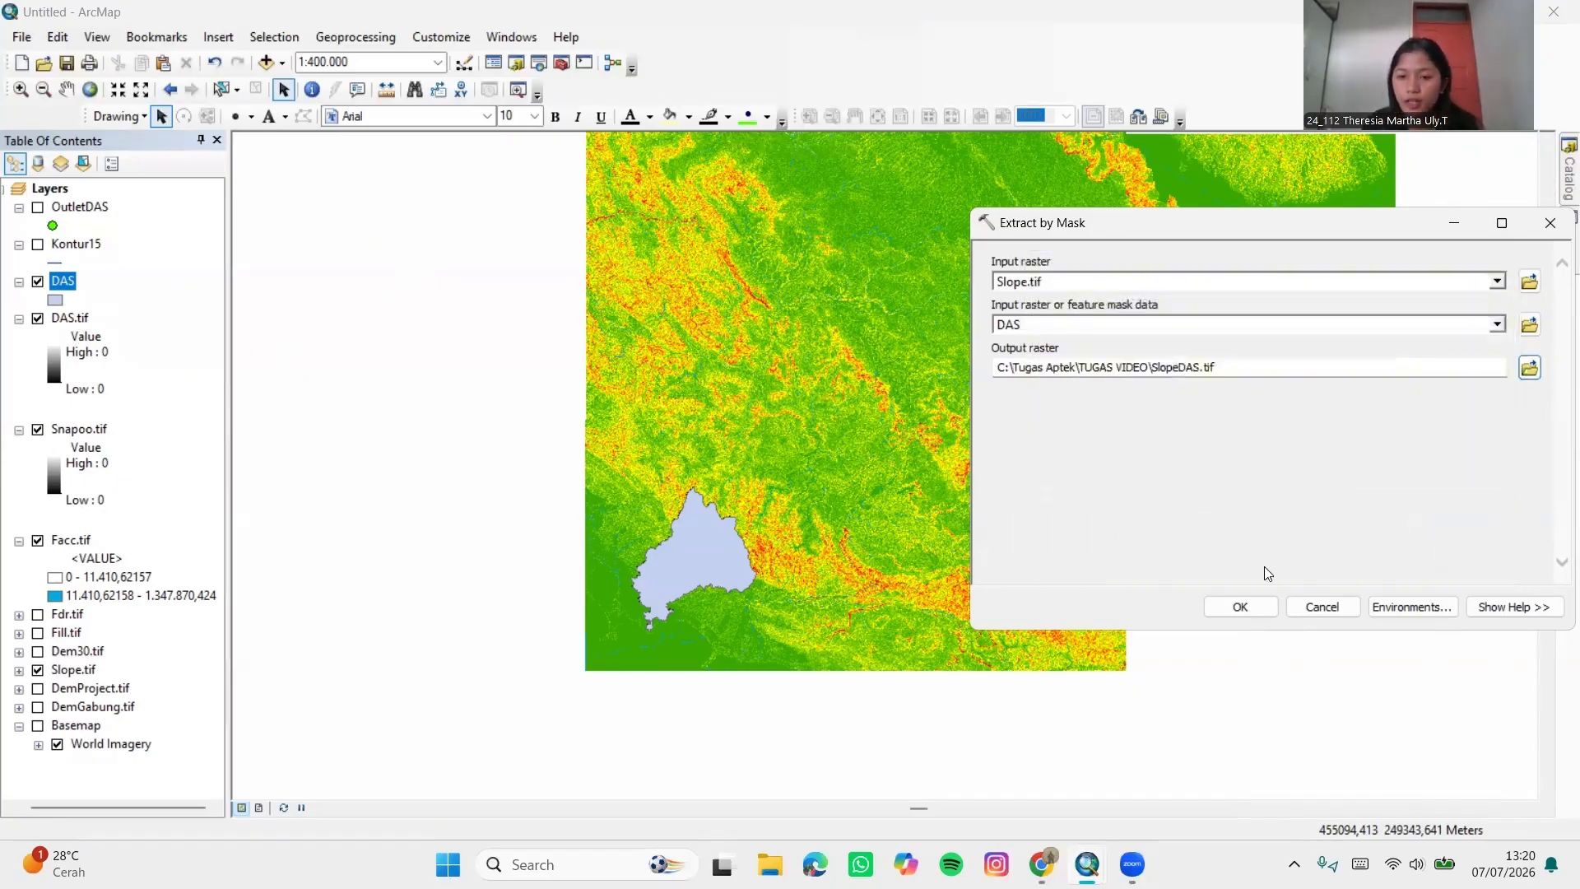
click(1235, 606)
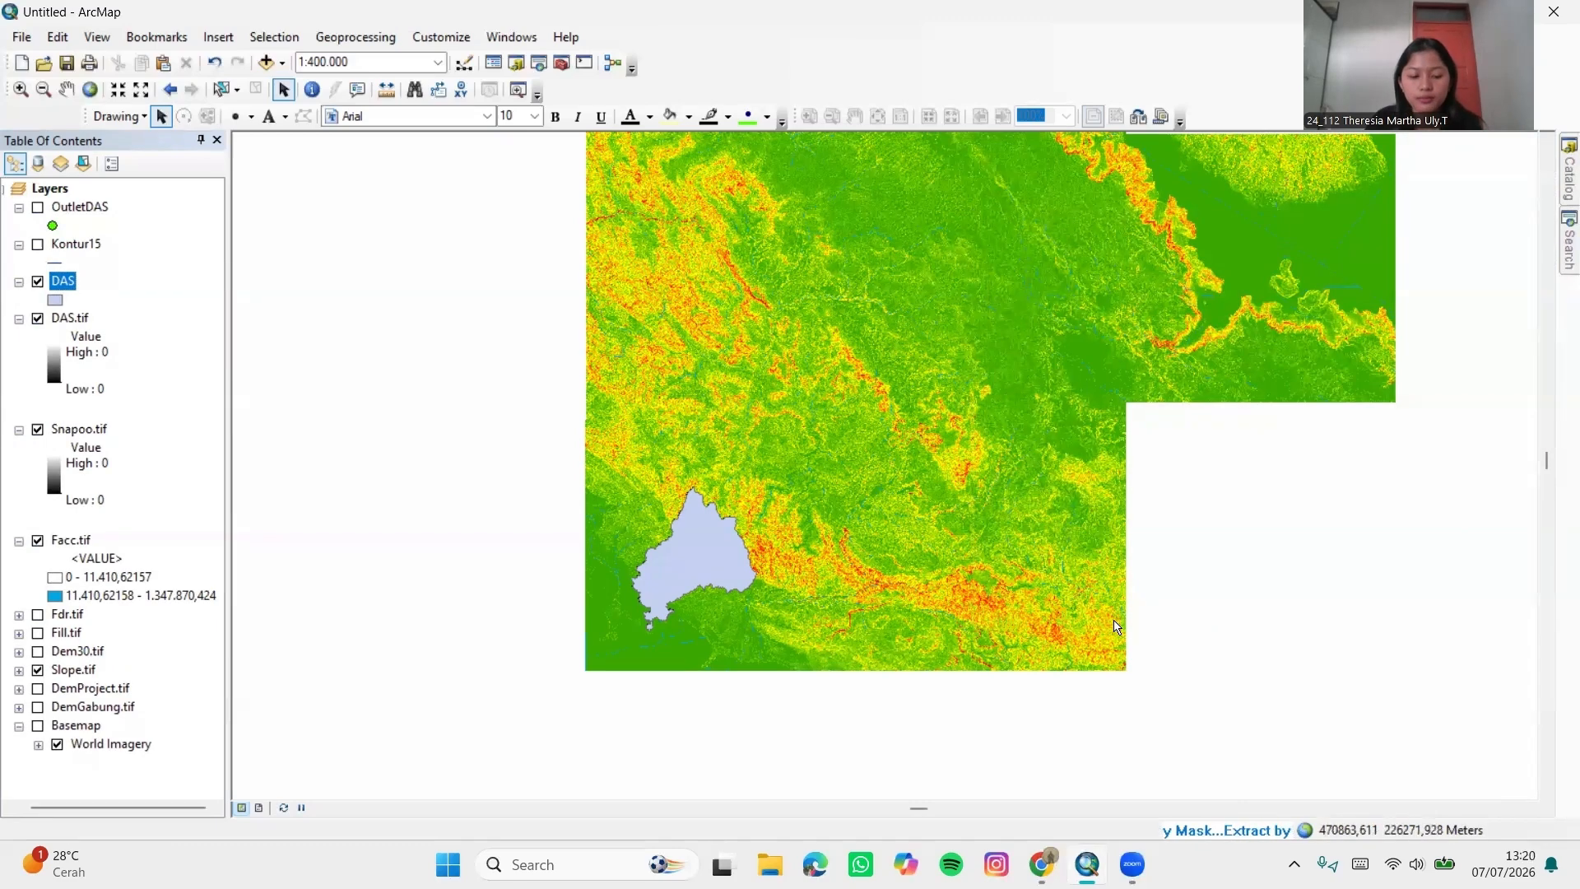
Hide the DAS.tif, Snapoo.tif and Facc.tif rasters and the DAS polygon layer
click(38, 429)
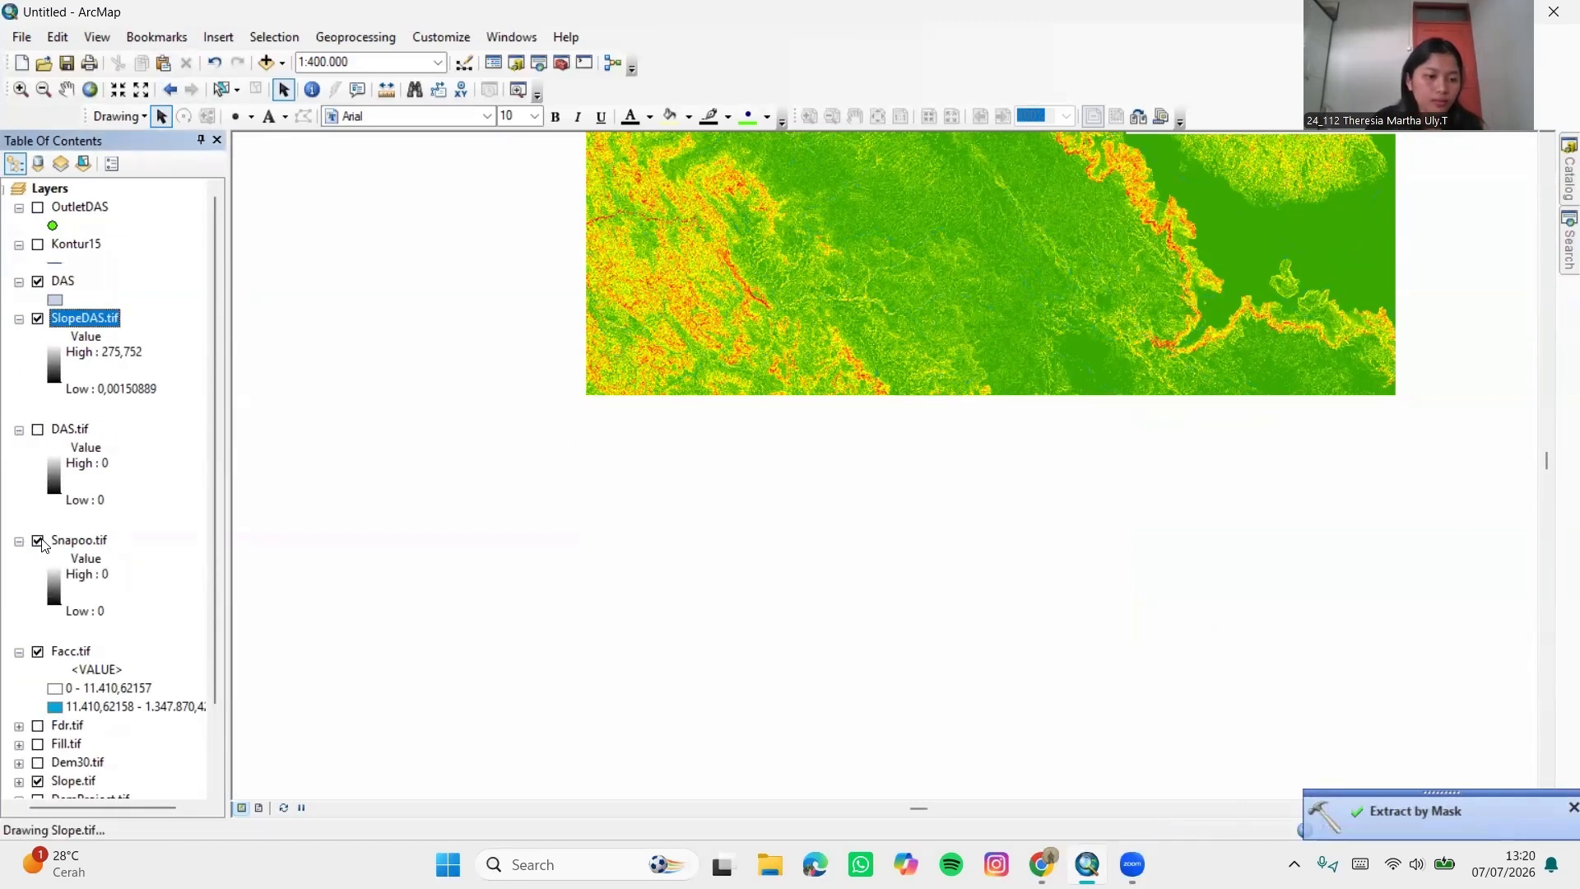
click(37, 540)
click(38, 651)
click(38, 281)
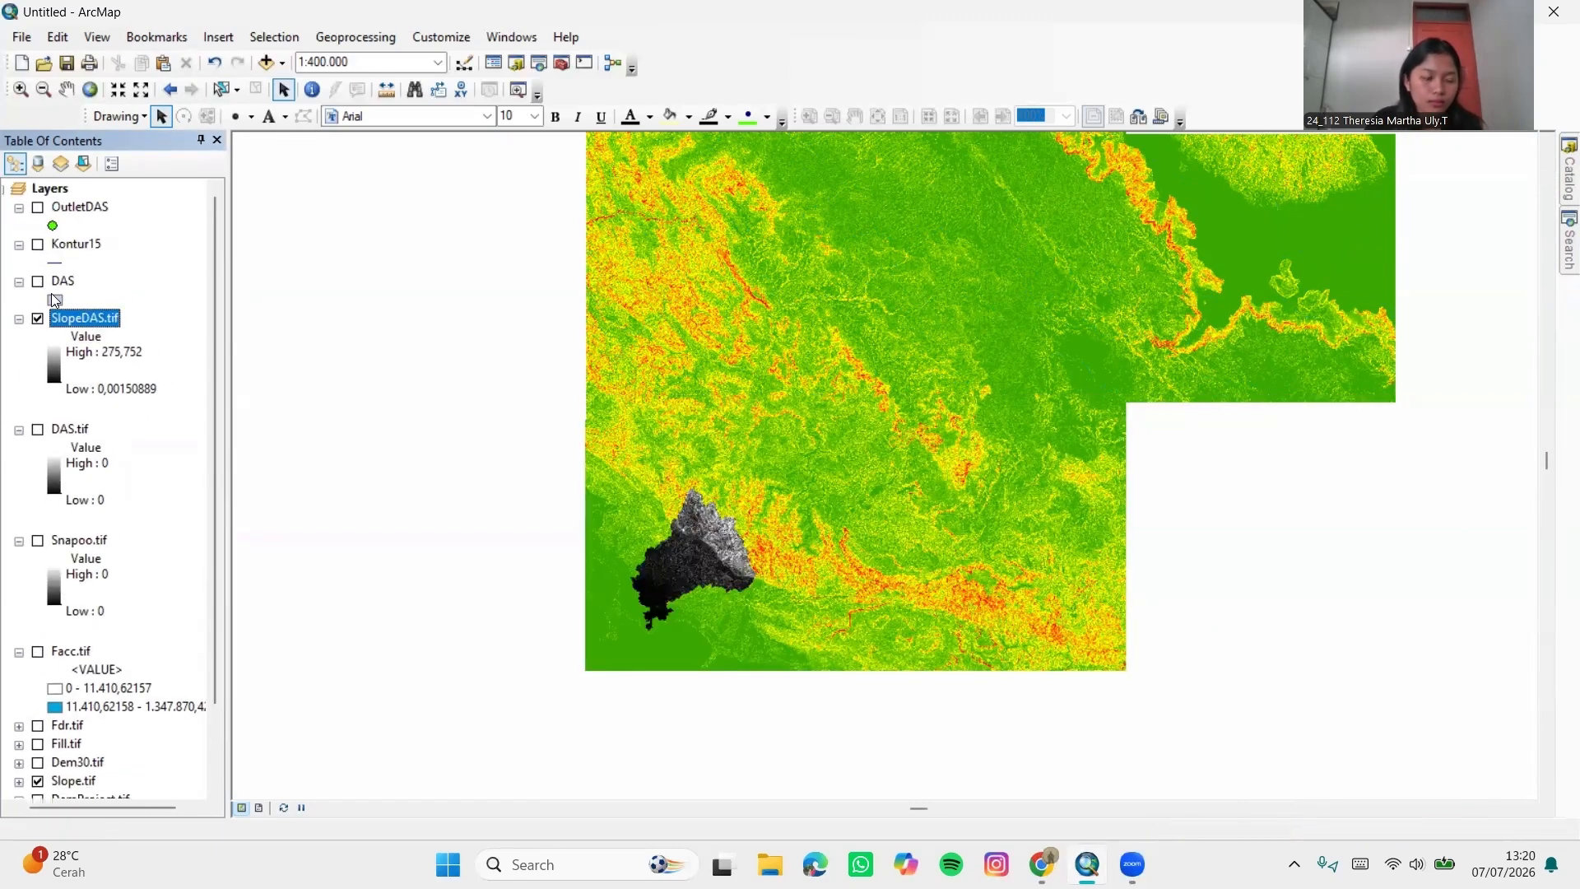
Apply a light-to-dark orange stretched color ramp to the SlopeDAS.tif layer
right_click(67, 319)
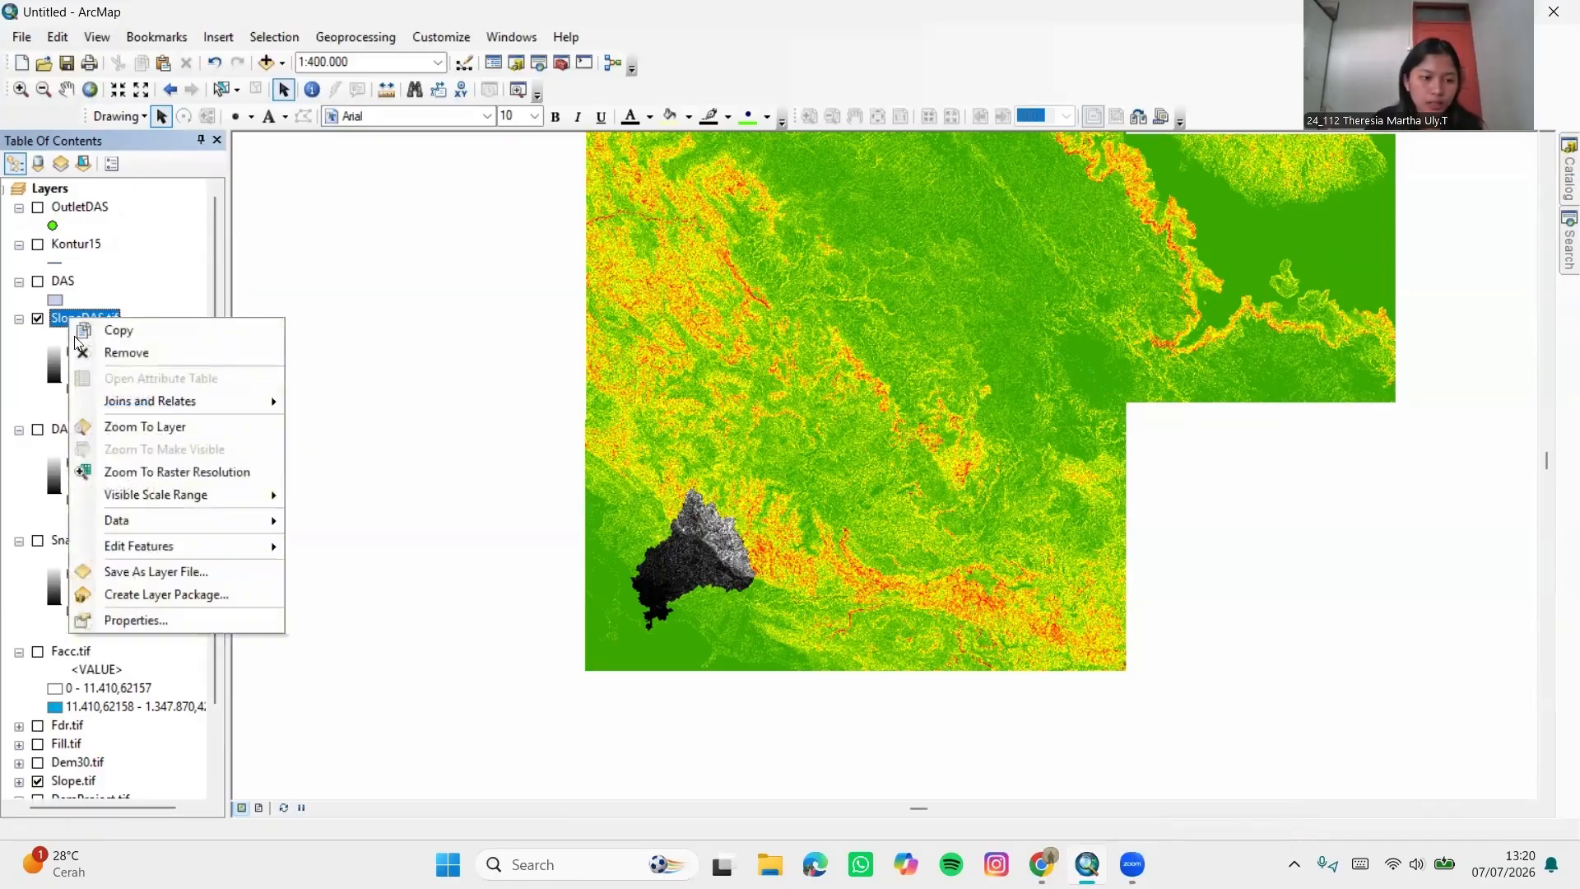
click(166, 617)
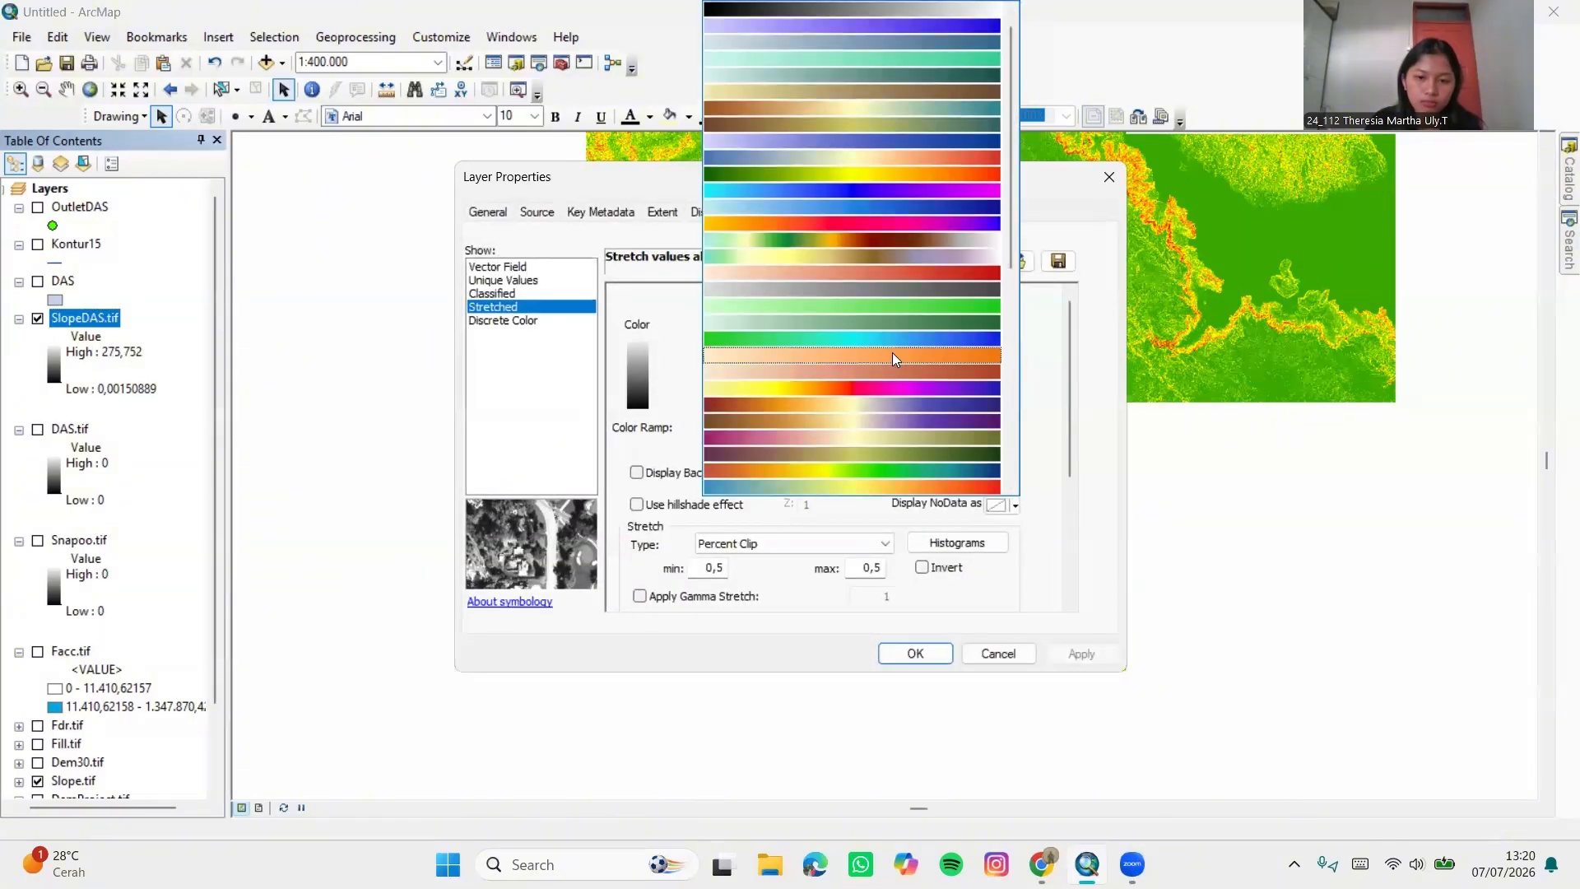
click(892, 352)
click(910, 652)
Hide Slope.tif and display the Basemap beneath the SlopeDAS.tif raster
scroll(683, 601, down, 1)
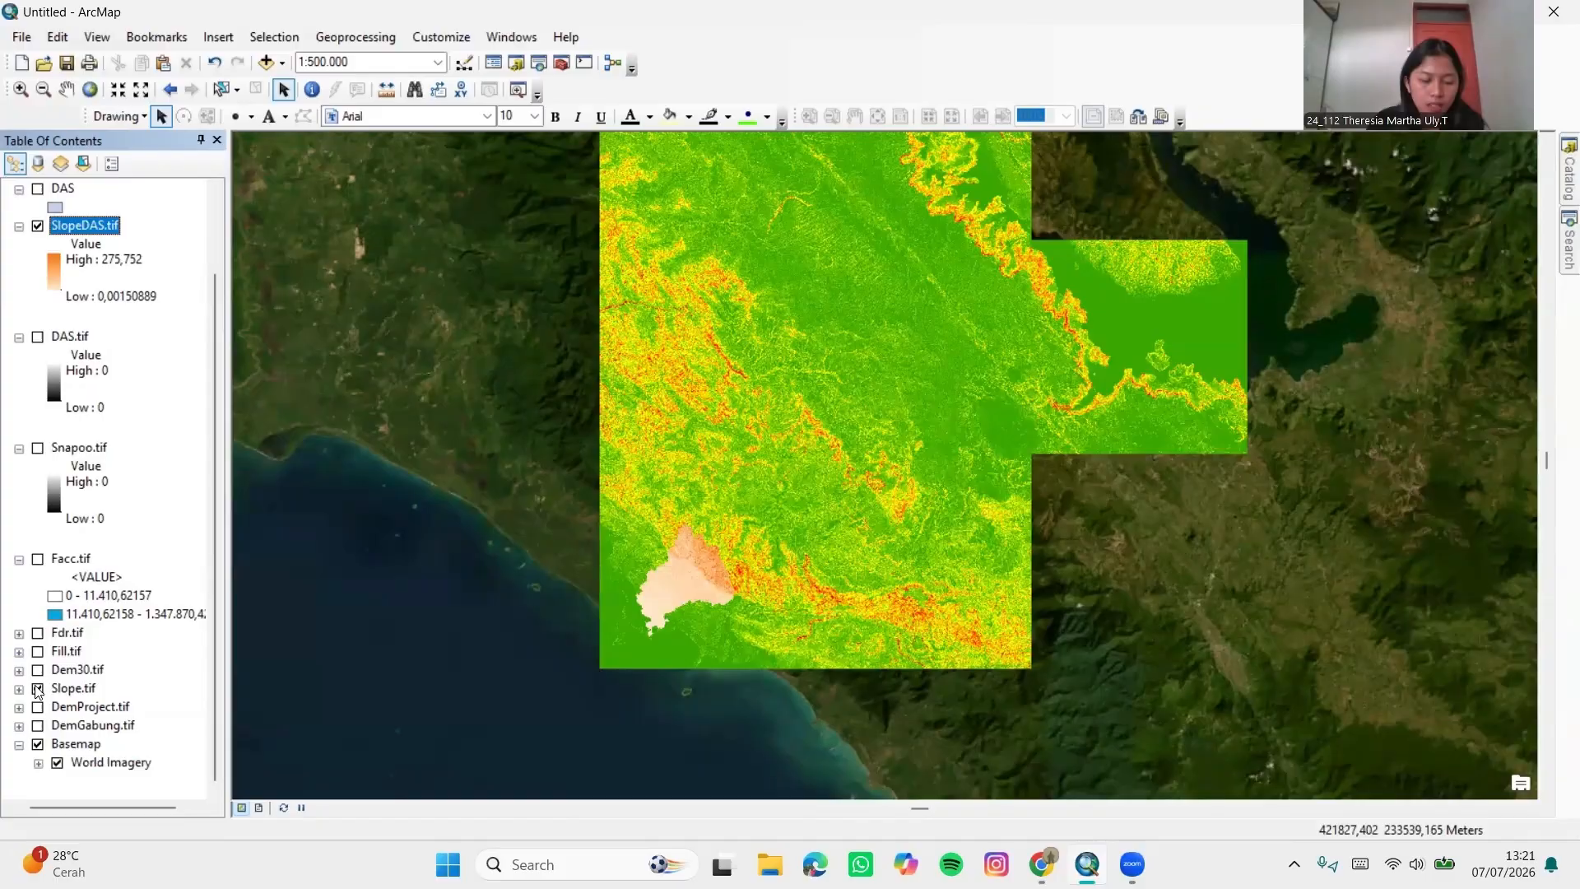
click(37, 689)
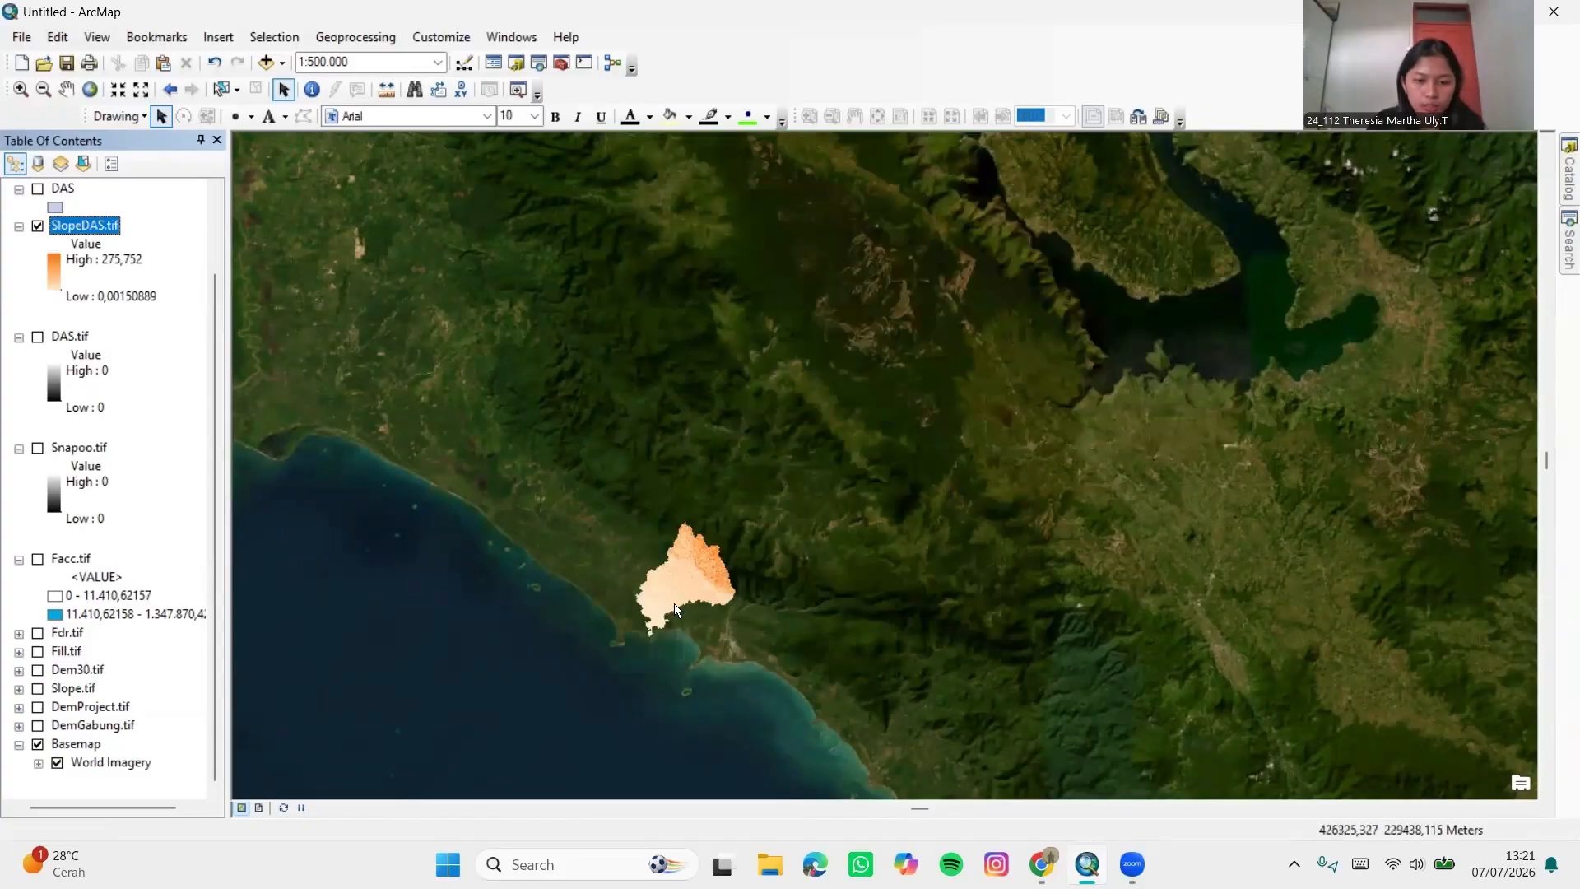
scroll(712, 580, up, 6)
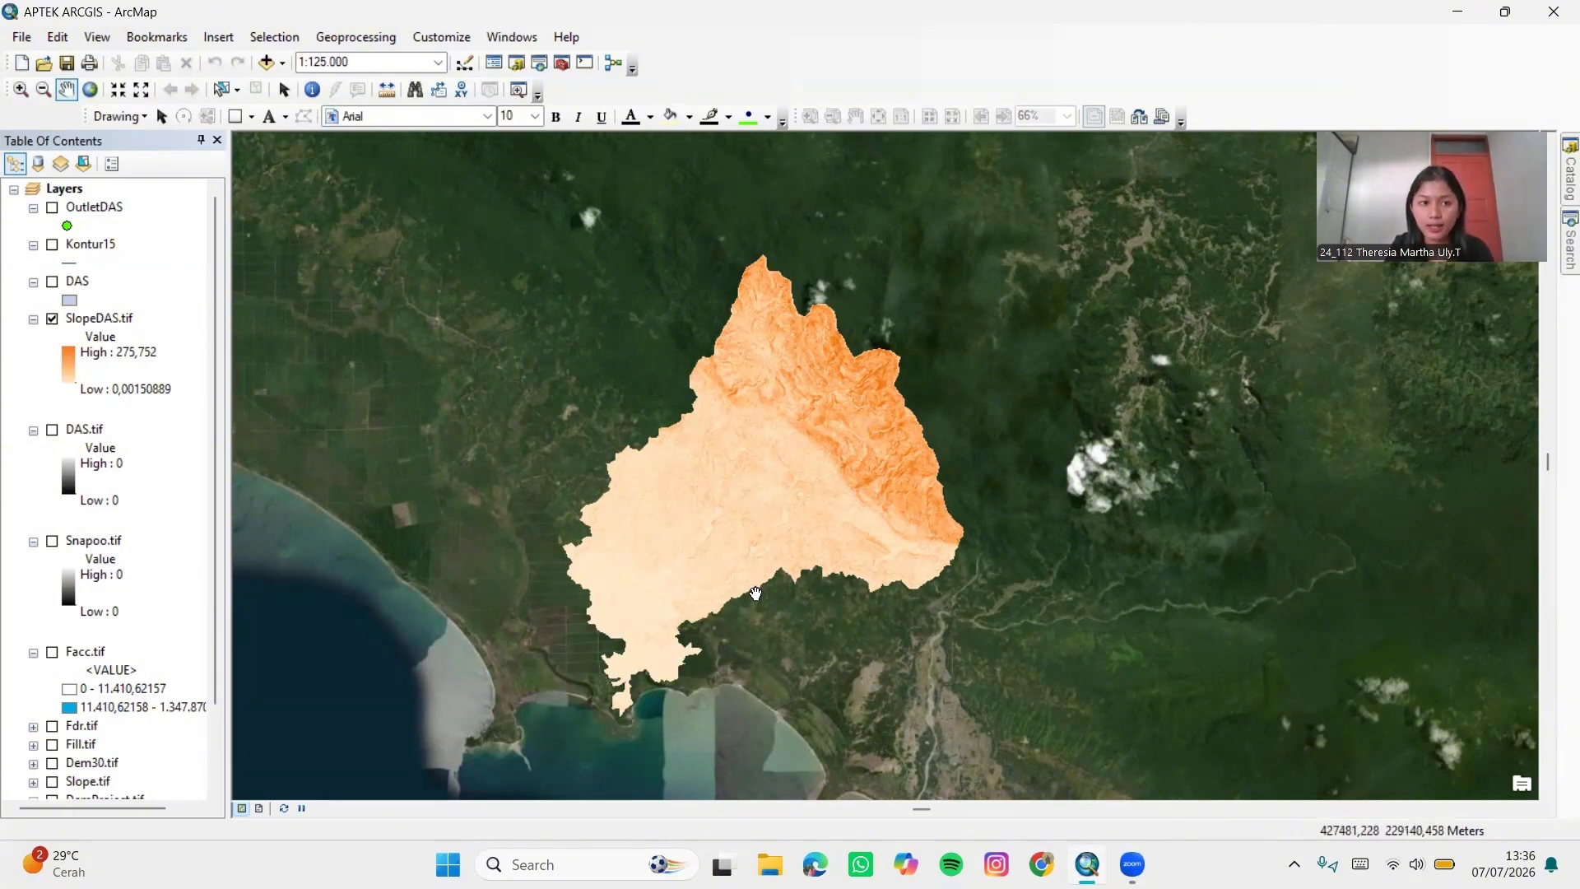
Add the Annotation, Polygon and Polyline data of 1.SITUASI SUNGAI SILAHAR FINAL.dwg to the map, accepting the missing spatial reference
click(282, 65)
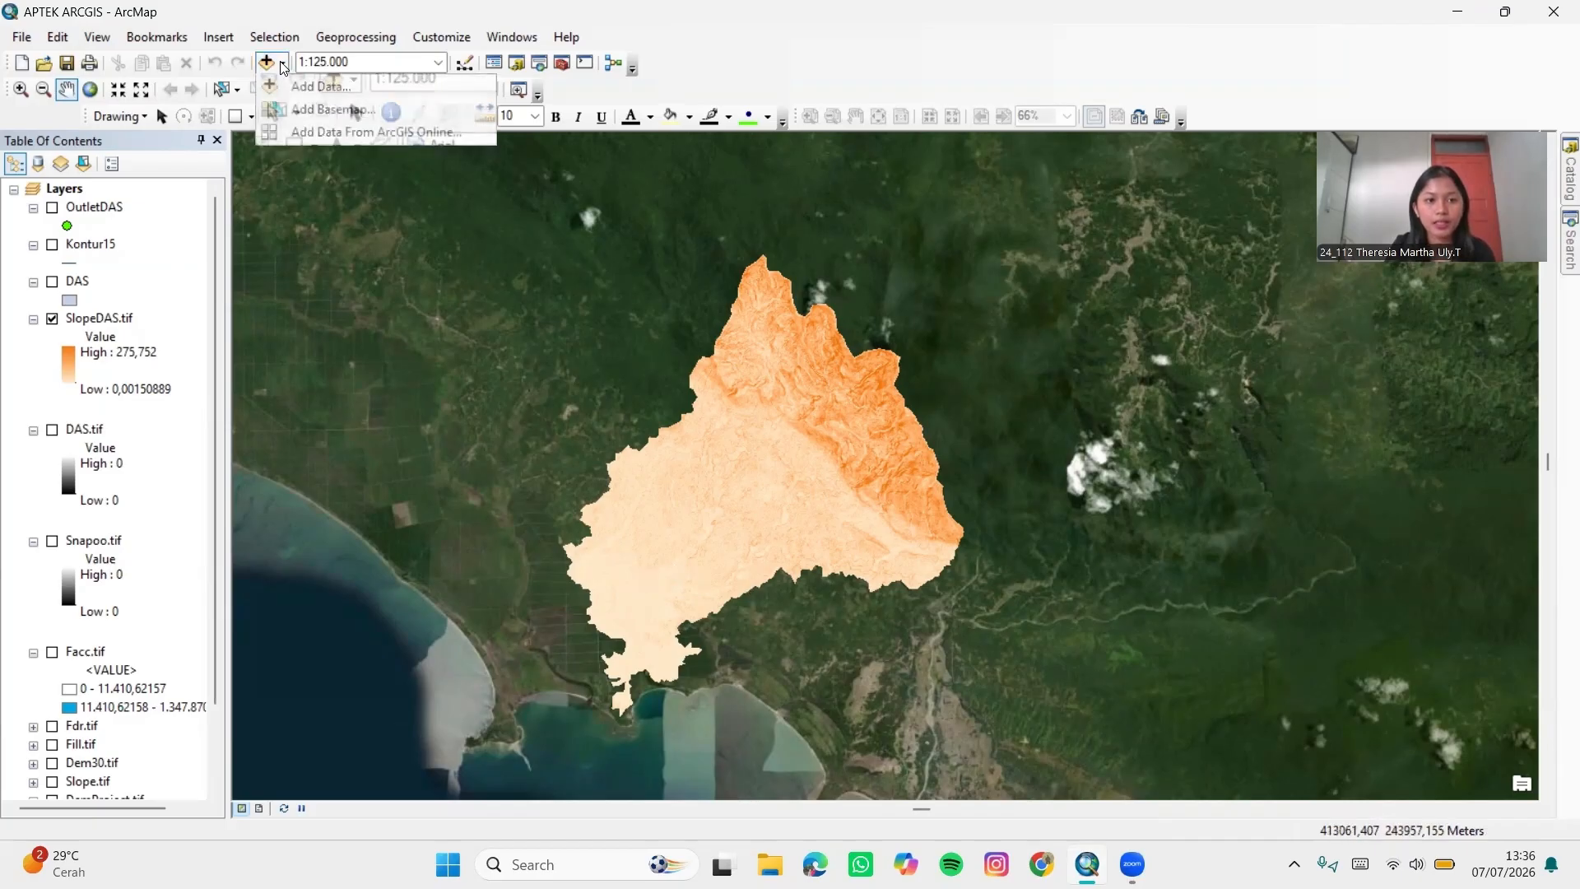
click(317, 86)
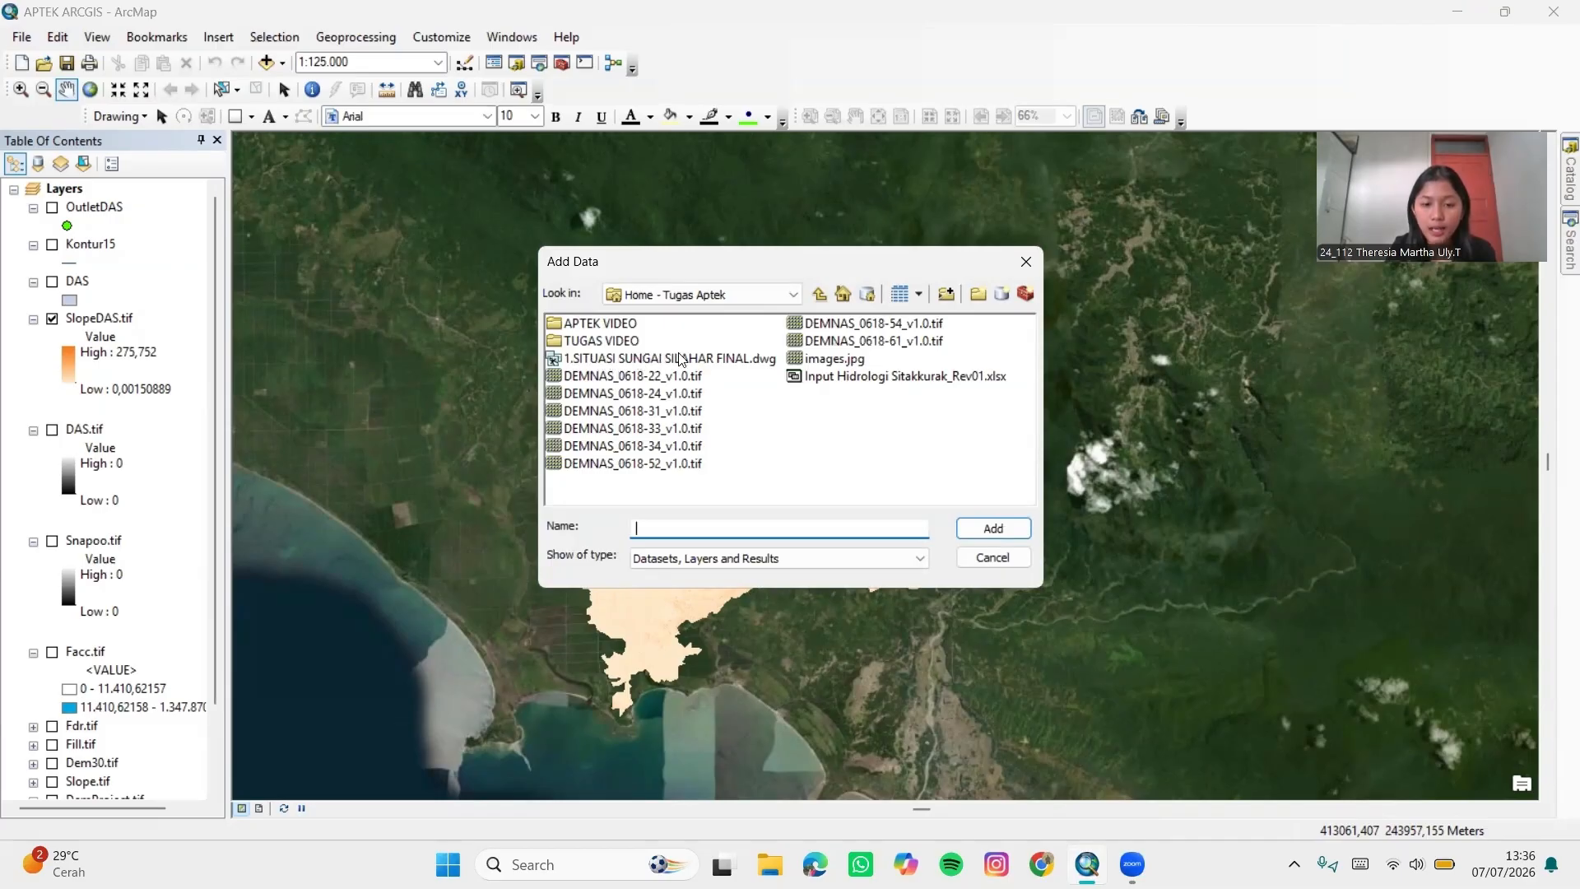
click(702, 361)
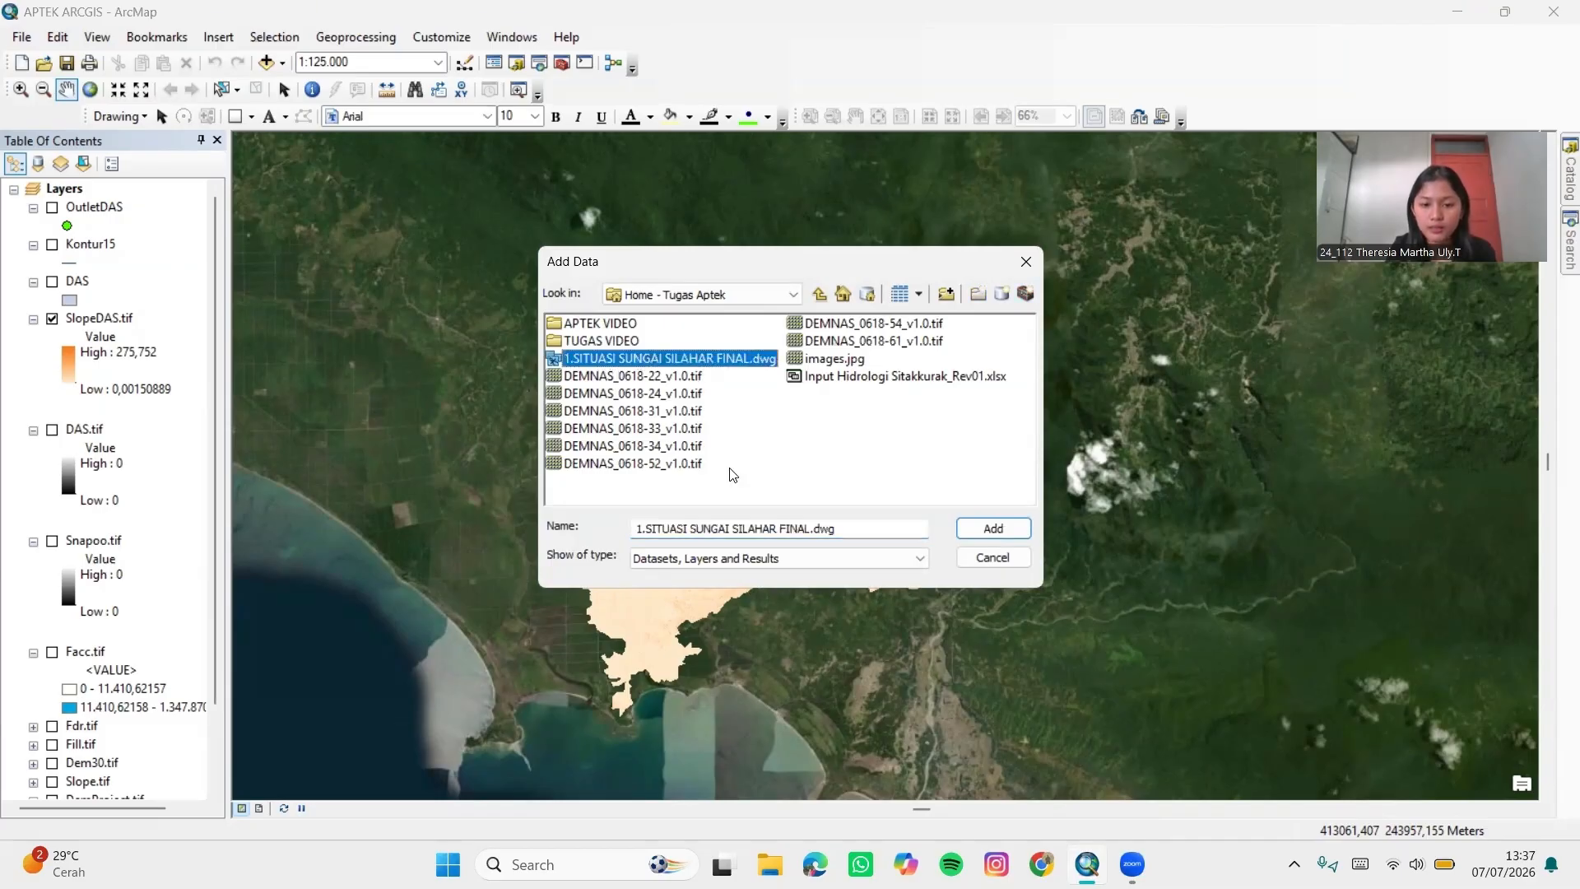
double_click(739, 355)
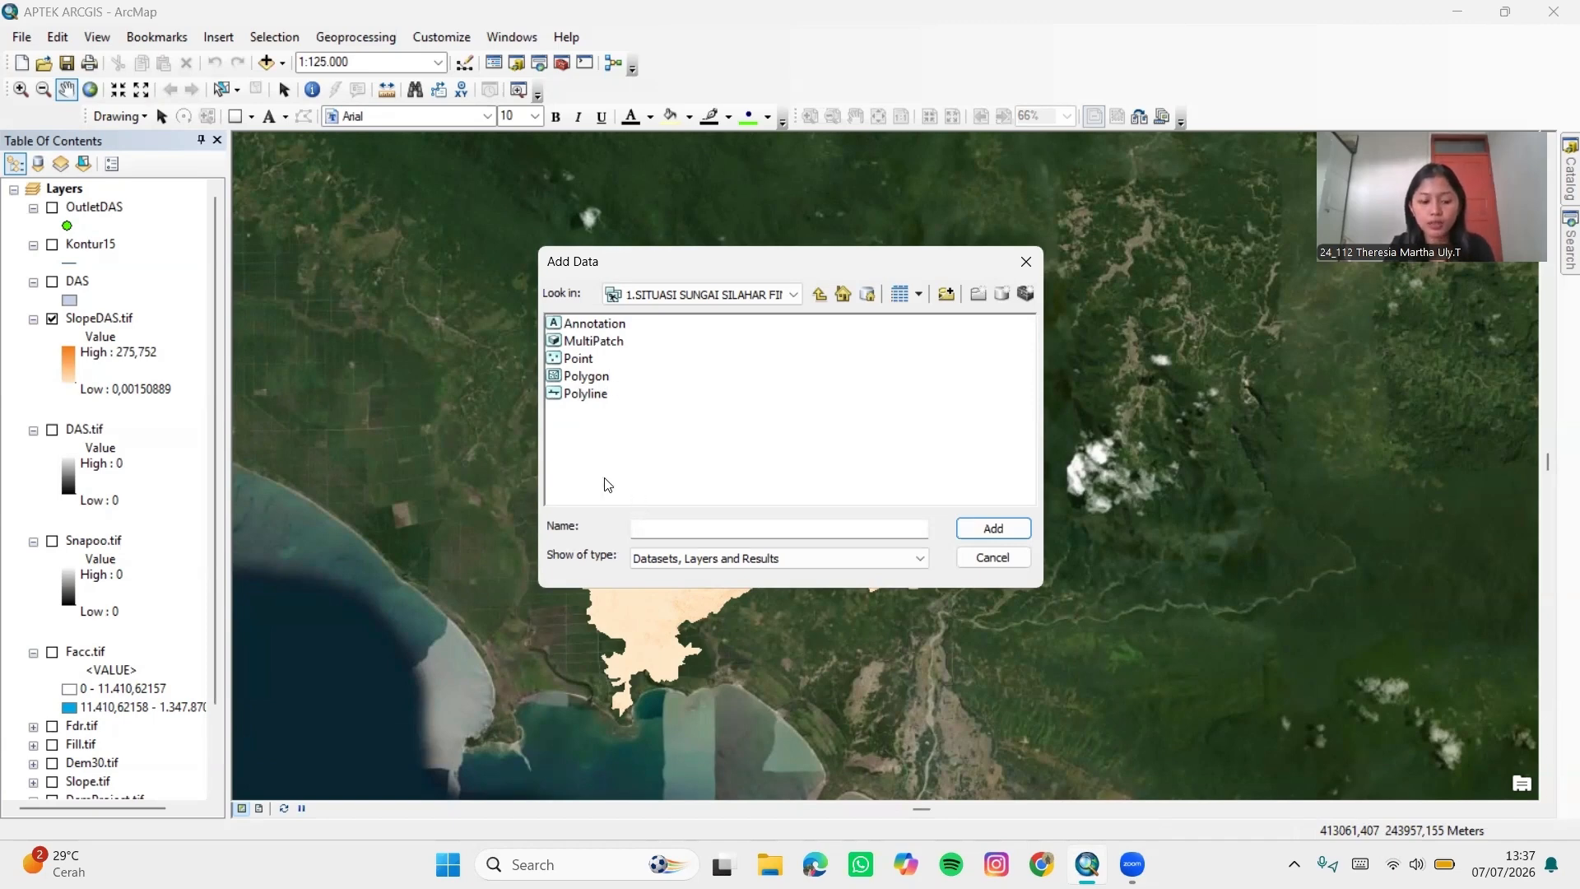
click(616, 327)
ctrl+click(608, 380)
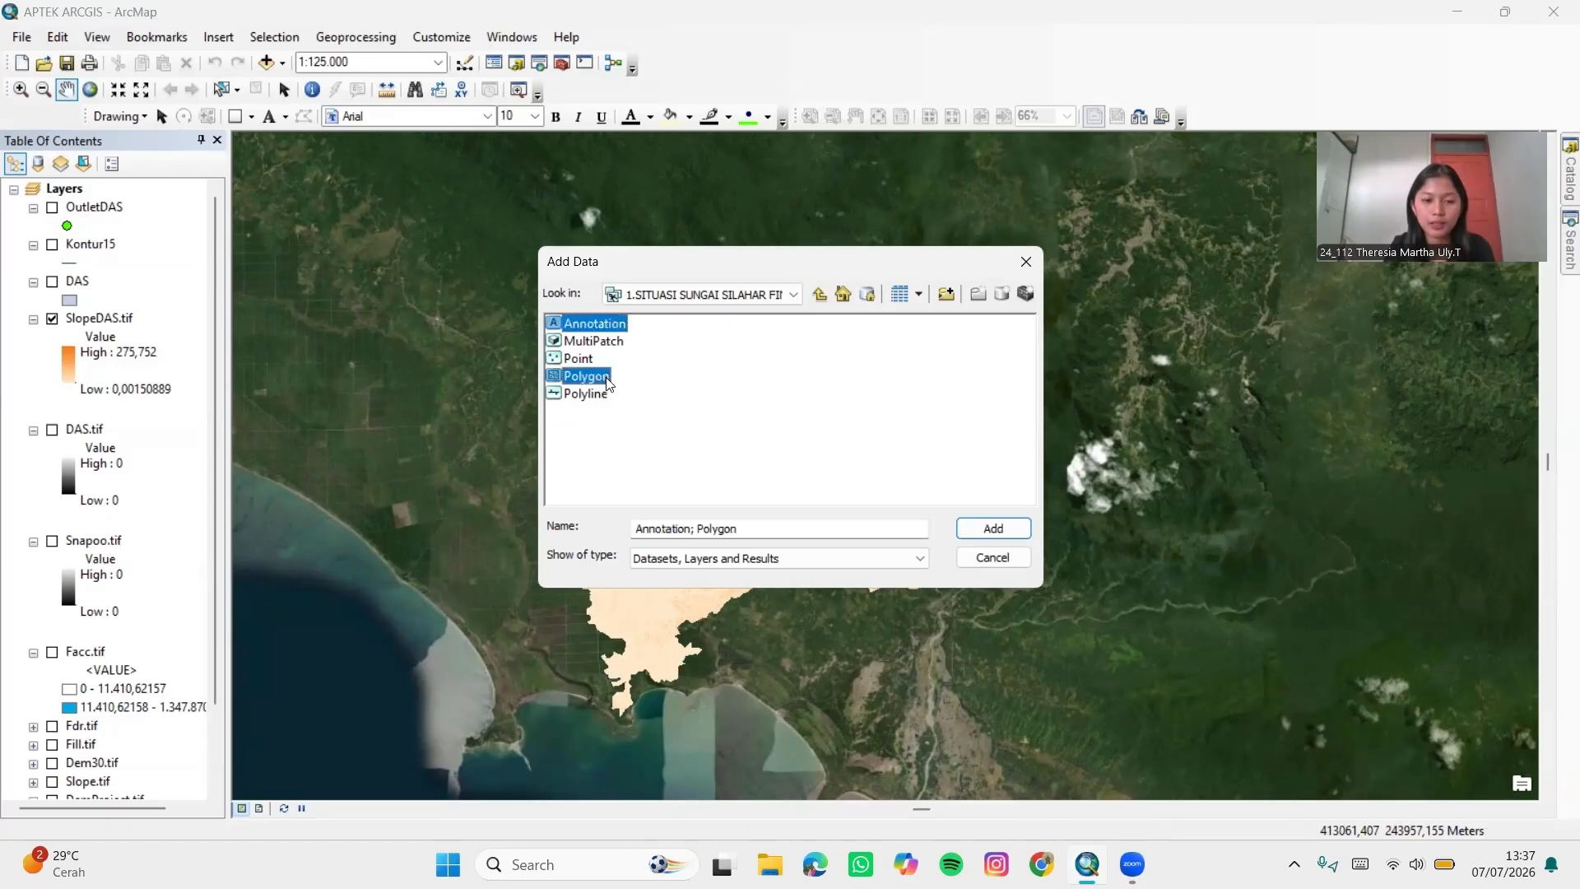
ctrl+click(603, 395)
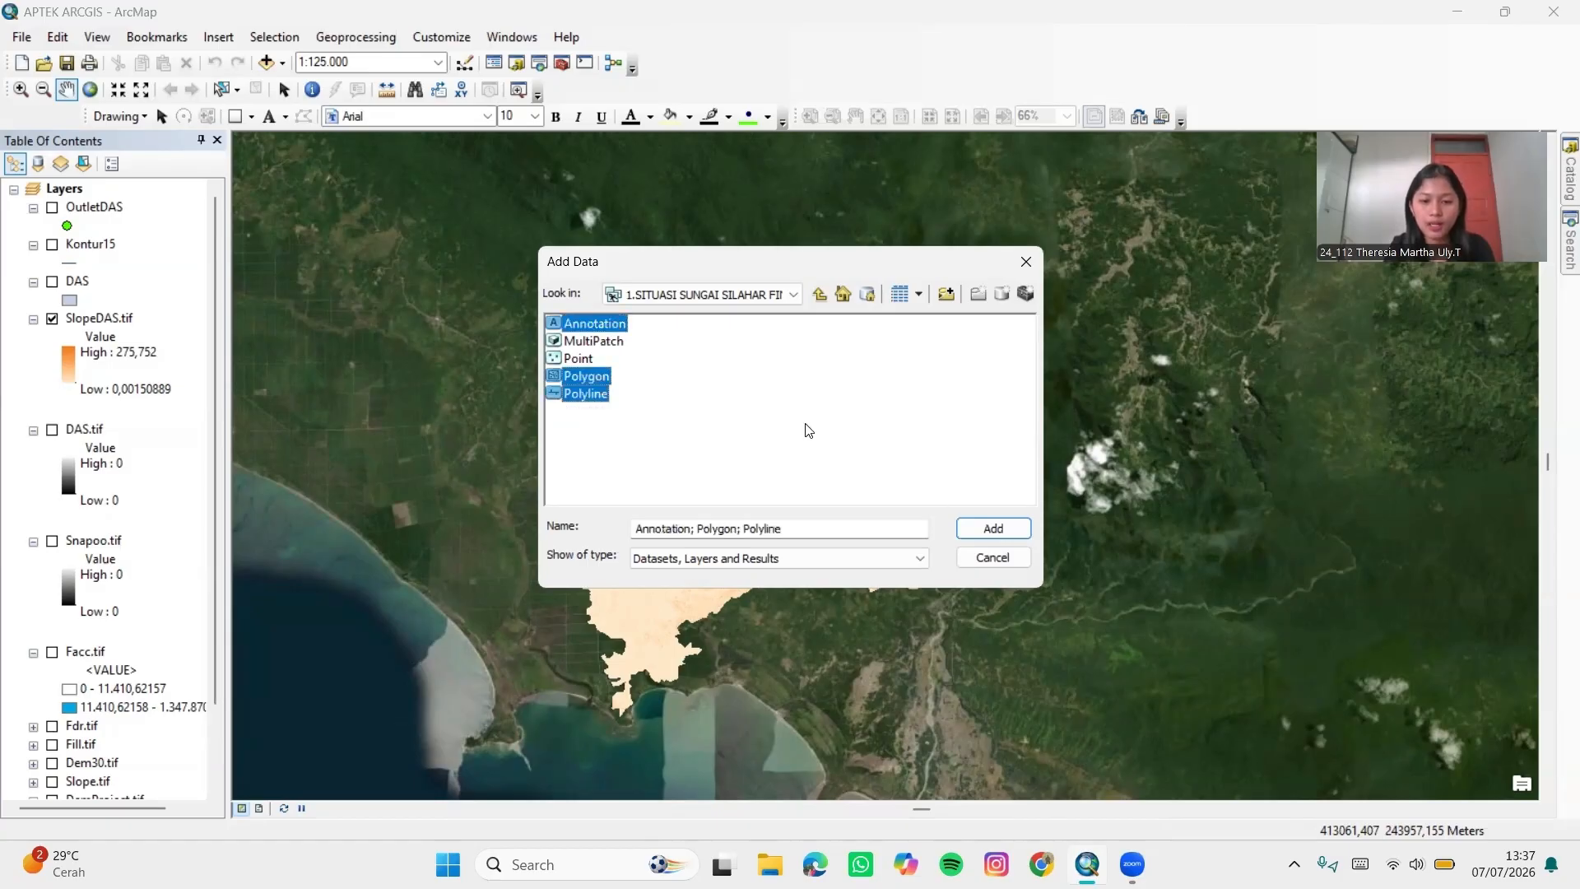
click(994, 528)
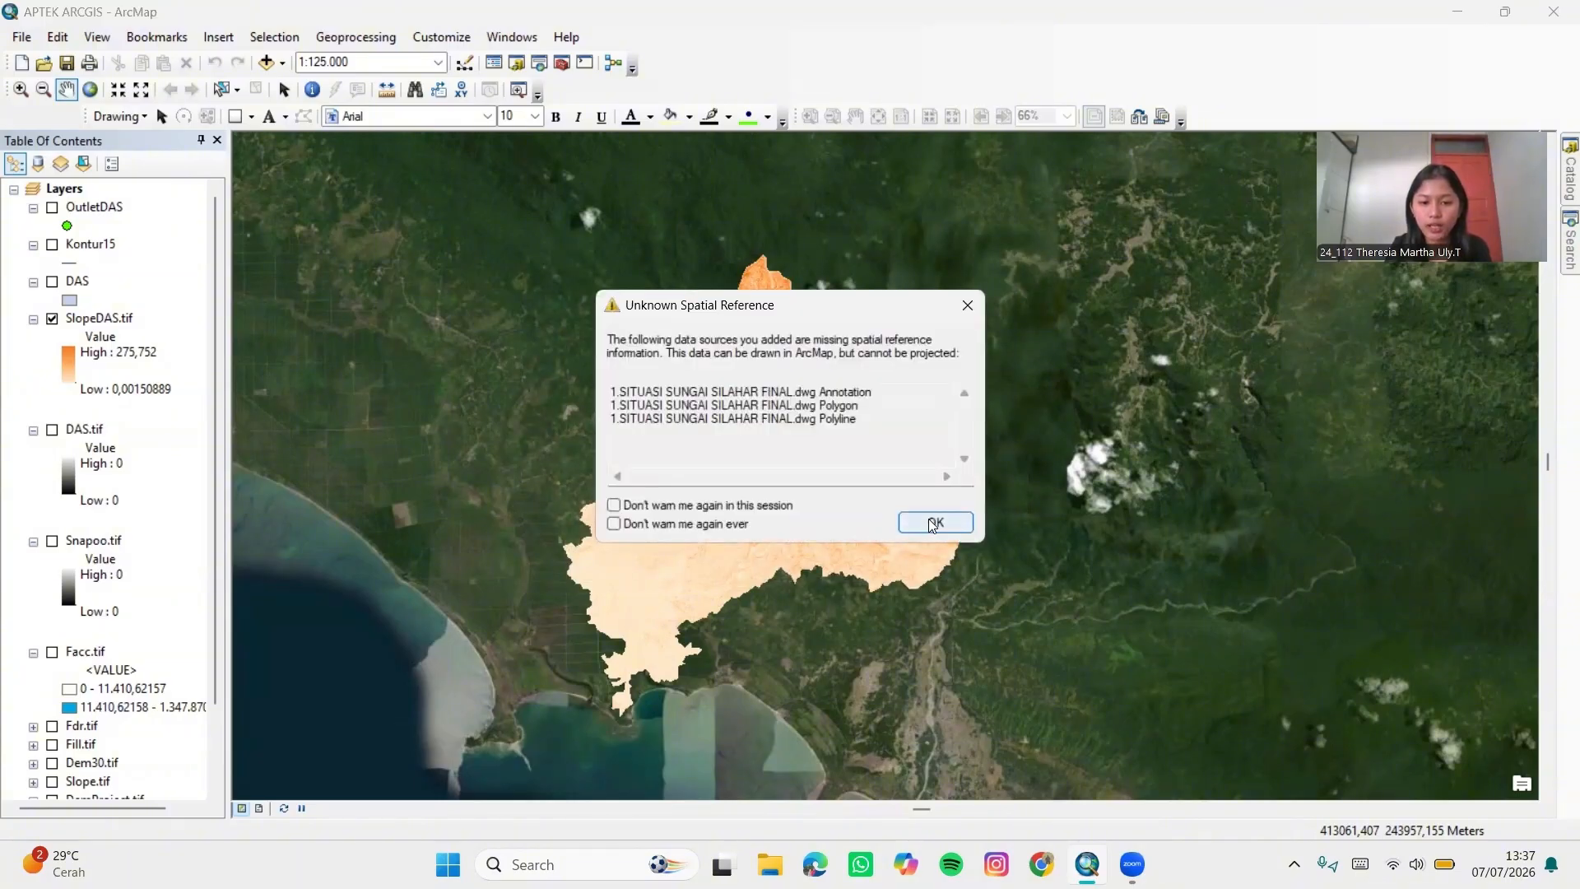
click(932, 523)
mouse_move(966, 656)
mouse_down()
mouse_move(857, 646)
mouse_move(859, 601)
mouse_up()
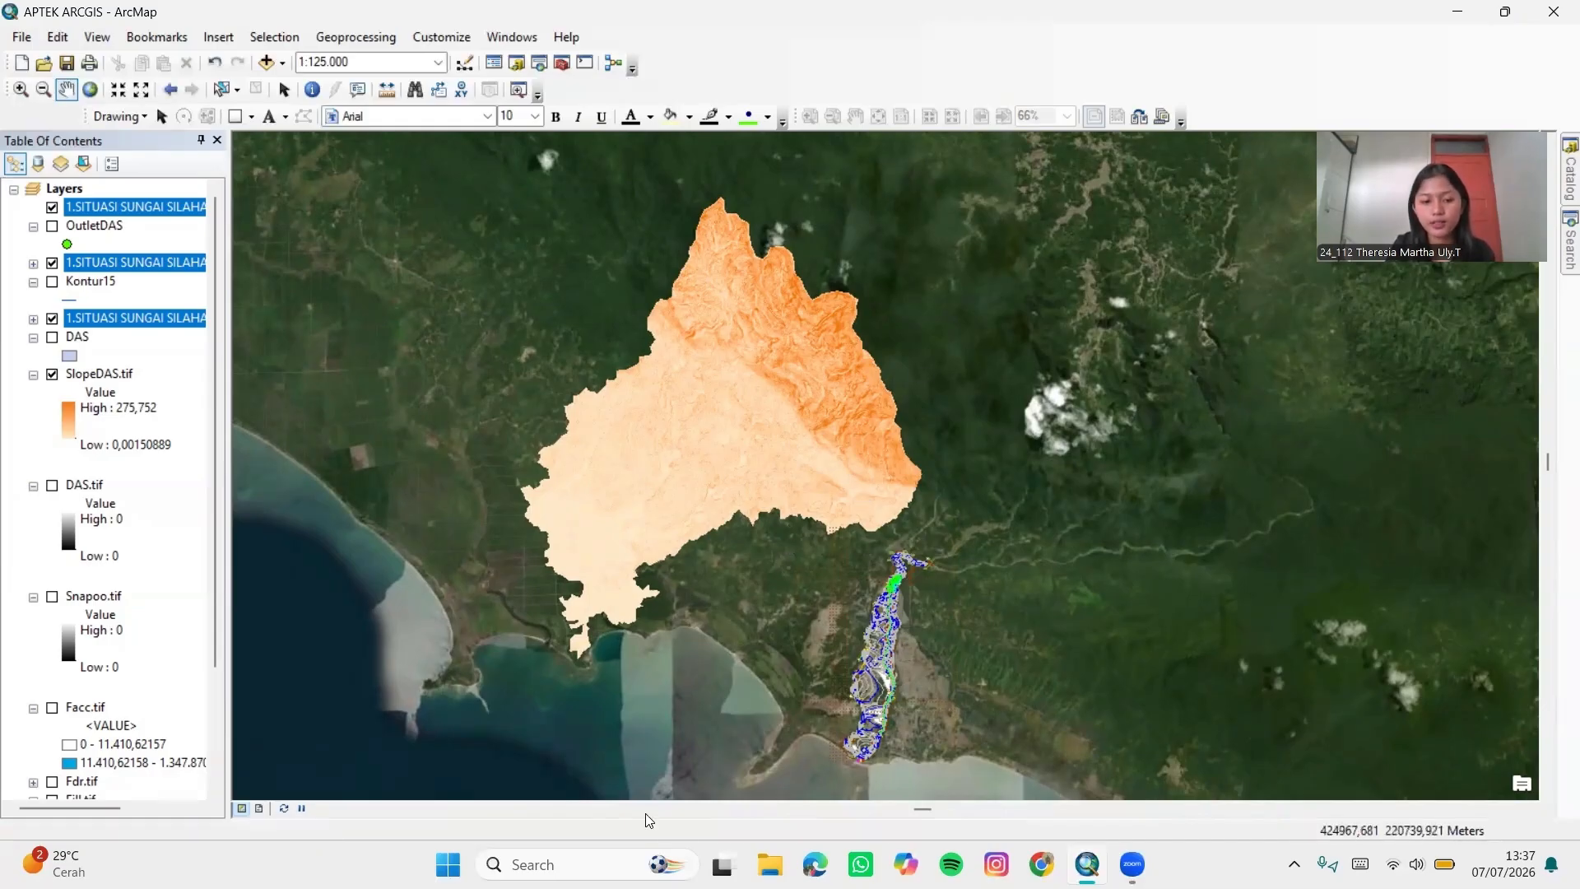
Switch to the page layout and set the paper to A3 size with landscape orientation
click(258, 809)
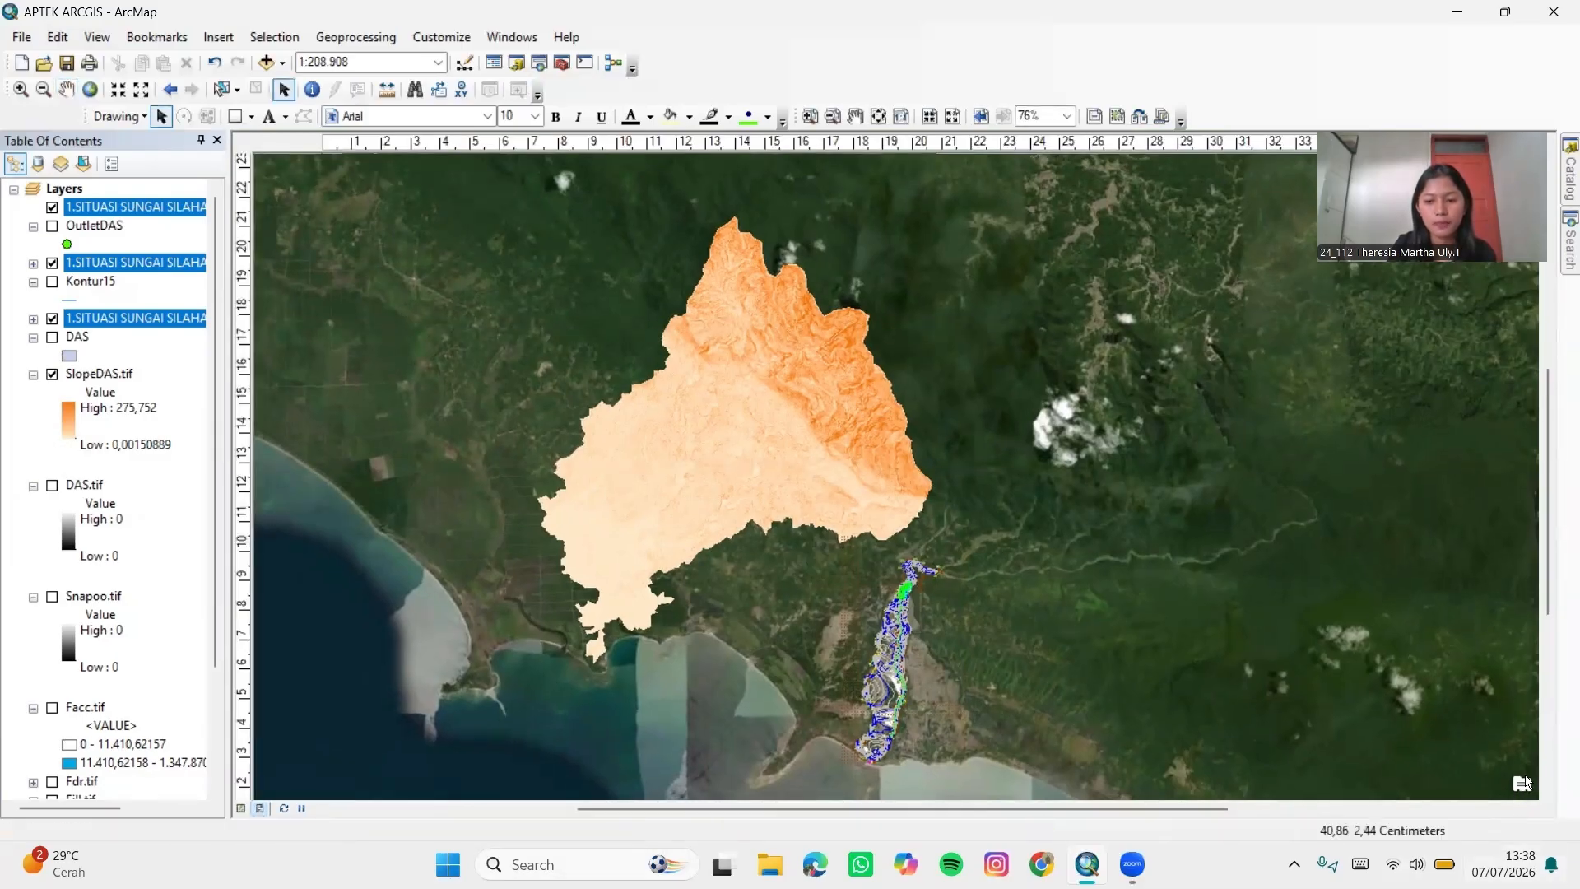
right_click(1520, 791)
click(1387, 462)
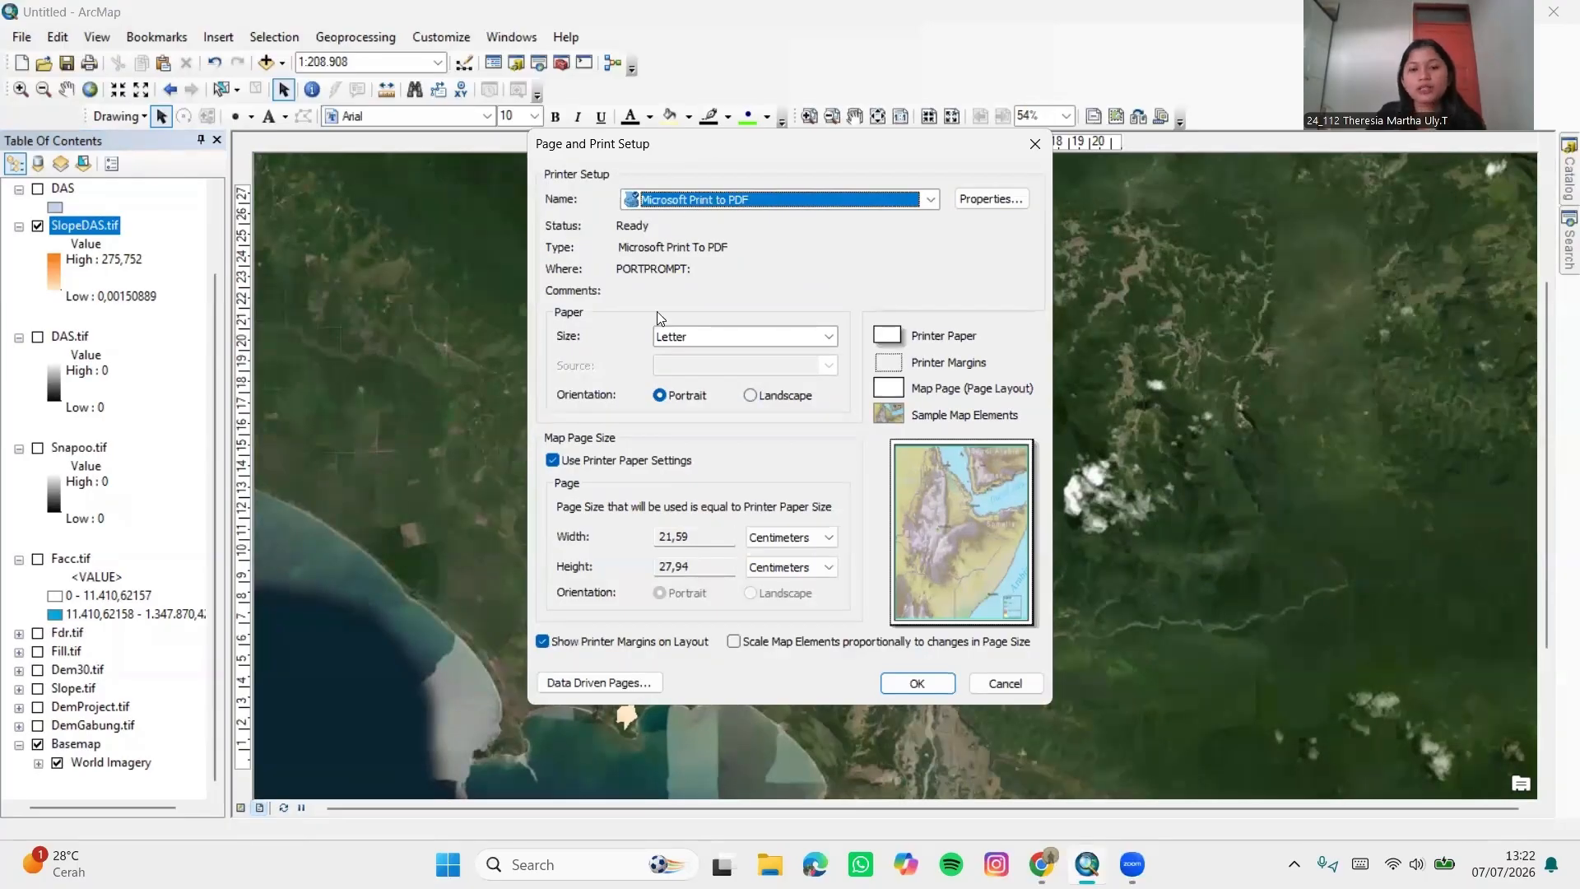
click(829, 336)
scroll(752, 380, up, 10)
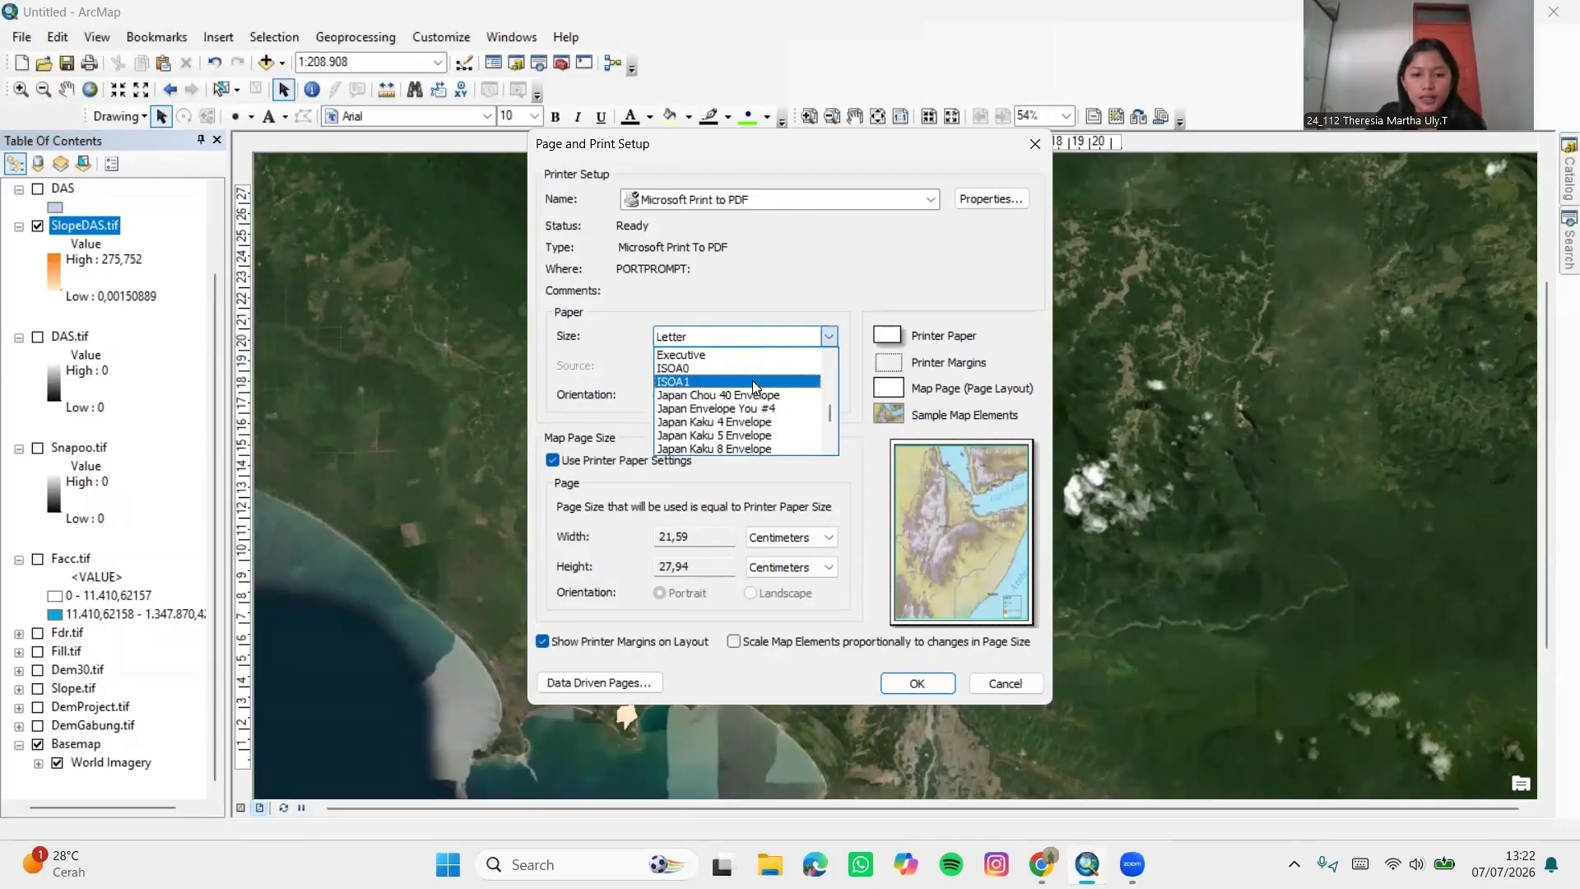
scroll(711, 403, up, 5)
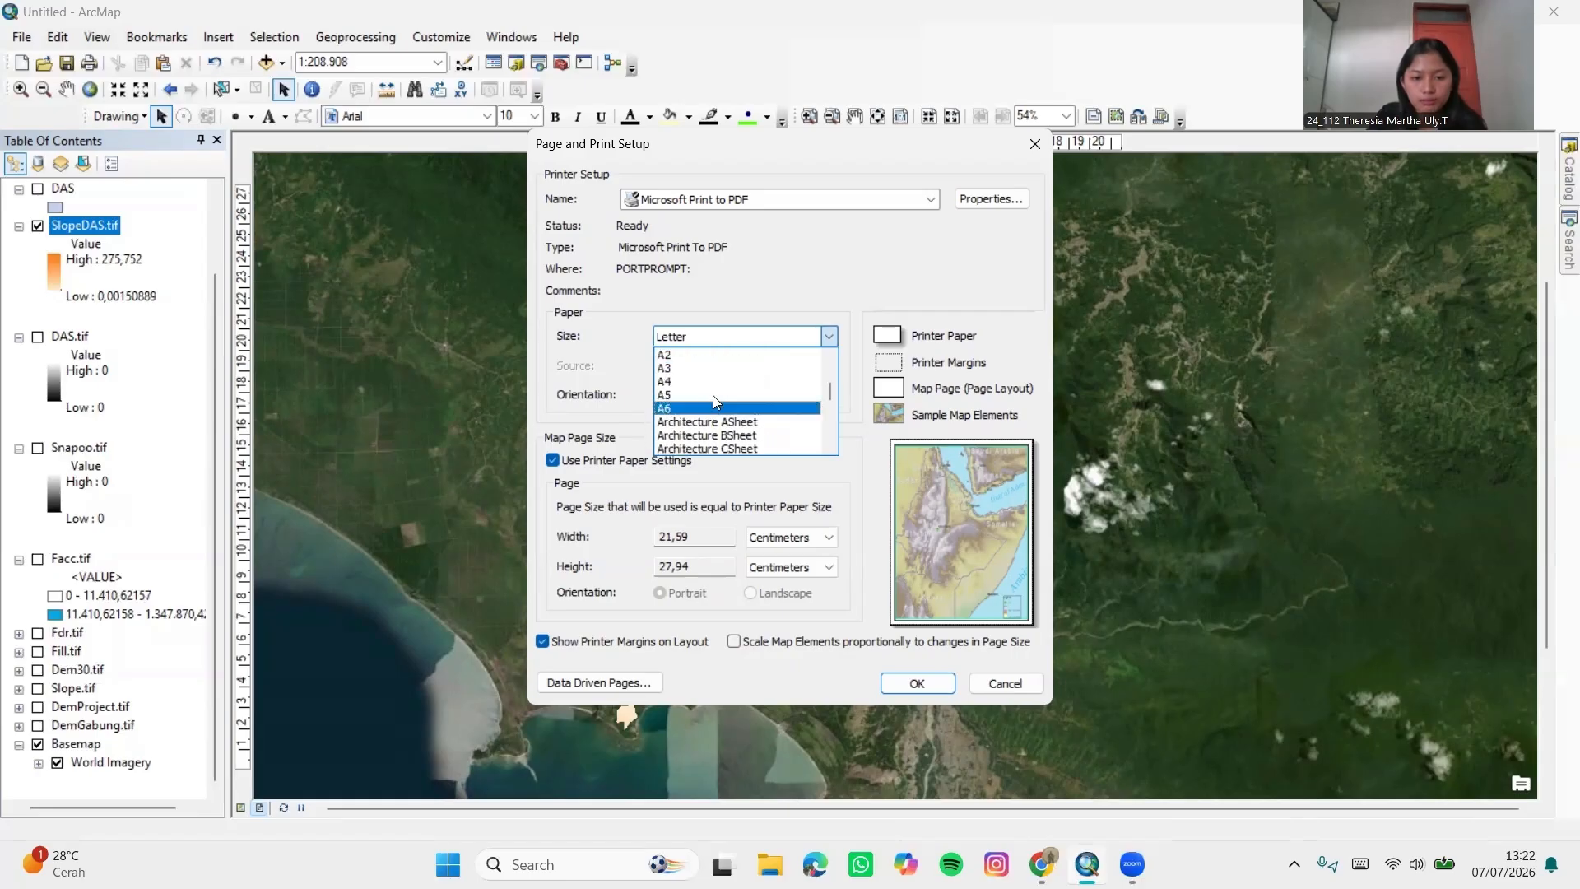
click(688, 369)
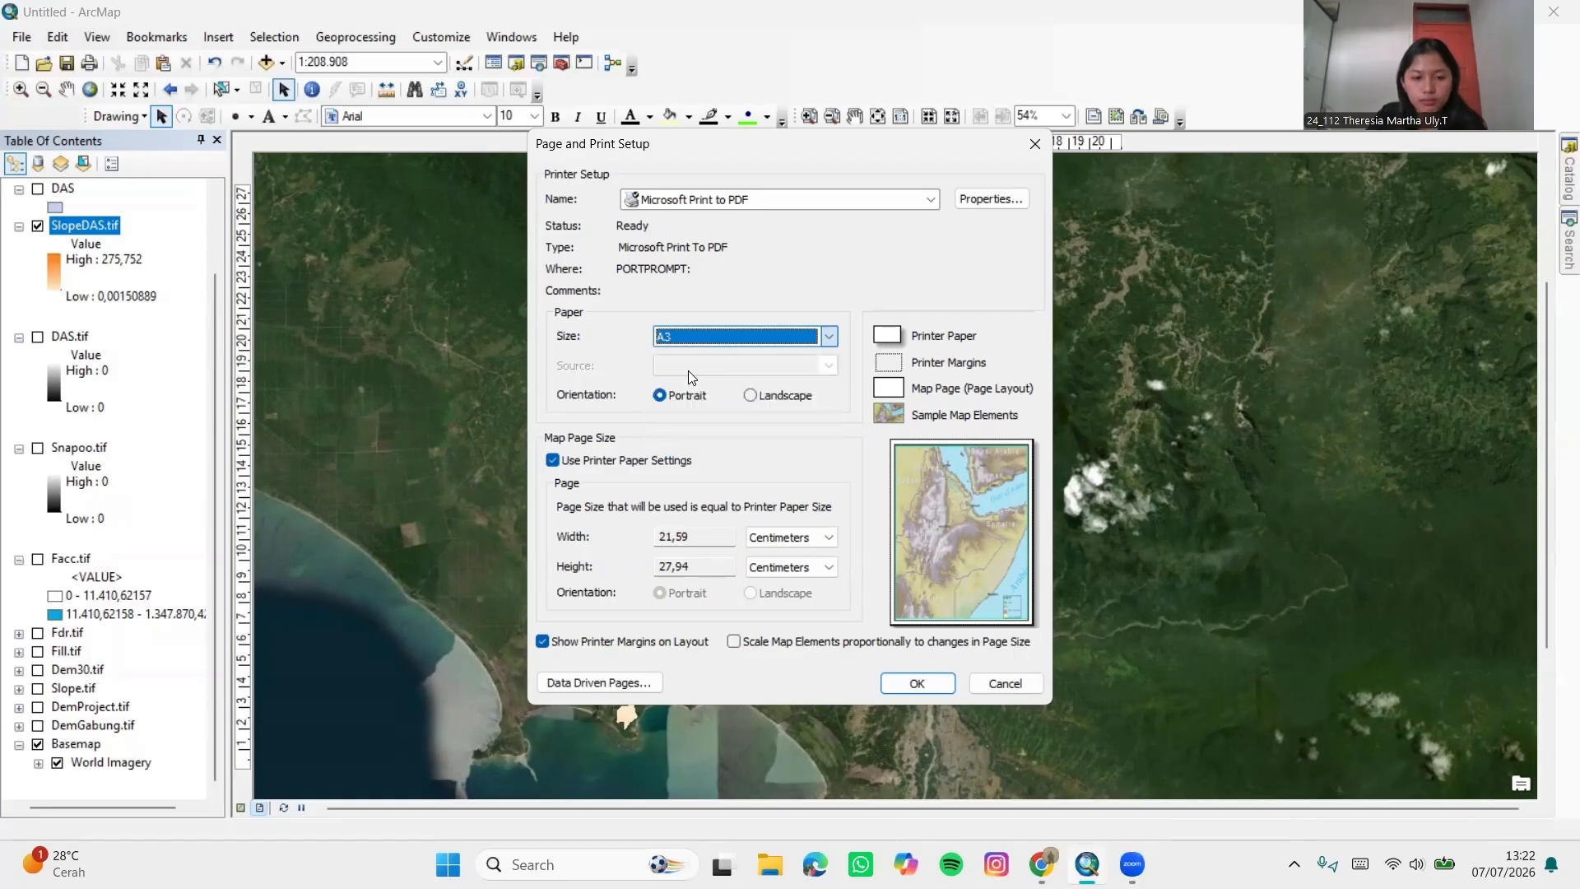
click(759, 393)
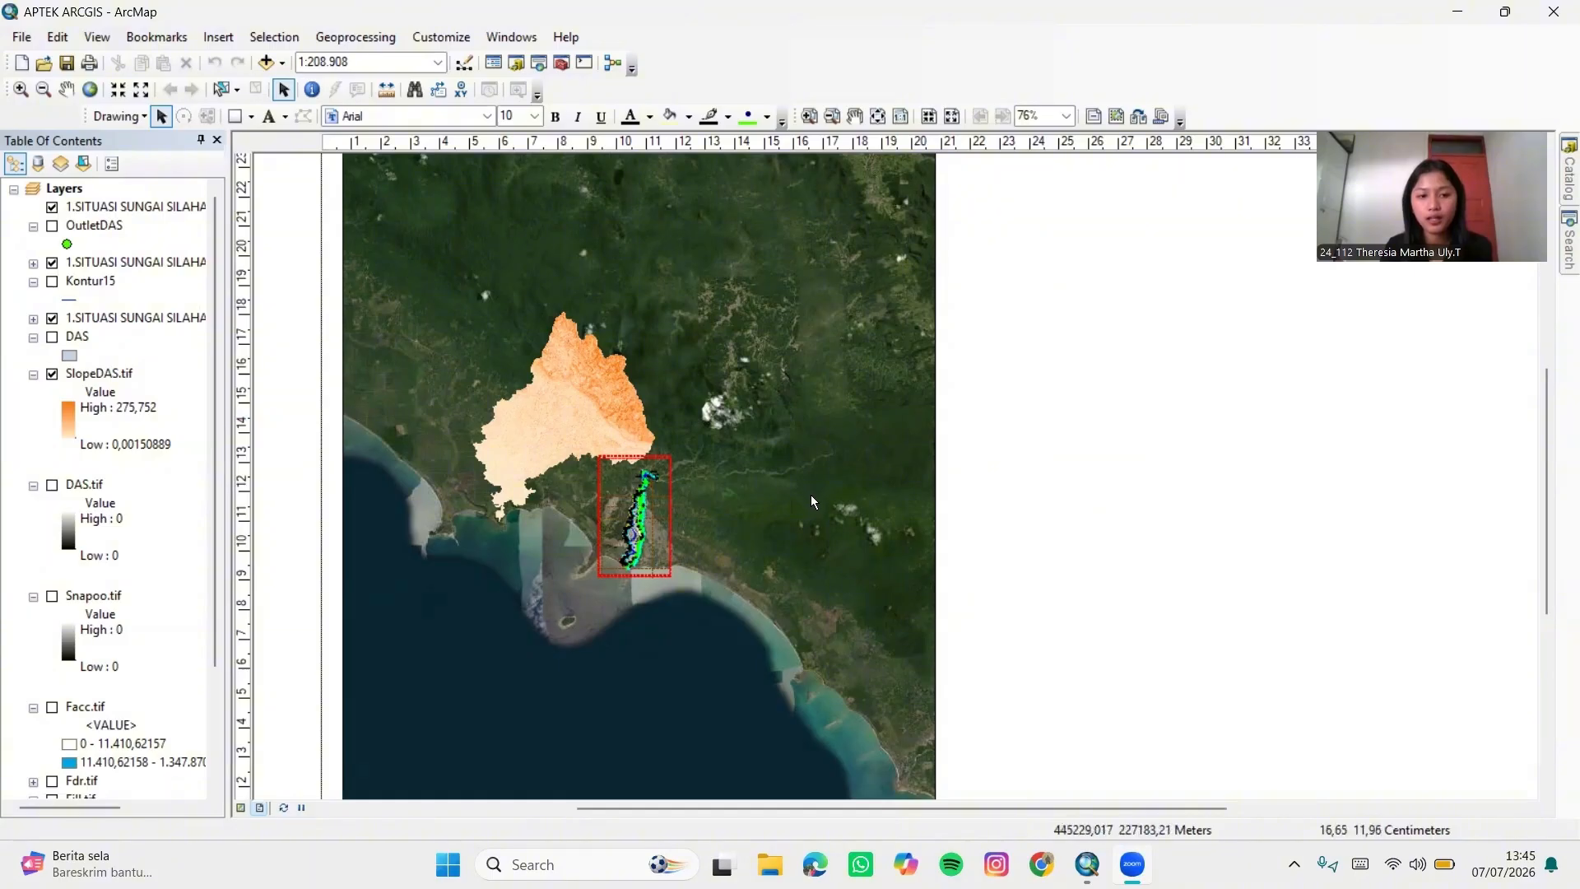
scroll(955, 444, up, 4)
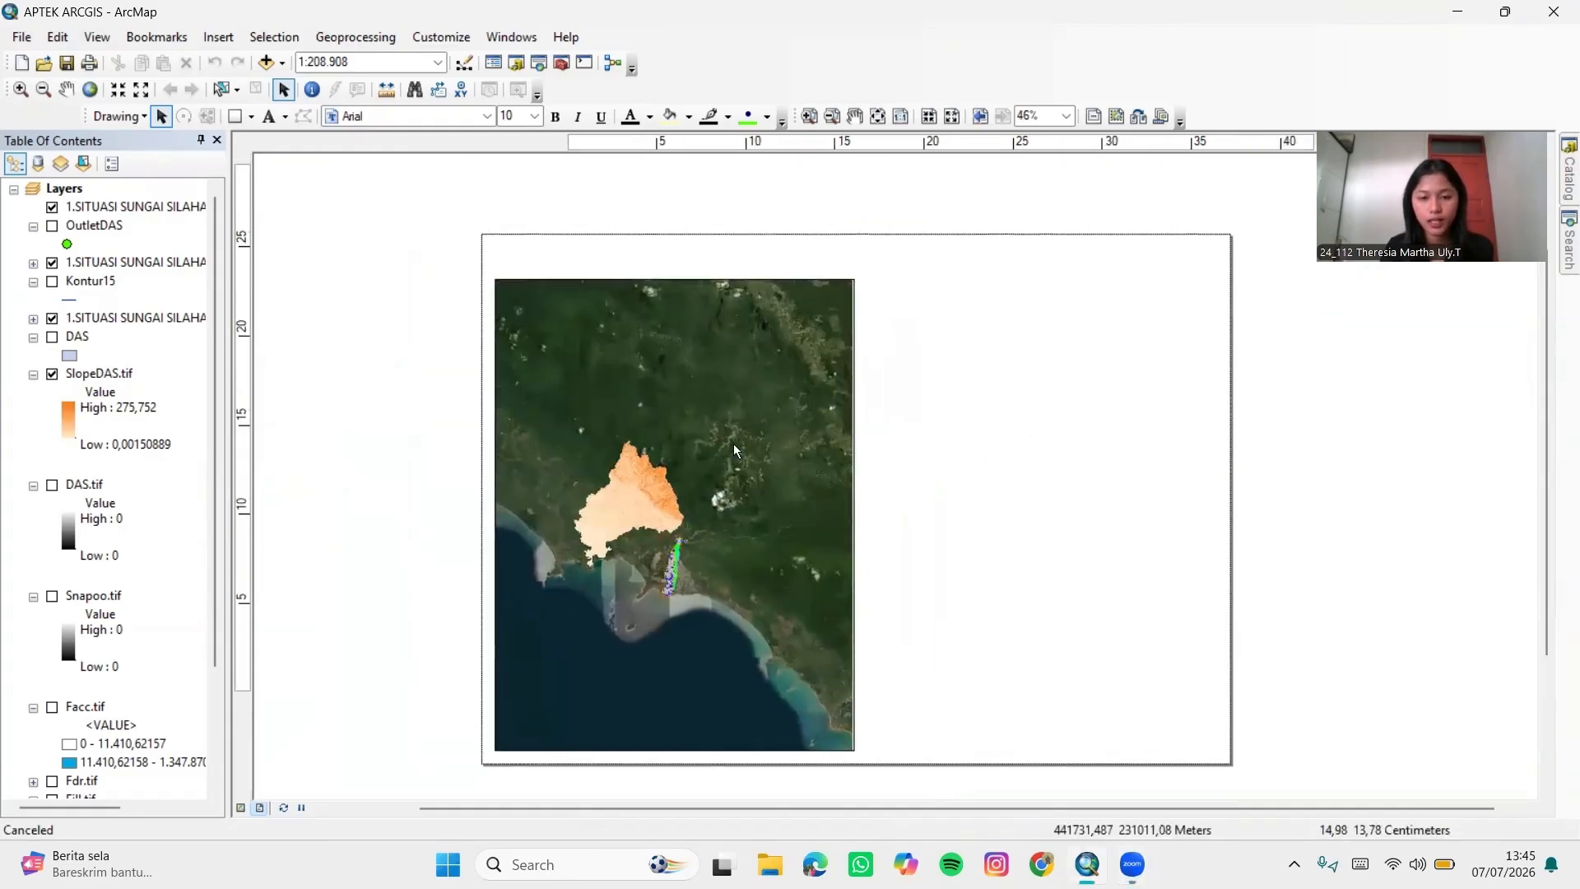
Enlarge the map data frame to nearly the full page height, leaving a narrow blank strip along the page's right side
click(725, 394)
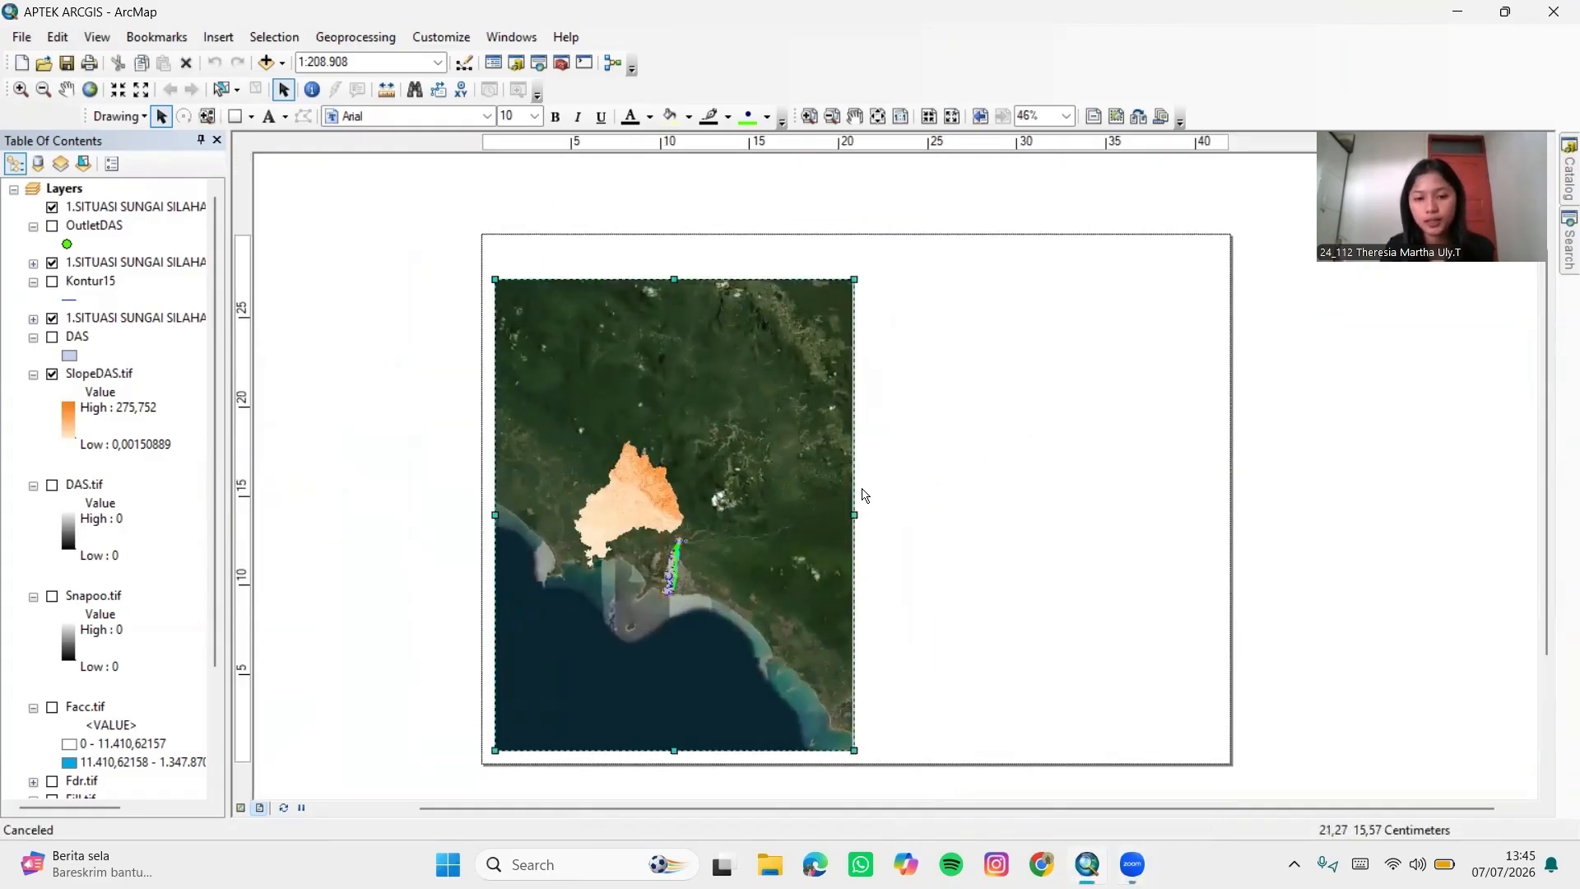
drag(975, 519, 1040, 517)
drag(772, 256, 771, 247)
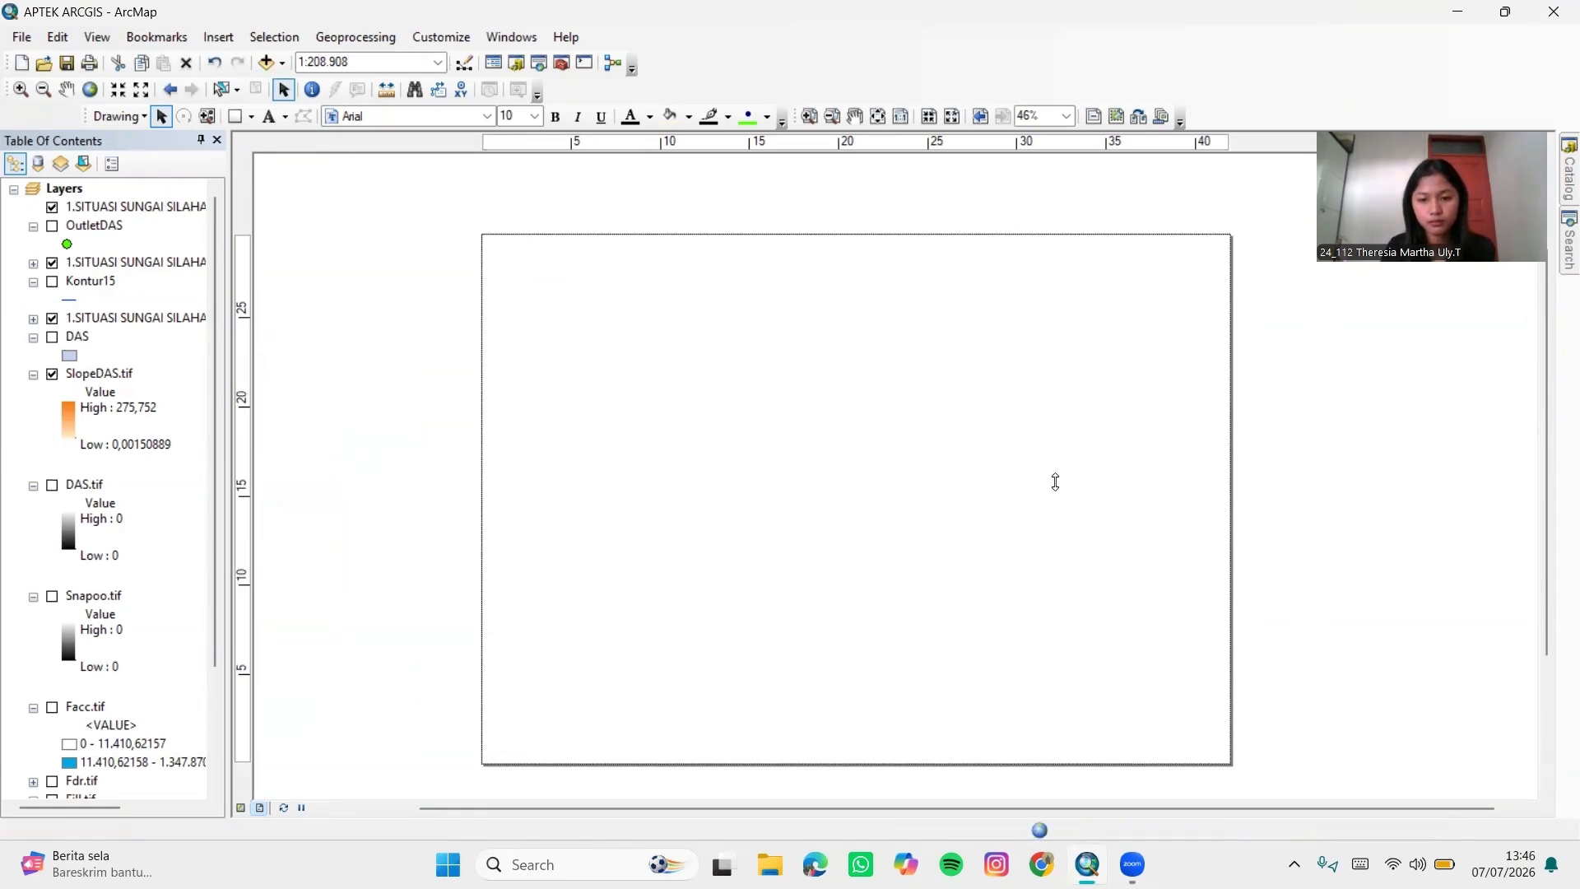
drag(1040, 498, 1106, 503)
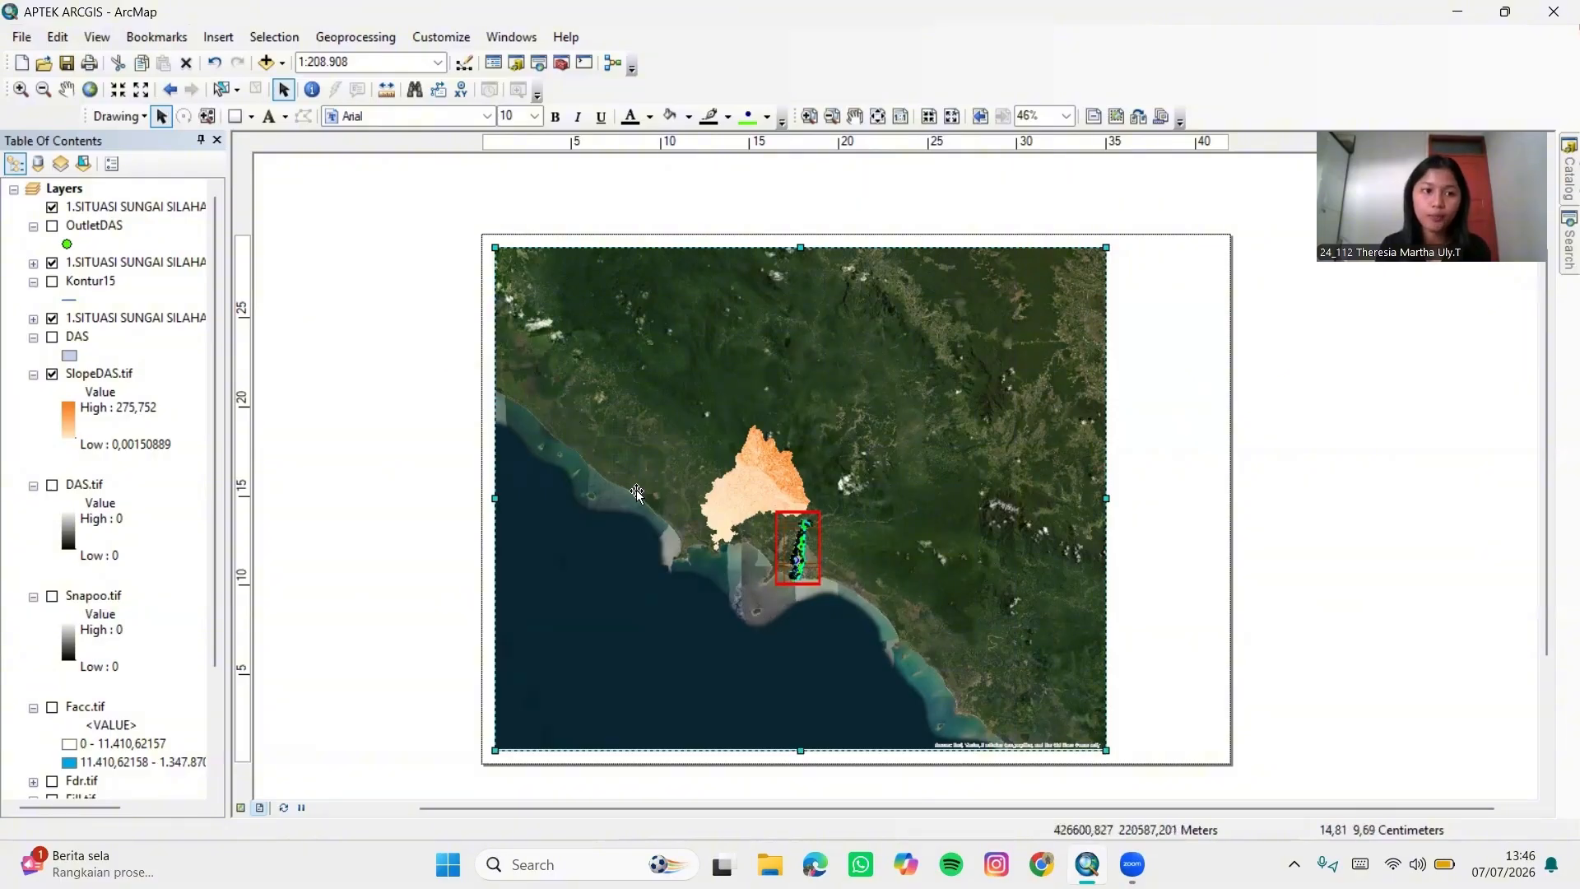
Insert the ESRI North 3 north arrow and enlarge it in the map's upper-left corner
click(230, 39)
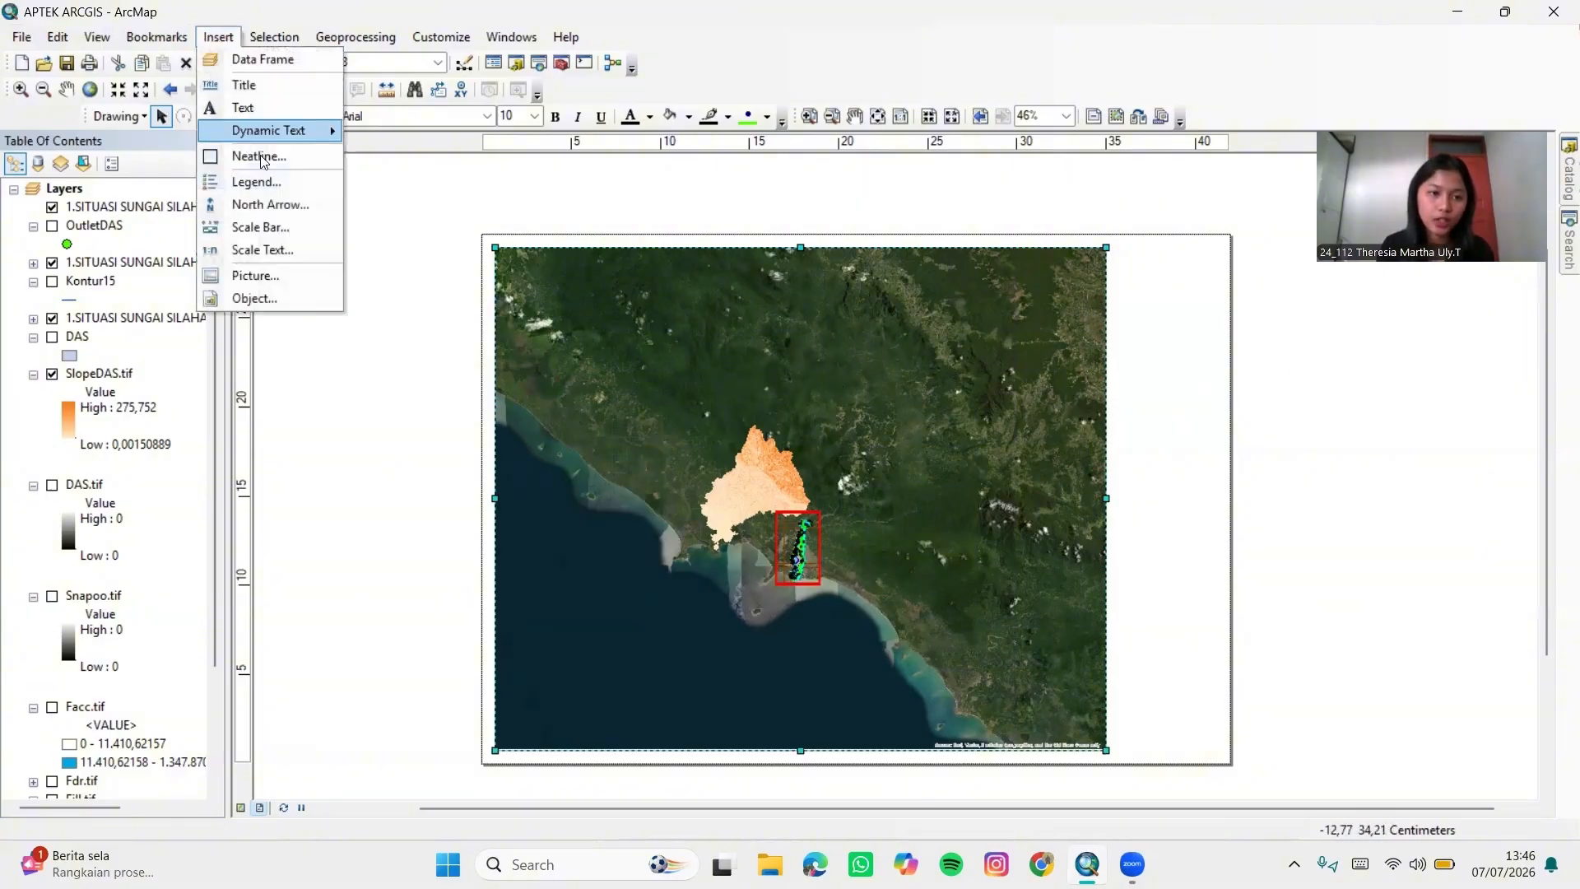
click(282, 202)
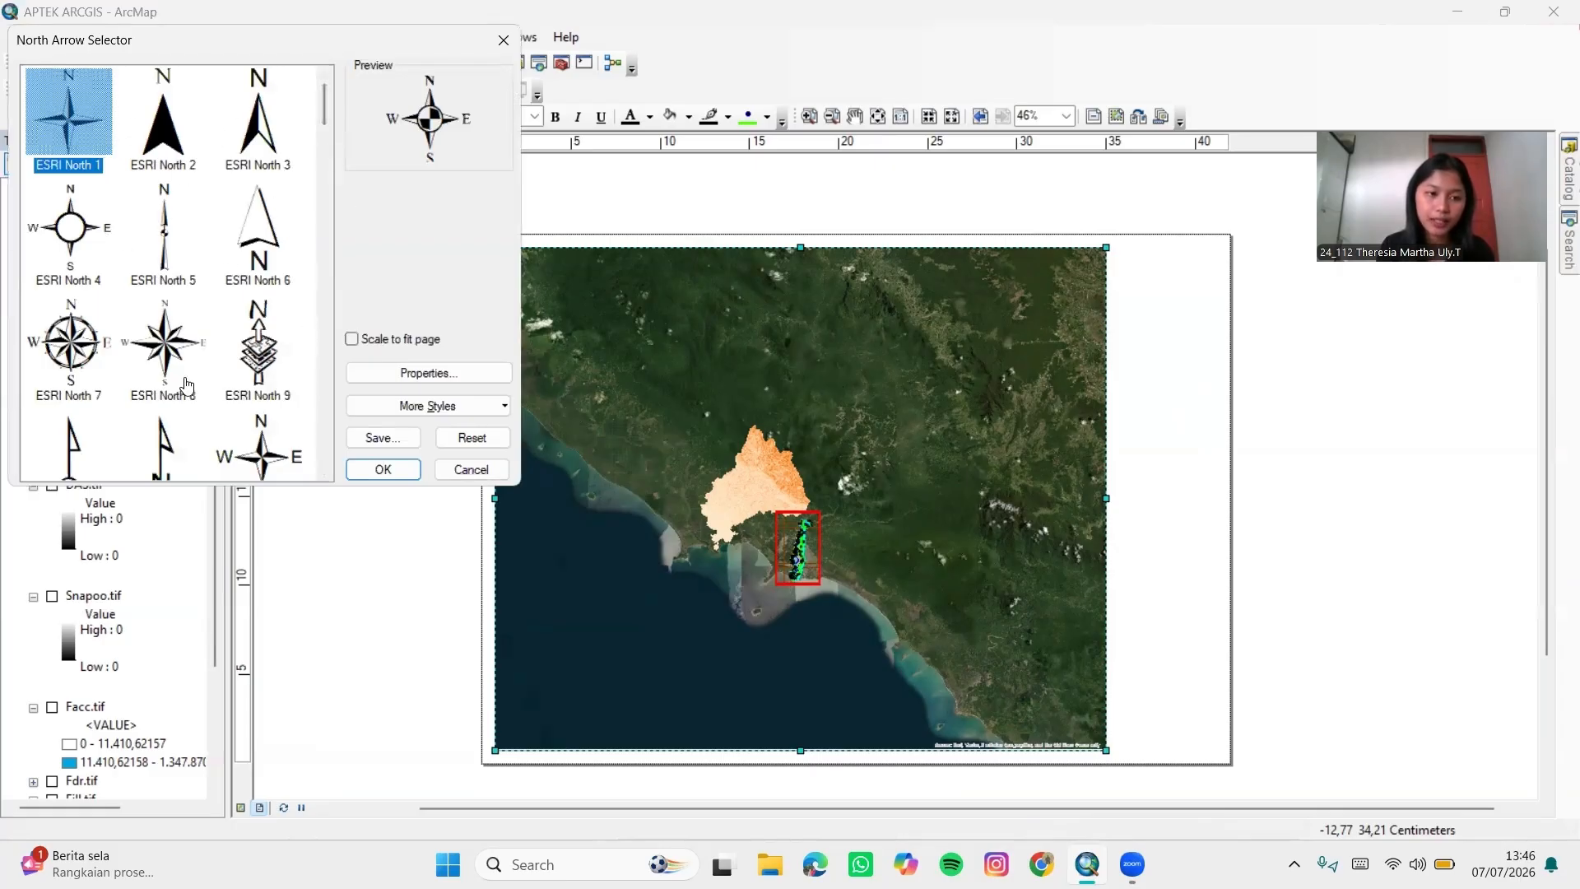
click(260, 130)
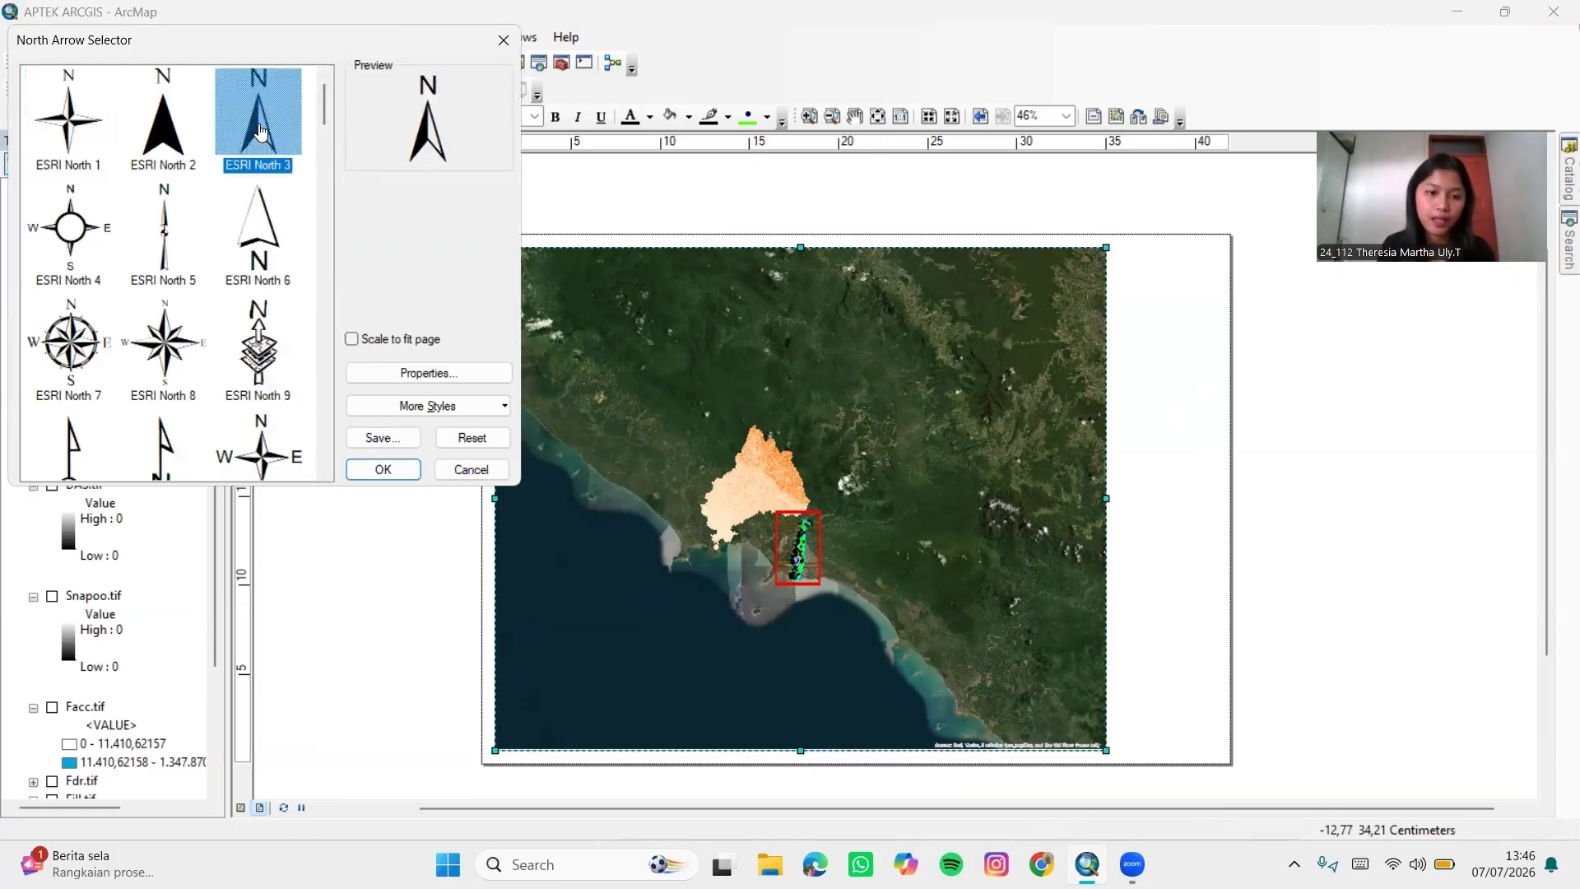
click(384, 469)
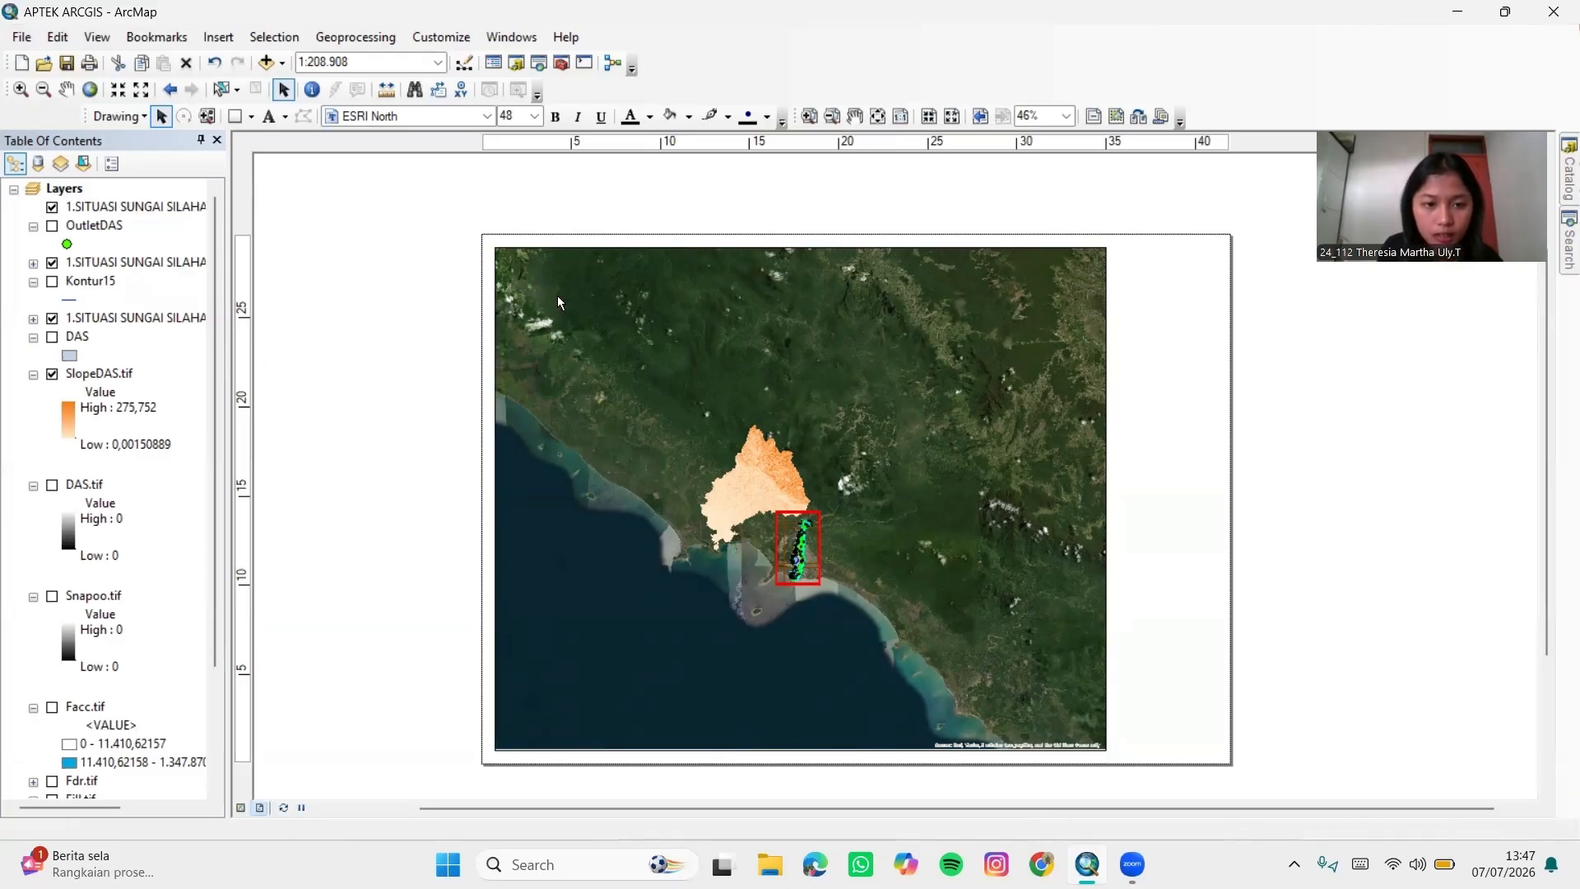
drag(529, 283, 579, 349)
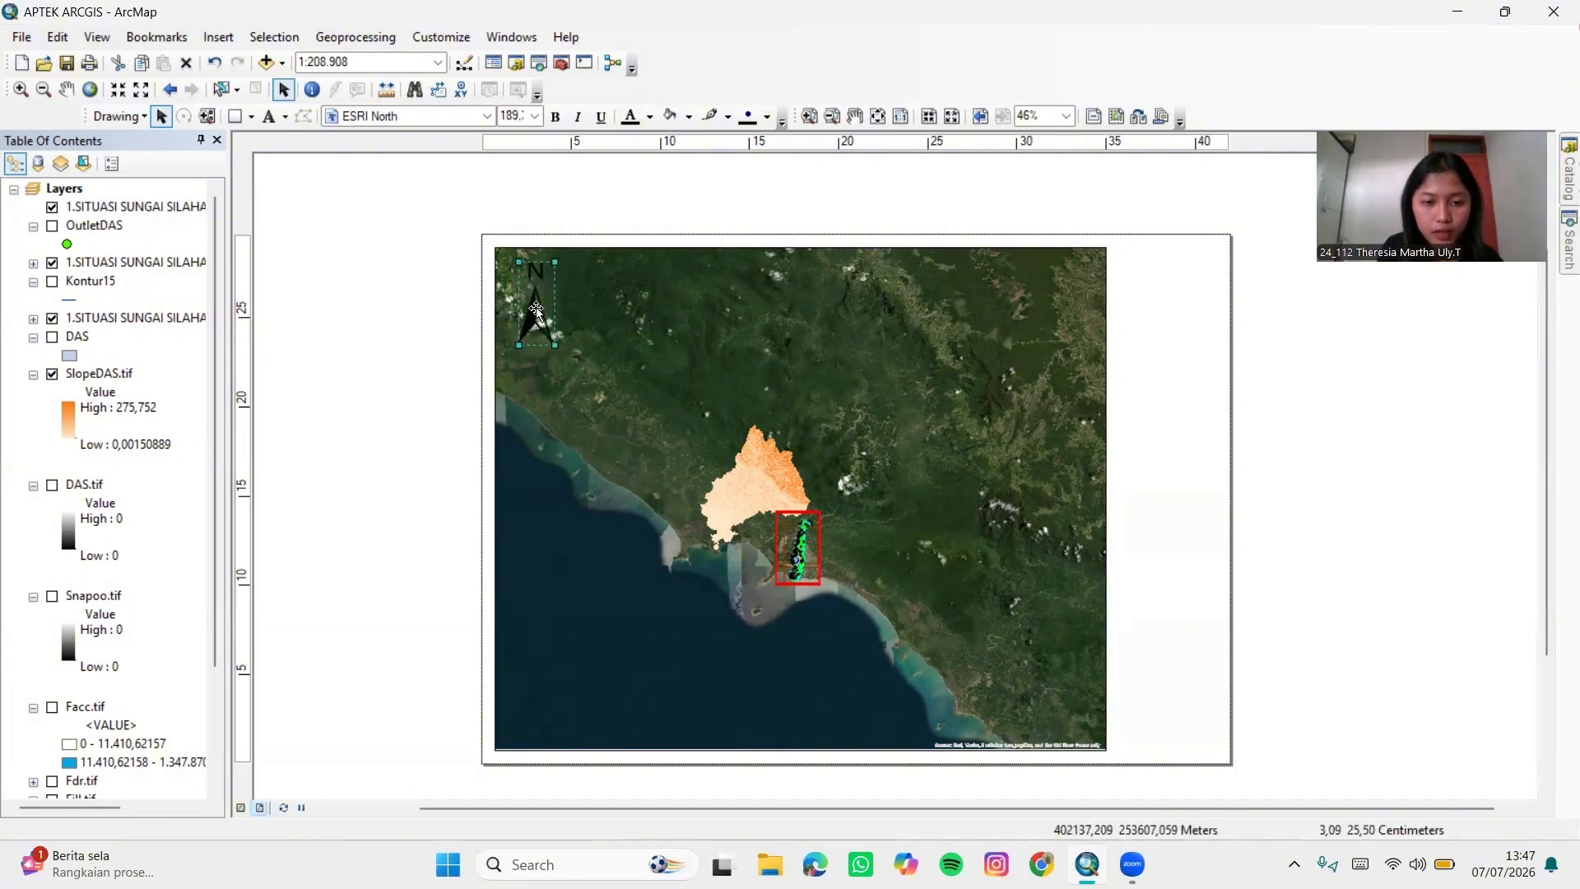
Change the north arrow's marker color to white
right_click(536, 309)
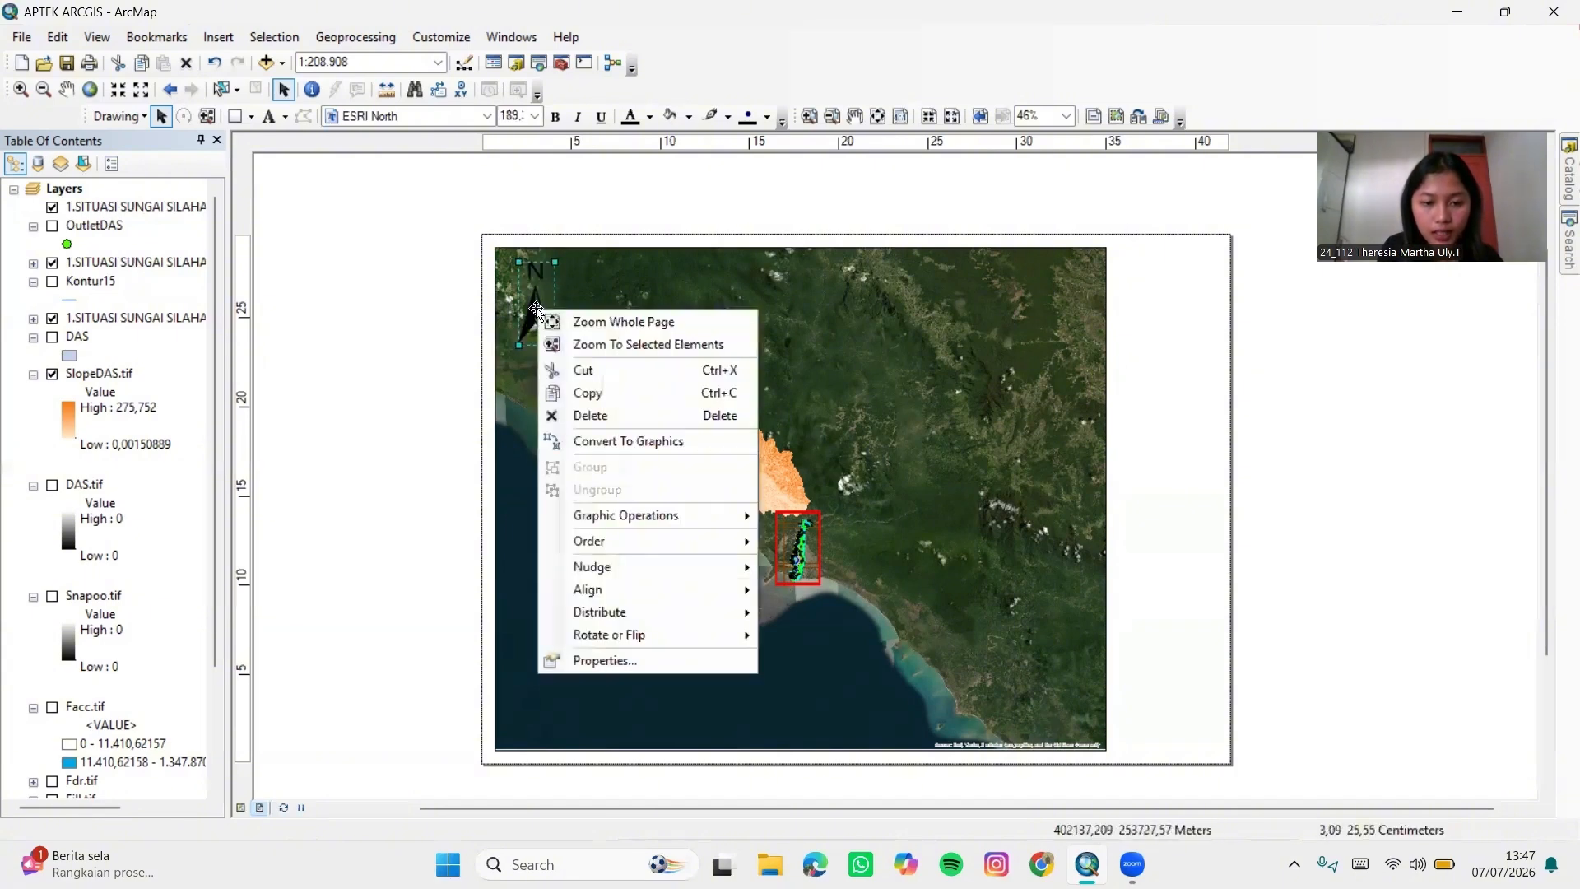
click(623, 660)
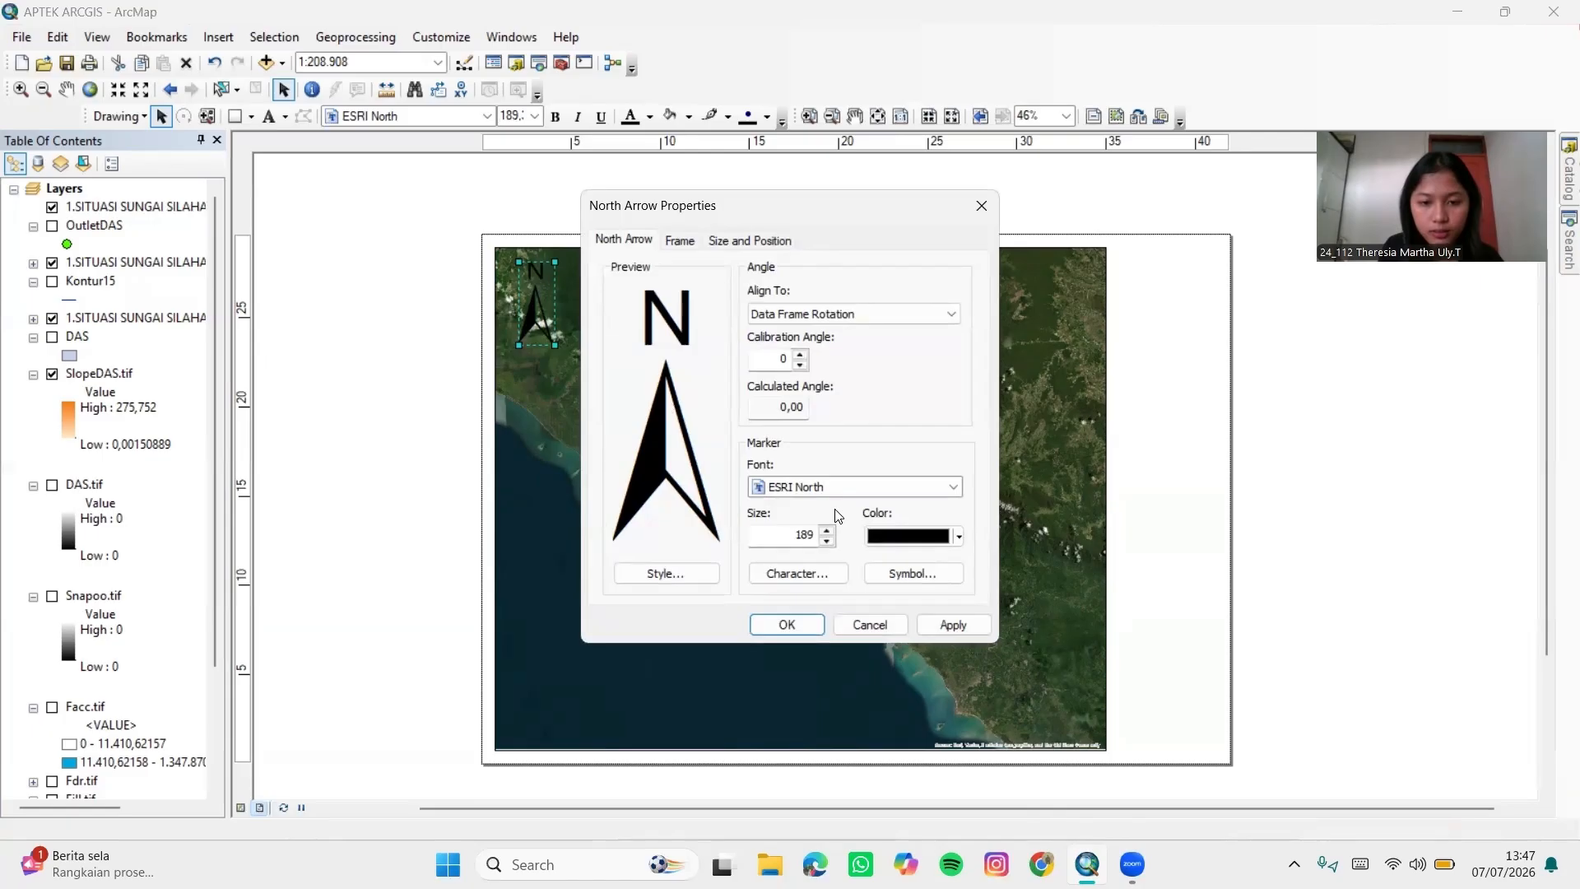
click(959, 539)
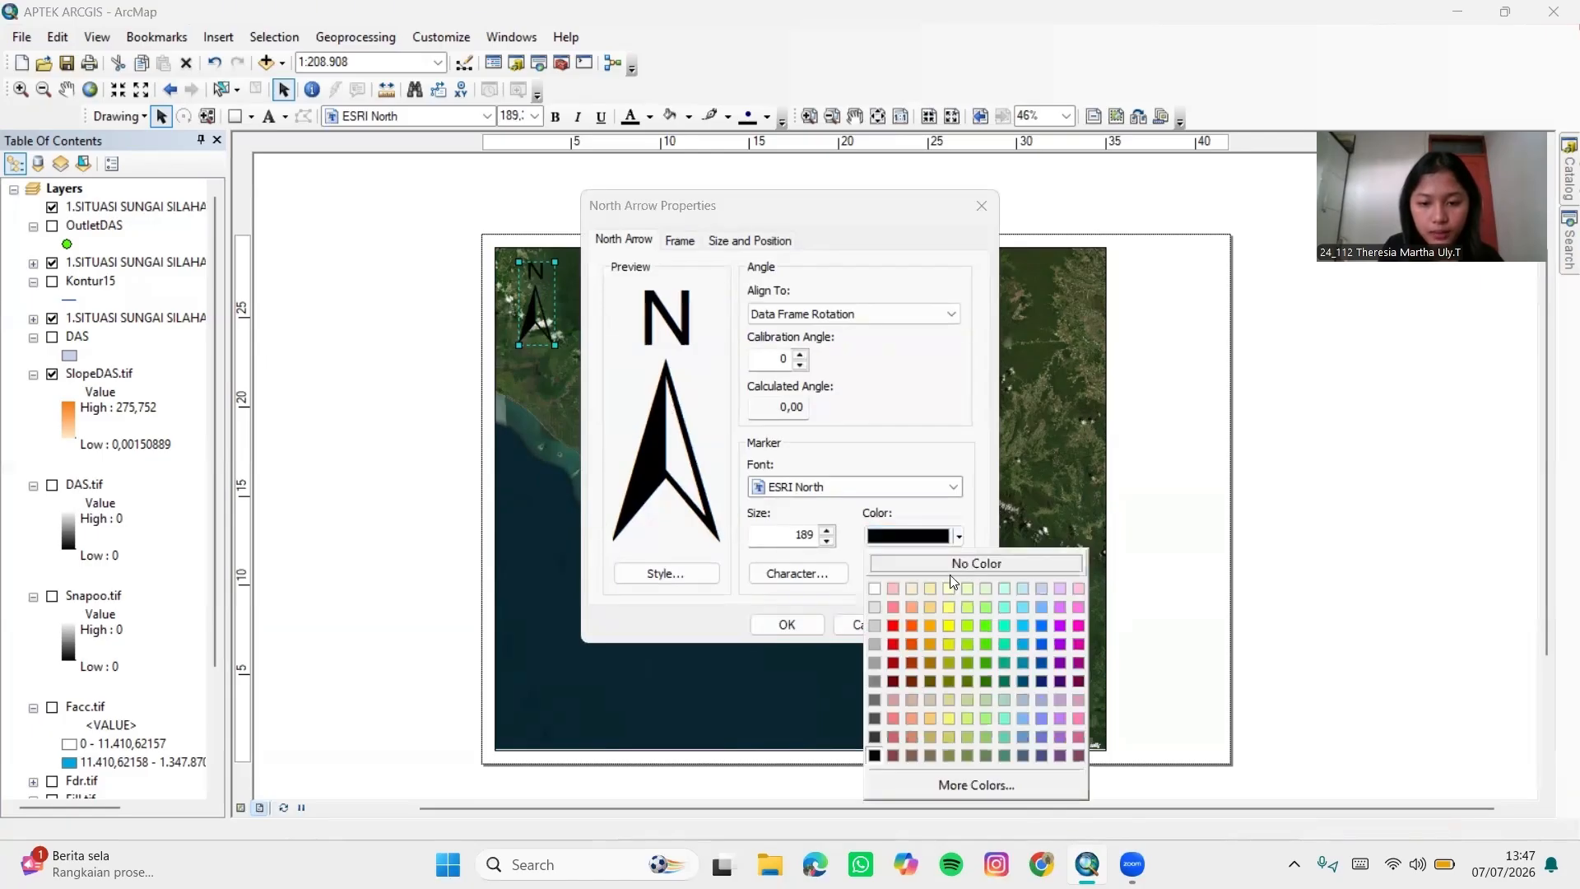
click(873, 589)
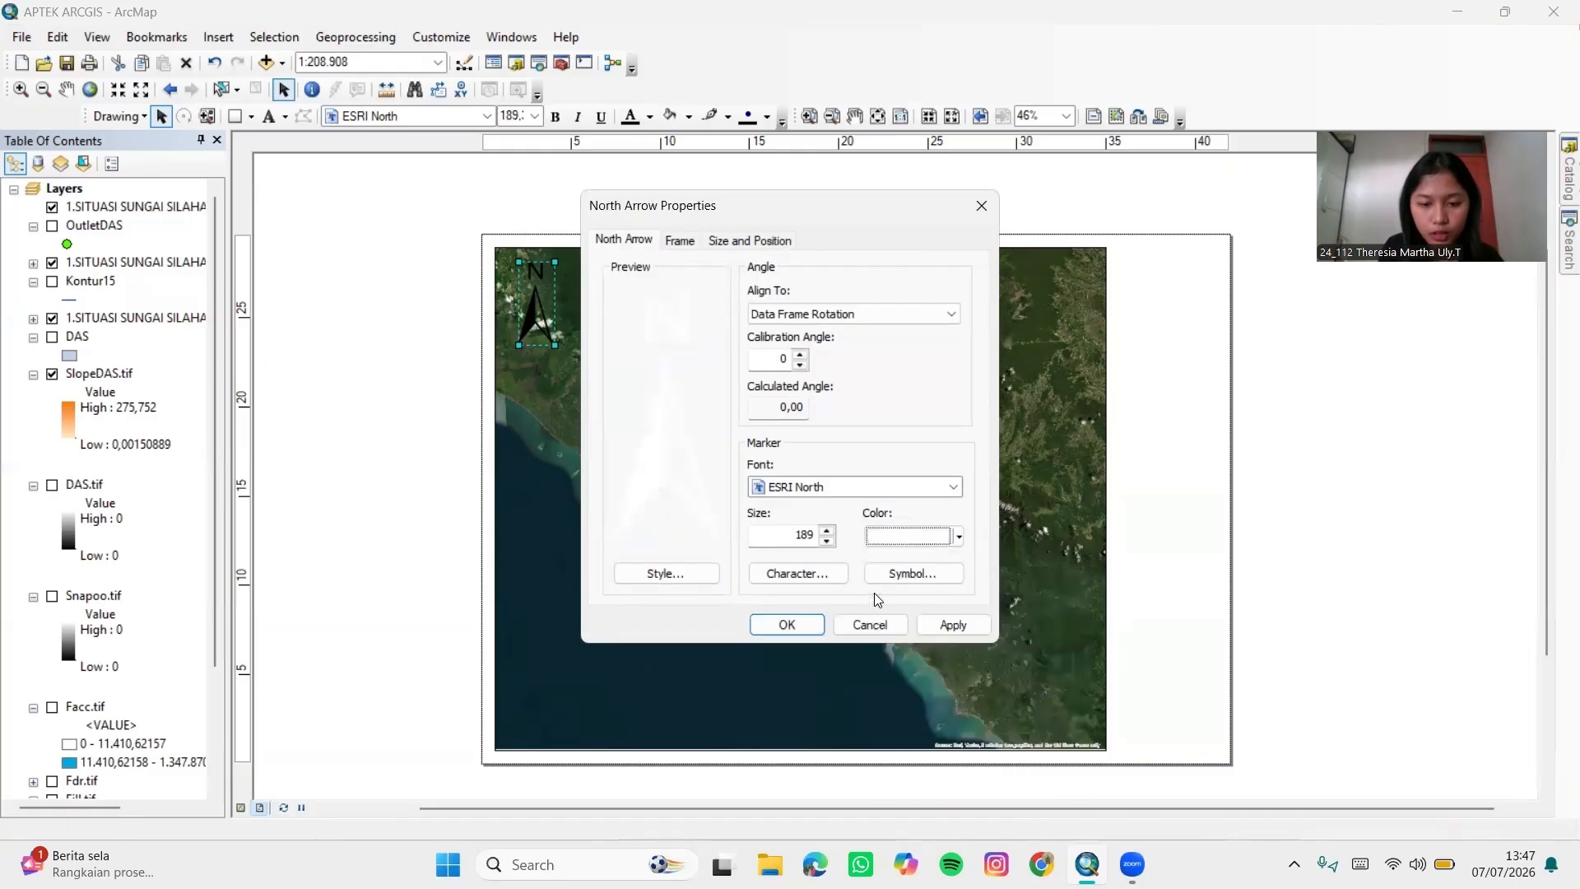
click(966, 626)
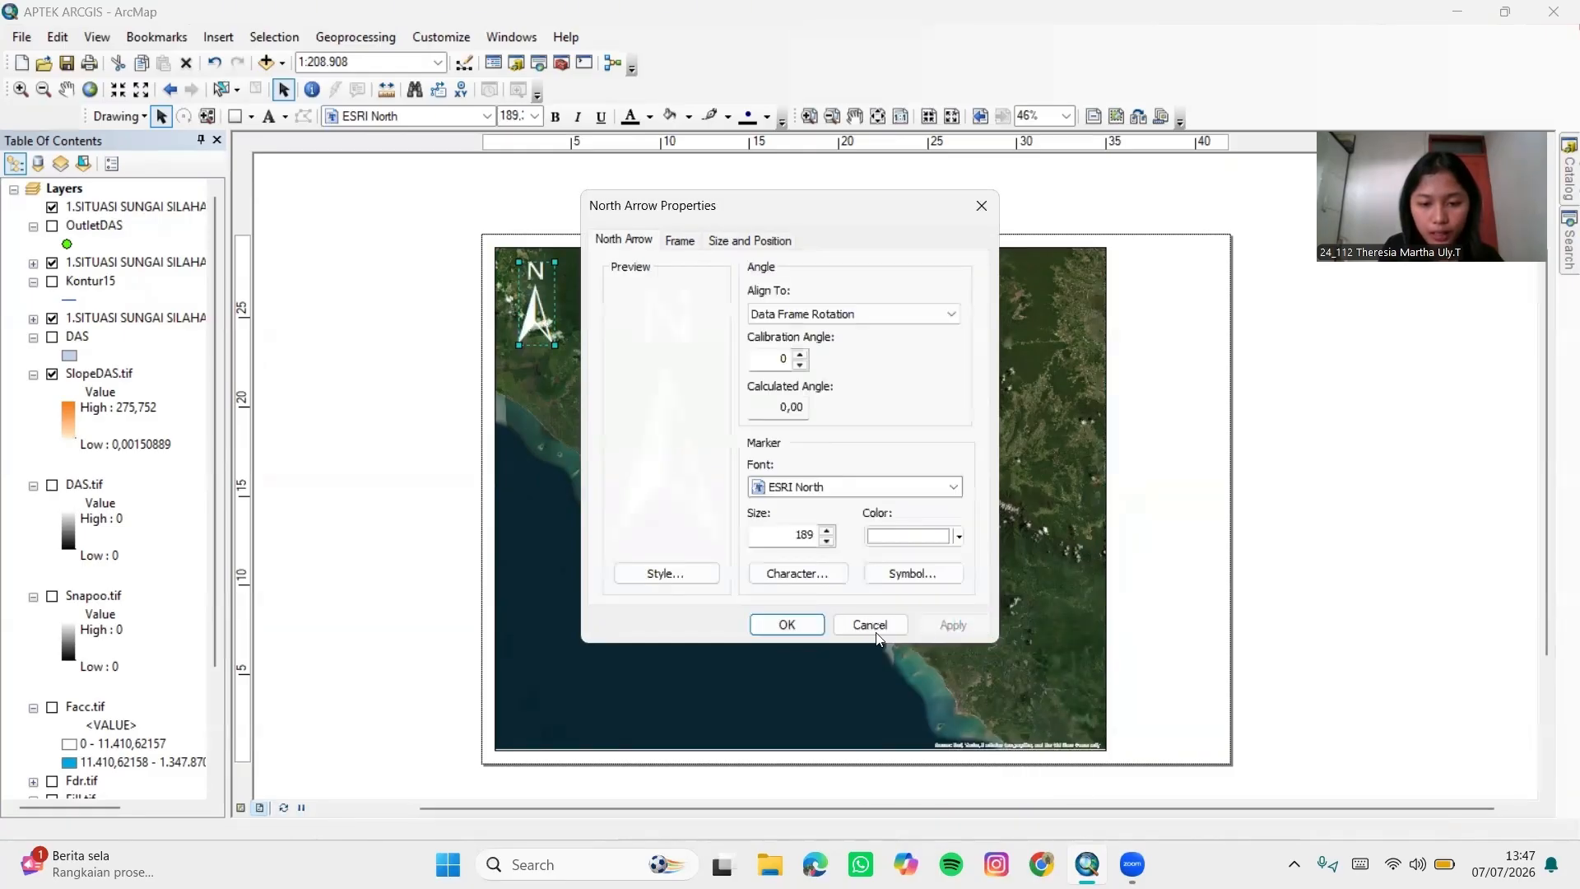
click(807, 630)
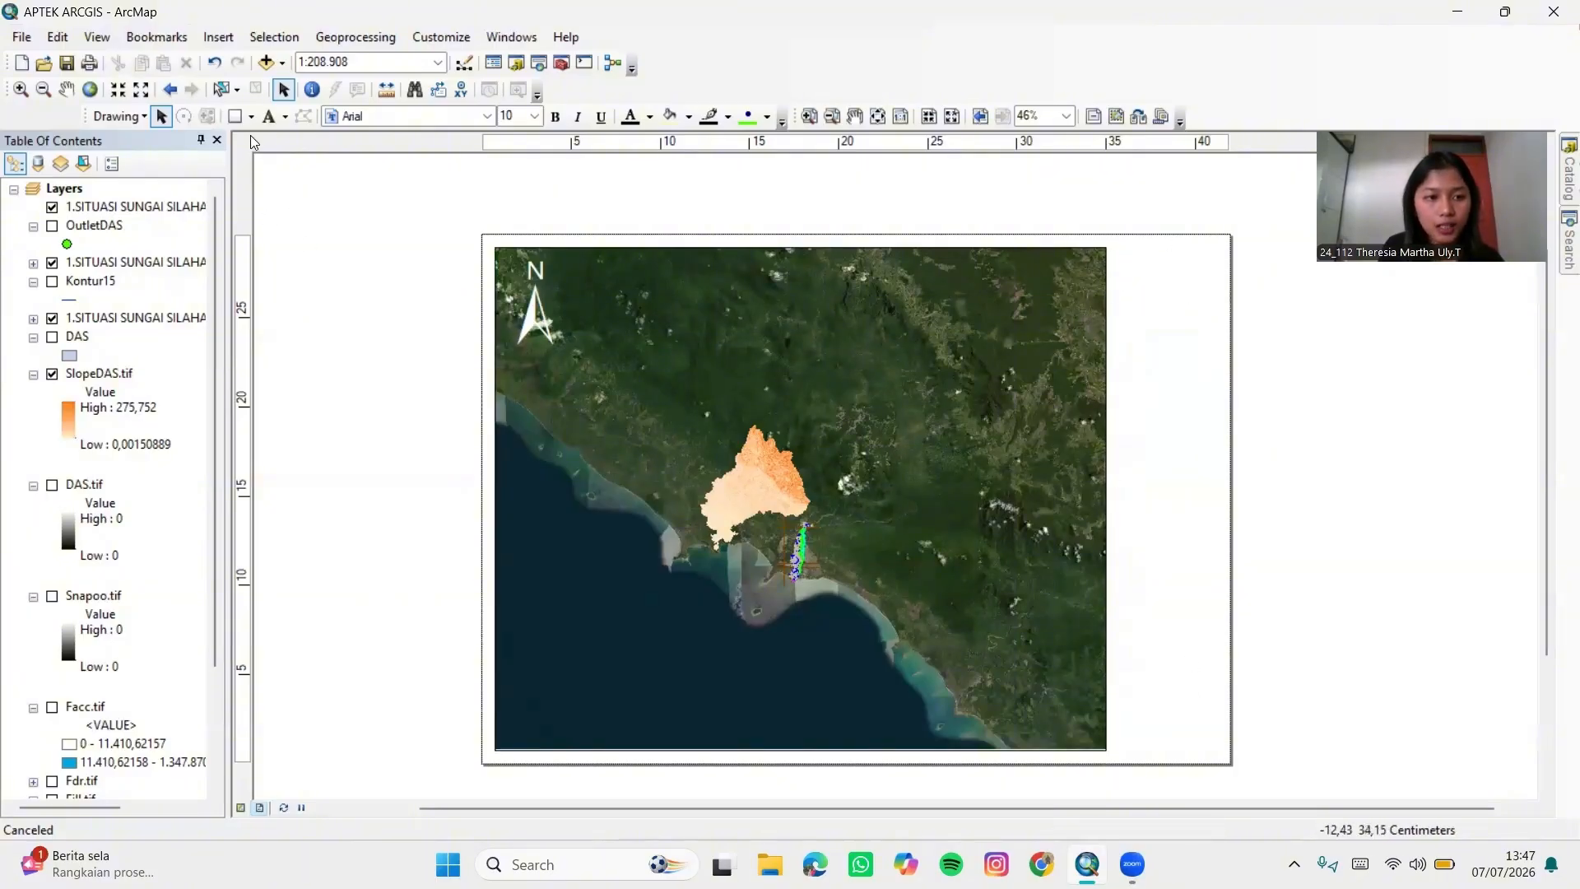
Draw a rectangle about 6.3 by 28.3 cm in the blank strip beside the map, with no fill and a black outline of width 3
click(236, 117)
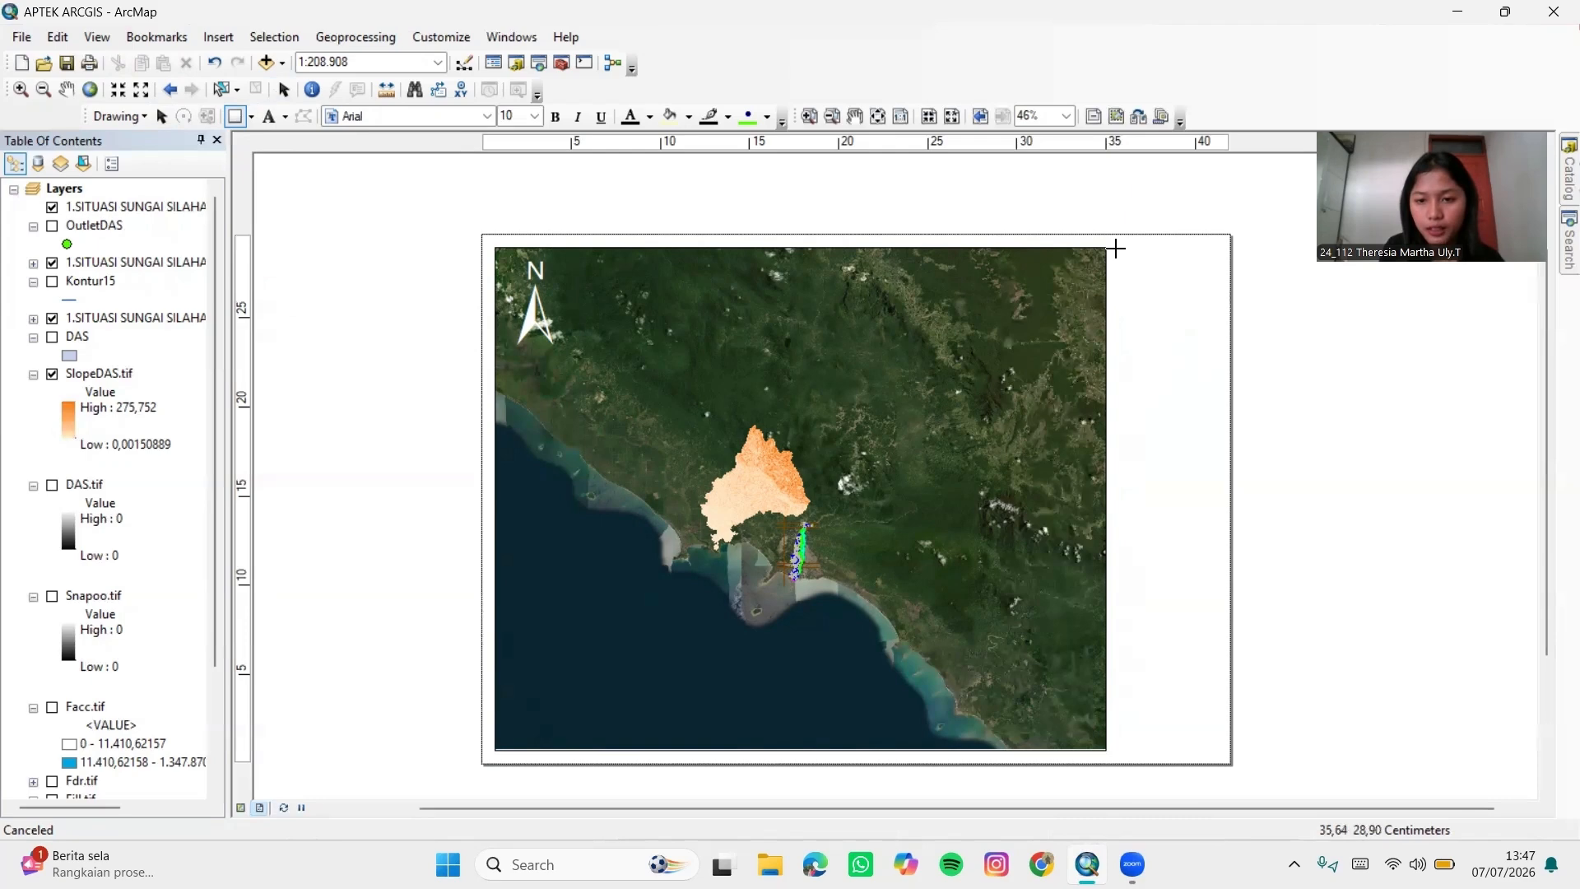
mouse_move(1114, 247)
mouse_down()
mouse_move(1152, 269)
mouse_move(1225, 753)
mouse_up()
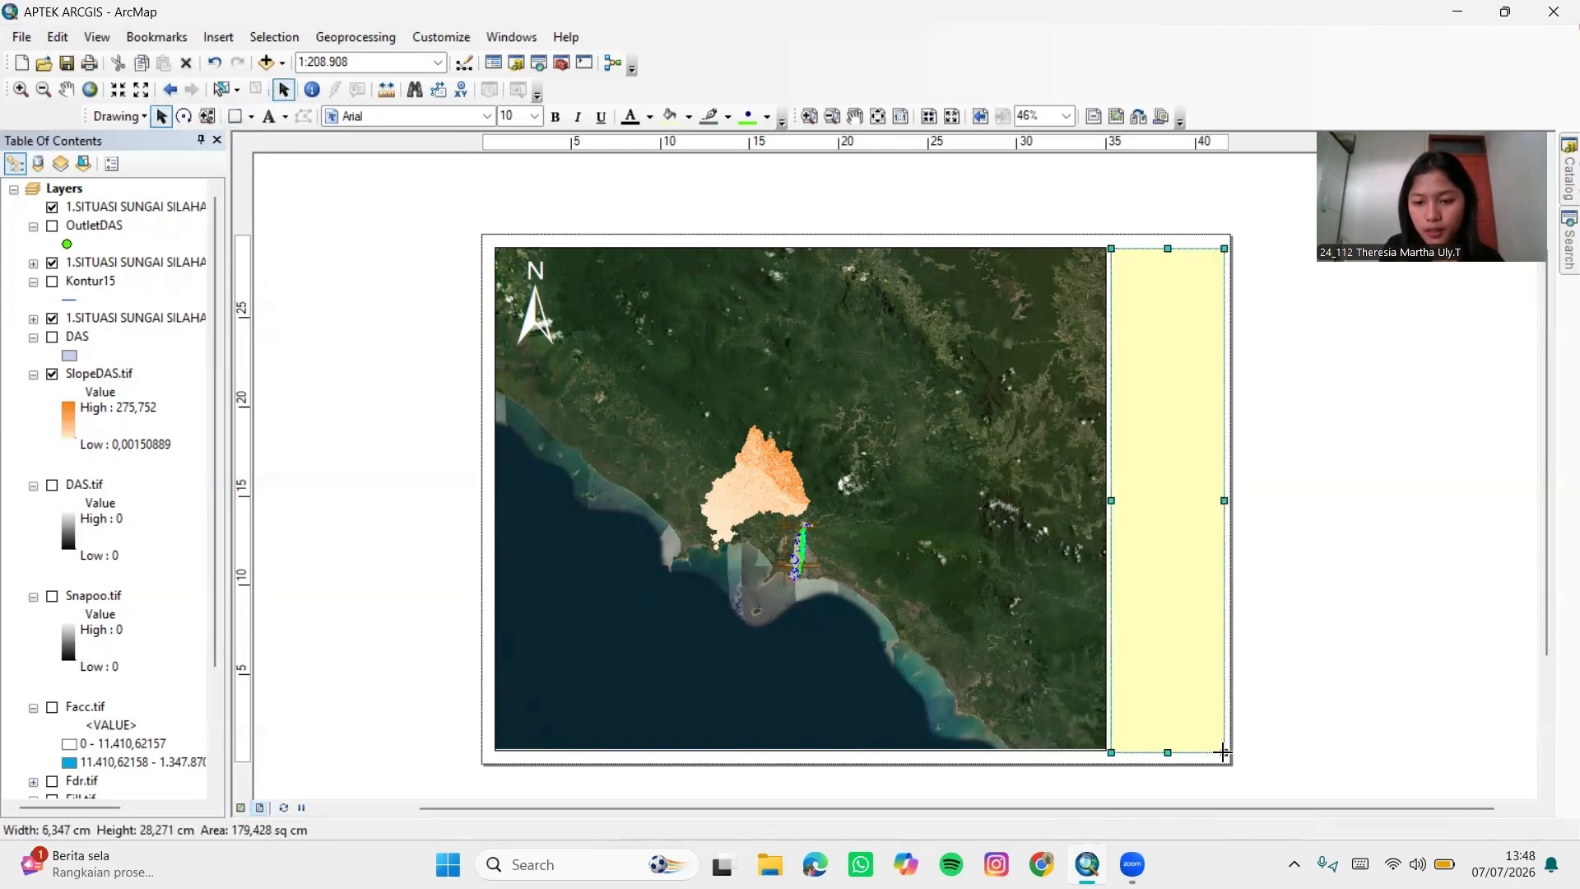
right_click(1190, 566)
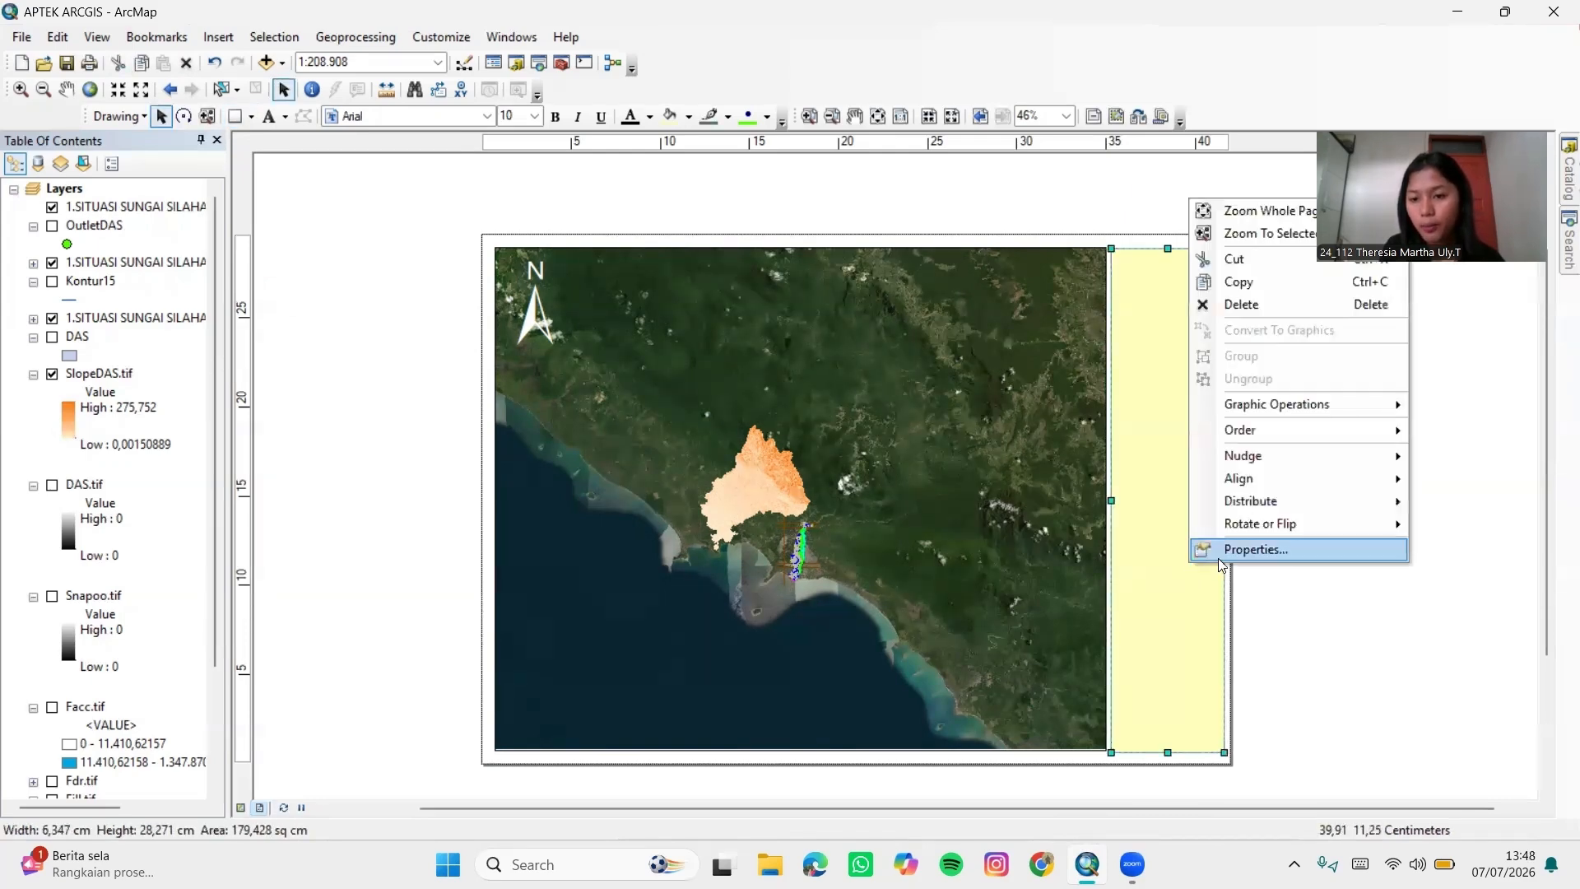
click(1217, 550)
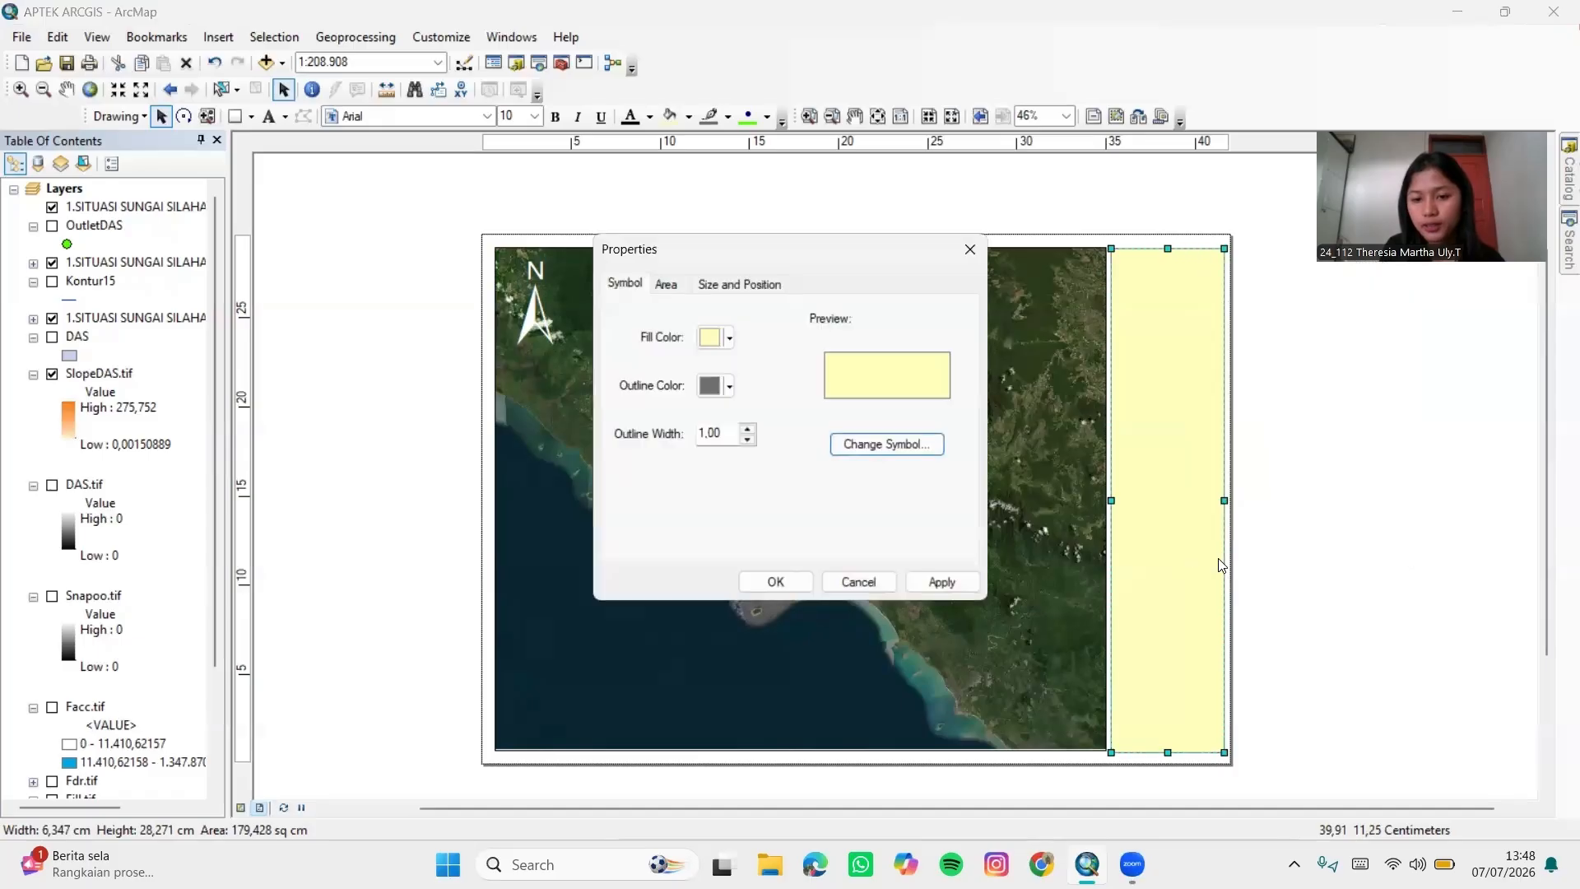
click(729, 339)
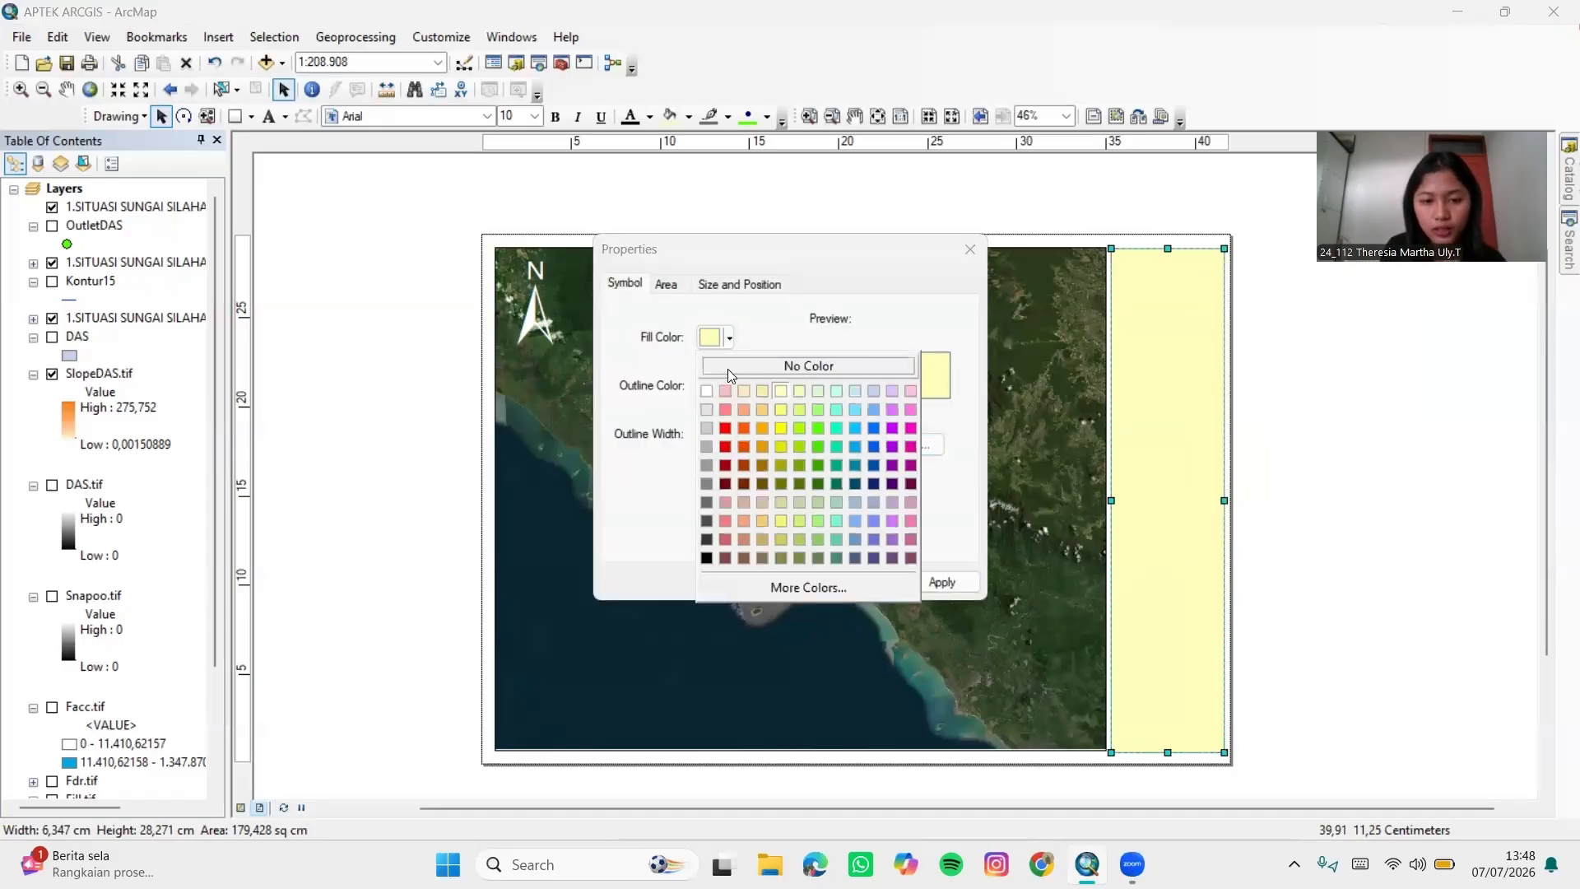
click(727, 368)
click(729, 385)
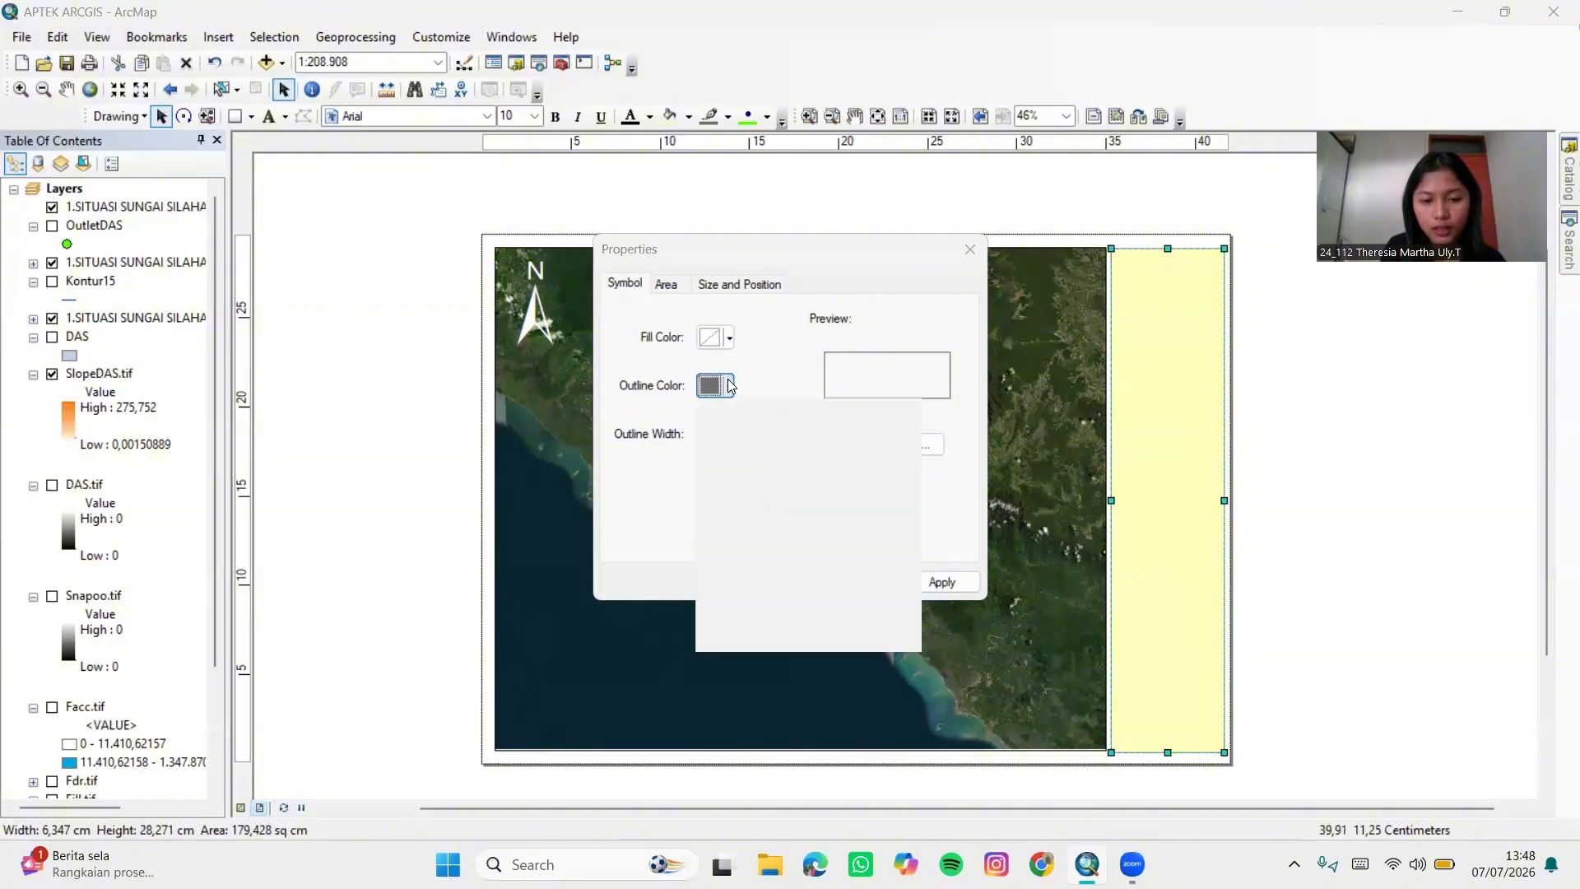
click(706, 608)
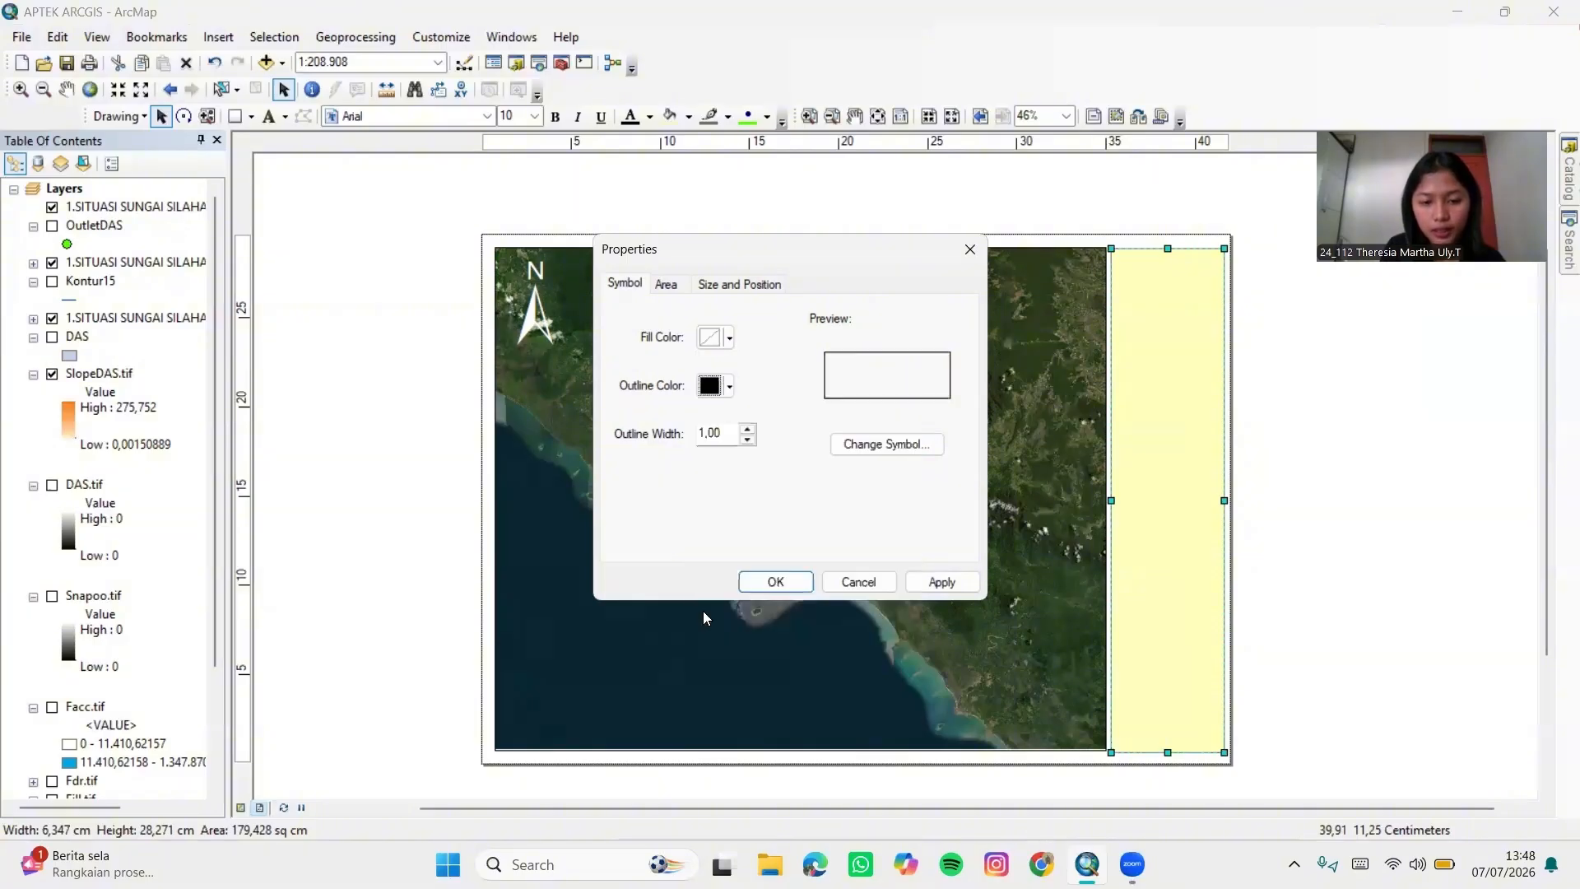
click(747, 431)
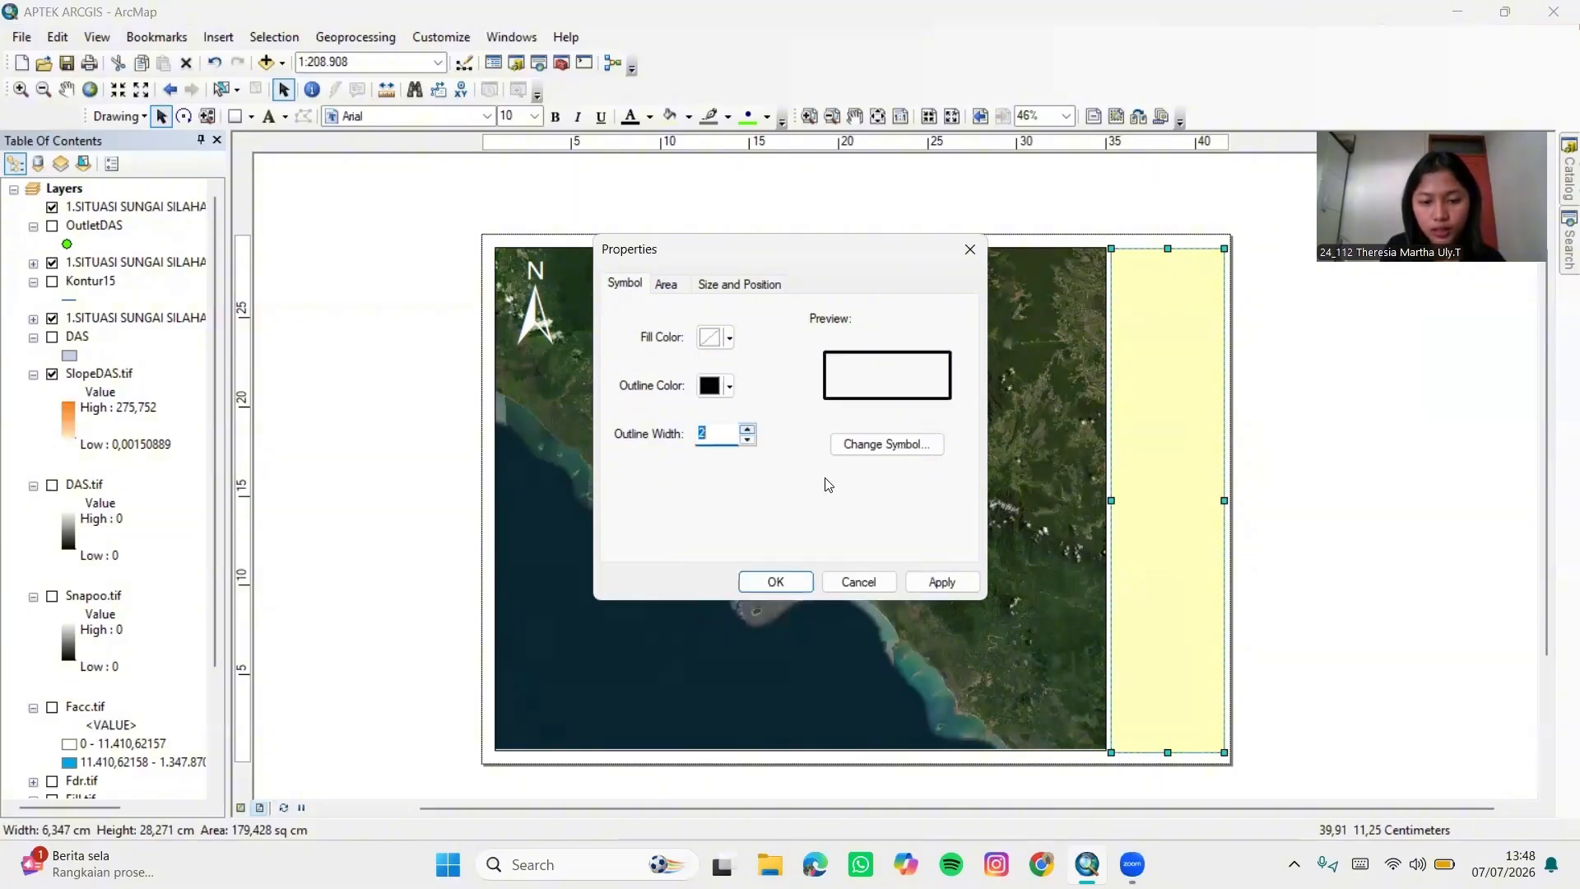
click(748, 428)
click(943, 582)
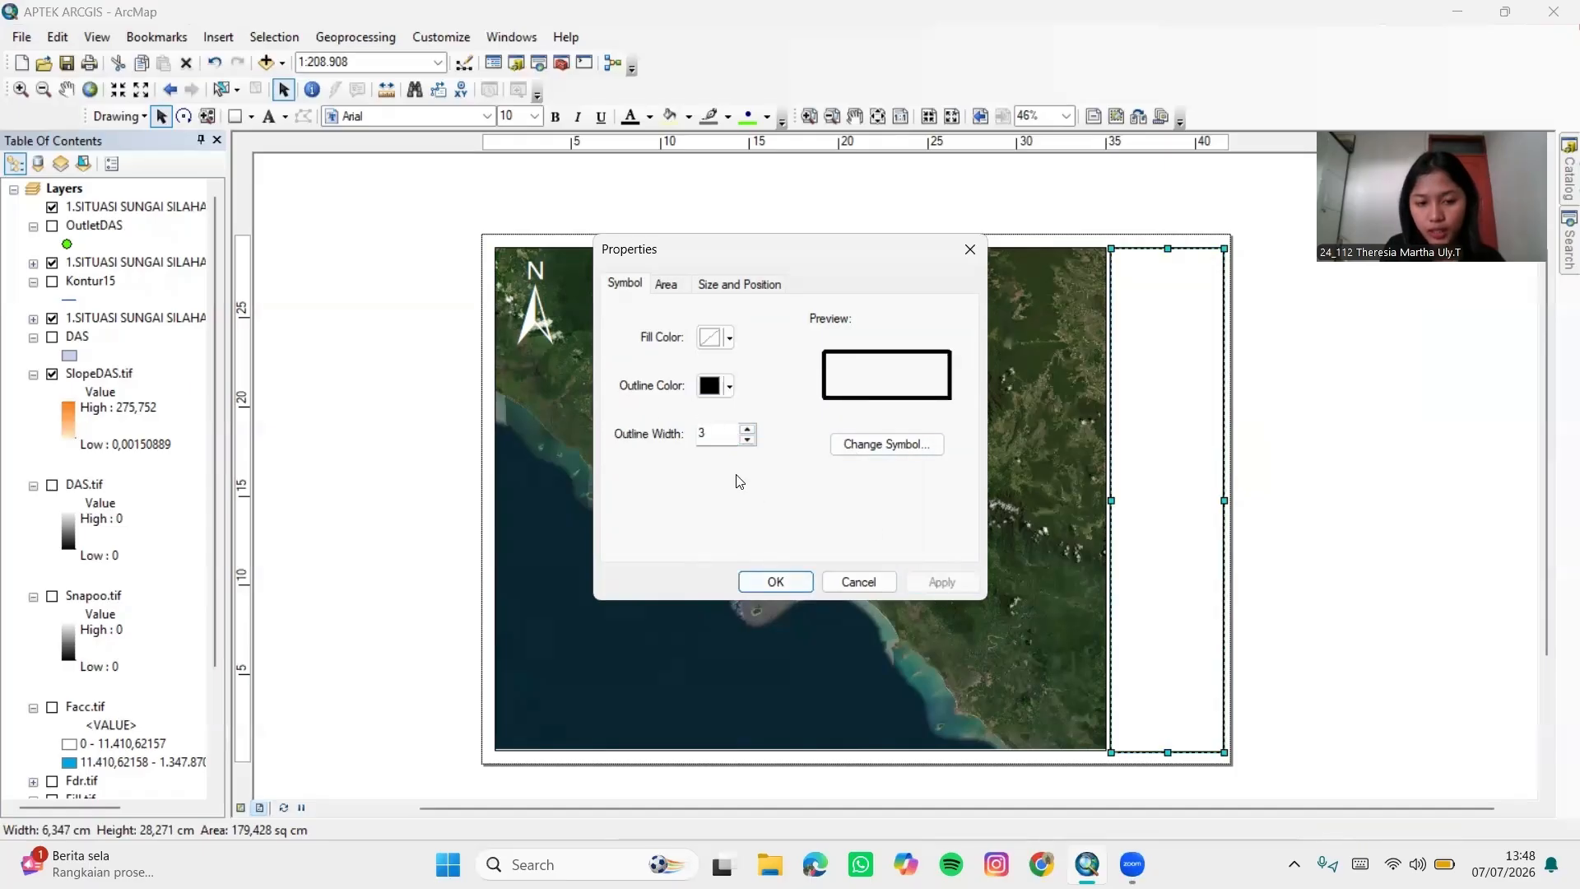
click(775, 582)
click(1323, 650)
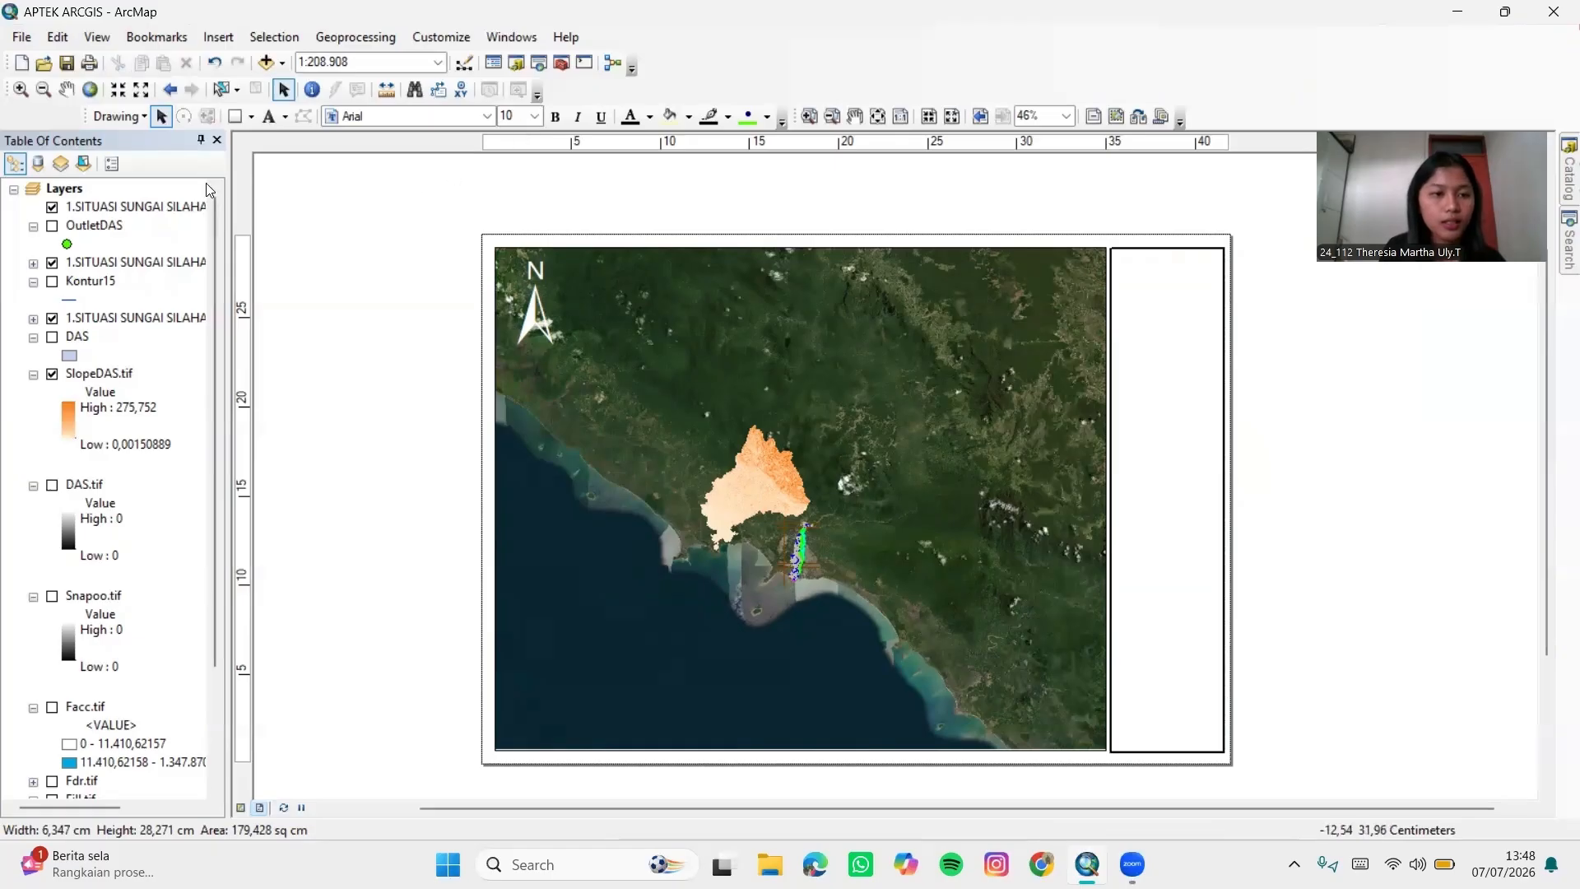
Draw a rectangle about 6.3 by 6.8 cm inside the upper end of the tall frame beside the map
click(252, 116)
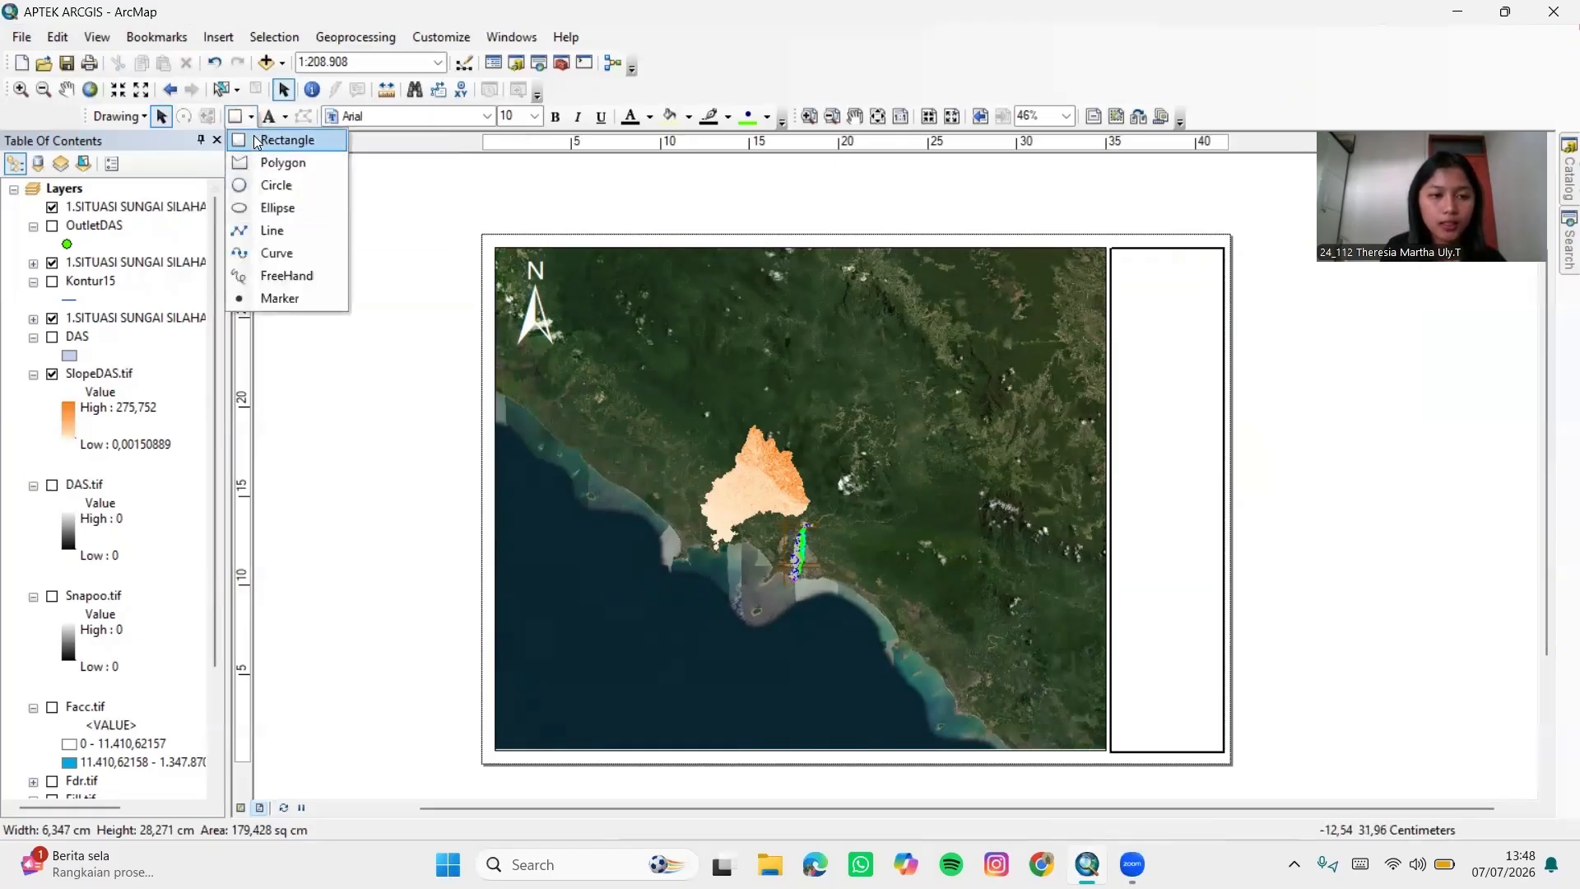
click(257, 141)
scroll(1234, 258, up, 1)
scroll(1223, 263, down, 2)
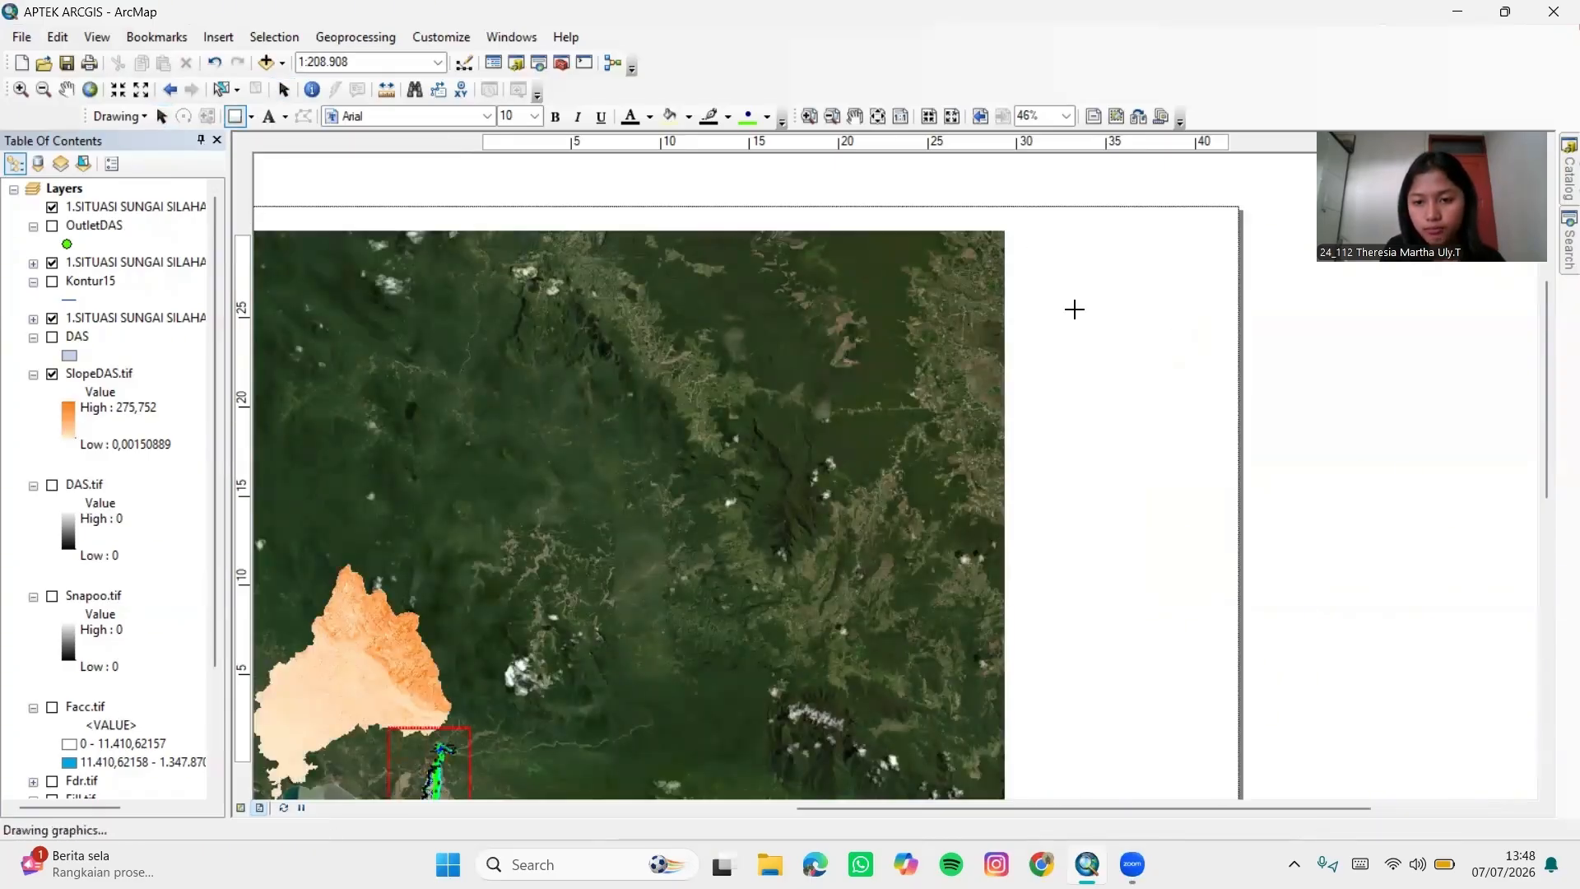
drag(1015, 234, 1226, 461)
Give the small upper rectangle no fill and a black outline, keeping the outline width at 1.00
right_click(1145, 327)
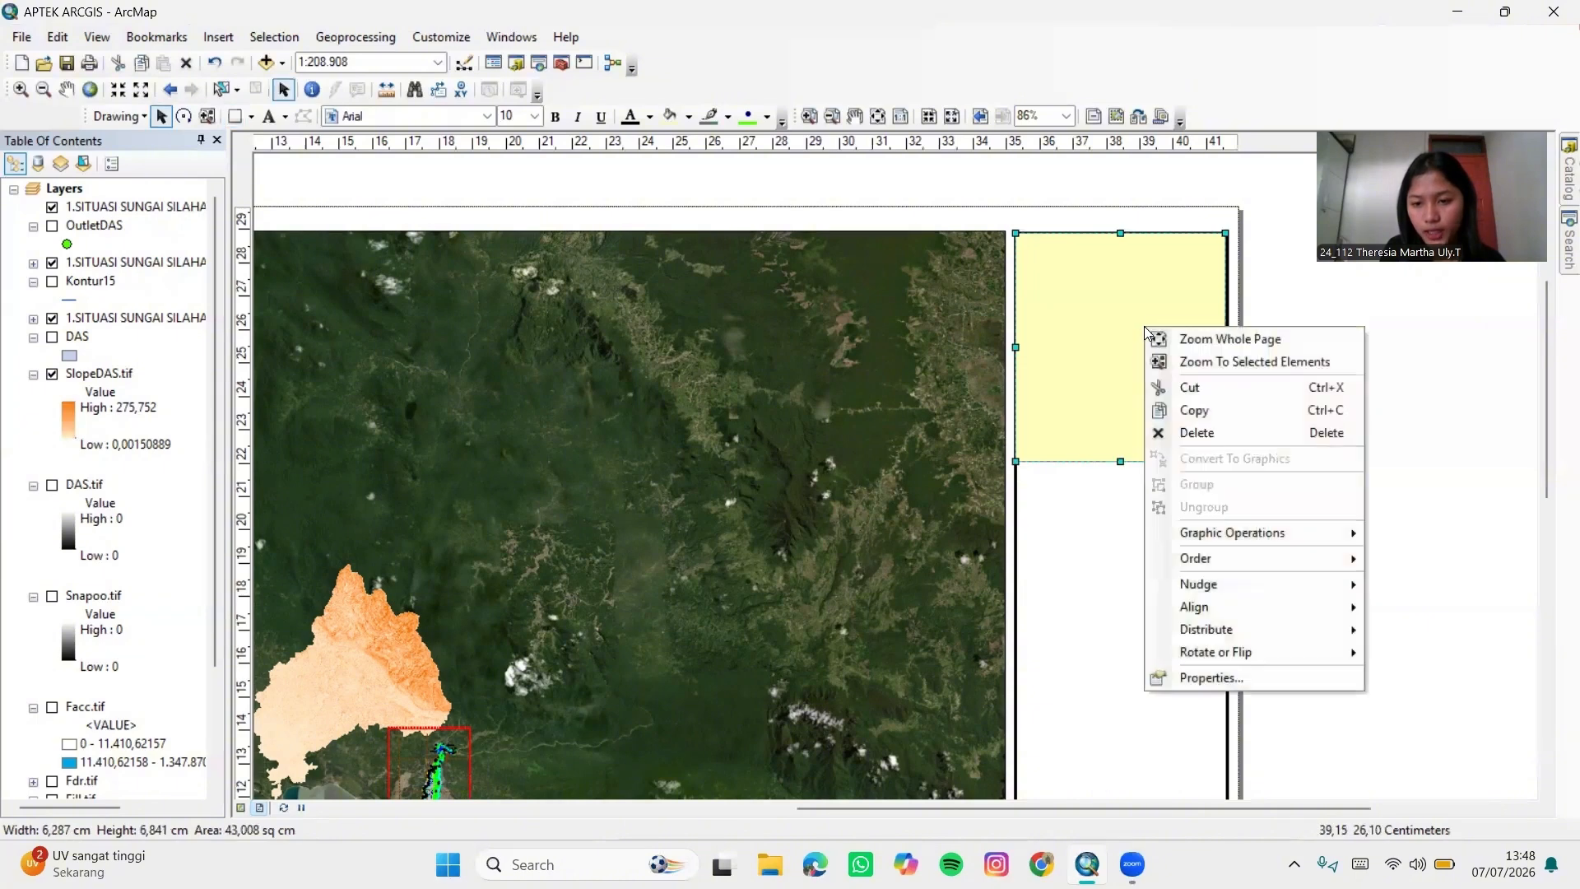
click(1238, 676)
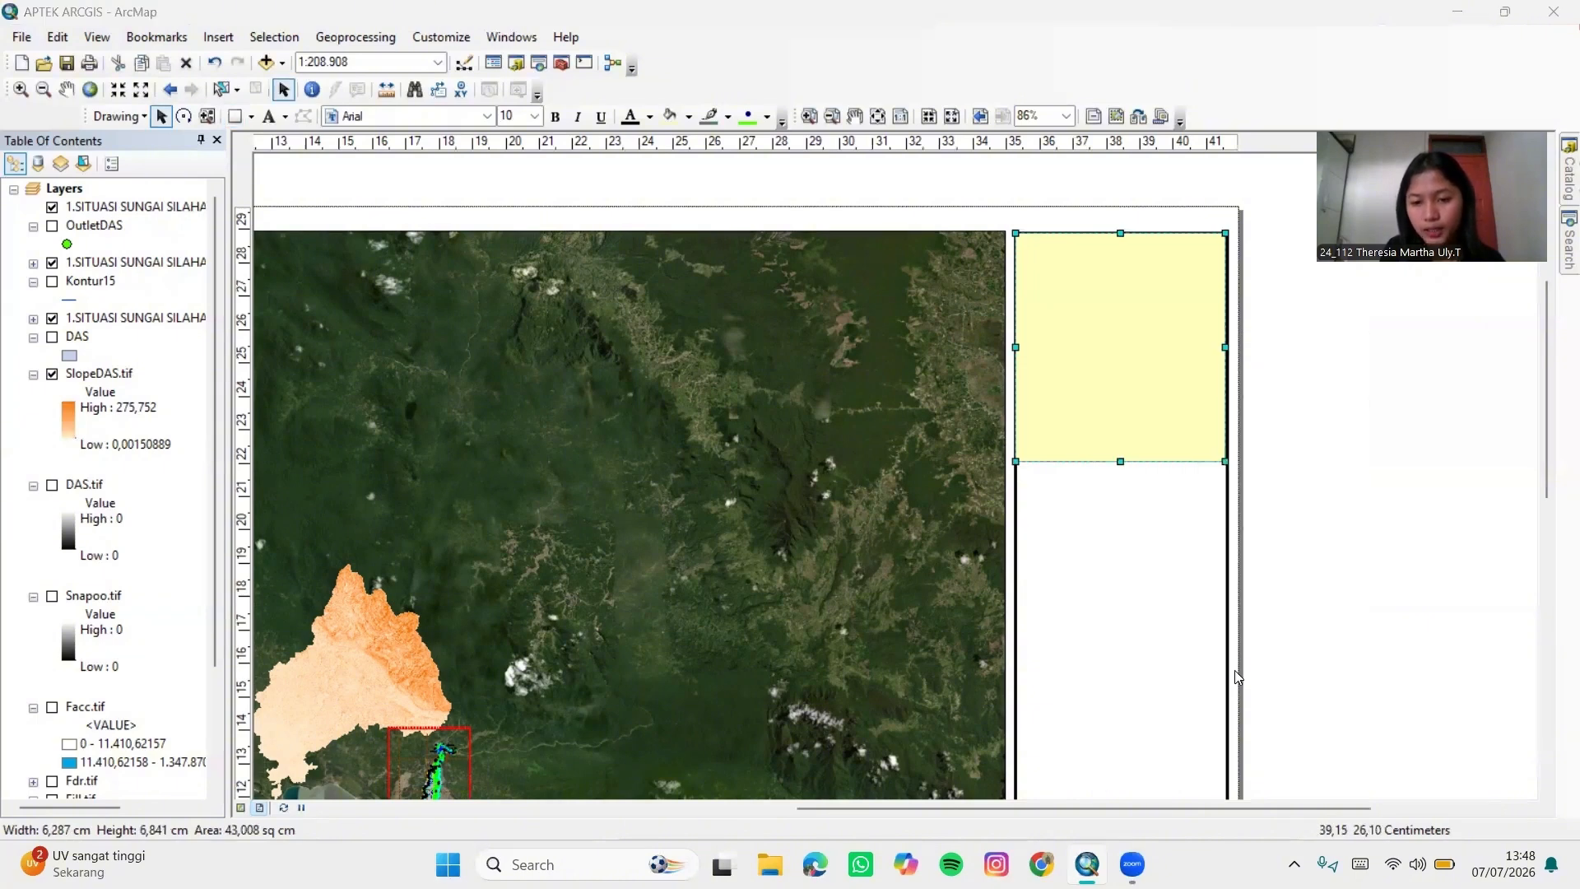
click(730, 338)
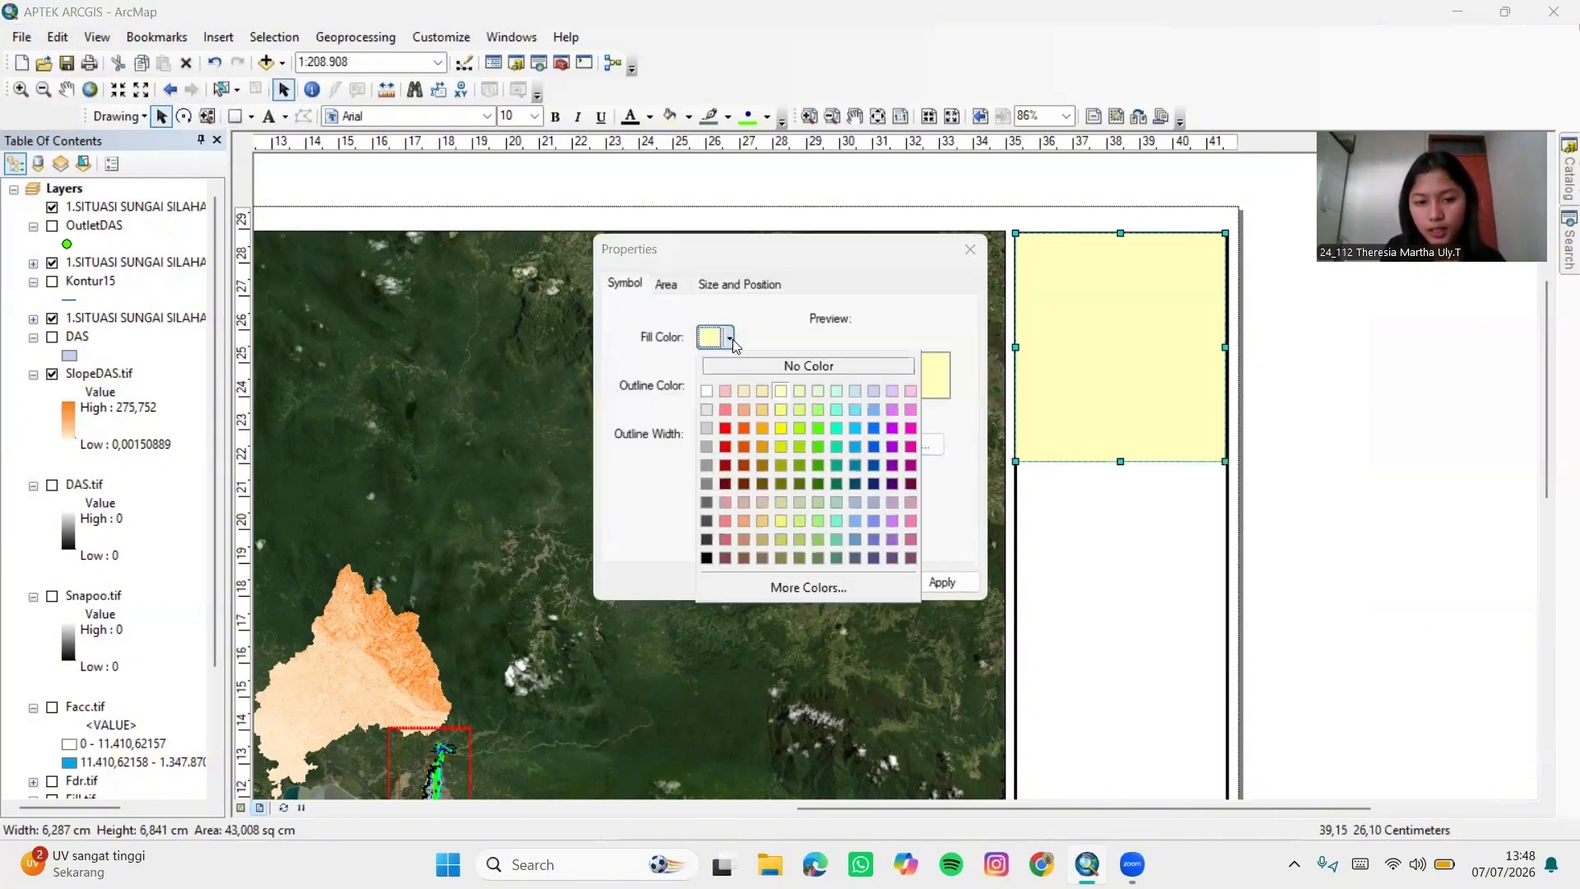
click(744, 367)
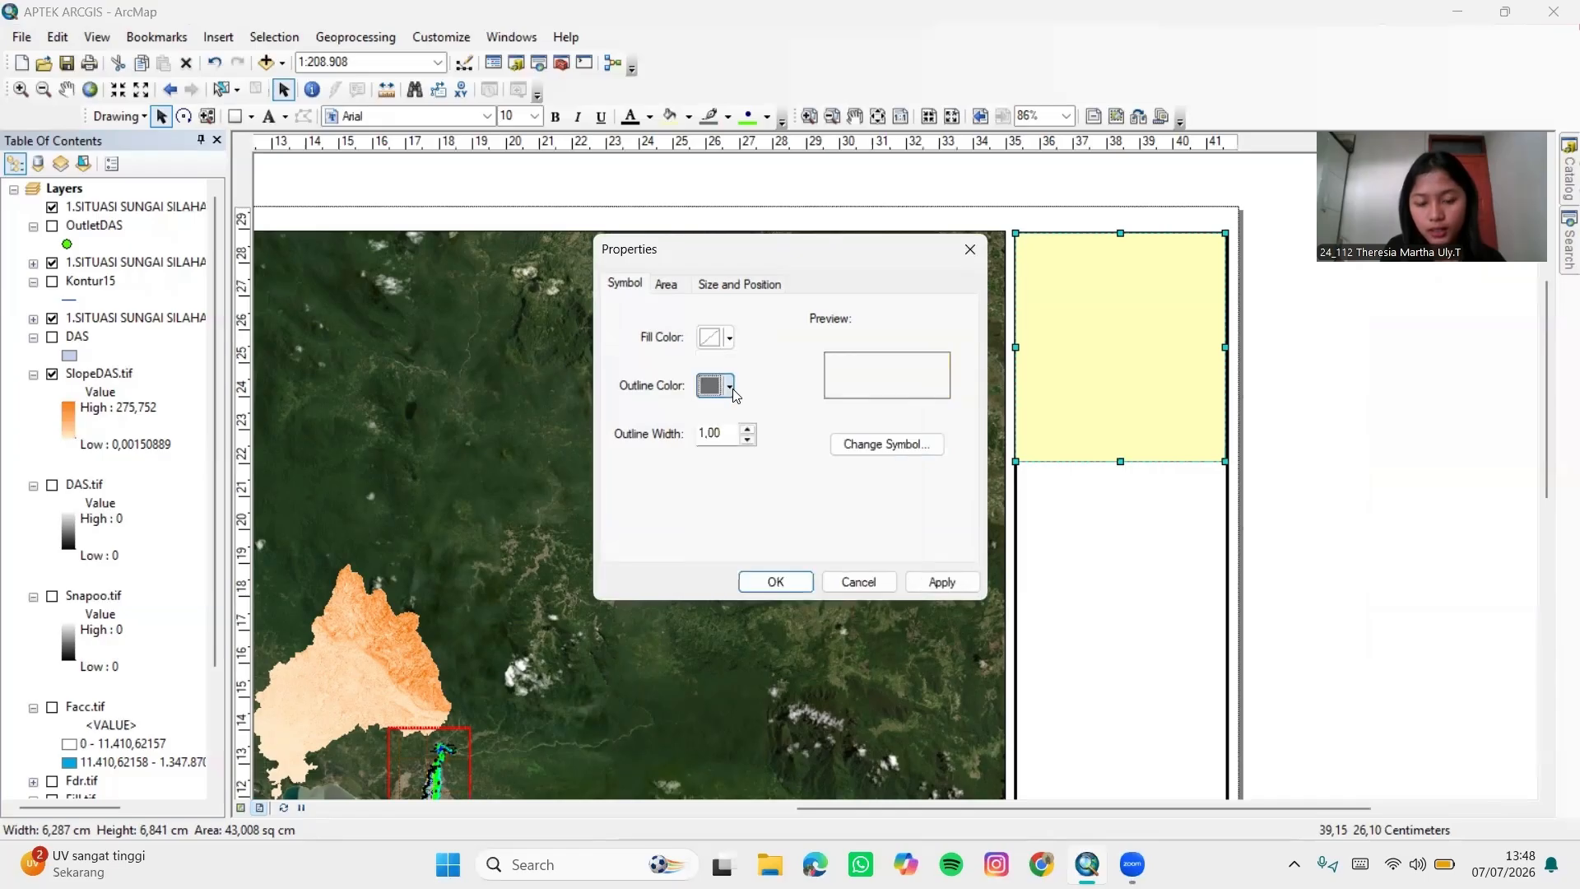
click(729, 386)
click(708, 607)
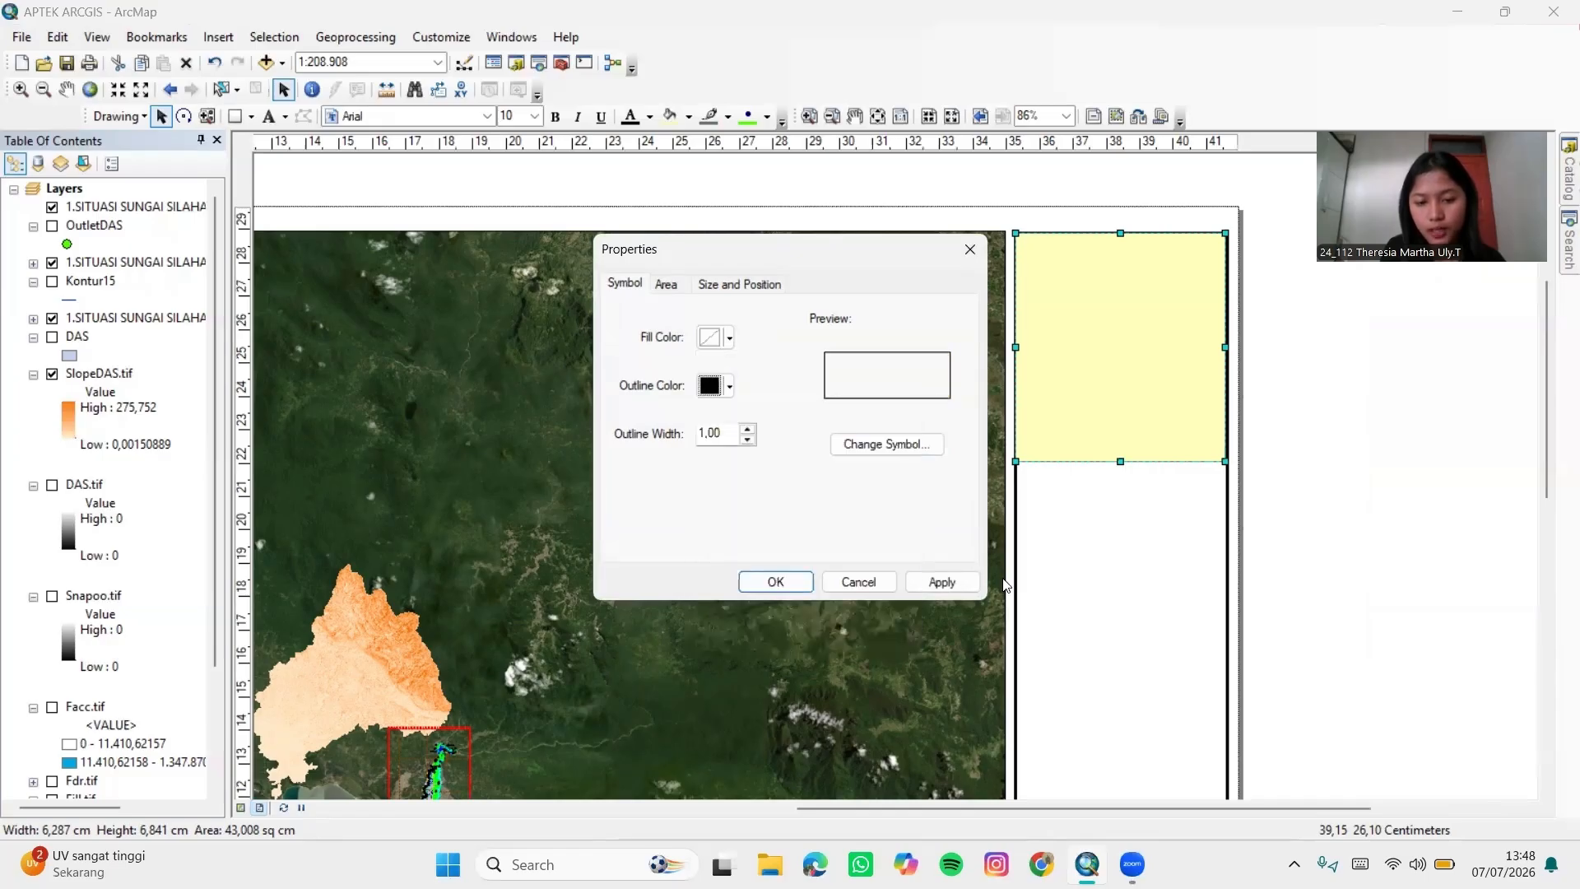
click(945, 582)
click(803, 587)
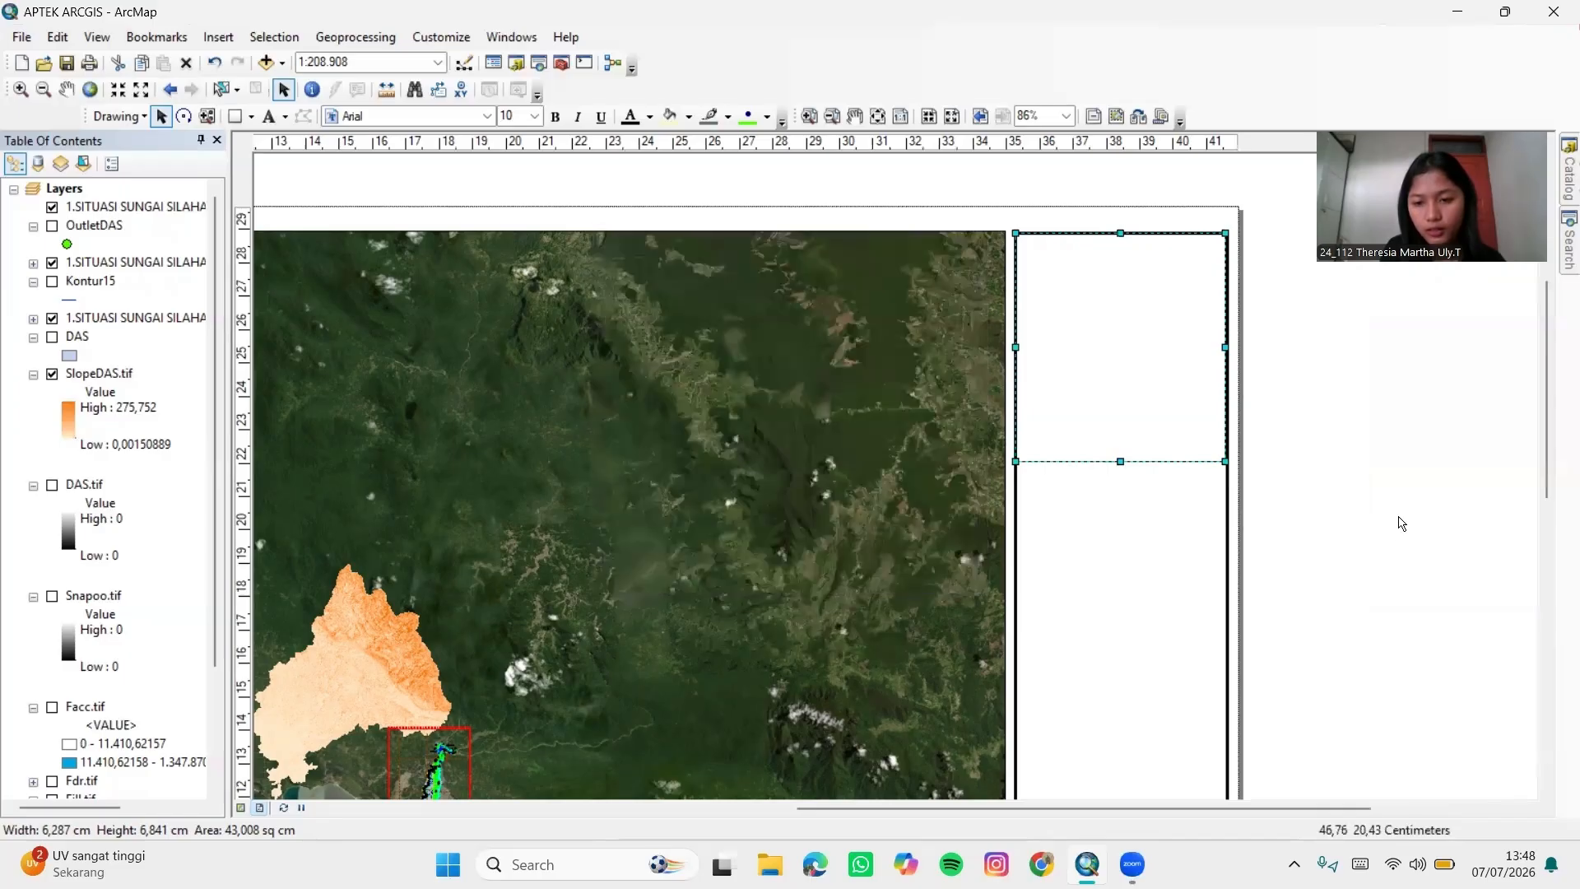
click(1394, 525)
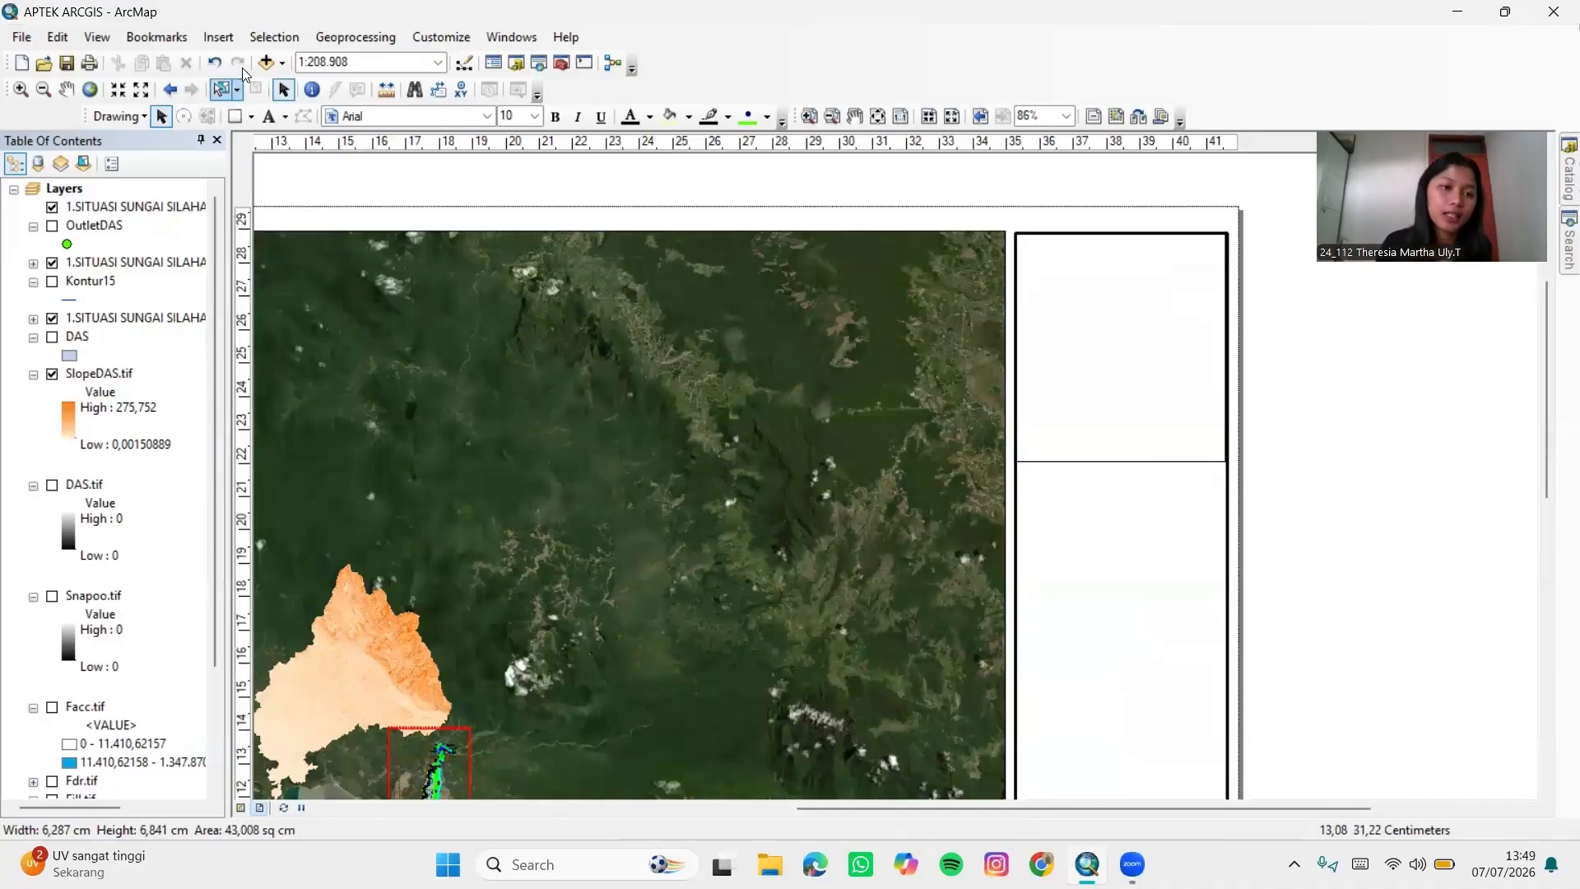
Insert the university logo picture "images" from the Tugas Aptek folder into the layout
click(218, 37)
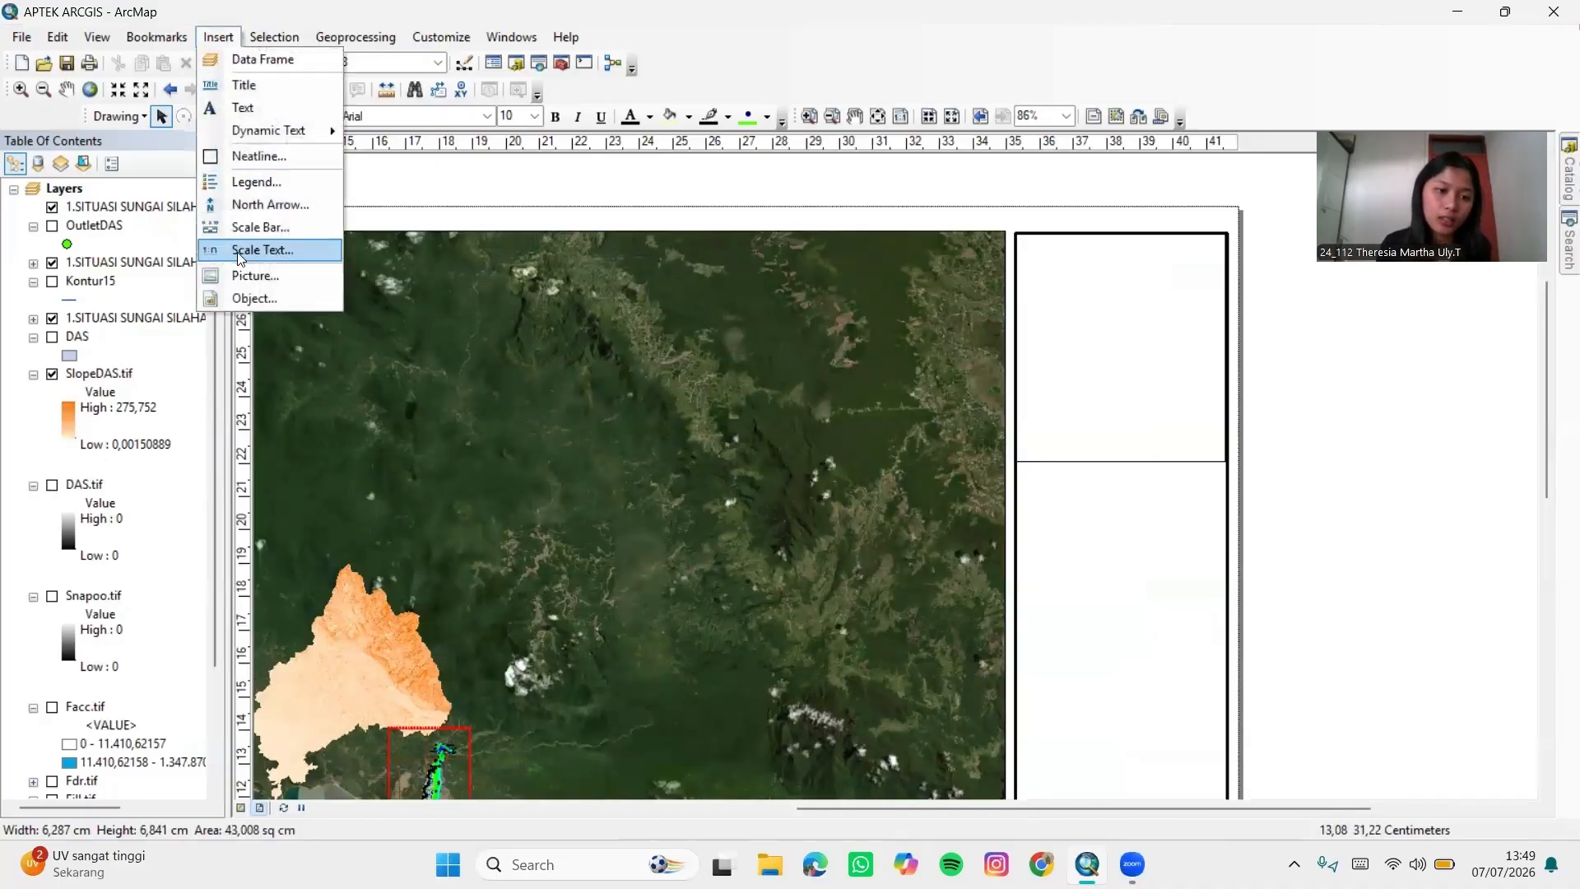
click(245, 275)
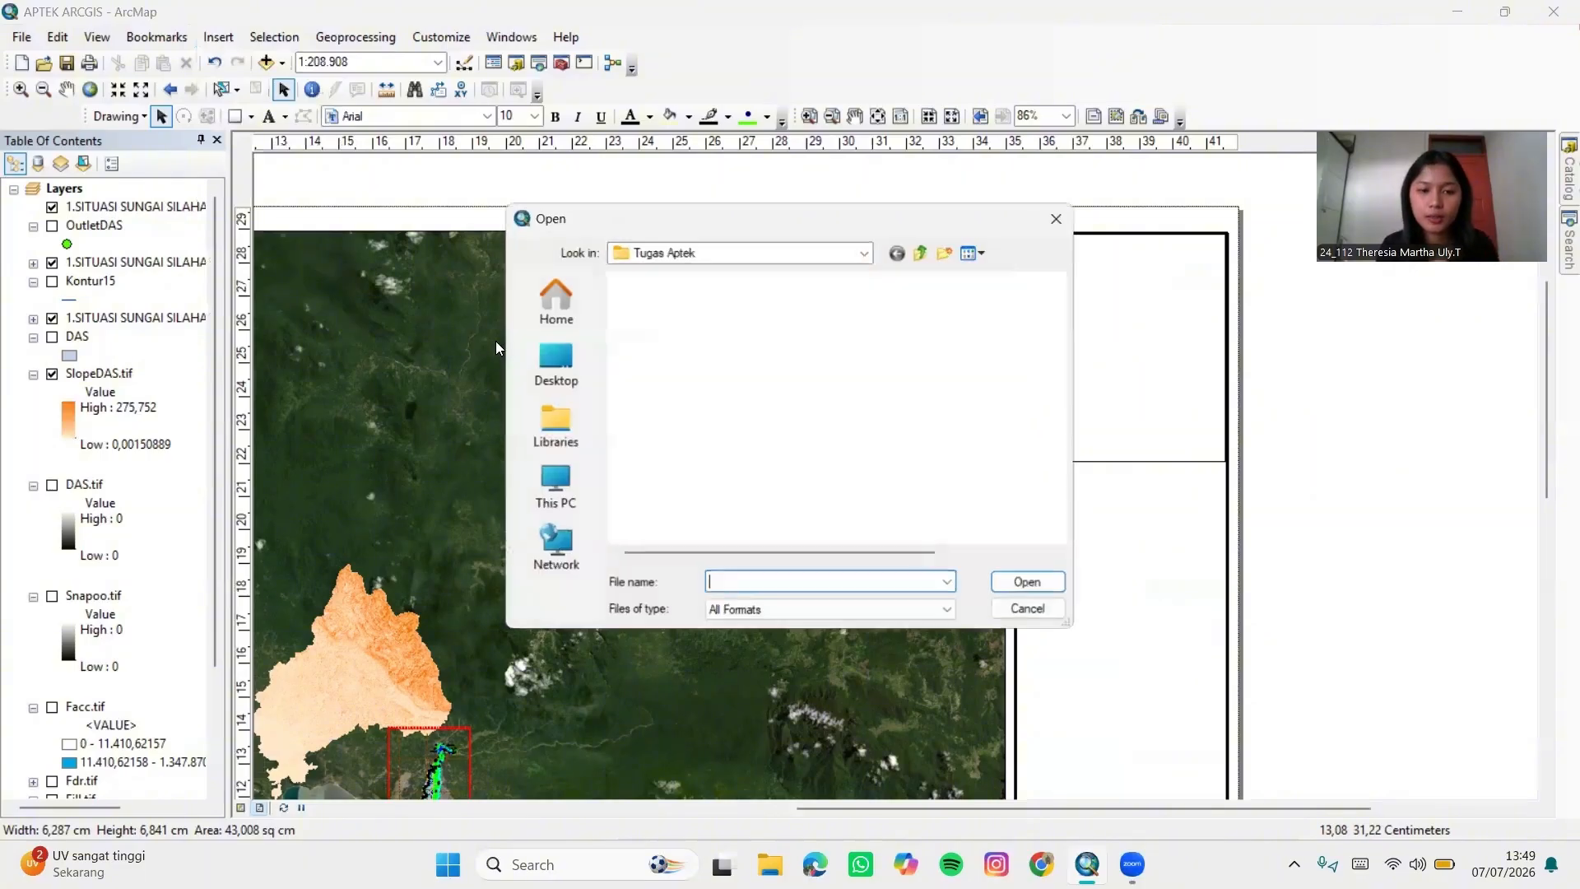
scroll(872, 487, down, 2)
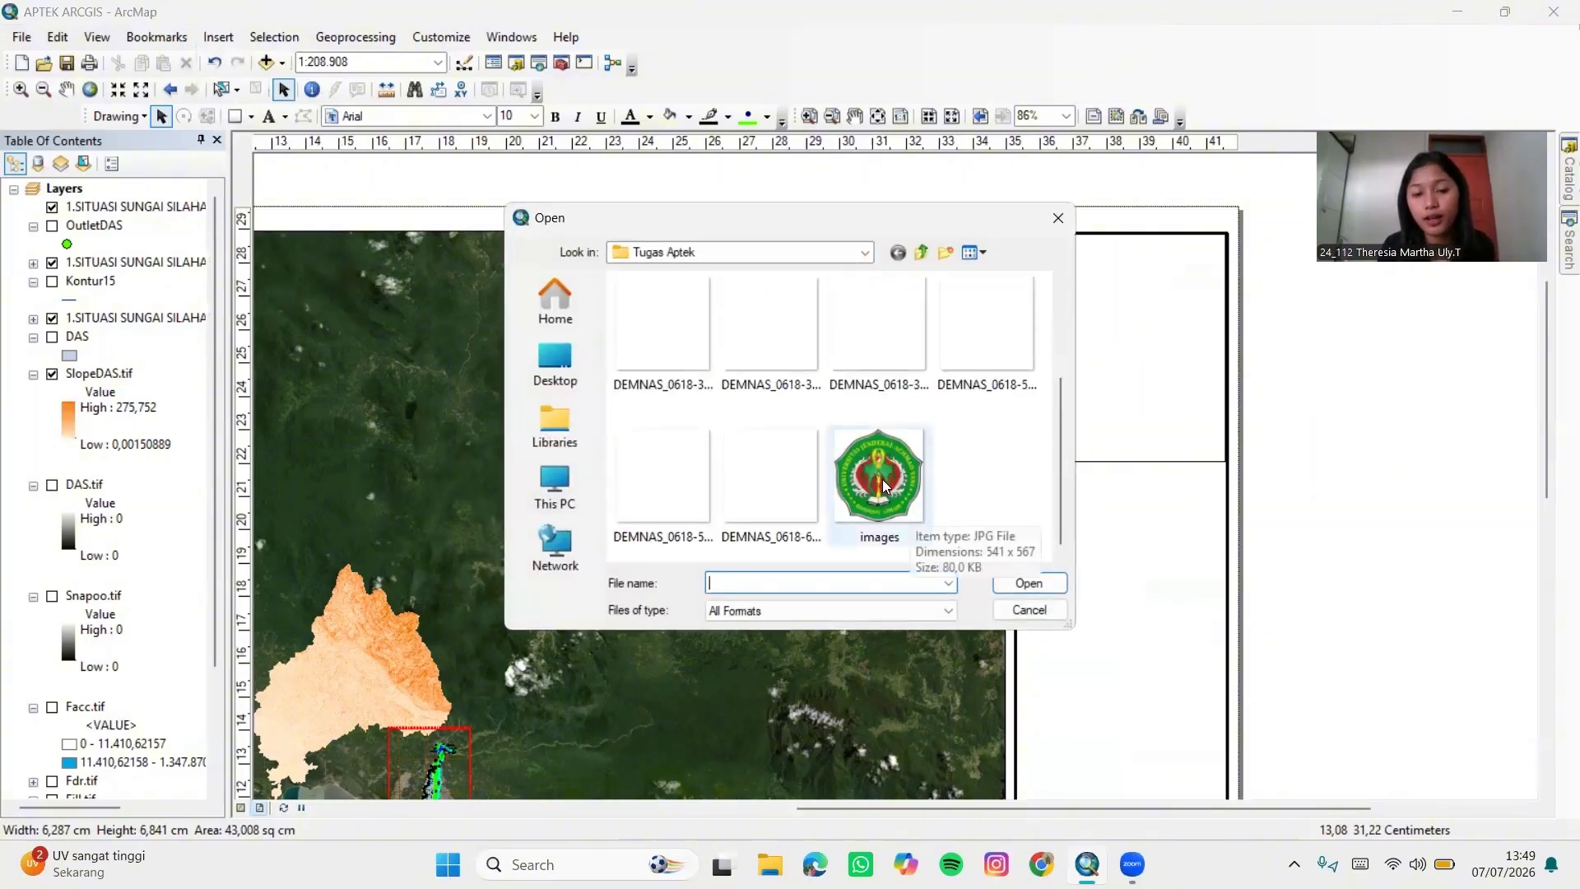
click(882, 479)
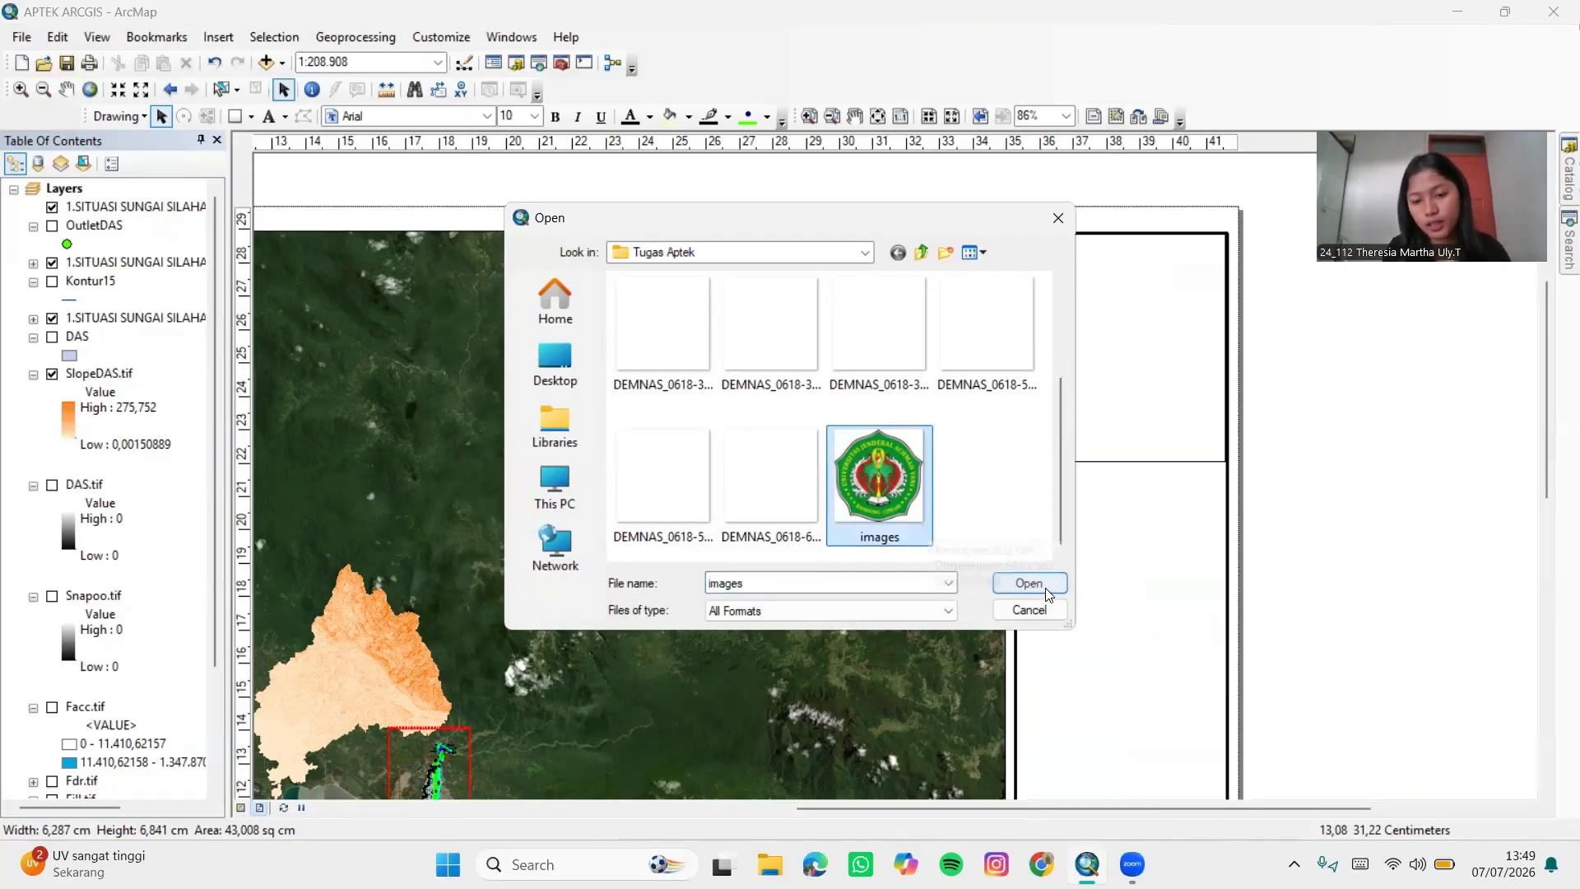
click(1038, 586)
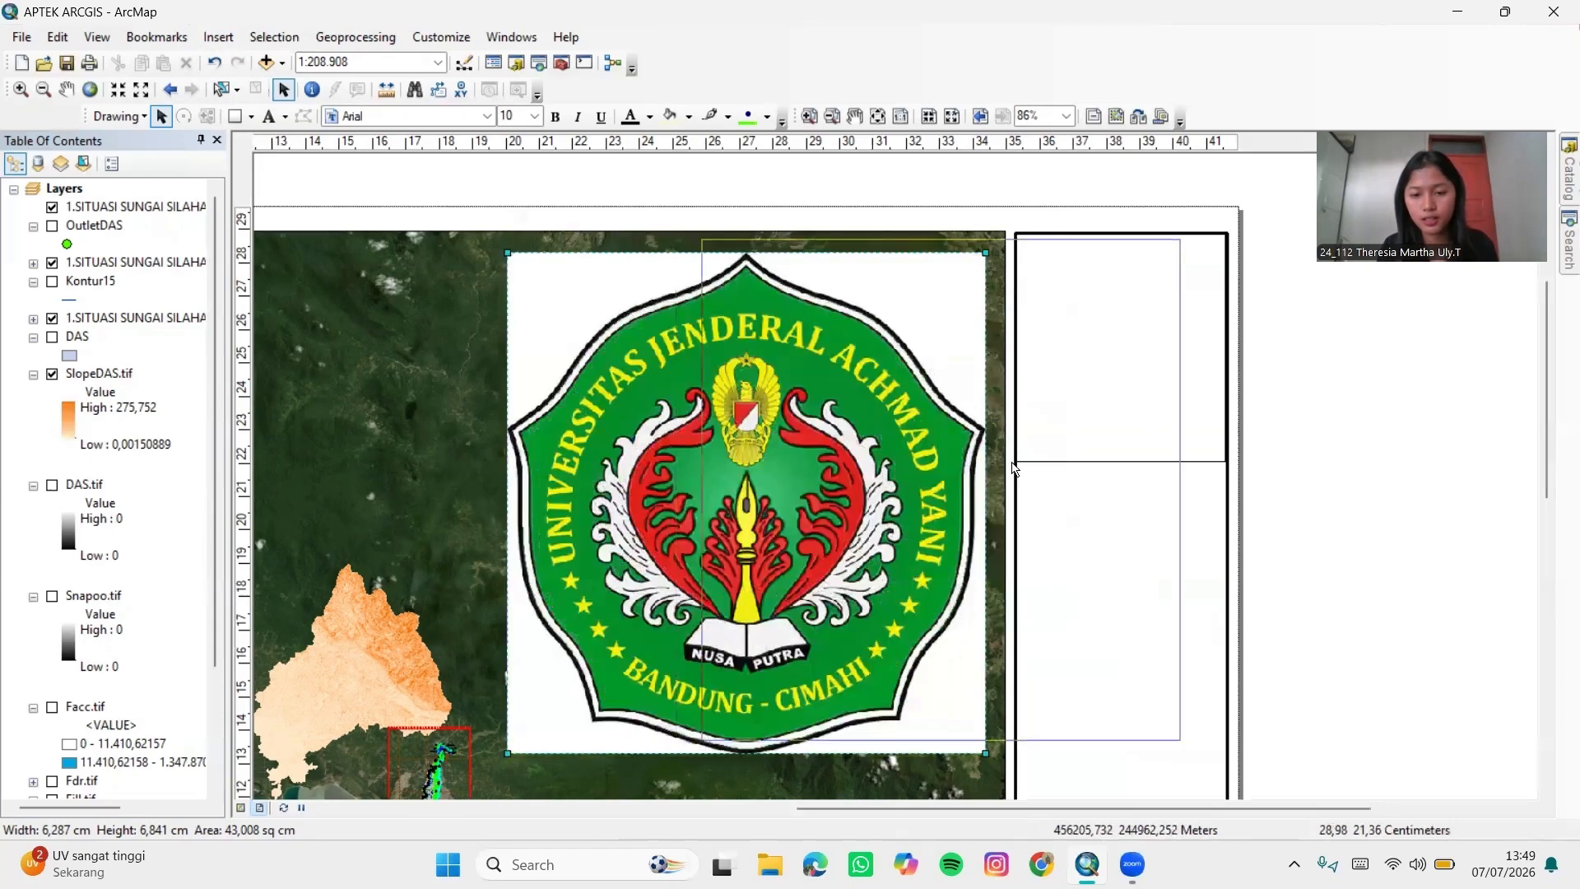
Move the logo to the strip beside the map and shrink it to fit inside the small upper box
drag(803, 480, 1092, 420)
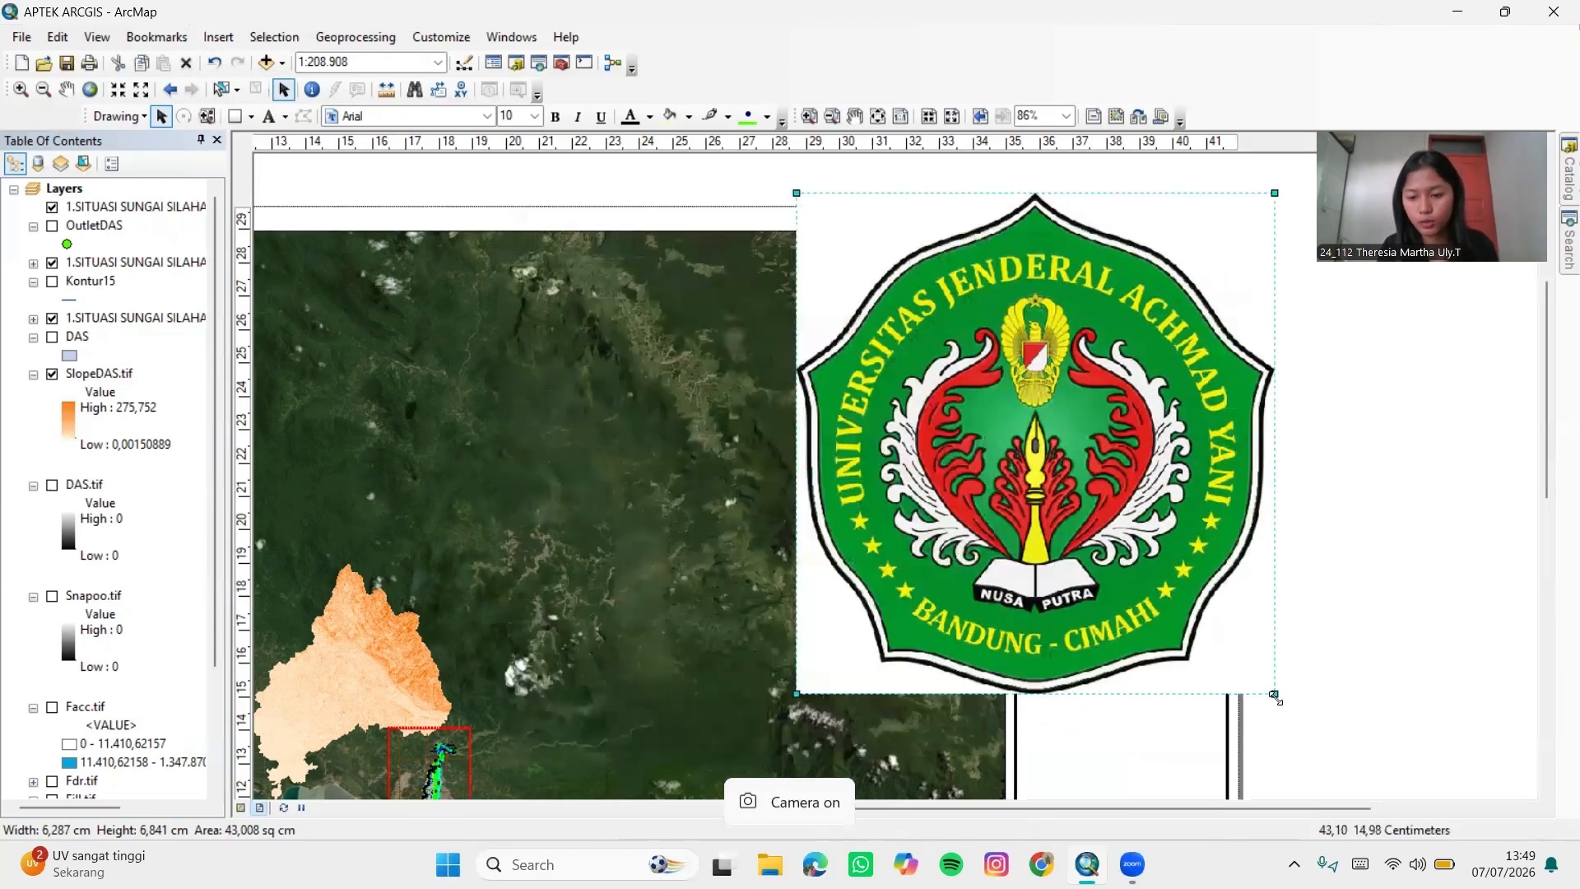
drag(1094, 563, 1205, 430)
scroll(668, 421, down, 2)
scroll(733, 441, up, 4)
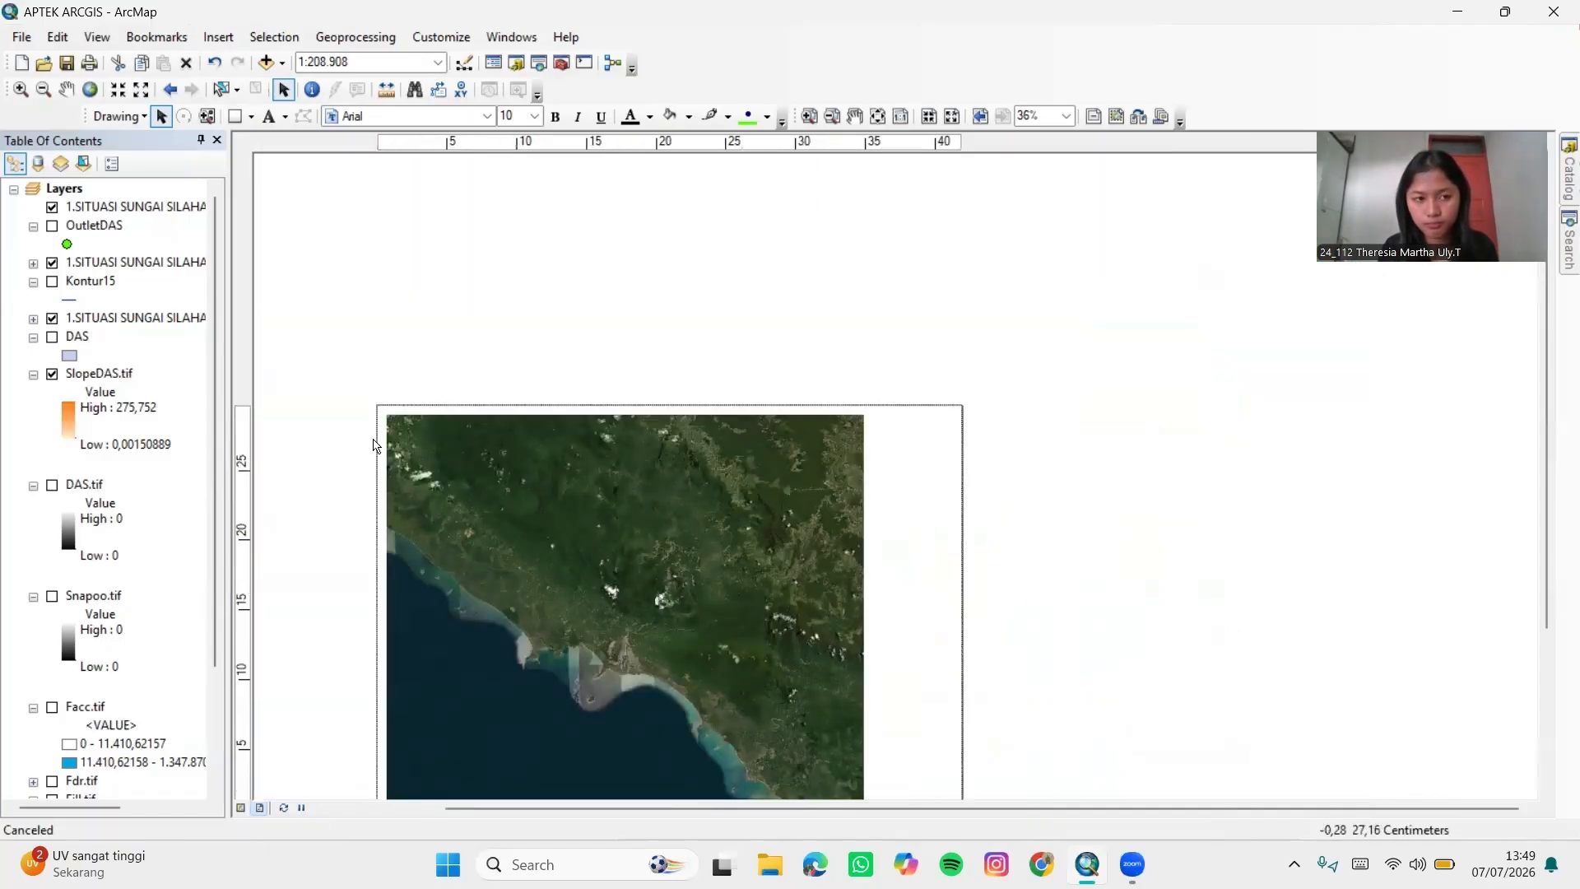
click(67, 90)
drag(677, 602, 797, 440)
click(283, 89)
Shorten the small box around the logo, then recentre the logo in it and enlarge it slightly to fill the box
click(1033, 356)
click(1033, 494)
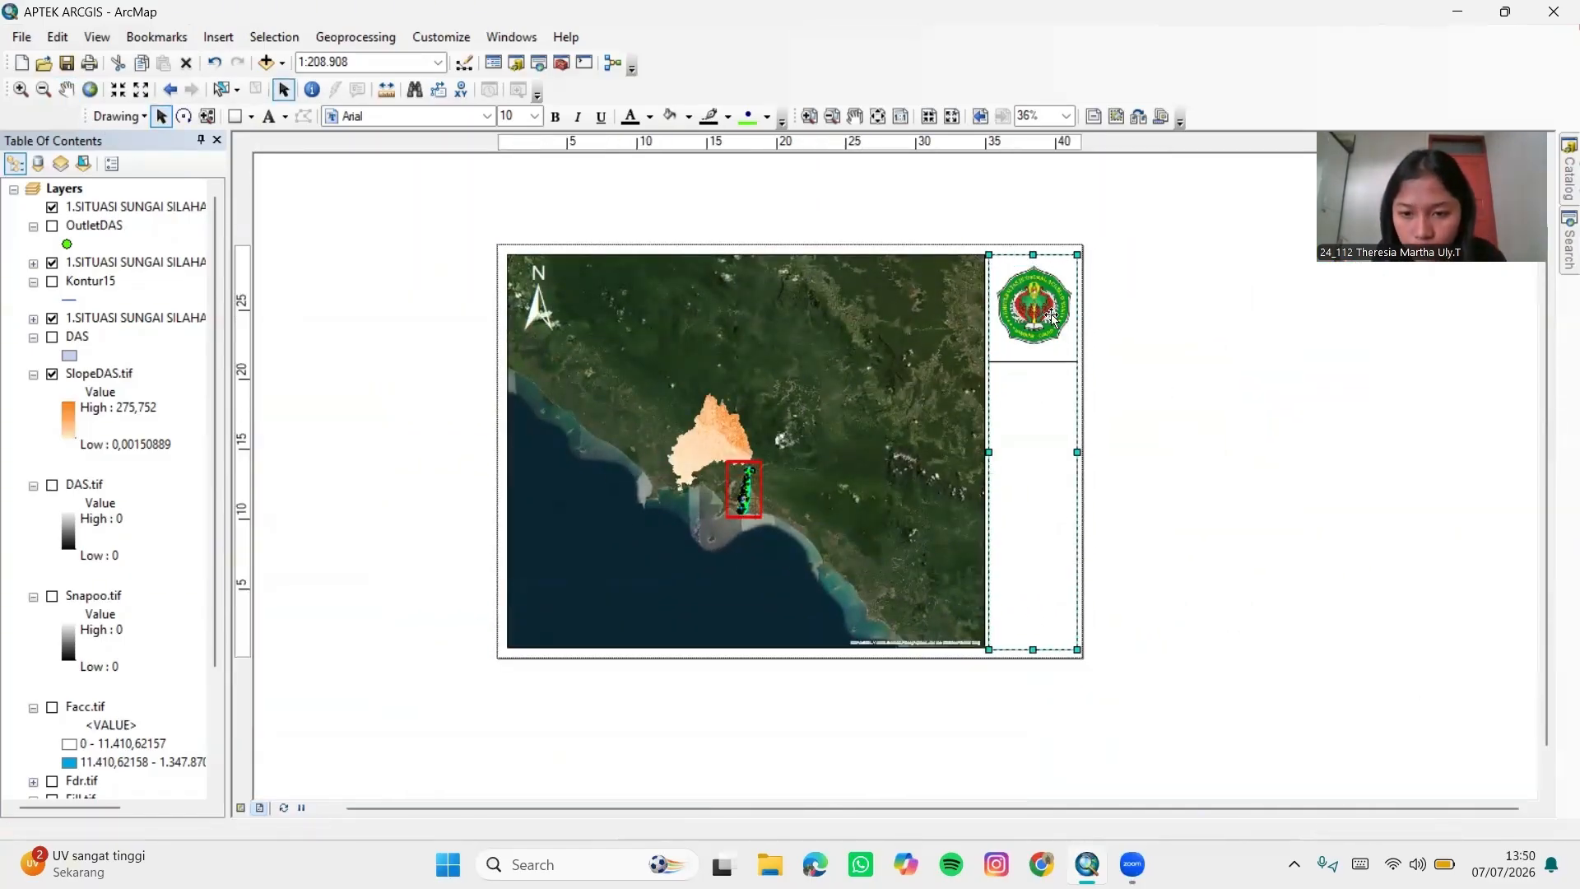
drag(1036, 306, 930, 320)
click(1042, 339)
drag(1076, 361, 1076, 347)
drag(915, 316, 1017, 293)
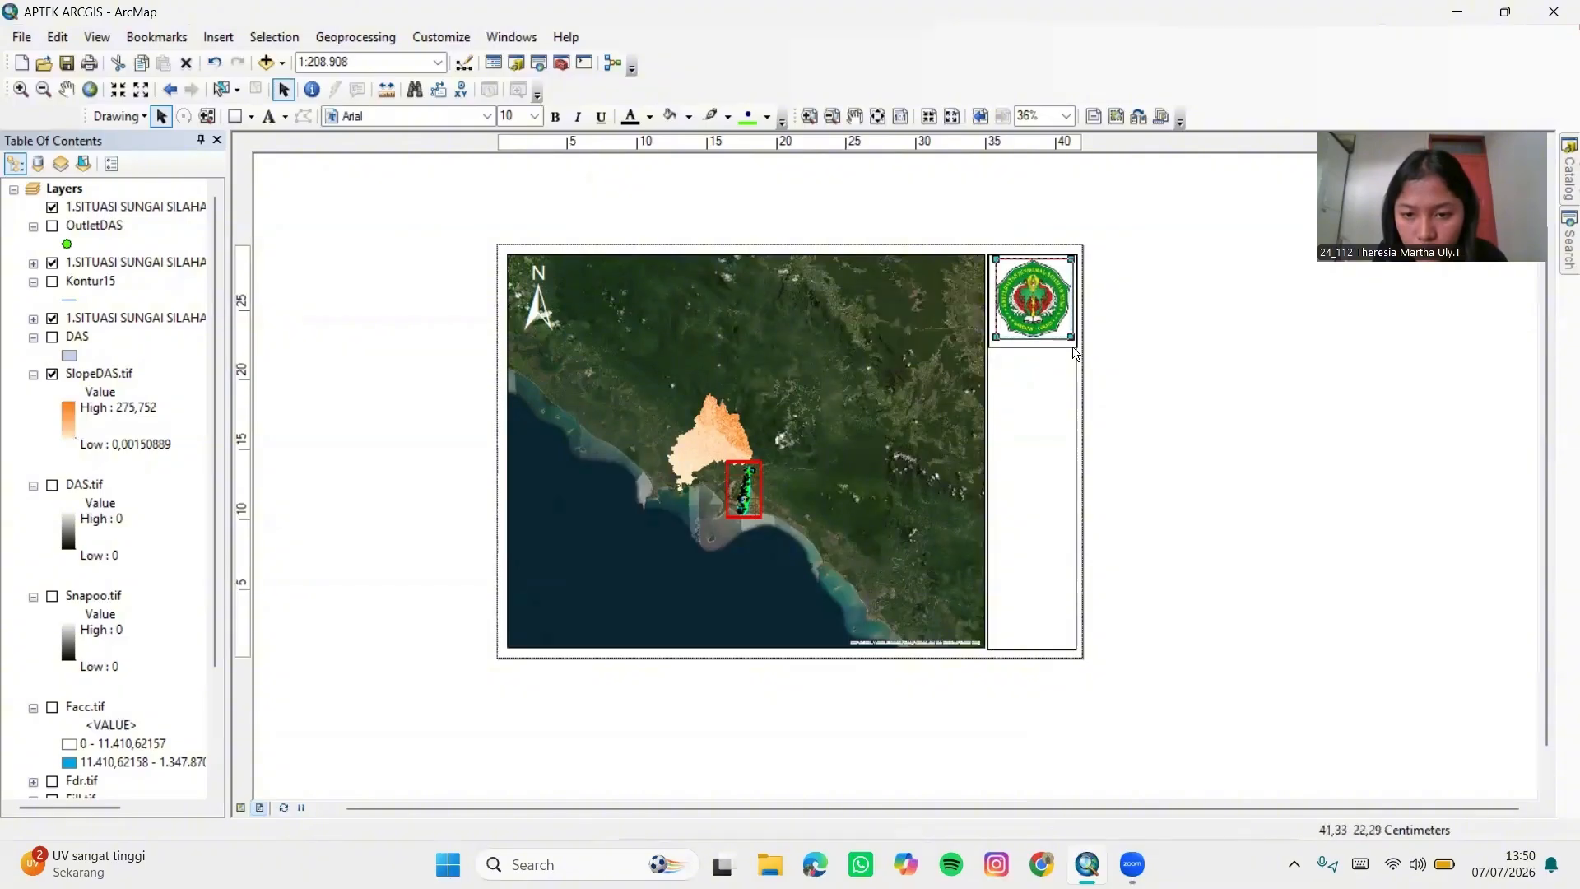
drag(1069, 338, 1074, 342)
click(1106, 349)
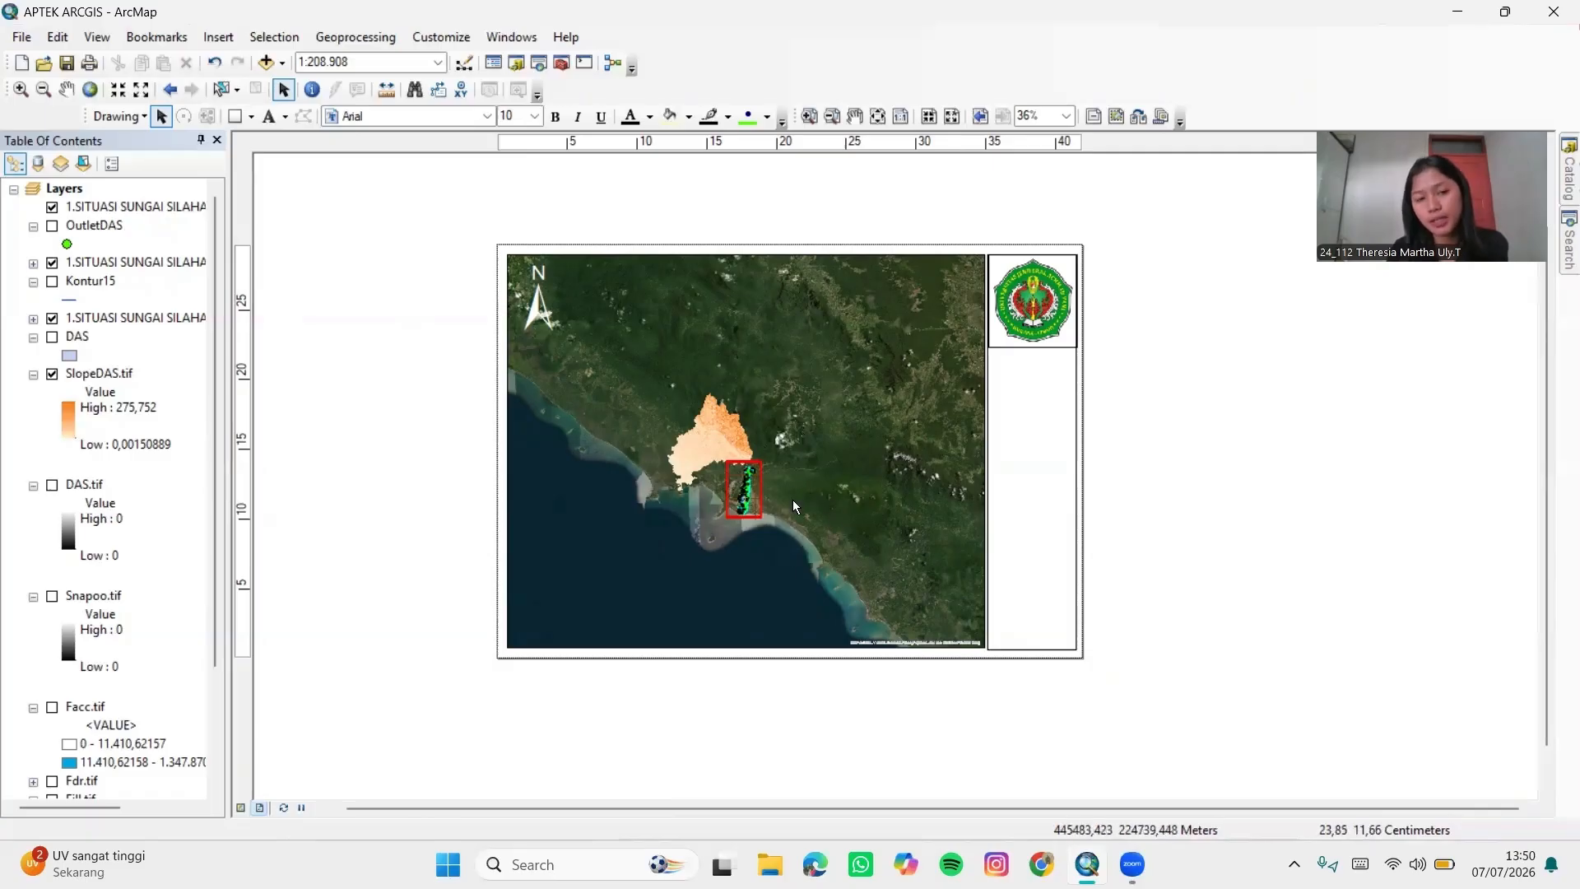
Insert a text element and place it just below the logo box in the tall frame
click(222, 46)
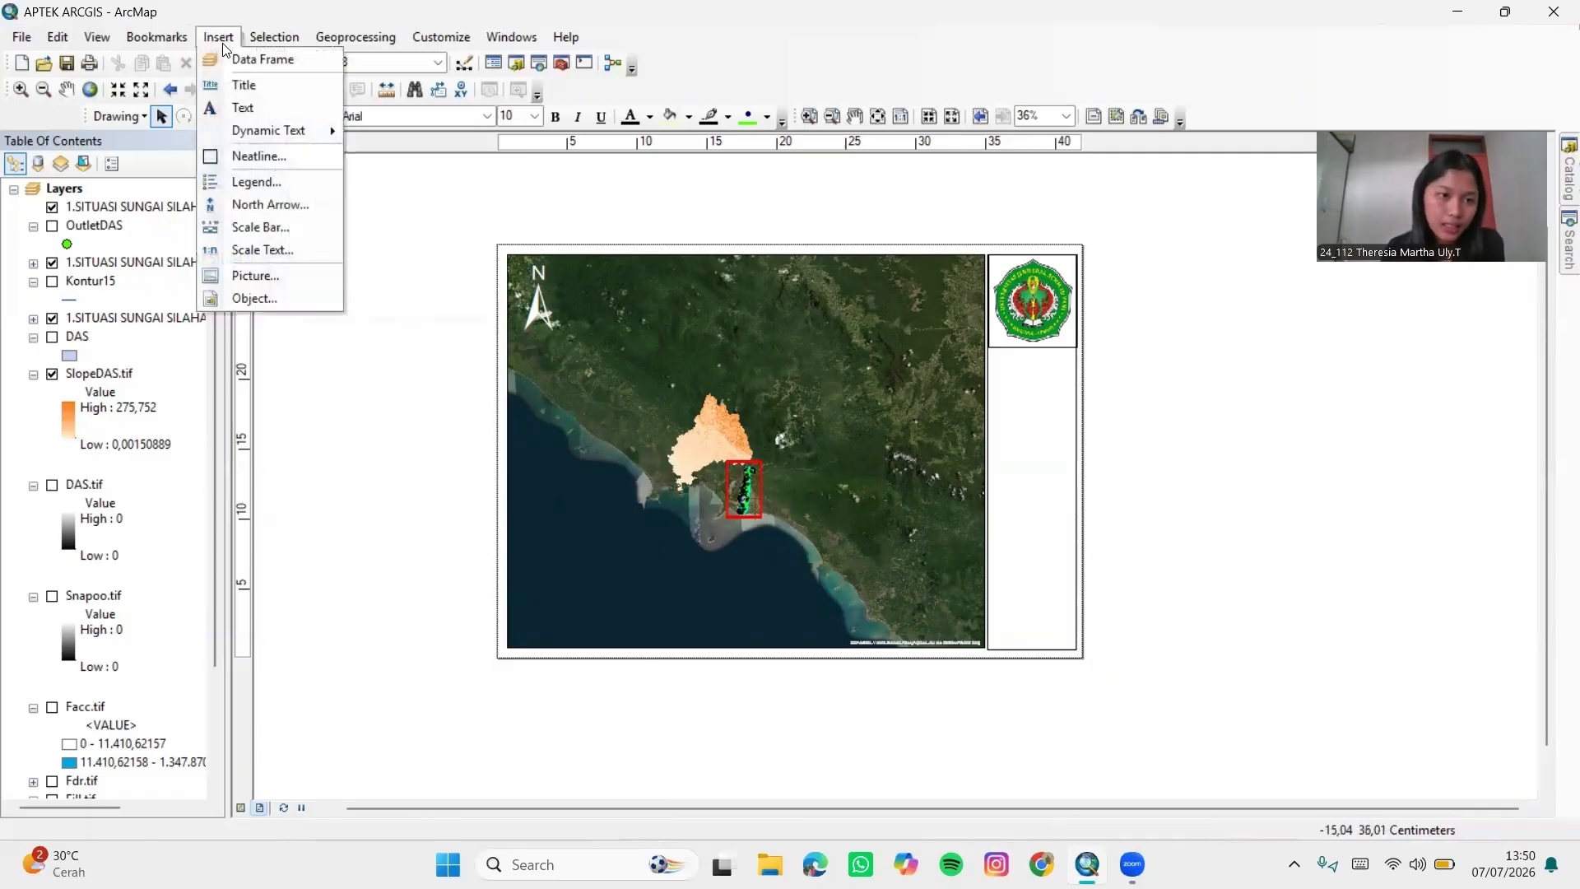
click(232, 104)
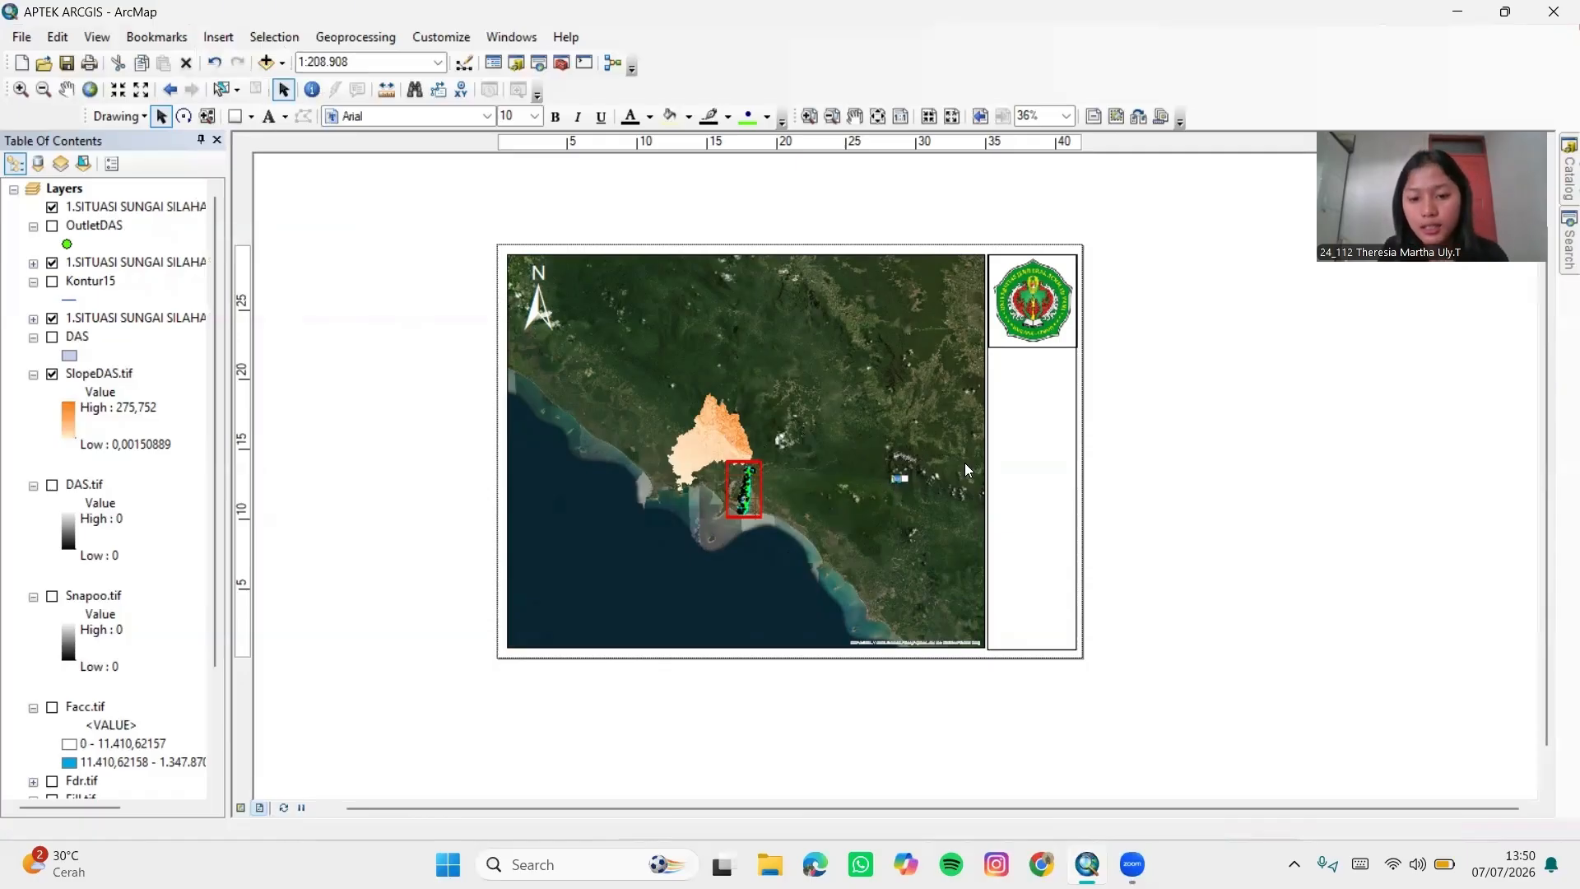
click(1198, 514)
drag(901, 478, 1042, 382)
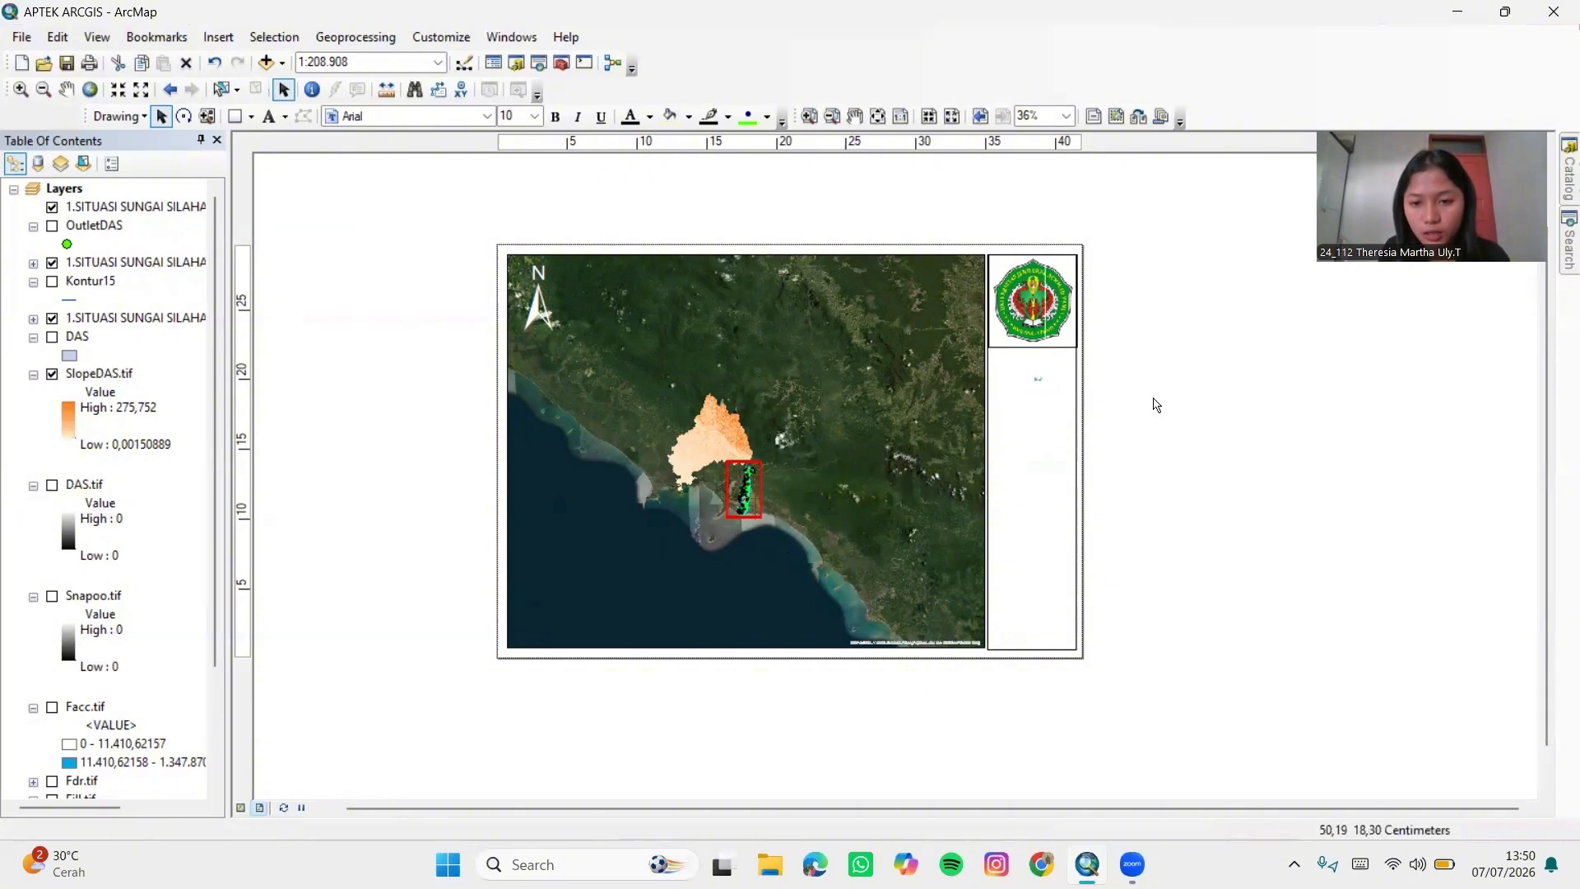
Replace the placeholder text below the logo with the line "Peta Kemiringan Lahan"
double_click(1037, 380)
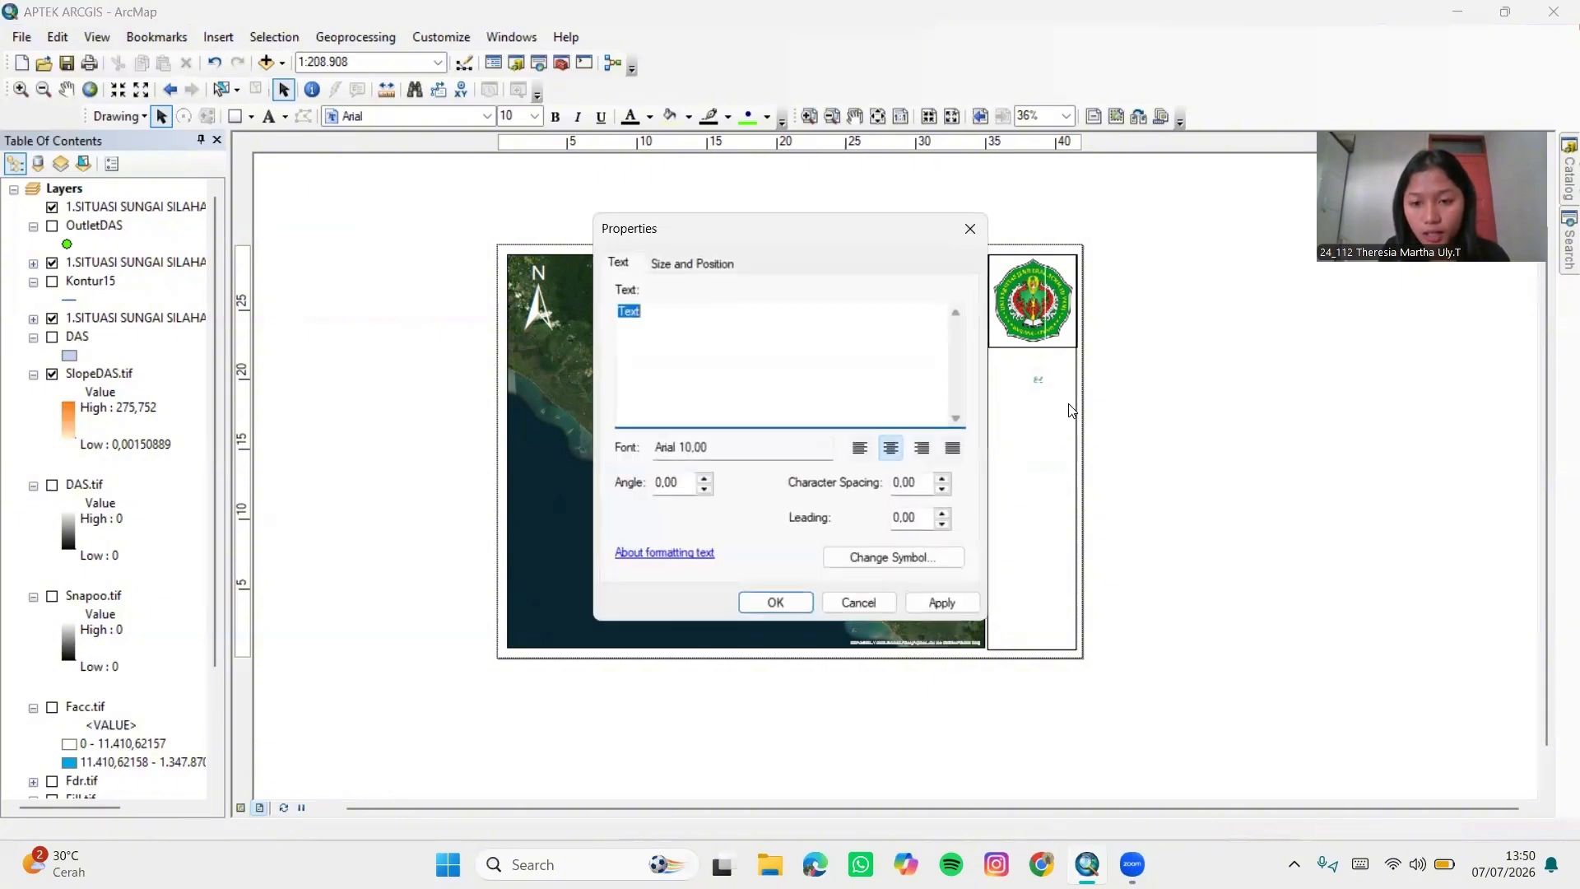
text(P)
key(Caps_Lock)
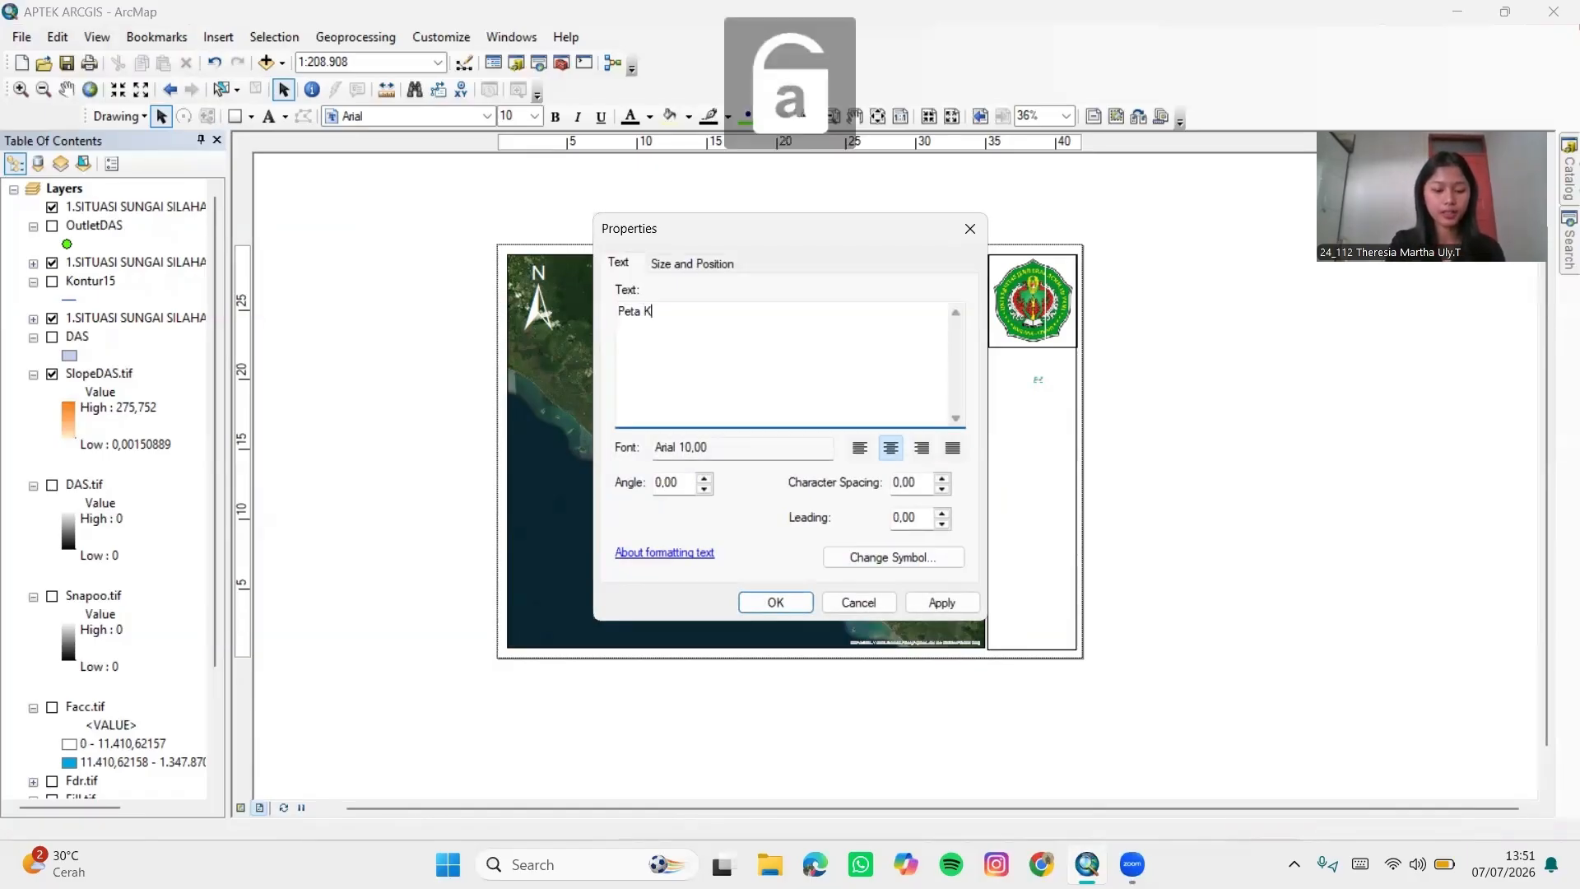
text(eta Kemin)
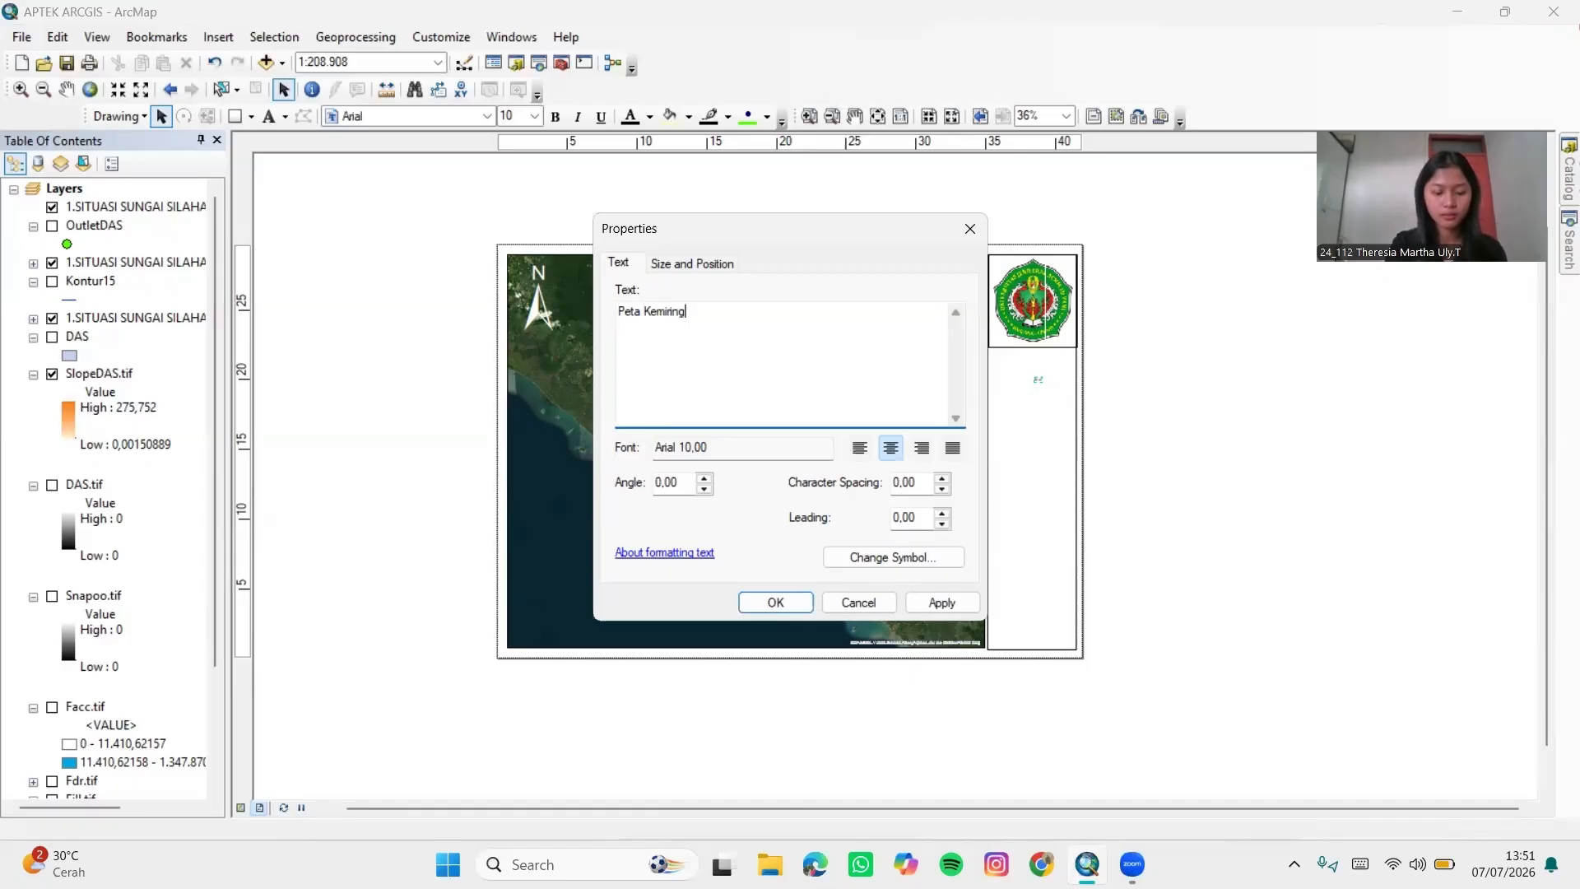
text(ringan)
key(Caps_Lock)
text(L)
key(Caps_Lock)
text(ahan)
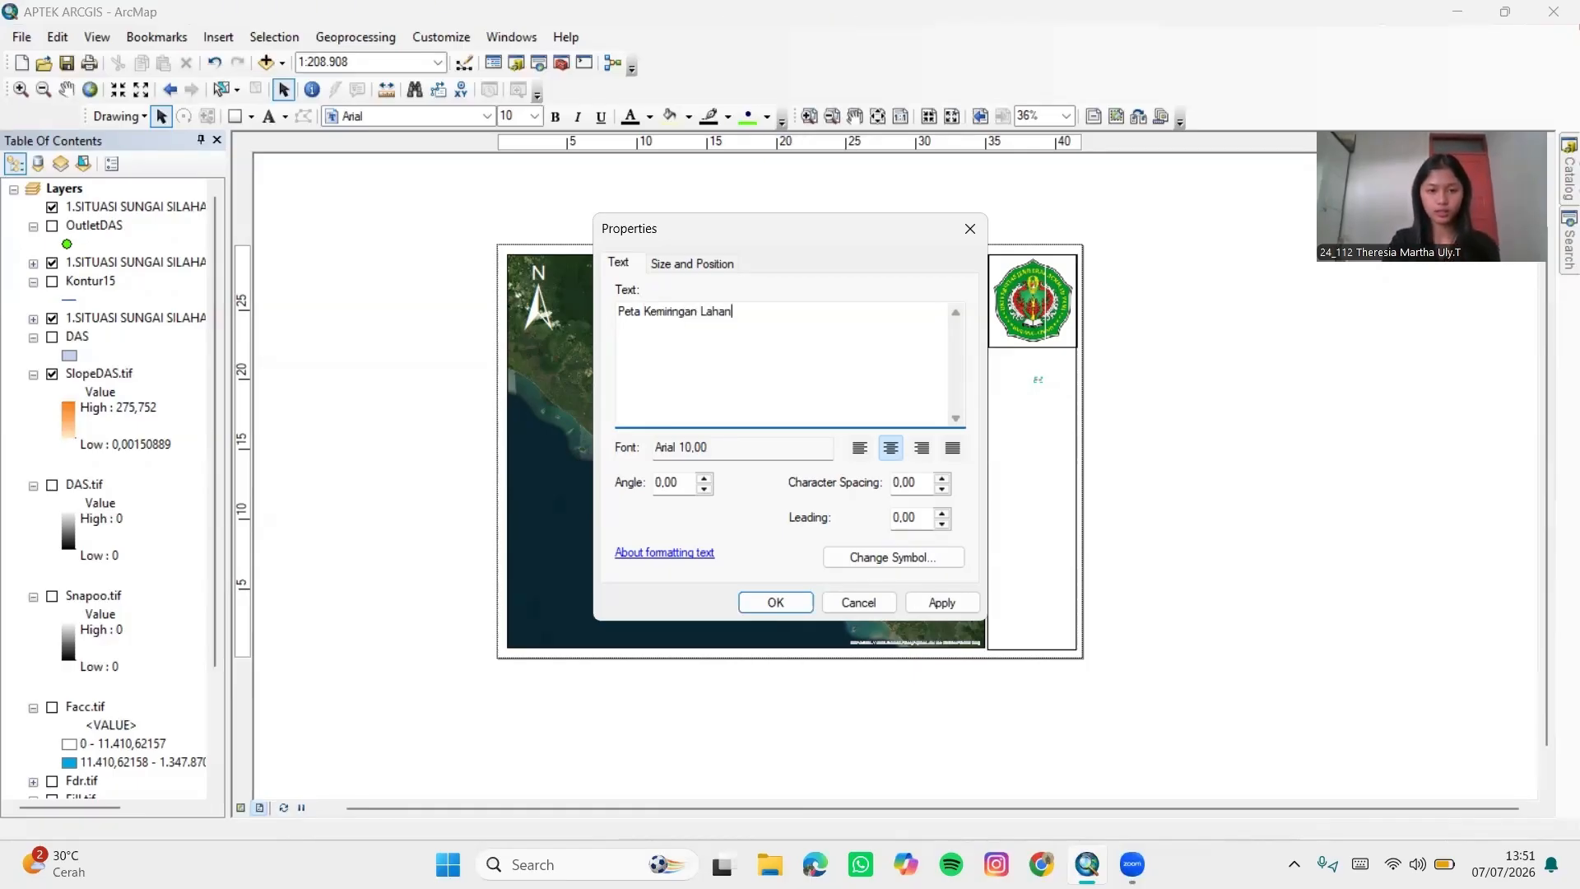
key(Caps_Lock)
text(n)
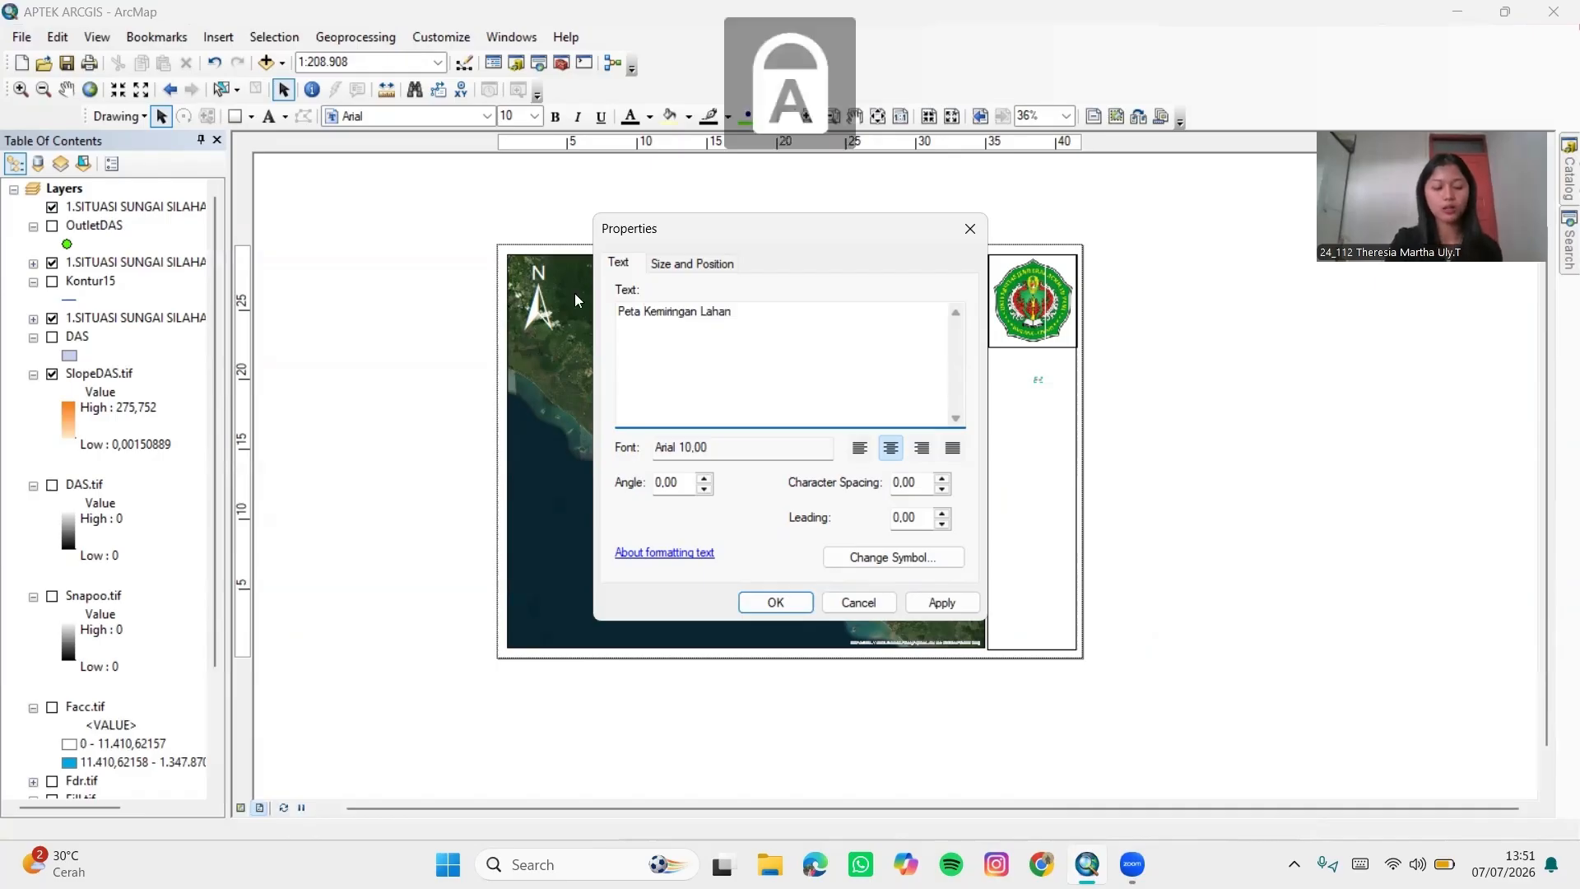
Add "DAS Sitakkurak" as the second line of the title text
key(Return)
text(DAS S)
key(Caps_Lock)
text(itakkurak)
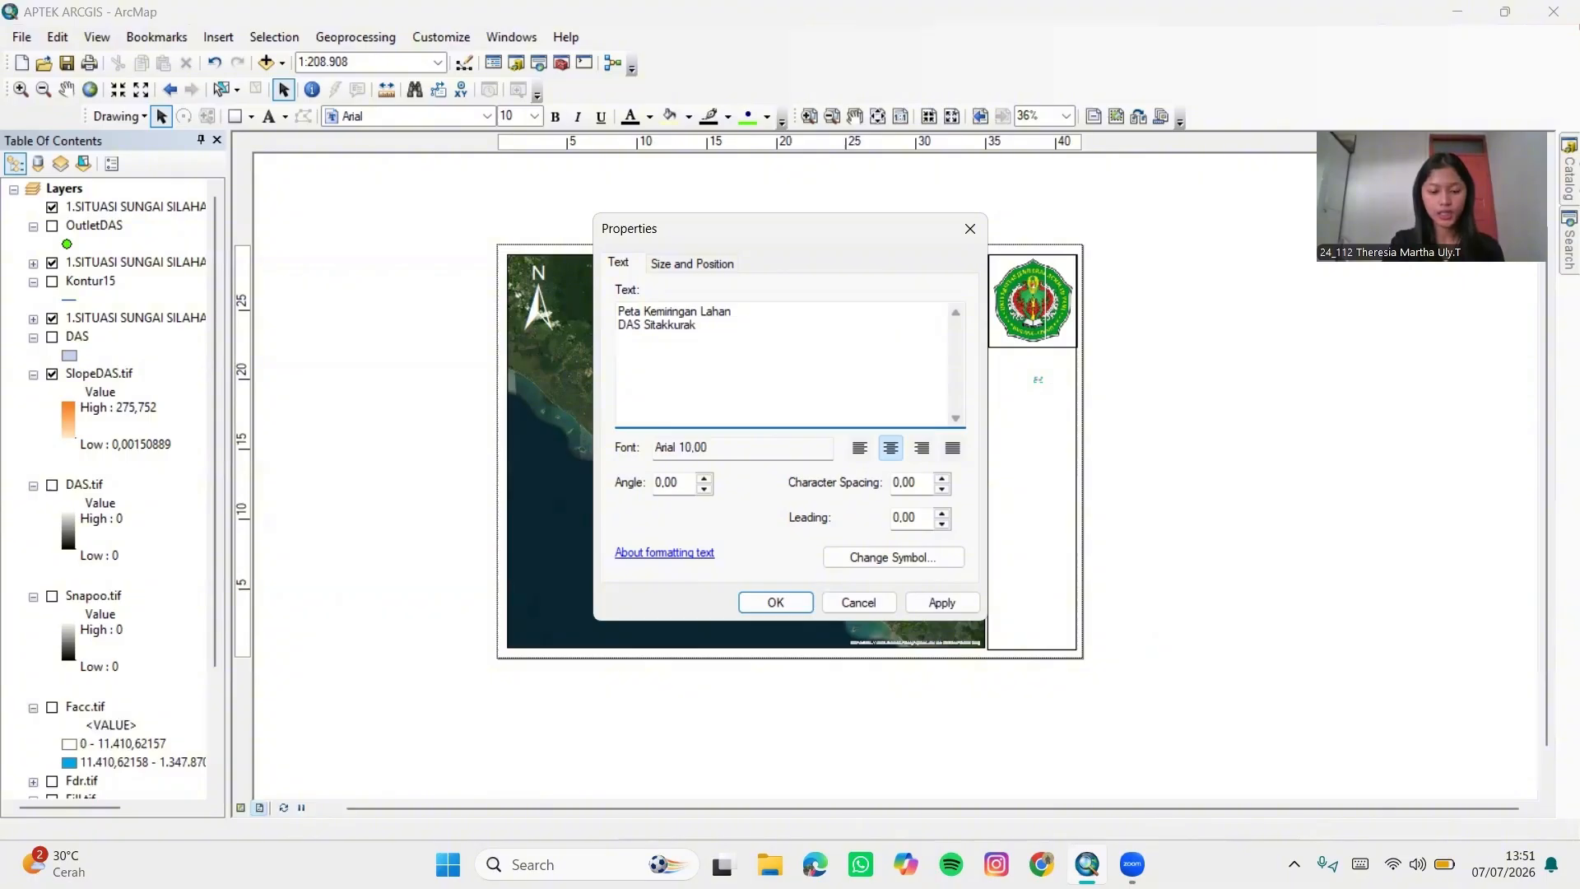
Add "Provinsi Sumatra Utara" as the third line of the title text and apply it
key(Caps_Lock)
text(P)
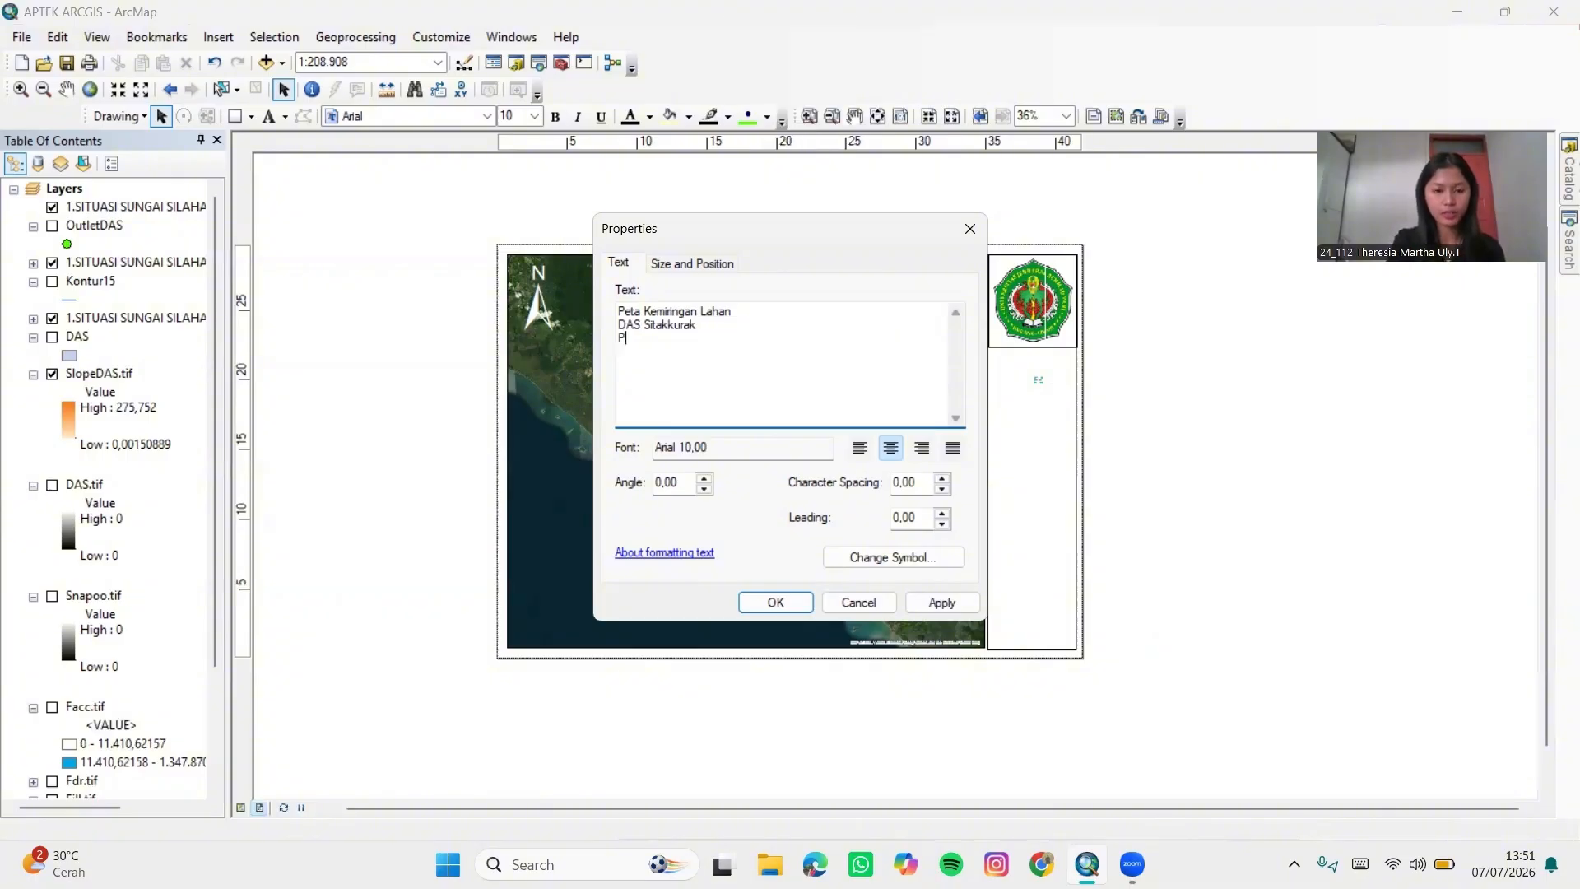
key(Caps_Lock)
text(r)
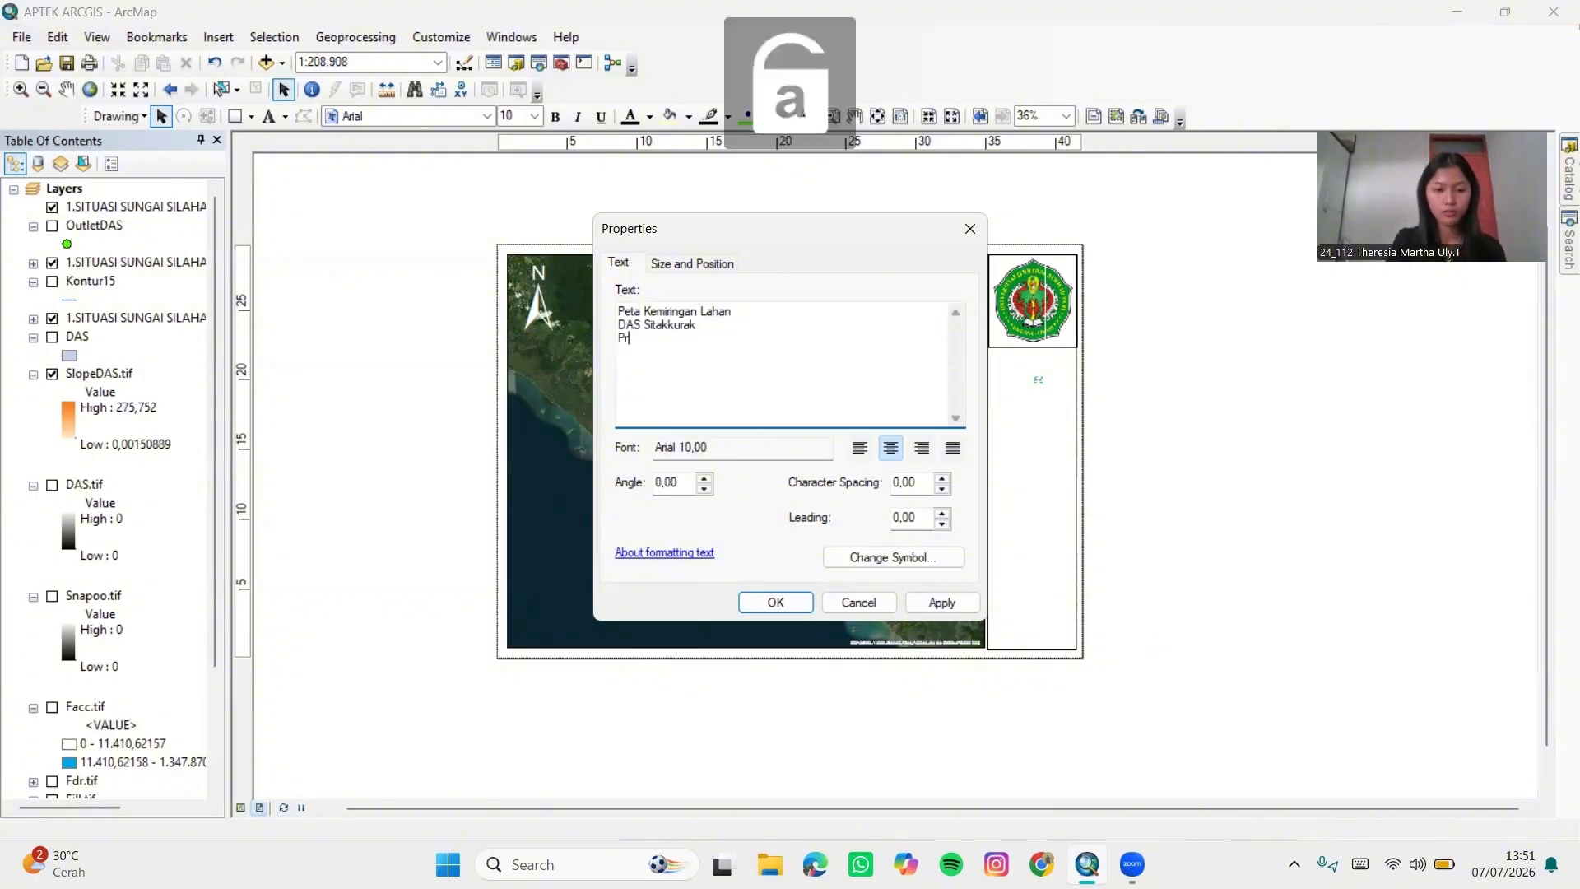
text(ovin)
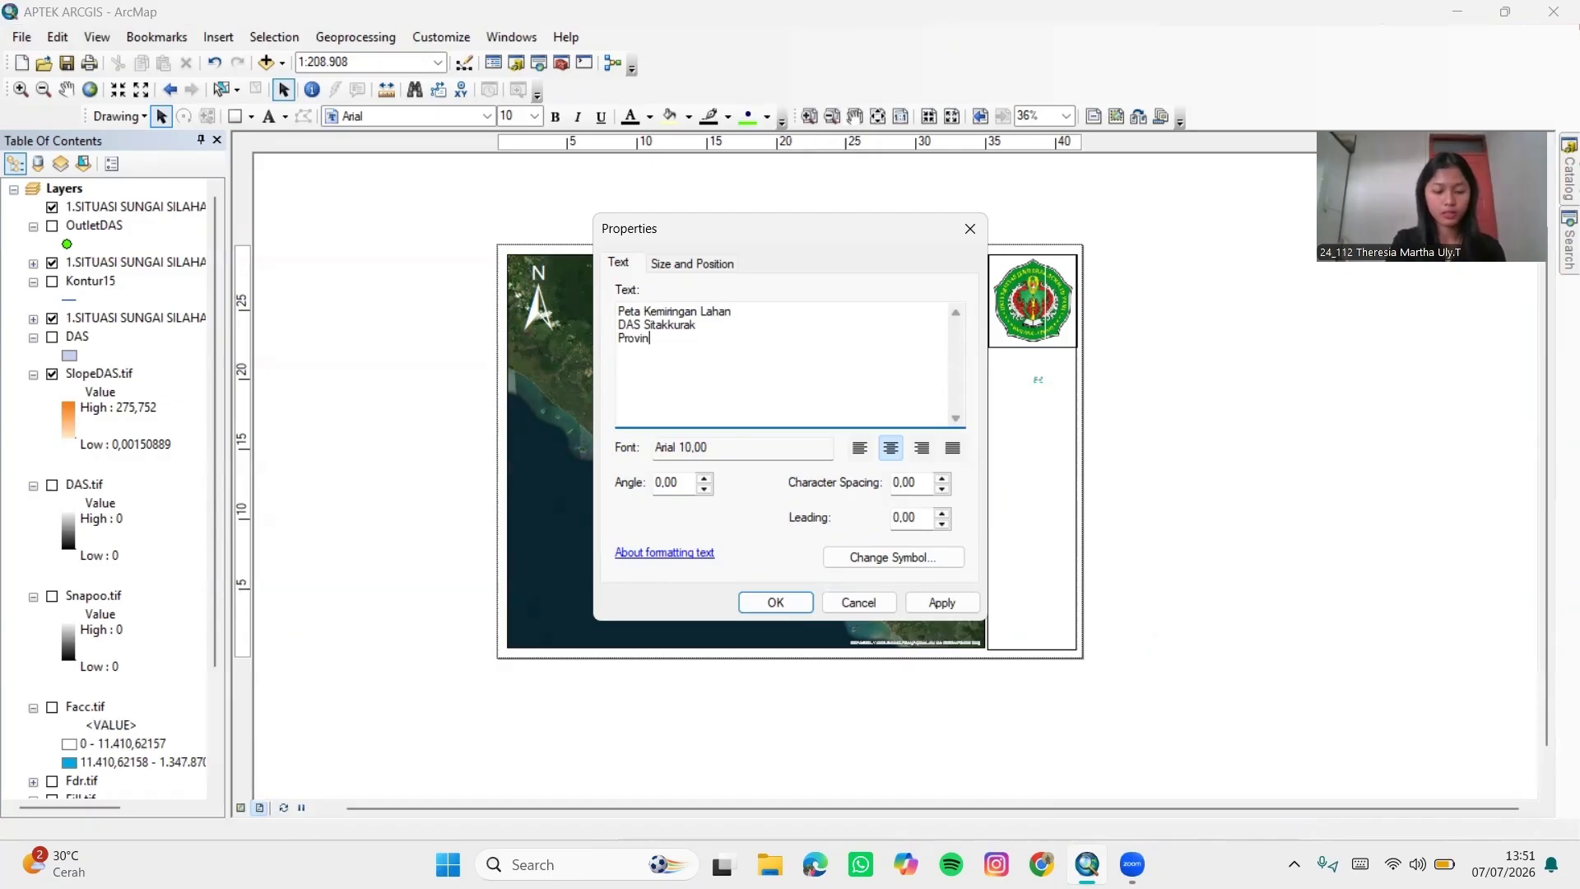
text(si)
key(Caps_Lock)
text(S)
key(Caps_Lock)
text(um)
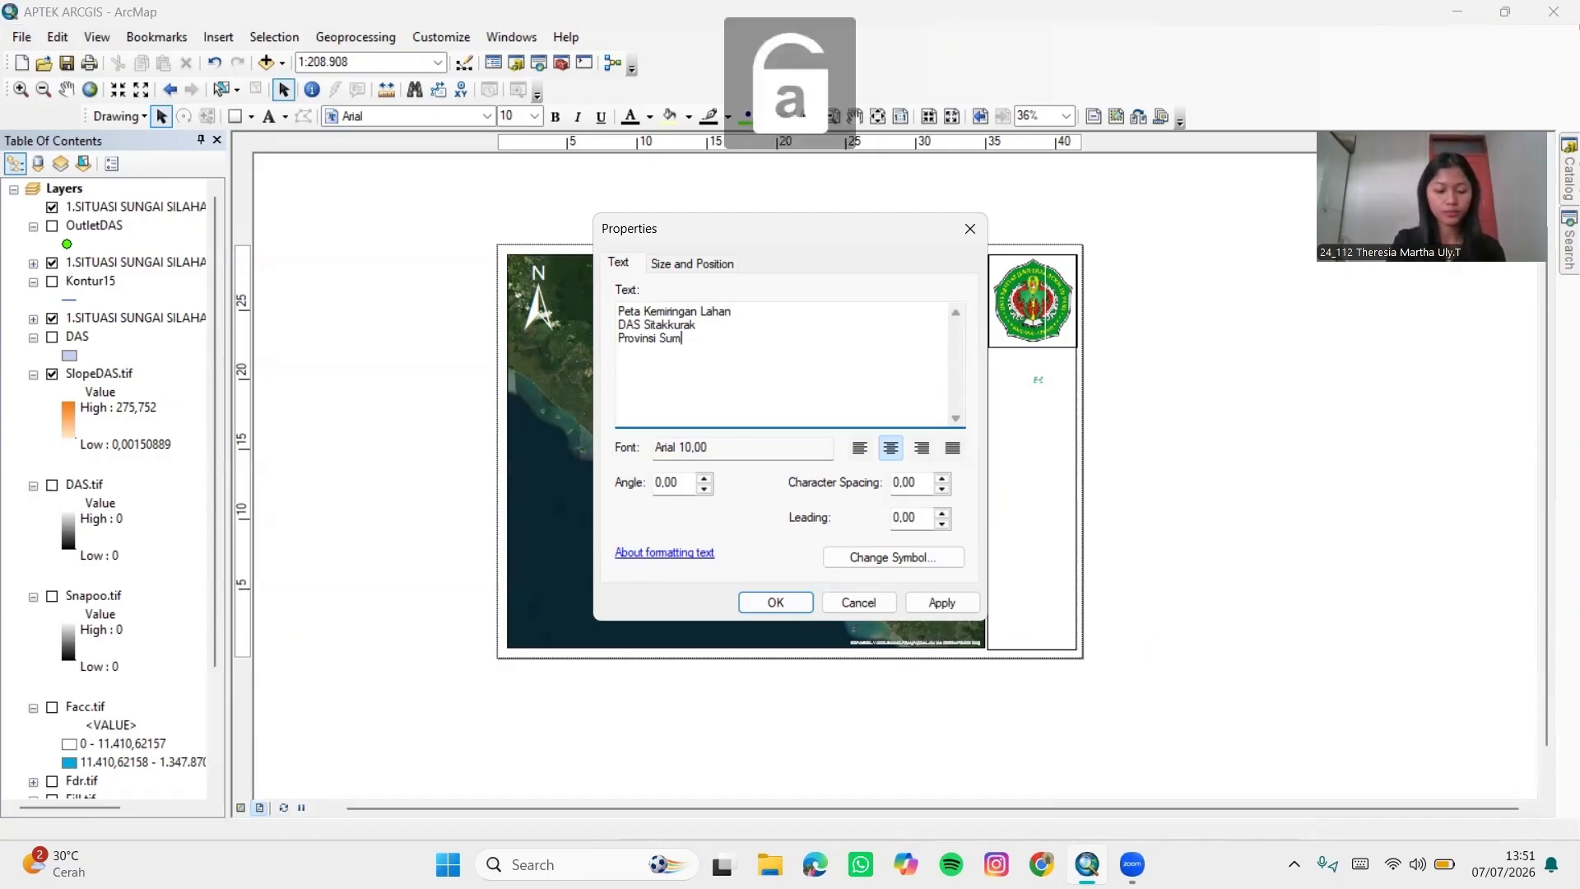
text(atra)
key(Caps_Lock)
text(U)
key(Caps_Lock)
text(tara)
click(938, 603)
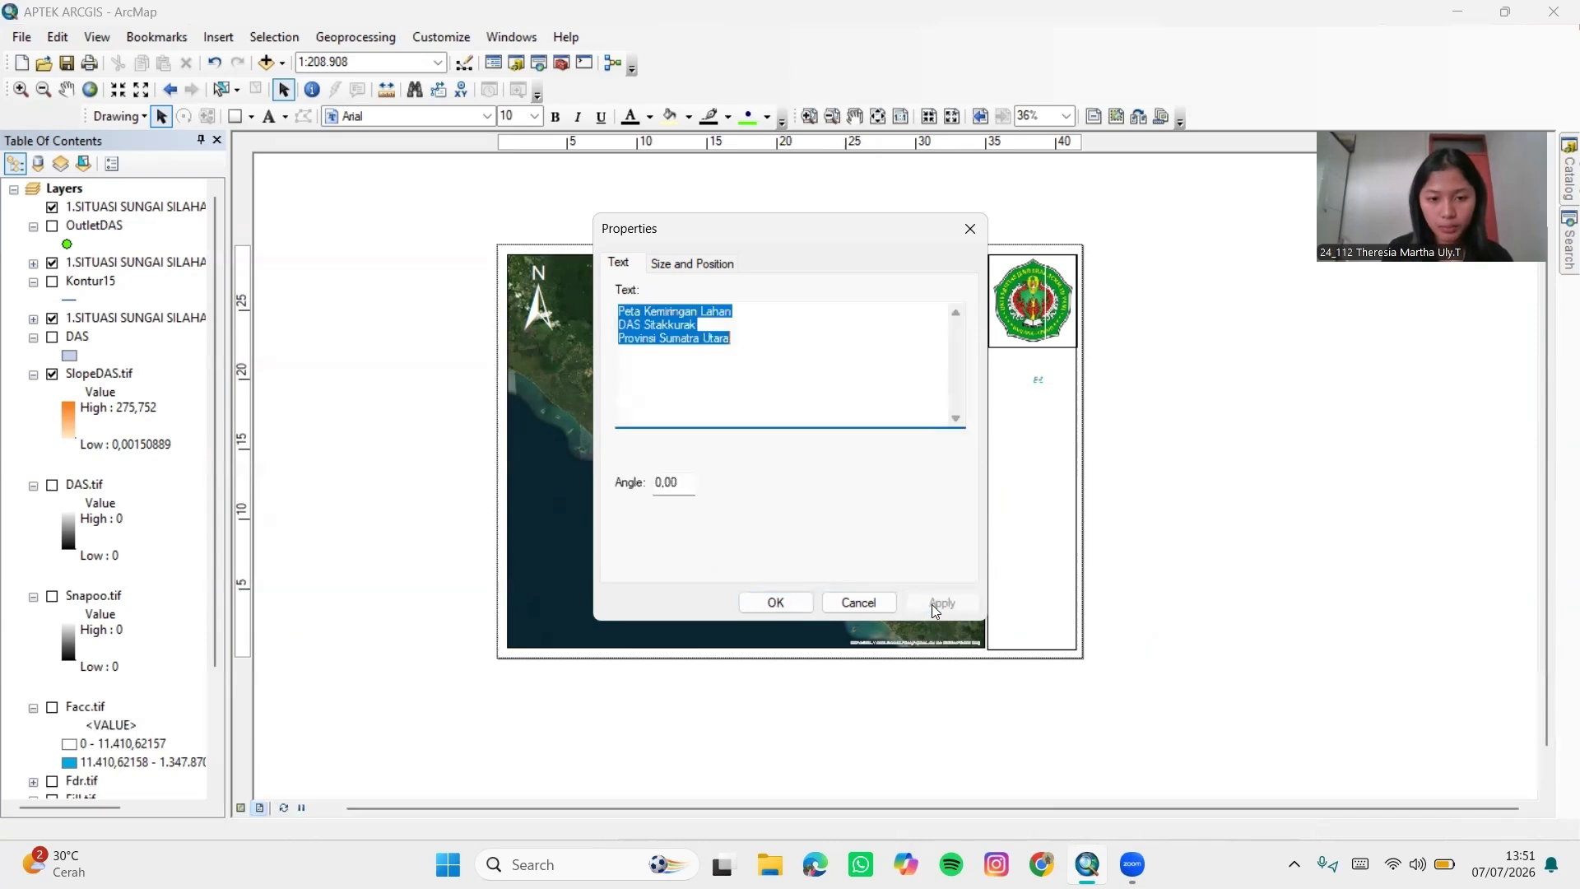
Give the title text the Country 1 style at size 20 and move it under the logo within the frame
click(897, 566)
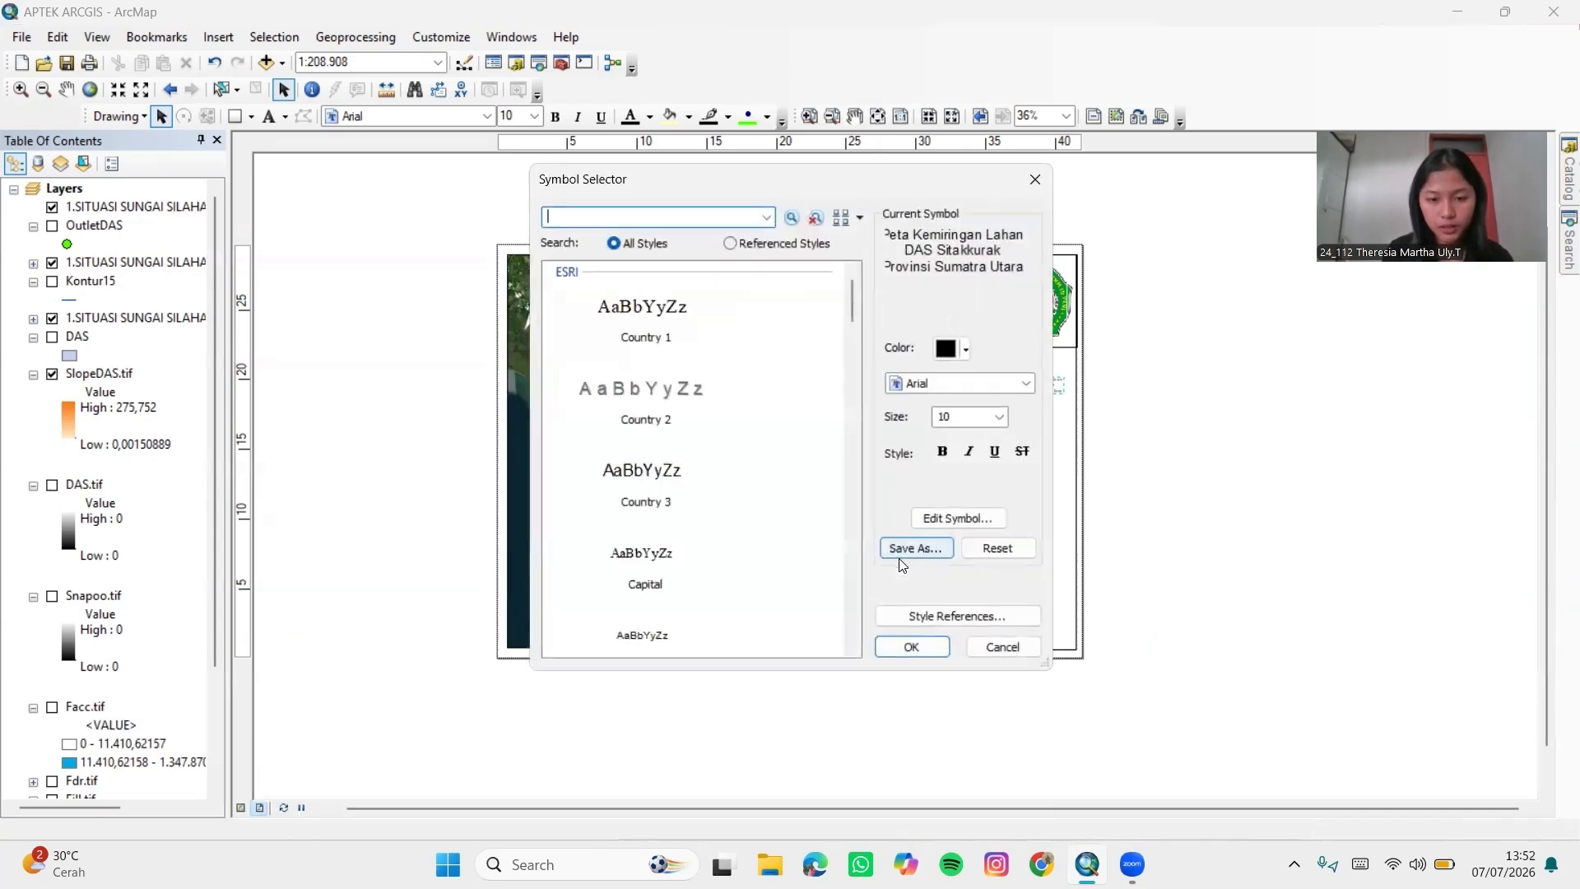
click(1002, 421)
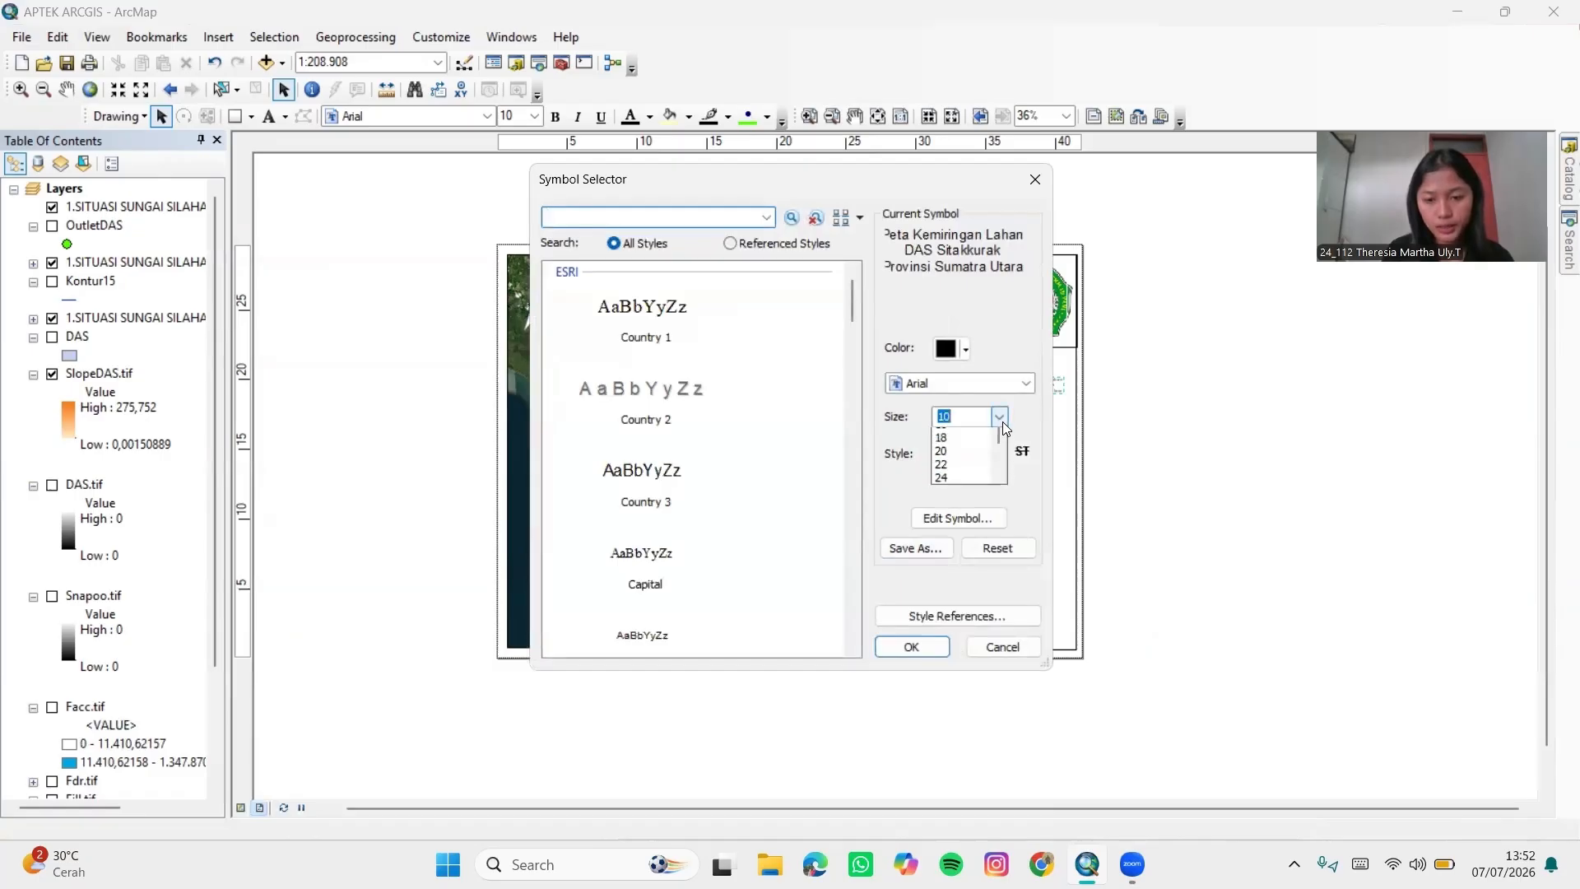
click(954, 516)
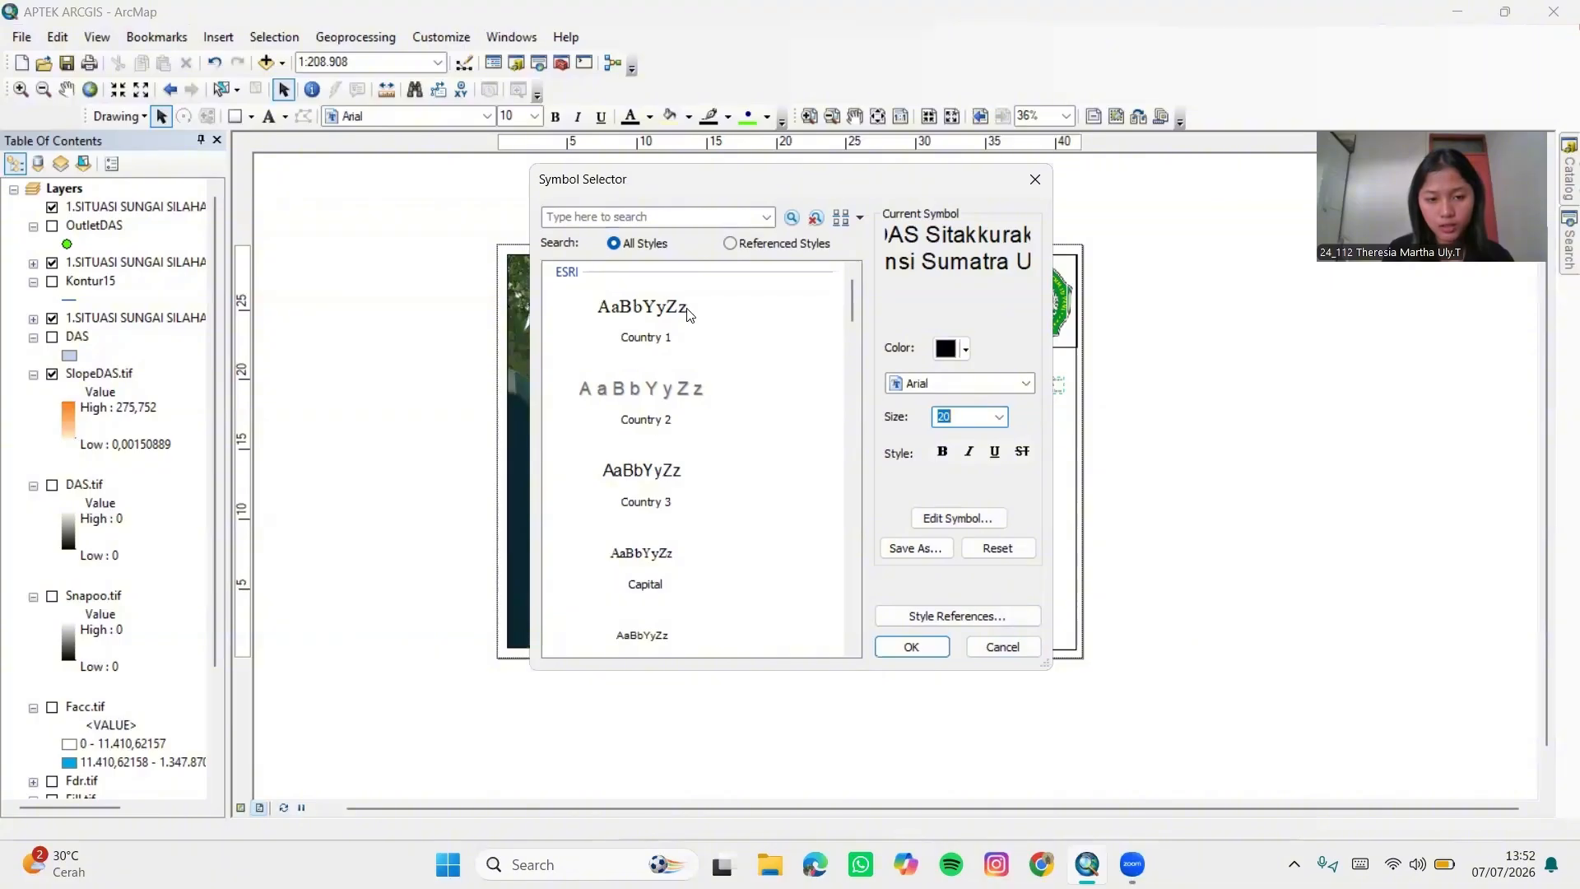
click(642, 340)
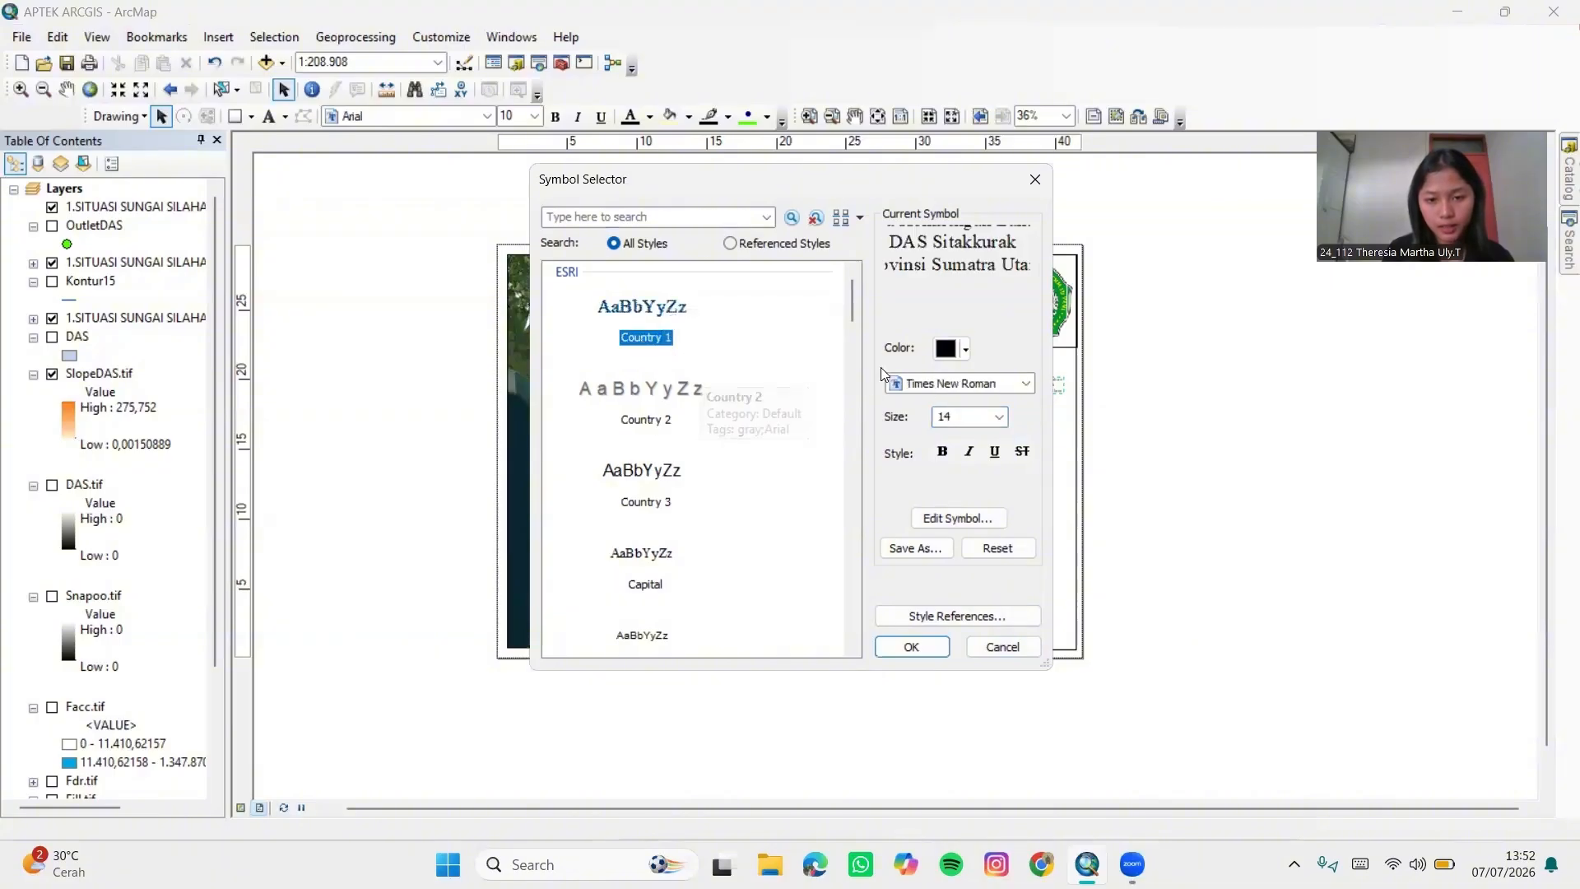
click(999, 417)
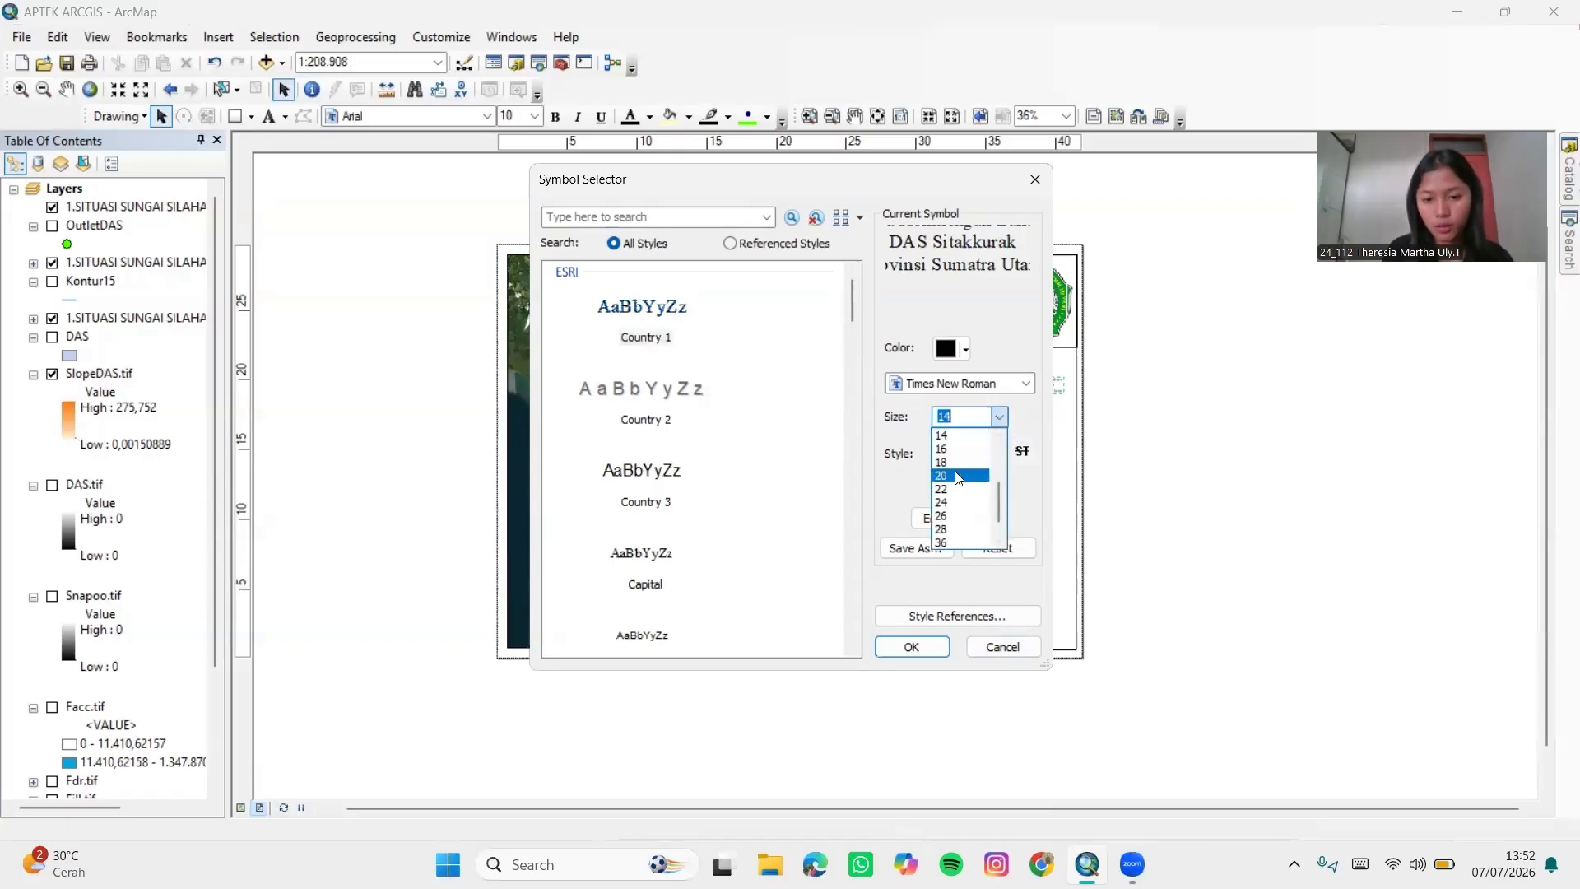
click(947, 545)
click(911, 647)
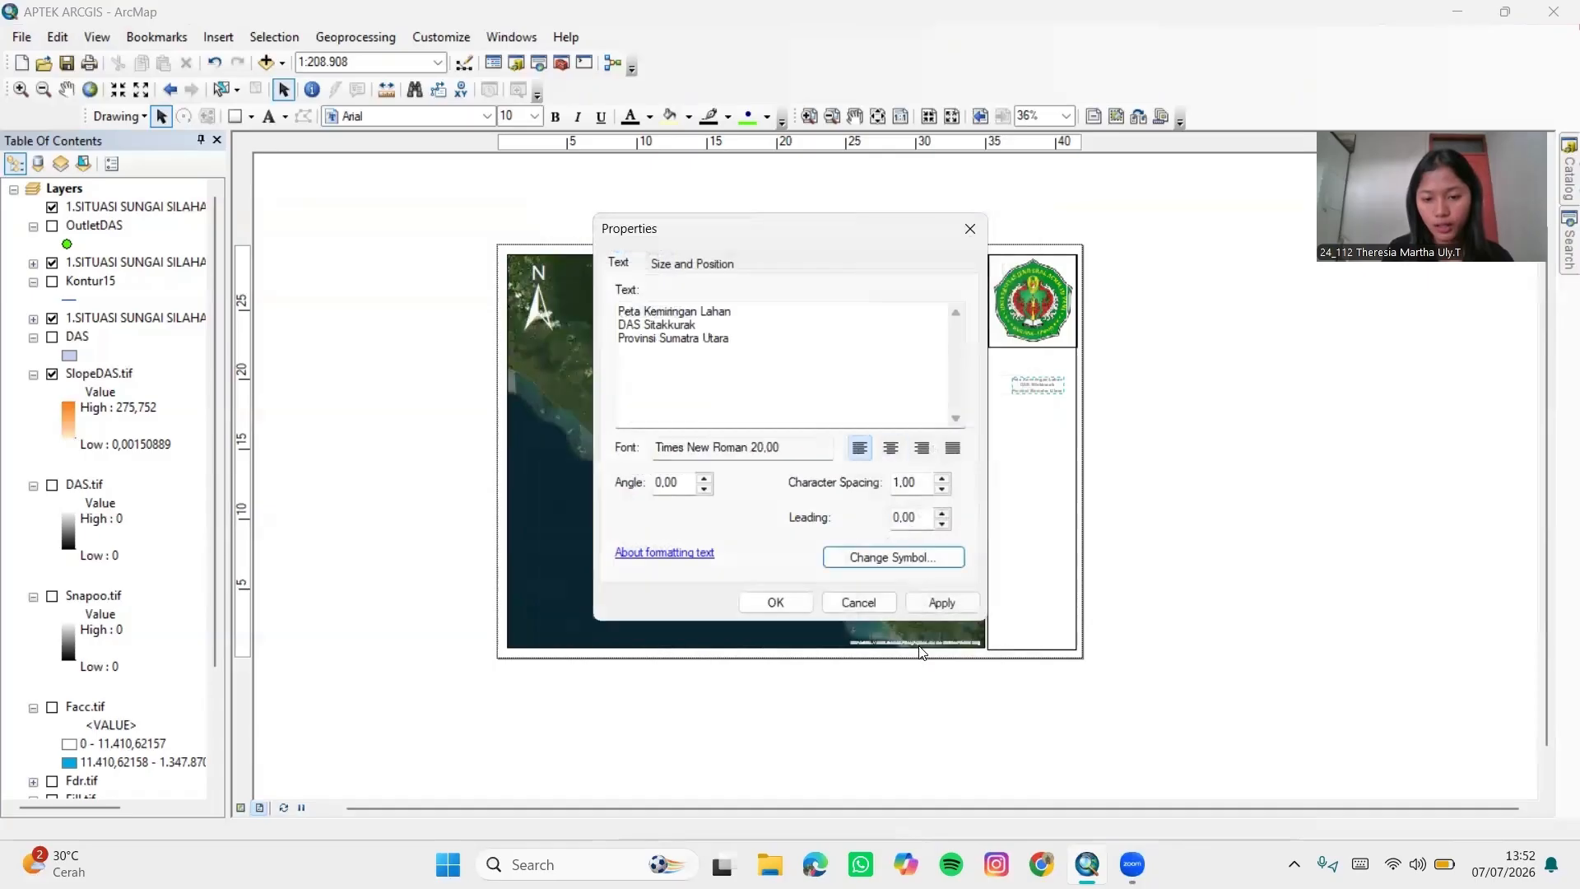
click(775, 600)
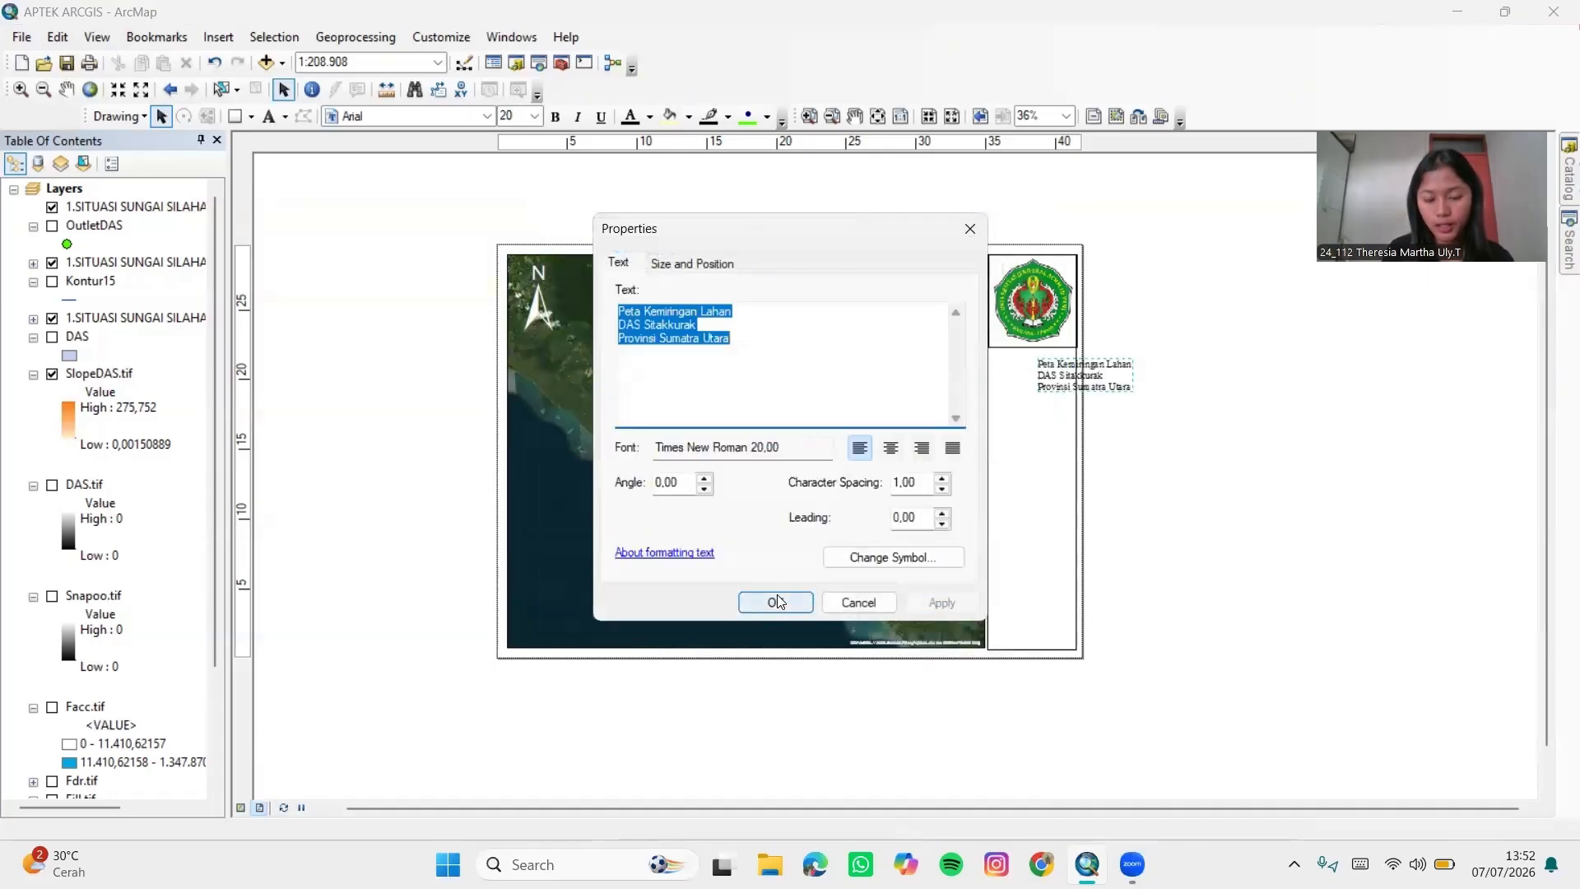
drag(1069, 375, 1020, 380)
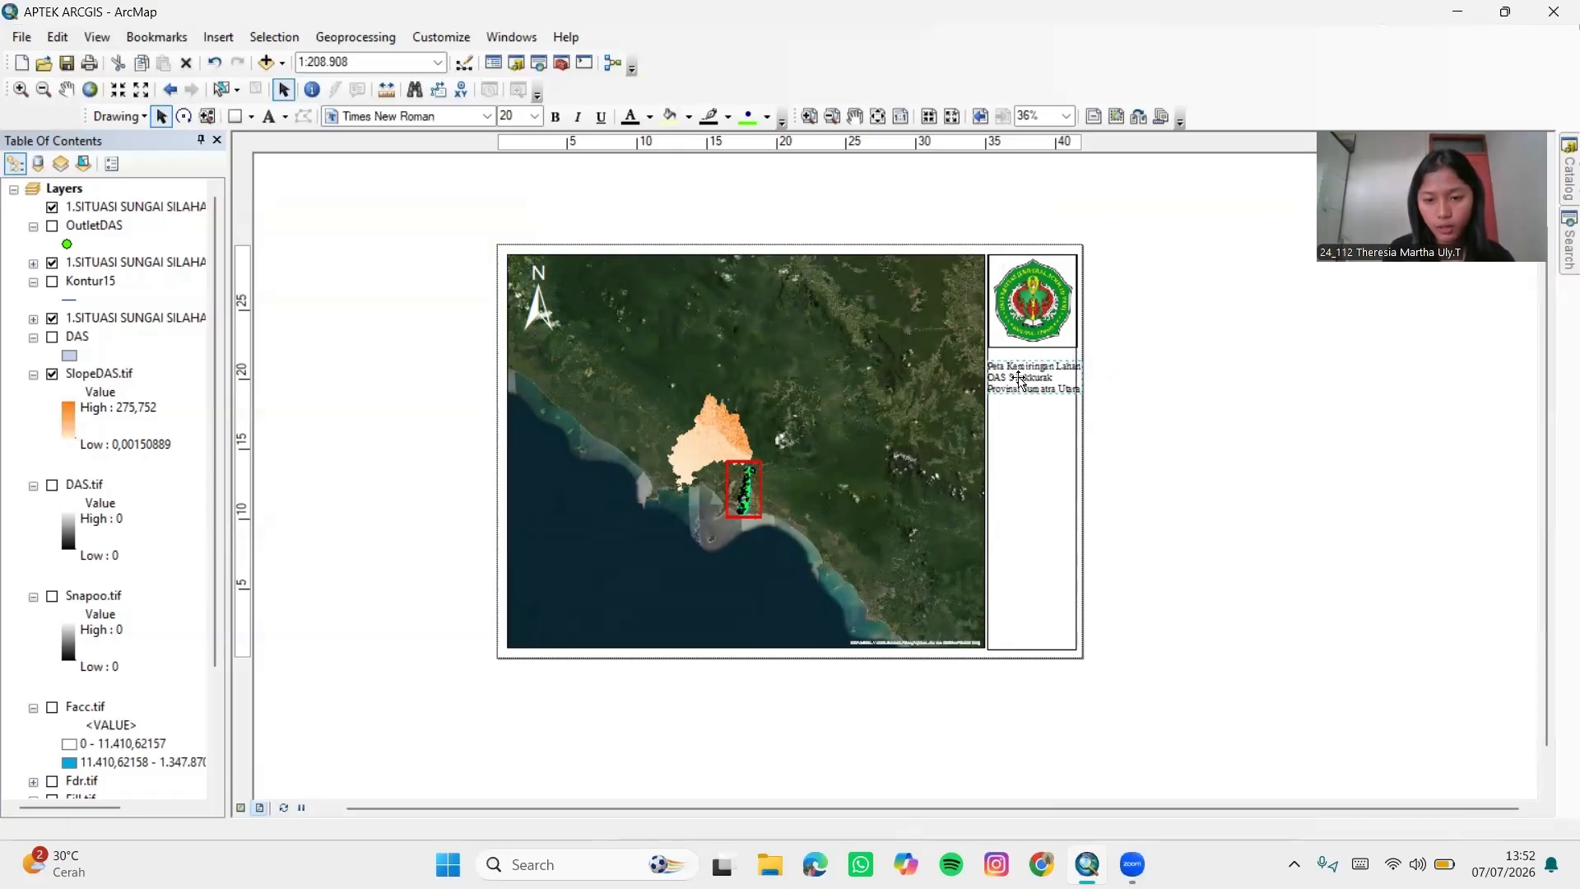
Reduce the title text below the logo to font size 18
double_click(1030, 375)
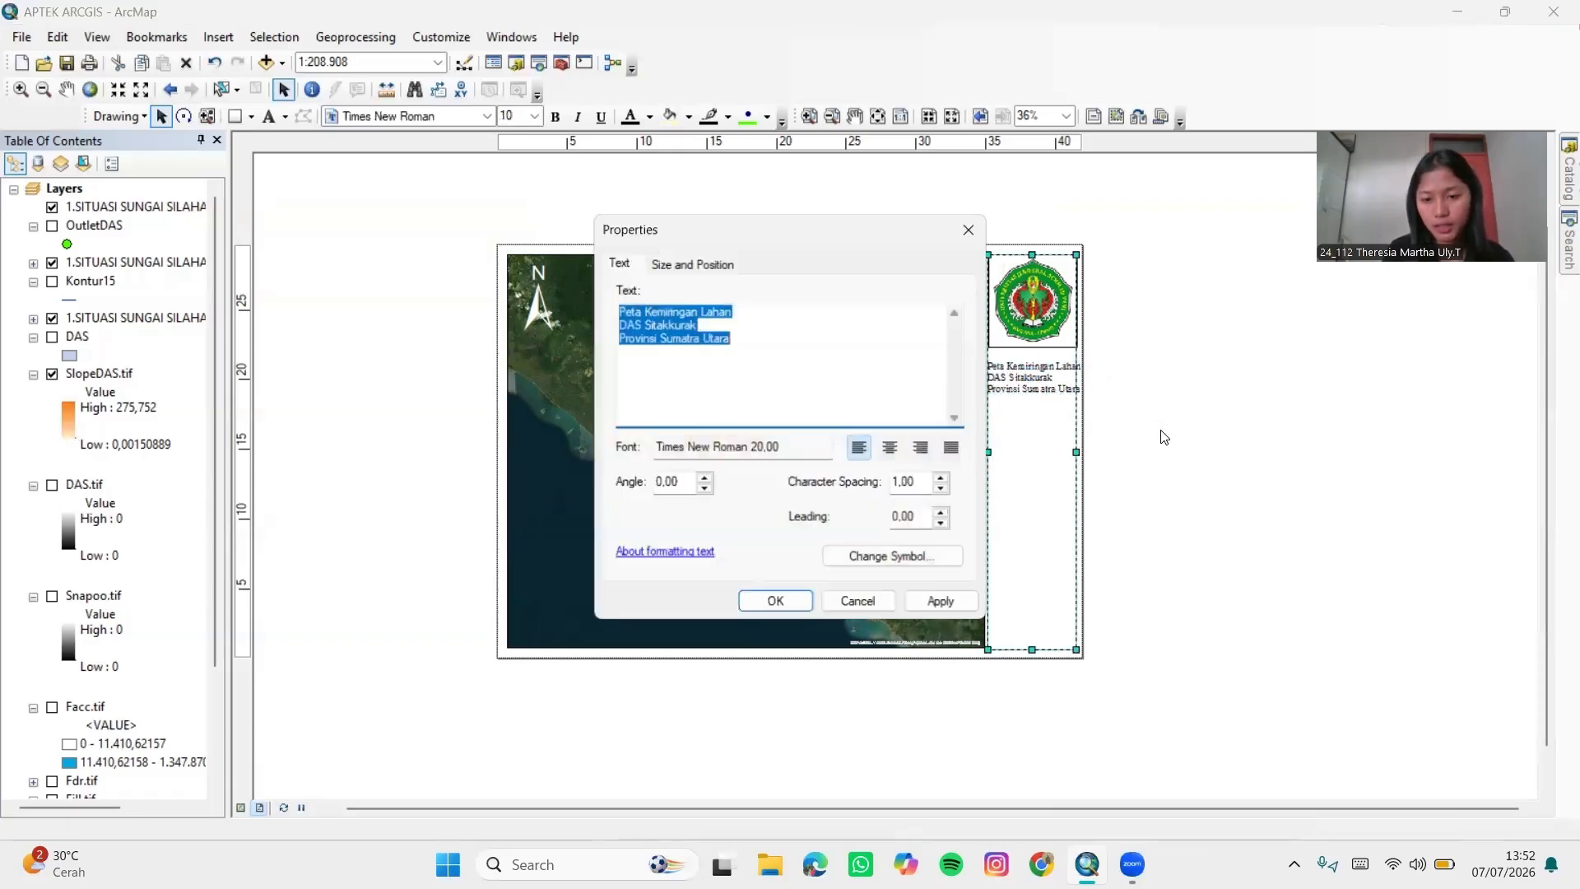
click(943, 561)
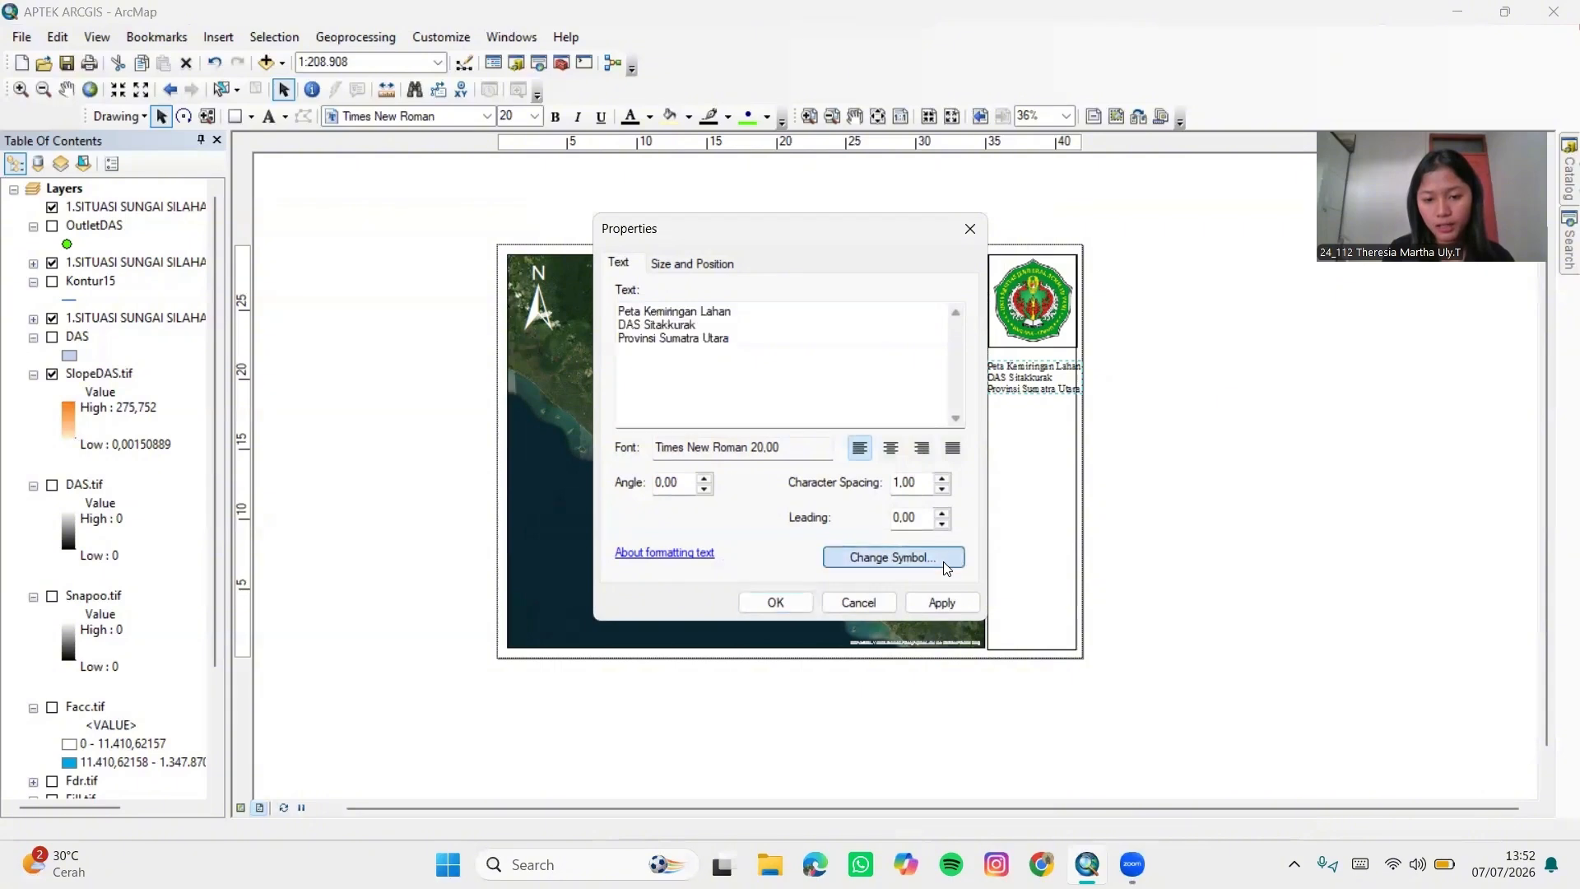
click(999, 417)
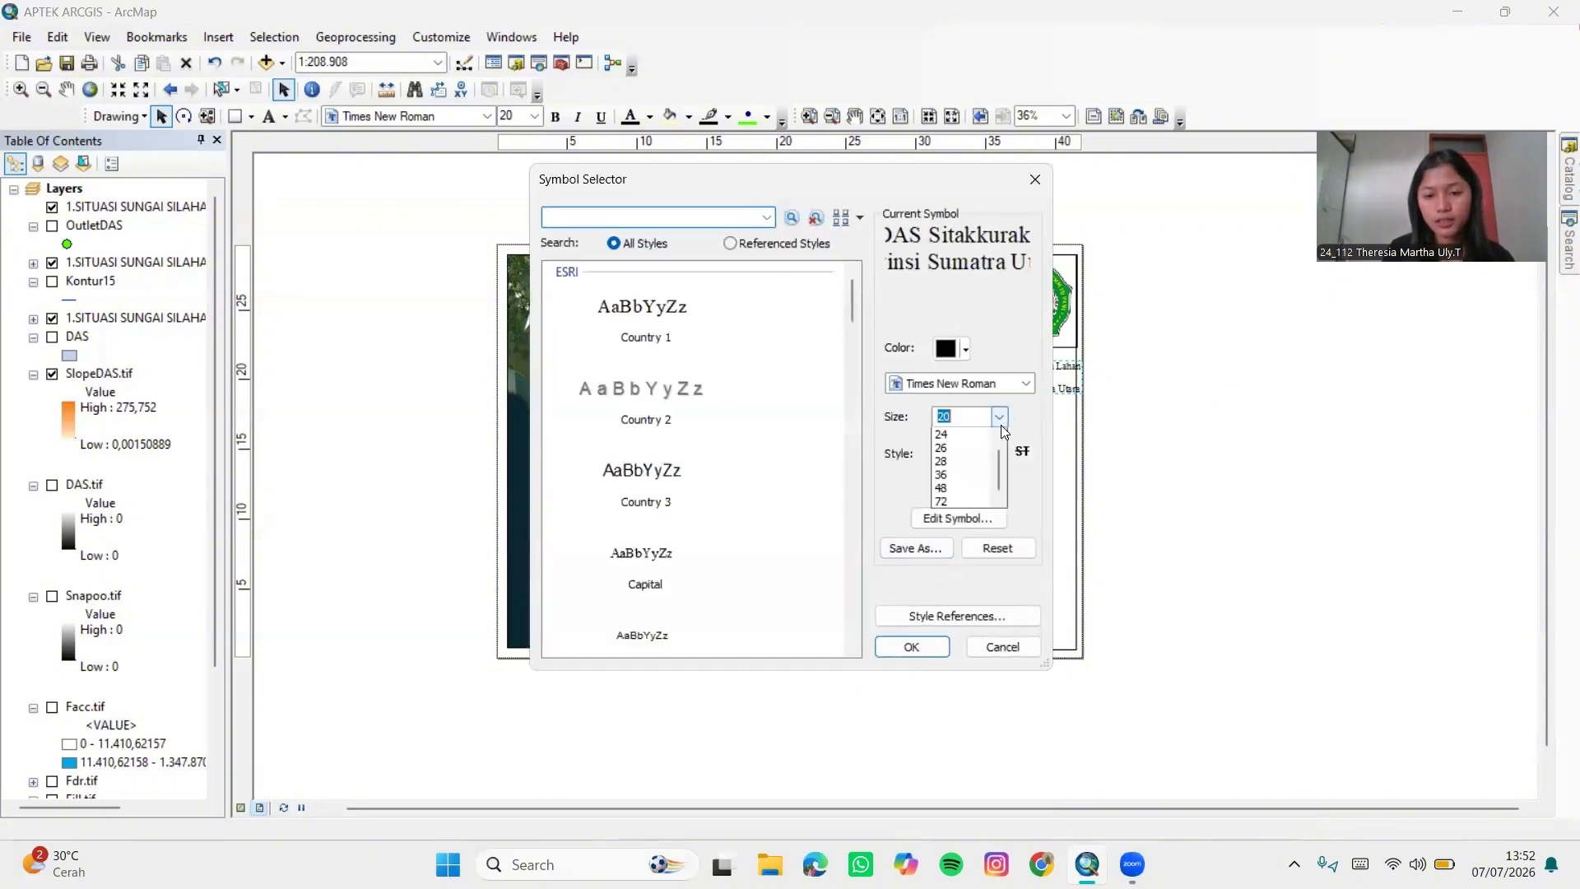
click(960, 435)
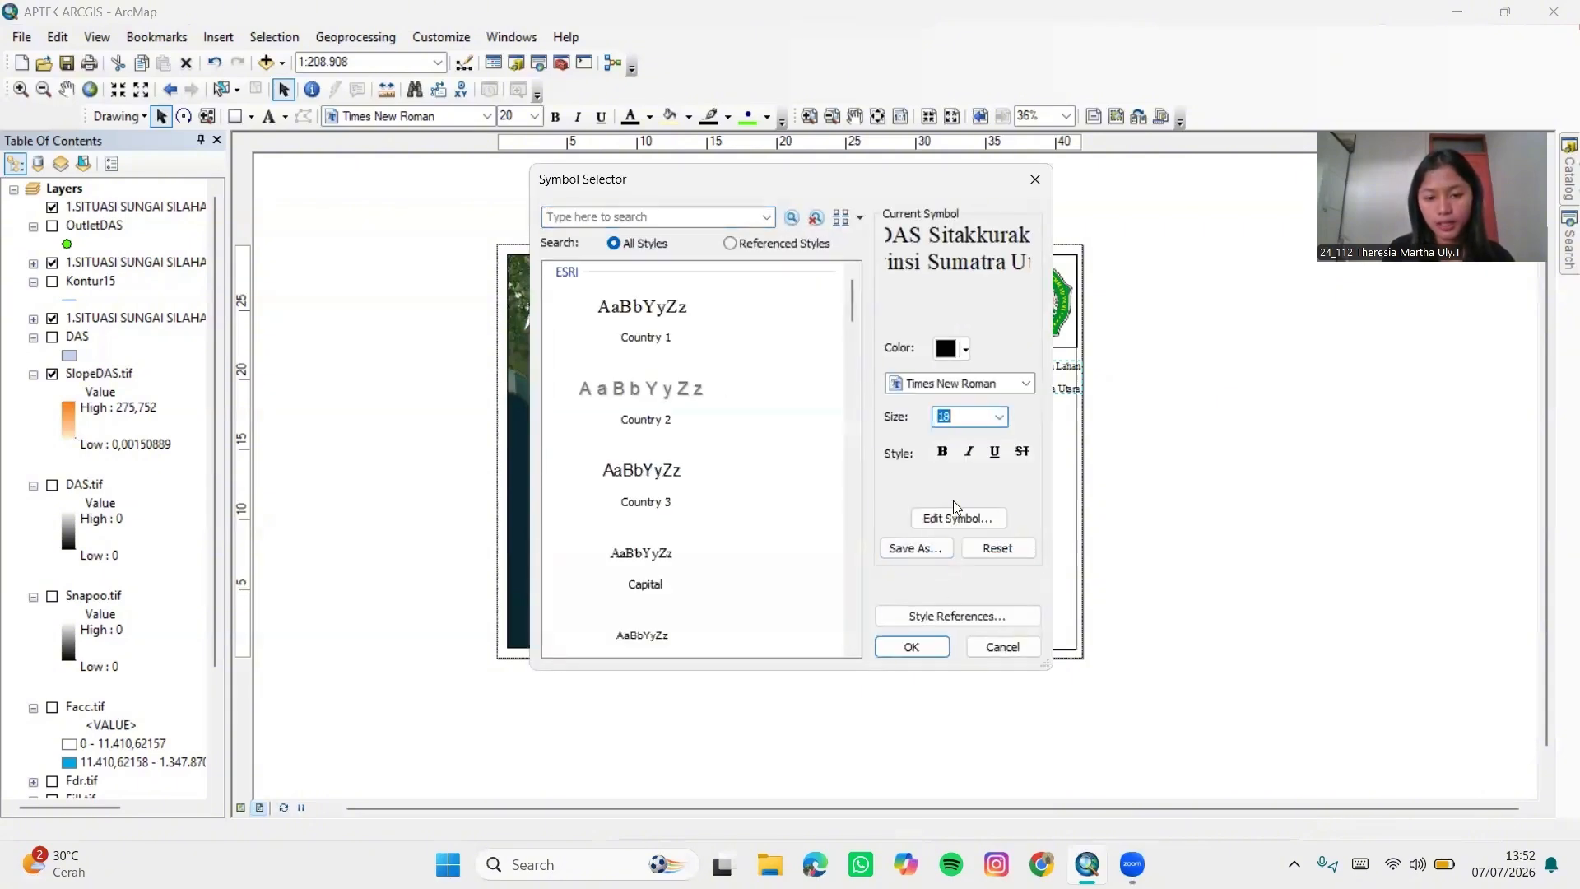
click(911, 646)
scroll(1039, 385, up, 2)
scroll(1040, 386, down, 4)
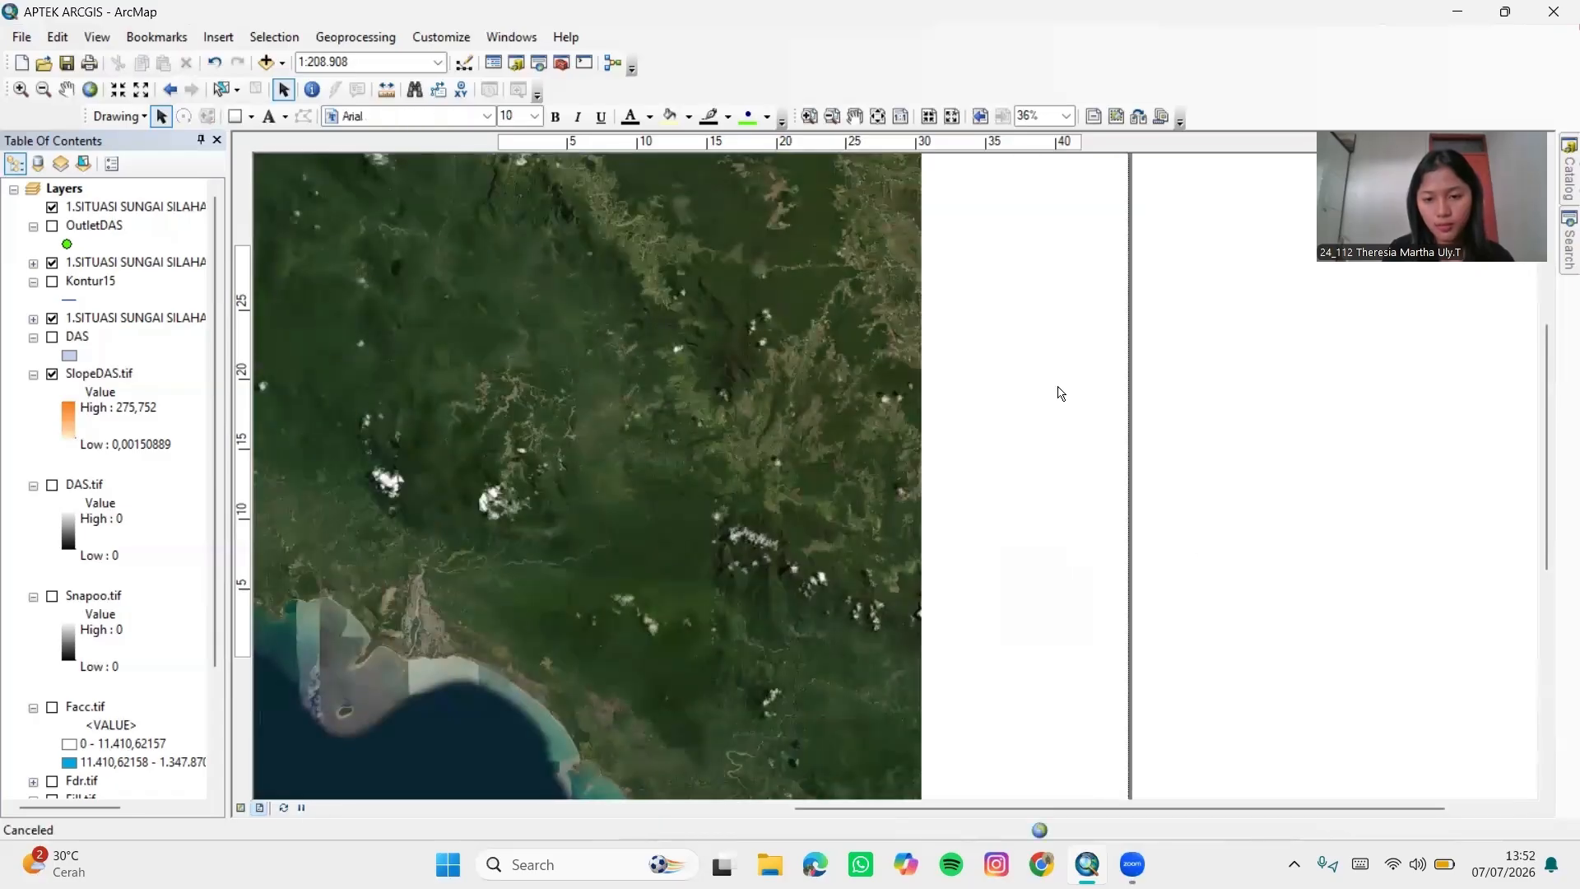
Center-align the three title lines and move the text block back under the logo inside the side frame
double_click(1037, 370)
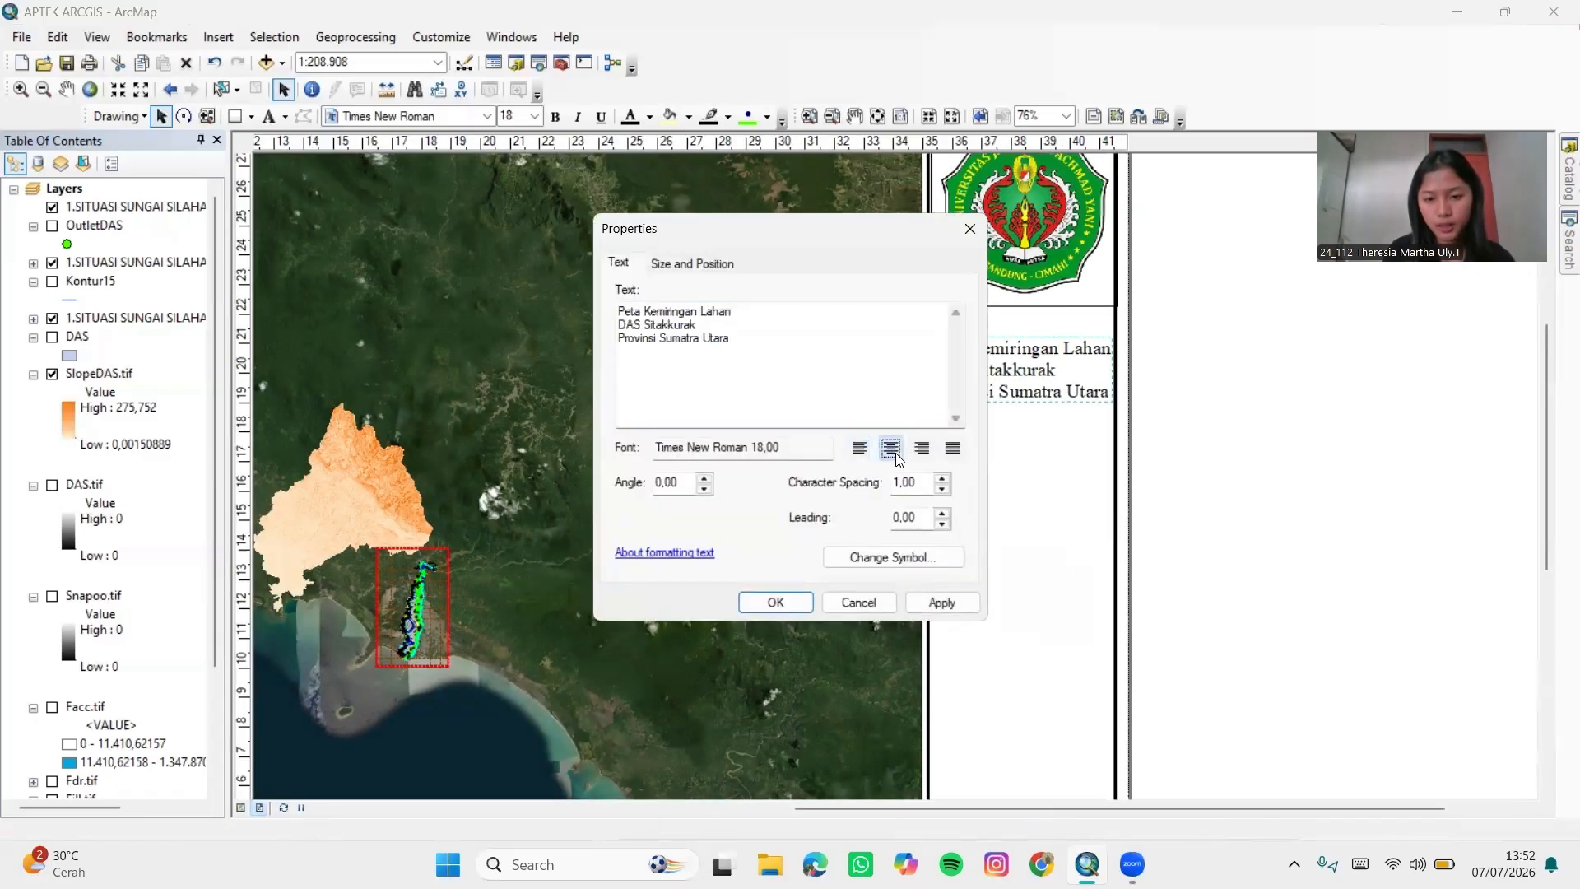
click(943, 599)
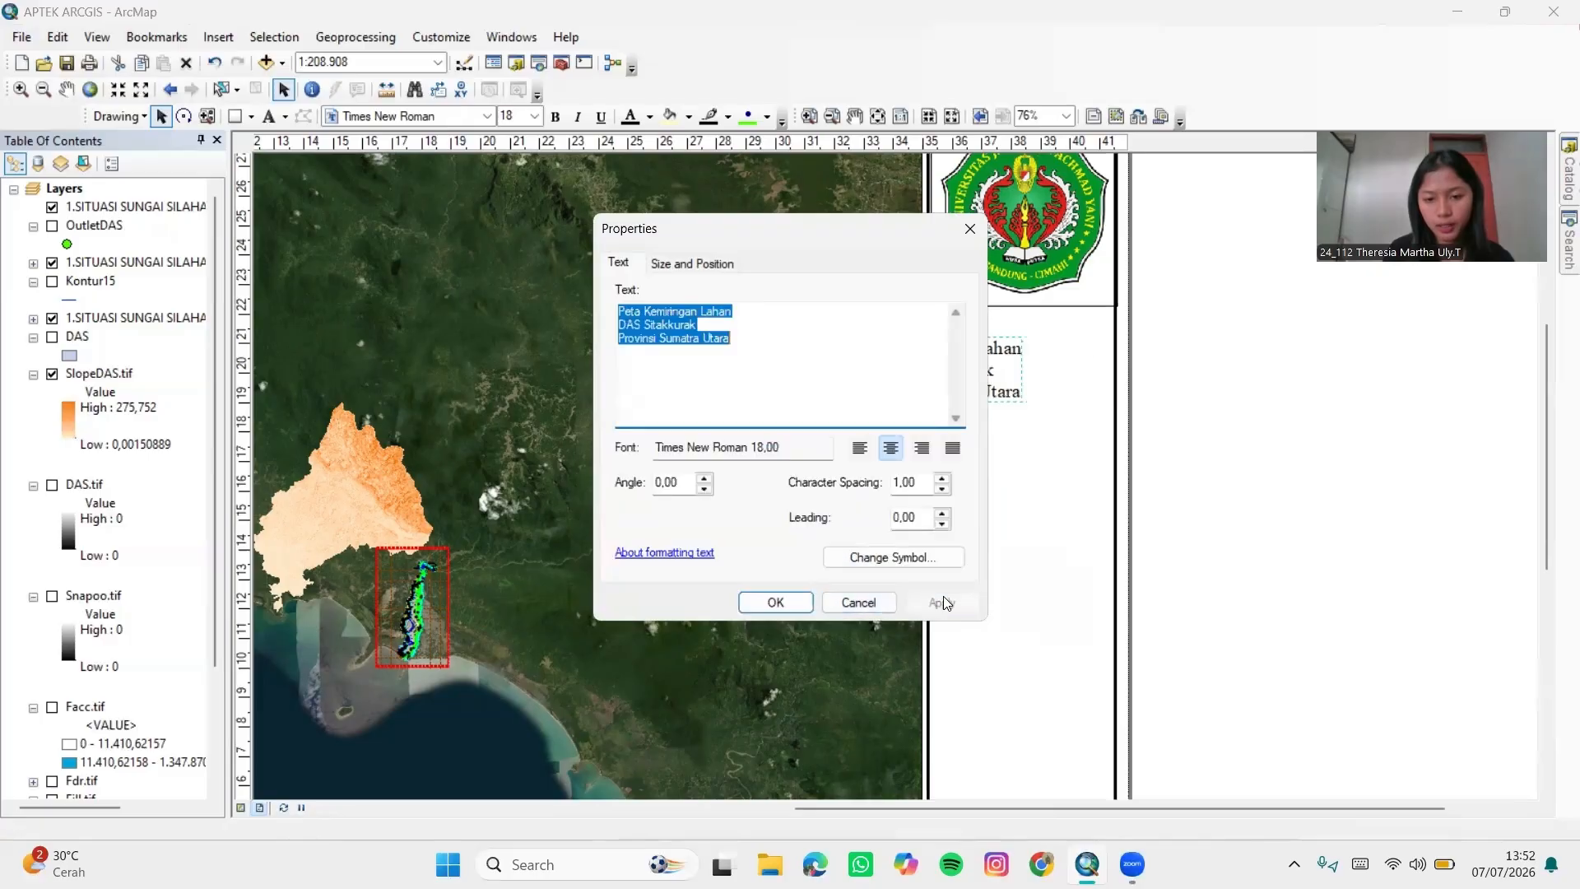
click(775, 603)
drag(916, 397, 1008, 429)
click(1241, 427)
scroll(939, 423, down, 1)
scroll(939, 421, down, 1)
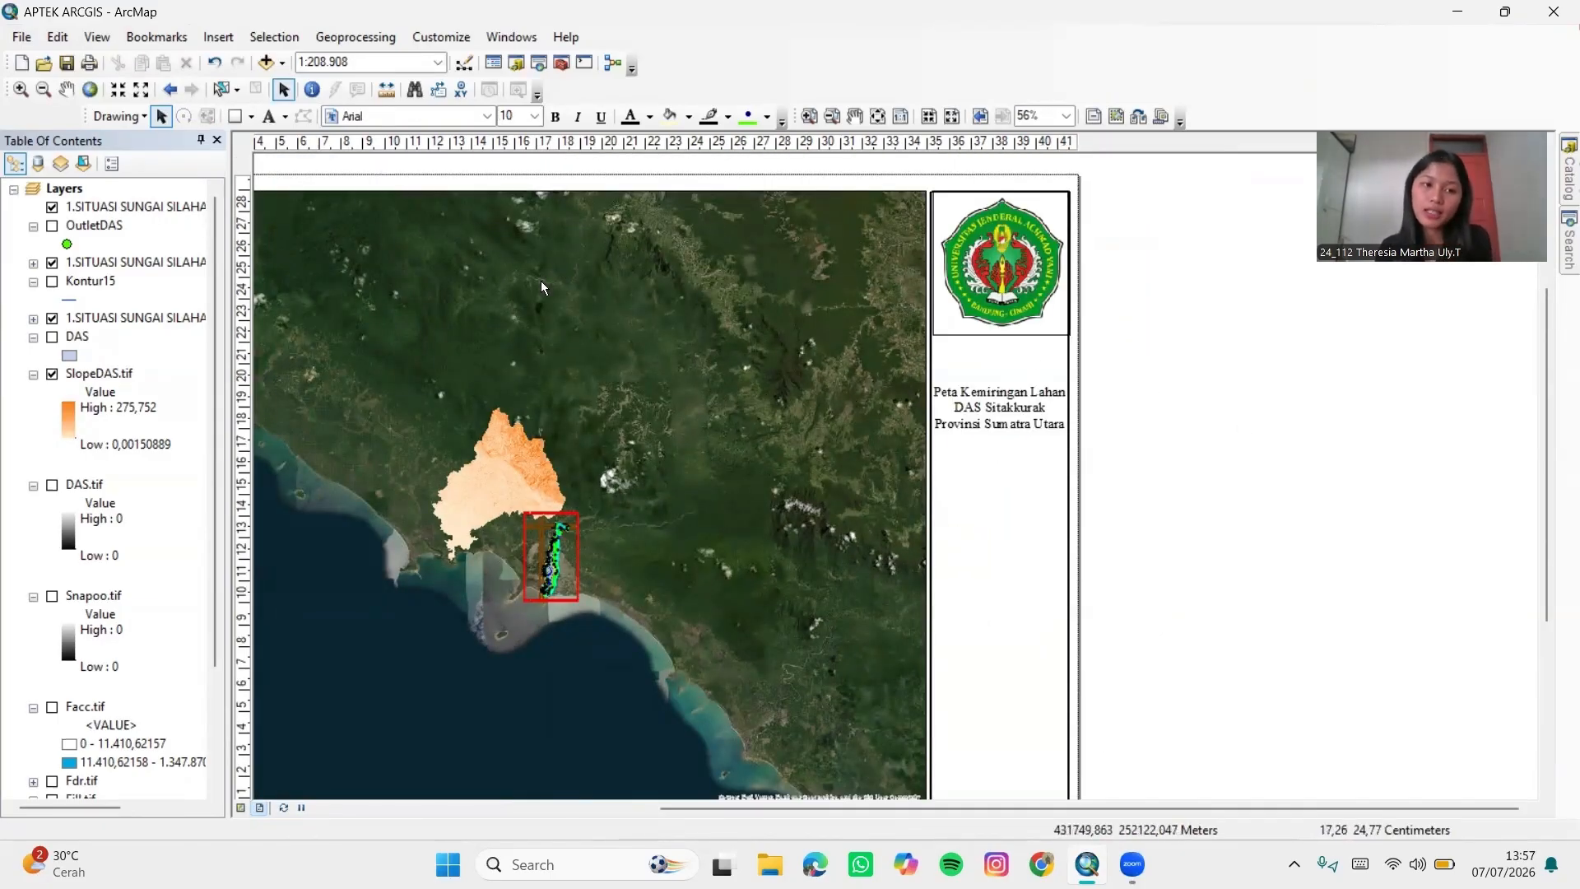
Start a new legend for the layout and remove all the preselected layers from its item list
click(219, 37)
click(280, 181)
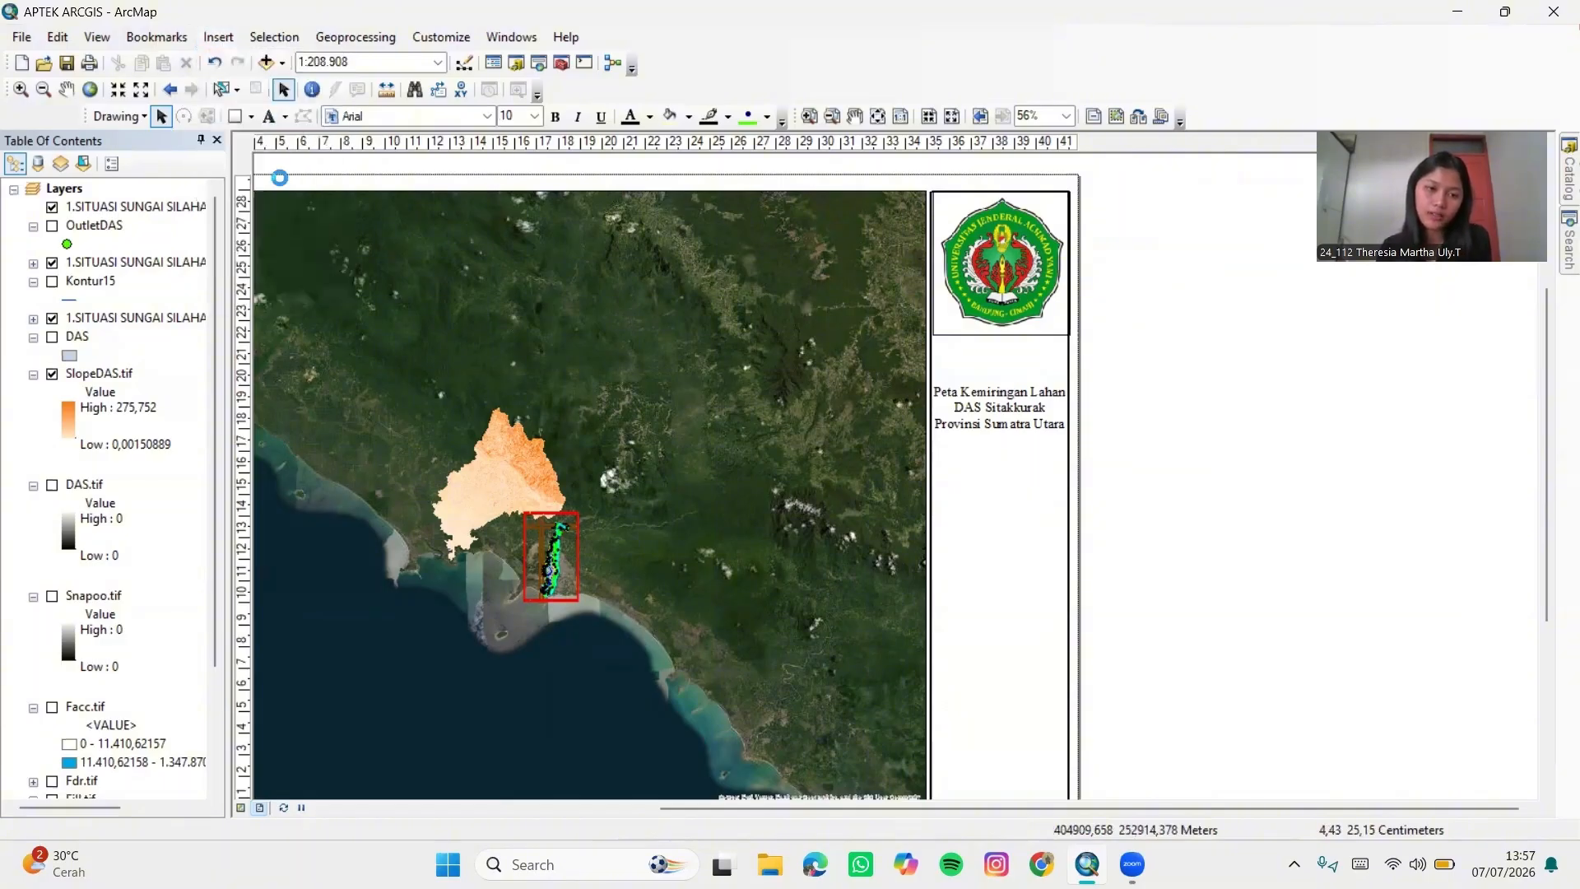
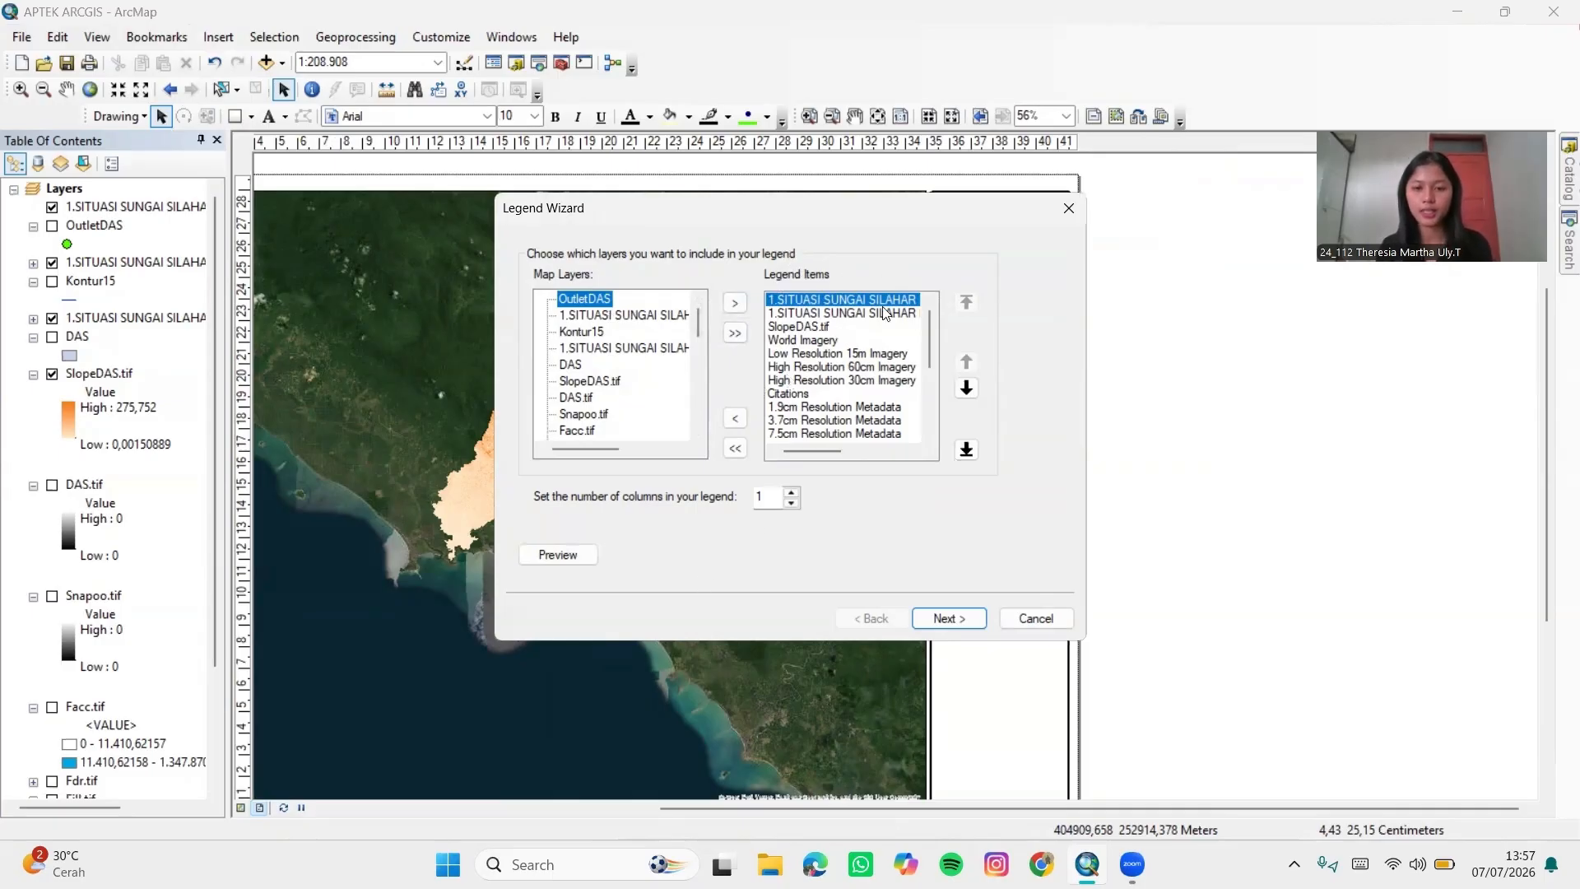
drag(886, 313, 897, 424)
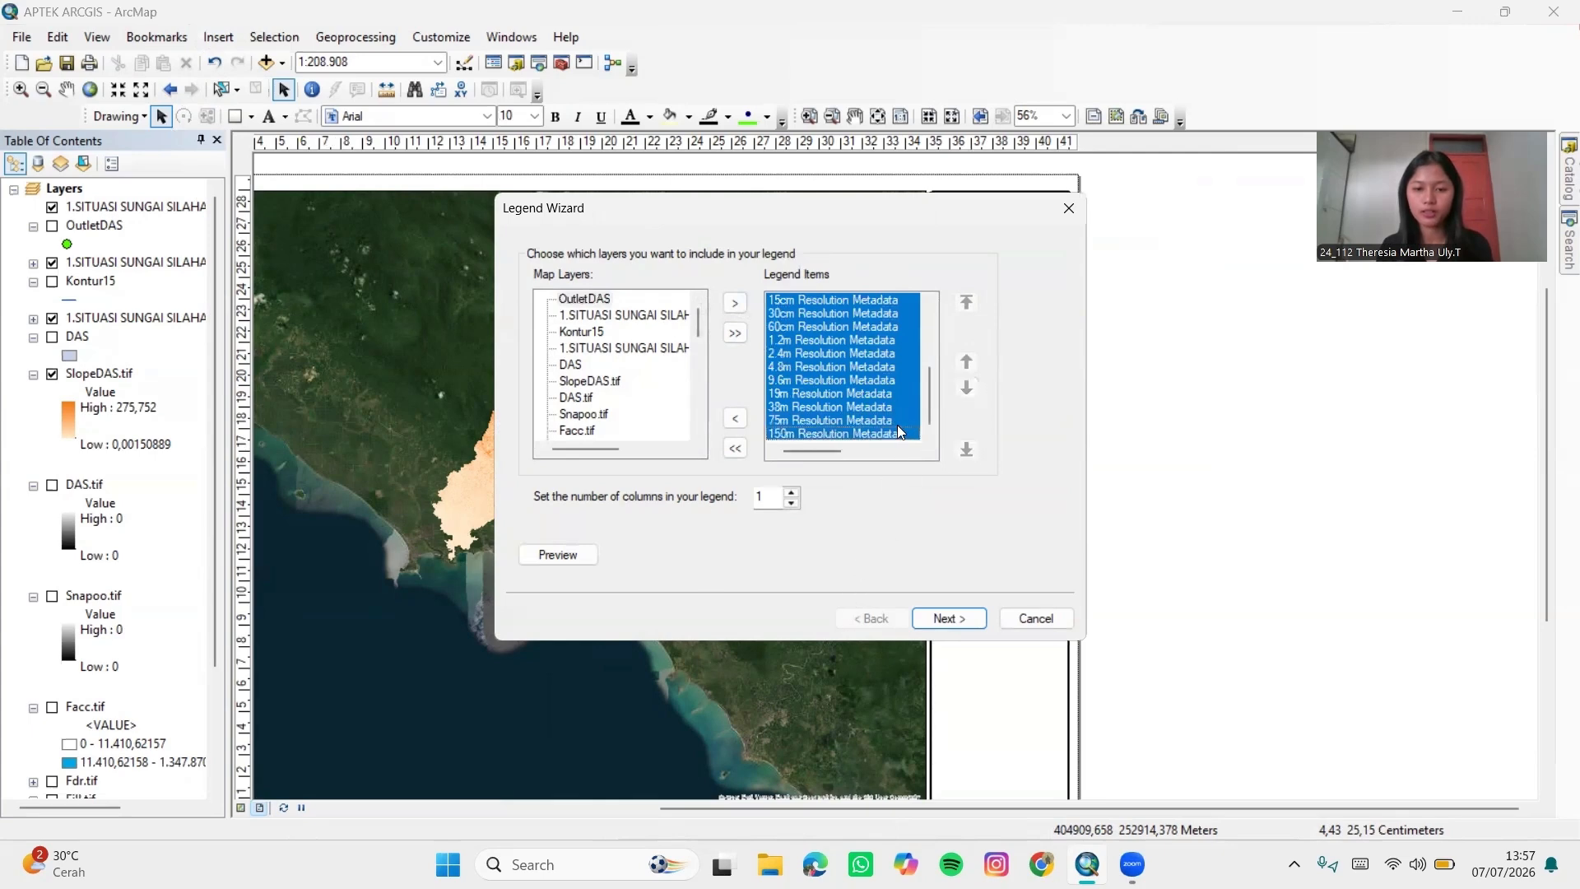
click(737, 420)
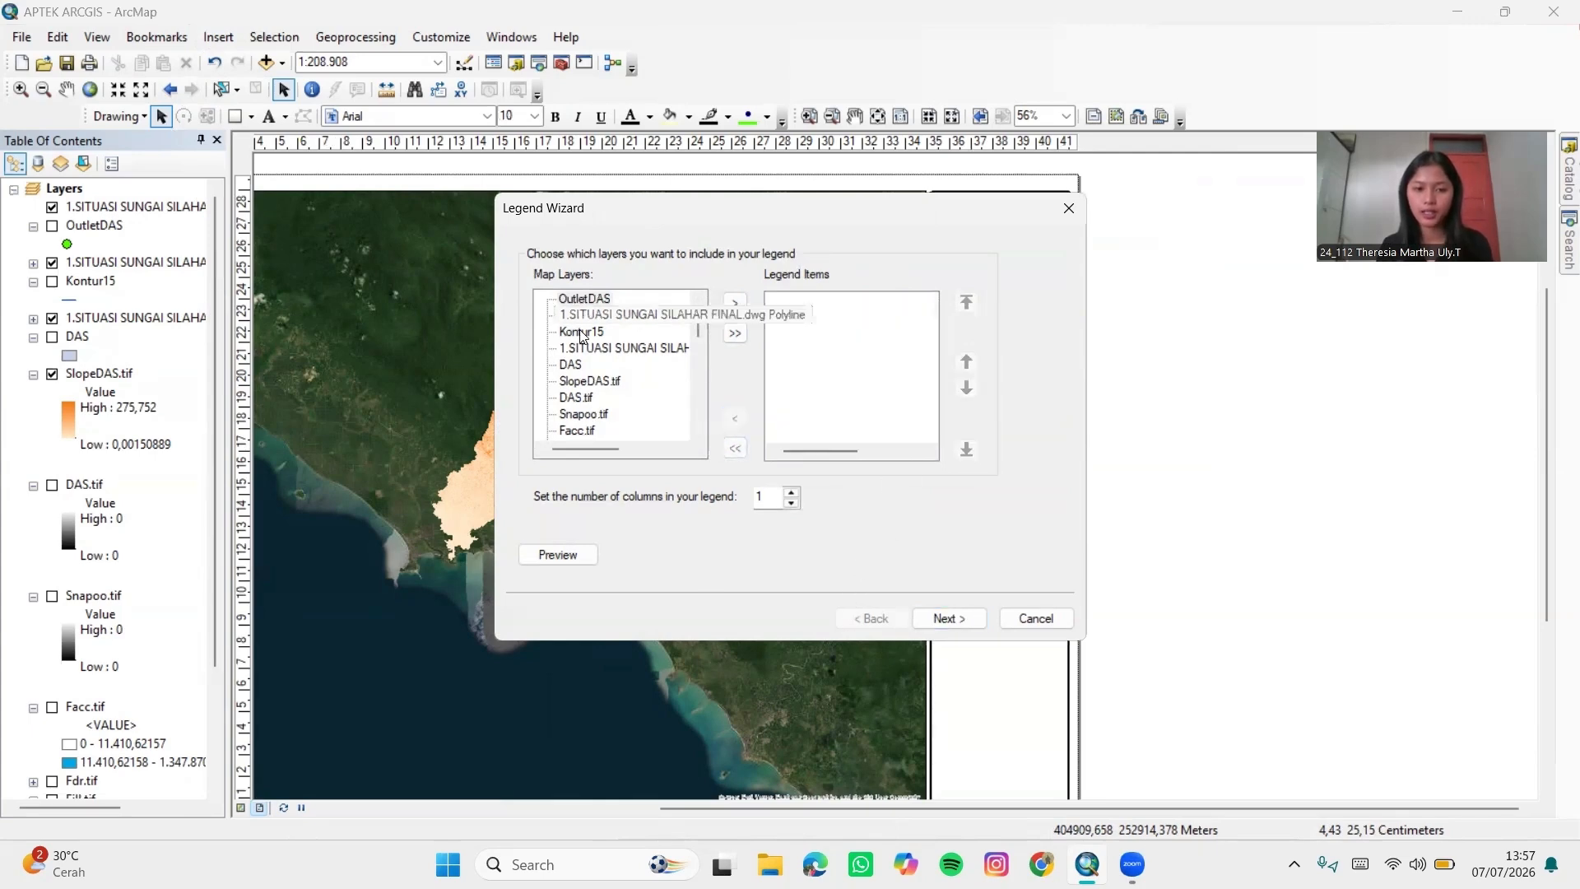
Add the DAS and SlopeDAS.tif layers as legend items and continue to the legend title settings
click(610, 387)
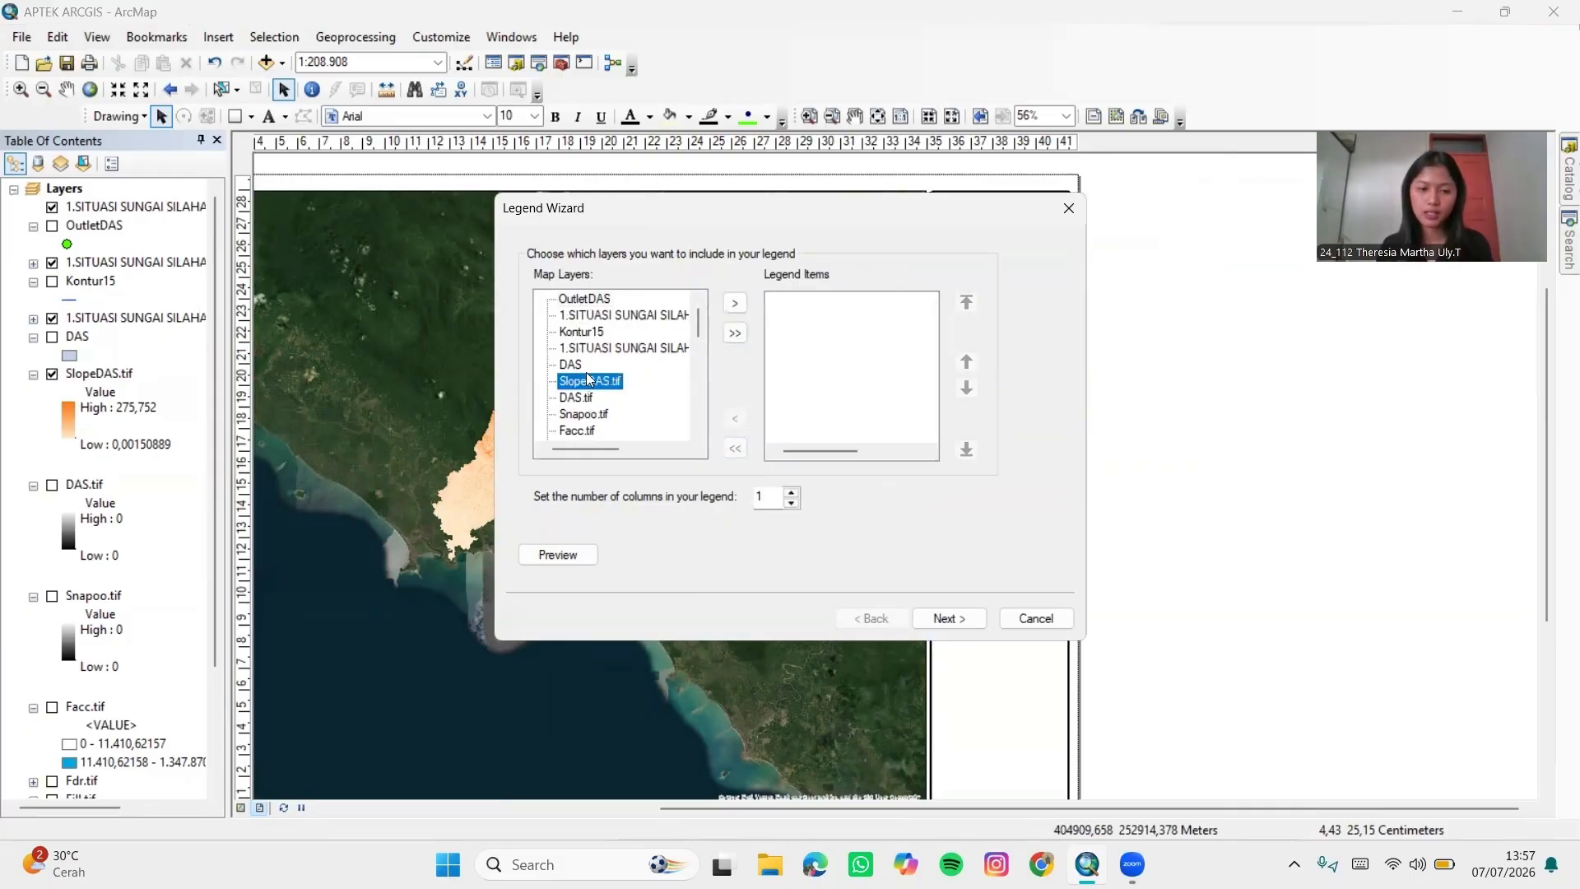
click(588, 365)
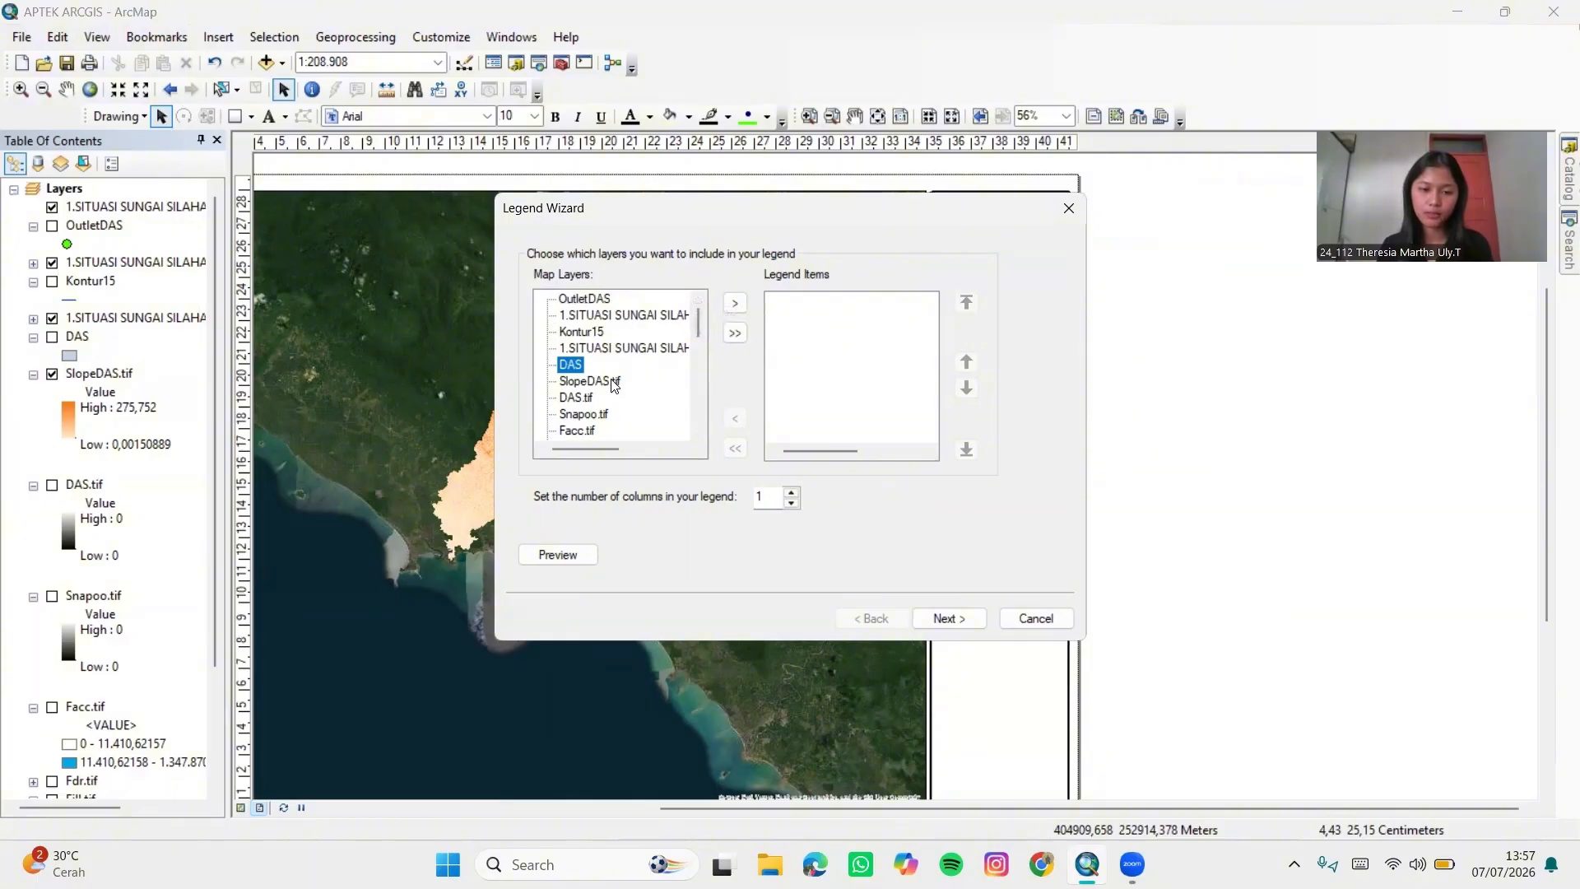
ctrl+click(614, 385)
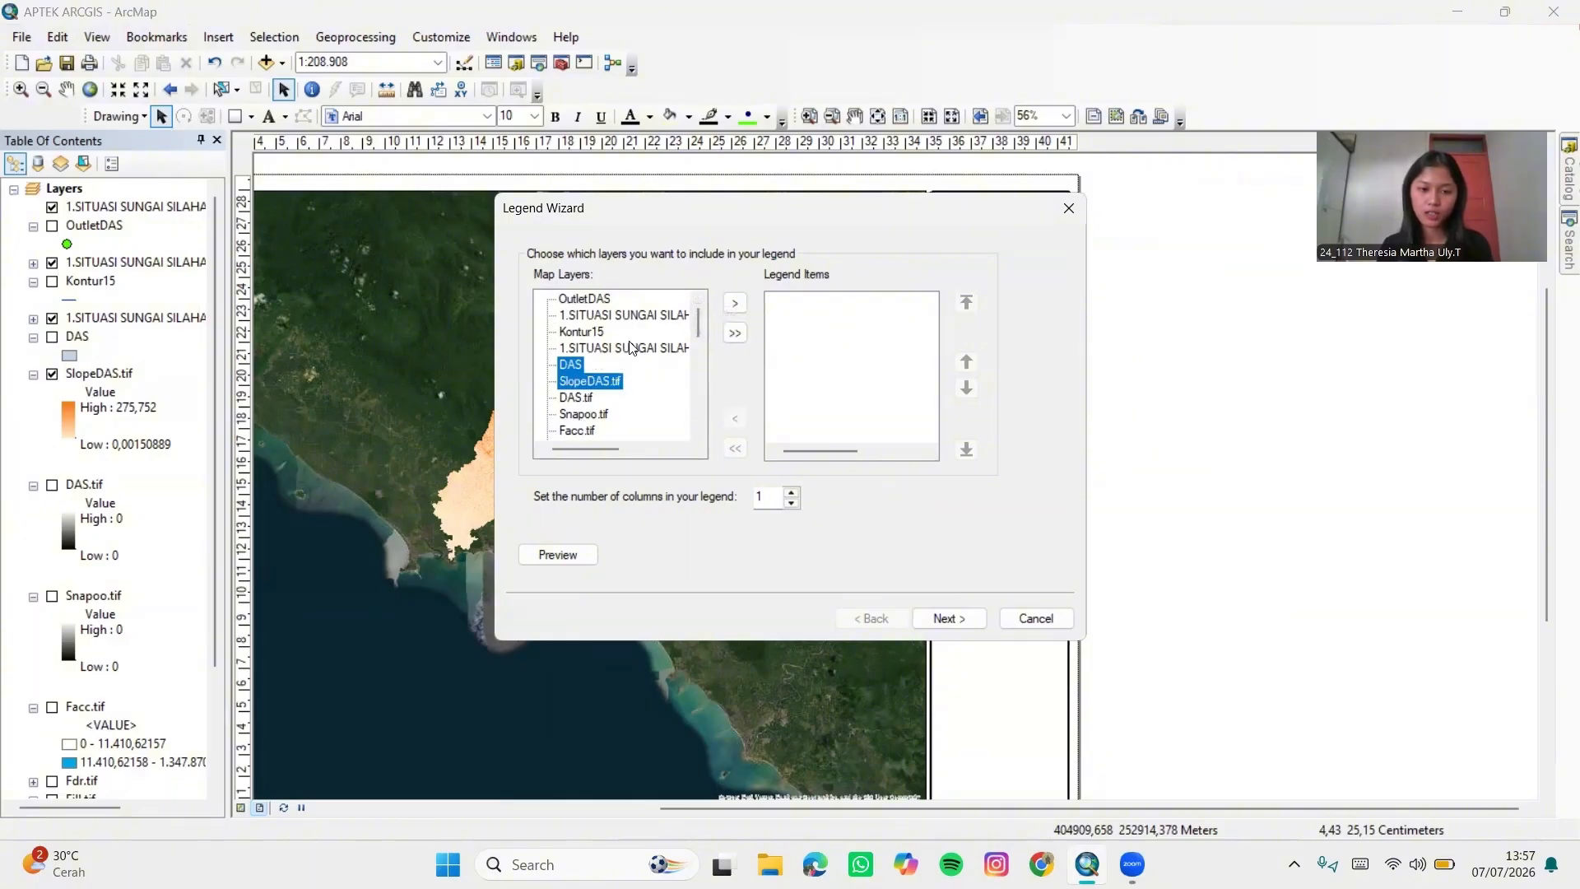
click(736, 306)
ctrl+click(825, 297)
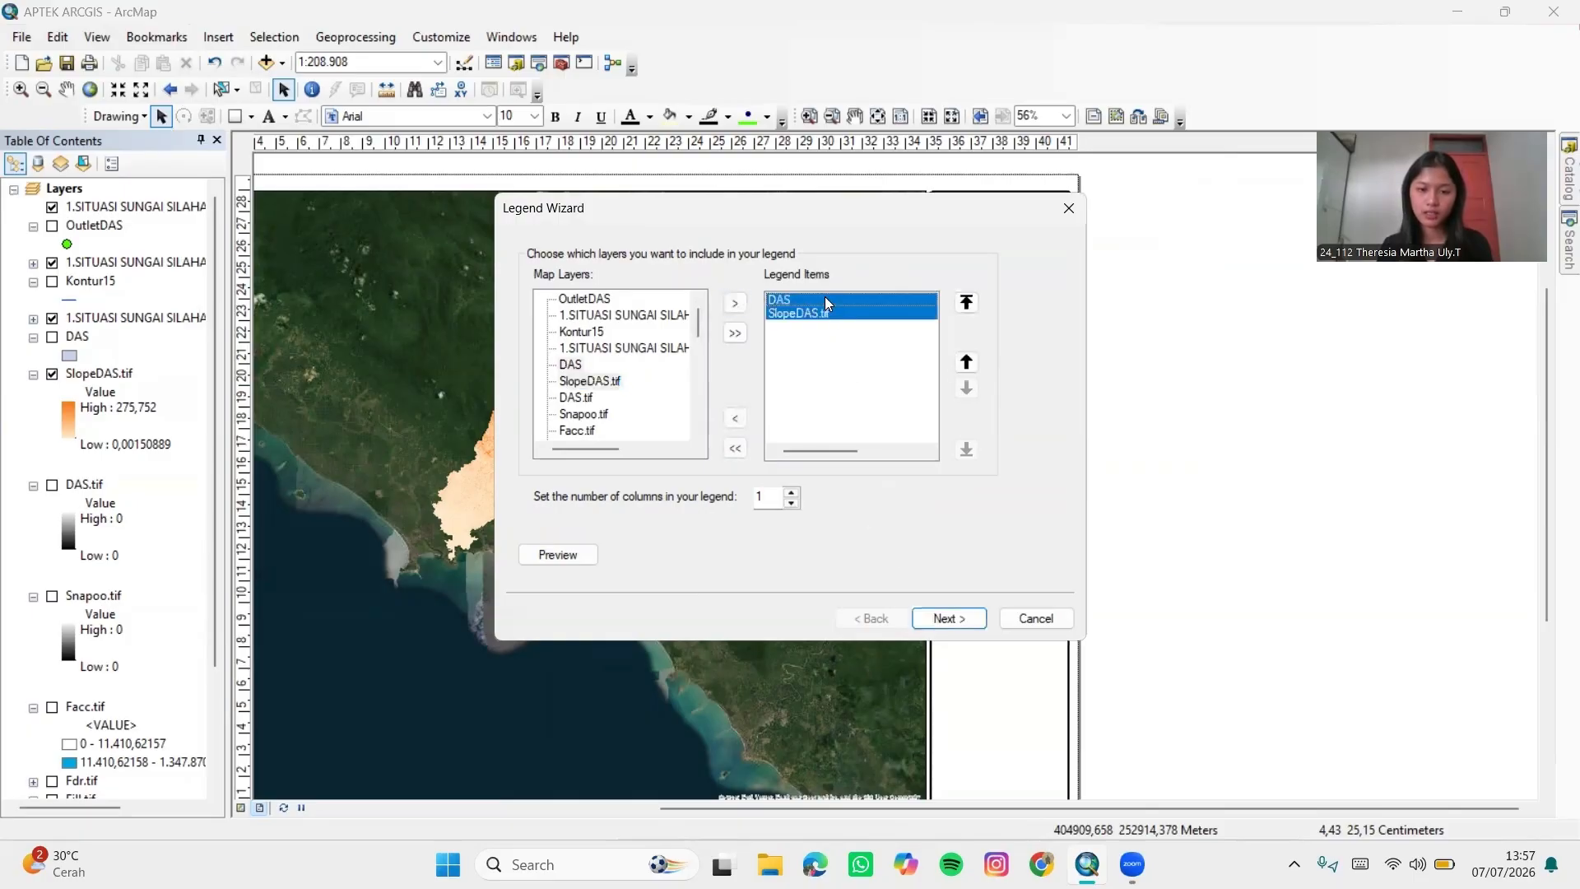
click(949, 618)
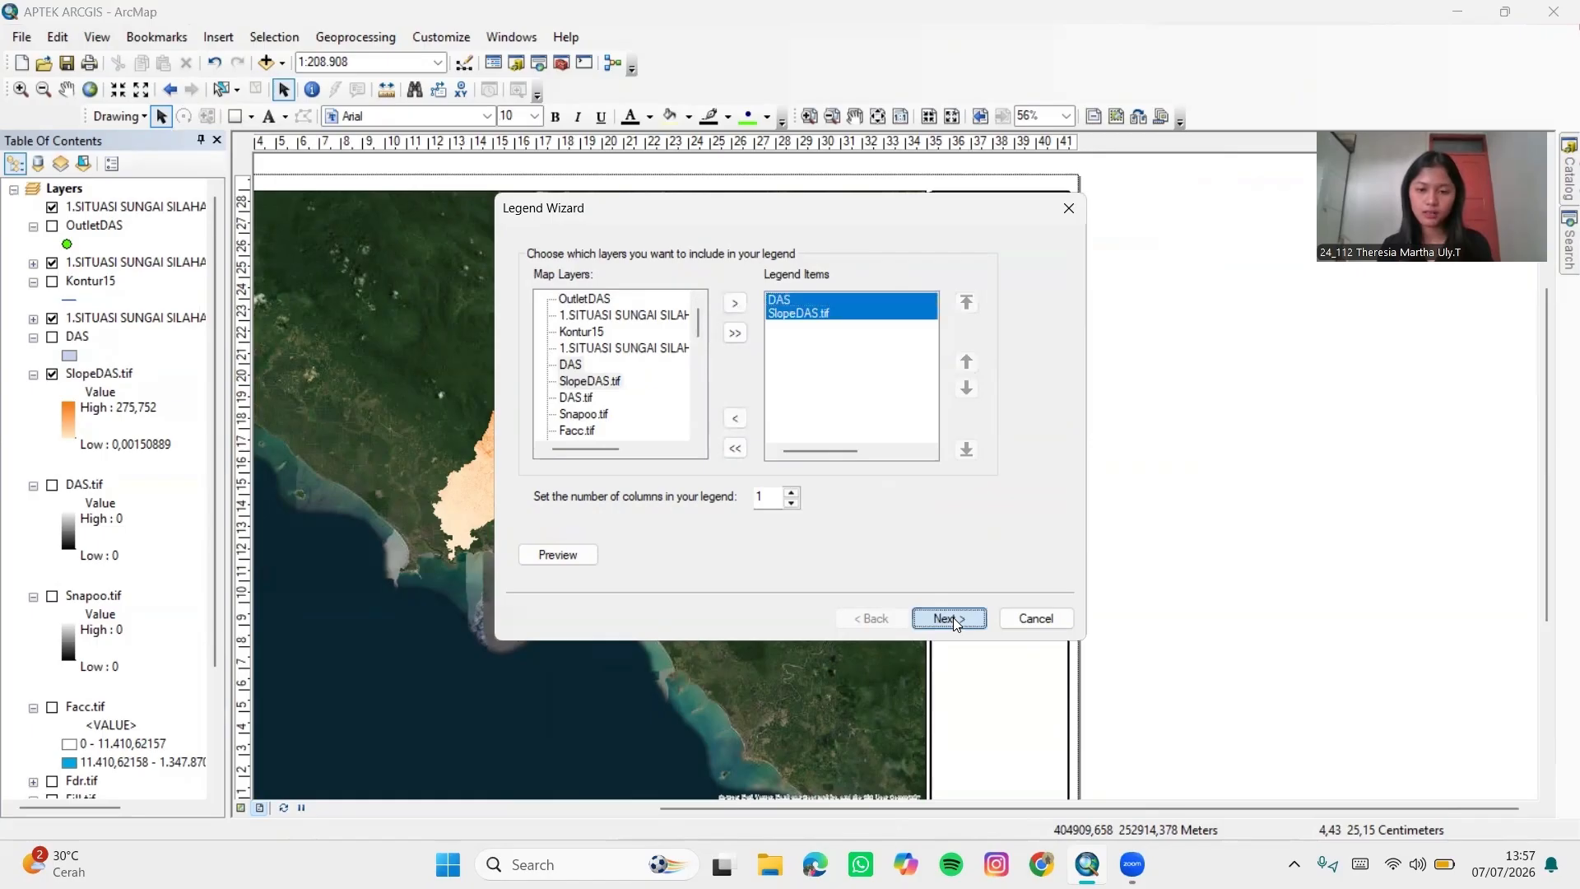
Set the legend title's font size to 18 and keep the default frame and patch settings for both items
click(653, 442)
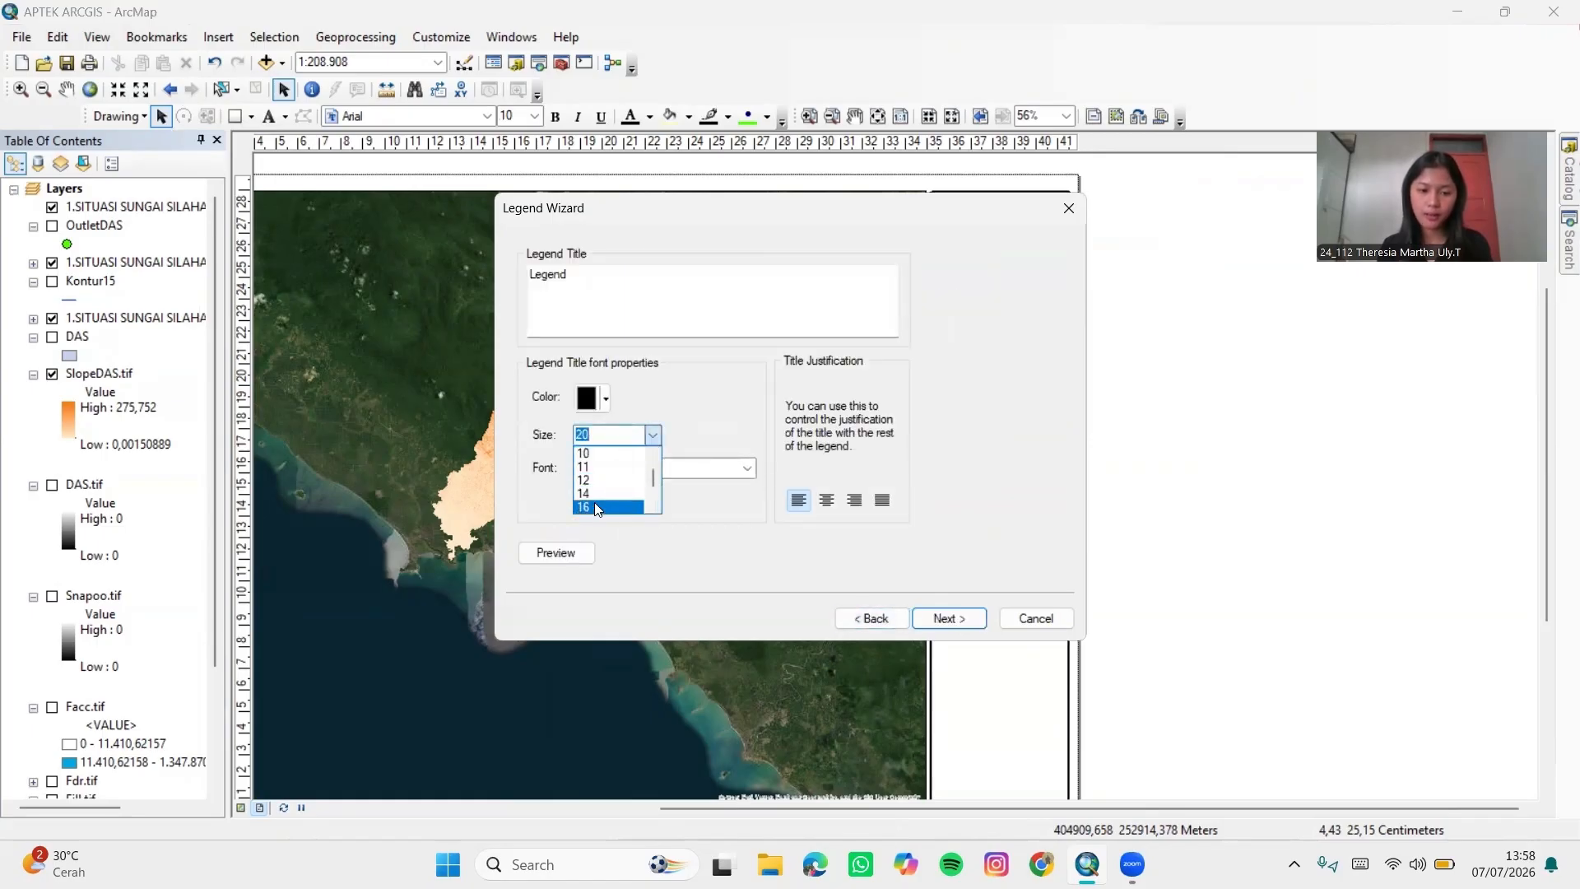
scroll(592, 494, down, 2)
click(589, 479)
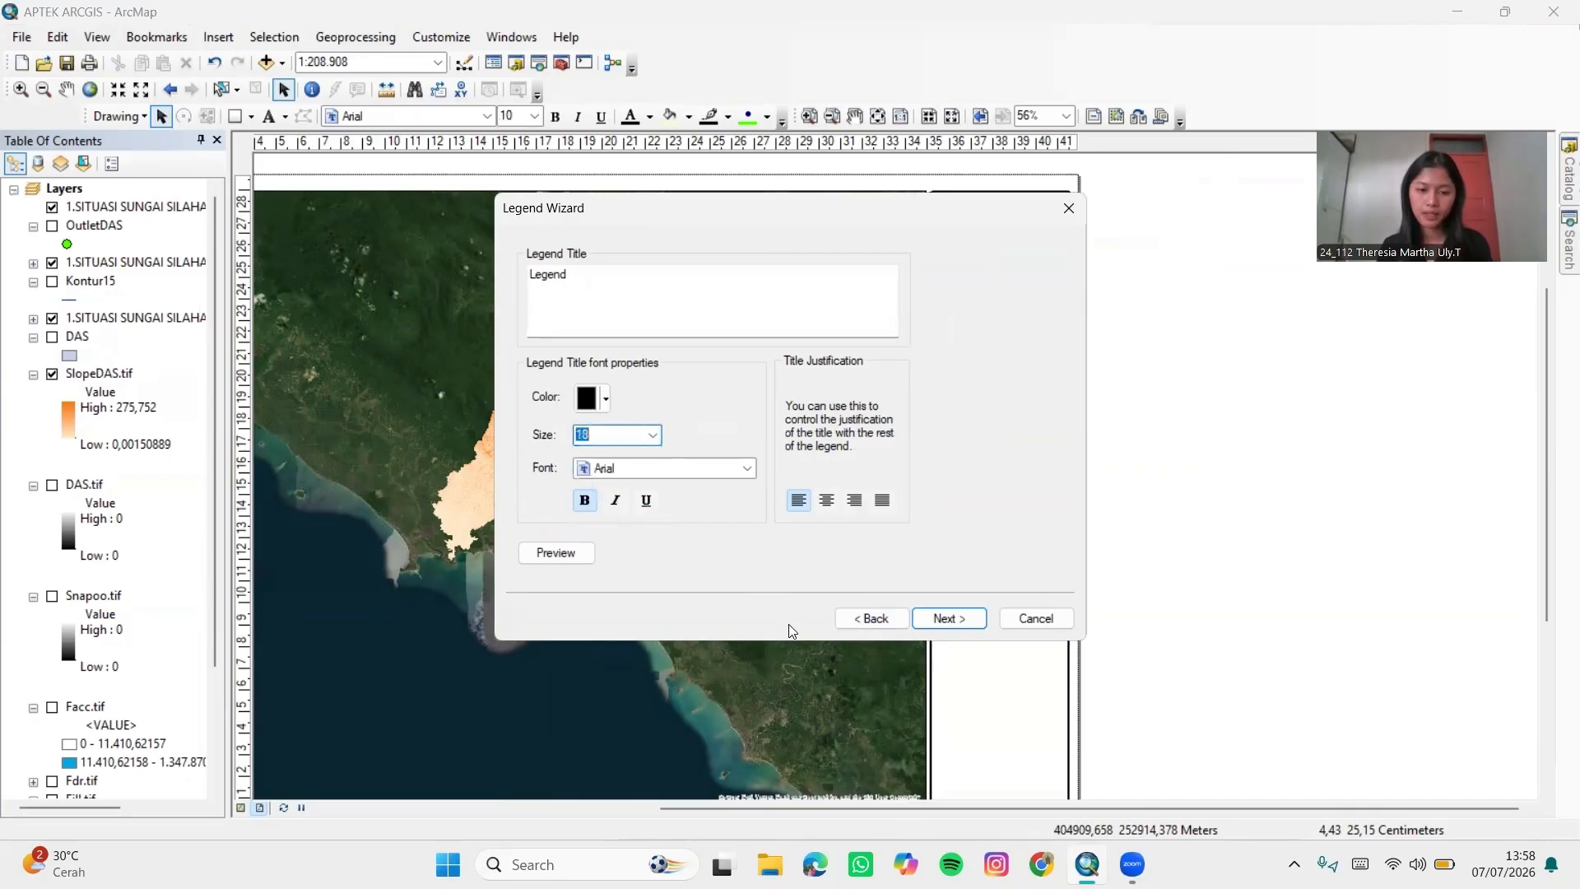
click(944, 619)
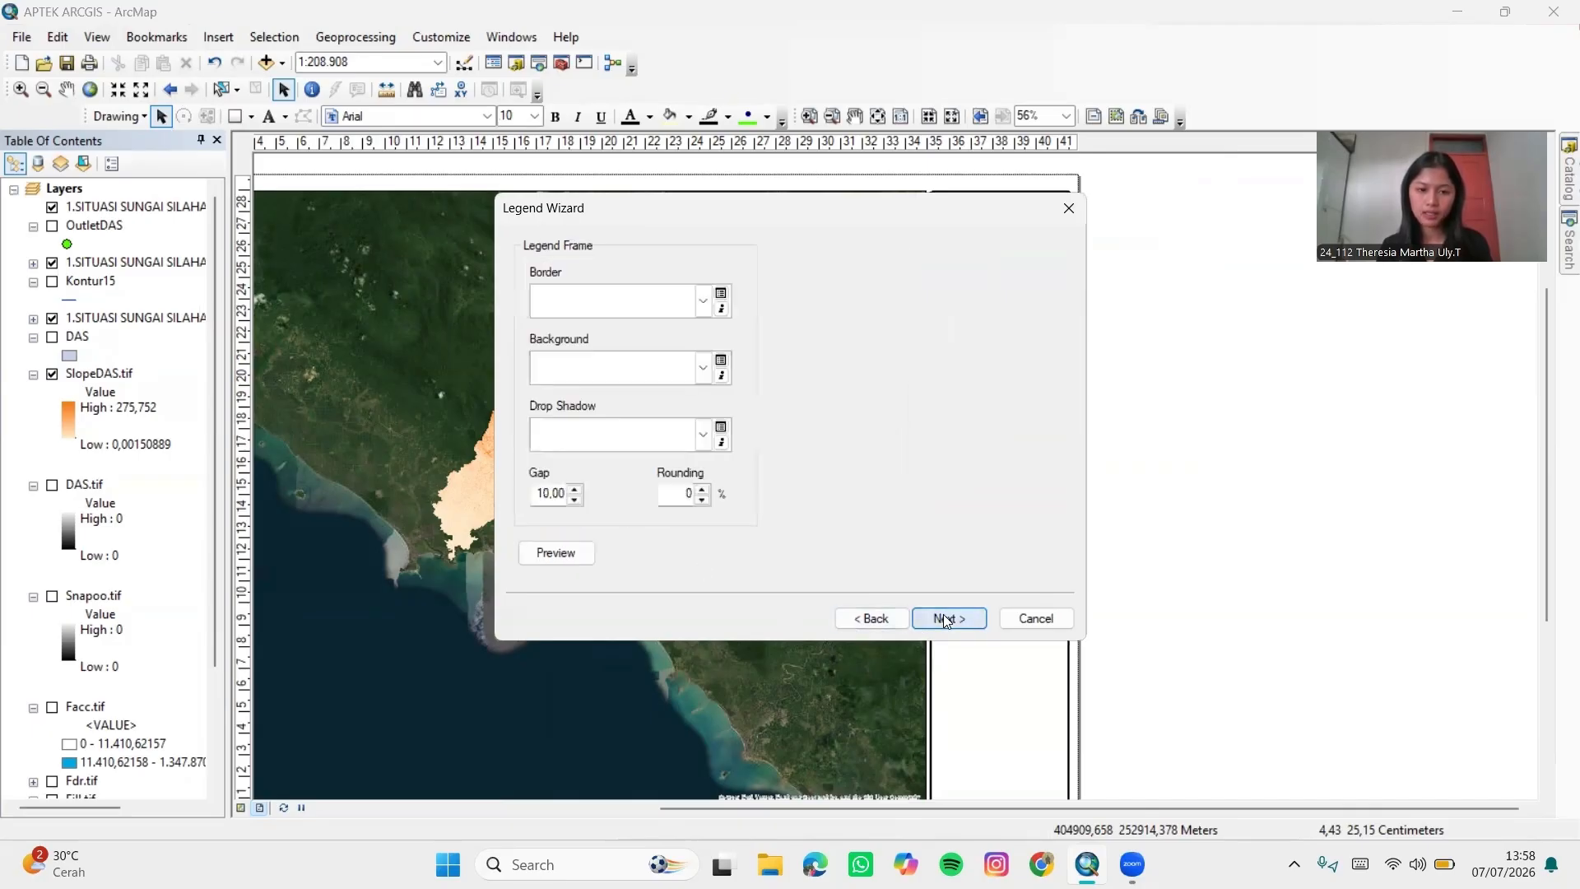
click(944, 619)
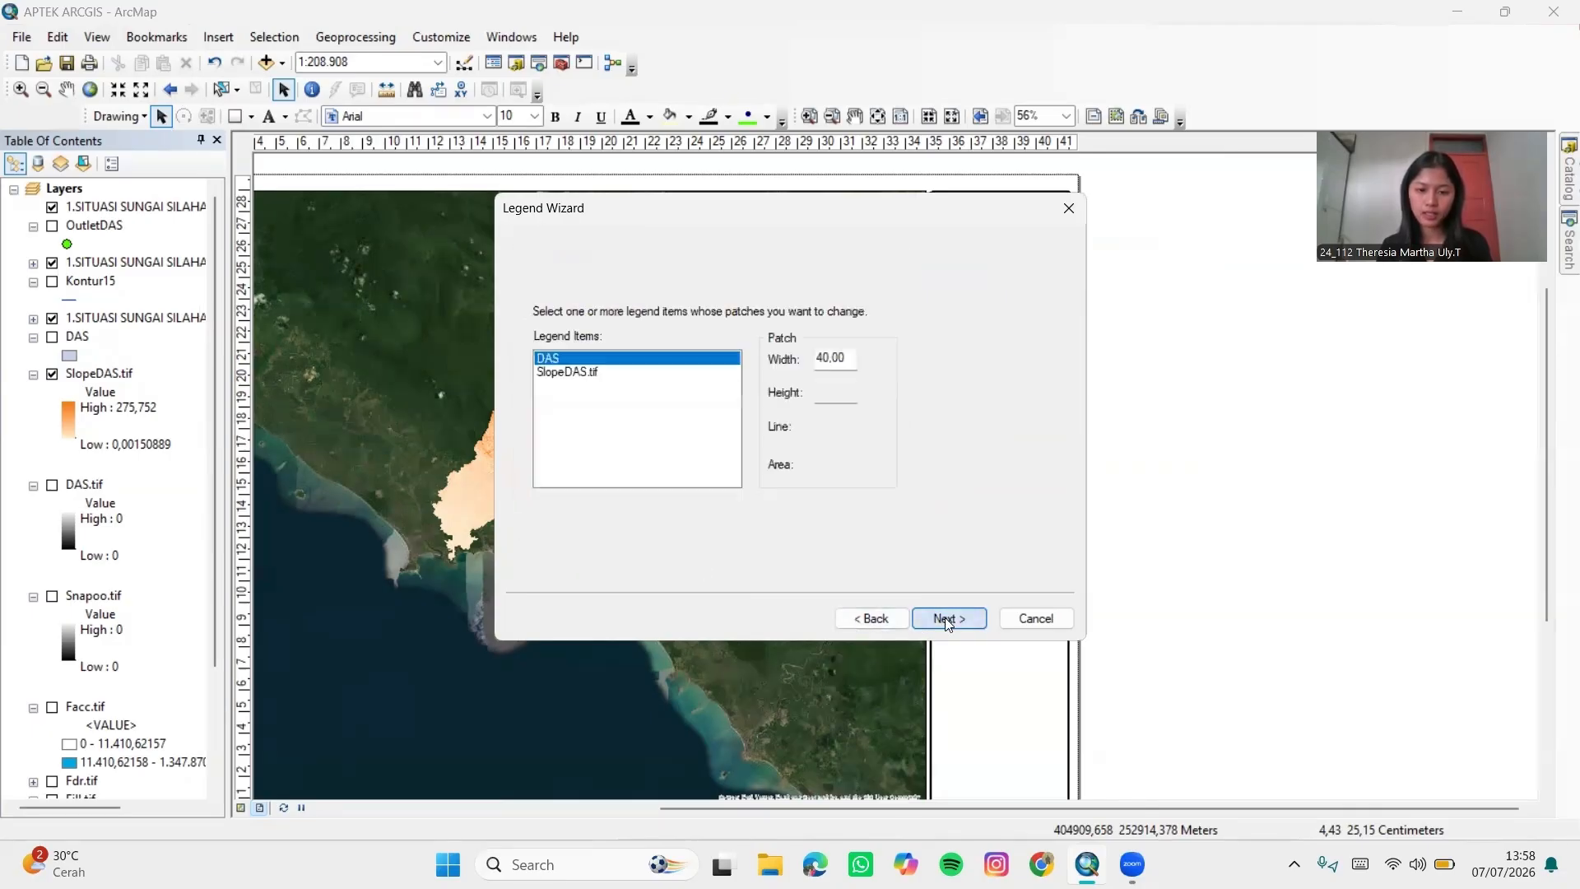
shift+click(631, 372)
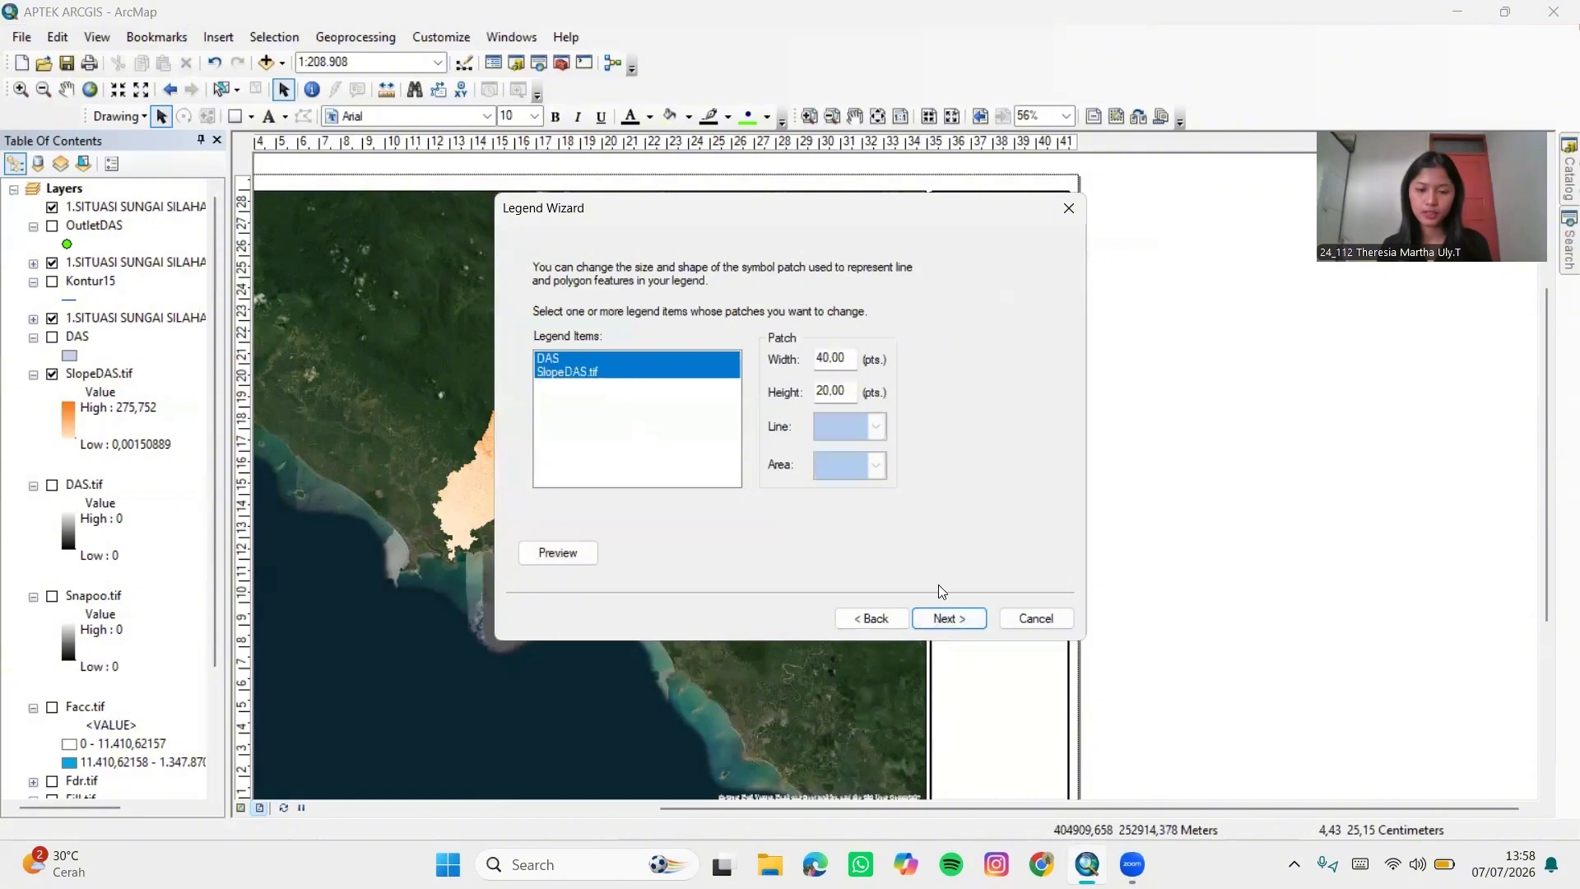
click(959, 622)
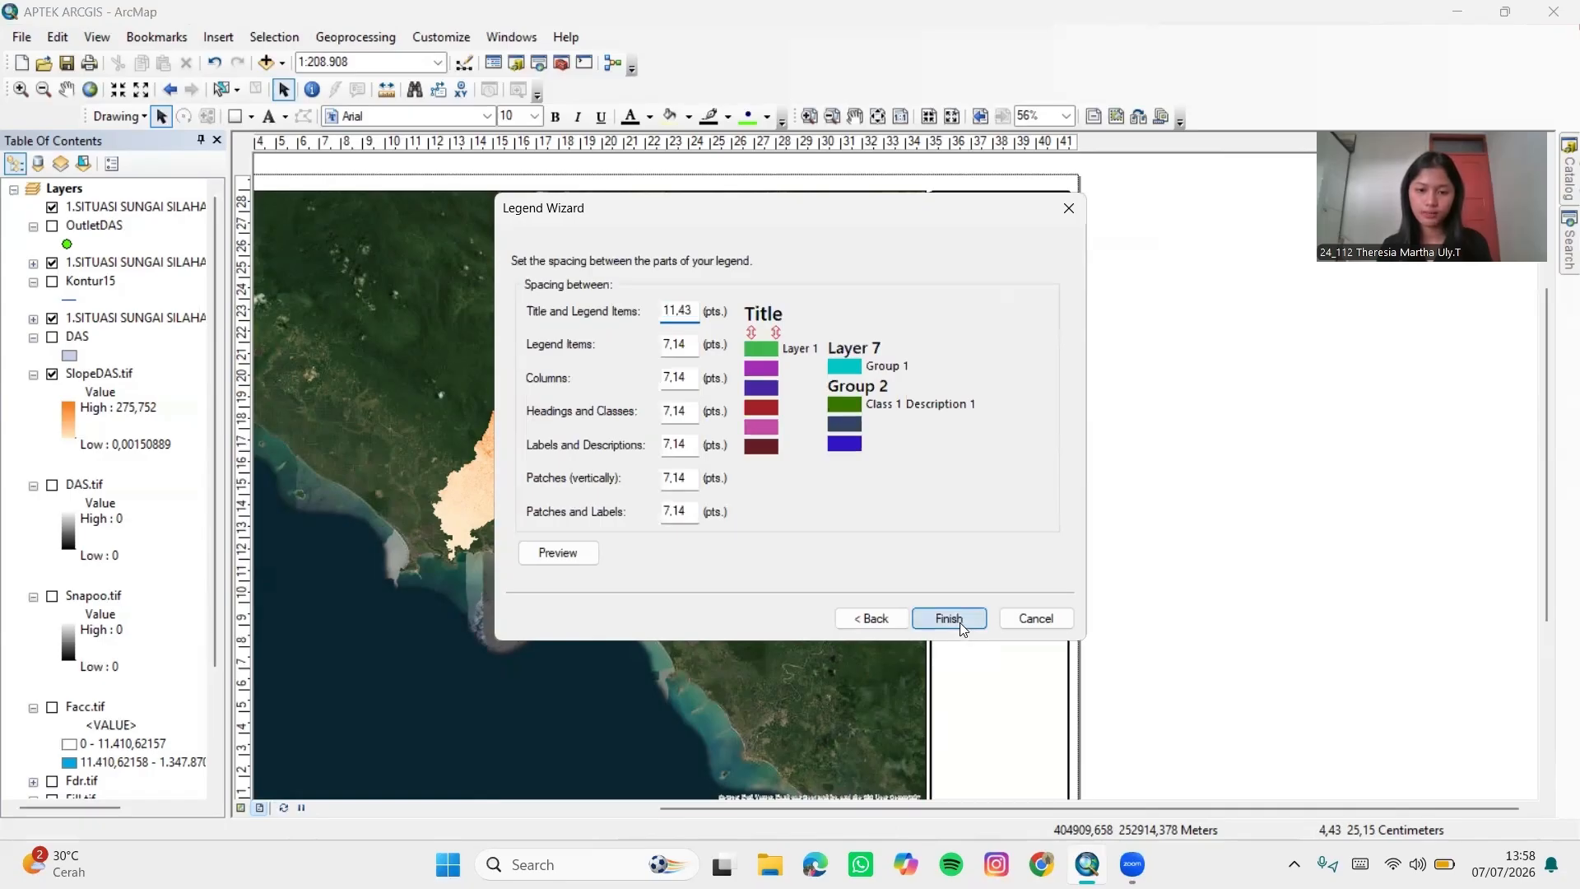
Finish the legend with default spacing and place it below the title text, shifting the title slightly up
click(949, 618)
drag(788, 509, 993, 518)
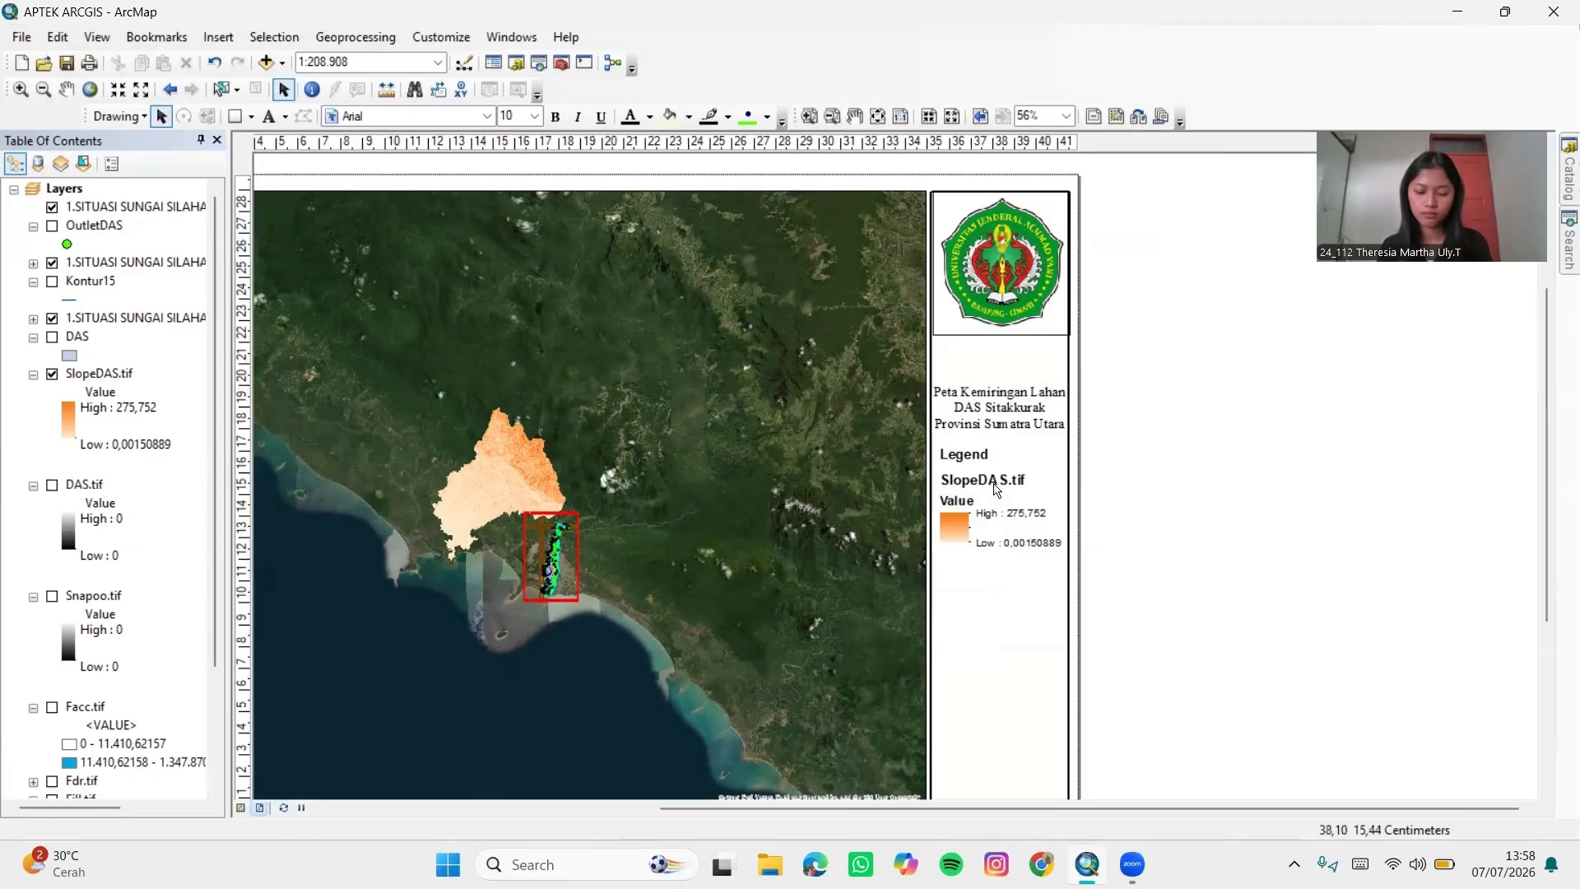
drag(996, 416, 995, 402)
Adjust the side edges of the box around the logo to fit the side frame
click(1066, 207)
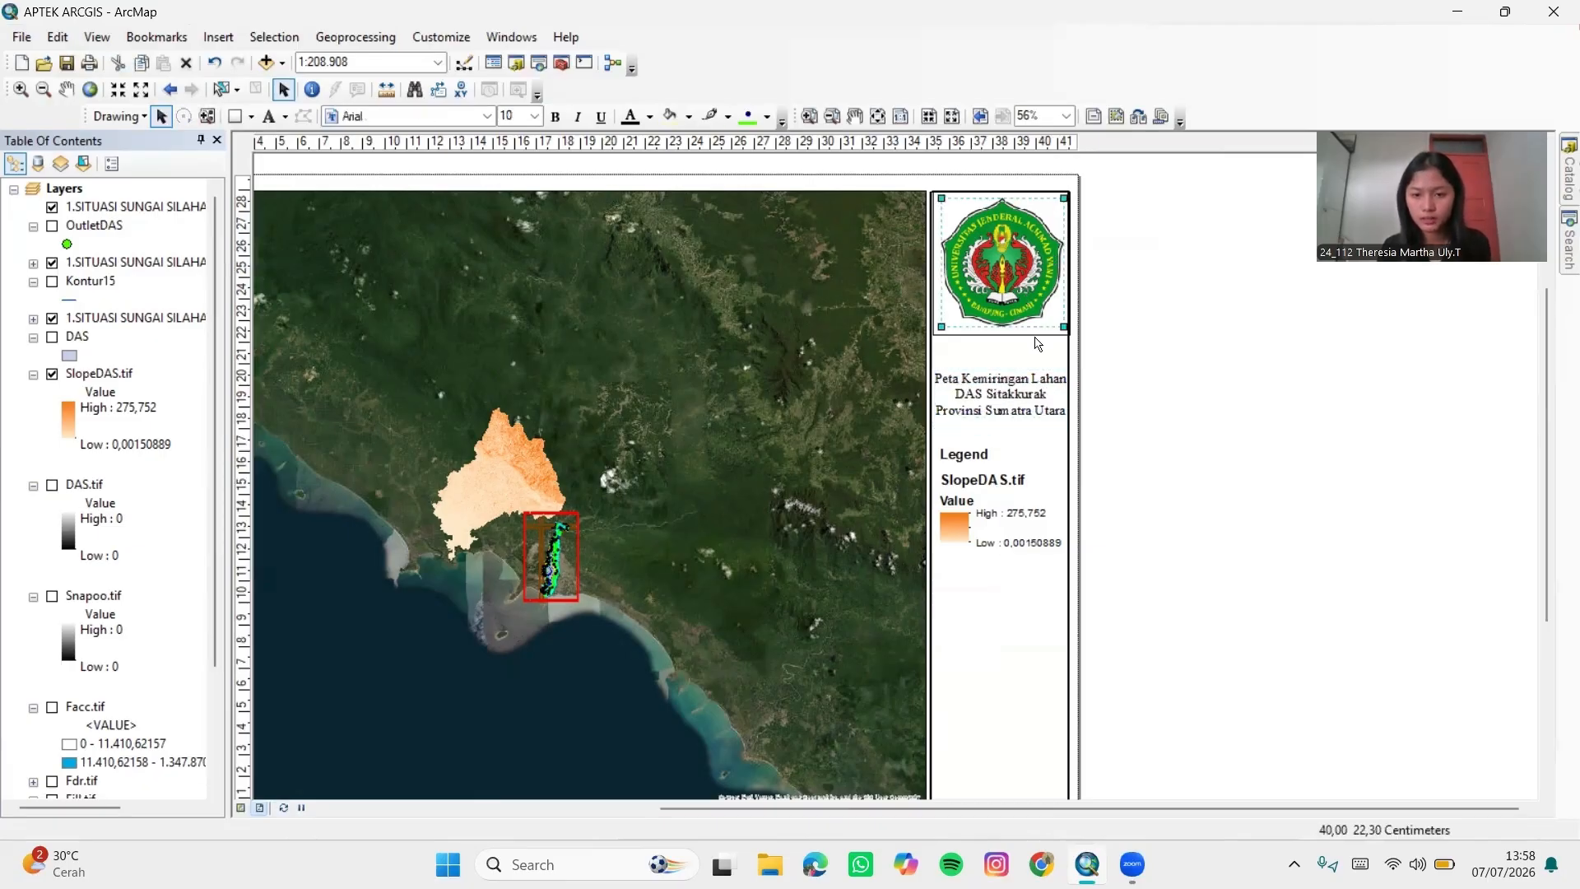
drag(1068, 266, 1065, 271)
drag(934, 265, 929, 266)
click(1096, 290)
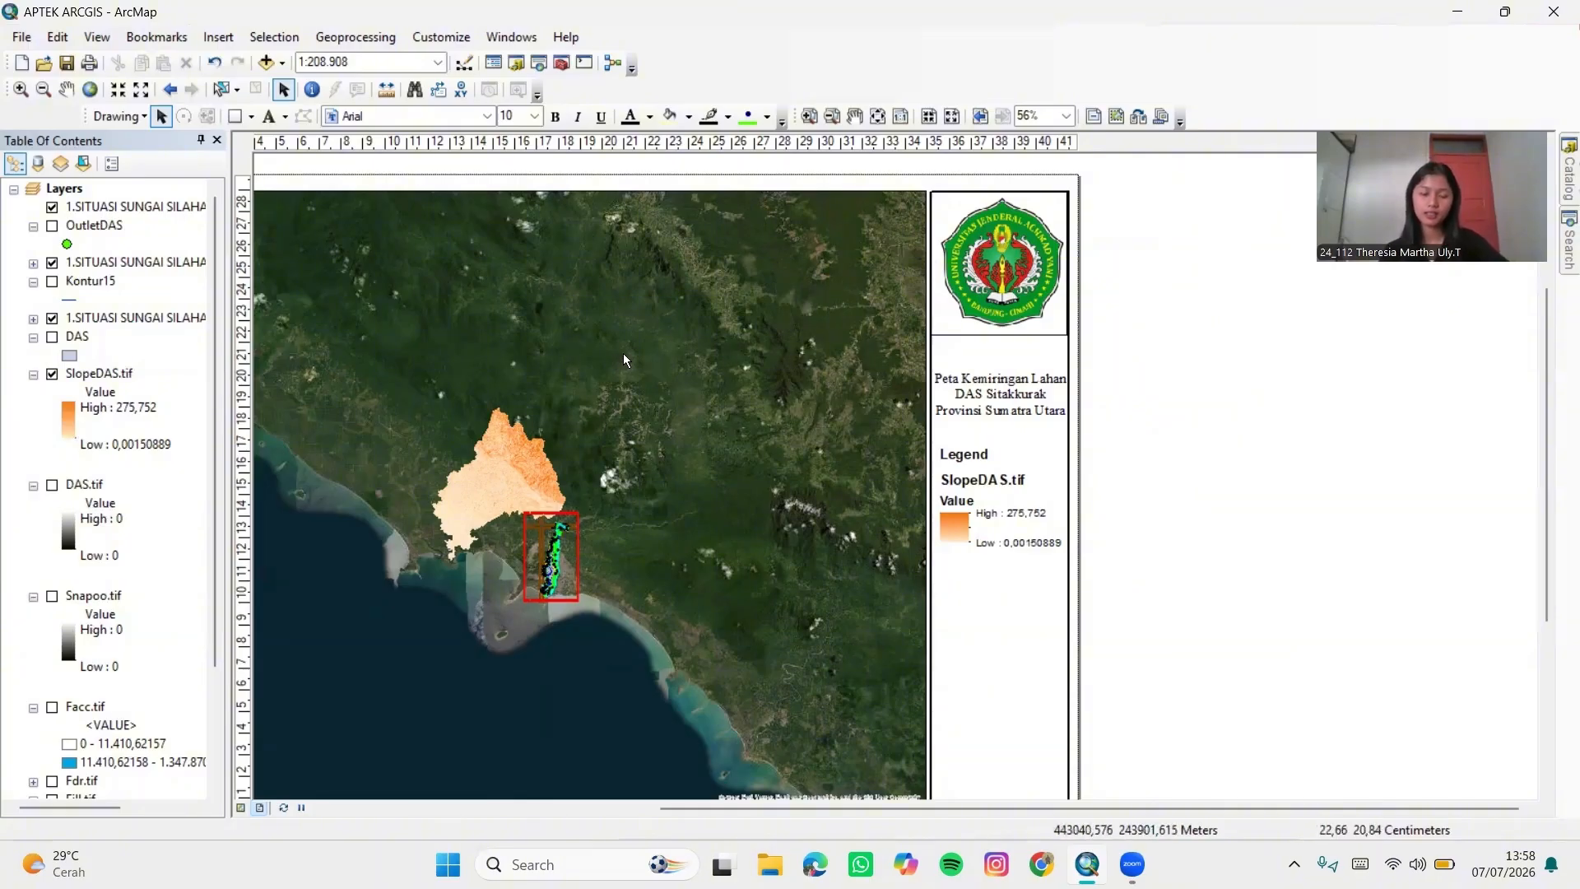
Add a labelled graticule to the map data frame, with parallels and meridians every 10 minutes and the remaining settings at default
drag(578, 394, 704, 366)
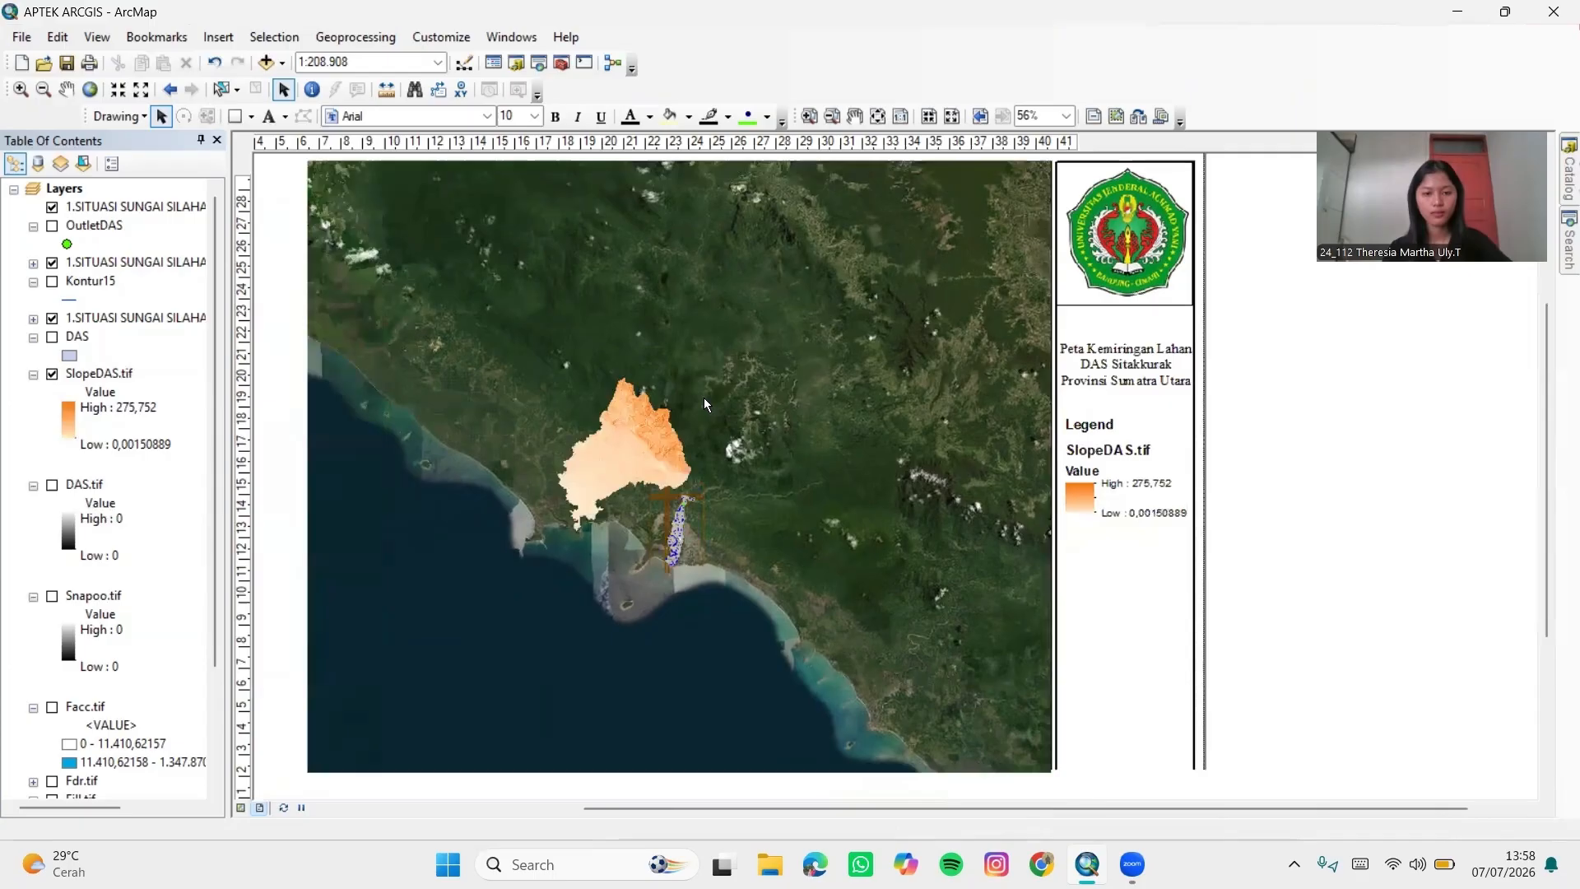
right_click(847, 353)
click(908, 723)
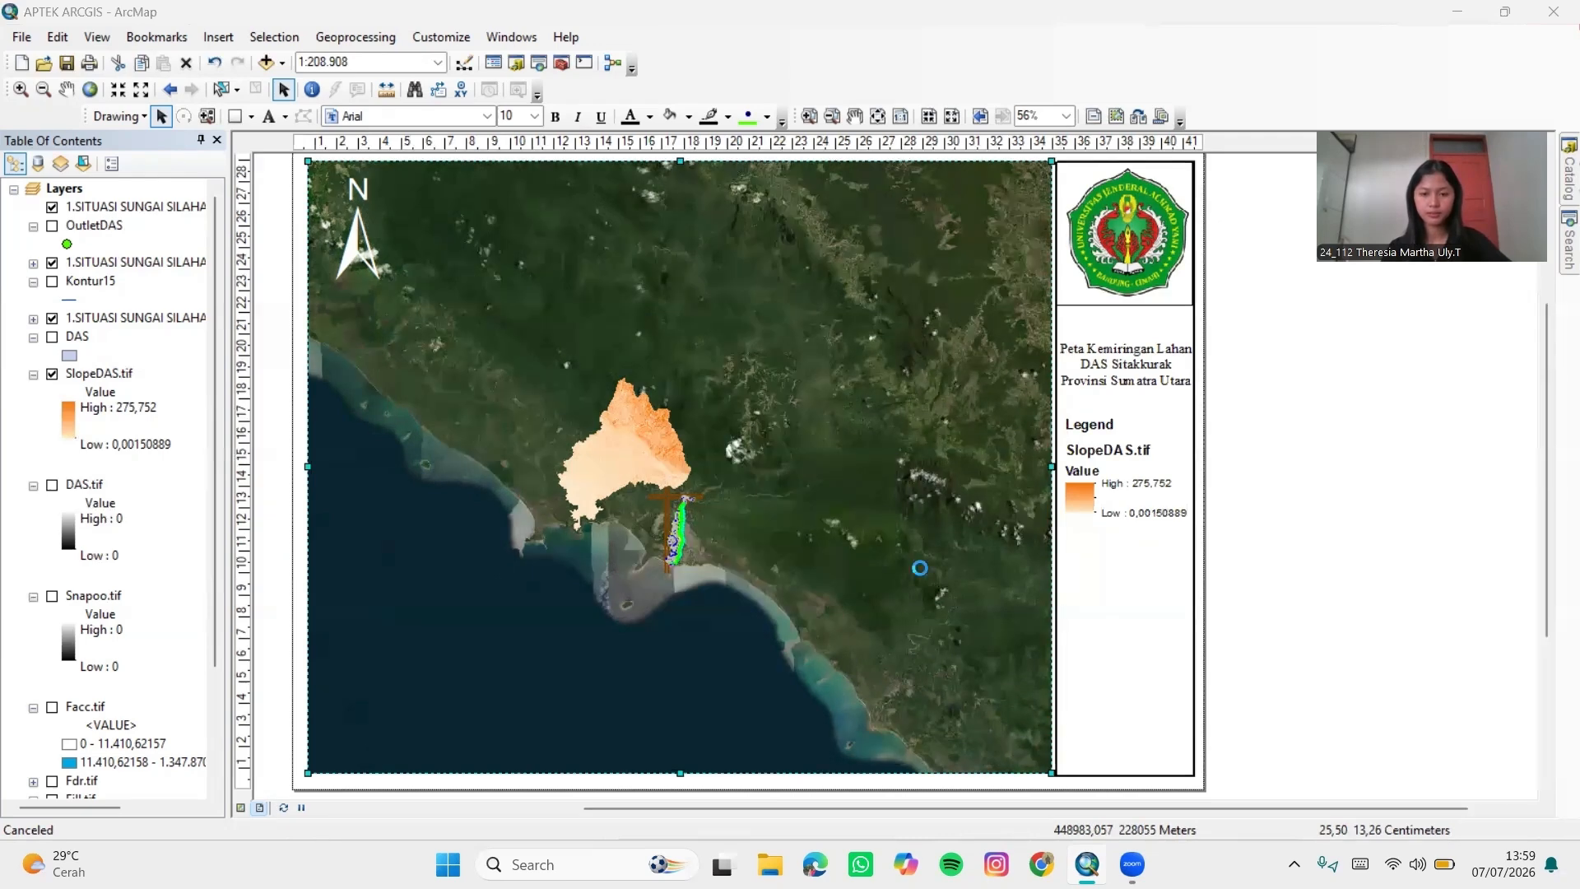
click(1002, 149)
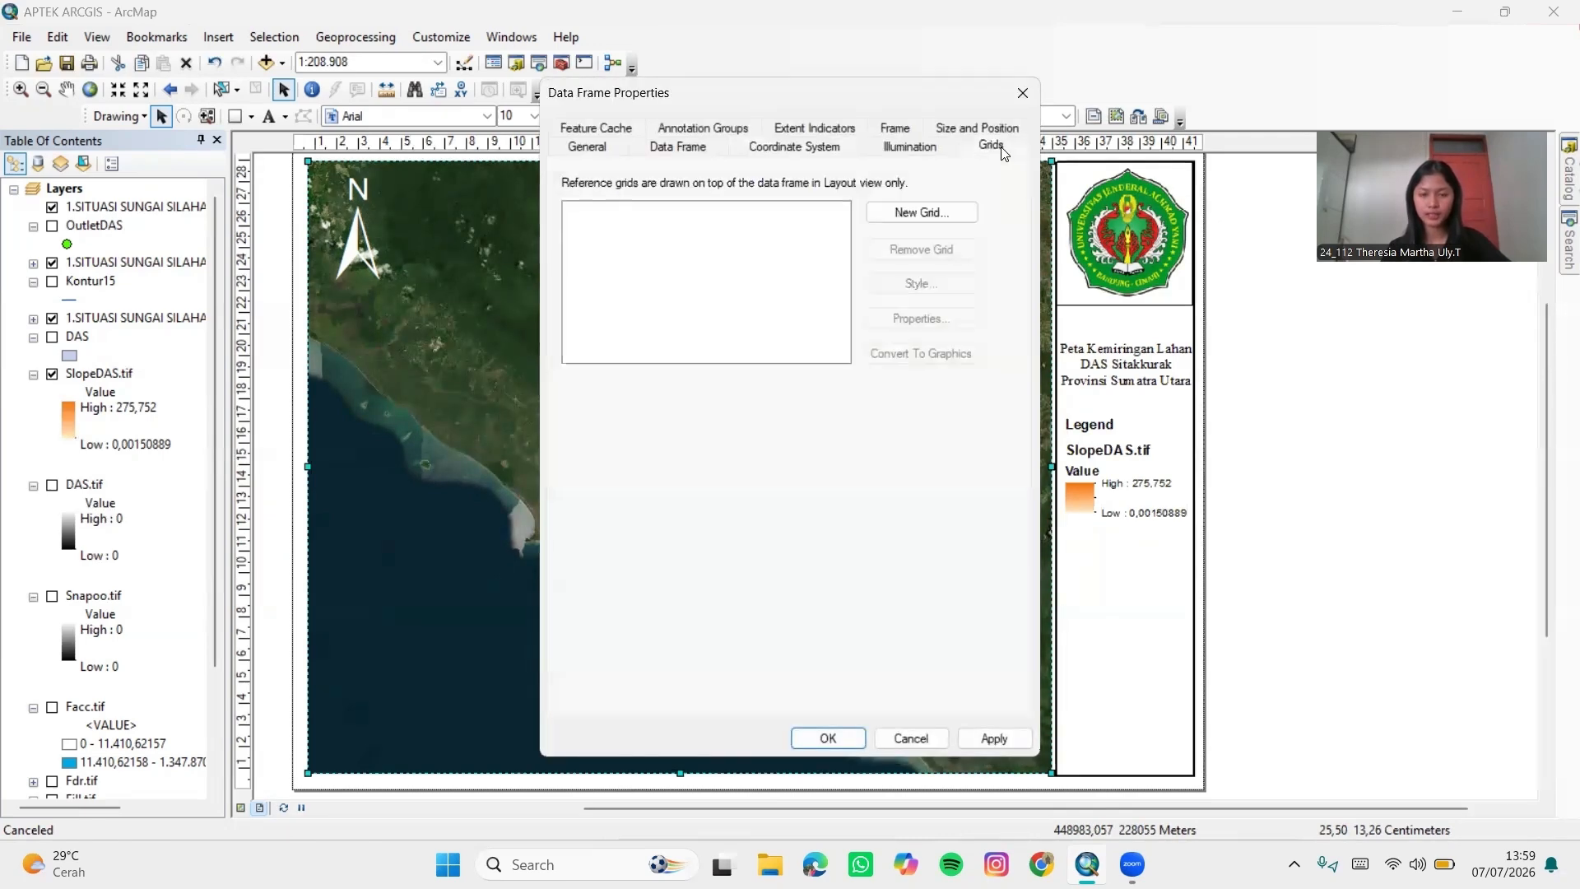
click(922, 212)
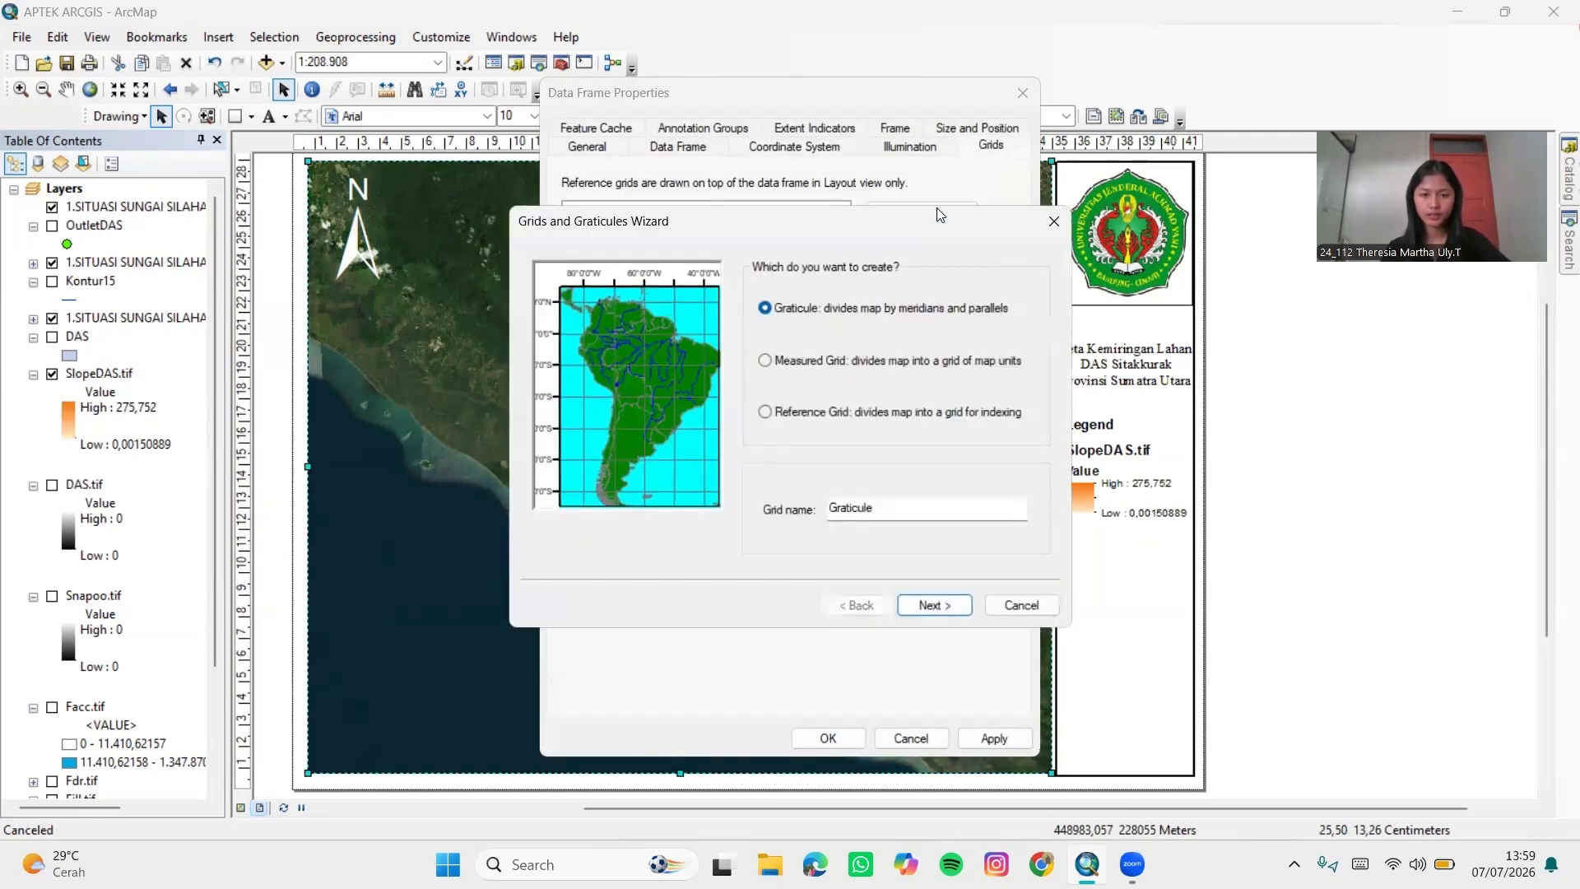
click(943, 609)
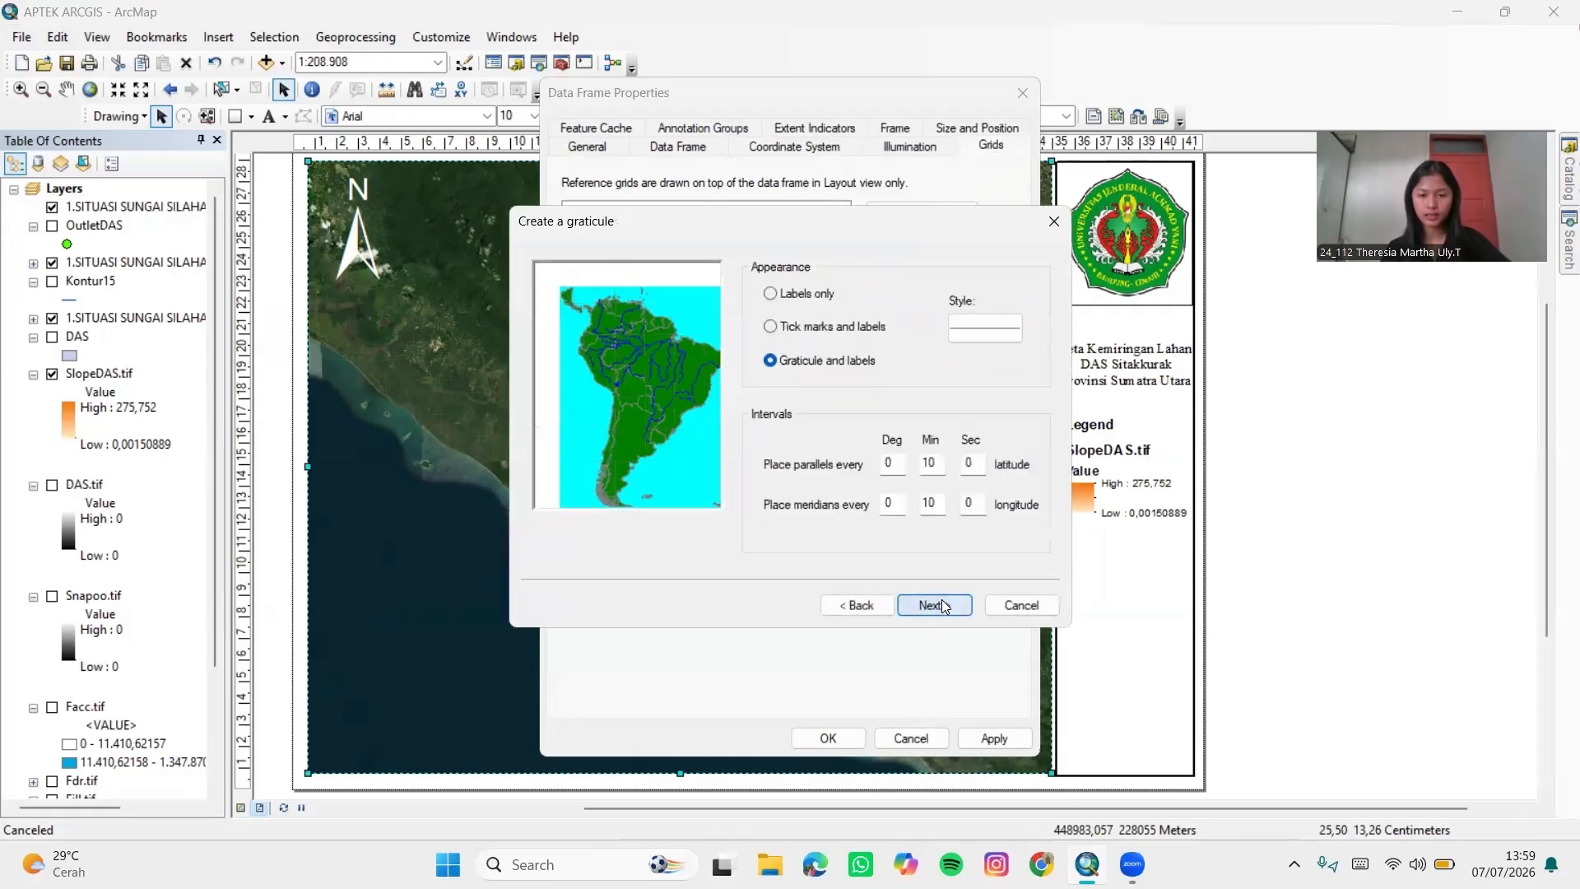
click(942, 606)
click(943, 606)
click(942, 606)
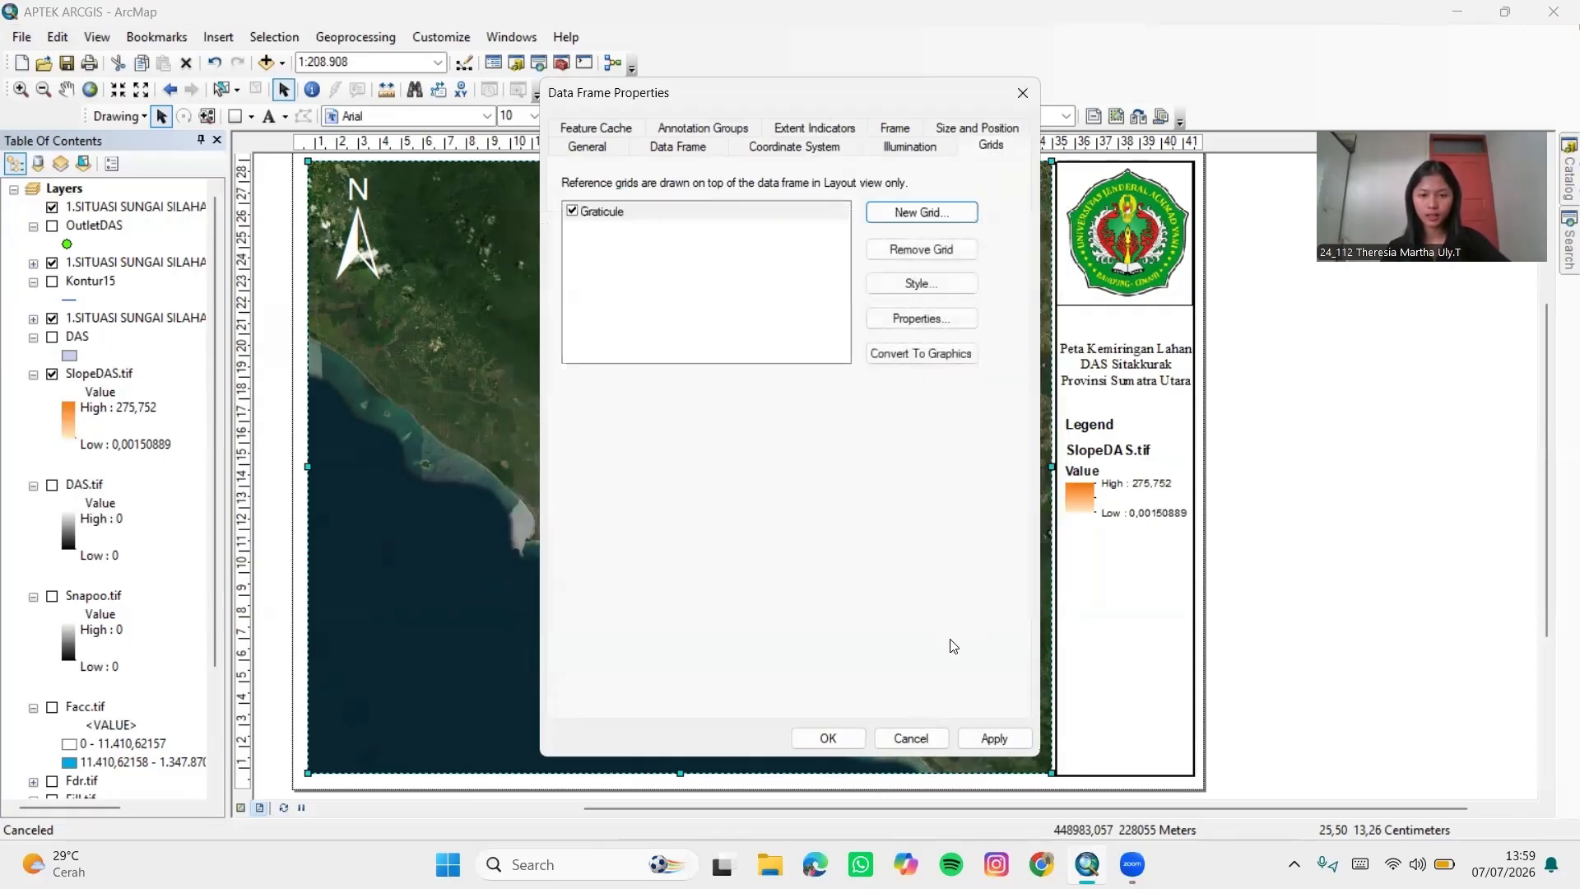
click(992, 738)
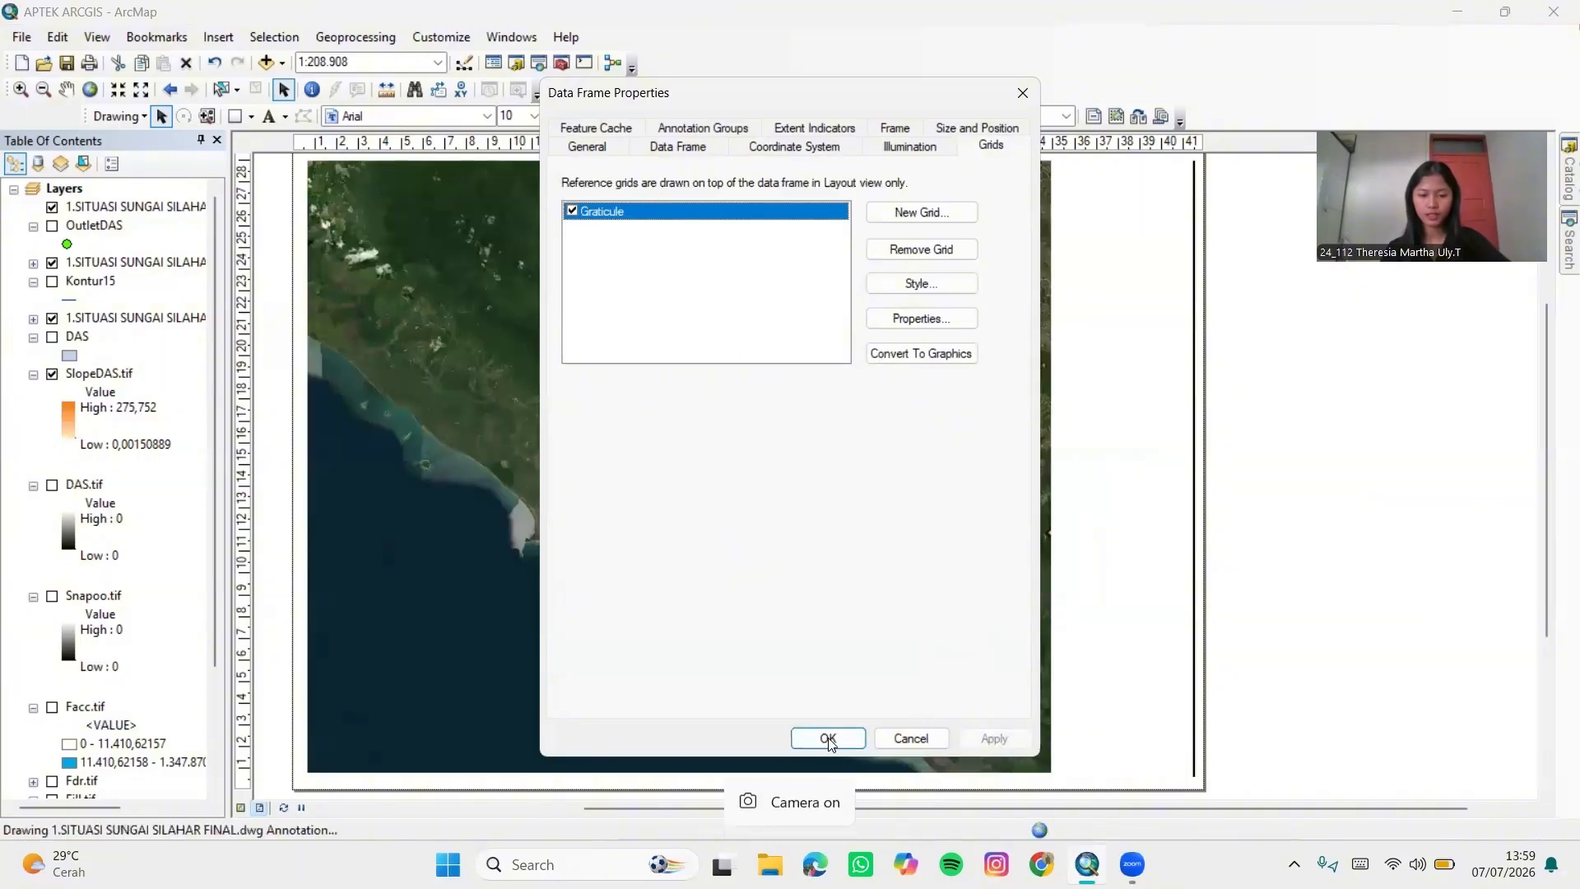
click(829, 739)
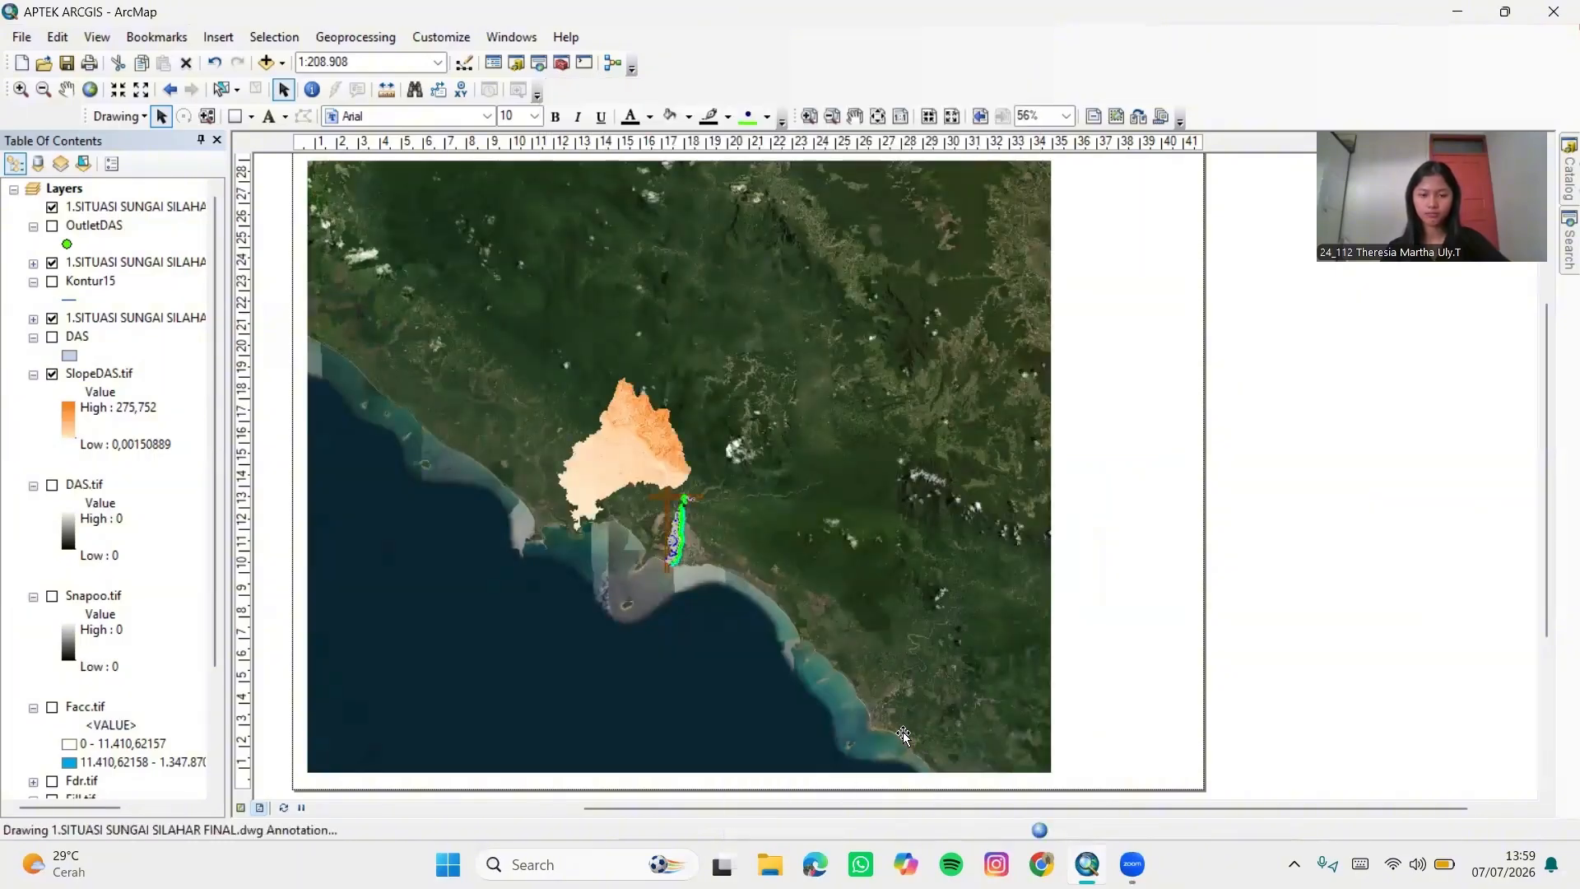
scroll(774, 531, down, 2)
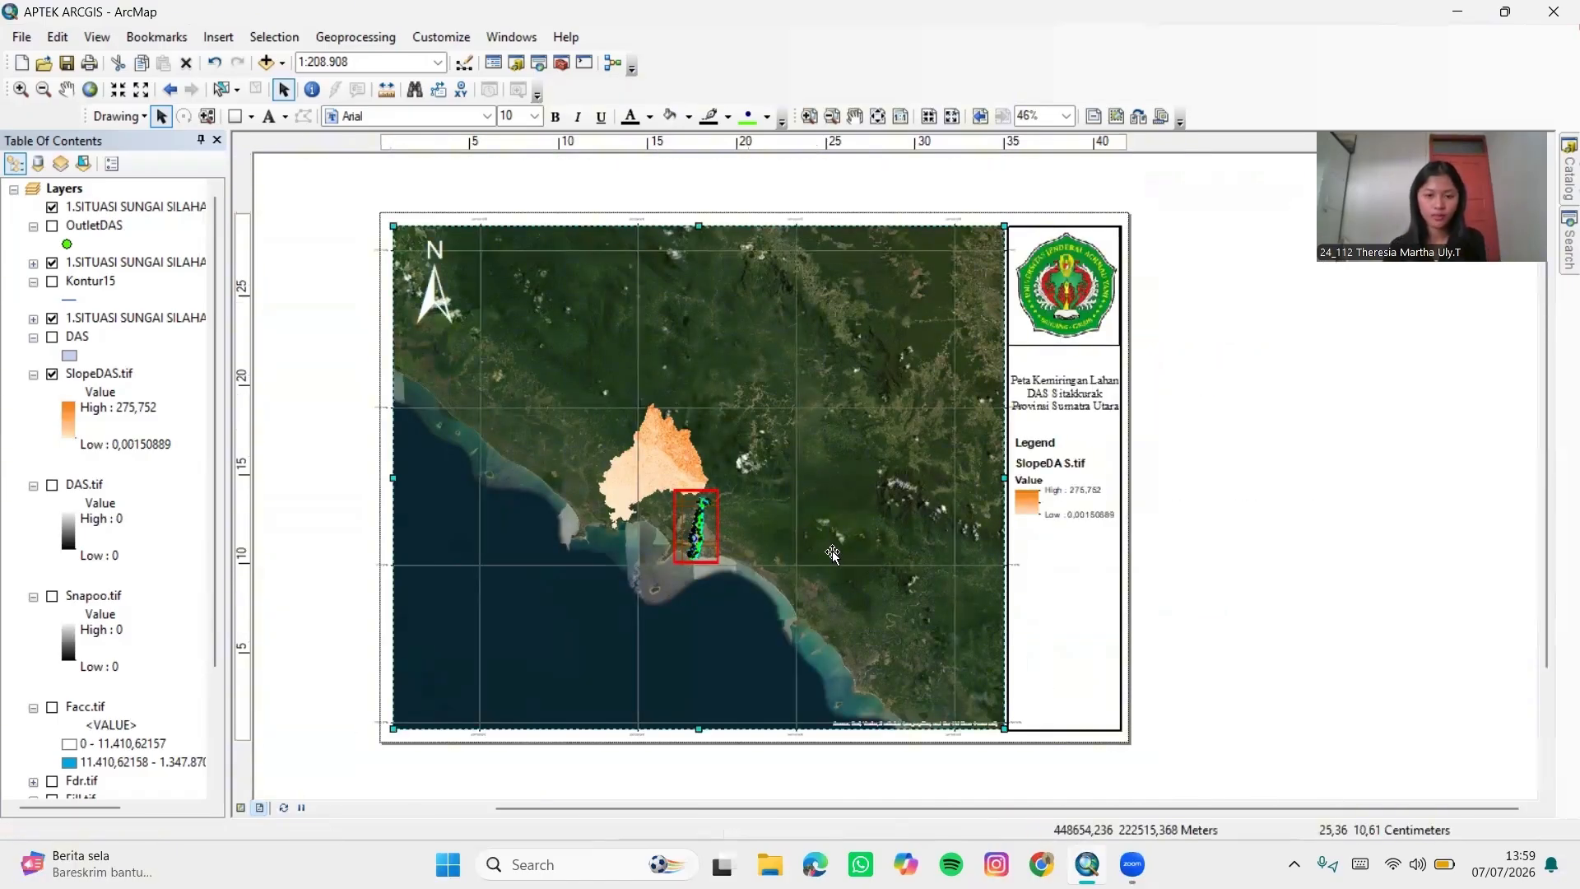
In the map frame's graticule properties, make the right-side labels vertical and set the label size to 12
right_click(793, 368)
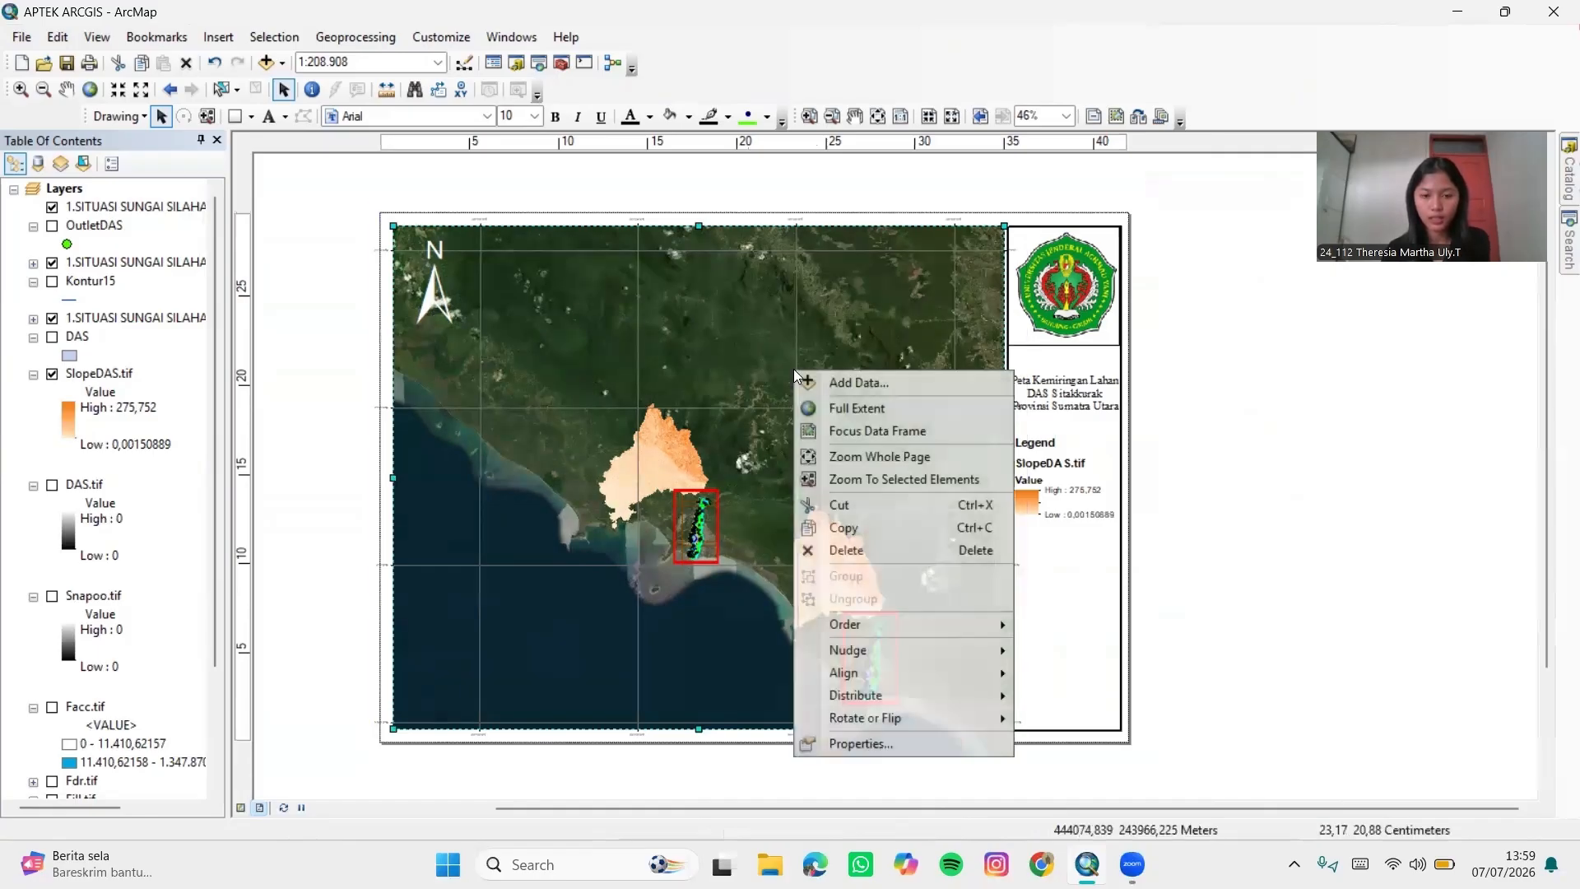
click(870, 746)
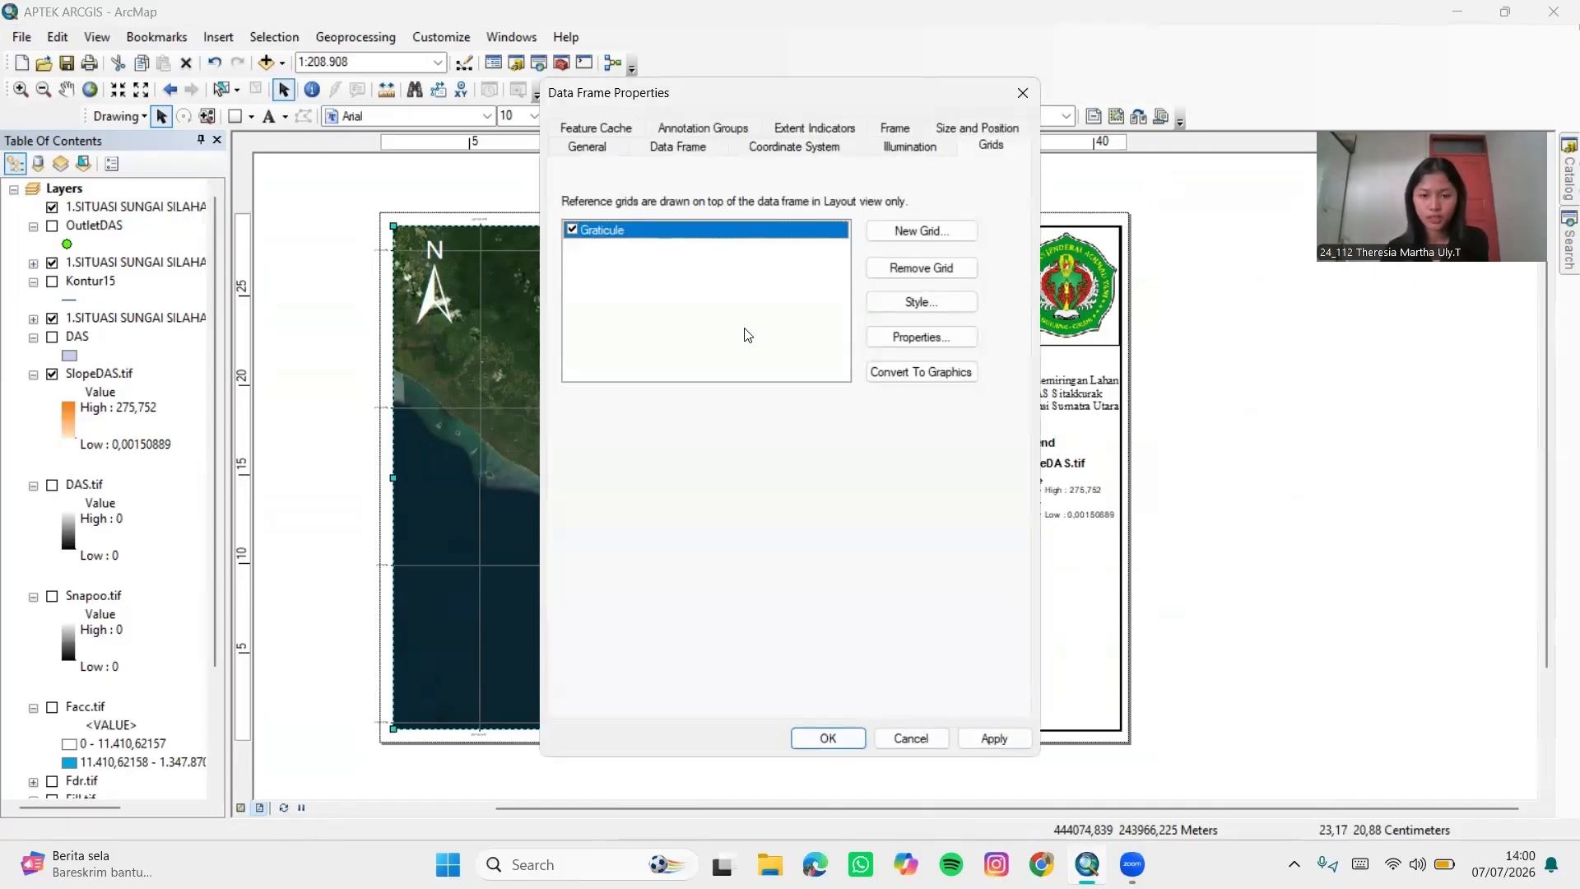
click(915, 337)
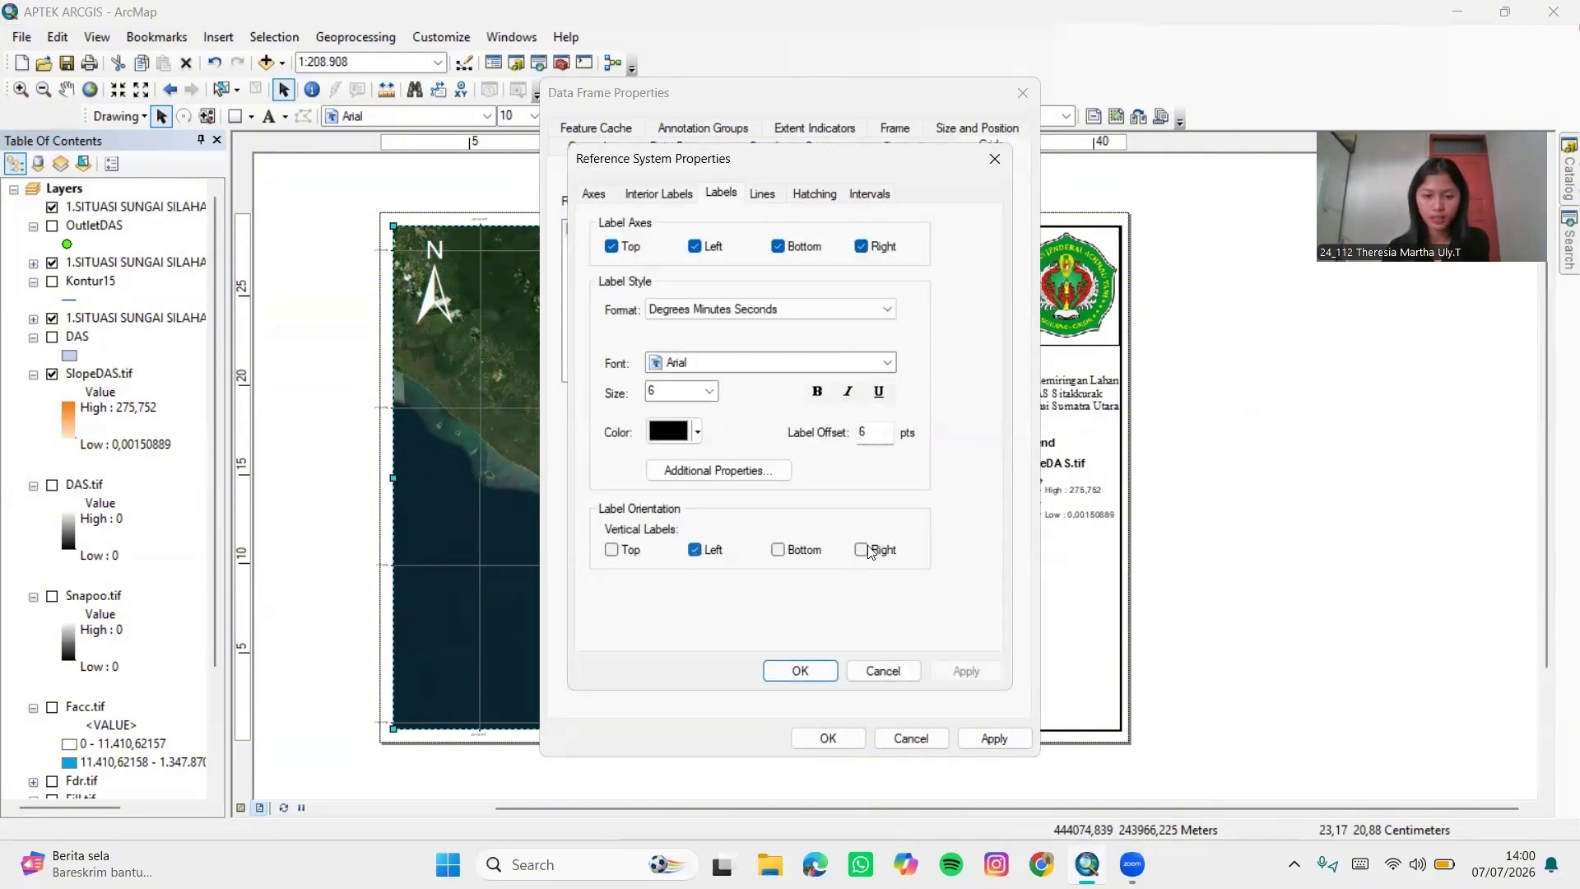
click(710, 395)
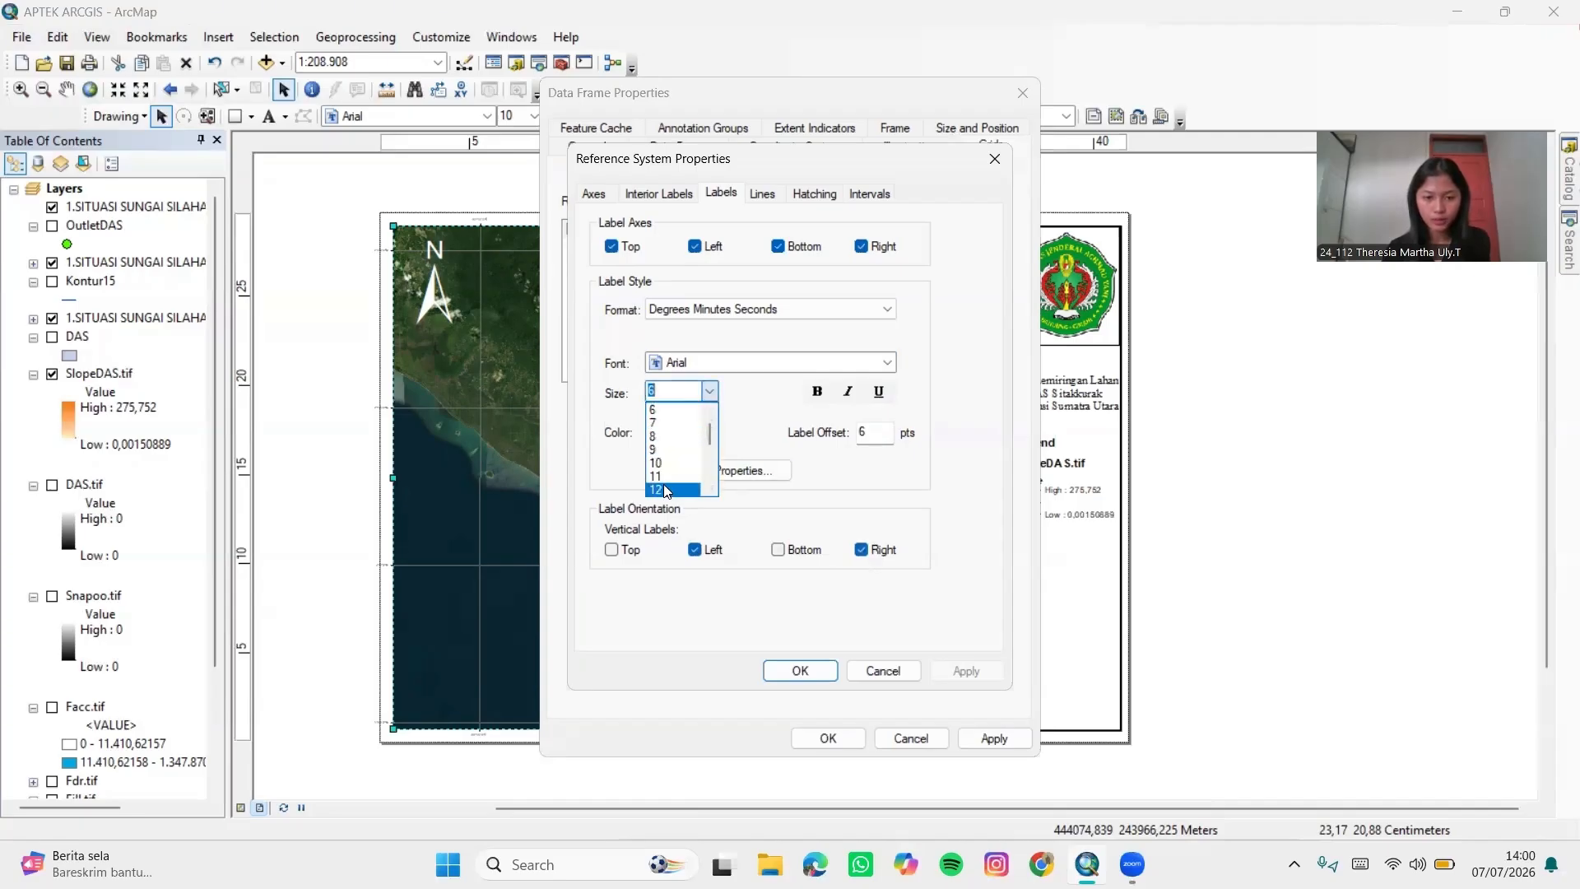
click(667, 490)
Set the graticule intervals to 0° 1' 0" on both the X and Y axes and apply the grid changes
click(869, 193)
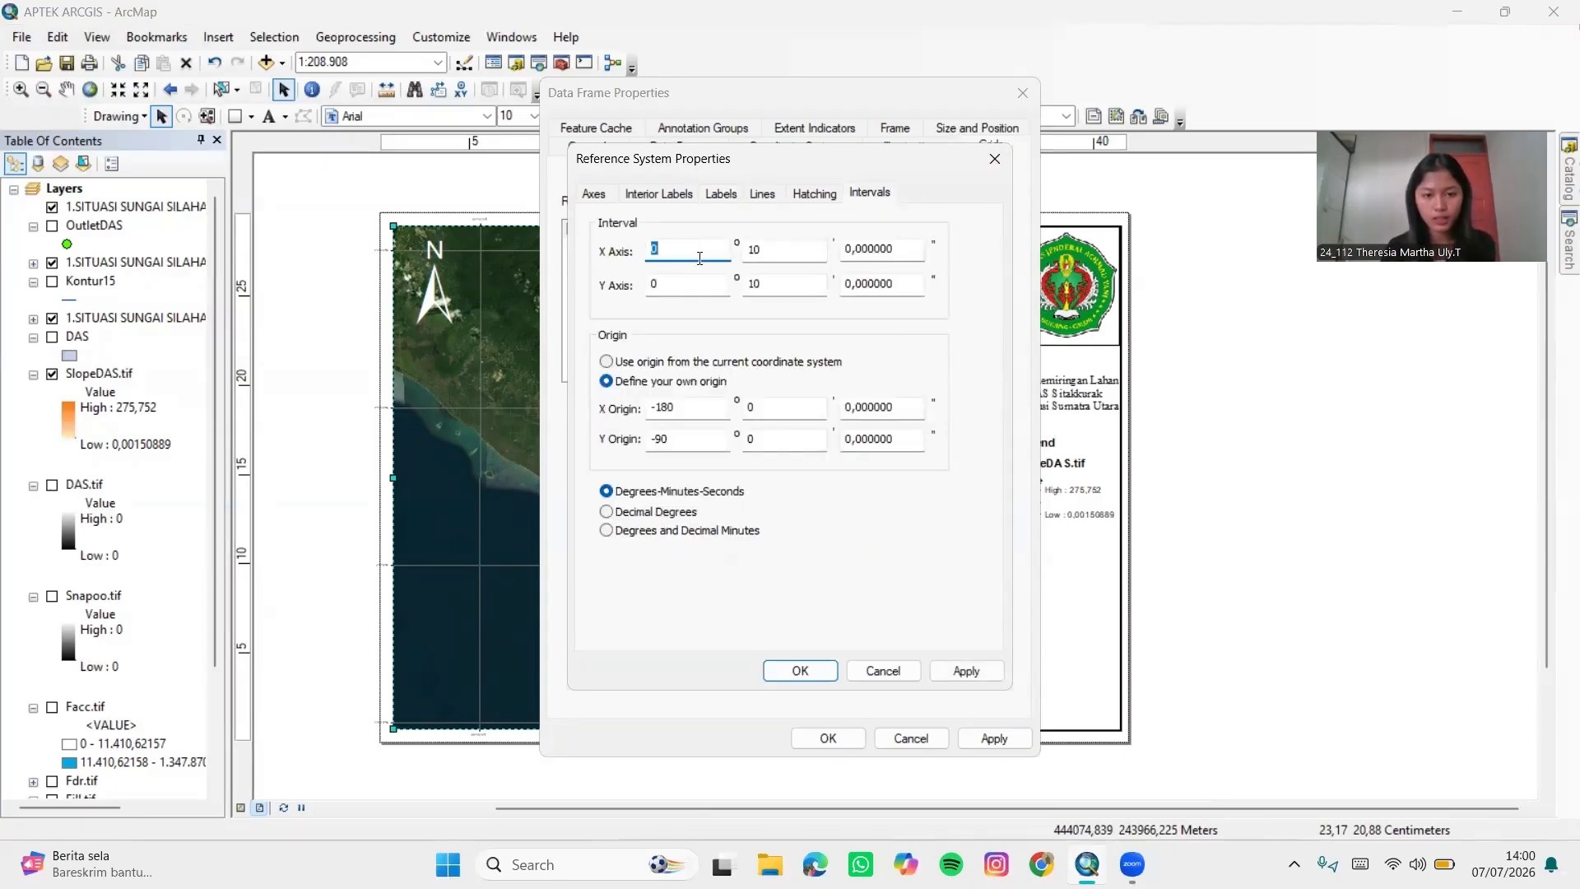
key(Tab)
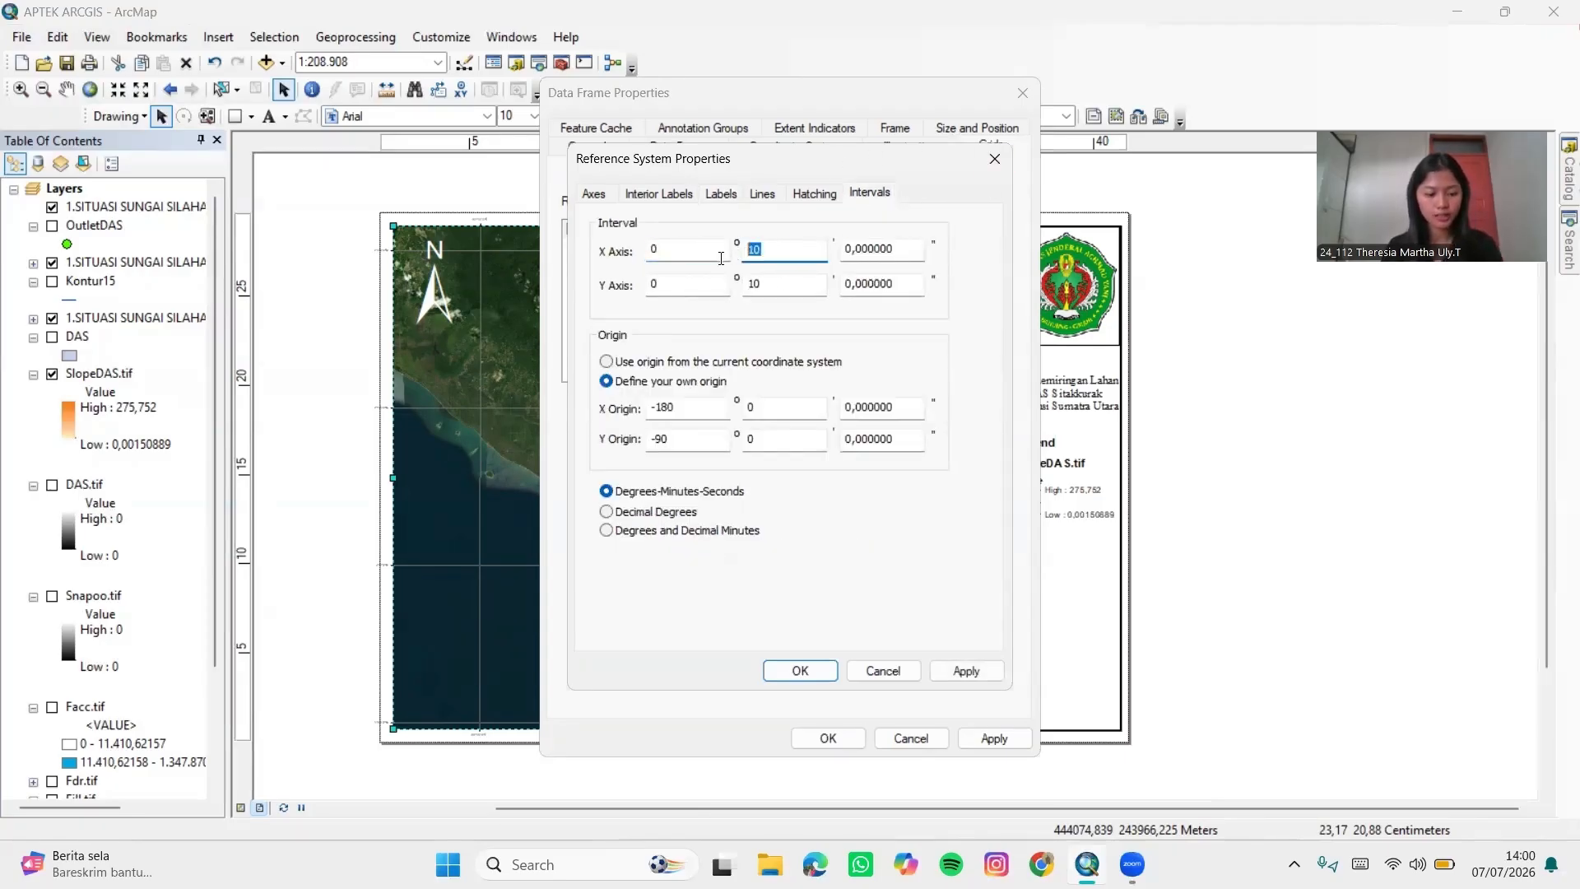
drag(767, 288, 744, 288)
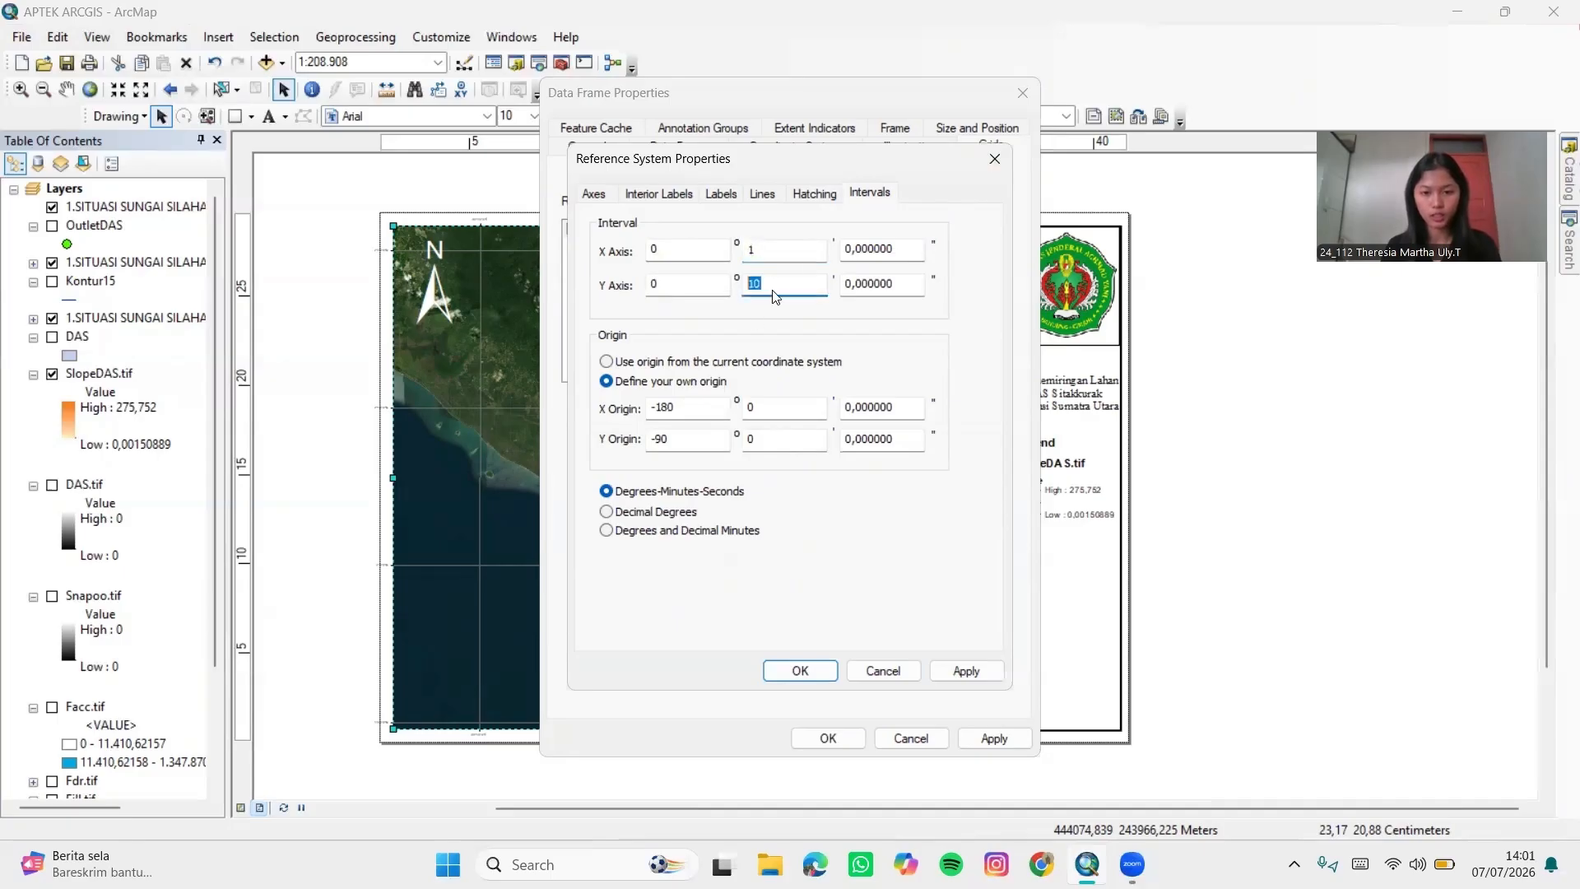
text(1)
drag(898, 249, 780, 280)
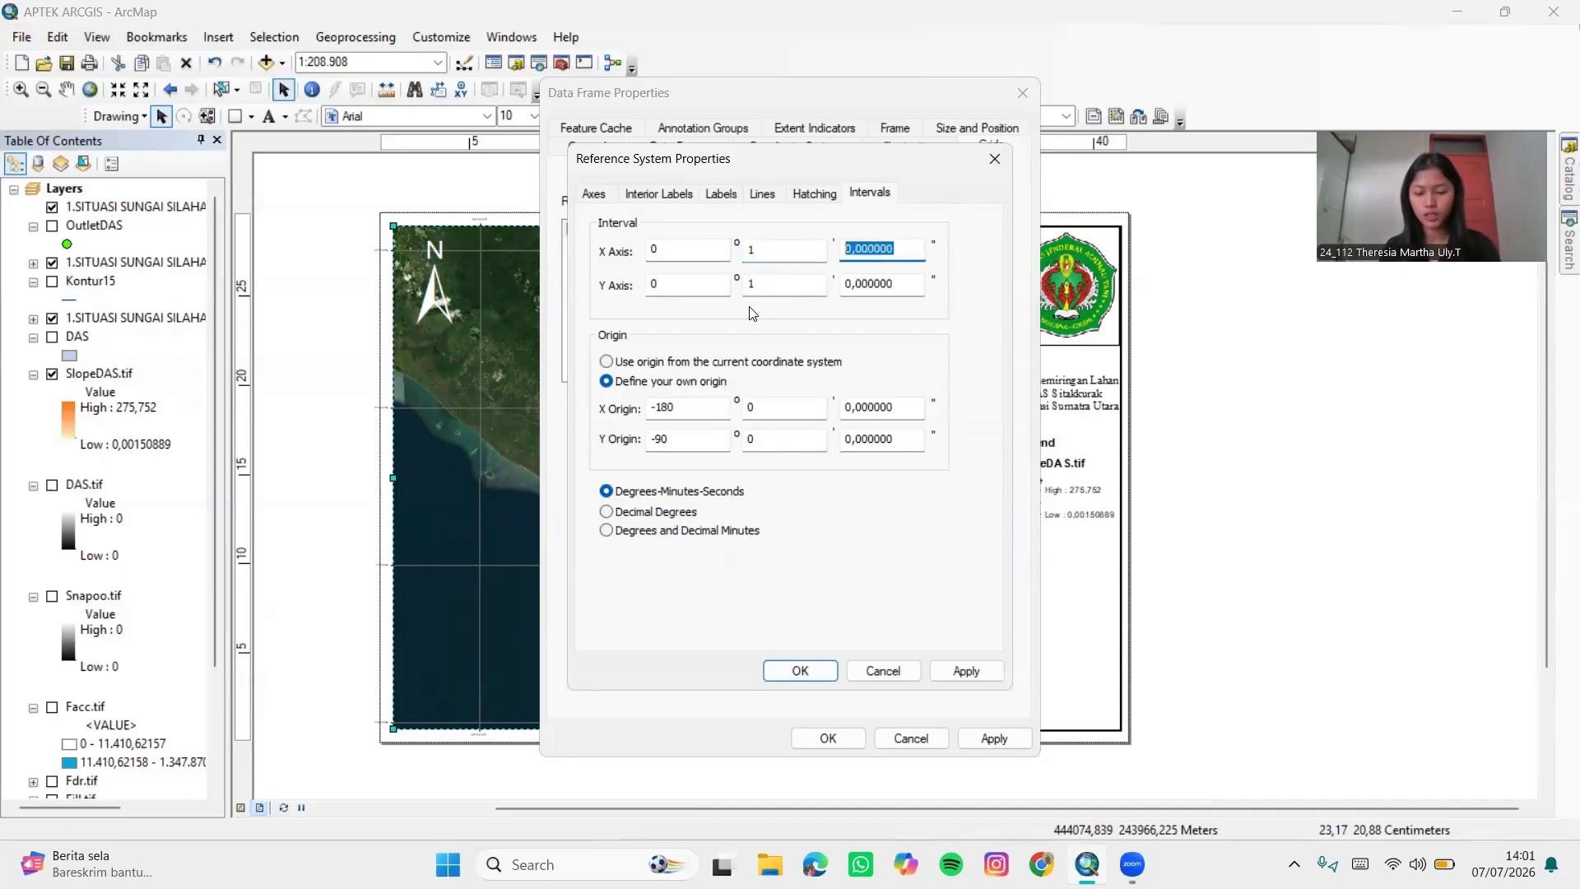
text(0)
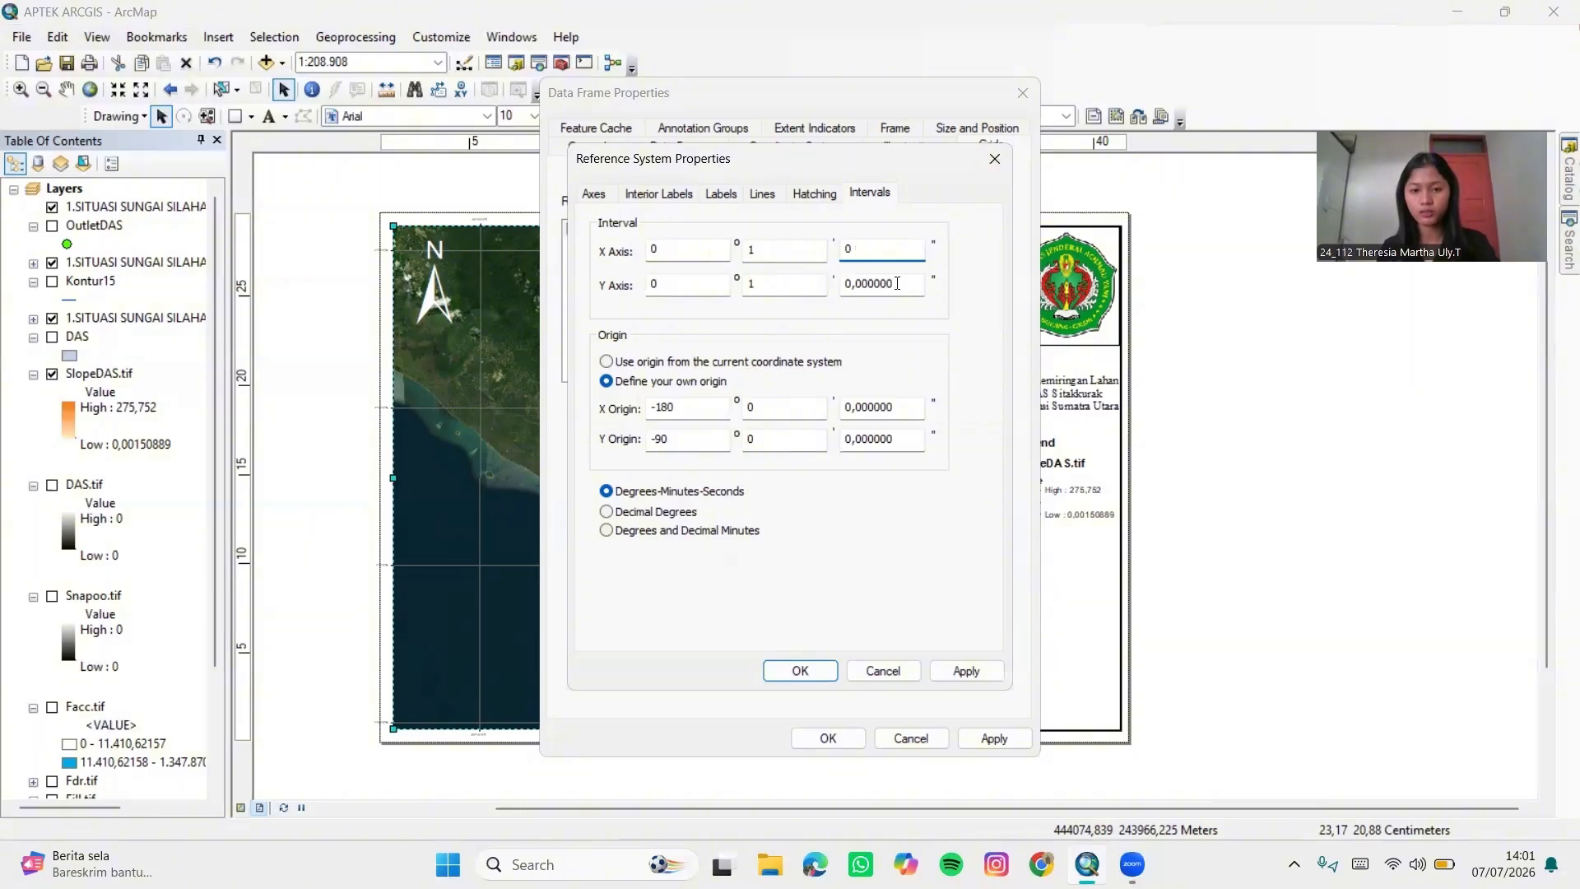
drag(896, 283, 845, 285)
text(0)
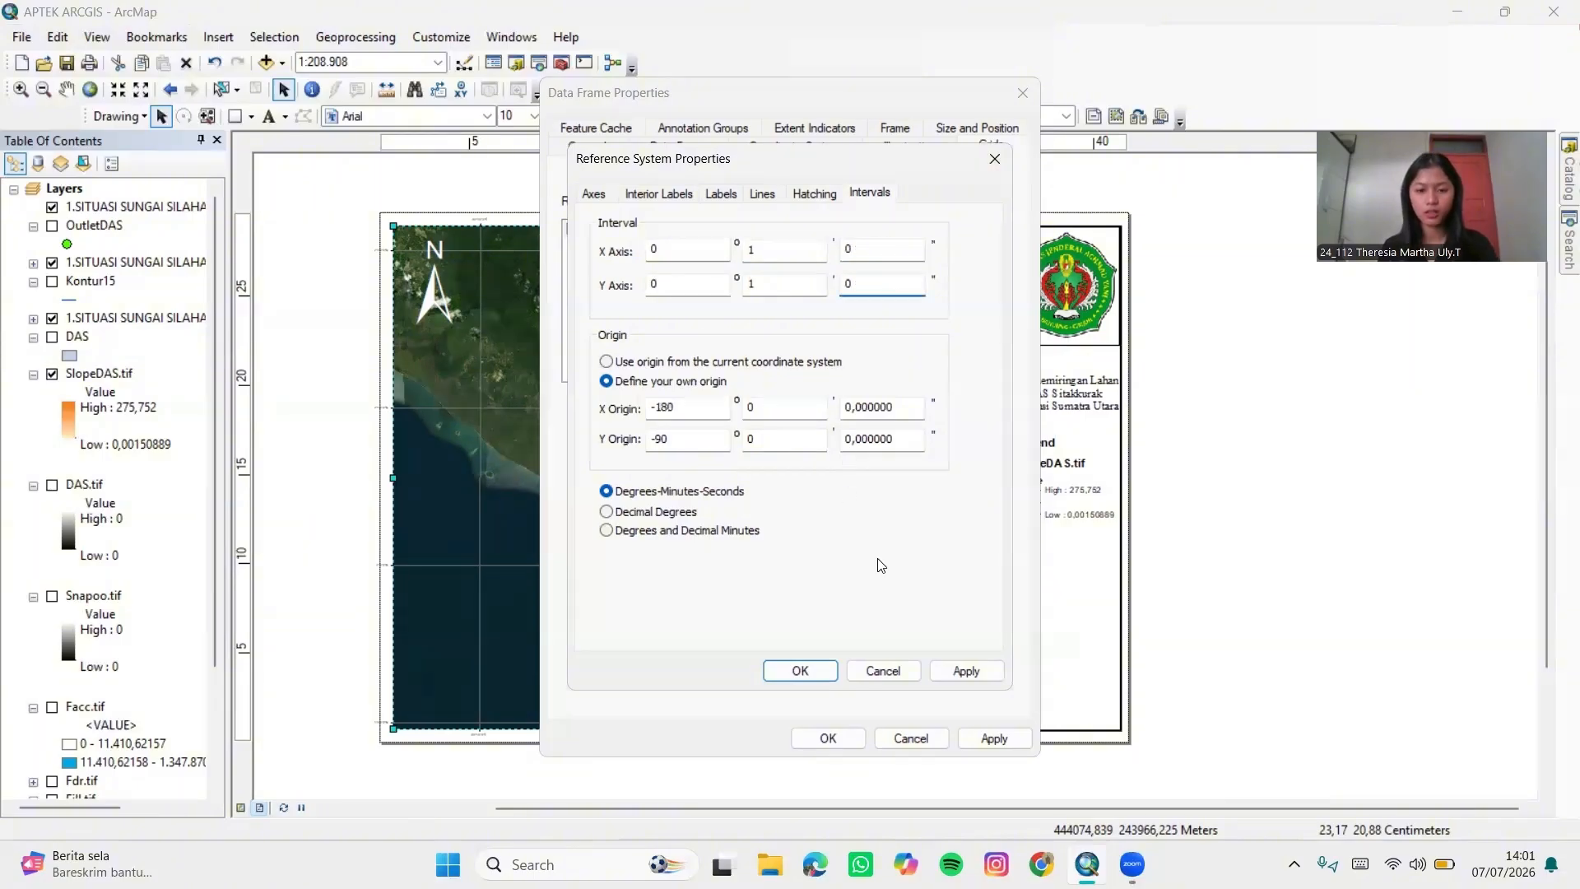
click(963, 669)
click(821, 672)
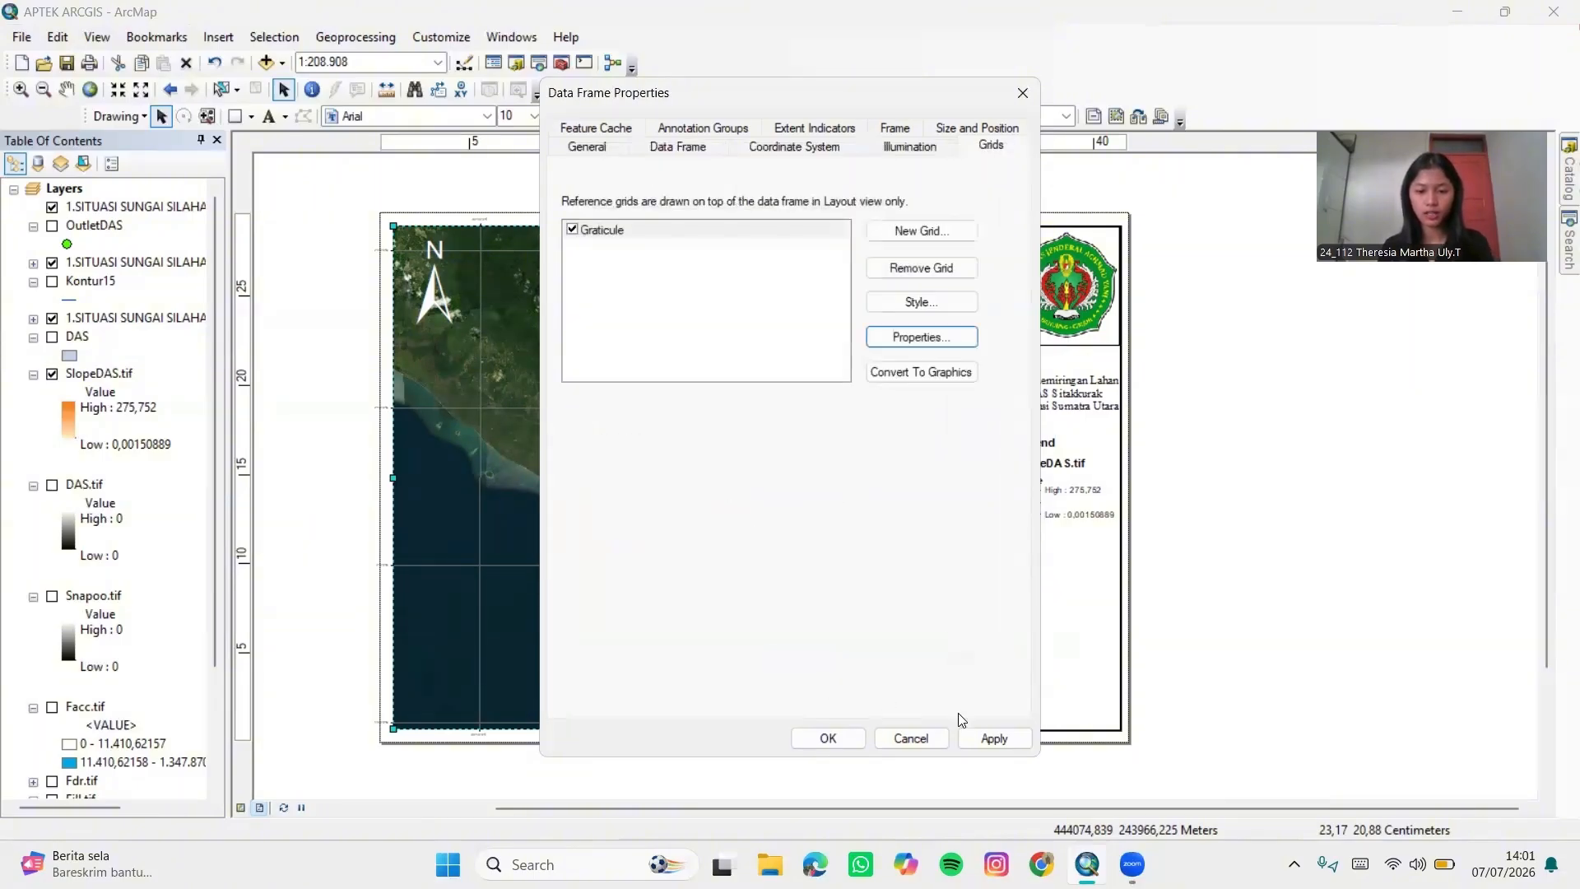
click(991, 738)
click(833, 743)
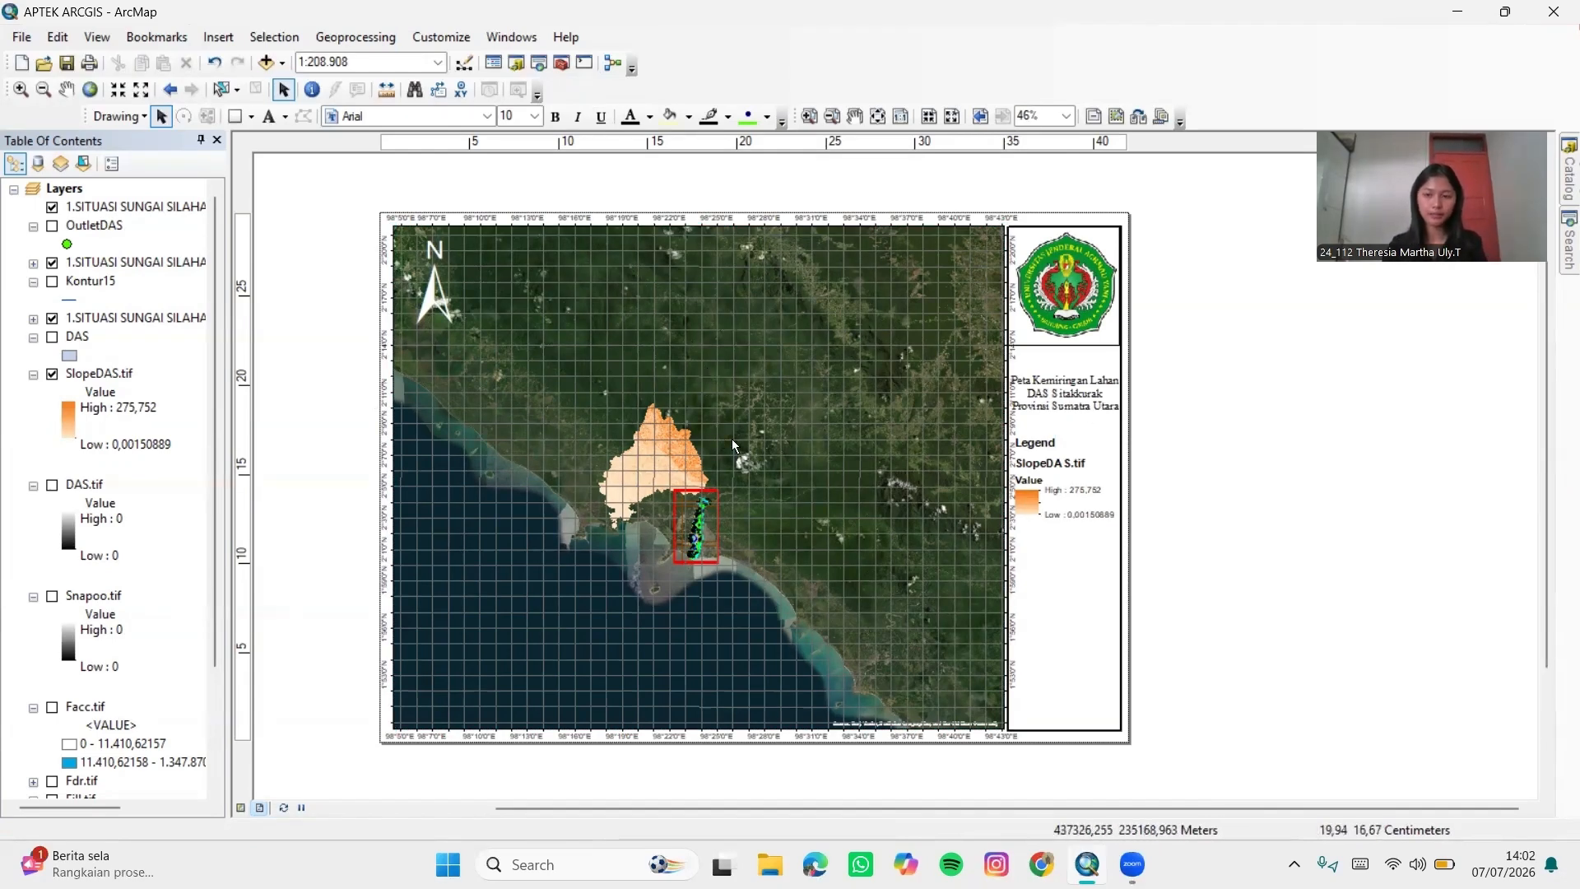
Insert a new data frame and fit it into the lower end of the layout's side panel
click(208, 38)
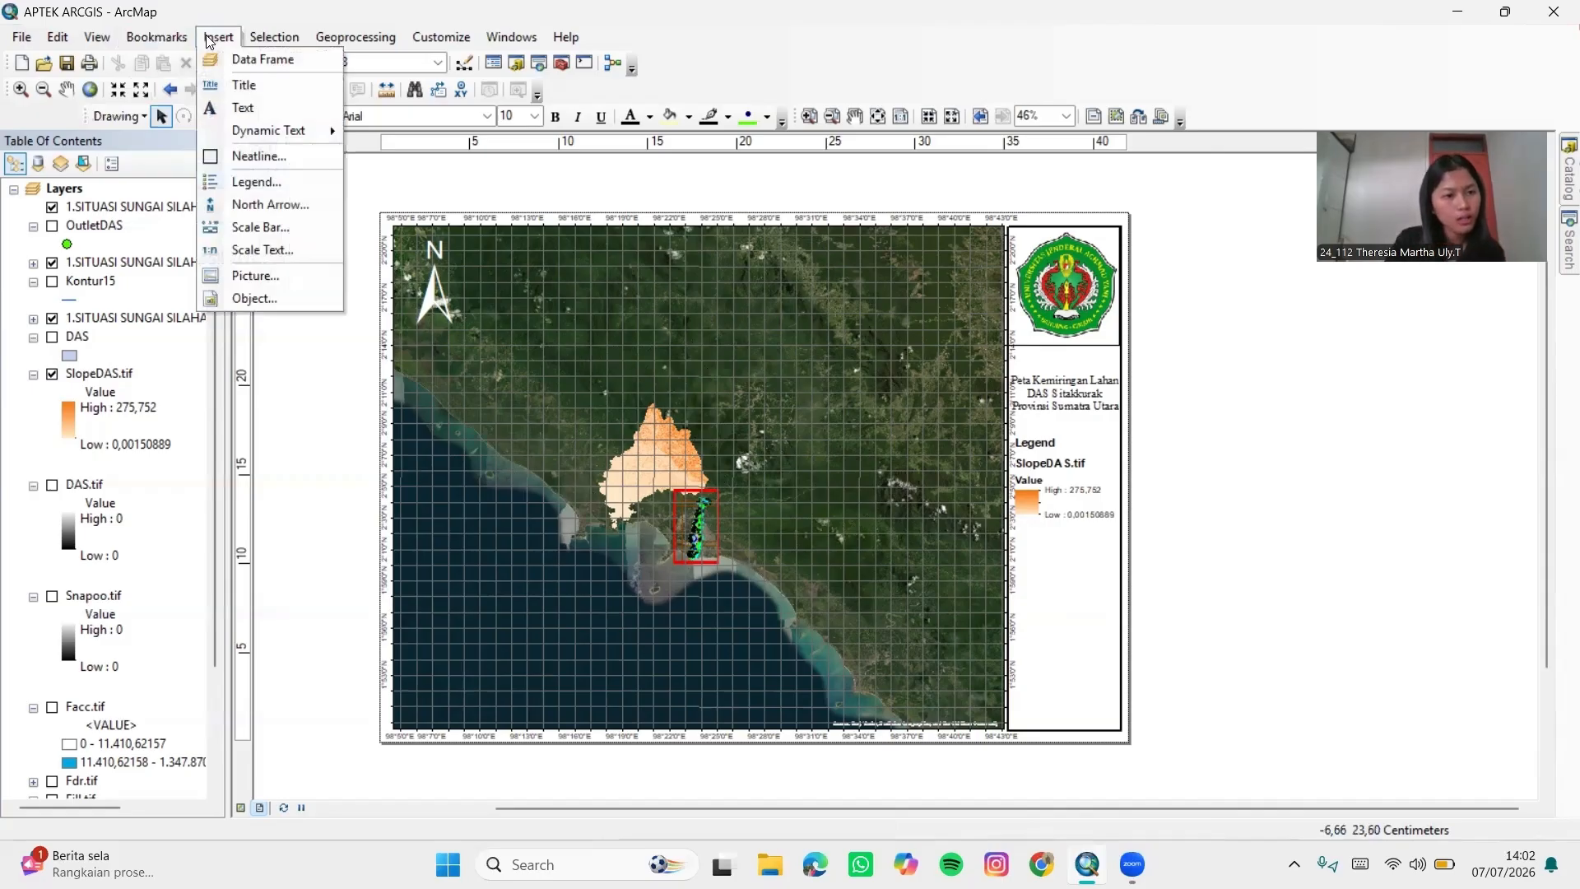
click(219, 58)
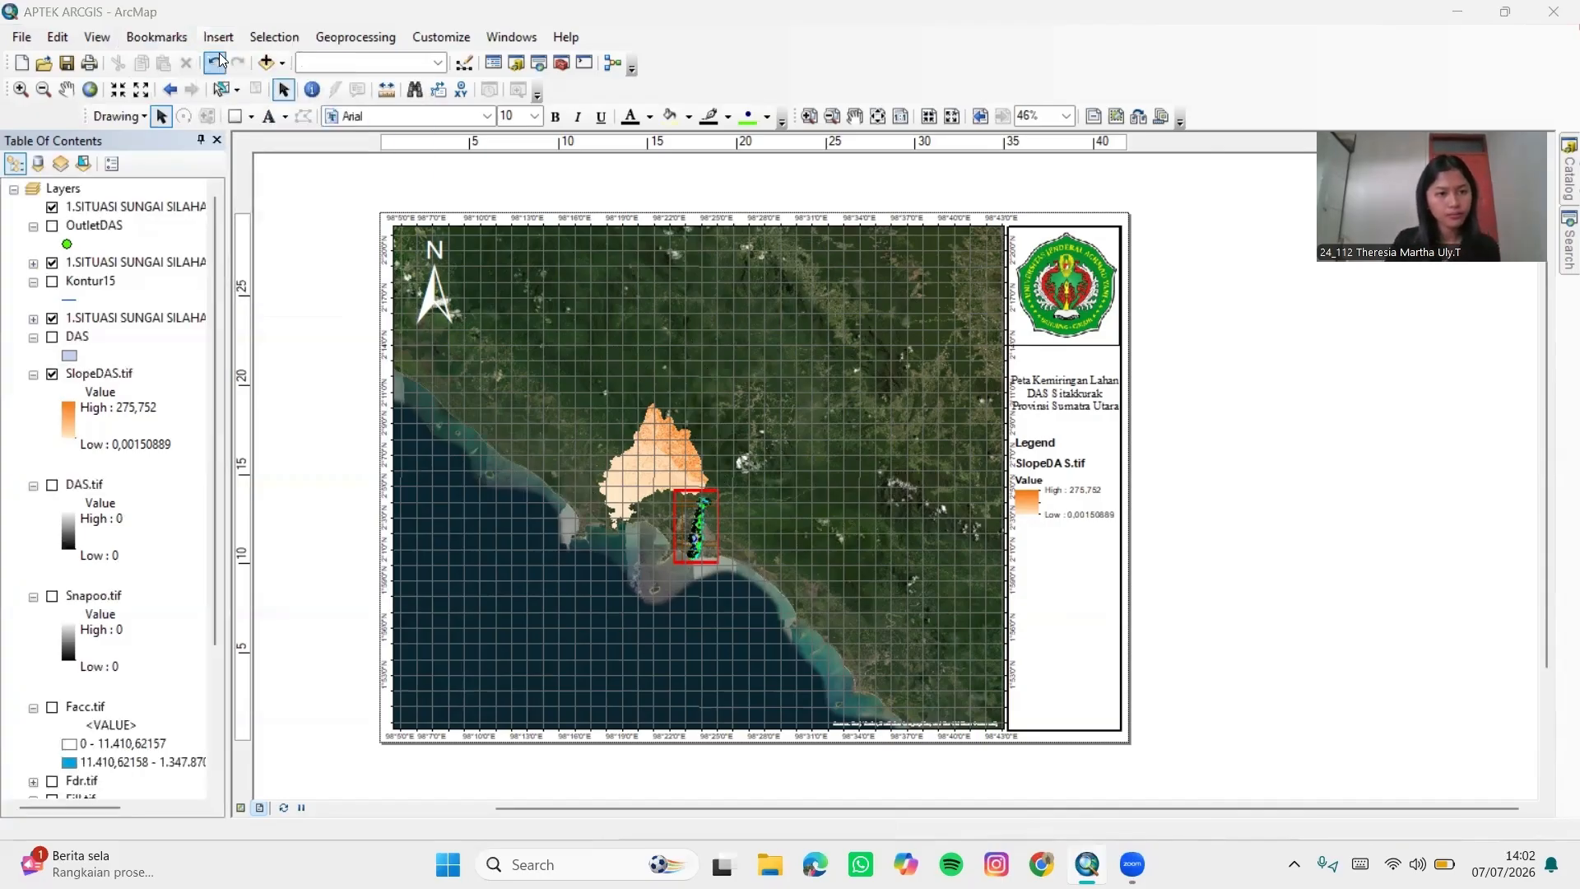
drag(950, 540, 1142, 638)
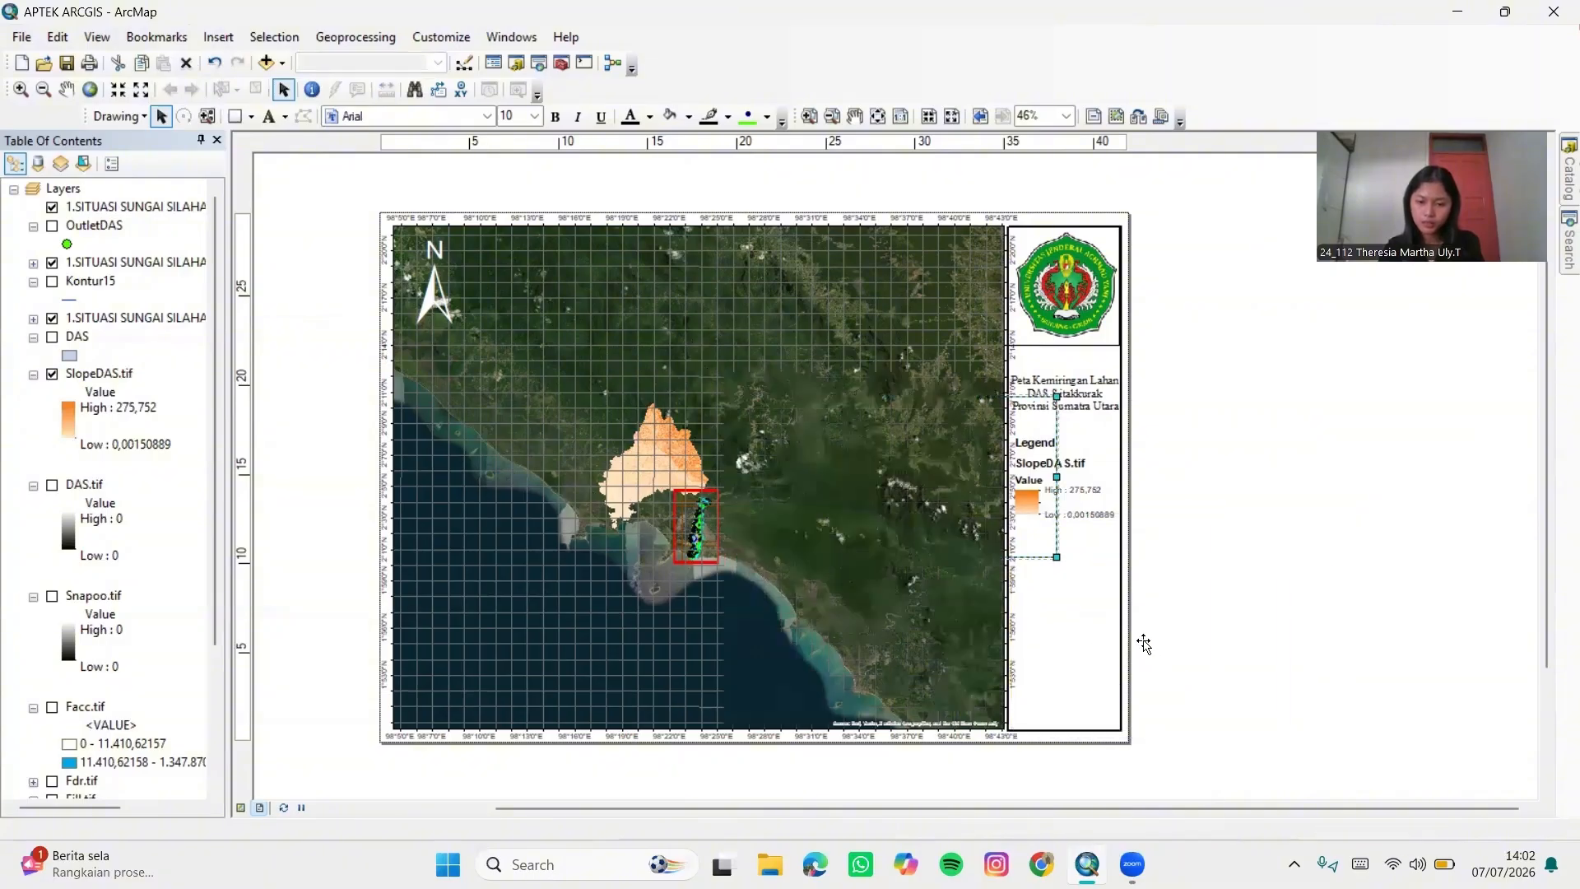
drag(1331, 725, 1119, 730)
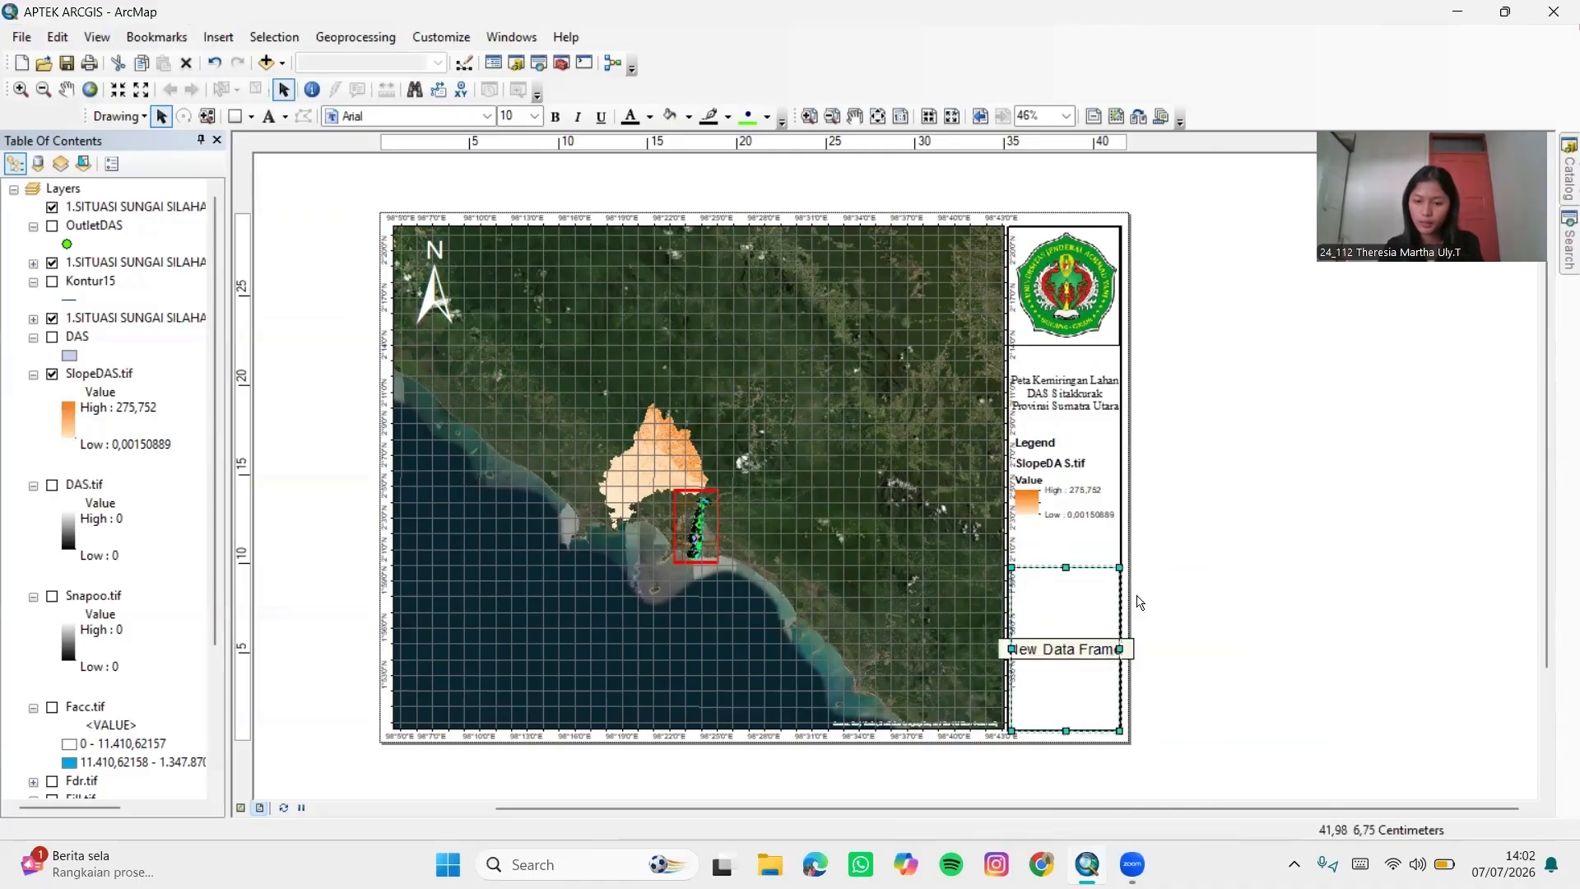
drag(1119, 567, 1069, 640)
scroll(1069, 610, up, 1)
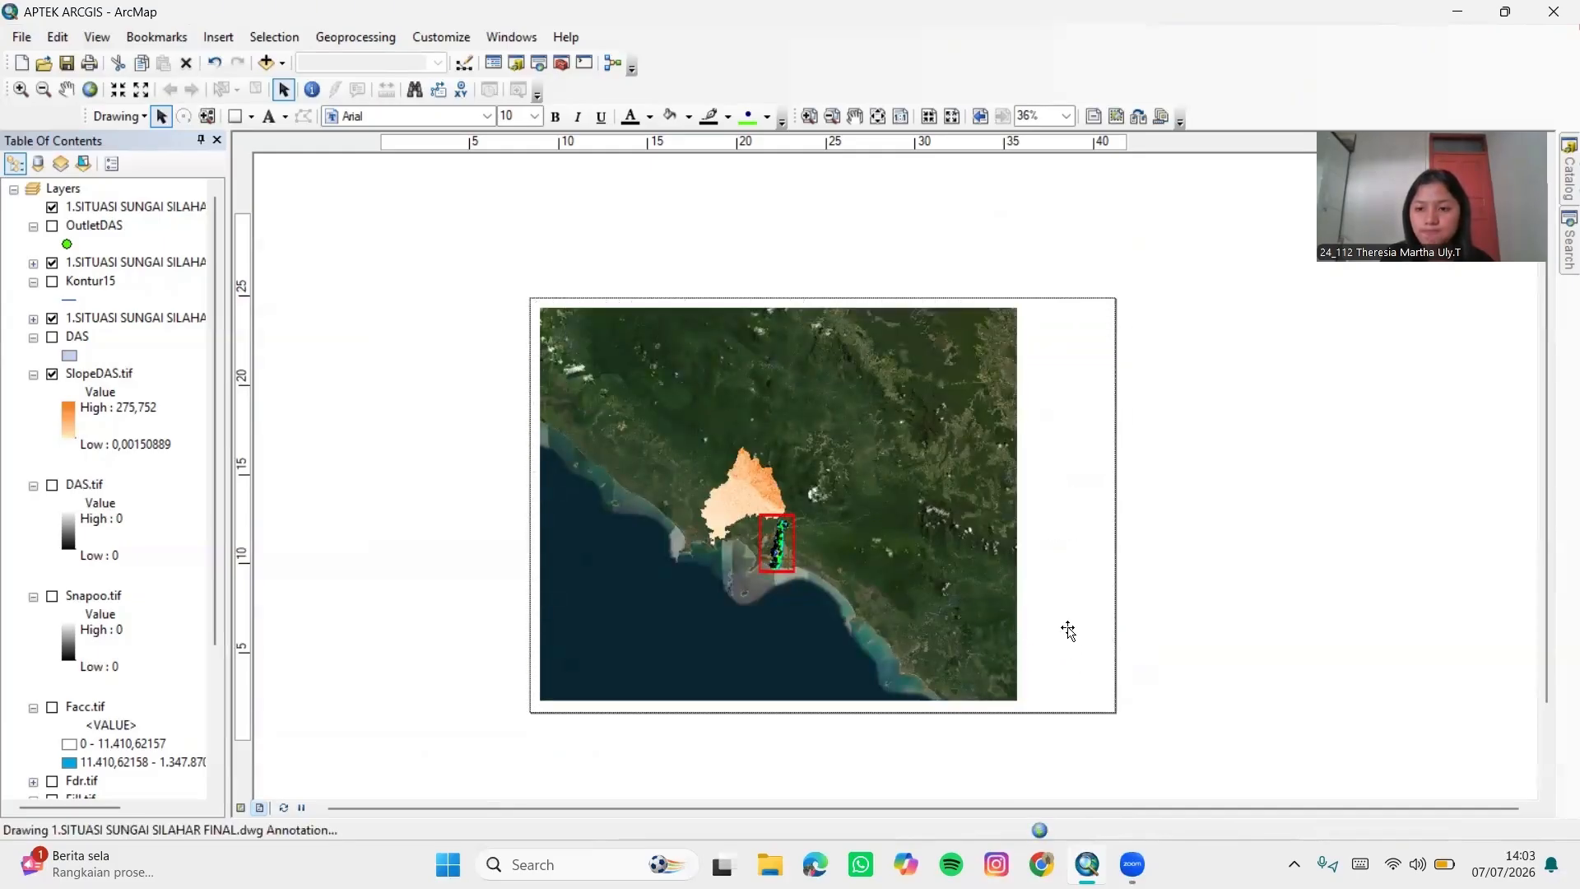
scroll(1067, 630, down, 1)
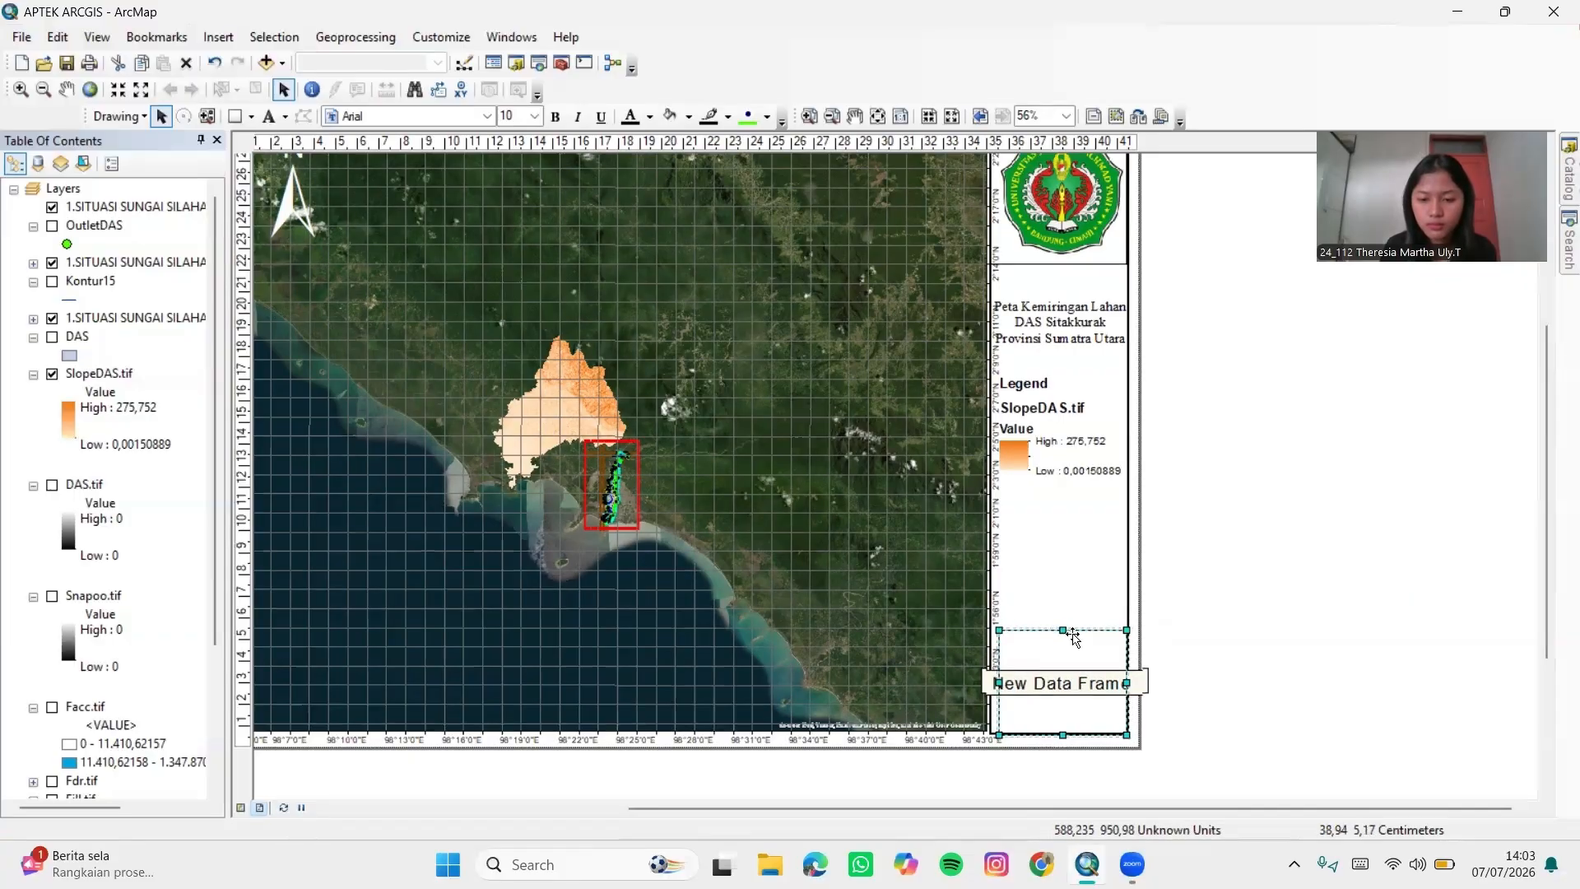
drag(1063, 630, 1063, 609)
Move the title text down in the side panel and place the legend directly below it, leaving the legend properties as they are
drag(1056, 444, 1061, 494)
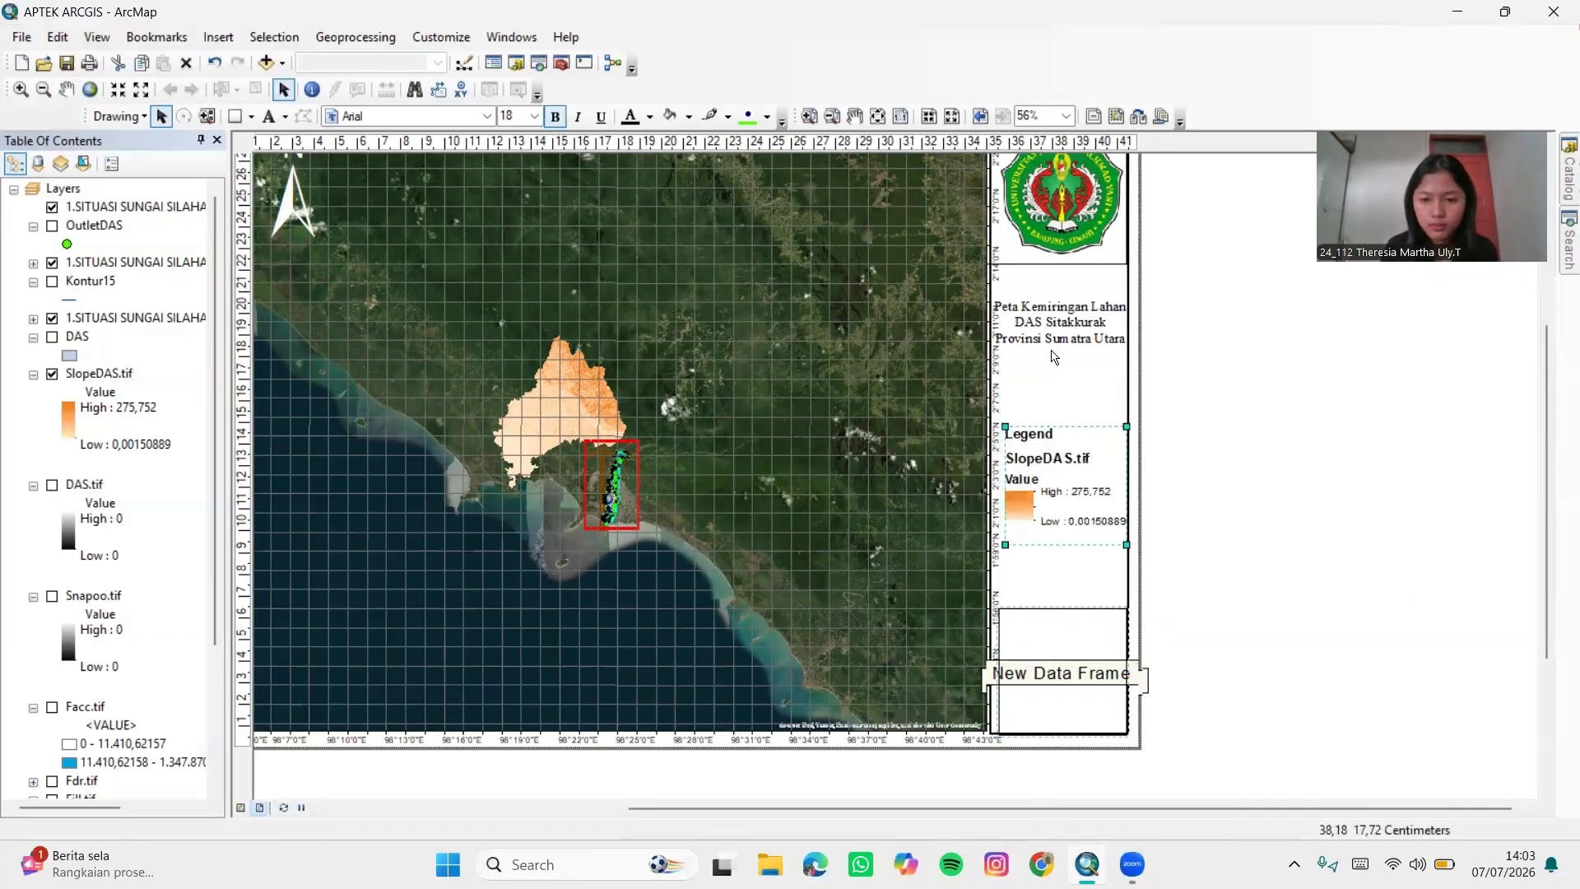
double_click(1054, 355)
key(Escape)
double_click(1067, 463)
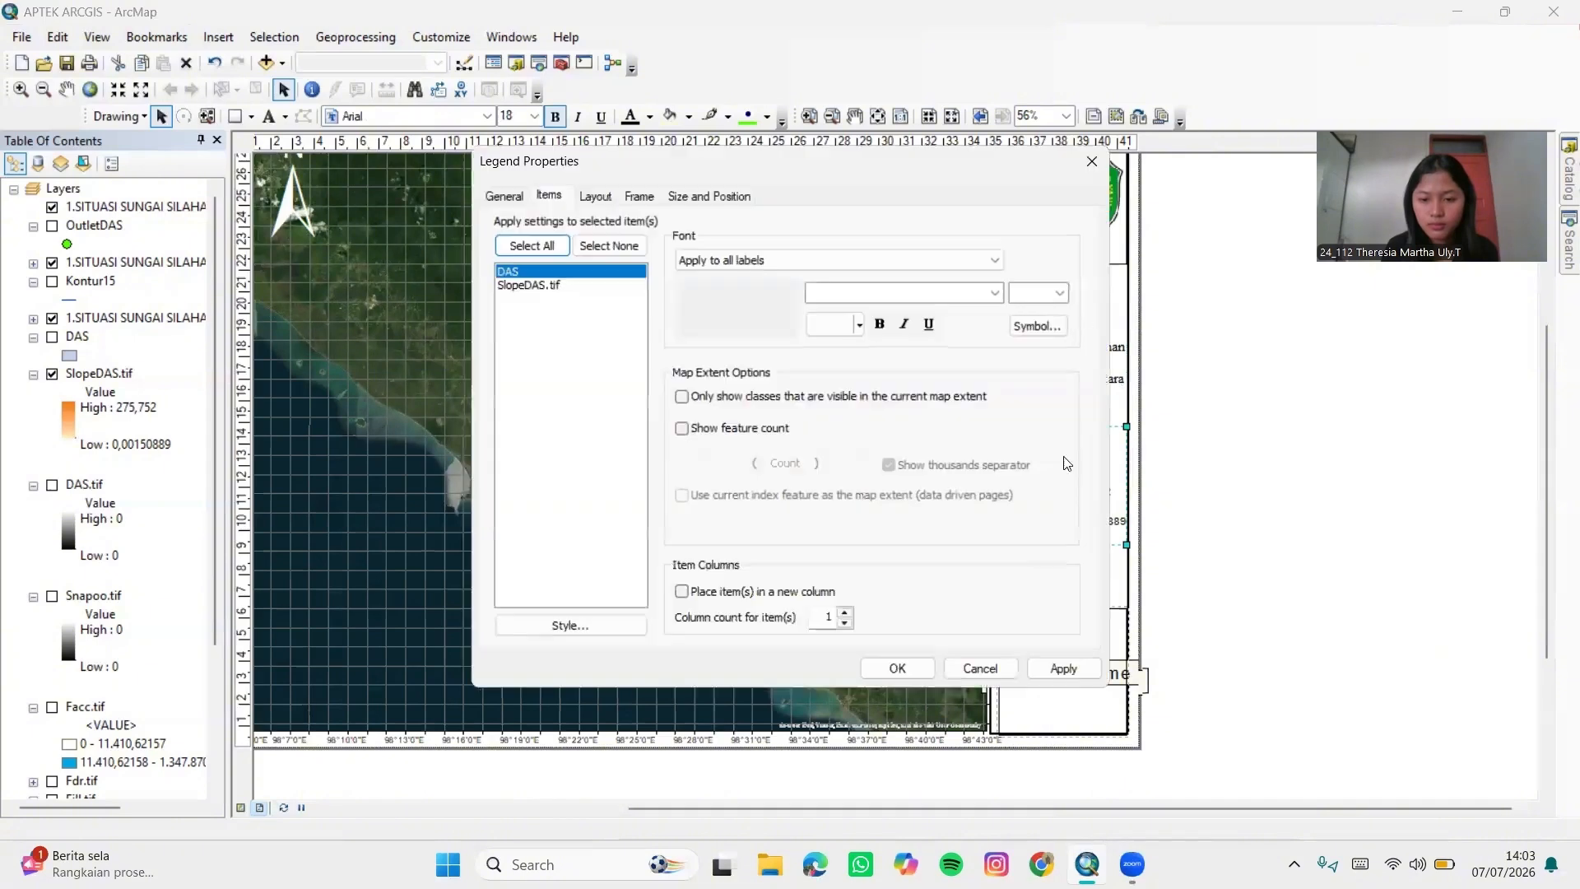
key(Escape)
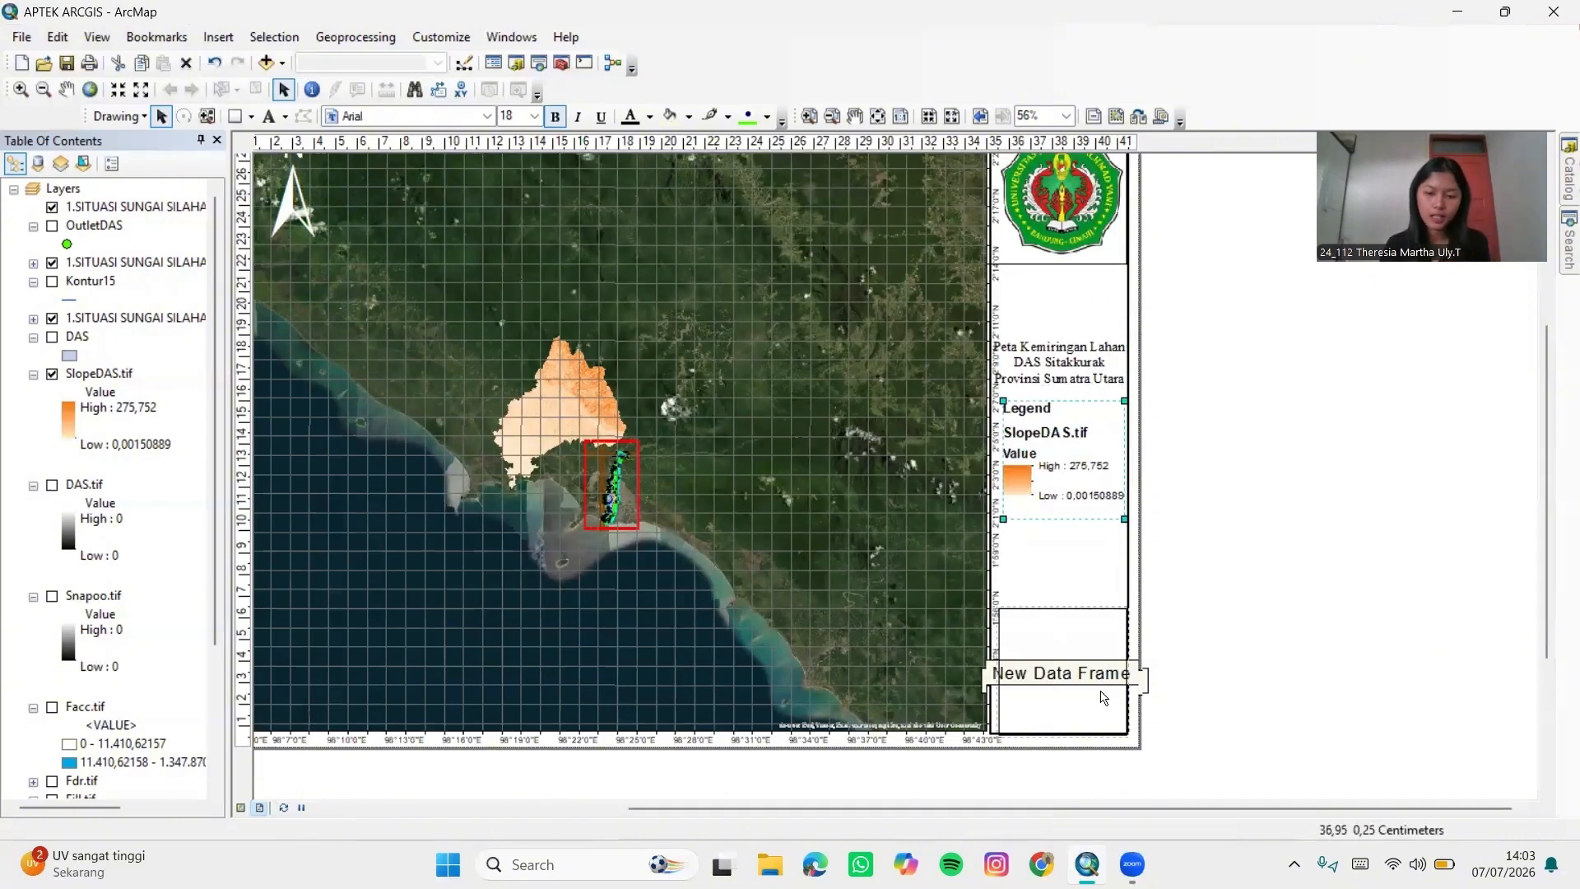
Collapse the raster layers' symbols in the layer list and activate the new data frame
ctrl+click(33, 374)
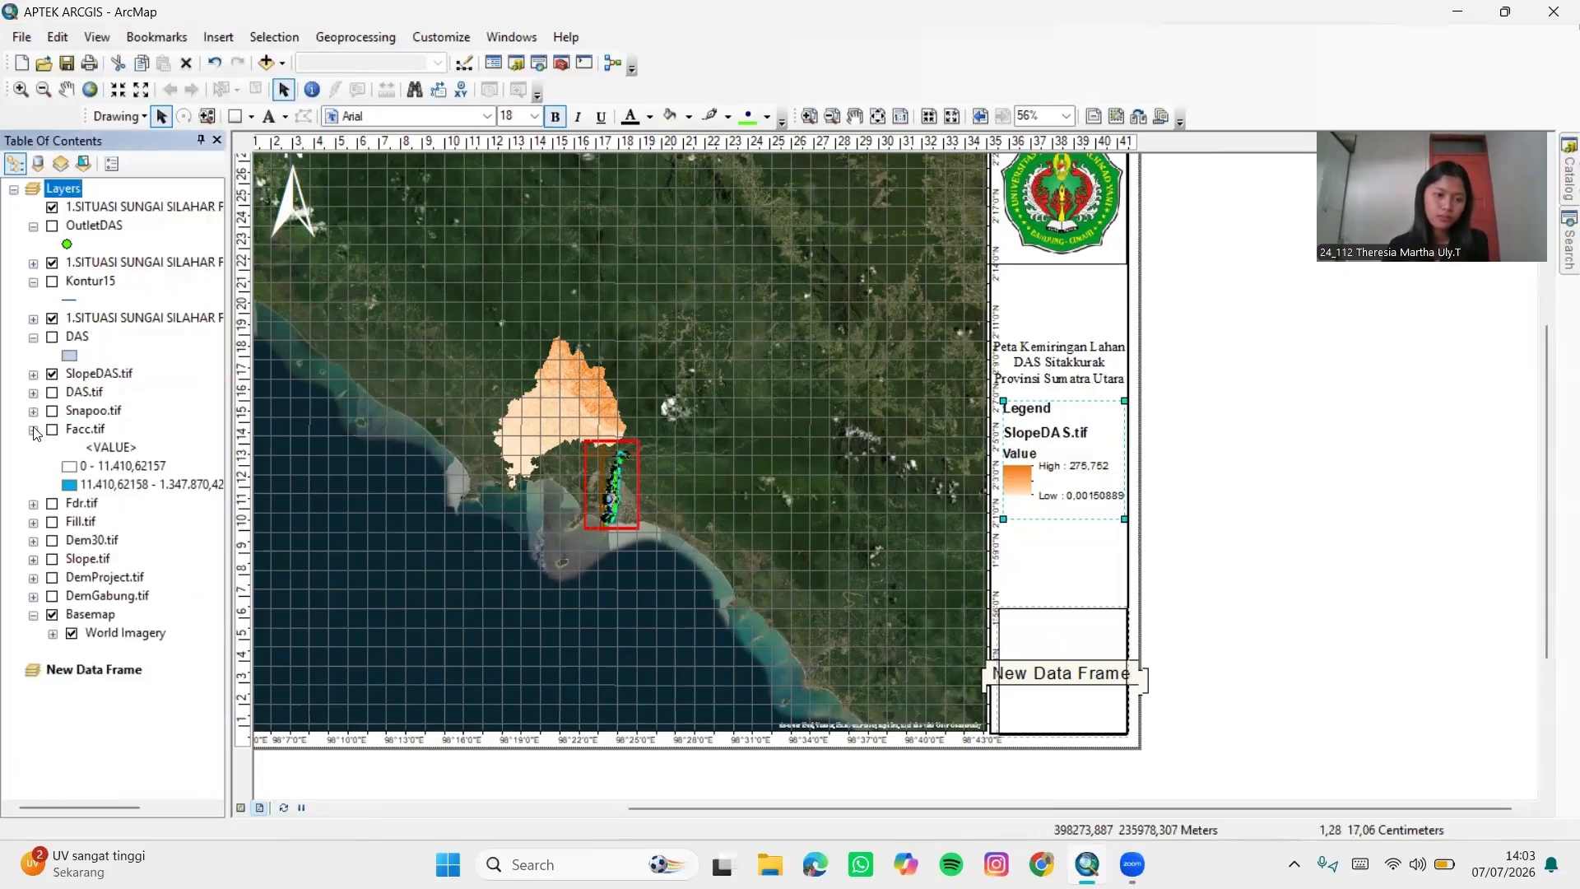
click(100, 618)
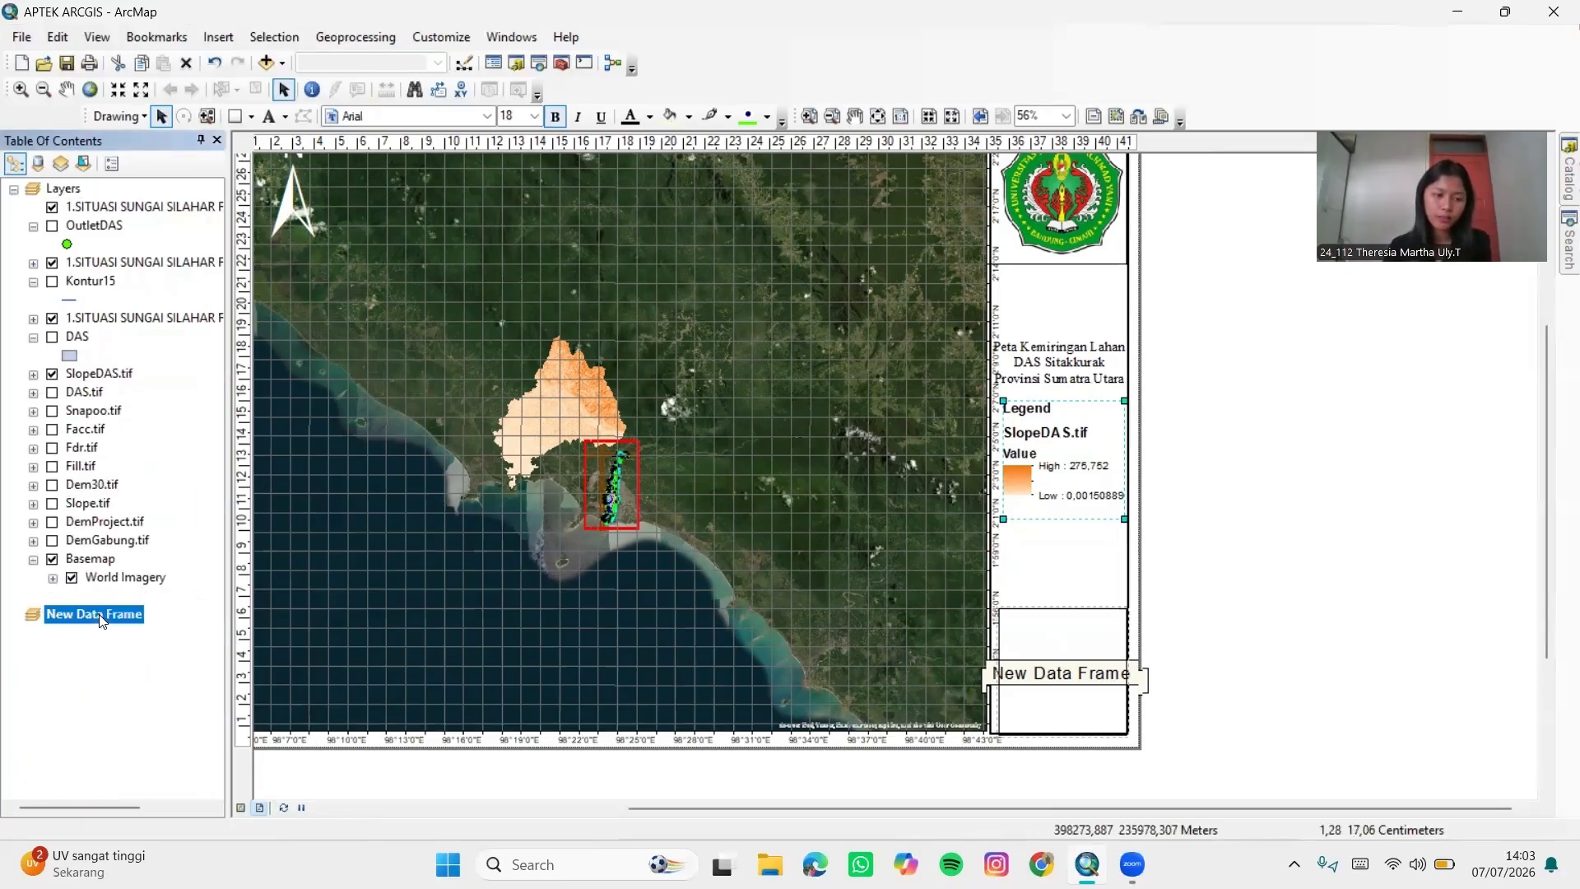
right_click(102, 620)
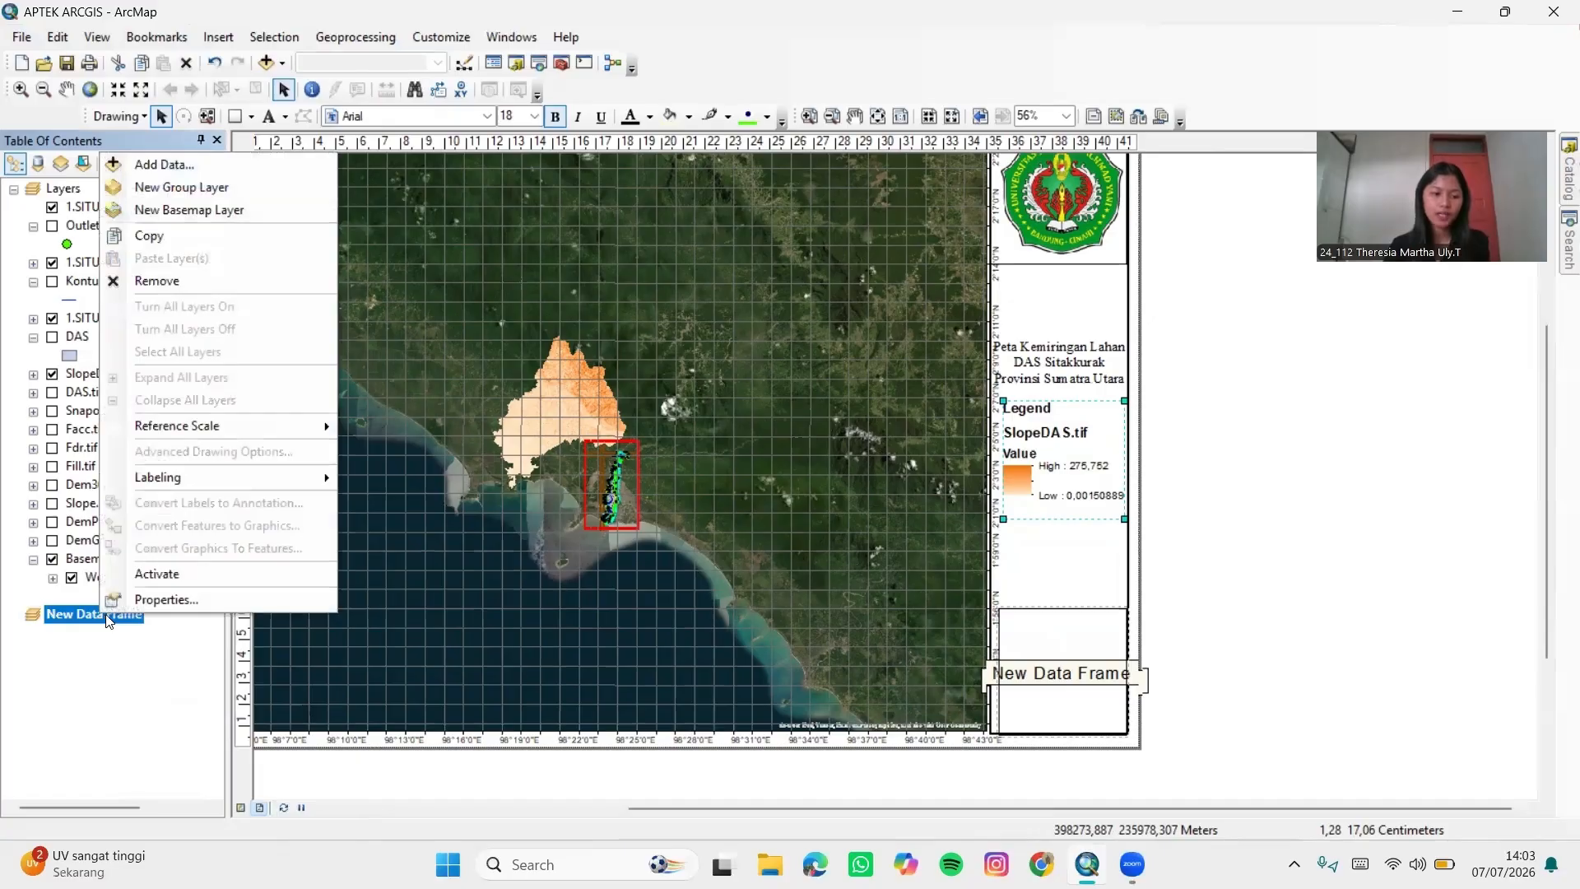
click(144, 573)
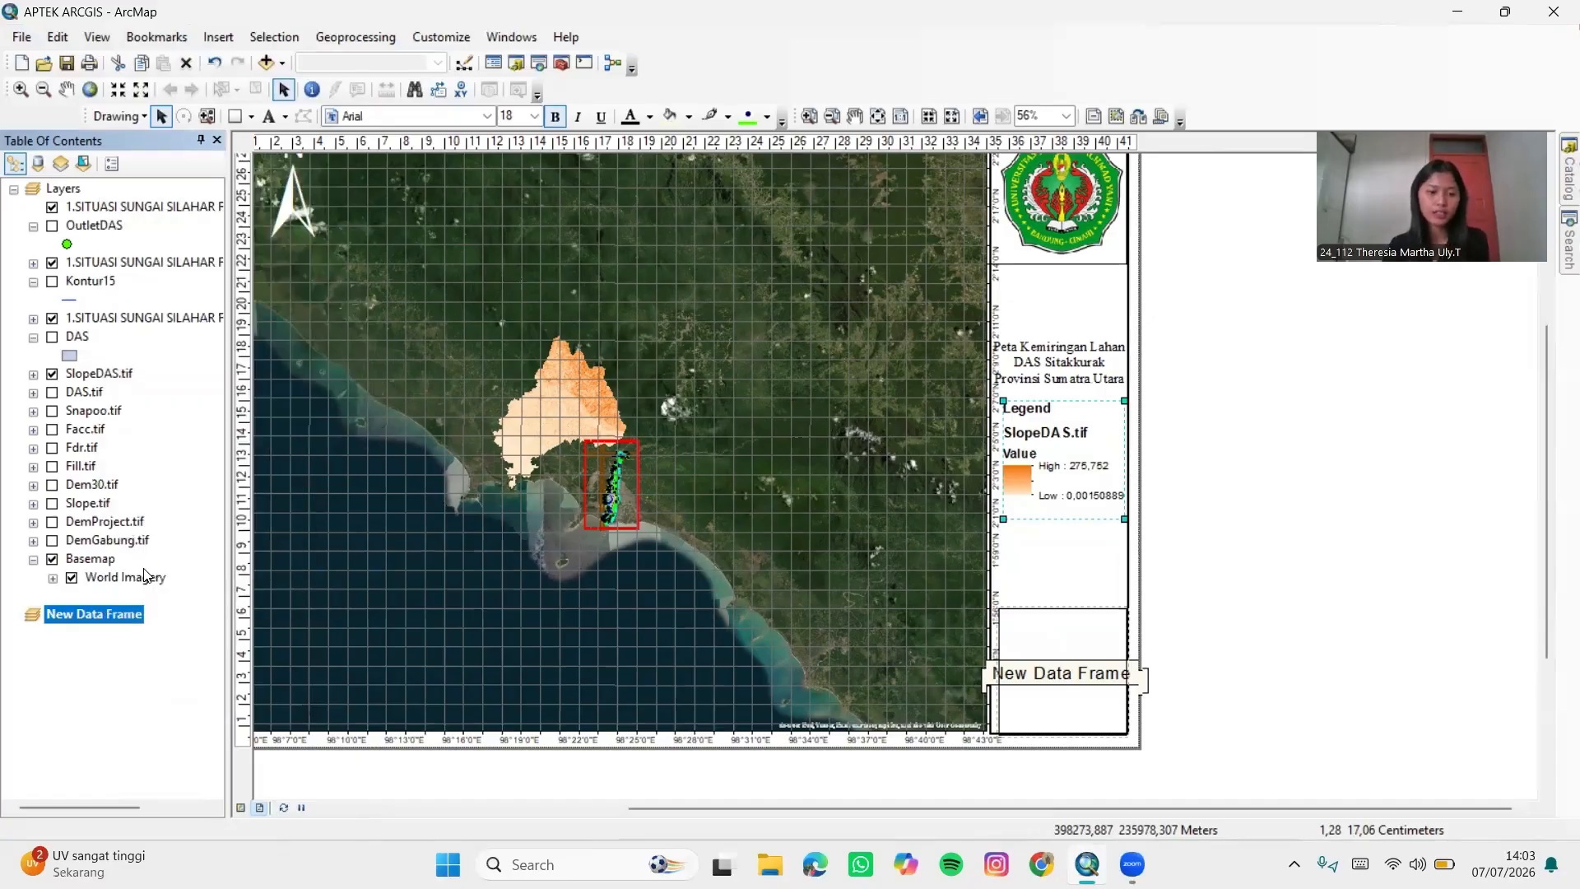
Switch to data view and zoom to the extent of the SlopeDAS.tif layer
click(241, 807)
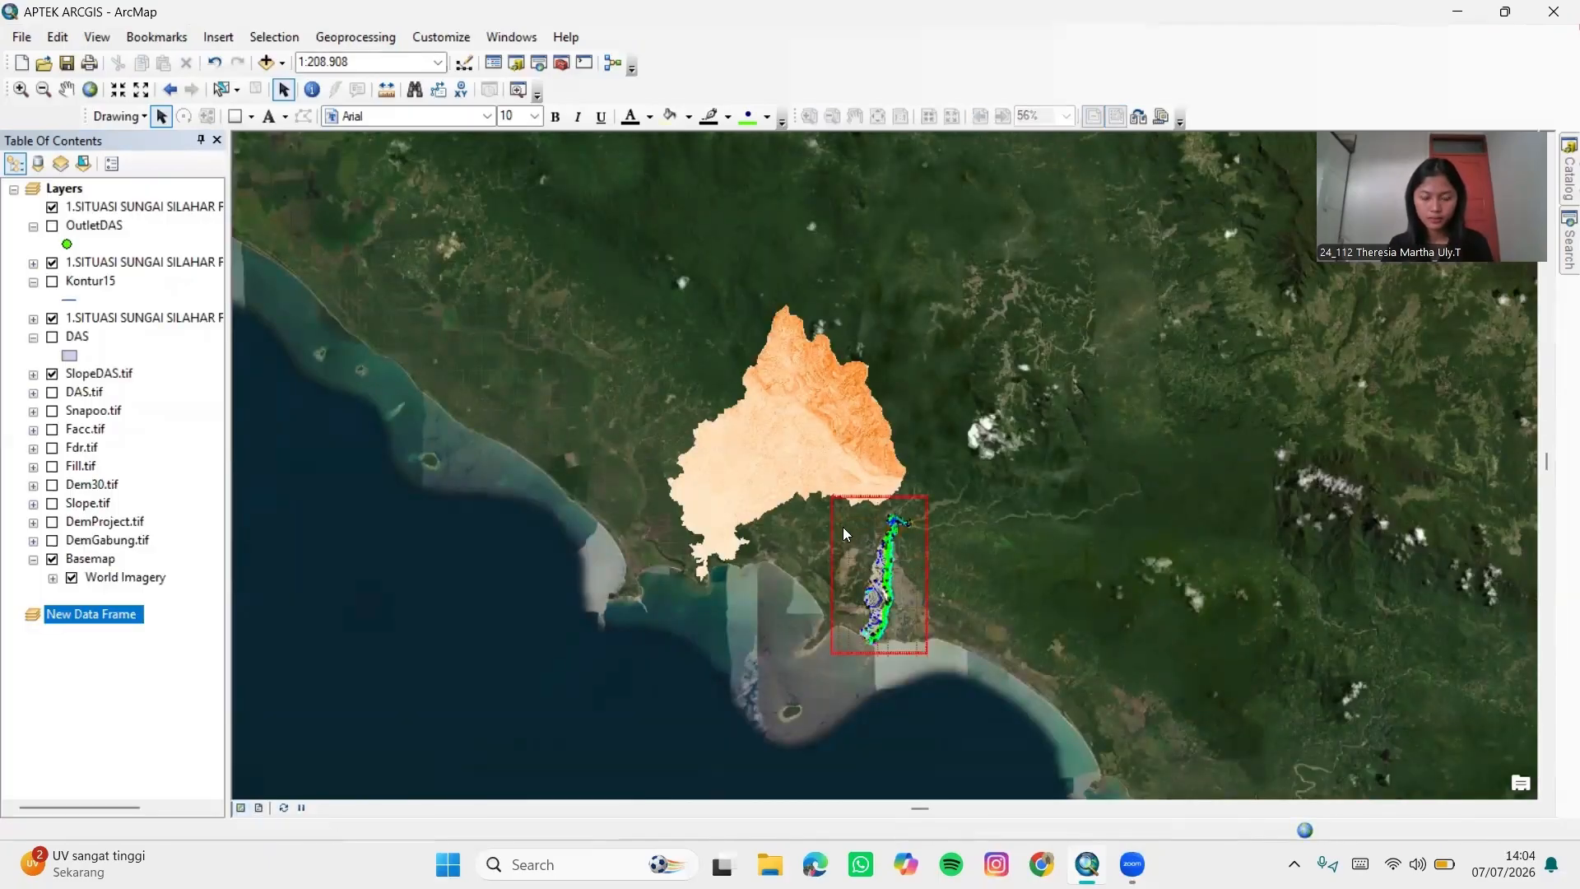
scroll(844, 528, up, 2)
scroll(845, 484, down, 6)
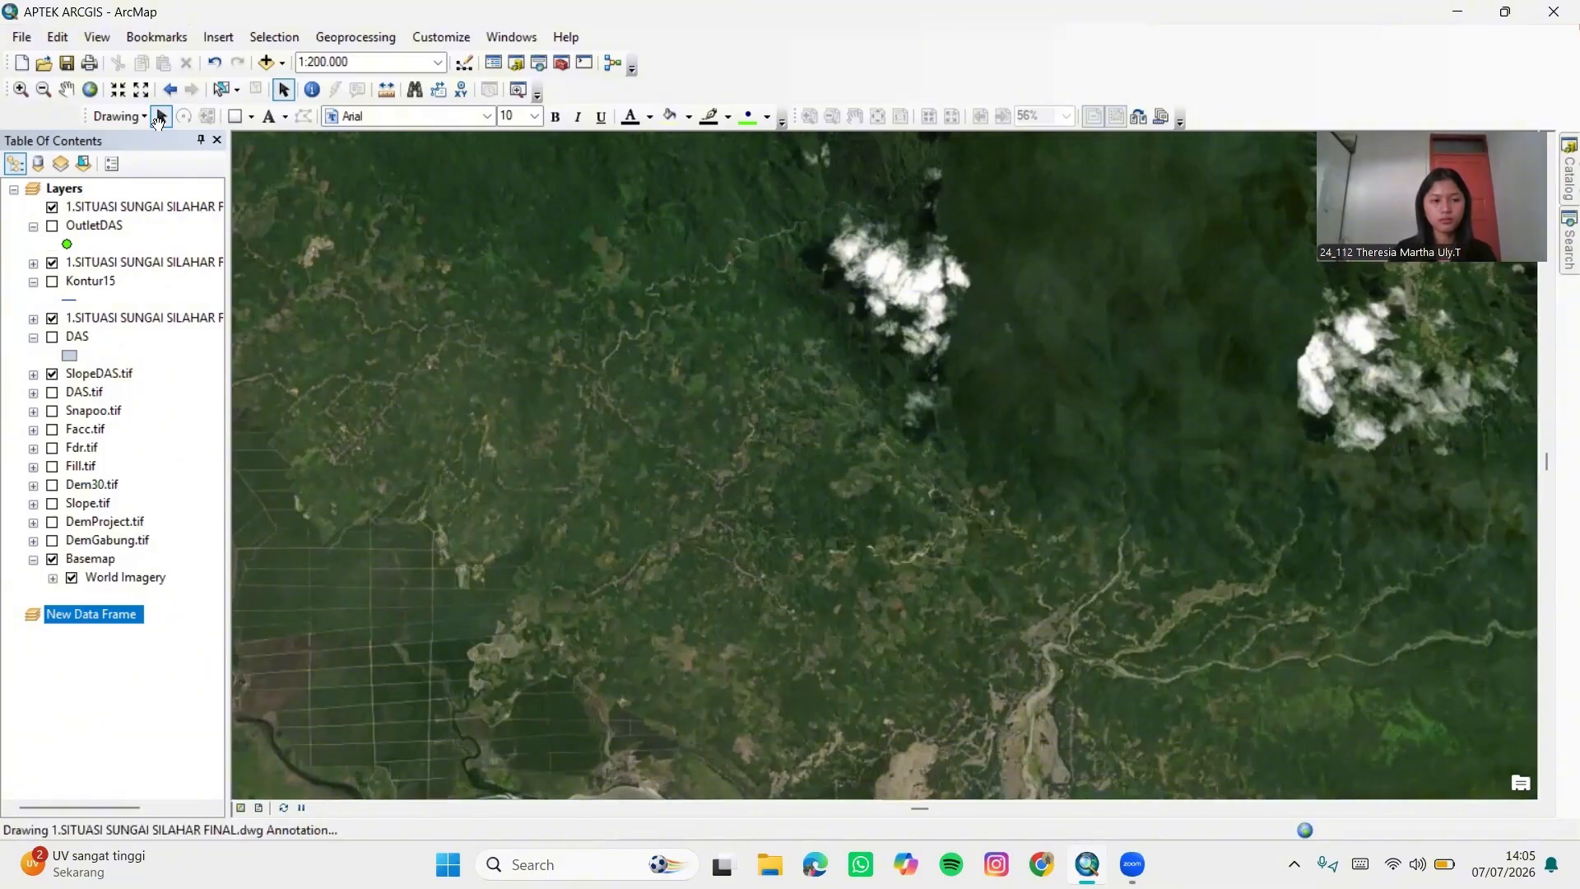
right_click(124, 373)
click(196, 485)
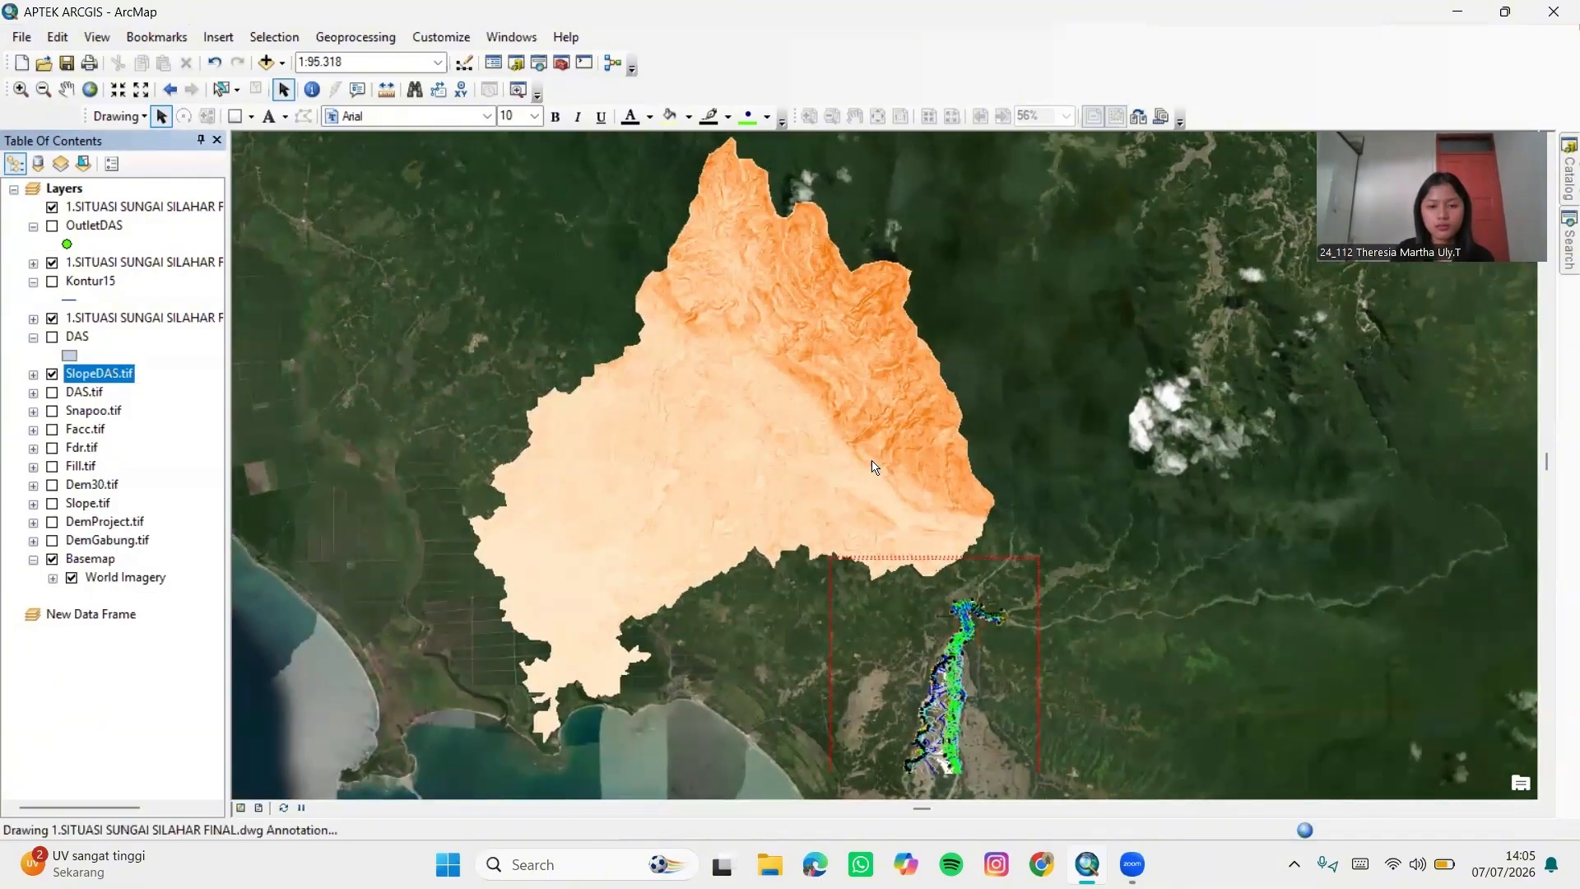
Add the Topographic basemap for the new data frame
click(107, 617)
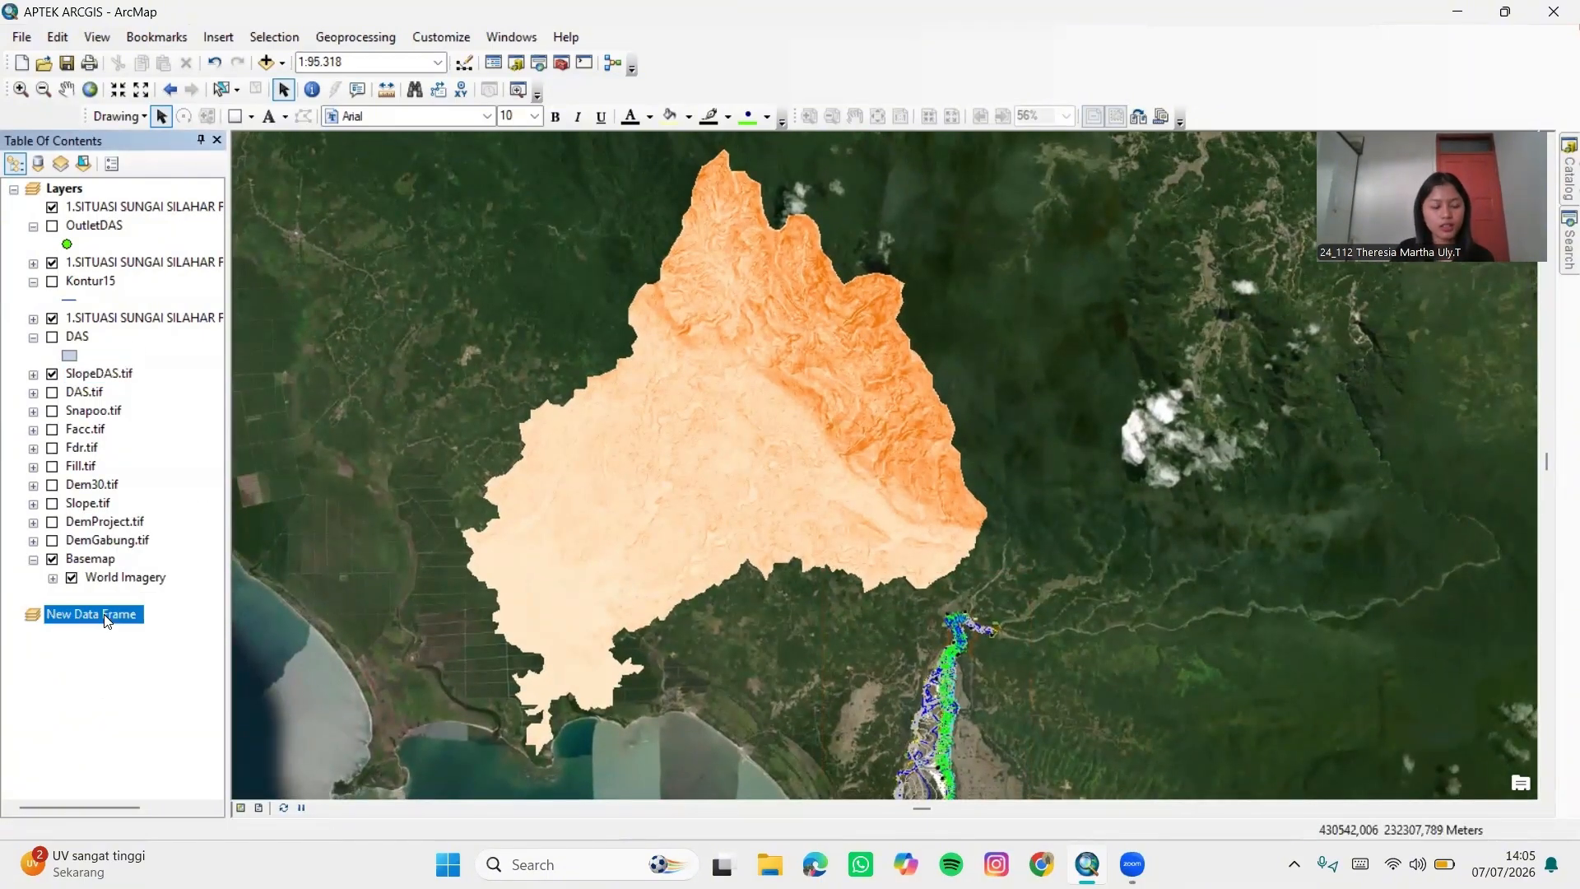
click(282, 63)
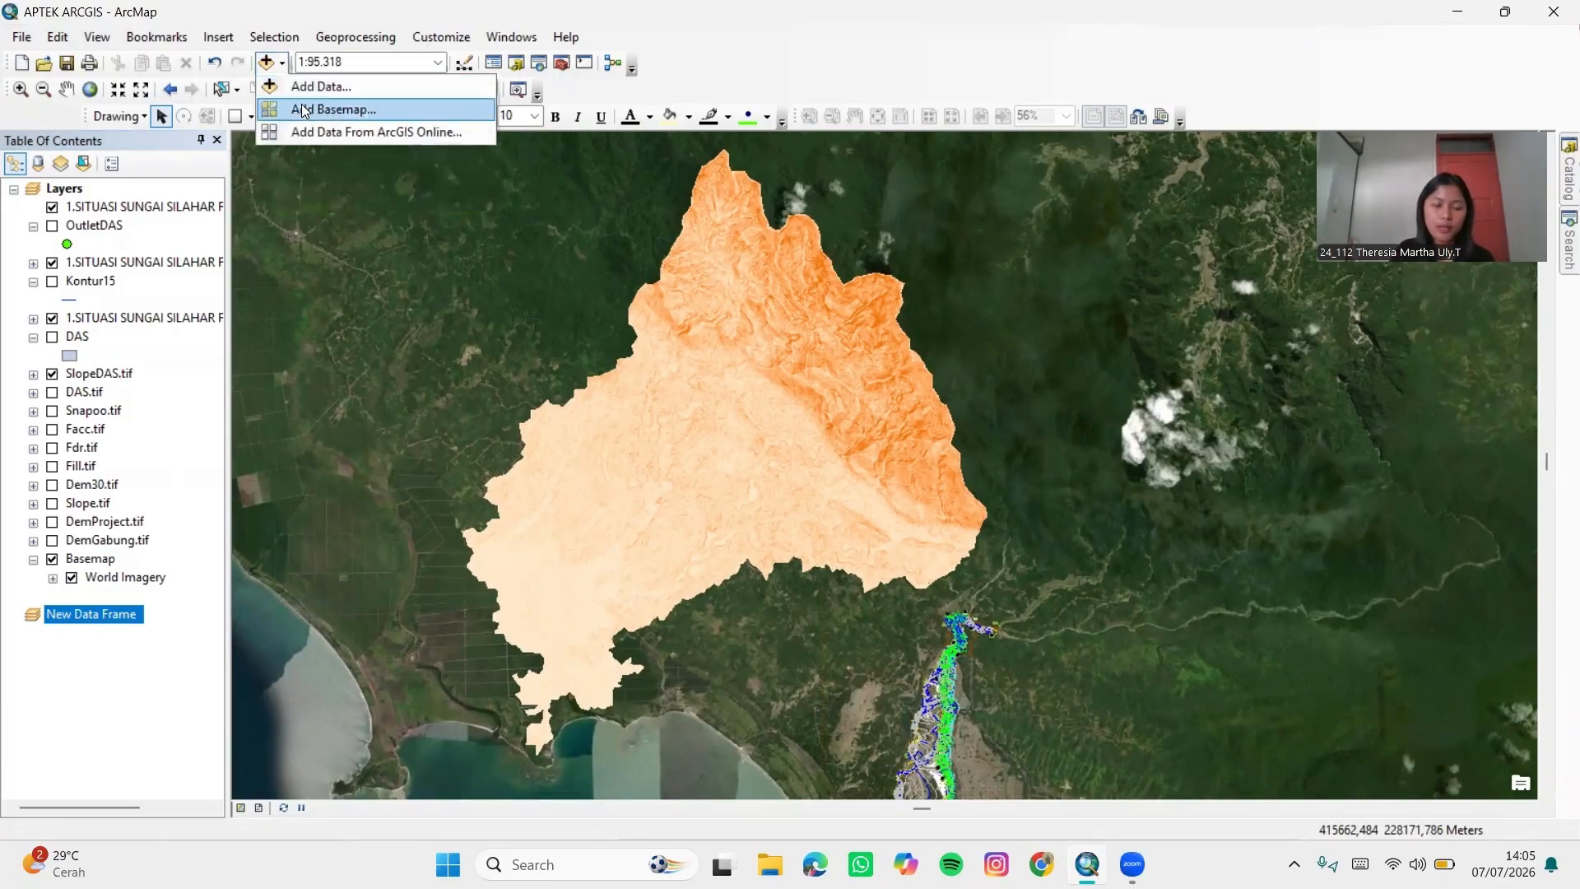
click(313, 109)
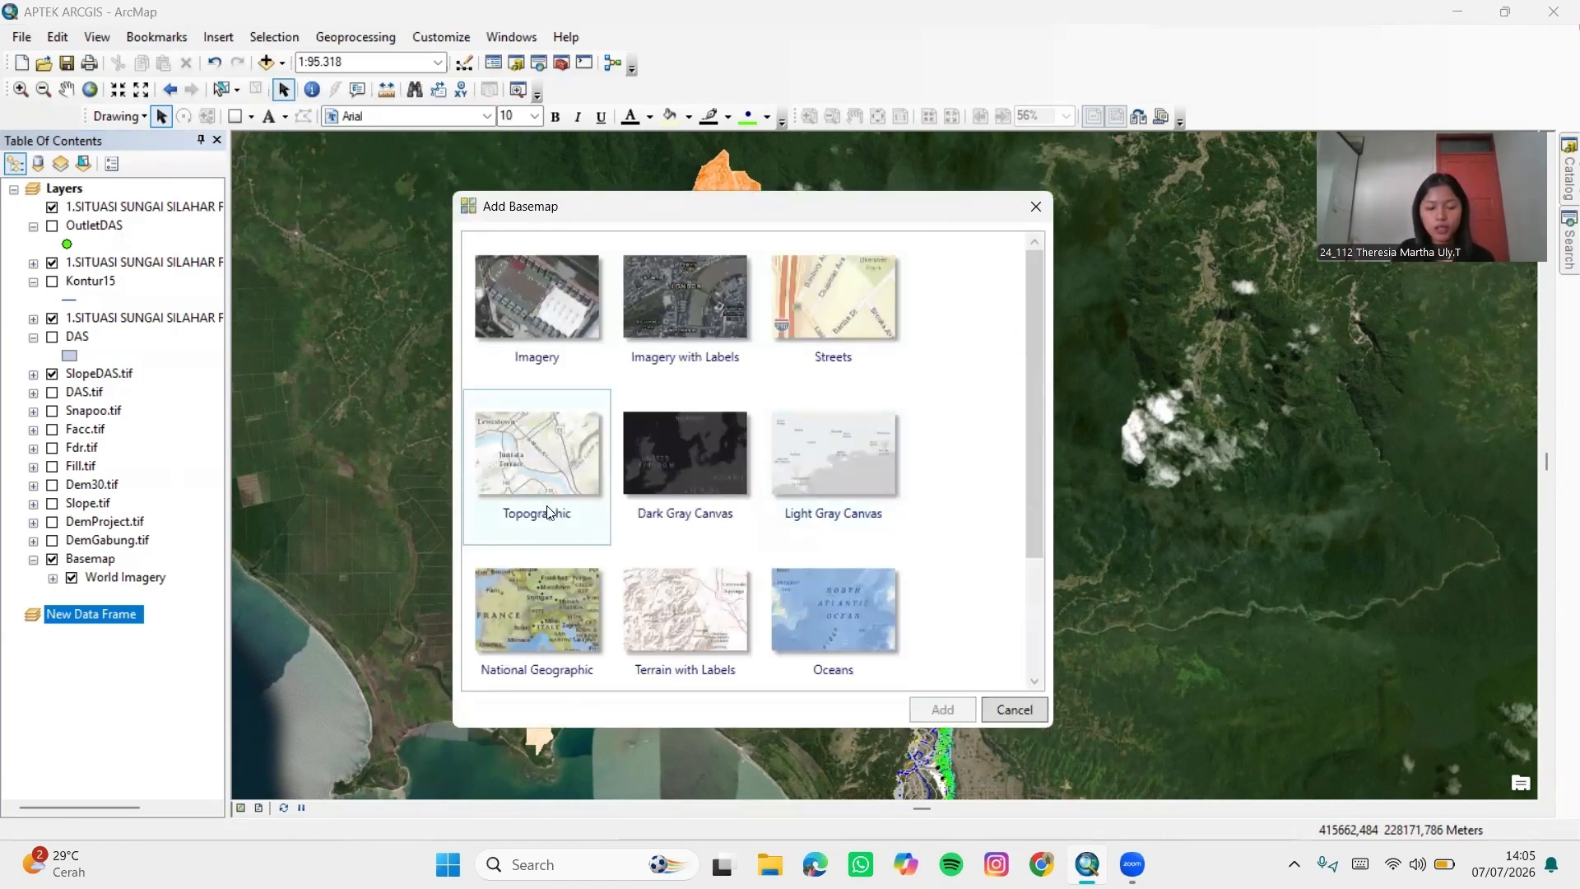
click(531, 483)
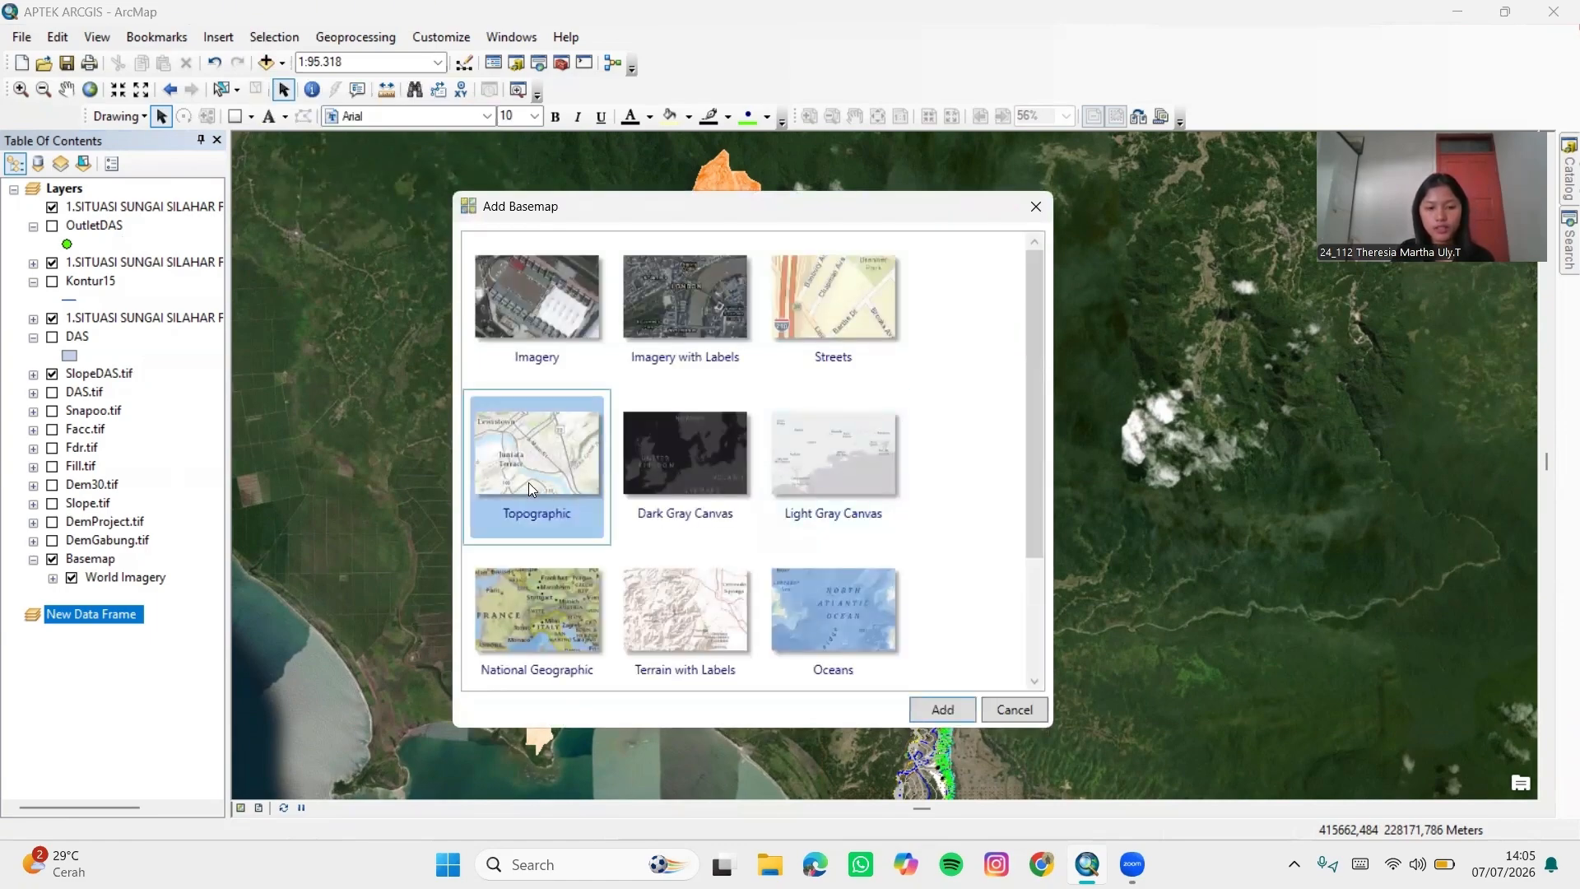
click(936, 711)
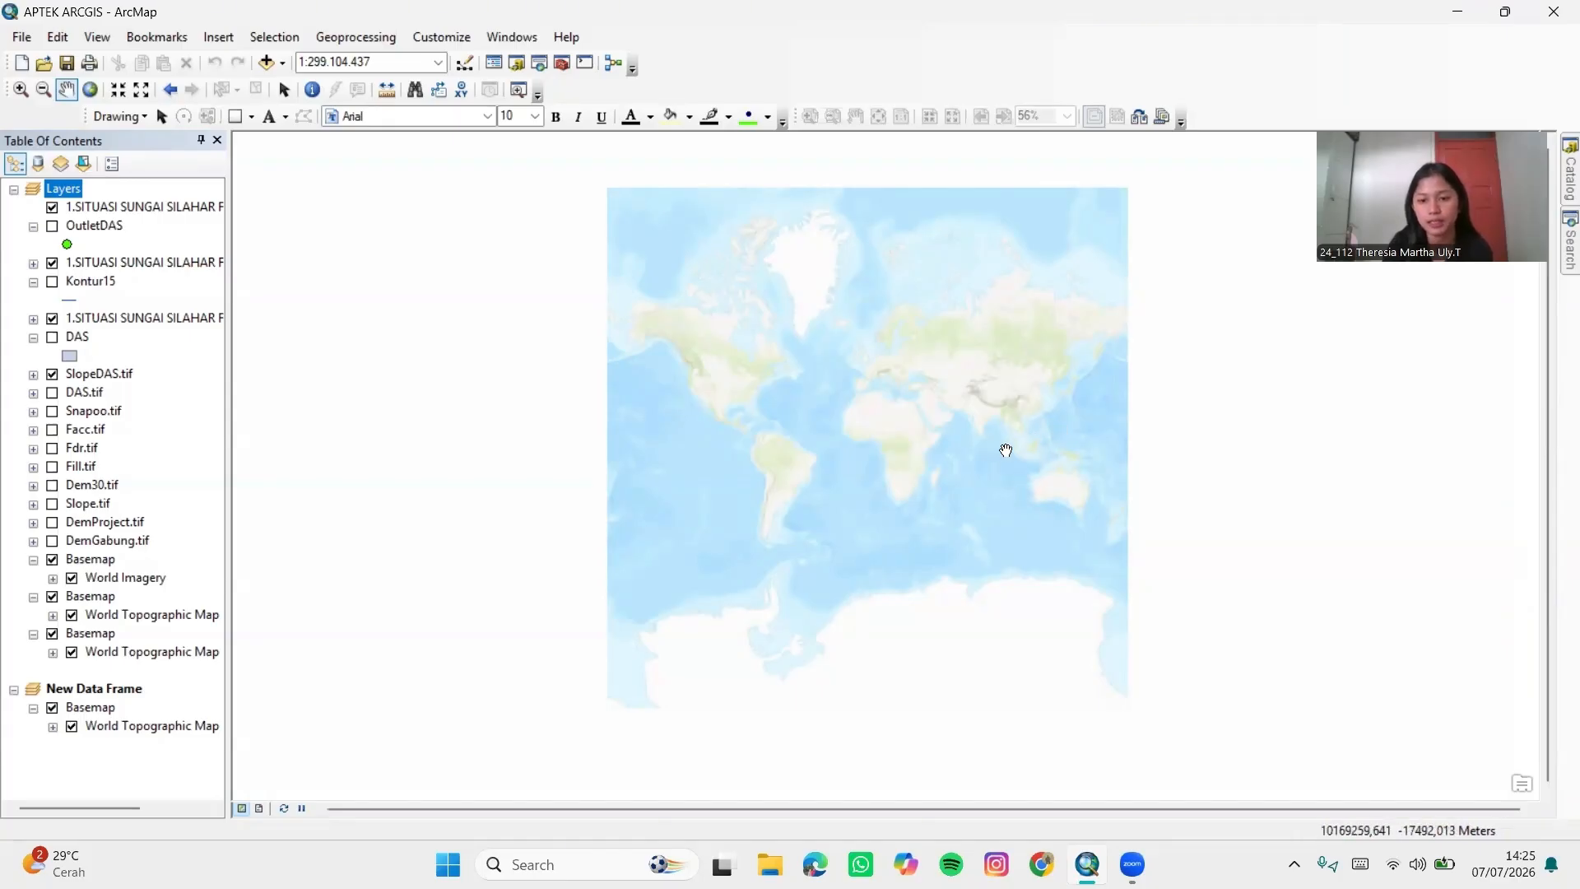
Add the DAS.shp shapefile from the TUGAS VIDEO folder to the new data frame, over the North Sumatra area of the basemap
scroll(1034, 462, down, 1)
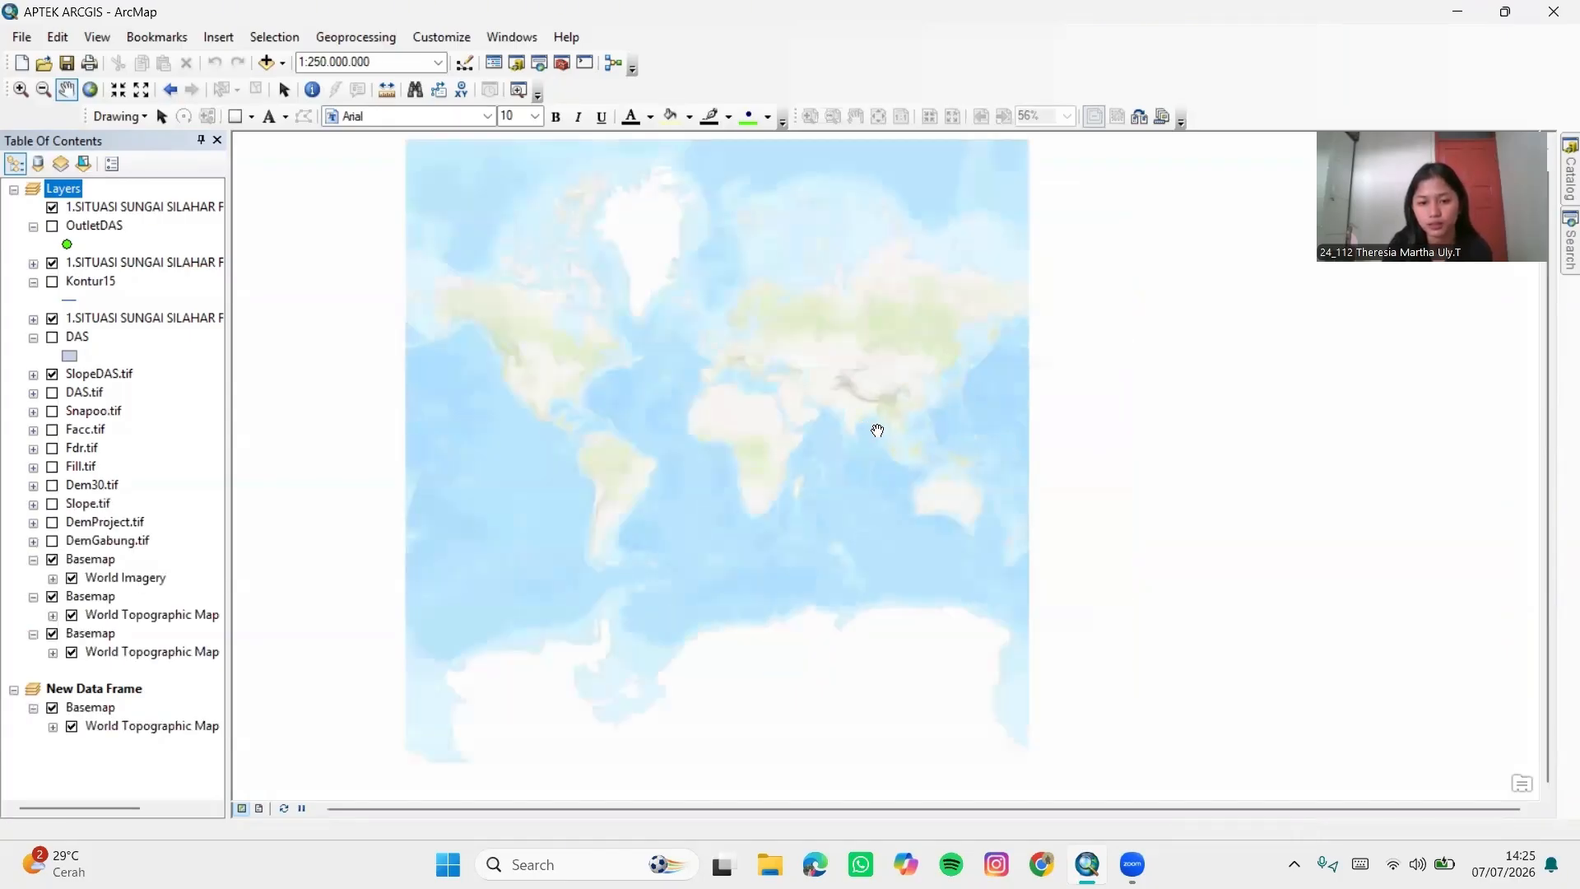
scroll(877, 431, down, 2)
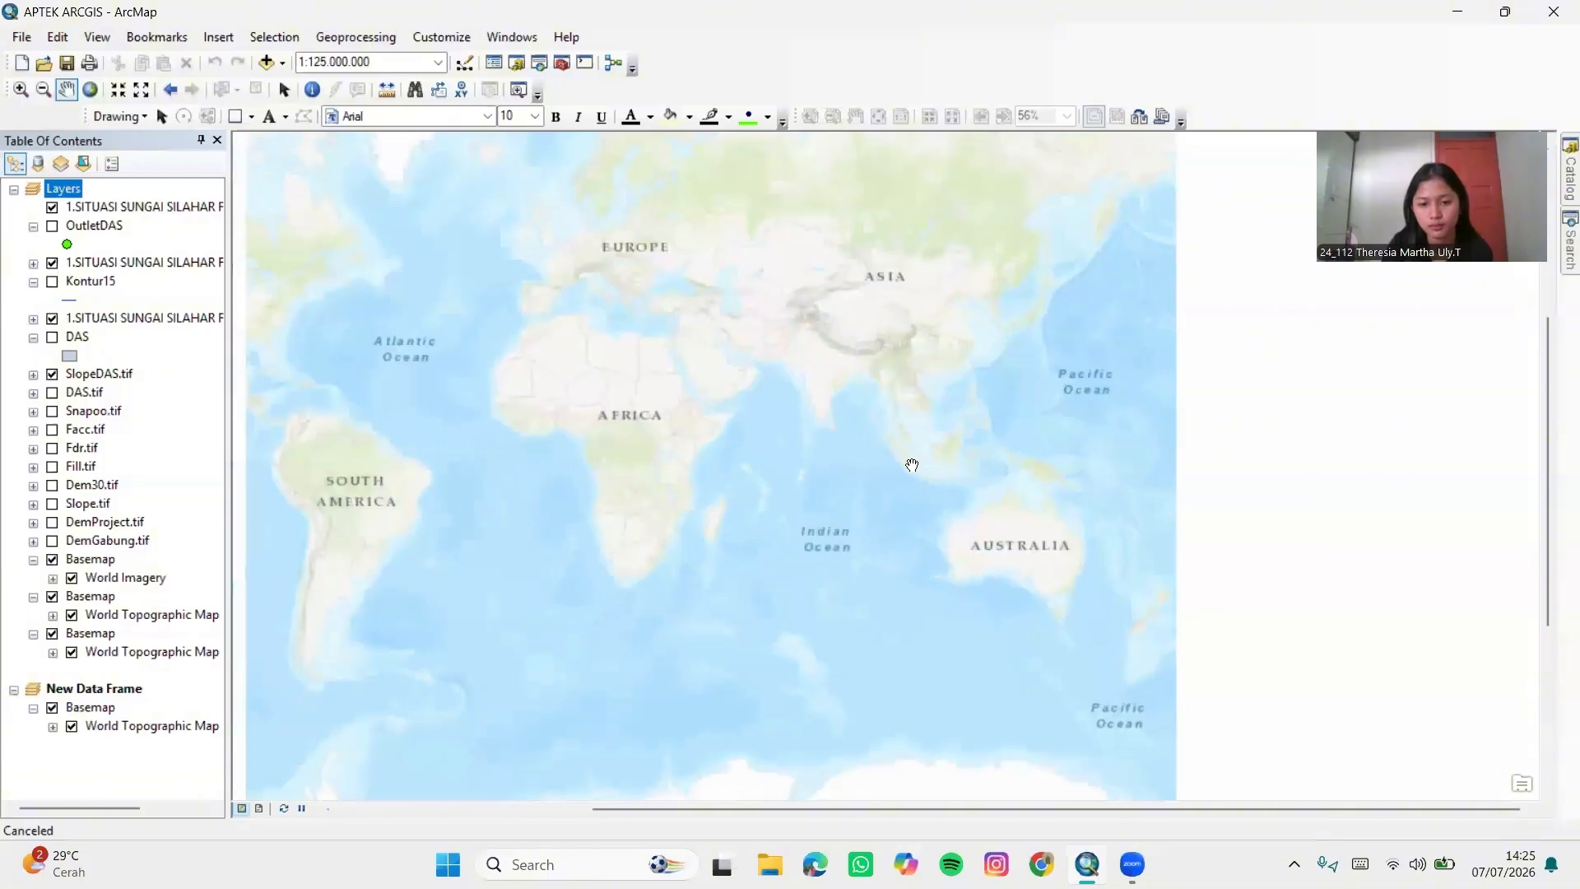
drag(912, 465, 876, 471)
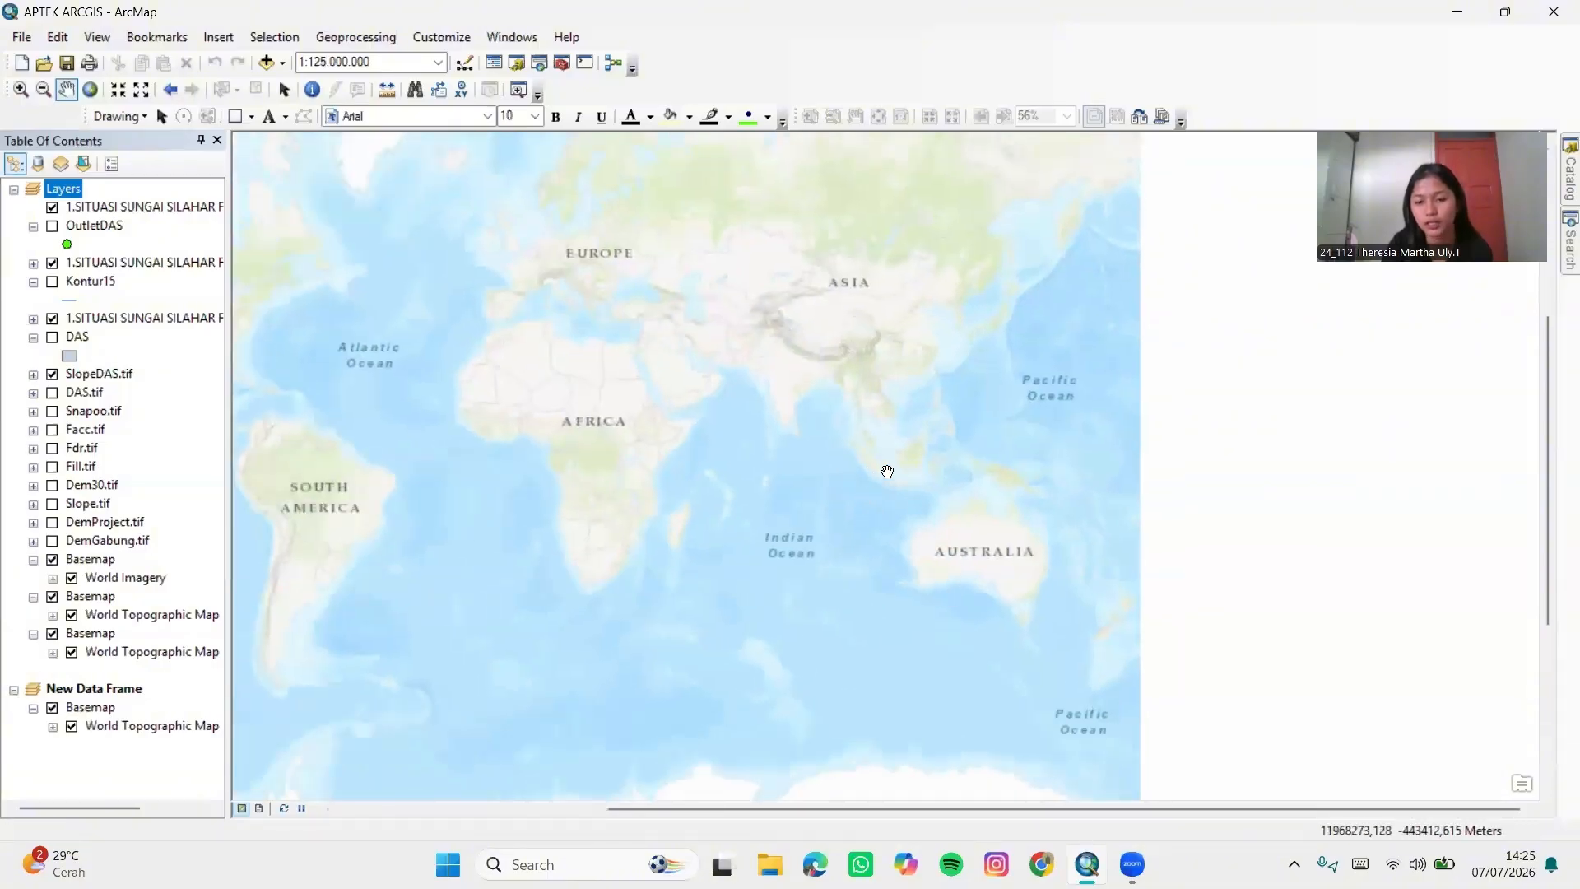
scroll(884, 469, down, 3)
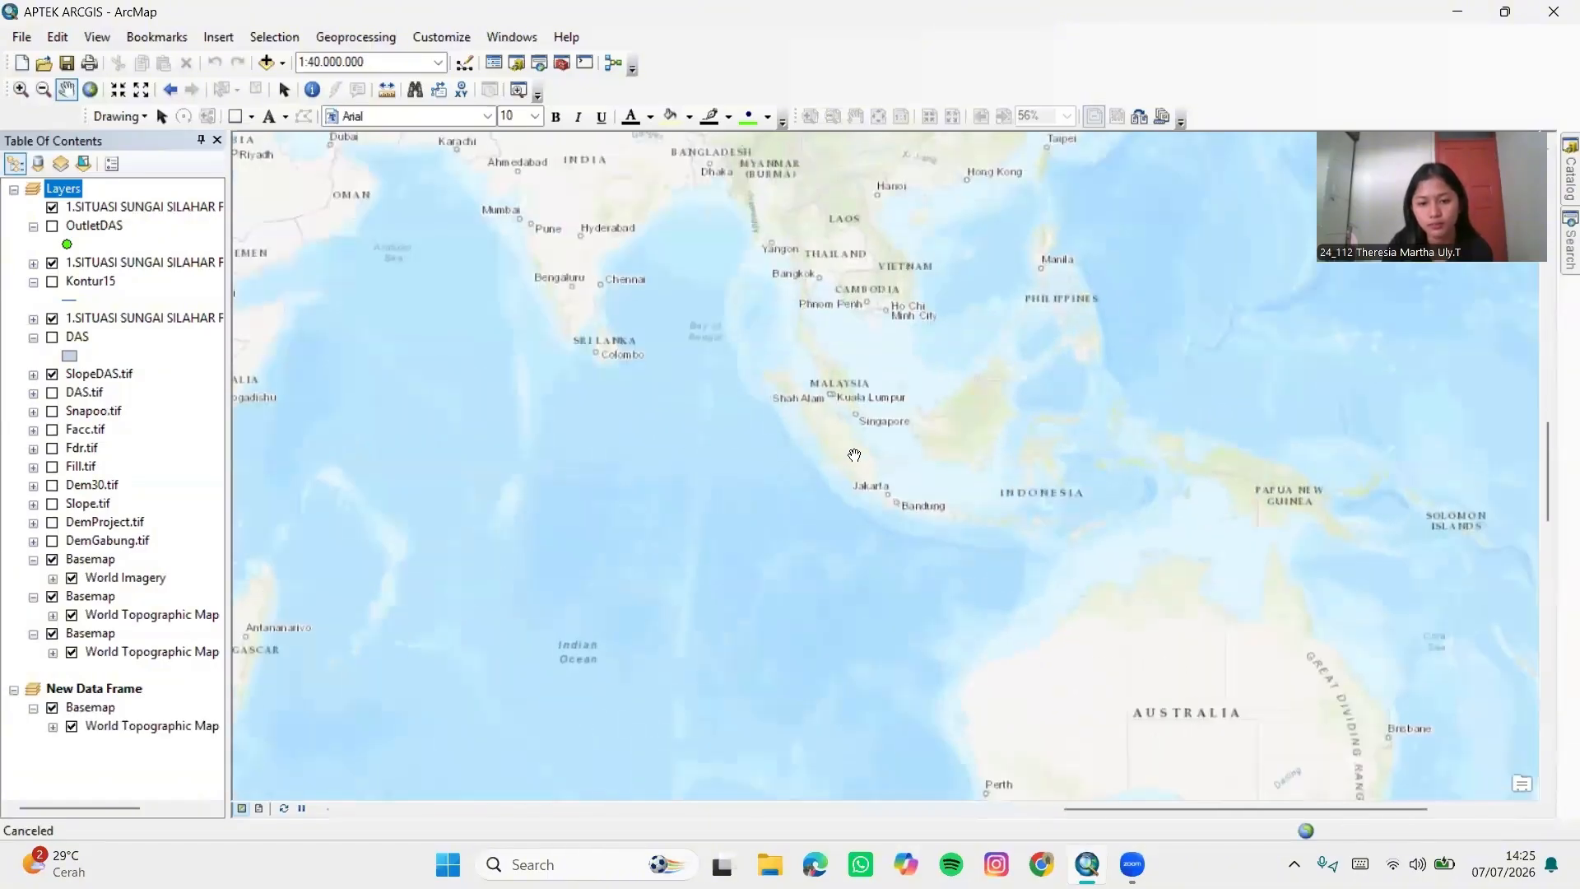
scroll(826, 420, down, 1)
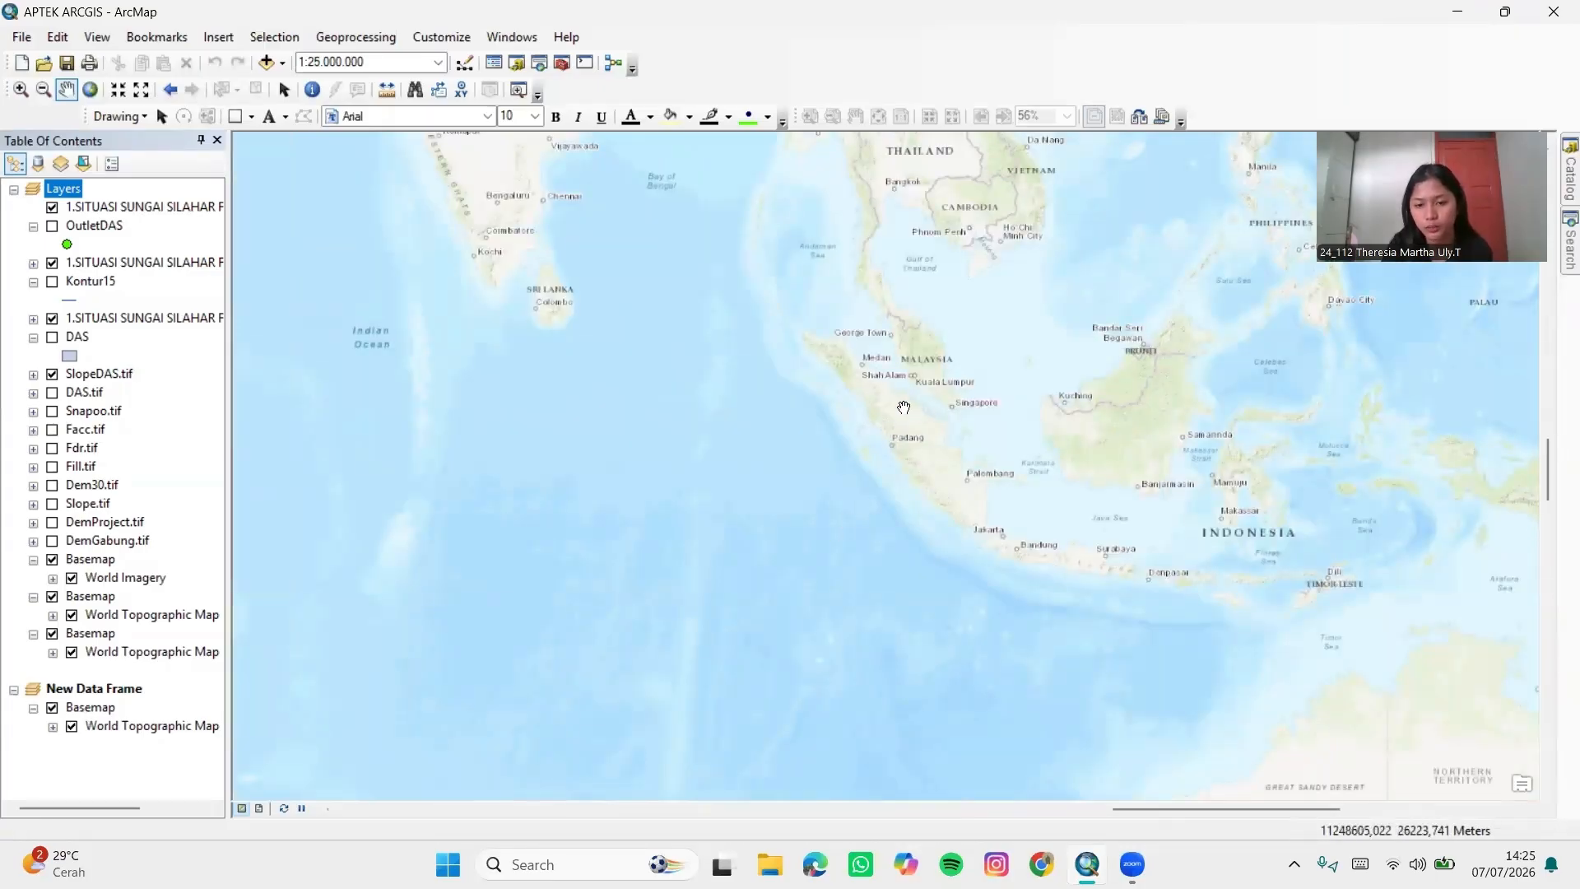
scroll(892, 416, down, 6)
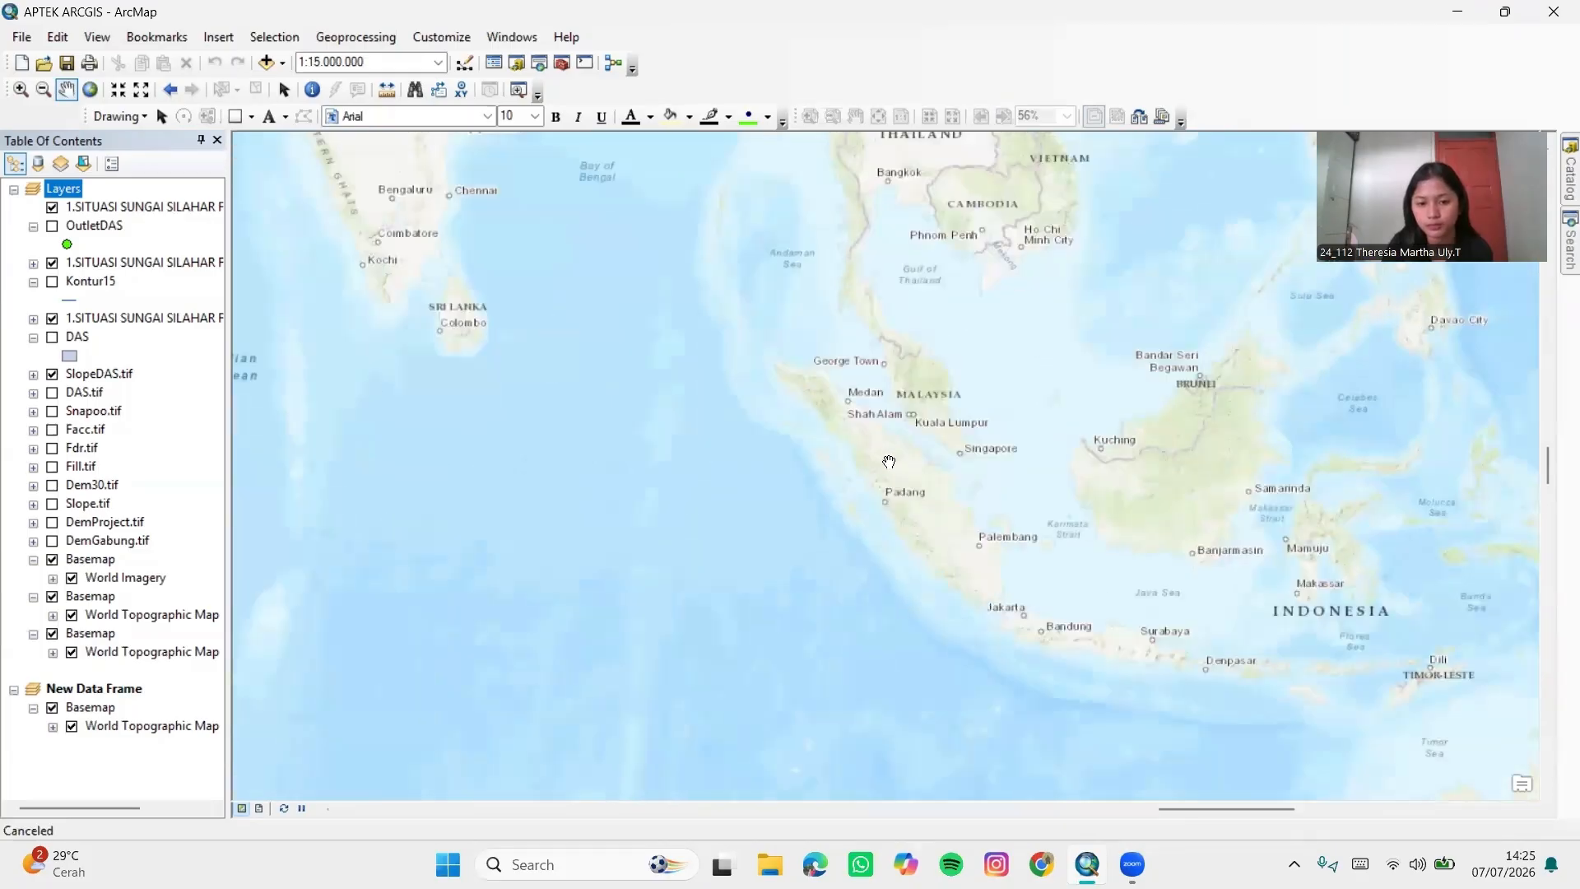
scroll(836, 283, down, 3)
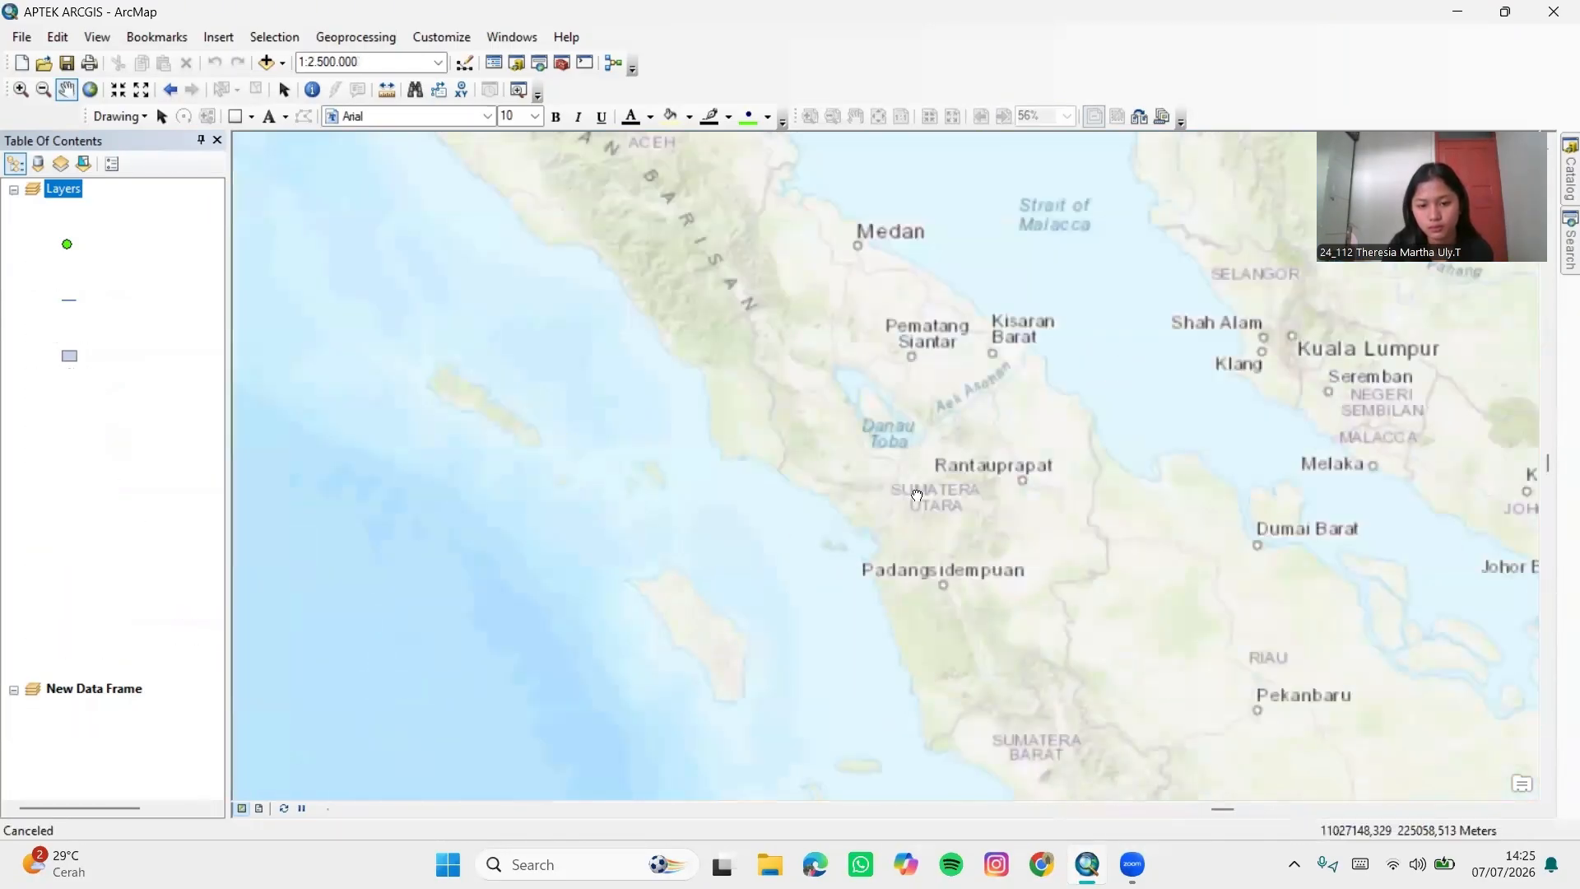
drag(871, 544, 928, 690)
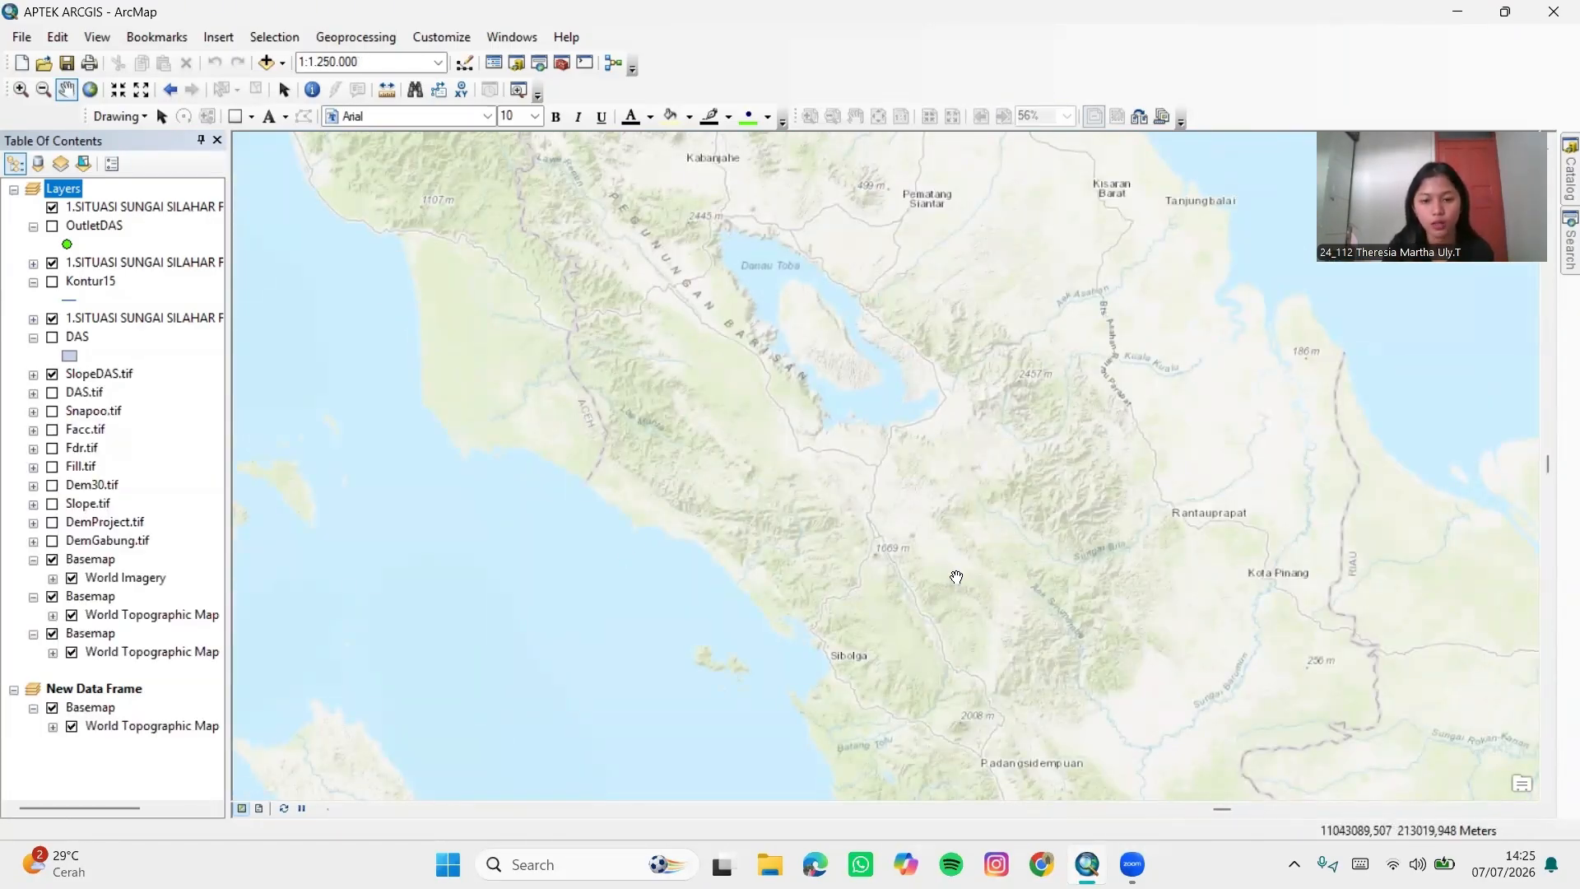
click(283, 69)
click(287, 78)
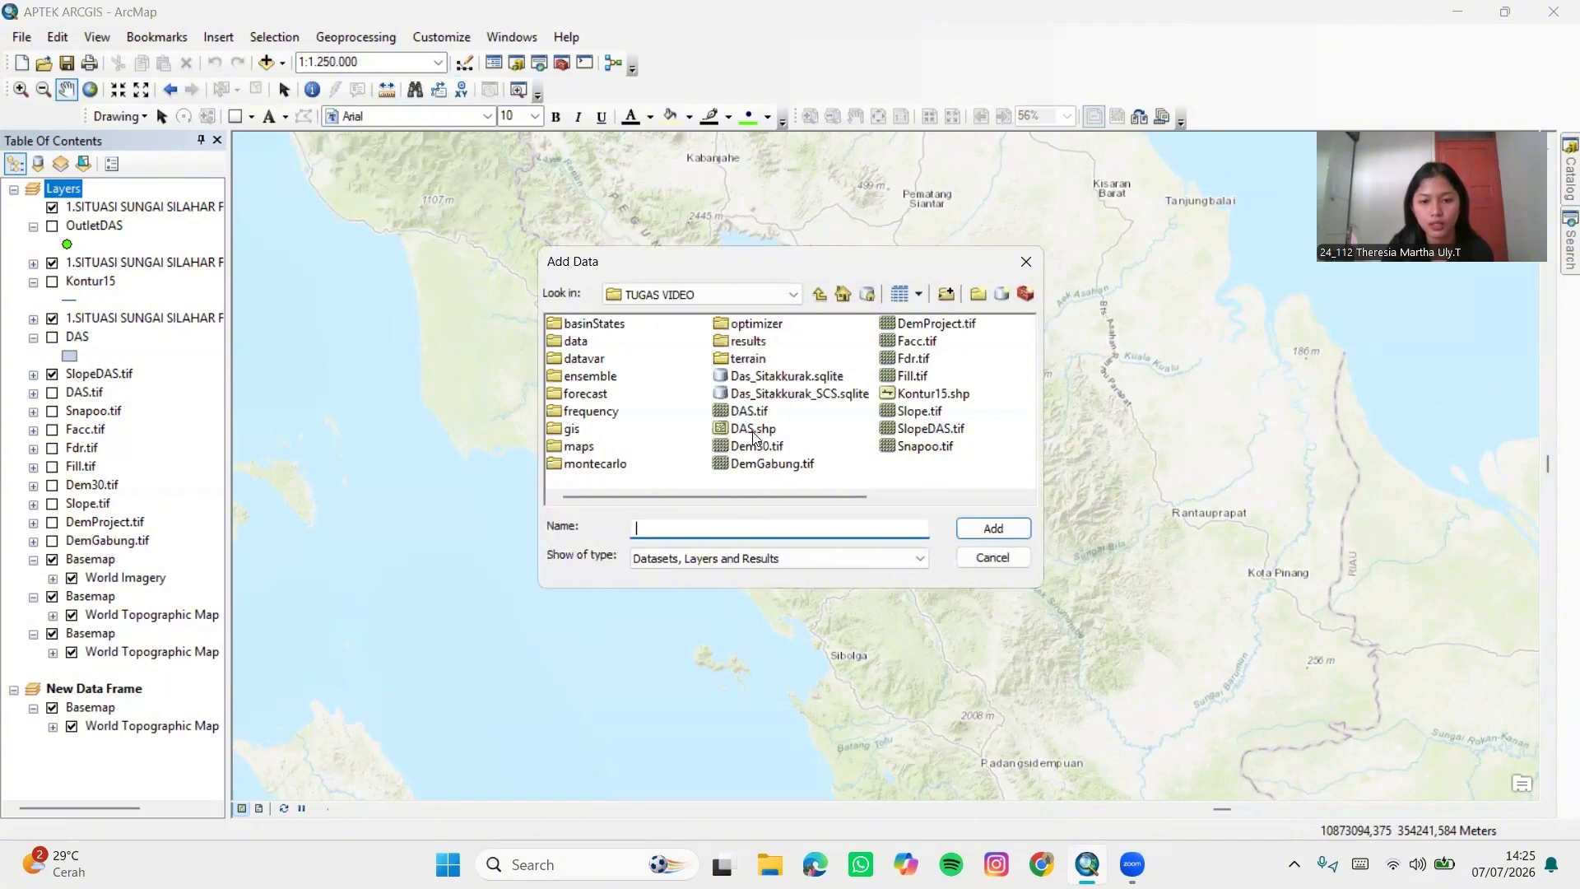
click(753, 429)
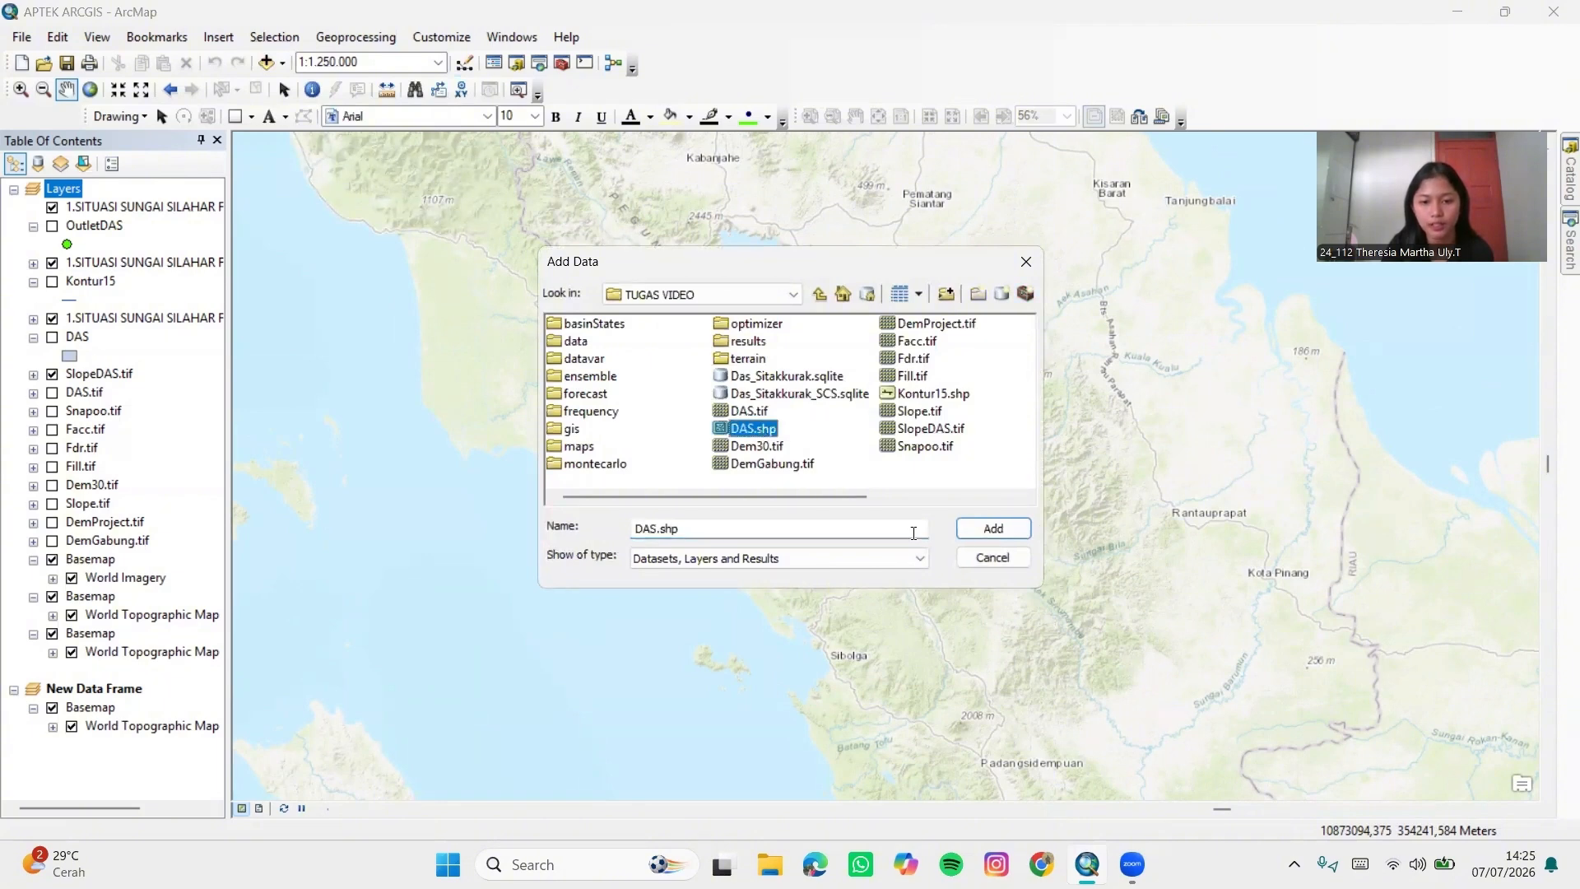
click(1012, 531)
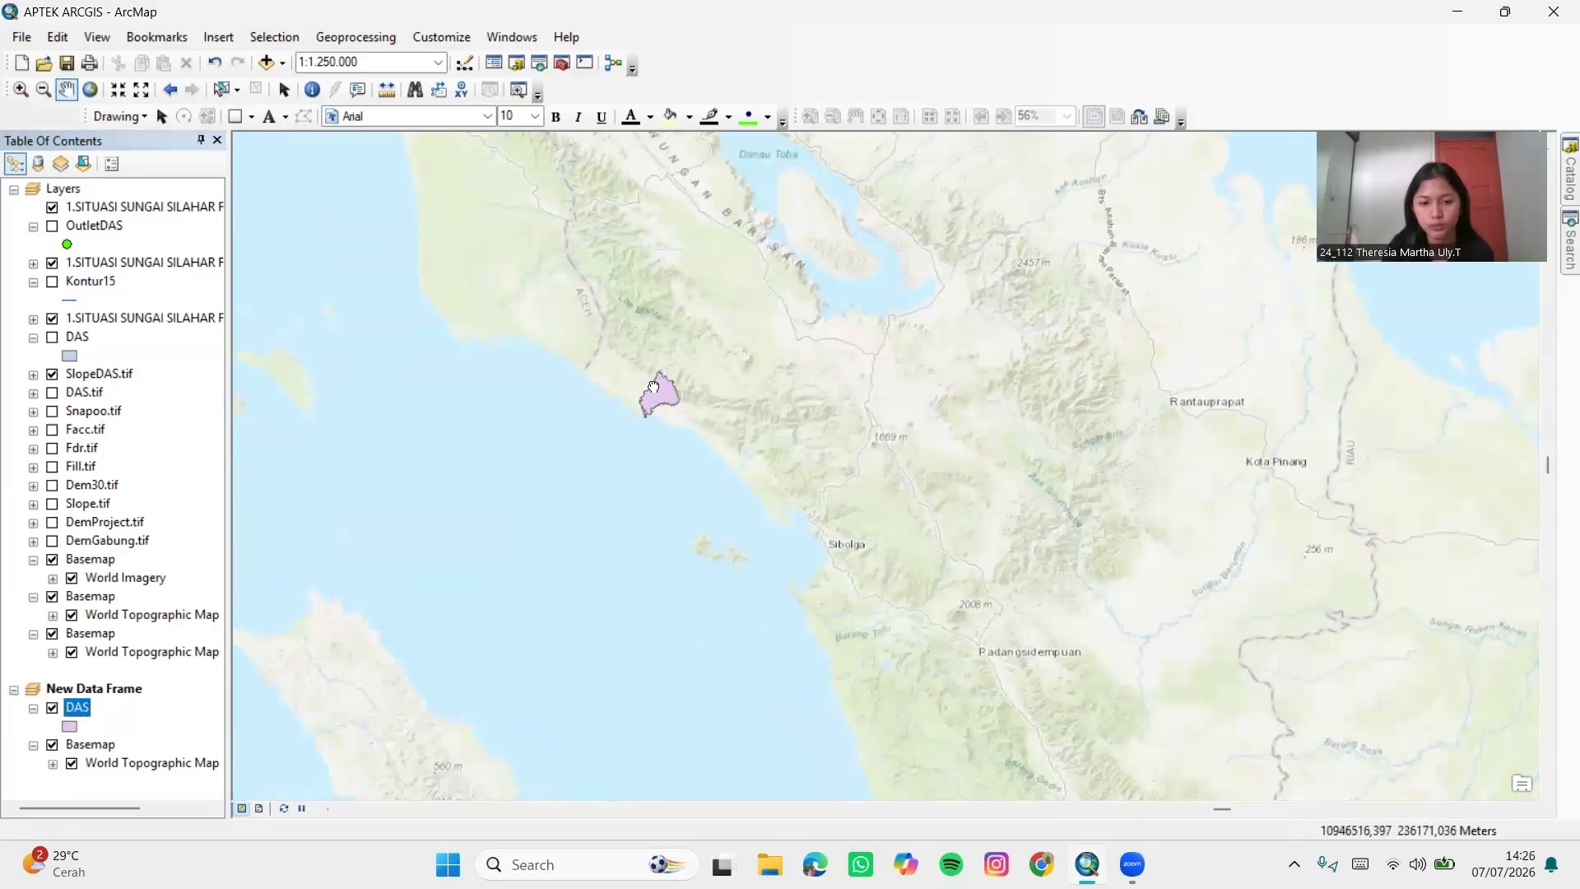
Zoom the new data frame to the extent of its DAS layer, keeping the whole watershed in view
scroll(817, 400, up, 2)
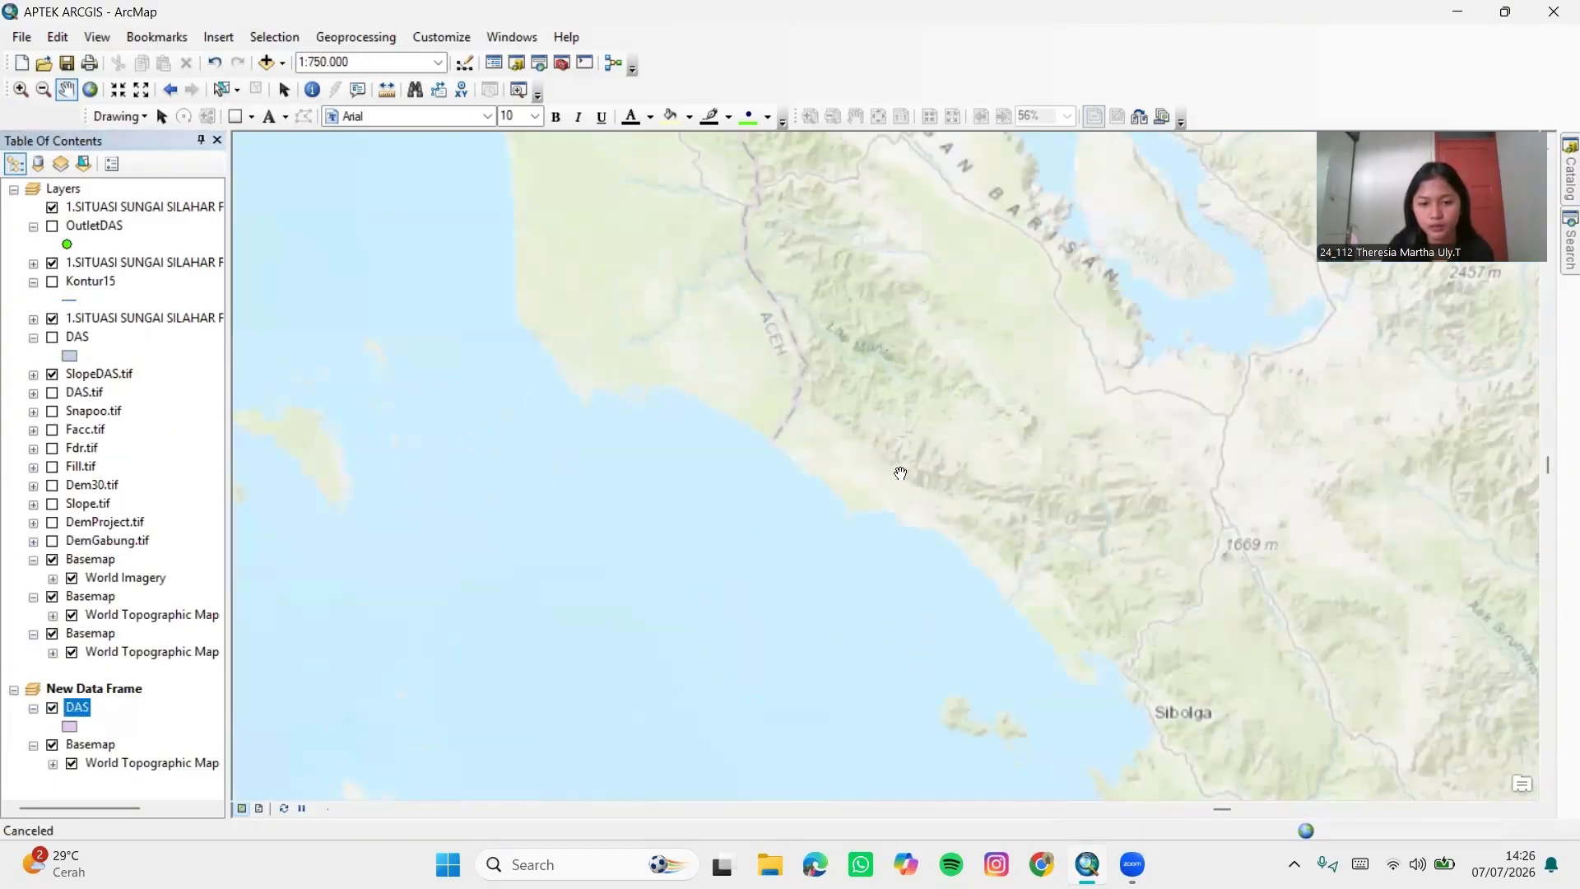
scroll(905, 461, up, 2)
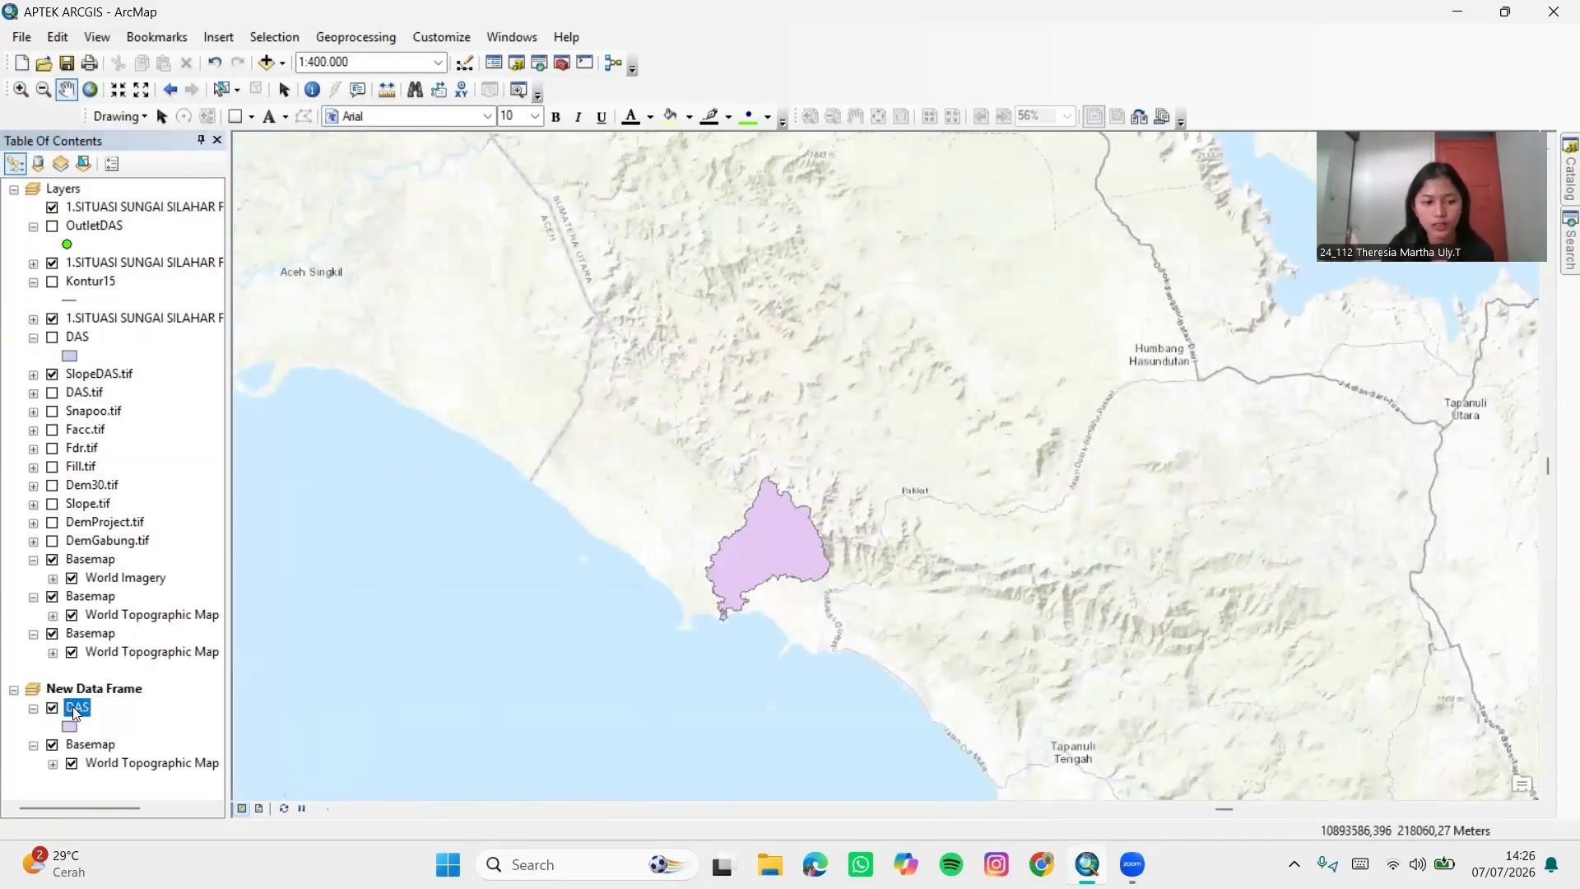
right_click(76, 709)
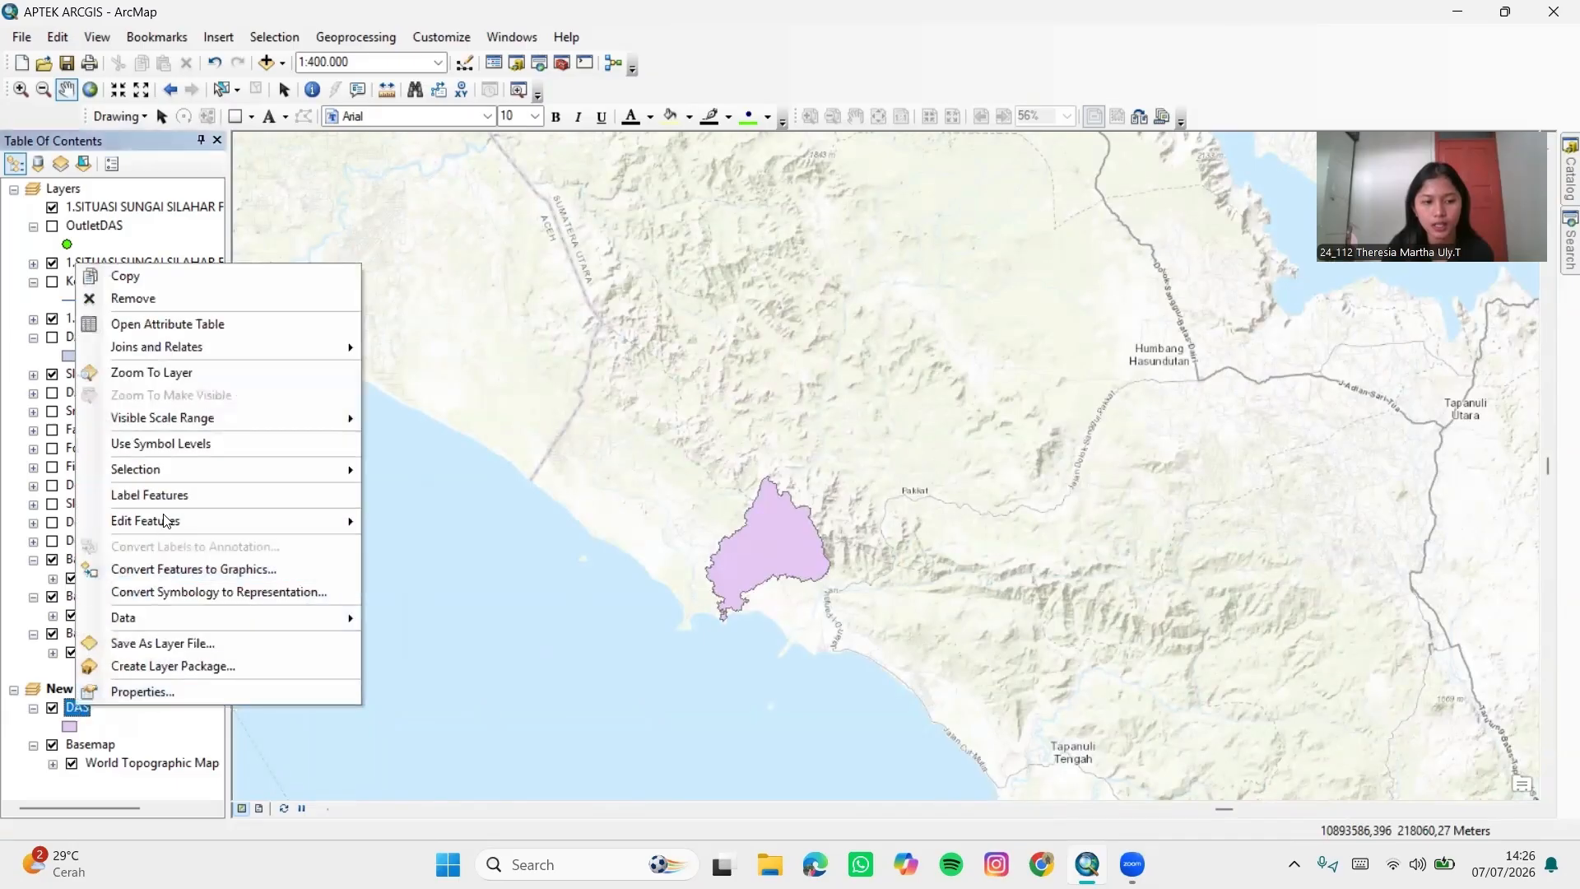
click(188, 380)
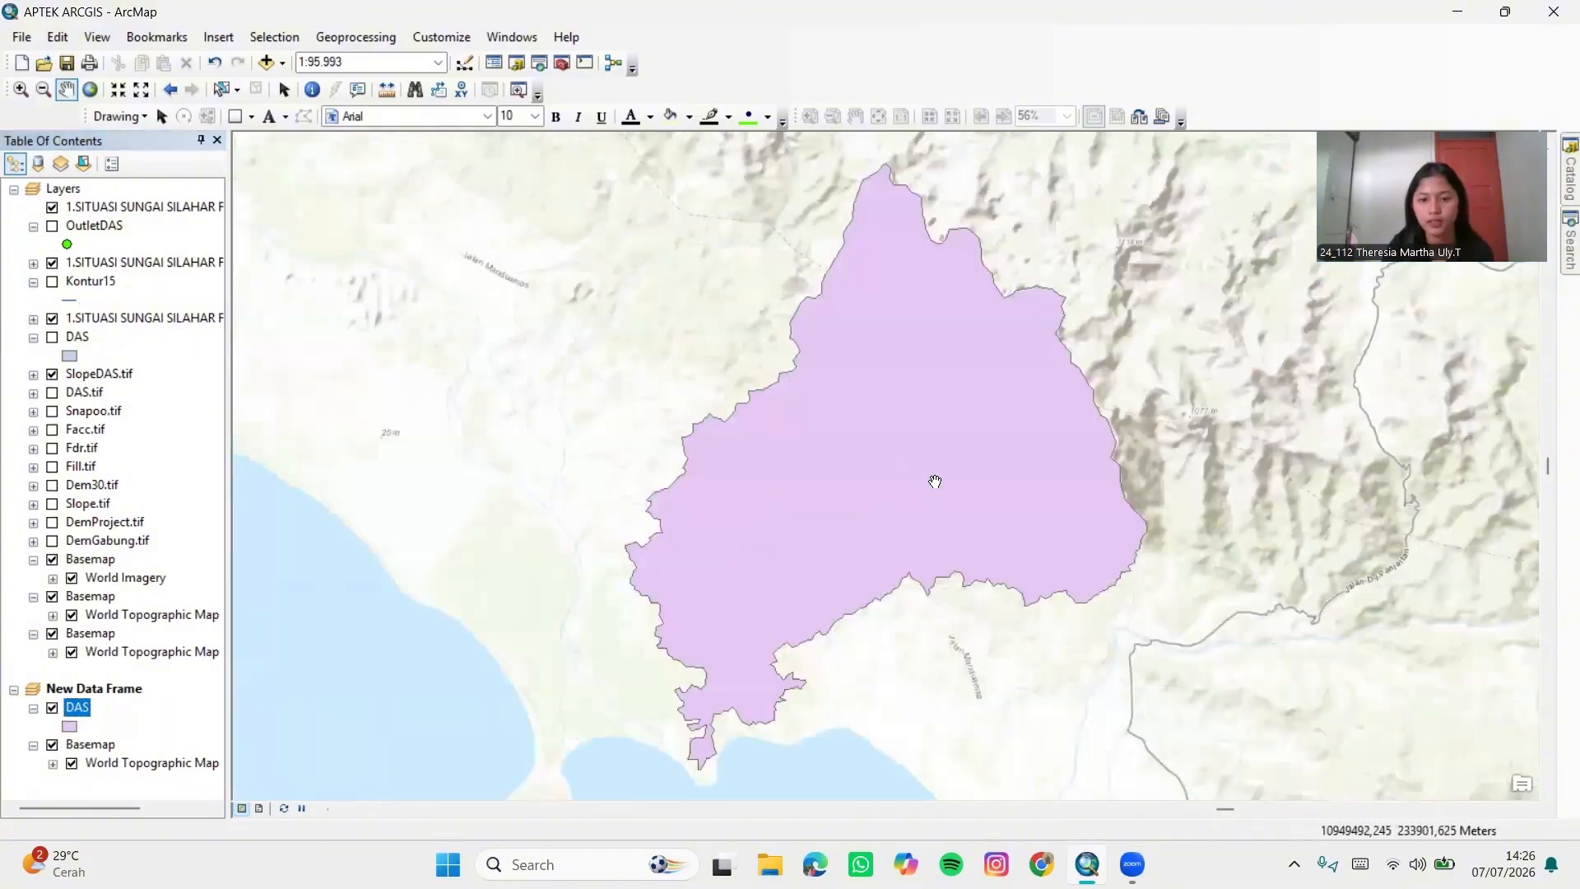
drag(935, 481, 934, 490)
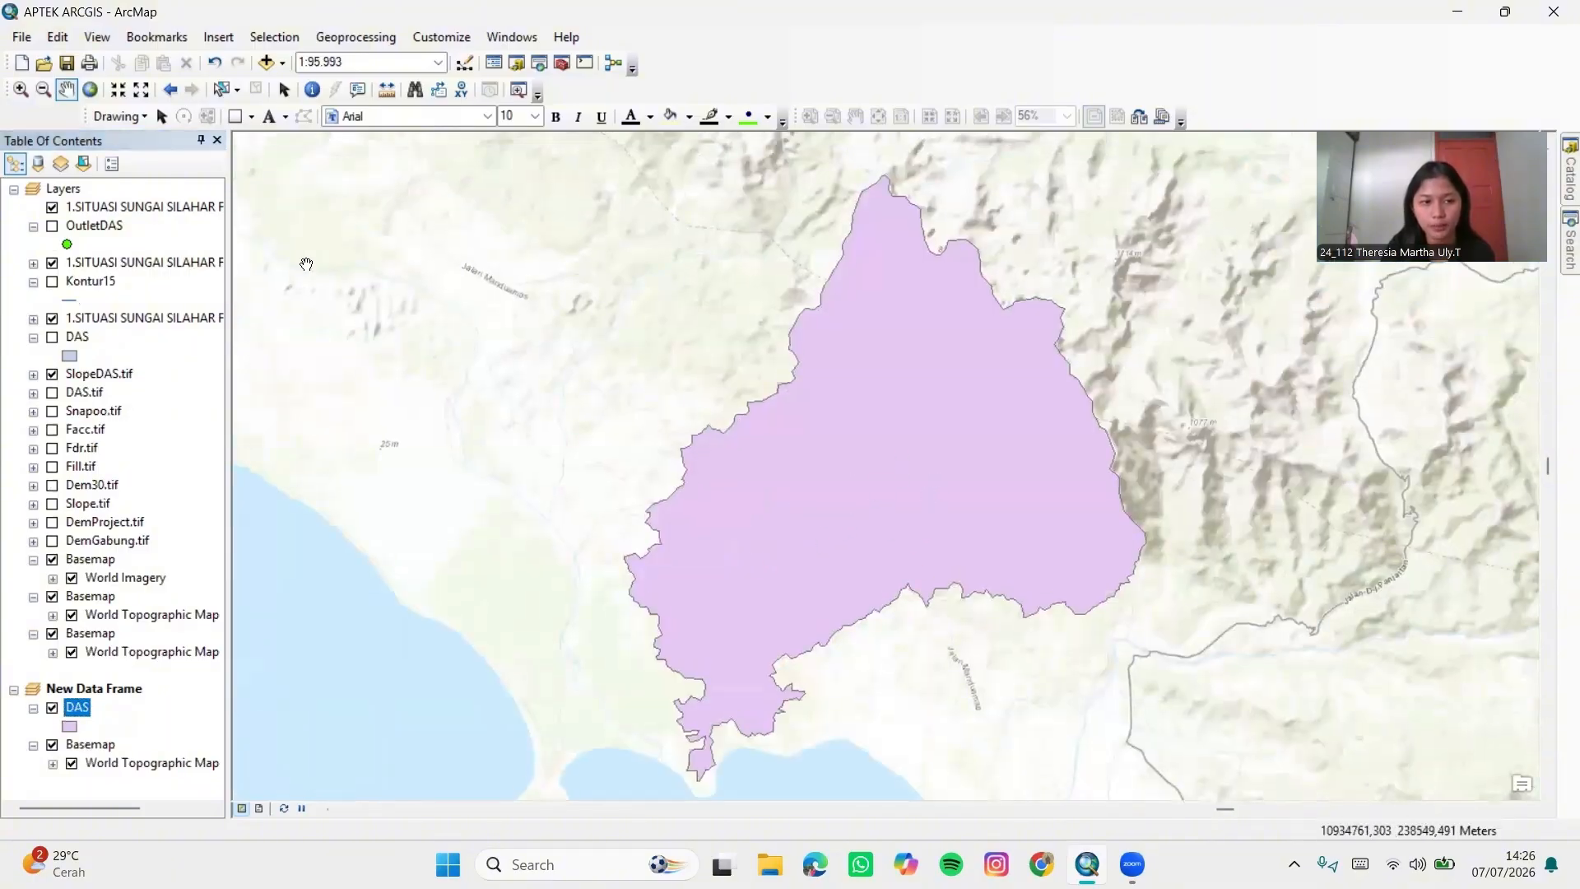
Draw a rectangle graphic around the whole DAS watershed polygon in the new data frame
click(254, 117)
click(286, 140)
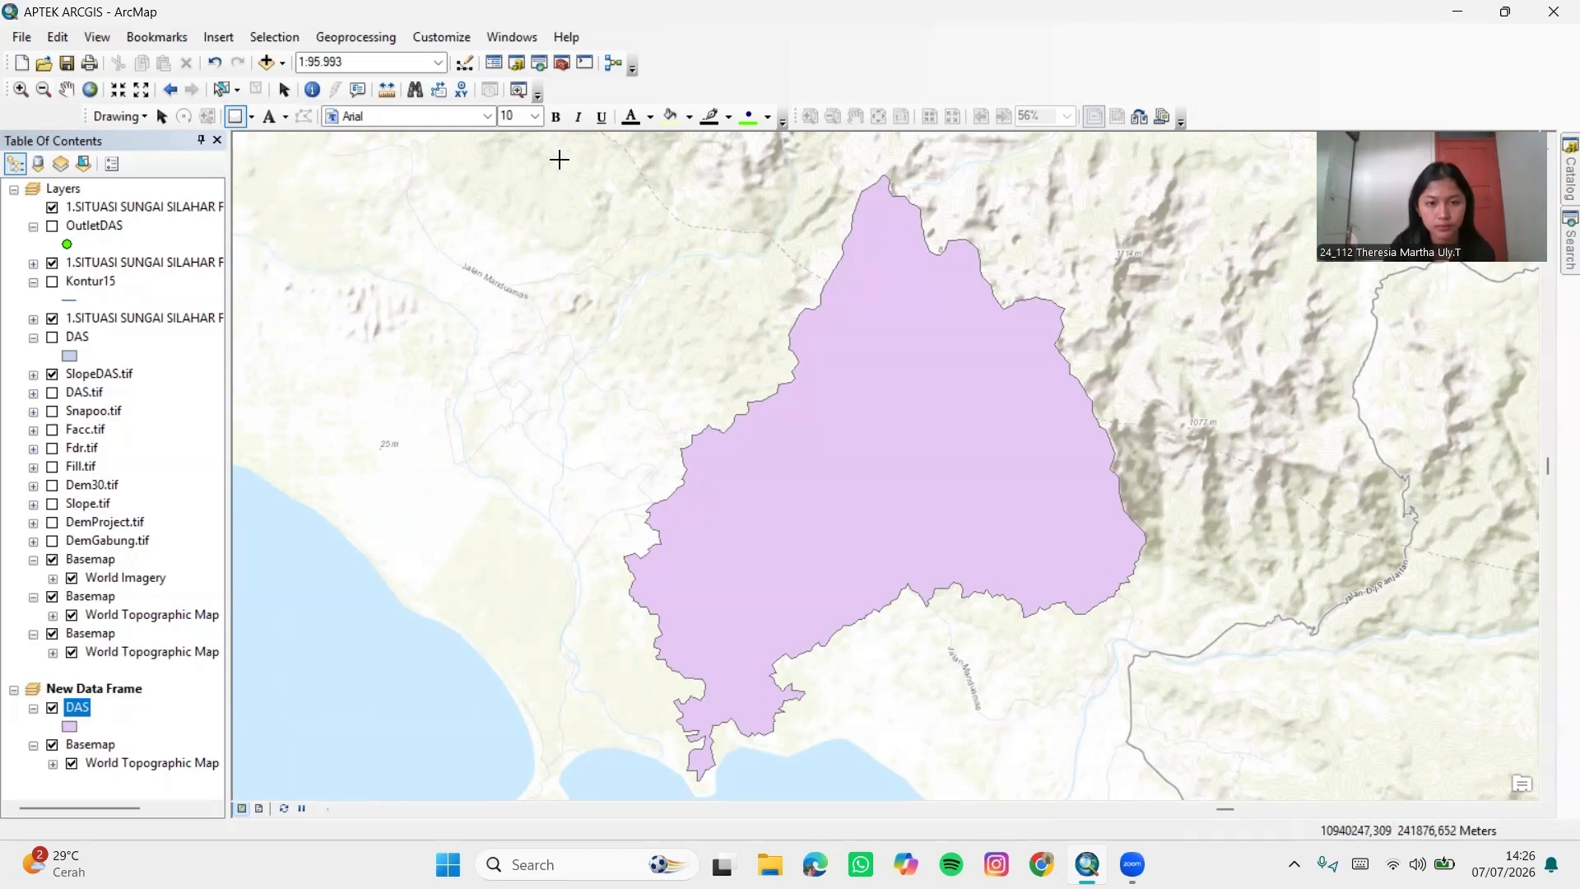
drag(542, 149, 1179, 788)
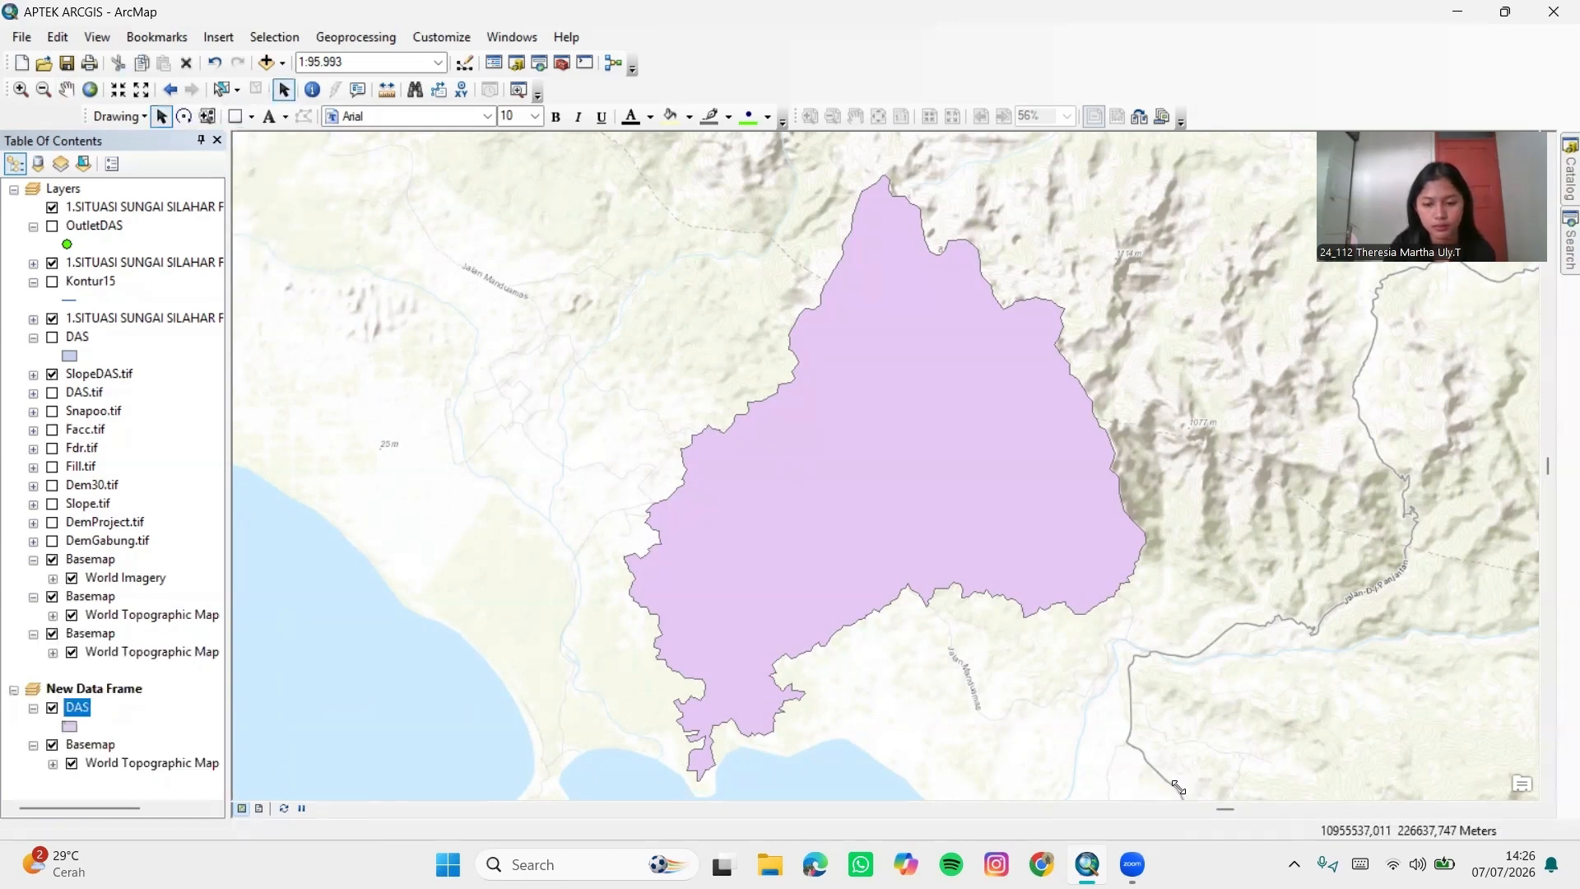
Give the rectangle around the watershed no fill colour and a light green outline with a width of 2
right_click(1179, 790)
click(1197, 777)
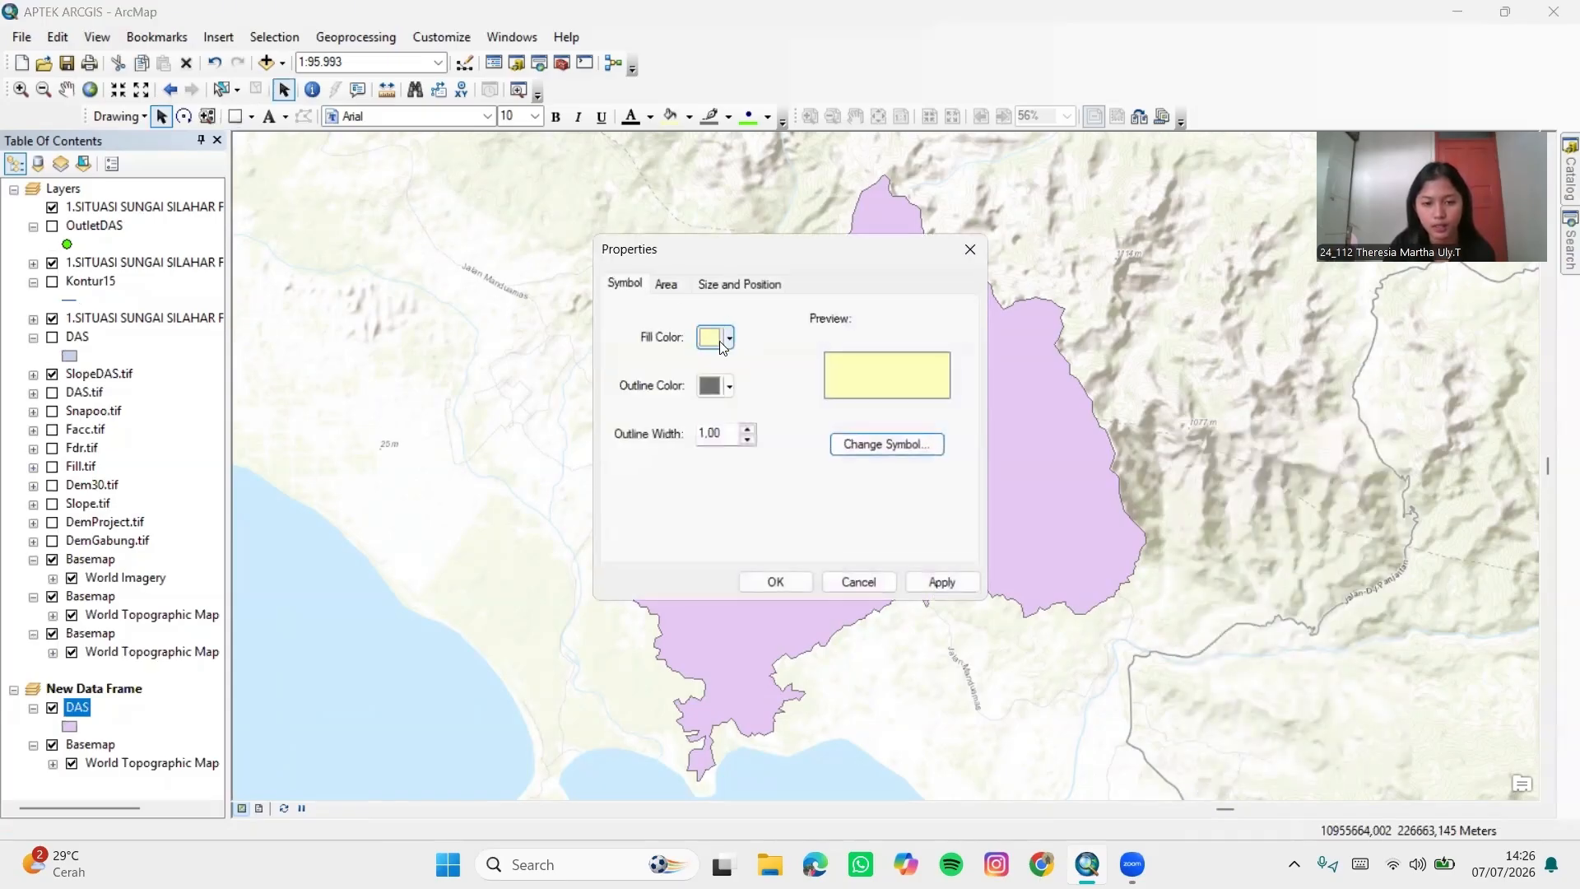
click(722, 344)
click(739, 364)
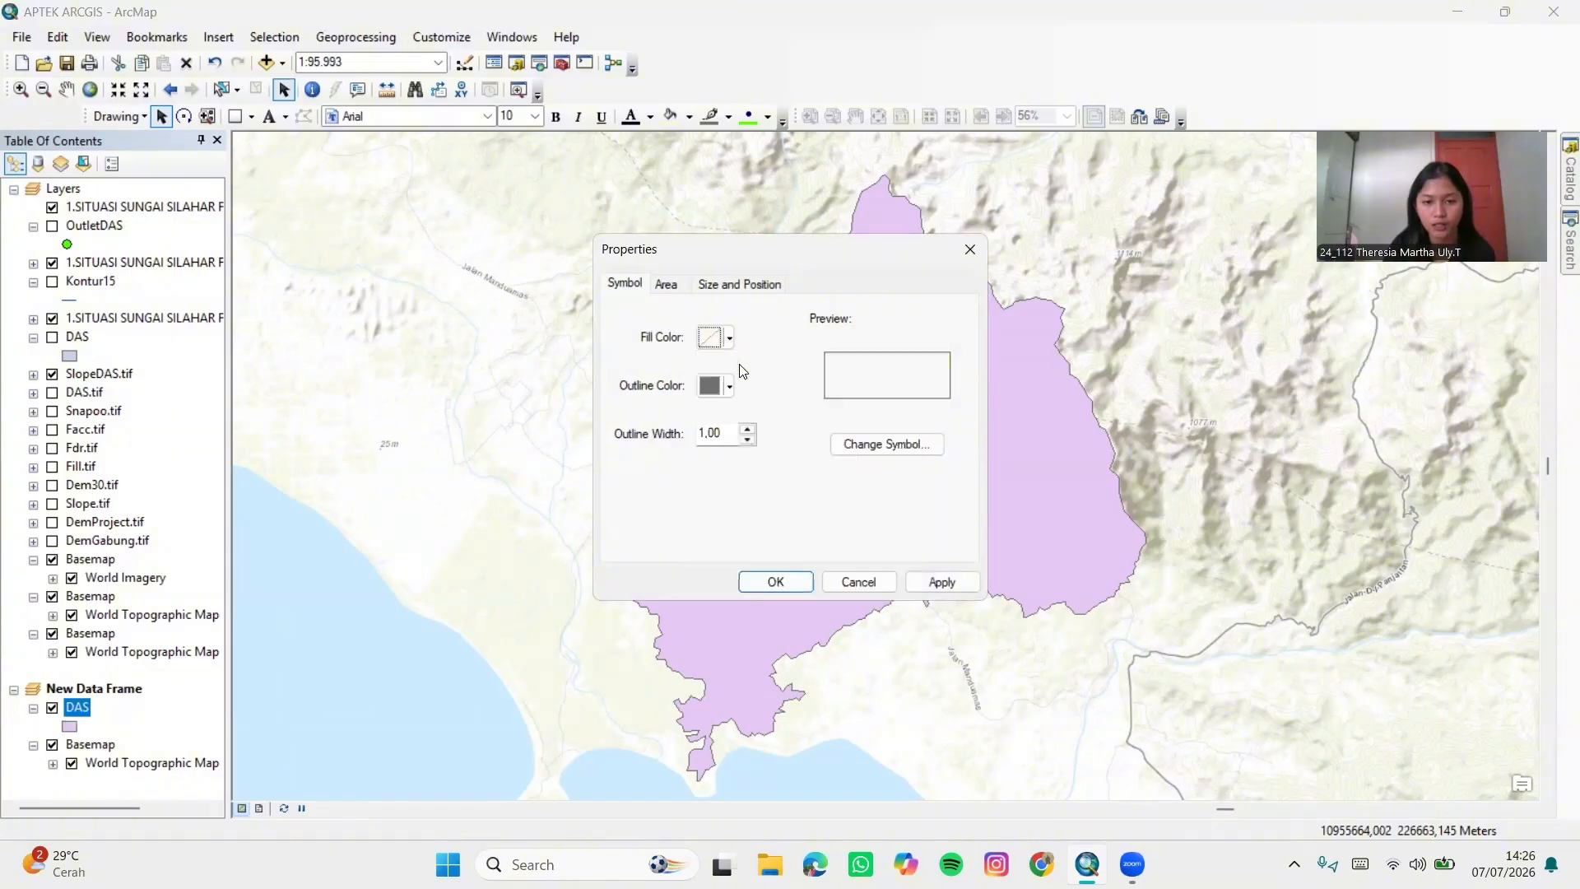
click(731, 388)
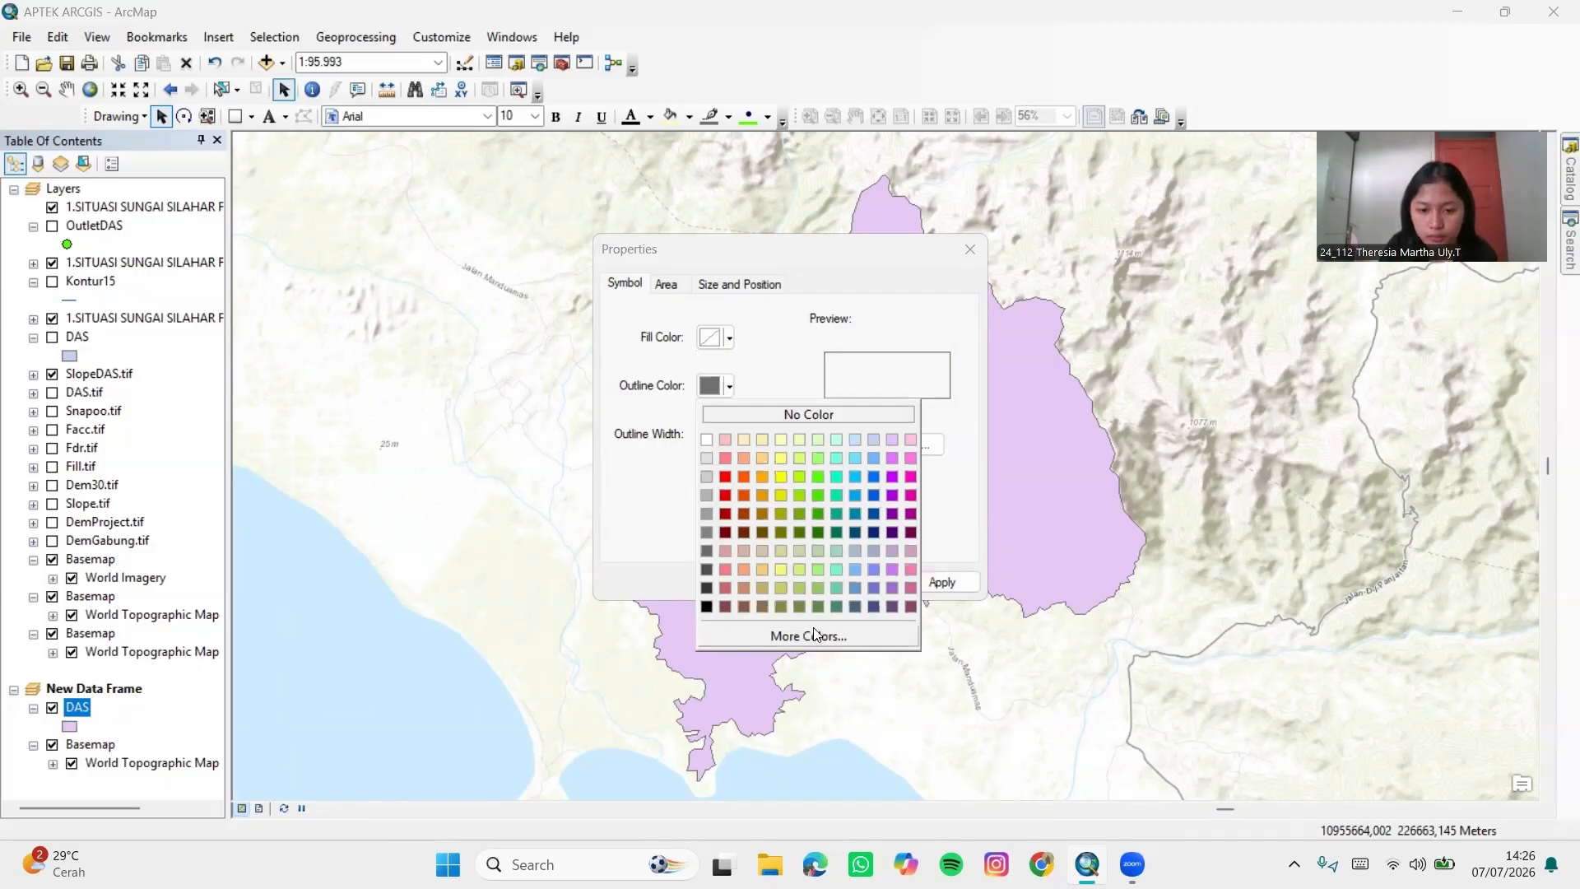
click(814, 555)
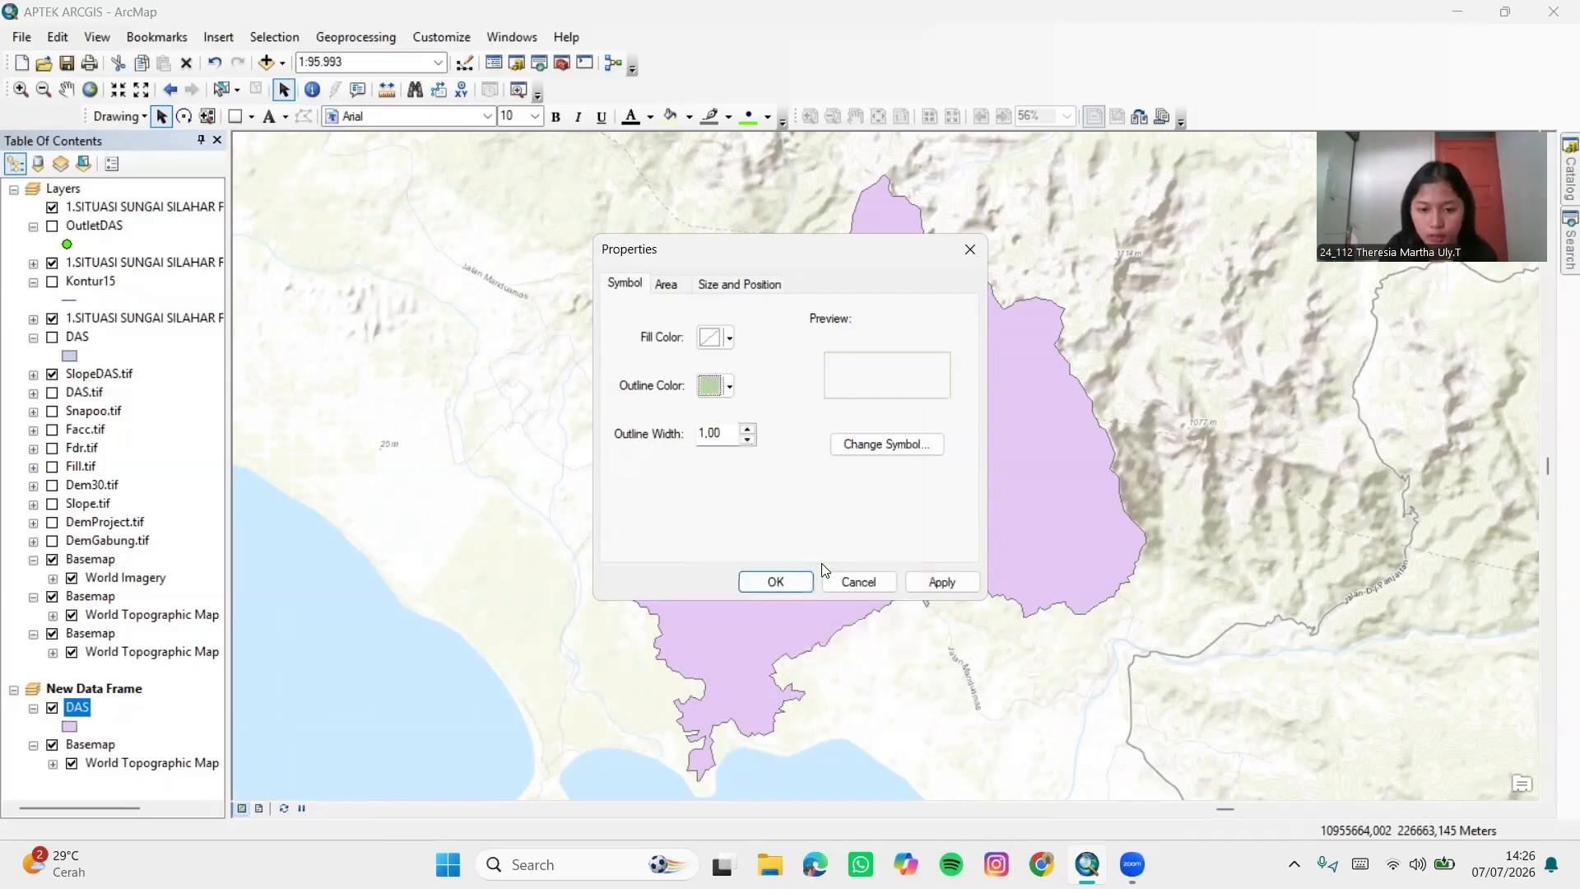
click(942, 582)
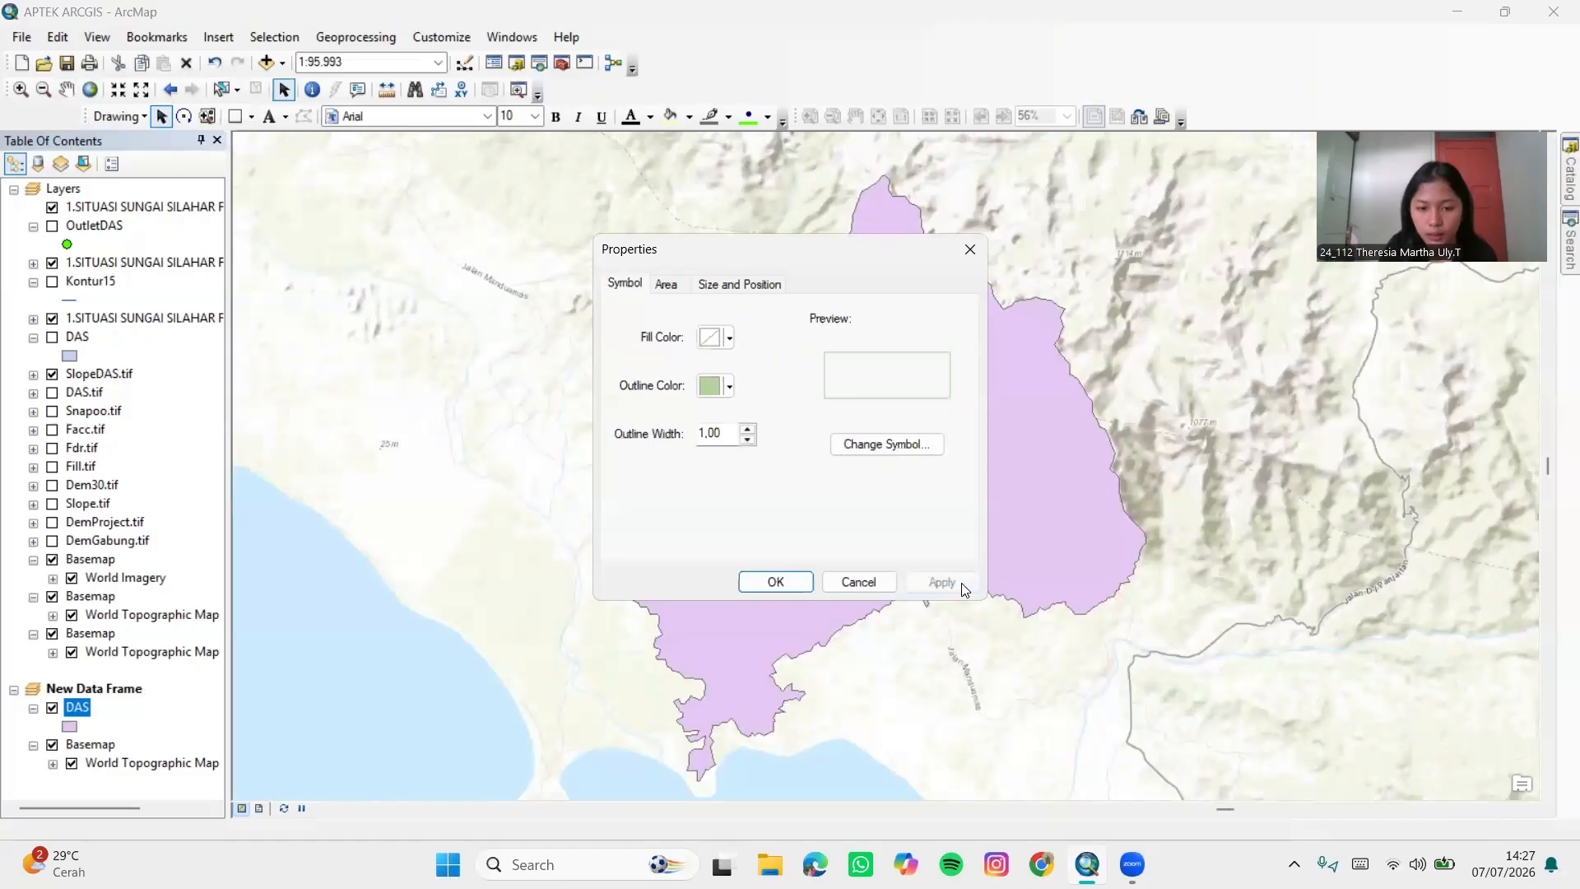
click(747, 428)
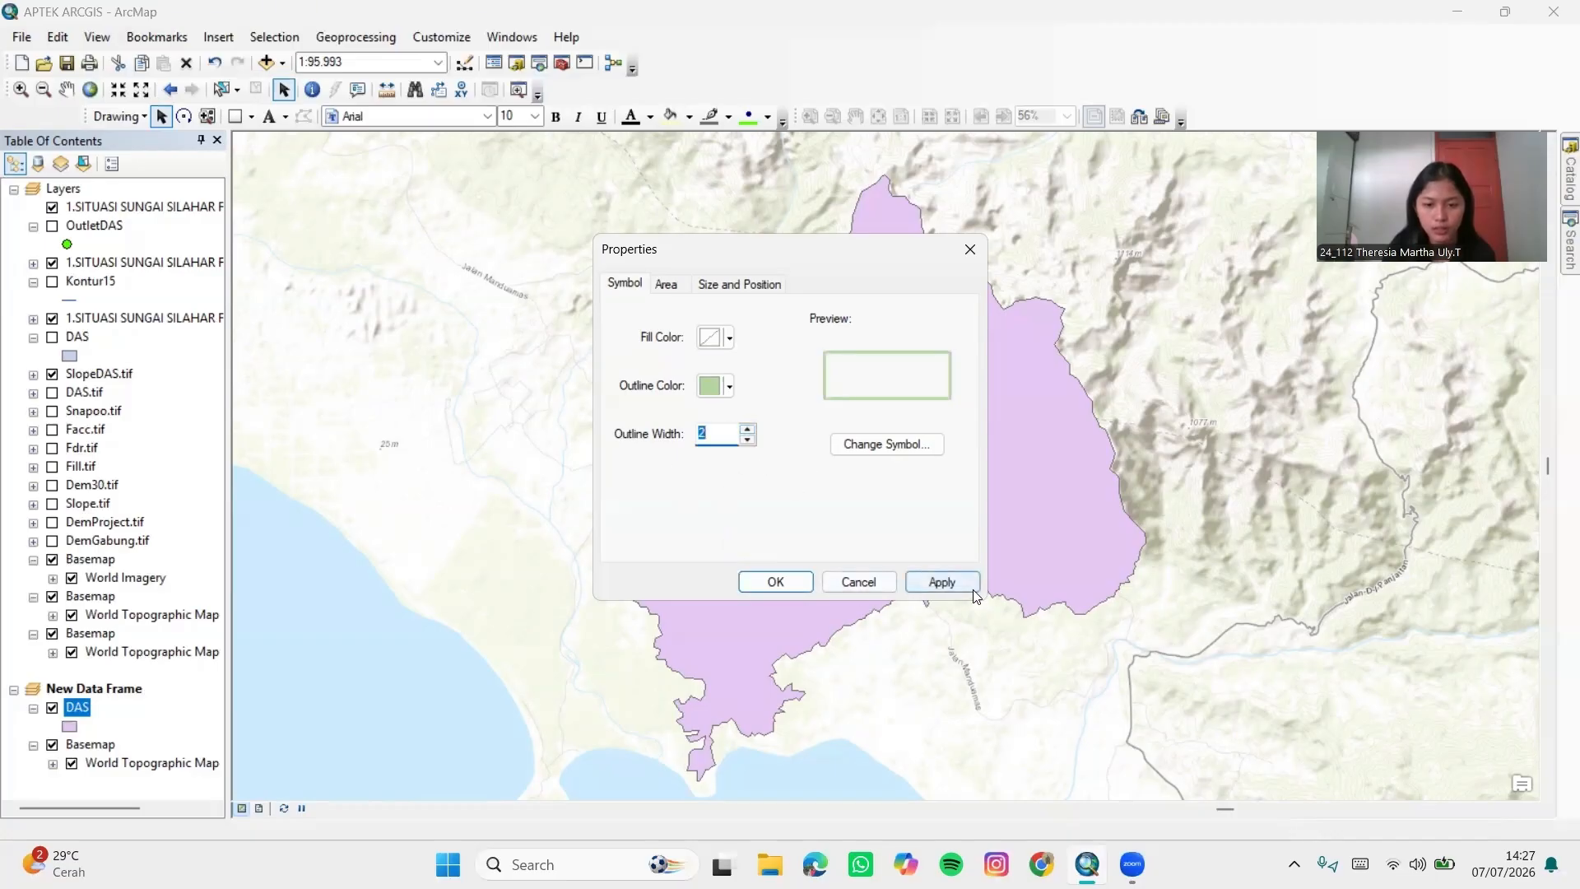
click(946, 585)
click(798, 582)
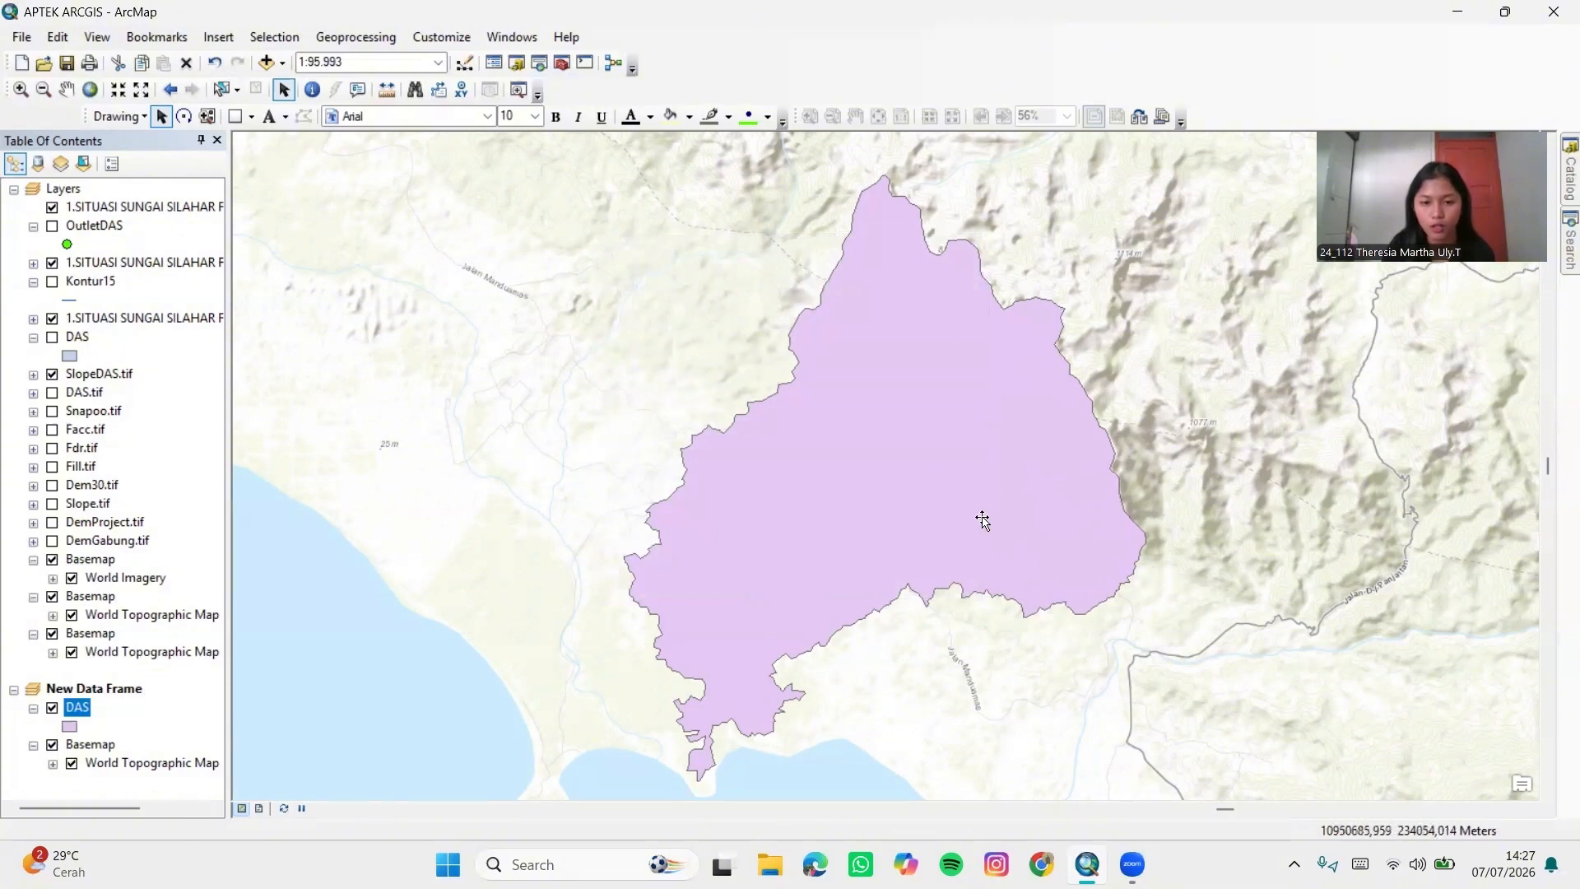
In layout view, add a labelled graticule to the inset map with parallels and meridians every 30 seconds and a simple border
click(259, 809)
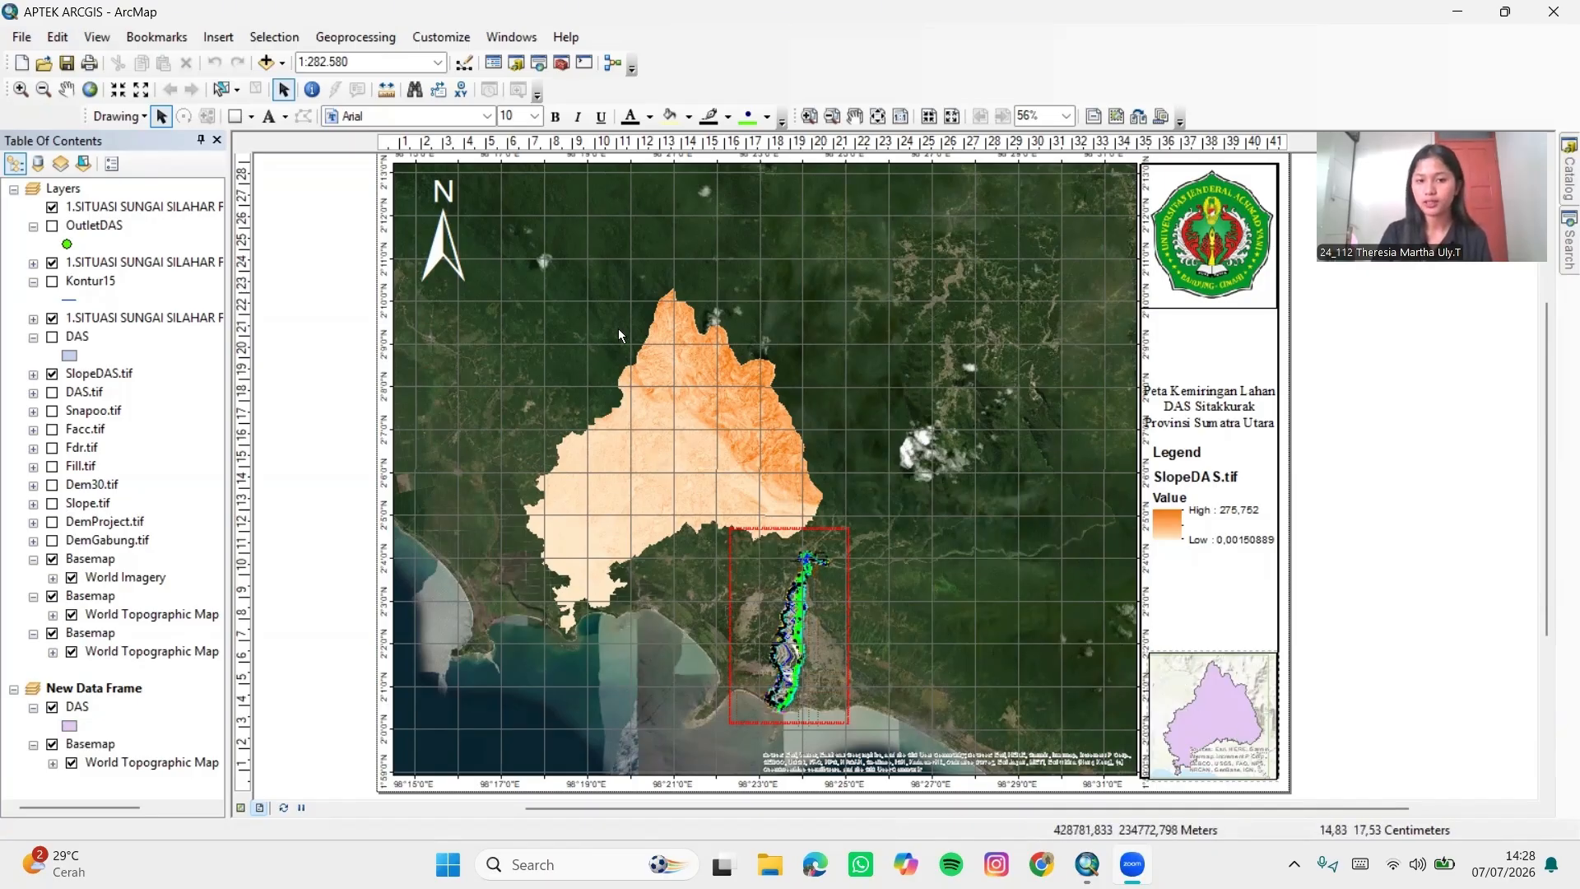
click(1180, 684)
right_click(1180, 685)
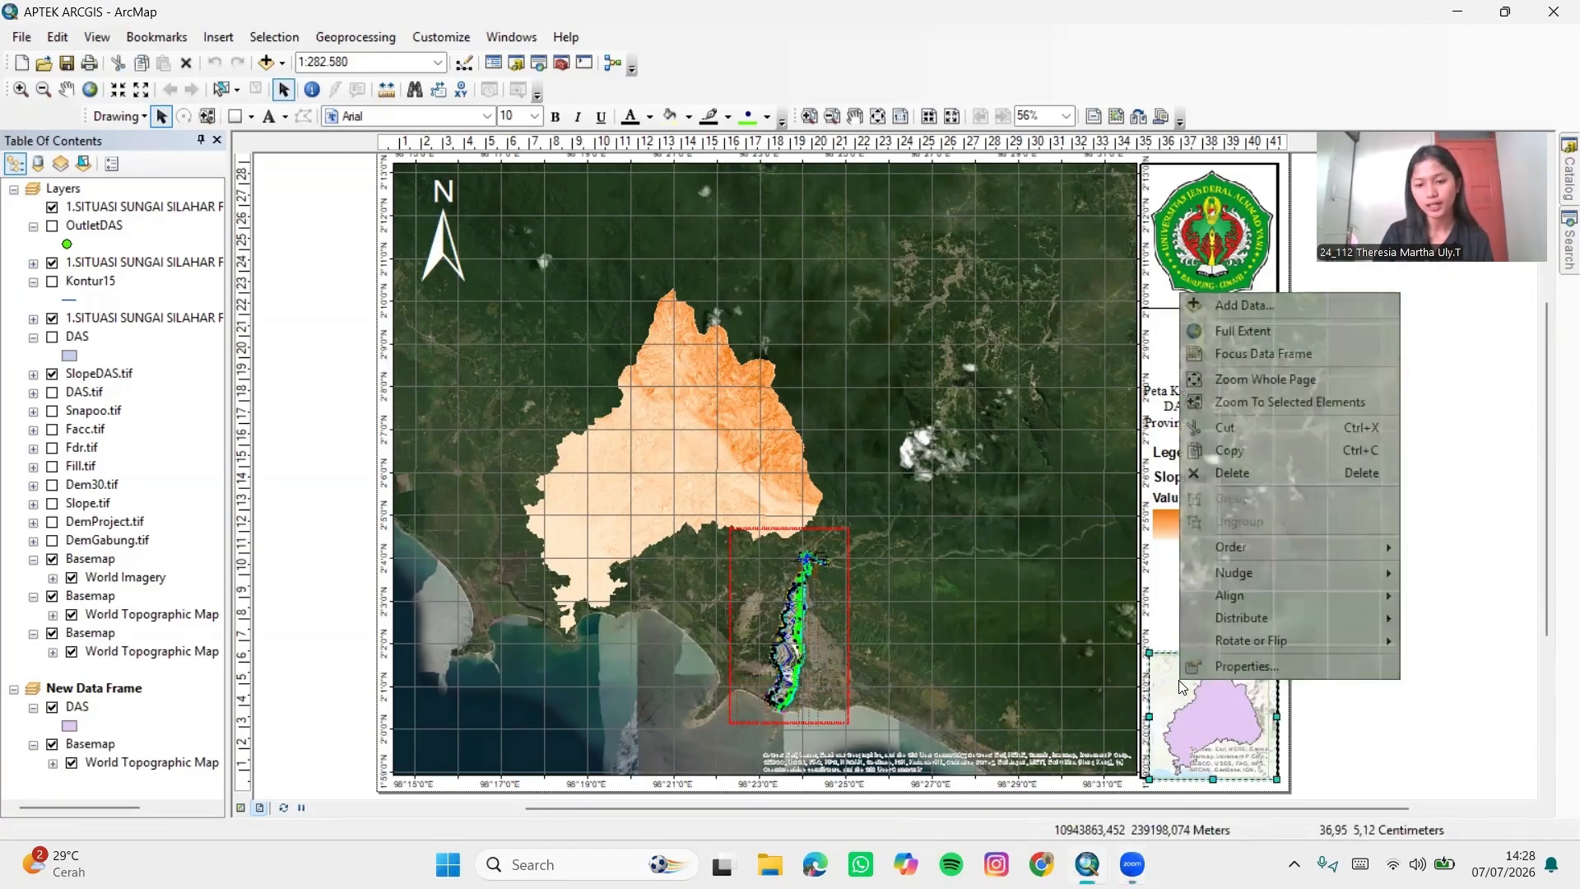
click(1249, 669)
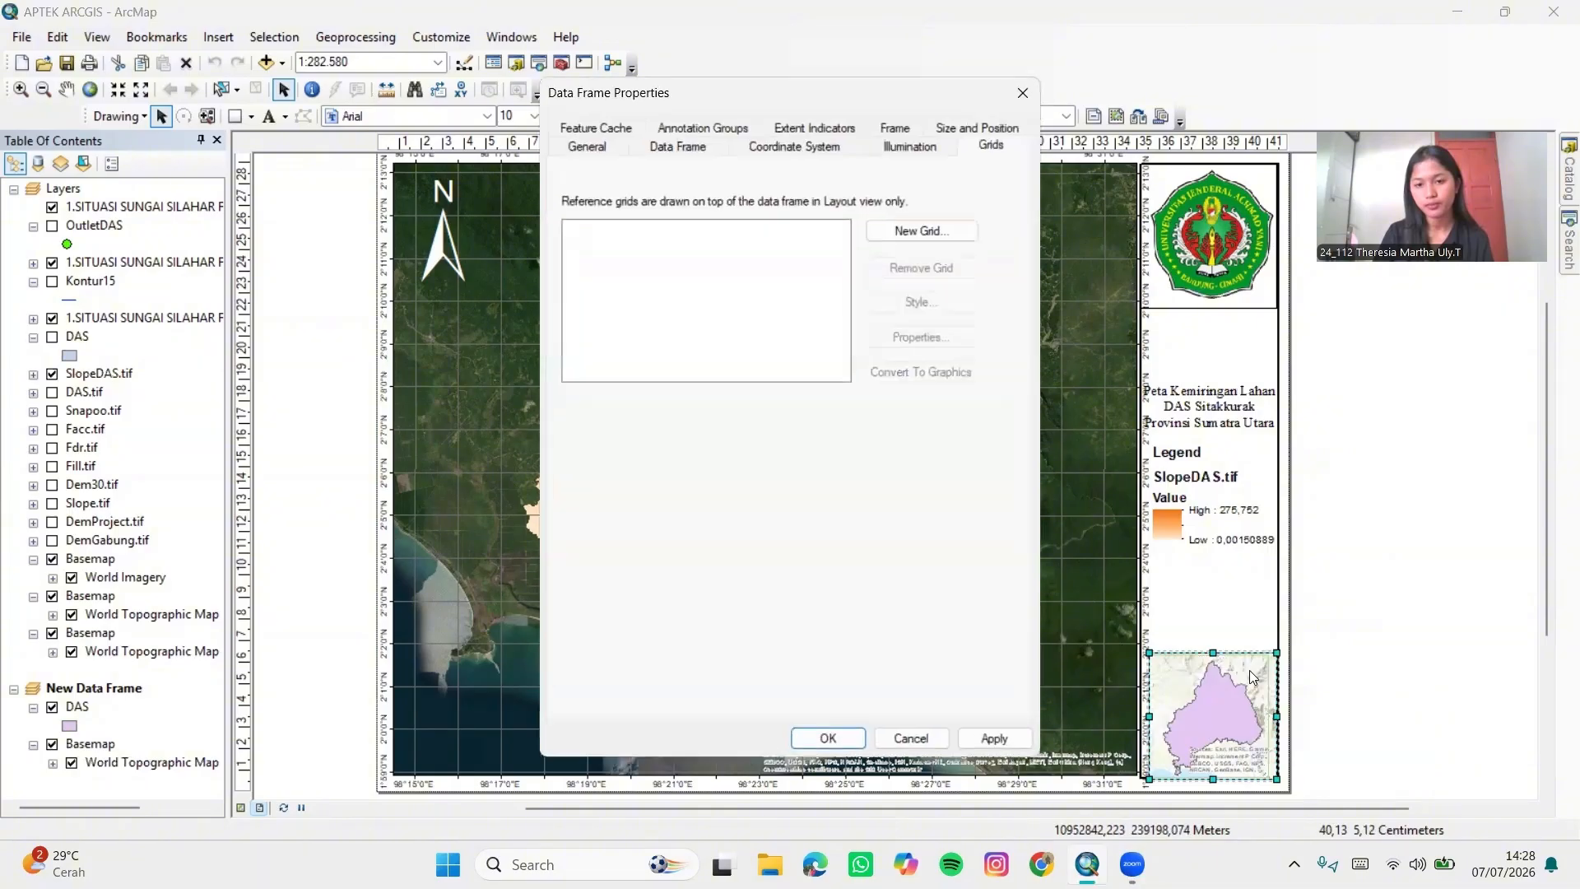
click(921, 230)
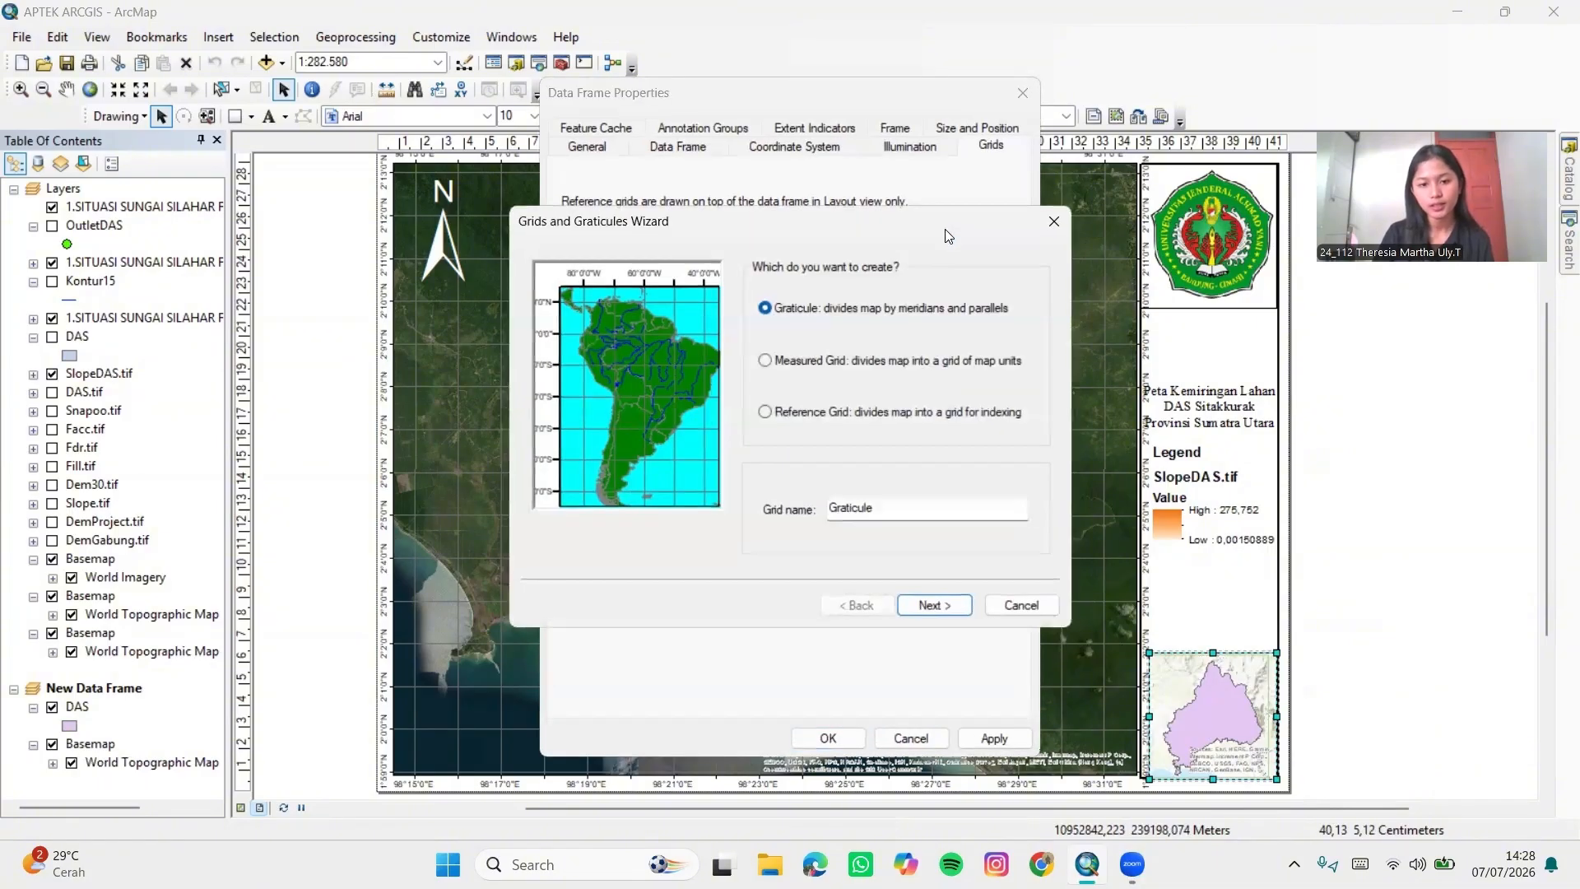
click(934, 607)
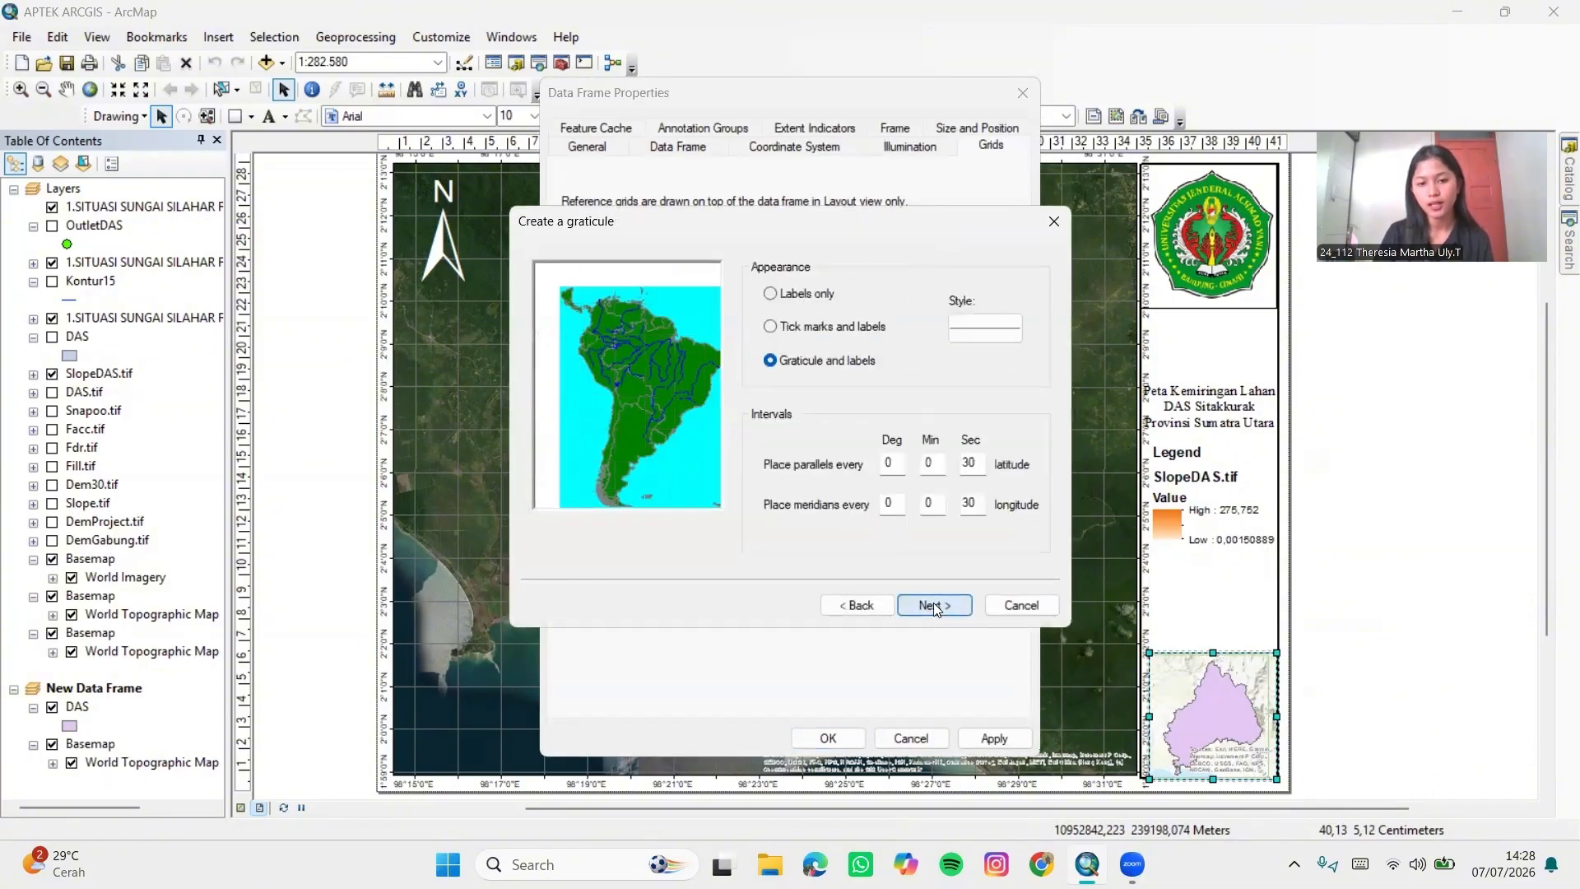
click(935, 607)
click(935, 606)
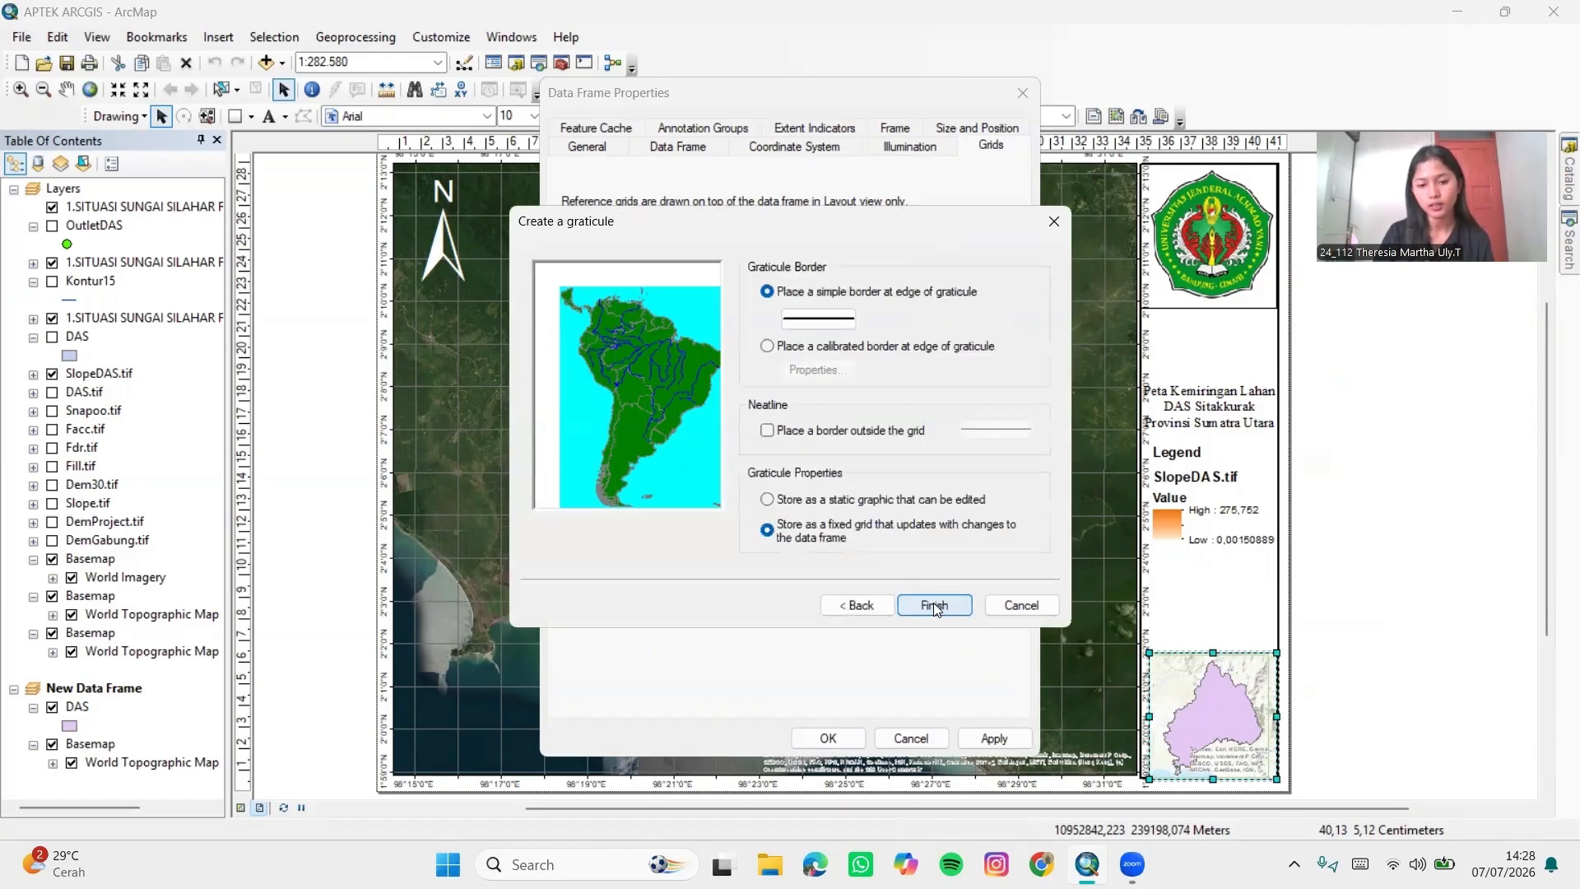
click(935, 606)
click(977, 740)
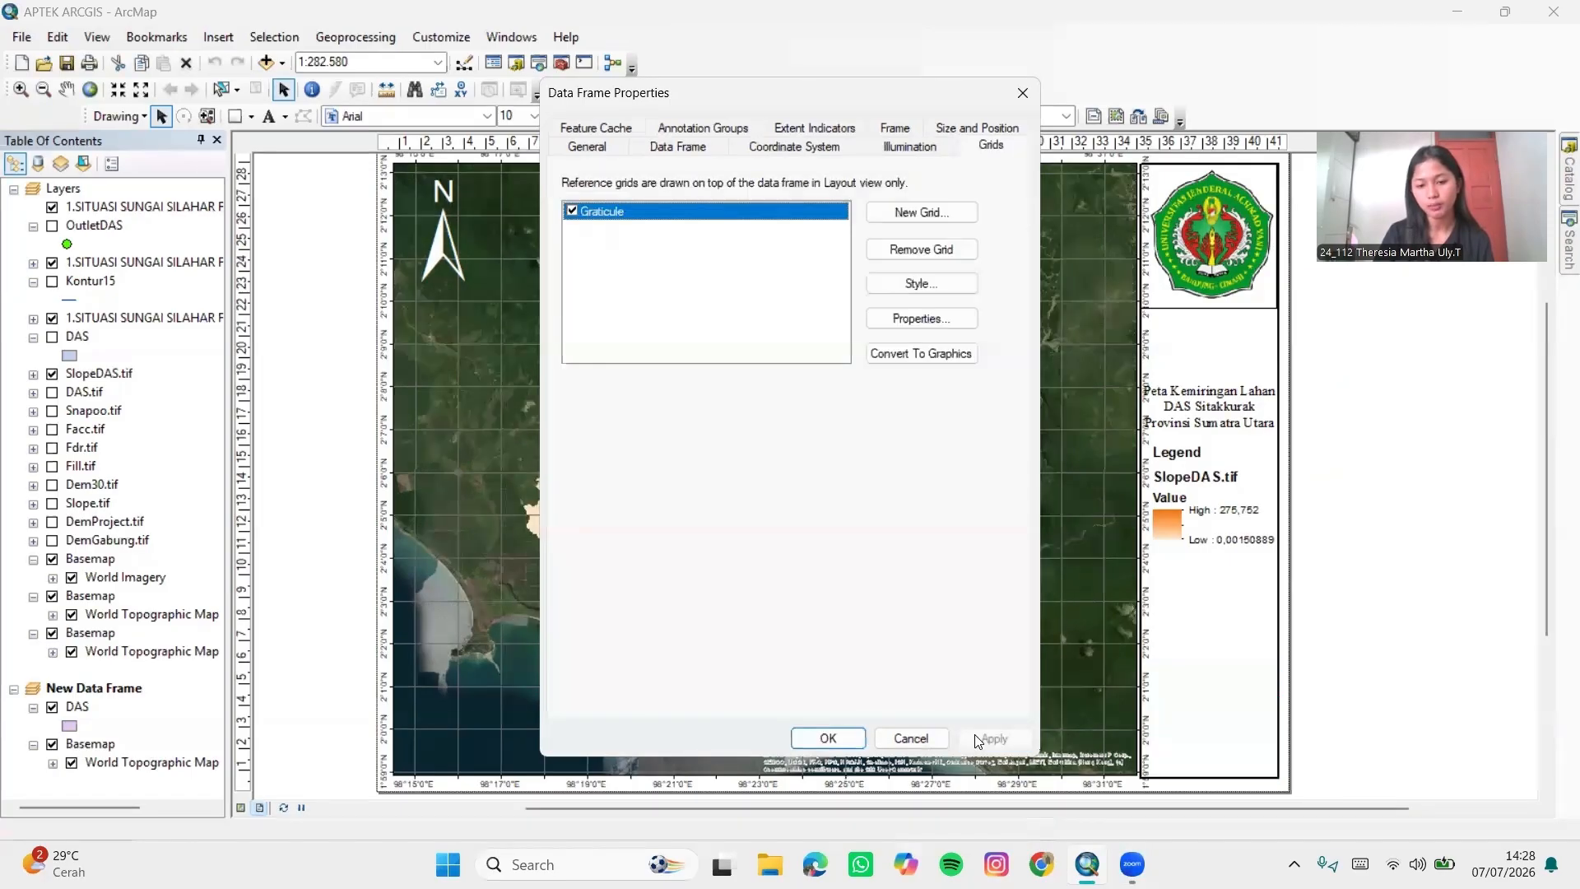
click(828, 739)
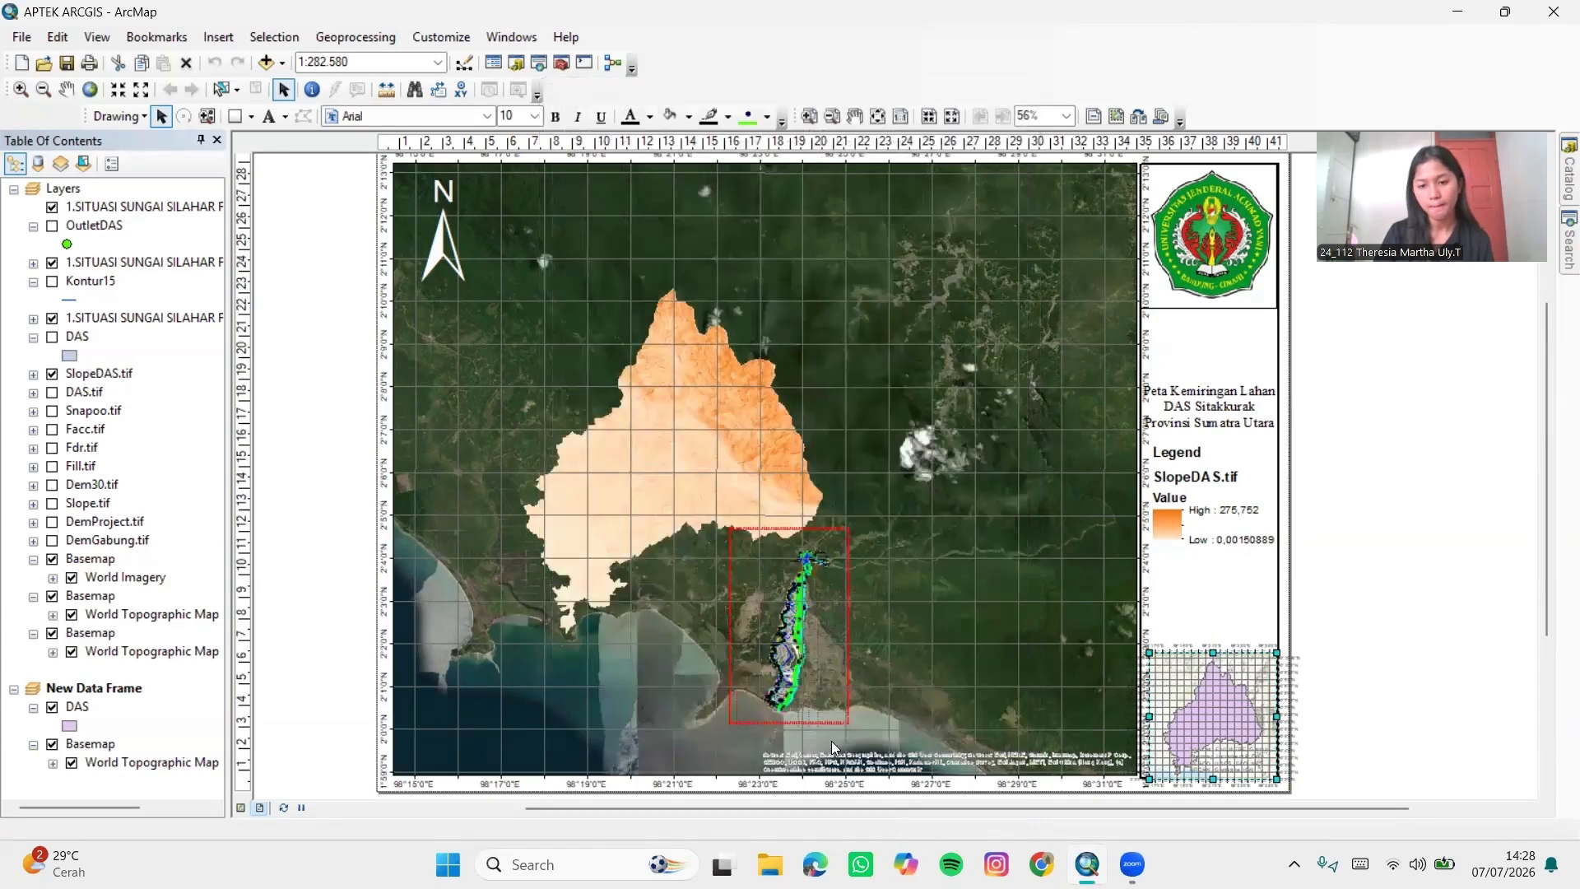
right_click(1184, 674)
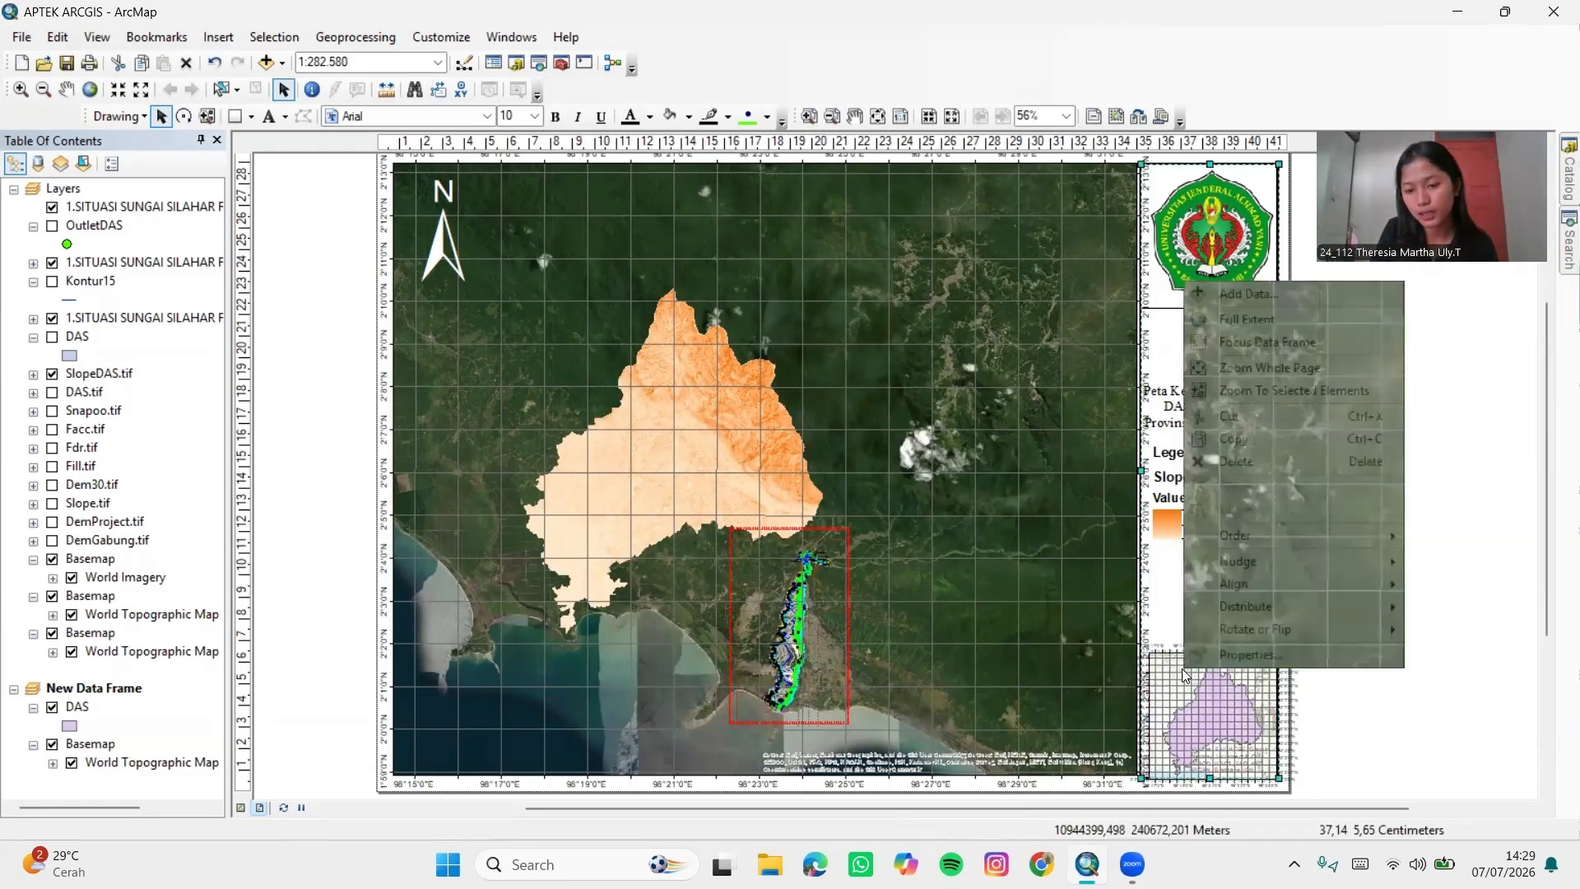
click(1224, 656)
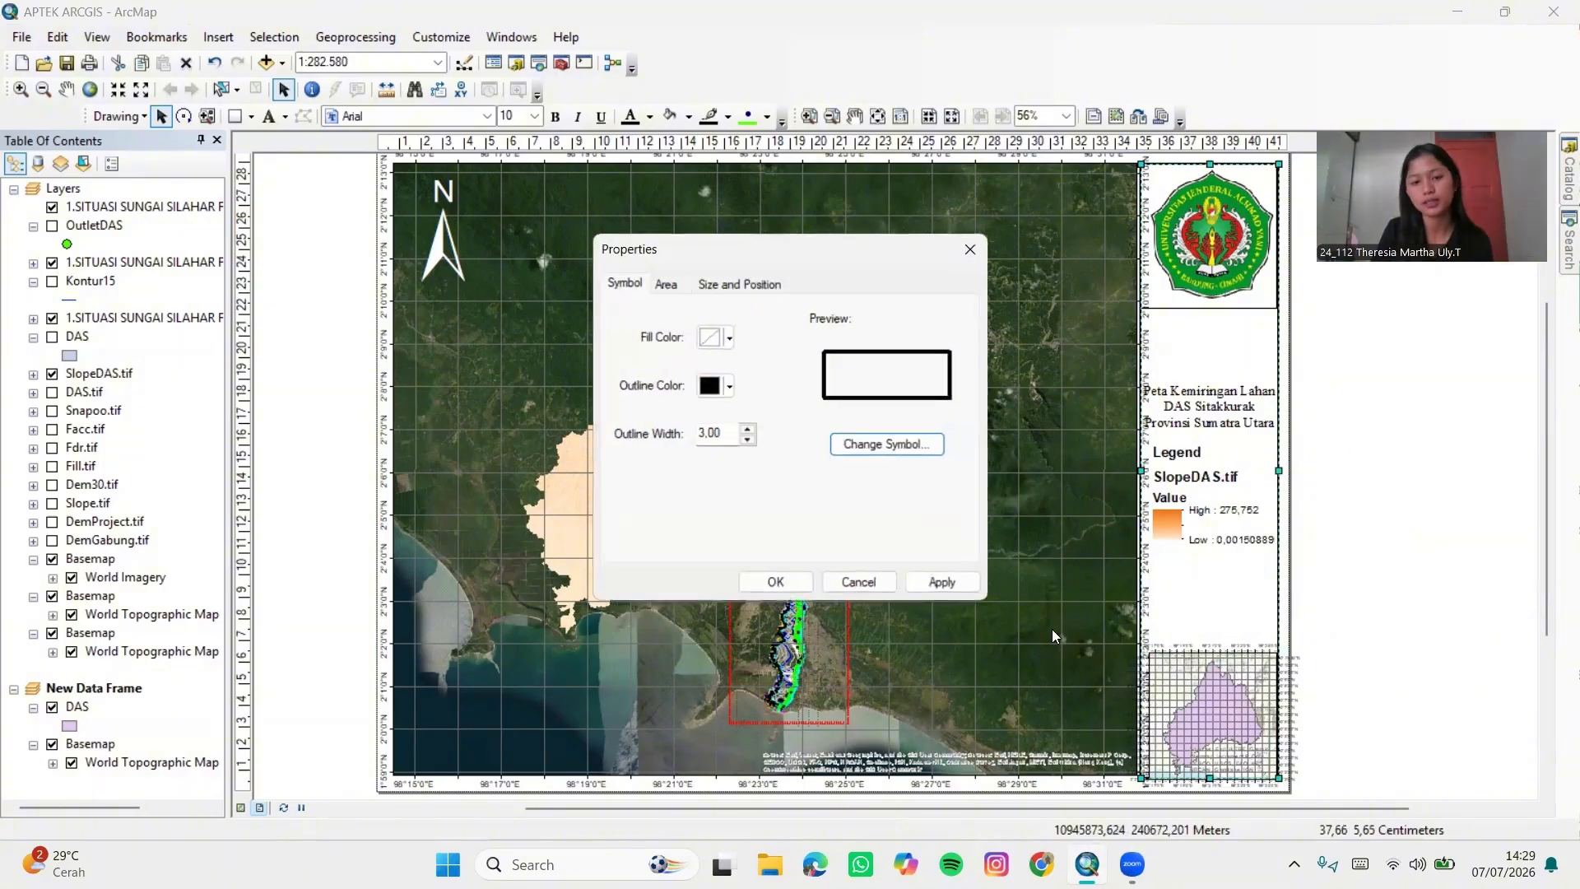
click(970, 249)
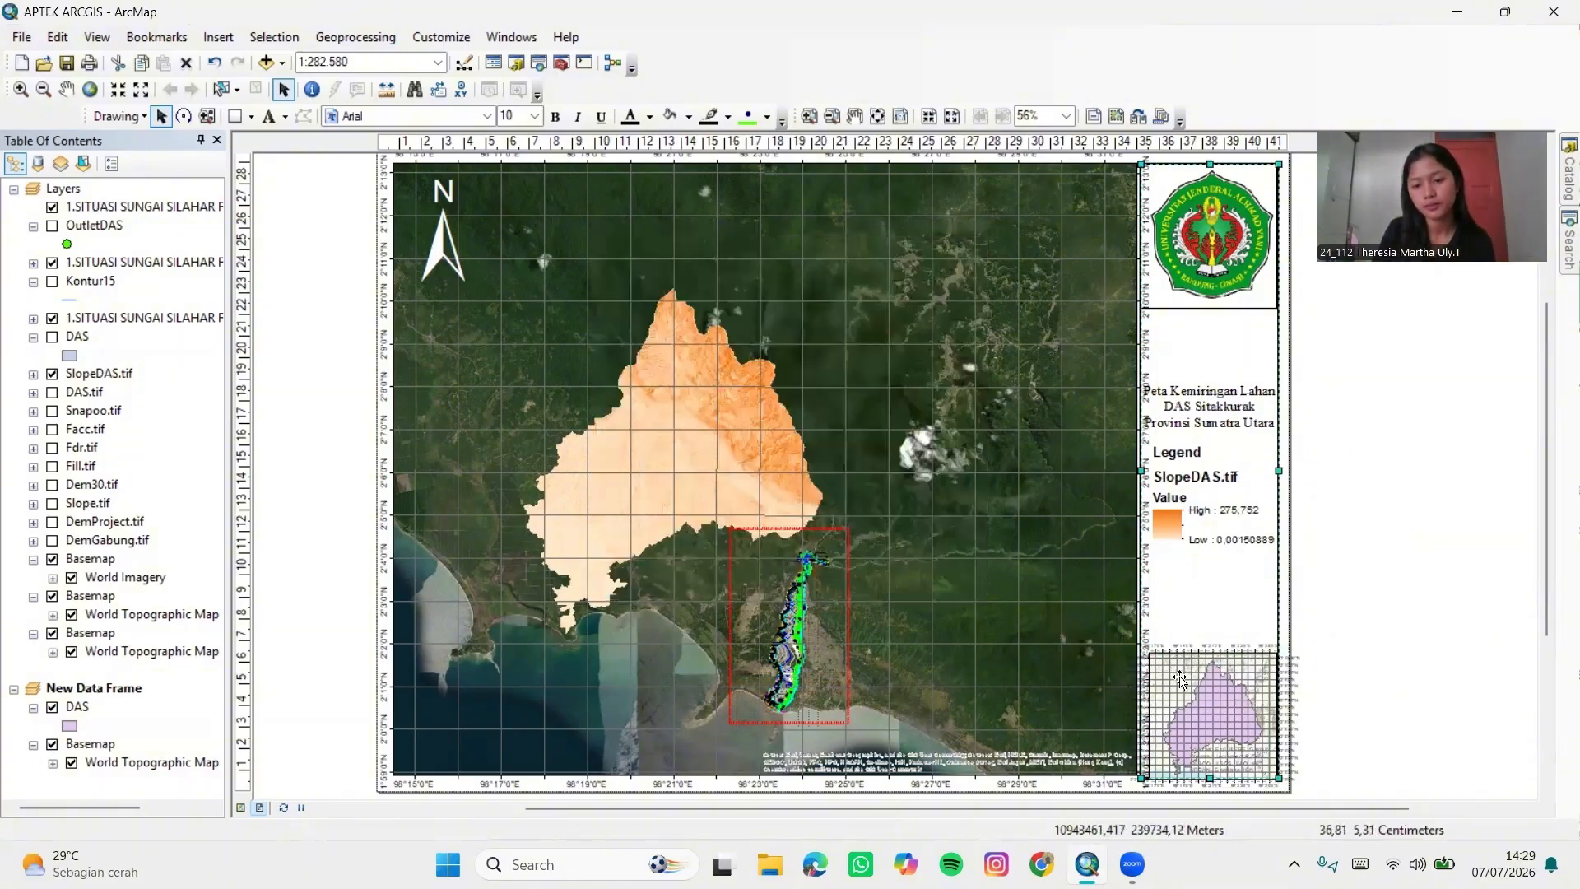
Change the inset map's graticule interval to 1 minute and 0 seconds on both the X and Y axes
right_click(1178, 676)
click(1228, 660)
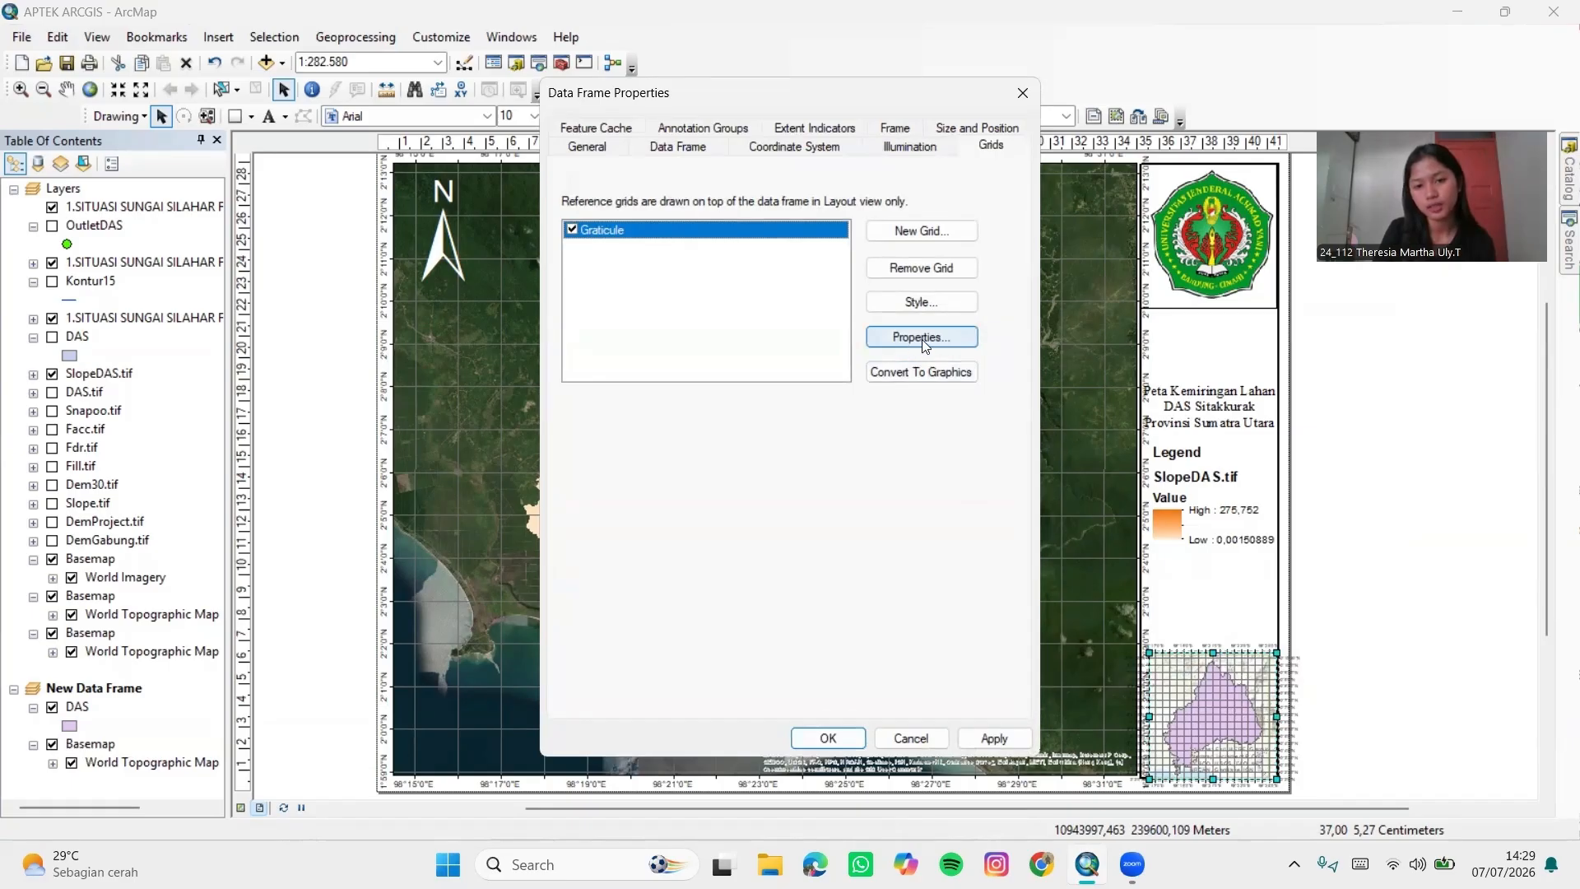
click(922, 339)
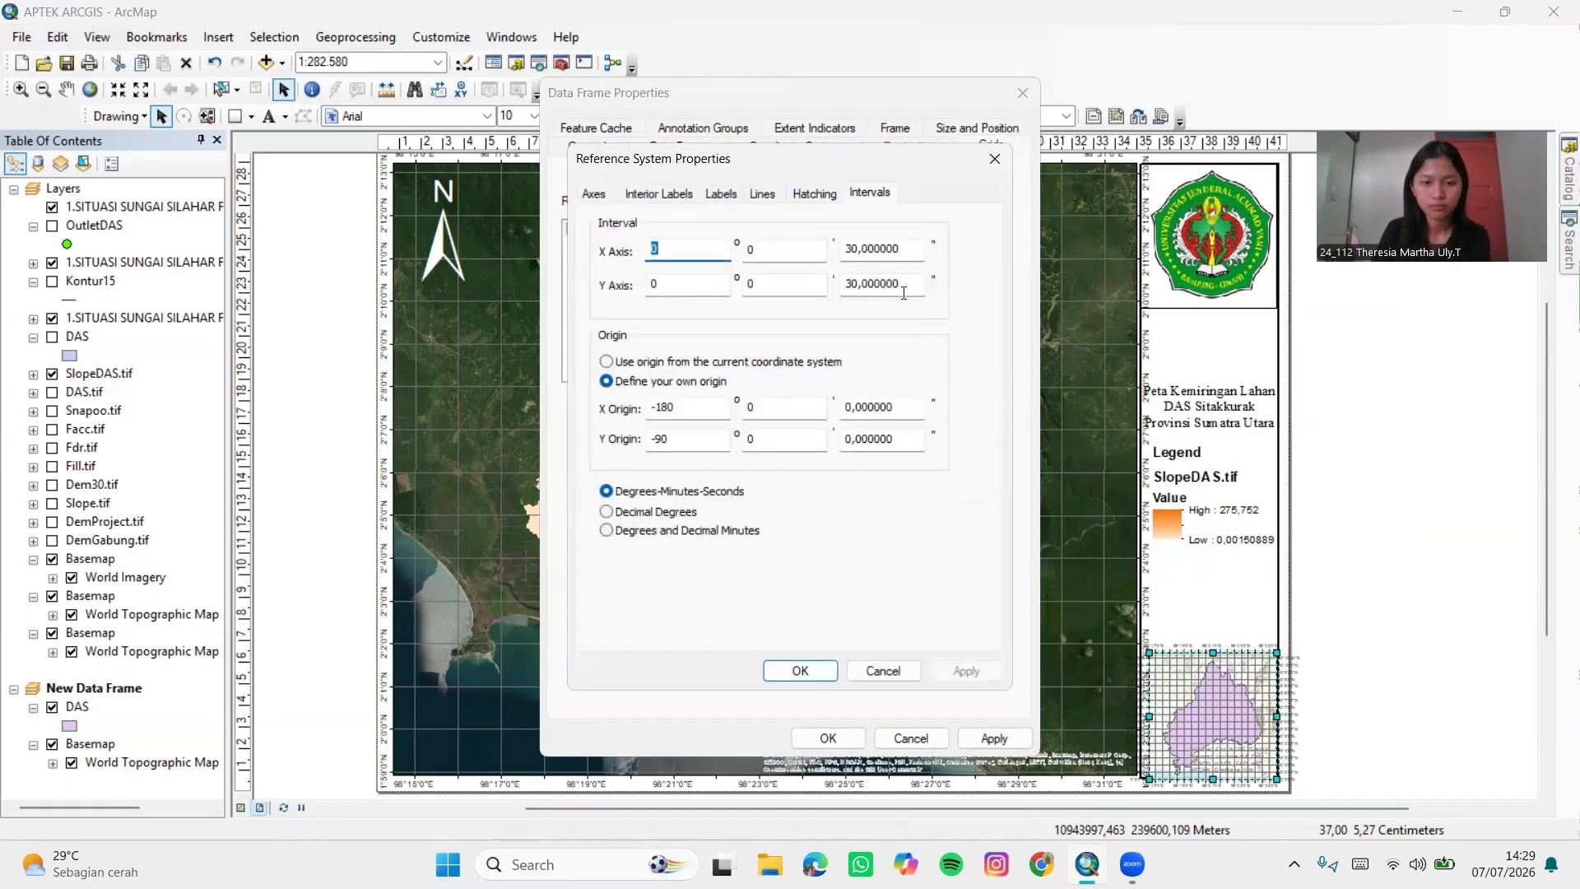
double_click(903, 288)
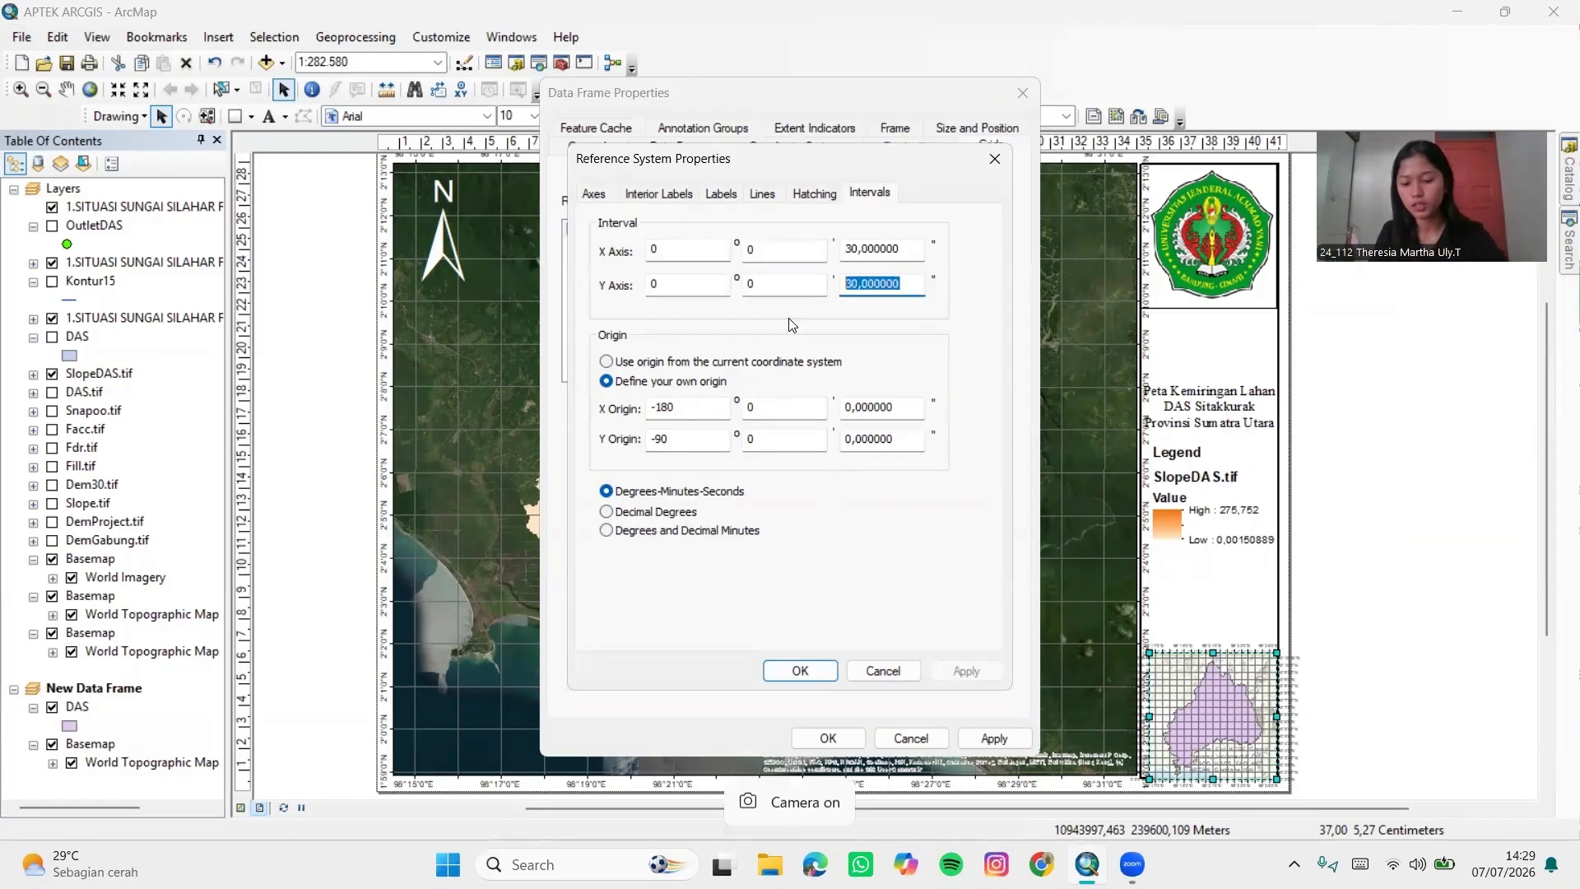
text(0)
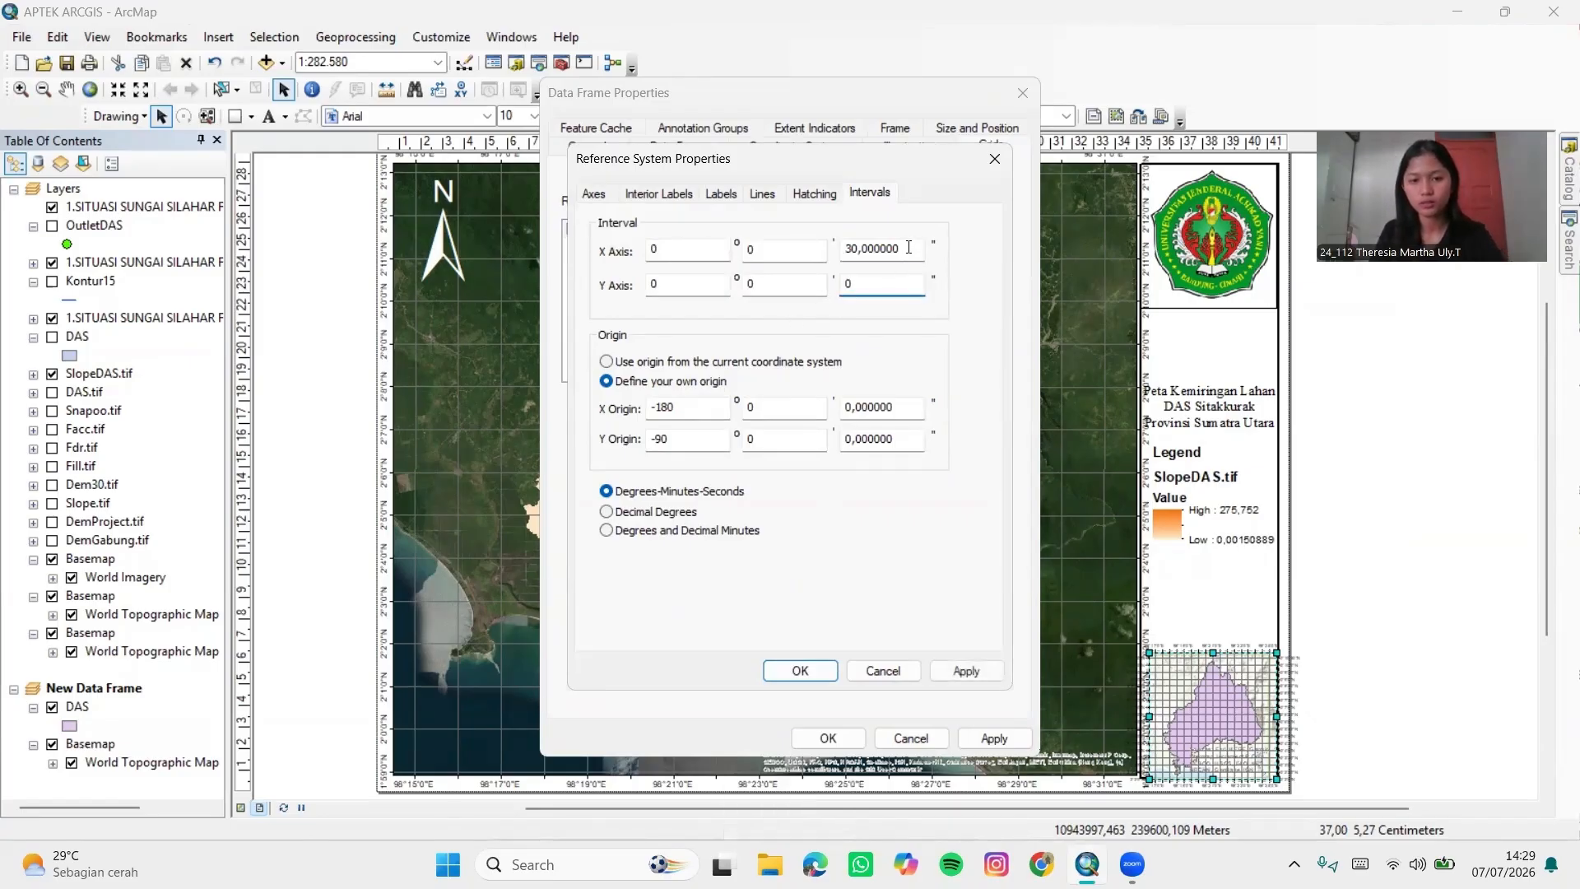
double_click(909, 247)
text(0)
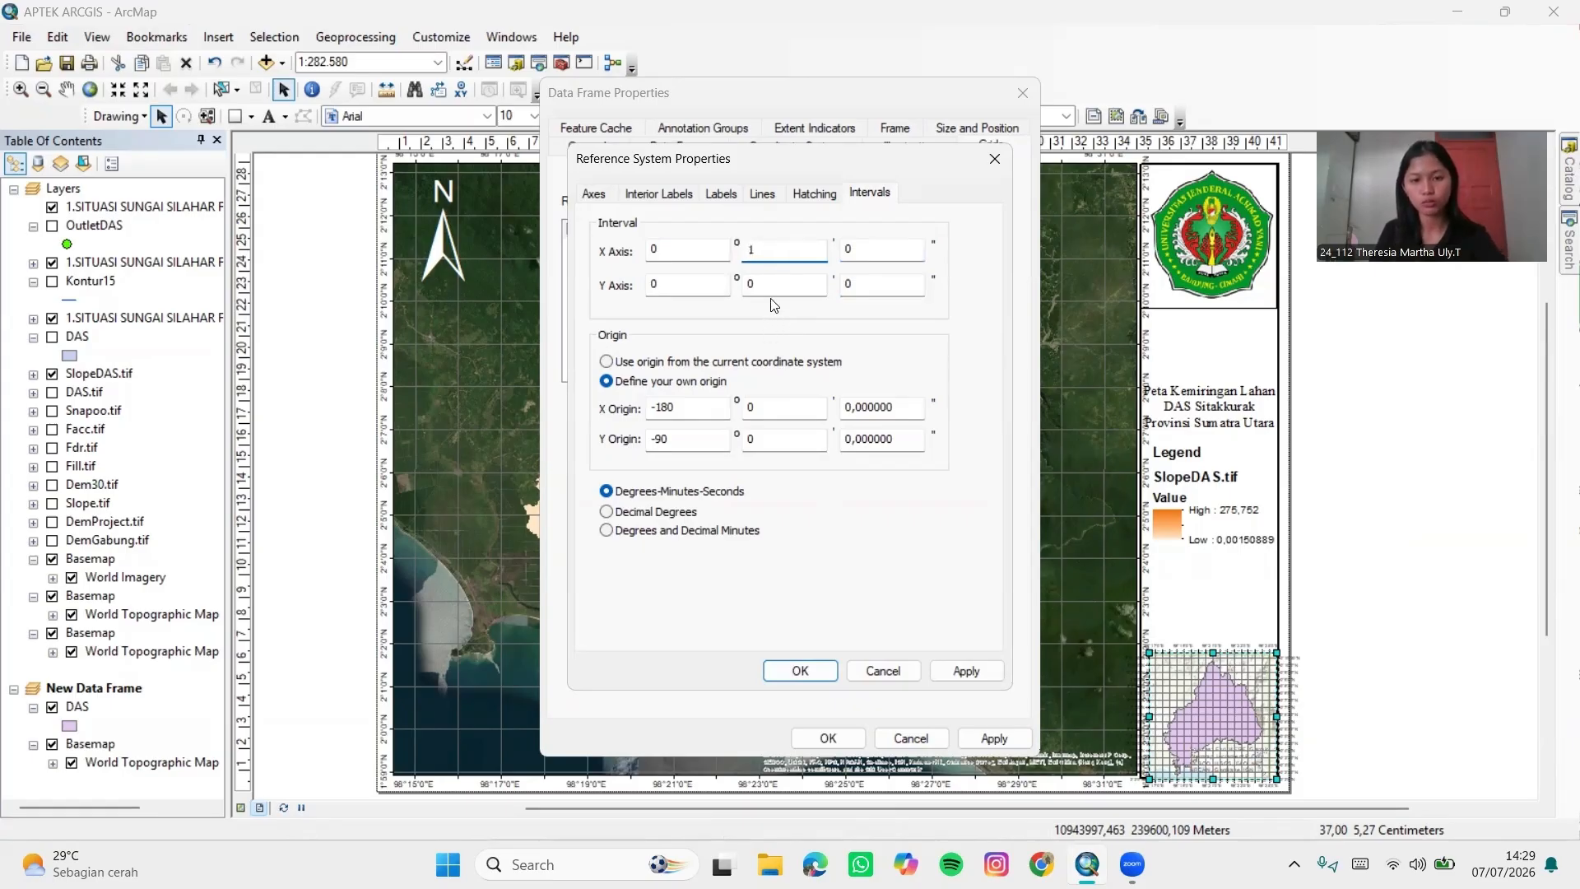
click(958, 669)
Orient the inset graticule's left and right labels vertically and apply the grid changes to the inset map
click(687, 198)
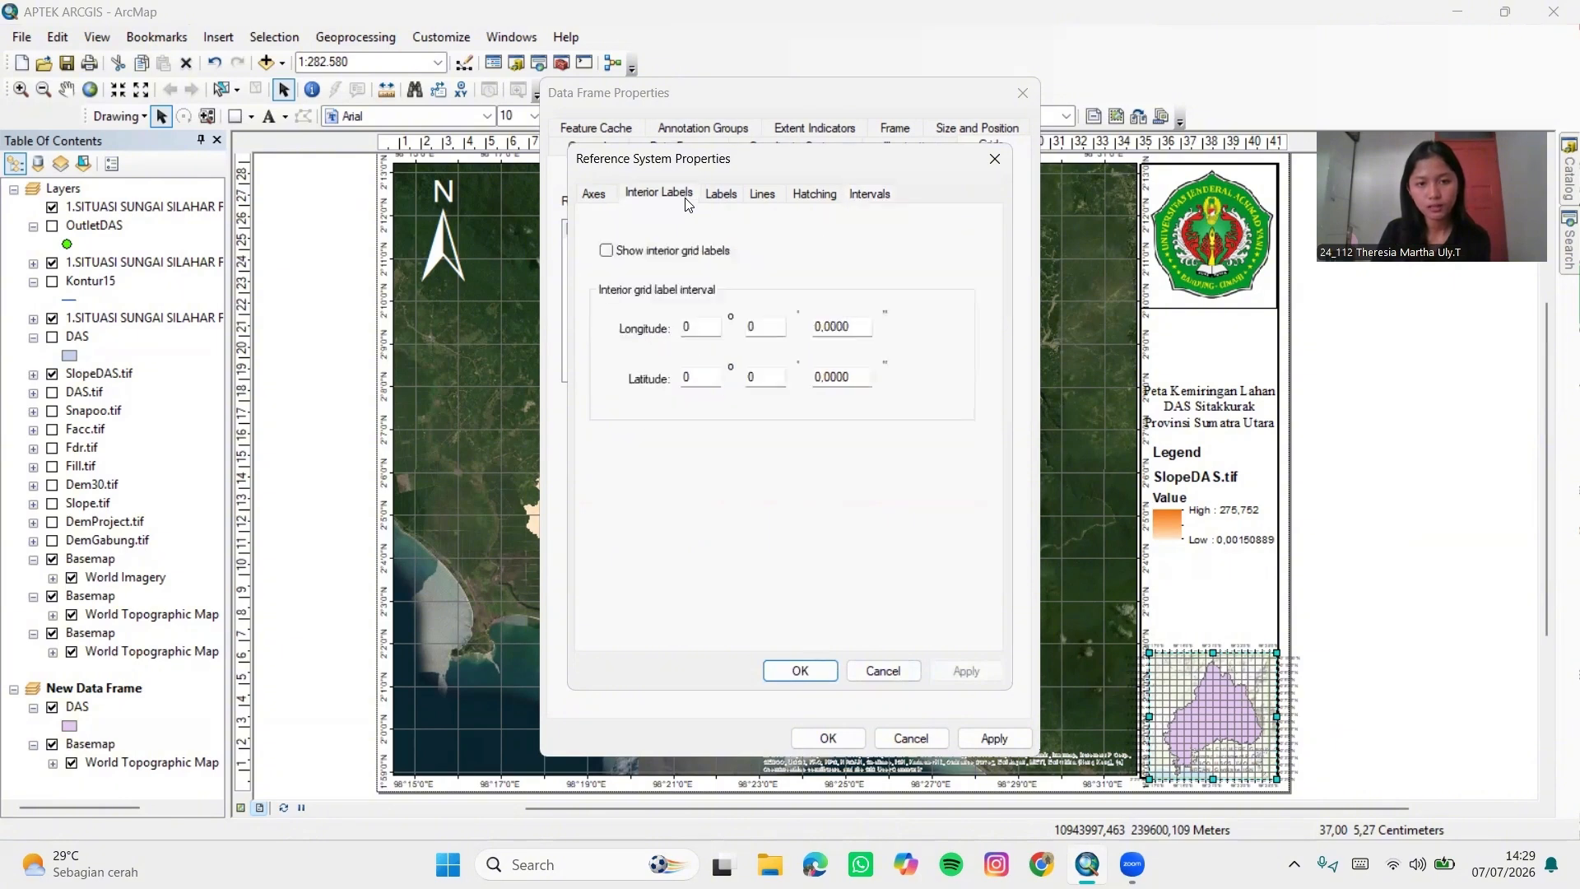
click(723, 195)
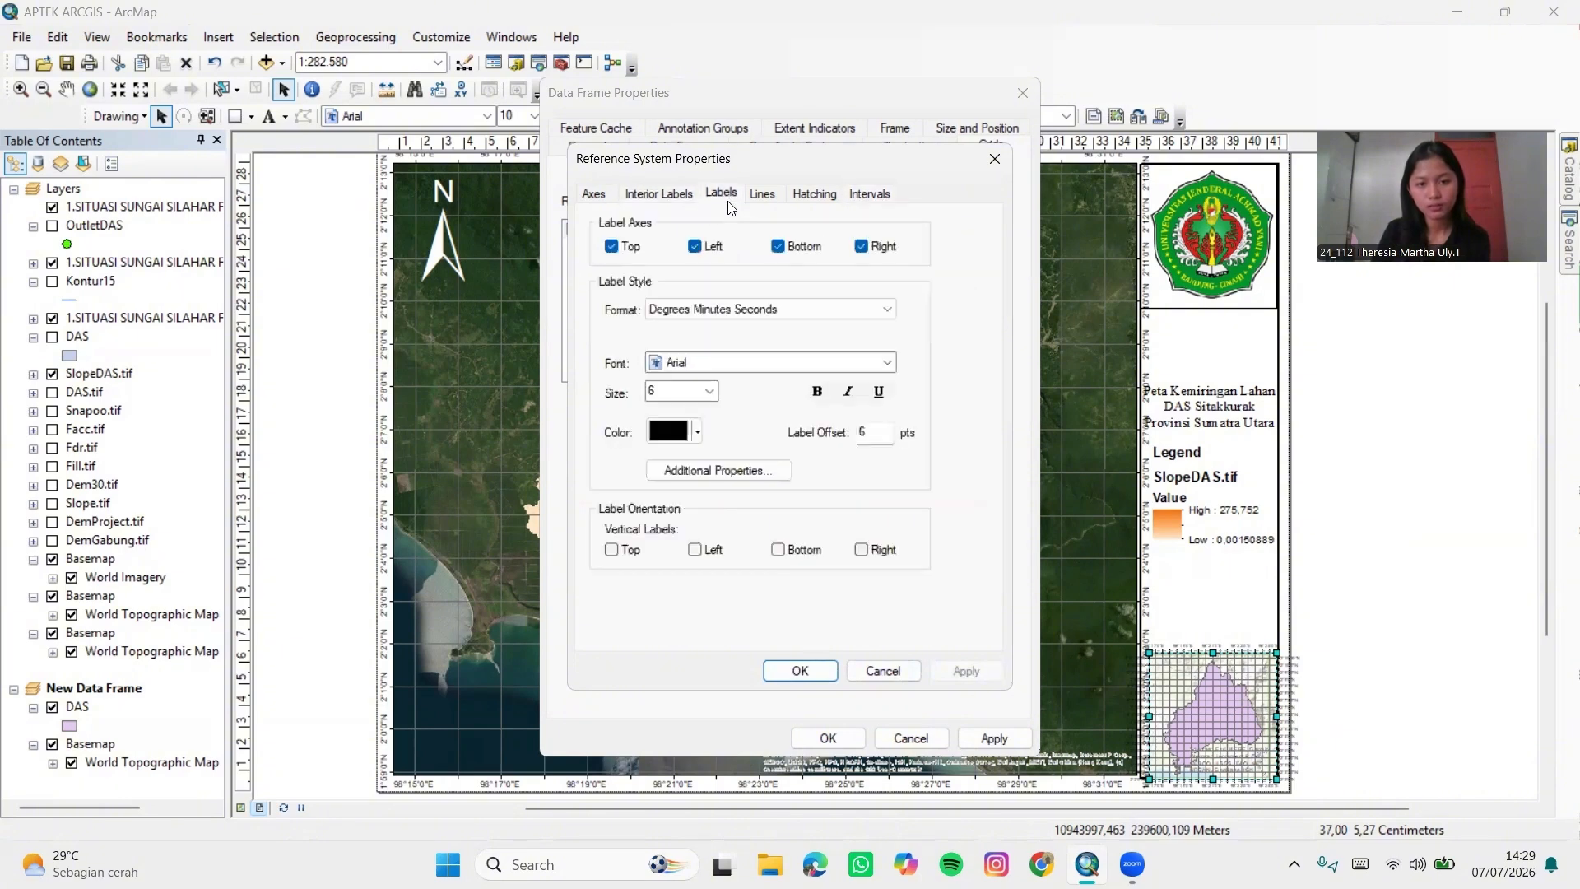
click(694, 549)
click(865, 548)
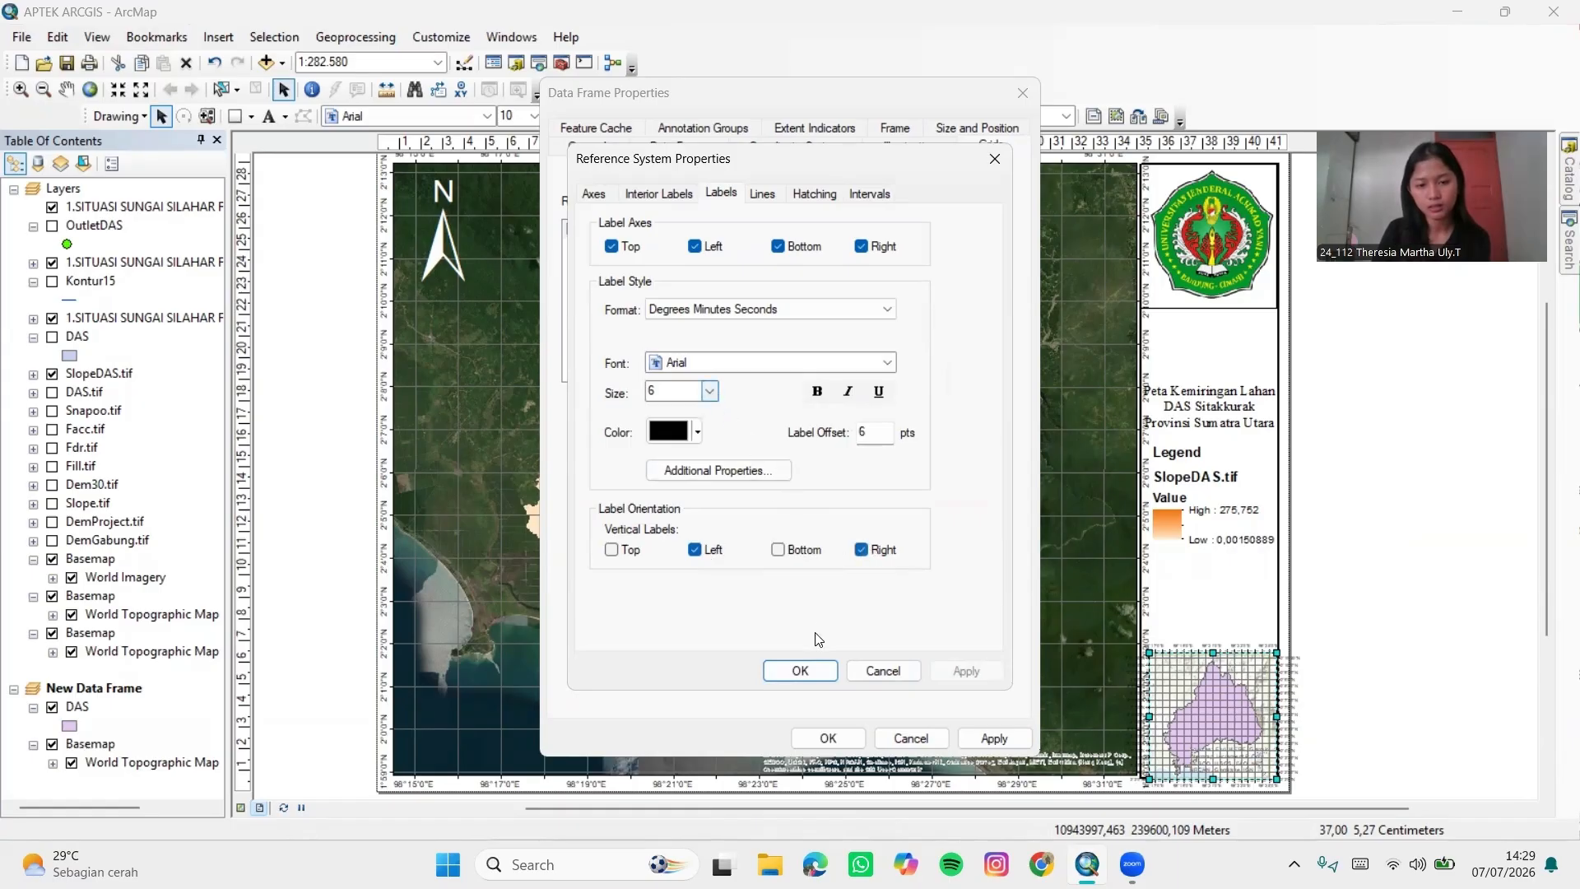
click(826, 674)
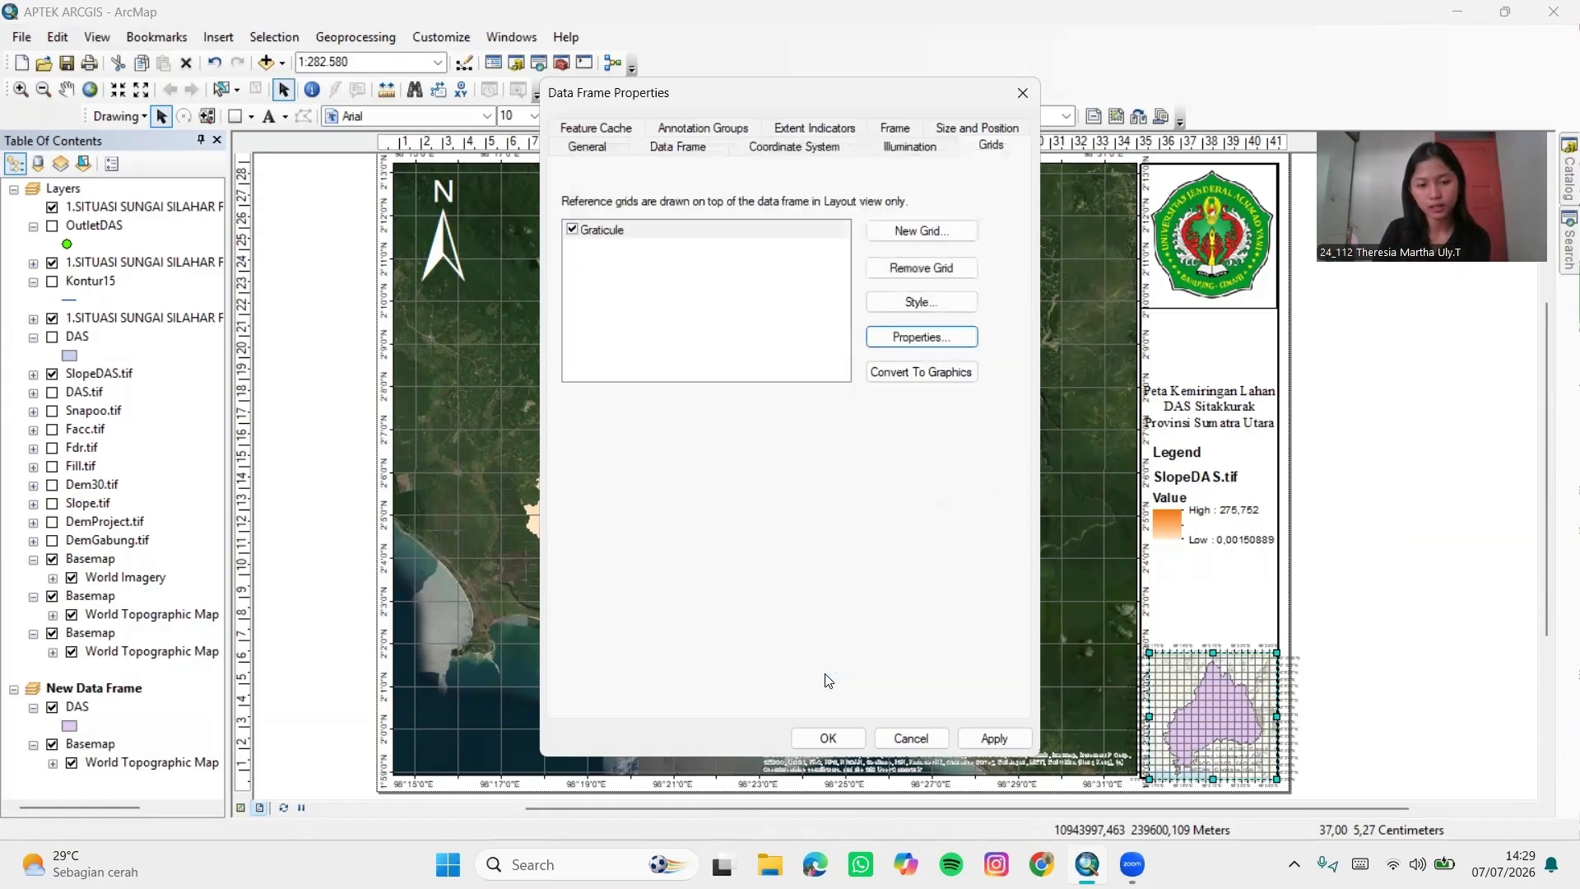
click(975, 740)
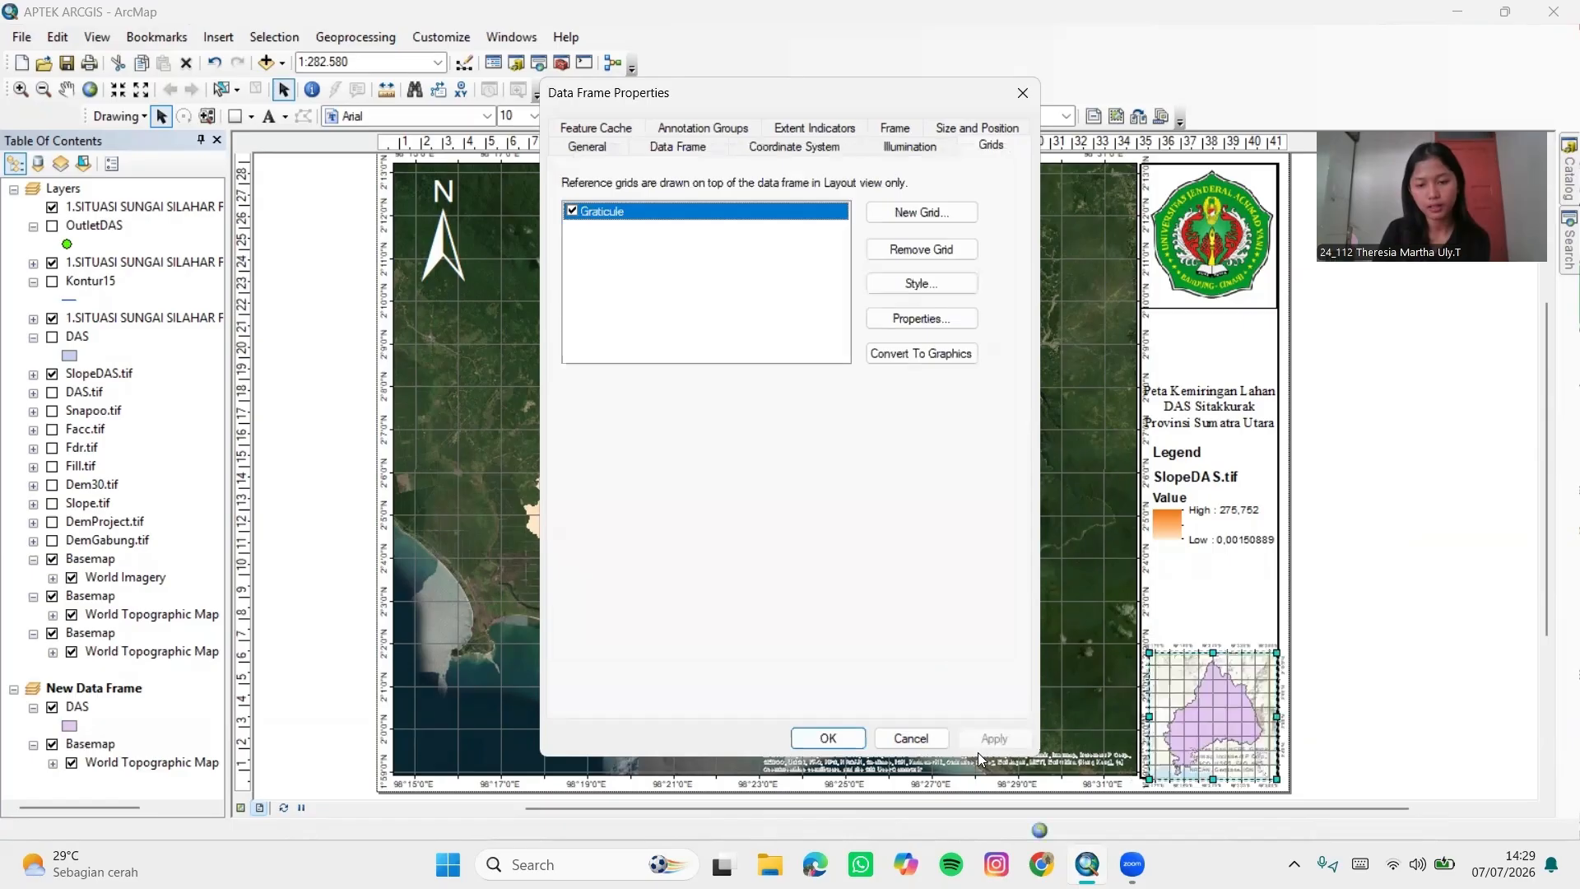
click(823, 743)
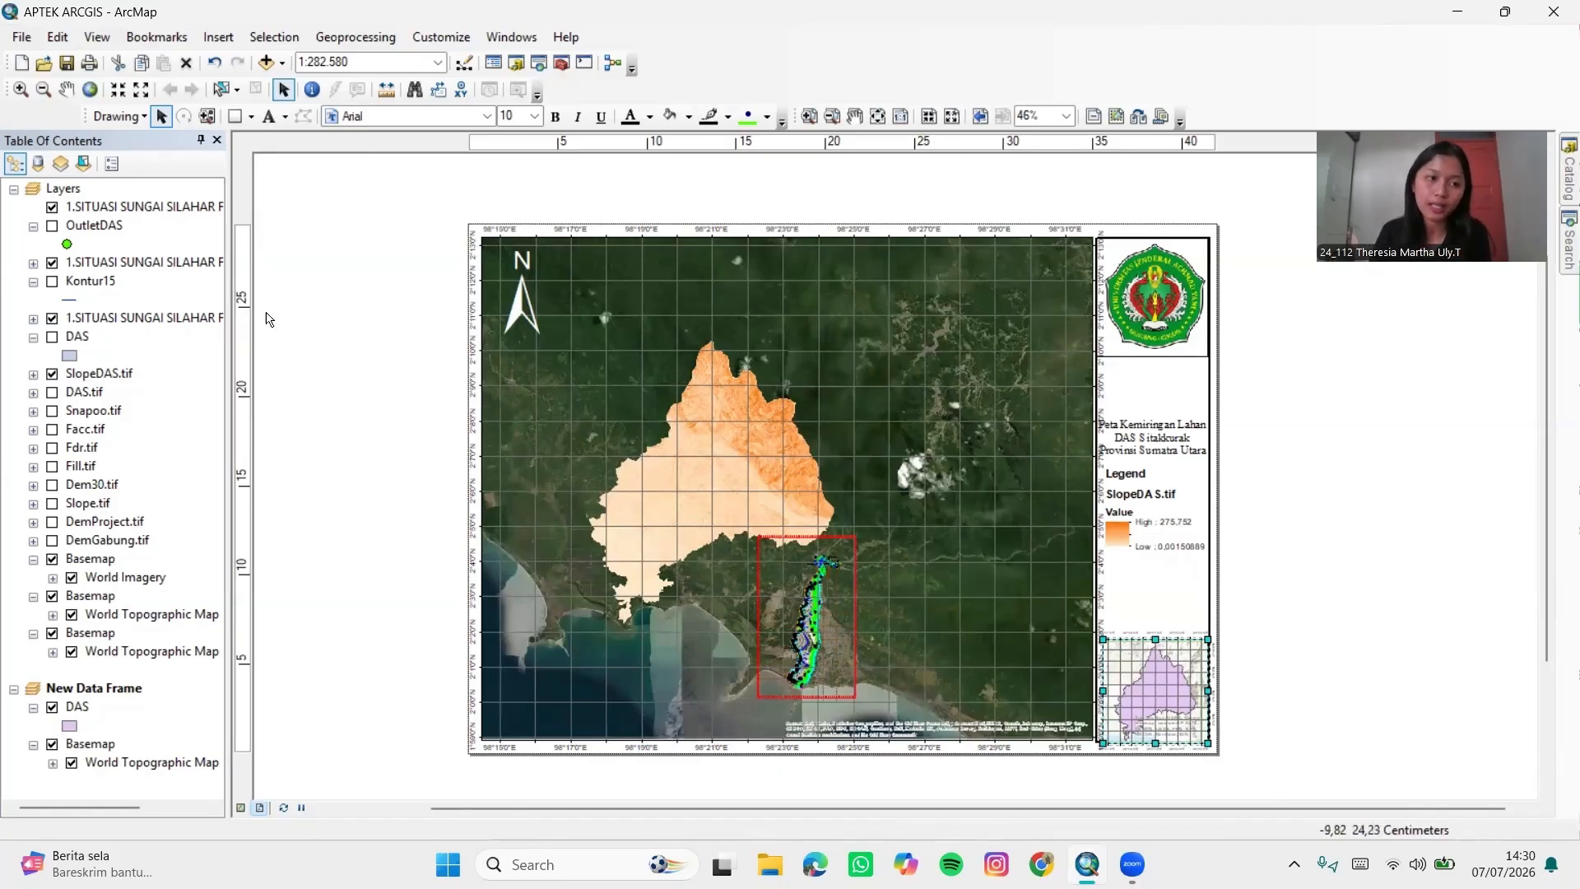
Export the map layout as a PDF named APTEK ARCGIS.pdf into the APTEK folder on drive C
click(21, 37)
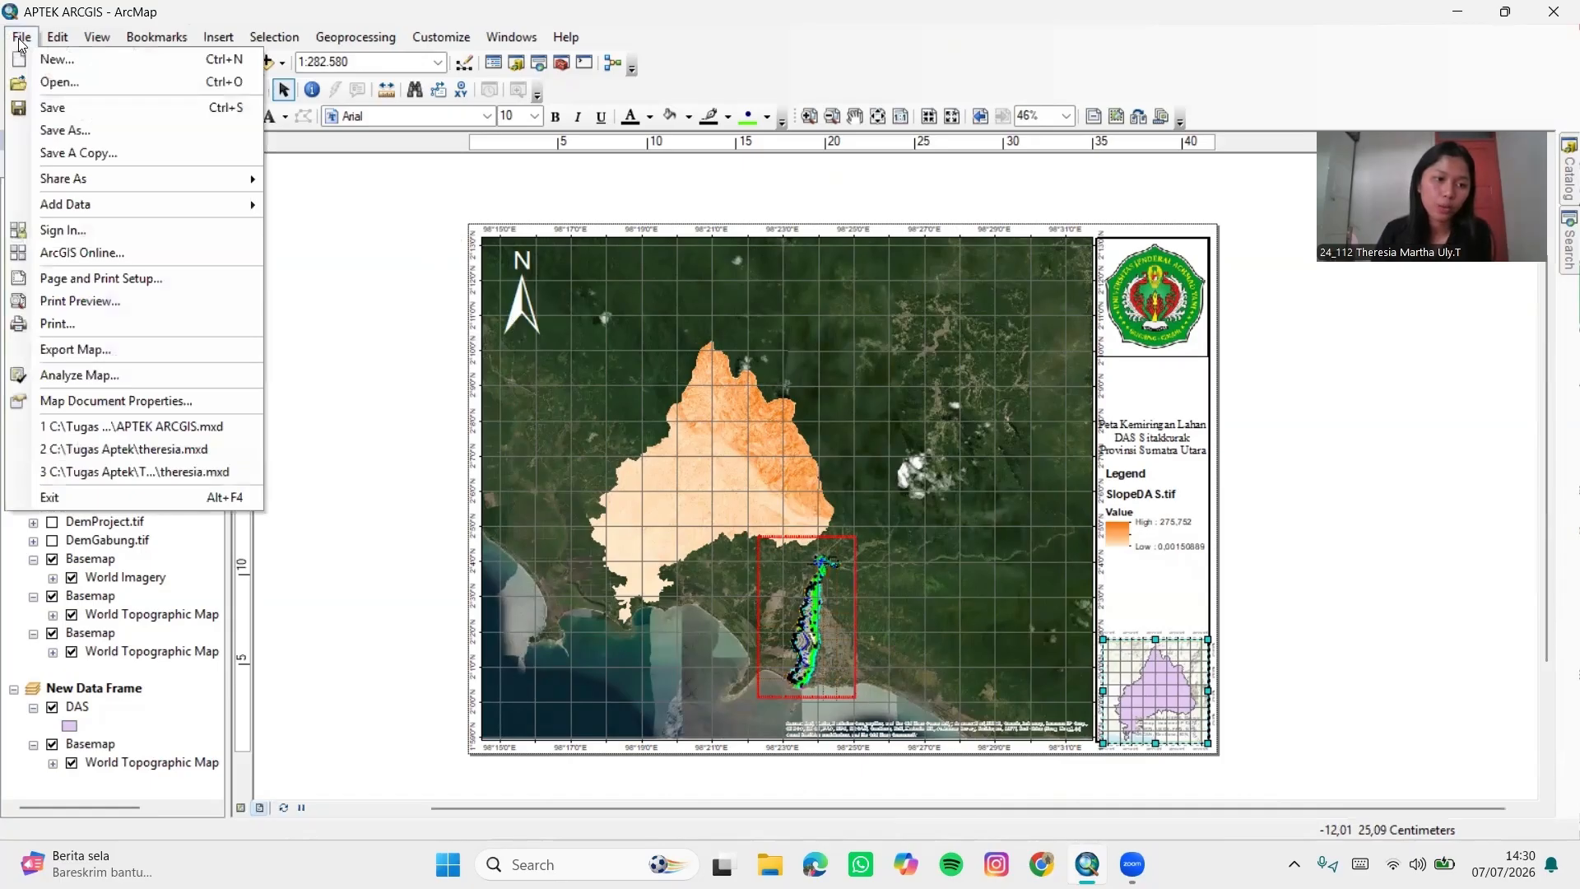
click(72, 350)
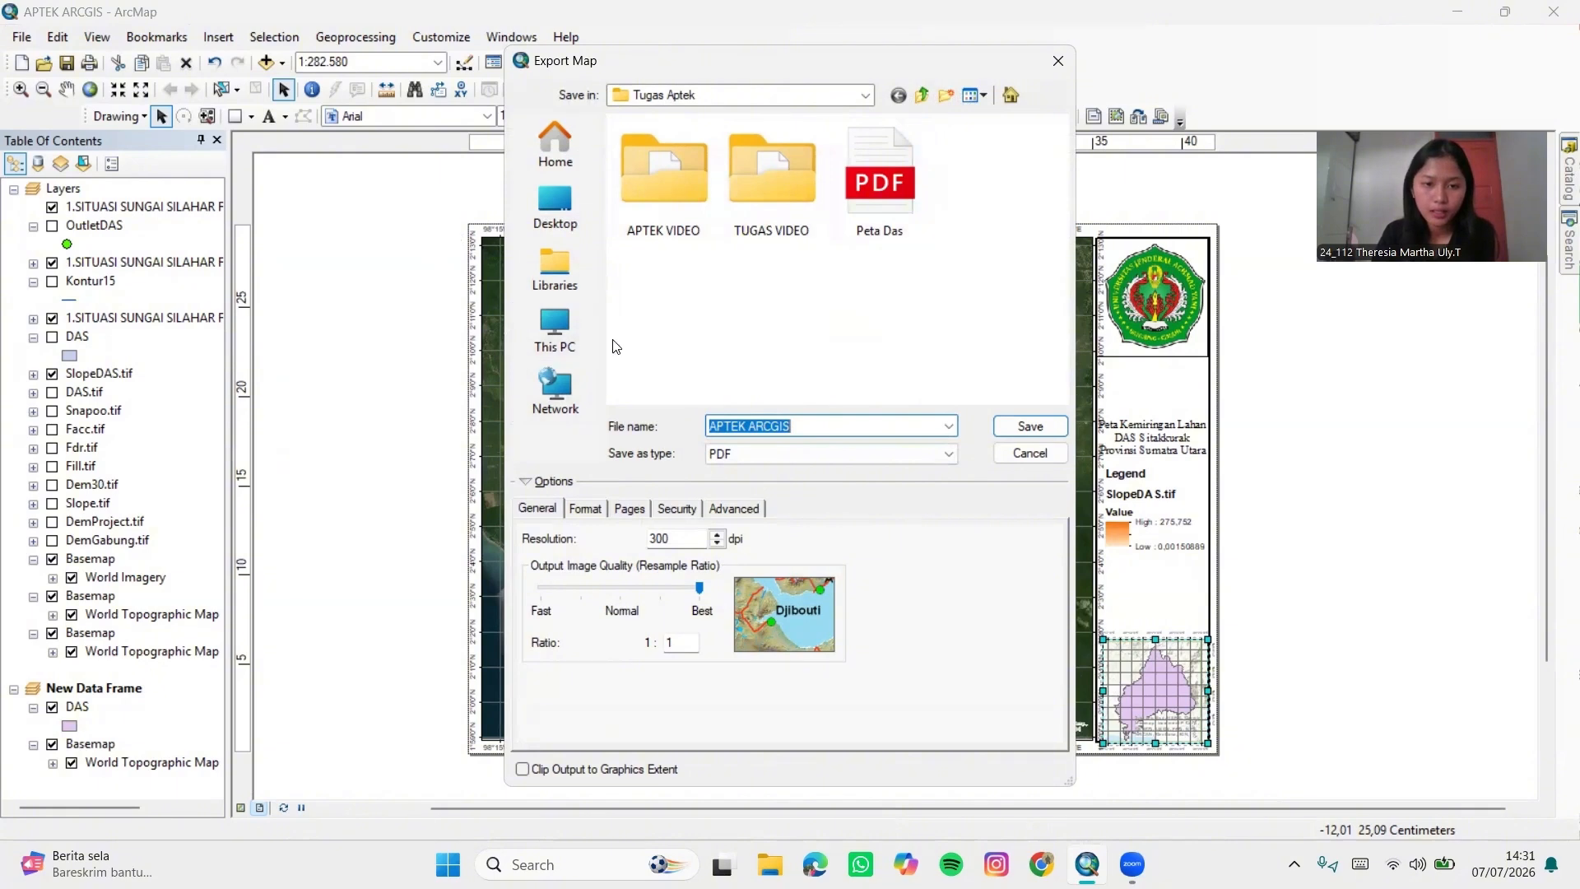
click(576, 344)
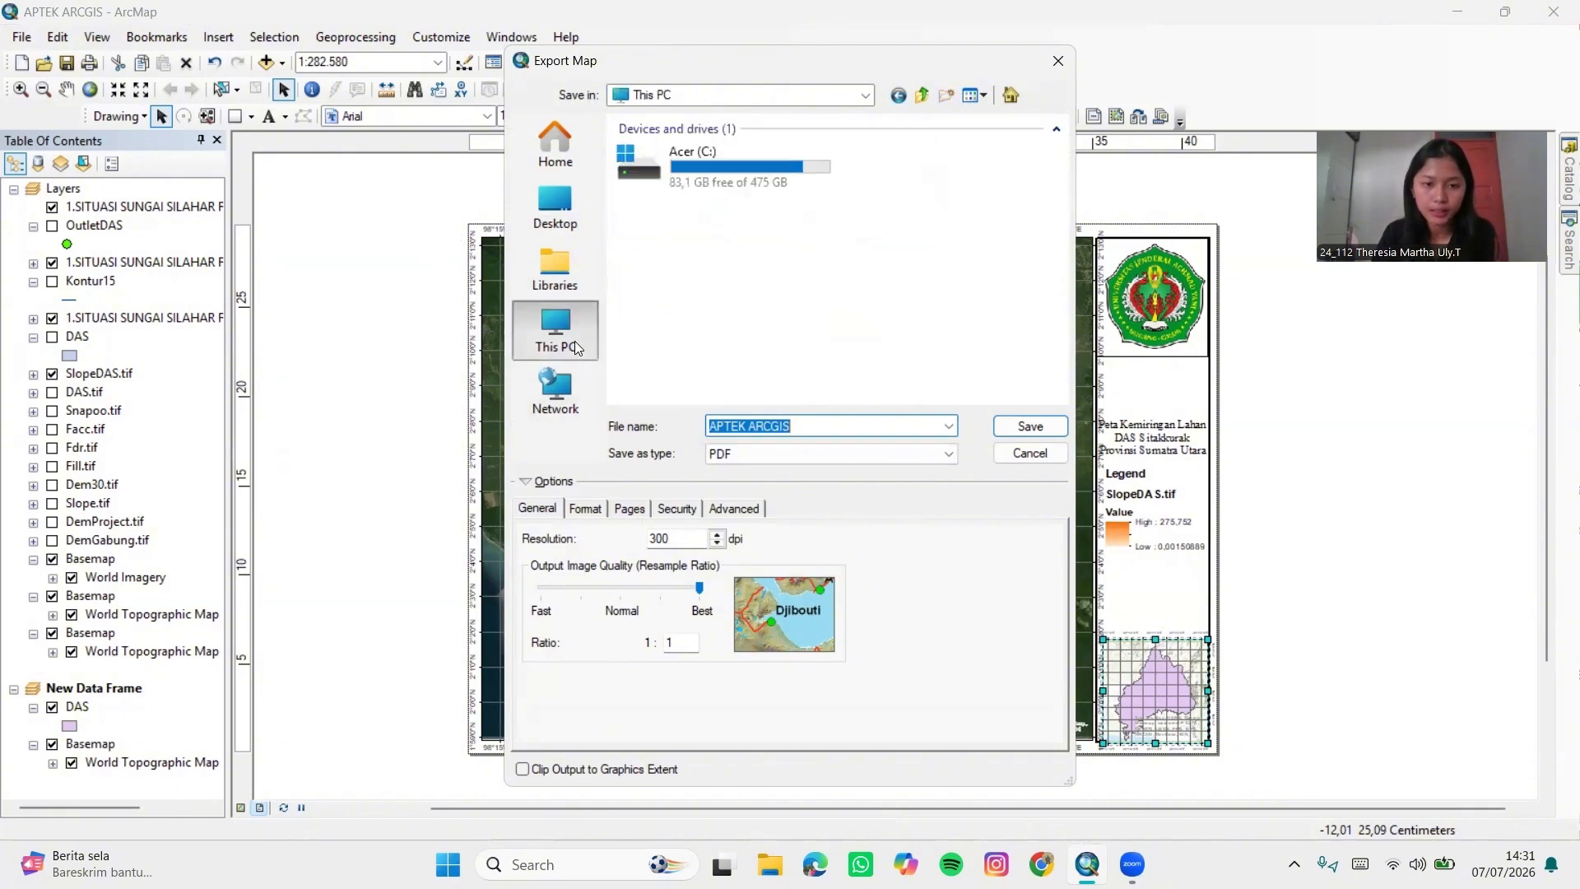
double_click(676, 175)
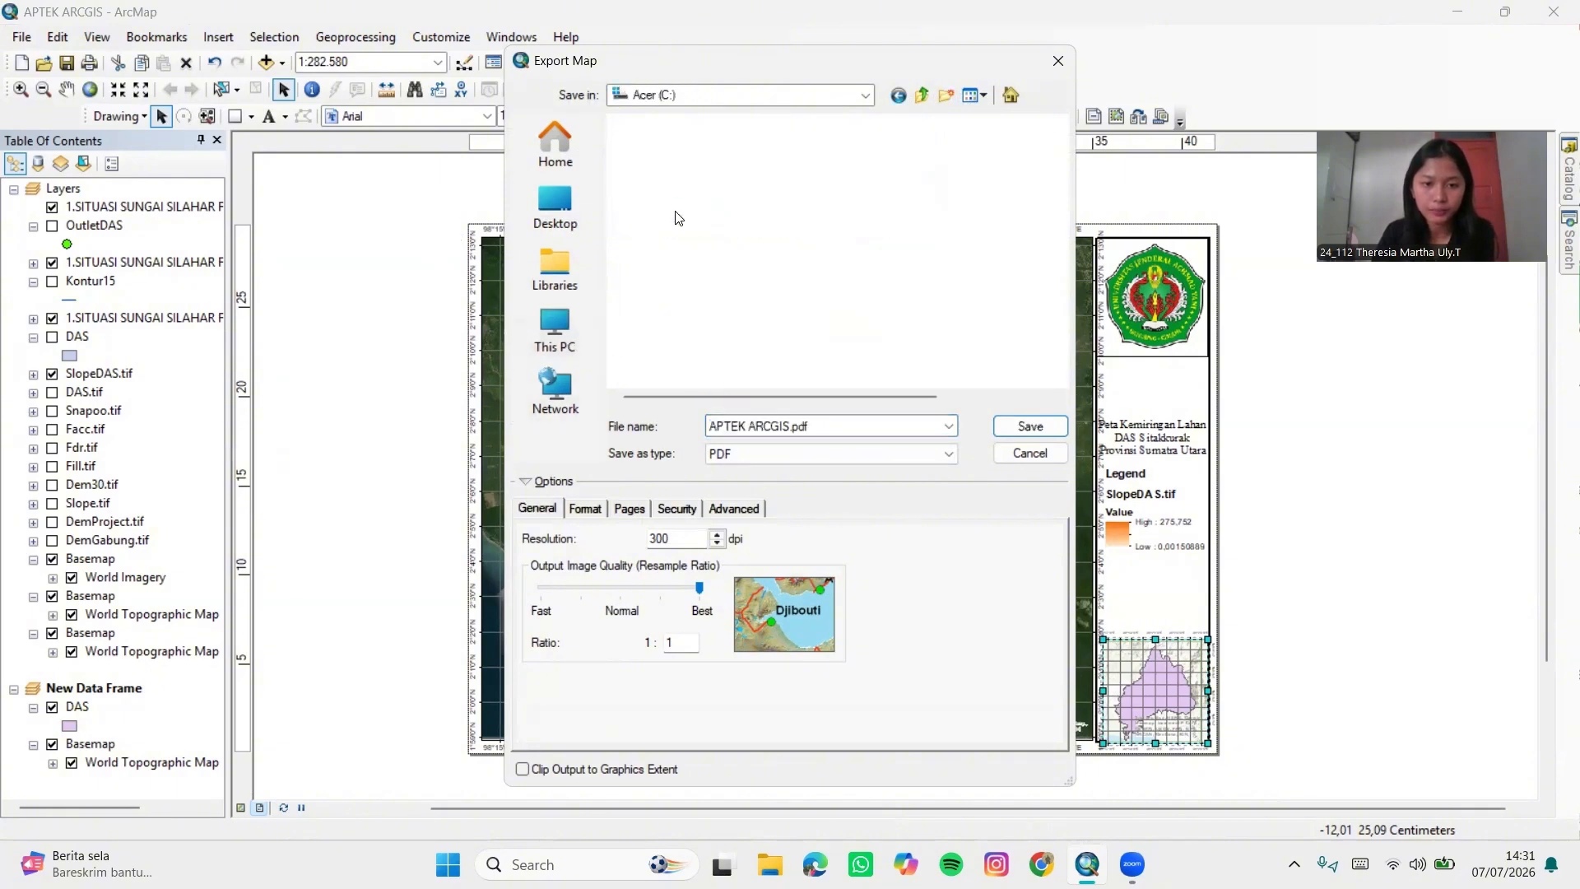
double_click(691, 152)
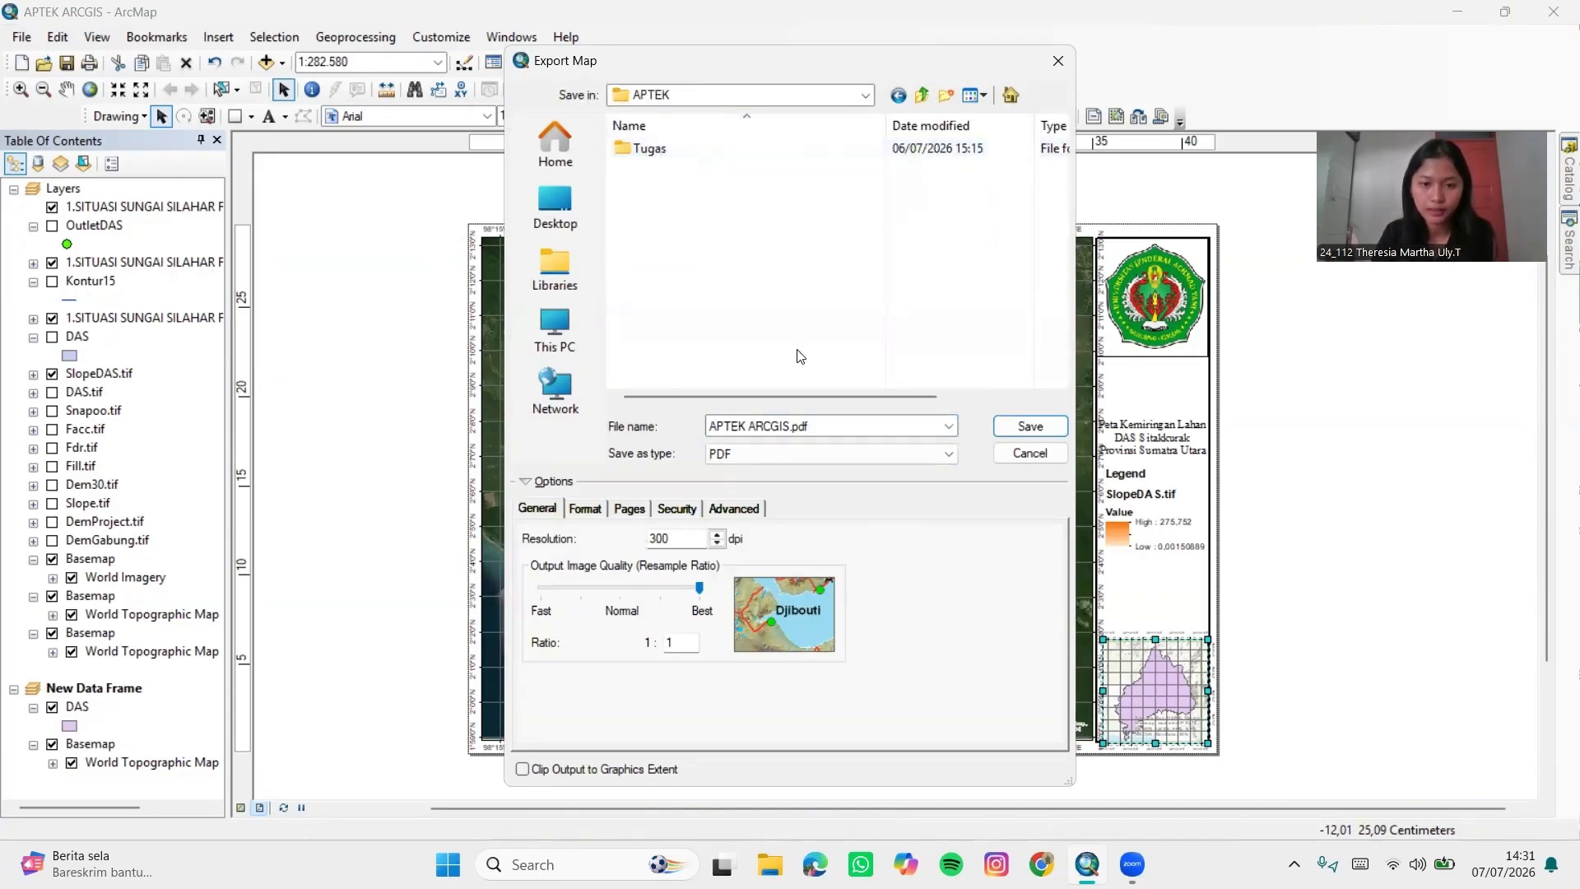
click(849, 429)
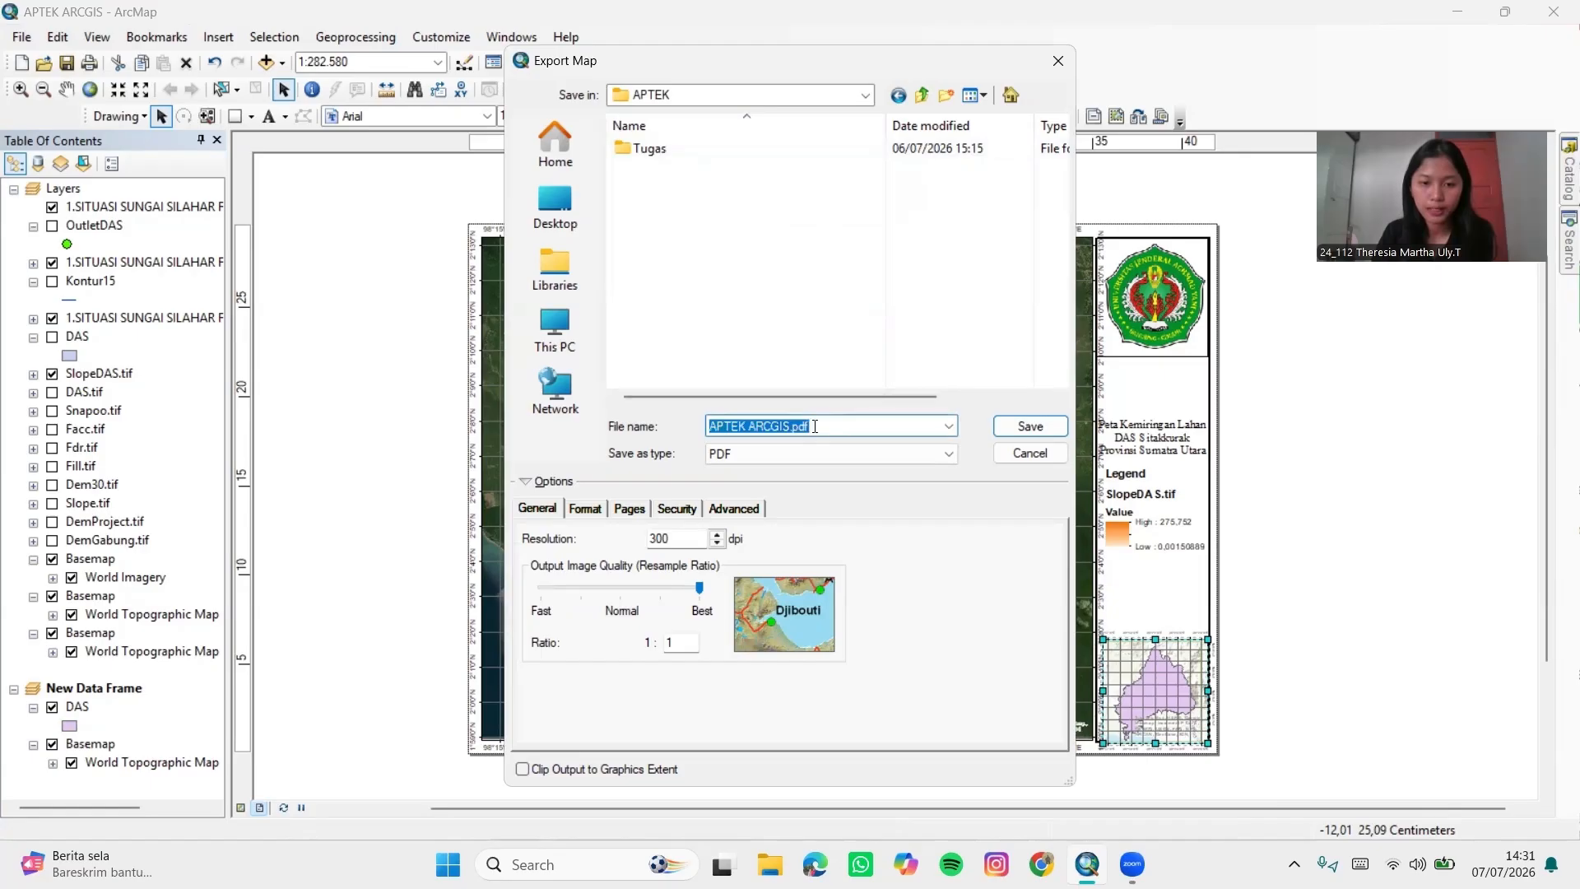
click(820, 428)
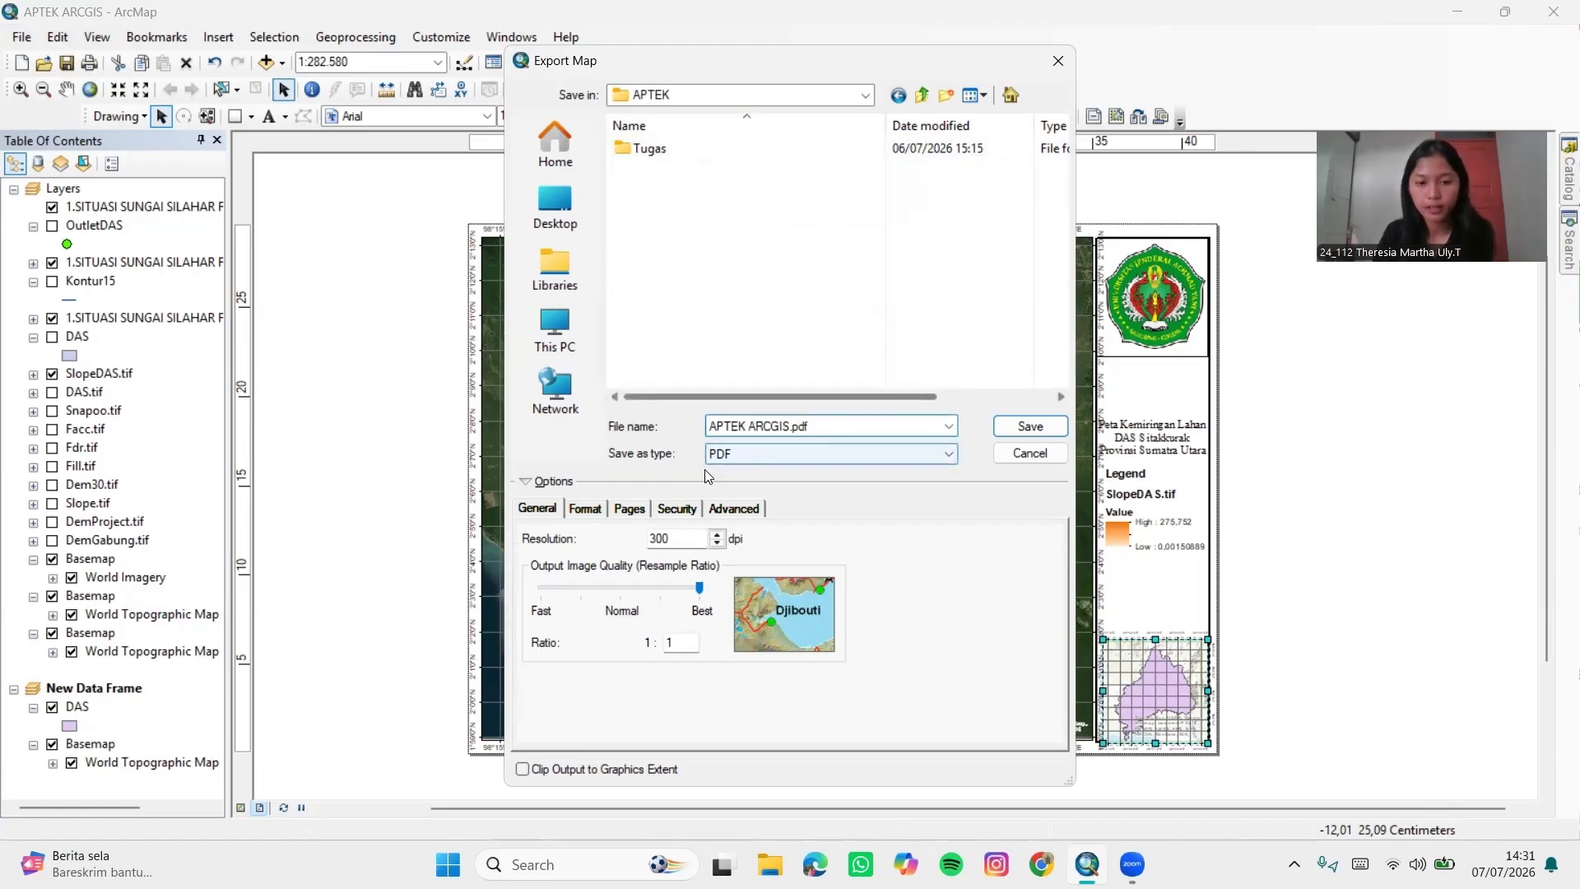
click(775, 457)
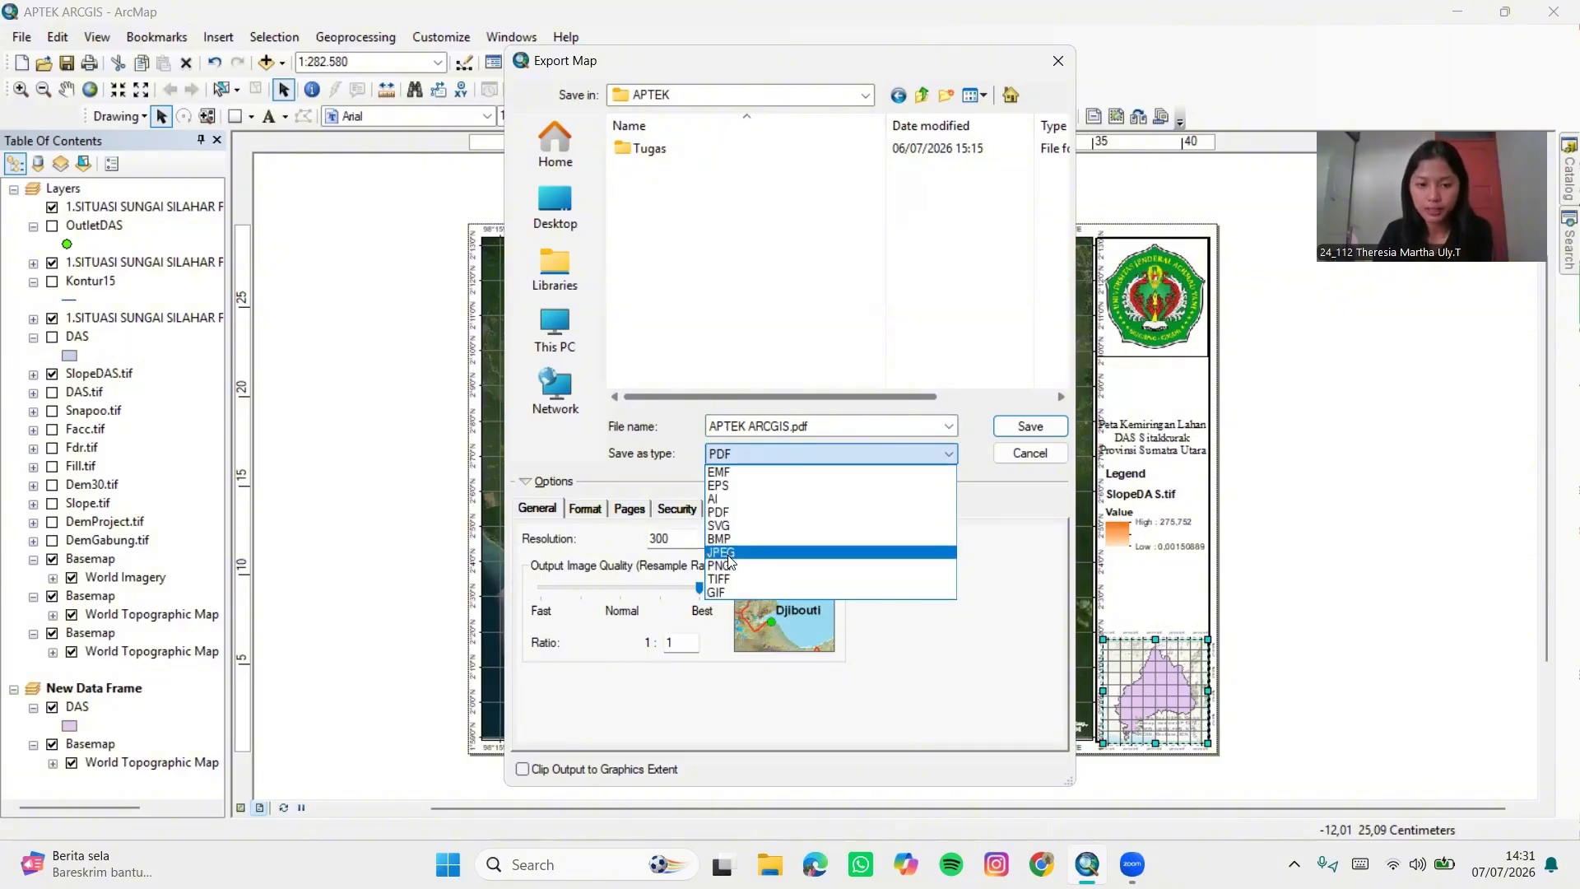
click(743, 511)
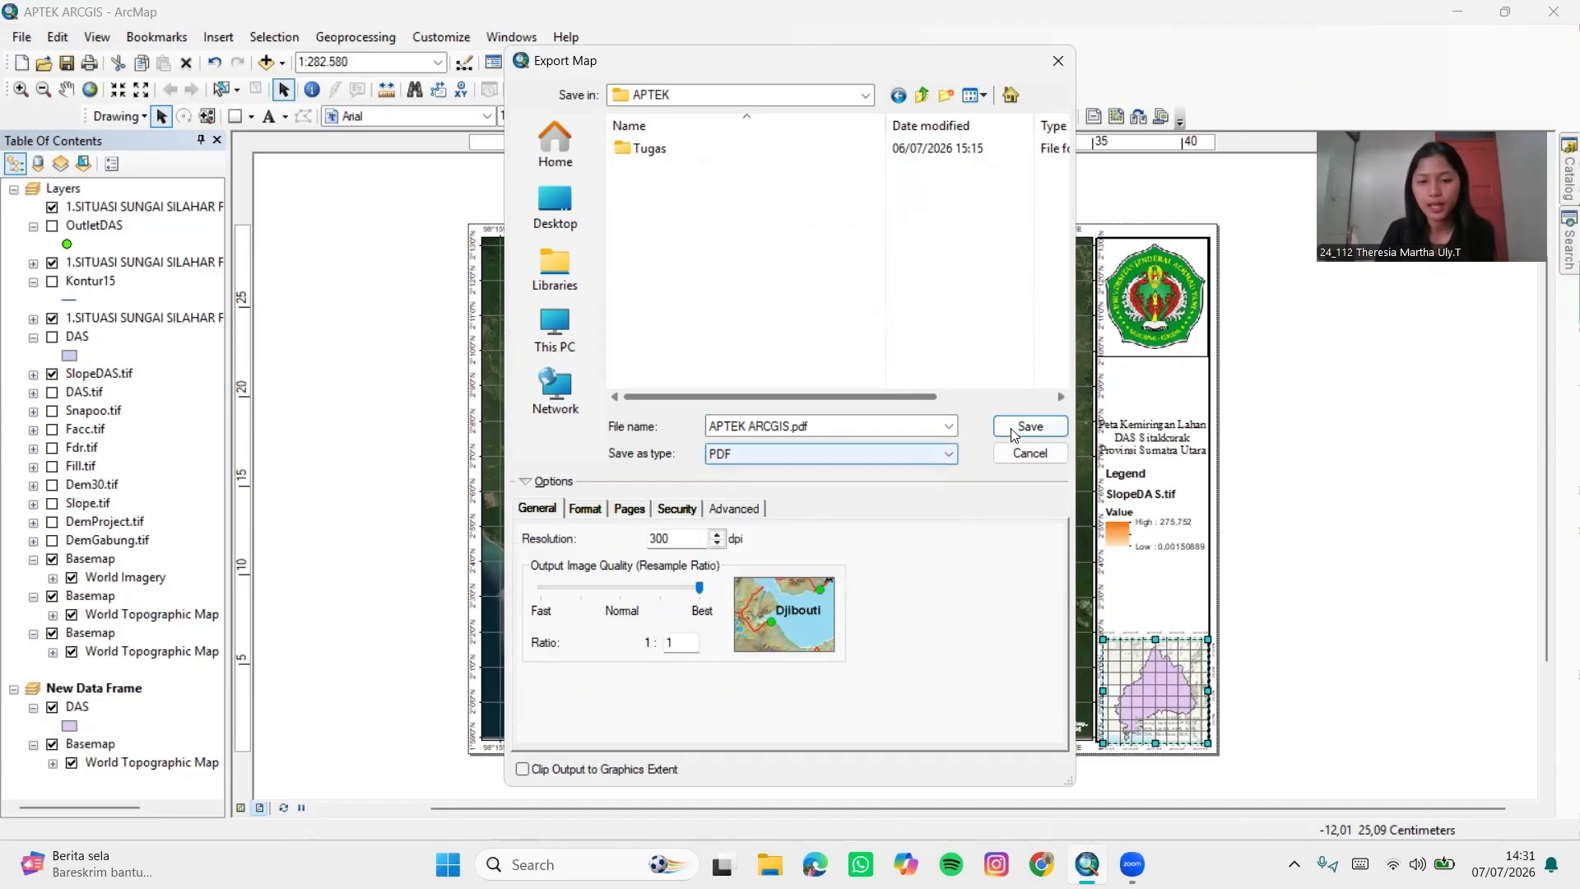
click(1042, 425)
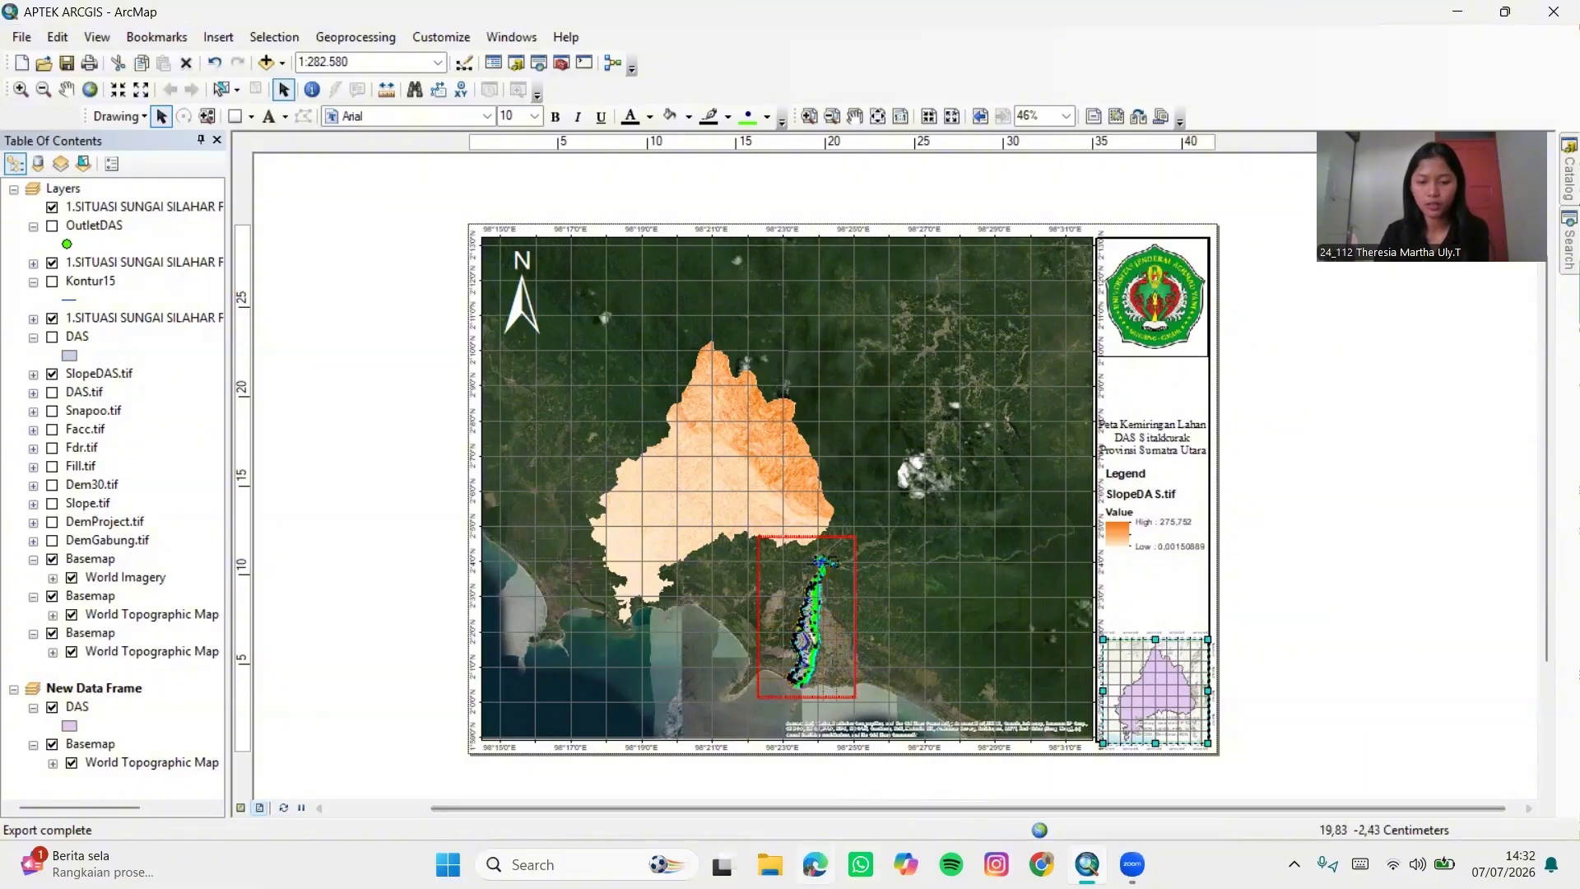
Open the exported APTEK ARCGIS.pdf from the APTEK folder, check the full page of the map, and return to ArcMap
key(super+e)
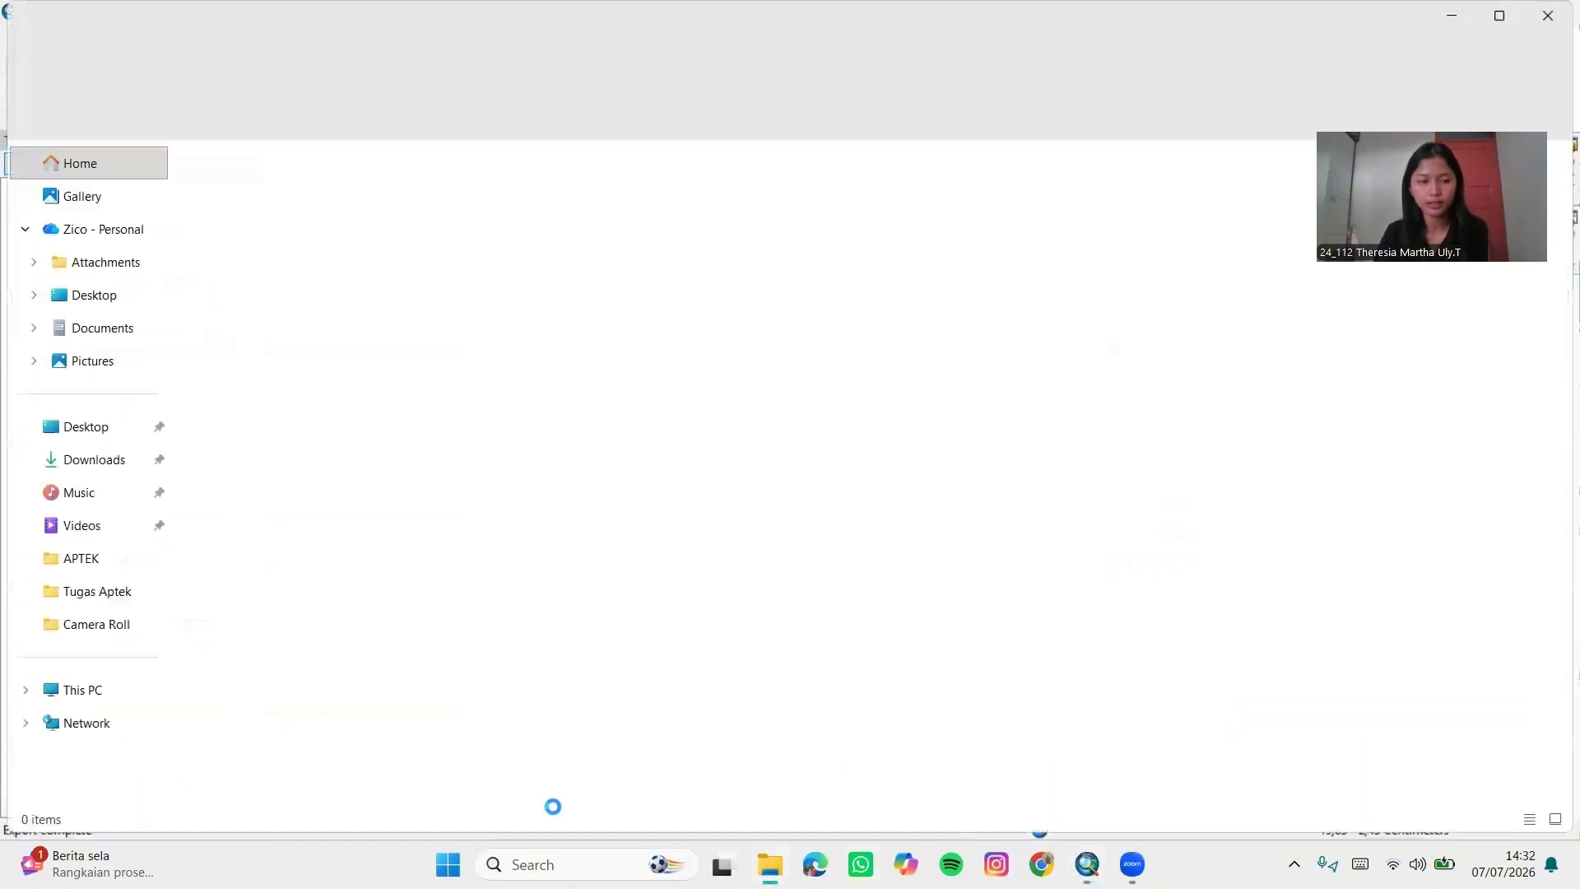
click(109, 557)
click(293, 247)
double_click(294, 247)
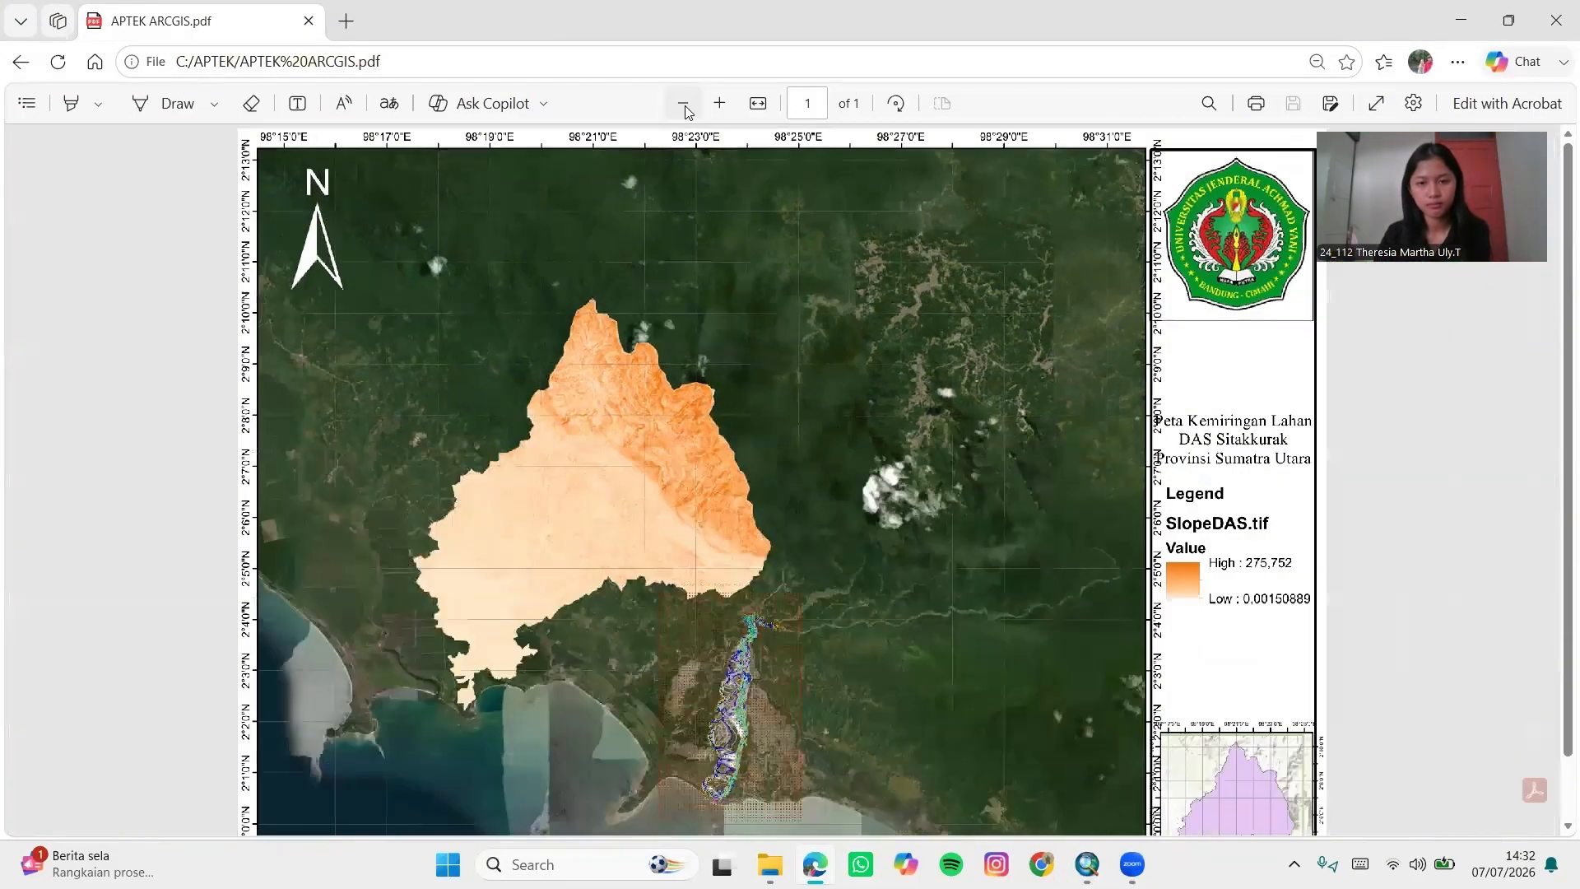
click(683, 103)
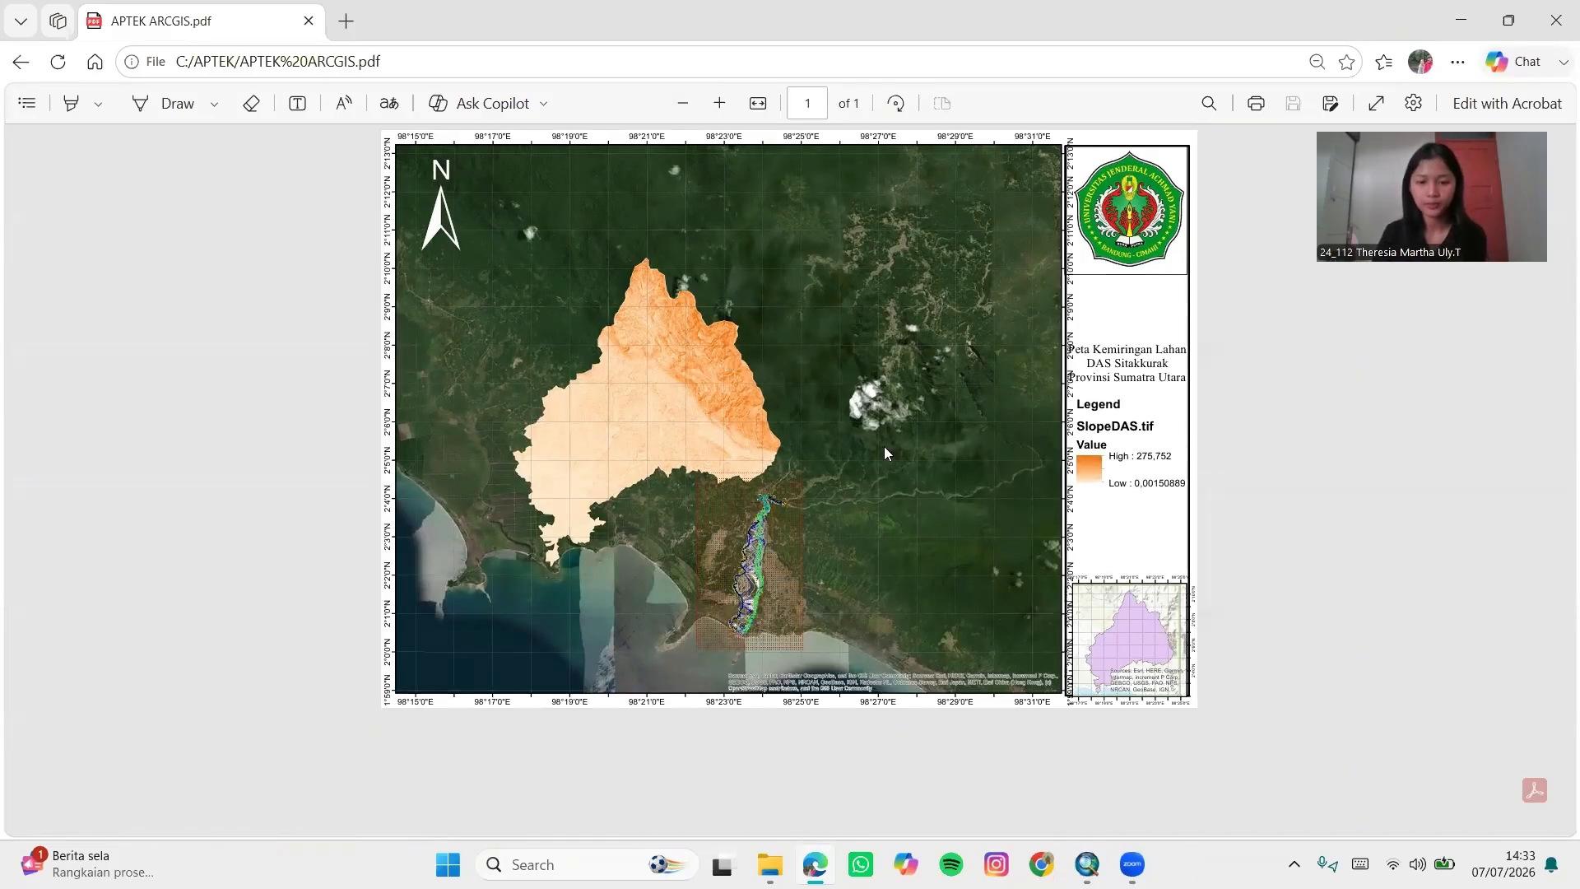
mouse_move(1086, 864)
click(1086, 740)
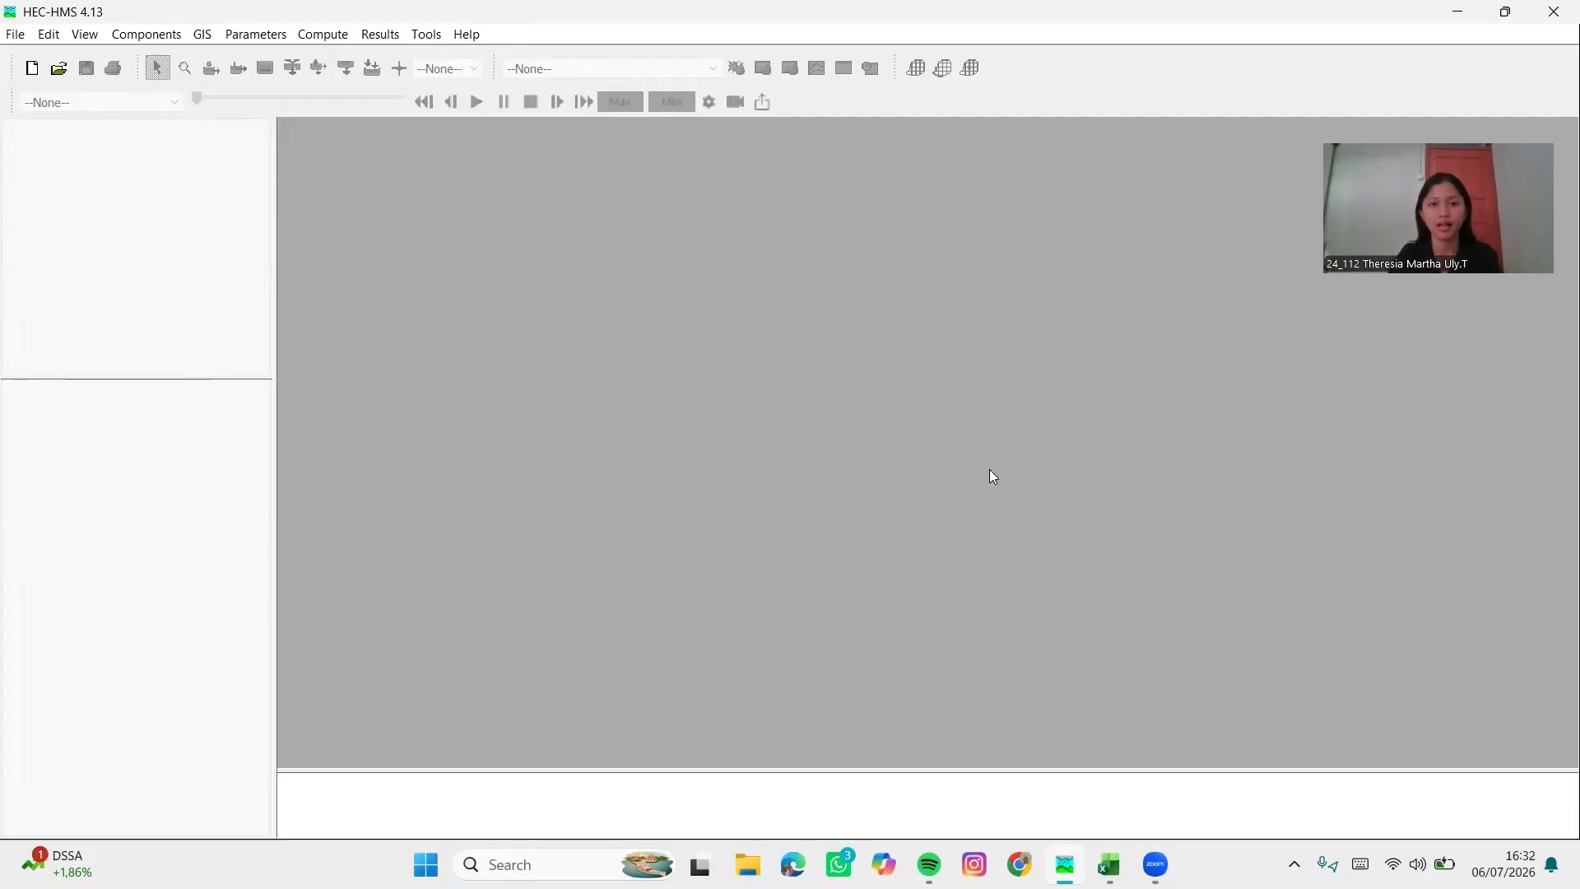
Start a new project in HEC-HMS and name it Das Sitakkurak
click(15, 36)
click(39, 62)
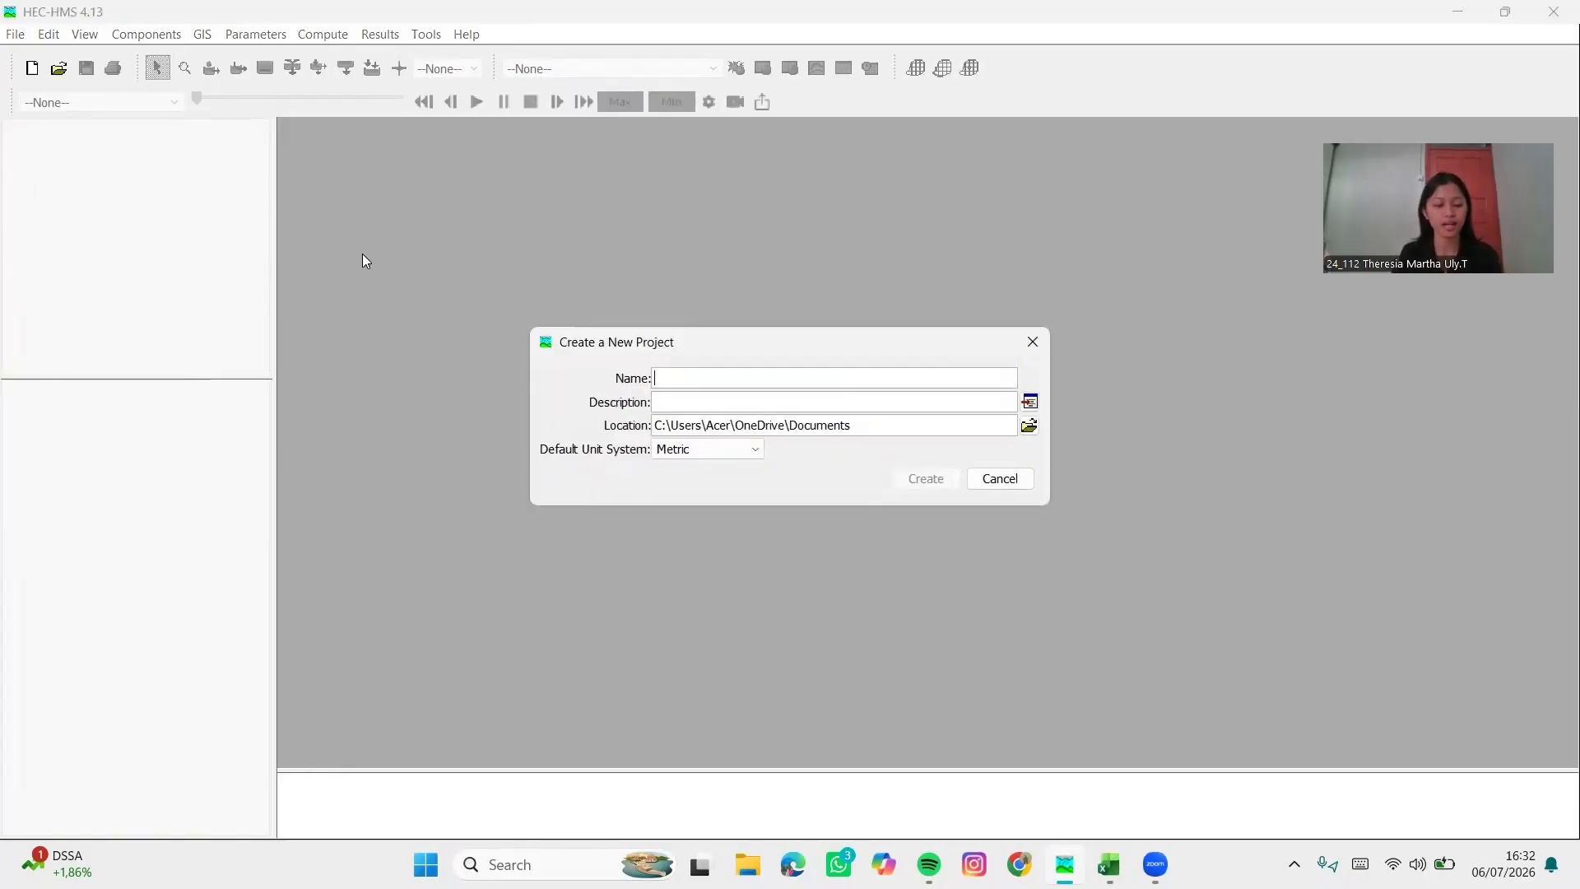
key(Caps_Lock)
text(D)
key(Caps_Lock)
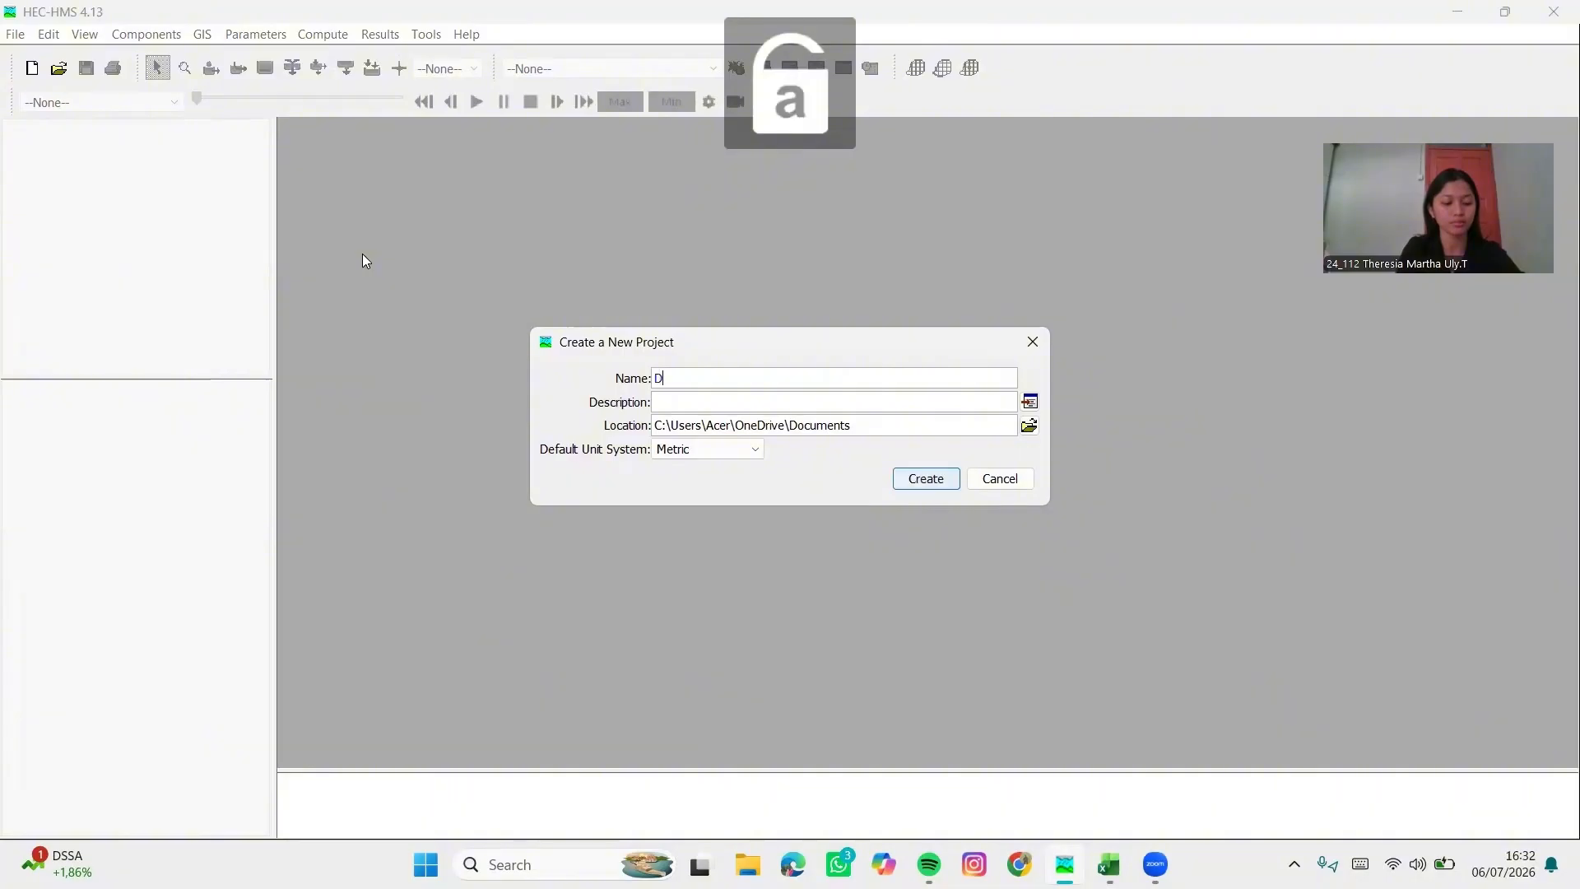
text(as)
key(Caps_Lock)
text(S)
key(Caps_Lock)
text(itakkurak)
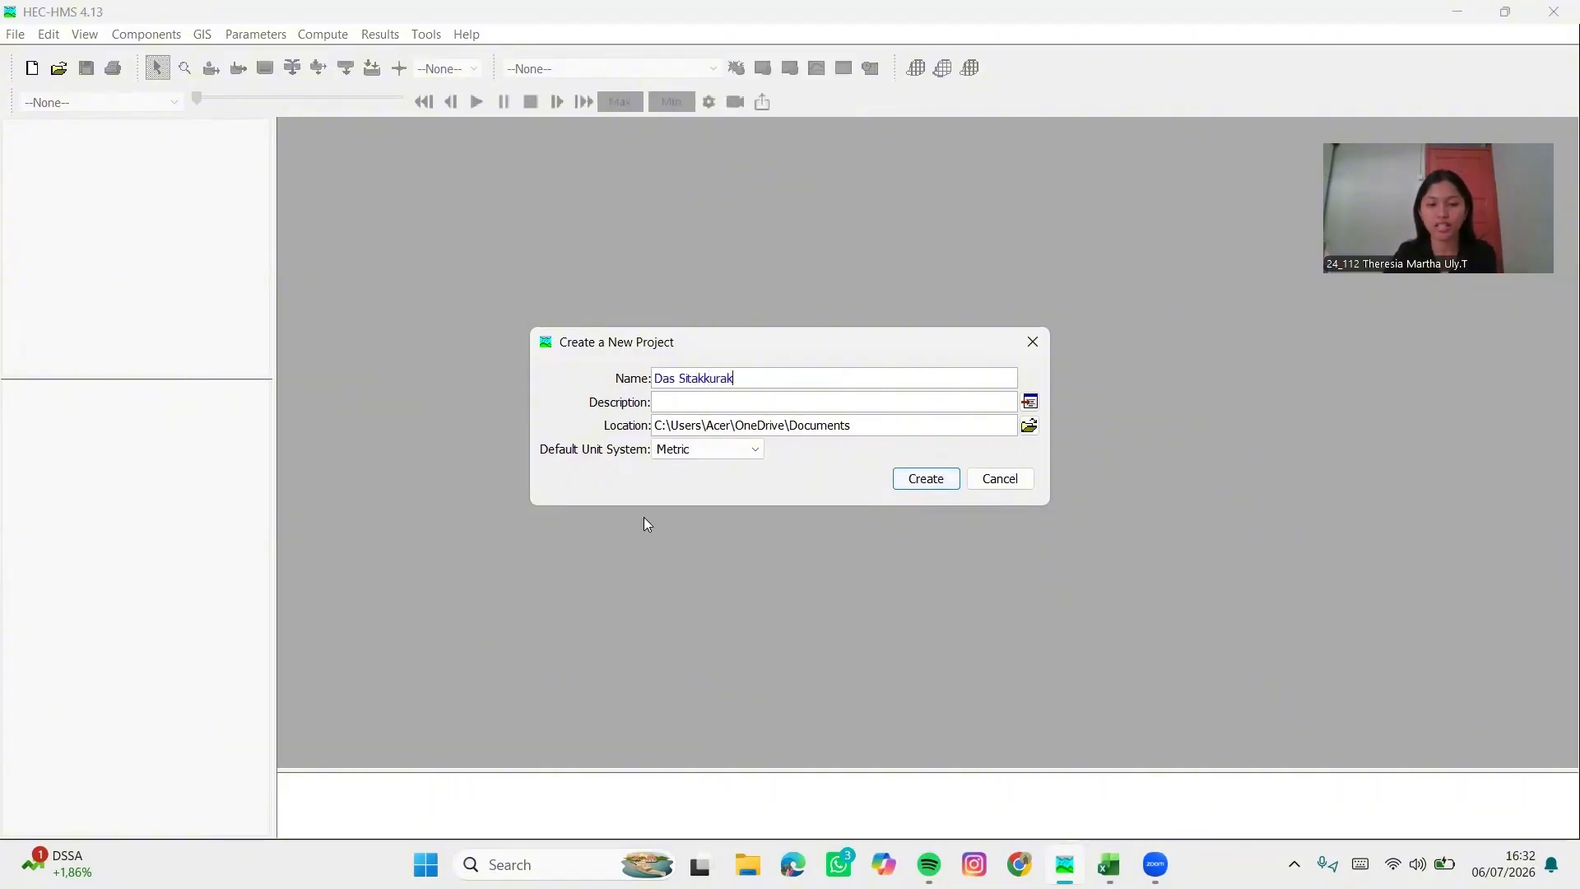
Set the new project's location to the folder C:\Tugas Aptek
click(1030, 426)
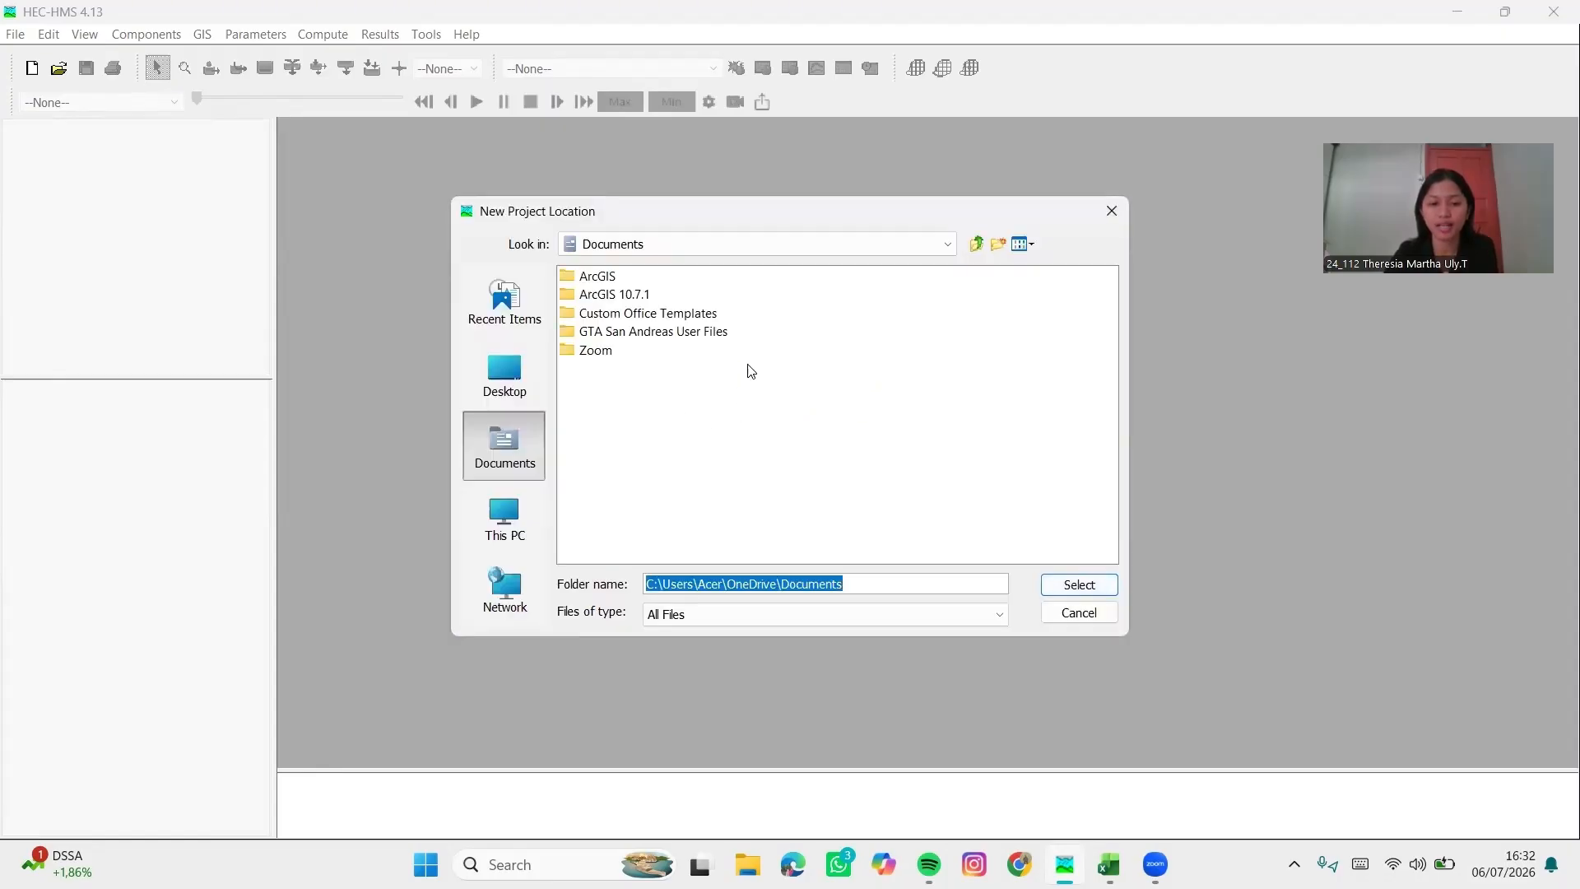
click(505, 519)
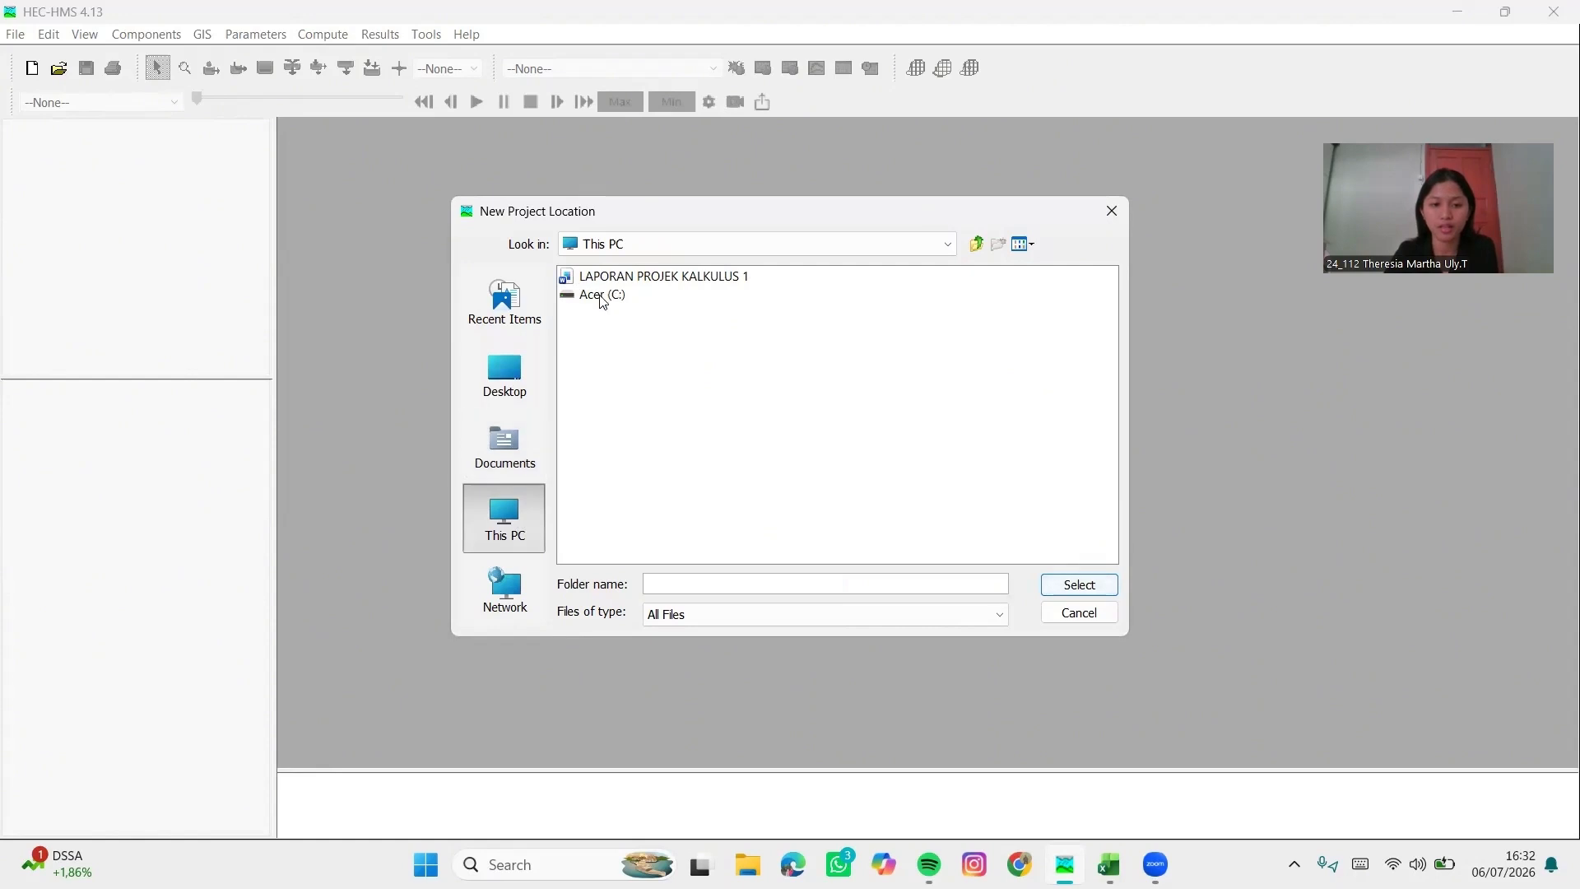
double_click(599, 295)
double_click(613, 480)
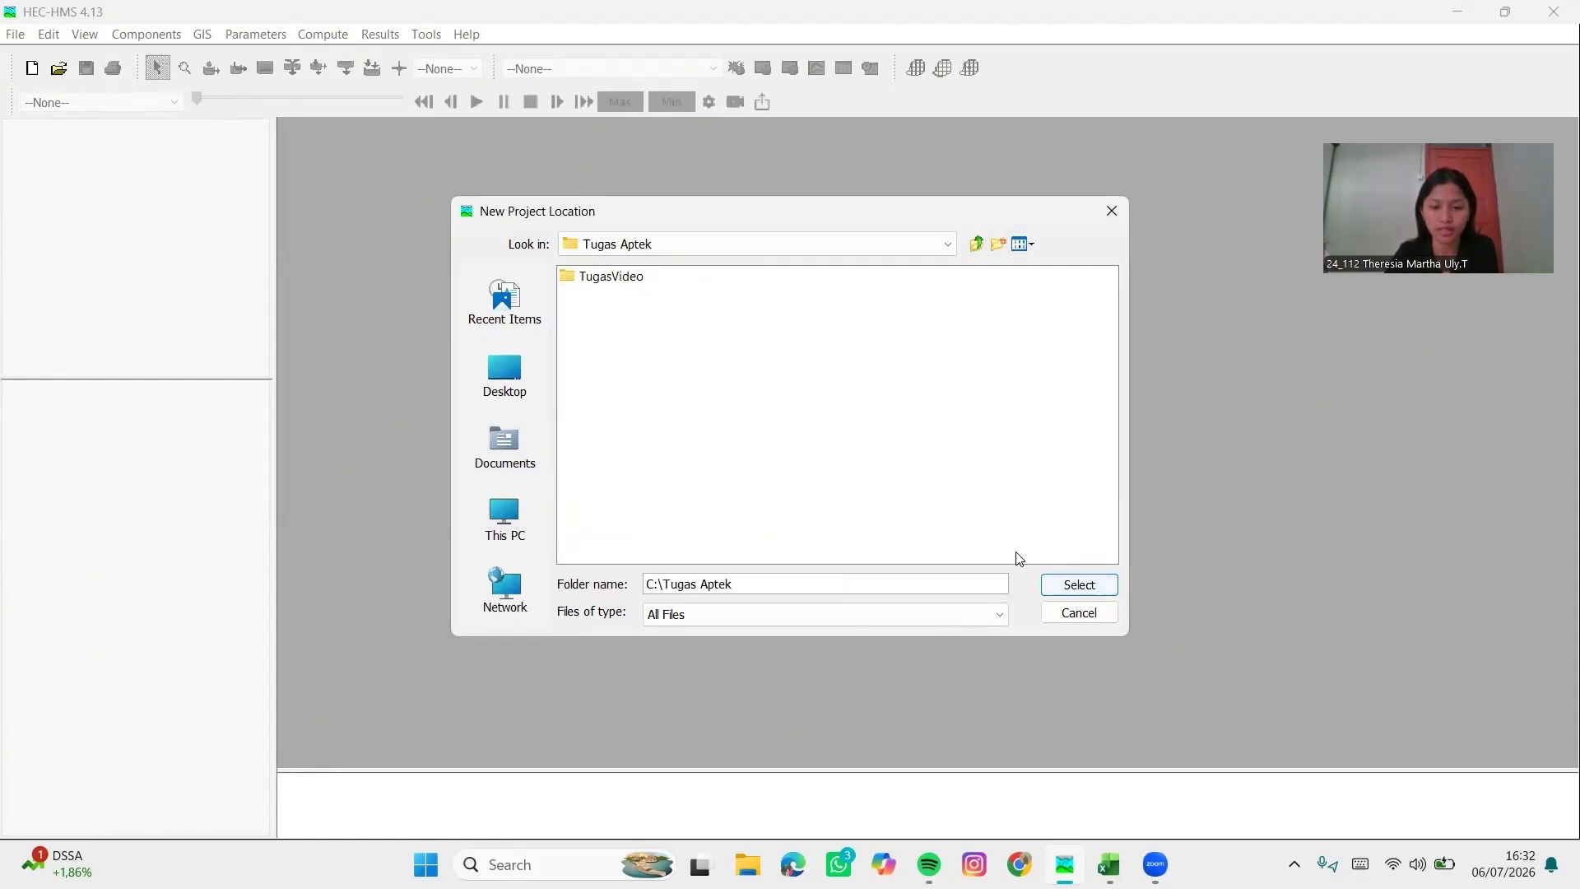
click(1057, 585)
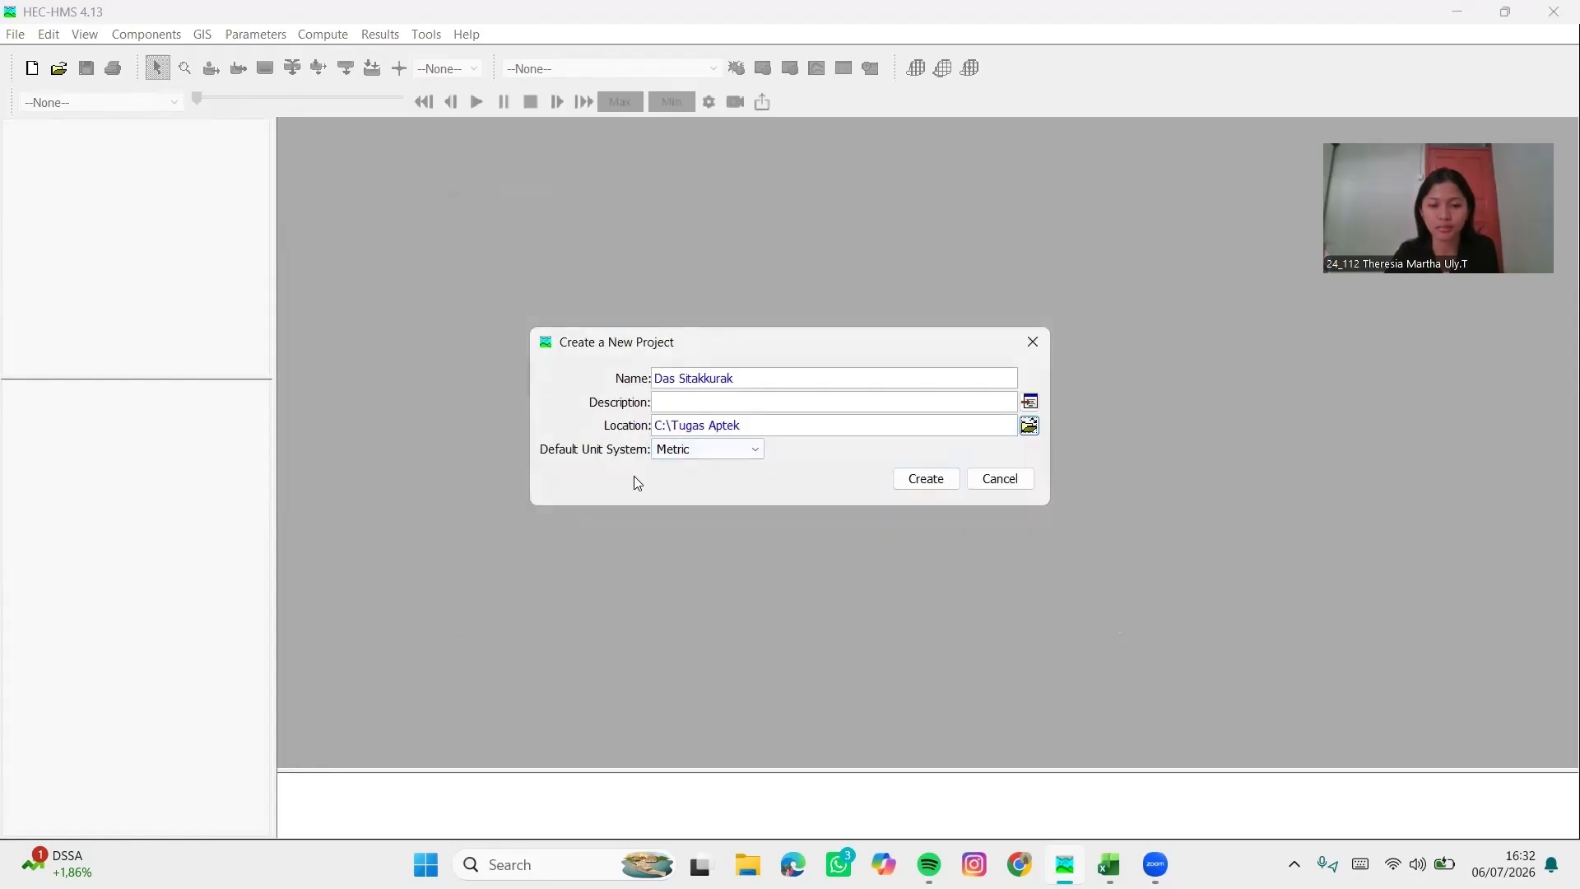
Create the project with the entered settings and add a new basin model named Das Sitakkurak
click(927, 486)
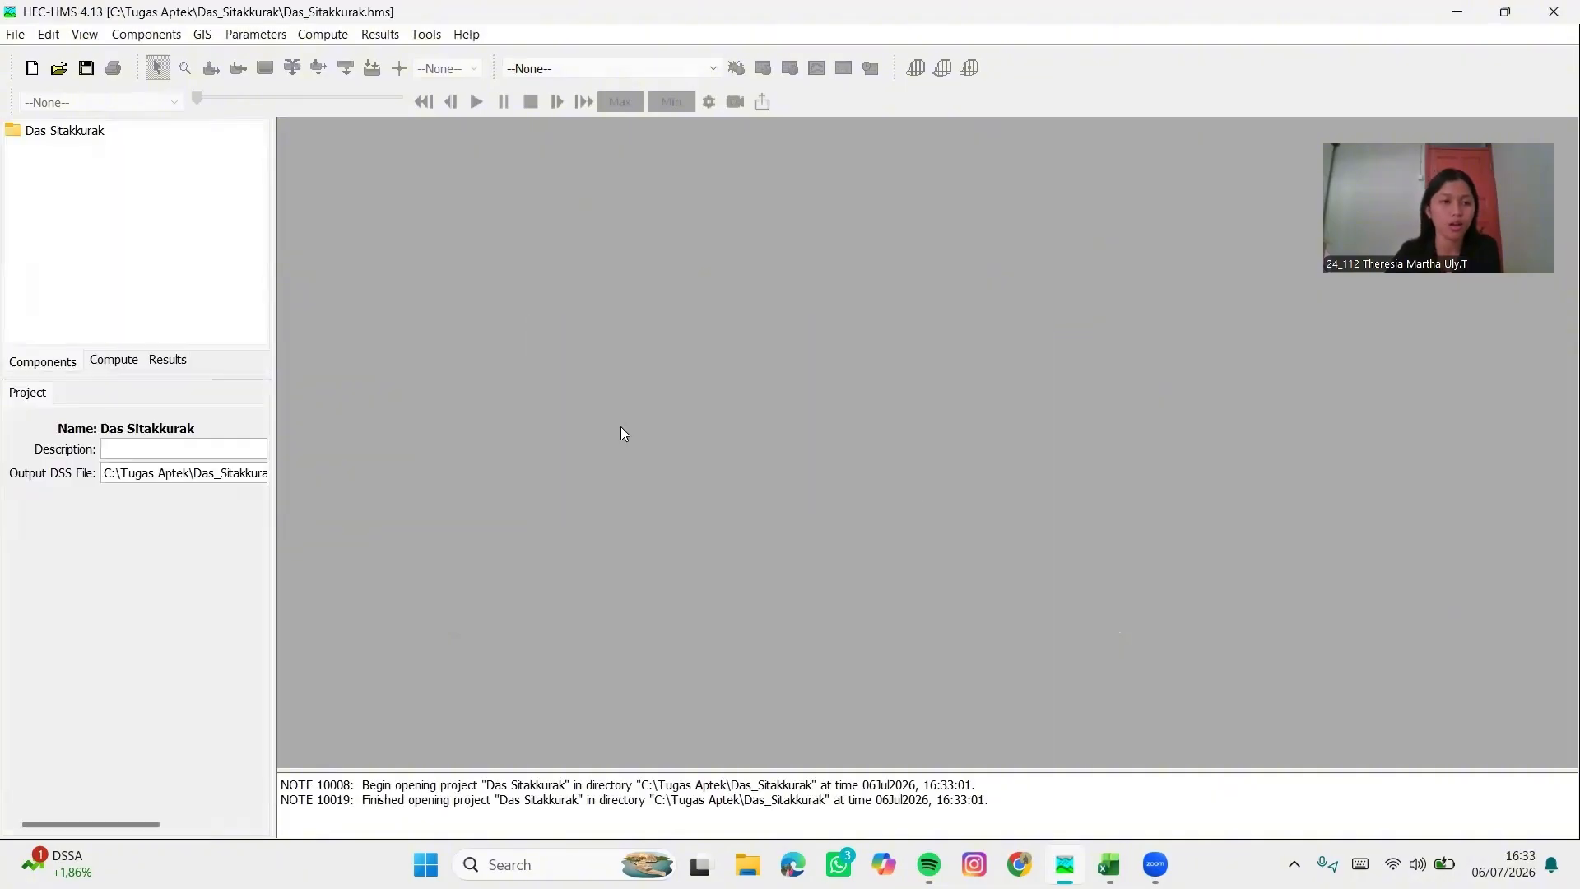
click(150, 35)
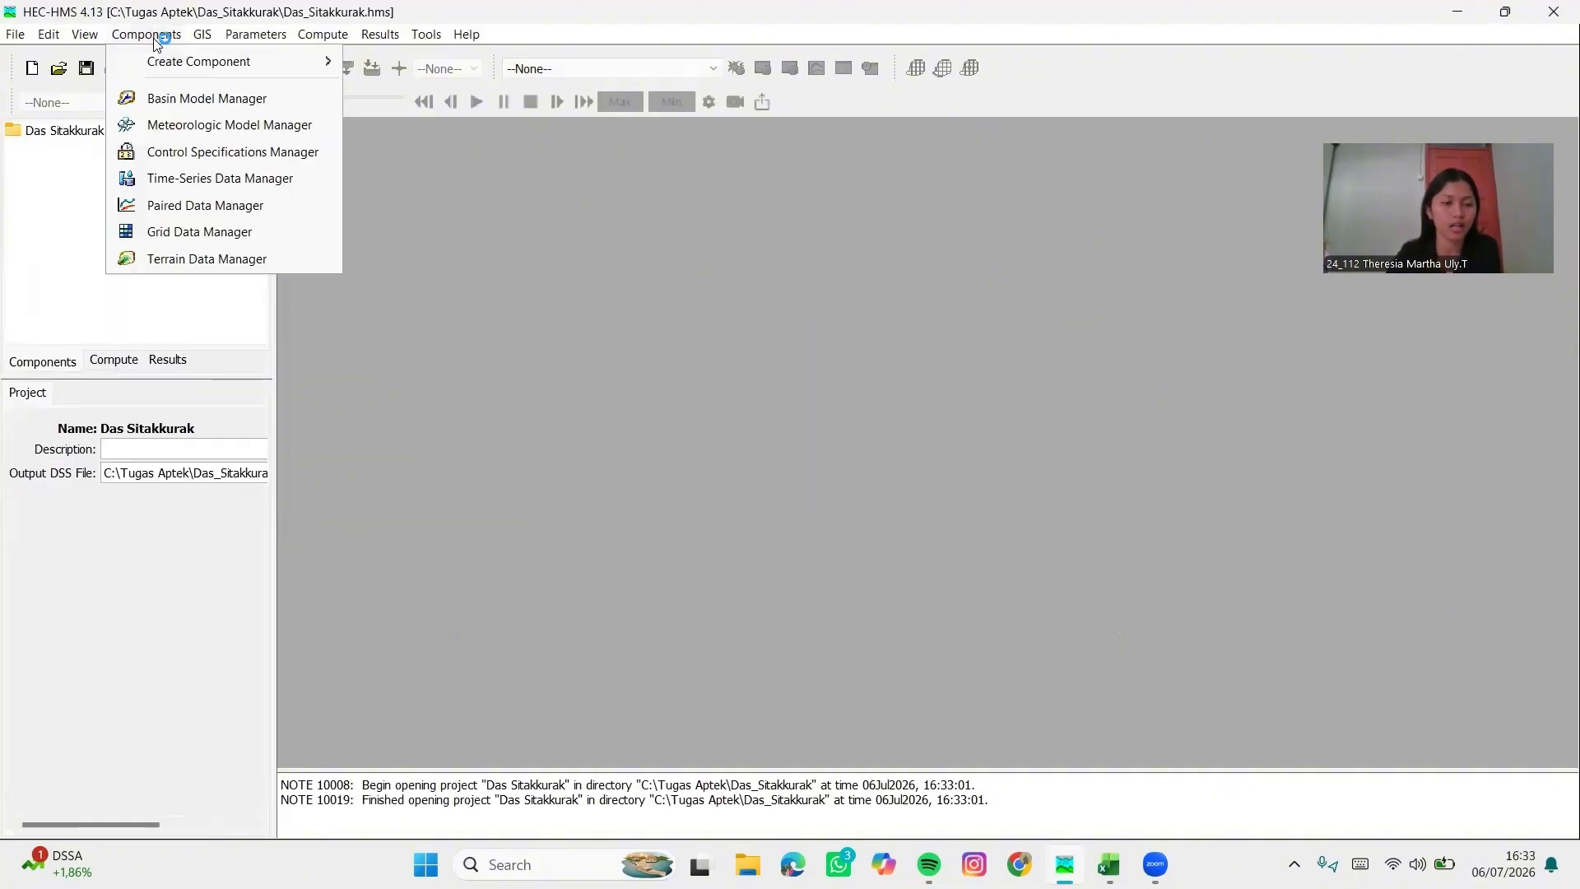
click(158, 98)
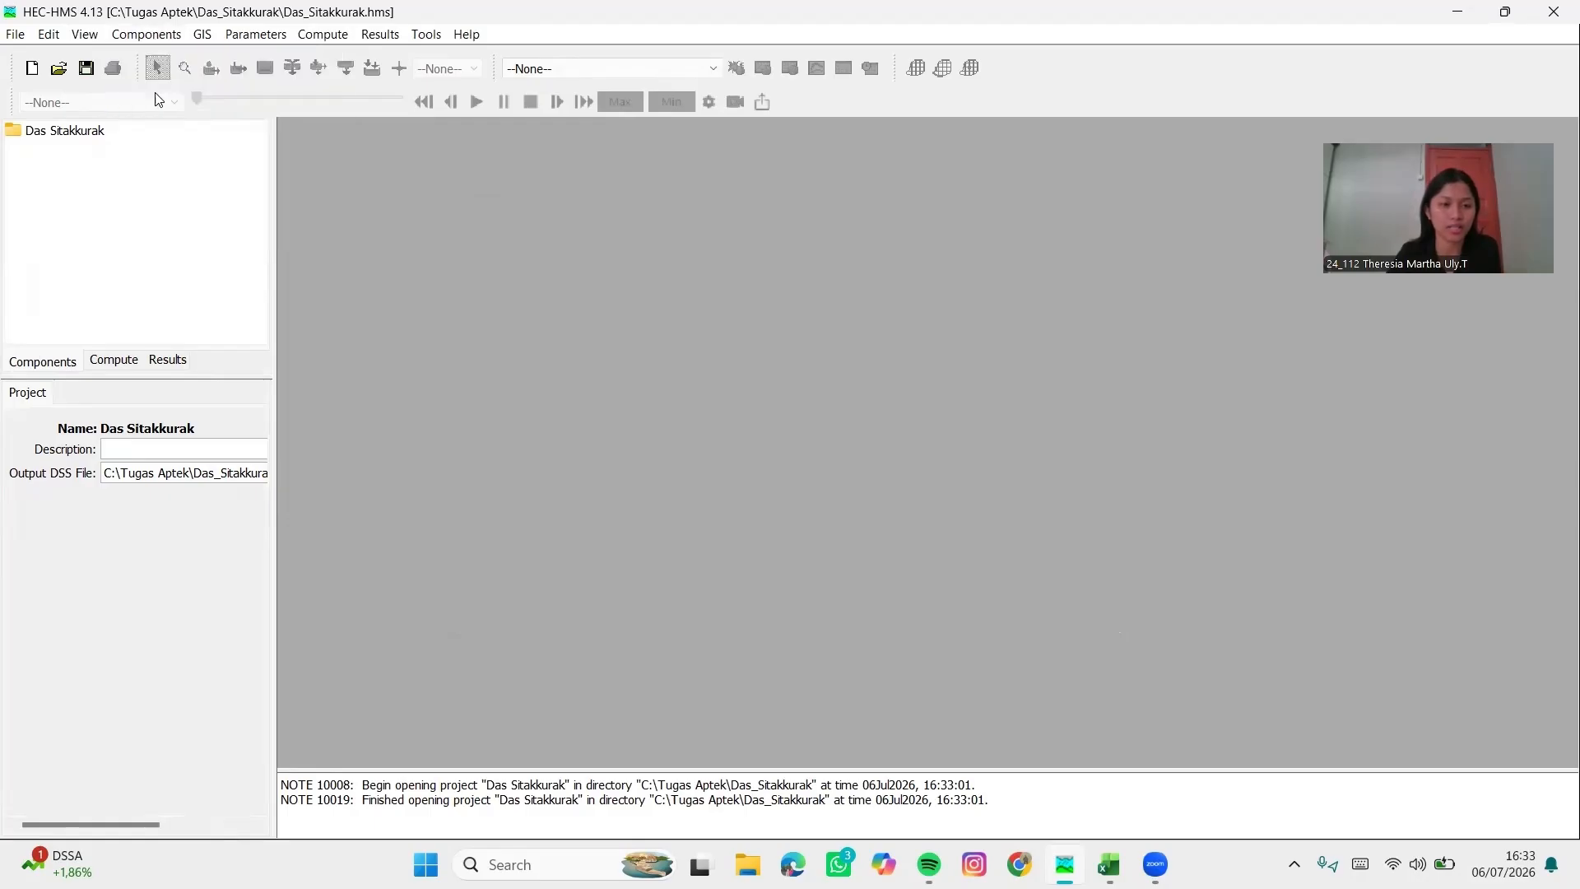
click(475, 231)
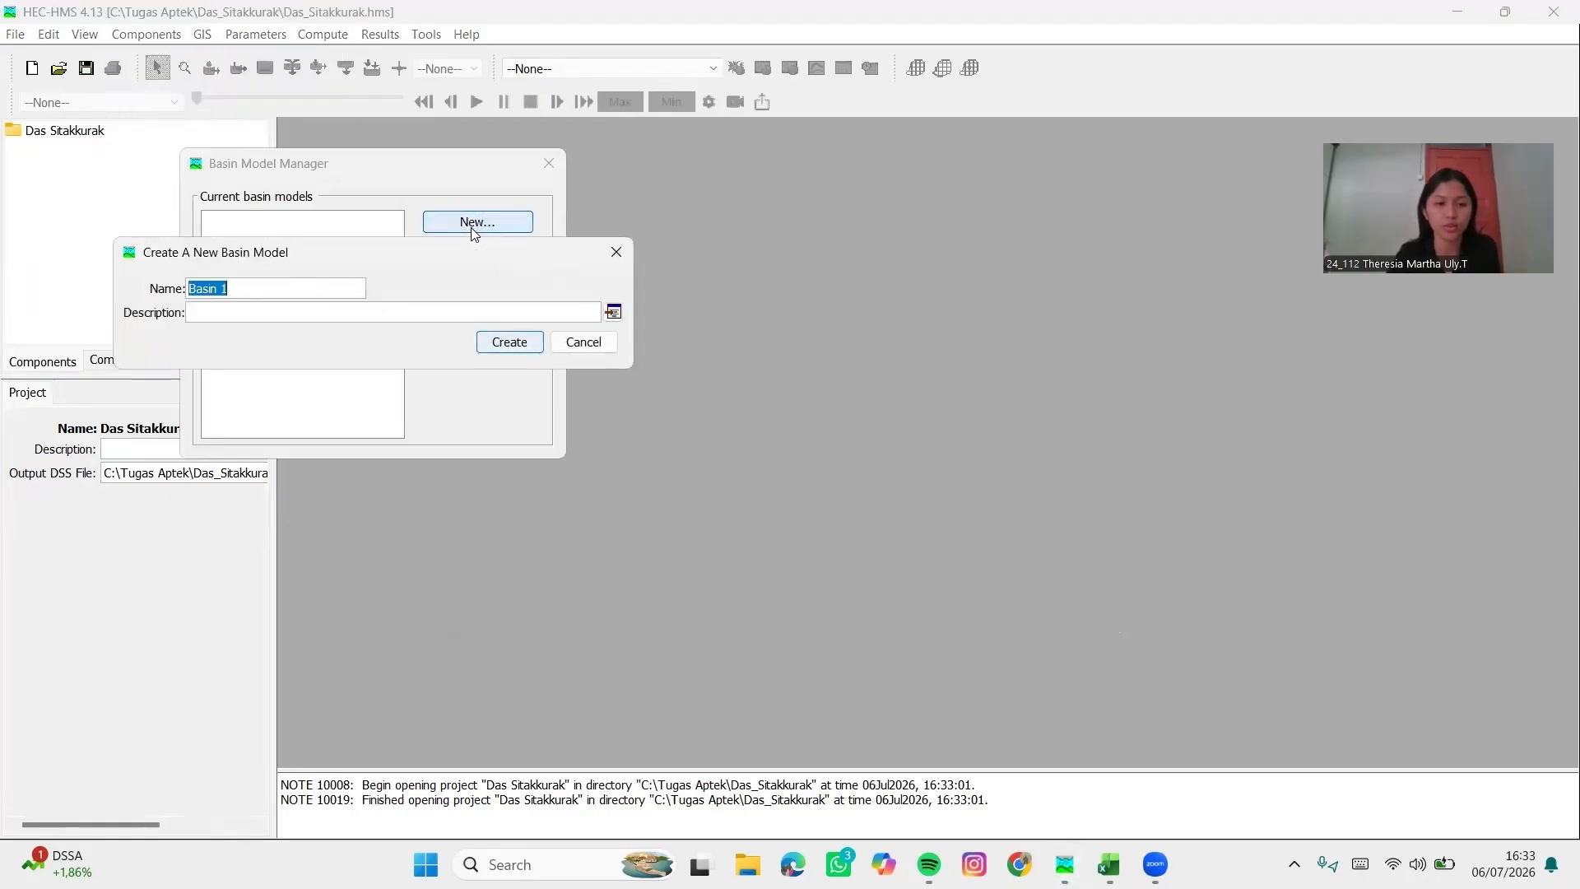
key(Caps_Lock)
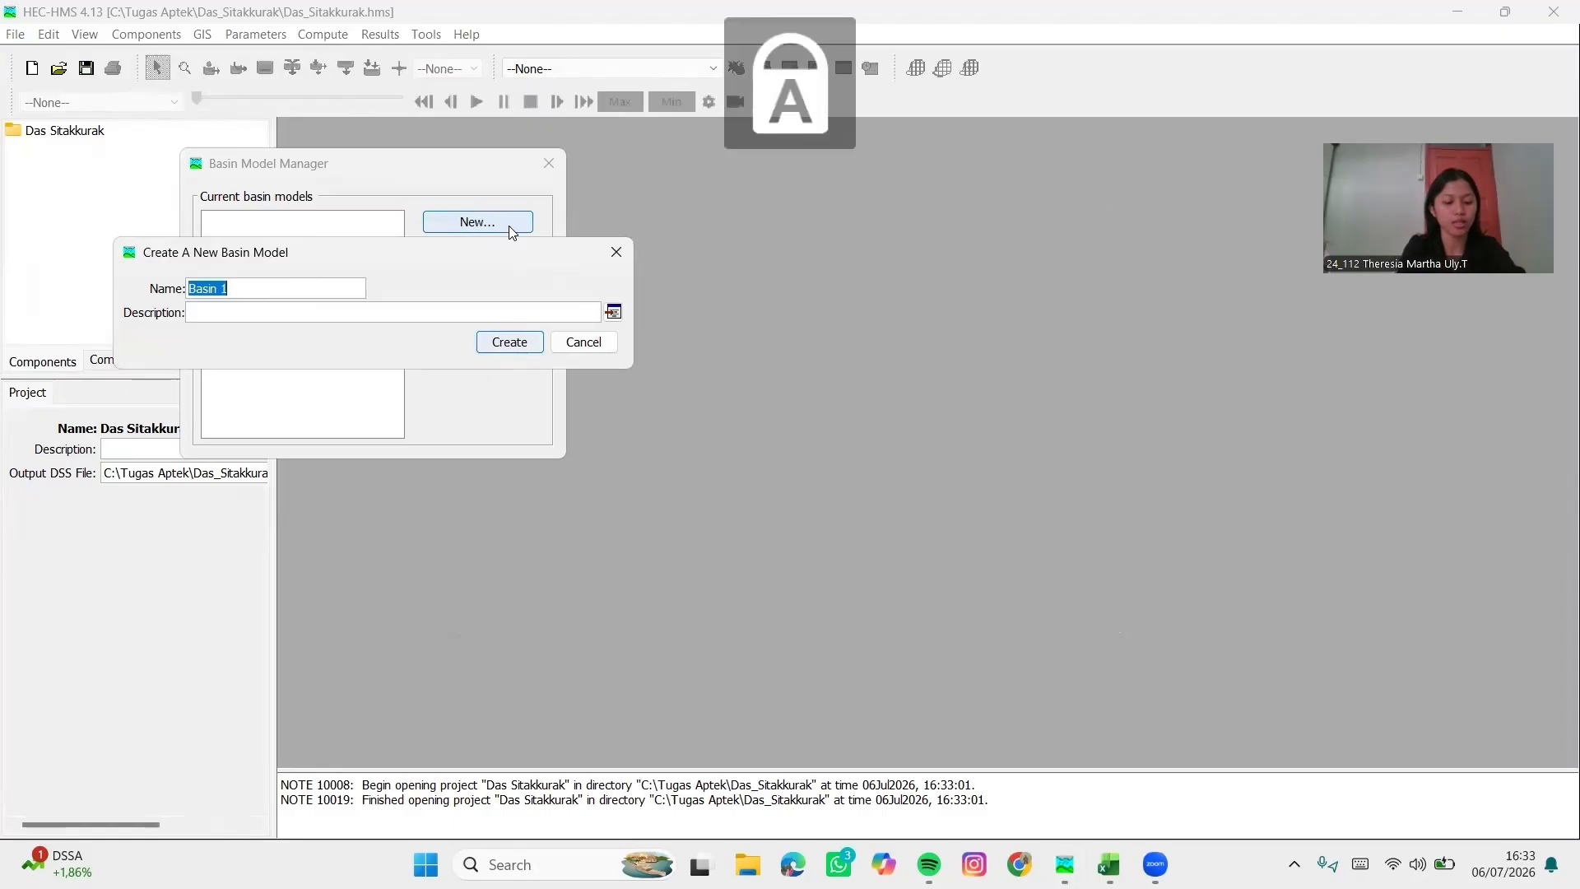
text(D)
key(Caps_Lock)
text(as)
key(Caps_Lock)
text(S)
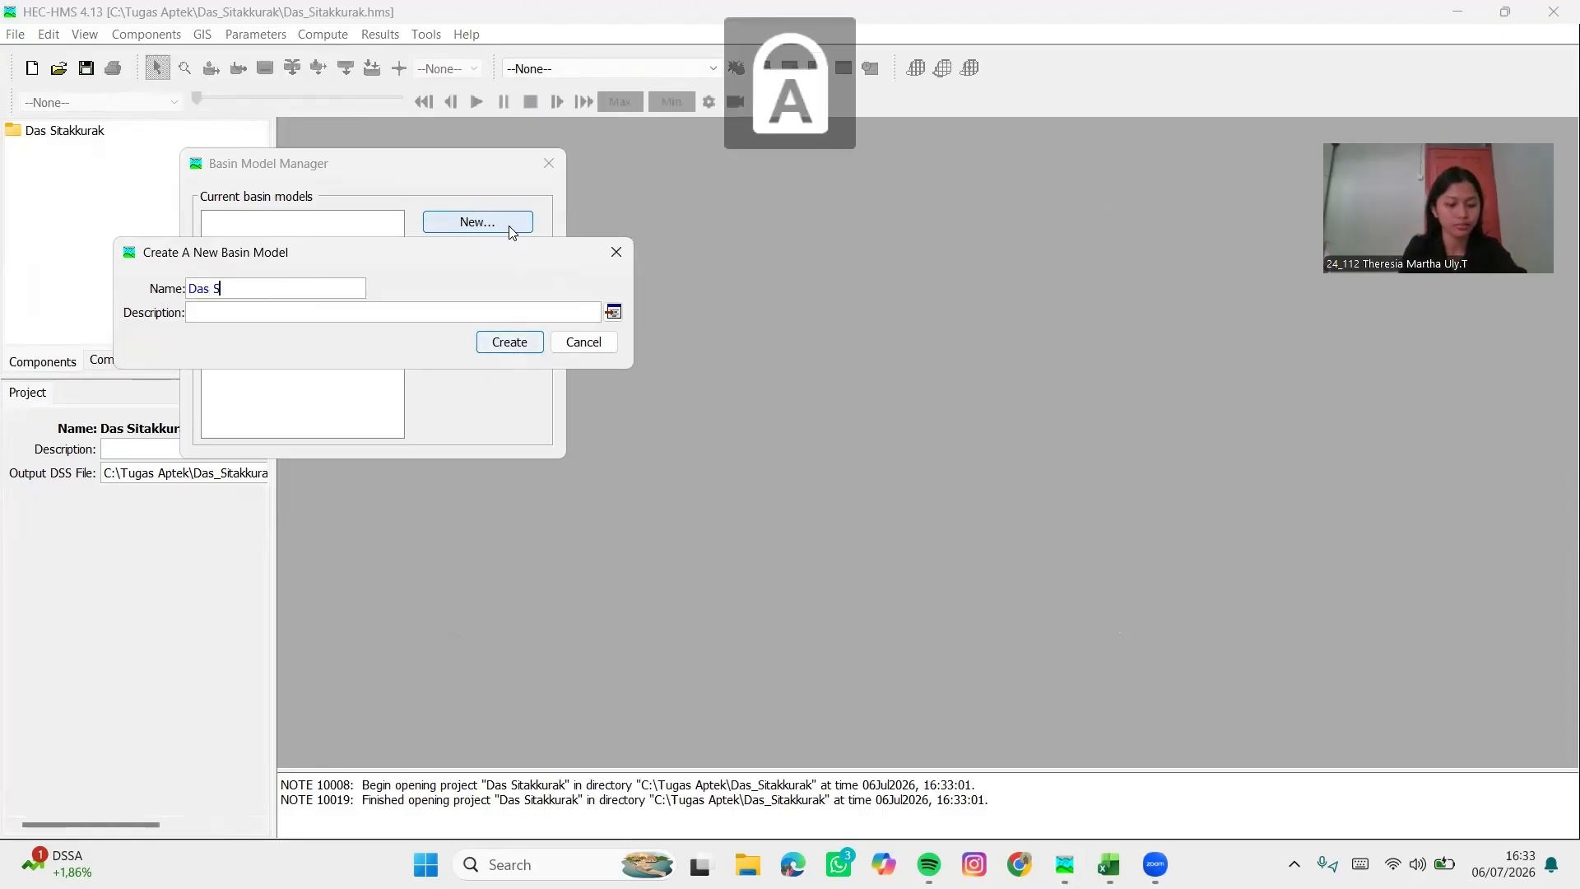
key(Caps_Lock)
text(itakkurak)
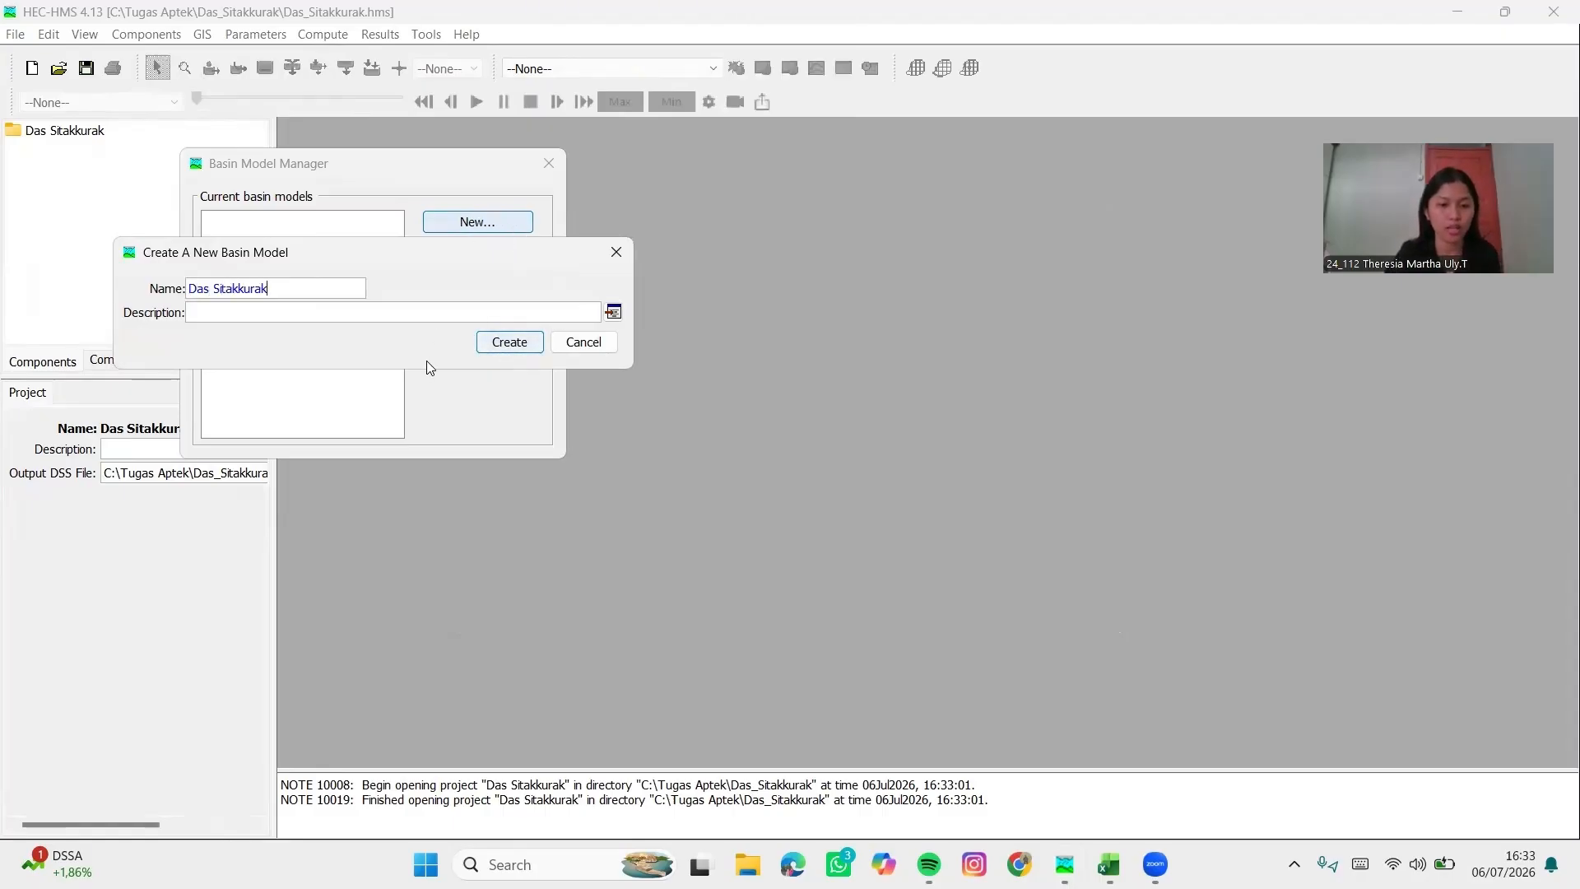
click(509, 342)
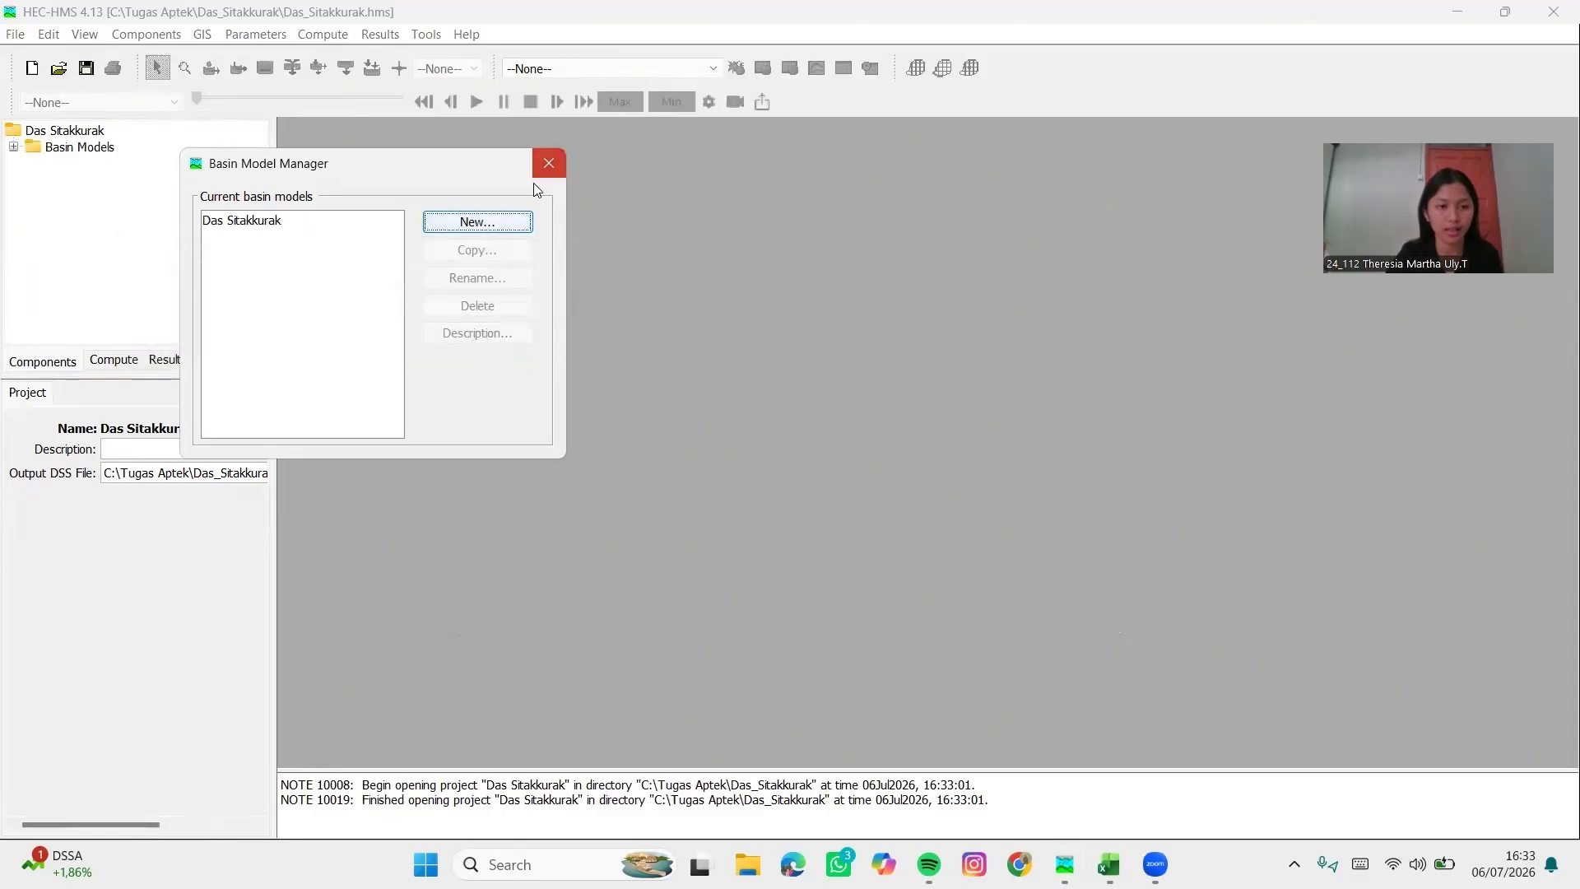
click(549, 163)
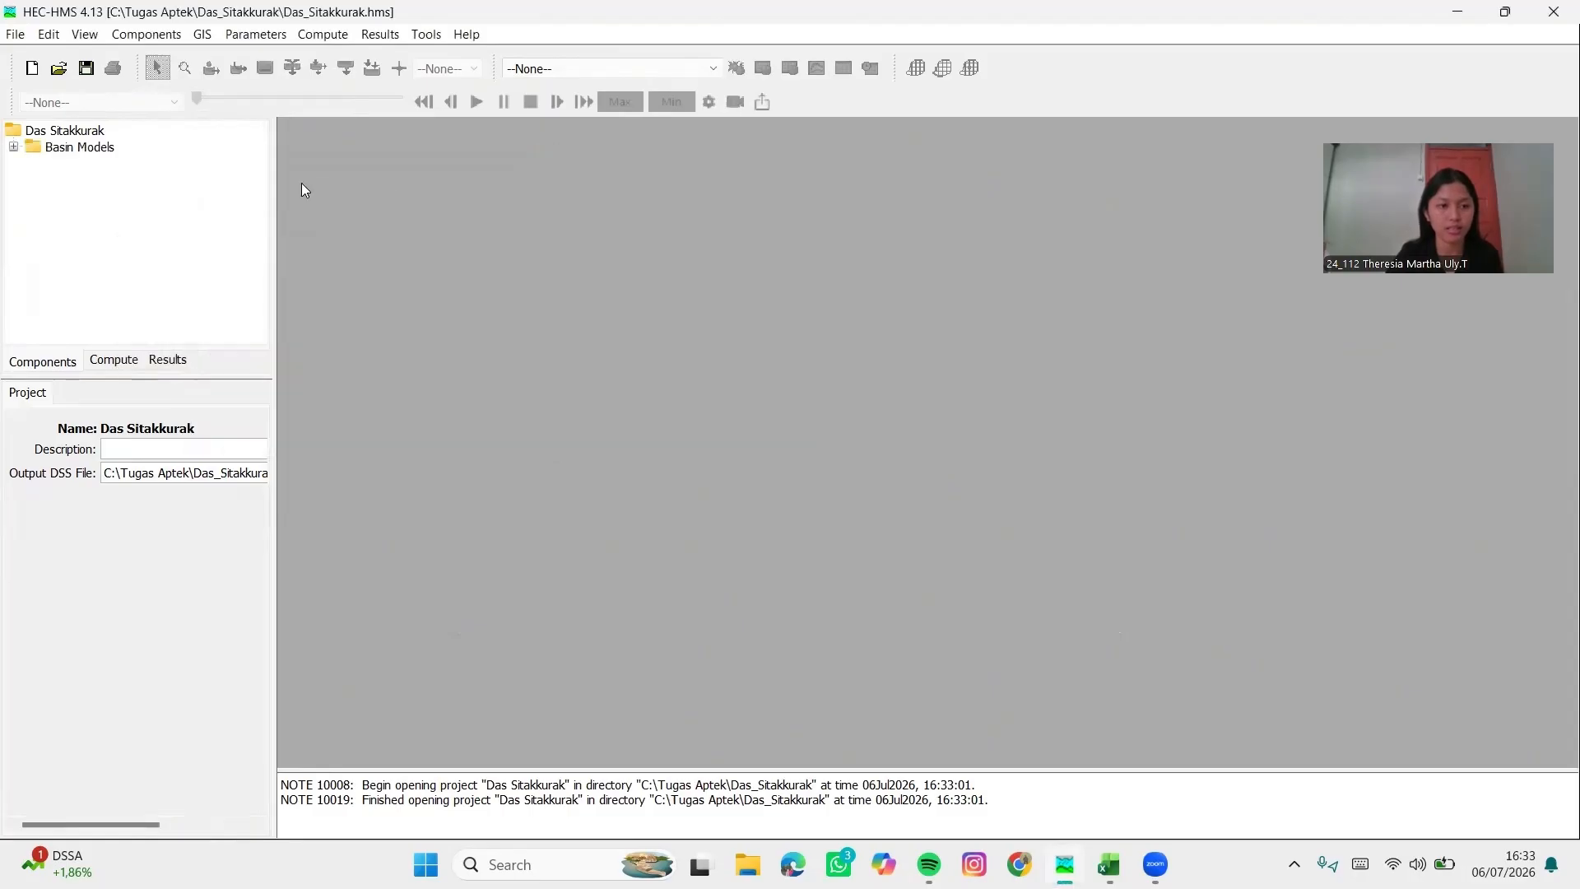
Open the Das Sitakkurak basin model and choose the predefined Universal Transverse Mercator (UTM) type for its coordinate system
click(13, 147)
click(74, 167)
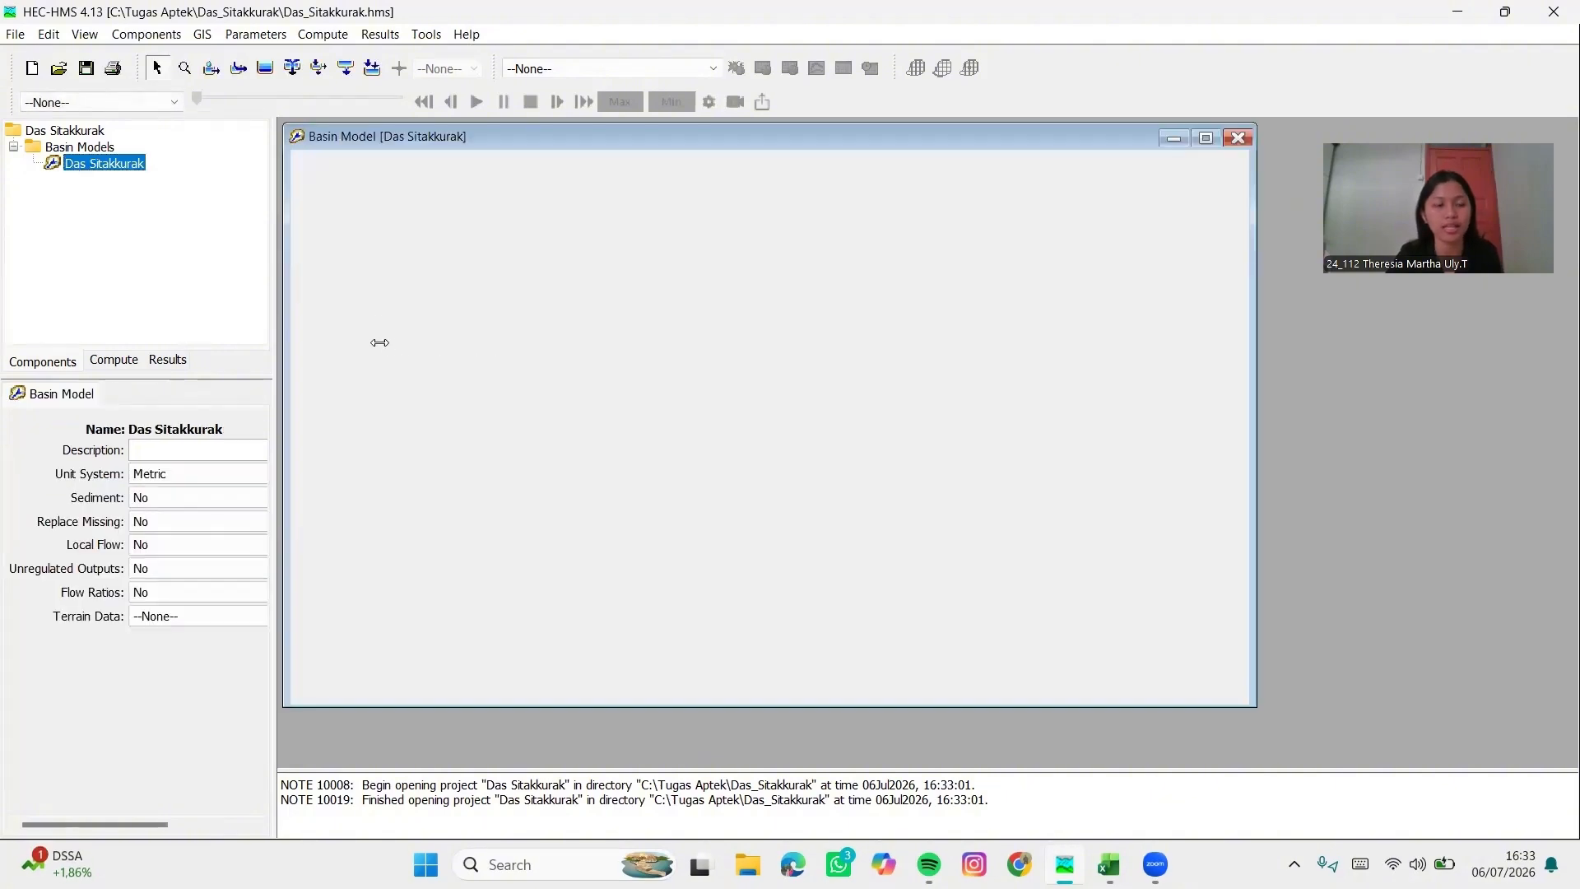
click(207, 36)
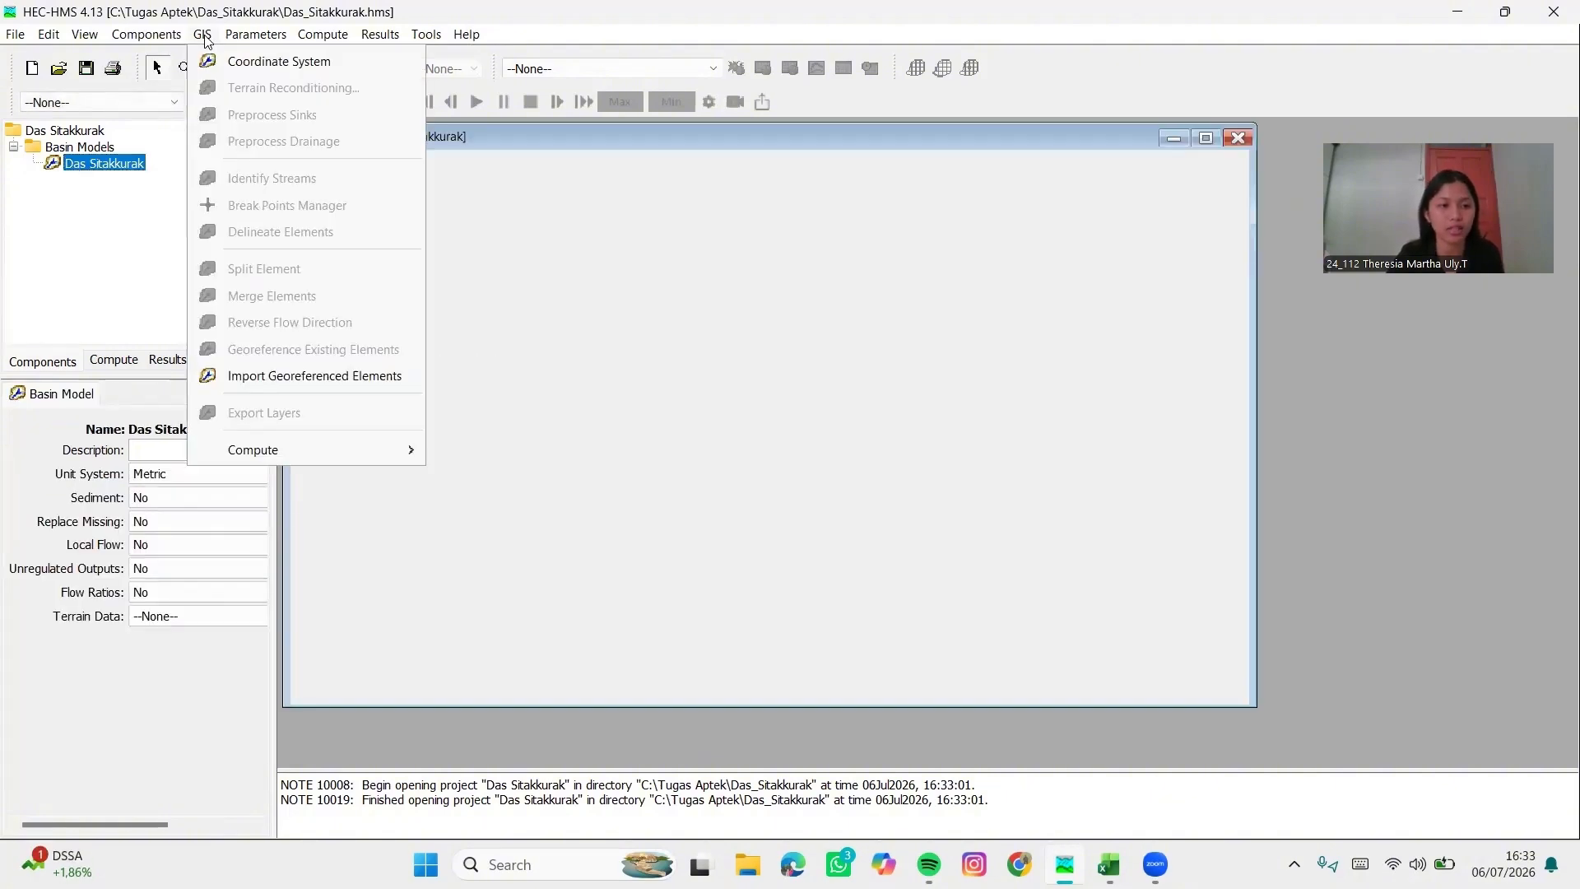
click(208, 60)
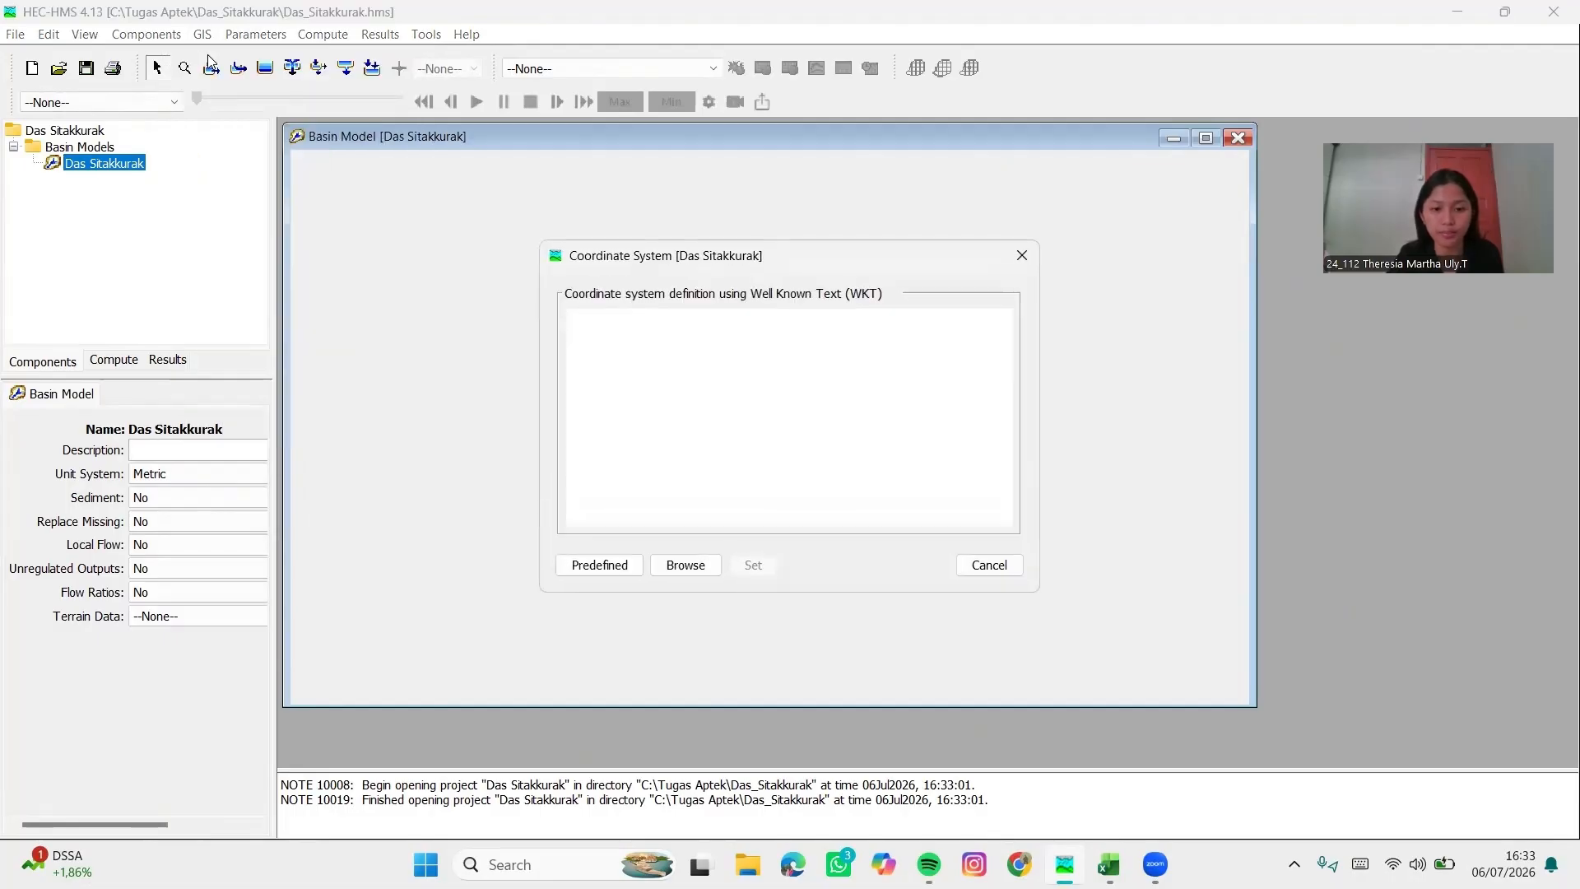
click(597, 564)
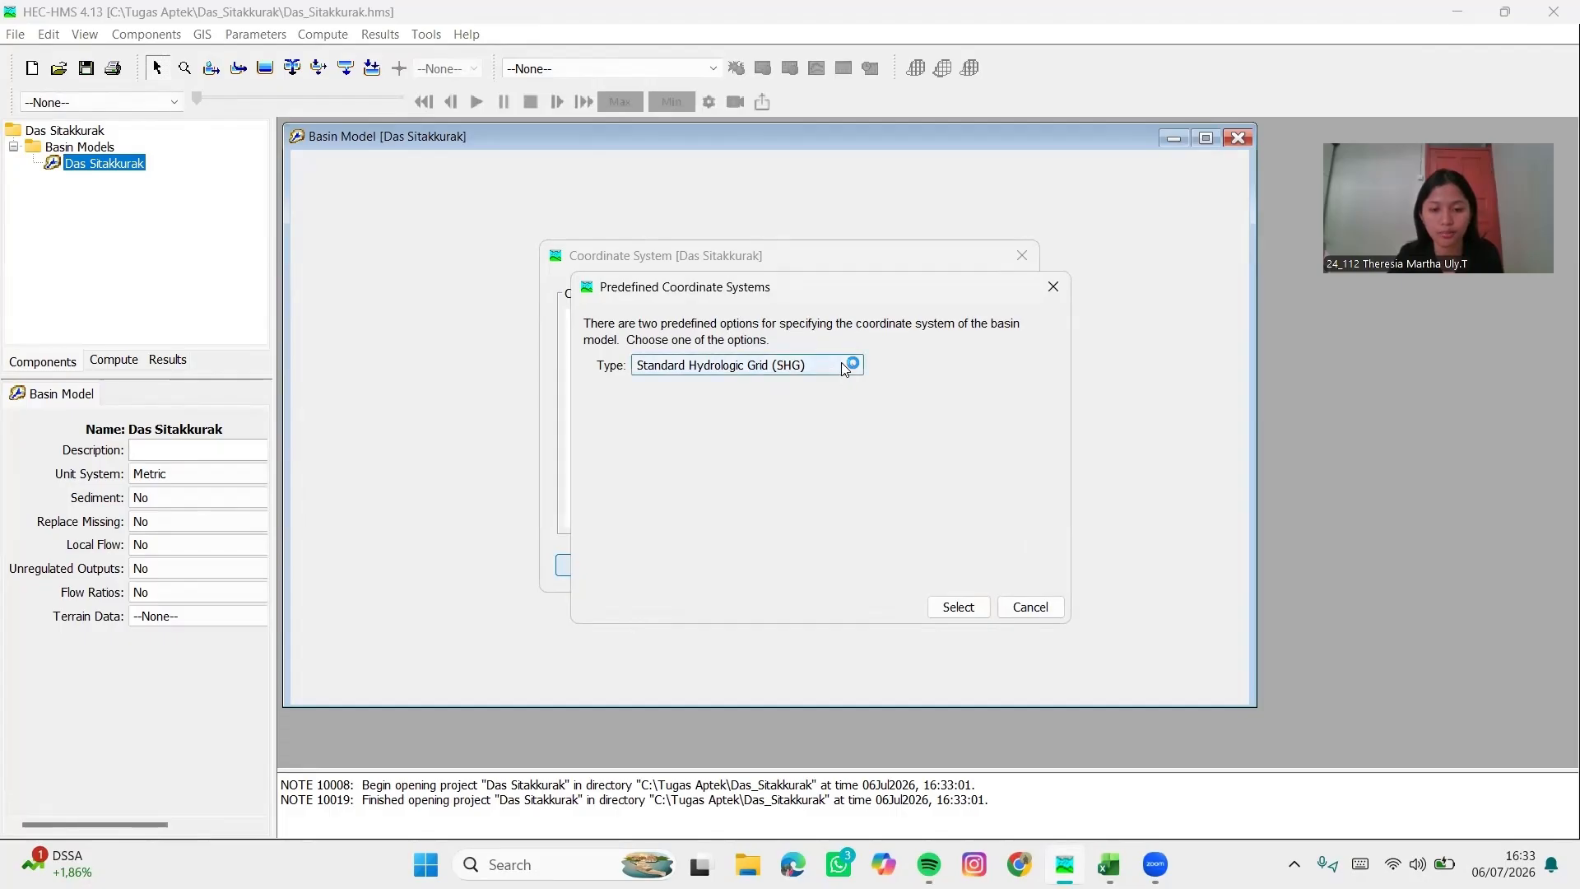
click(841, 362)
click(839, 398)
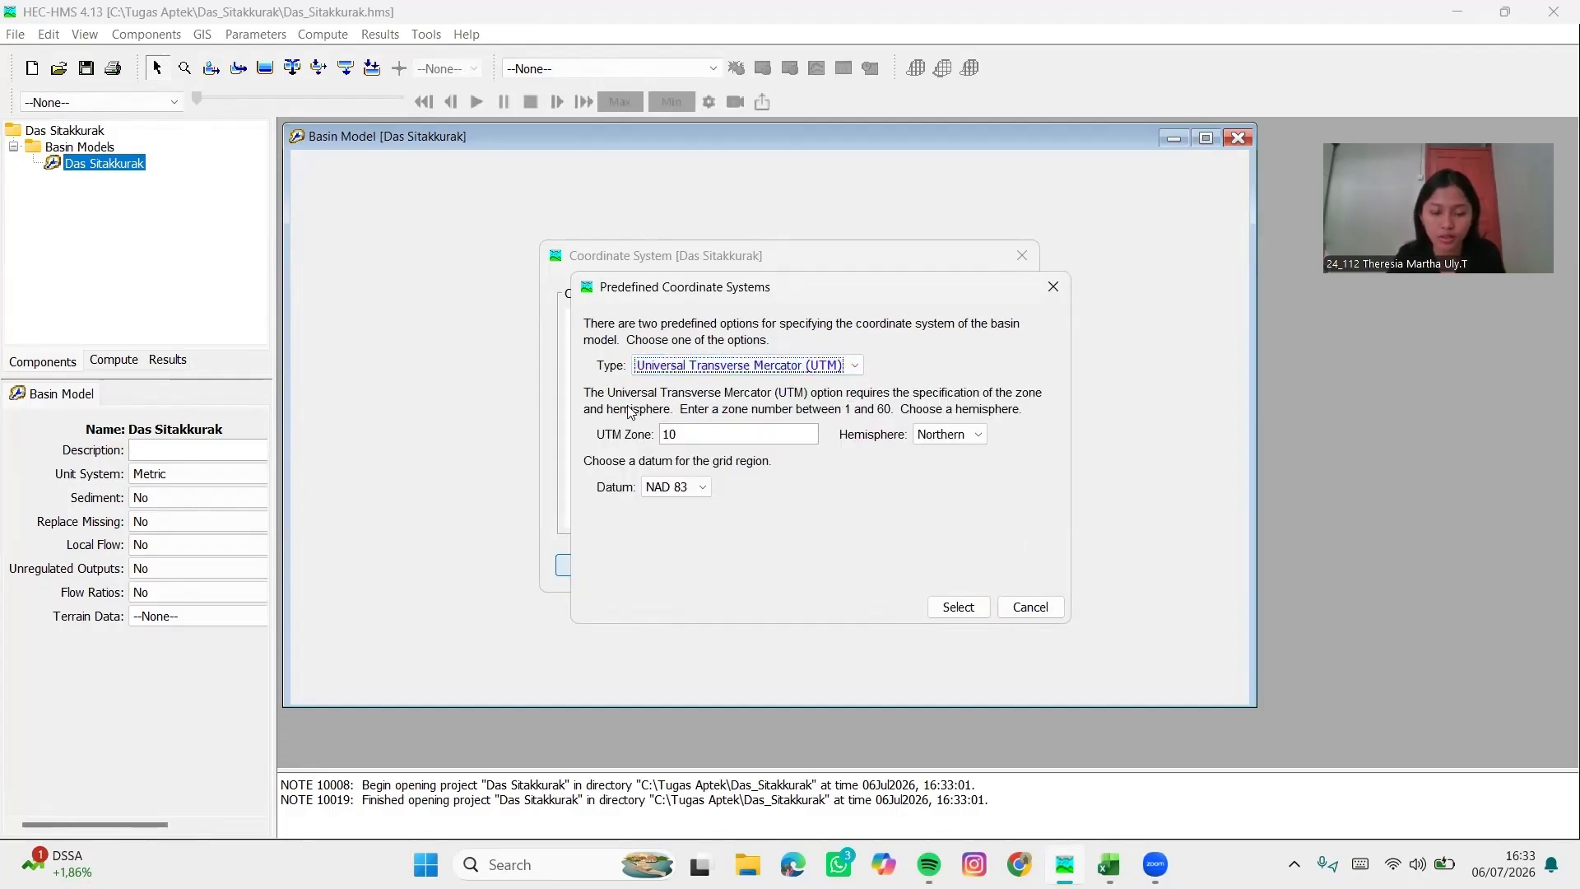
Set the UTM zone to 47 and the datum to WGS 84, and apply the coordinate system to the basin model
double_click(683, 434)
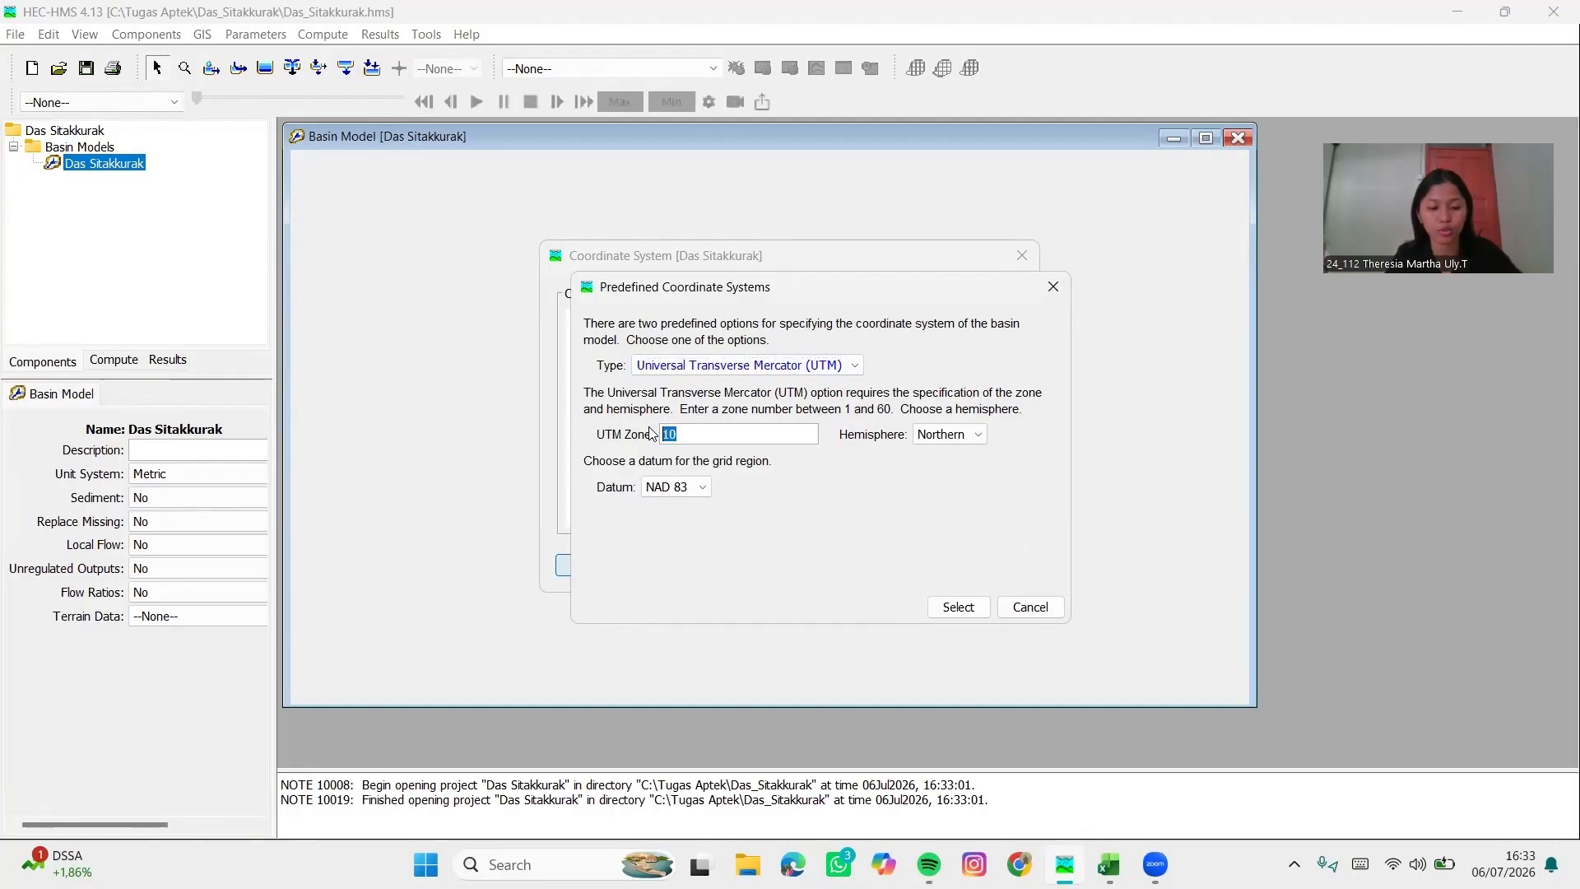
text(47)
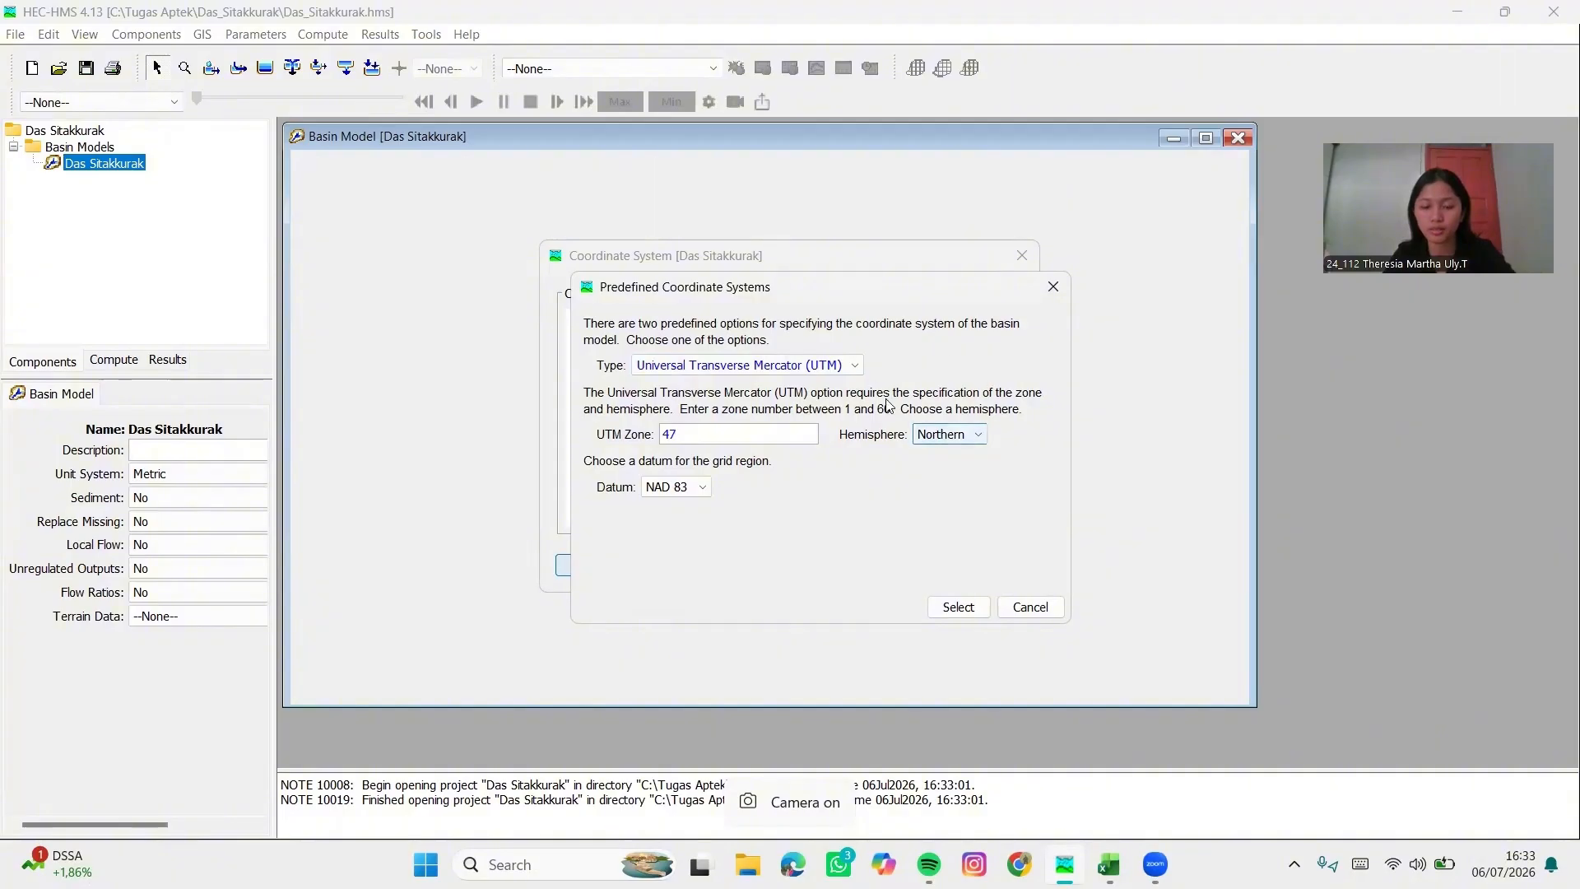
click(698, 487)
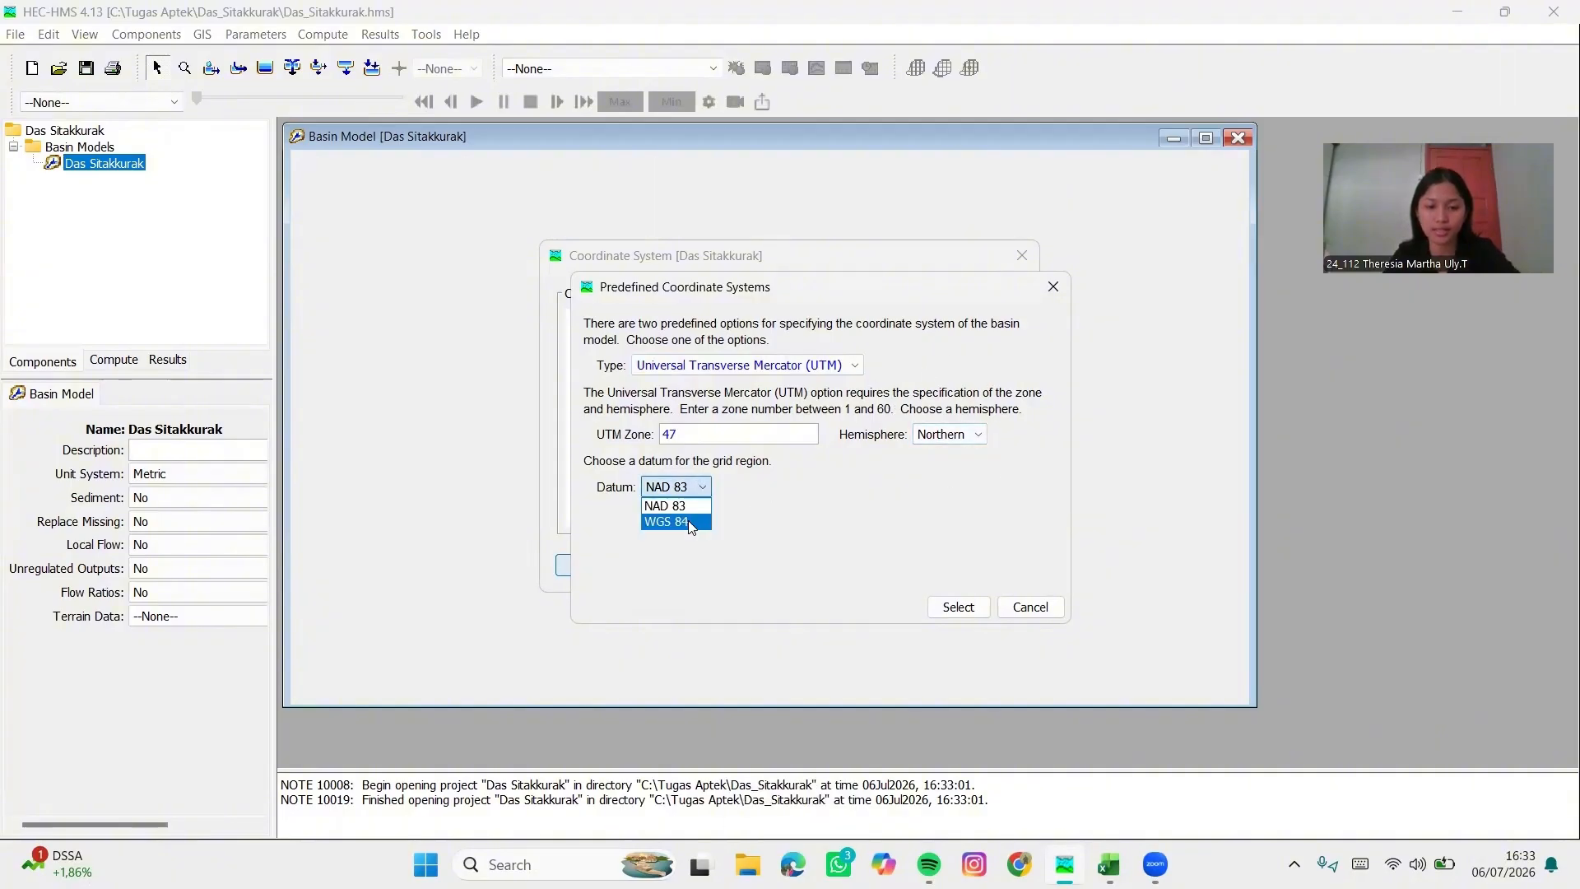
click(688, 521)
click(956, 608)
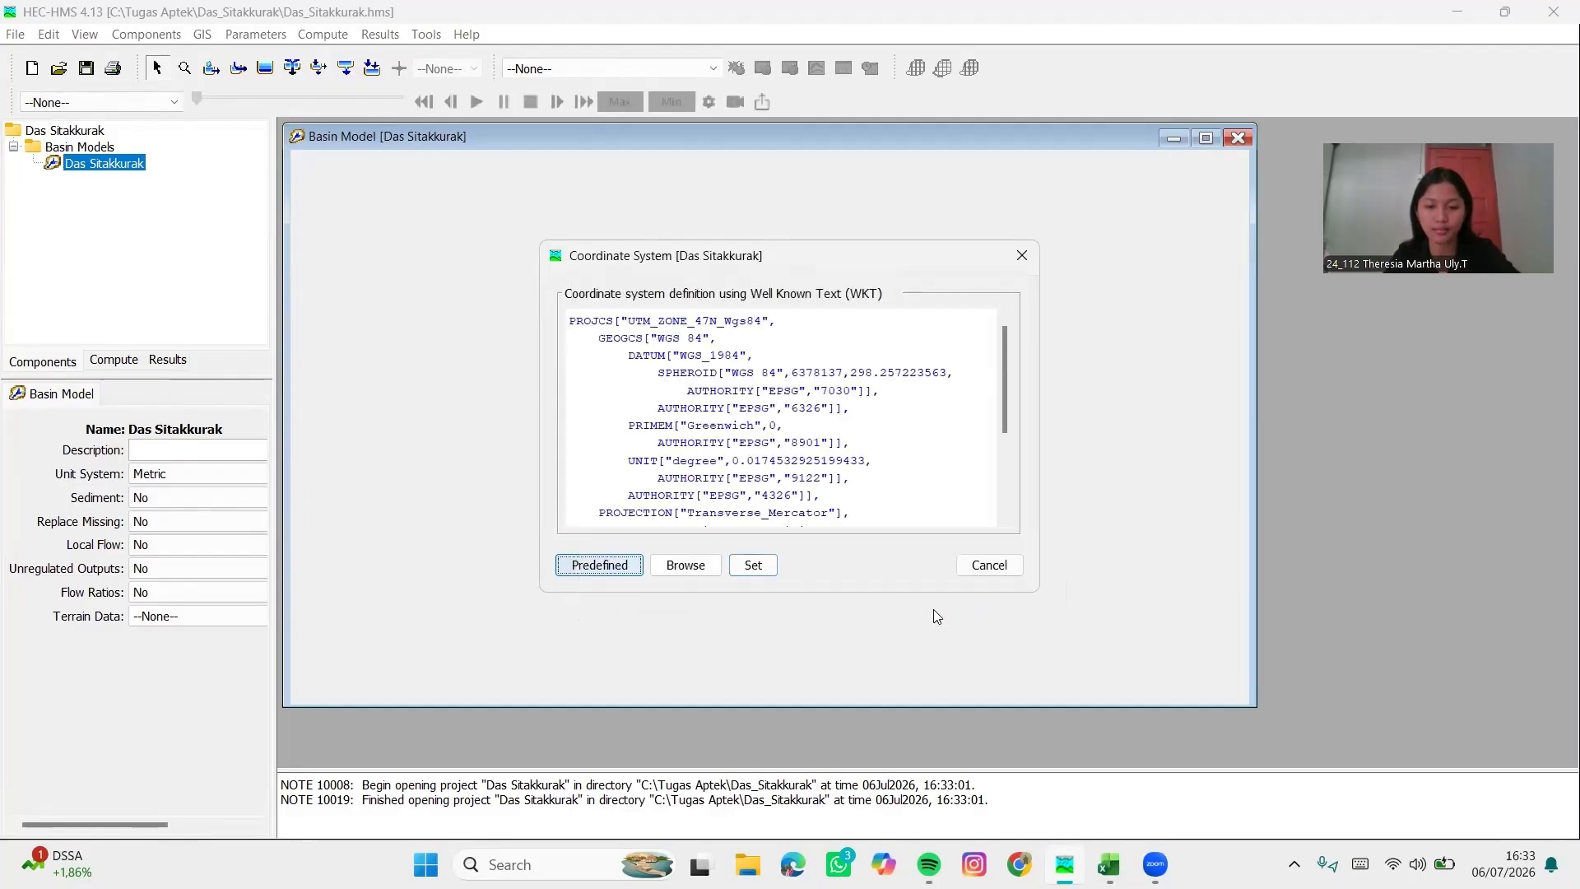
click(763, 572)
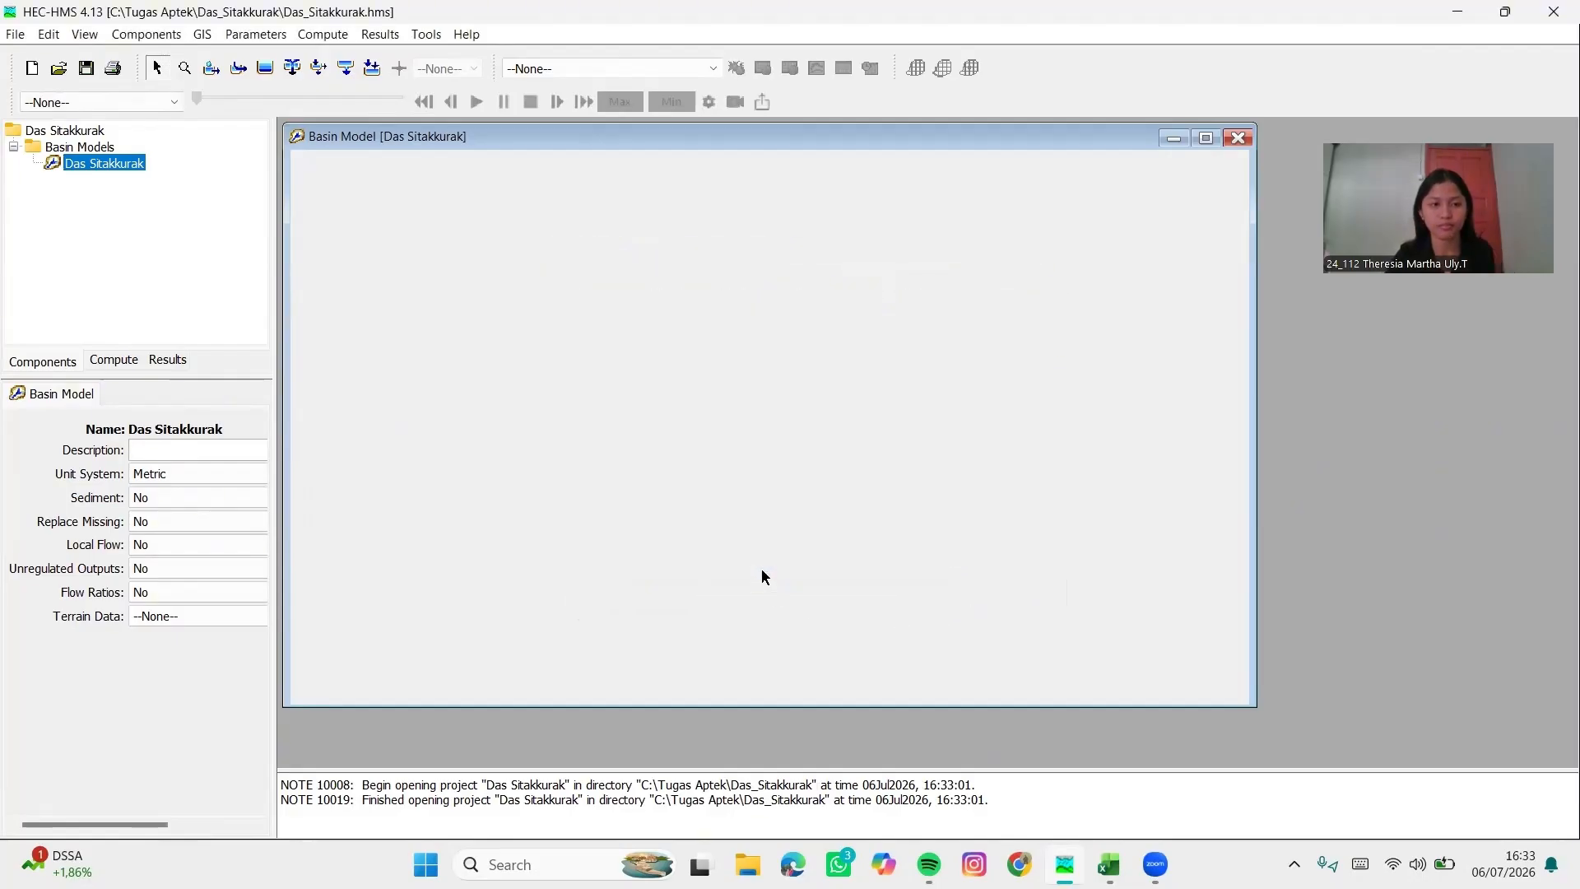
Start creating a new terrain data component, keeping the default name Terrain 1
click(147, 34)
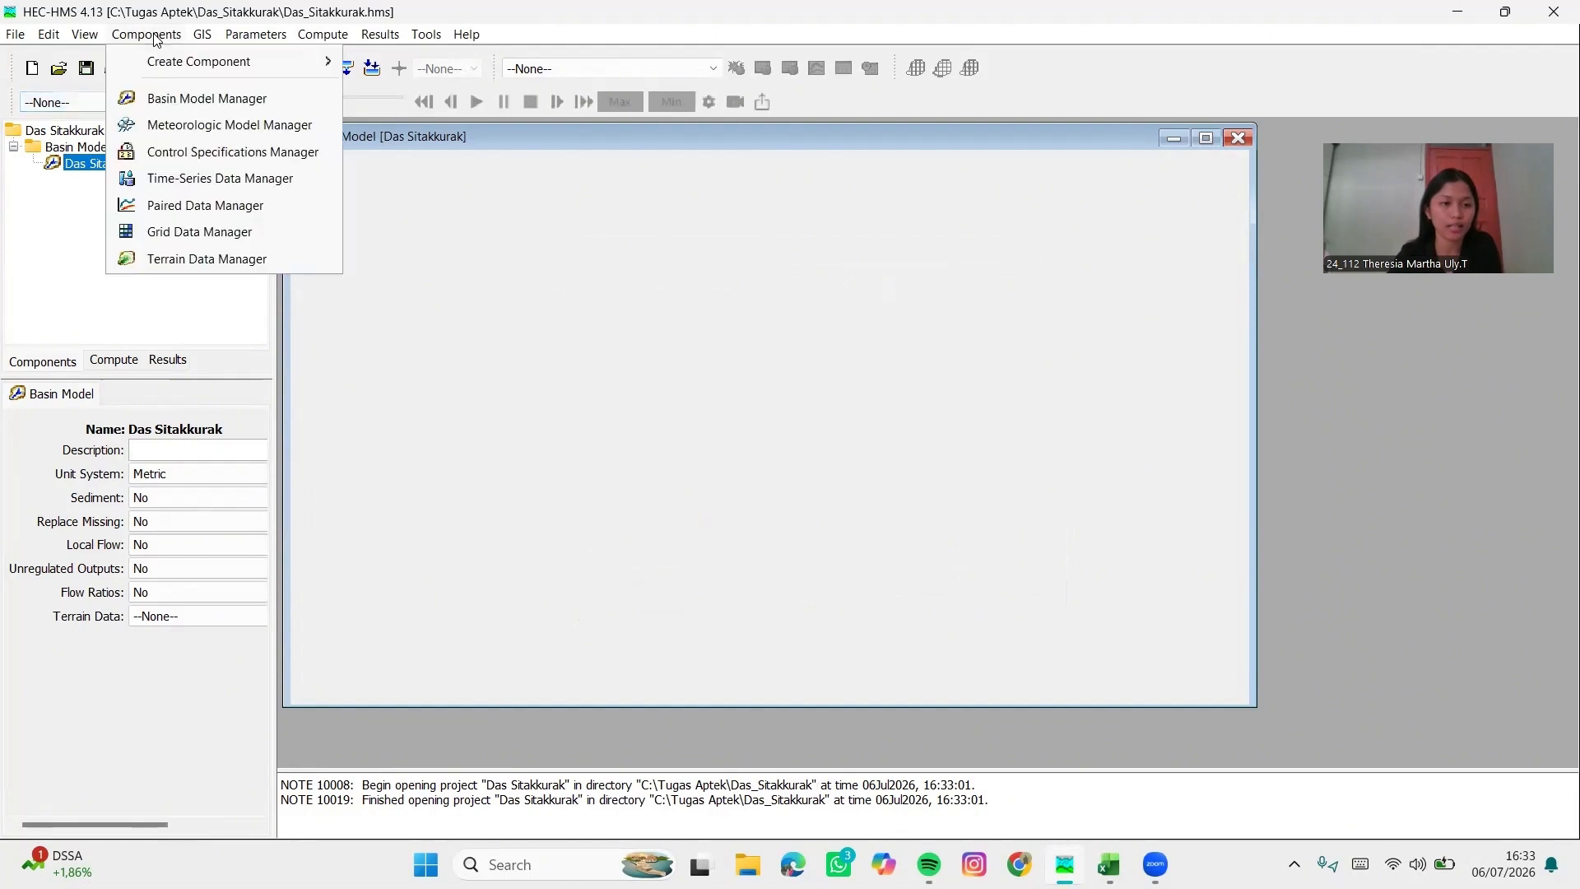
click(186, 258)
click(478, 223)
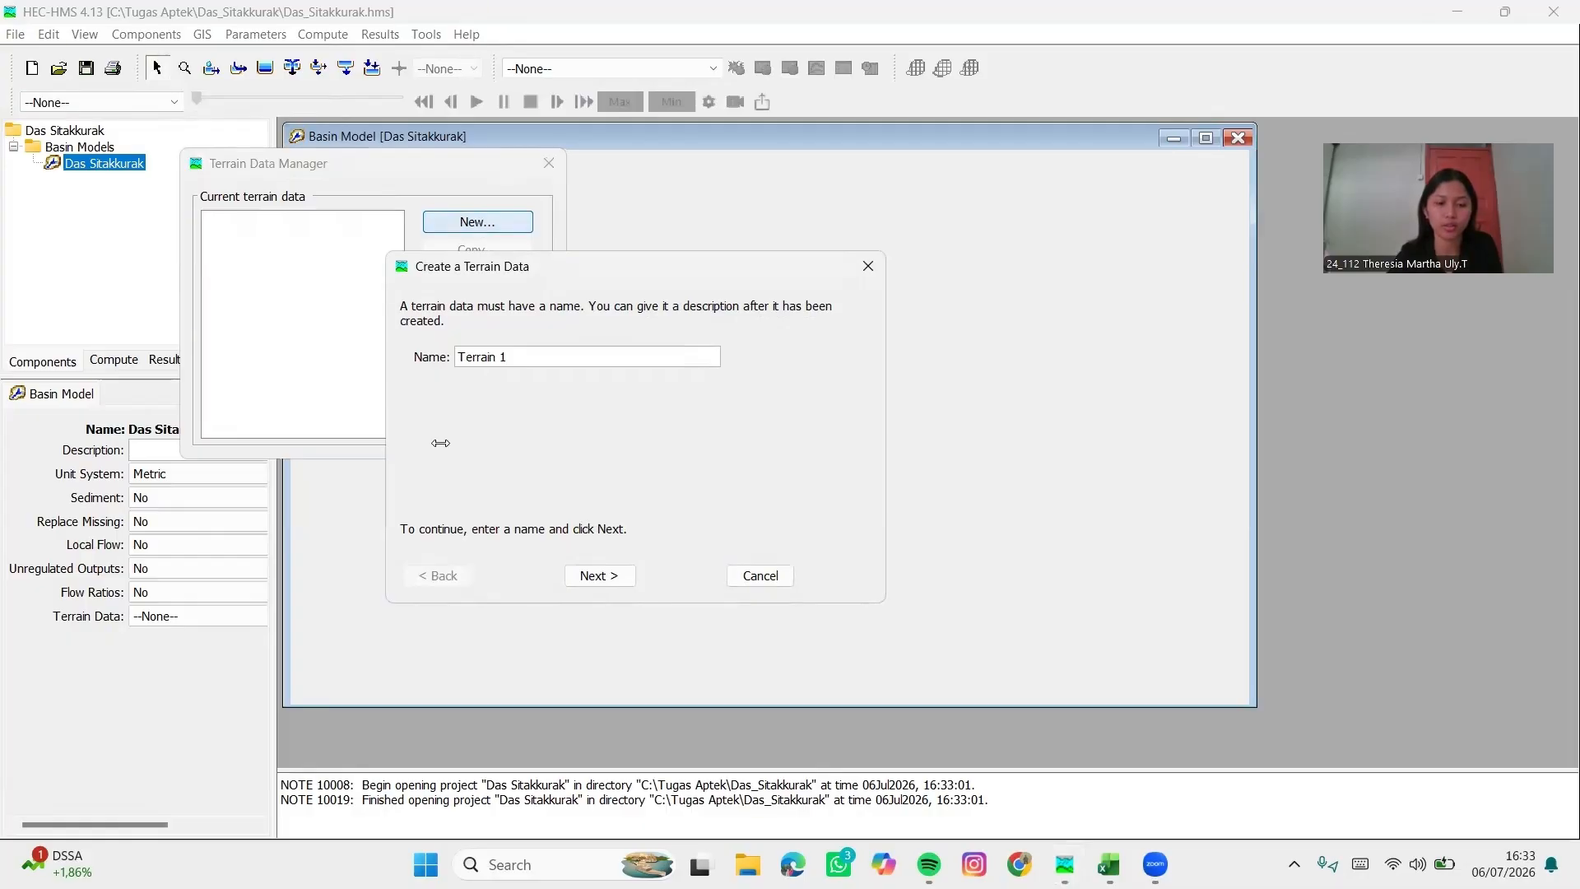
click(600, 575)
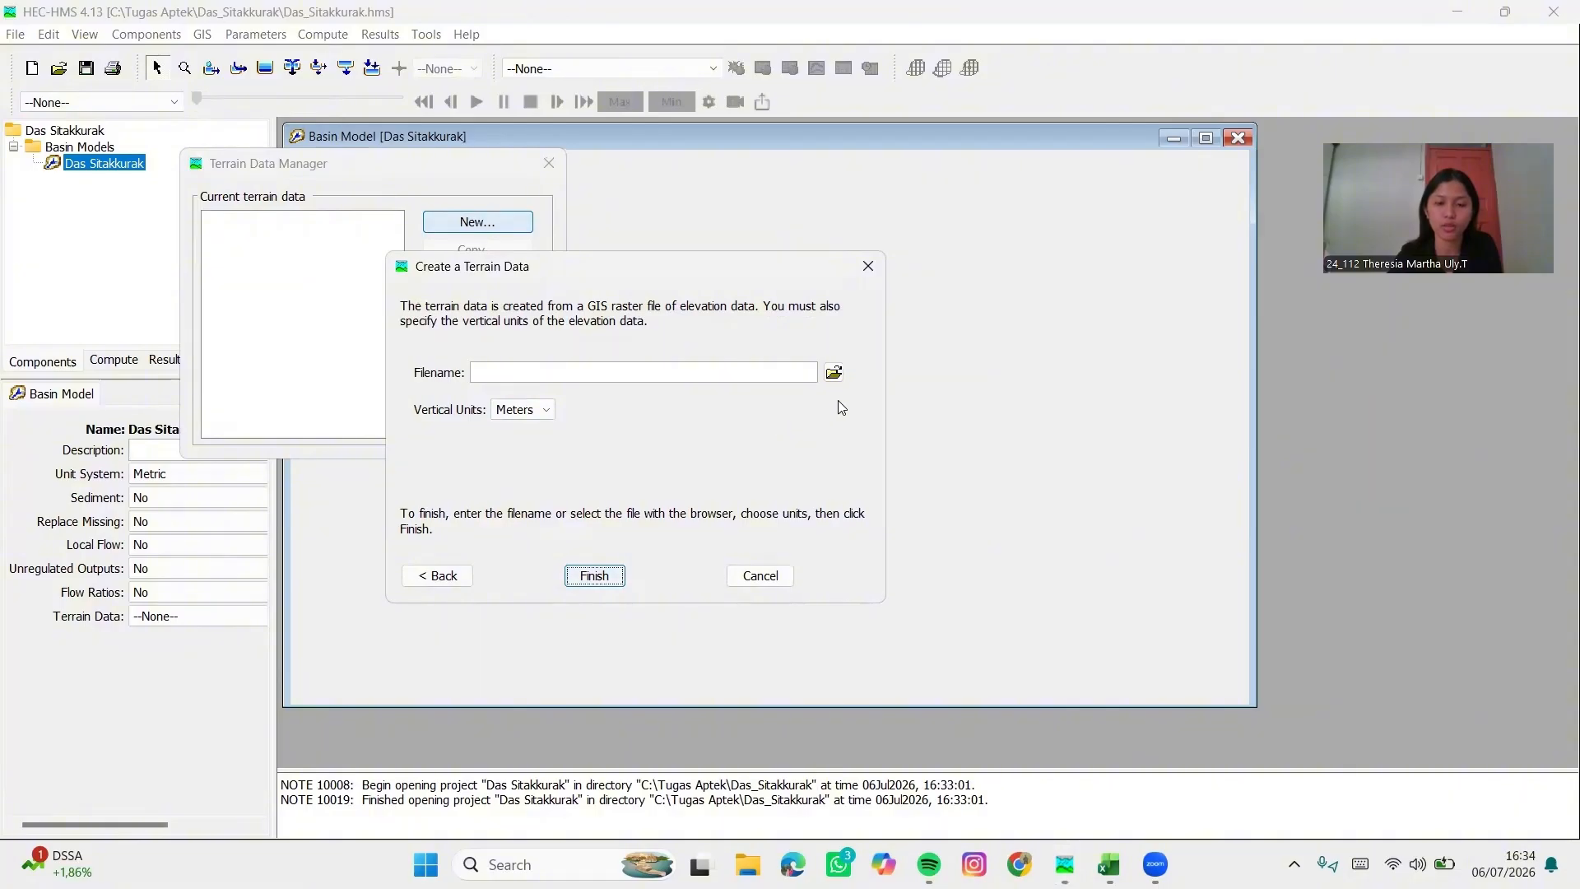
Use Dem30.tif from C:\Tugas Aptek\TugasVideo as the terrain's elevation raster and finish creating the terrain data
click(833, 373)
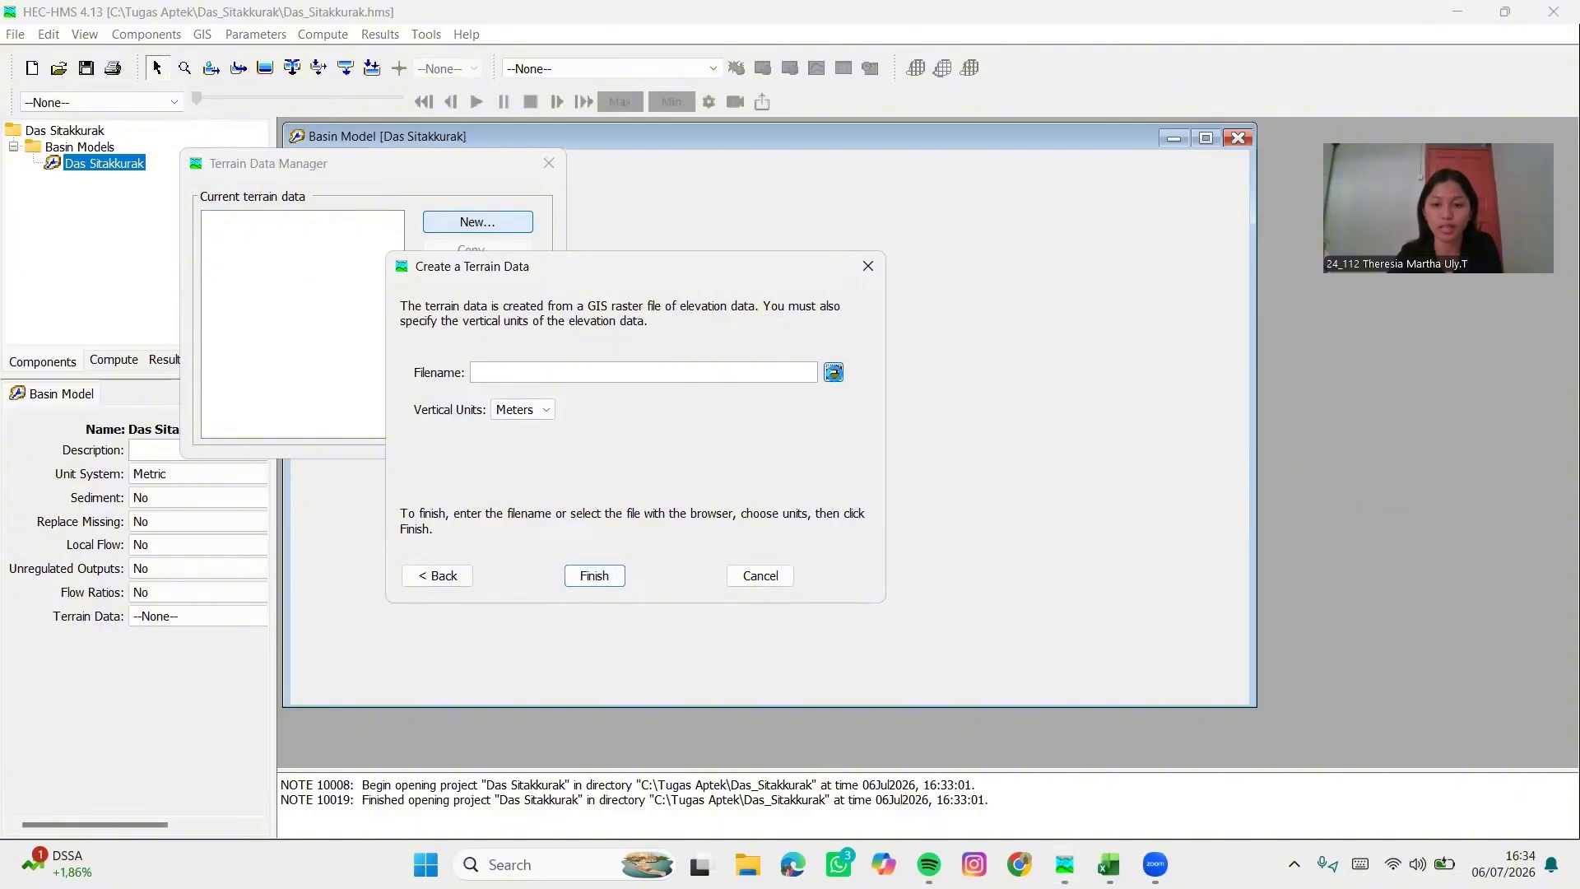
click(393, 516)
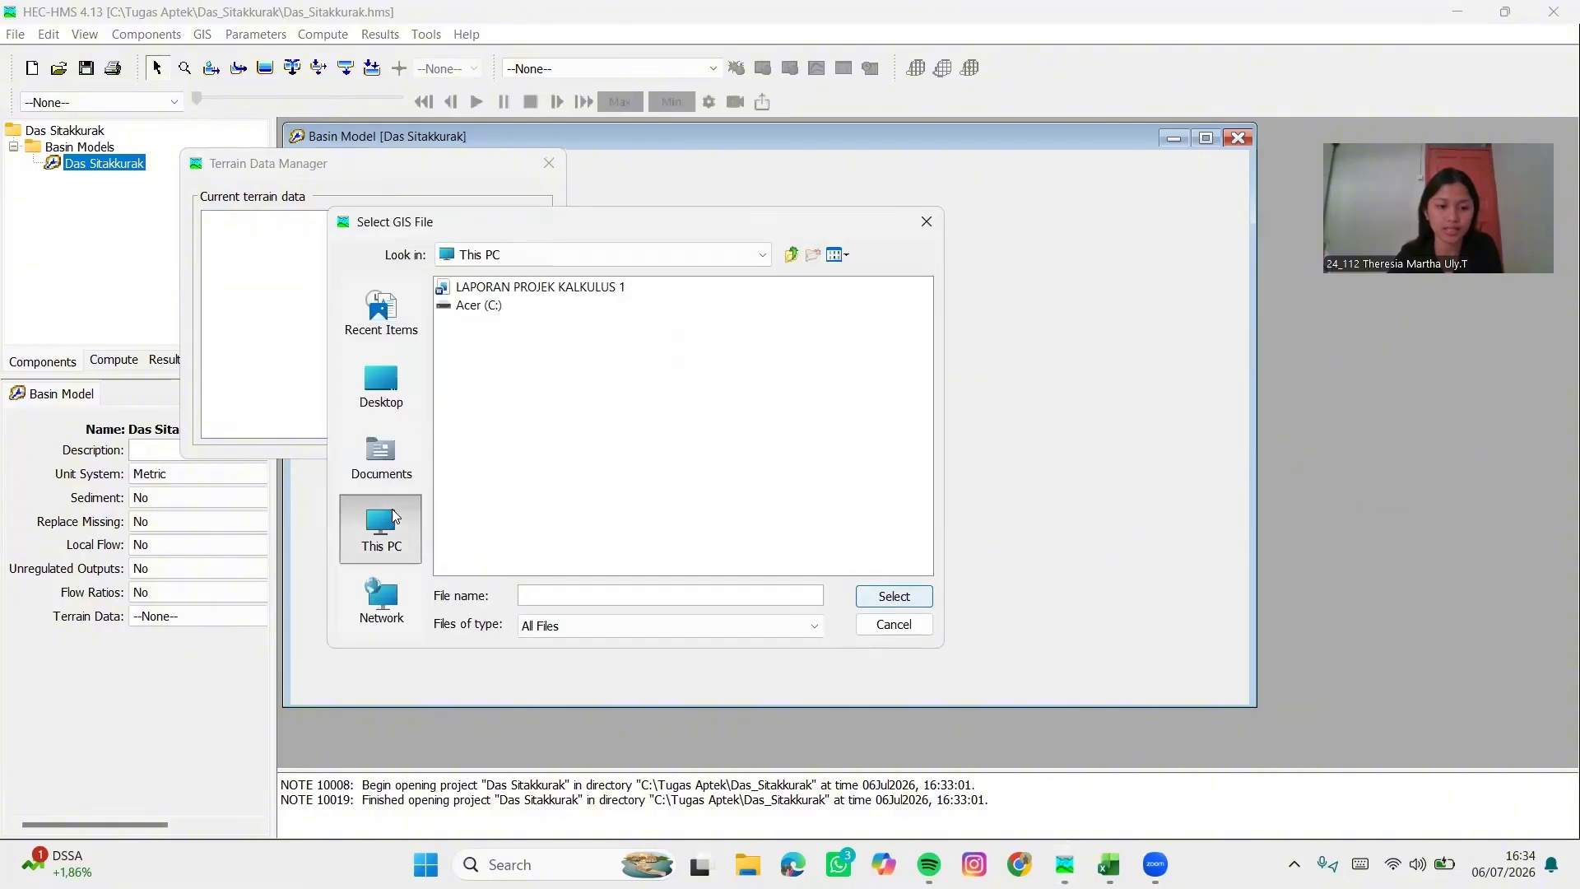
double_click(493, 306)
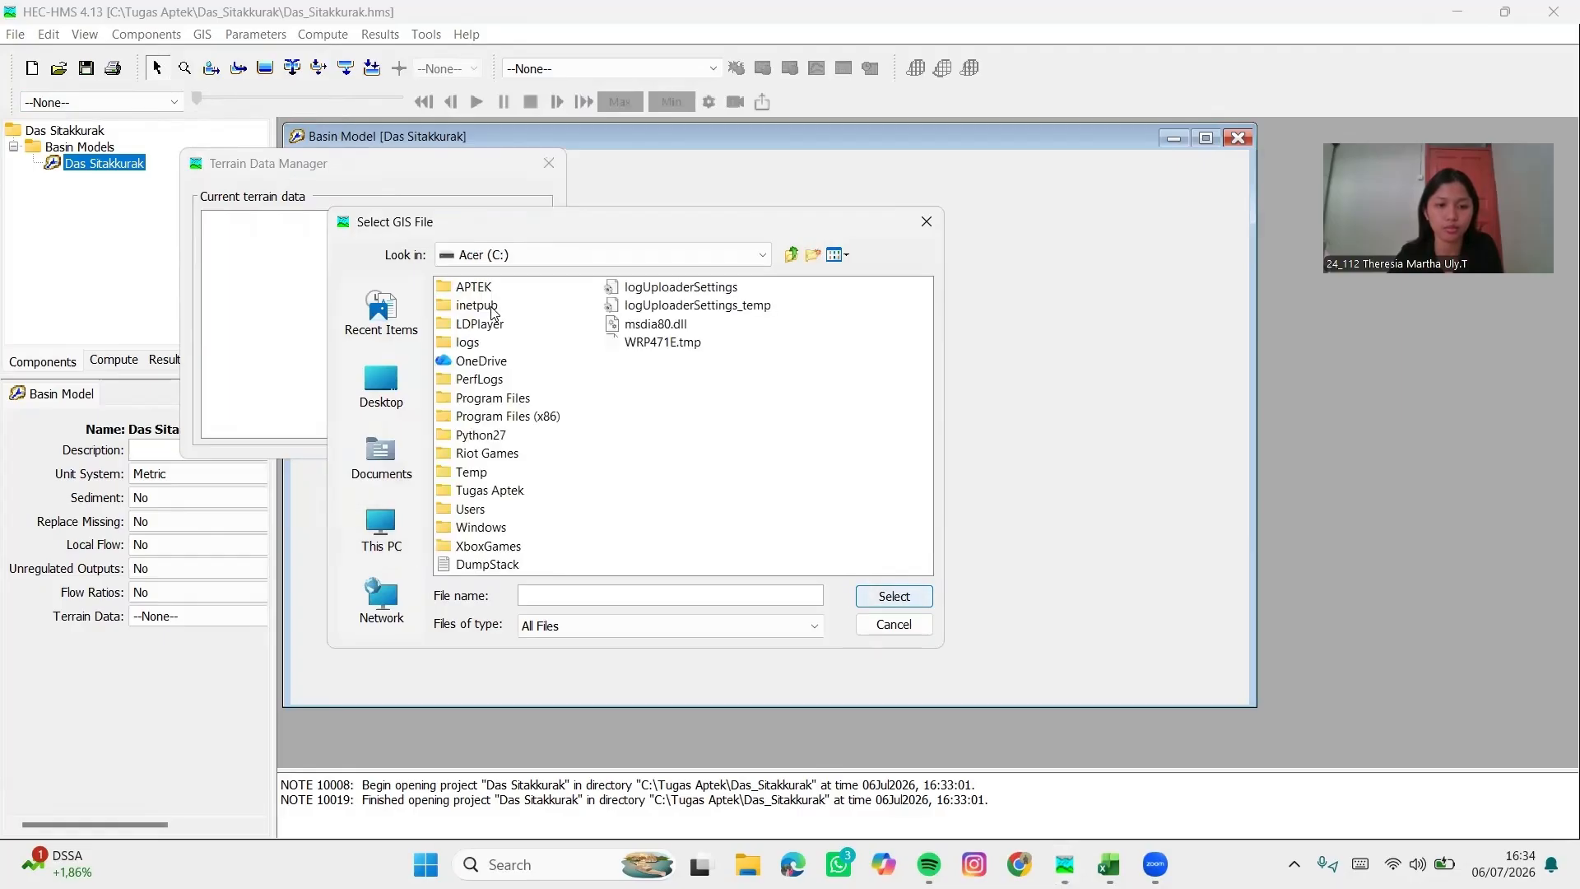
double_click(492, 489)
double_click(494, 306)
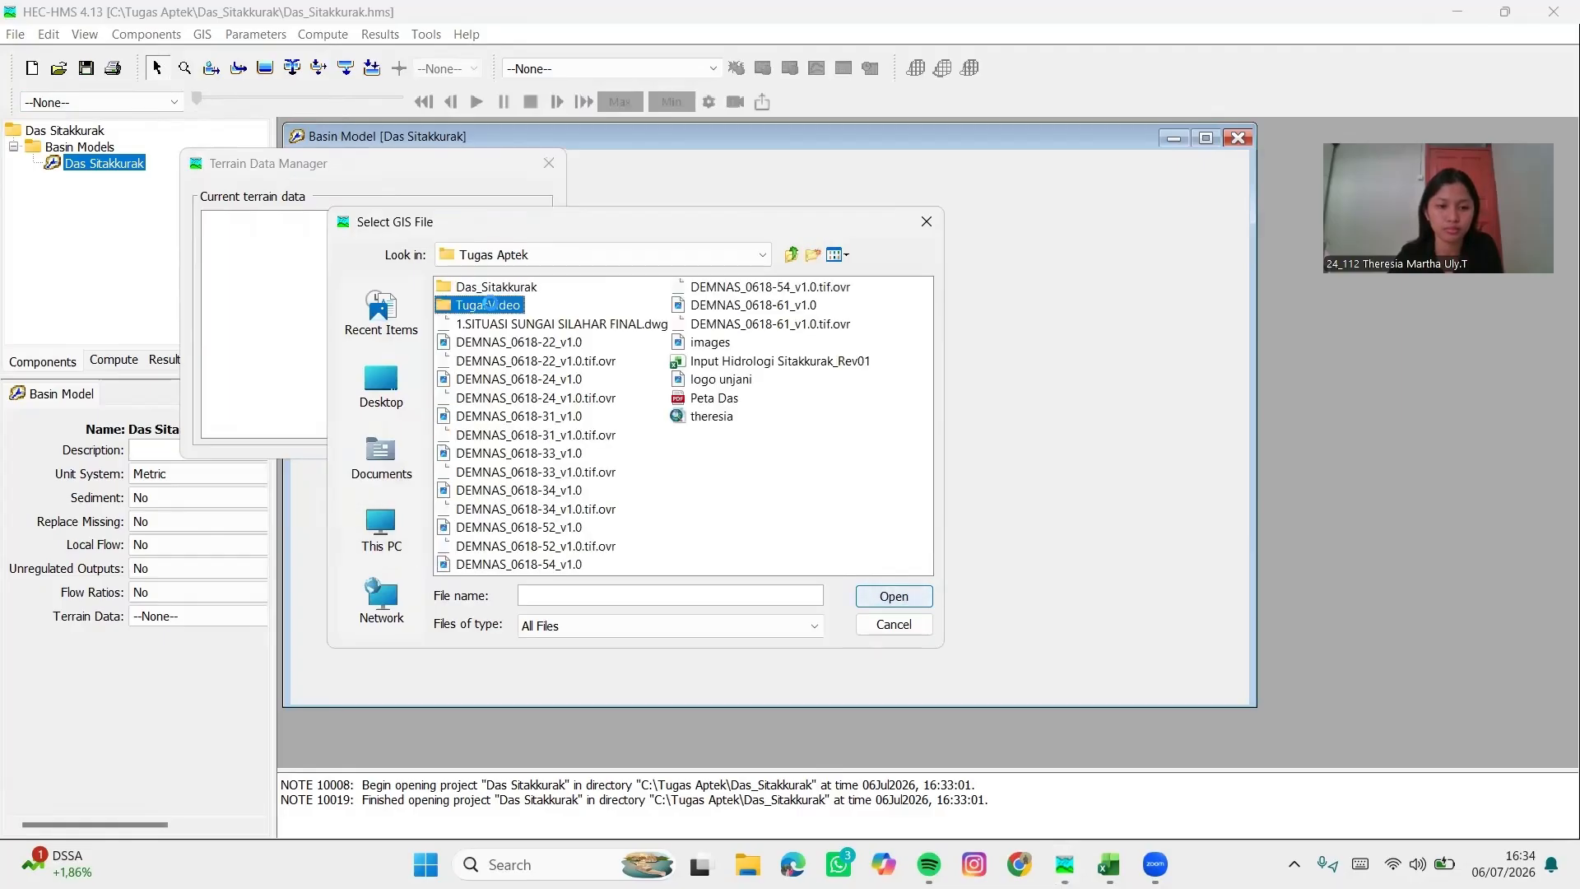
click(605, 287)
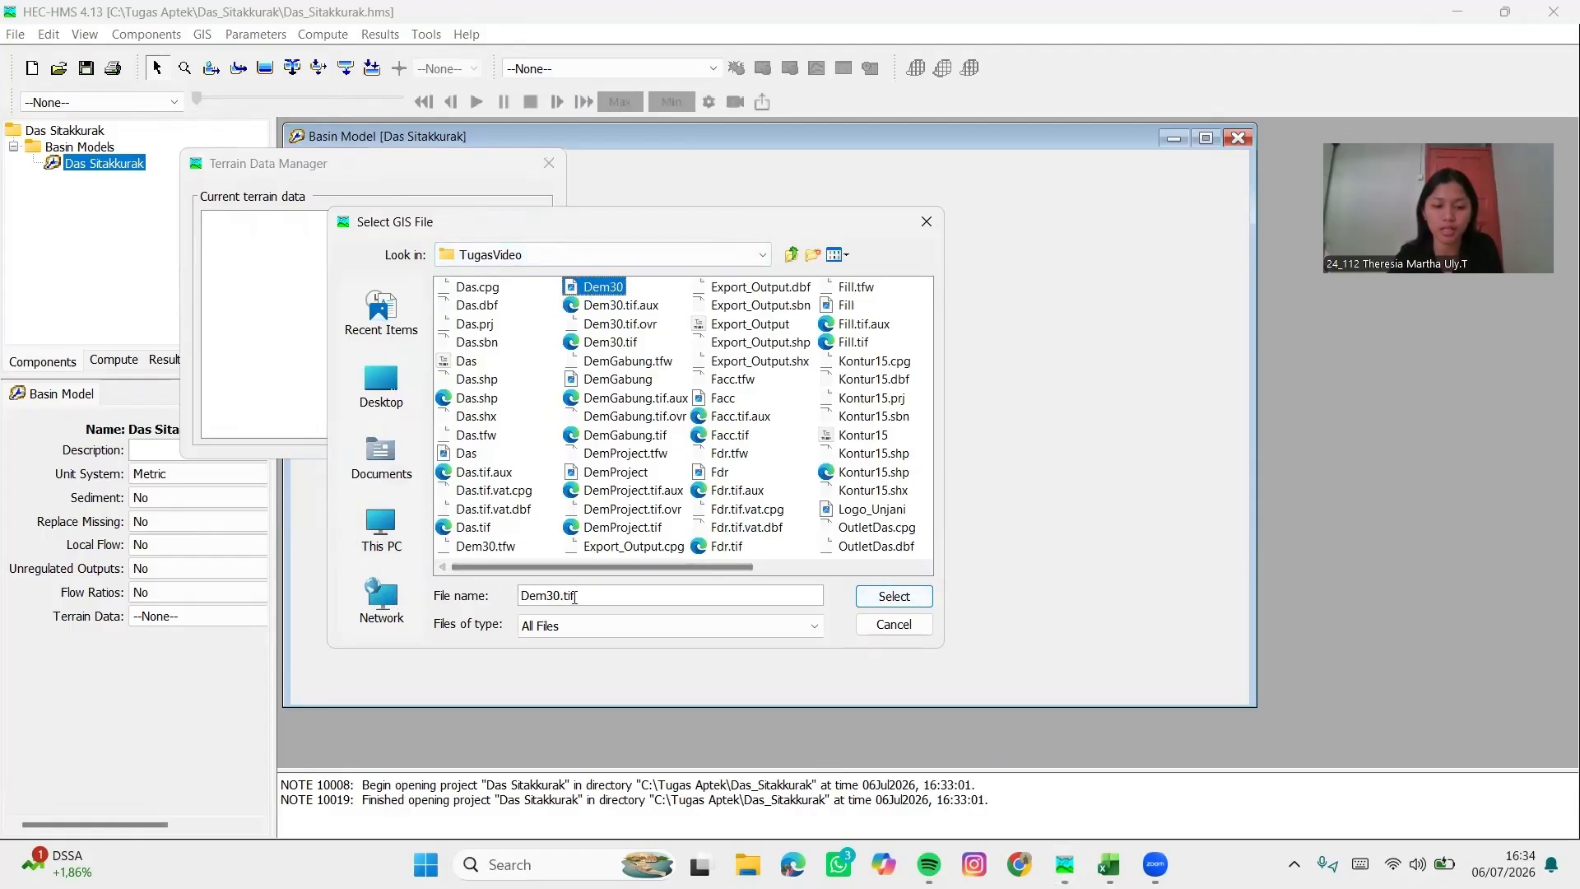
click(865, 602)
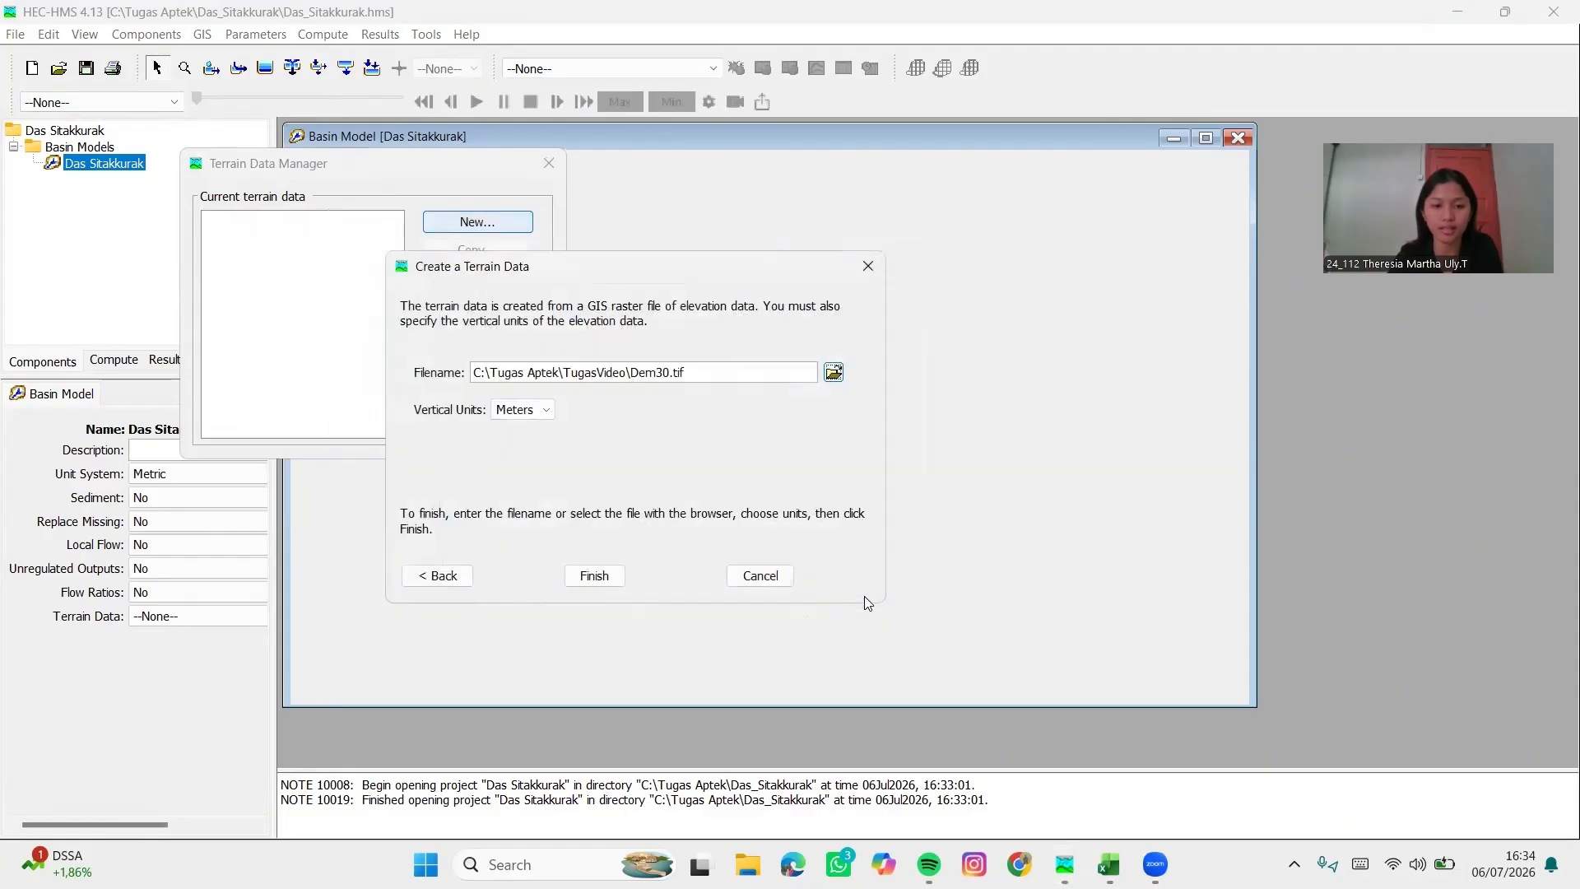
click(609, 577)
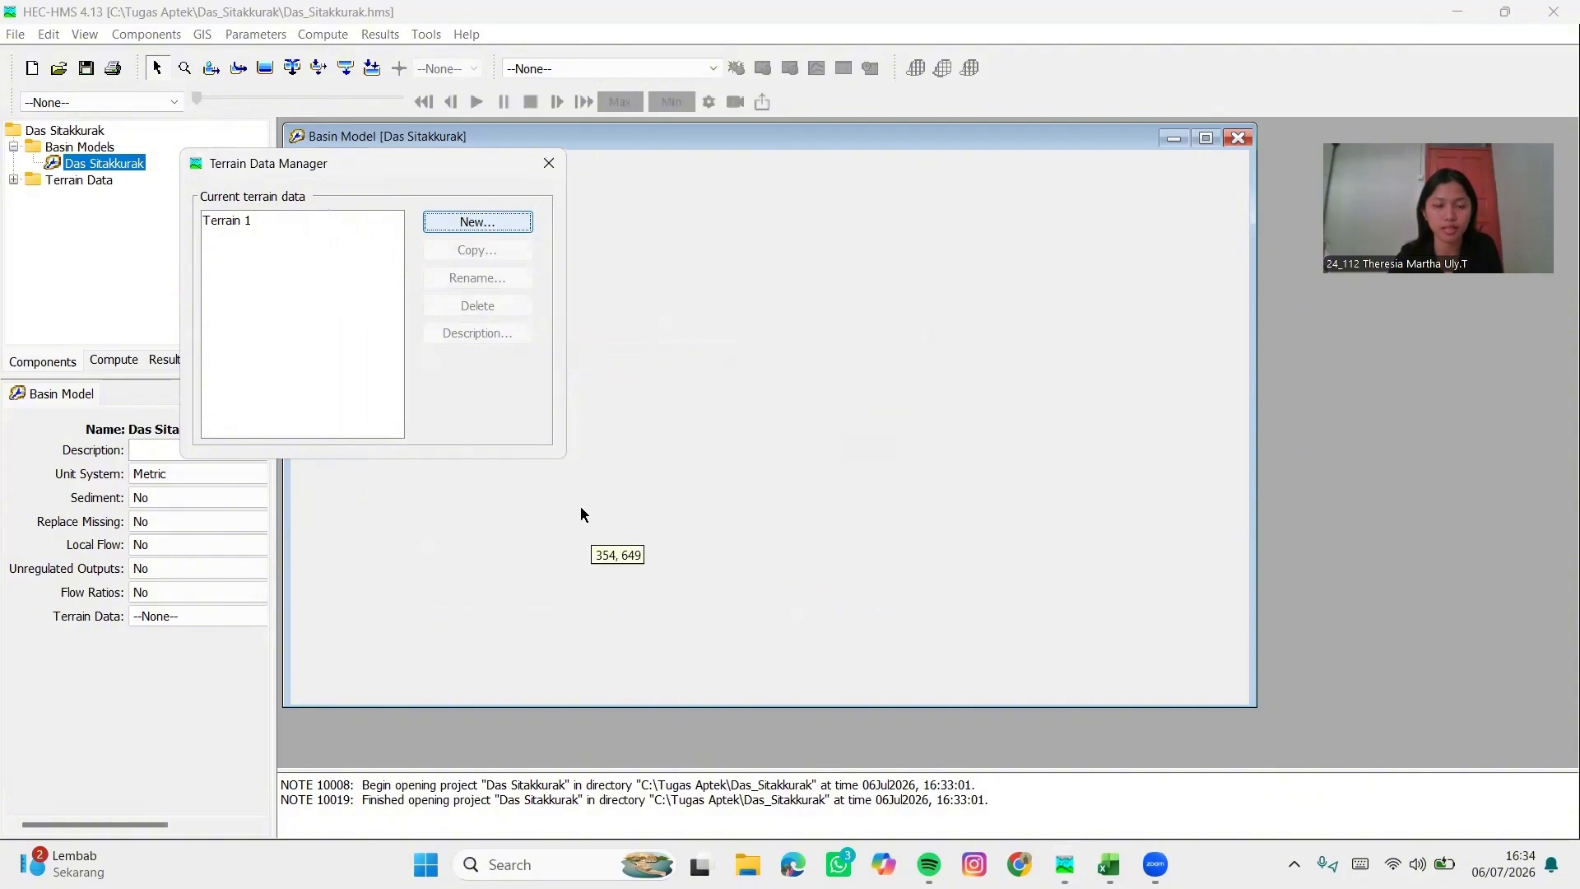
click(547, 164)
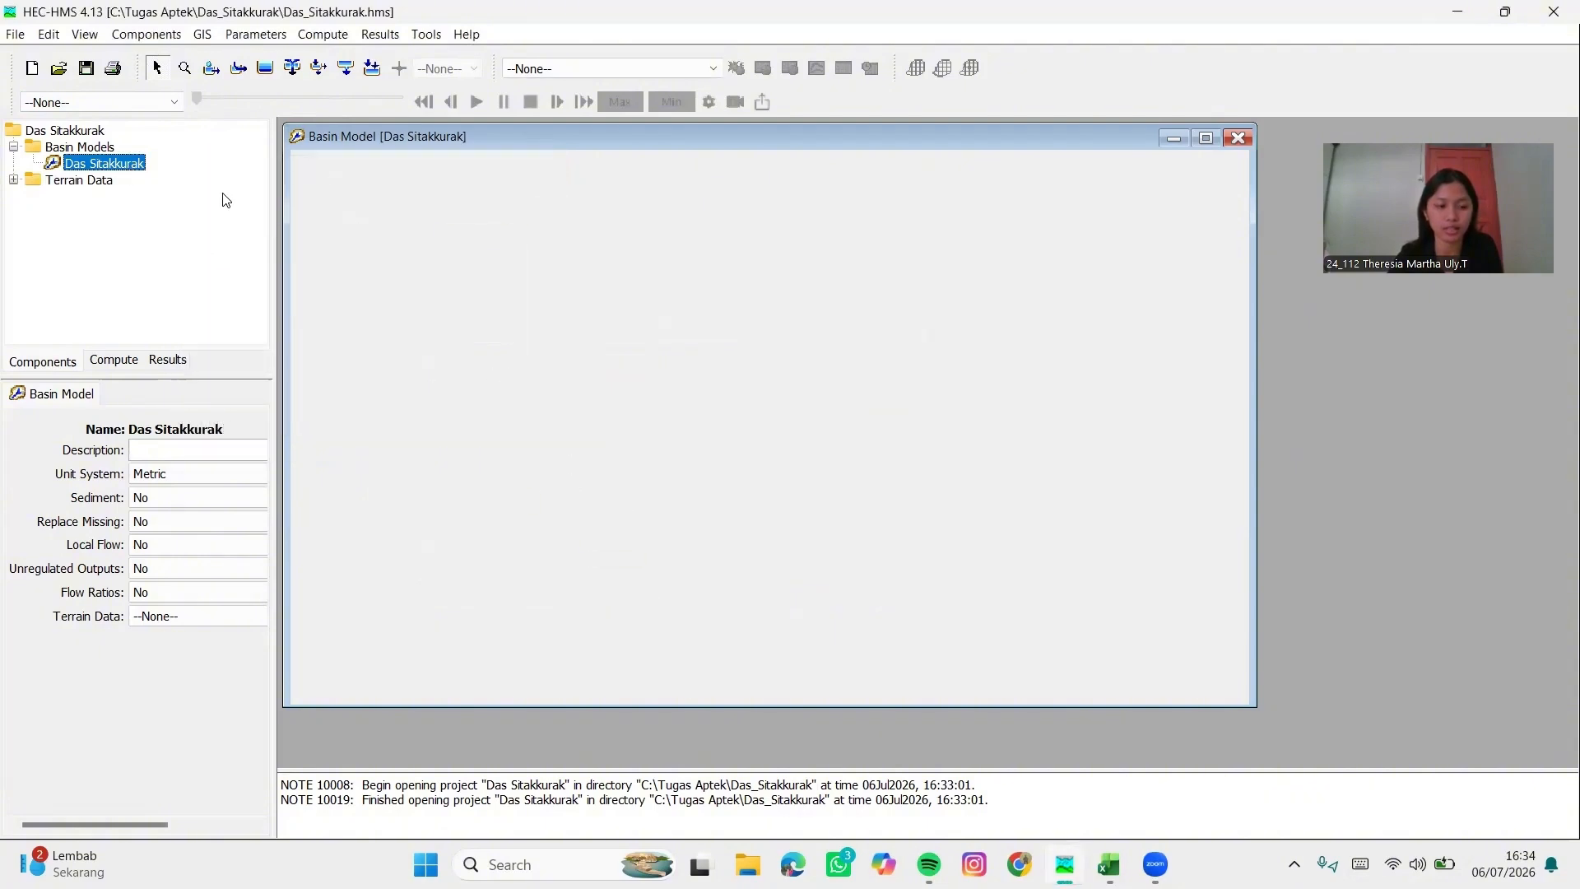
Assign Terrain 1 as the terrain data of the Das Sitakkurak basin model and save the project
click(183, 615)
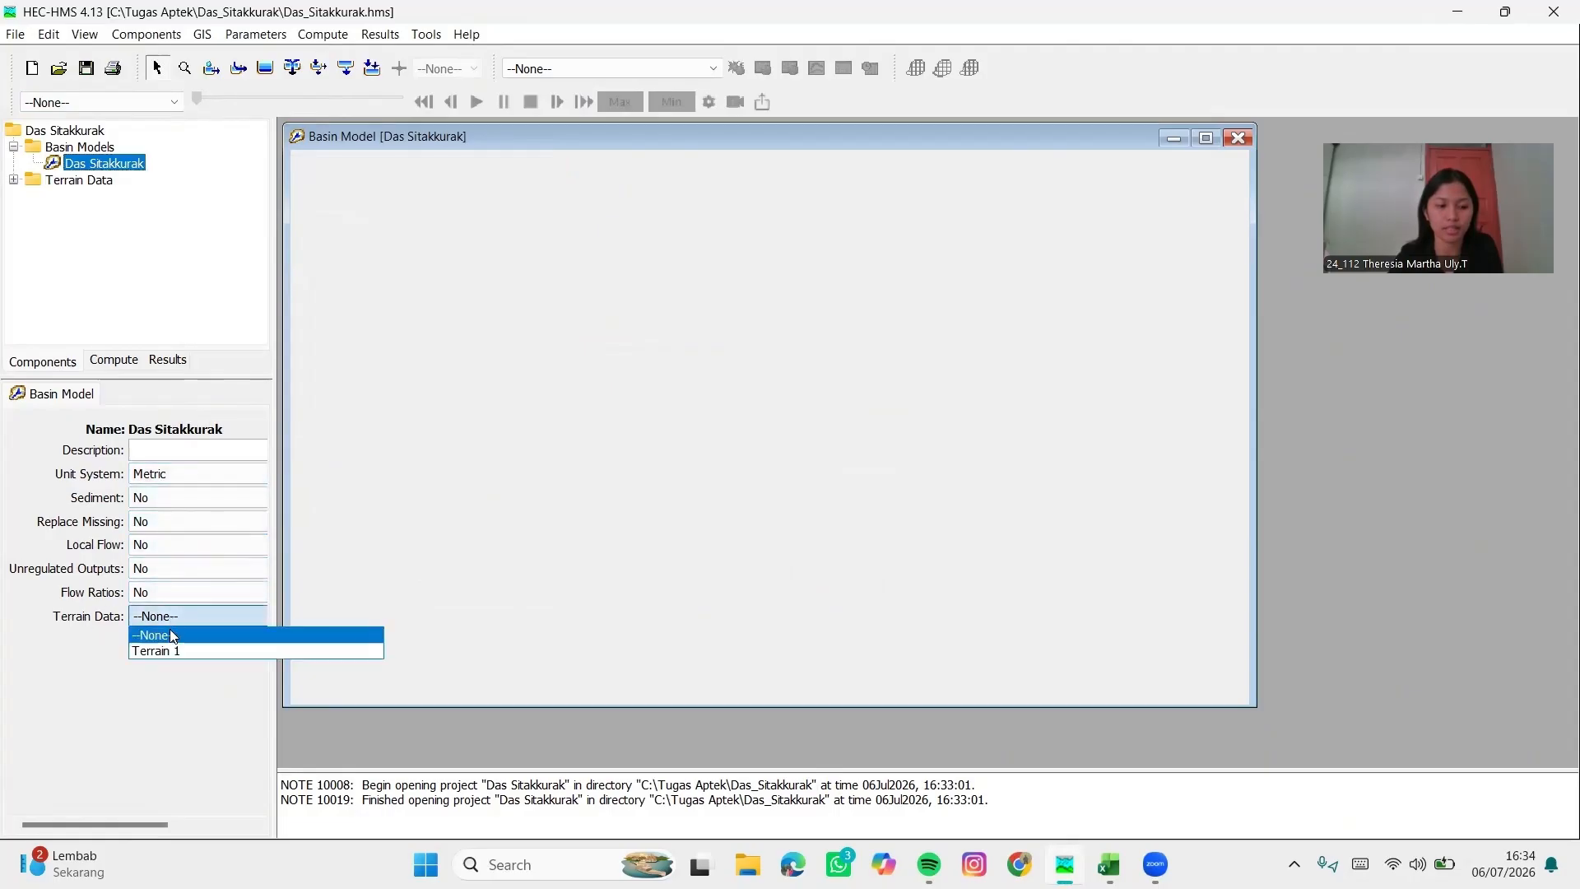
click(176, 652)
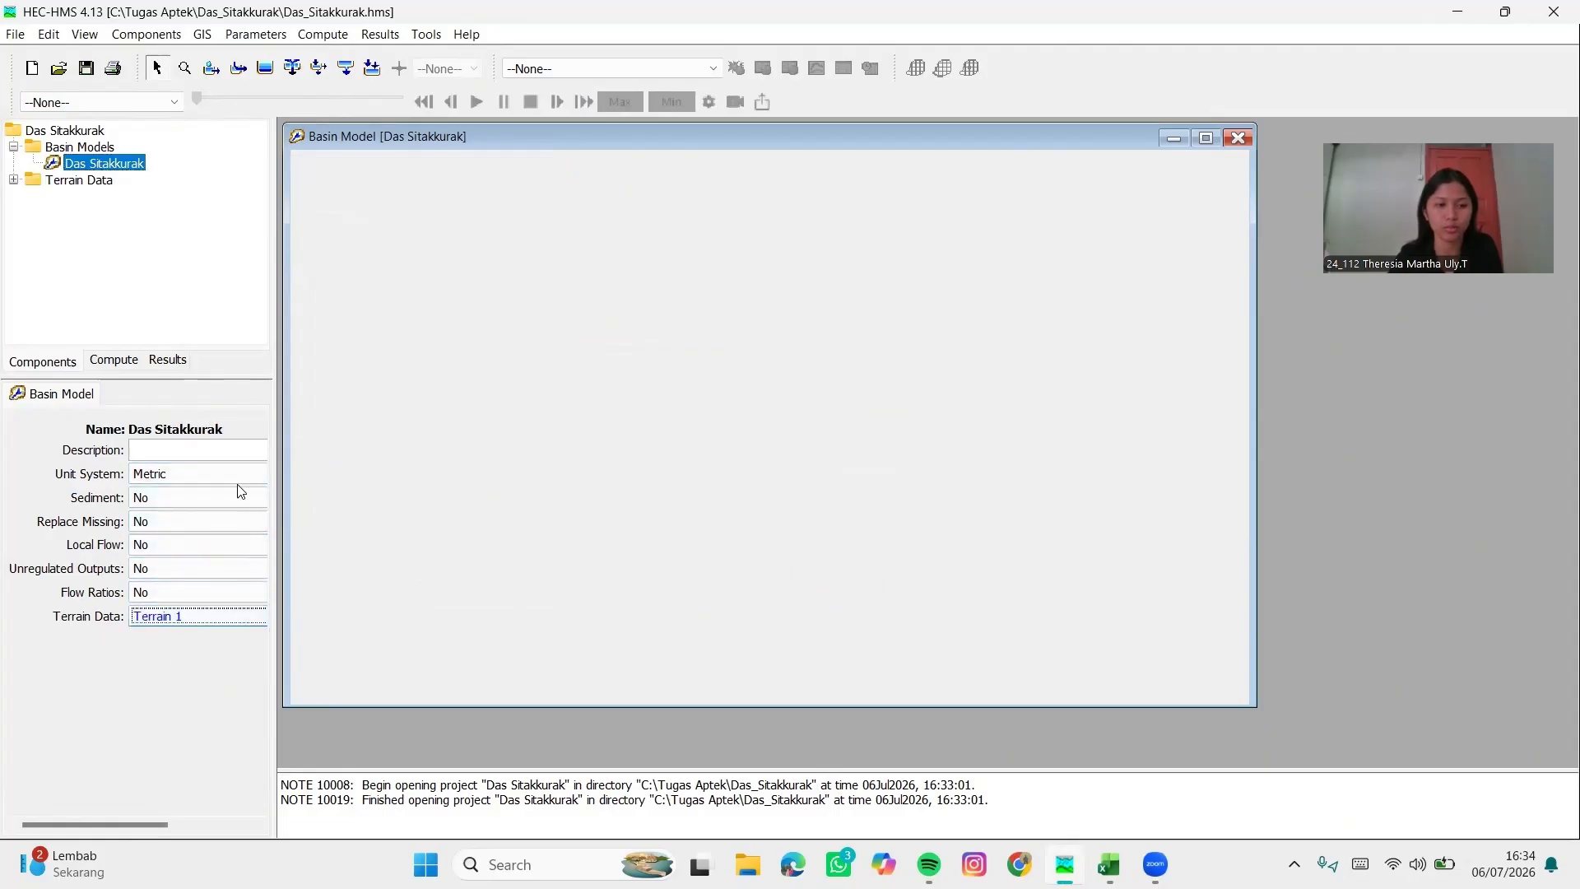
click(89, 71)
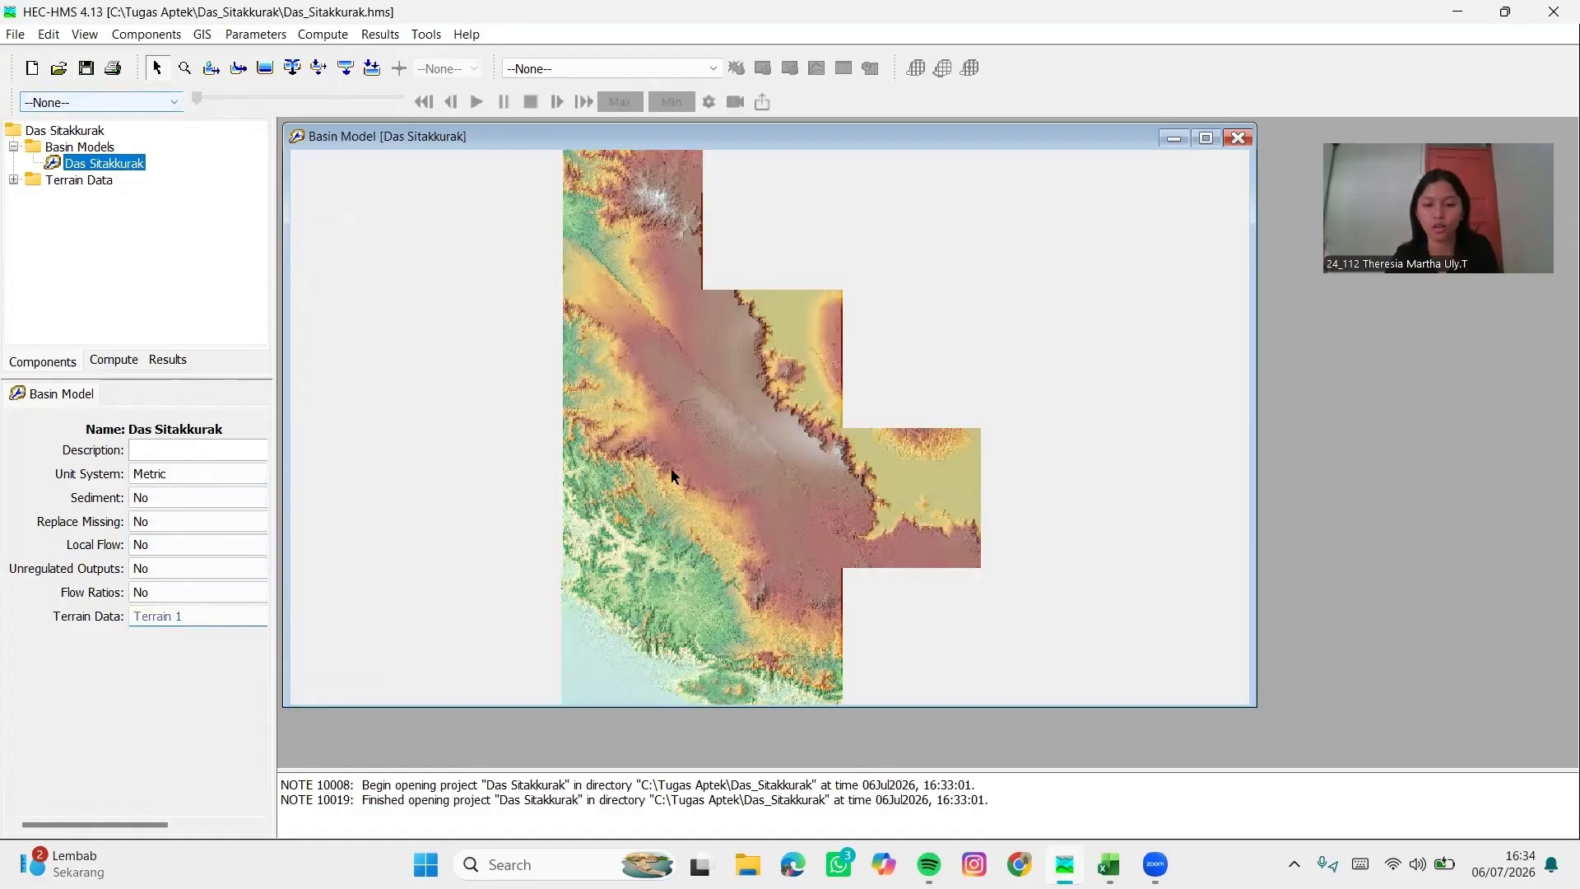
Run Preprocess Sinks on the basin model's terrain
click(201, 34)
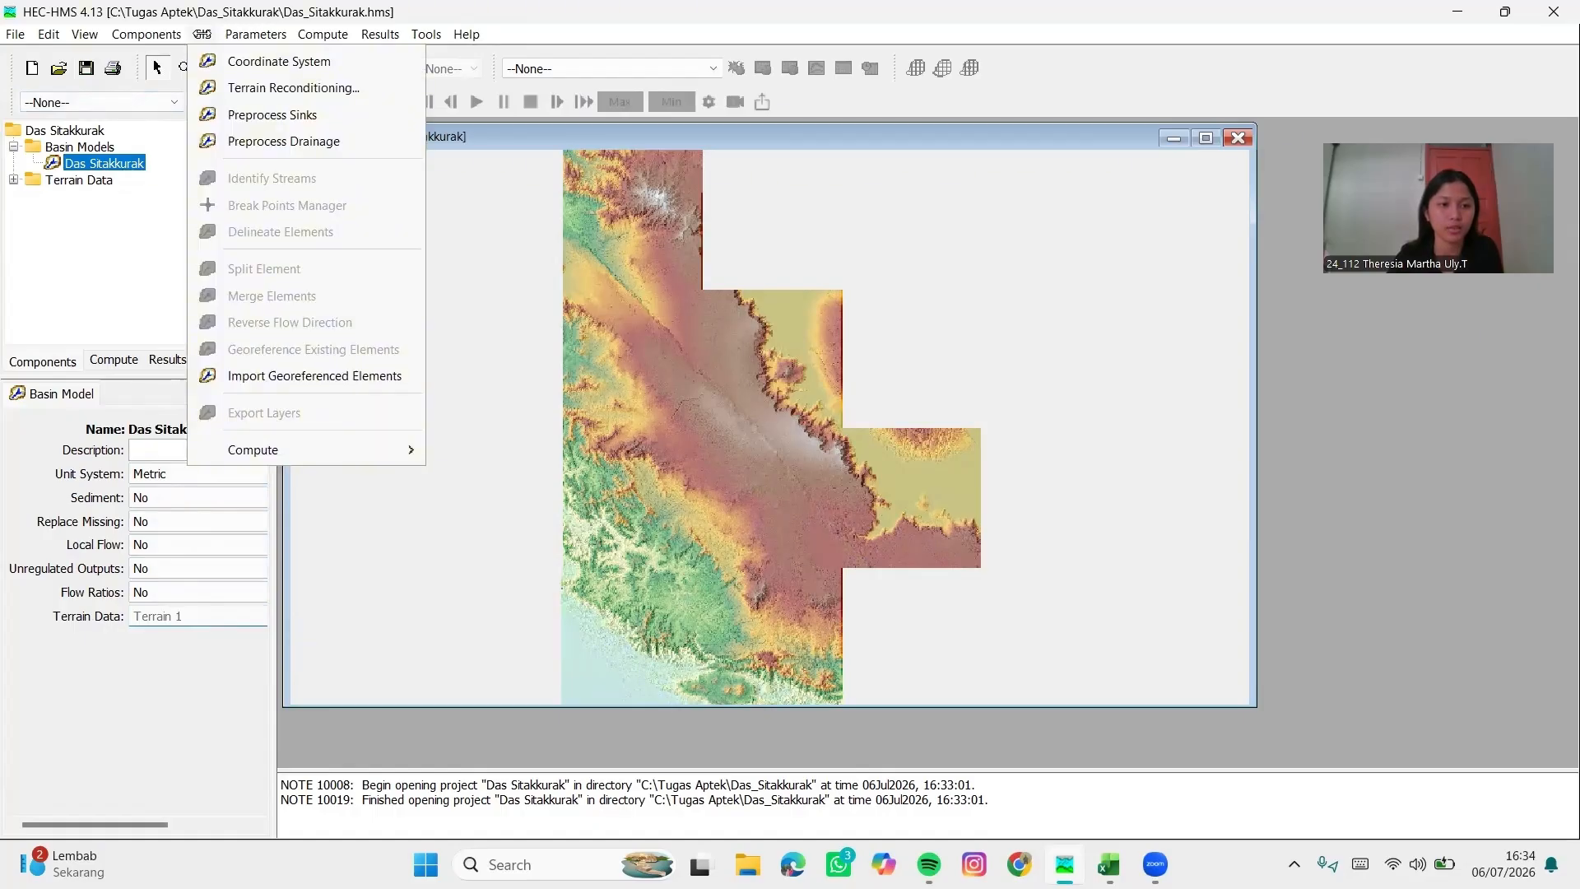
click(229, 113)
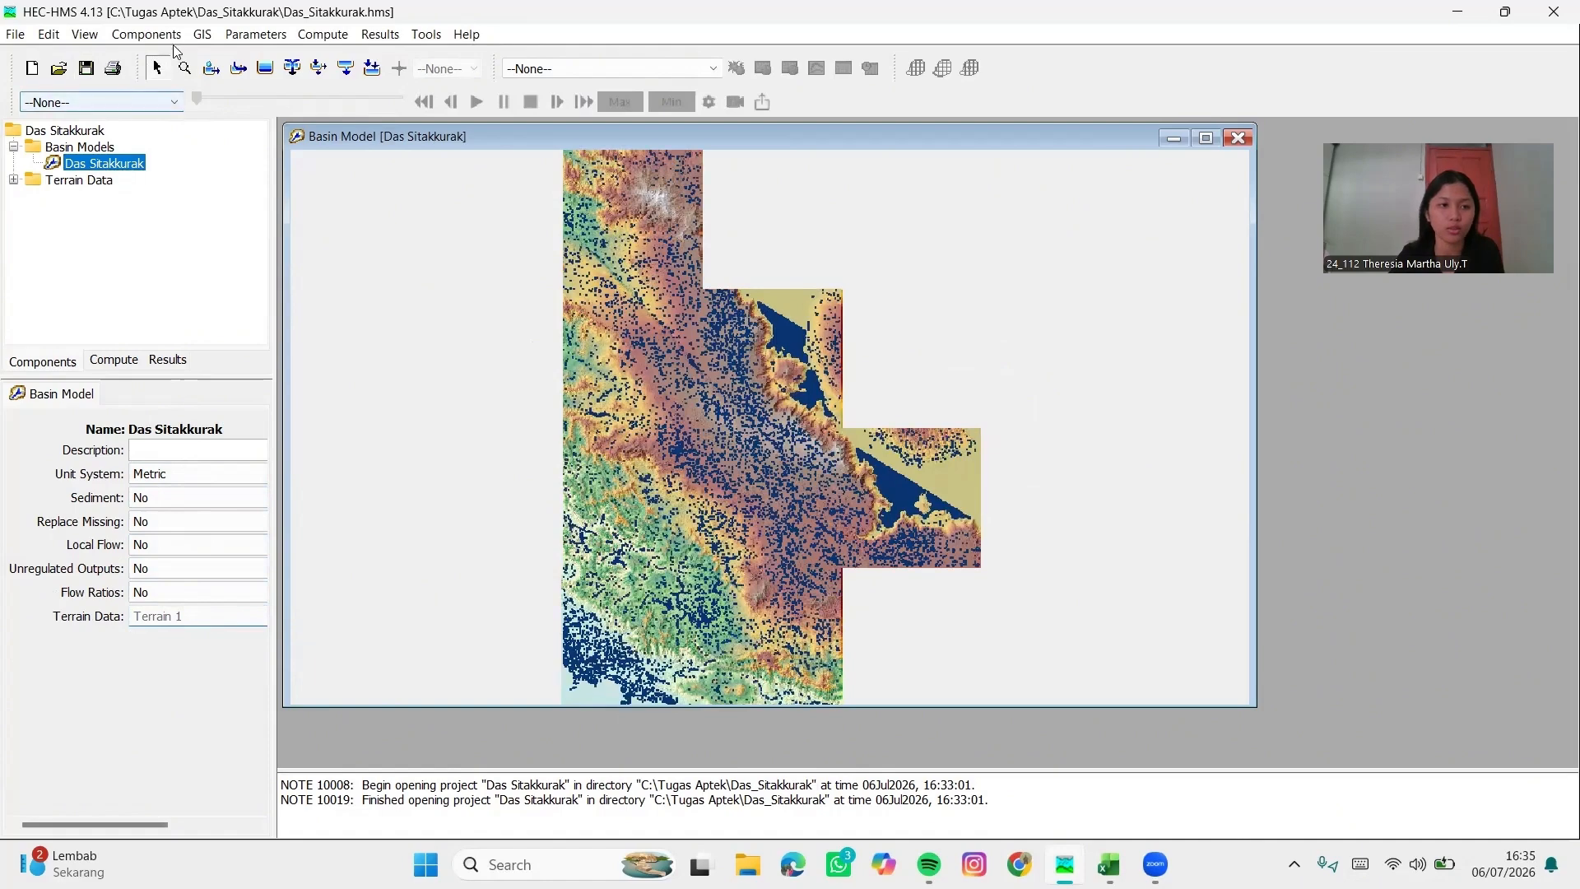
Run Preprocess Drainage on the basin model's terrain and identify streams with a defining area of 25 km2
click(200, 35)
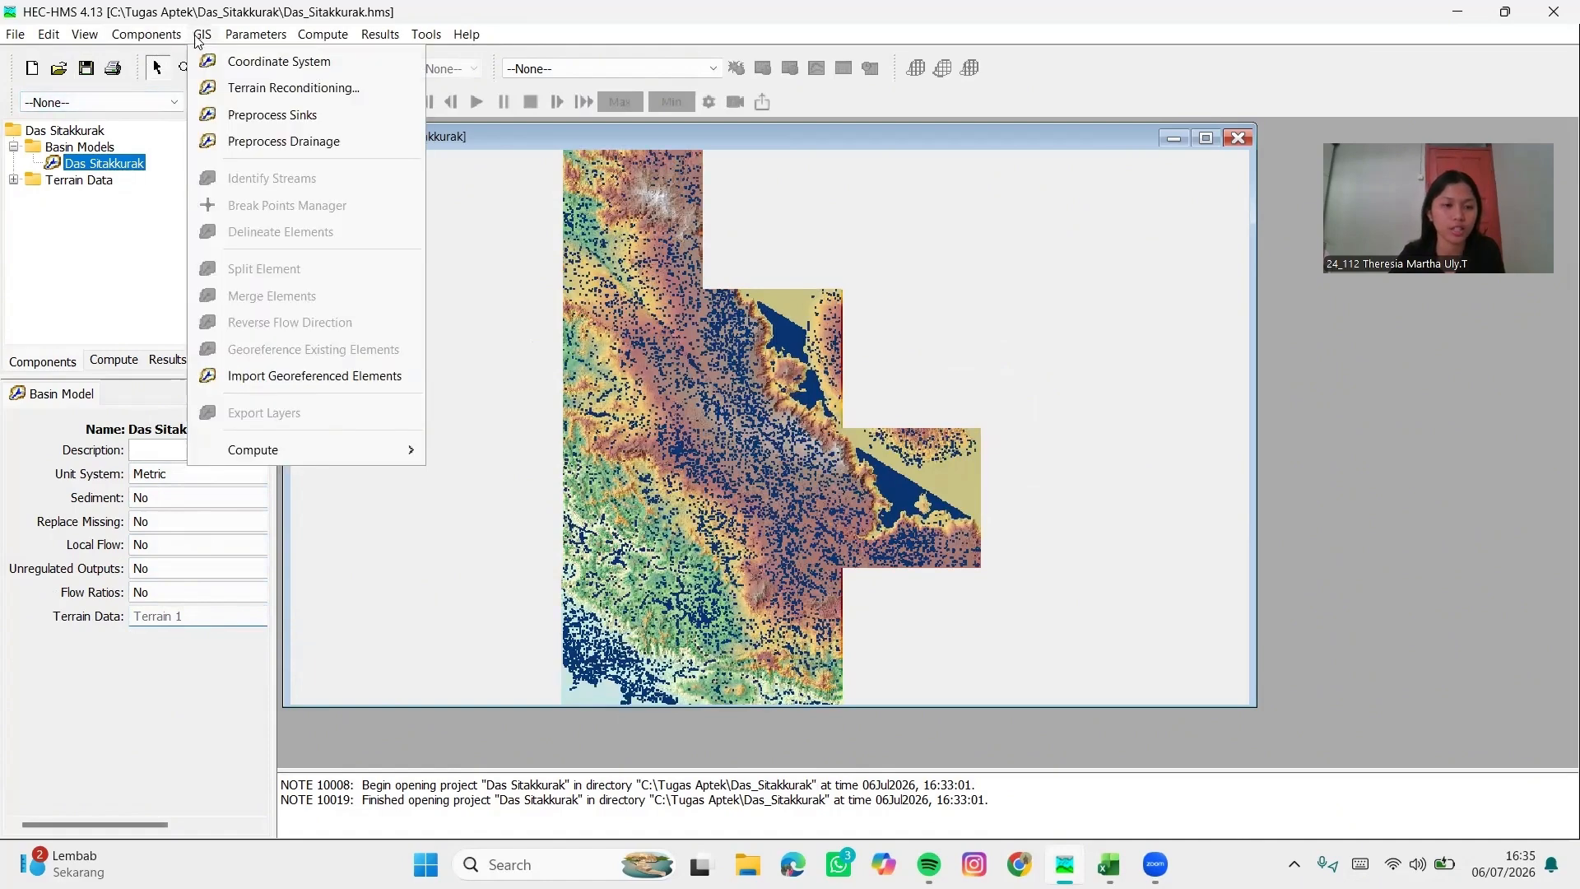
click(237, 138)
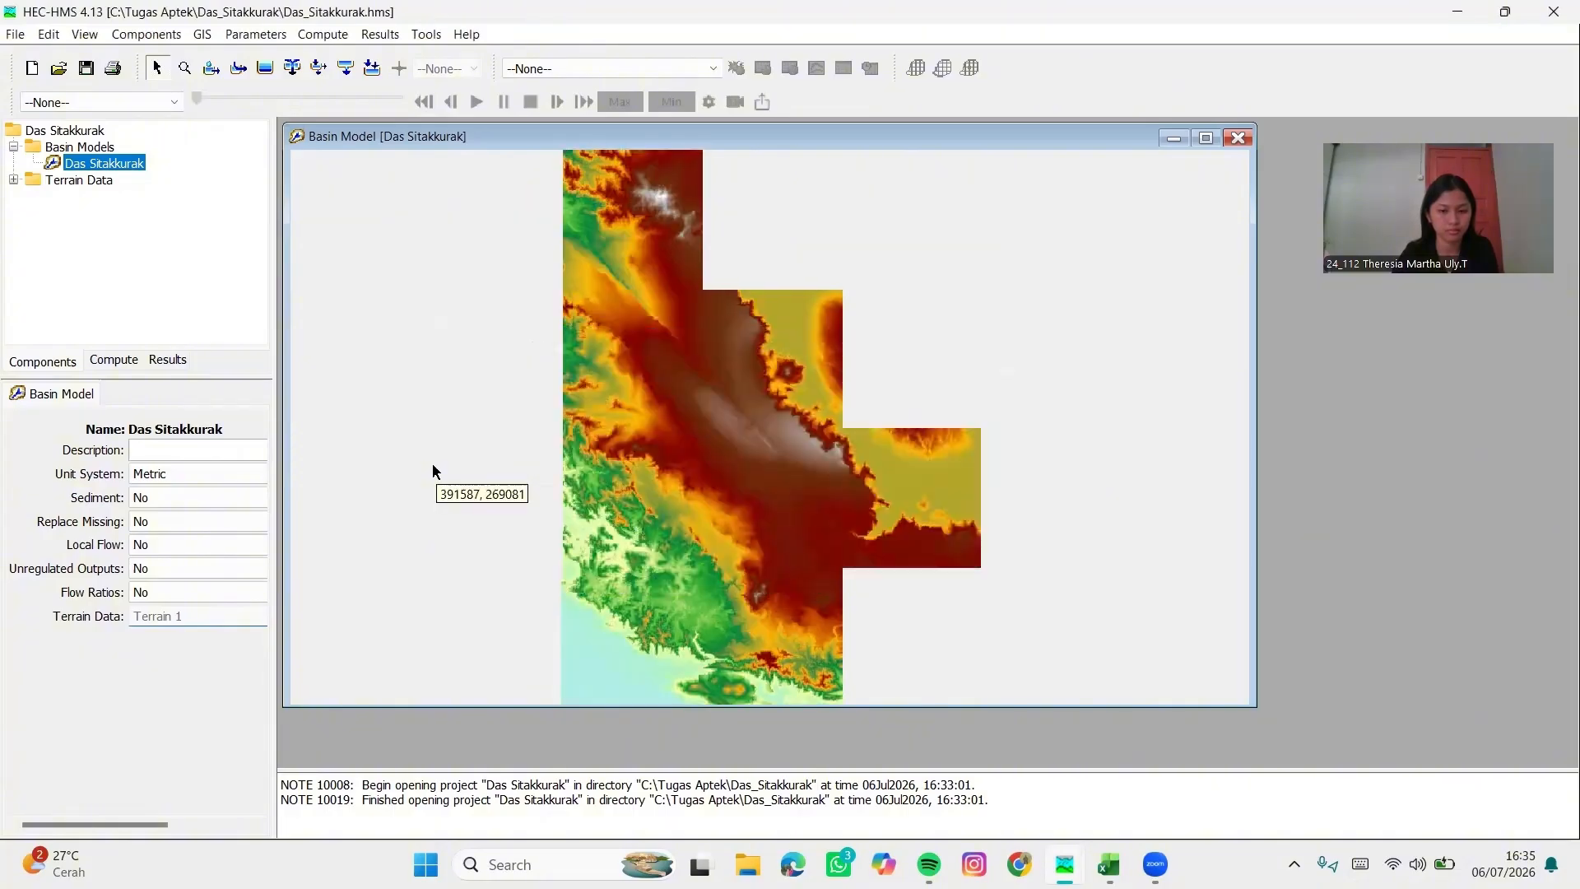
click(204, 34)
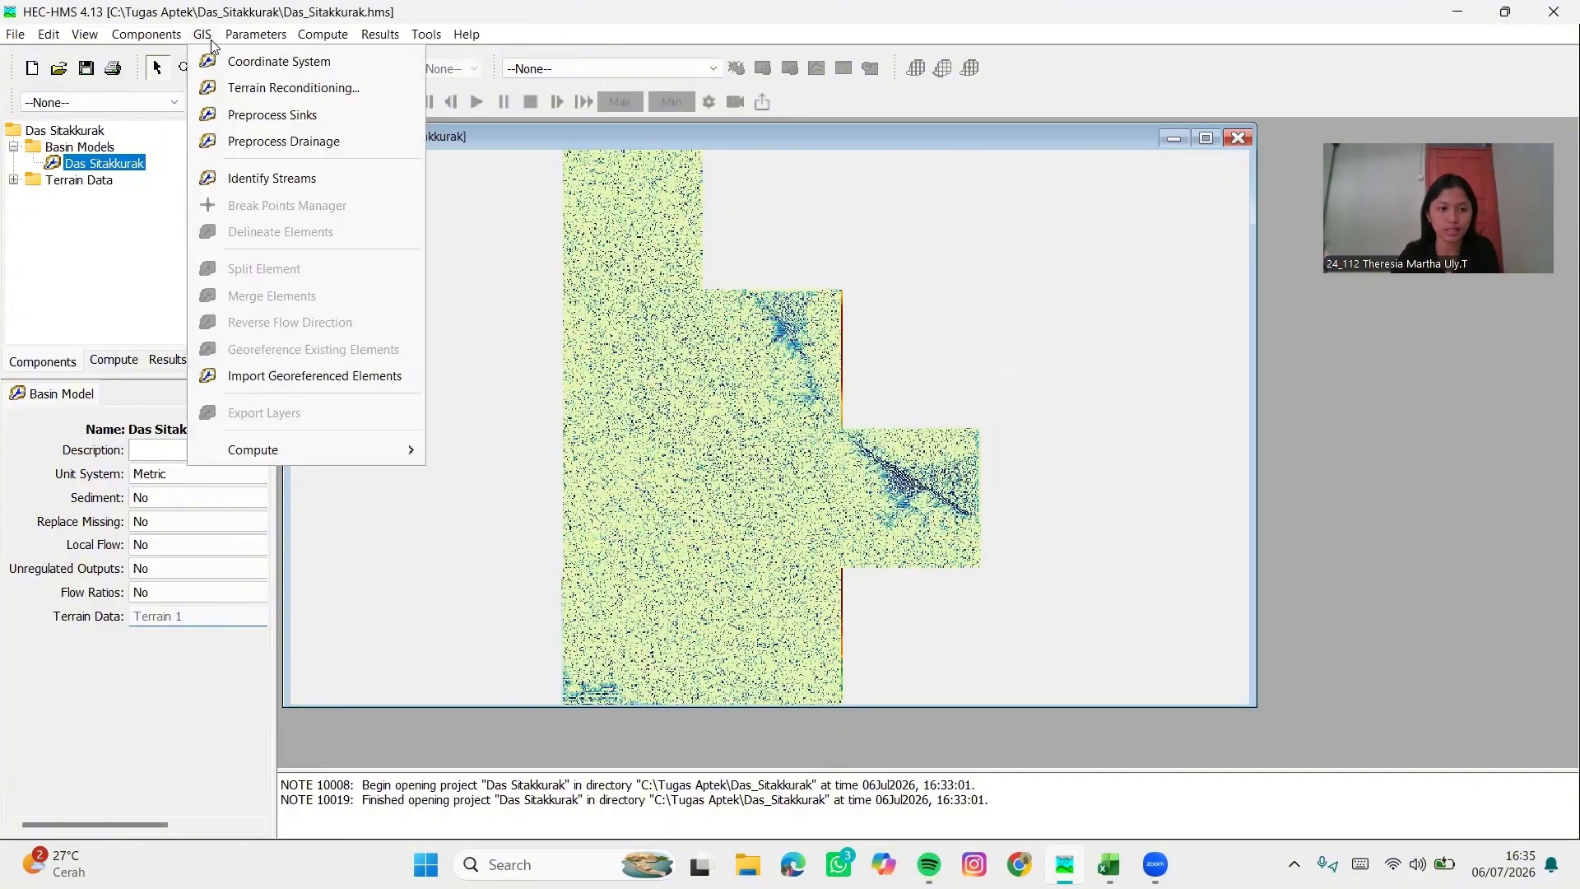
click(222, 178)
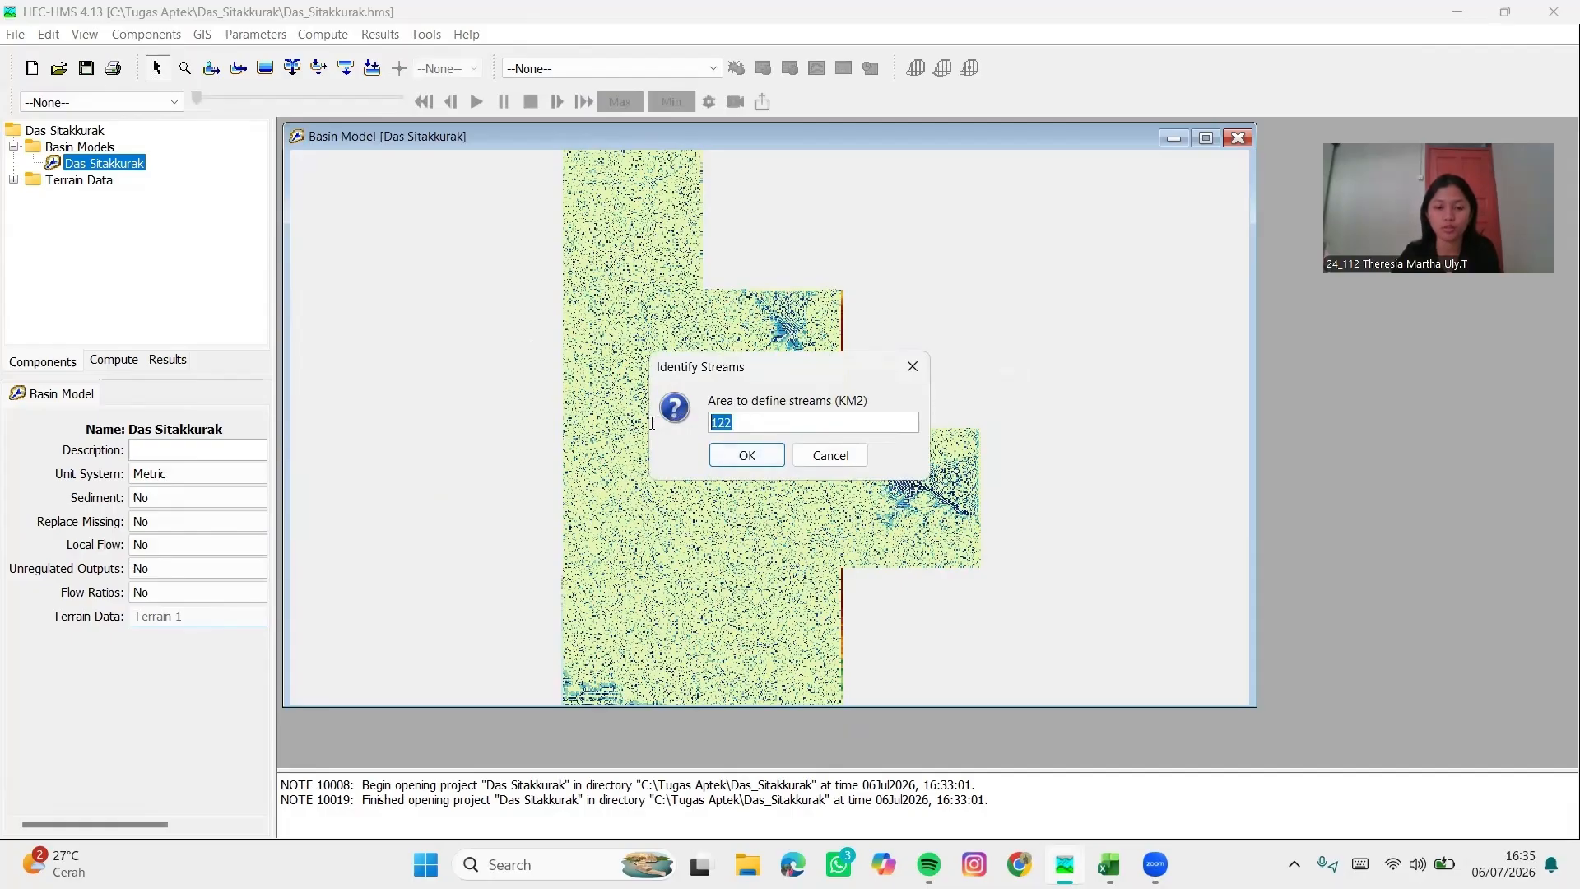
text(25)
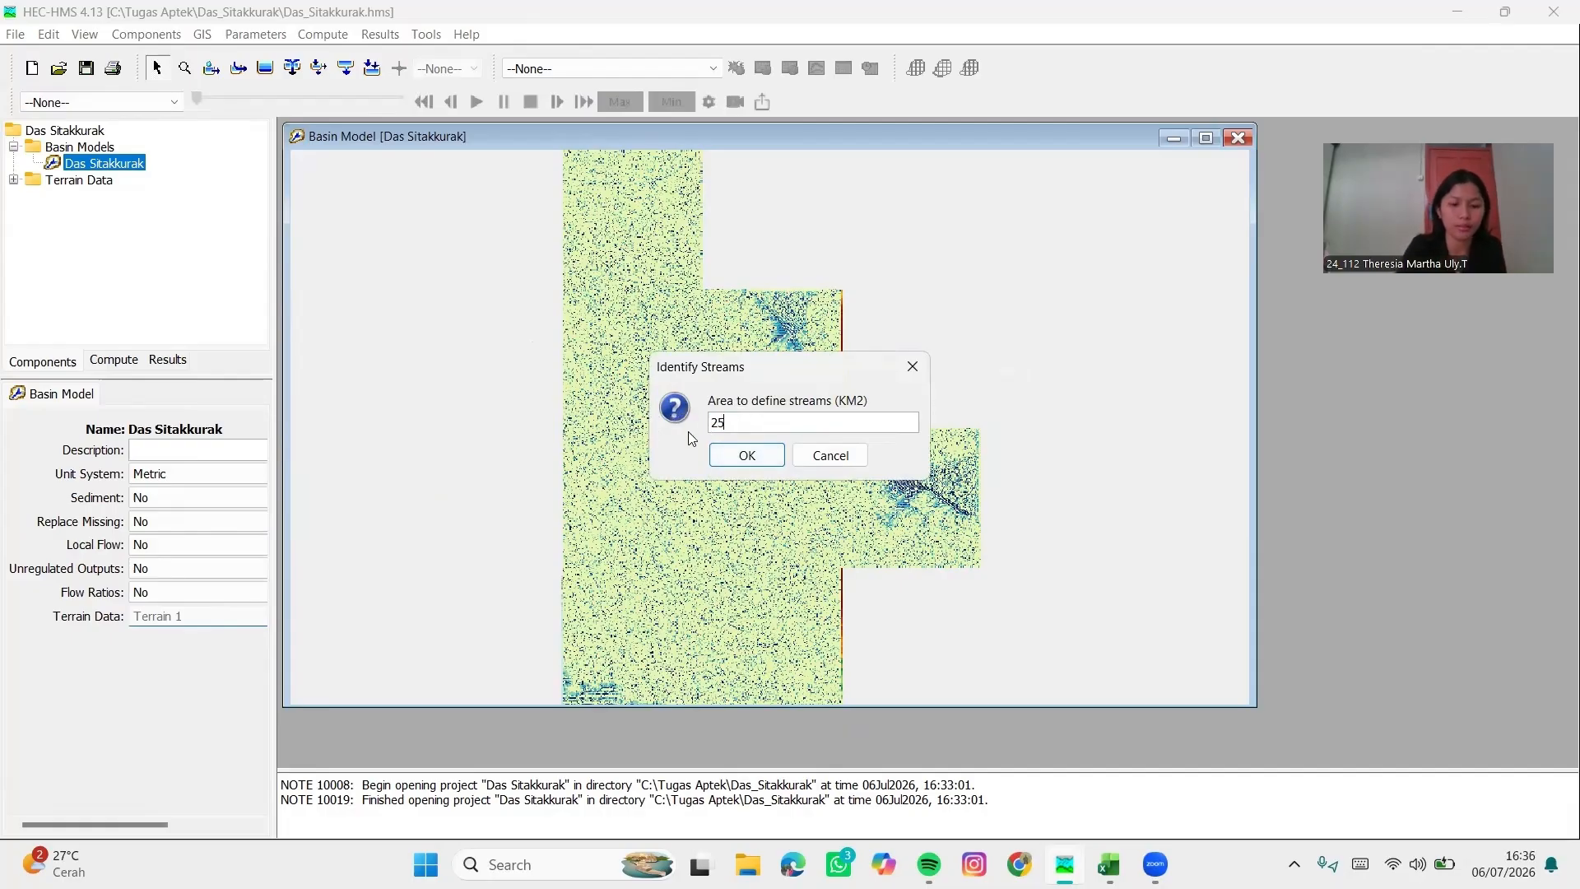
click(749, 461)
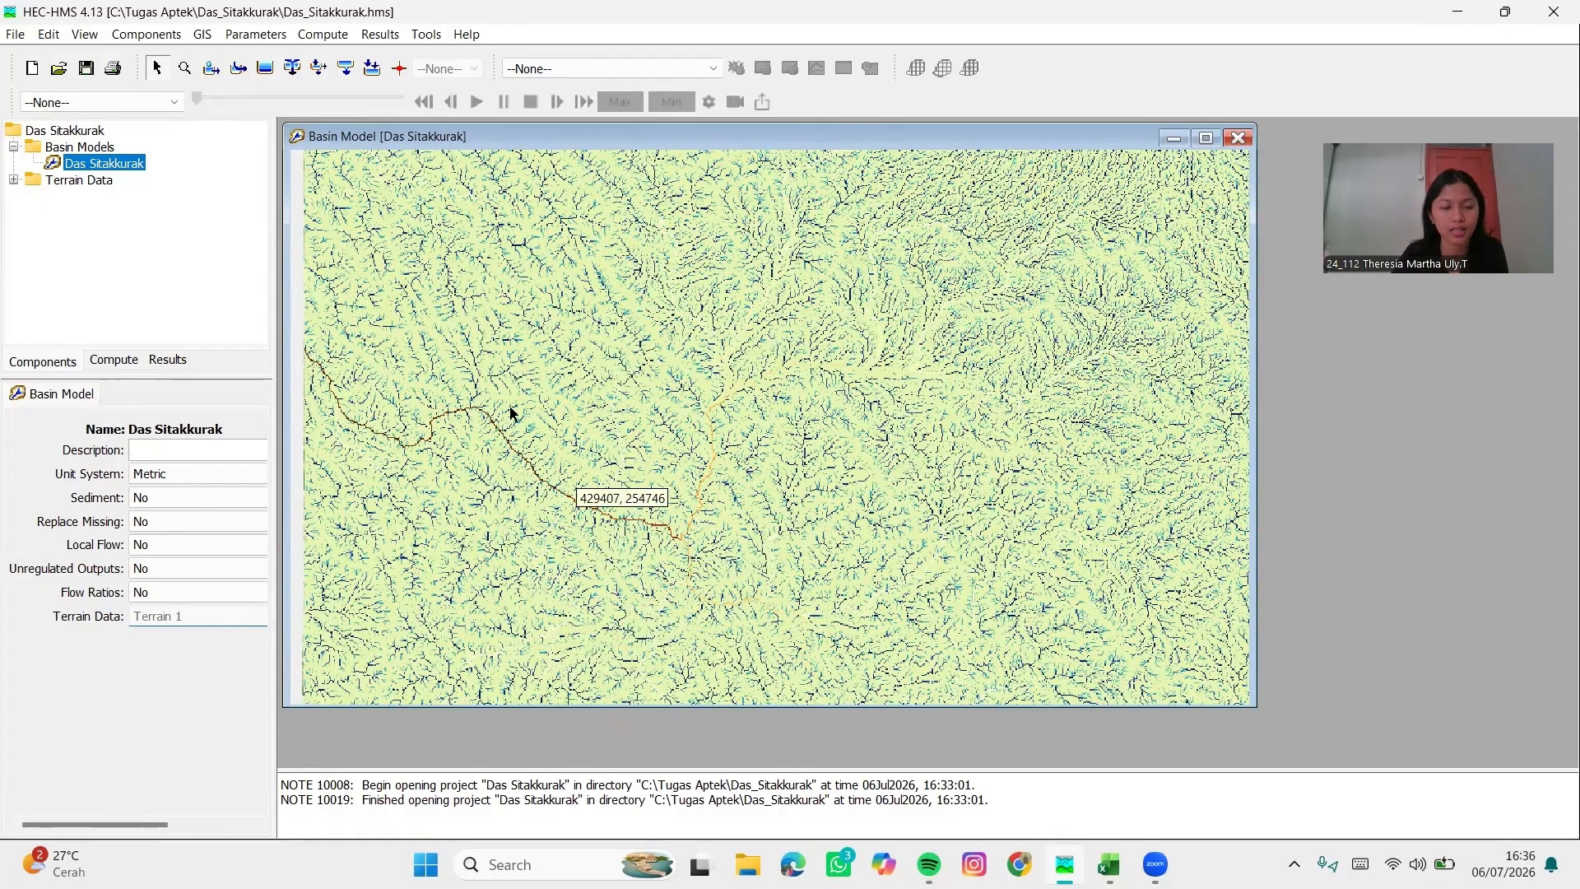
Hide the Sink Fill, Sink Locations, Flow Direction and Flow Accumulation map layers
click(89, 36)
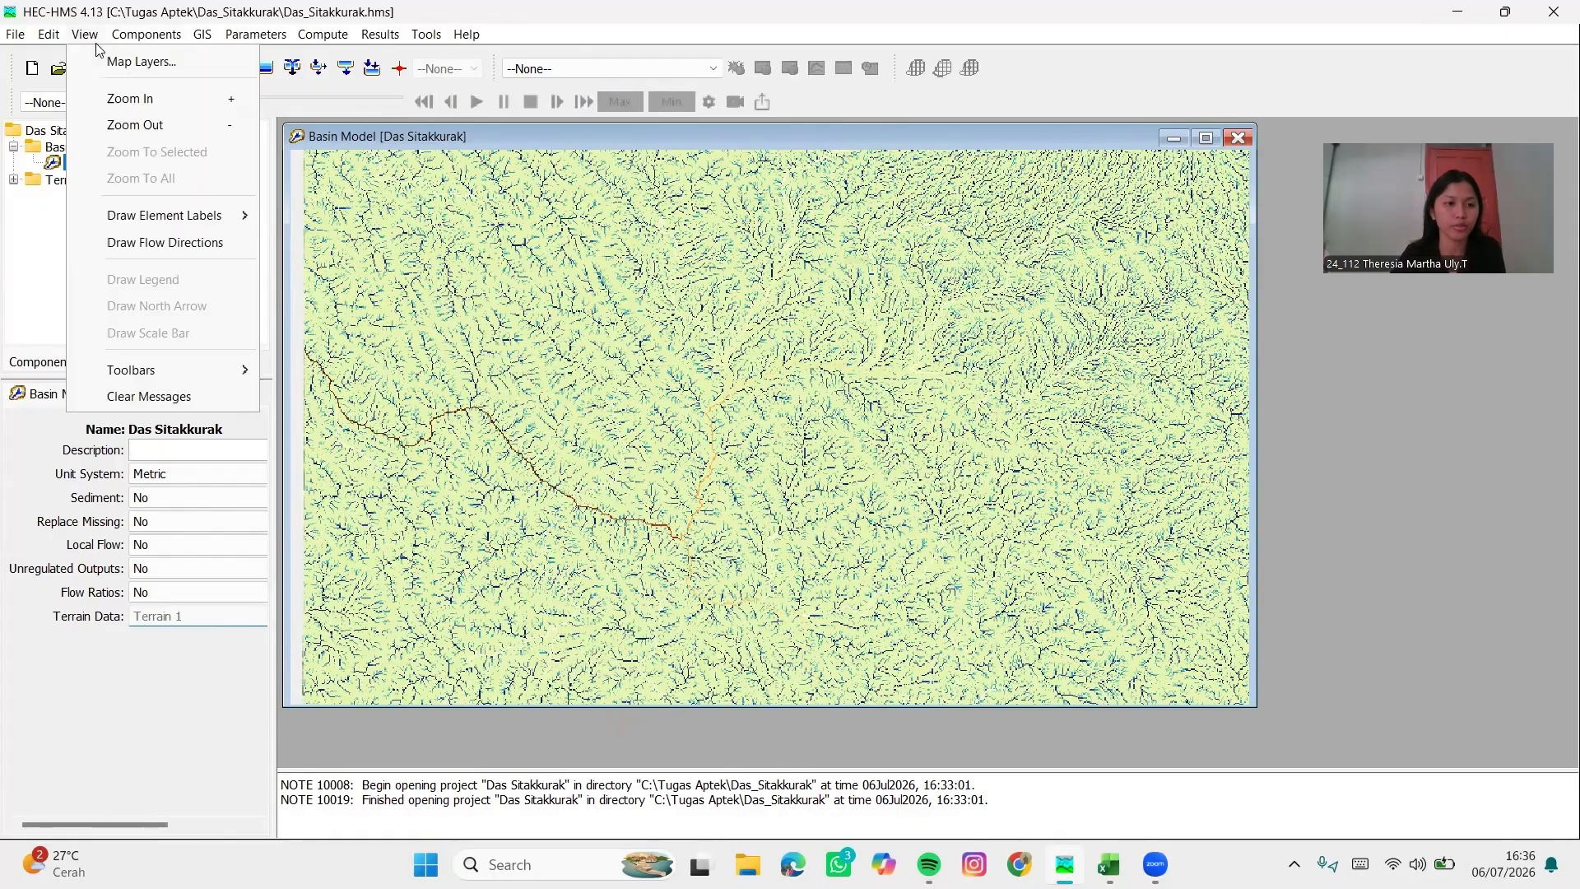
click(92, 65)
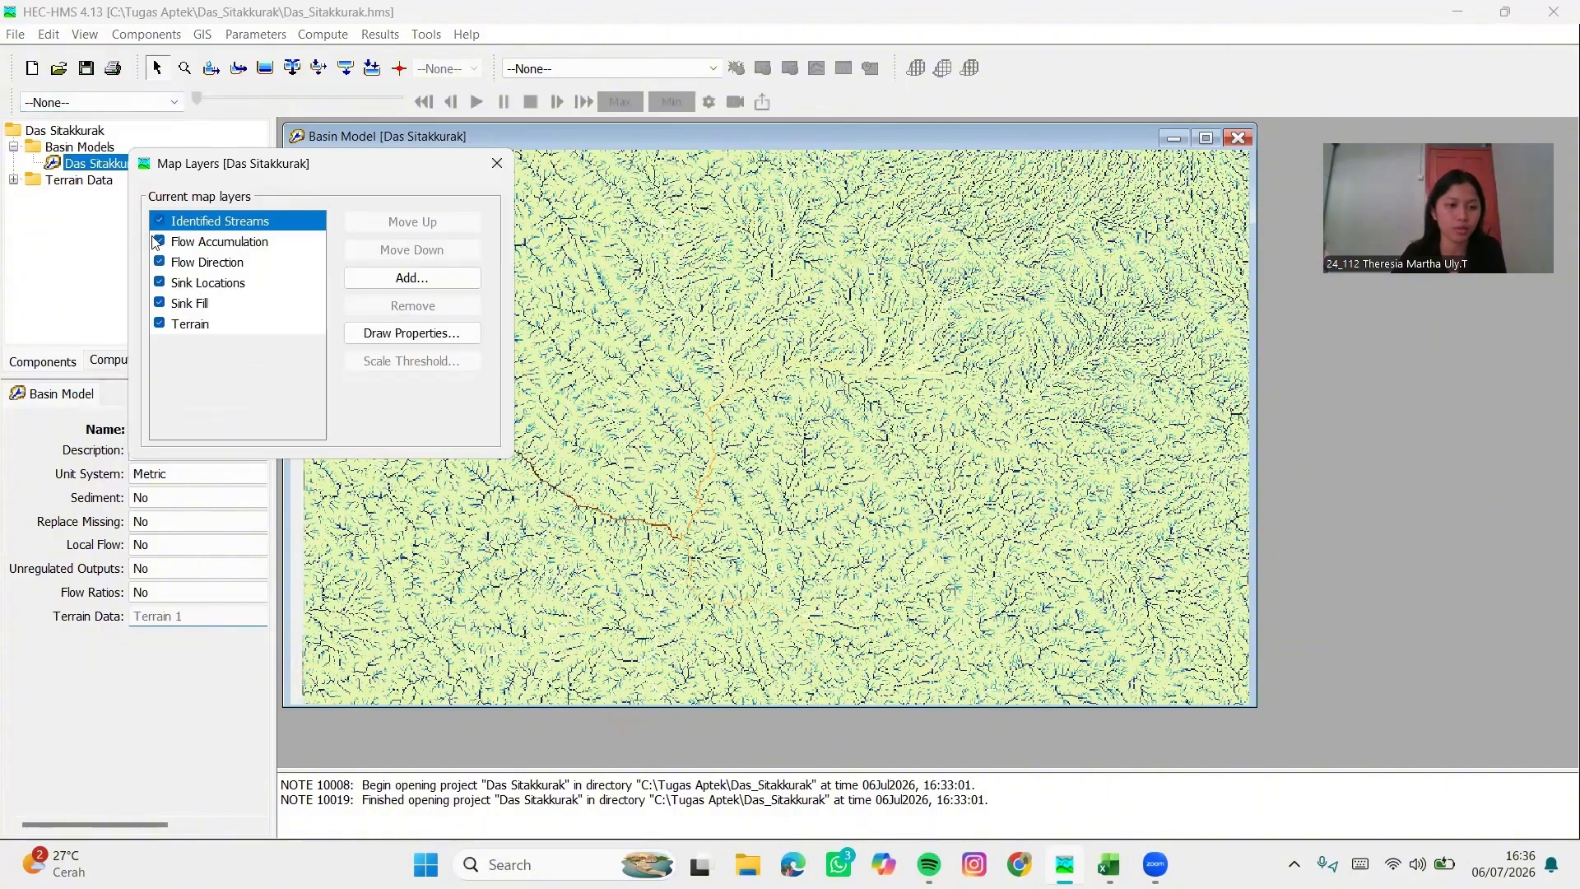
click(159, 302)
click(159, 282)
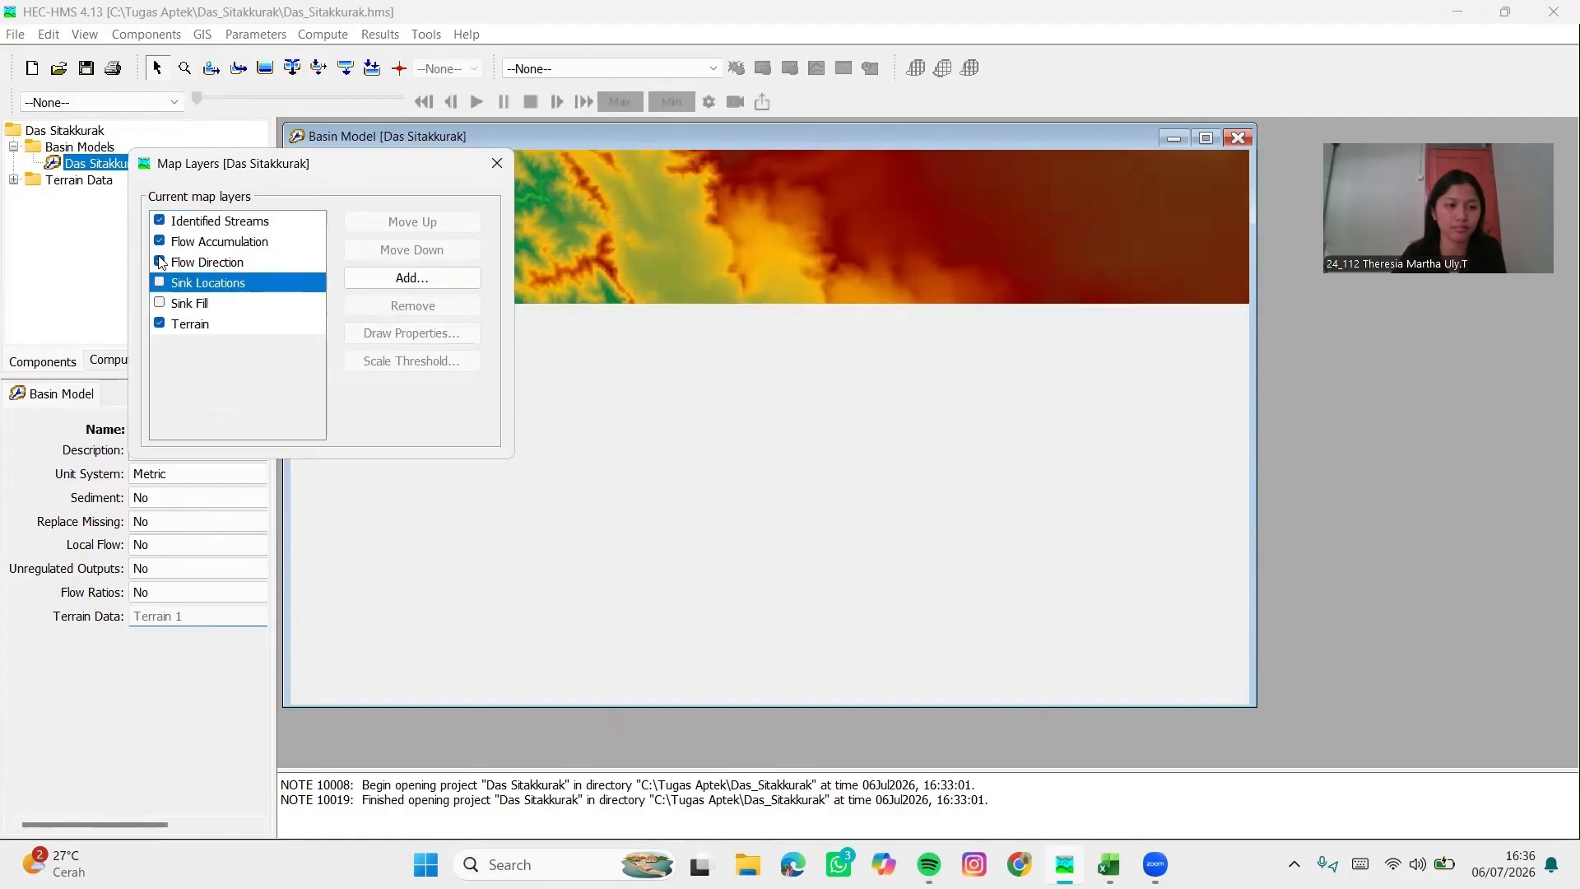
click(159, 262)
click(159, 242)
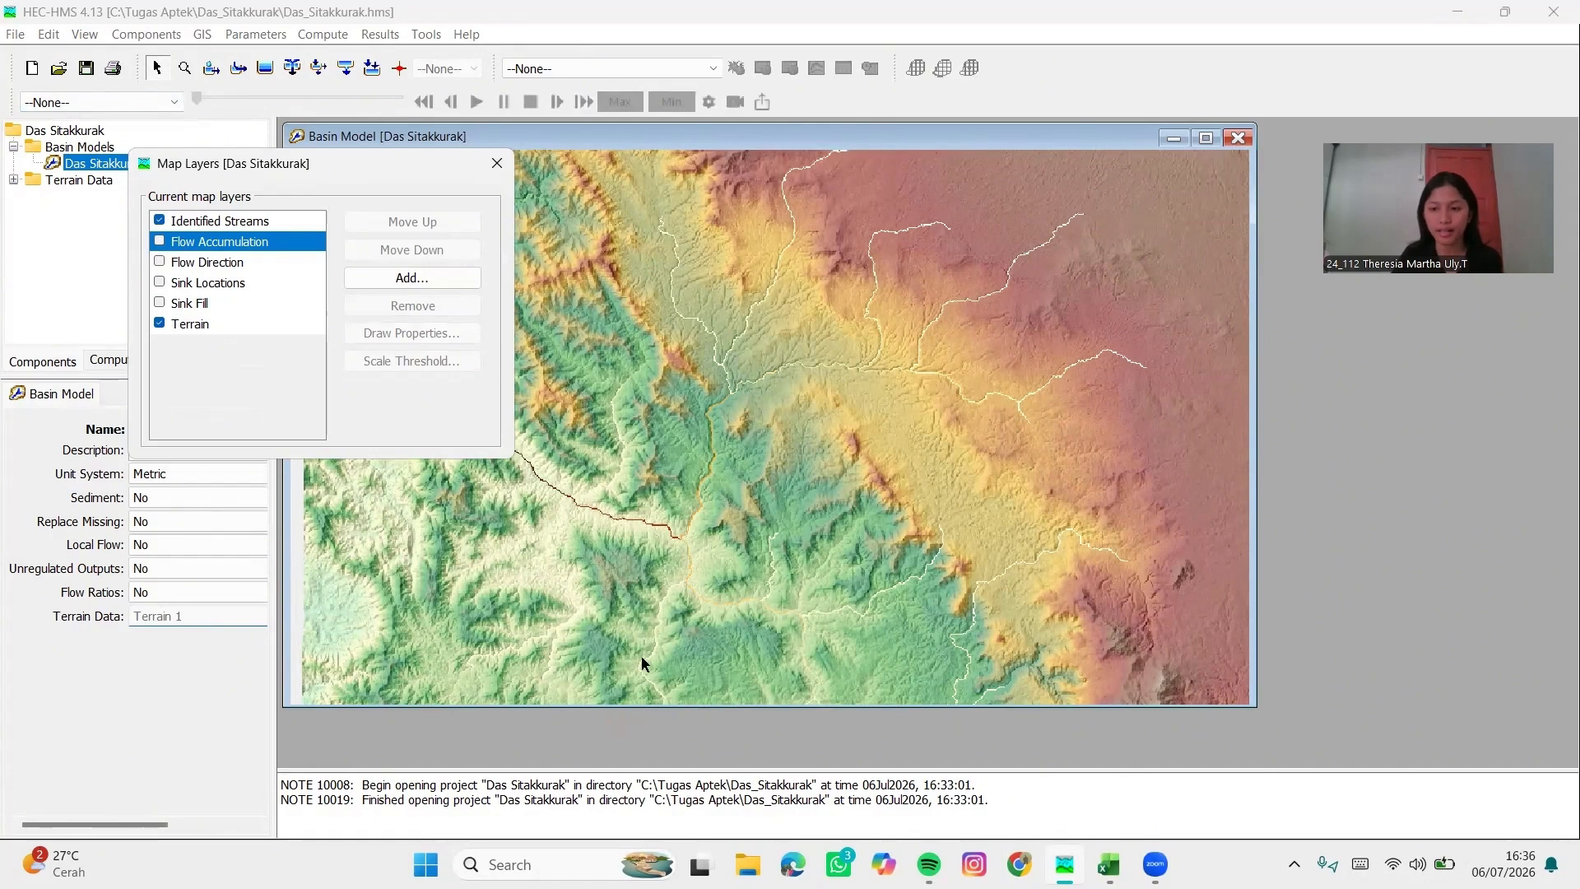
Add Das.shp from the TugasVideo folder to the basin map layers
click(449, 280)
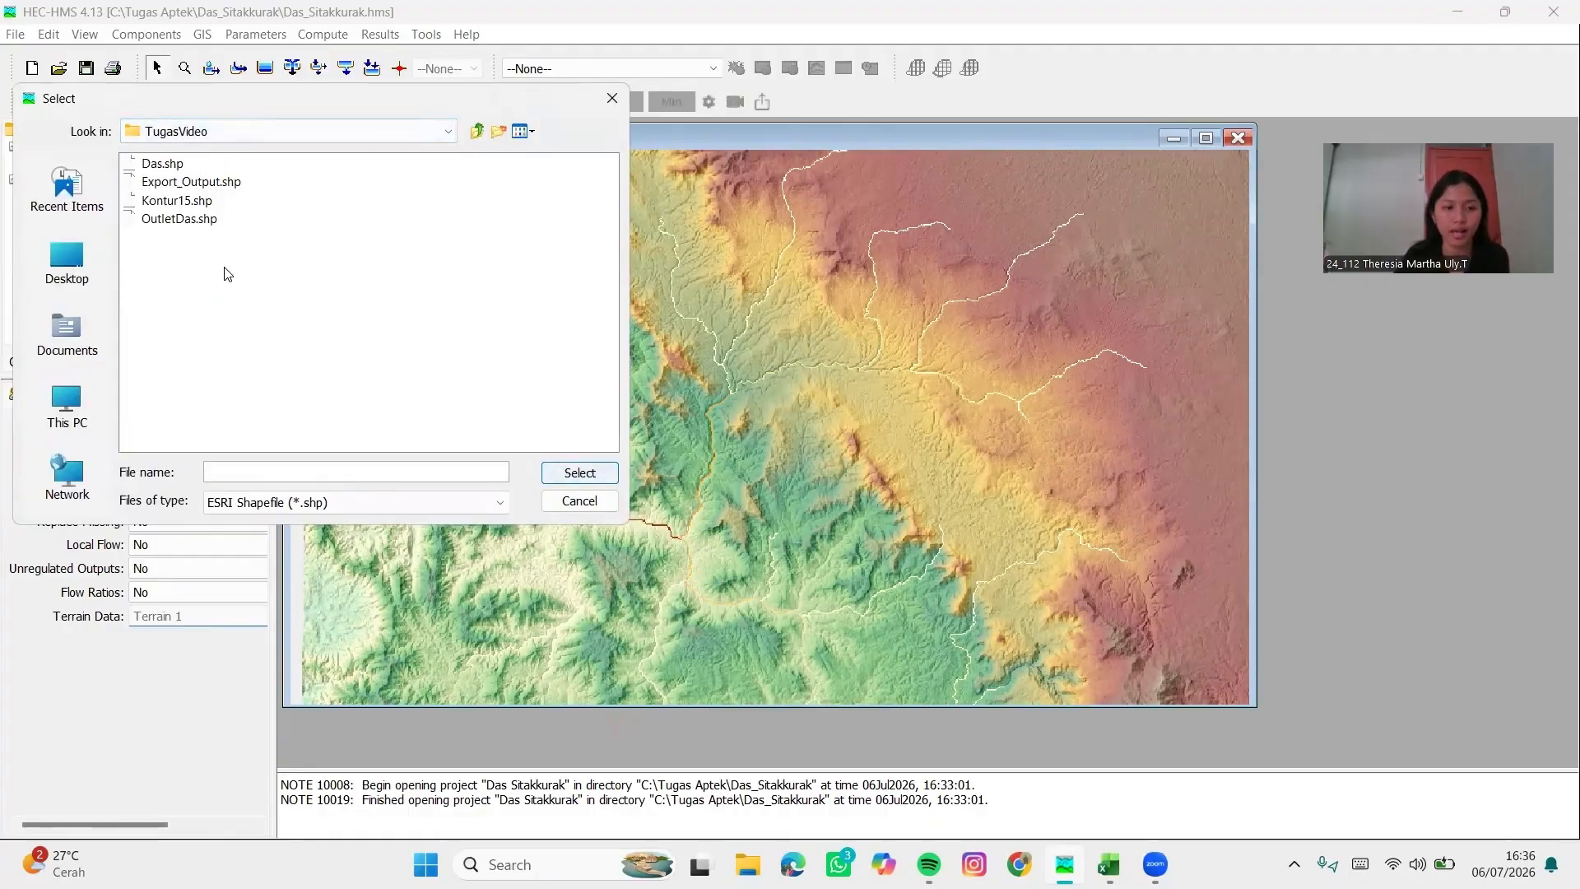
click(170, 167)
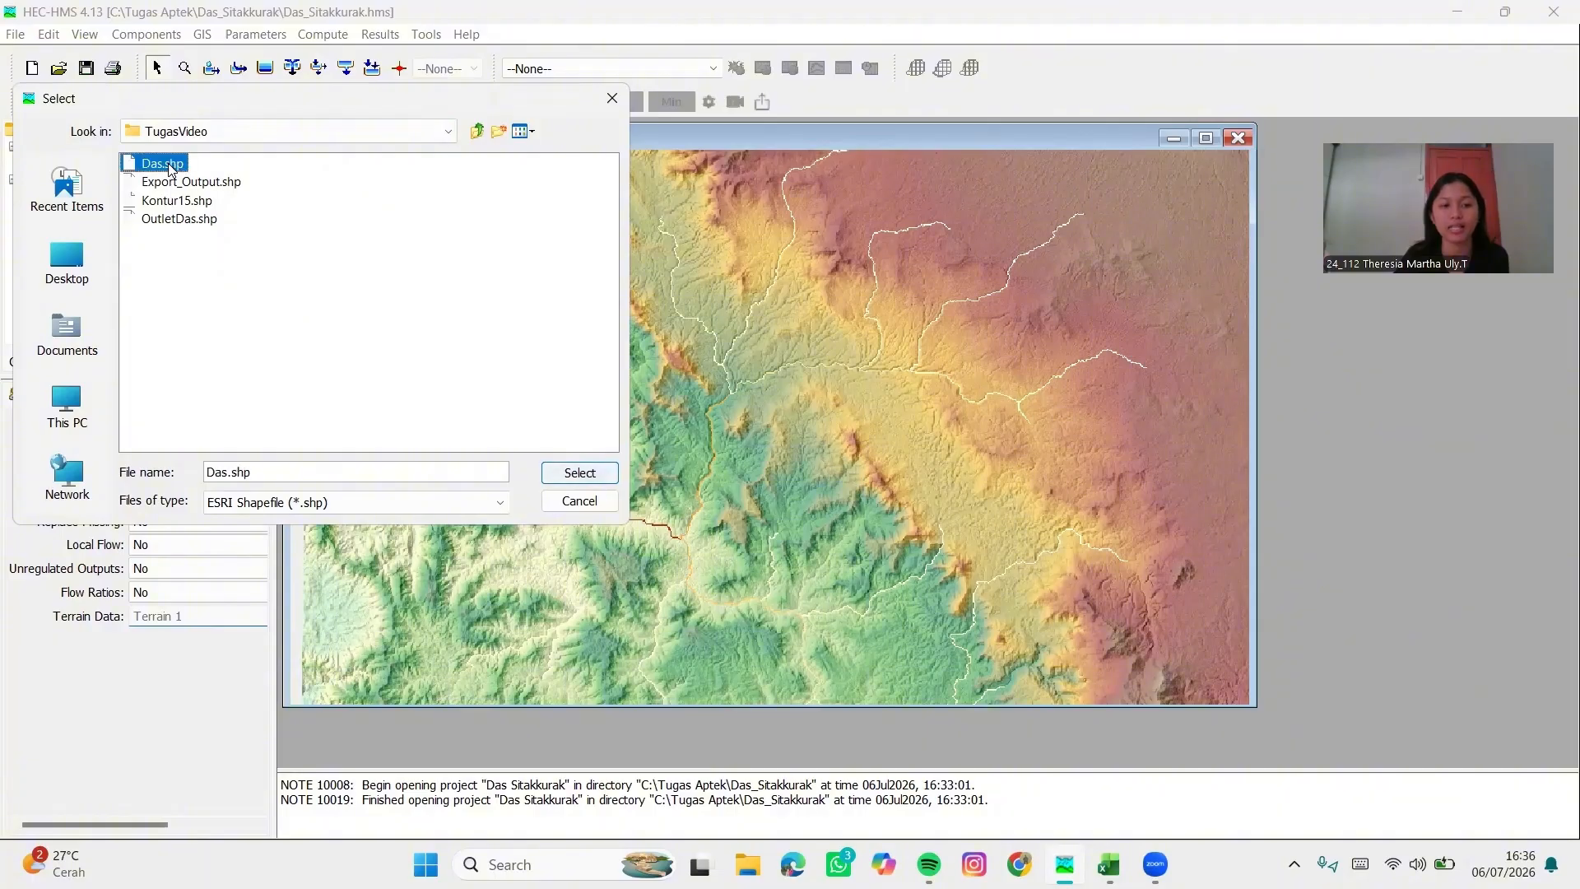
click(576, 472)
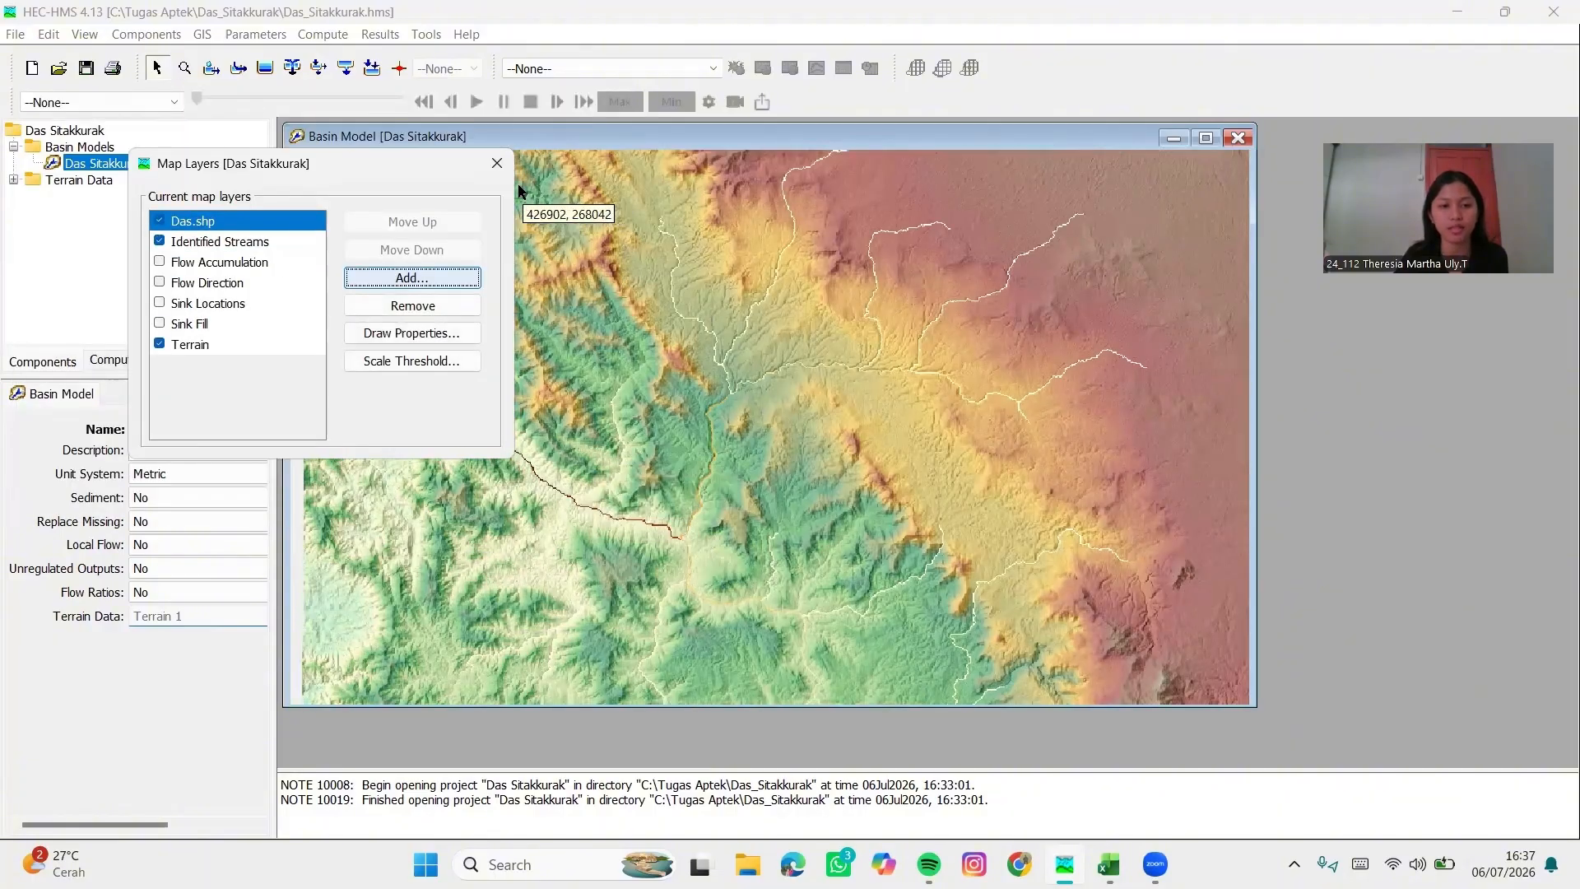
click(497, 163)
Set the fill transparency of the Das.shp watershed polygon to 55 and inspect the stream cells at its southern outlet
scroll(689, 466, down, 1)
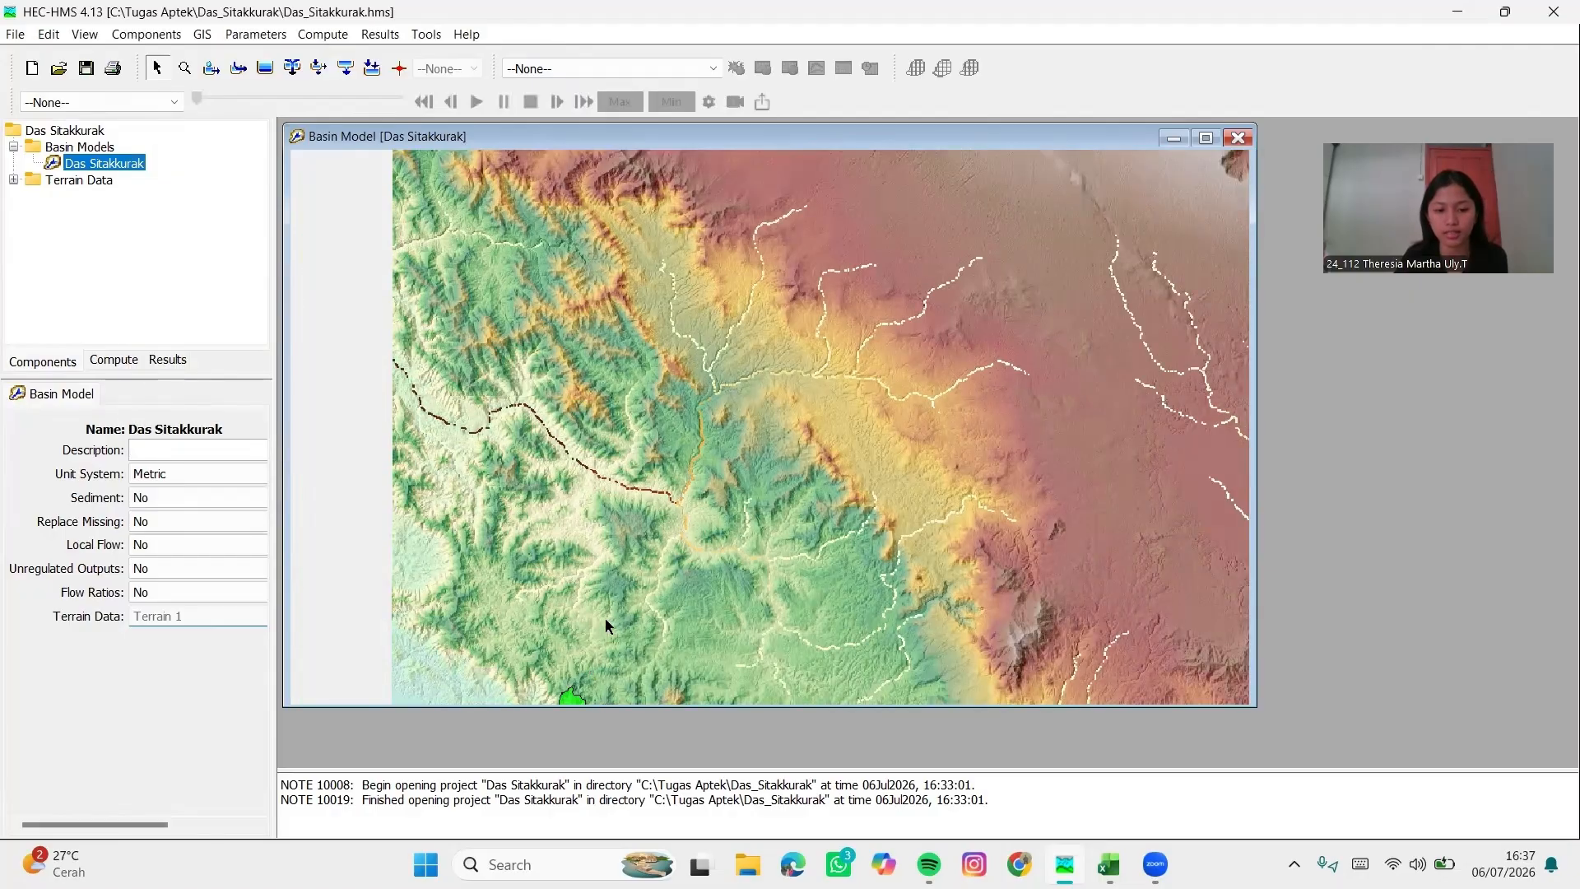
drag(606, 621, 633, 293)
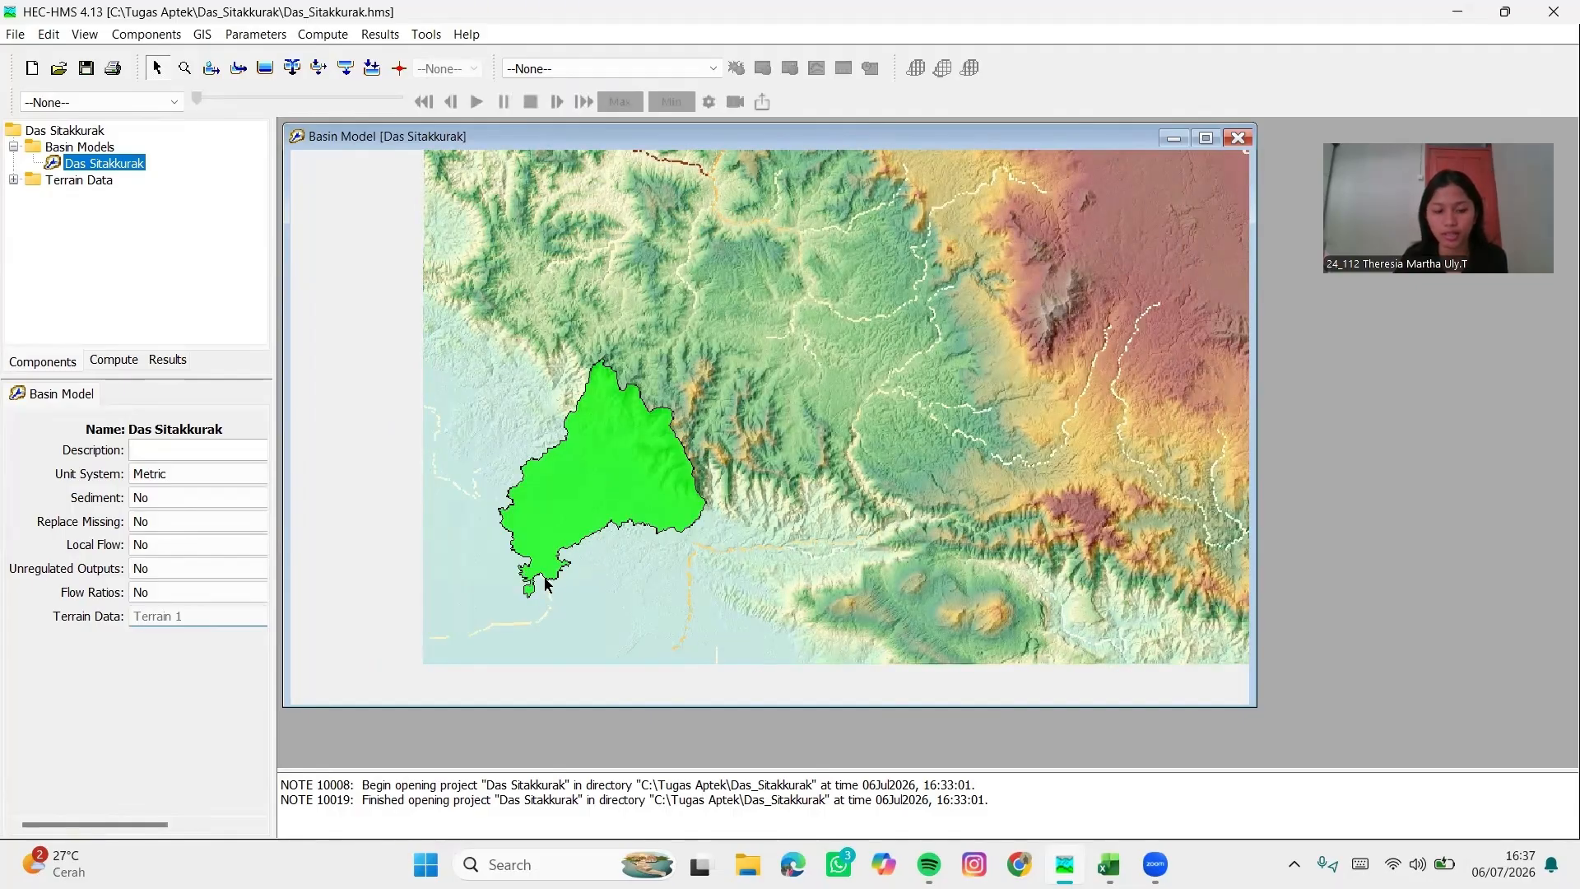
scroll(545, 581, up, 2)
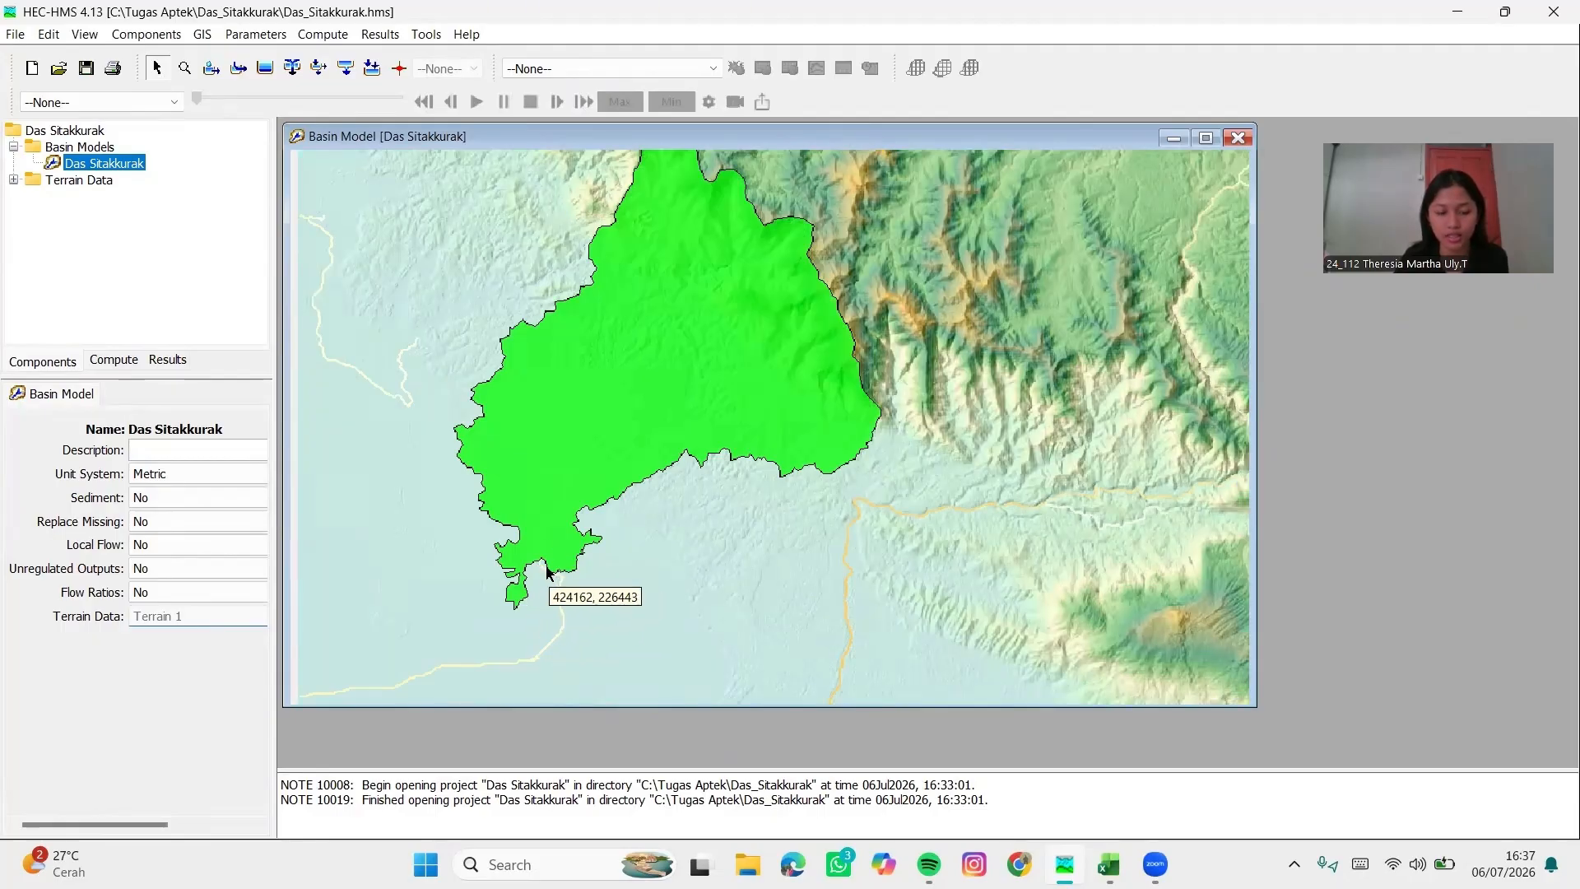
scroll(544, 576, up, 1)
scroll(536, 549, up, 2)
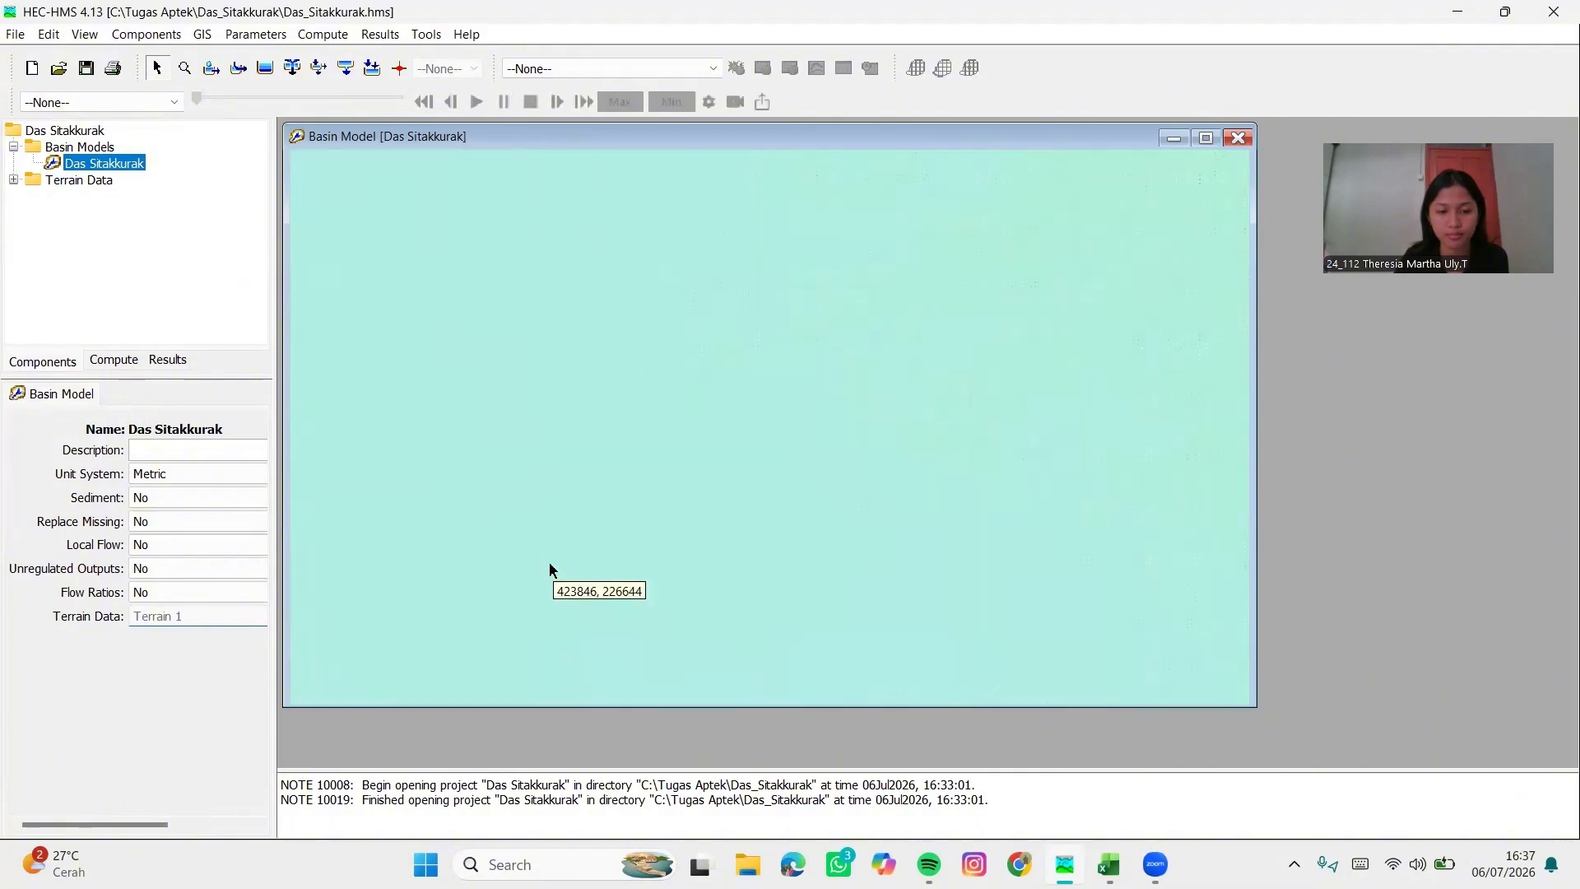
scroll(556, 556, up, 3)
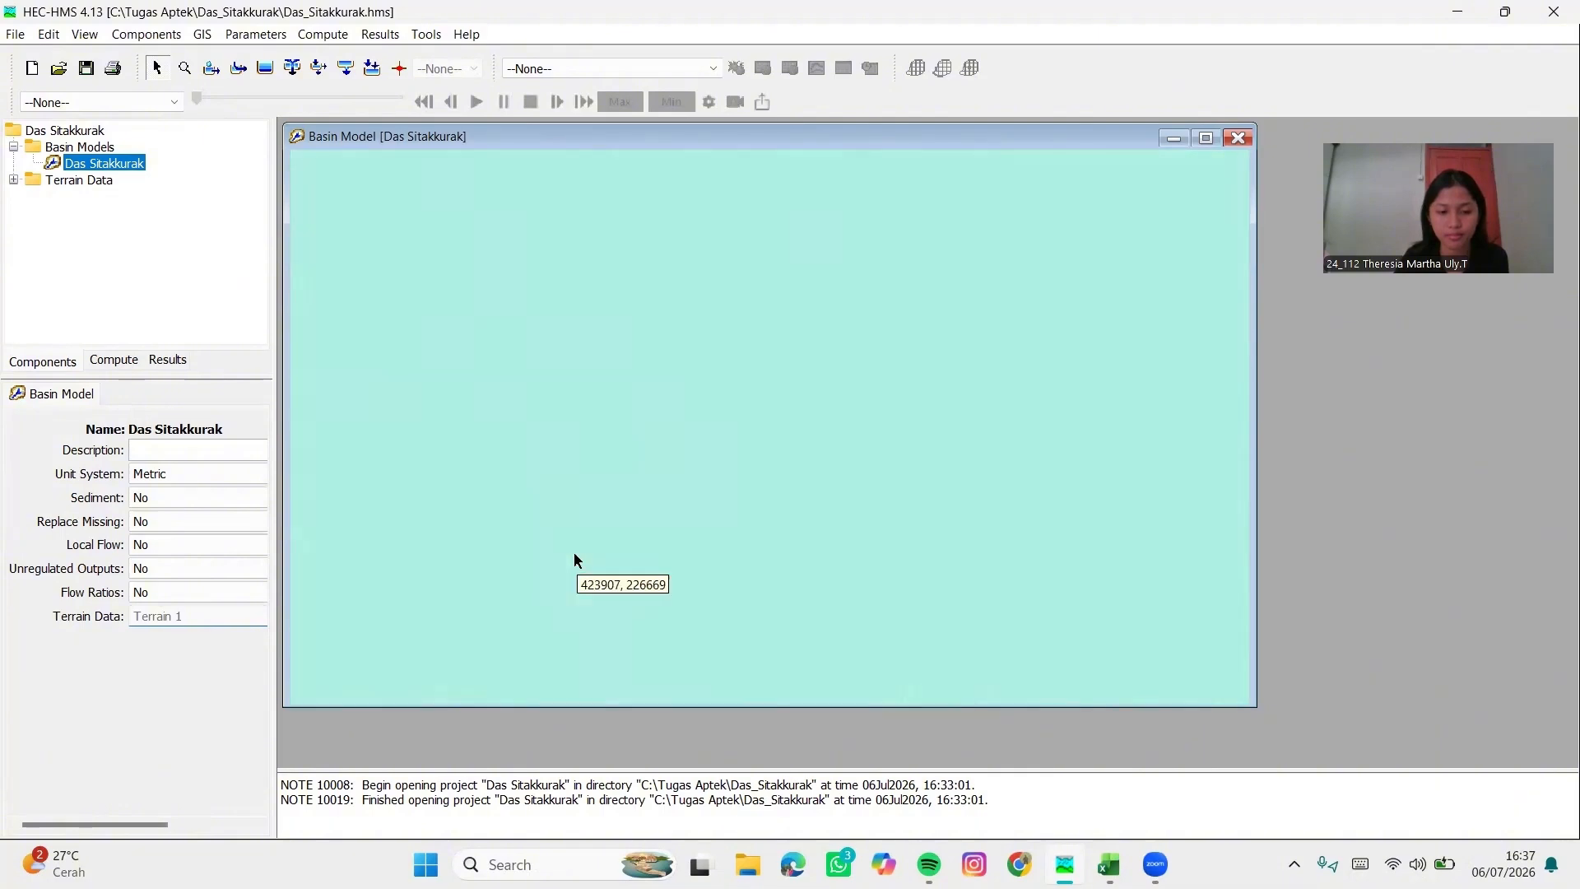
scroll(603, 533, up, 2)
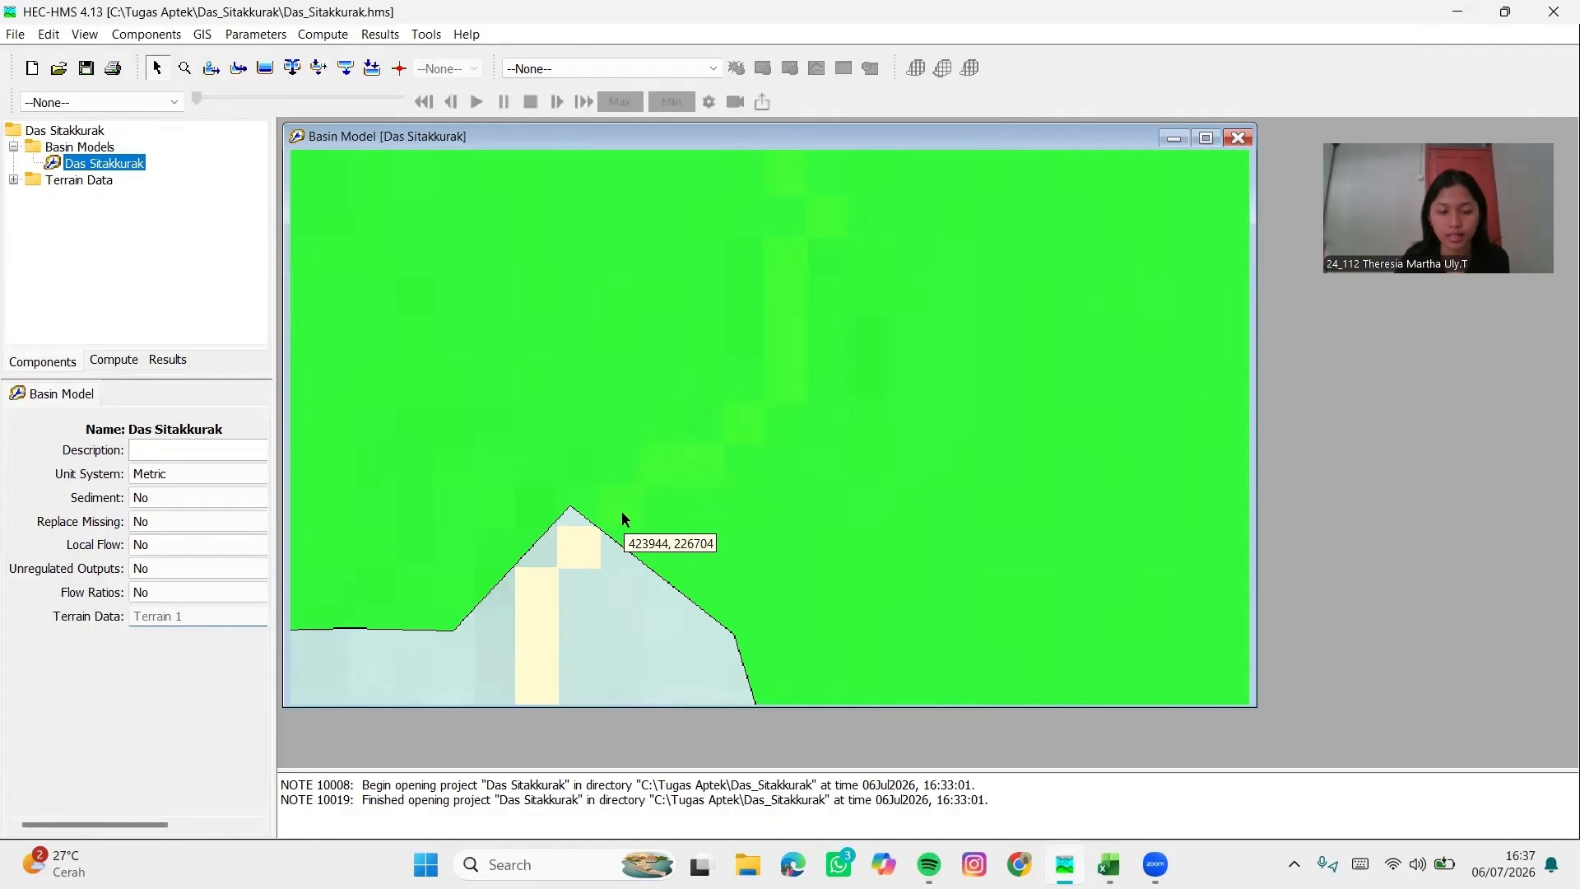
click(86, 35)
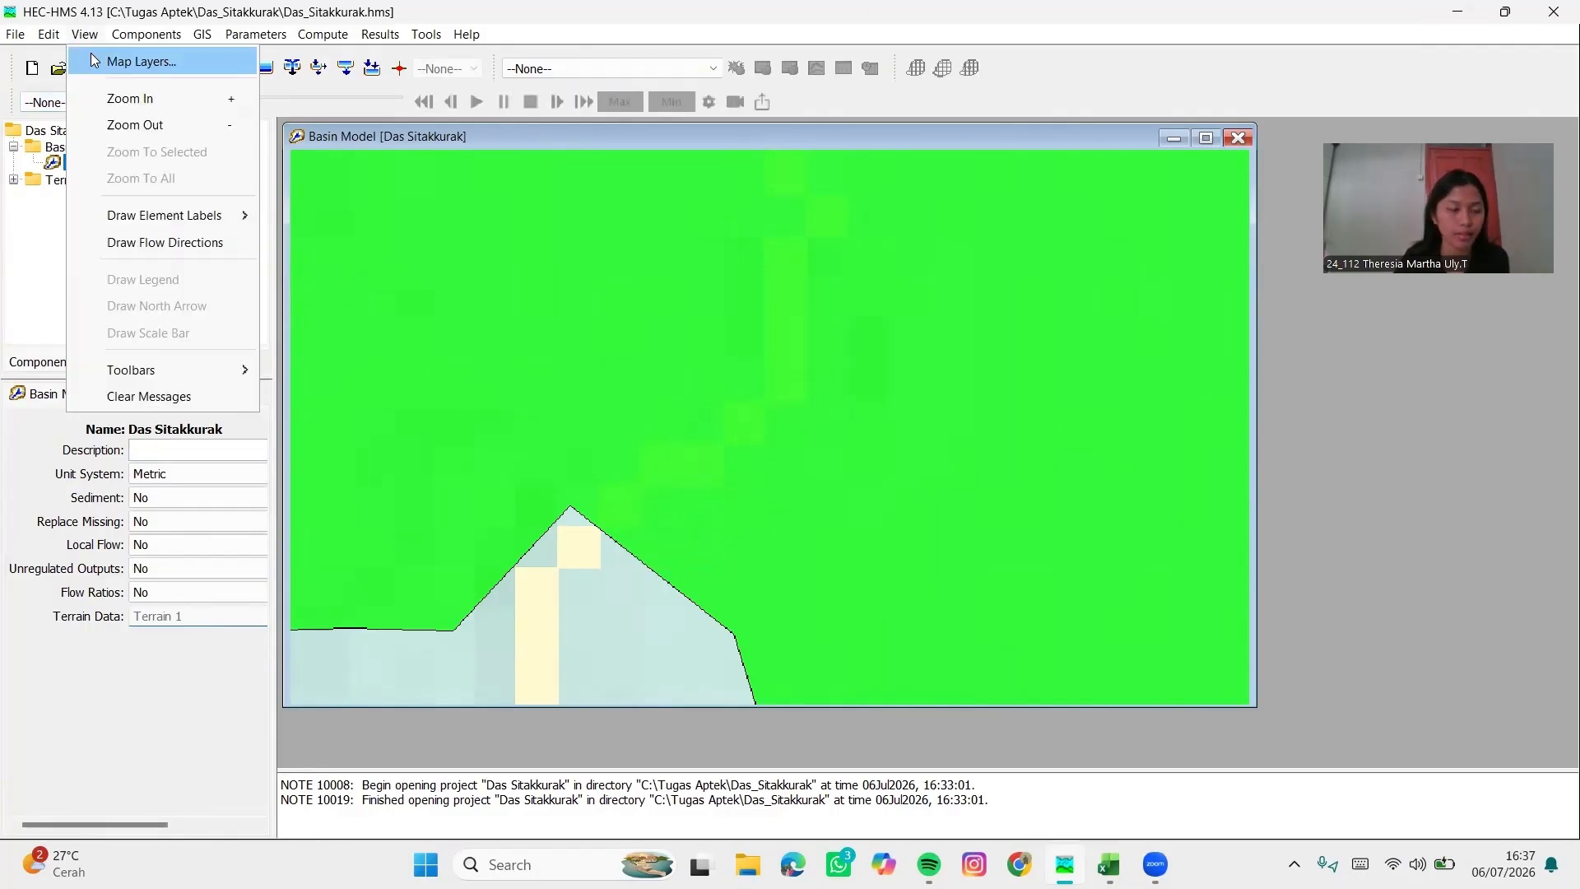
click(93, 60)
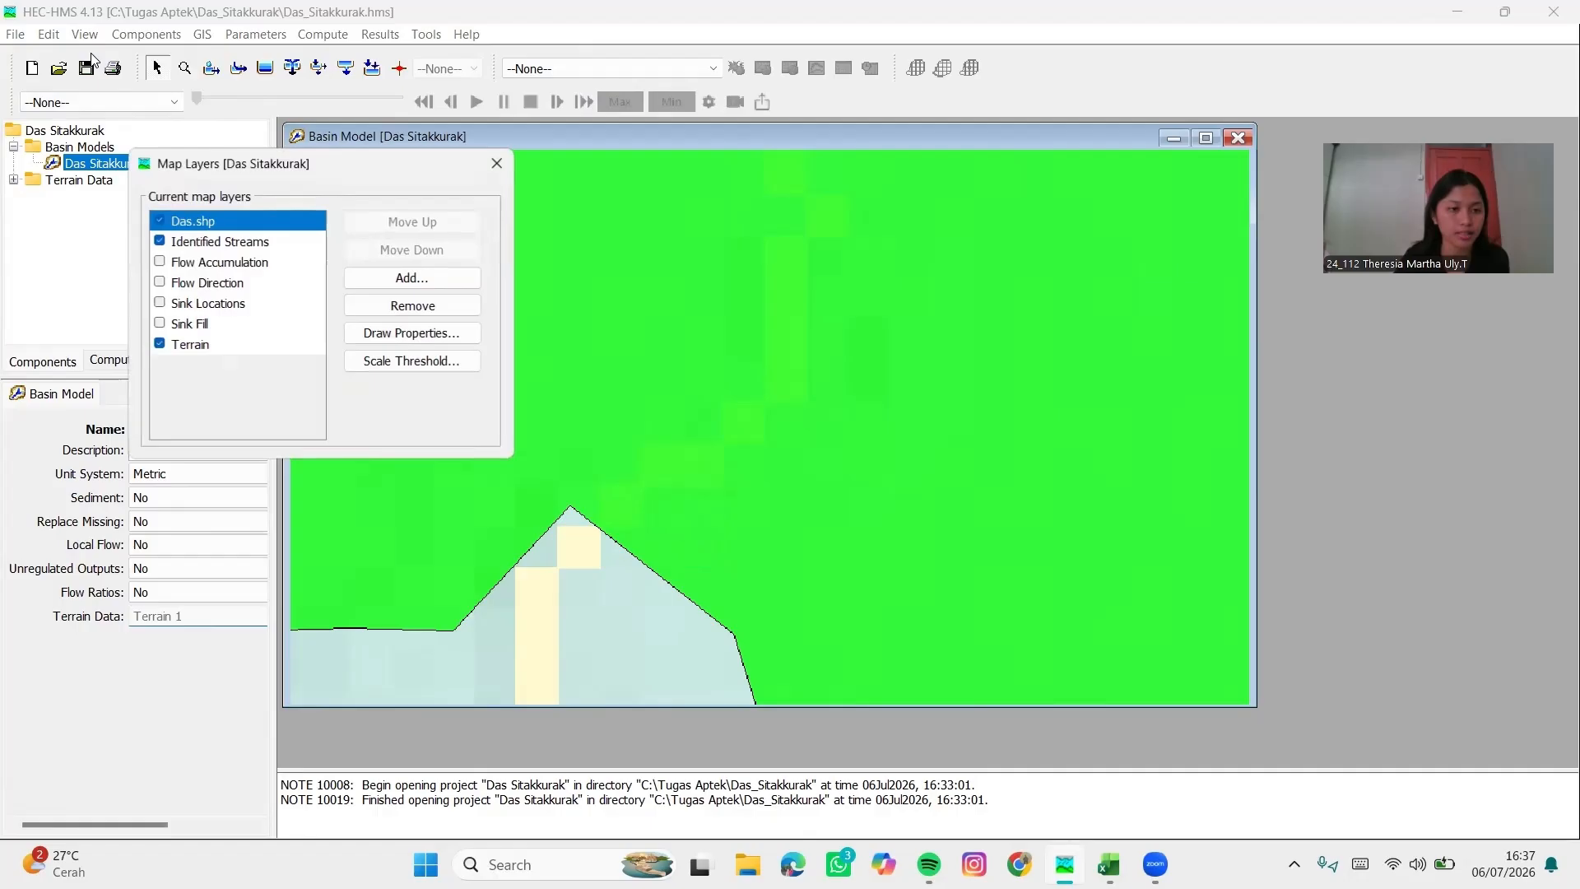
click(414, 333)
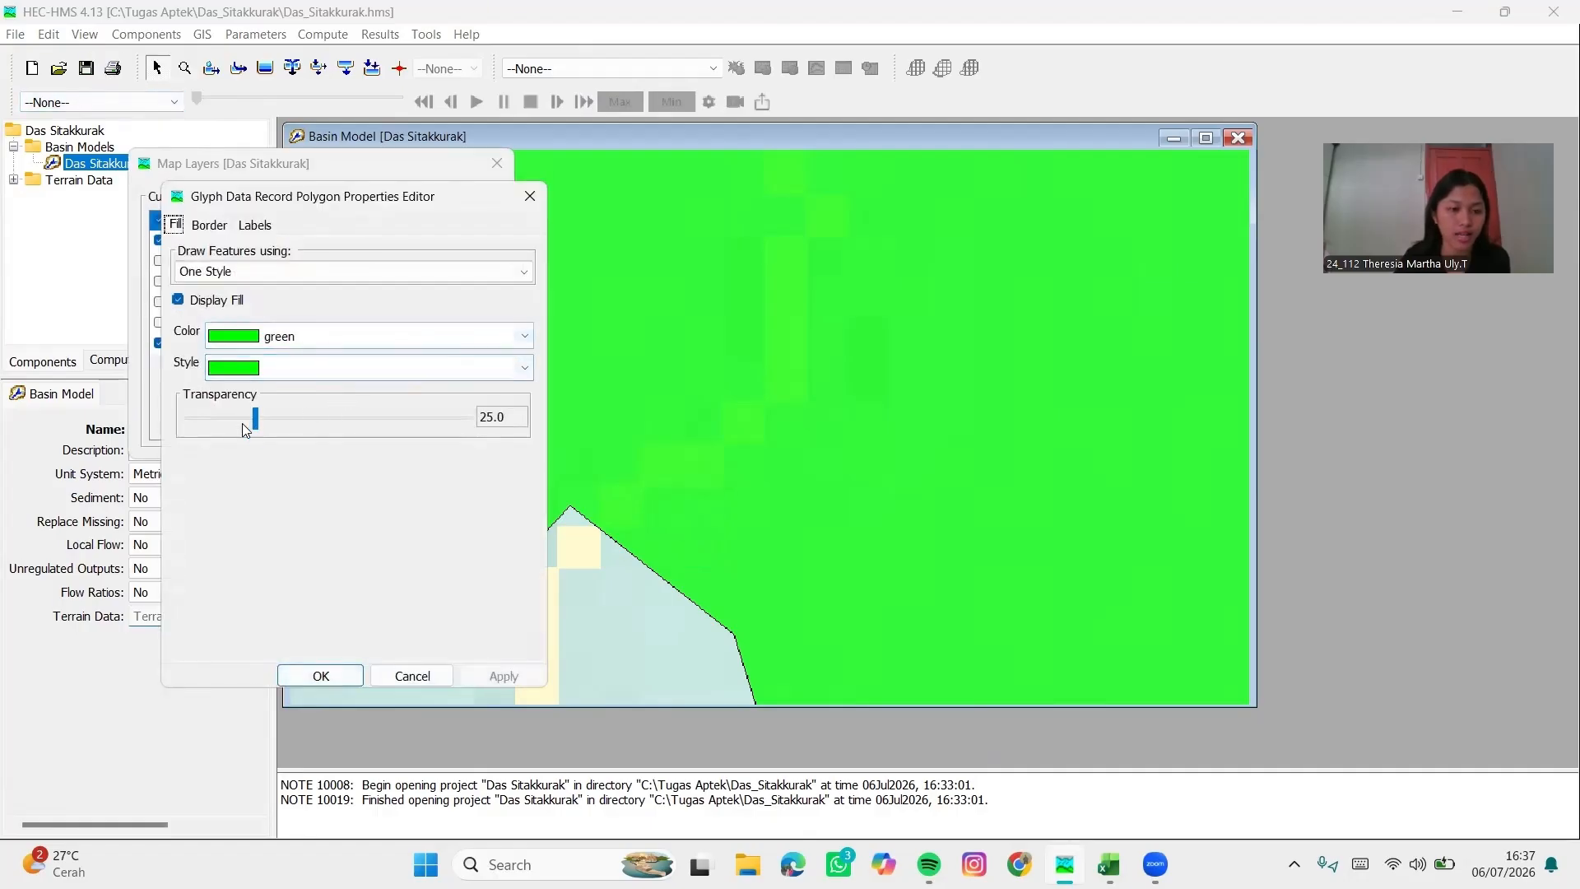
click(288, 418)
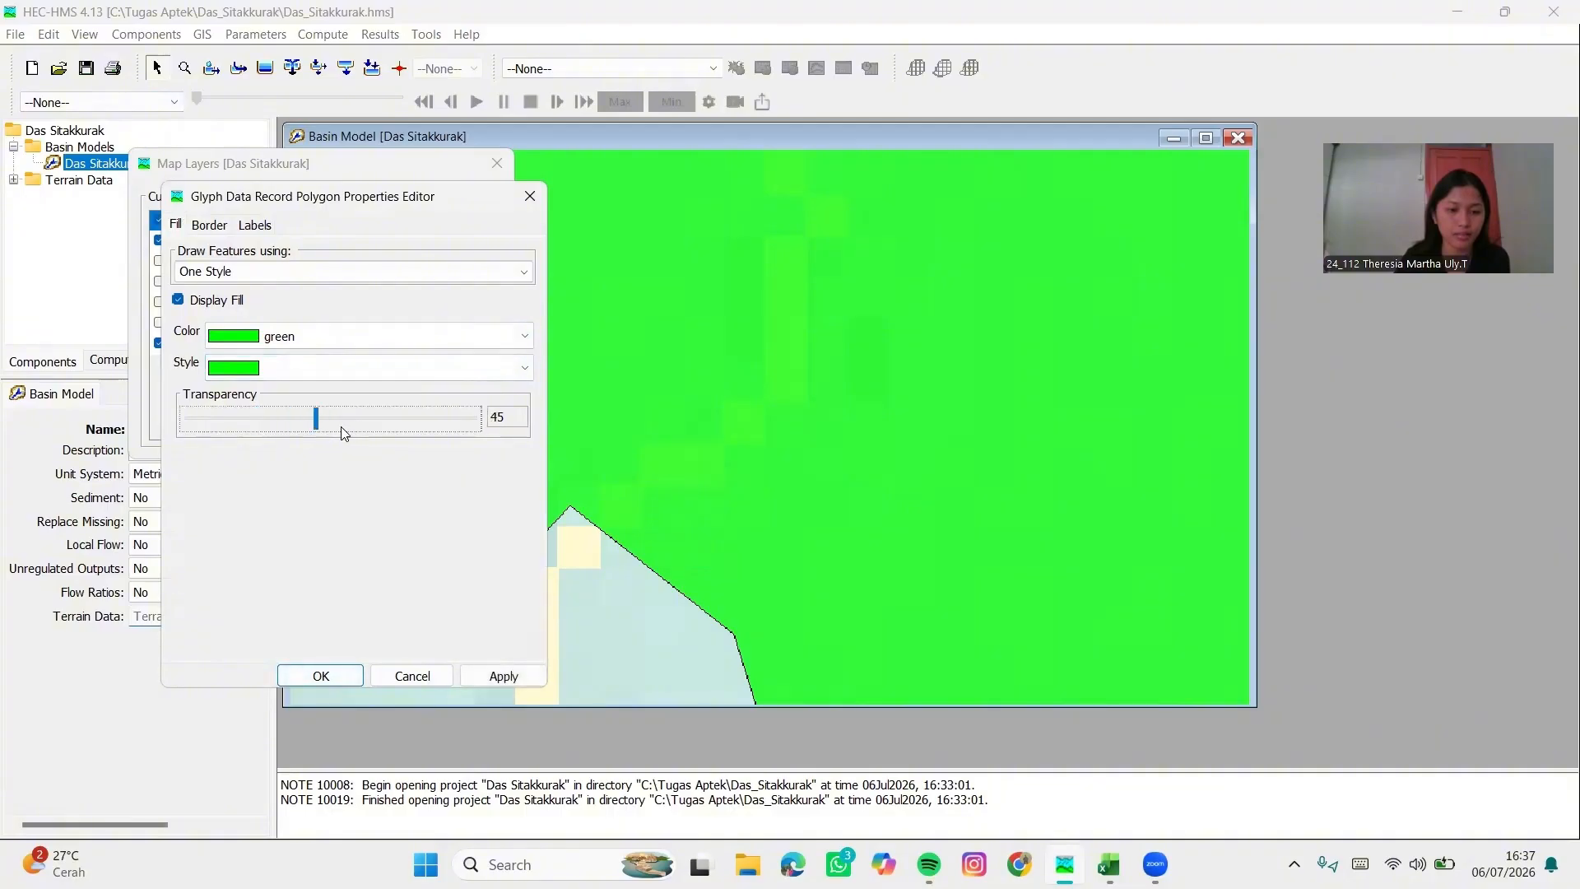
click(494, 675)
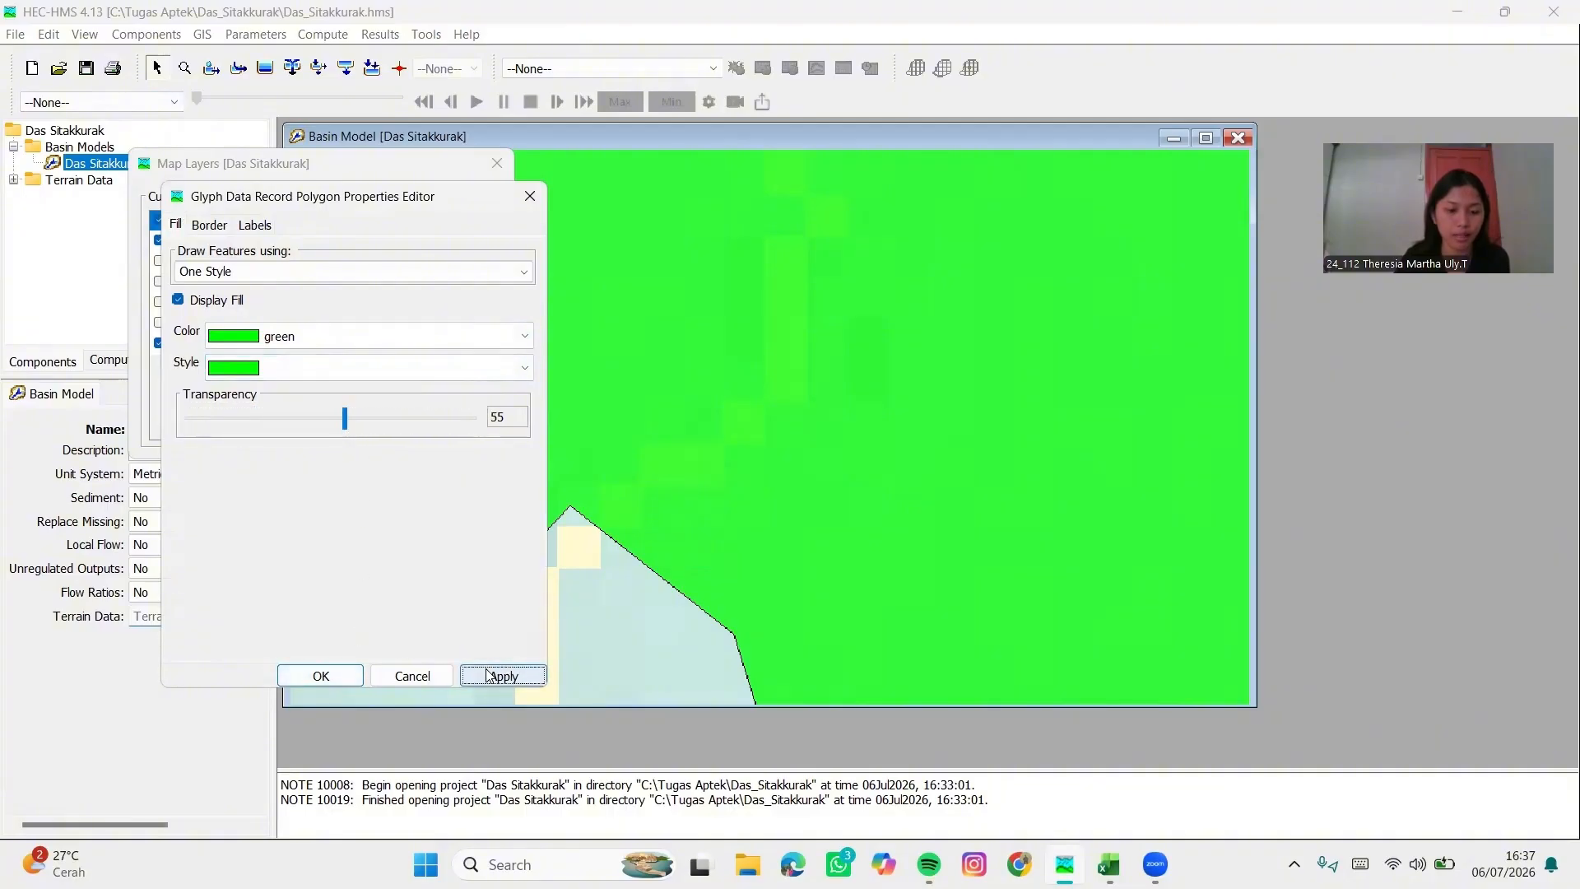
click(352, 683)
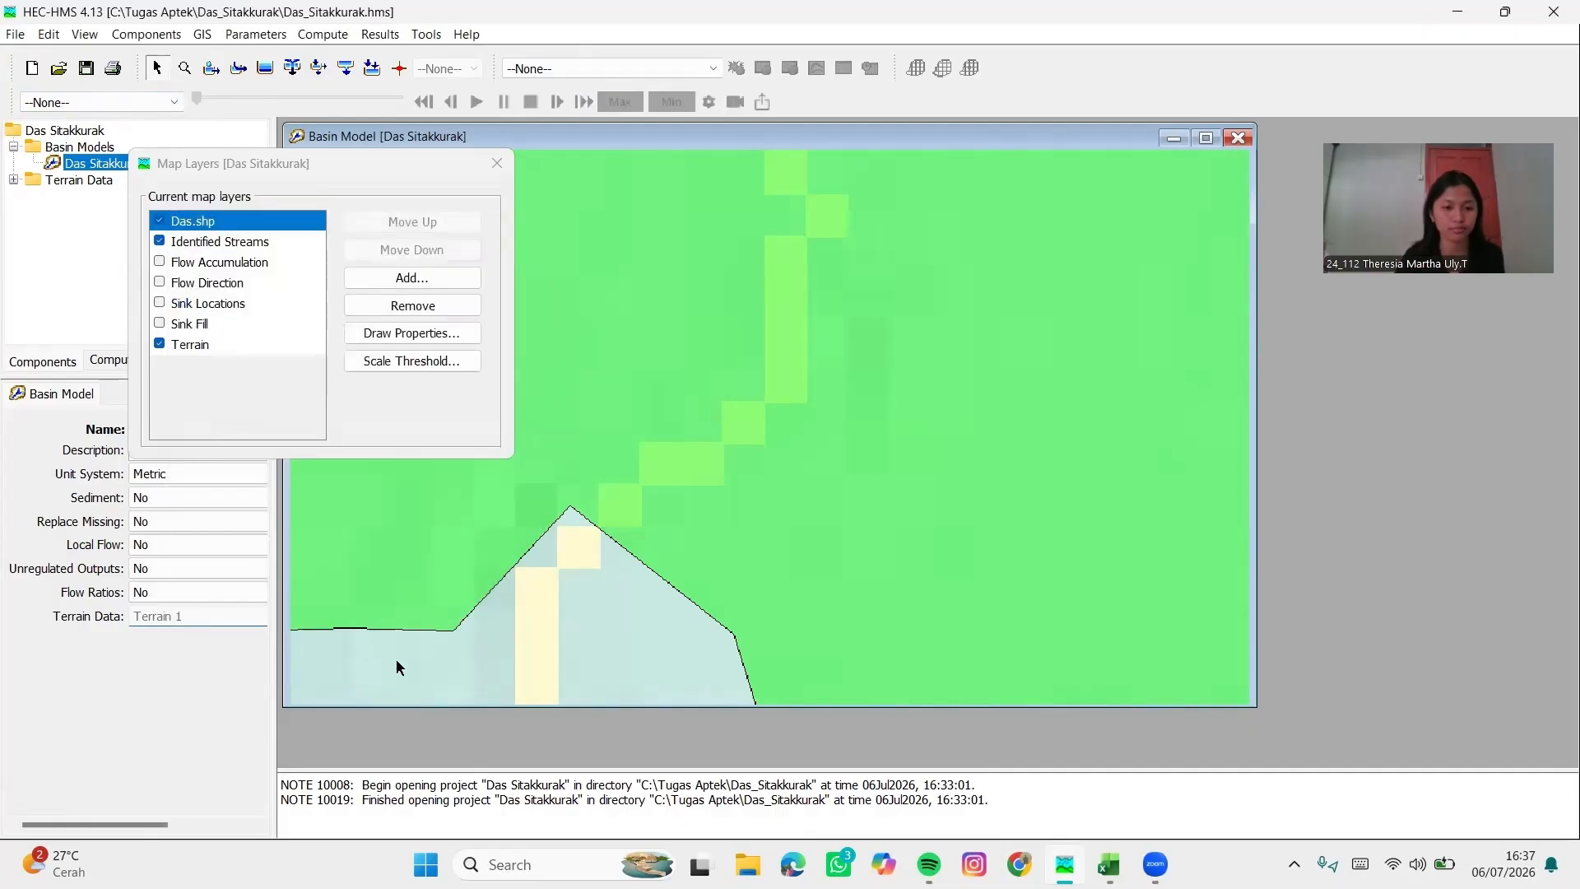
key(Escape)
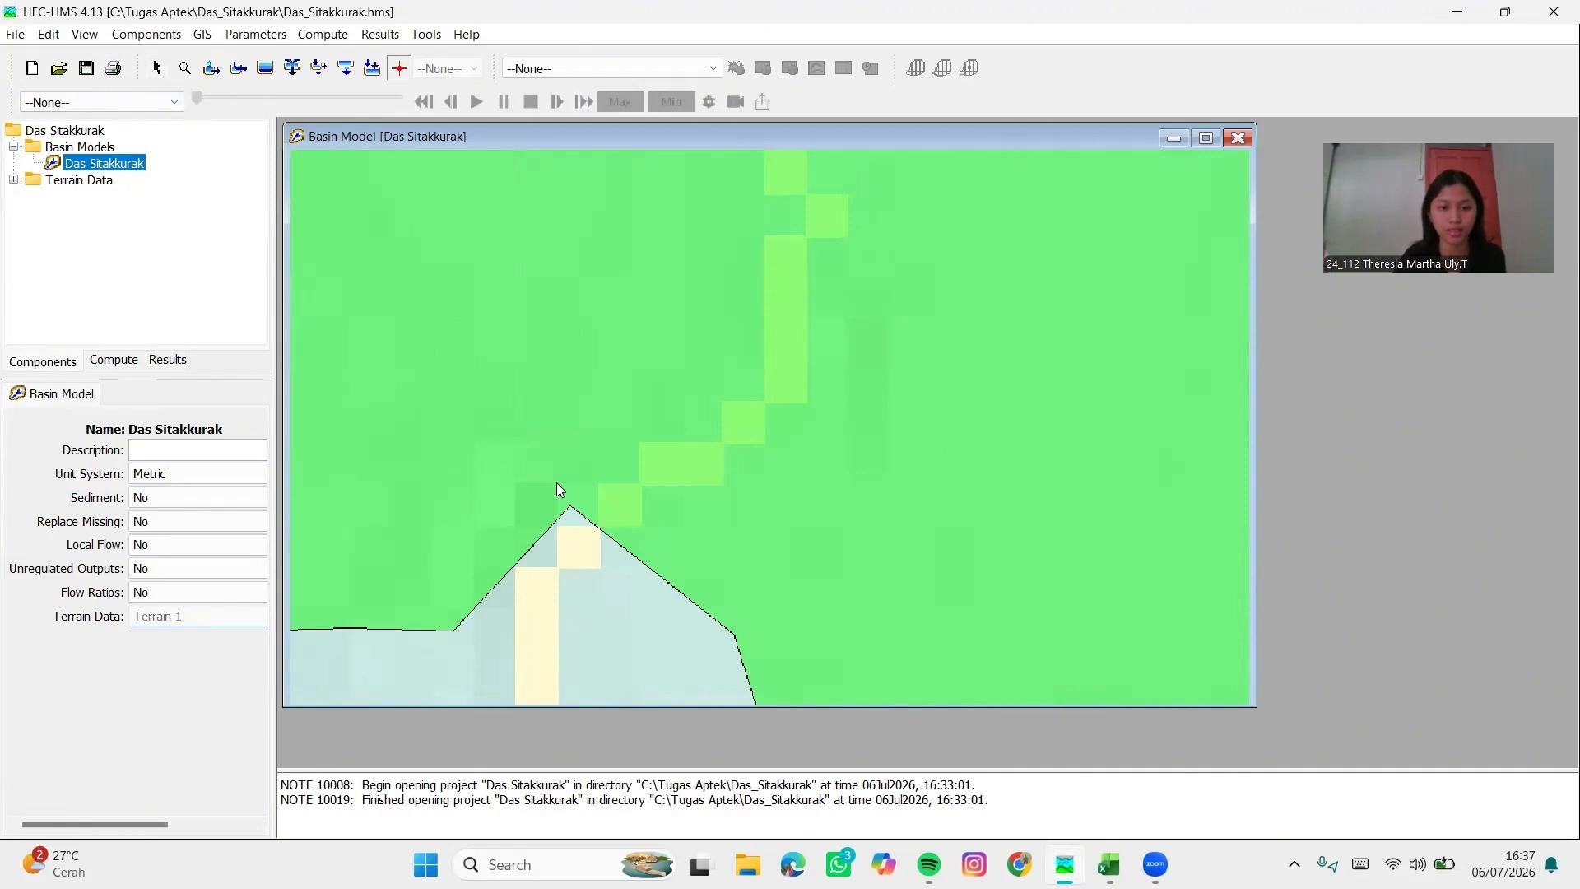
Create a break point named Titik Bendung on the stream cell just inside the watershed boundary at the outlet
scroll(615, 505, up, 1)
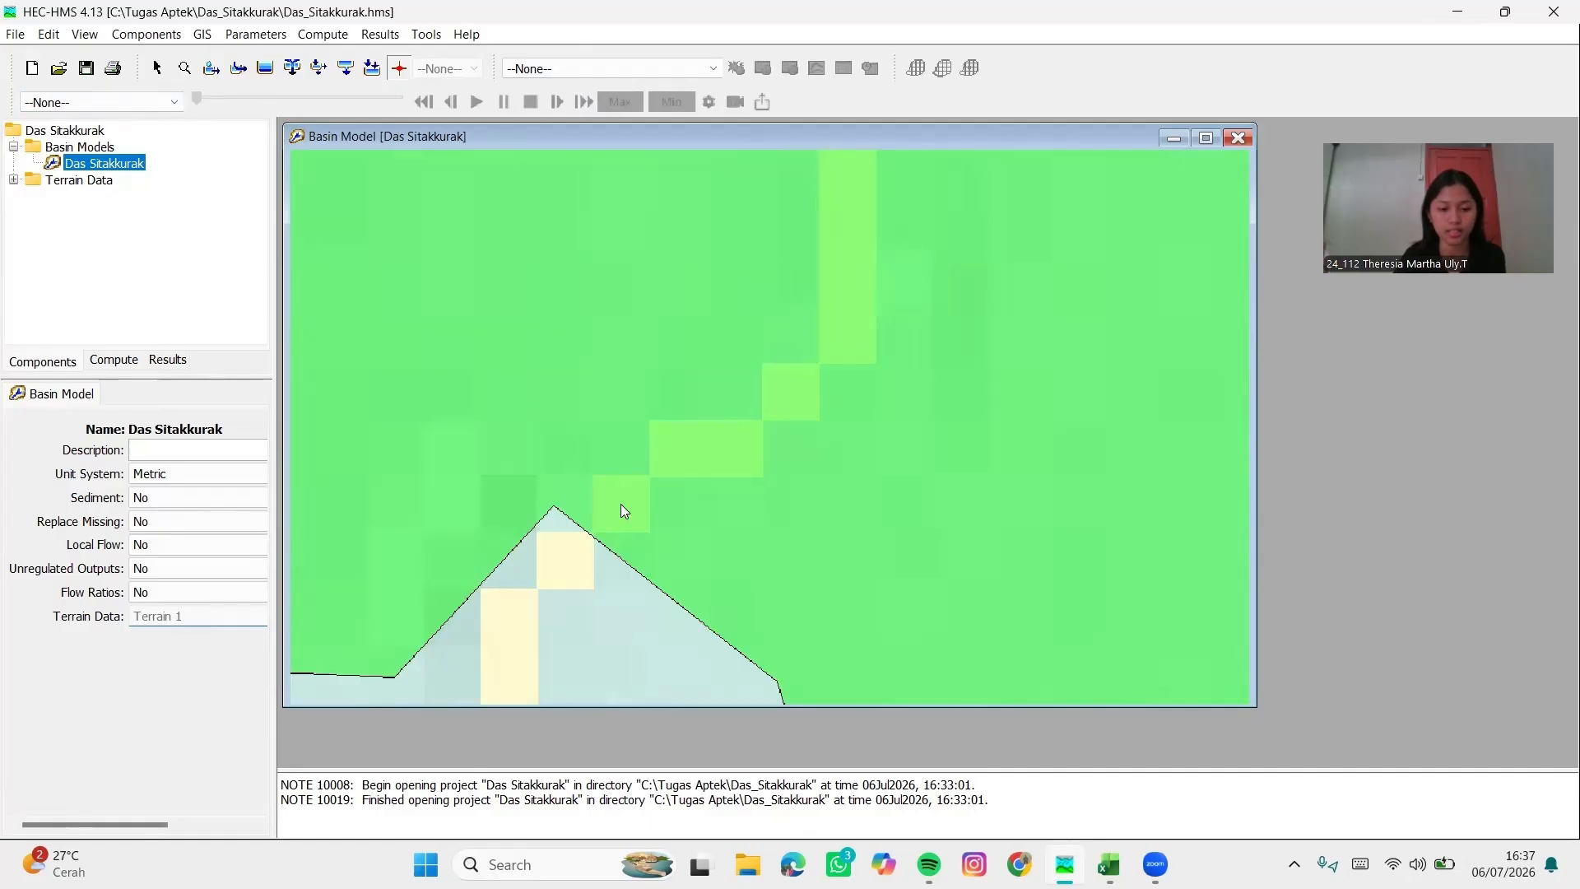
click(620, 505)
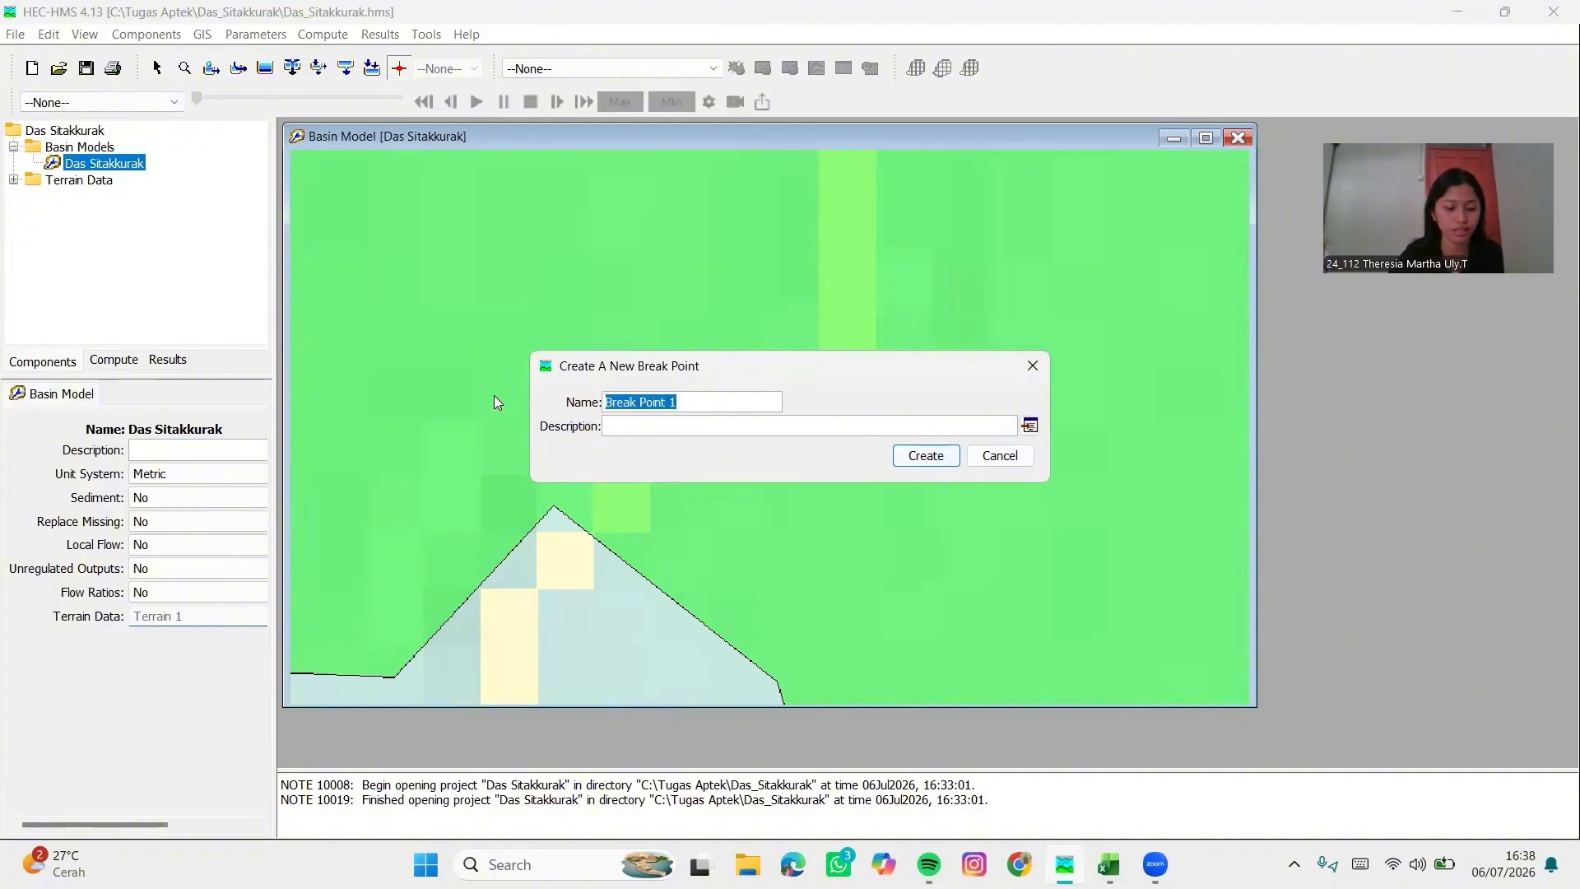
key(Caps_Lock)
text(T)
key(Caps_Lock)
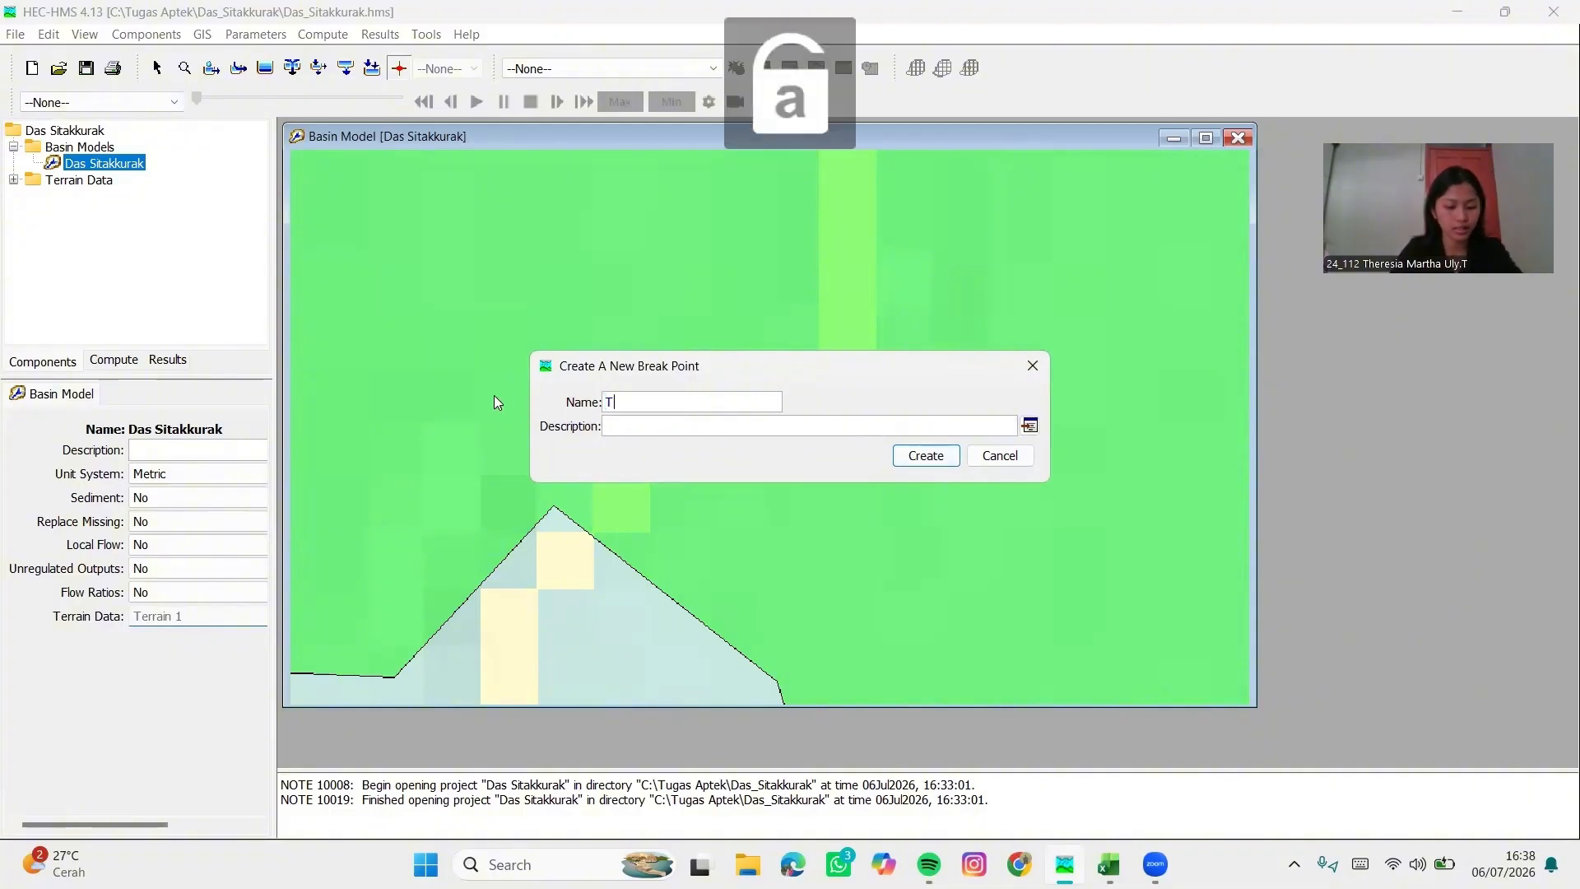
text(itik Be)
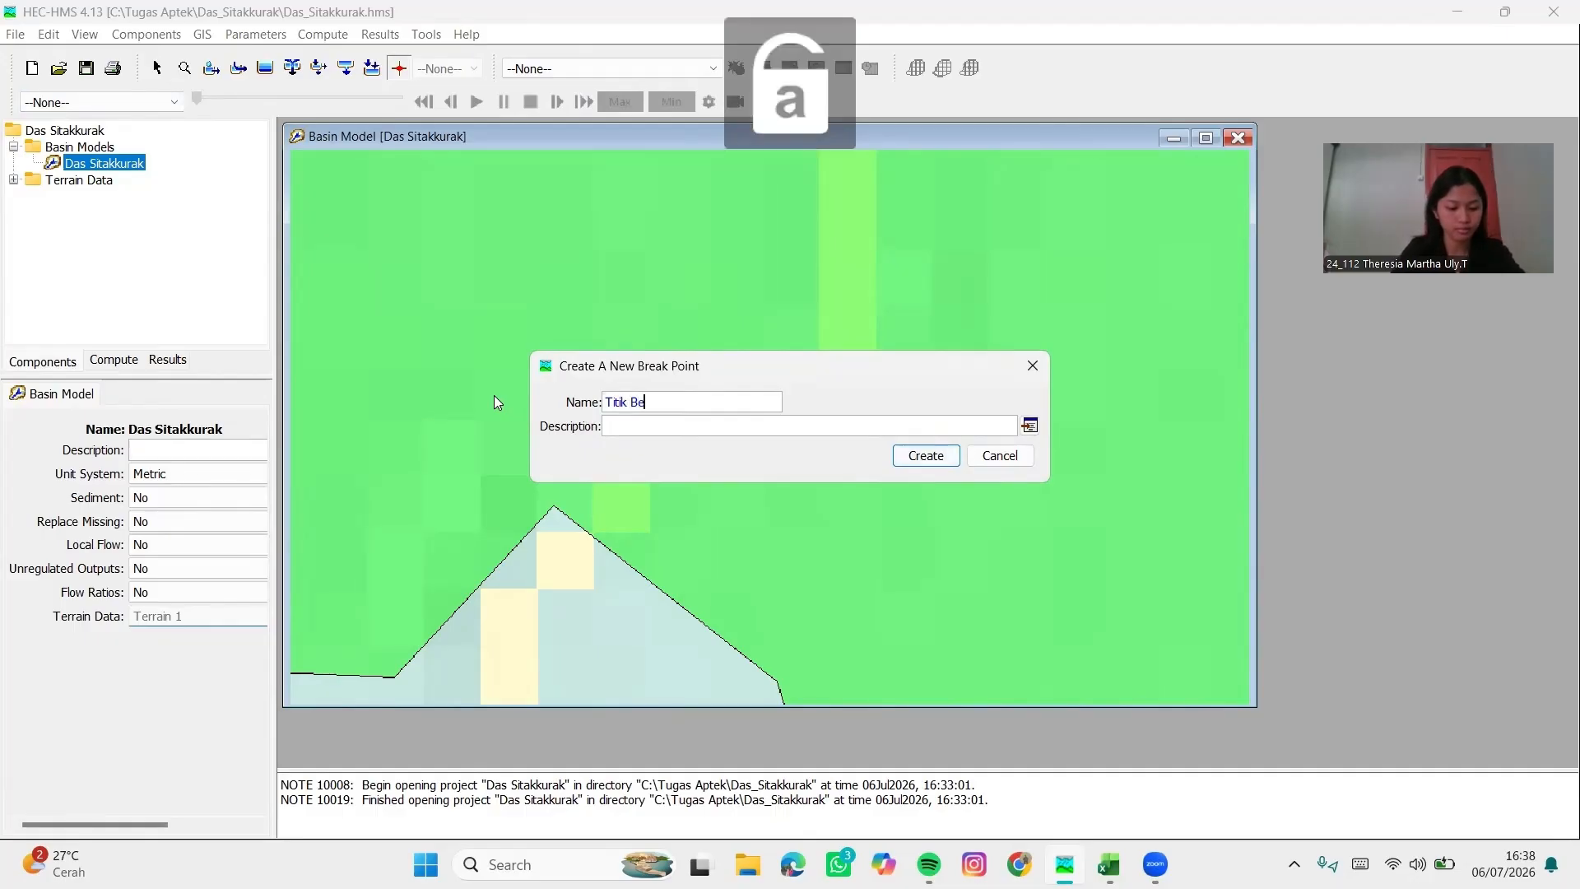
text(ndung)
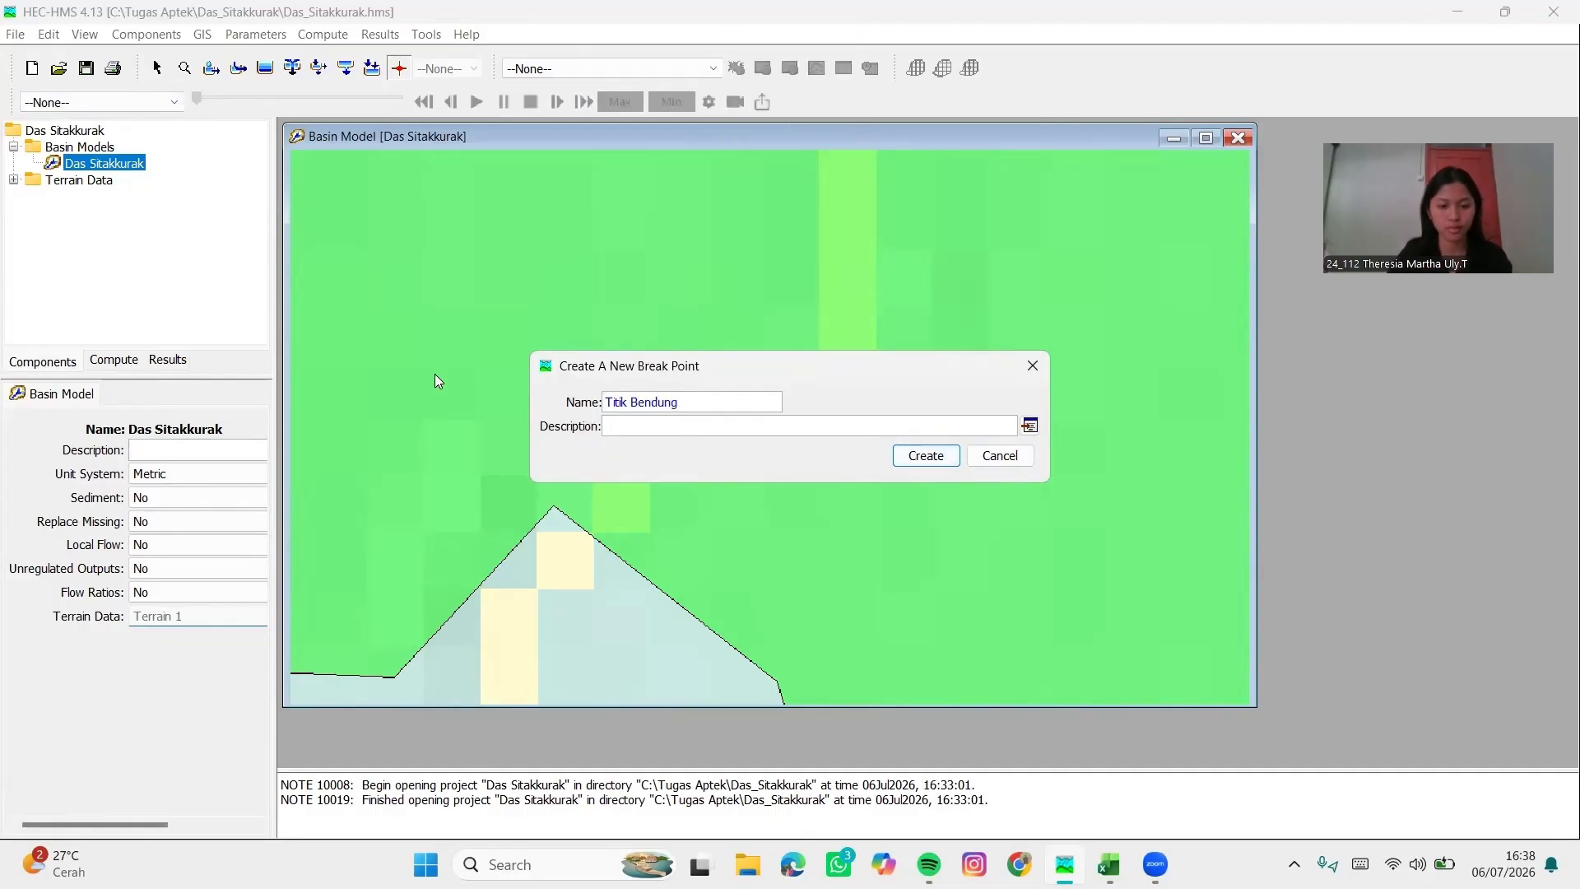
click(920, 455)
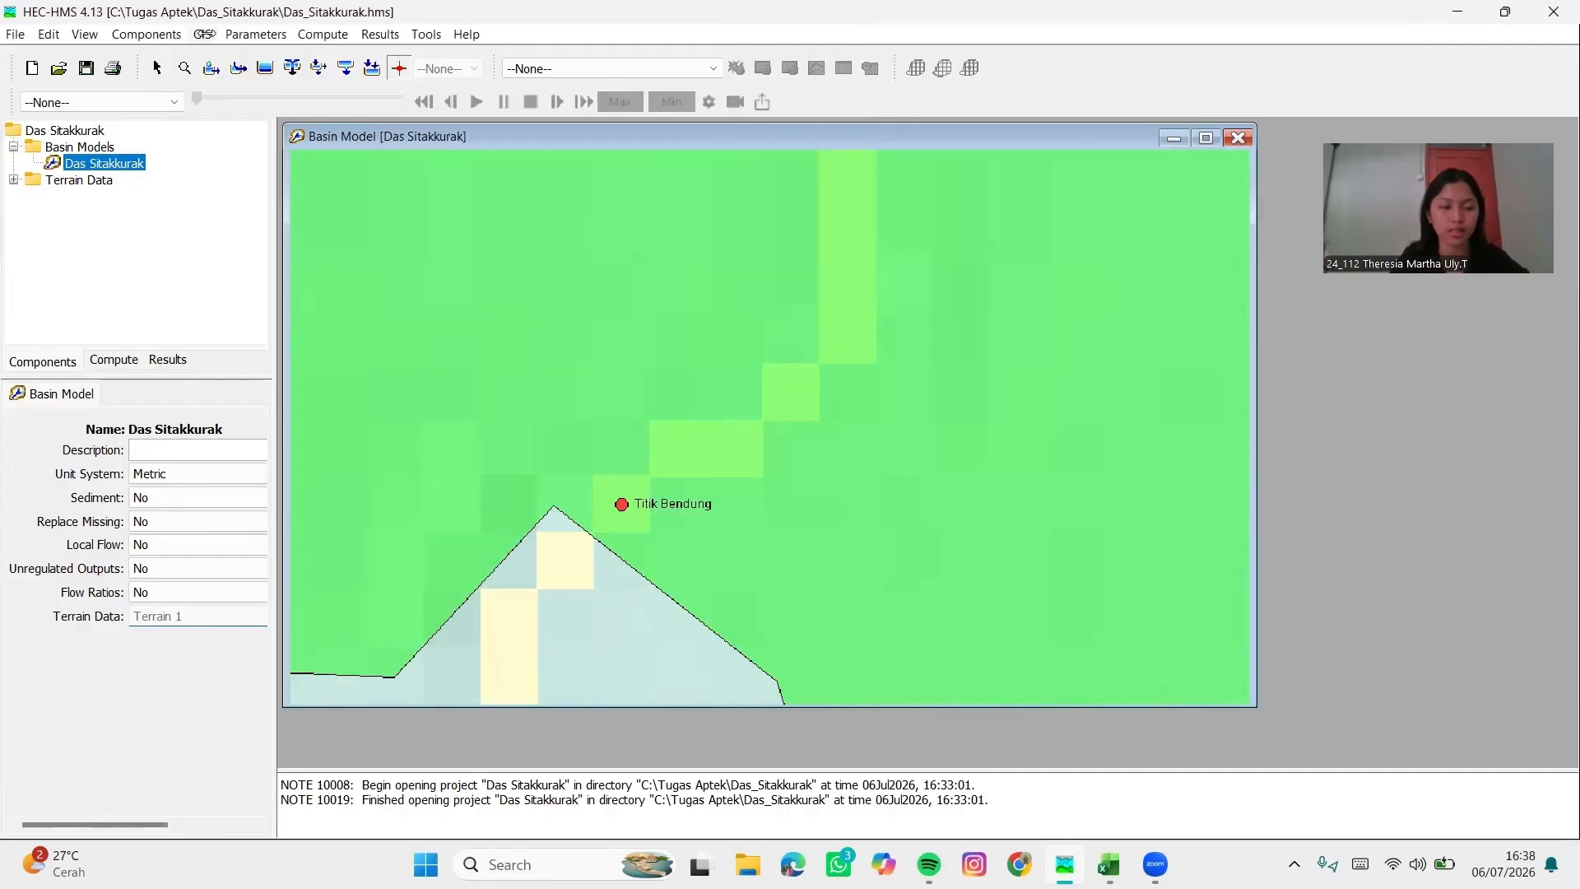
Set up the element delineation with the subbasin prefix Subbasin and the reach prefix Reach
click(202, 34)
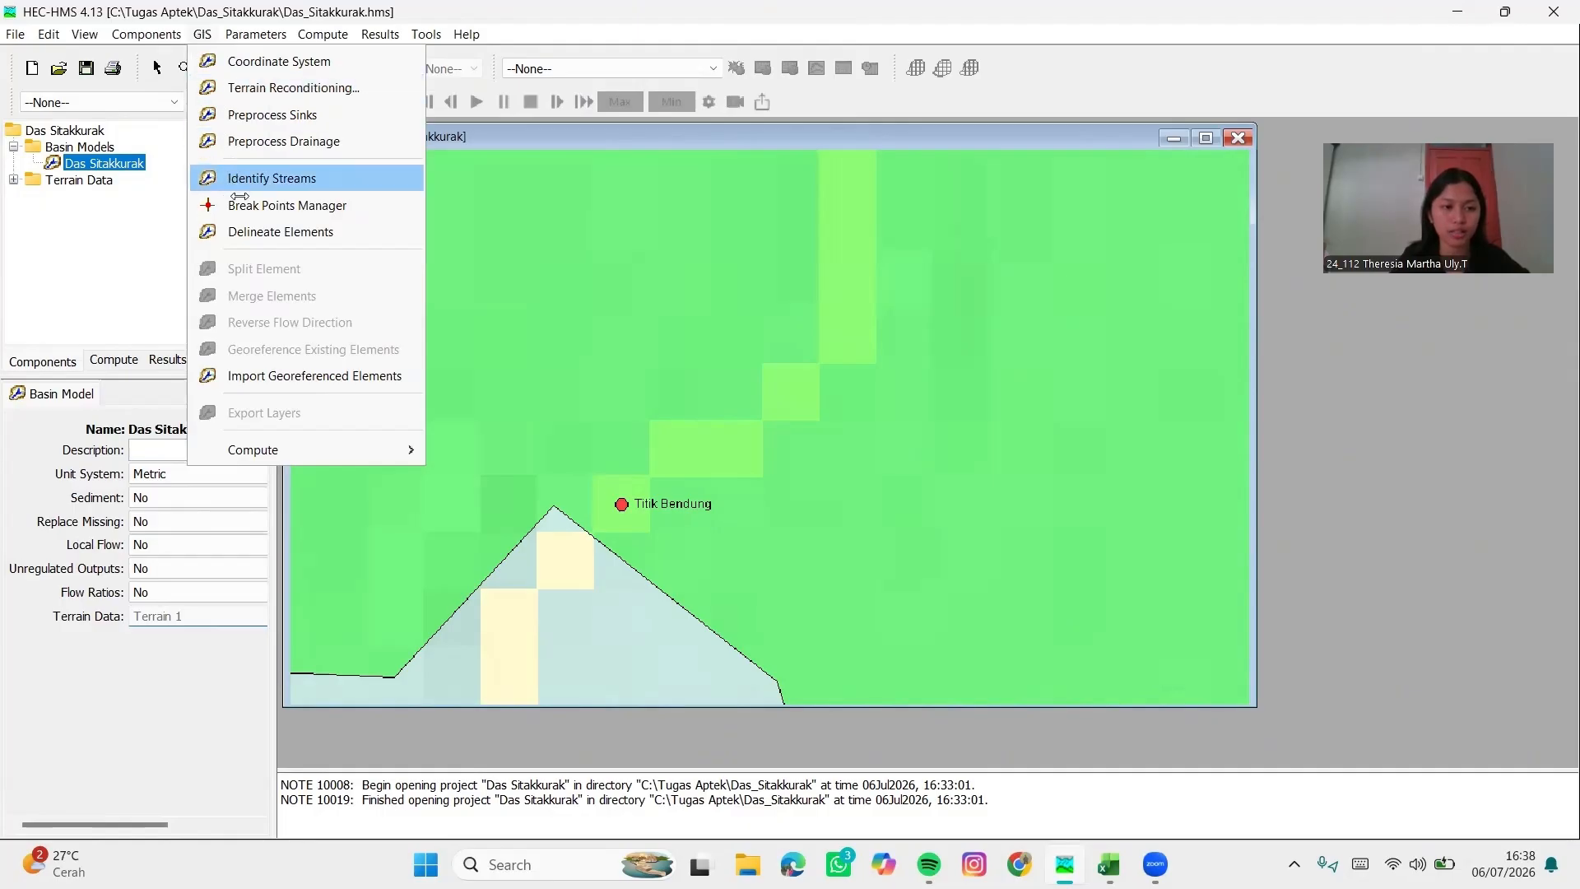
click(272, 231)
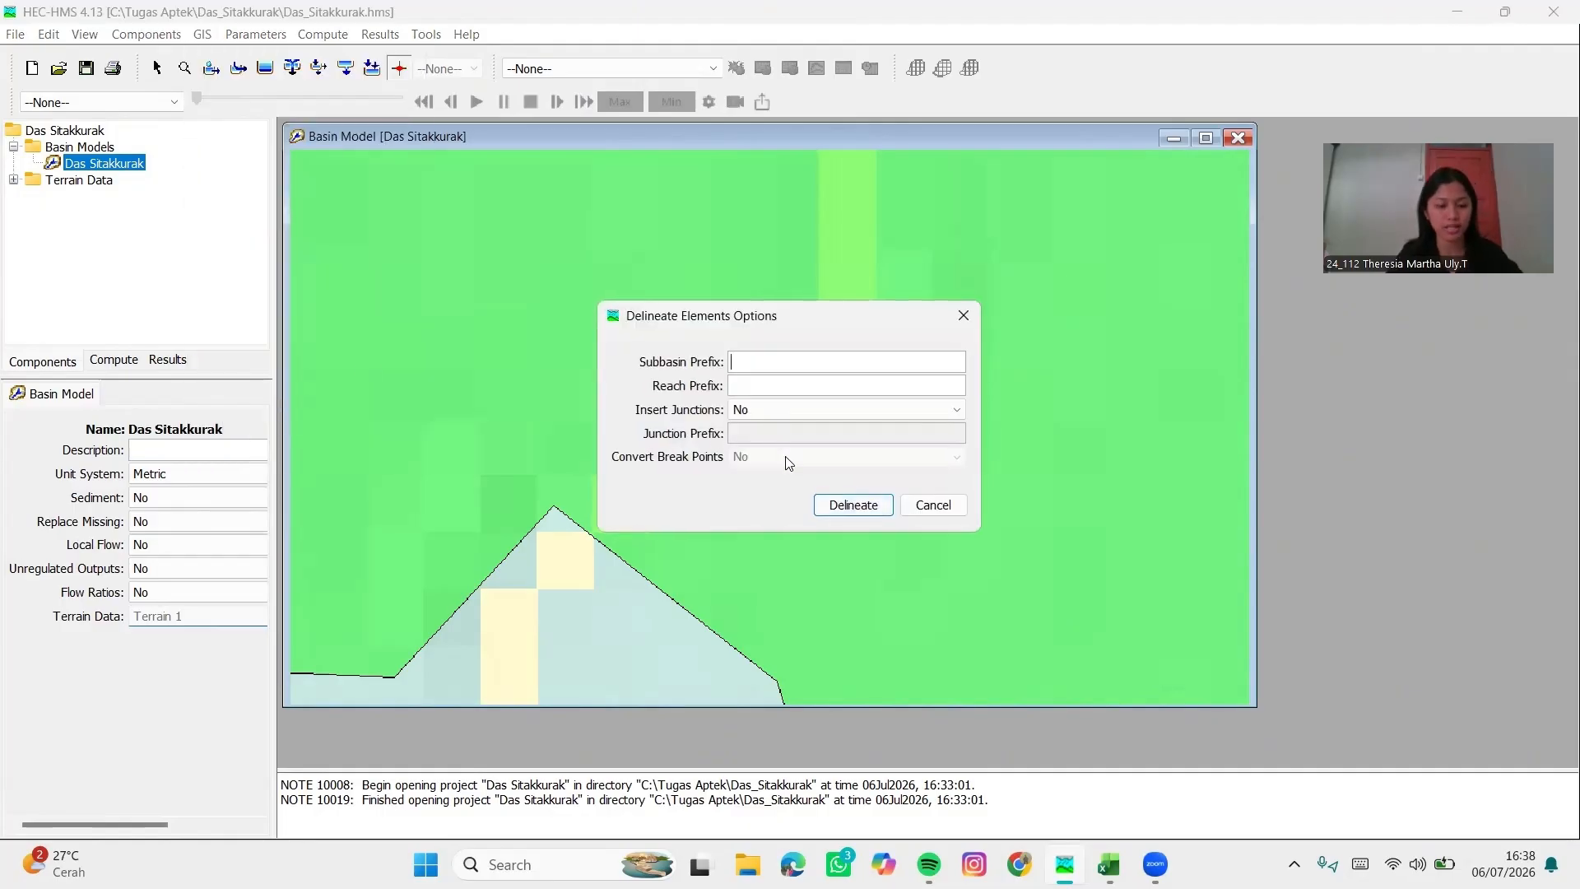
key(Caps_Lock)
text(S)
key(Caps_Lock)
text(ubb)
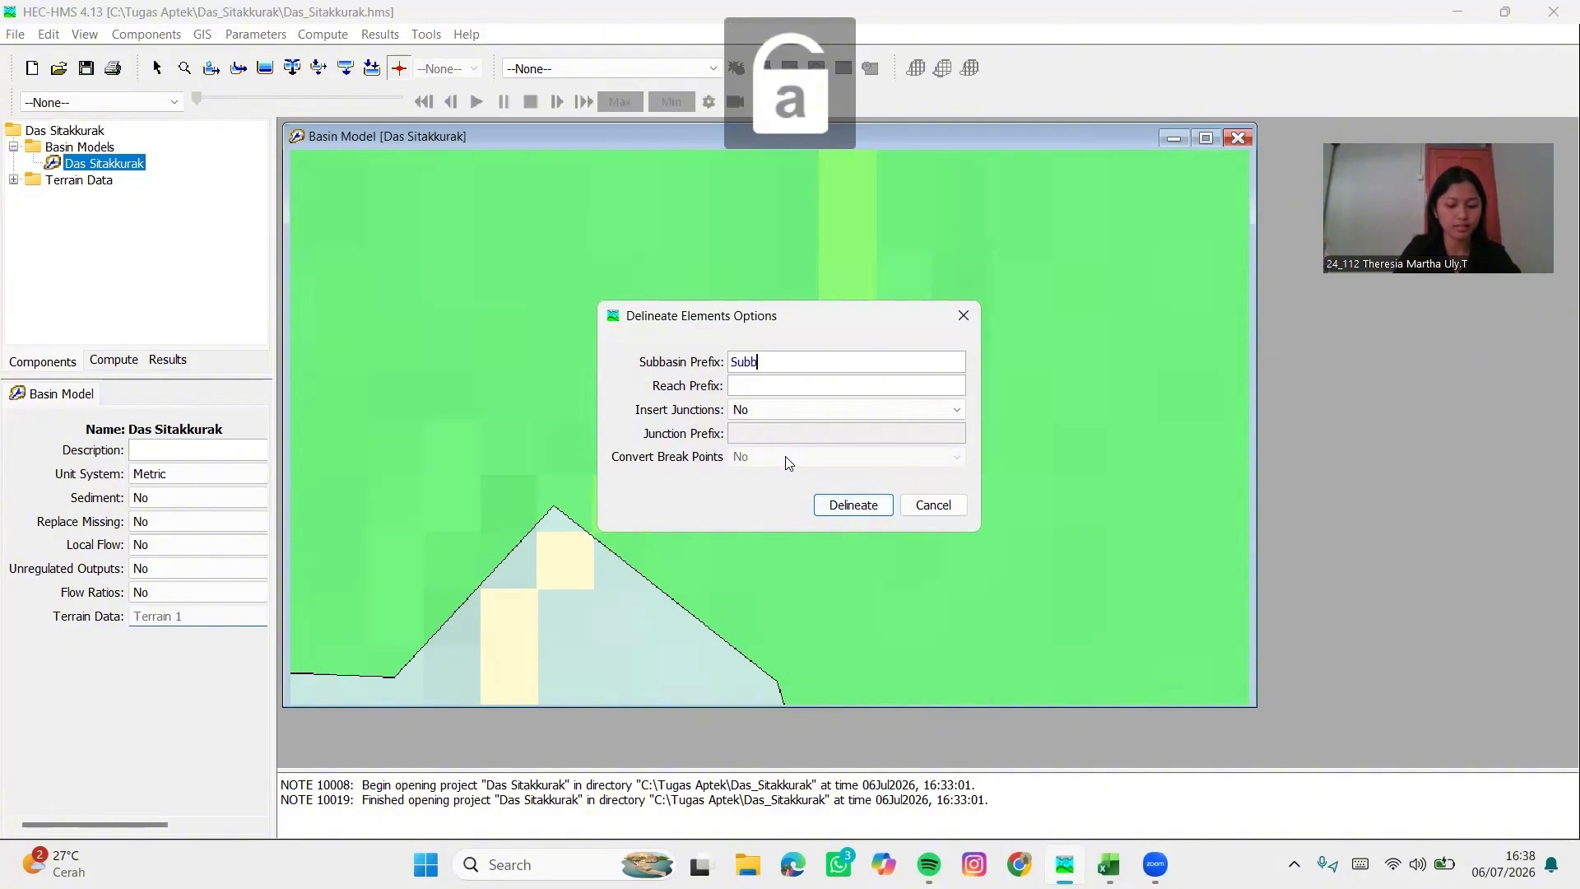
text(asin)
click(772, 386)
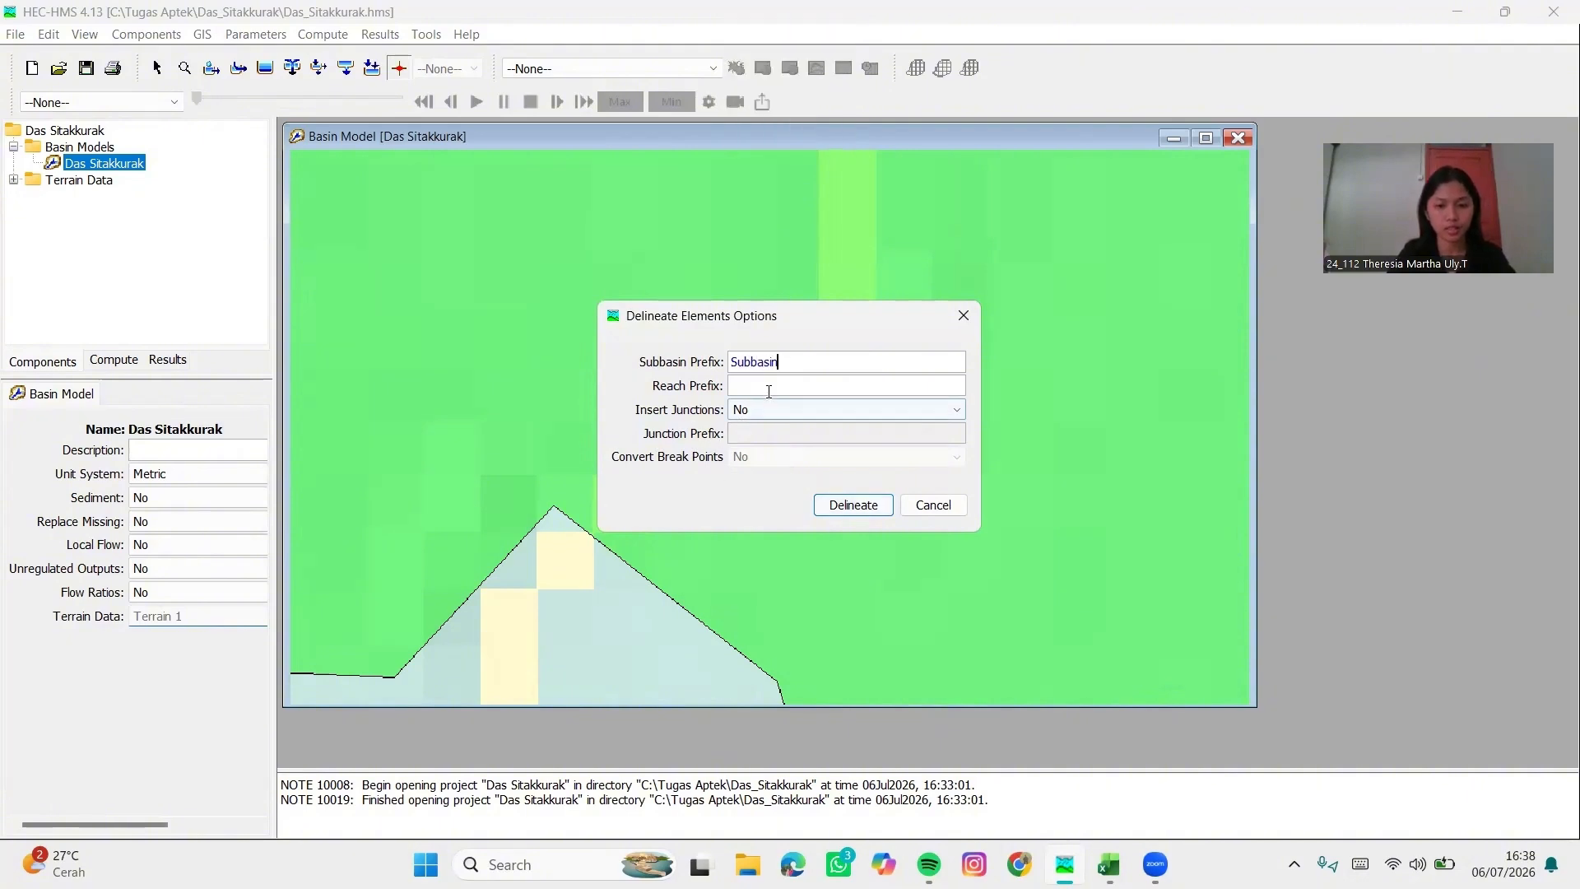
key(Caps_Lock)
text(R)
key(Caps_Lock)
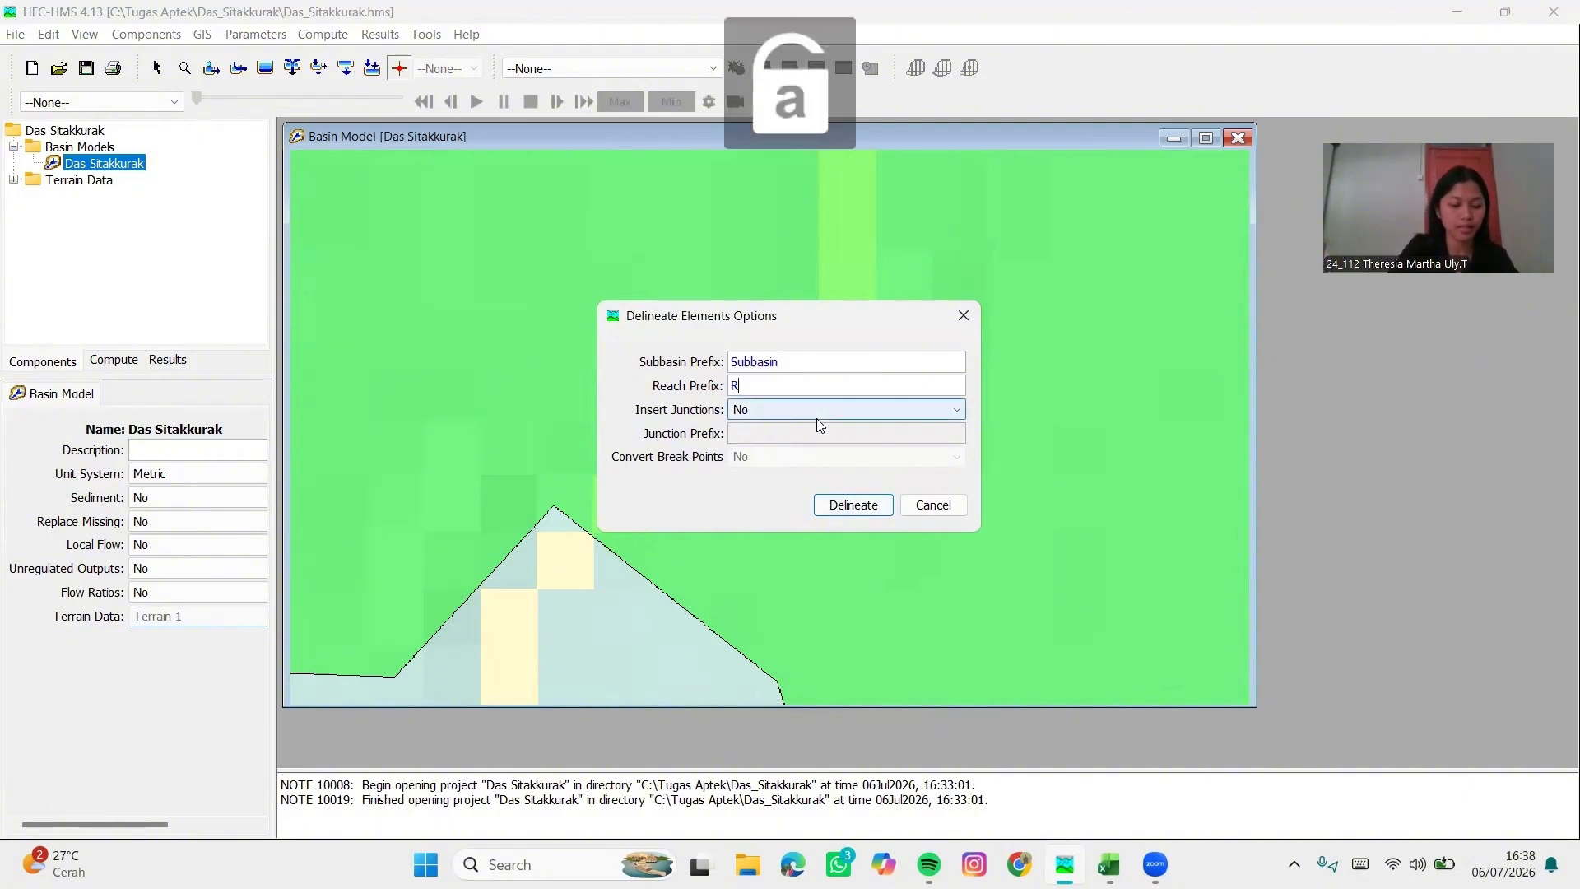
text(each)
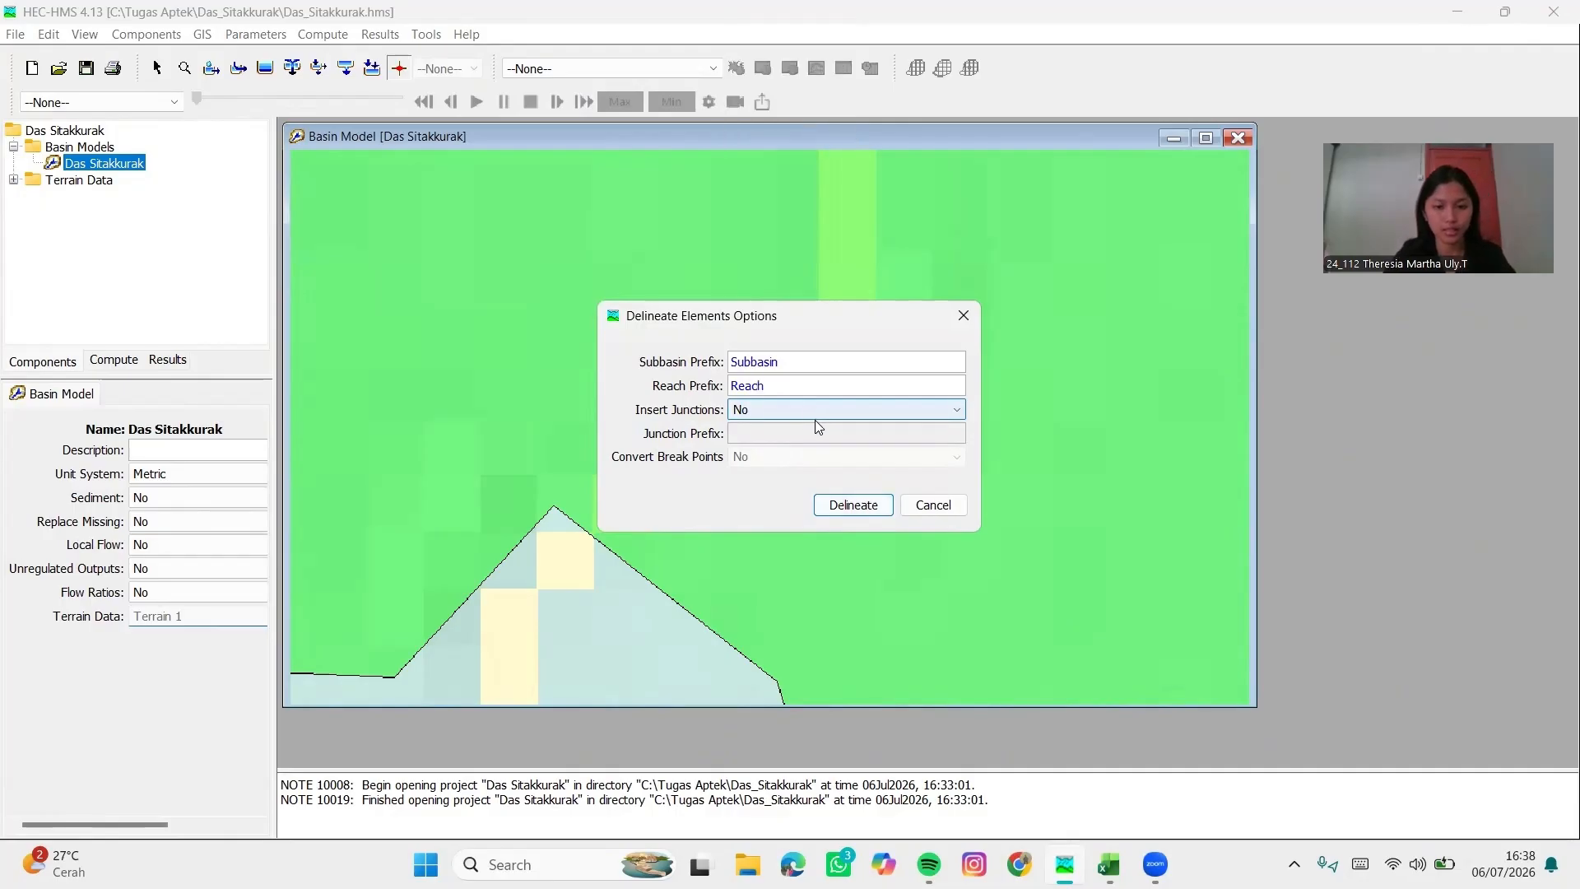
Enable junction insertion with the prefix Junction and break point conversion, and delineate the basin elements
click(819, 415)
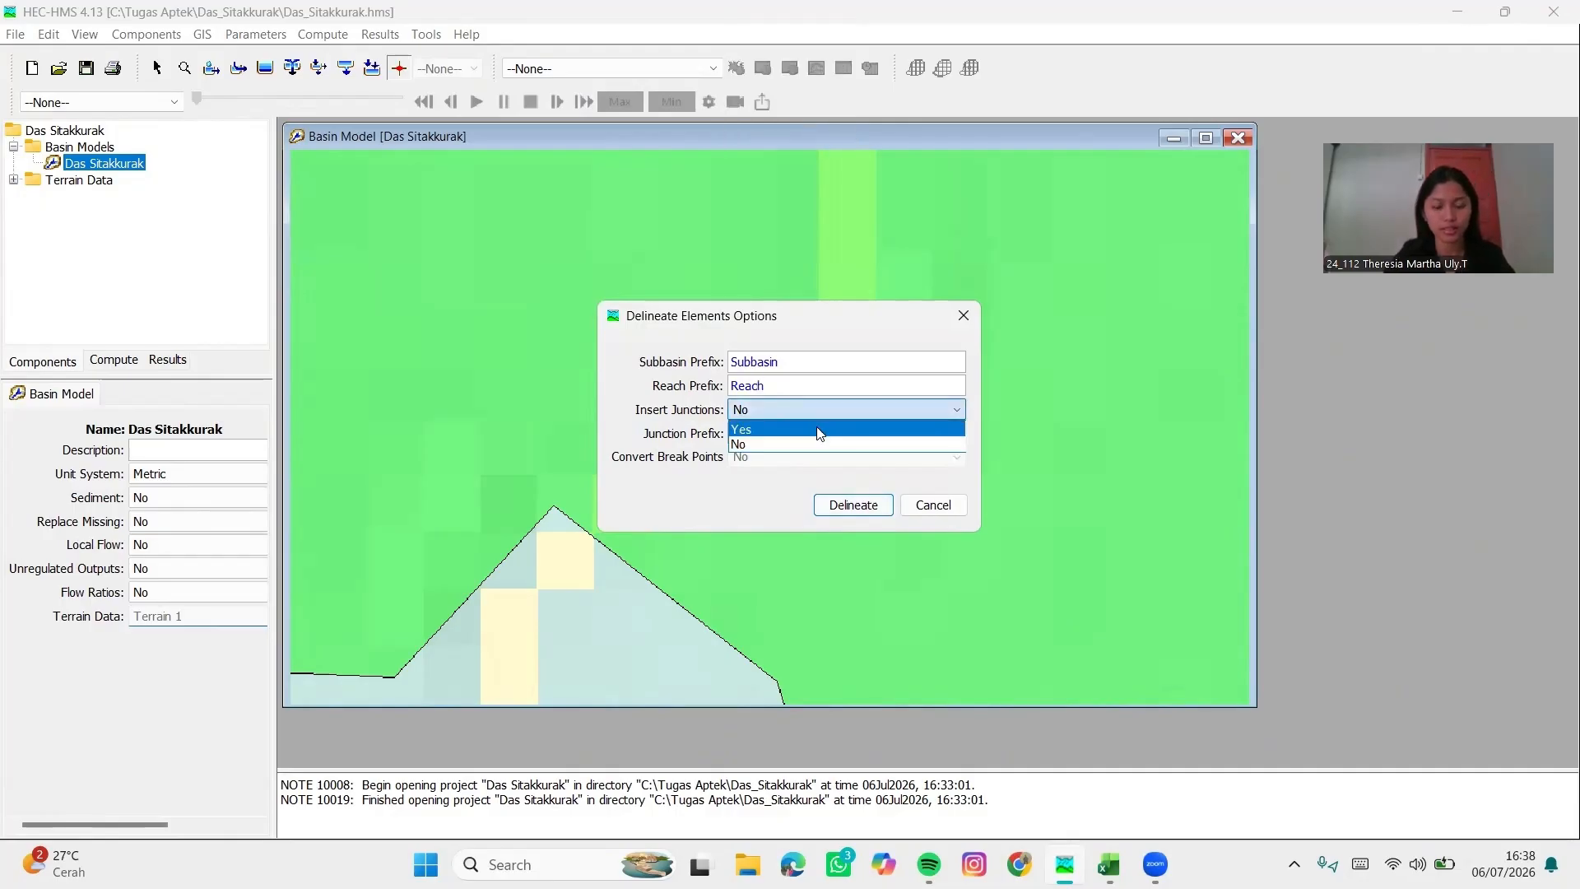
click(818, 430)
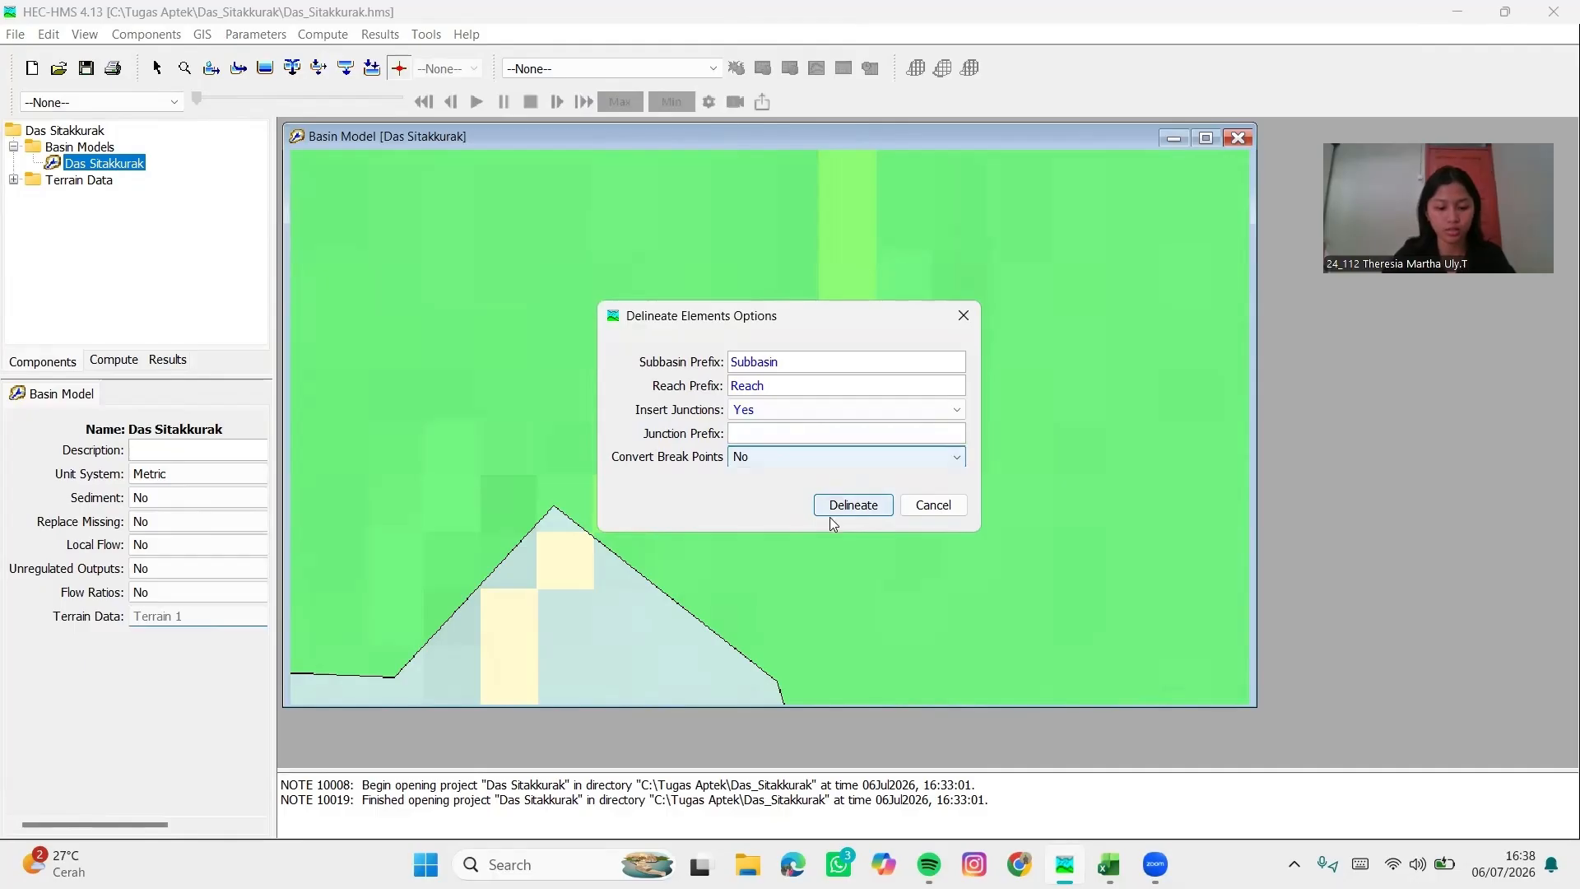
key(shift+Tab)
text(Junc)
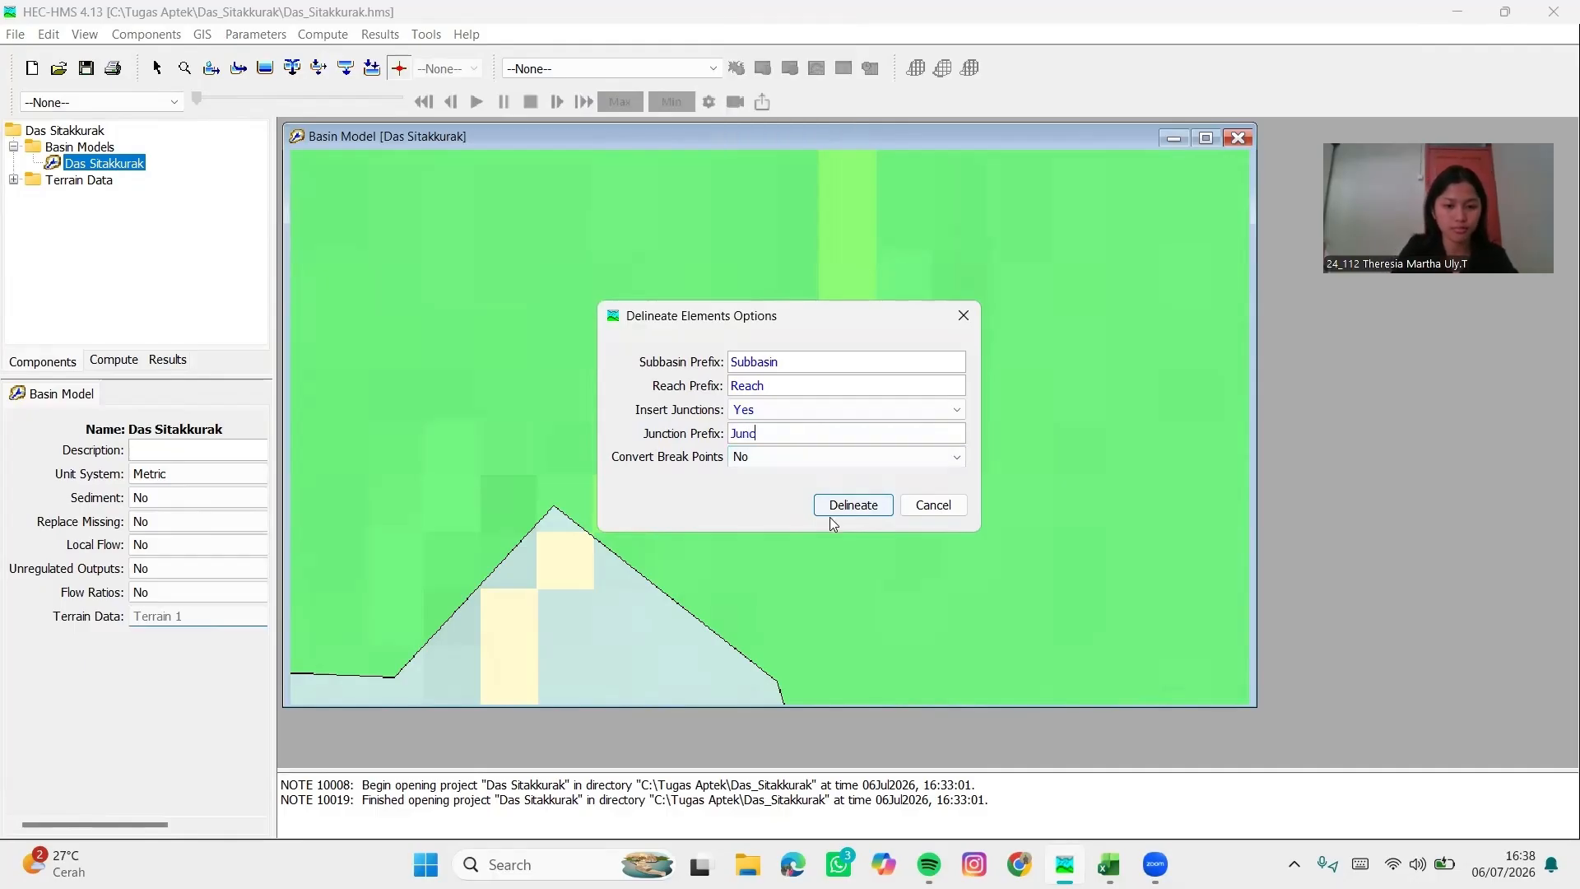
text(tion)
key(Tab)
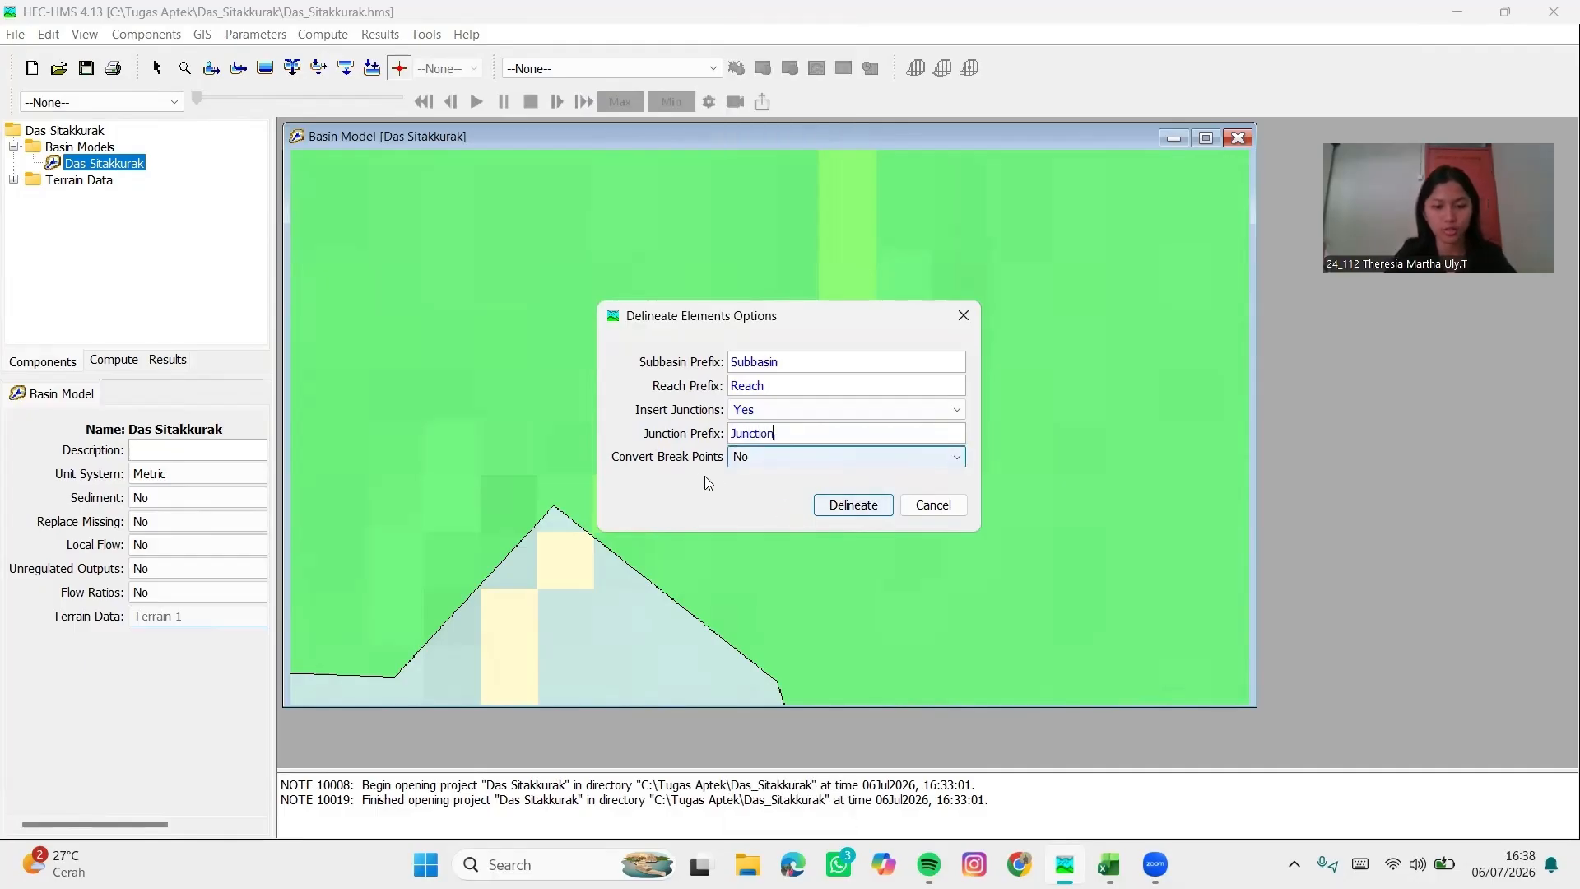
click(749, 463)
click(770, 489)
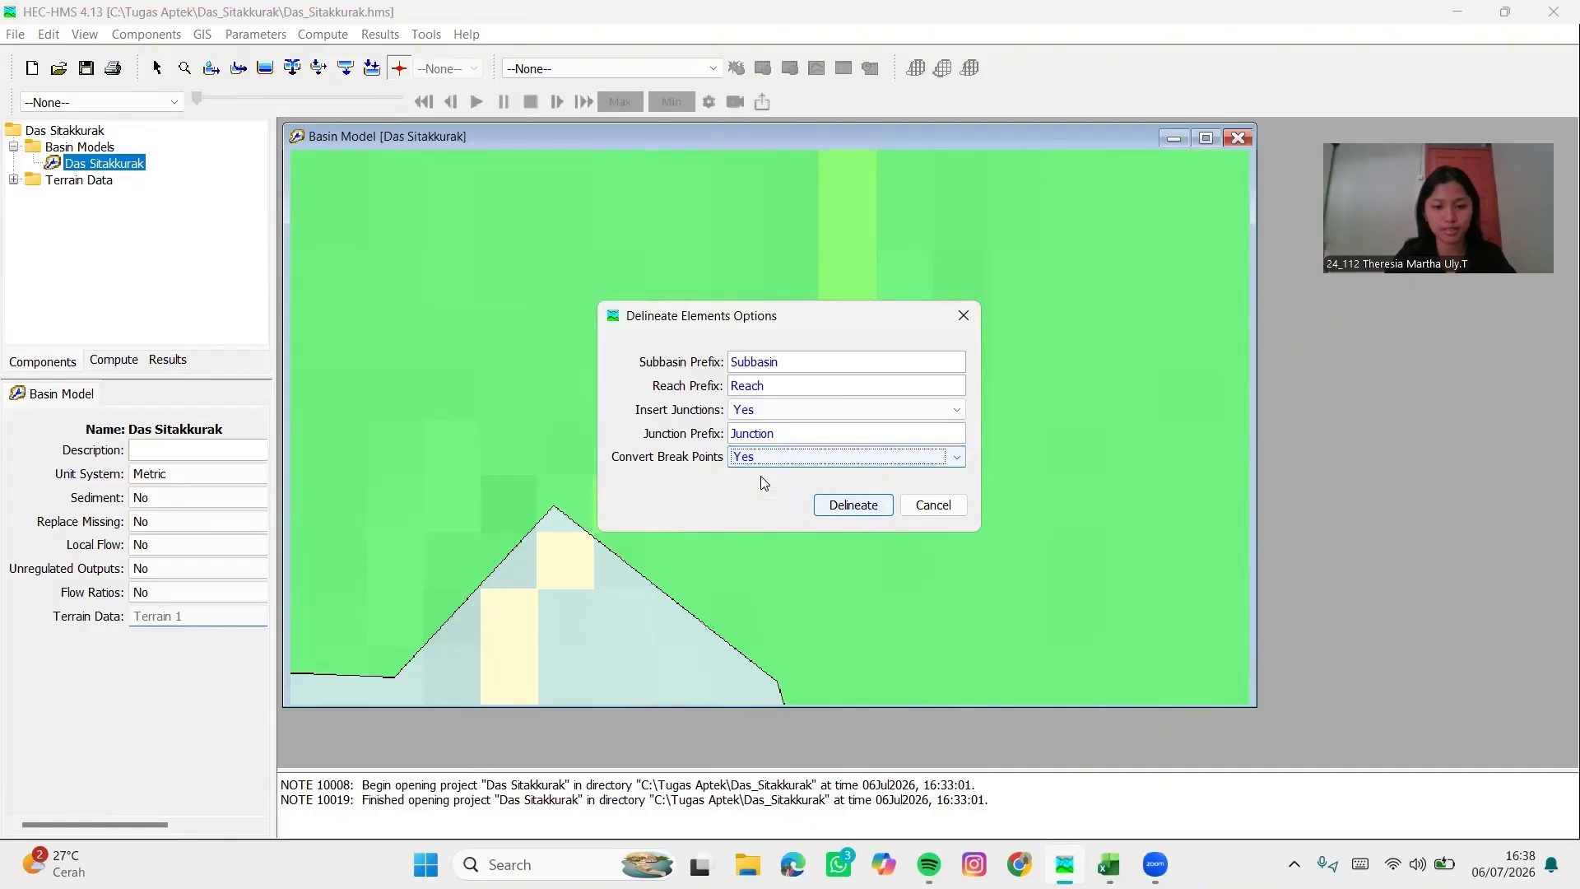
click(830, 504)
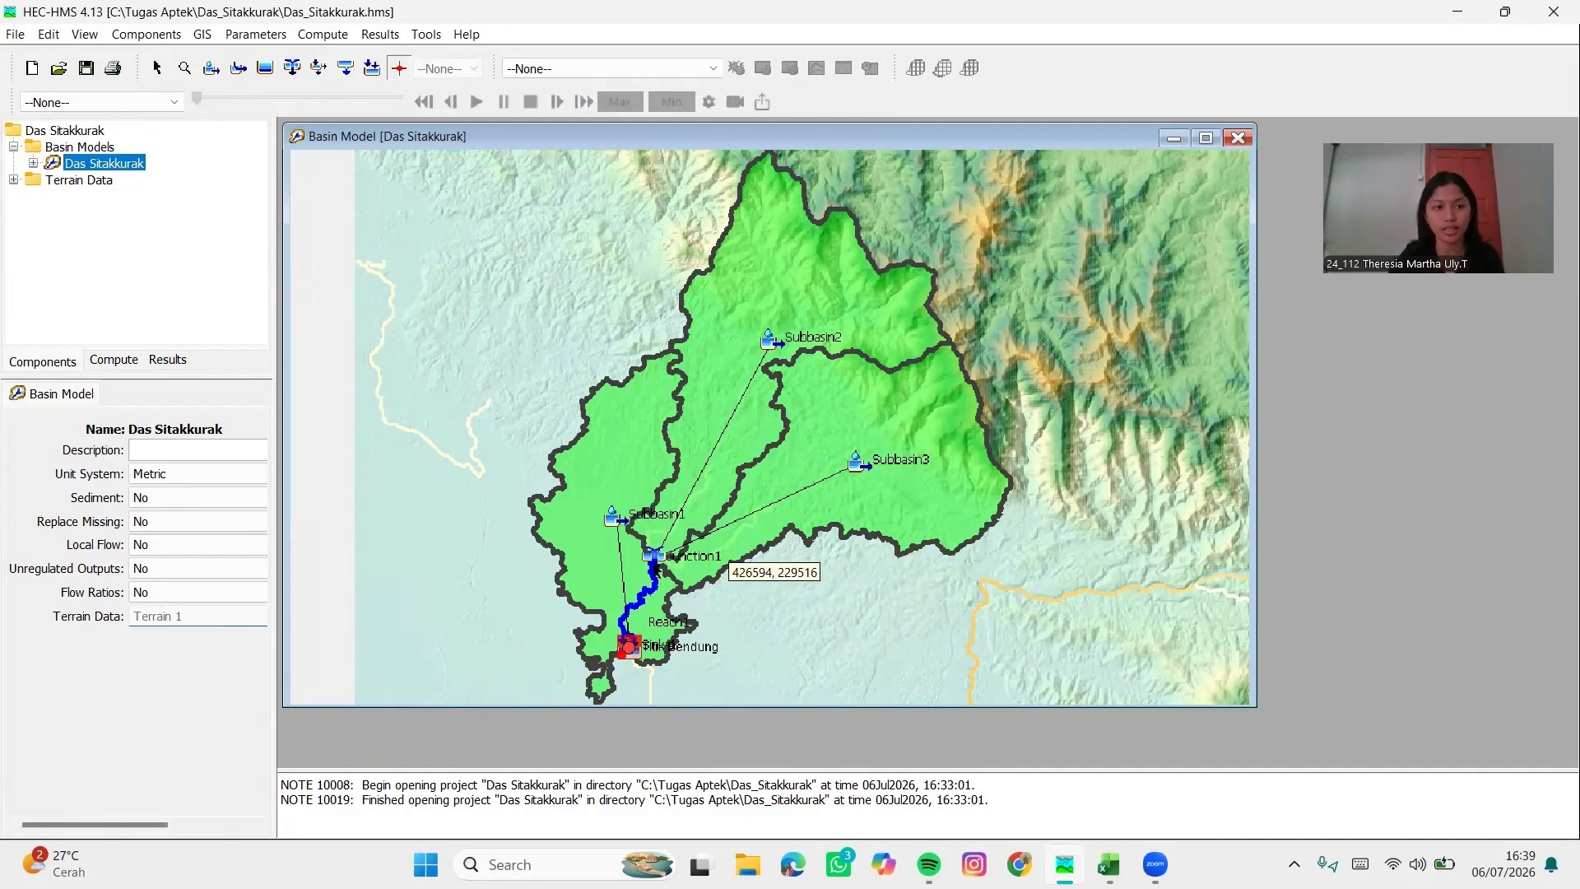
Change the loss method for all subbasins in the basin model to SCS Curve Number
click(255, 34)
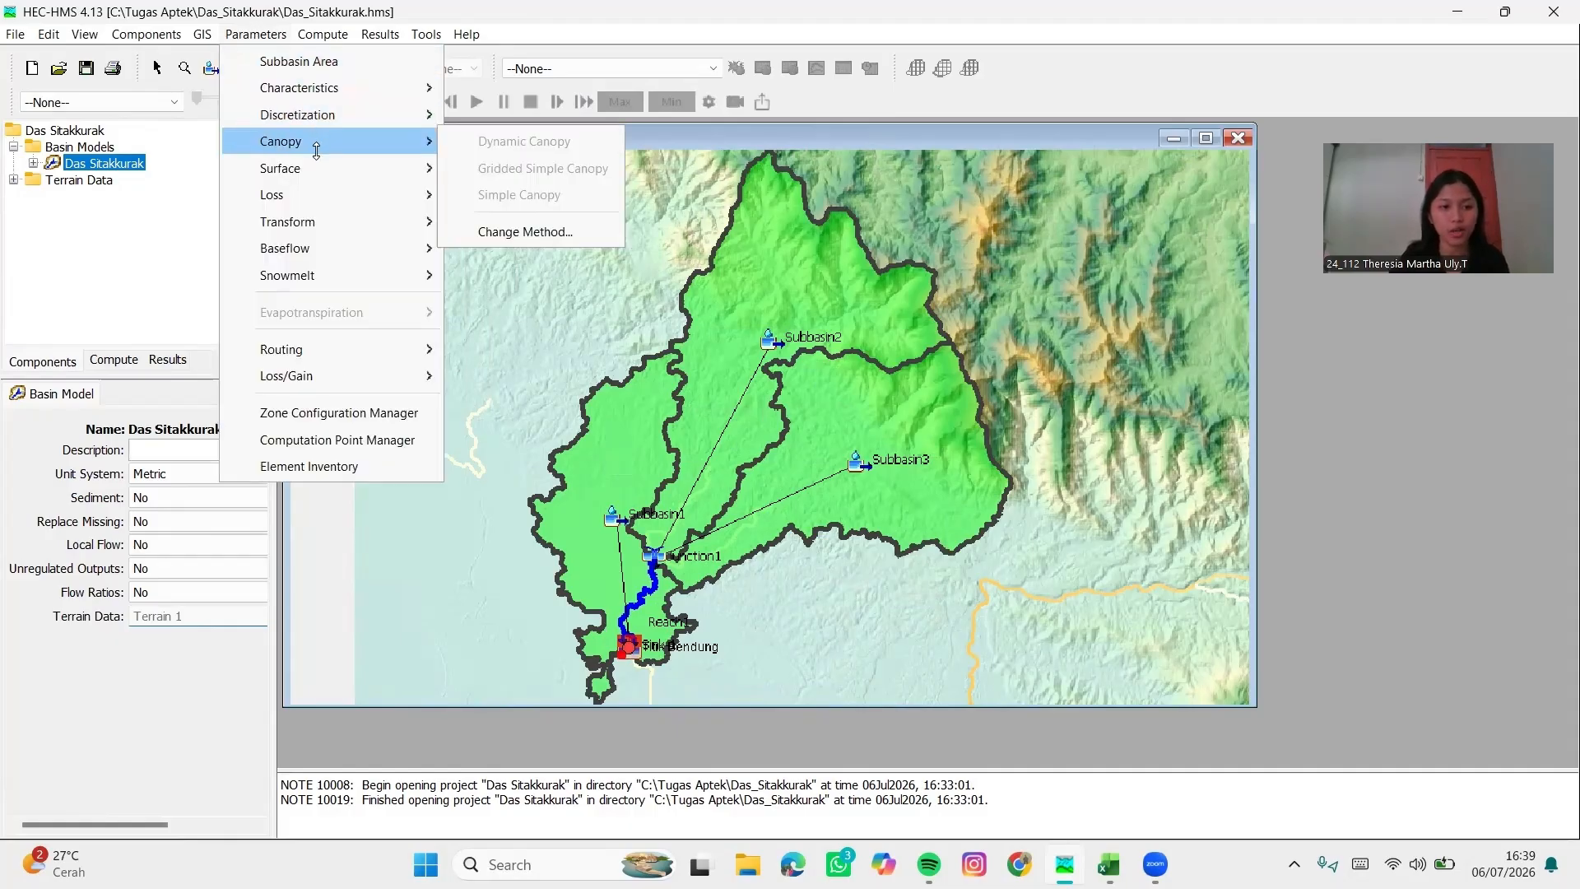
mouse_move(328, 221)
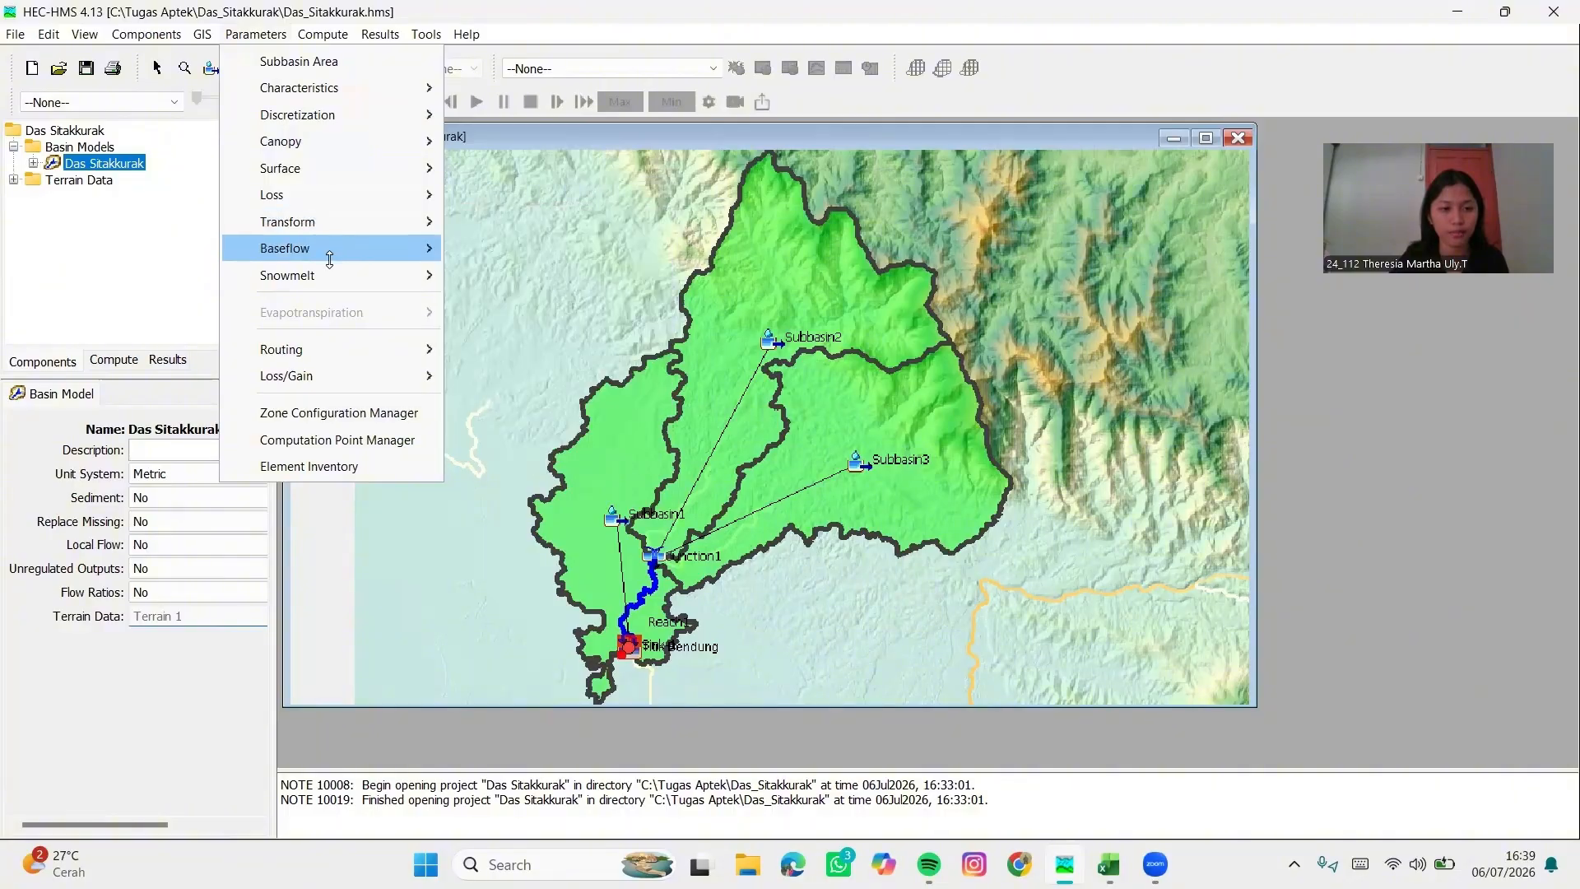
mouse_move(319, 349)
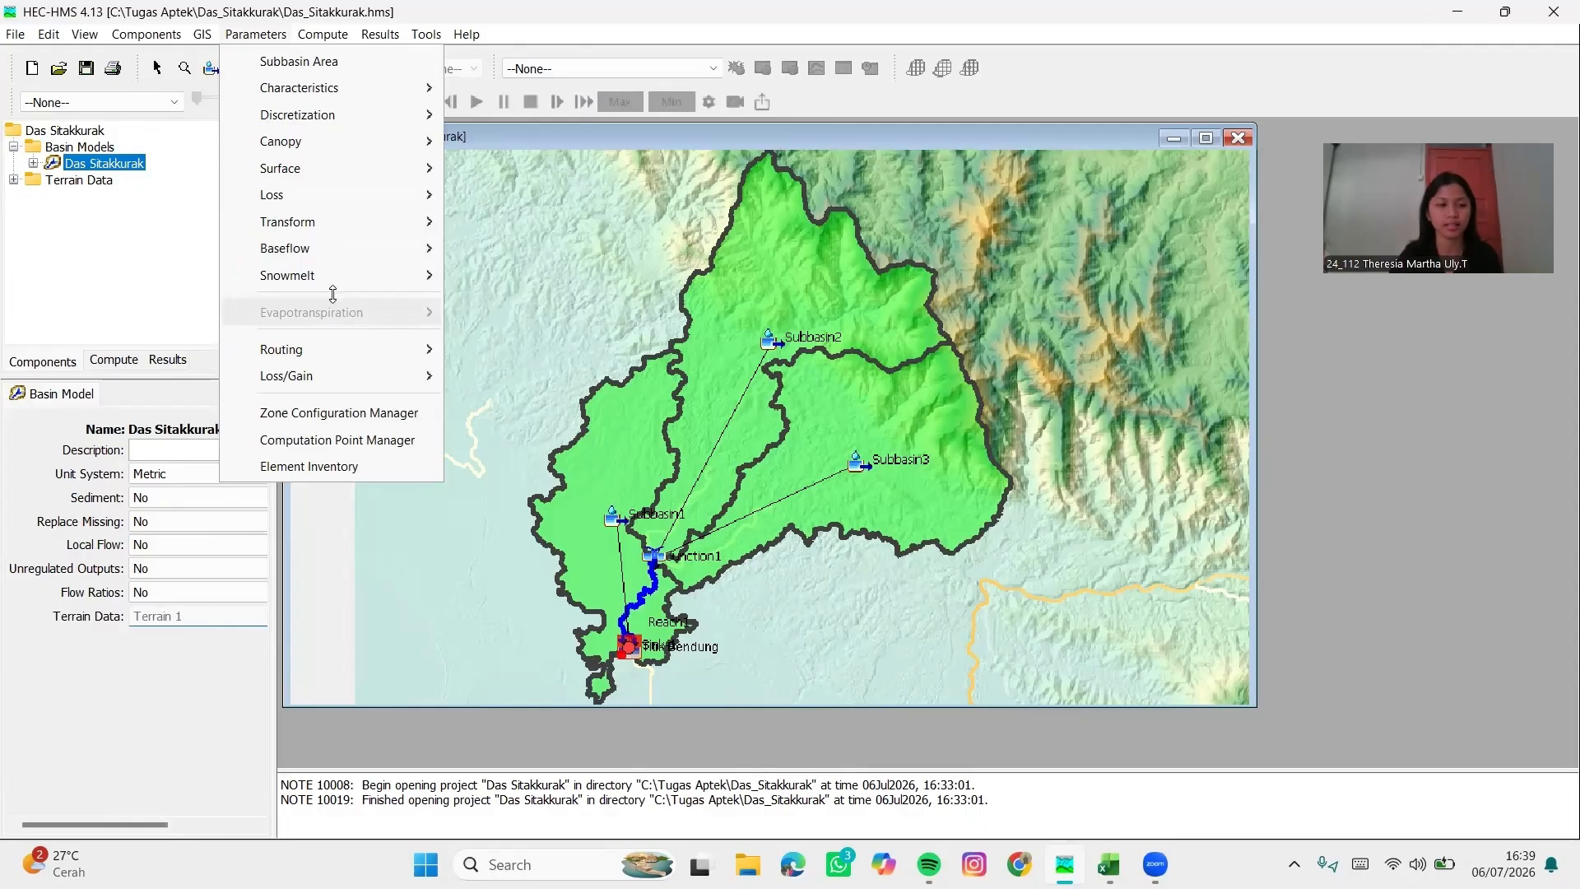
mouse_move(257, 195)
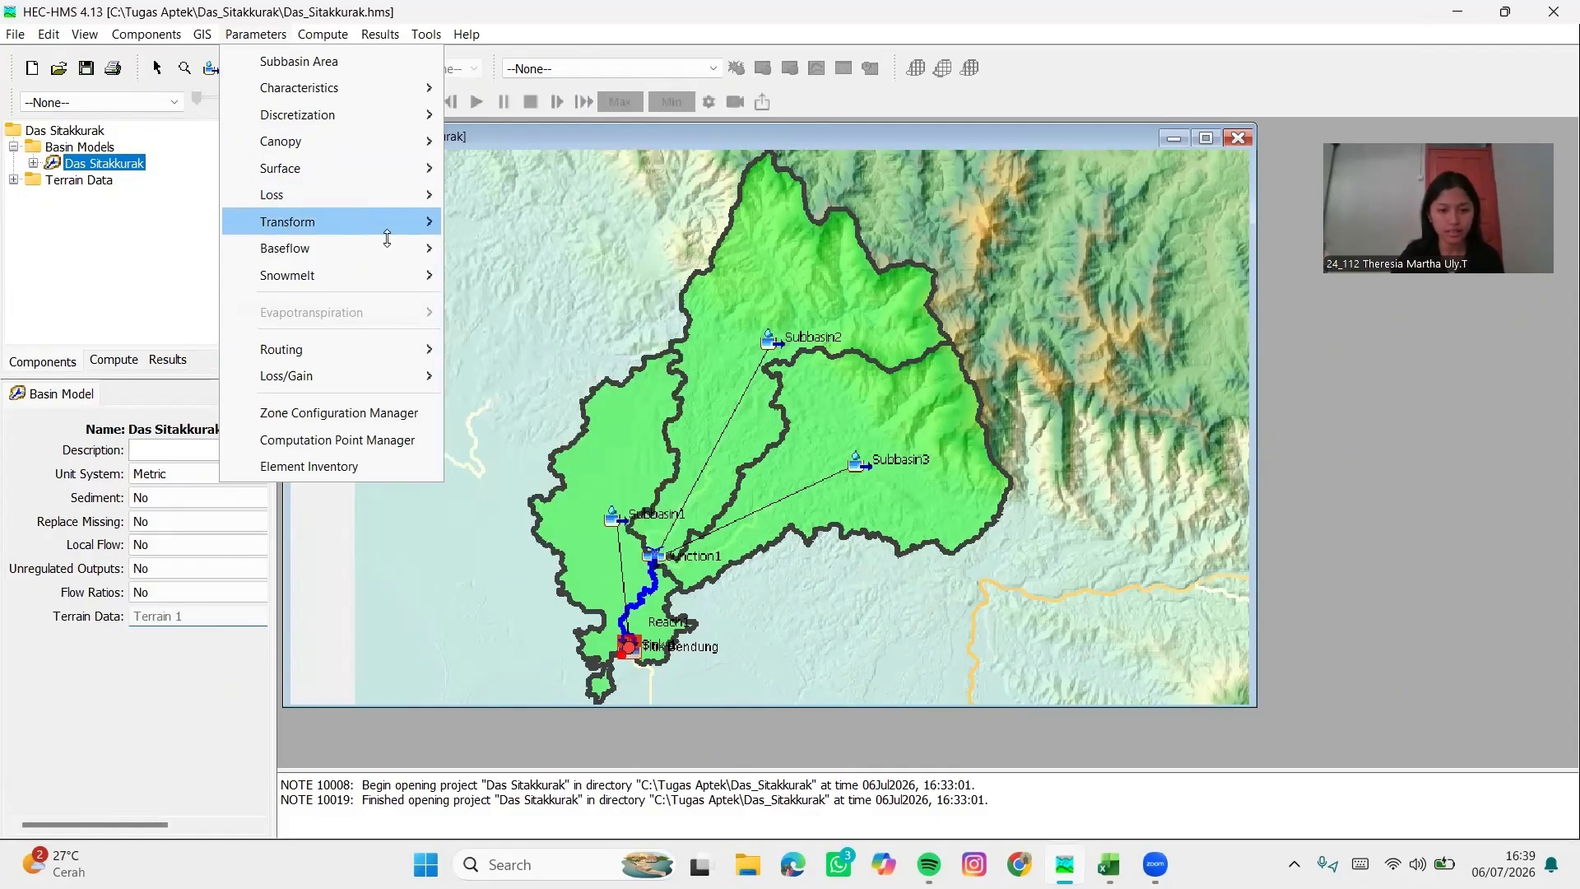
mouse_move(388, 200)
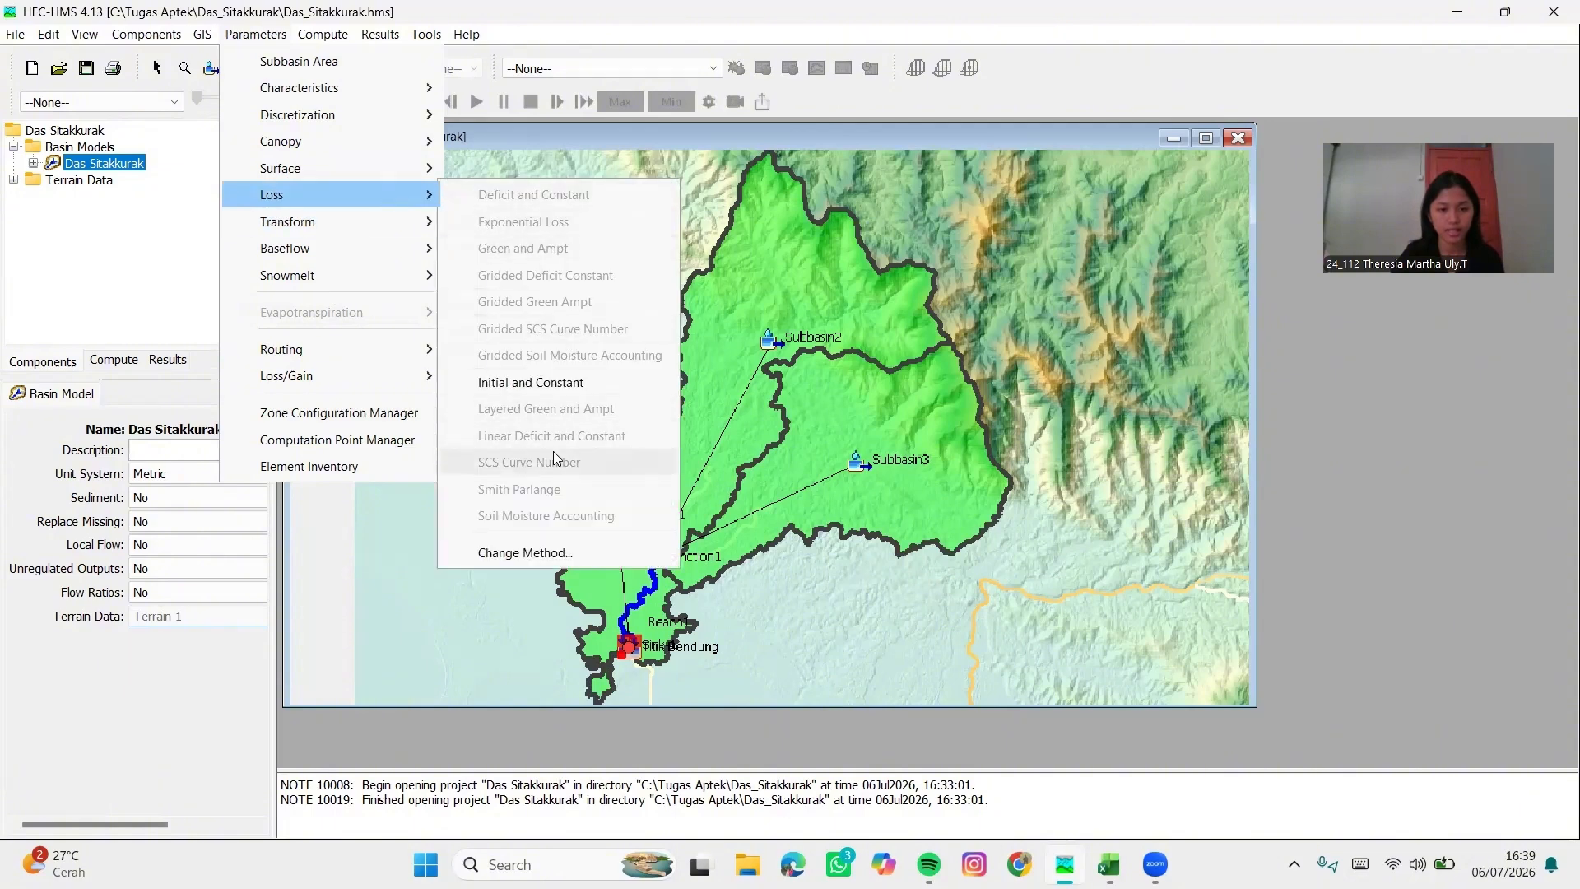
click(563, 553)
click(744, 454)
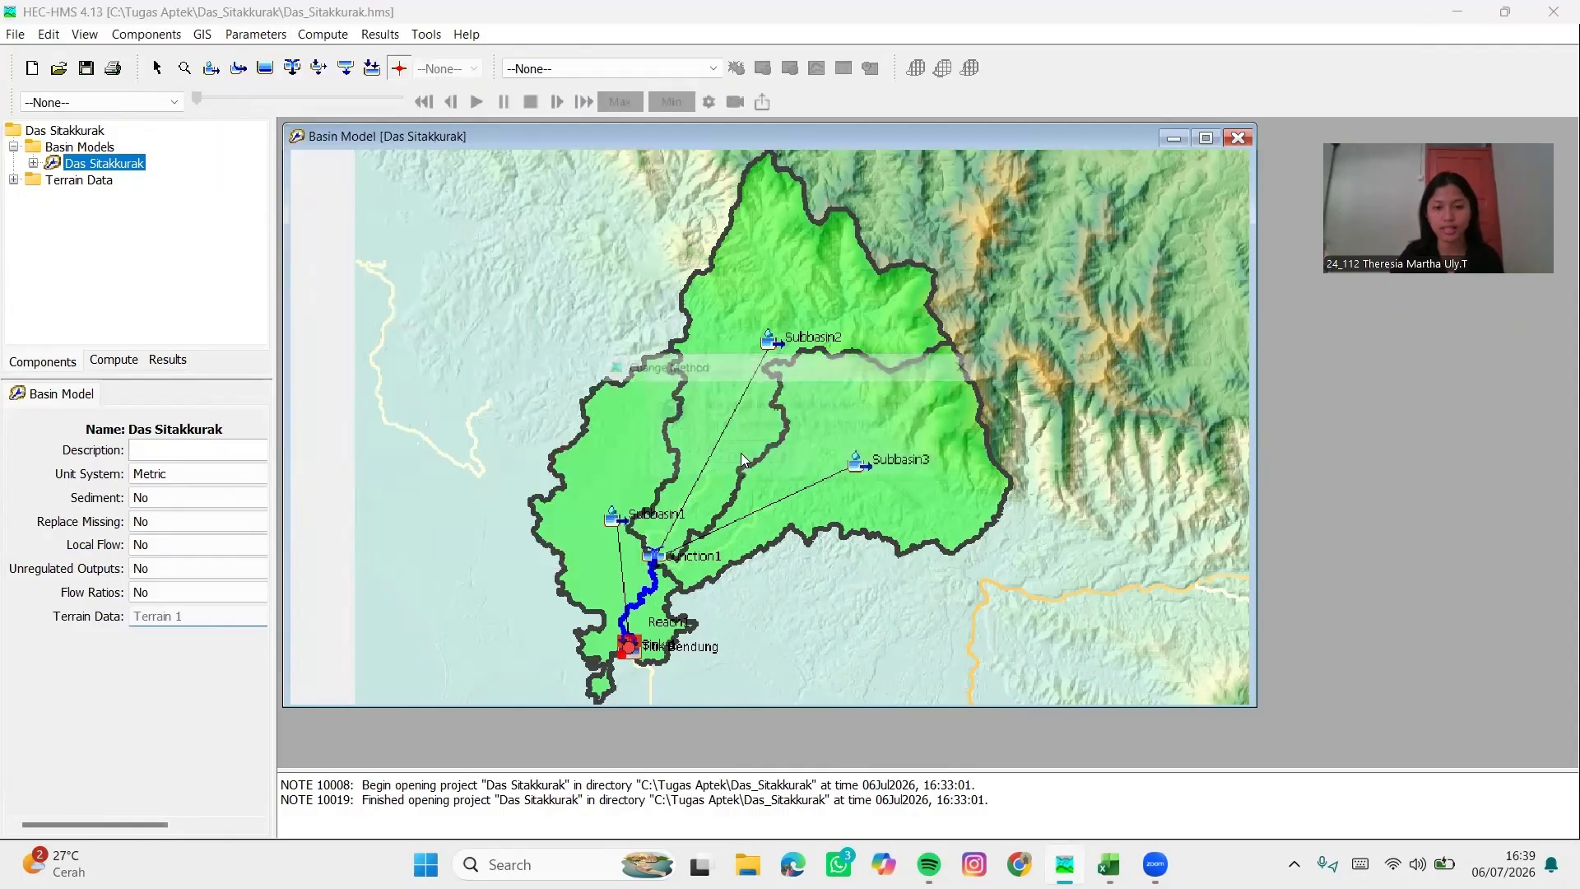
click(906, 415)
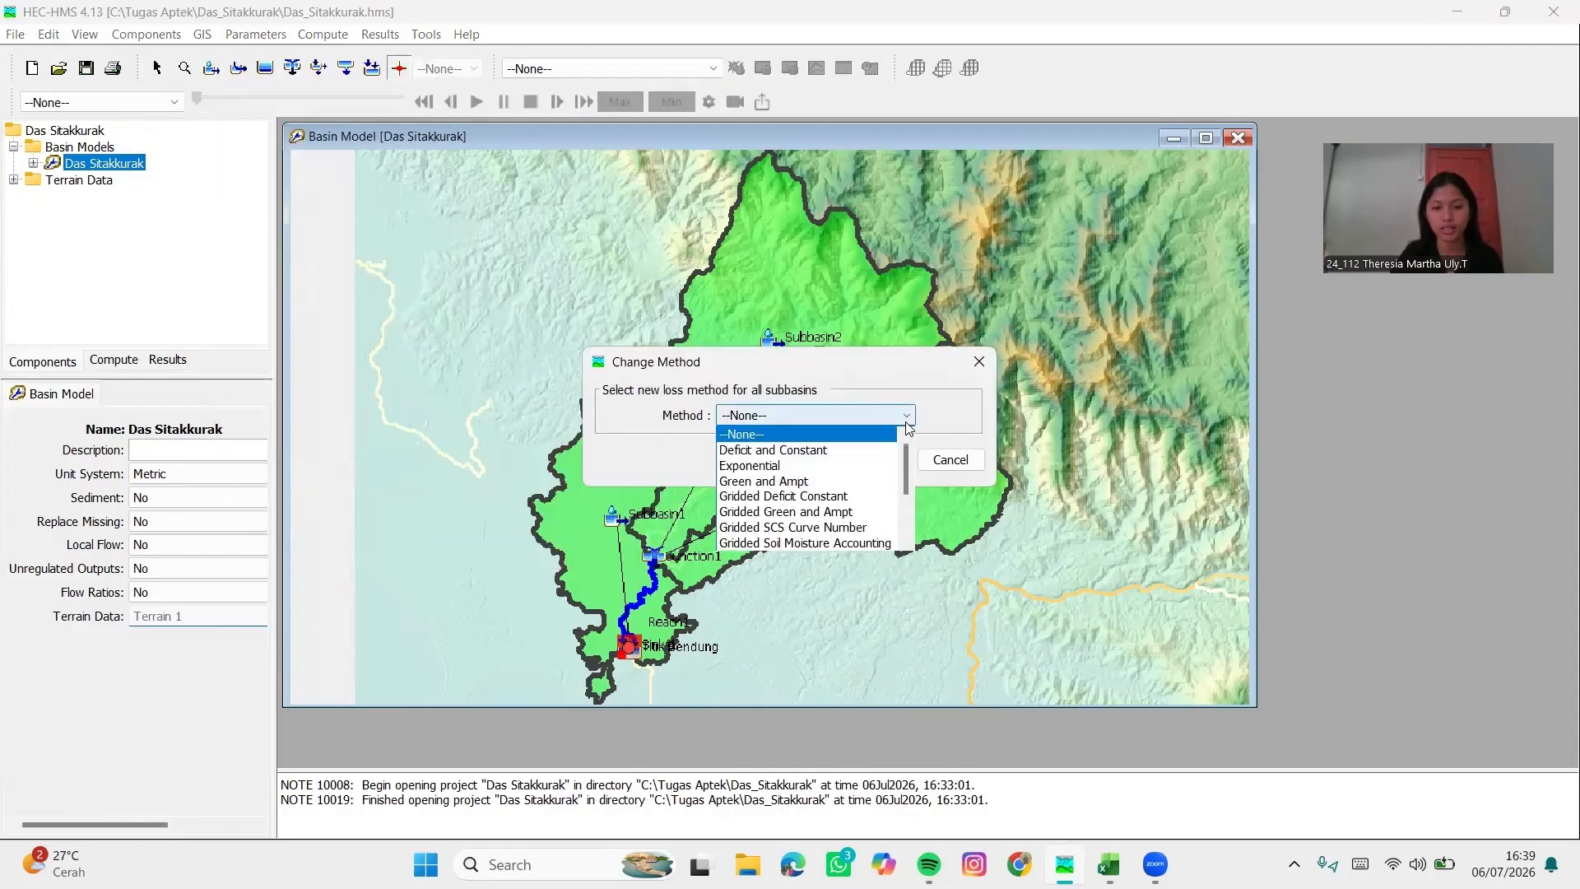
scroll(815, 485, down, 2)
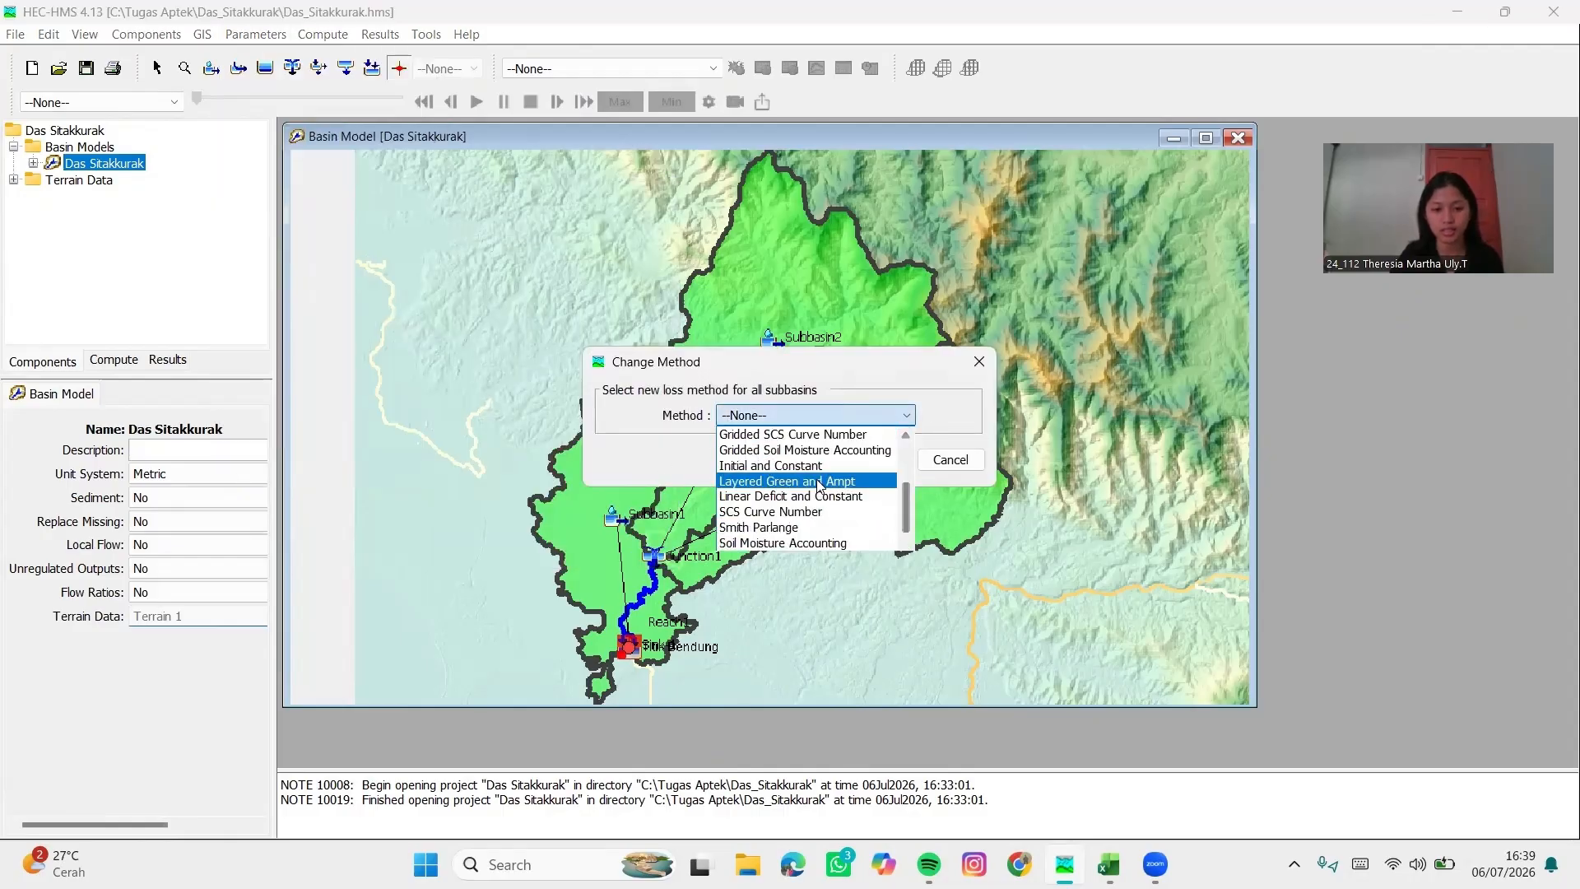
click(773, 511)
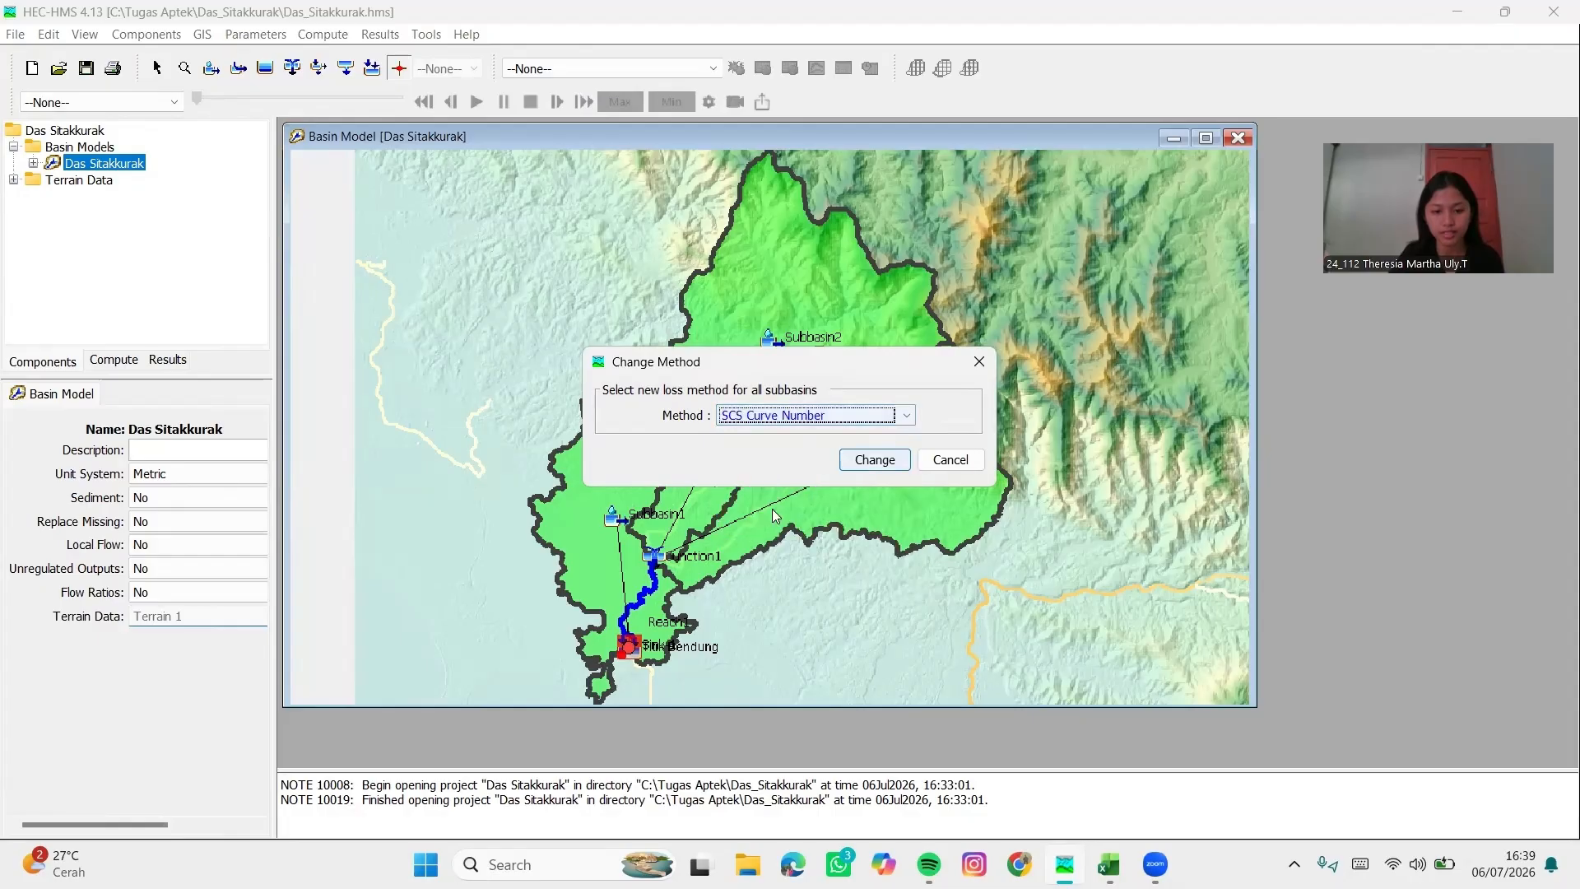
click(873, 465)
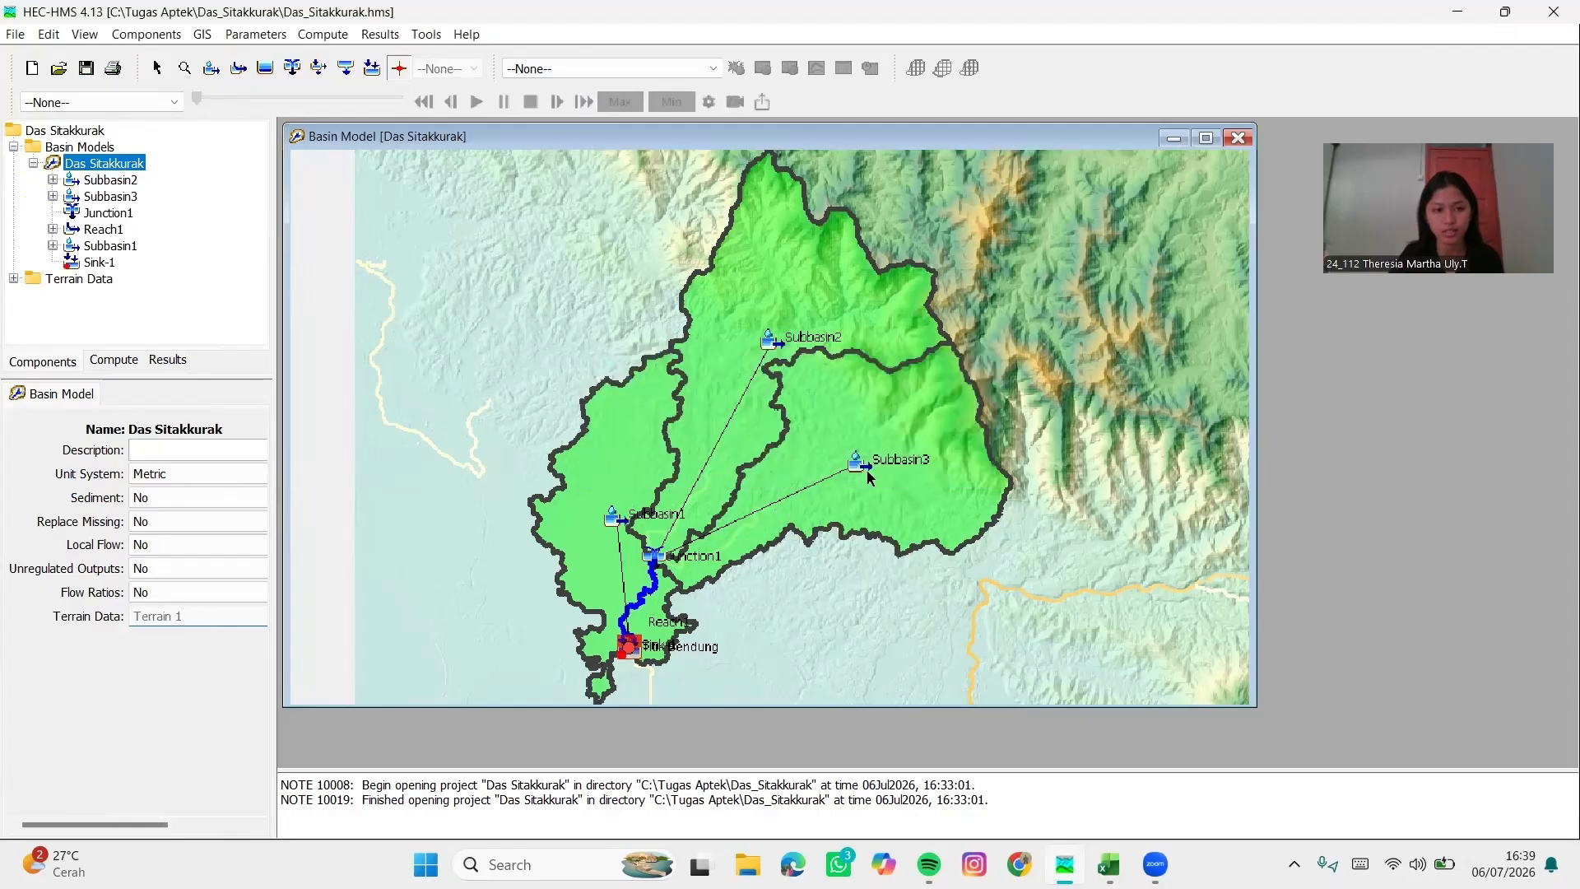
Open the transform method change for all subbasins in the basin model
click(256, 34)
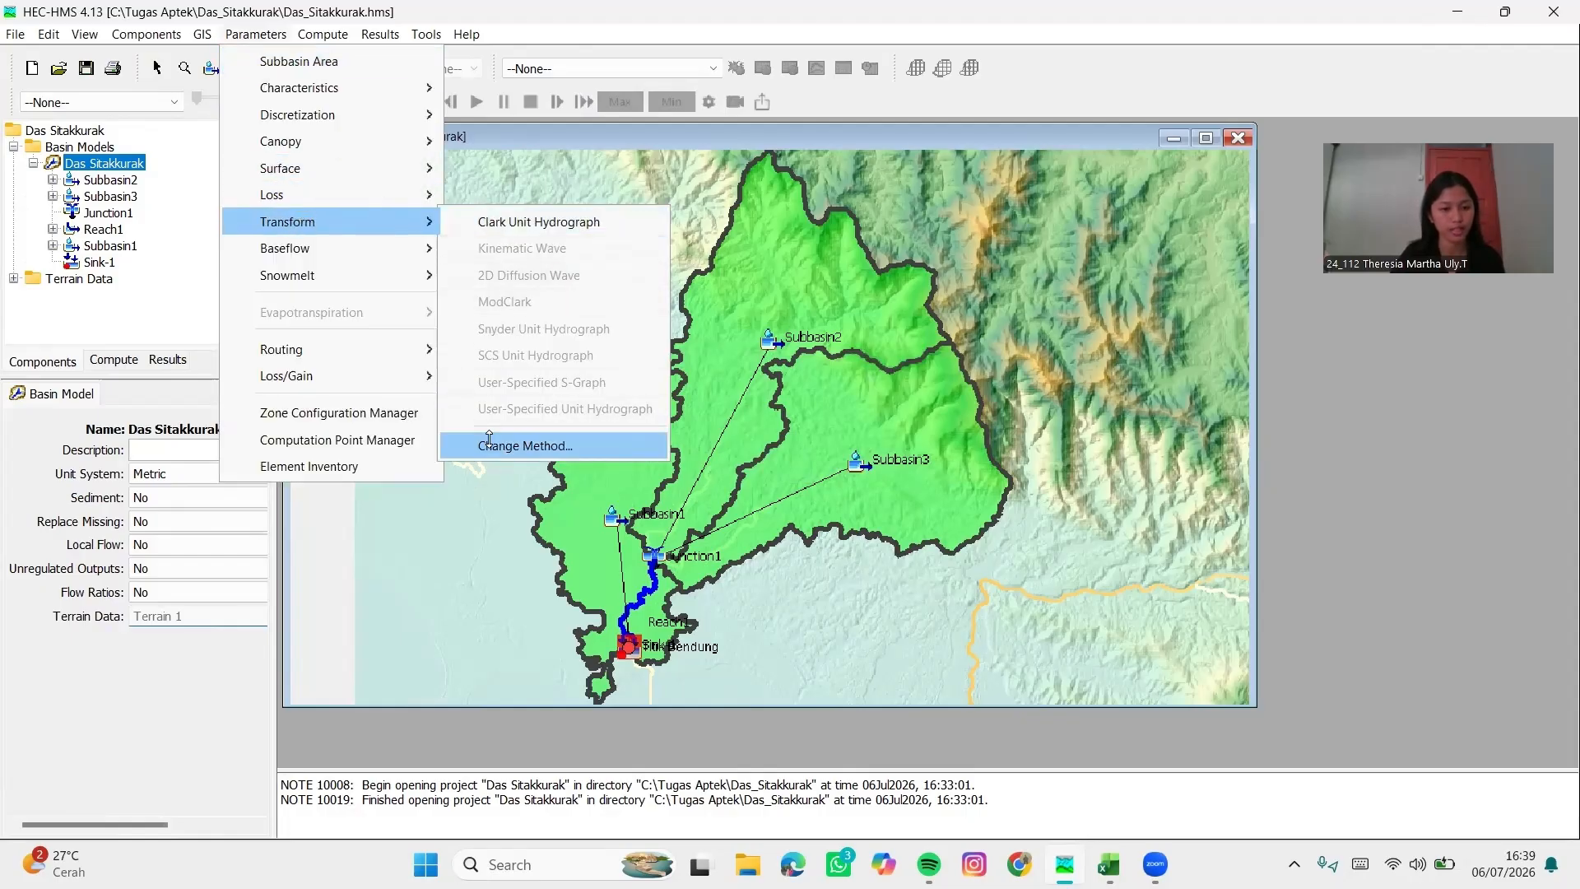
click(490, 445)
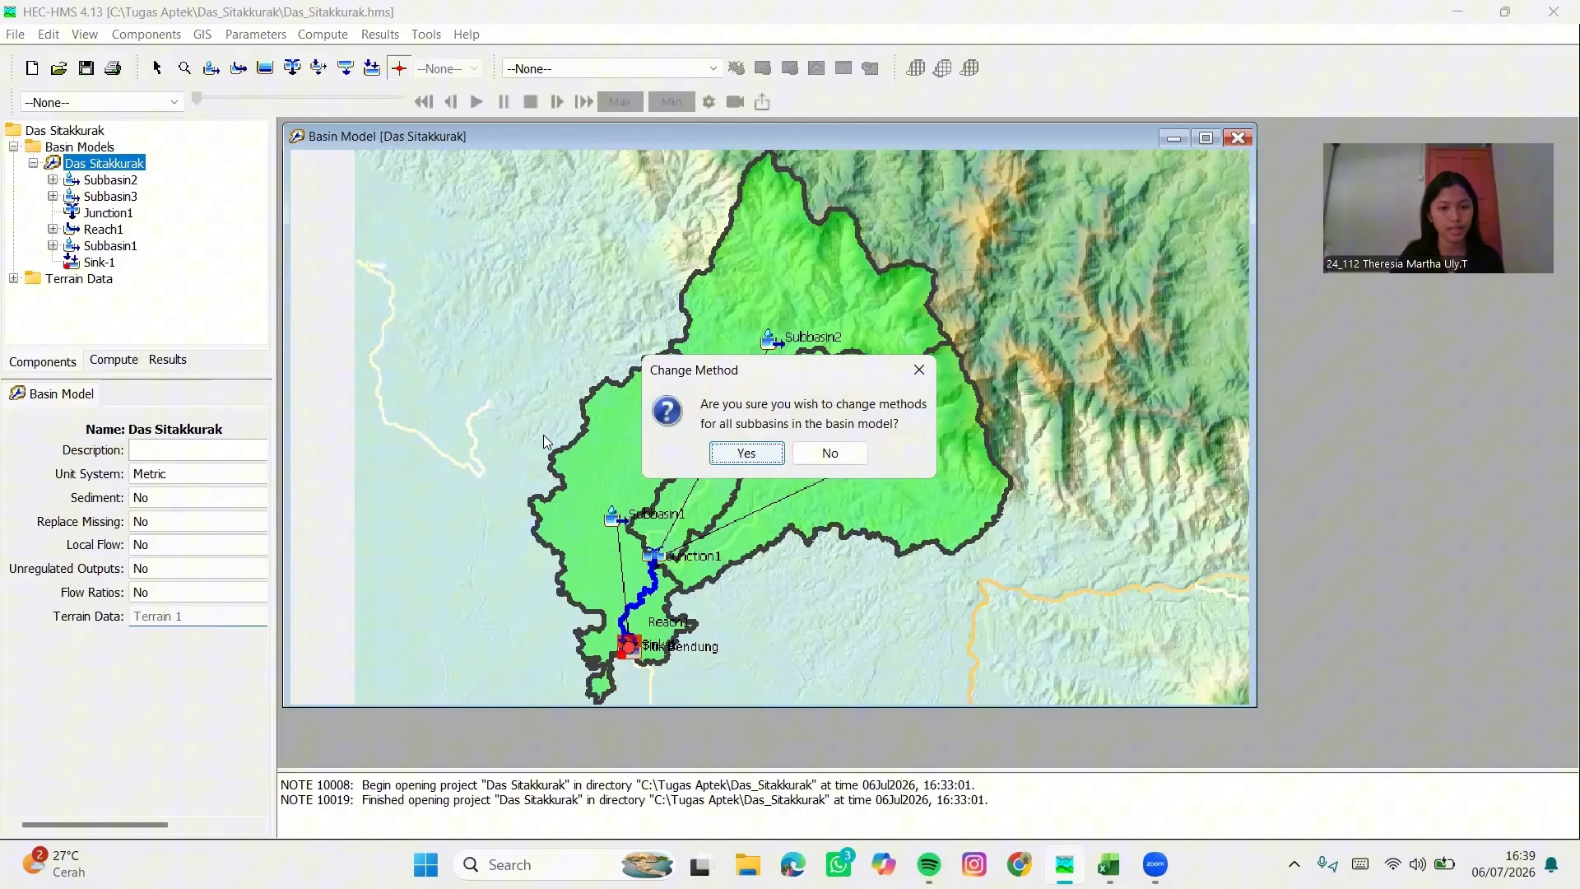
Change the transform method of all subbasins to Snyder Unit Hydrograph : Standard
click(745, 451)
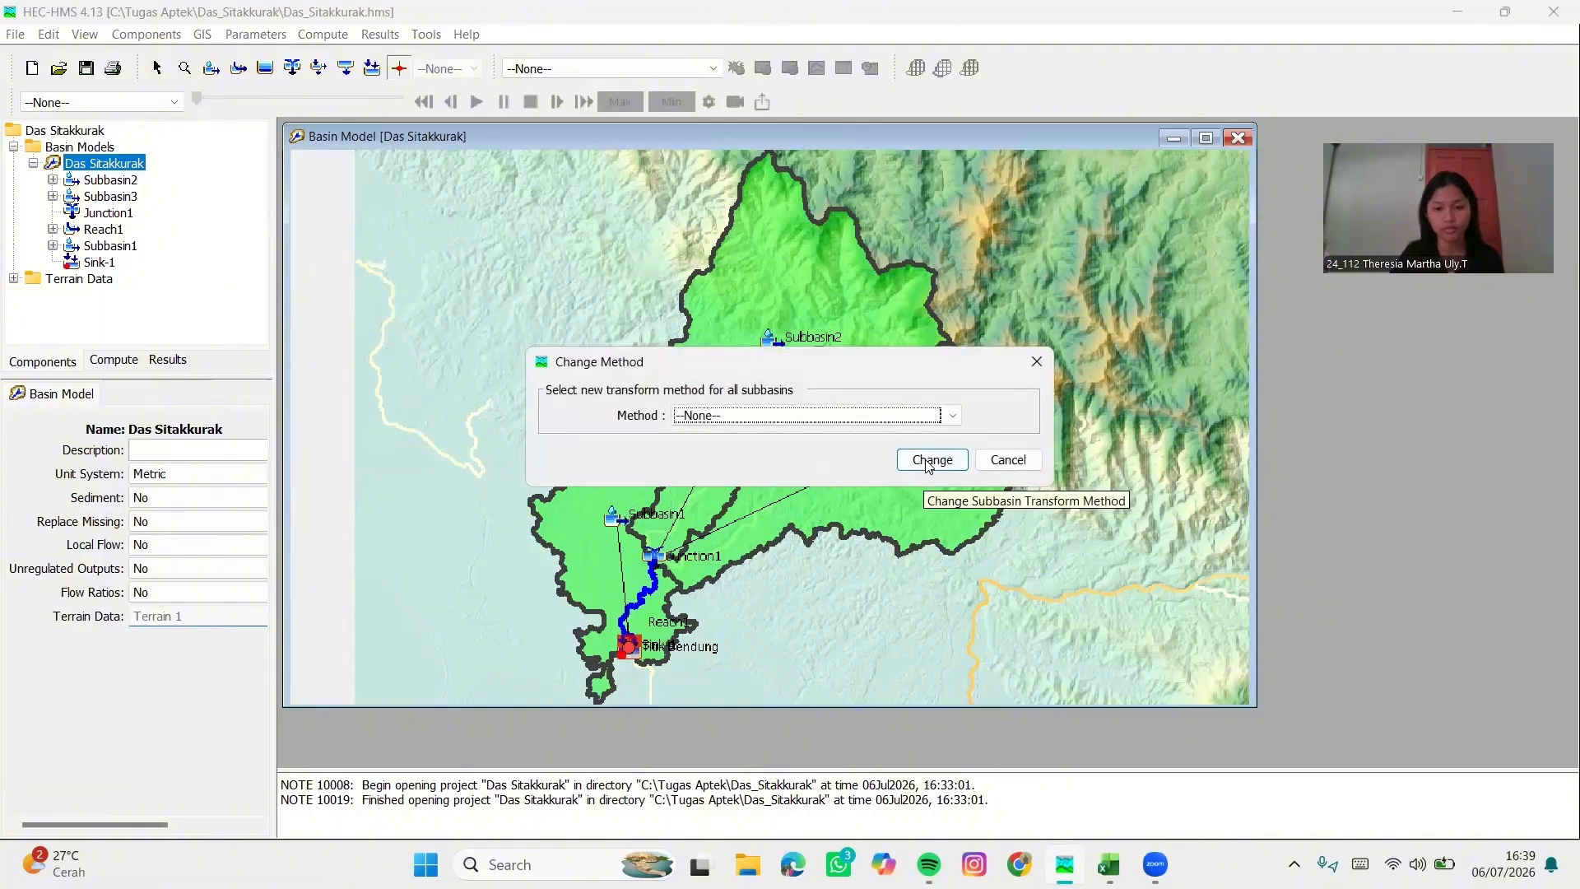
click(942, 416)
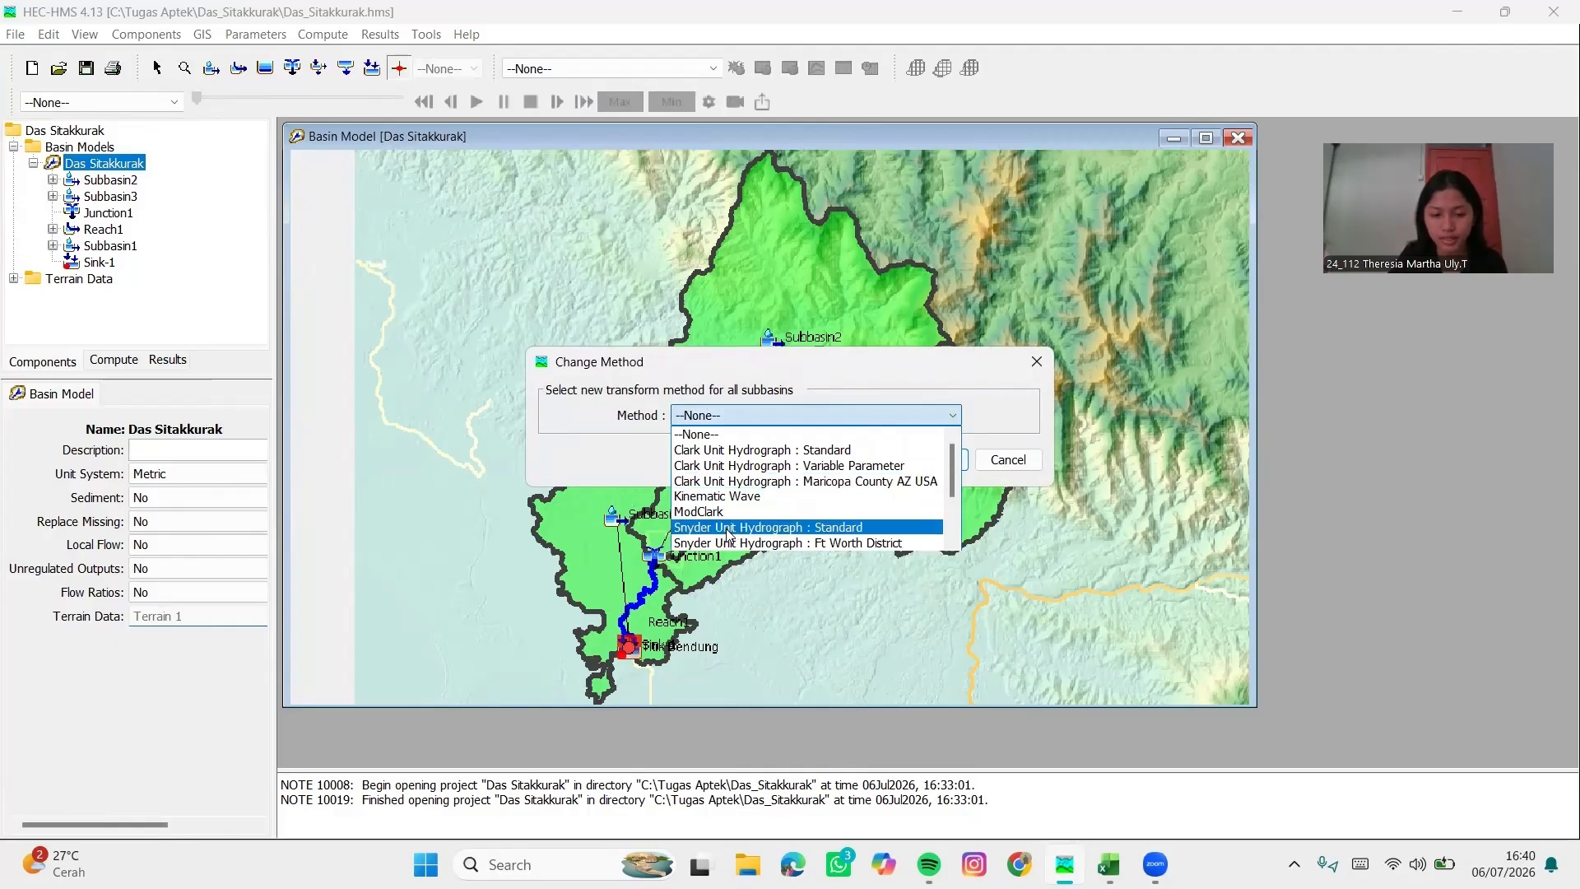
click(823, 531)
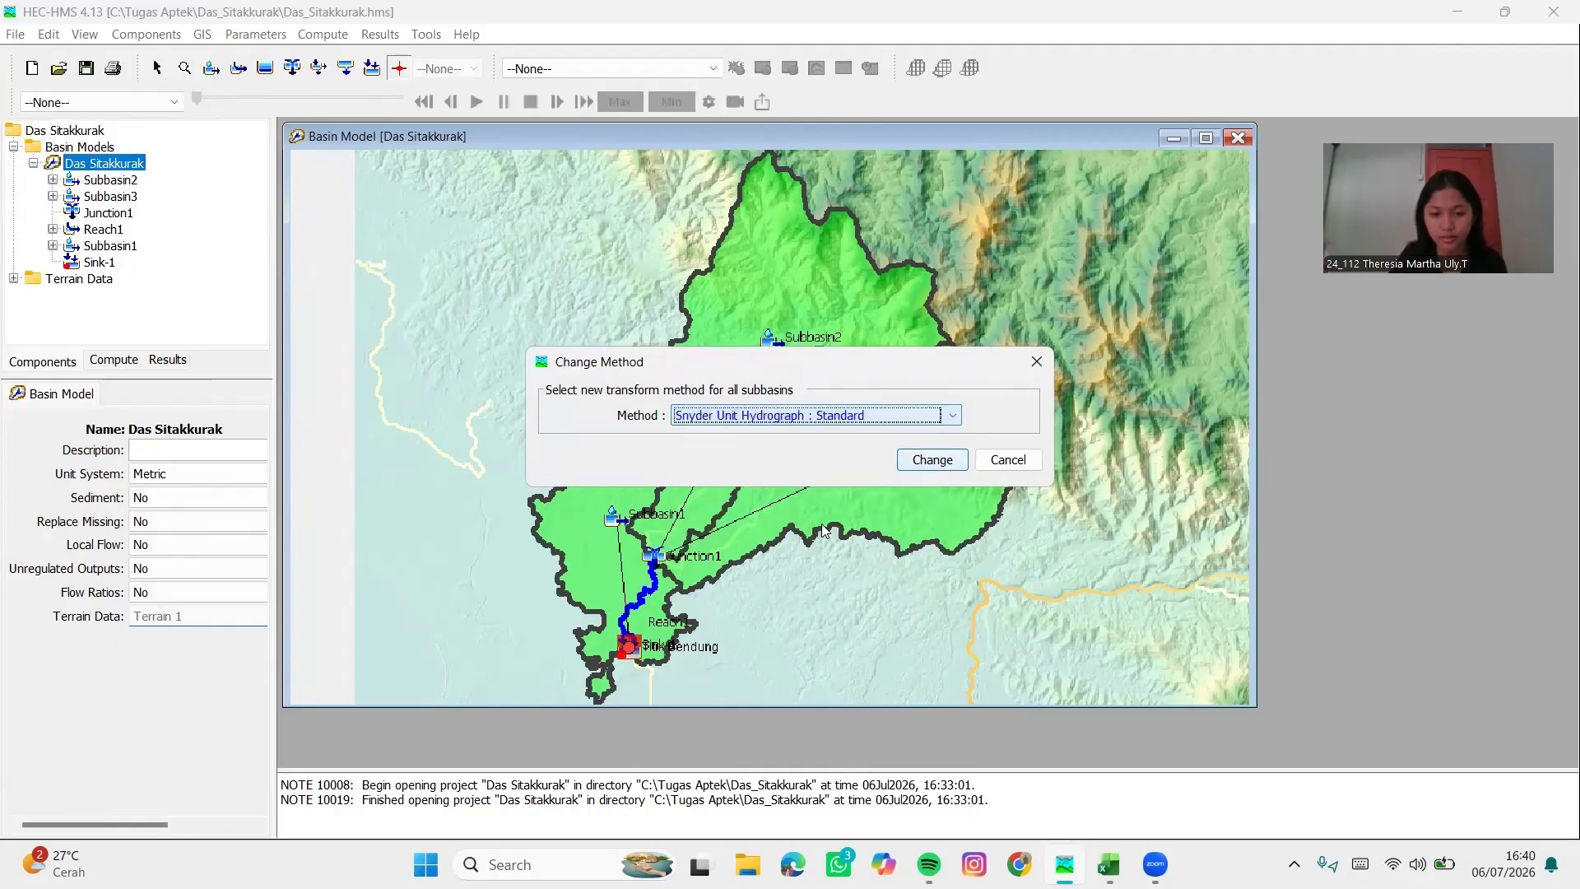
click(930, 463)
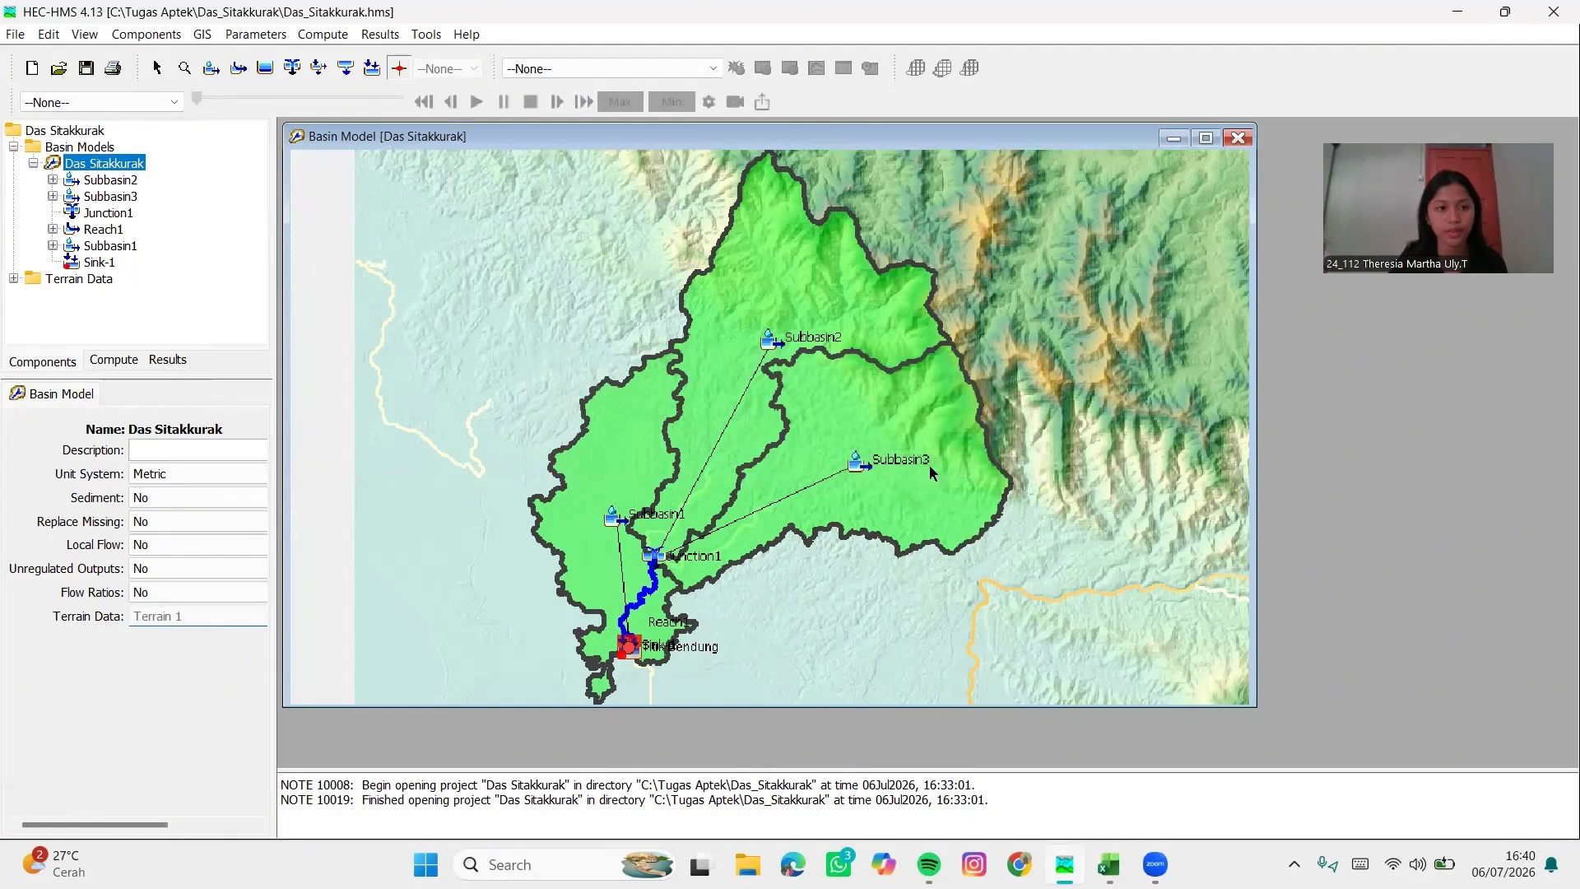
Change the baseflow method of all subbasins to None
click(271, 34)
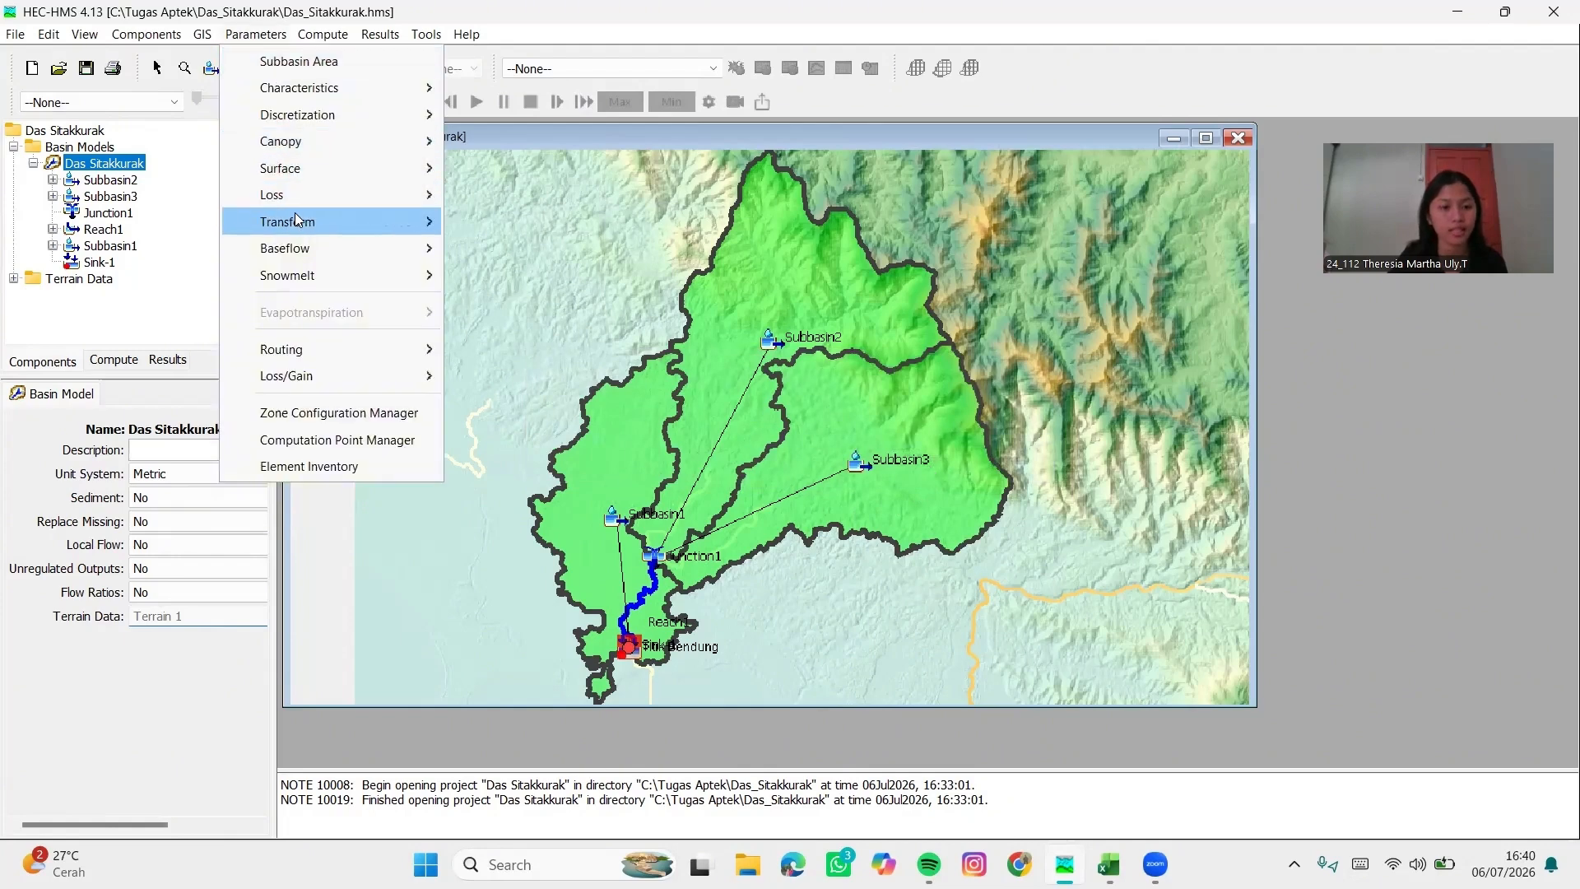
mouse_move(298, 250)
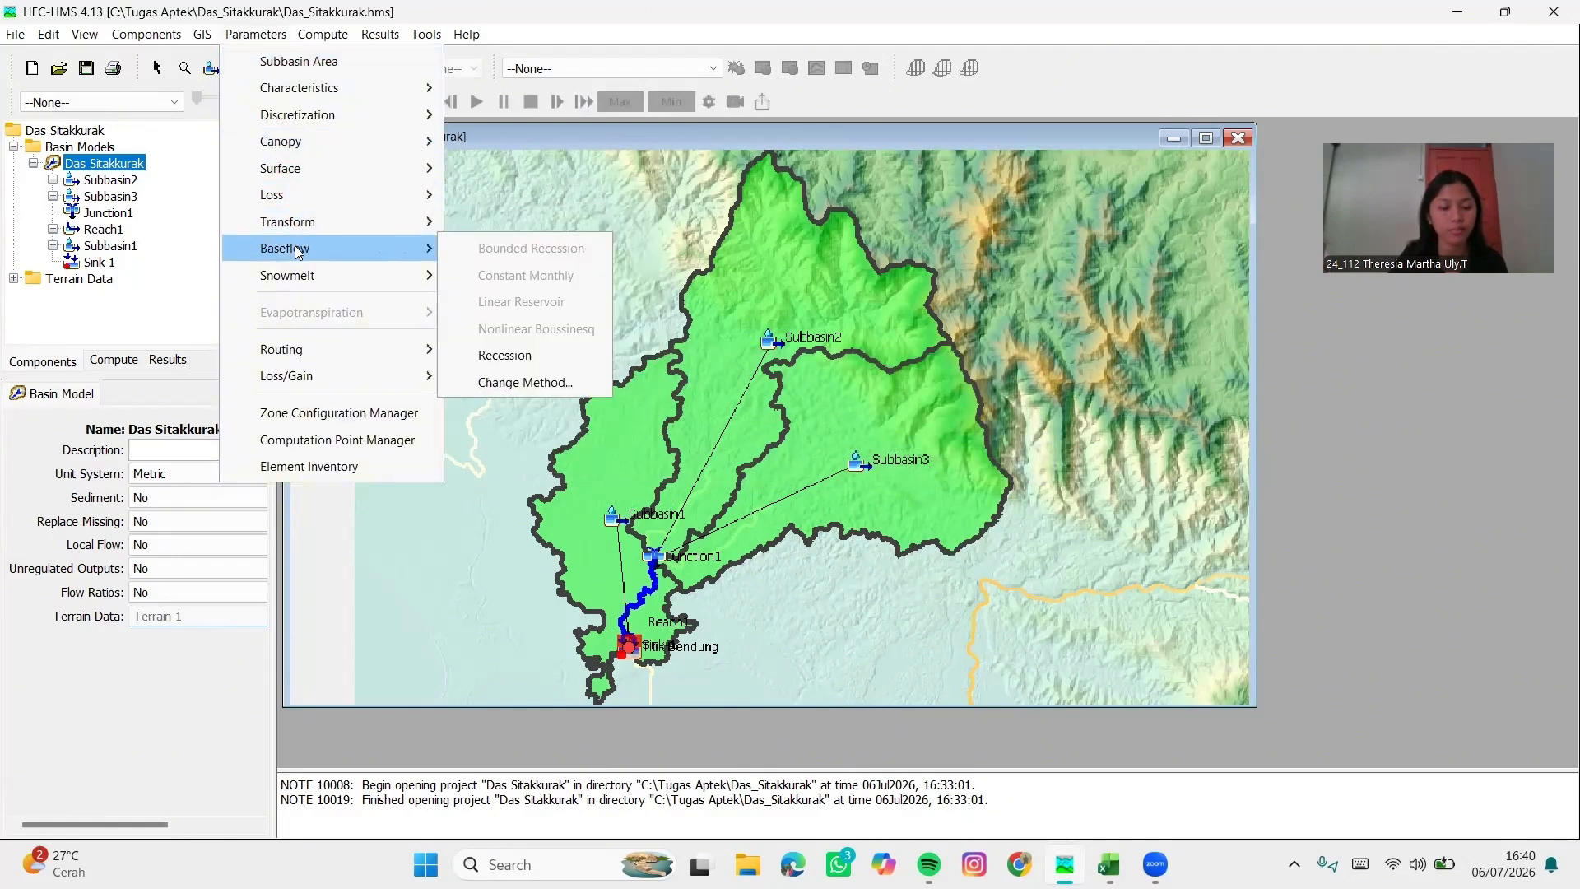
click(505, 384)
click(721, 451)
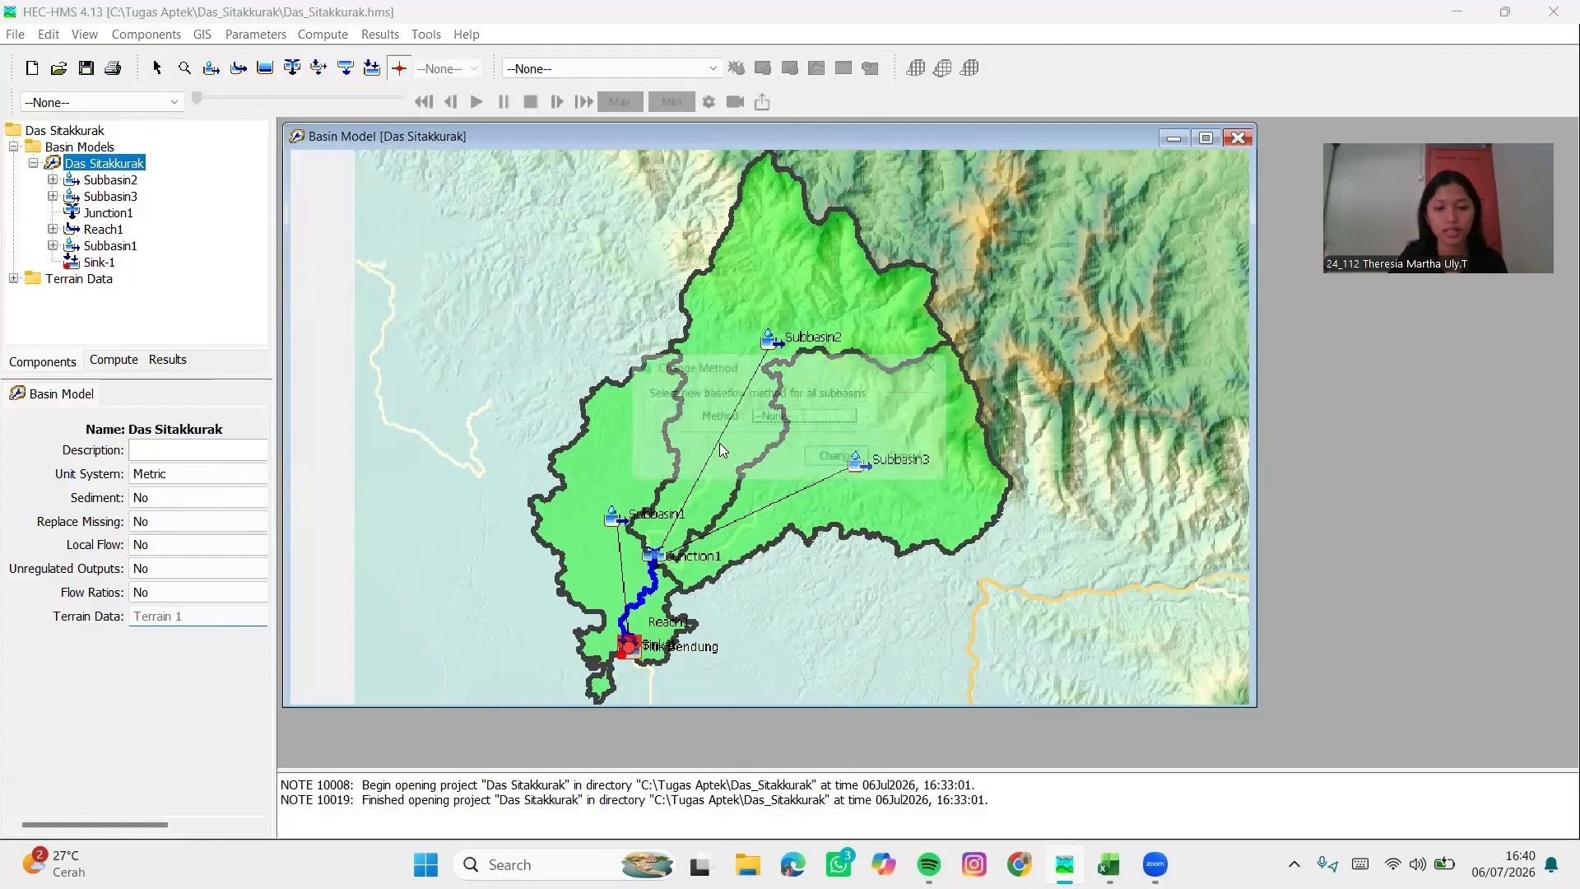
click(829, 463)
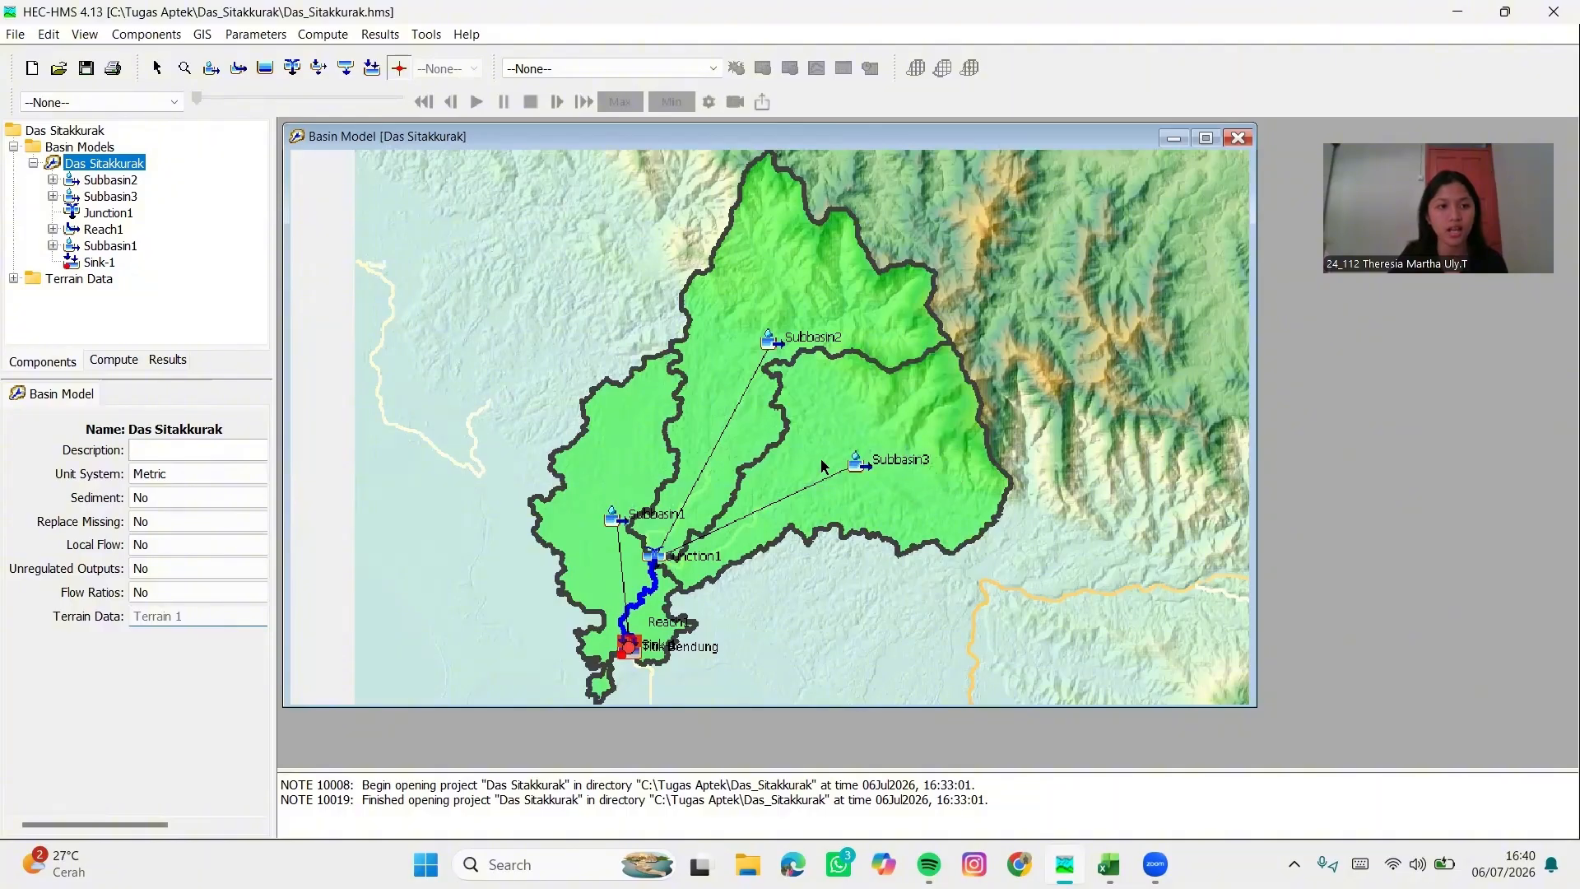
click(255, 35)
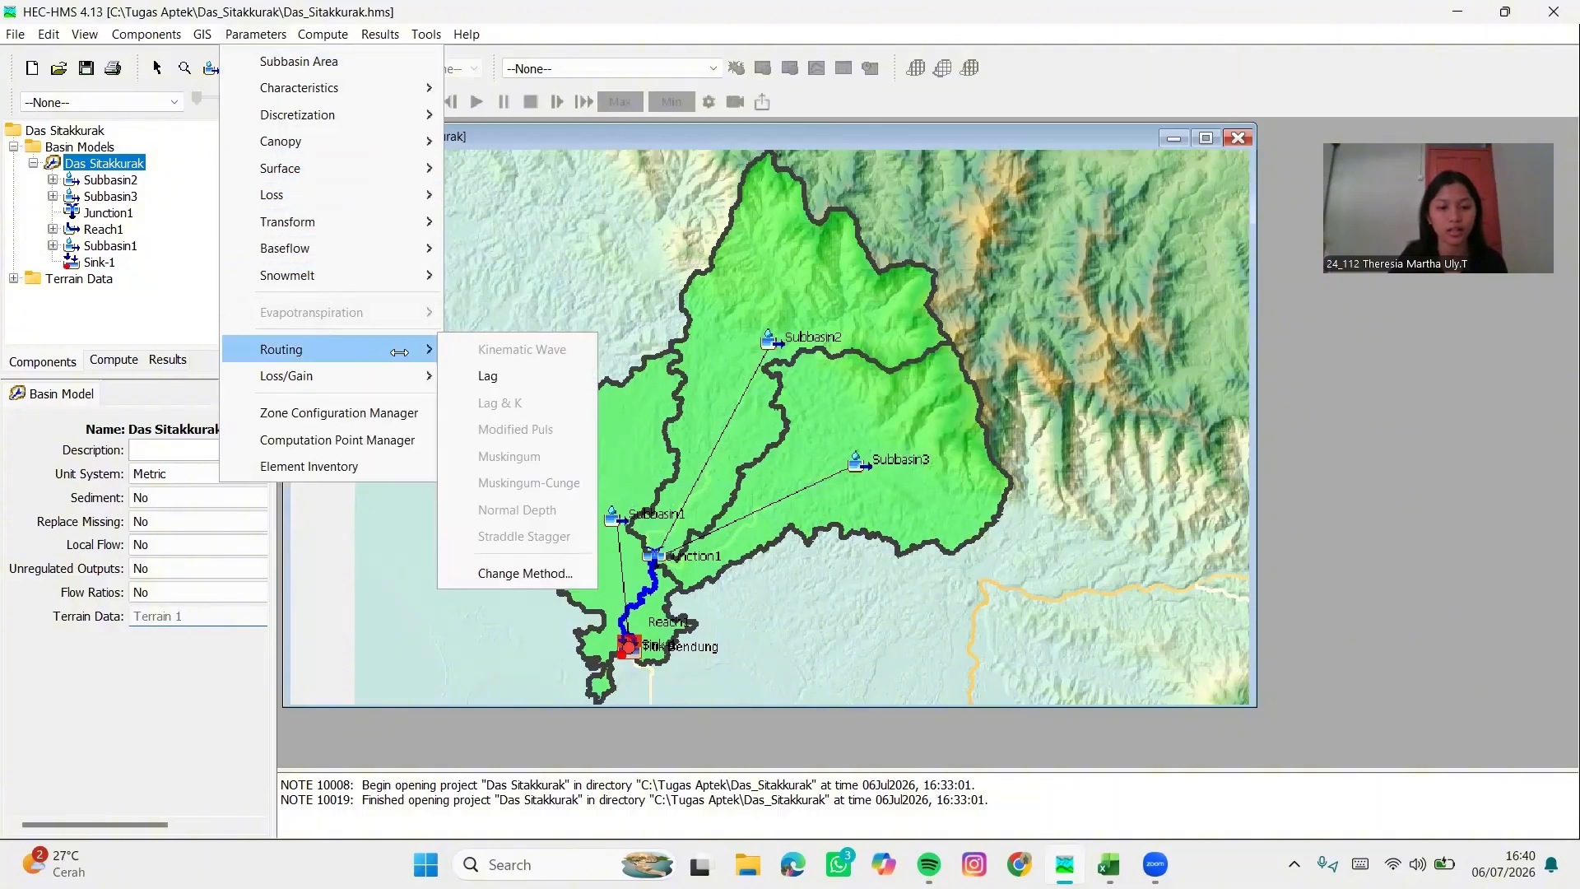
click(524, 275)
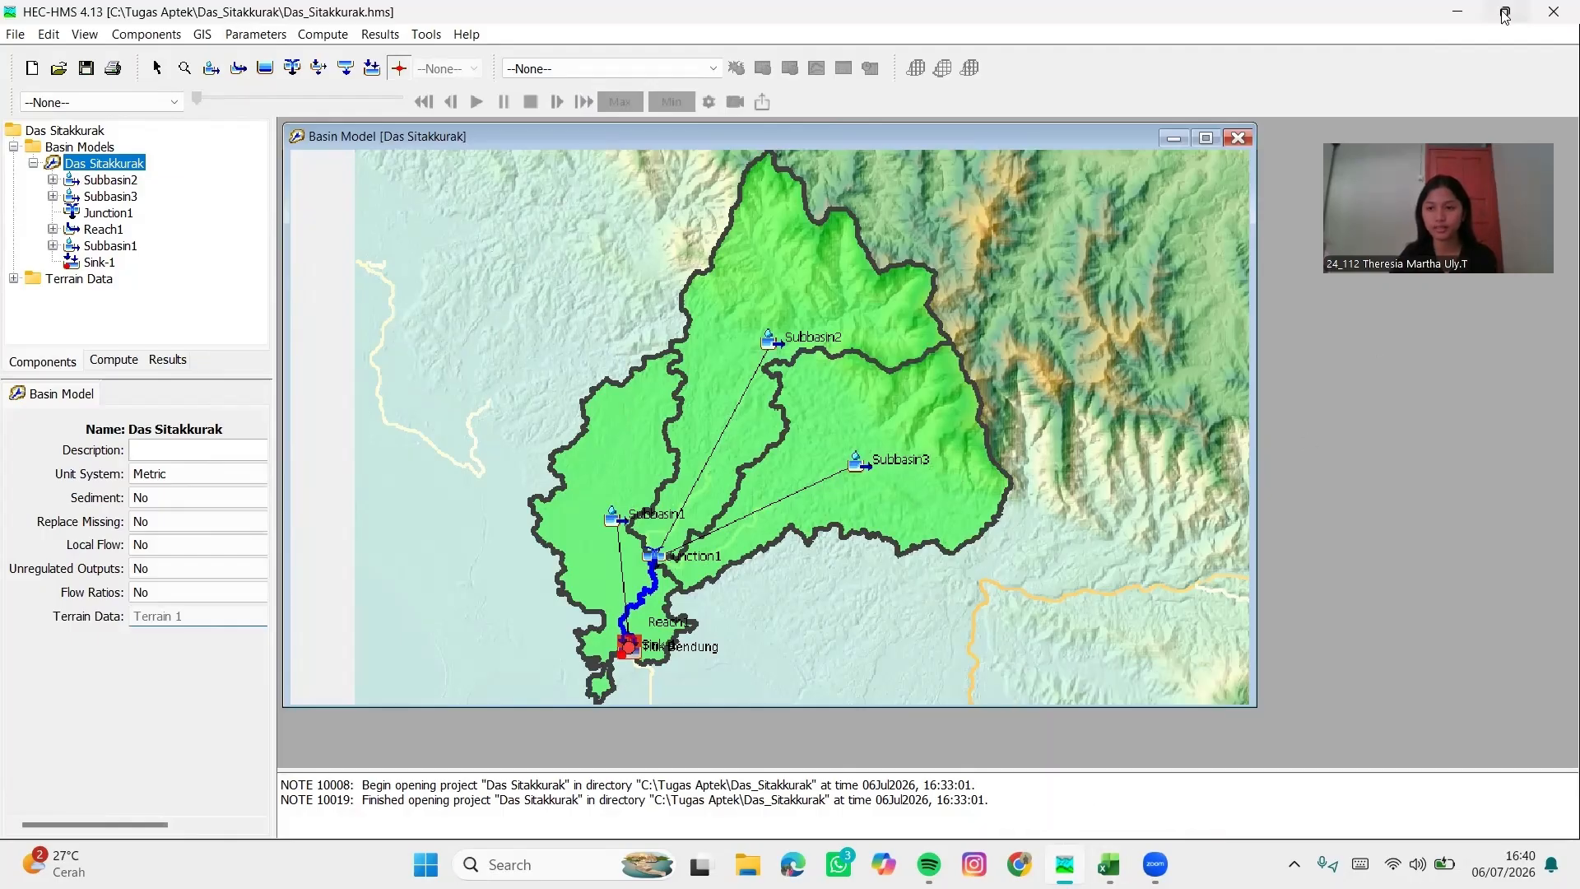
Switch to the Excel workbook Input Hidrologi Sitakkurak and arrange it side by side with HEC-HMS, giving each about half the screen
click(1111, 862)
mouse_move(1507, 30)
click(1439, 79)
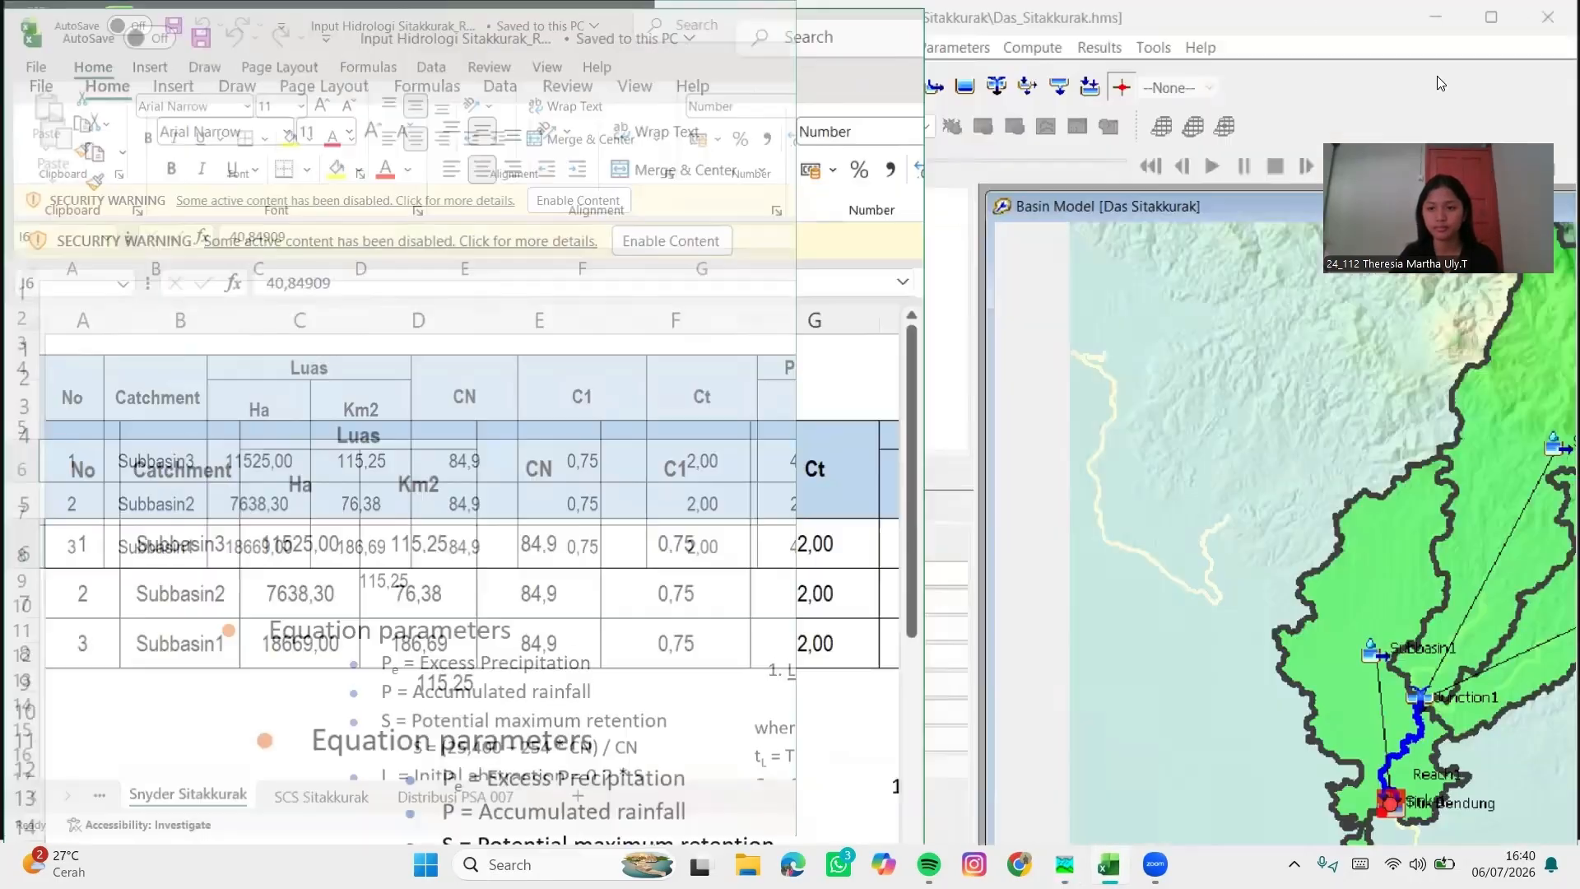
drag(789, 662, 735, 662)
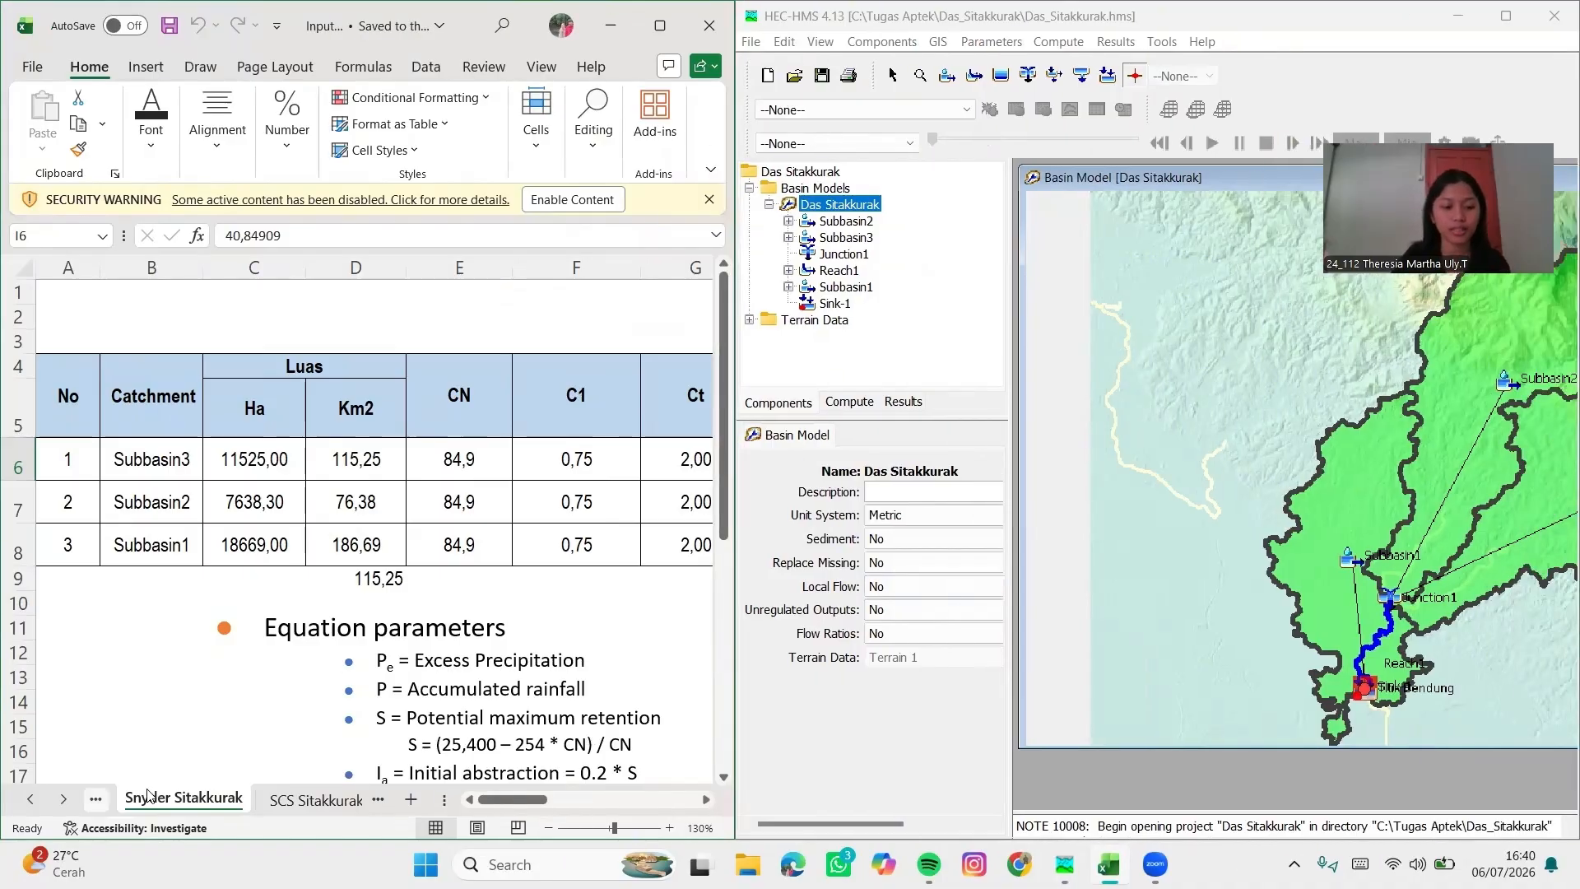
Examine the composite CN and impervious values in the land cover table of the PCH SITAKKURAK sheet
click(96, 799)
click(96, 799)
key(ctrl+Page_Up)
key(ctrl+Page_Up)
key(ctrl+Page_Up)
key(ctrl+Page_Up)
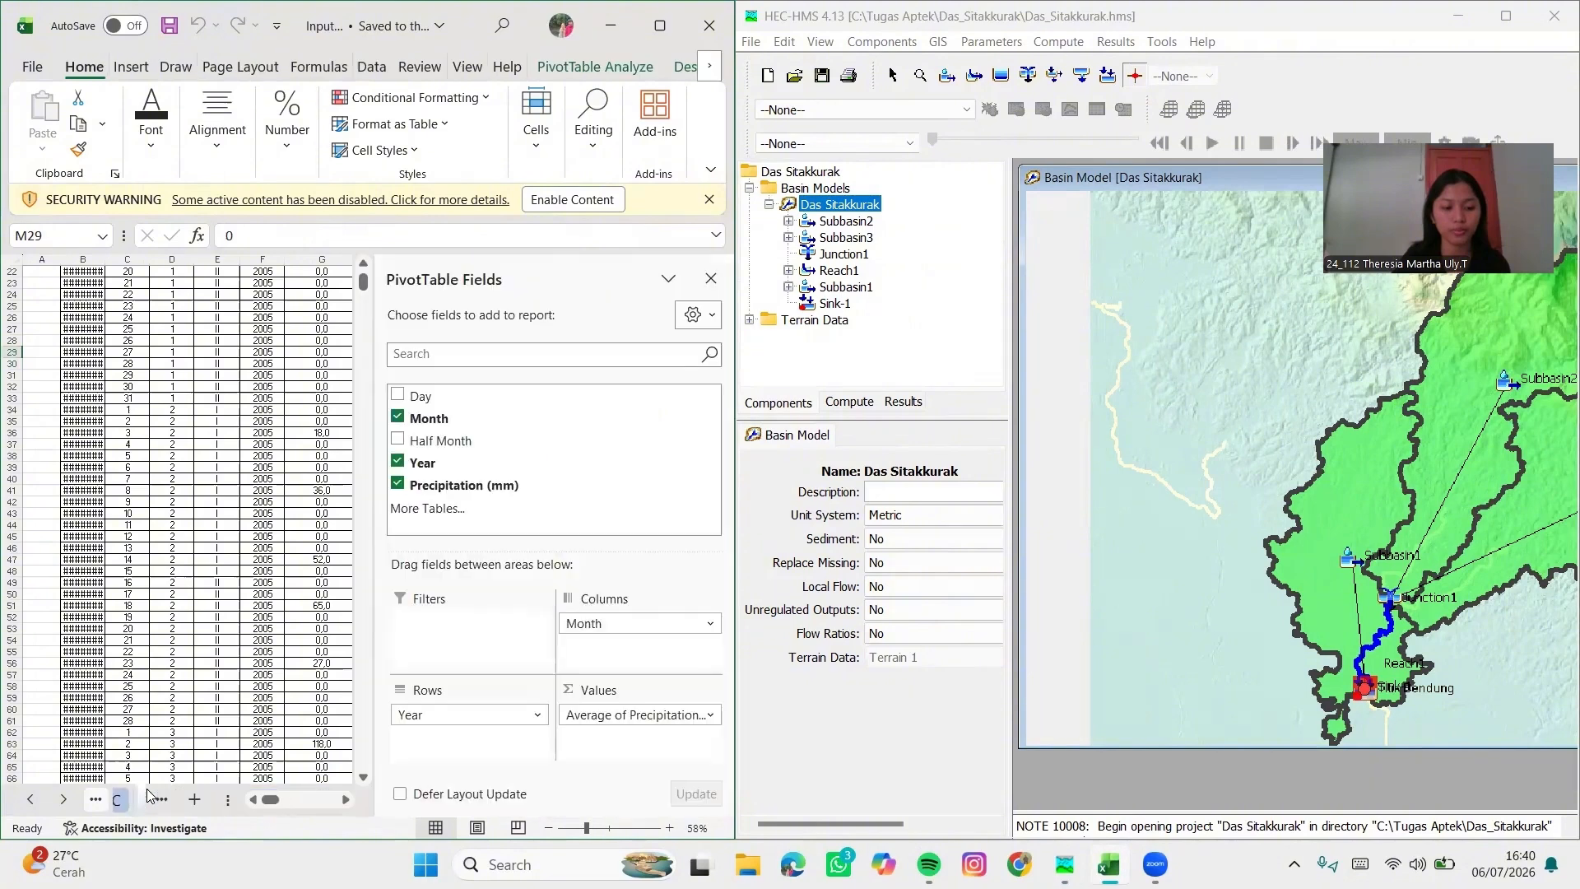
key(ctrl+Page_Up)
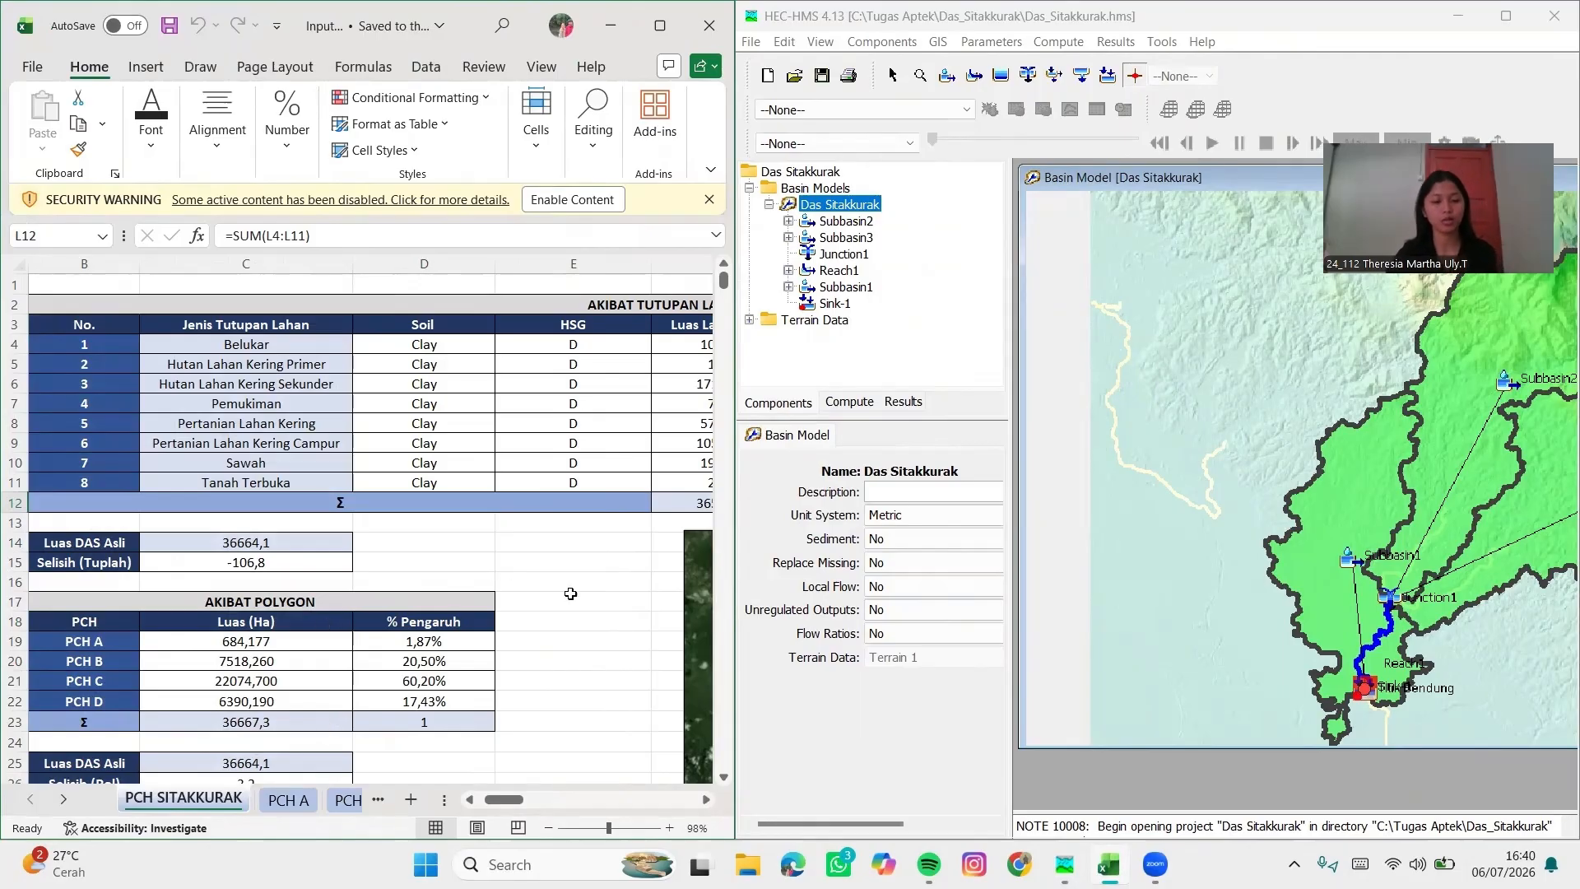
scroll(570, 594, right, 4)
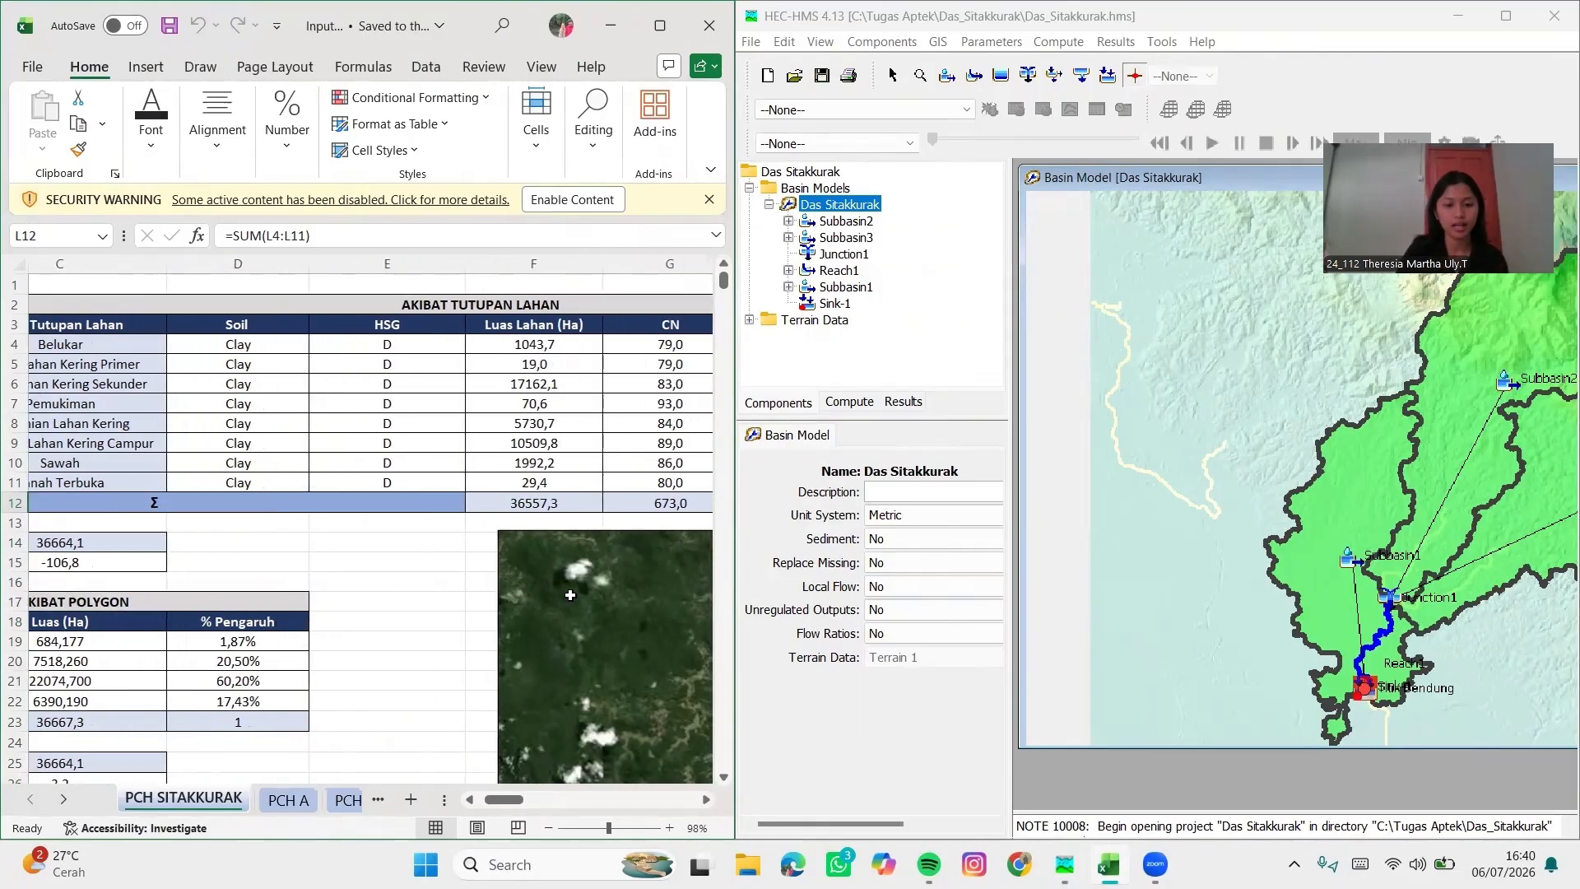
scroll(570, 594, right, 3)
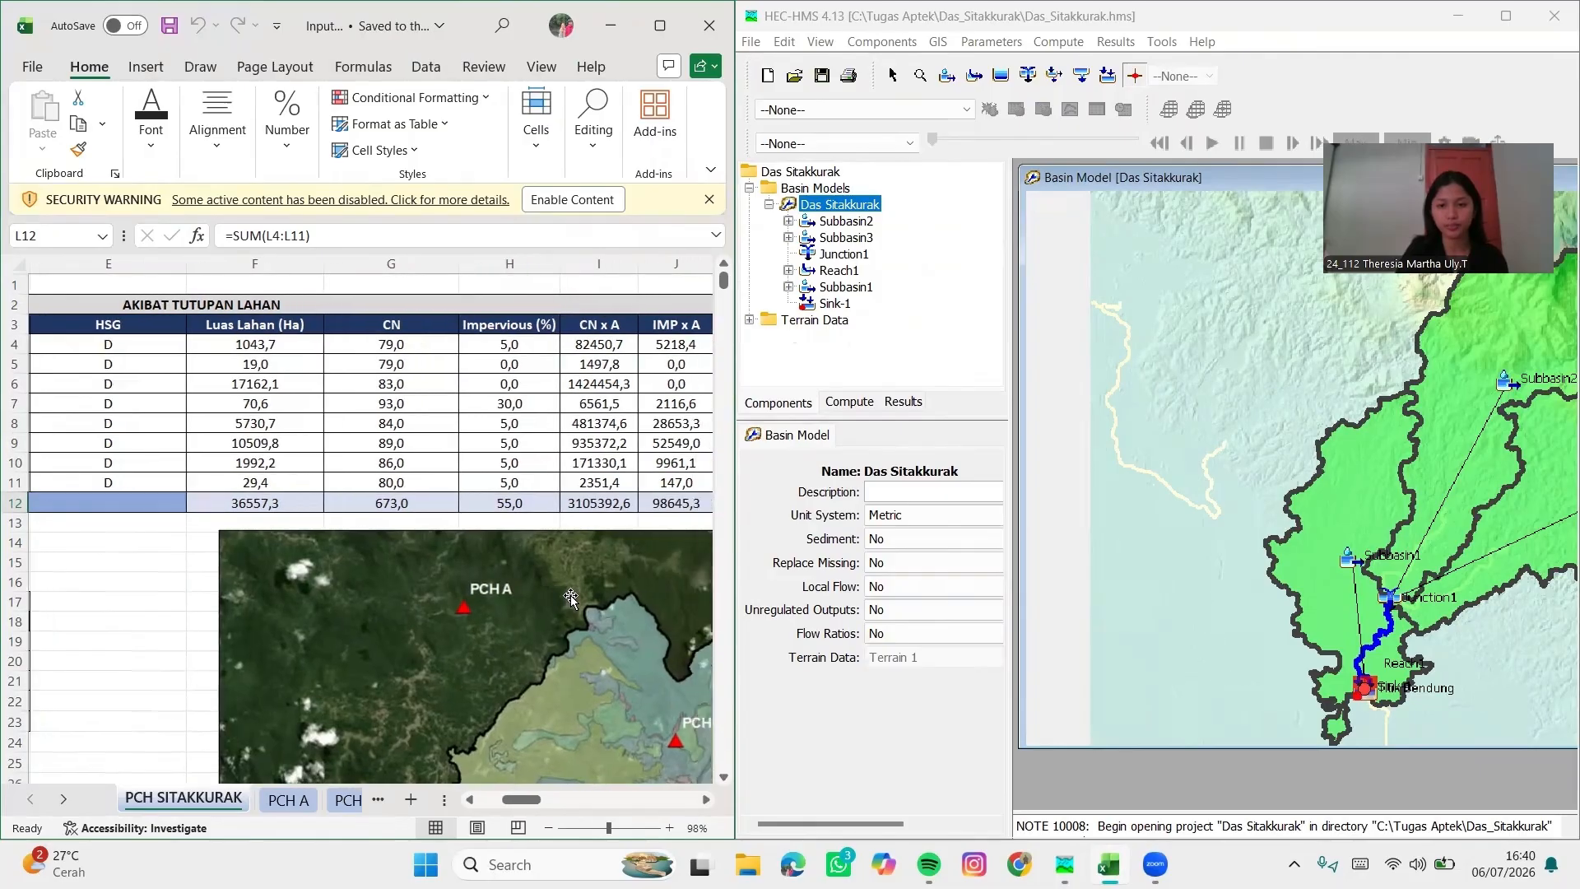
scroll(570, 596, right, 2)
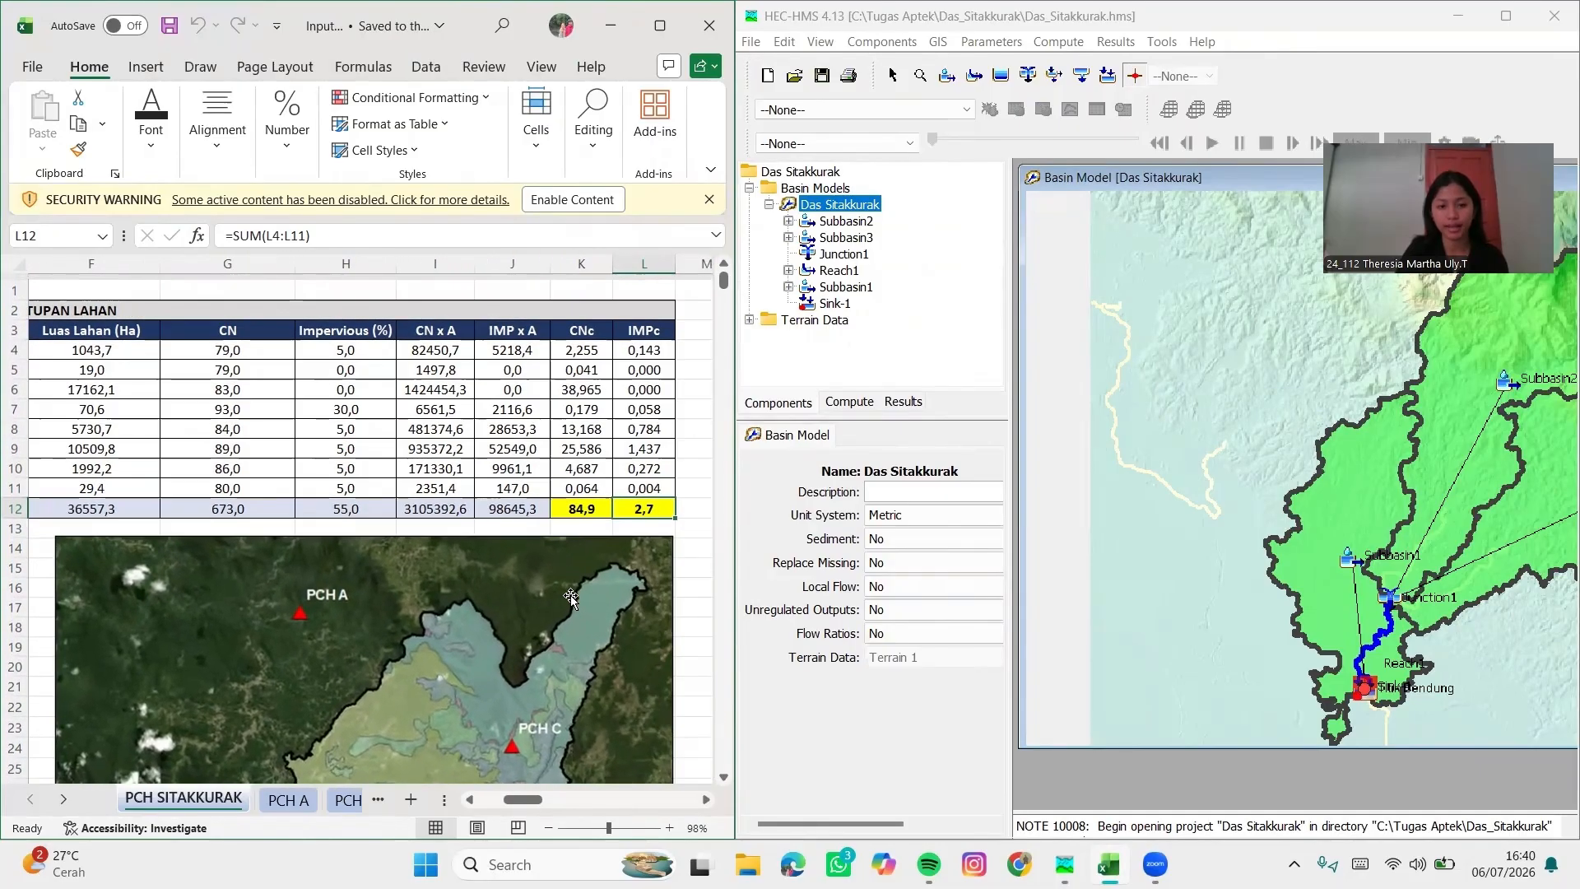
scroll(571, 595, left, 1)
scroll(570, 595, down, 1)
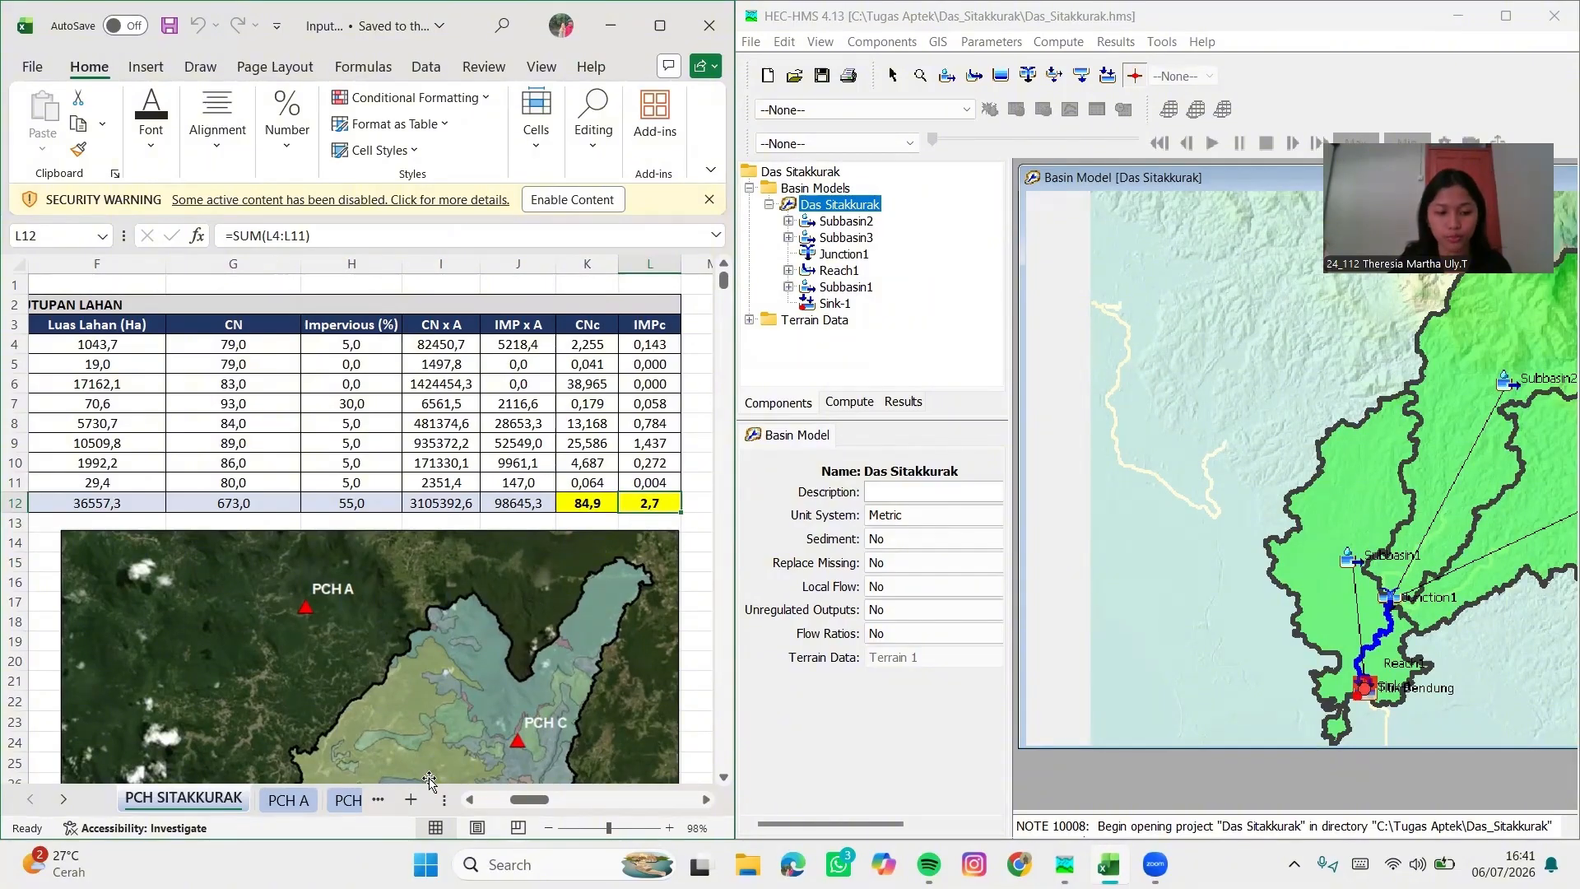
Look through the PCH B, HUJAN WILAYAH and SCS Sitakkurak sheets and return to the Snyder Sitakkurak sheet
click(349, 800)
click(710, 279)
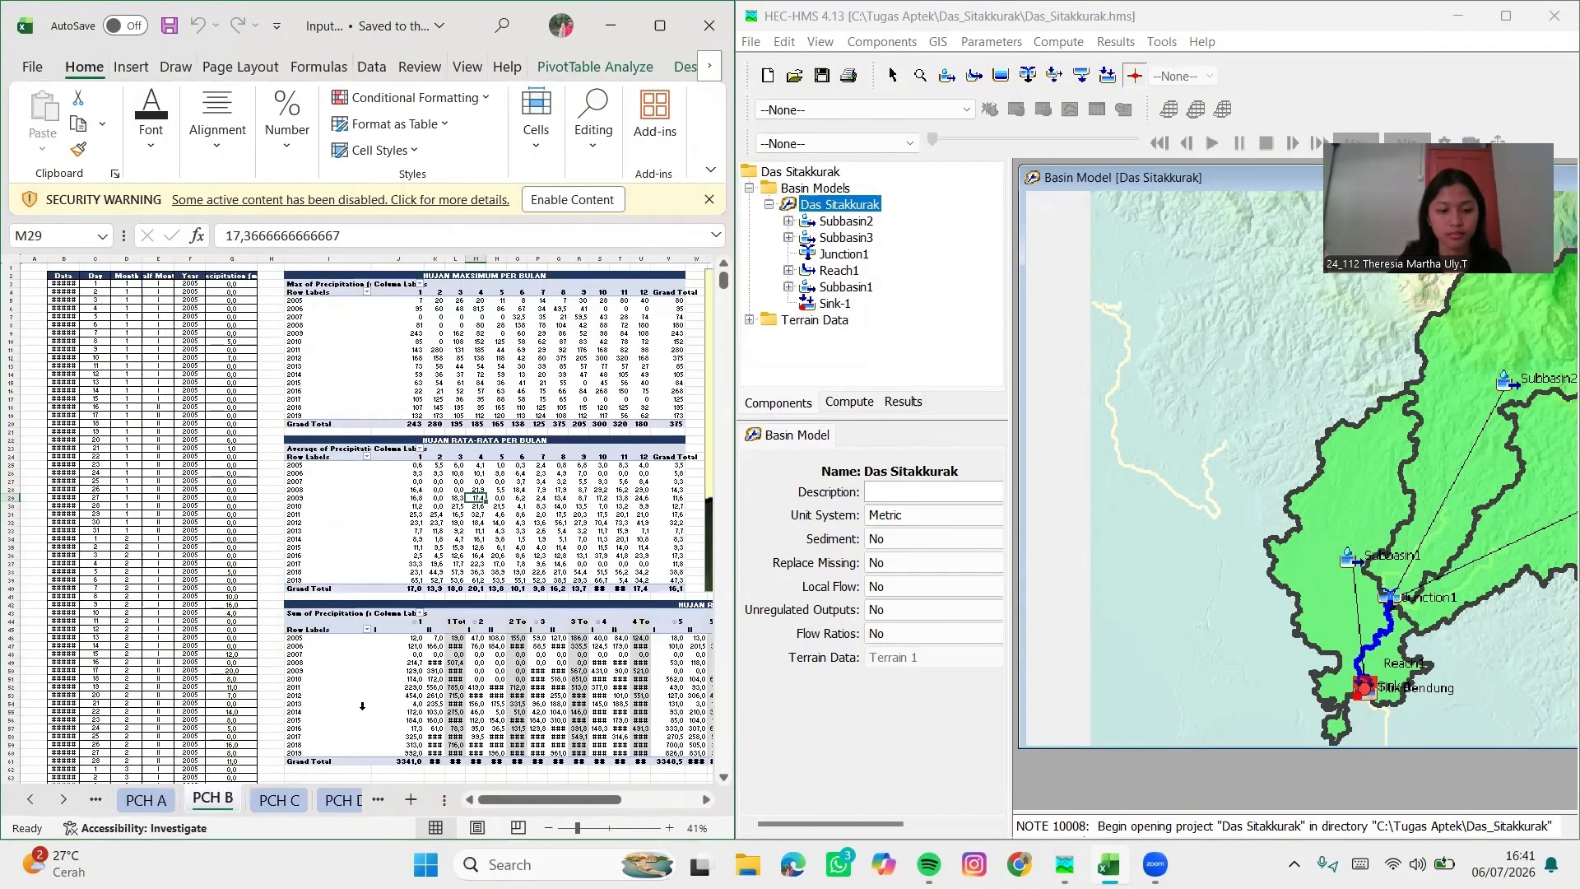
click(378, 803)
click(379, 802)
click(379, 804)
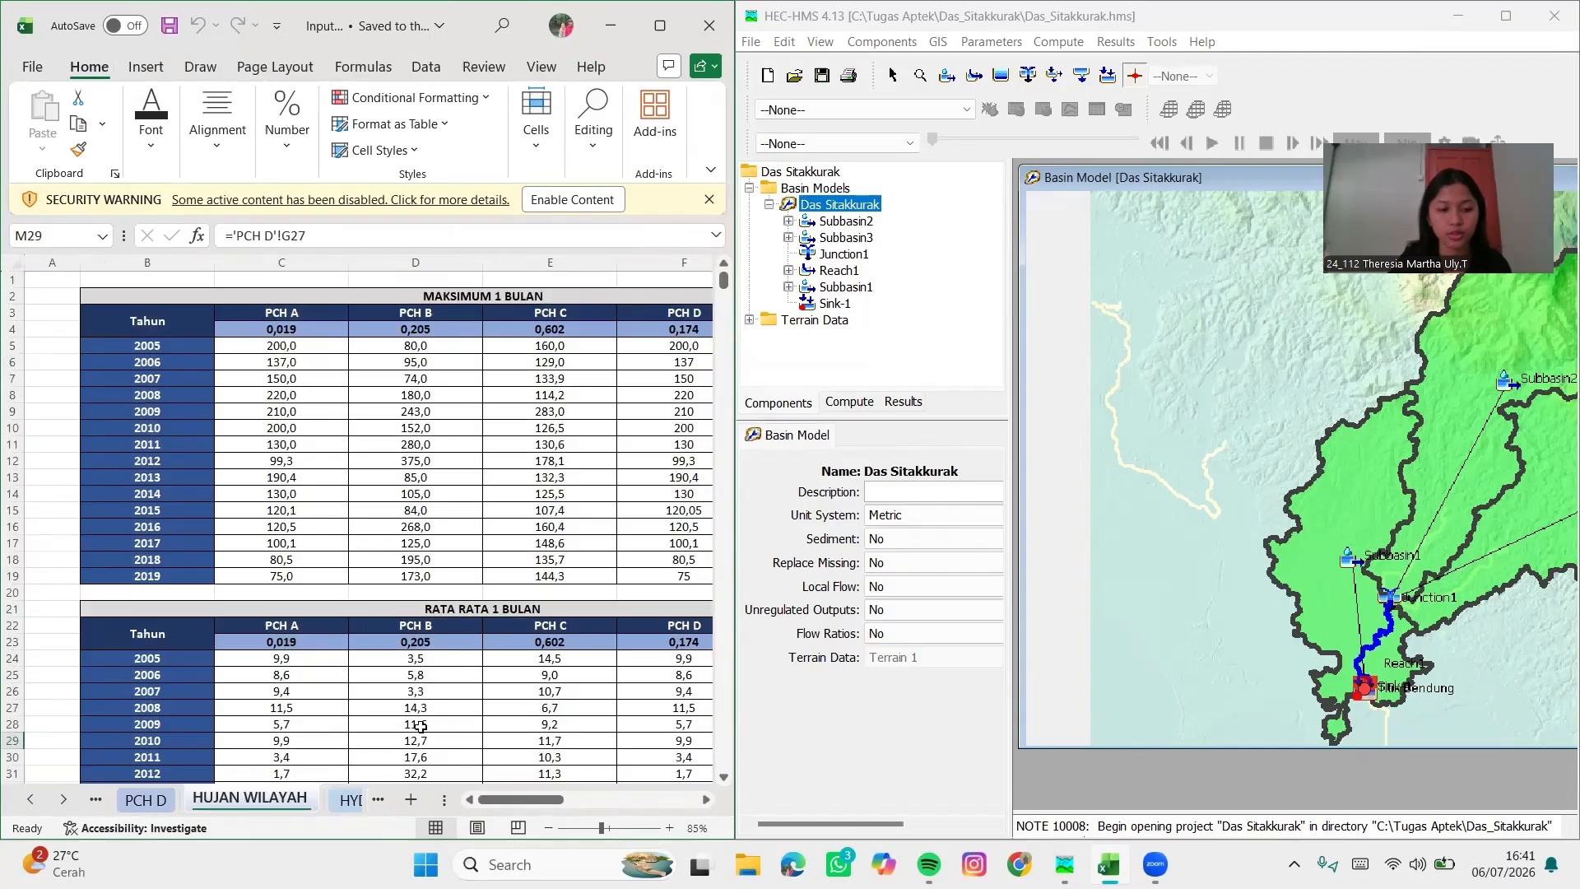
click(378, 802)
click(378, 803)
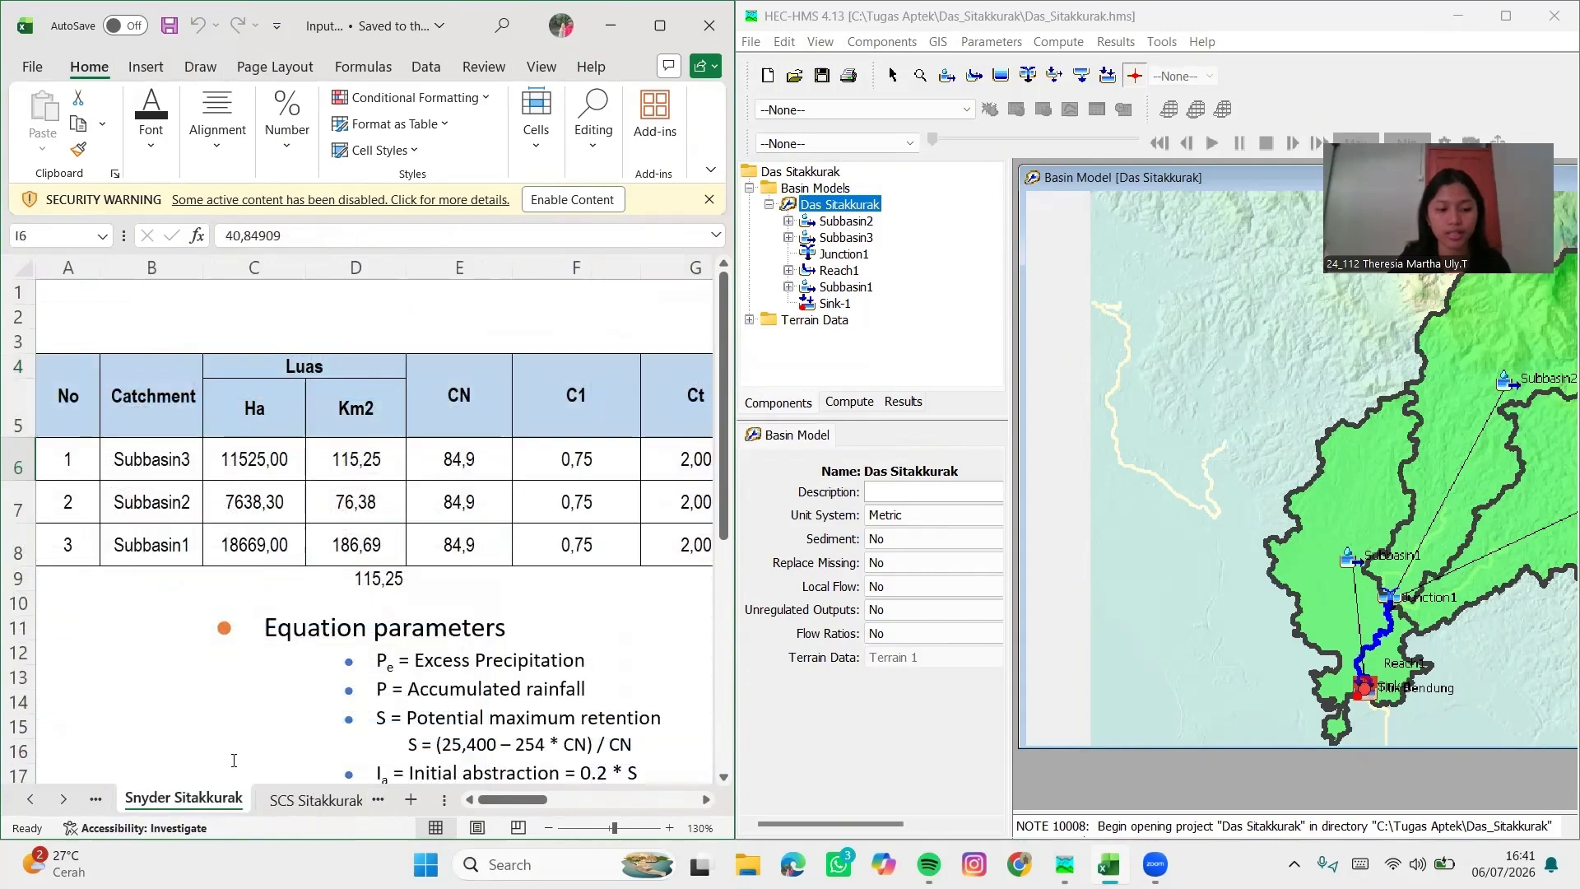
click(378, 802)
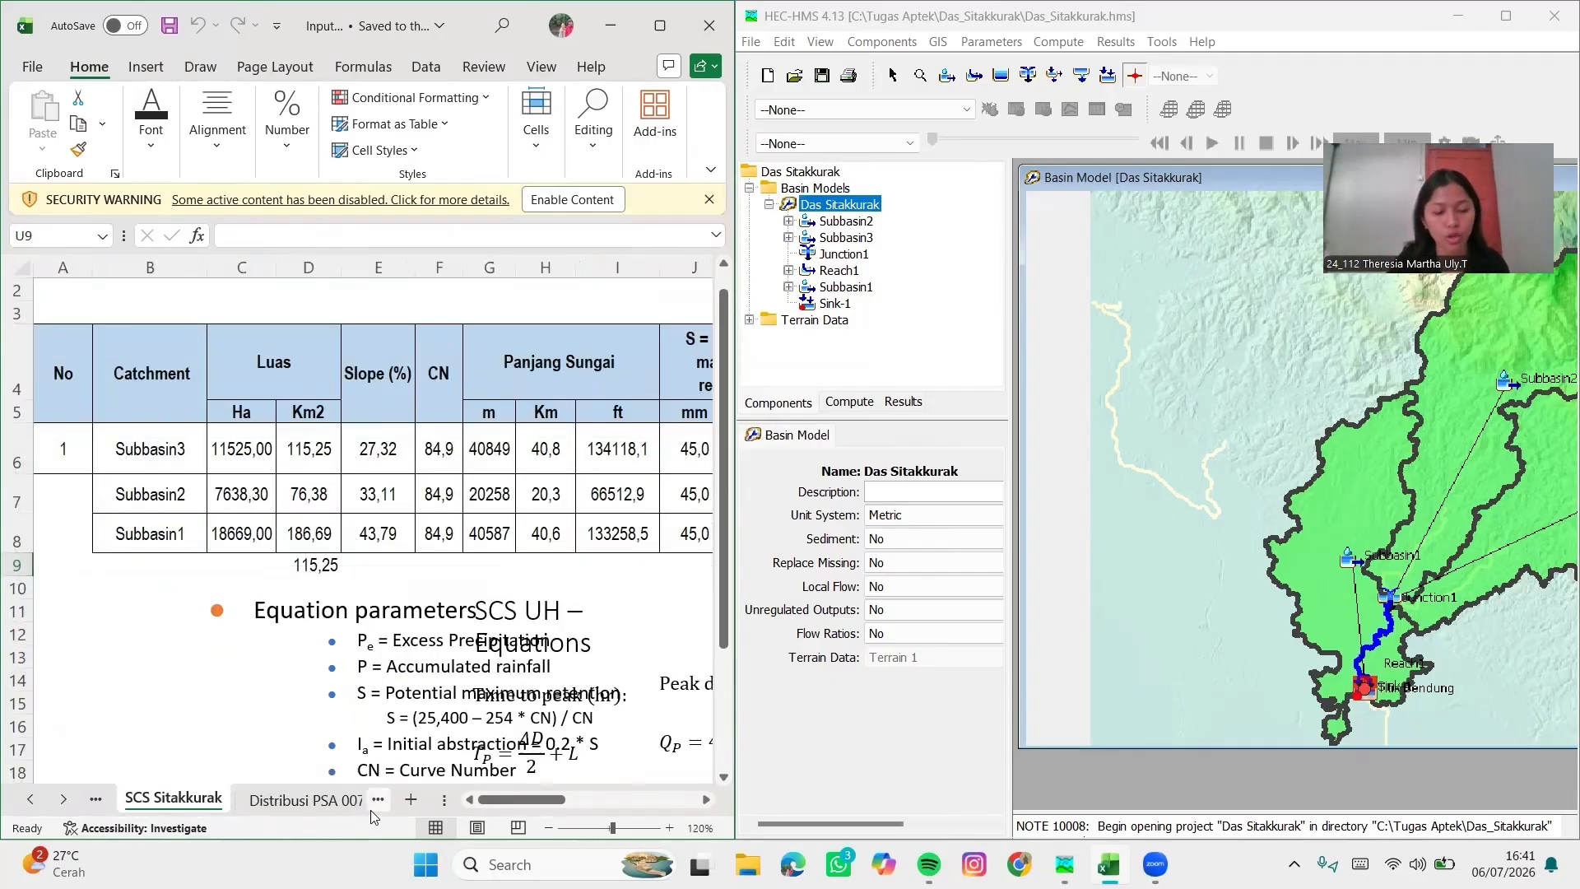
click(96, 801)
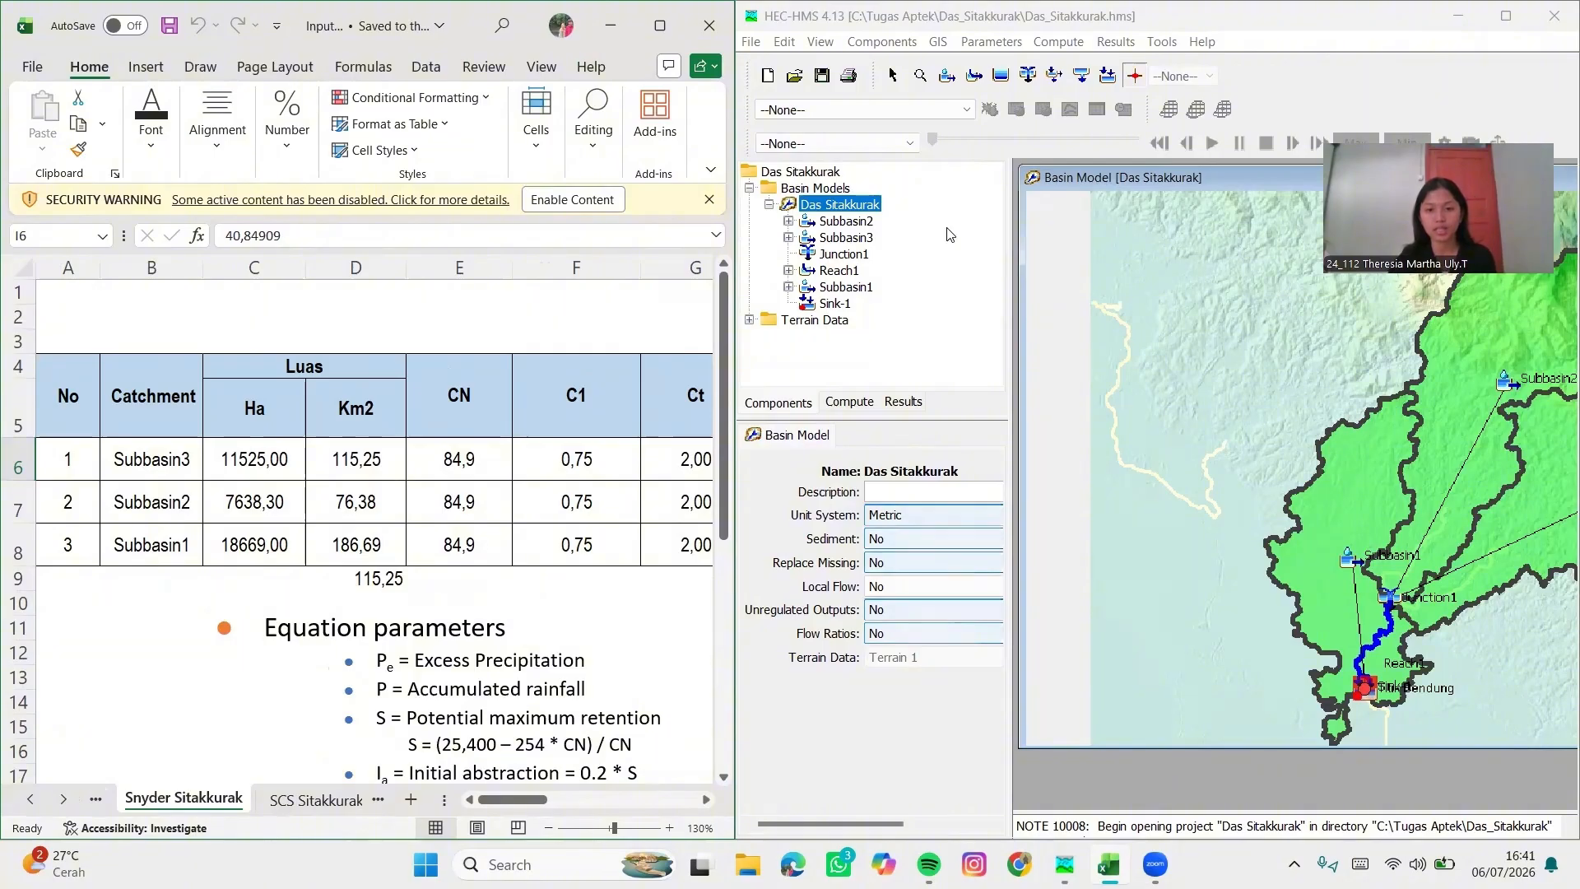
Show the subbasin area table in HEC-HMS and set Subbasin3's Km2 area in Excel's Snyder Sitakkurak sheet to 32,475
click(988, 42)
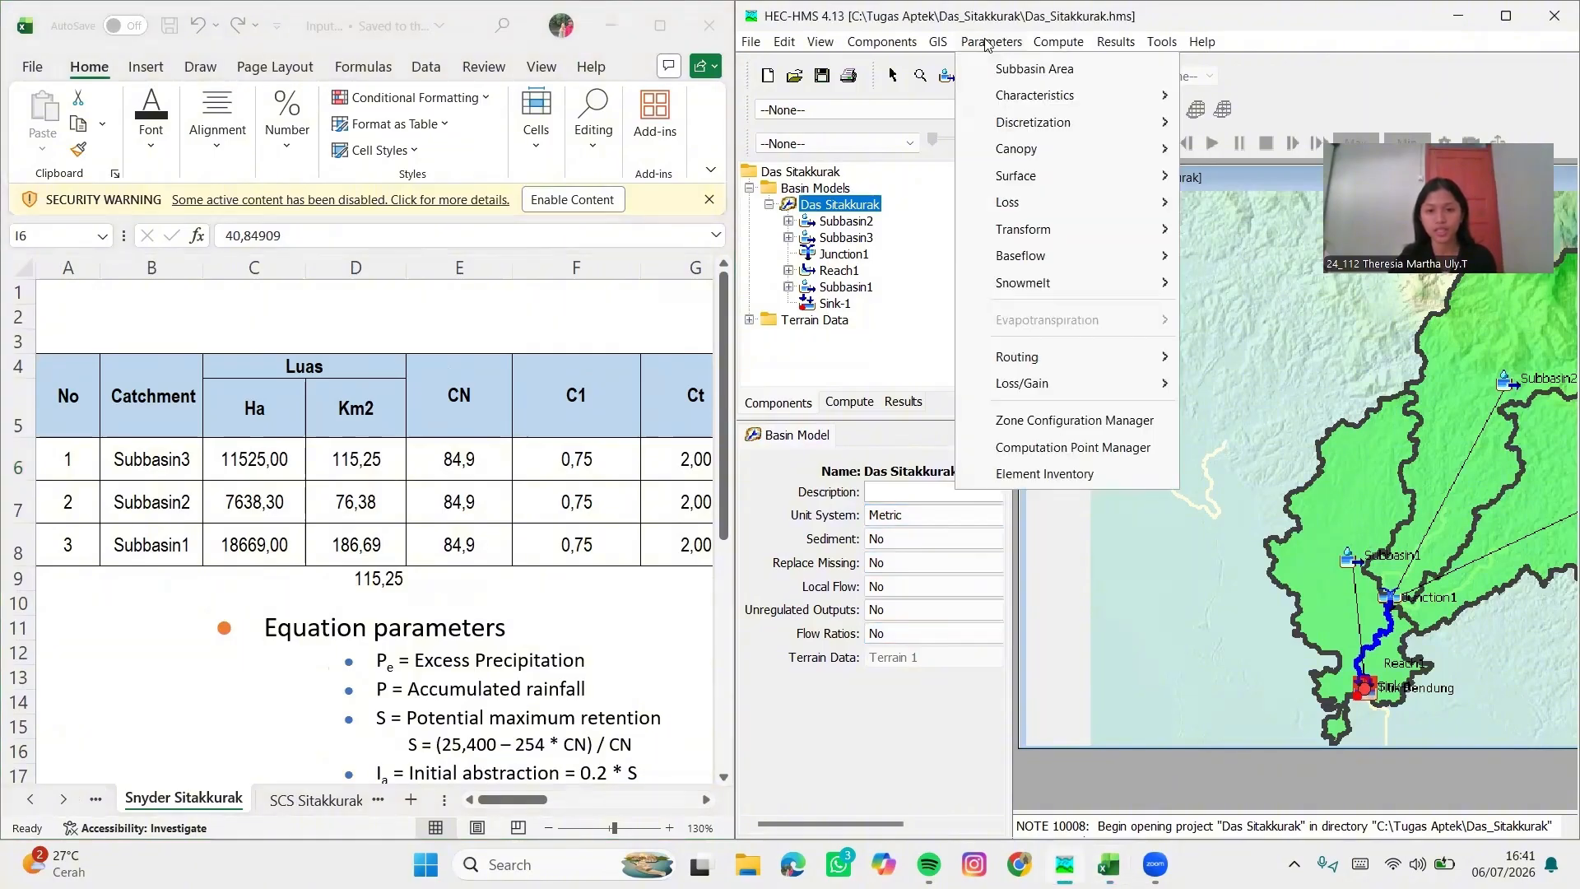
click(999, 69)
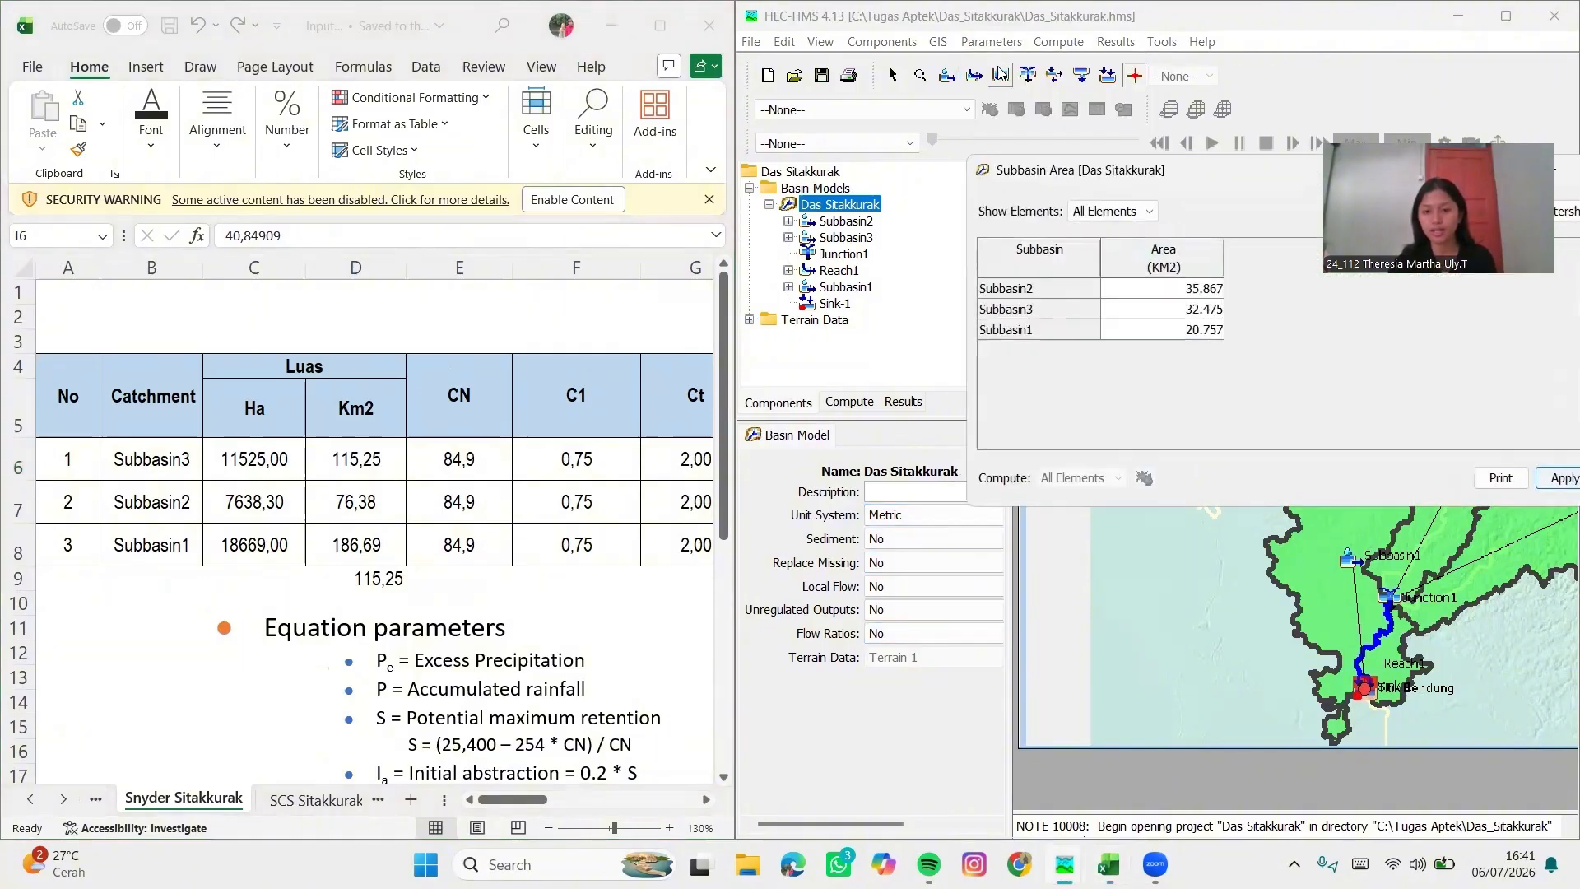
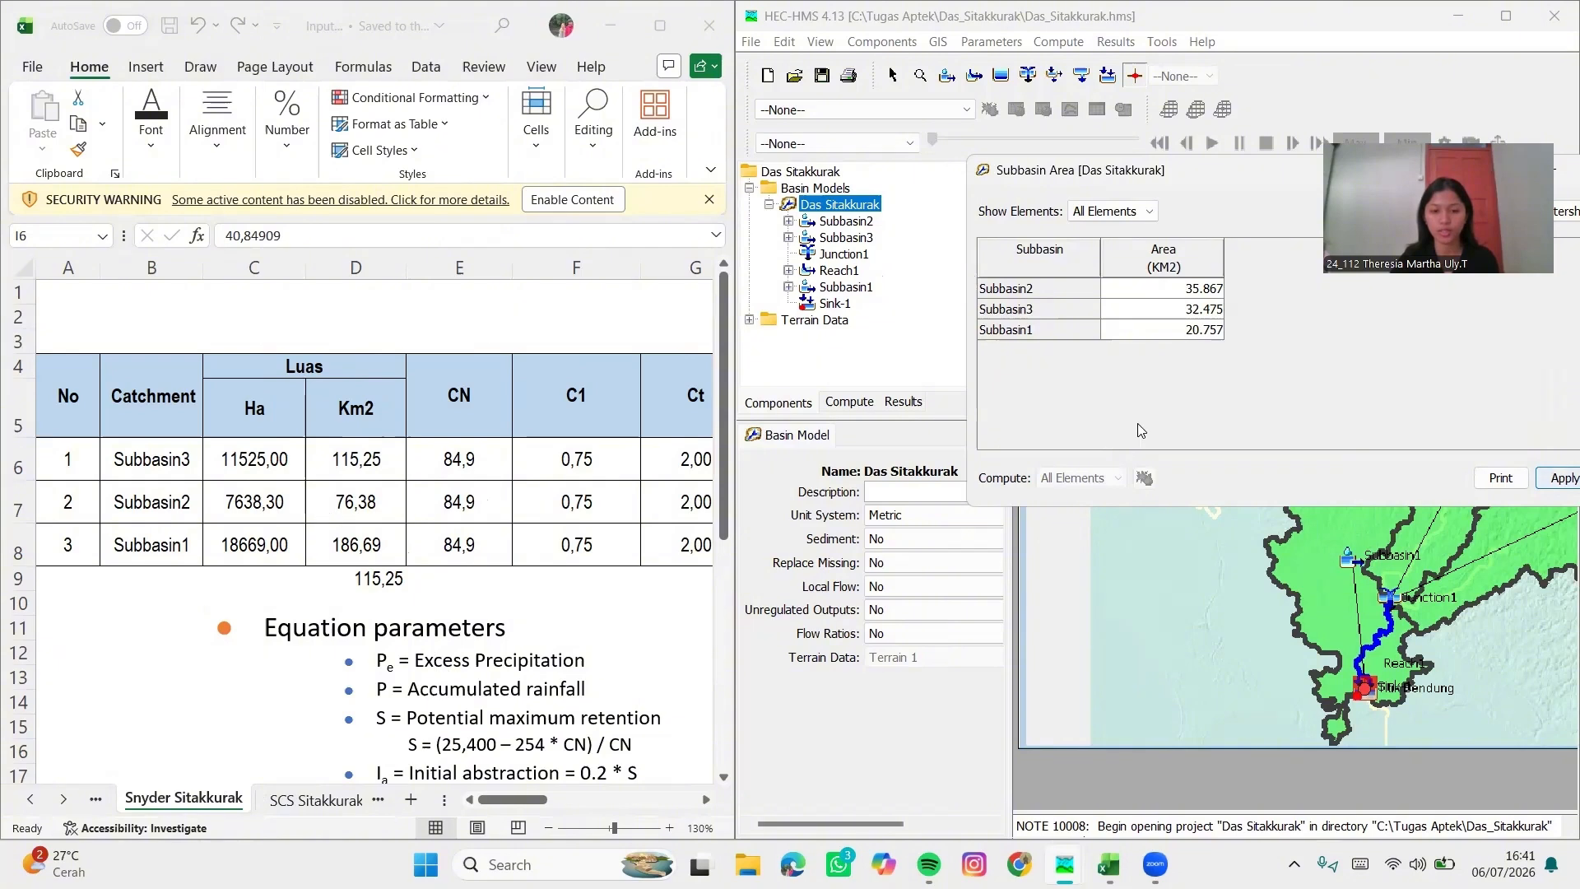
click(382, 467)
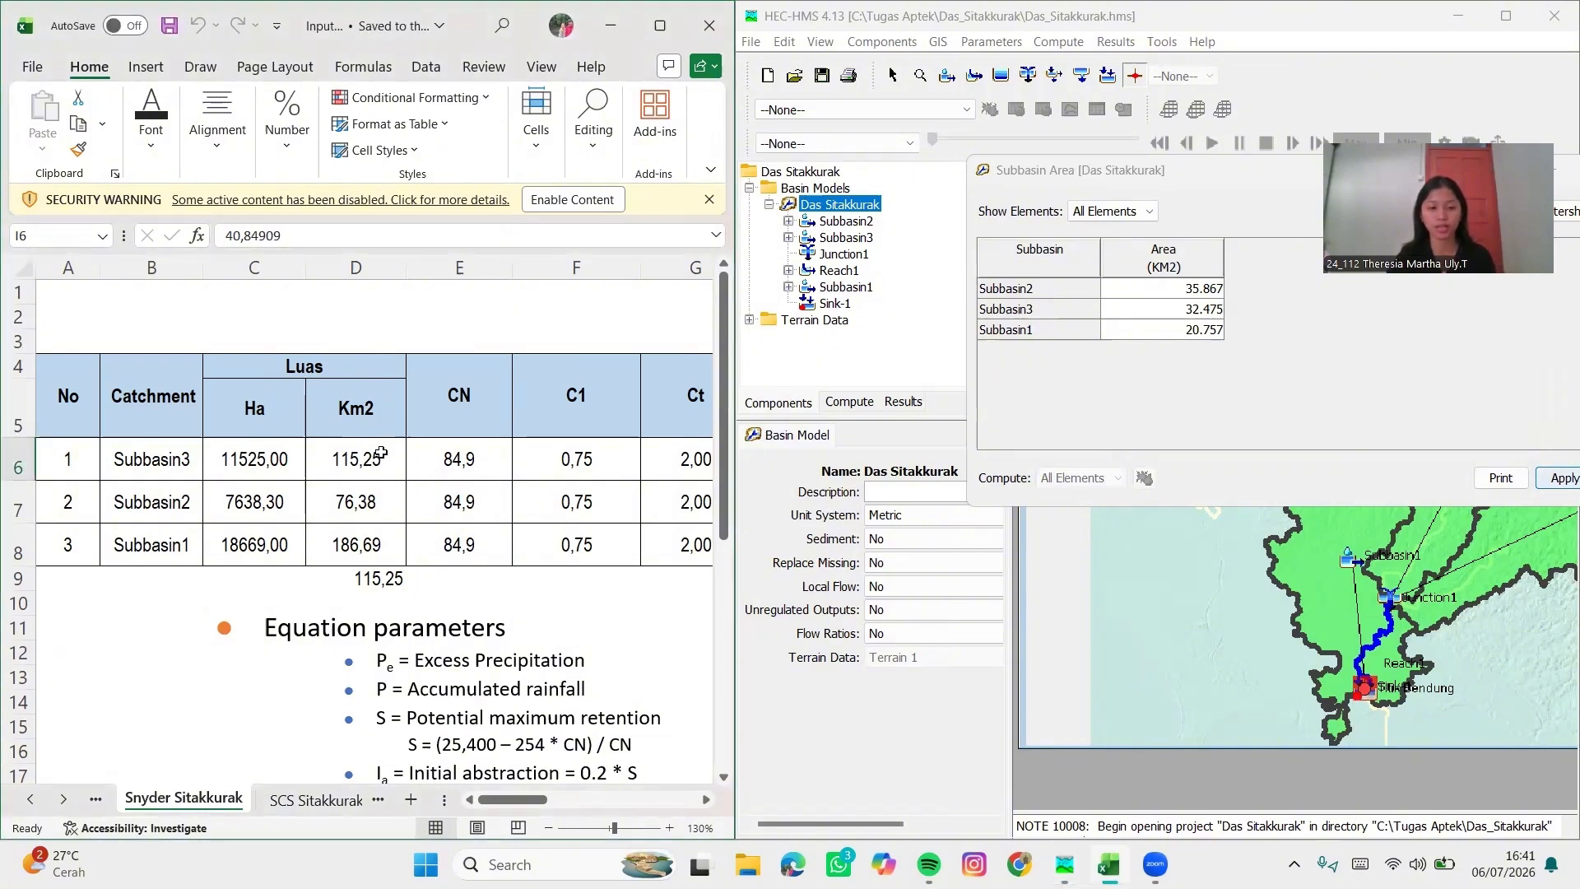
click(383, 468)
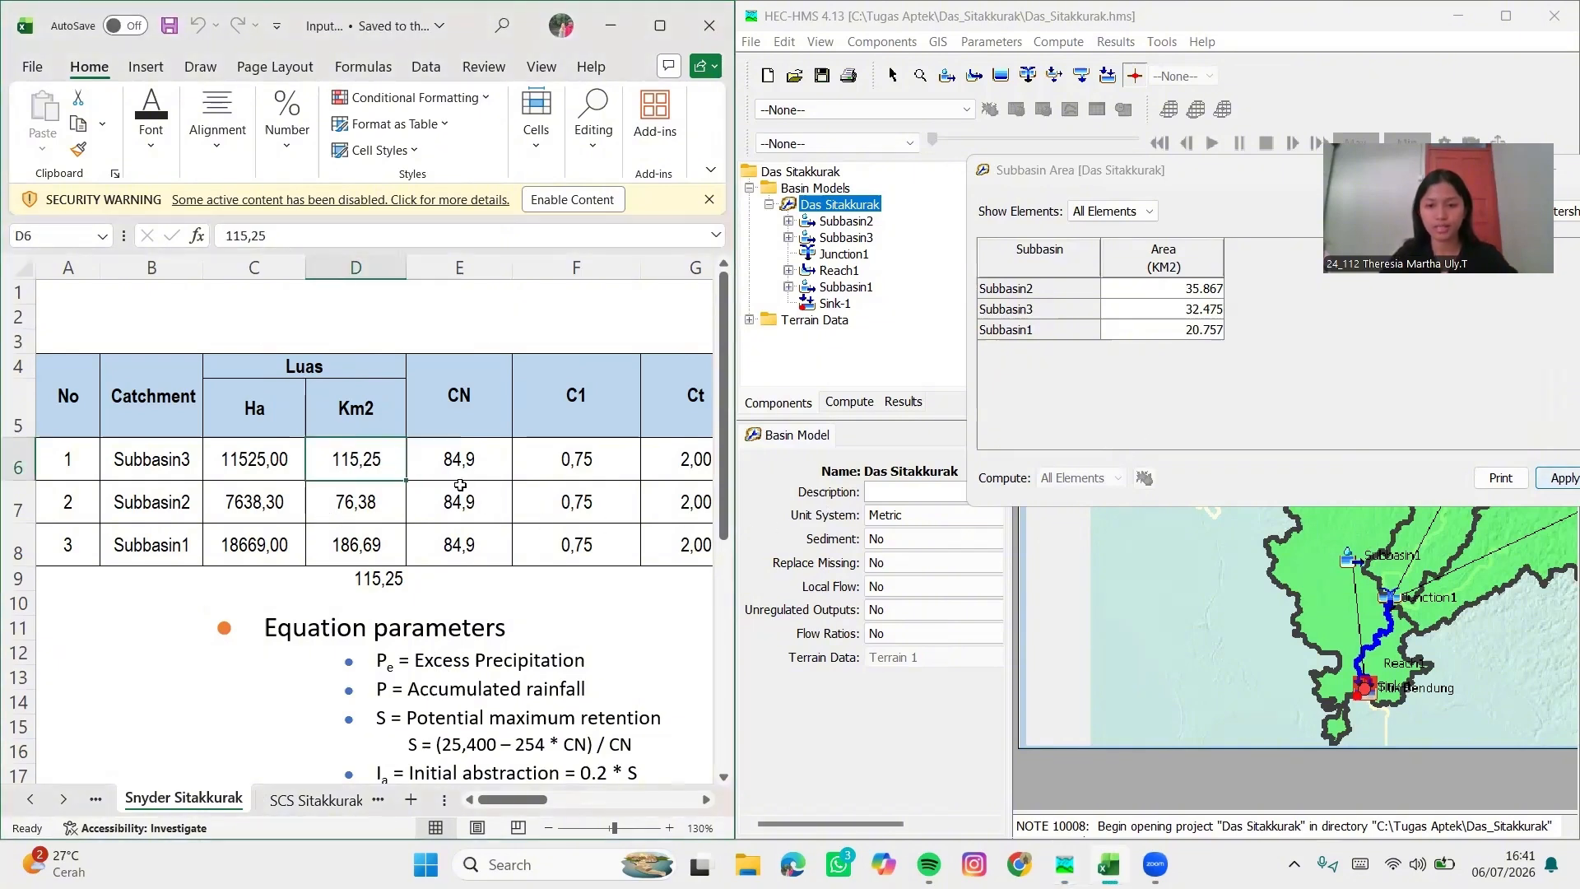
text(3)
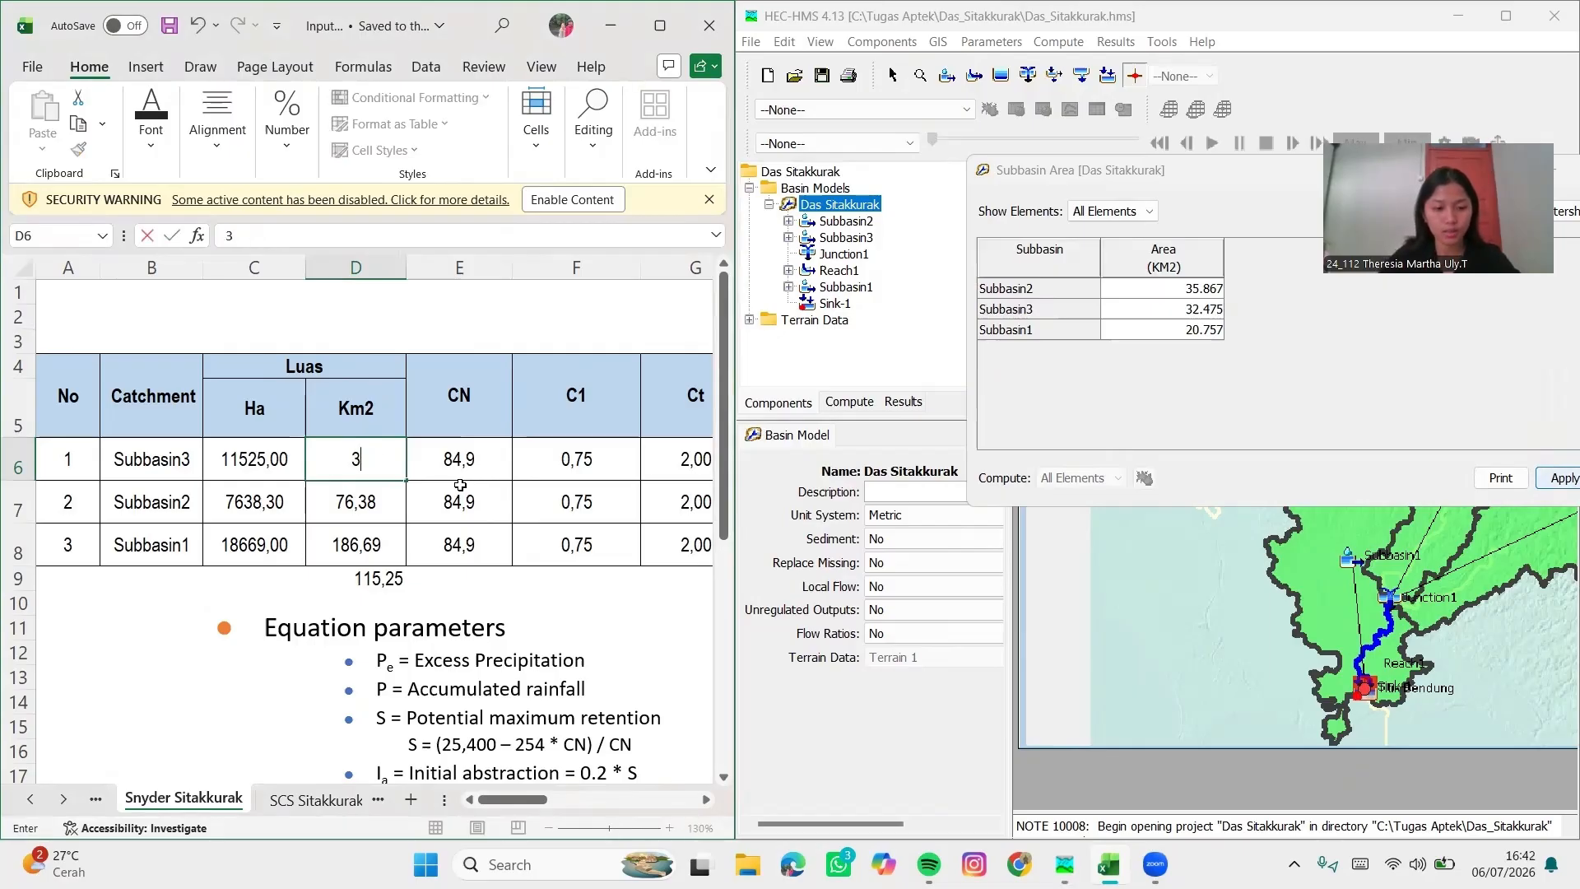
text(2,)
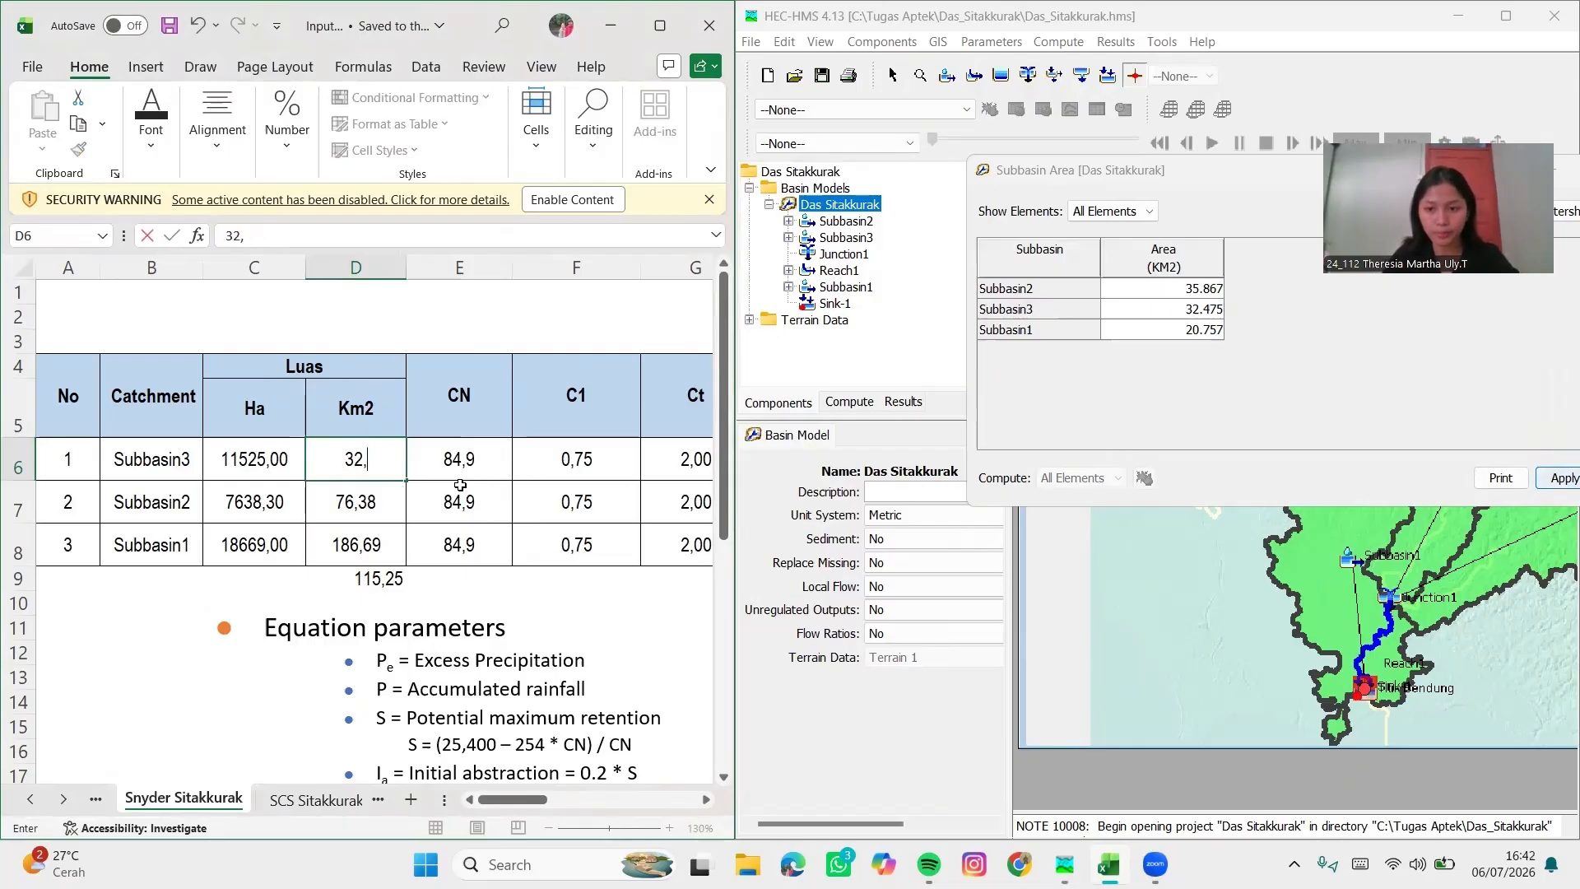
text(472)
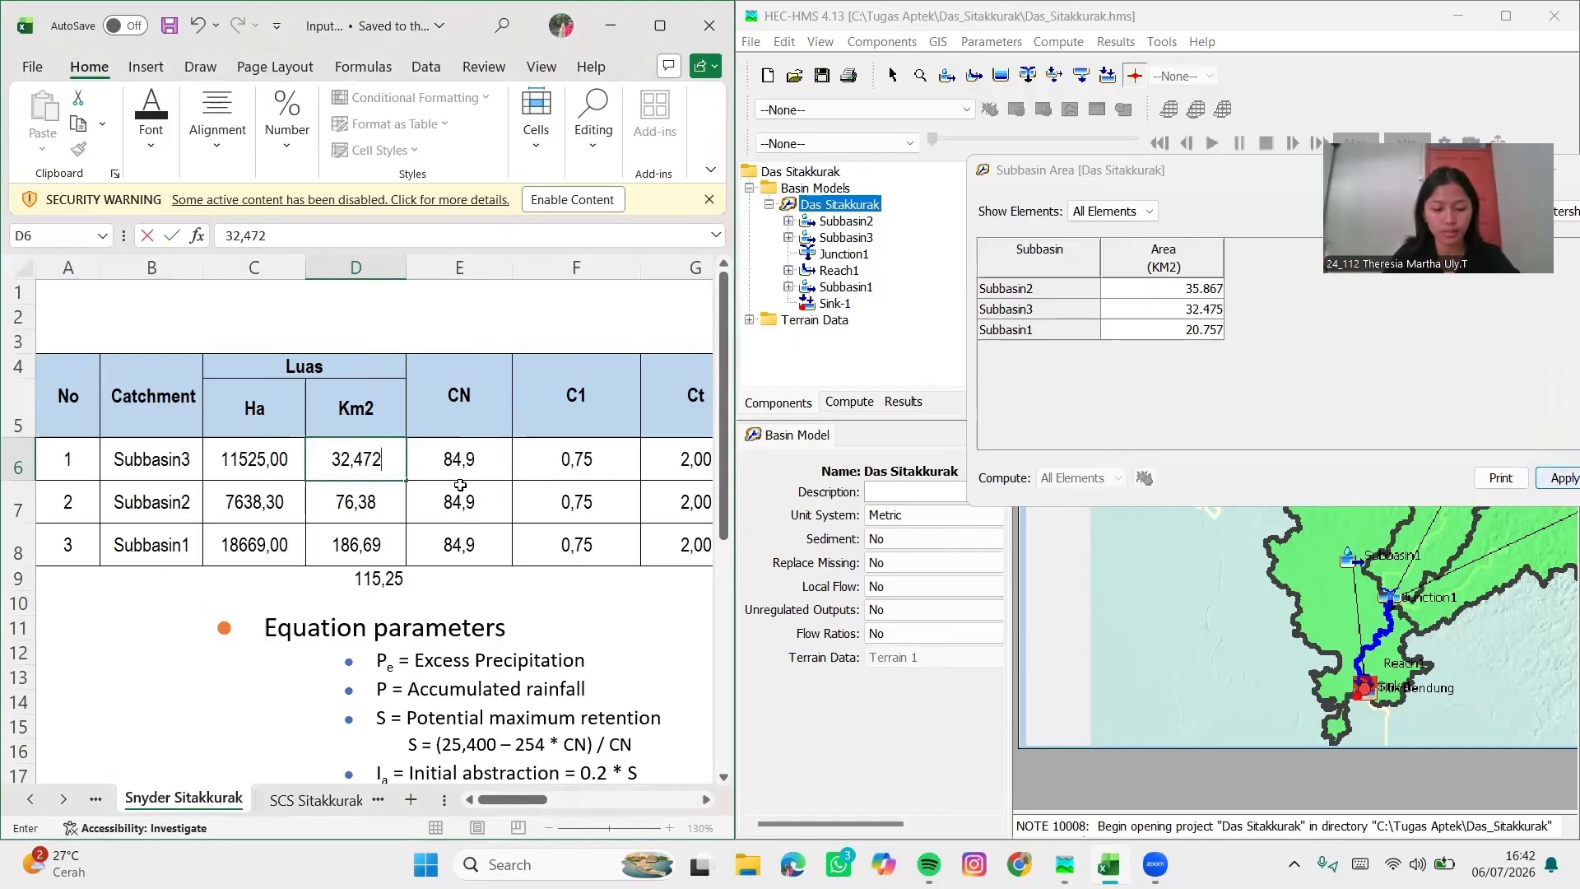
key(BackSpace)
text(5)
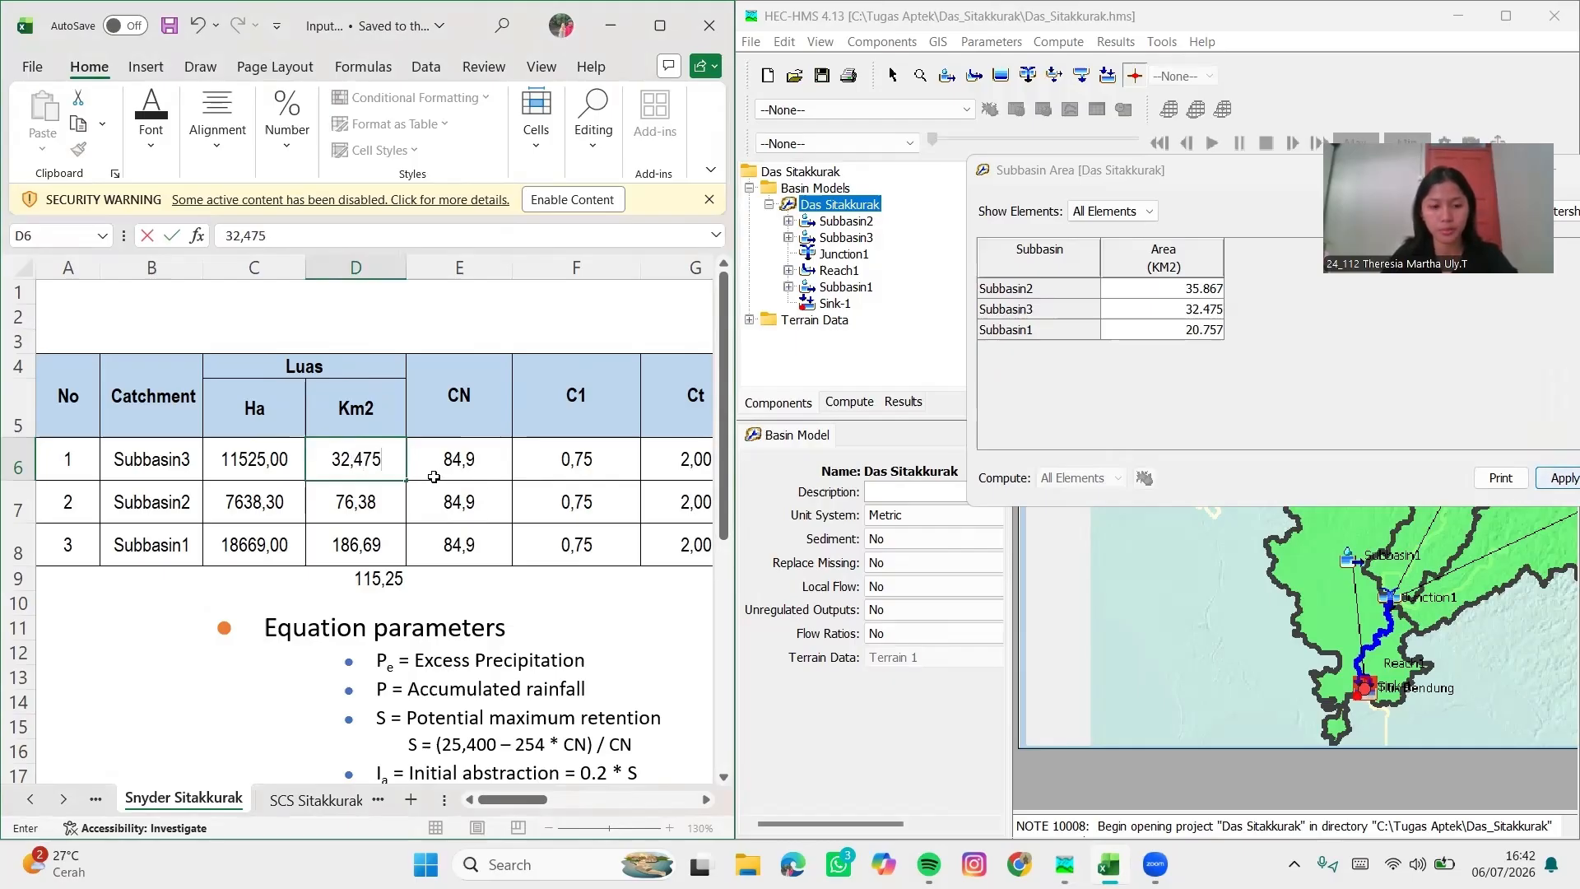
key(Return)
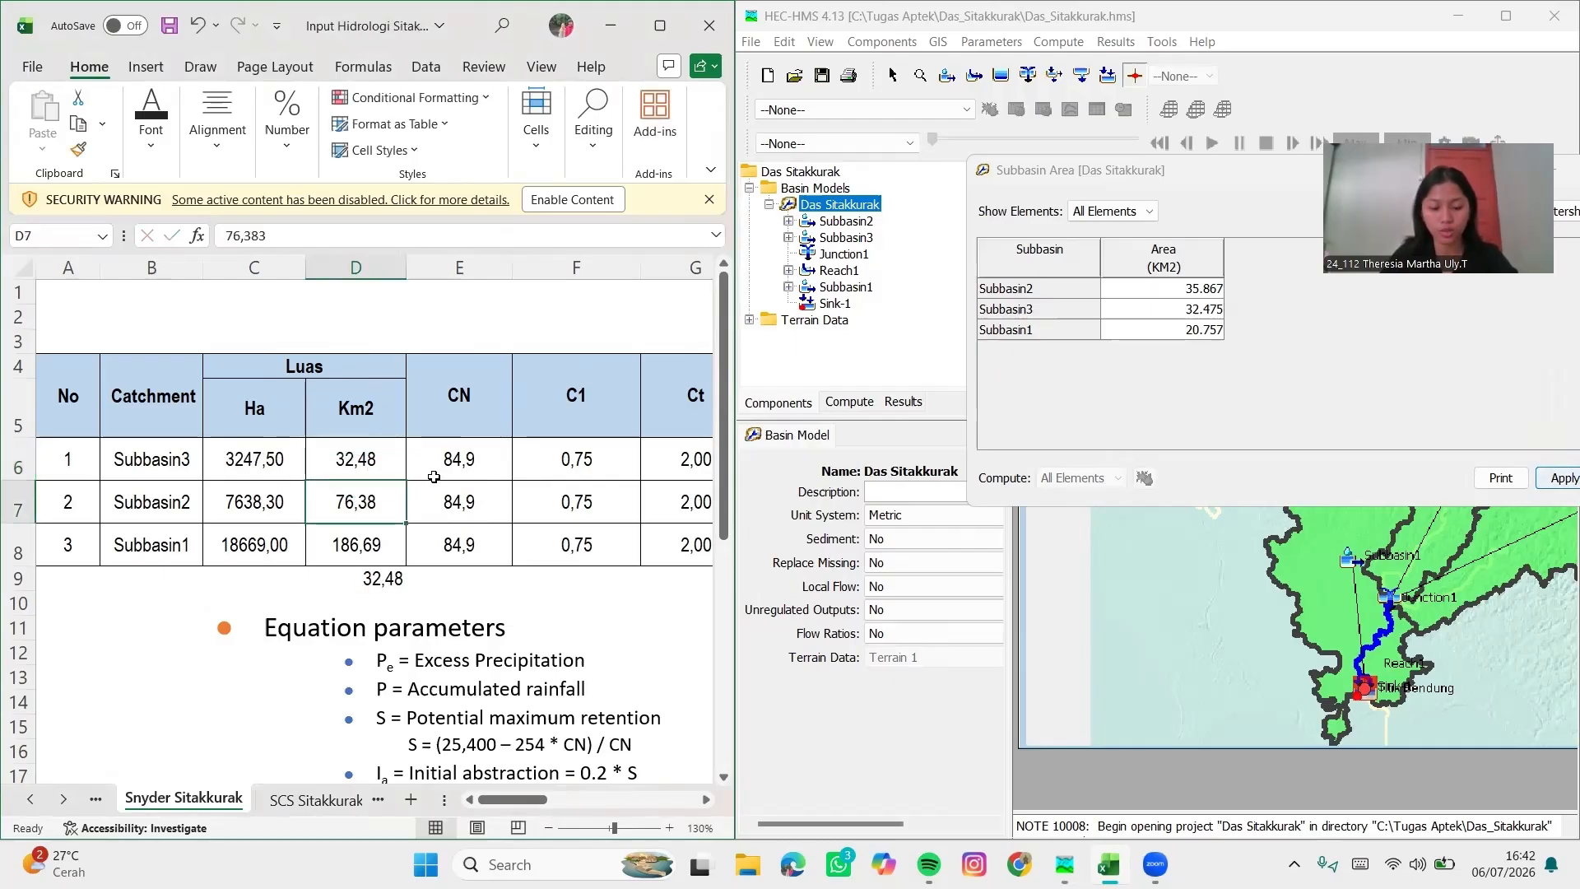
Set the Km2 areas to 35,867 for Subbasin2 and 20,757 for Subbasin1 in Excel, and close the HEC-HMS subbasin area table
text(35)
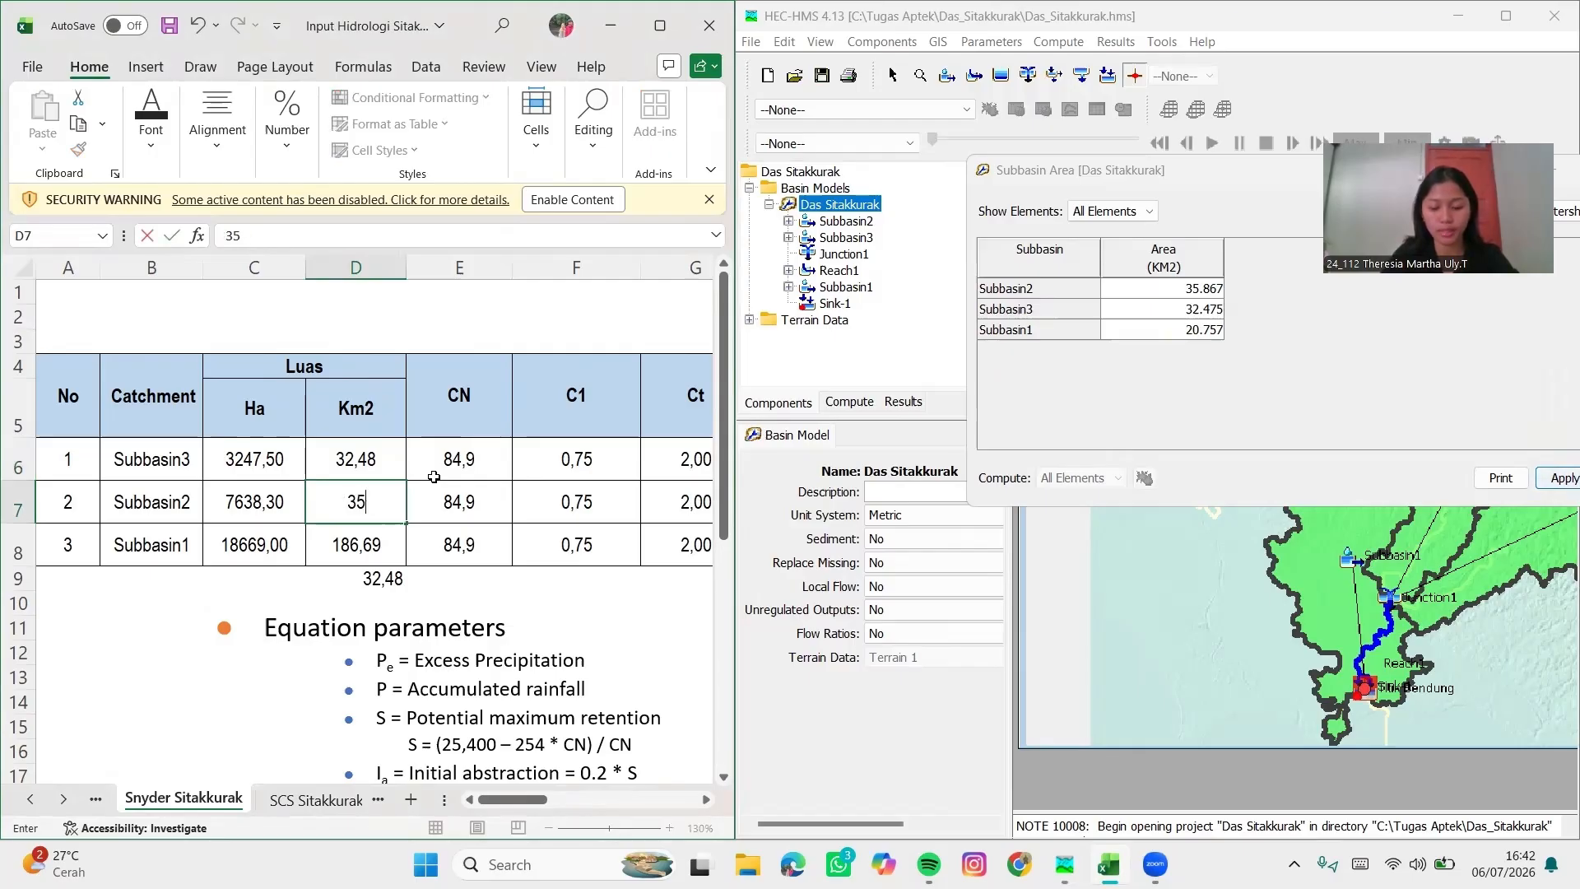
text(,867)
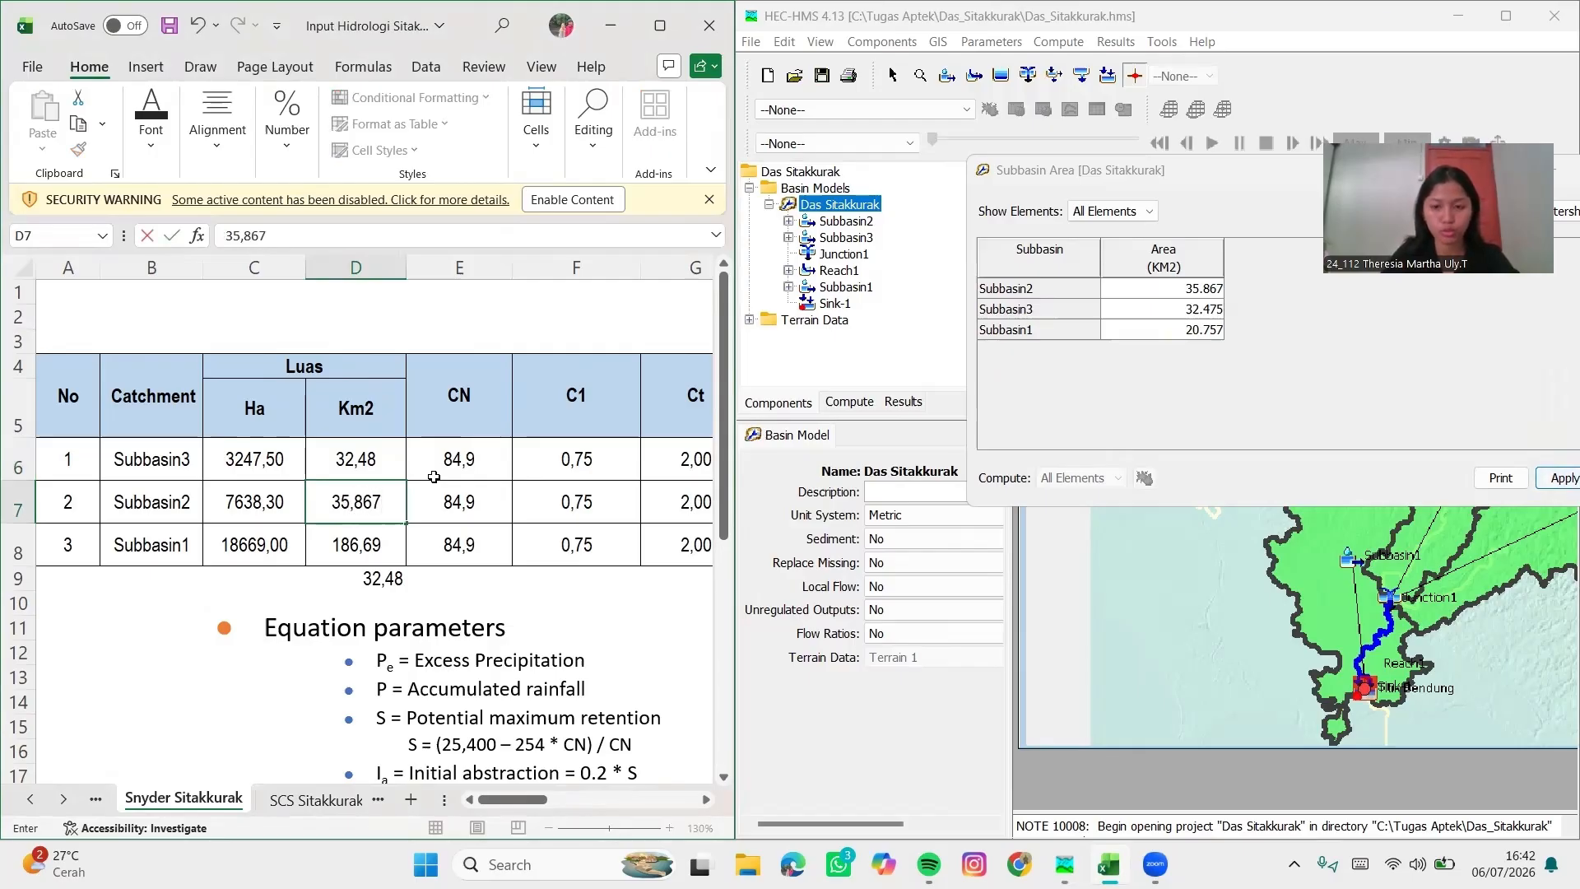
key(Return)
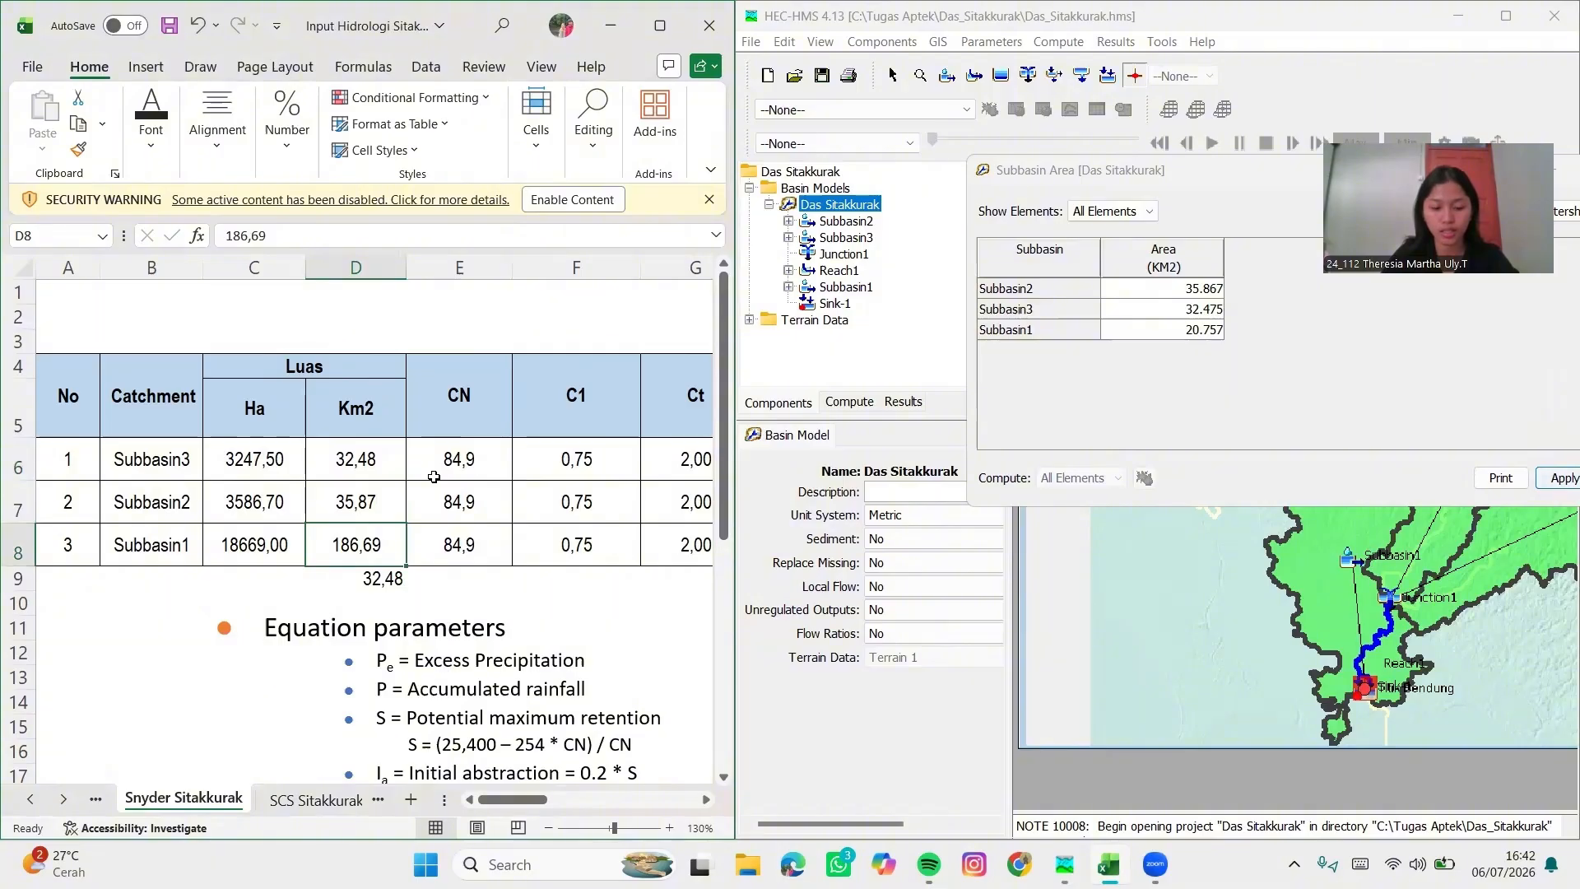
text(20,)
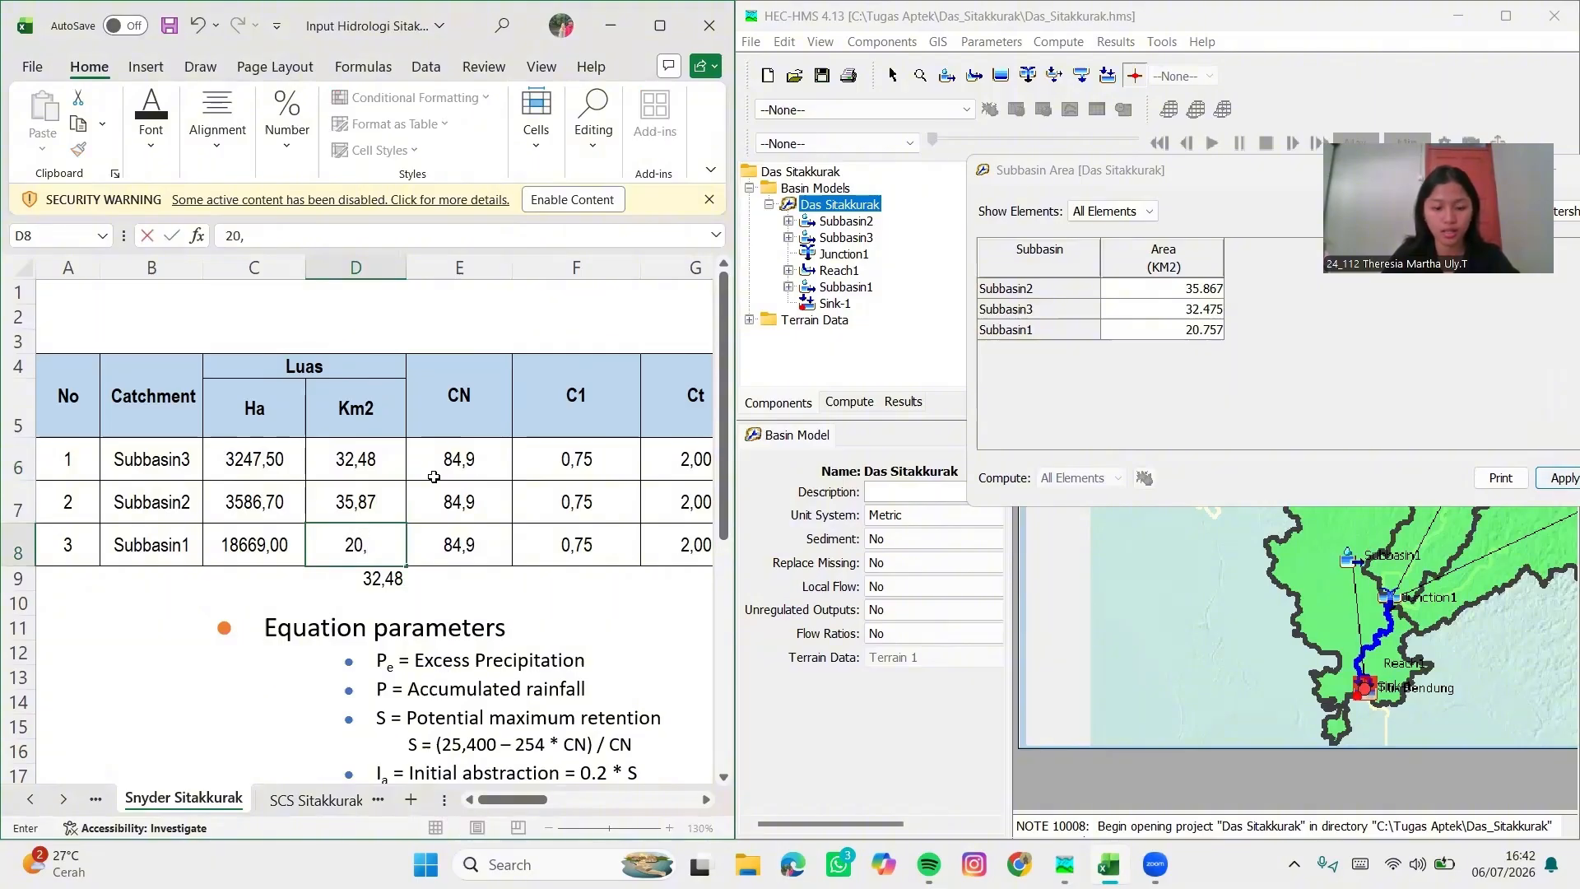
text(757)
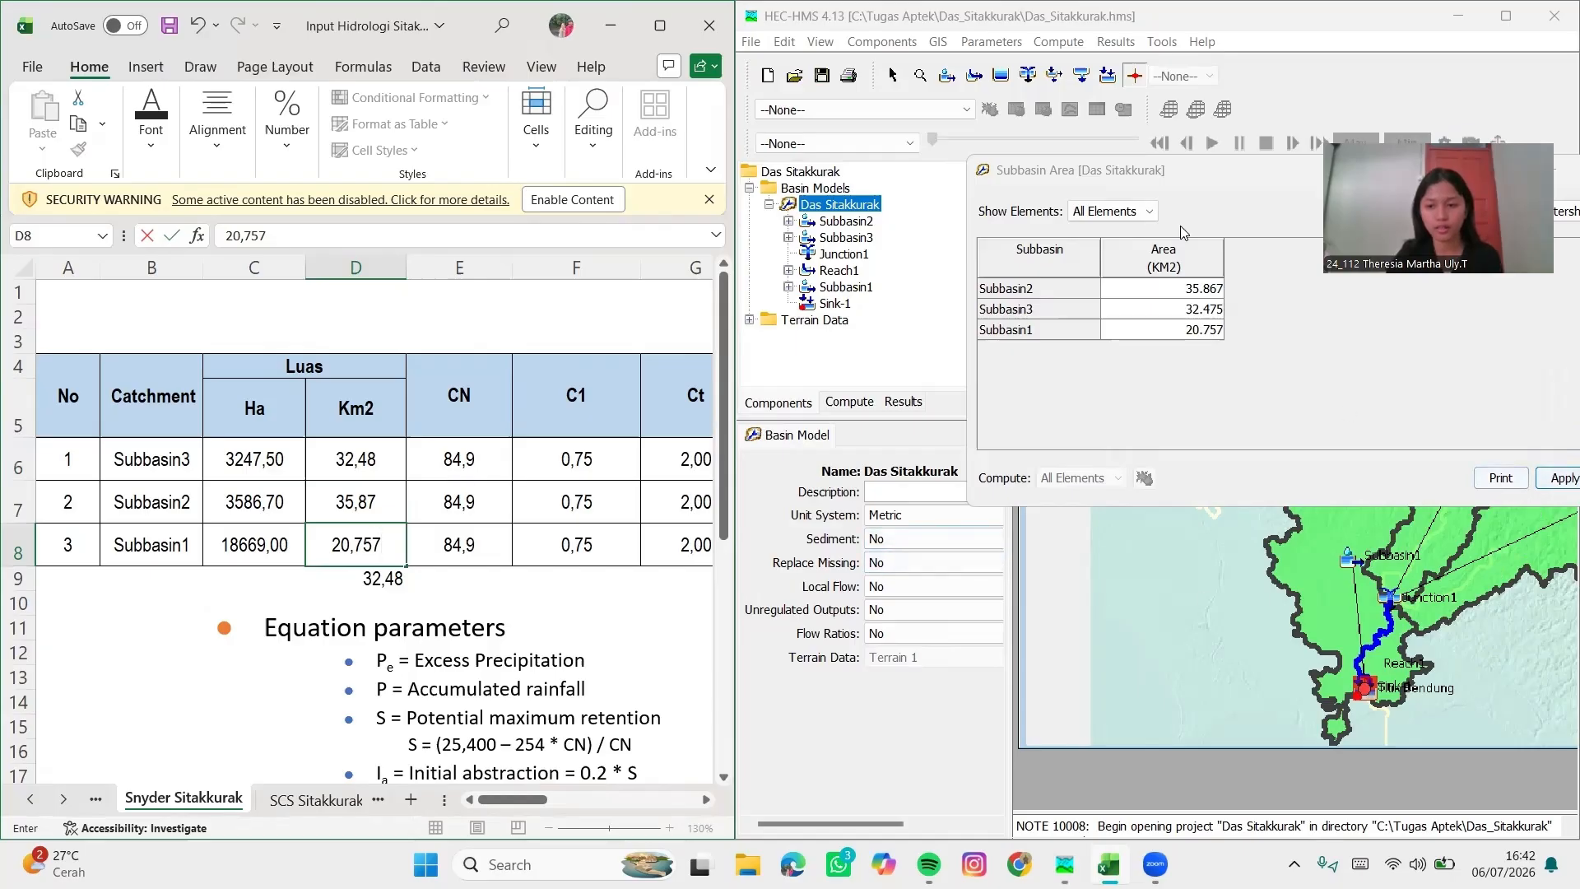
click(1193, 187)
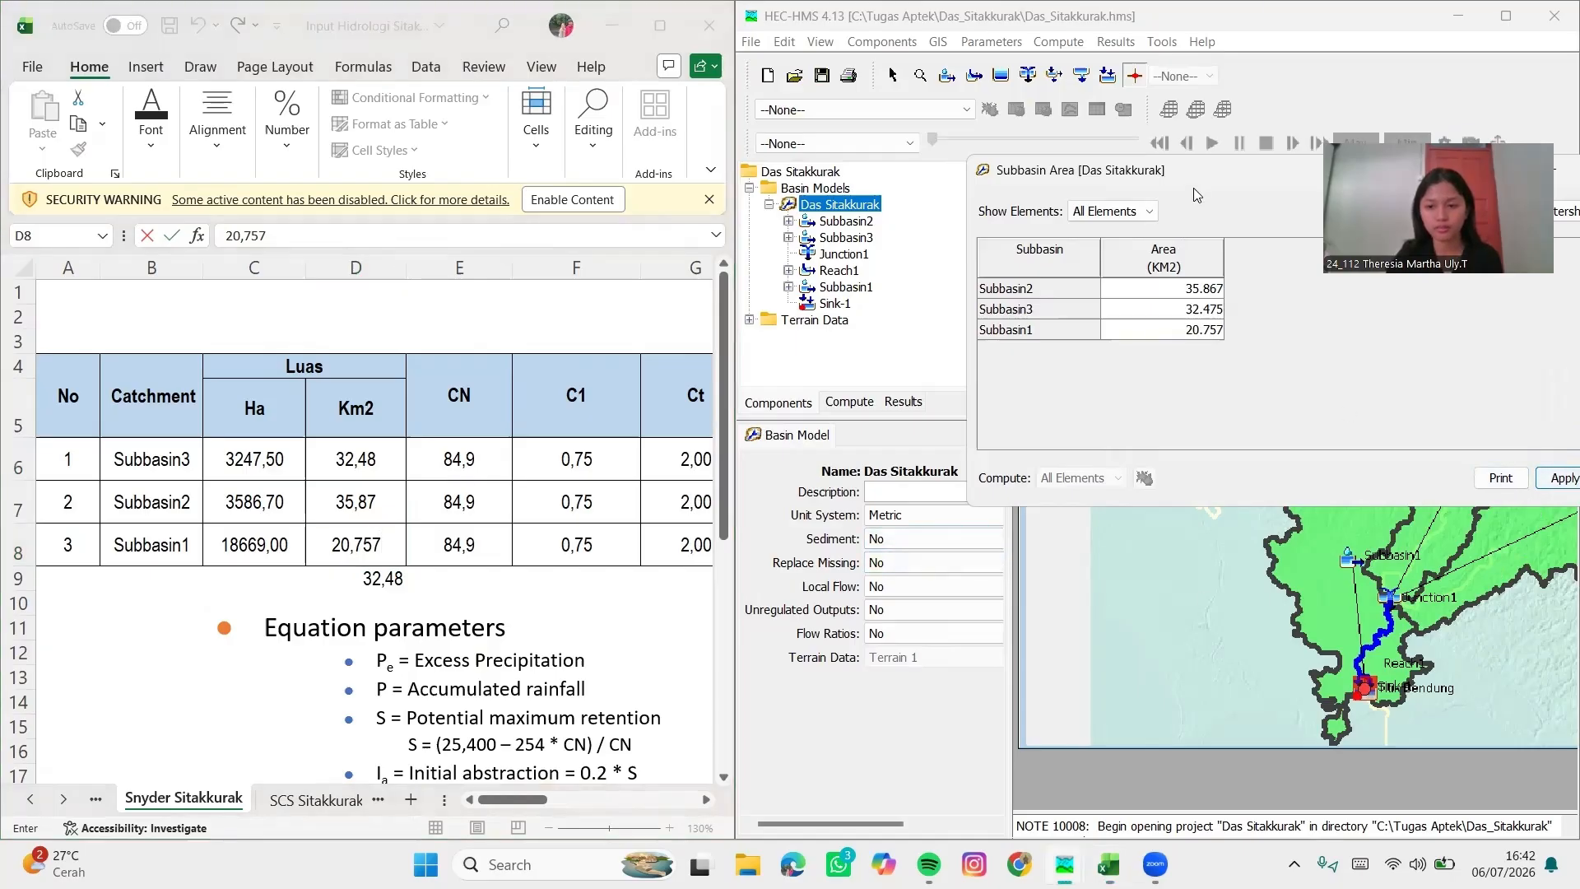
drag(1193, 188, 918, 211)
click(1368, 504)
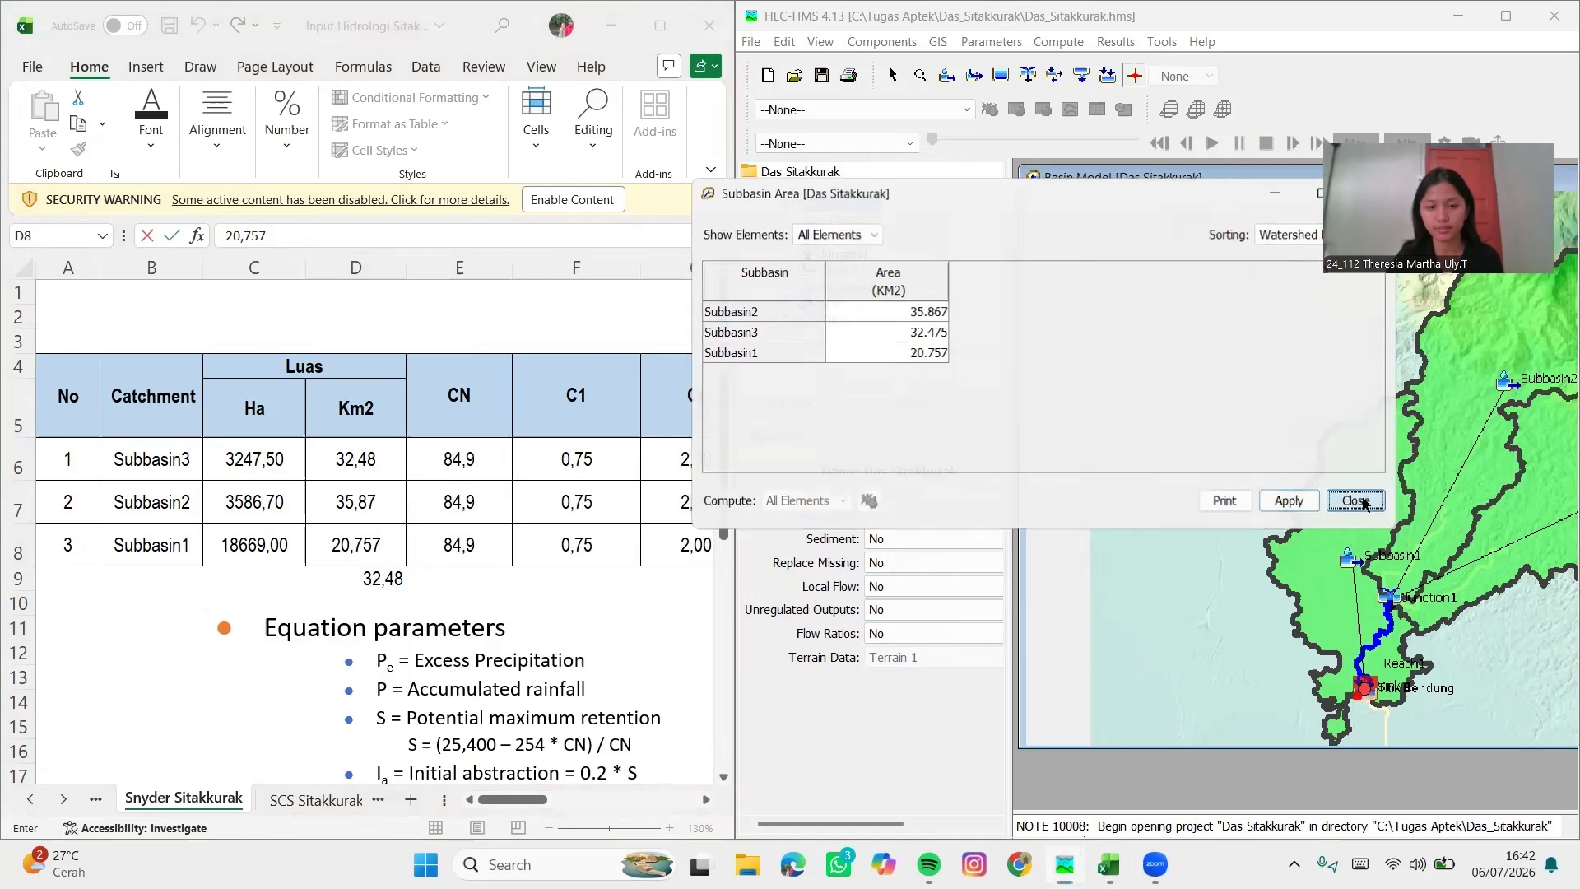
key(Return)
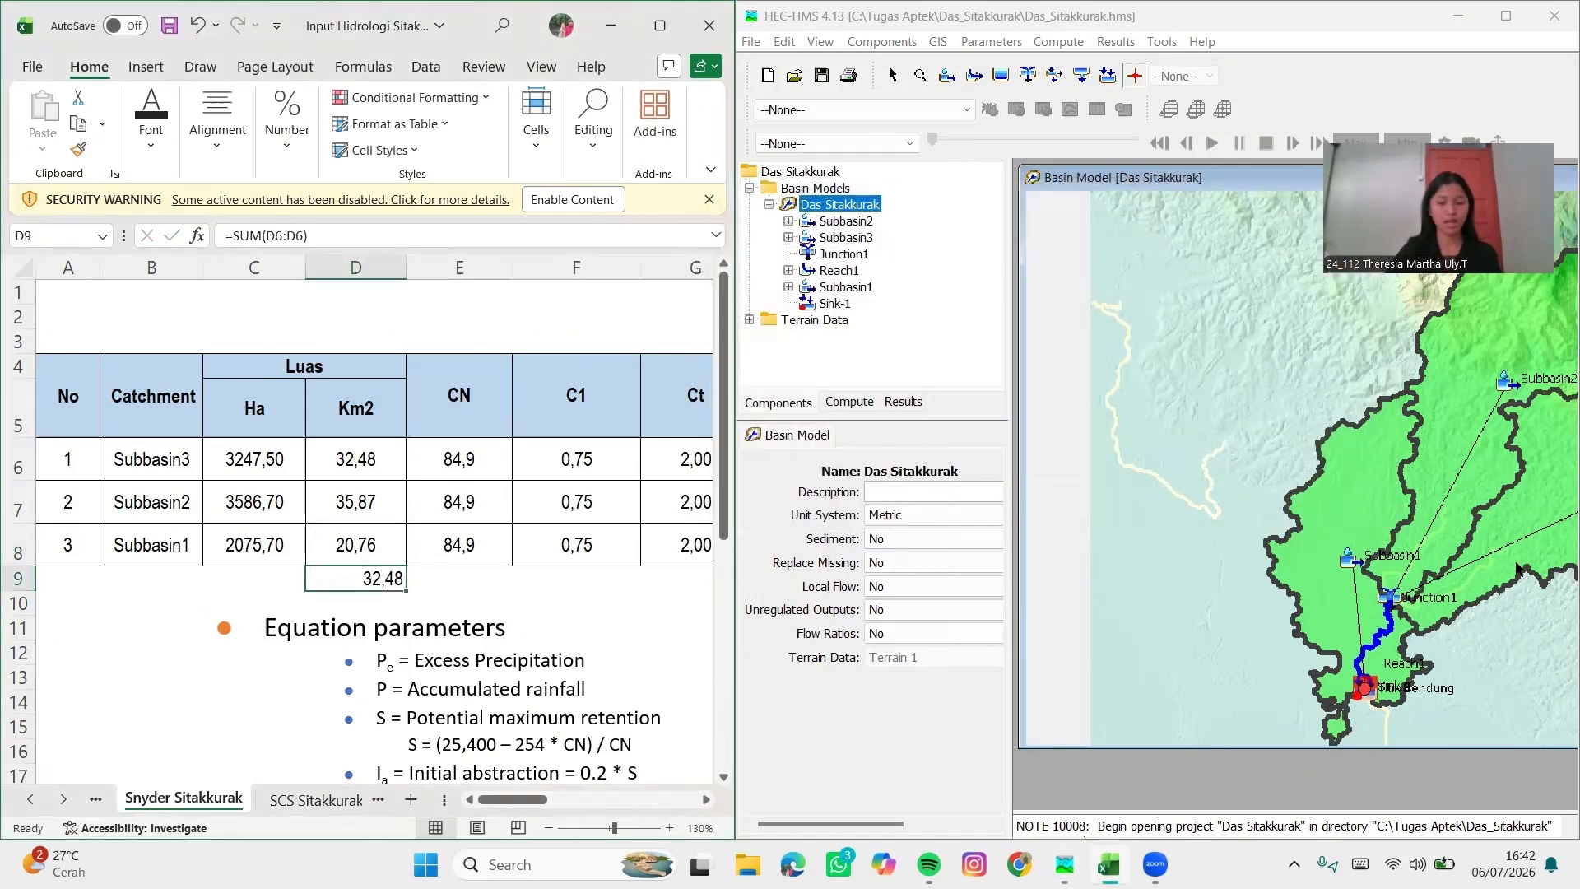
Show the subbasin characteristics table in HEC-HMS and look across its flowpath and basin slope columns
click(991, 41)
mouse_move(991, 85)
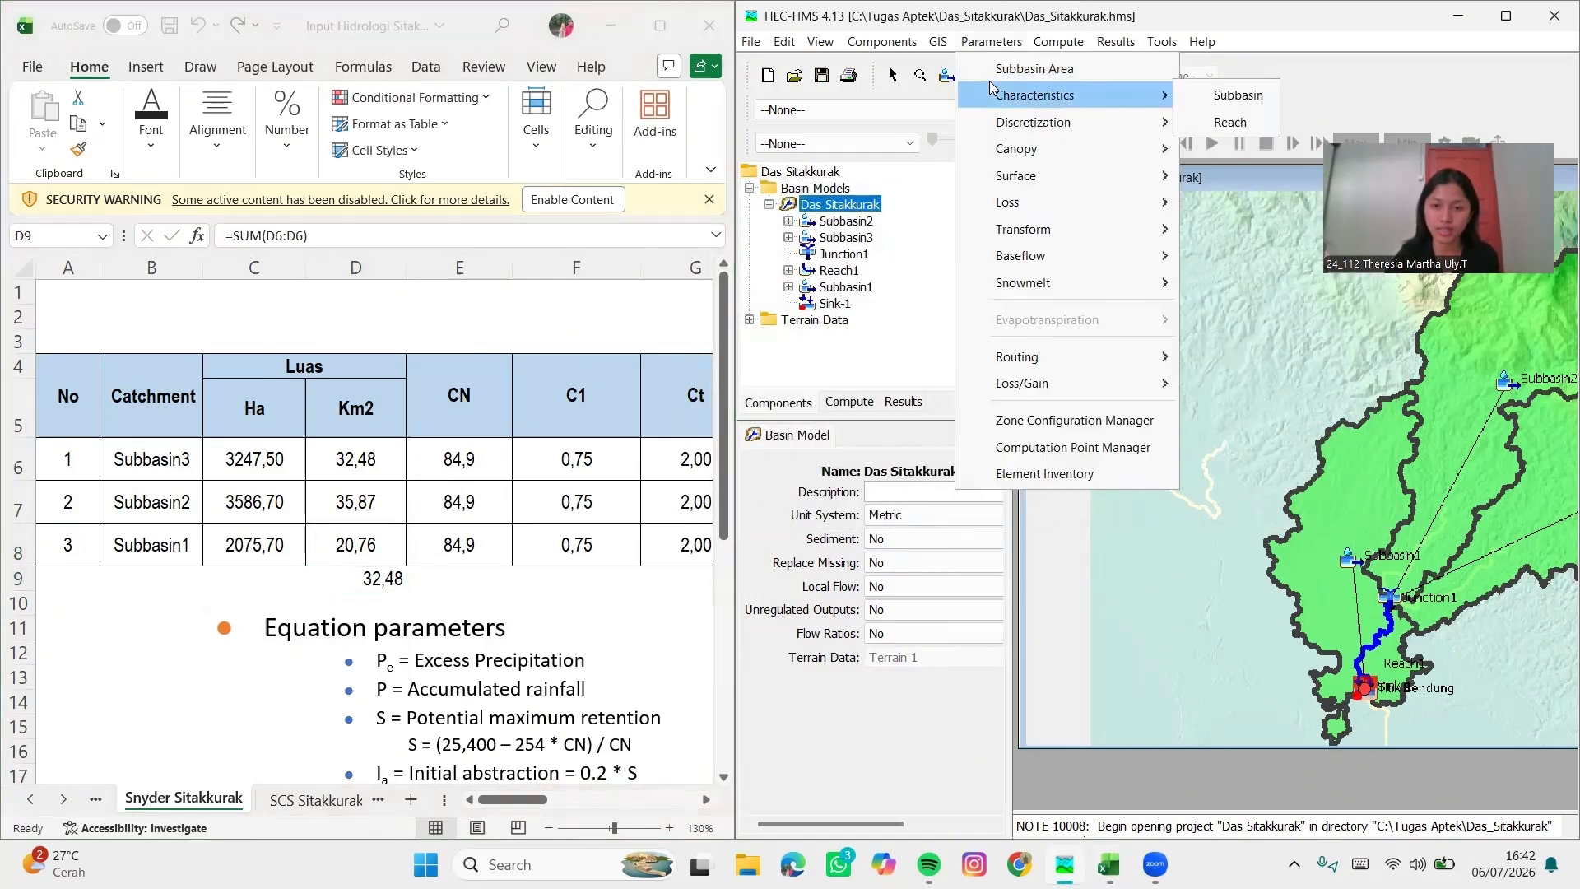
click(1234, 96)
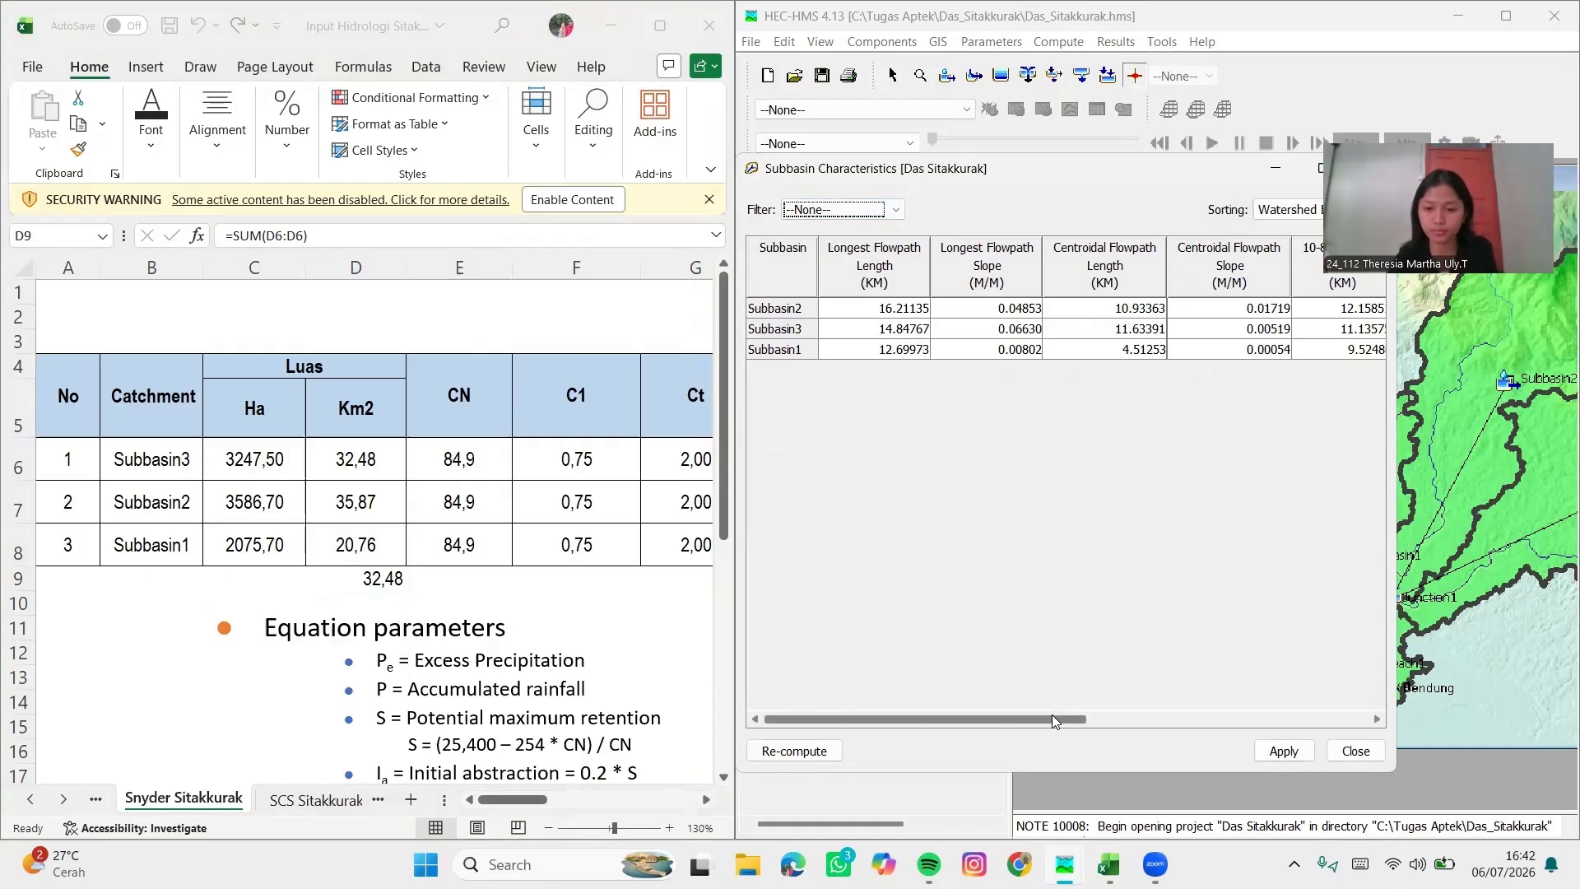
drag(1057, 716, 1239, 737)
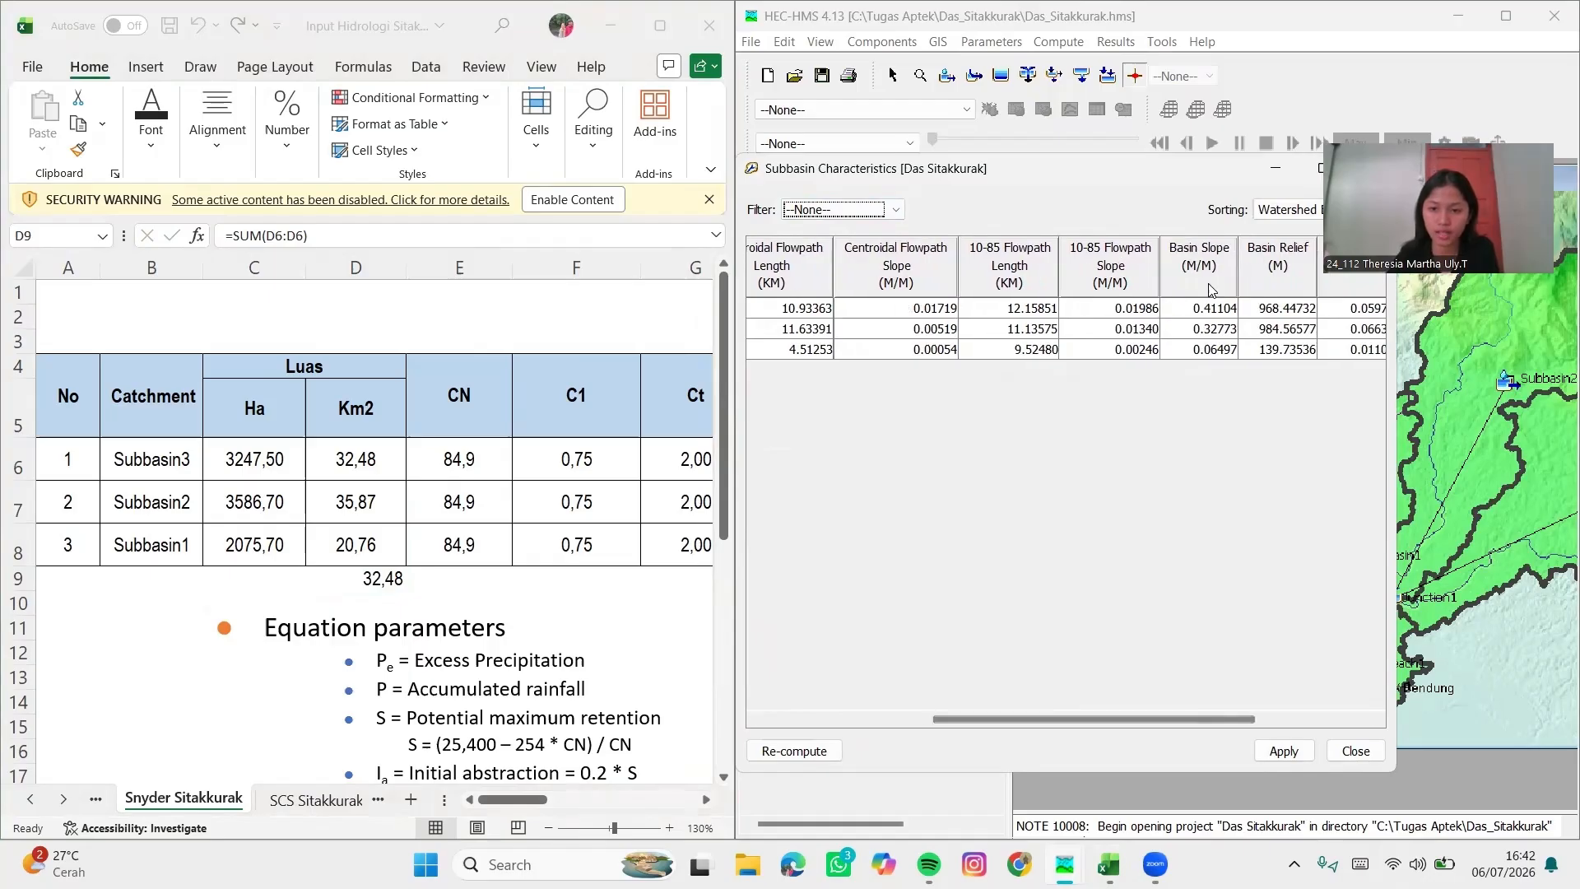
drag(1148, 720, 944, 728)
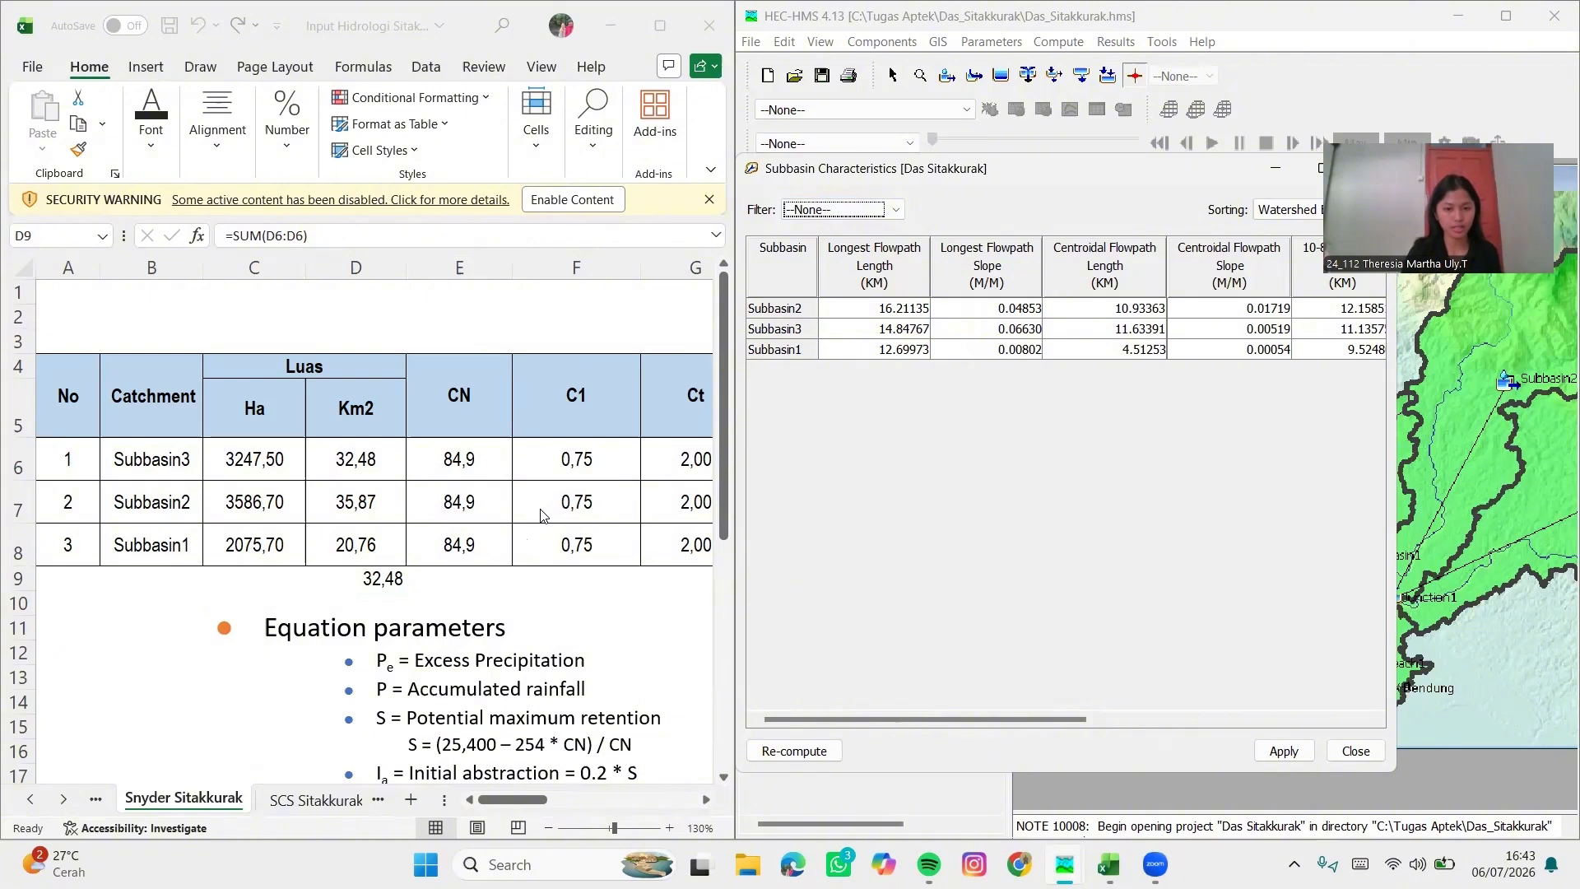
Set the Panjang Sungai Km values in the Snyder Sitakkurak sheet to 14,84767 for Subbasin3, 16,21135 for Subbasin2 and 12,69973 for Subbasin1
scroll(541, 515, right, 5)
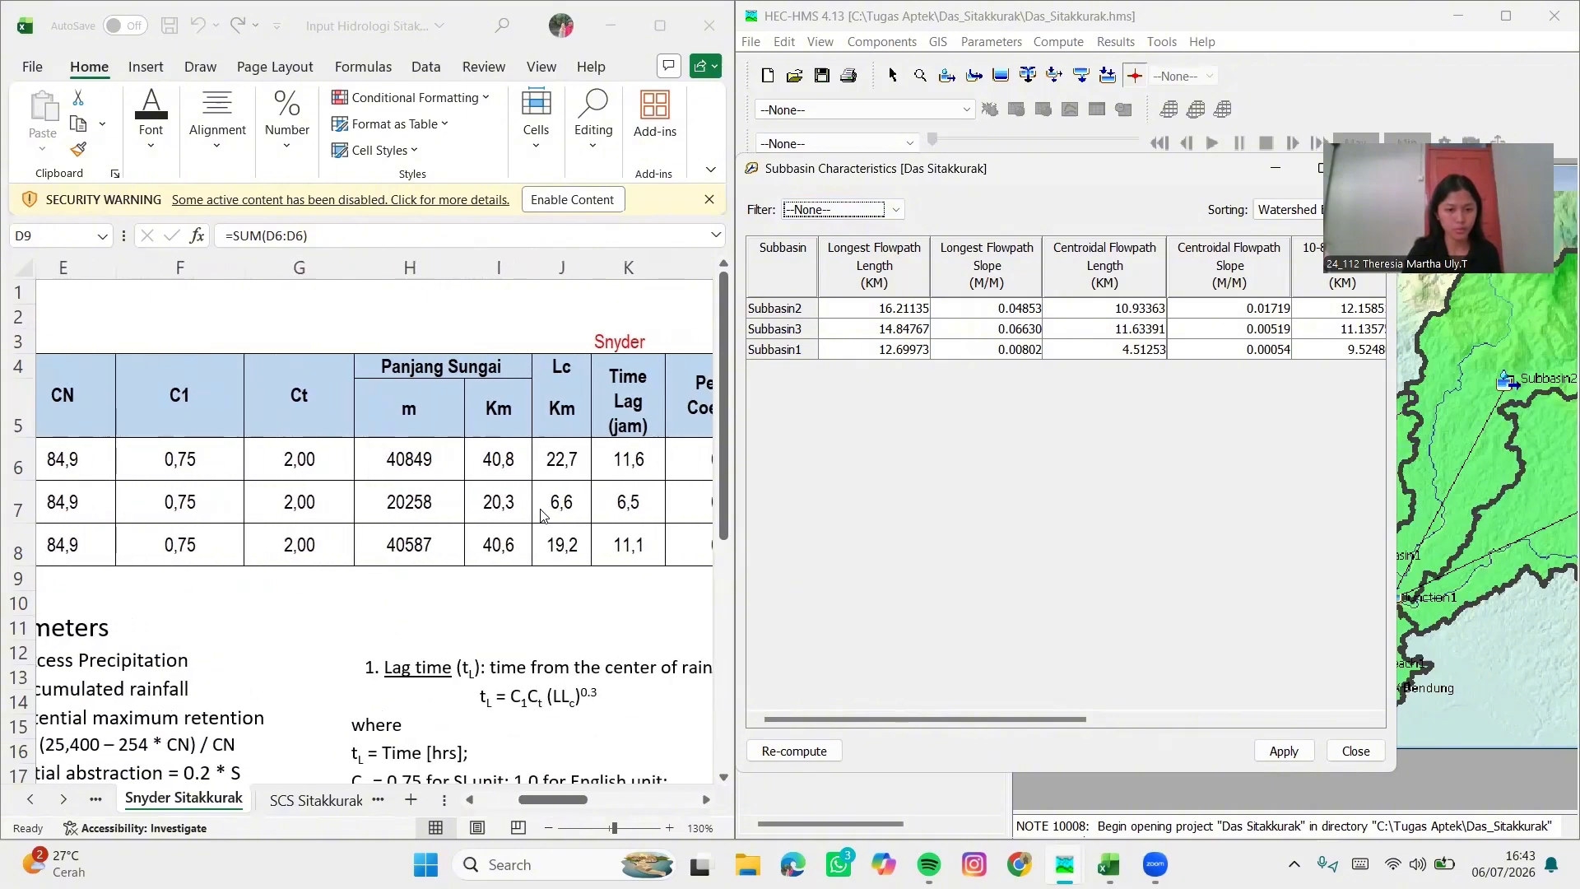
scroll(540, 515, left, 1)
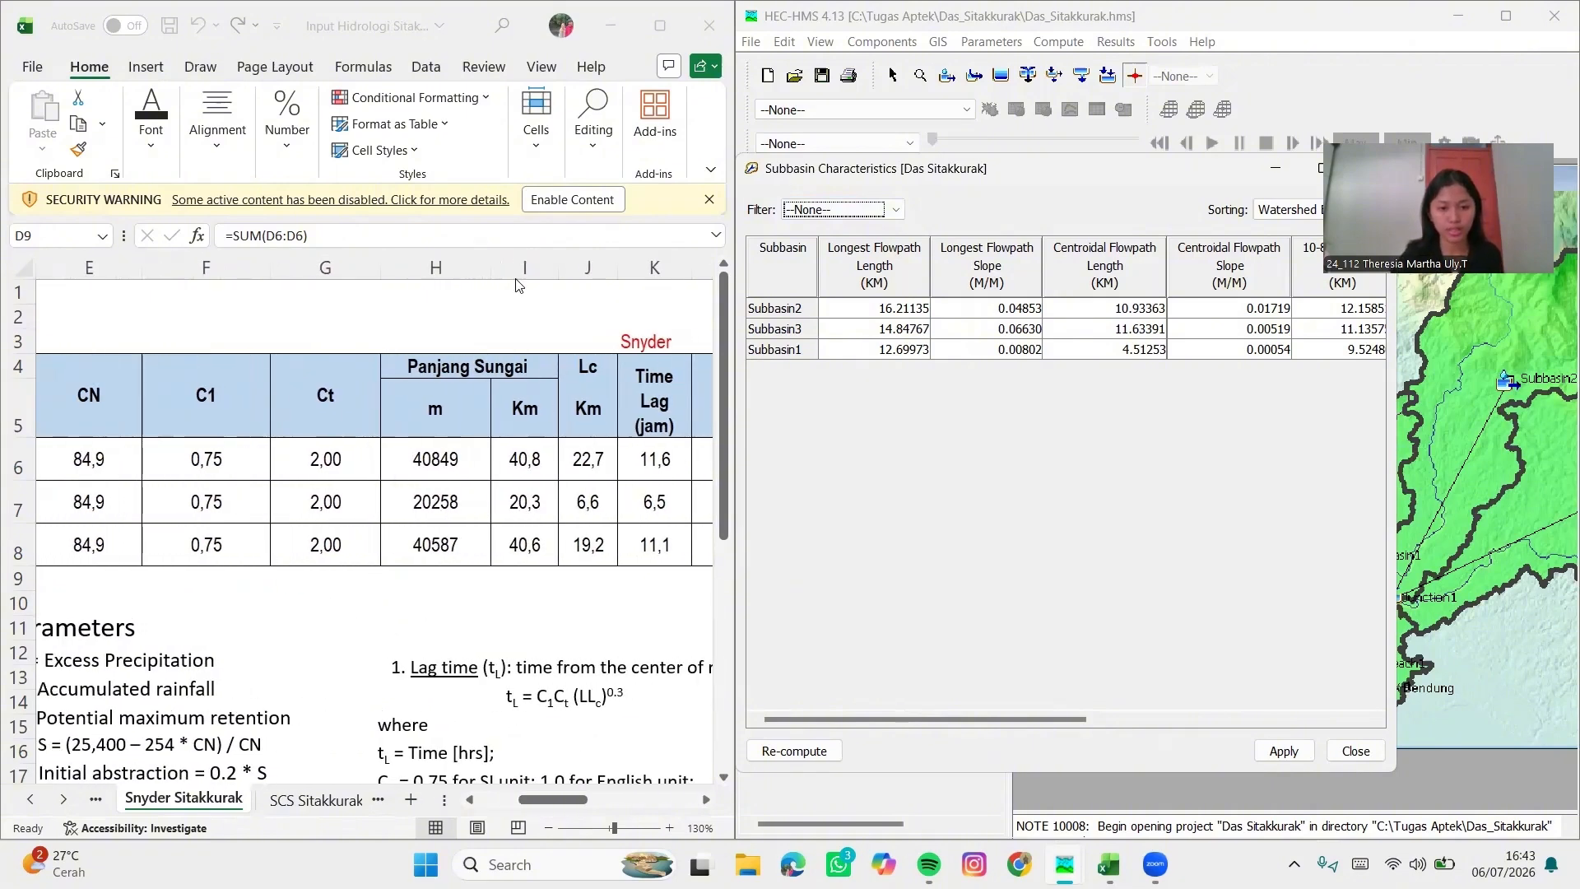
click(532, 461)
click(538, 463)
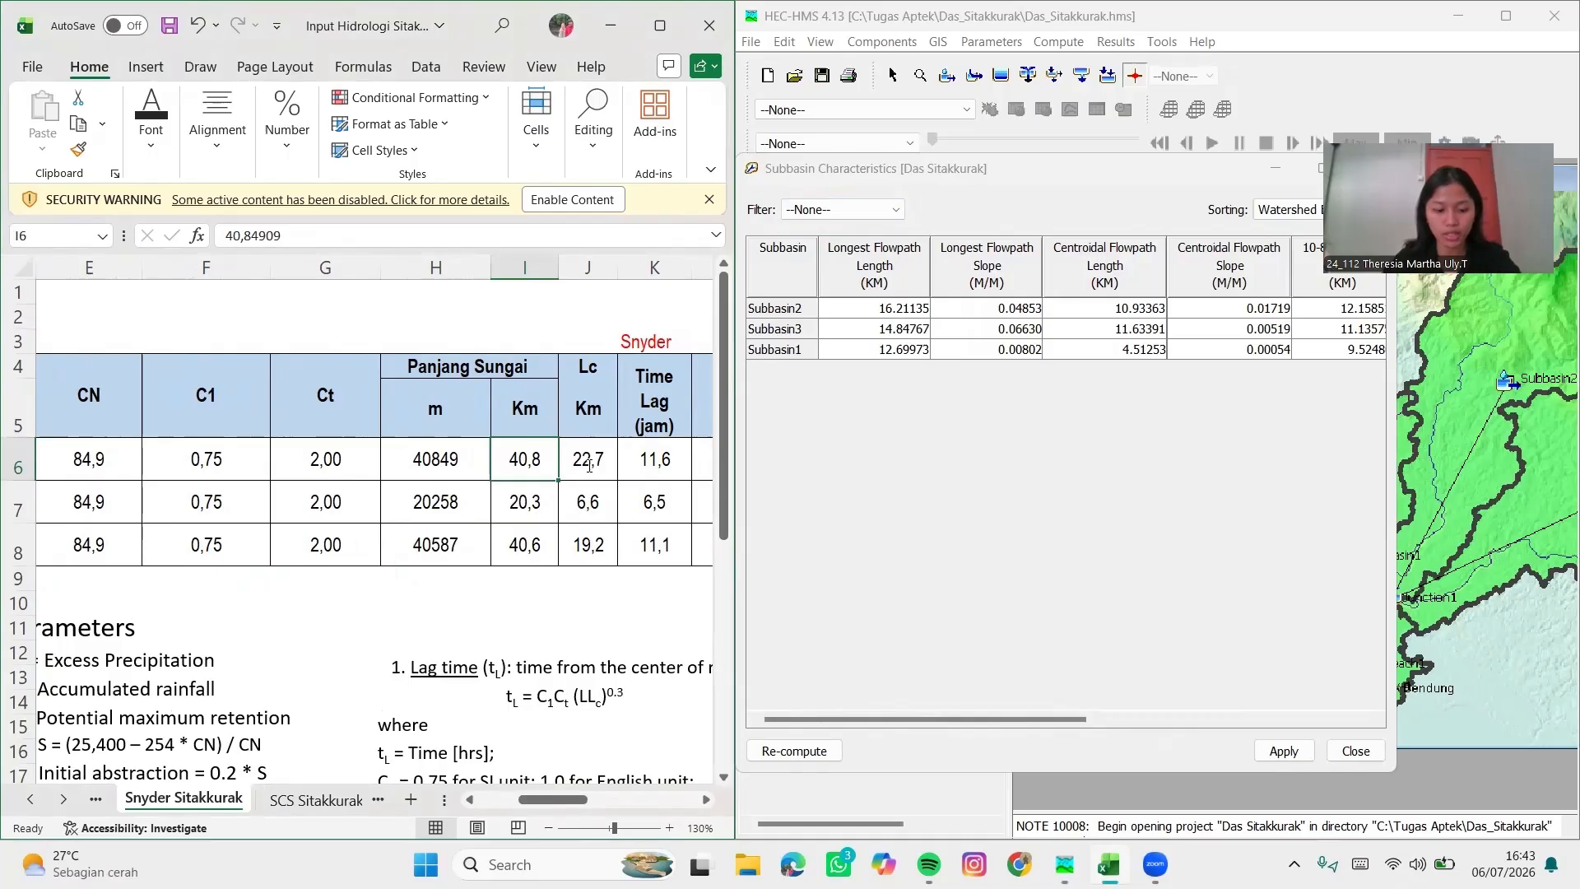
text(14,)
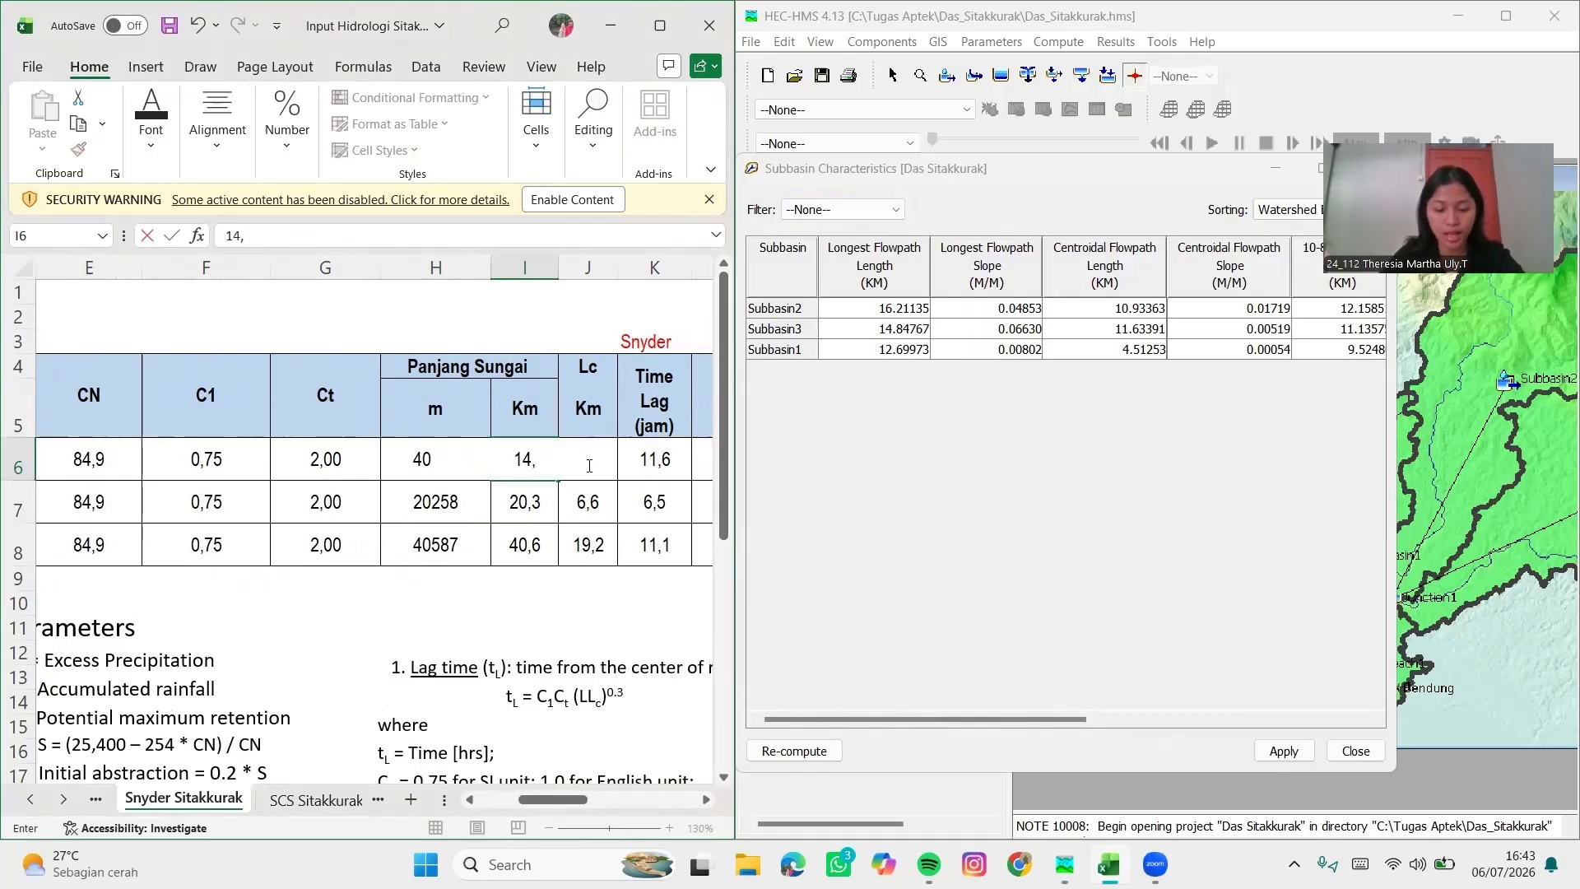
text(84)
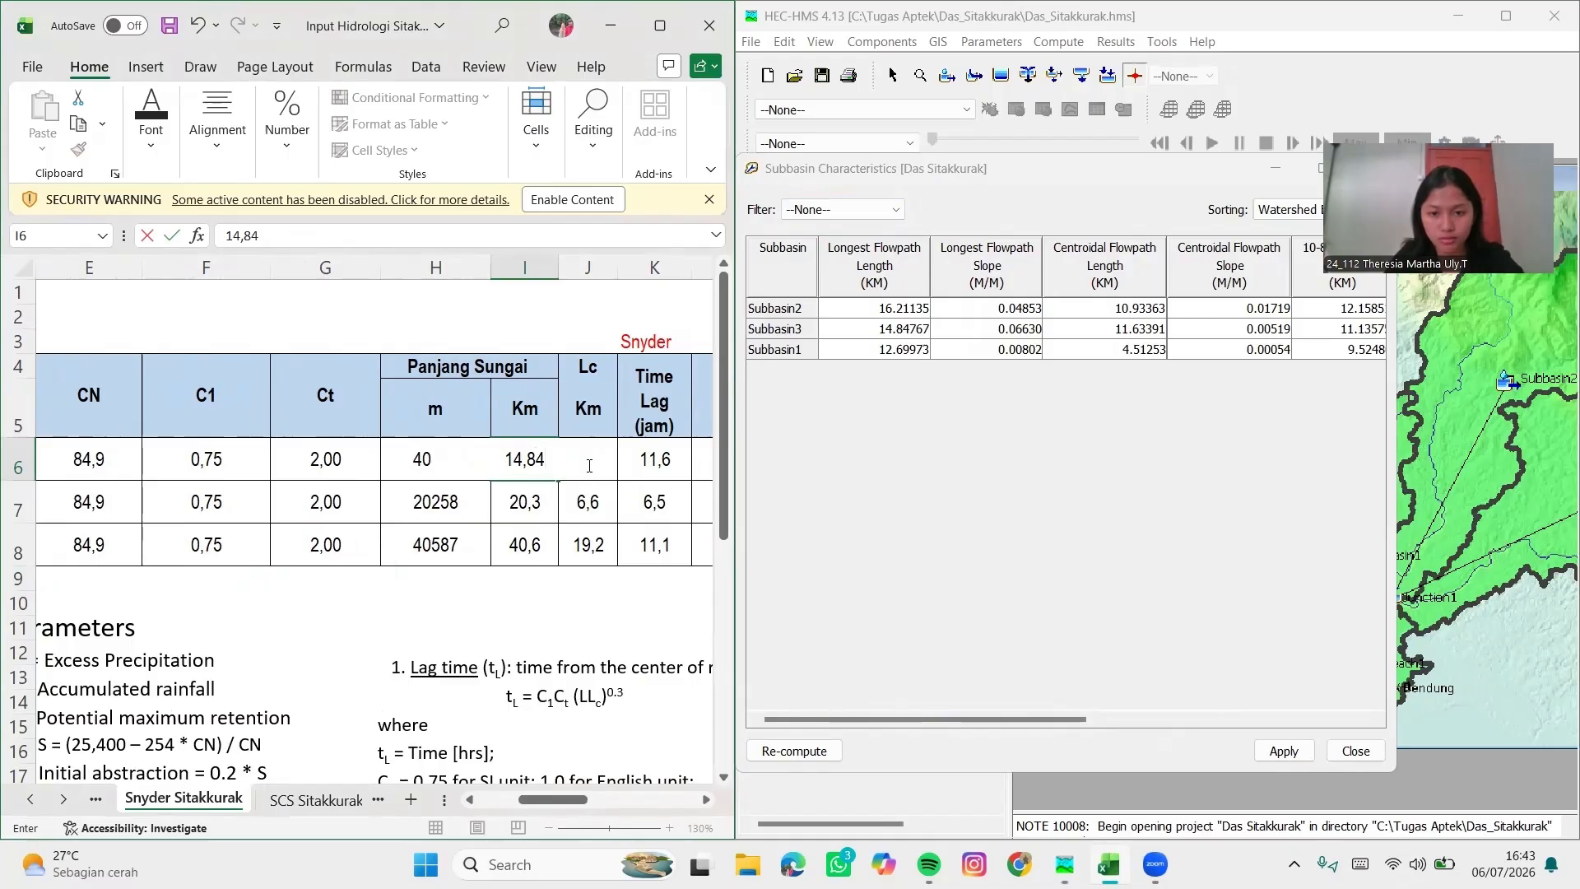
text(767)
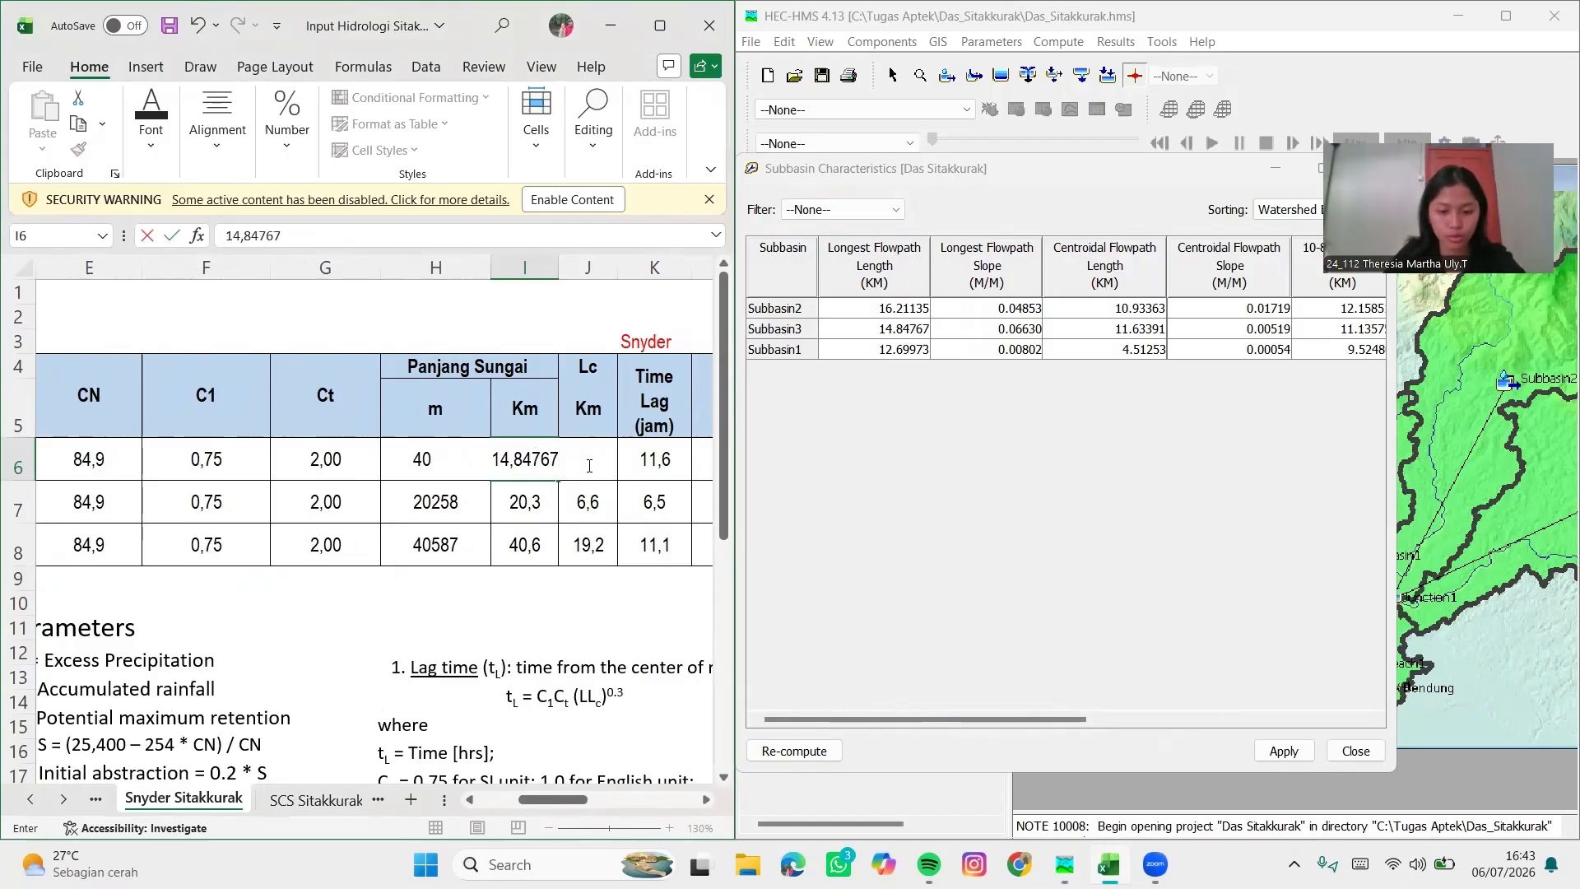
key(Return)
text(16)
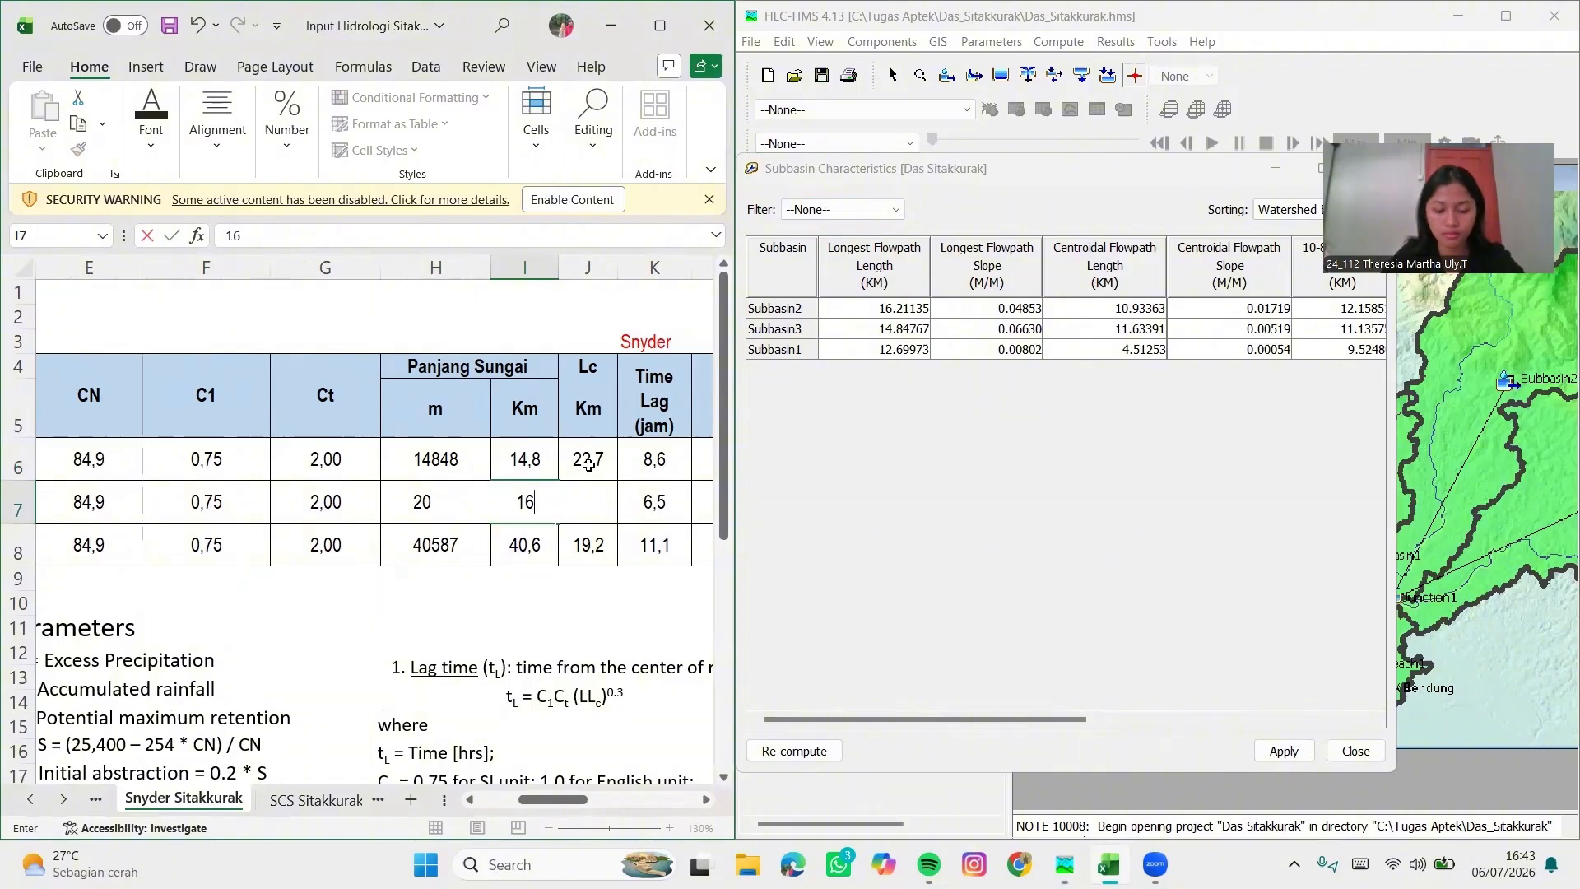
text(,21135)
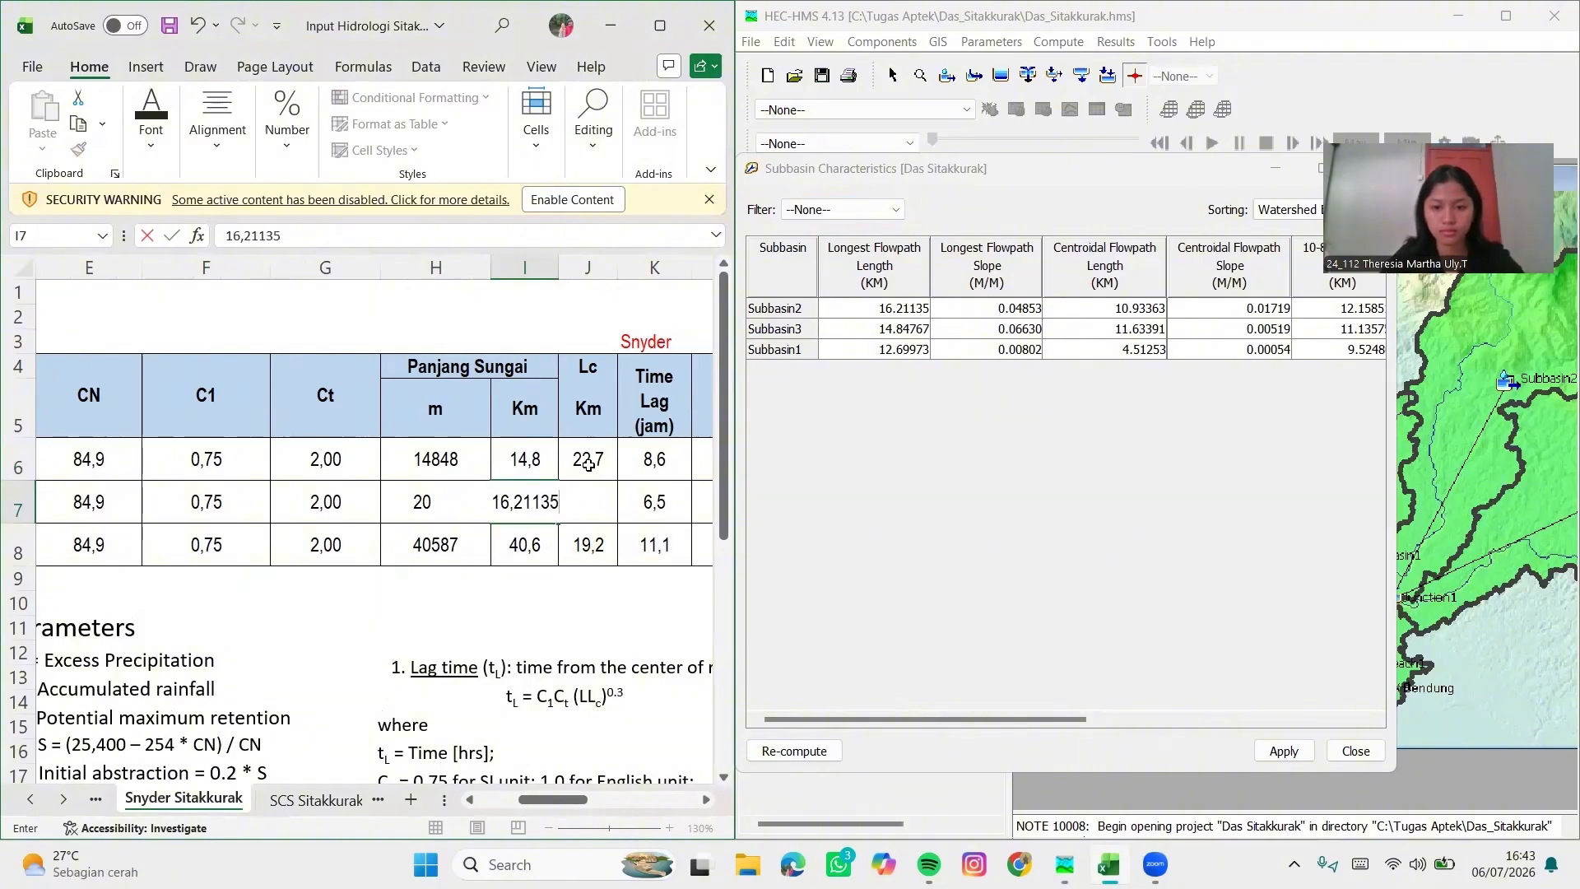
key(Return)
text(12,69973)
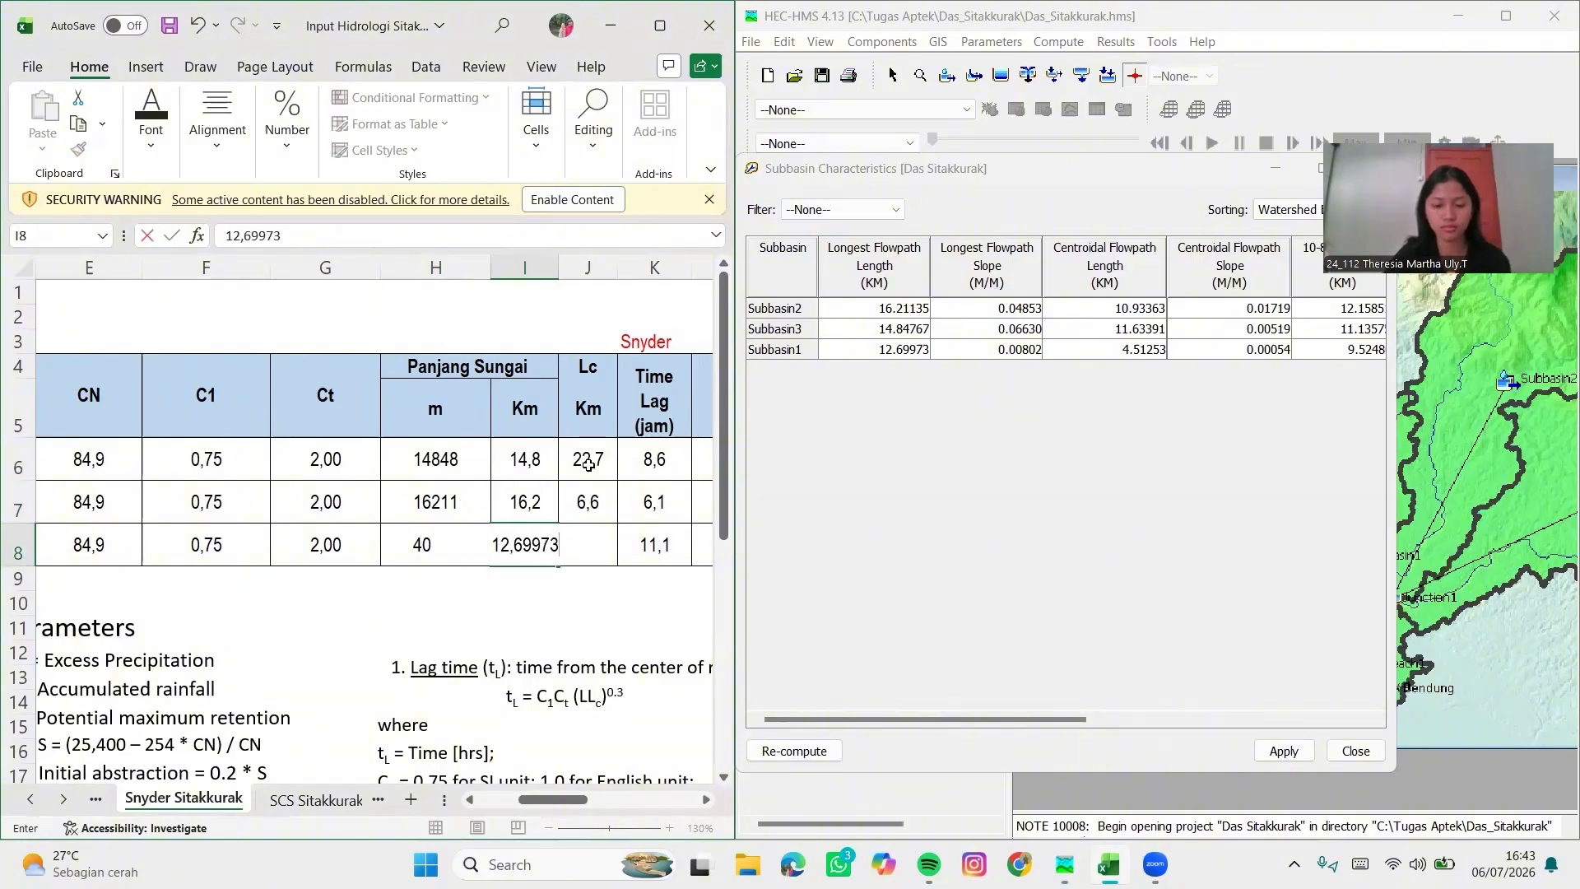
key(Return)
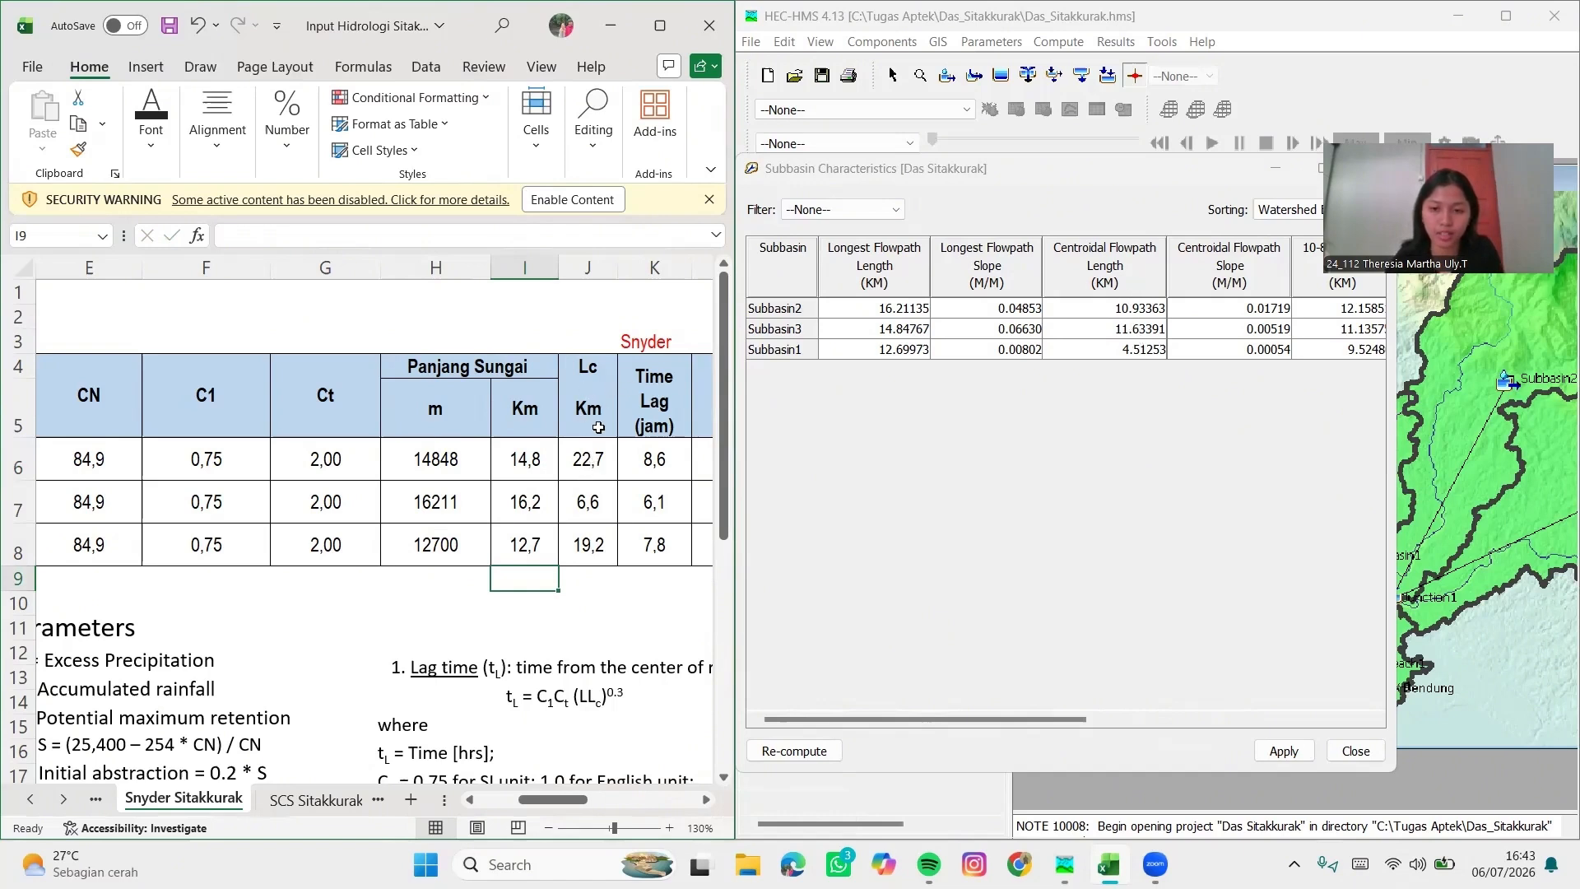
Set the Lc Km values to 11,63391 for Subbasin3, 10,93363 for Subbasin2 and 4,51253 for Subbasin1
click(601, 466)
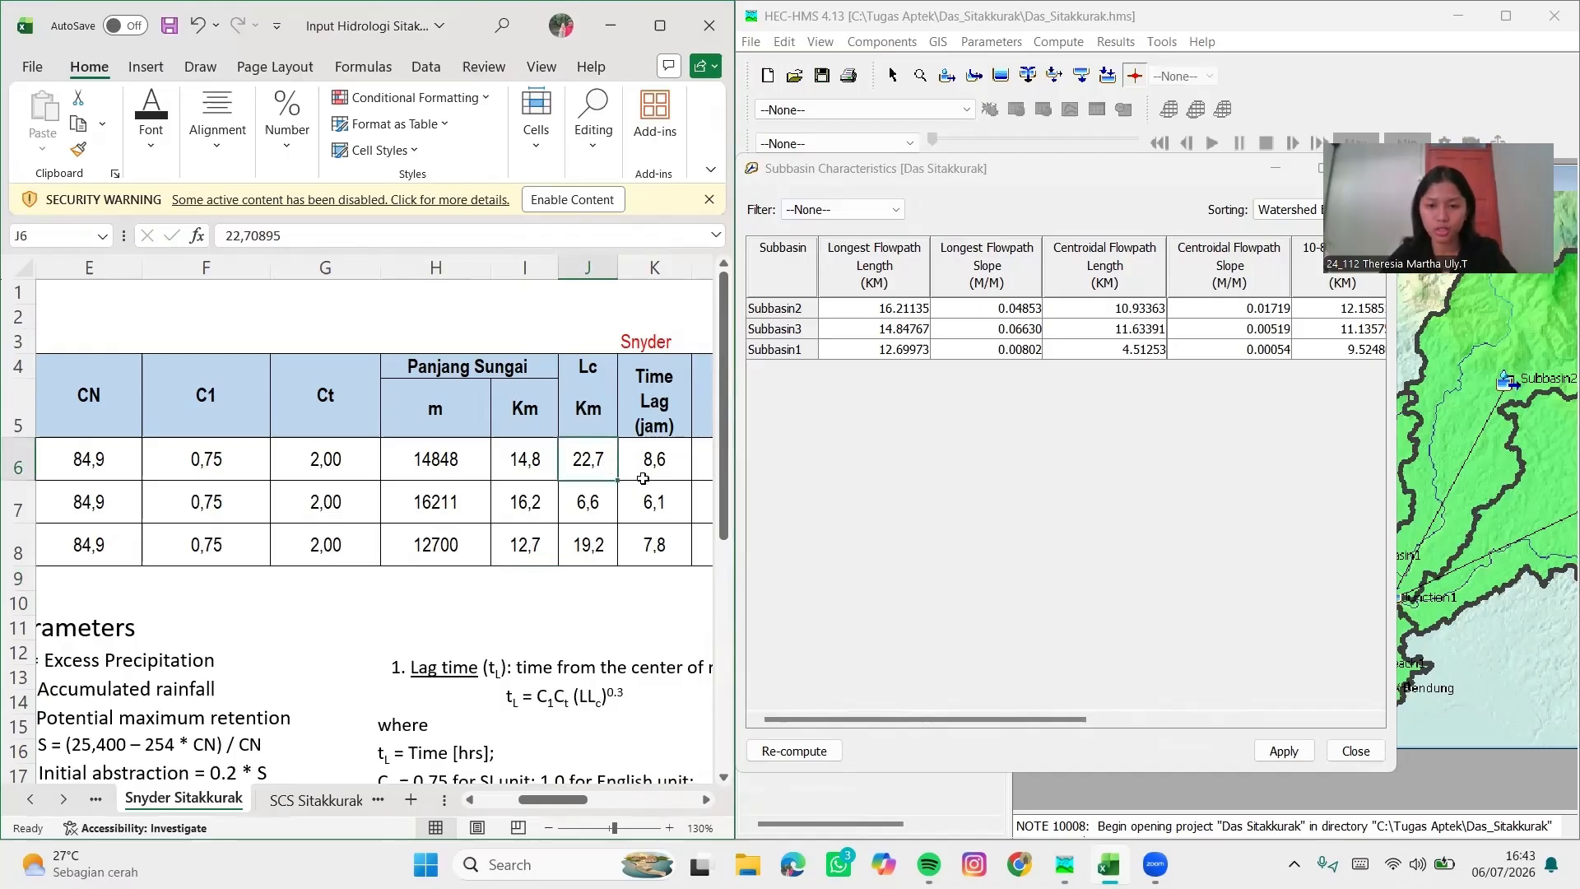
text(11)
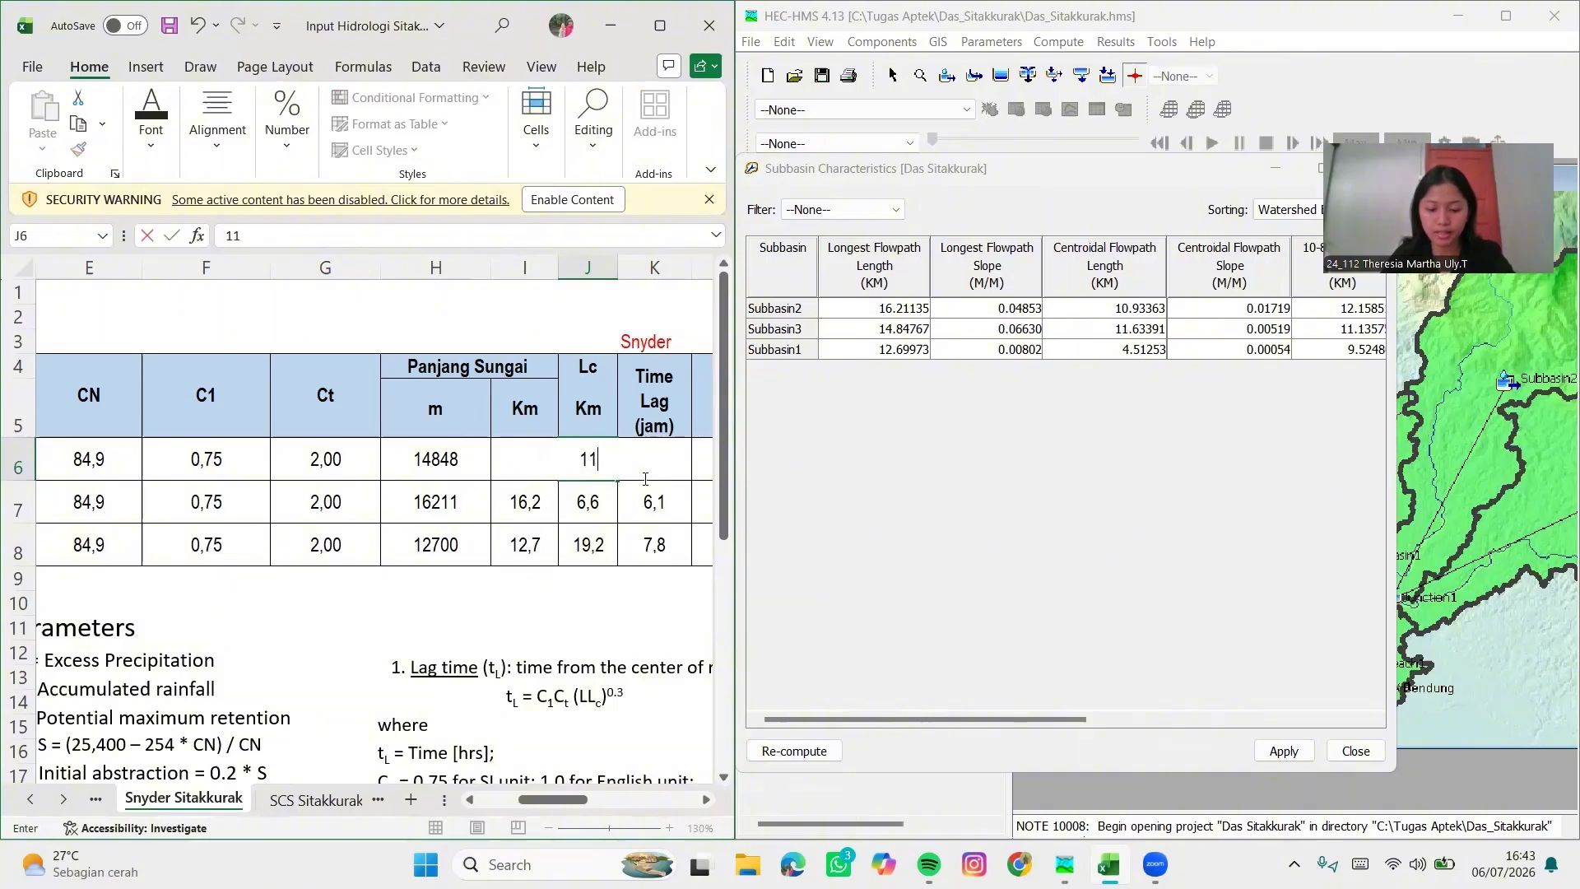
text(,63)
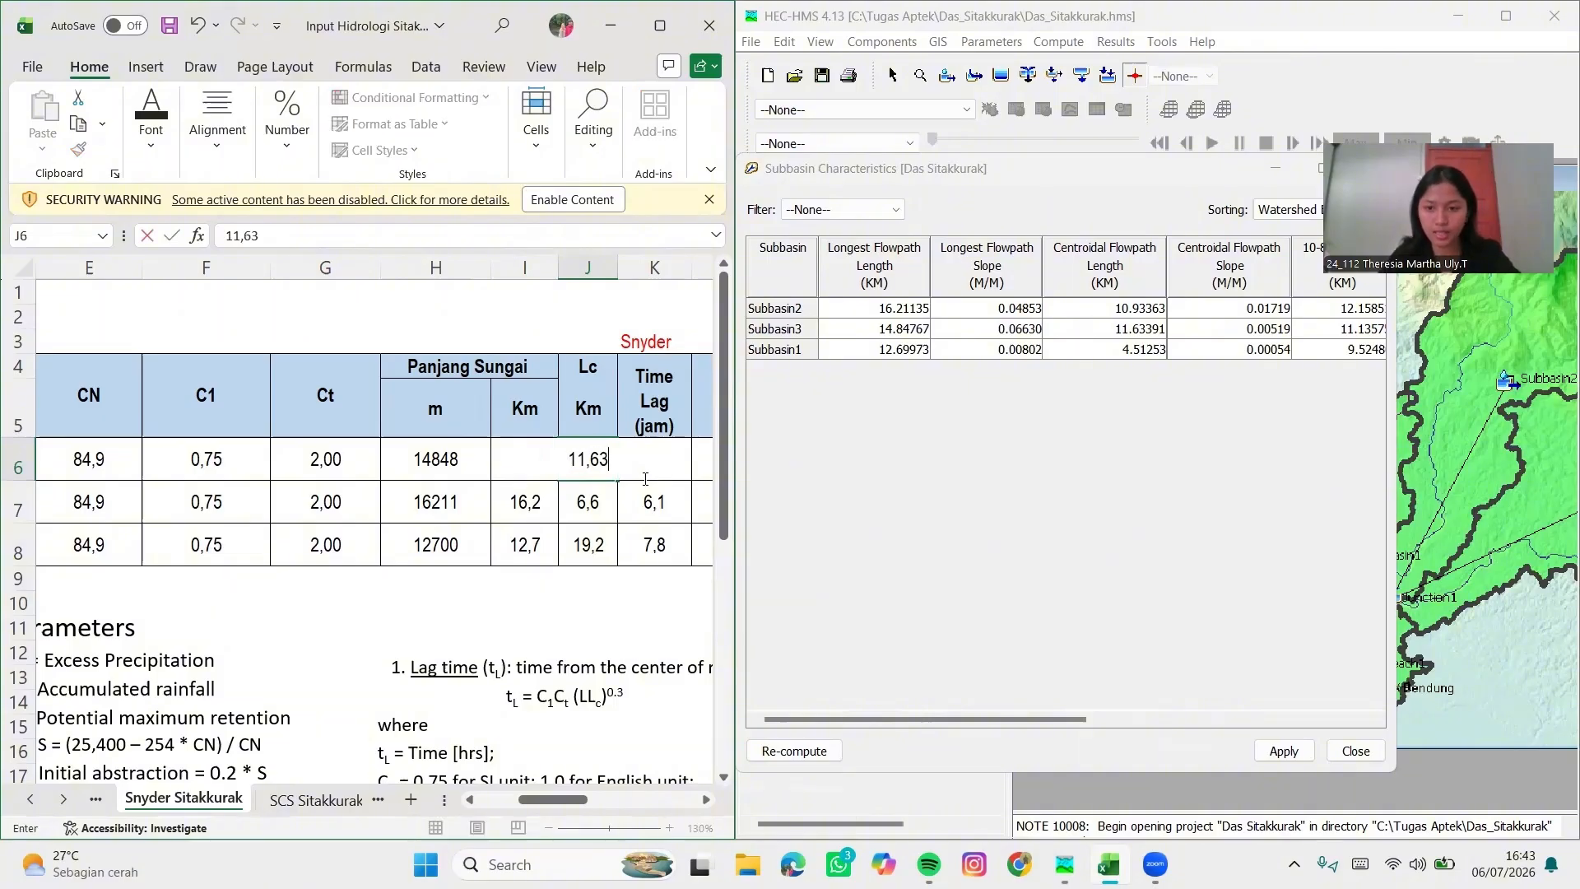
text(391)
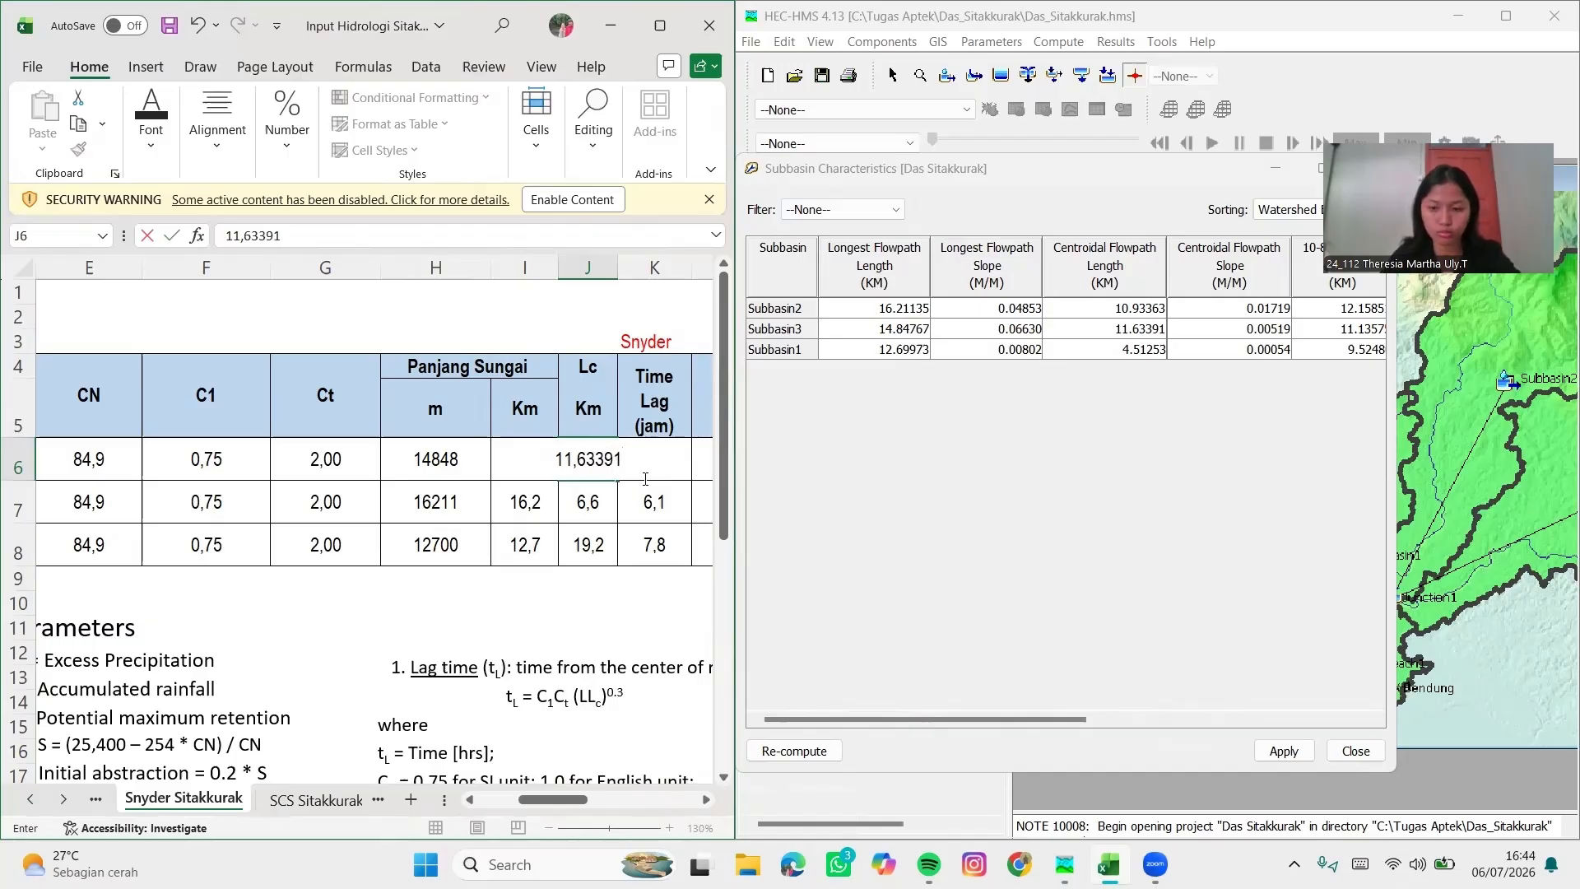
key(Return)
text(10,93363)
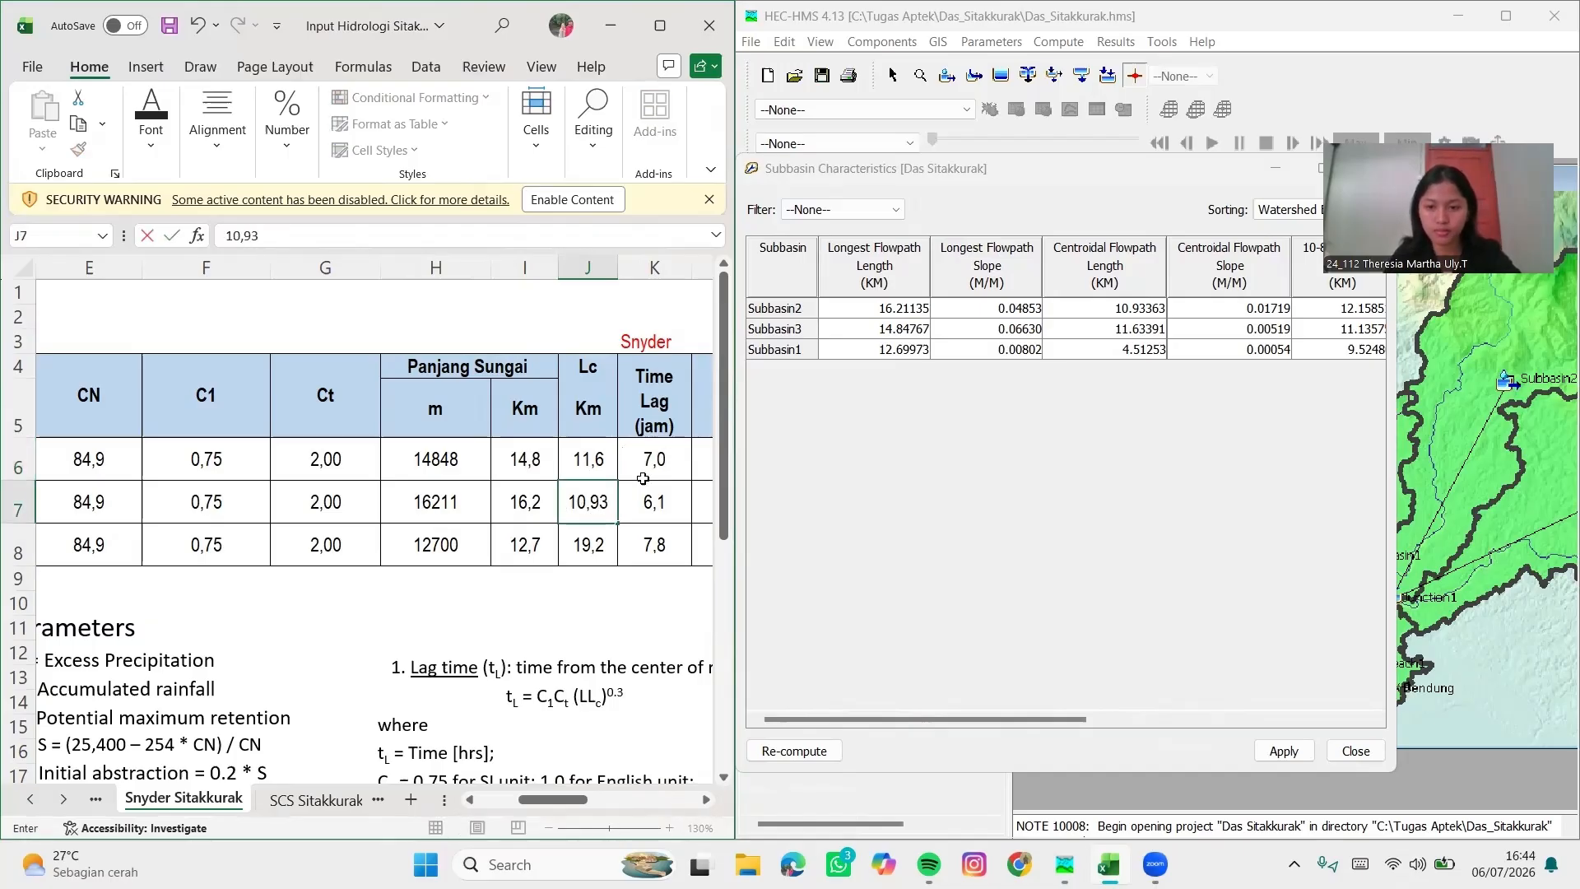
key(Return)
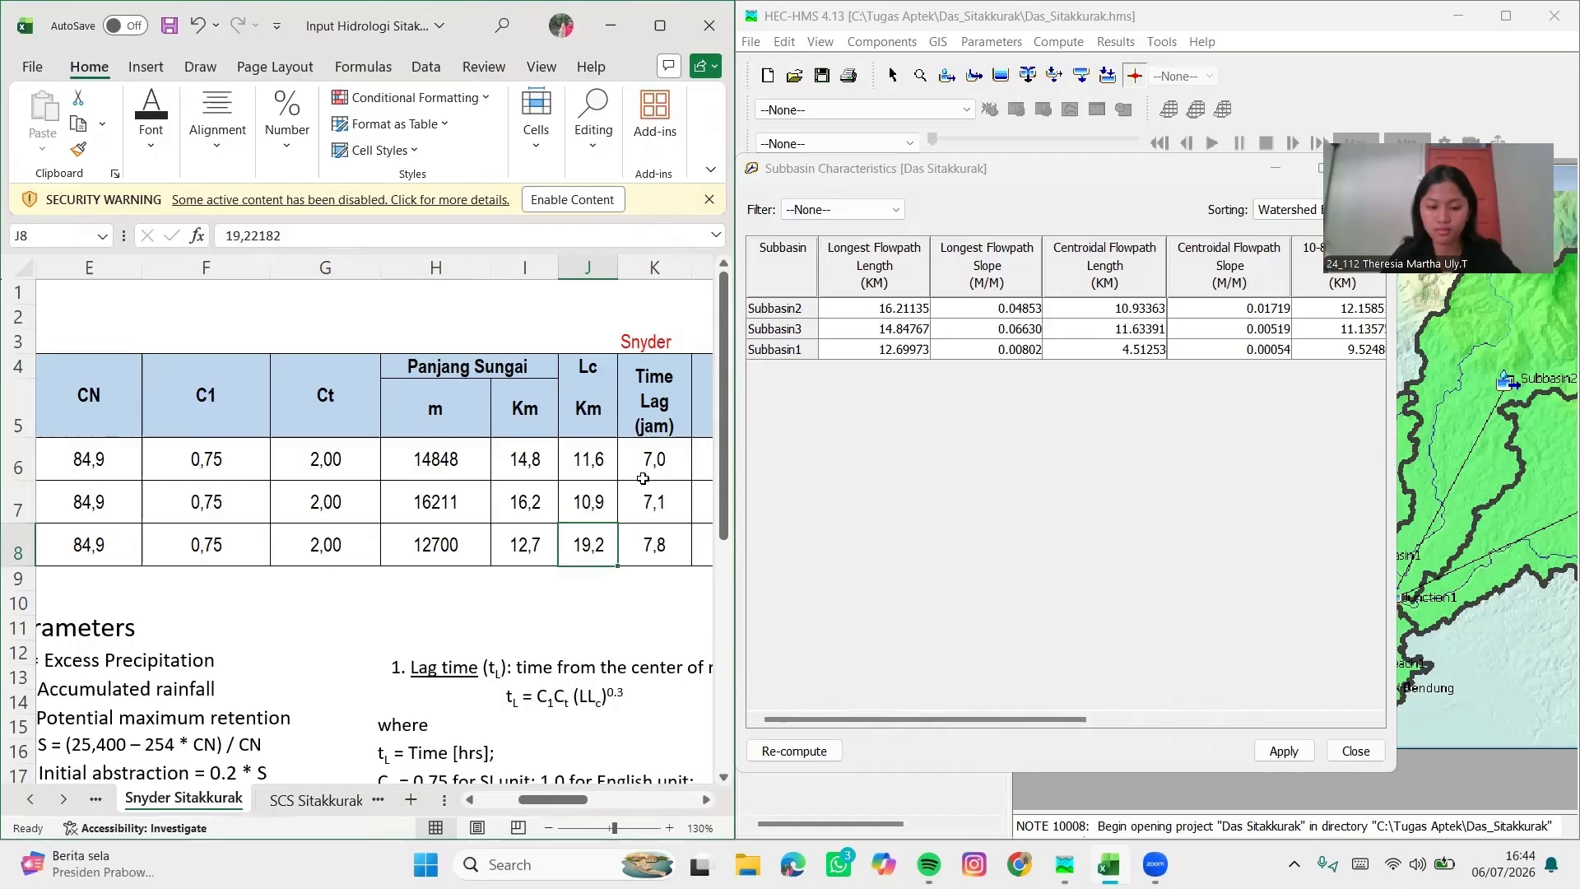
text(4,51253)
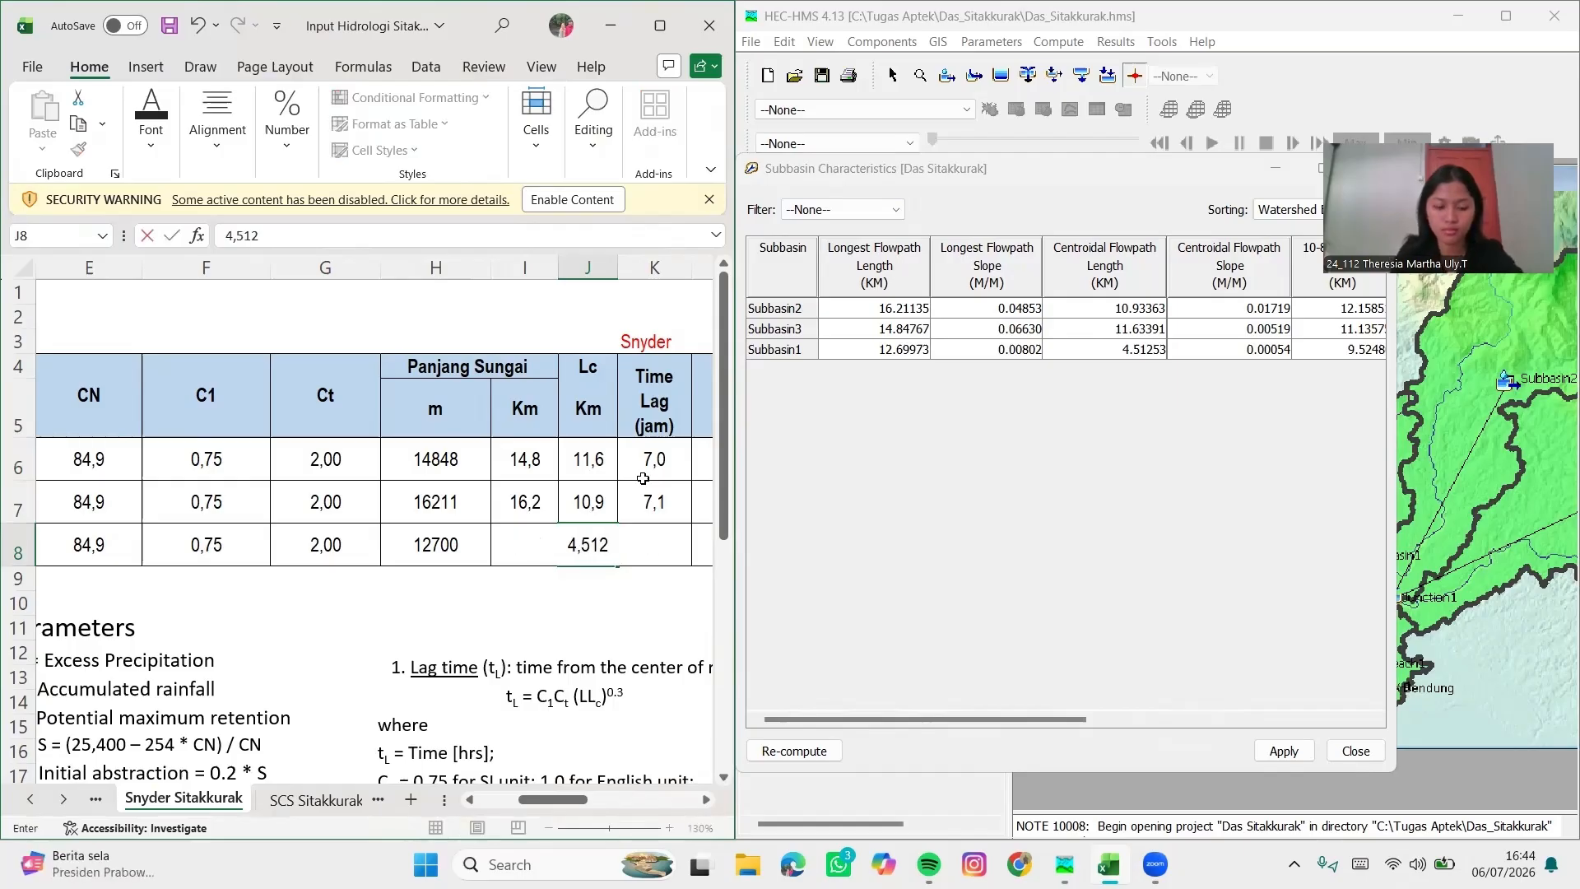
key(Return)
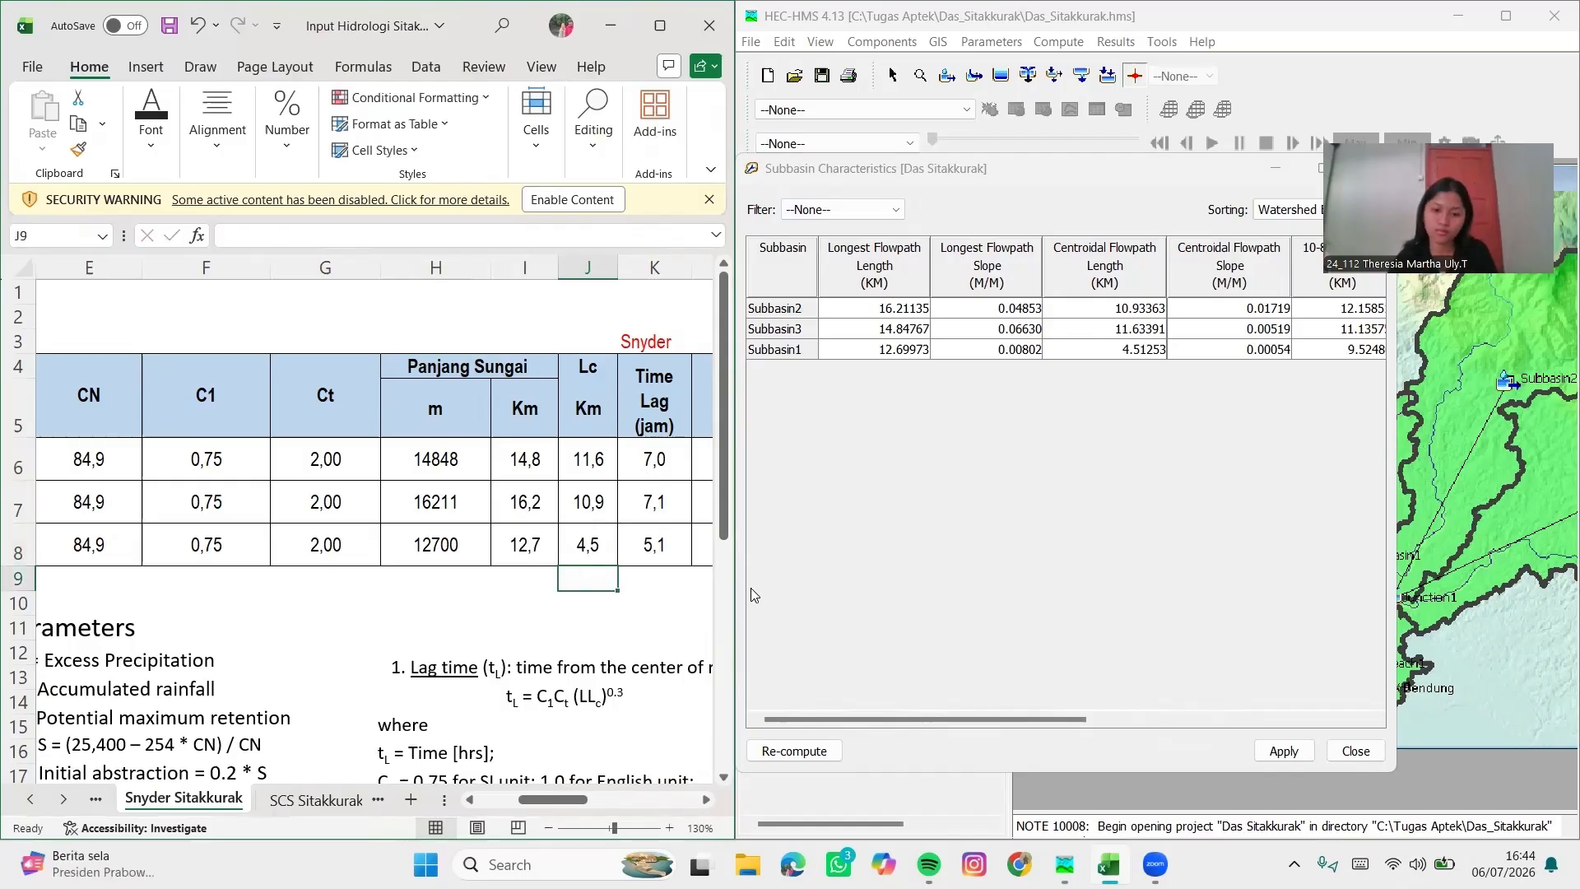
Enter basin slopes beneath the SCS-UH table in Excel's SCS Sitakkurak sheet: 41104 for sb2 and 0,06497 for sb1
drag(1003, 716, 1202, 725)
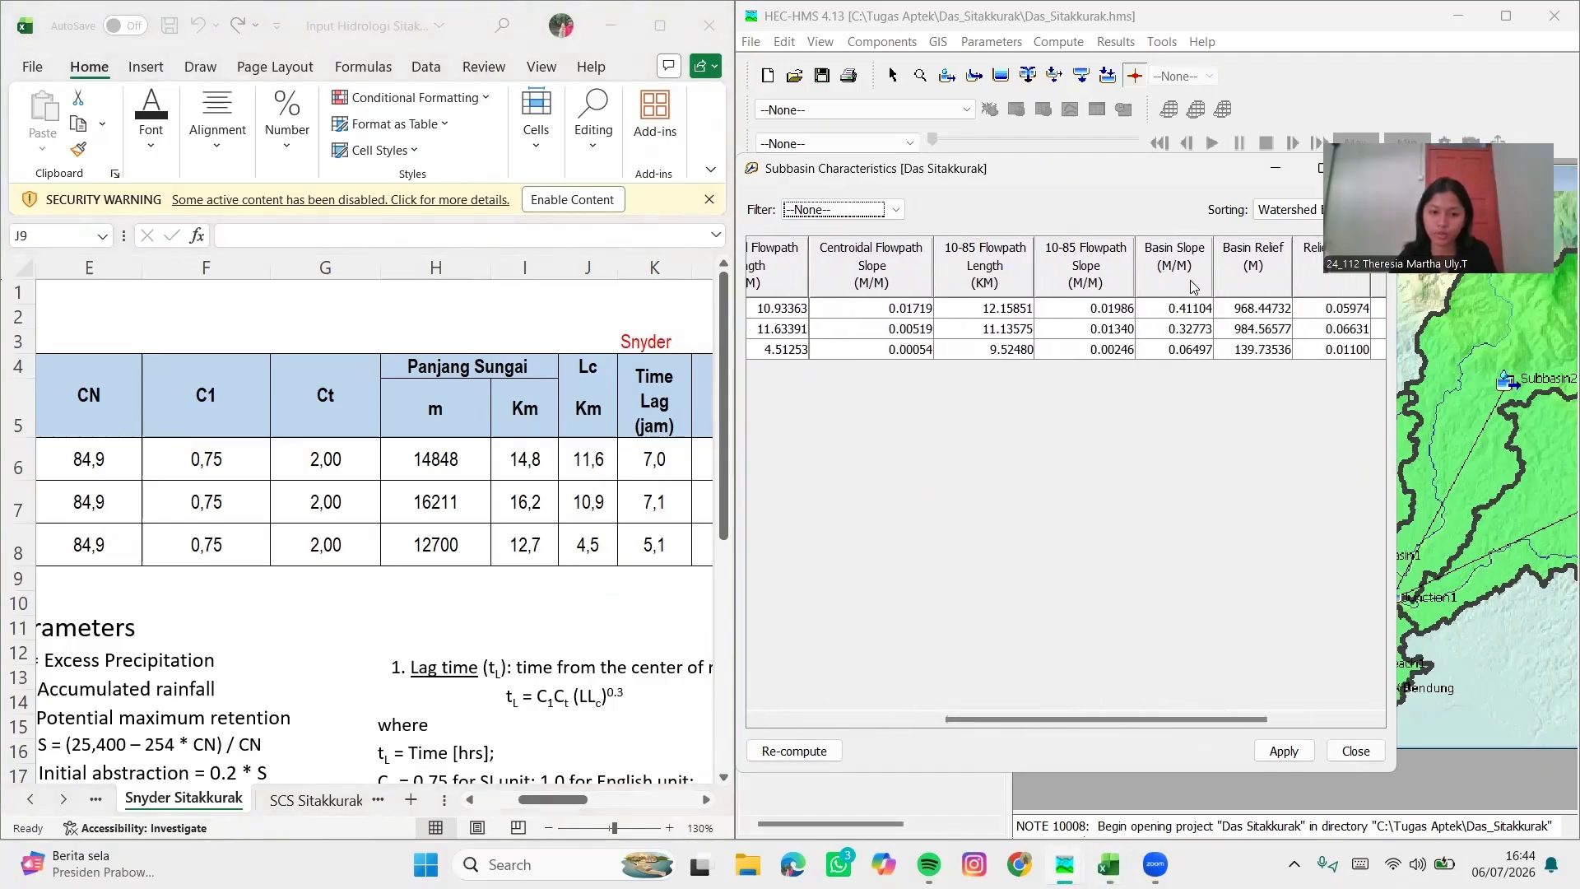
click(322, 803)
click(323, 804)
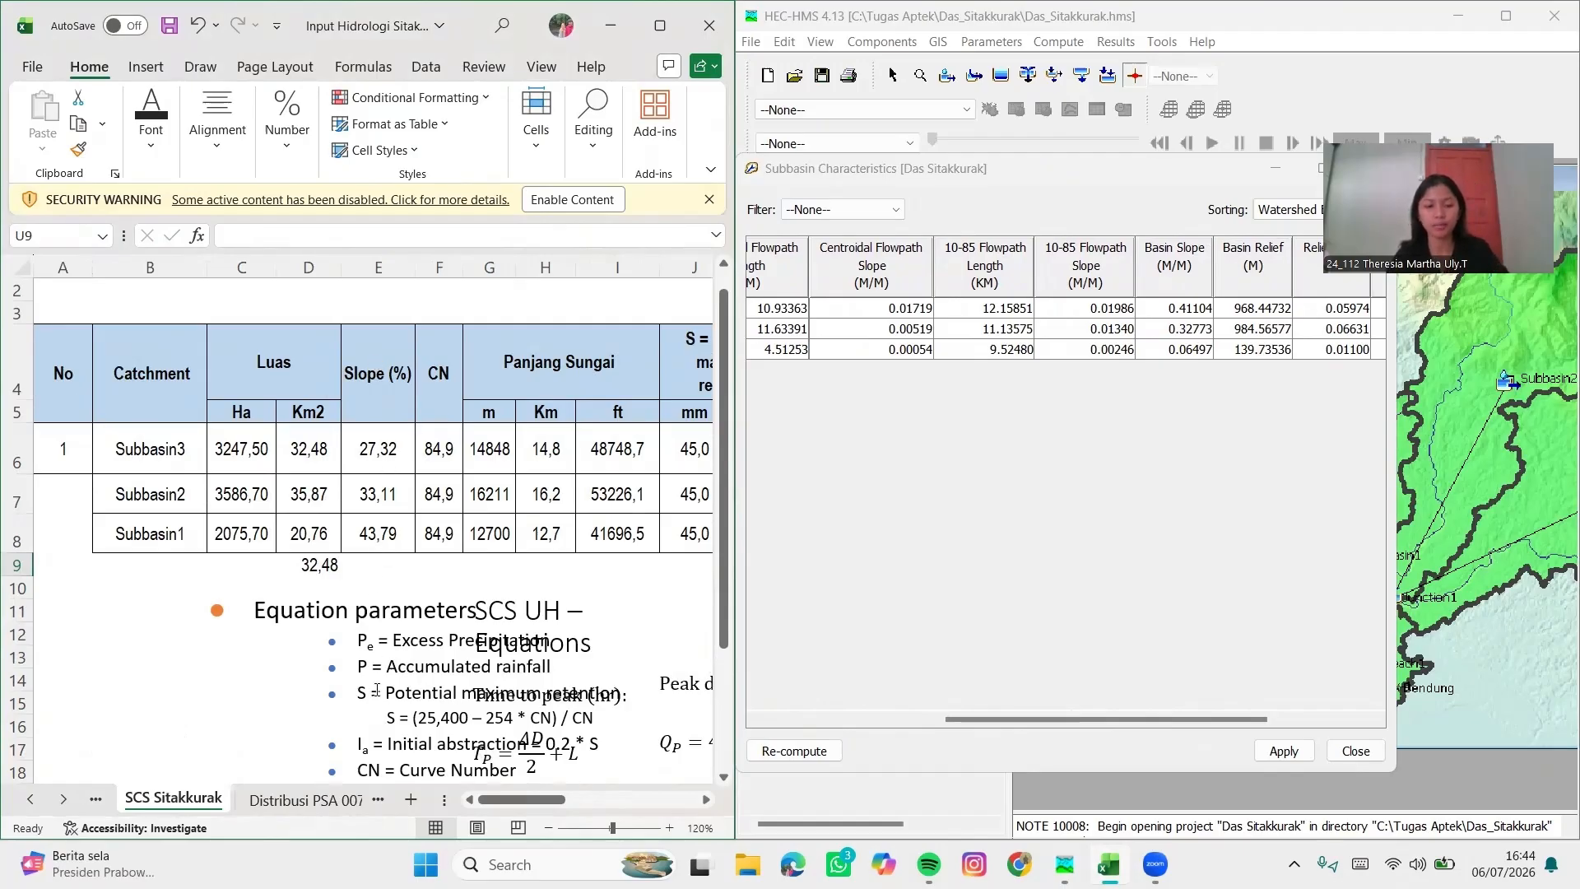
scroll(371, 658, right, 10)
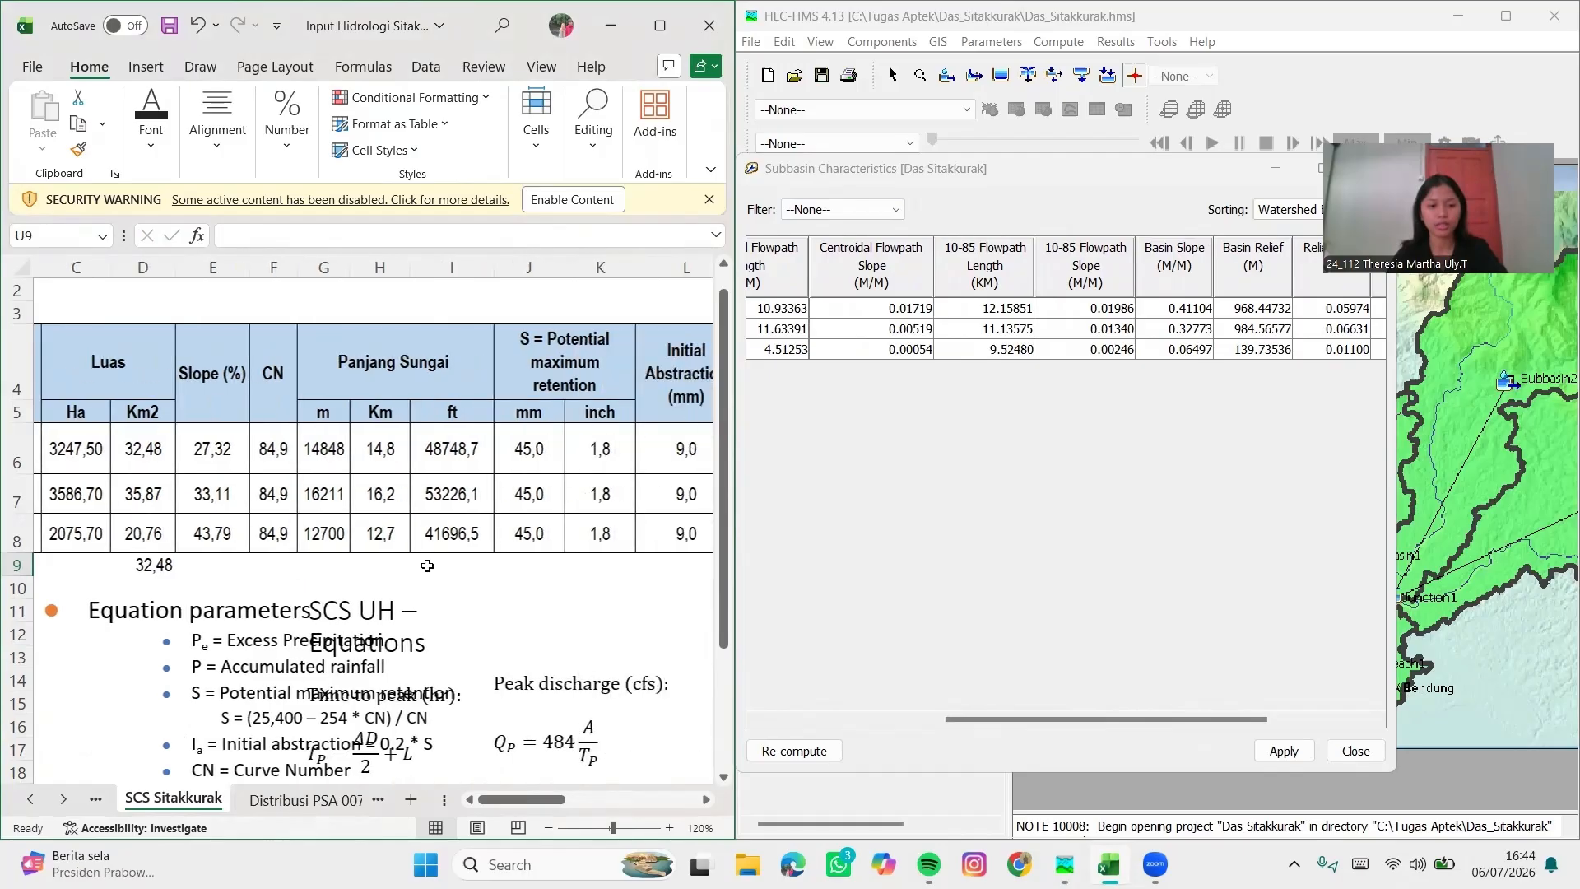
text(041104)
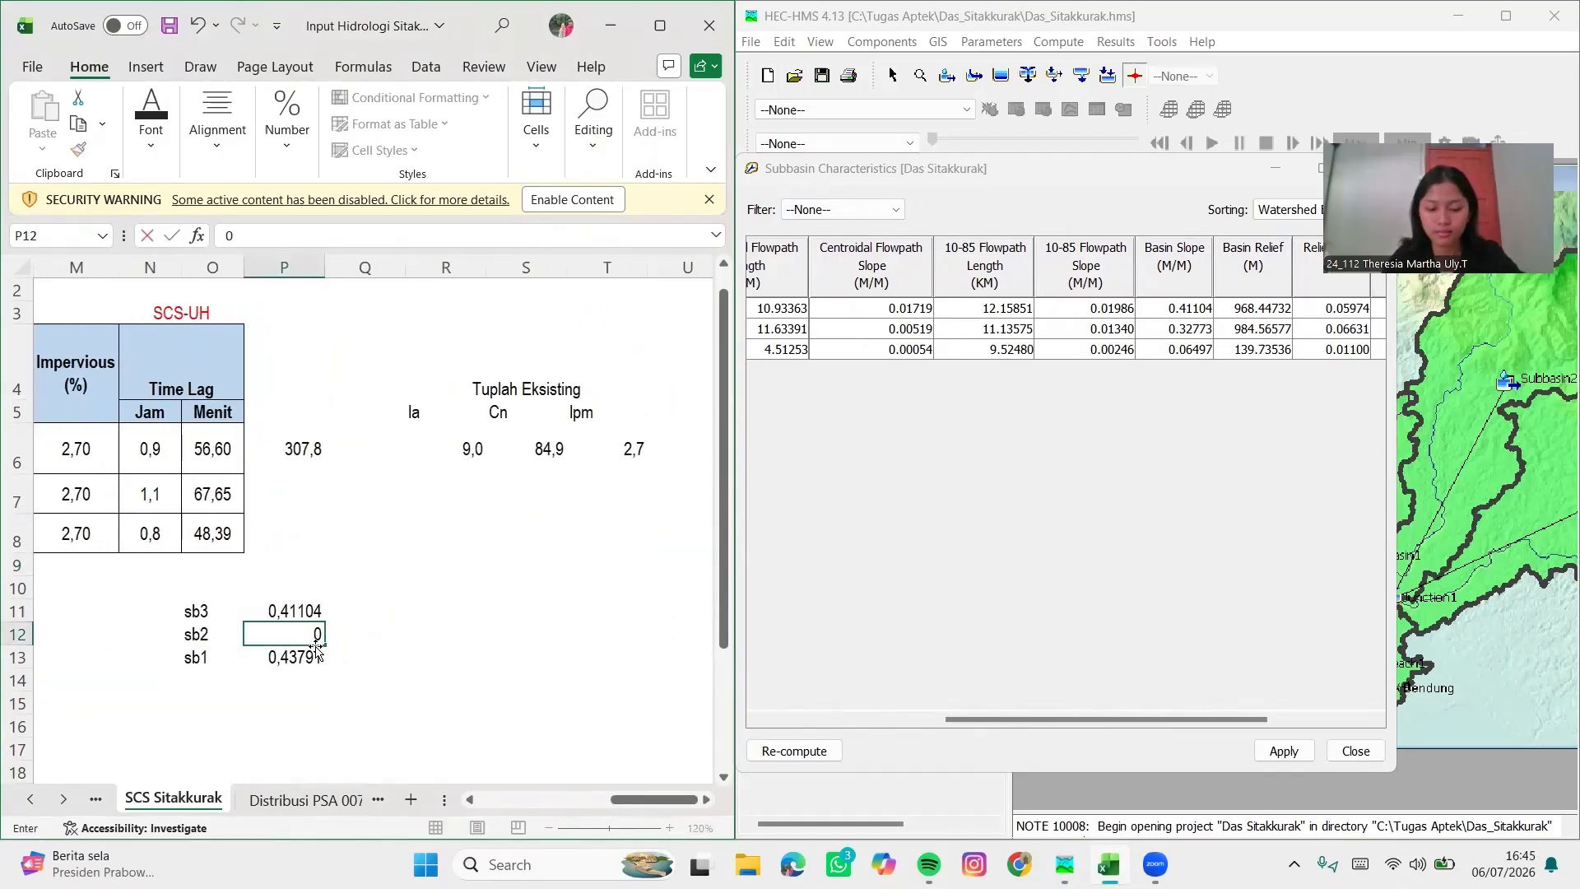
key(Return)
text(0,06497)
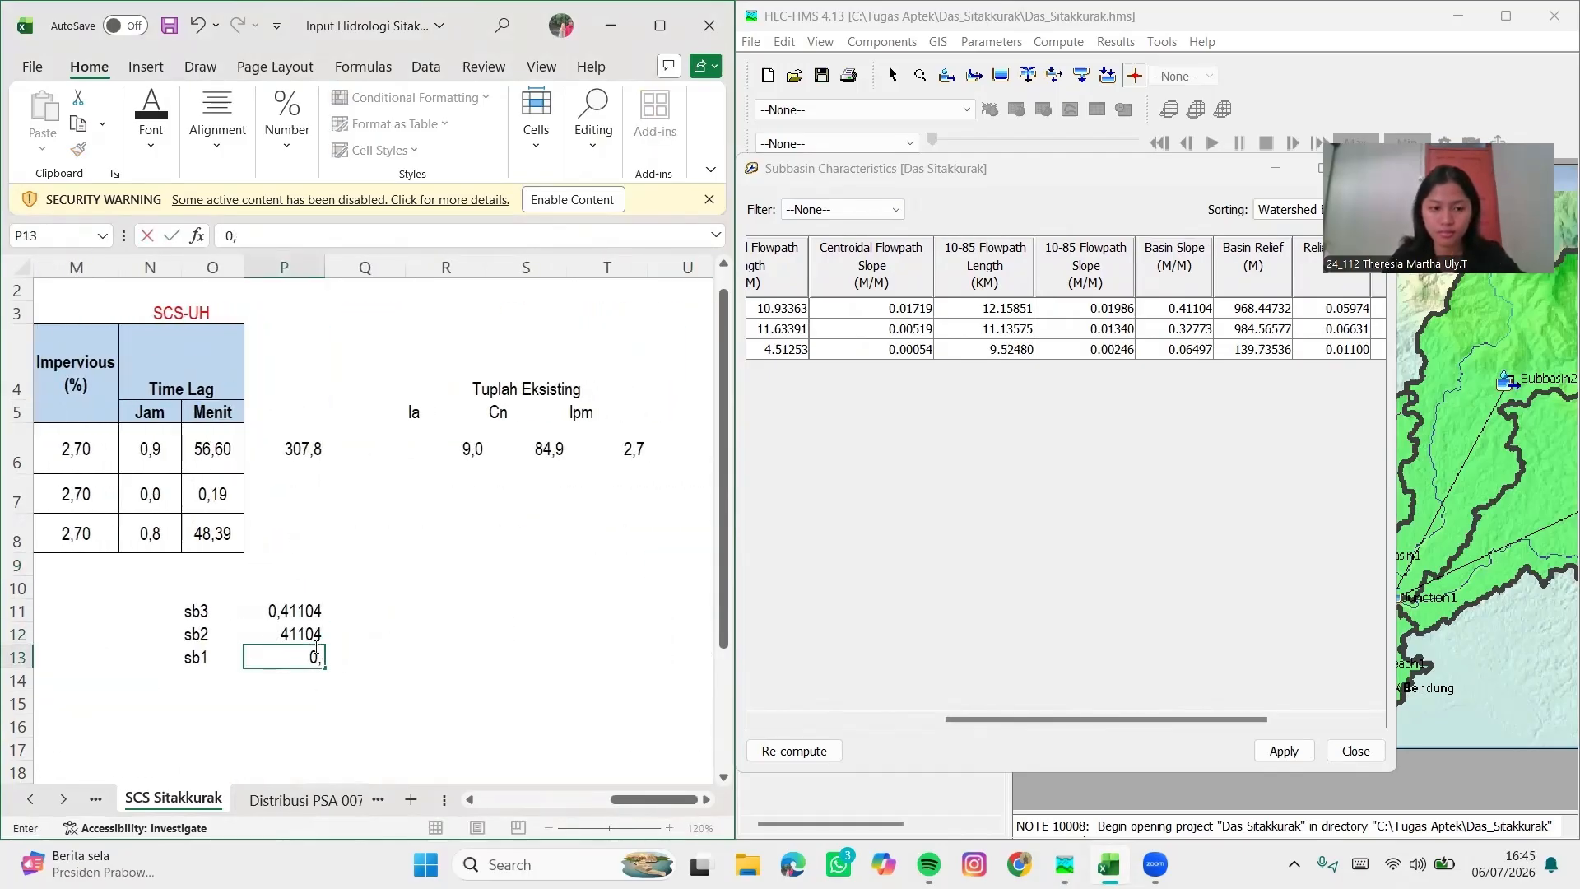
key(Return)
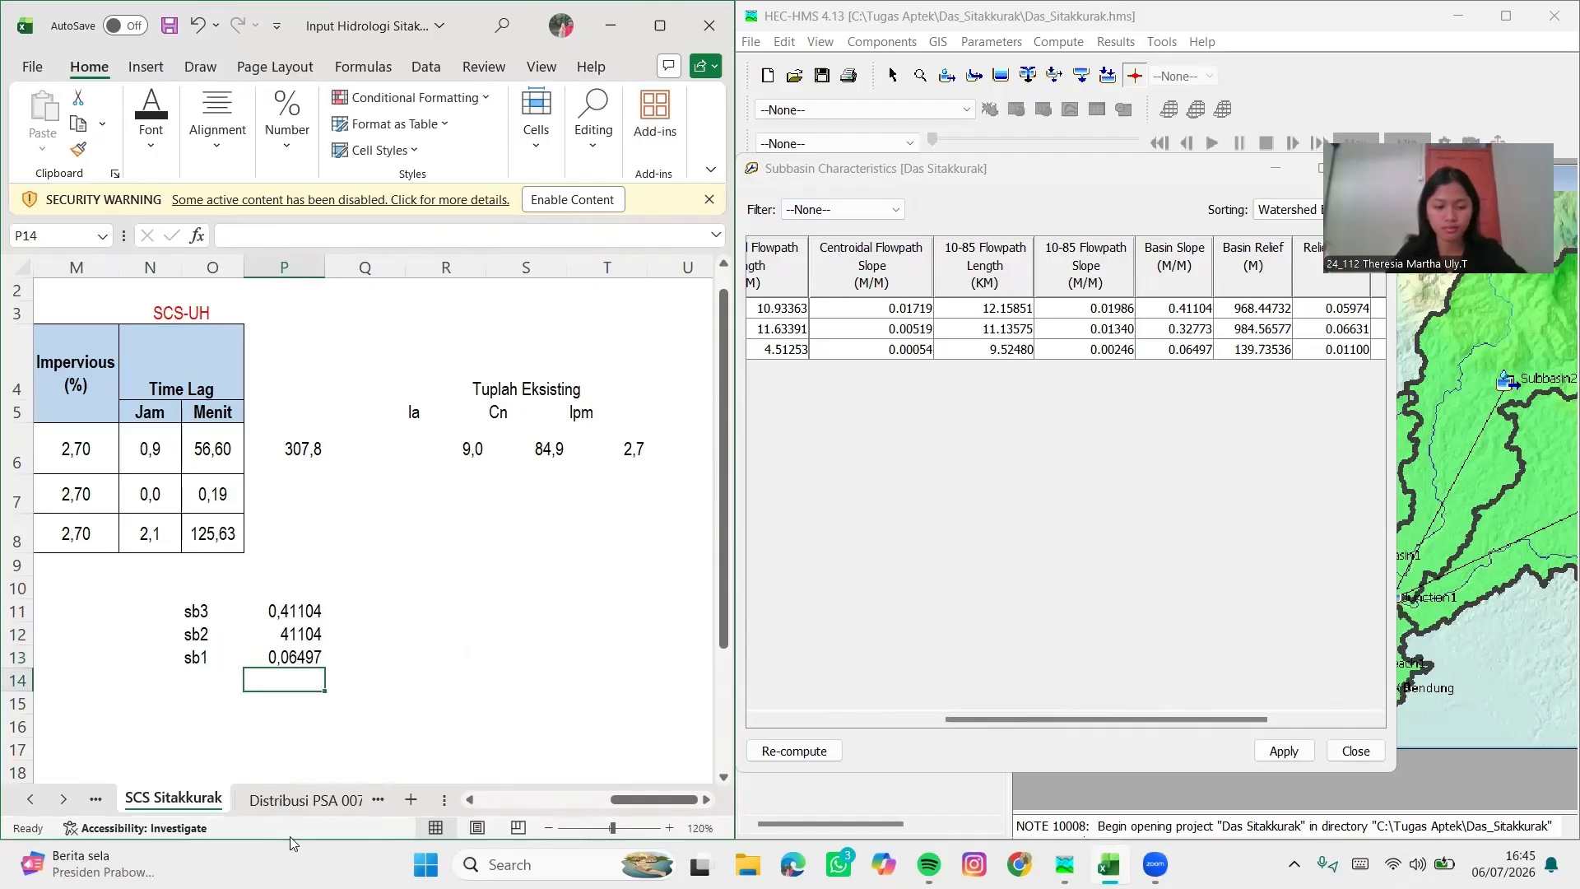
Correct the basin slopes to 0,32773 for sb3 and 0,41104 for sb2, and close the HEC-HMS subbasin characteristics table
click(317, 609)
text(3)
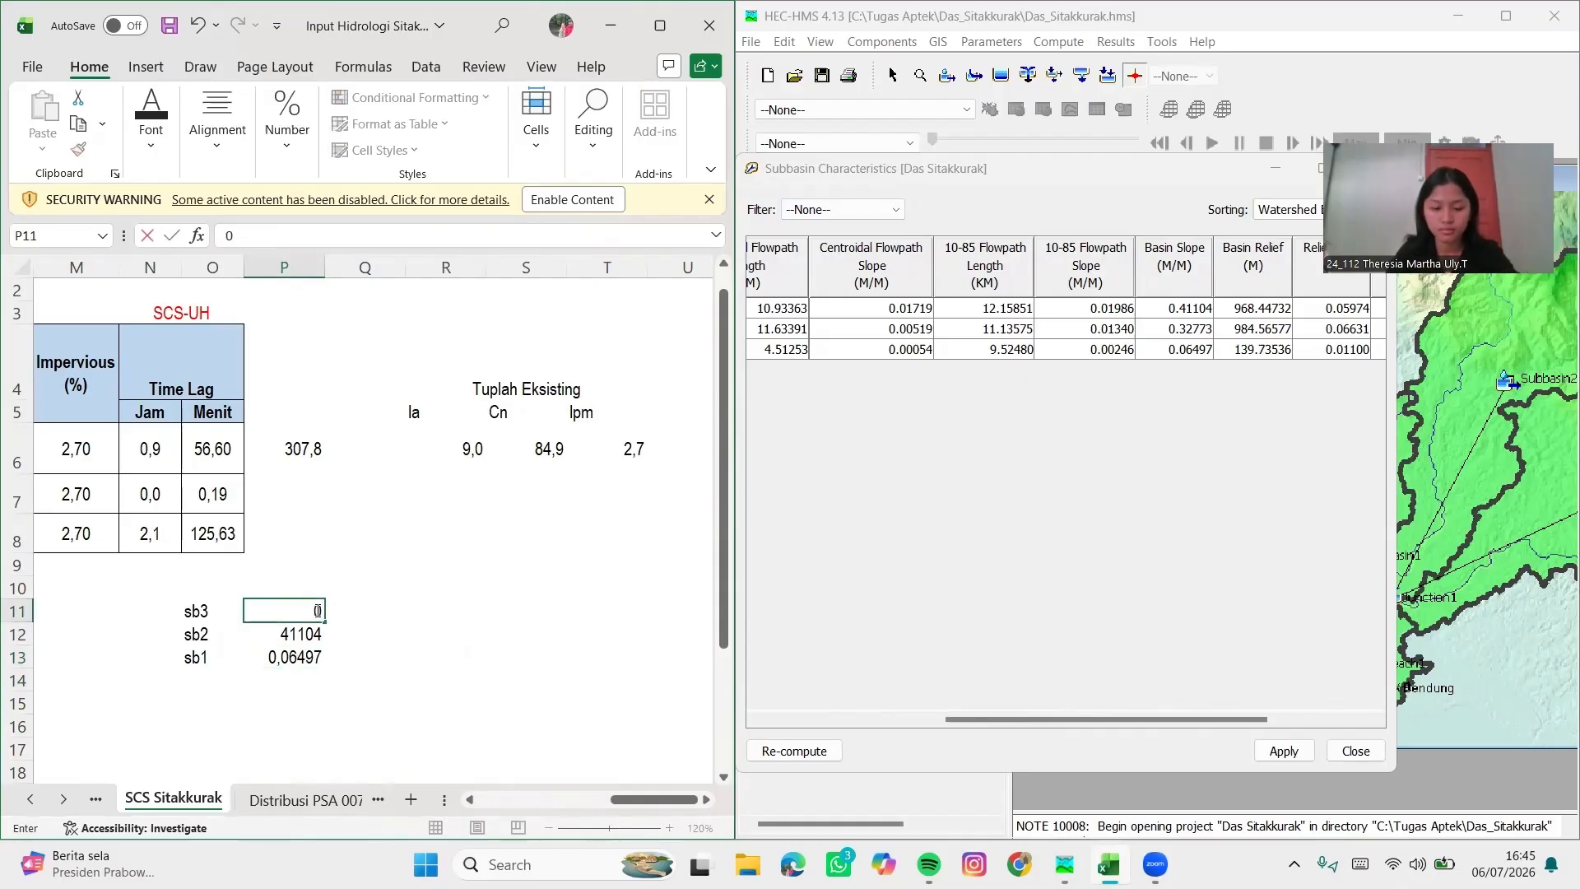
text(,32773)
key(Return)
text(0,)
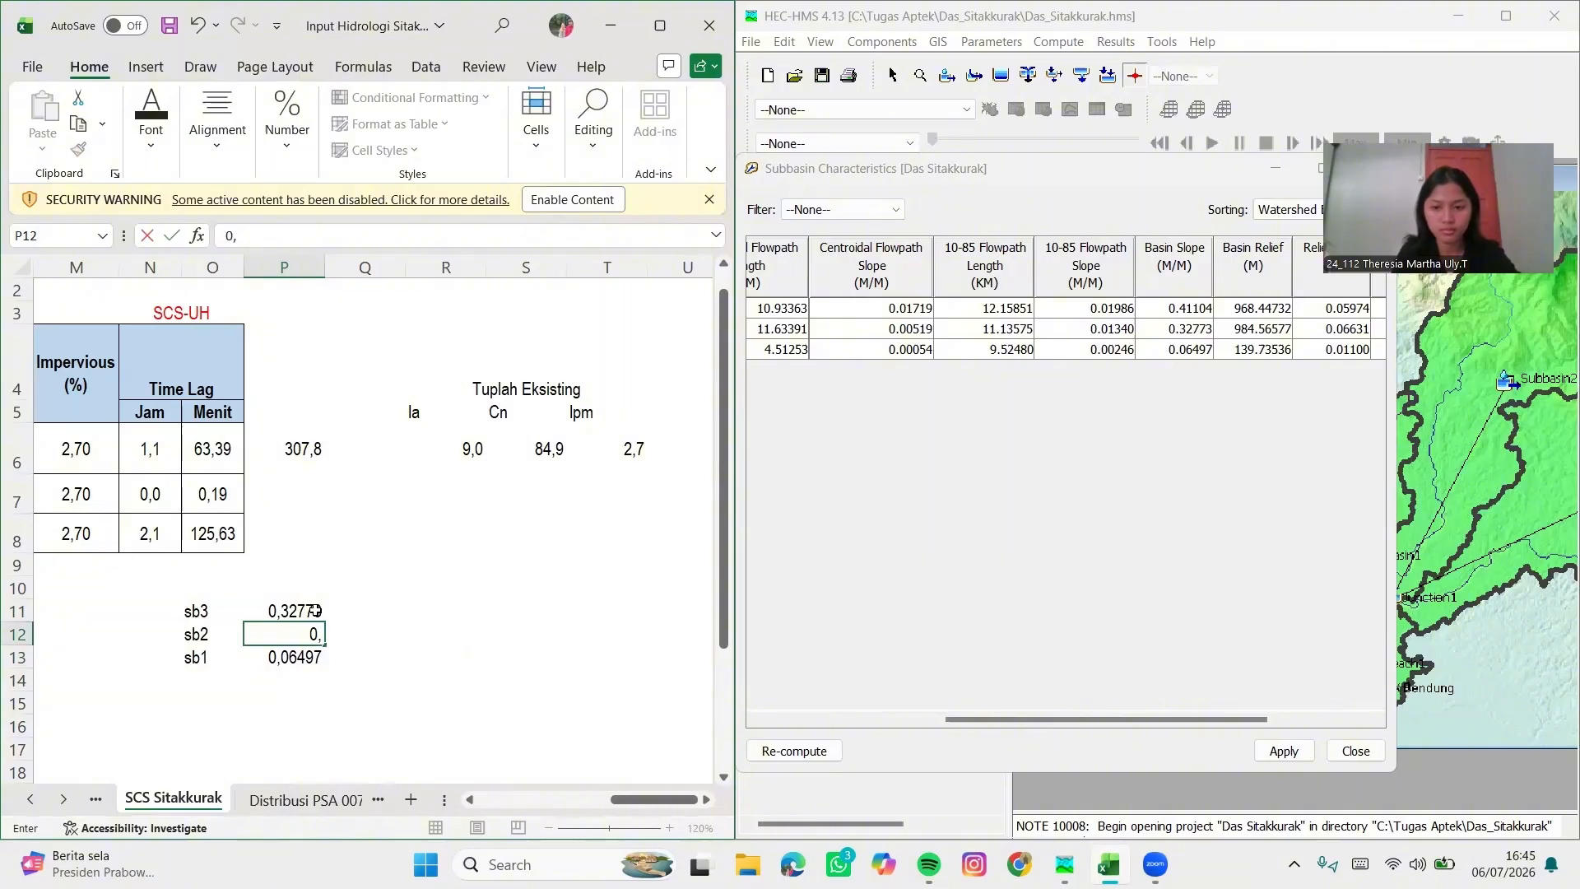
text(41104)
key(Return)
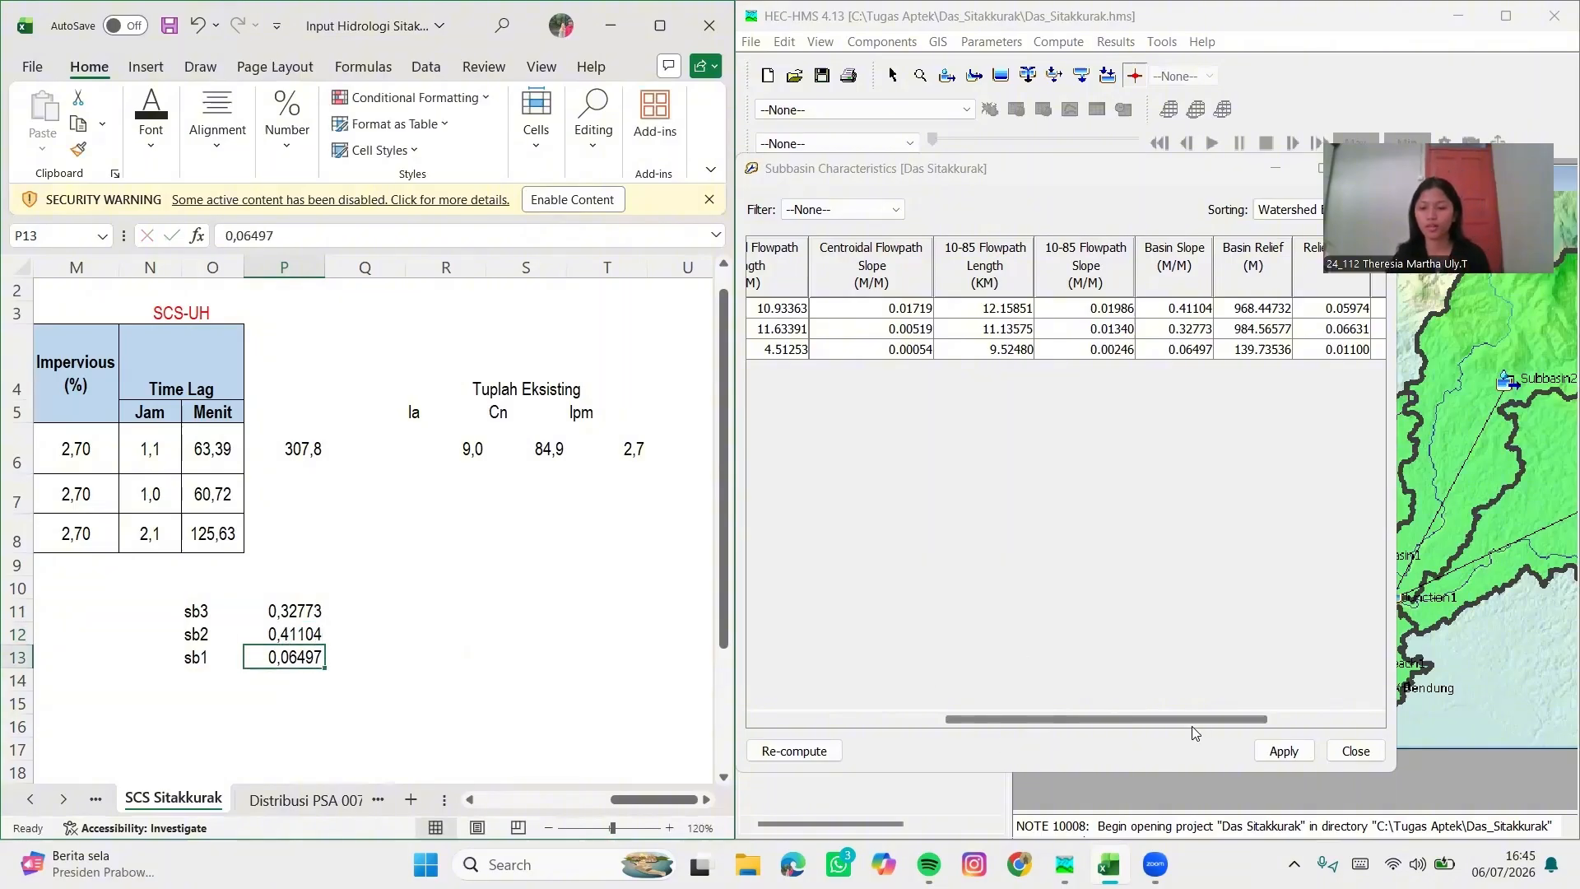
click(1365, 753)
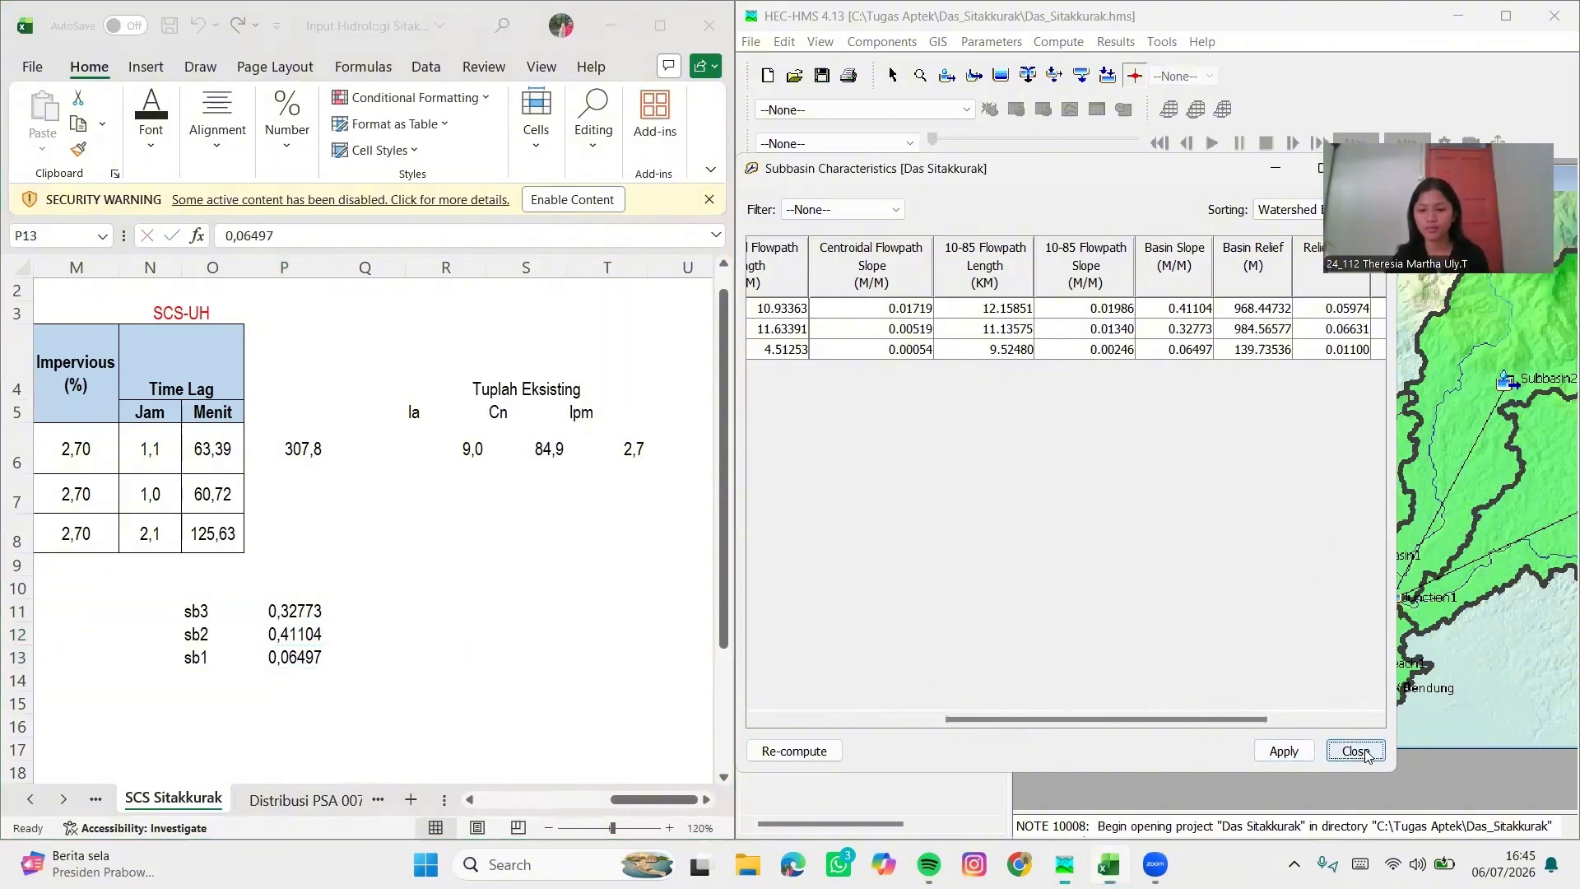
click(526, 564)
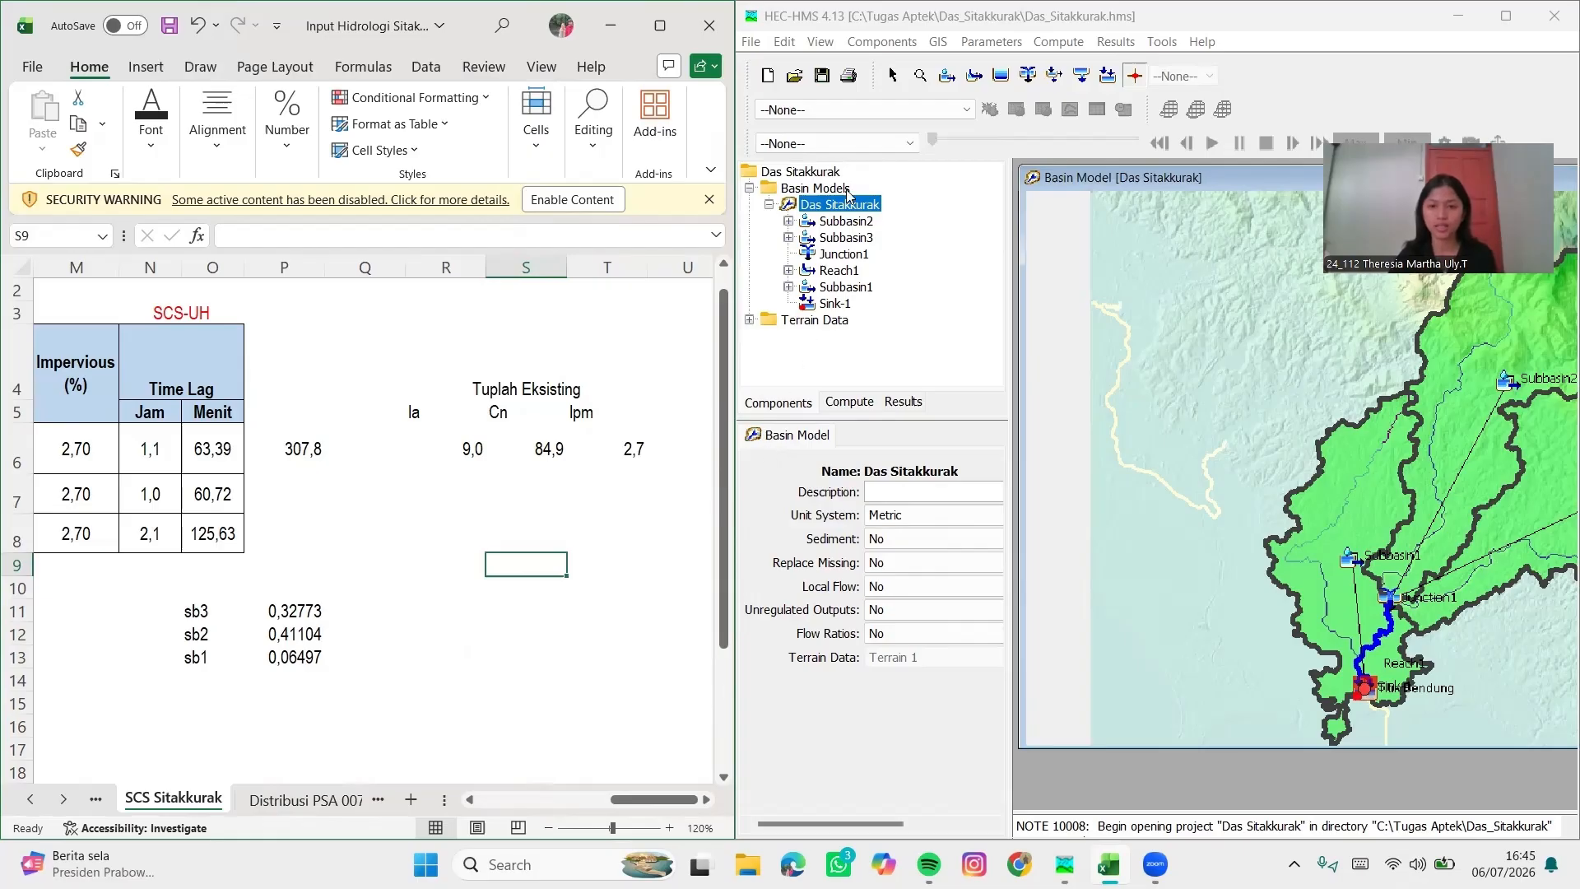
Open the SCS Curve Number loss table in HEC-HMS and show the Snyder Sitakkurak sheet's initial abstraction and impervious columns in Excel
click(981, 42)
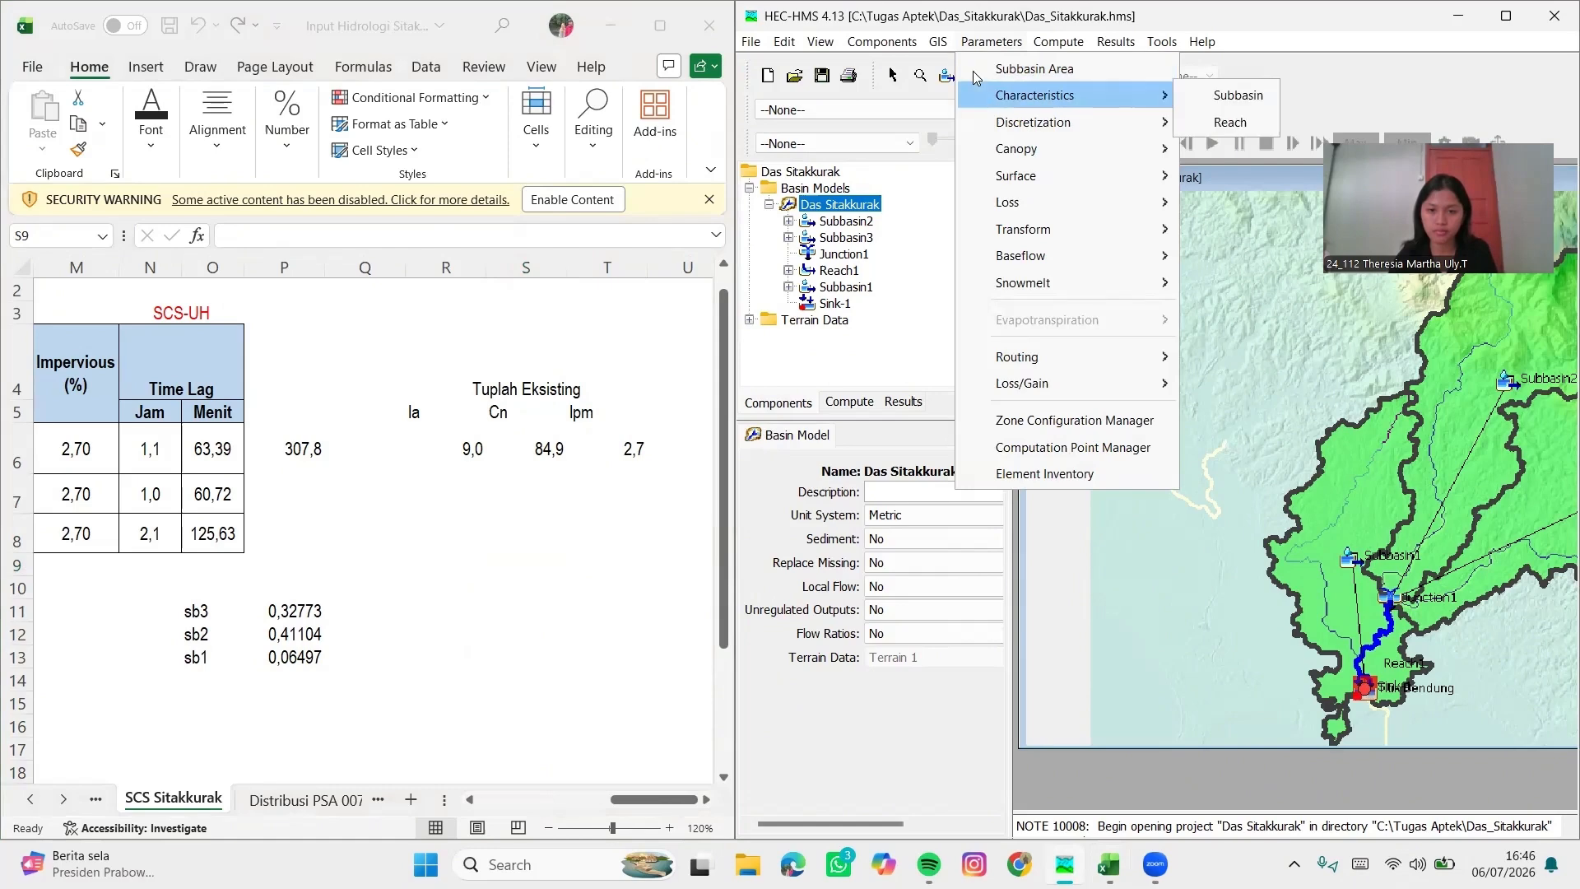
mouse_move(1101, 207)
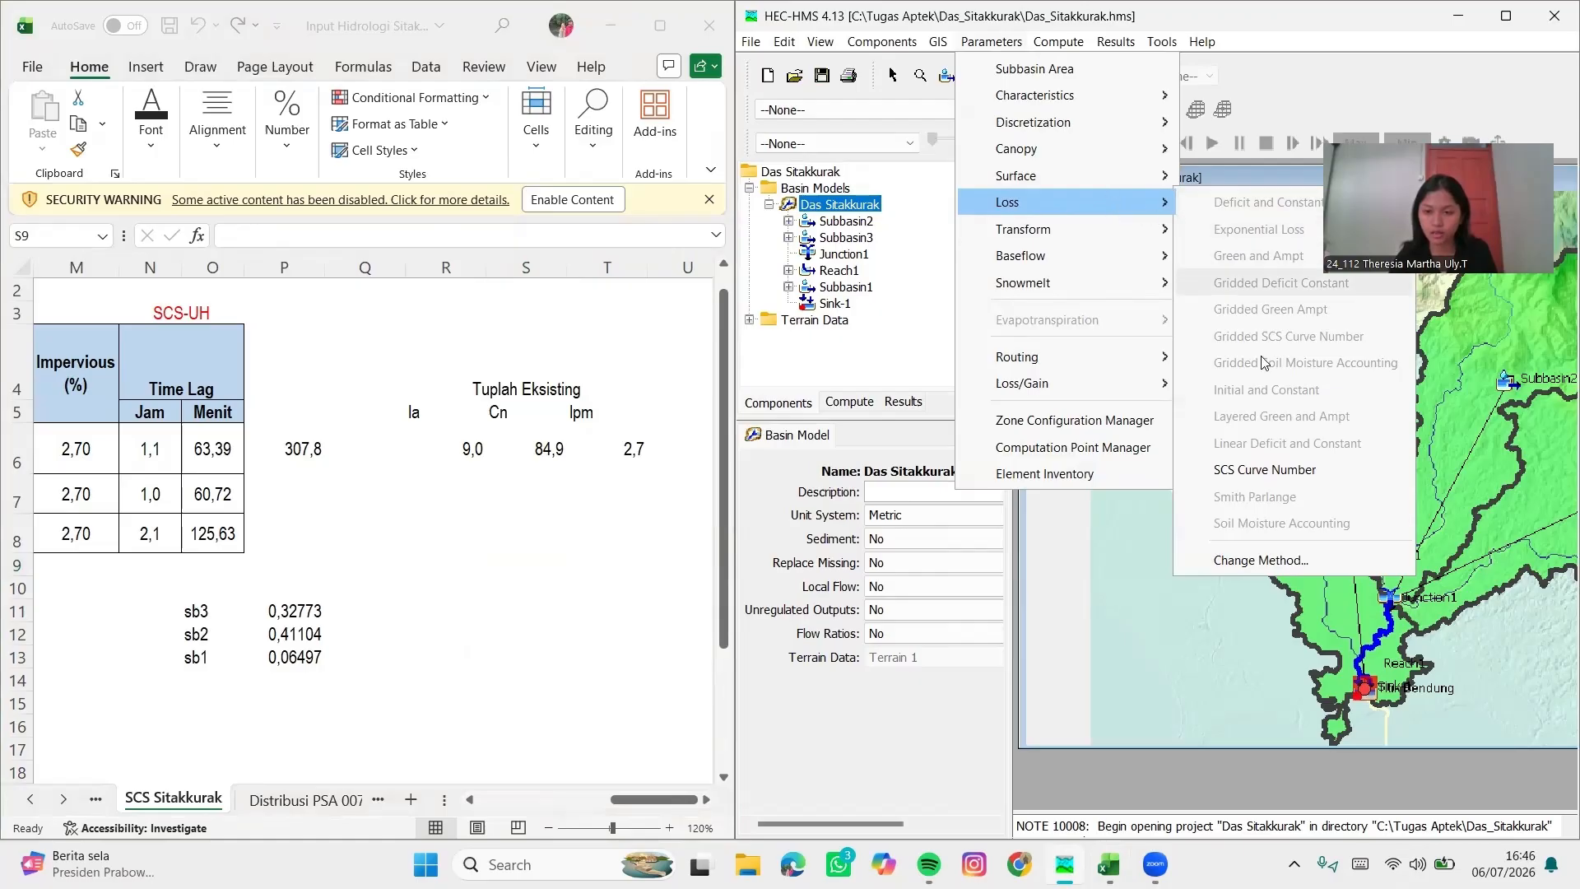
click(1303, 480)
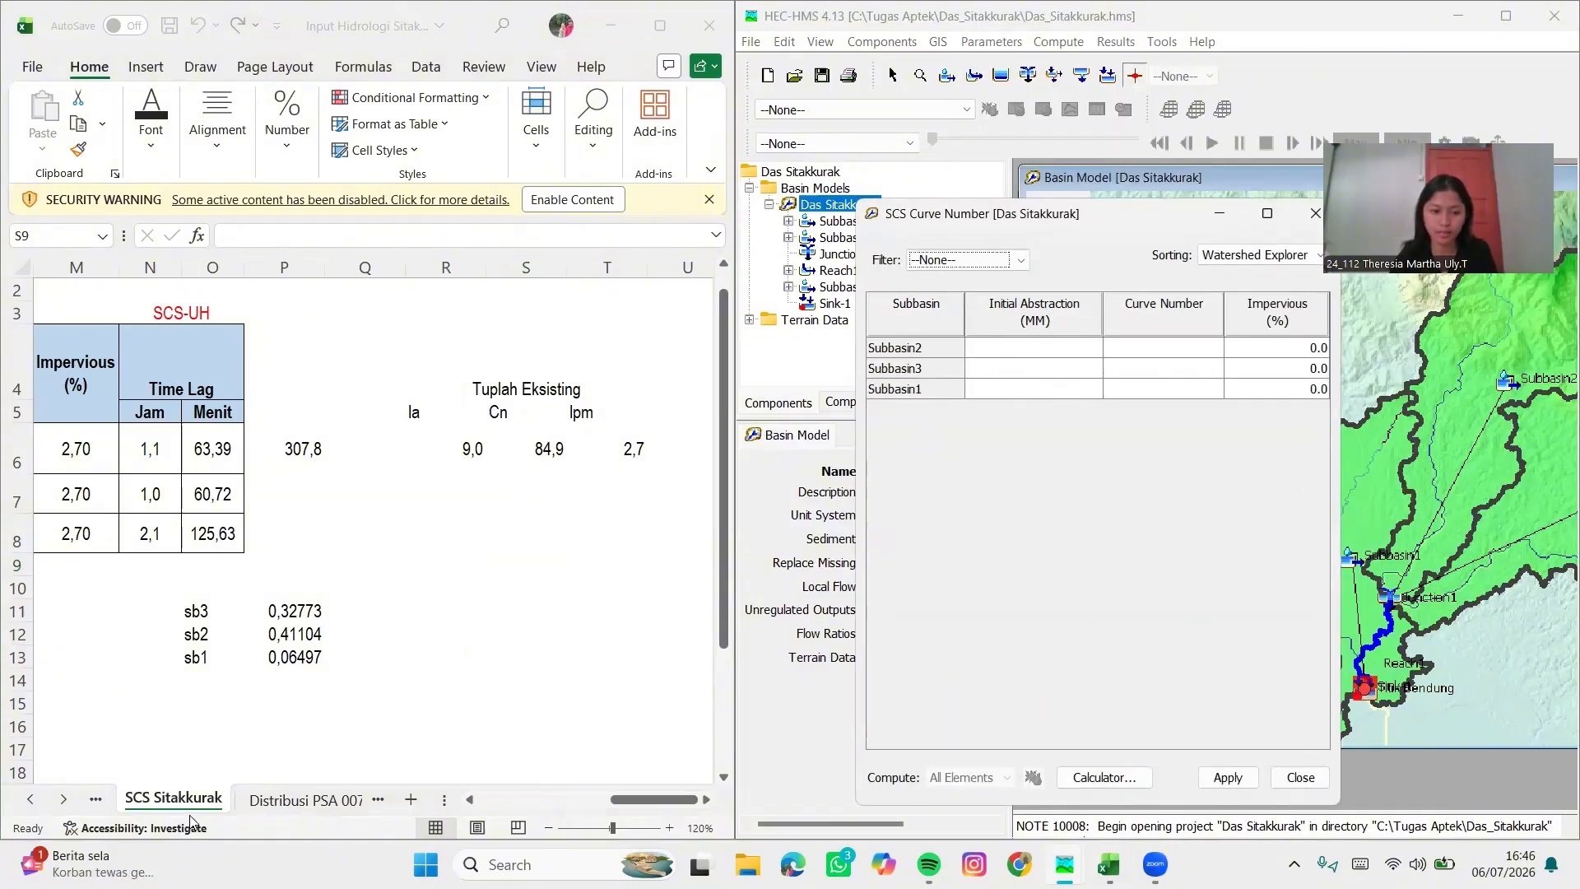
click(129, 815)
scroll(129, 810, up, 1)
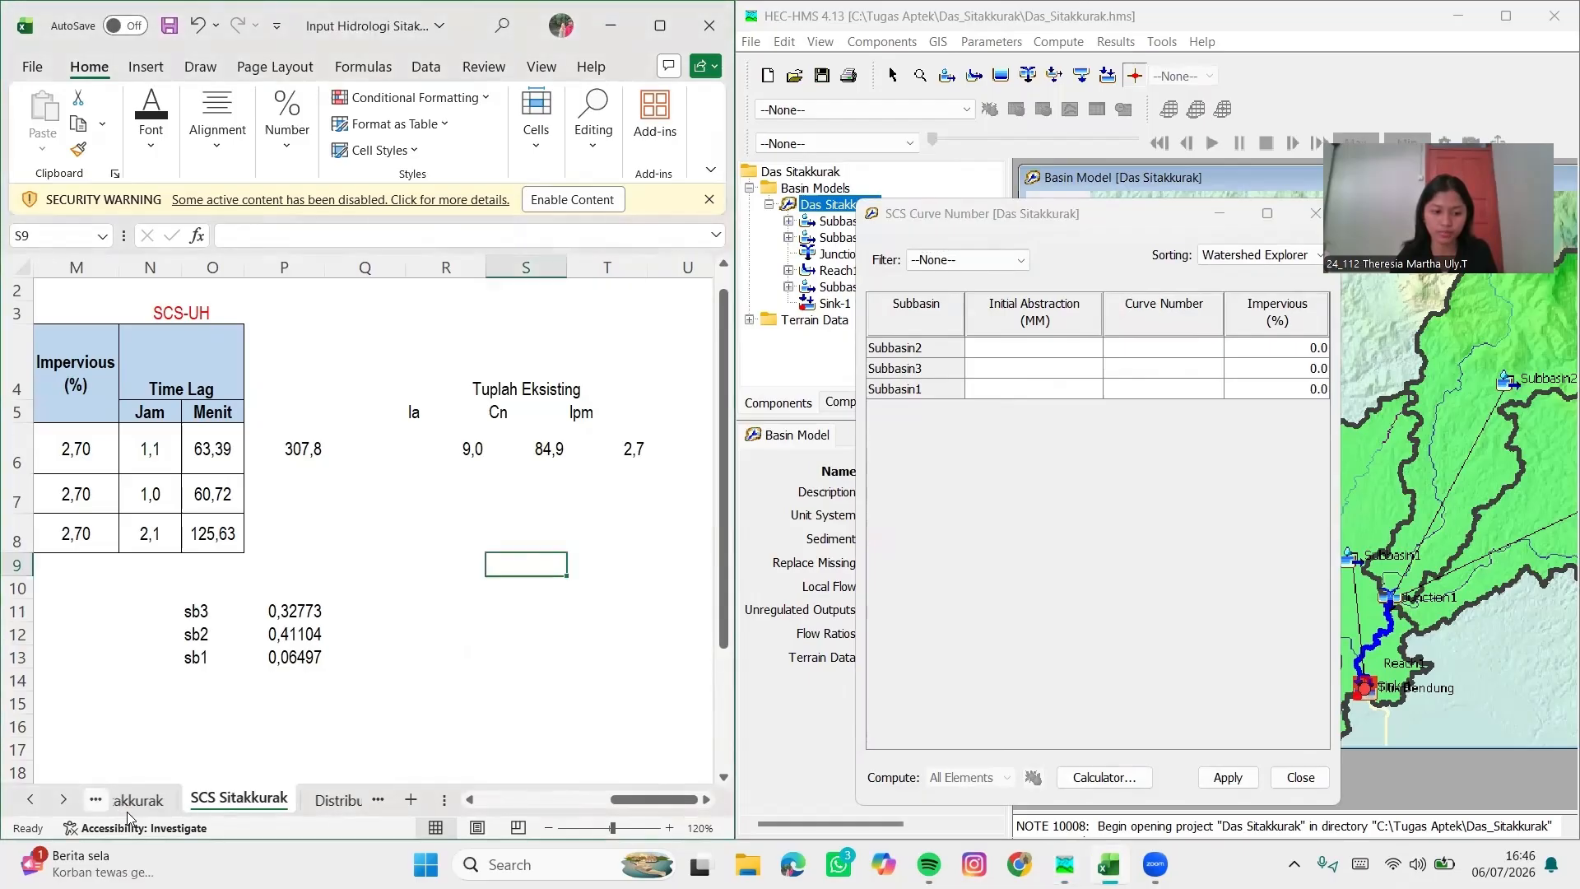
click(115, 800)
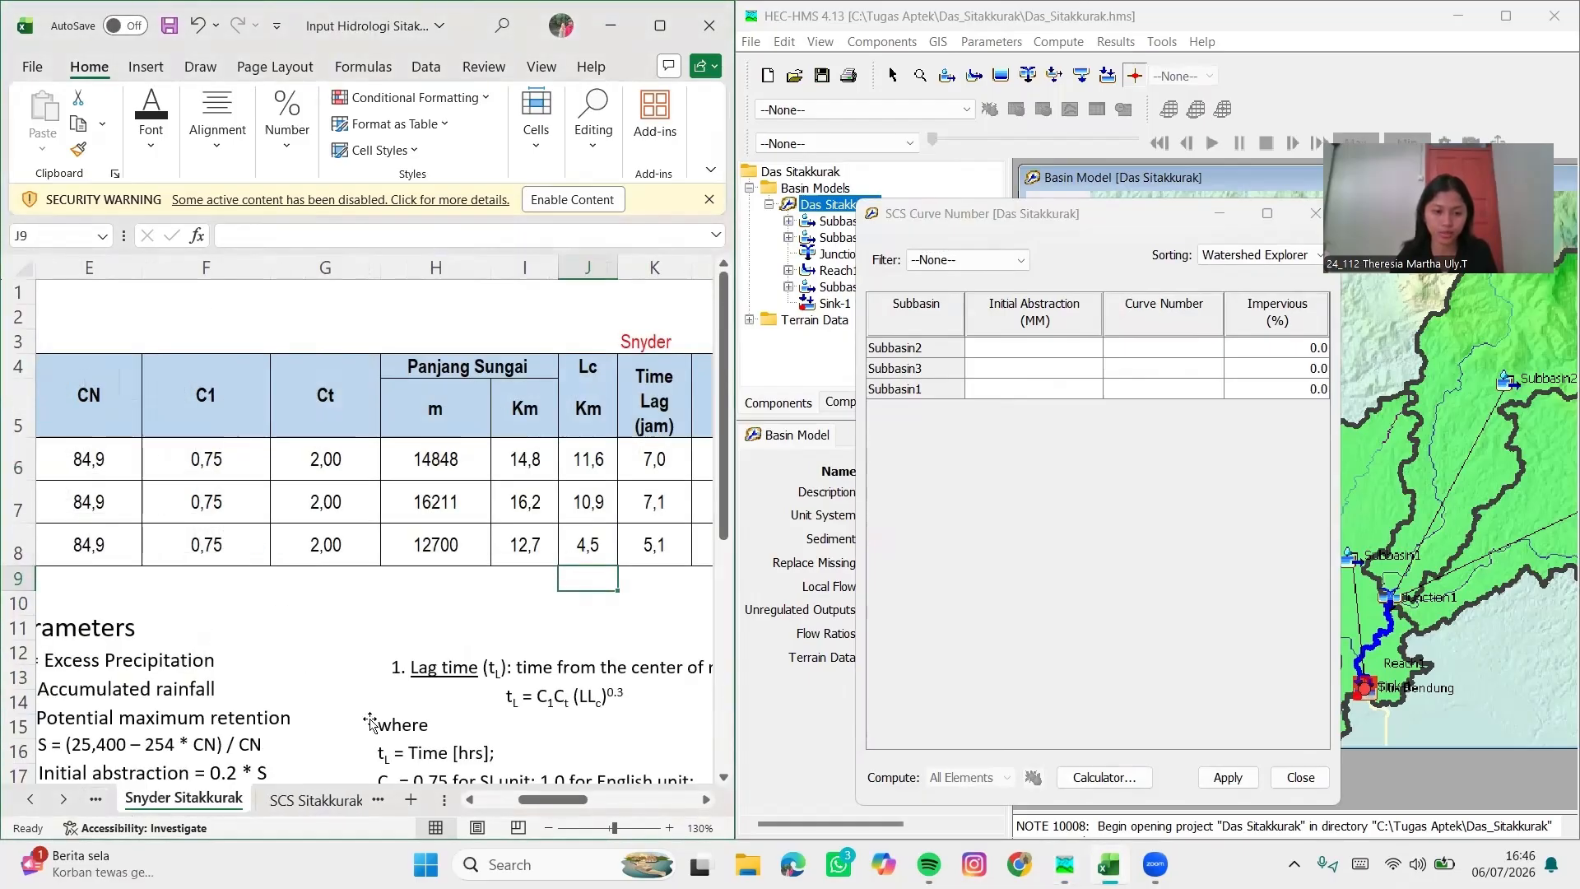
drag(553, 800, 605, 801)
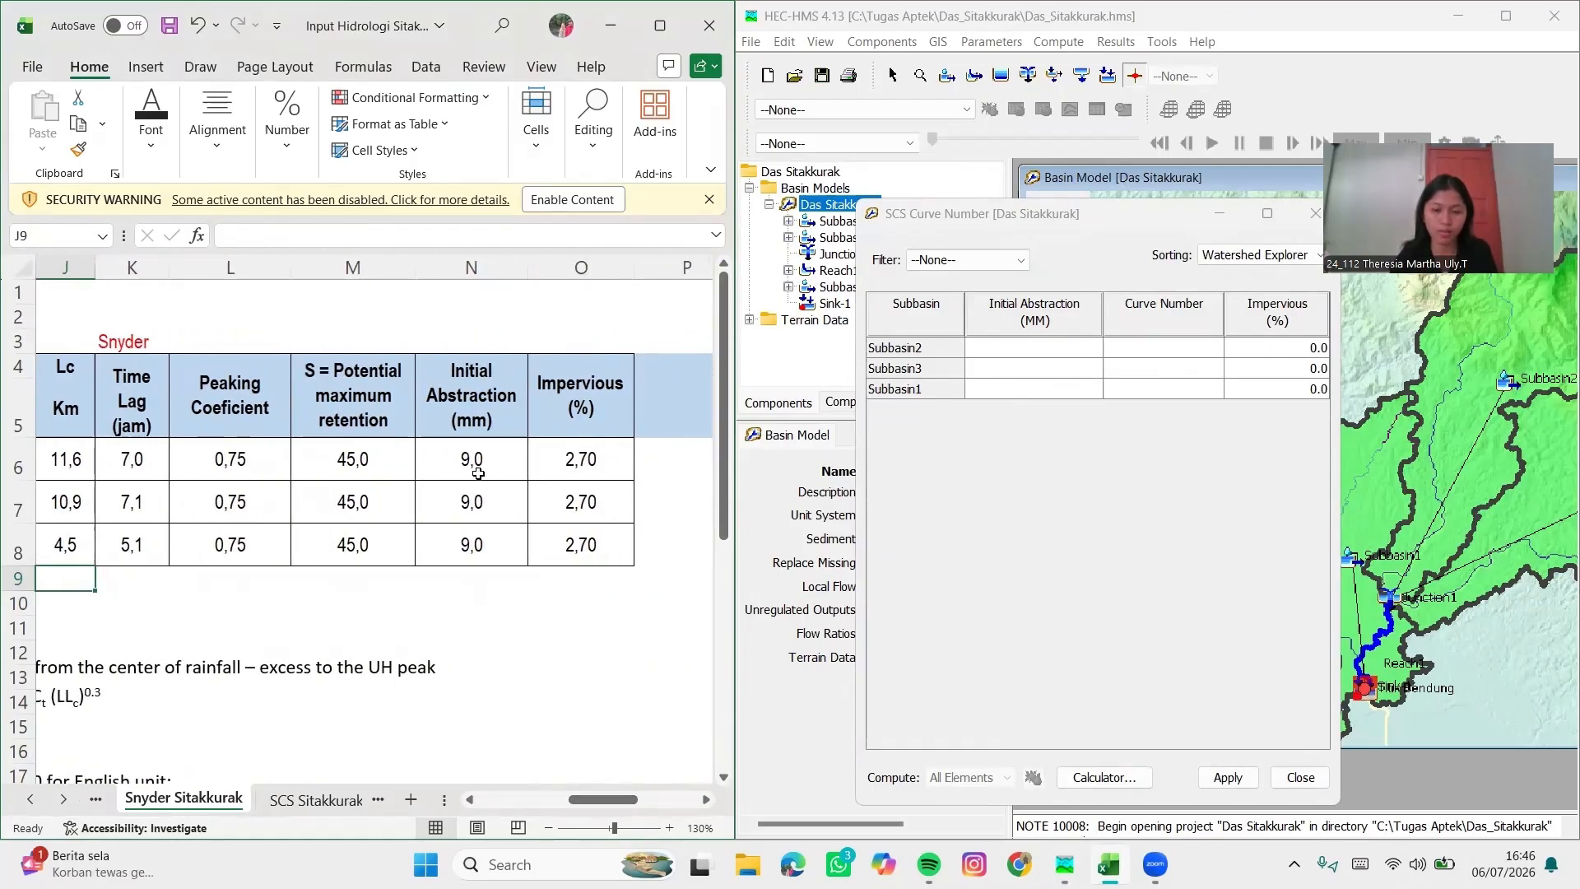
Set the initial abstraction to 9 mm for Subbasin2, Subbasin3 and Subbasin1 in the SCS Curve Number table
click(1032, 354)
text(9)
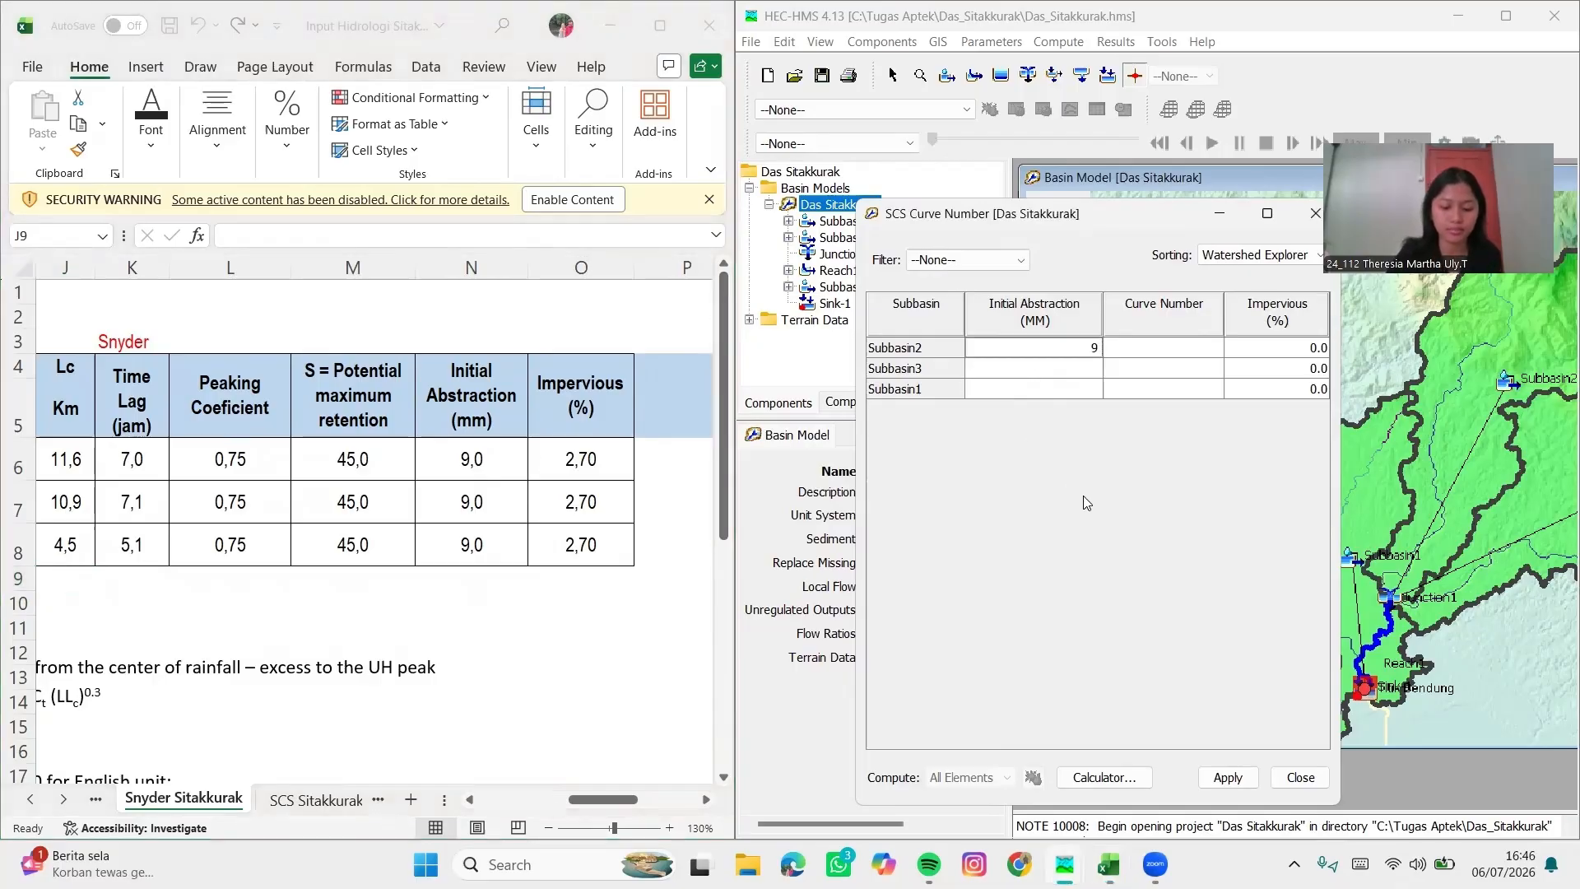
key(Return)
text(9)
key(Return)
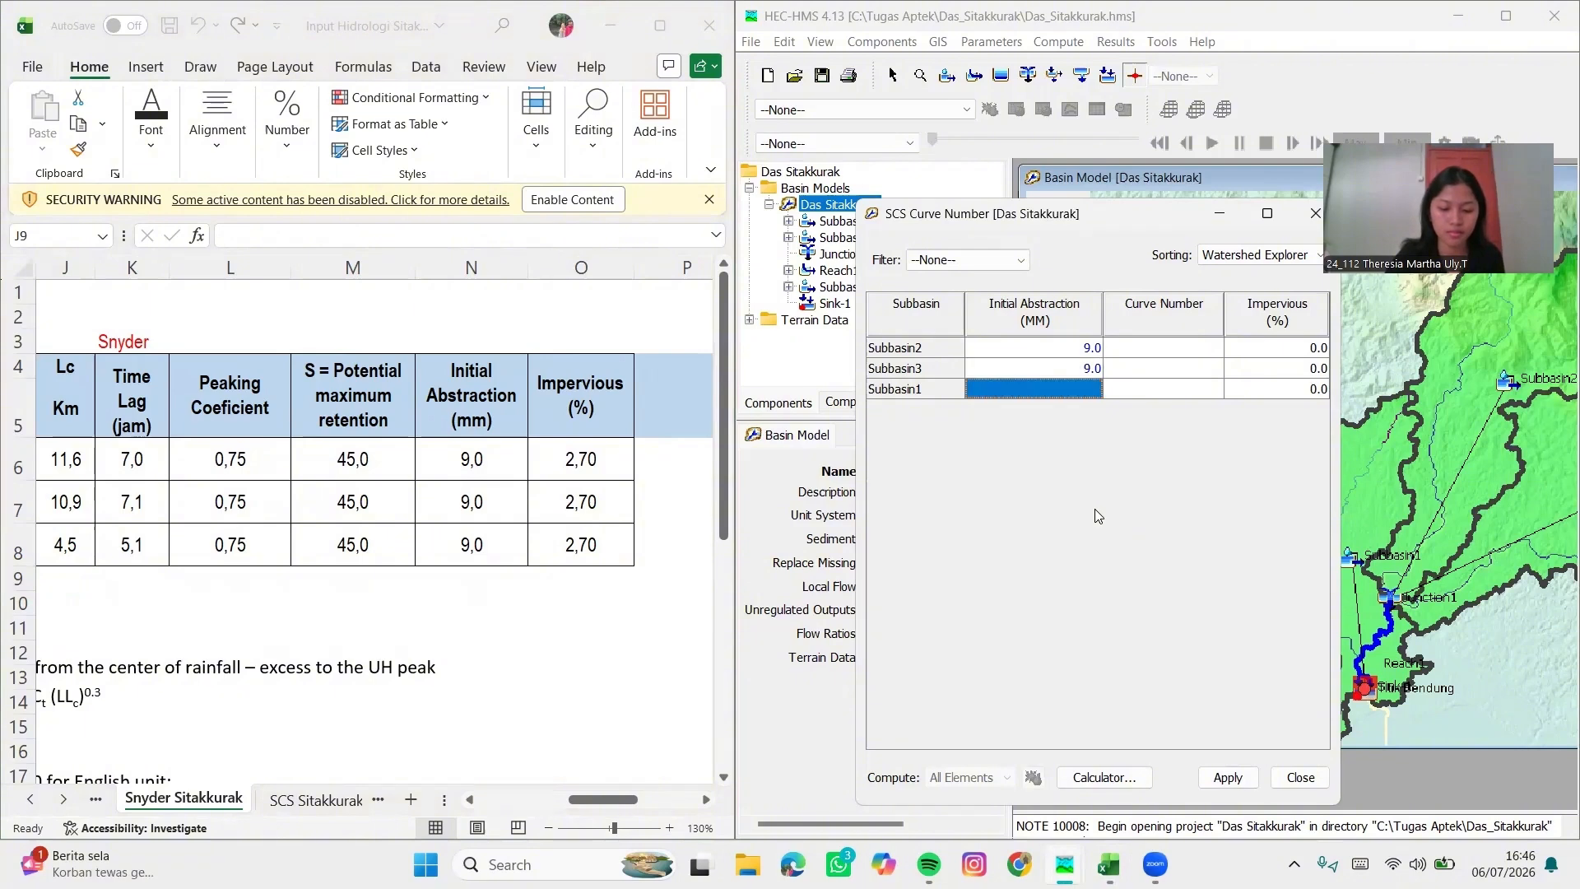
text(9.)
key(Return)
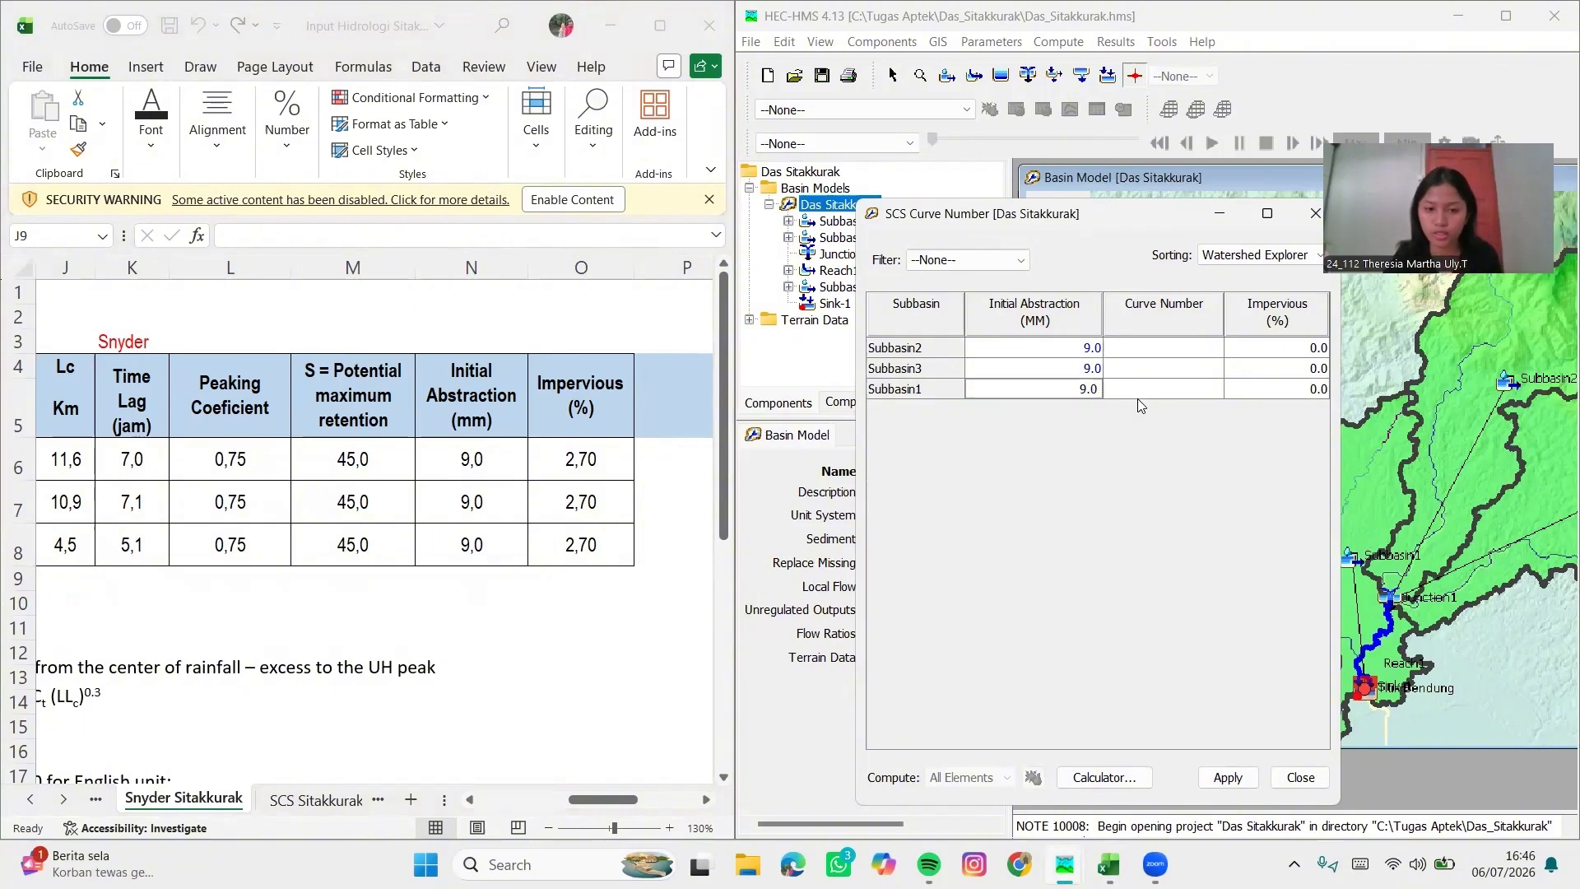
Look up the CN values in the Snyder Sitakkurak sheet and set the curve number to 84.9 for all three subbasins in HEC-HMS
click(601, 805)
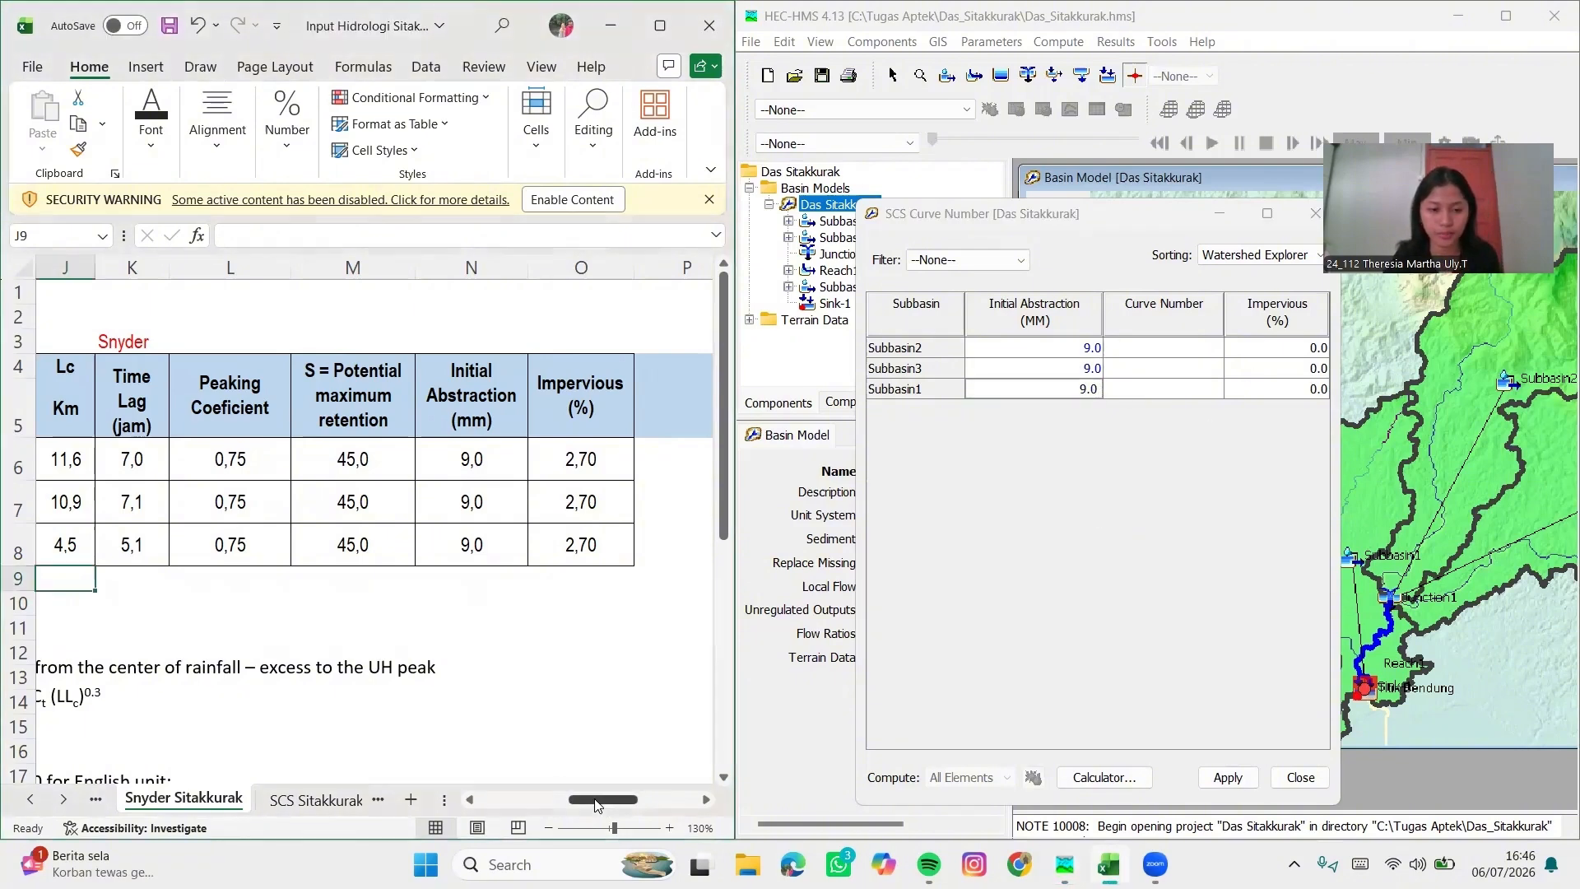
drag(605, 803, 512, 803)
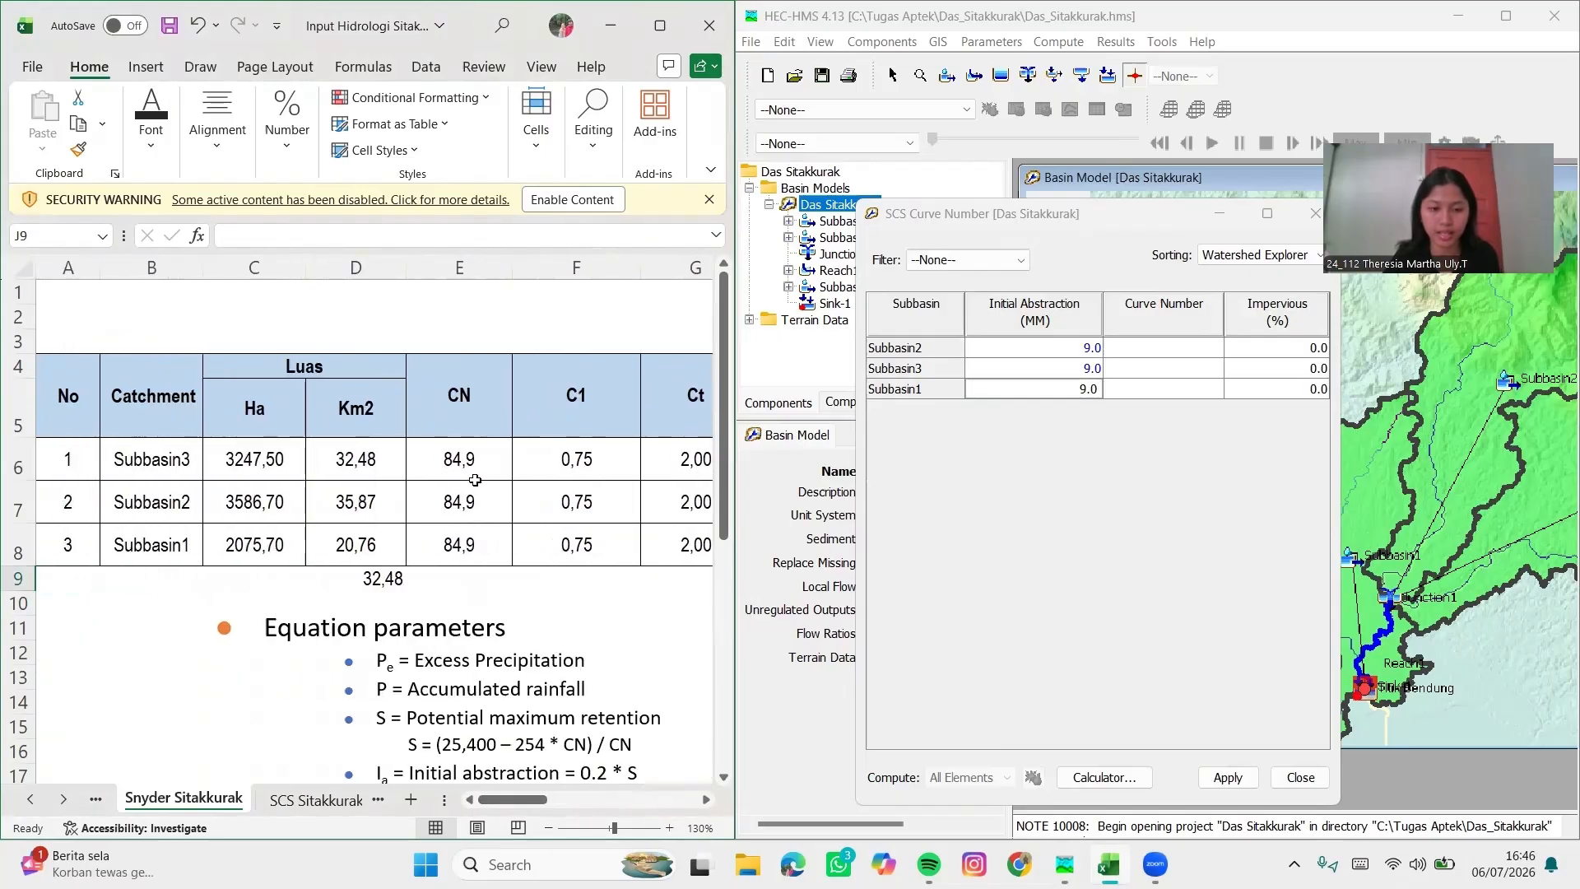
click(1173, 355)
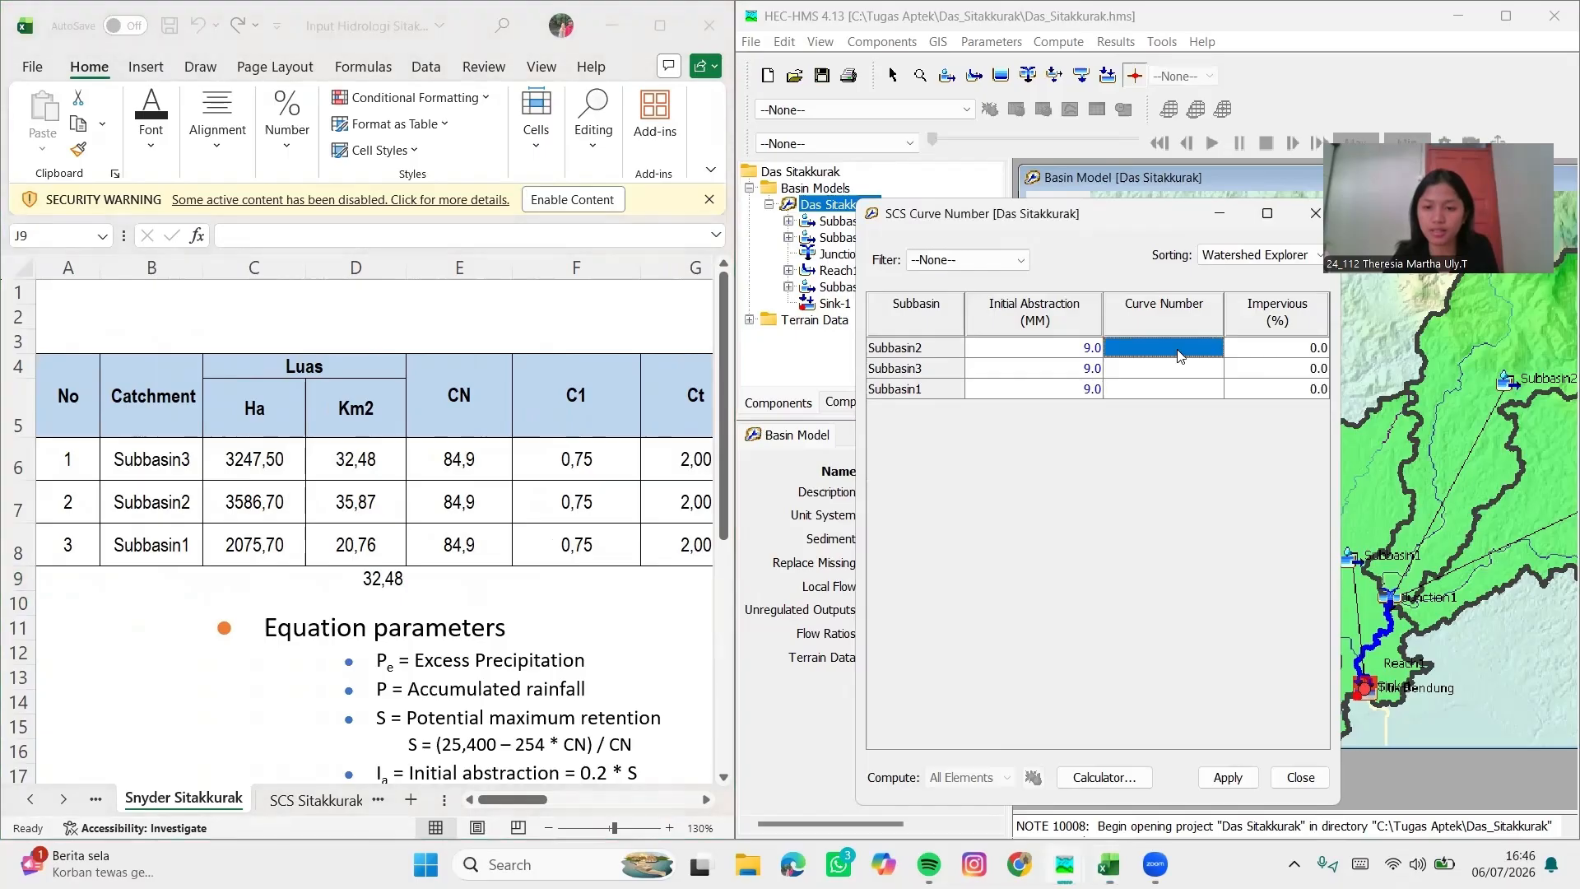
text(84.9)
key(Return)
text(84.9)
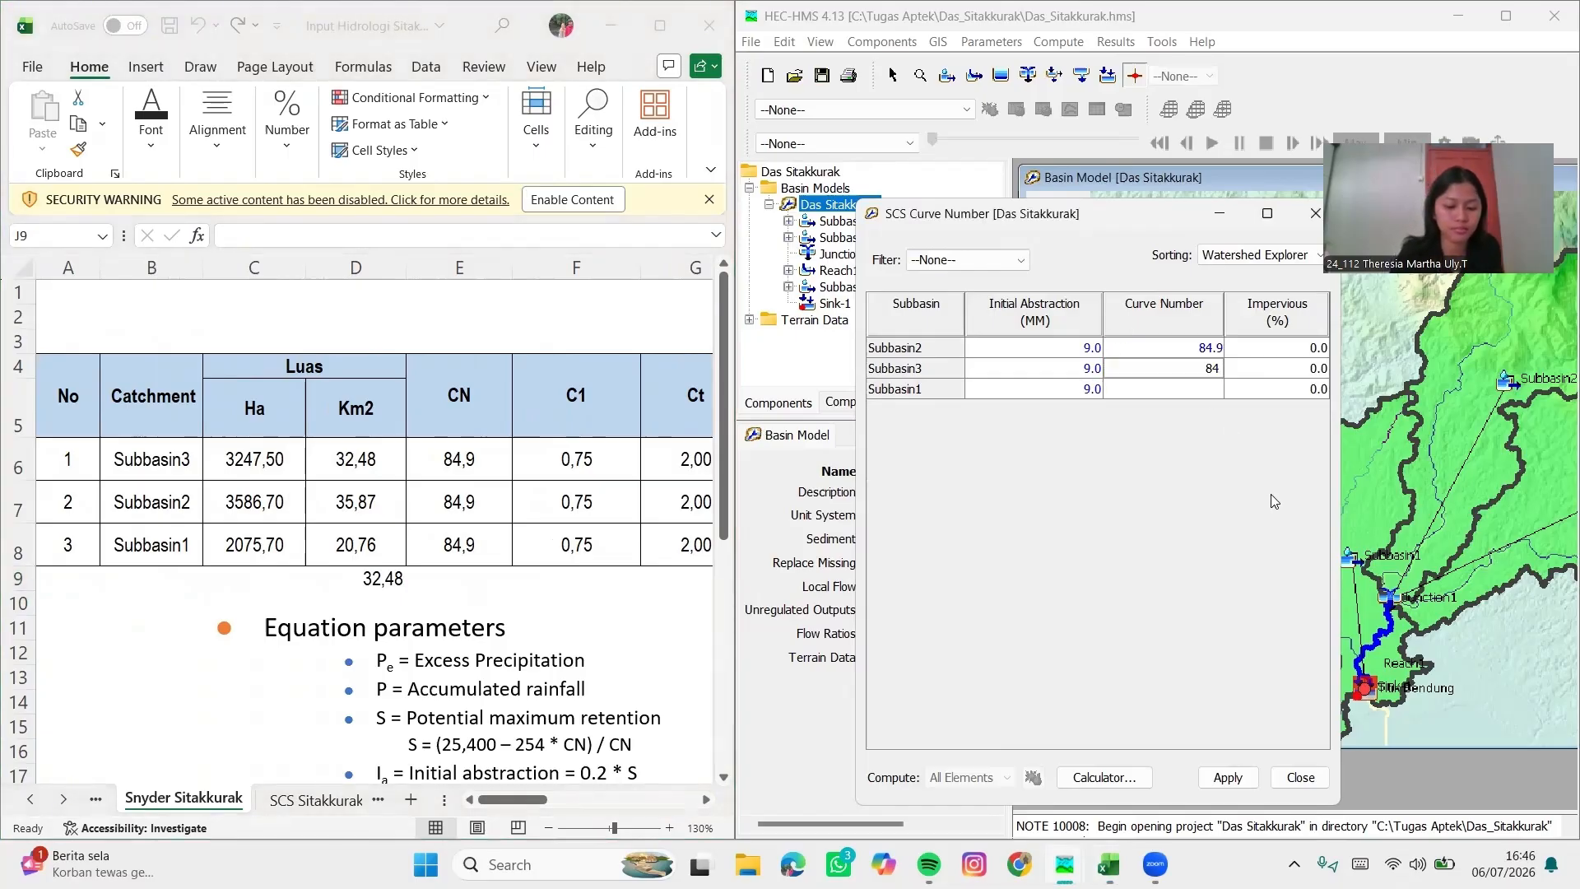
key(Return)
text(84.9)
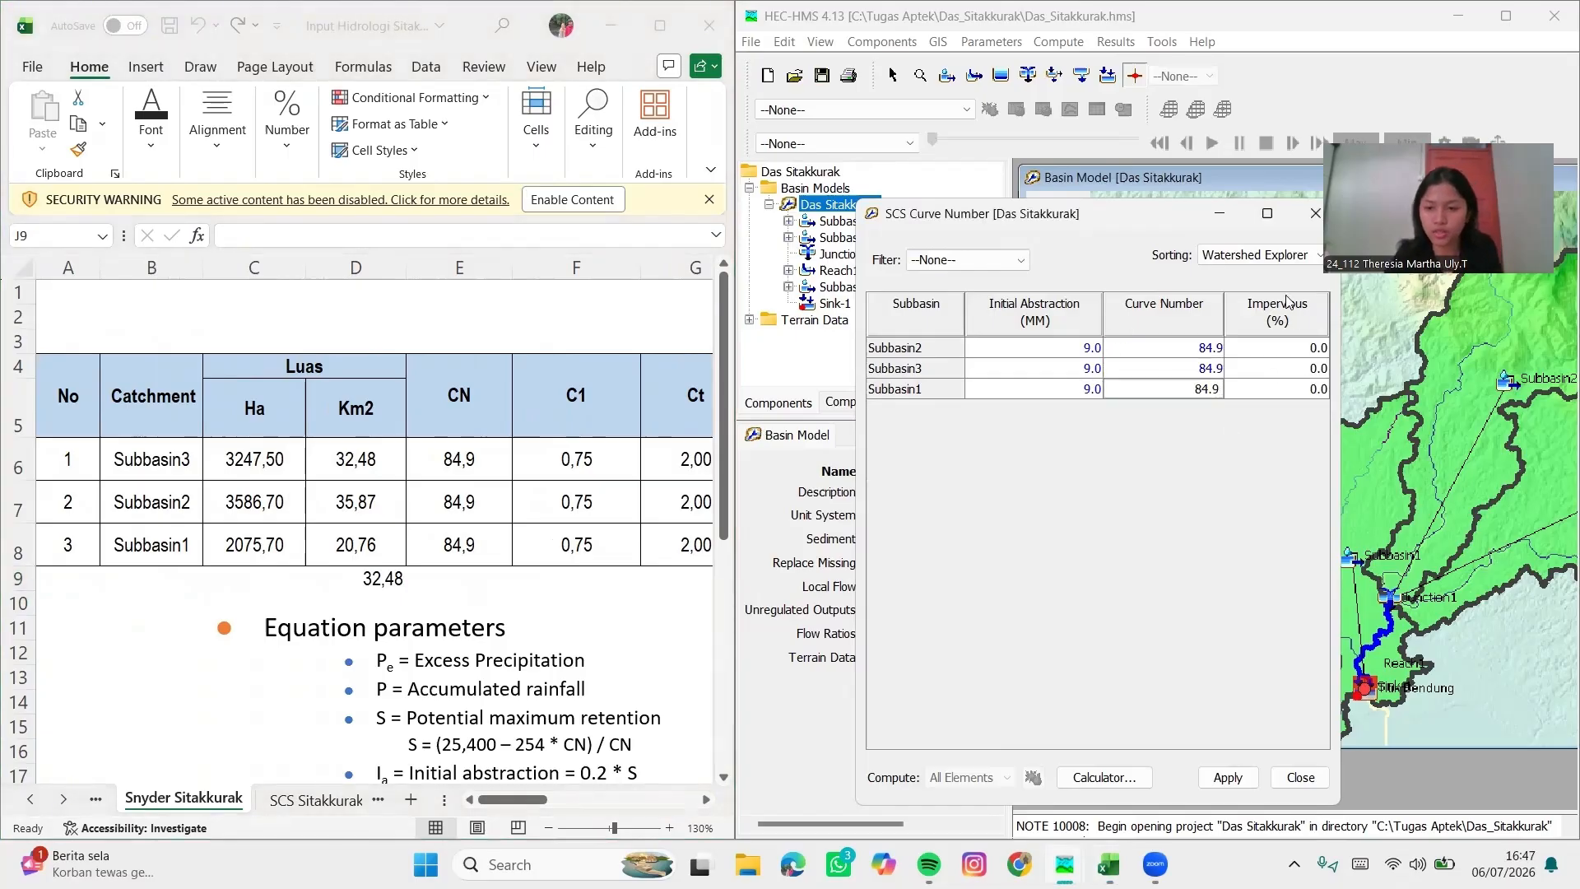
Set the impervious percentage to 2.70 for all three subbasins, apply the SCS Curve Number values and close the table
click(1291, 347)
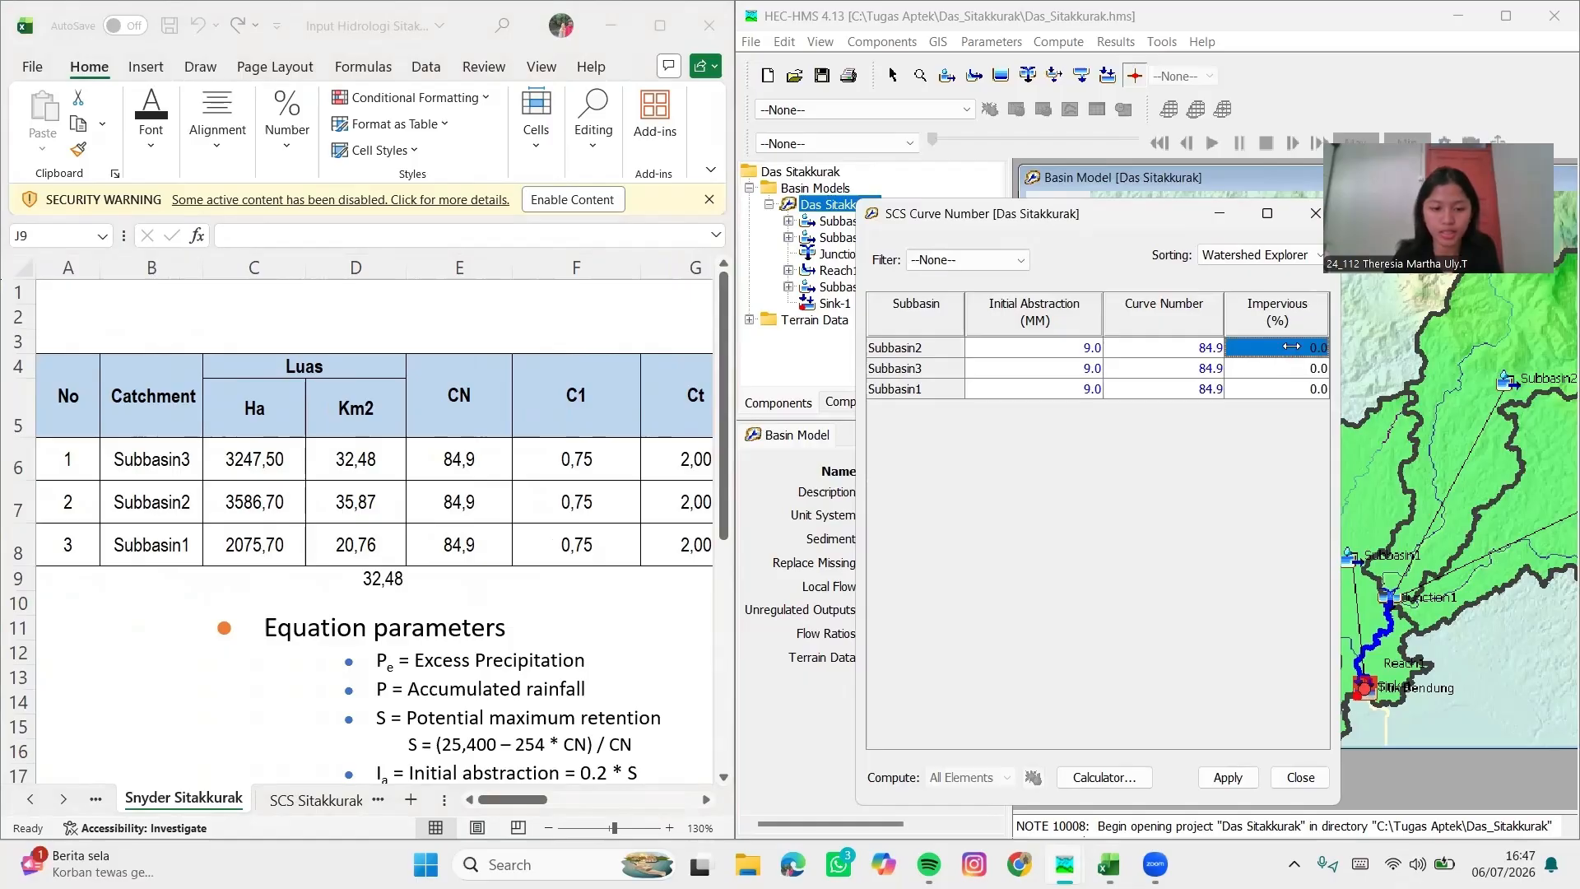
click(512, 798)
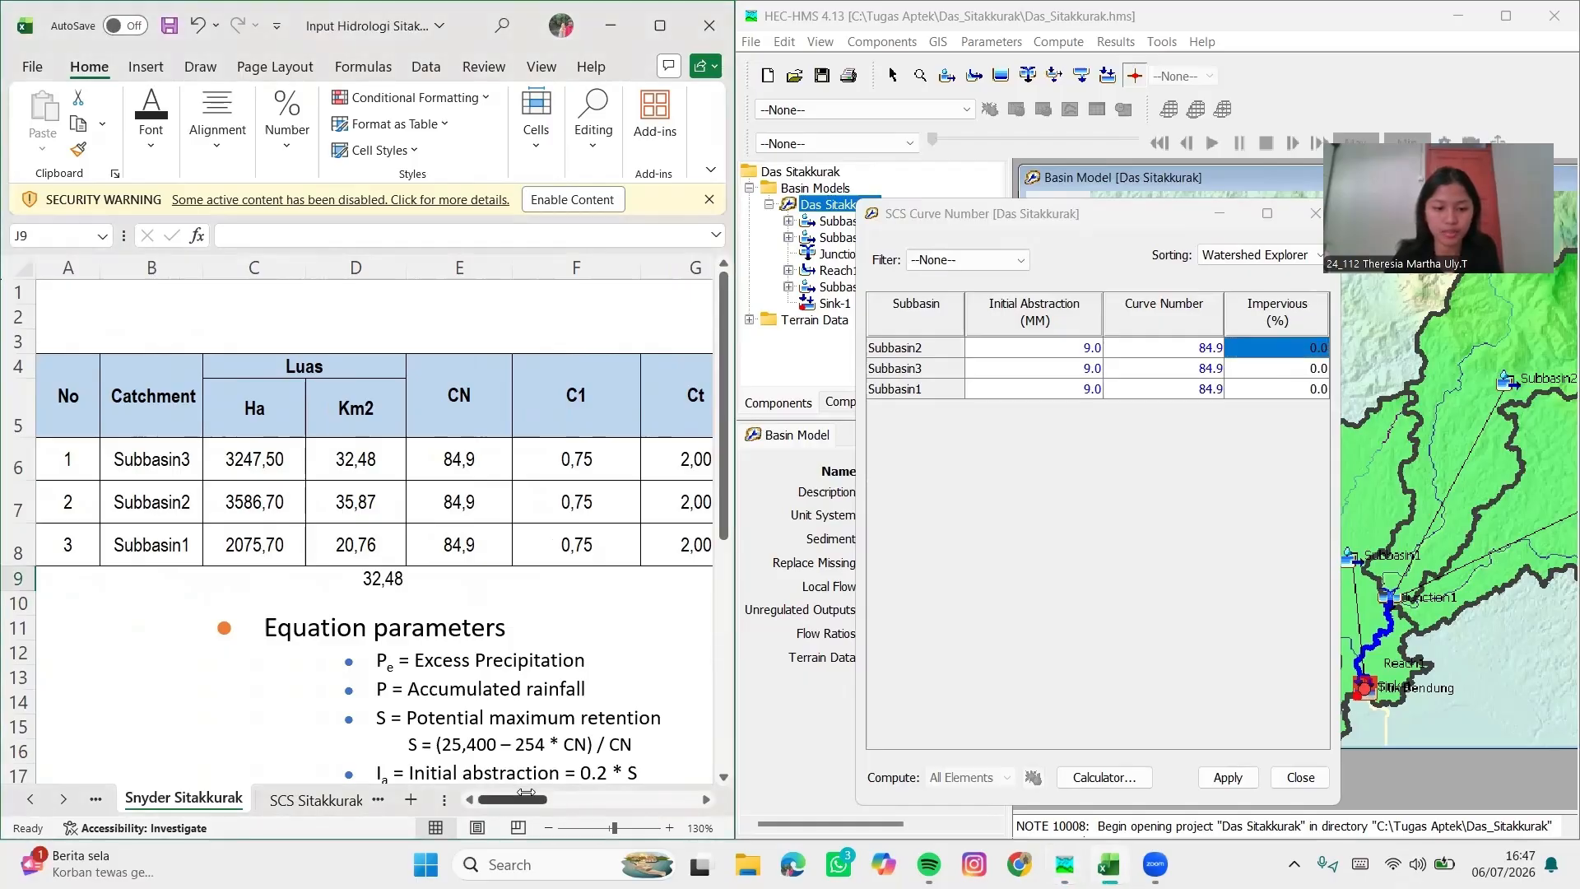
drag(525, 797, 591, 800)
drag(613, 808, 616, 807)
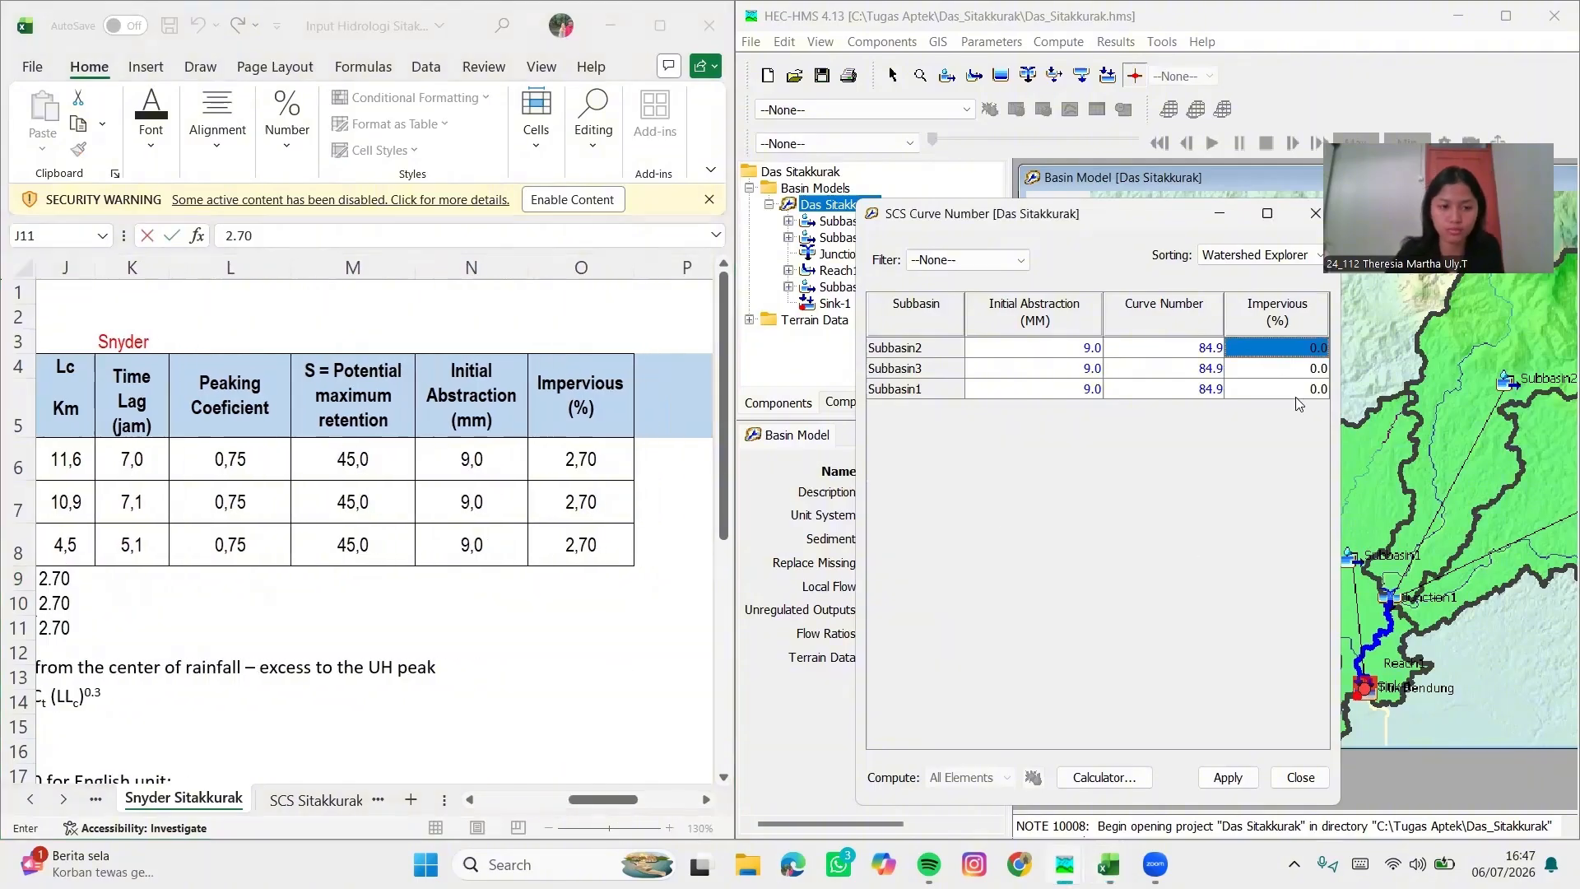
text(2.70)
key(Return)
text(2.70)
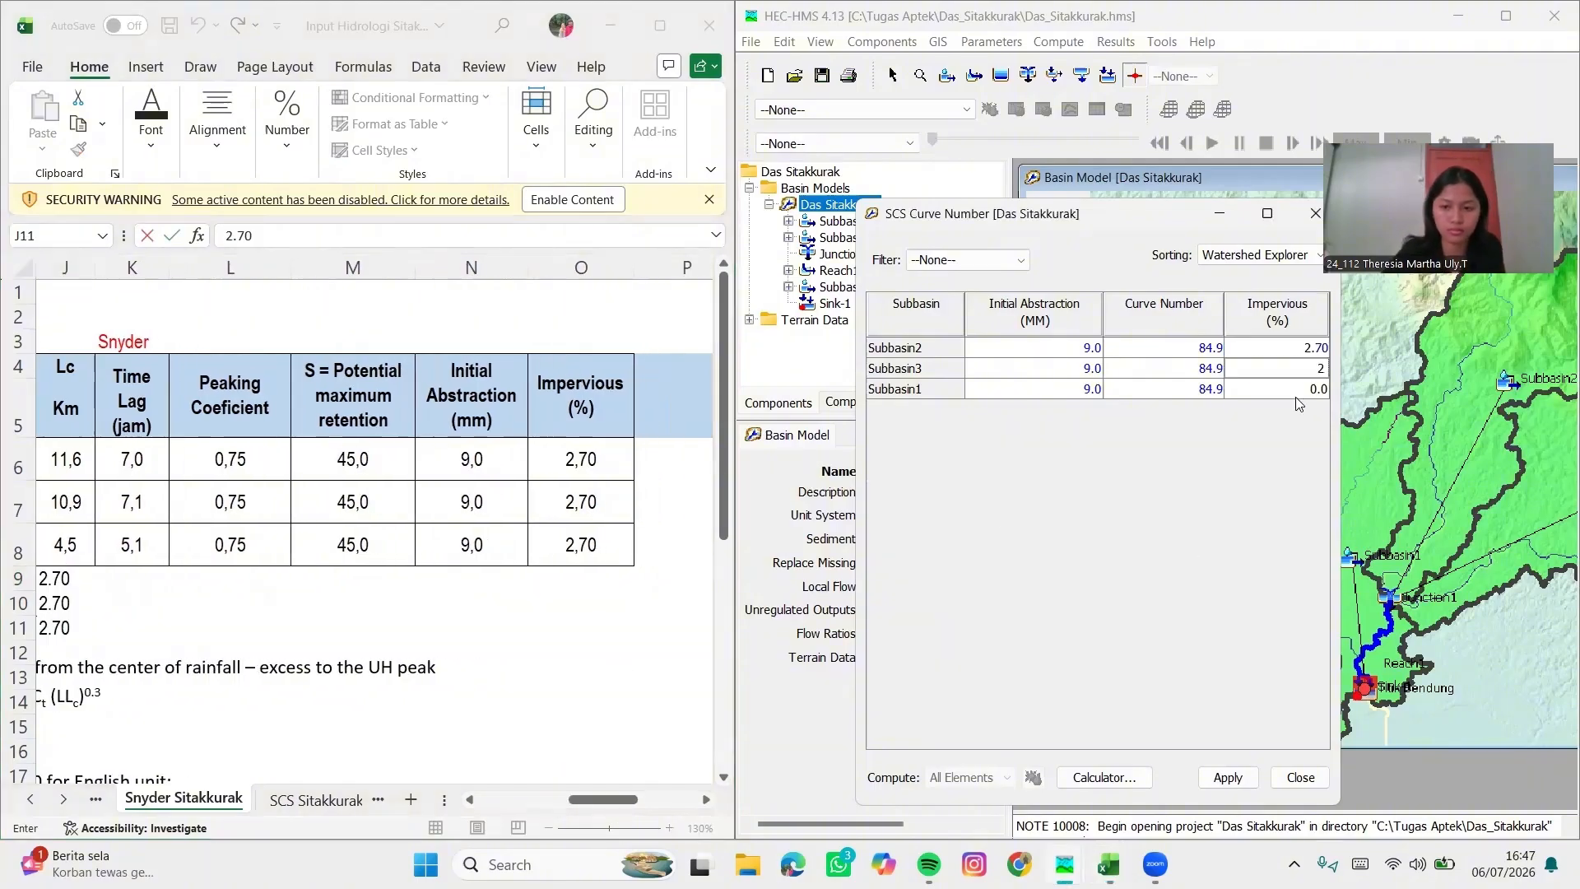
key(Return)
text(2.70)
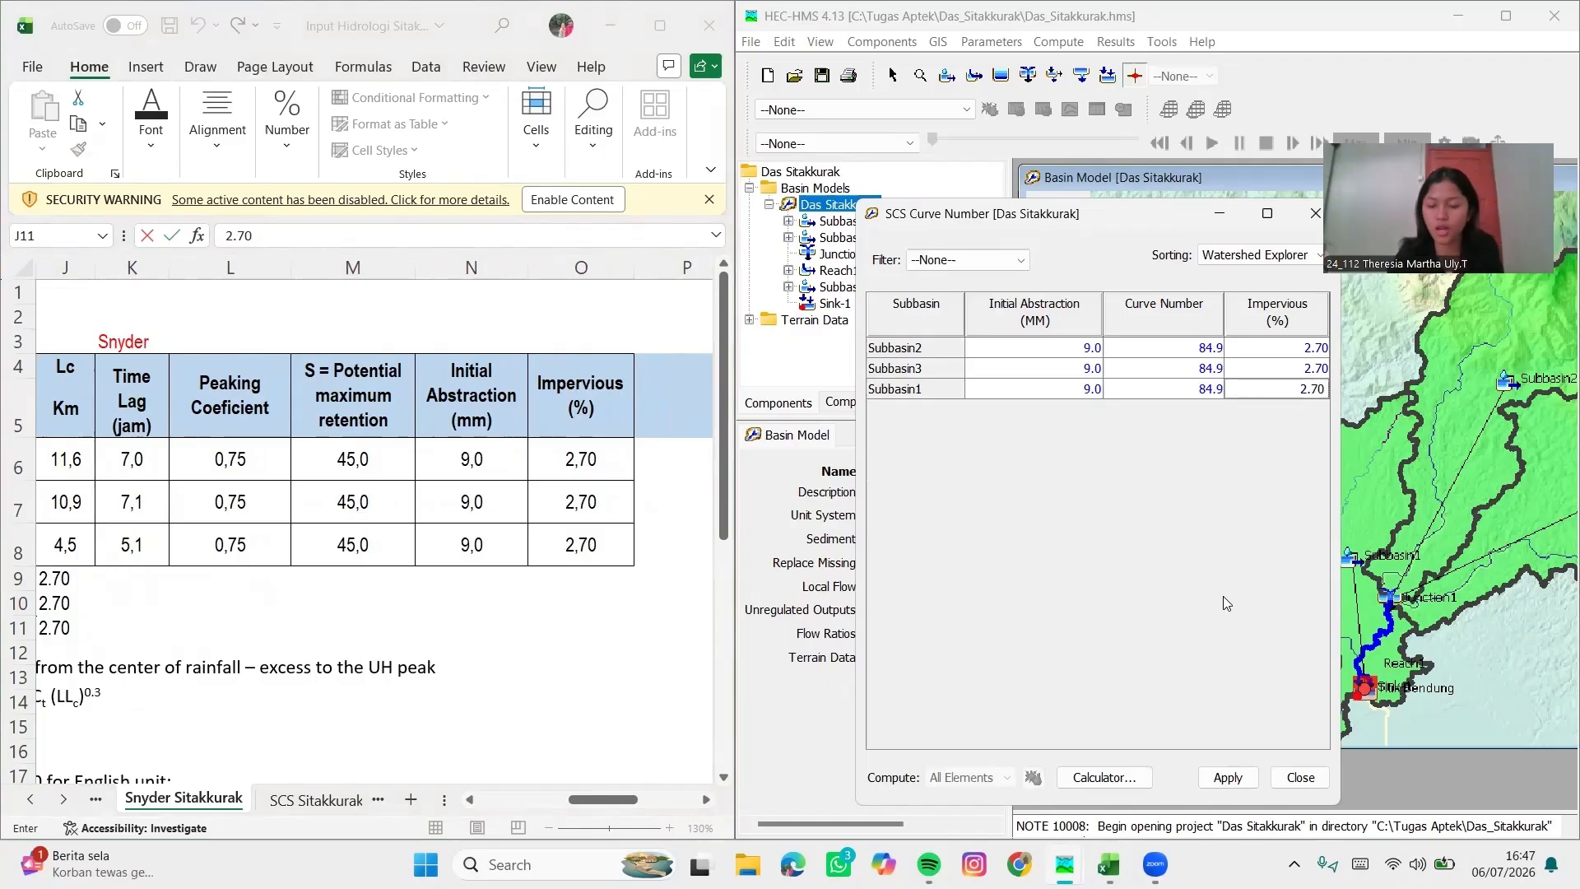
click(1228, 777)
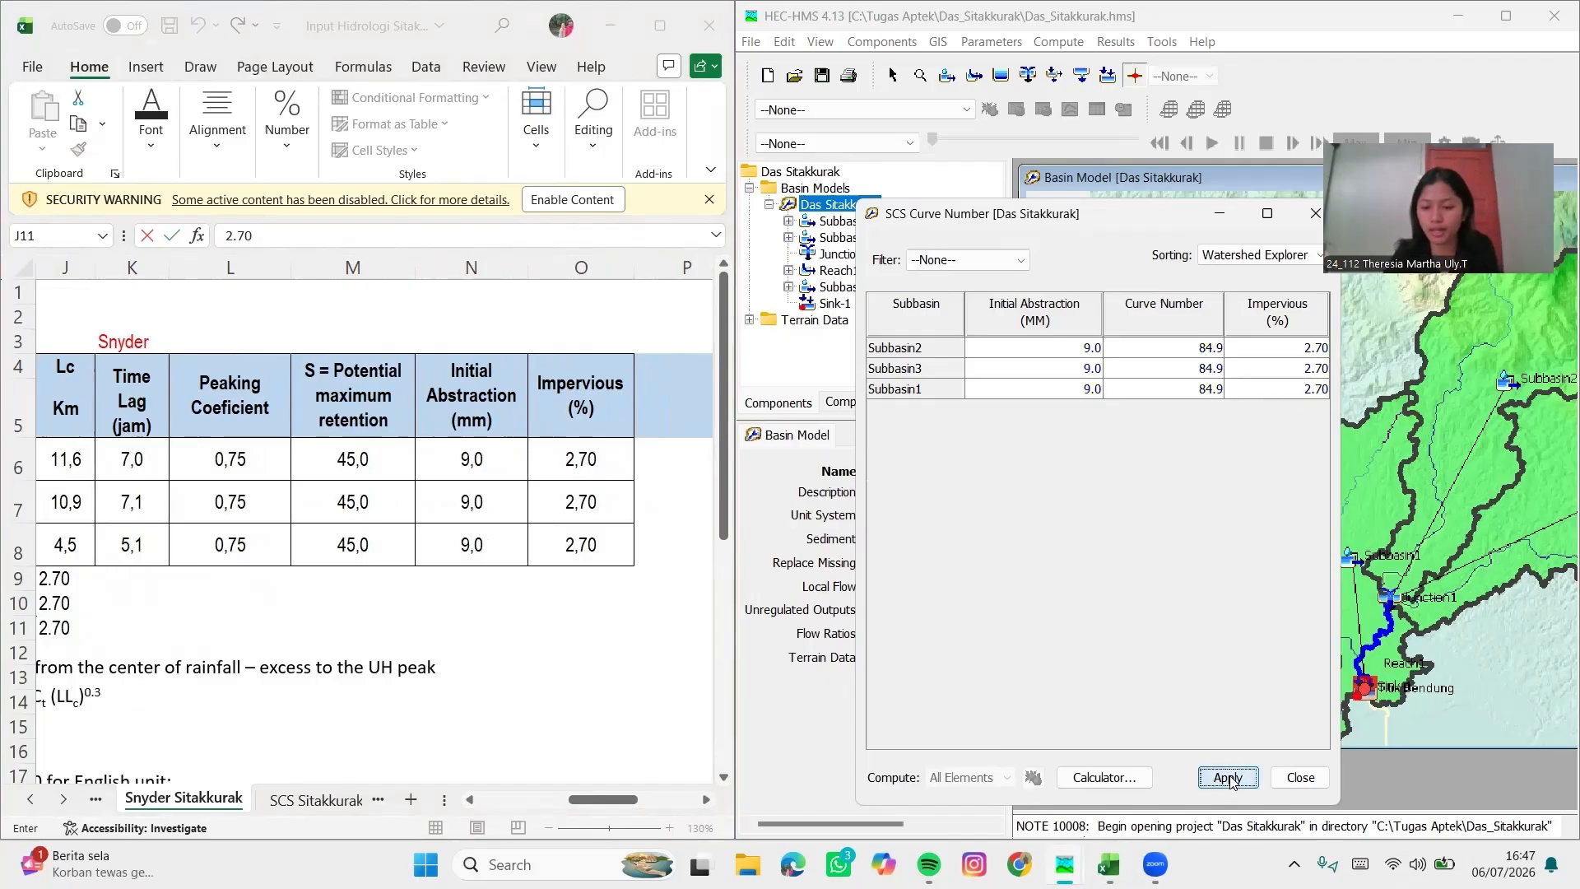
click(1281, 777)
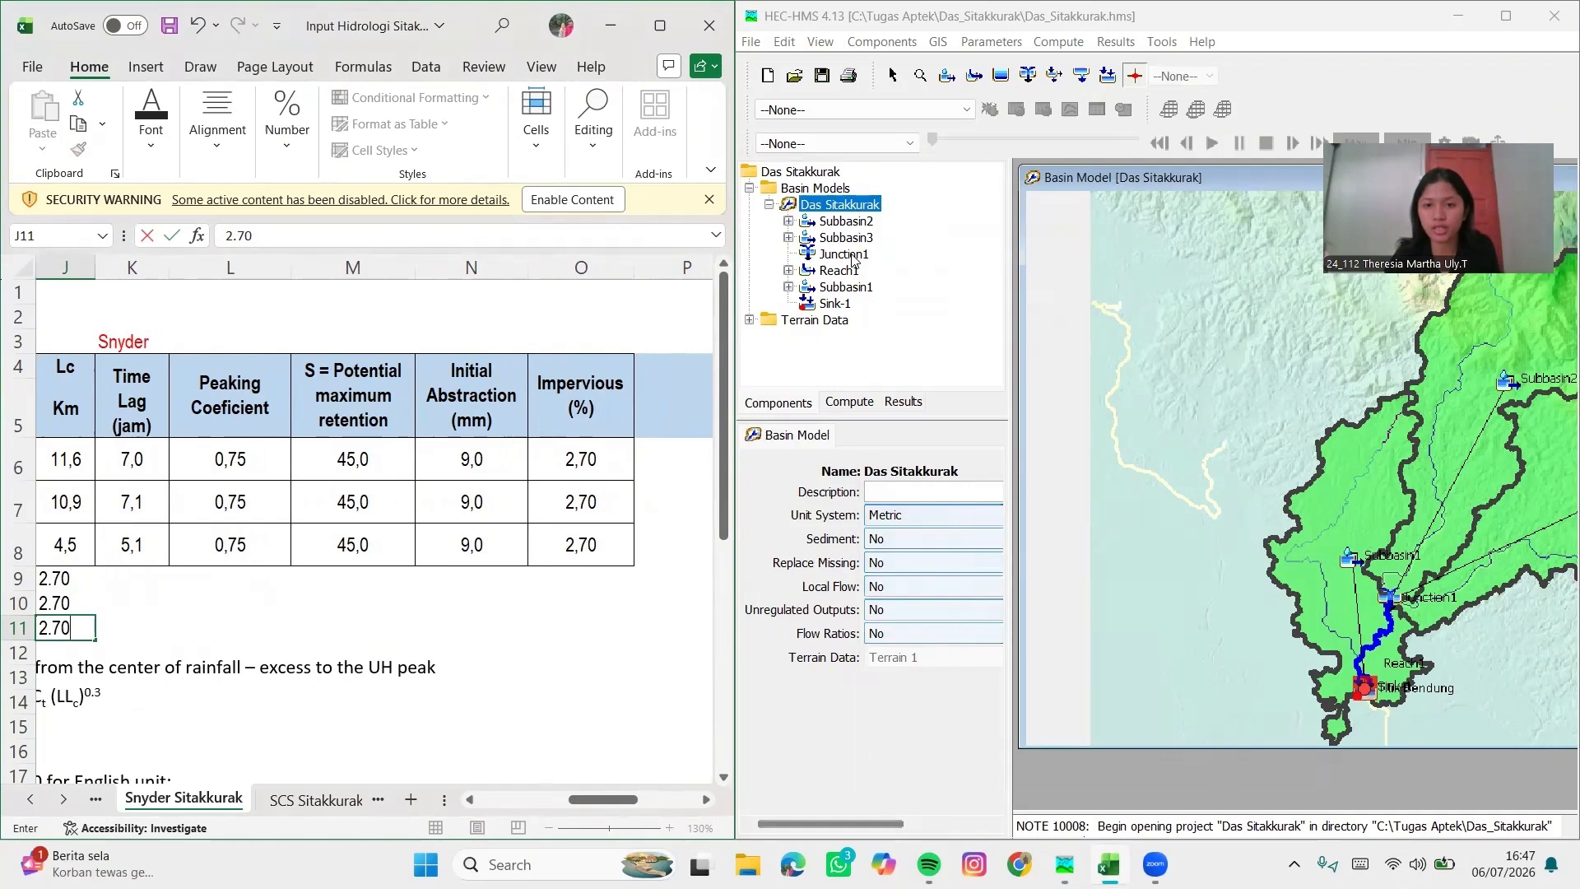
Open the Snyder Unit Hydrograph transform table in HEC-HMS and show the Snyder Sitakkurak sheet's time lag and peaking coefficient columns in Excel
click(1005, 42)
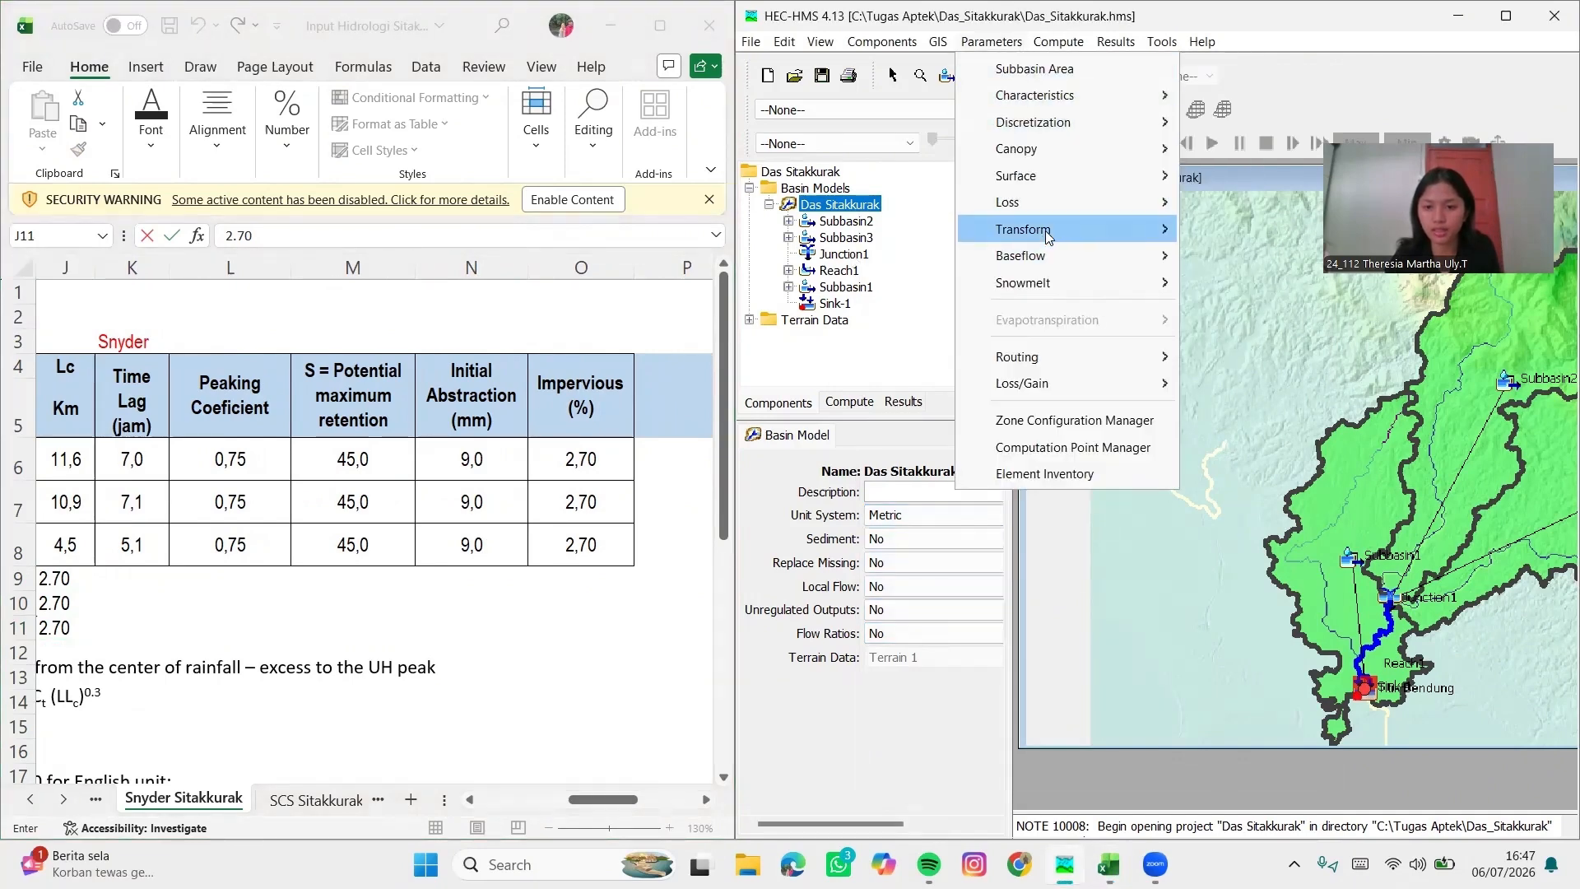
mouse_move(1045, 230)
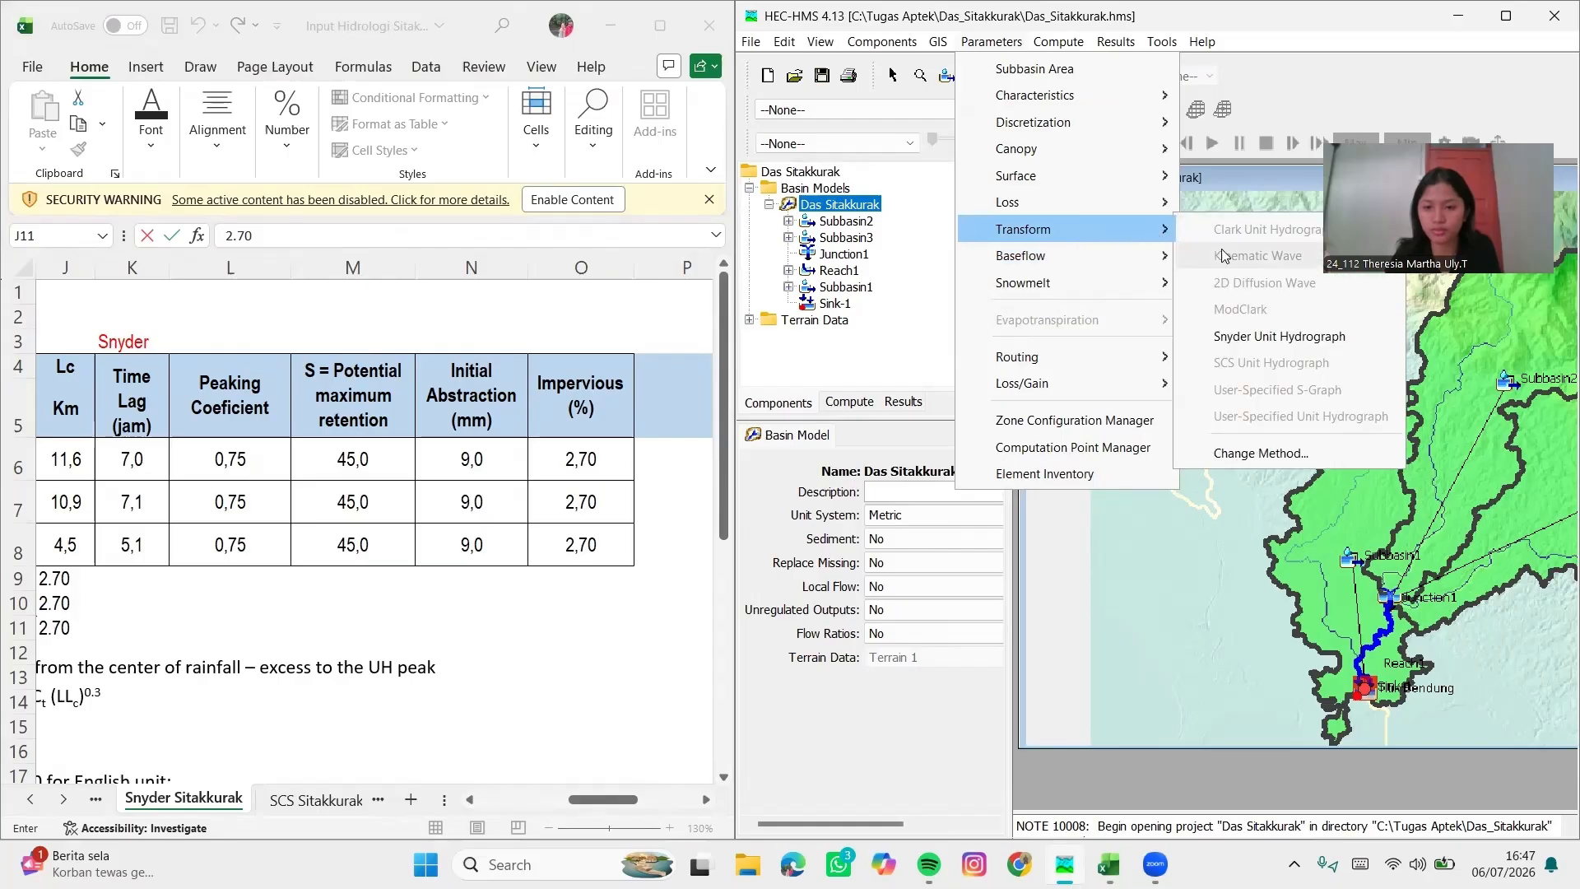
click(1247, 337)
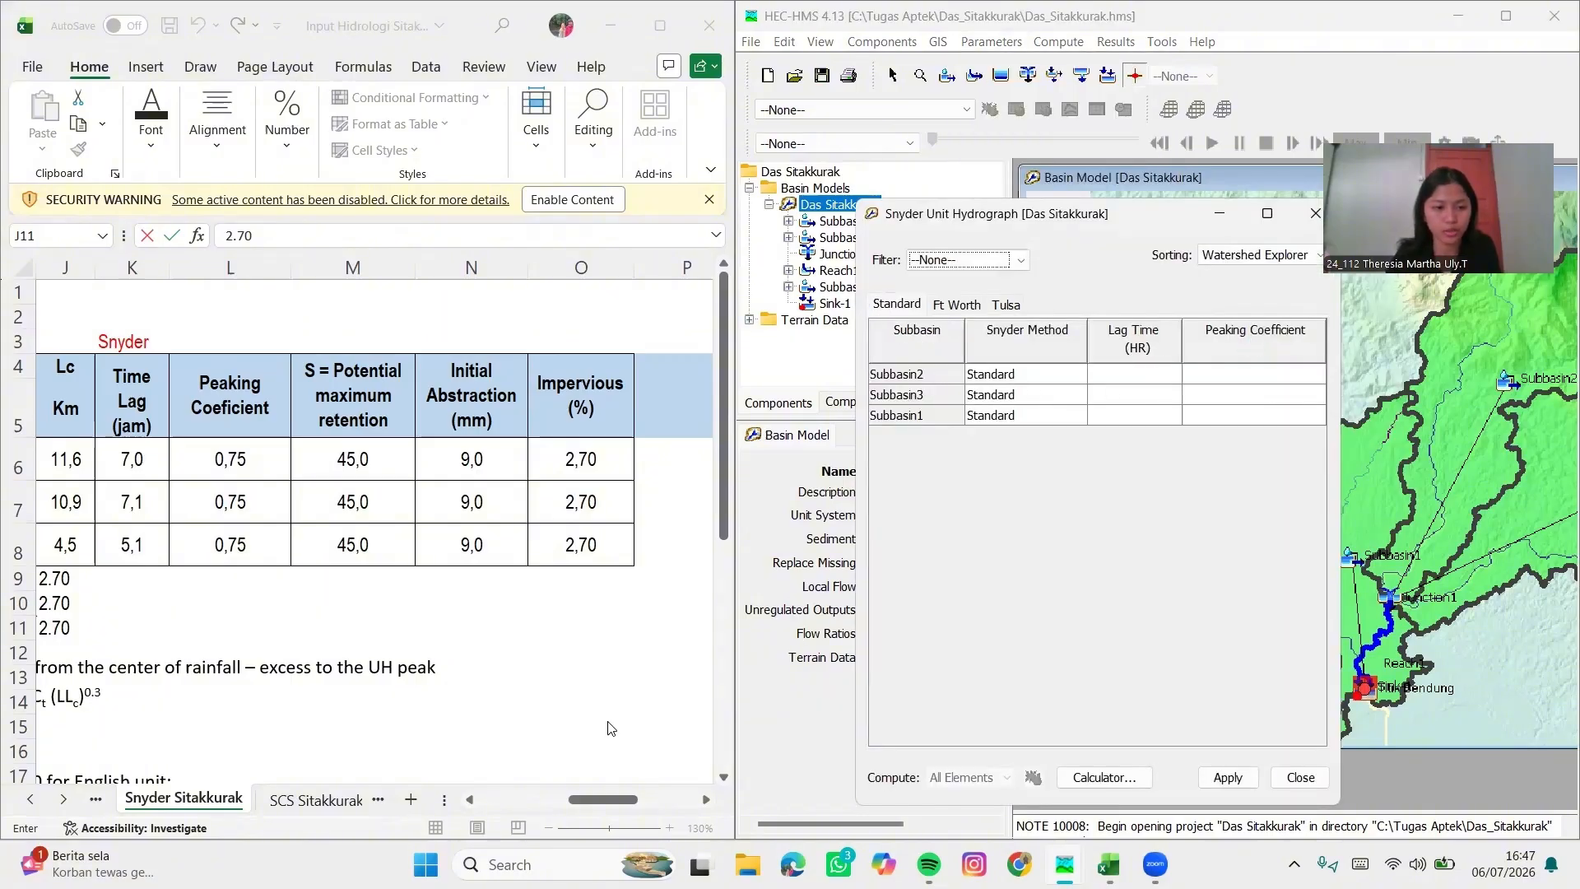
click(602, 791)
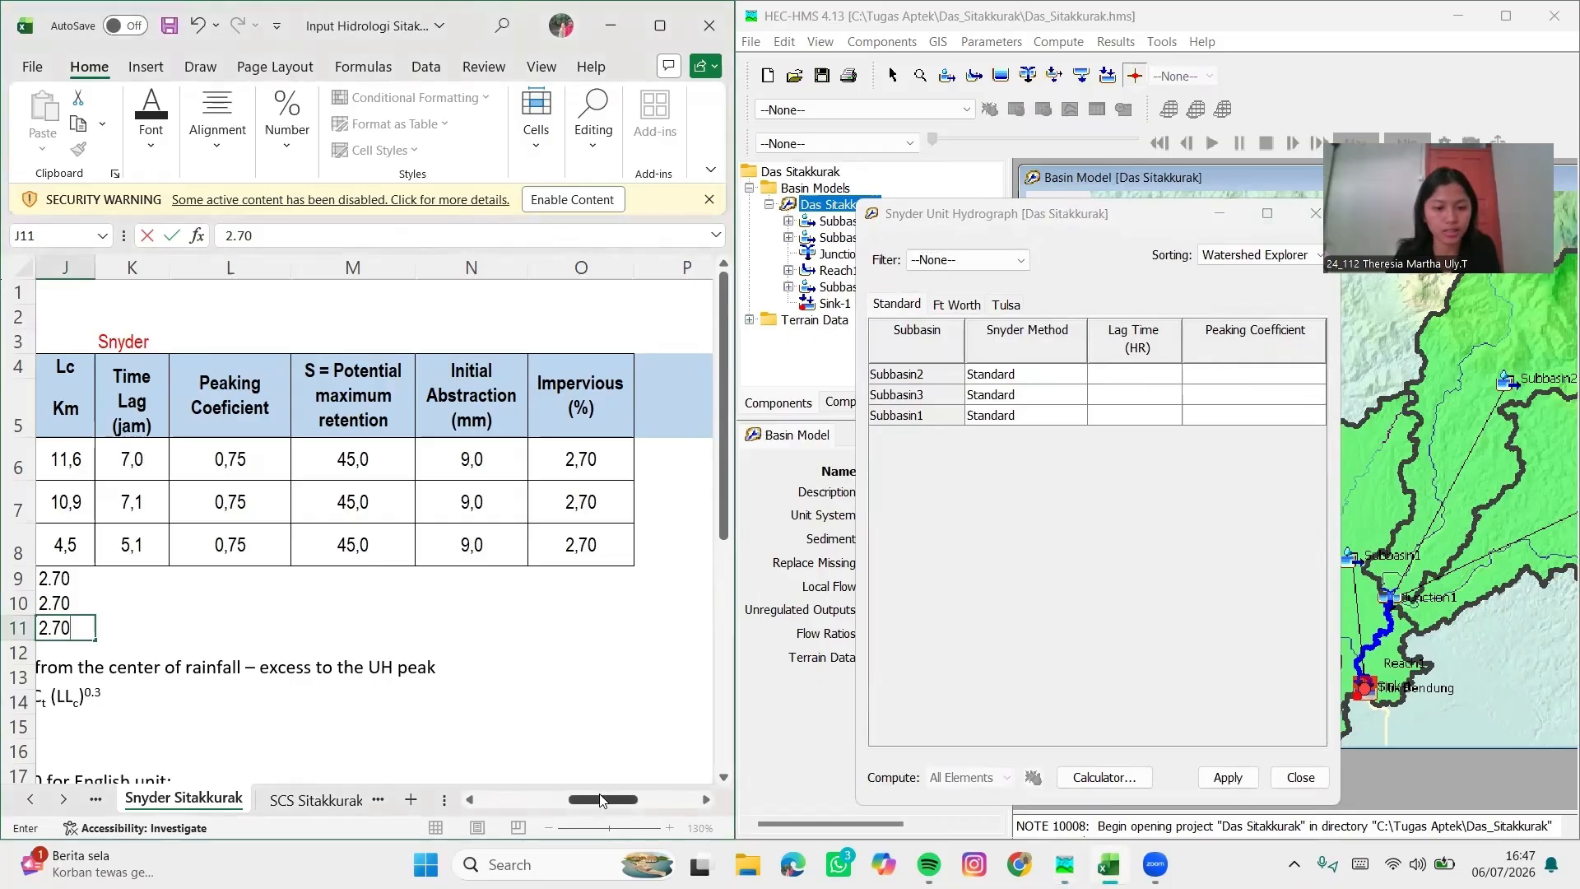
drag(598, 802, 569, 801)
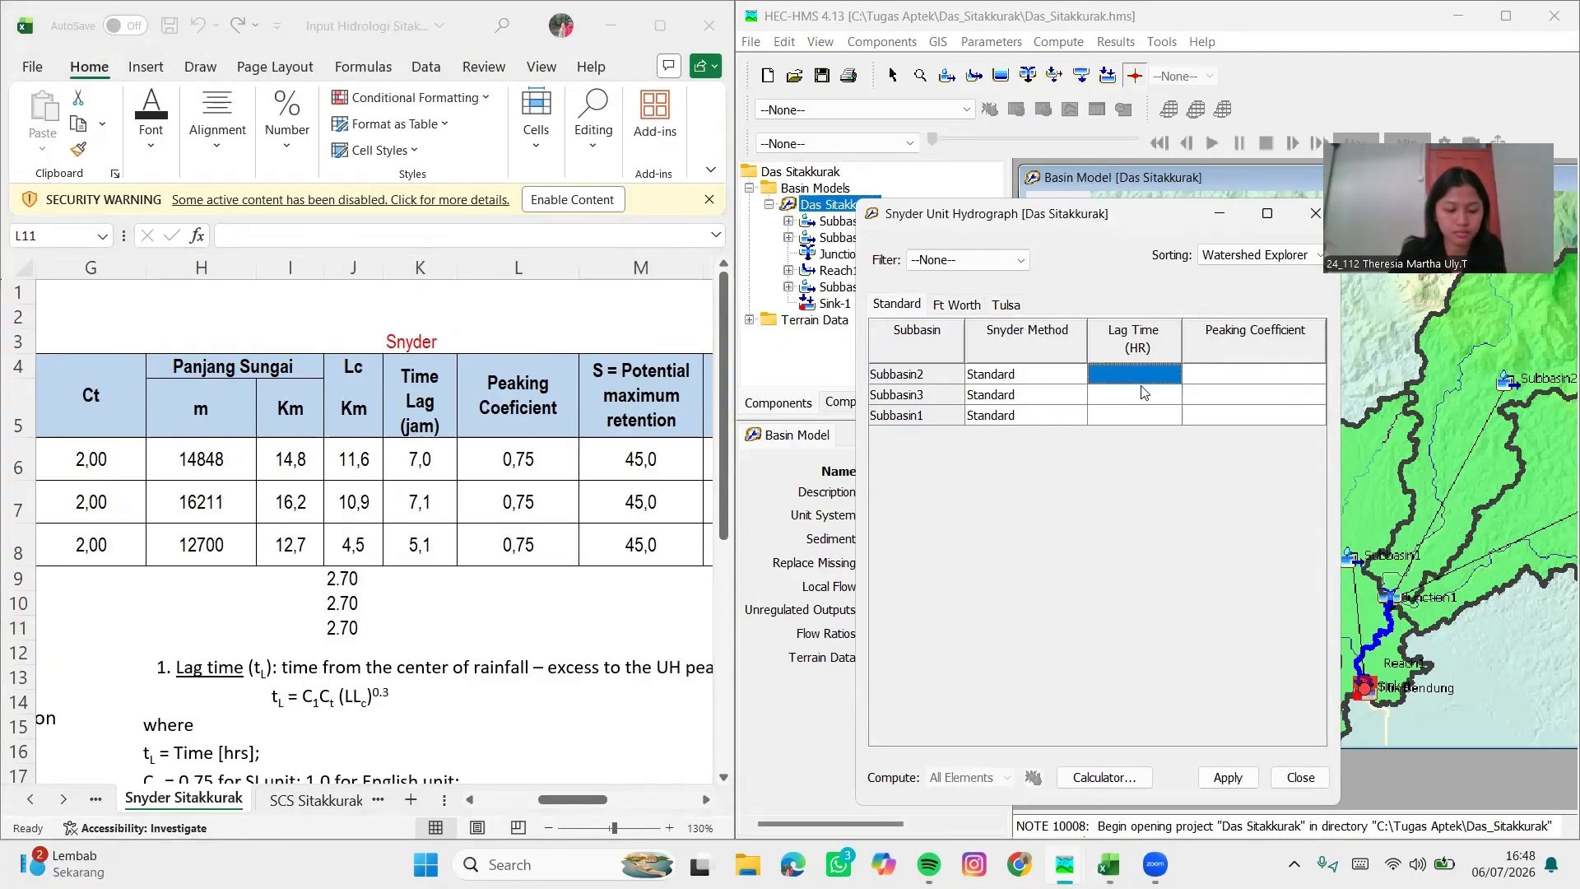
Set the Snyder lag time to 7.1 hours for Subbasin2, 7.0 for Subbasin3 and 5.0 for Subbasin1 in HEC-HMS
text(7.1)
key(Return)
text(7.0)
key(Return)
text(5.0)
key(Return)
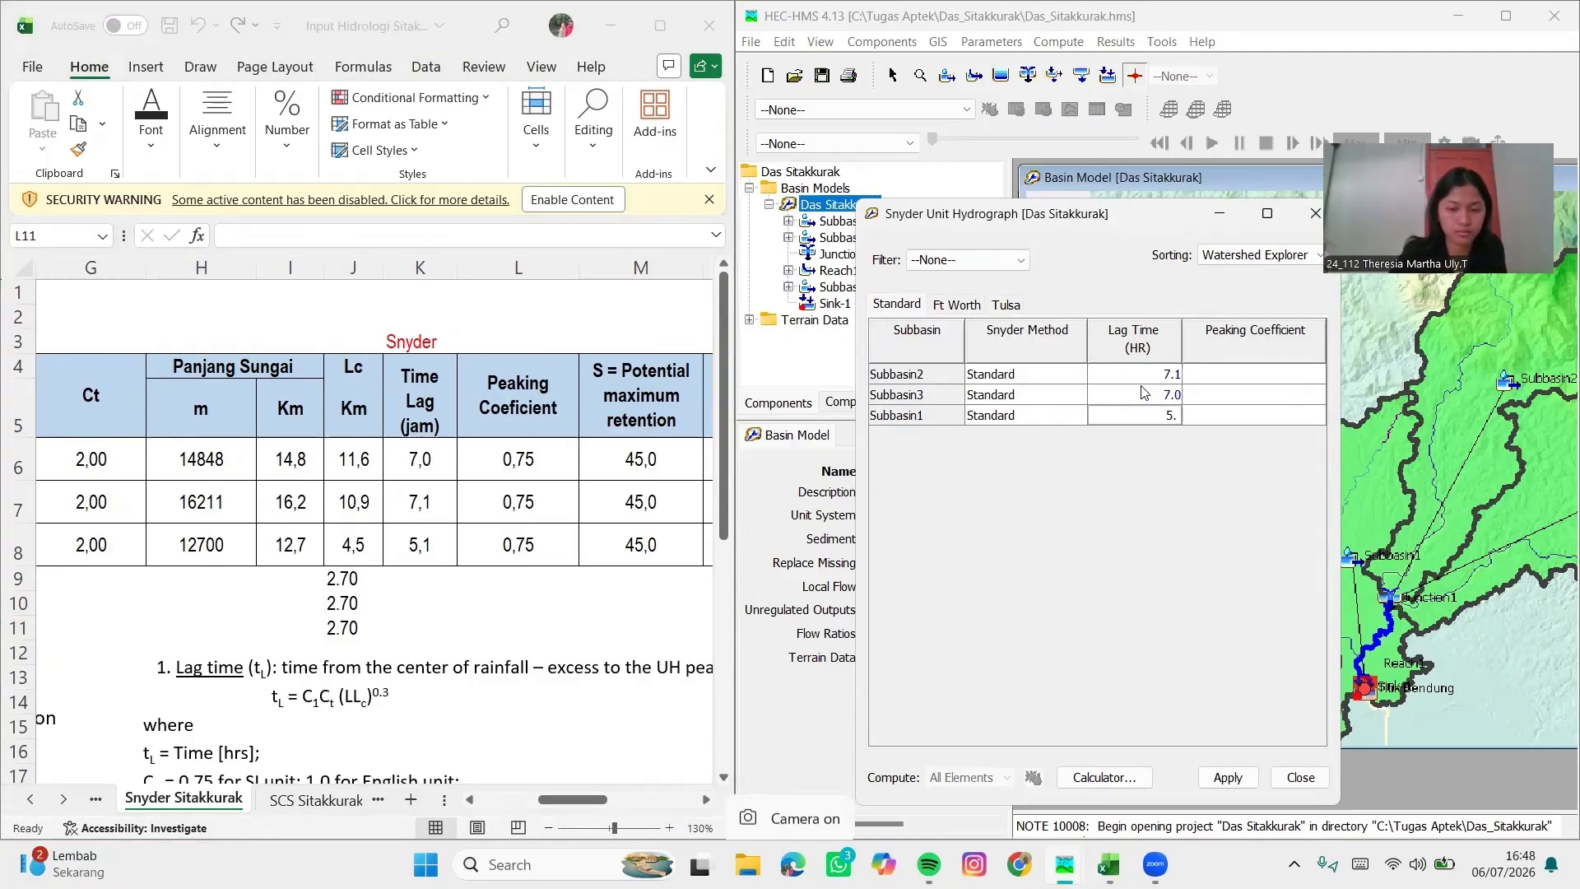
Set the peaking coefficient to 0.75 for all three subbasins, apply the Snyder Unit Hydrograph values and close the table
click(1231, 374)
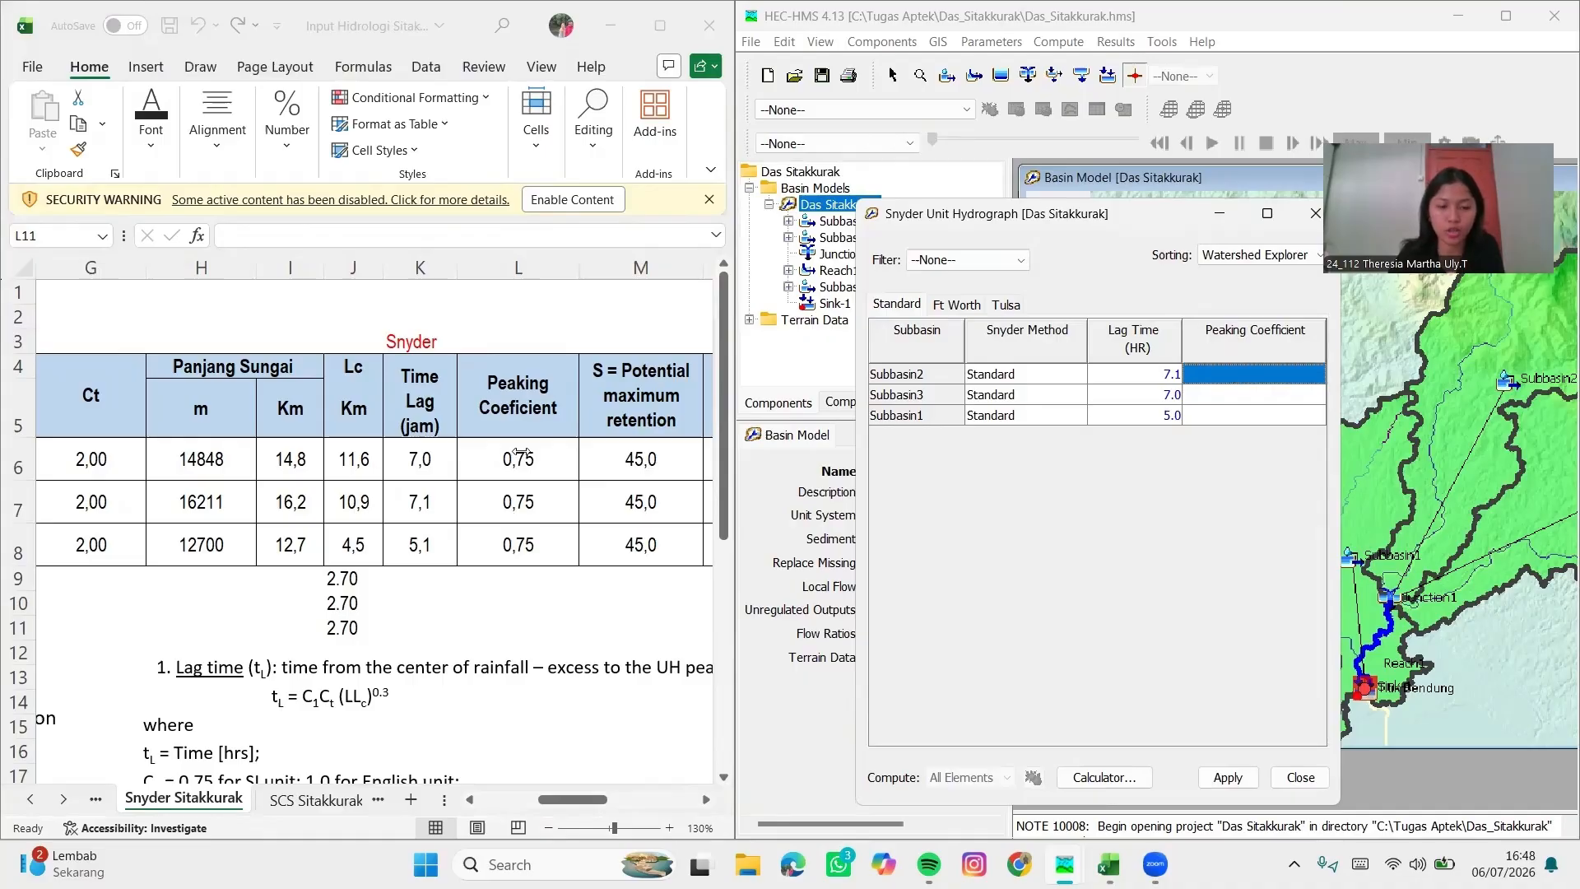
text(0.75)
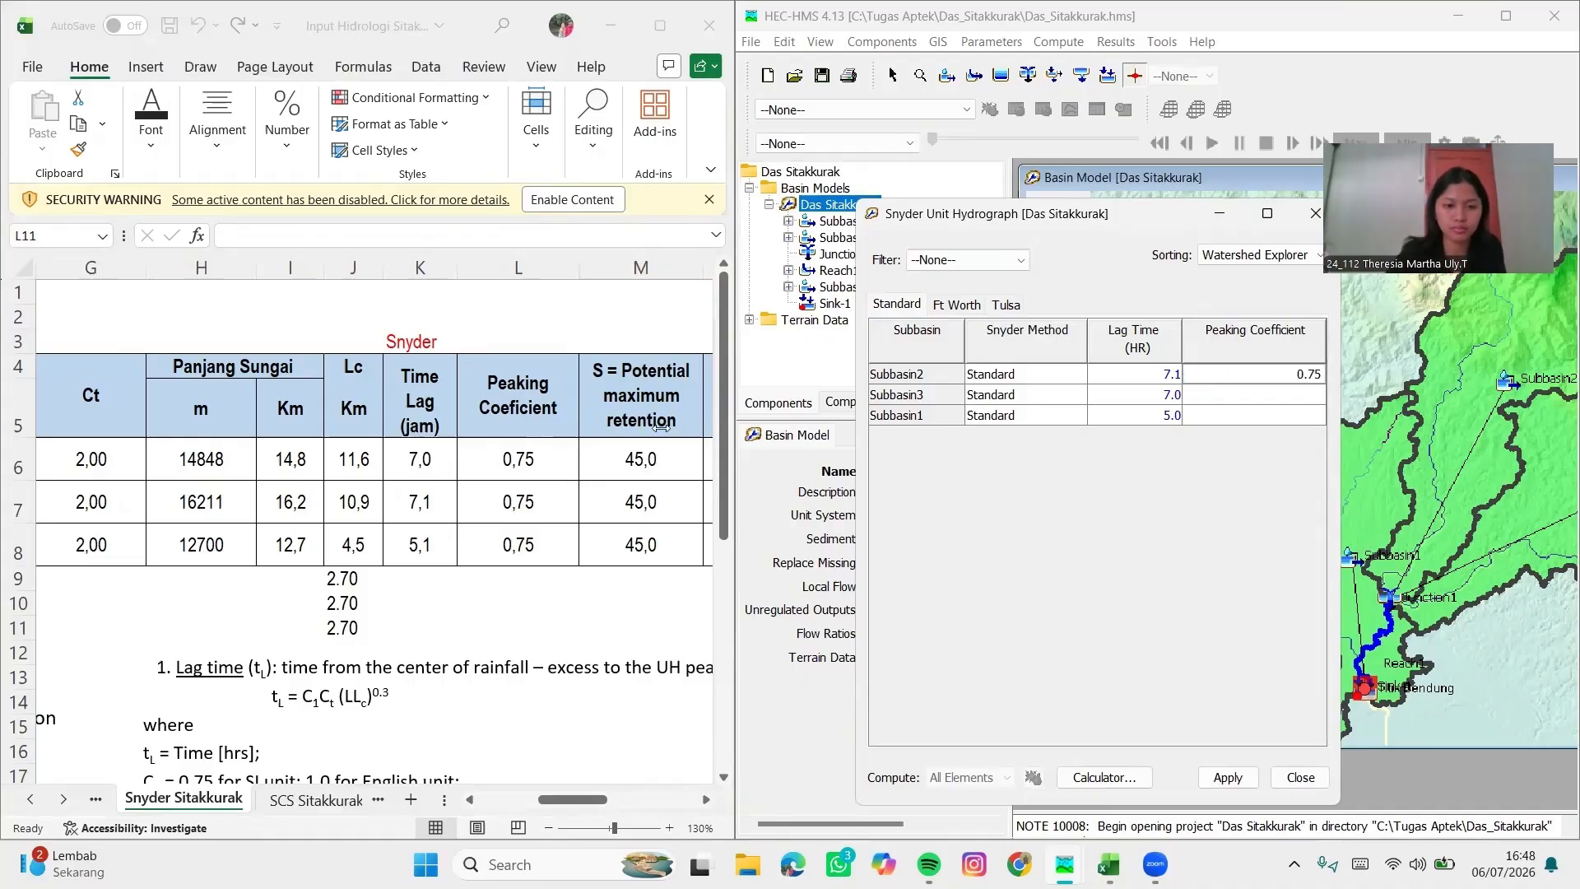
key(Return)
text(0.75)
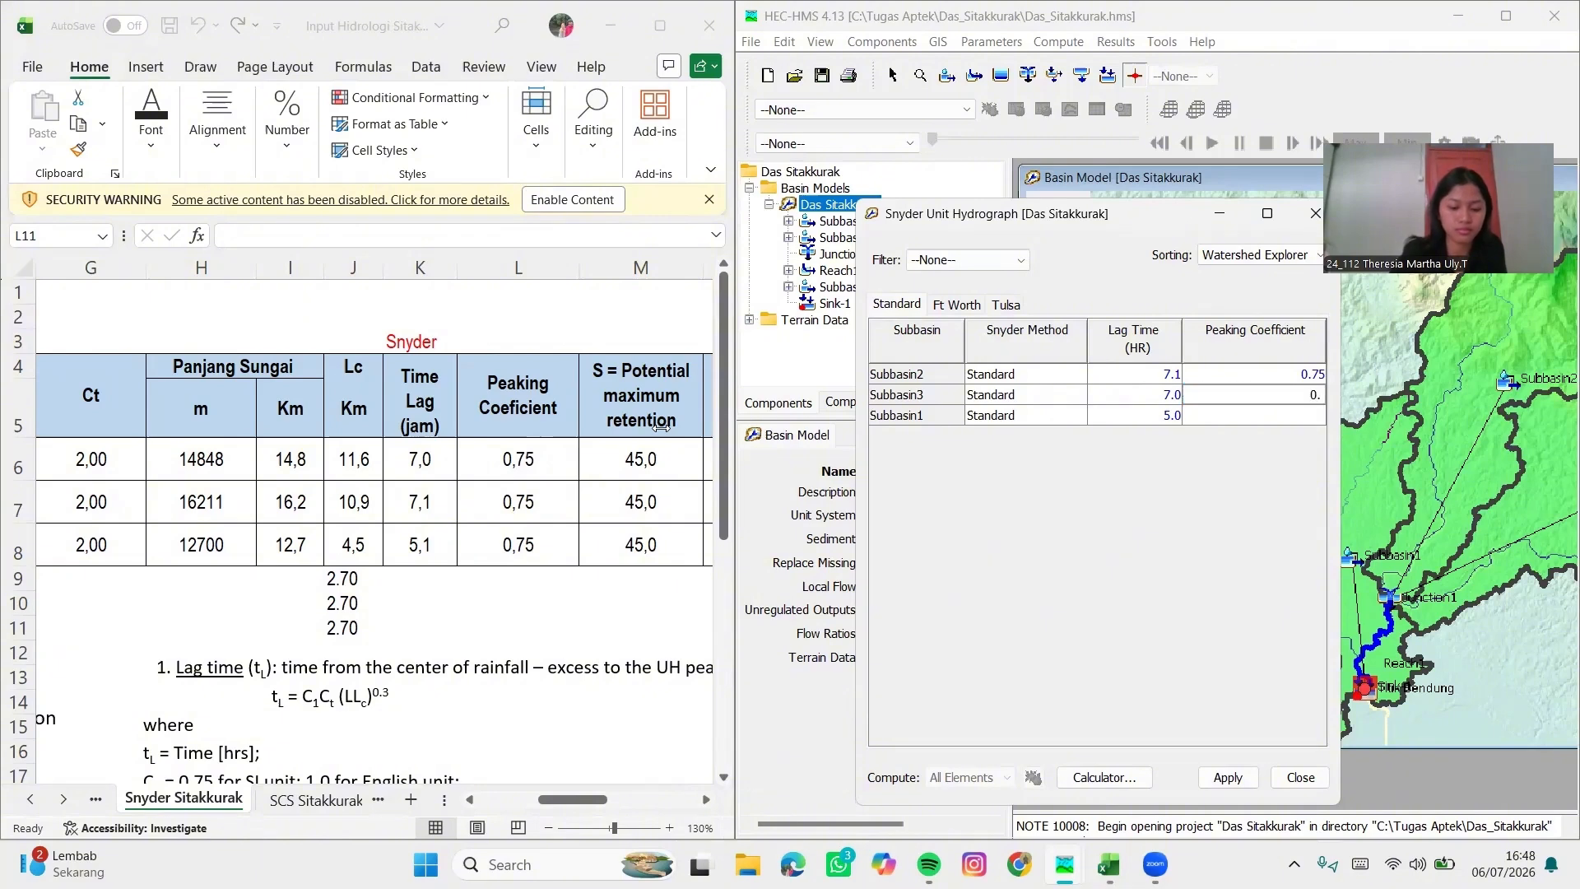
key(Return)
text(0.75)
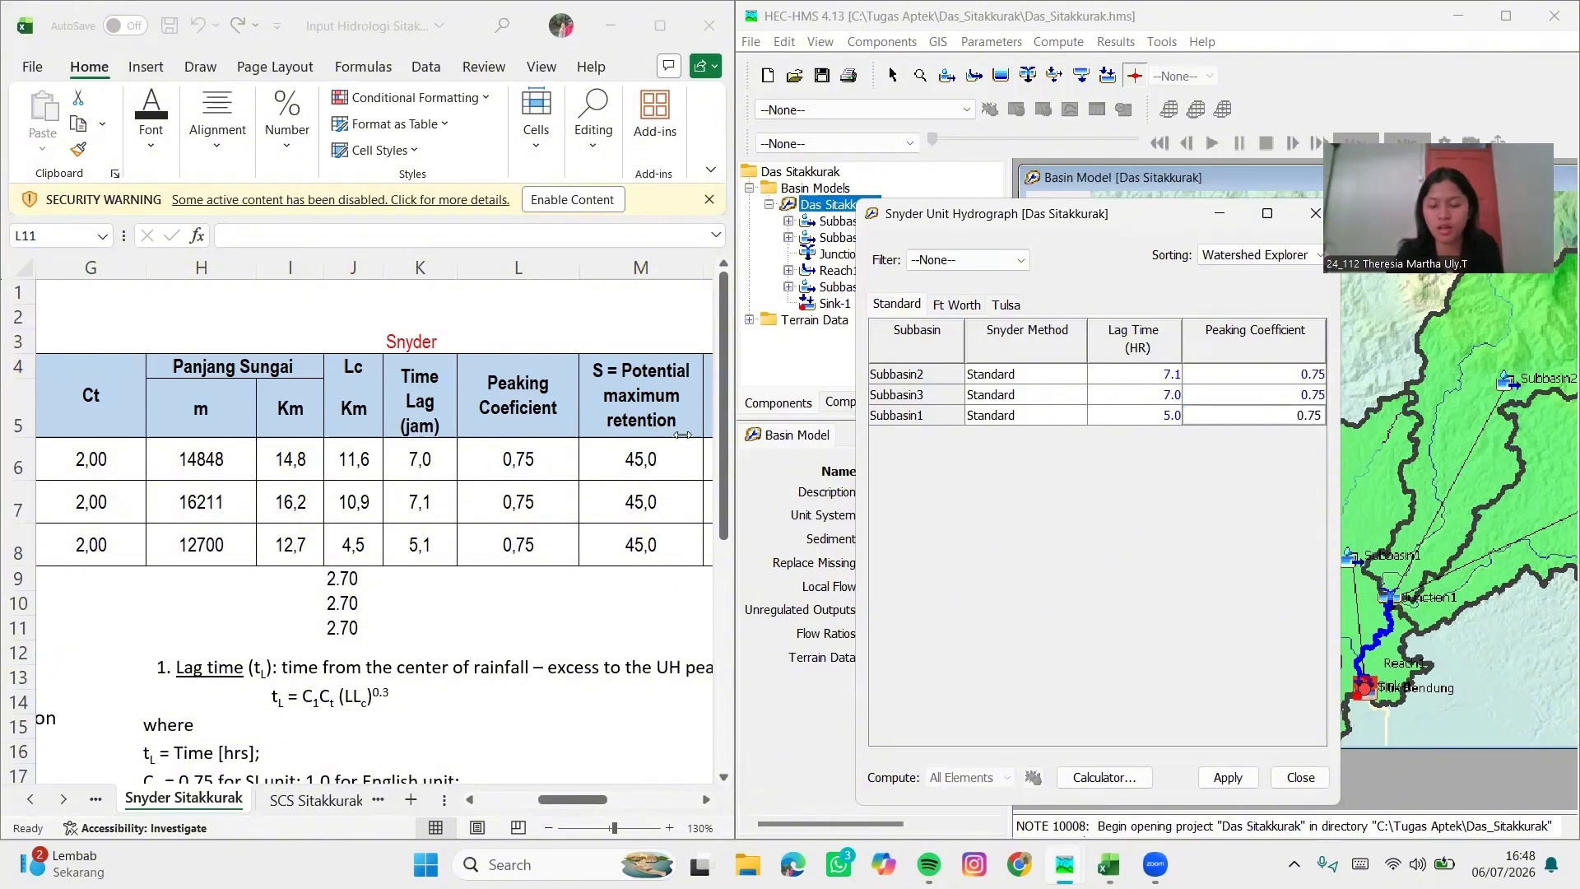
click(1227, 777)
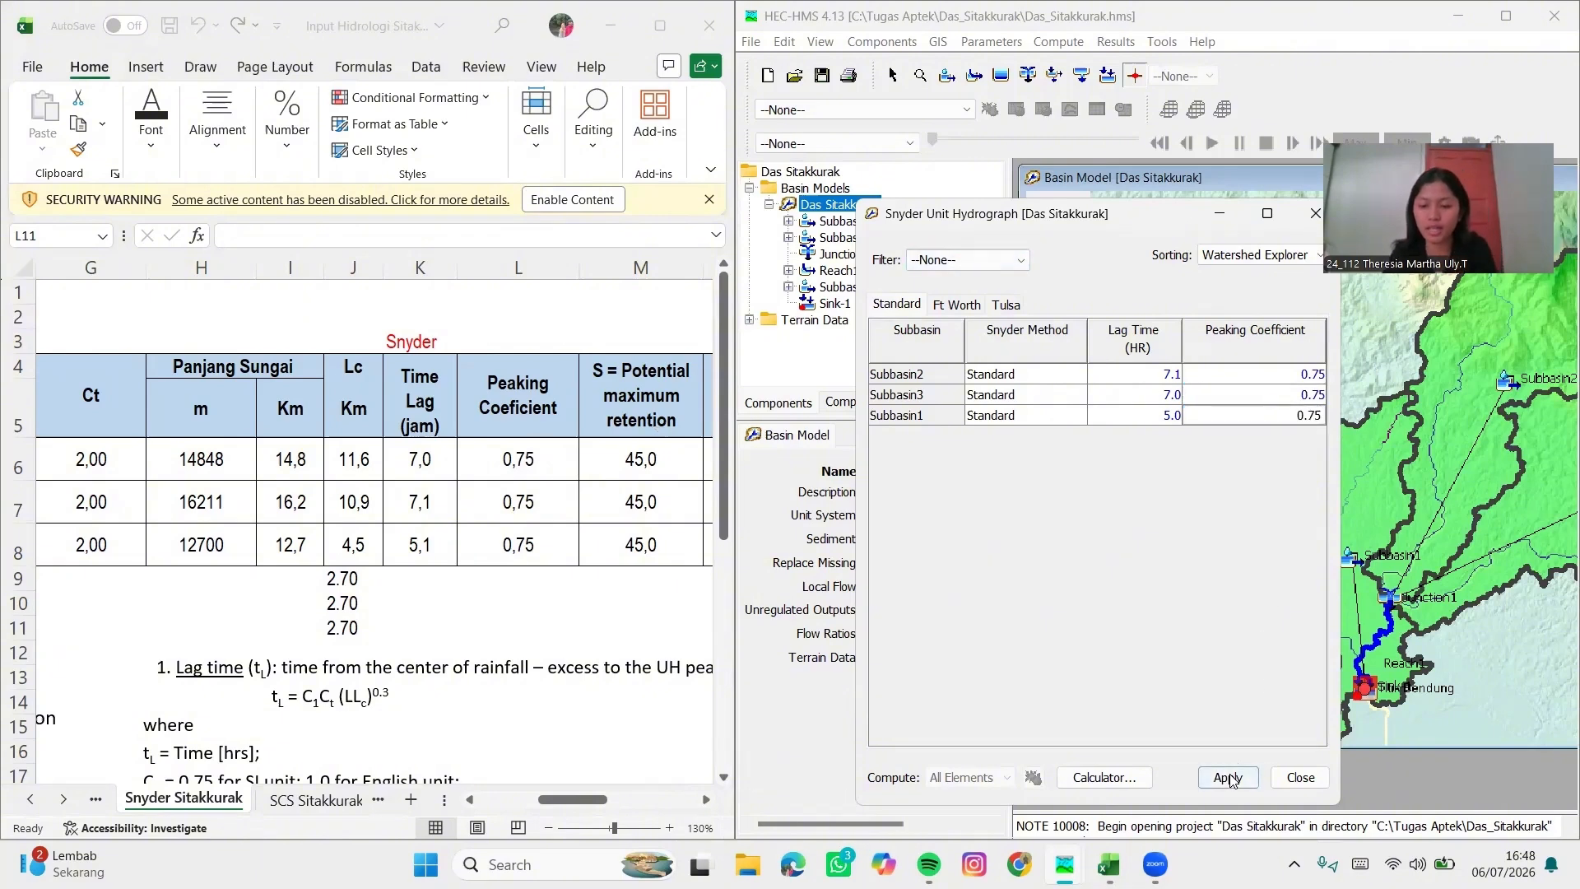
click(1299, 777)
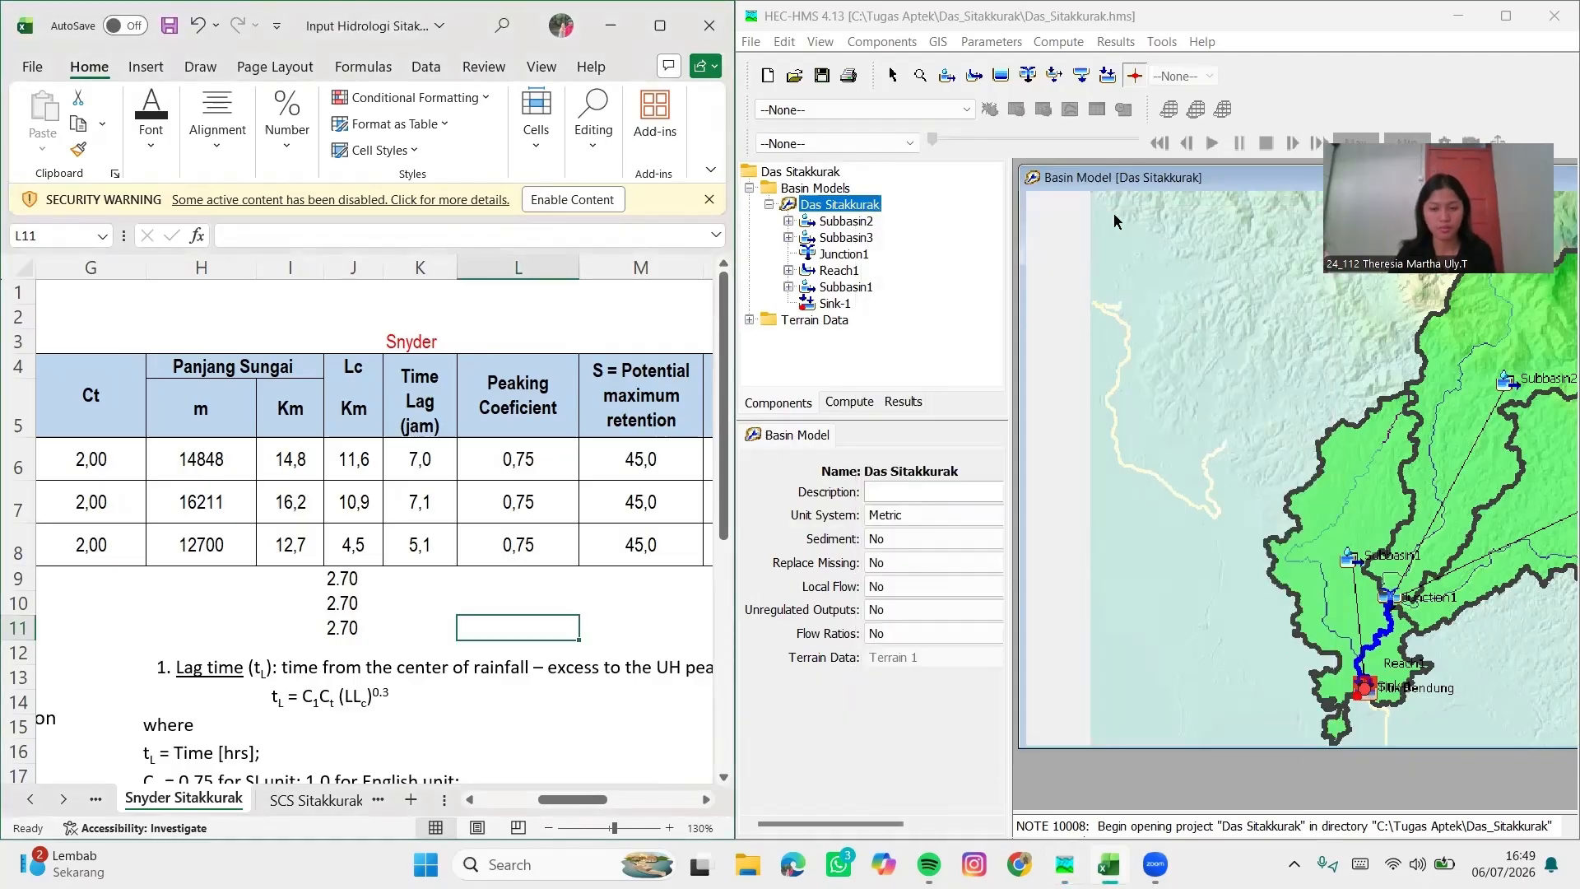
click(993, 39)
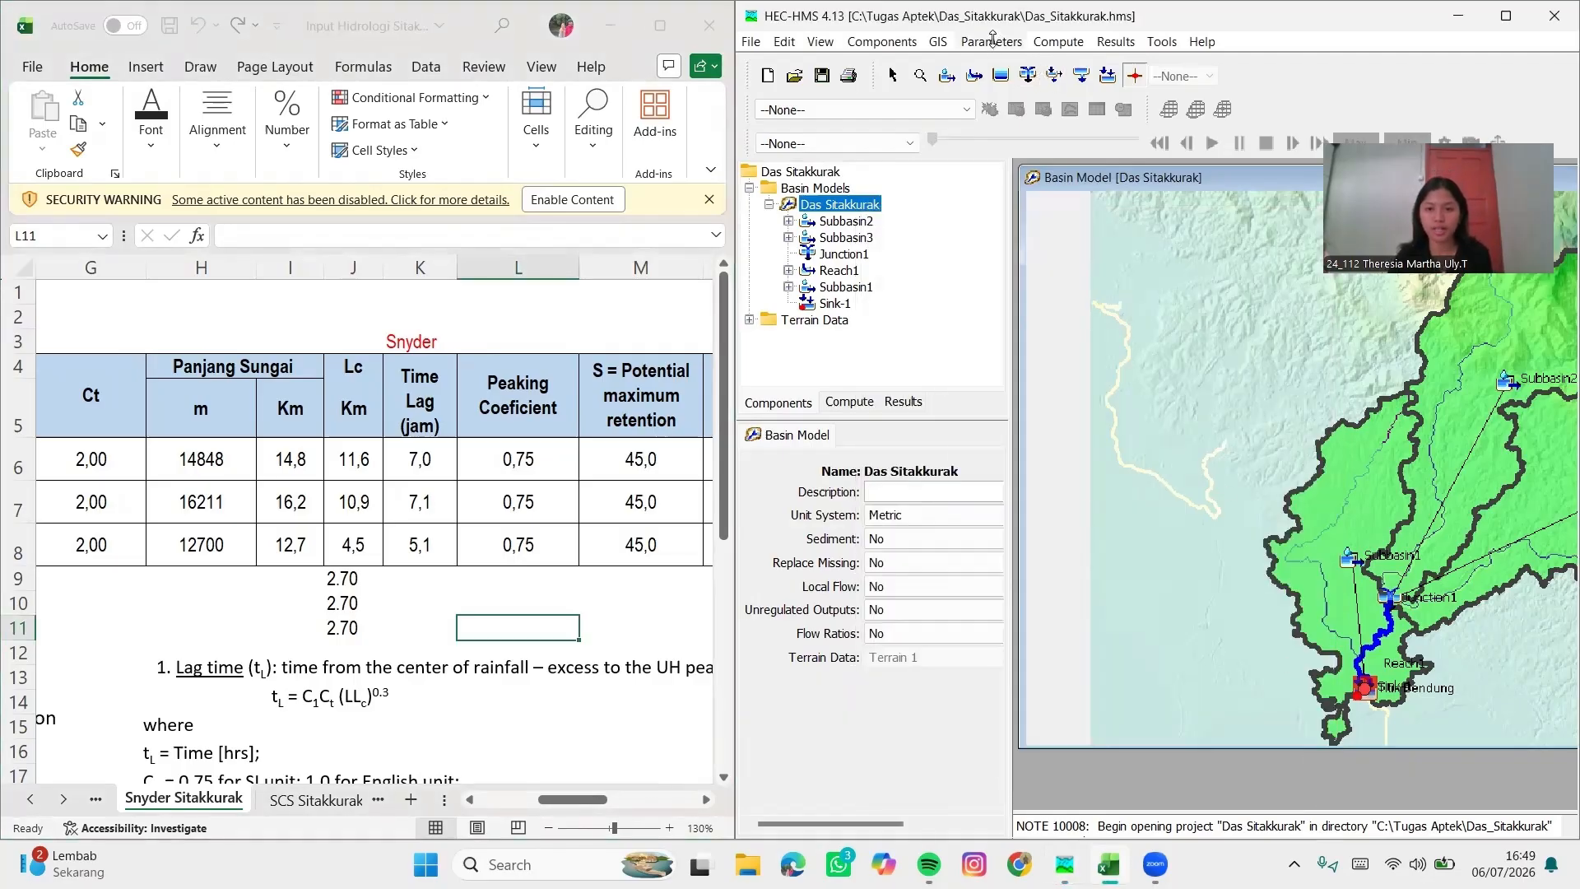
click(993, 39)
mouse_move(1028, 350)
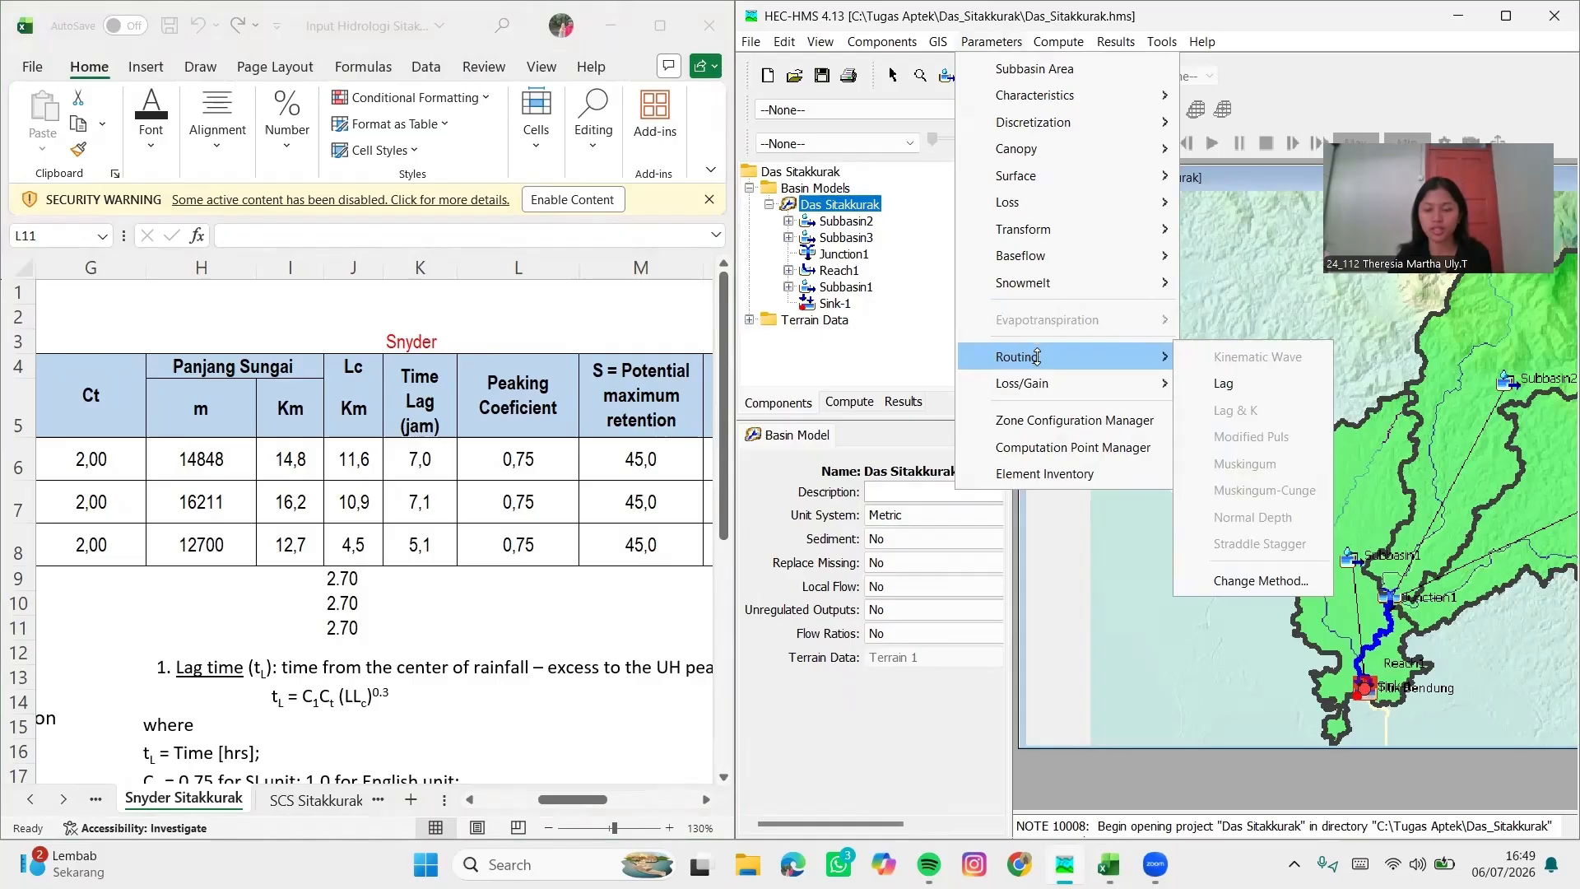
click(1224, 383)
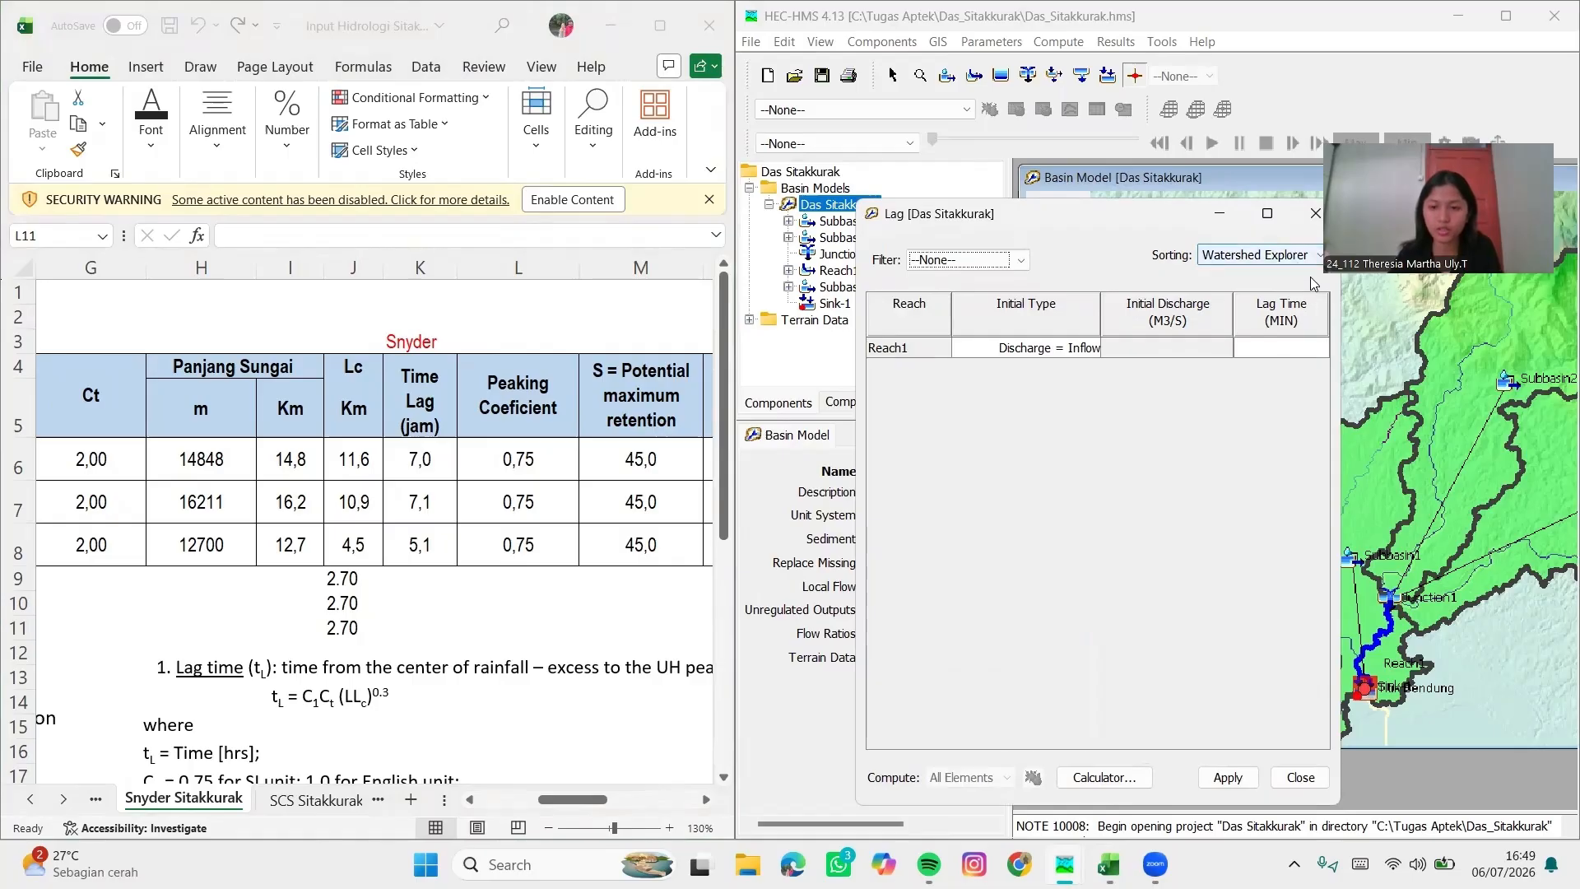
click(1286, 781)
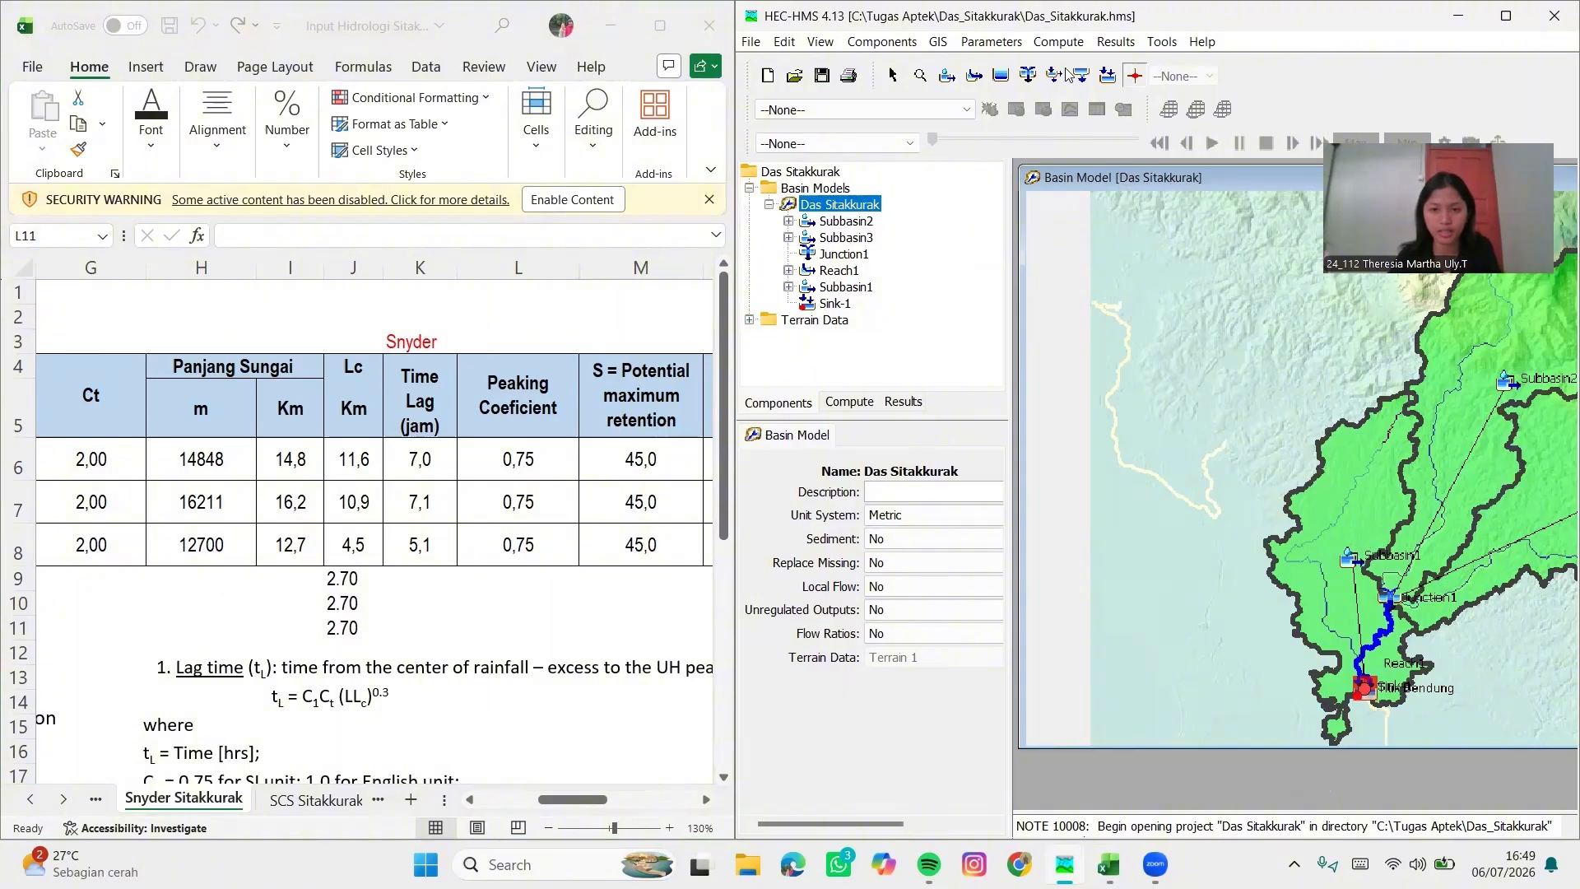
Open the reach characteristics table in HEC-HMS and bring up the Reach 1 lag time calculation on the Snyder Sitakkurak sheet in Excel
click(990, 41)
mouse_move(990, 88)
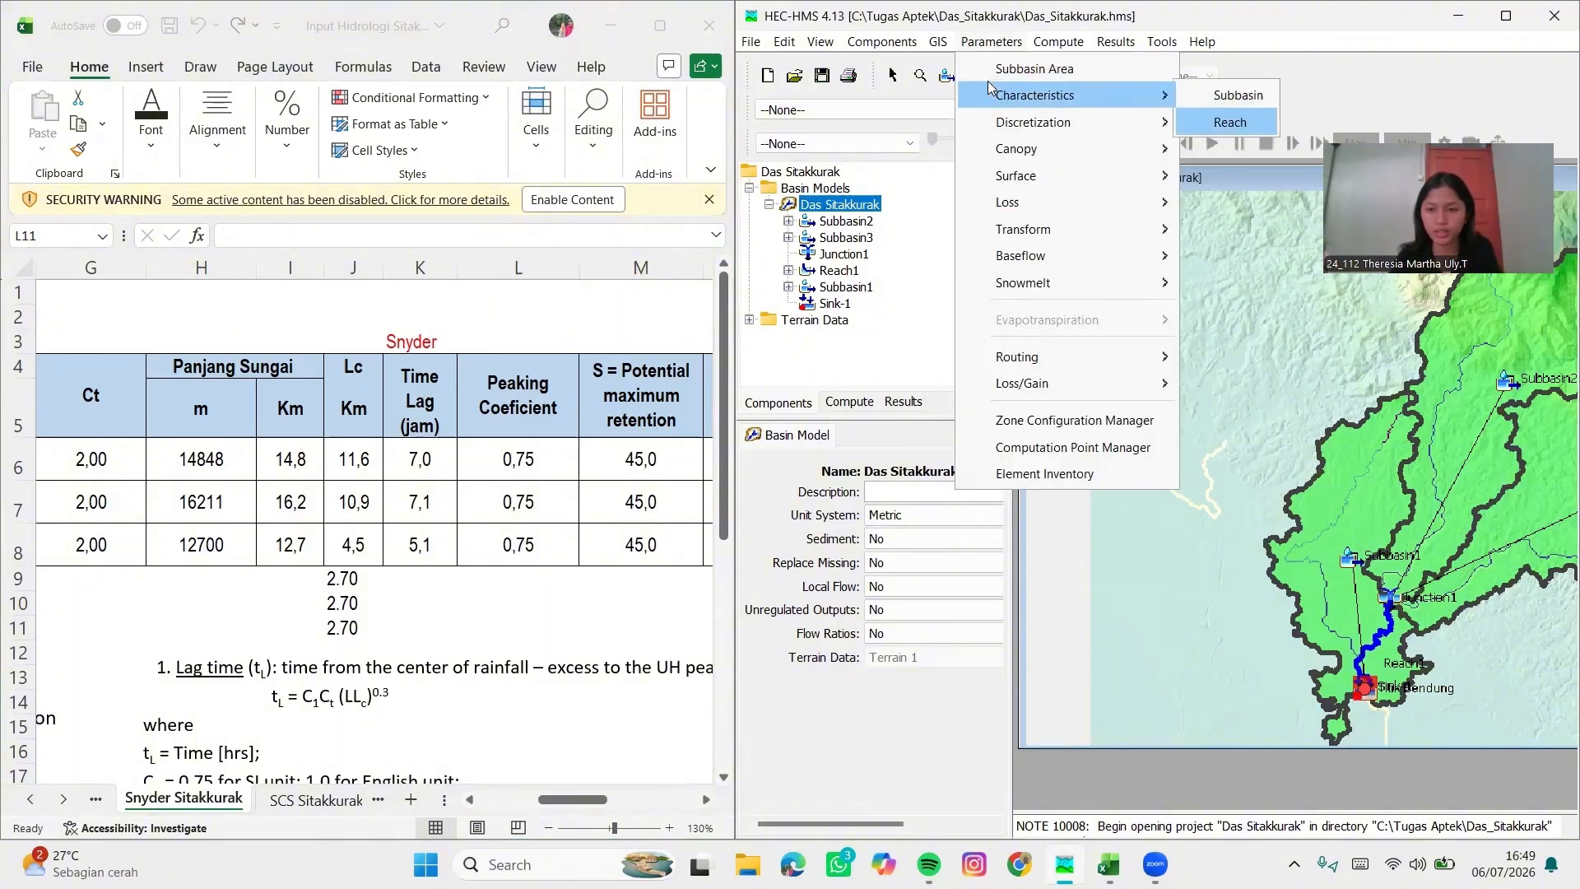
click(1231, 122)
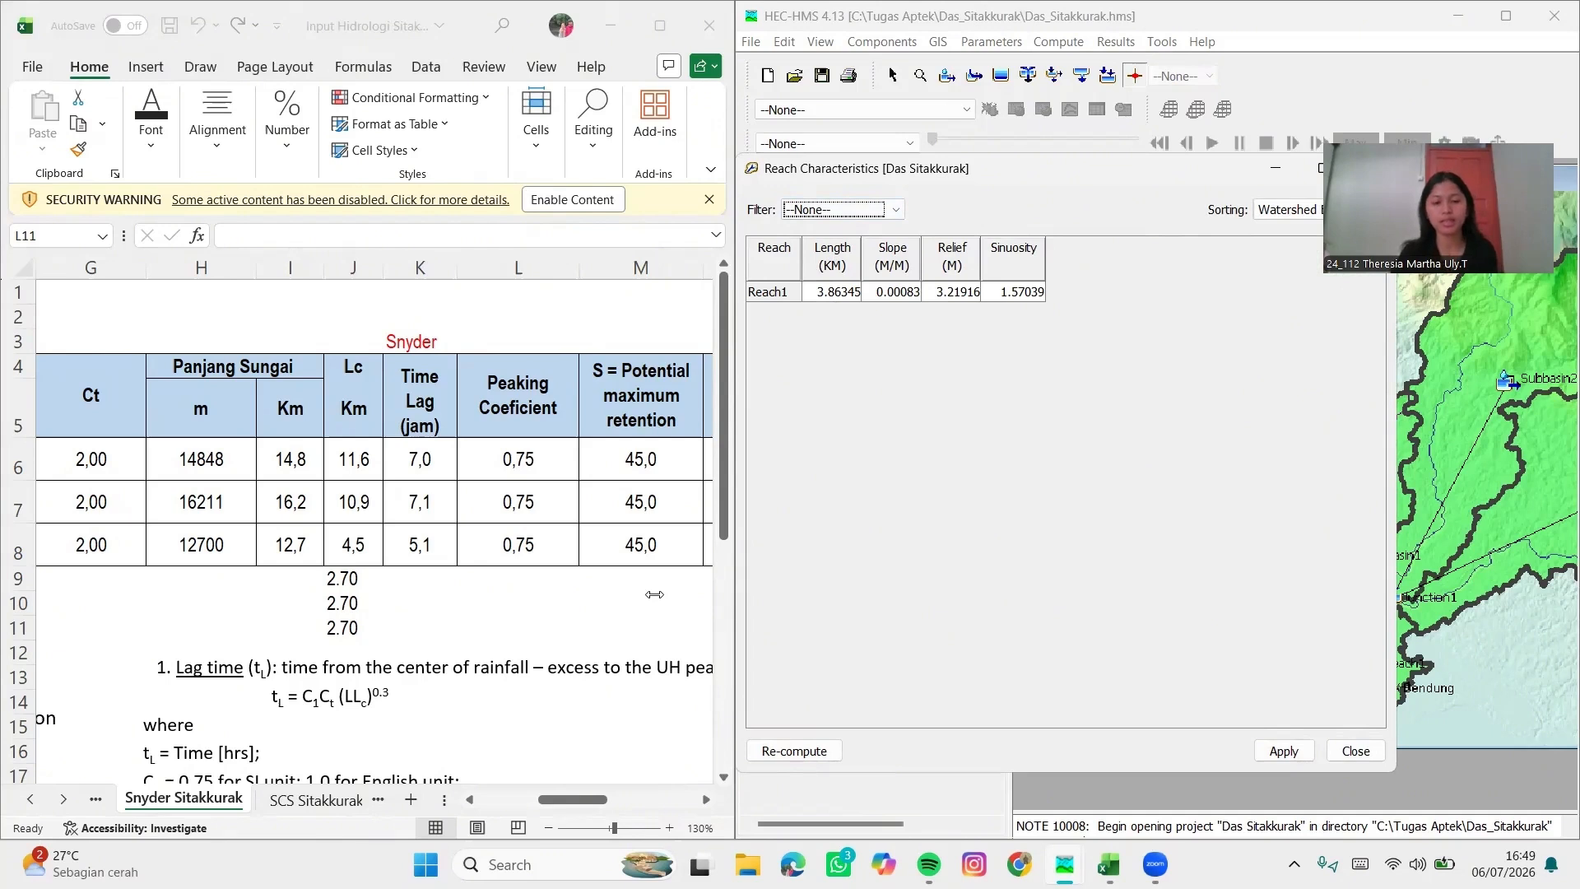
scroll(654, 594, right, 5)
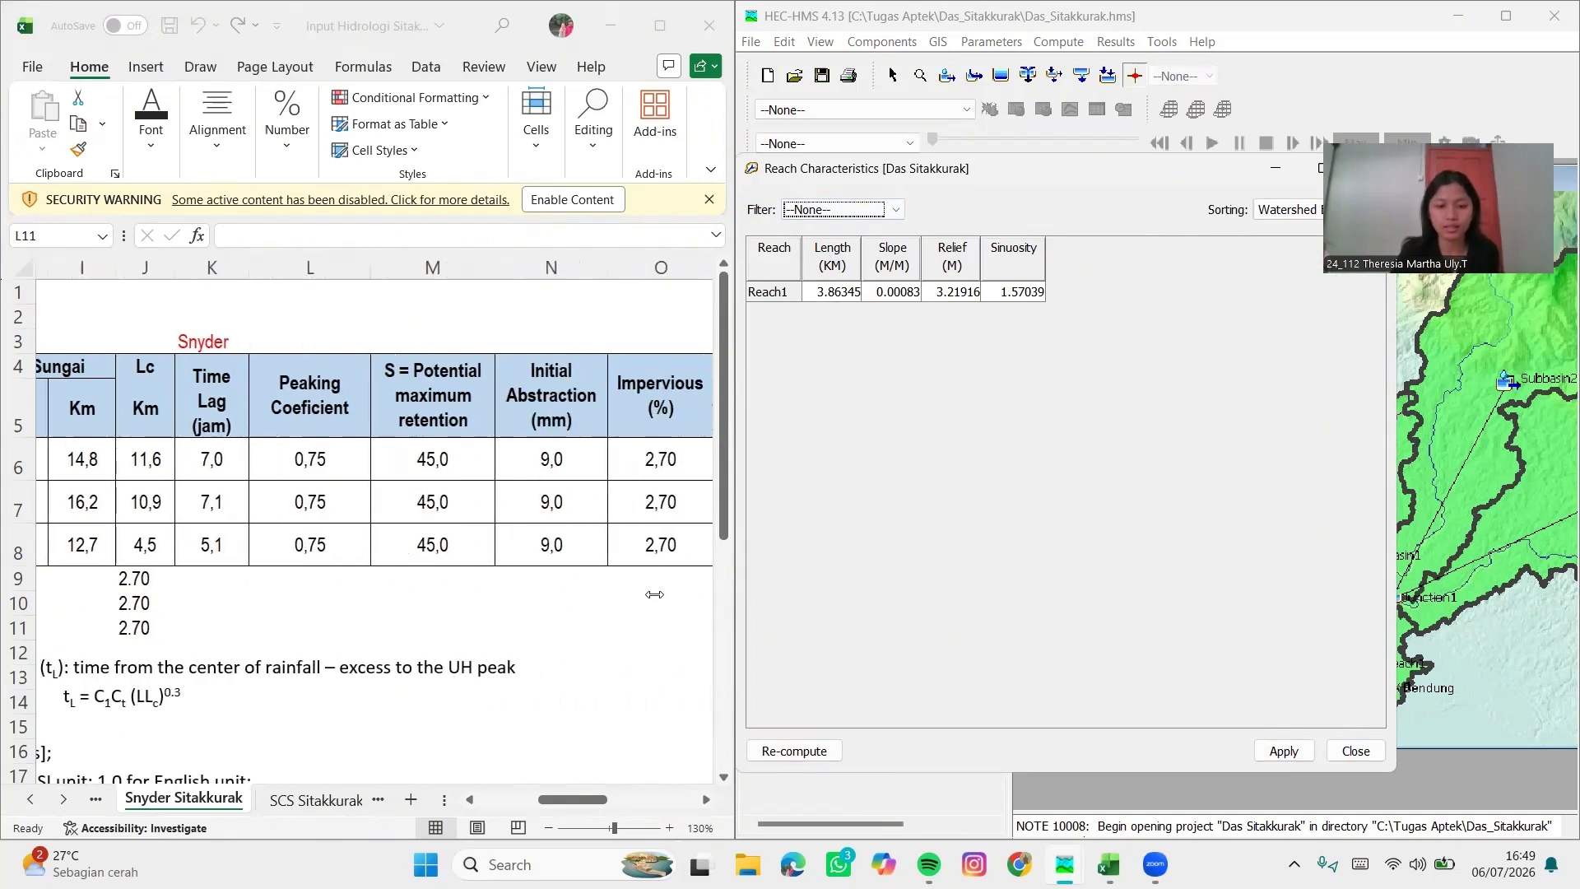
scroll(654, 594, down, 1)
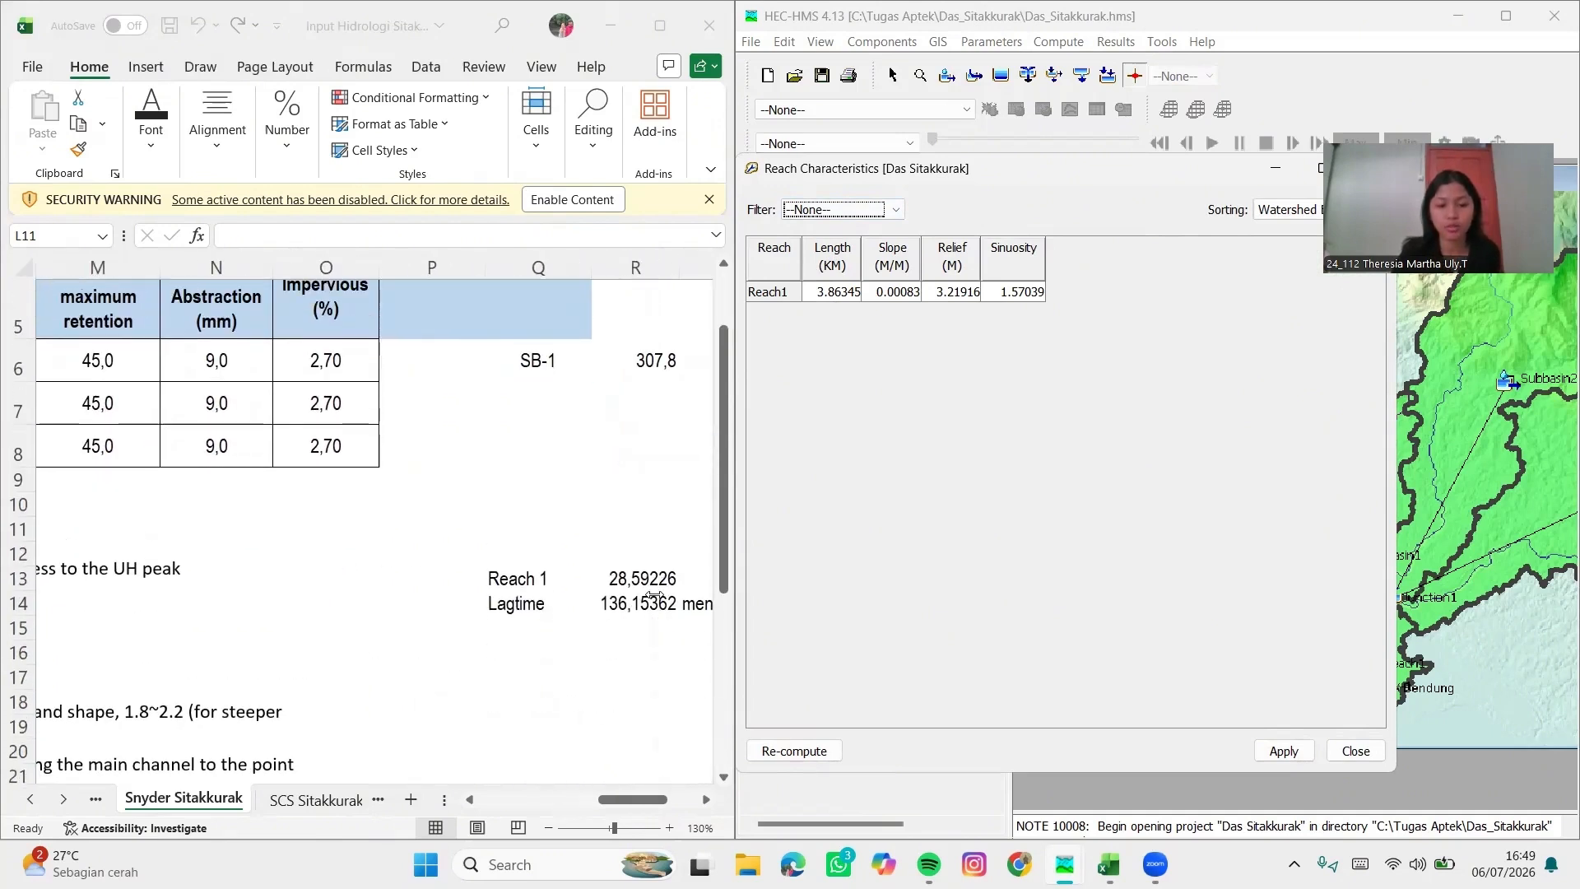
Enter 3,86345 as the Reach 1 length in cell R13 in Excel, and close the reach characteristics table in HEC-HMS
click(650, 572)
click(649, 572)
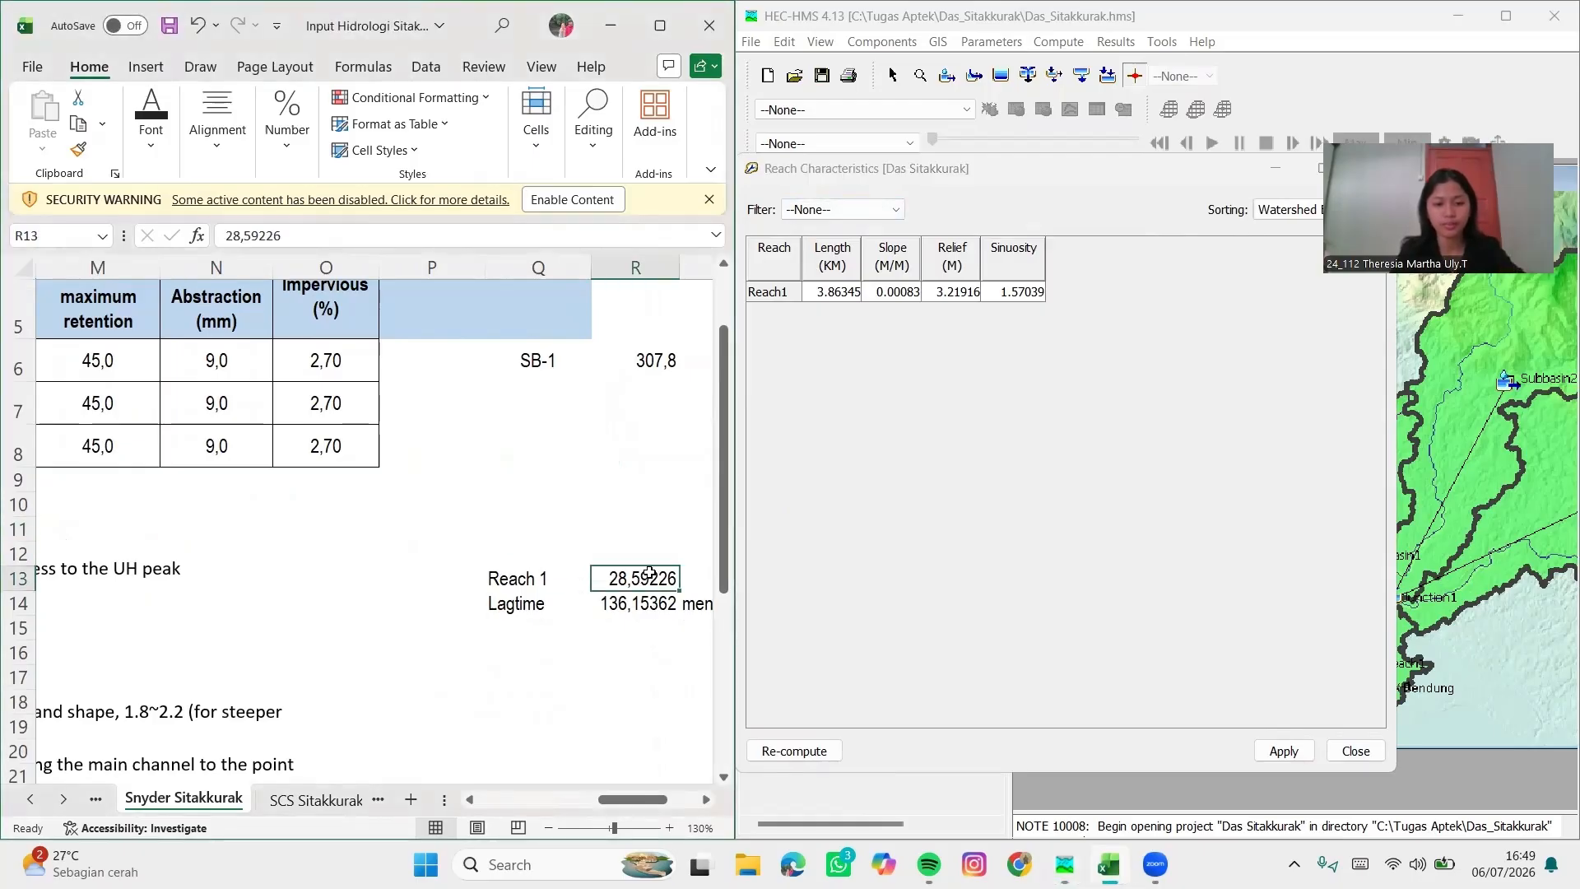
text(3)
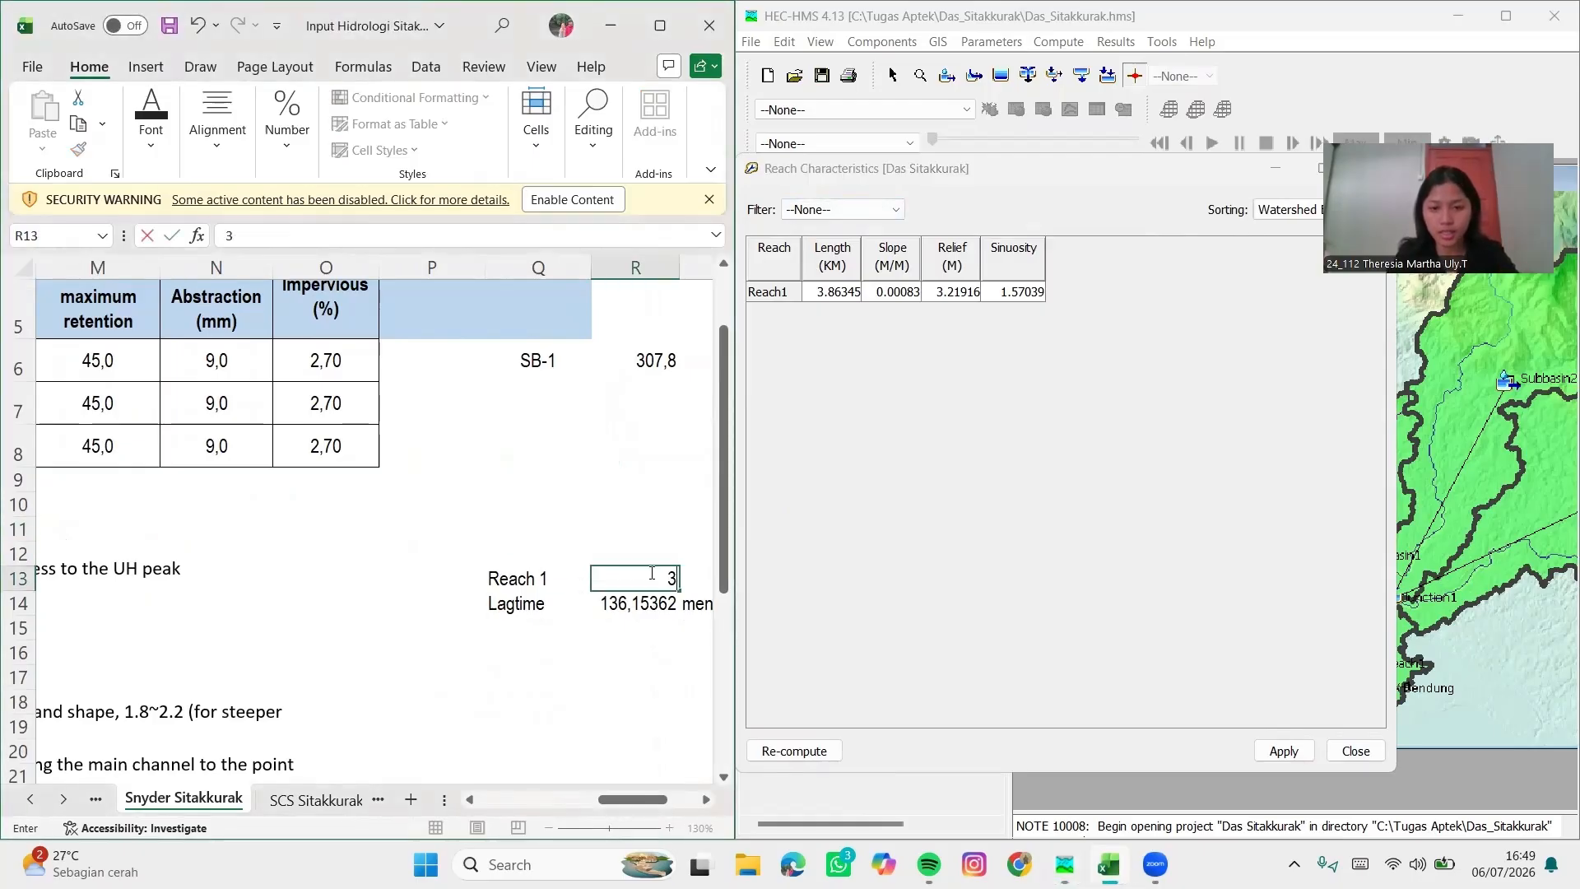
text(,86)
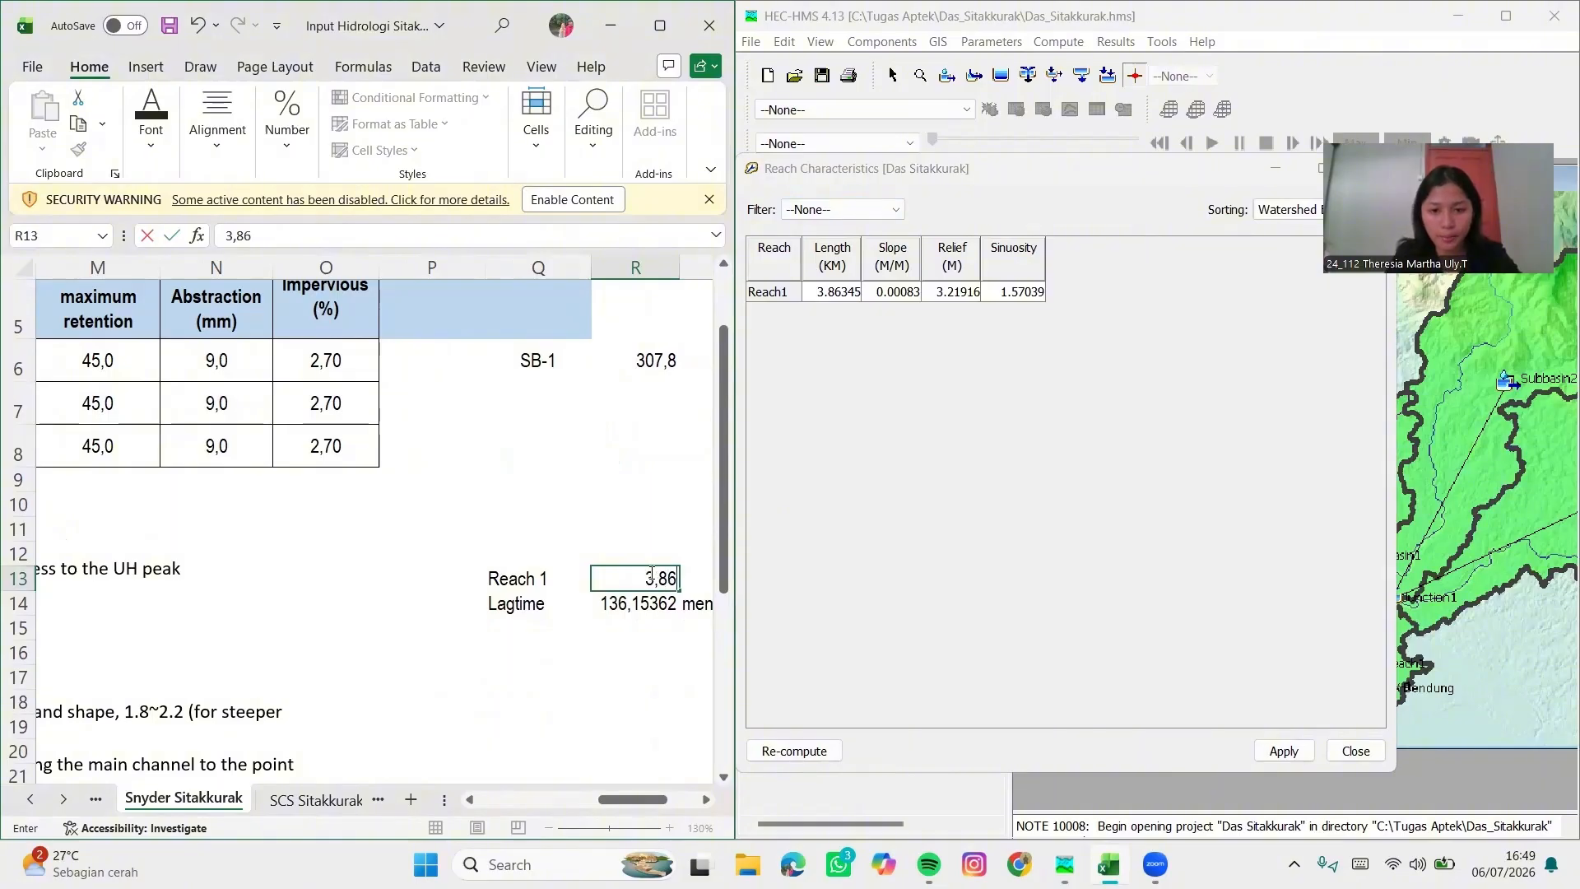
text(345)
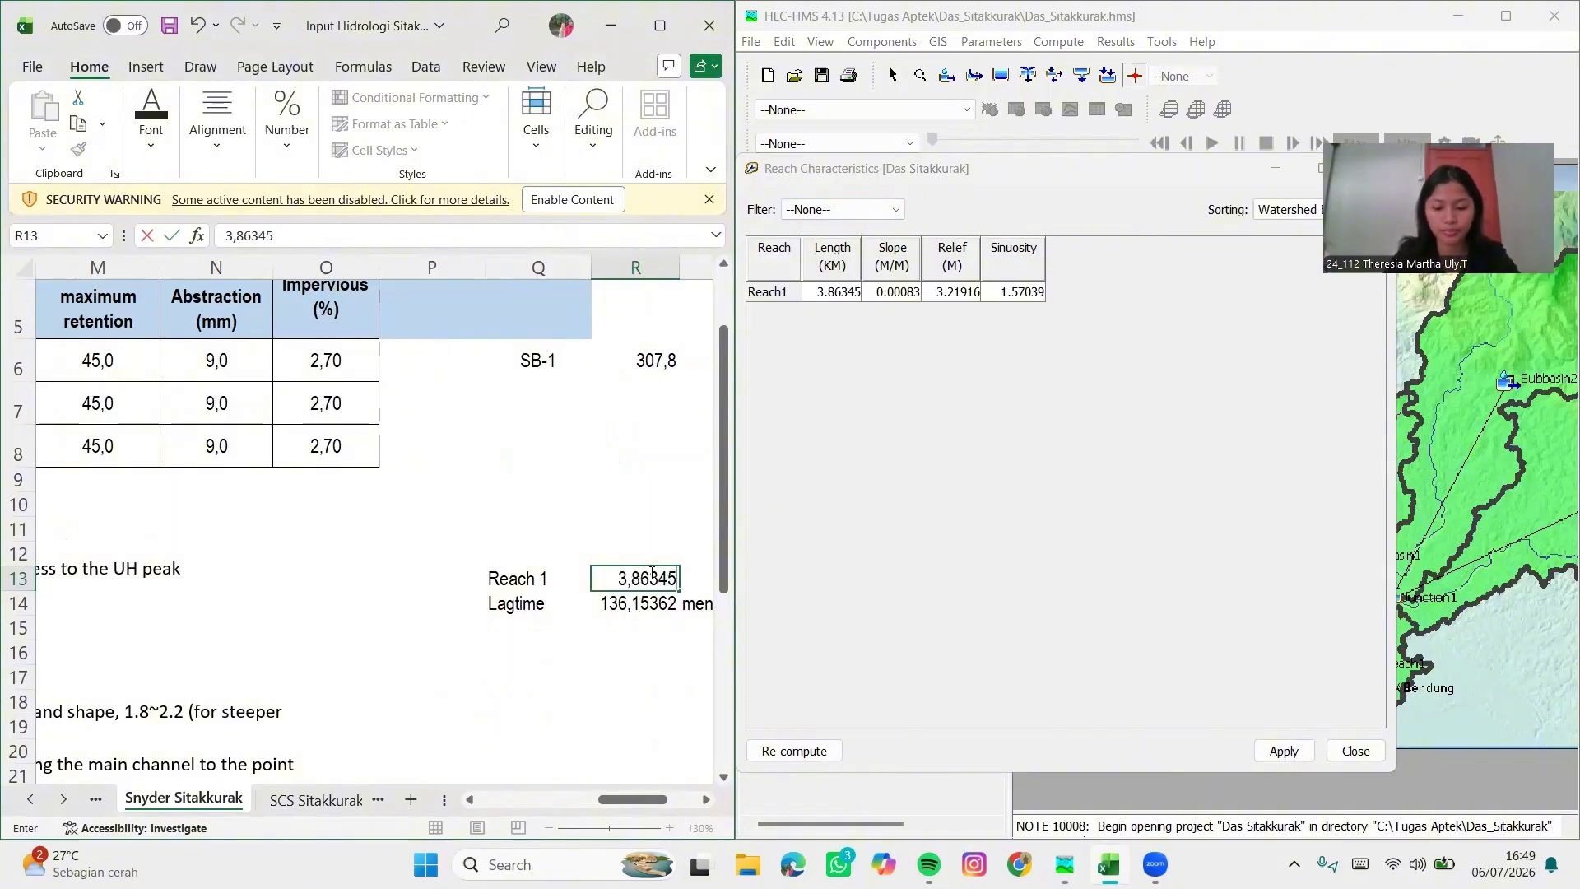
key(Return)
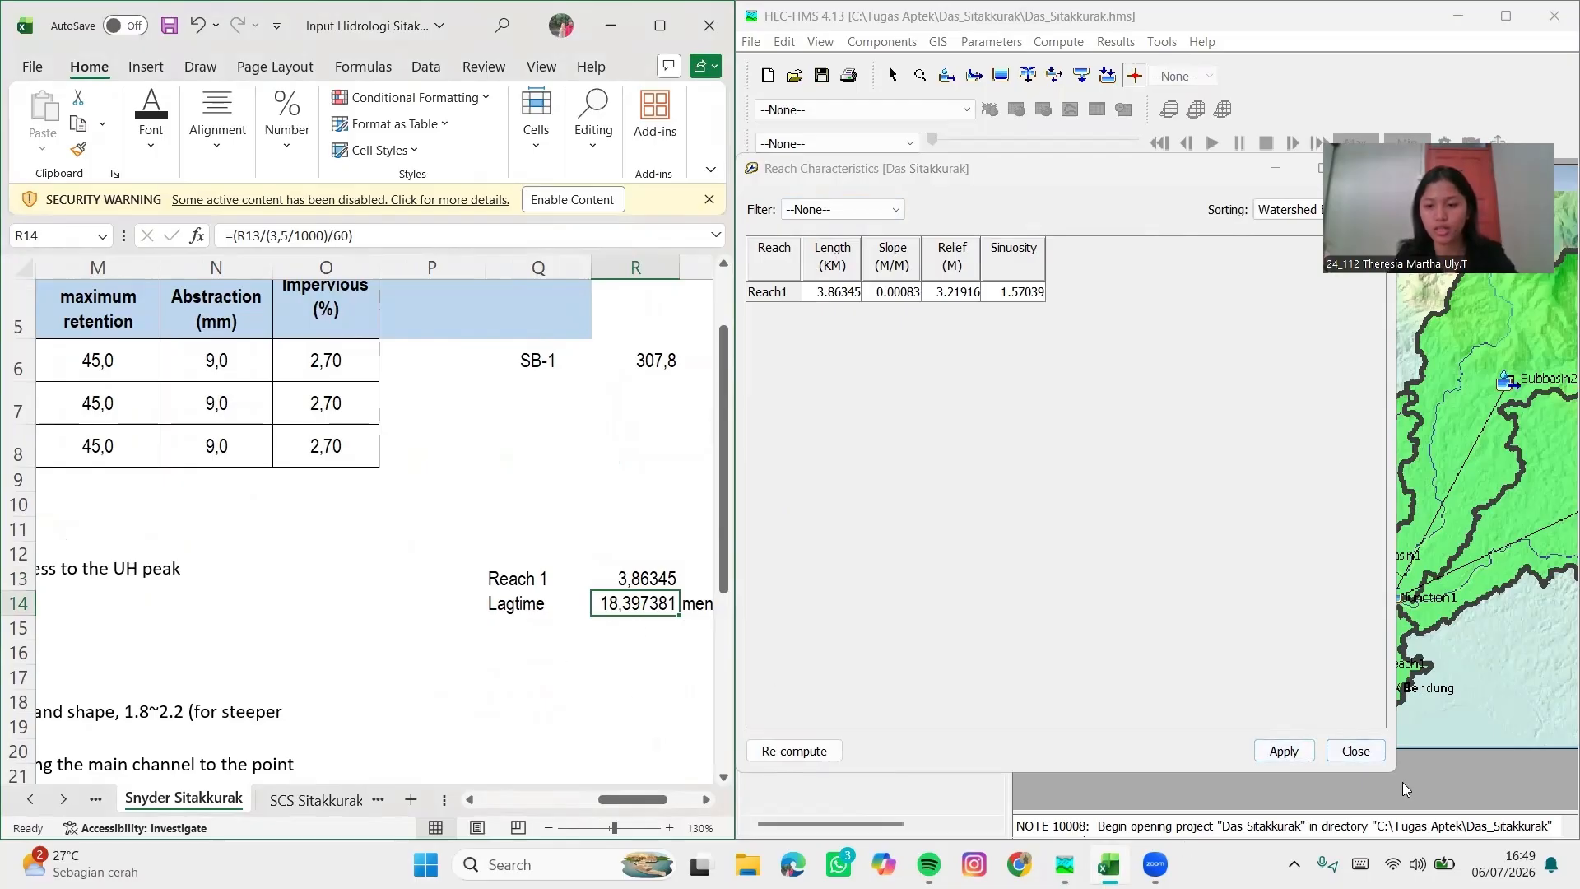
click(1355, 752)
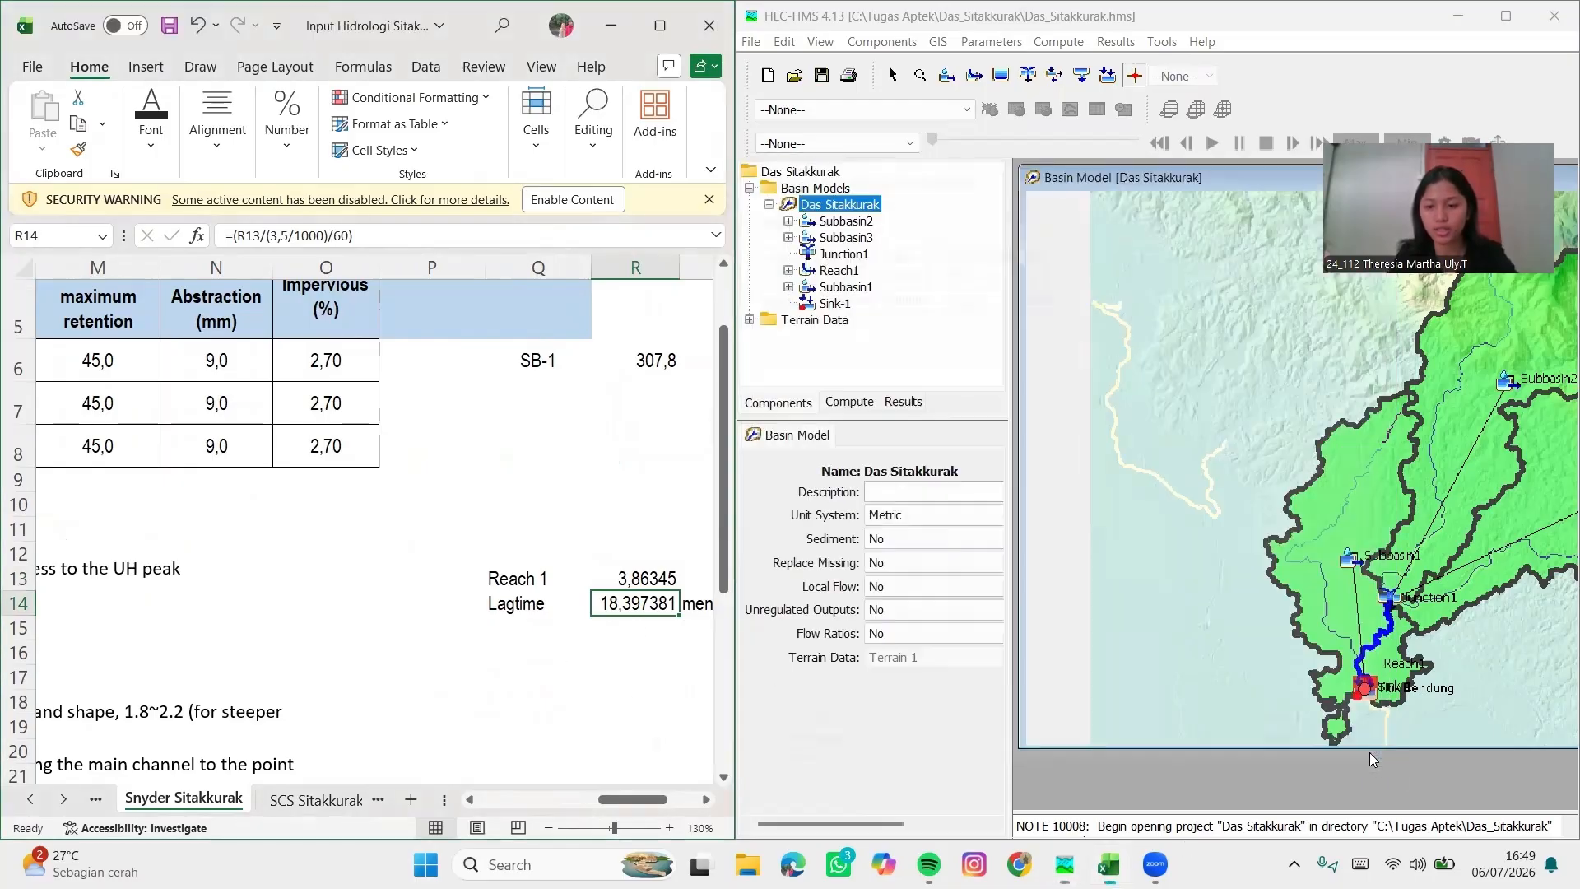
Set Reach1's lag time to 18.397381 minutes in the Lag routing table in HEC-HMS, apply it and close the table
click(990, 43)
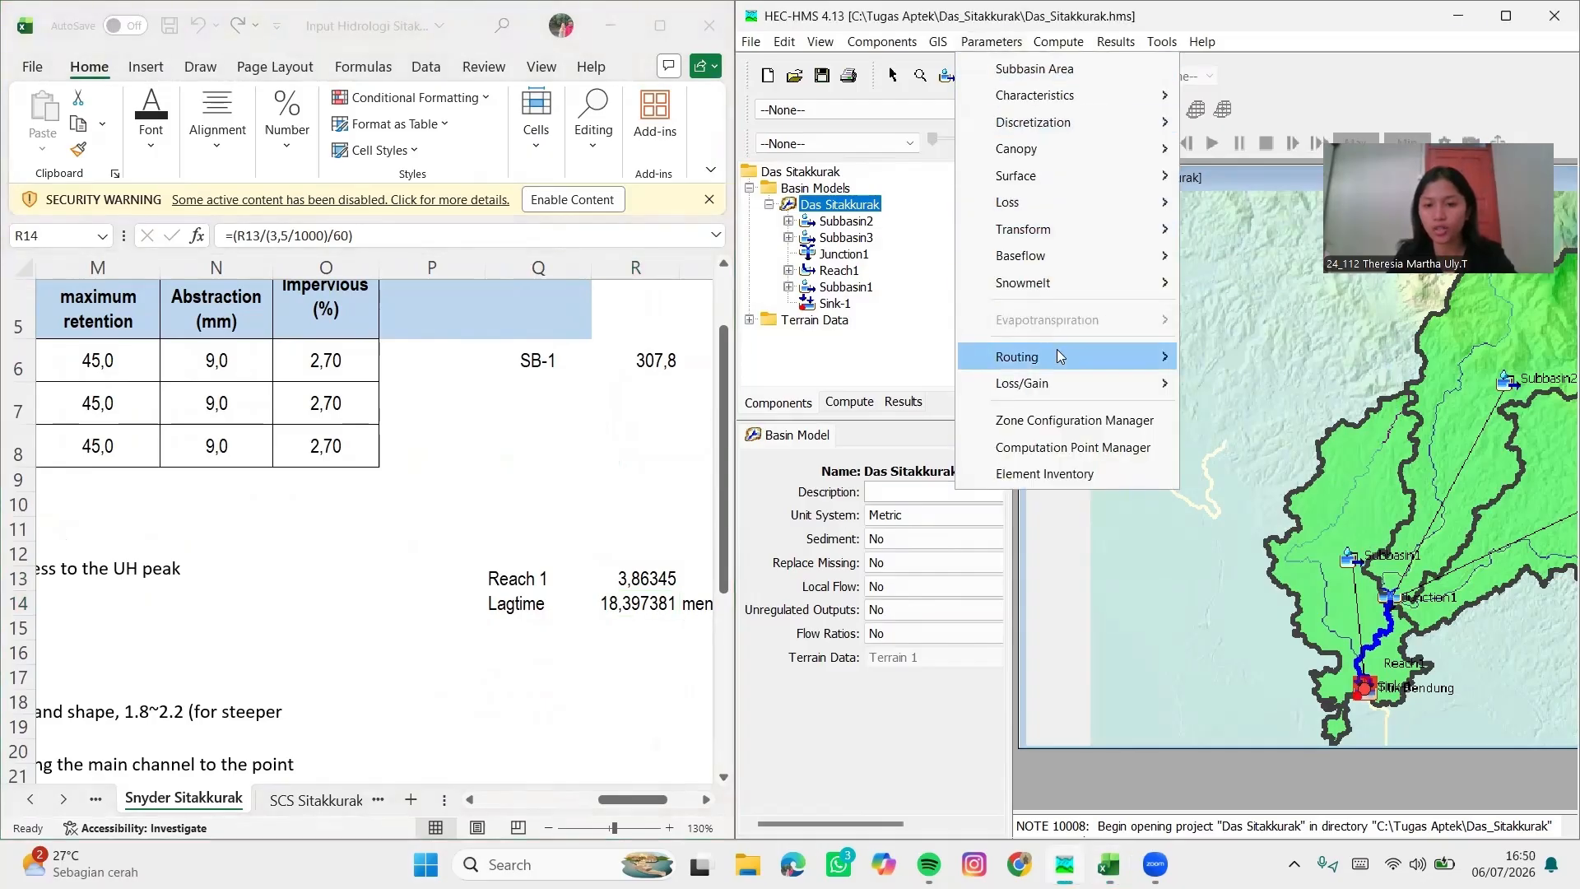
mouse_move(1070, 359)
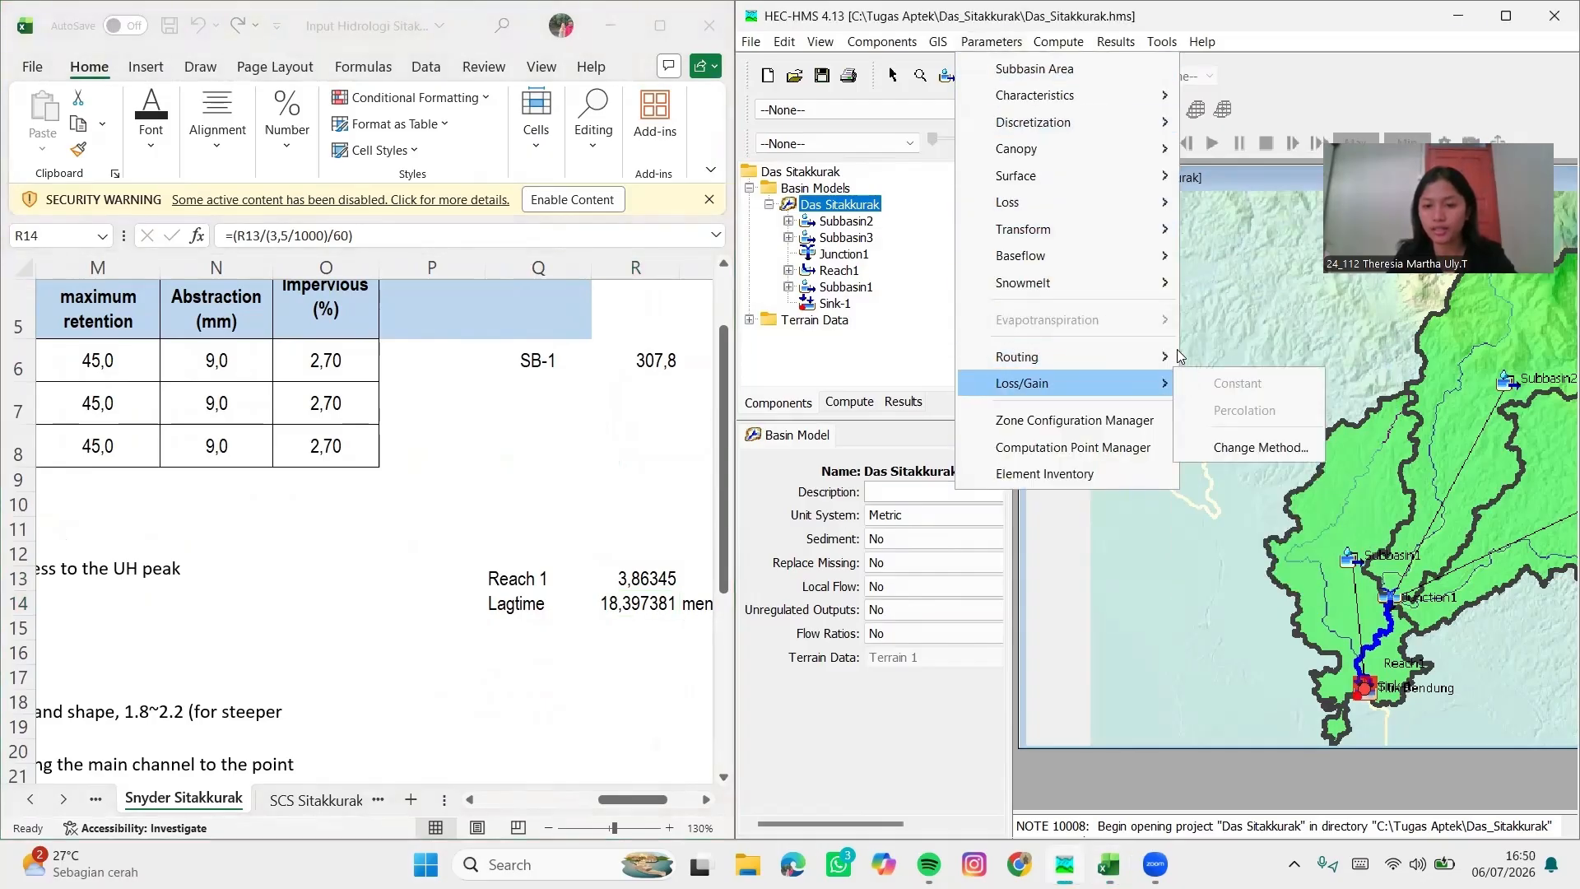
click(1223, 384)
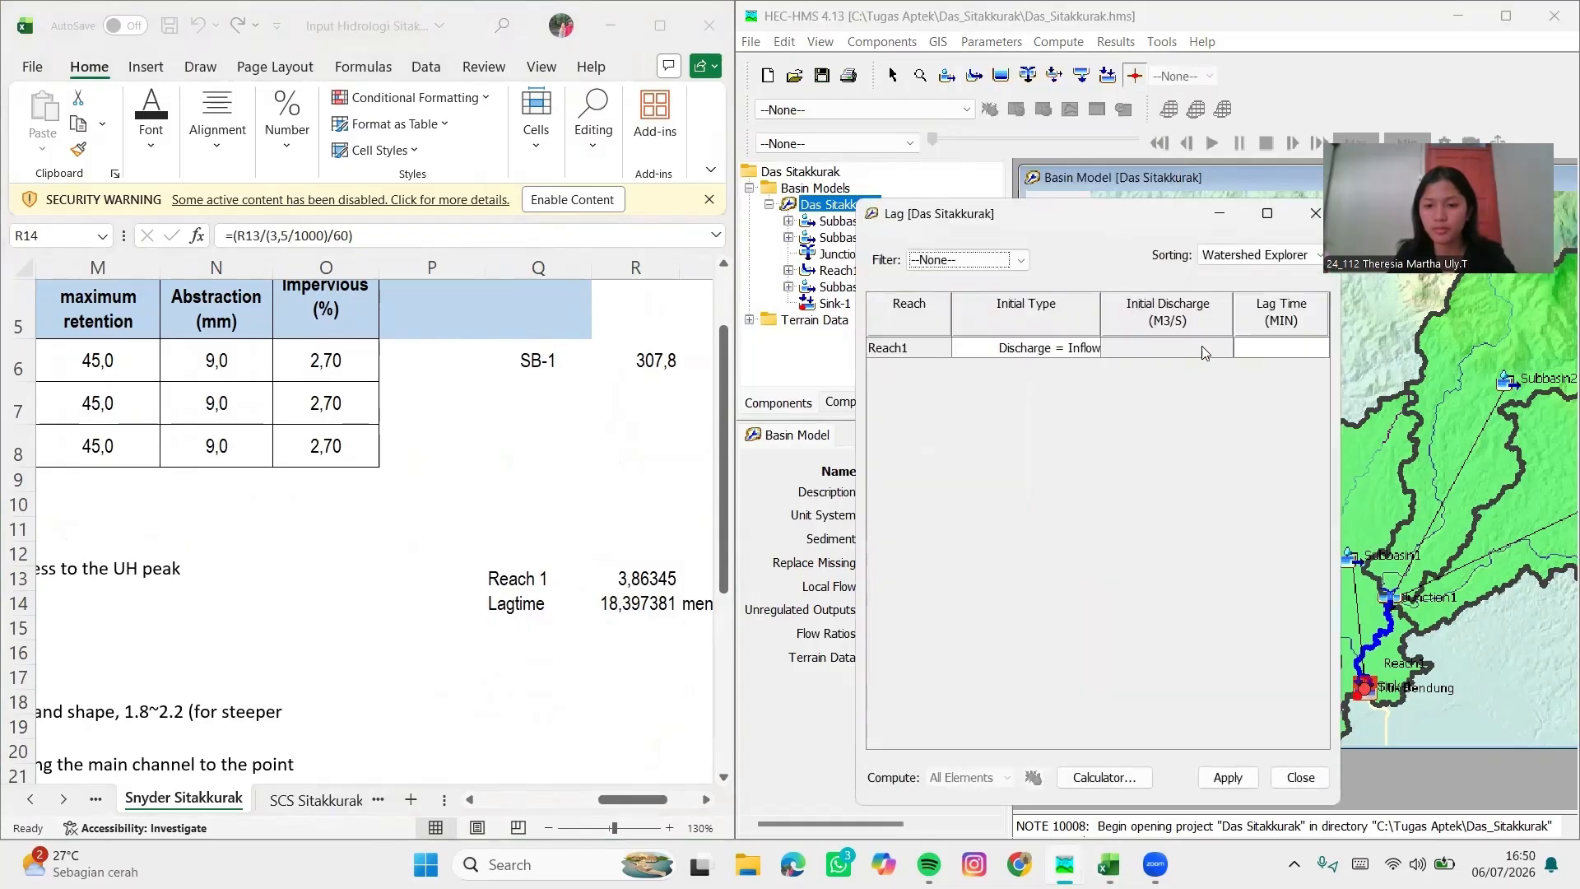
click(1275, 348)
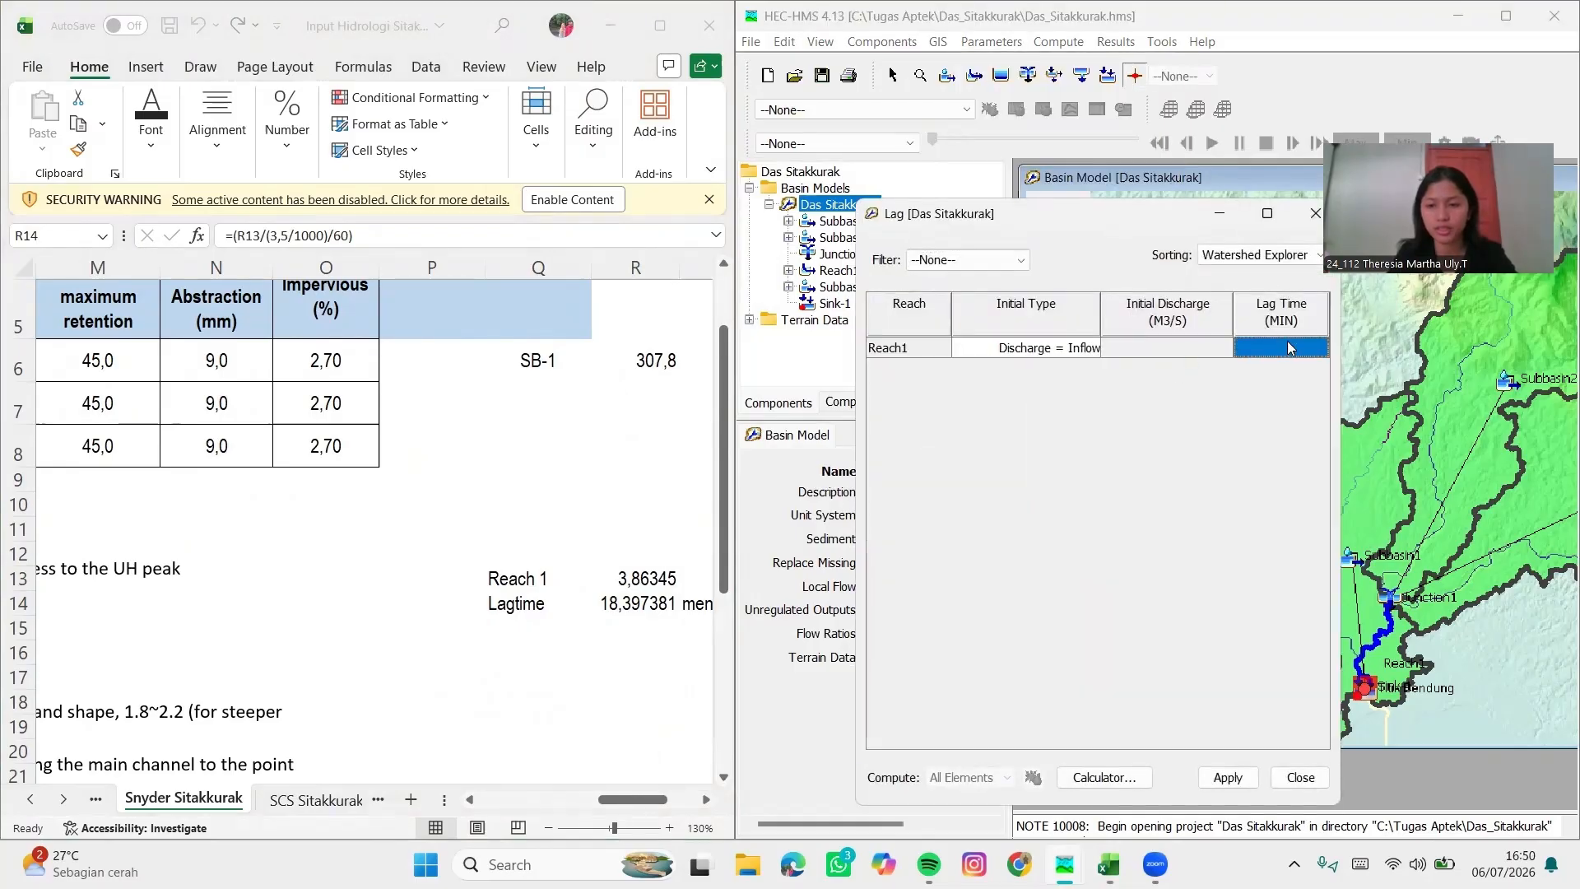
text(18.)
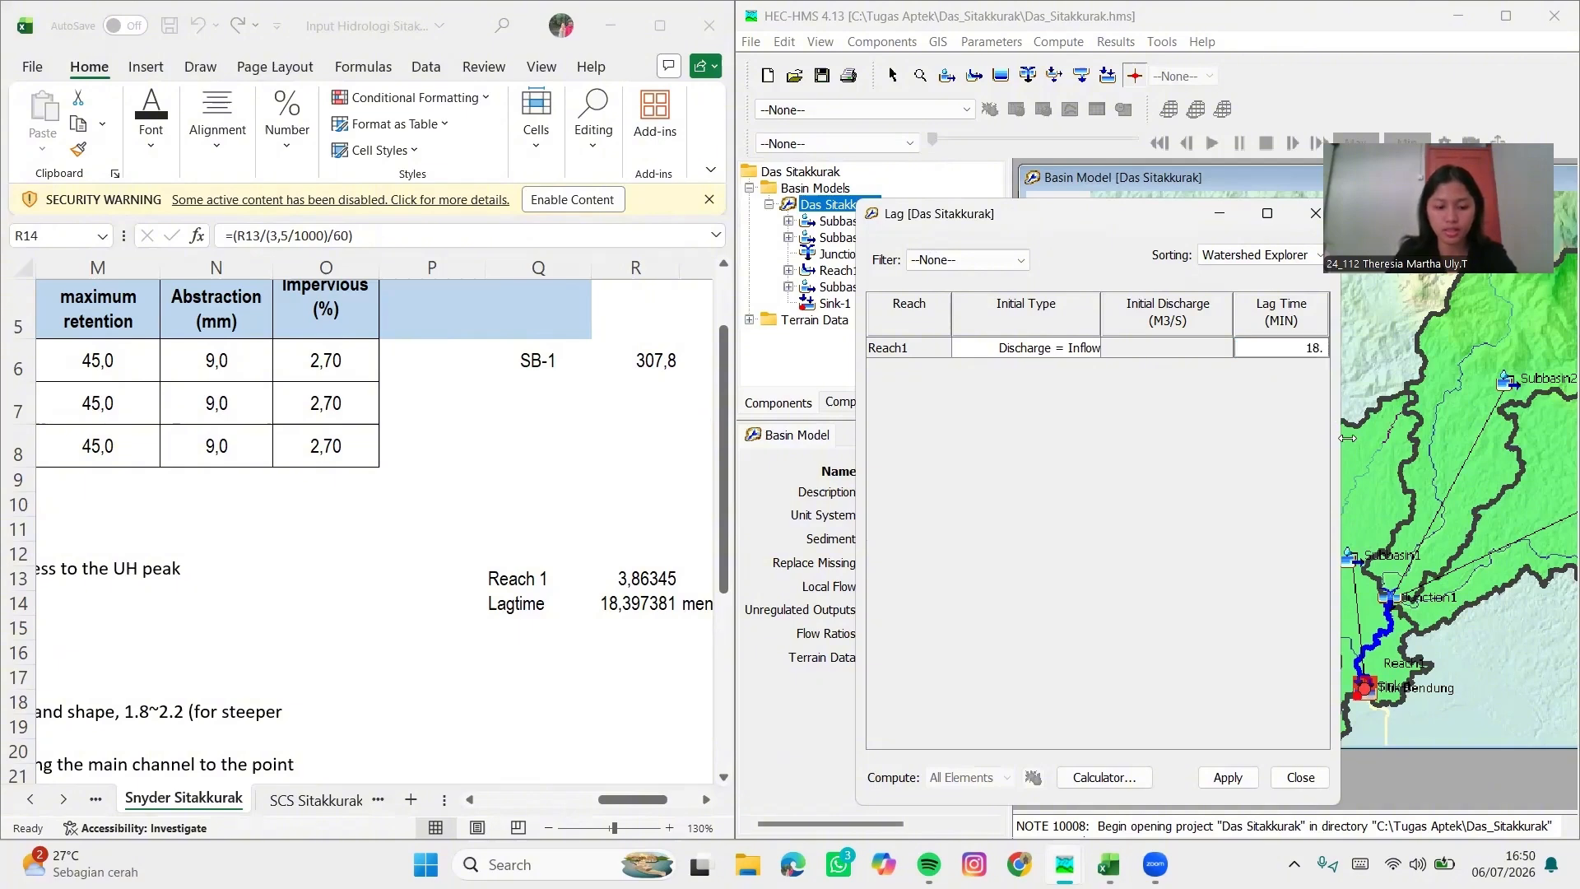
text(397)
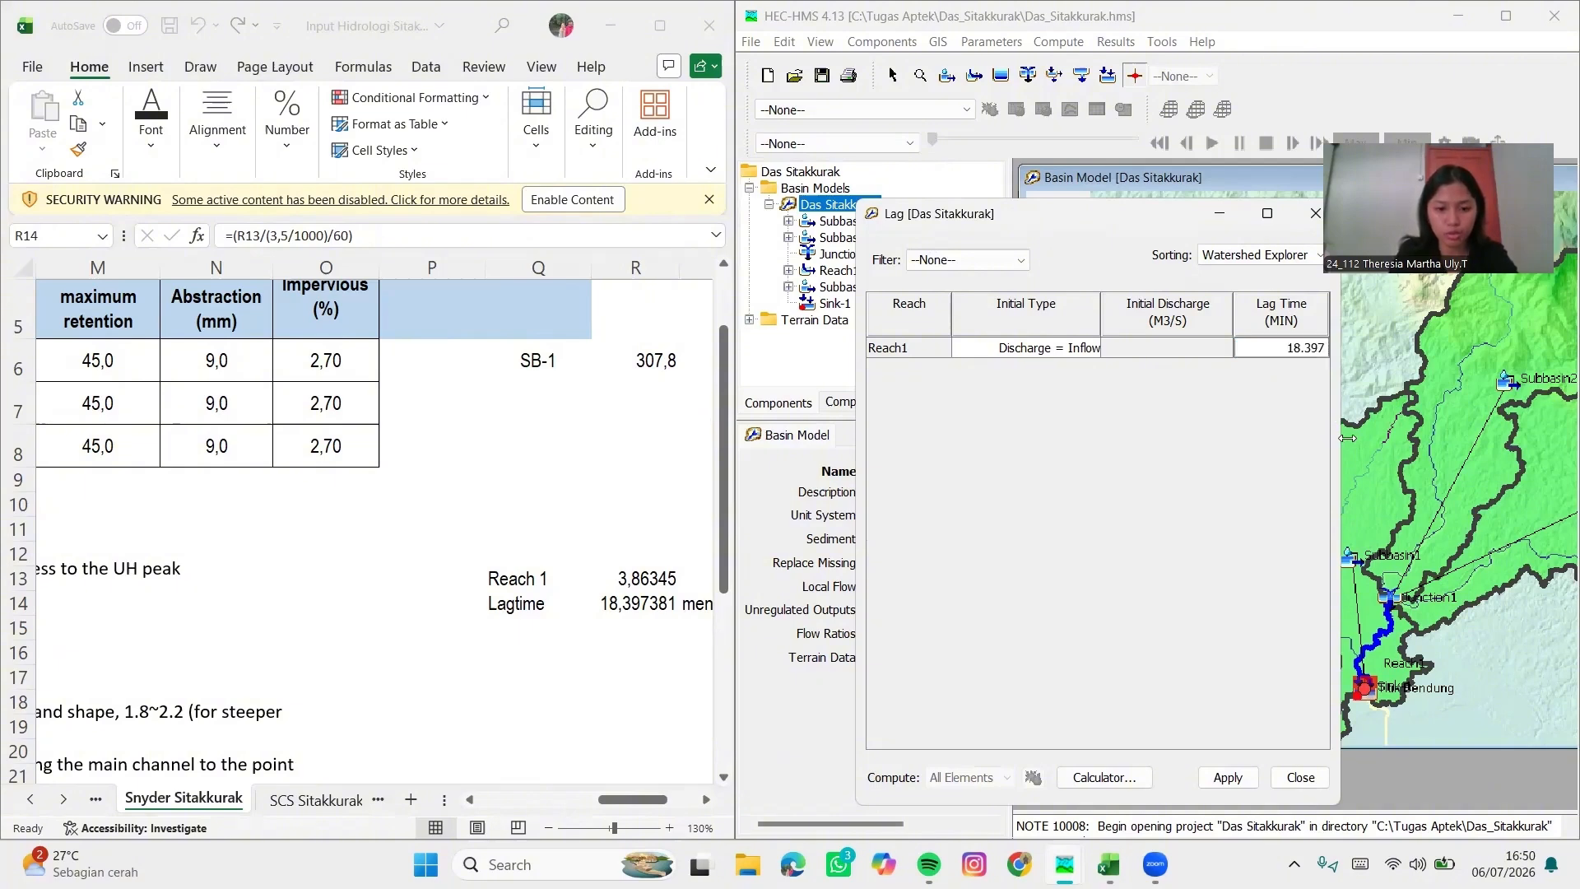
text(381)
click(1227, 777)
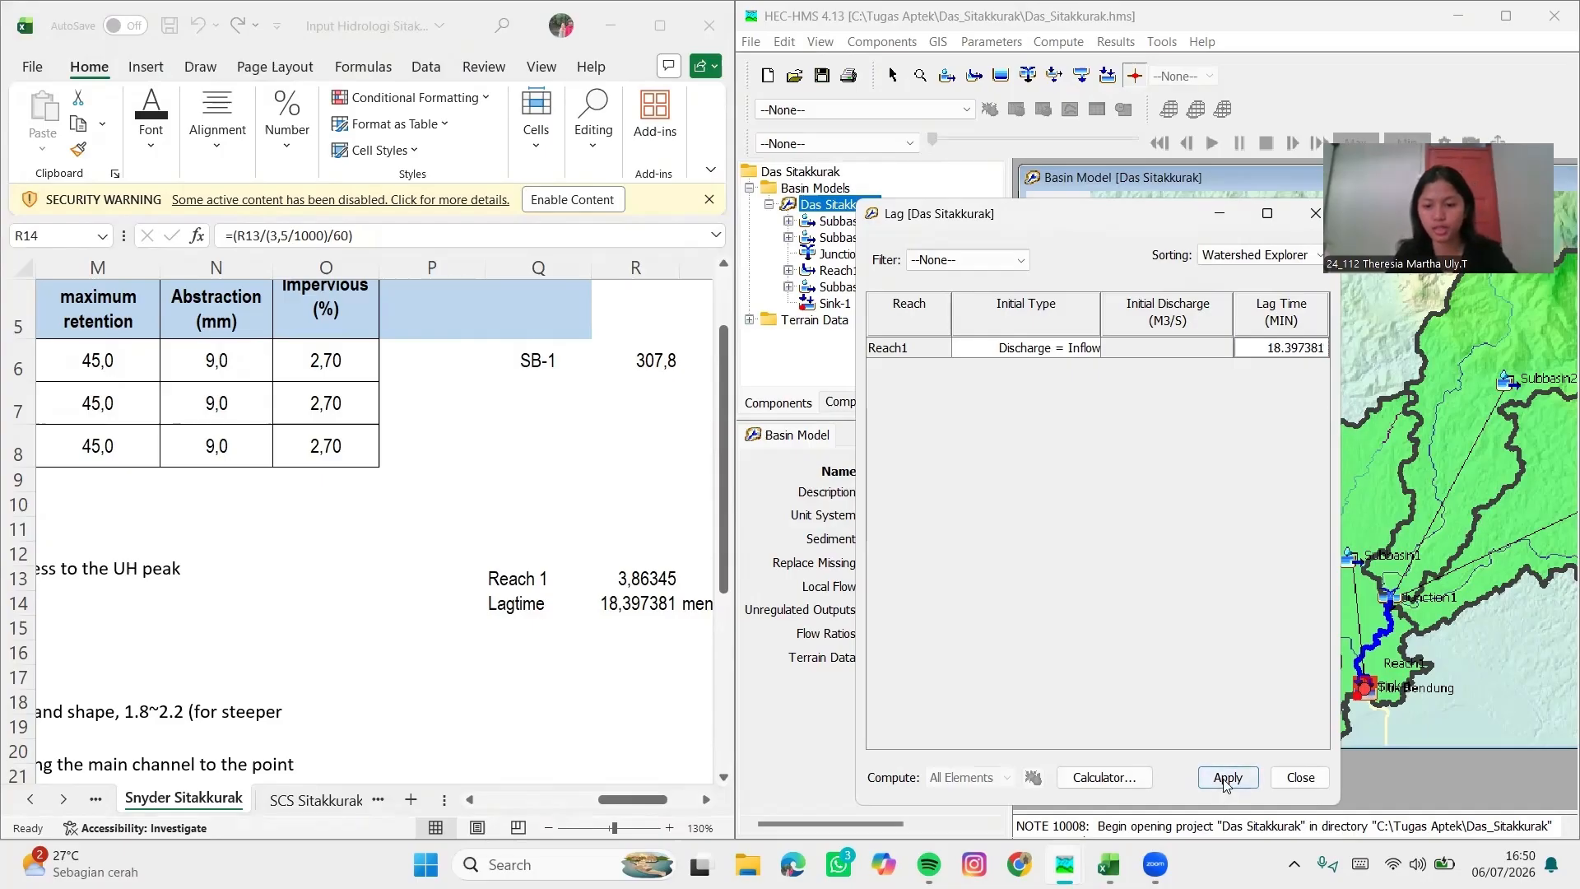
click(1314, 781)
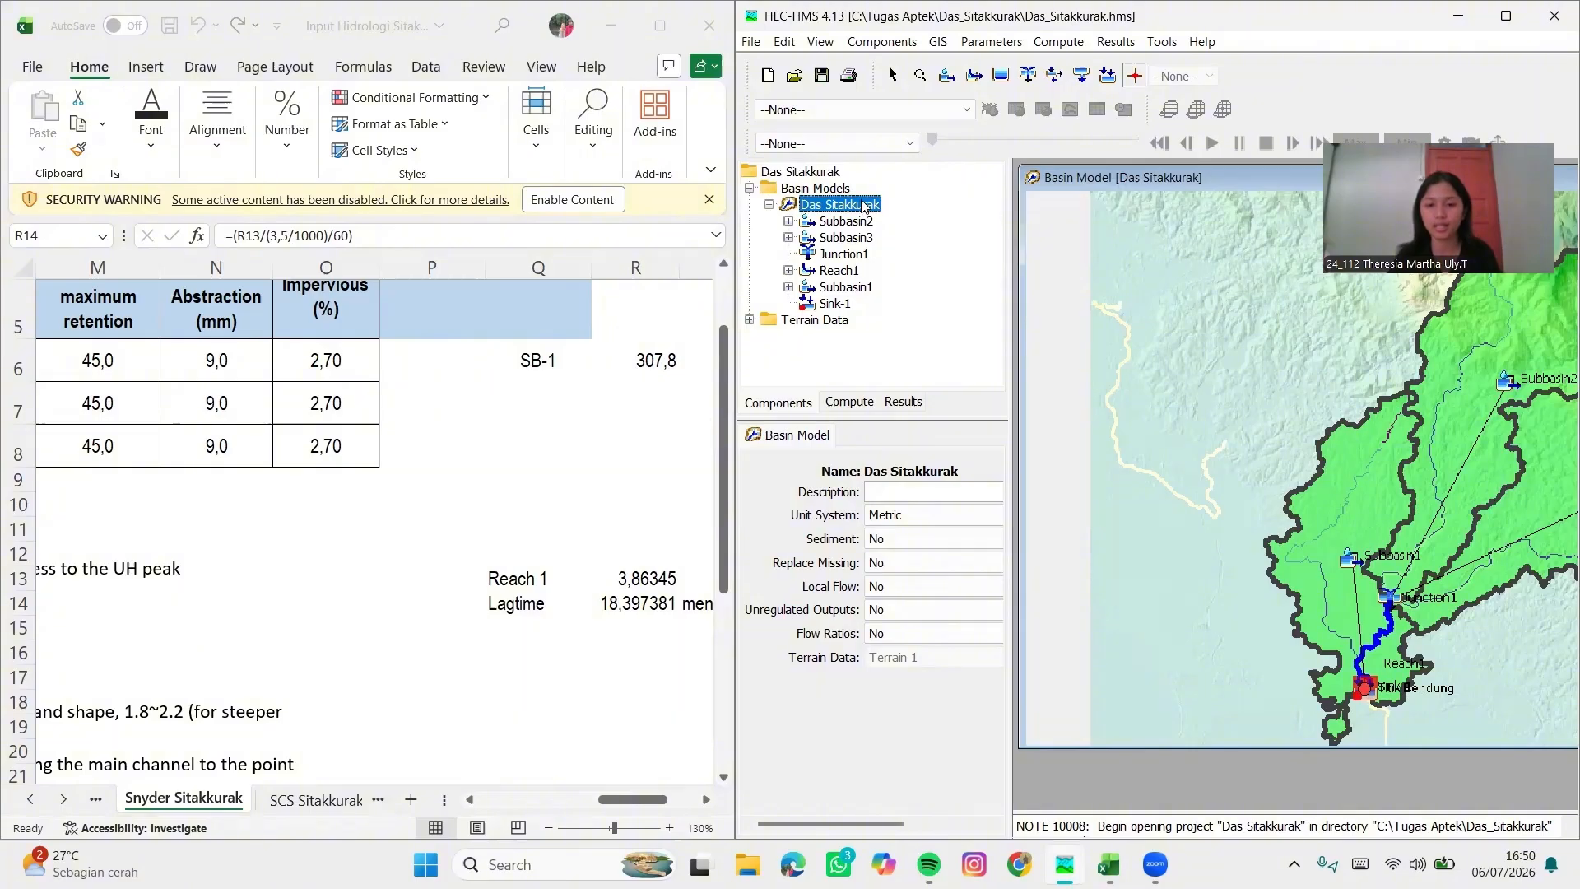
Create a copy of the Das Sitakkurak basin model named Das Sitakkurak SCS
click(860, 204)
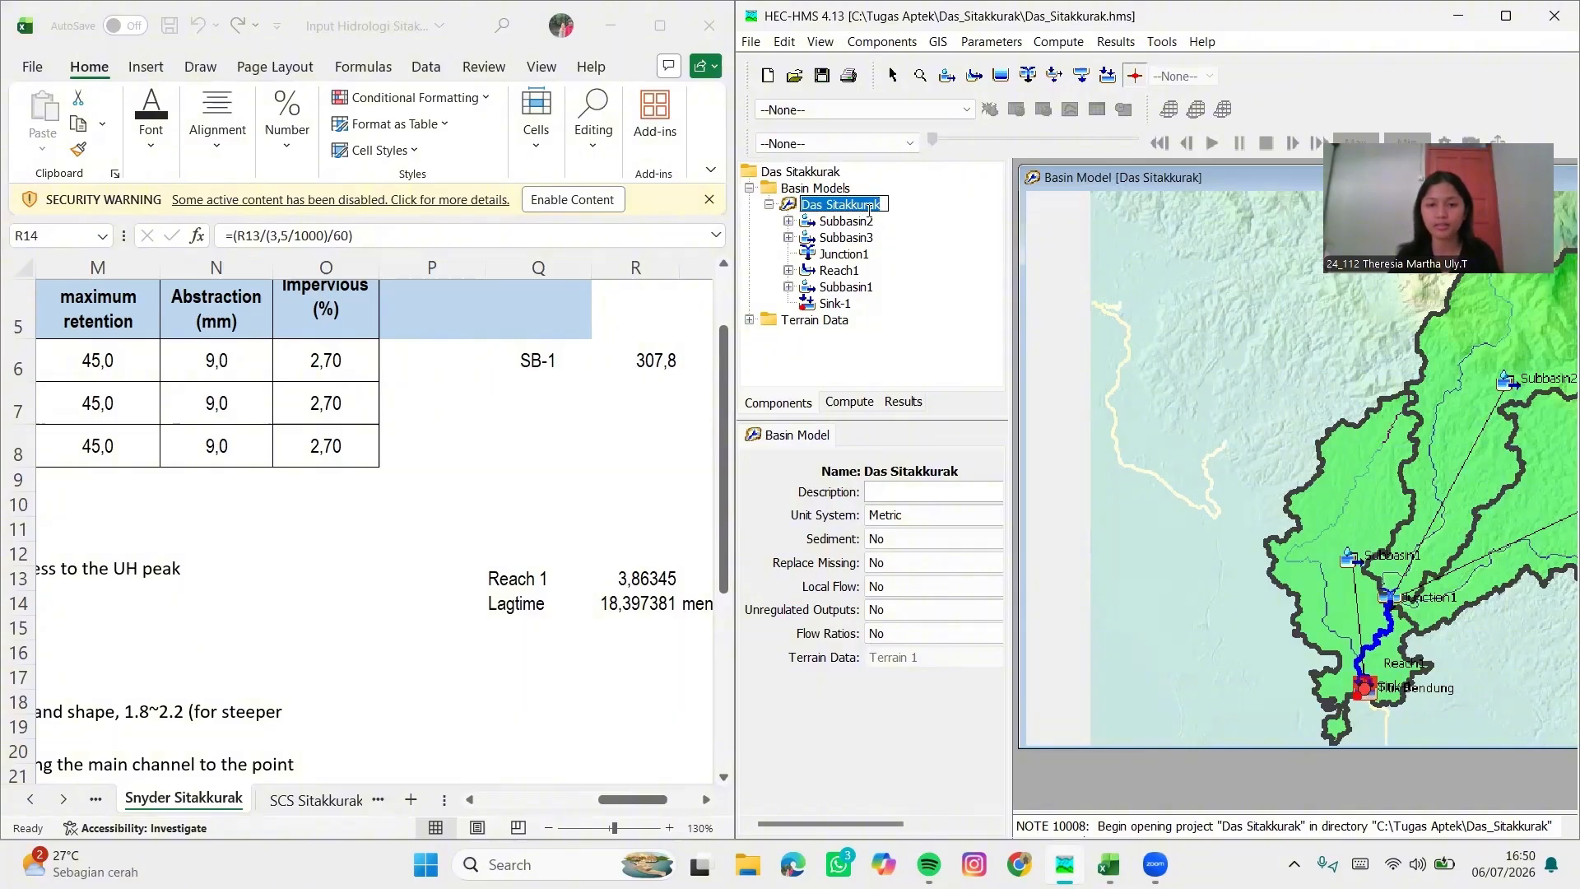
click(898, 223)
right_click(866, 204)
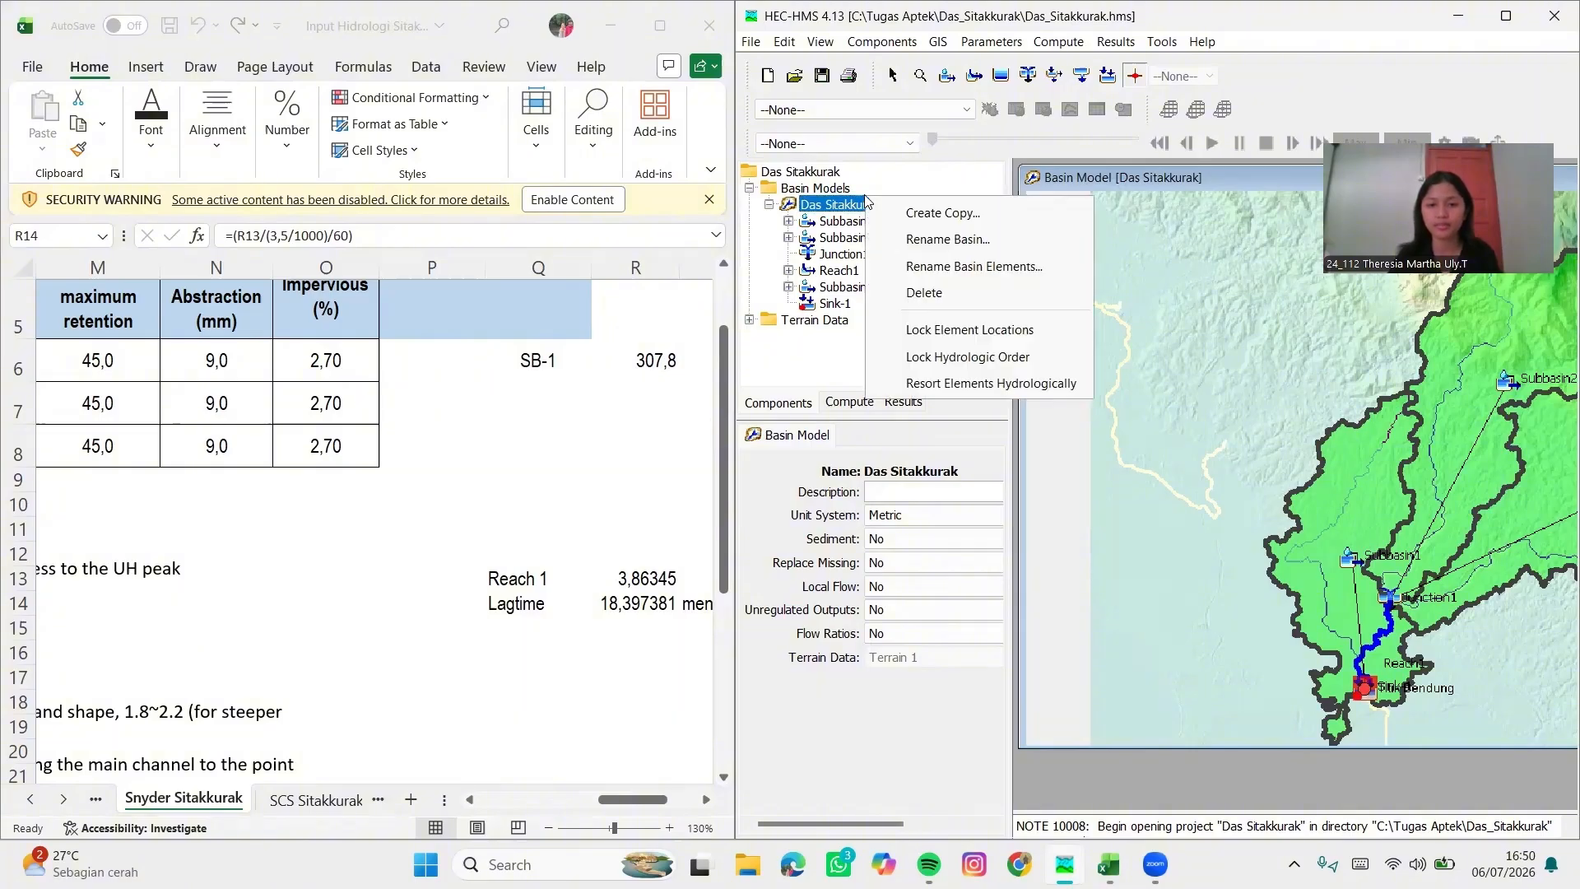
click(901, 214)
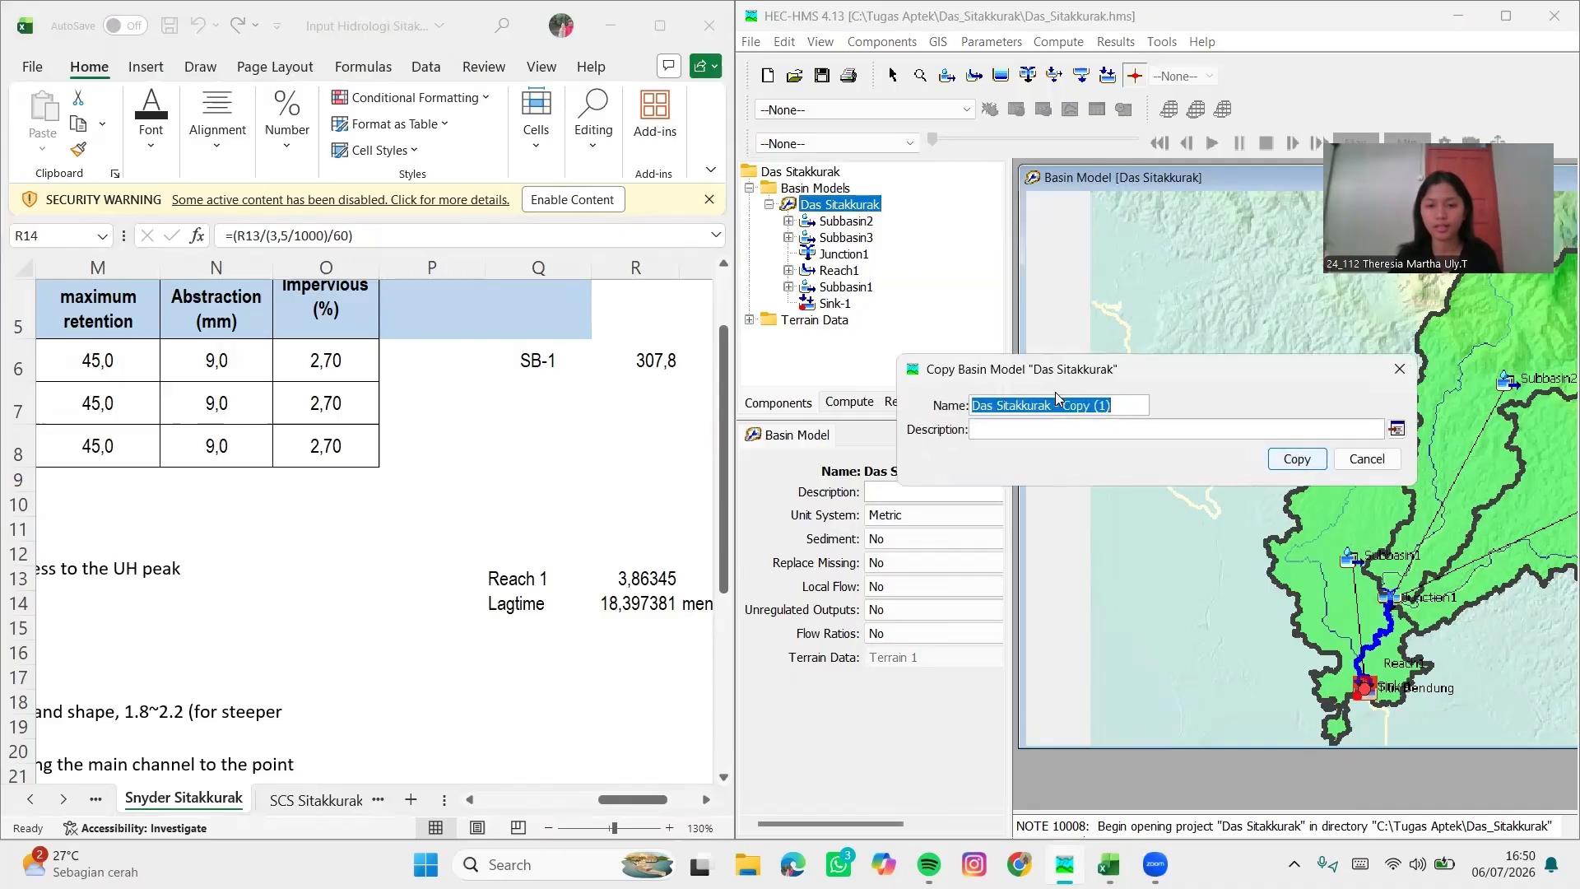
drag(1134, 405, 1062, 409)
key(Caps_Lock)
text(SCS)
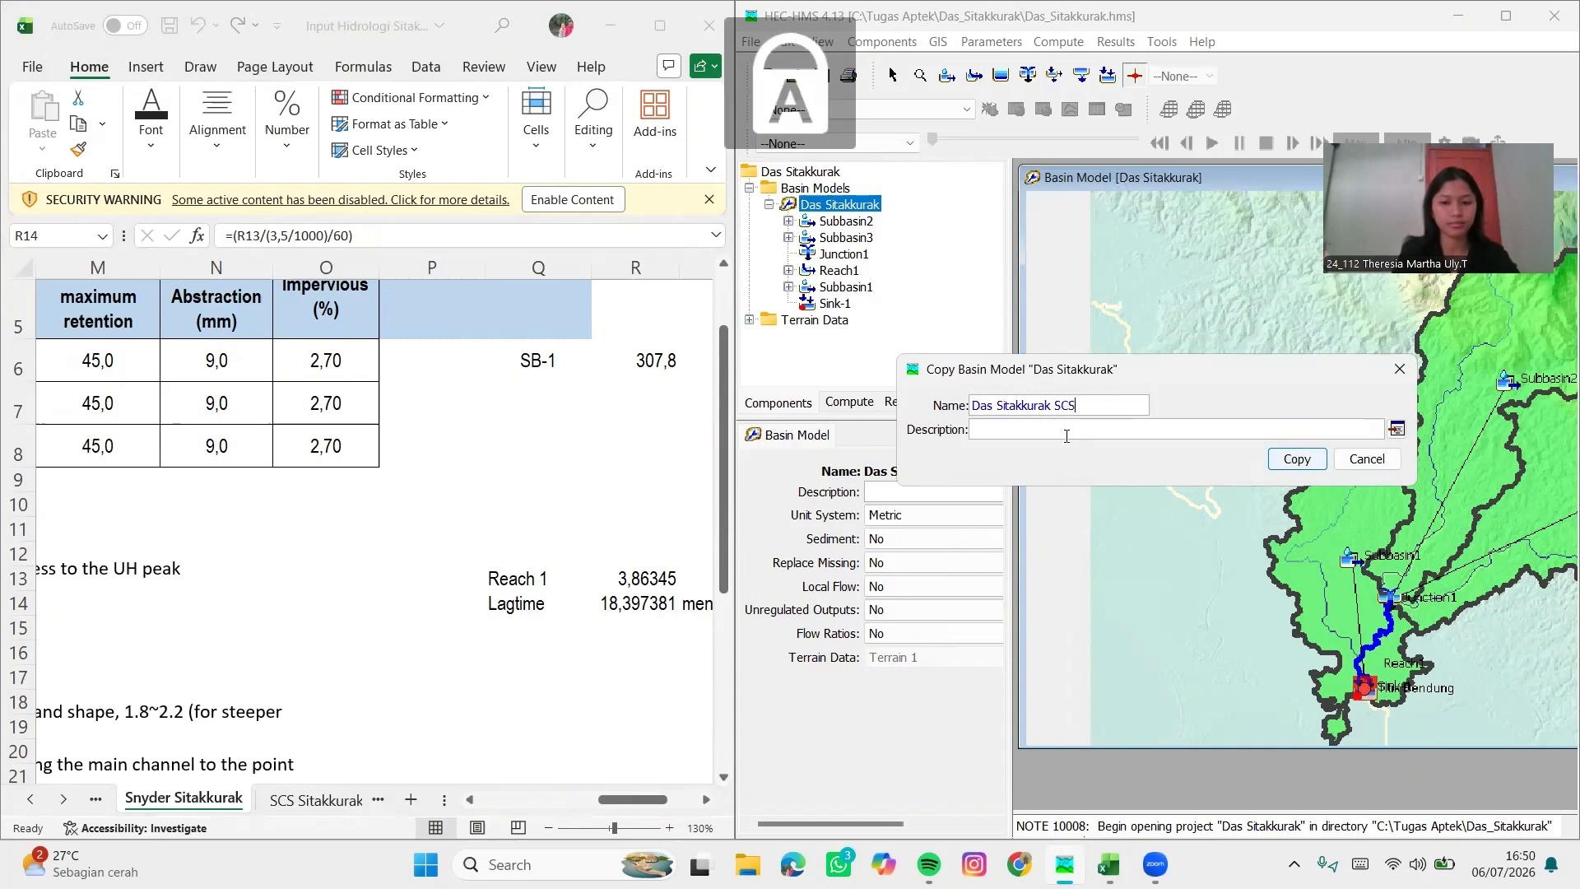
click(1288, 460)
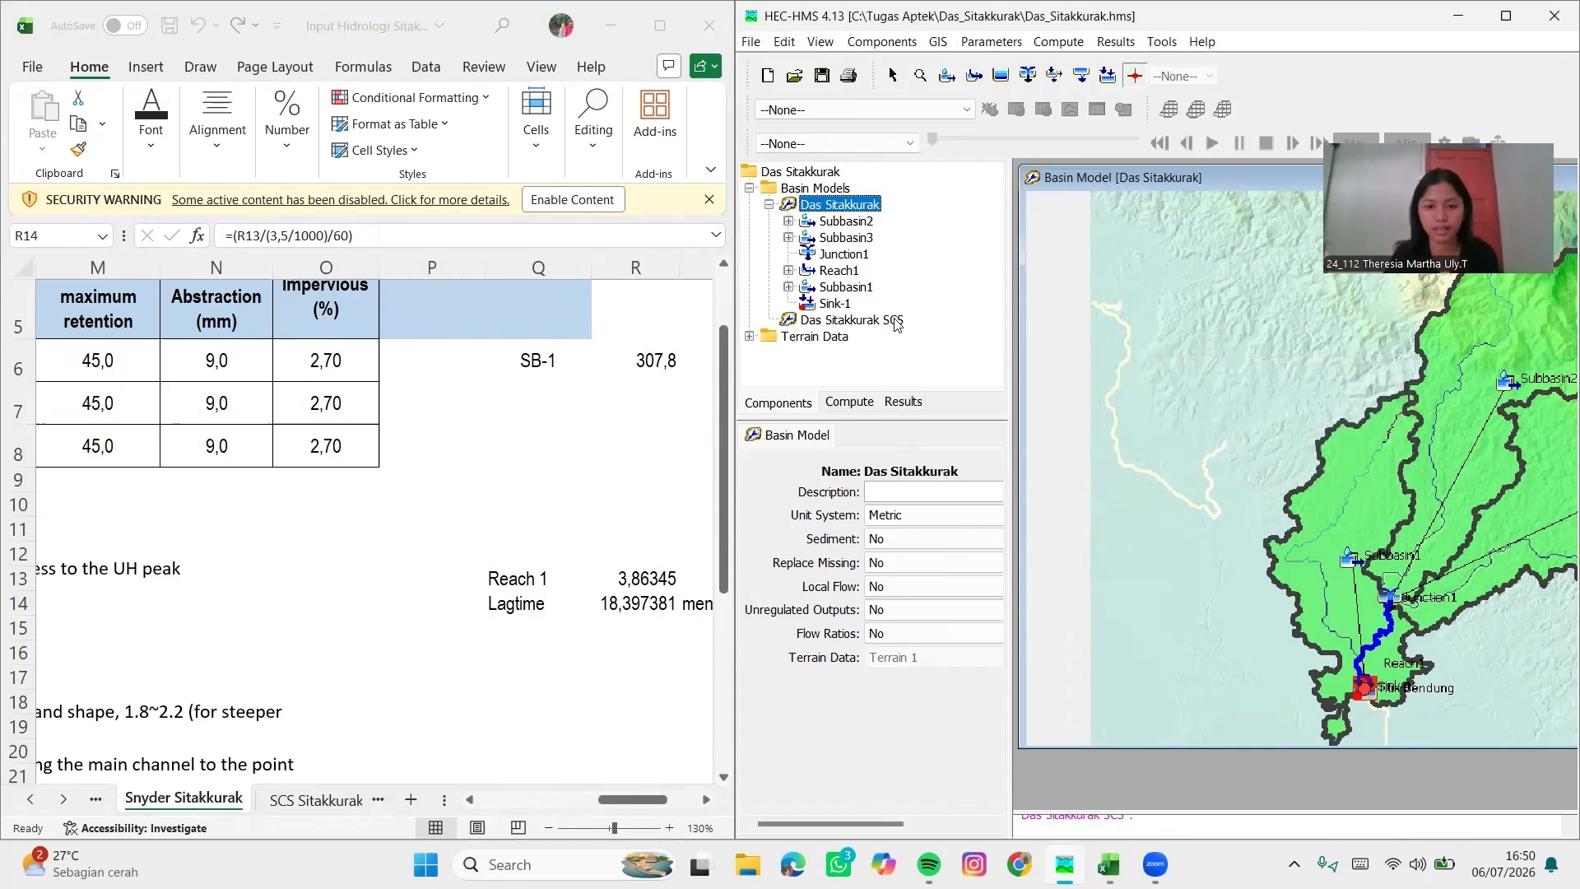
Open the Das Sitakkurak SCS basin model and change the transform method of all its subbasins to SCS Unit Hydrograph
double_click(896, 322)
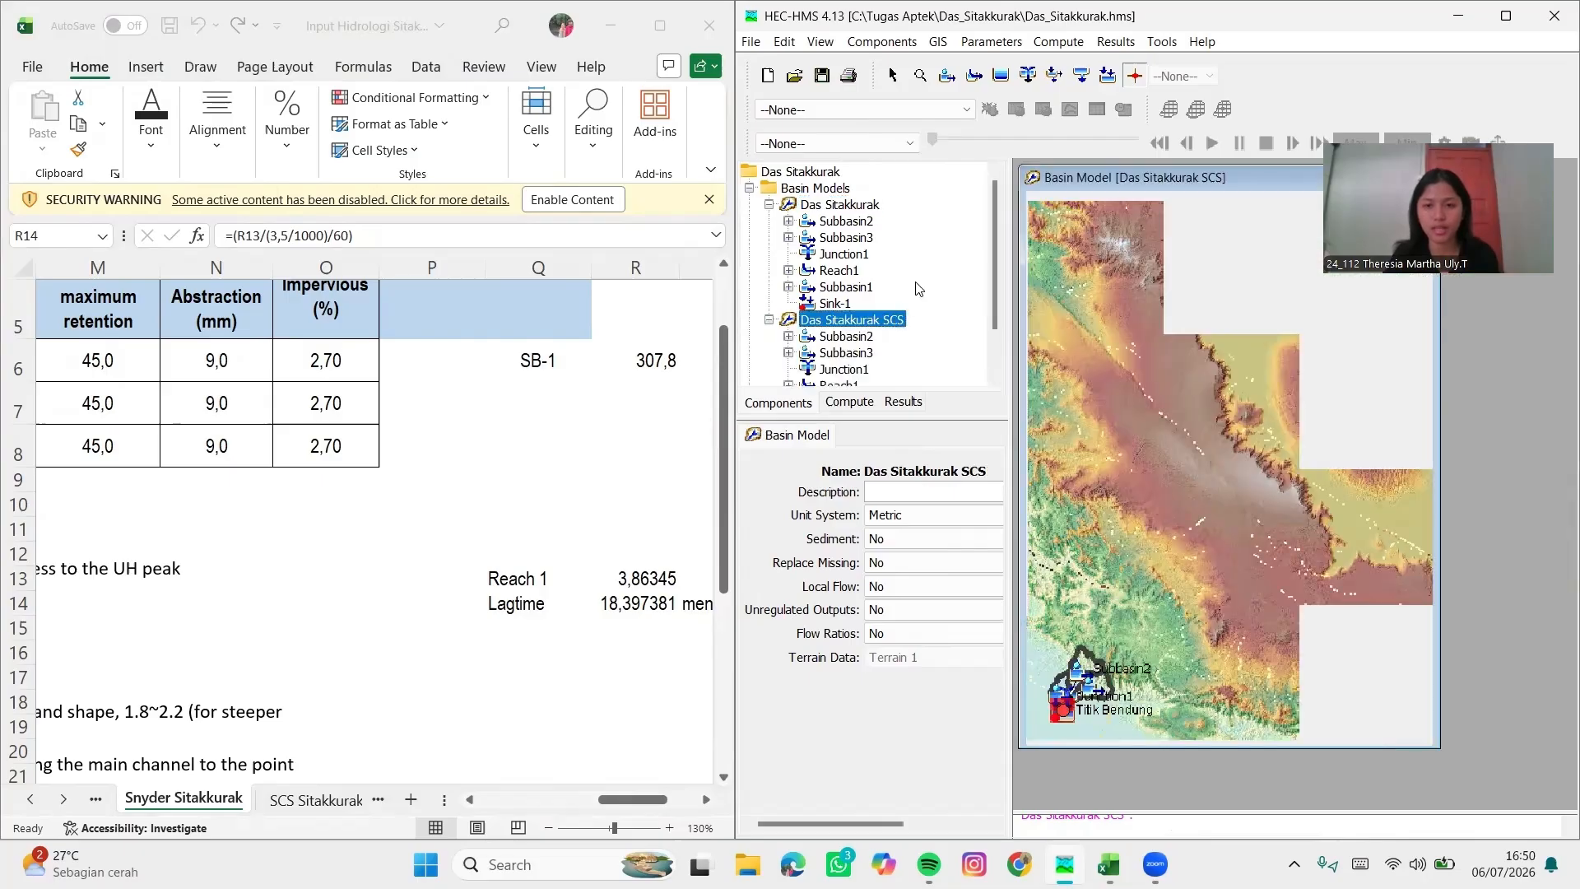
click(989, 43)
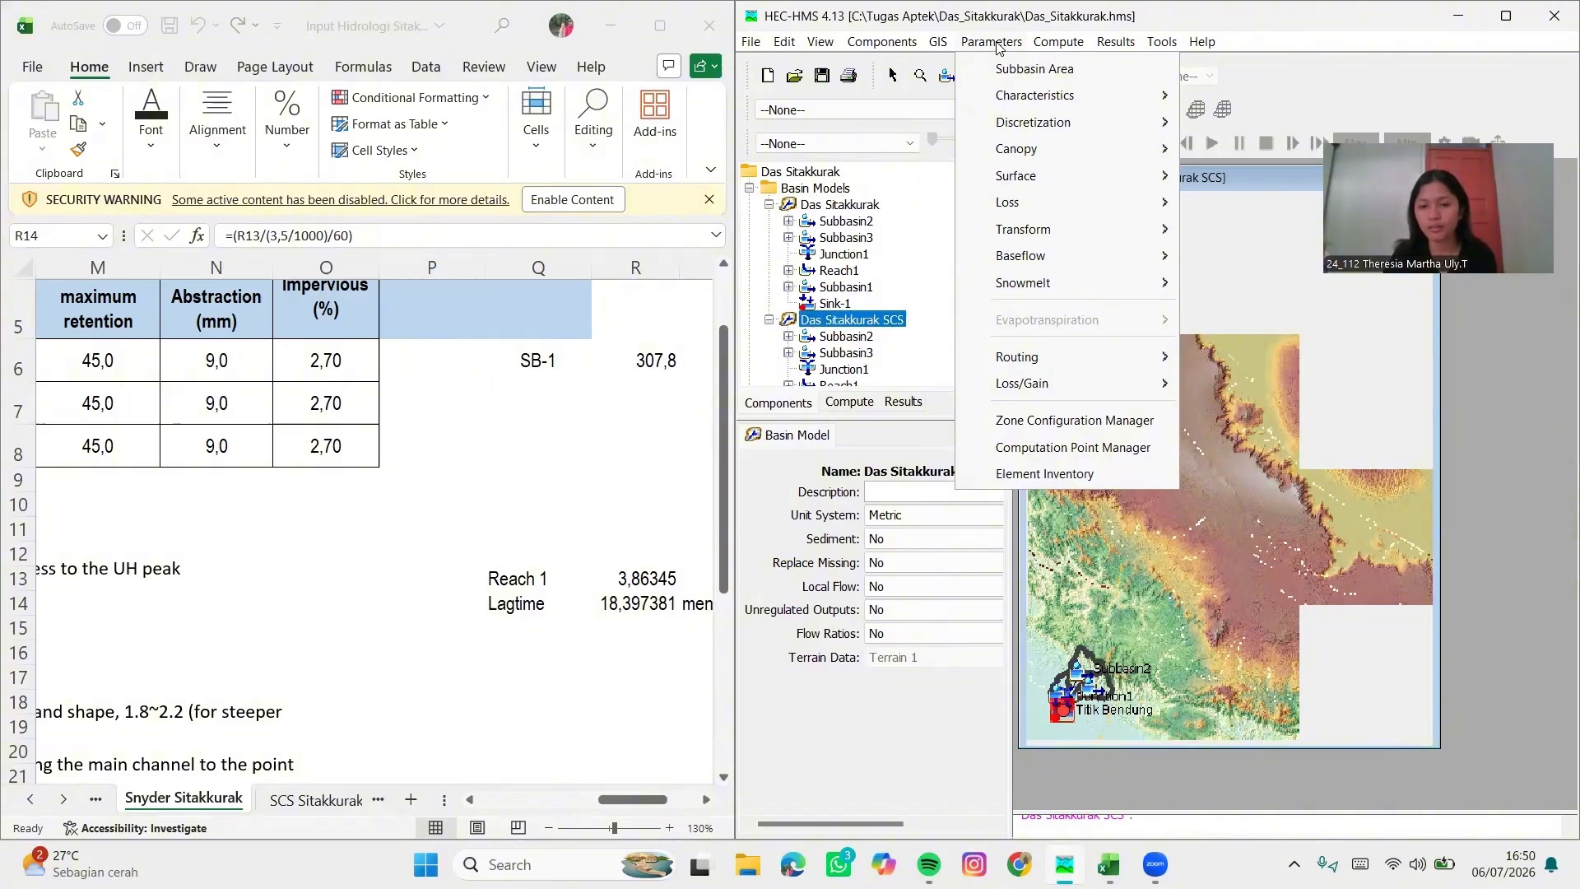
mouse_move(1029, 203)
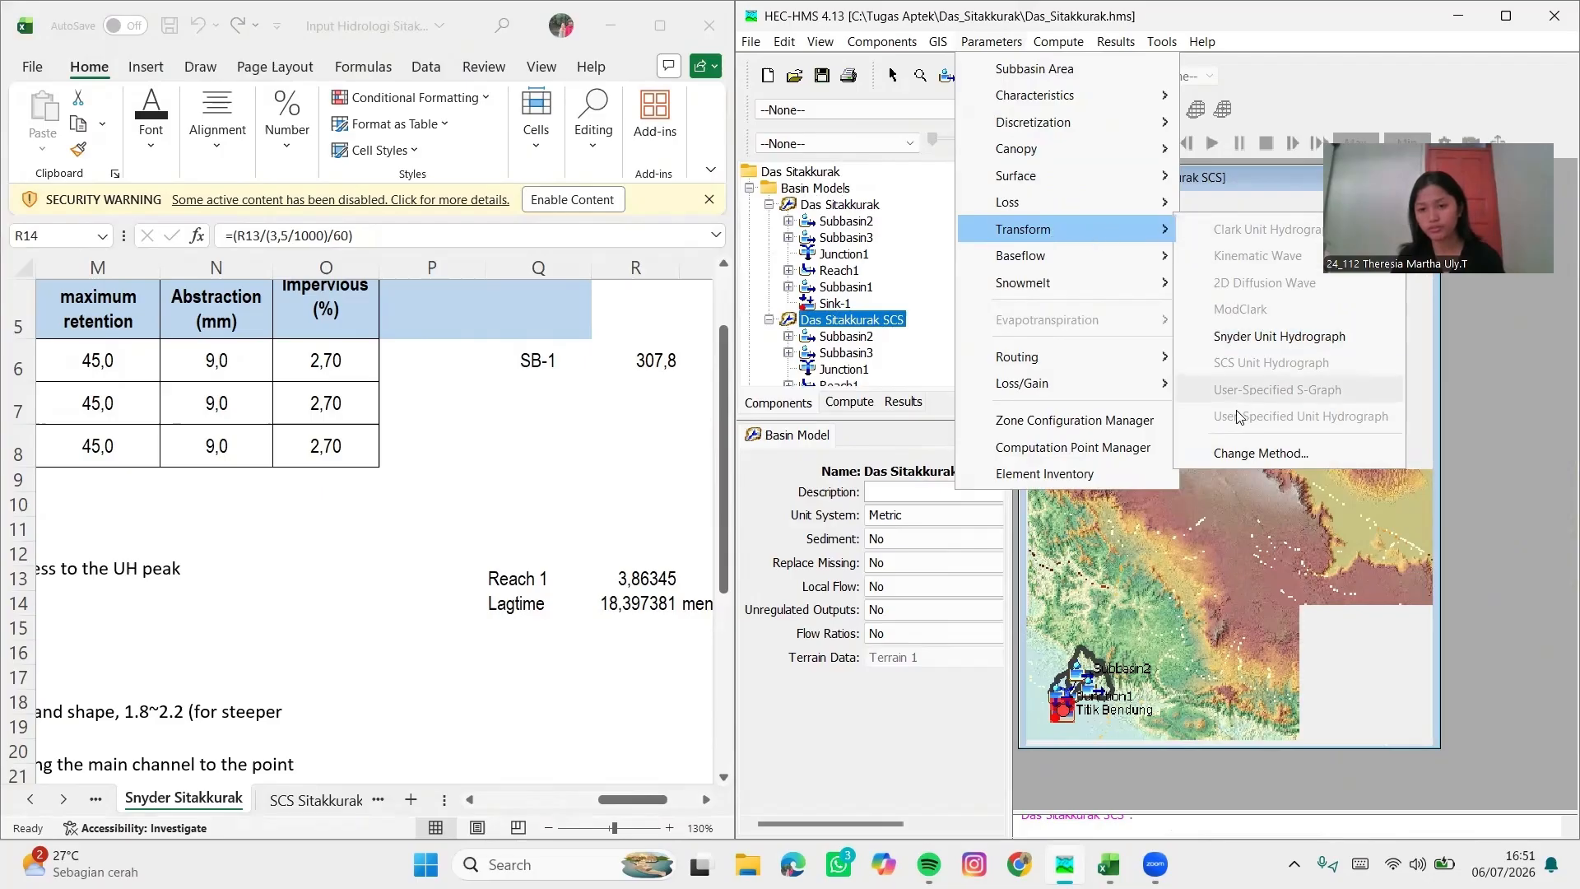
click(1243, 451)
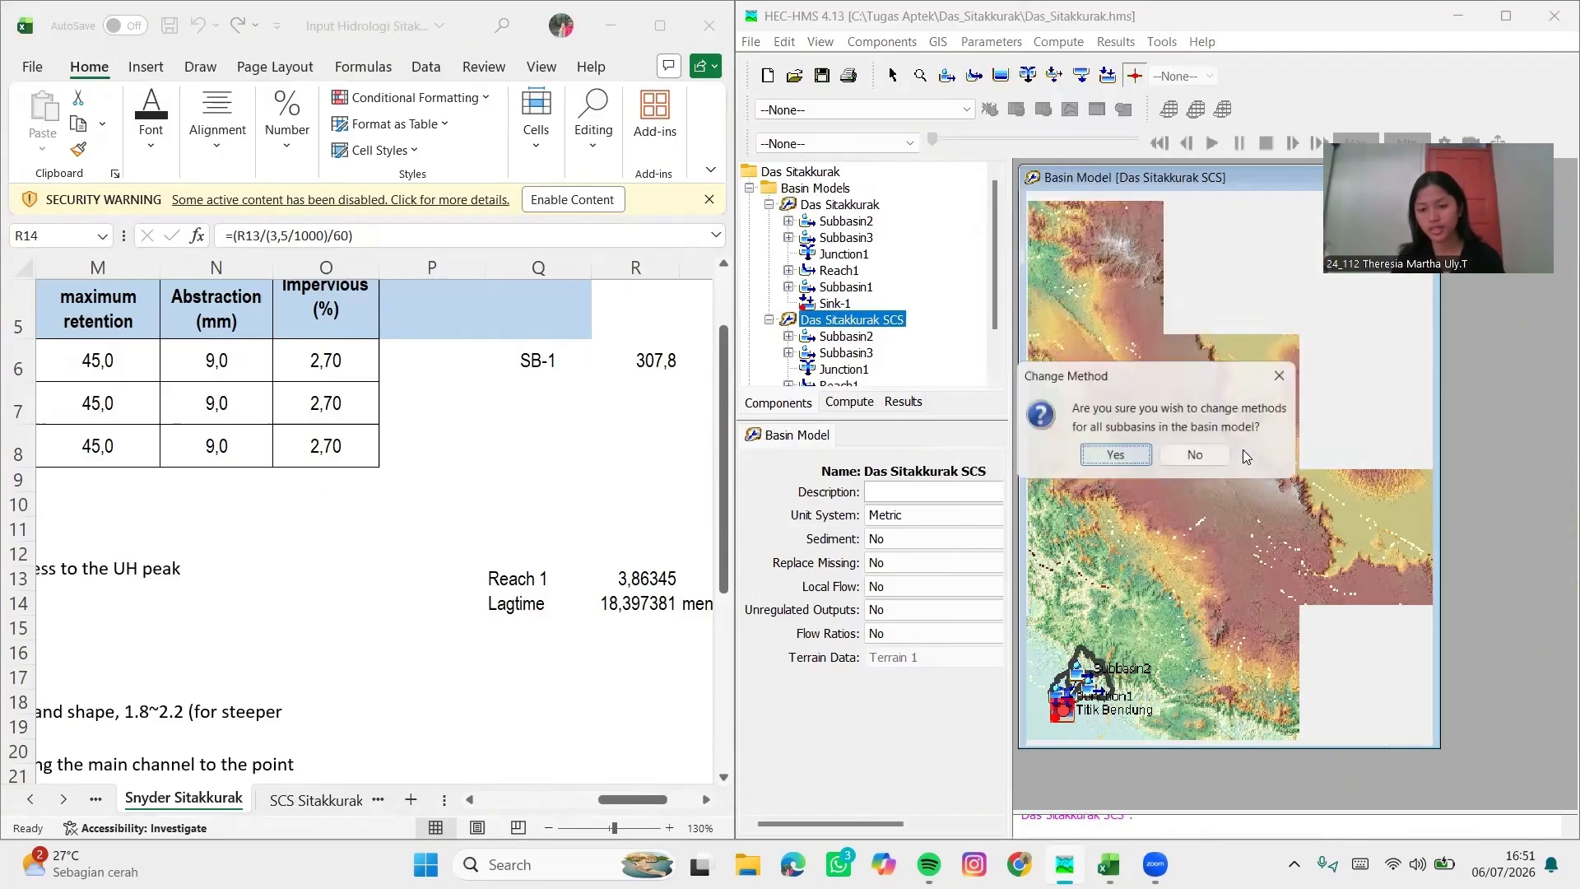
click(1134, 455)
click(1176, 419)
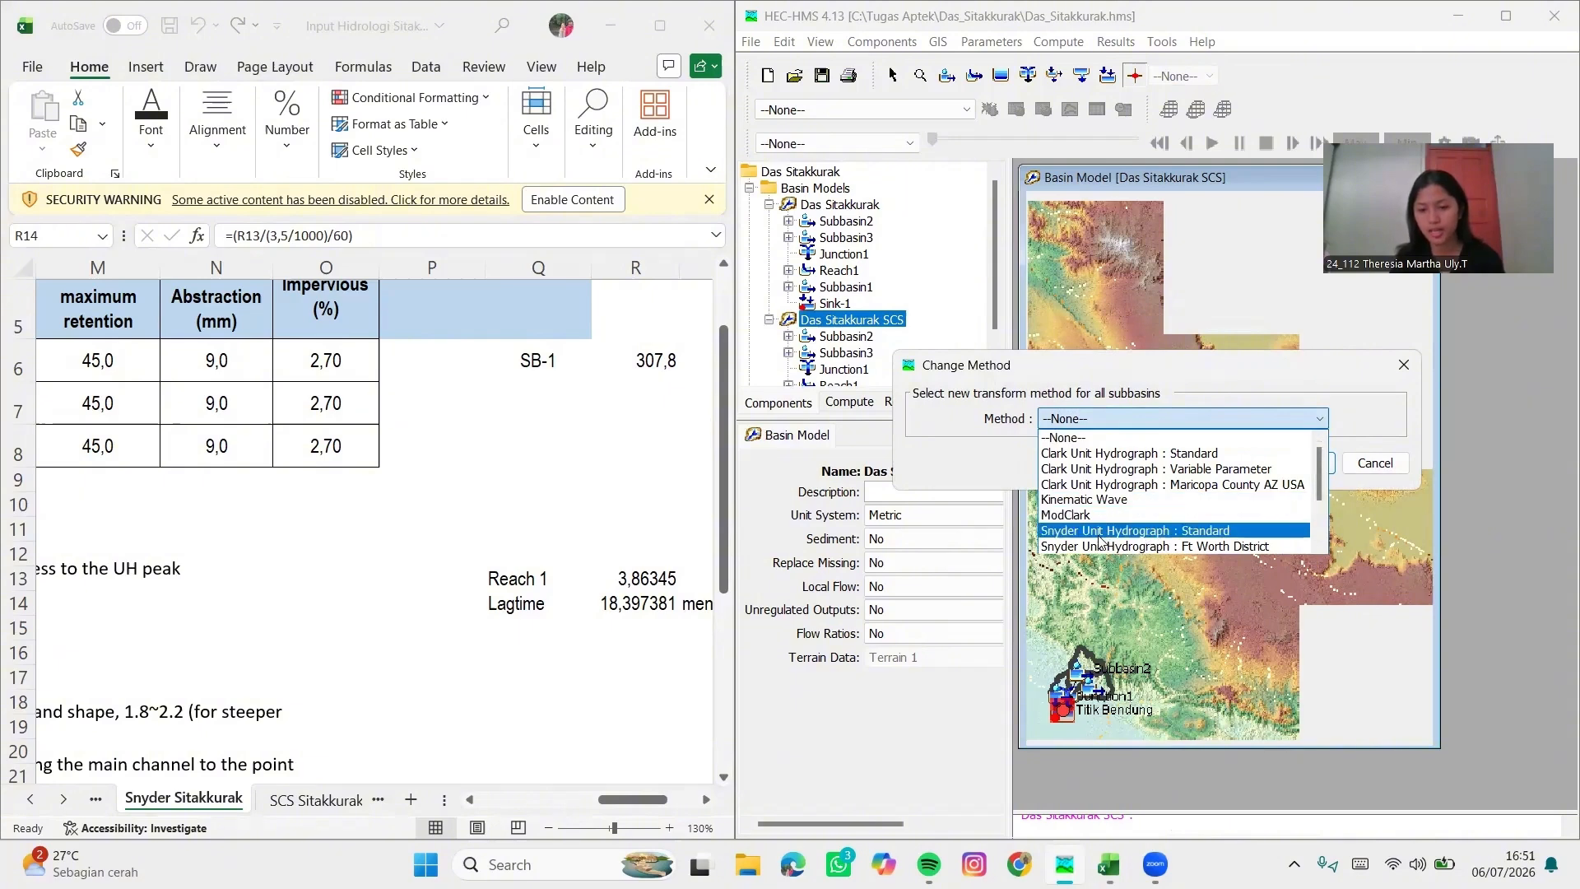
scroll(1100, 533, down, 2)
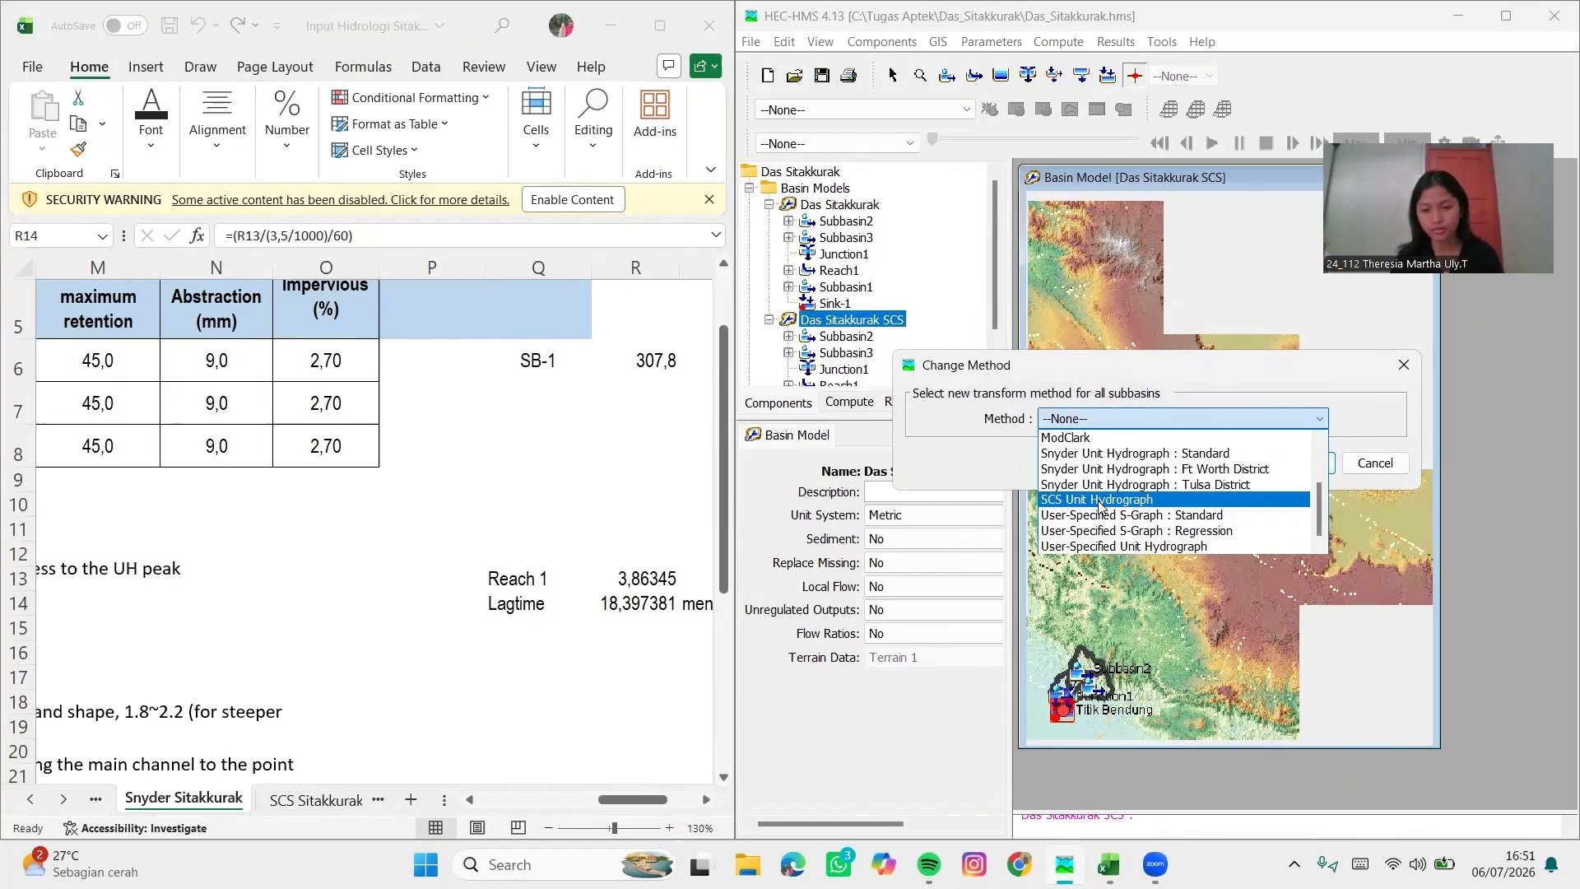
click(1100, 502)
click(1285, 465)
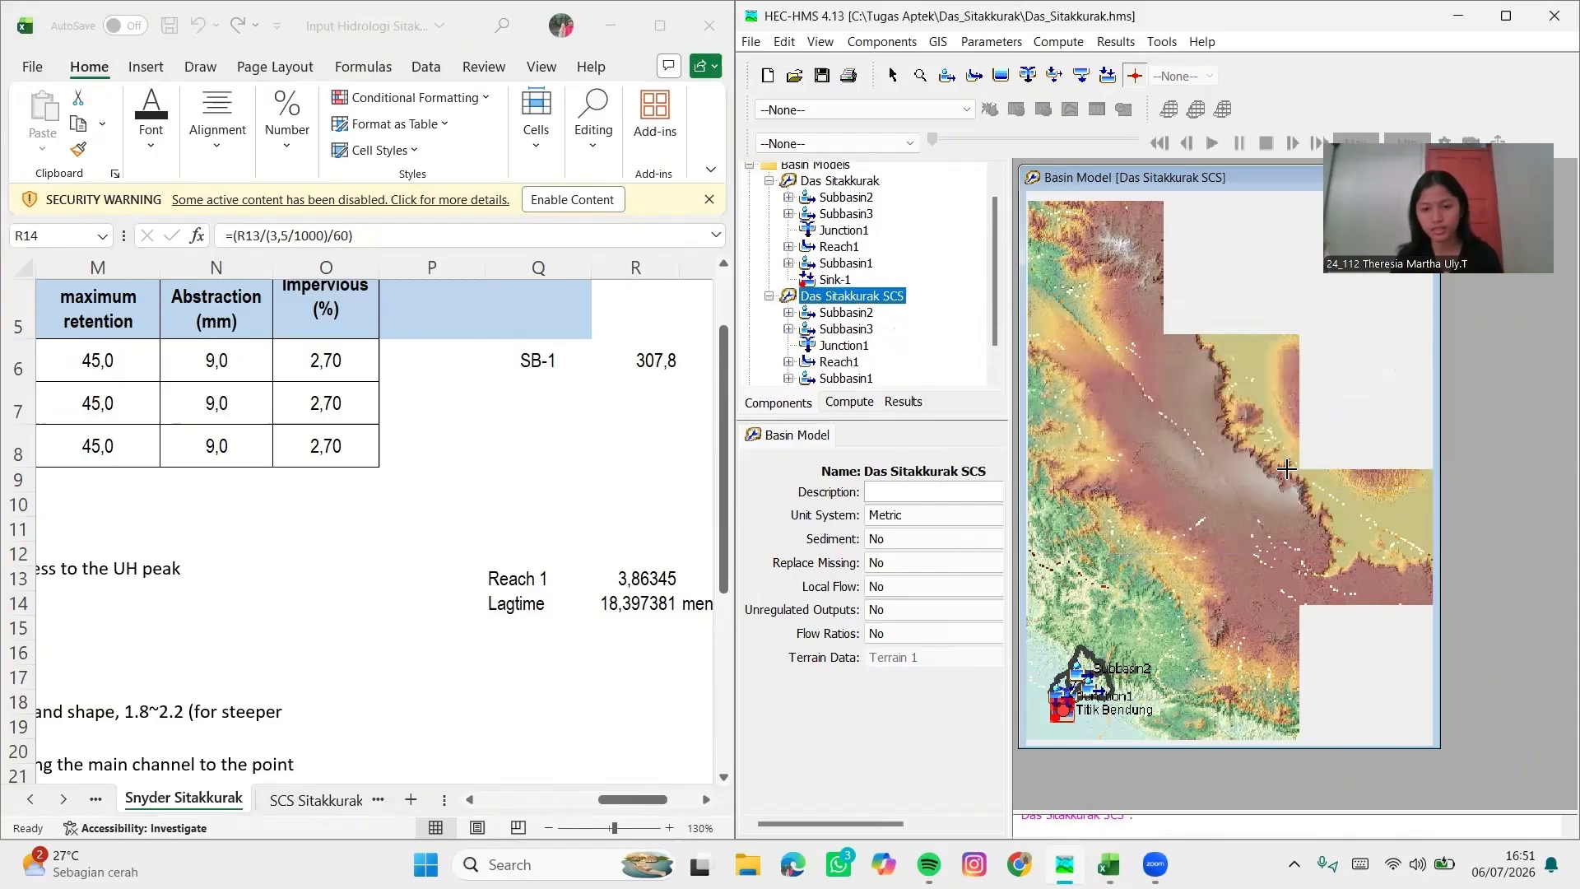
Open the SCS Unit Hydrograph table in HEC-HMS and bring up the time lag columns of the SCS Sitakkurak sheet in Excel
click(1010, 45)
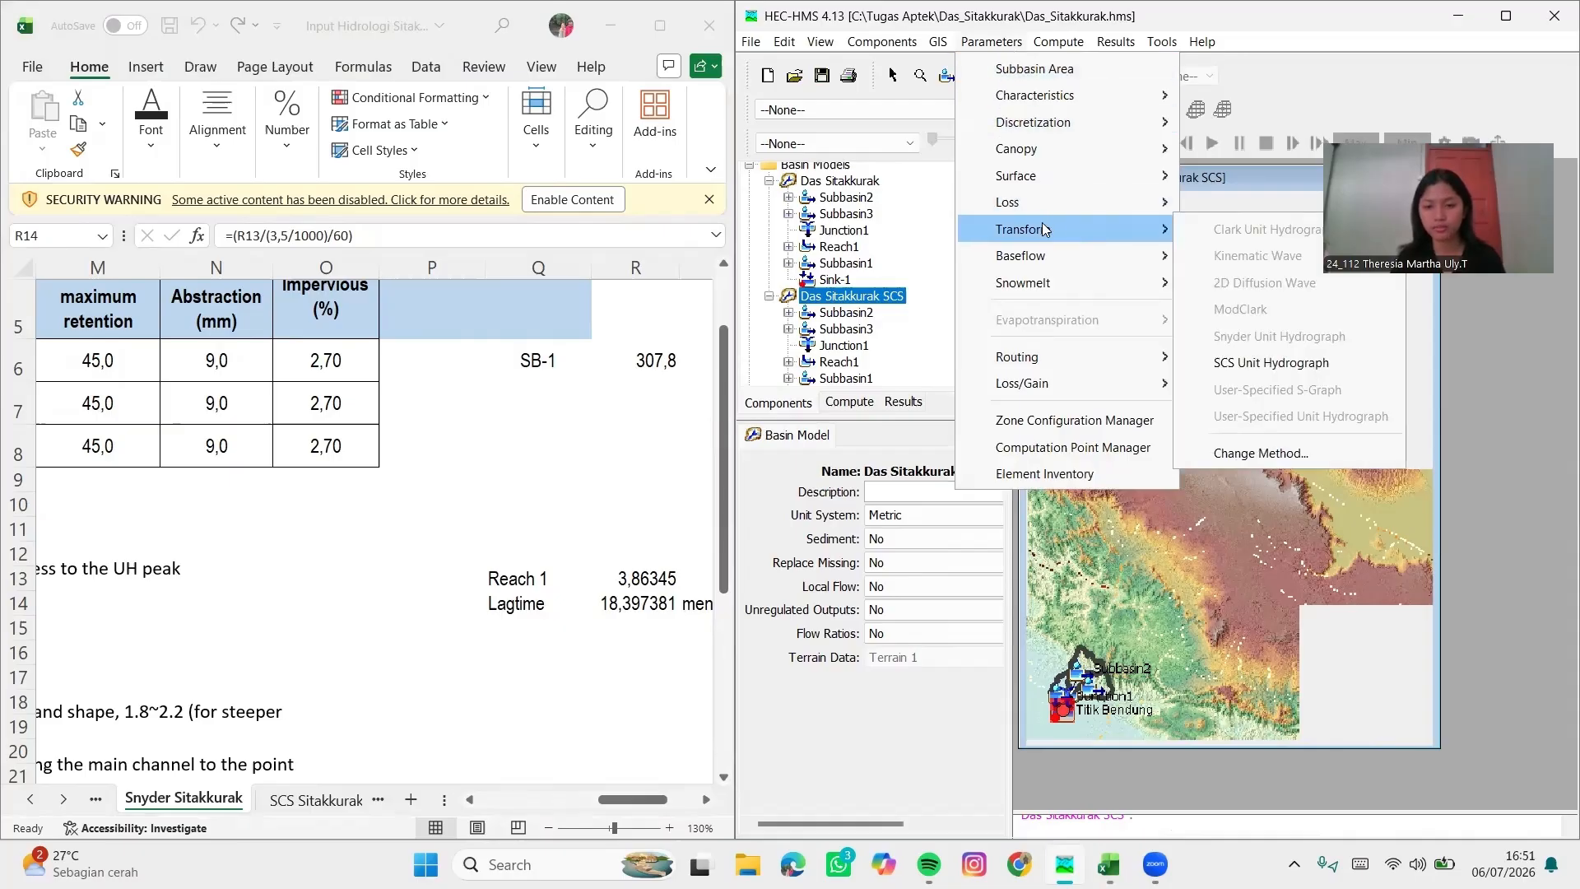
click(1230, 367)
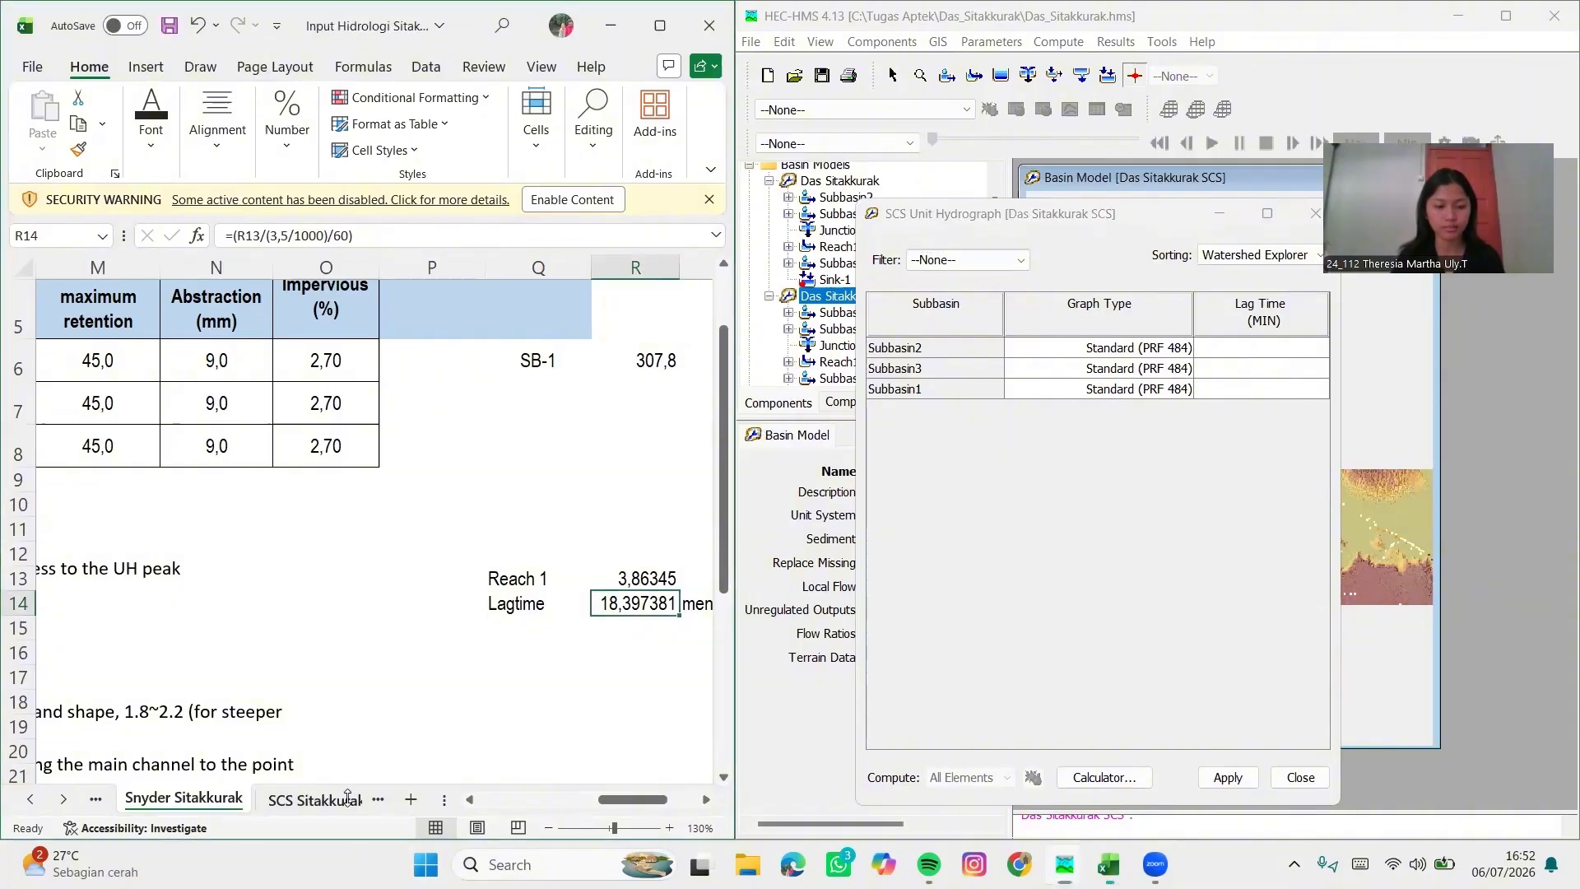
click(347, 796)
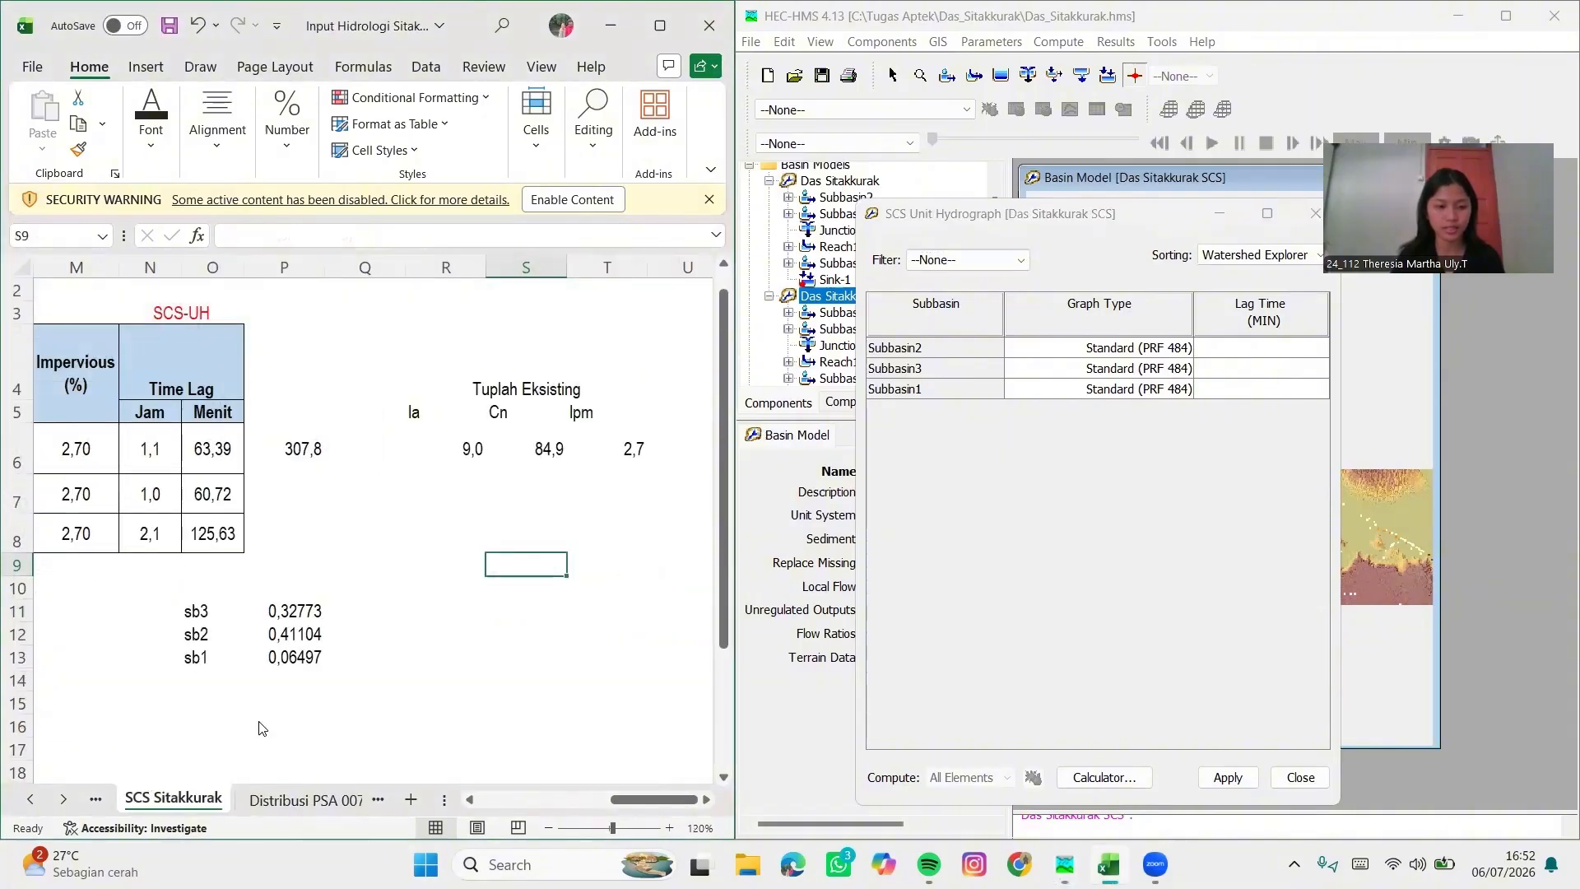
scroll(372, 583, left, 3)
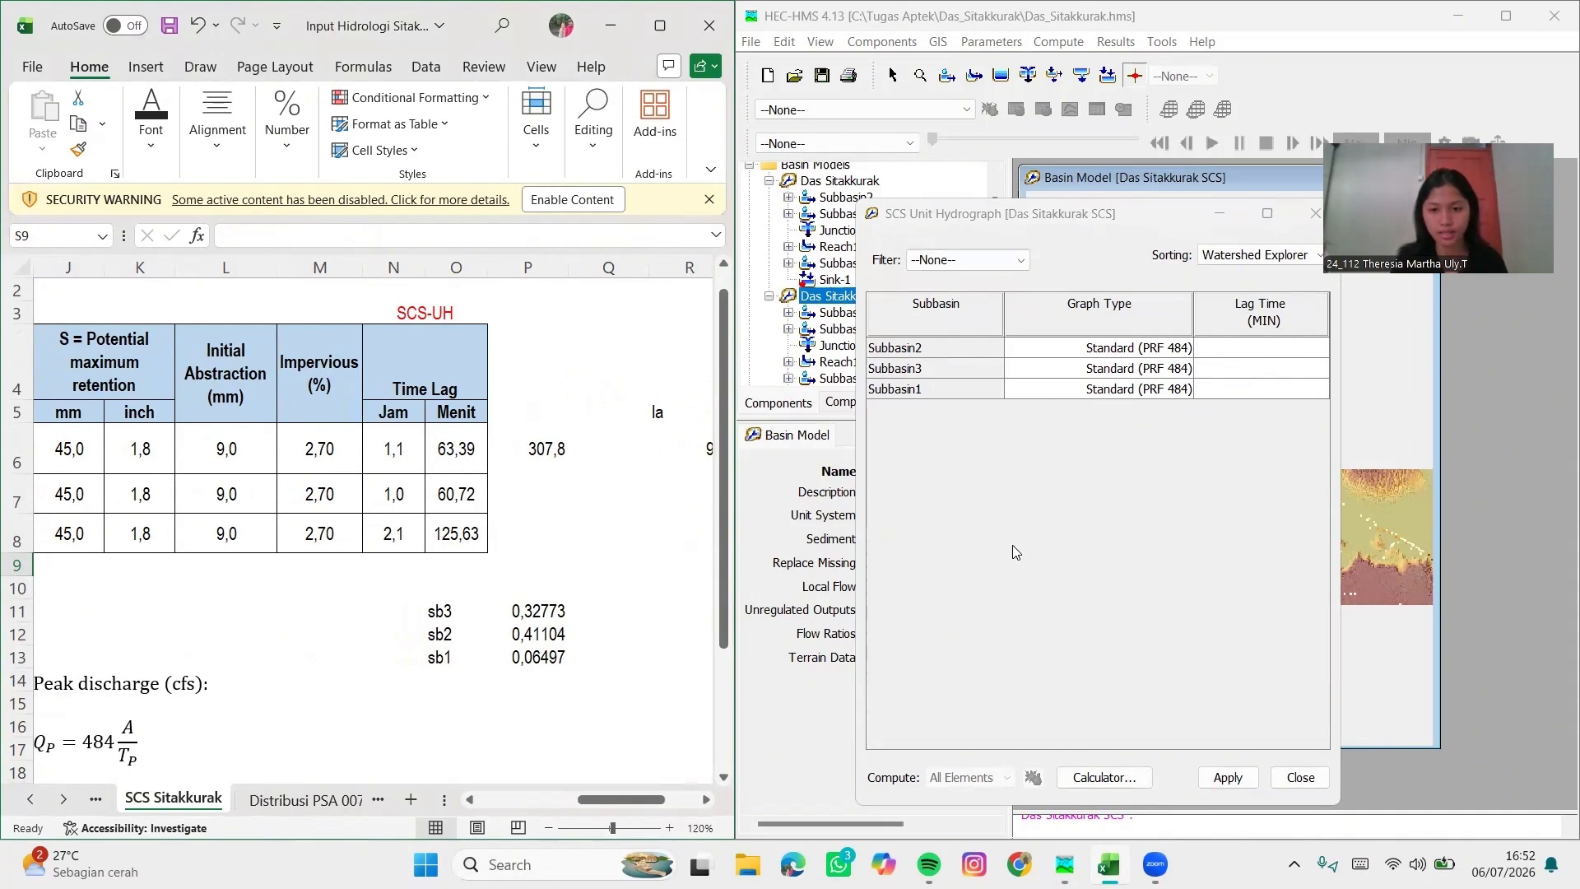
Set the lag times to 60.72 min for Subbasin2, 63.39 for Subbasin3 and 125.63 for Subbasin1, apply them and close the table
click(1280, 352)
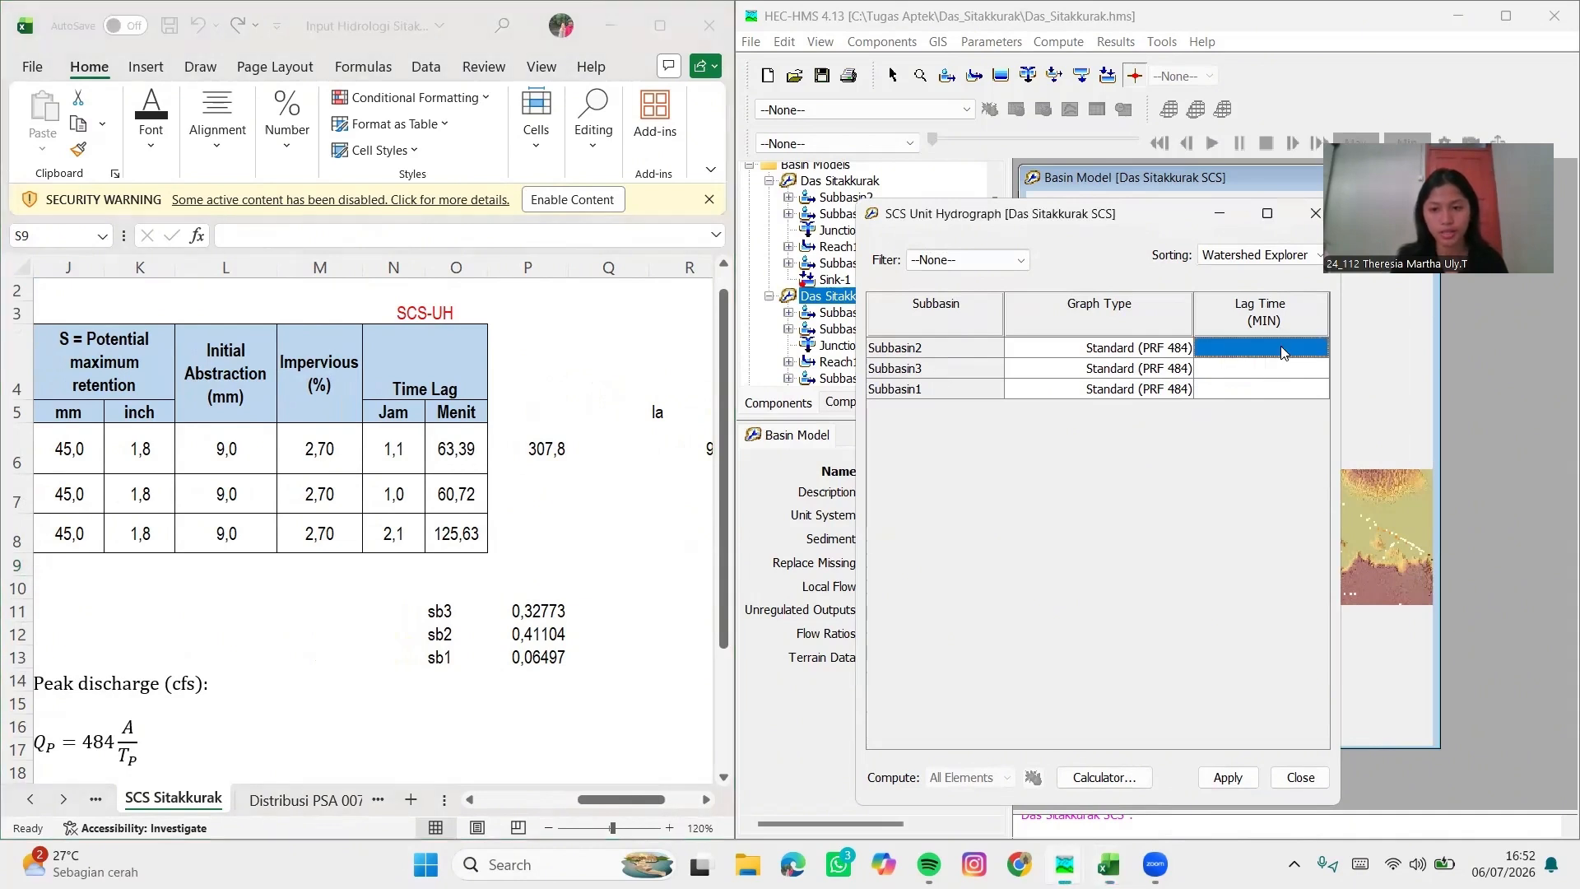
text(60.)
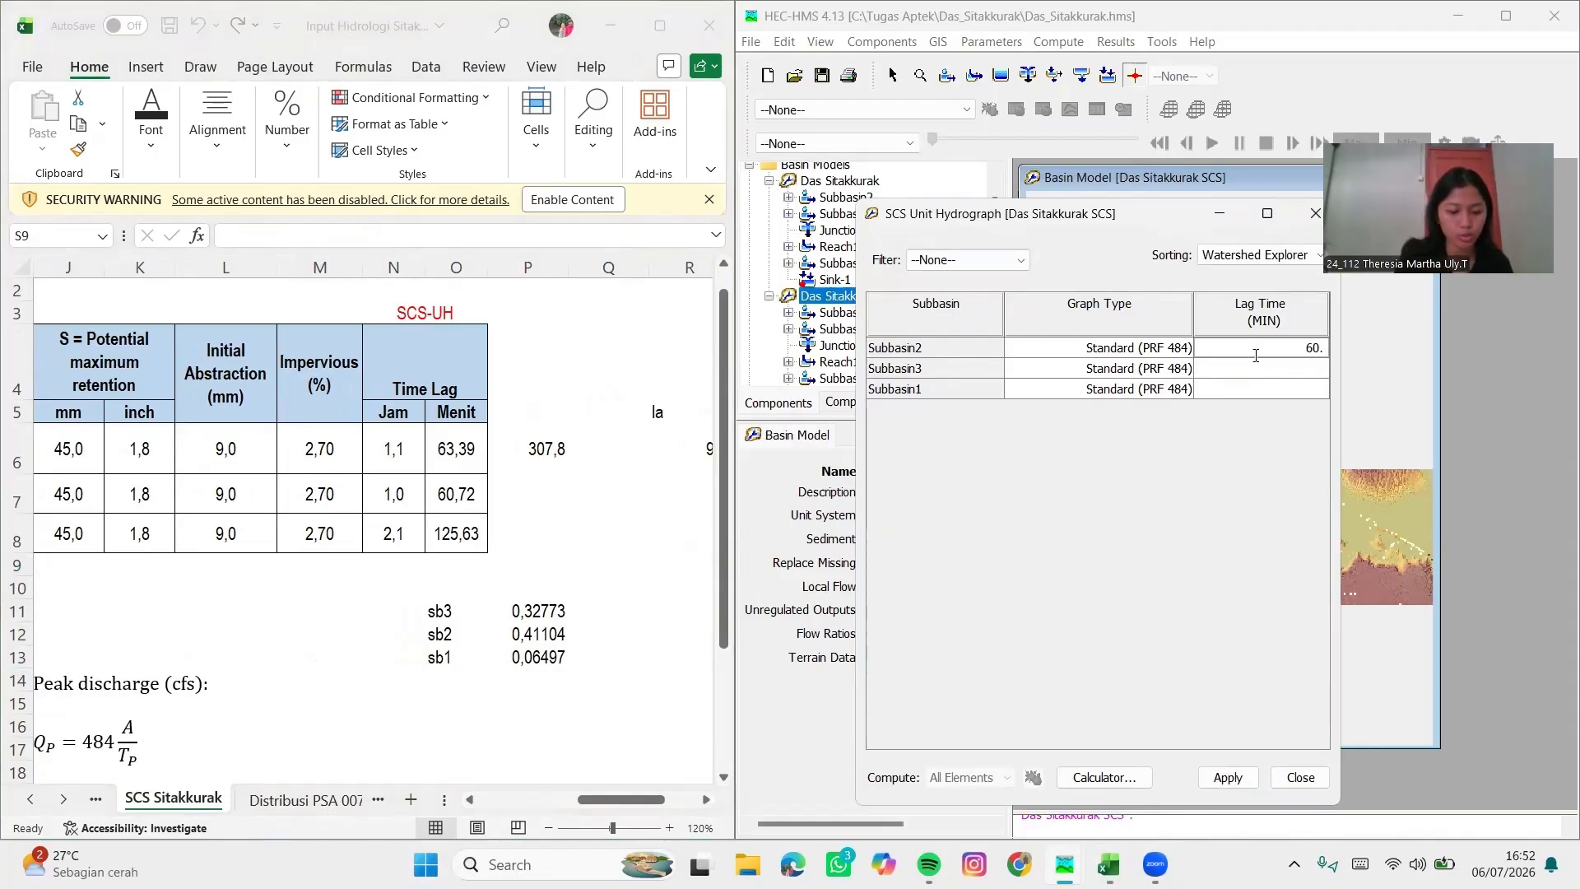
text(72)
text(63)
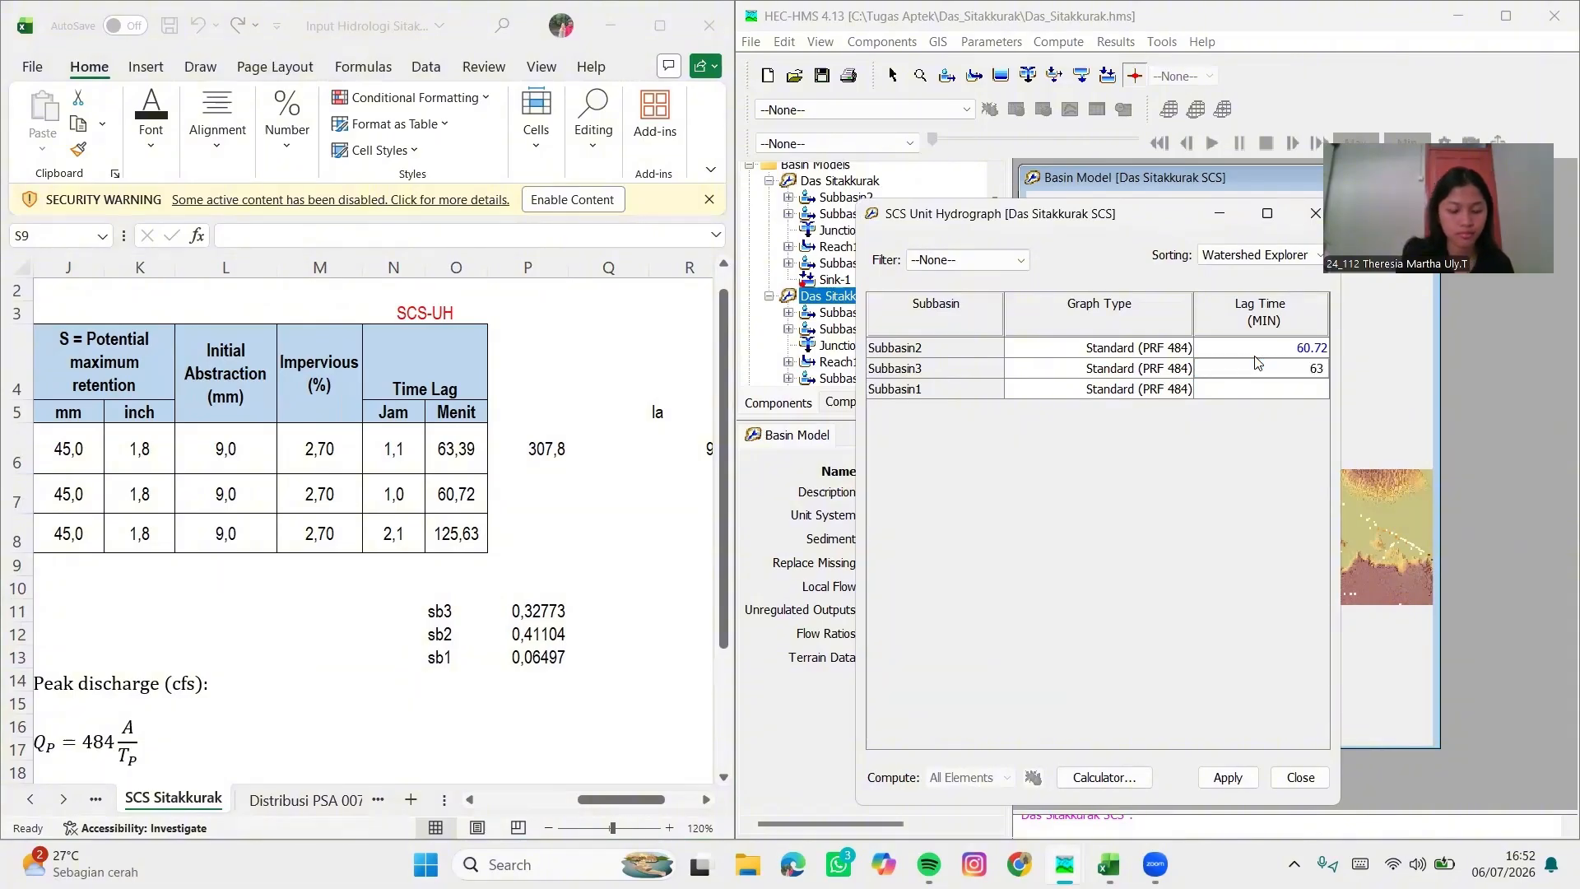
text(.39)
key(Return)
text(125.63)
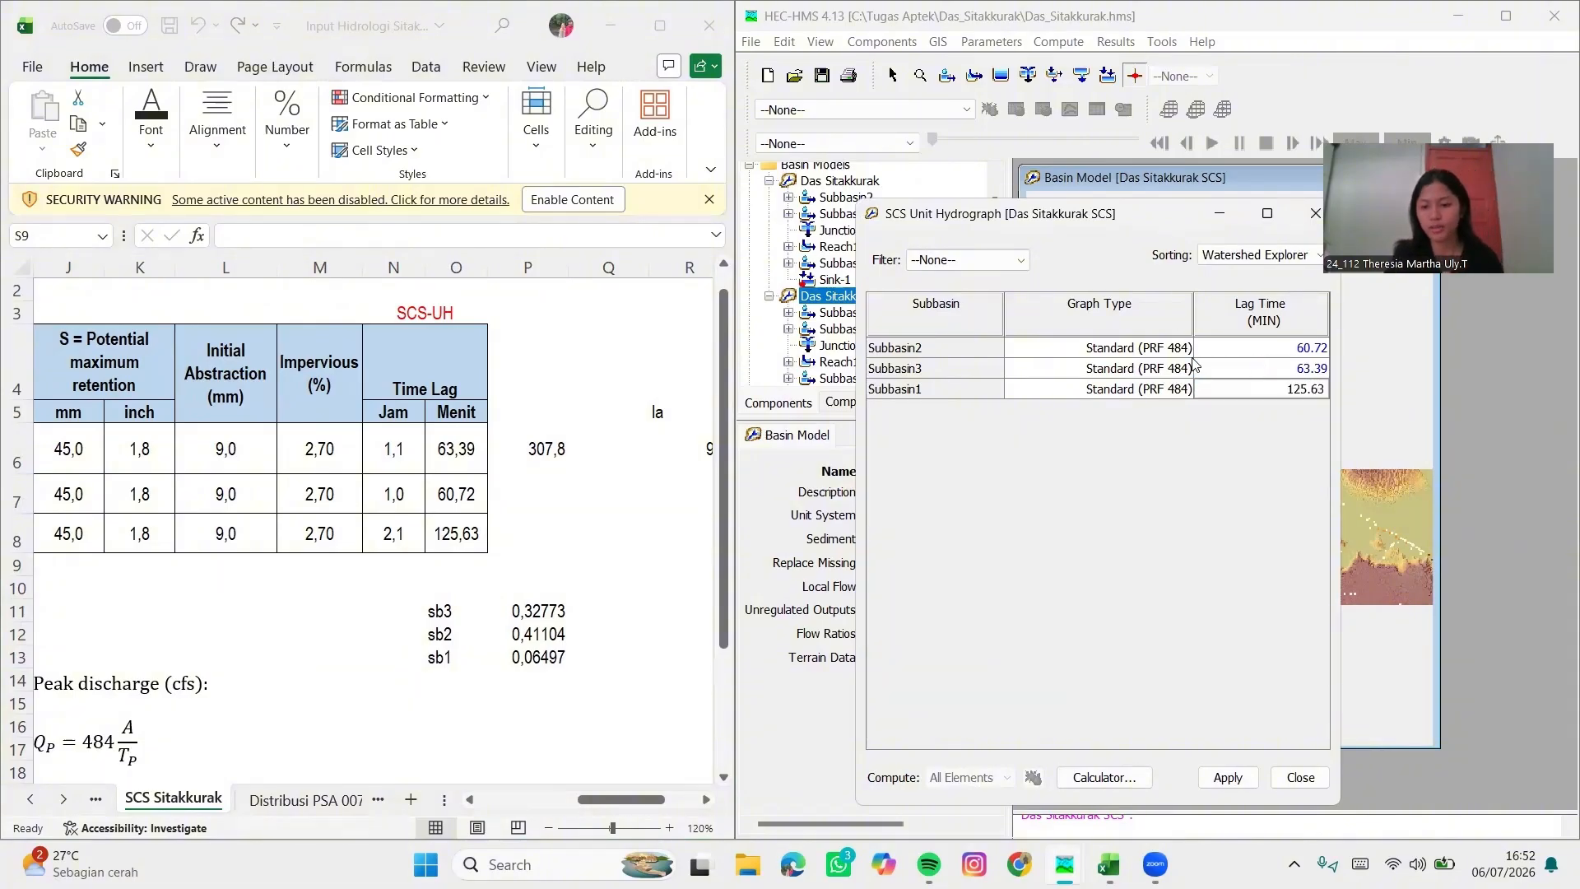
click(1226, 777)
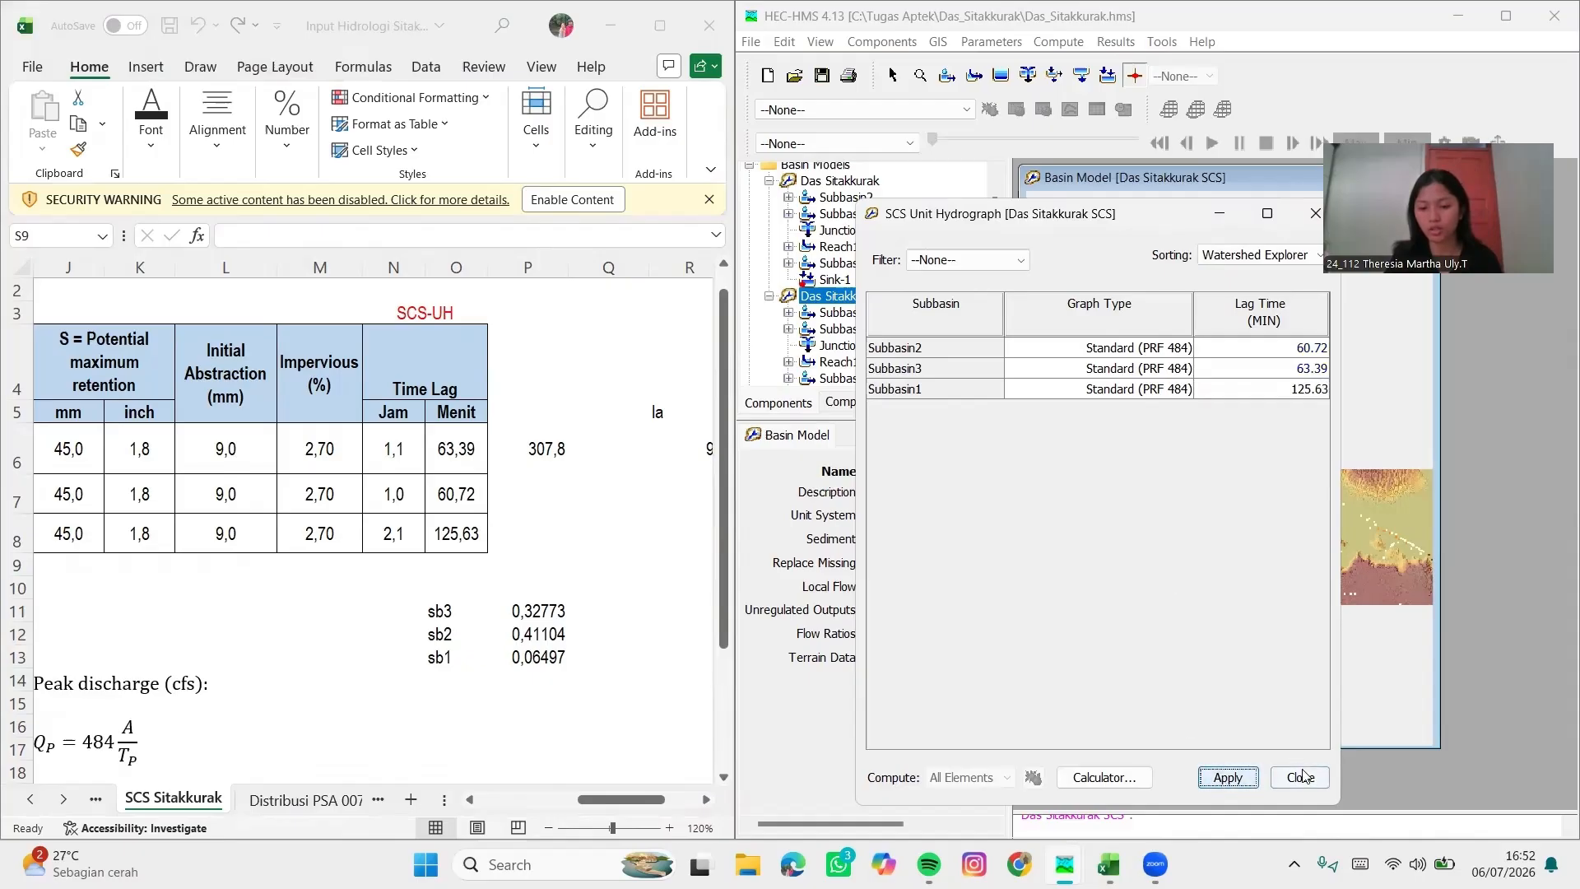
click(1303, 777)
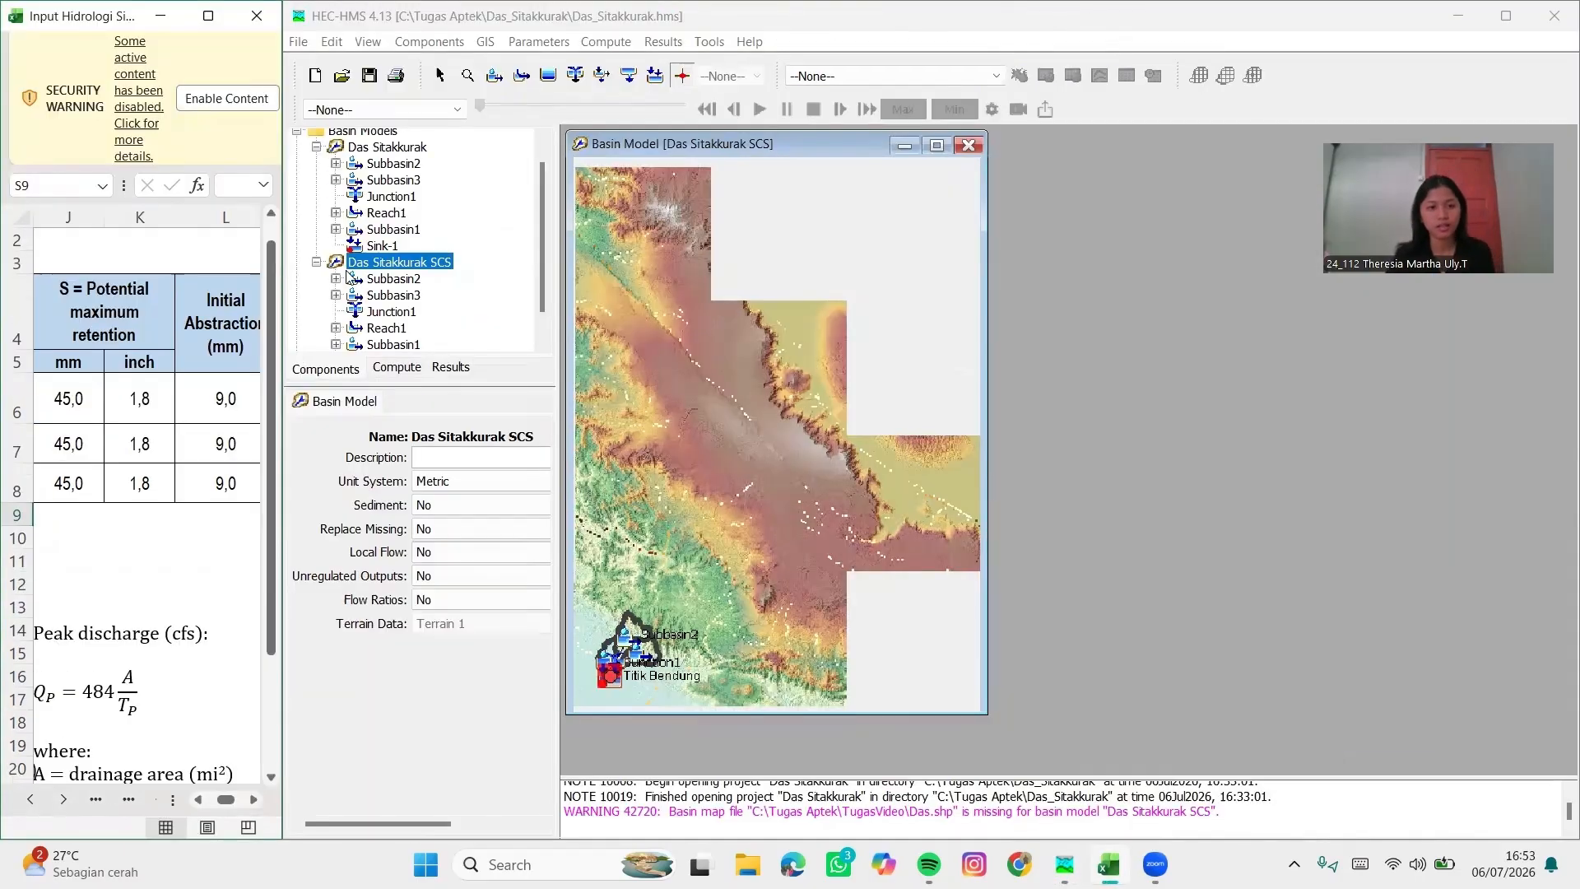
Create a meteorologic model named Hujan TR 2 Tahun in the full-screen HEC-HMS window and close the Meteorologic Model Manager
click(207, 12)
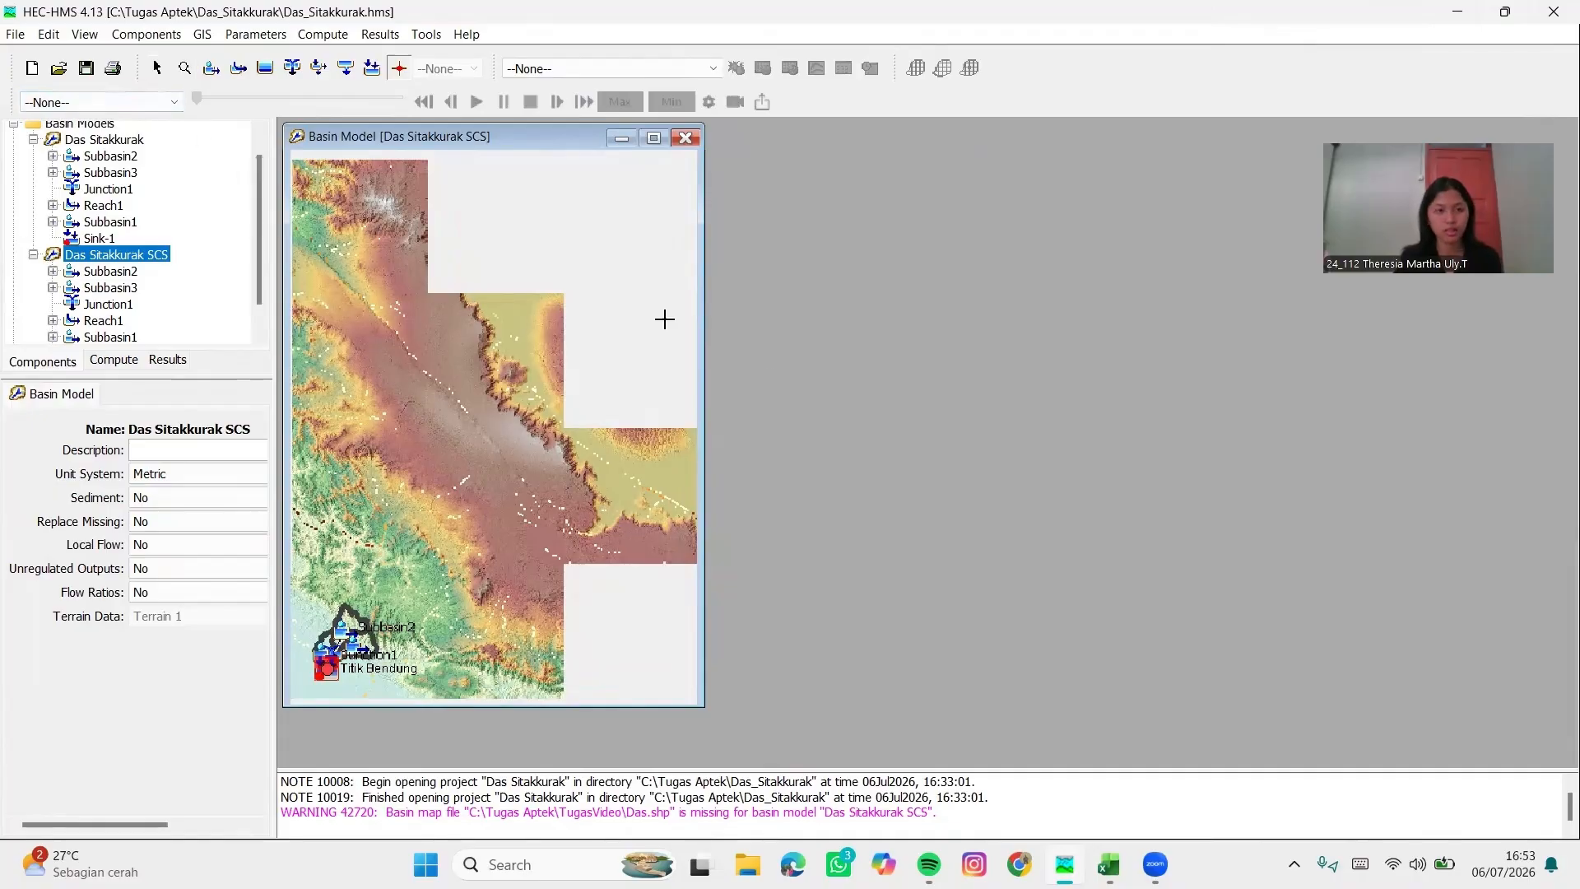
click(153, 37)
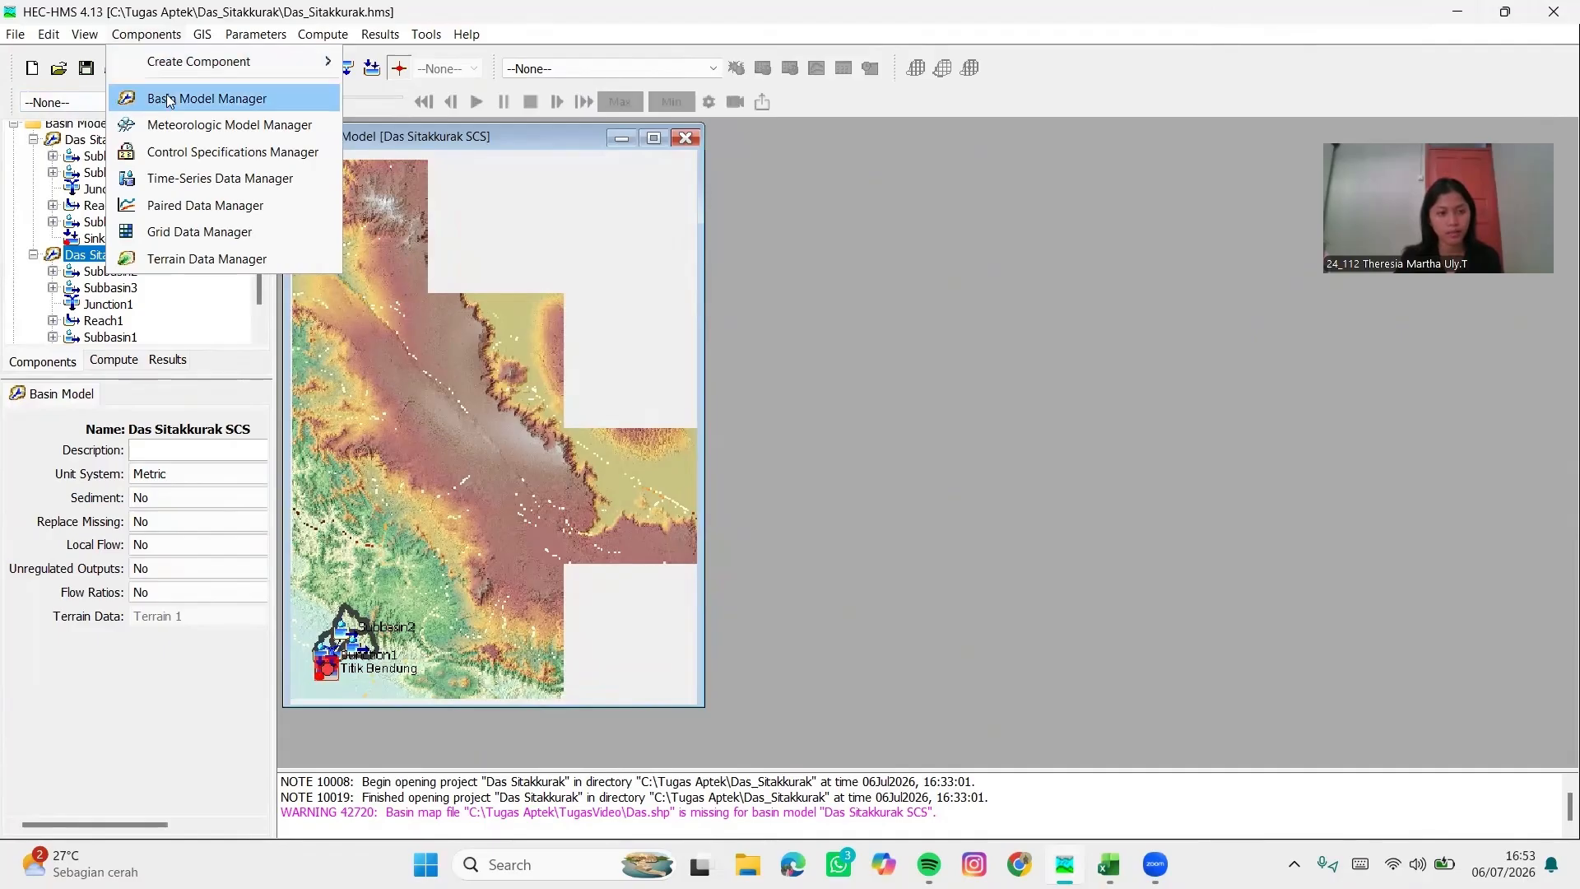
click(174, 127)
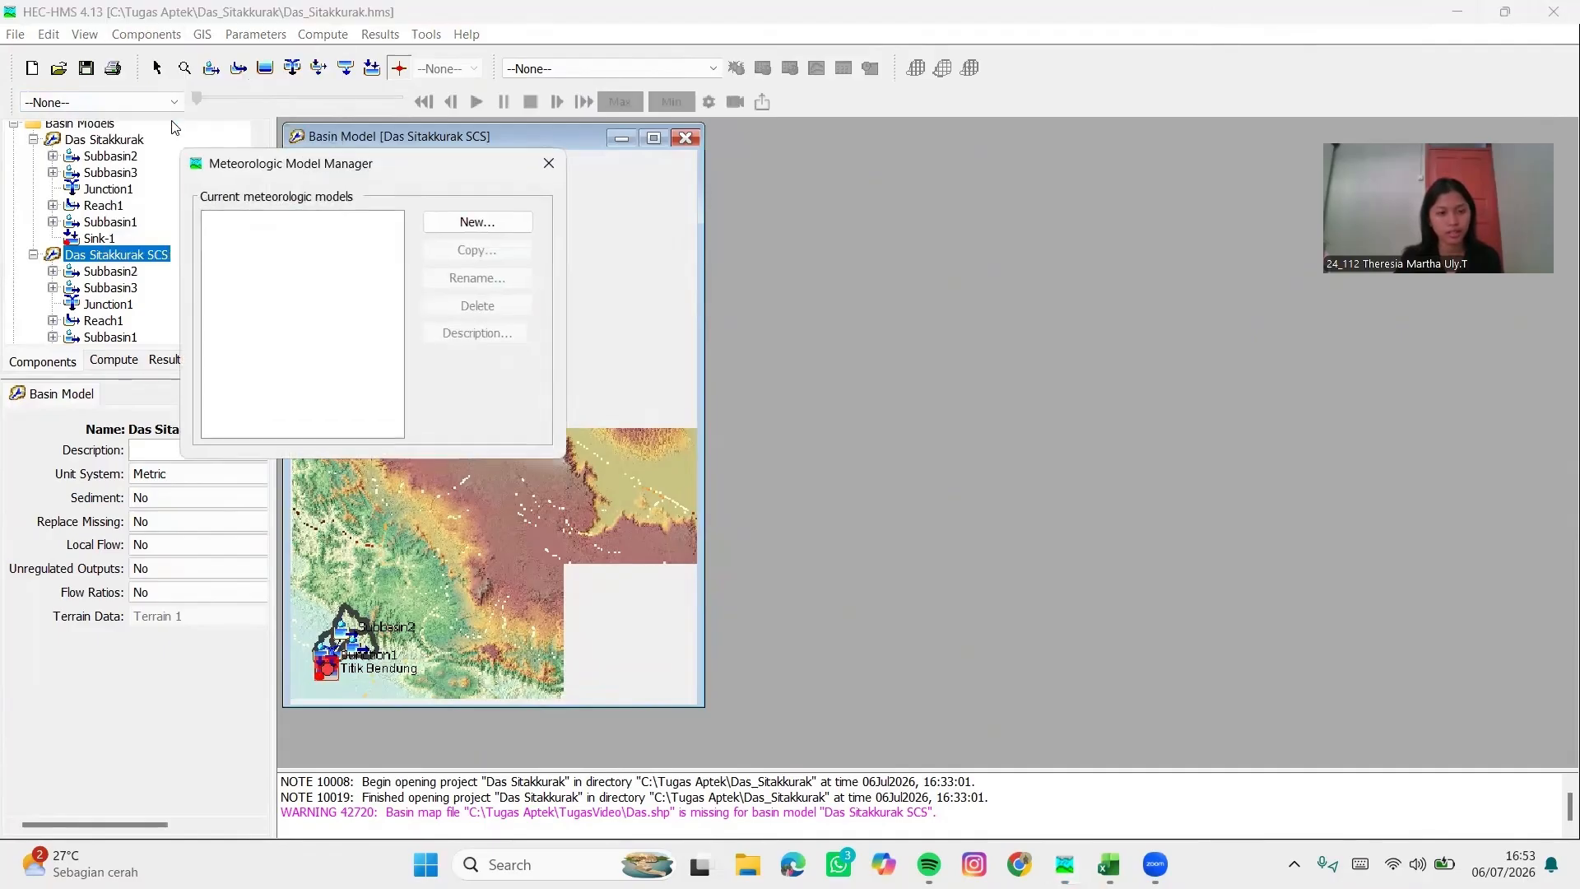
click(453, 233)
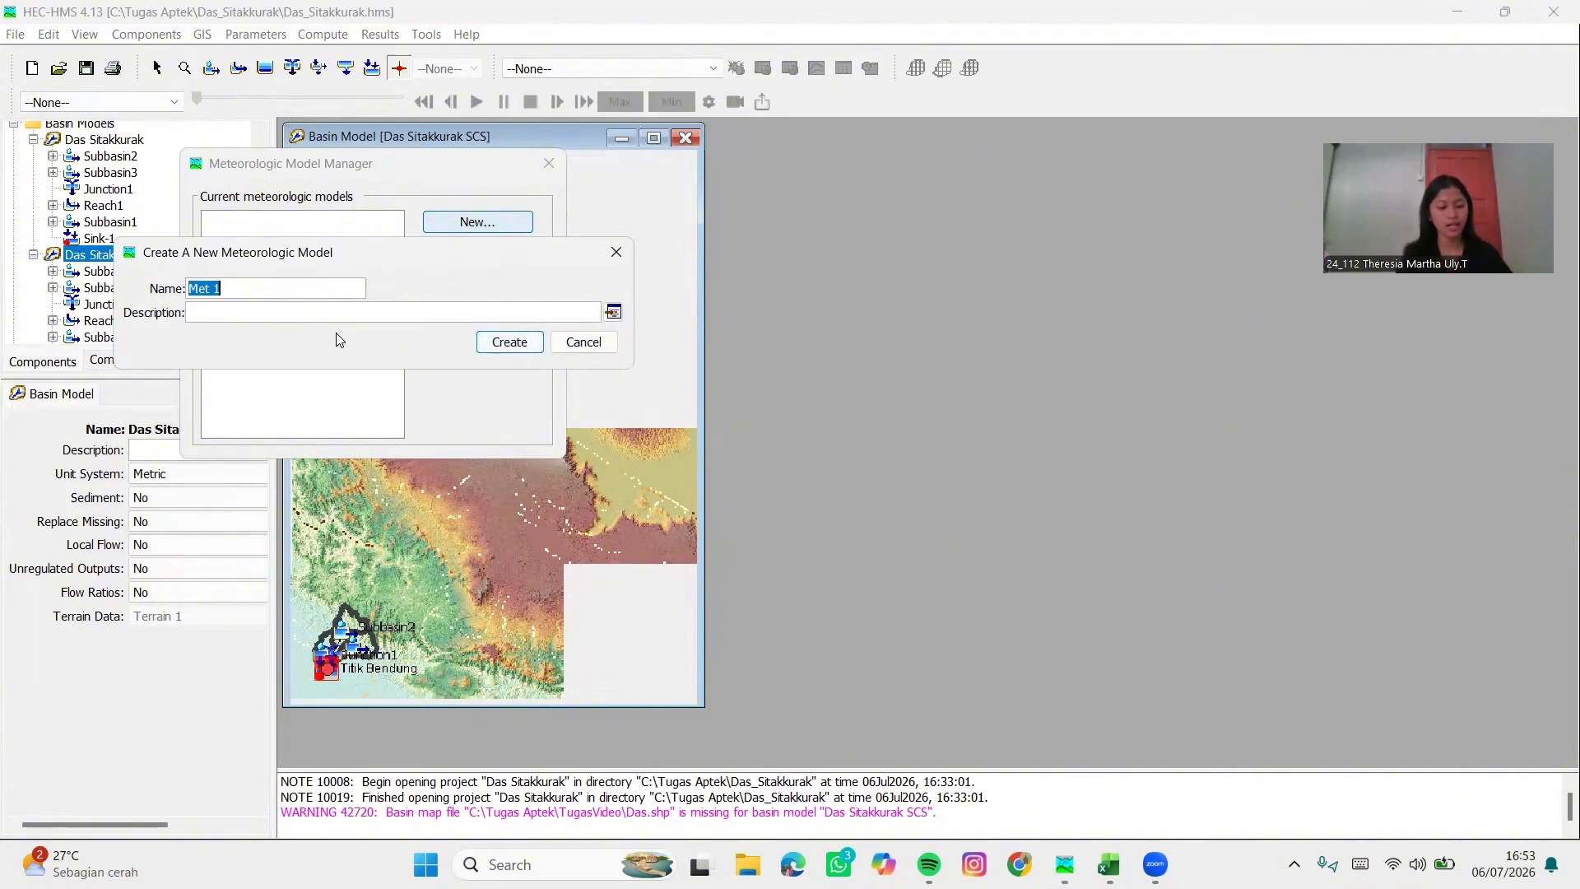
key(BackSpace)
text(Hu)
key(Caps_Lock)
text(jan)
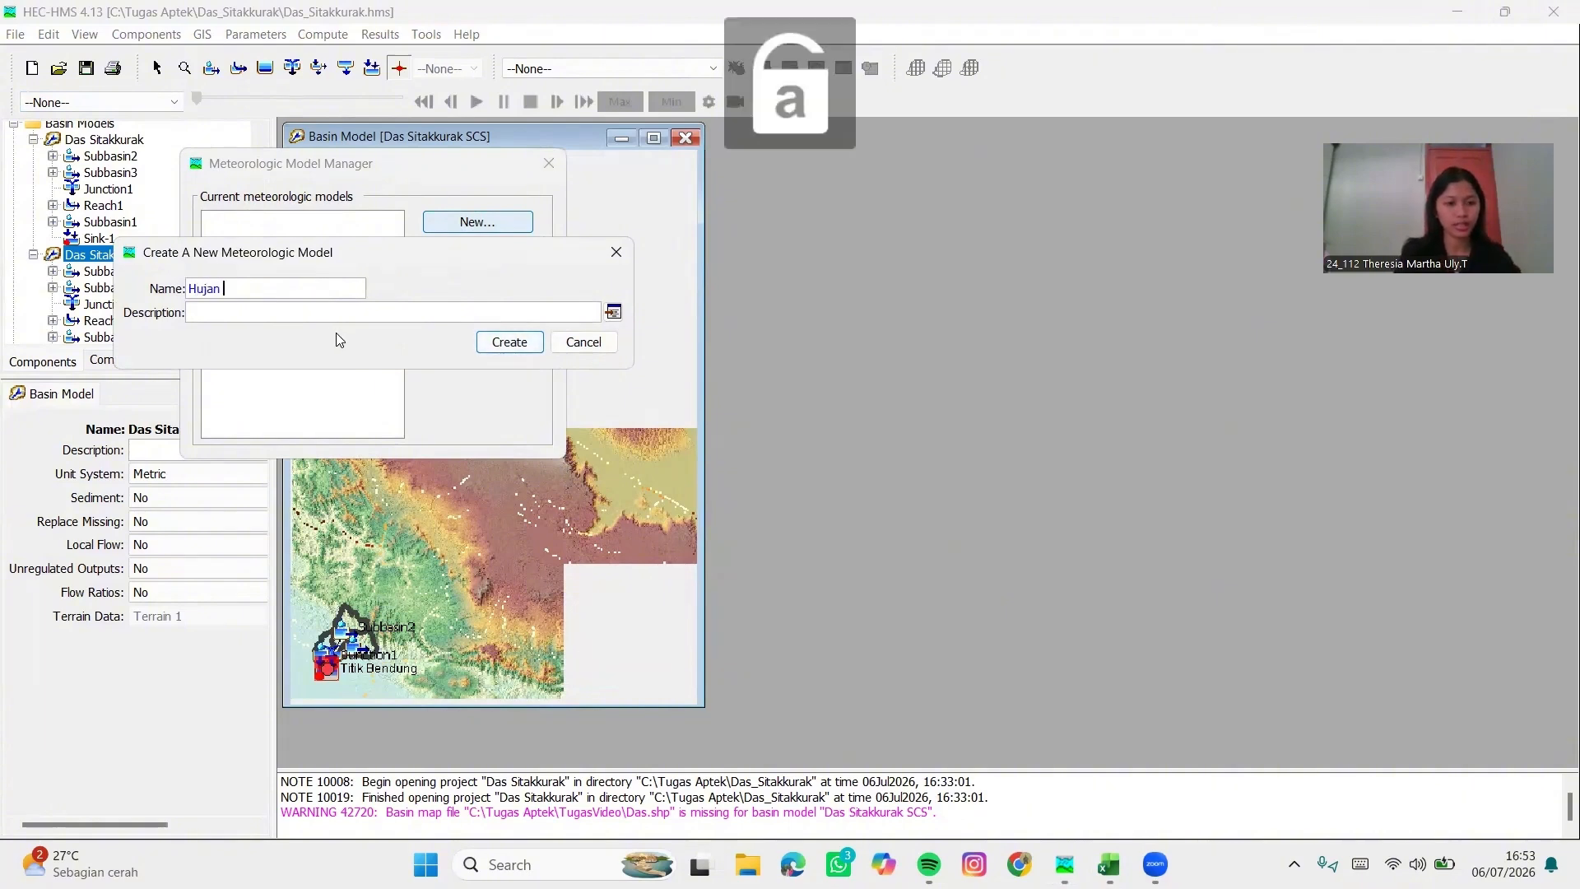
key(Caps_Lock)
key(Caps_Lock)
text(T)
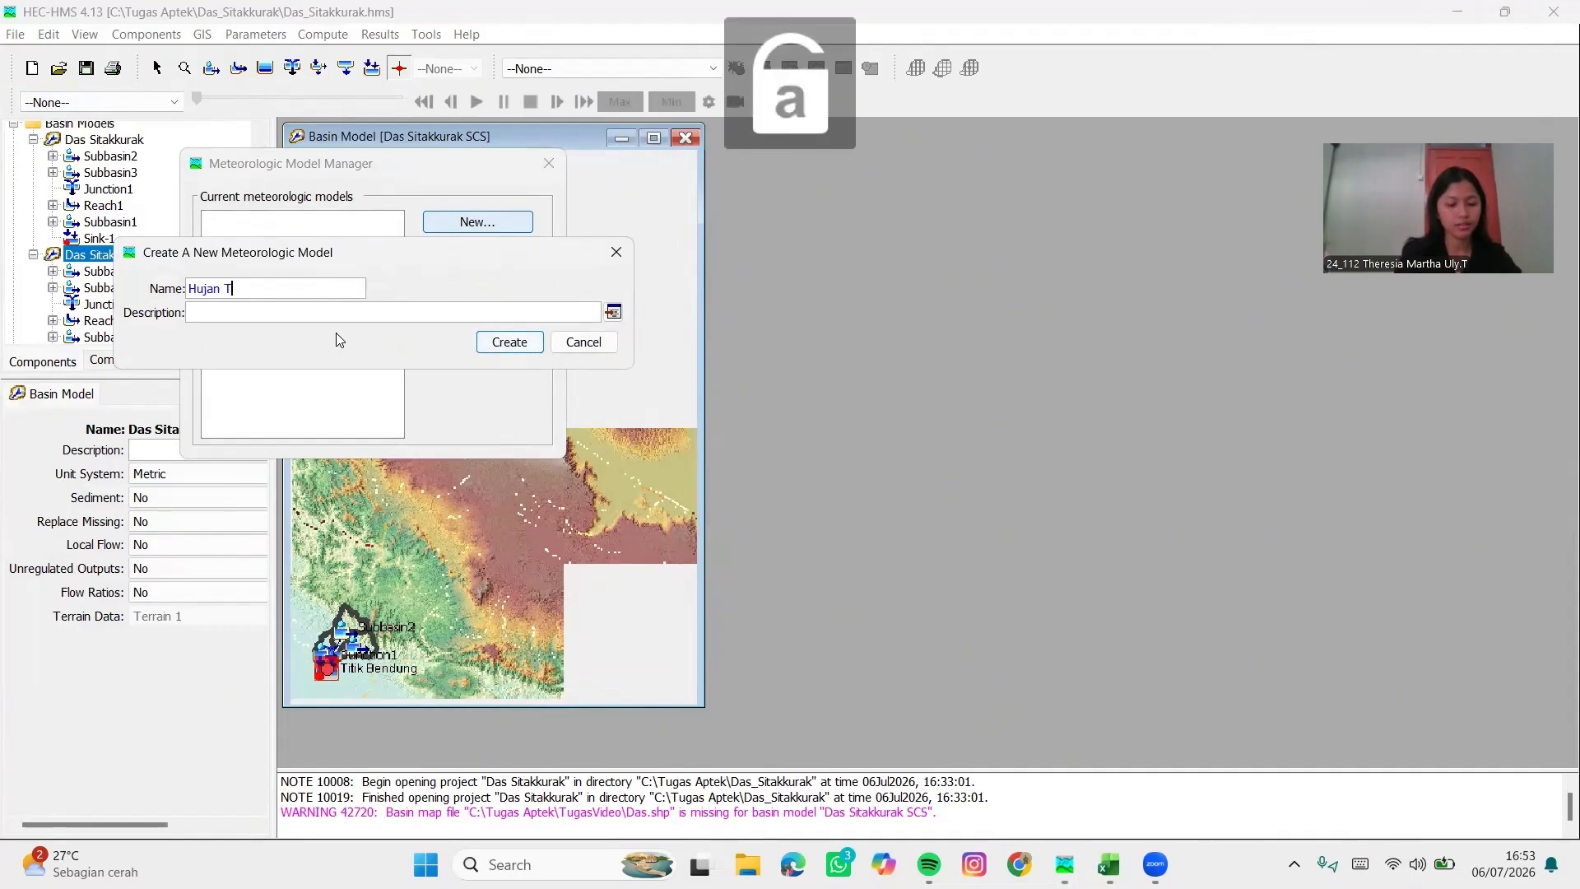
key(Caps_Lock)
text(R 2)
key(Caps_Lock)
text(tahun)
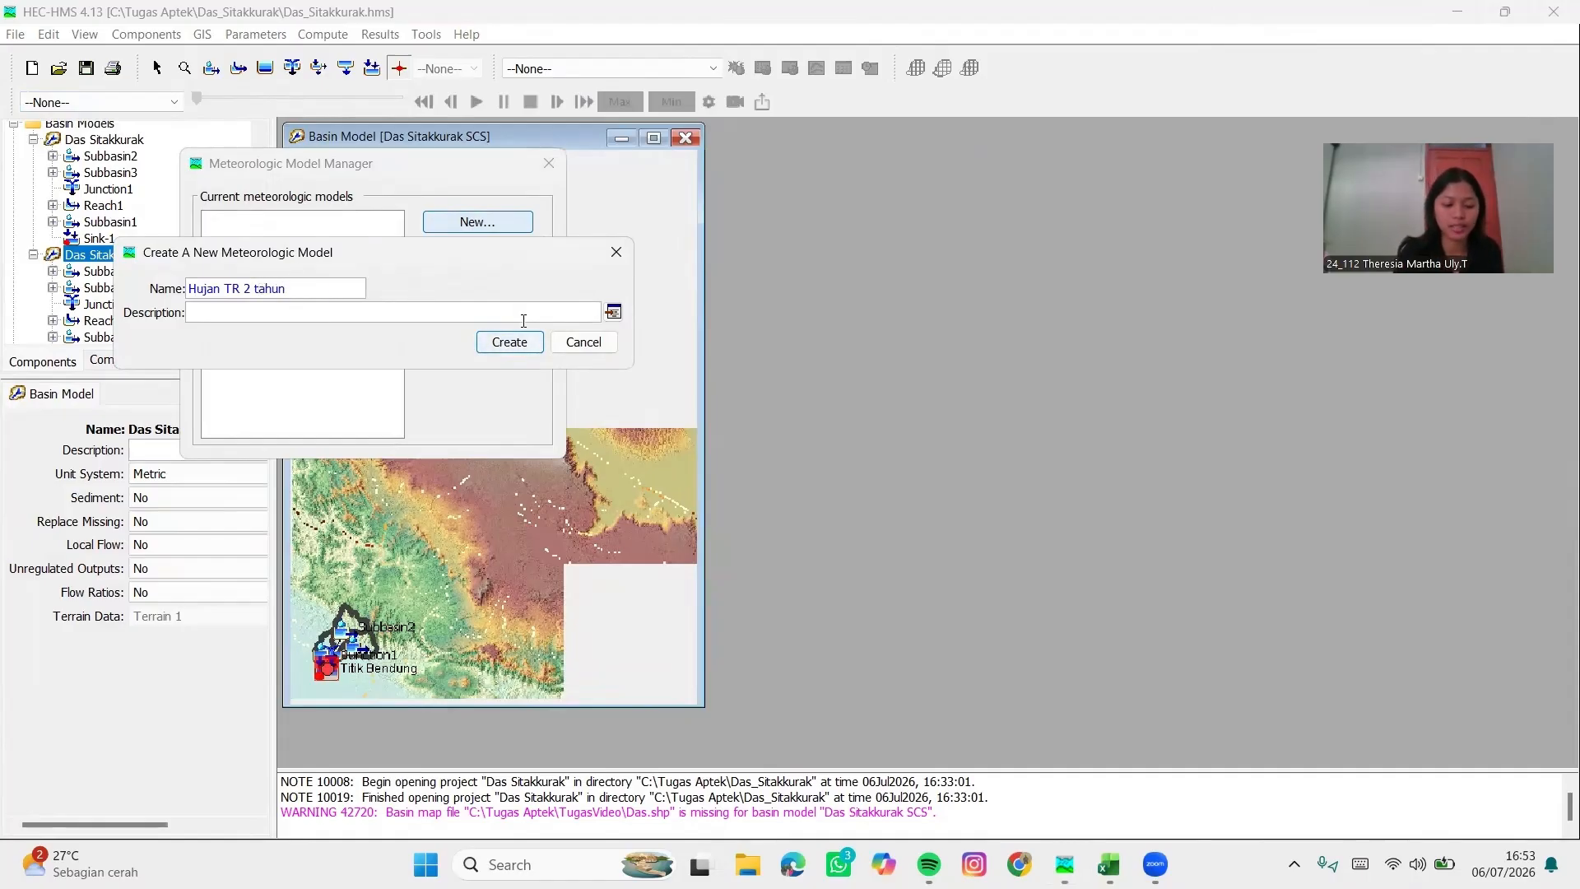
key(Caps_Lock)
key(BackSpace)
text(T)
key(Caps_Lock)
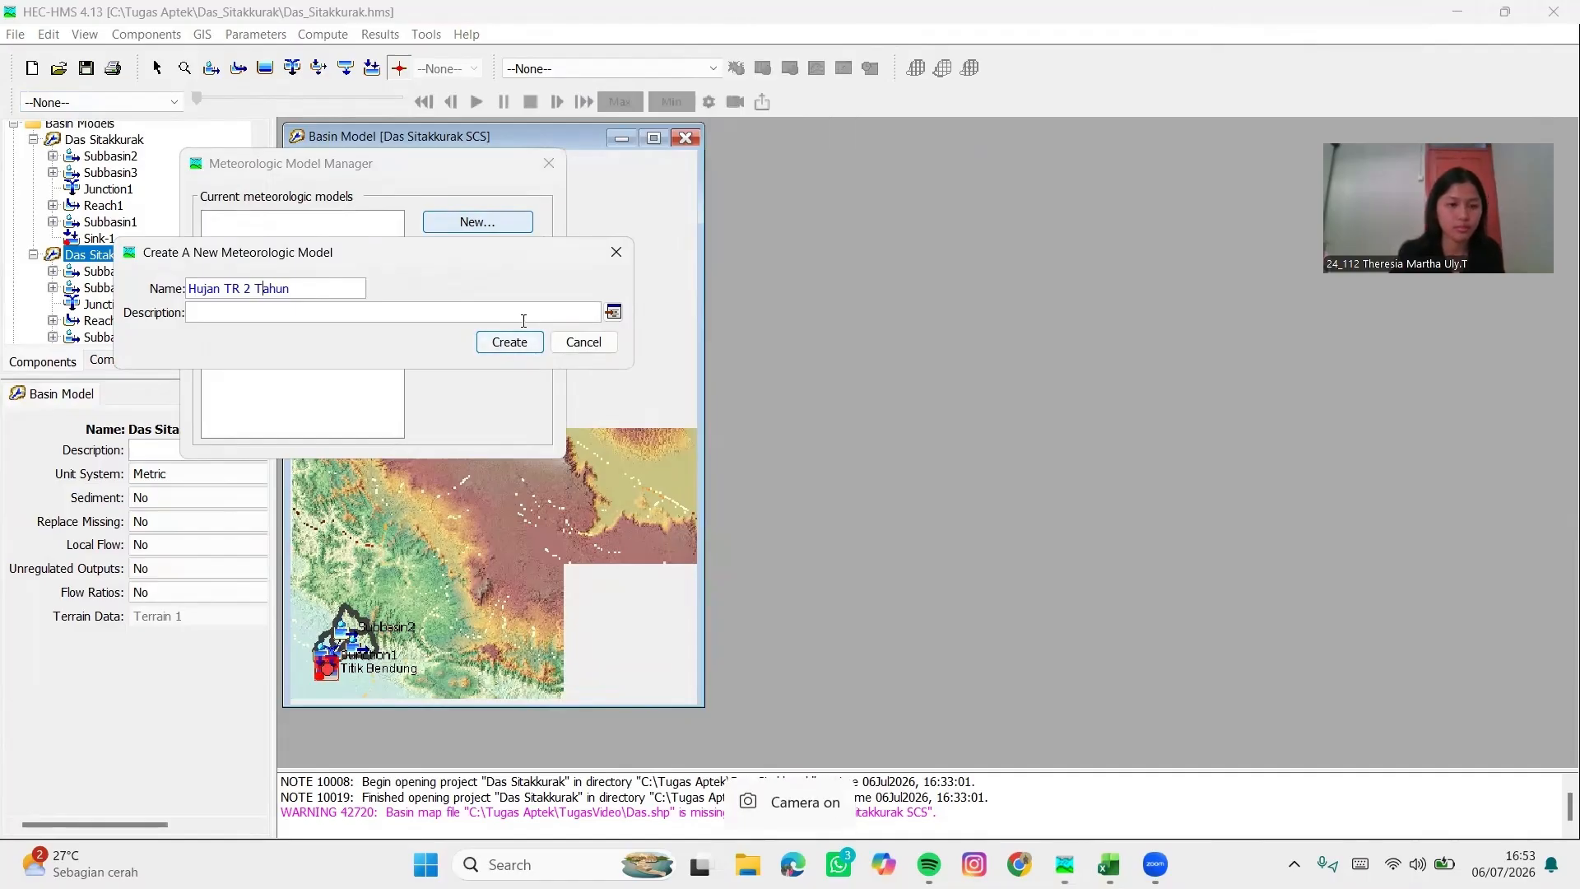
click(510, 342)
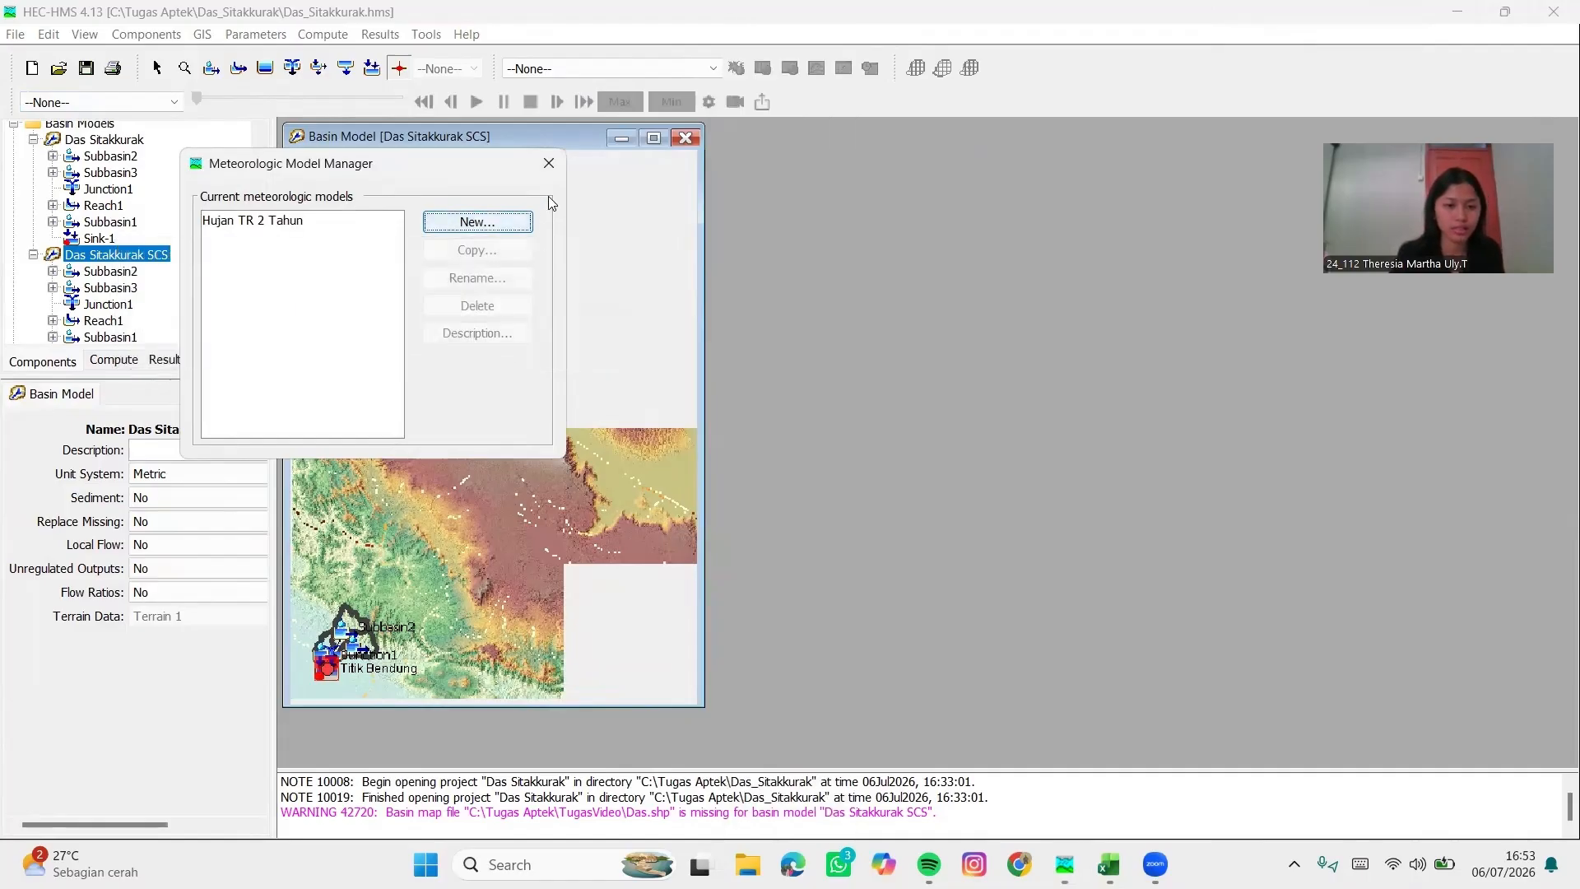
click(548, 163)
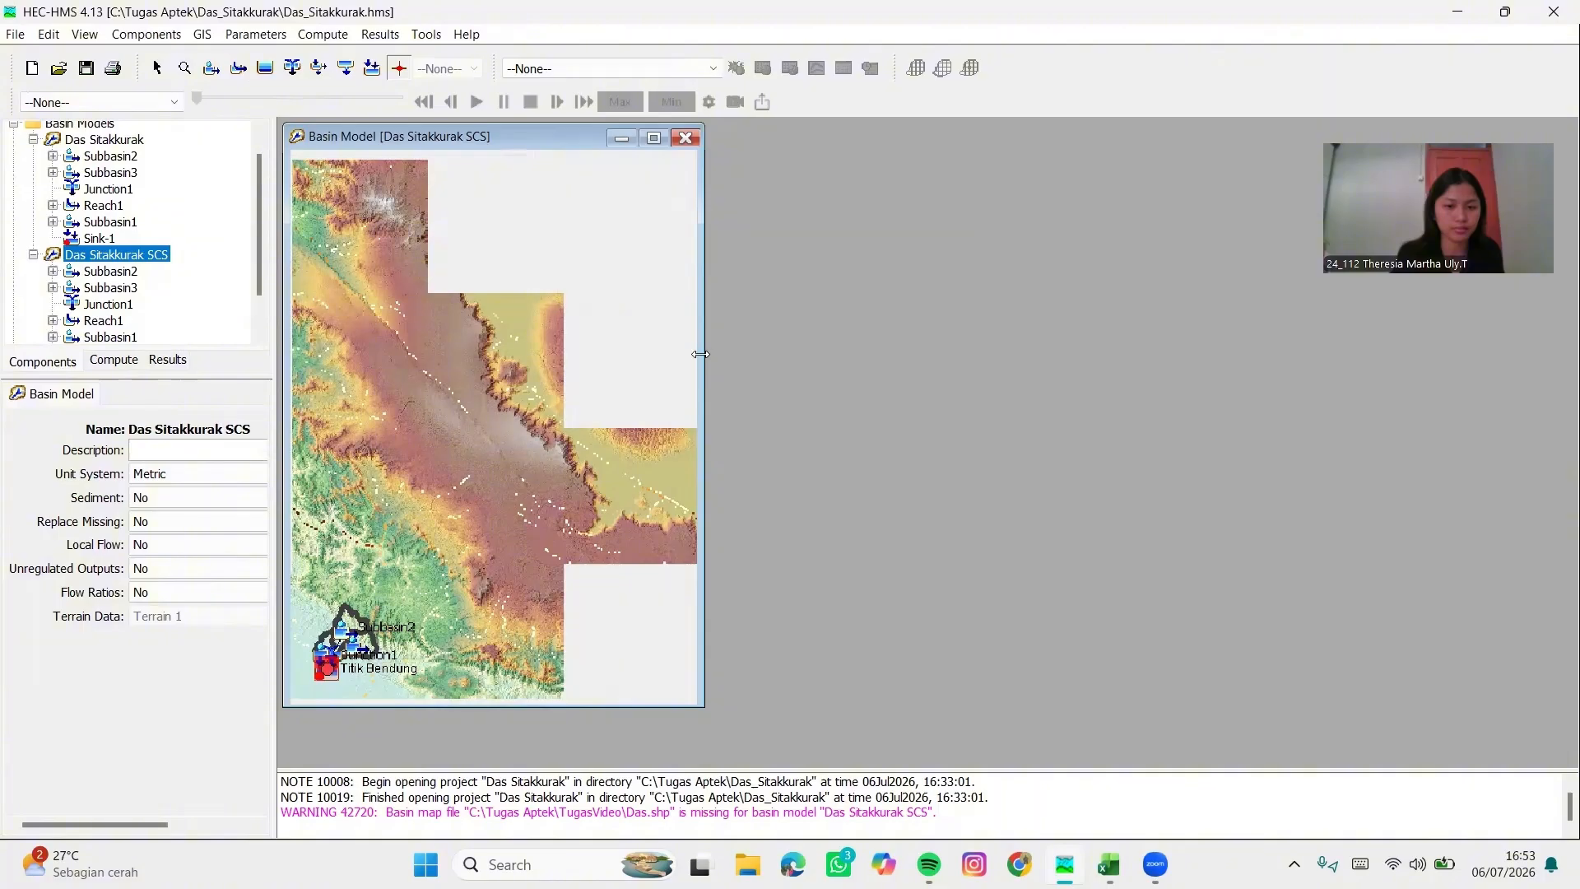
Widen the basin map window and open the settings of the Hujan TR 2 Tahun meteorologic model
drag(700, 354, 1244, 353)
scroll(33, 304, down, 2)
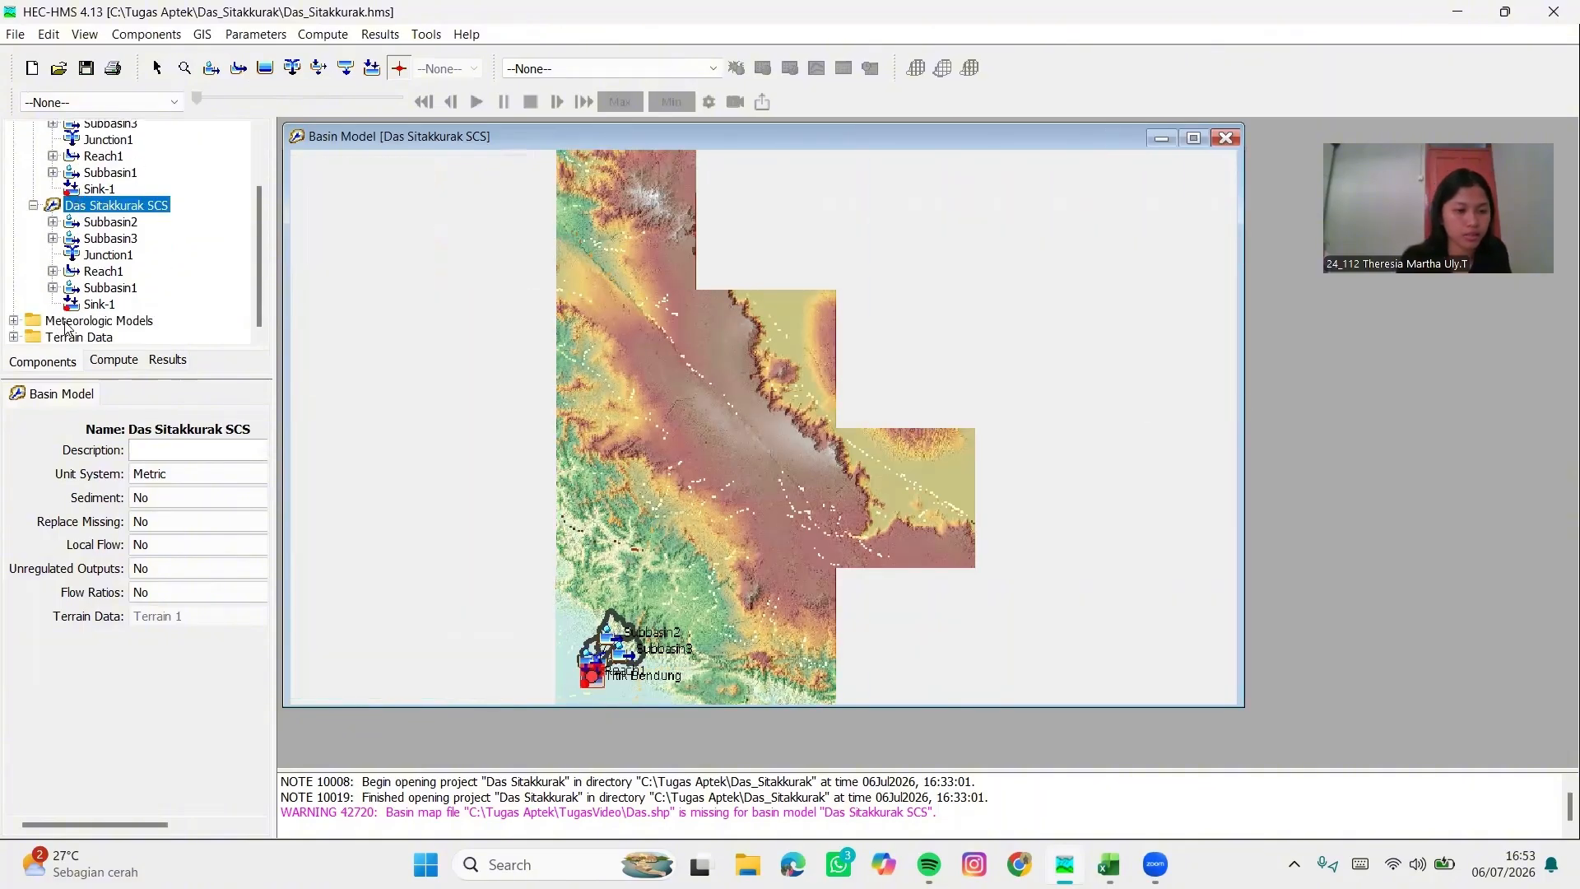
click(13, 321)
scroll(144, 295, down, 1)
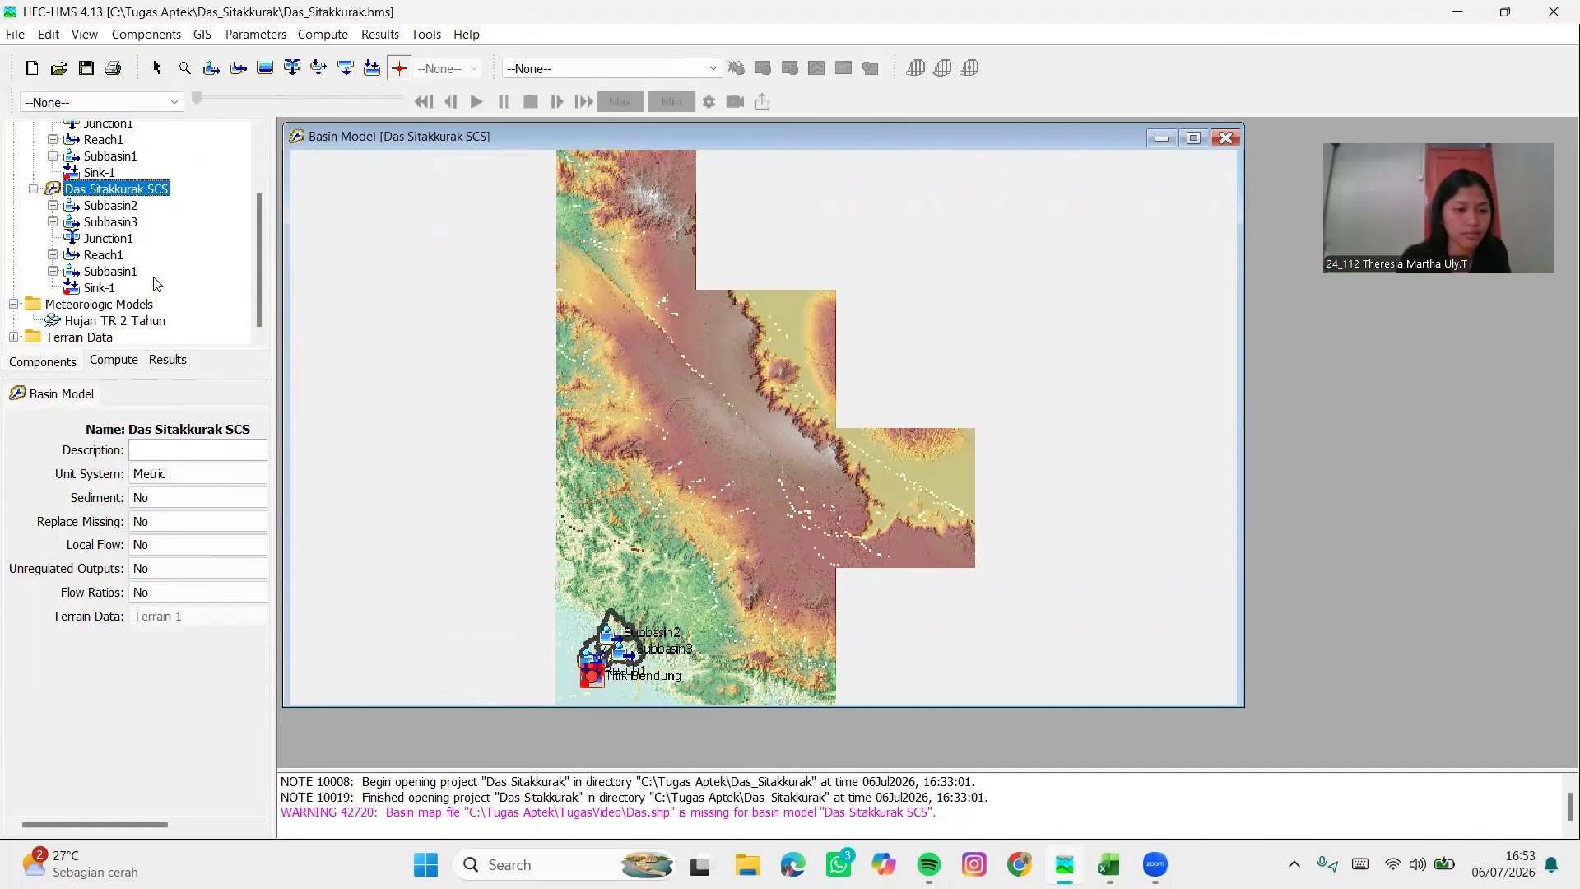
double_click(142, 321)
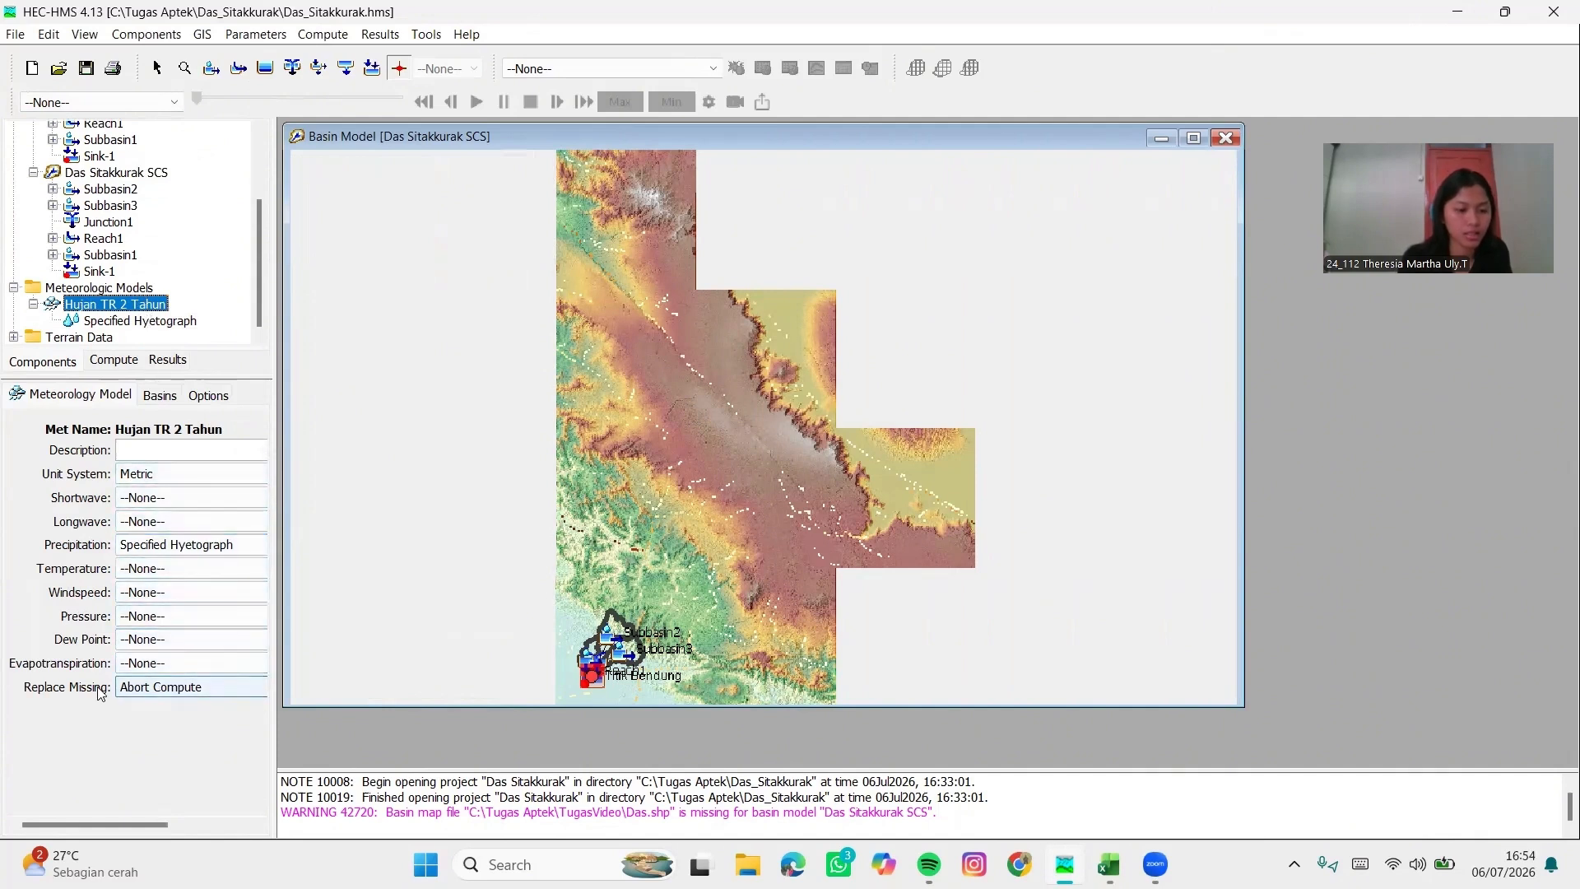
Set missing data in the Hujan TR 2 Tahun meteorologic model to Set To Default and include subbasins of Das Sitakkurak and Das Sitakkurak SCS
click(156, 689)
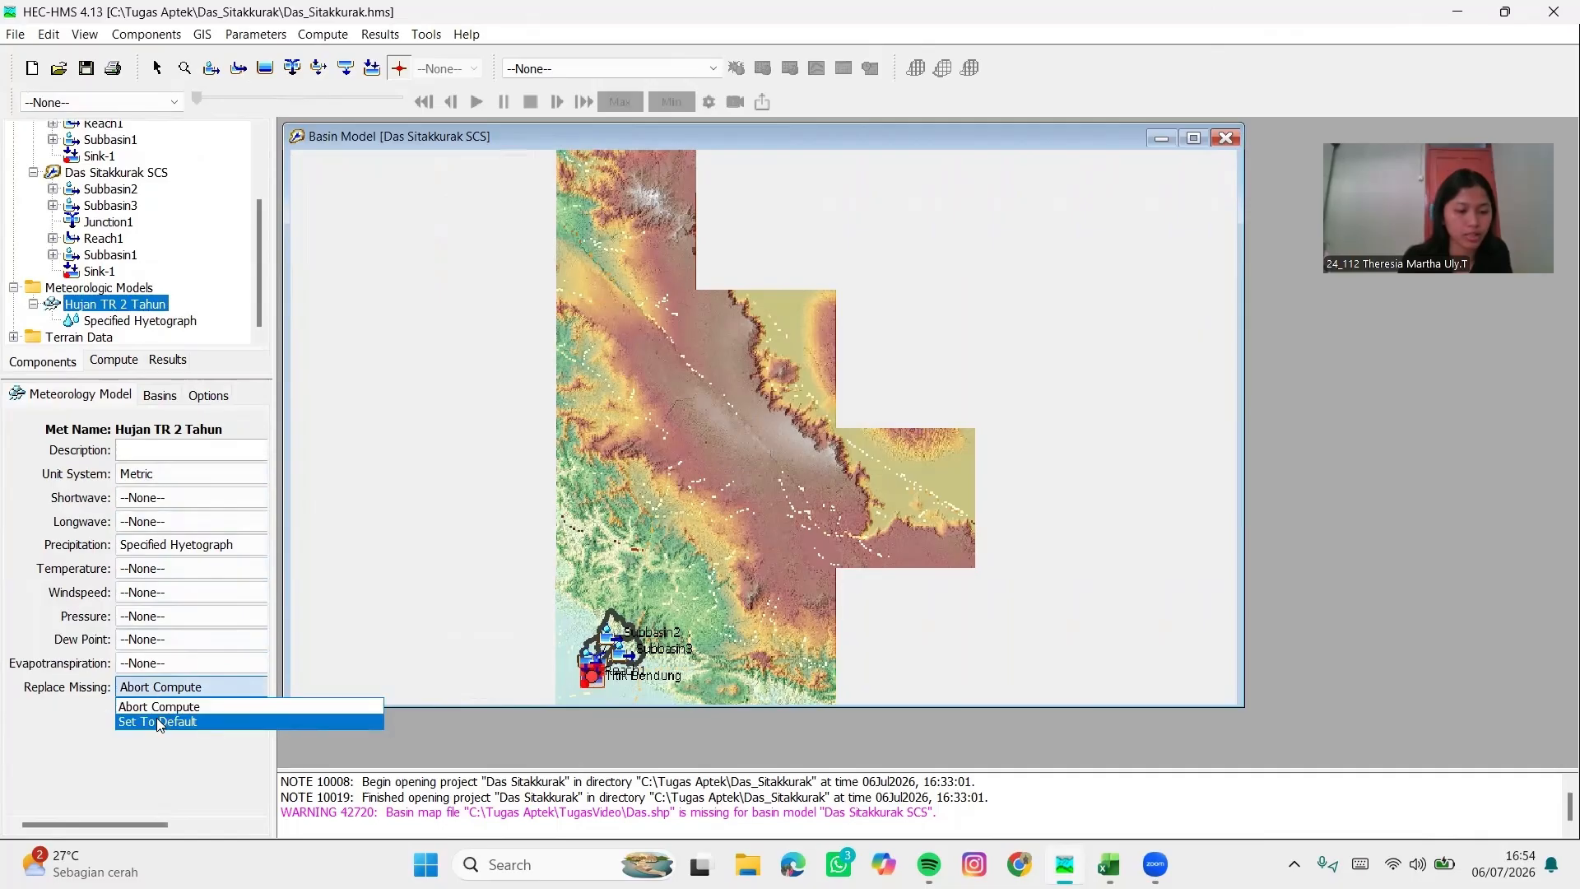
click(159, 723)
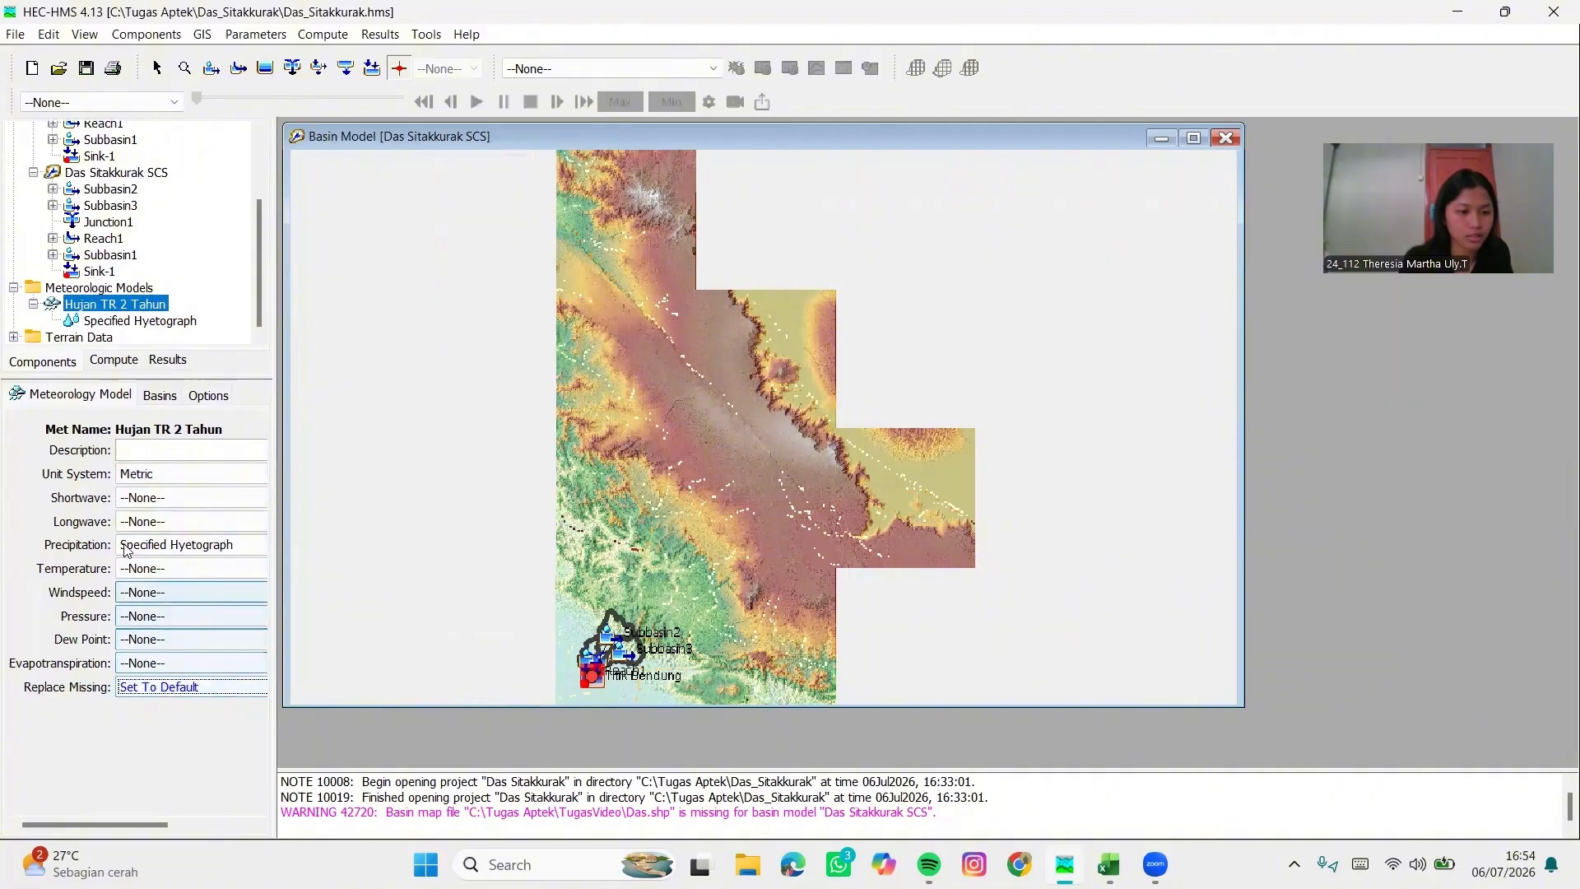
click(159, 396)
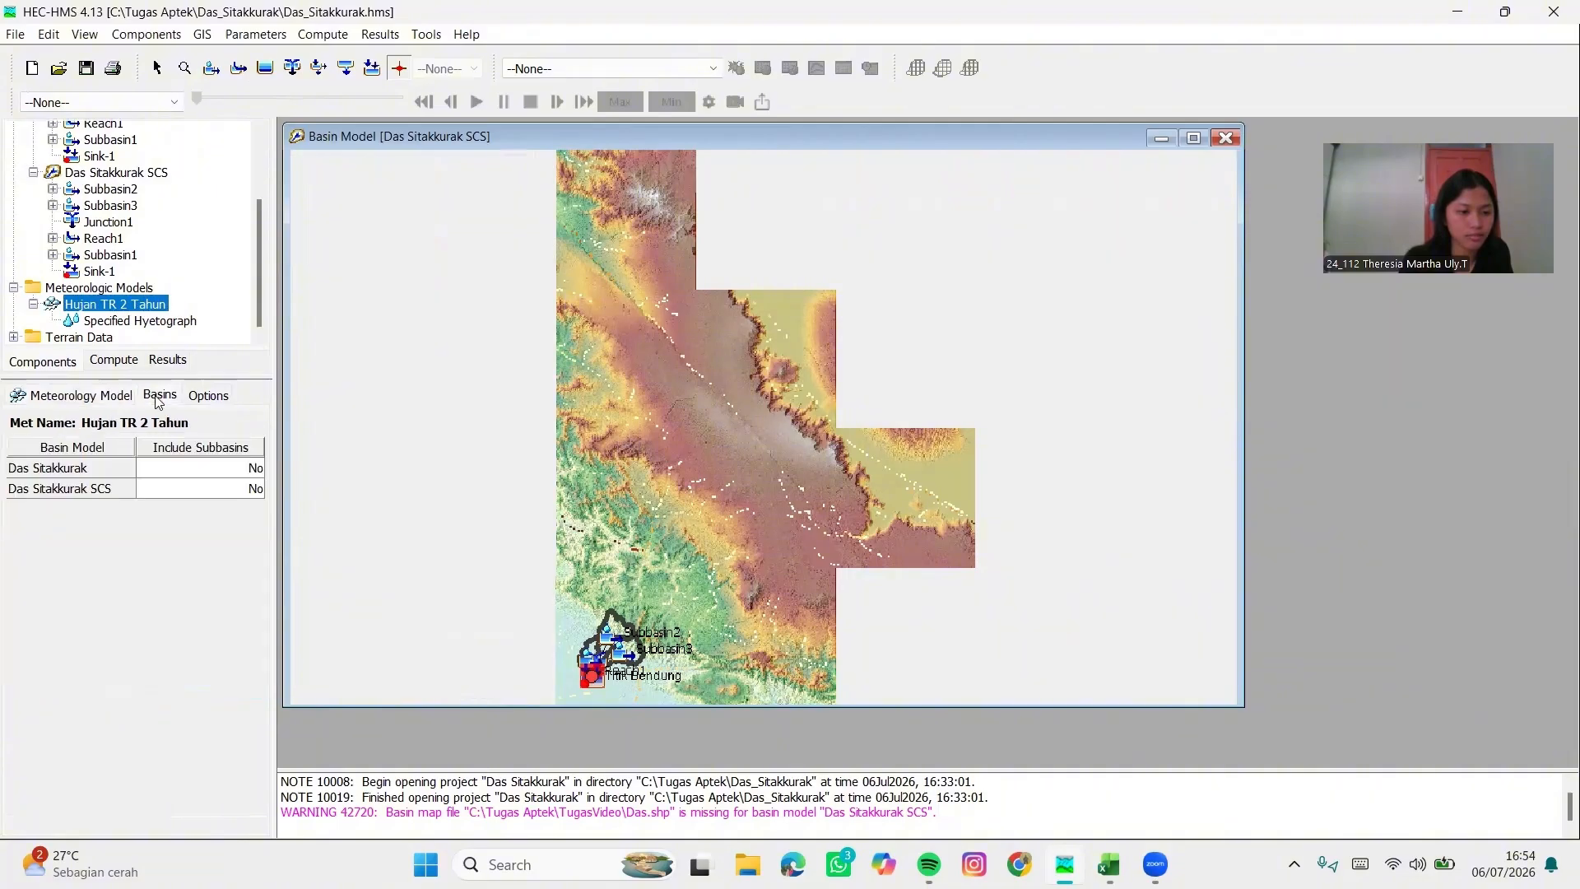
click(231, 467)
click(229, 487)
click(236, 488)
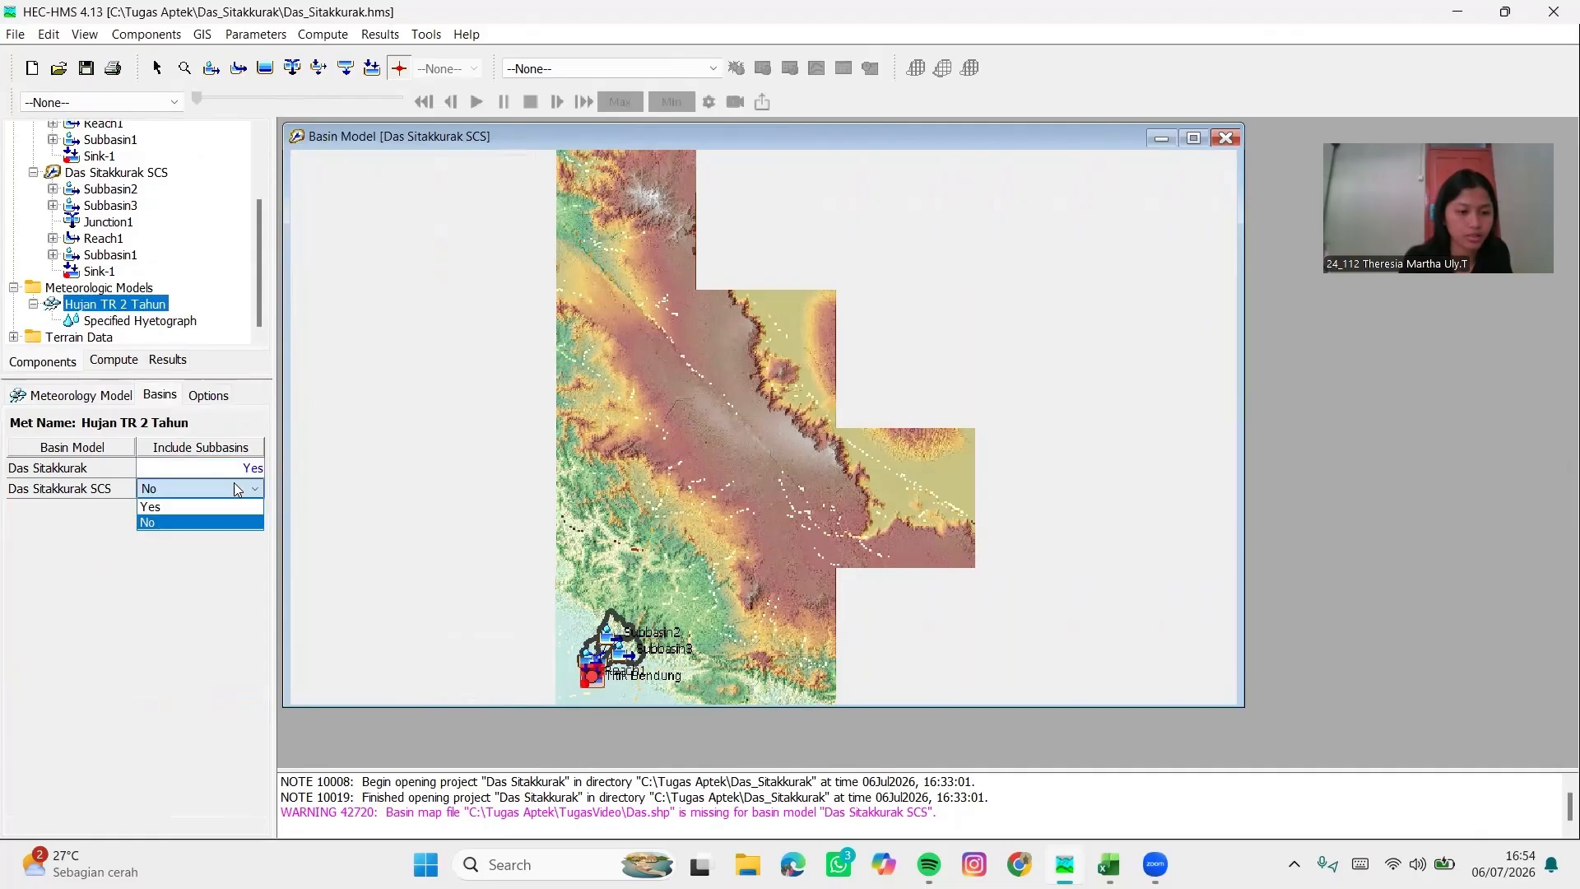
click(233, 505)
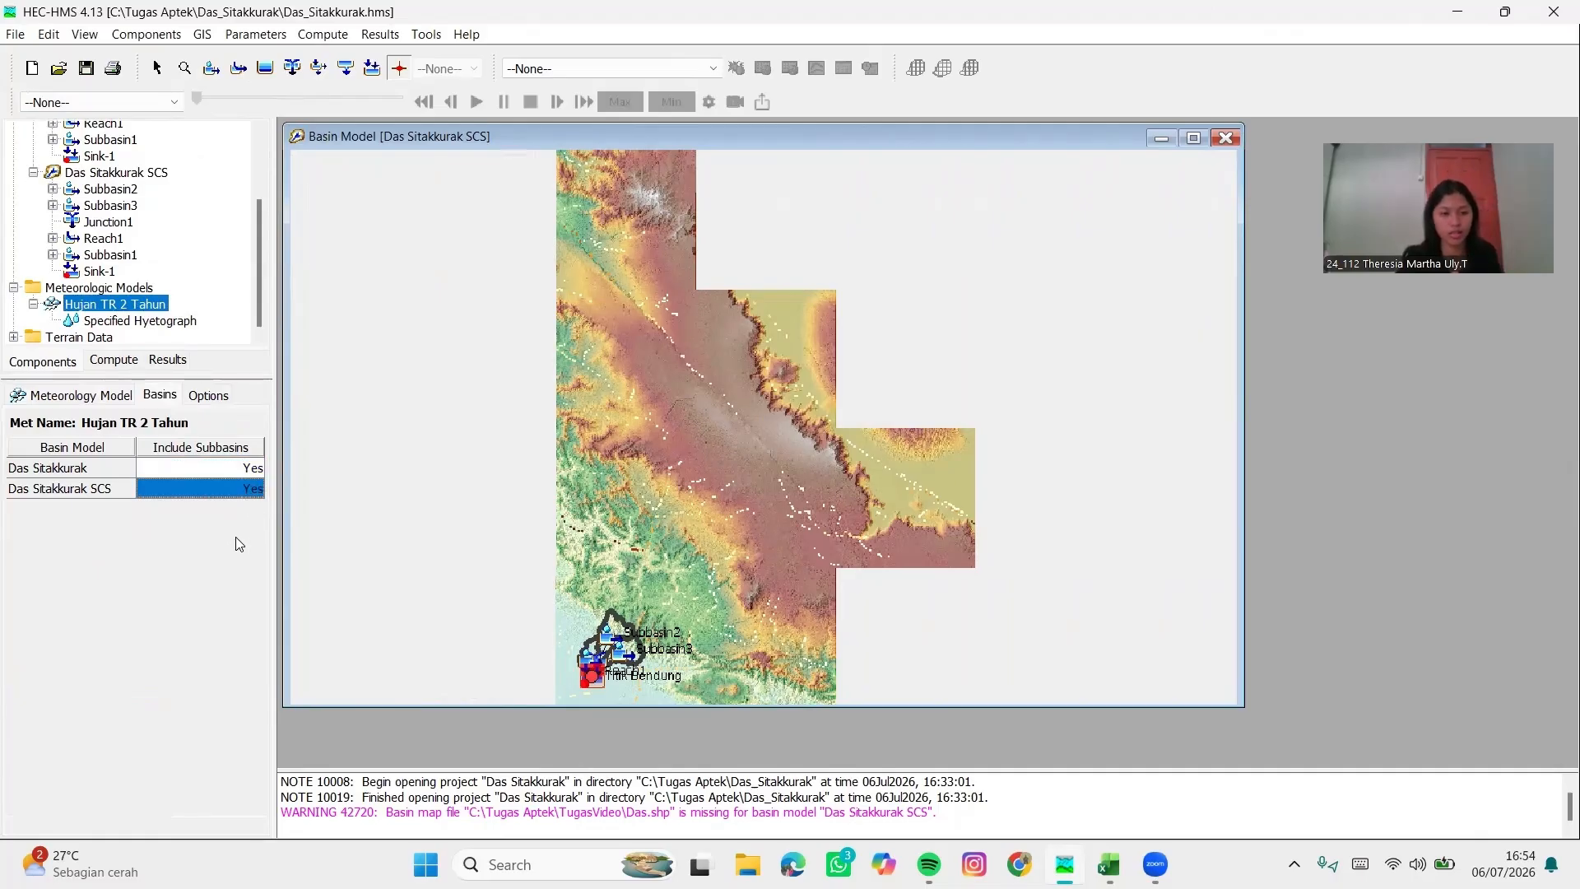
Create a precipitation gage named Hujan TR 2 Tahun and close the Time-Series Data Manager
click(131, 37)
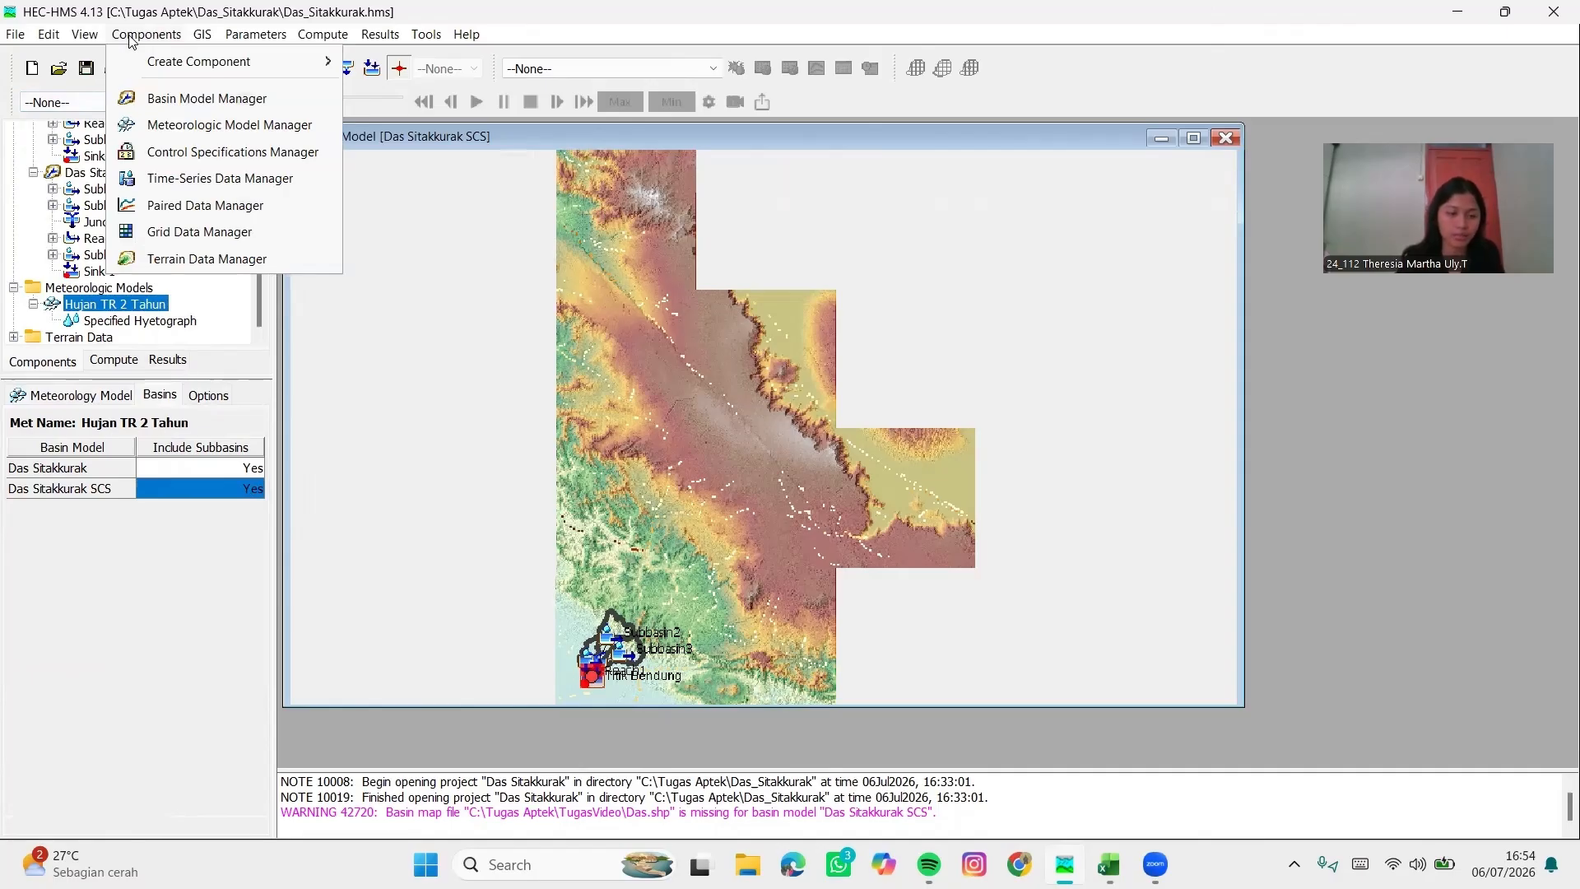
click(218, 178)
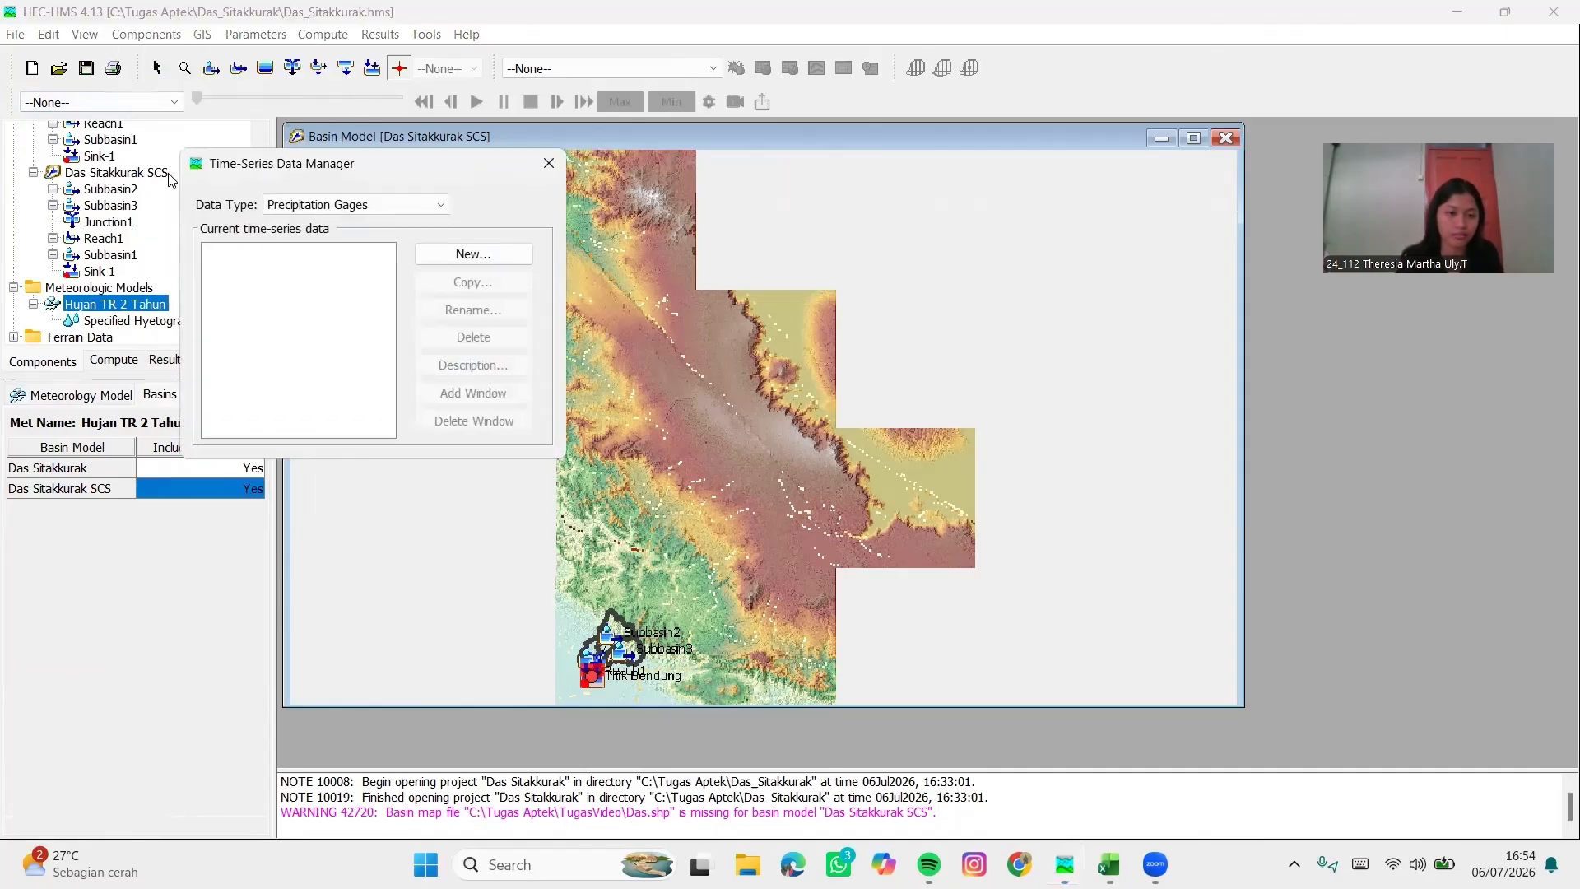
click(436, 254)
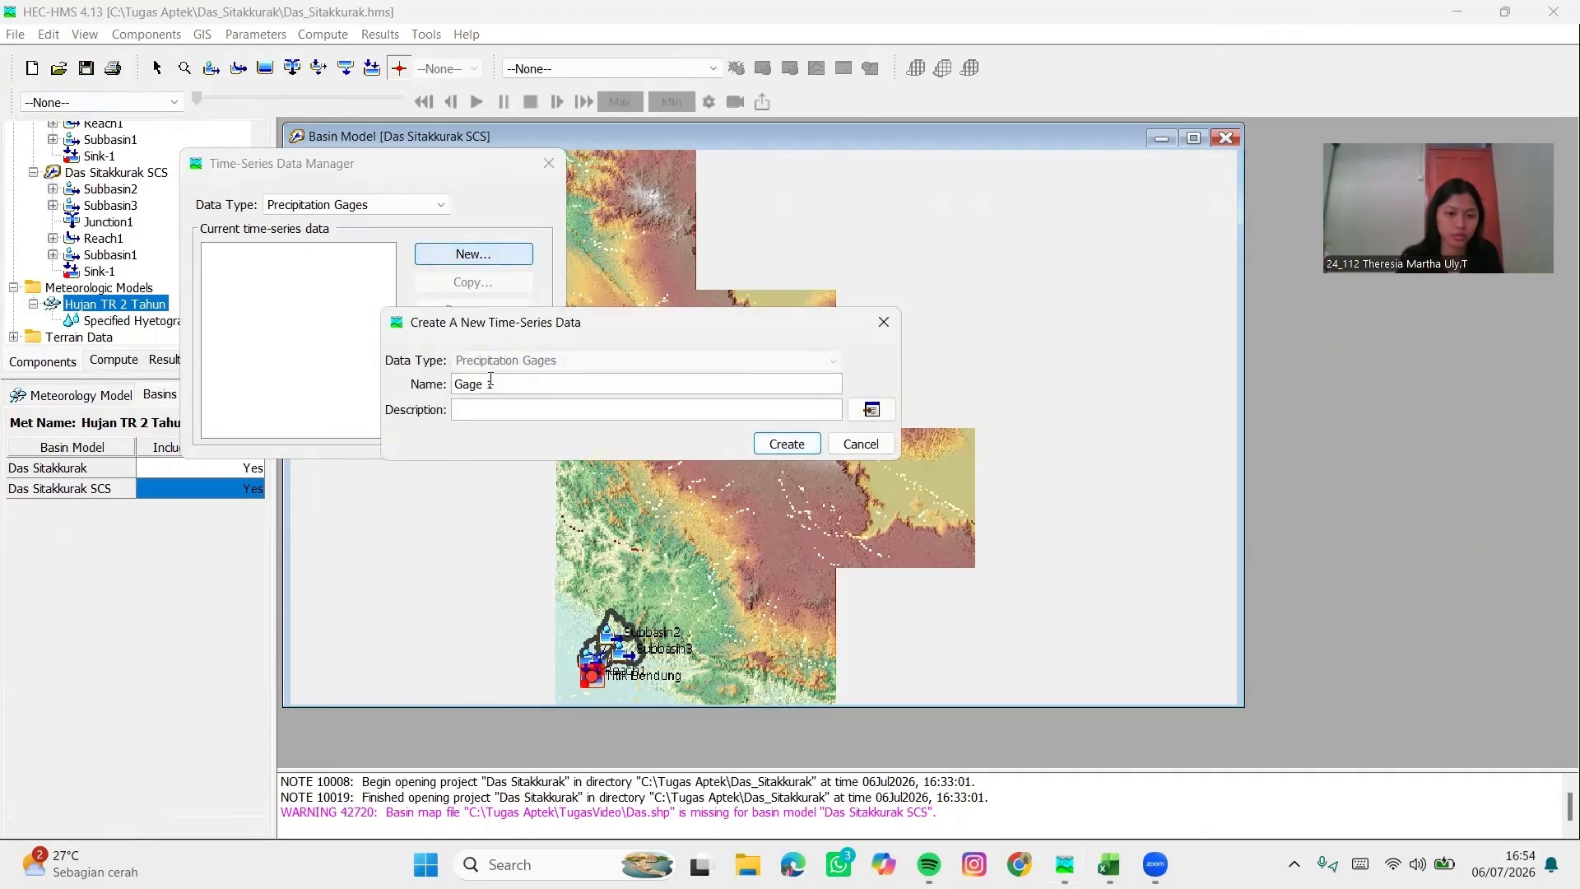
triple_click(451, 392)
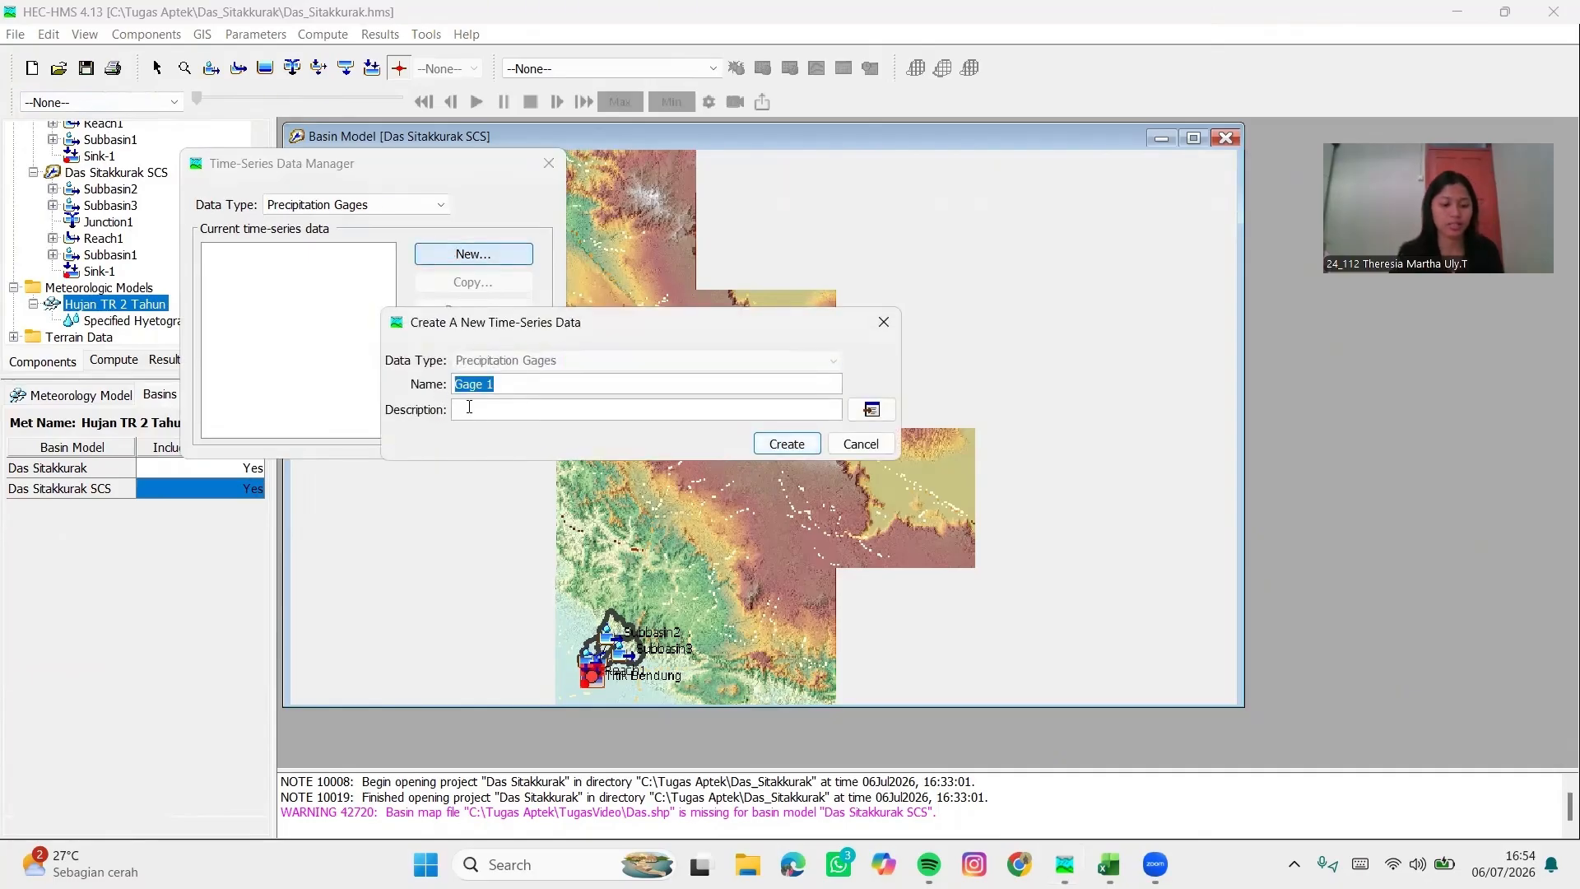
text(Hujan)
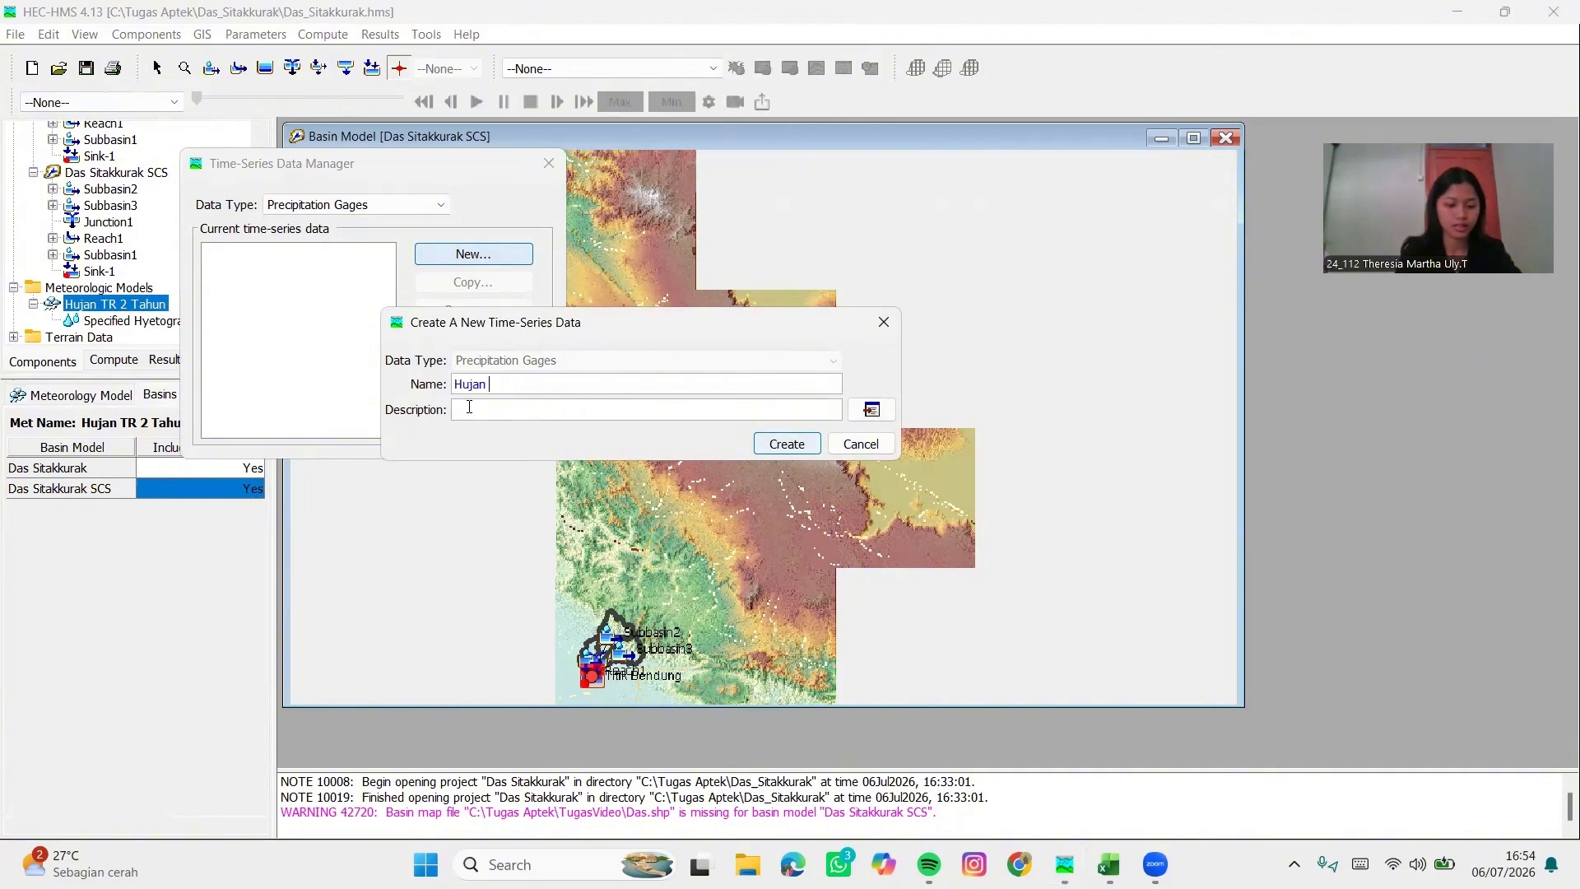
key(Caps_Lock)
text(T)
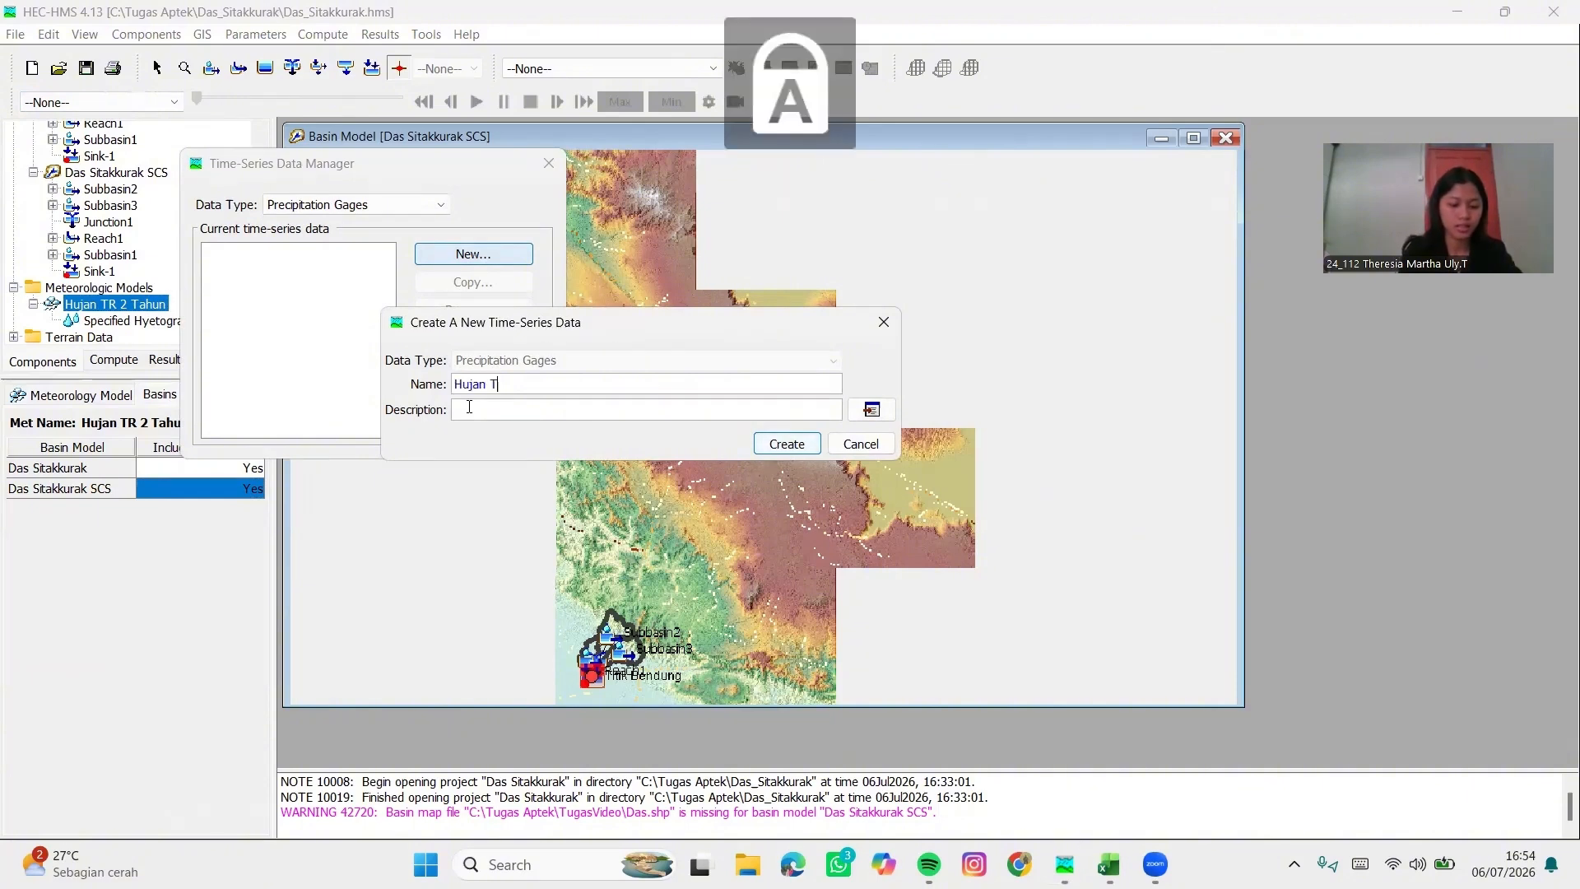
text(R 2 T)
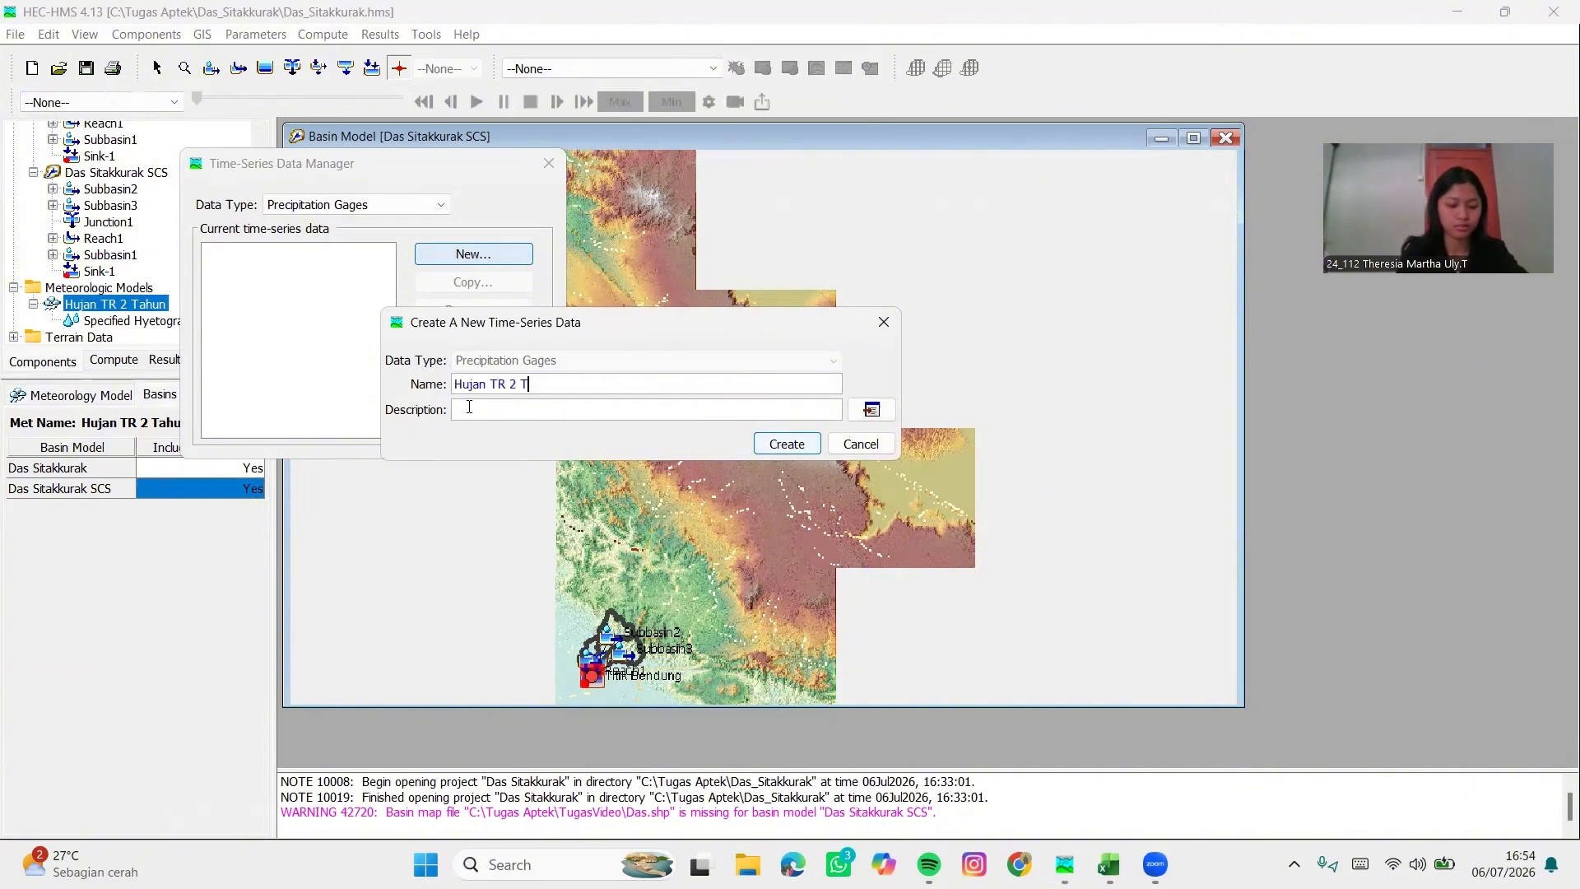
key(Caps_Lock)
text(ahun)
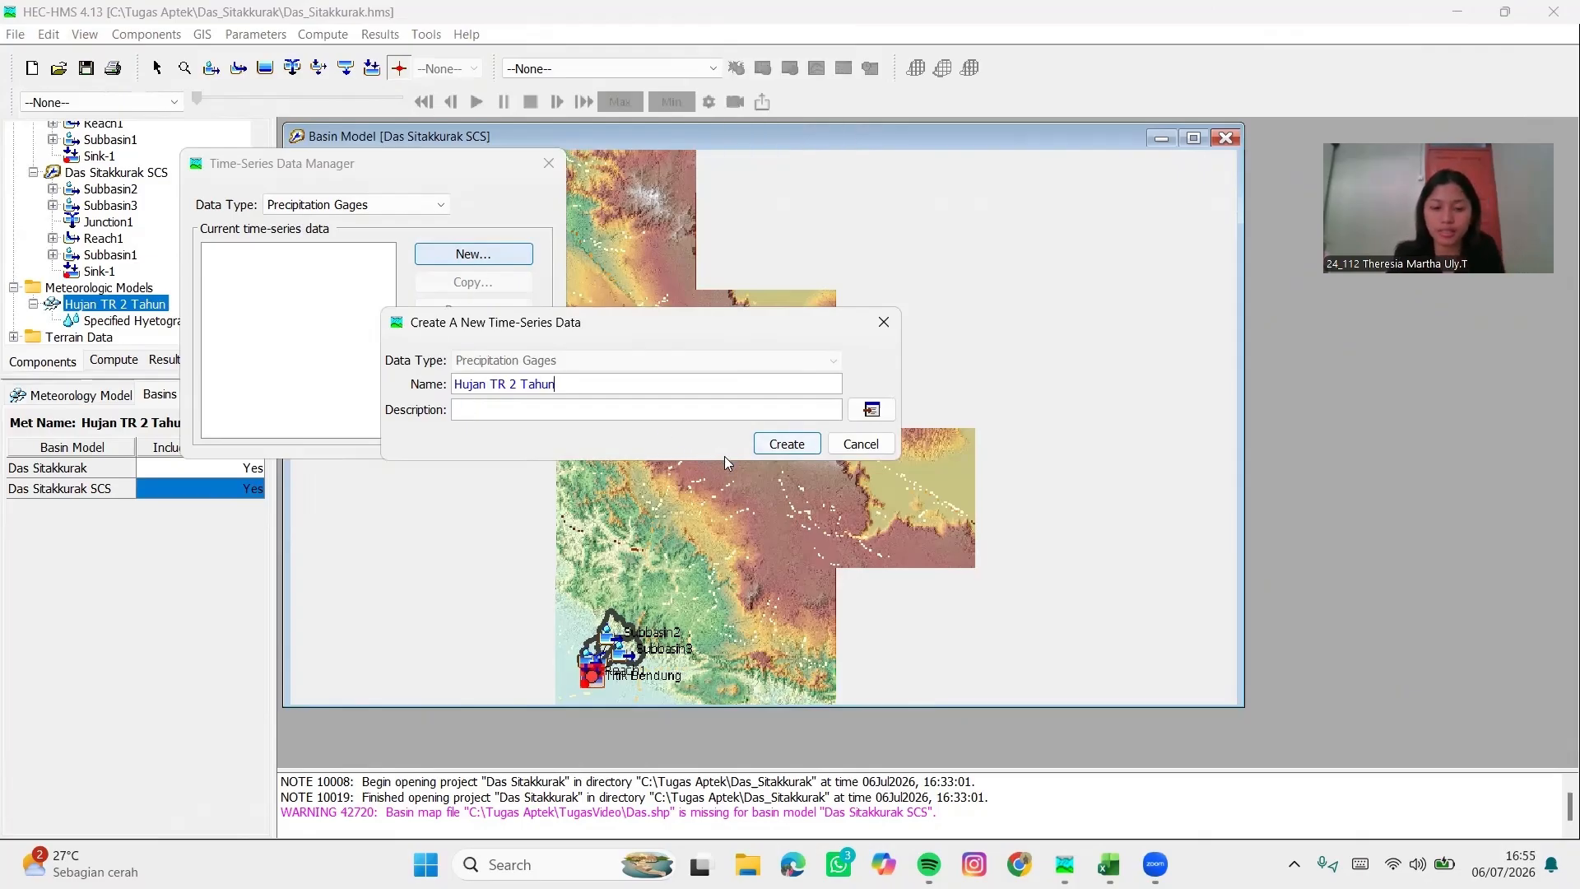
click(782, 443)
click(549, 163)
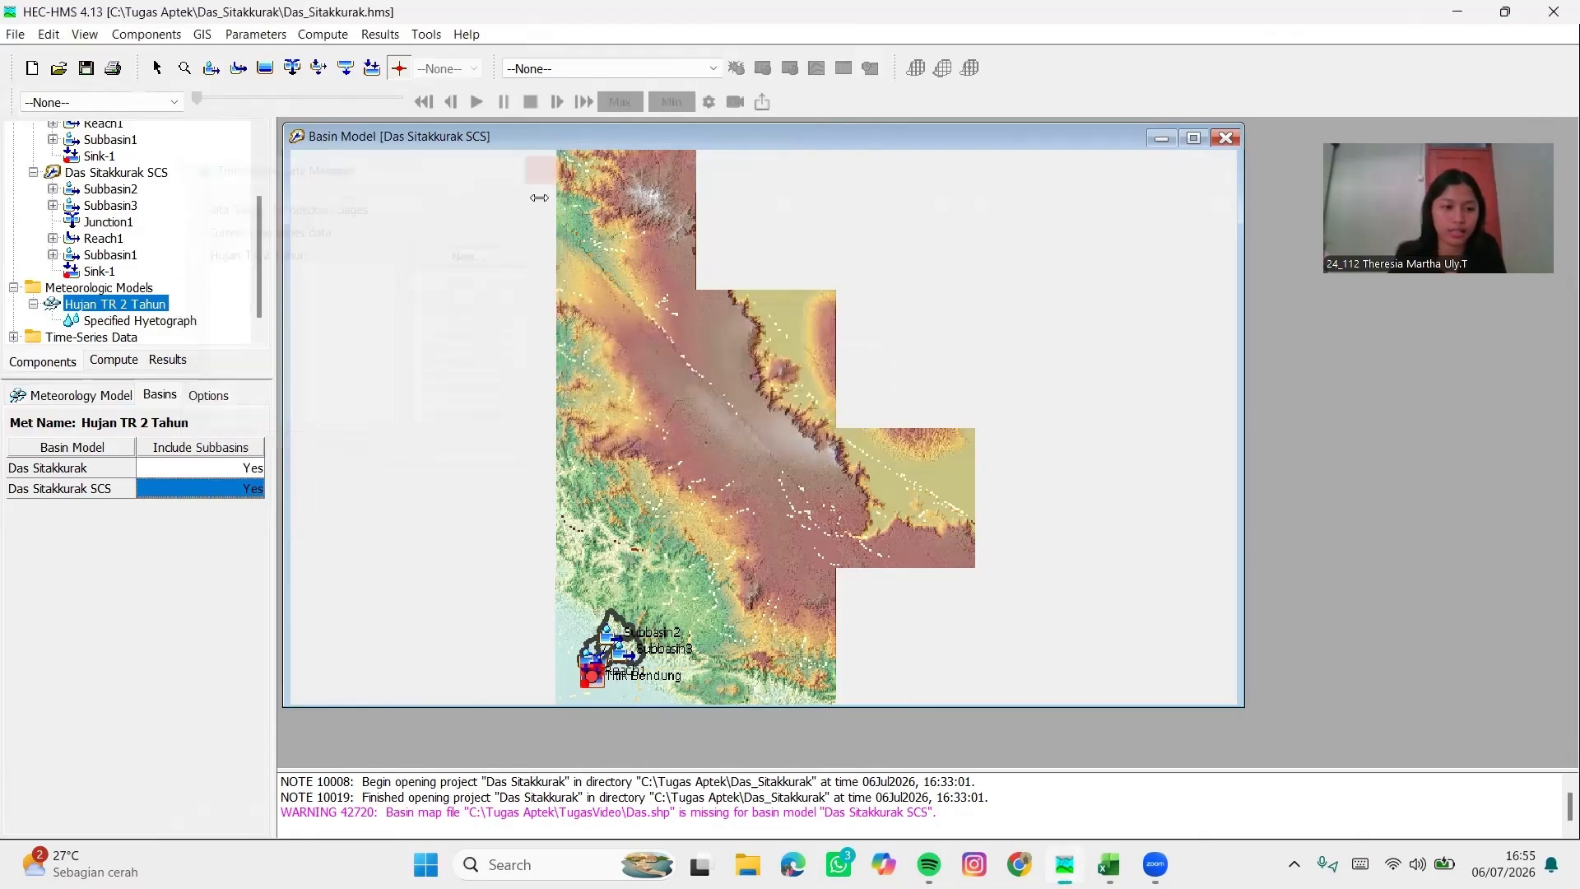
Open the Hujan TR 2 Tahun precipitation gage and set its time interval to 1 Hour
scroll(116, 306, down, 1)
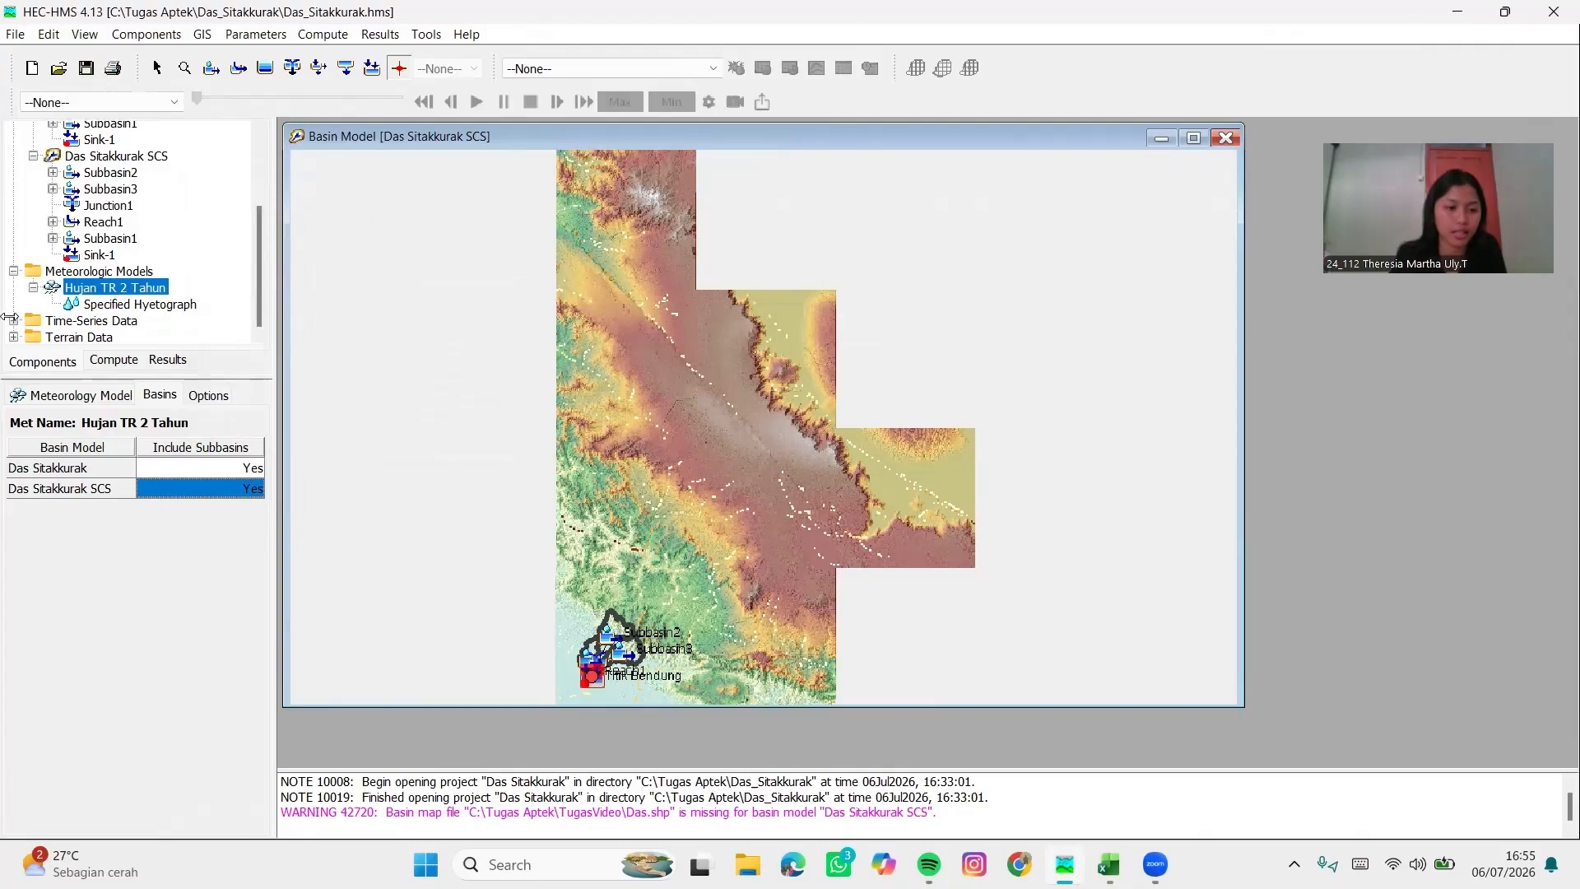
click(12, 320)
scroll(135, 303, down, 1)
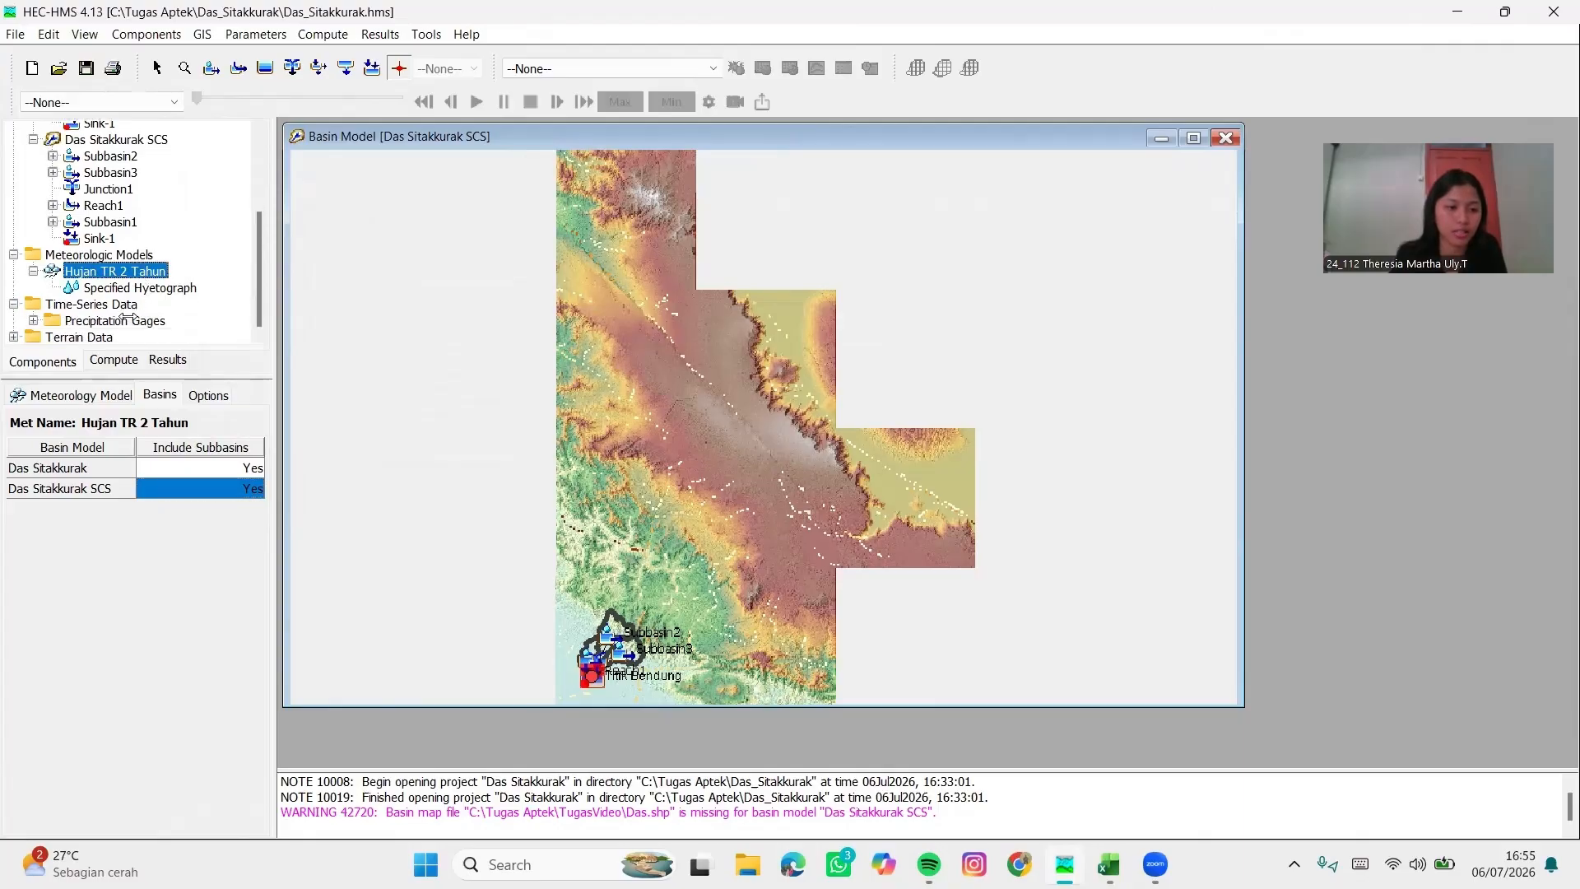
click(128, 320)
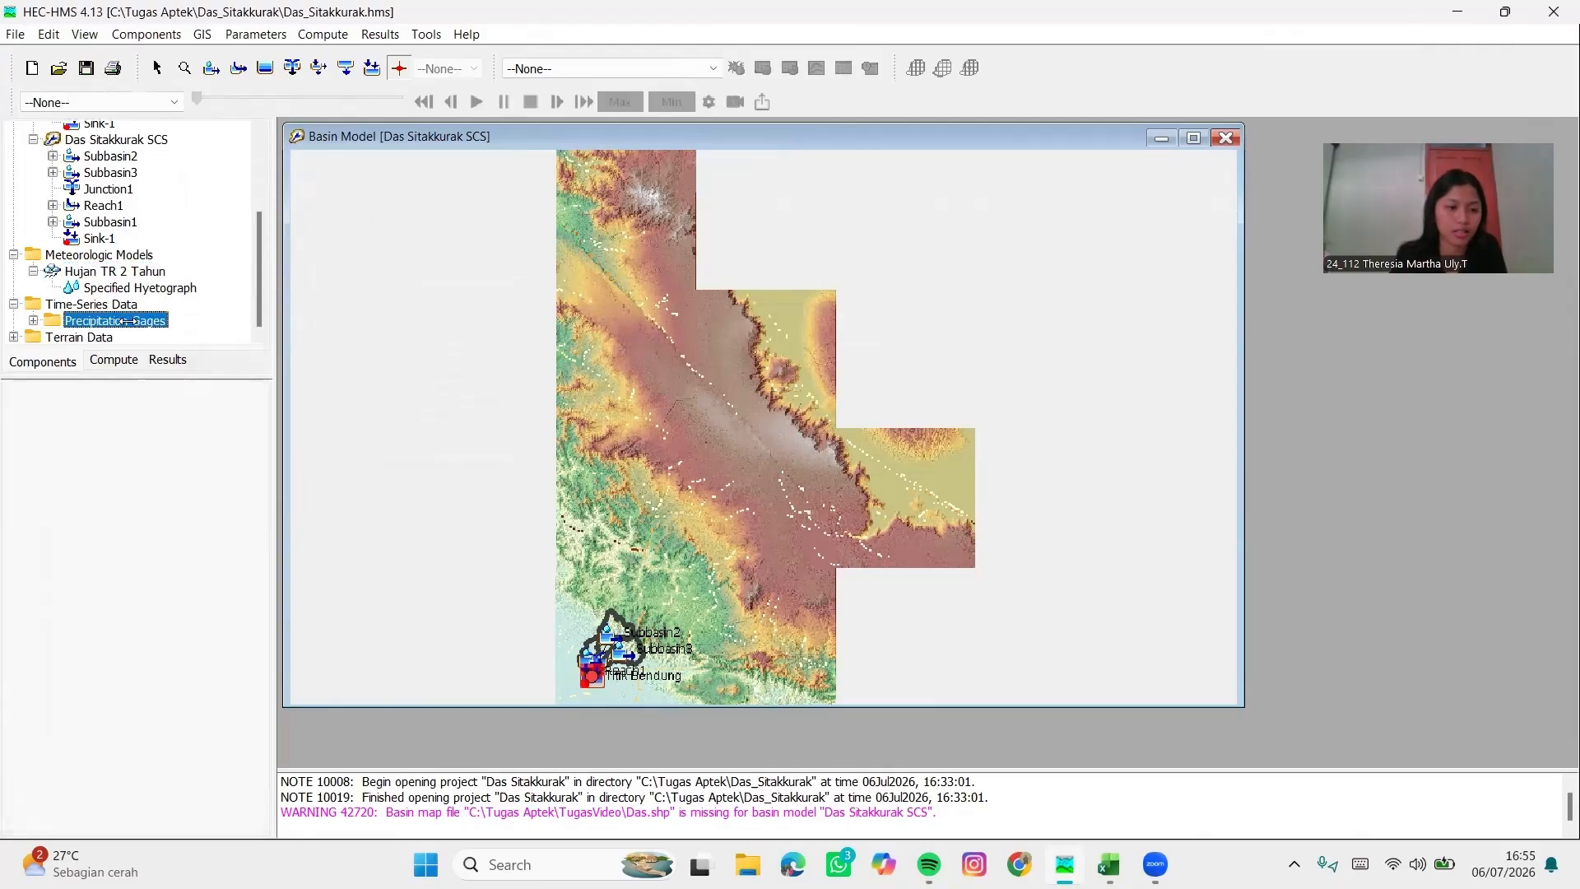
click(32, 320)
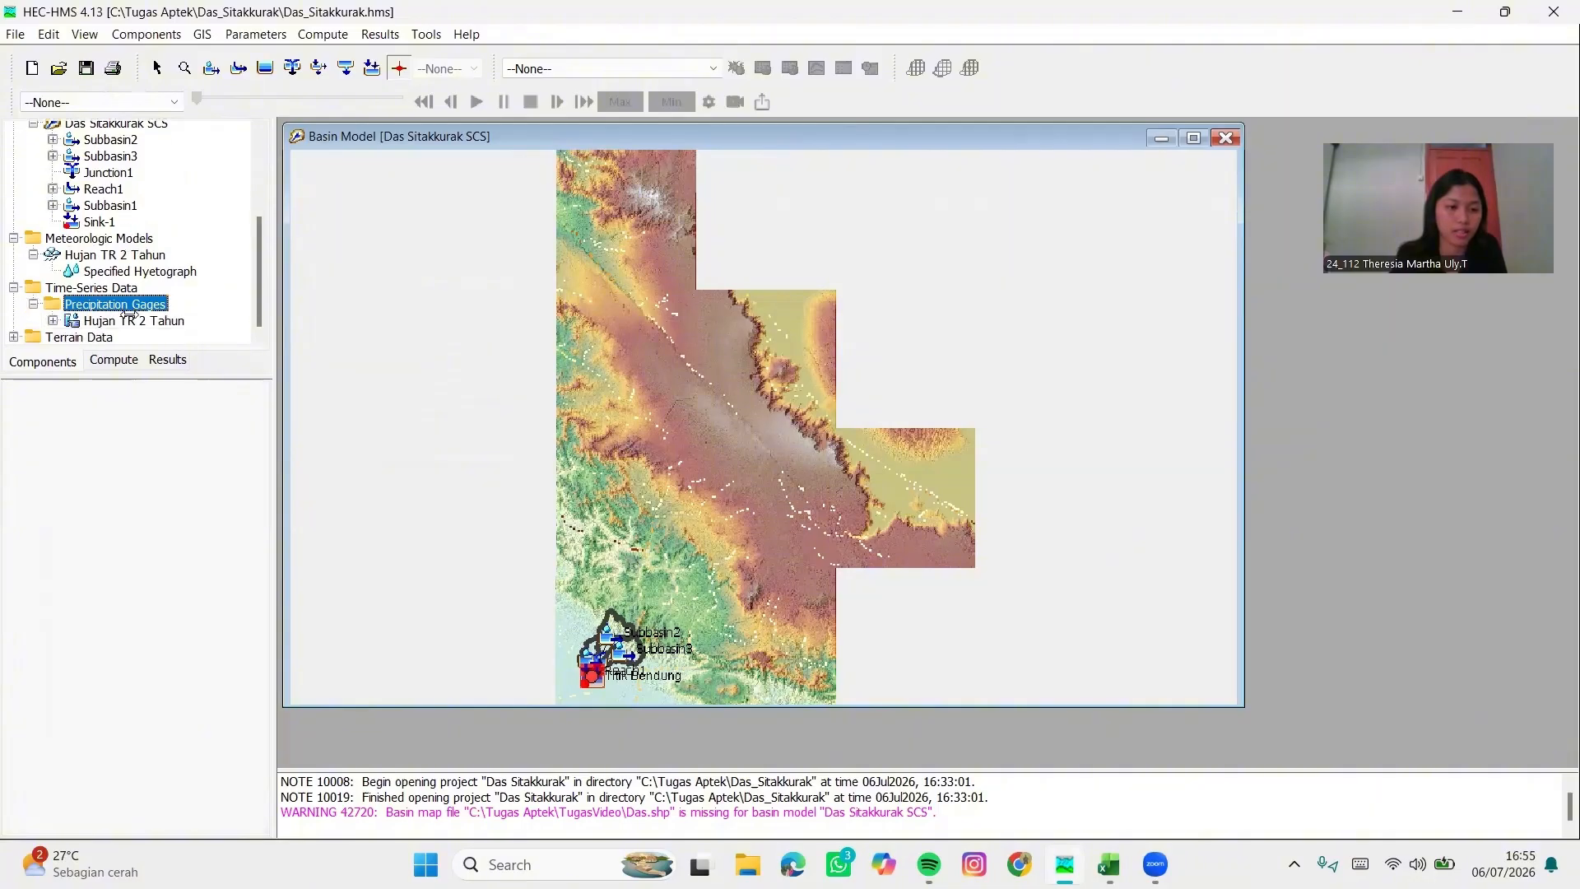
click(129, 321)
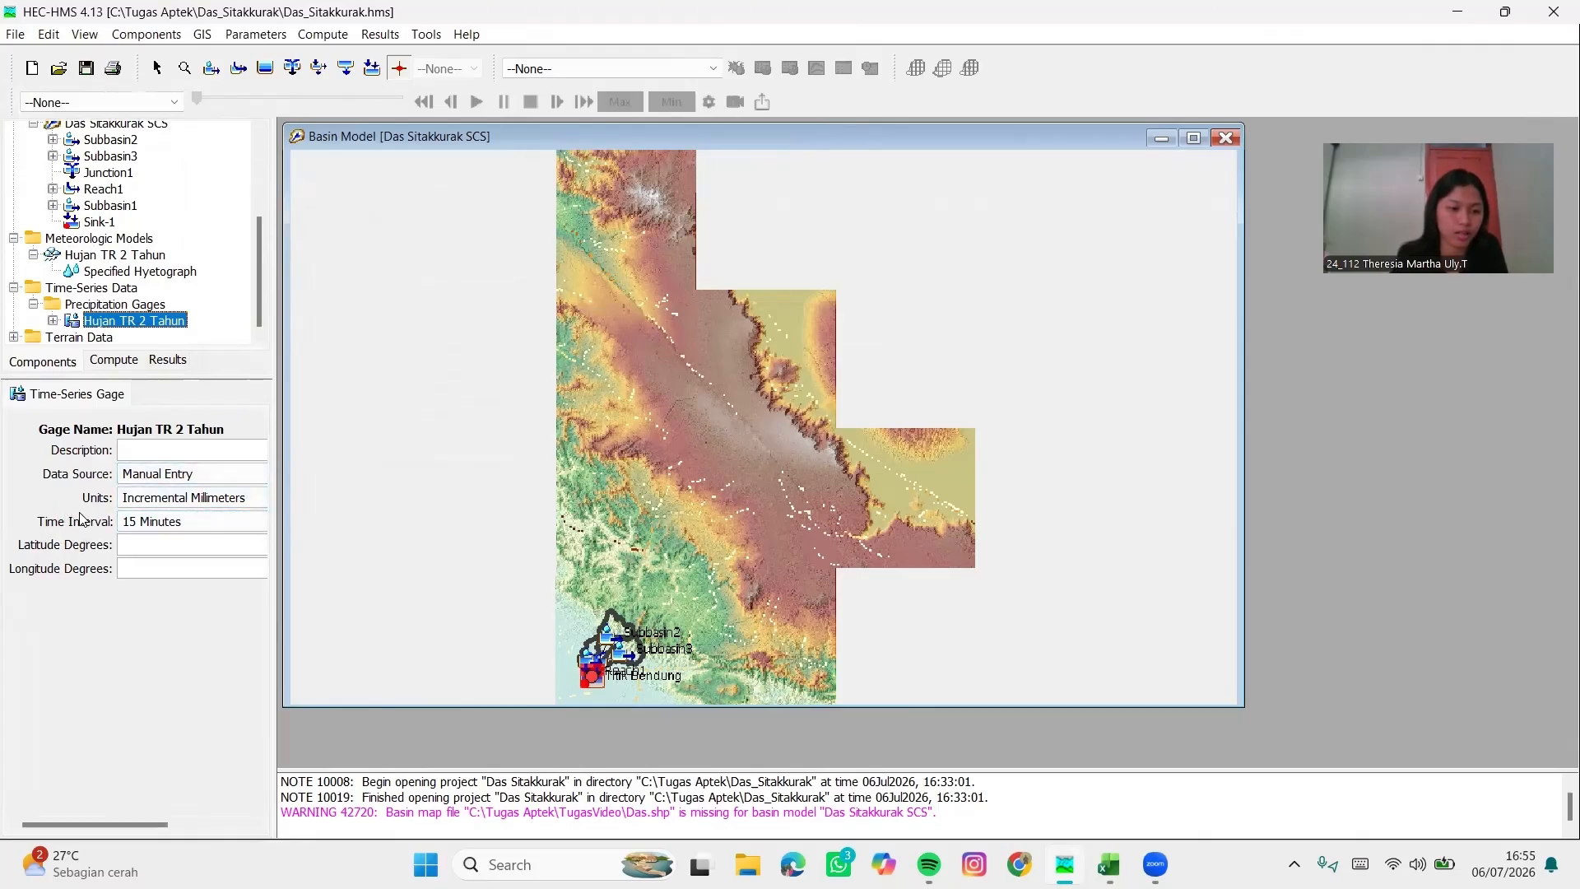
click(160, 522)
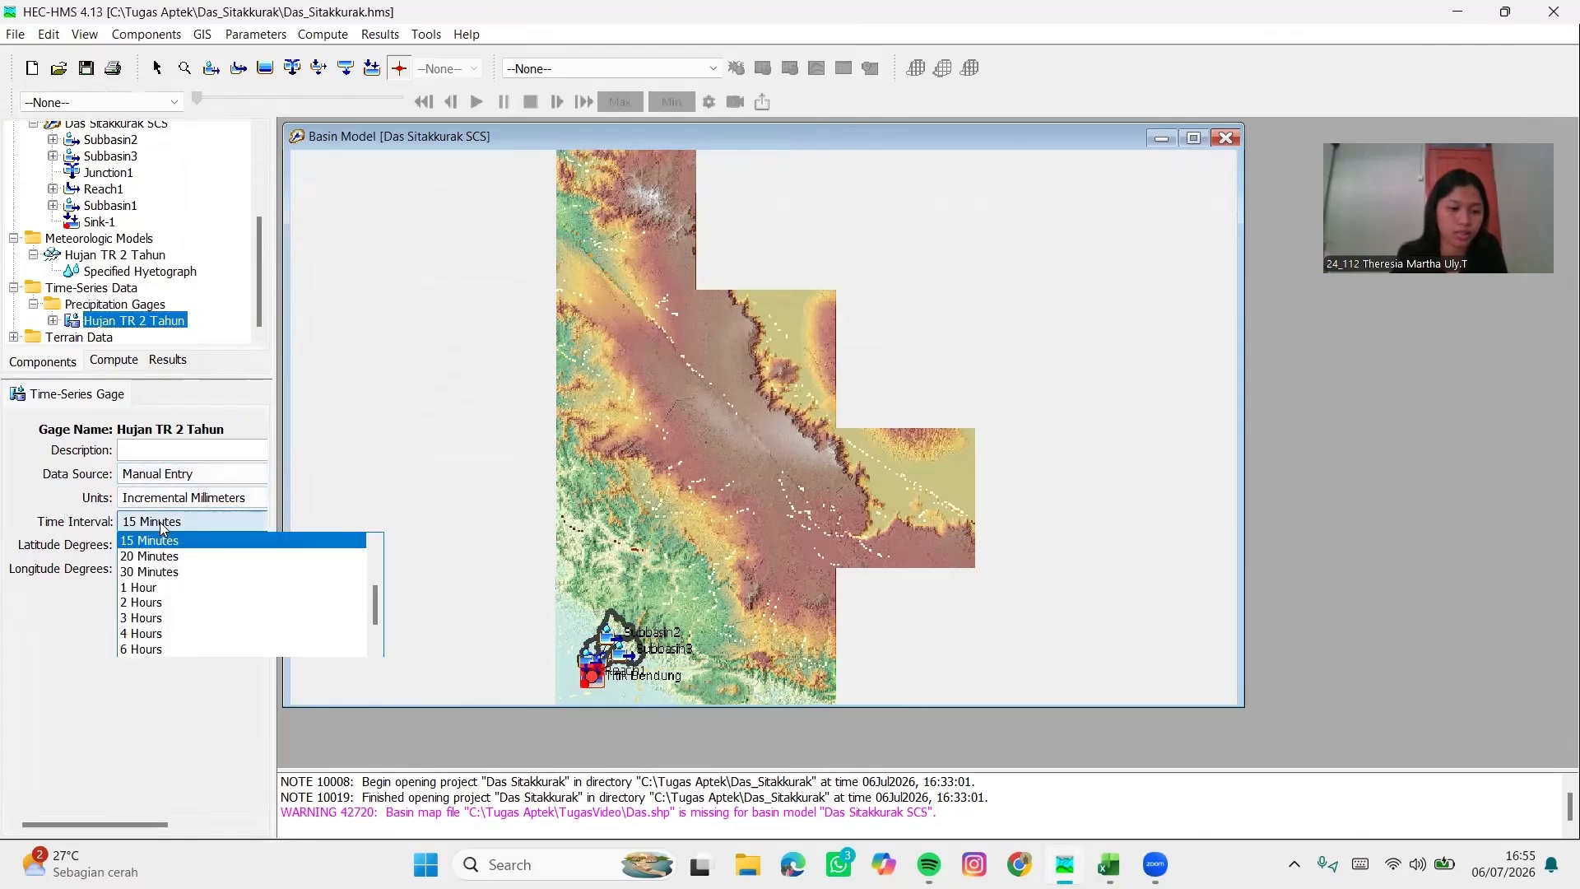
click(157, 589)
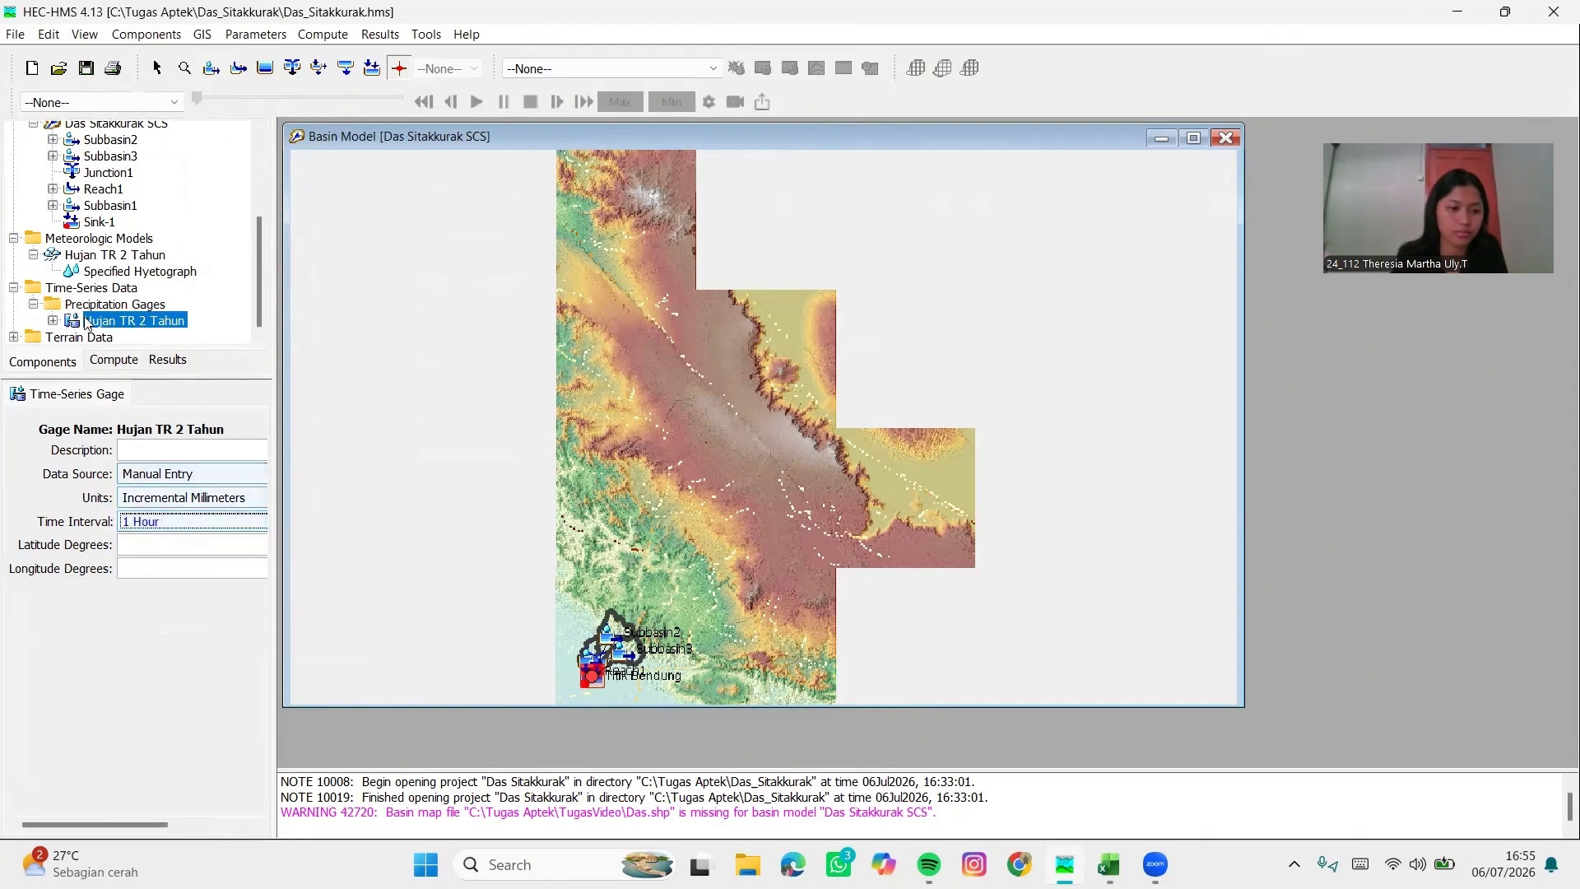
Set the gage's time window to start on 01Jan2026 at 00:00 and end on 01Jan2026 at 06:00
click(53, 321)
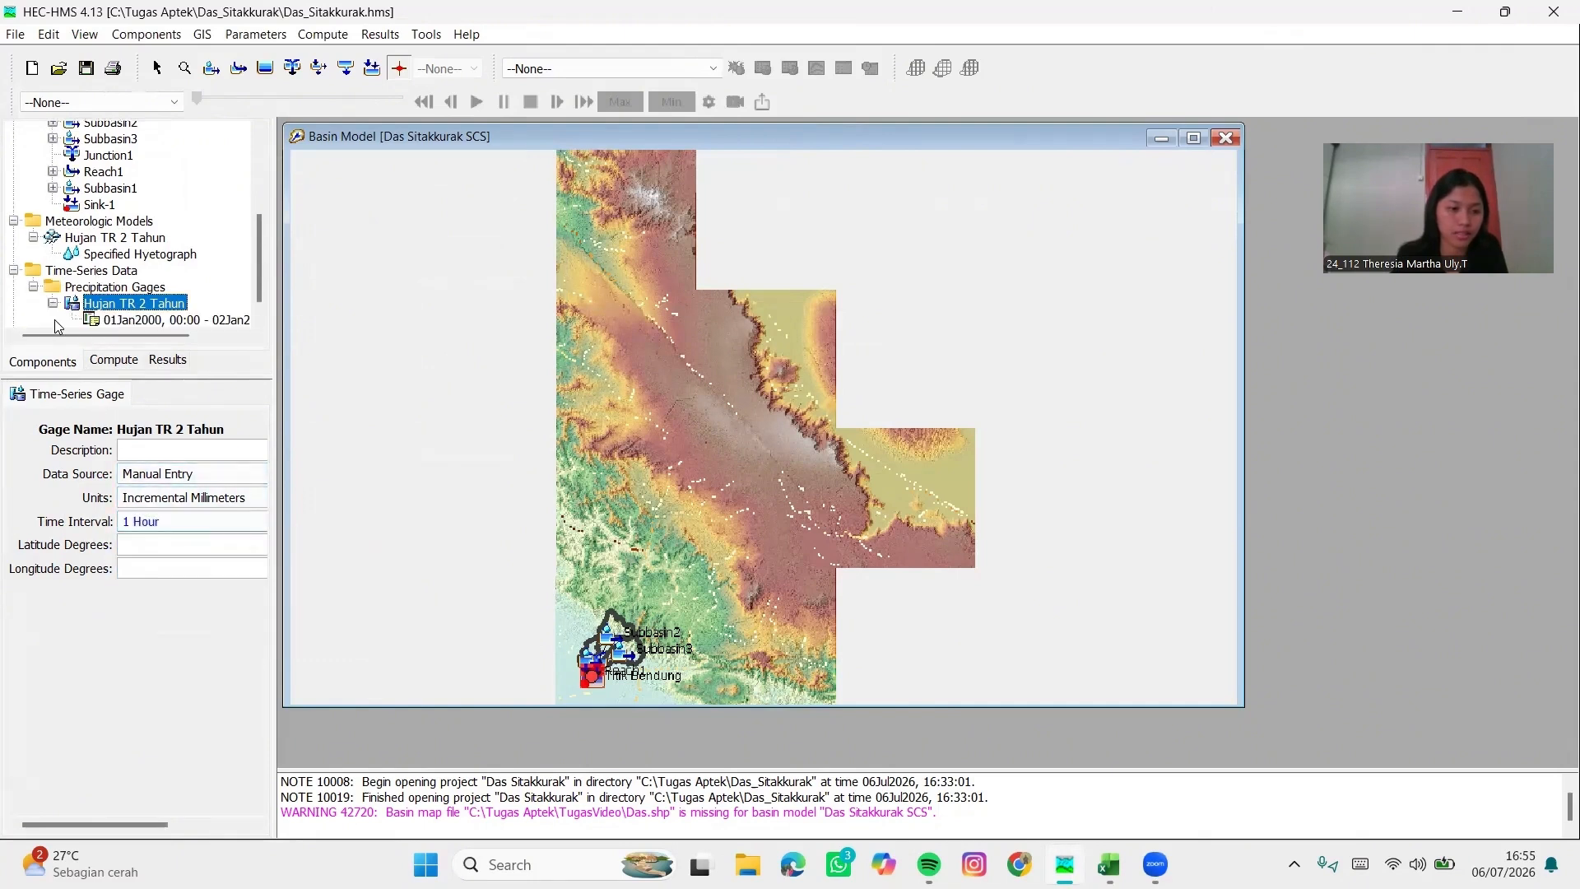
click(138, 306)
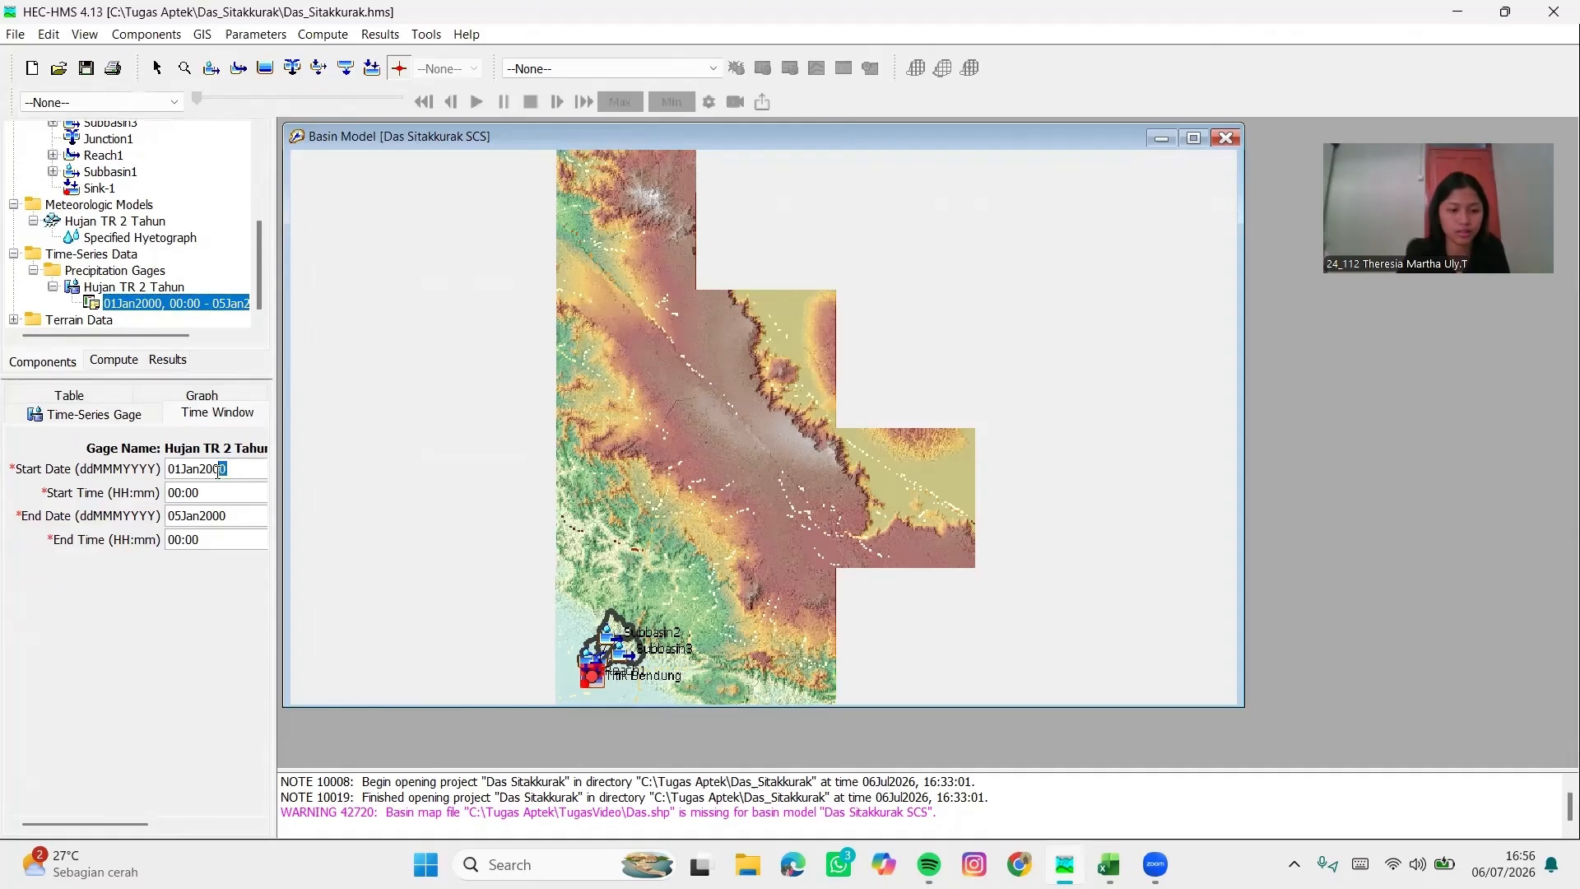
key(BackSpace)
key(BackSpace)
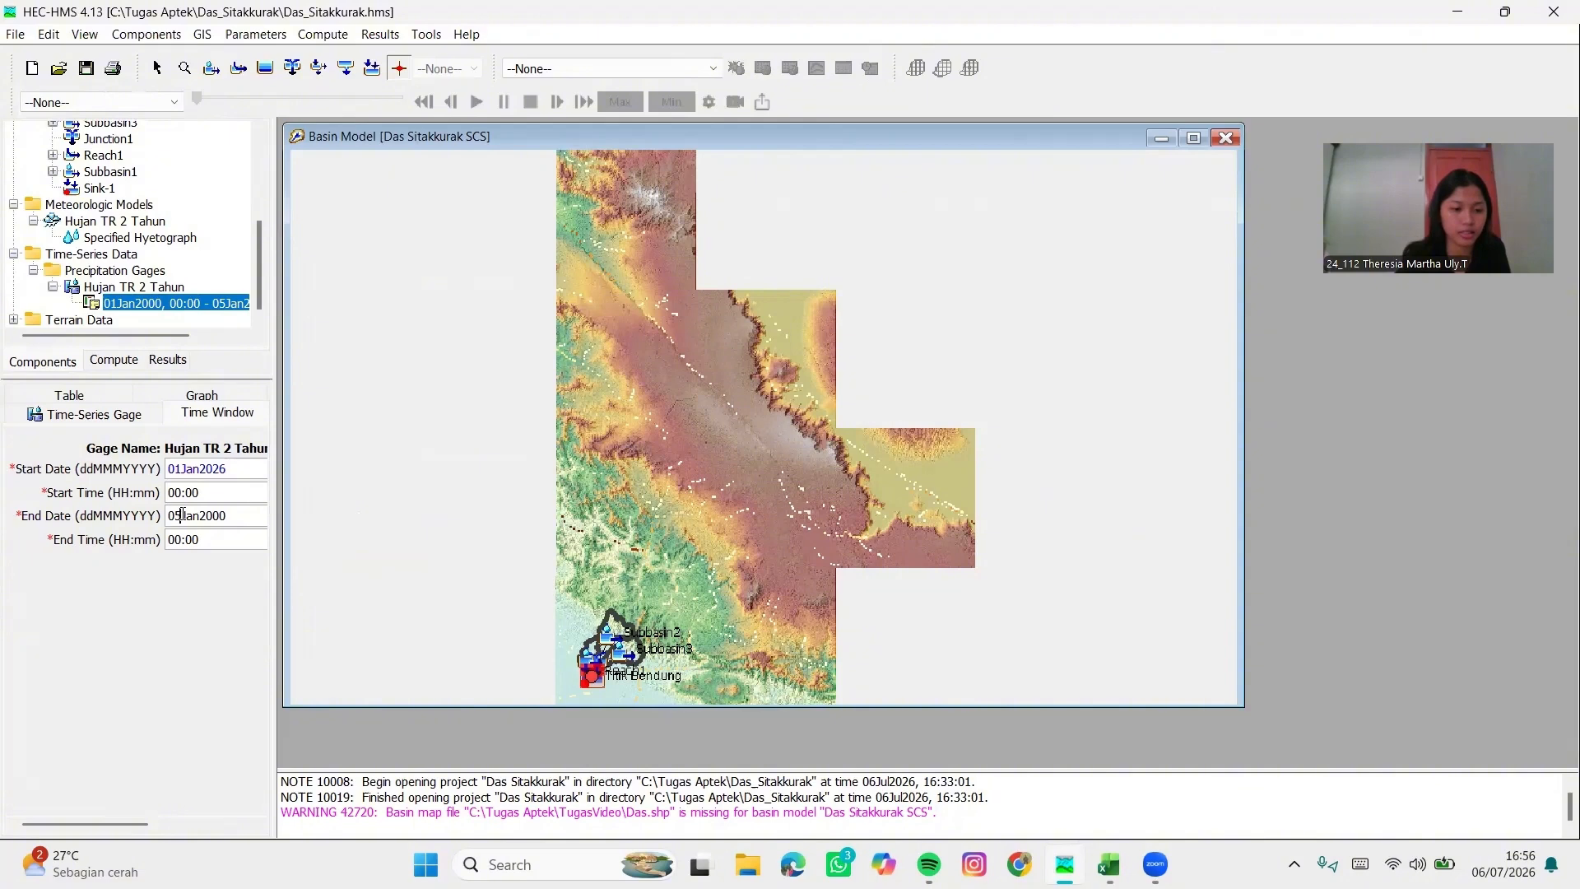
key(BackSpace)
text(1)
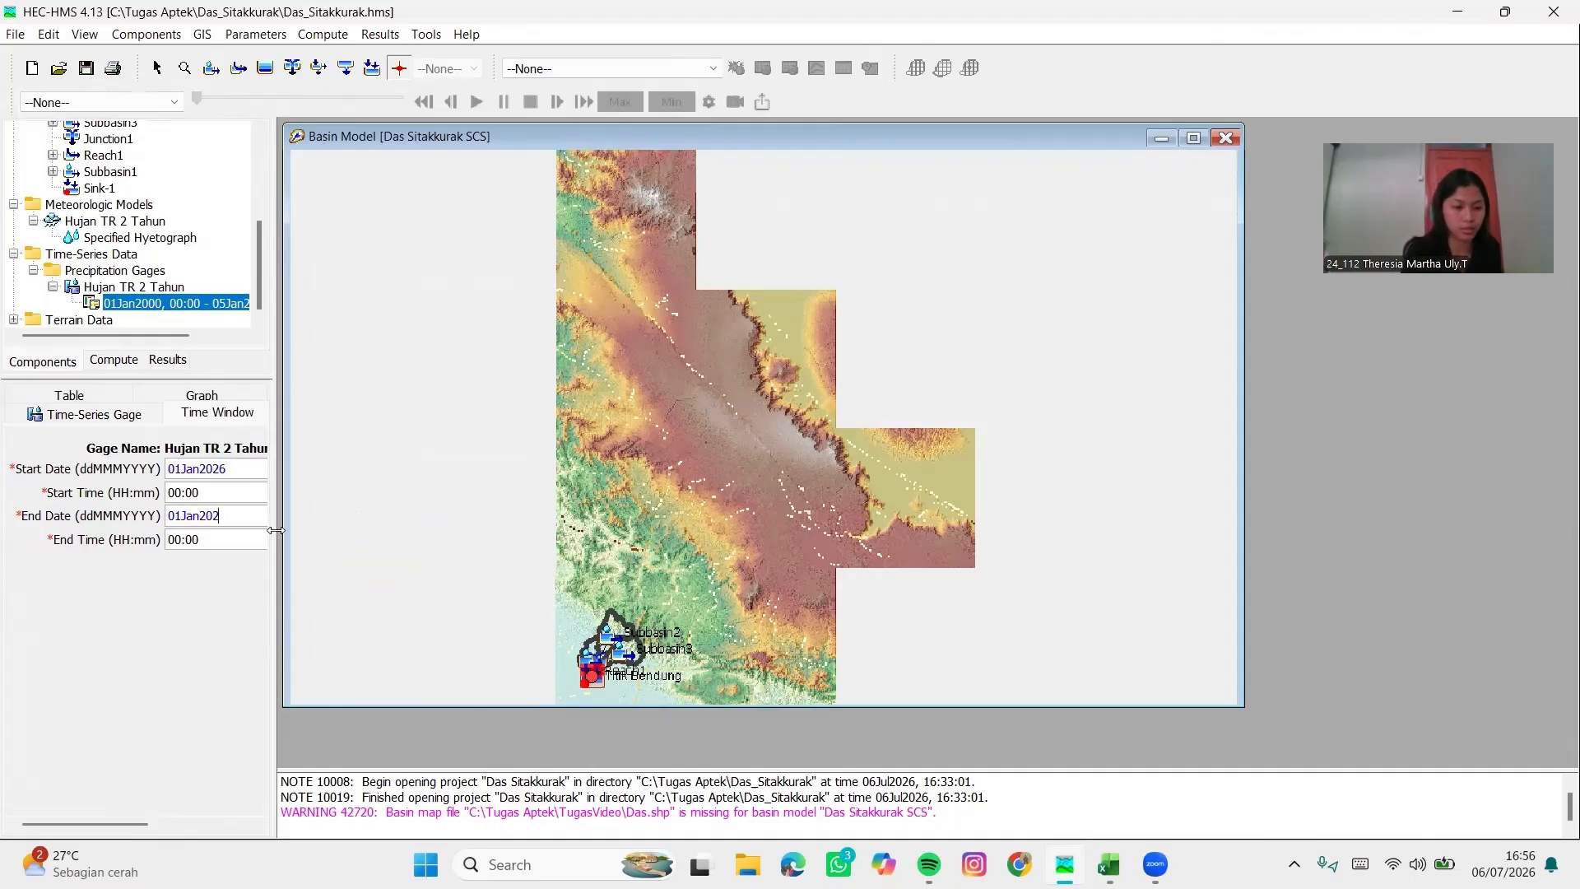
text(26)
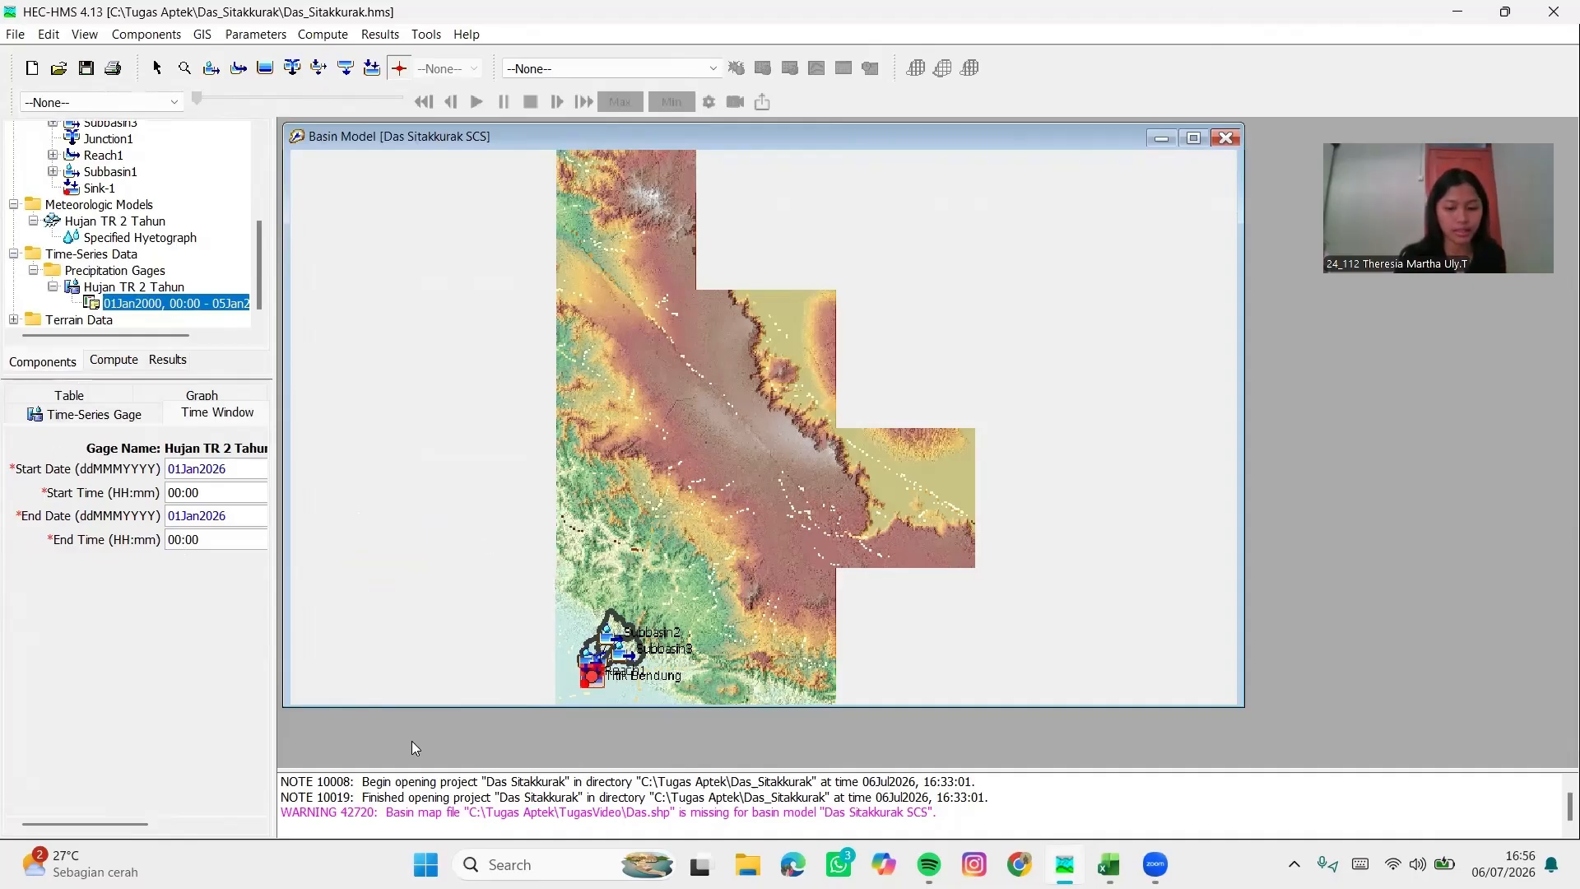
key(BackSpace)
text(6)
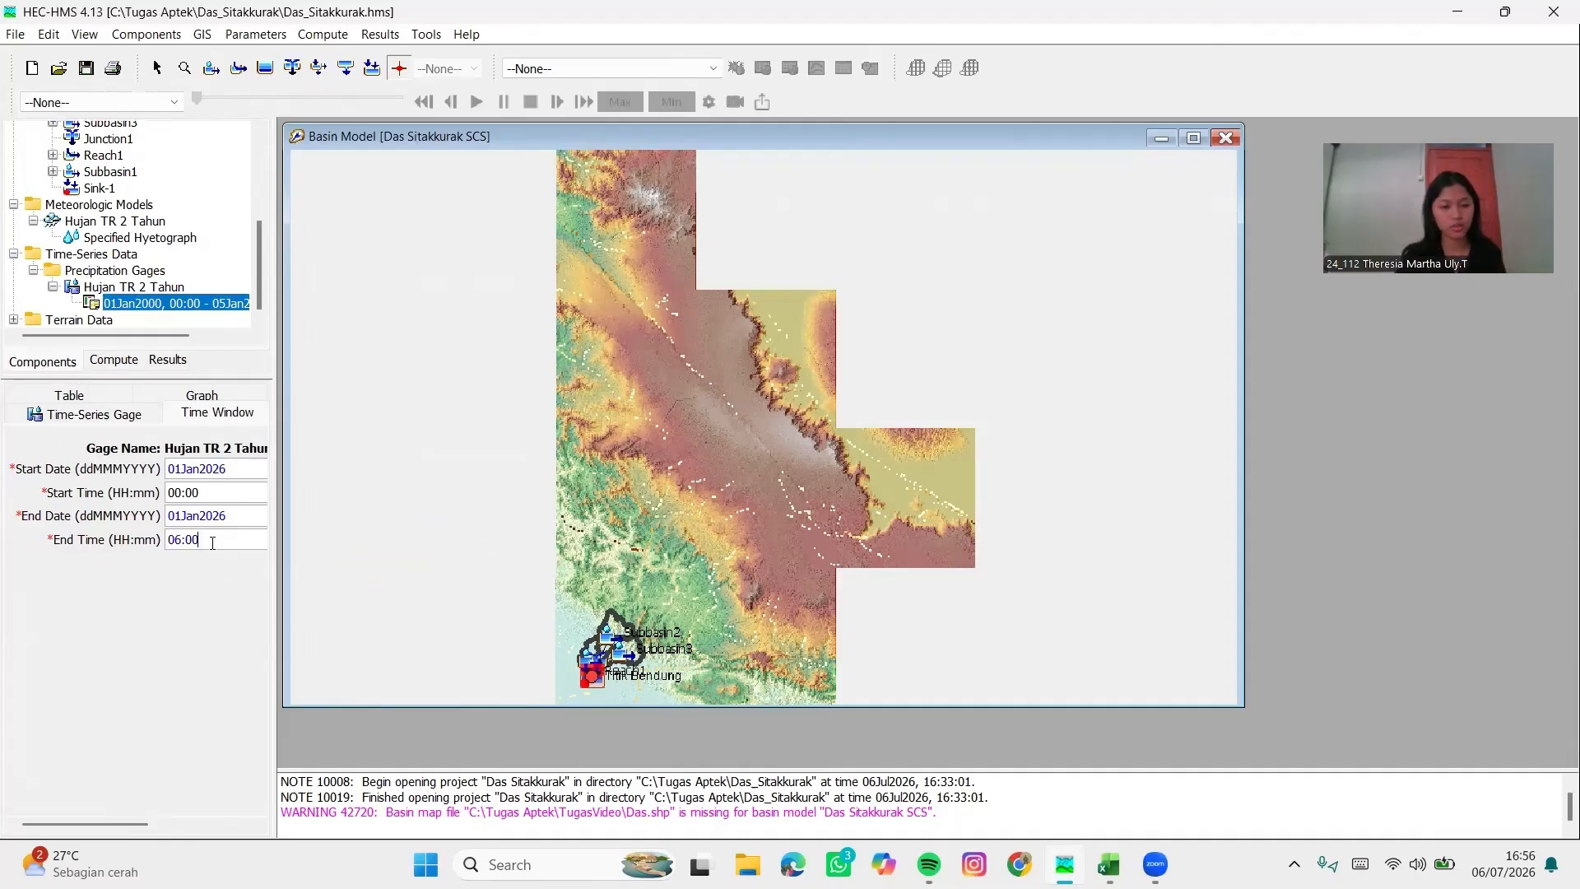
Open the gage's precipitation table and bring up the Distribusi PSA 007 sheet in Excel beside HEC-HMS
click(98, 404)
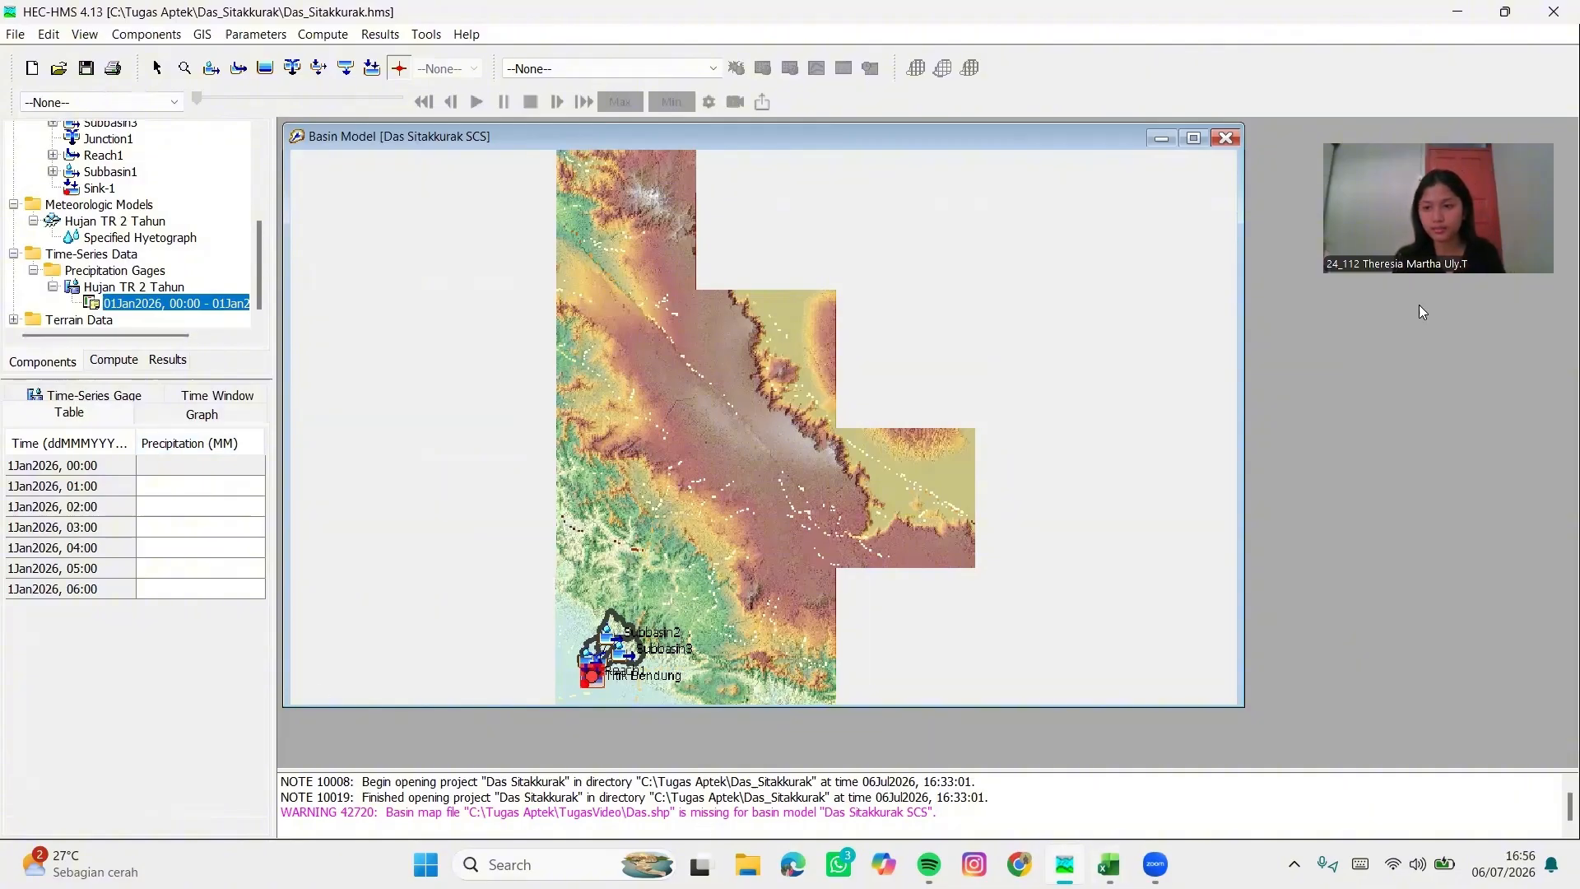
click(1108, 864)
click(1375, 78)
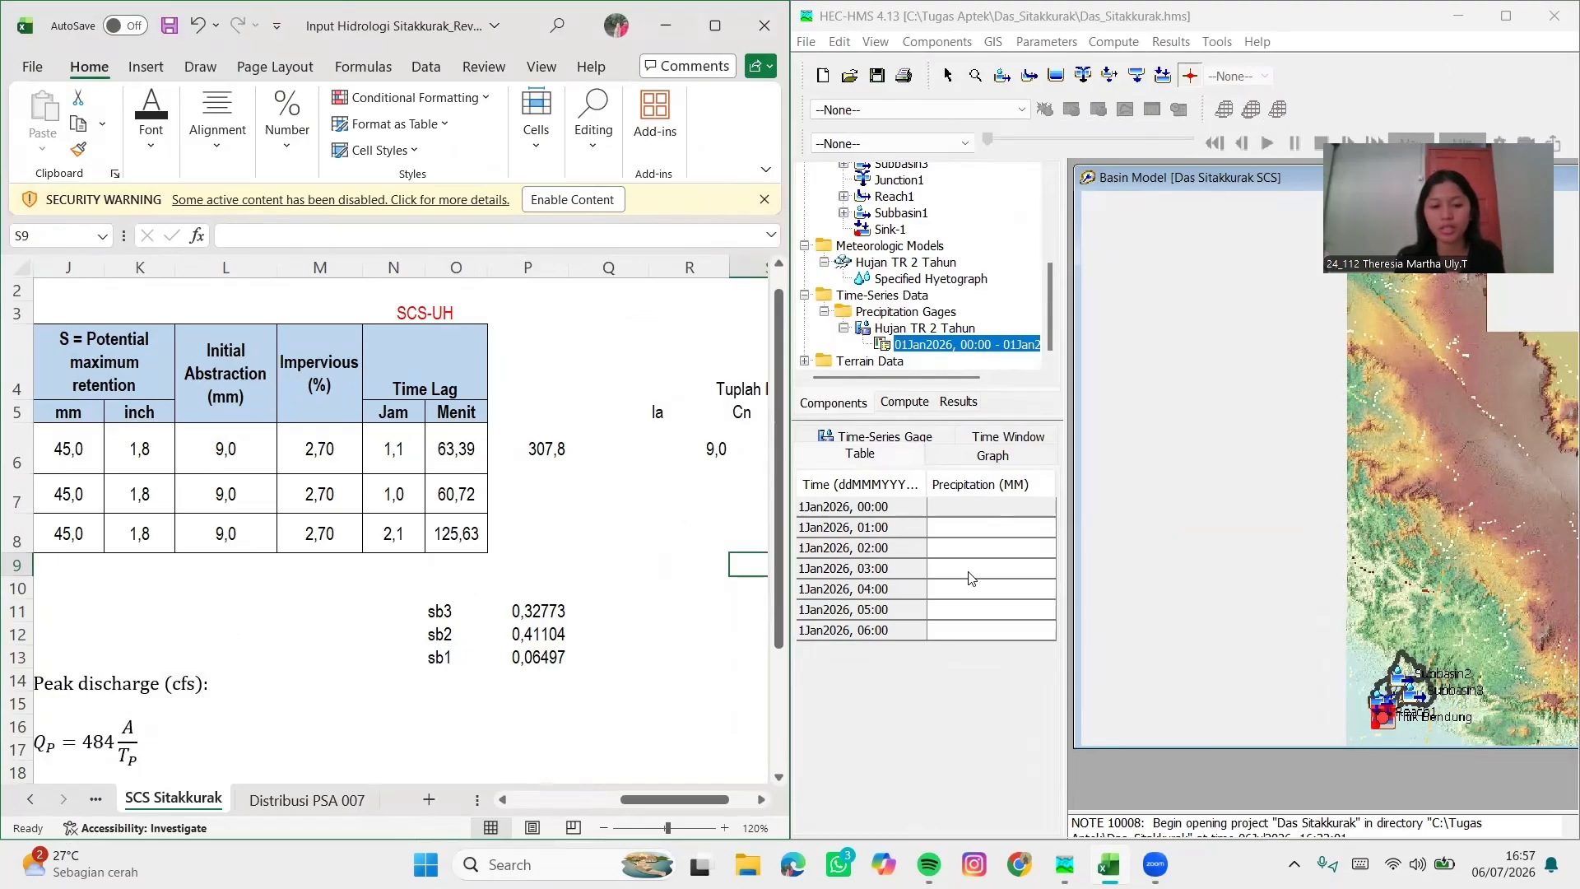
click(298, 799)
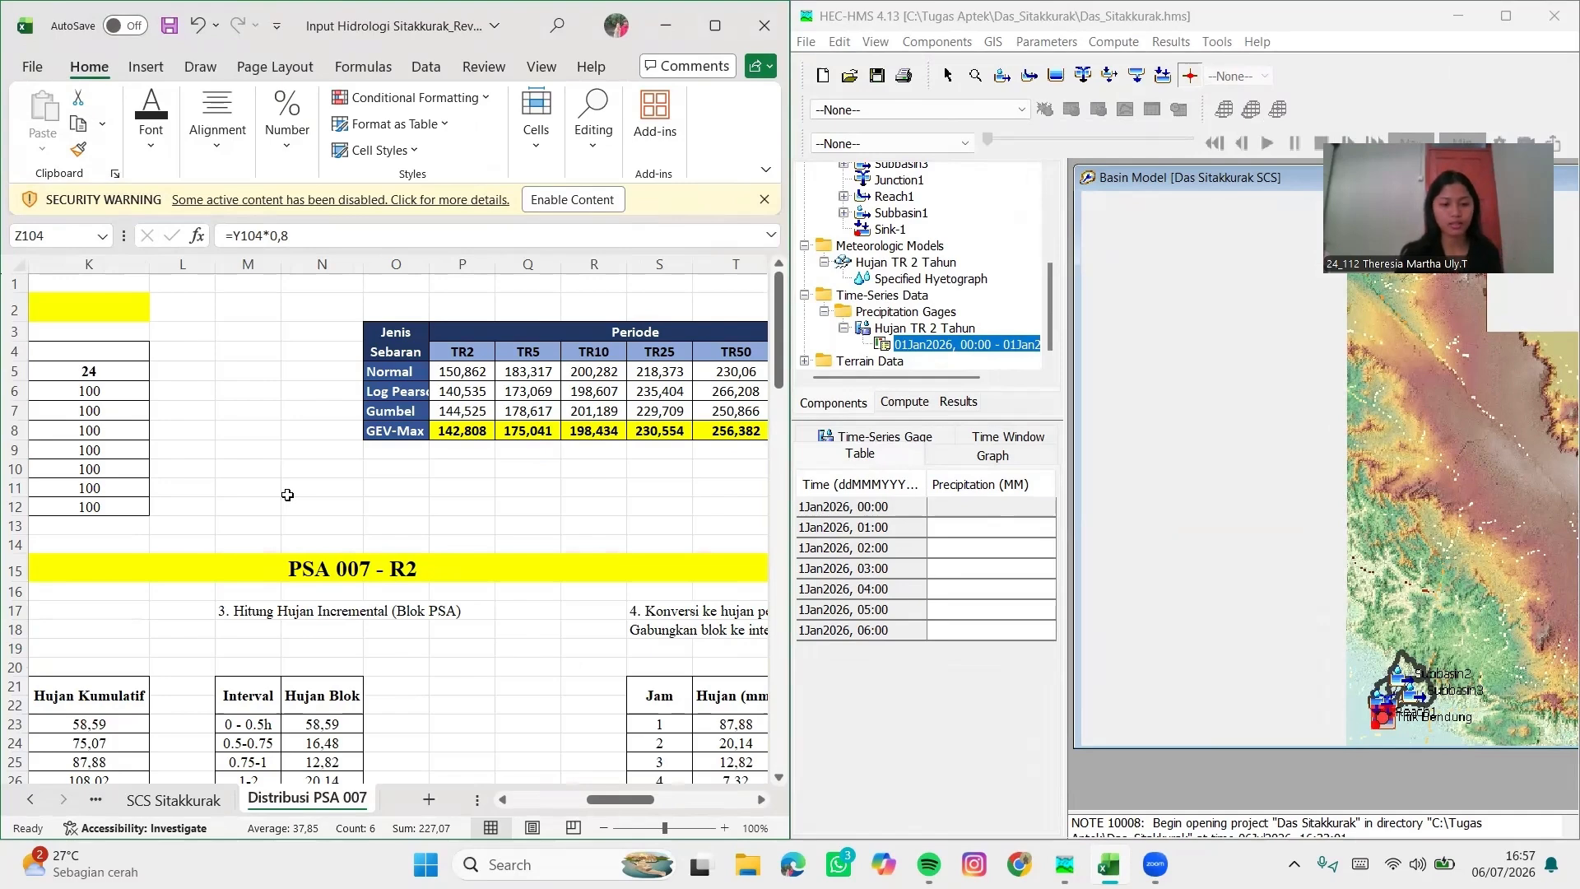
Examine the PSA 007 calculation blocks for the R2 through R100 return periods in the Distribusi PSA 007 sheet
scroll(287, 494, right, 2)
scroll(287, 495, right, 3)
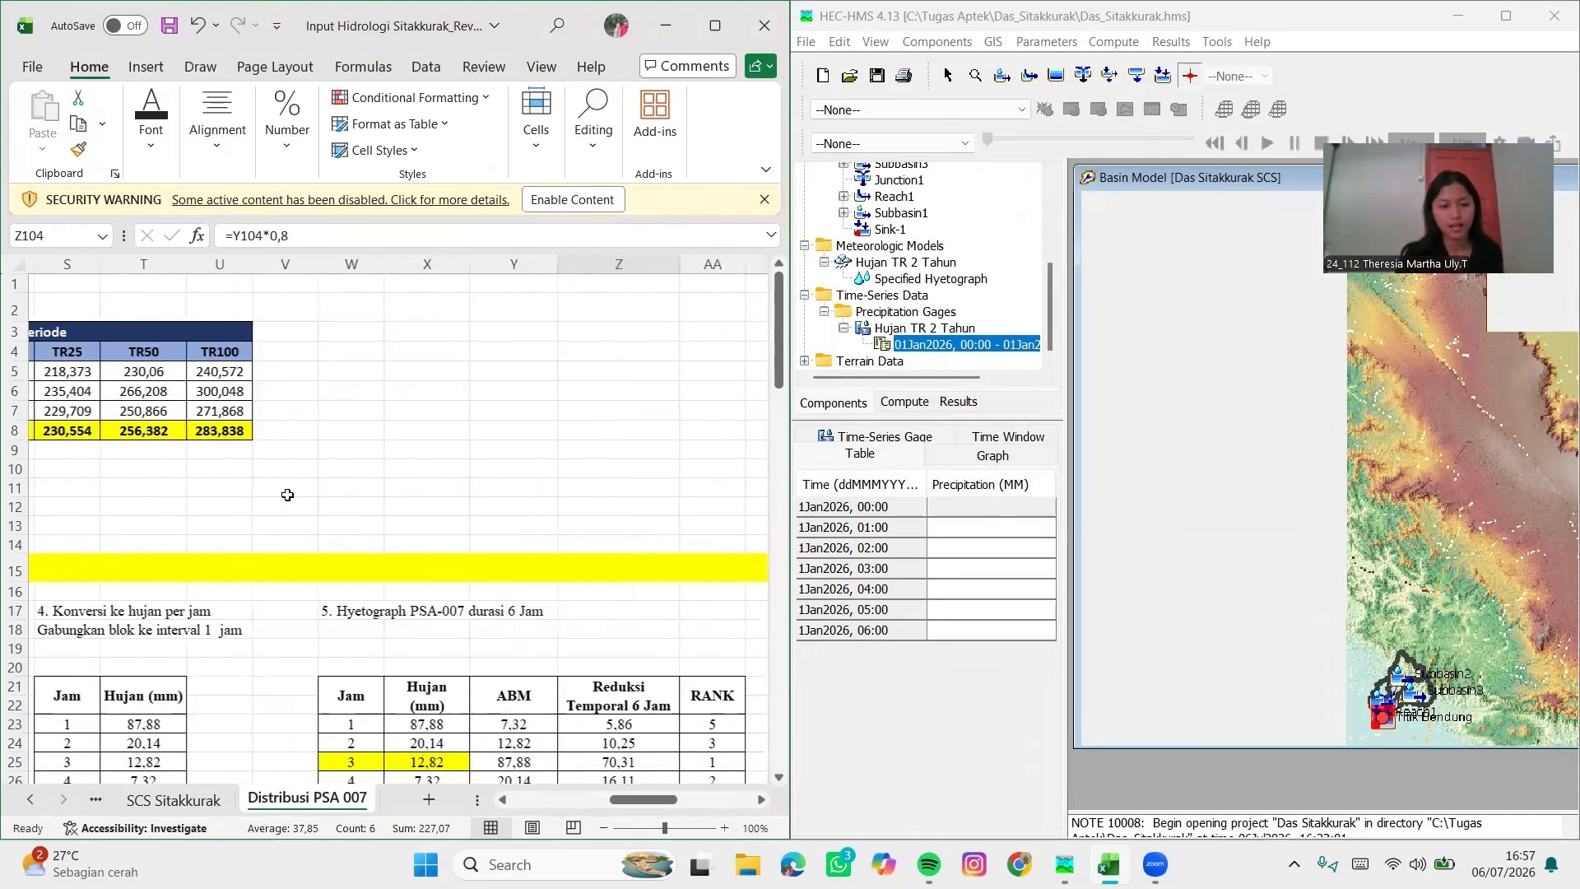
scroll(287, 495, left, 10)
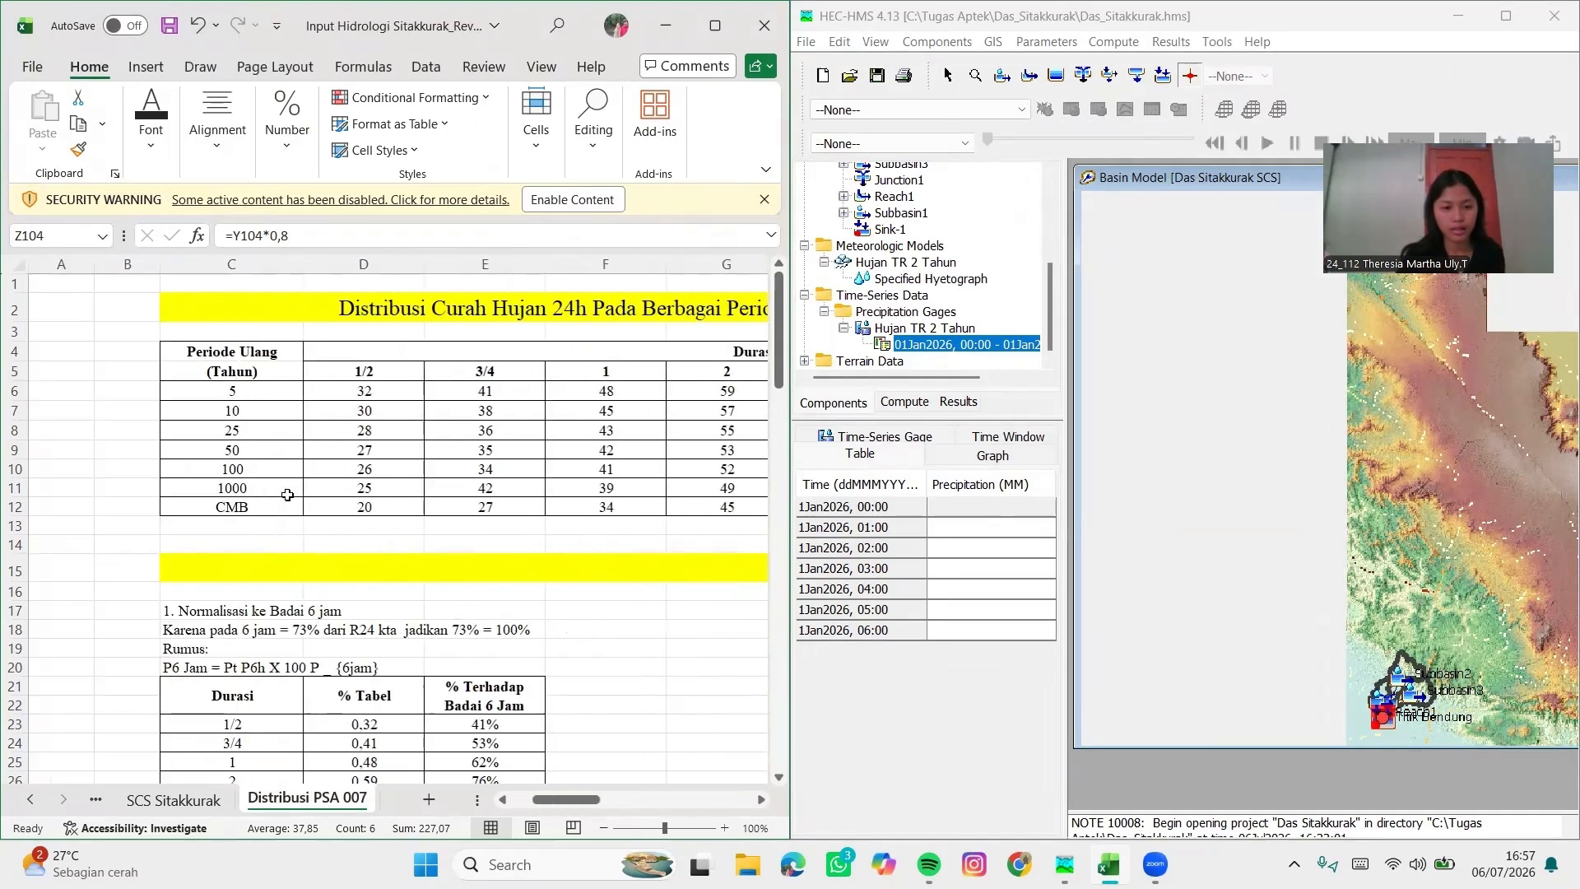
scroll(430, 514, down, 3)
scroll(431, 515, up, 3)
scroll(430, 515, down, 5)
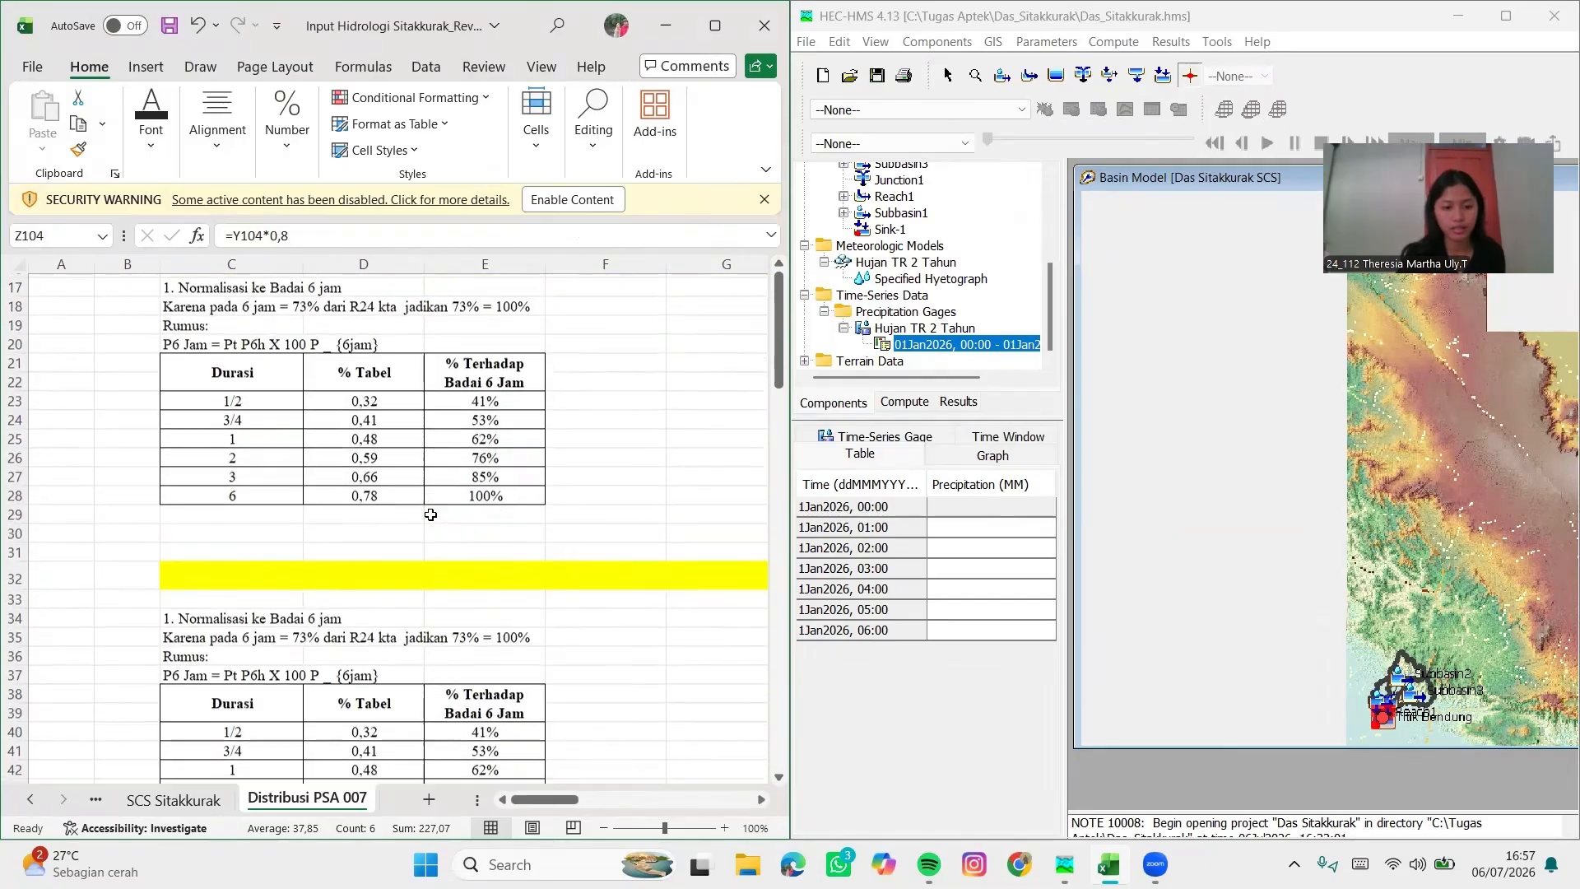
scroll(430, 514, right, 3)
scroll(431, 514, up, 4)
scroll(430, 514, down, 1)
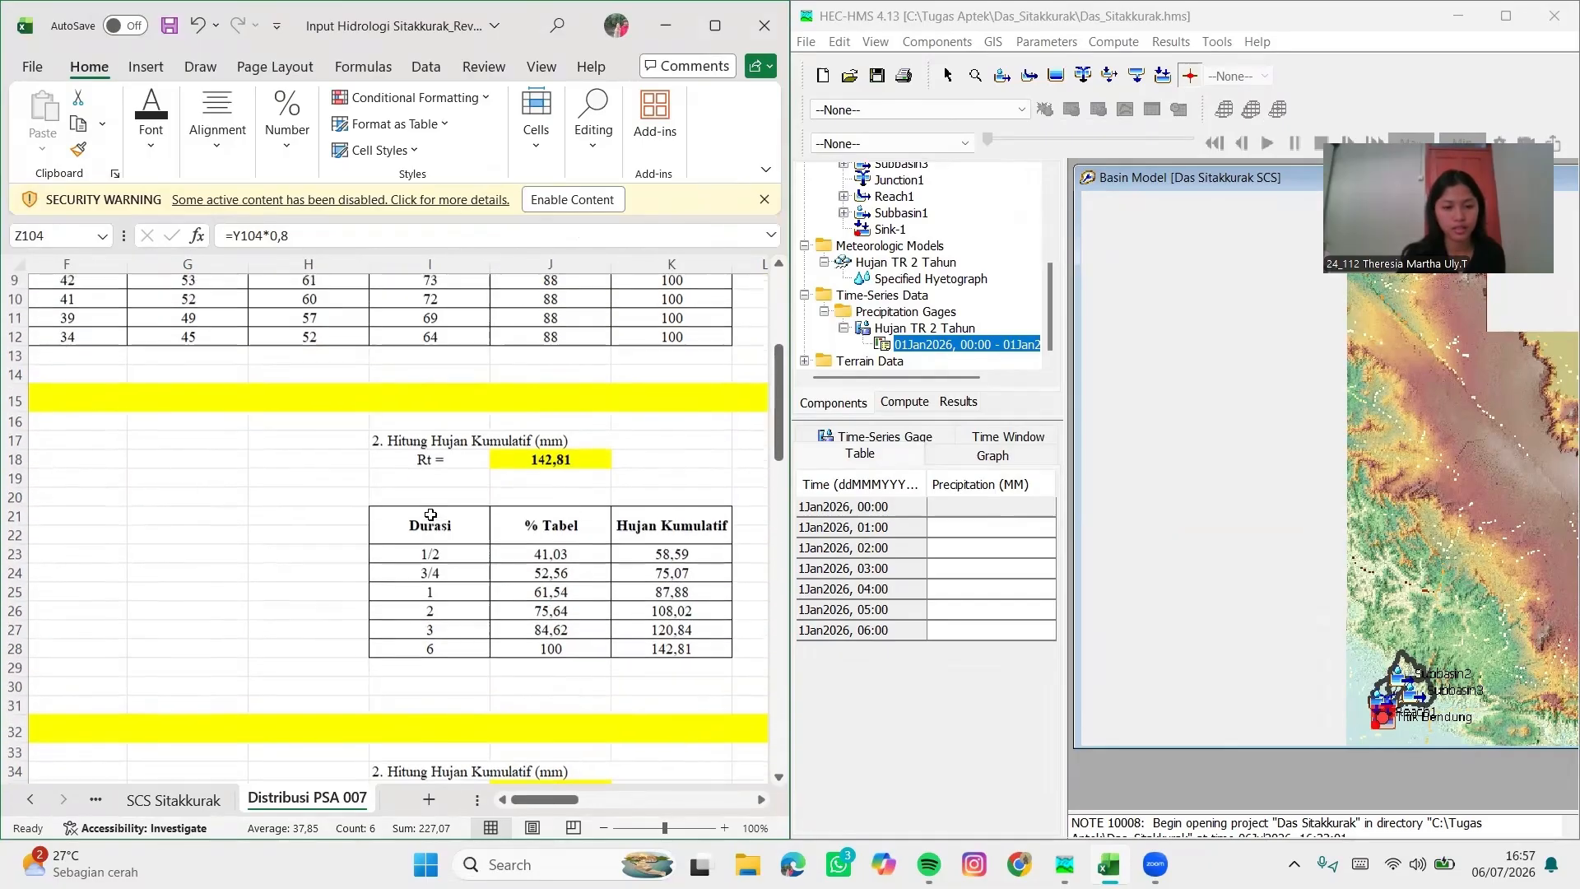
scroll(683, 494, right, 2)
scroll(682, 495, left, 1)
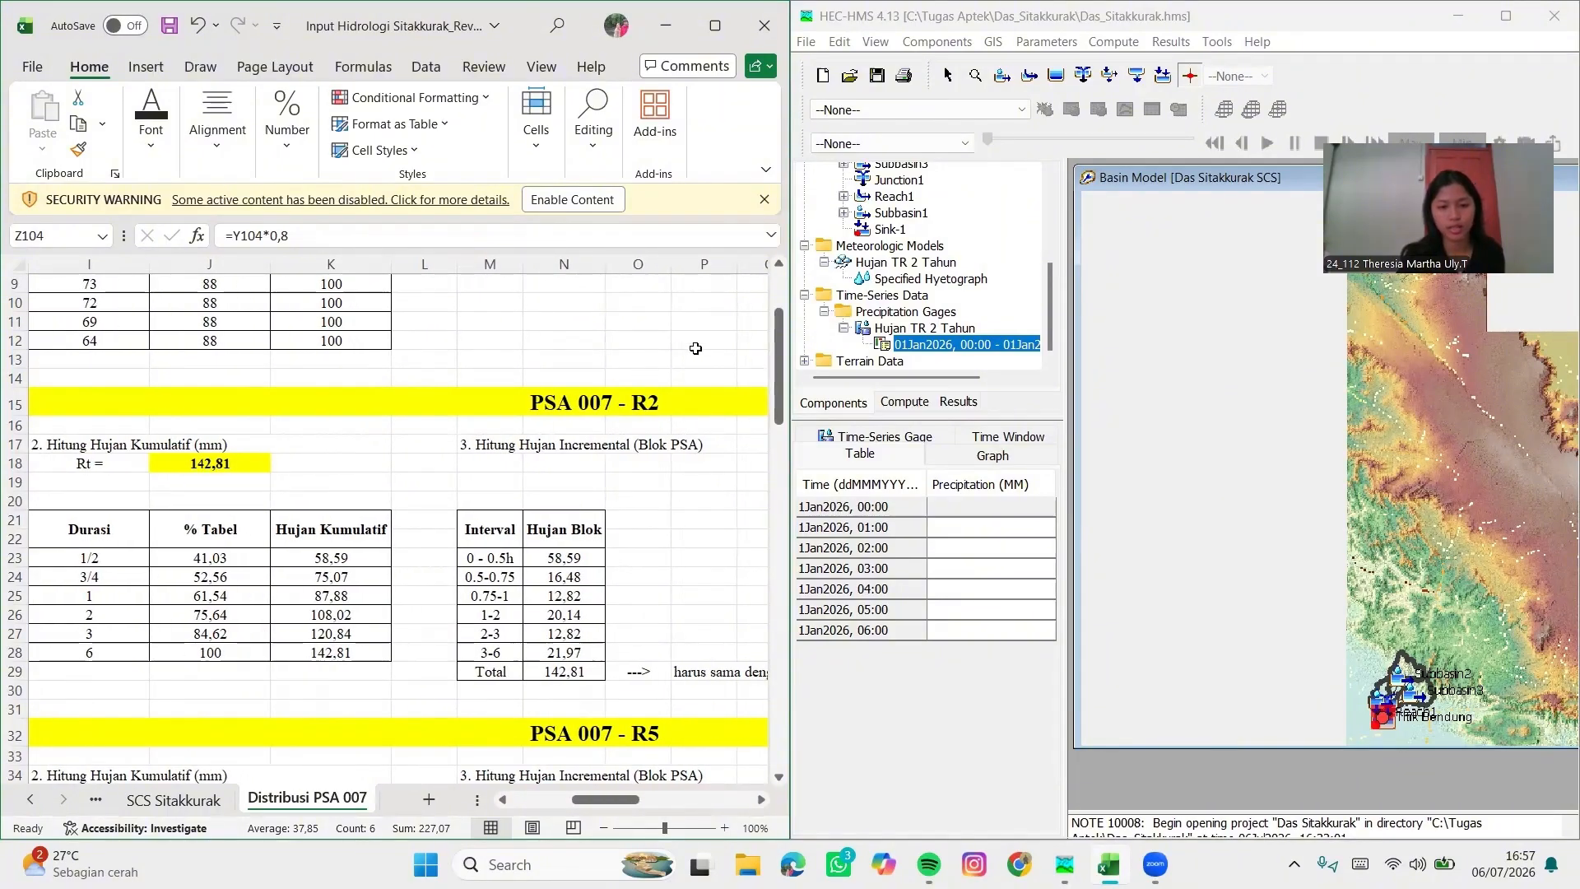
scroll(662, 452, down, 13)
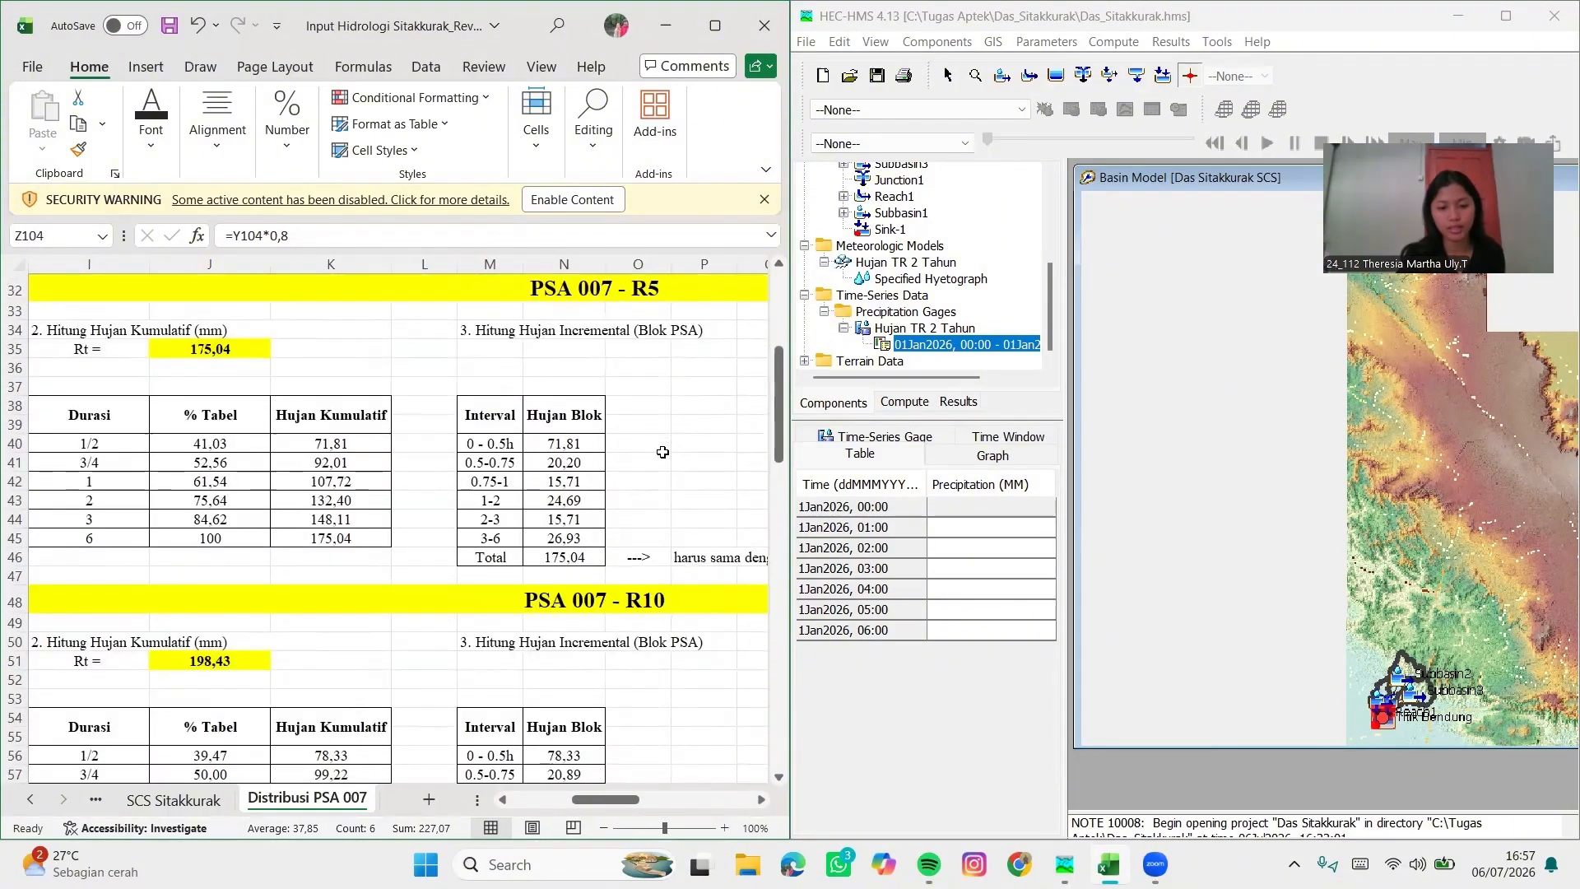
scroll(662, 452, down, 5)
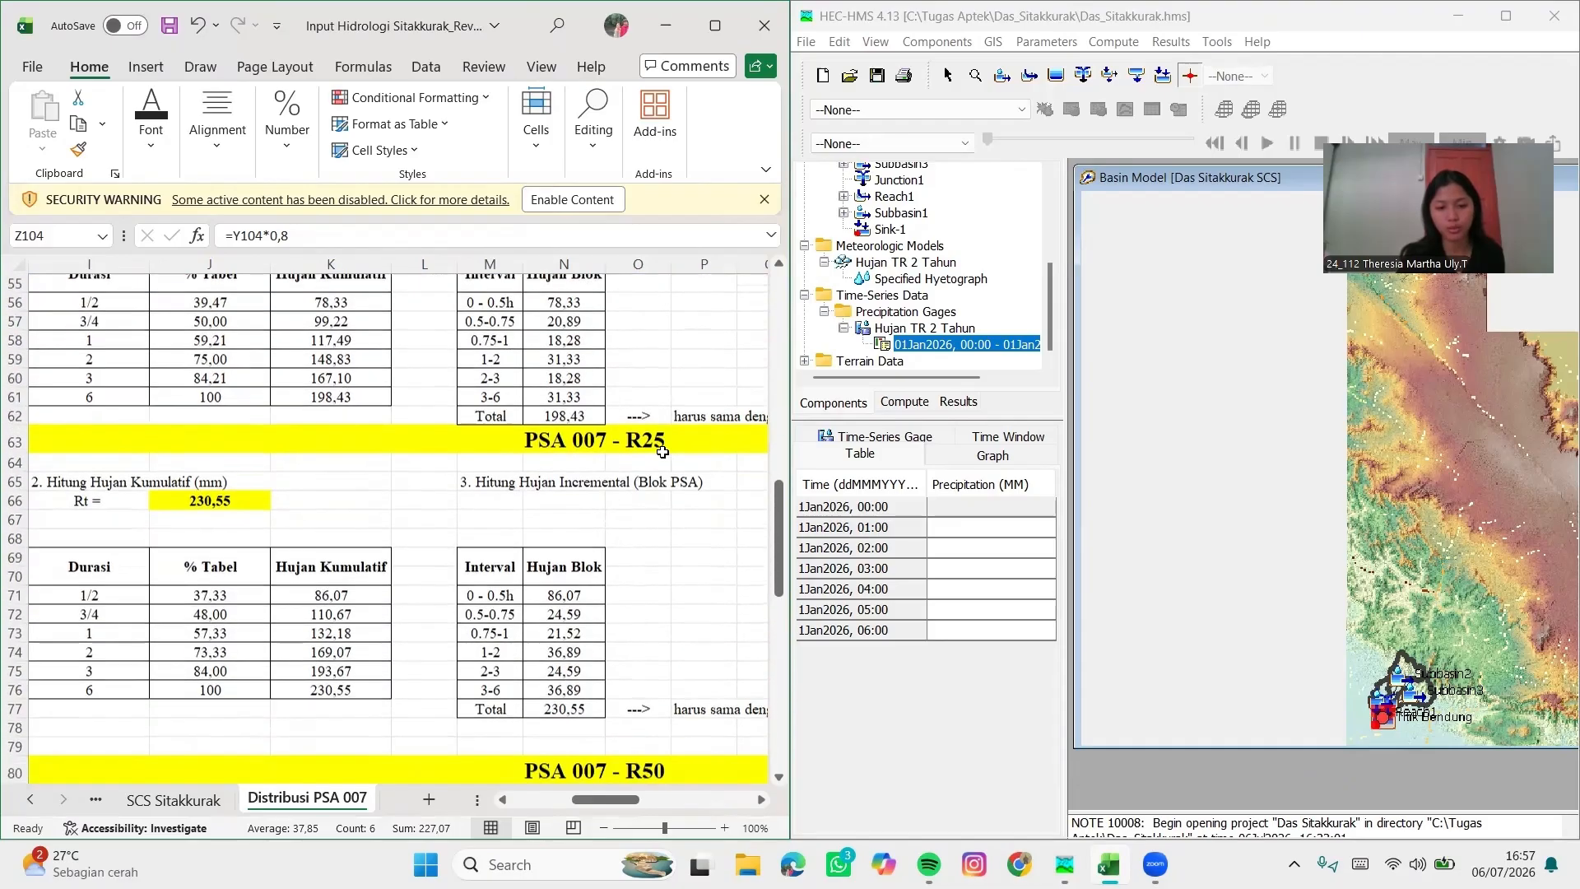
scroll(662, 452, down, 6)
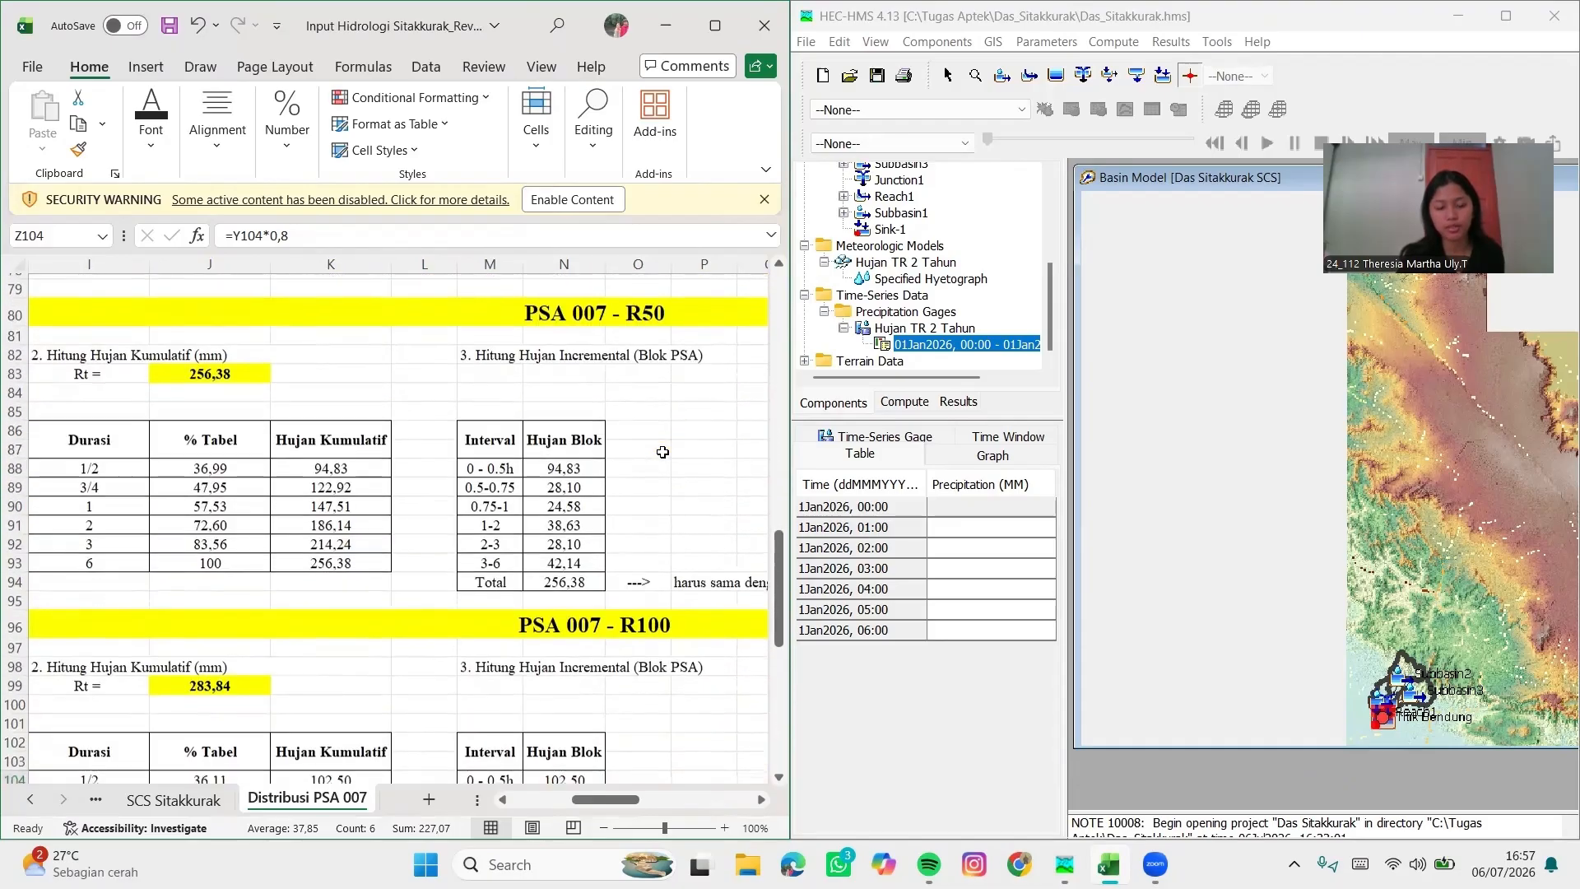
scroll(662, 452, up, 20)
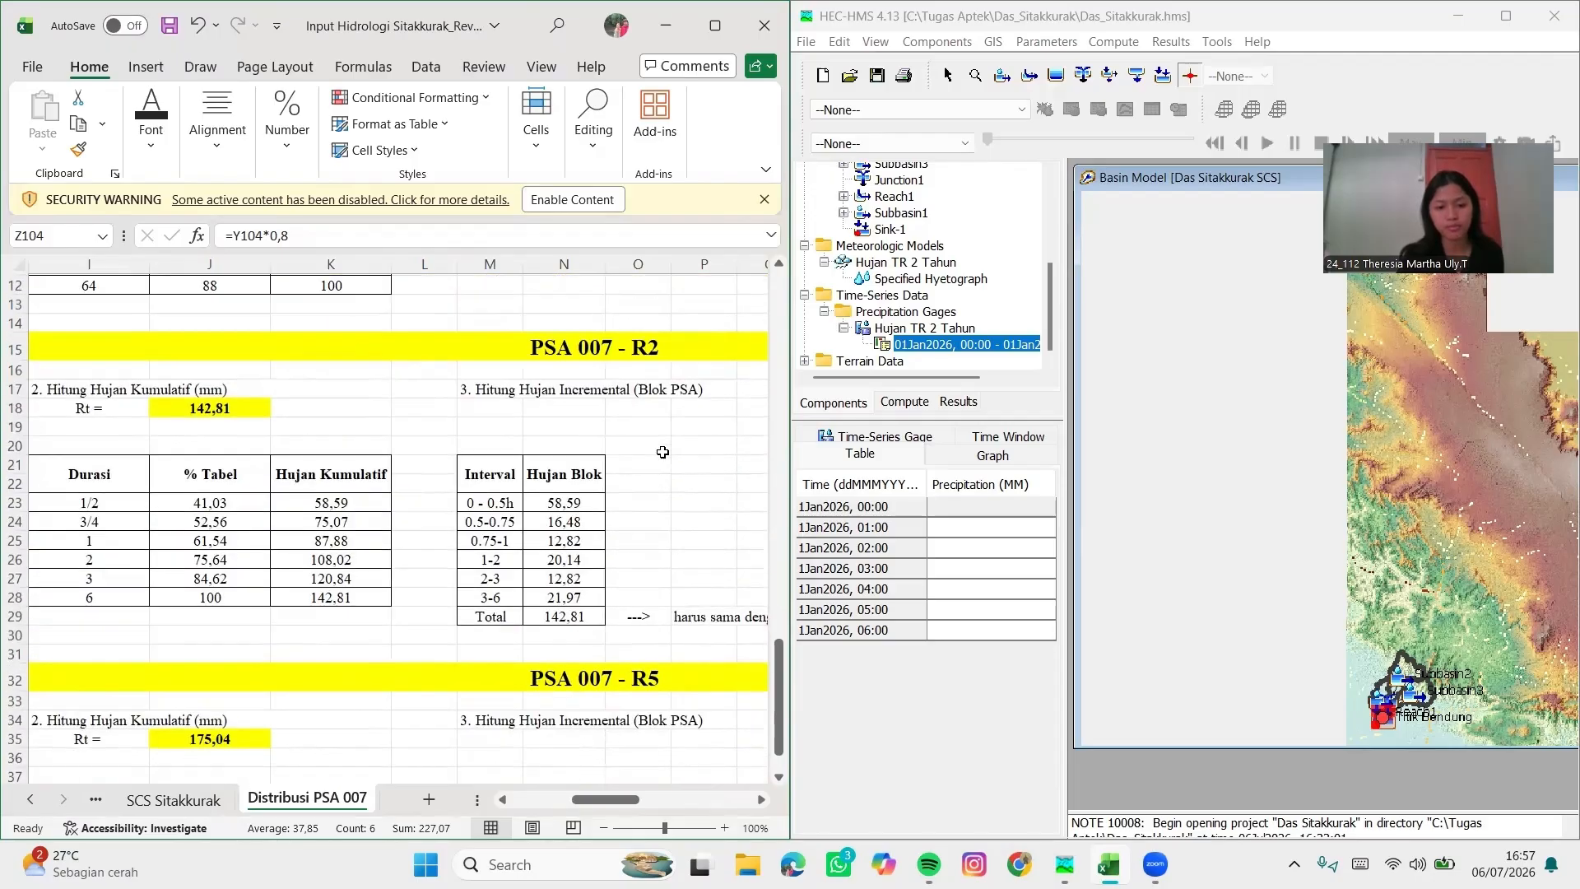
scroll(662, 451, down, 1)
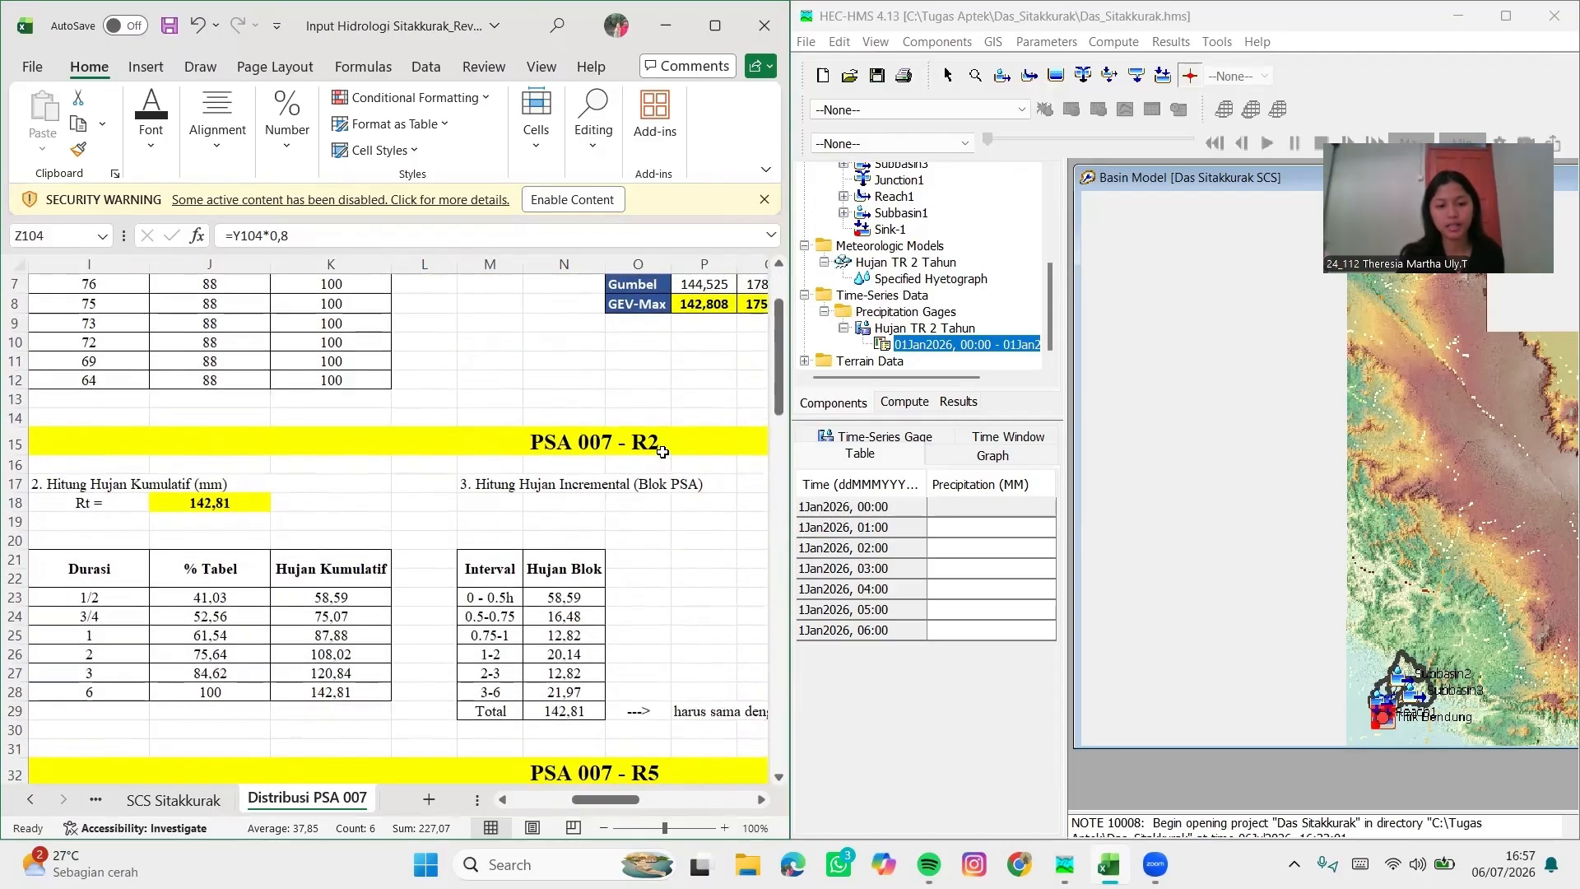
Find the 6-hour PSA-007 hyetograph table of the R2 block and examine its Reduksi Temporal 6 Jam column
scroll(662, 452, right, 3)
scroll(663, 452, right, 3)
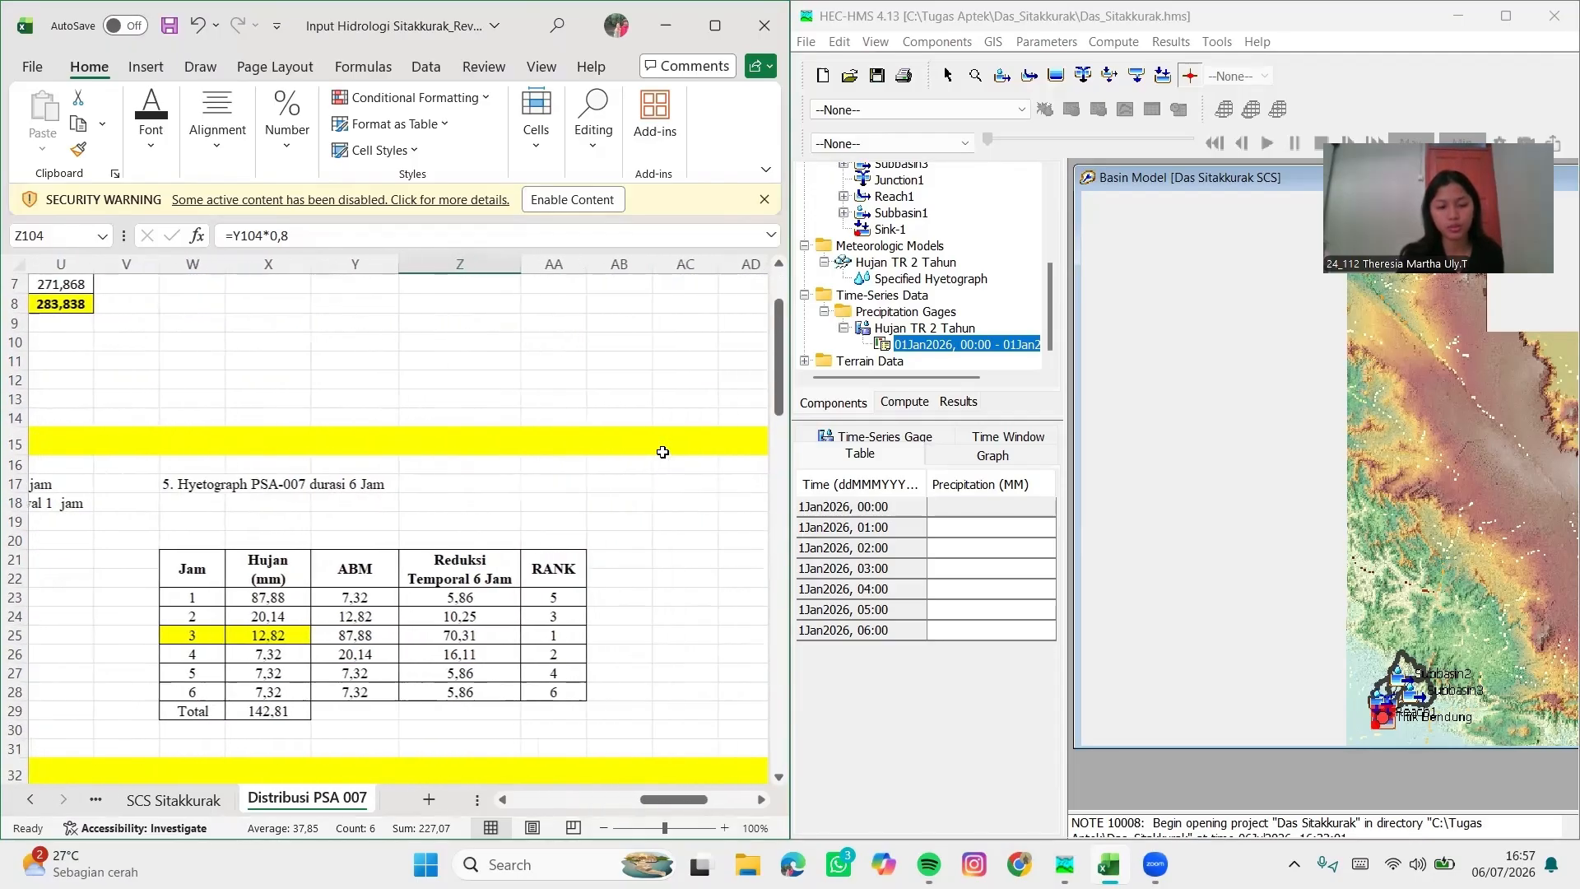
scroll(610, 536, left, 1)
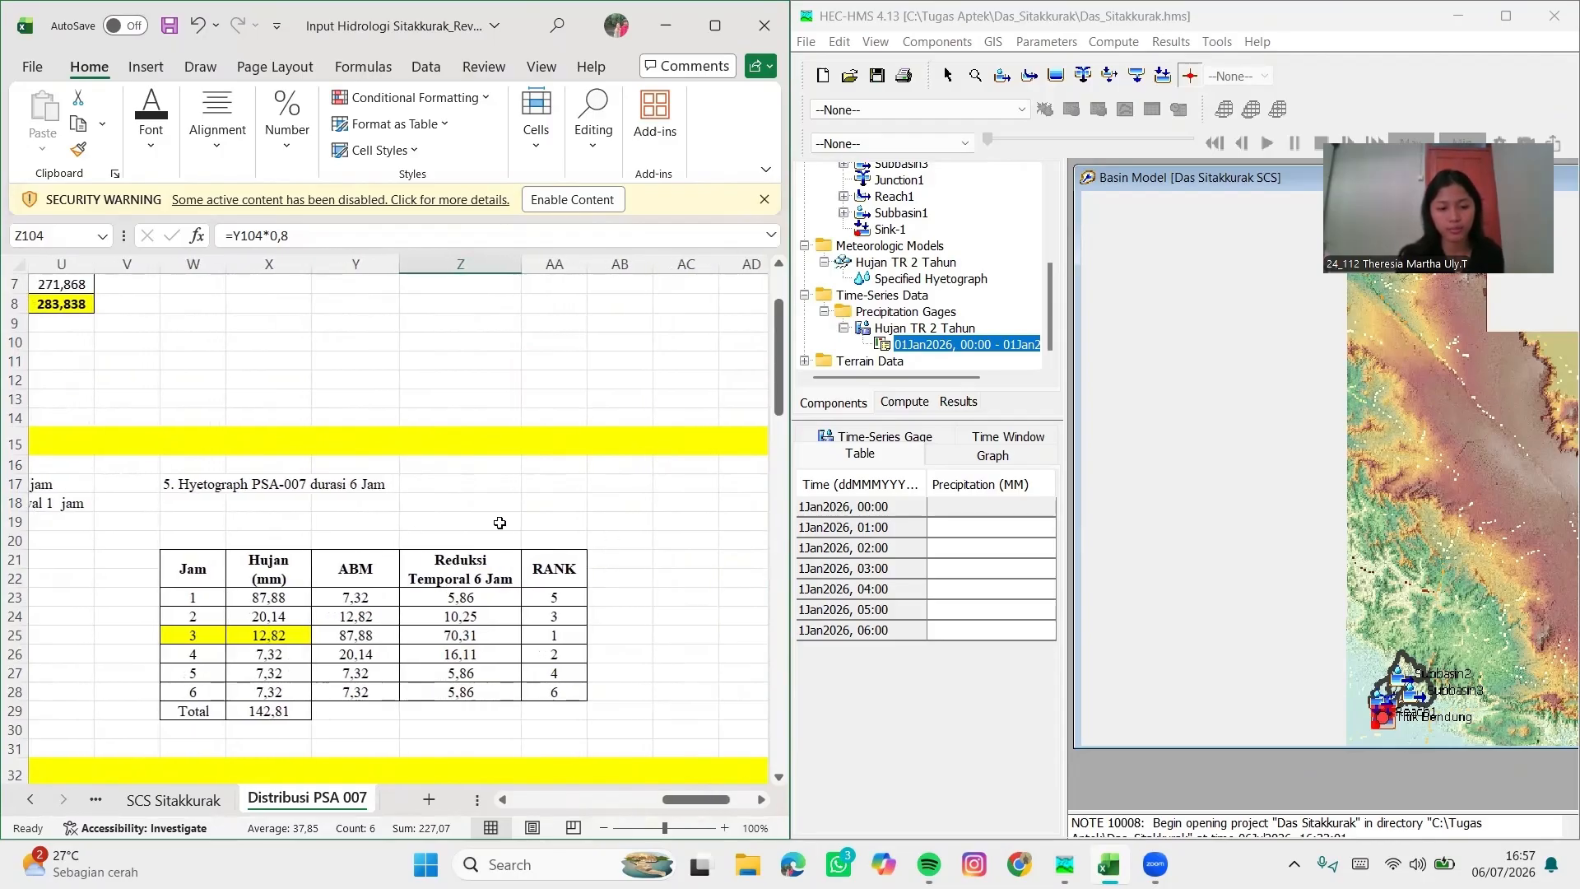
scroll(494, 520, up, 2)
scroll(486, 518, left, 1)
scroll(486, 517, down, 1)
scroll(487, 517, left, 10)
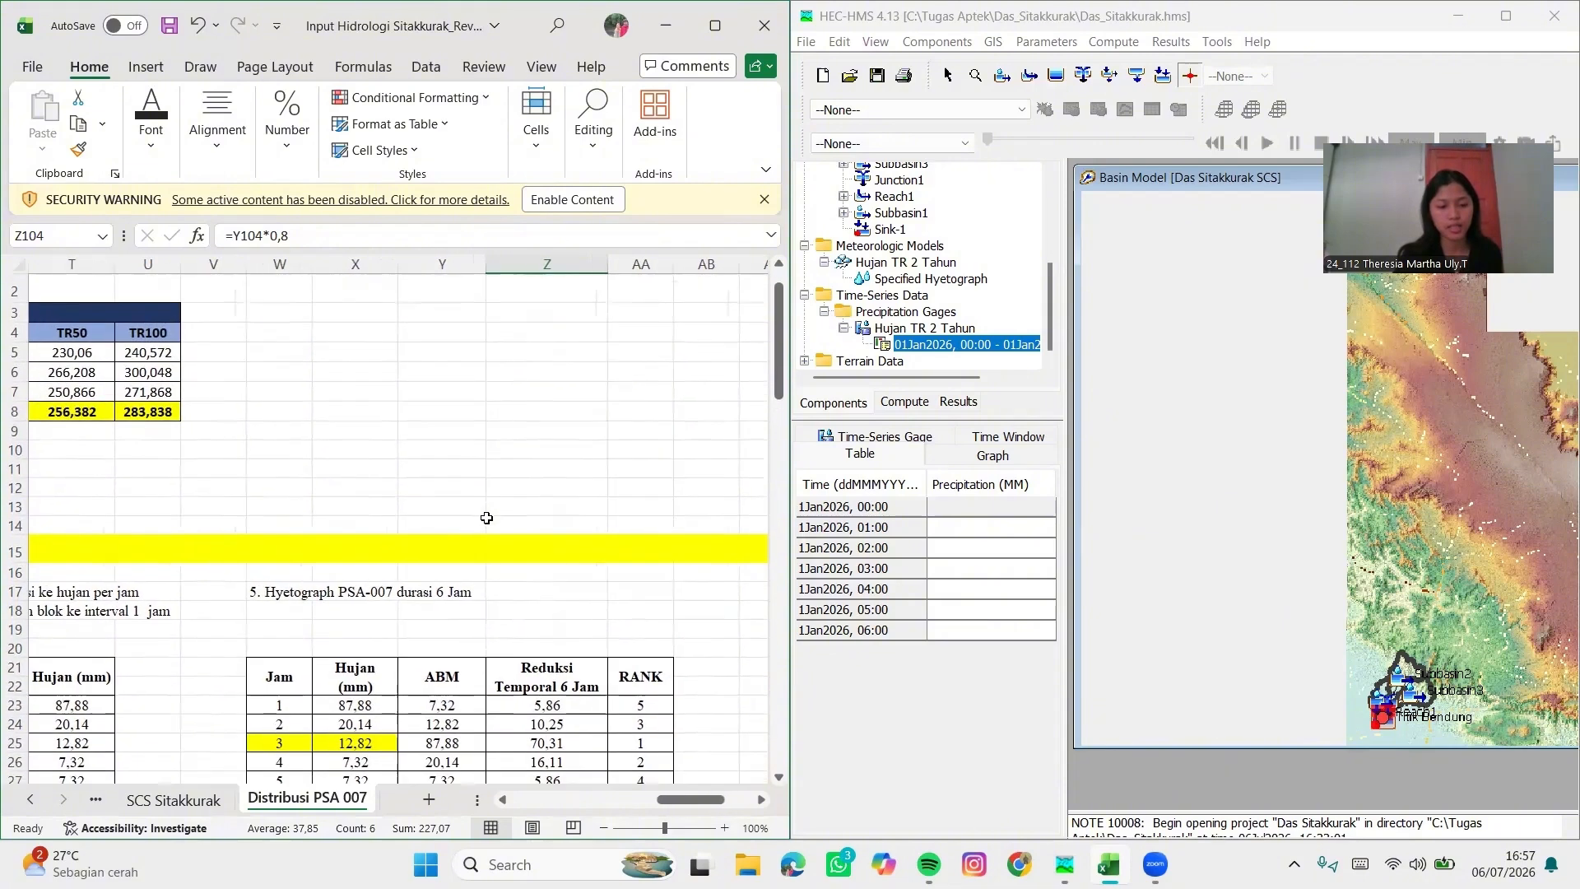
scroll(486, 518, right, 10)
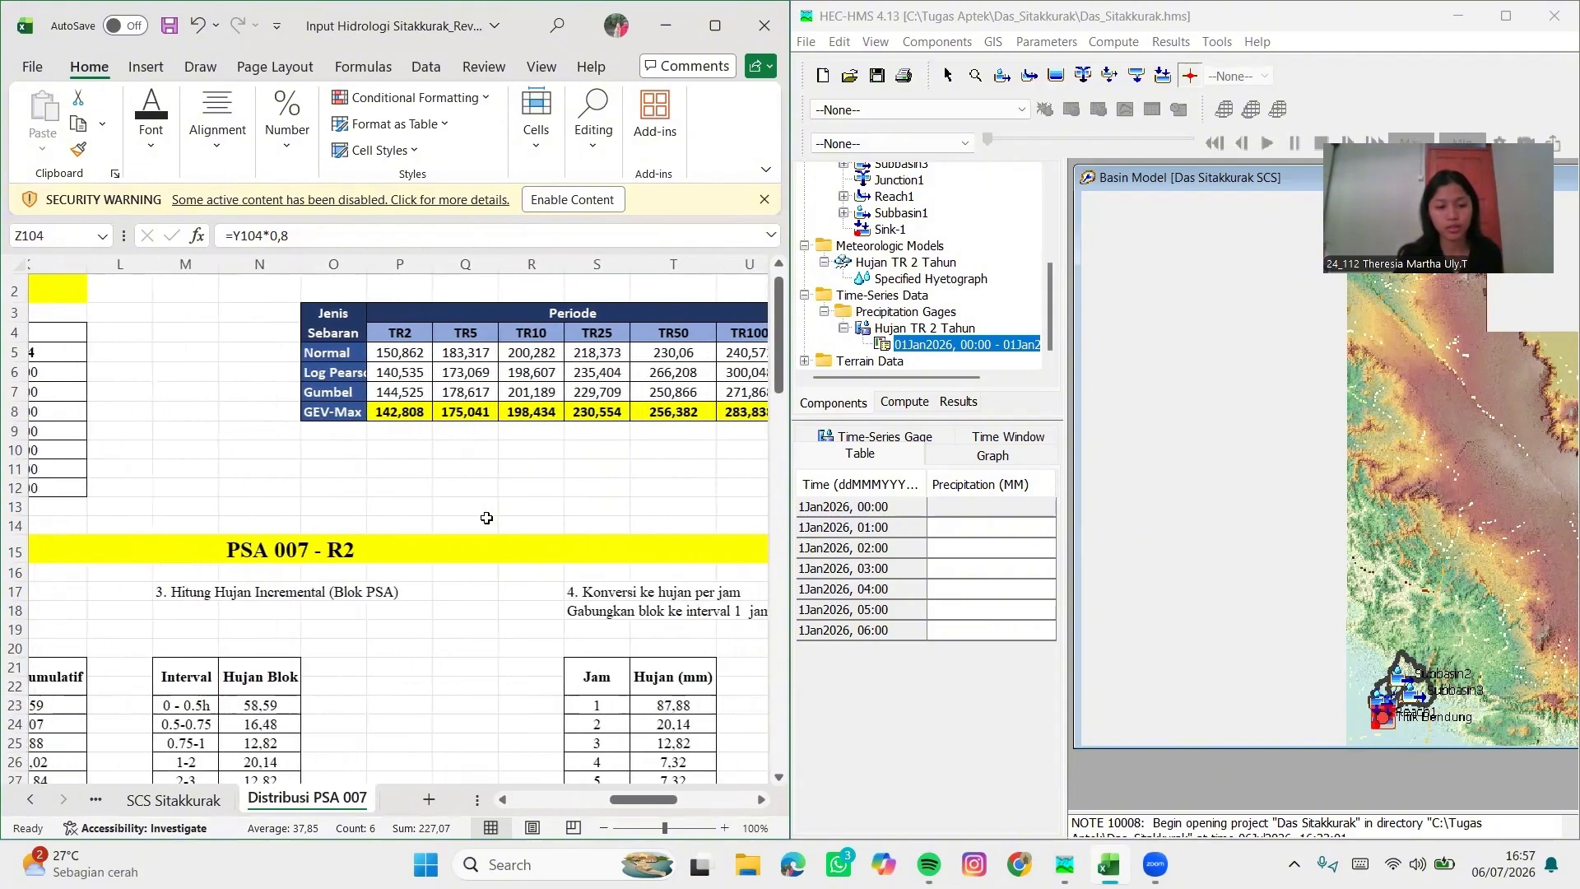
scroll(486, 517, down, 2)
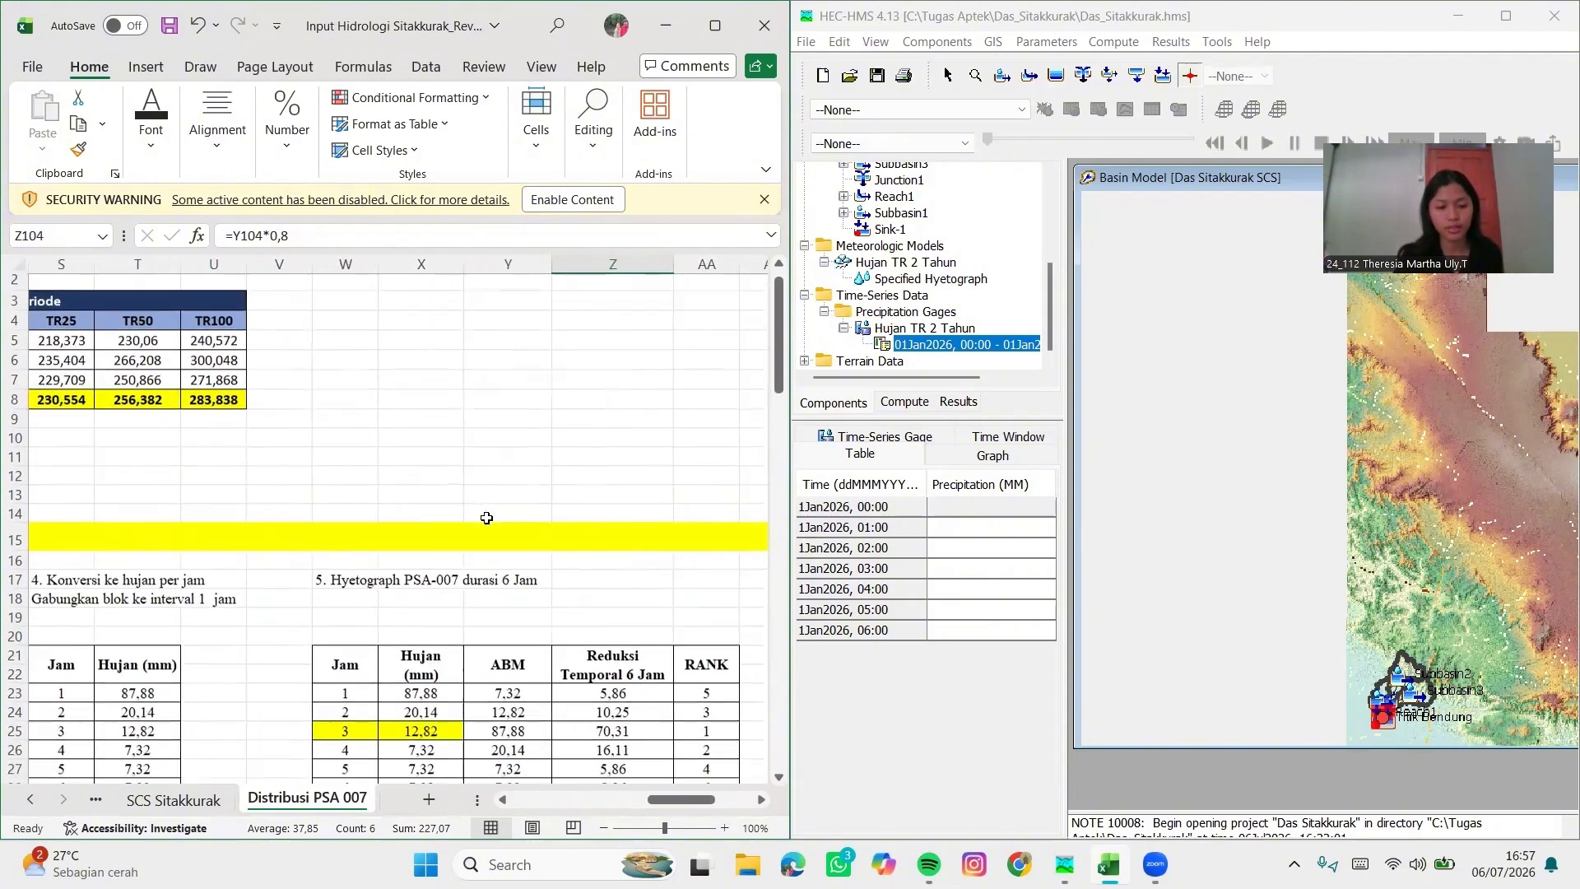
scroll(486, 518, left, 1)
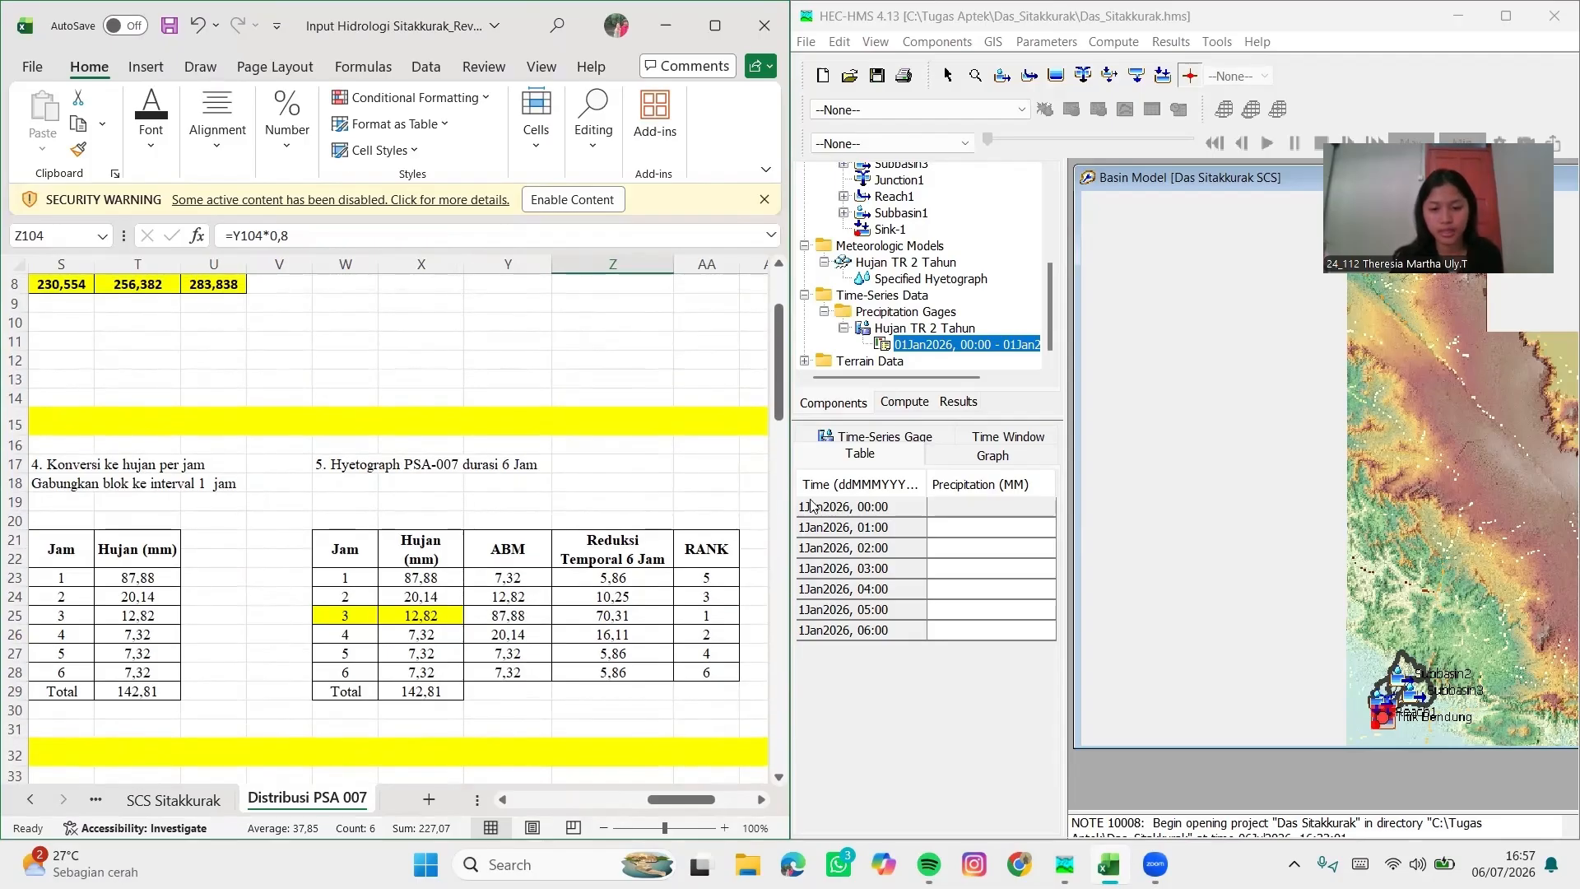
In HEC-HMS, enter the Hujan TR 2 Tahun precipitation for 01:00 to 03:00 as 5.86, 10.25 and 70.31 mm
click(966, 531)
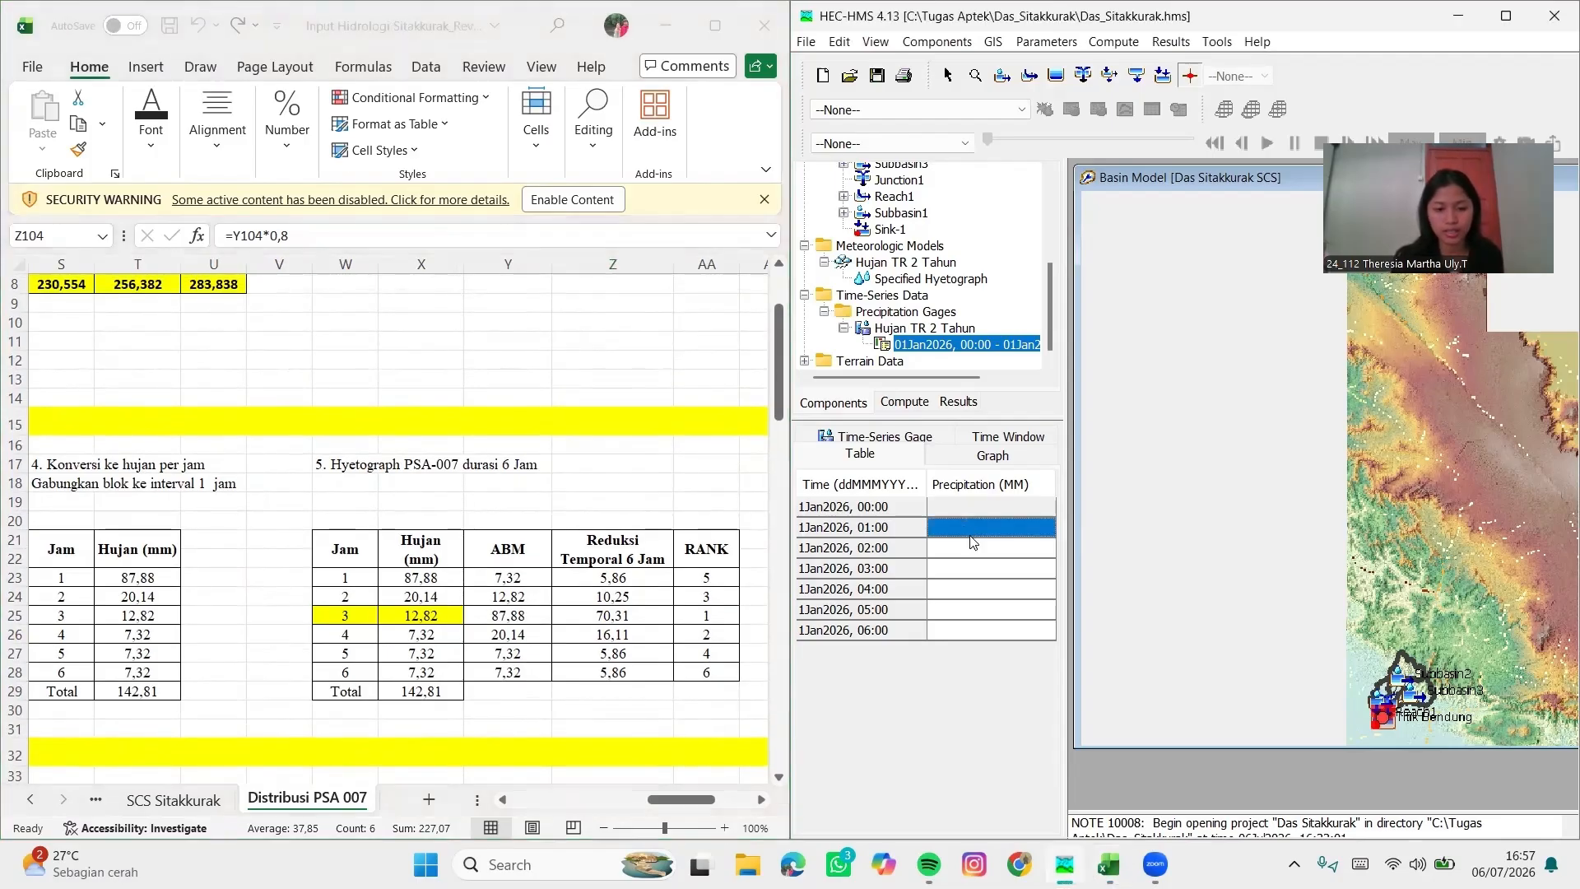
text(5.86)
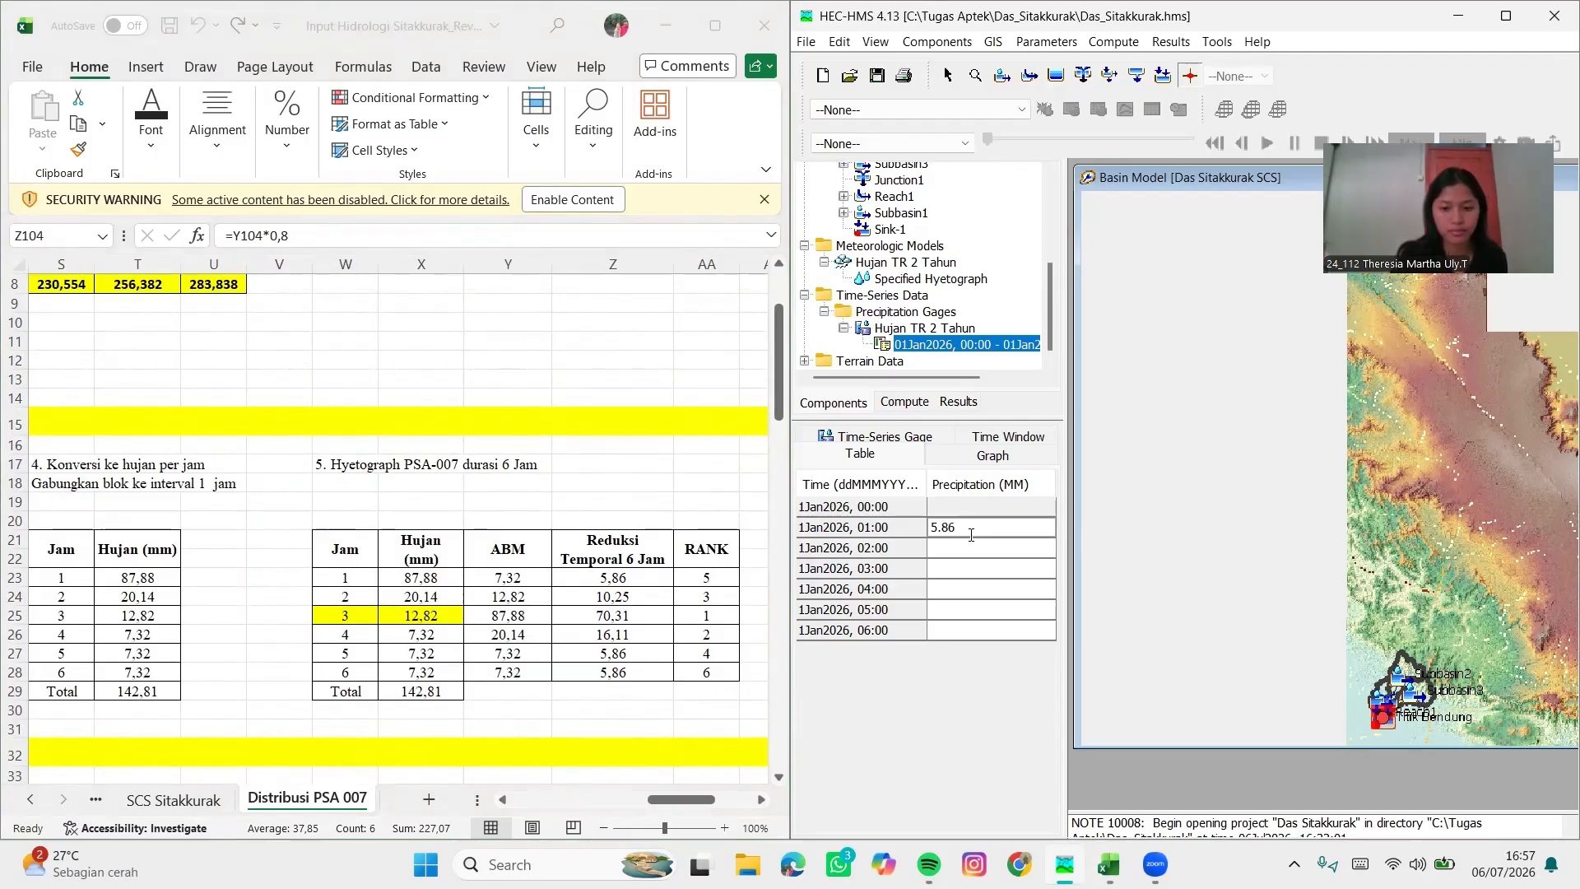
key(Return)
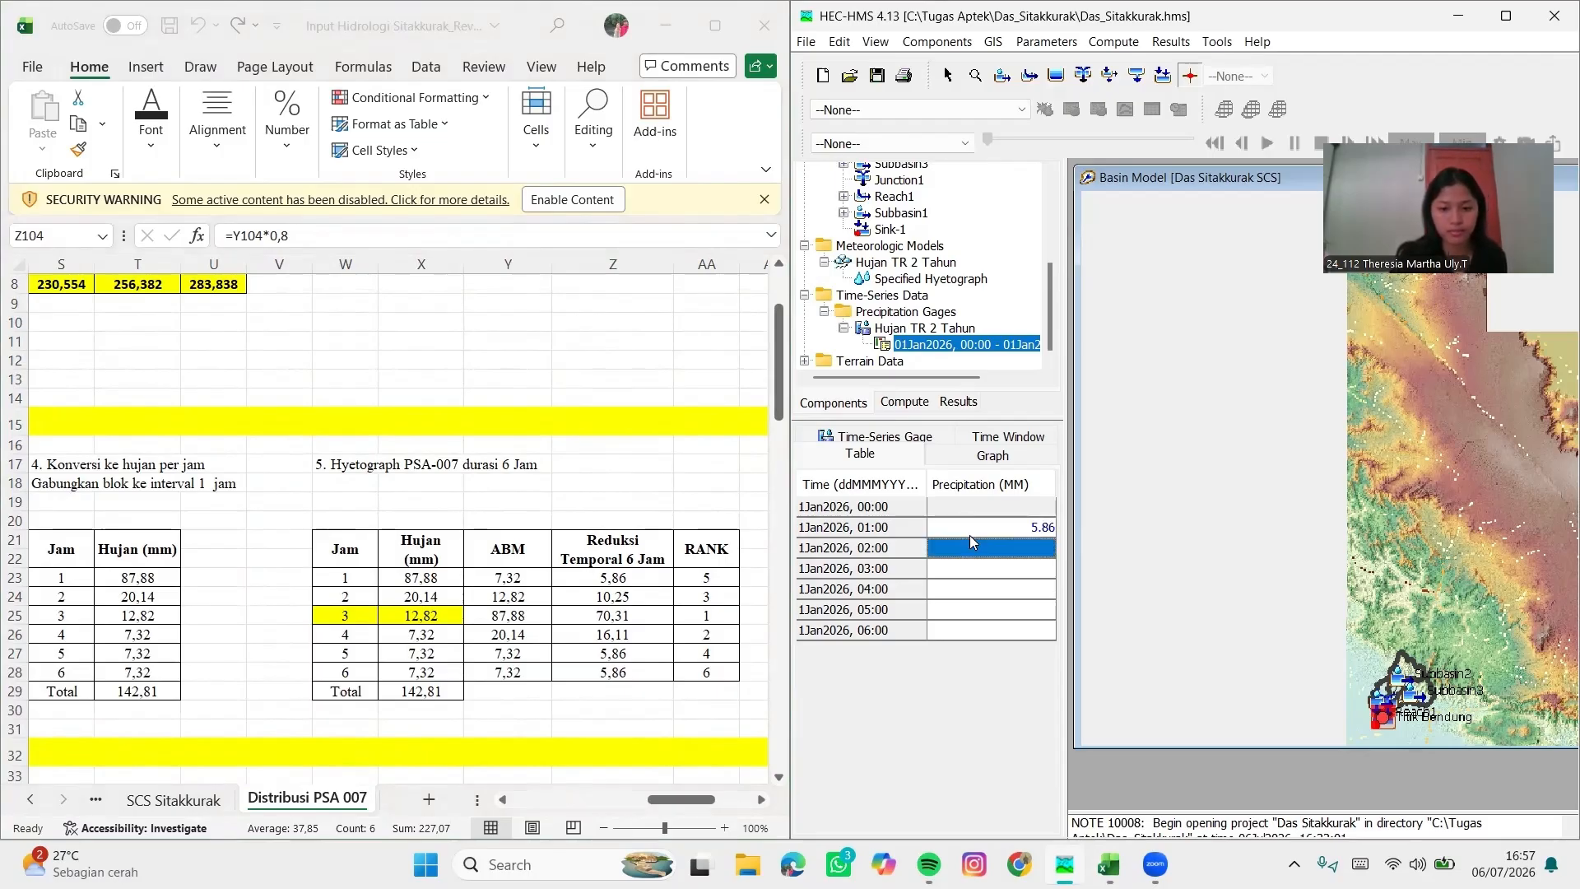
text(10)
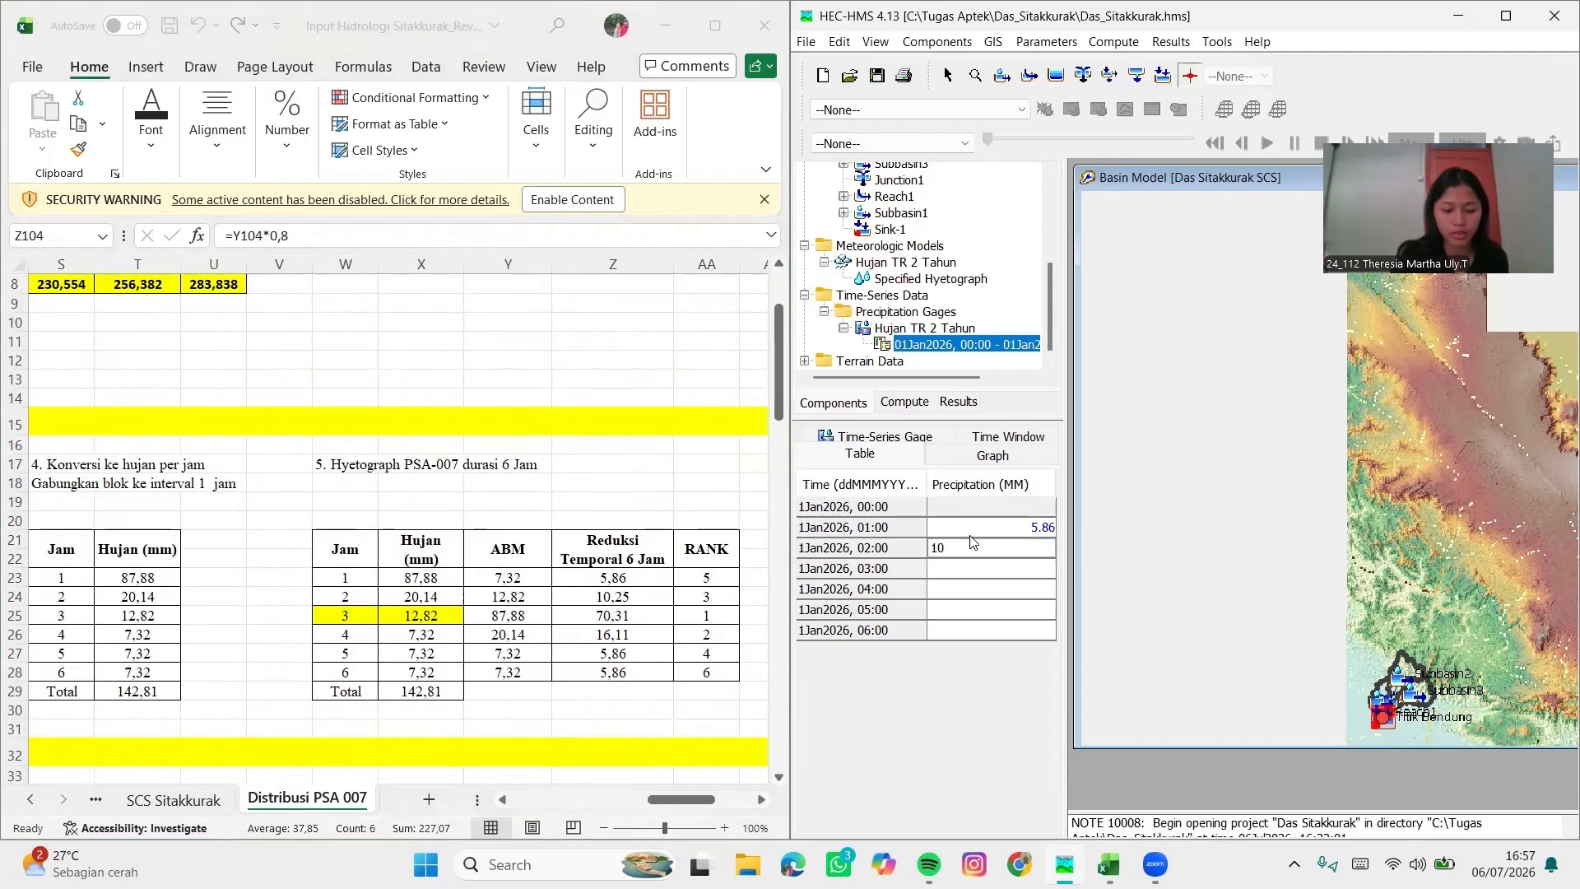
text(.25)
key(Return)
text(7)
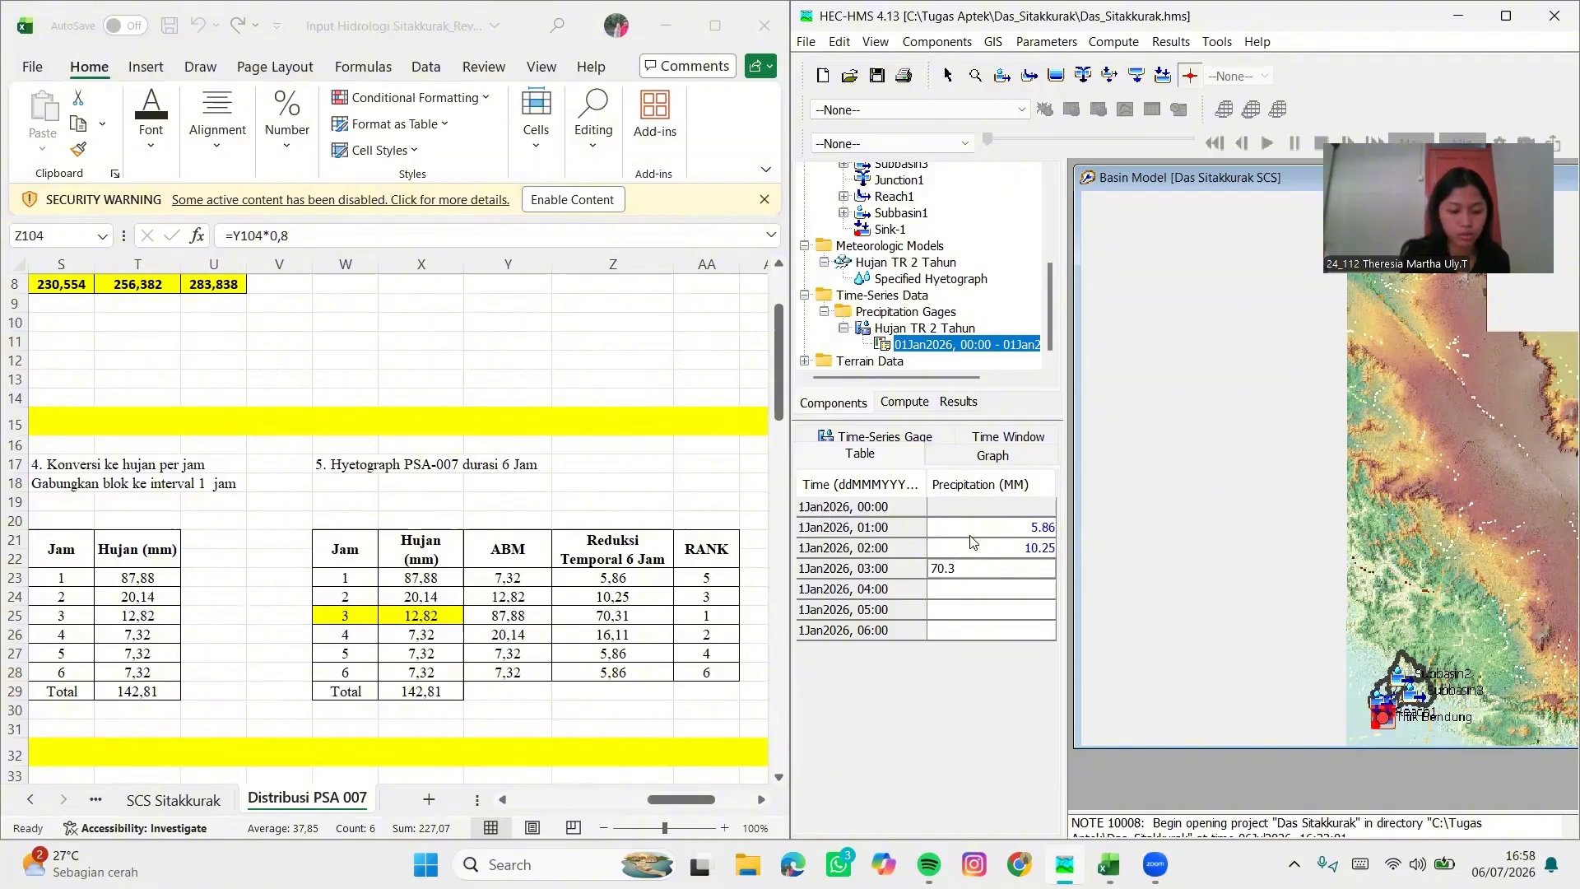
key(Return)
Enter the Hujan TR 2 Tahun precipitation for 04:00 to 06:00 as 16.11, 5.86 and 5.86 mm
text(16,)
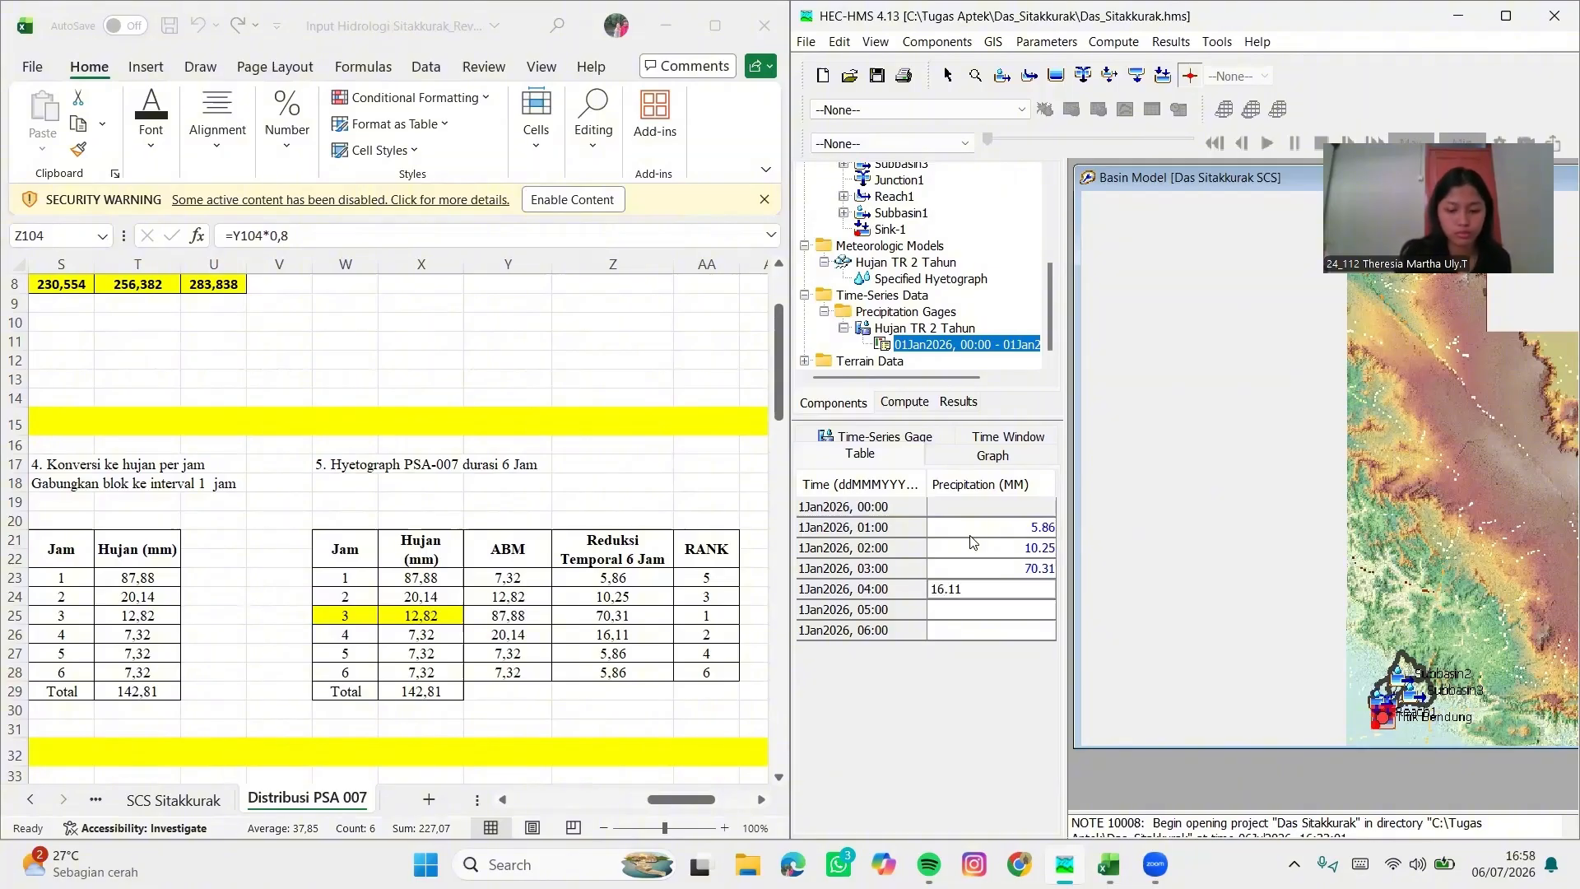
key(Return)
text(5.86)
key(Return)
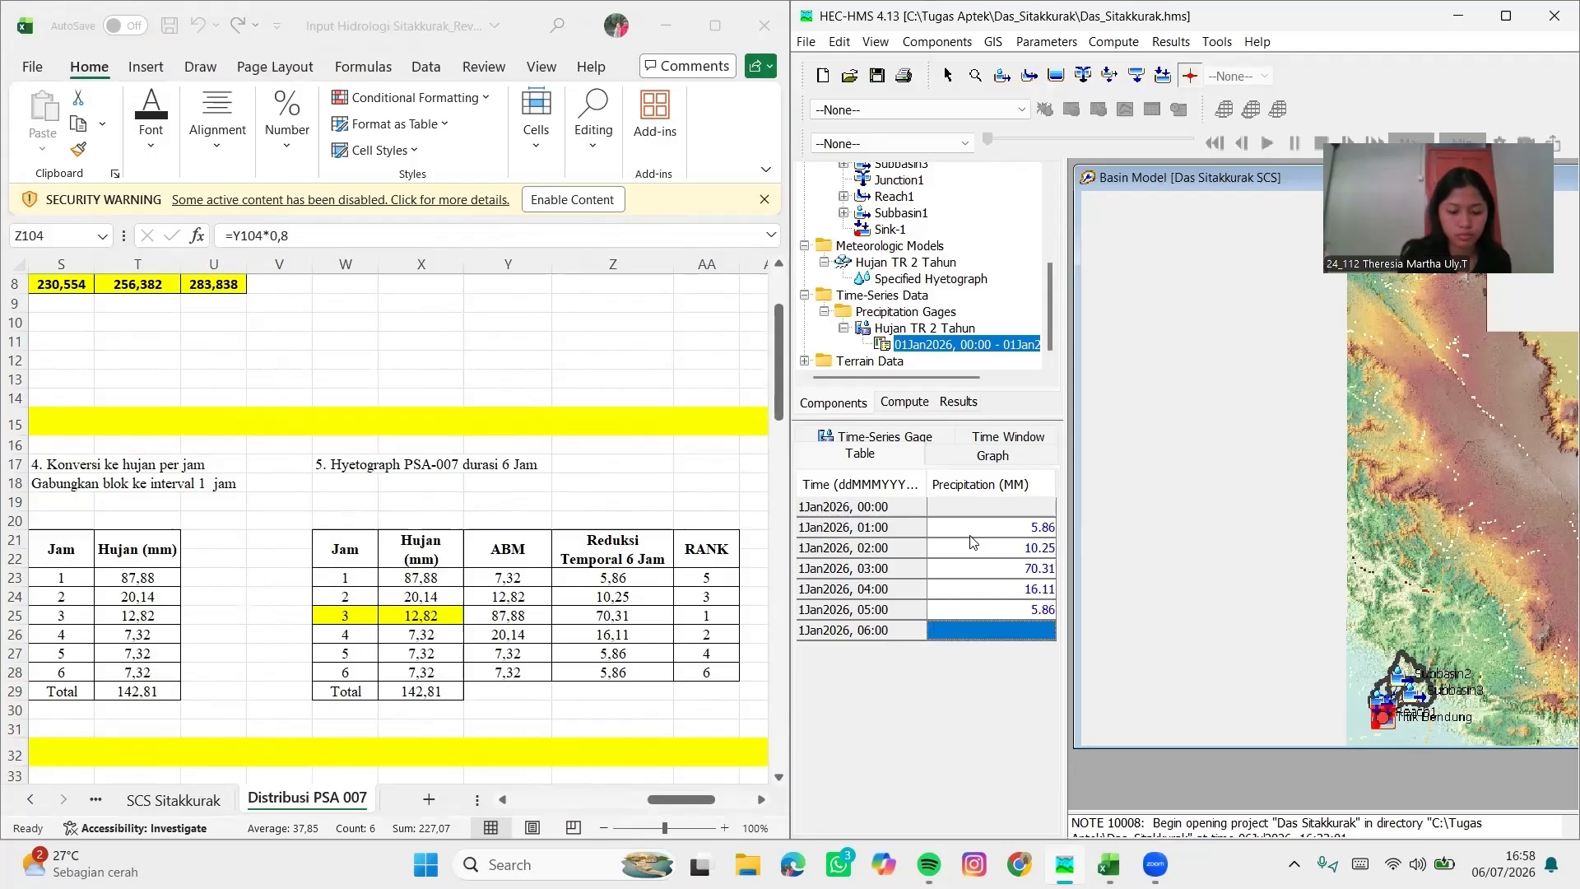
text(5.86)
key(Return)
click(1014, 636)
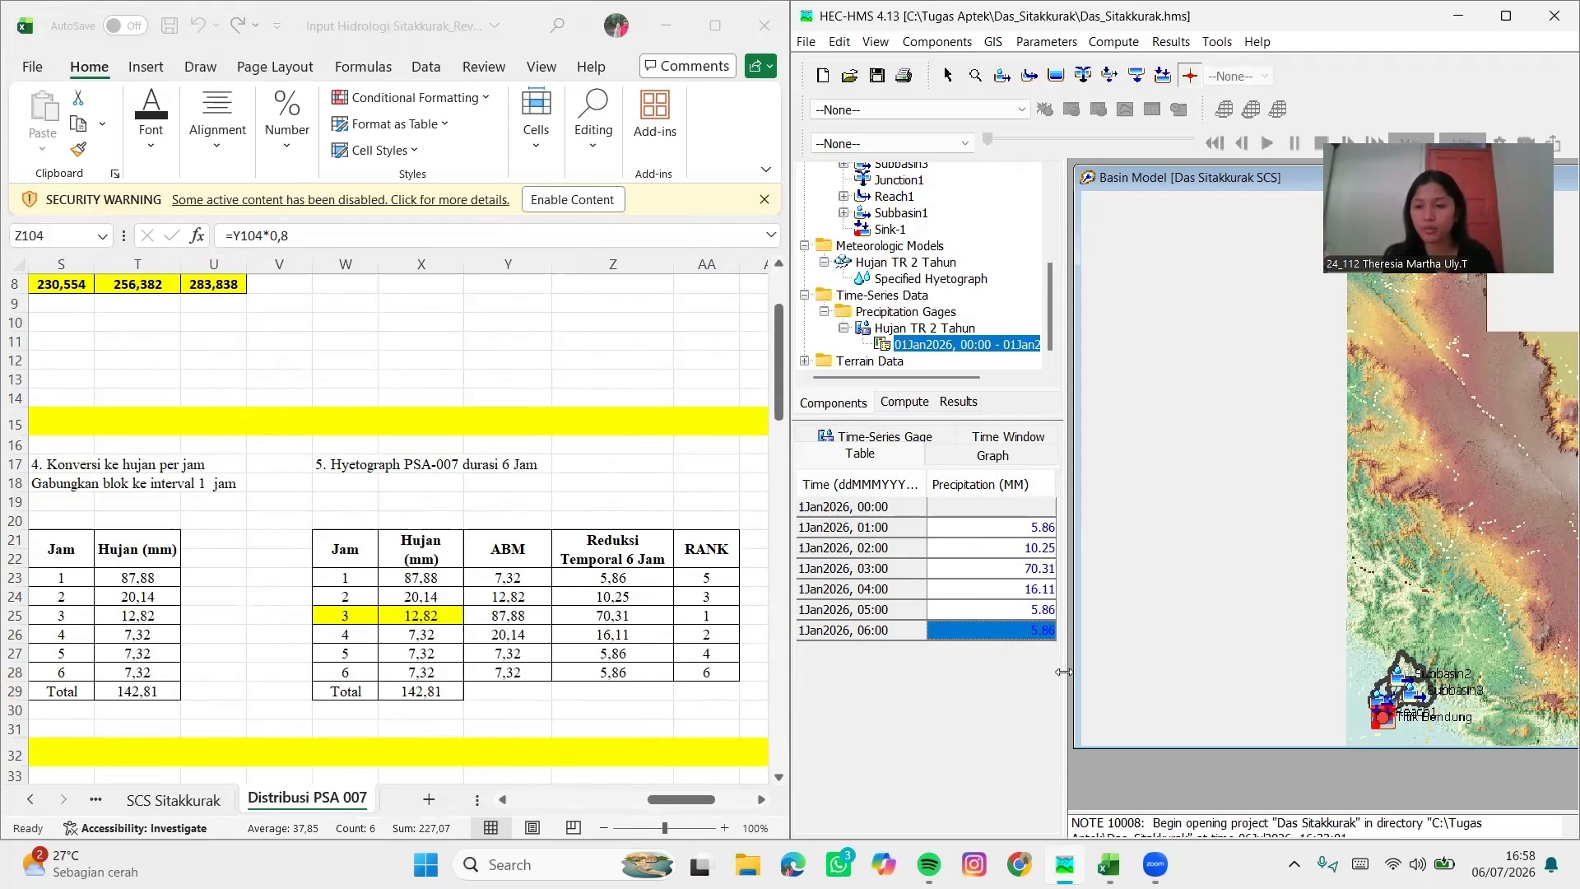
Create a copy of the Hujan TR 2 Tahun precipitation gage named Hujan TR 5 Tahun
click(946, 329)
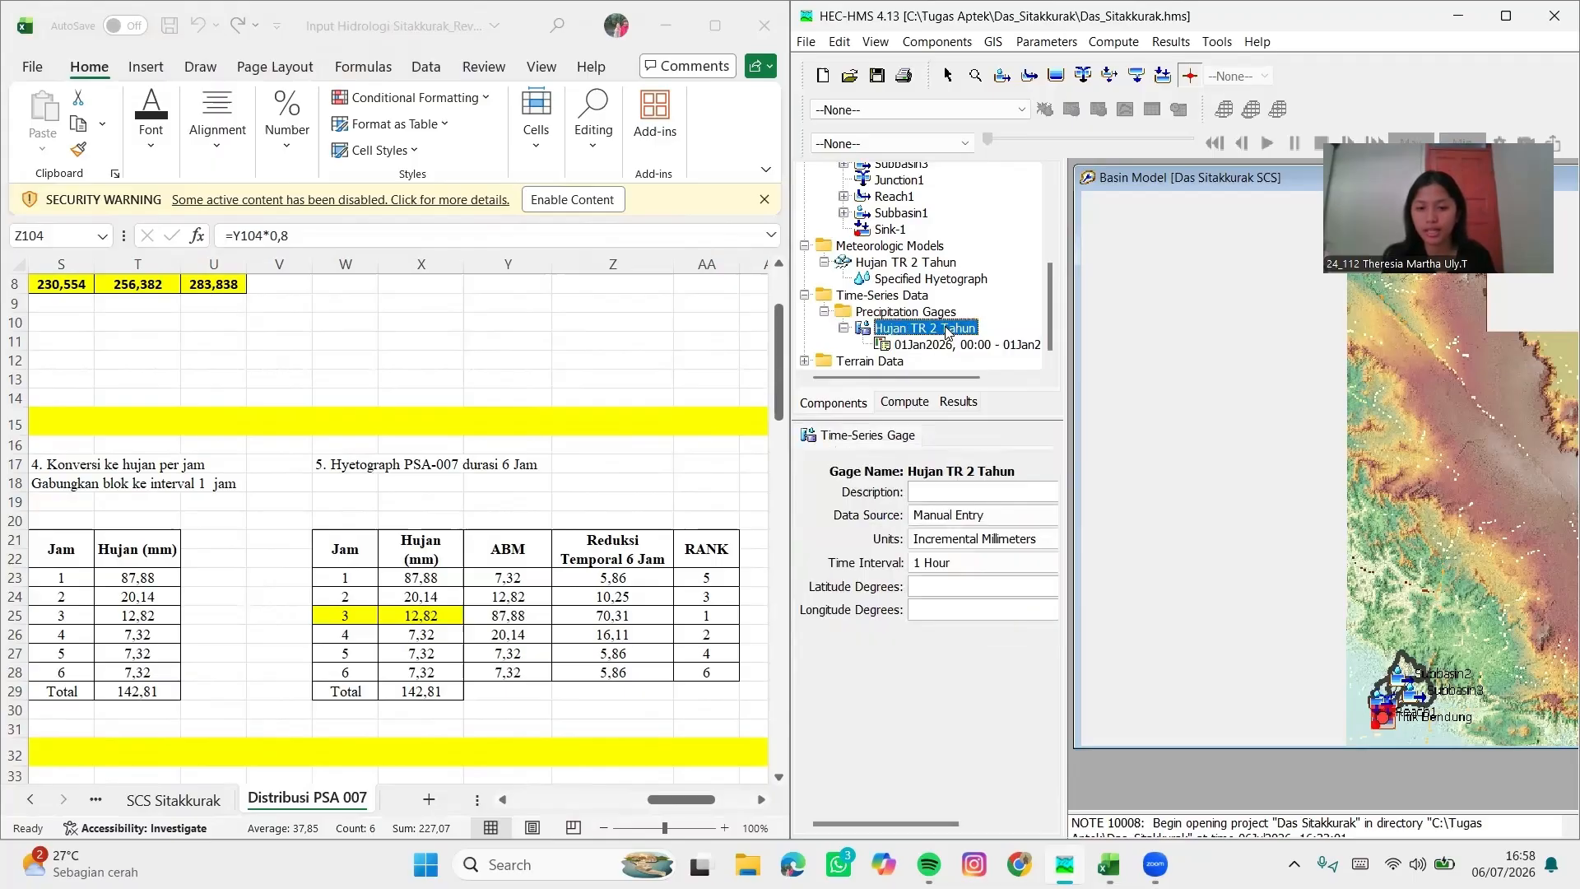
right_click(948, 332)
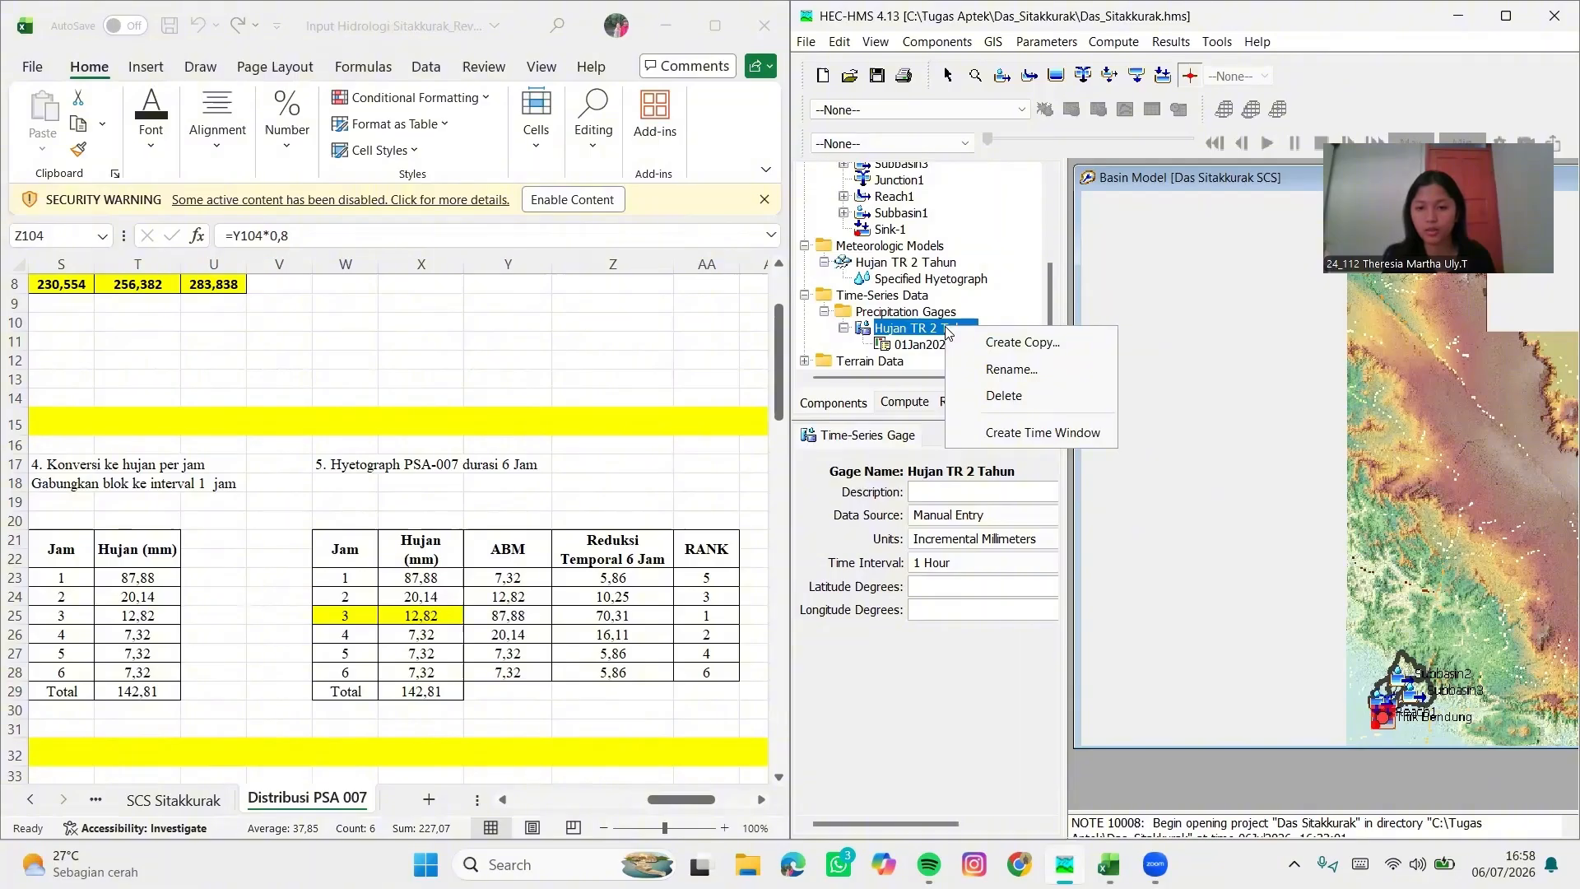
click(1016, 342)
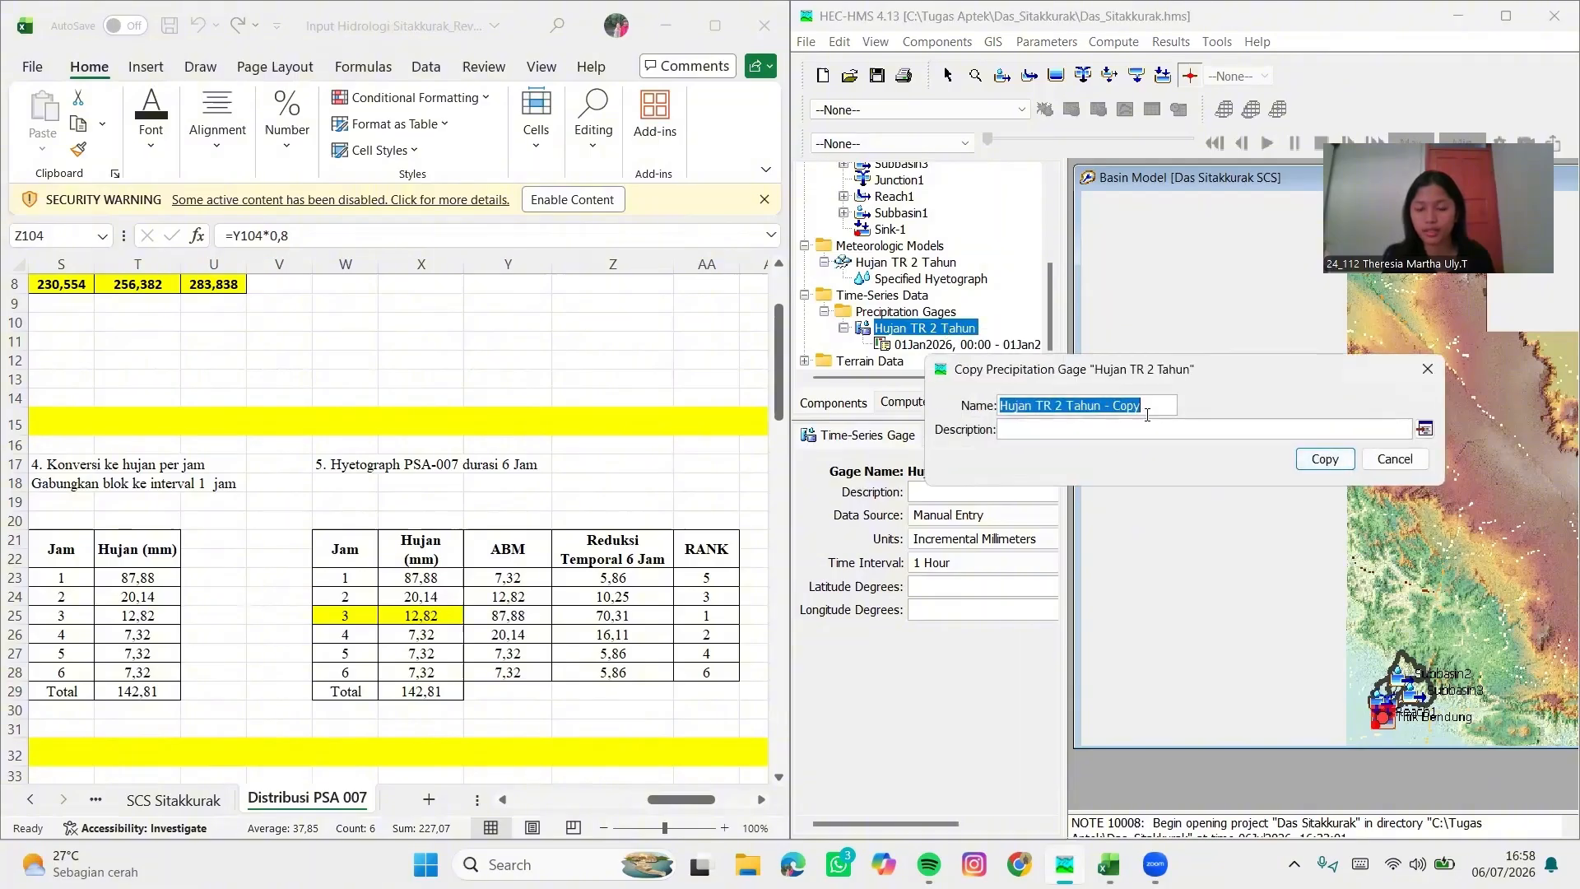
drag(1145, 411, 1115, 405)
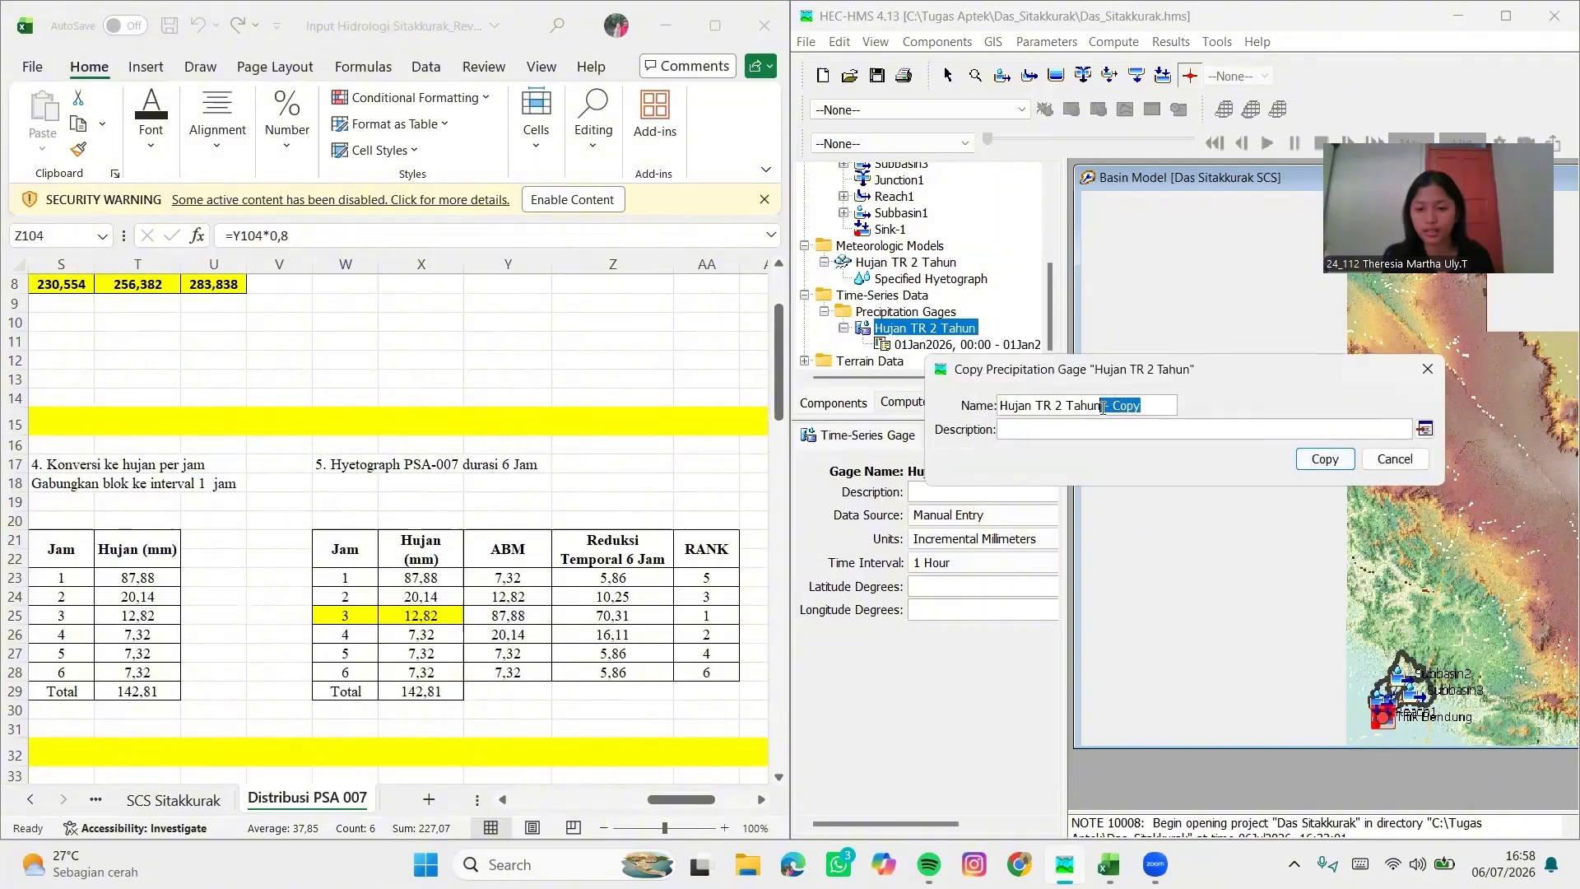
key(BackSpace)
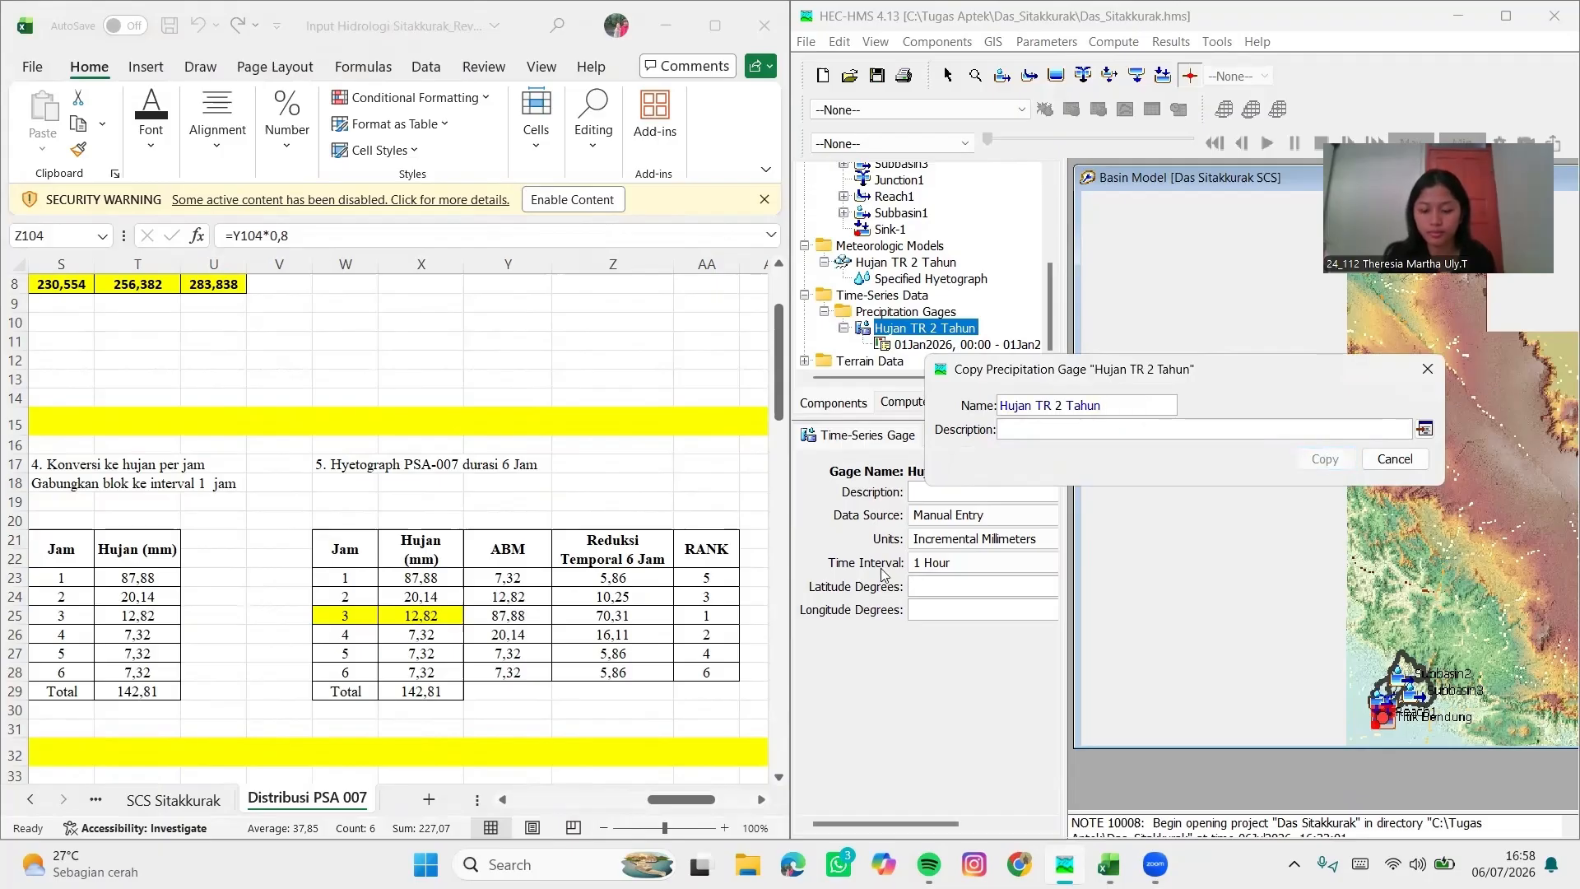
key(BackSpace)
text(5)
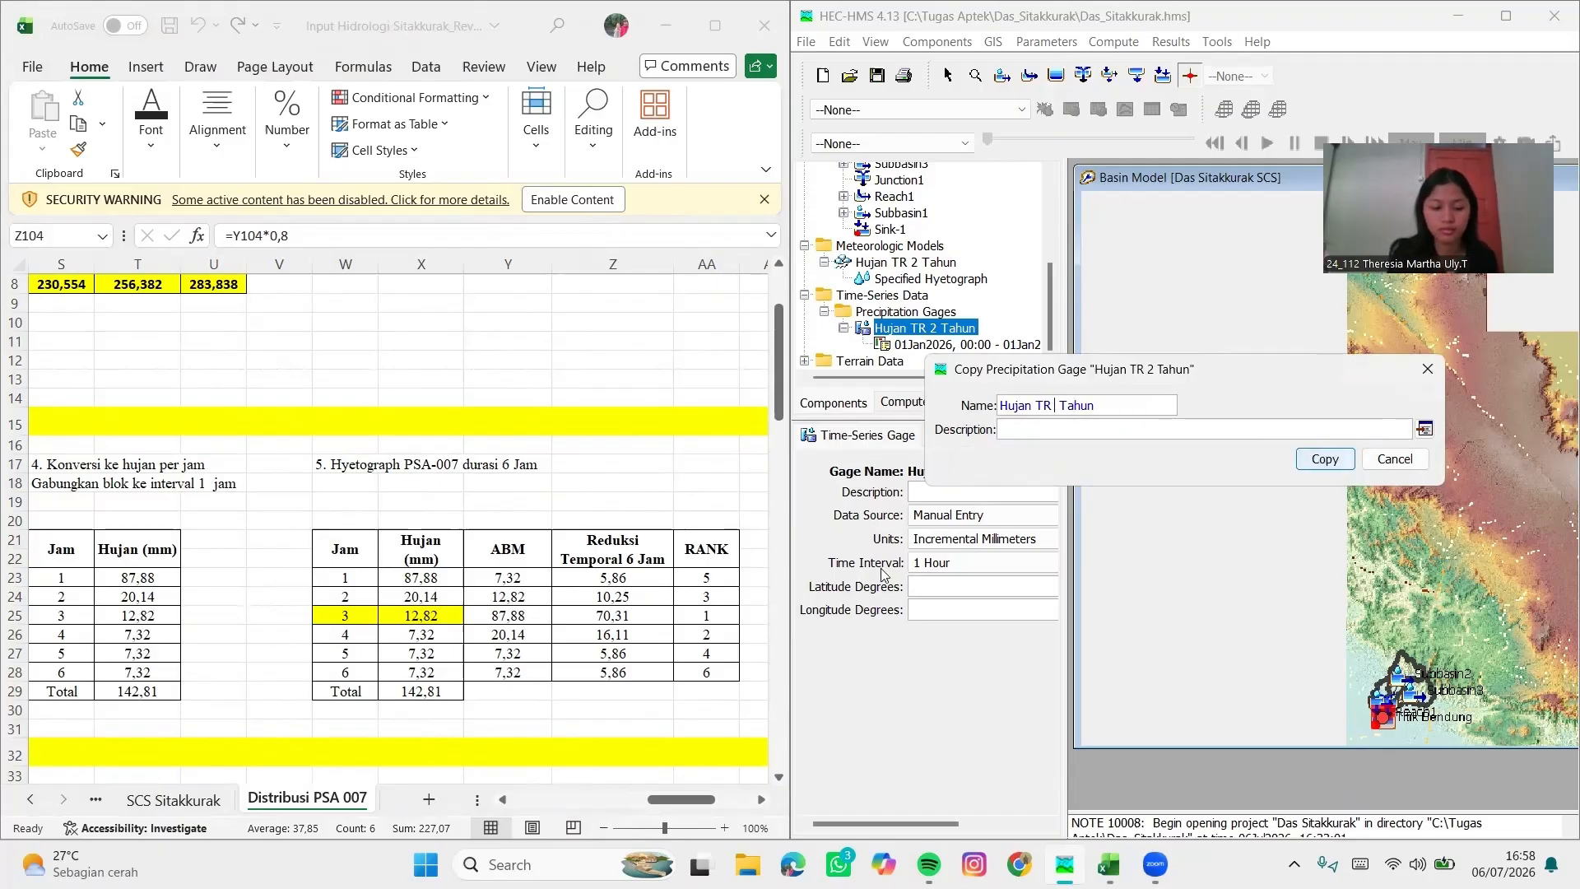
click(1331, 463)
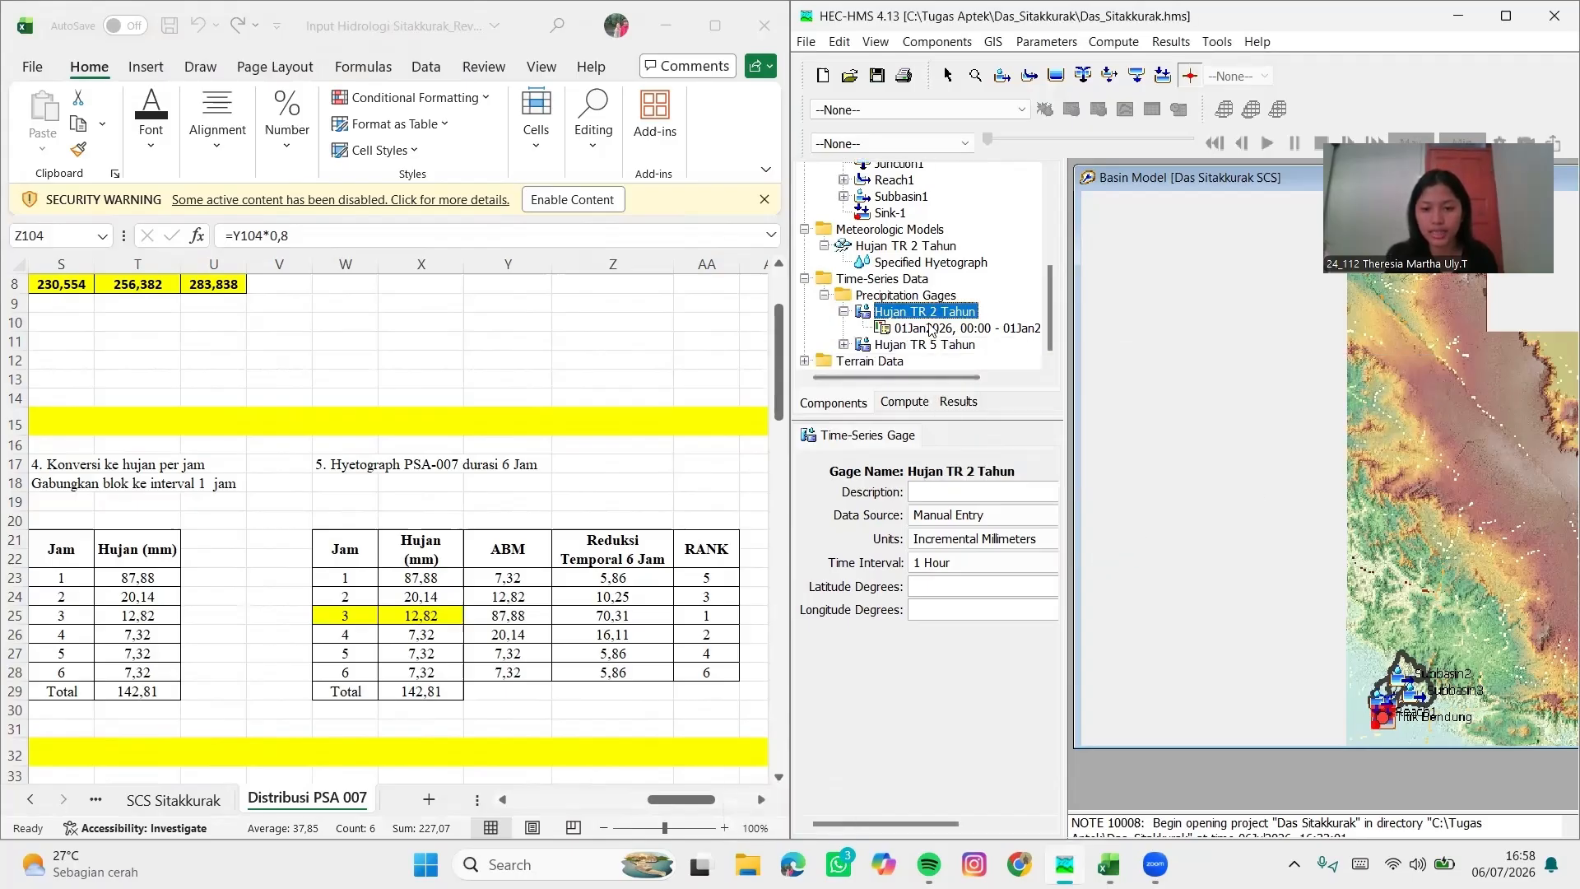
Open the Hujan TR 5 Tahun gage's precipitation table and clear the copied values from 01:00 to 06:00
click(936, 346)
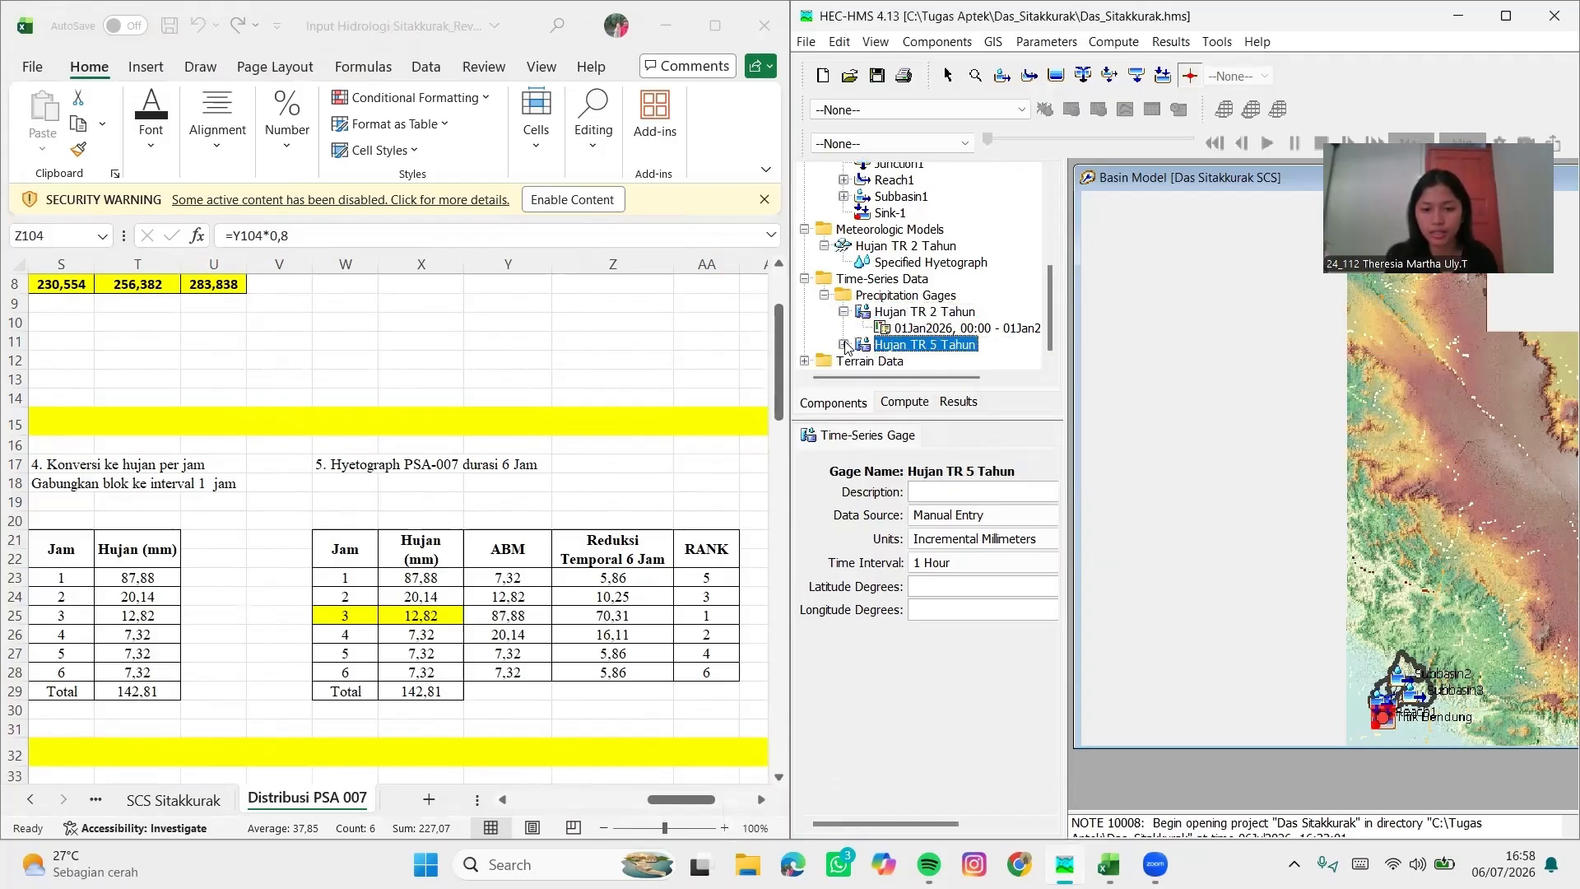
click(844, 344)
click(940, 345)
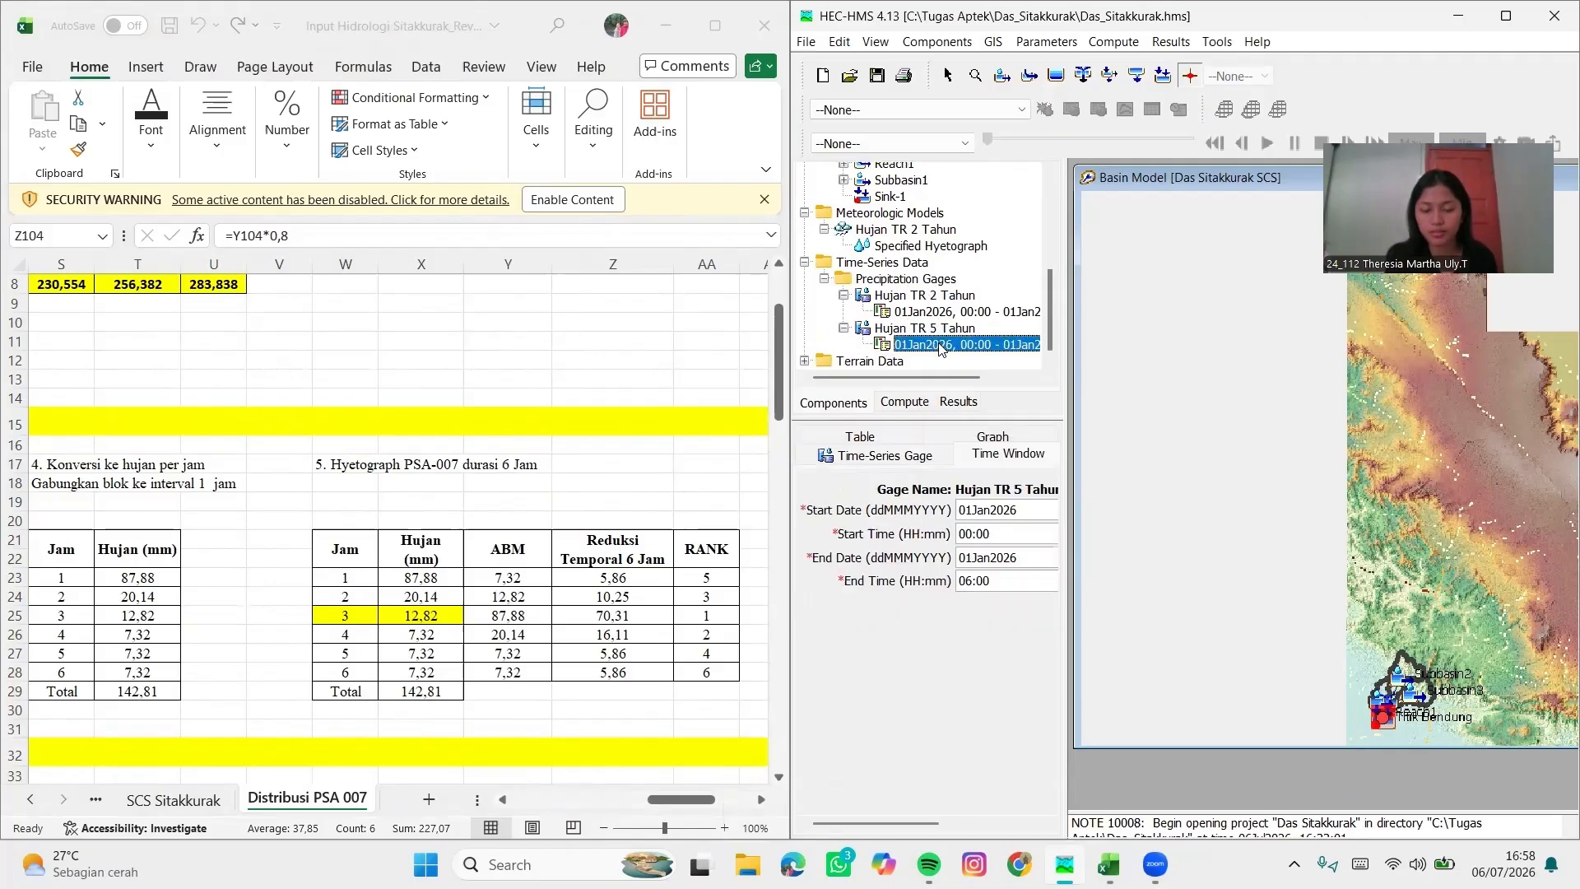
click(861, 439)
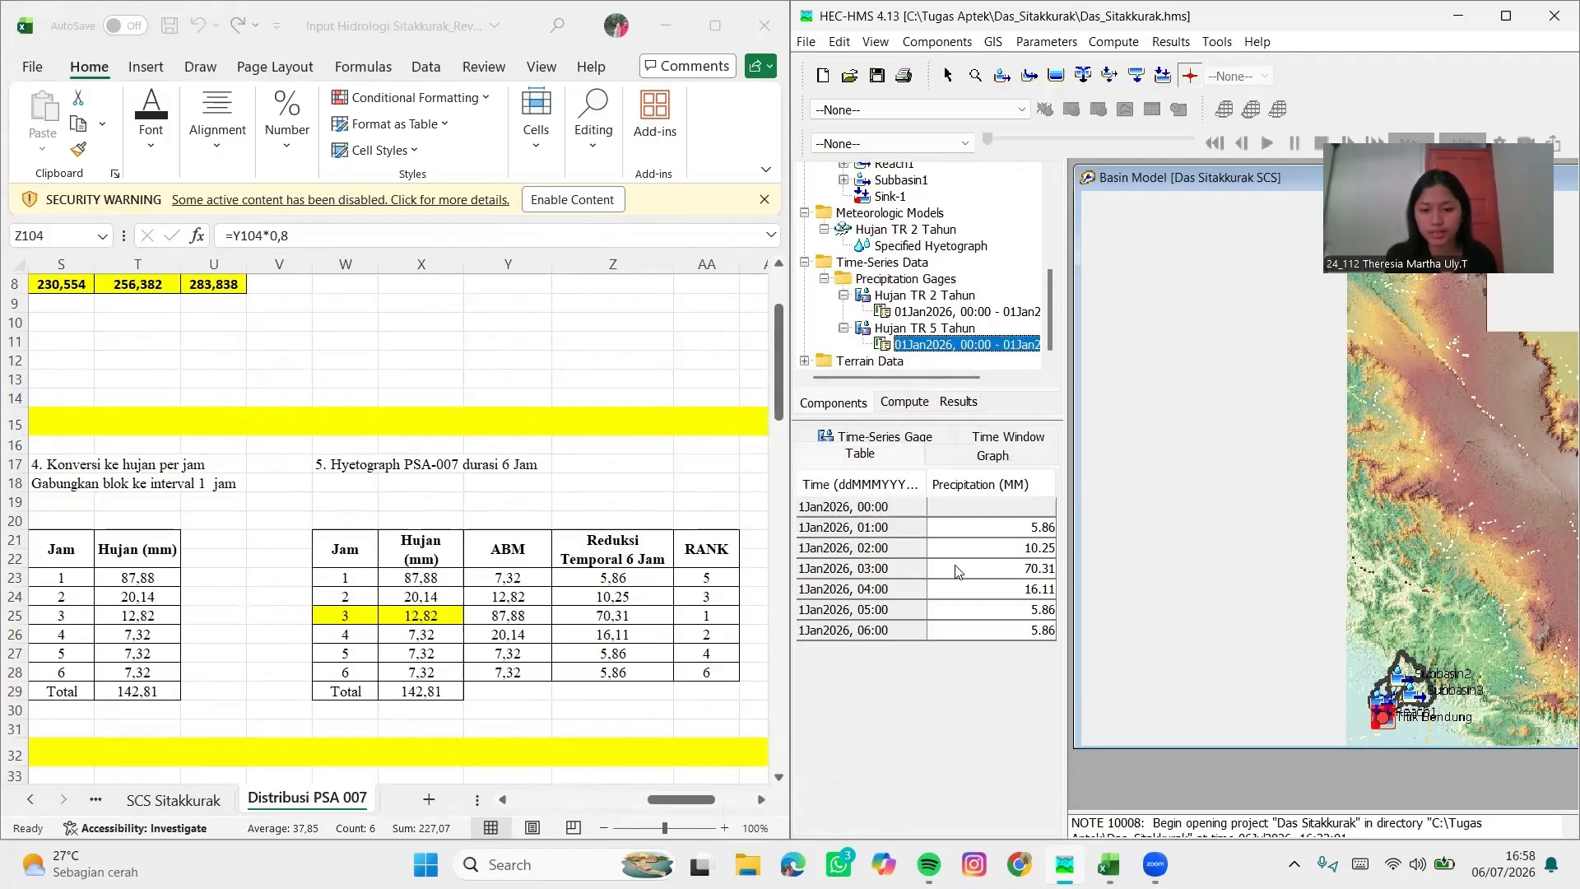
drag(1016, 528, 1022, 634)
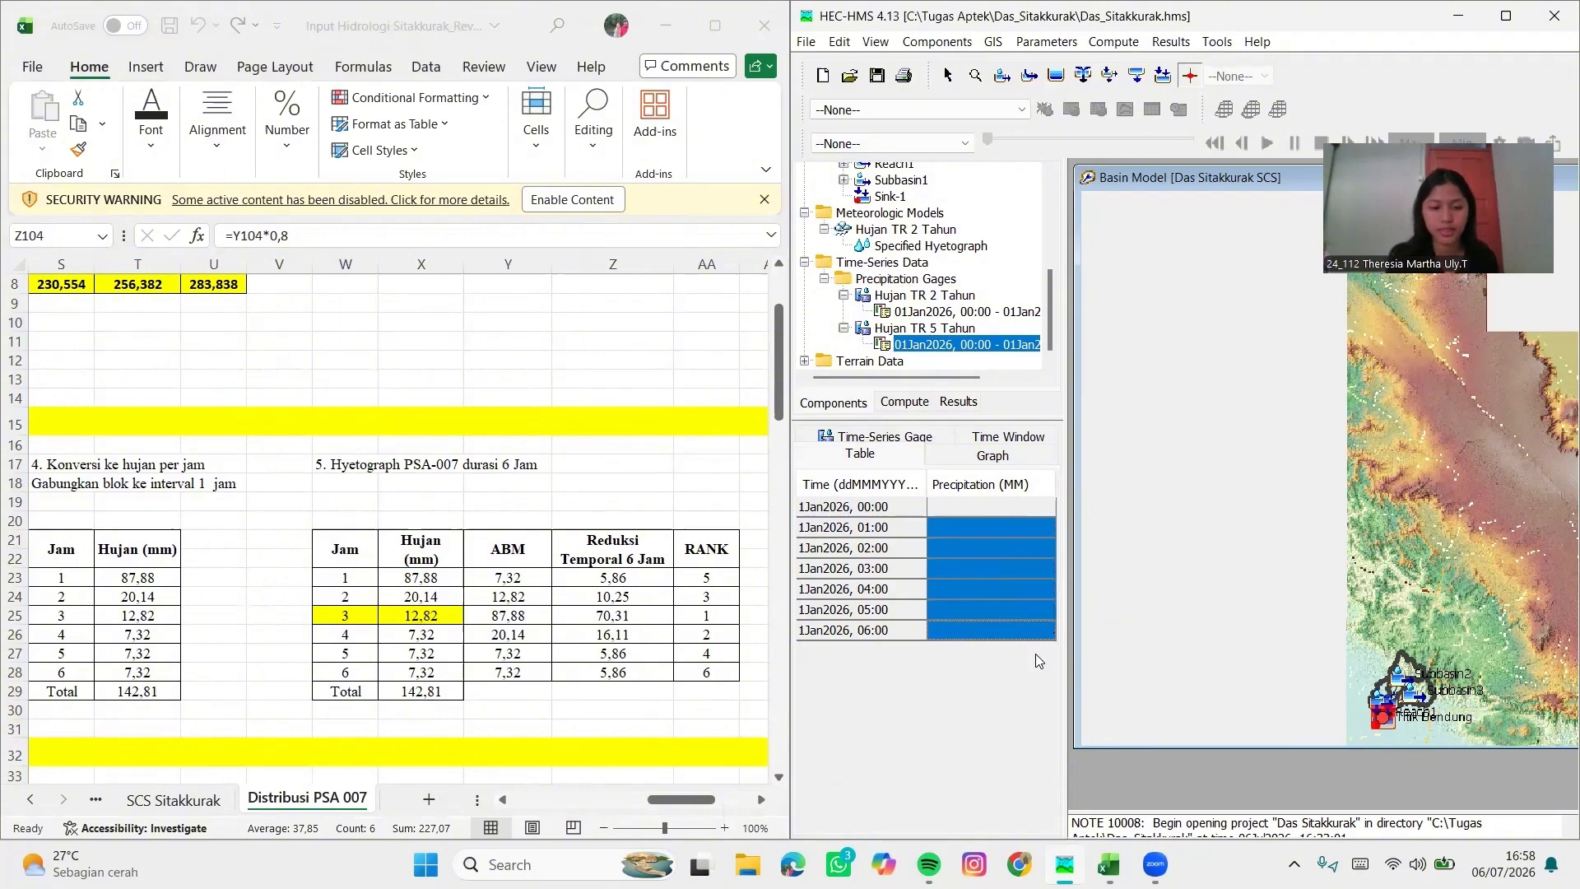
Enter the Hujan TR 5 Tahun precipitation for 01:00 to 03:00 as 7.18, 12.57 and 86.17 mm
scroll(403, 605, down, 4)
scroll(453, 539, down, 1)
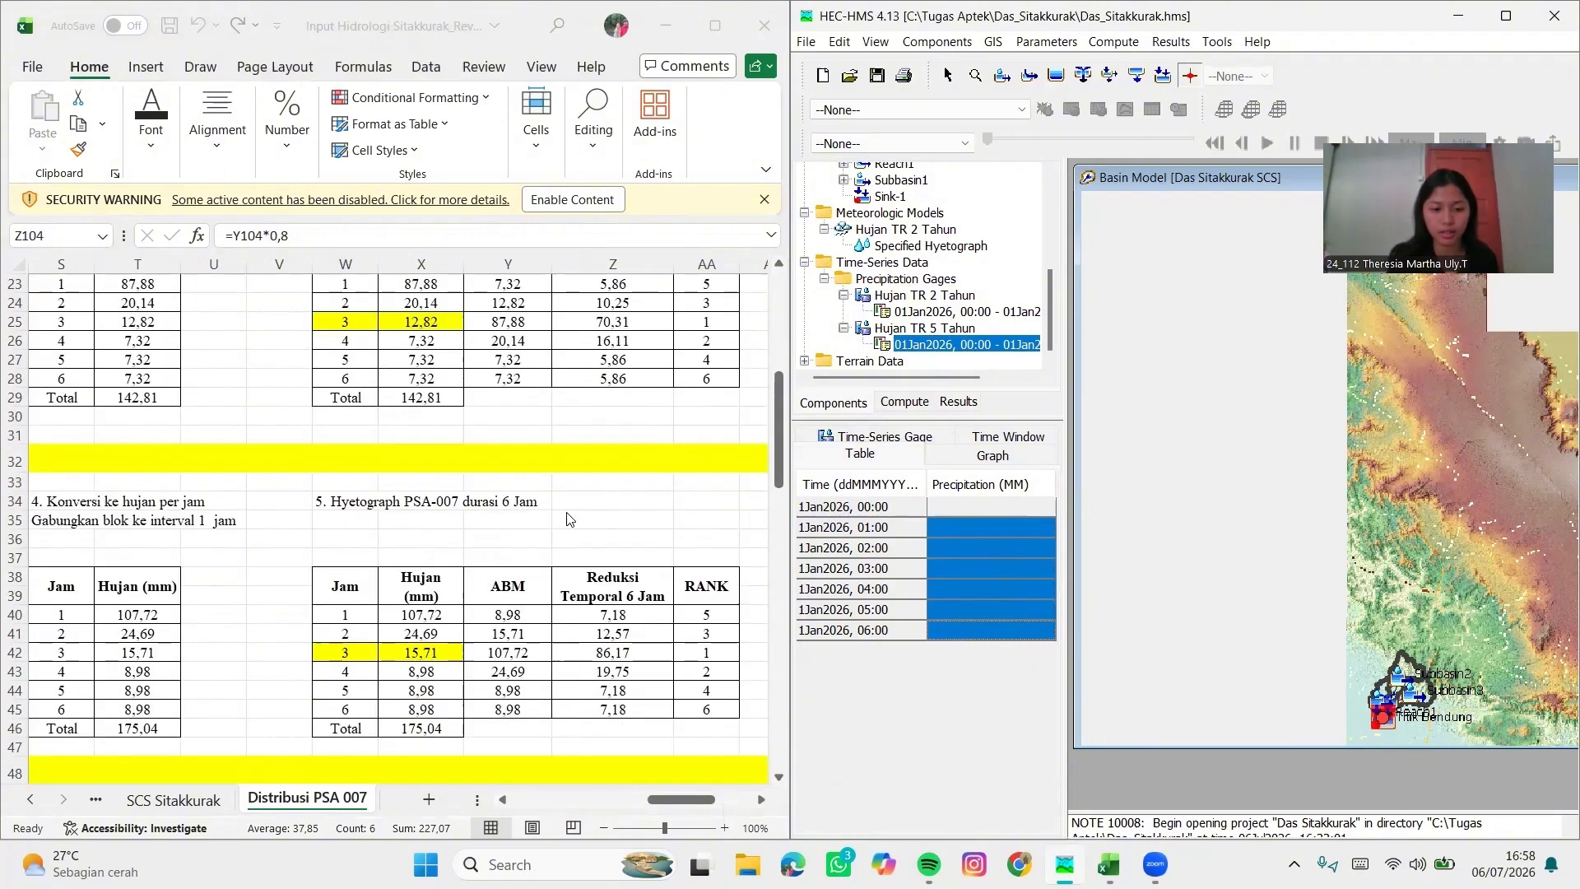
click(994, 527)
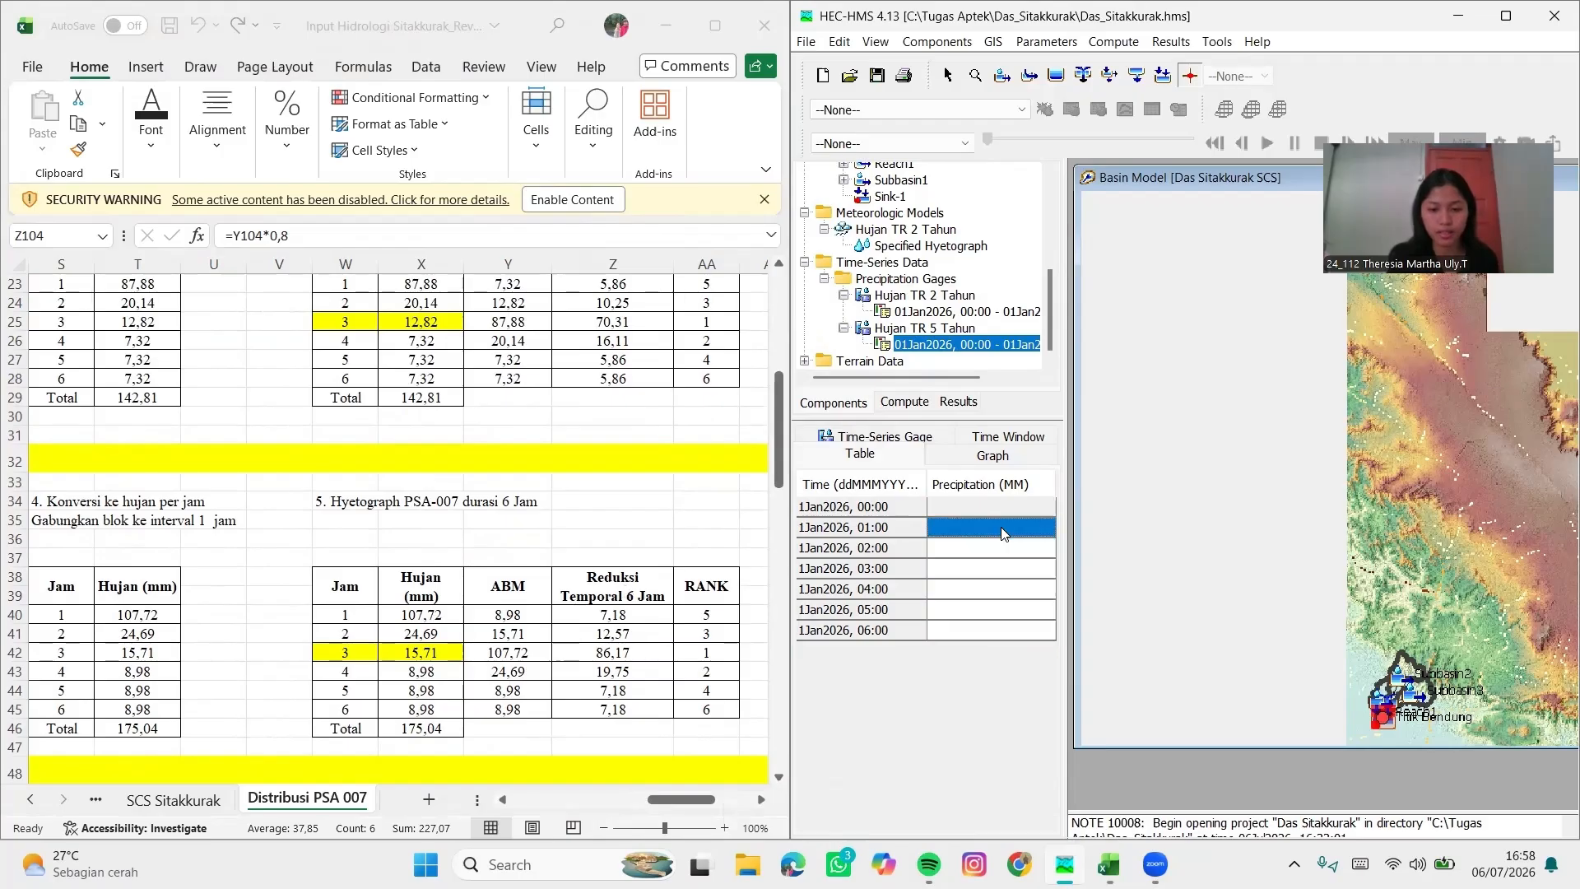
text(7)
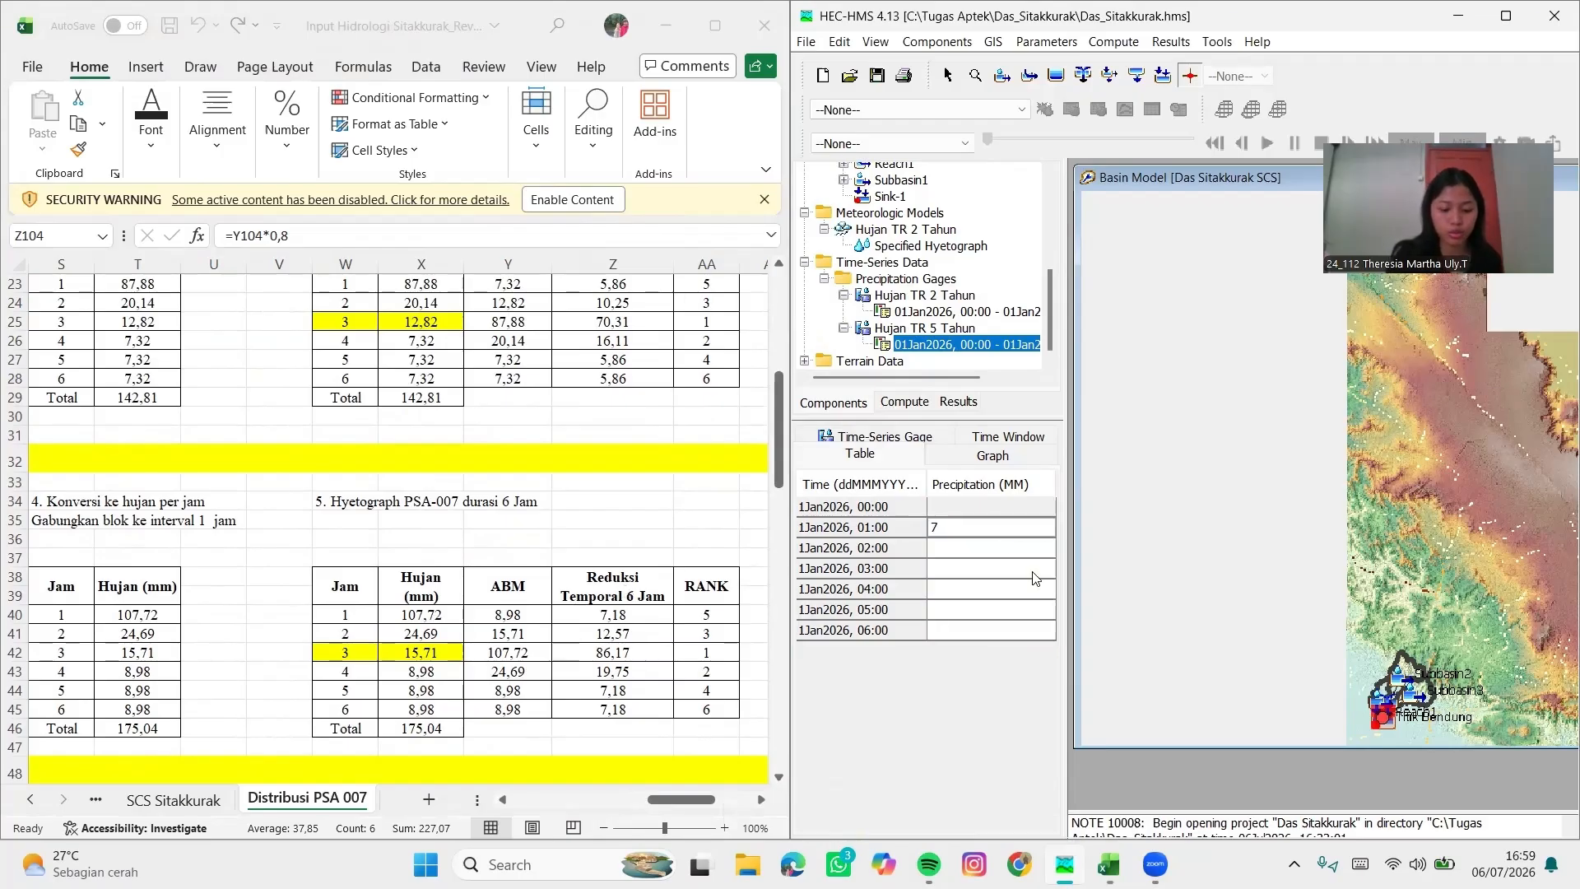
text(.18)
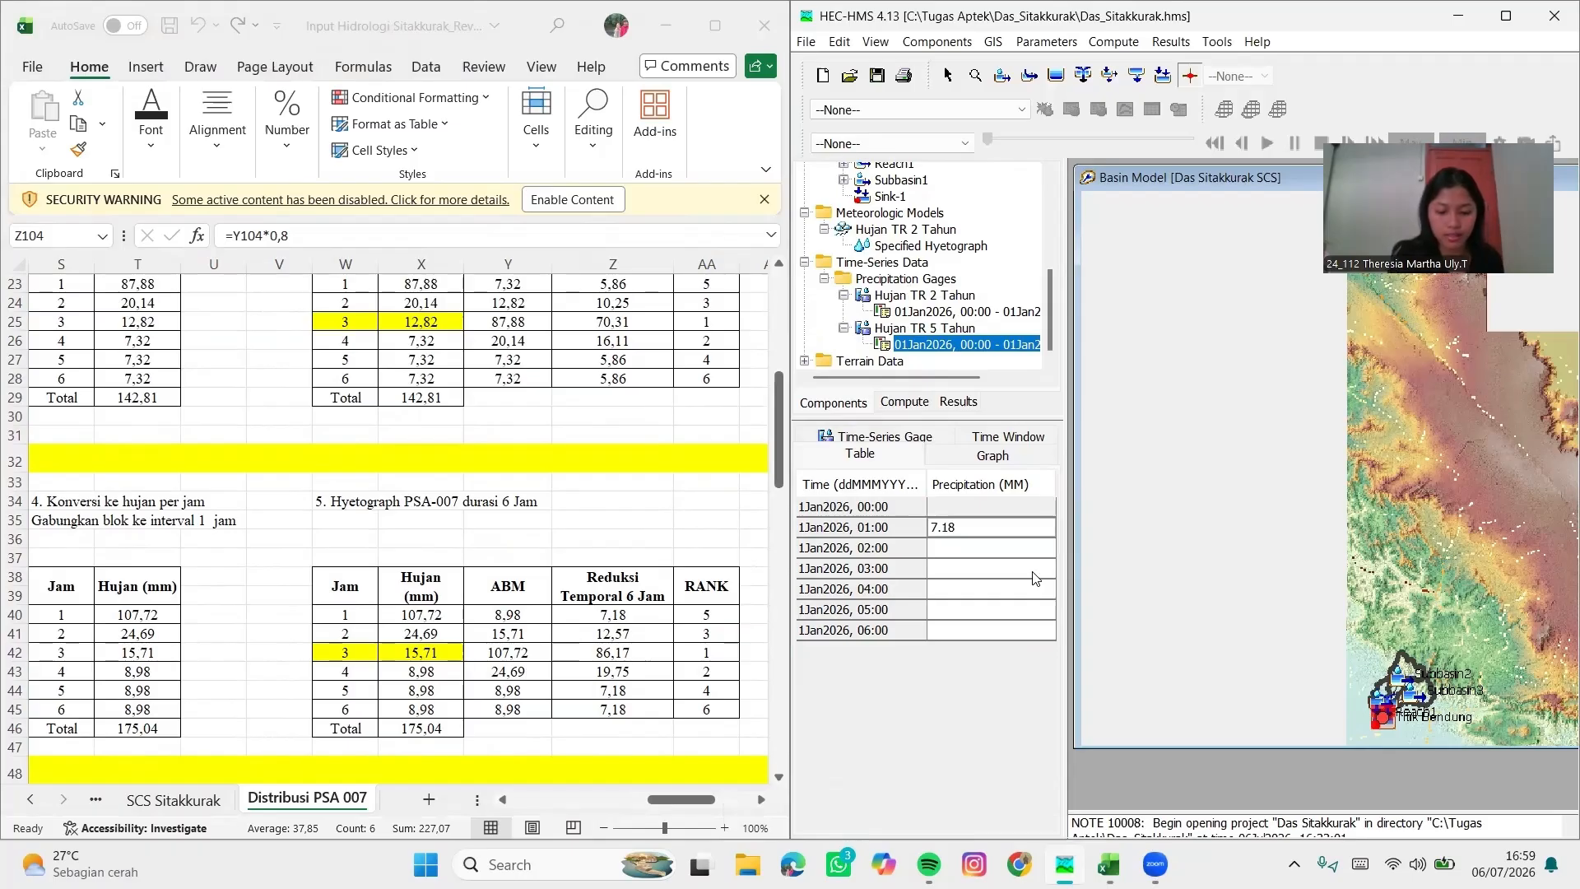
key(Return)
text(12.57)
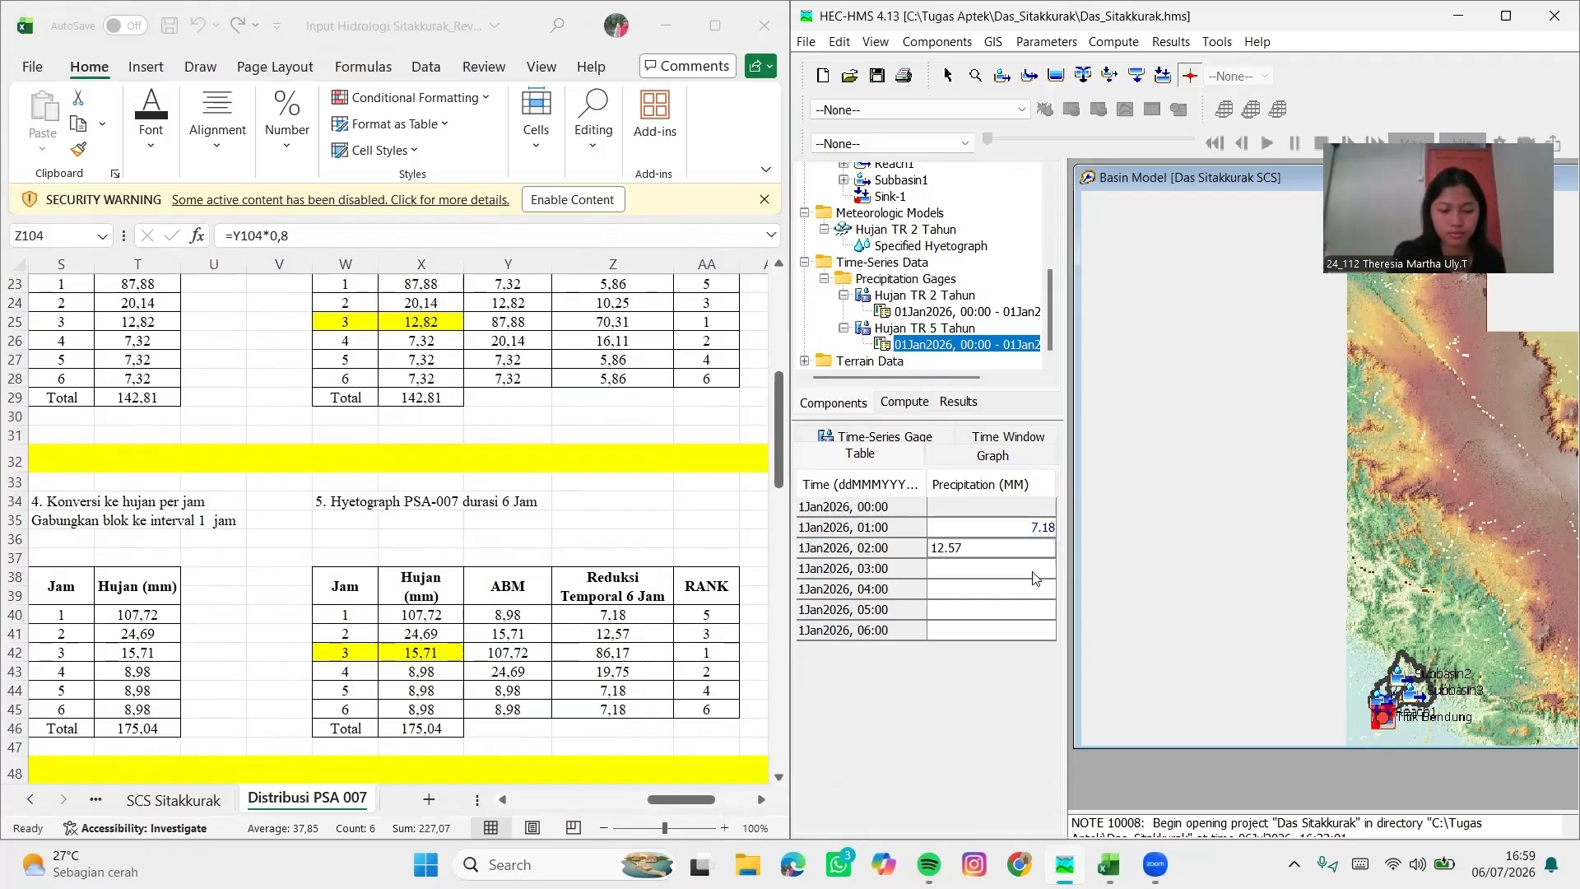
key(Return)
text(86.17)
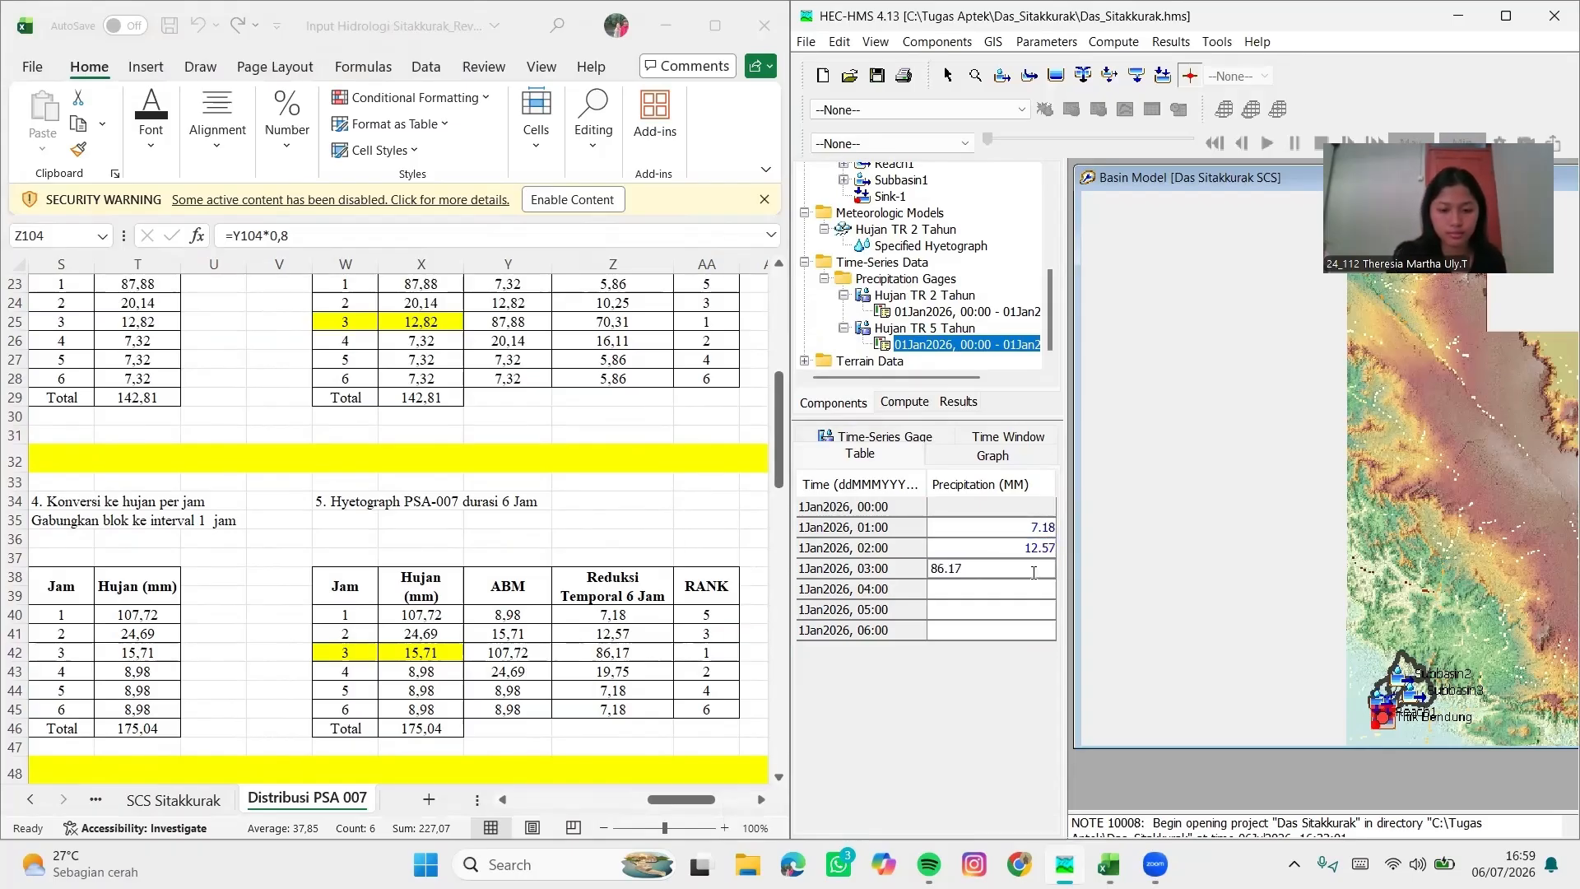
key(Return)
Enter the Hujan TR 5 Tahun precipitation for 04:00 to 06:00 as 19.75, 7.18 and 7.18 mm
text(19.75)
key(Return)
text(7)
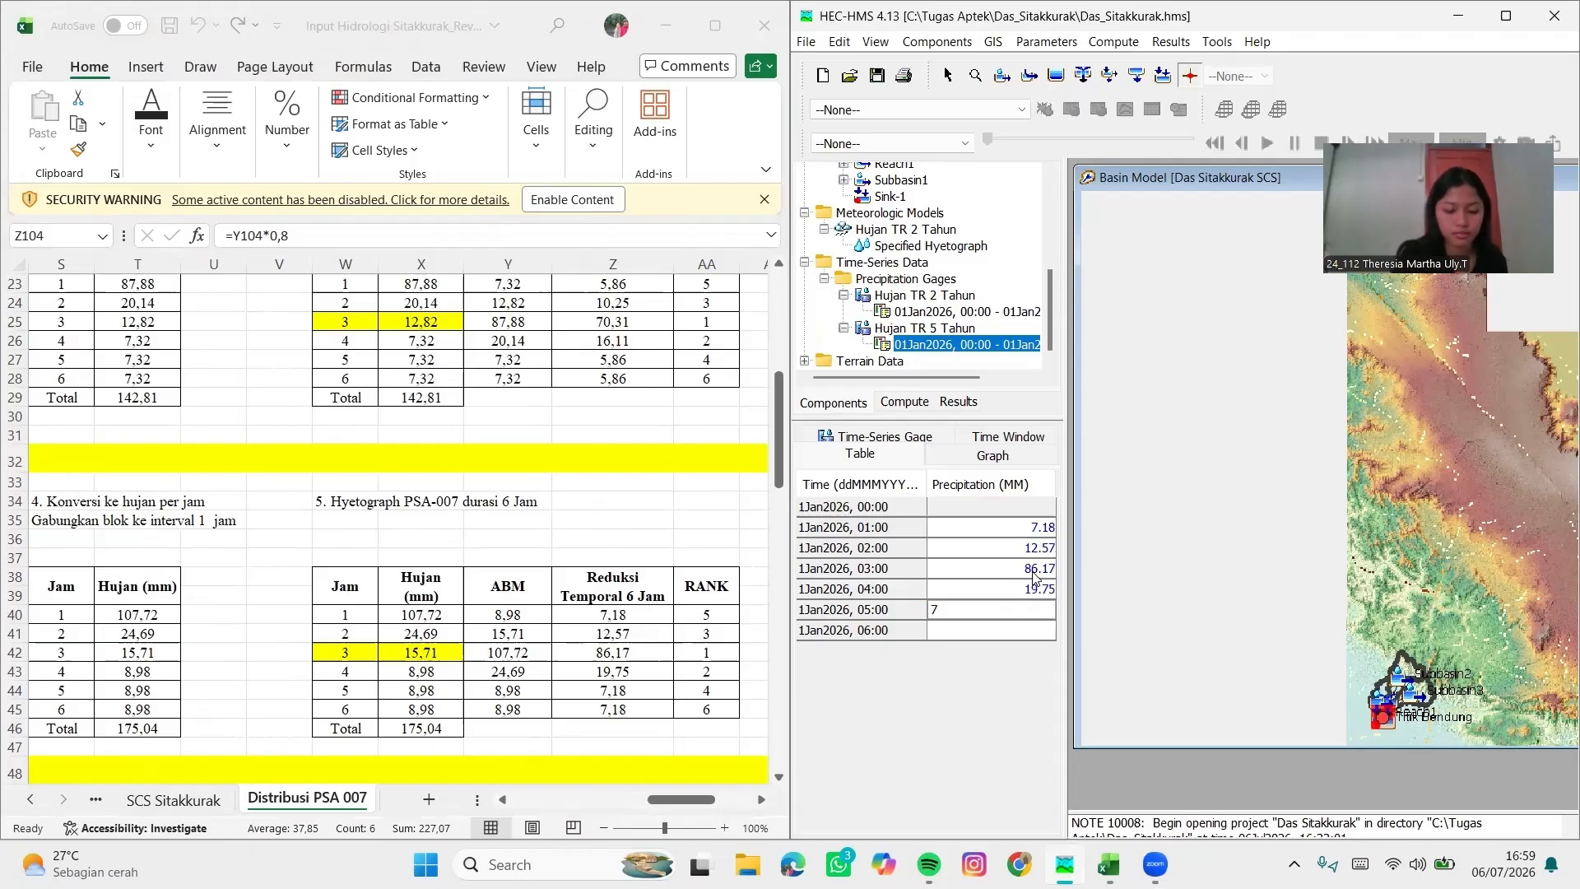
text(.18)
key(Return)
text(7.18)
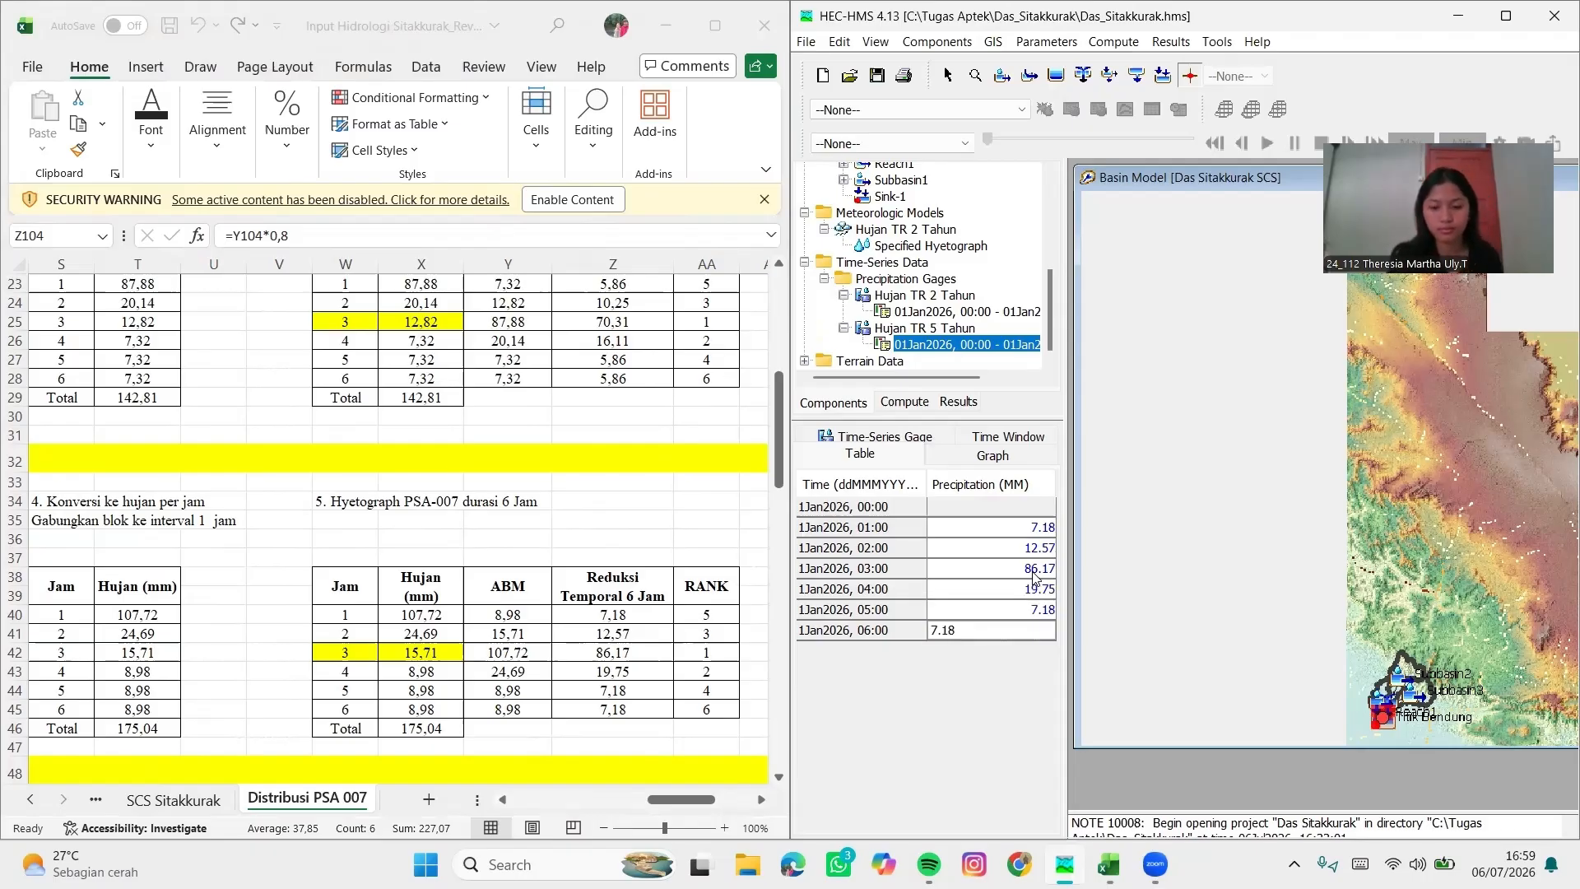
key(Return)
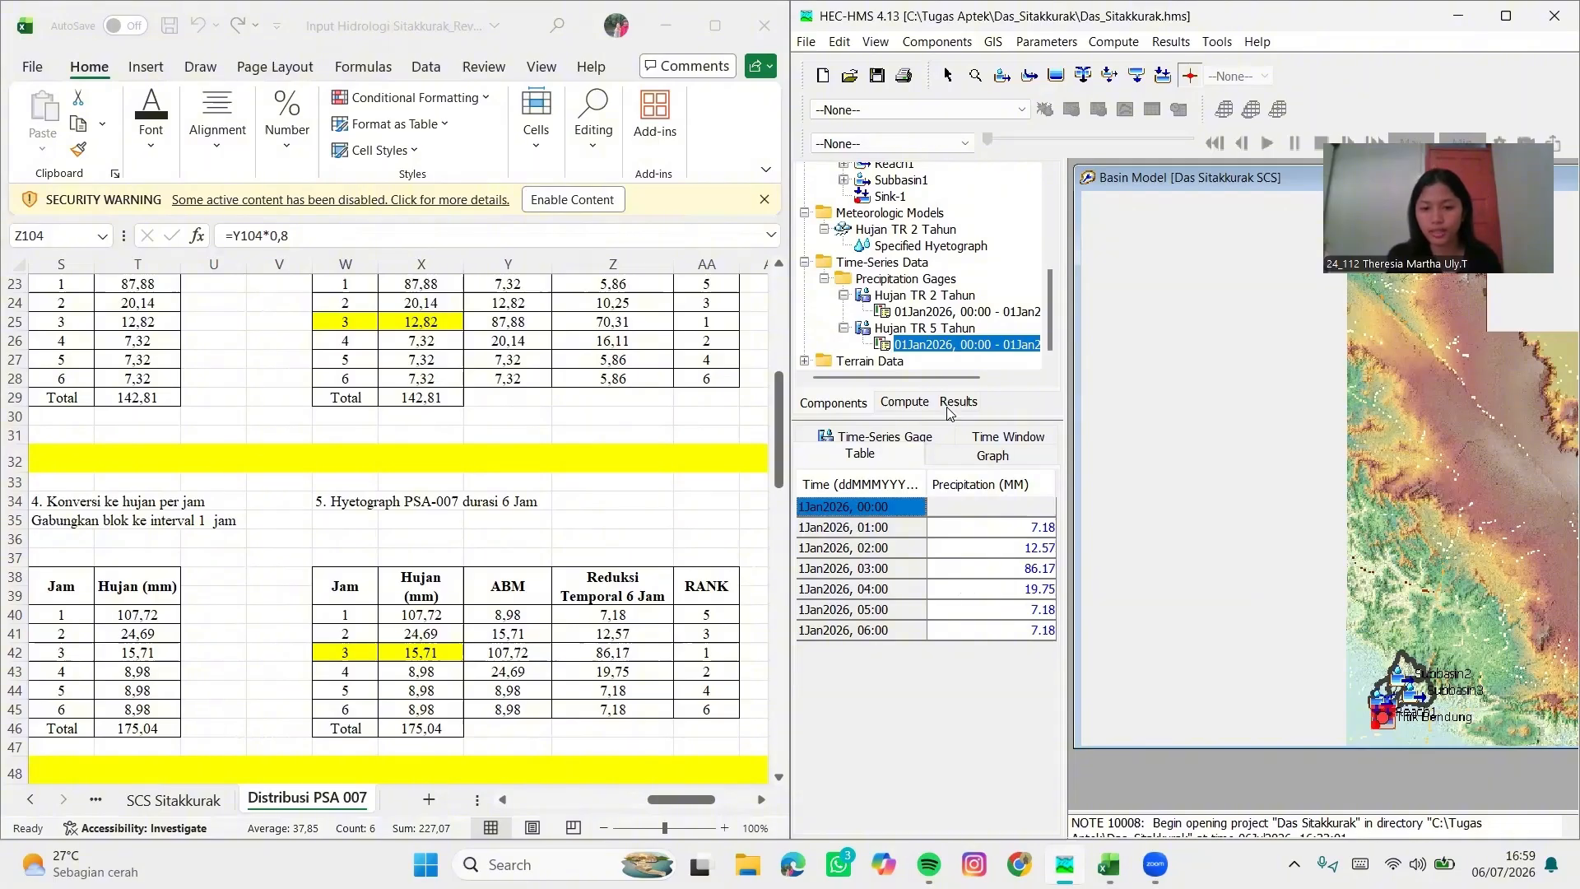
Create a copy of the Hujan TR 5 Tahun precipitation gage named Hujan TR 10 Tahun
click(944, 329)
right_click(948, 329)
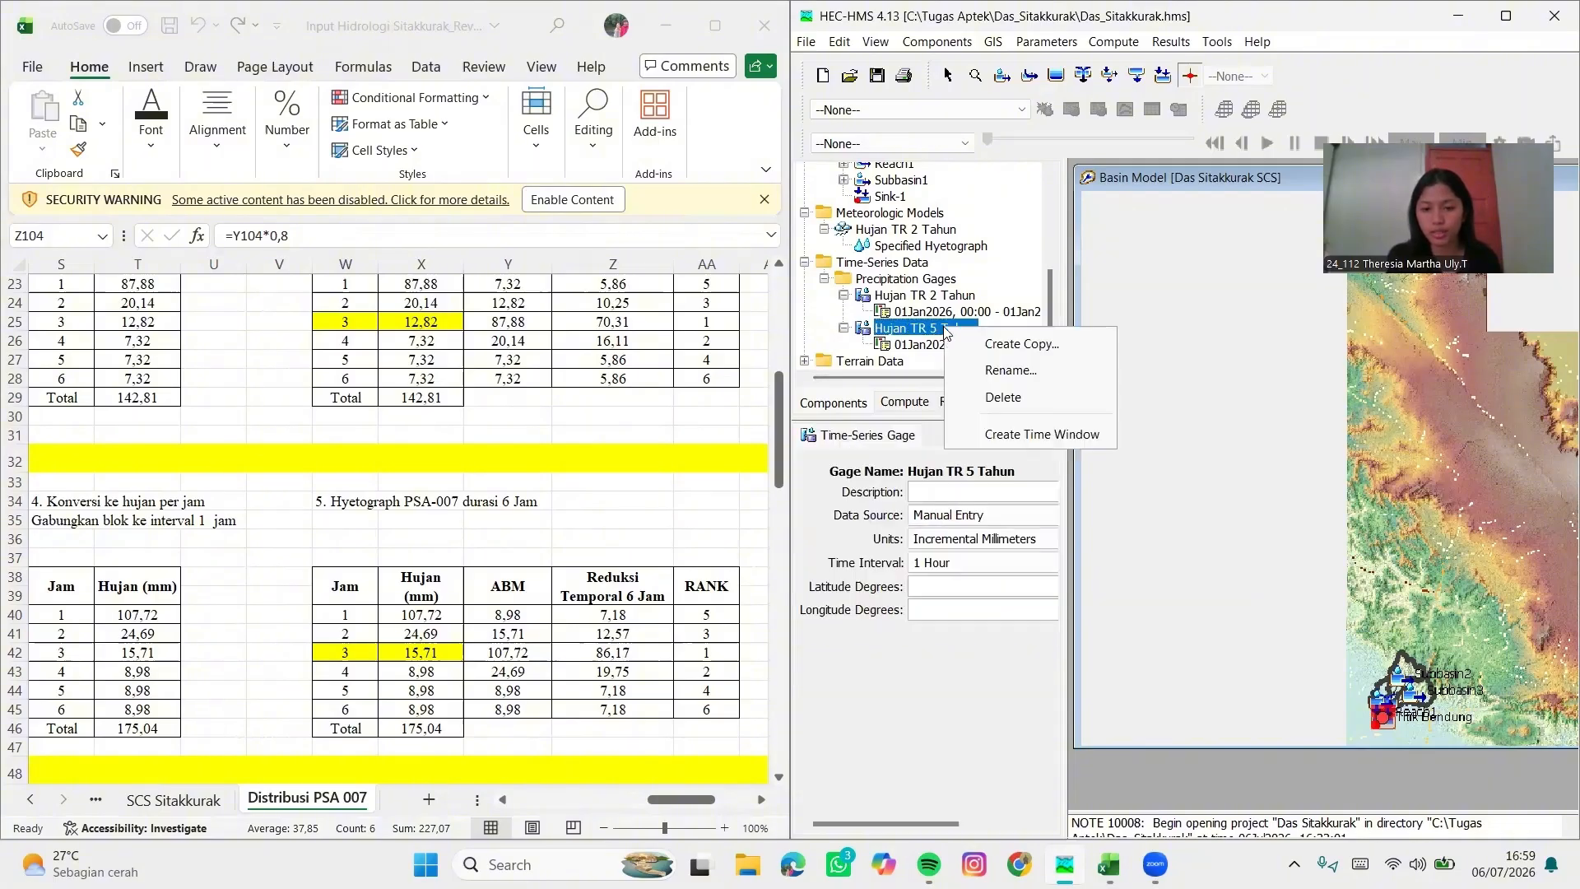
click(968, 344)
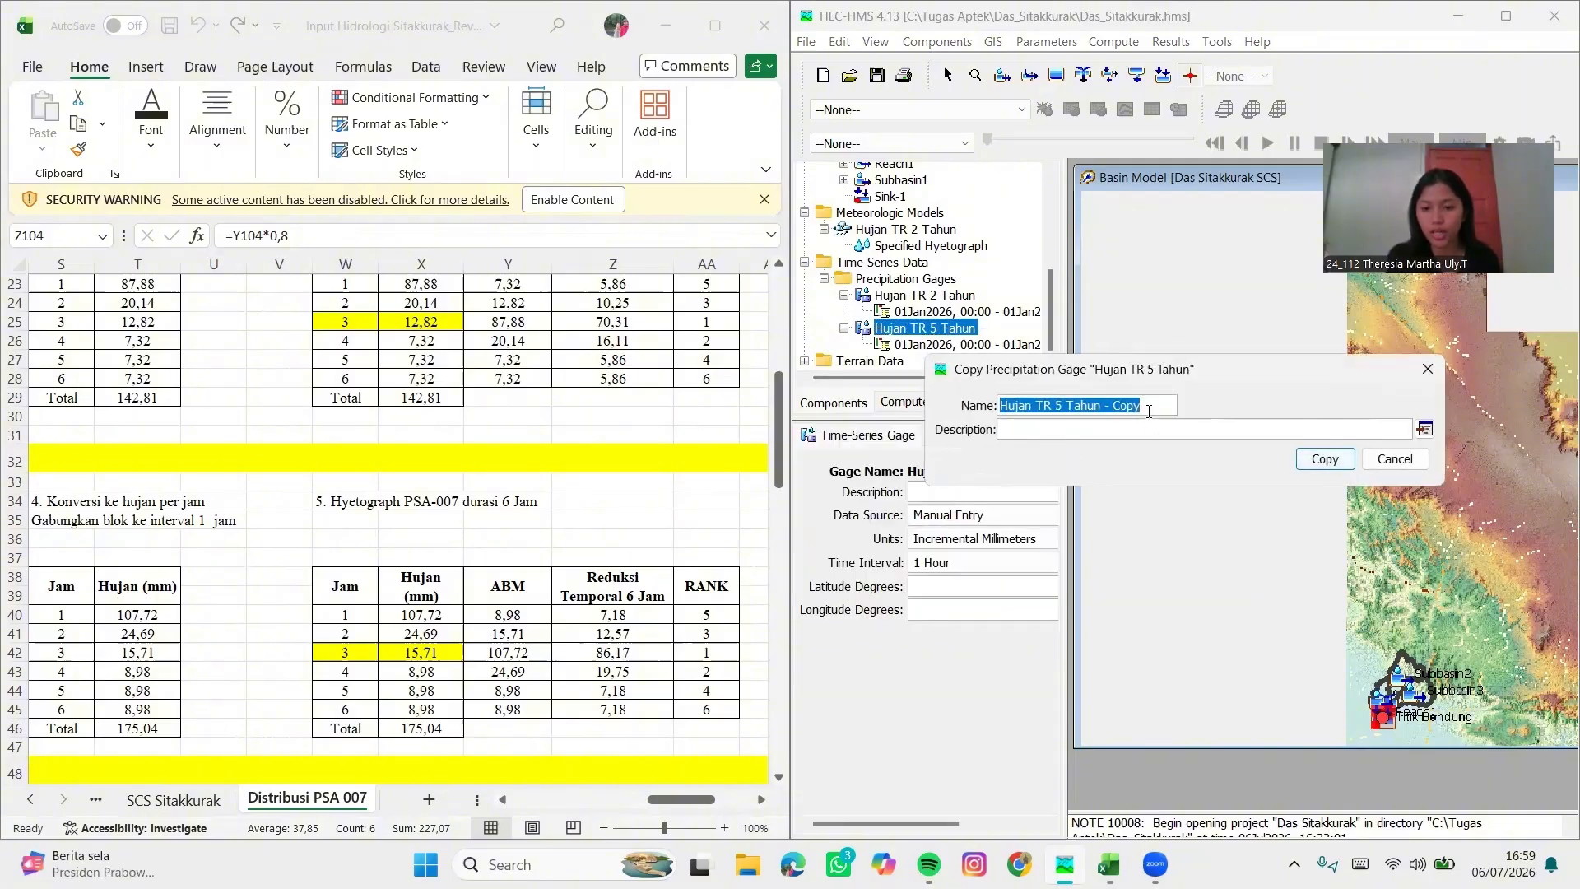
click(1149, 410)
key(BackSpace)
key(BackSpace)
key(BackSpace)
key(BackSpace)
key(BackSpace)
key(BackSpace)
key(BackSpace)
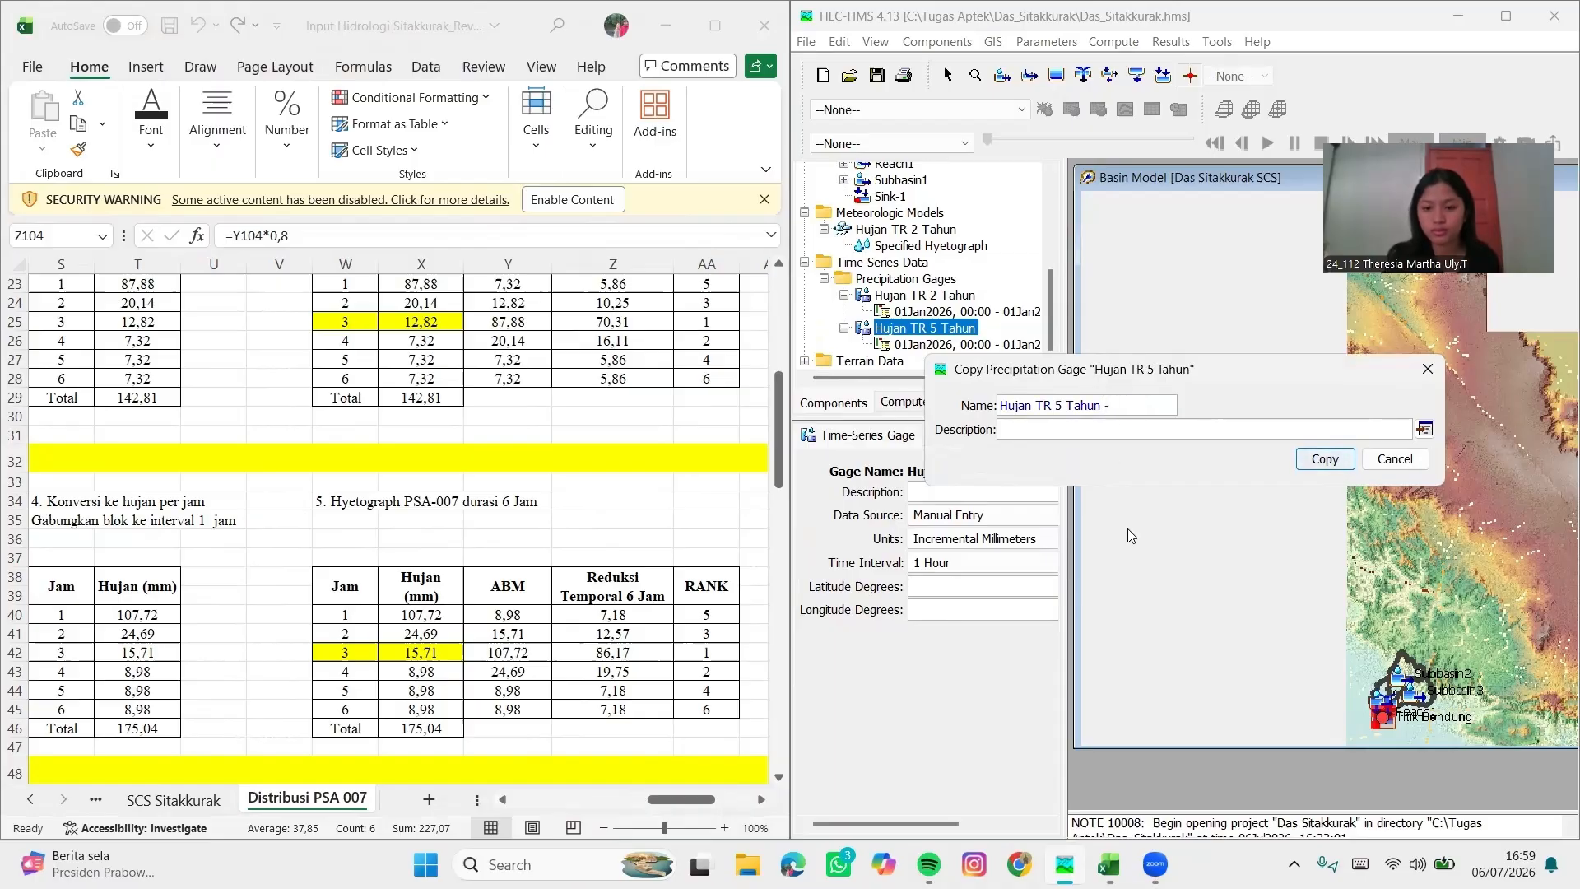
key(Left)
key(Left)
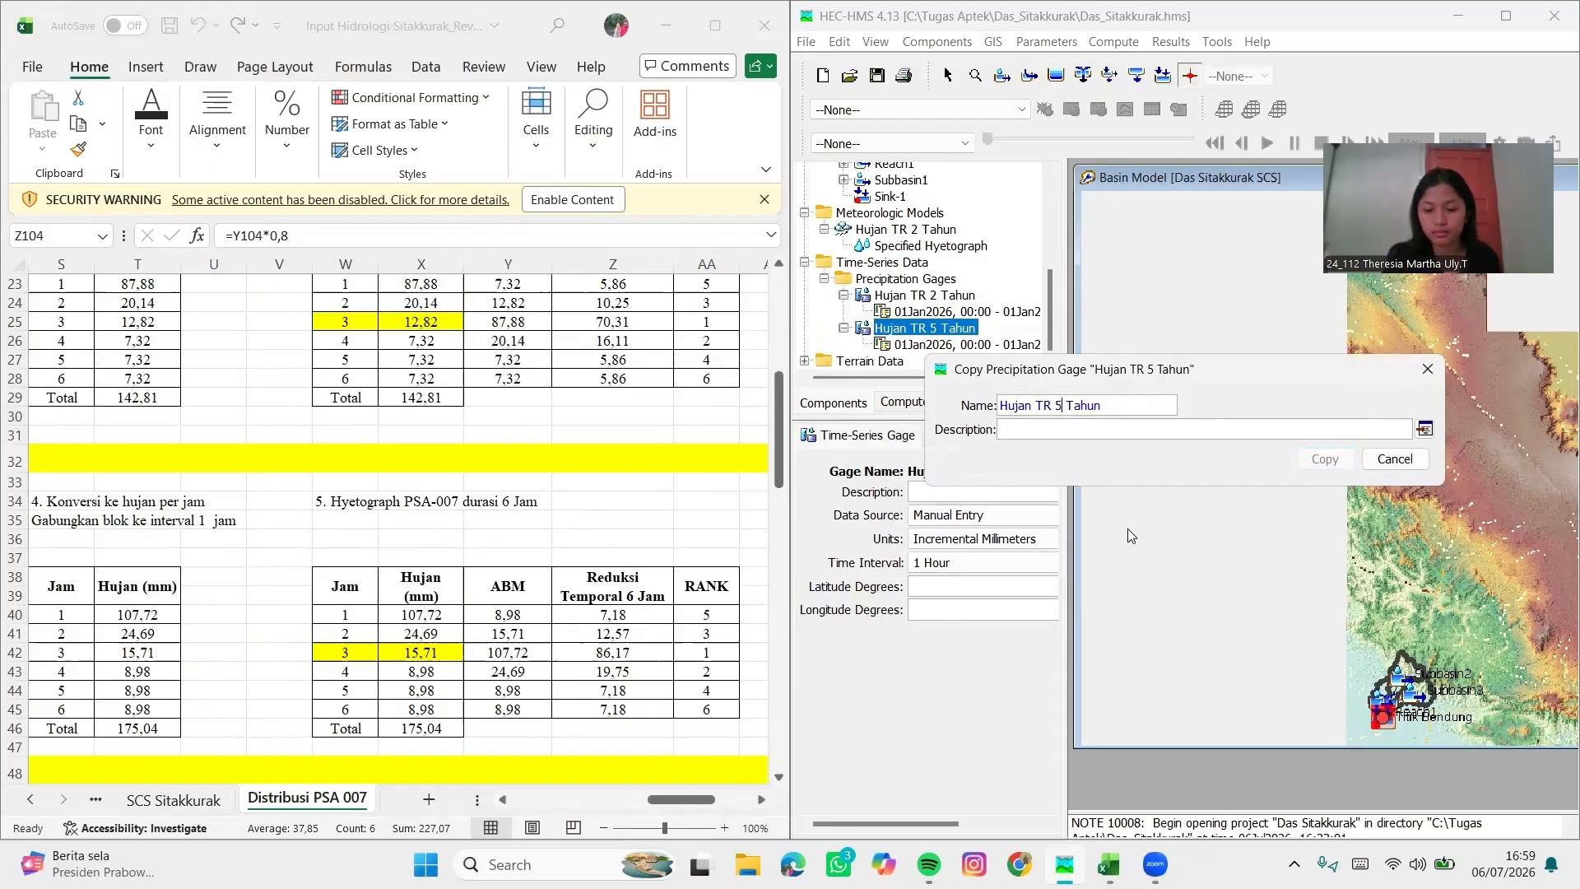
key(BackSpace)
text(10)
click(1325, 459)
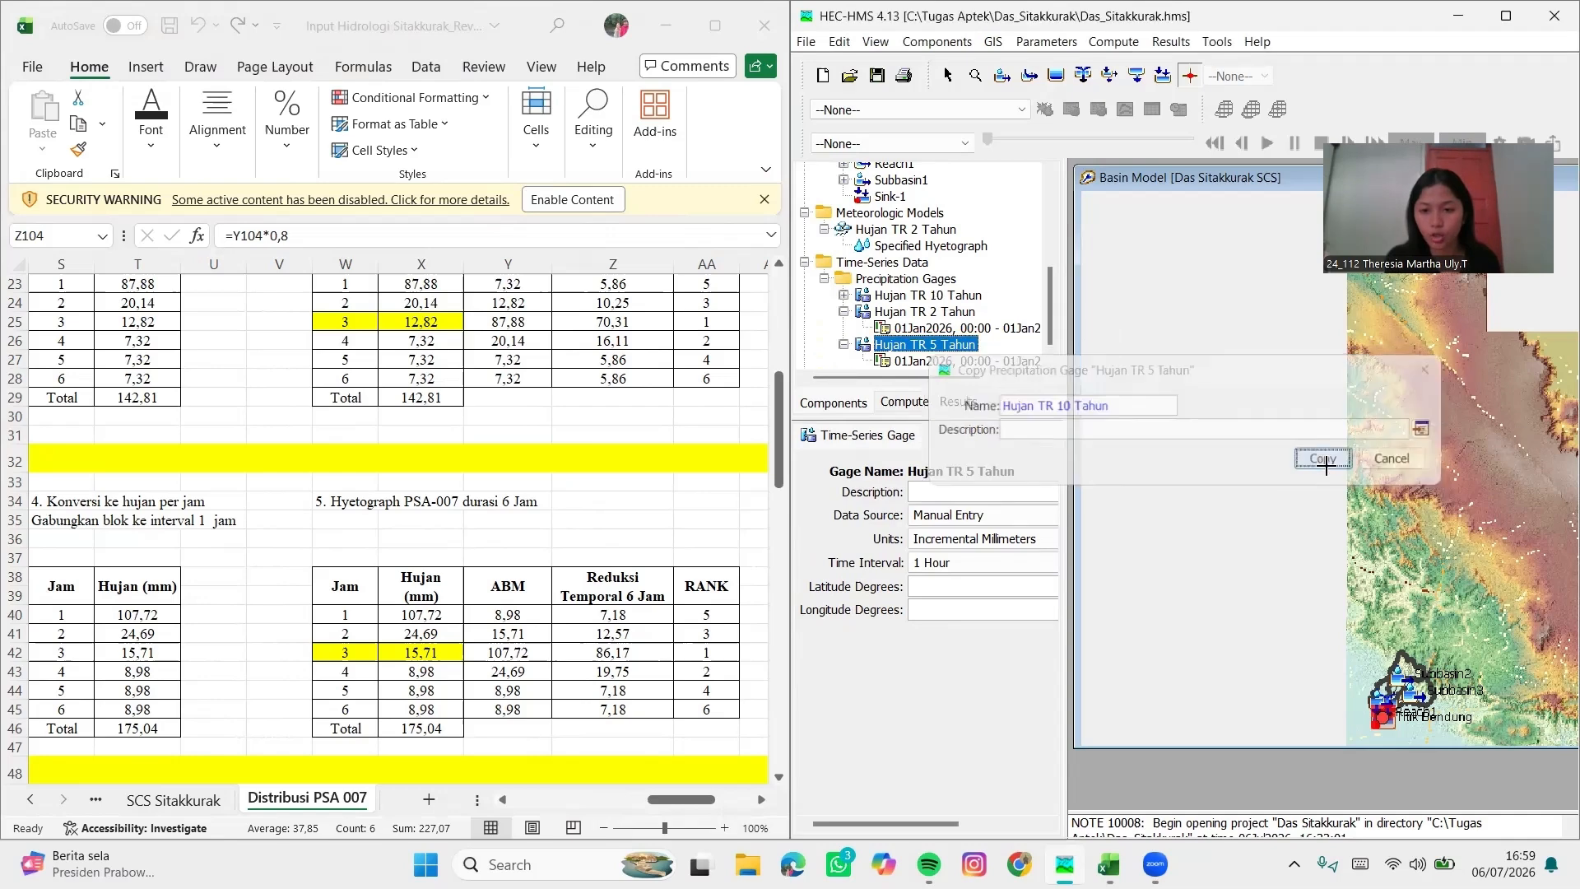
Open the Hujan TR 10 Tahun gage's precipitation table and clear the copied values from 01:00 to 06:00
click(923, 294)
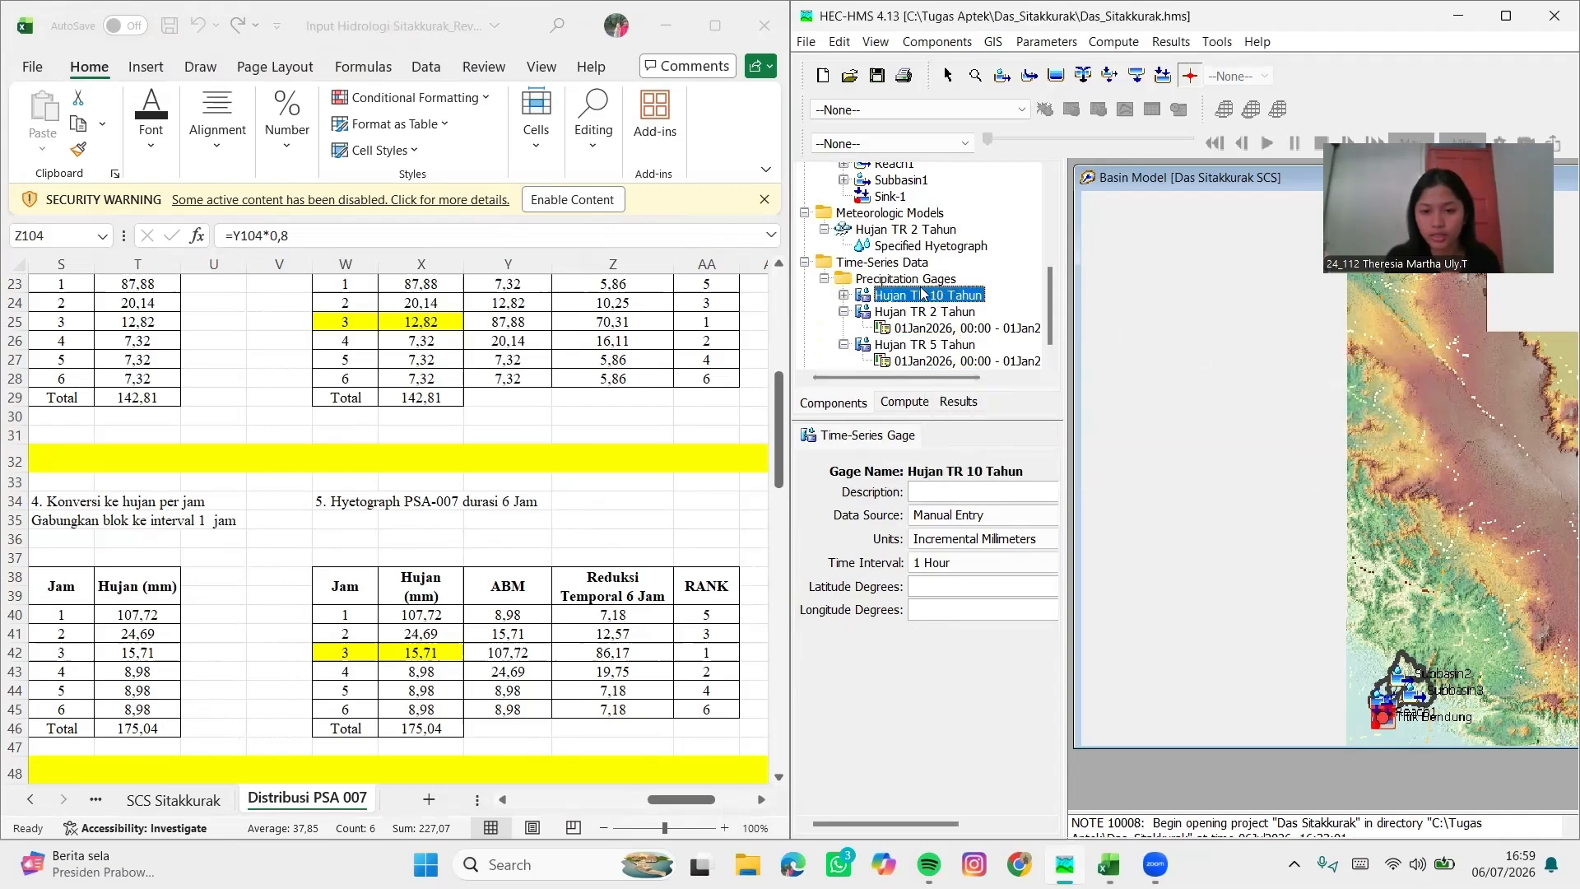
click(844, 296)
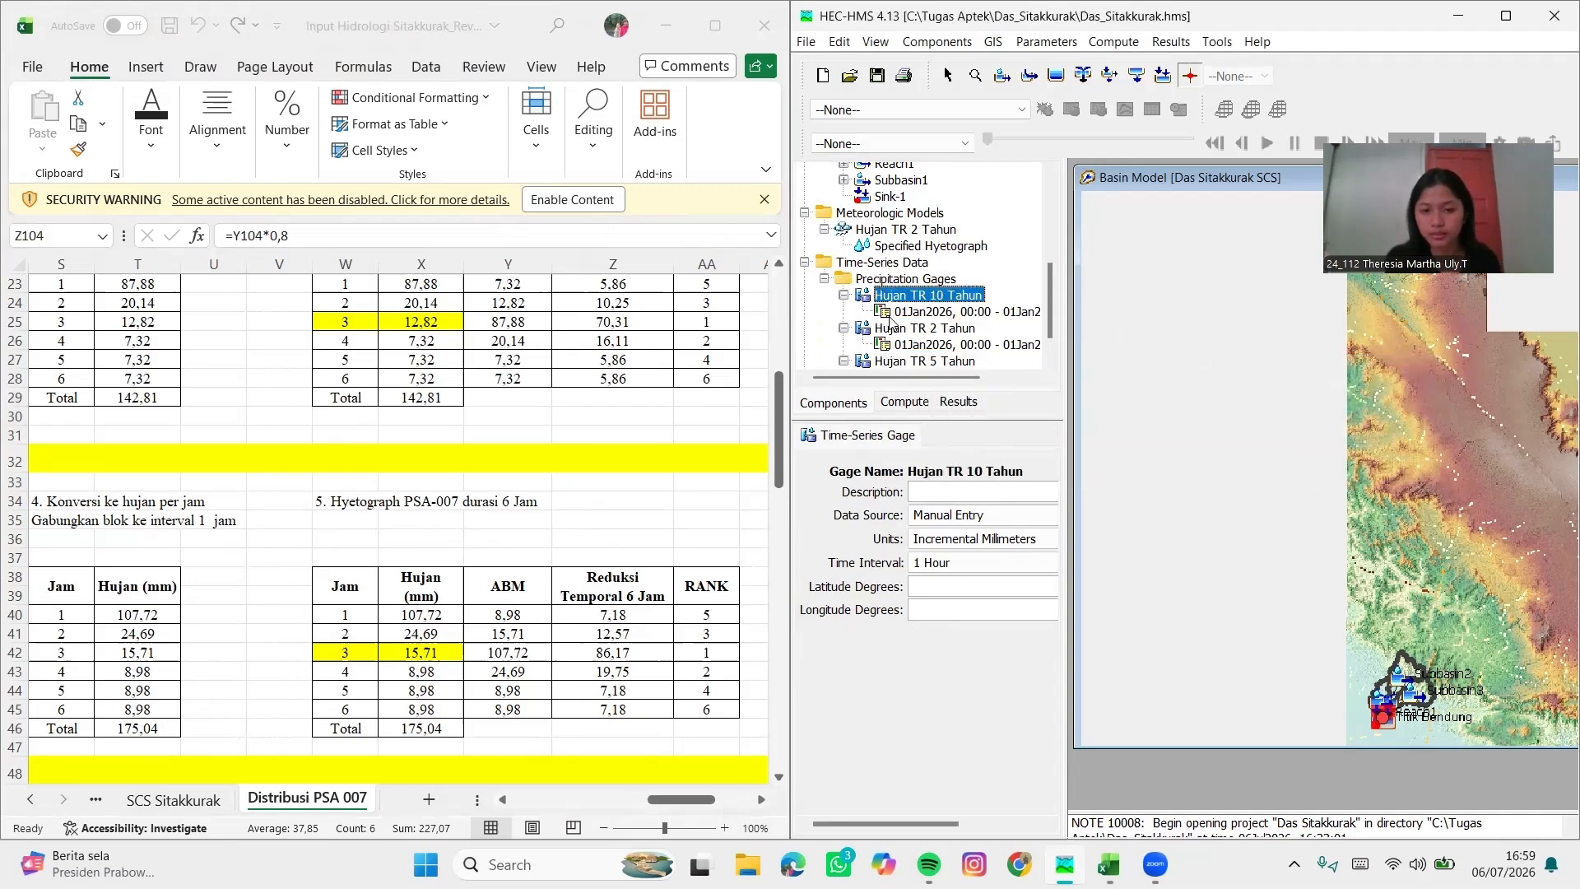
click(893, 318)
click(860, 453)
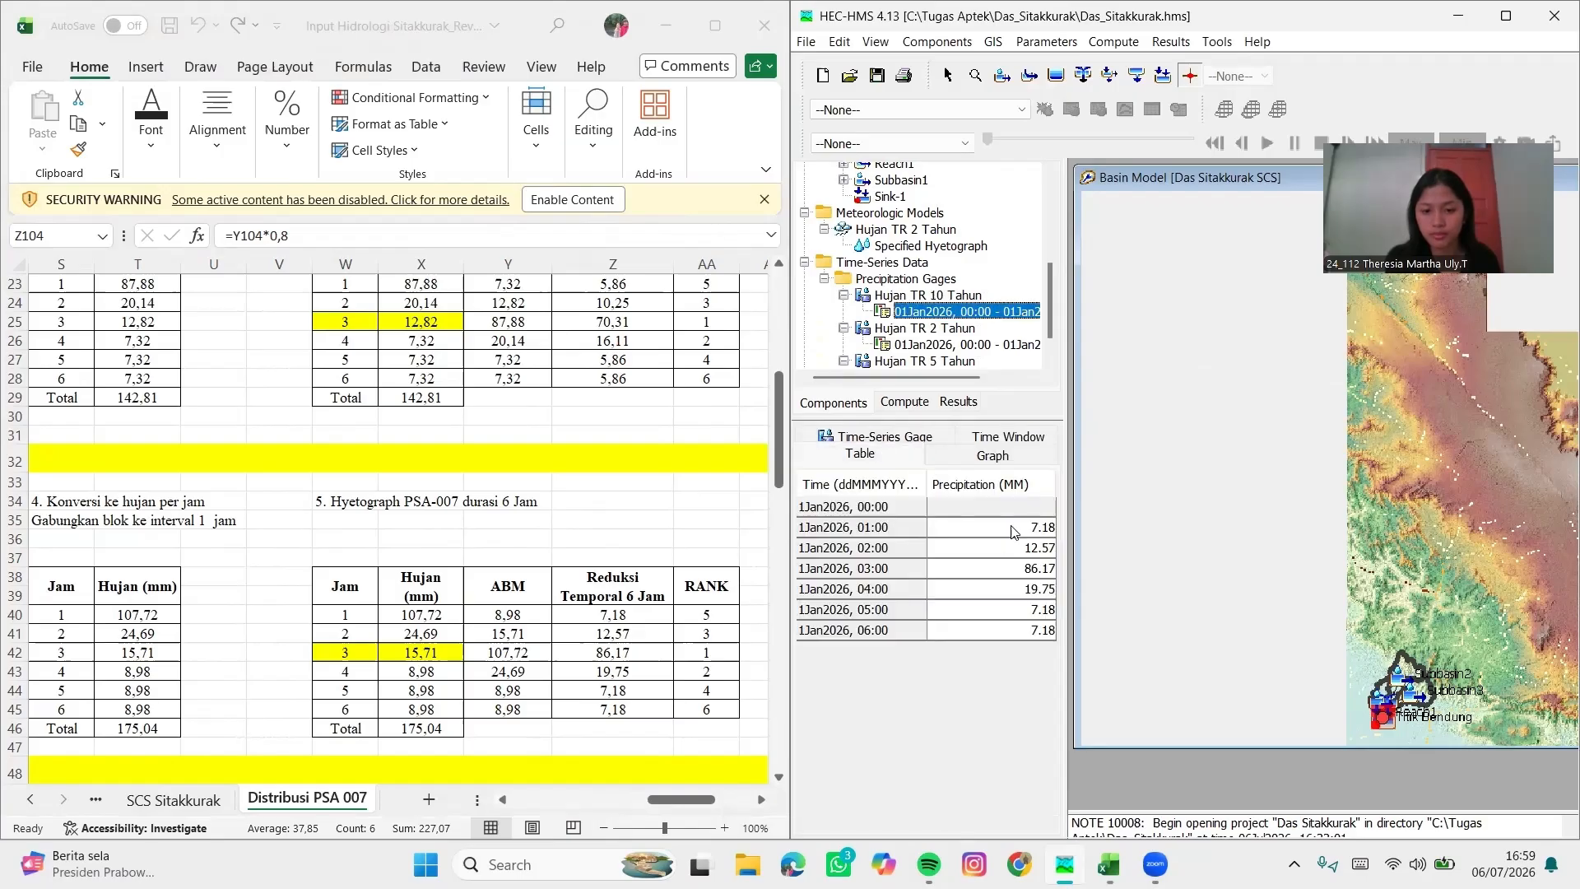
drag(991, 527, 1040, 673)
key(Delete)
Enter the Hujan TR 10 Tahun precipitation for 01:00 to 03:00 as 8.36, 14.62 and 94.00 mm
scroll(593, 592, down, 7)
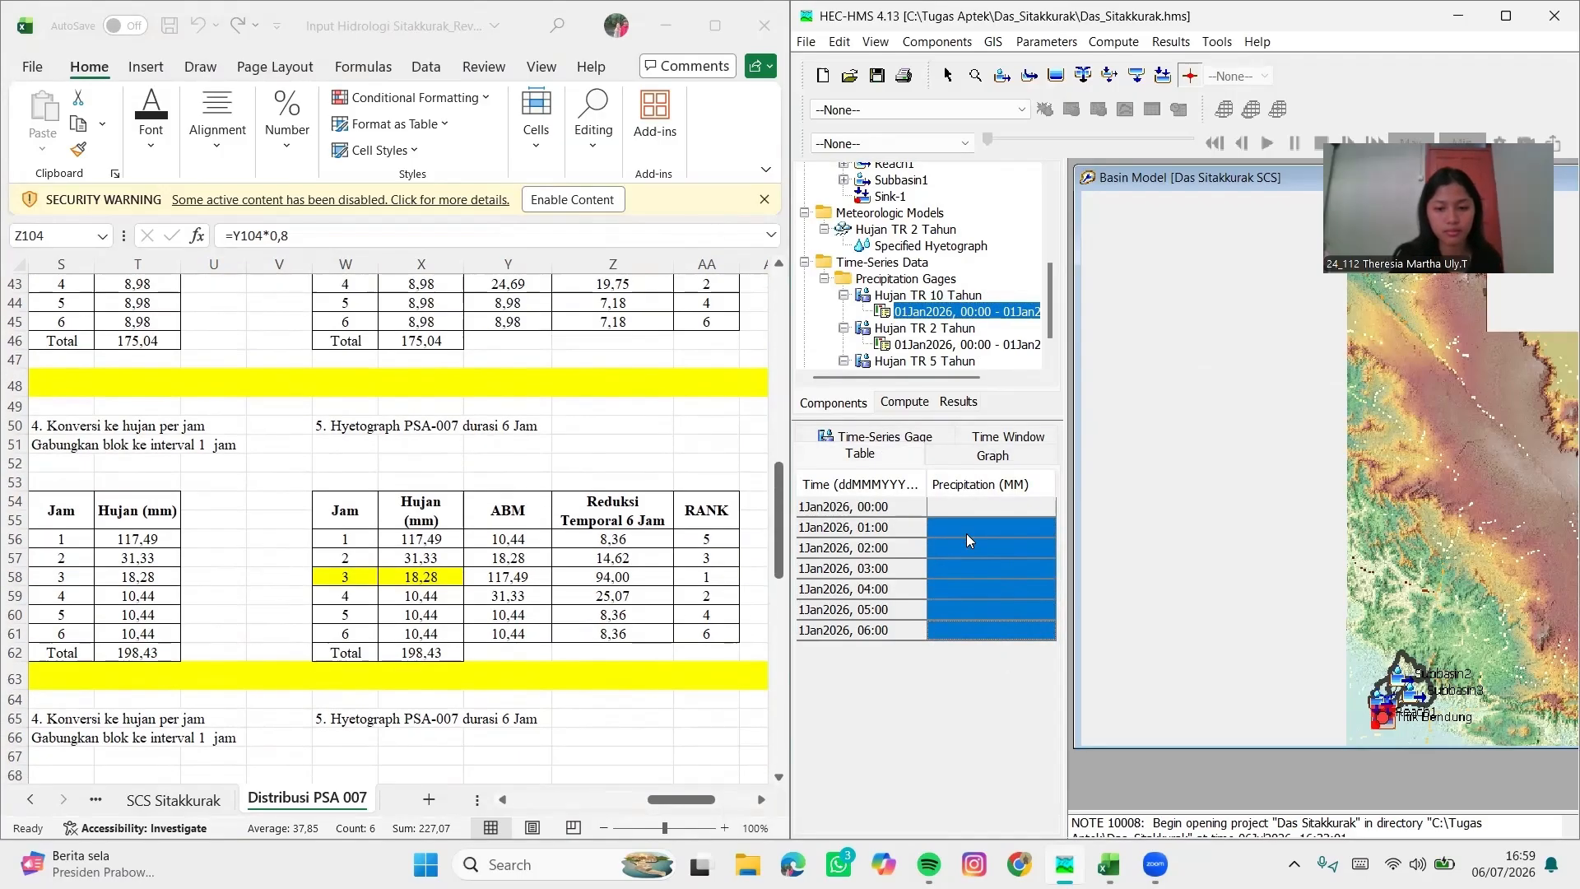
click(967, 533)
text(8.36)
key(Return)
text(14.62)
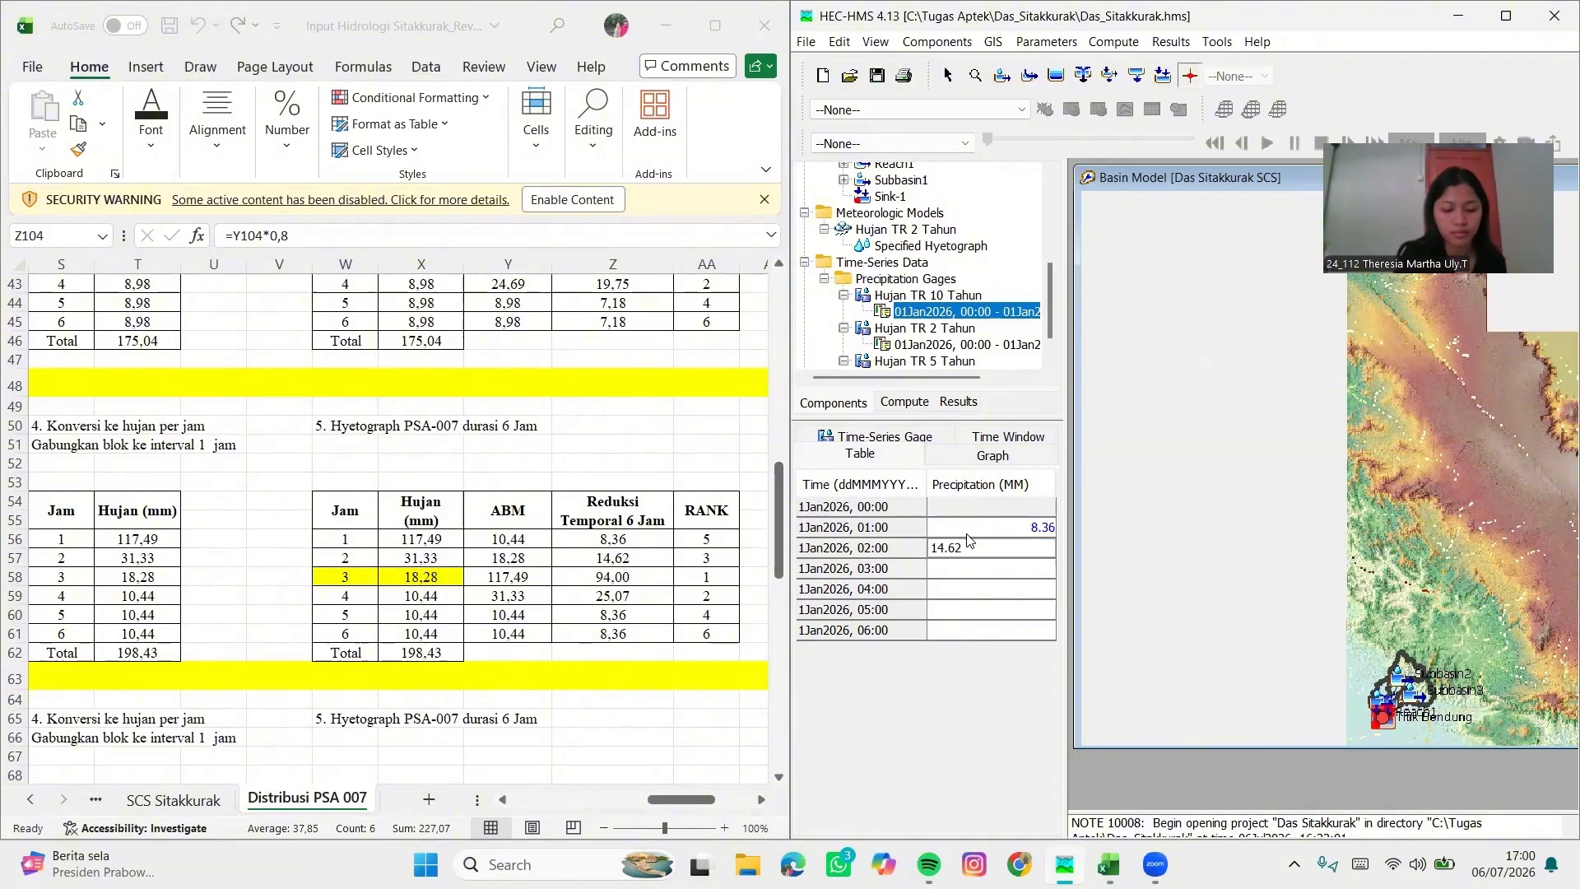
key(Return)
text(94.00)
key(Return)
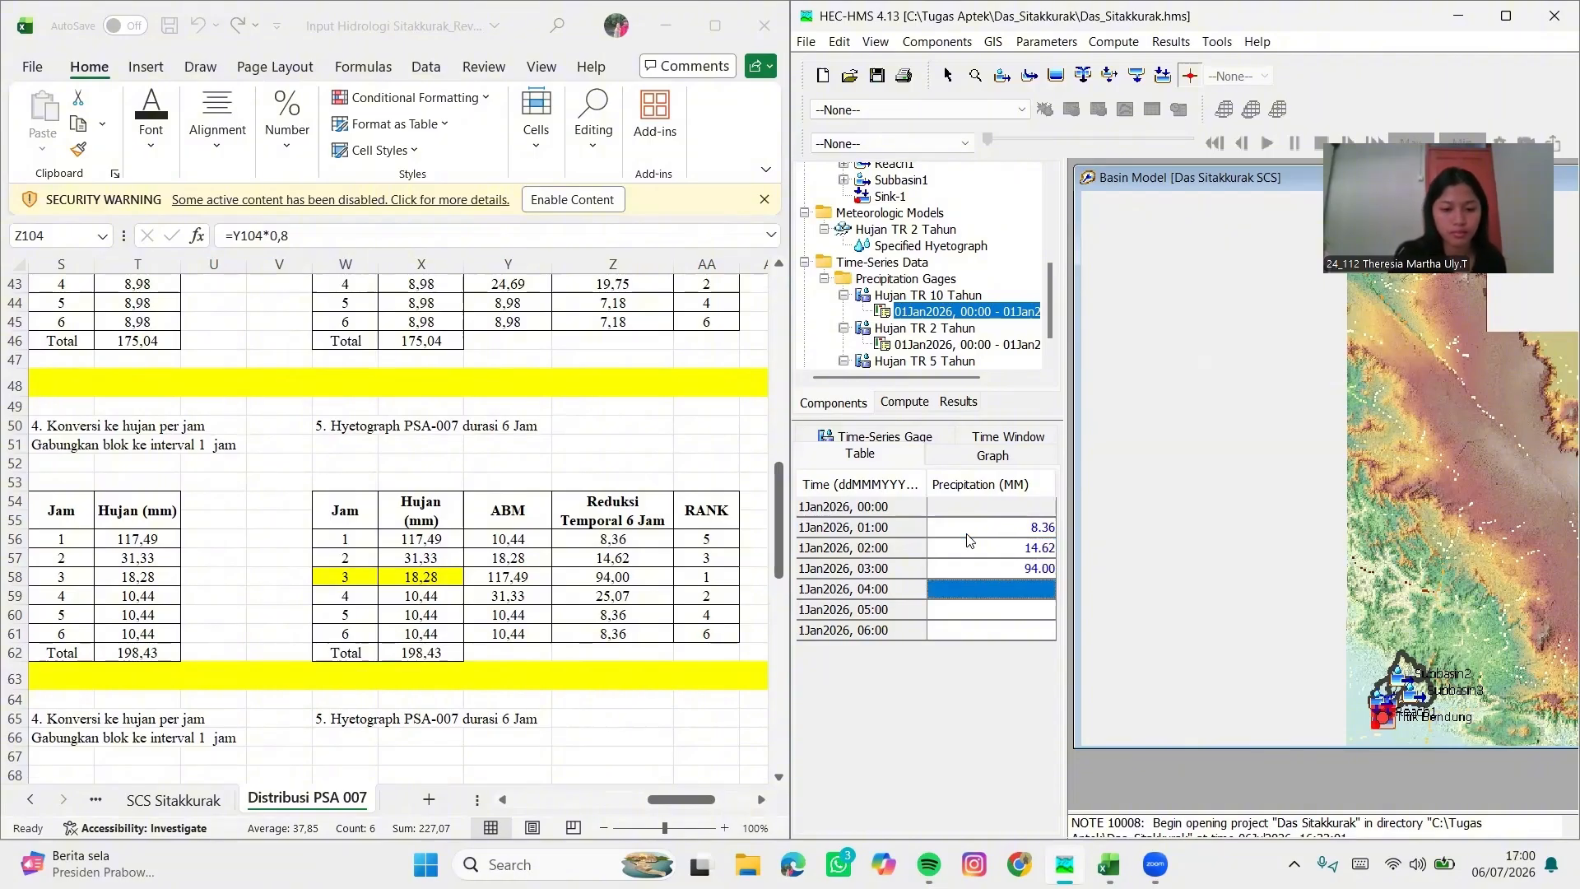
Enter the Hujan TR 10 Tahun precipitation for 04:00 to 06:00 as 25.07, 8.36 and 8.36 mm and save the project
text(25.07)
key(Return)
text(8.36)
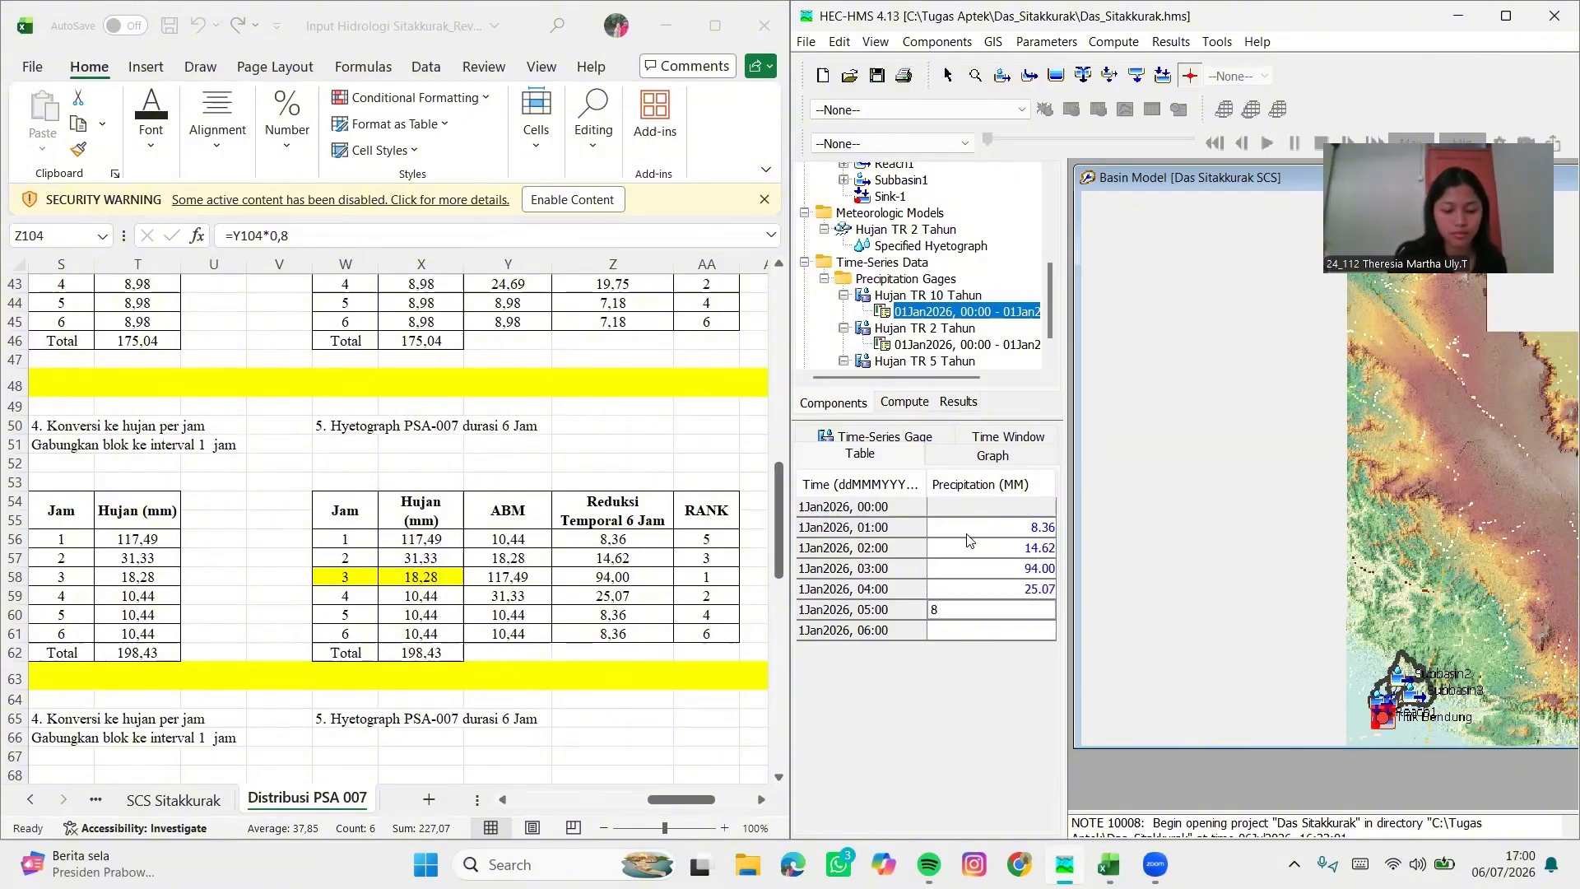
key(Return)
text(8.36)
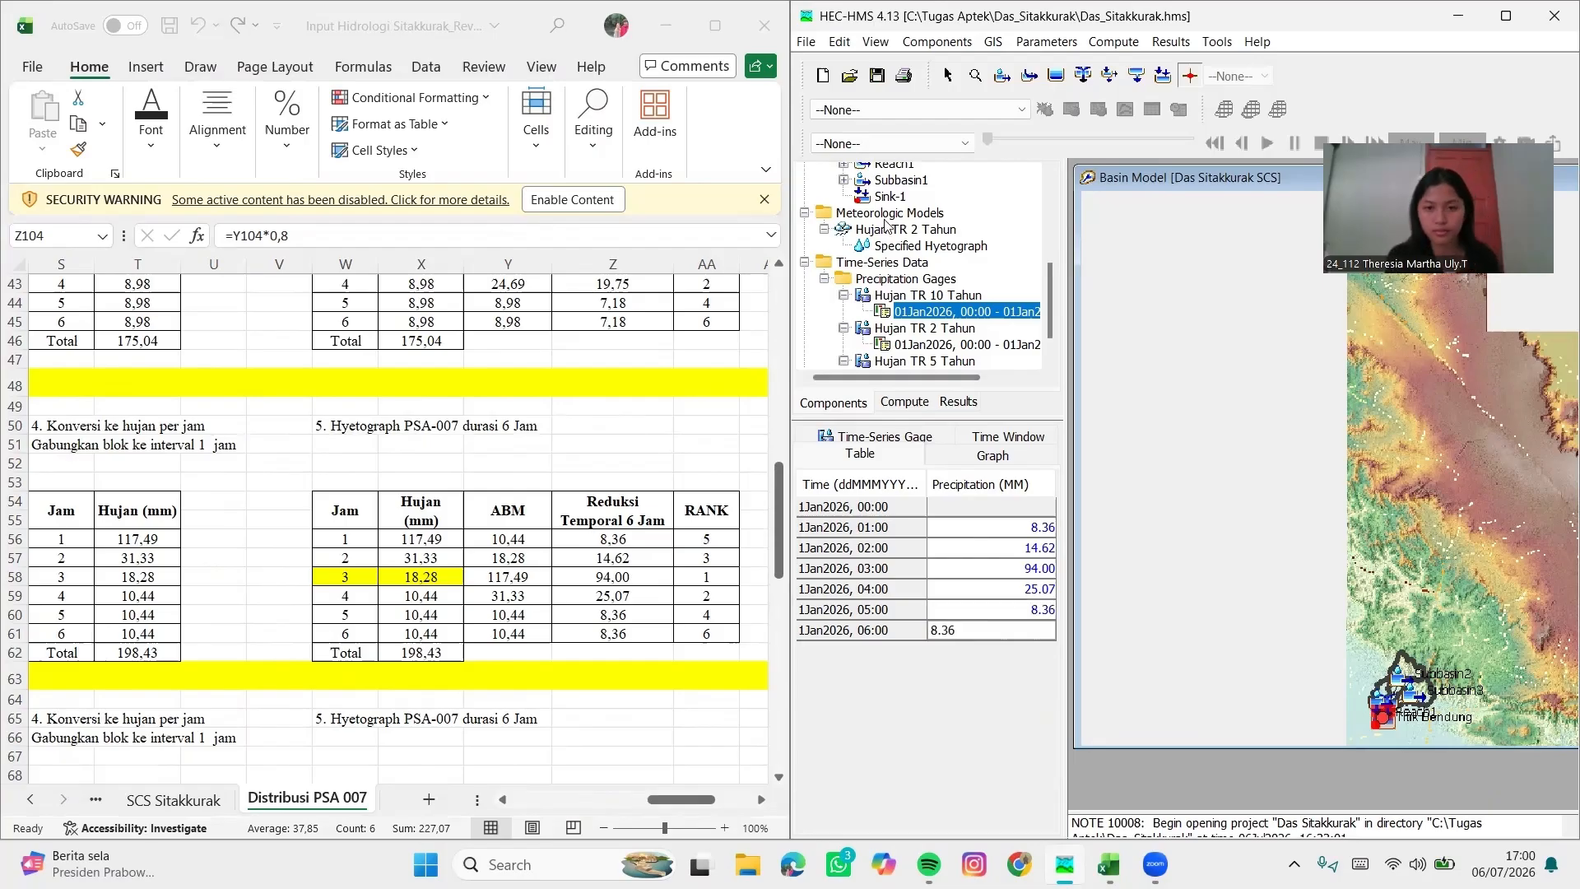
click(877, 76)
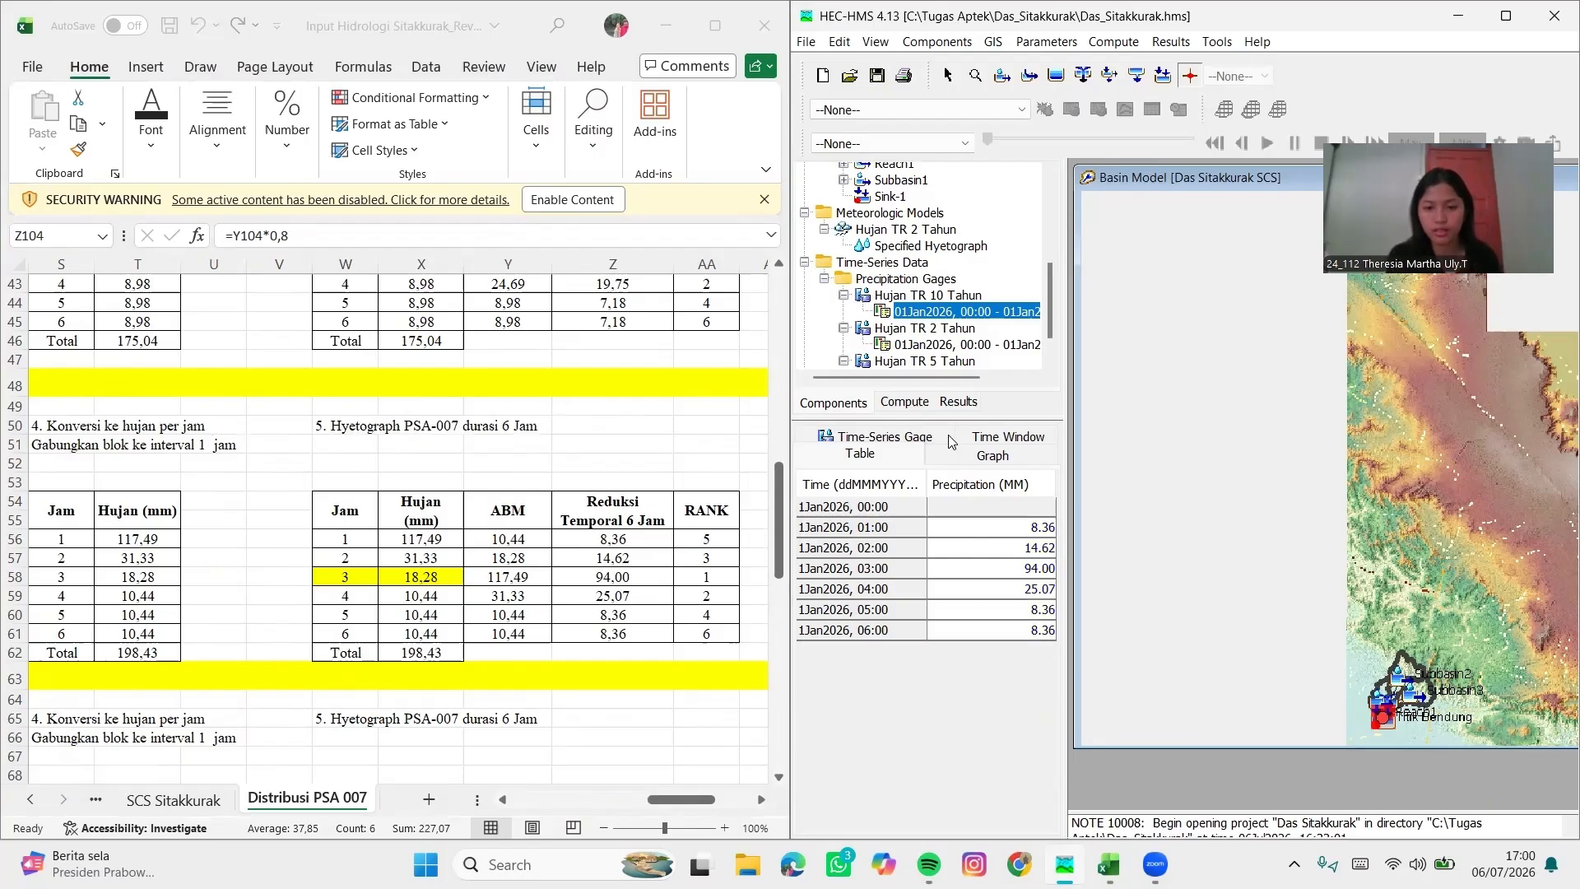
Create a copy of the Hujan TR 10 Tahun precipitation gage named Hujan TR 25 Tahun
click(946, 298)
right_click(948, 297)
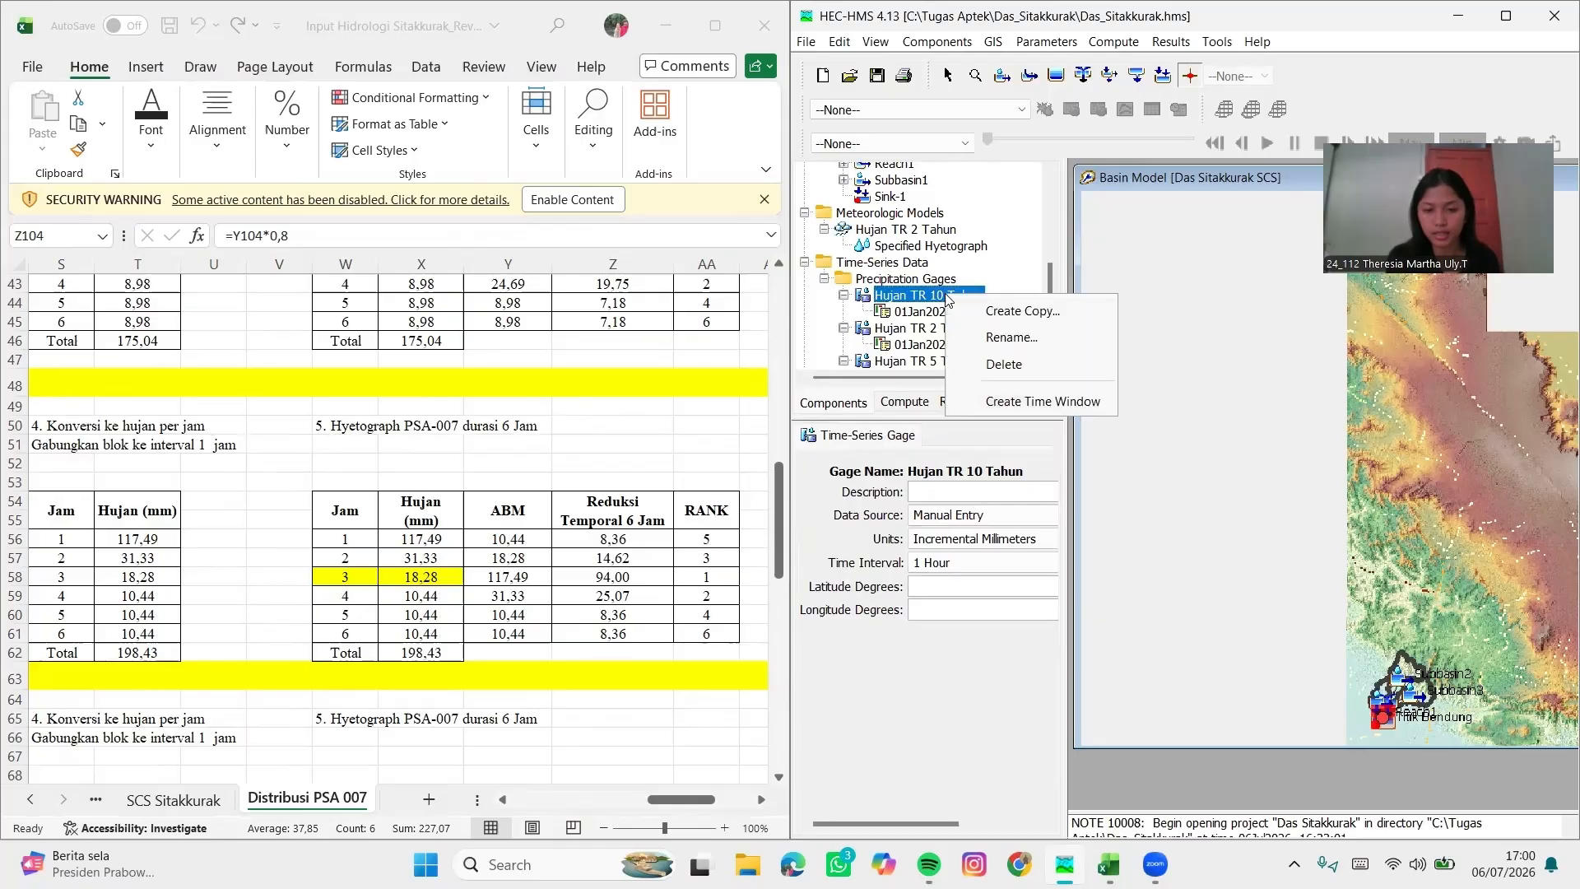
click(962, 310)
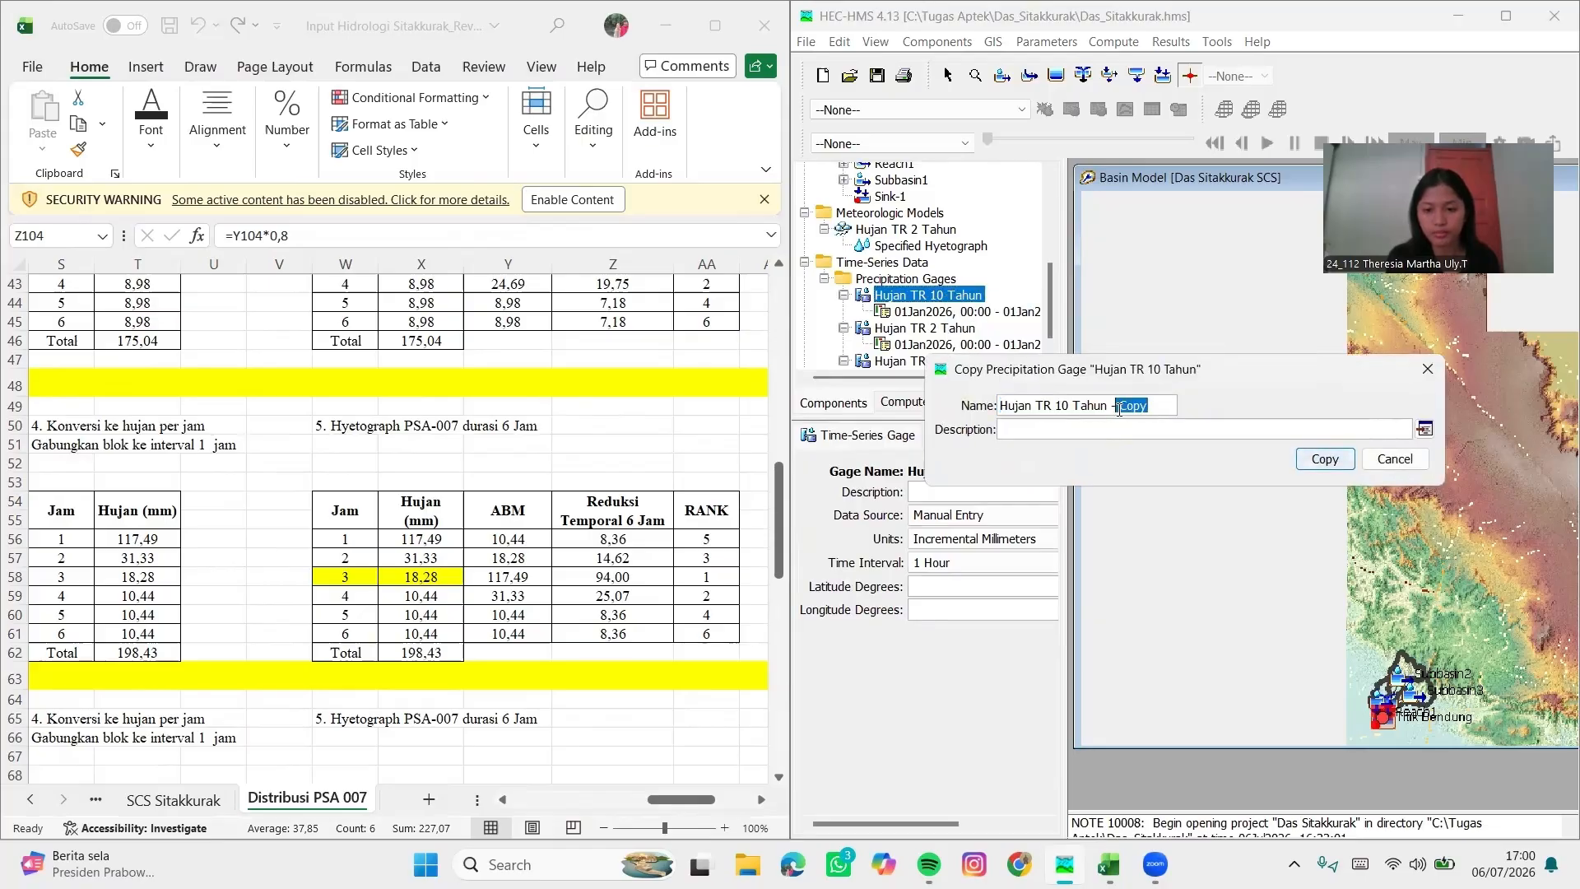
drag(1108, 405, 1138, 408)
key(BackSpace)
key(Left)
key(Left)
key(Left)
key(Left)
key(Left)
key(Left)
key(BackSpace)
key(BackSpace)
text(25)
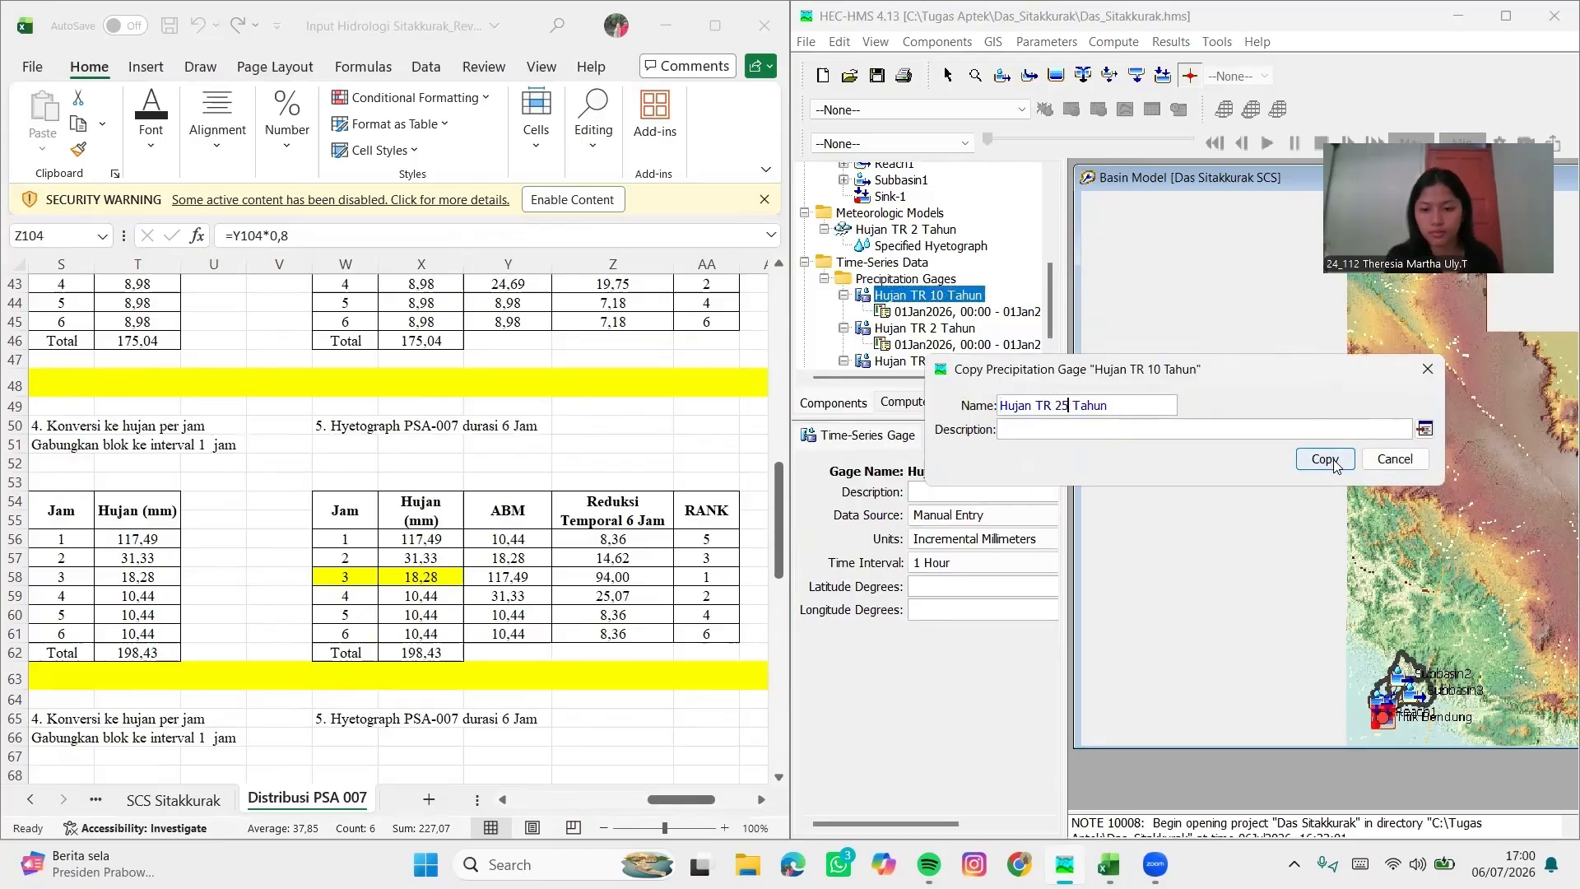
click(1331, 460)
Open the Hujan TR 25 Tahun gage's precipitation table and clear the copied values from 01:00 to 06:00
click(844, 312)
click(921, 312)
click(879, 441)
drag(984, 528, 1013, 664)
key(Delete)
Enter the Hujan TR 25 Tahun precipitation for 01:00 to 03:00 as 9.84, 19.67 and 105.75 mm
scroll(395, 526, down, 4)
text(9.84)
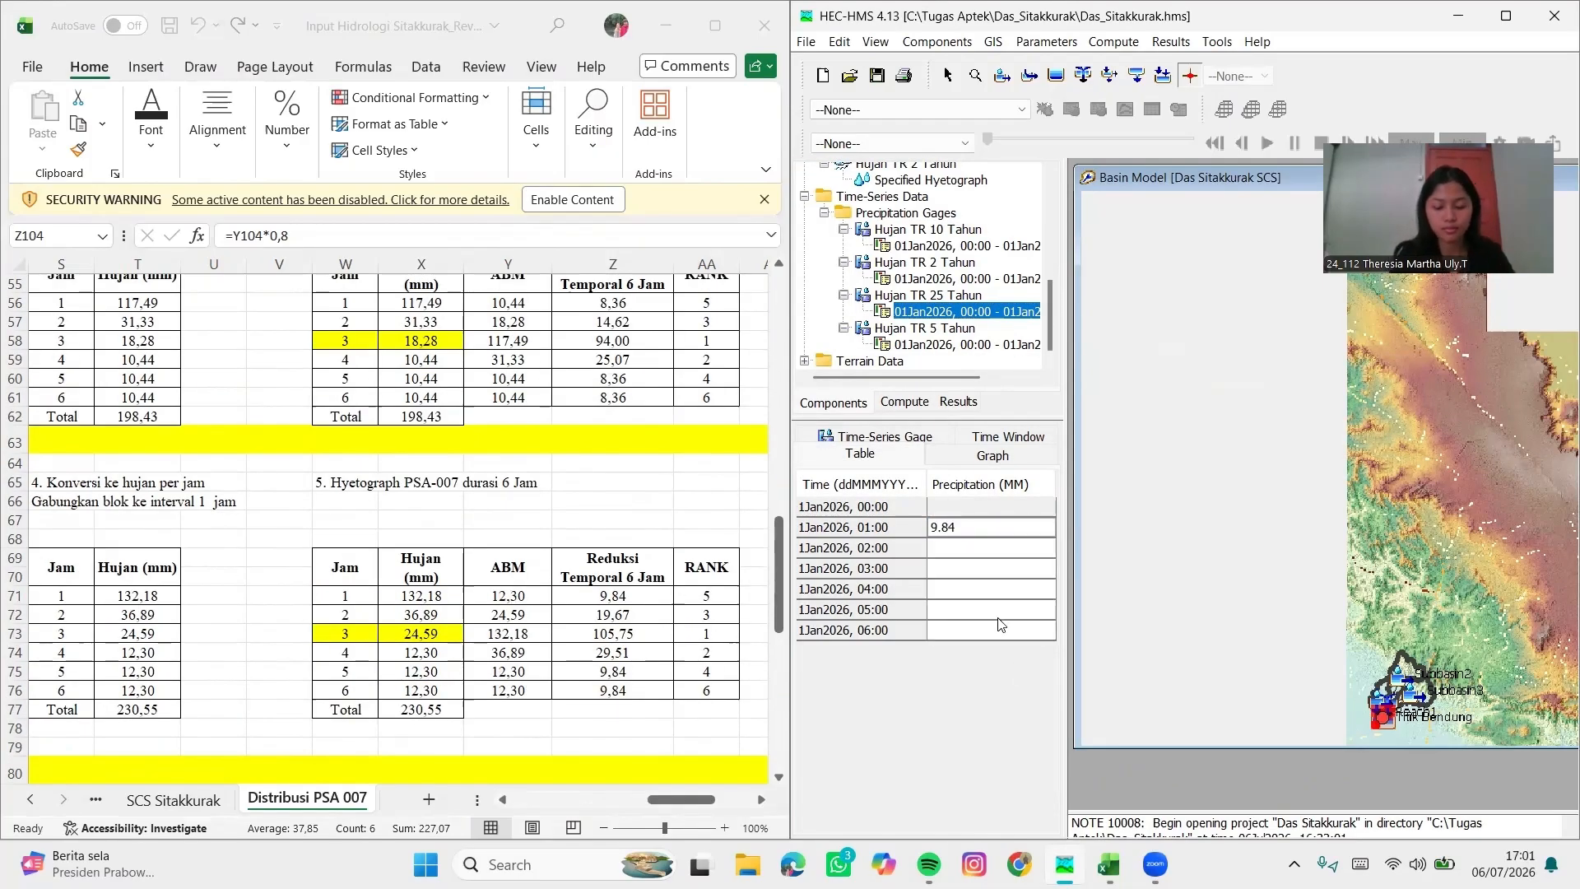
key(Return)
text(19.67)
key(Return)
text(105.75)
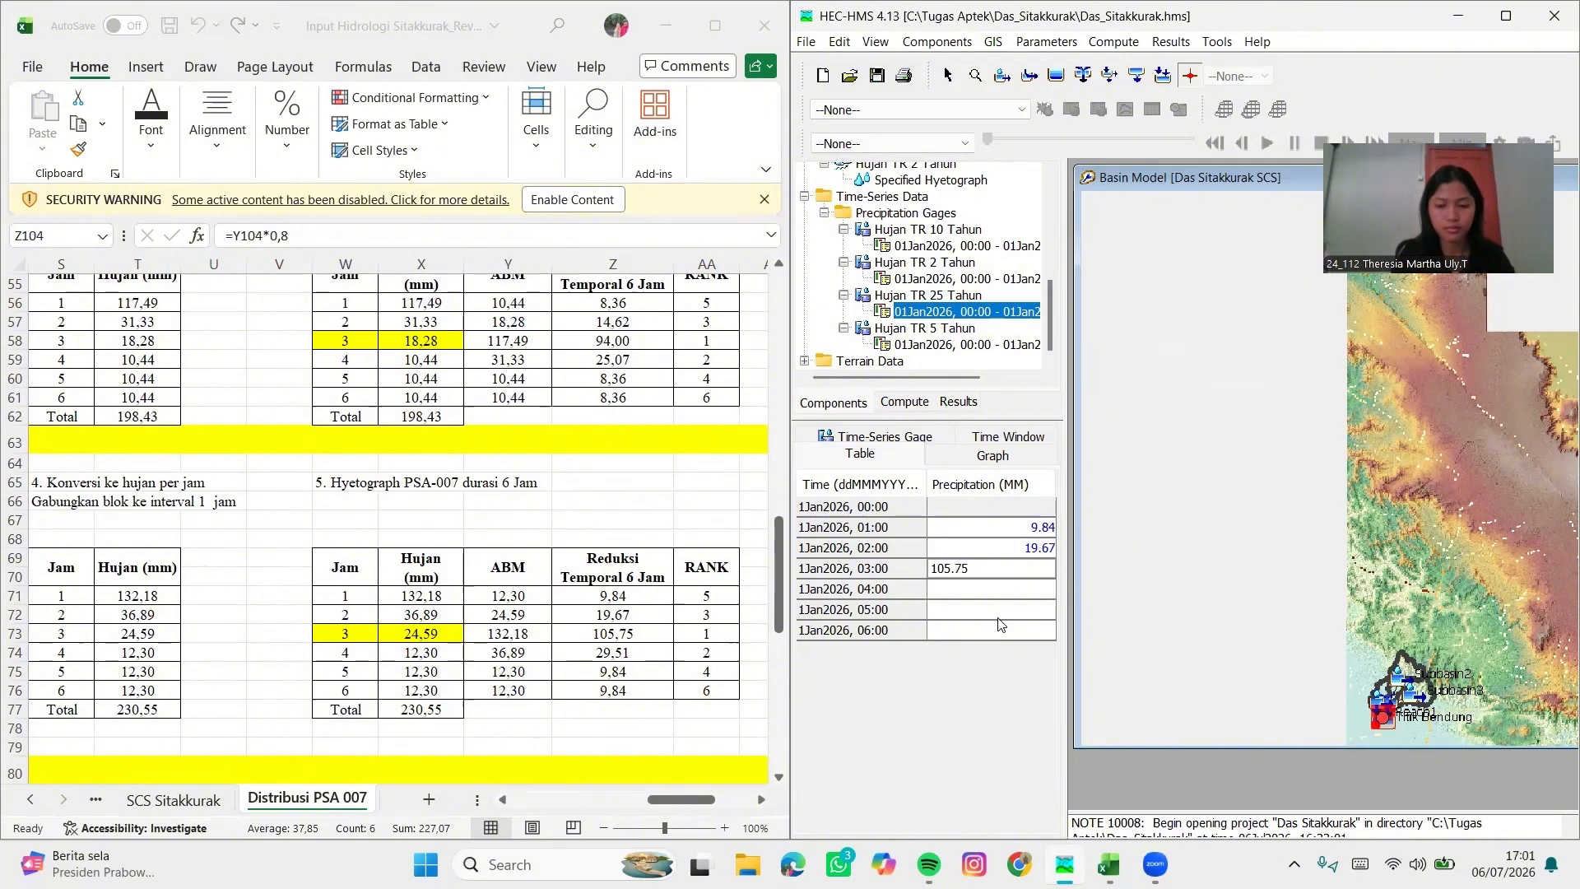
key(Return)
Enter the Hujan TR 25 Tahun precipitation for 04:00 to 06:00 as 29.51, 9.84 and 9.84 mm
text(29.51)
key(Return)
text(9.84)
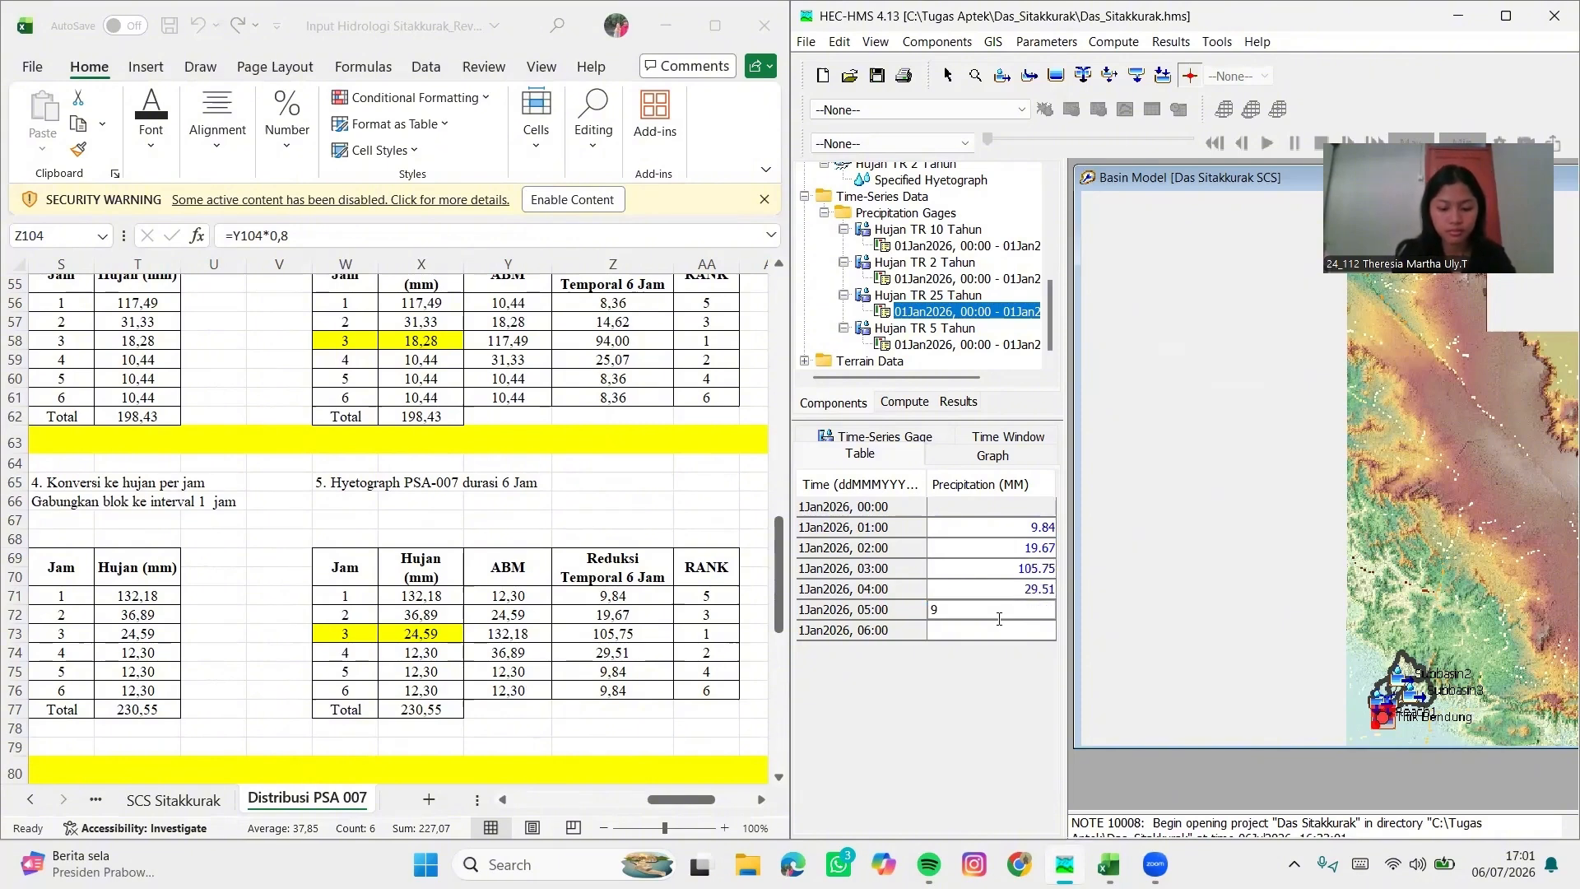
key(Return)
text(9.84)
key(Return)
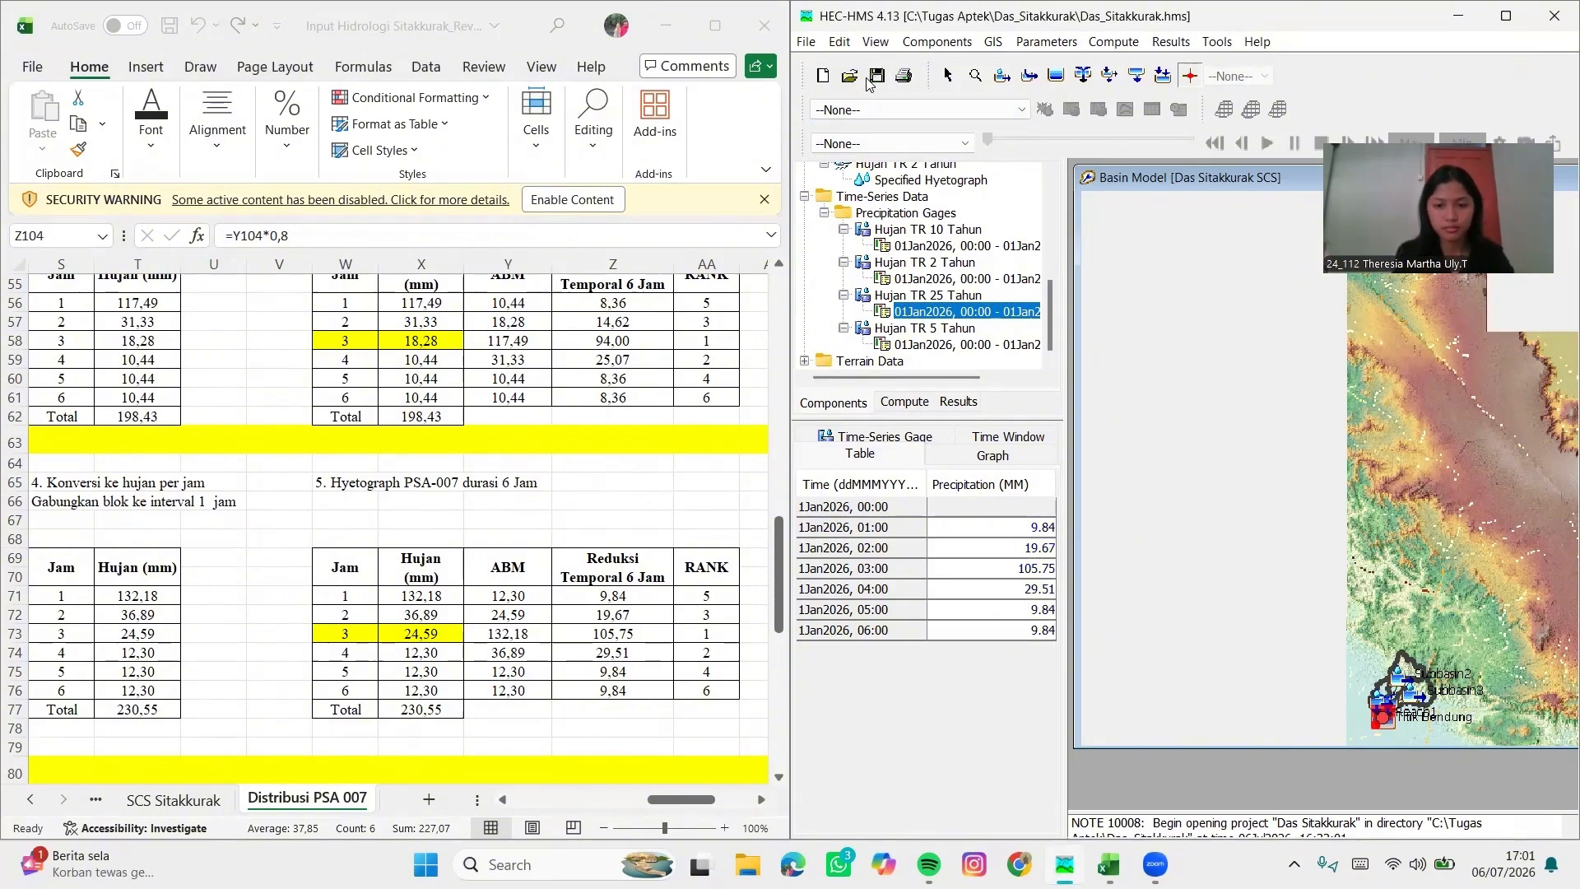
Create a copy of the Hujan TR 25 Tahun precipitation gage named Hujan TR 50 Tahun
right_click(979, 294)
click(1032, 303)
key(BackSpace)
key(BackSpace)
key(BackSpace)
key(BackSpace)
key(BackSpace)
key(BackSpace)
key(BackSpace)
click(1069, 405)
key(BackSpace)
key(BackSpace)
text(50)
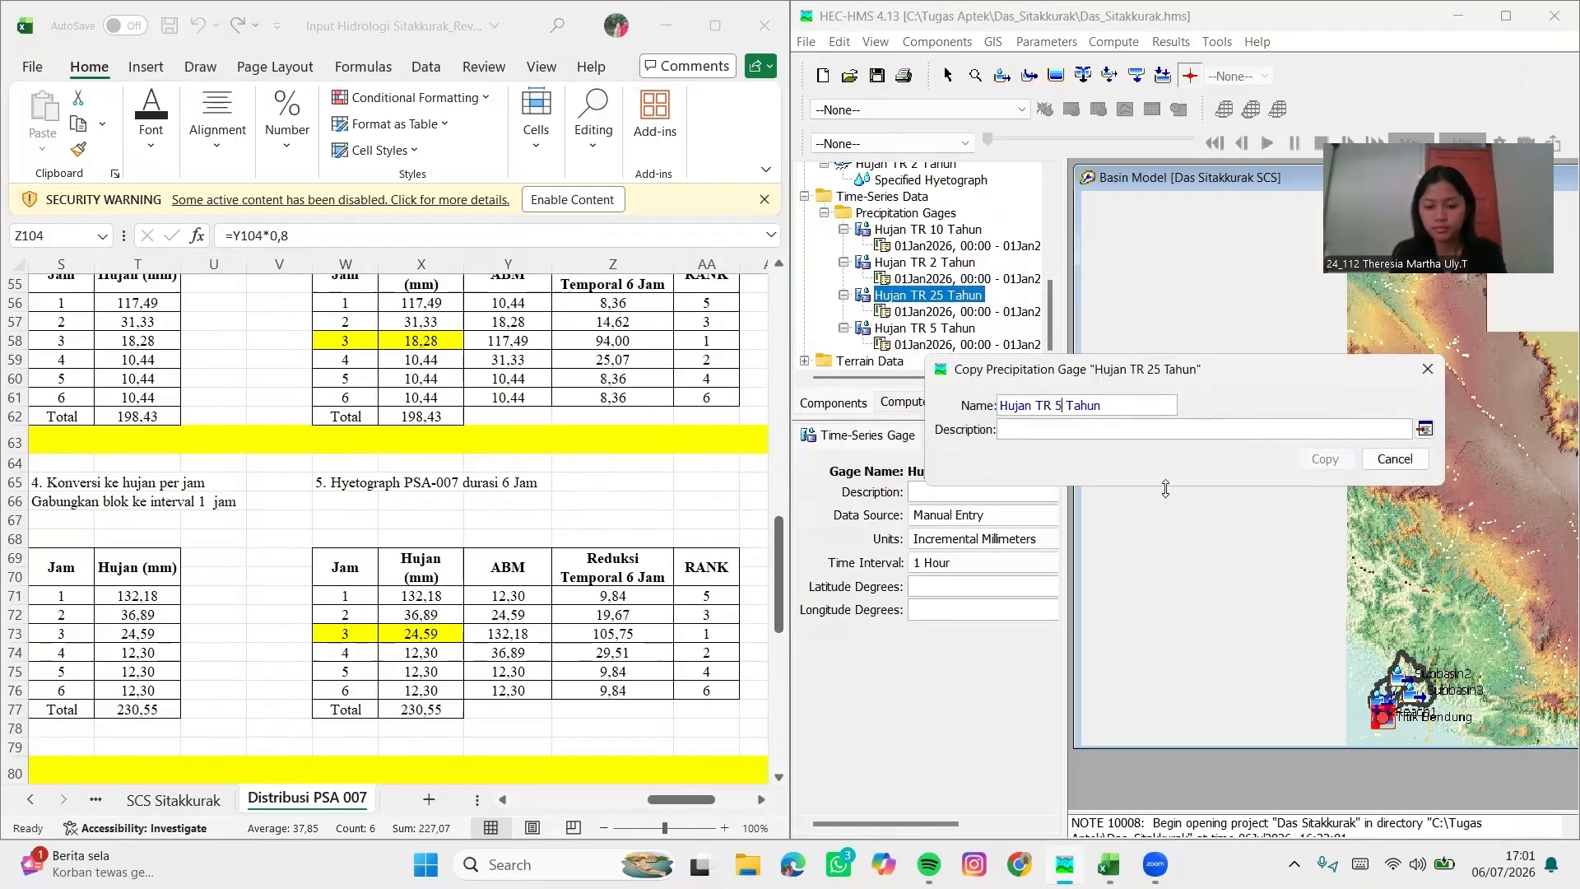
click(1325, 459)
Open the Hujan TR 50 Tahun gage's precipitation table and clear the copied values from 01:00 to 06:00
scroll(946, 329, down, 2)
click(843, 344)
scroll(905, 344, down, 2)
click(930, 344)
click(862, 437)
drag(1000, 527, 1012, 661)
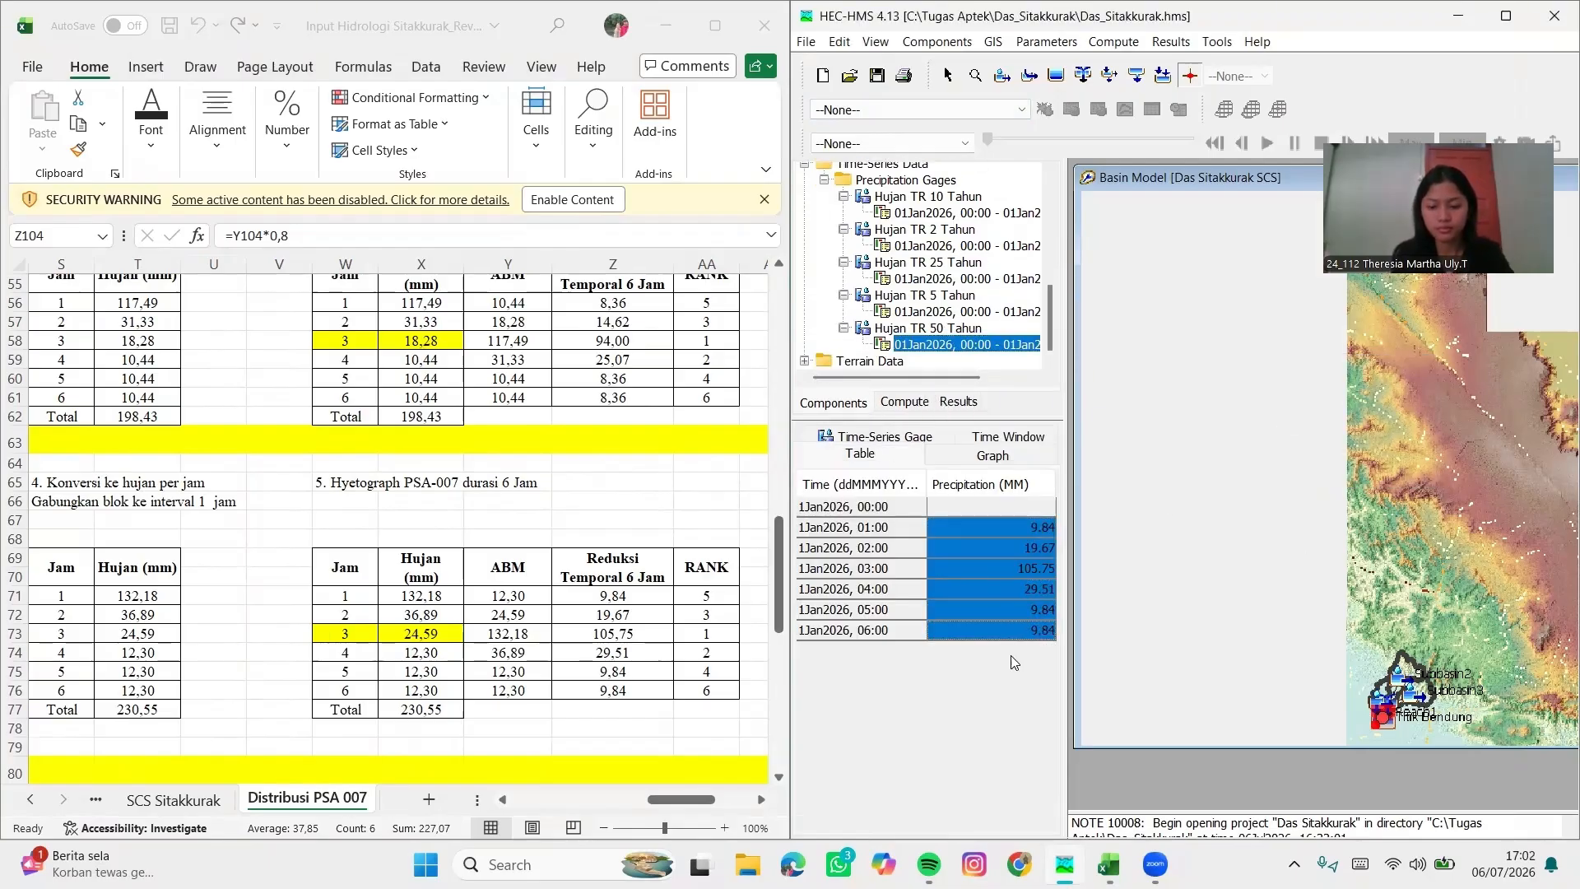
key(Delete)
Enter the Hujan TR 50 Tahun precipitation for 01:00 to 03:00 as 11.24, 22.48 and 118.01 mm
scroll(670, 582, down, 7)
click(976, 529)
text(11.24)
key(Return)
text(22.48)
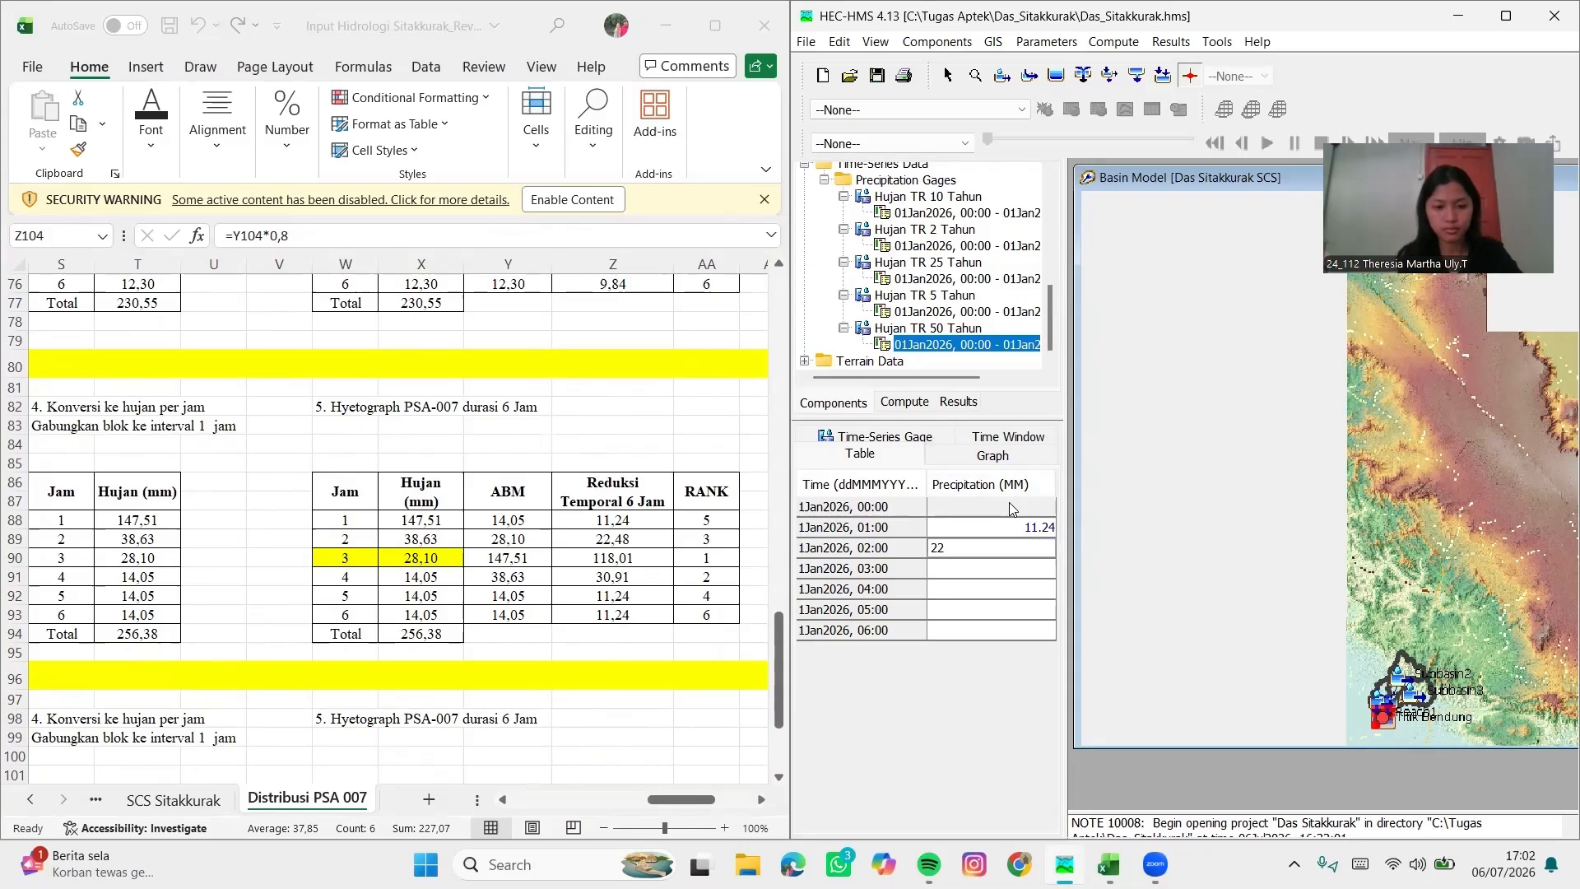
key(Return)
text(118.01)
key(Return)
Enter the Hujan TR 50 Tahun precipitation for 04:00 to 06:00 as 30.91, 11.24 and 11.24 mm
text(30.91)
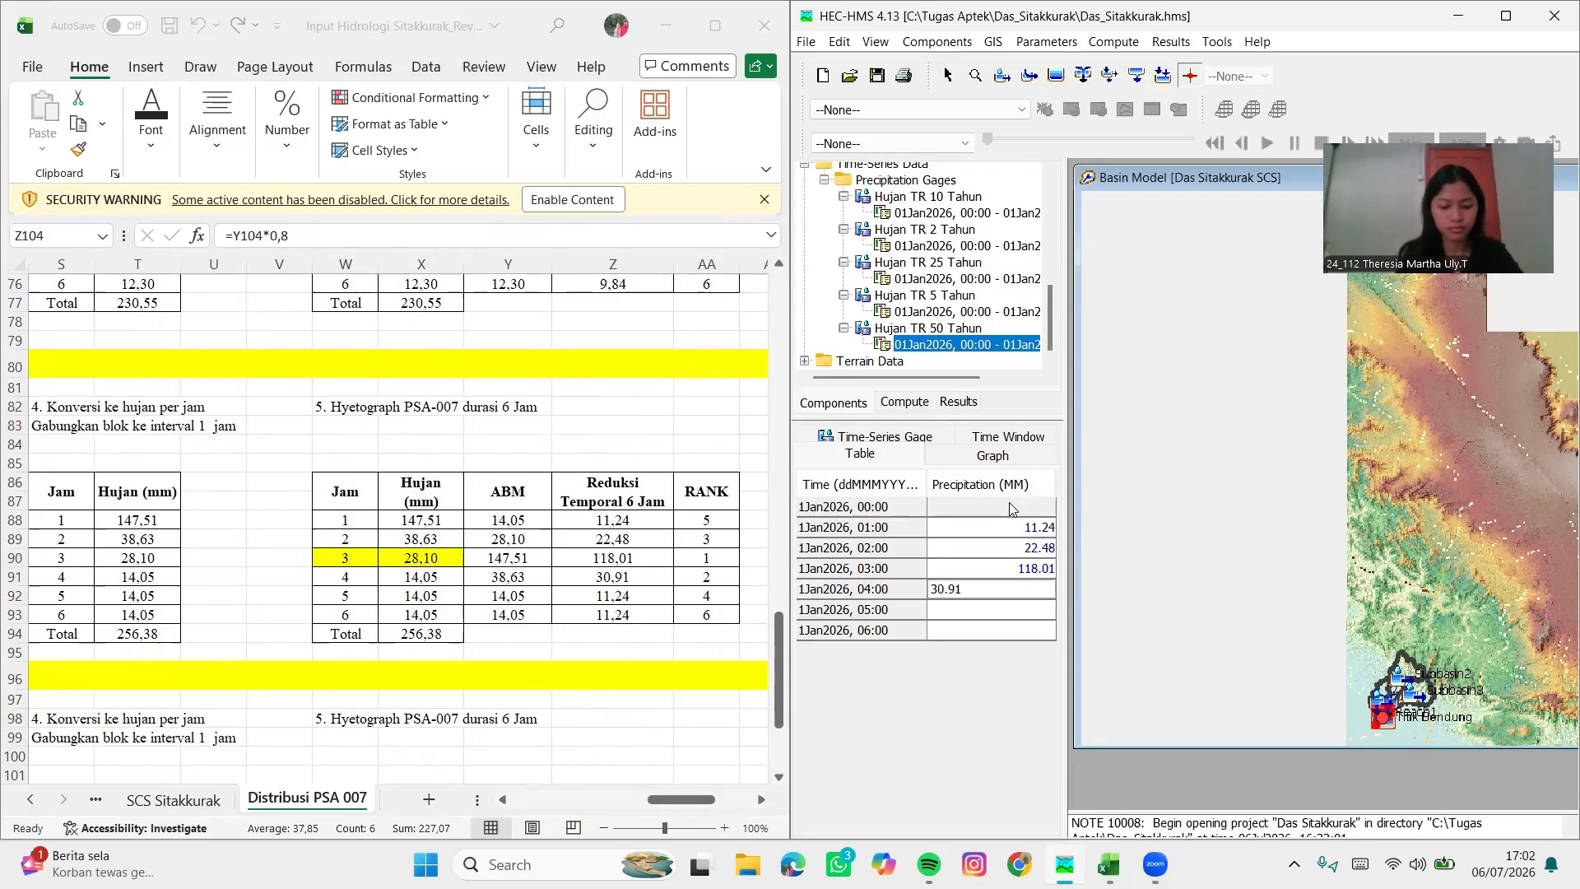
key(Return)
text(11.24)
key(Return)
text(11.24)
key(Return)
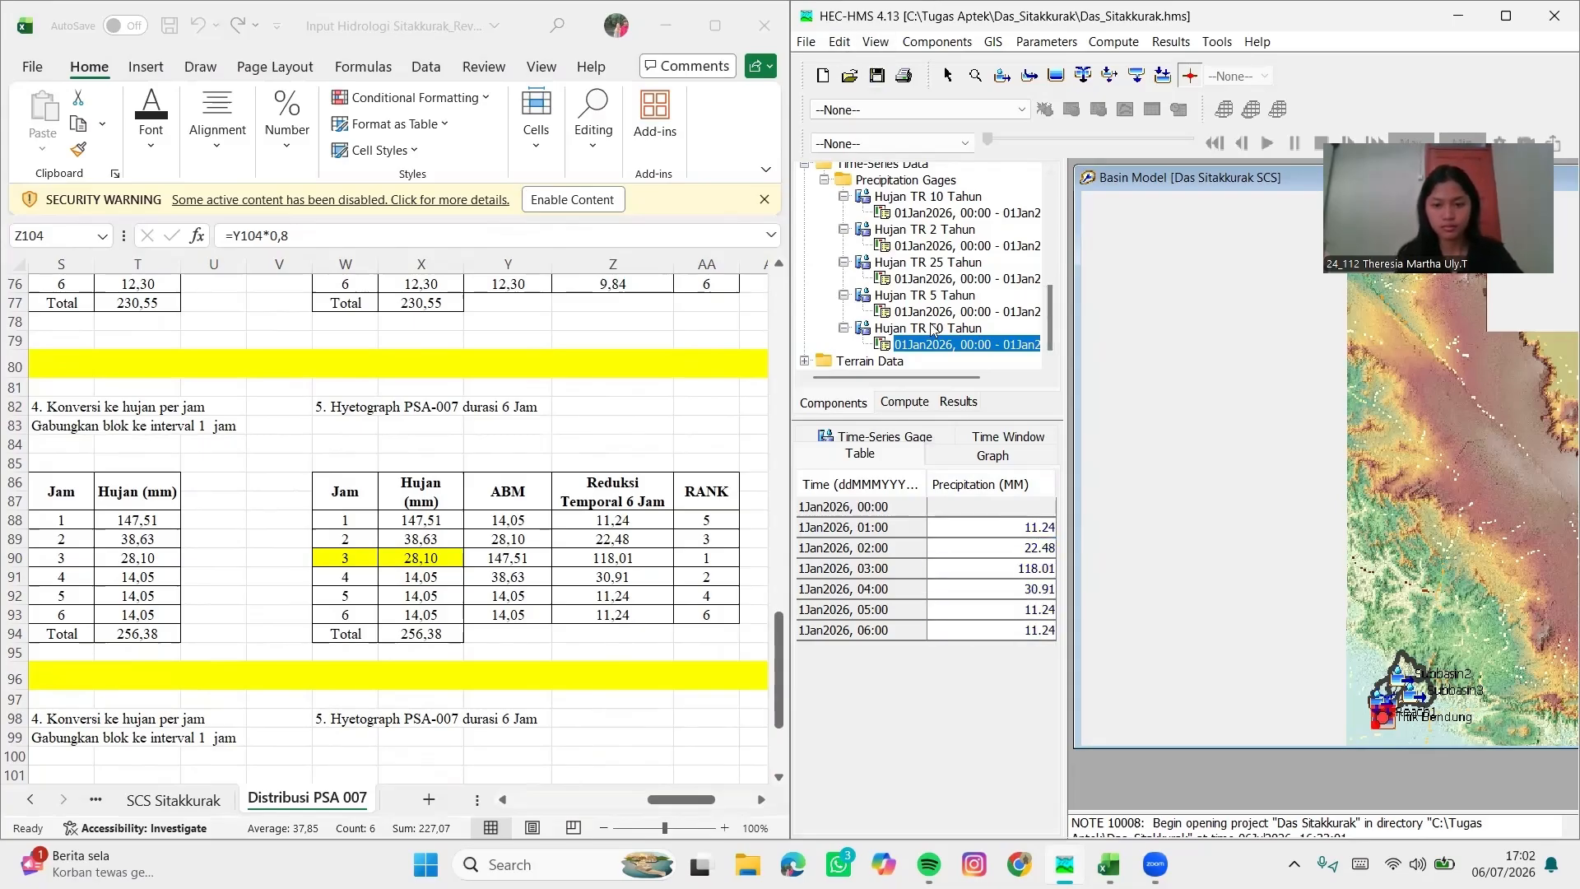
Create a copy of the Hujan TR 50 Tahun precipitation gage named Hujan TR 100 Tahun
right_click(945, 328)
click(995, 338)
drag(1150, 405, 1110, 405)
key(Delete)
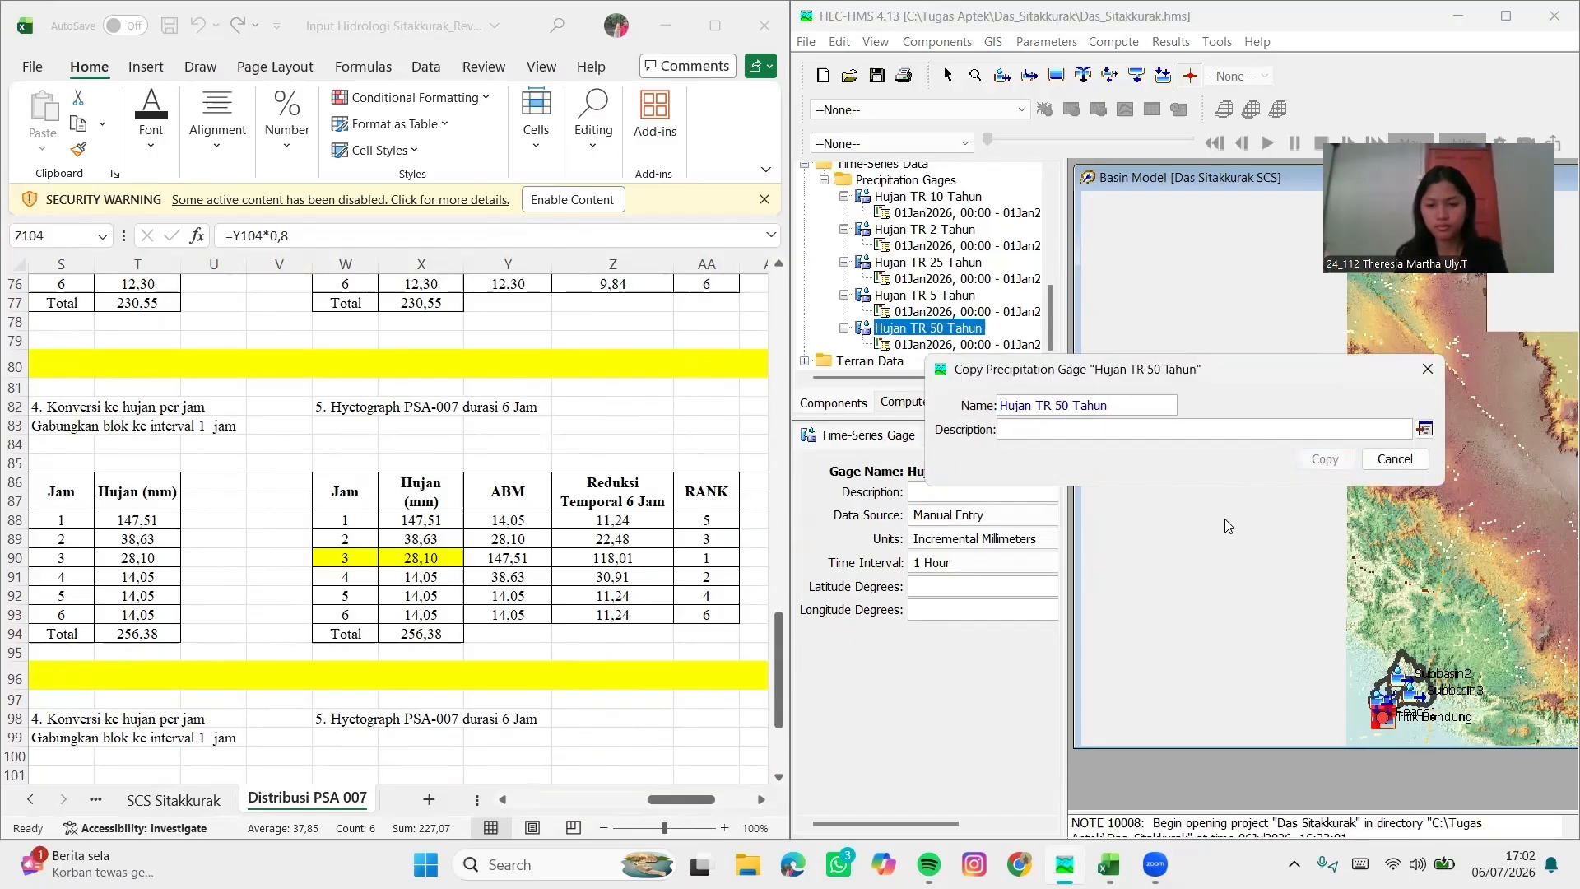
double_click(1056, 405)
text(100)
click(1325, 458)
Open the Hujan TR 100 Tahun gage's precipitation table and clear the copied values from 01:00 to 06:00
click(946, 246)
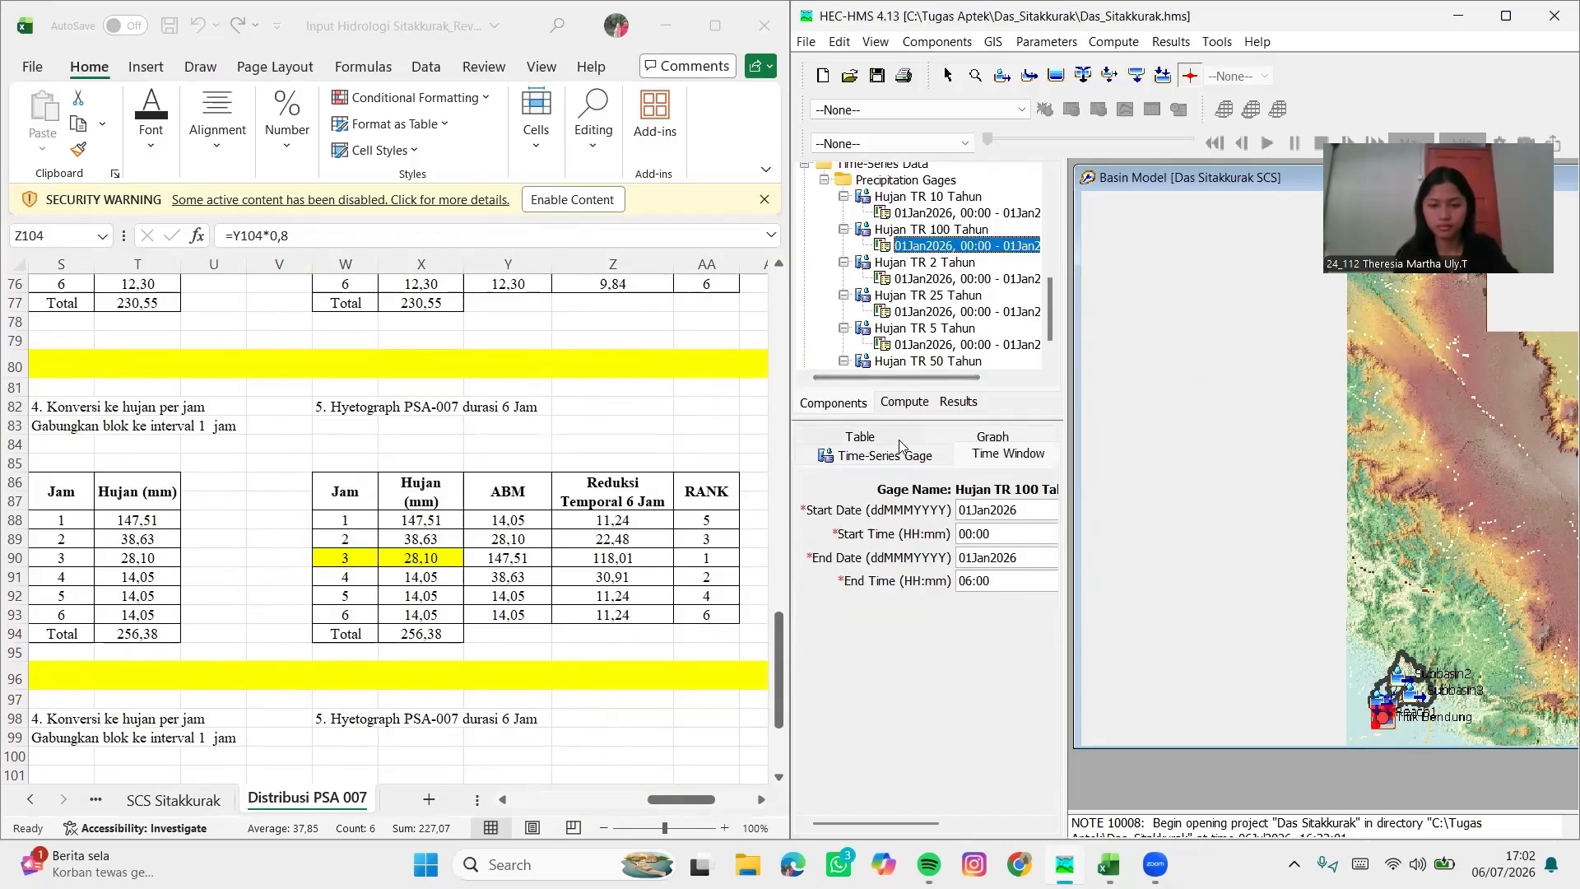
click(898, 440)
drag(991, 527, 1002, 645)
key(Delete)
Enter the Hujan TR 100 Tahun precipitation for 01:00 to 03:00 as 12.62, 25.23 and 129.30 mm
scroll(653, 606, down, 5)
click(995, 528)
text(12.62)
key(Return)
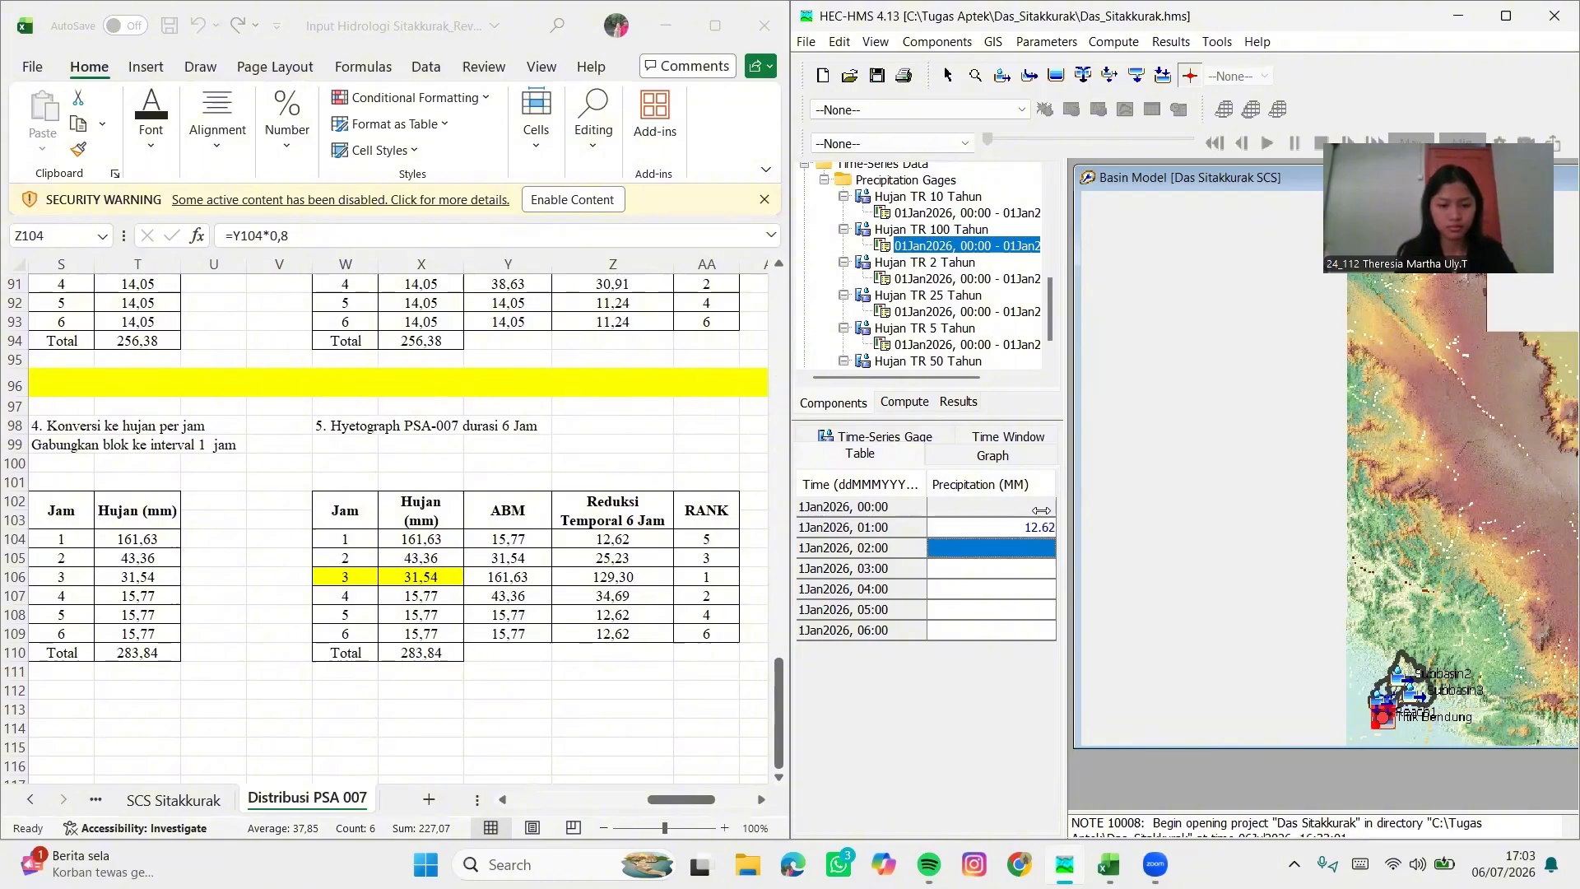
text(25.23)
key(Return)
text(129.30)
key(Return)
Enter the Hujan TR 100 Tahun precipitation for 04:00 to 06:00 as 34.69, 12.62 and 12.62 mm and save the project
text(34.69)
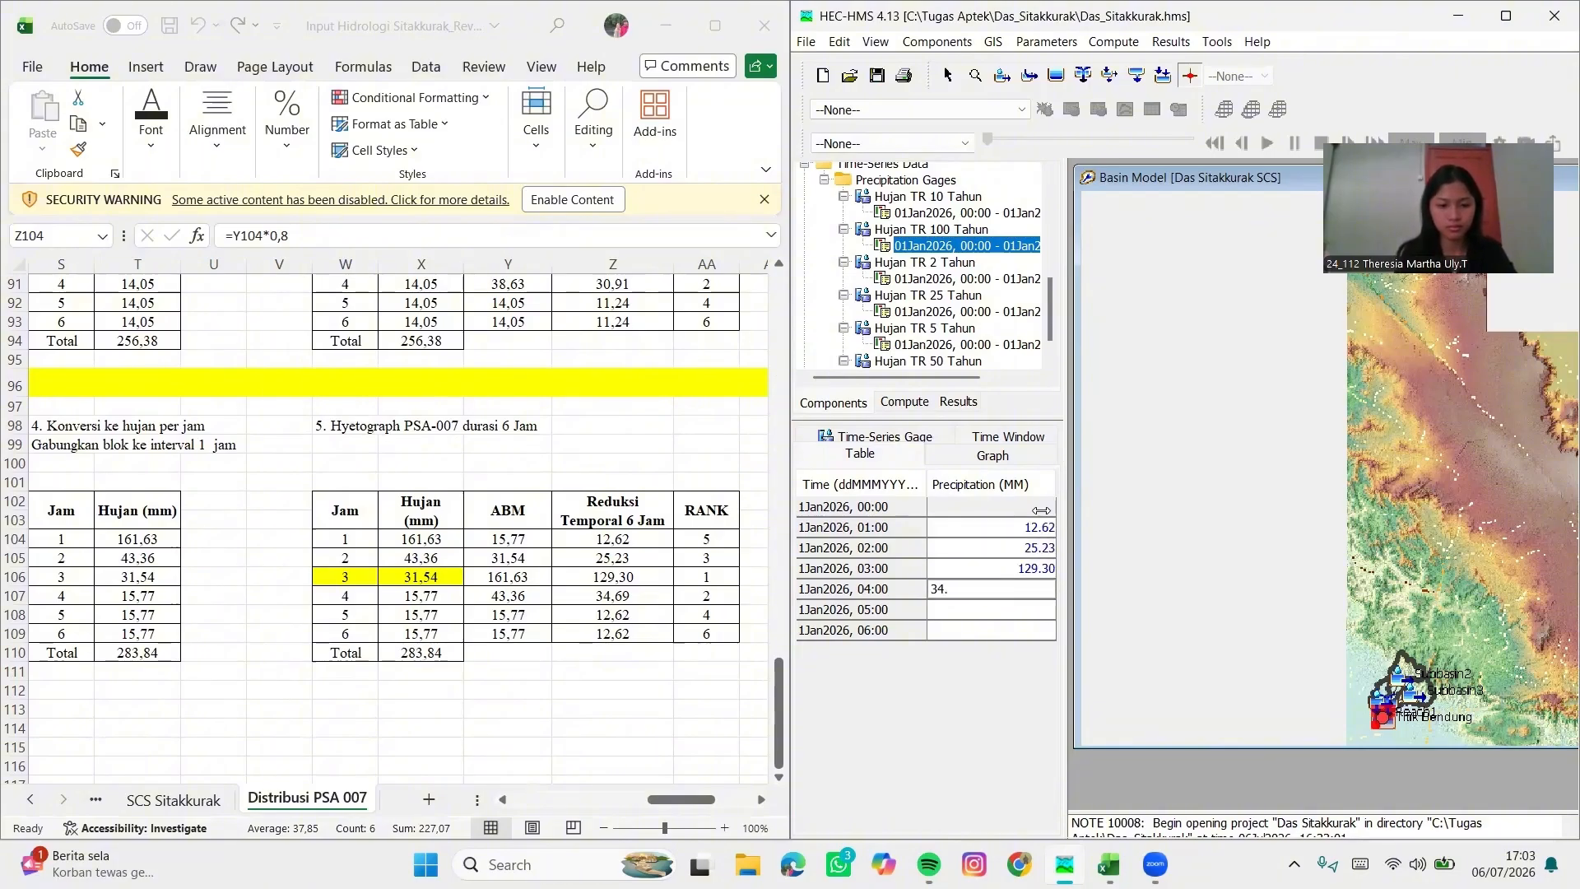
key(Return)
text(12.62)
key(Return)
text(12.62)
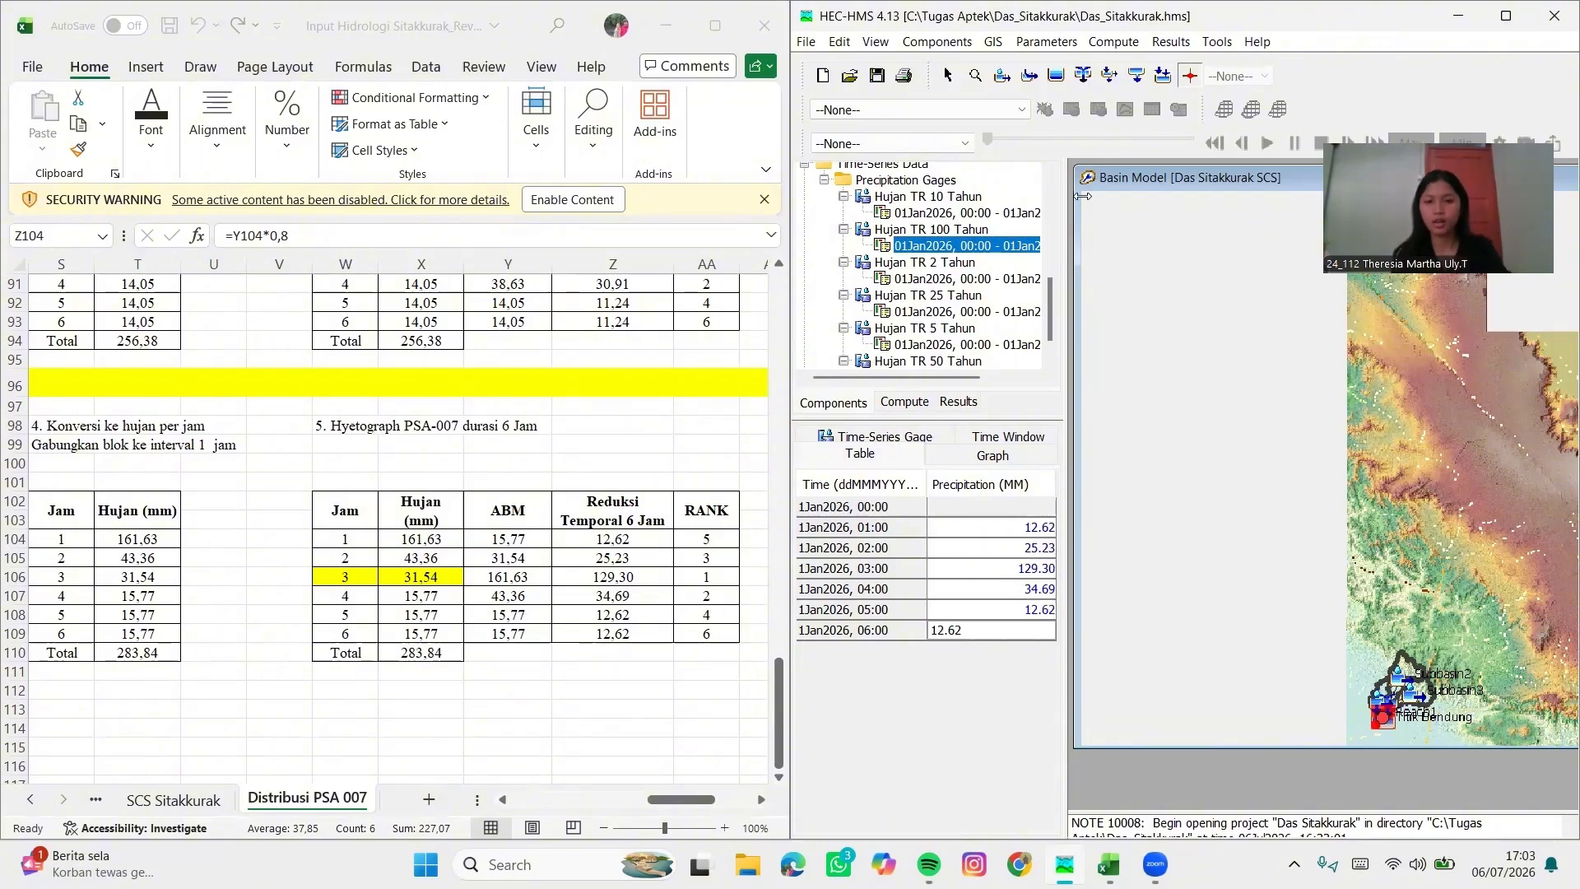
click(879, 77)
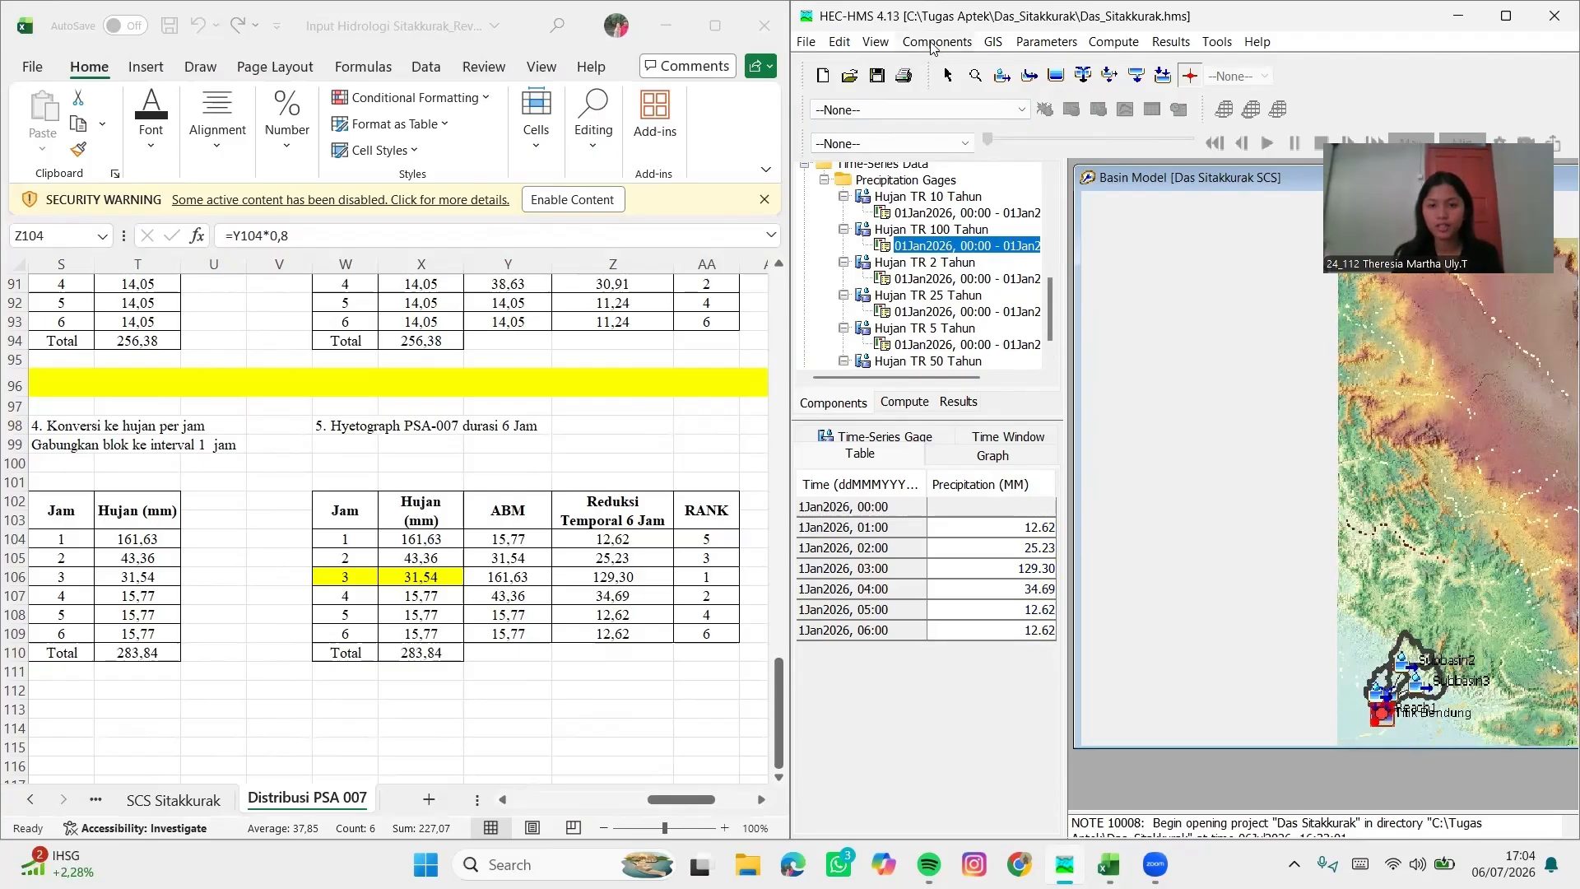
Create a new control specifications component, keeping the default name, and close the Control Specifications Manager
click(934, 43)
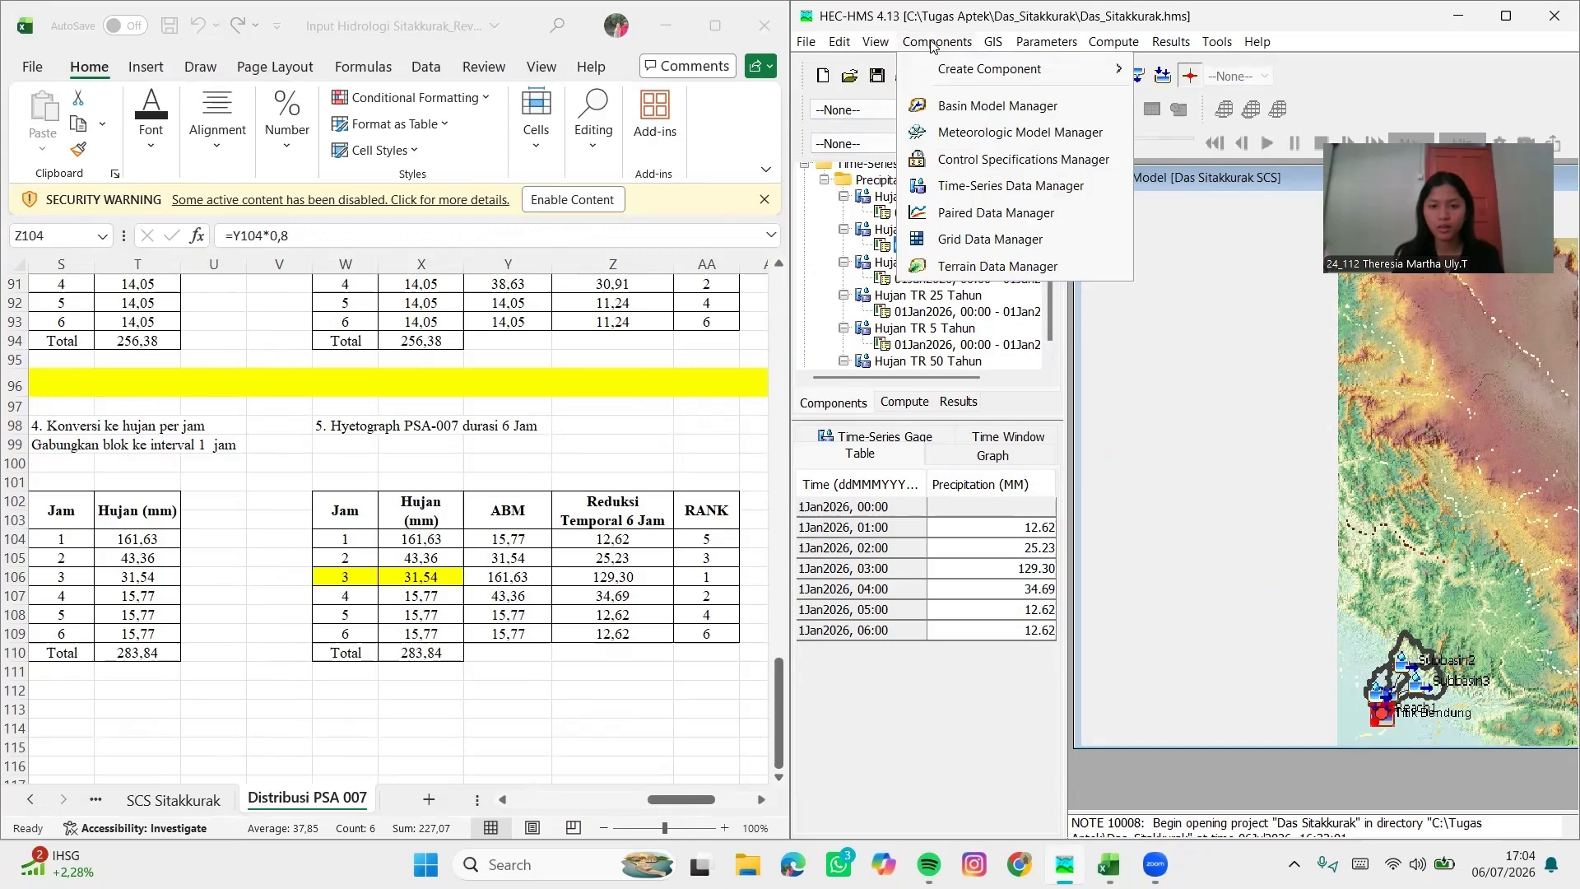
click(970, 159)
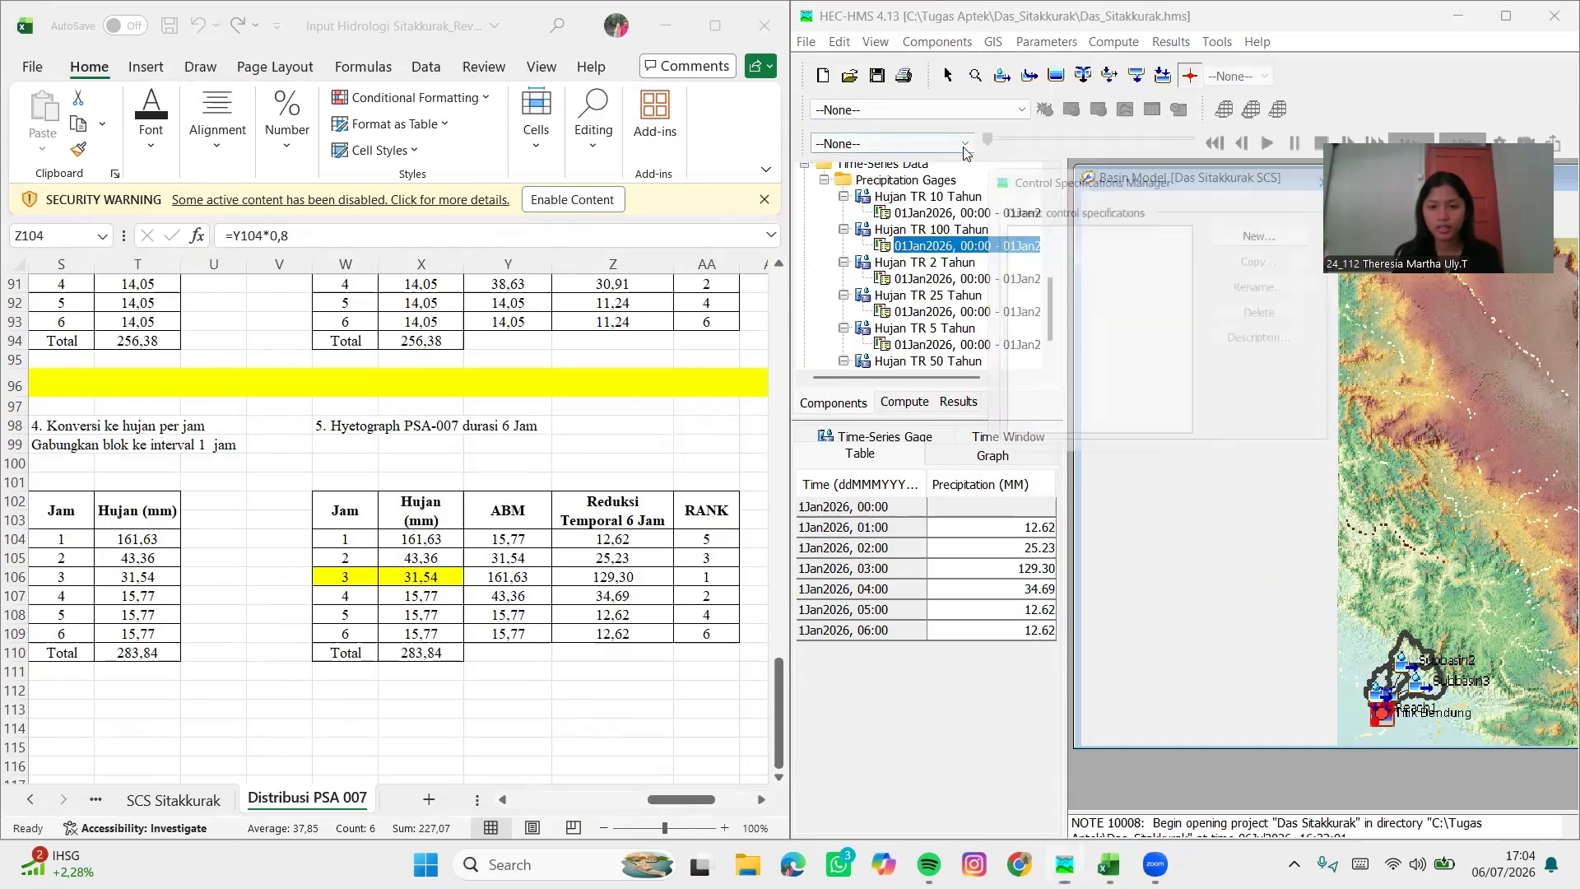
click(1289, 231)
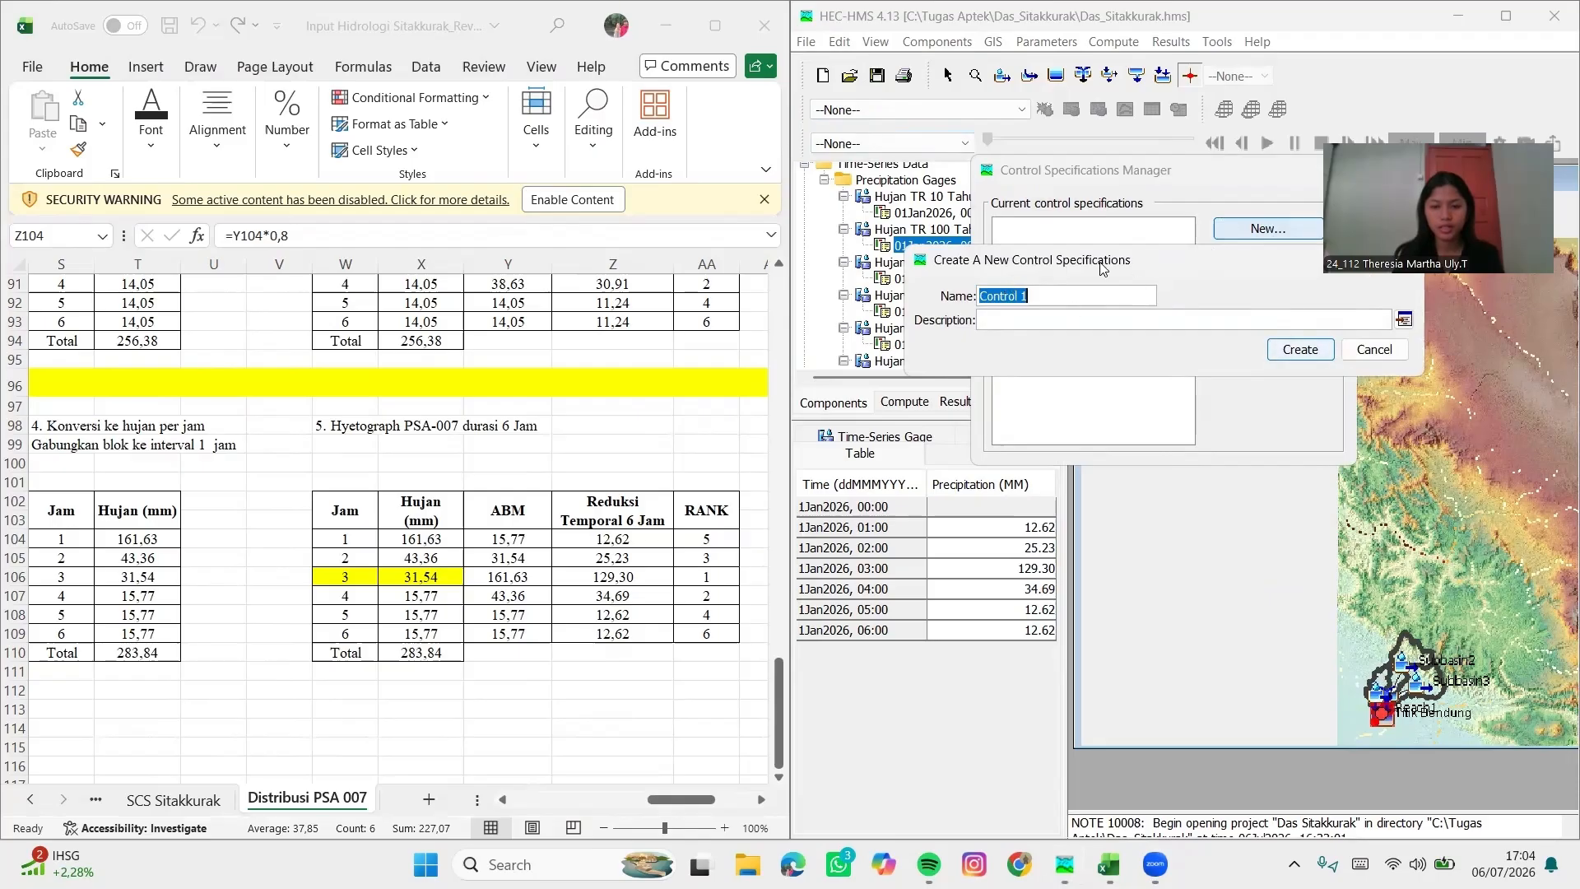
click(1298, 349)
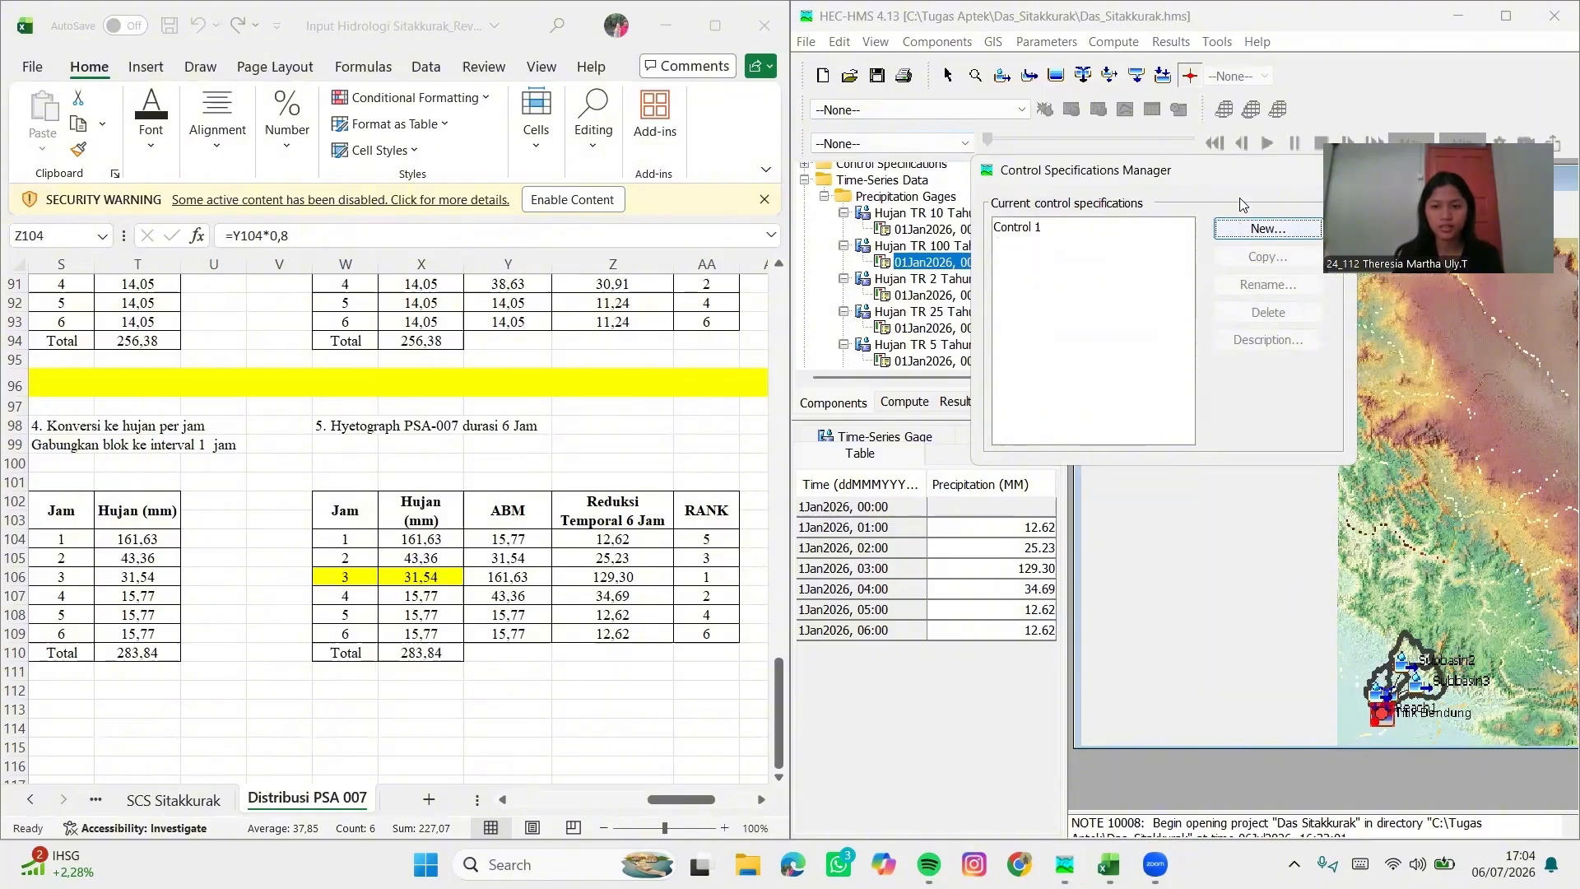
drag(1232, 181, 984, 189)
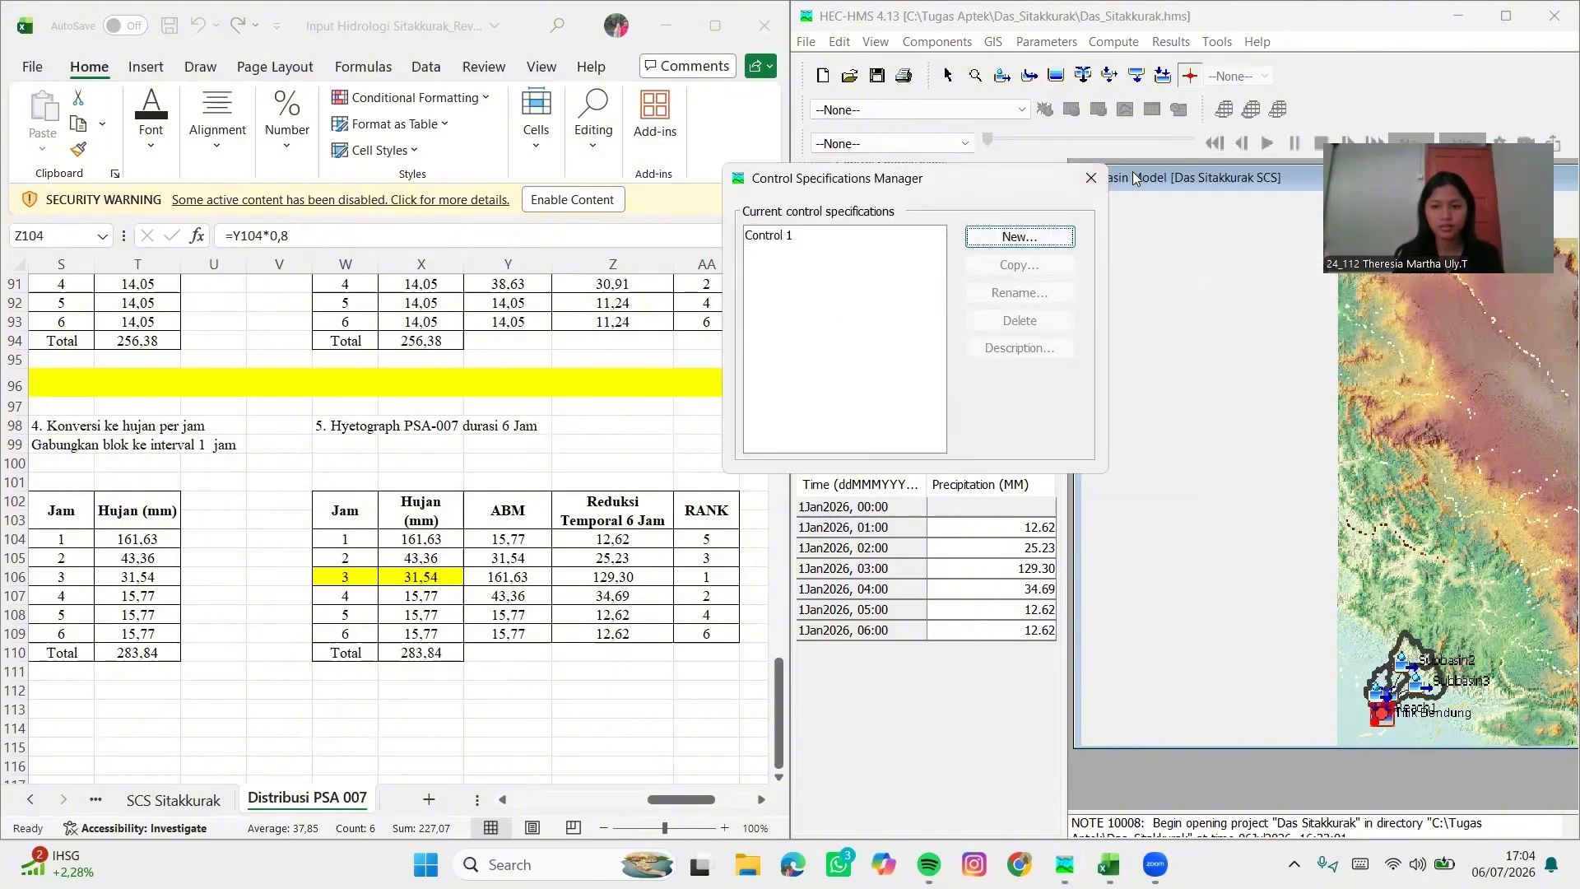
click(1081, 180)
Open the Control 1 specifications and set the start date to 01Jan2026 and the start time to 00:00
scroll(912, 260, down, 1)
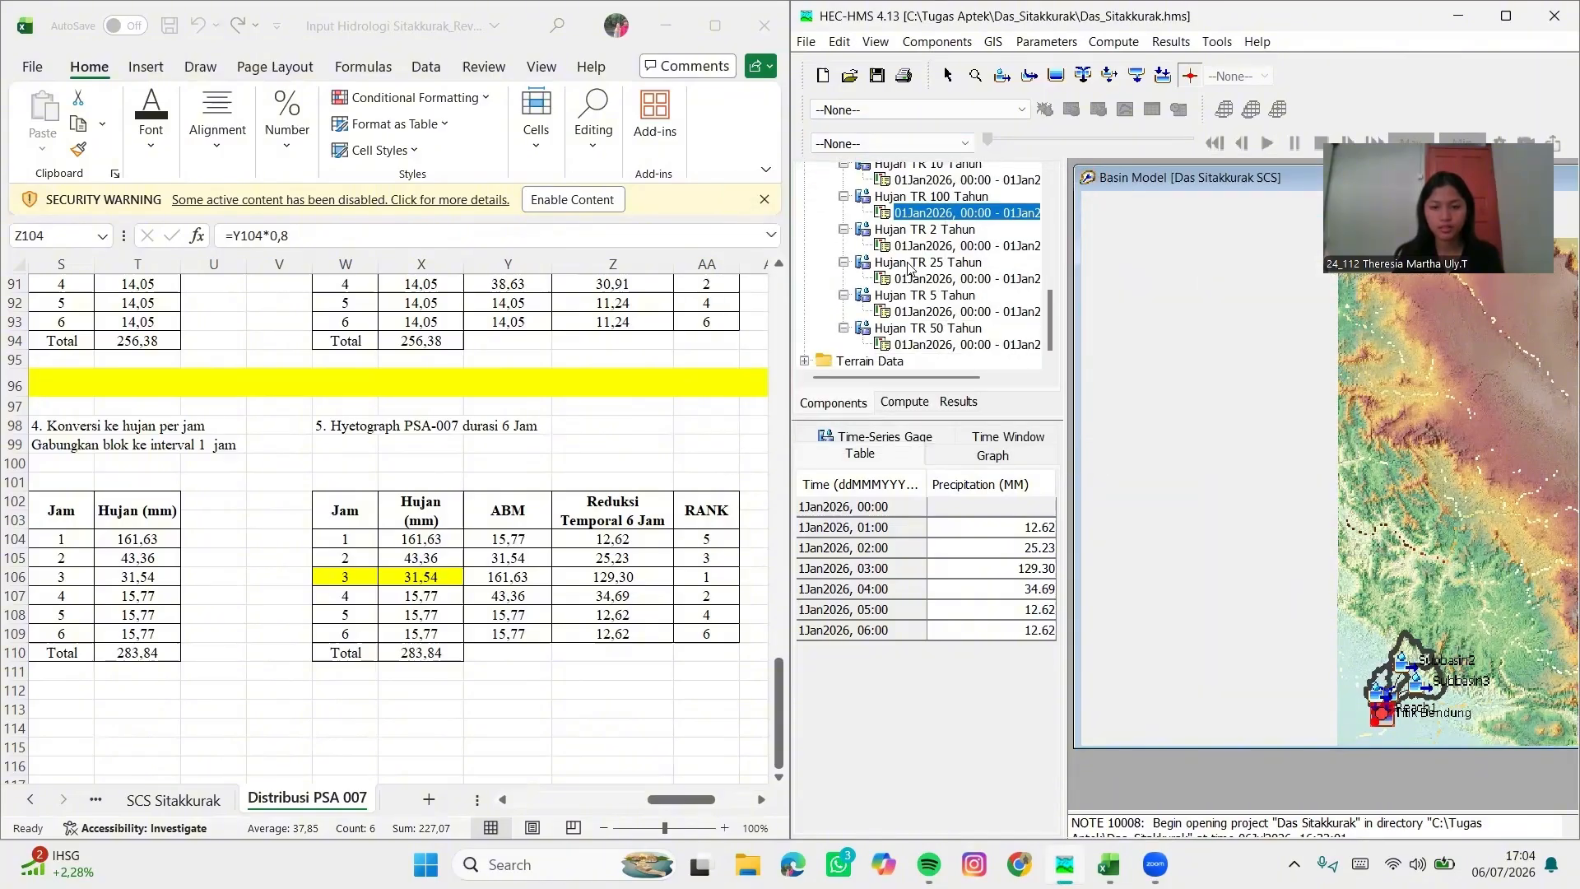
scroll(909, 266, up, 3)
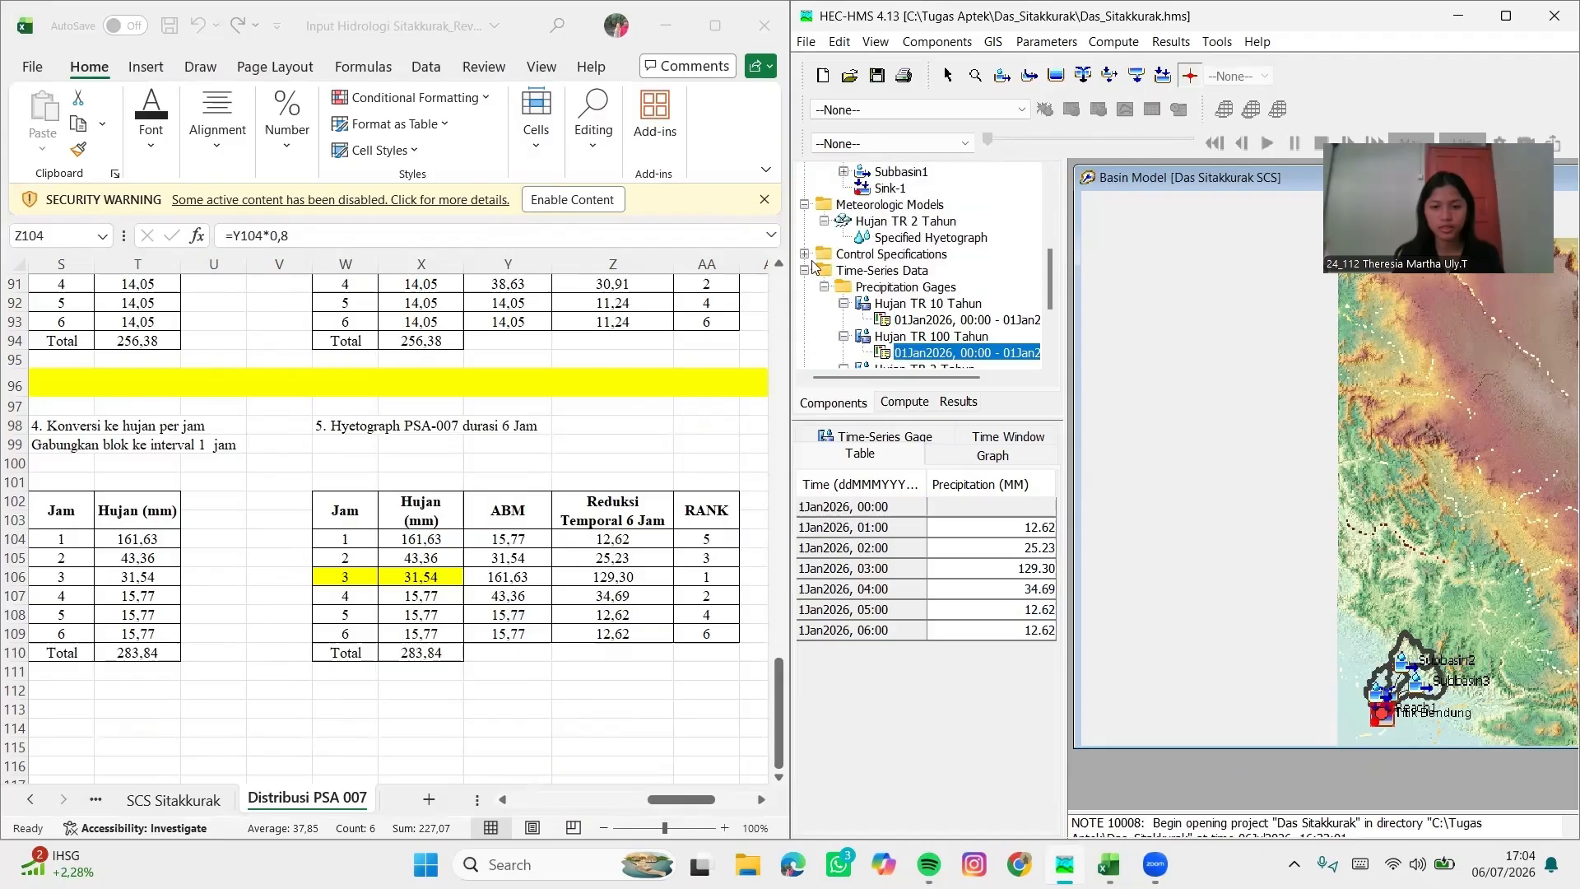
click(804, 253)
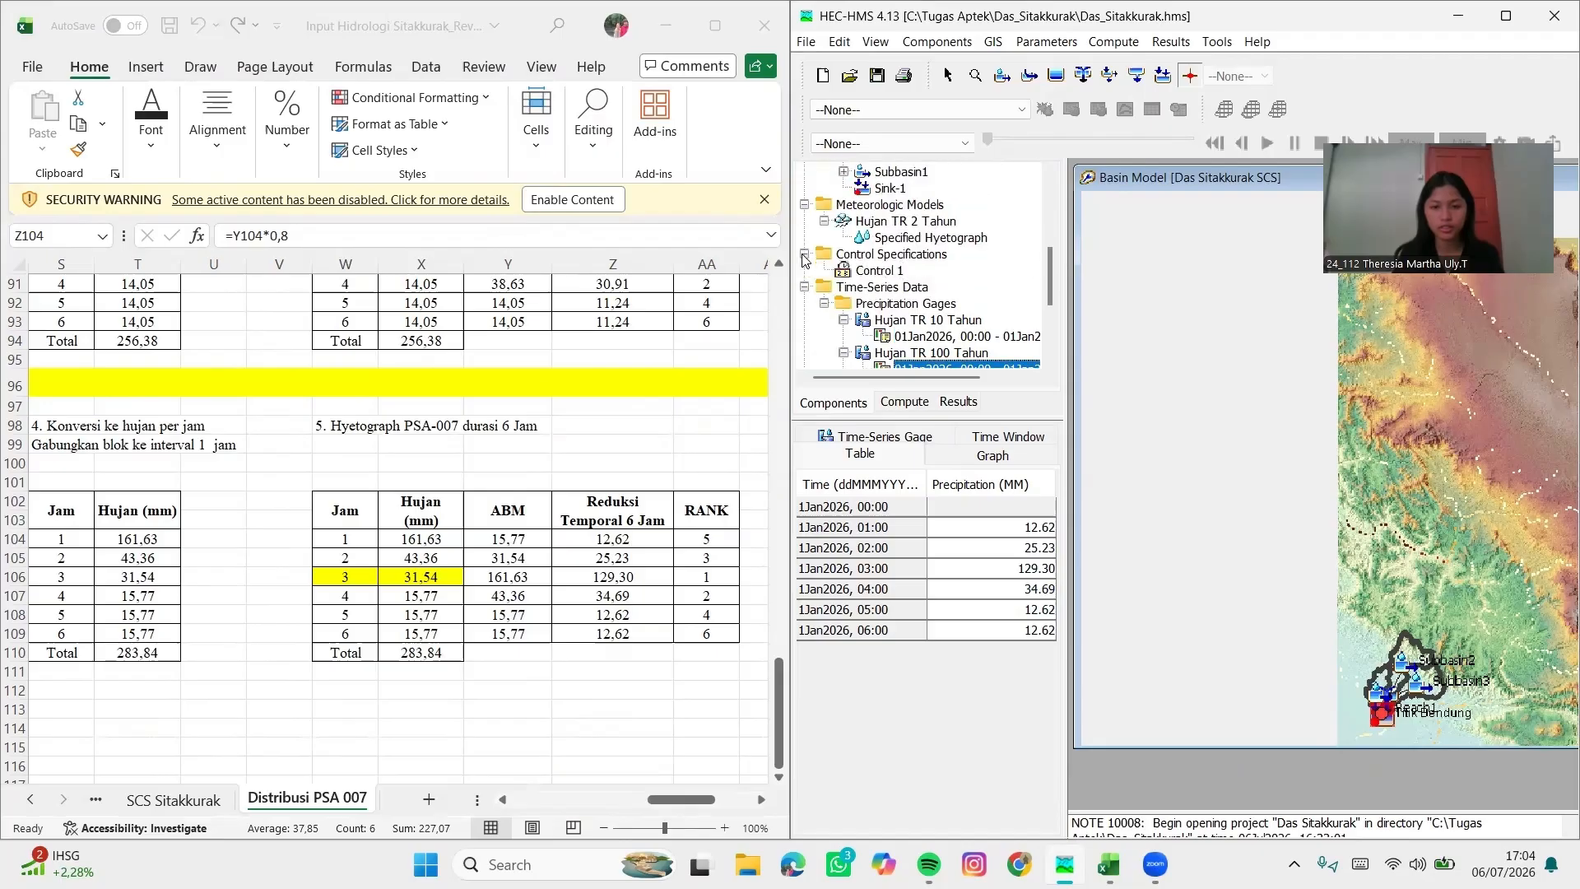
click(863, 273)
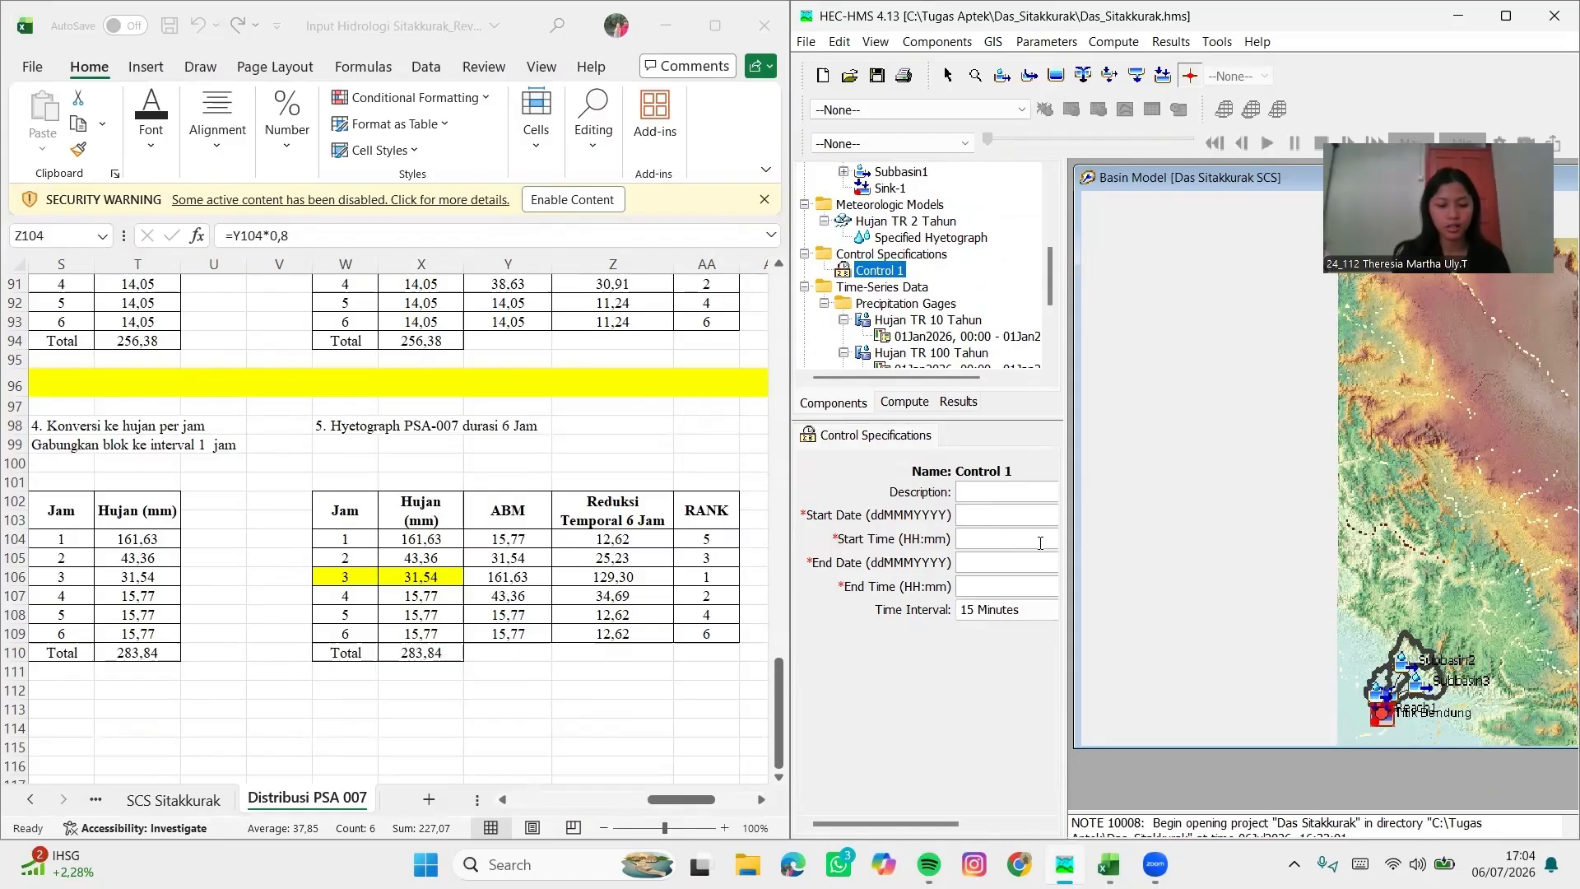
text(01)
key(Caps_Lock)
text(J)
key(Caps_Lock)
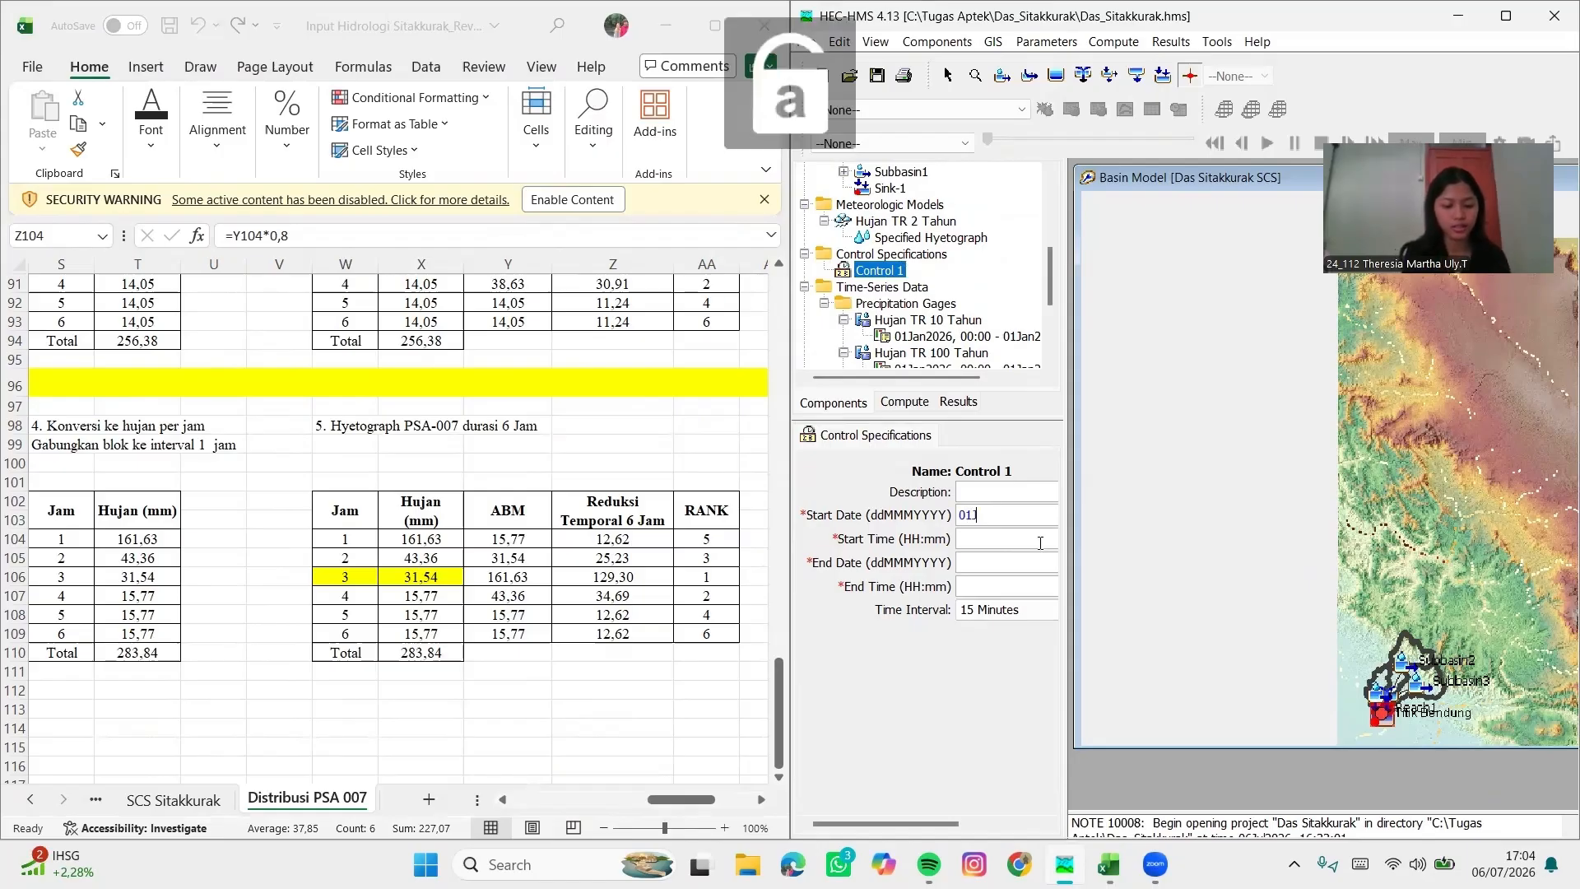
text(n)
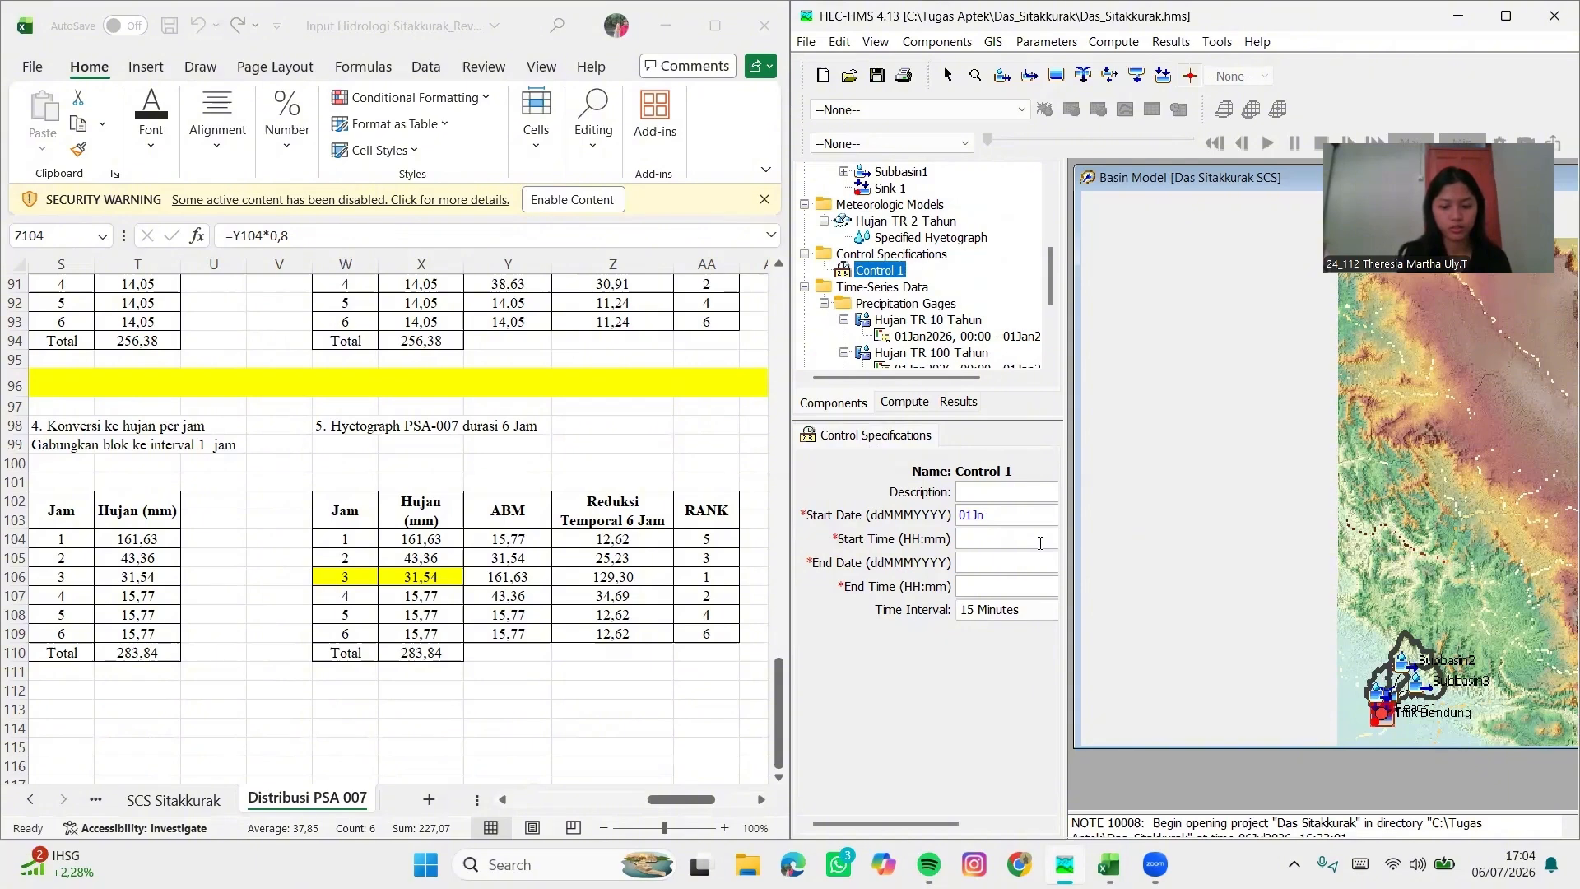
key(BackSpace)
text(an2026)
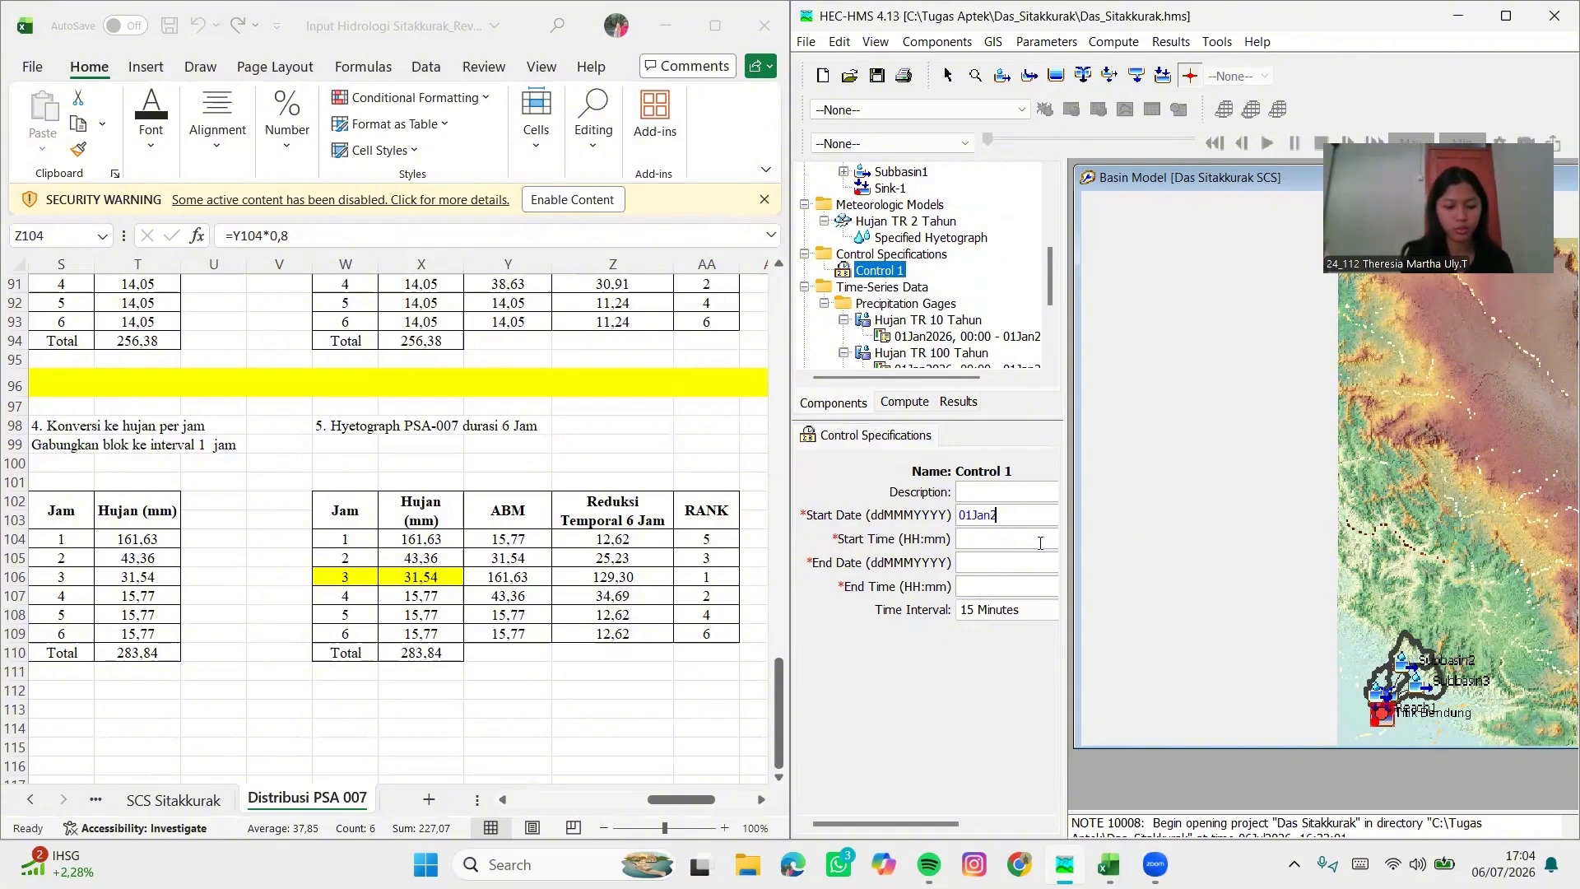
click(992, 540)
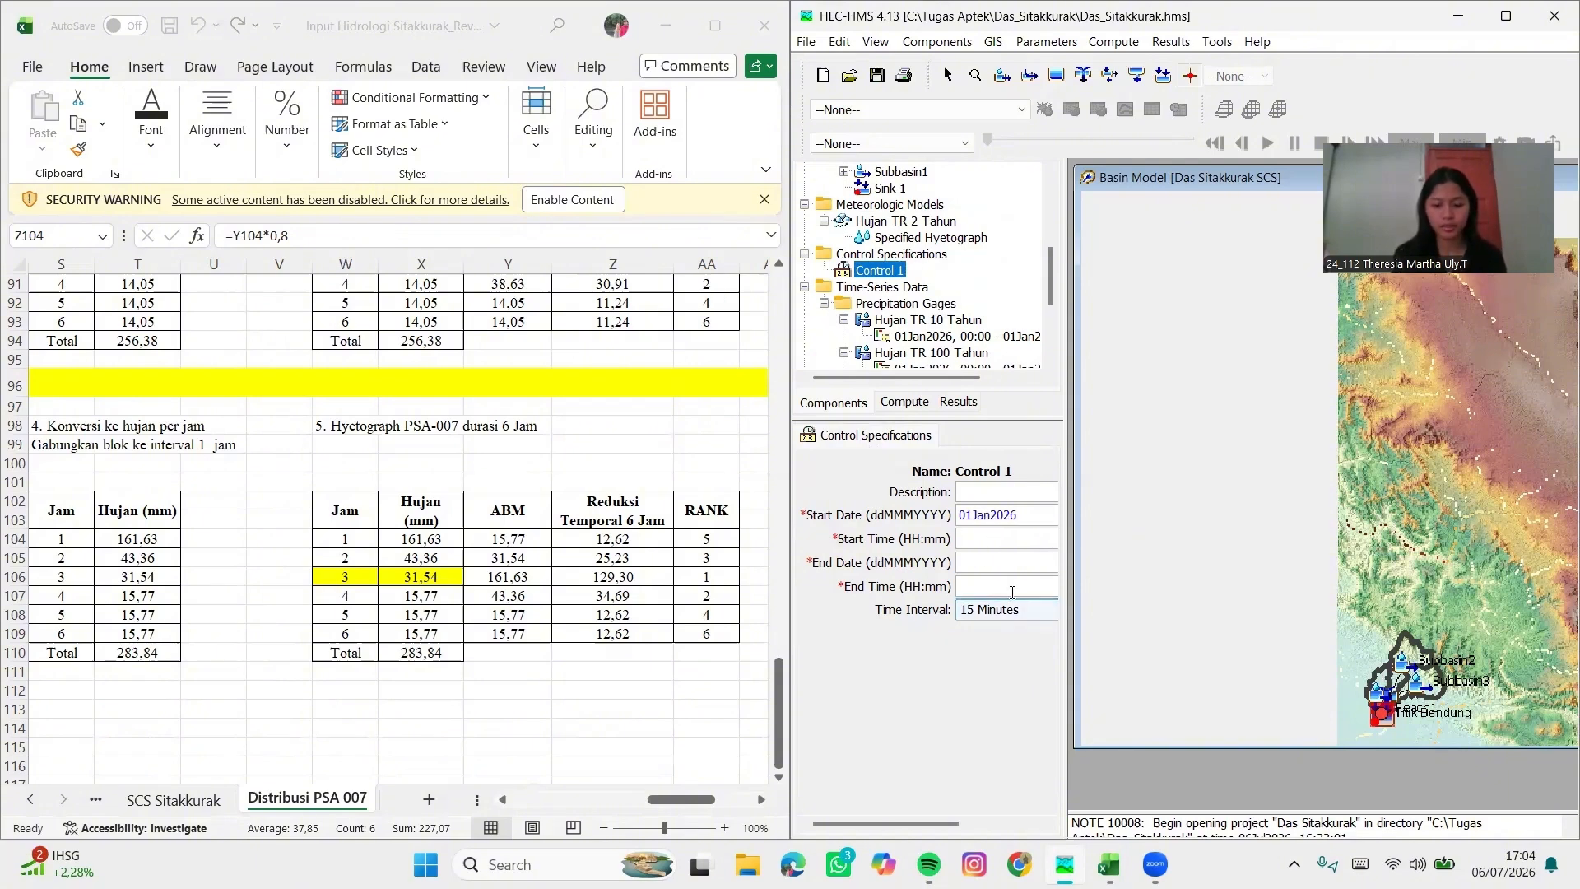
text(00:00)
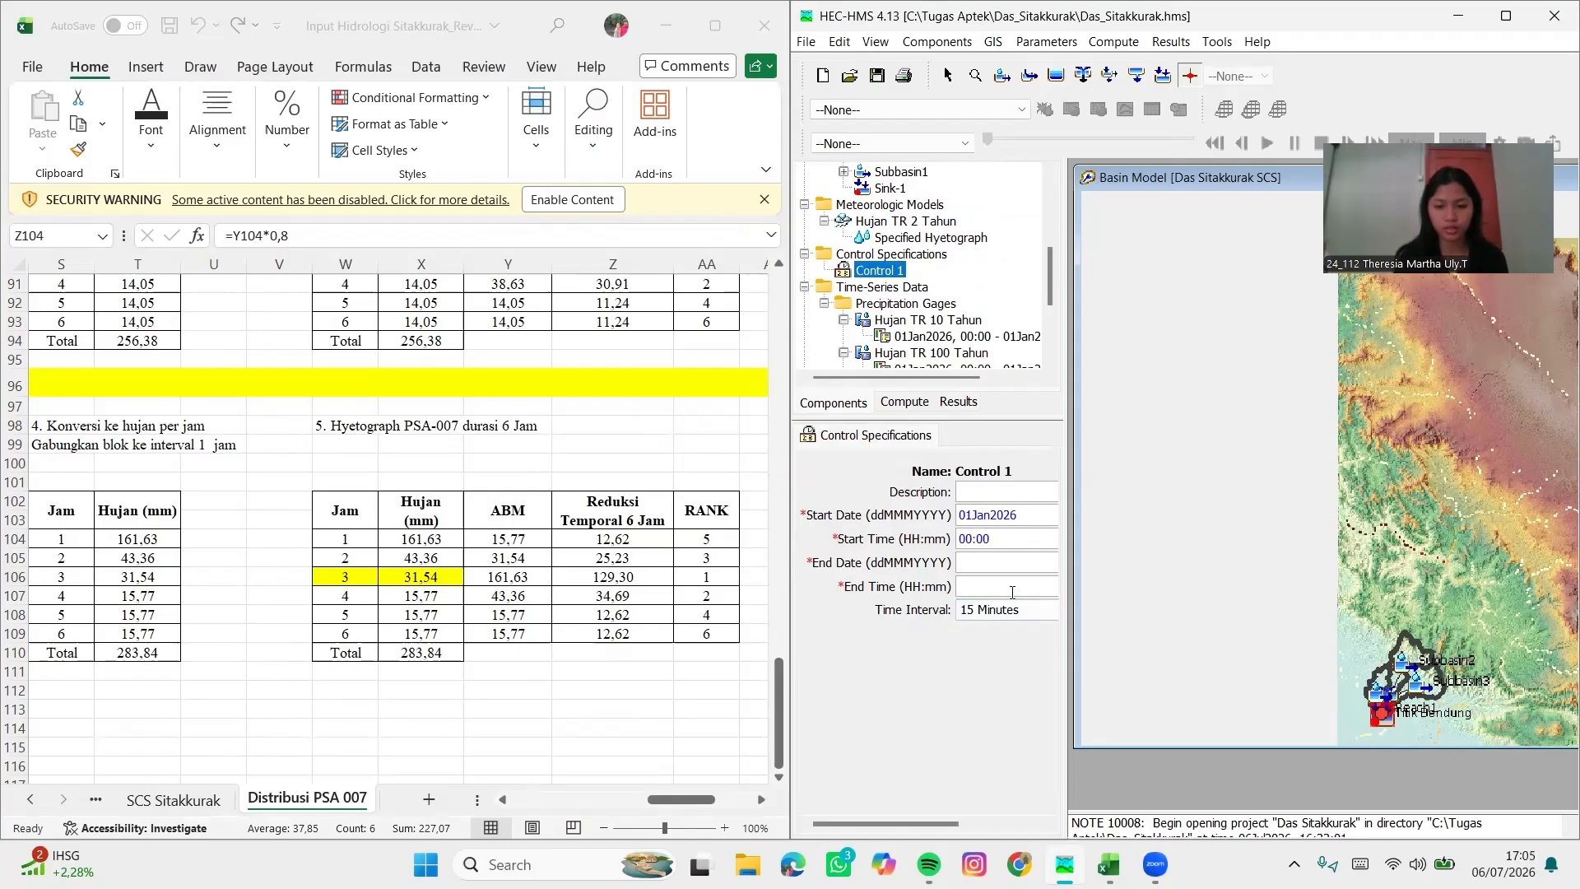
Set the Control 1 end date to 03Jan2026 and the end time to 00:00
click(1022, 563)
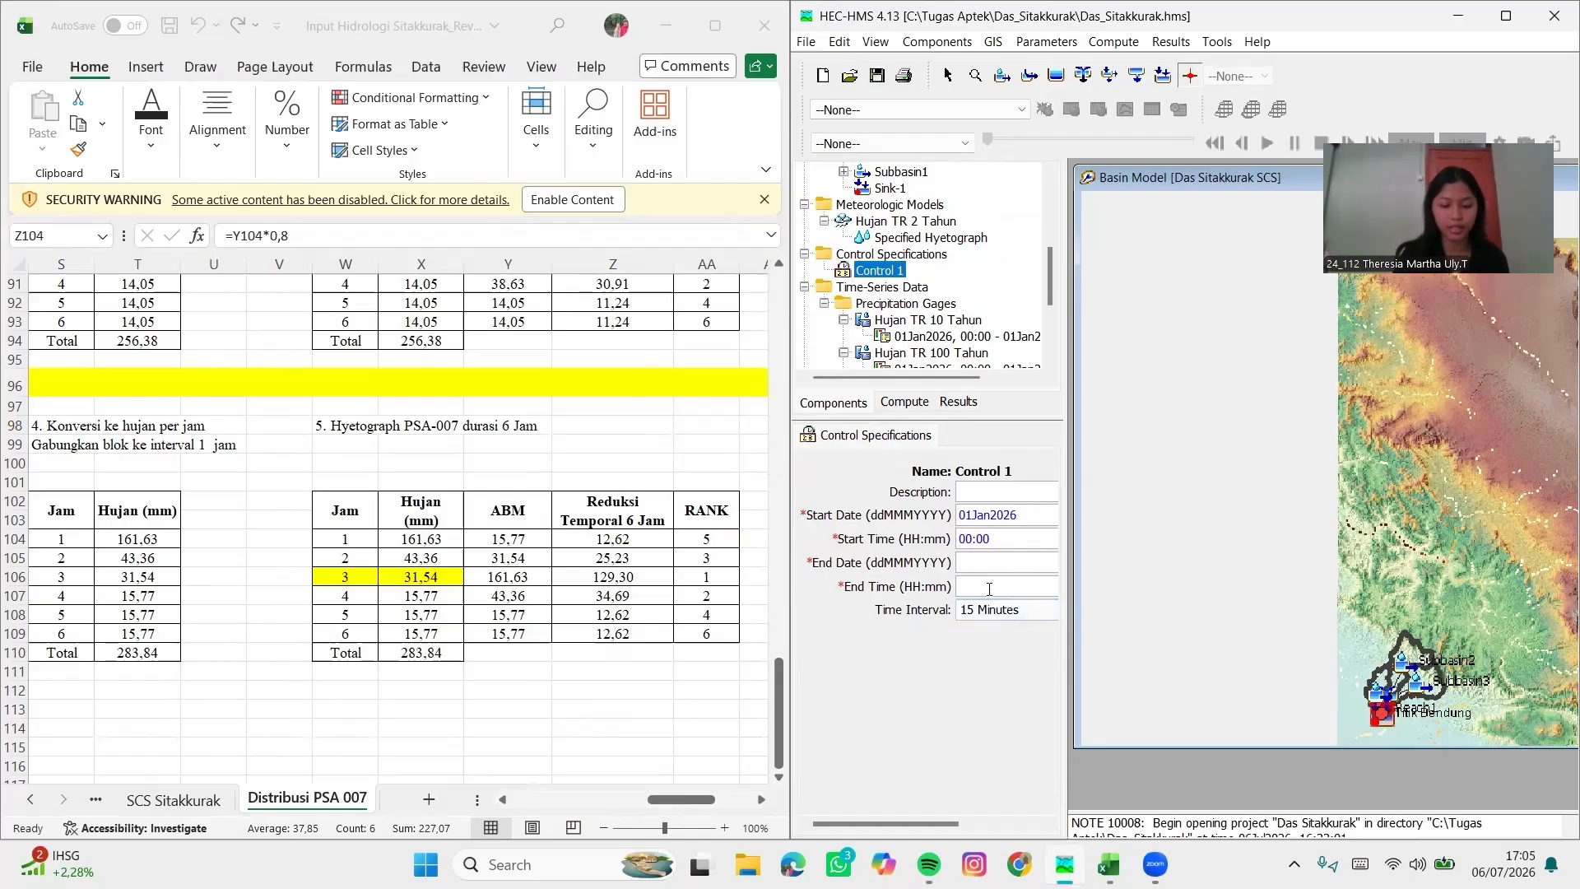
text(03)
key(Caps_Lock)
key(Caps_Lock)
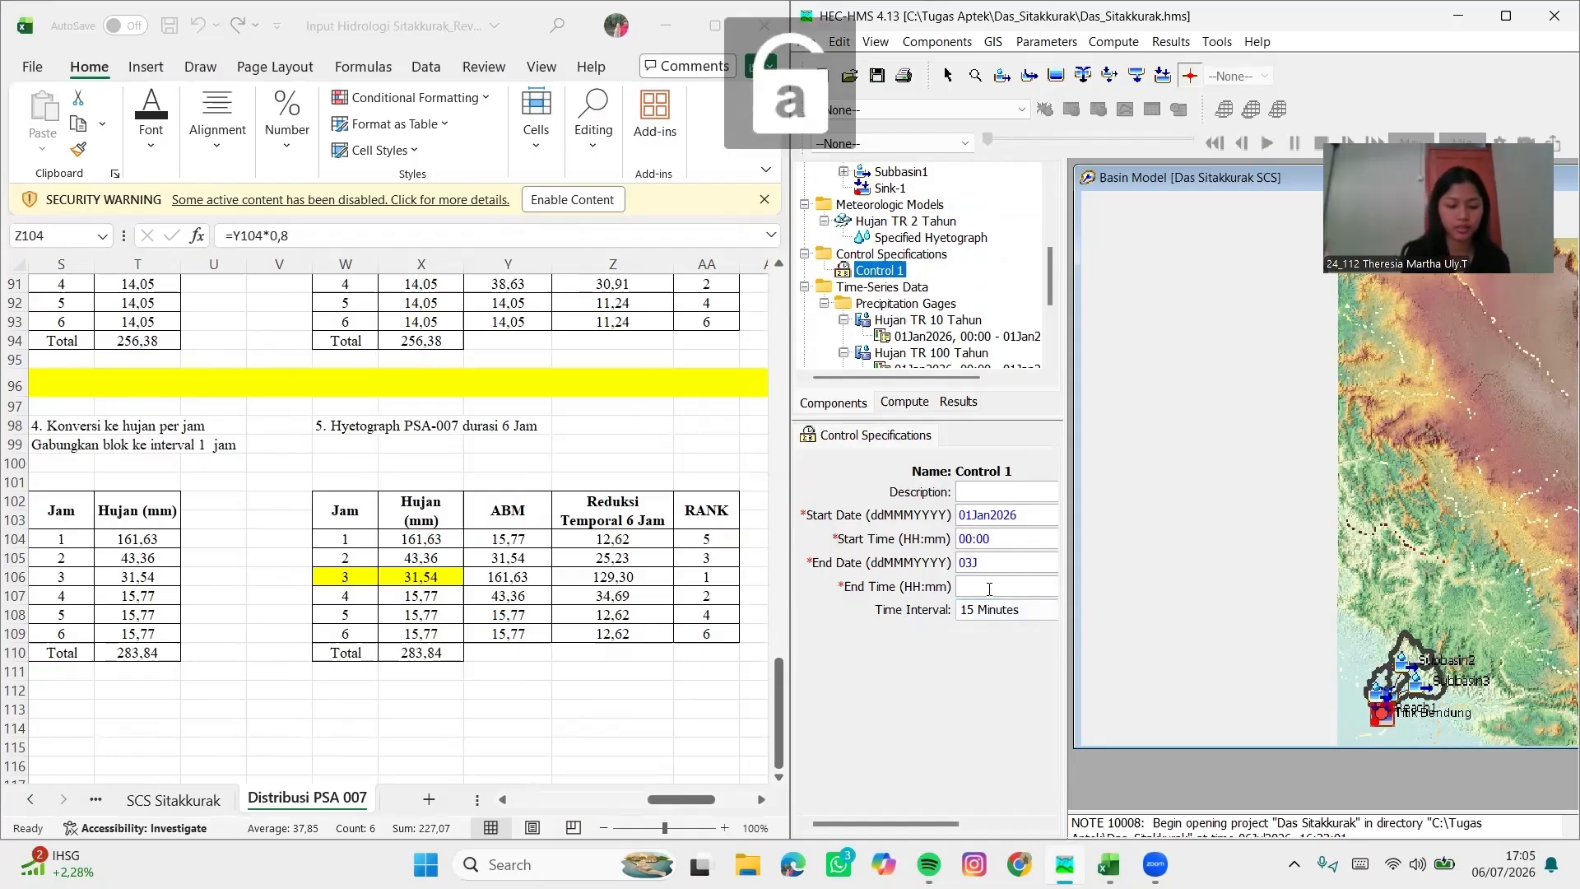
text(Jan2026)
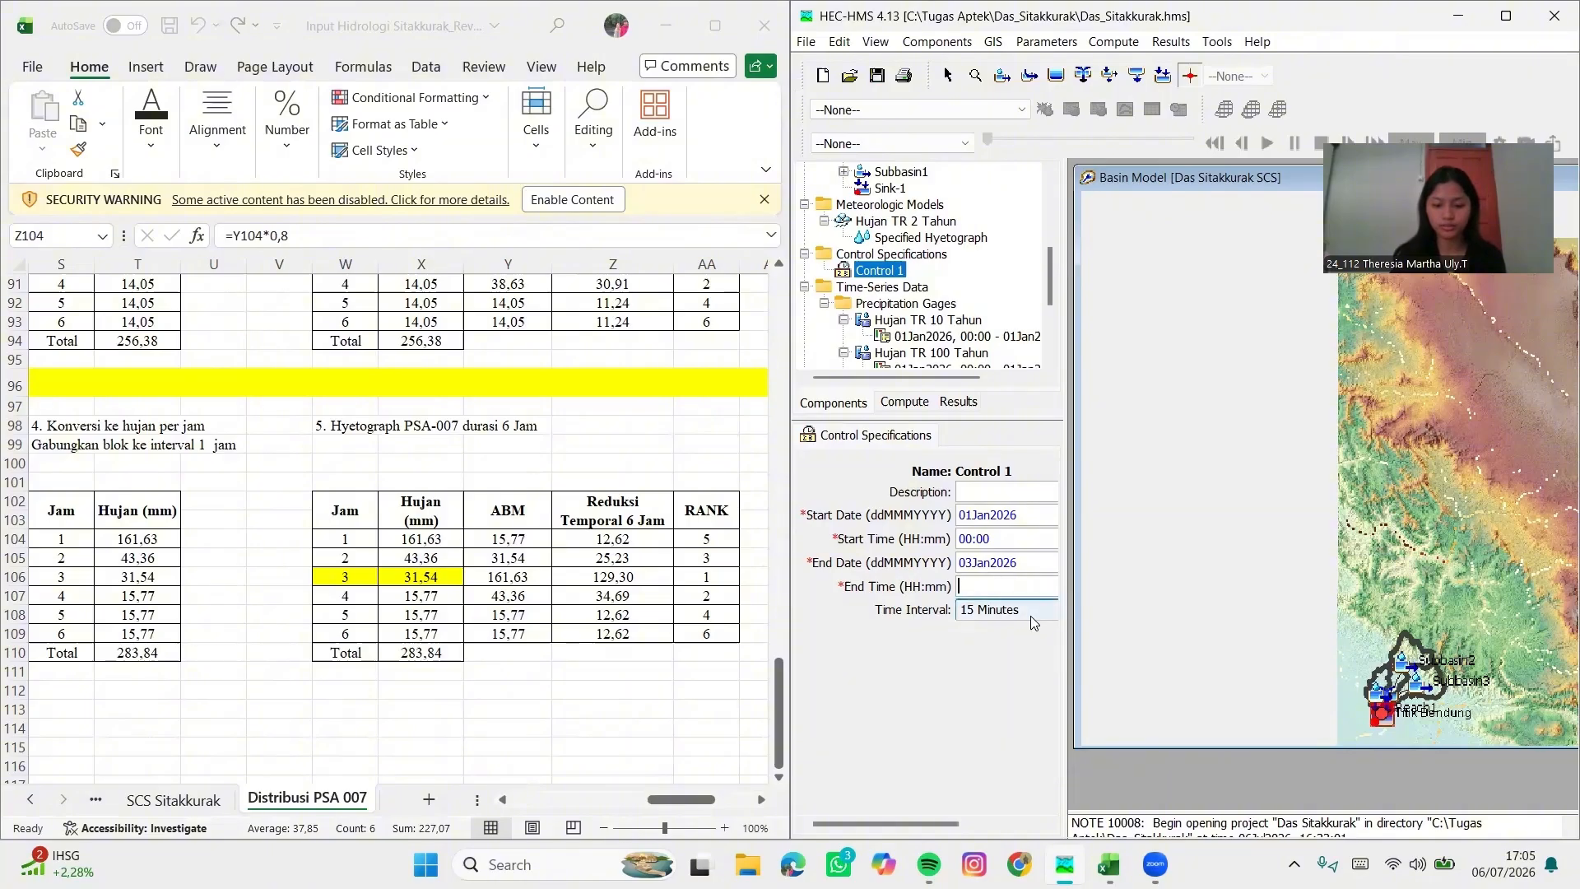
text(00)
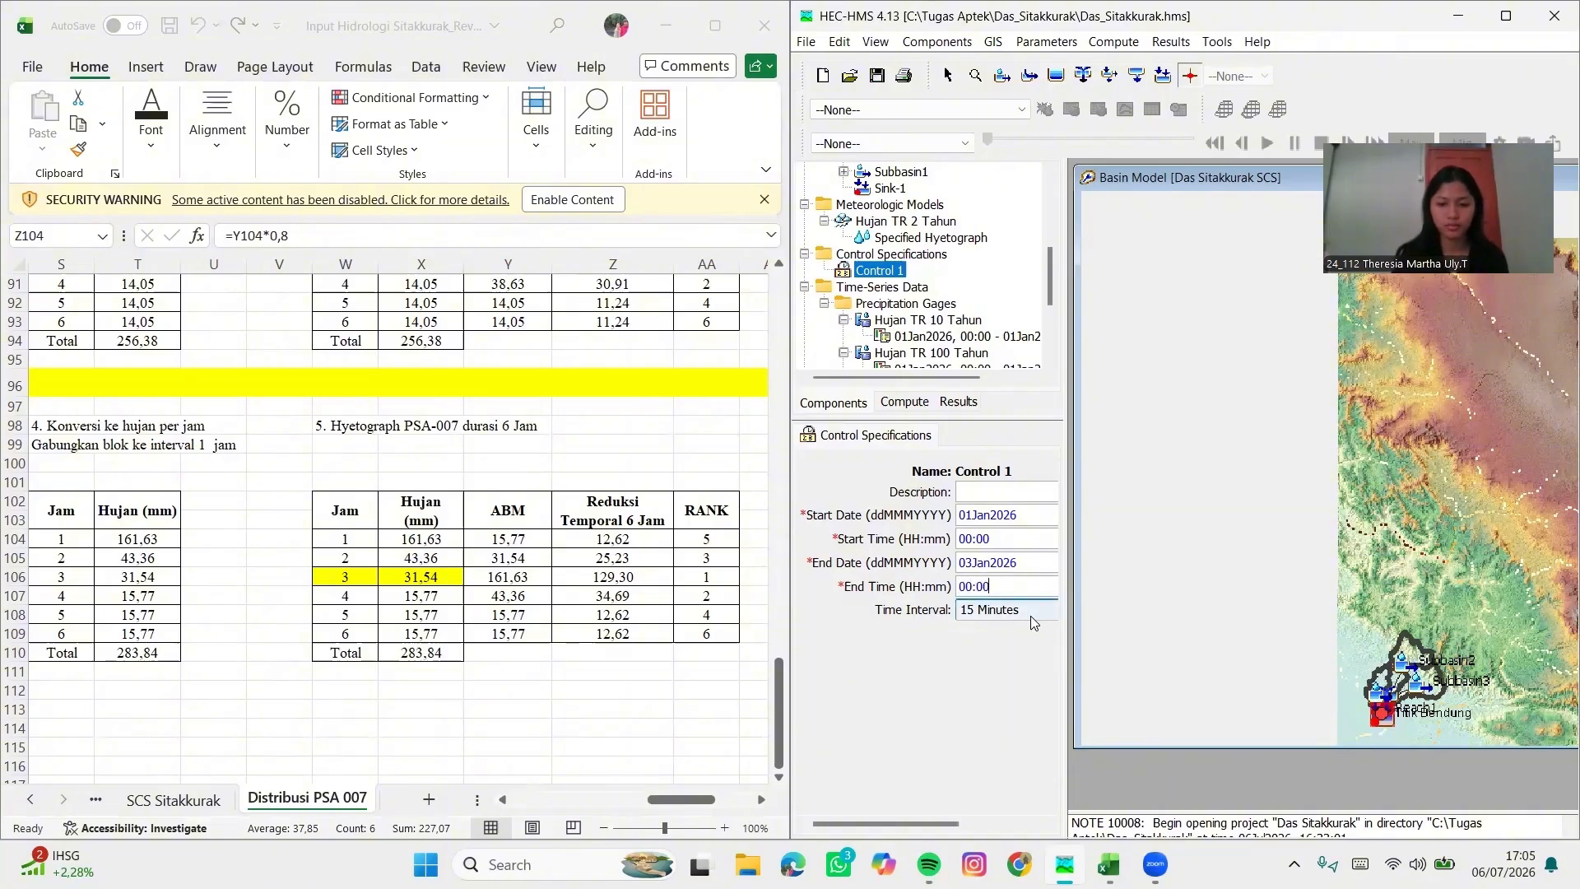
text(:00)
Set the Control 1 time interval to 1 Hour and save the project
click(1033, 609)
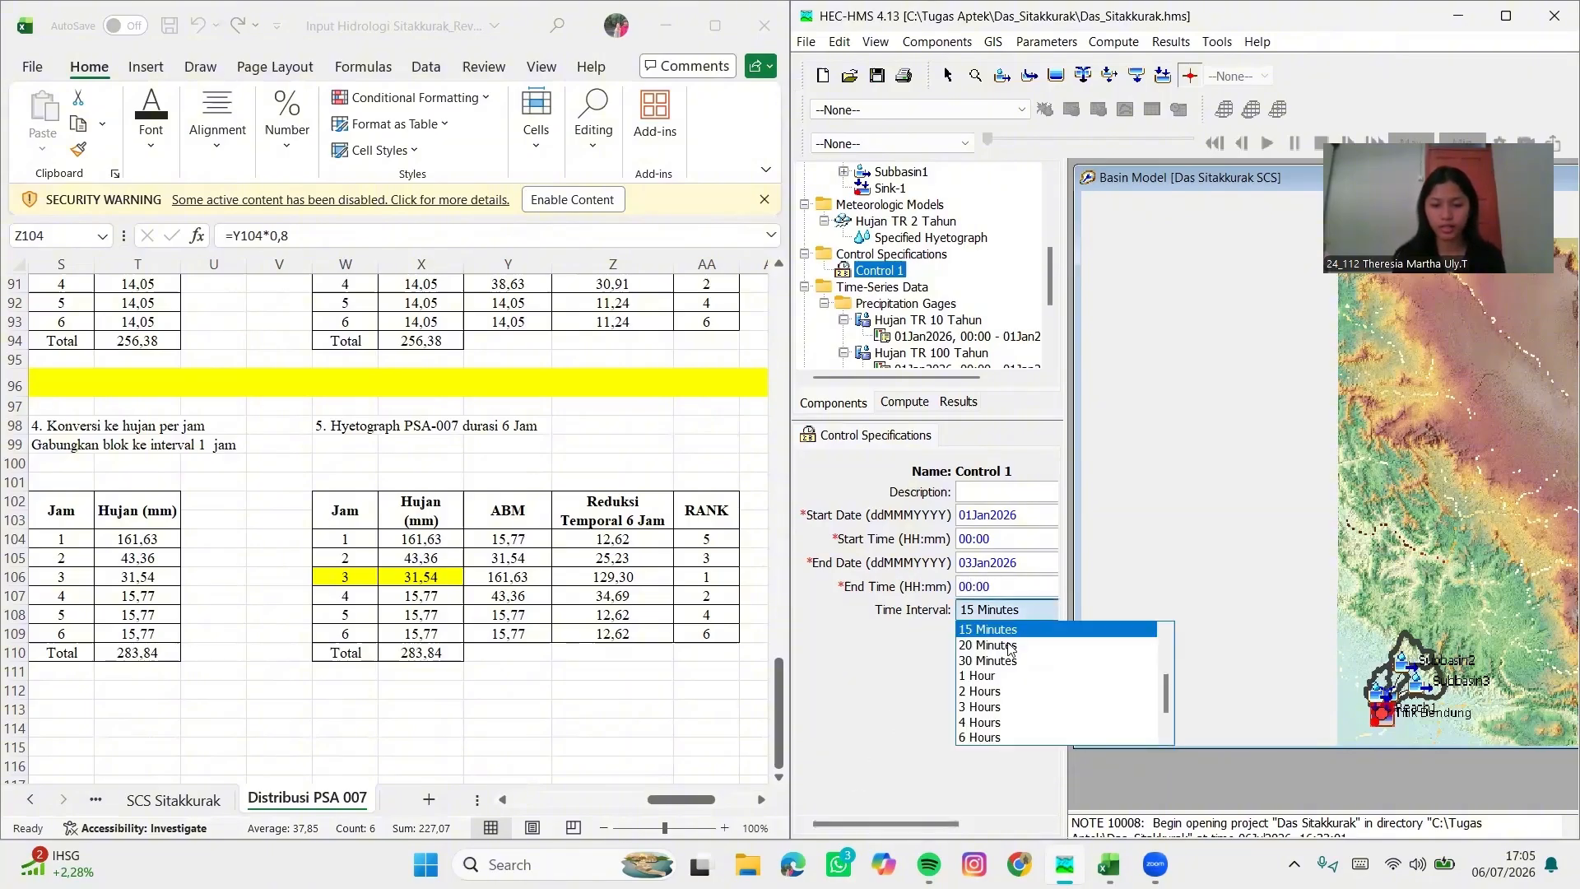
click(993, 679)
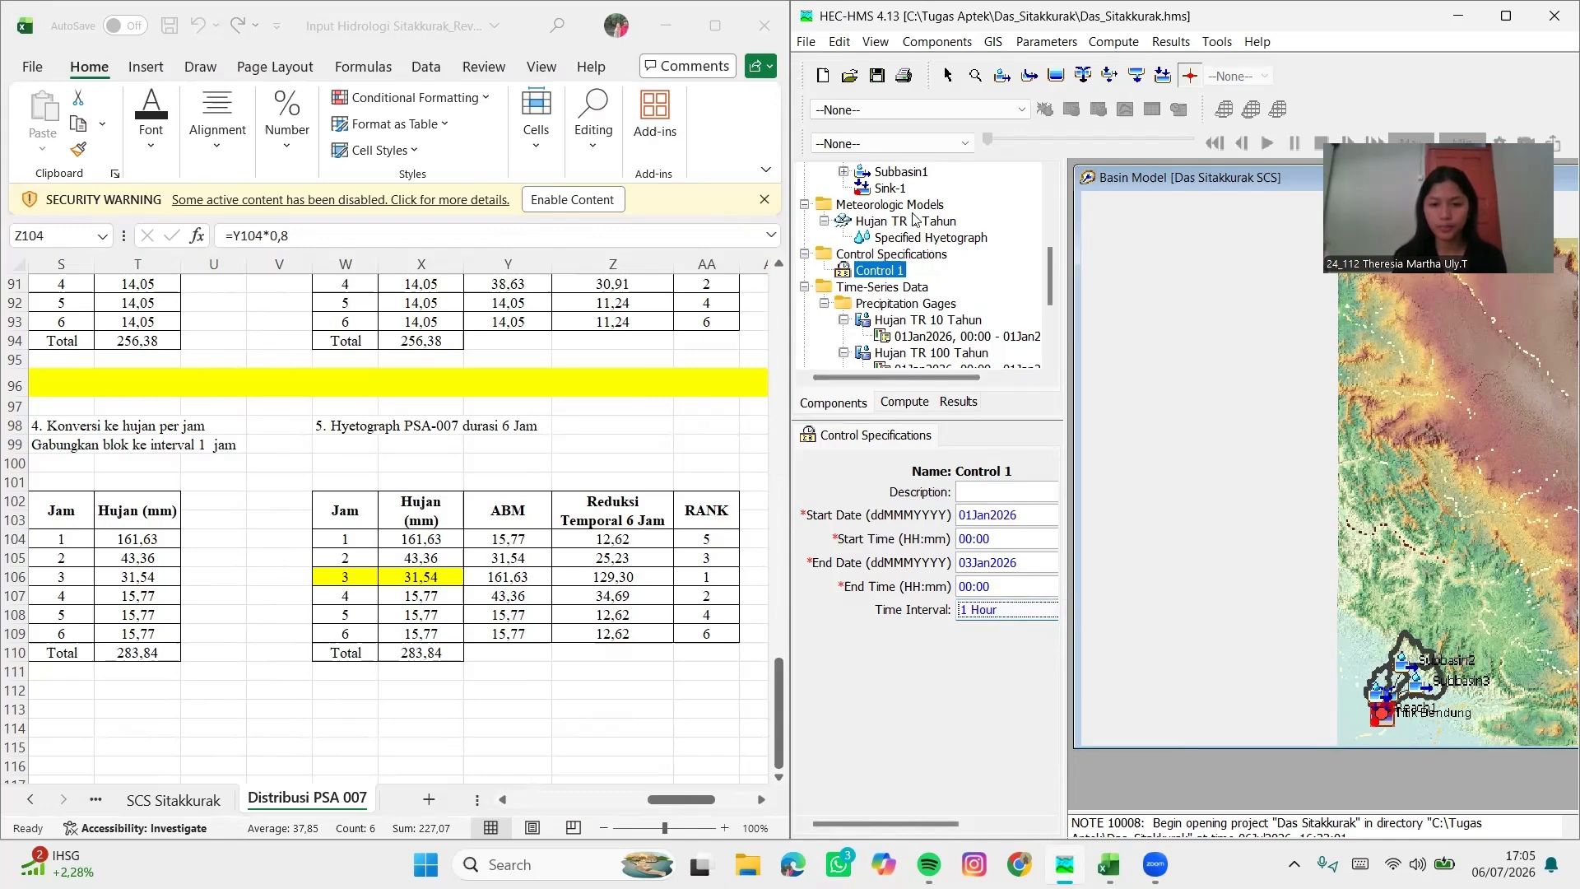
click(877, 79)
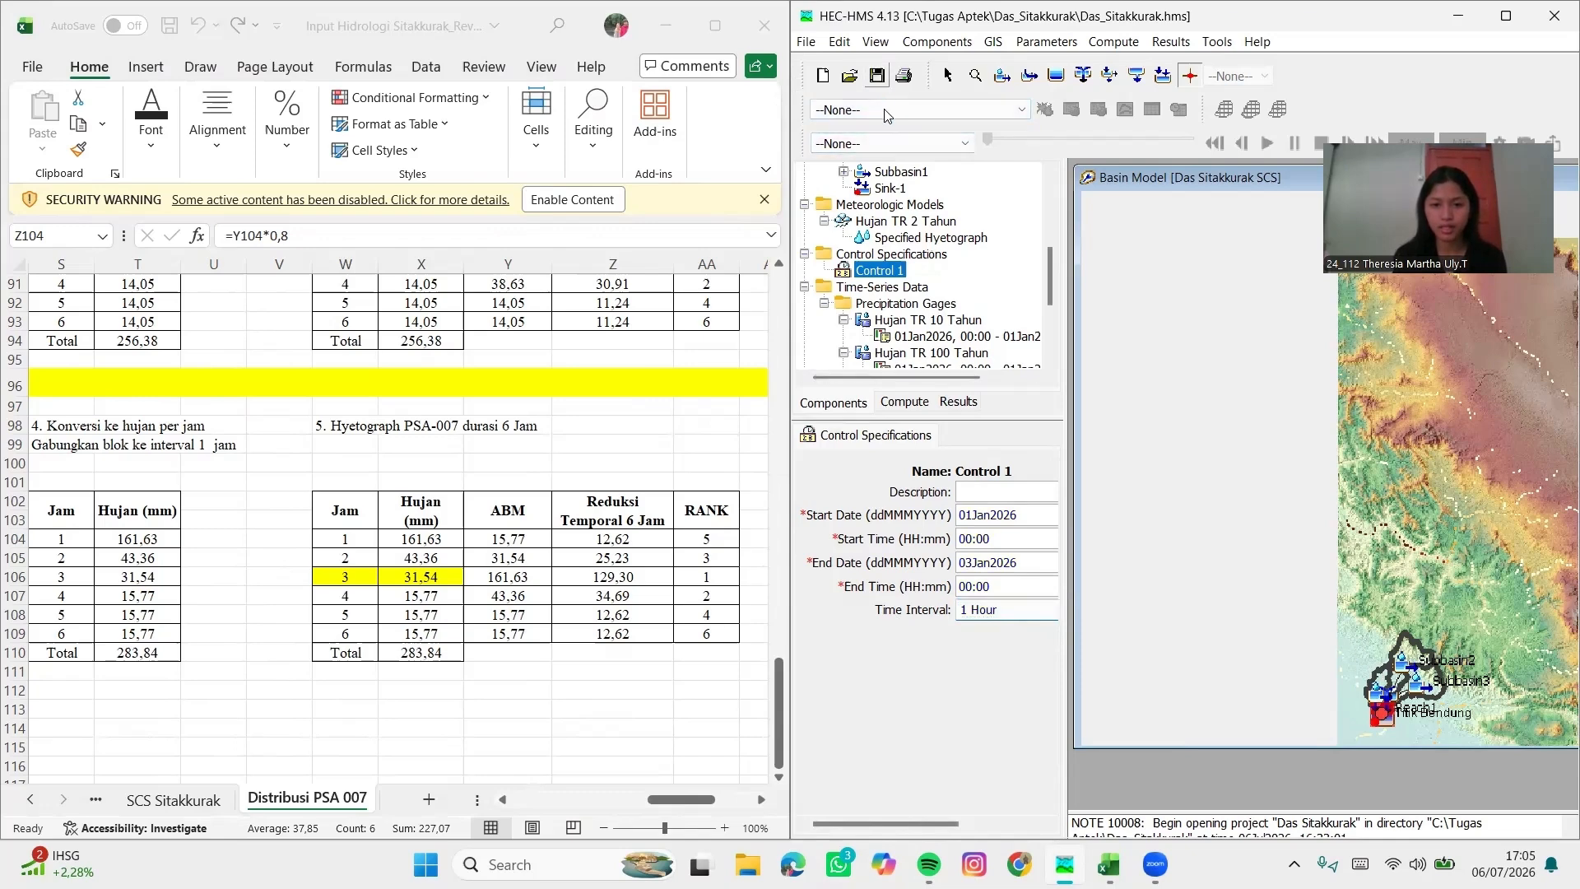
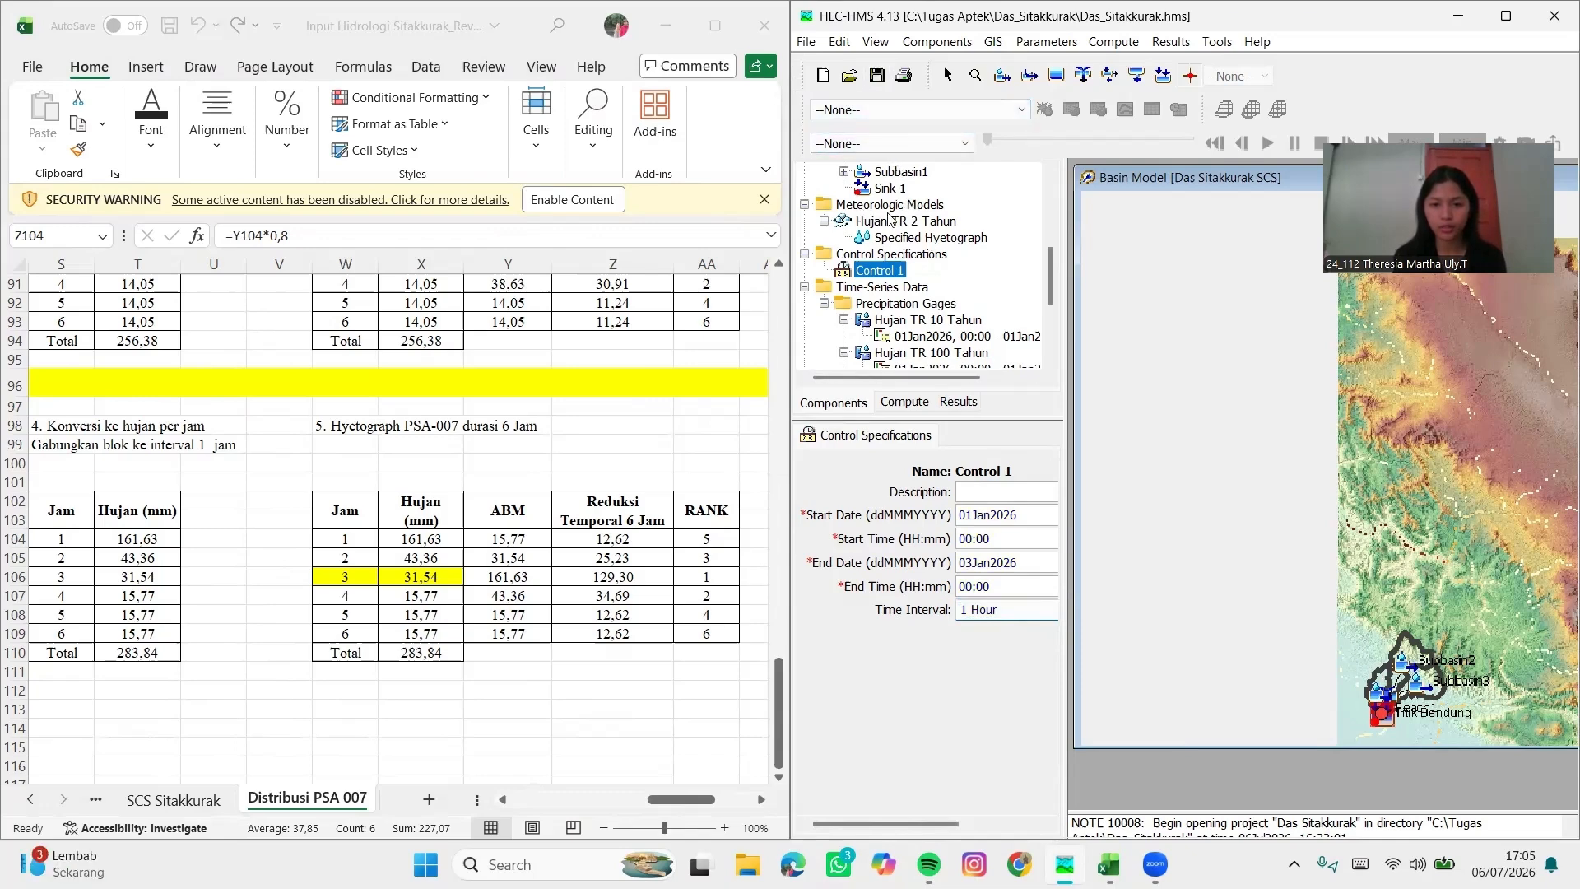
In the Hujan TR 2 Tahun meteorologic model's specified hyetograph, assign the Hujan TR 2 Tahun gage to Subbasin1, Subbasin2 and Subbasin3, and save the project
click(947, 222)
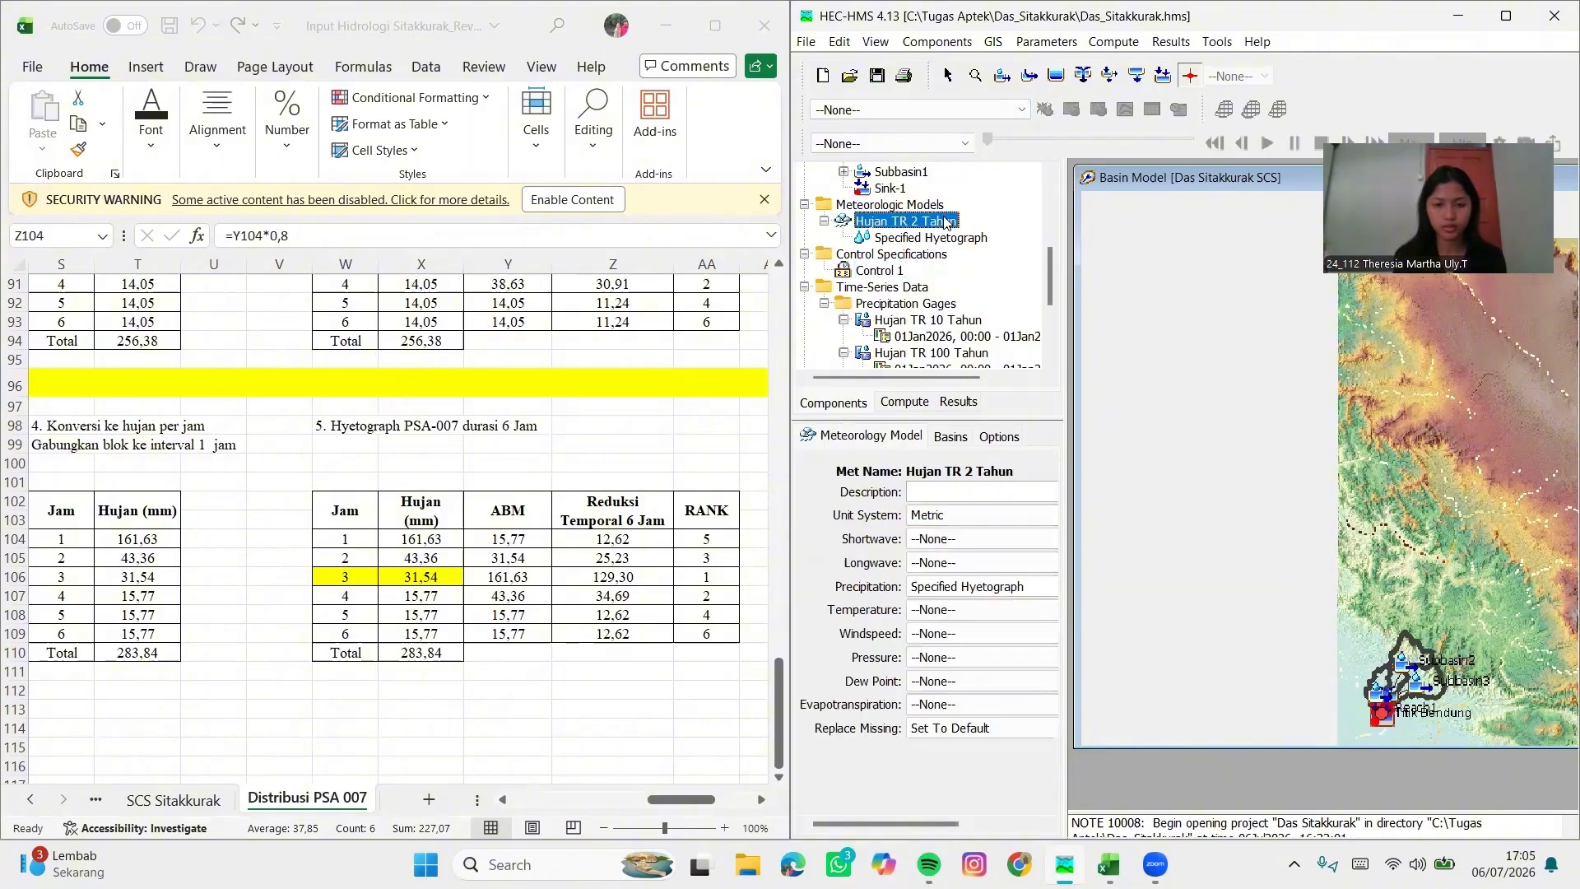
click(908, 239)
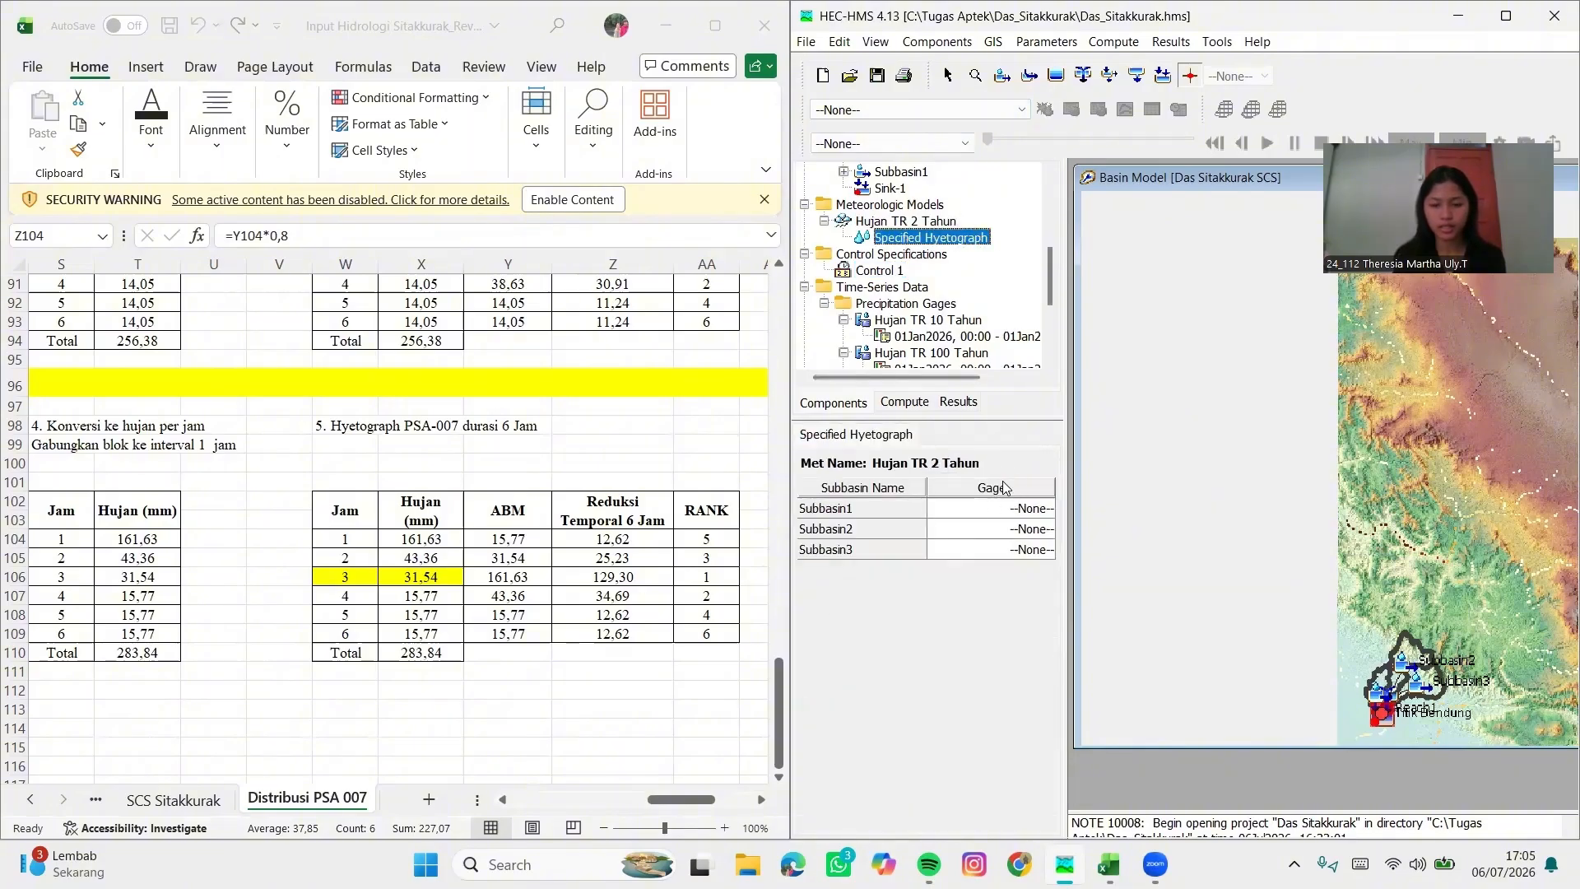
click(1039, 511)
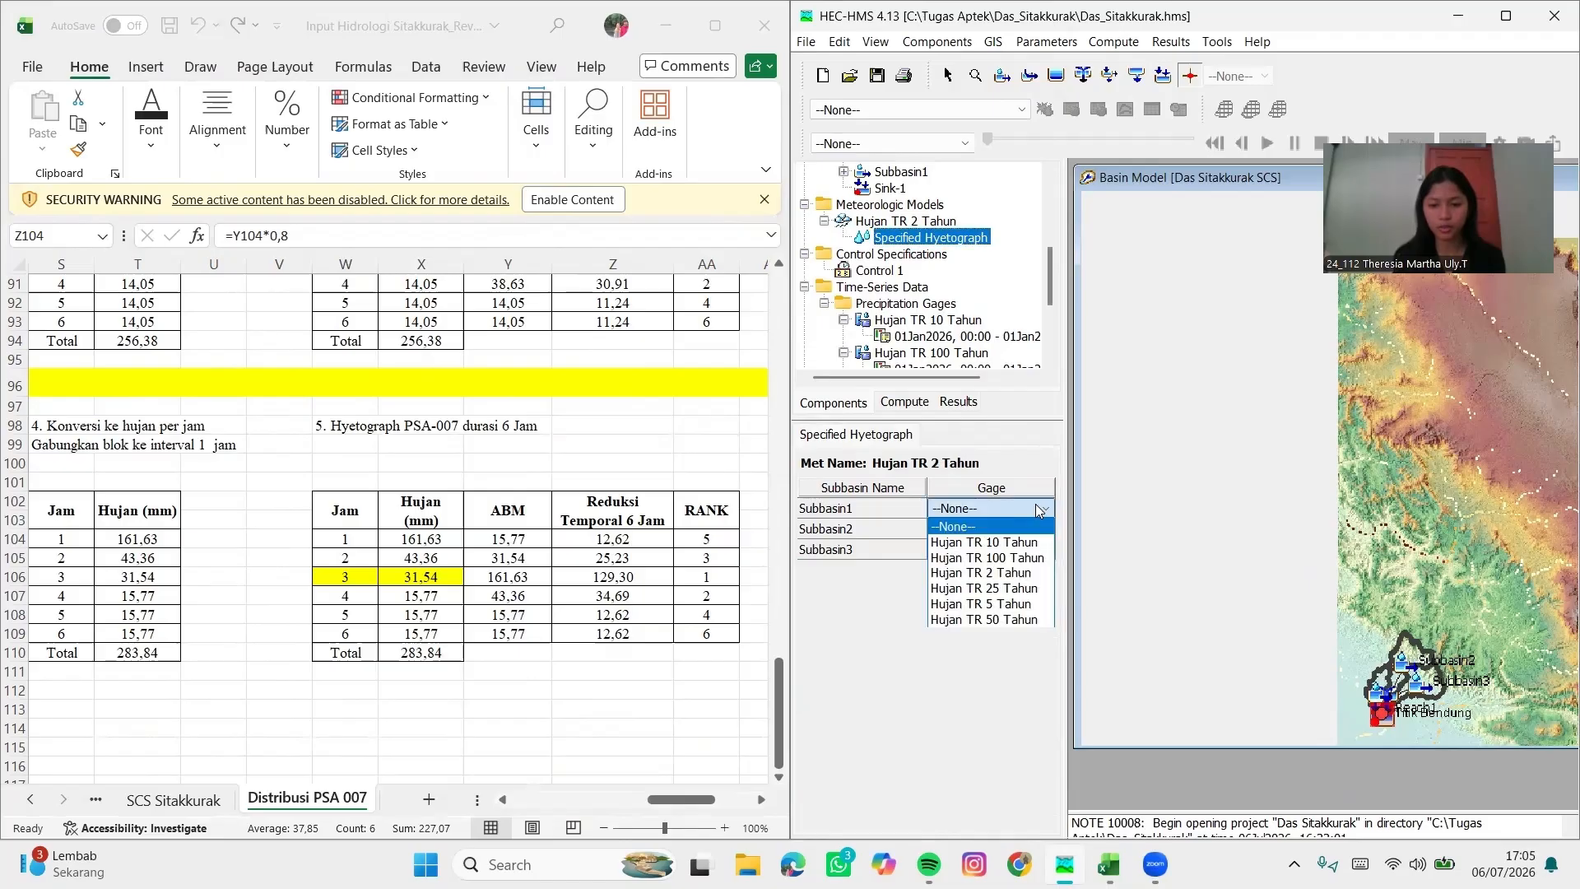
click(1011, 574)
click(1013, 539)
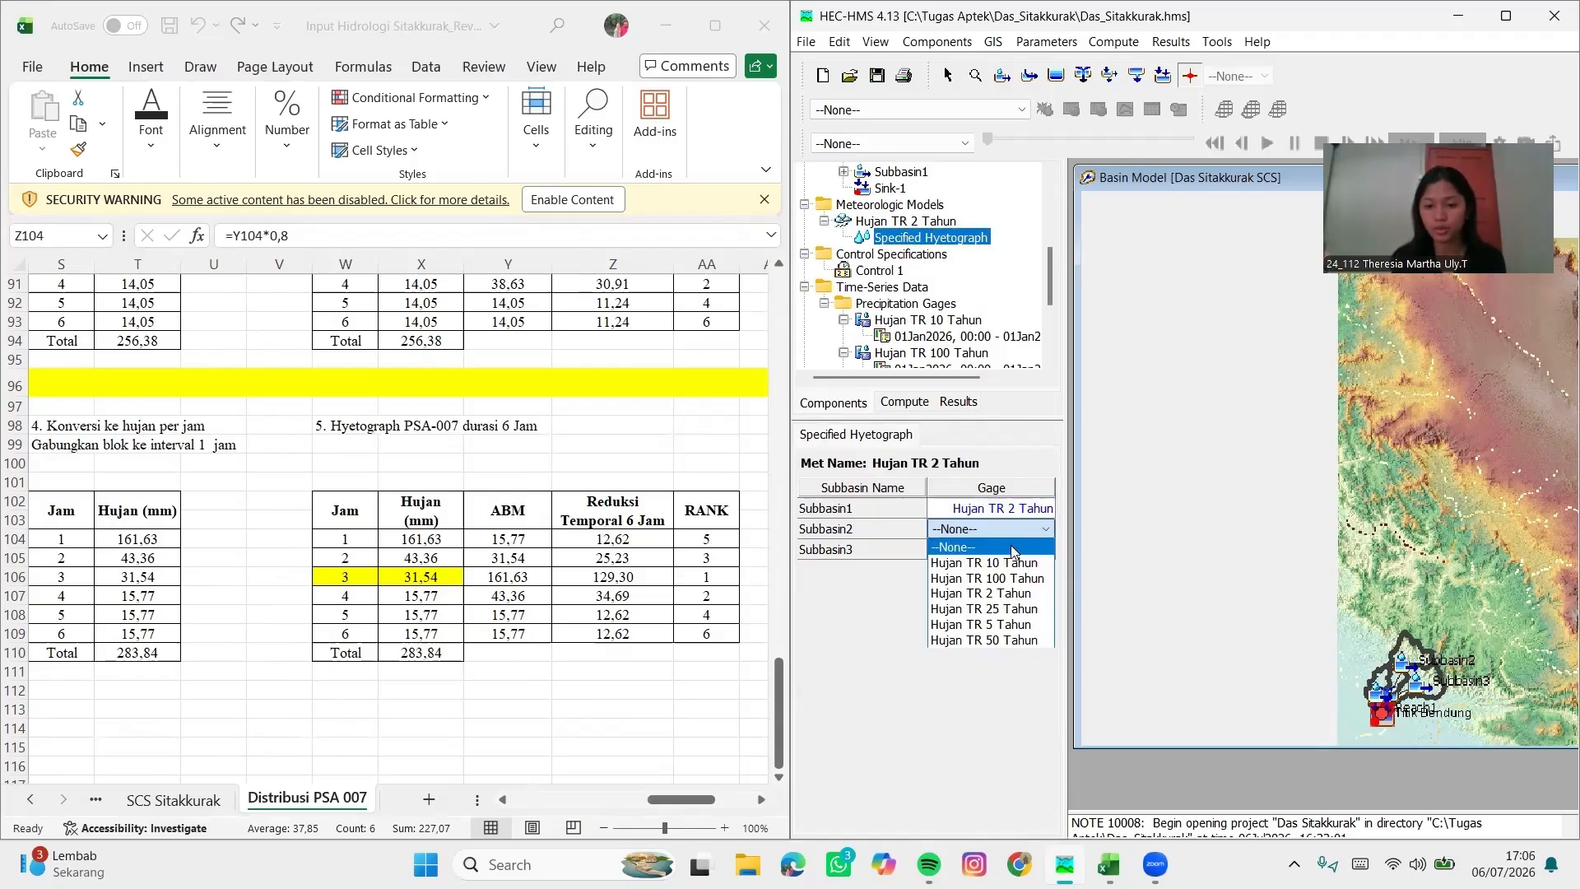
click(1017, 600)
click(1023, 548)
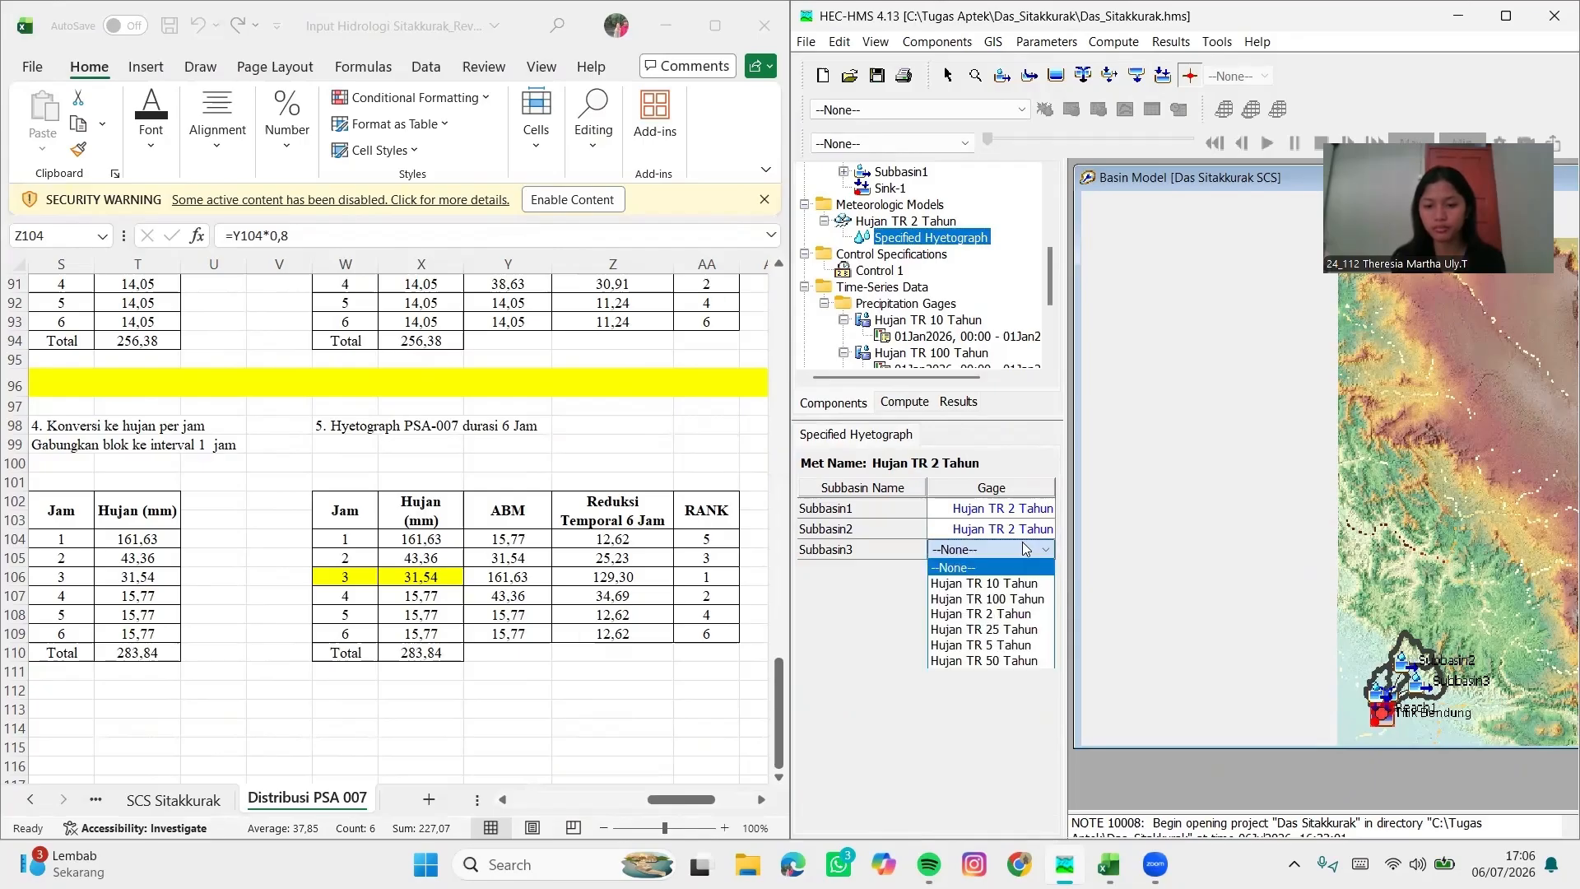
click(1016, 617)
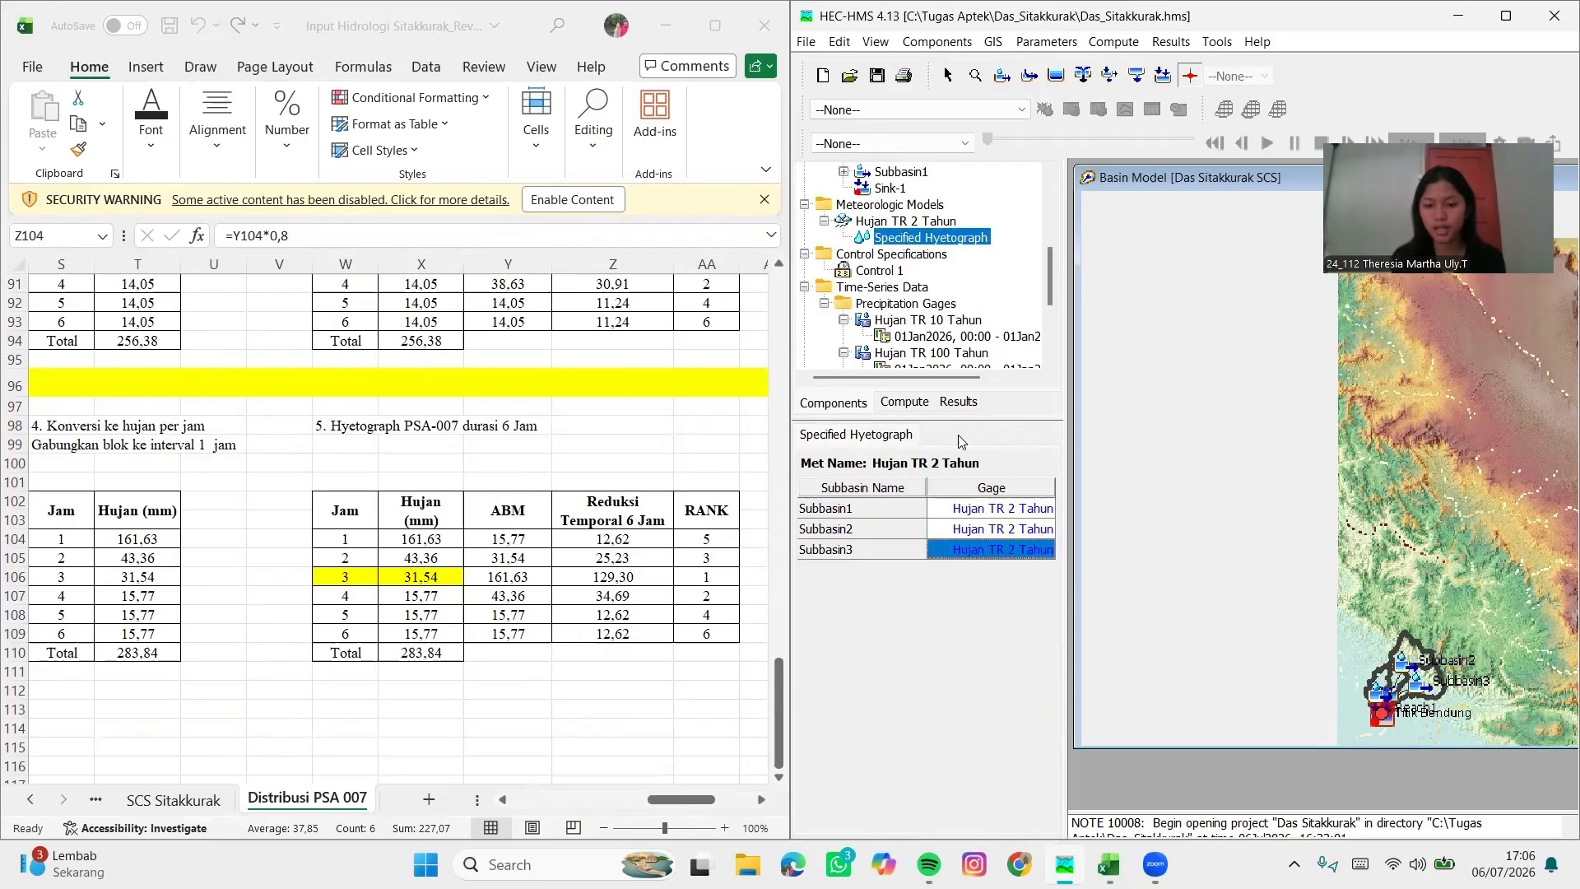
click(875, 86)
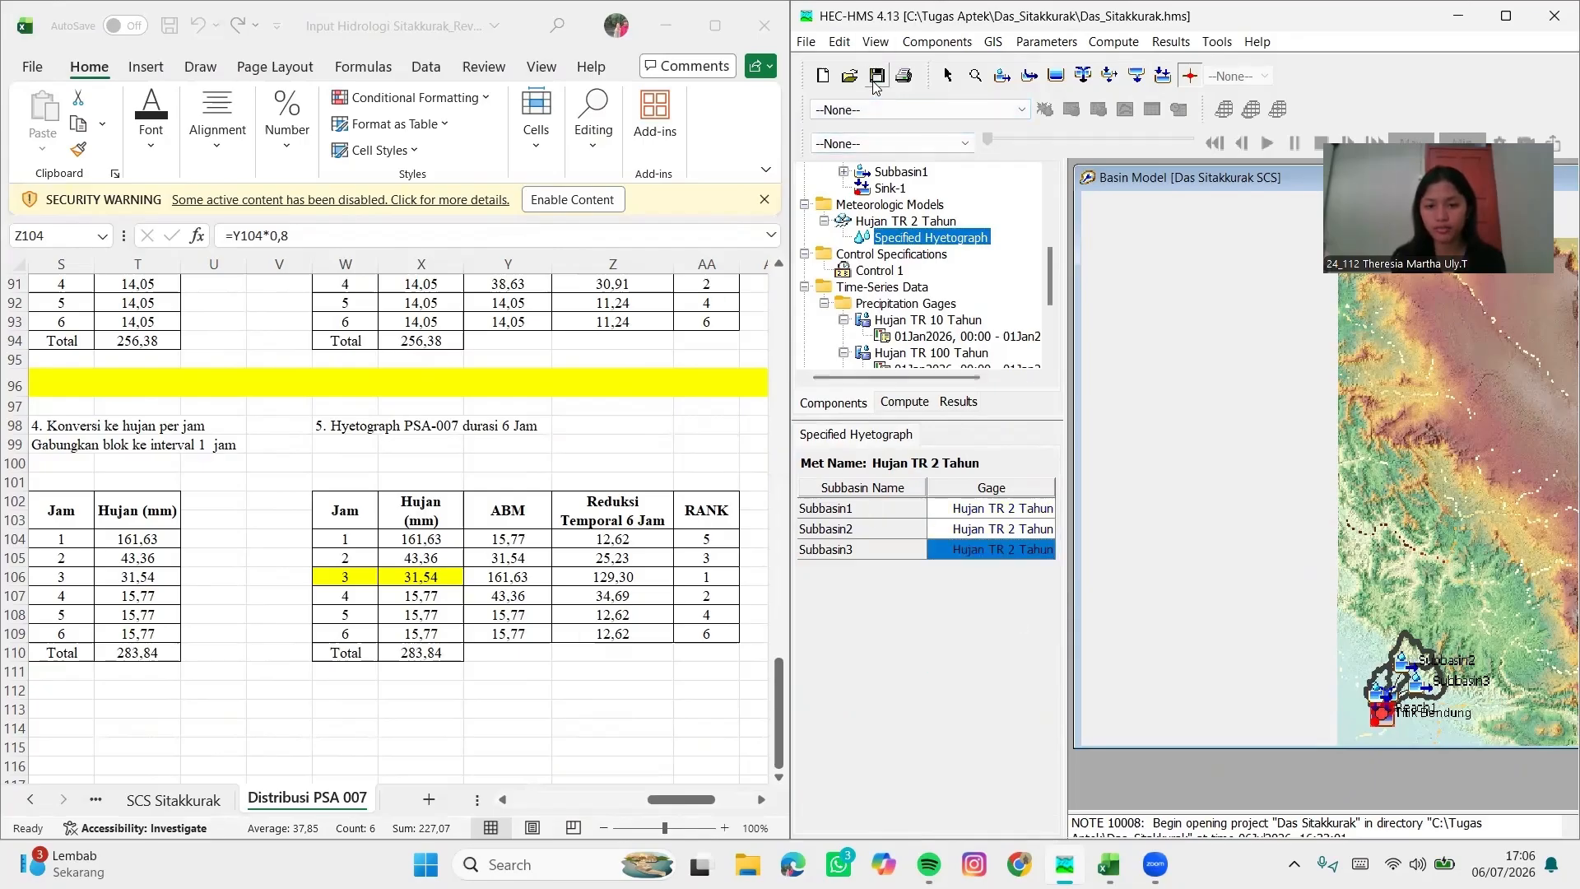
Create a copy of the Hujan TR 2 Tahun meteorologic model and name it Hujan TR 5 Tahun
click(939, 224)
right_click(939, 224)
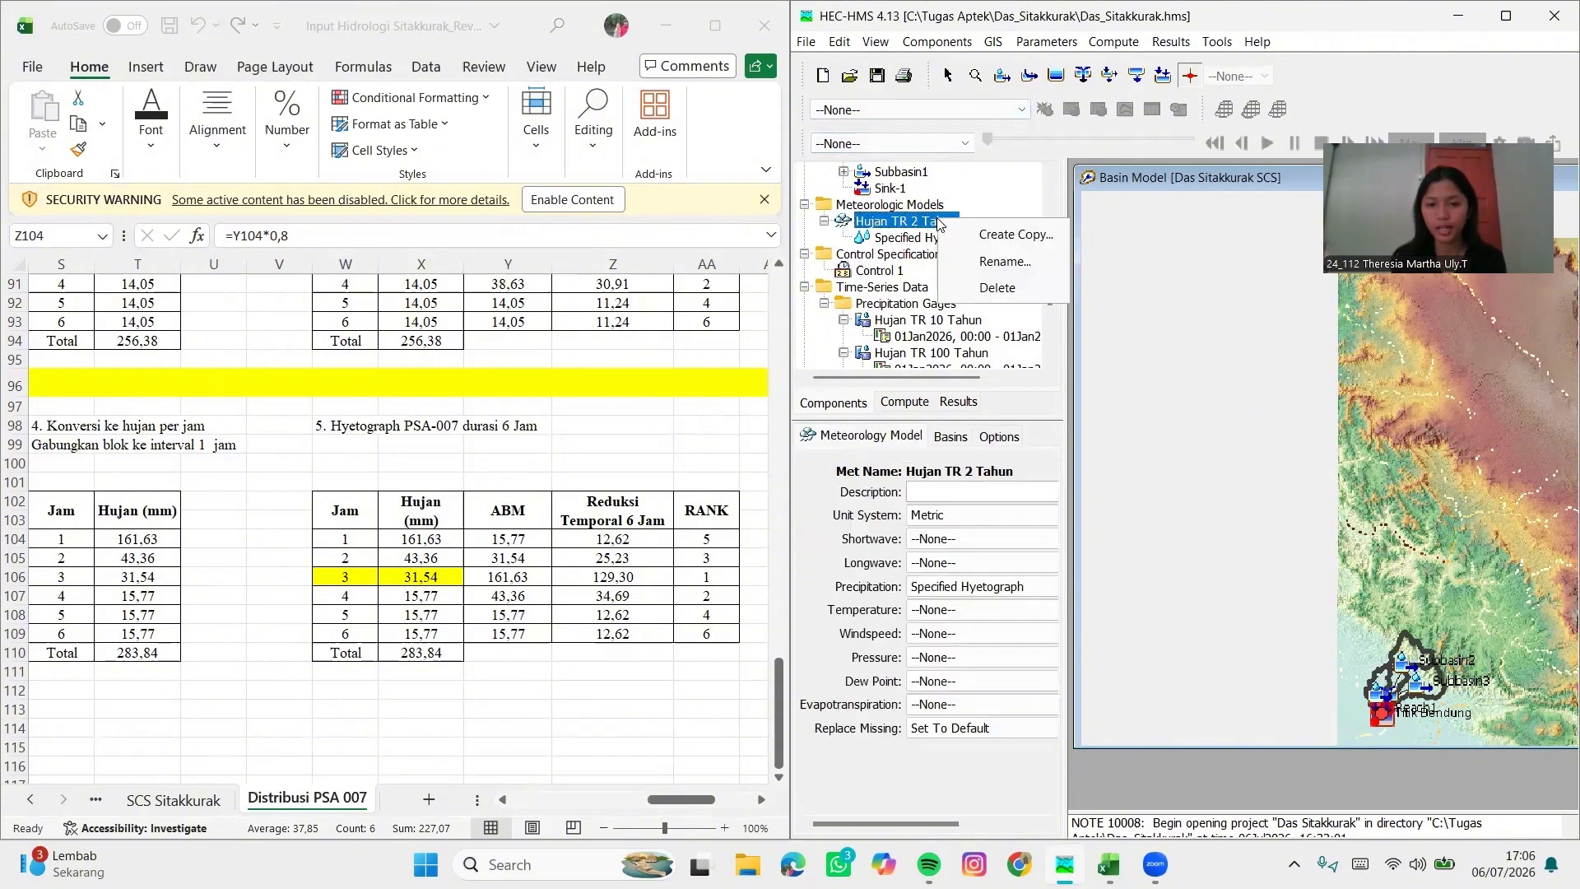
click(1014, 234)
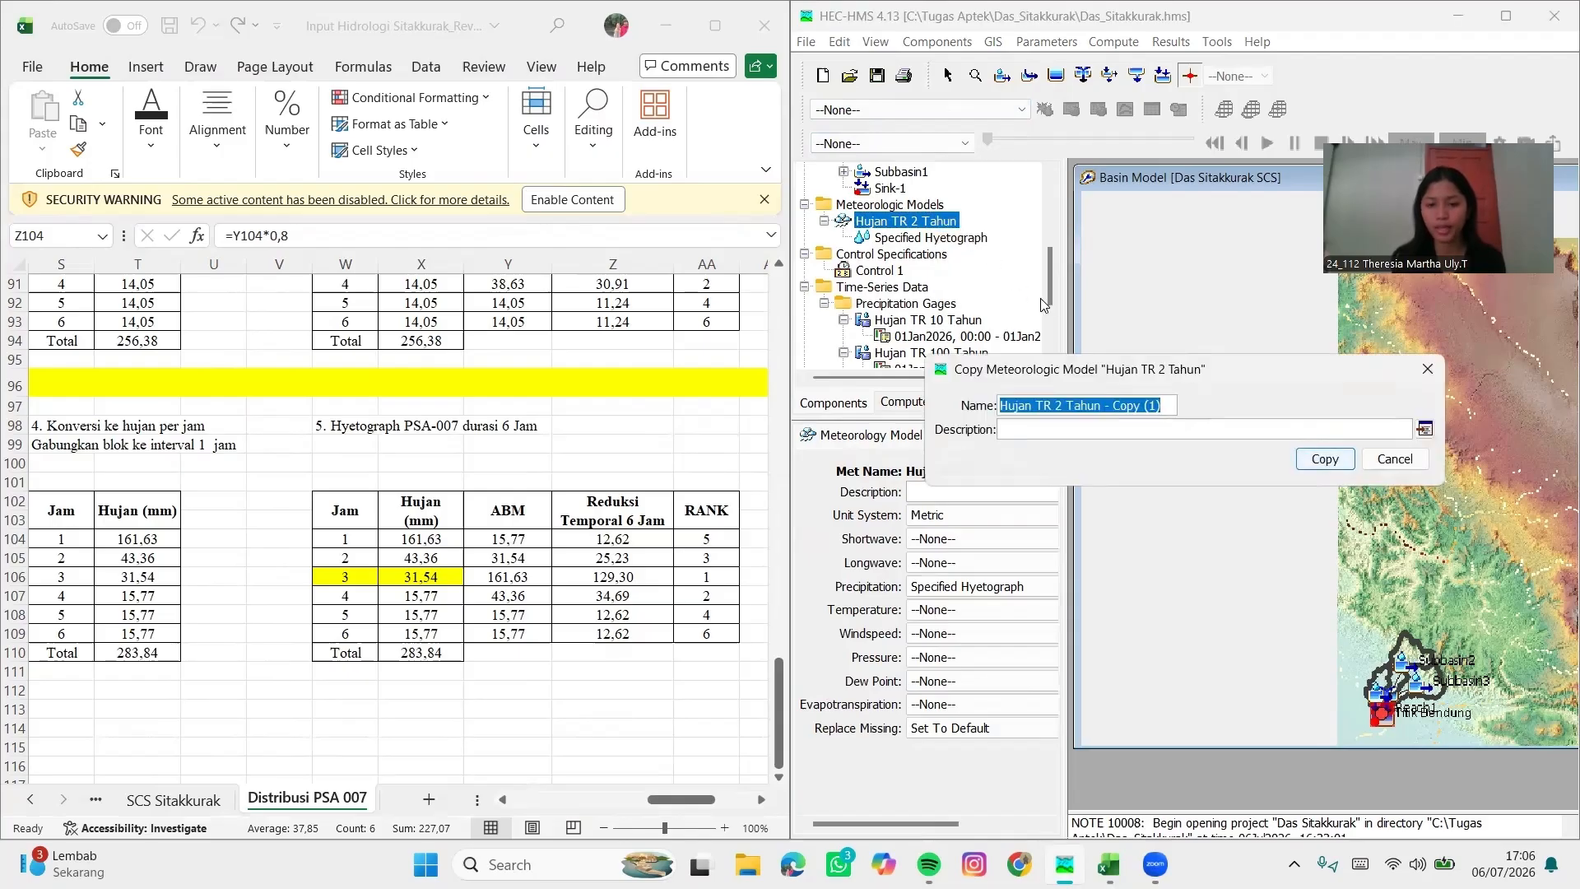
click(1169, 408)
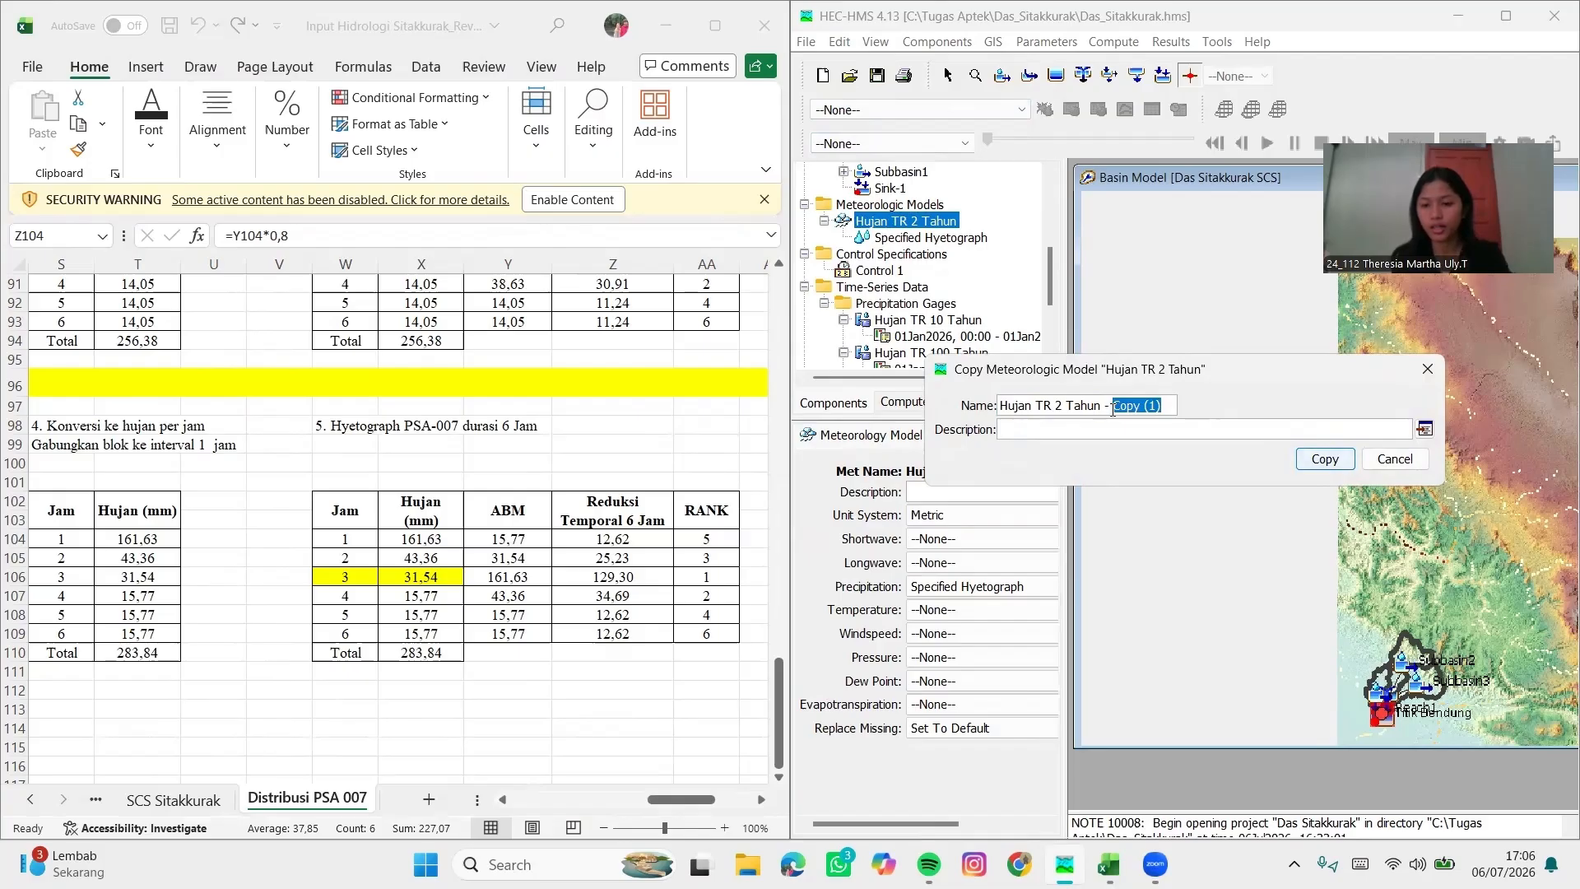
key(BackSpace)
key(BackSpace)
key(BackSpace)
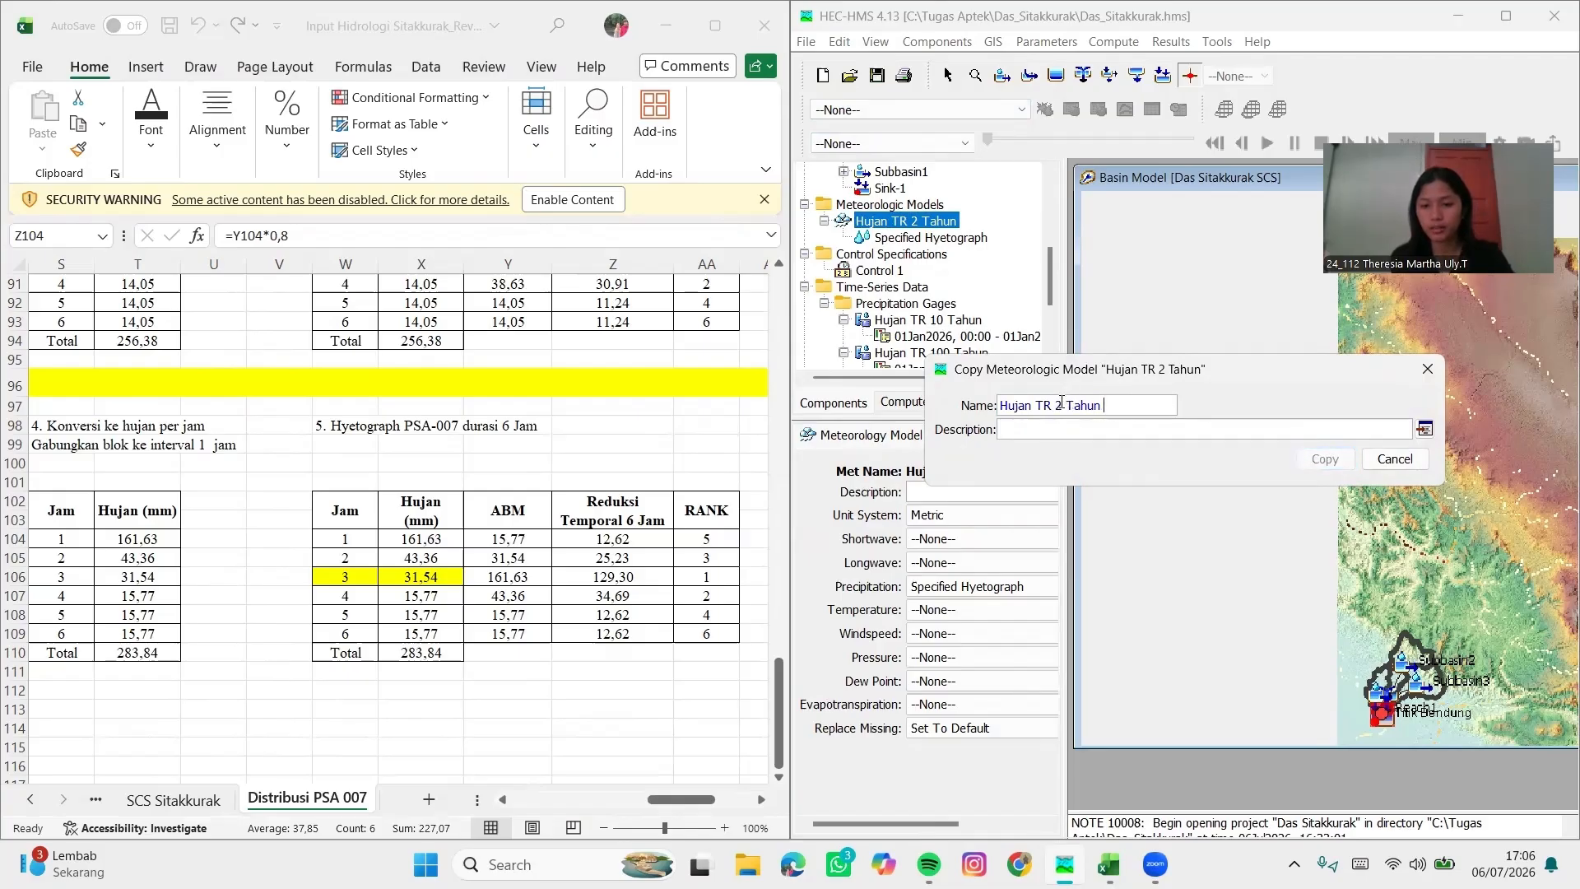
key(BackSpace)
text(5)
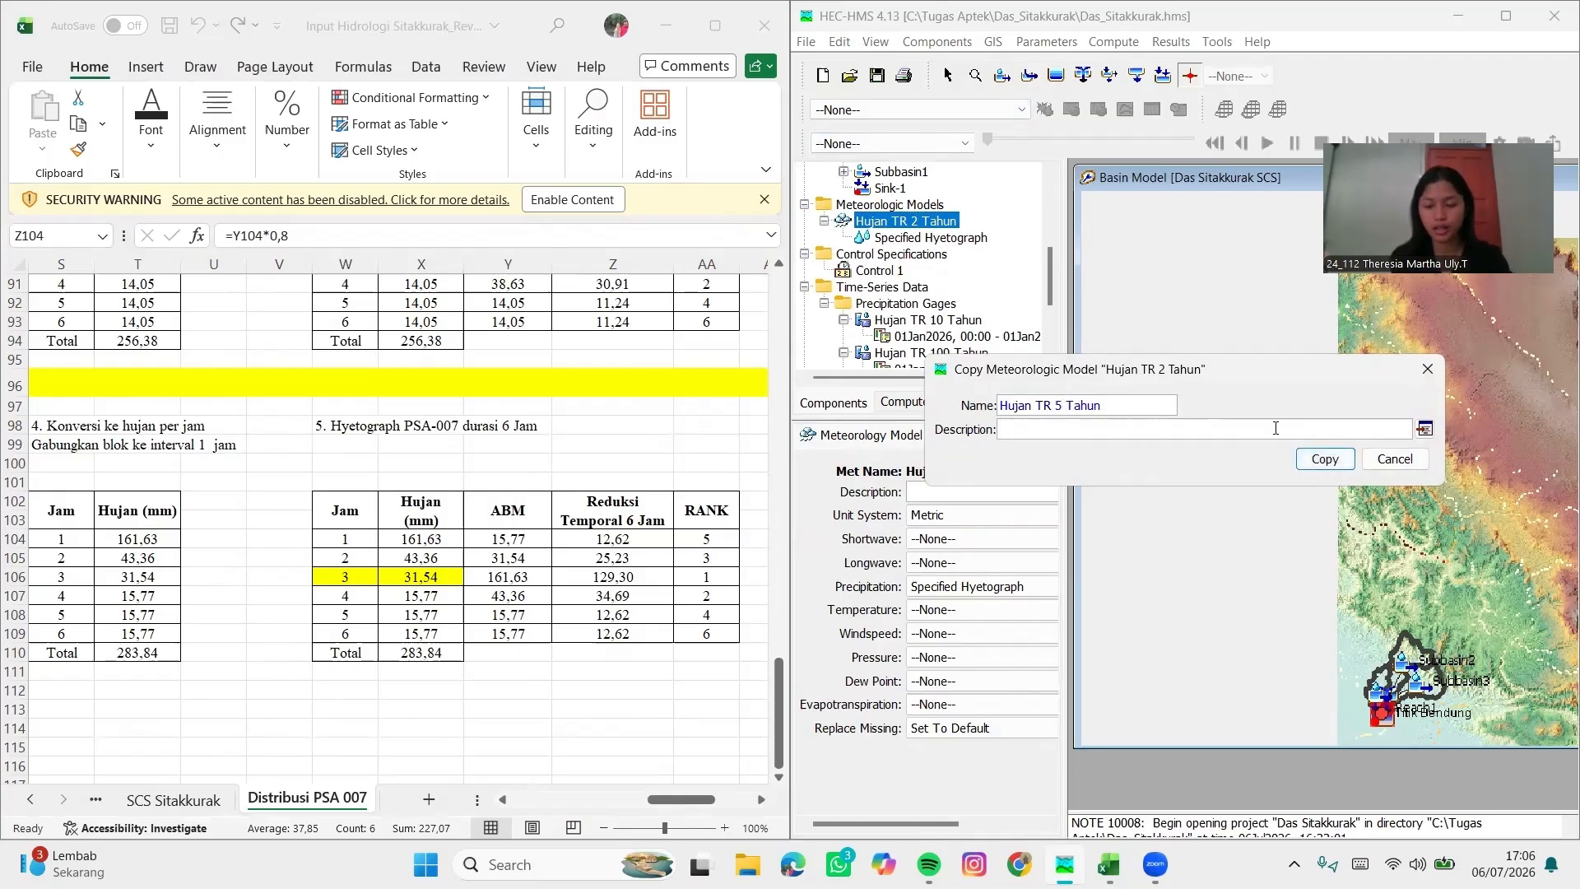
click(1322, 459)
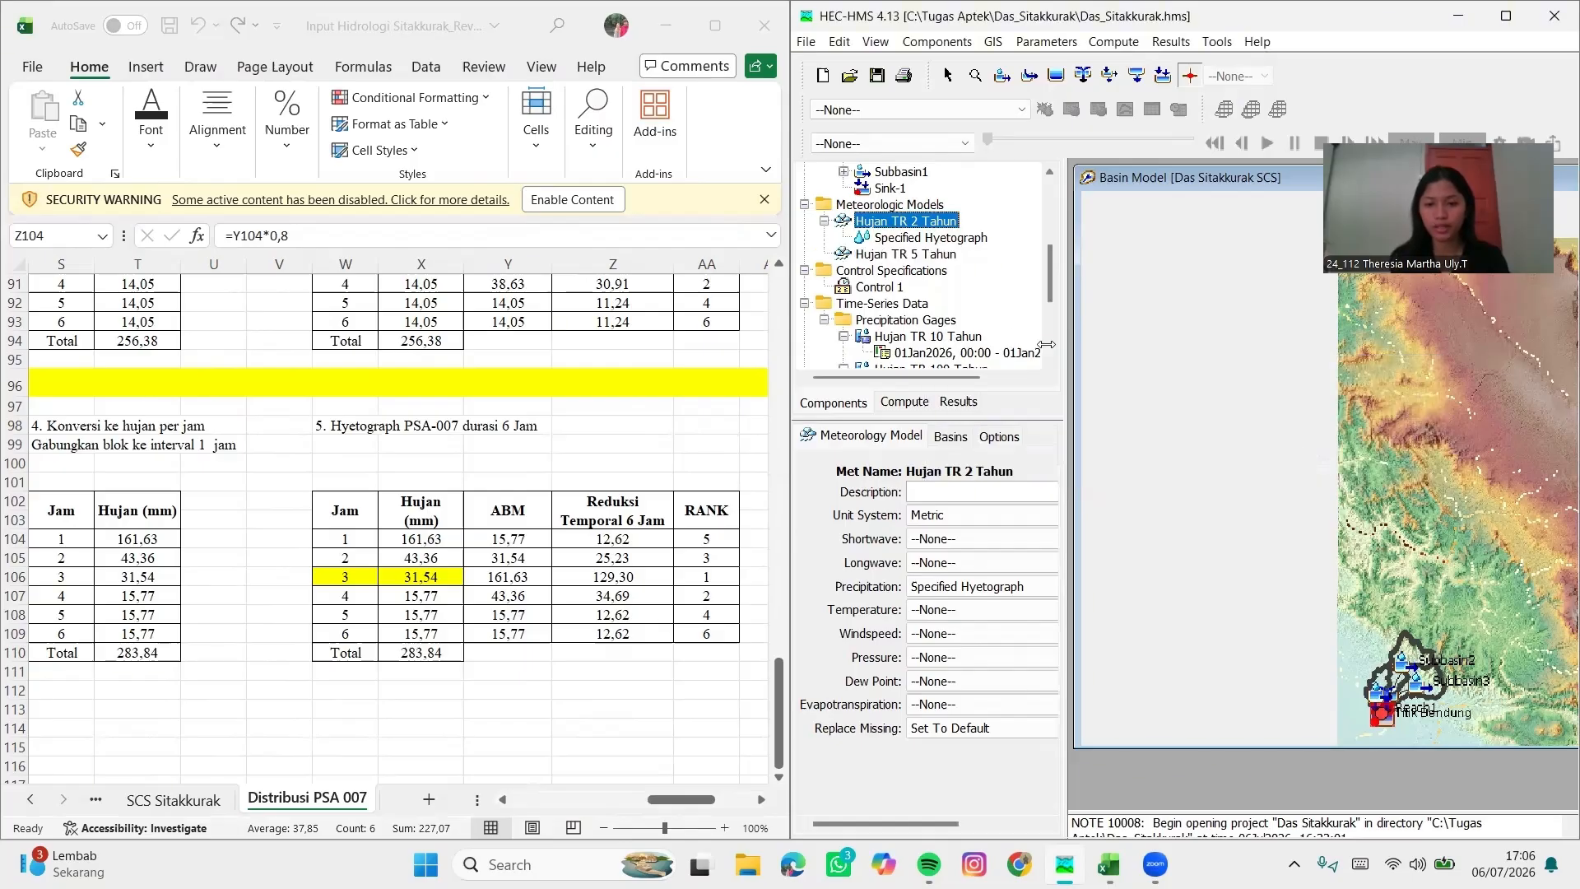
In the Hujan TR 5 Tahun specified hyetograph, assign the Hujan TR 5 Tahun gage to Subbasin1, Subbasin2 and Subbasin3, and save the project
click(928, 253)
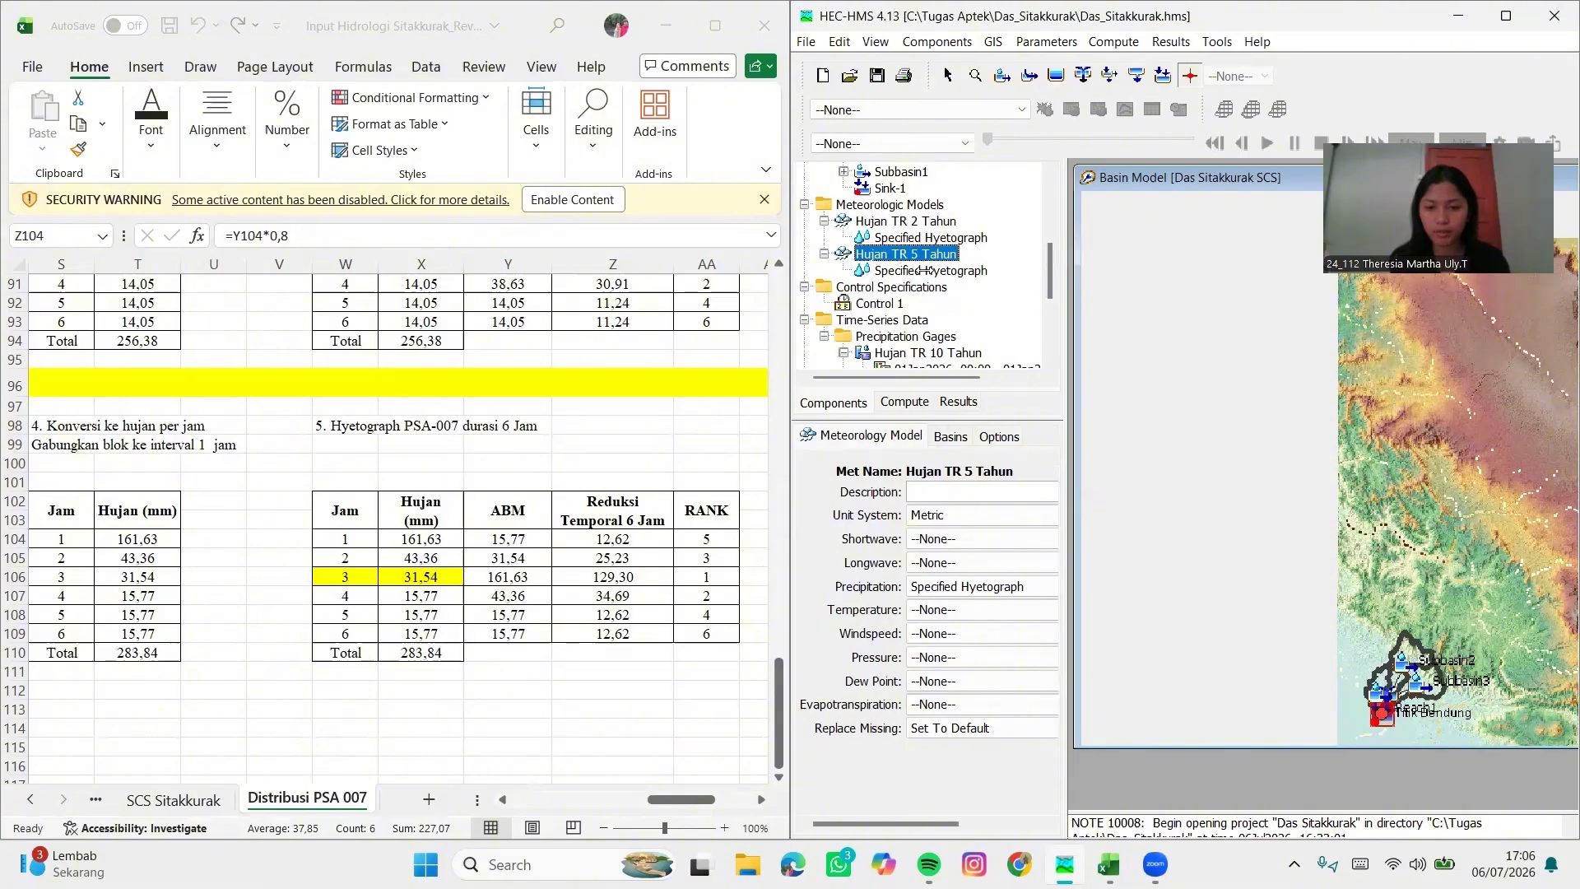
click(928, 270)
click(995, 507)
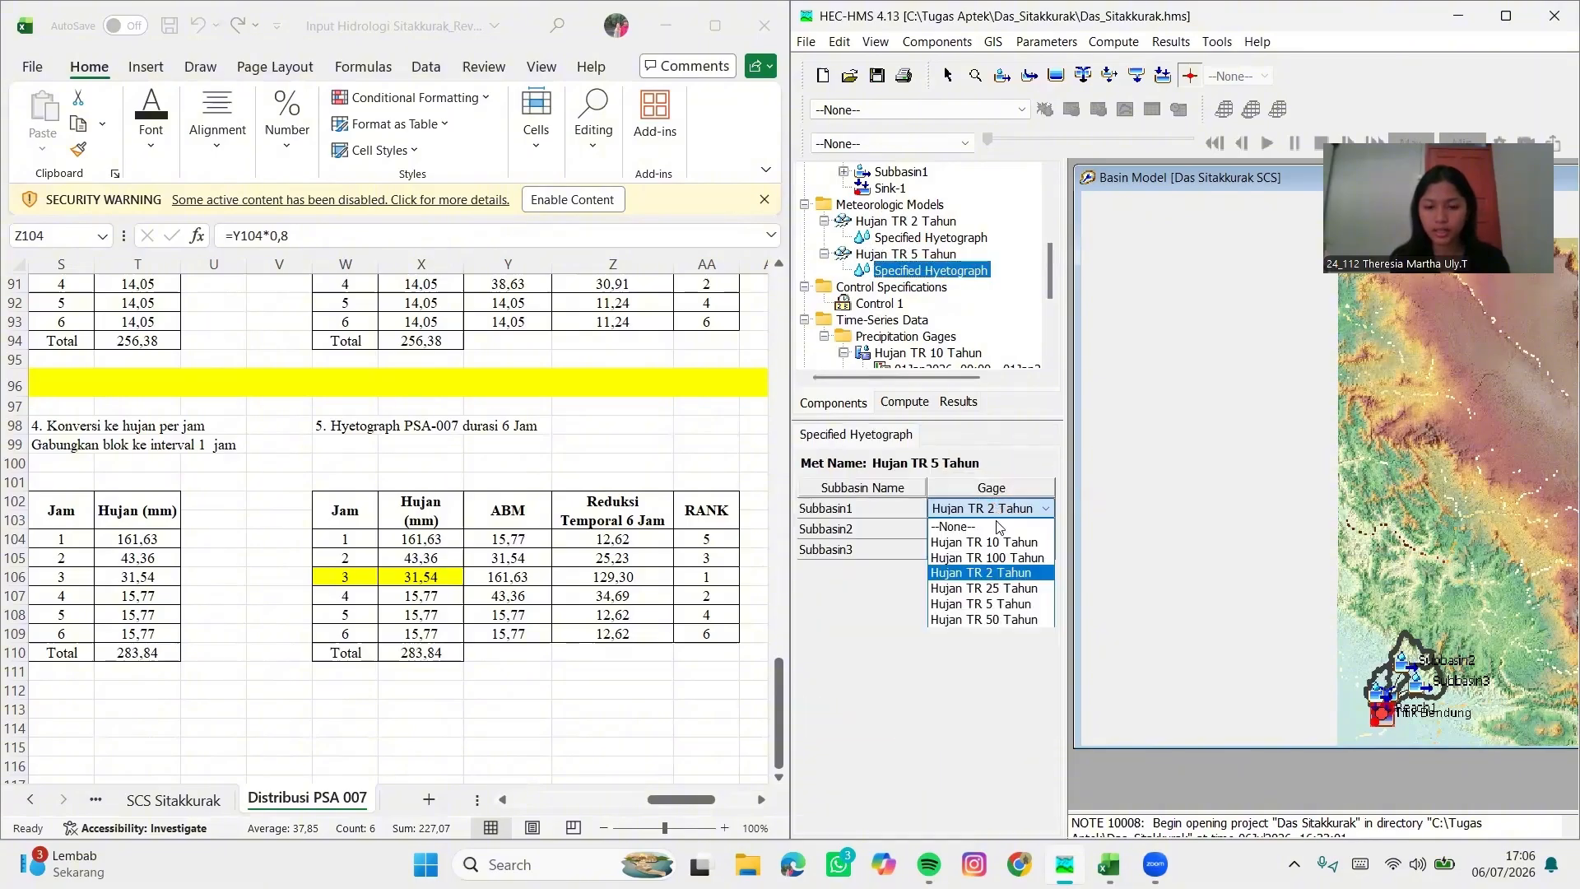
click(1007, 601)
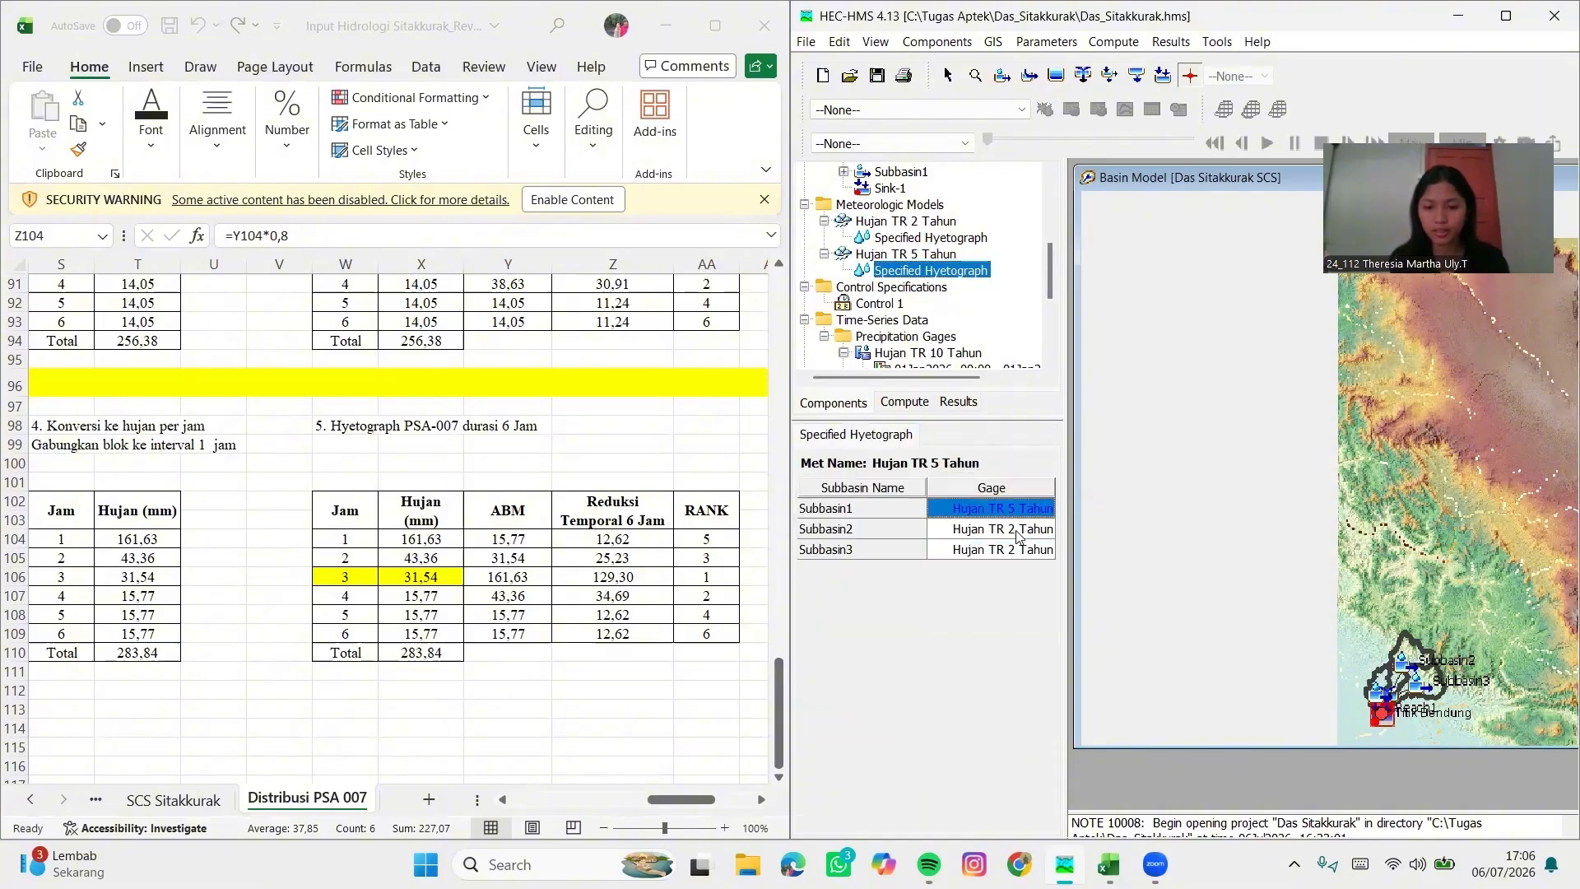
click(1019, 531)
click(1007, 624)
click(996, 549)
click(961, 637)
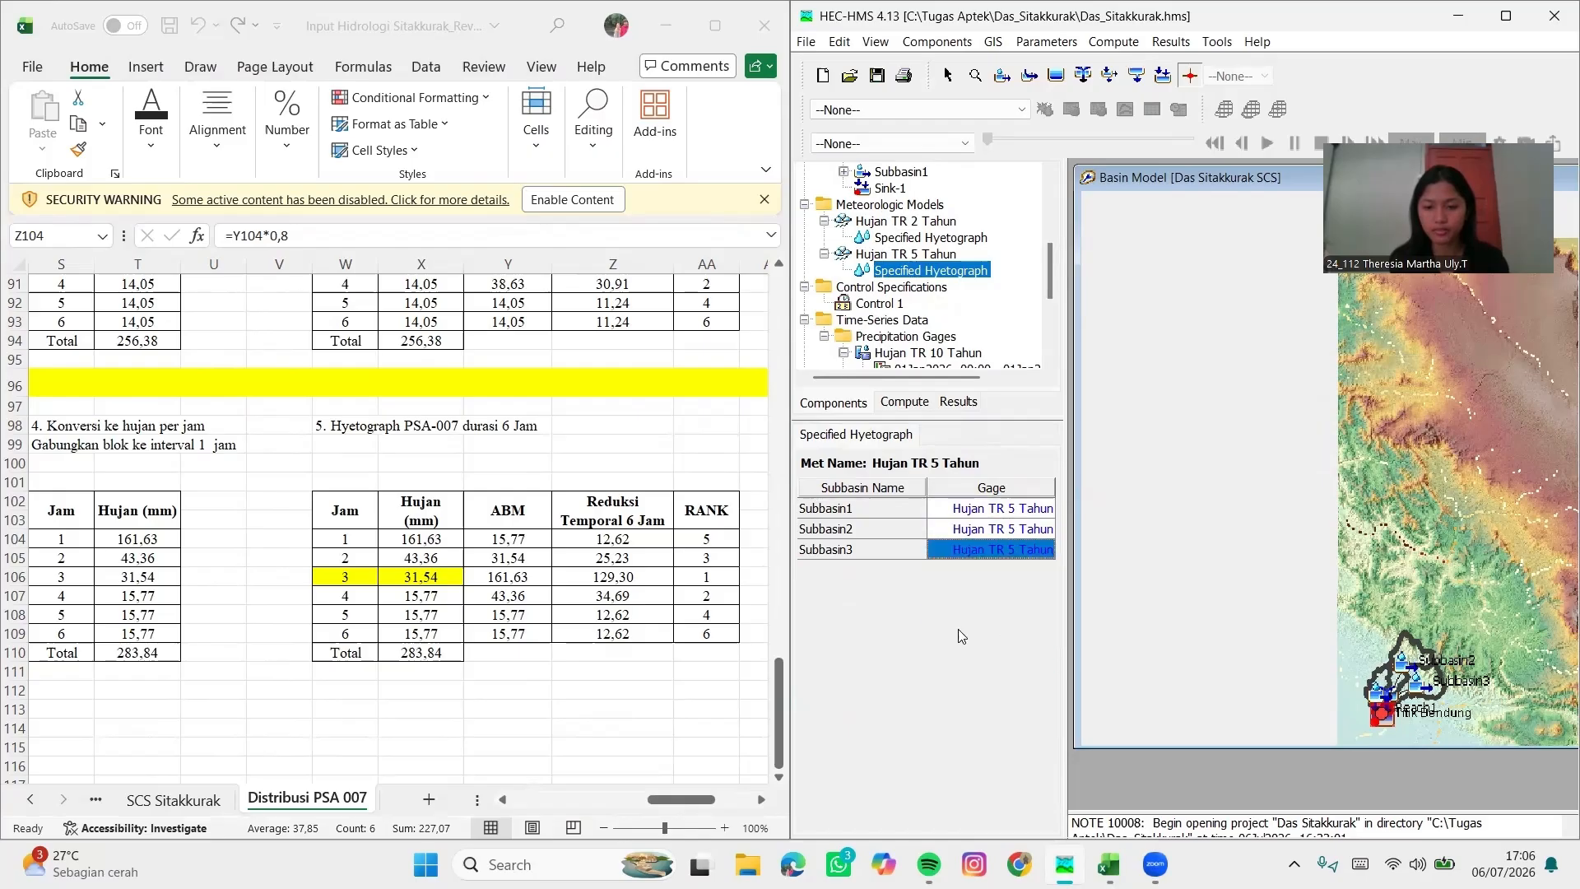
click(877, 75)
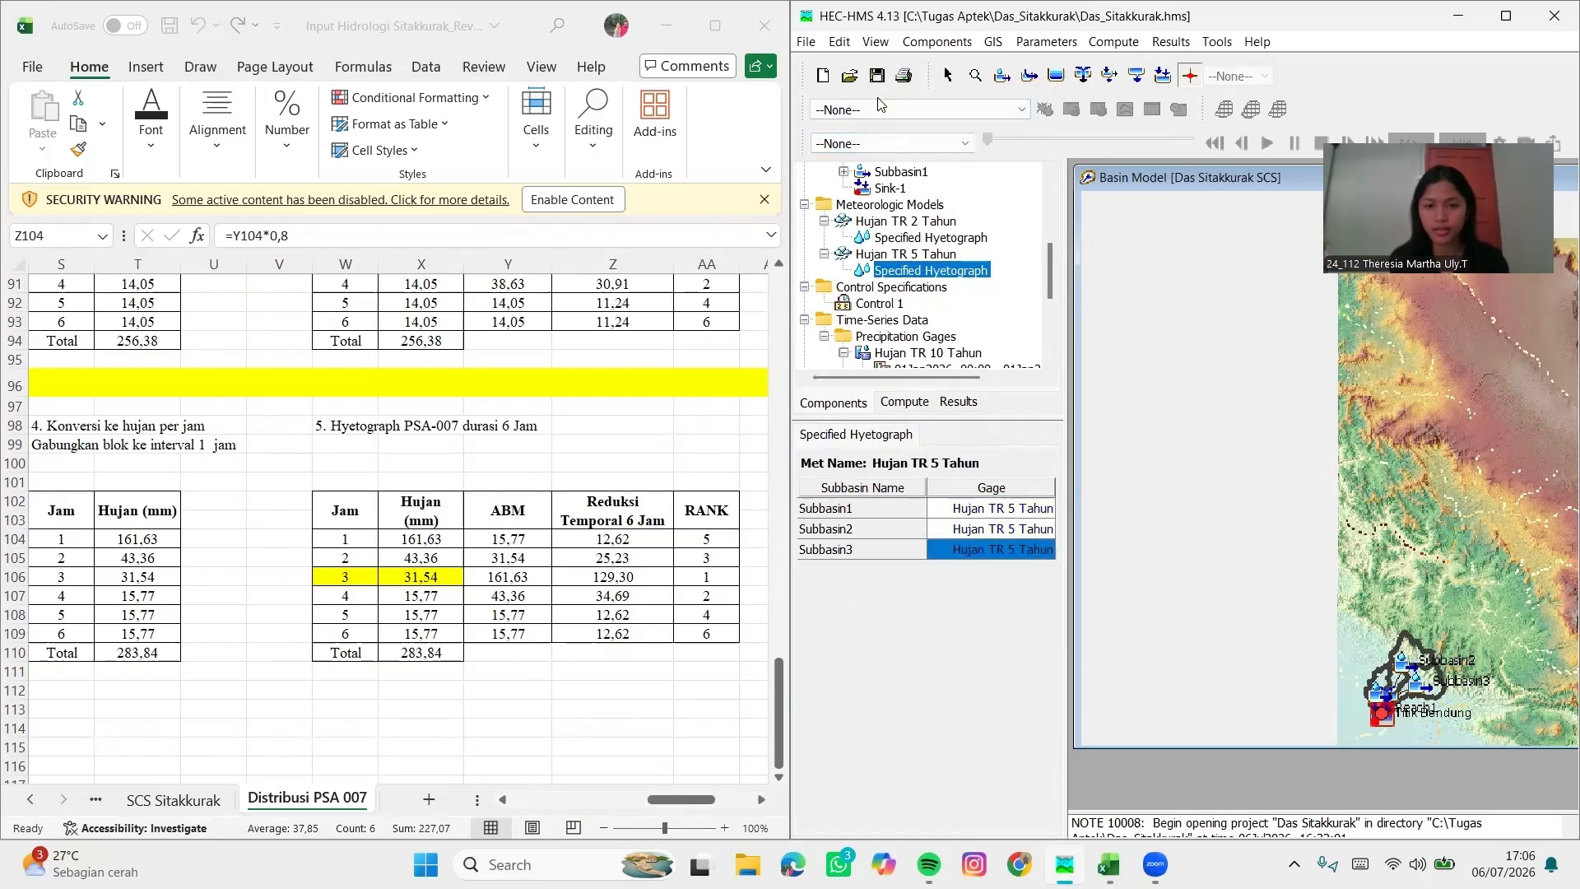
Create a copy of the Hujan TR 5 Tahun meteorologic model and name it Hujan TR 10 Tahun
click(905, 253)
right_click(909, 254)
click(921, 255)
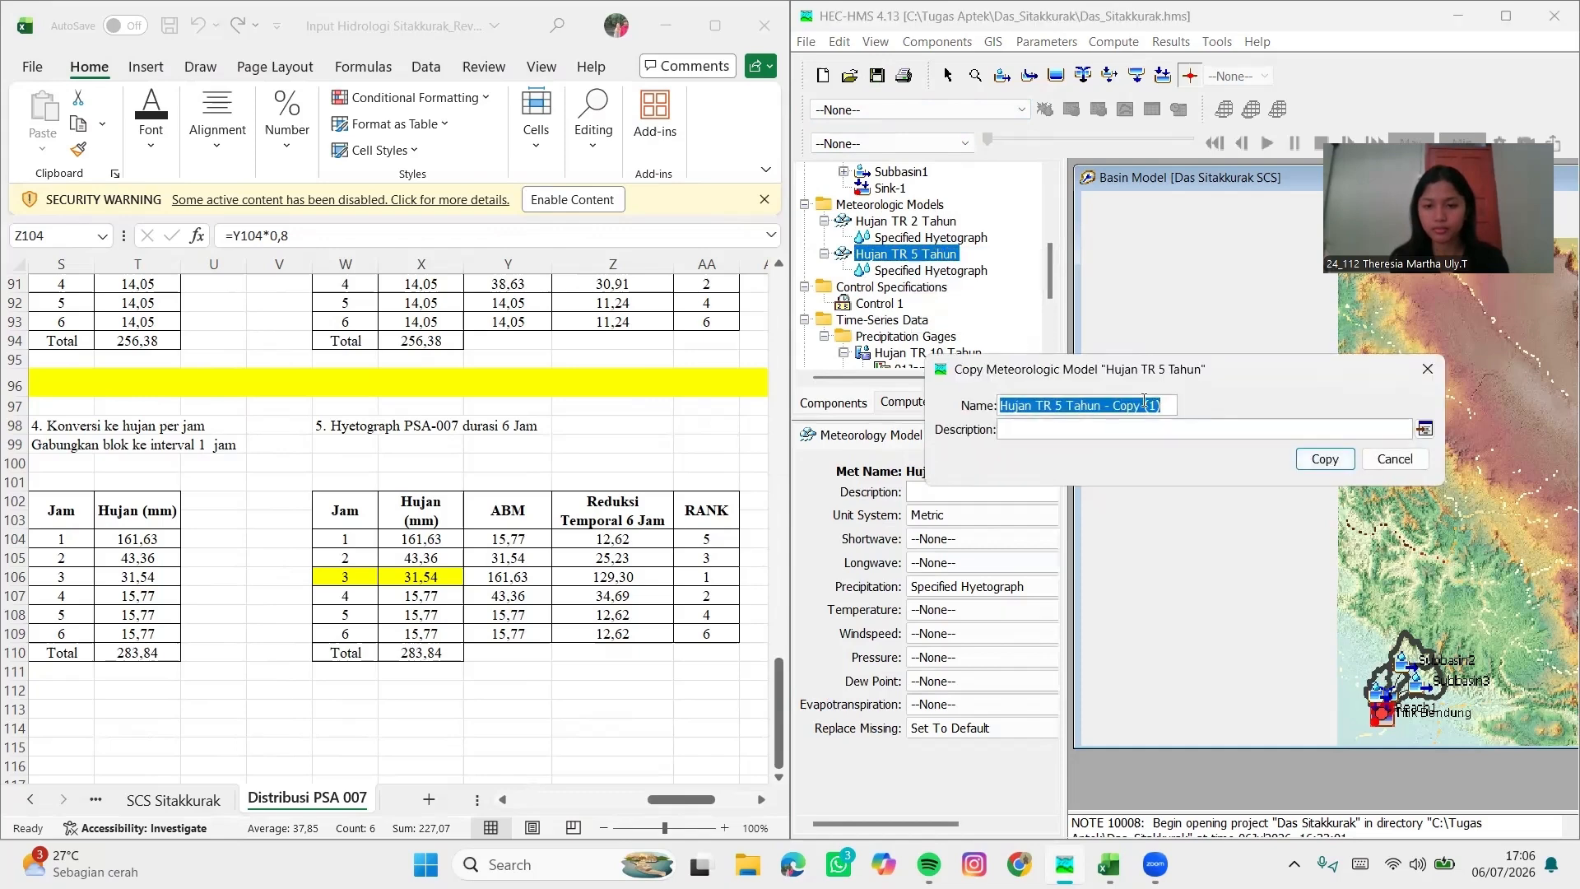
drag(1163, 405, 1105, 405)
key(BackSpace)
click(1062, 406)
key(BackSpace)
text(10)
click(1324, 460)
In the Hujan TR 10 Tahun specified hyetograph, assign the Hujan TR 10 Tahun gage to Subbasin1, Subbasin2 and Subbasin3, and save the project
click(930, 222)
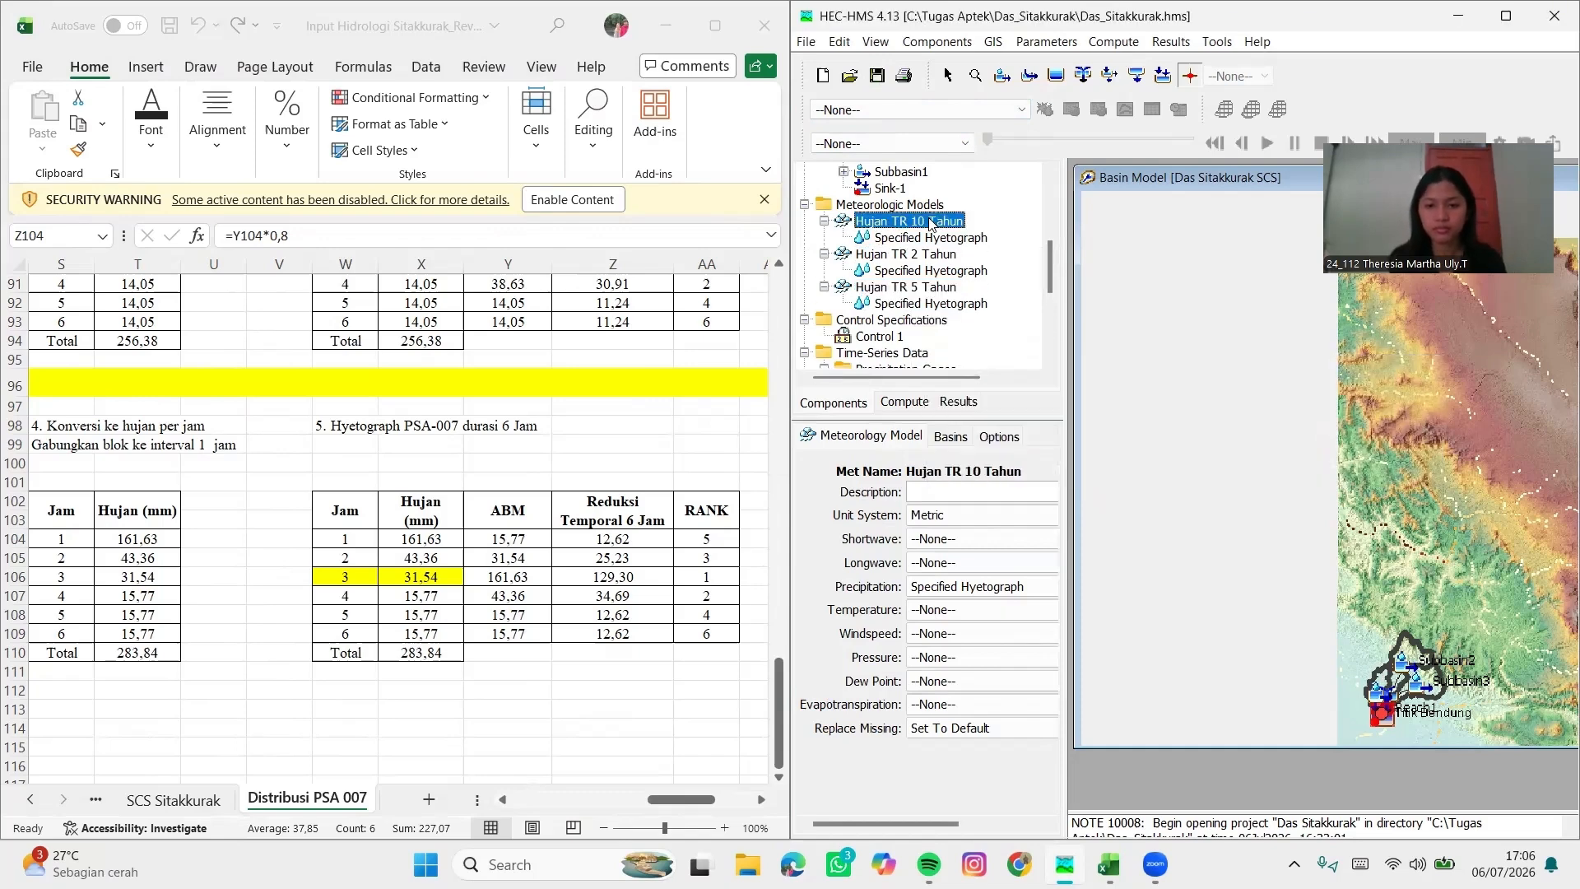
click(930, 238)
click(1016, 509)
click(1016, 543)
click(1016, 529)
click(1016, 564)
click(1016, 549)
click(1016, 585)
click(877, 76)
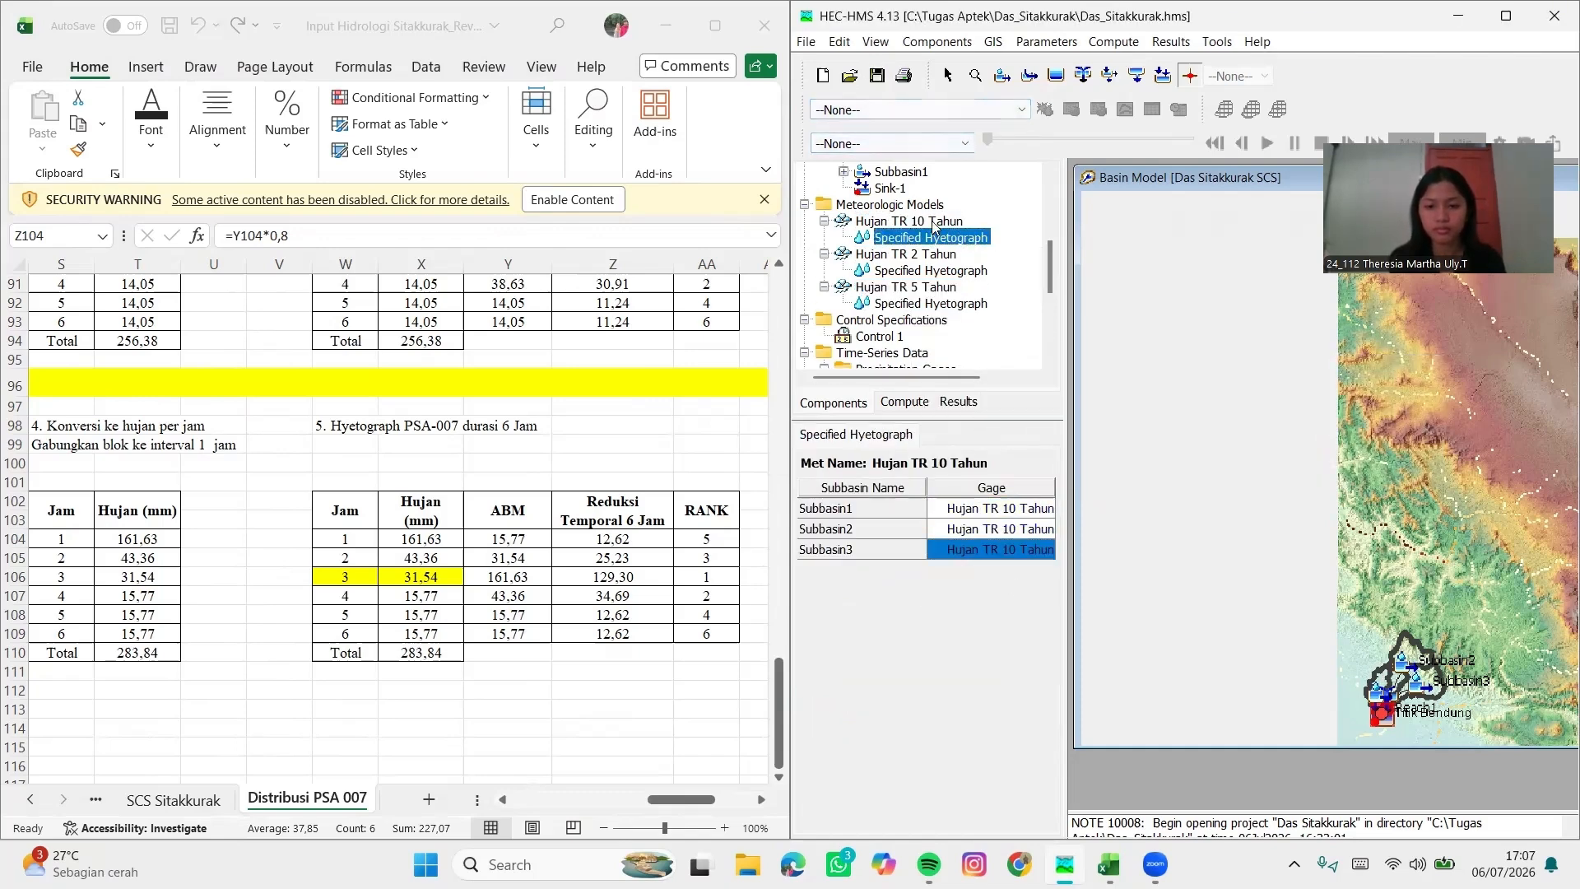
Create a copy of the Hujan TR 10 Tahun meteorologic model and name it Hujan TR 25 Tahun
right_click(934, 223)
click(963, 235)
drag(1160, 406, 1106, 406)
key(BackSpace)
click(1068, 406)
key(BackSpace)
key(BackSpace)
text(25 Tahun)
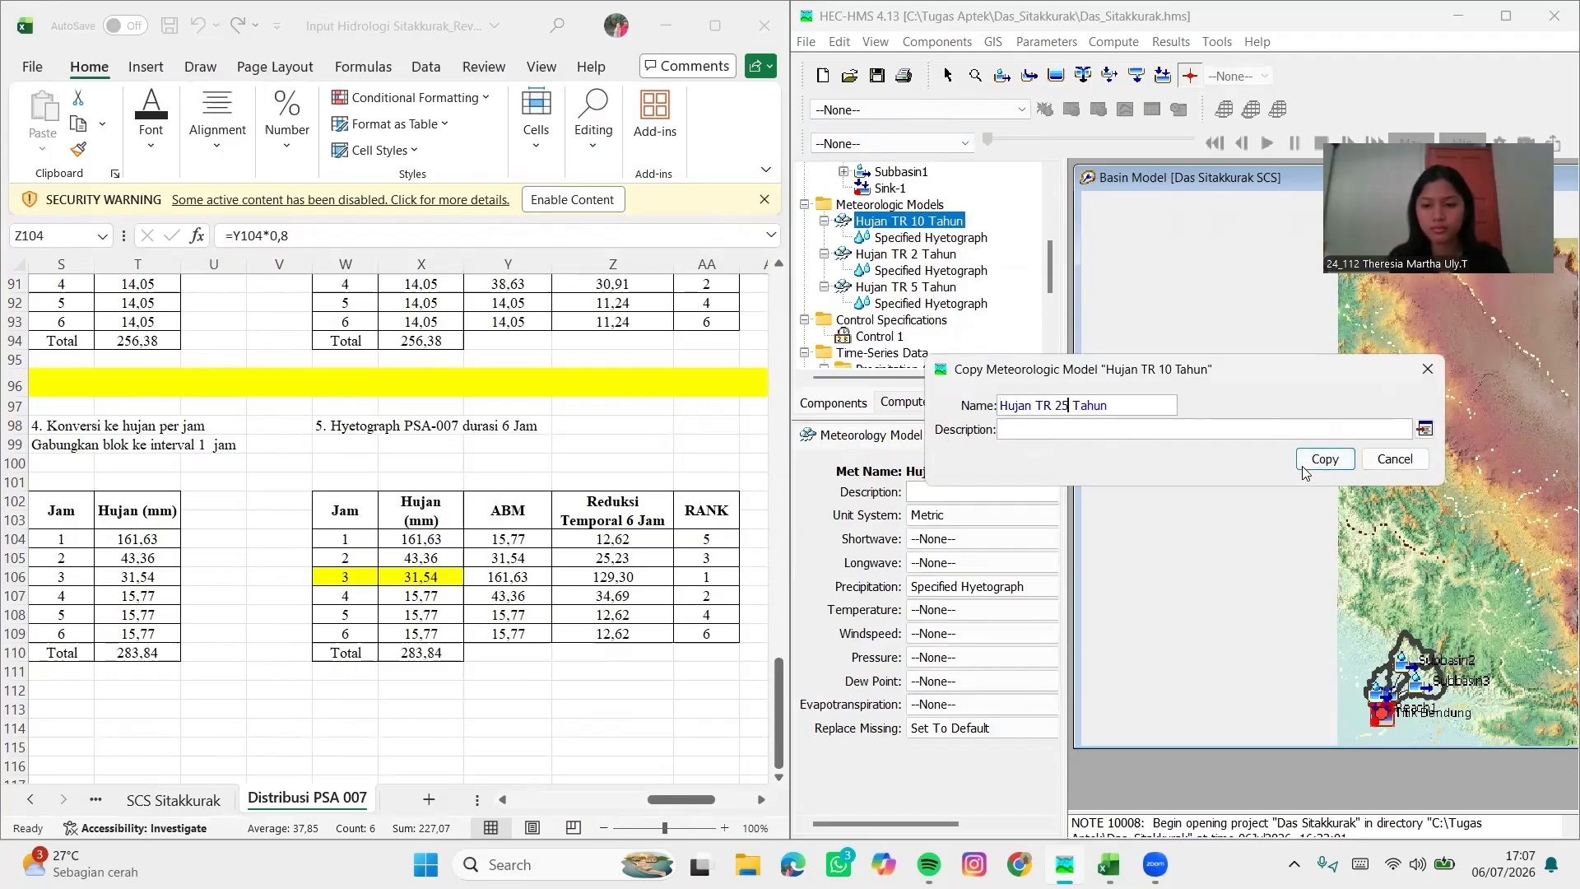
click(1324, 459)
In the Hujan TR 25 Tahun specified hyetograph, assign the Hujan TR 25 Tahun gage to Subbasin1, Subbasin2 and Subbasin3, and save the project
click(931, 304)
click(1016, 508)
click(1016, 589)
click(1016, 529)
click(1016, 610)
click(1016, 550)
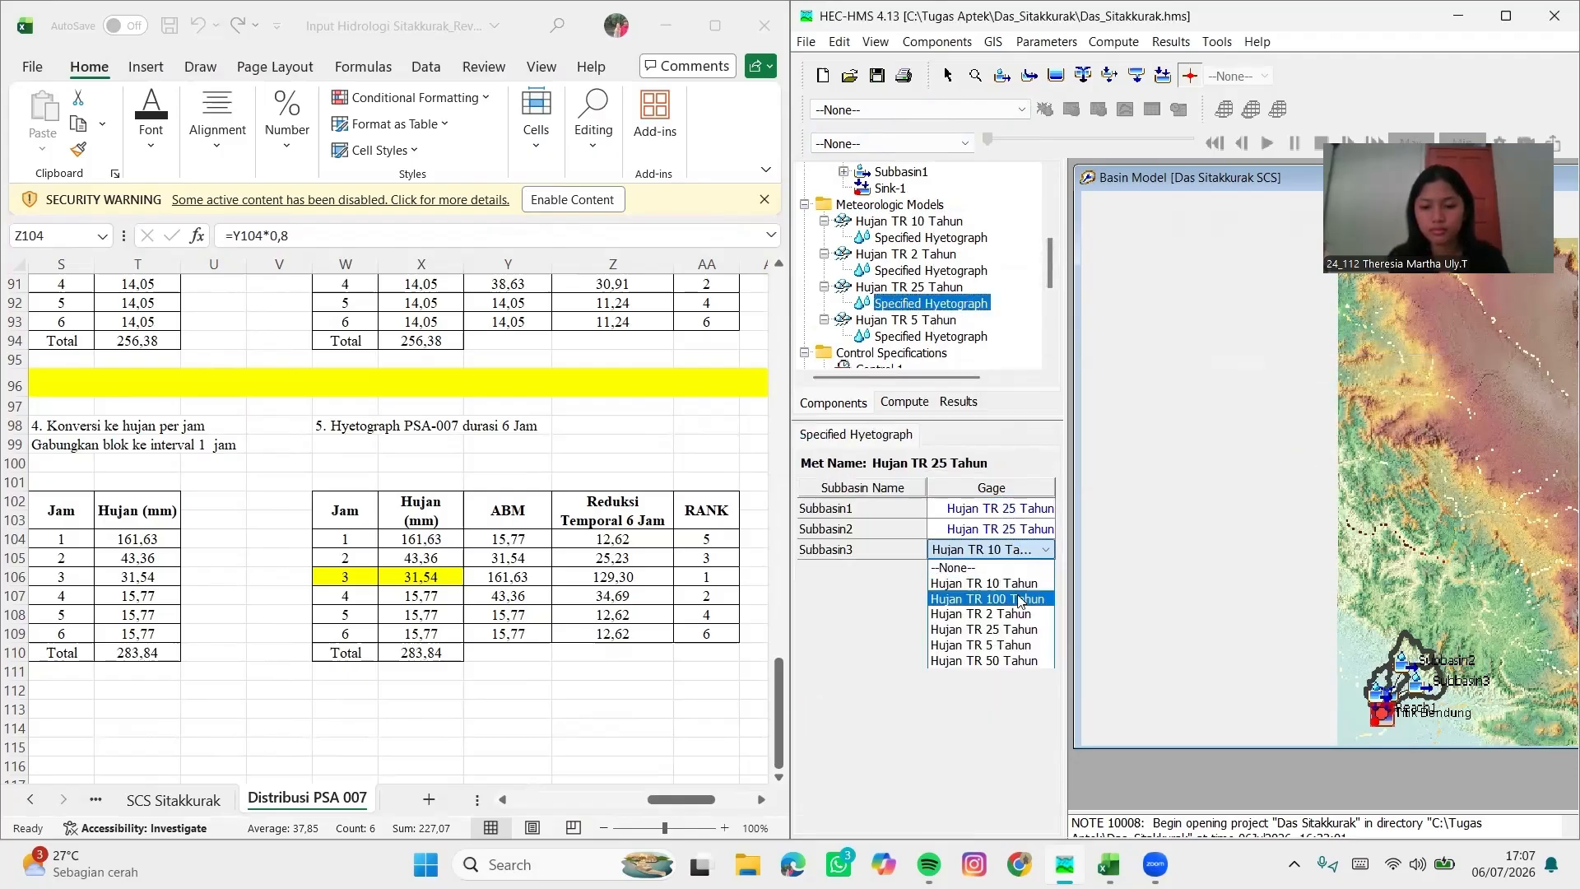
click(1016, 629)
click(877, 75)
Create a copy of the Hujan TR 25 Tahun meteorologic model and name it Hujan TR 50 Tahun
right_click(935, 287)
click(983, 303)
click(1164, 407)
key(BackSpace)
key(BackSpace)
key(BackSpace)
key(BackSpace)
key(BackSpace)
key(BackSpace)
key(BackSpace)
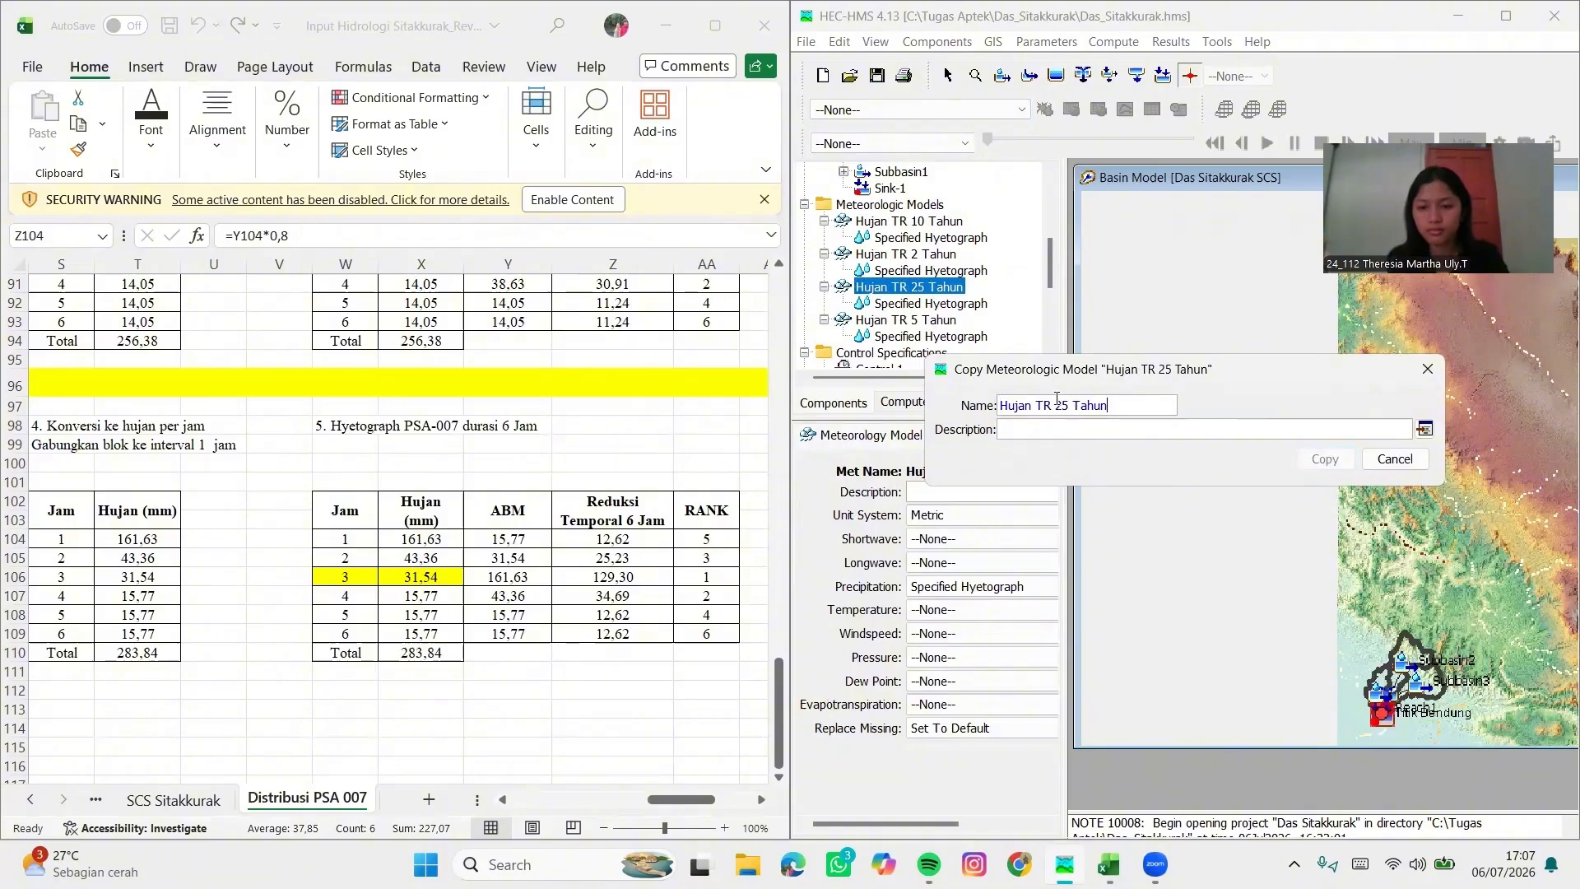
click(1068, 406)
key(BackSpace)
key(BackSpace)
text(50)
click(1323, 459)
In the Hujan TR 50 Tahun specified hyetograph, assign the Hujan TR 50 Tahun gage to Subbasin1, Subbasin2 and Subbasin3
click(930, 320)
click(1016, 508)
click(1016, 621)
click(1017, 529)
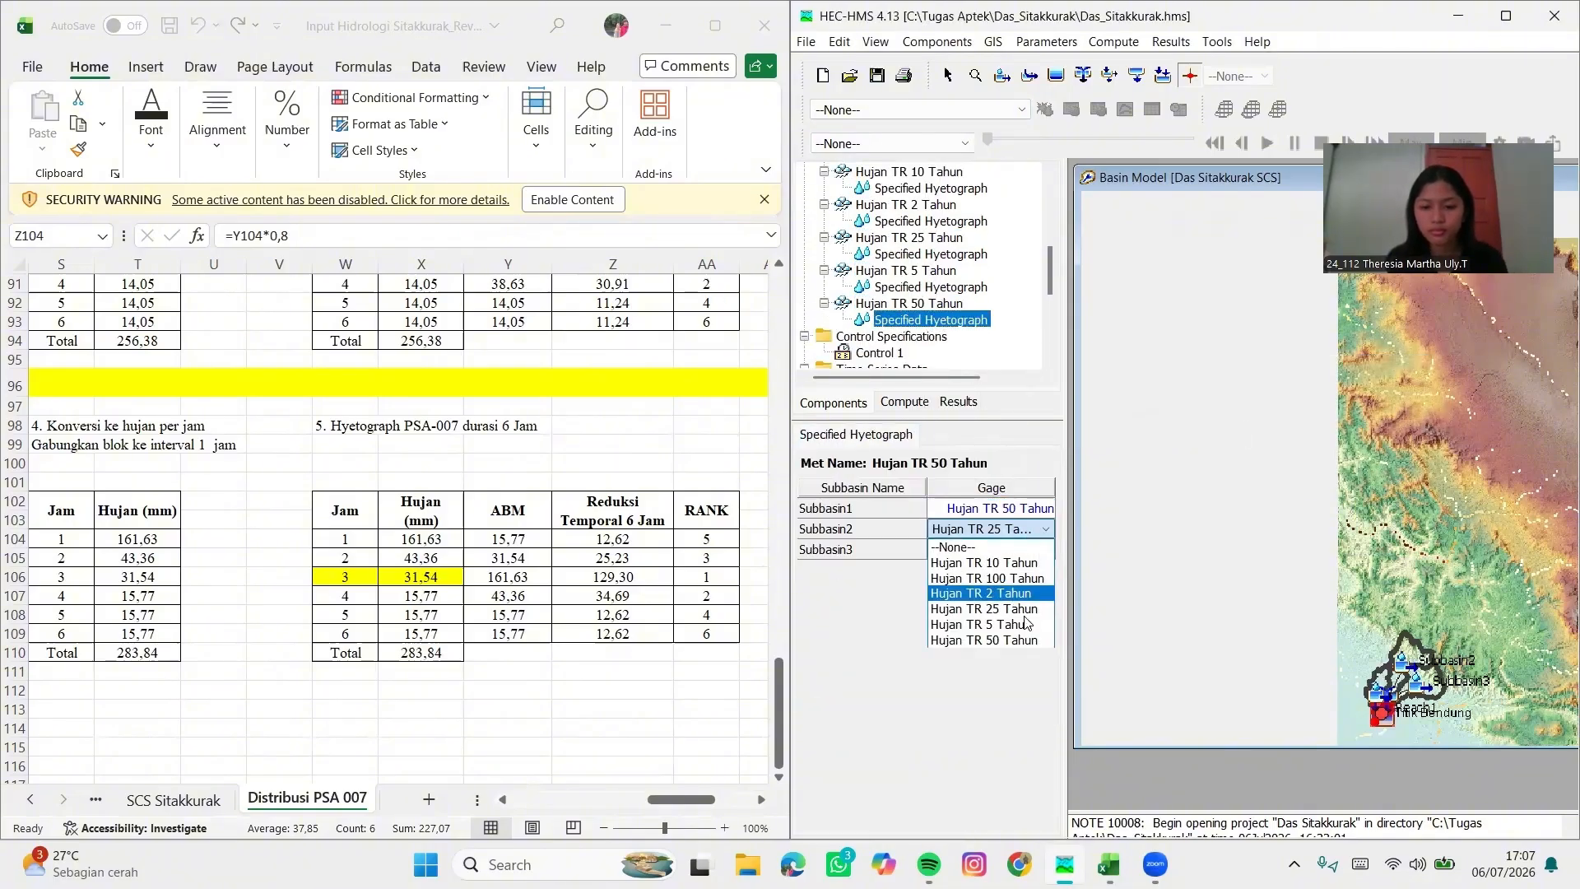
click(1016, 640)
Create a copy of the Hujan TR 50 Tahun meteorologic model and name it Hujan TR 100 Tahun
right_click(913, 303)
click(963, 320)
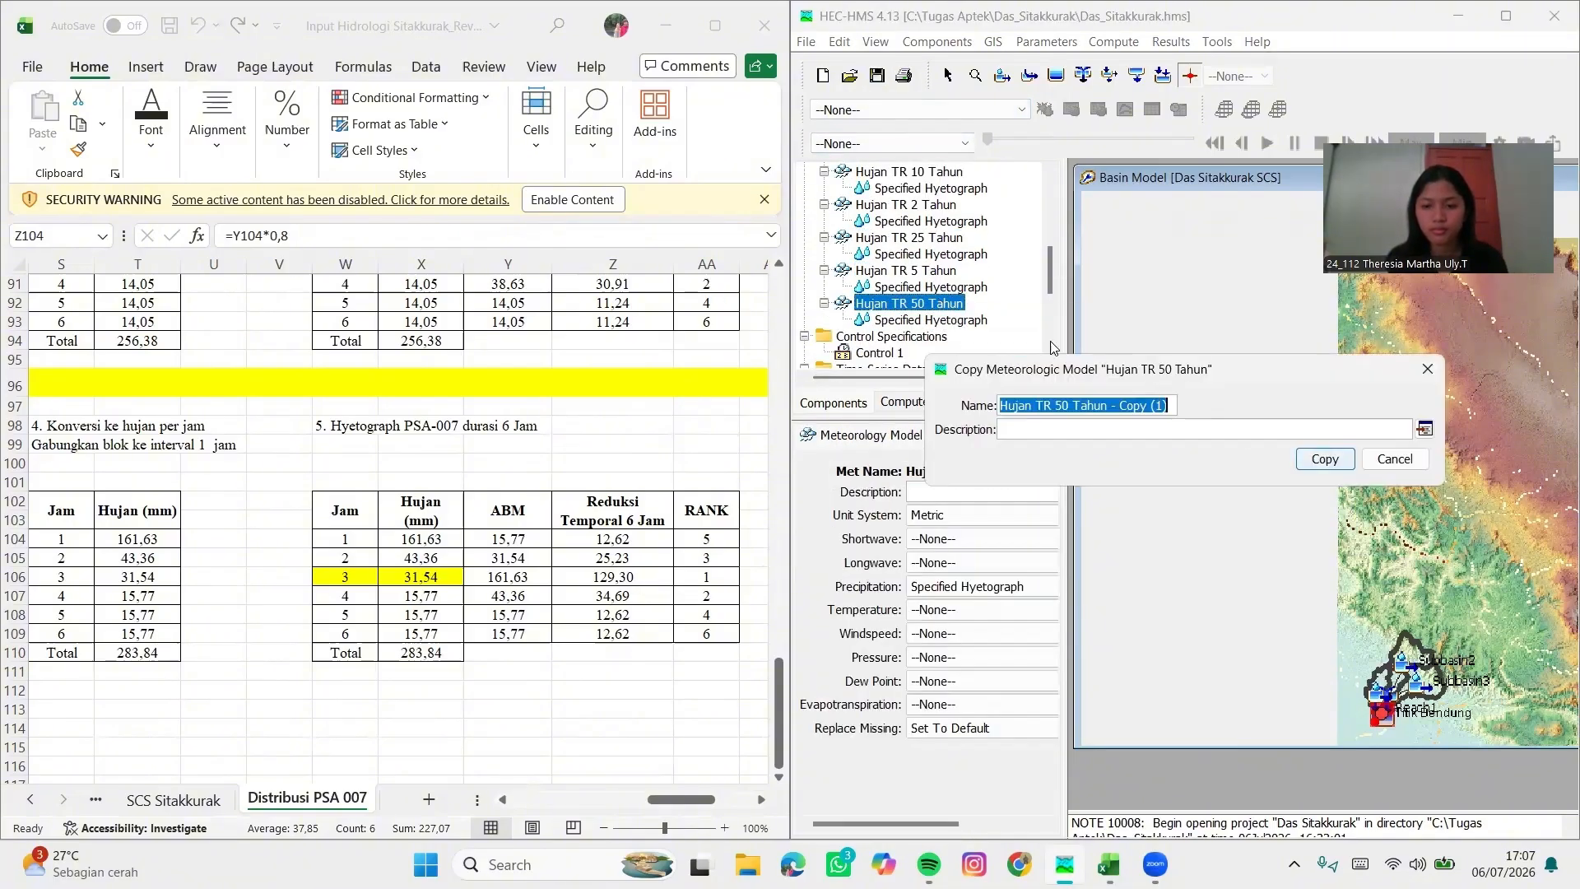
shift+click(1119, 411)
key(BackSpace)
key(BackSpace)
key(BackSpace)
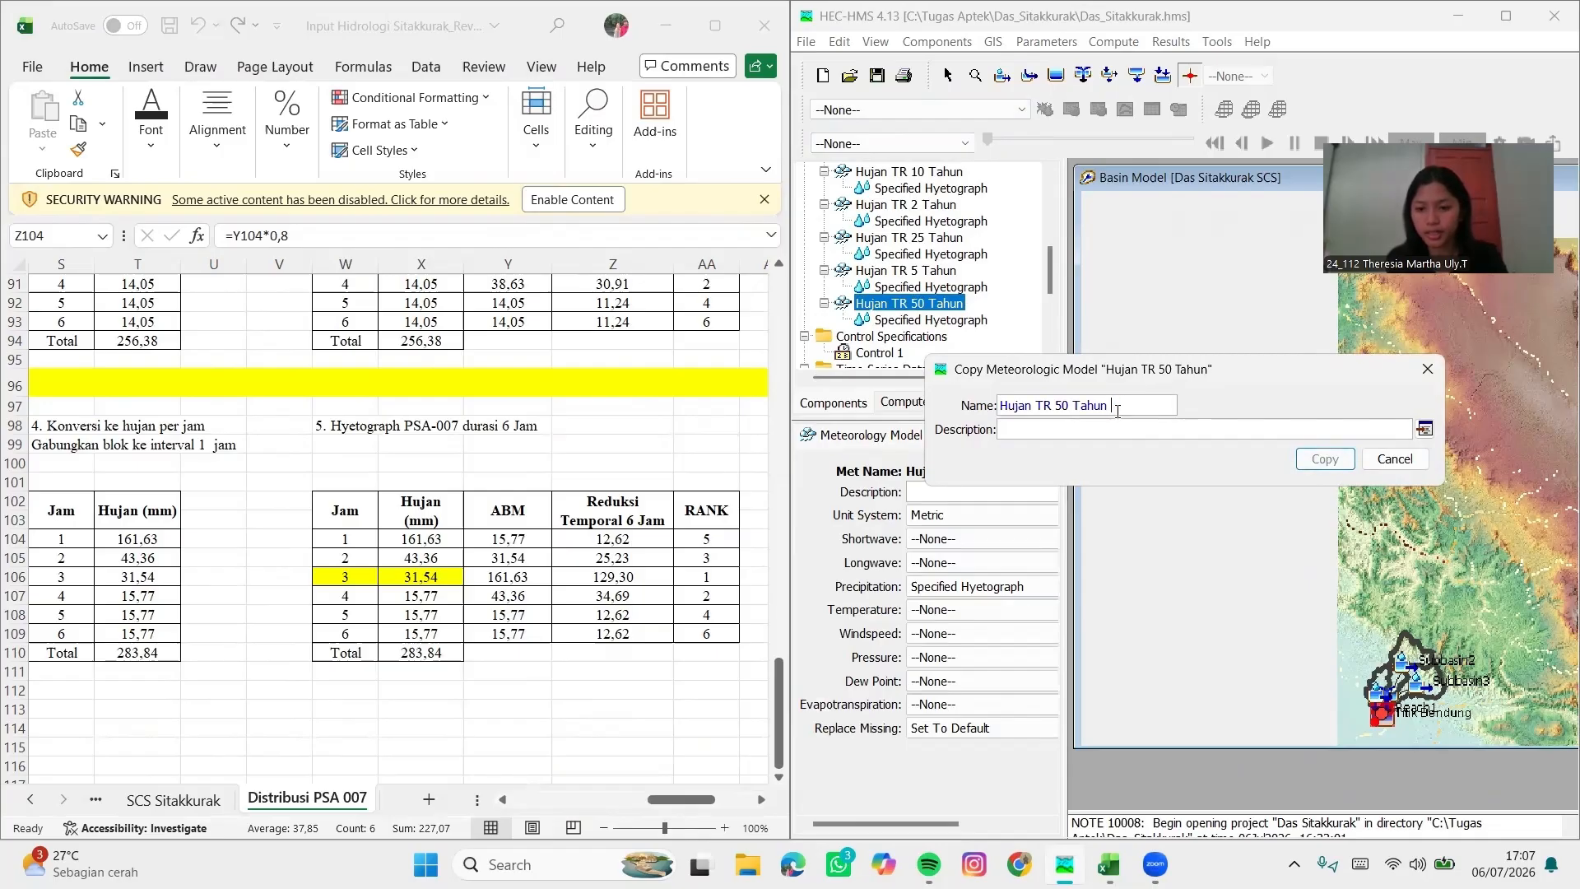
click(1061, 405)
key(BackSpace)
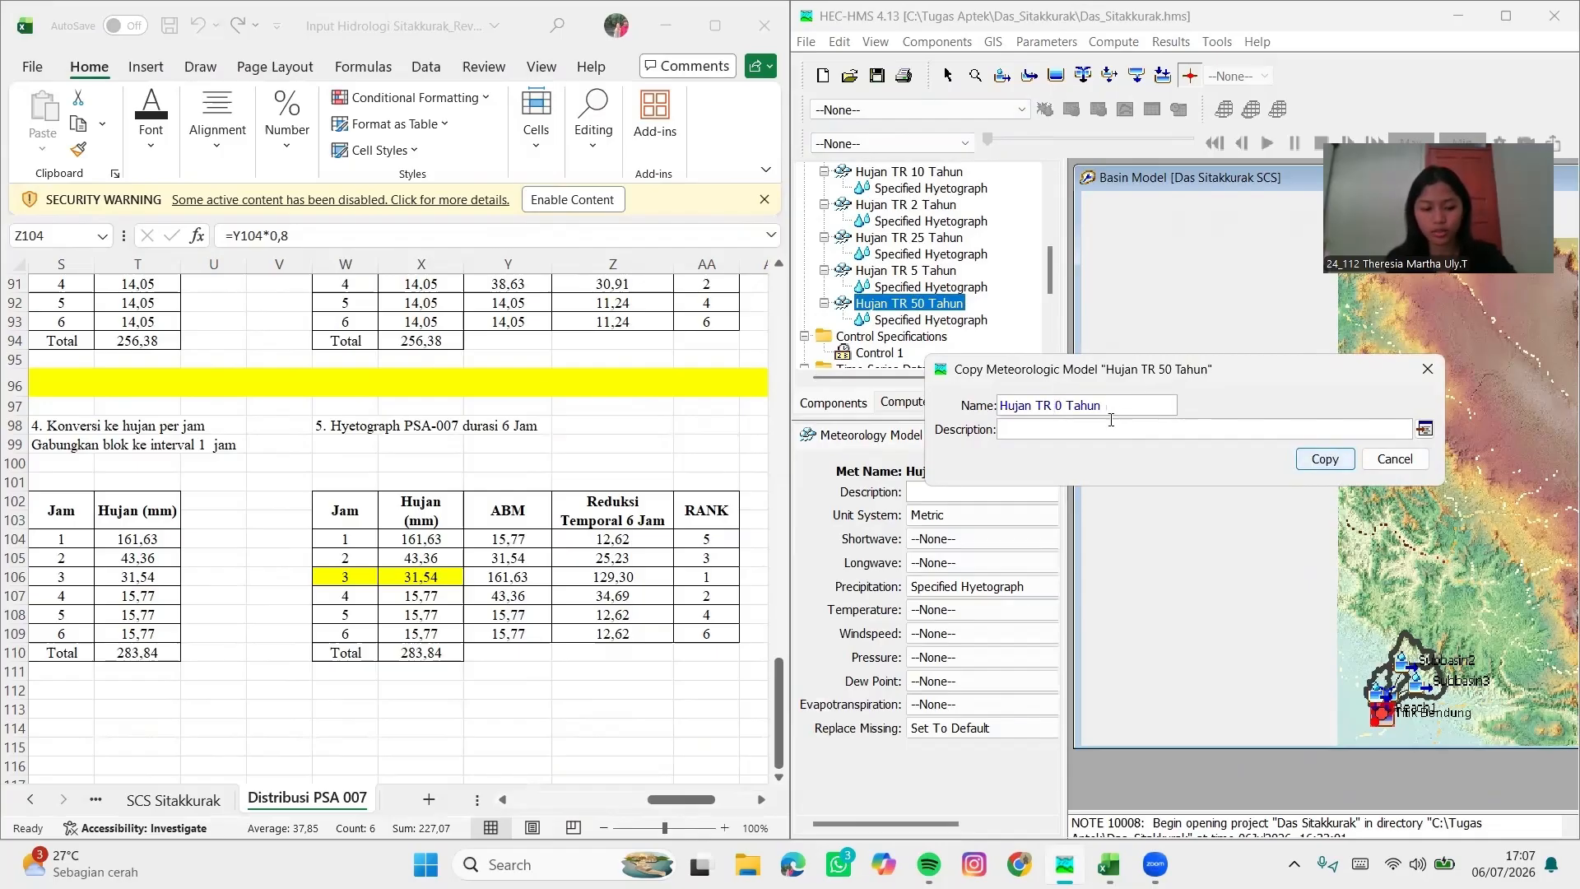
text(10)
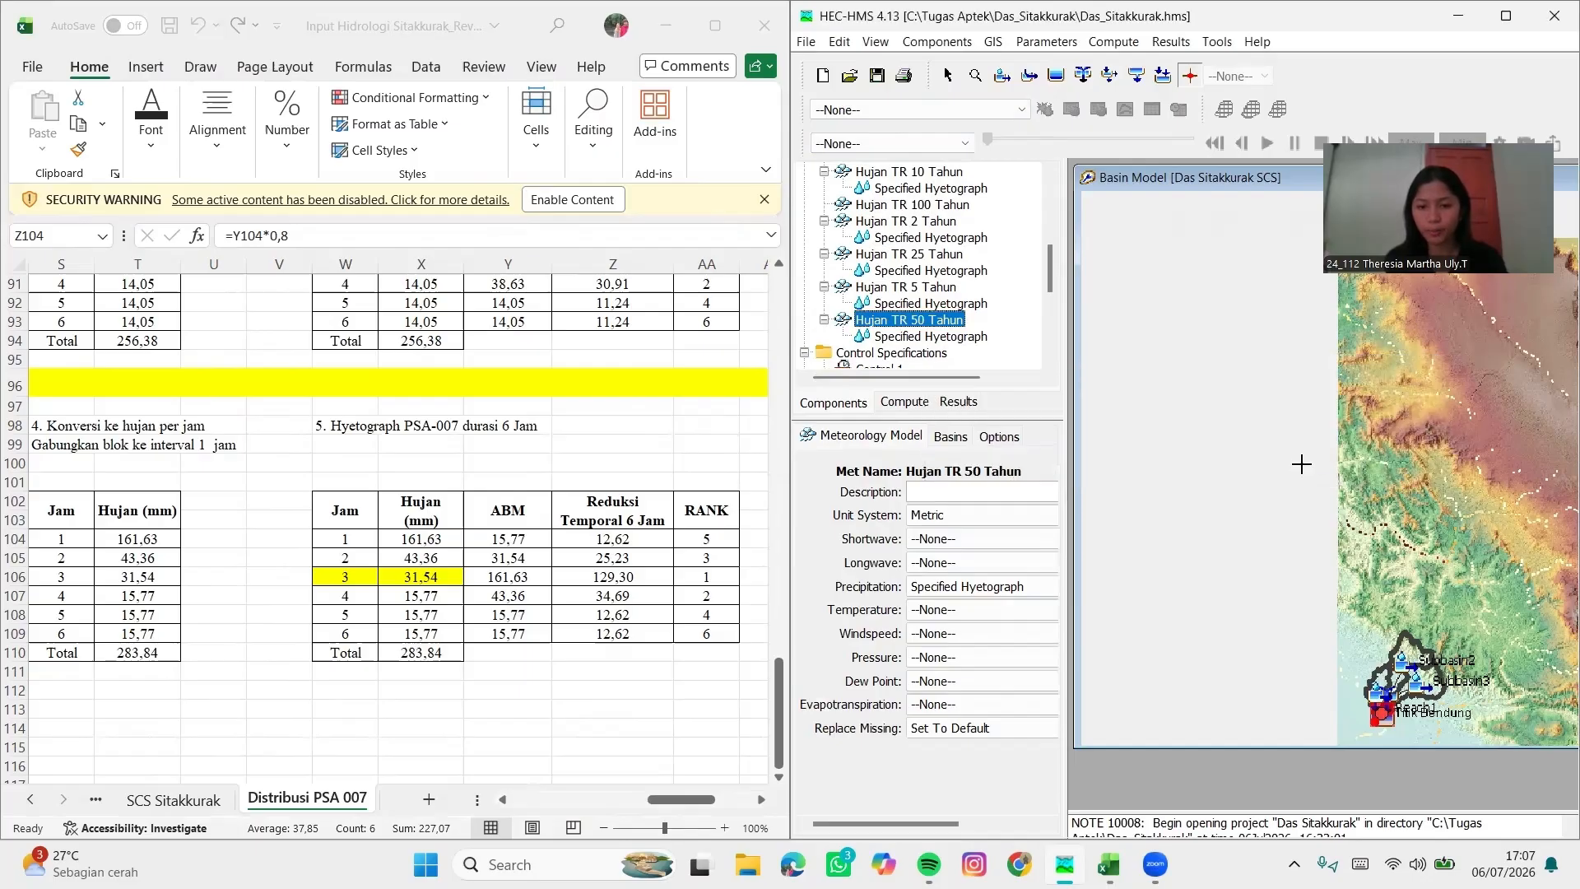
click(1326, 460)
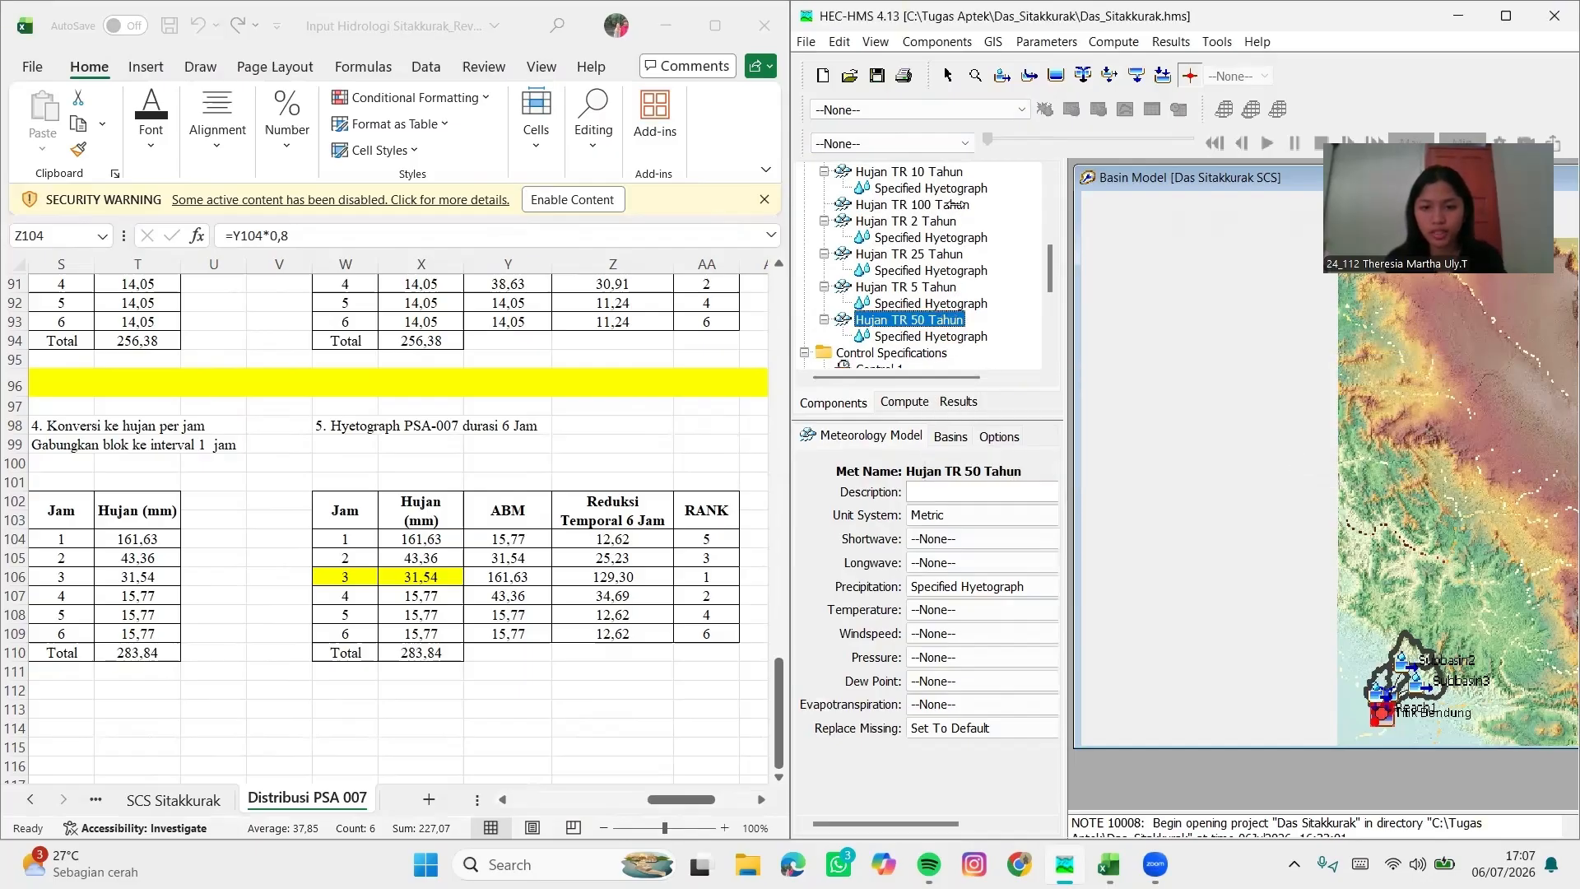
In the Hujan TR 100 Tahun specified hyetograph, assign the Hujan TR 100 Tahun gage to Subbasin1, Subbasin2 and Subbasin3
click(953, 204)
click(946, 222)
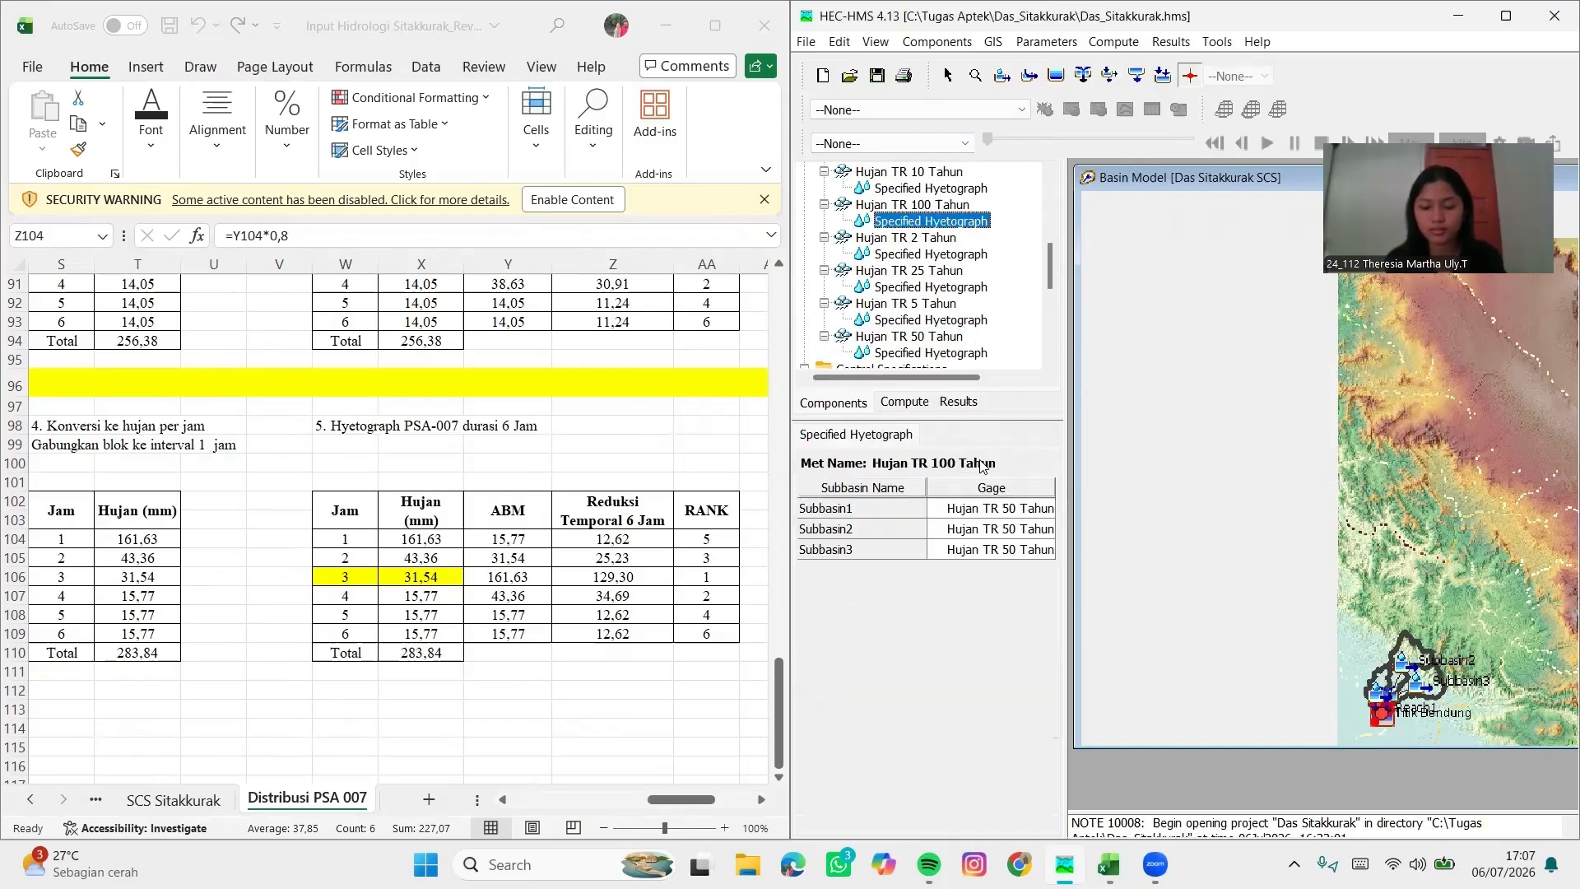
click(1008, 508)
click(1008, 509)
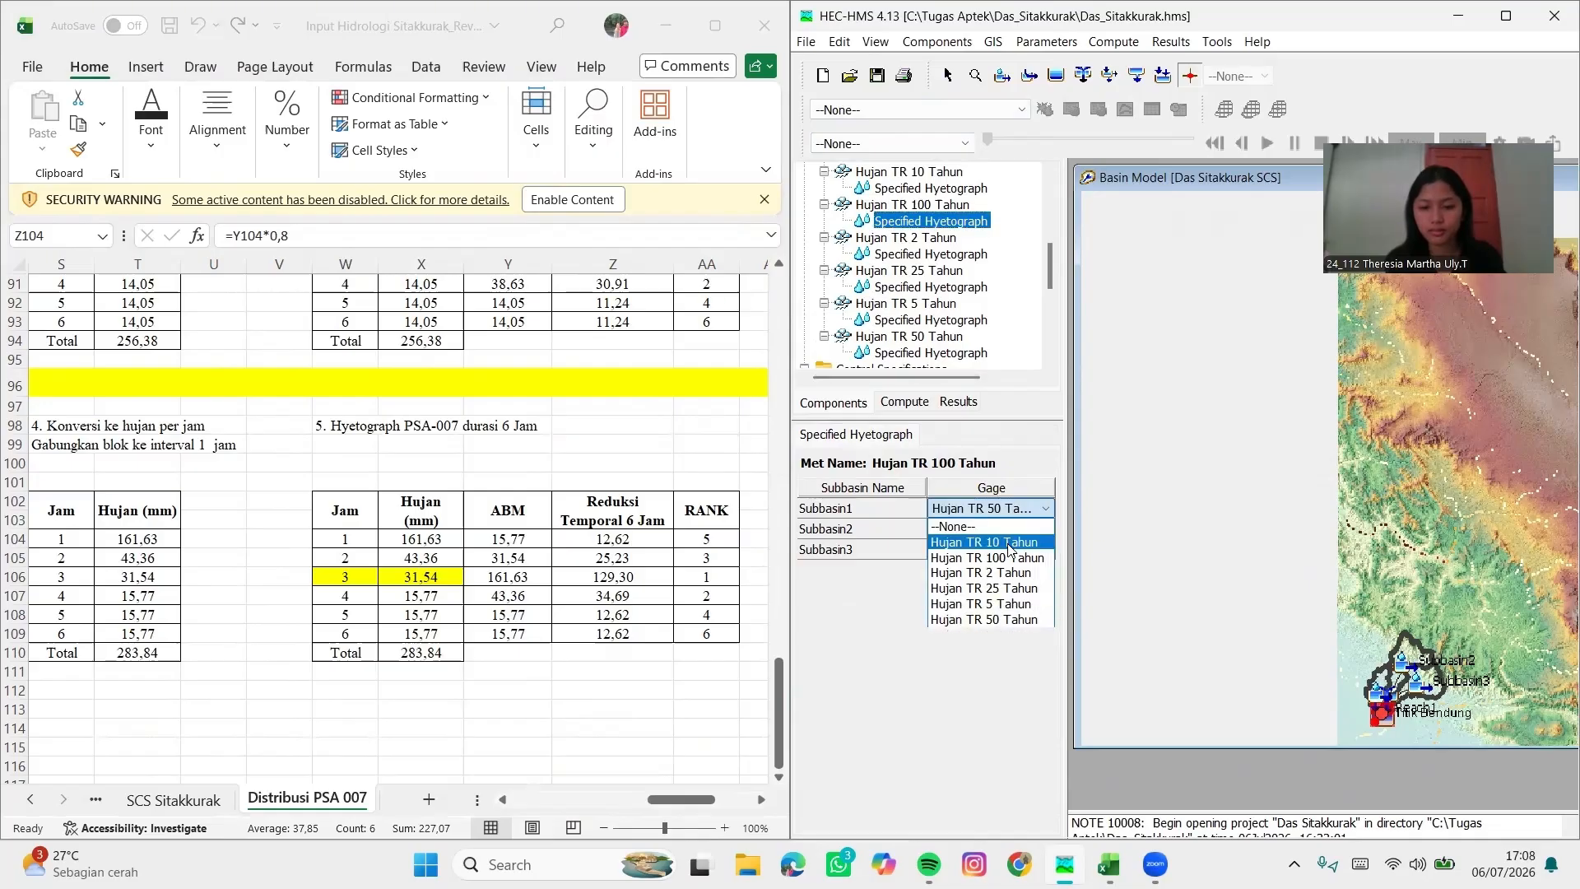
click(1010, 559)
click(1010, 531)
click(1010, 530)
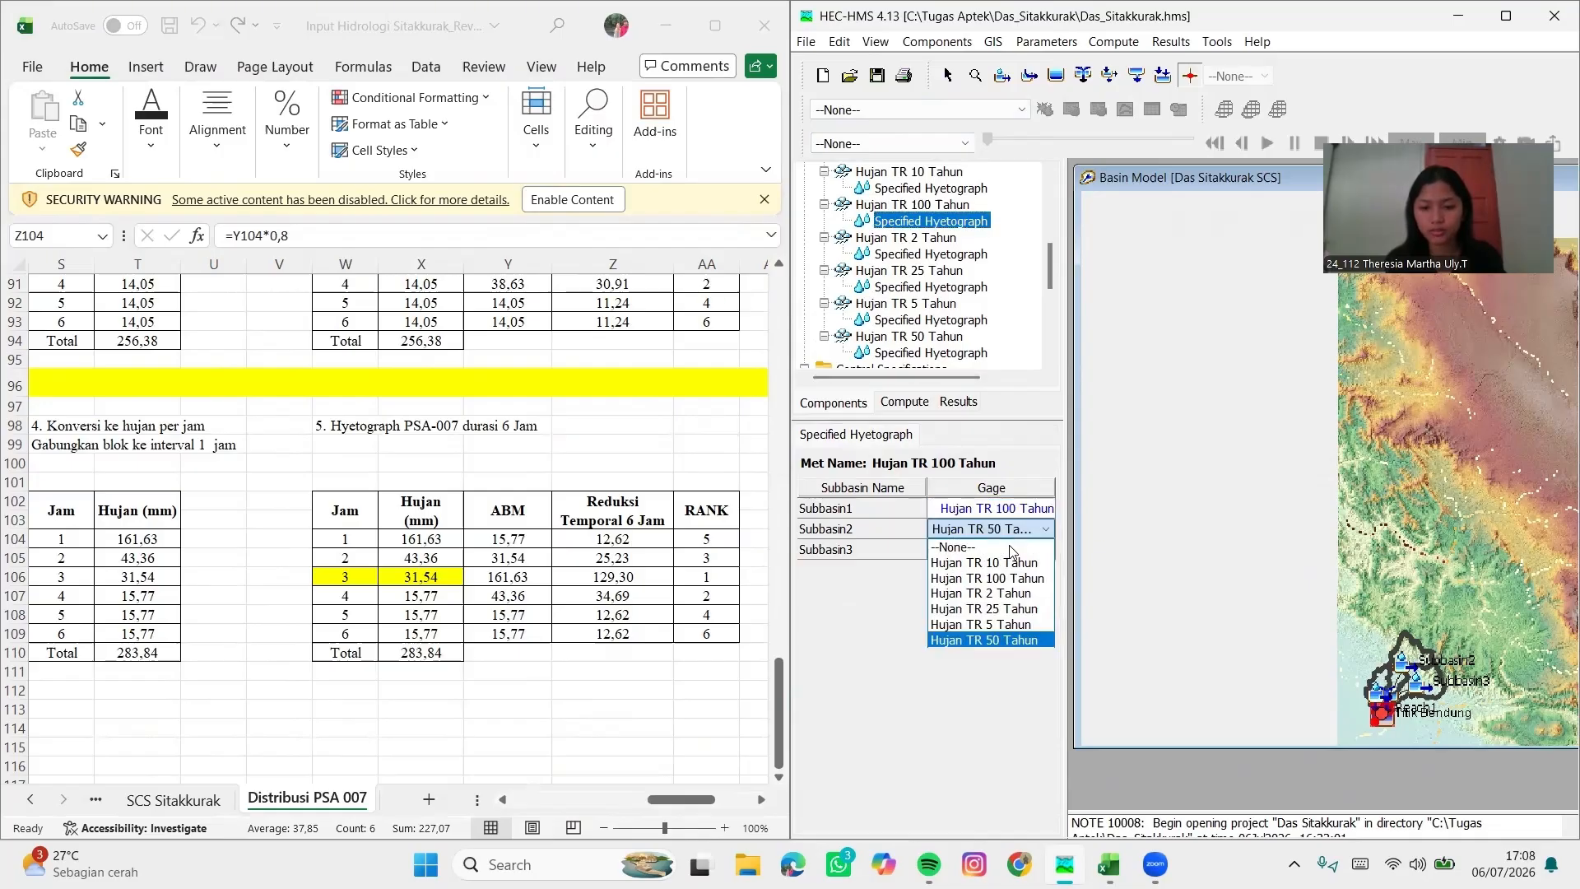
click(1012, 578)
click(1014, 549)
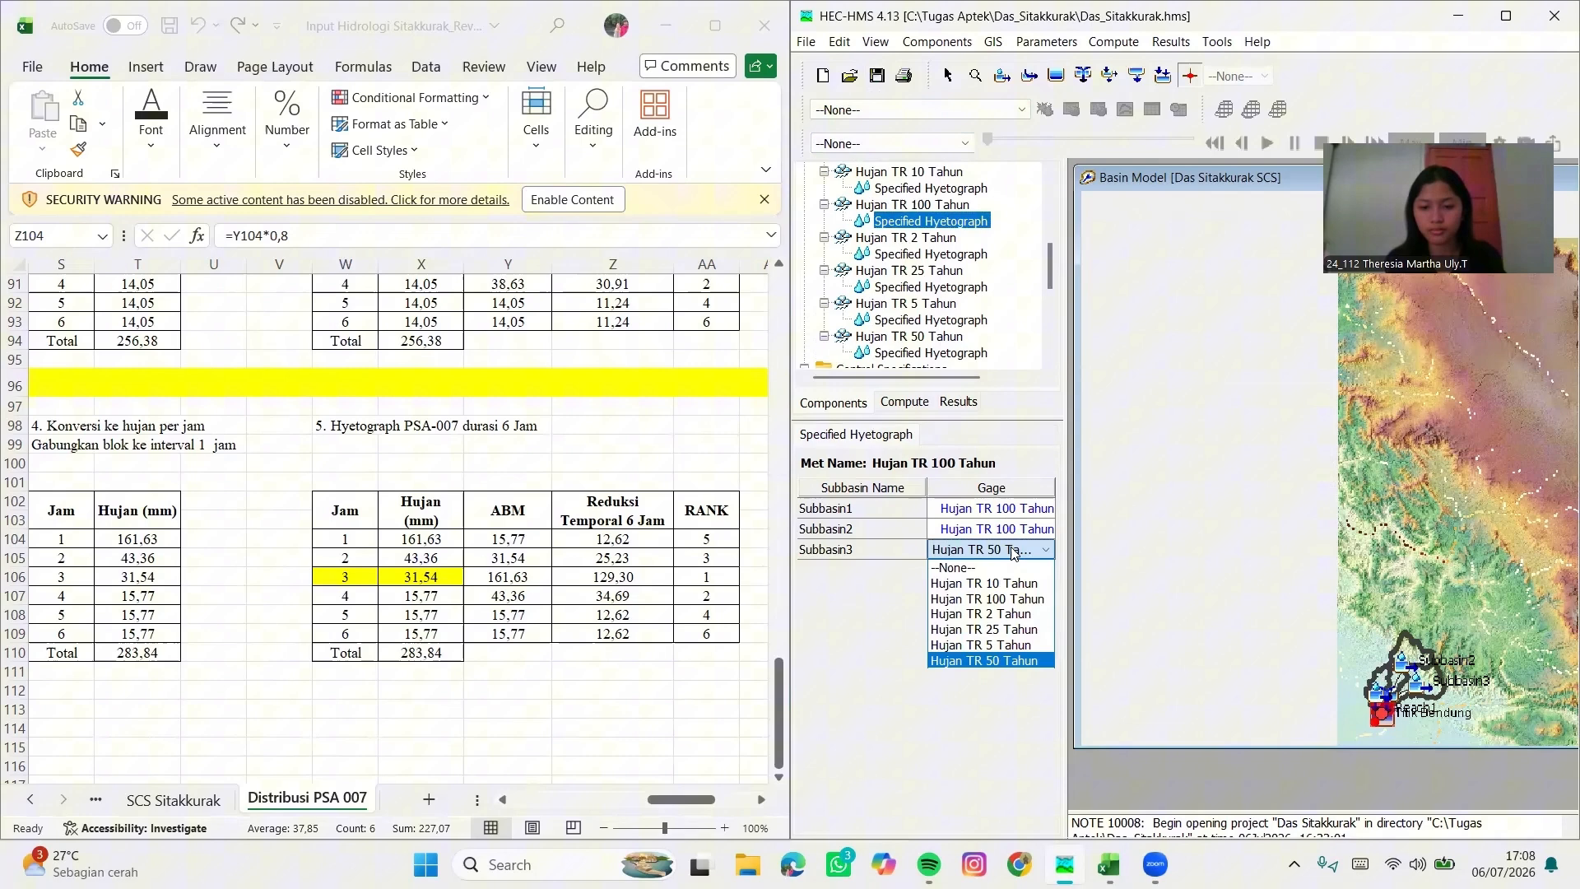
click(1014, 598)
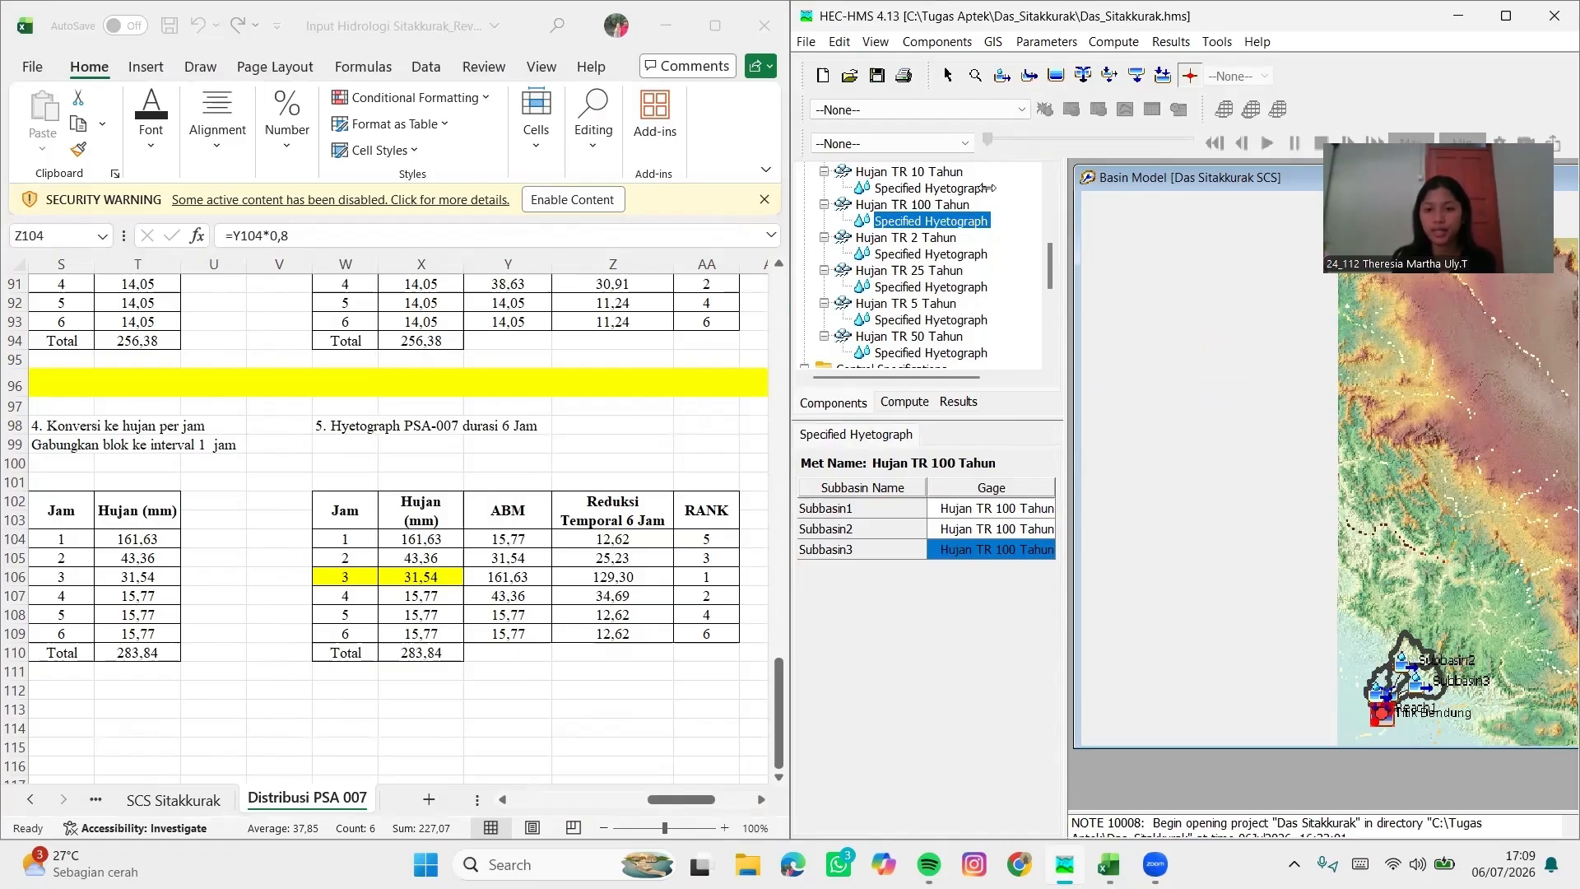
Create the simulation run Synder 2 Tahun with basin model Das Sitakkurak, meteorologic model Hujan TR 2 Tahun and control specifications Control 1
click(1116, 45)
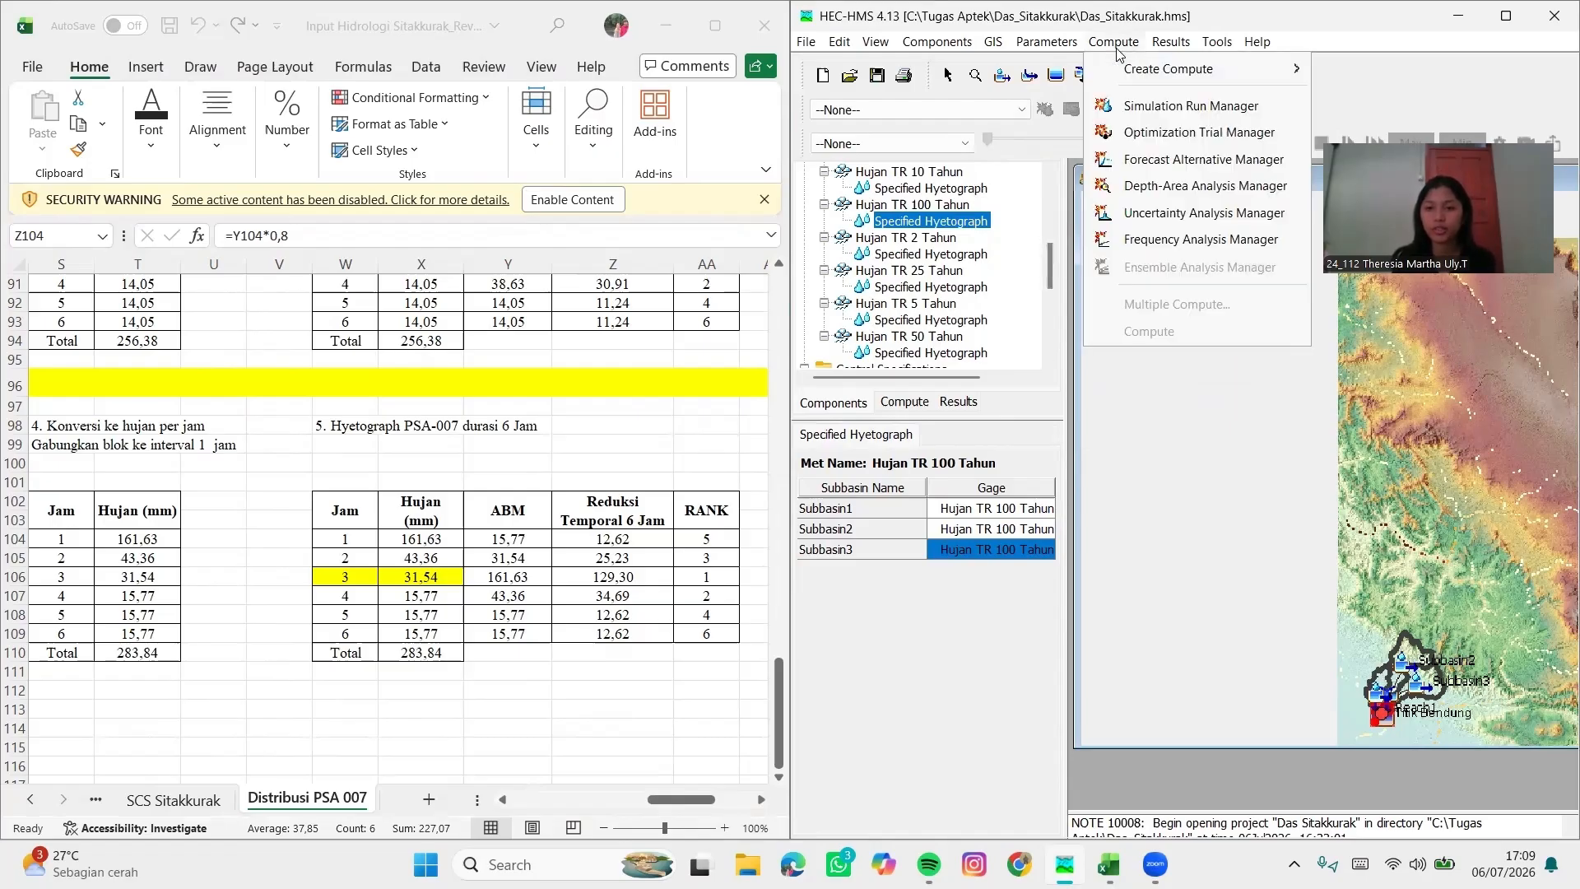
mouse_move(1124, 69)
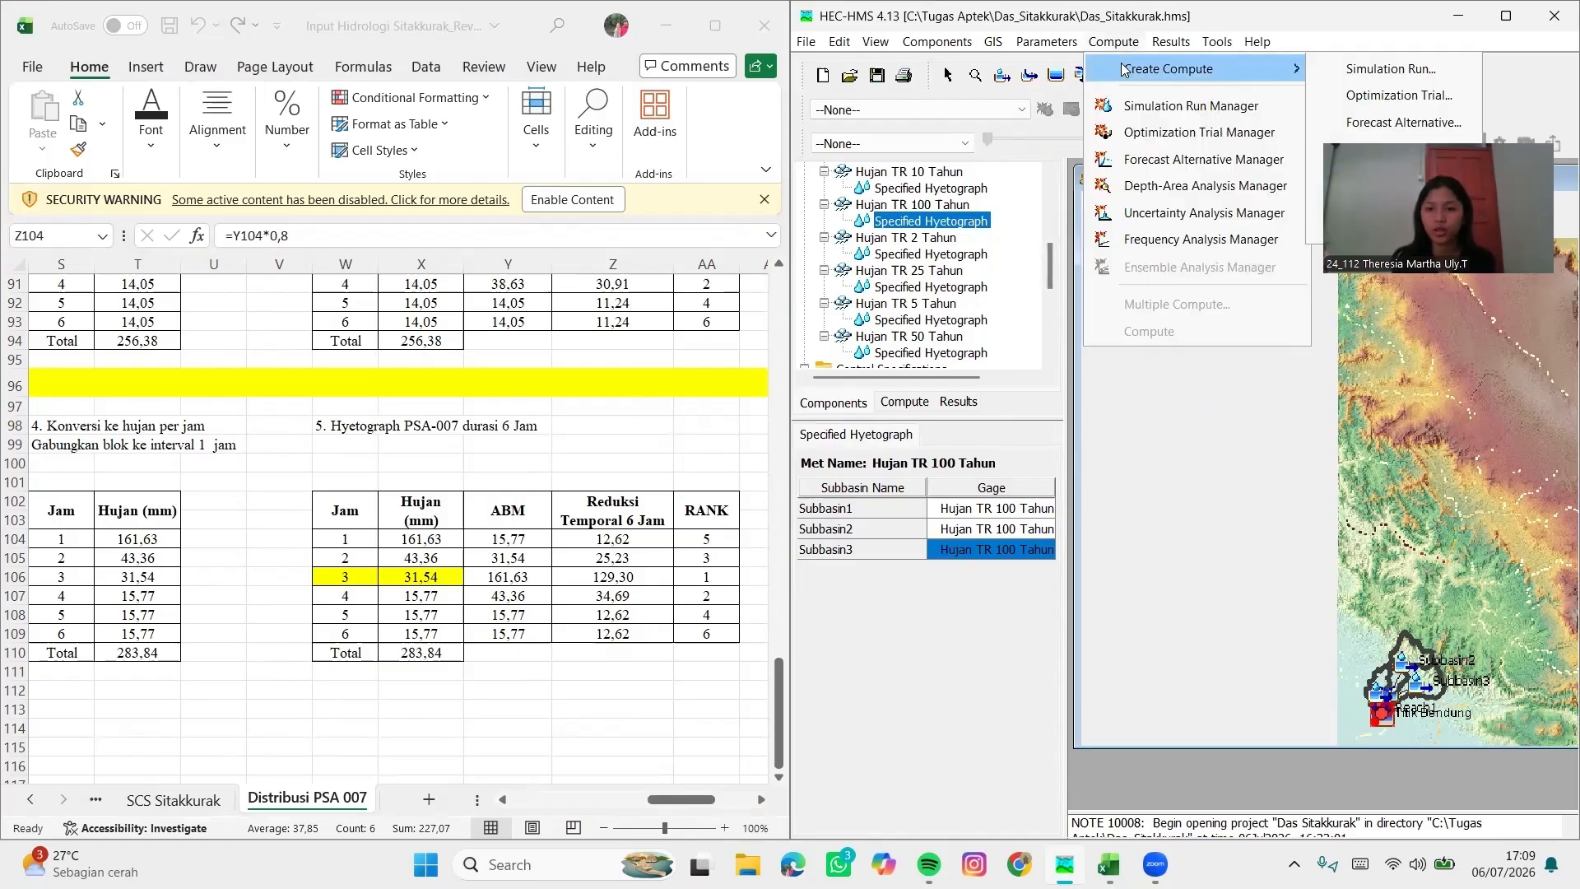
click(1334, 74)
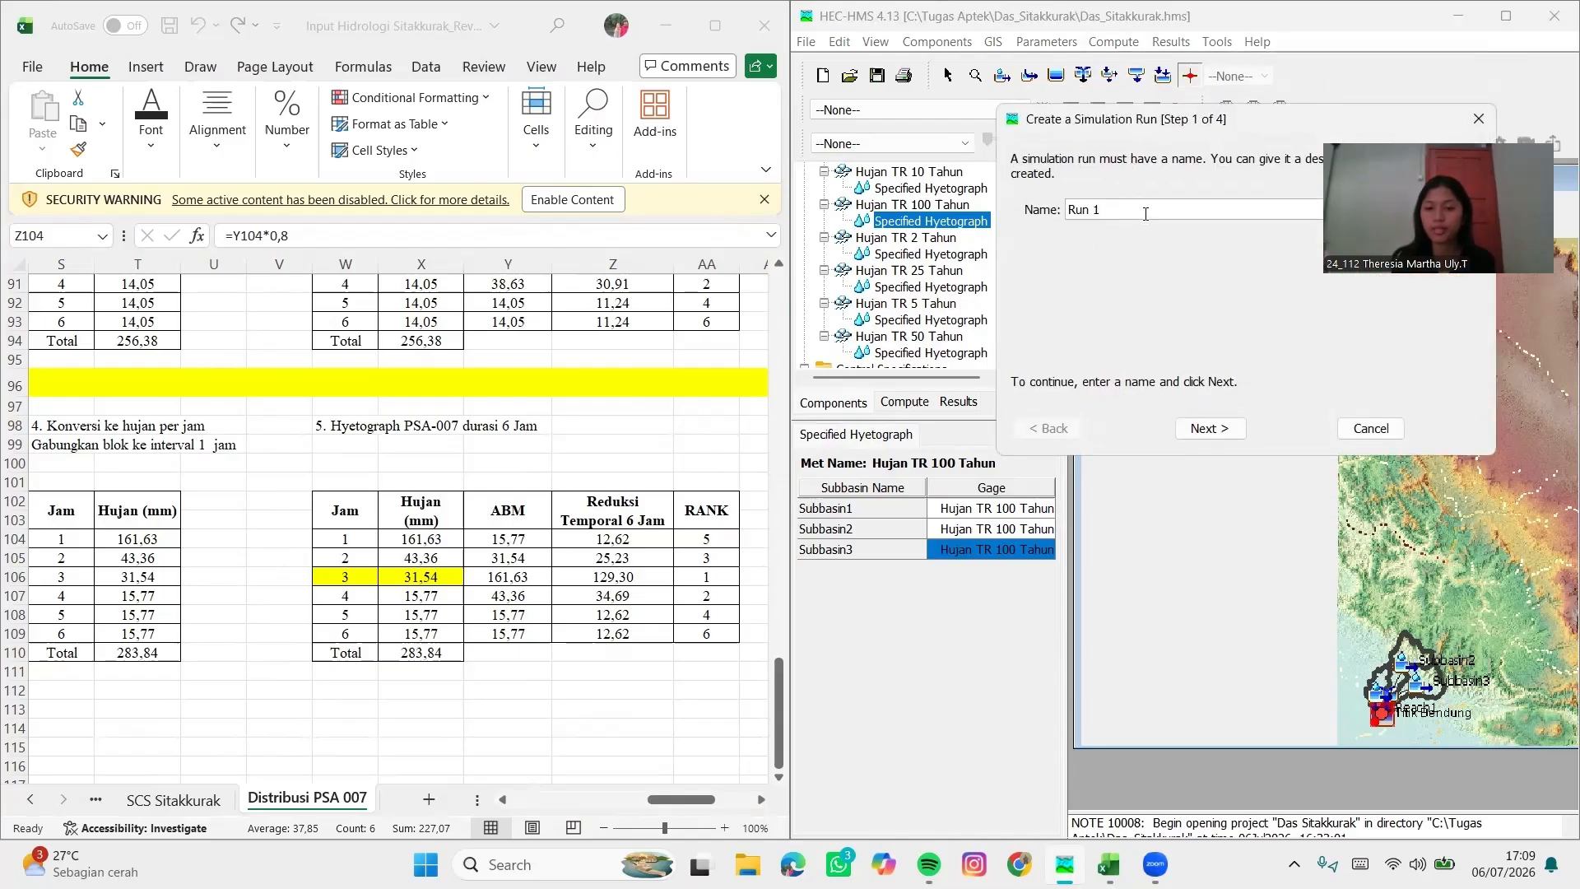
drag(1103, 211, 1034, 217)
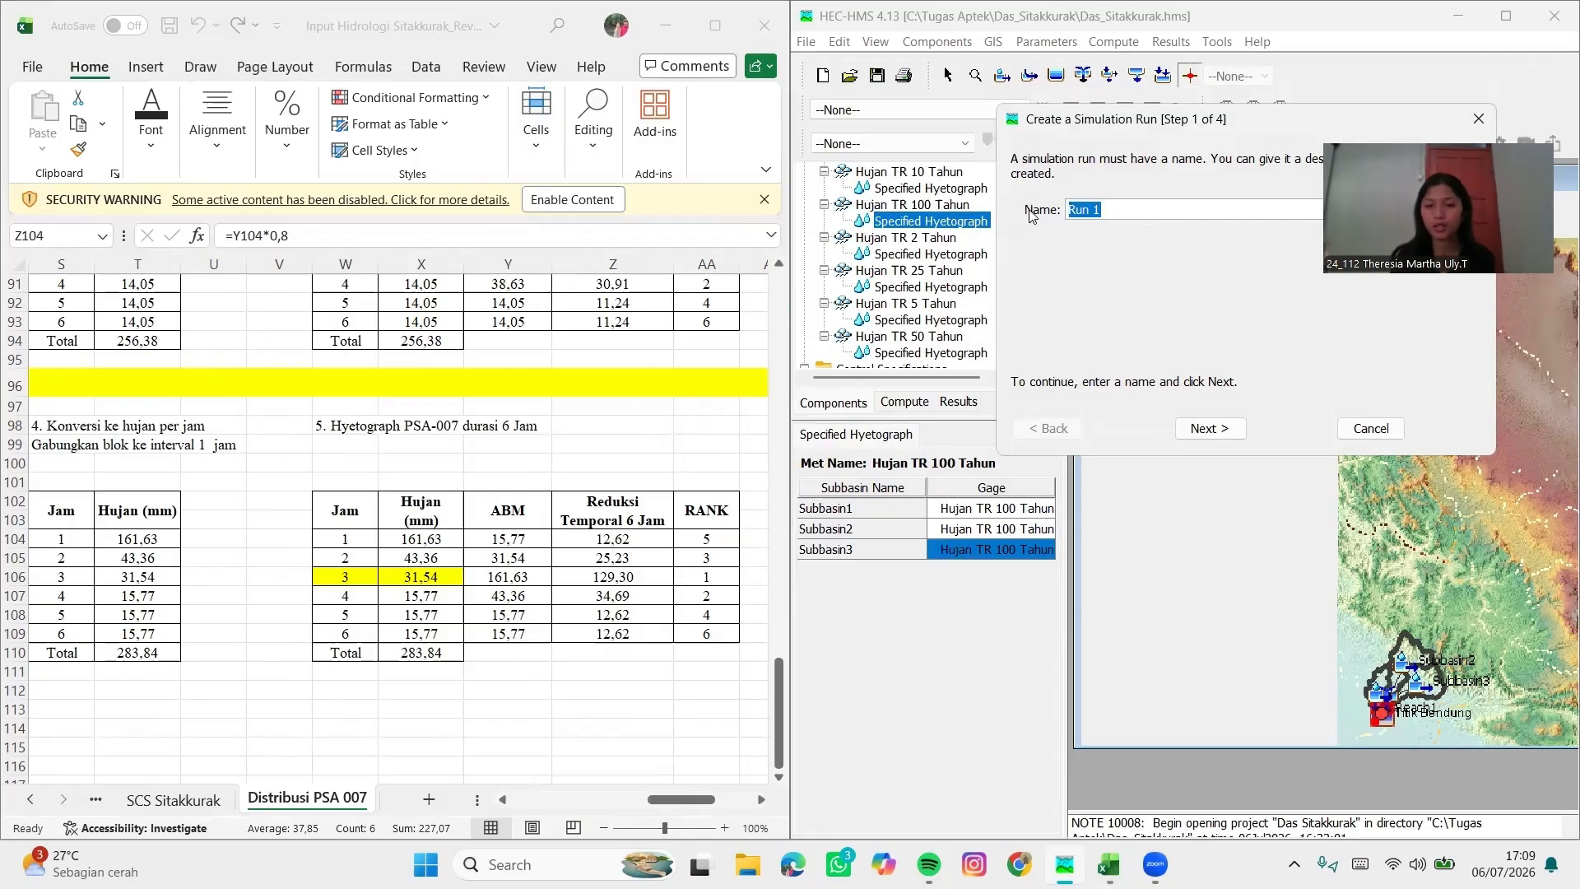
text(Sy)
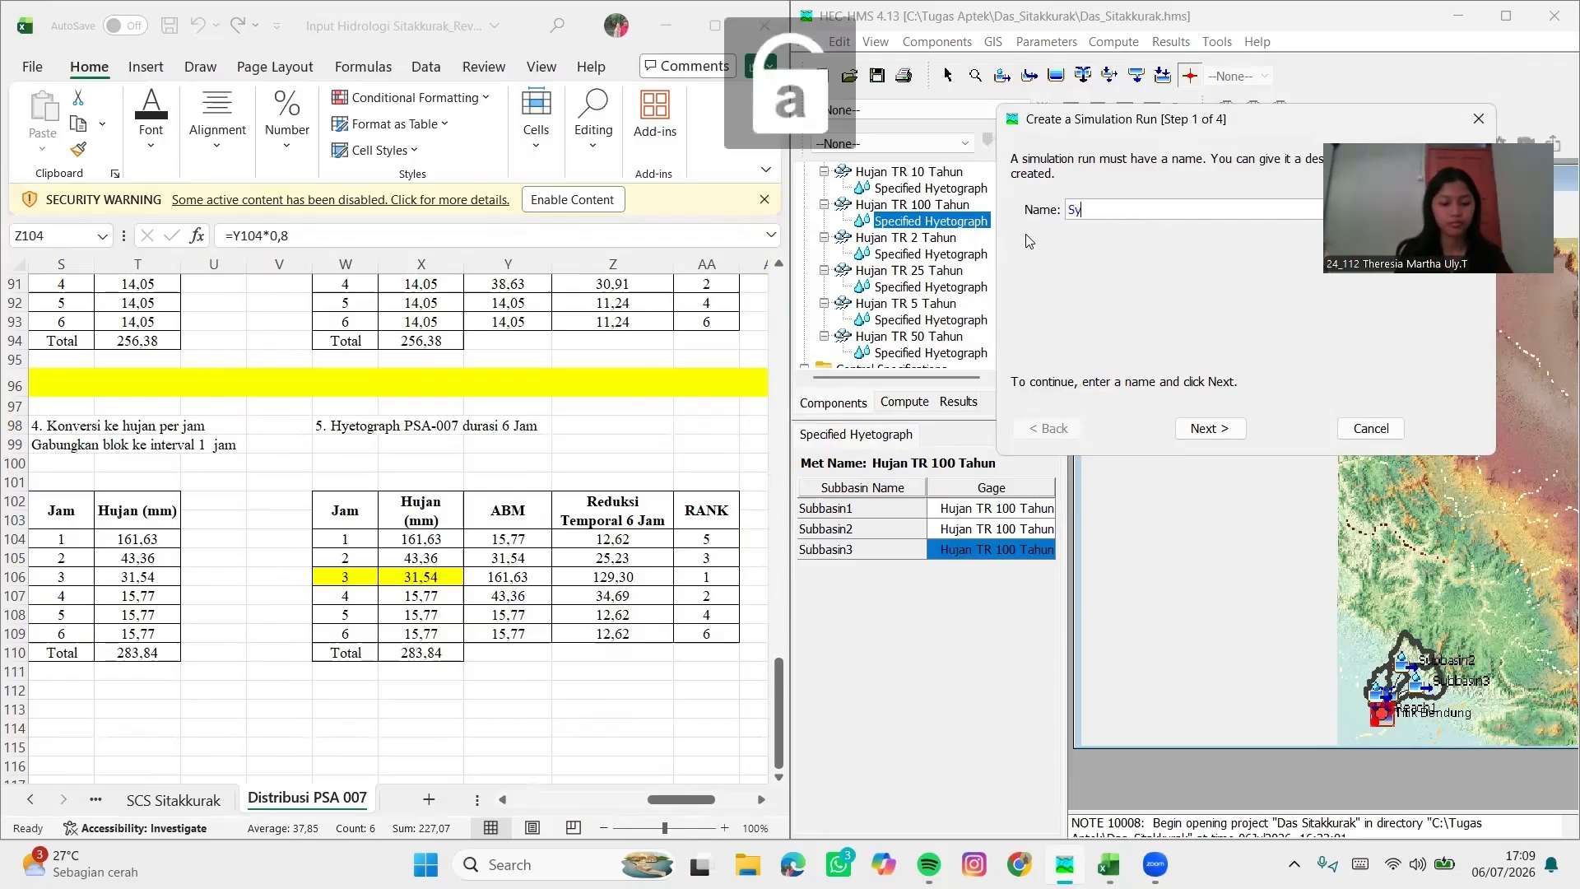
text(nder 2 Tahun)
click(1201, 429)
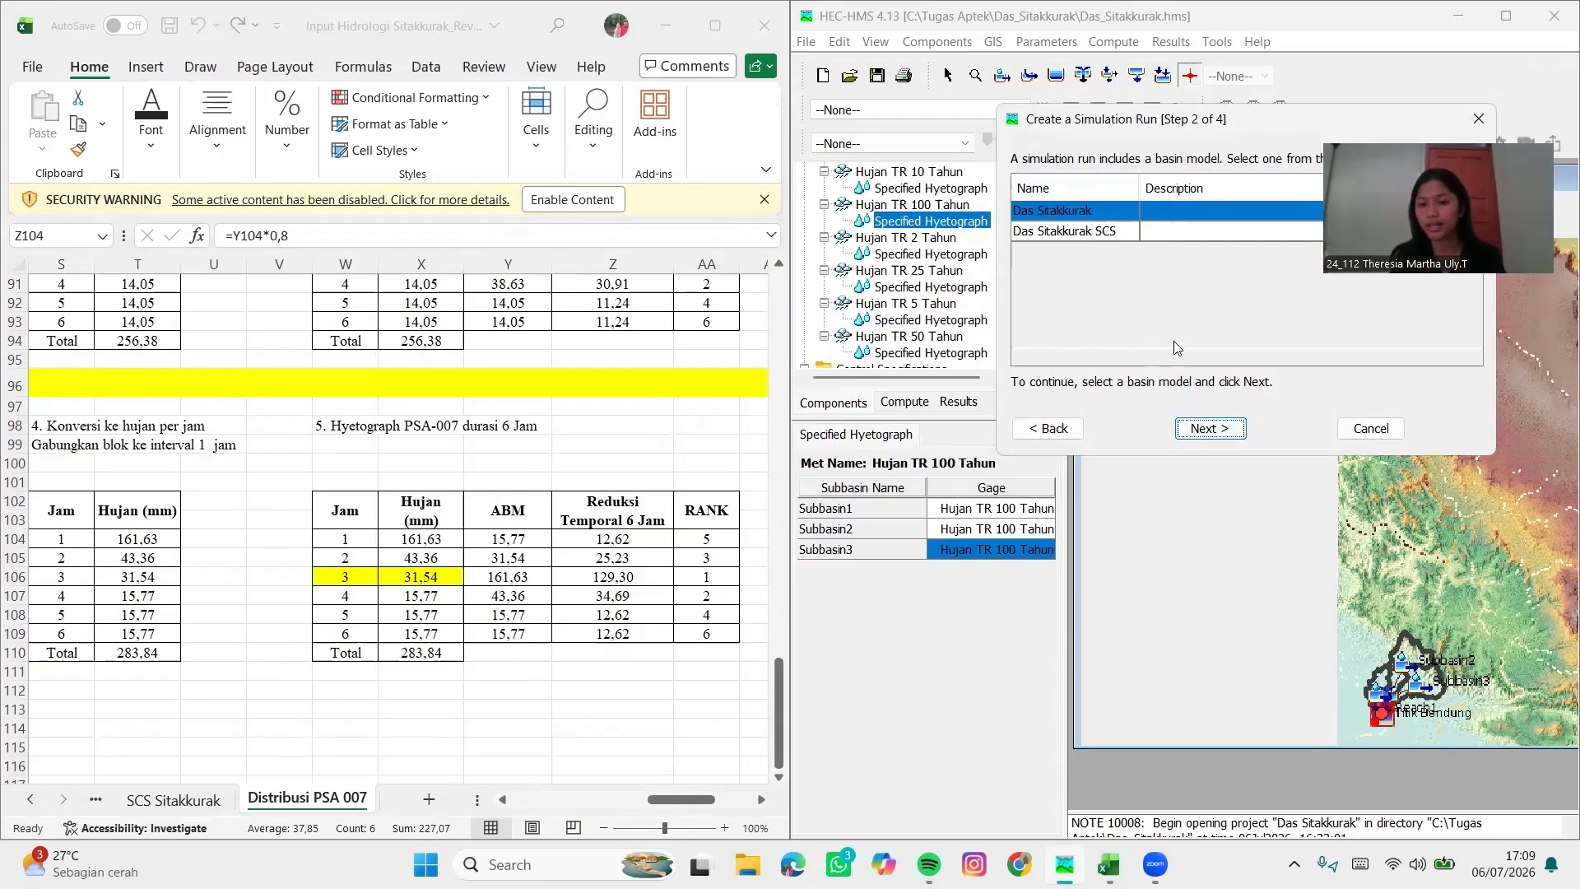
click(1216, 431)
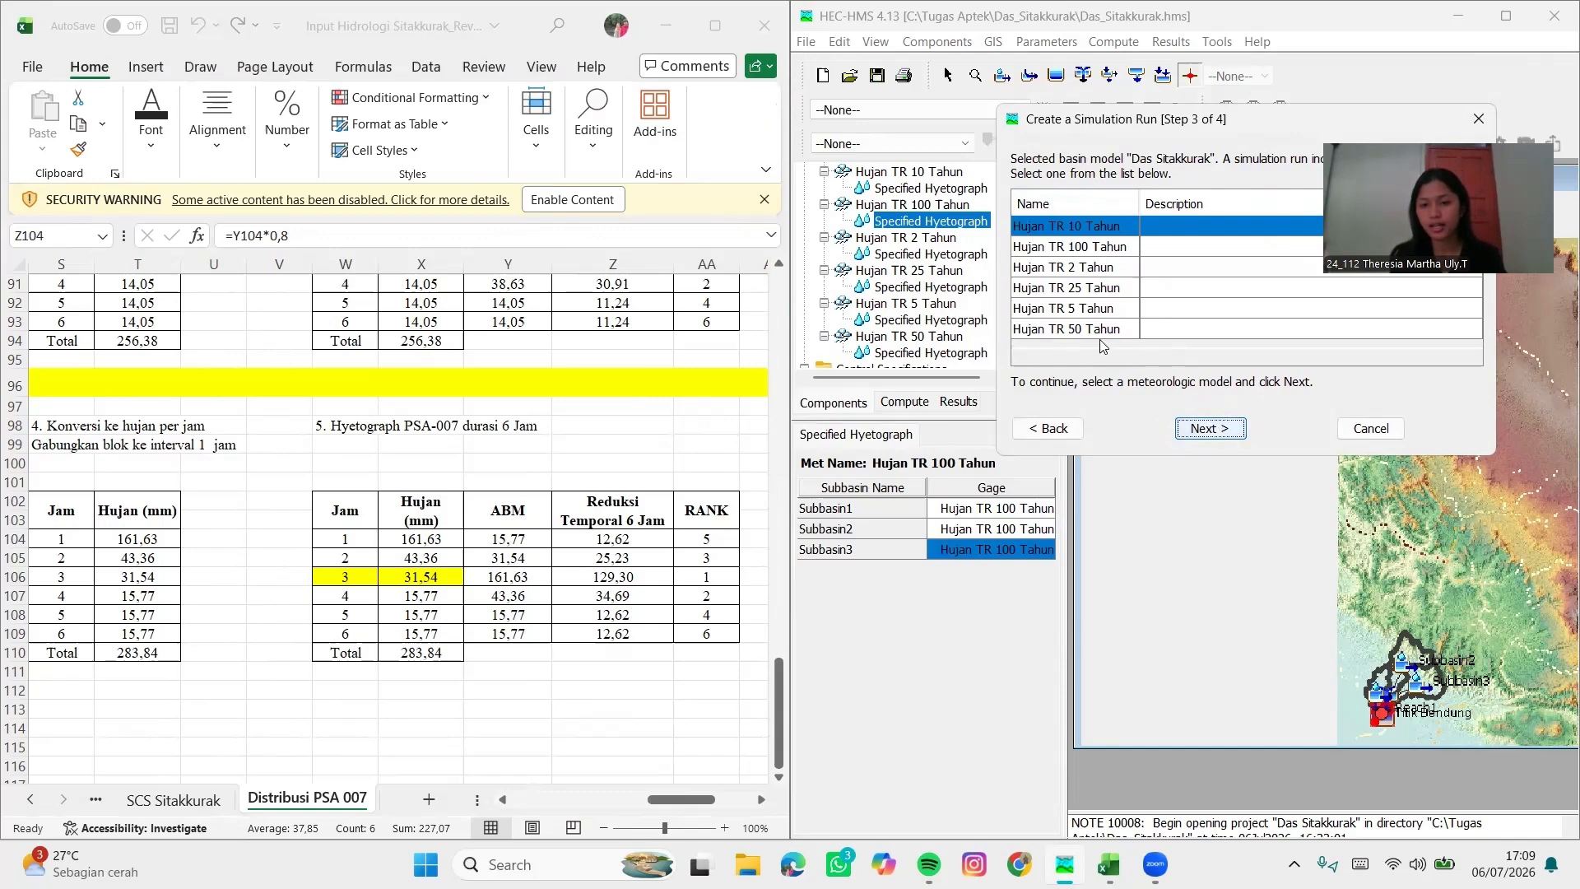
click(1108, 271)
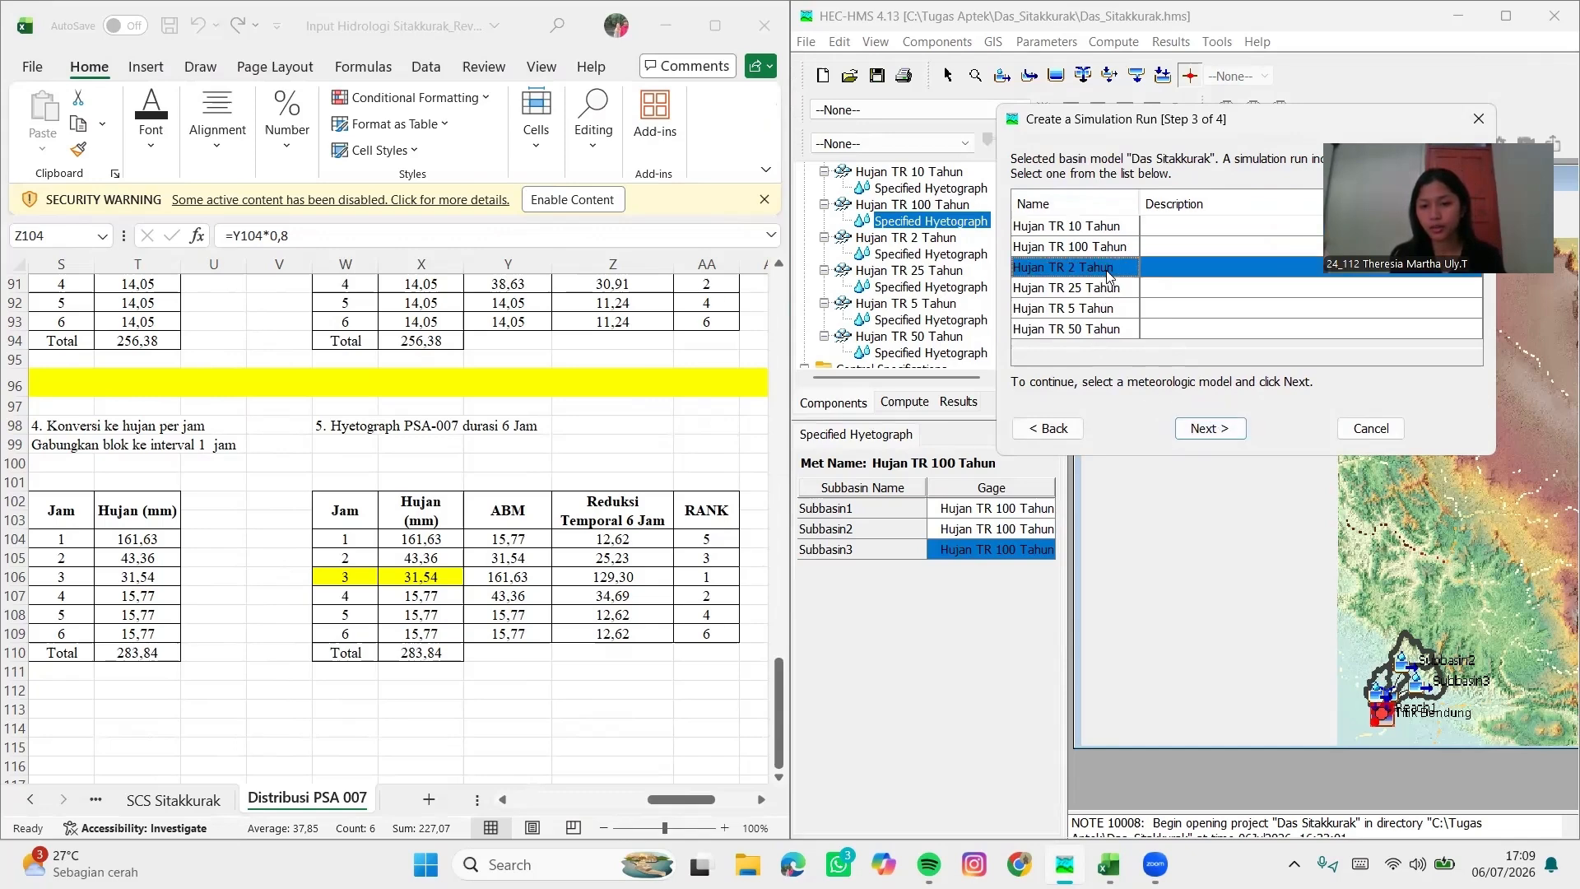
click(1215, 433)
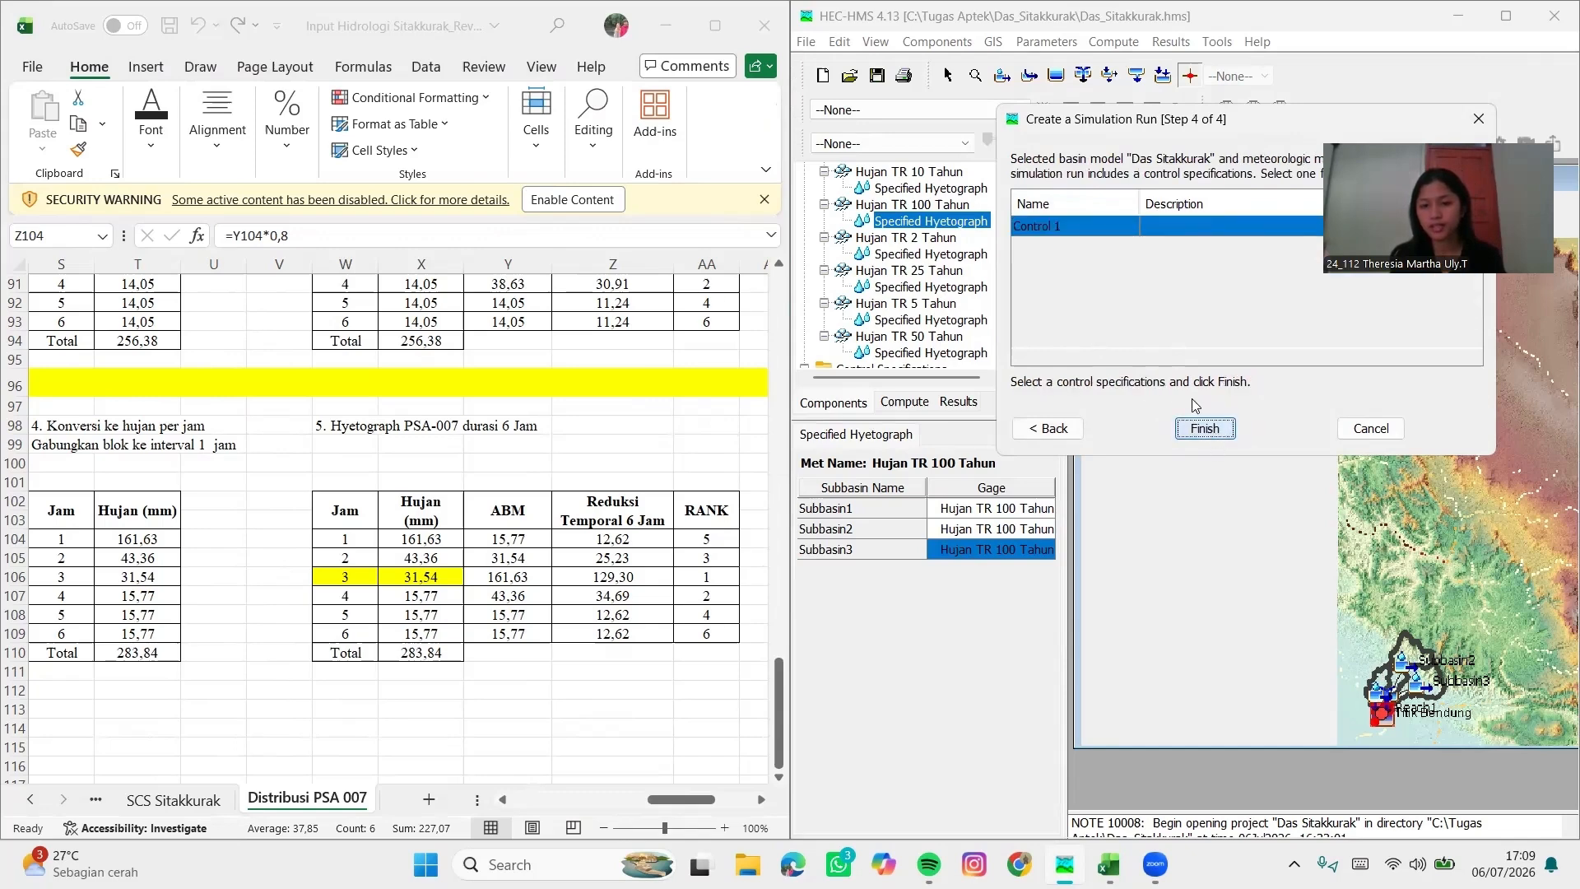
click(1203, 428)
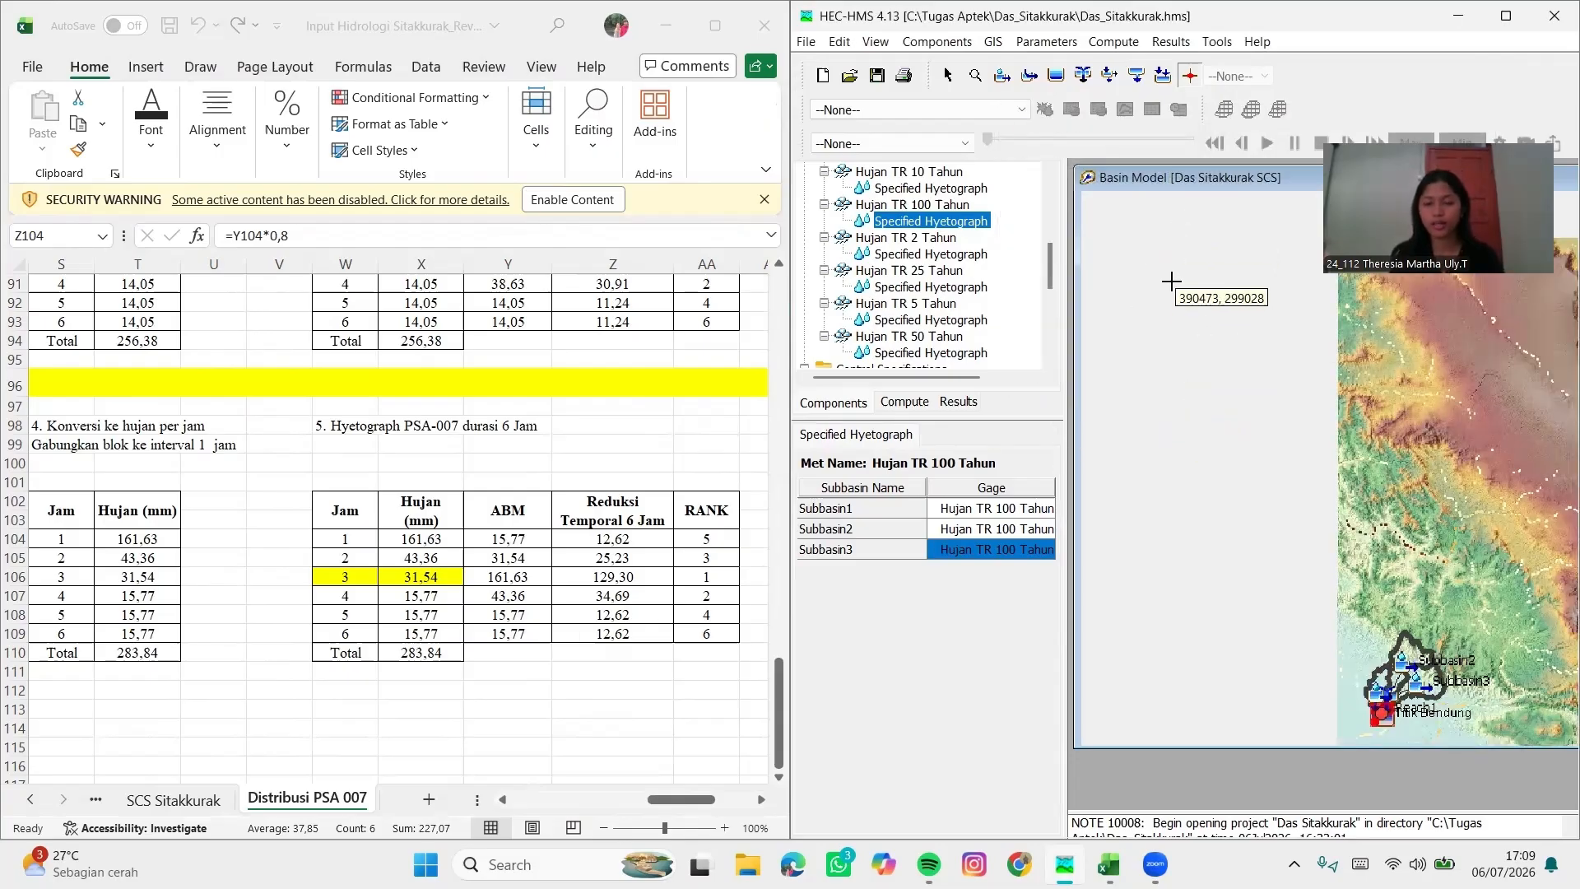
Create the simulation run Synder 5 Tahun with basin model Das Sitakkurak, meteorologic model Hujan TR 5 Tahun and control specifications Control 1
click(1114, 41)
mouse_move(1139, 69)
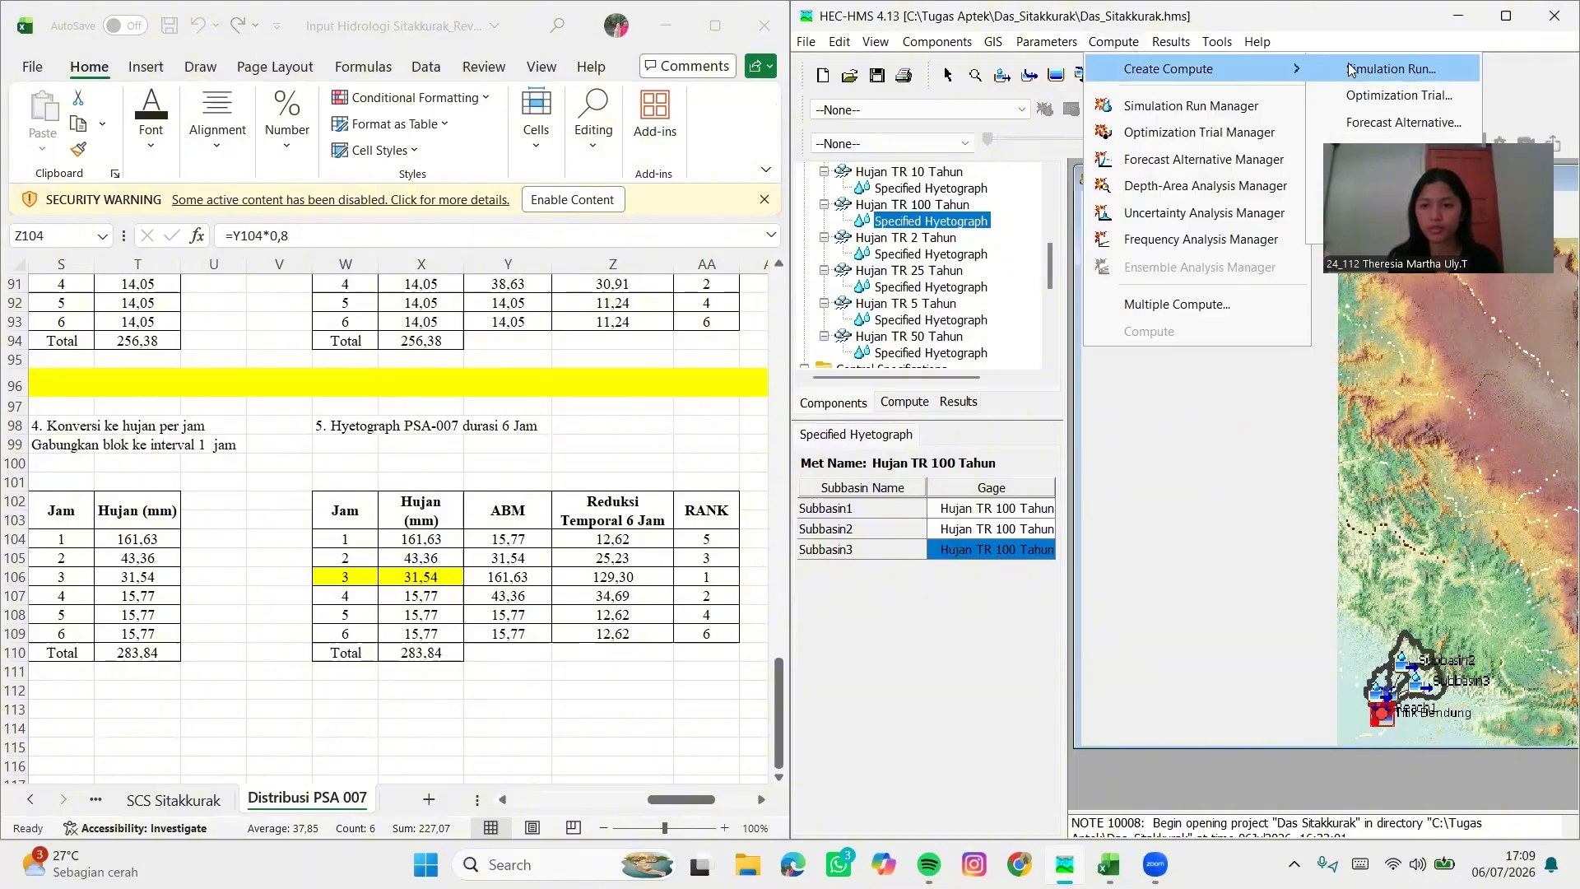
click(1390, 68)
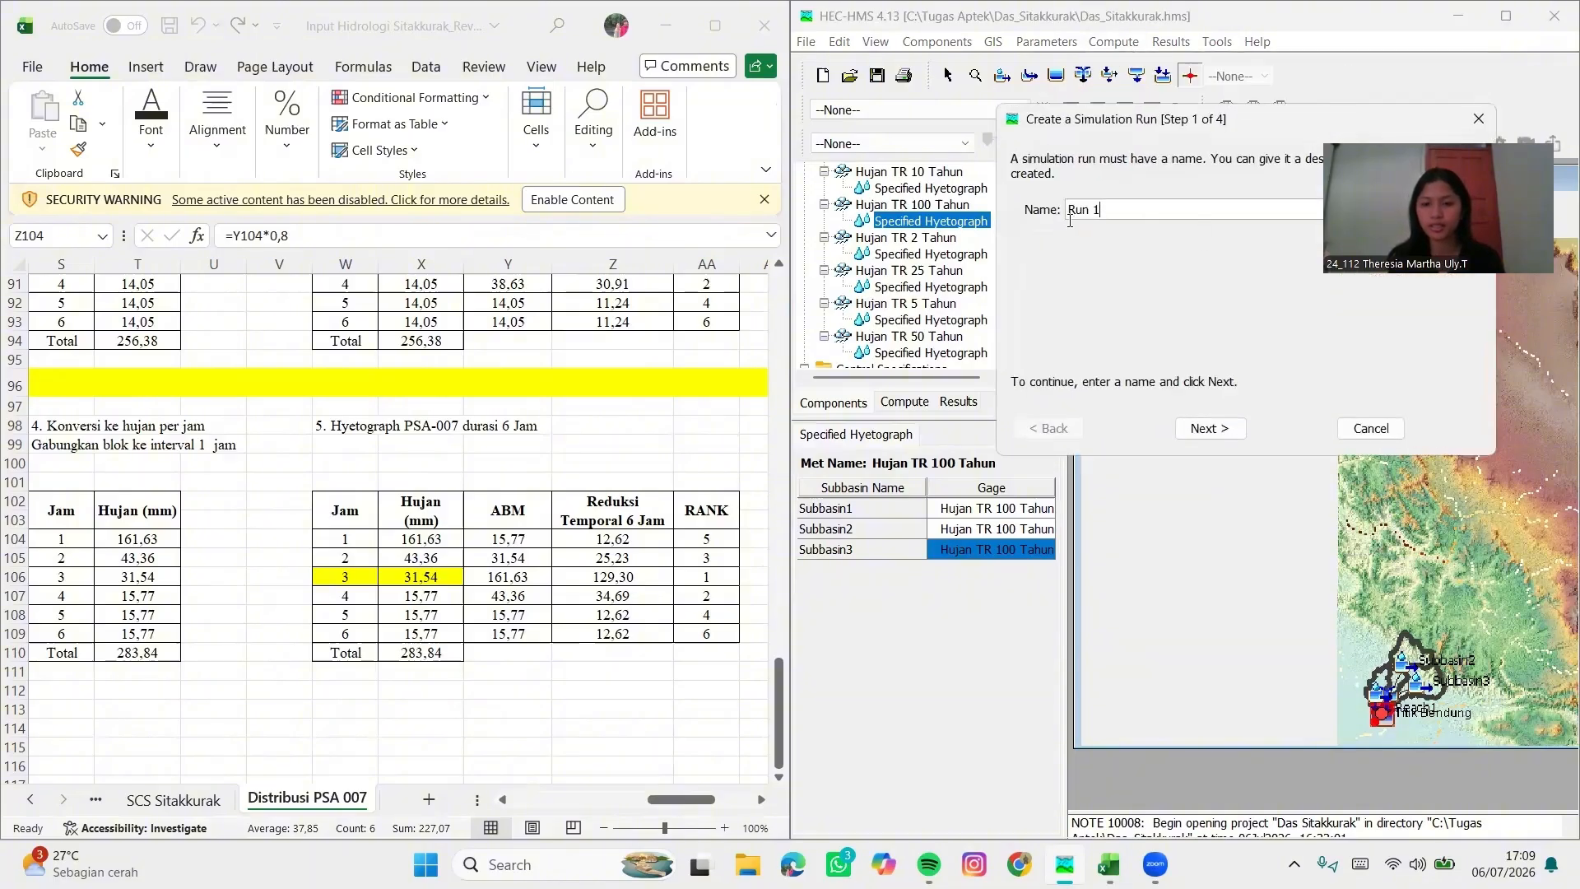
triple_click(1070, 217)
key(Caps_Lock)
text(S)
key(Caps_Lock)
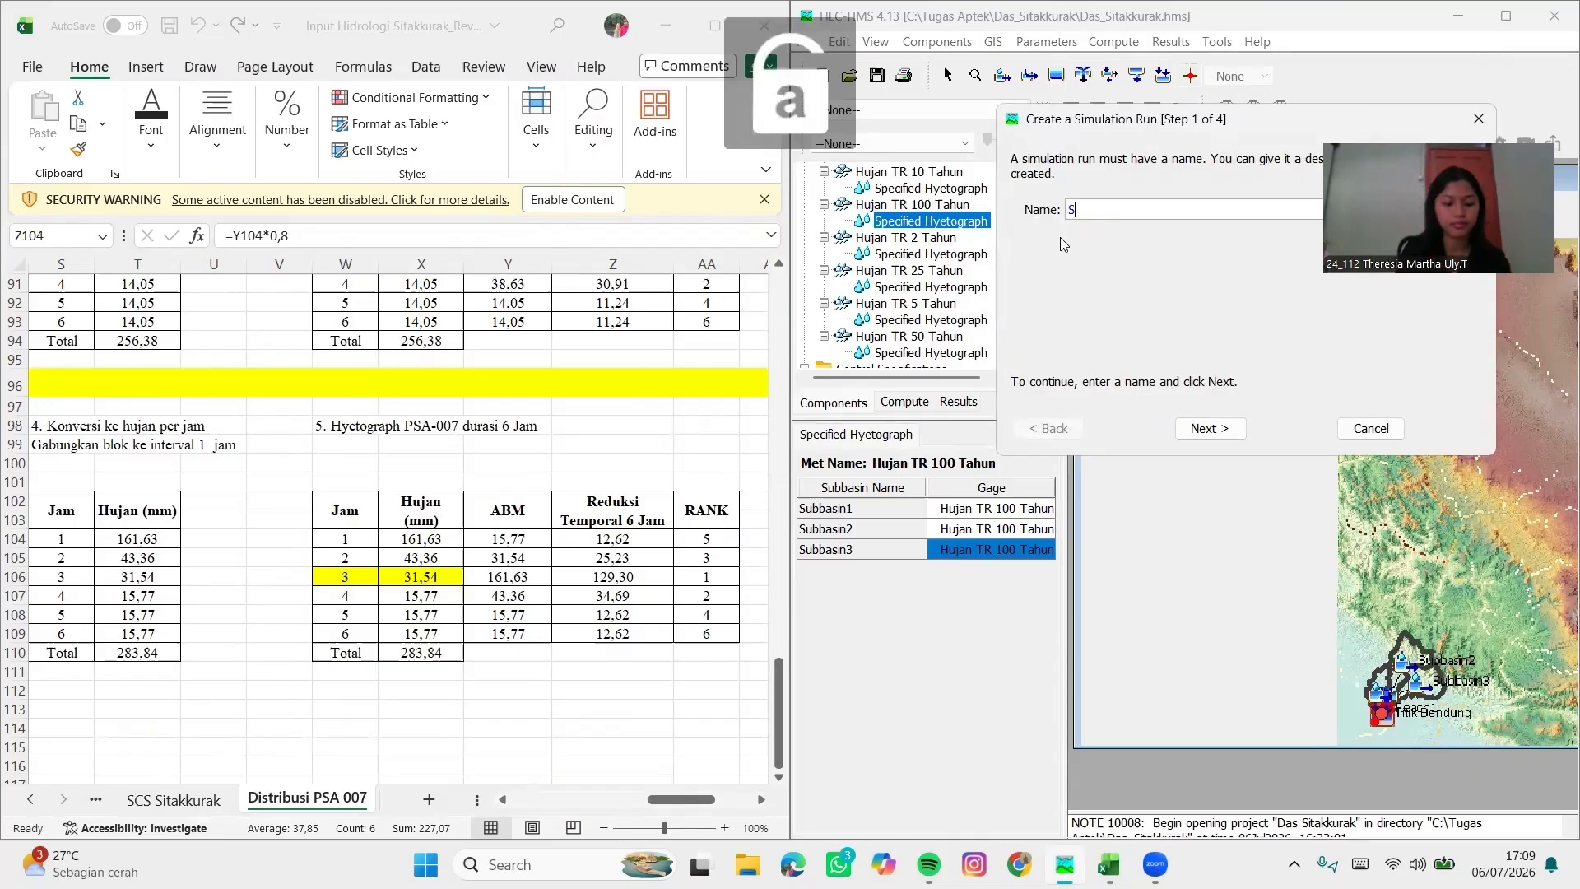
text(ynder 5 )
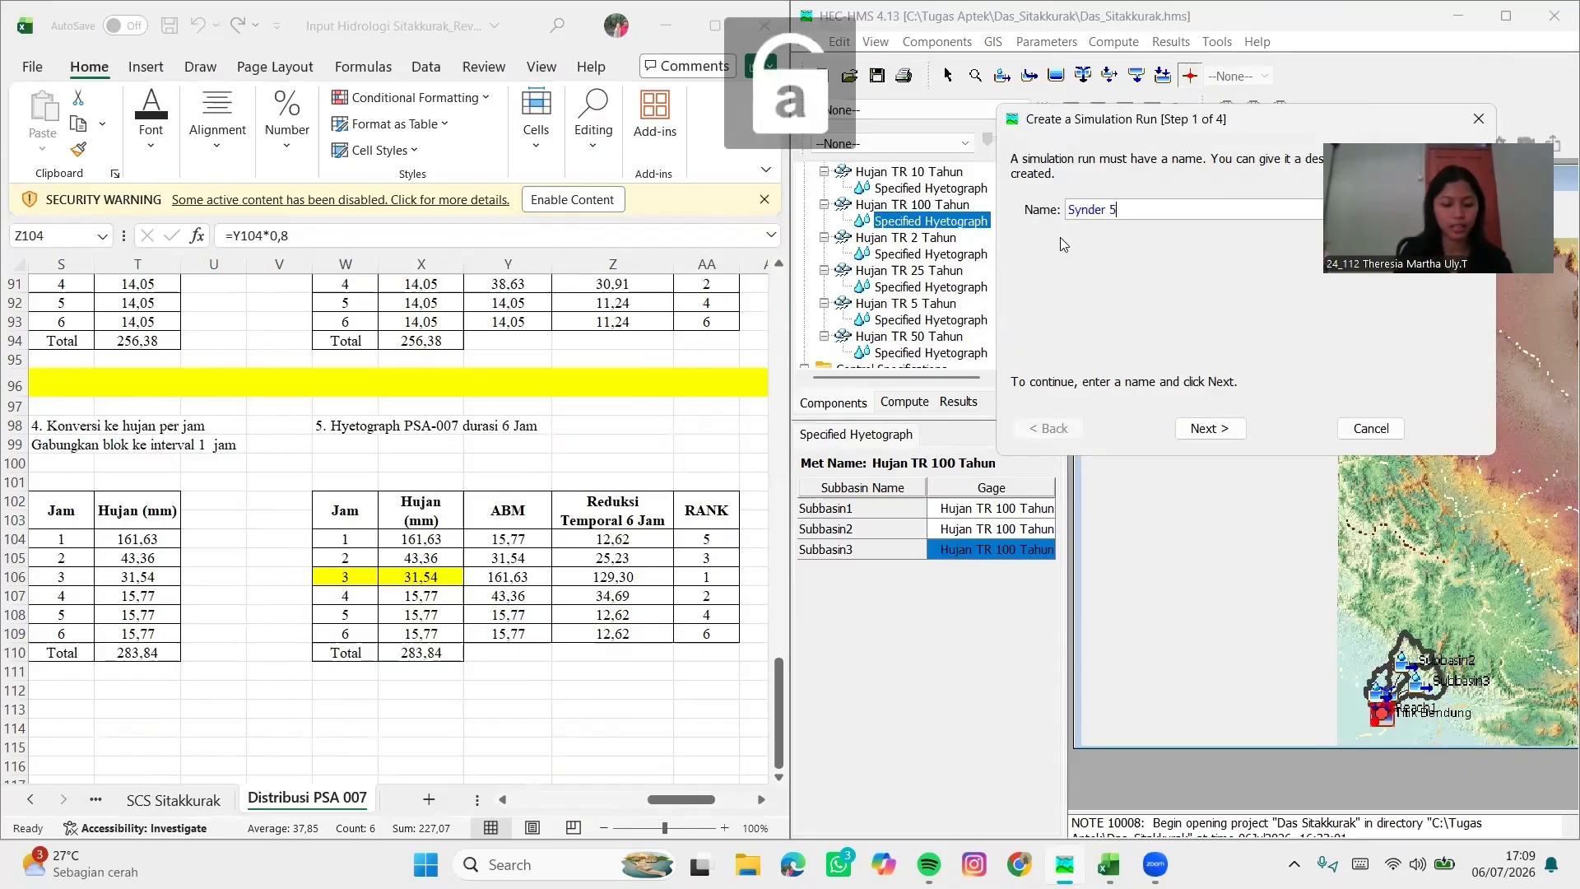
text(Tahun)
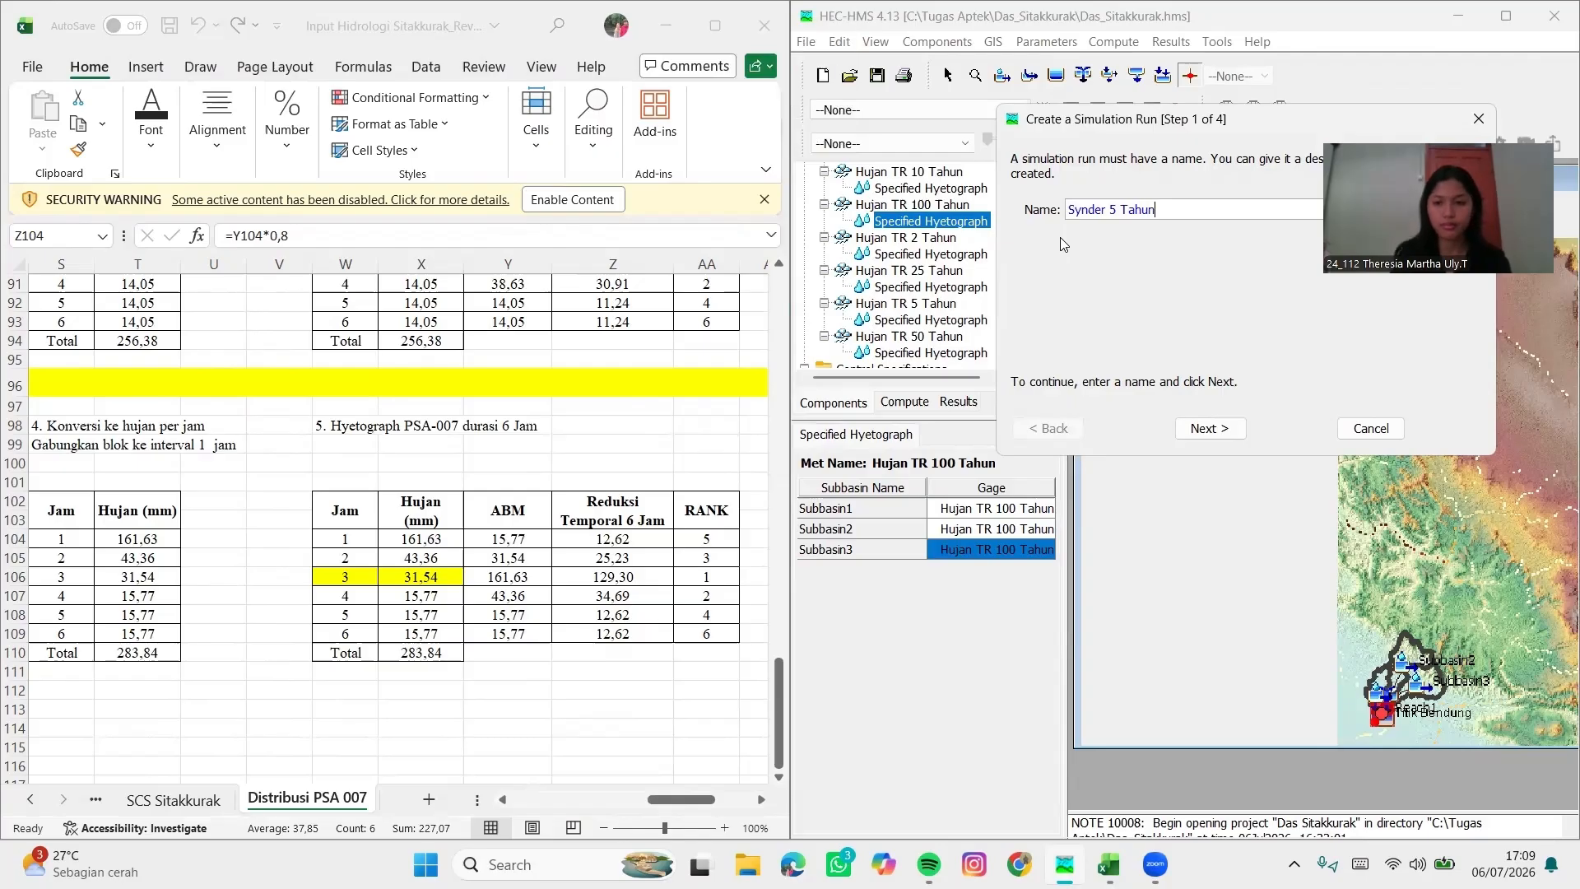
click(1211, 430)
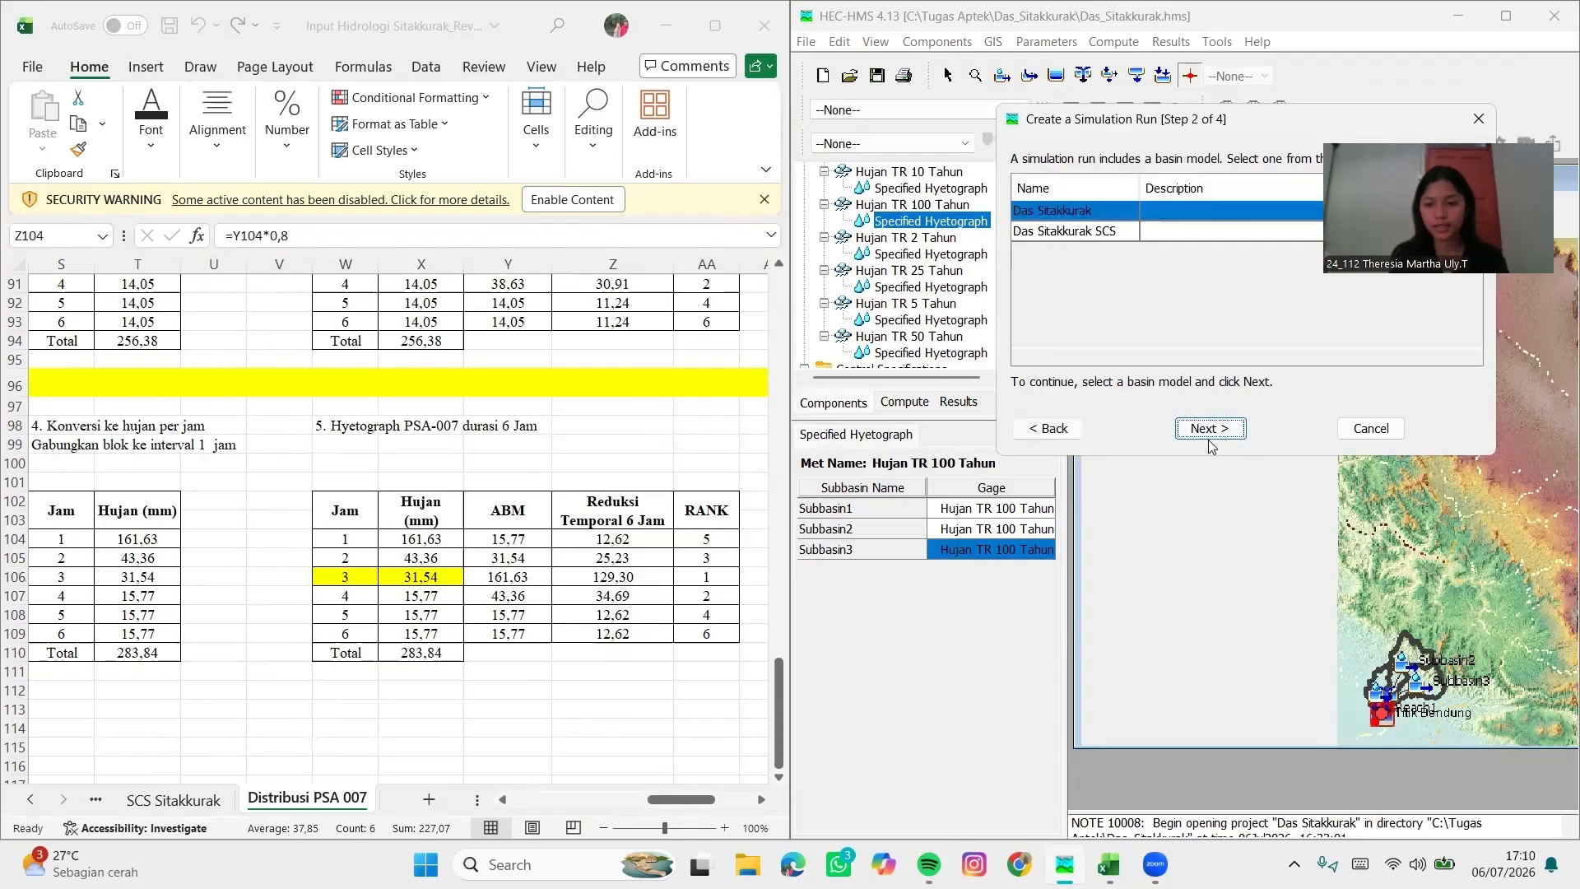
click(1211, 430)
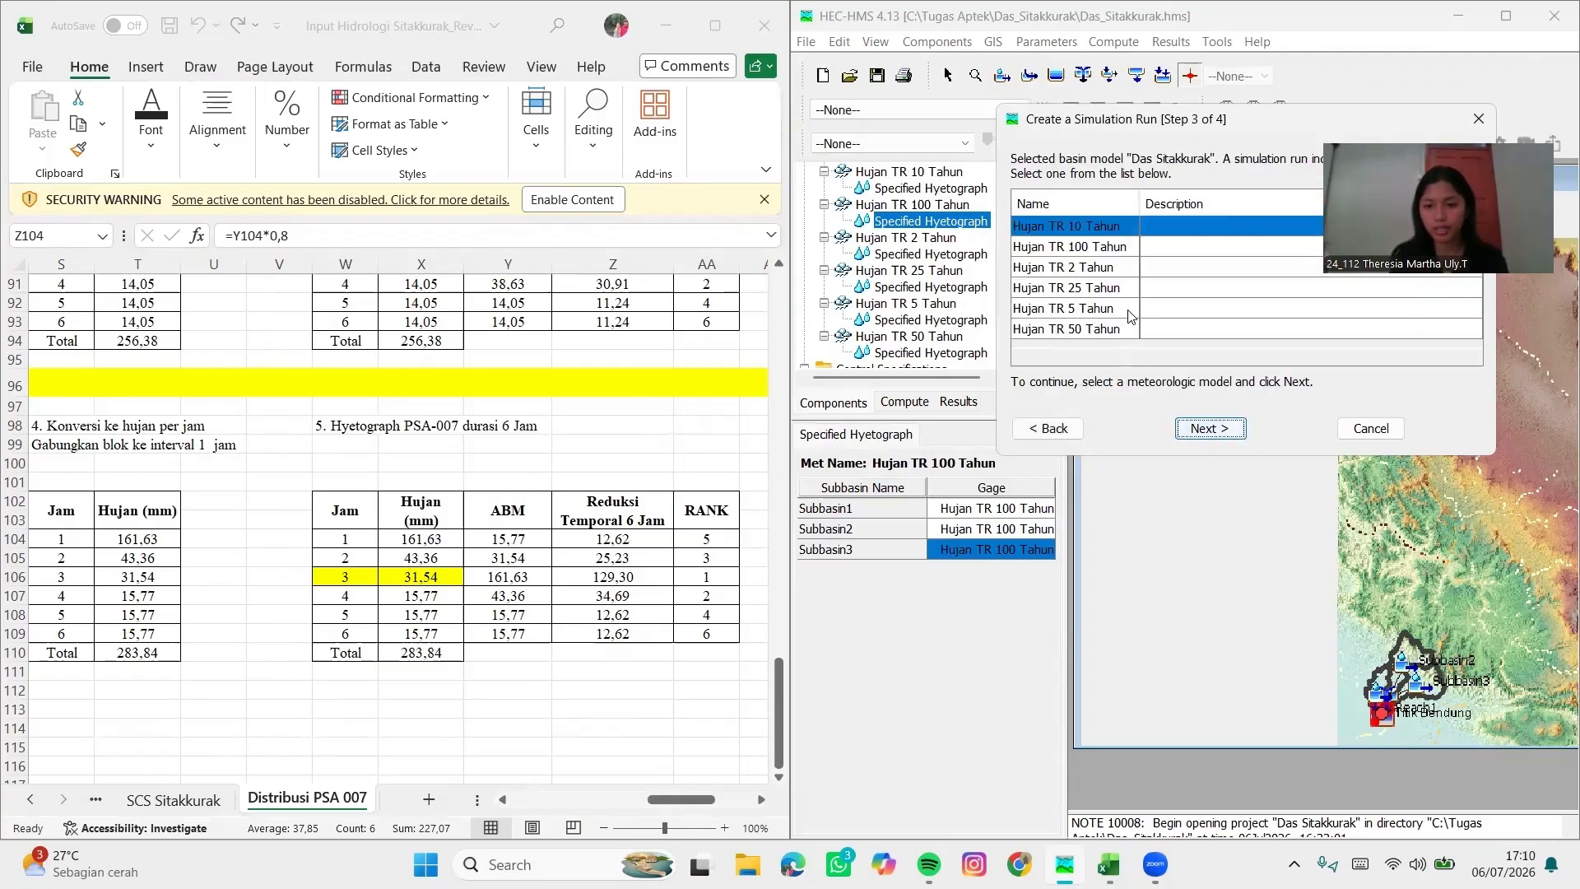
click(1129, 310)
click(1195, 429)
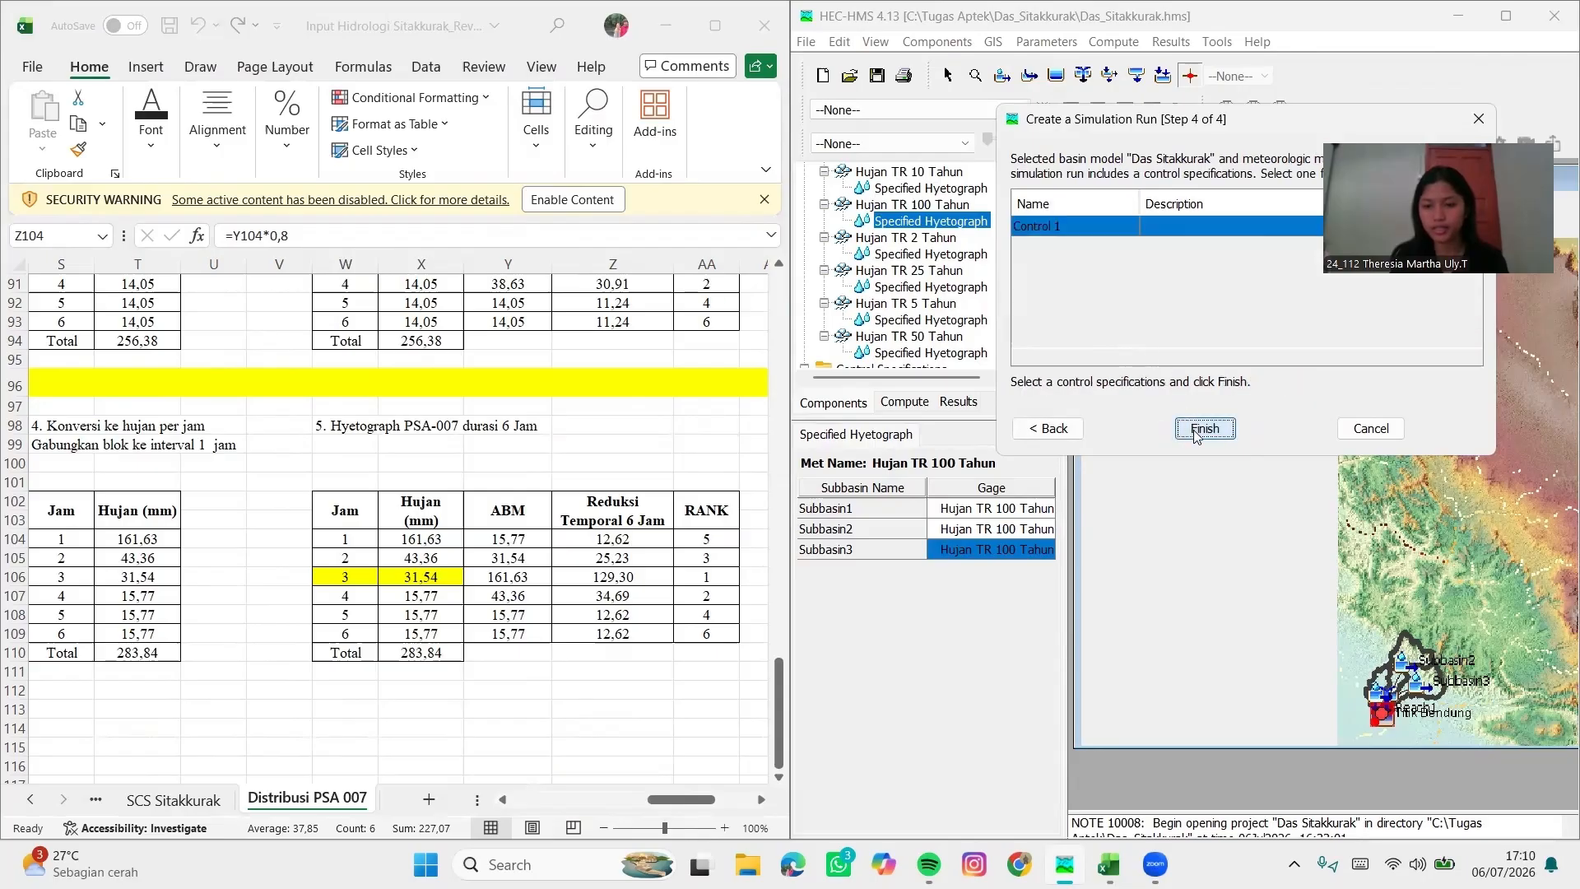
click(1195, 430)
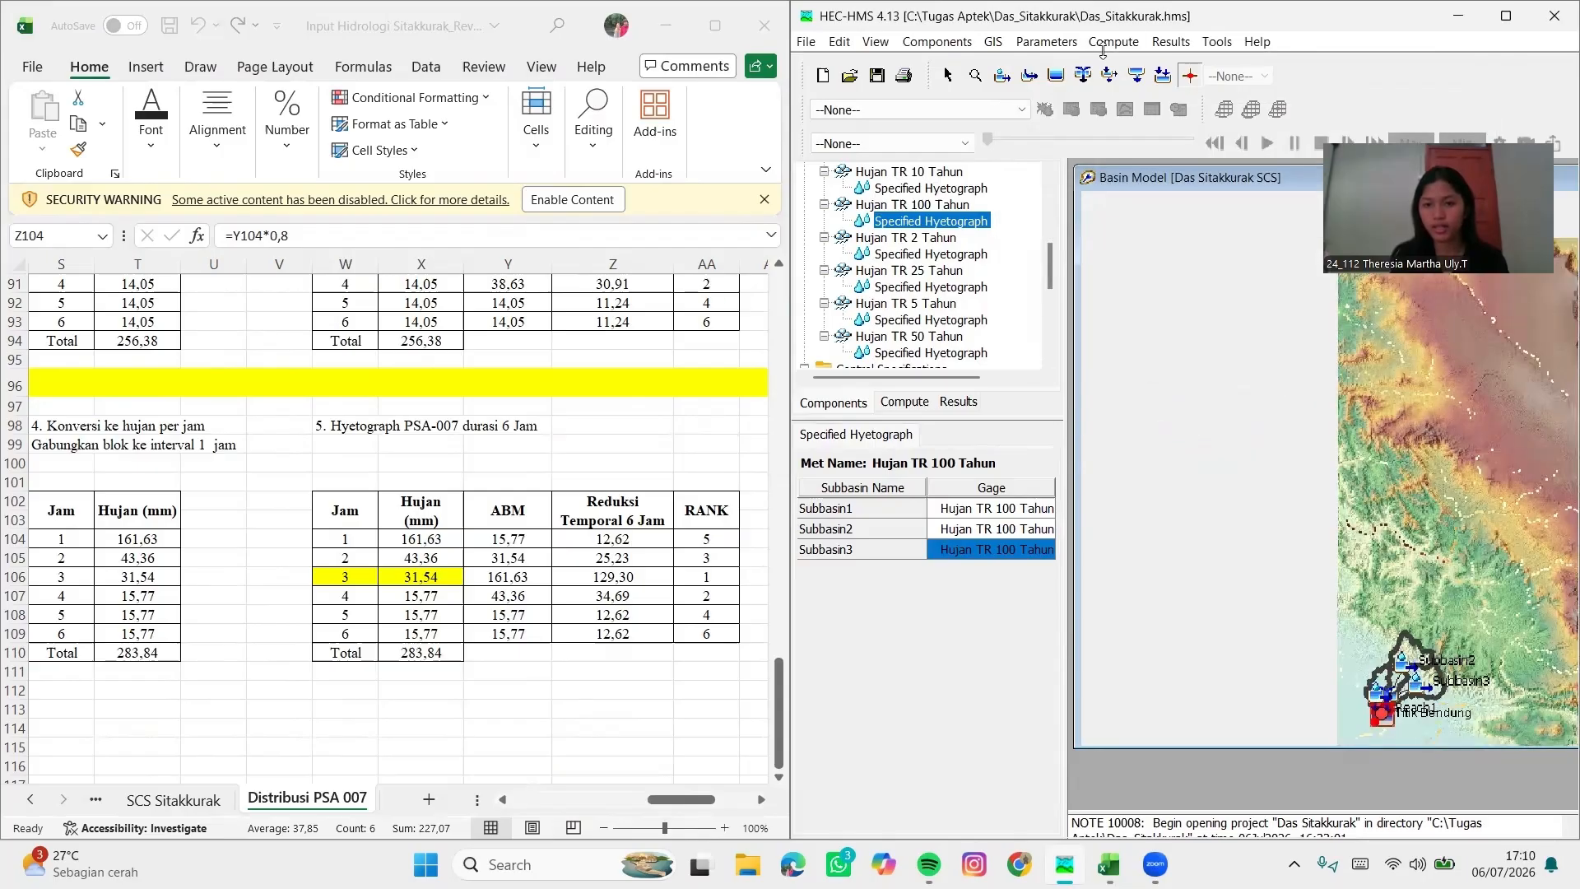
Create the simulation run Synder 10 Tahun with basin model Das Sitakkurak, meteorologic model Hujan TR 10 Tahun and control specifications Control 1
click(1113, 43)
mouse_move(1135, 71)
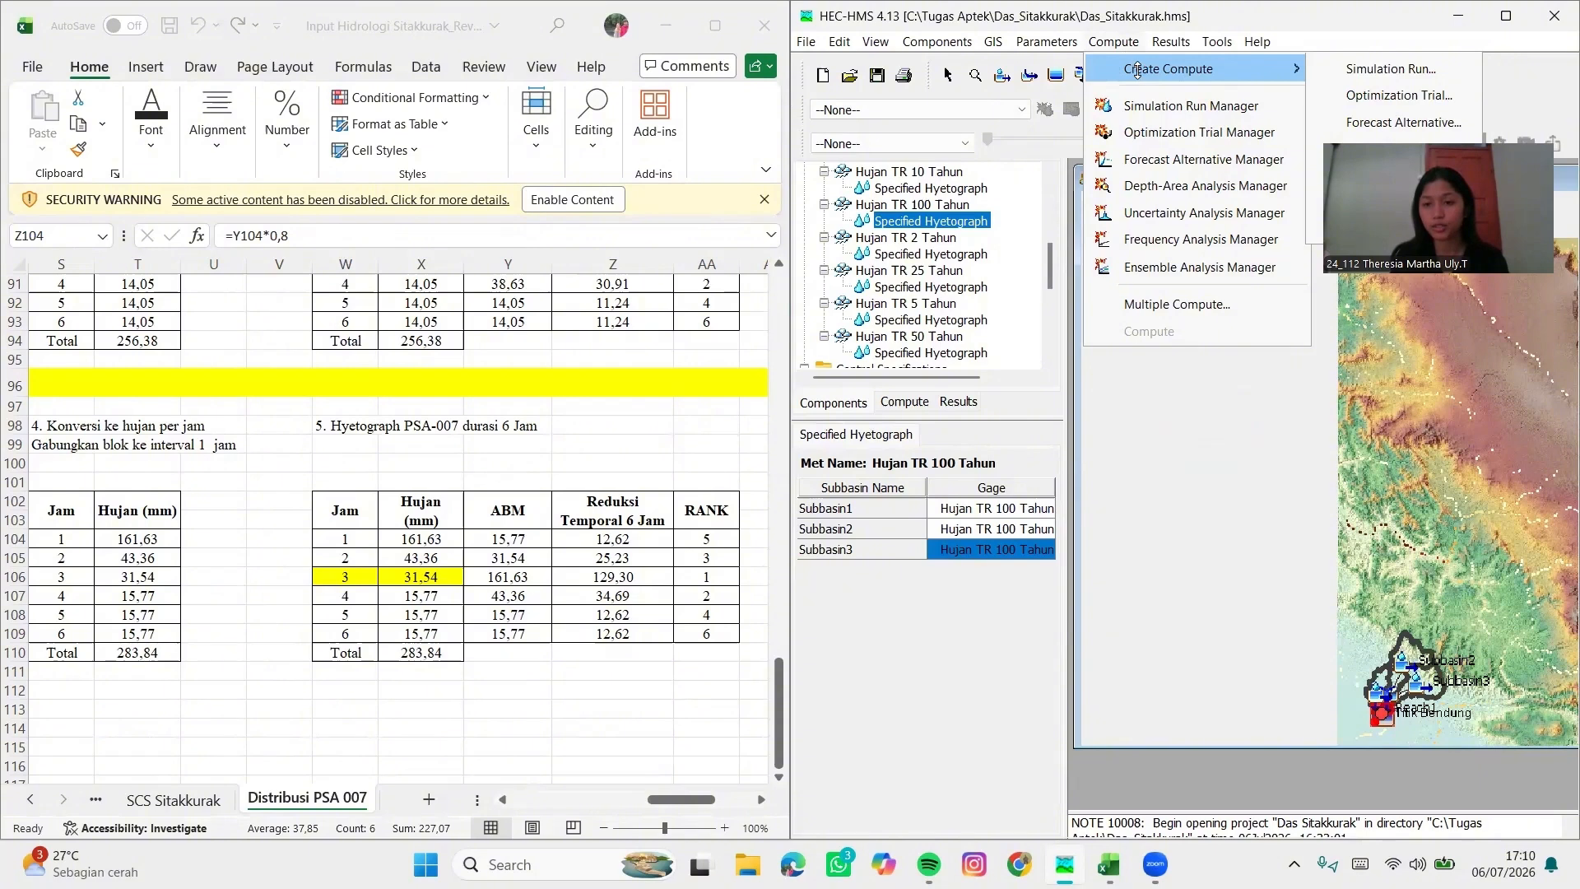
click(1390, 69)
text(Synde)
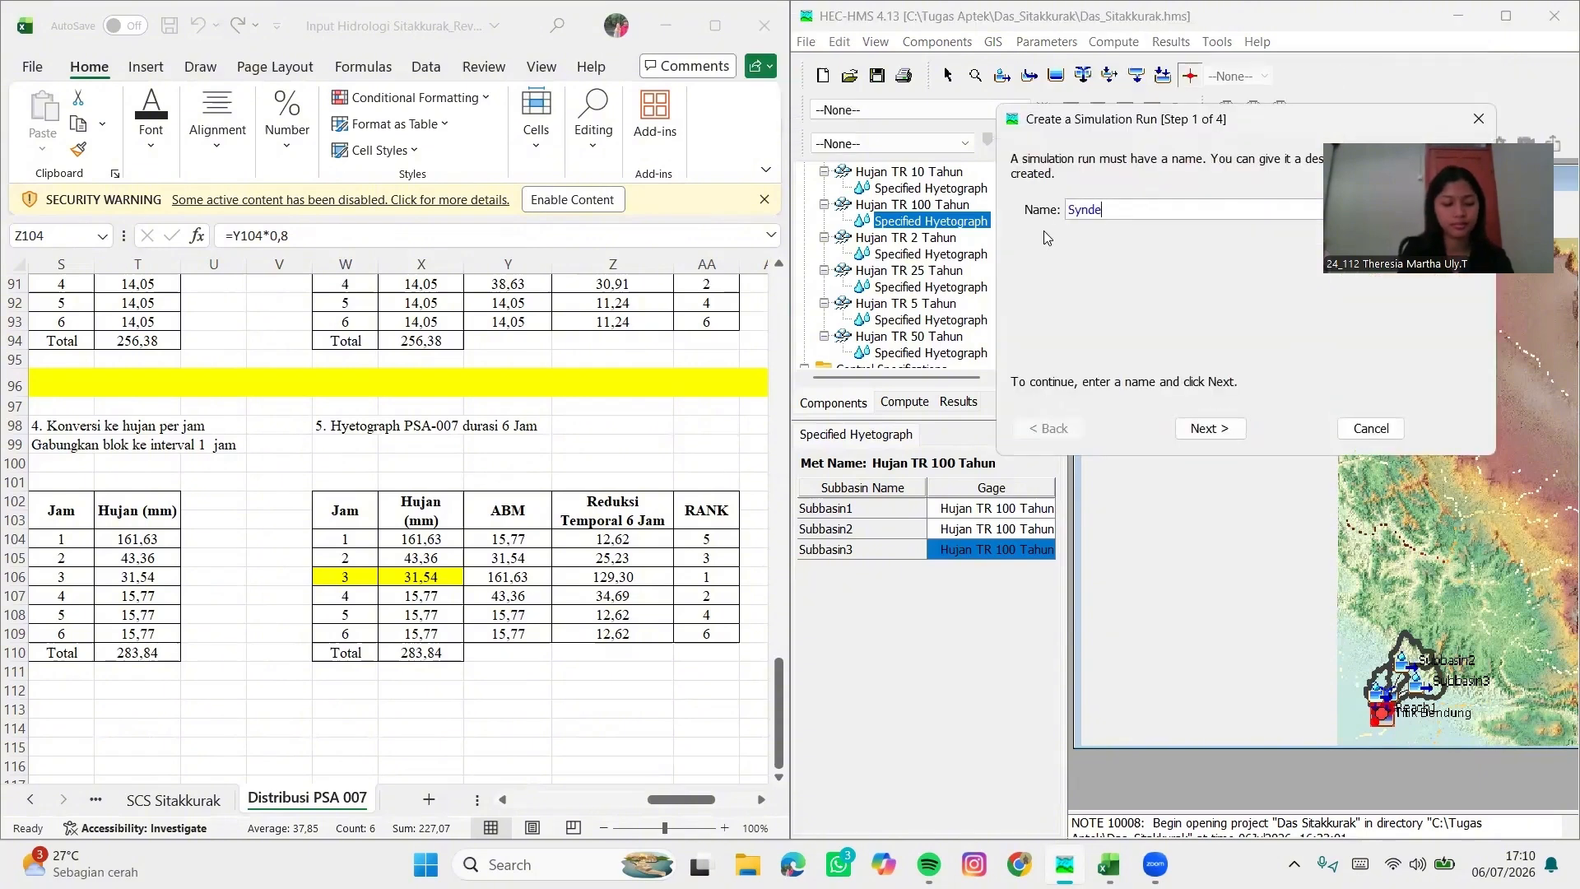
text(r 10 Tahun)
click(1212, 431)
click(1211, 431)
click(1211, 431)
click(1211, 431)
Create the simulation run Synder 25 Tahun for the Das Sitakkurak basin model with control specifications Control 1
click(1116, 44)
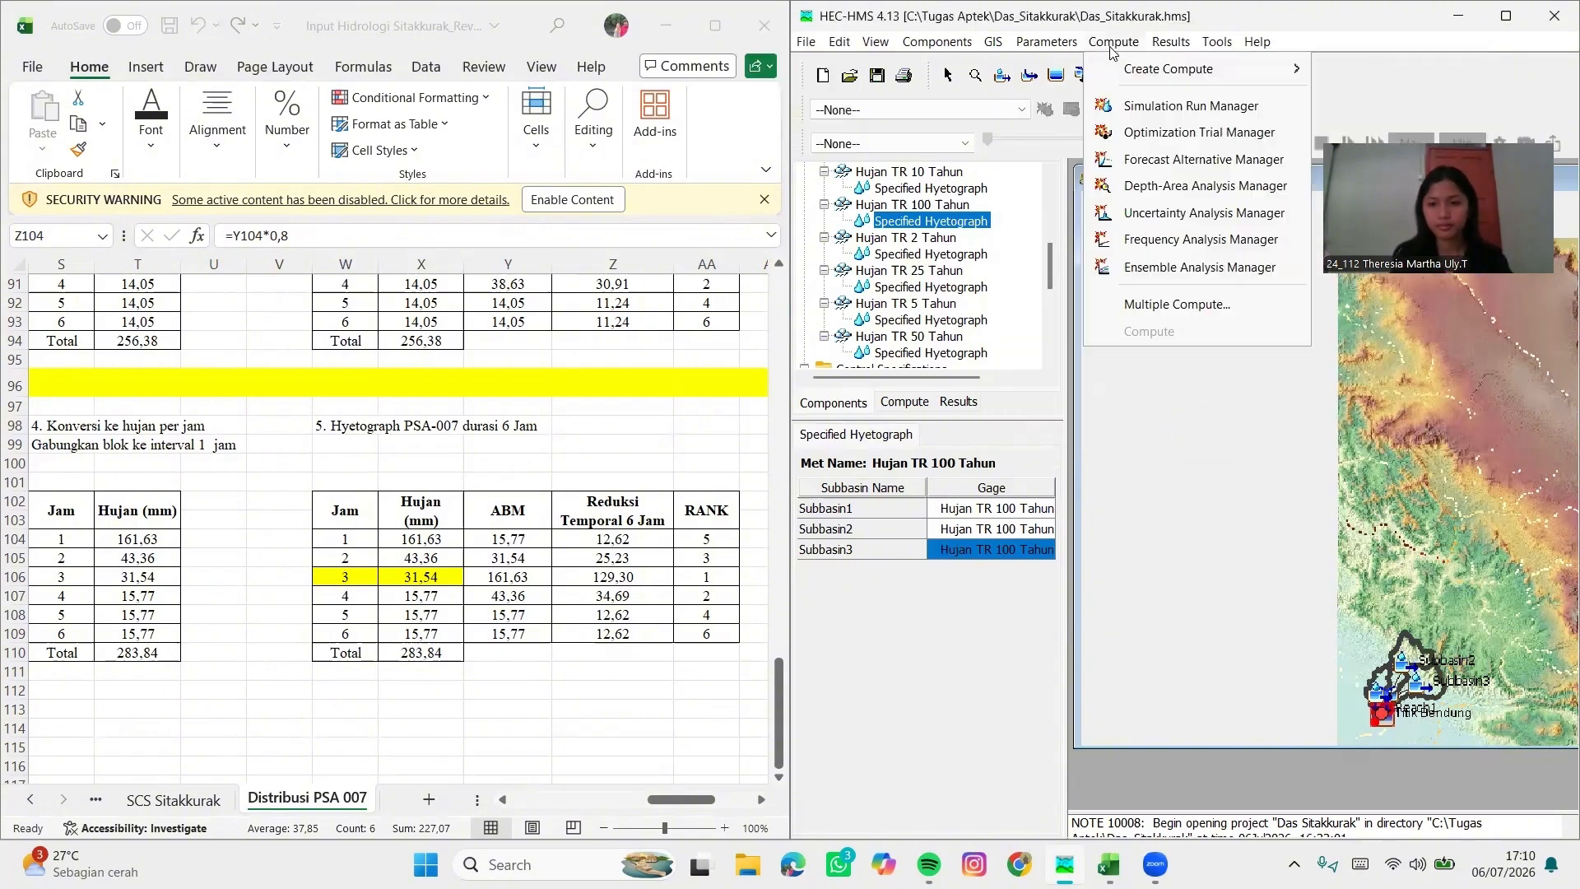
mouse_move(1169, 69)
click(1390, 69)
text(Synder 25 Tahun)
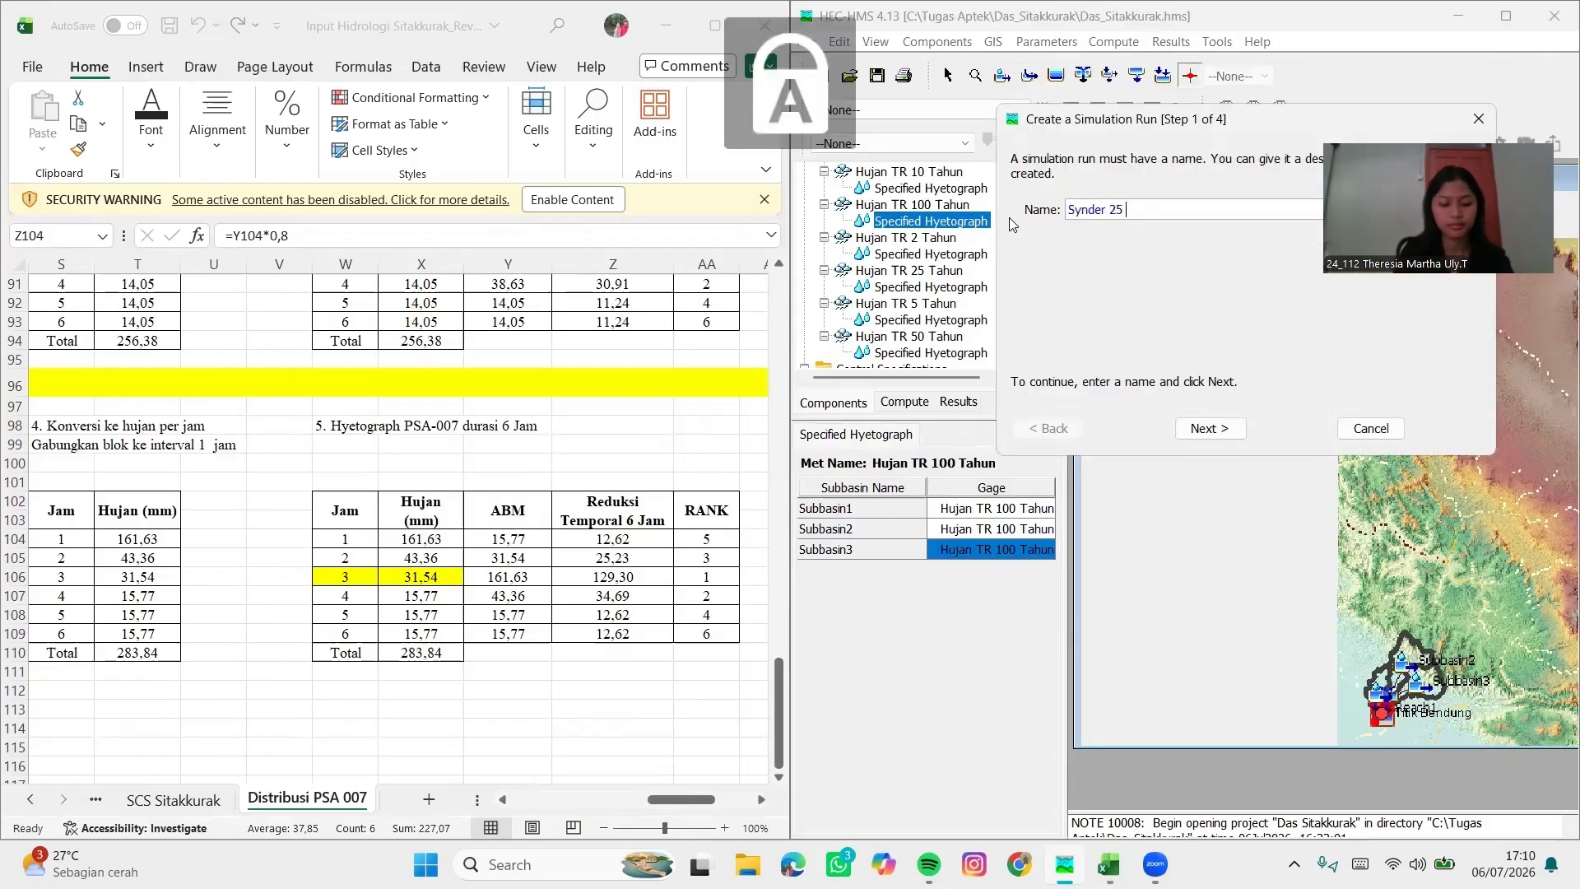
click(1211, 428)
click(1211, 428)
click(1211, 428)
click(1211, 428)
Create the simulation run Synder 50 Tahun with basin model Das Sitakkurak, meteorologic model Hujan TR 50 Tahun and control specifications Control 1
click(1116, 41)
mouse_move(1168, 69)
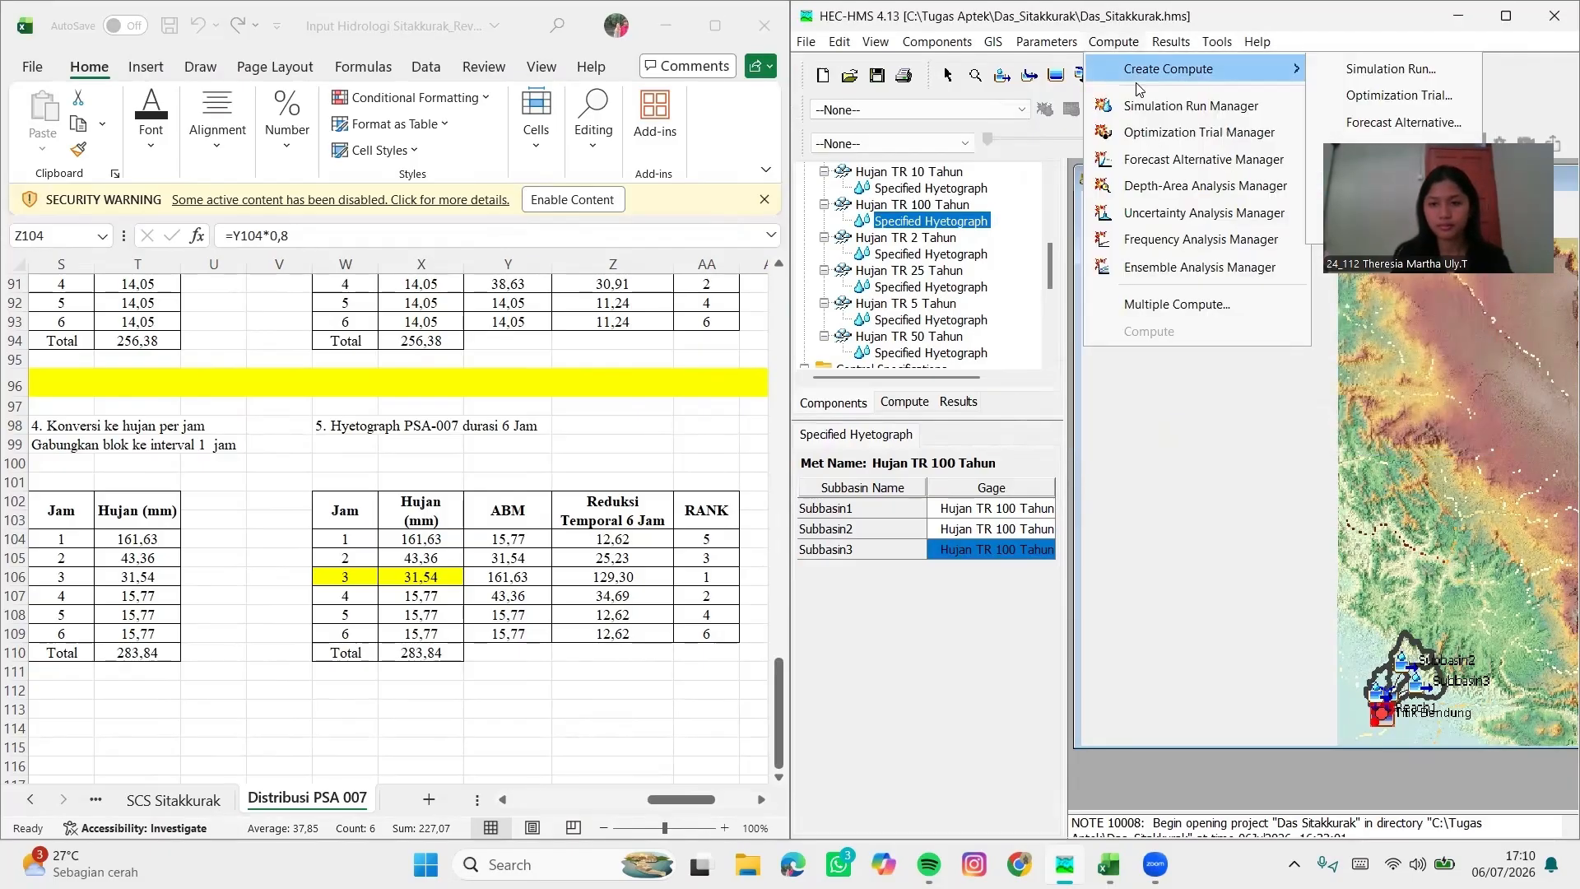
click(1390, 69)
text(Synder 50 Tahun)
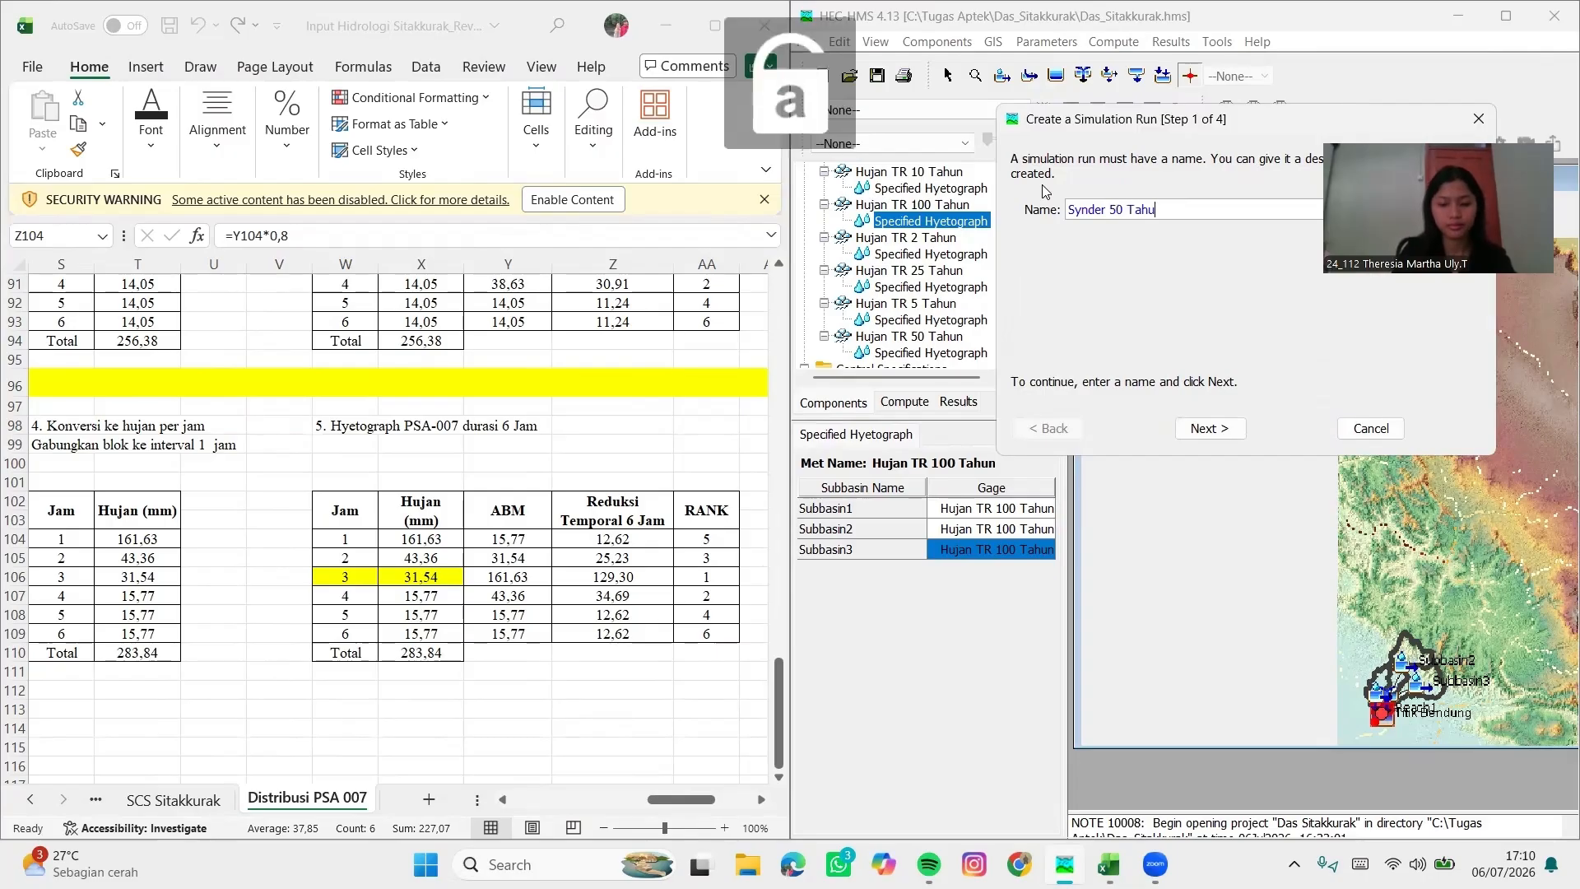
click(1210, 432)
click(1211, 429)
click(1152, 327)
click(1211, 429)
click(1211, 429)
Create the simulation run Synder 100 Tahun with basin model Das Sitakkurak, meteorologic model Hujan TR 100 Tahun and control specifications Control 1
click(1115, 41)
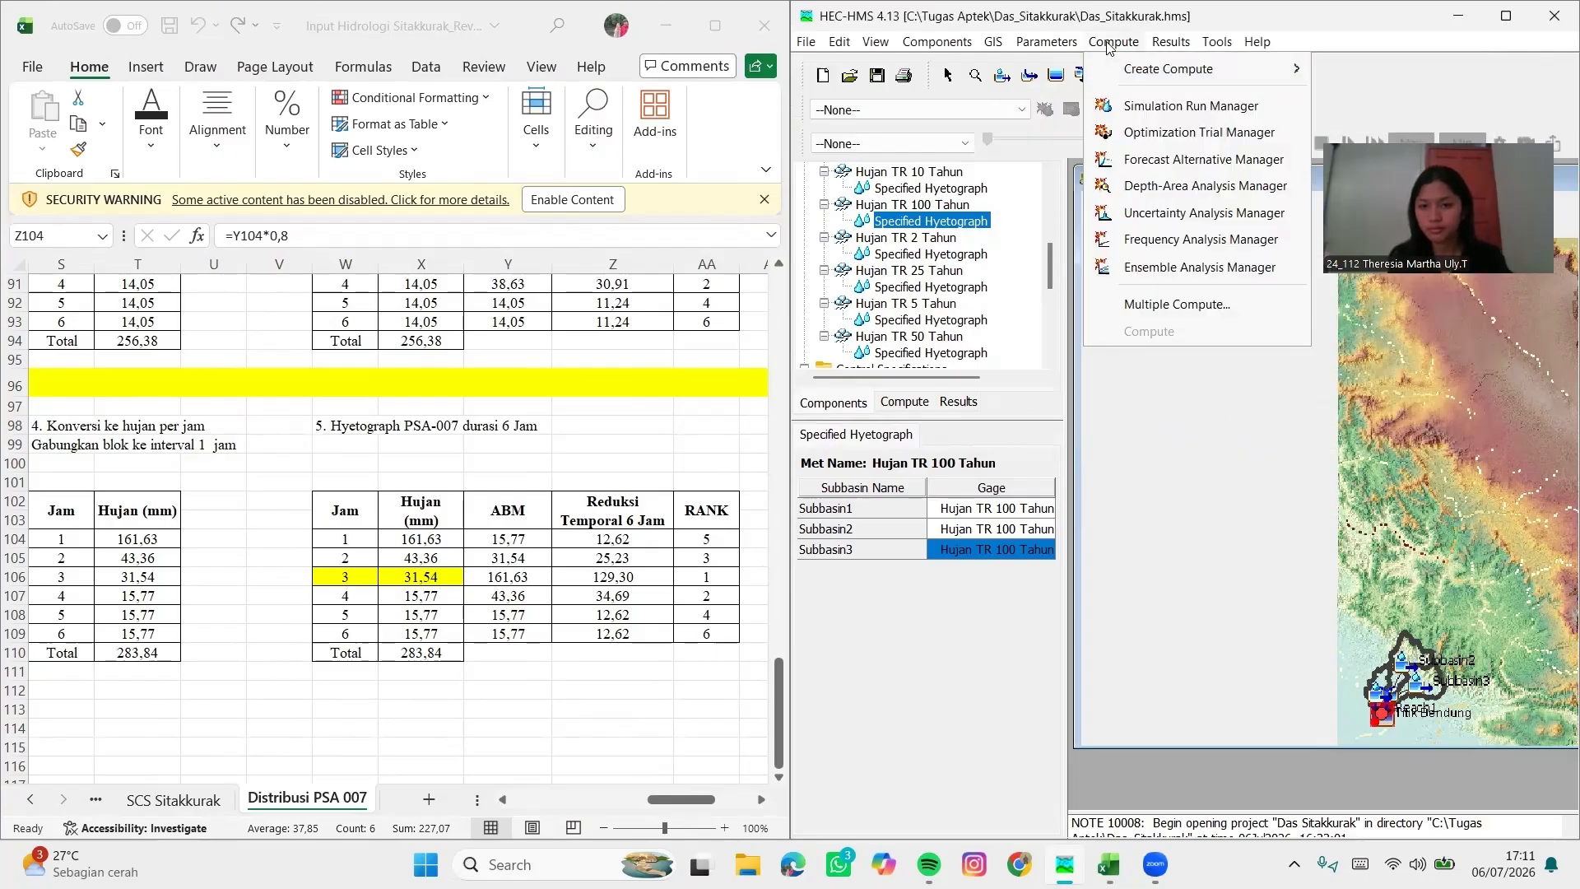
mouse_move(1169, 69)
click(1391, 69)
text(Synder 100 Tahun)
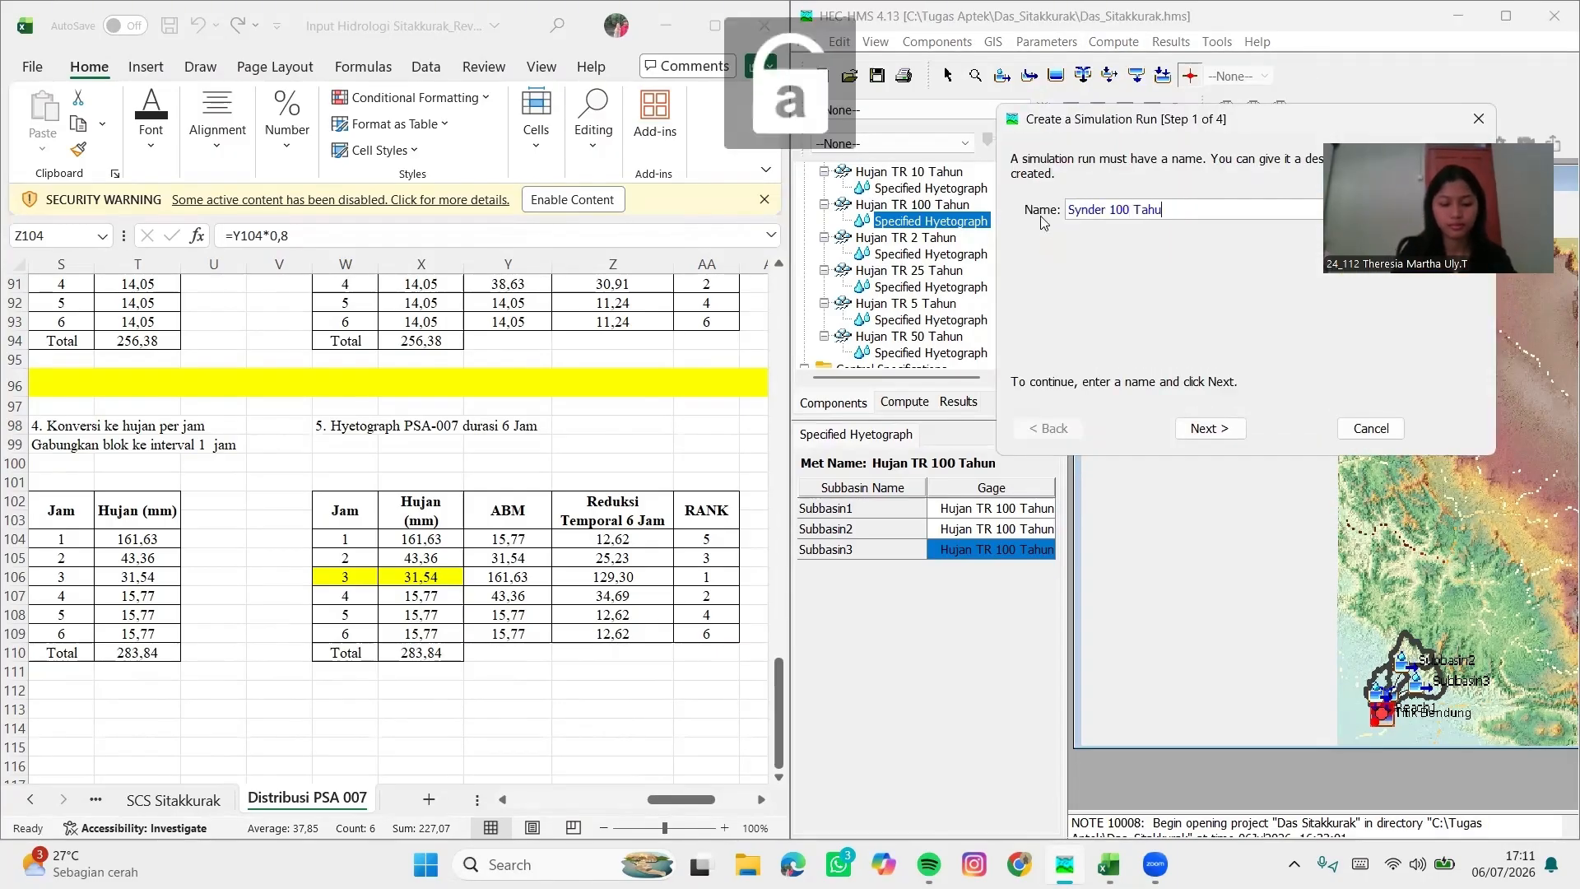
click(1220, 433)
click(1219, 433)
click(1132, 249)
click(1211, 429)
click(1211, 428)
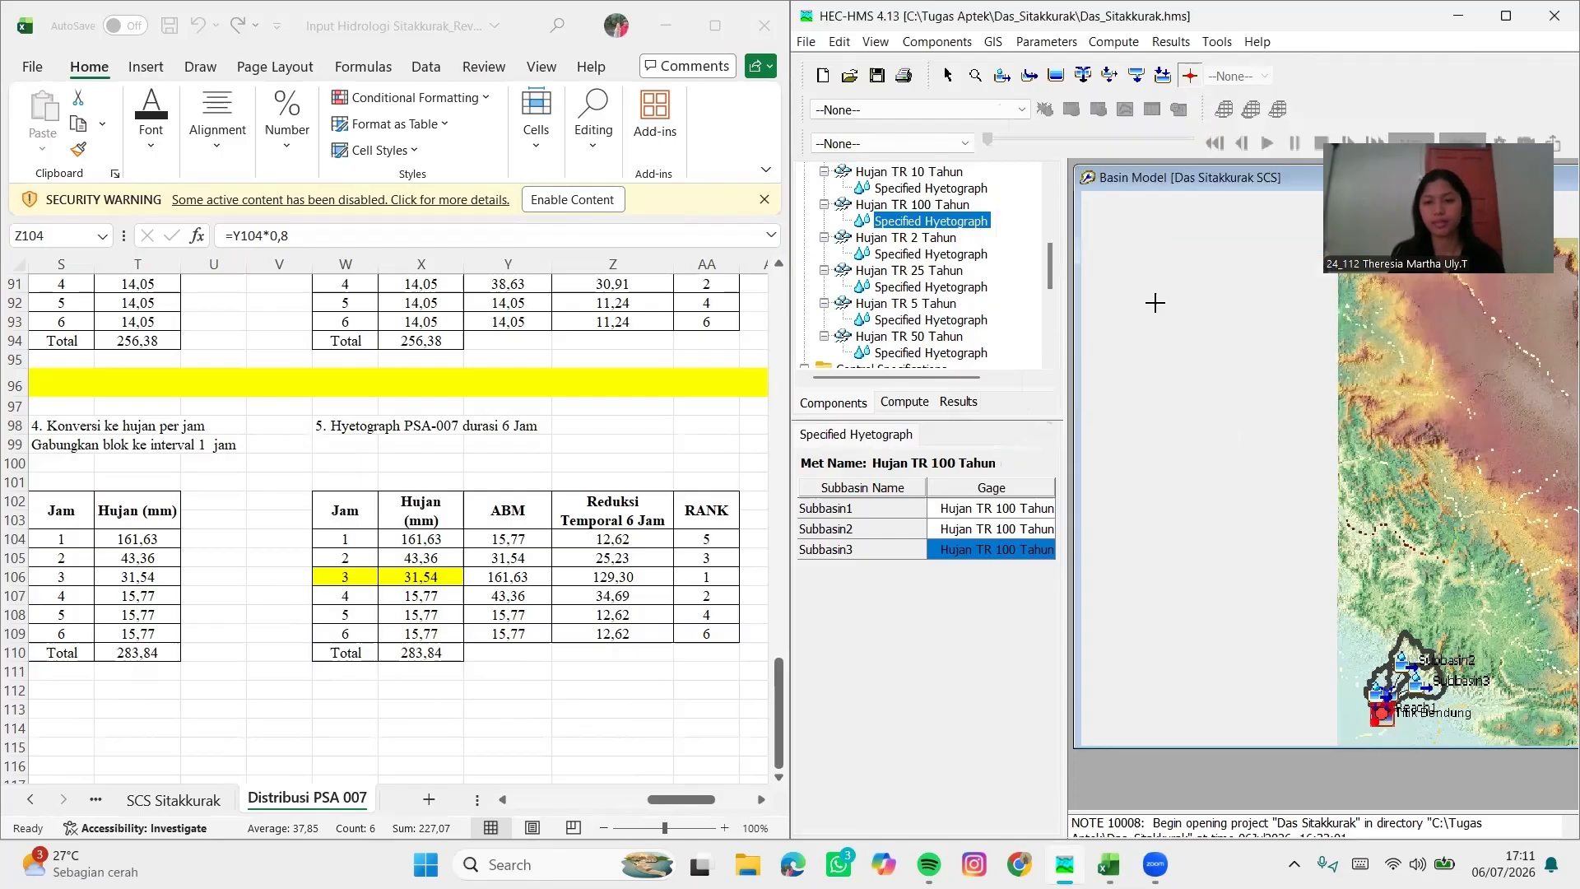
Compute all six Synder simulation runs, from 2 to 100 Tahun, together with Multiple Compute
click(1138, 41)
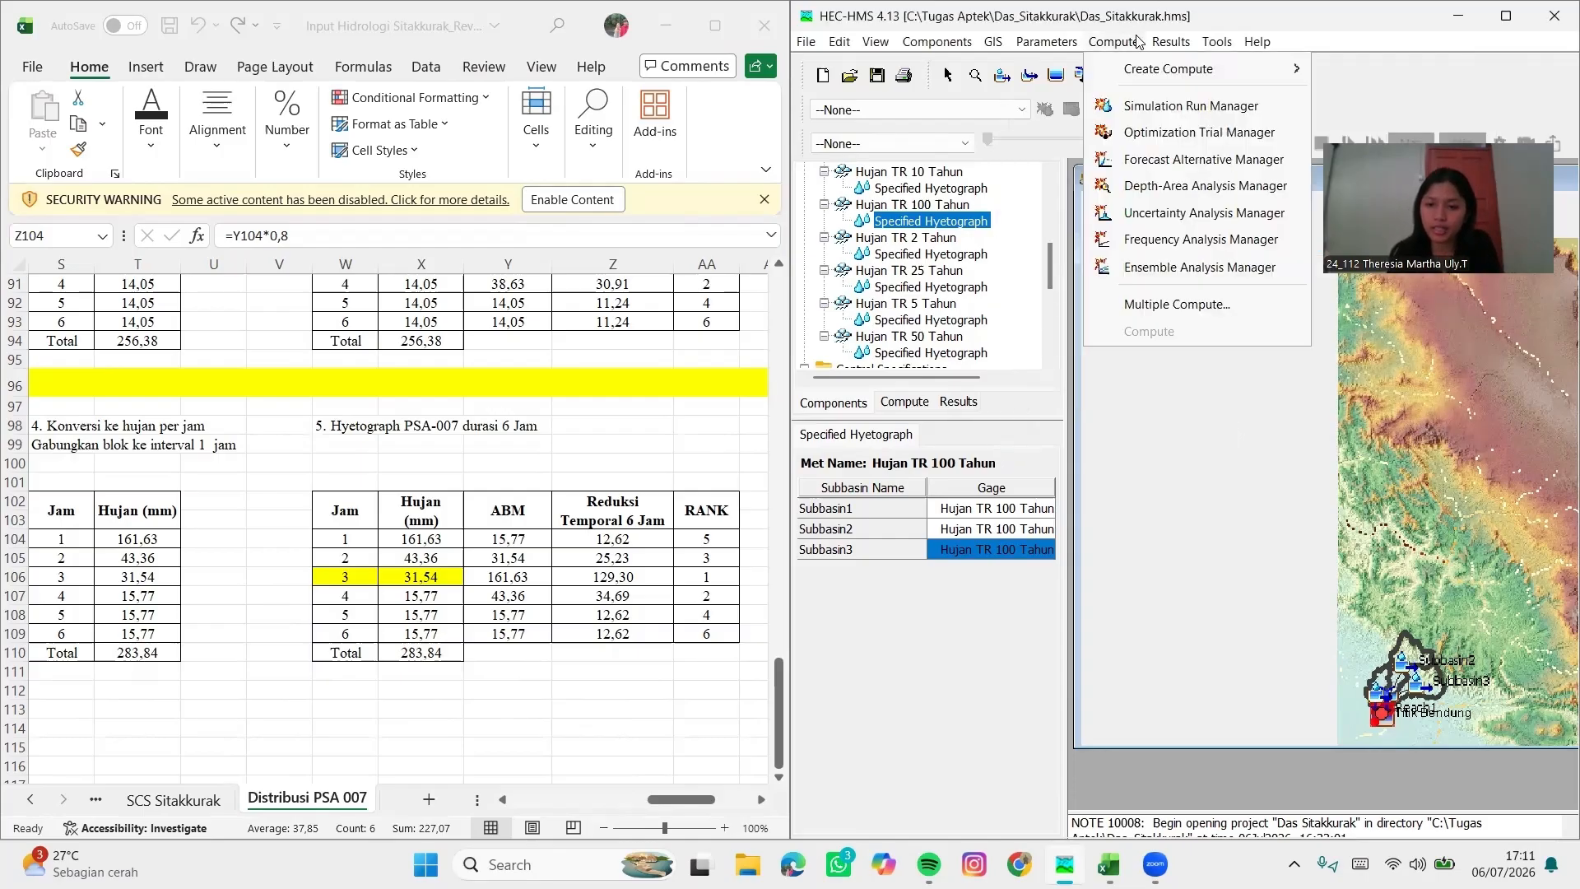
click(1170, 305)
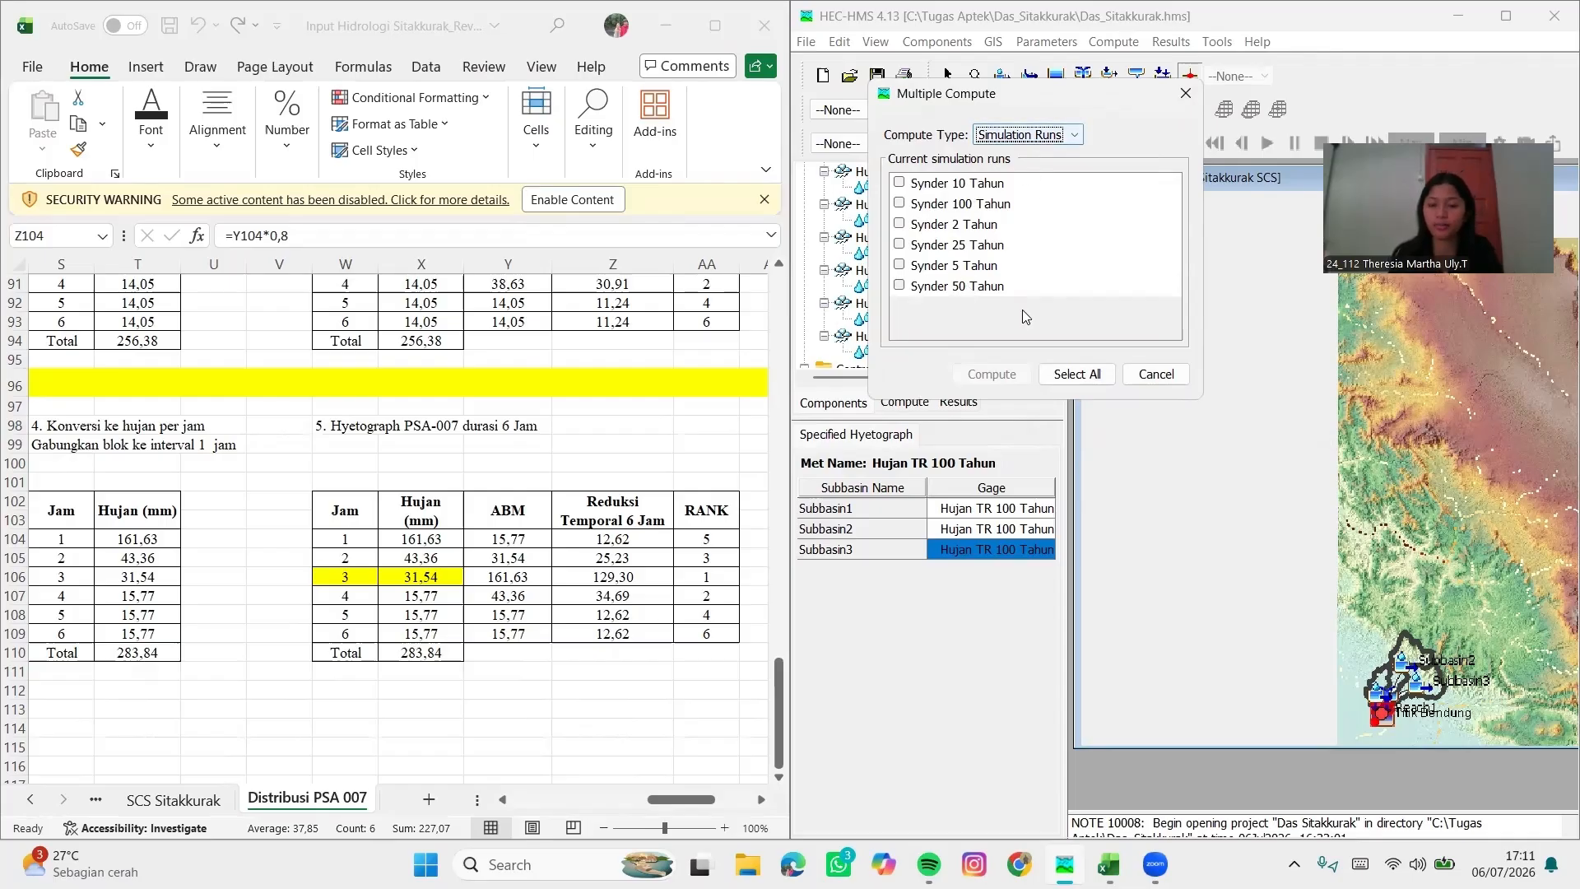
click(1074, 377)
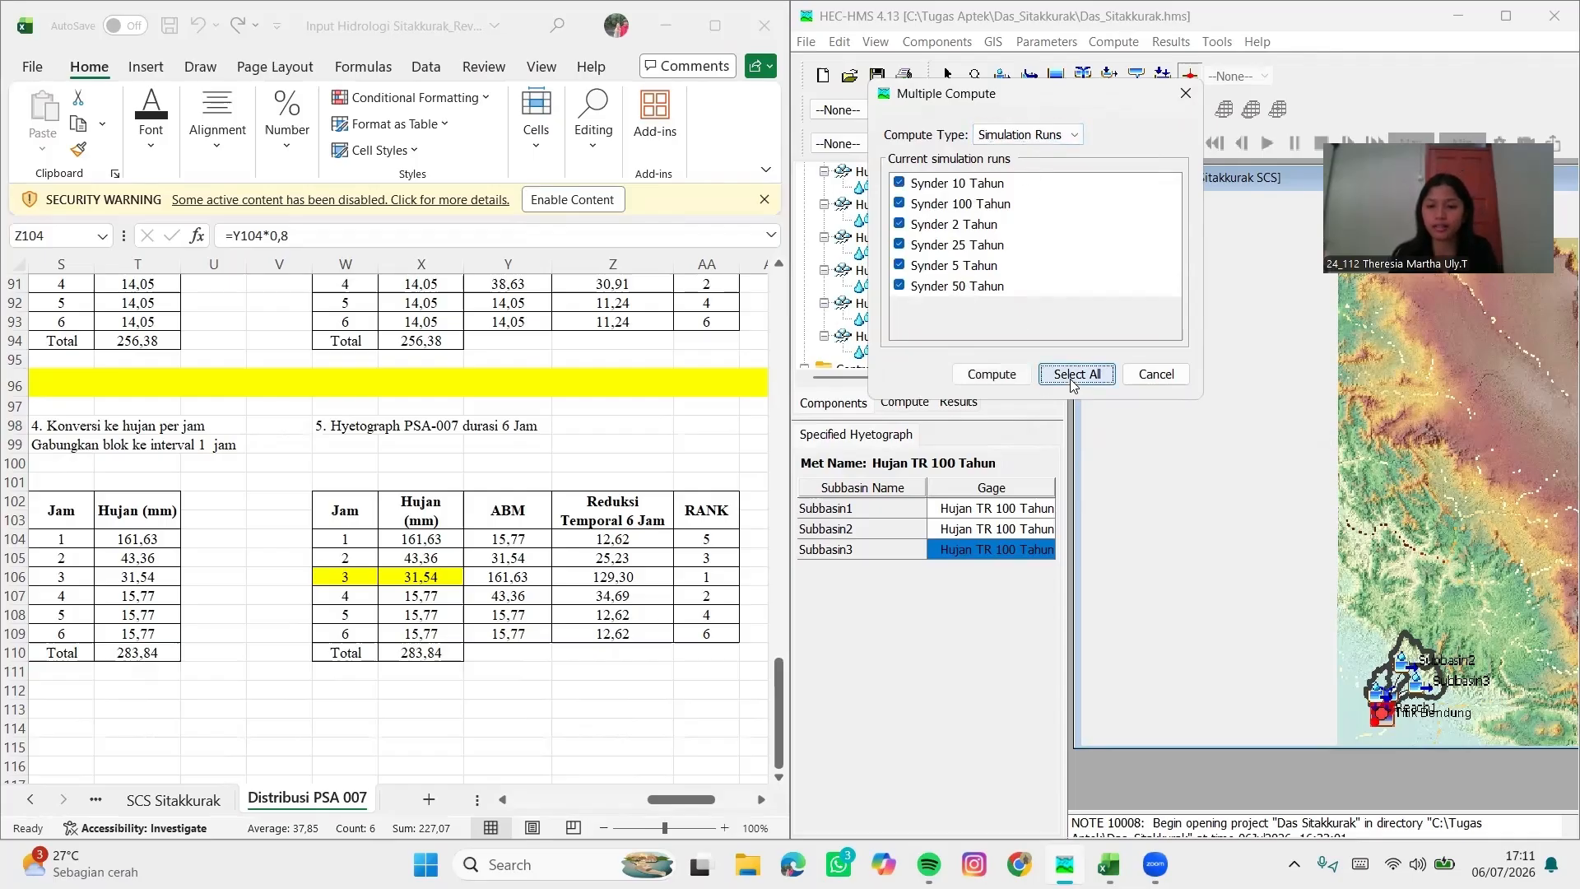
click(991, 374)
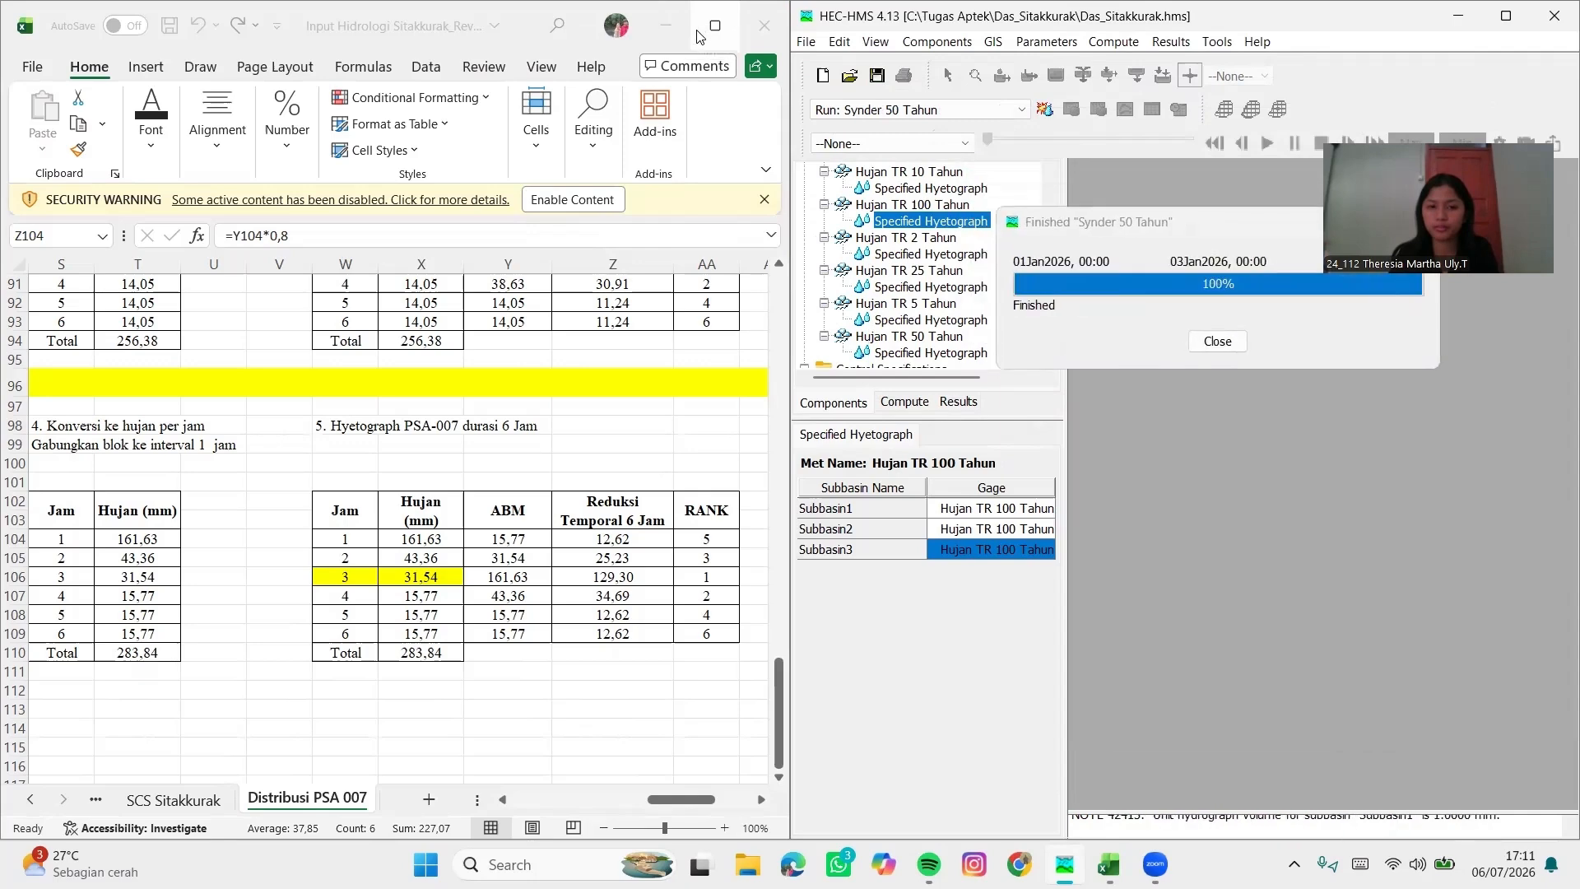
Maximize the HEC-HMS window so that it fills the whole screen
click(715, 25)
click(1458, 25)
click(1504, 15)
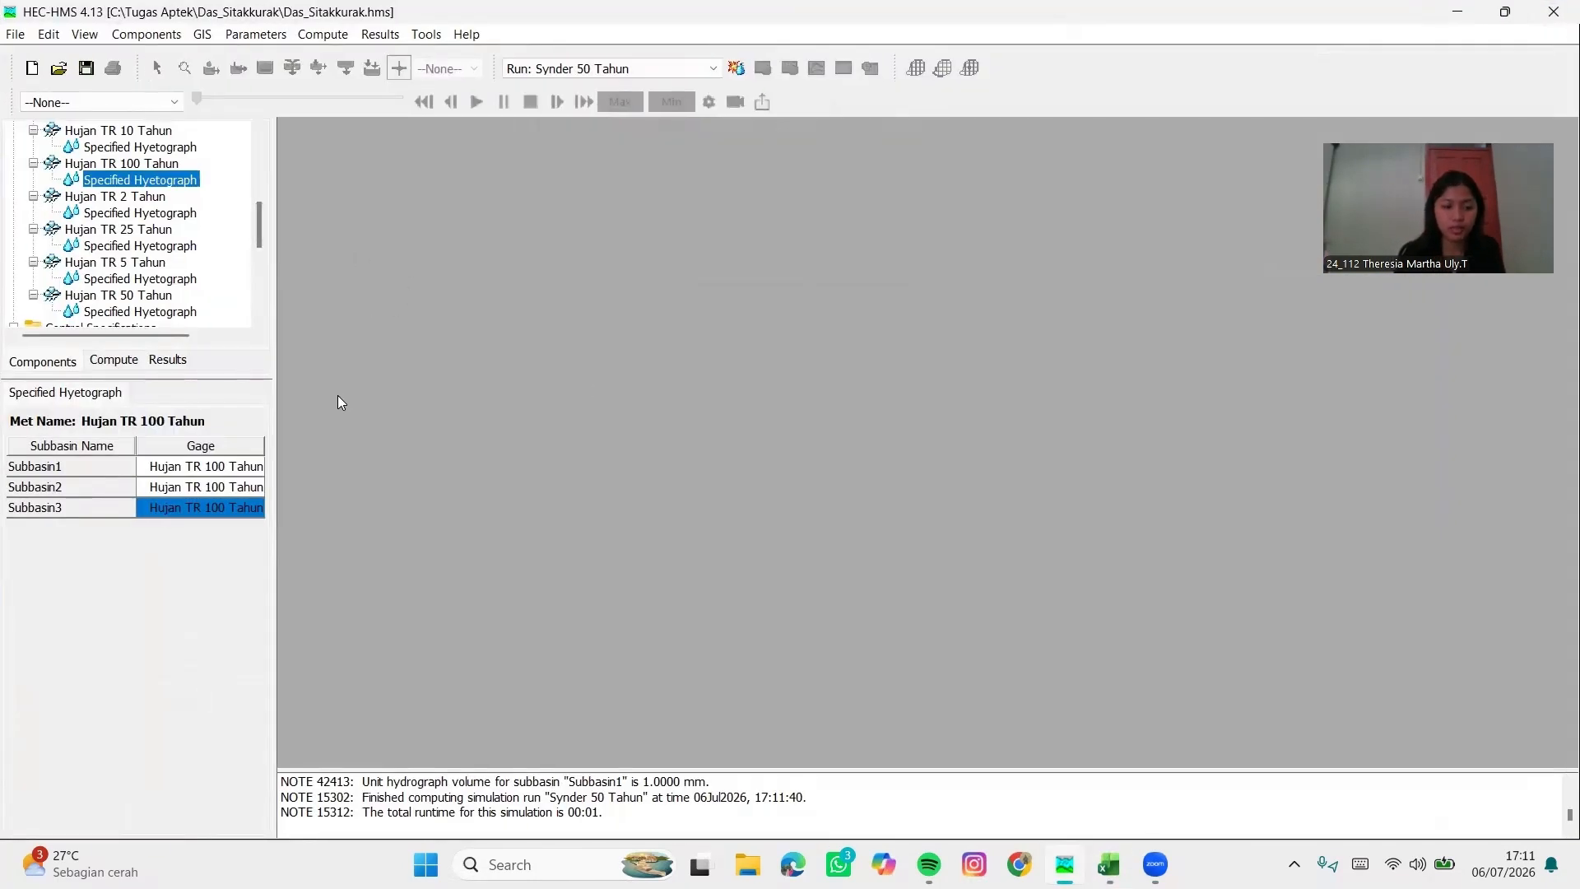
View the Subbasin3 result graph of the Synder 10 Tahun simulation run, then close it
click(169, 361)
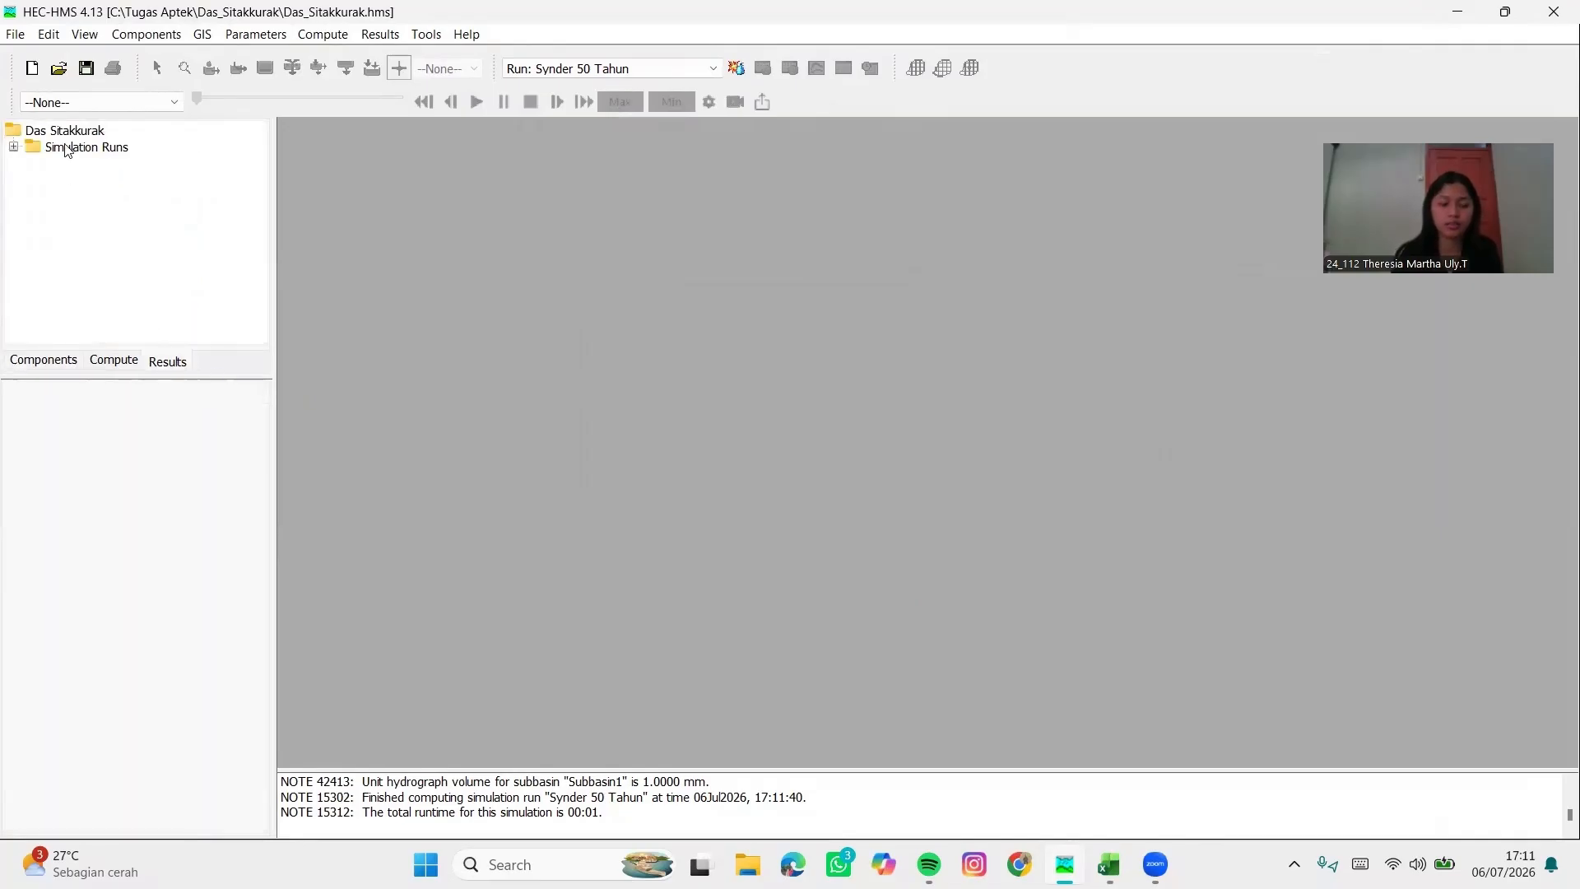
click(13, 148)
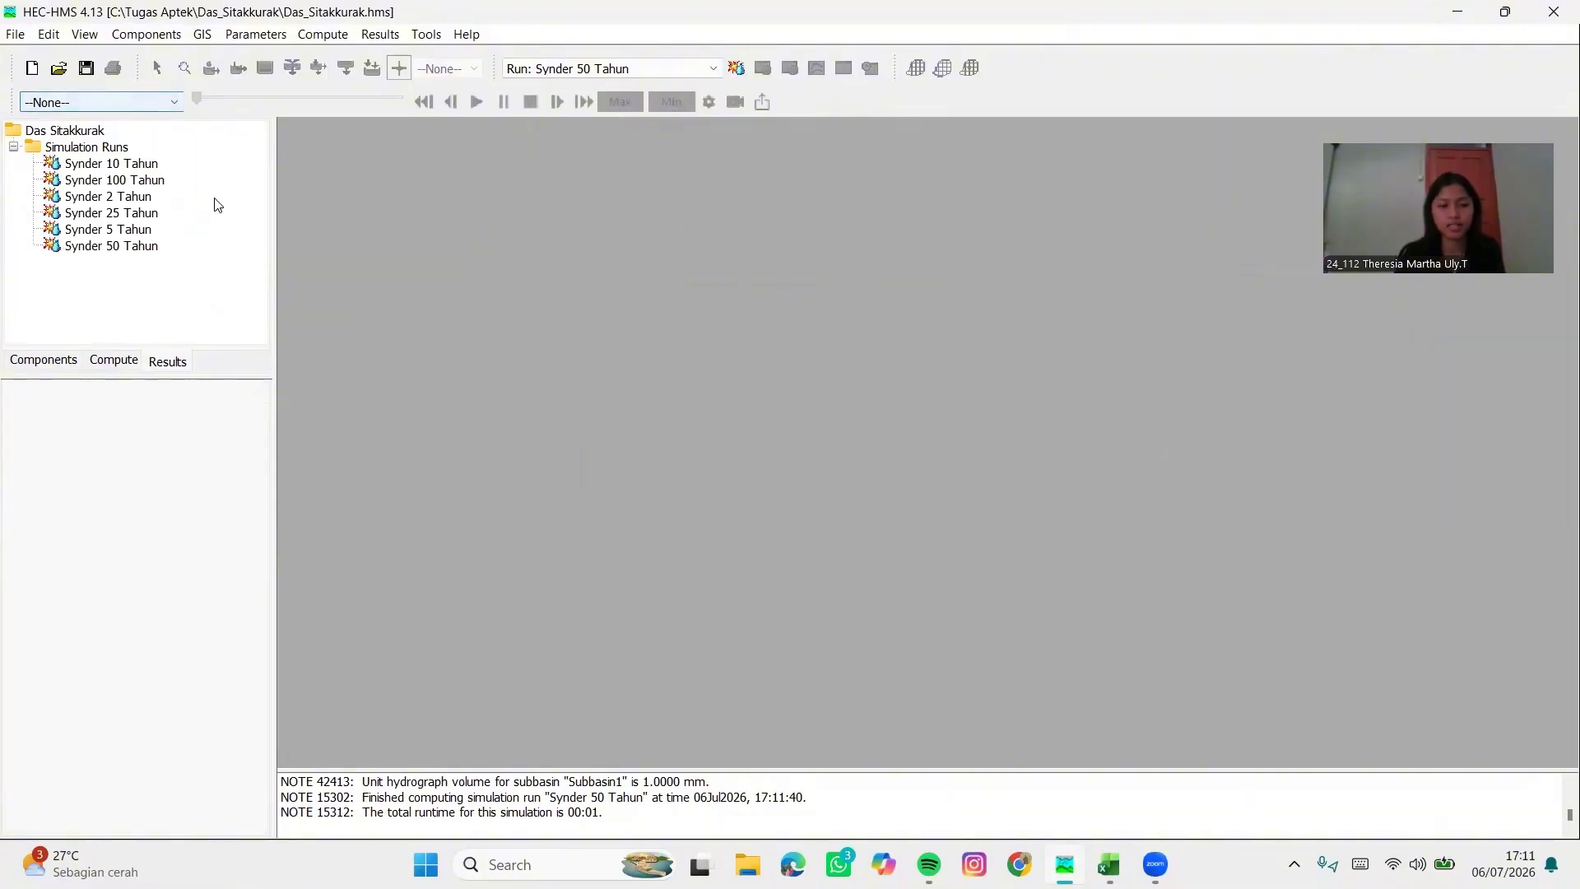
double_click(140, 164)
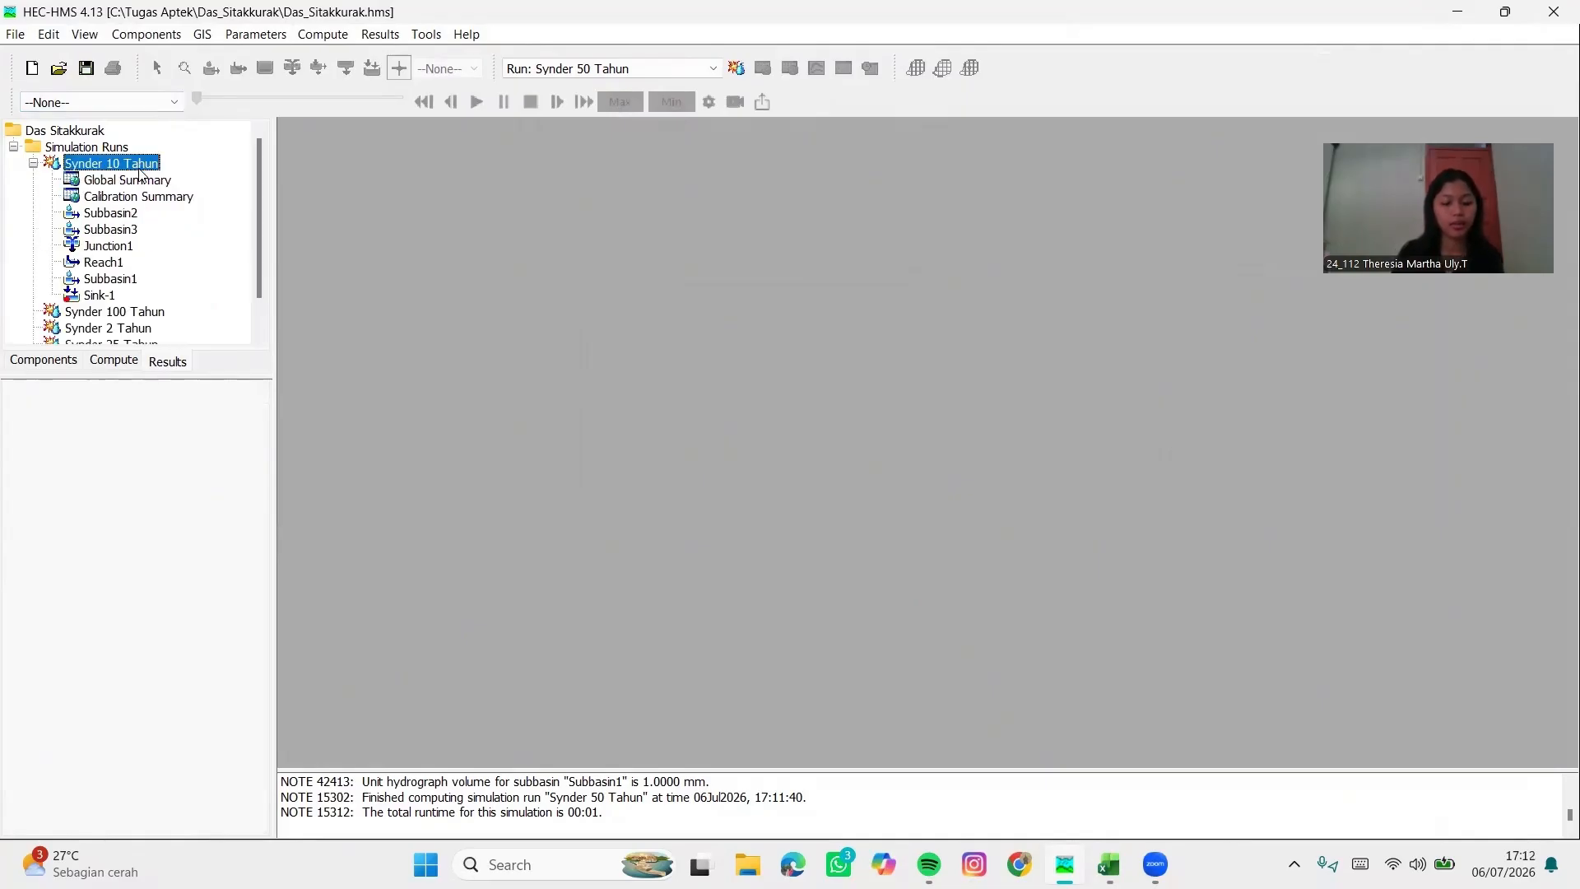
double_click(131, 230)
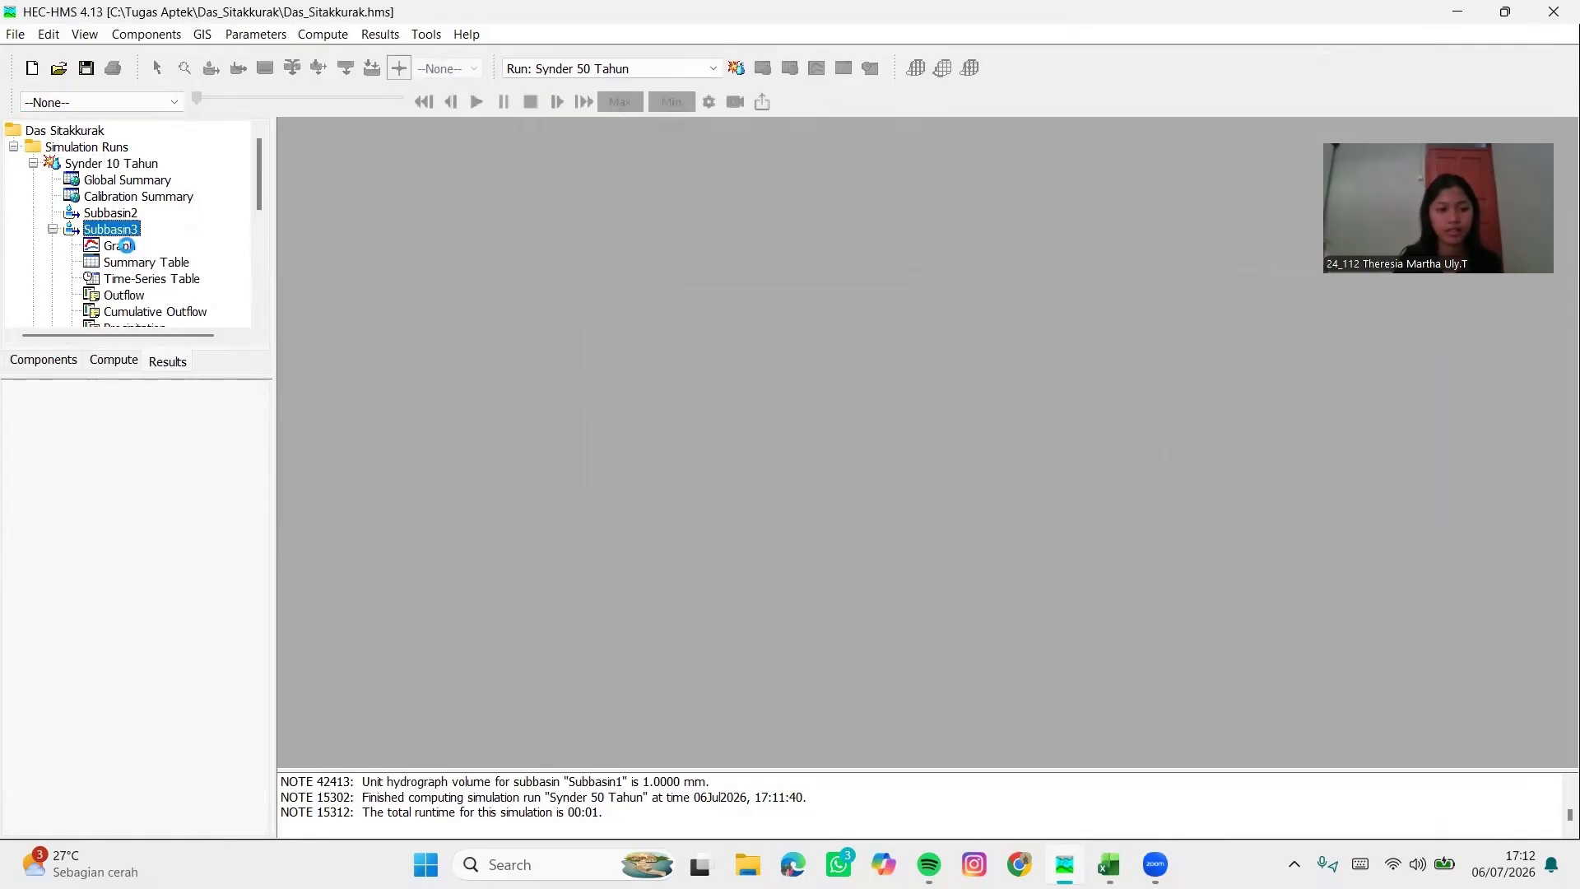
click(120, 246)
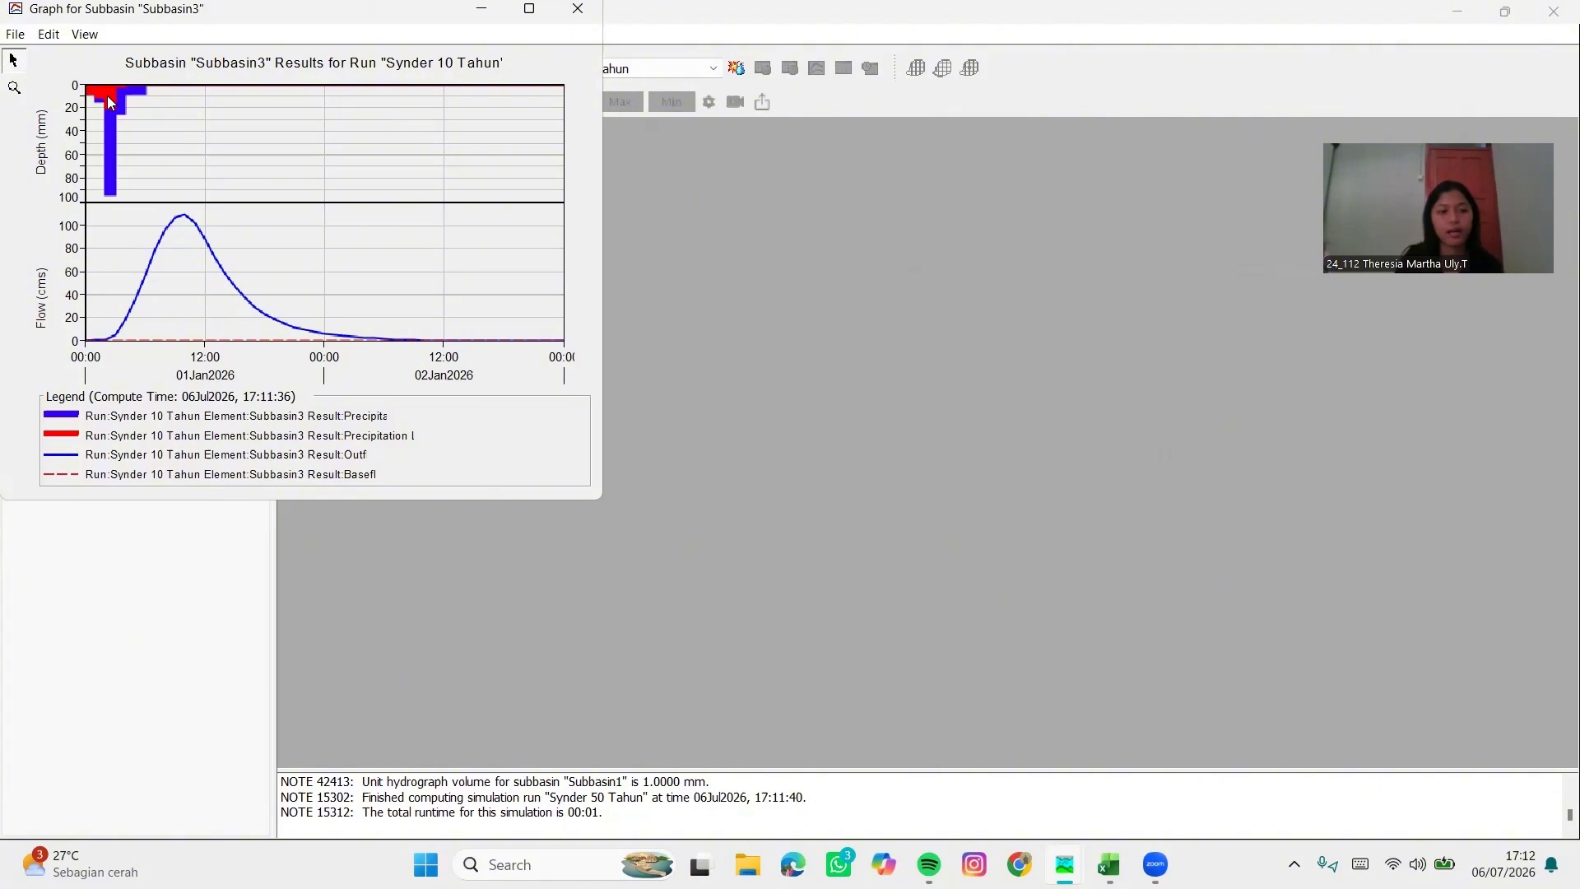
mouse_move(118, 97)
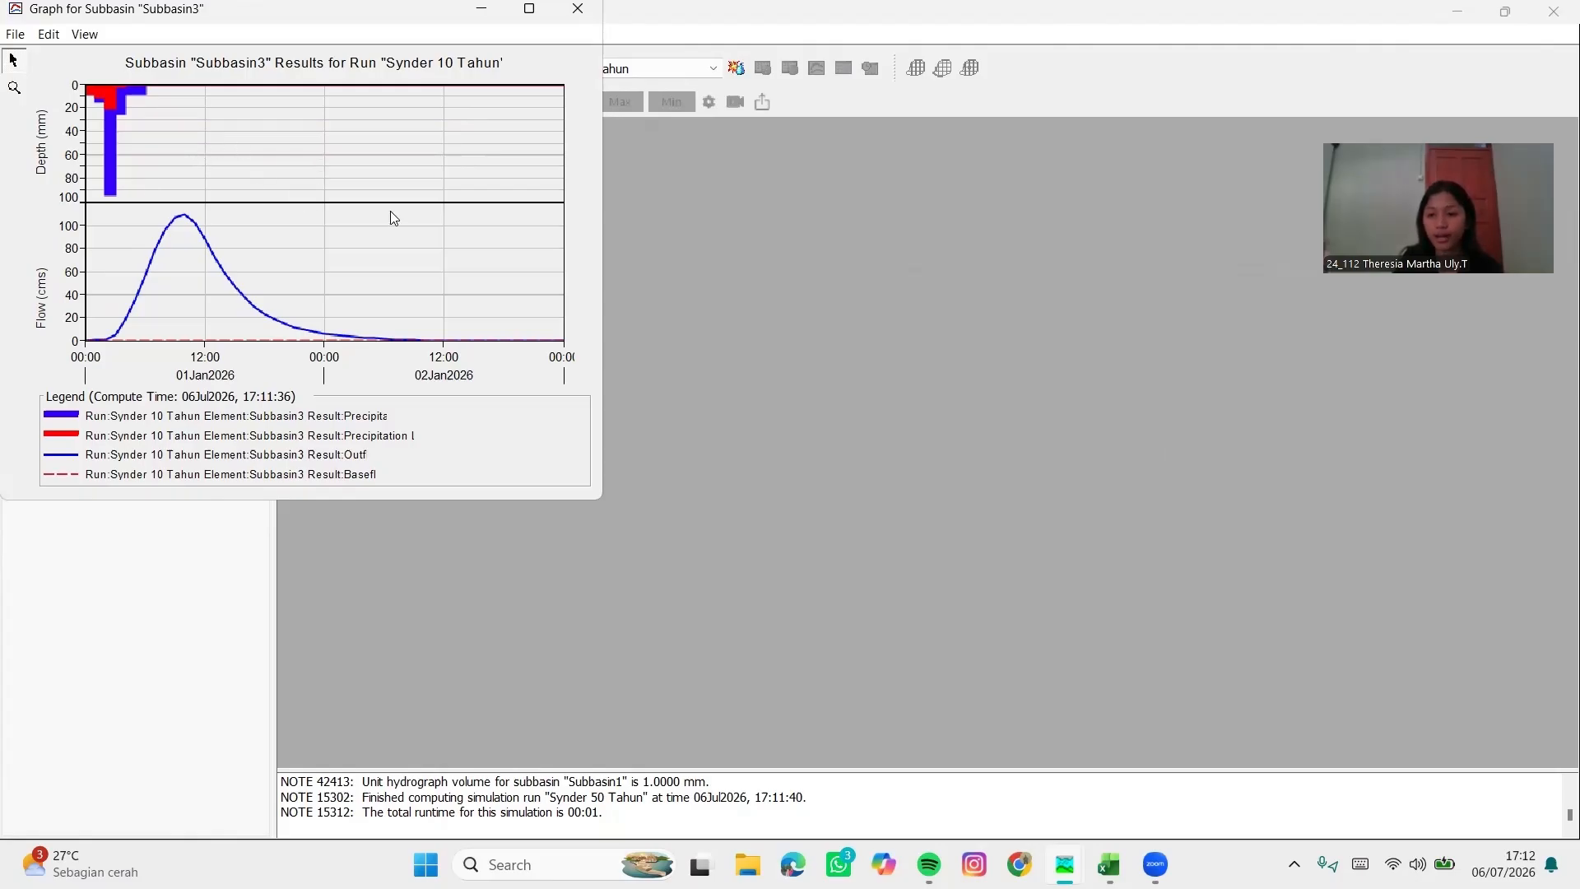
click(589, 12)
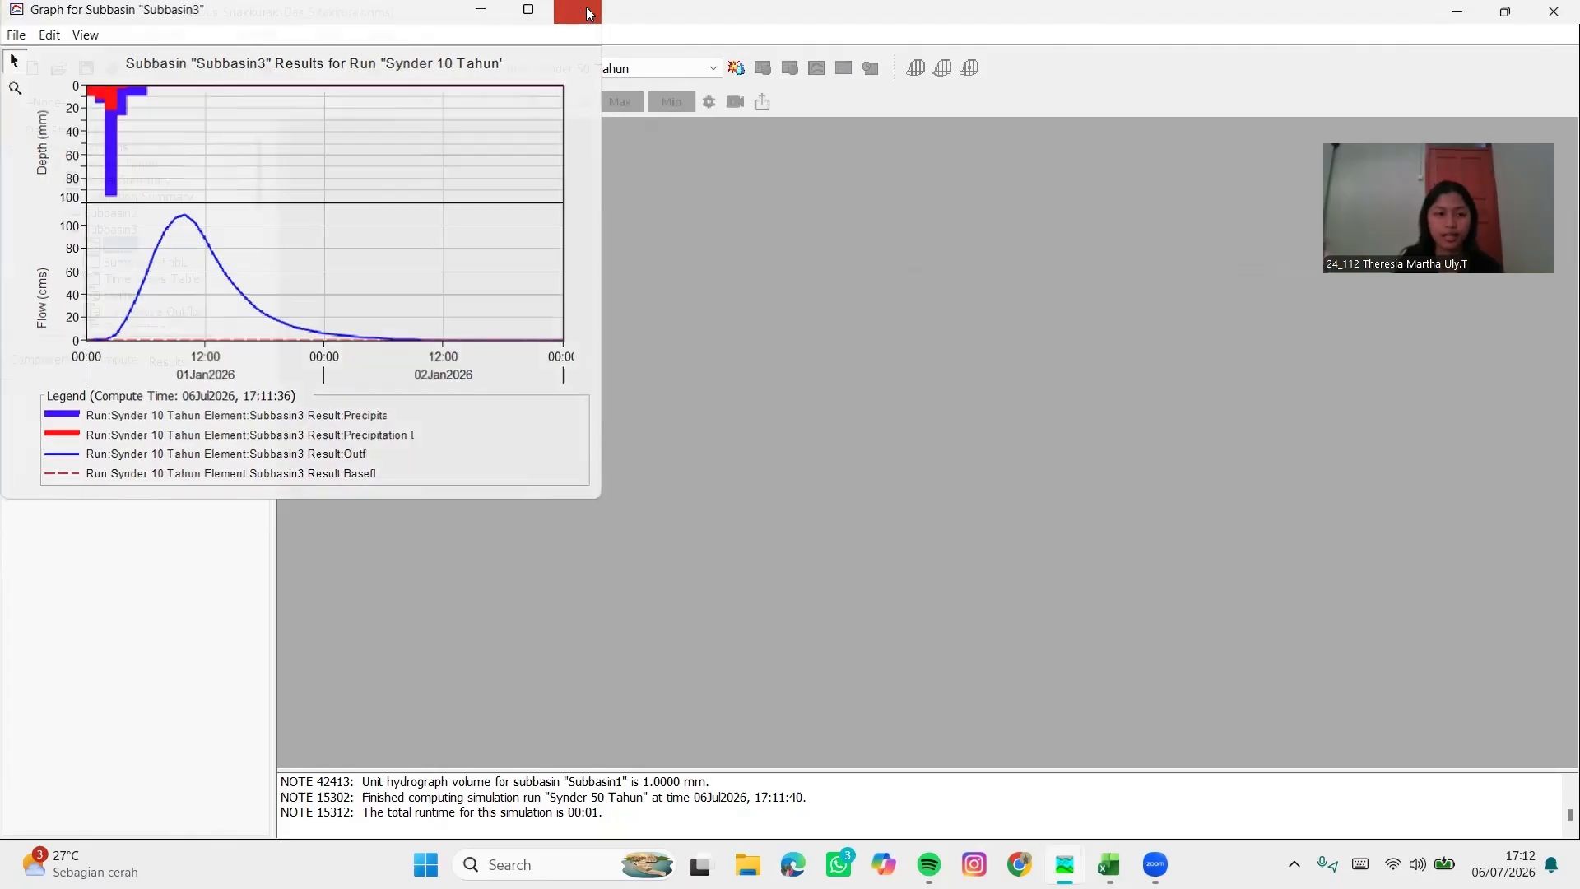
View the Sink-1 result graph of the Synder 10 Tahun run and close it
scroll(125, 231, down, 1)
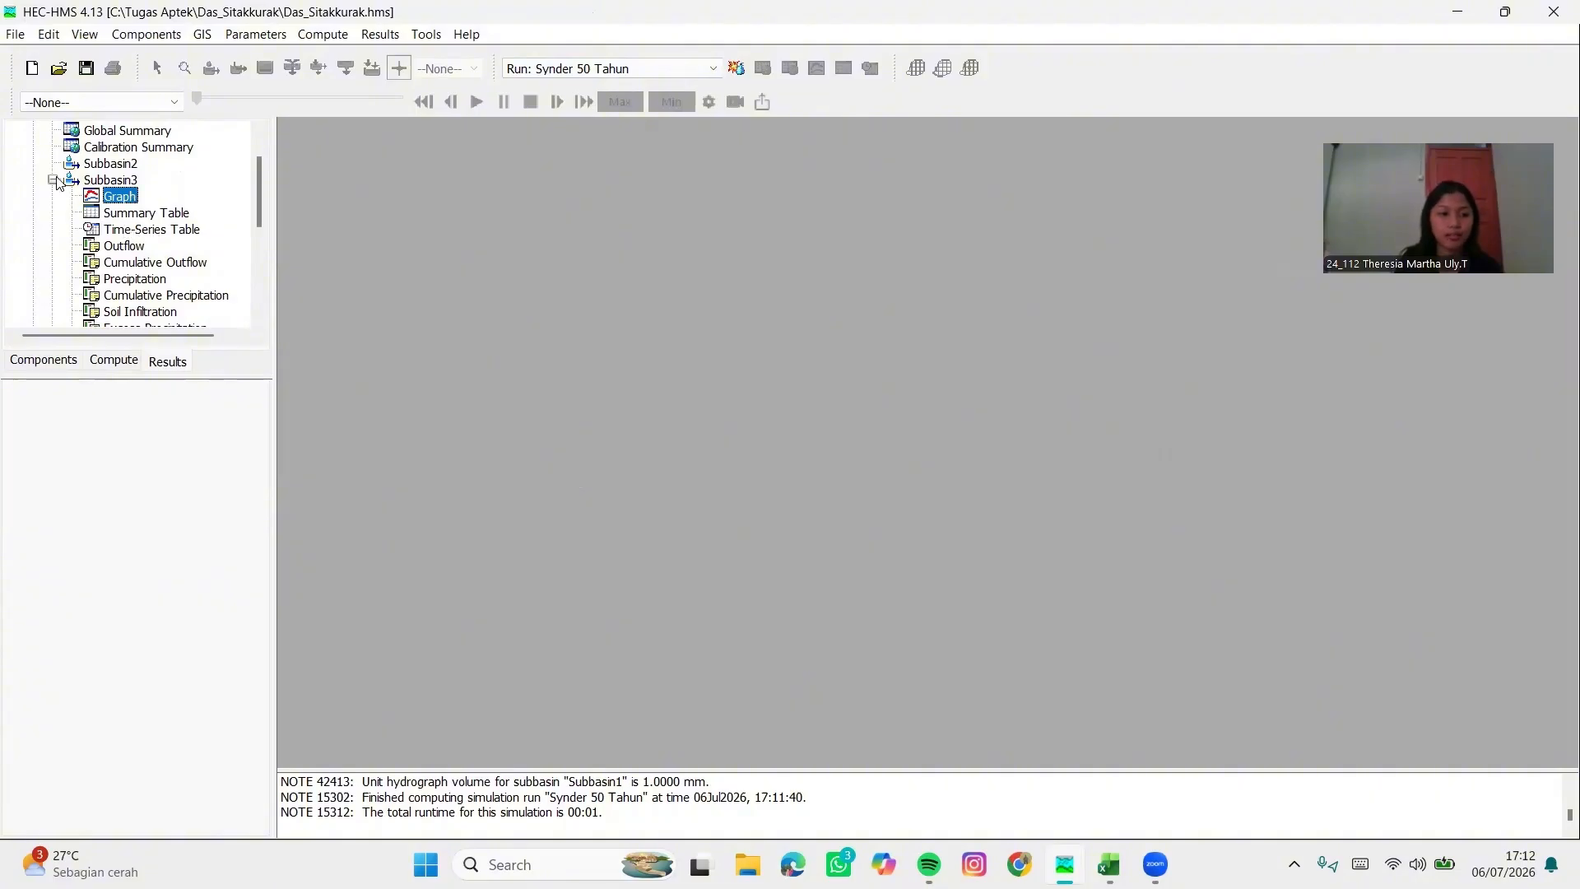
scroll(83, 193, down, 1)
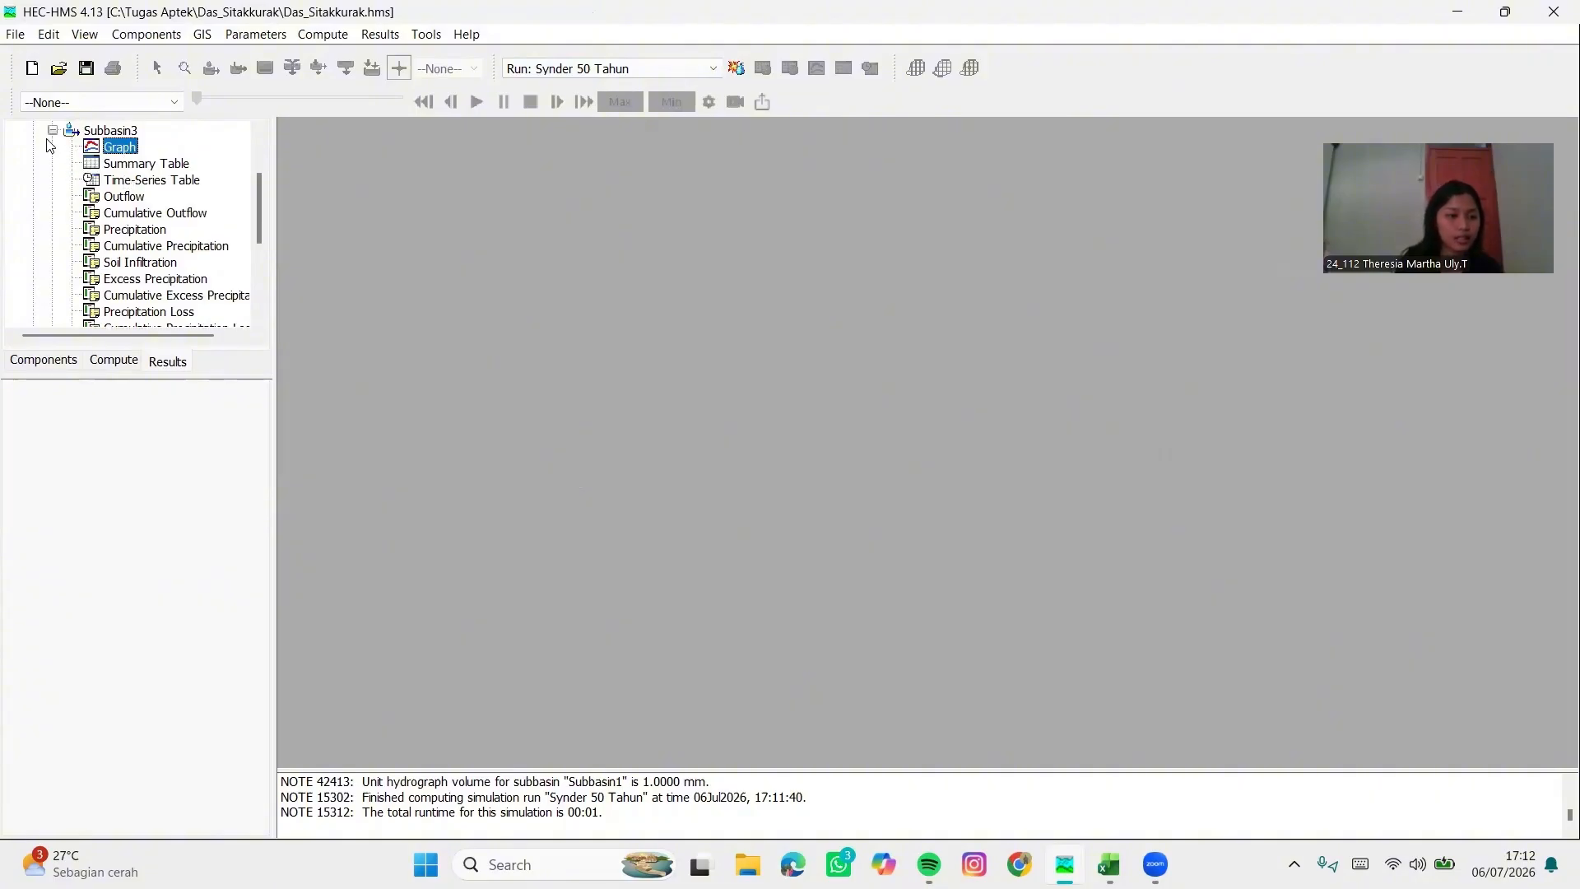
click(51, 132)
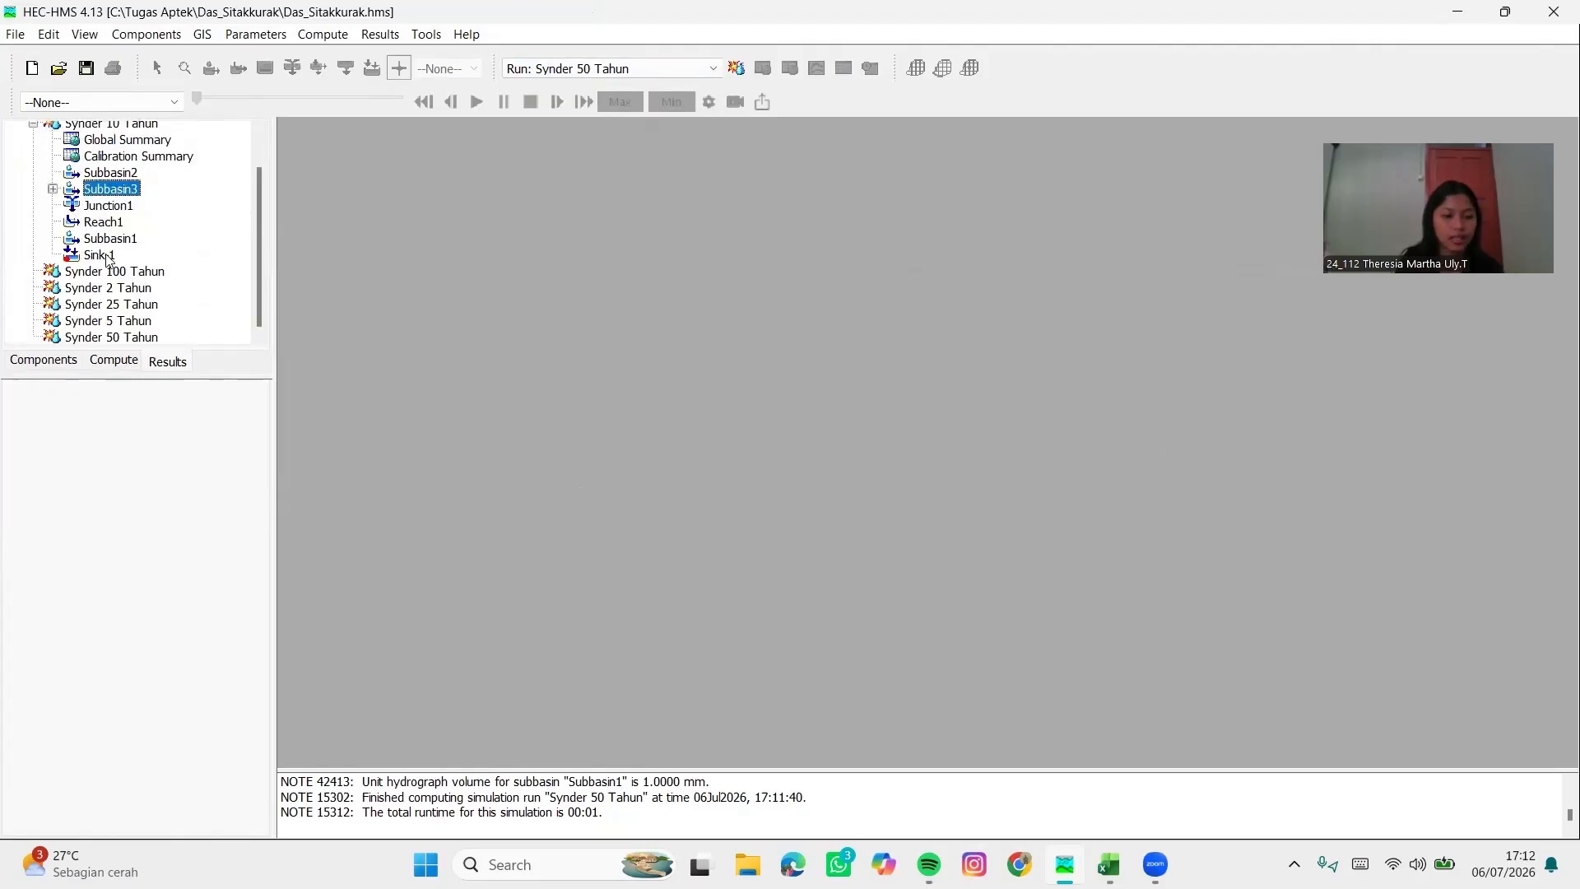
double_click(107, 256)
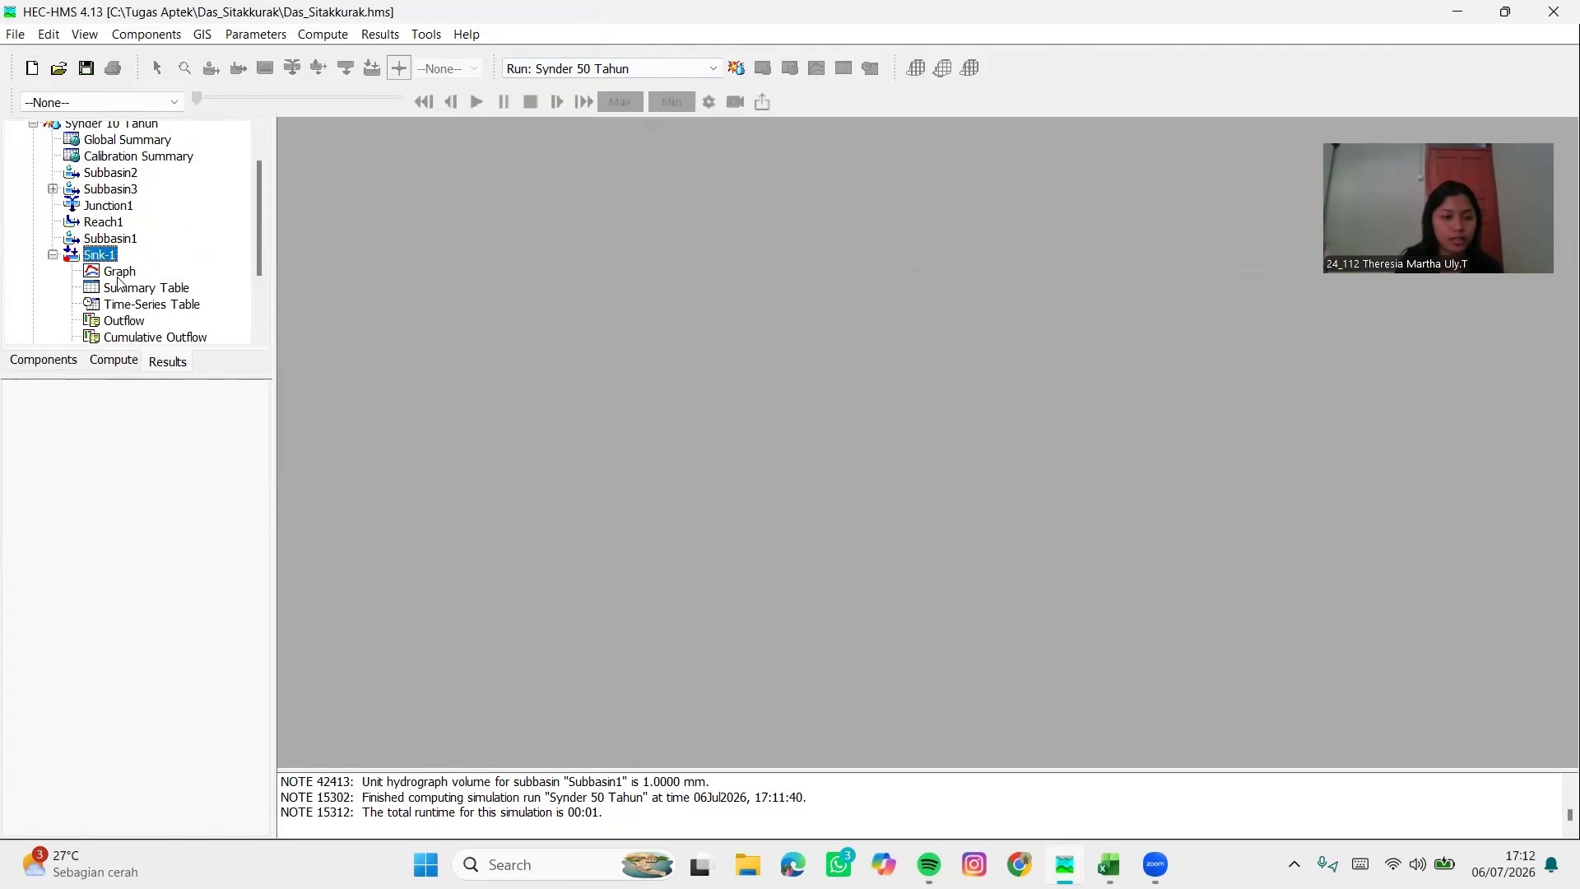
click(120, 272)
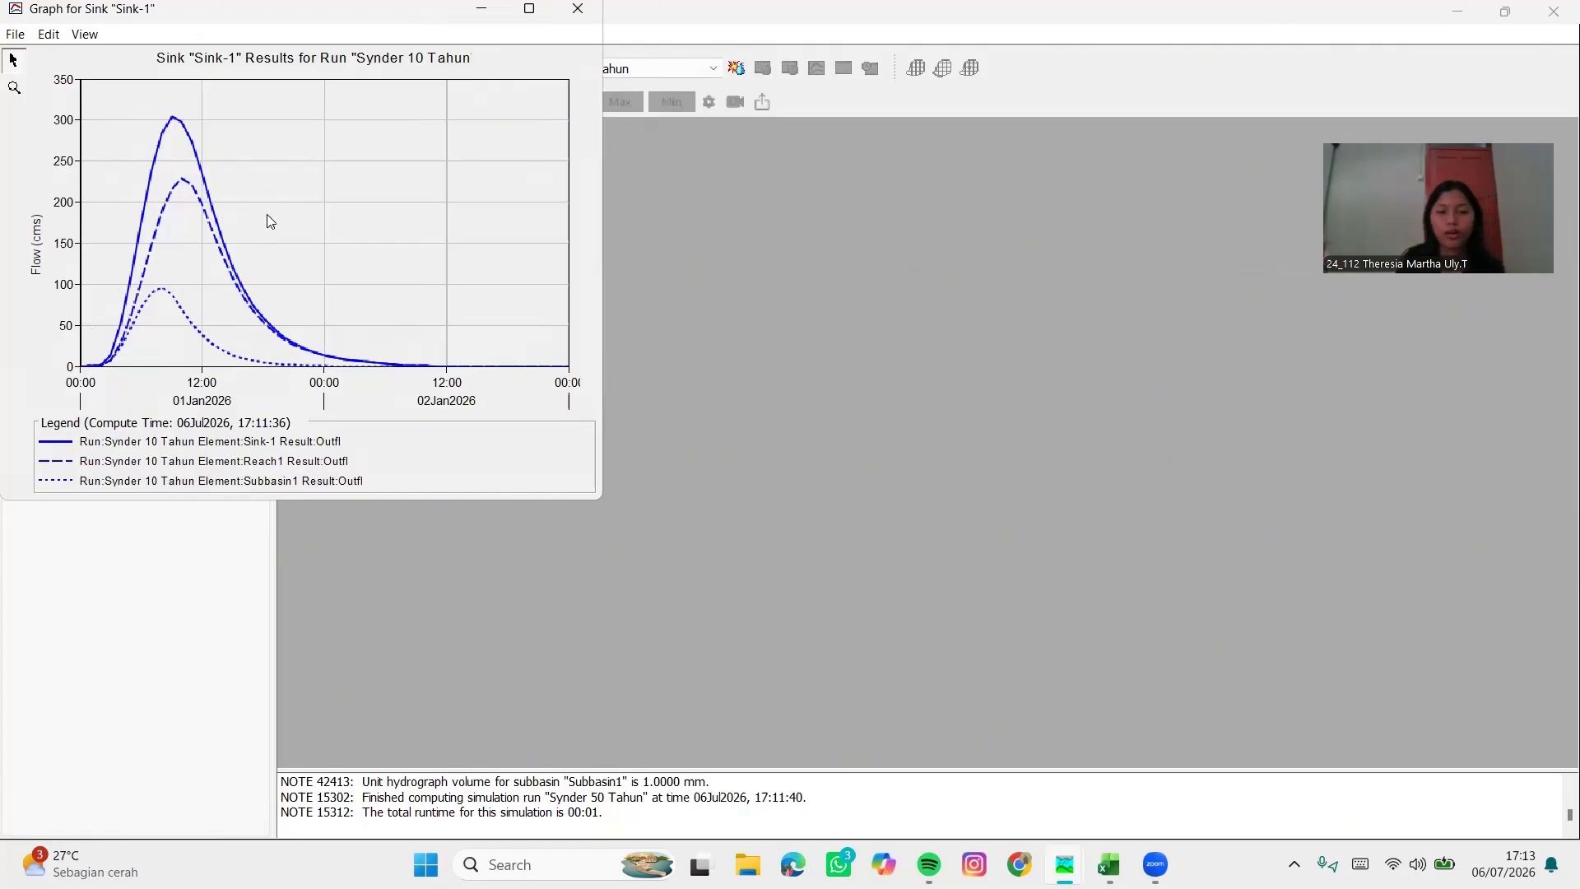
click(577, 10)
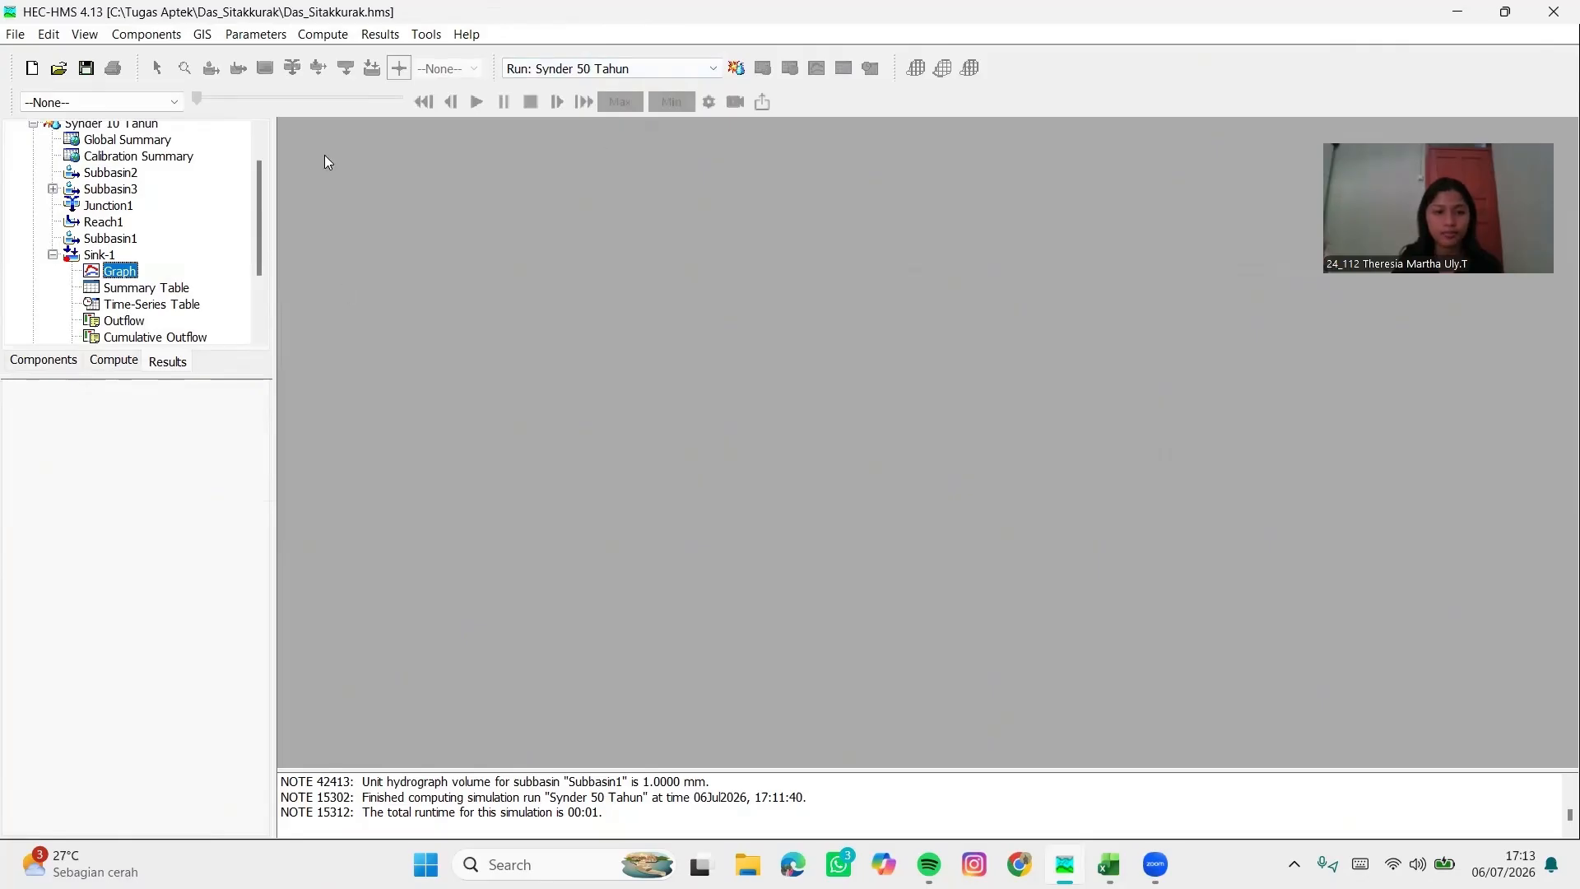
Start creating a new simulation run and name it SCS 2 Tahun
click(343, 37)
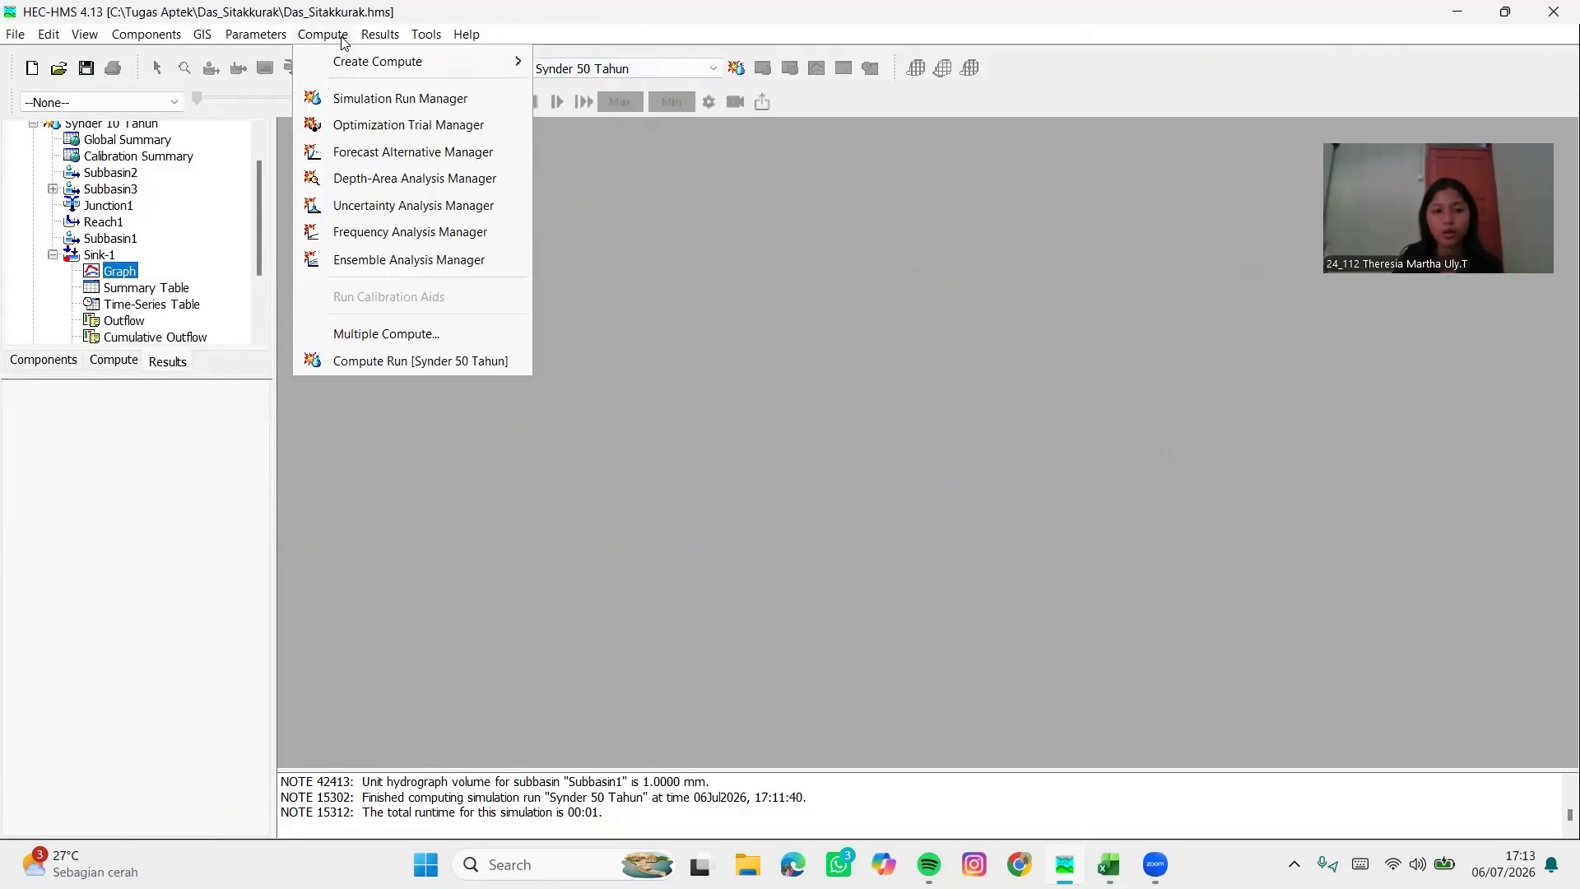
mouse_move(342, 58)
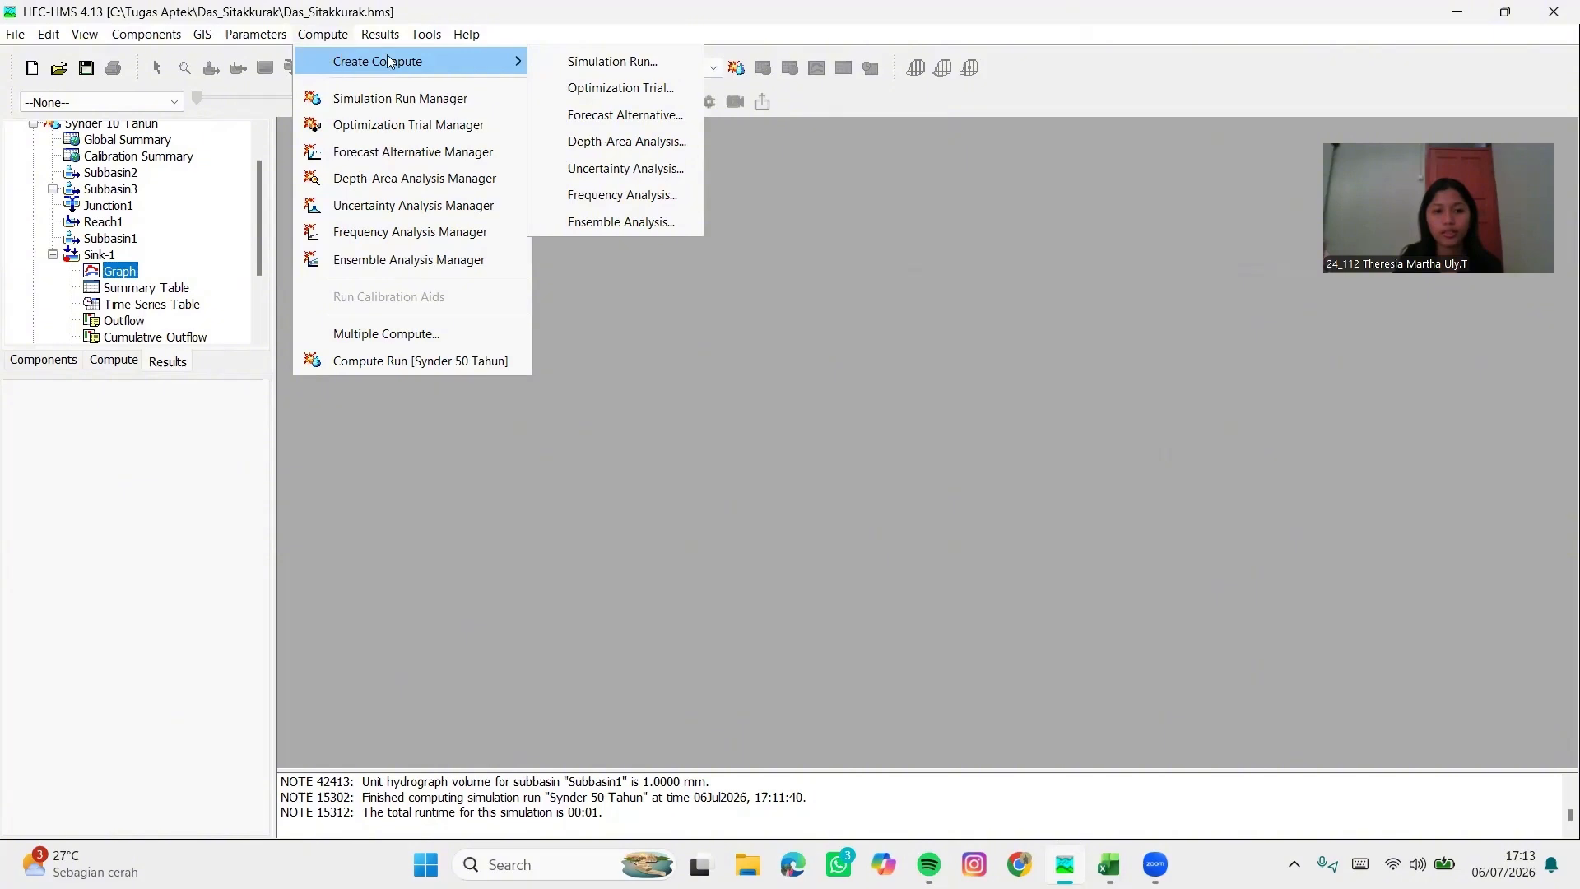
click(594, 65)
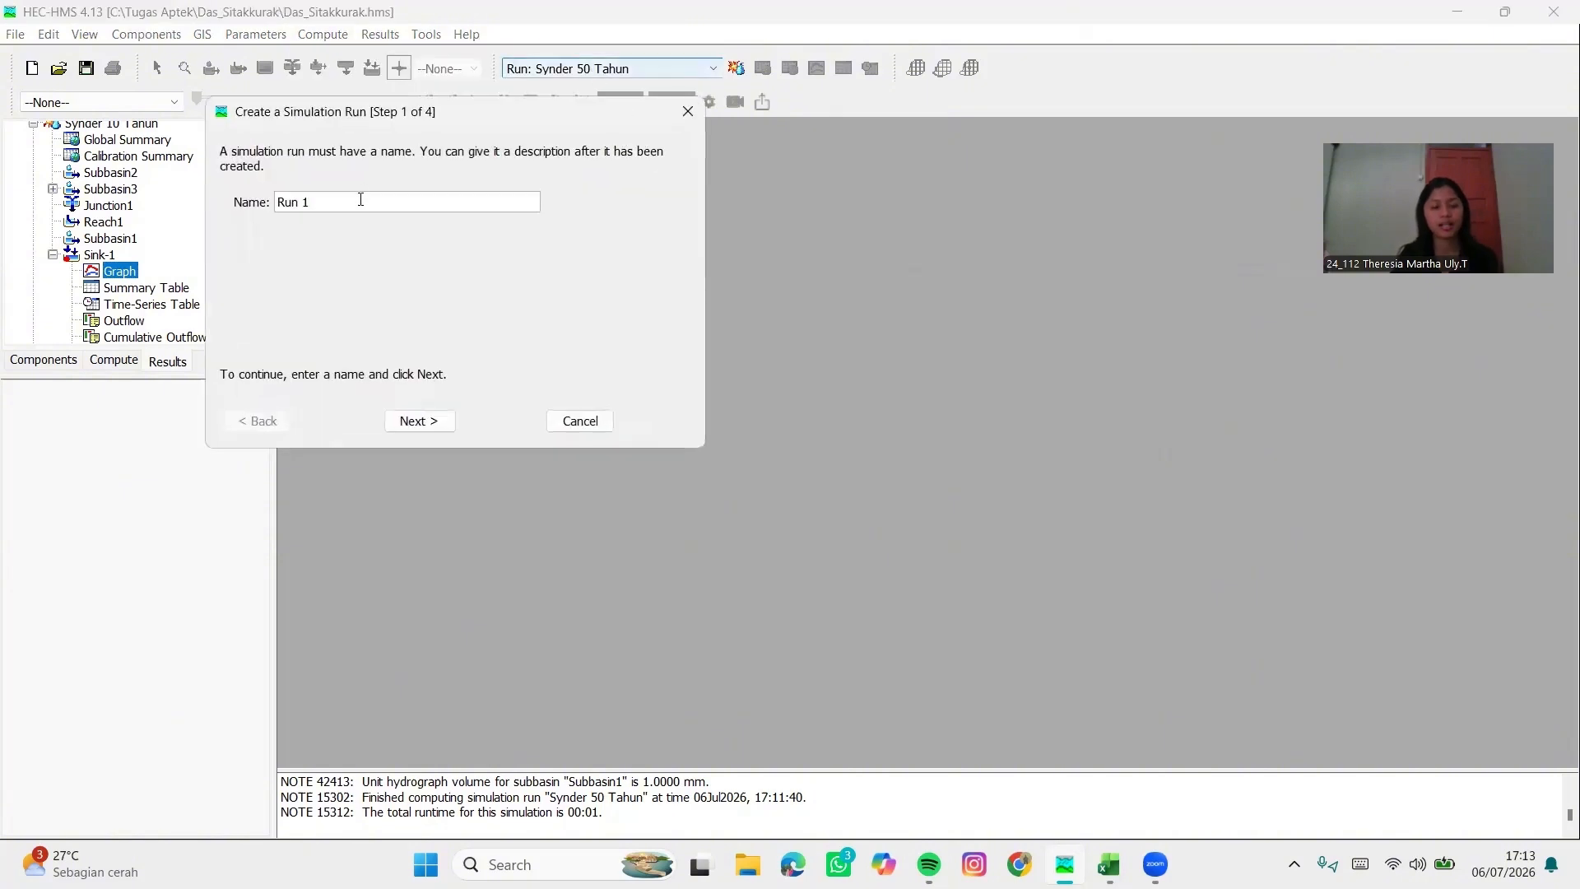
drag(360, 199, 277, 202)
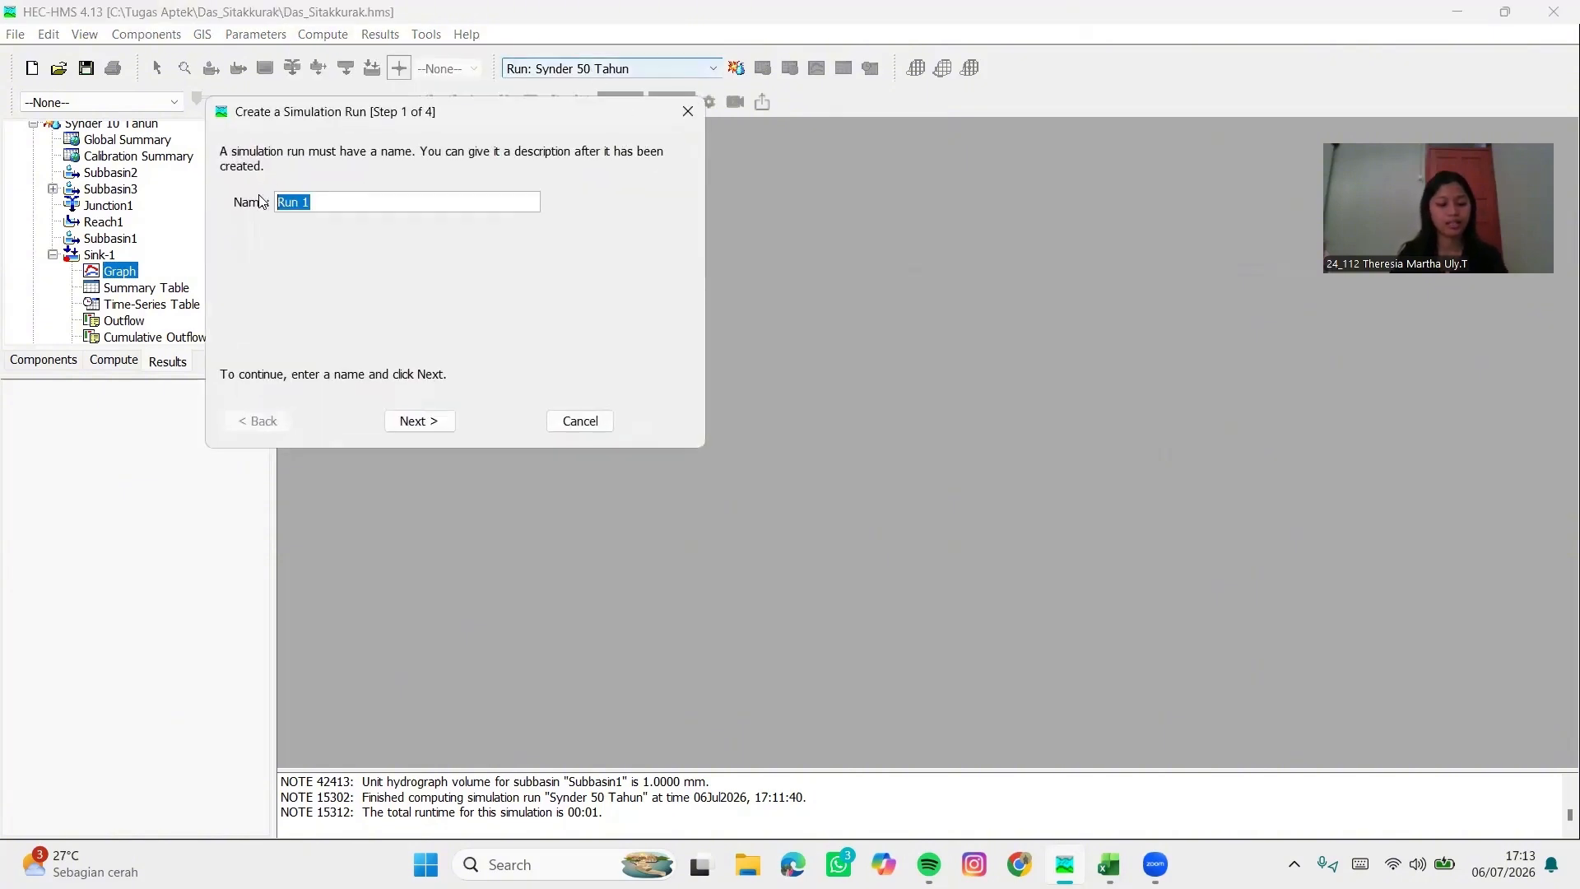
key(Caps_Lock)
text(SCS)
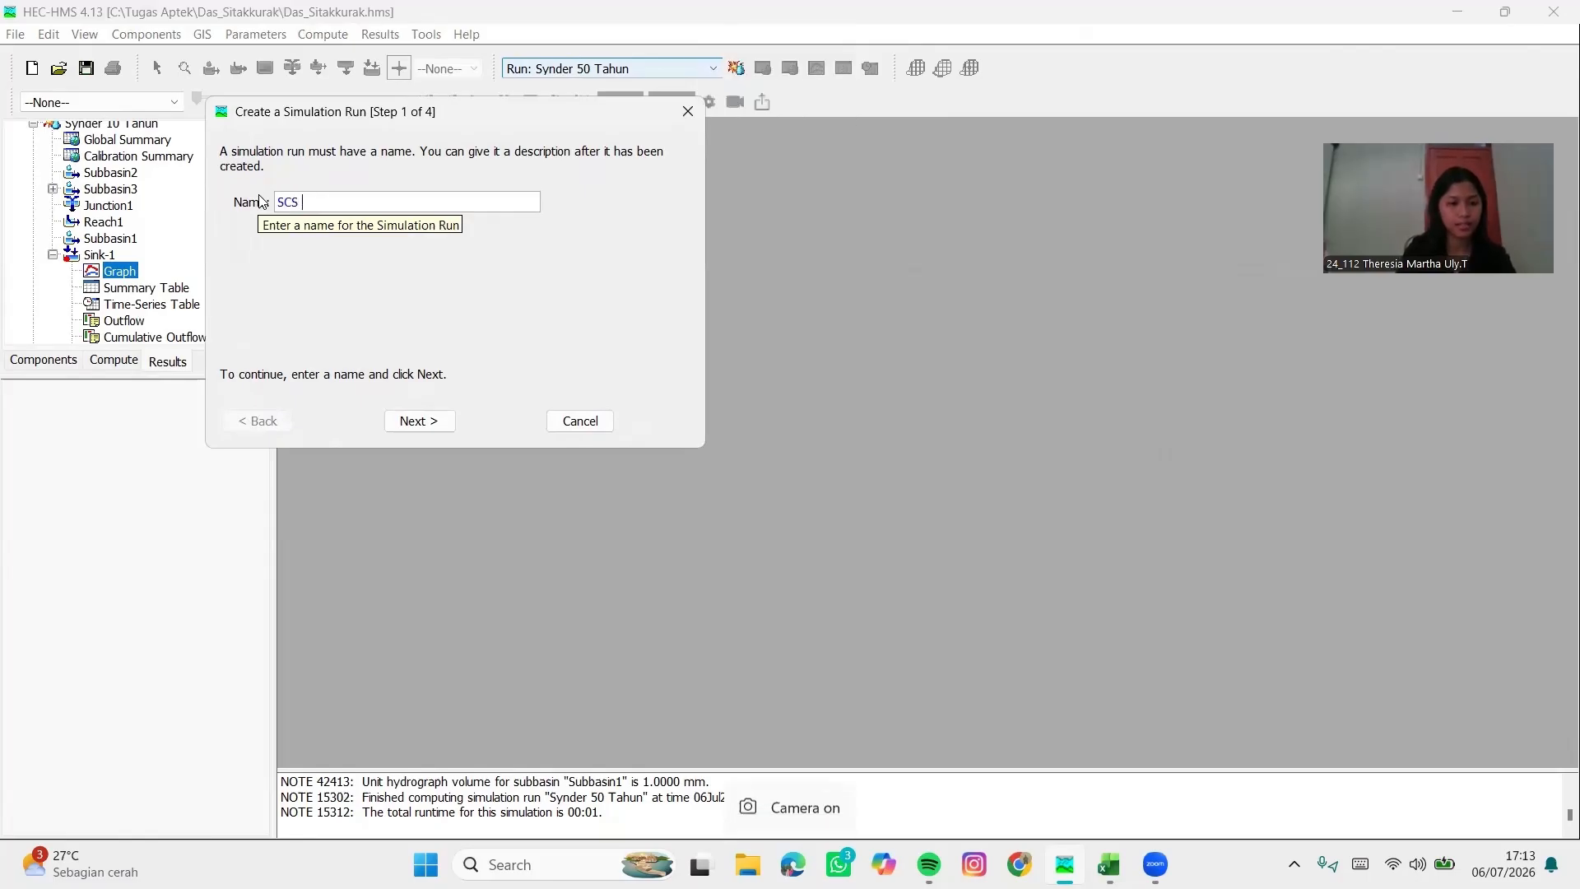
text( 2 T)
key(Caps_Lock)
text(ahun)
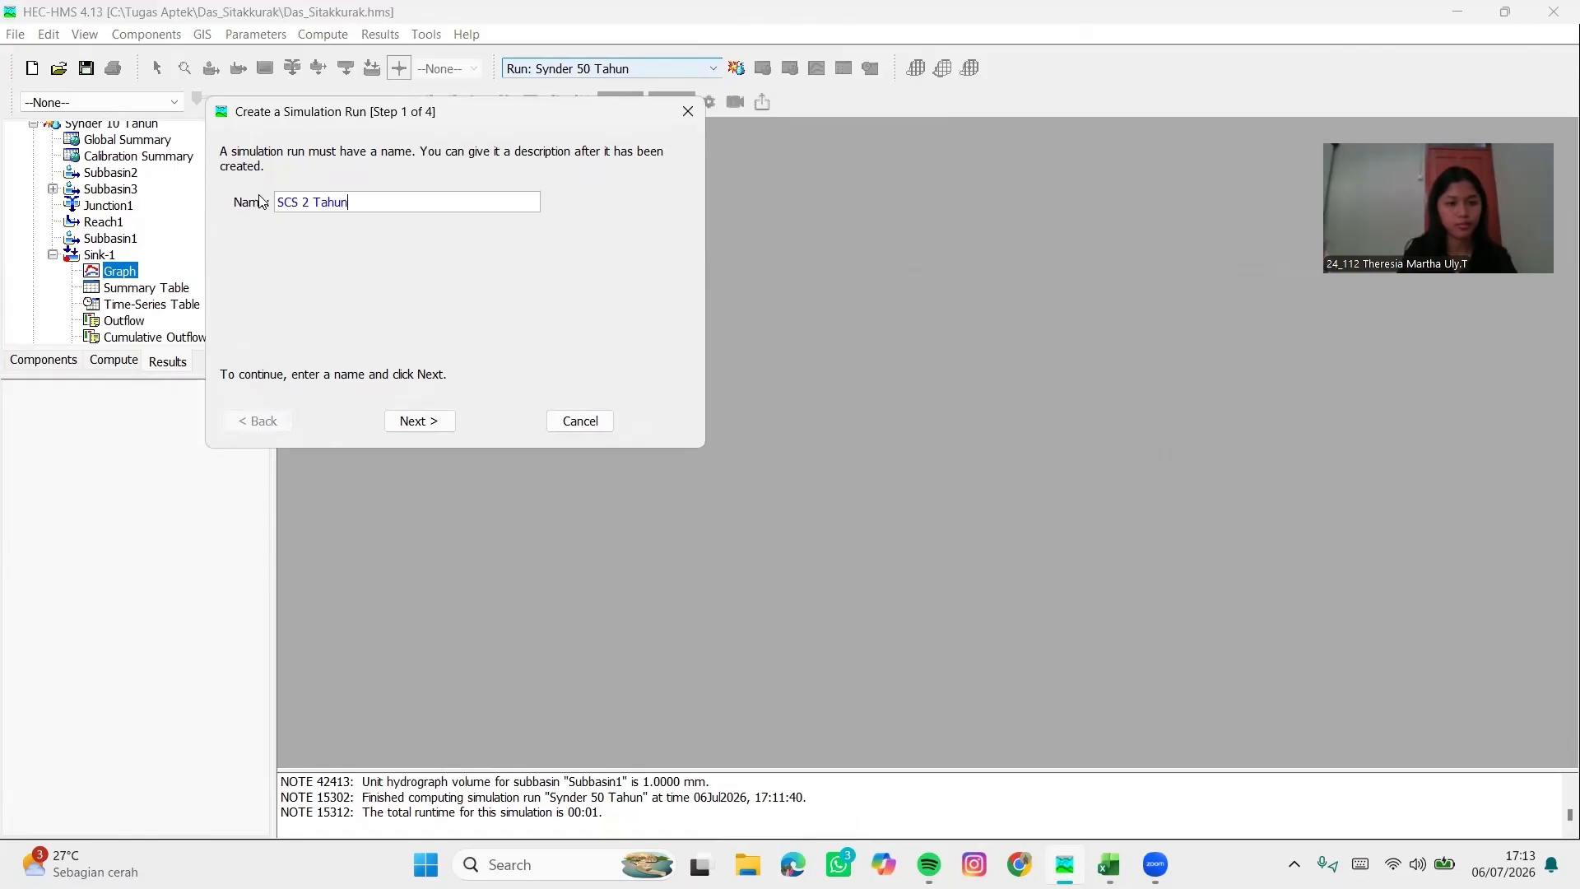
click(436, 431)
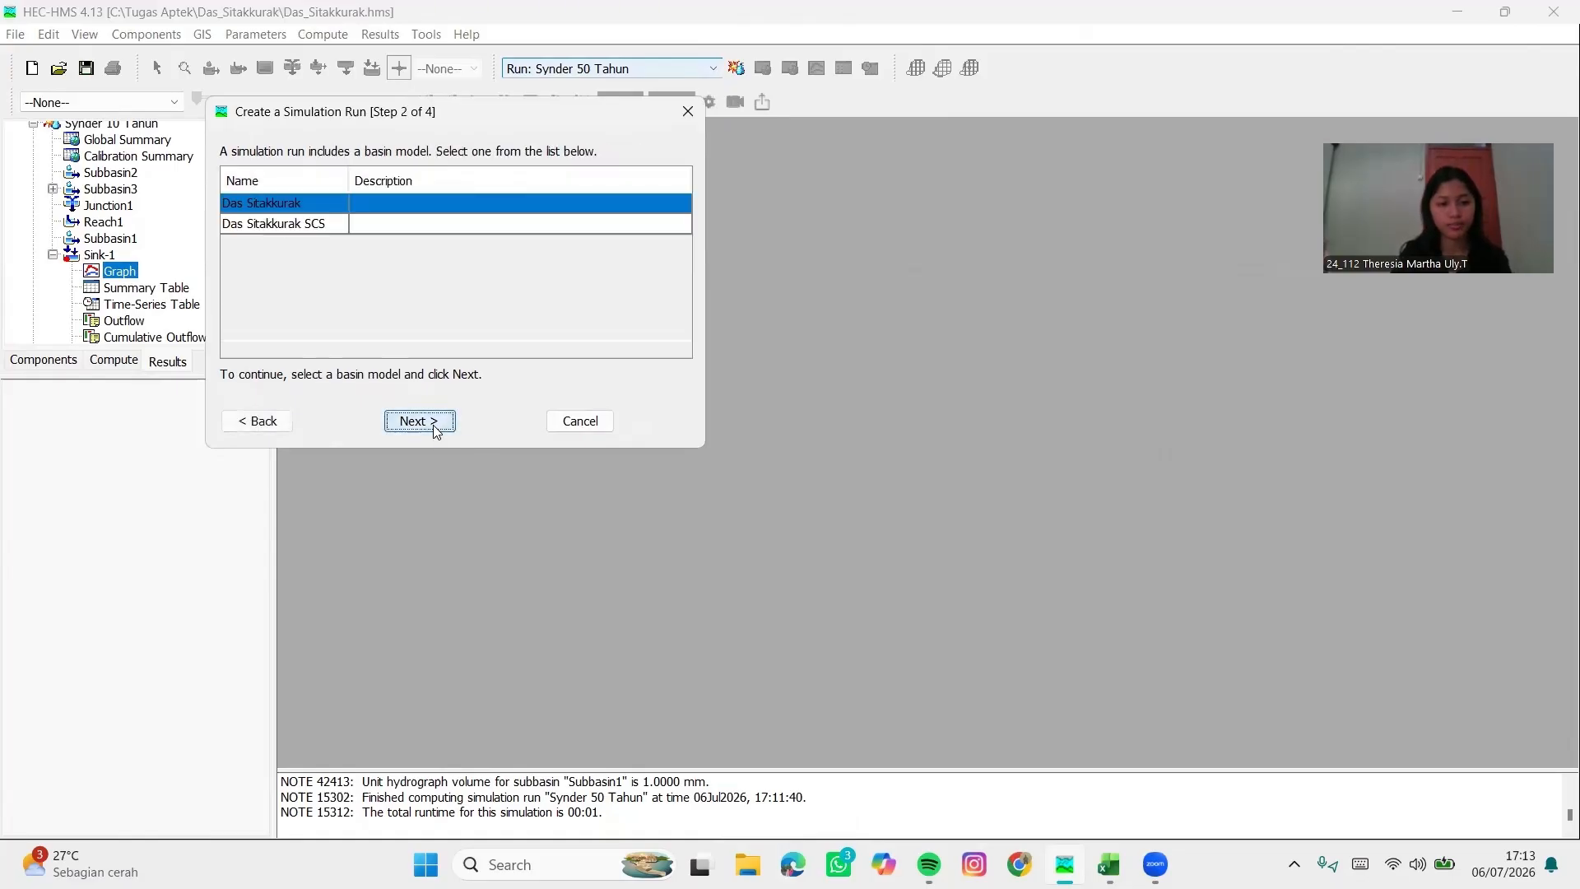
Assign basin model Das Sitakkurak SCS and meteorologic model Hujan TR 2 Tahun to the new run and finish creating it
click(275, 226)
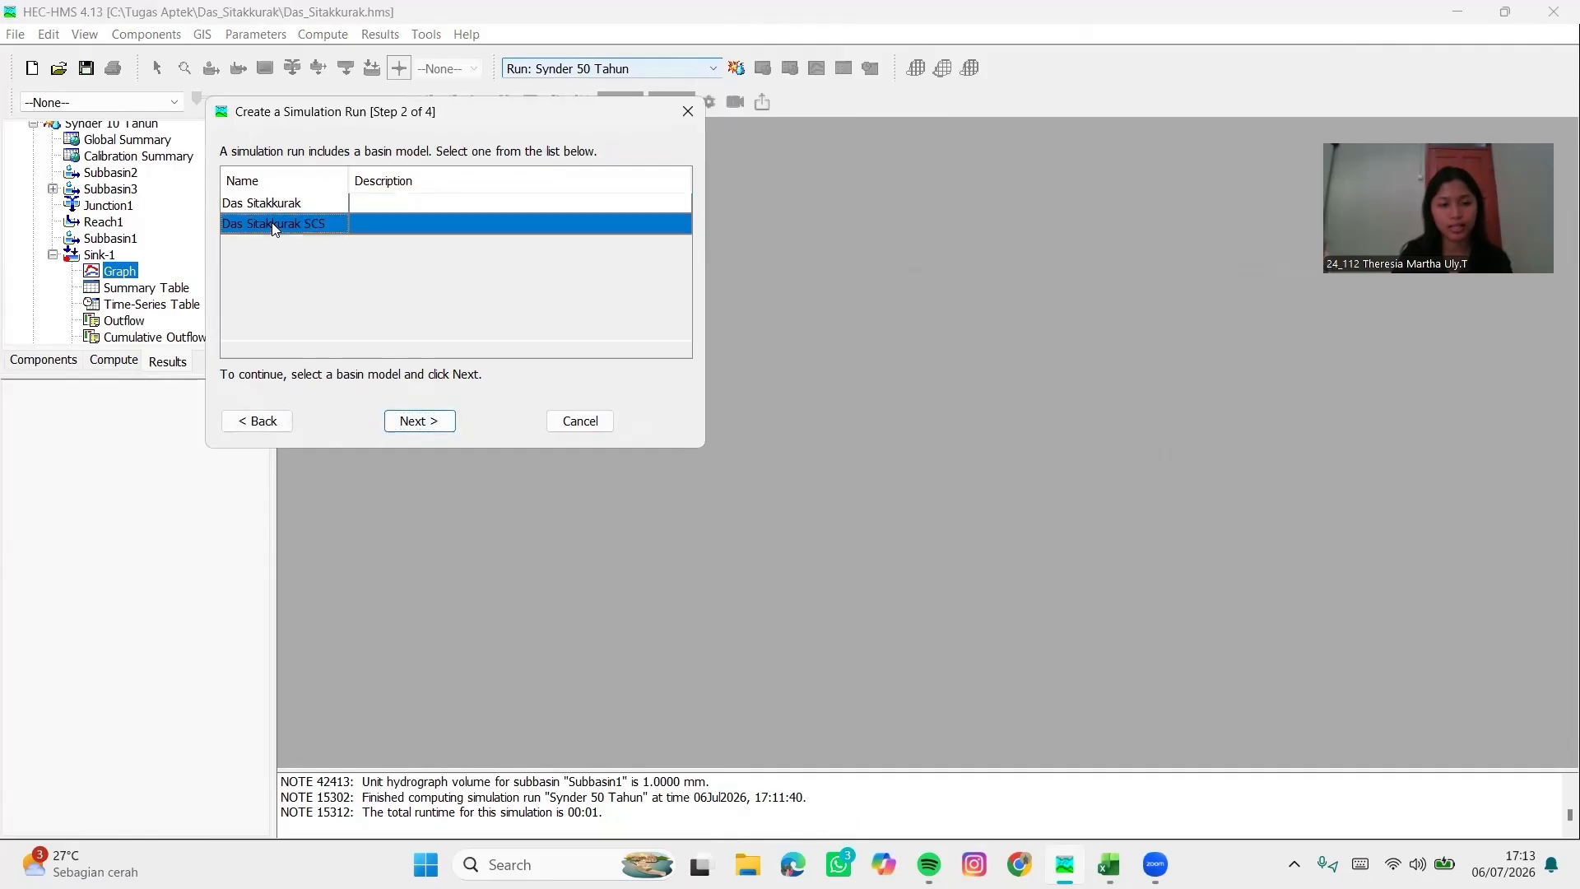
click(440, 428)
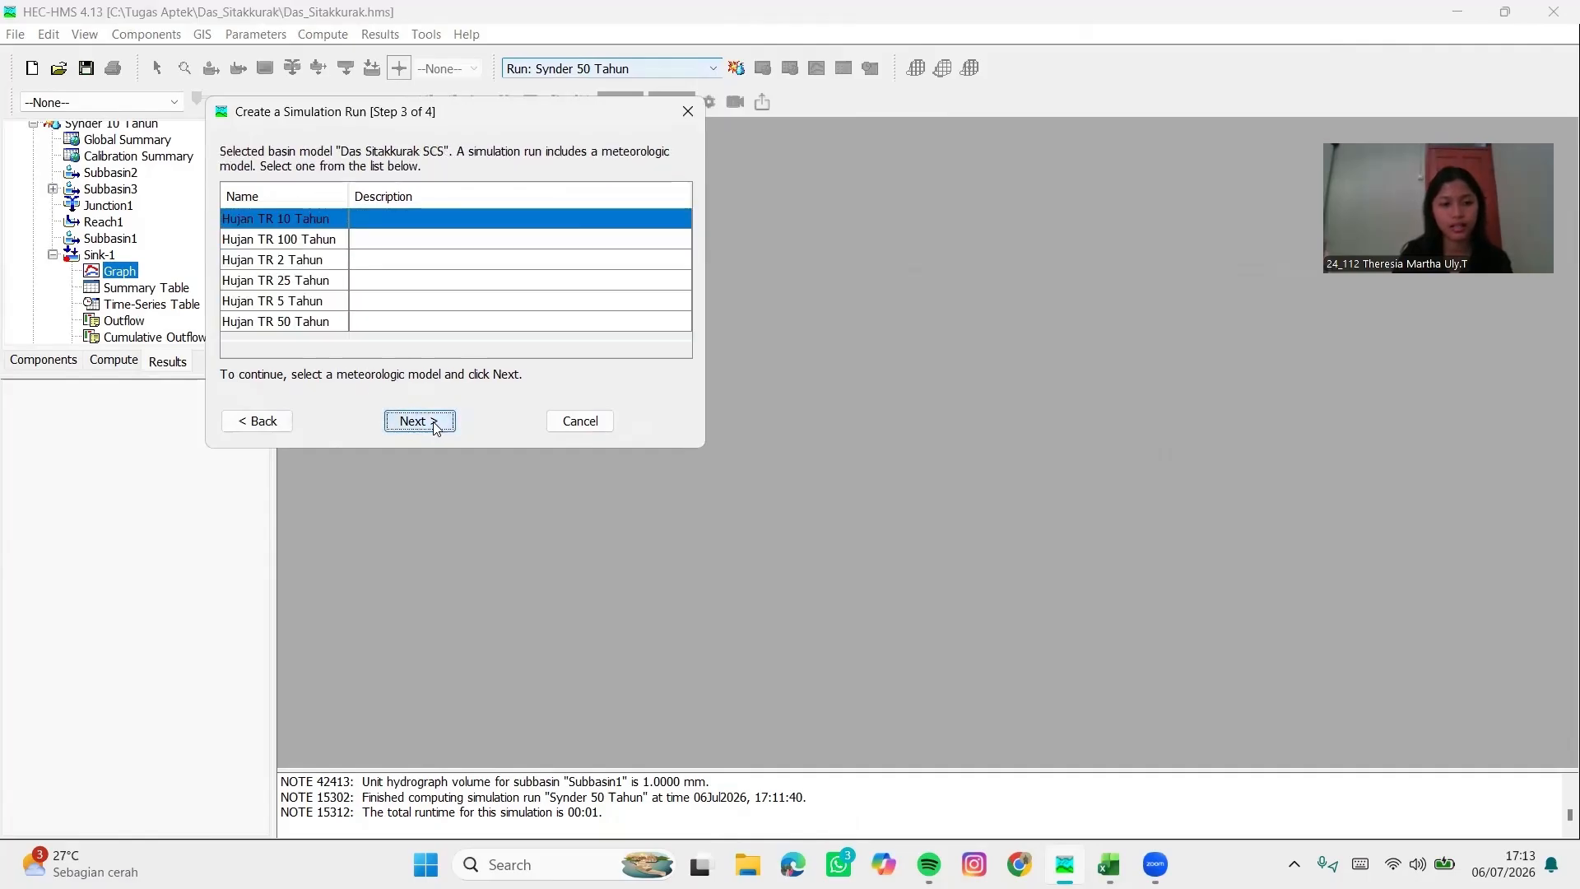
click(330, 265)
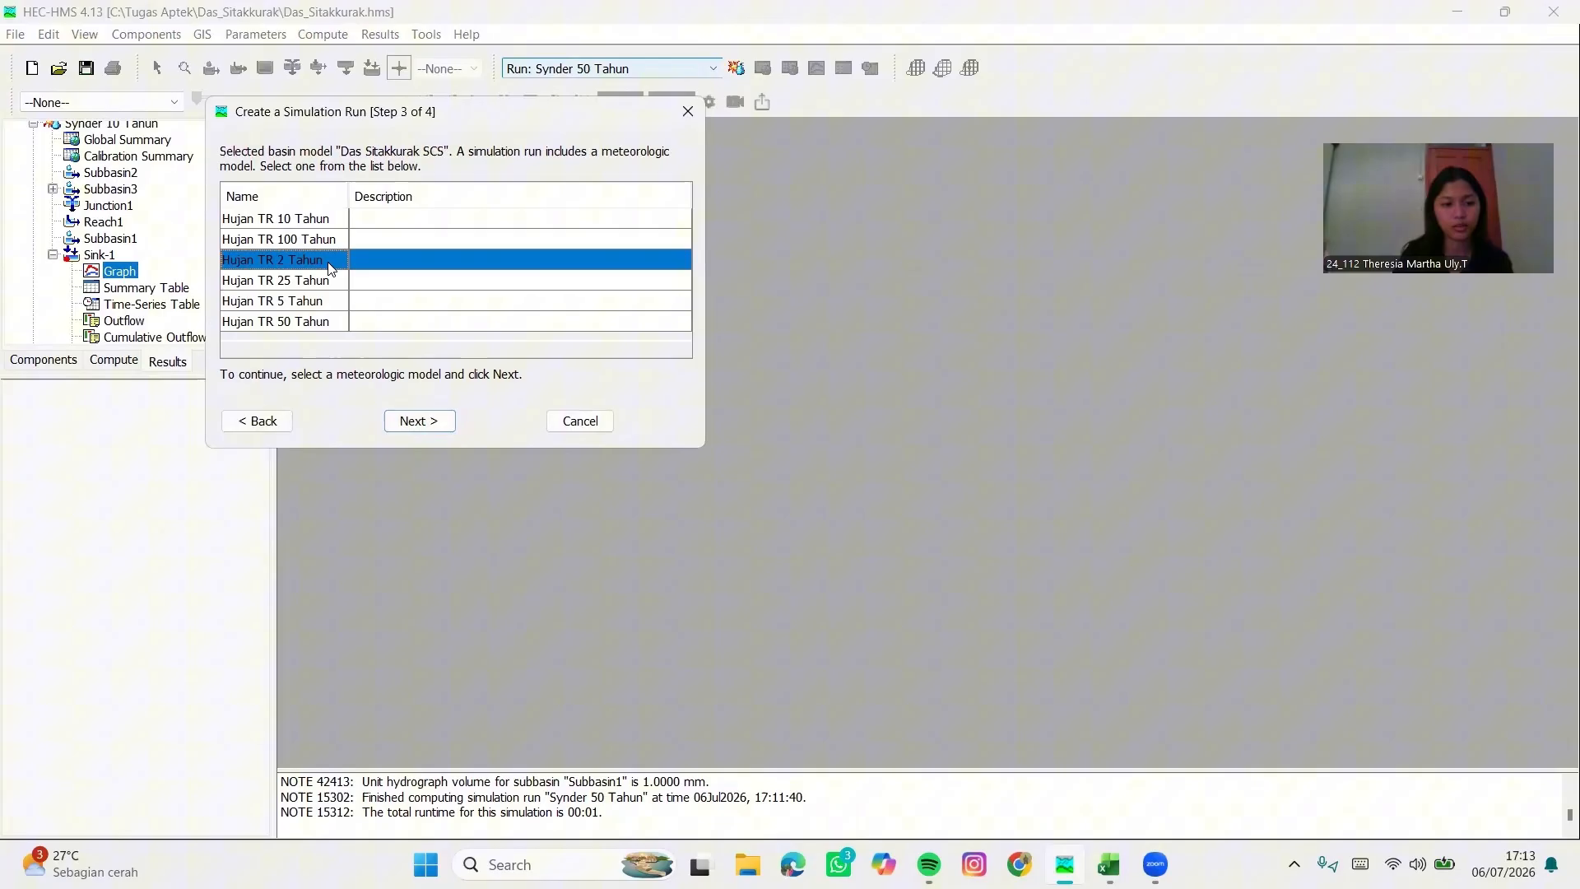
click(420, 420)
click(418, 421)
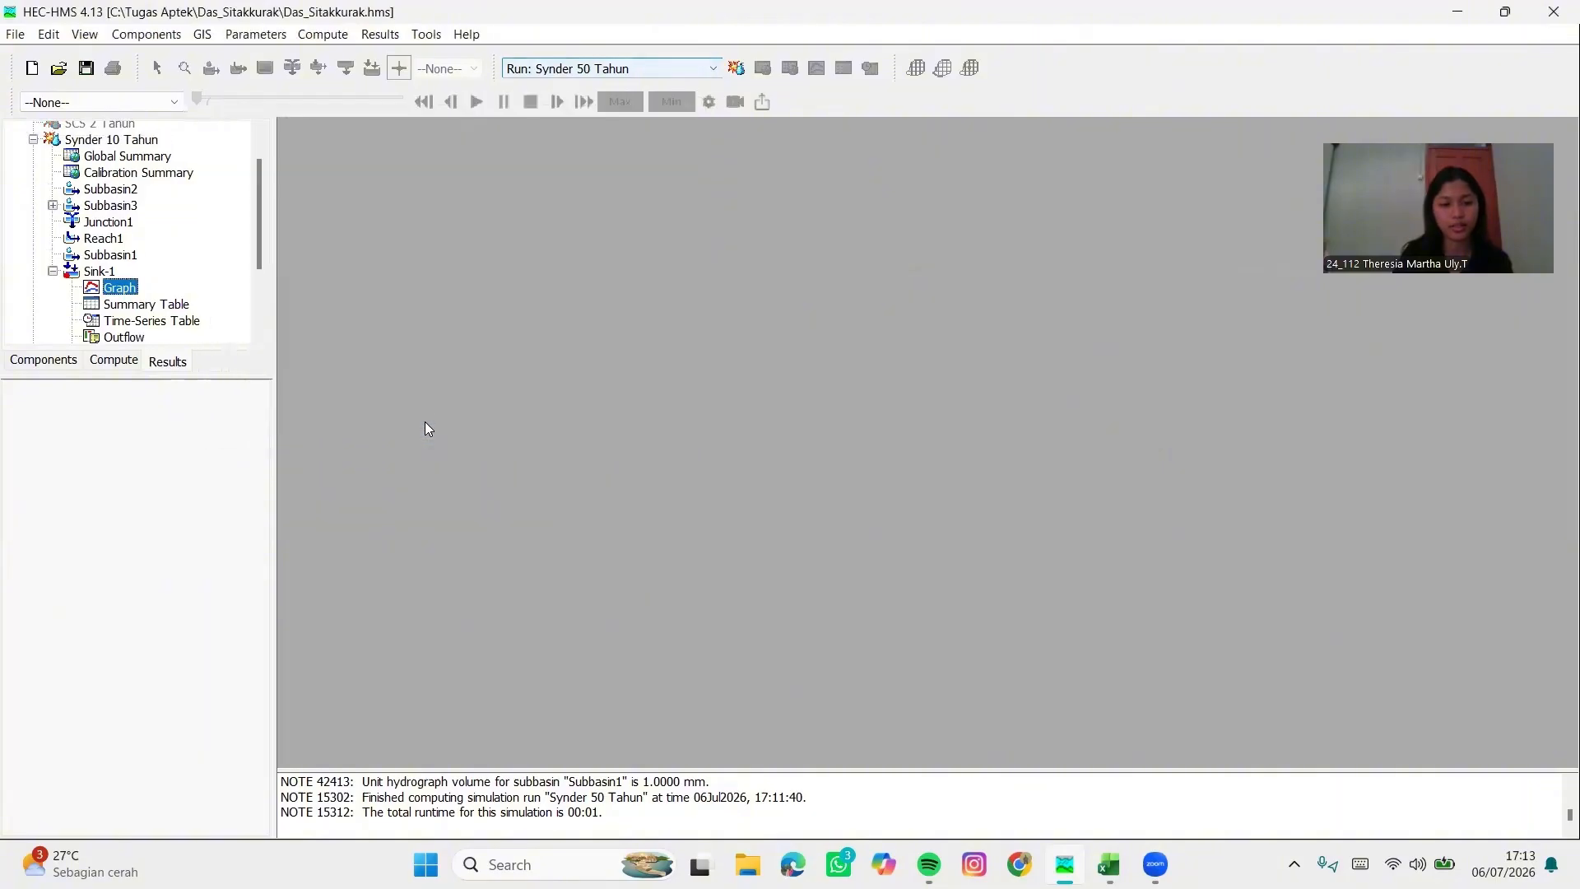
Start creating another simulation run and name it SCS 5 Tahun
click(345, 40)
mouse_move(344, 64)
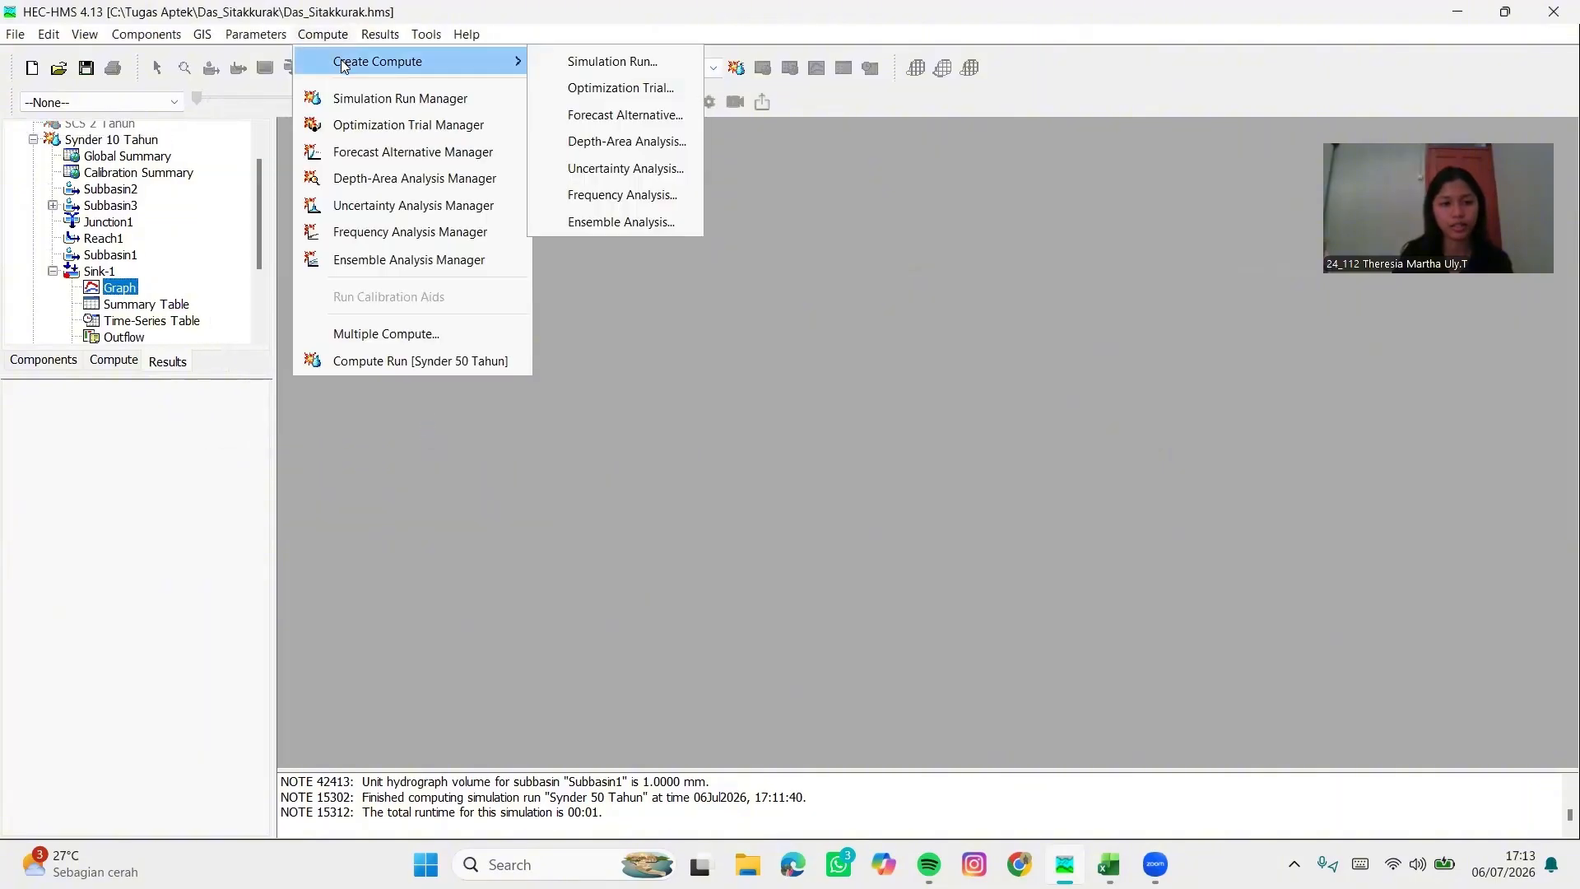
click(567, 62)
drag(393, 205, 269, 212)
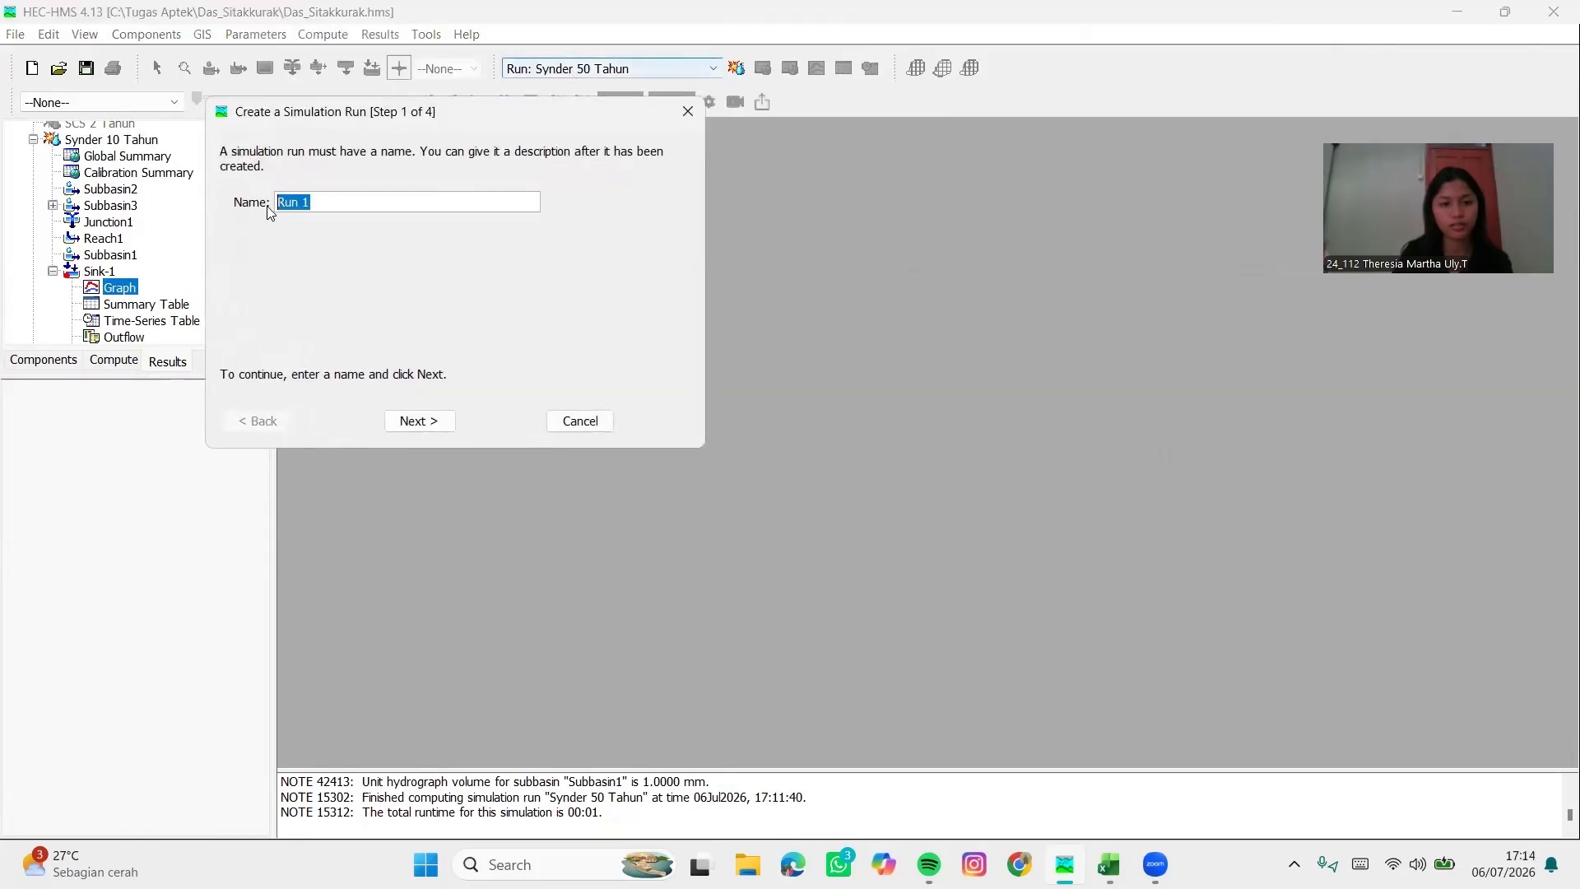
key(Caps_Lock)
text(SCS )
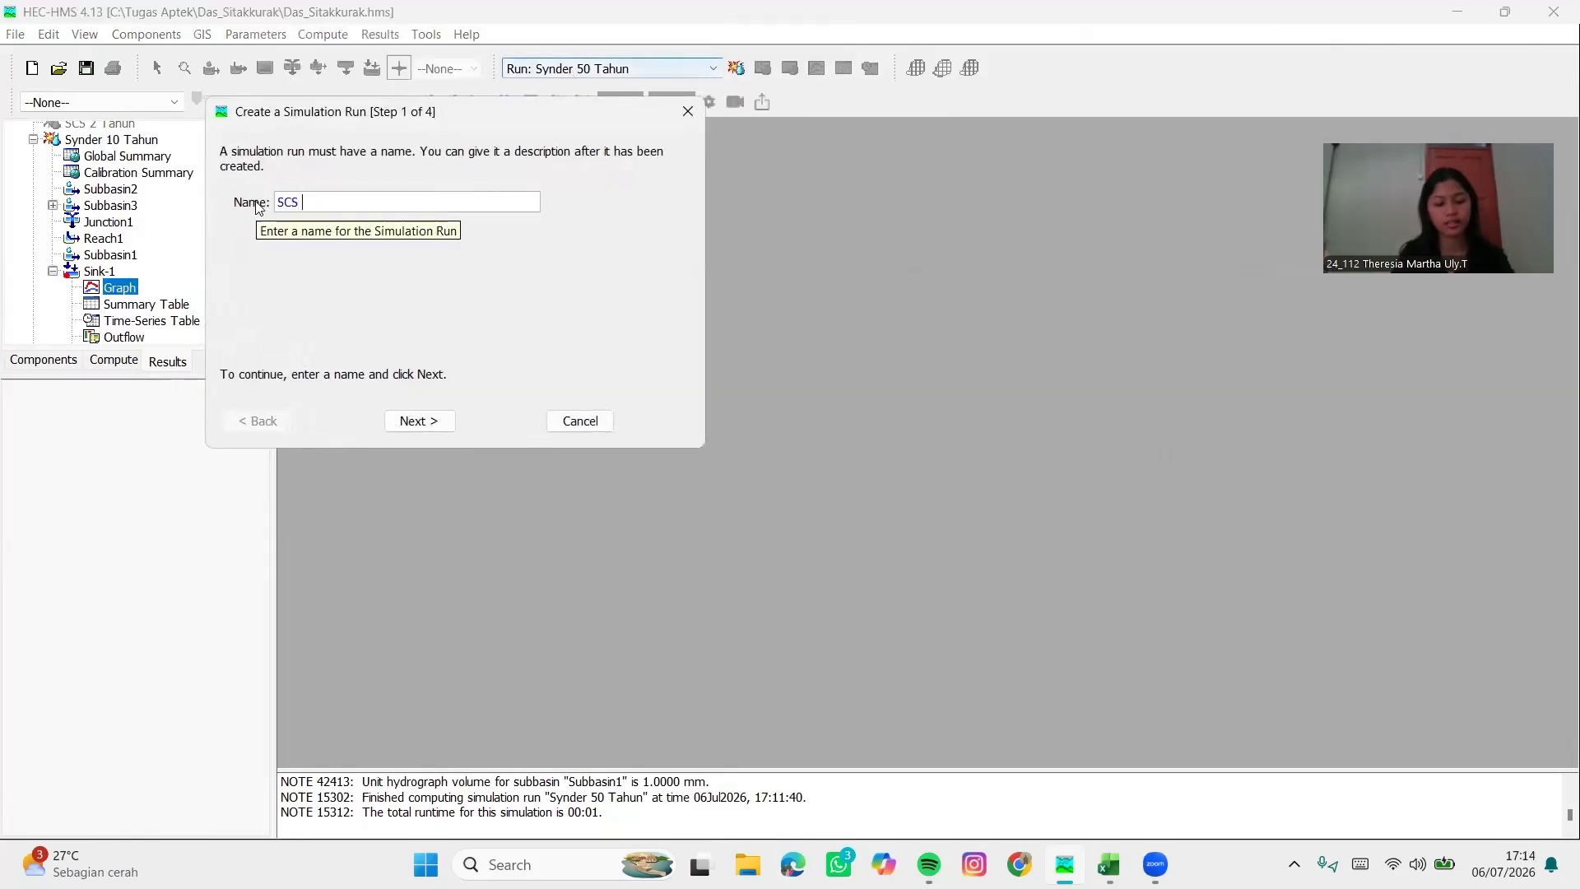
text(5 T)
key(Caps_Lock)
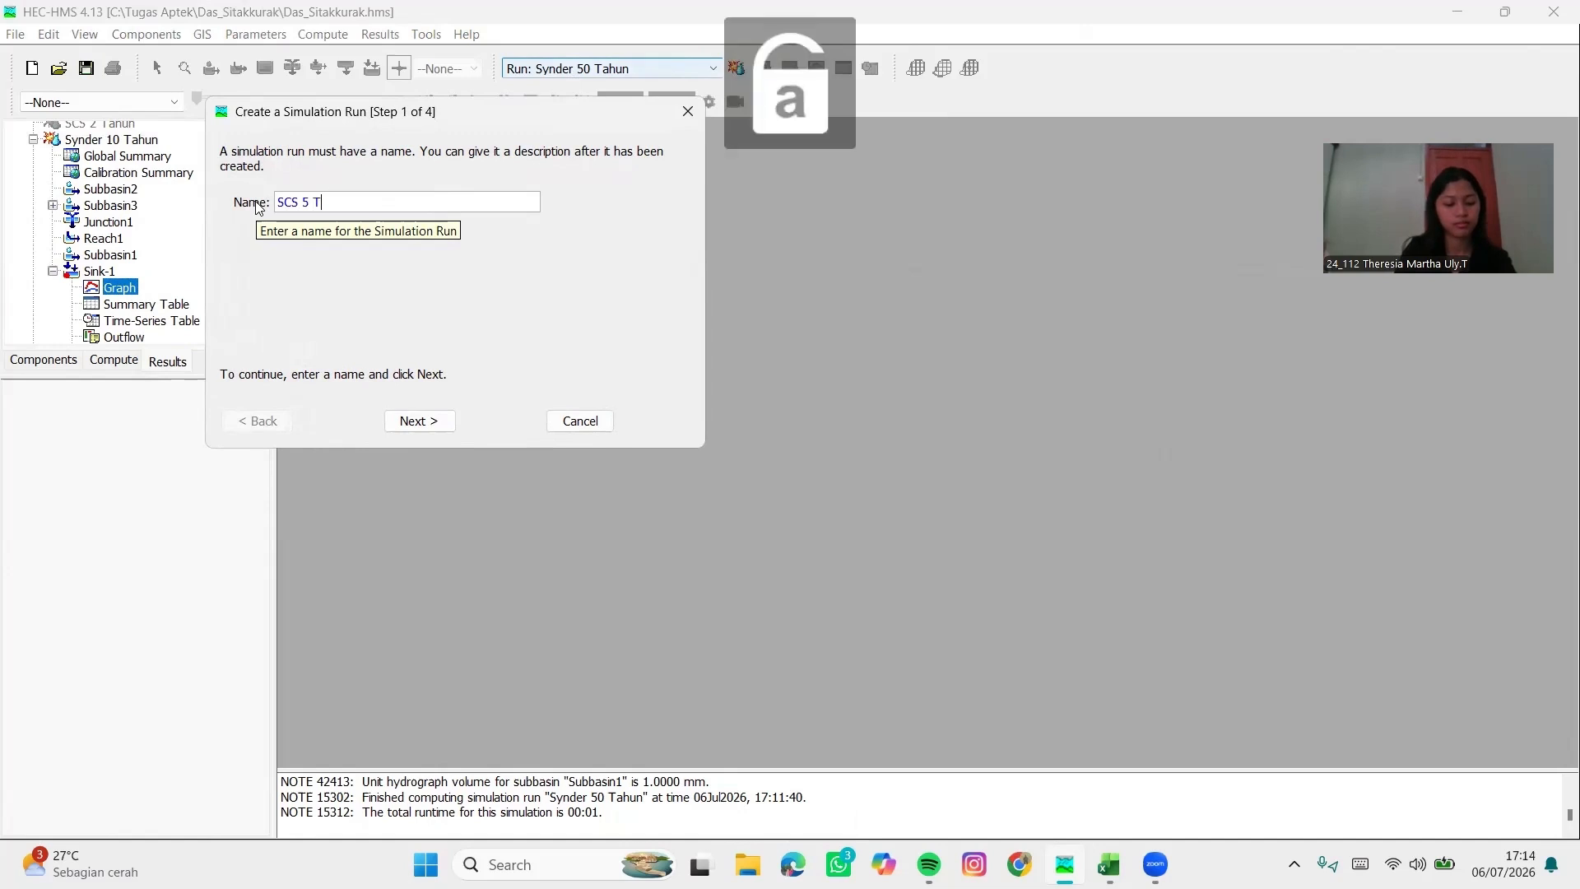
text(ahun)
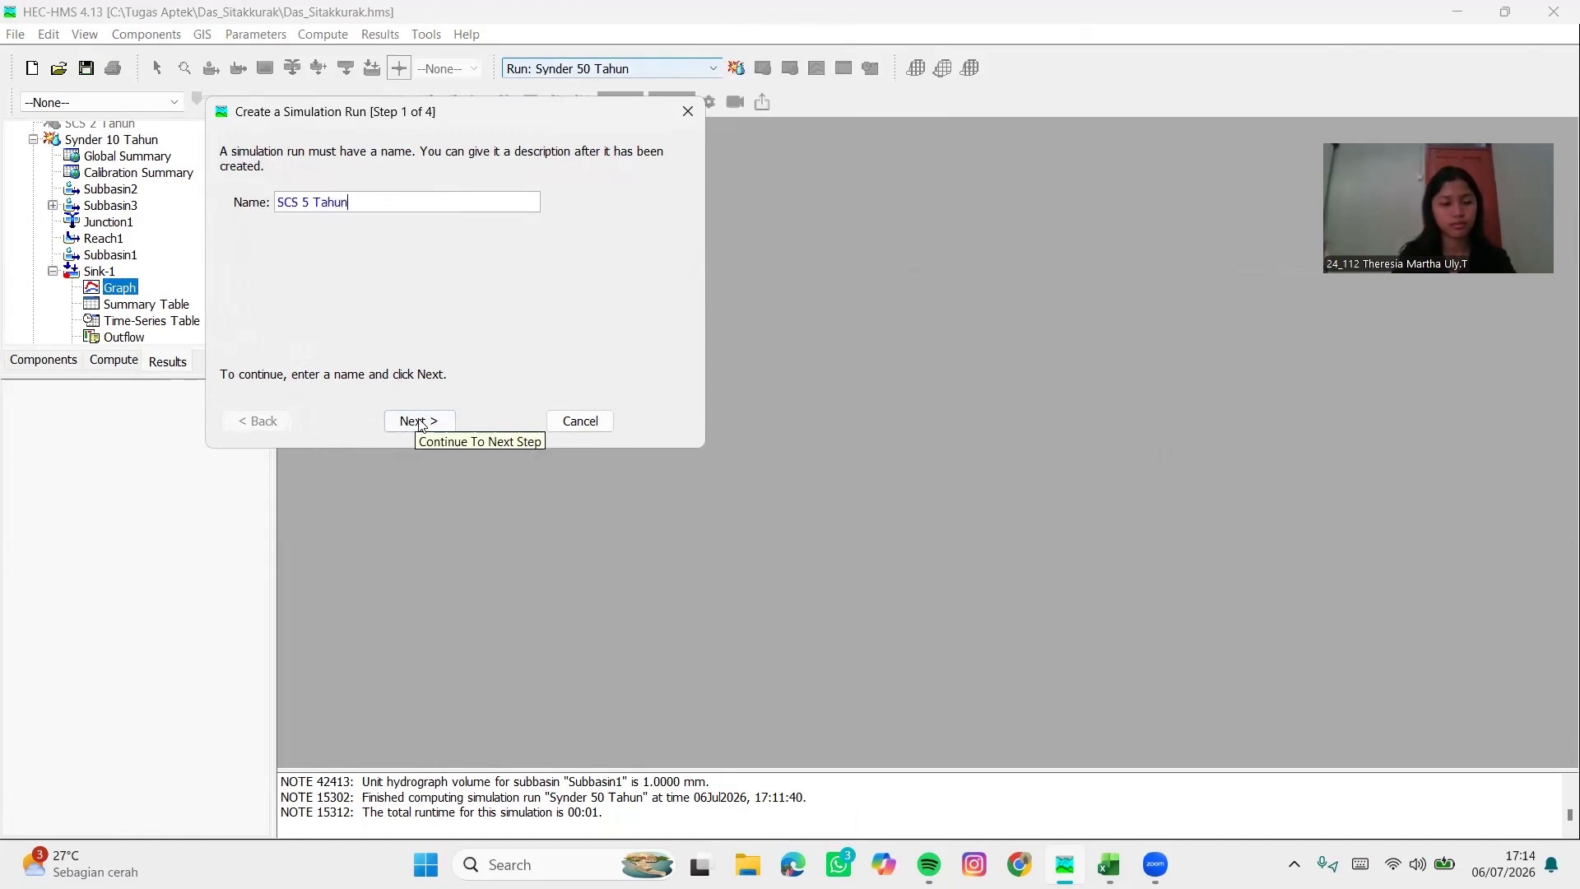
click(425, 427)
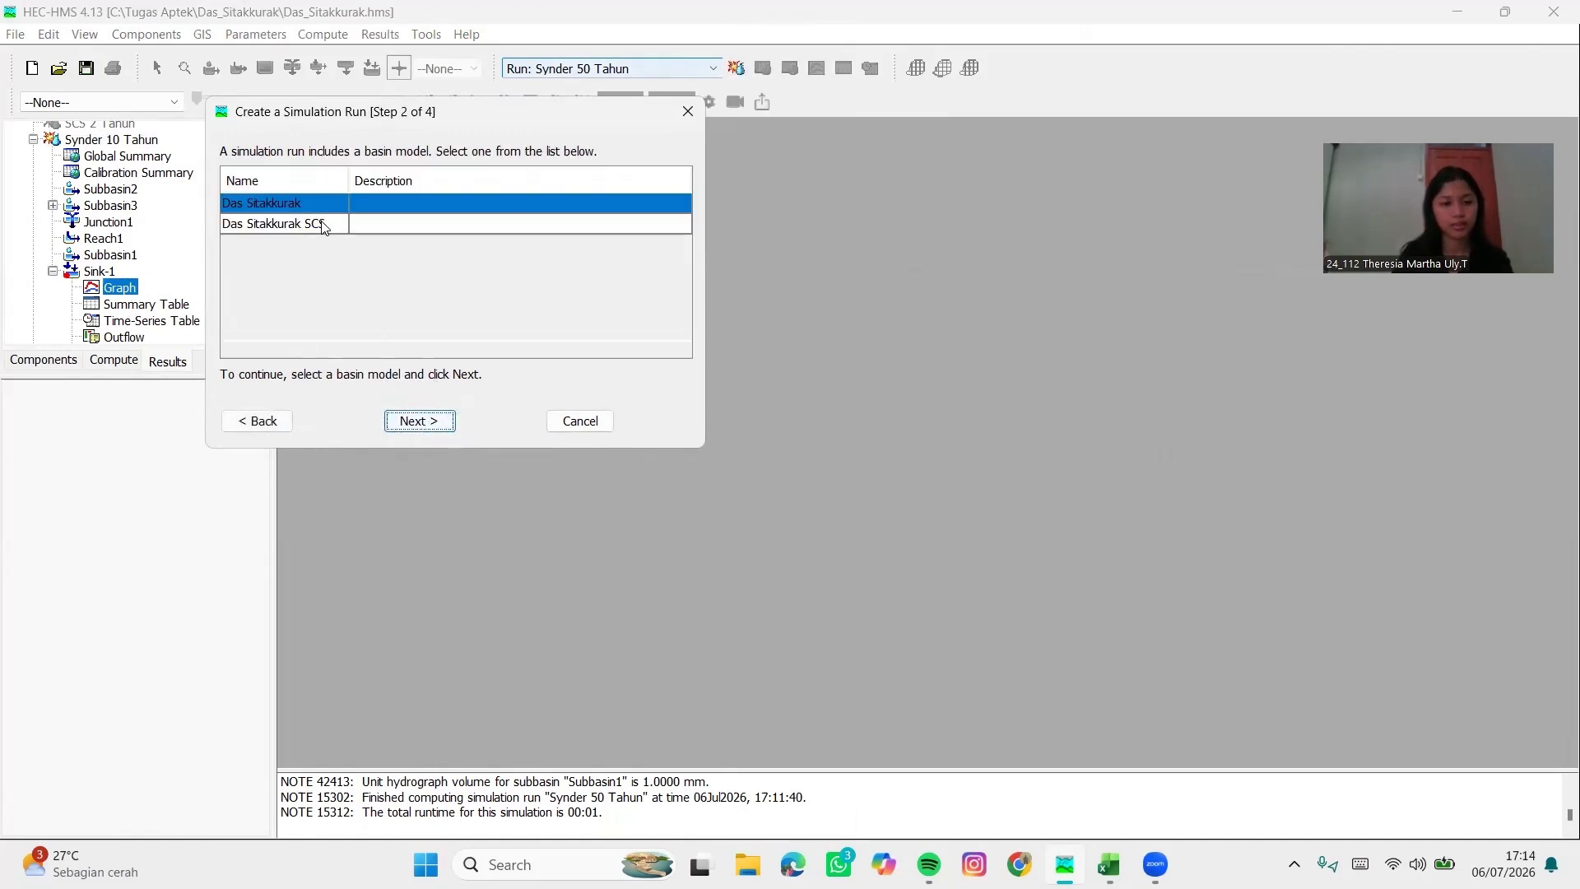
Give the new run basin model Das Sitakkurak SCS and meteorologic model Hujan TR 5 Tahun, and finish creating it
click(322, 225)
click(396, 420)
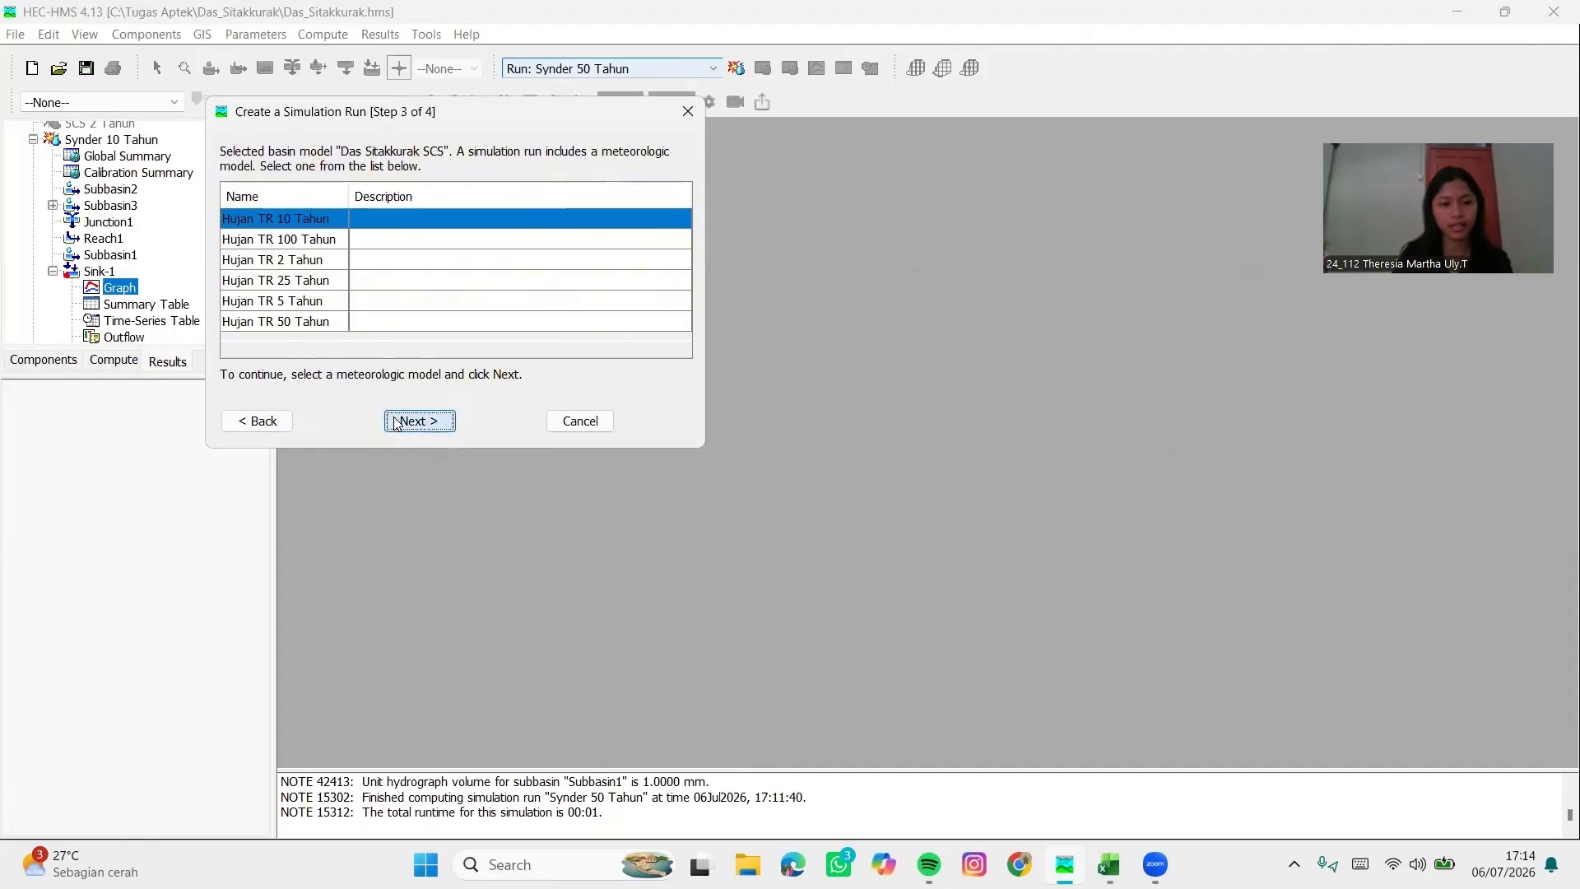
click(338, 301)
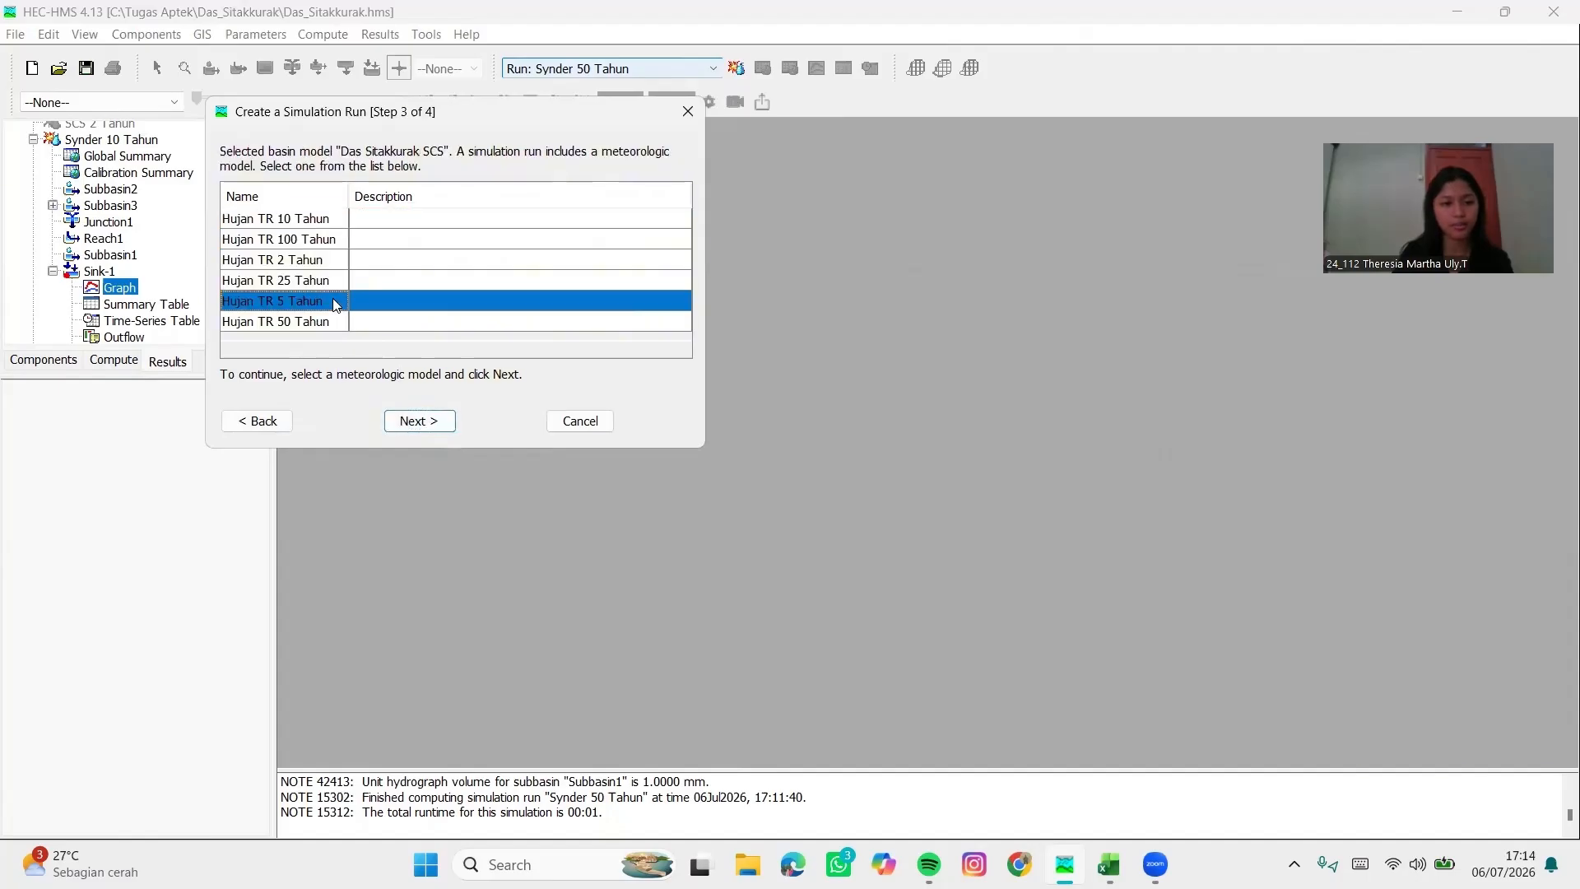
click(419, 421)
click(416, 421)
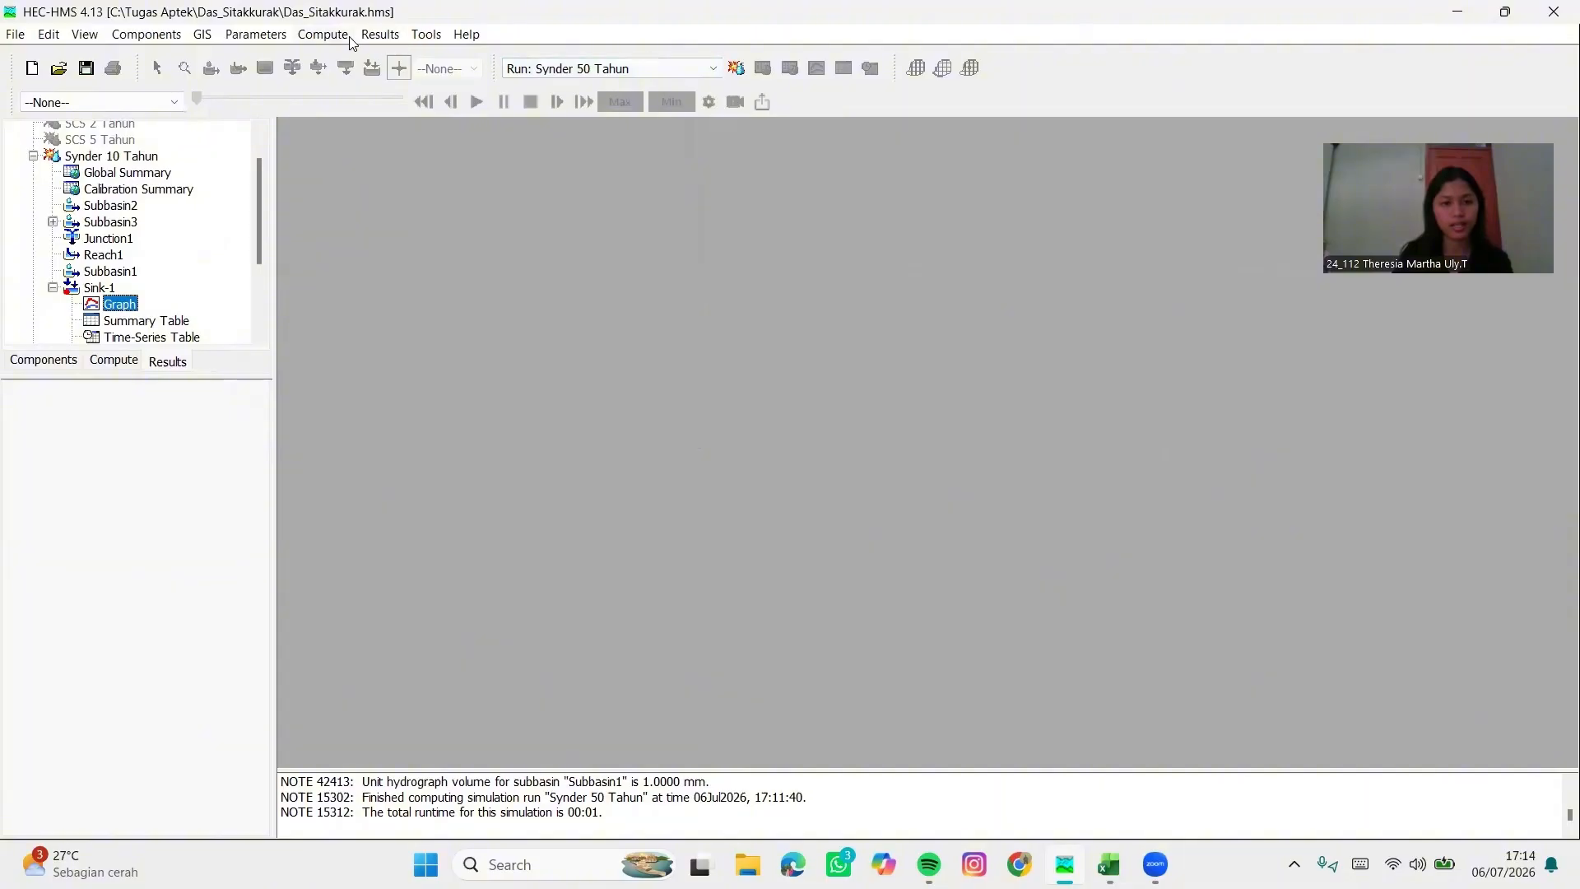
Create a simulation run named SCS 10 Tahun with basin model Das Sitakkurak SCS, meteorologic model Hujan TR 10 Tahun and control specifications Control 1
click(362, 38)
mouse_move(322, 35)
mouse_move(461, 61)
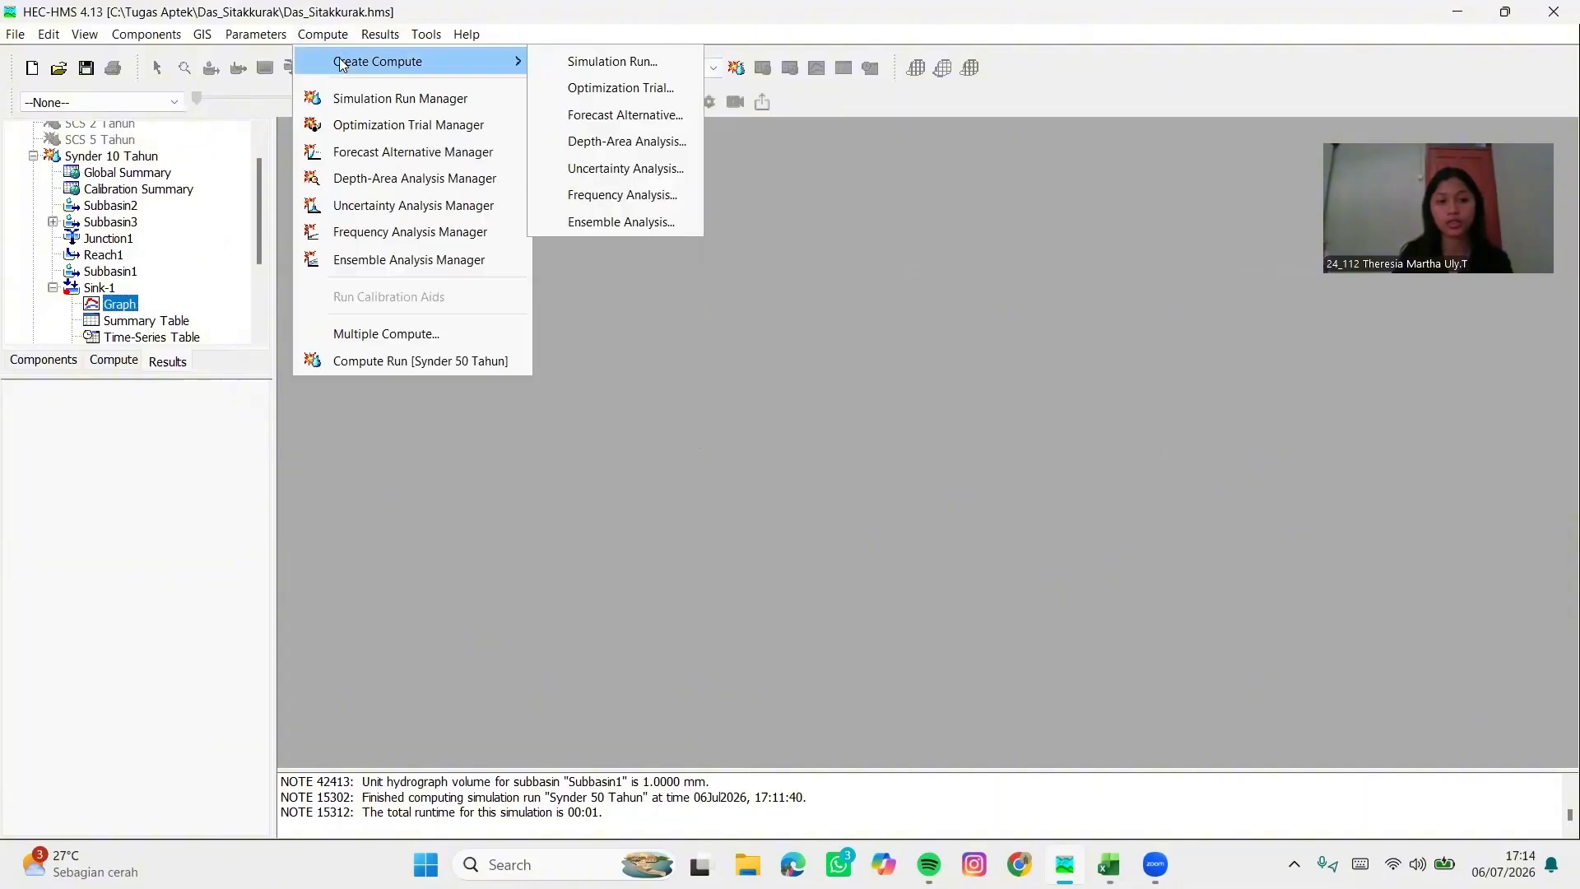
click(579, 62)
text(SCS 10 Tahun)
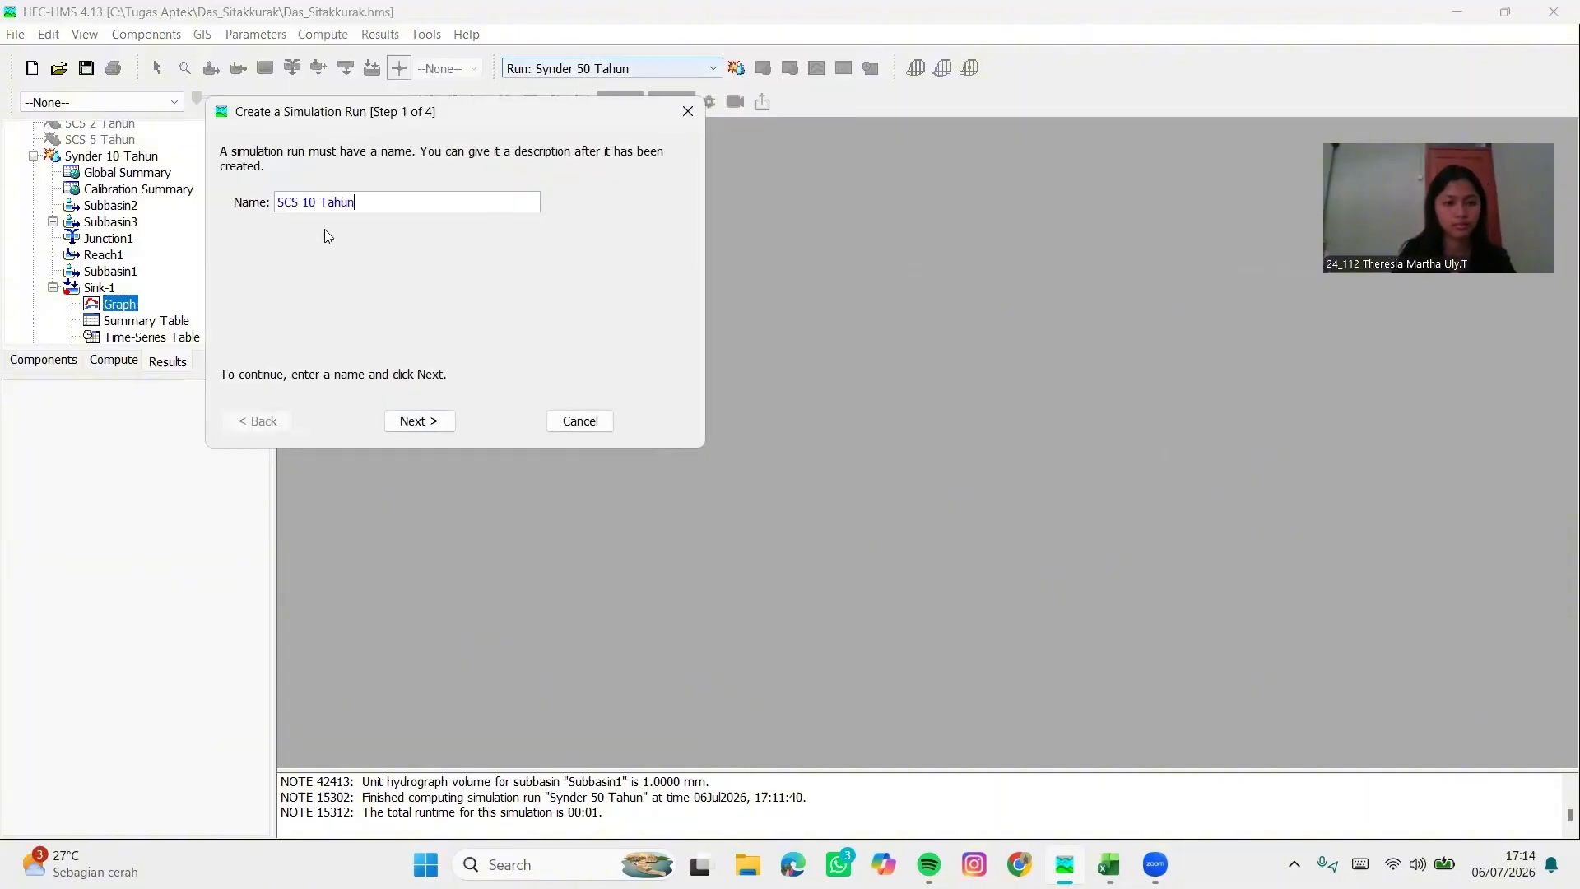
click(414, 421)
click(443, 225)
click(418, 422)
click(418, 421)
click(418, 421)
Create a simulation run named SCS 25 Tahun with the SCS basin model and the meteorologic model for that return period
click(325, 34)
mouse_move(444, 62)
click(579, 62)
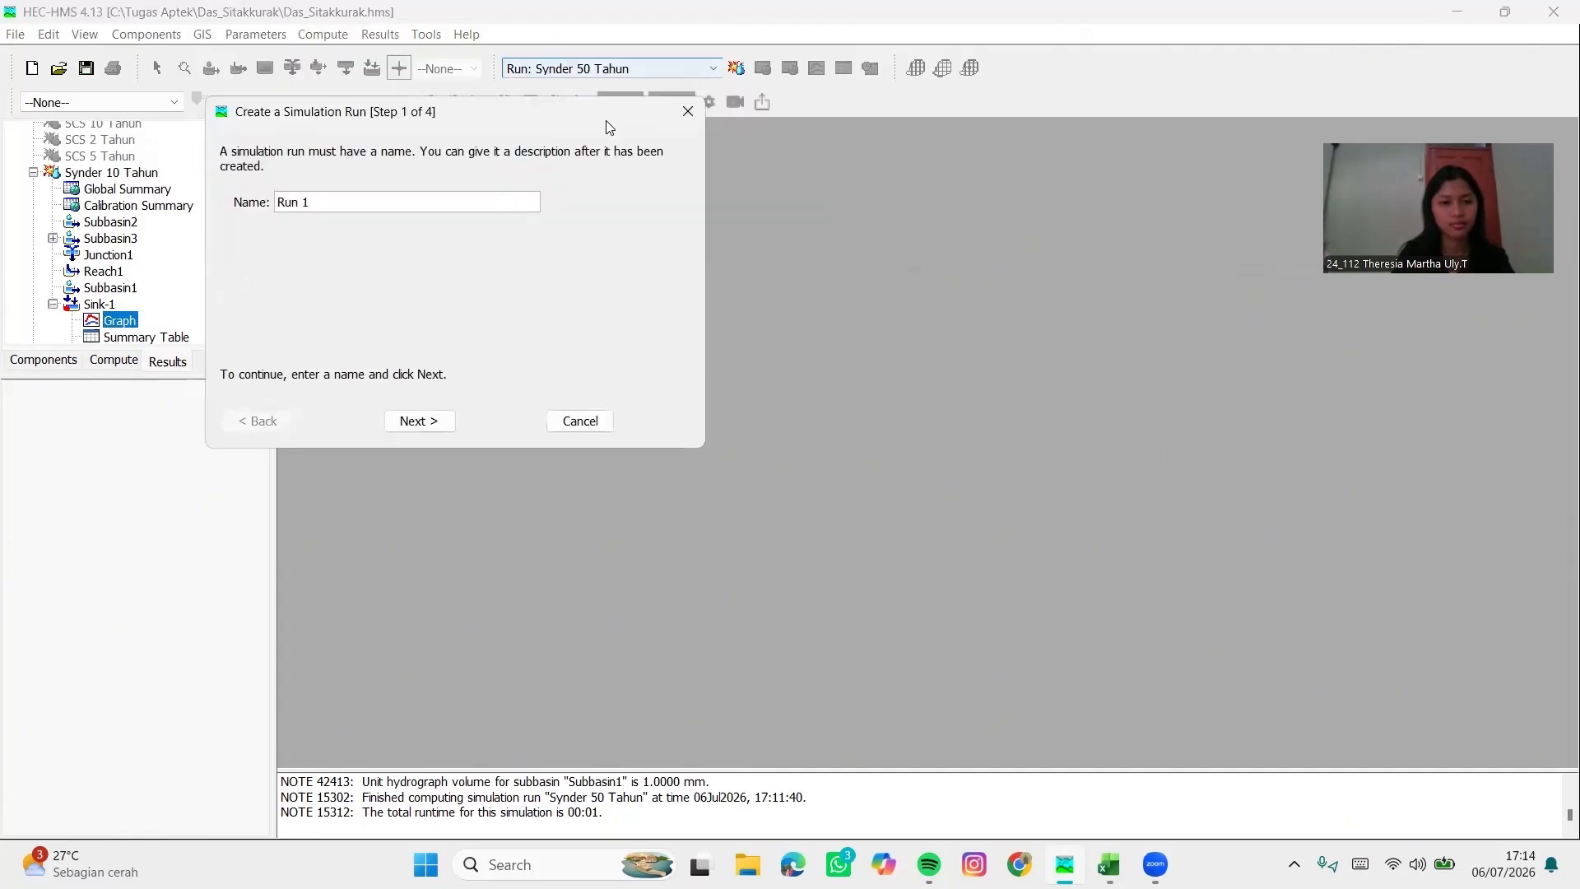
drag(314, 203, 238, 209)
text(SCS 25 Tahun)
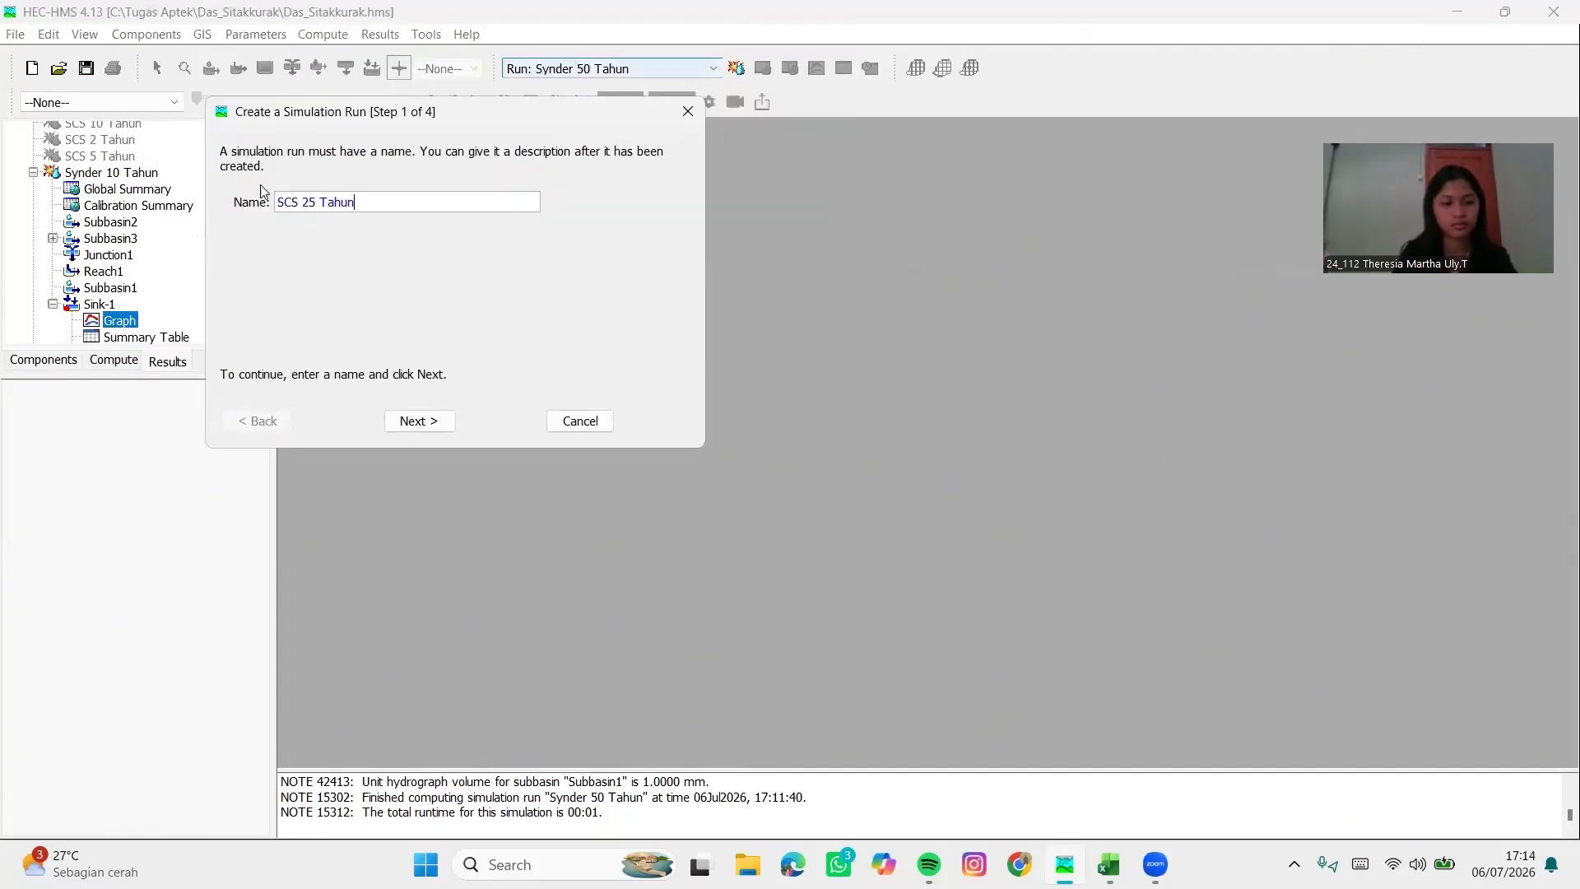
click(418, 420)
click(430, 223)
click(418, 420)
click(413, 425)
click(413, 424)
Create a simulation run named SCS 50 Tahun with the SCS basin model and the meteorologic model for that return period
click(322, 35)
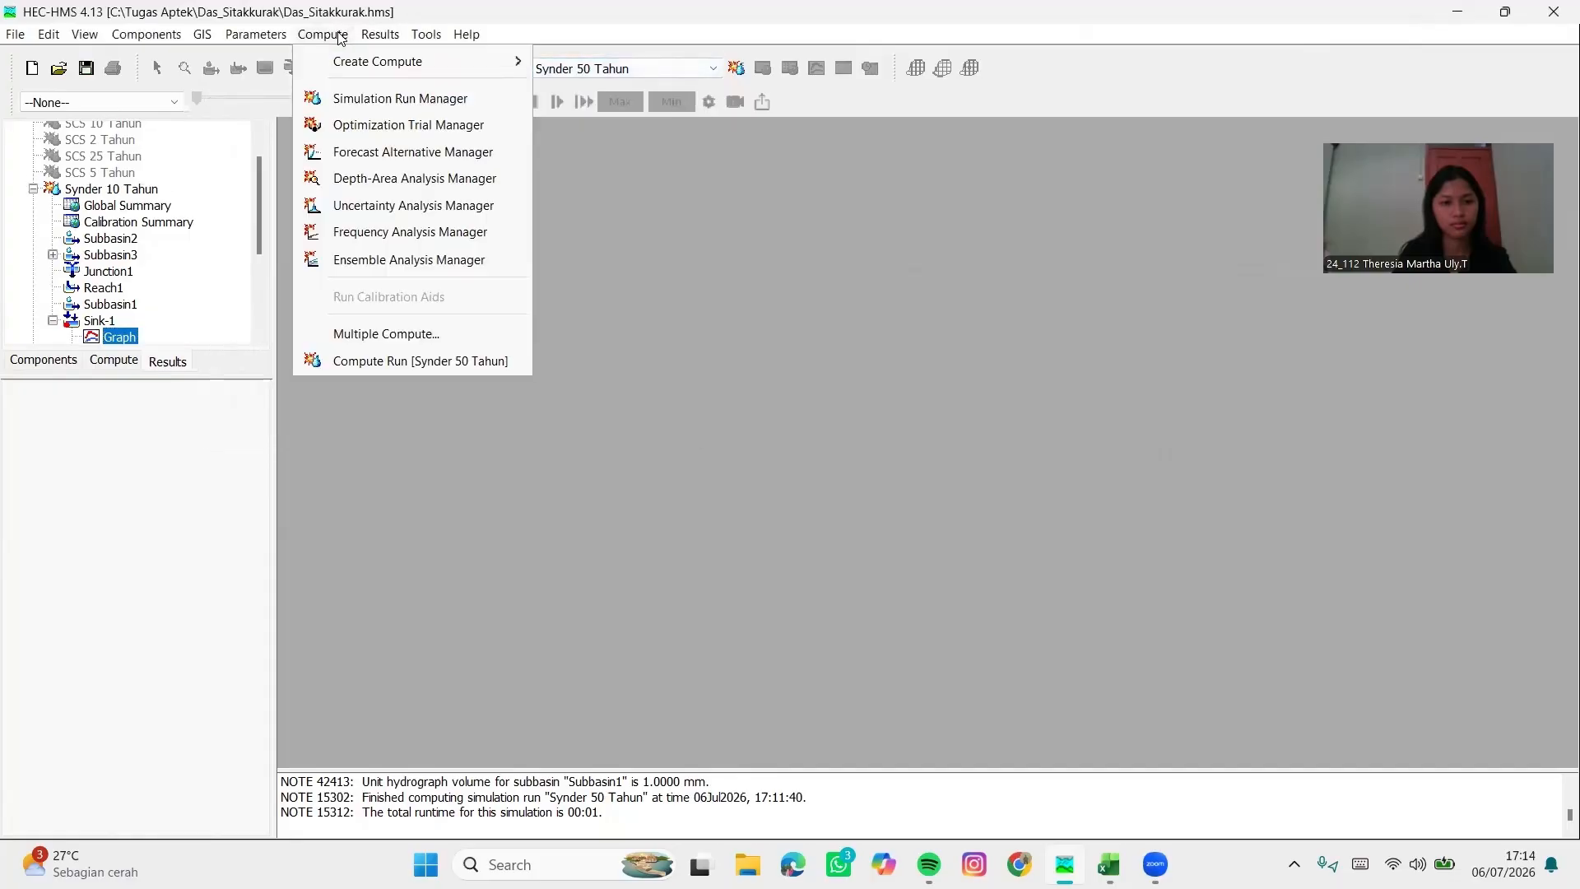
mouse_move(395, 57)
click(579, 67)
drag(284, 207, 343, 199)
text(SCS 50 Tahun)
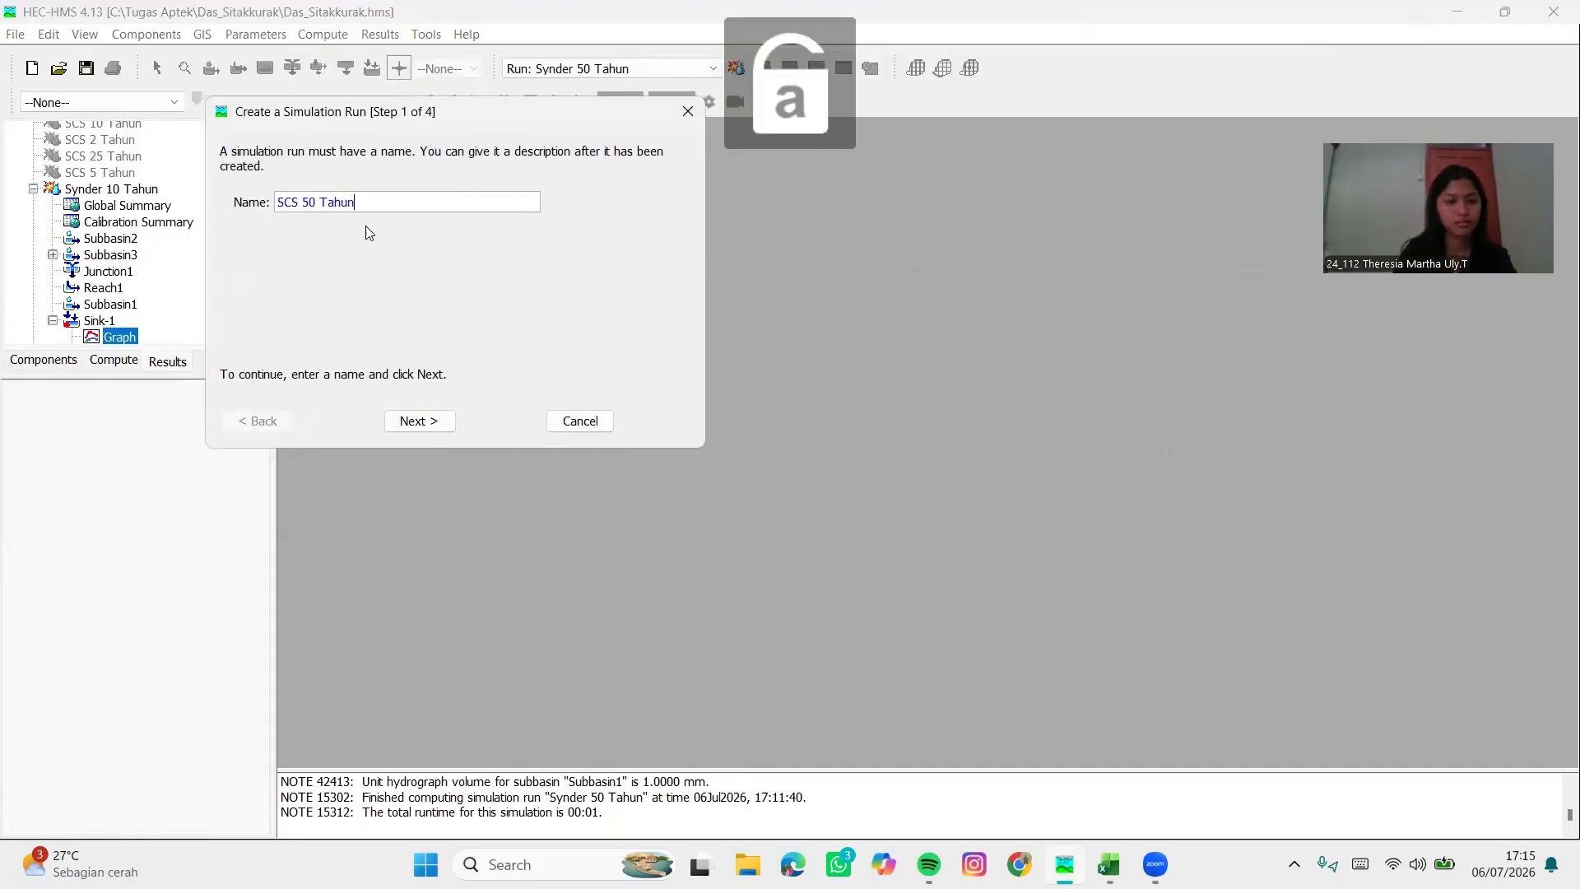
click(419, 421)
click(414, 224)
click(418, 420)
click(340, 320)
click(418, 420)
click(418, 421)
Create a simulation run named SCS 100 Tahun with the SCS basin model and the meteorologic model for that return period
click(324, 35)
mouse_move(344, 58)
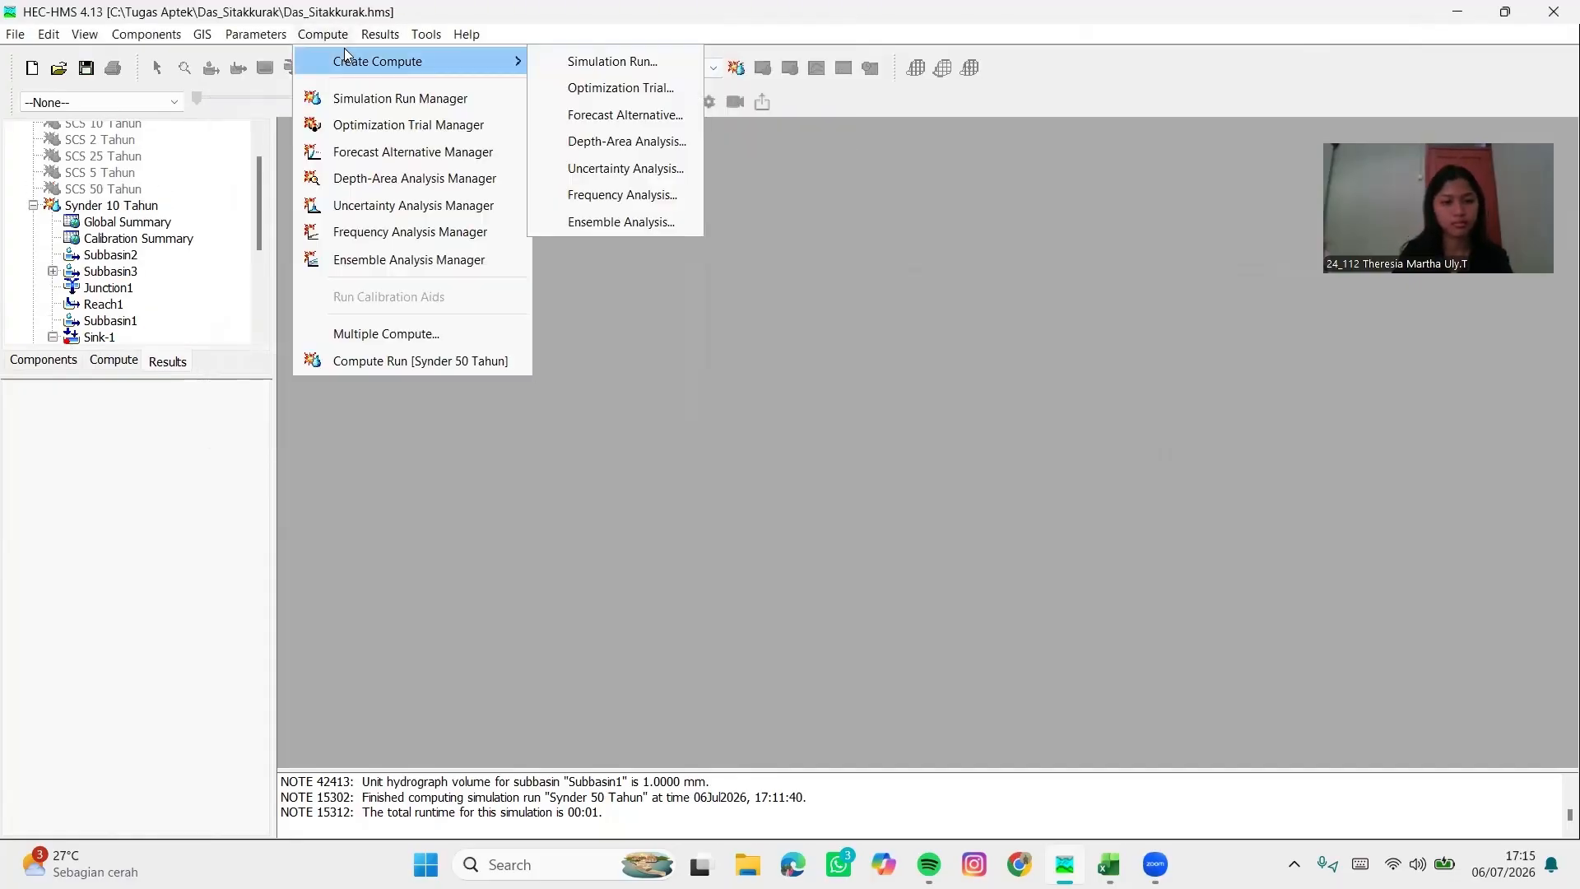
click(610, 61)
drag(278, 210, 329, 204)
text(SCS 50 Tahun)
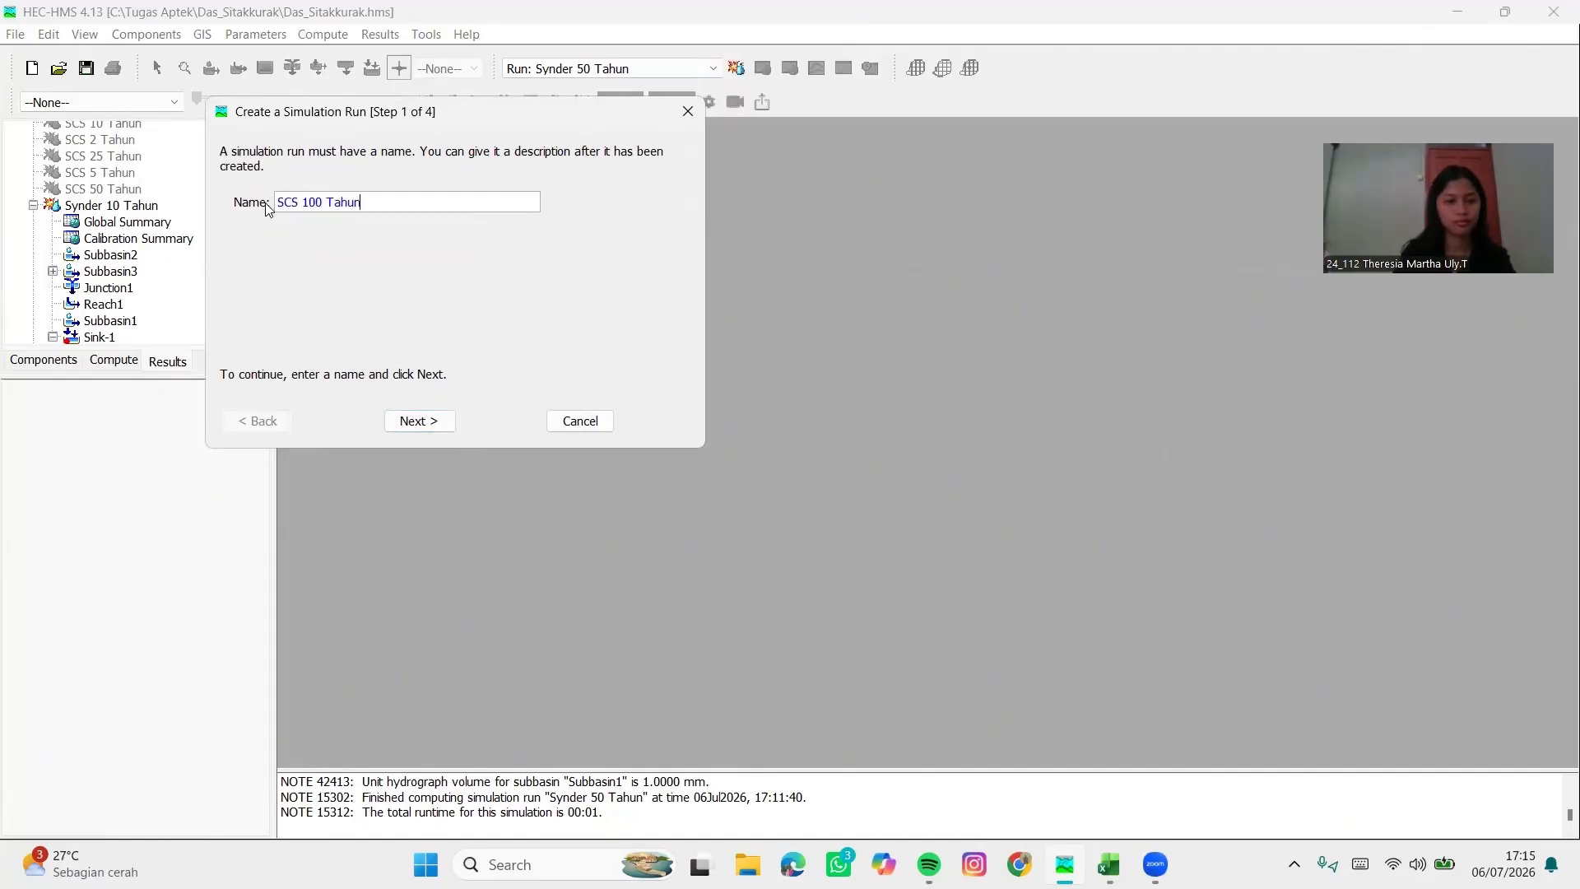
key(Return)
click(420, 420)
click(339, 248)
click(419, 420)
click(418, 418)
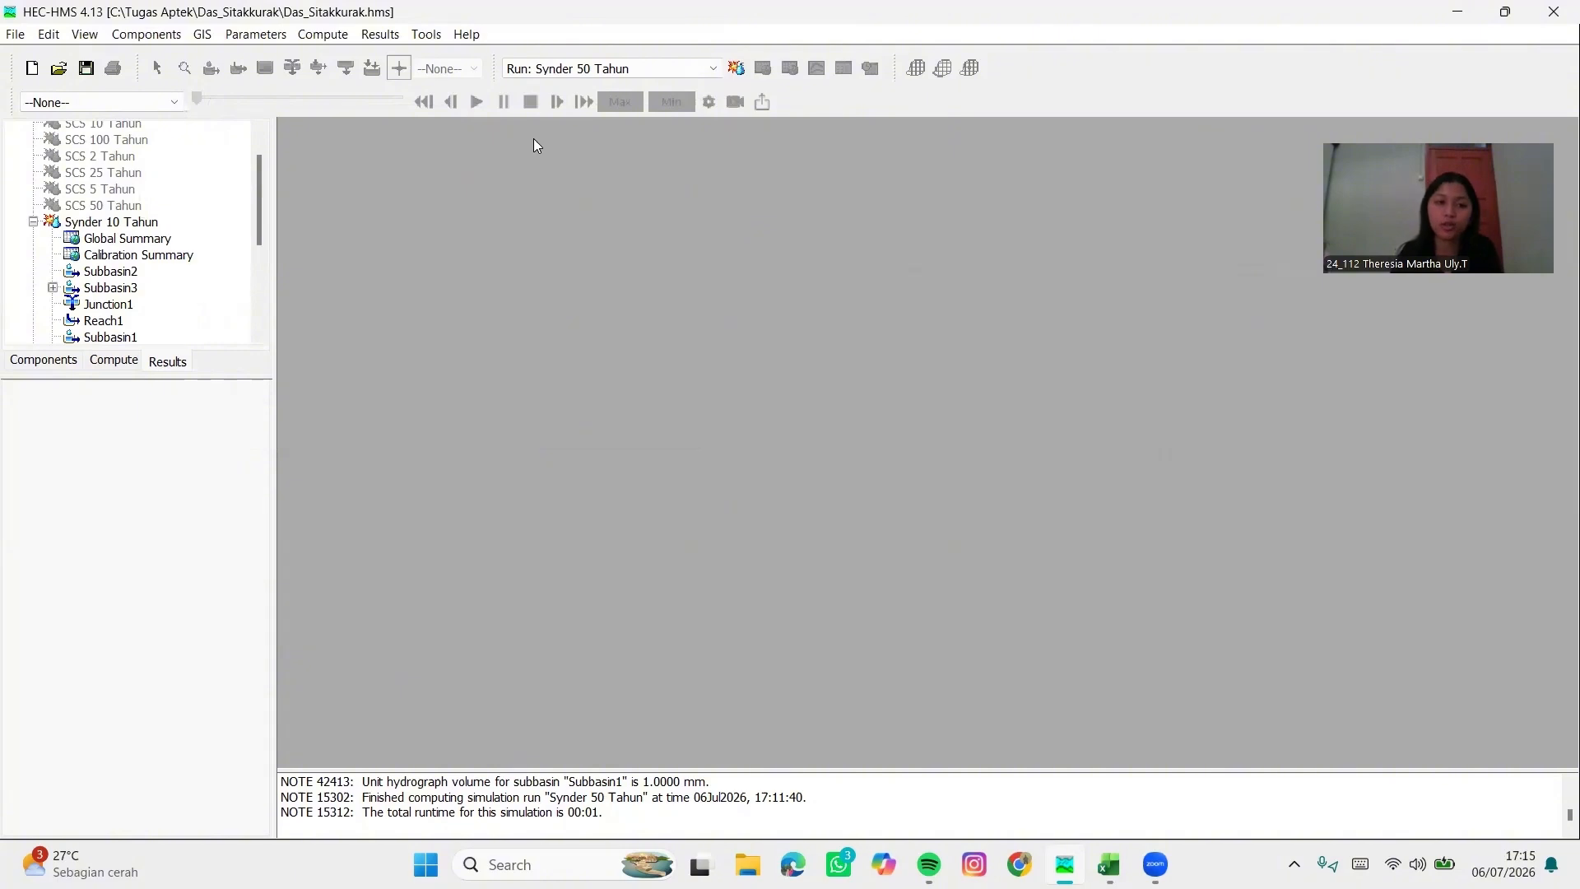
Compute all SCS and Synder simulation runs together with Multiple Compute
click(322, 34)
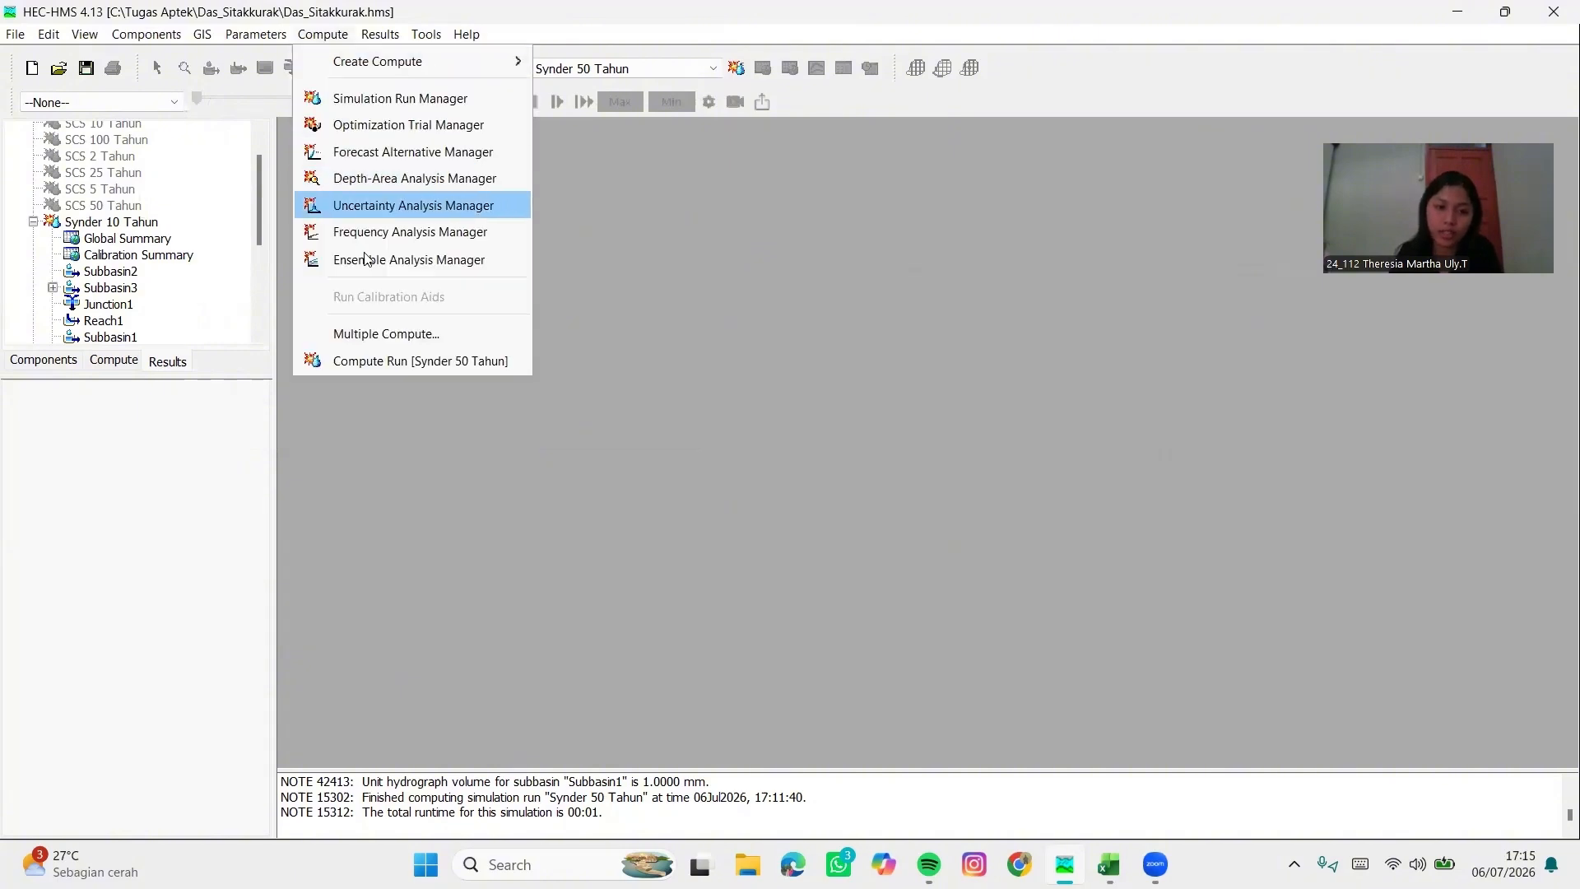
click(388, 333)
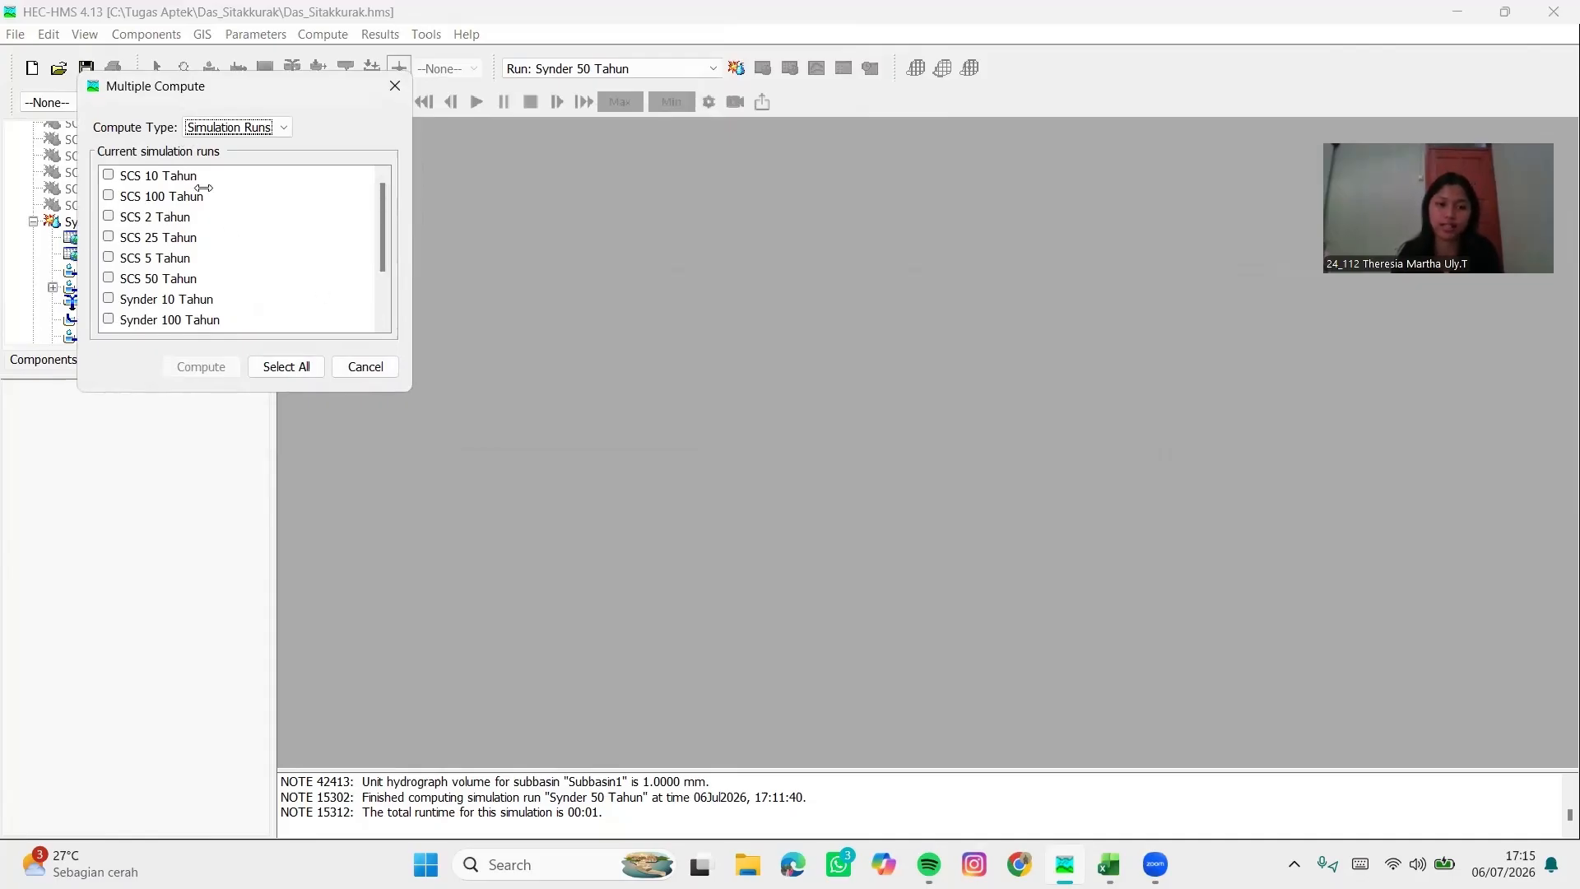
click(286, 368)
click(203, 367)
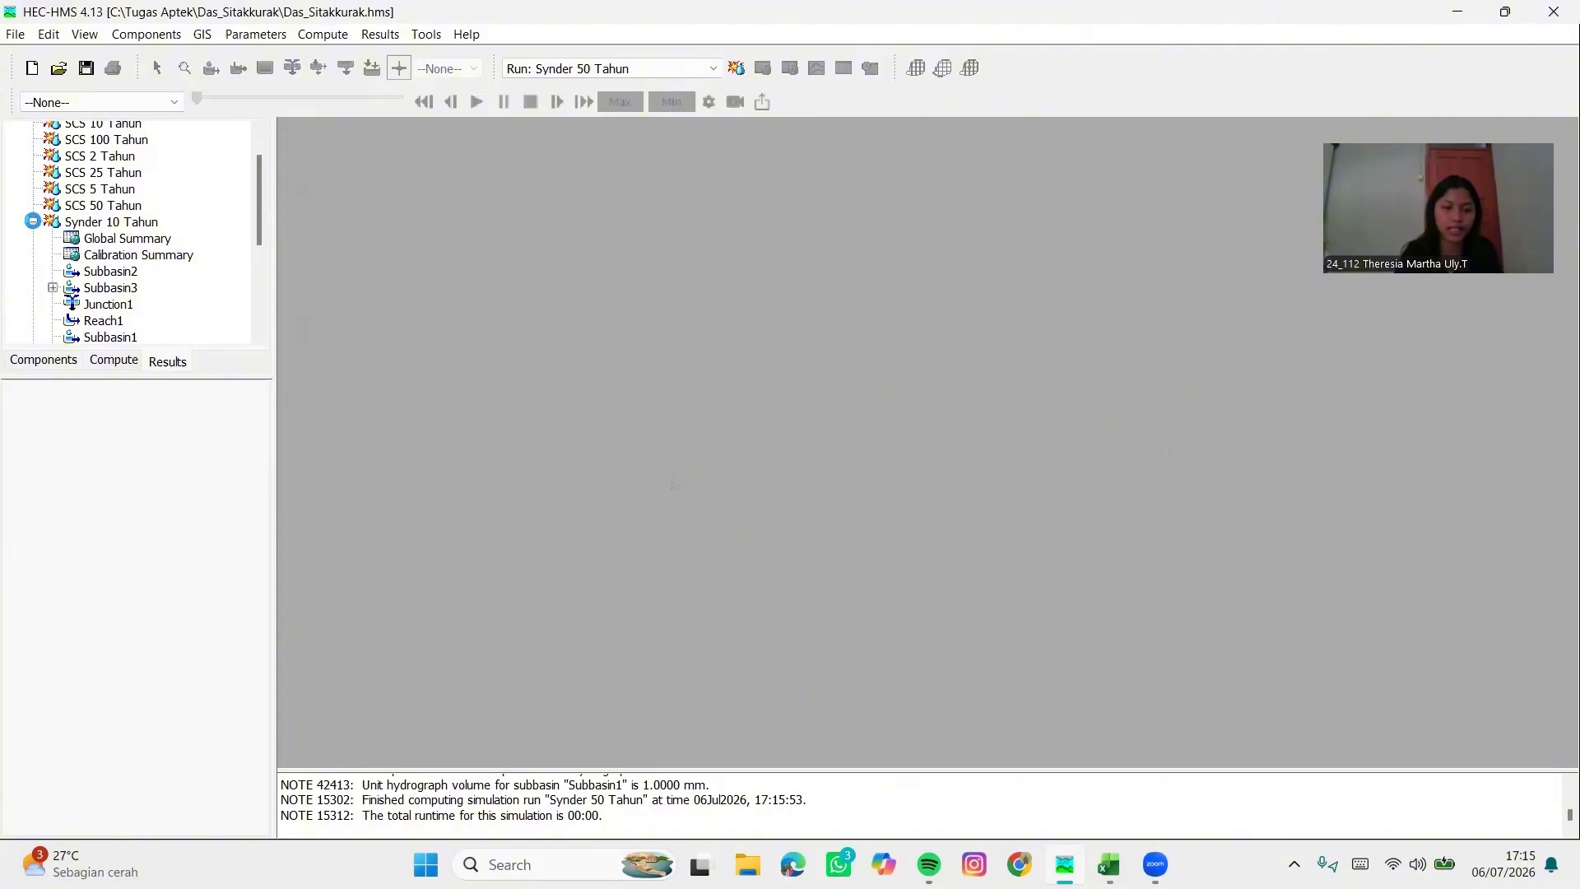
Collapse the Synder 10 Tahun results, examine the Sink-1 hydrograph of run SCS 10 Tahun, and close the graph
click(32, 221)
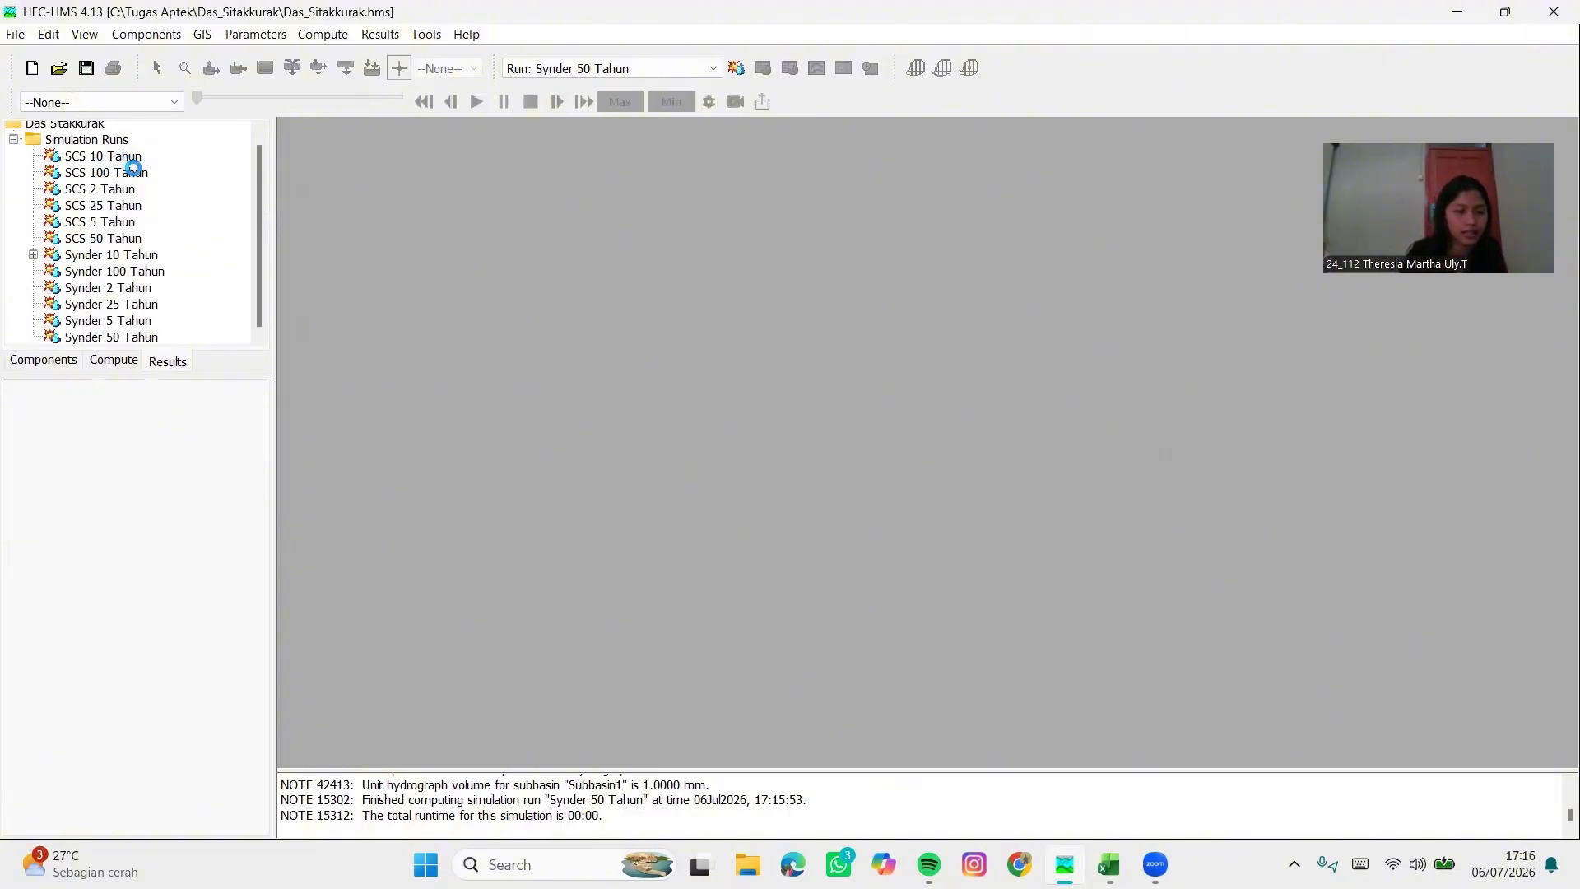
click(95, 157)
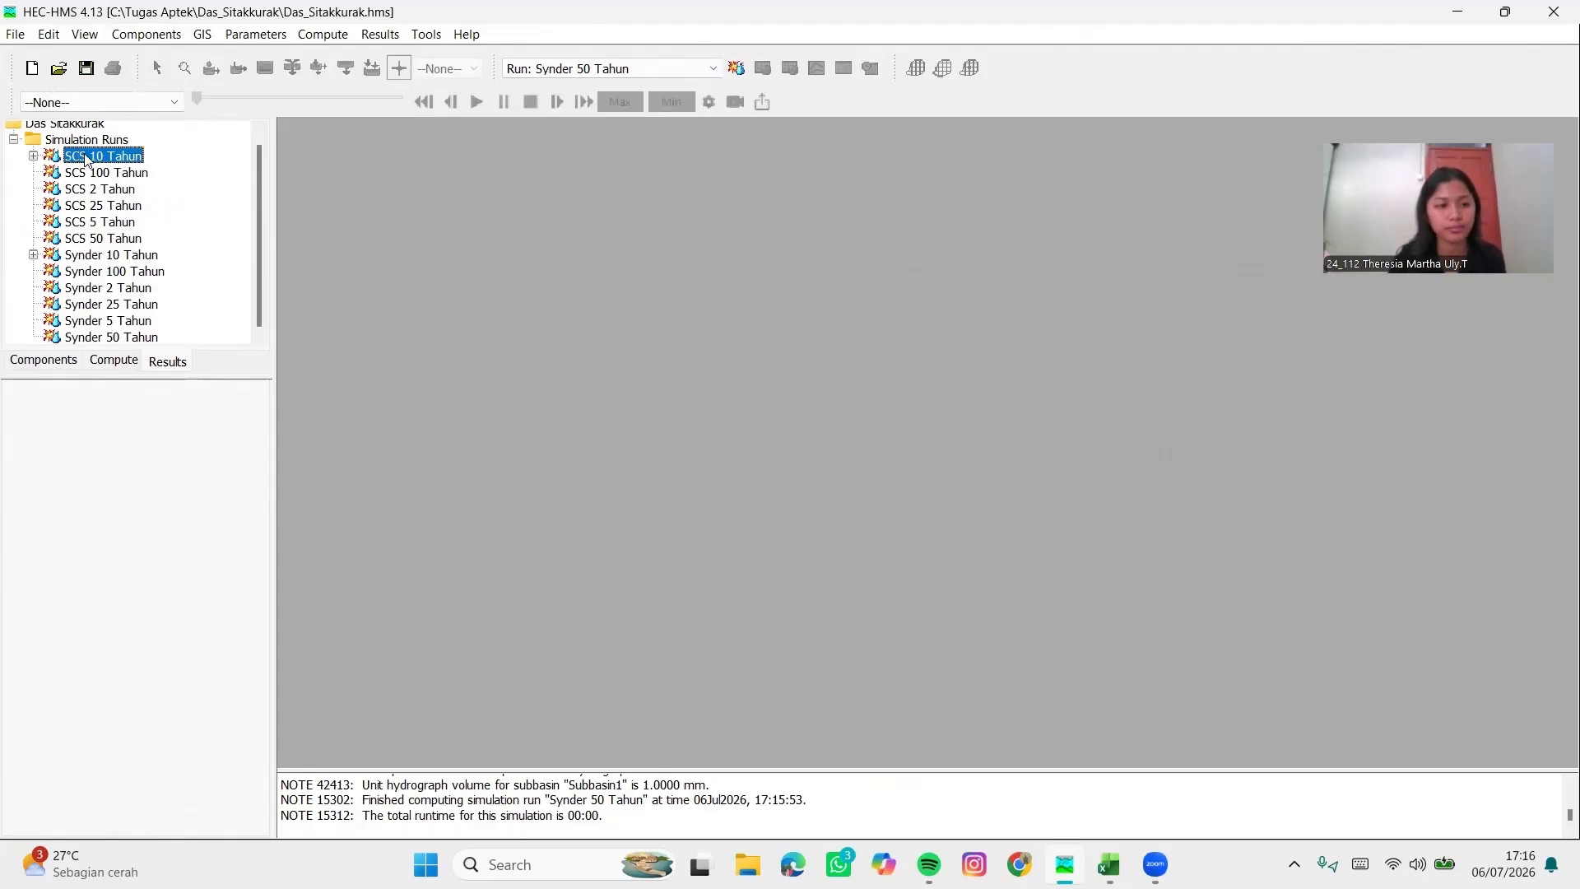
click(33, 156)
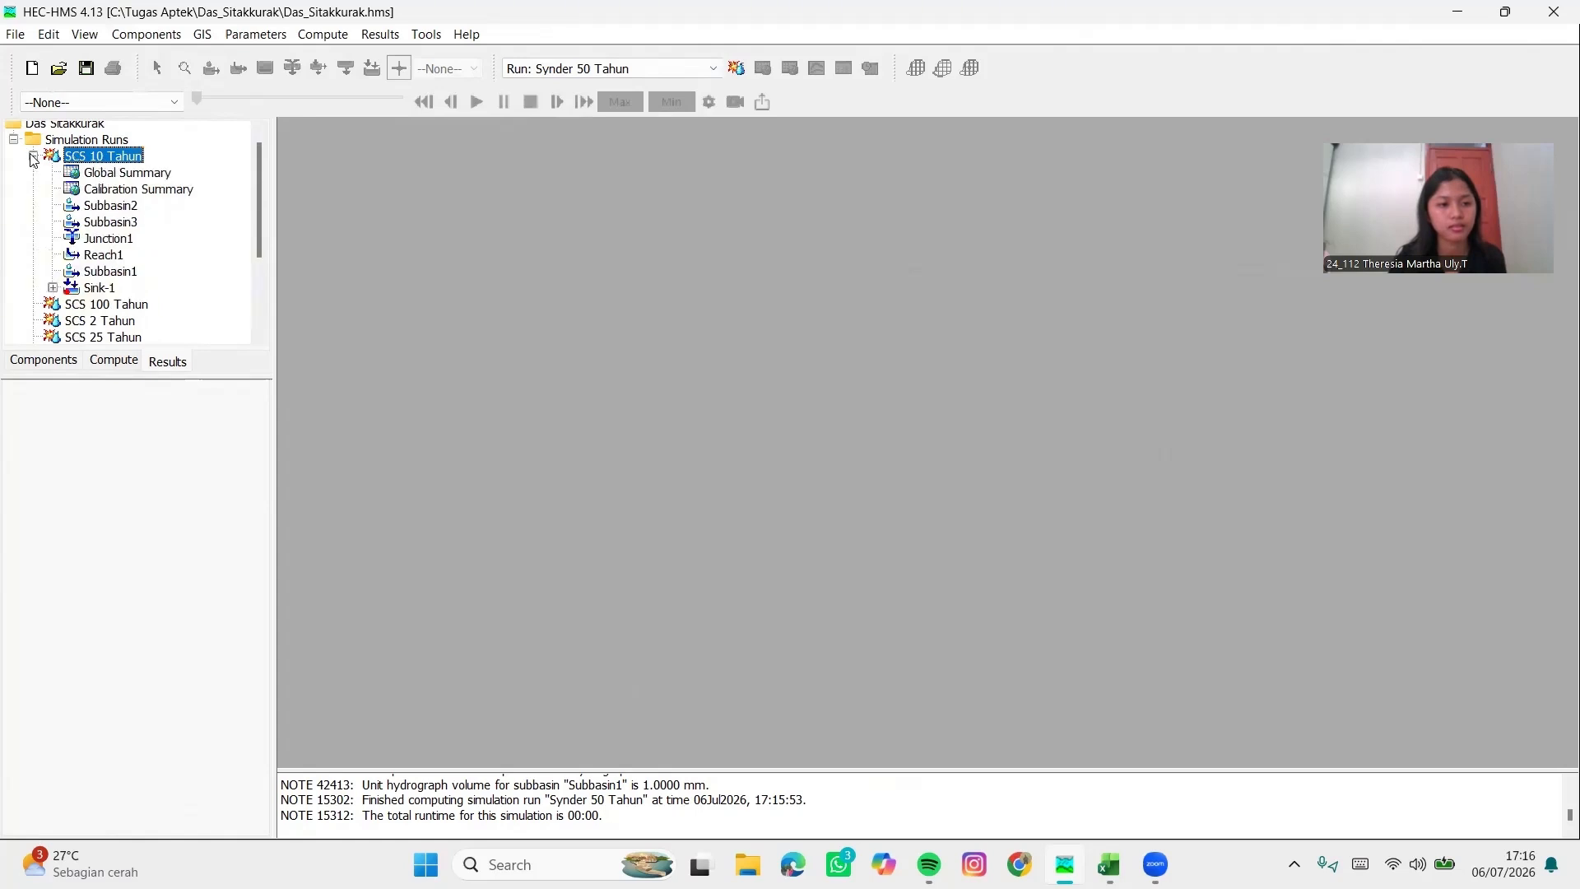
click(101, 288)
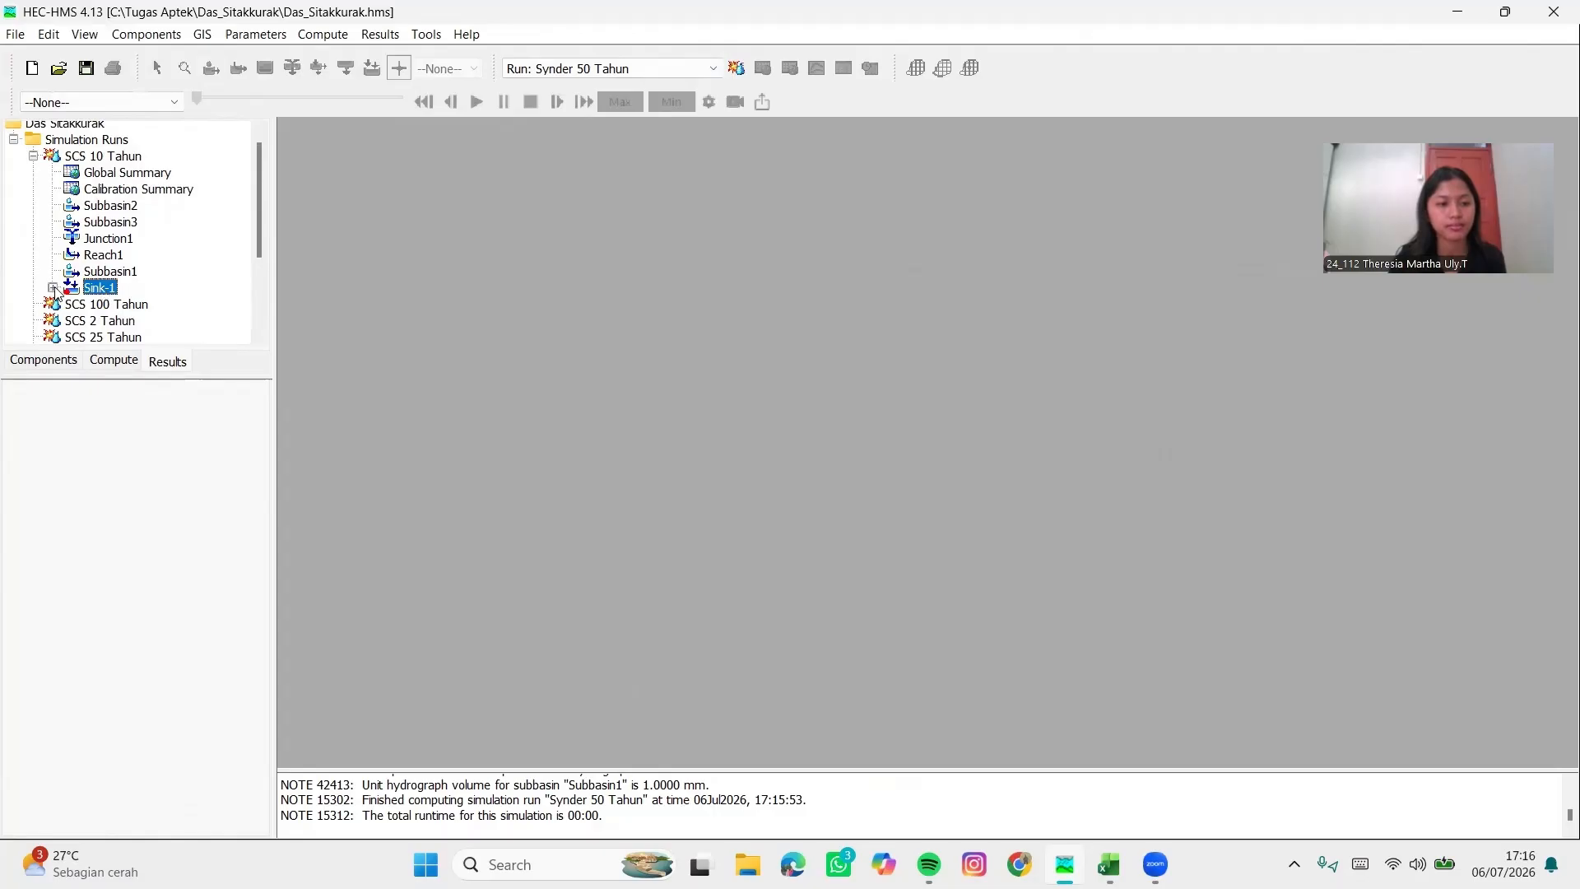
click(53, 288)
click(106, 257)
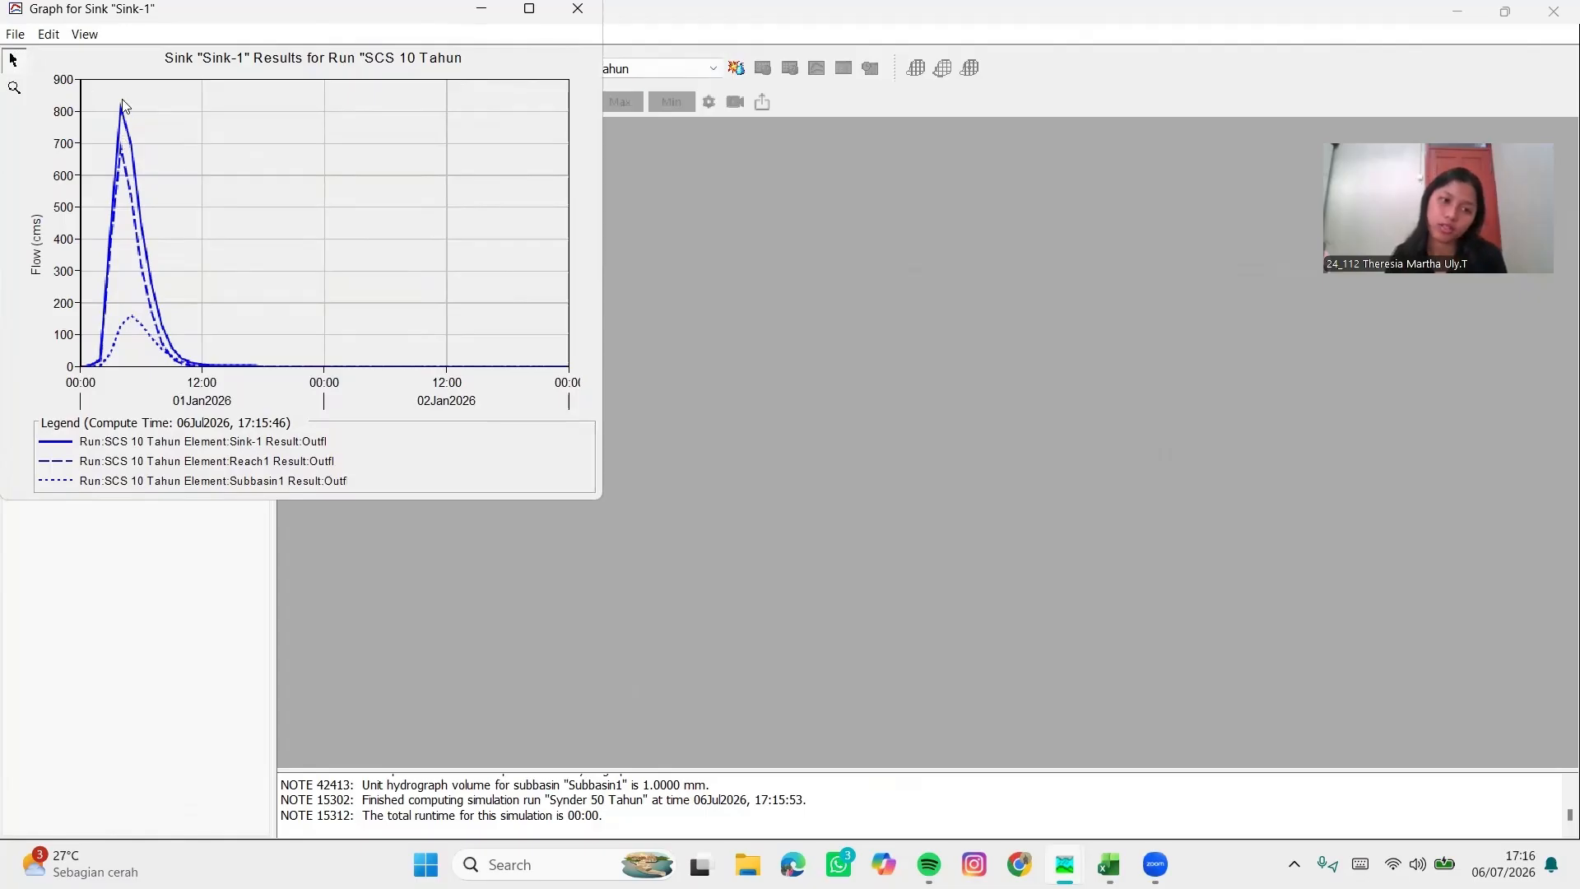
click(583, 11)
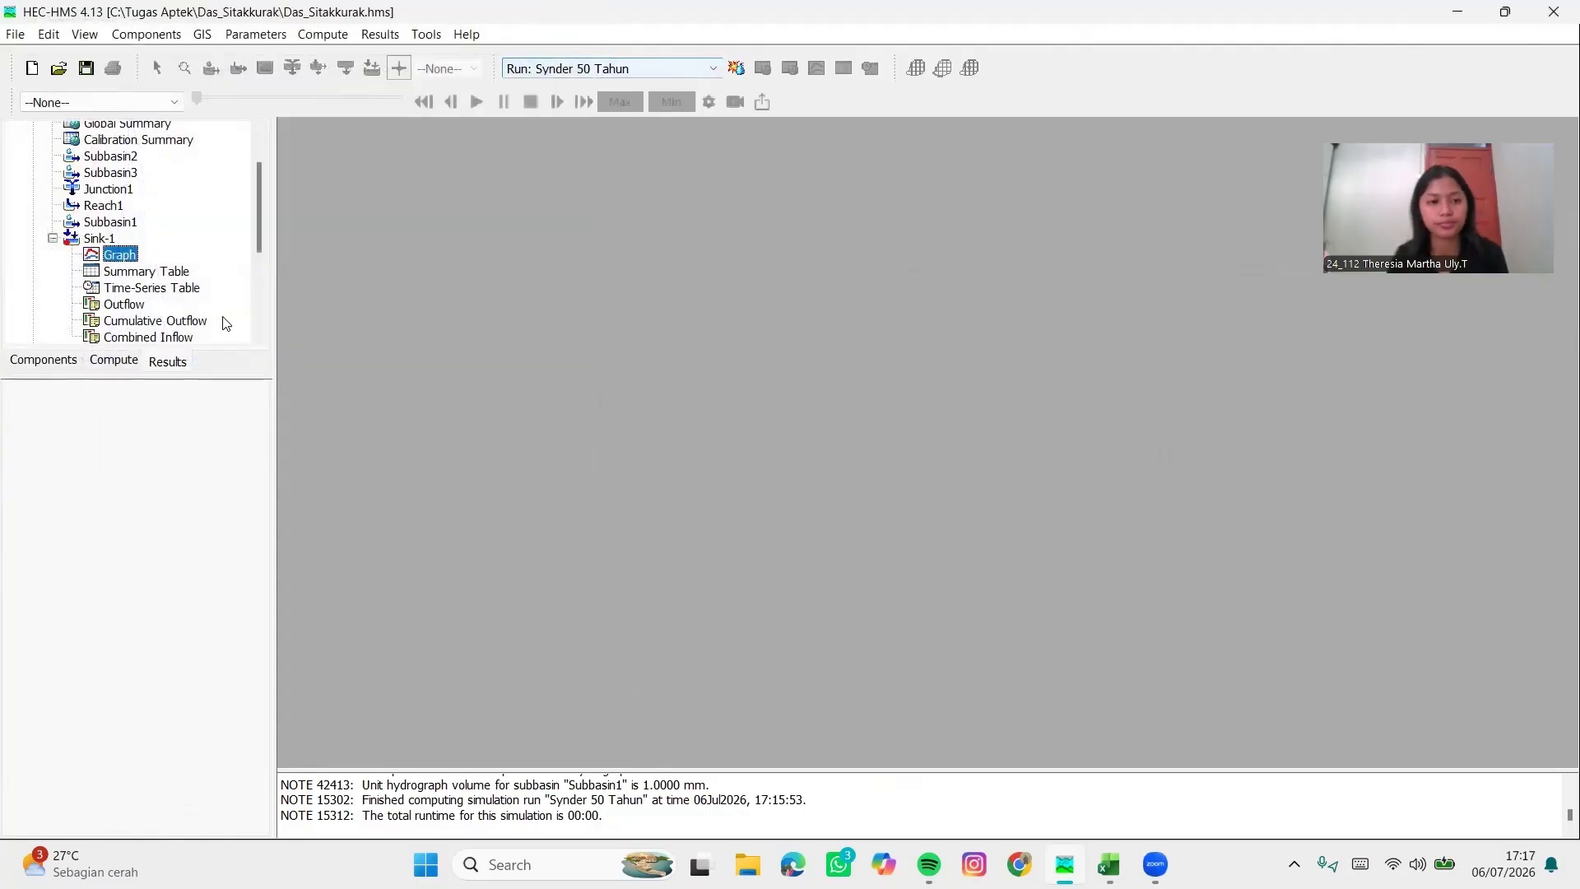
Review the Sink-1 time-series table of run SCS 10 Tahun and close it
scroll(197, 240, up, 1)
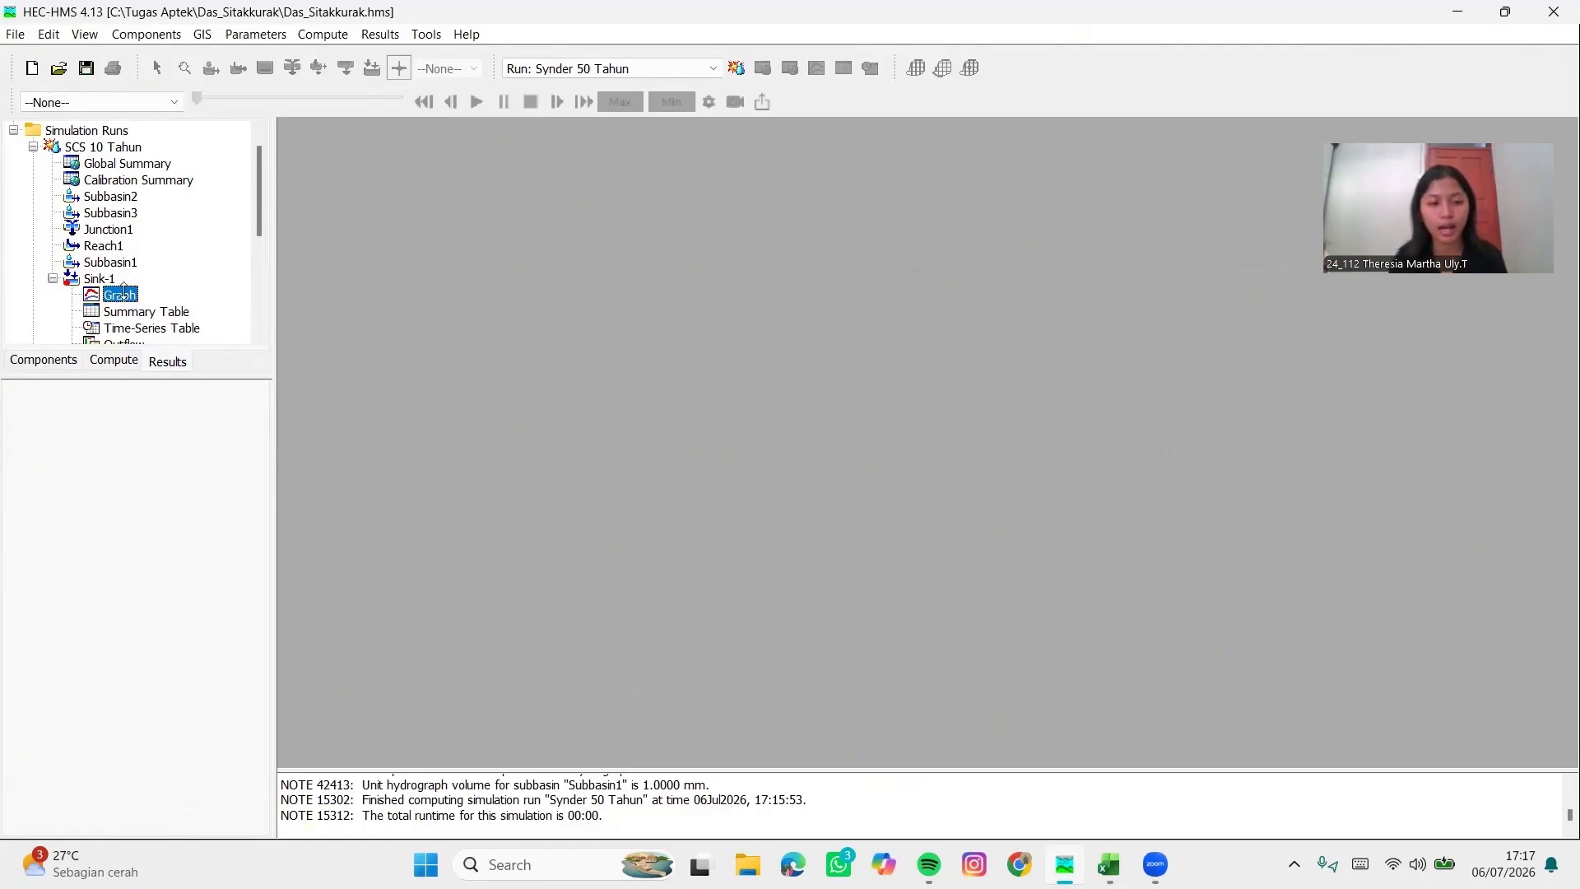
scroll(168, 238, down, 1)
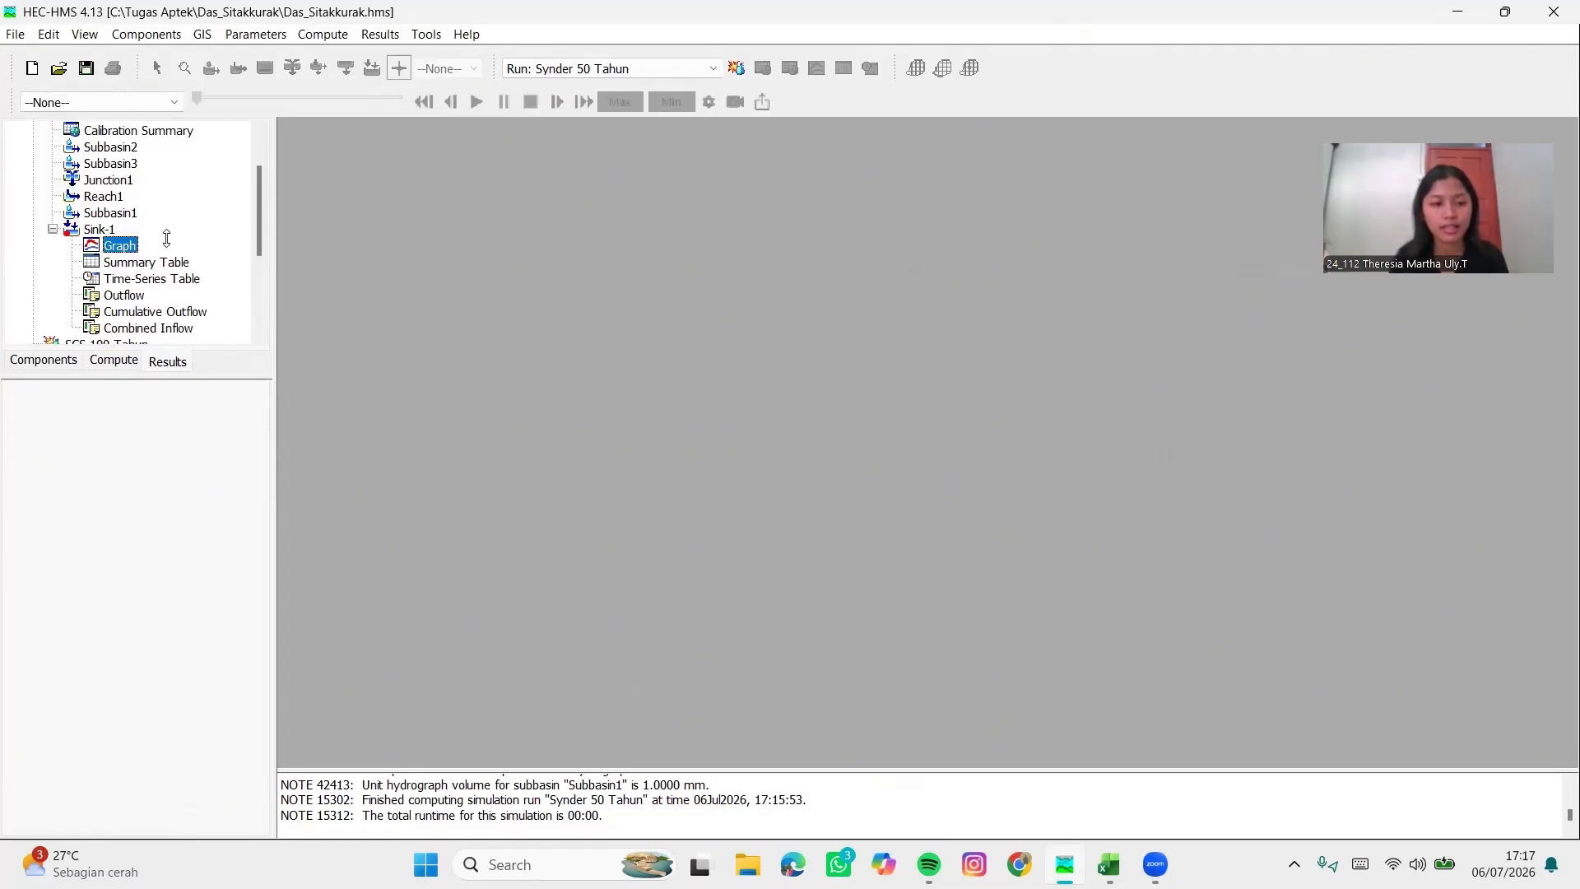
click(175, 278)
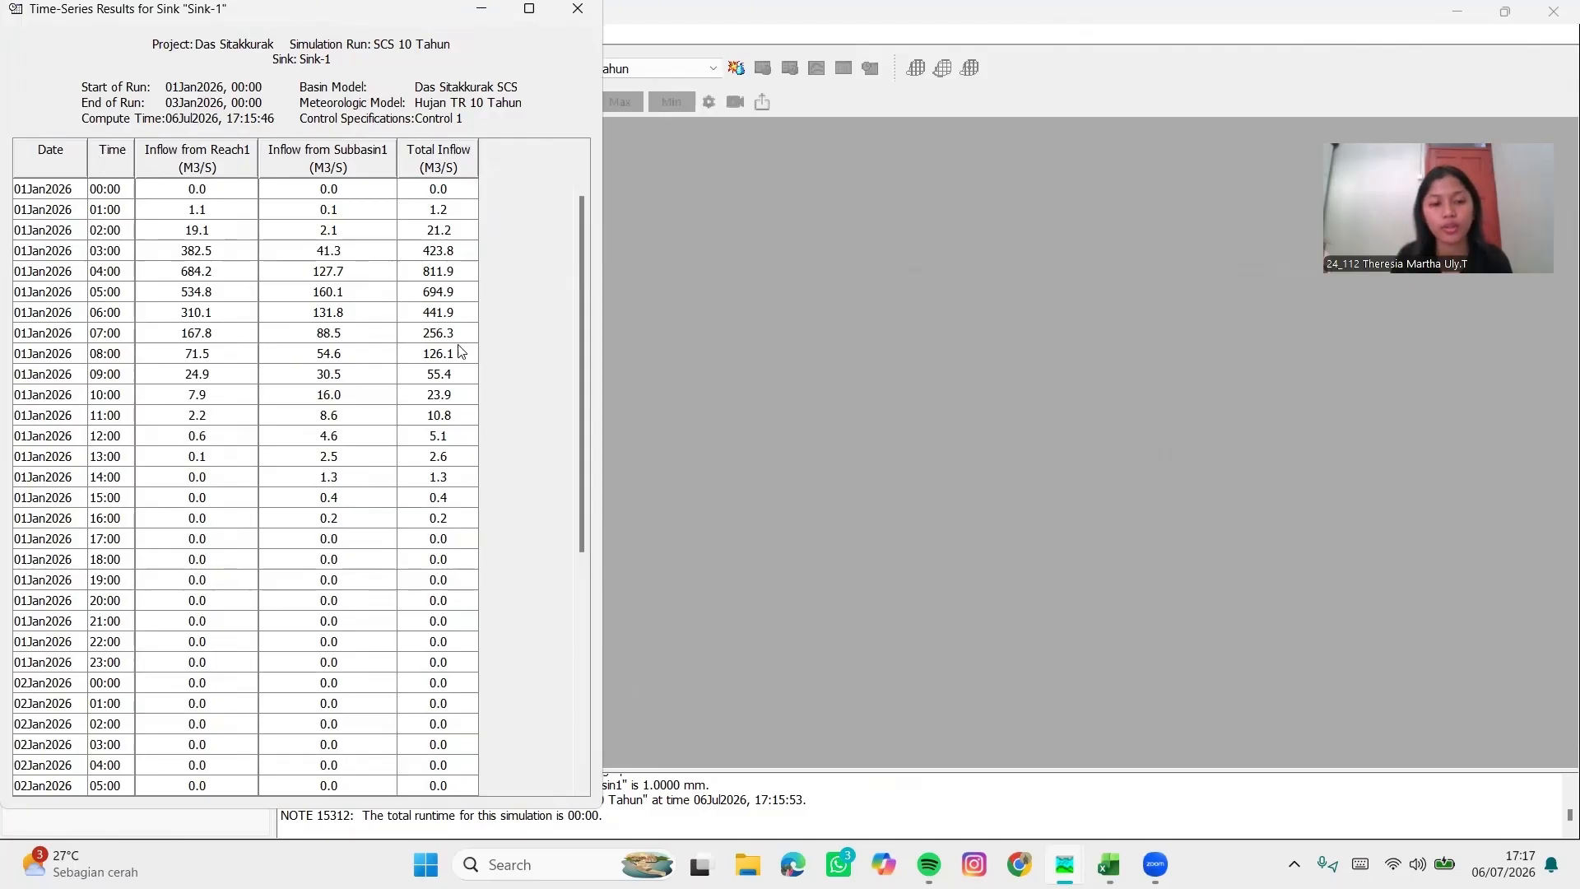
scroll(448, 329, down, 6)
scroll(416, 301, up, 2)
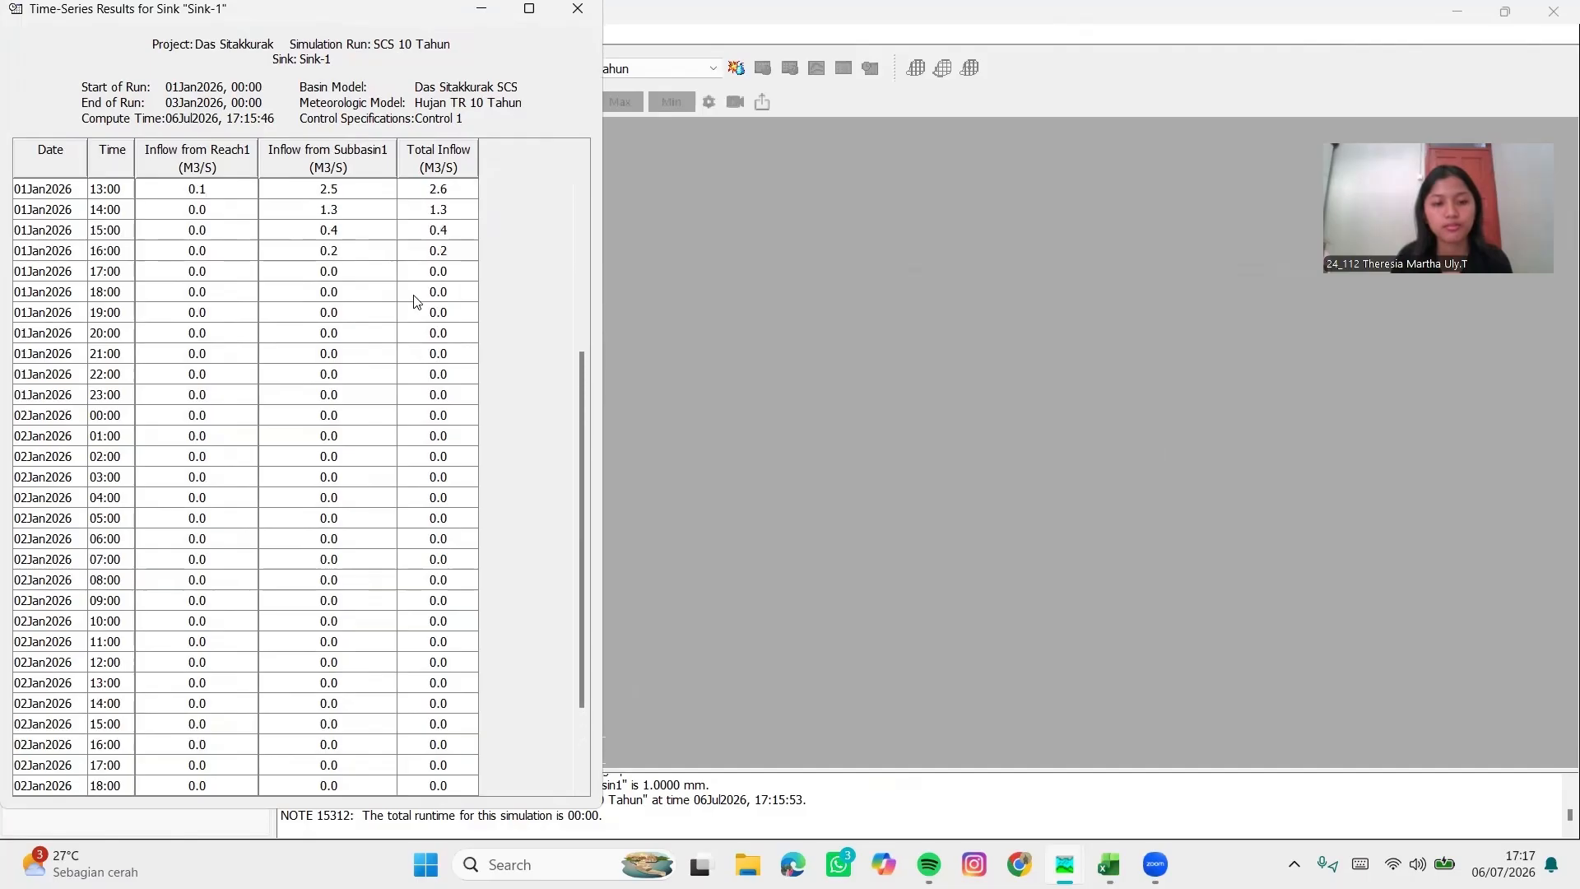
scroll(415, 301, up, 5)
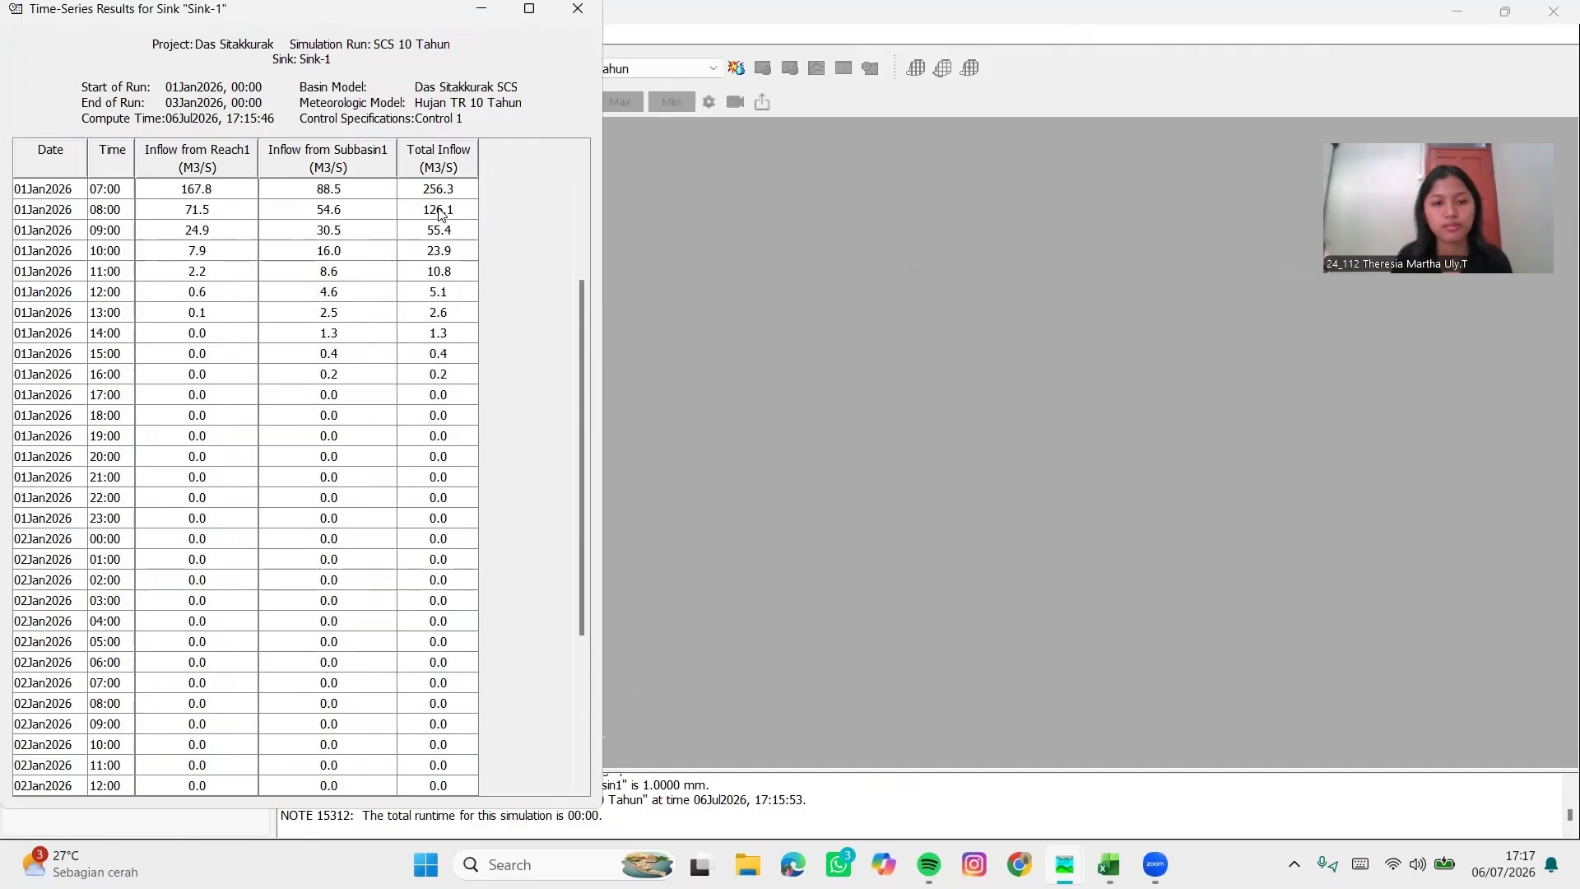
click(577, 11)
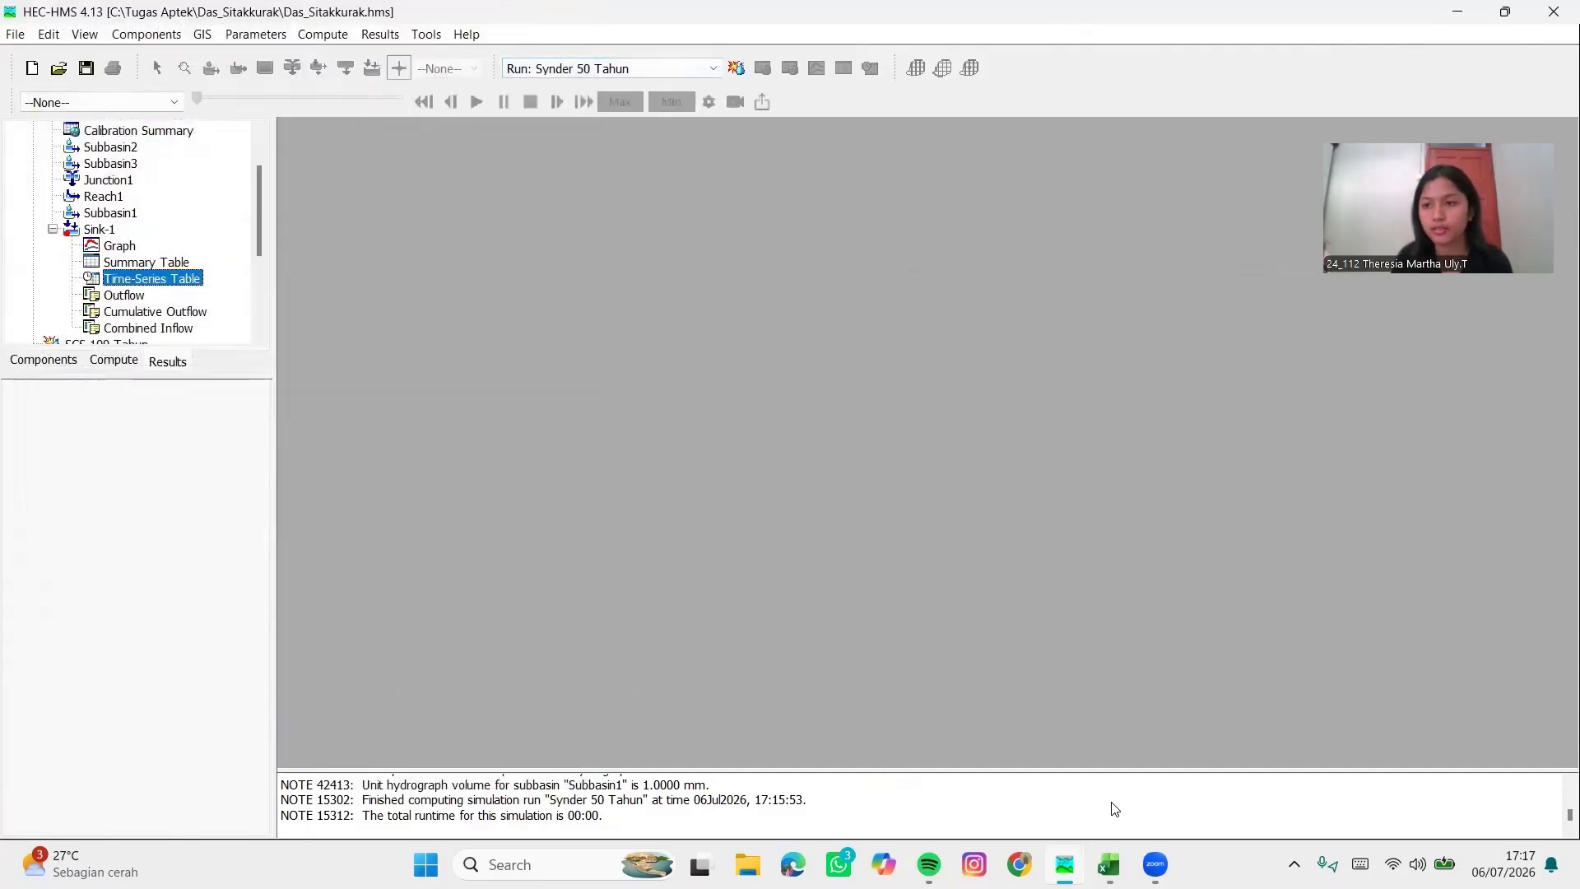
Put the Excel workbook beside HEC-HMS, add a new worksheet and select cell B4
click(1505, 11)
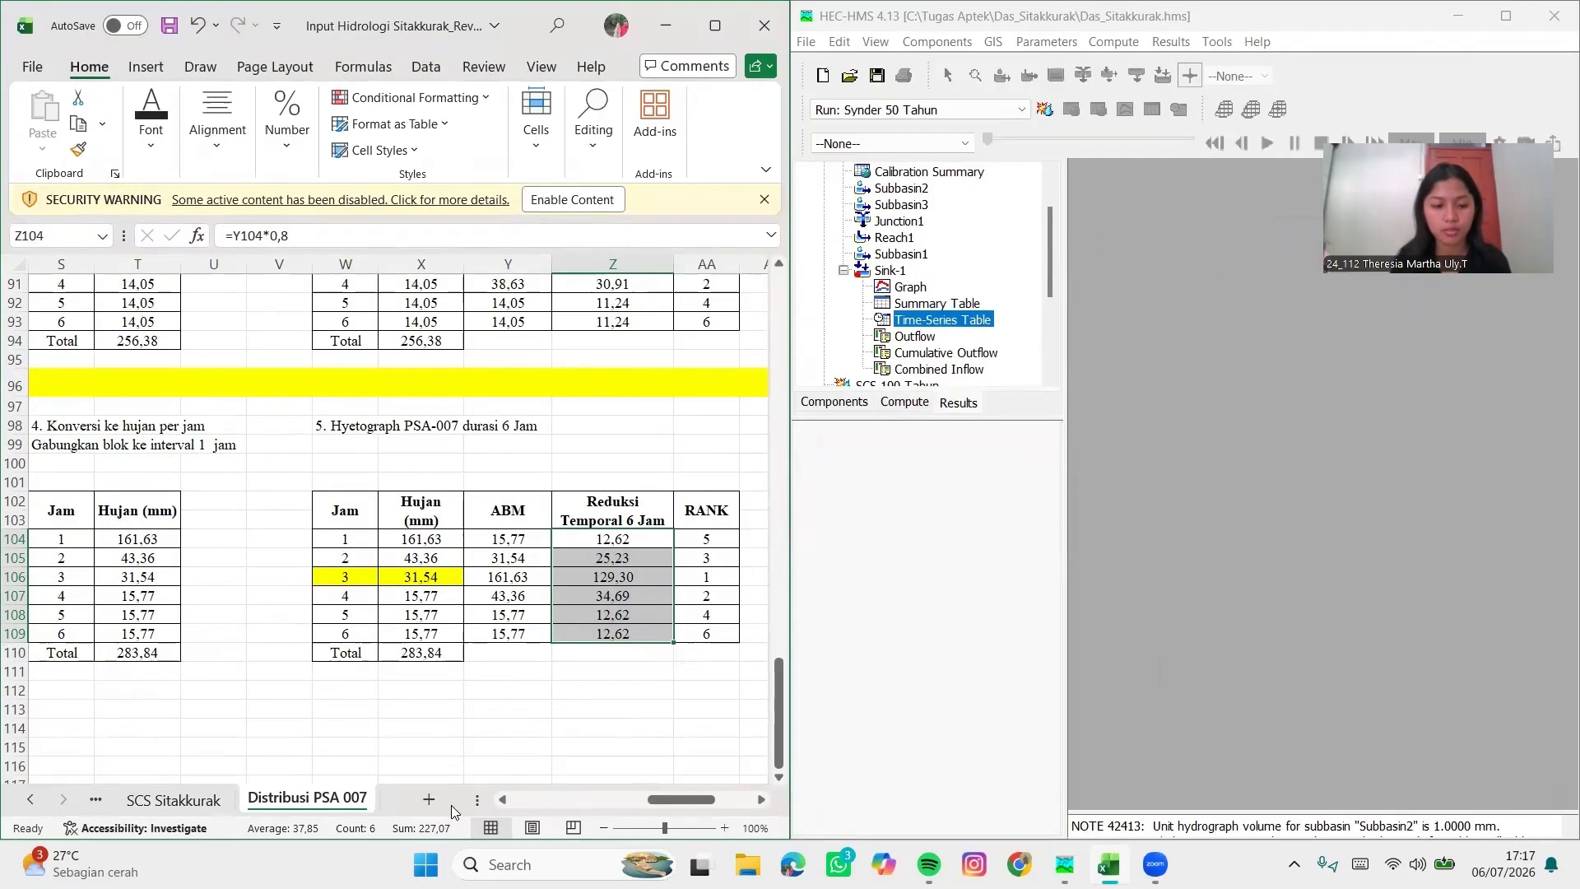
click(429, 802)
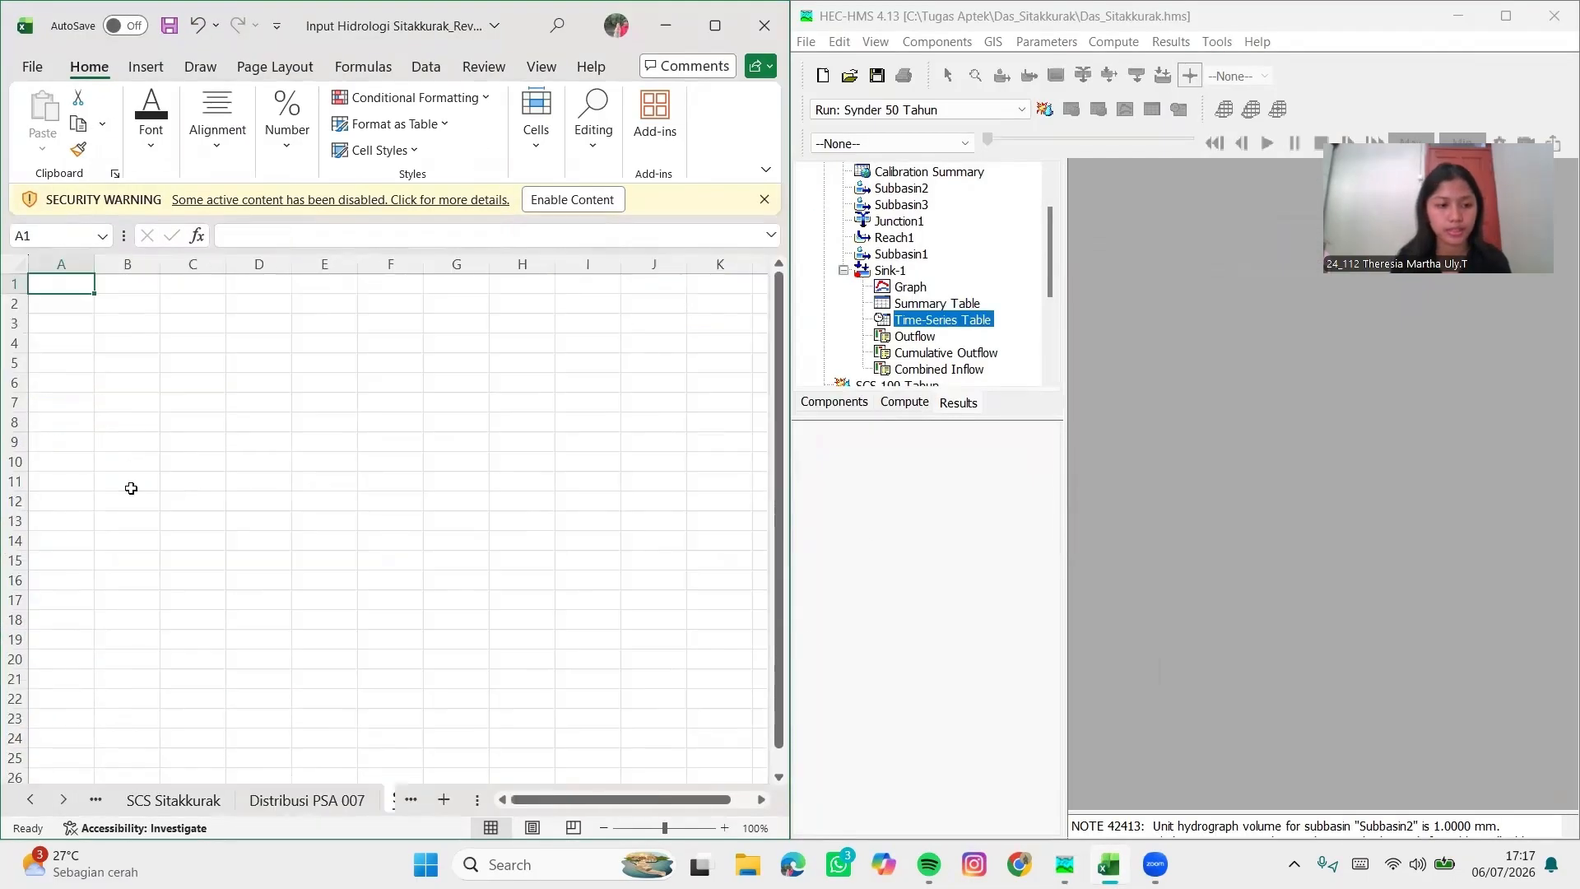
click(158, 343)
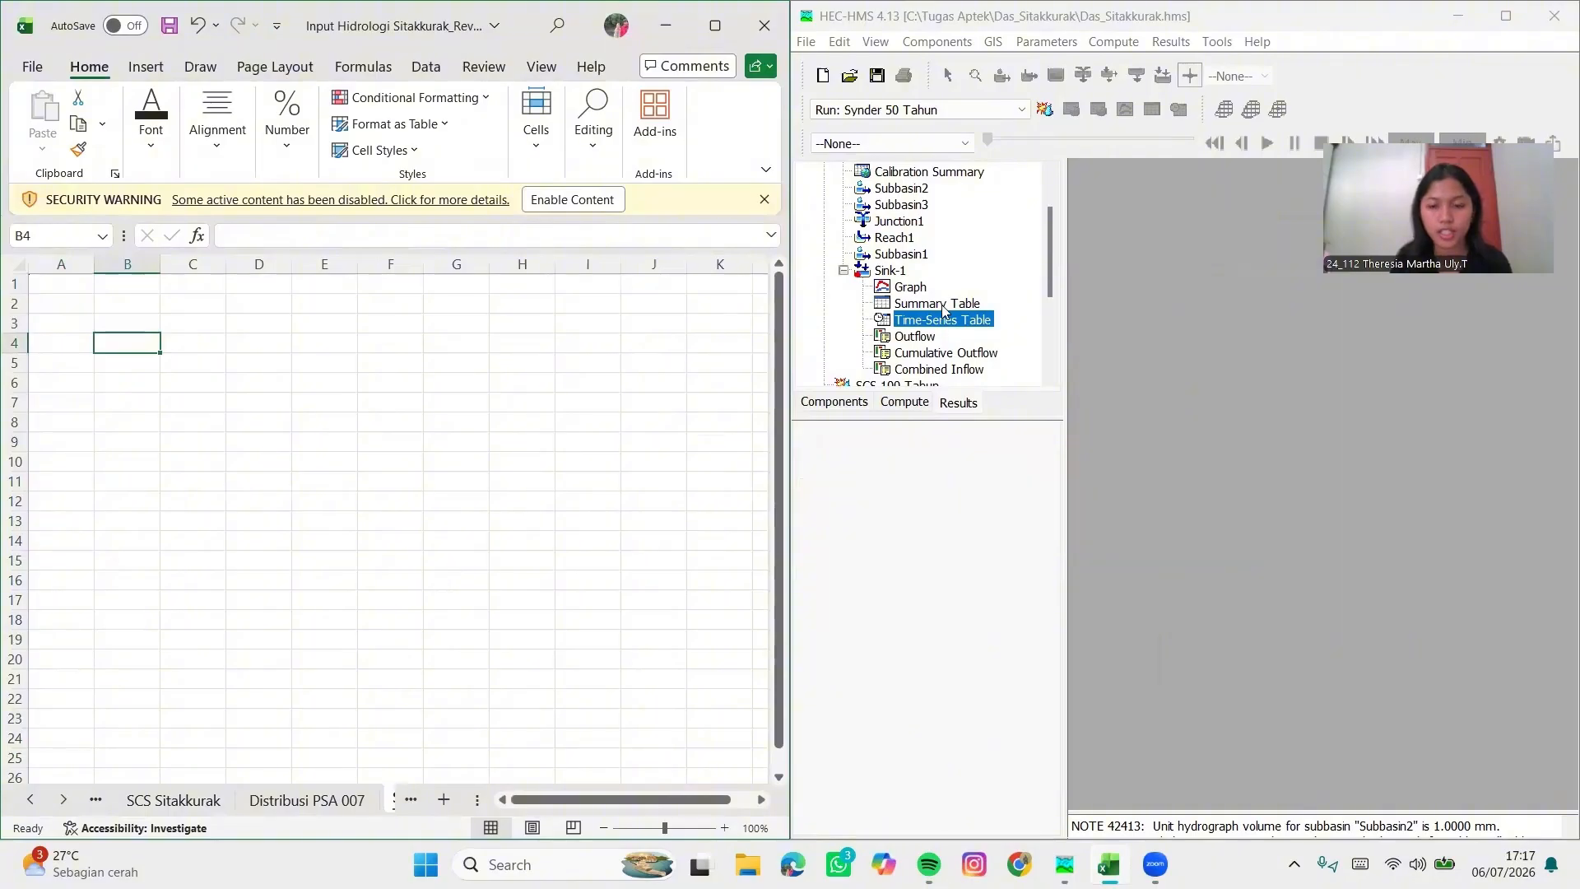
Collapse the SCS 10 Tahun results and open the Sink-1 time-series table of run SCS 2 Tahun
scroll(924, 288, up, 2)
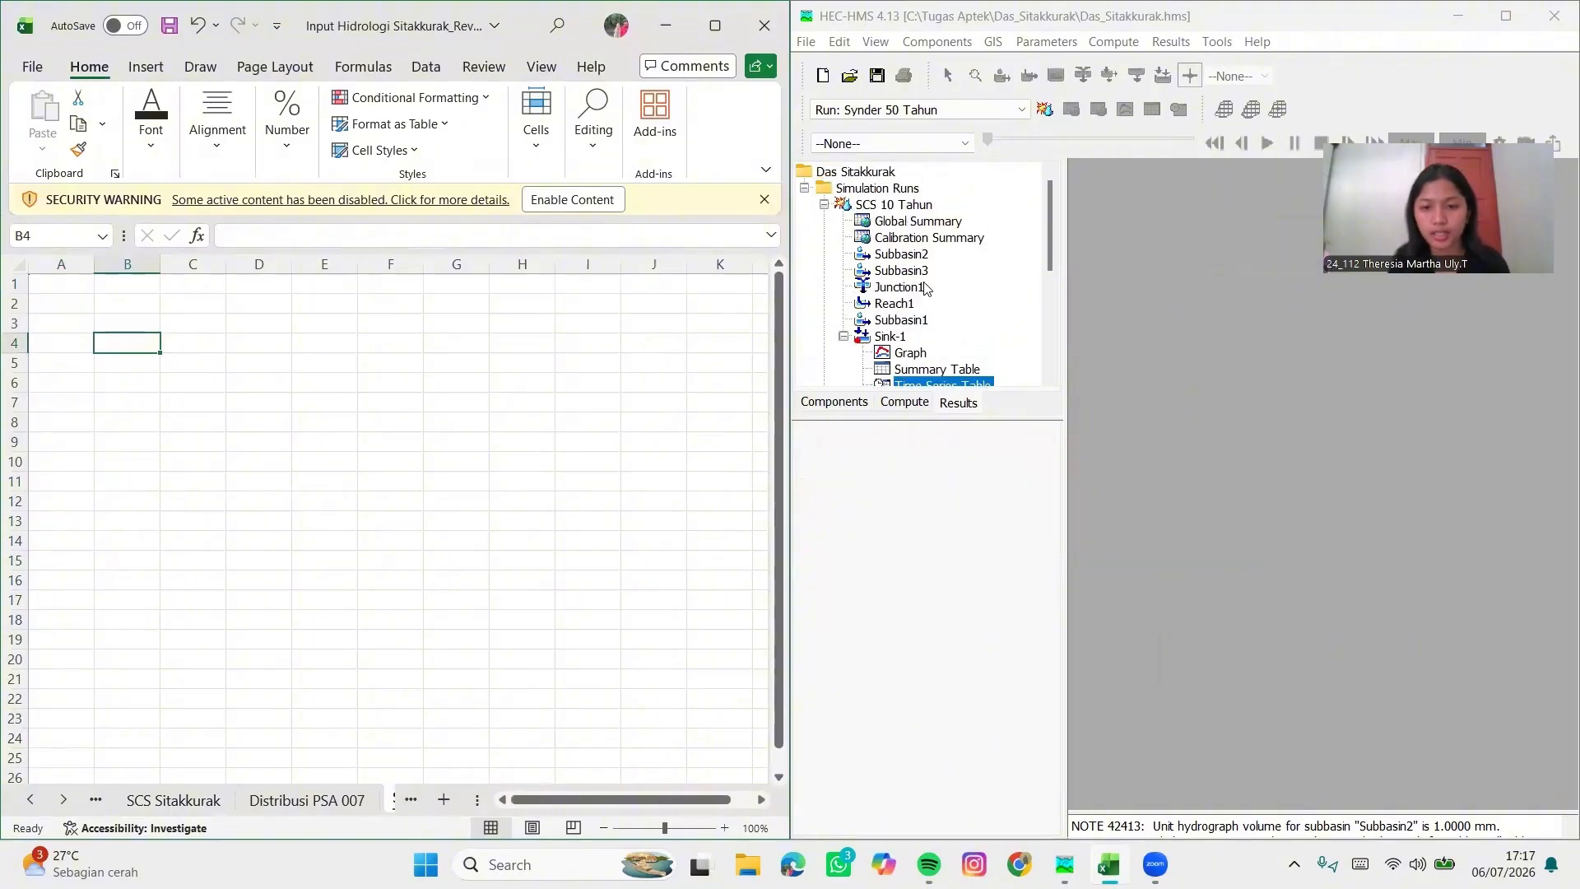
click(825, 205)
double_click(909, 232)
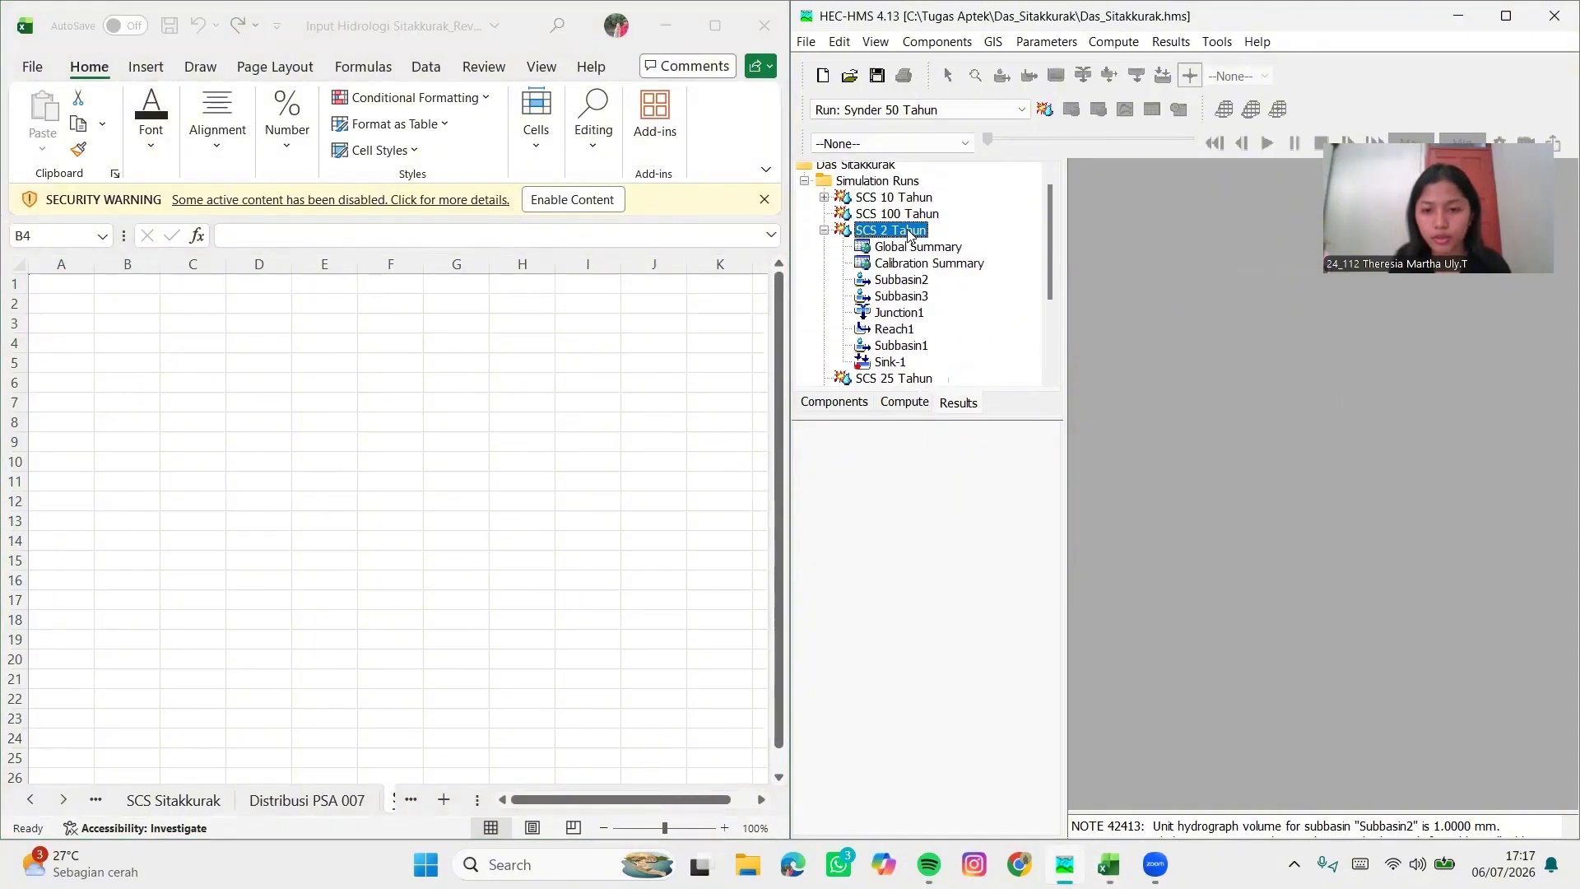
scroll(888, 341, down, 2)
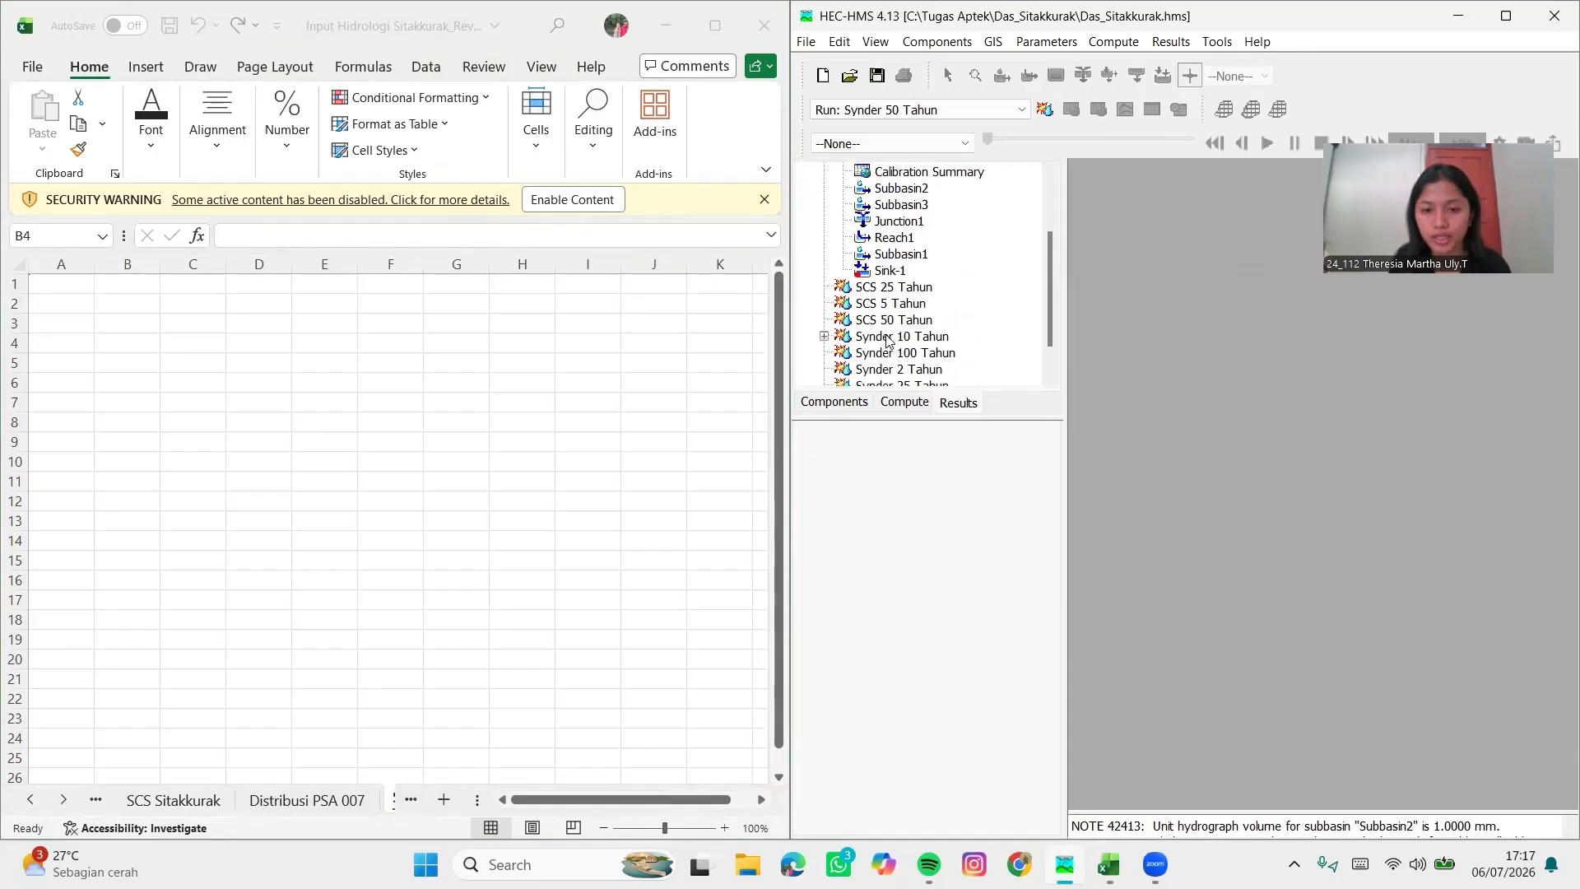
double_click(897, 270)
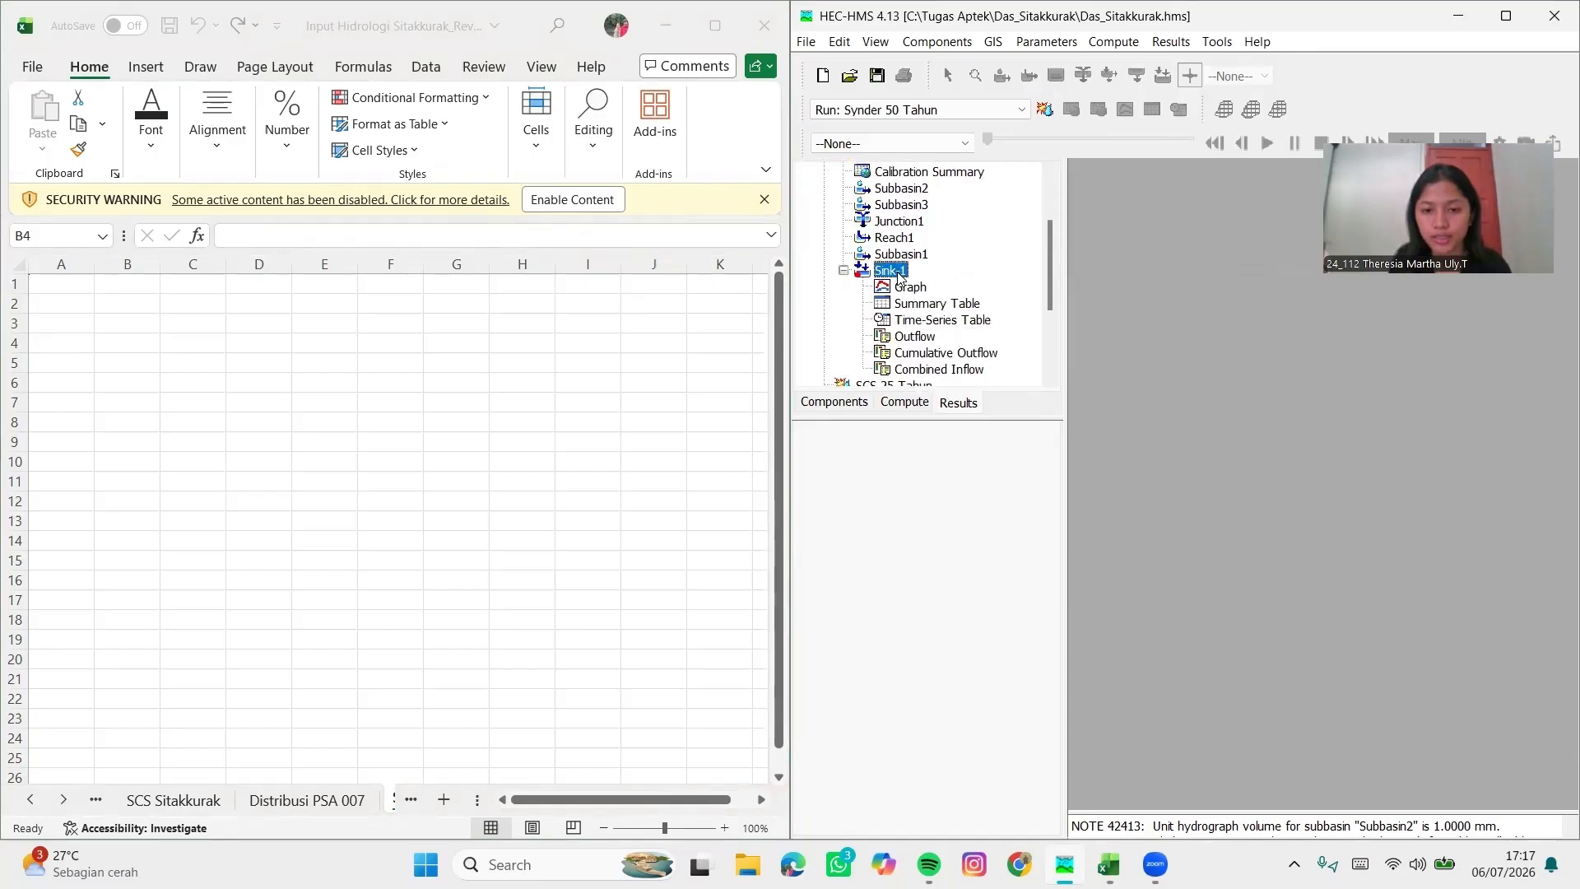
click(915, 321)
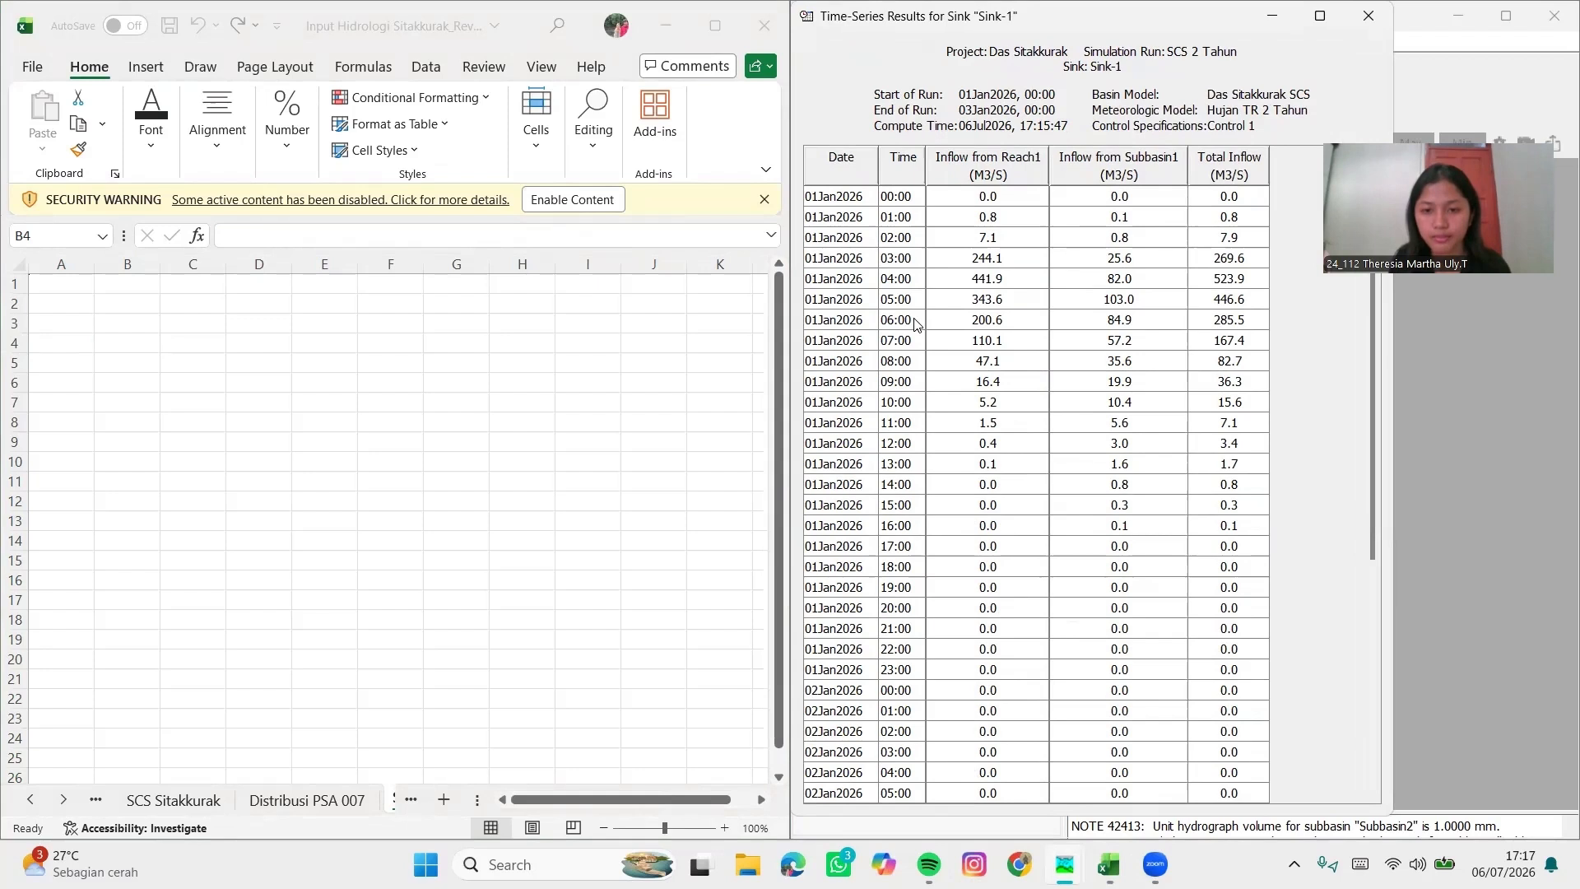
Copy the whole Time column, from 01Jan2026 00:00 to 03Jan2026 00:00, from the Sink-1 time-series table
drag(909, 200, 897, 783)
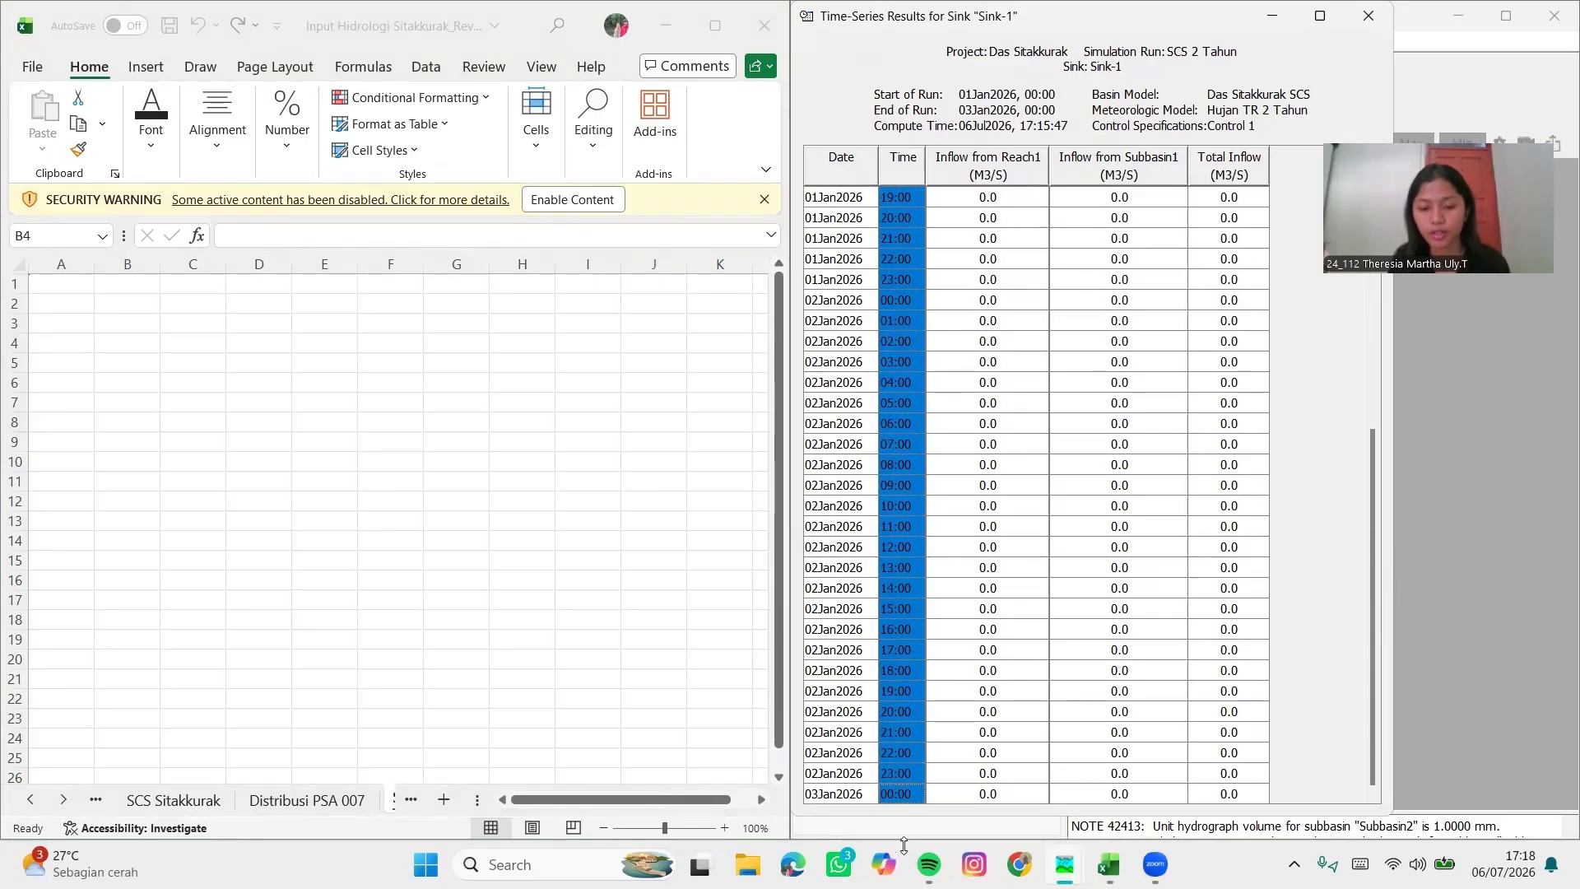
right_click(903, 611)
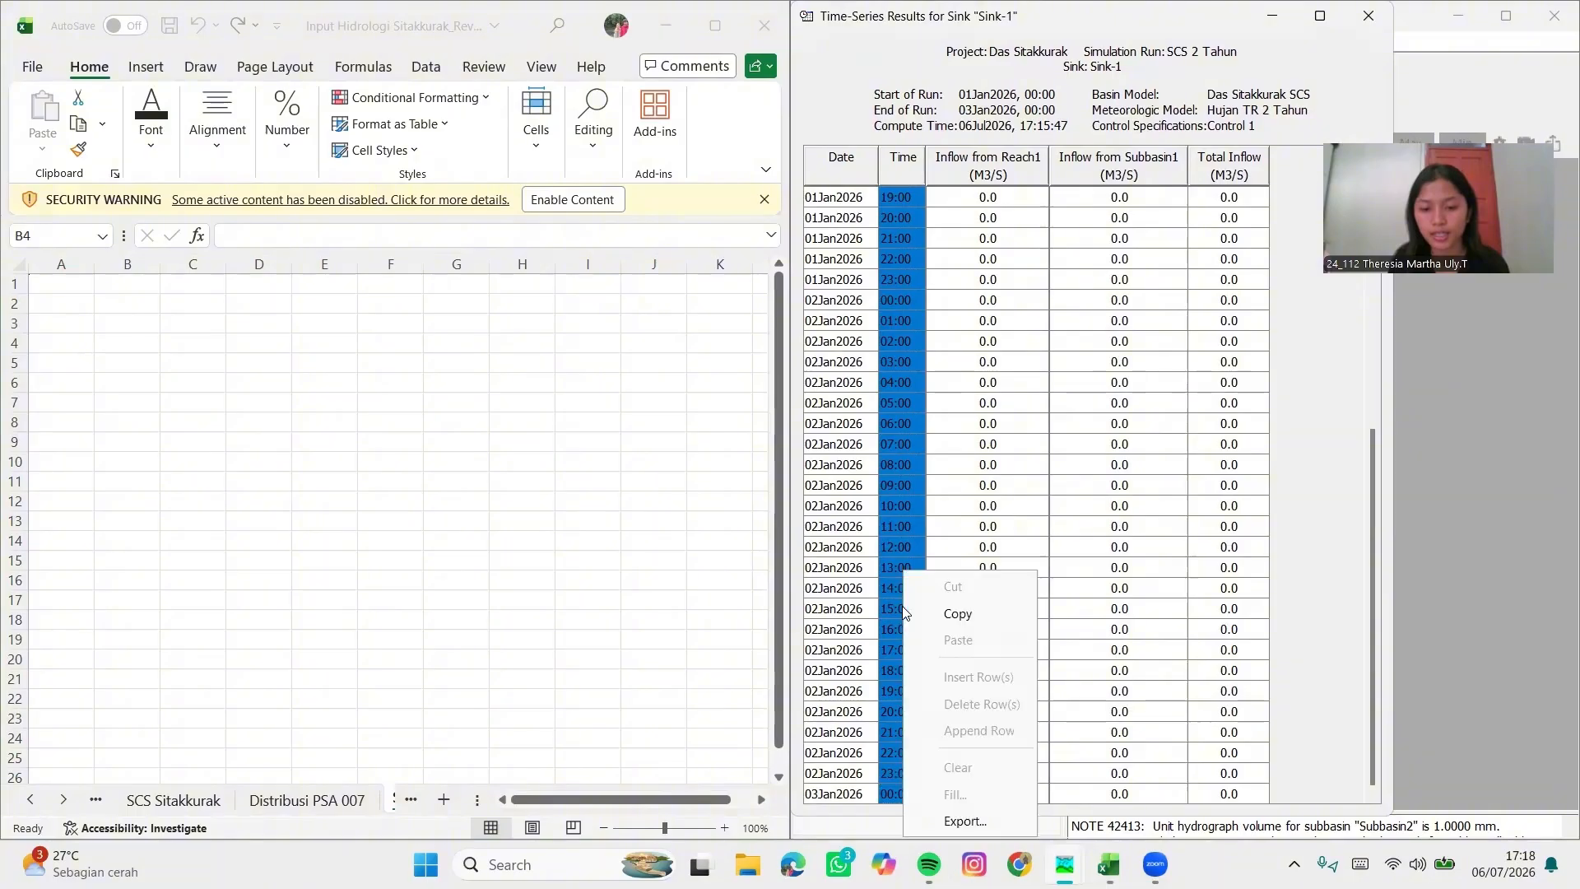
click(949, 613)
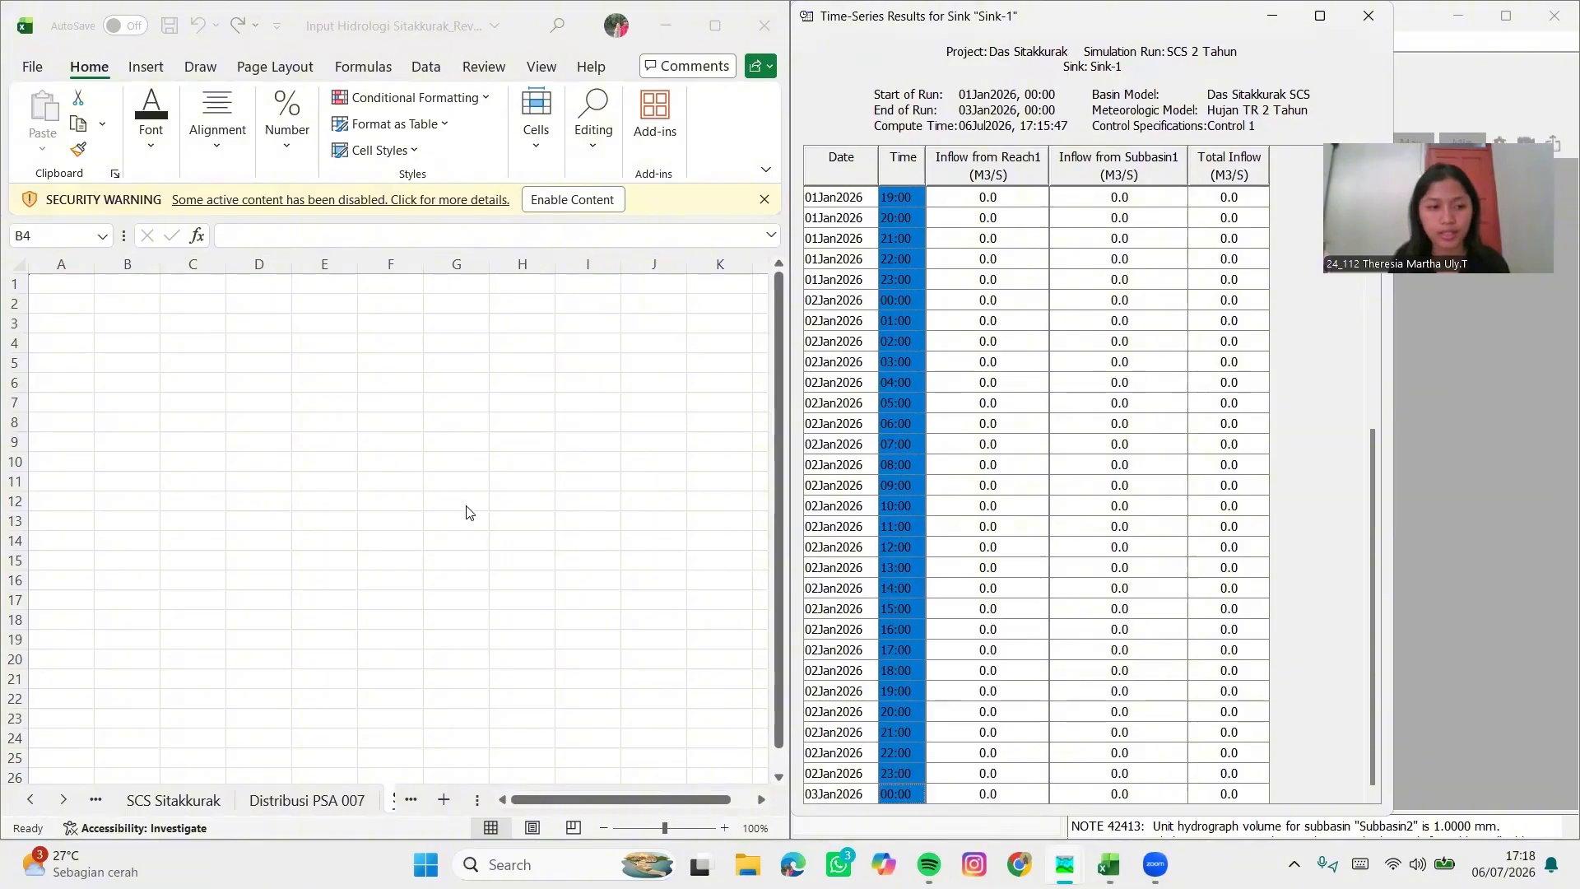
Paste the copied Time column into the new worksheet starting at cell C4
click(207, 350)
right_click(207, 349)
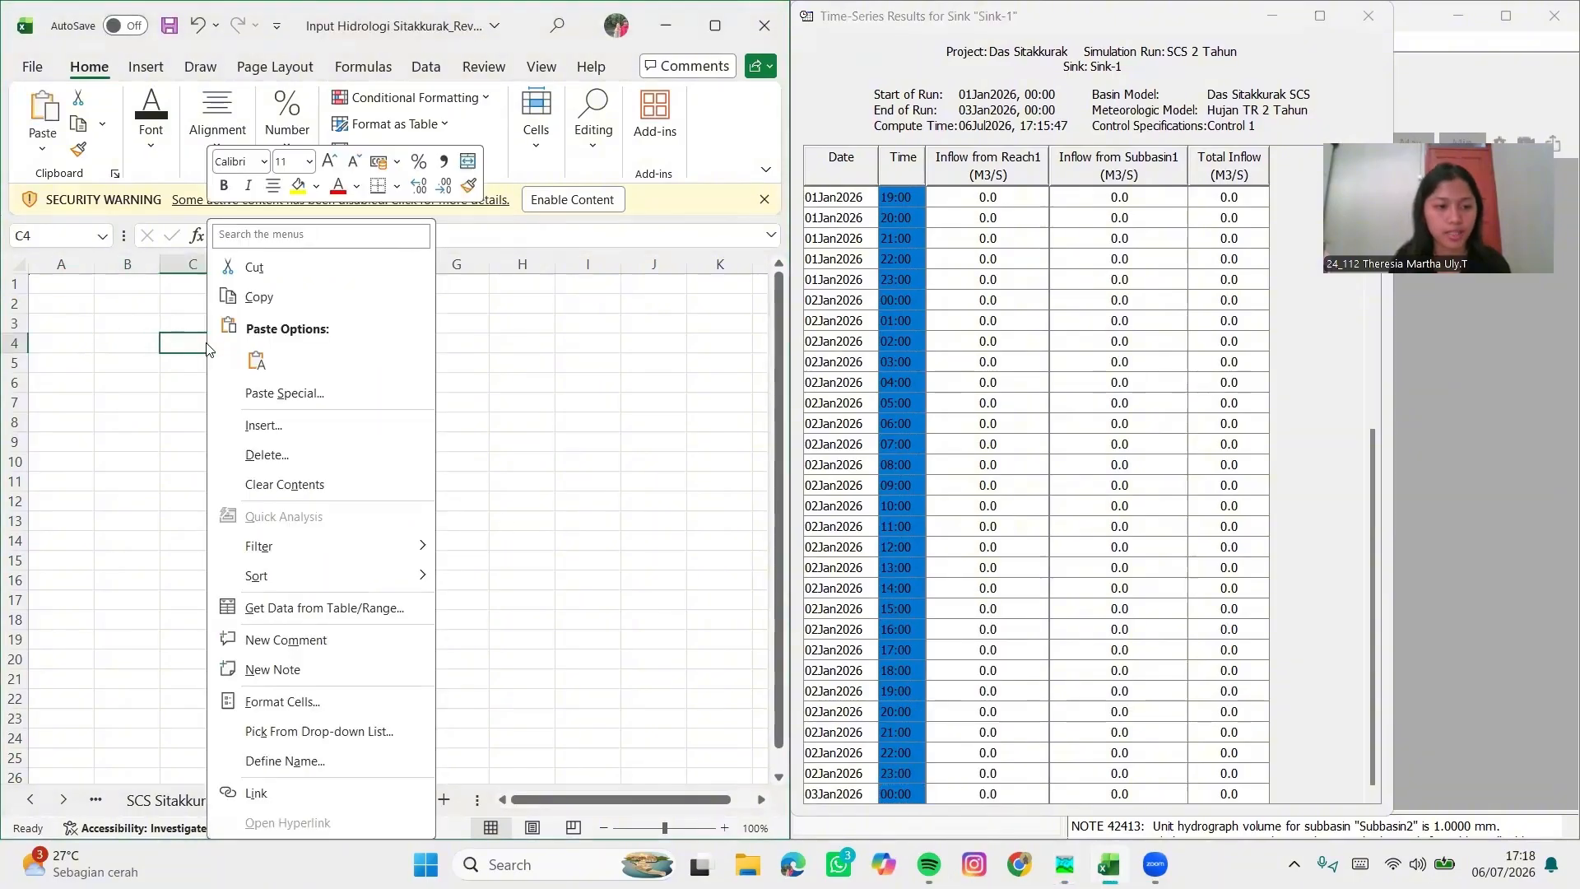
click(256, 361)
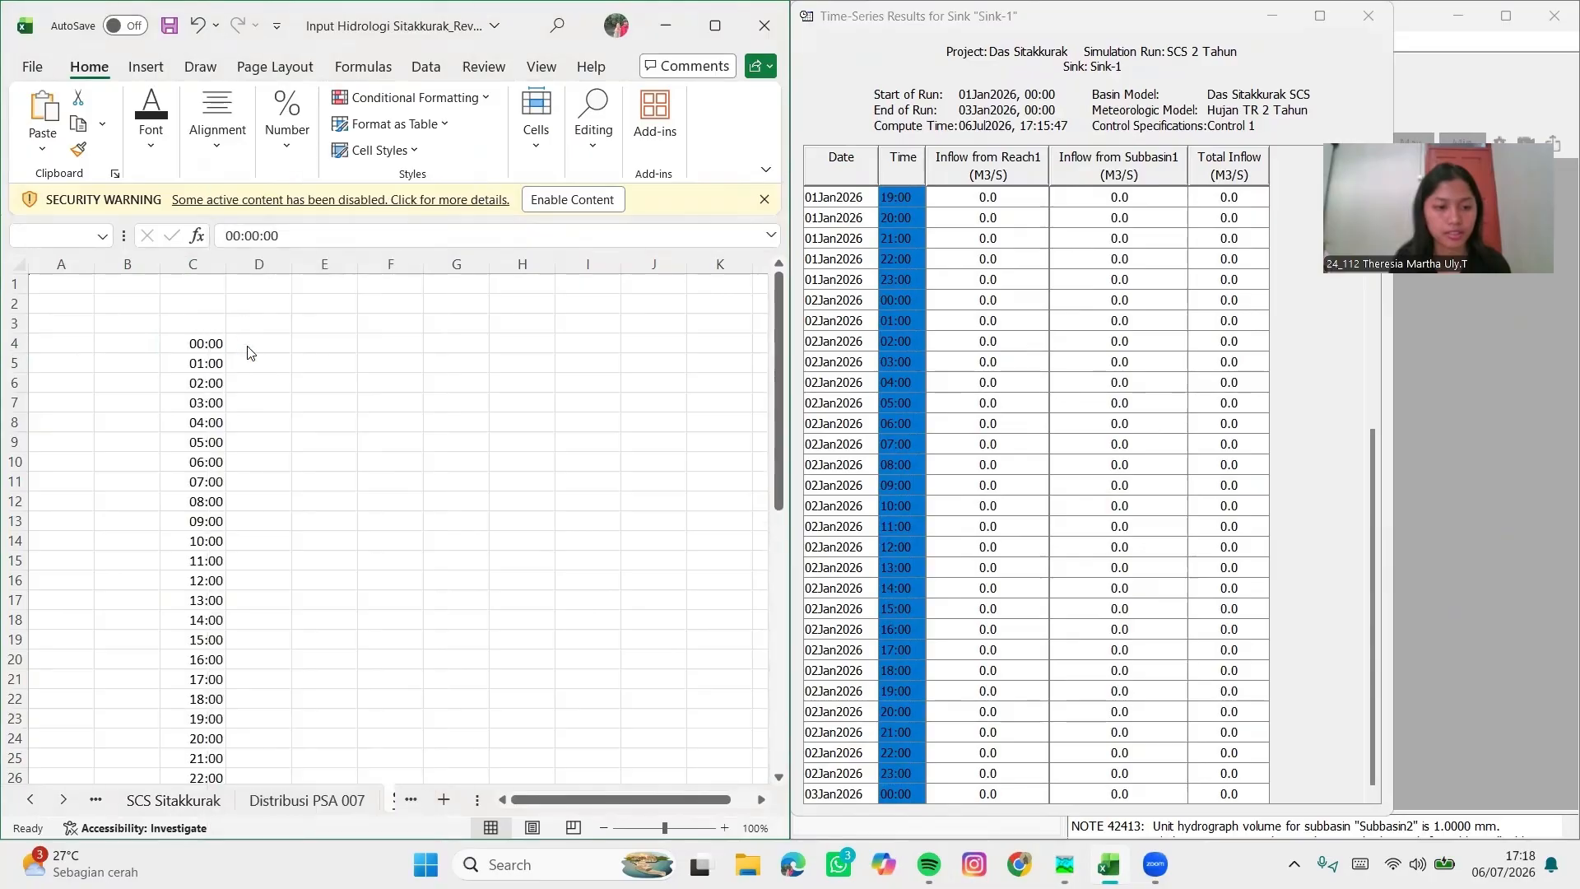
click(306, 402)
Copy the whole Total Inflow column from the Sink-1 time-series table of run SCS 2 Tahun
scroll(1229, 310, up, 6)
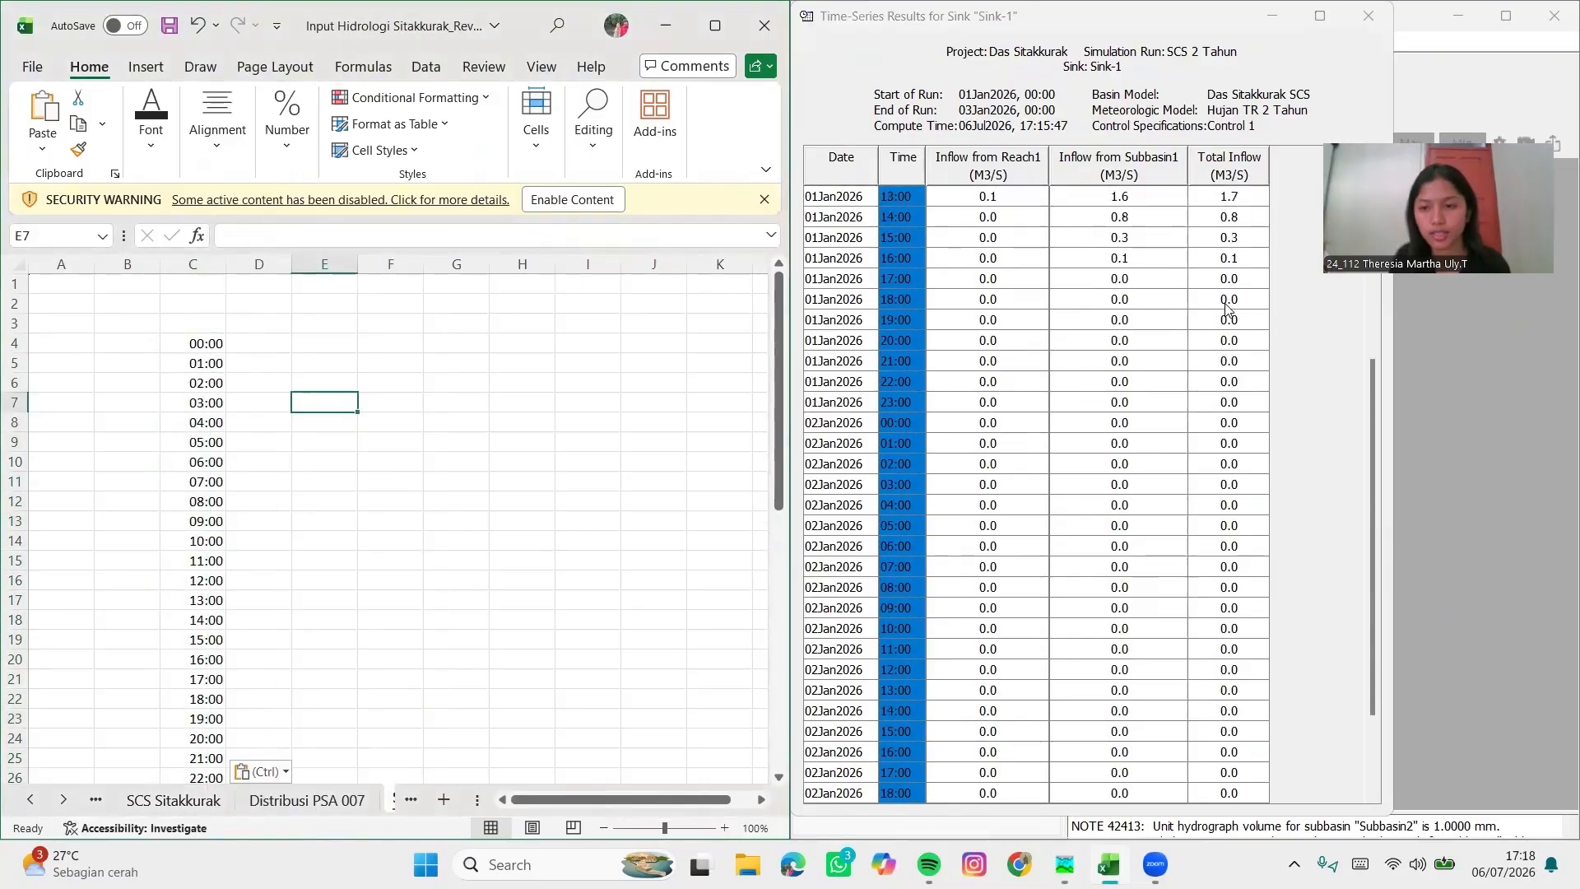
scroll(1230, 205, up, 1)
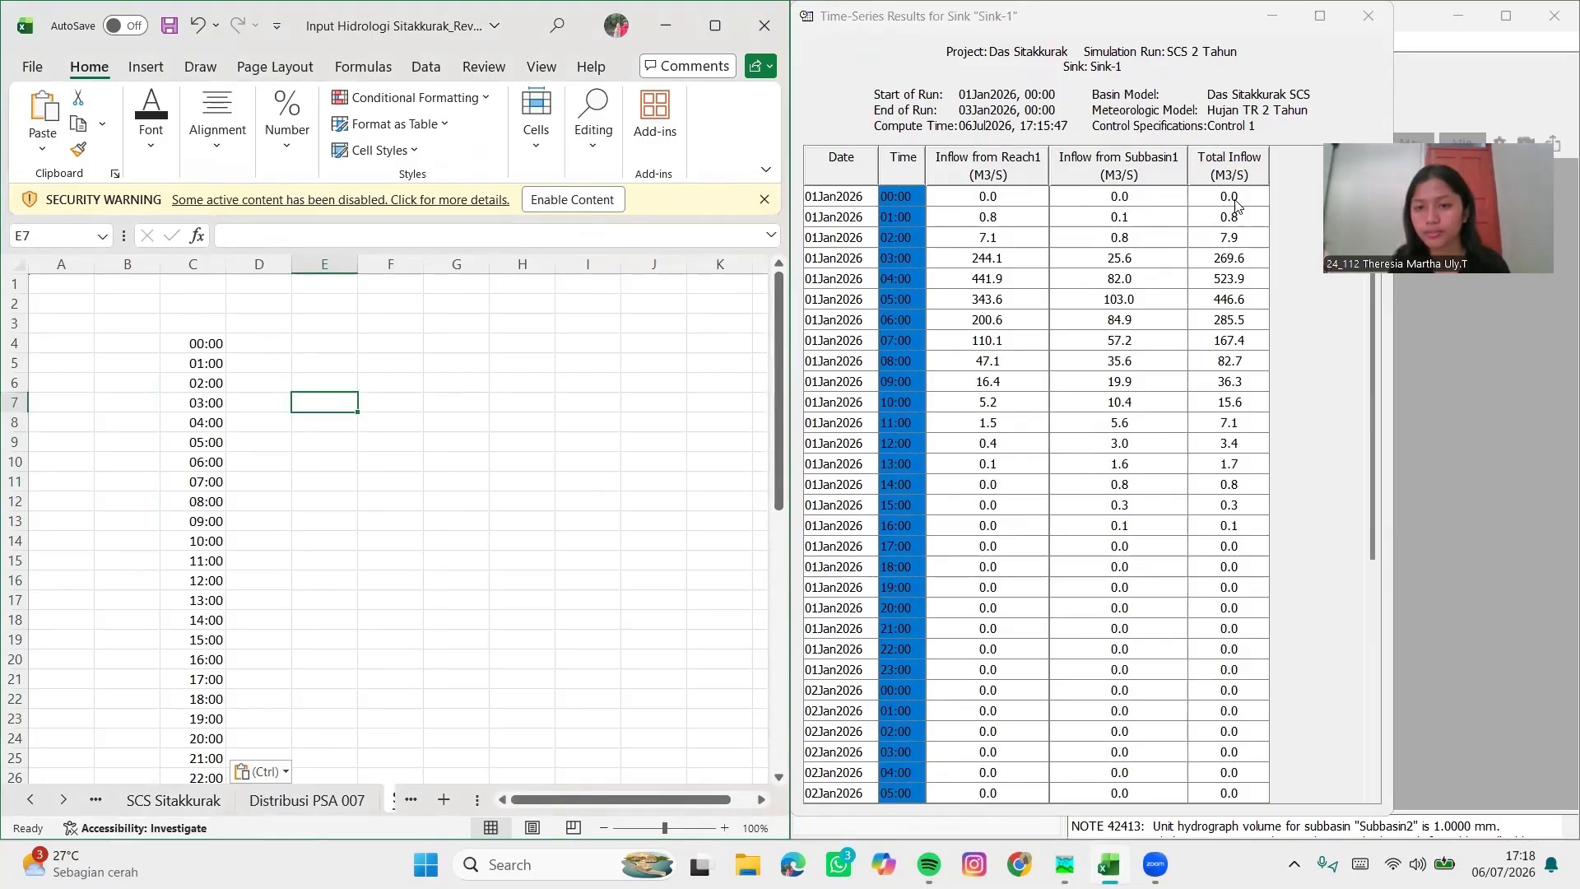
drag(1229, 197, 1220, 815)
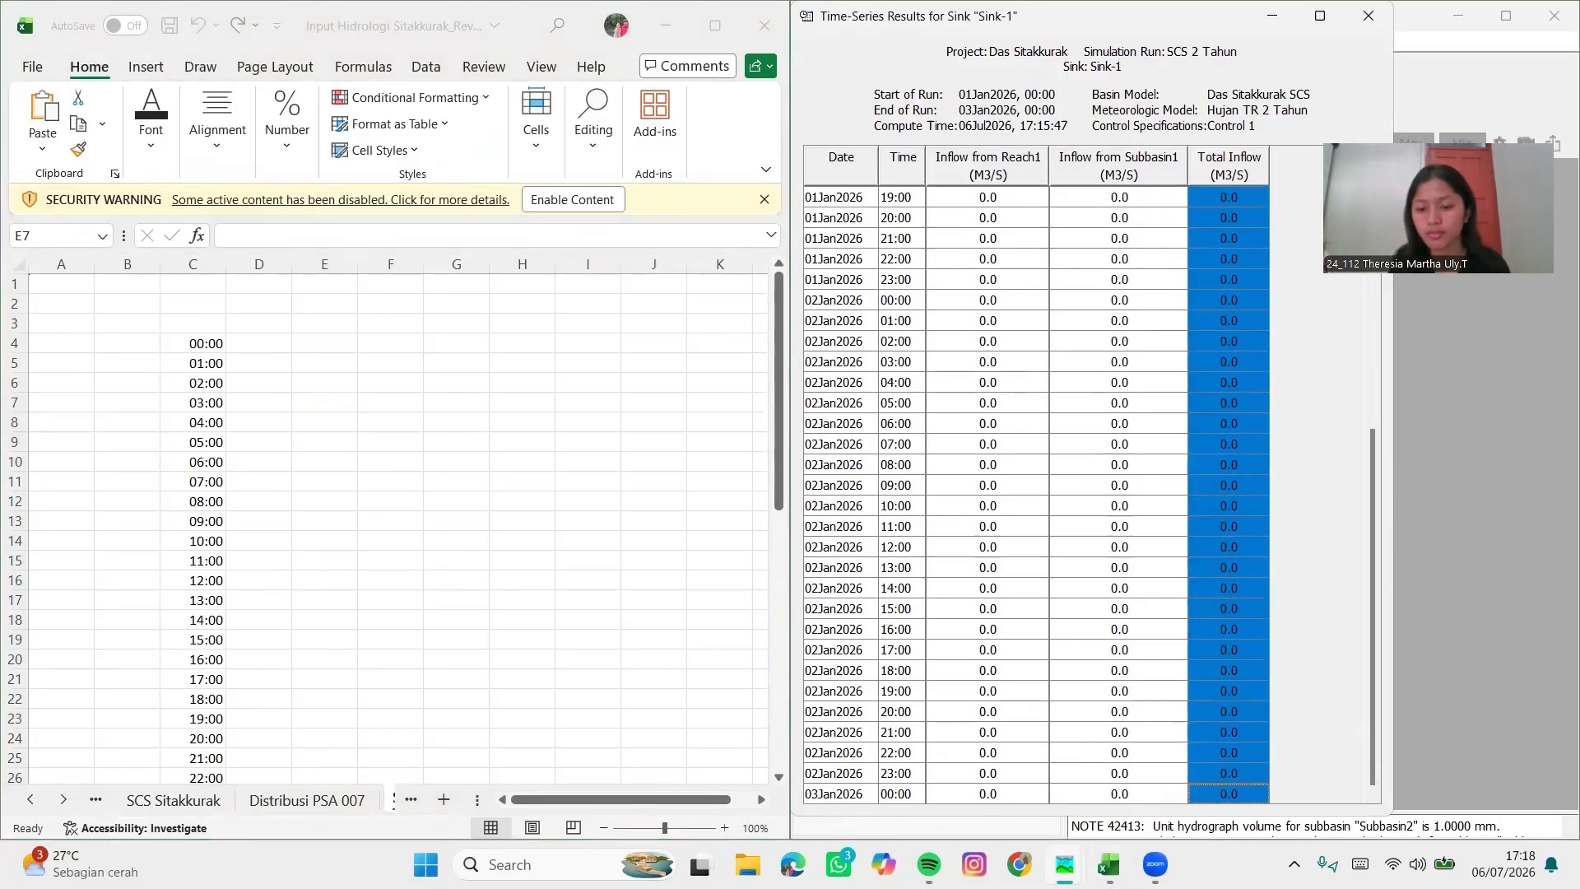
right_click(1240, 658)
click(1284, 607)
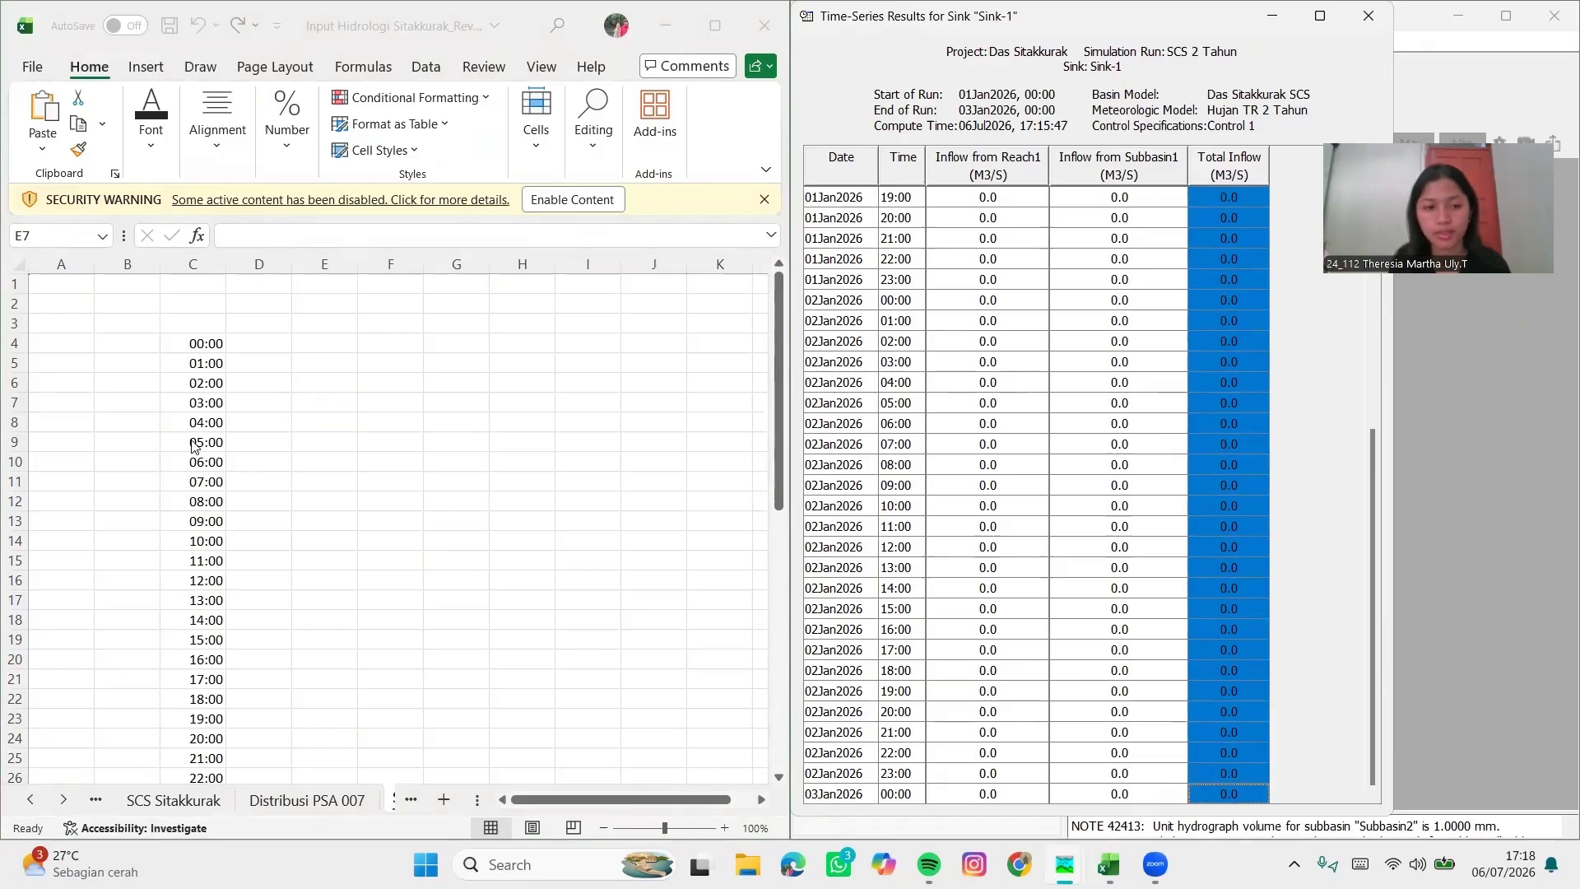
Paste the SCS 2 Tahun inflow values starting at cell D4 and close the Sink-1 results table
click(268, 343)
right_click(267, 343)
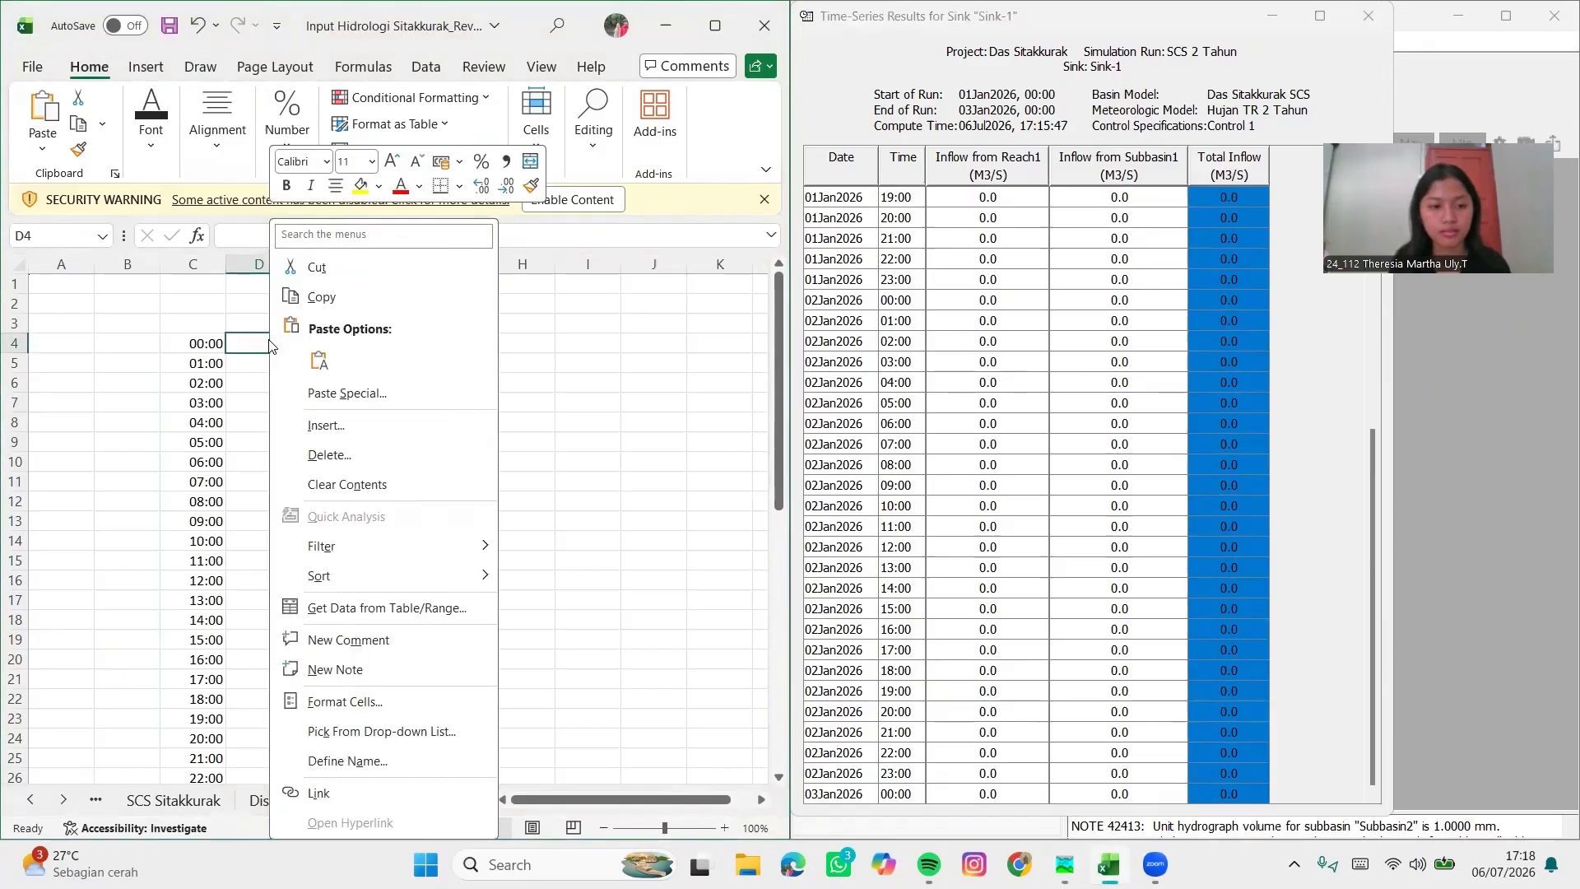
click(319, 357)
click(1368, 16)
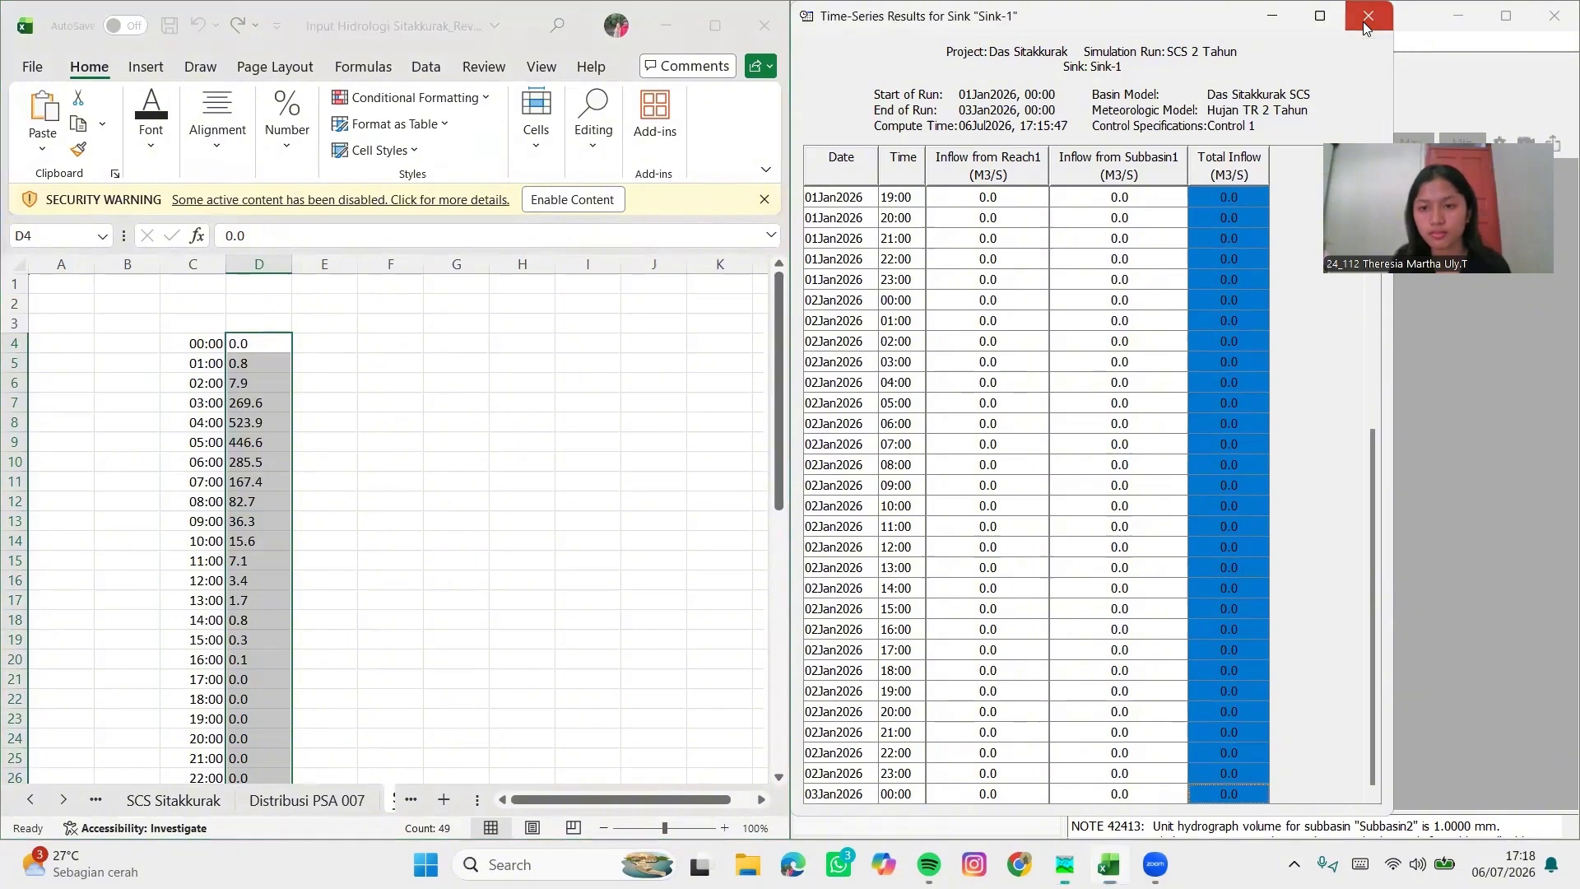
Collapse the SCS 2 Tahun Sink-1 results and open the Sink-1 time-series table of run Synder 2 Tahun
scroll(891, 304, down, 2)
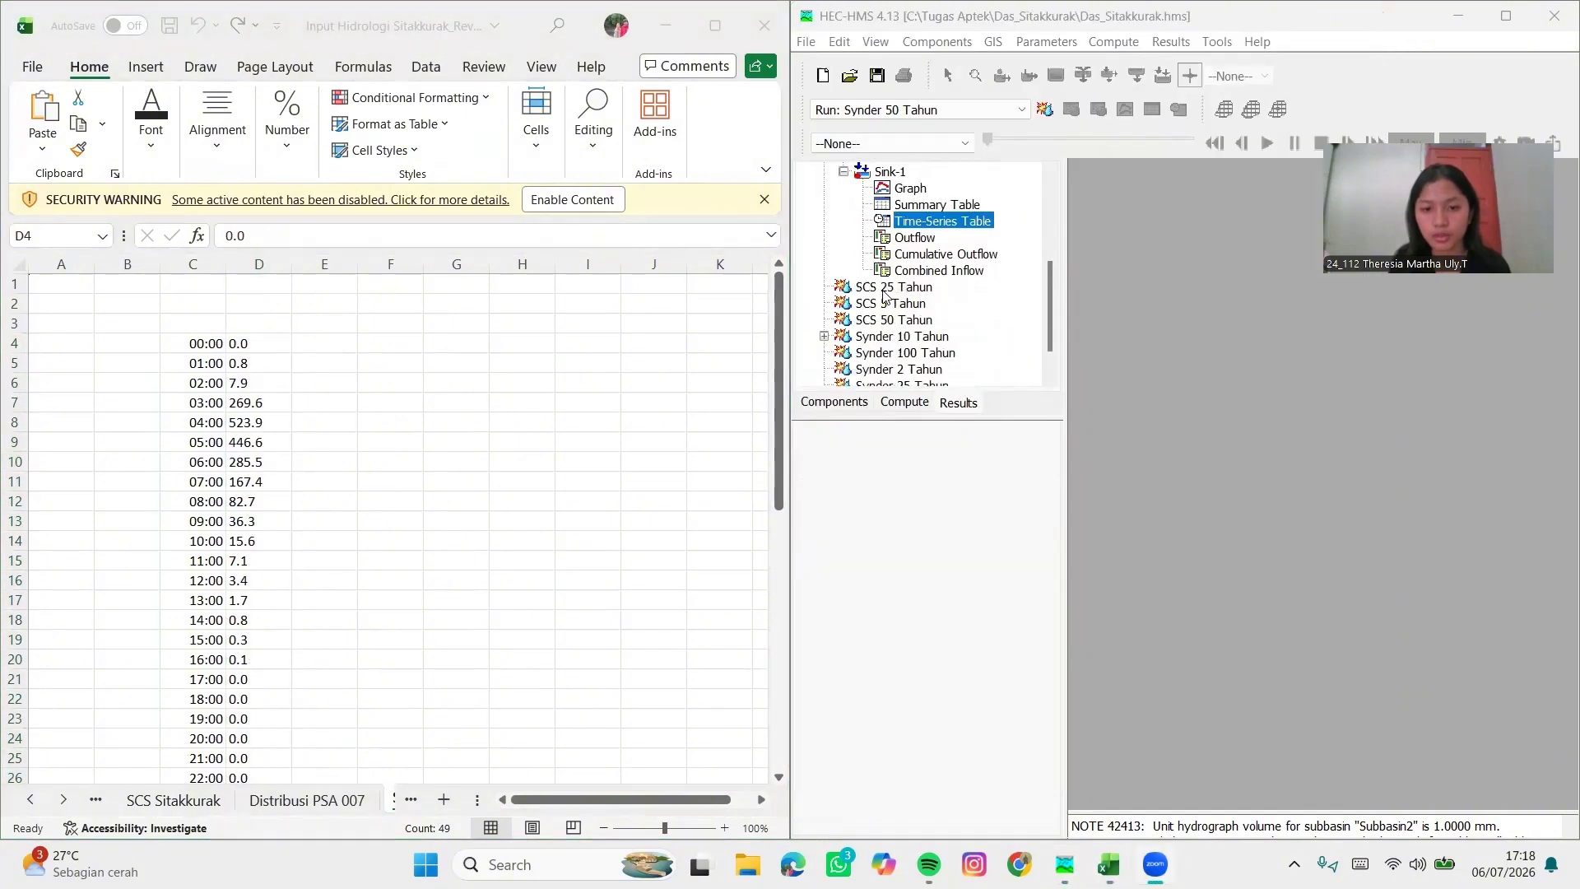
click(844, 172)
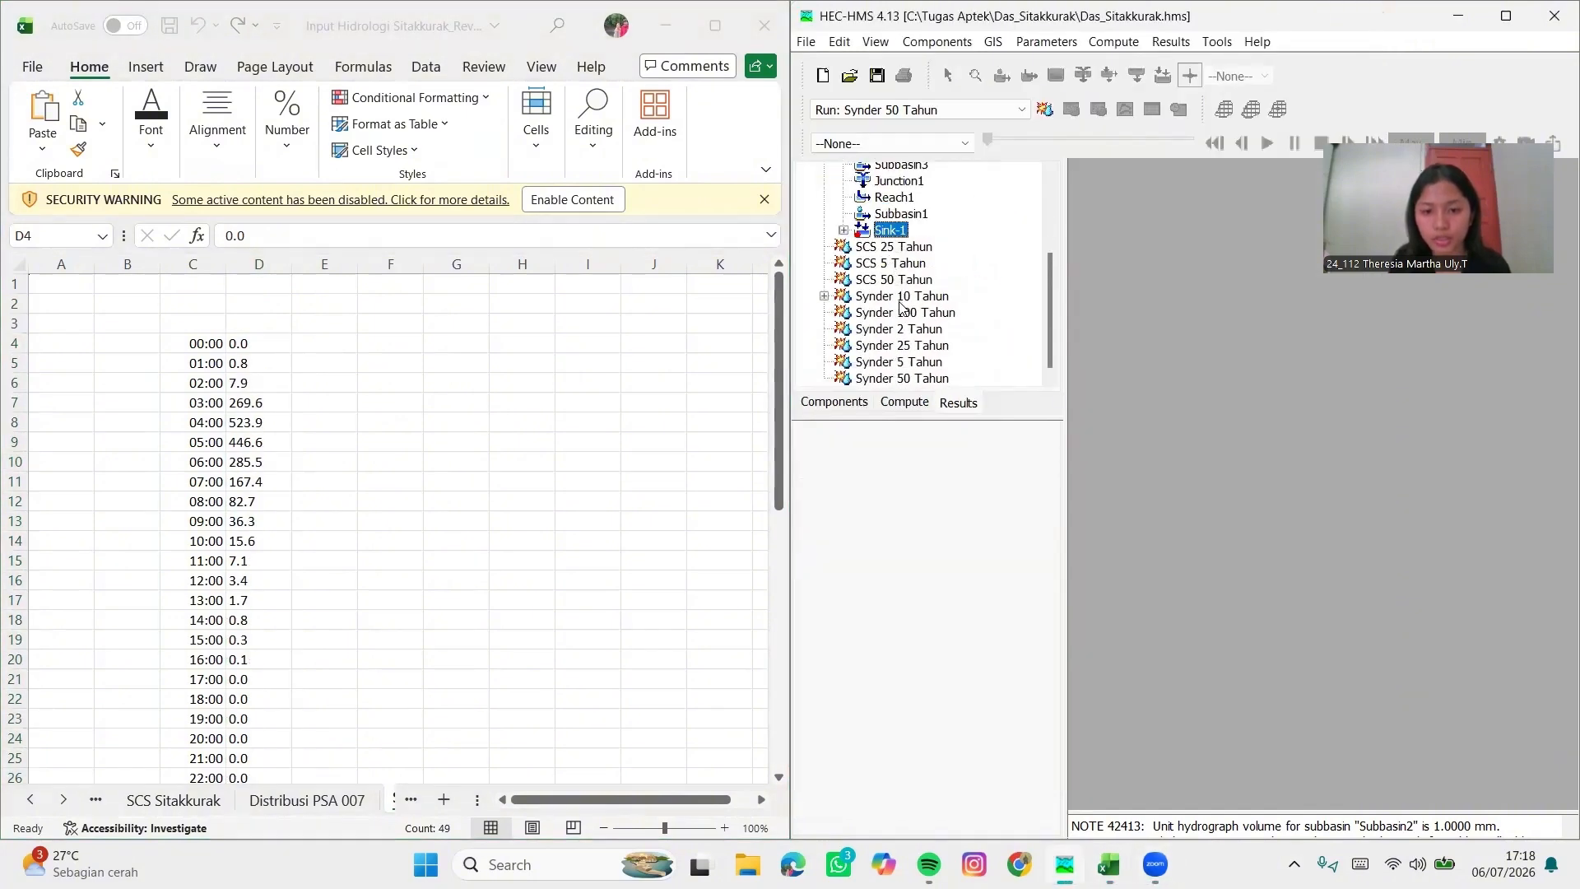
double_click(903, 330)
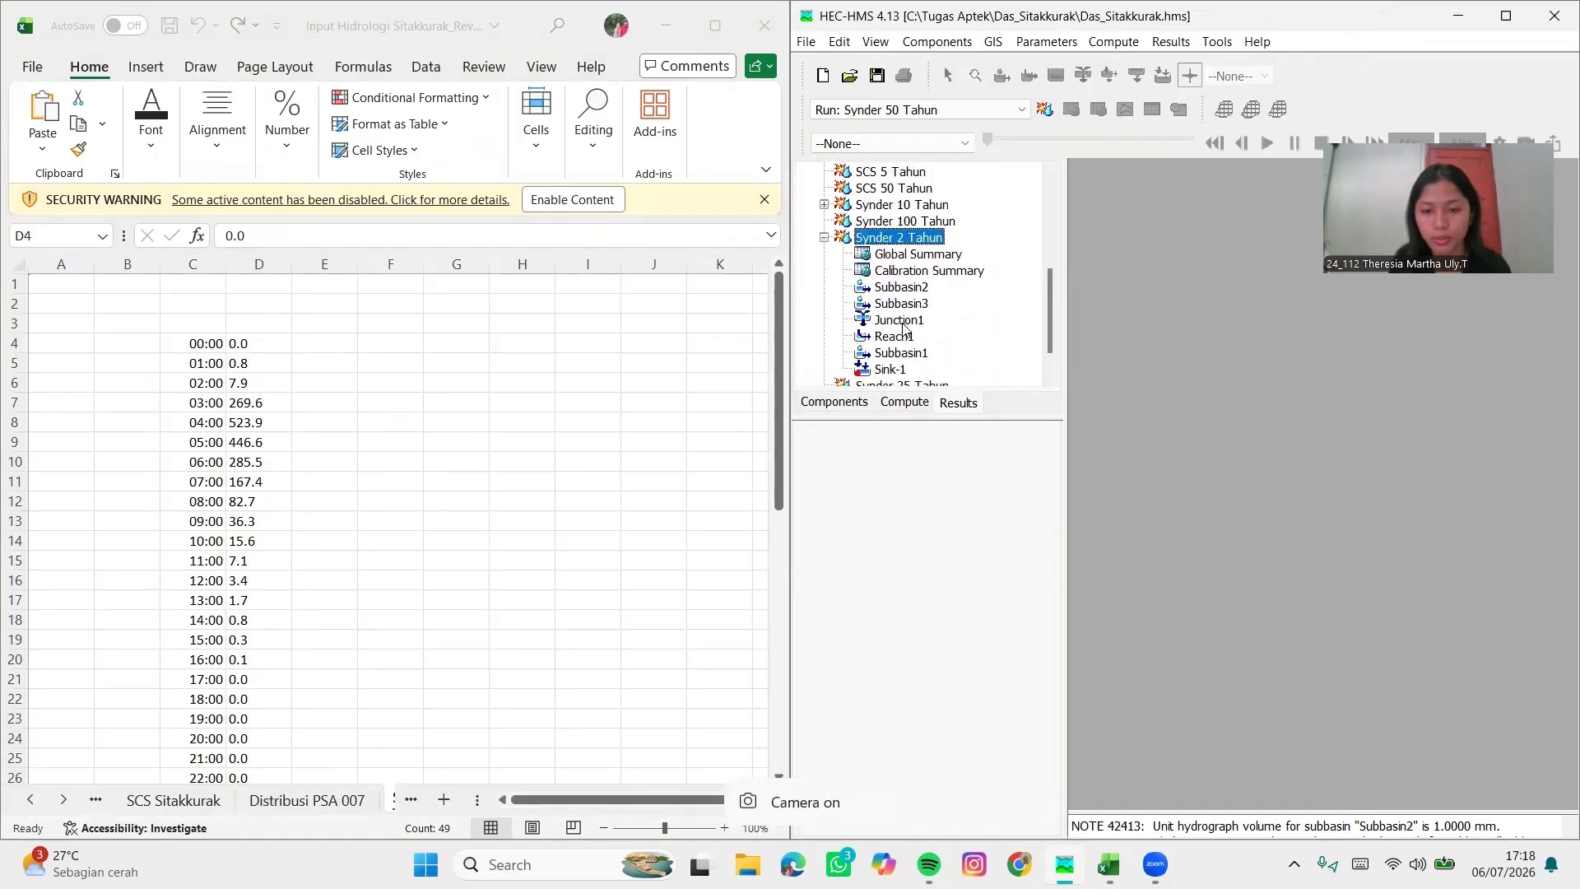
scroll(898, 370, down, 1)
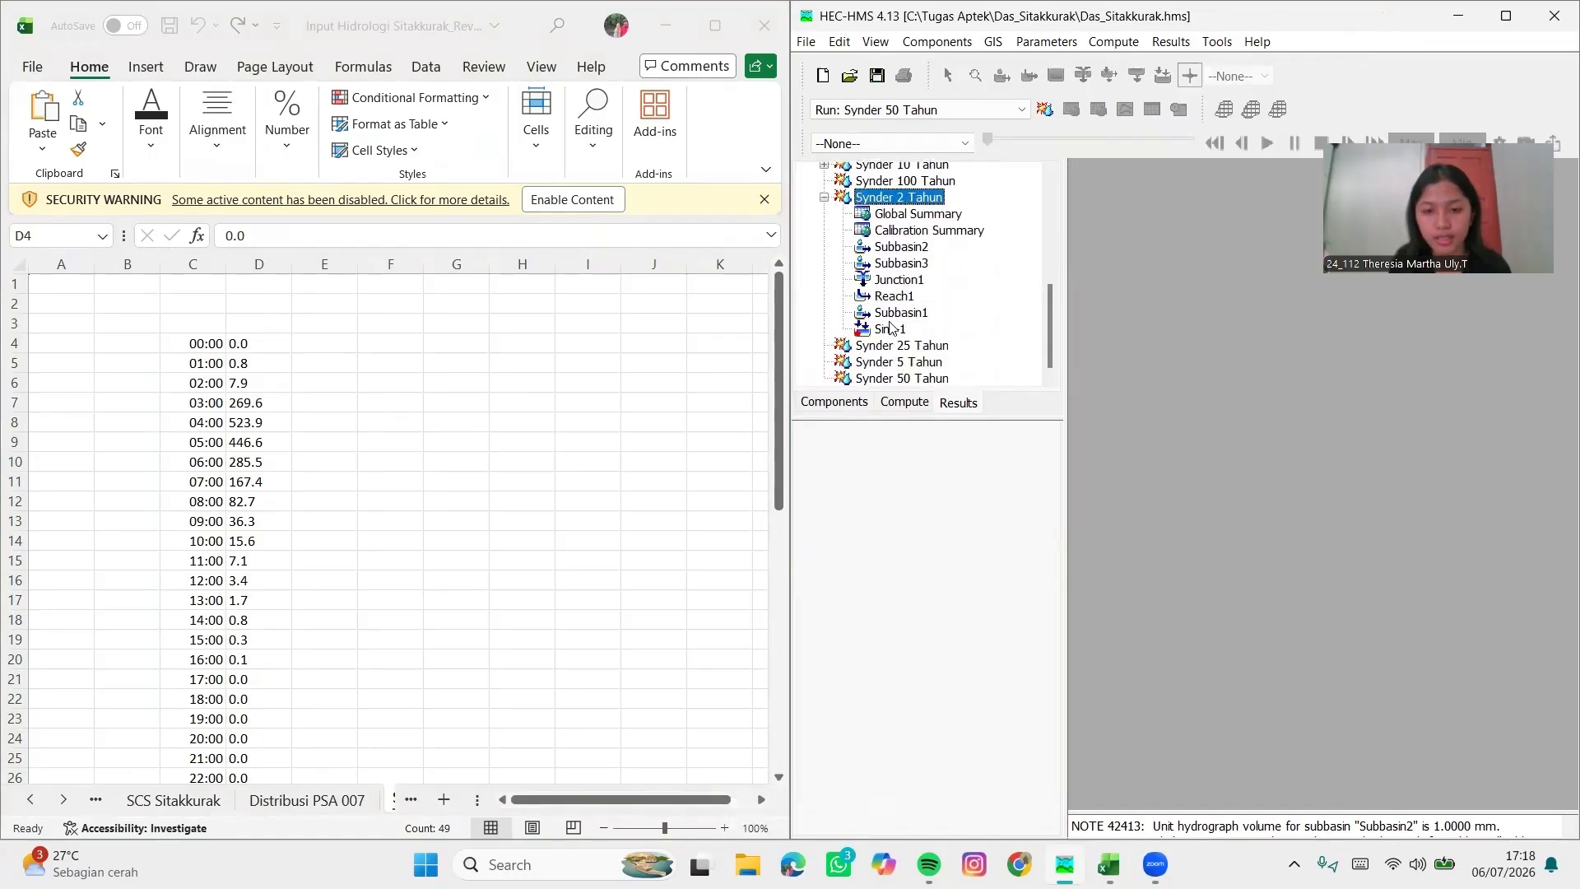
double_click(891, 329)
scroll(902, 354, down, 1)
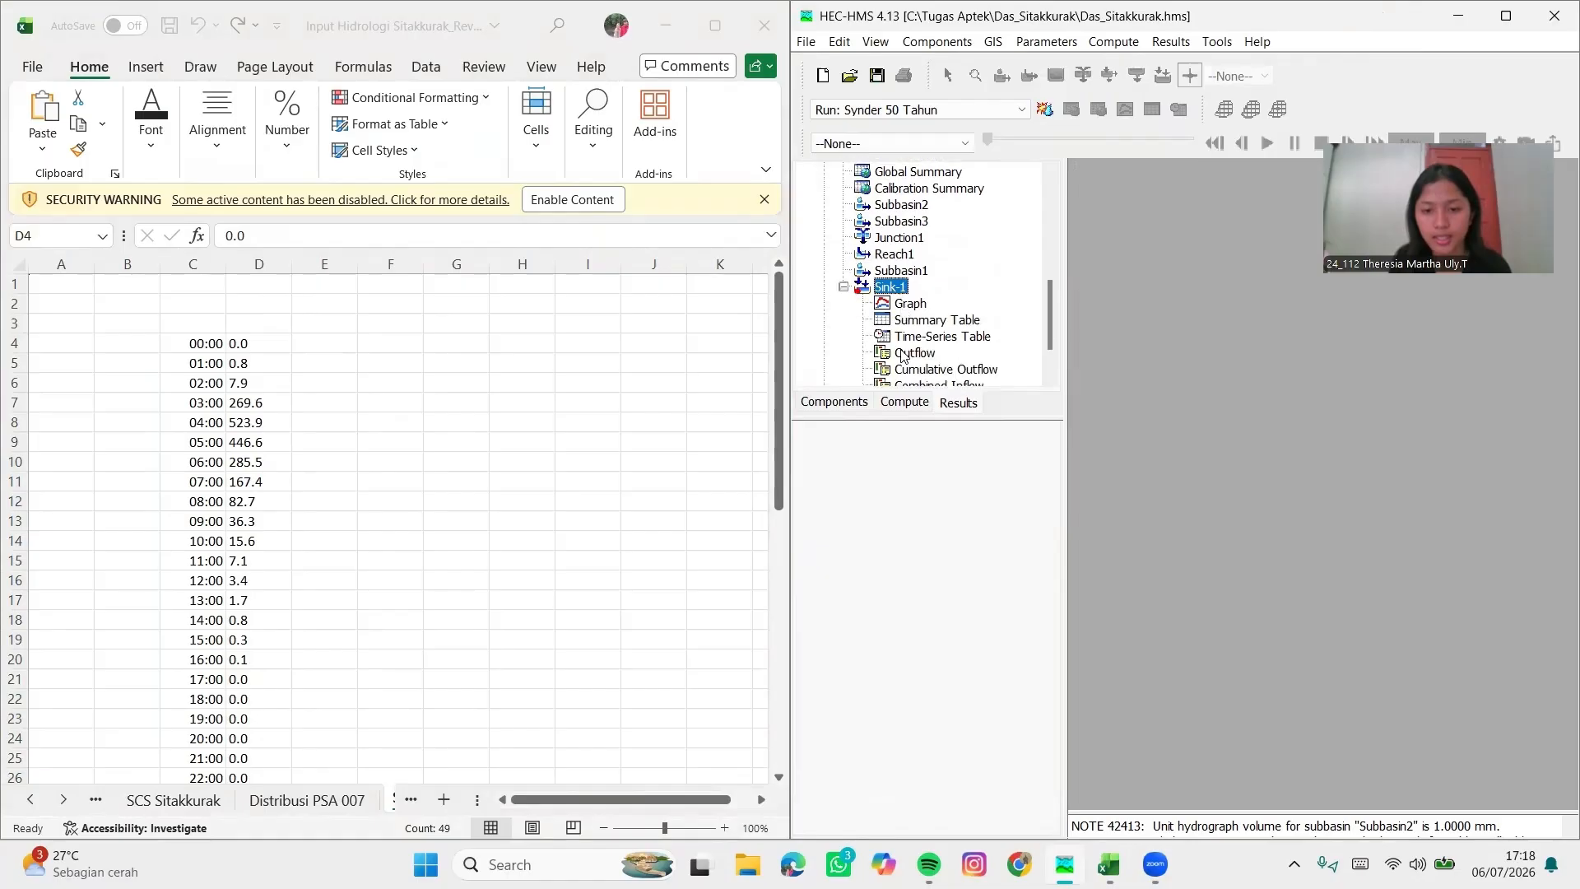
click(899, 338)
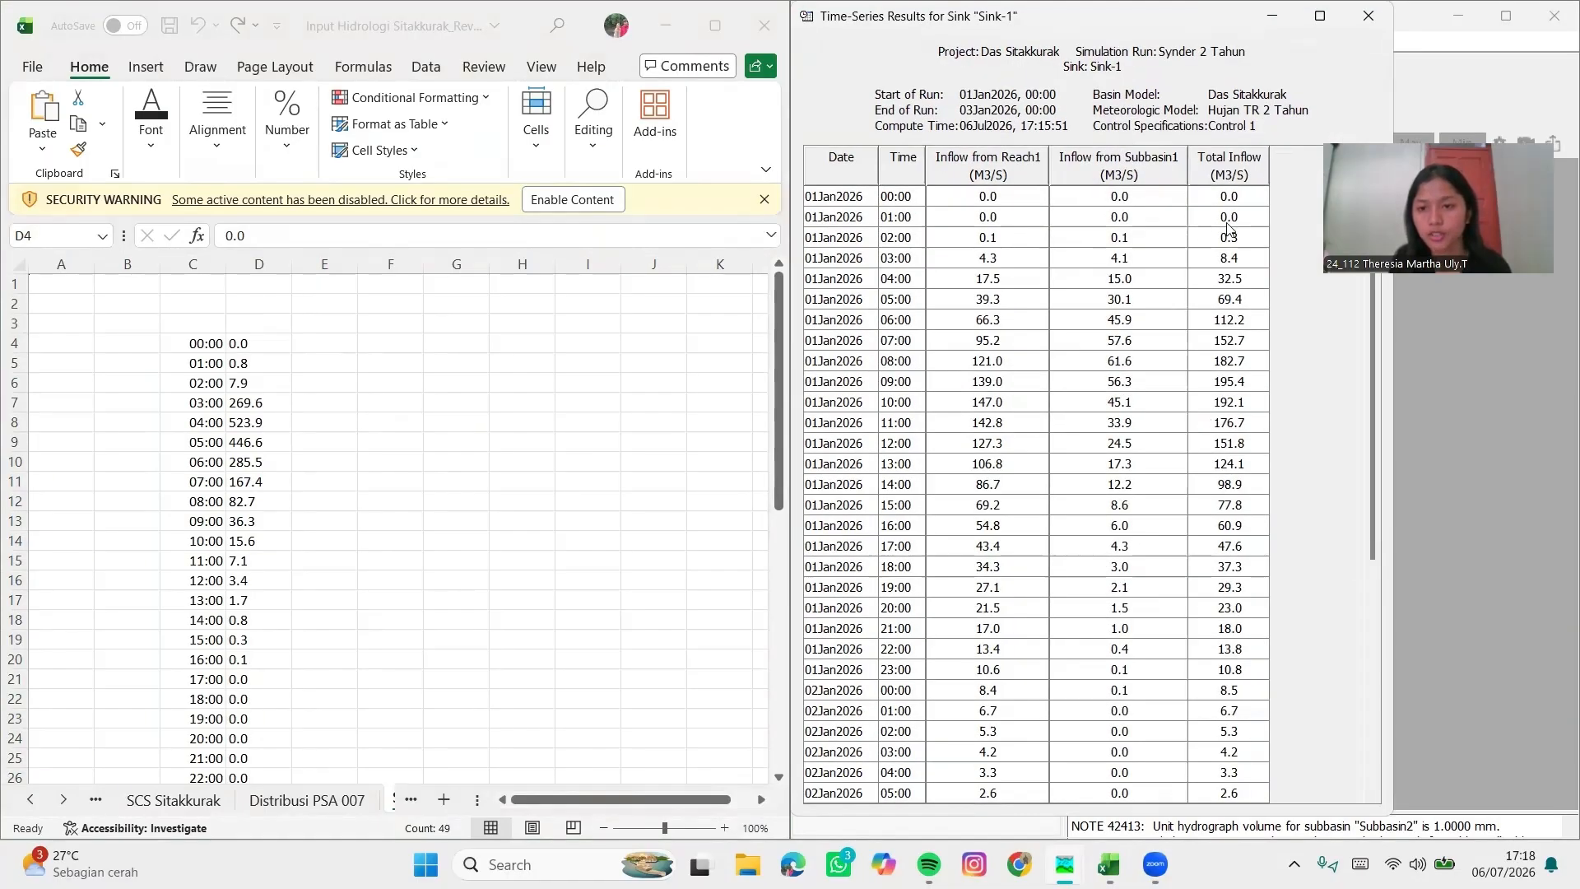
Copy the whole Total Inflow column of run Synder 2 Tahun into the worksheet starting at cell E4
drag(1234, 202, 1230, 800)
key(ctrl+c)
right_click(315, 344)
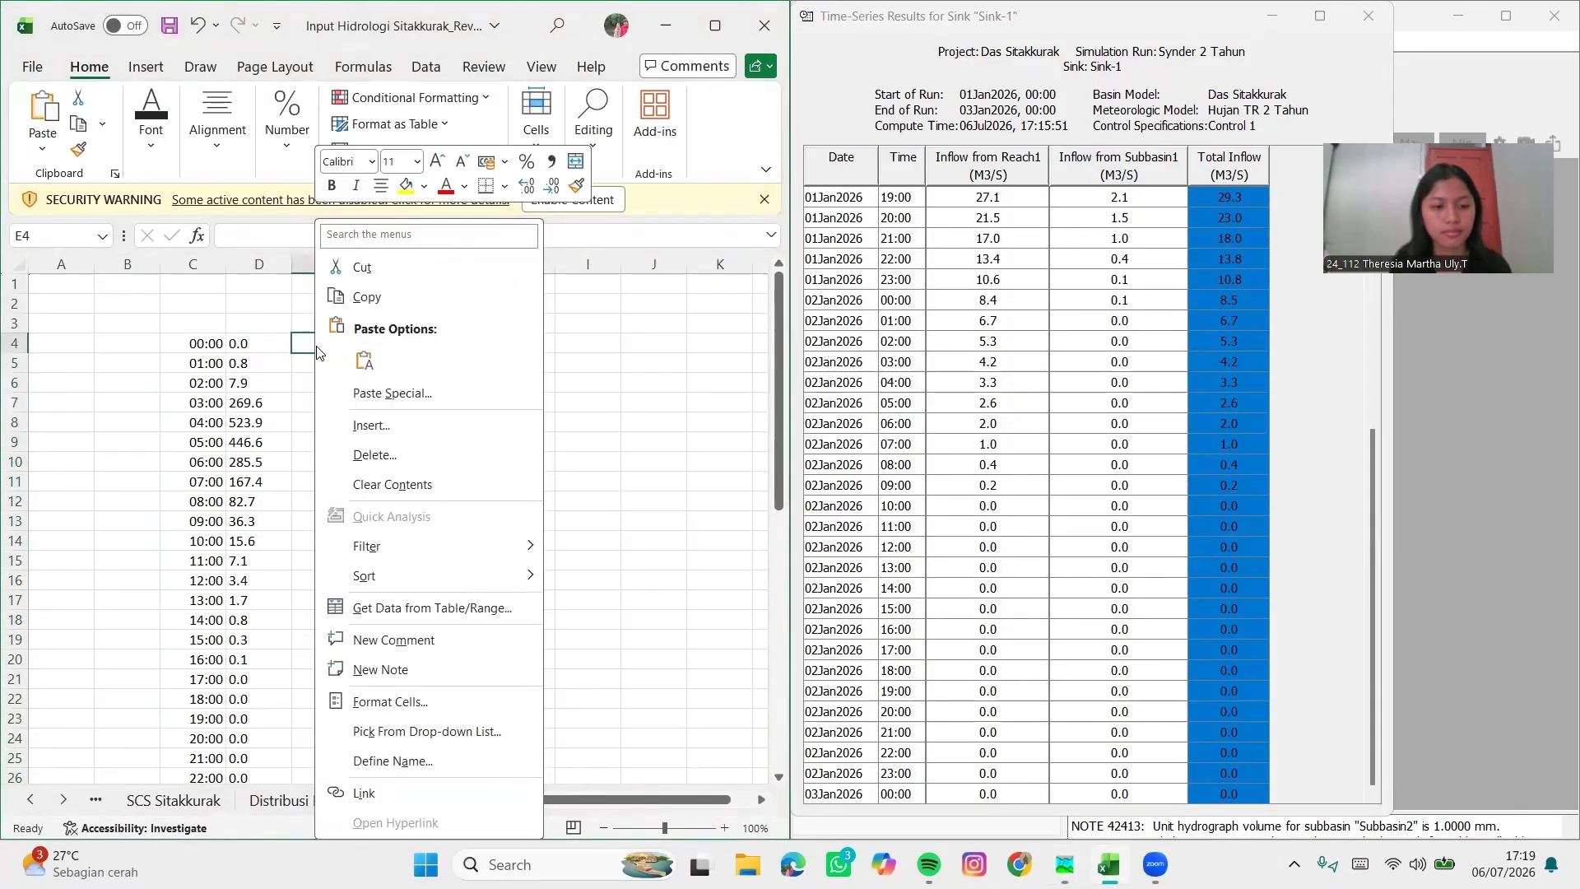
click(364, 359)
click(367, 360)
Center the time and inflow values in cells C4:E52 horizontally
drag(202, 341, 322, 860)
click(217, 129)
click(220, 241)
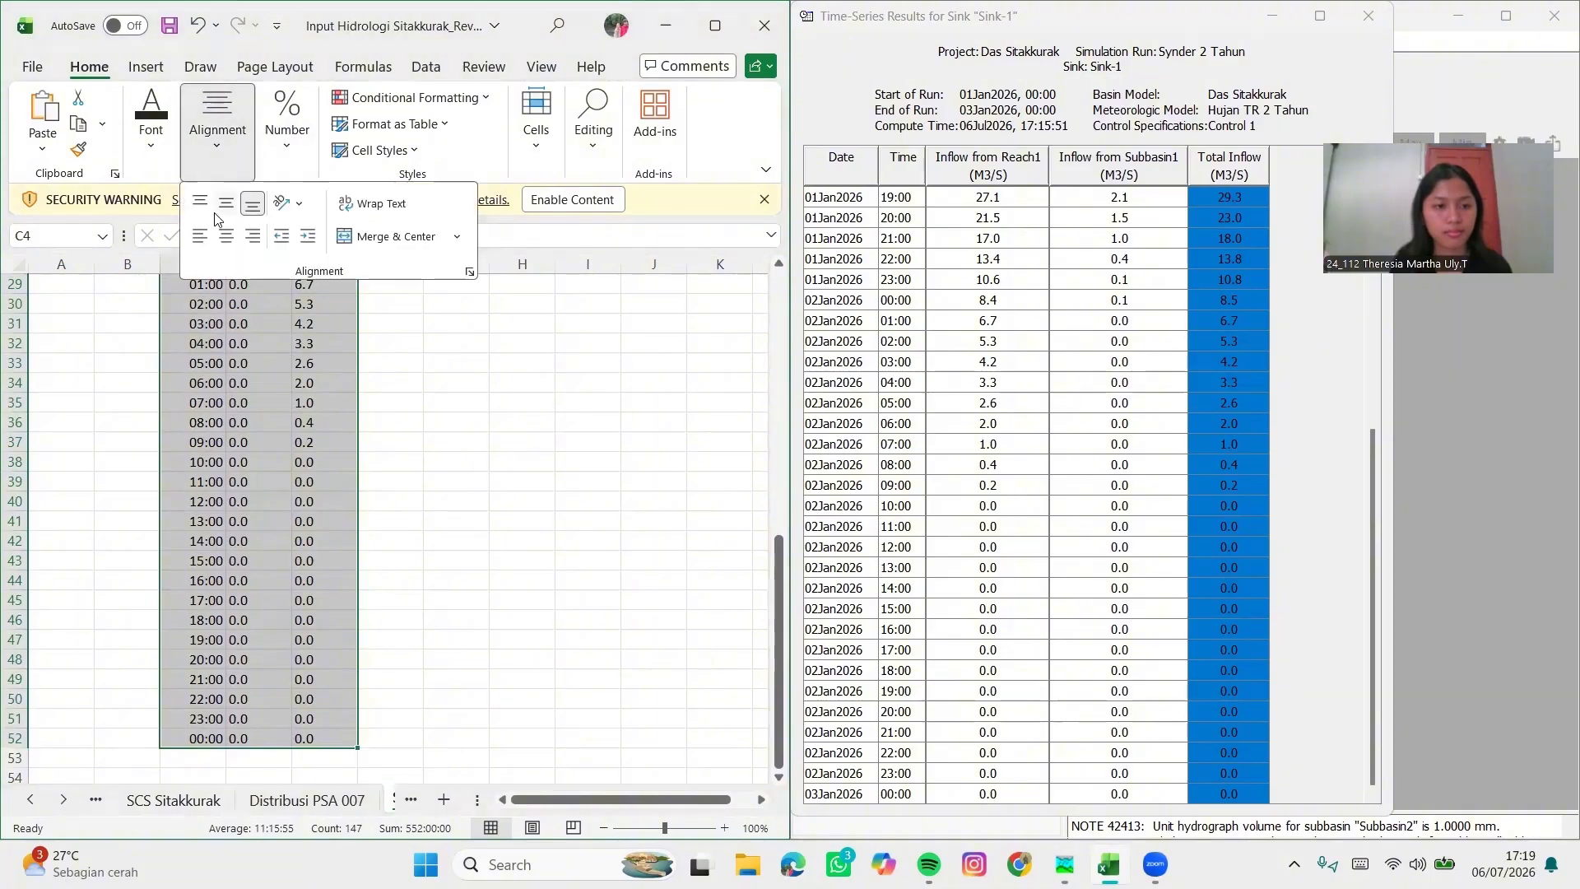
scroll(274, 335, up, 7)
click(390, 363)
Widen column D and enter the header "SCS 2 Thn" in cell D3
click(271, 323)
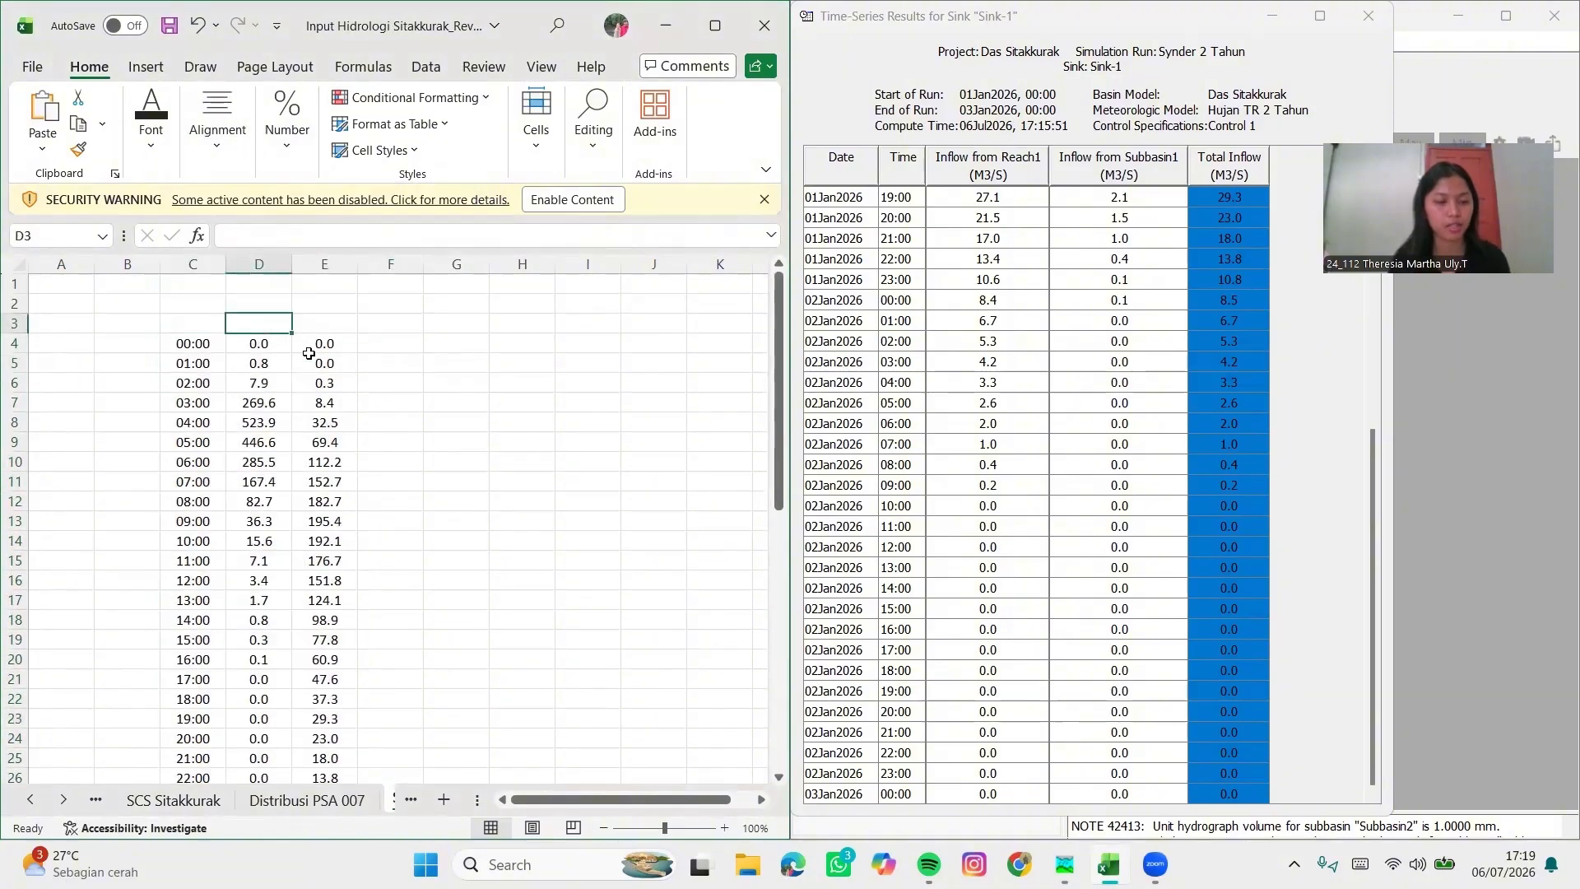
drag(287, 268, 331, 268)
key(Caps_Lock)
text(SCS 2 T)
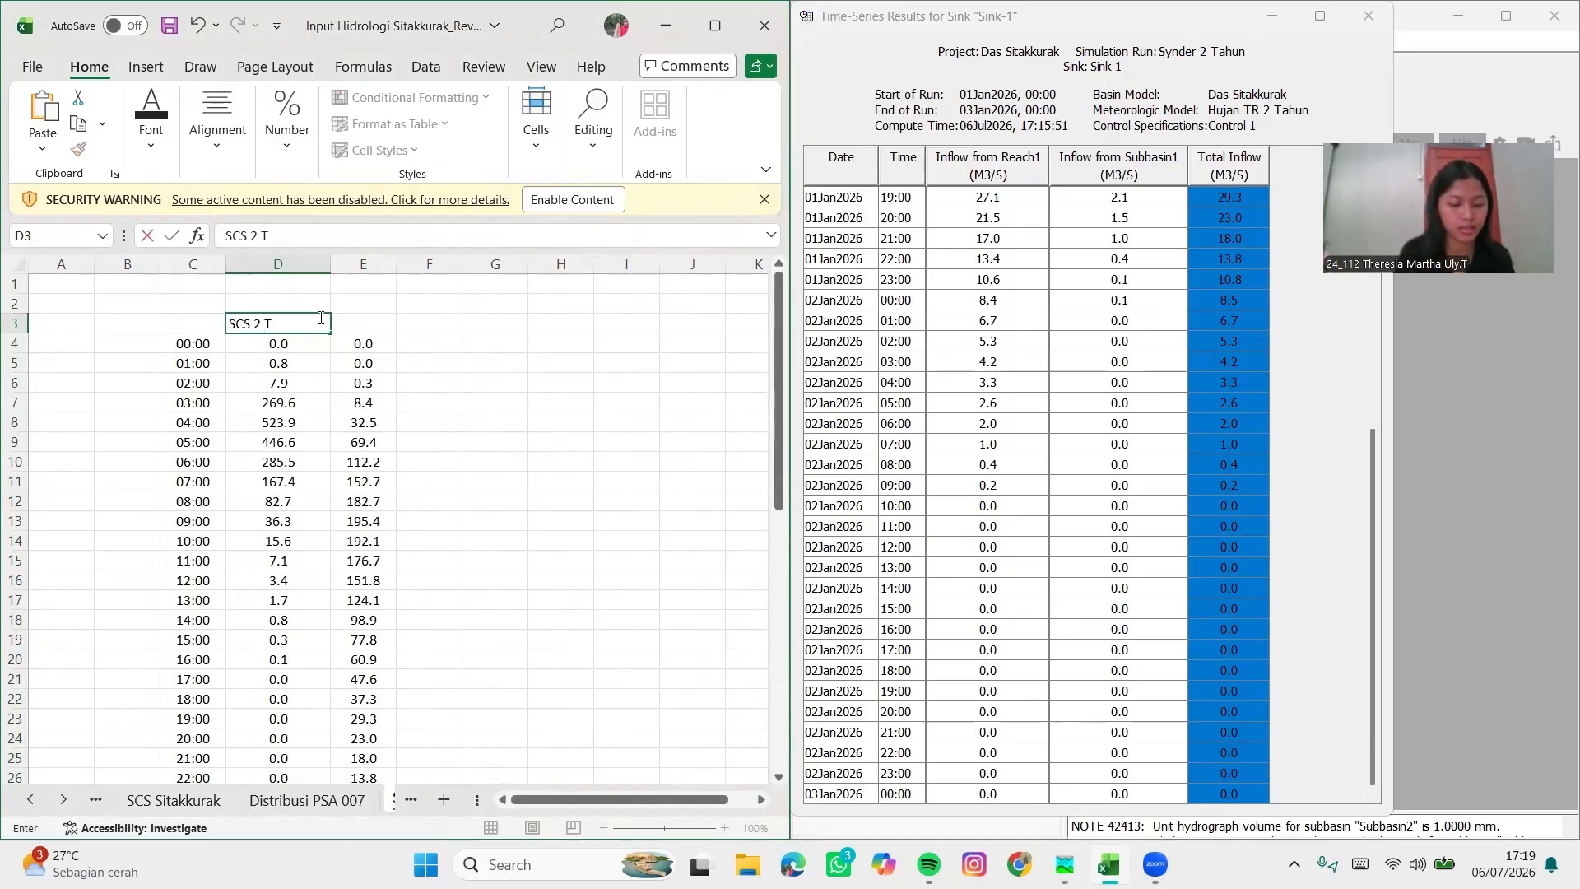
key(Caps_Lock)
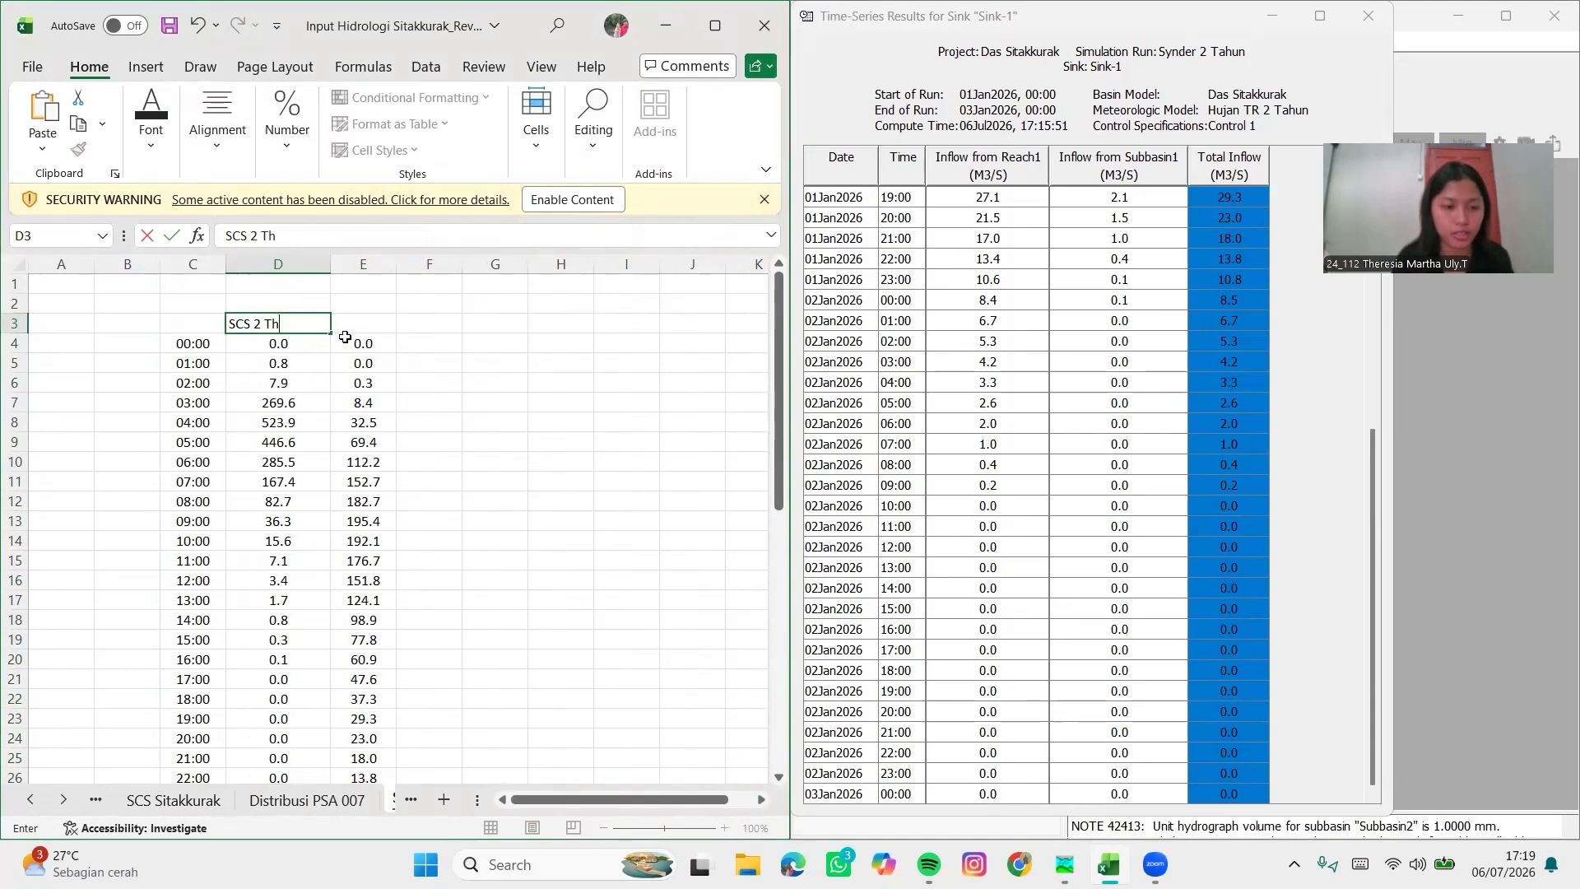
text(2 Thn)
click(466, 335)
Center the header cells D3:E3 horizontally
drag(276, 324, 363, 324)
click(217, 132)
click(227, 237)
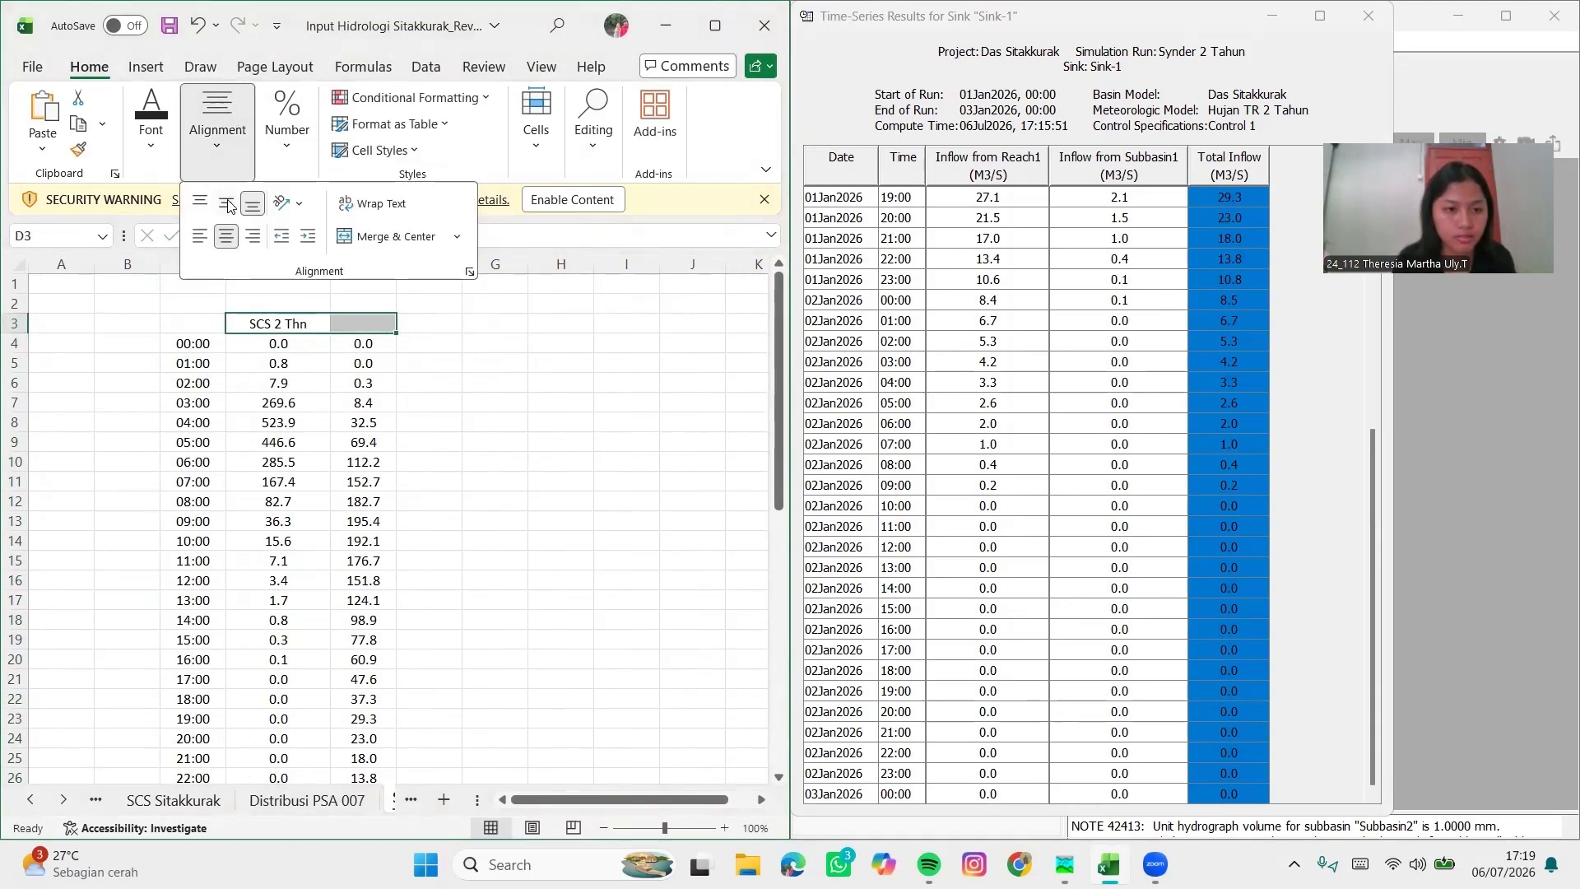
click(428, 323)
click(429, 323)
Widen column E and enter the header "Synder 2 Thn" in cell E3
drag(397, 264, 448, 282)
click(369, 320)
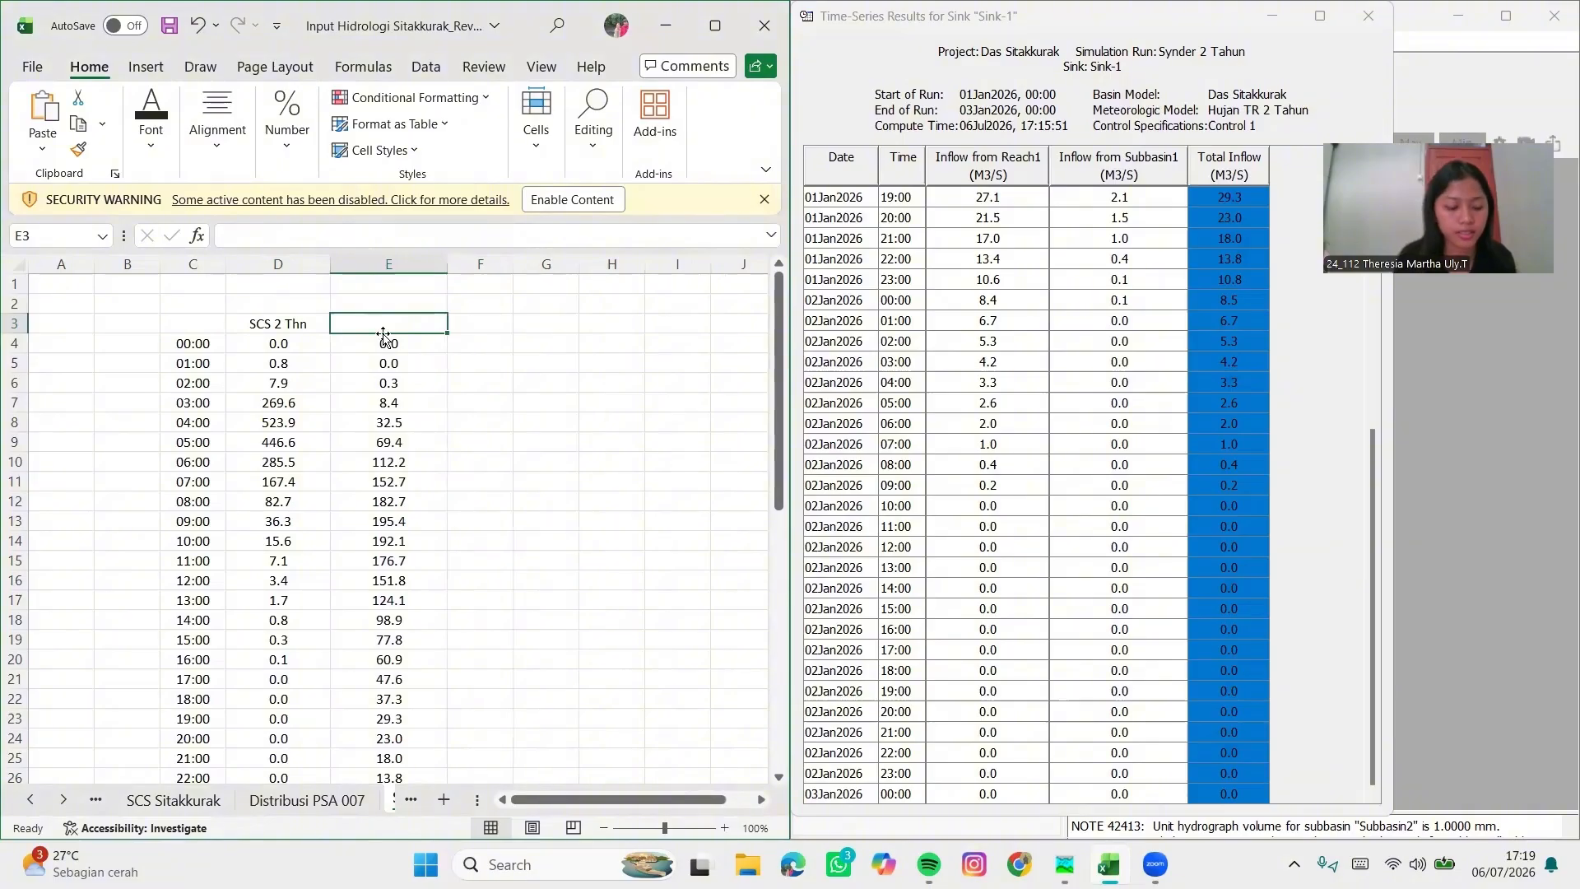
key(Caps_Lock)
key(Caps_Lock)
text(Synder )
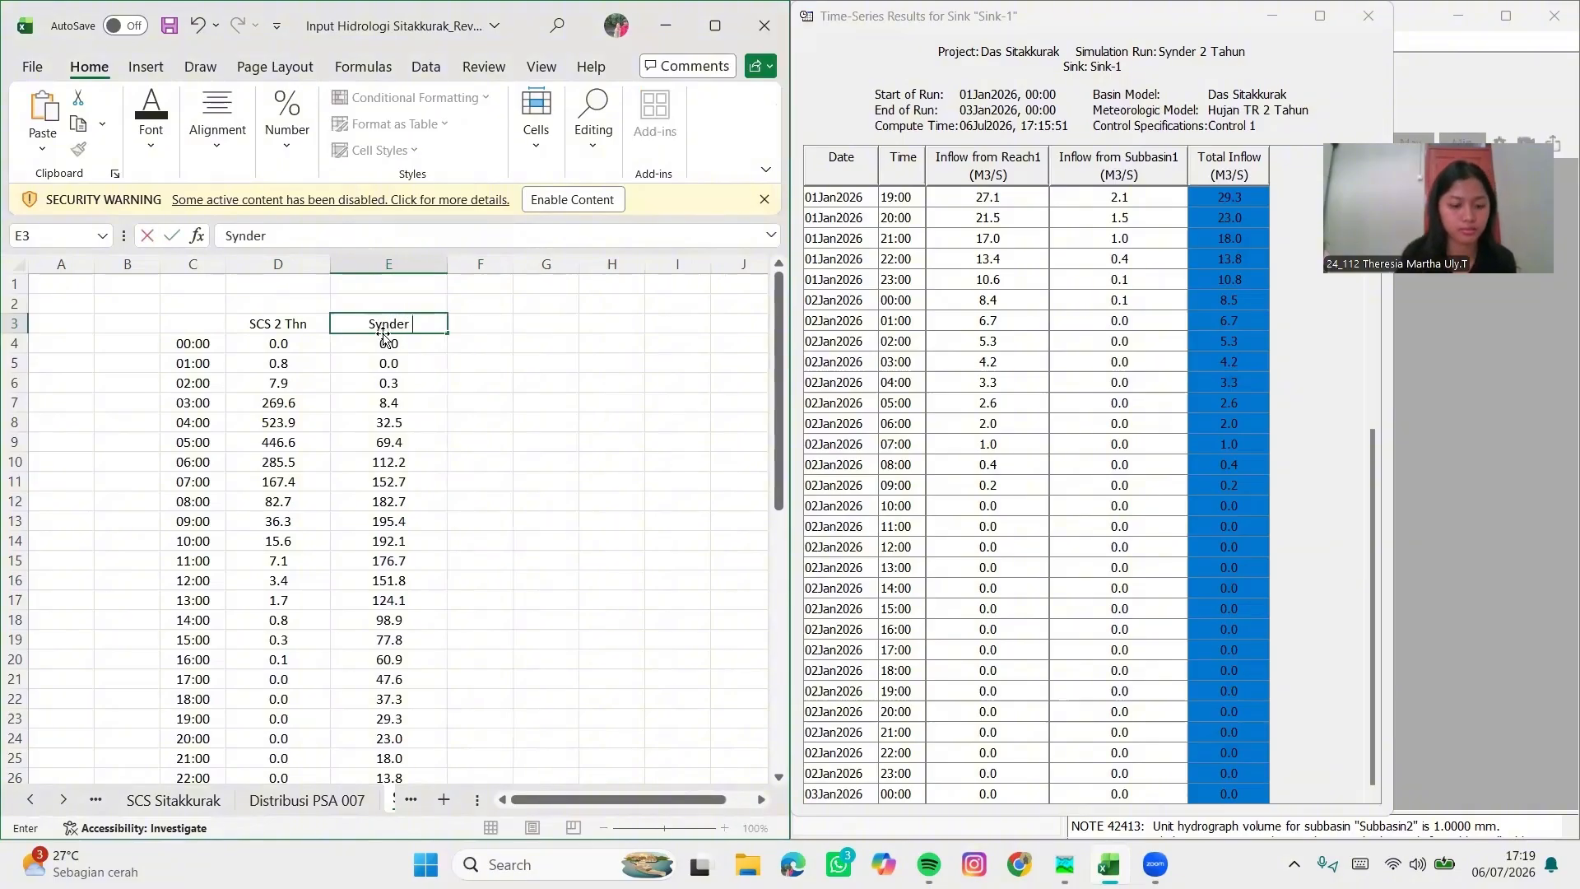
text(2)
key(Caps_Lock)
text(T)
key(Caps_Lock)
text(hn)
click(546, 501)
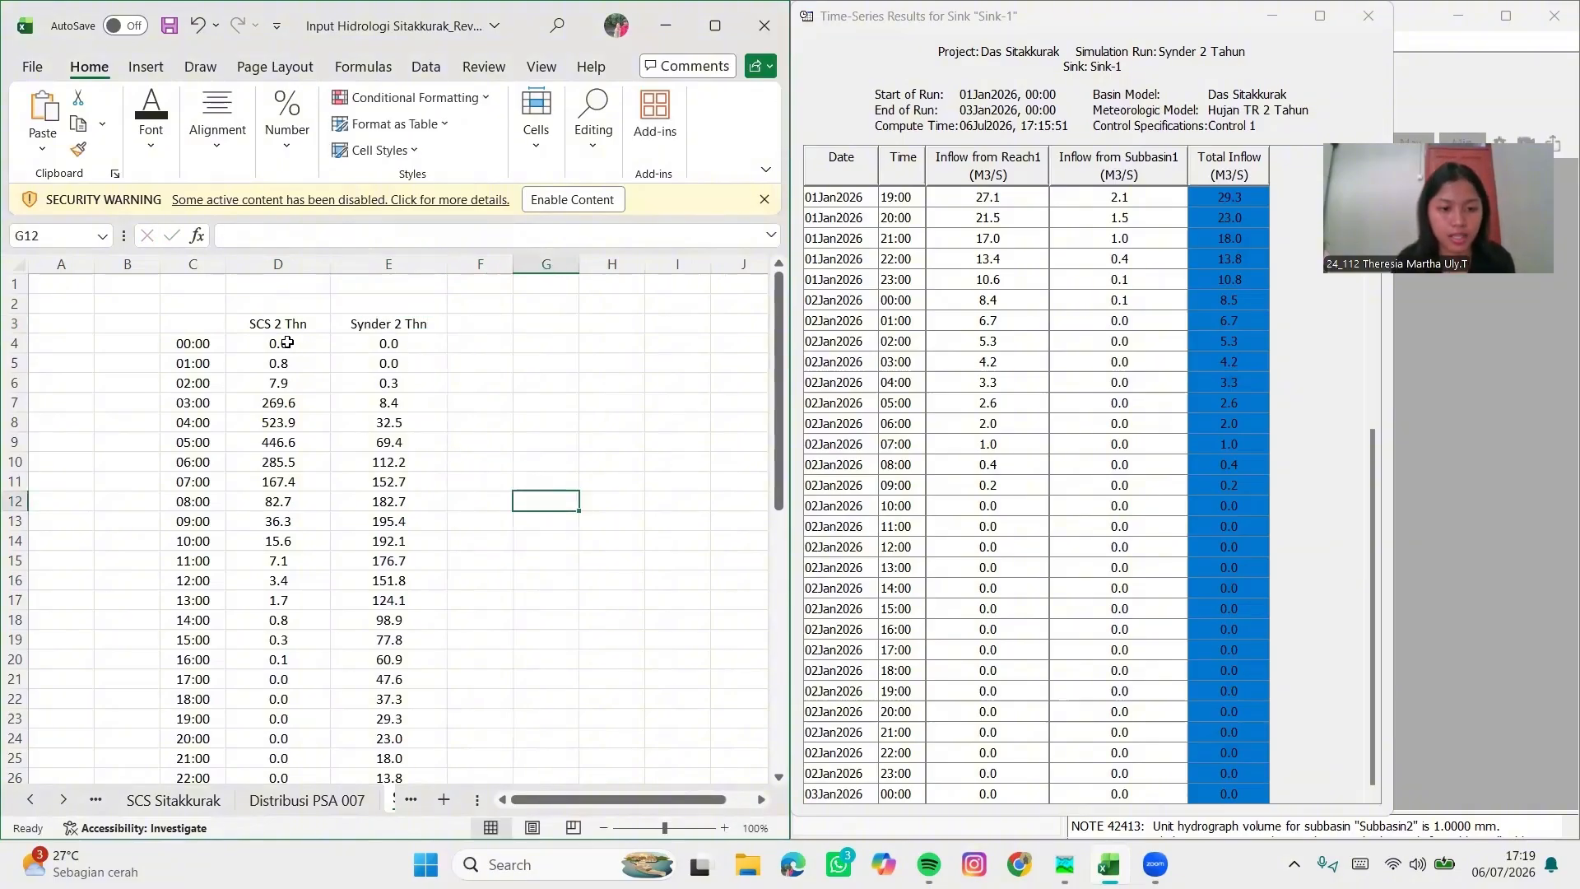
Replace every decimal point with a comma in the inflow values of cells D4:E52
drag(287, 341, 411, 693)
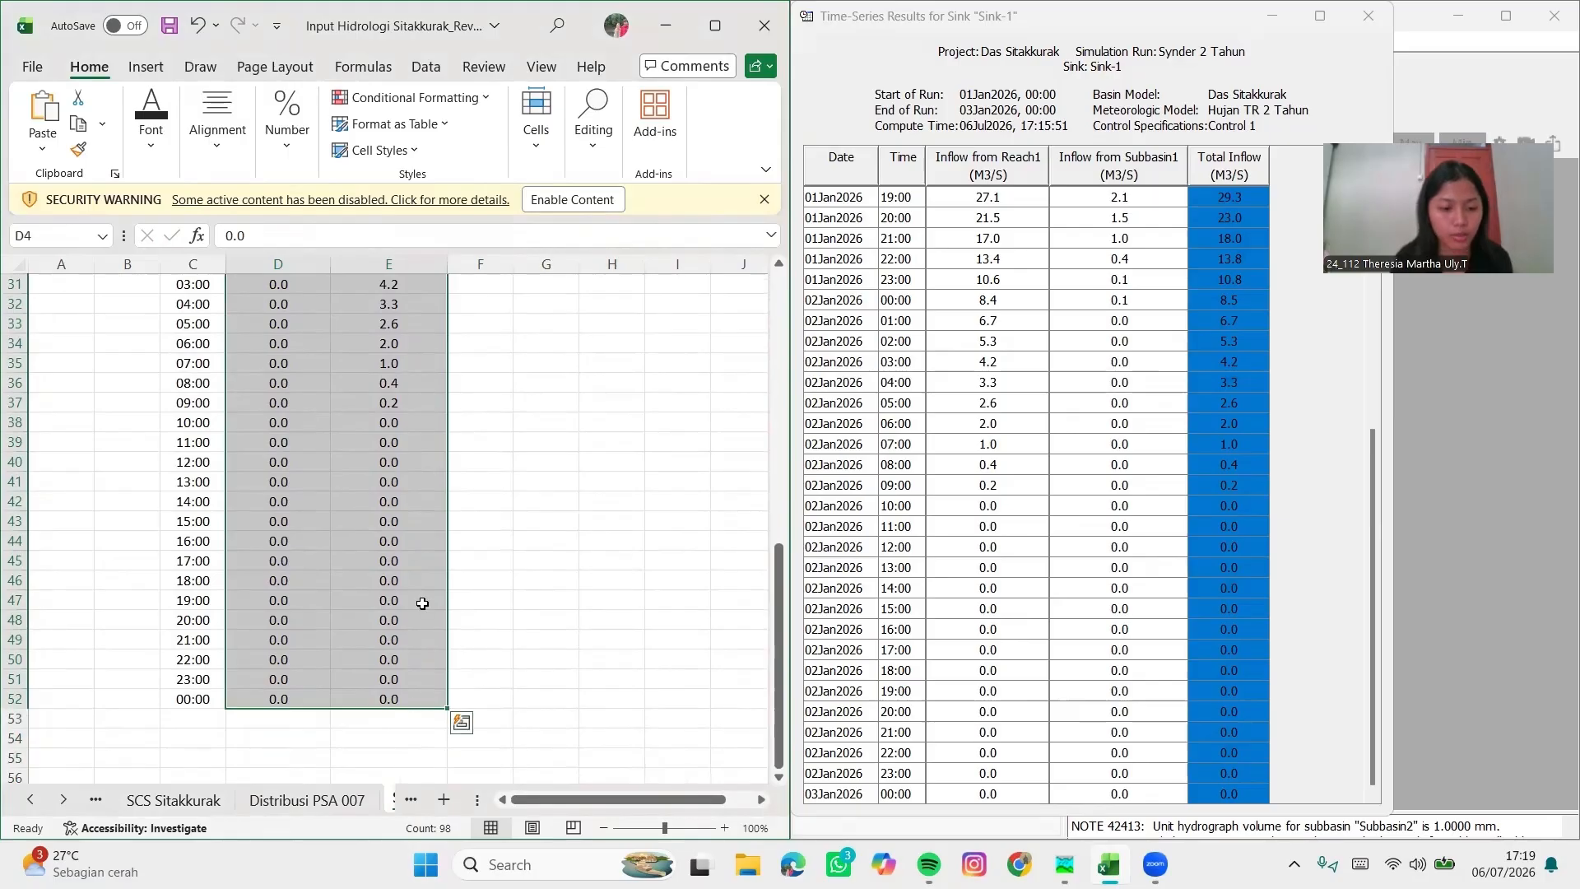
key(ctrl+h)
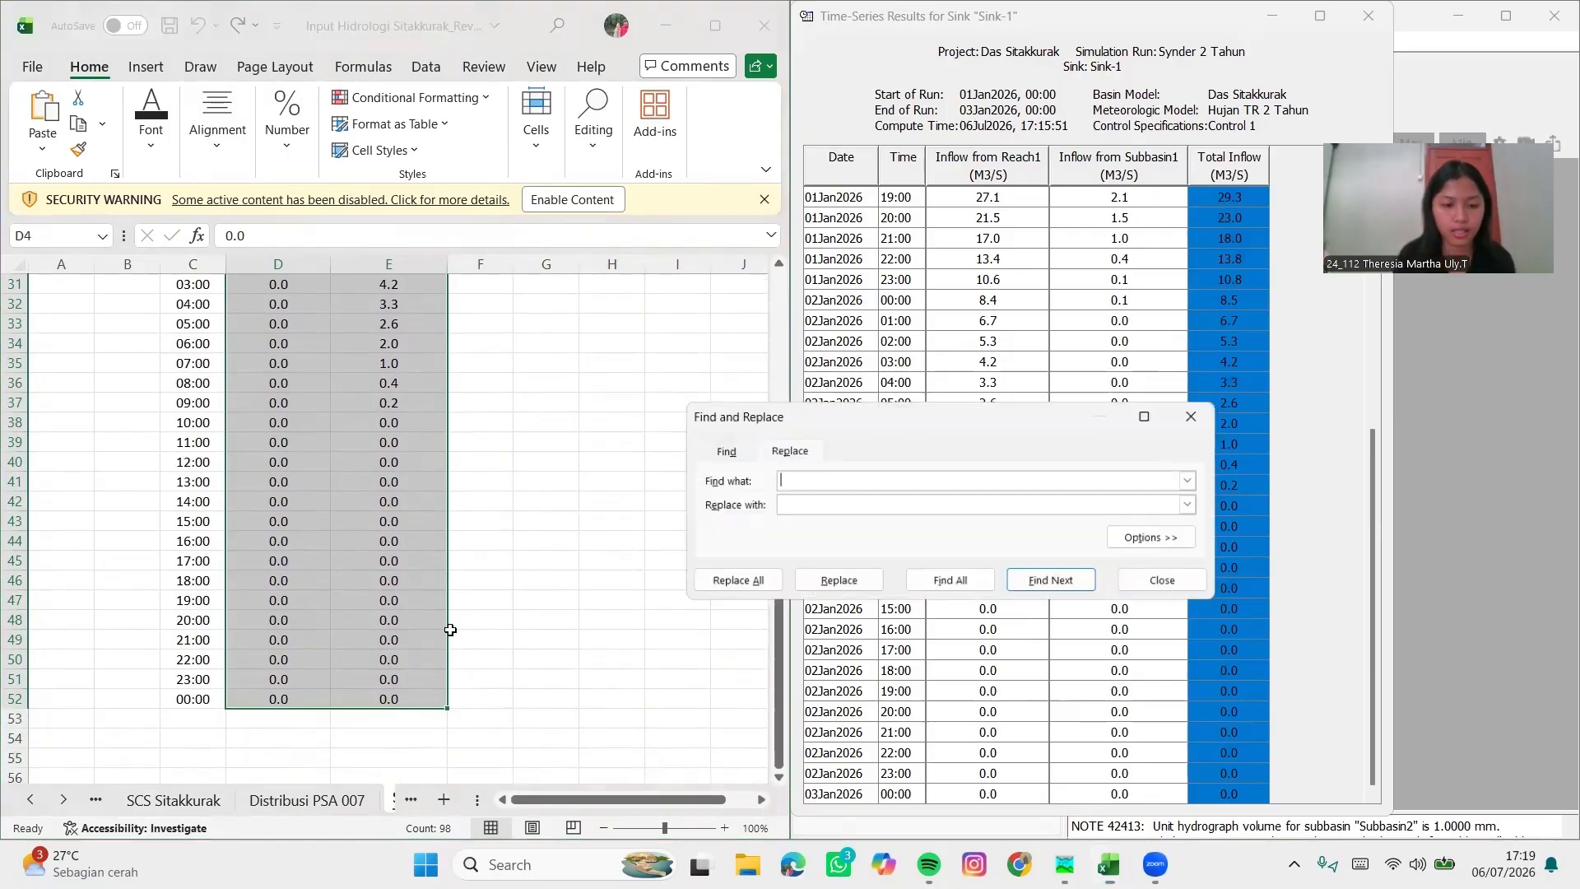
text(.)
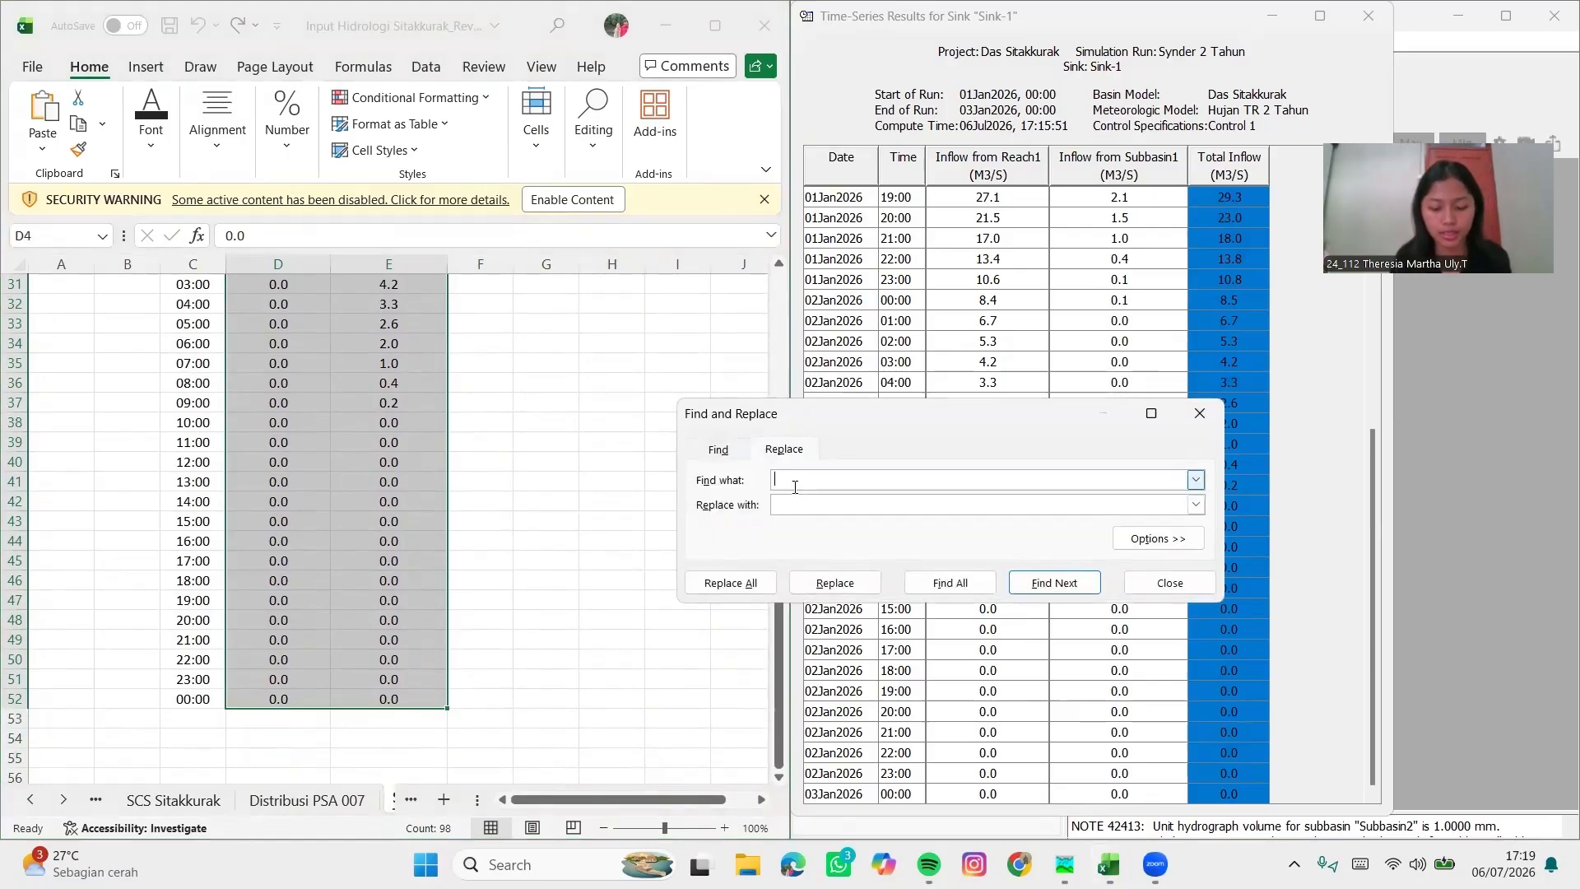
text(,)
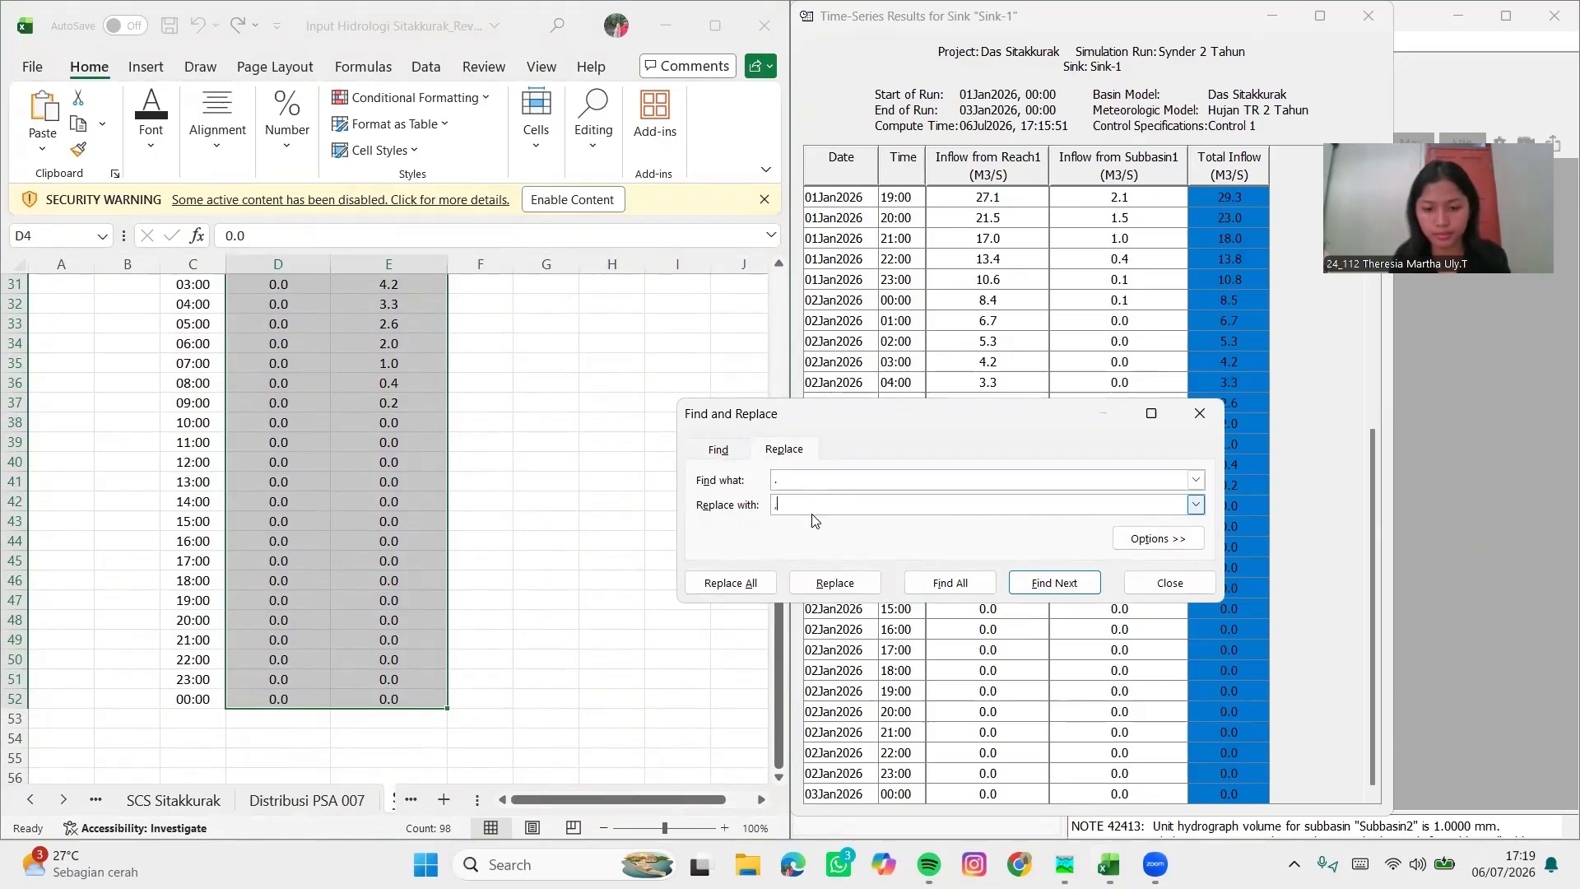
click(756, 585)
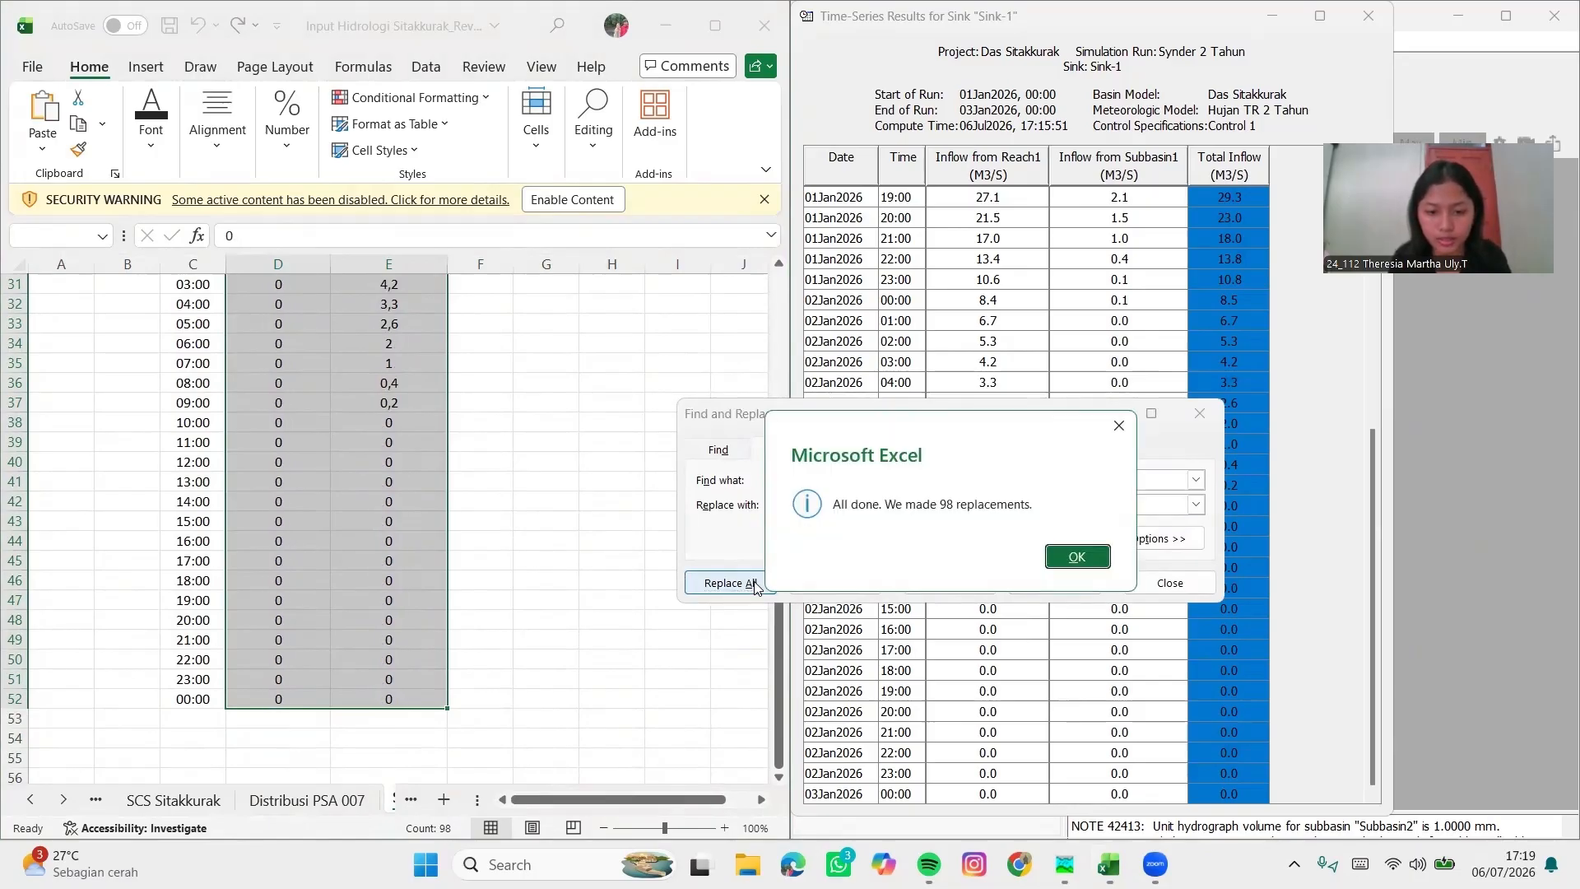
click(1074, 558)
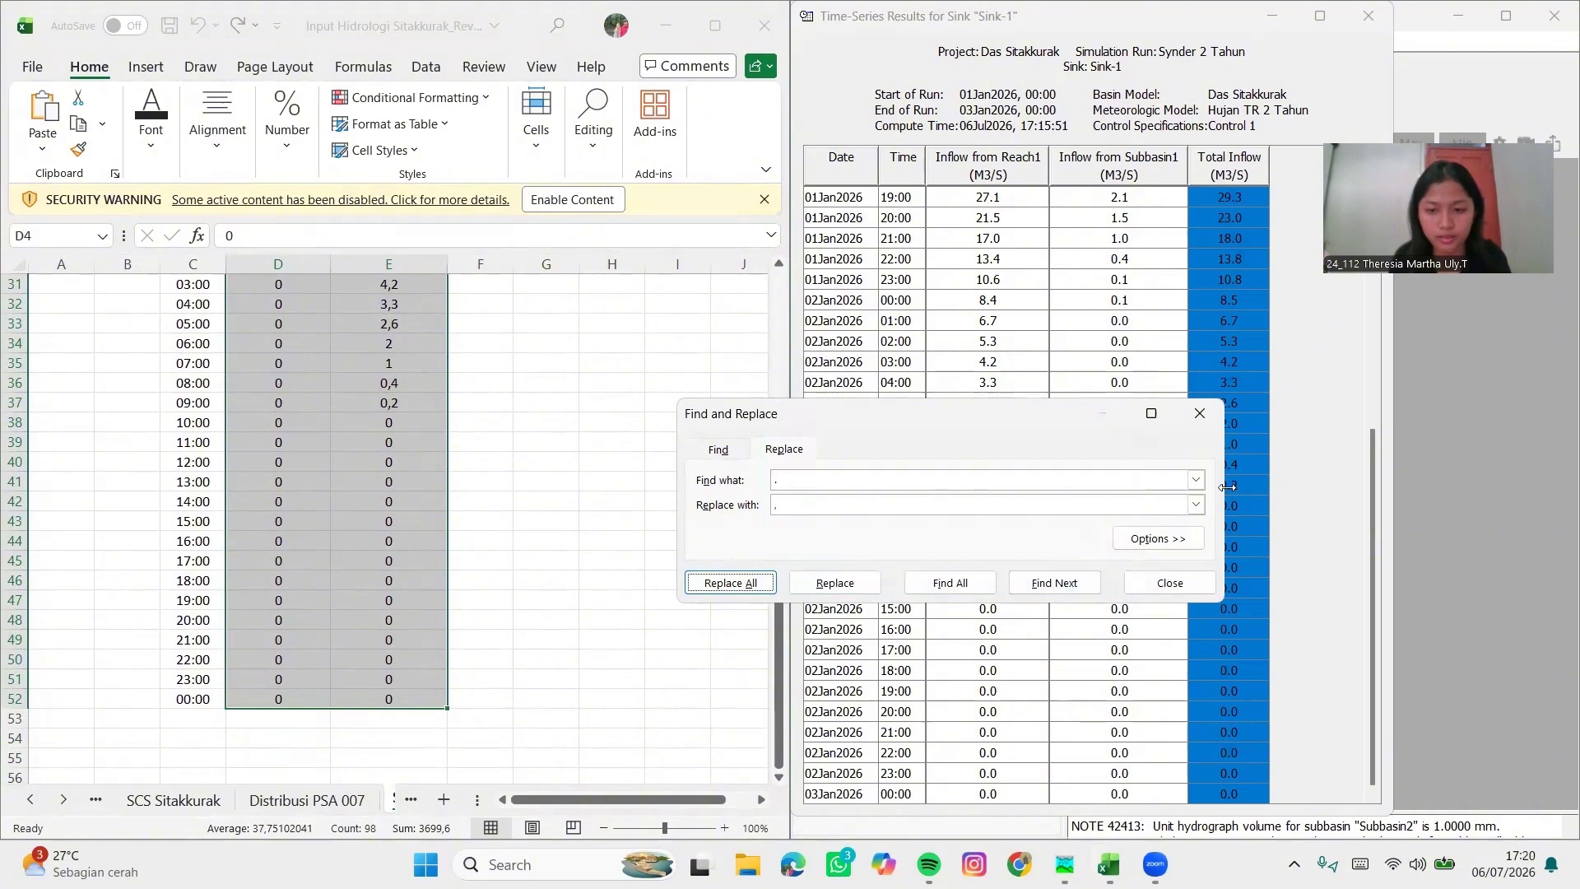
key(Escape)
scroll(600, 503, up, 10)
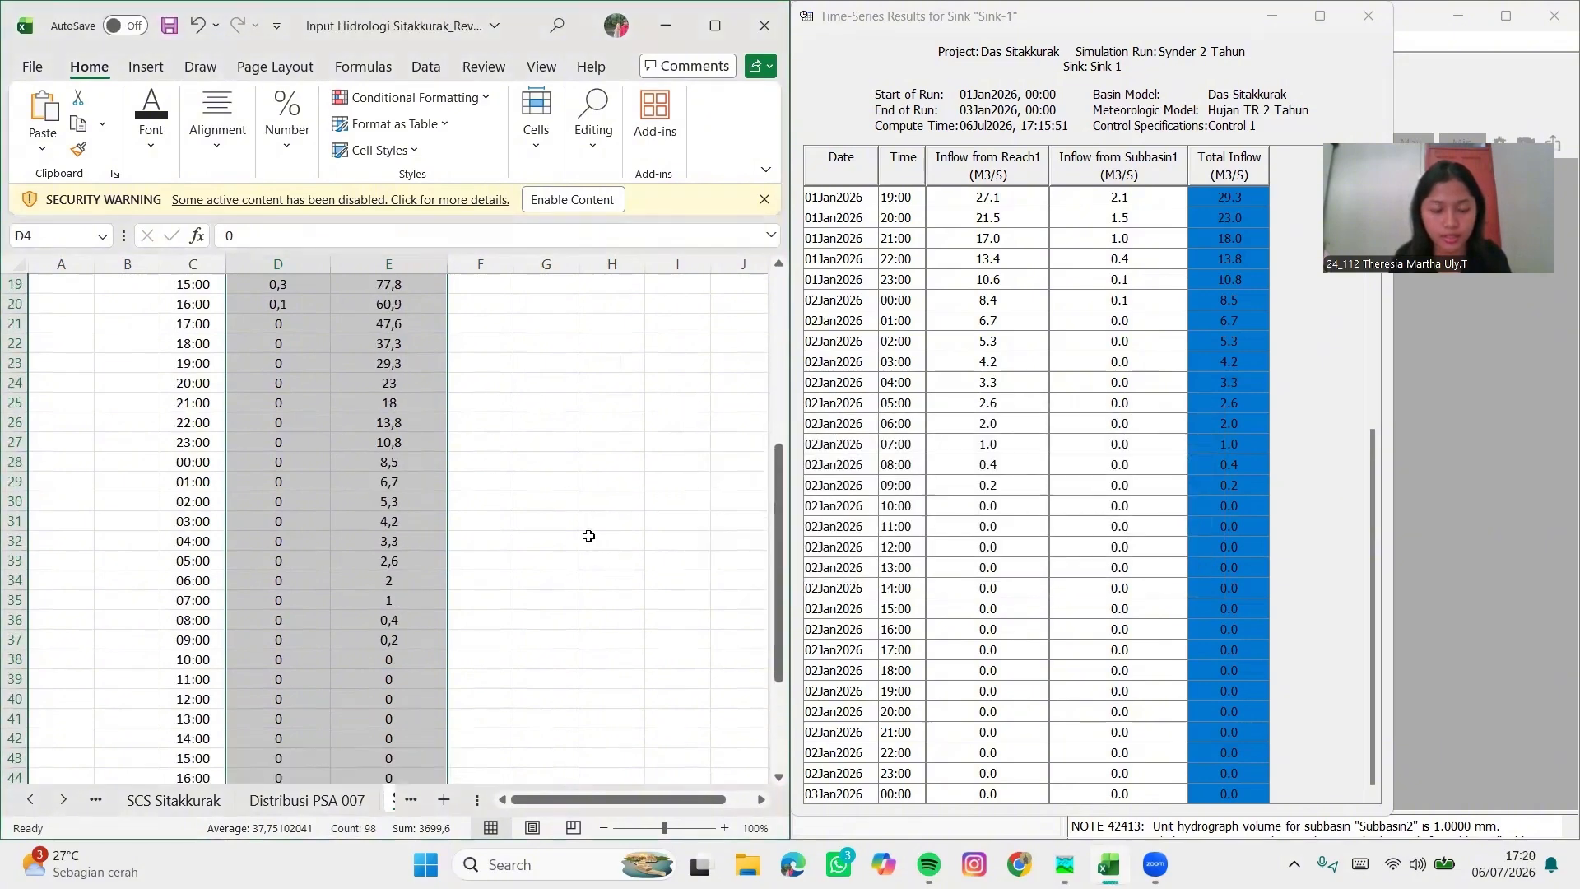
click(605, 452)
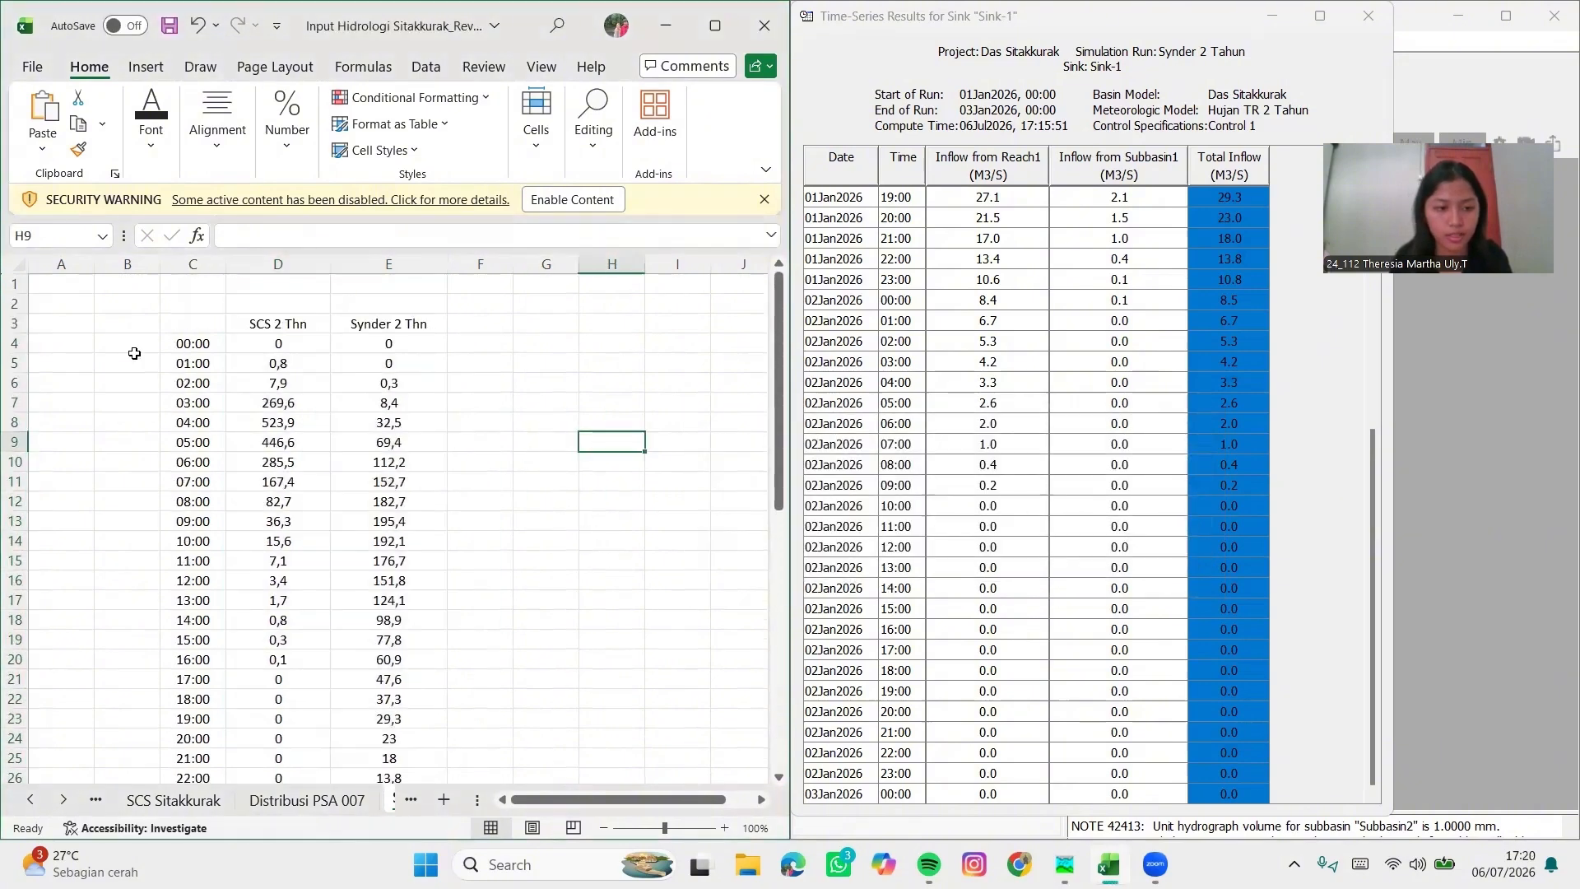
Insert a line chart of the time and inflow data in cells C4:E52 using Quick Analysis
click(191, 343)
drag(207, 381, 374, 750)
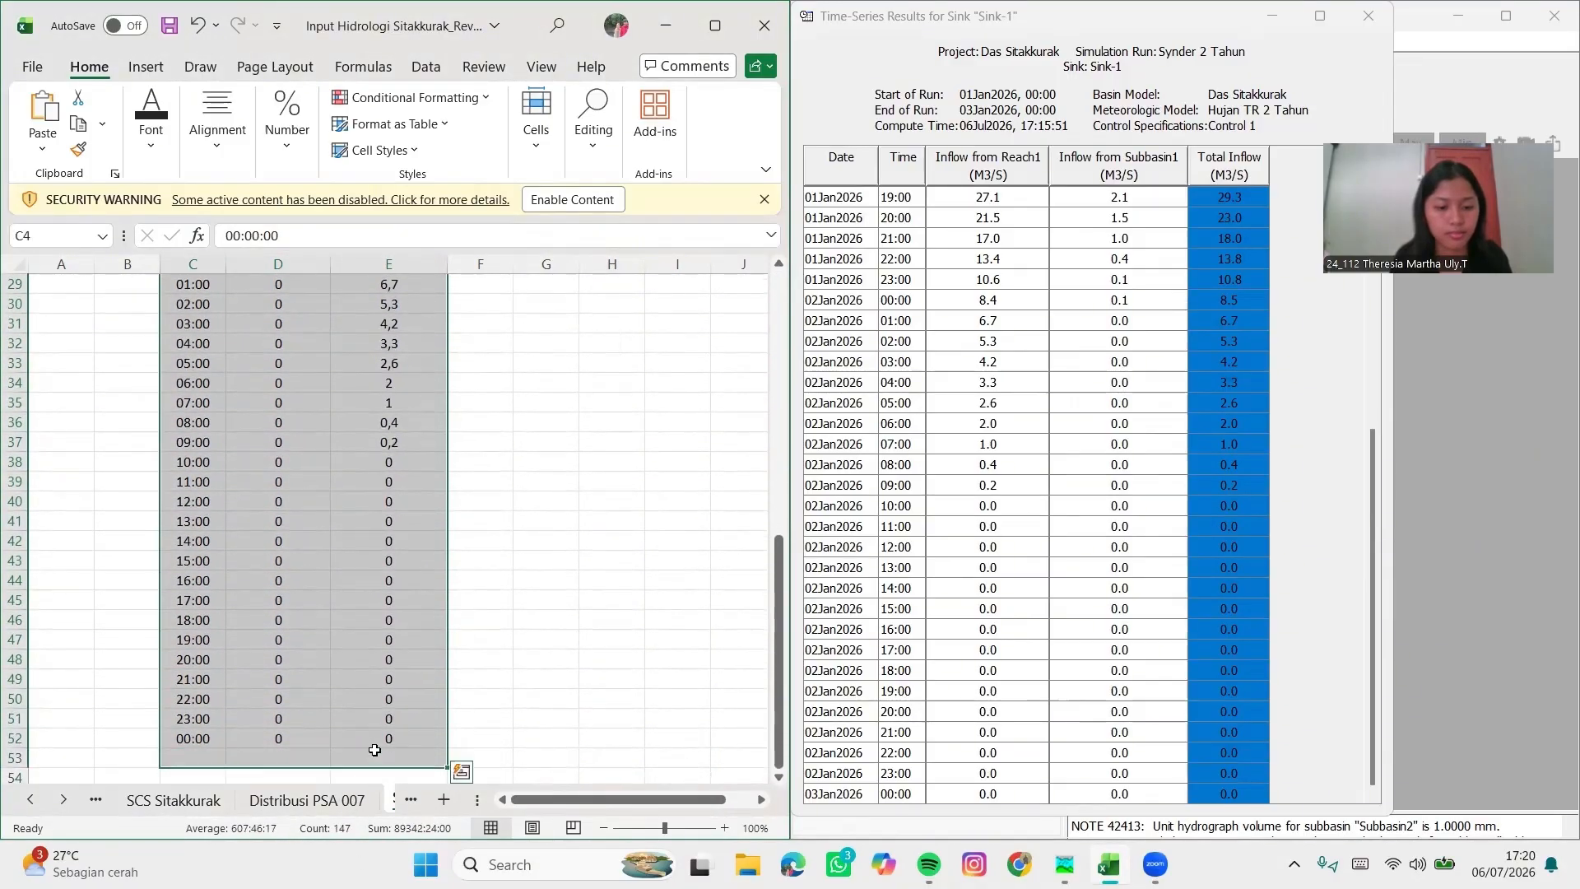
click(460, 763)
click(367, 589)
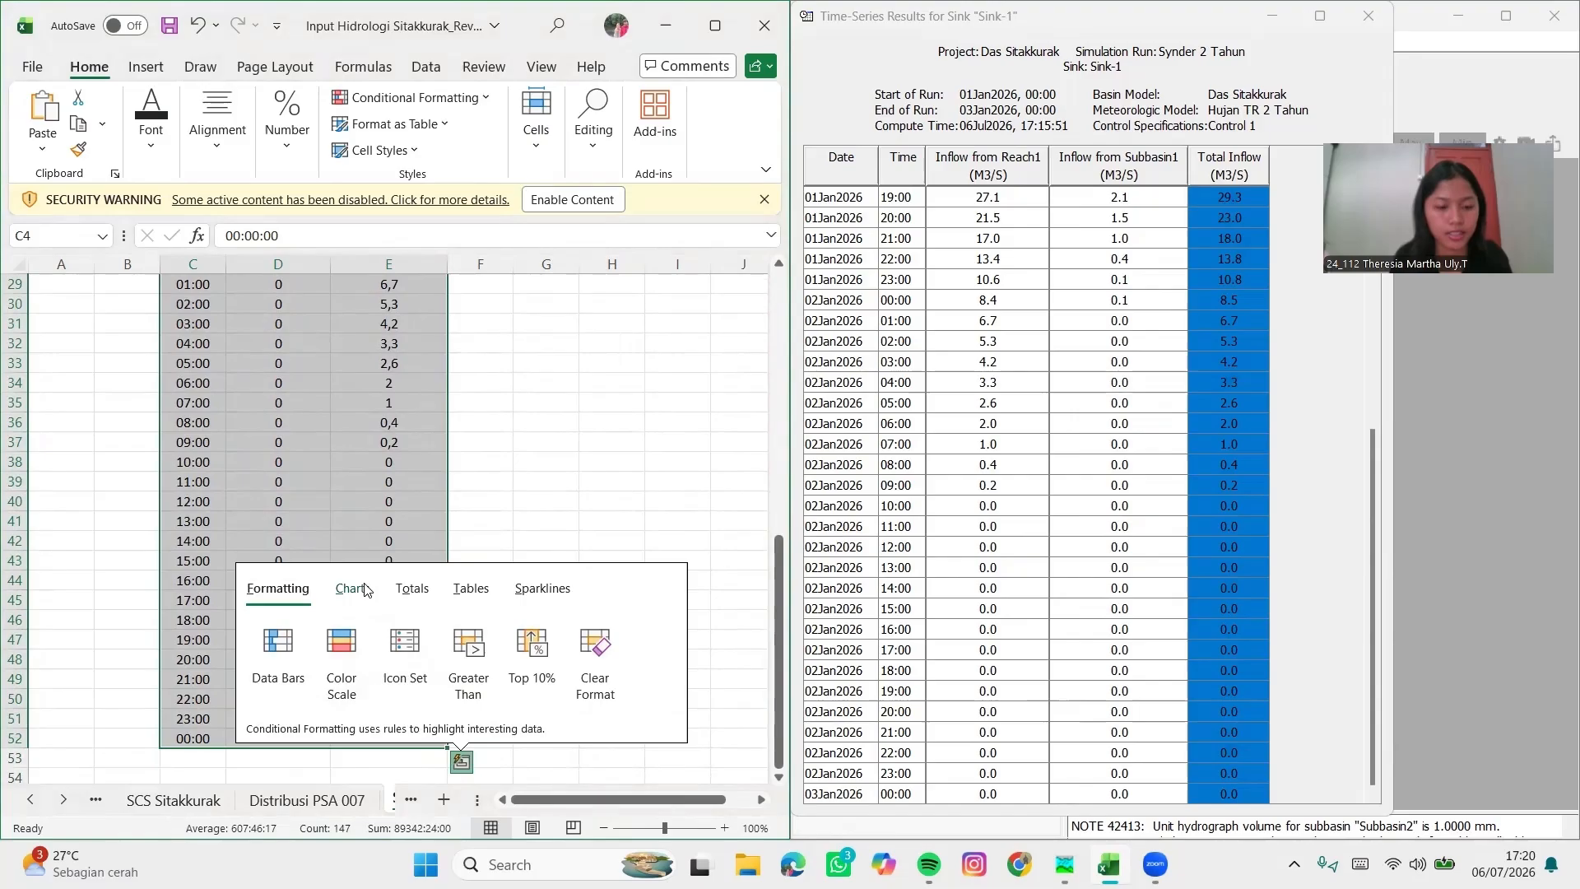
click(299, 665)
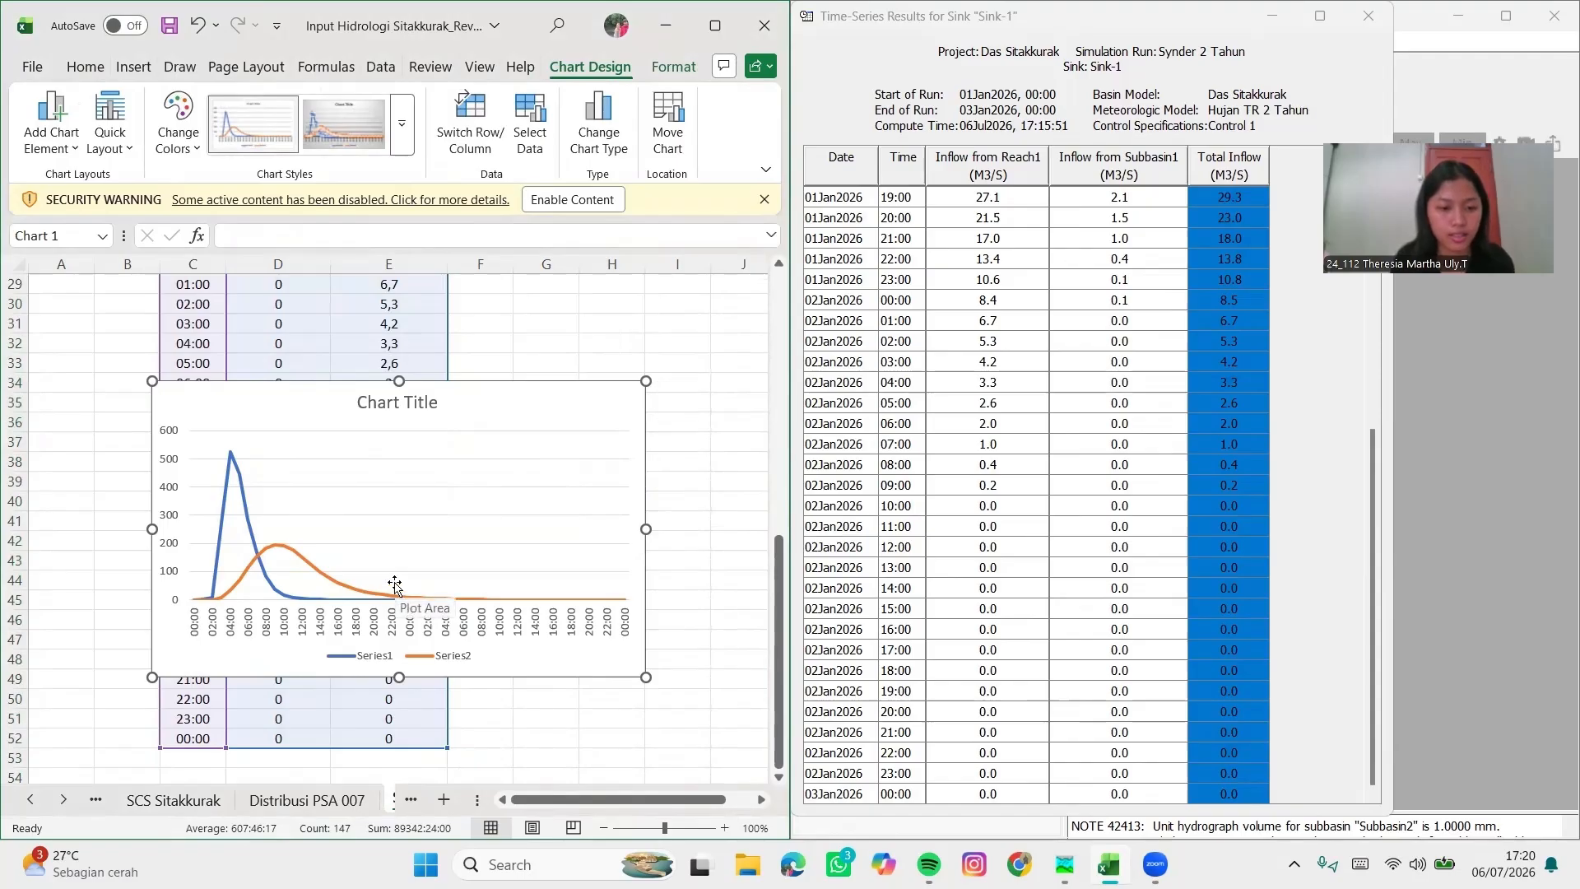
Move the line chart directly beside the first rows of the data table and zoom the sheet out to 73%
scroll(394, 581, down, 1)
drag(437, 437, 577, 333)
scroll(429, 461, up, 5)
drag(562, 588, 603, 367)
scroll(603, 367, up, 3)
drag(582, 529, 669, 331)
scroll(662, 354, down, 1)
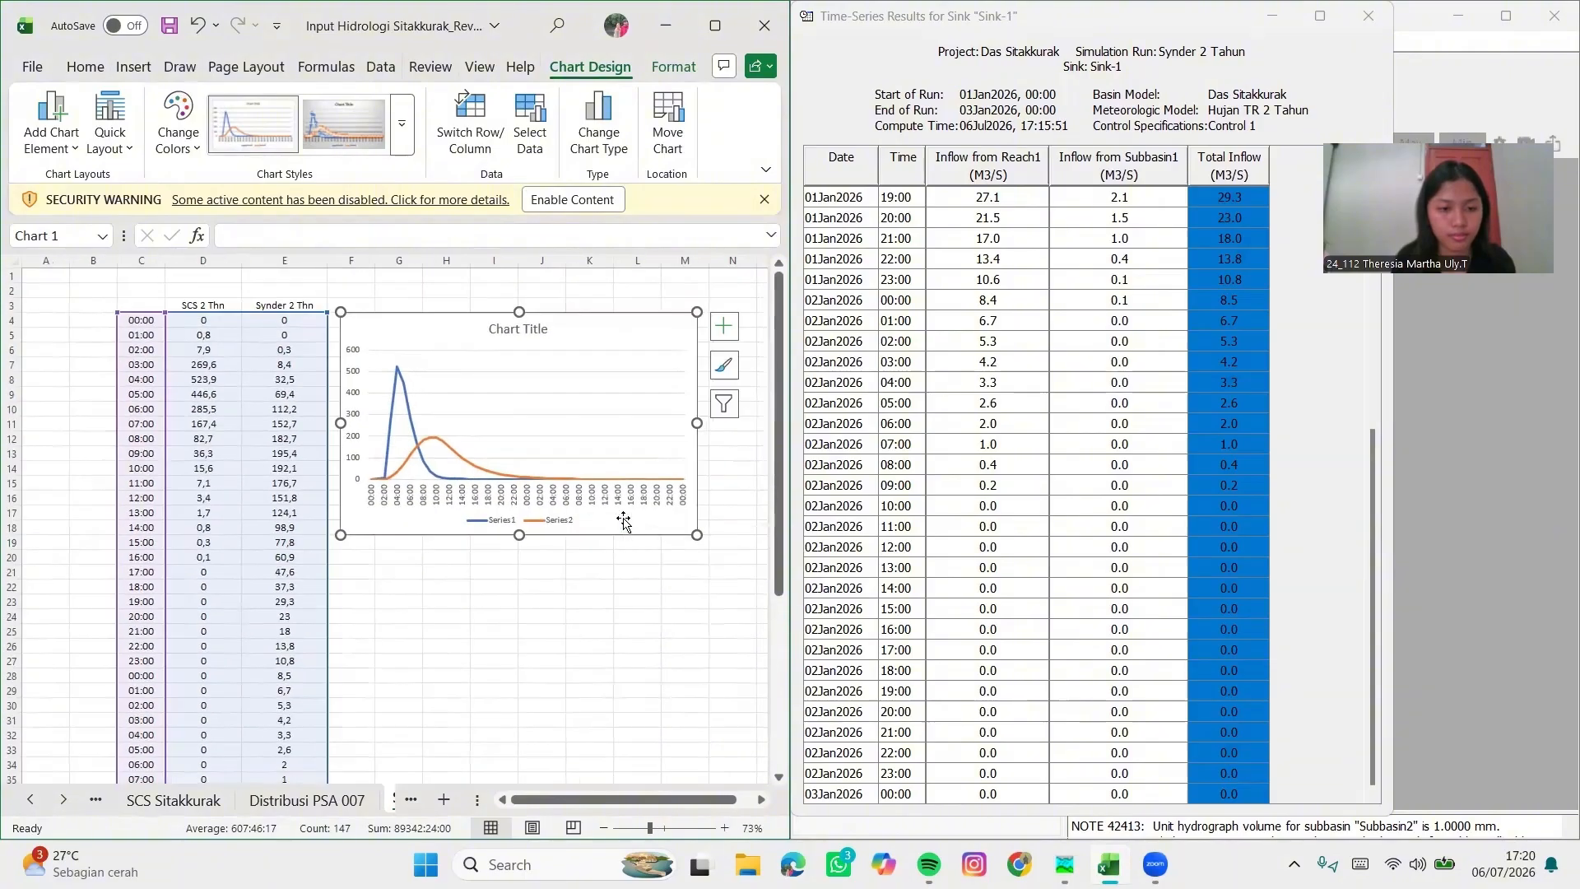
Shrink the line chart slightly and title it "Perbandingan Hidrograf Banjir Metode SCS dan Synder Periode Ulang 2 Tahun"
drag(697, 535, 618, 511)
click(684, 557)
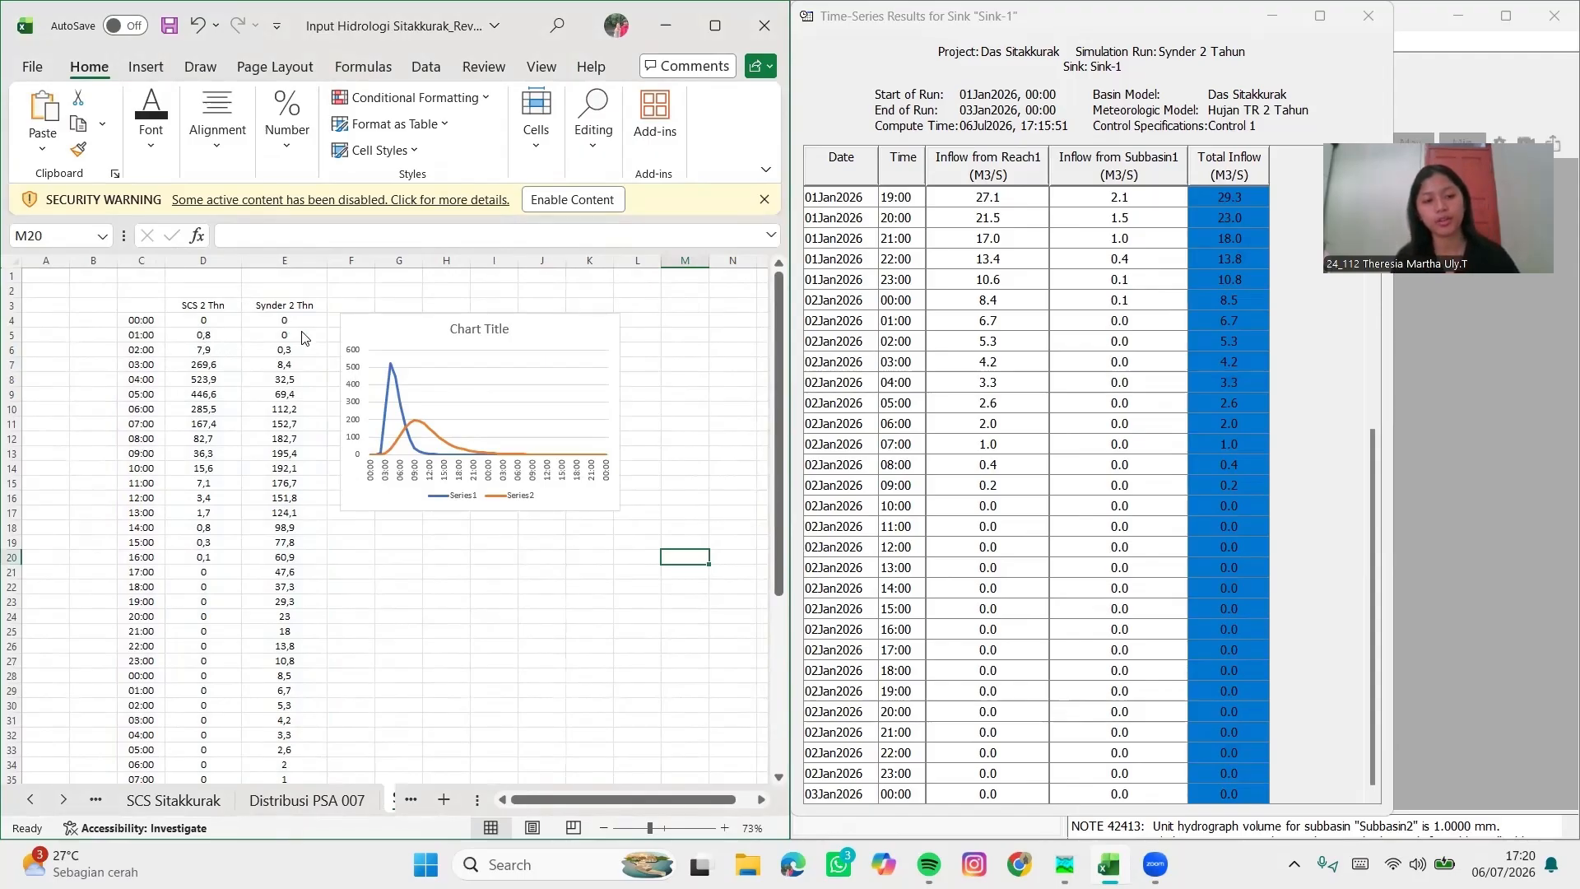
click(503, 328)
triple_click(503, 329)
key(Caps_Lock)
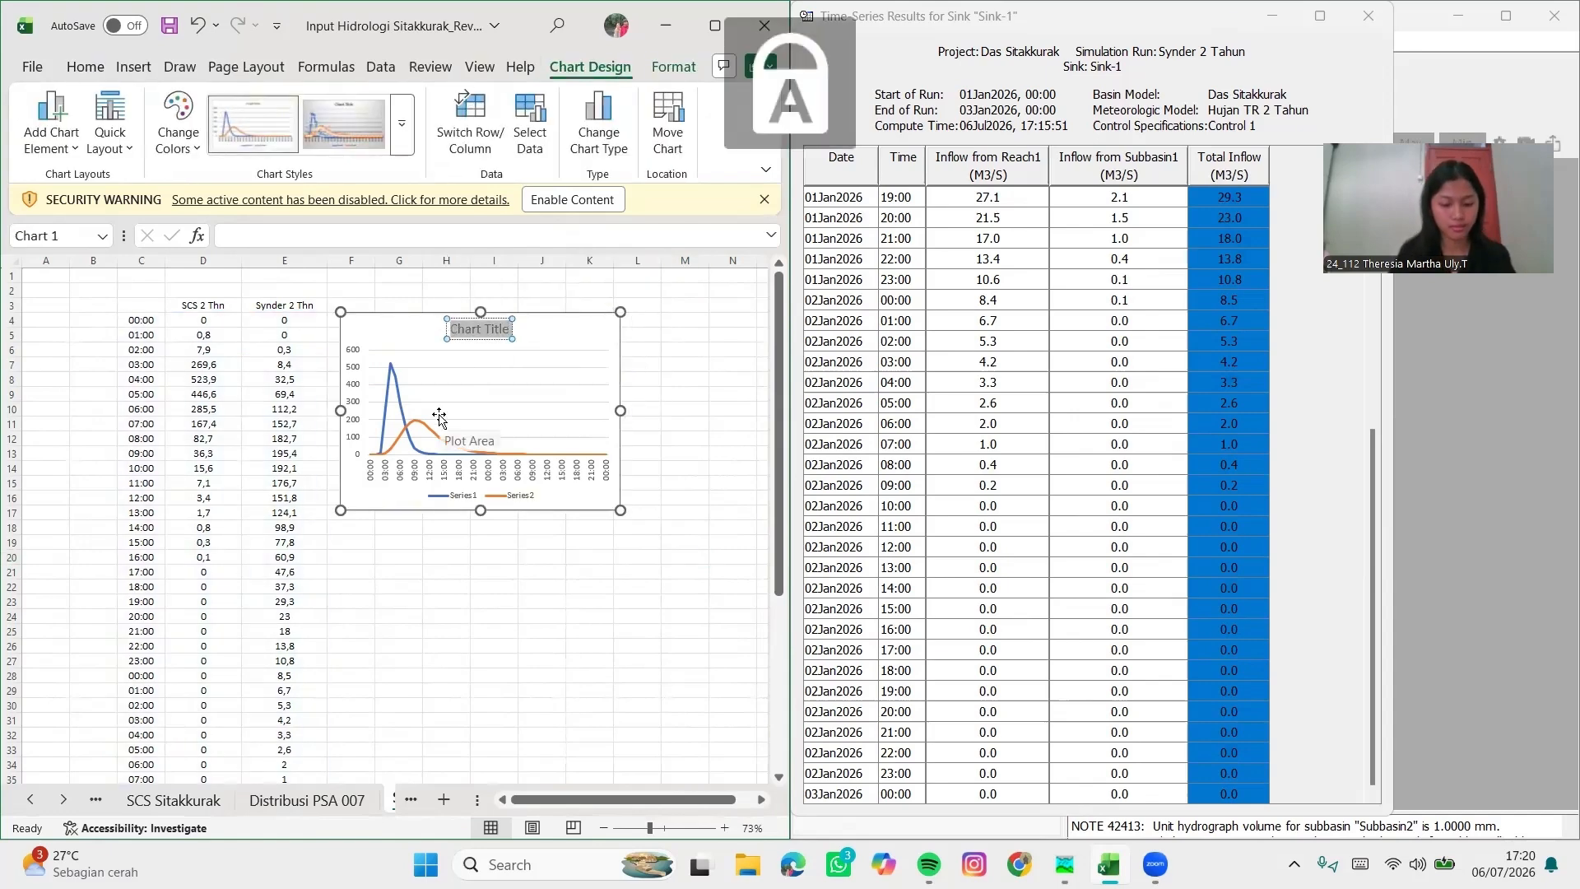
text(P)
key(Caps_Lock)
text(erbandingan)
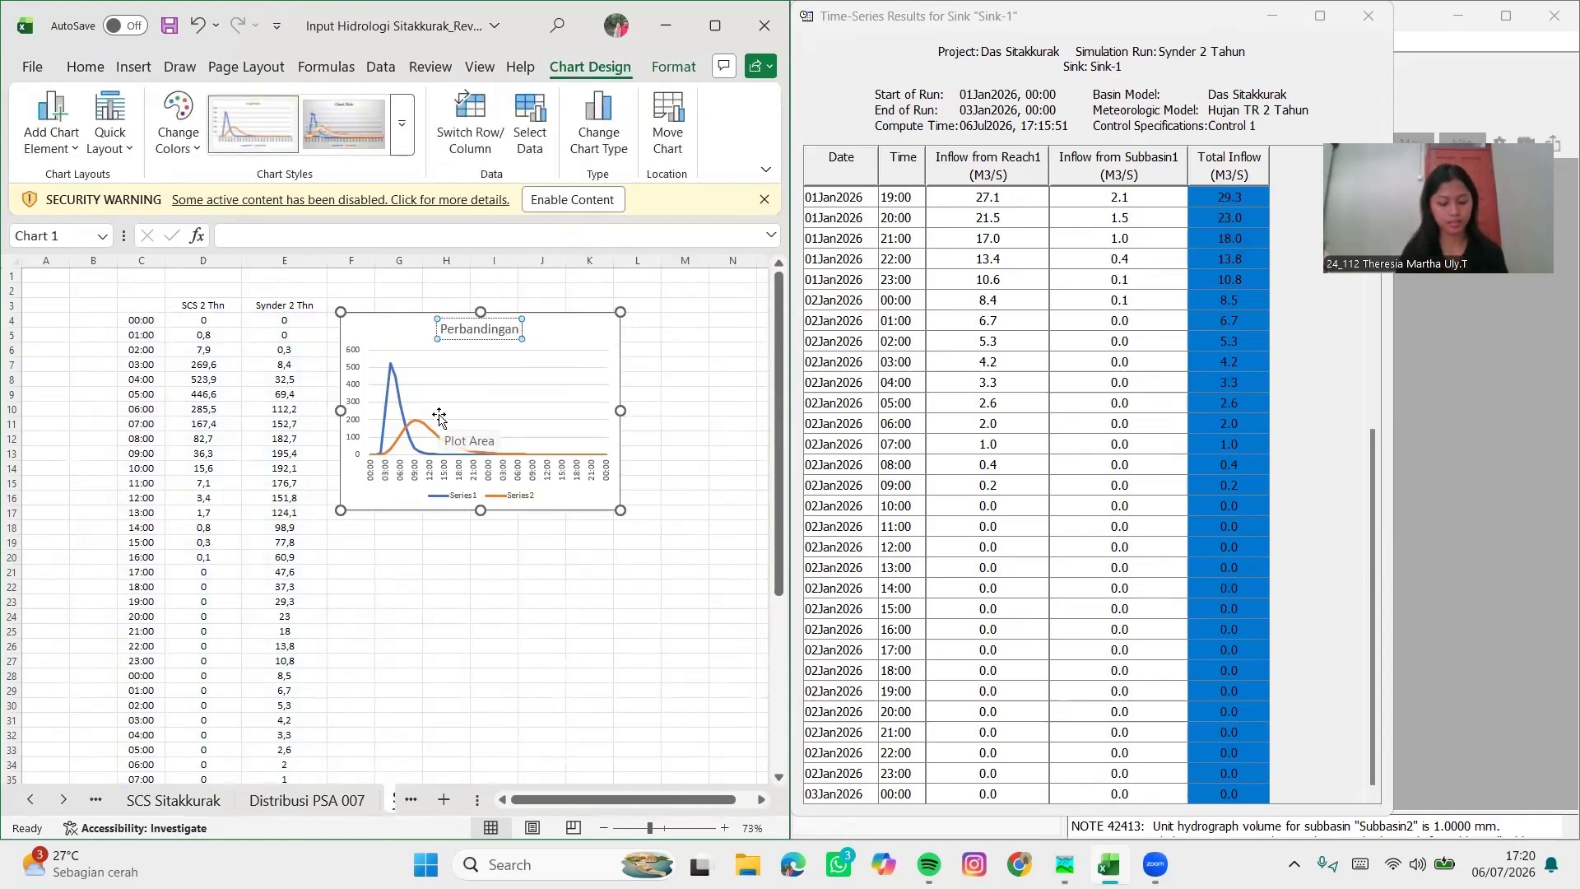
key(Caps_Lock)
text(H)
key(Caps_Lock)
text(idr)
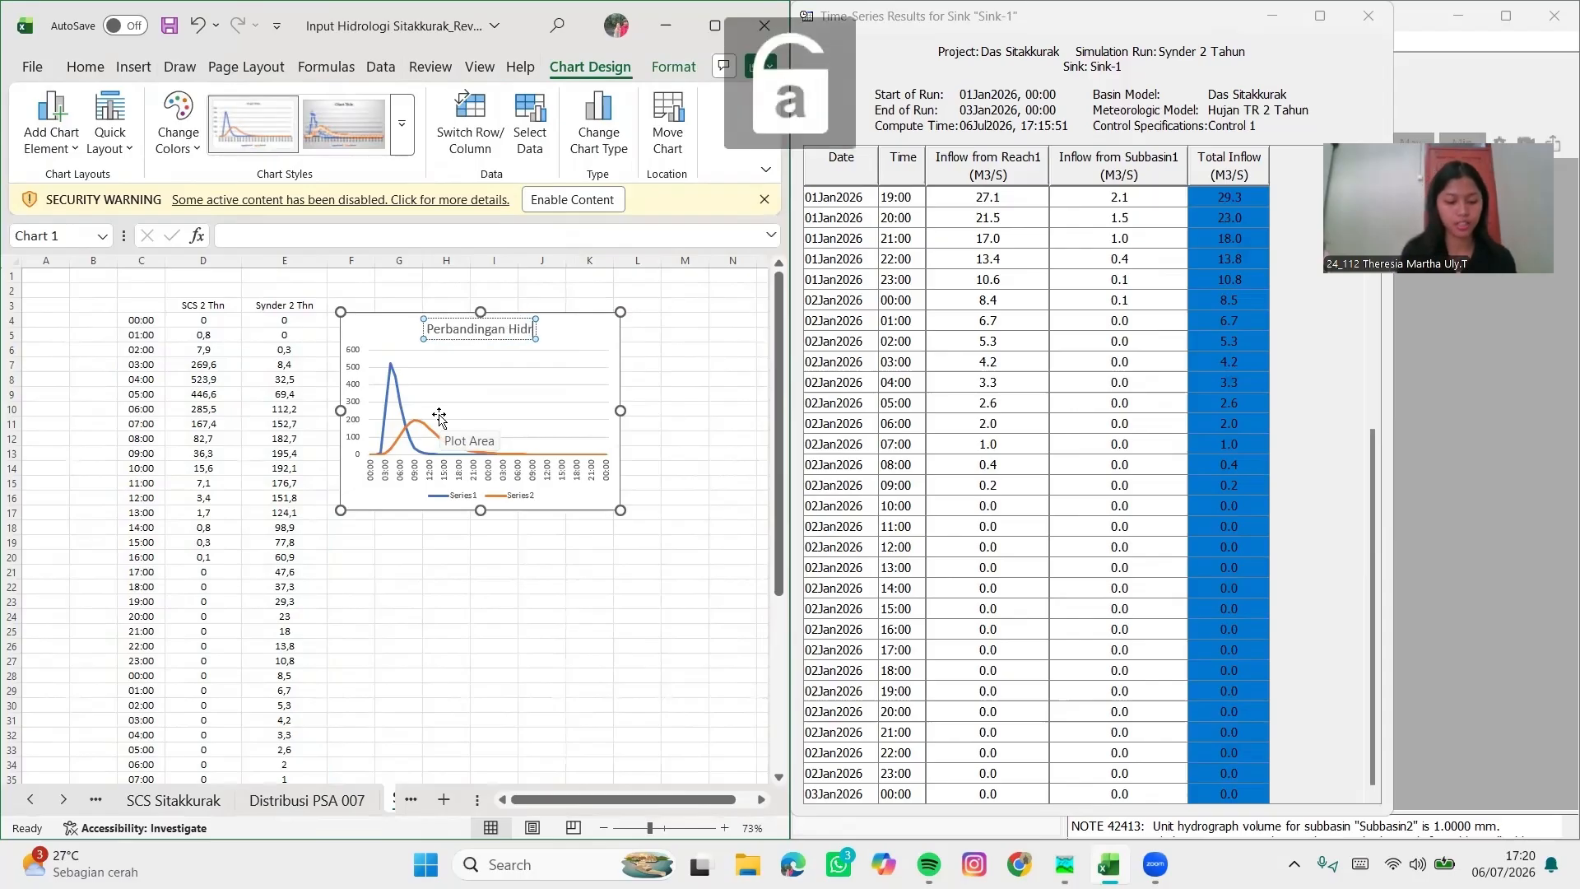
text(ograf)
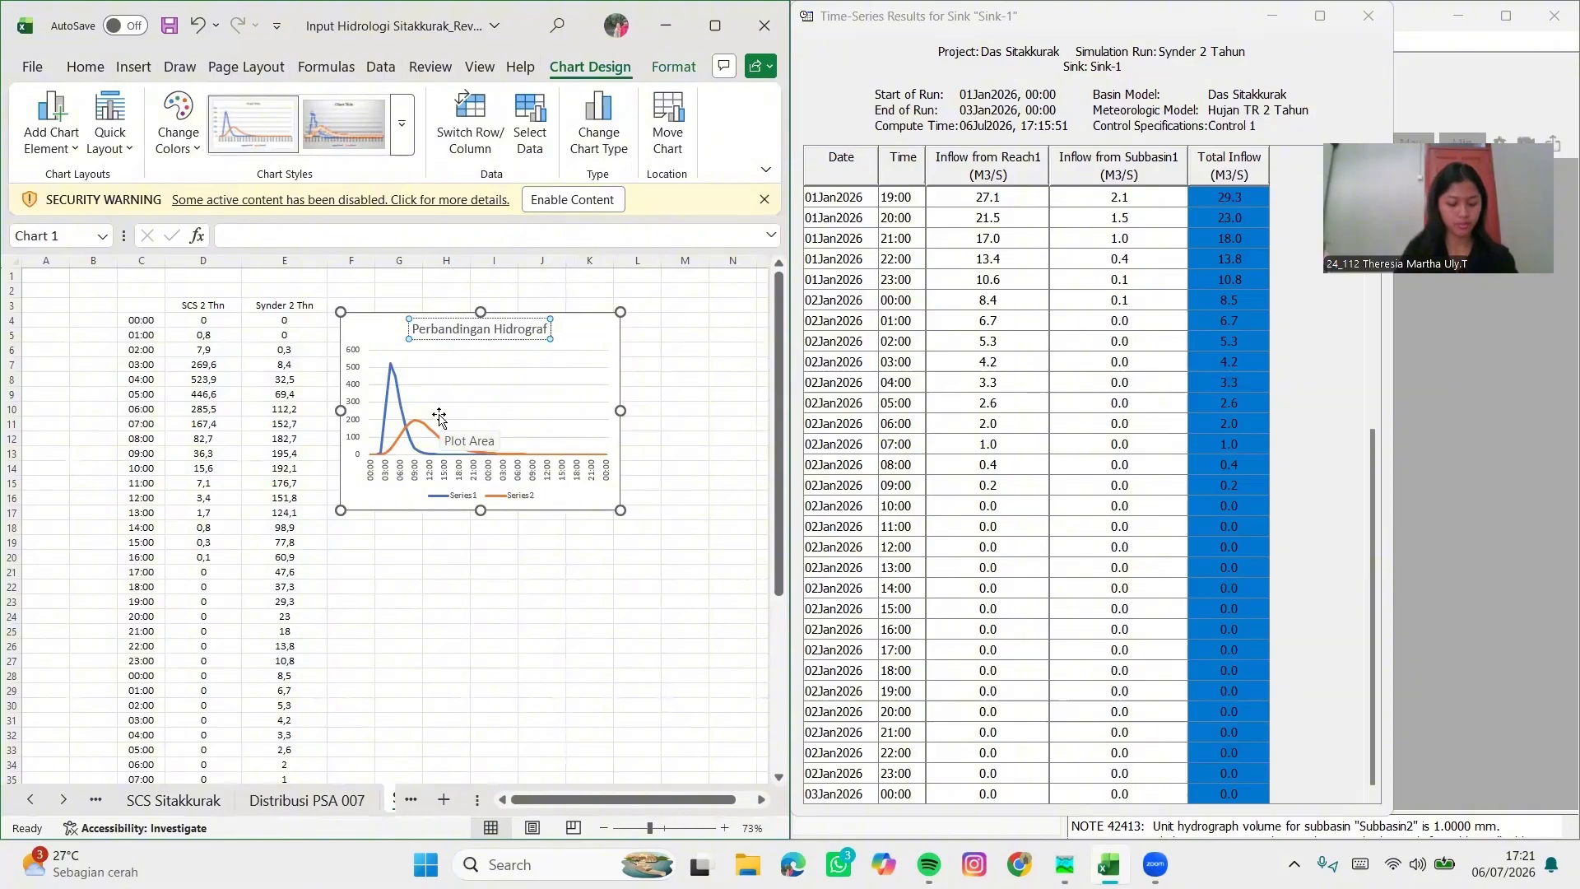
key(Caps_Lock)
text(B)
key(Caps_Lock)
text(anjie)
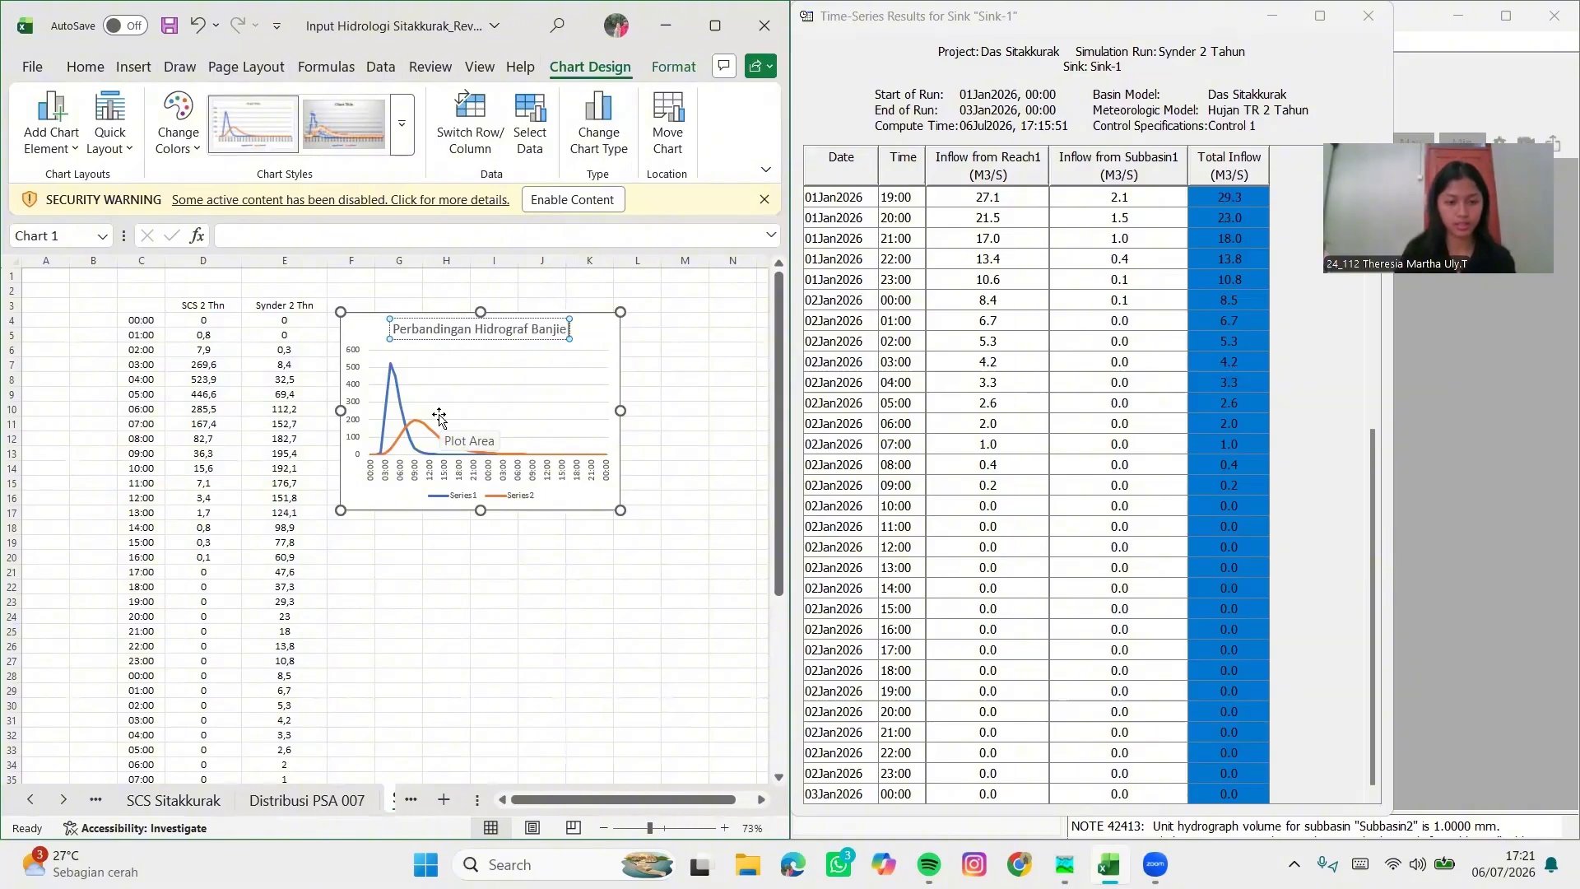
key(BackSpace)
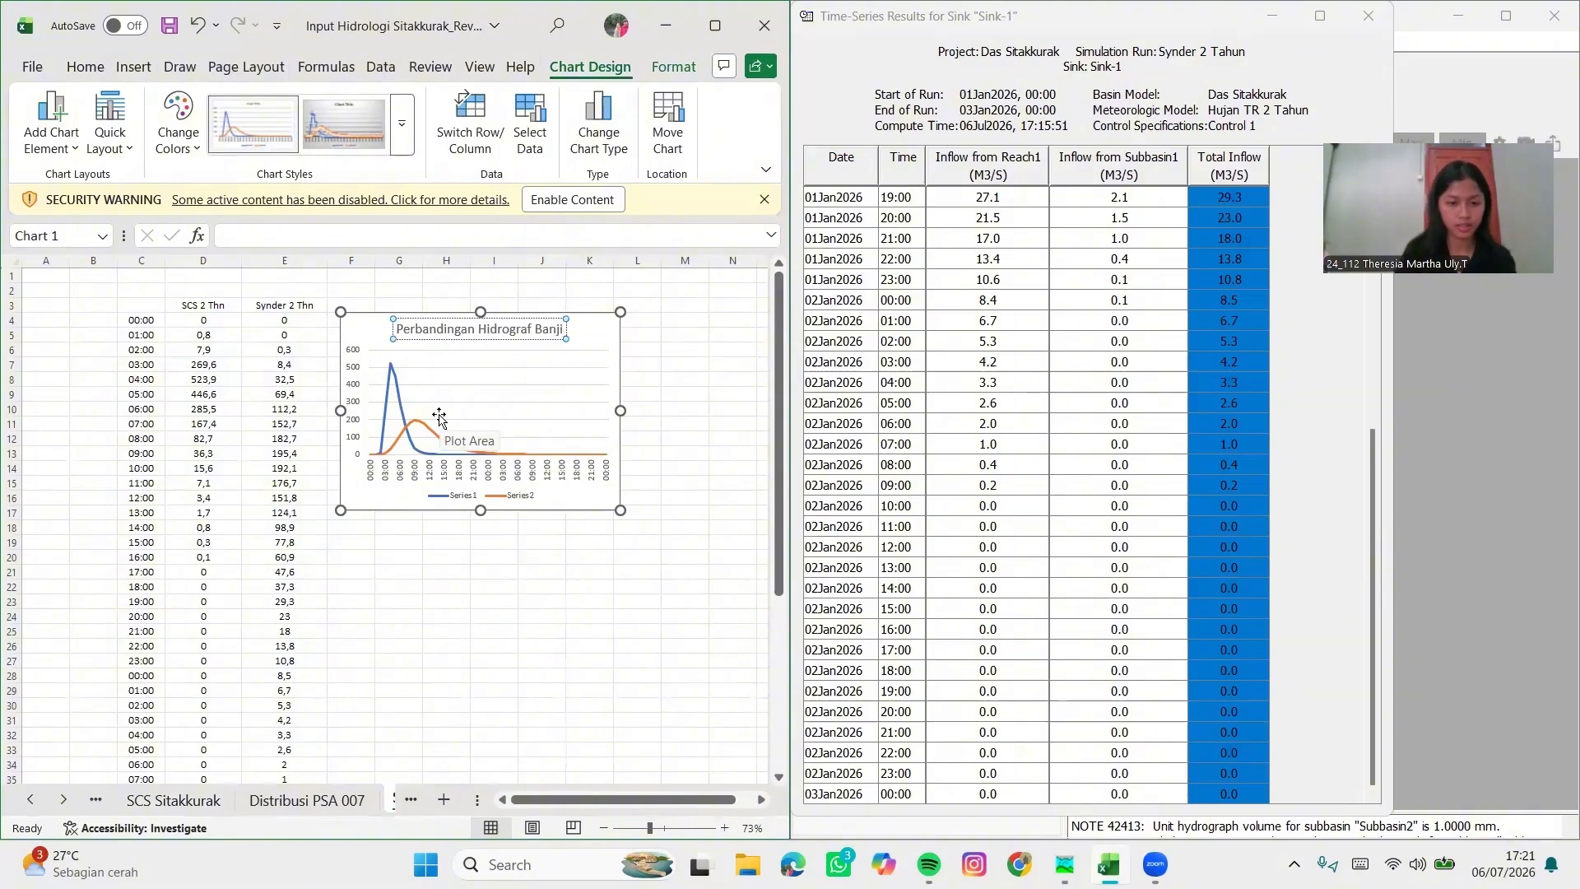
text(r)
key(Caps_Lock)
text(M)
key(Caps_Lock)
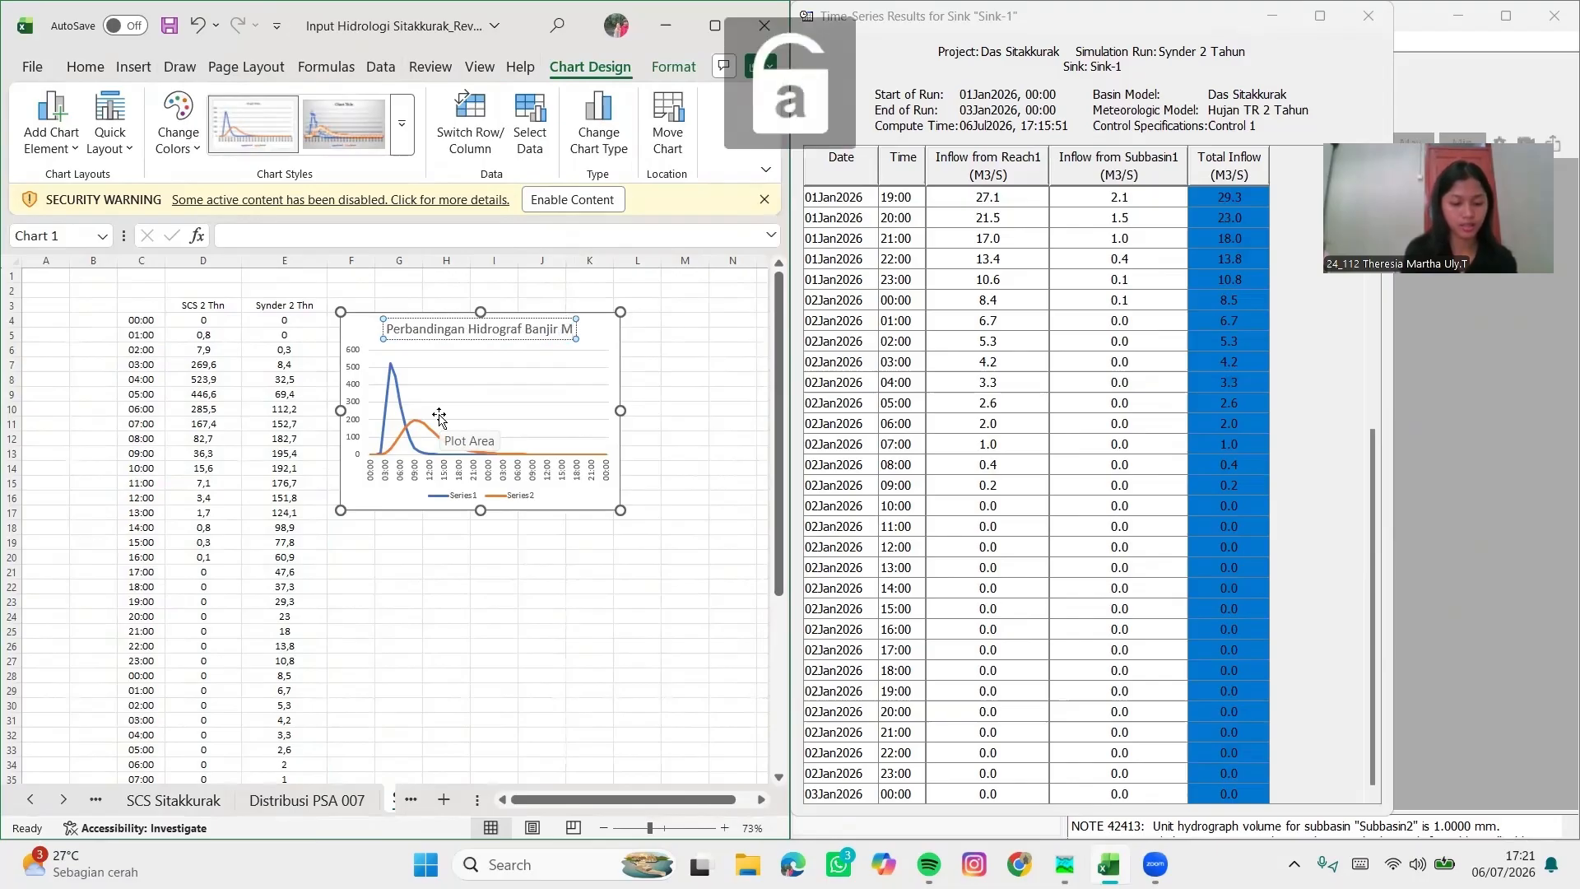
text(etode)
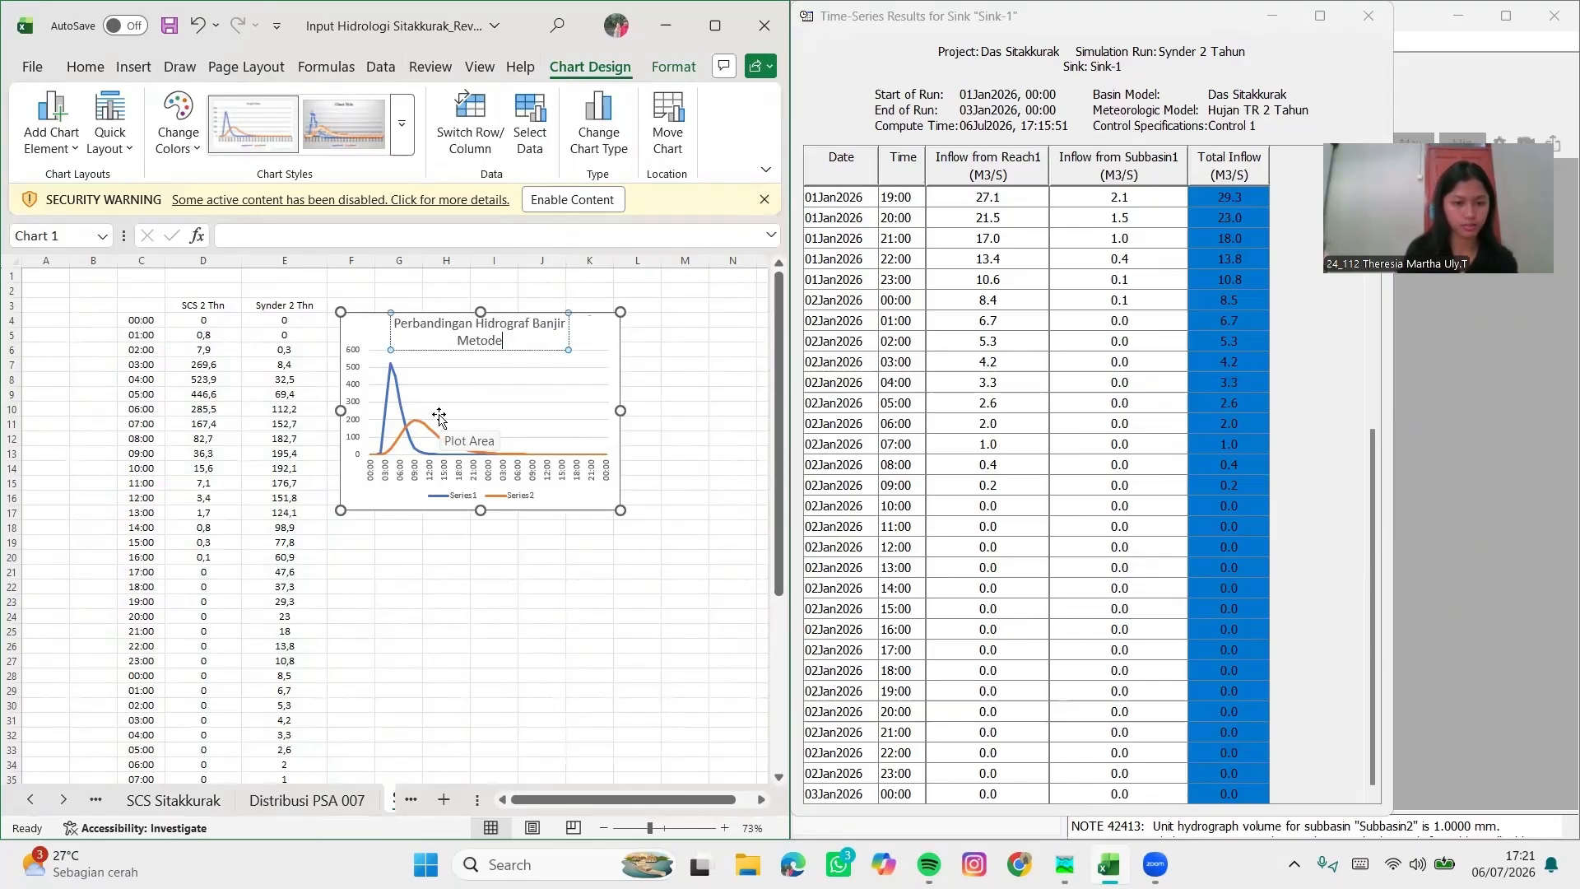
key(Caps_Lock)
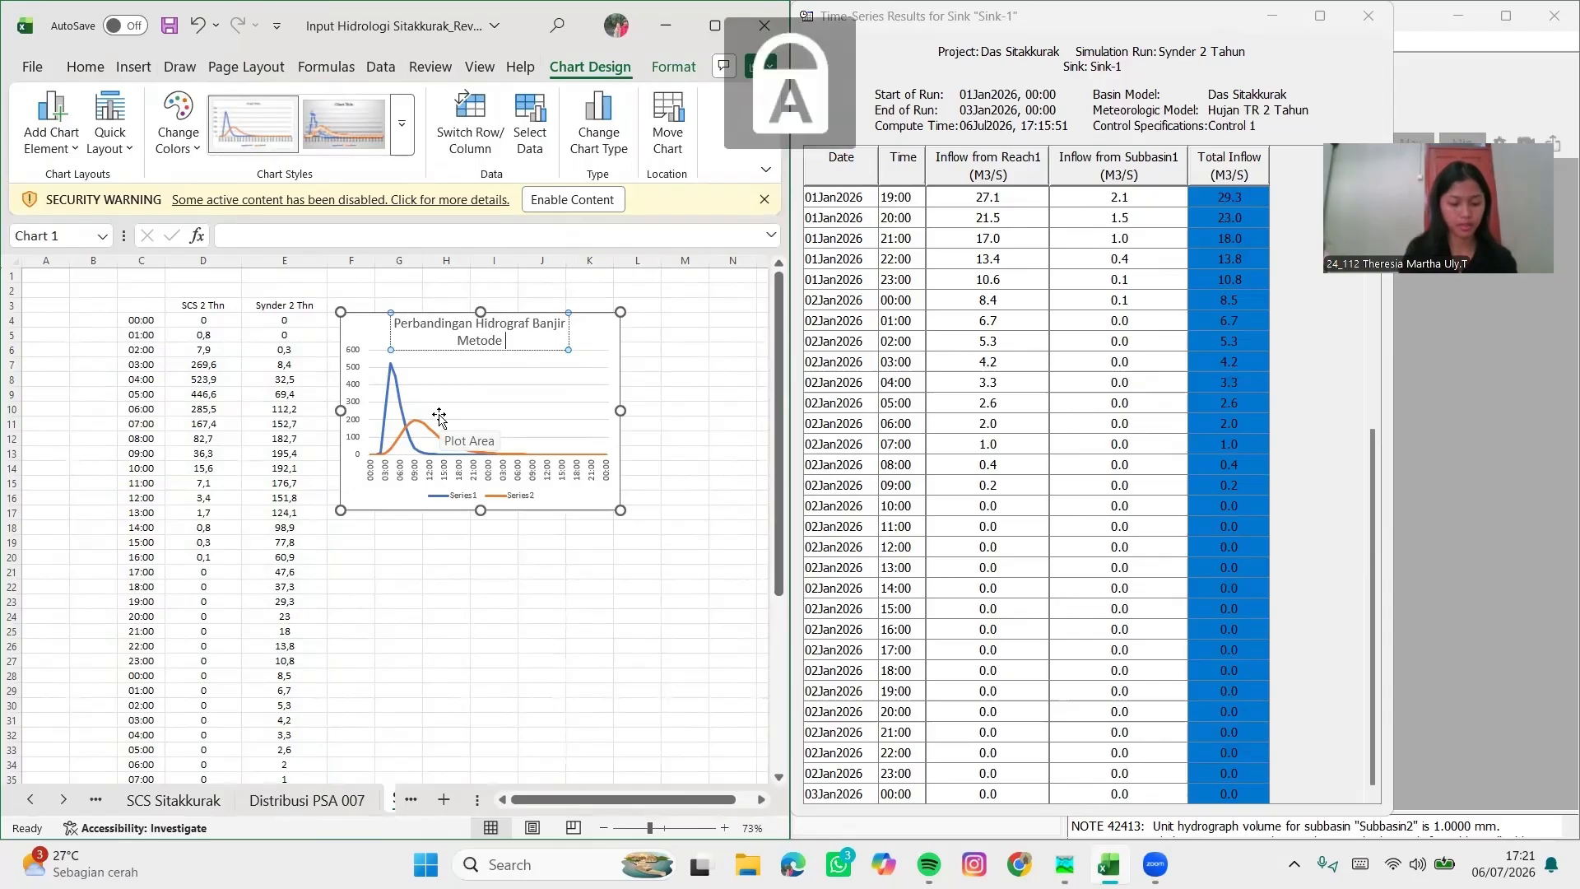
text(SCS)
key(Caps_Lock)
key(Caps_Lock)
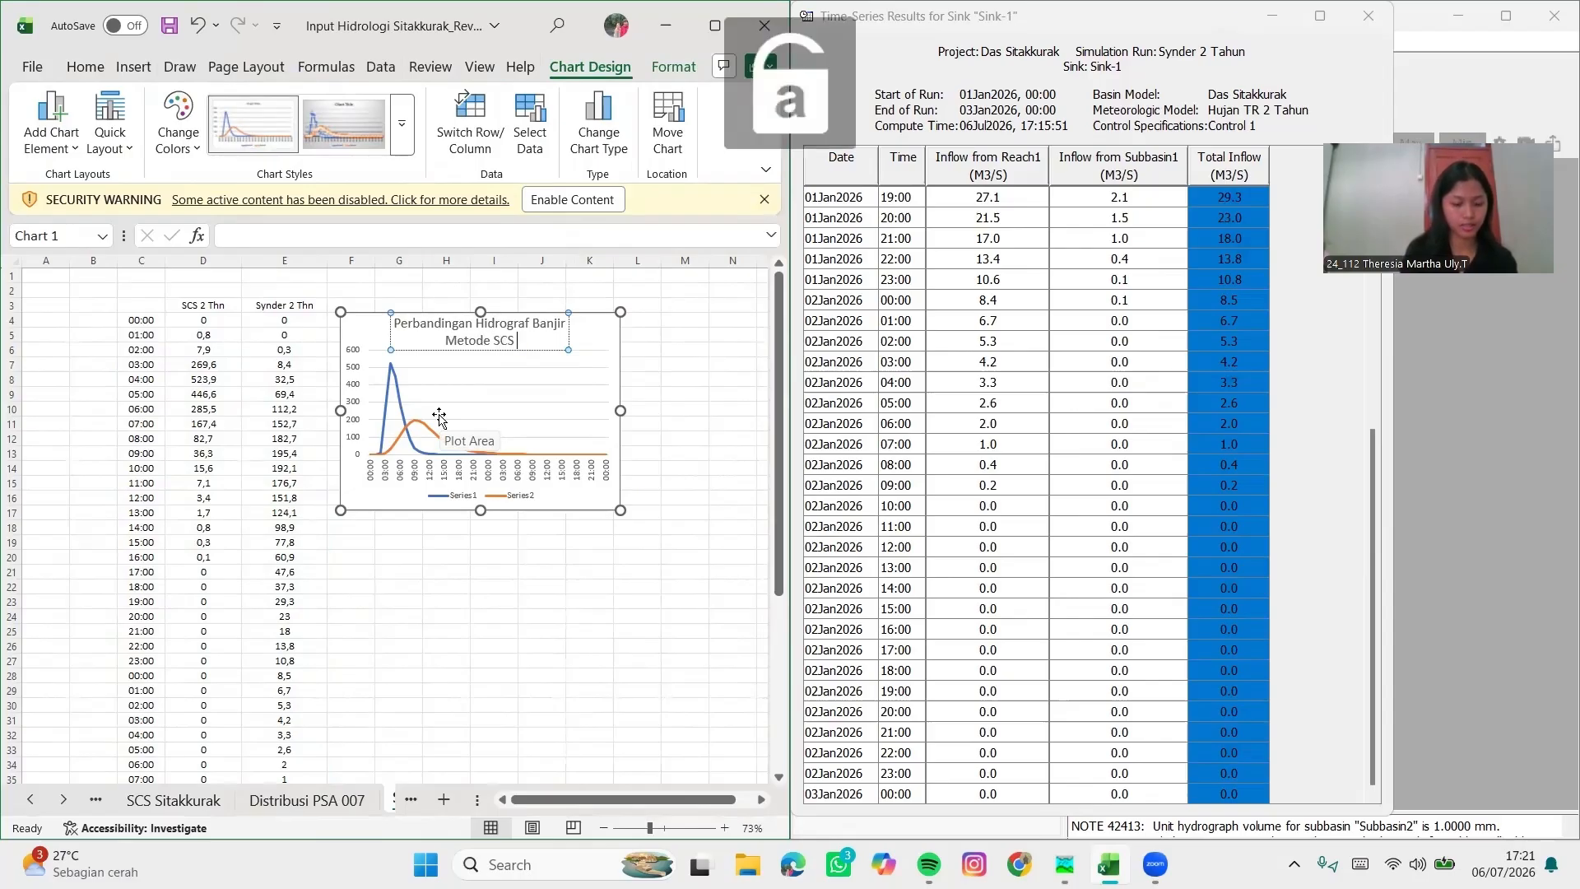
text(dan)
key(Caps_Lock)
text(S)
key(Caps_Lock)
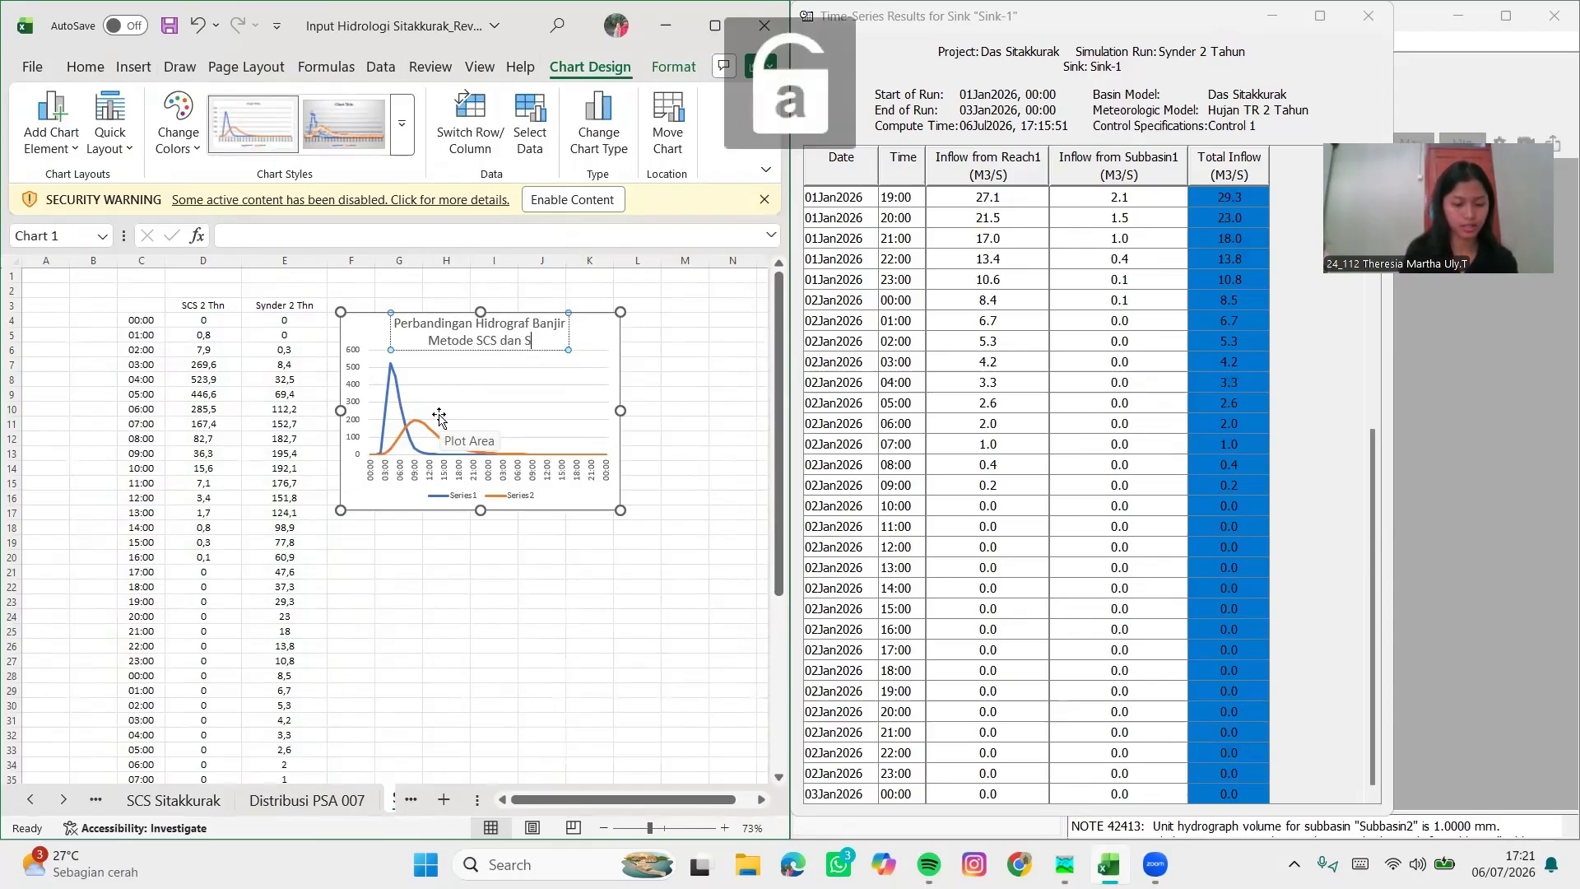
text(ynder)
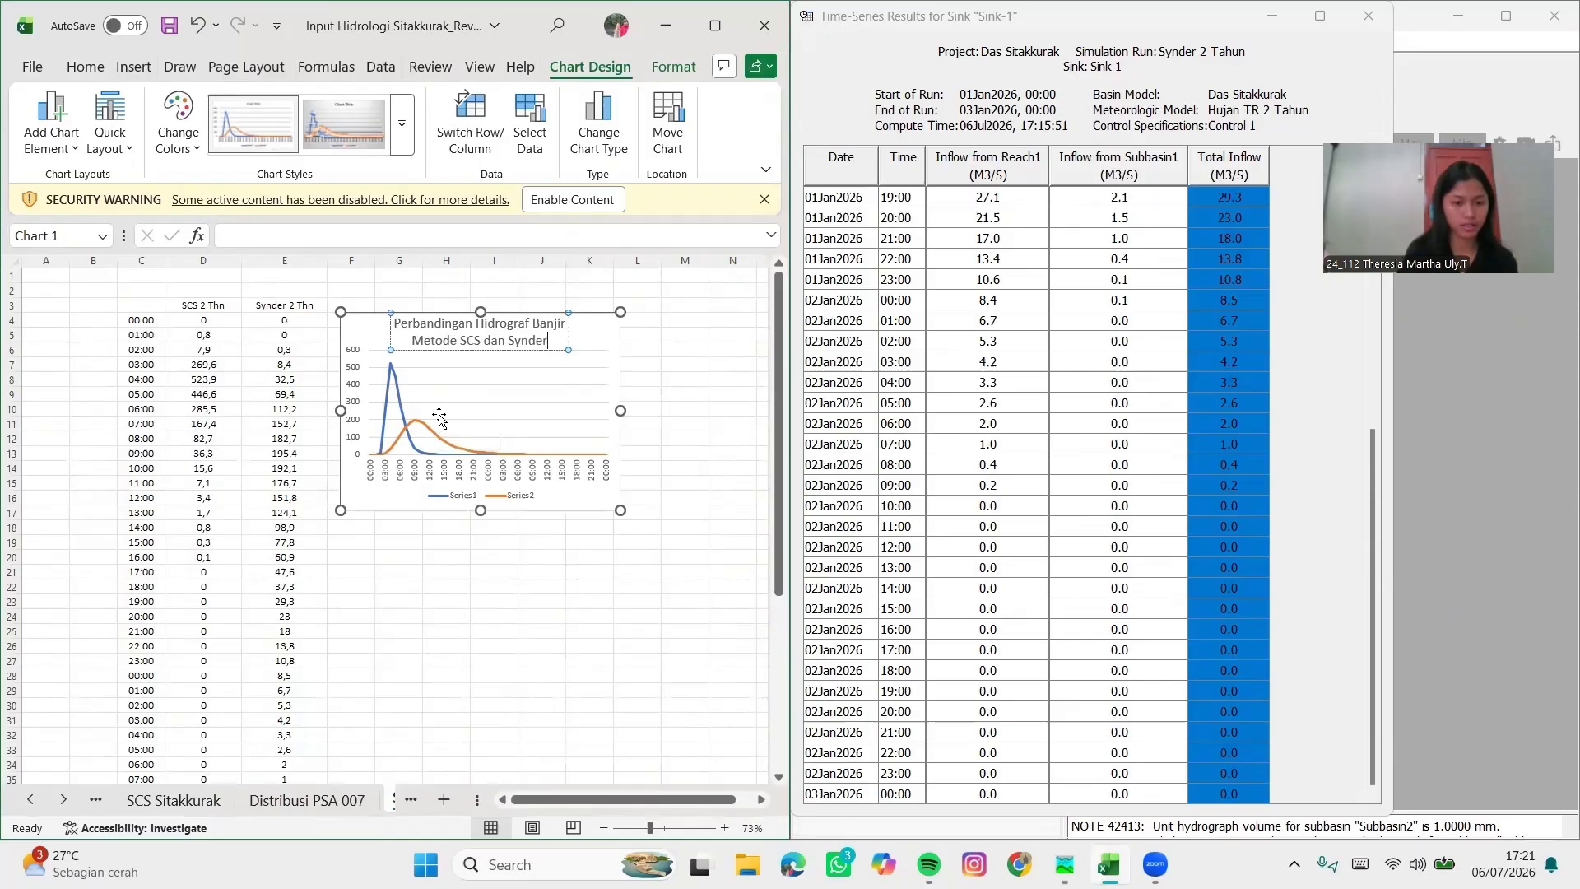
key(Caps_Lock)
text(P)
key(Caps_Lock)
text(erio)
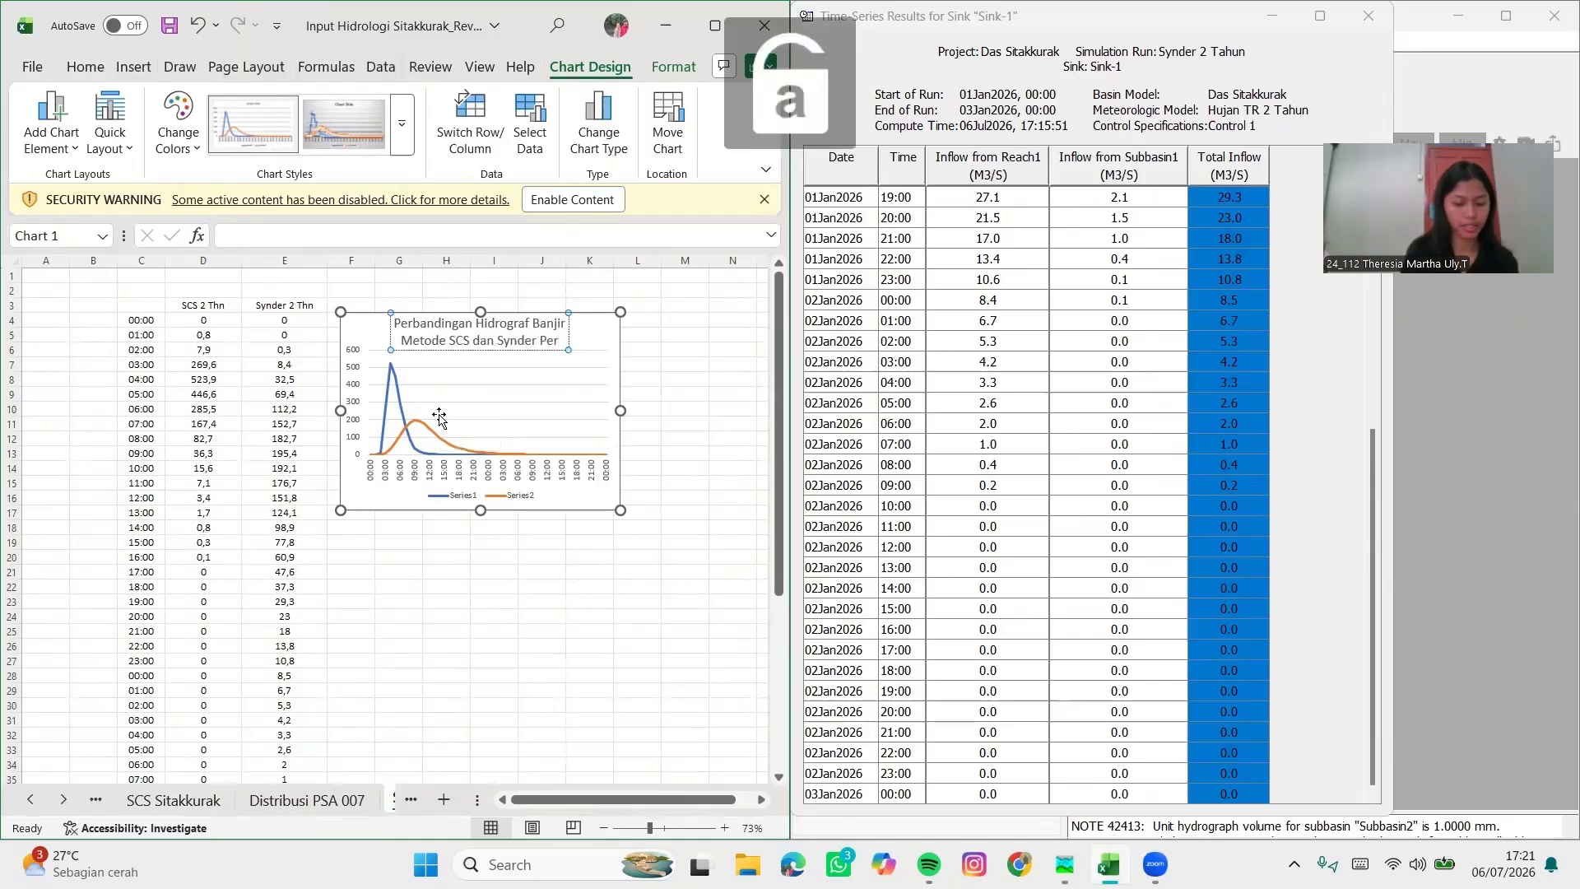
text(de)
key(Caps_Lock)
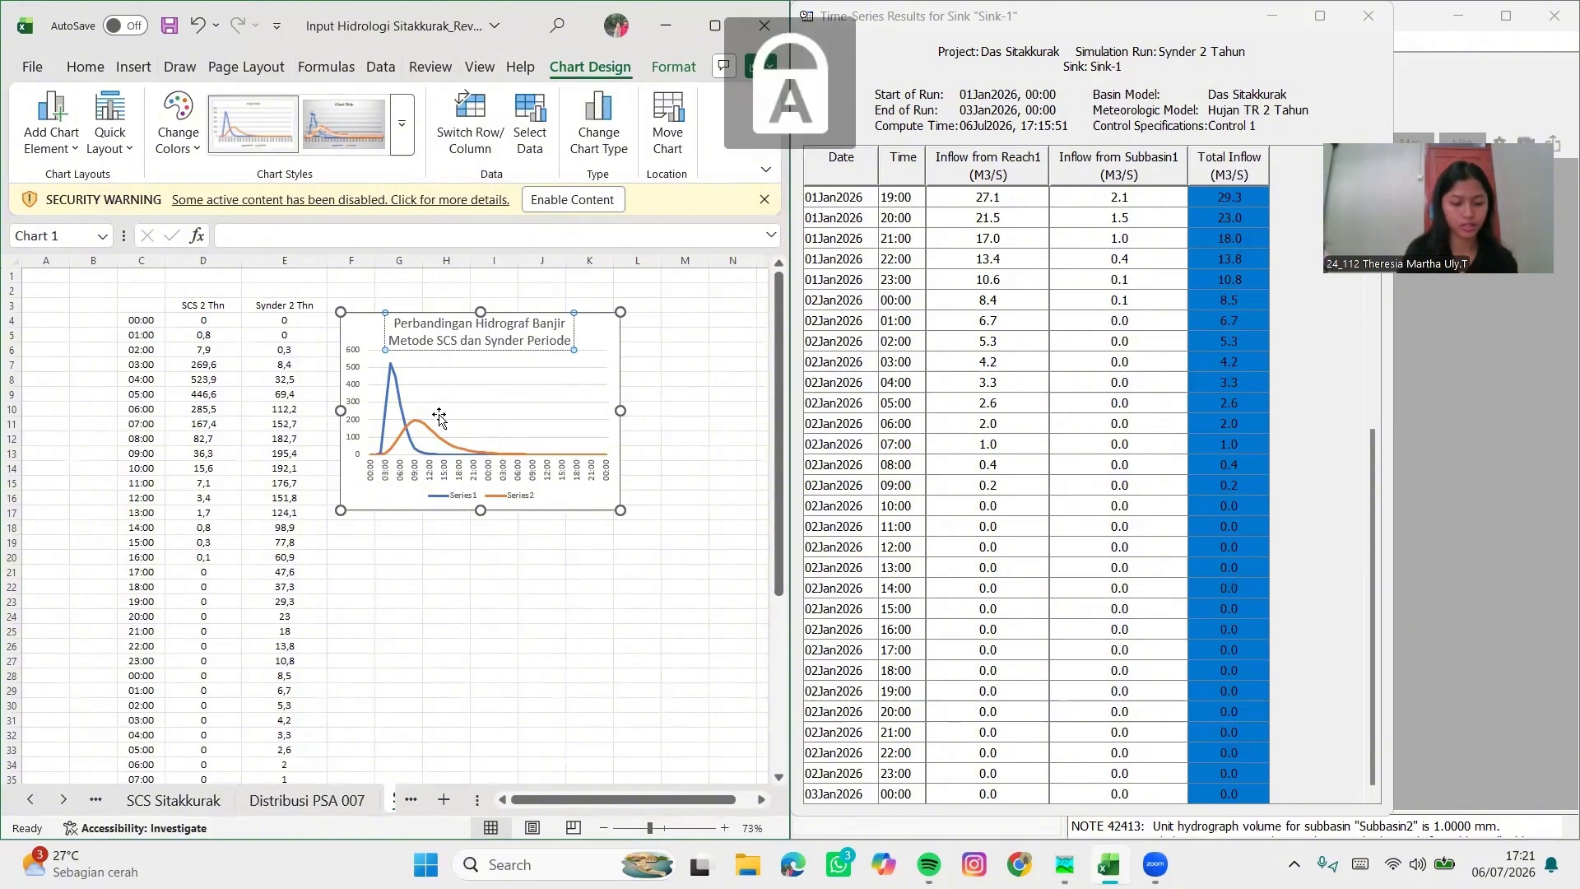
text(U)
key(Caps_Lock)
text(lang)
key(Caps_Lock)
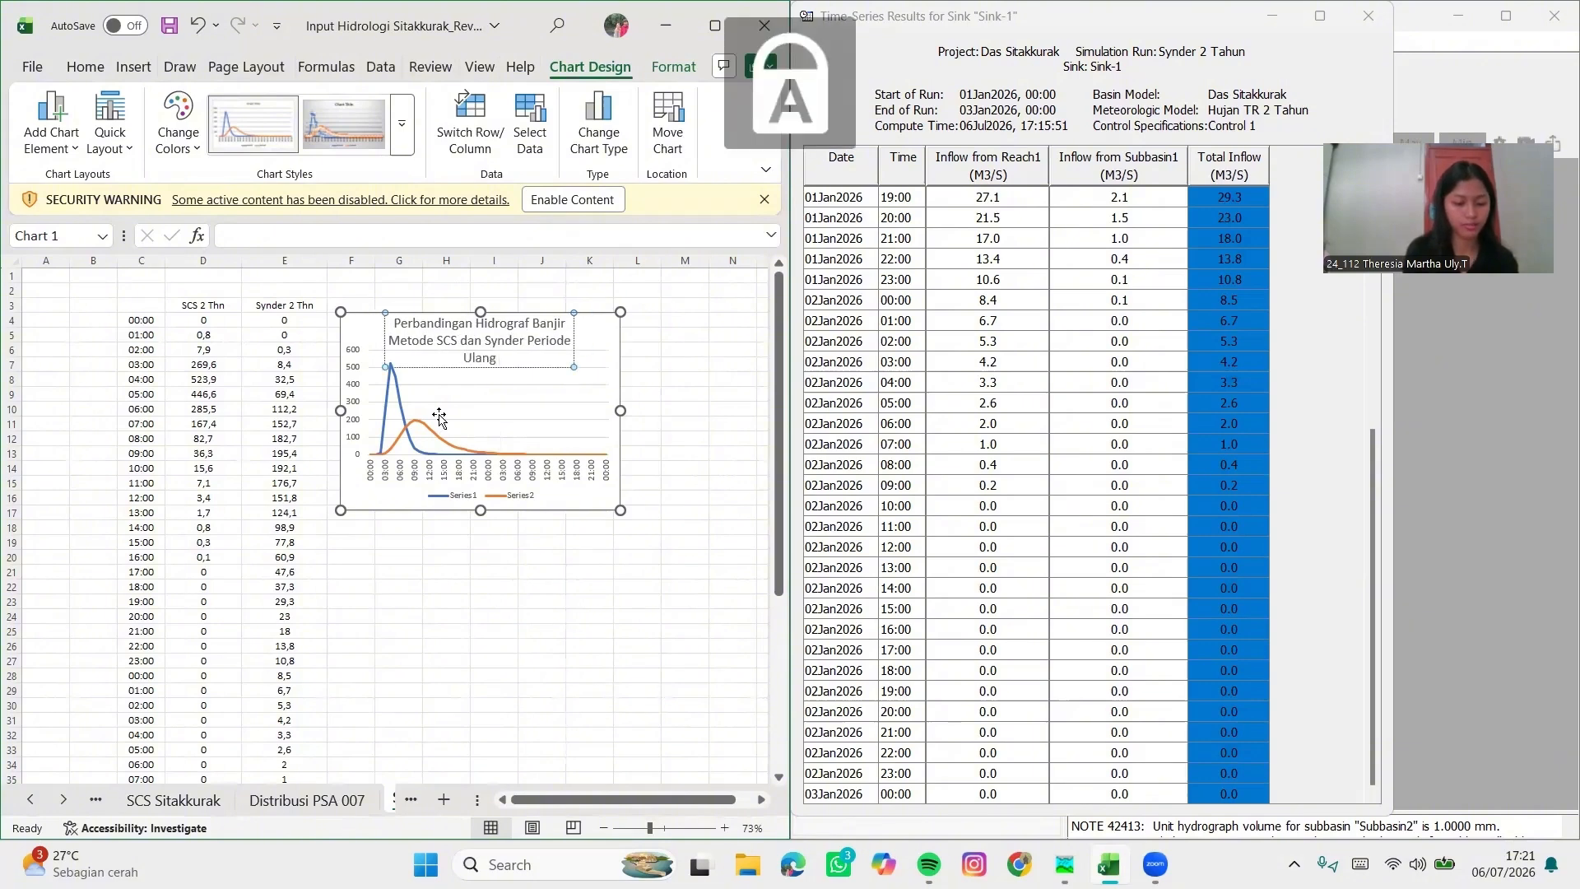
text(2)
key(Caps_Lock)
key(Caps_Lock)
text(T)
key(Caps_Lock)
text(ahun)
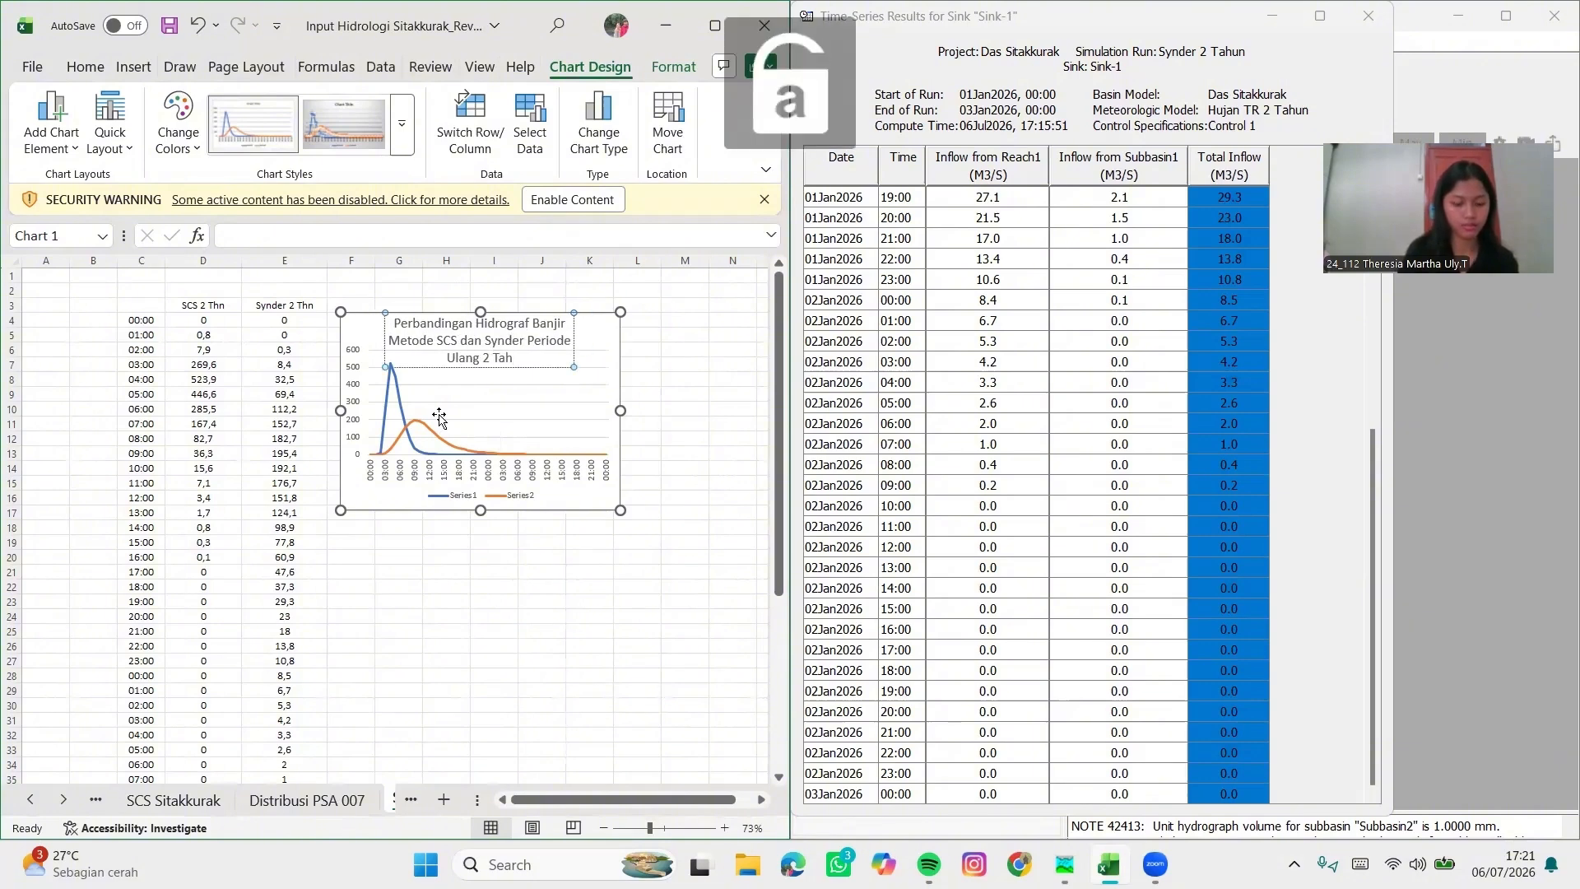
Nudge the chart title slightly upward within the 2-year chart and deselect the chart
click(576, 372)
click(733, 483)
click(568, 354)
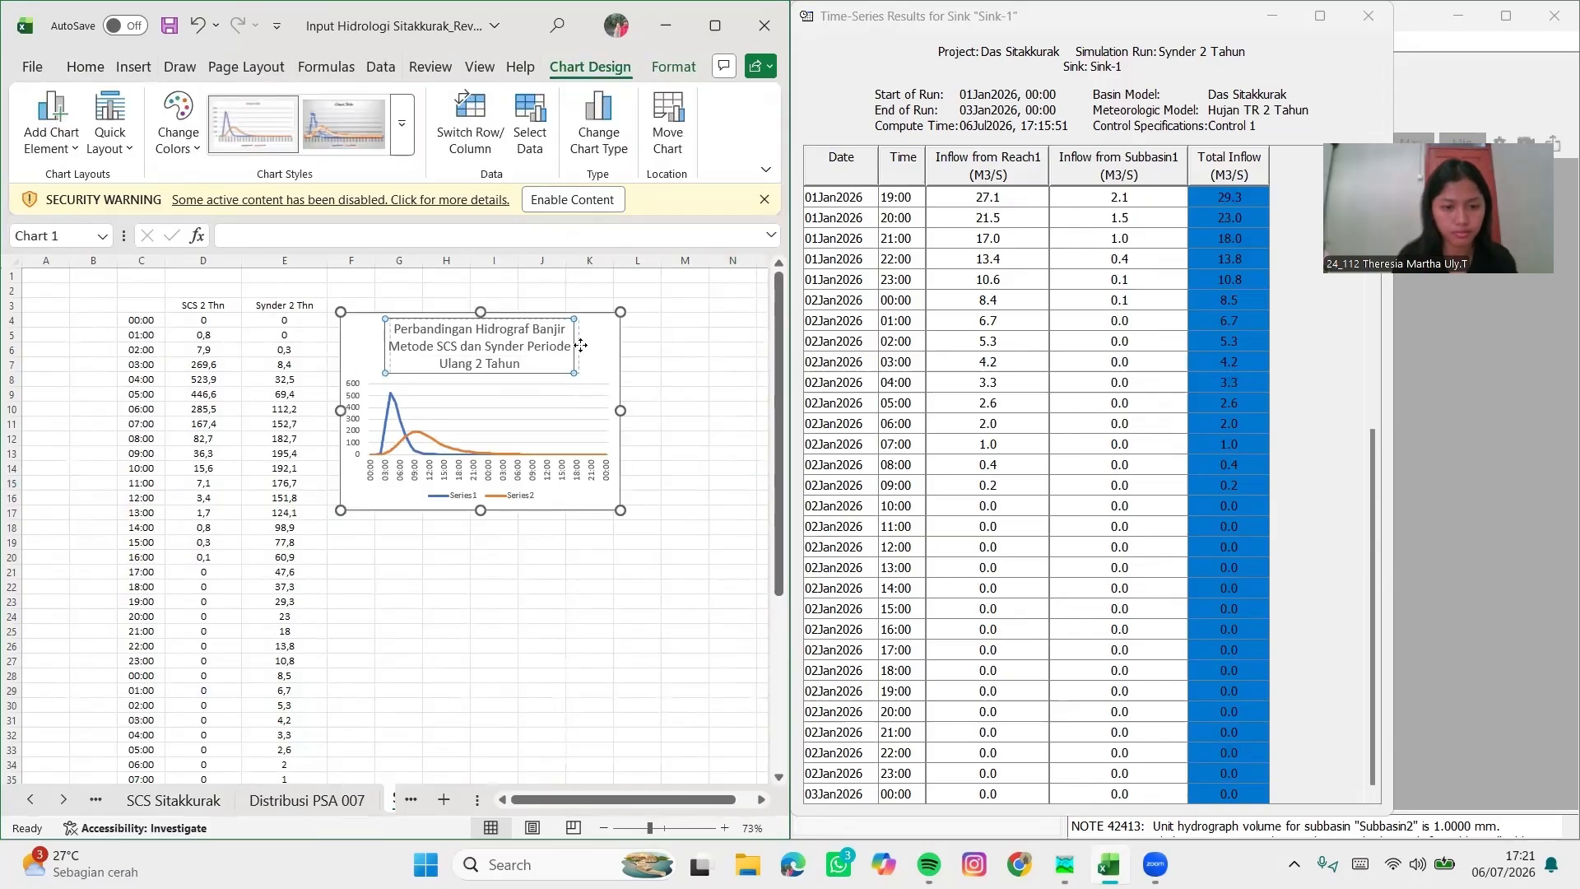
drag(575, 345, 575, 341)
click(684, 378)
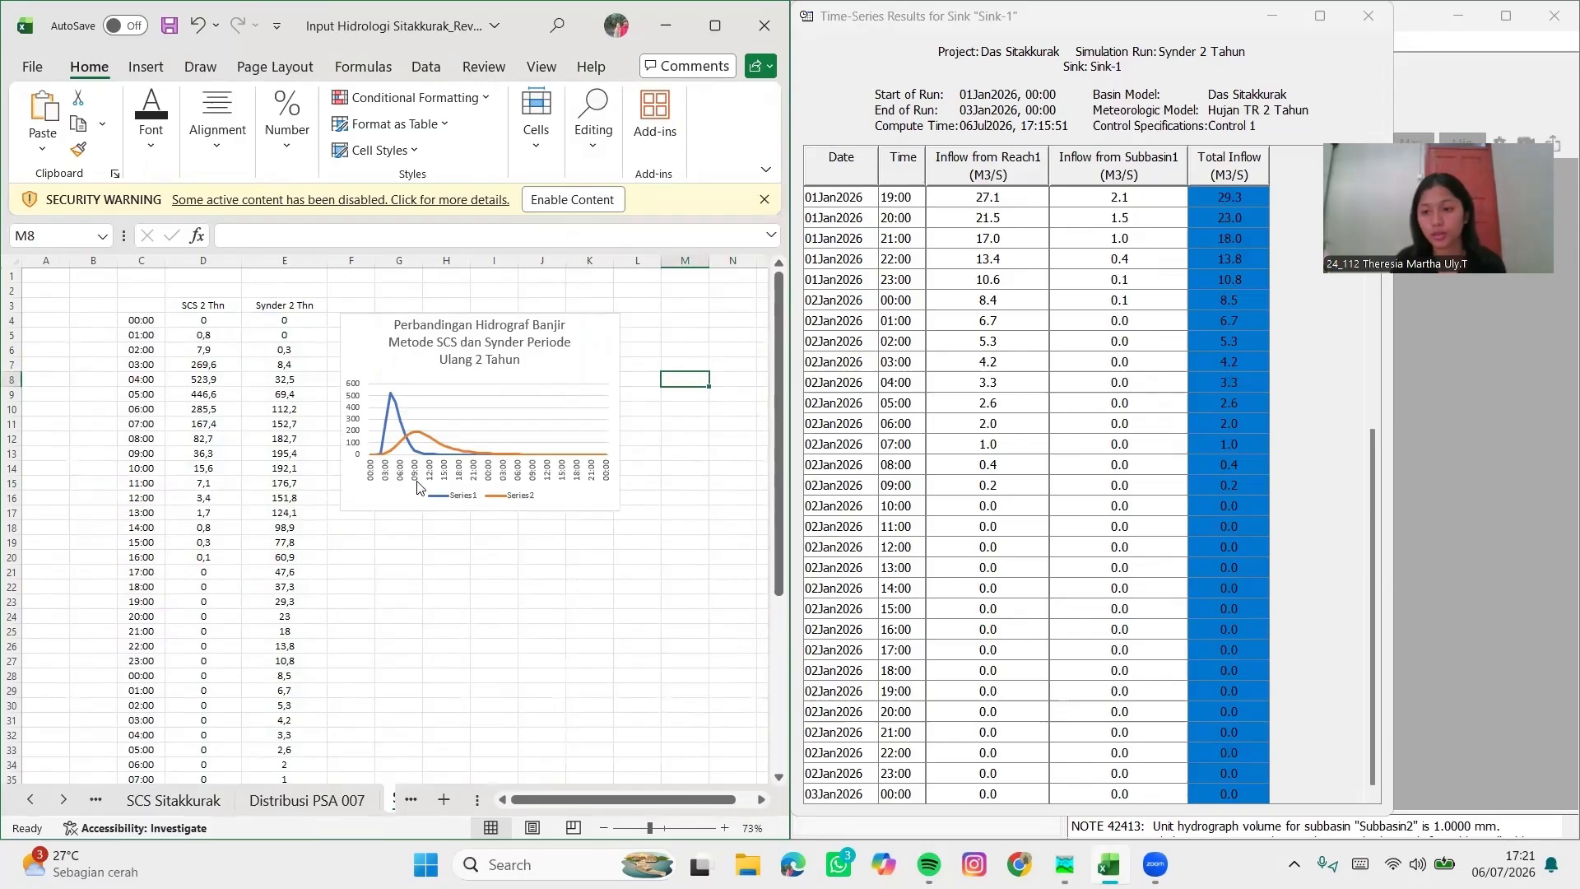
Close the Synder 2 Tahun results table and copy the times in C4:C52 to column M, starting at M5
click(1368, 16)
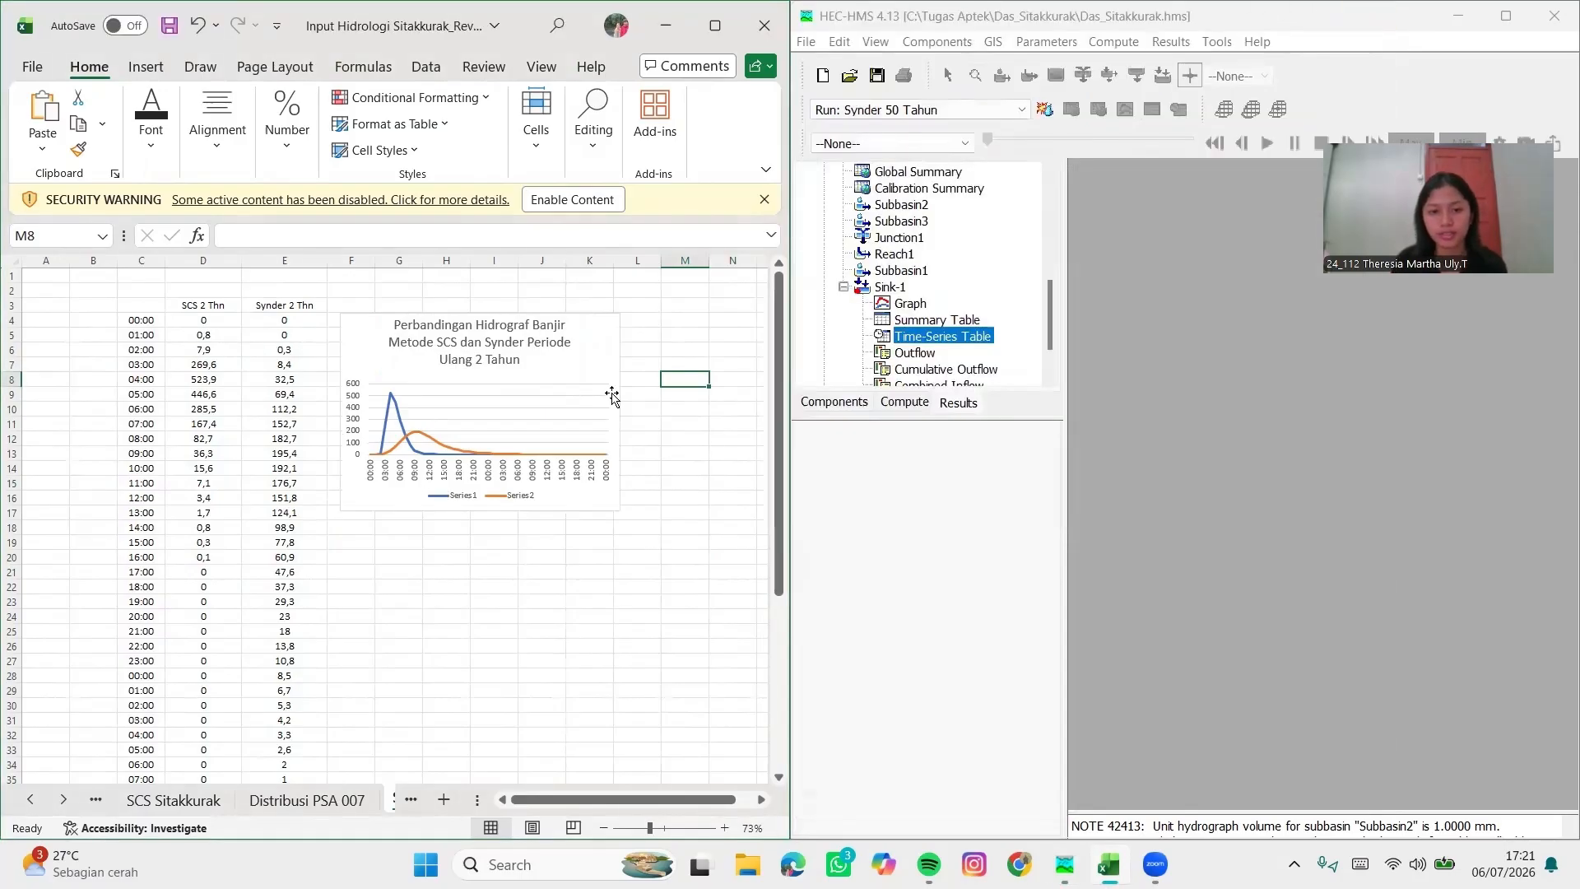
drag(133, 320, 132, 786)
key(ctrl+c)
scroll(686, 293, up, 4)
scroll(732, 414, right, 3)
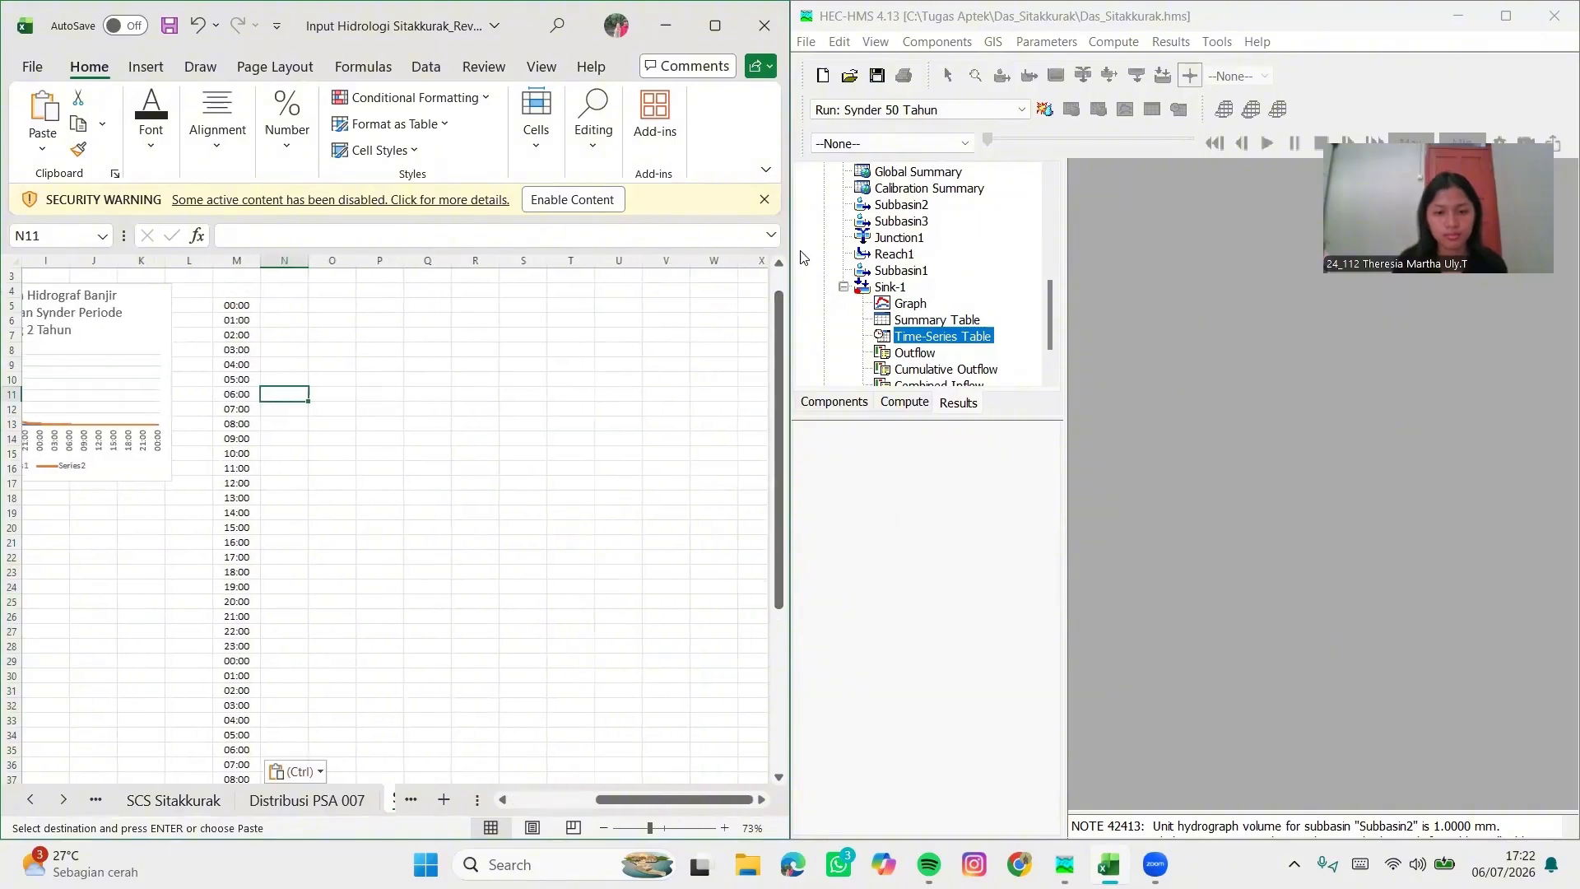
Open the Sink-1 time-series table of the SCS 5 Tahun run in the HEC-HMS results
scroll(846, 290, up, 1)
click(825, 204)
scroll(825, 202, up, 2)
click(824, 201)
scroll(872, 255, up, 1)
click(895, 272)
scroll(890, 288, down, 2)
click(882, 305)
click(912, 352)
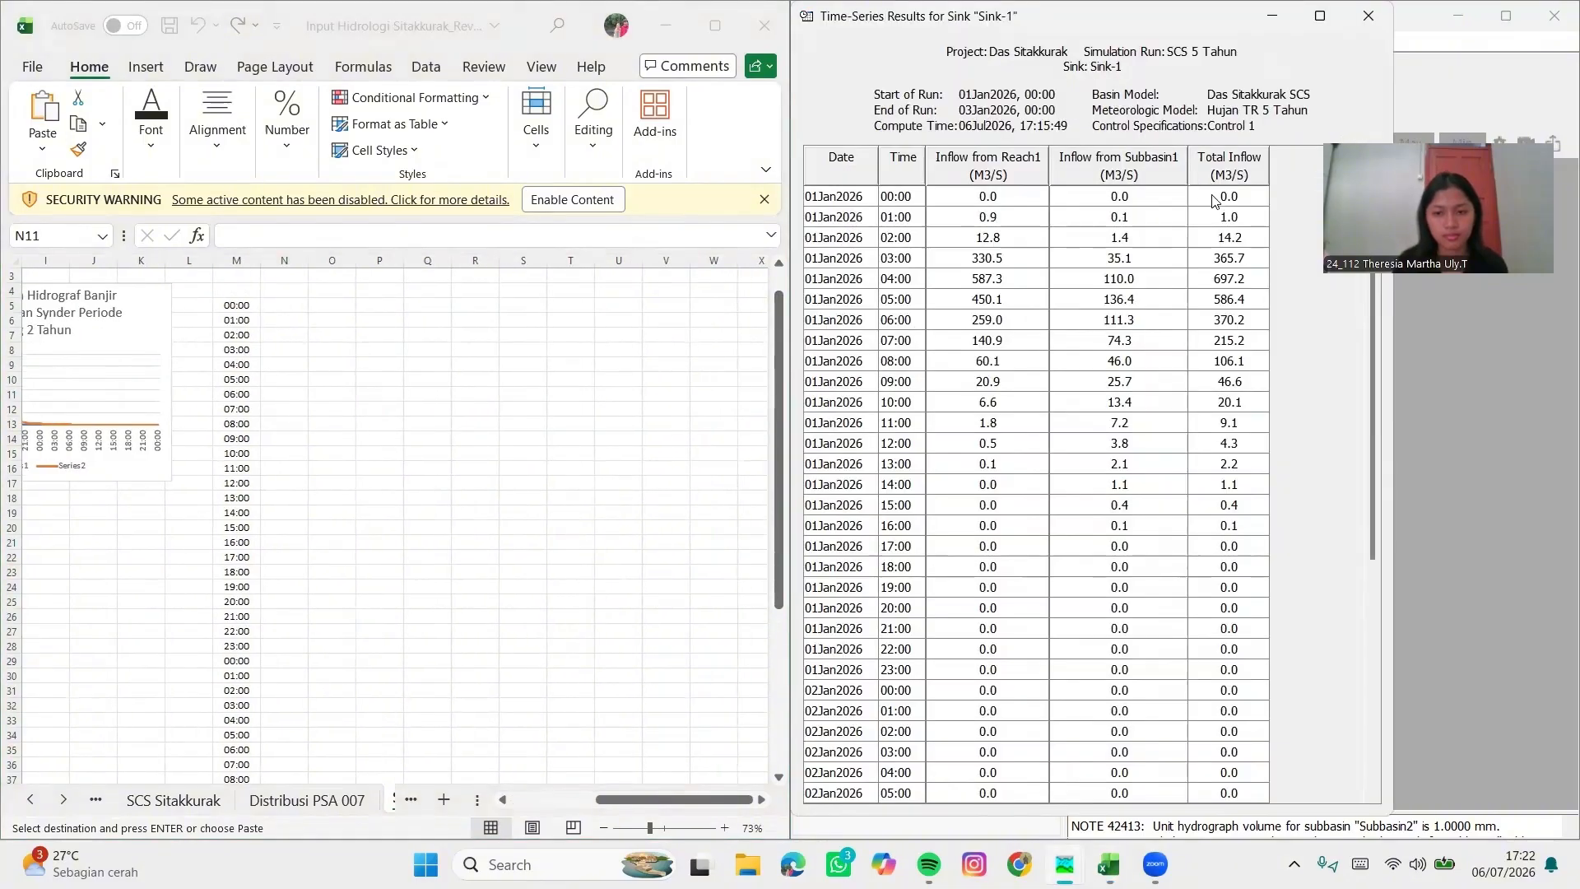
Copy the whole Total Inflow column of the SCS 5 Tahun table into the Excel sheet, starting at N5
drag(1229, 198, 1236, 803)
right_click(1228, 699)
click(1261, 613)
right_click(286, 307)
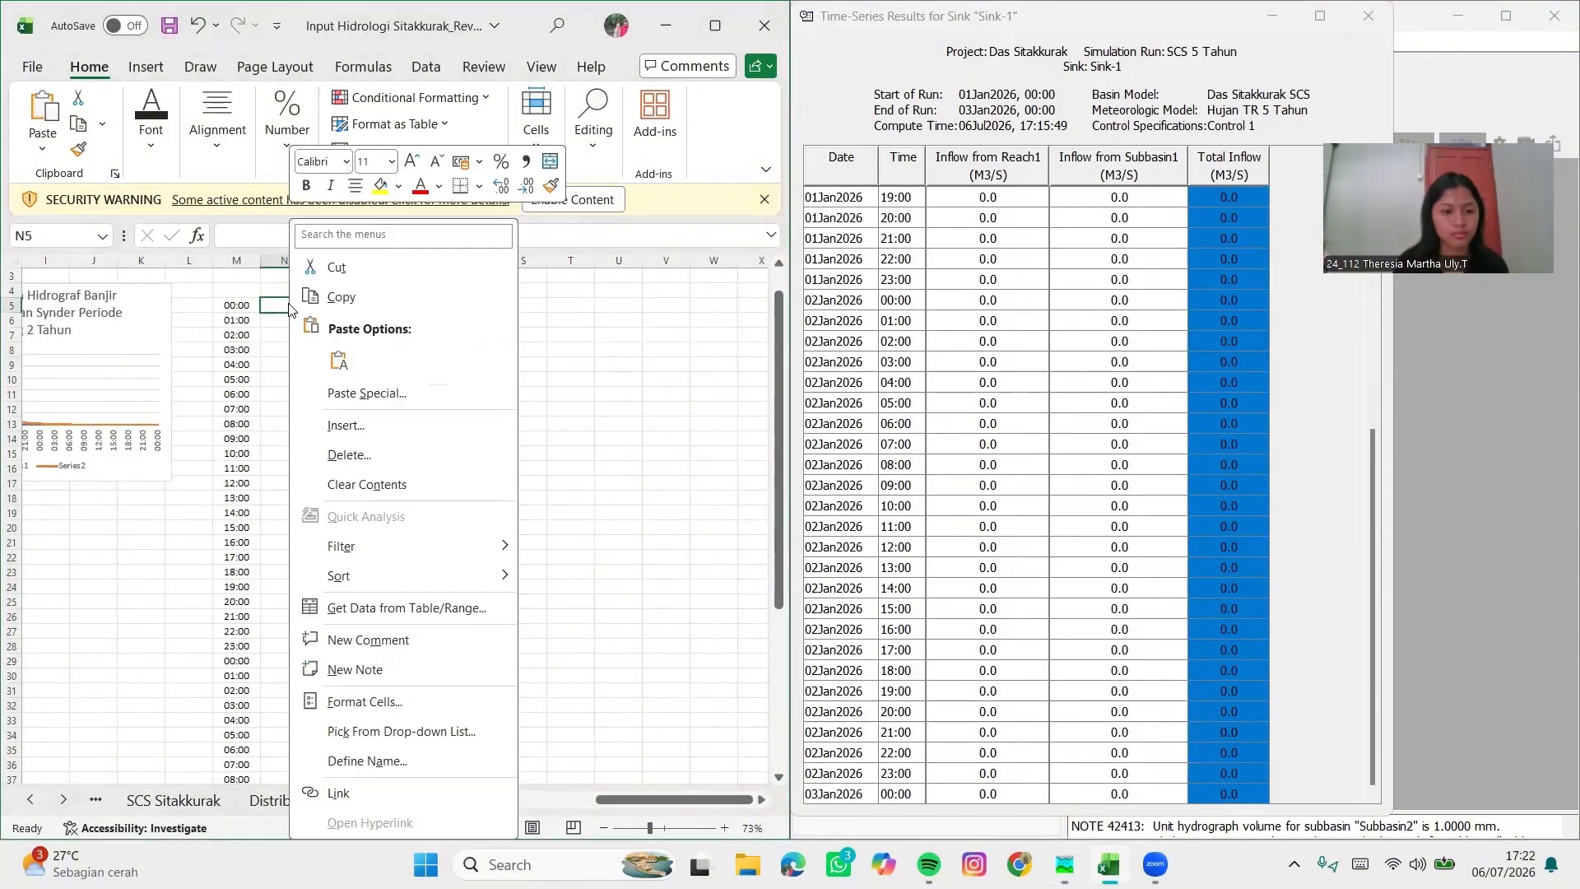
click(339, 358)
click(475, 379)
Close the SCS 5 Tahun table and open the Sink-1 time-series table of the Synder 5 Tahun run in HEC-HMS
click(1368, 16)
click(825, 174)
double_click(898, 362)
scroll(899, 379, down, 2)
scroll(902, 385, down, 3)
click(890, 270)
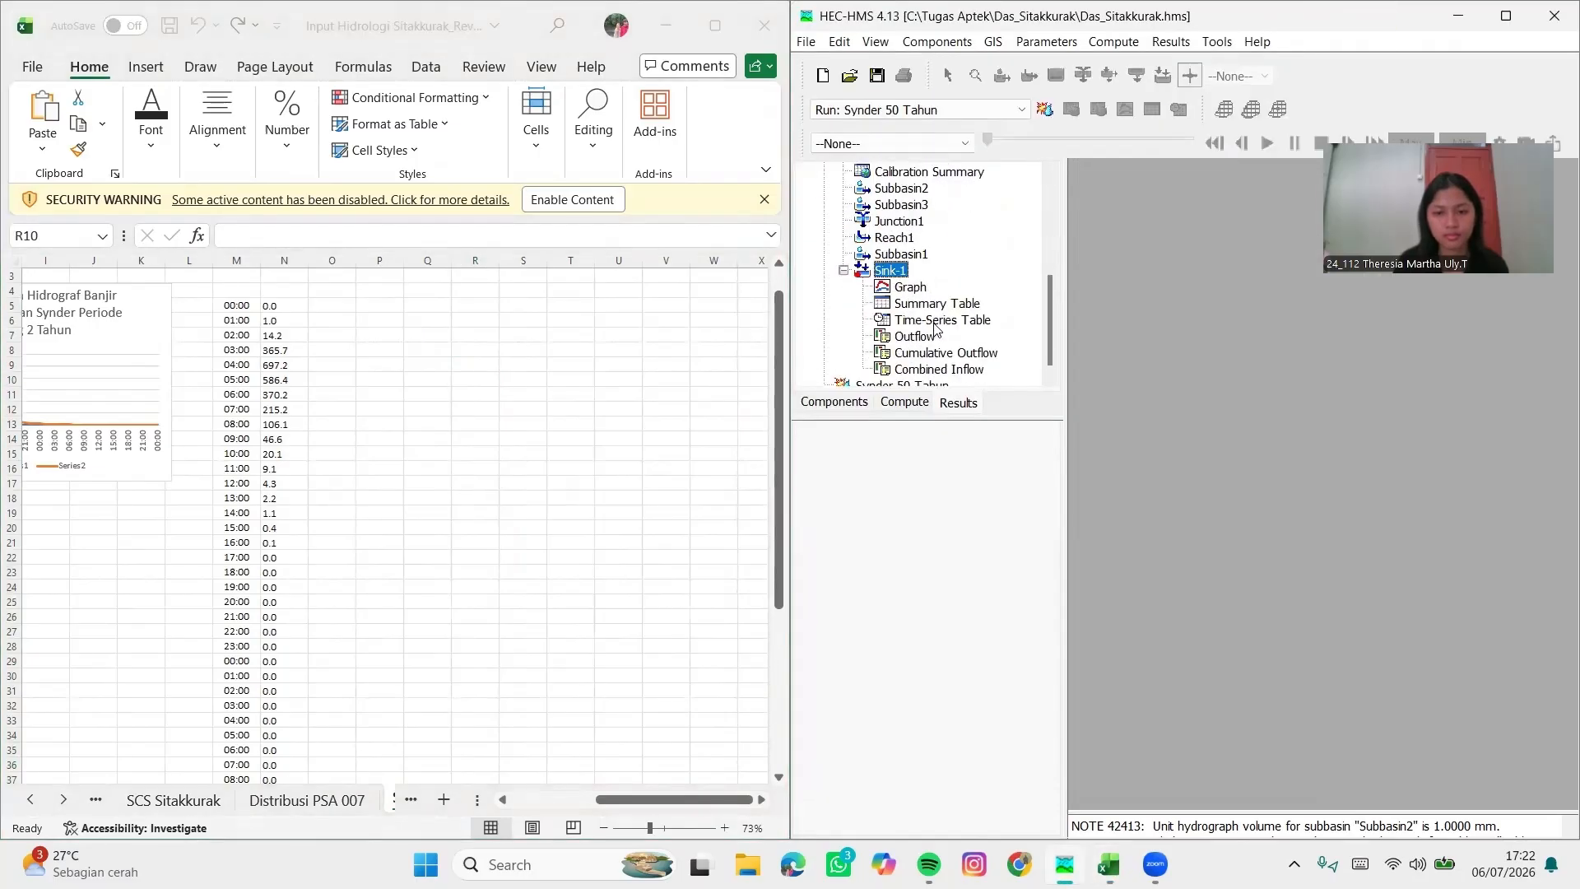
click(936, 320)
Copy the whole Total Inflow column of the Synder 5 Tahun table into the Excel sheet, starting at O5
drag(1228, 198, 1224, 804)
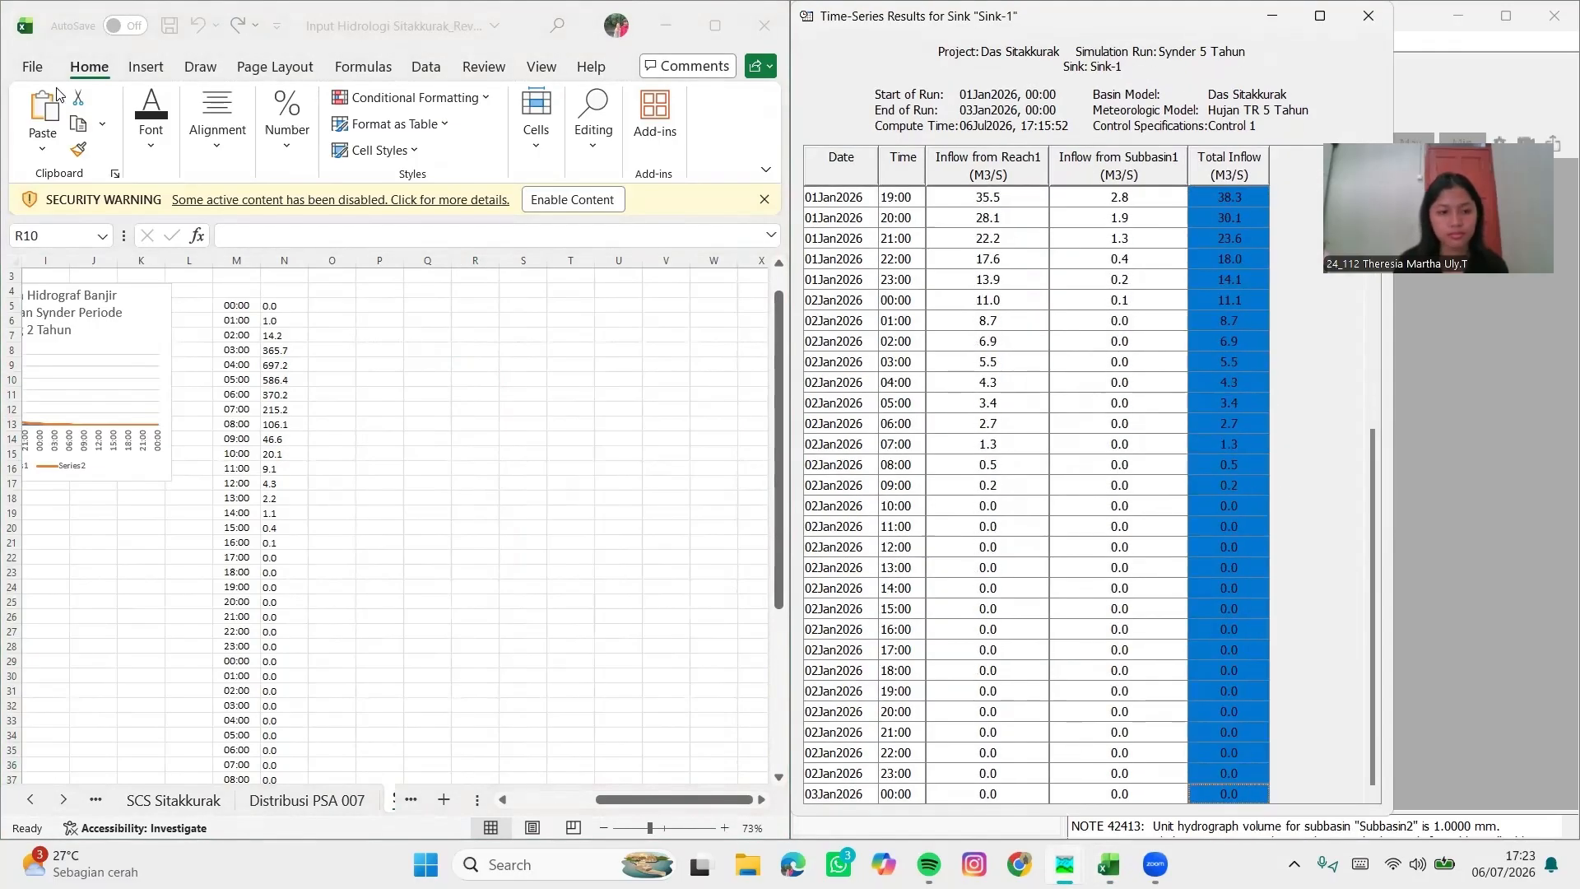
right_click(332, 306)
click(385, 357)
Replace every decimal point with a comma in the inflow values of N5:O53 and centre the cells
drag(285, 306, 344, 691)
key(ctrl+h)
click(729, 613)
key(Return)
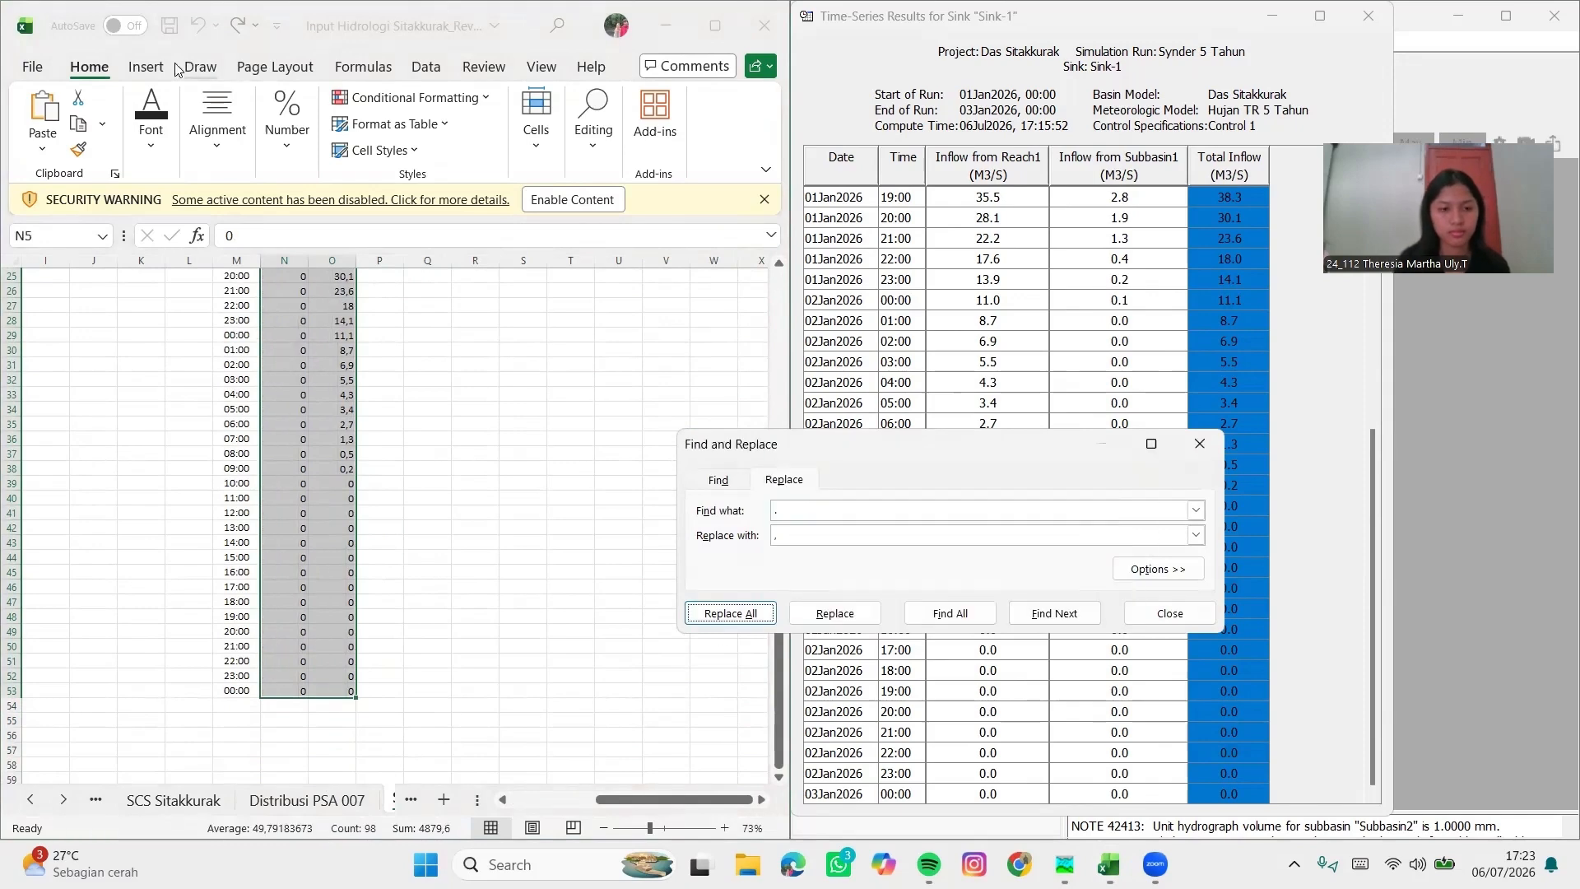
key(Escape)
click(217, 119)
click(230, 234)
Insert a line chart of the time and inflow data in M5:O53 using Quick Analysis
scroll(247, 395, up, 7)
drag(237, 306, 338, 748)
click(367, 767)
click(261, 600)
click(187, 668)
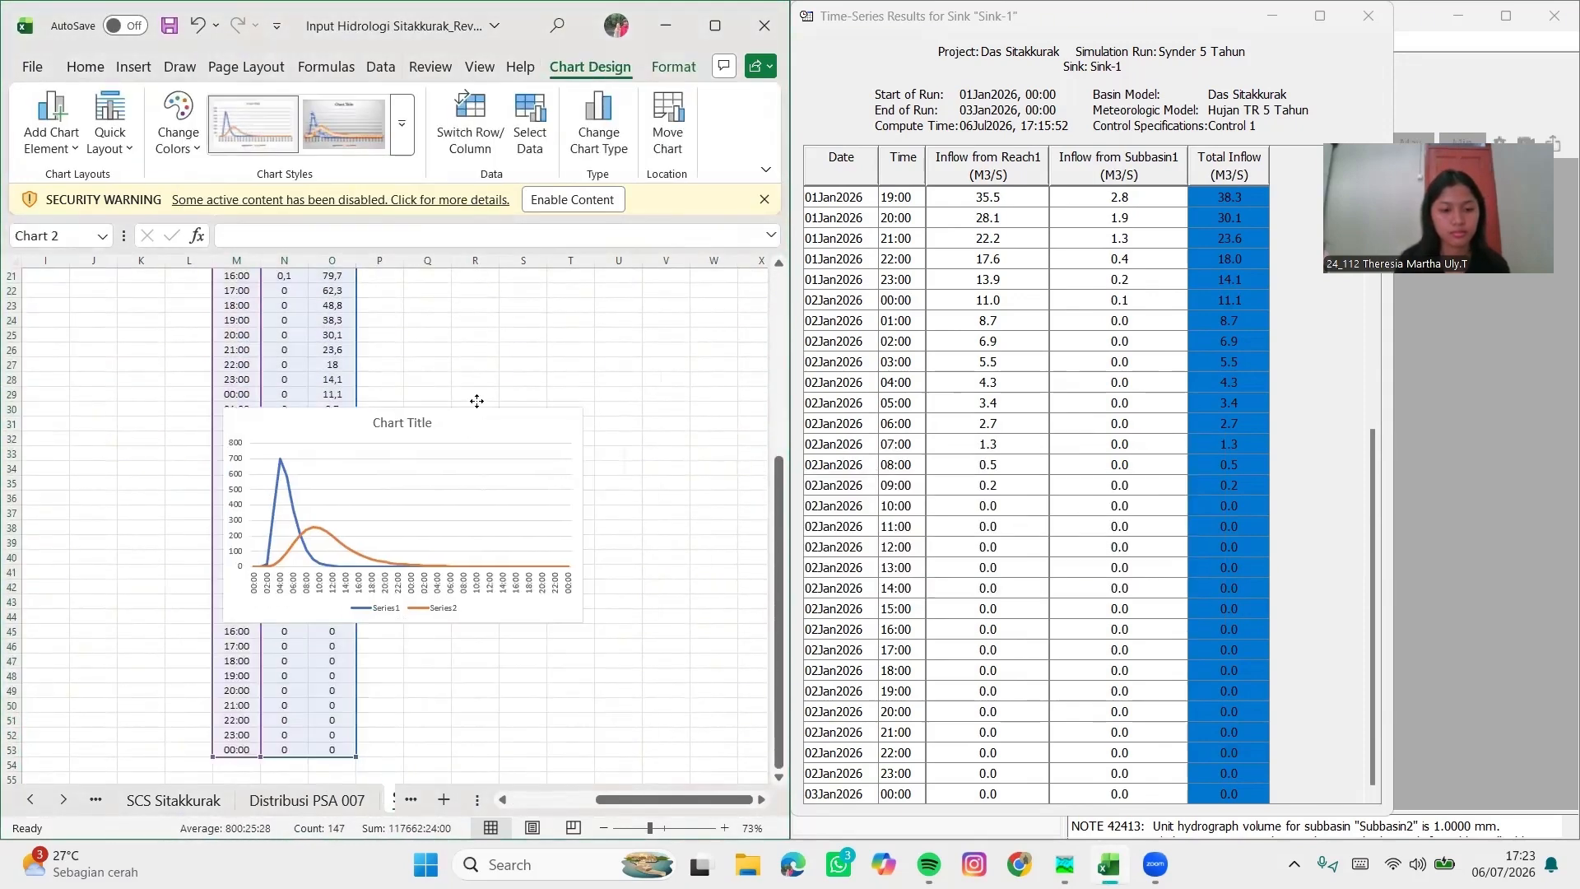
Move the new line chart beside the first rows of the data in columns M:O
drag(476, 401, 562, 376)
scroll(551, 461, up, 6)
drag(538, 573, 634, 297)
click(609, 364)
drag(641, 371, 641, 356)
Copy the 2-year chart's title into the new chart and change its return period to 5 Tahun
scroll(411, 298, left, 2)
triple_click(51, 324)
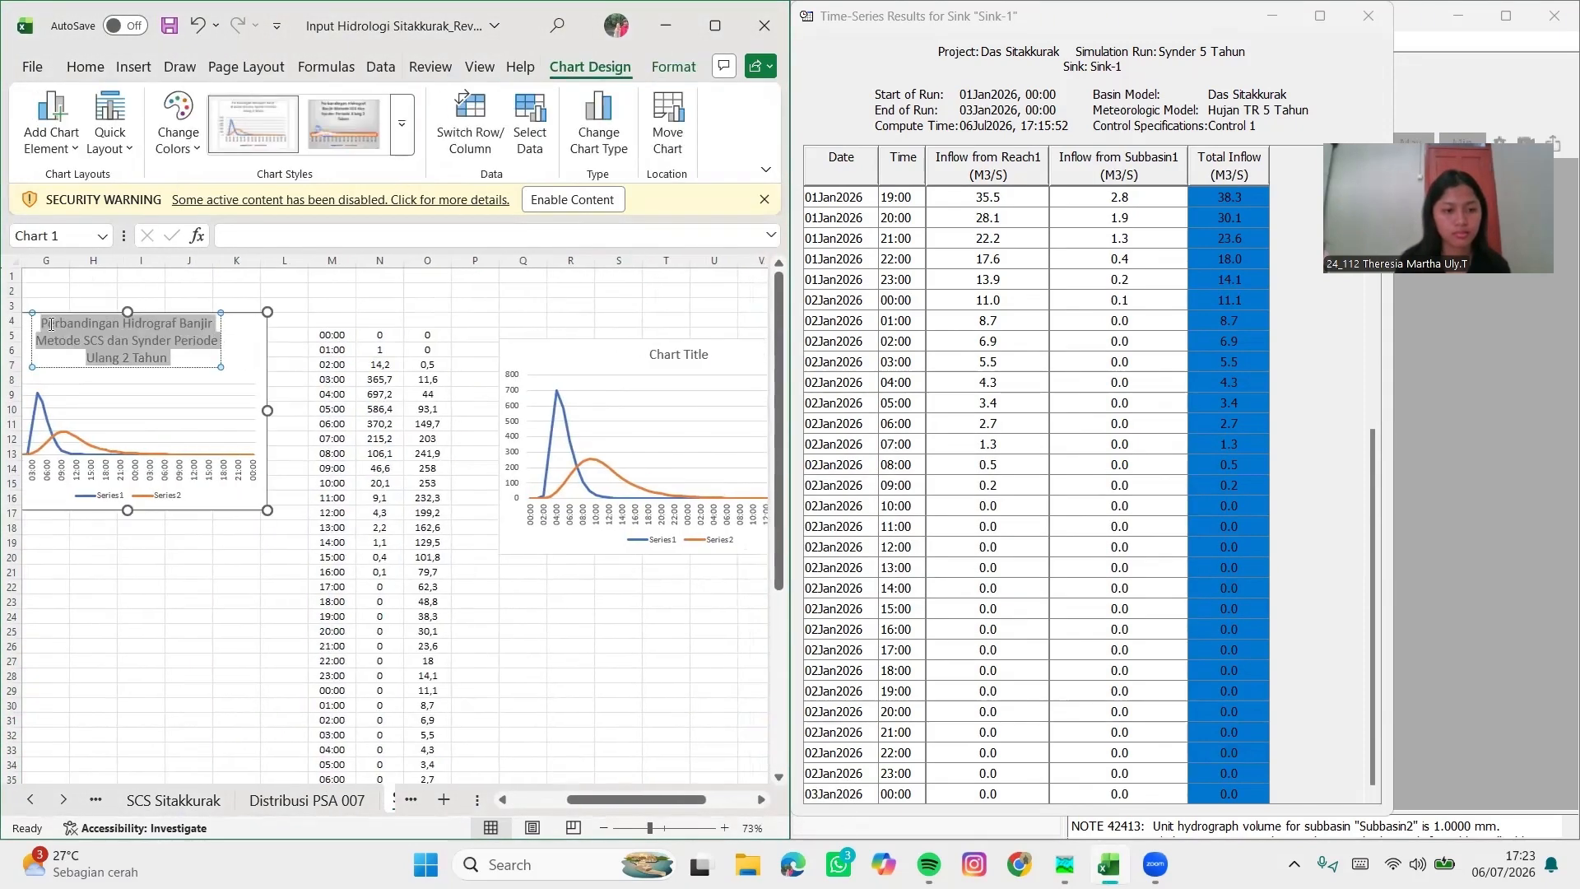
key(ctrl+c)
triple_click(704, 355)
key(ctrl+v)
double_click(722, 372)
text(5)
click(649, 628)
Copy the times in M5:M53 to column Y, starting at Y6
scroll(649, 628, right, 2)
drag(180, 335, 98, 473)
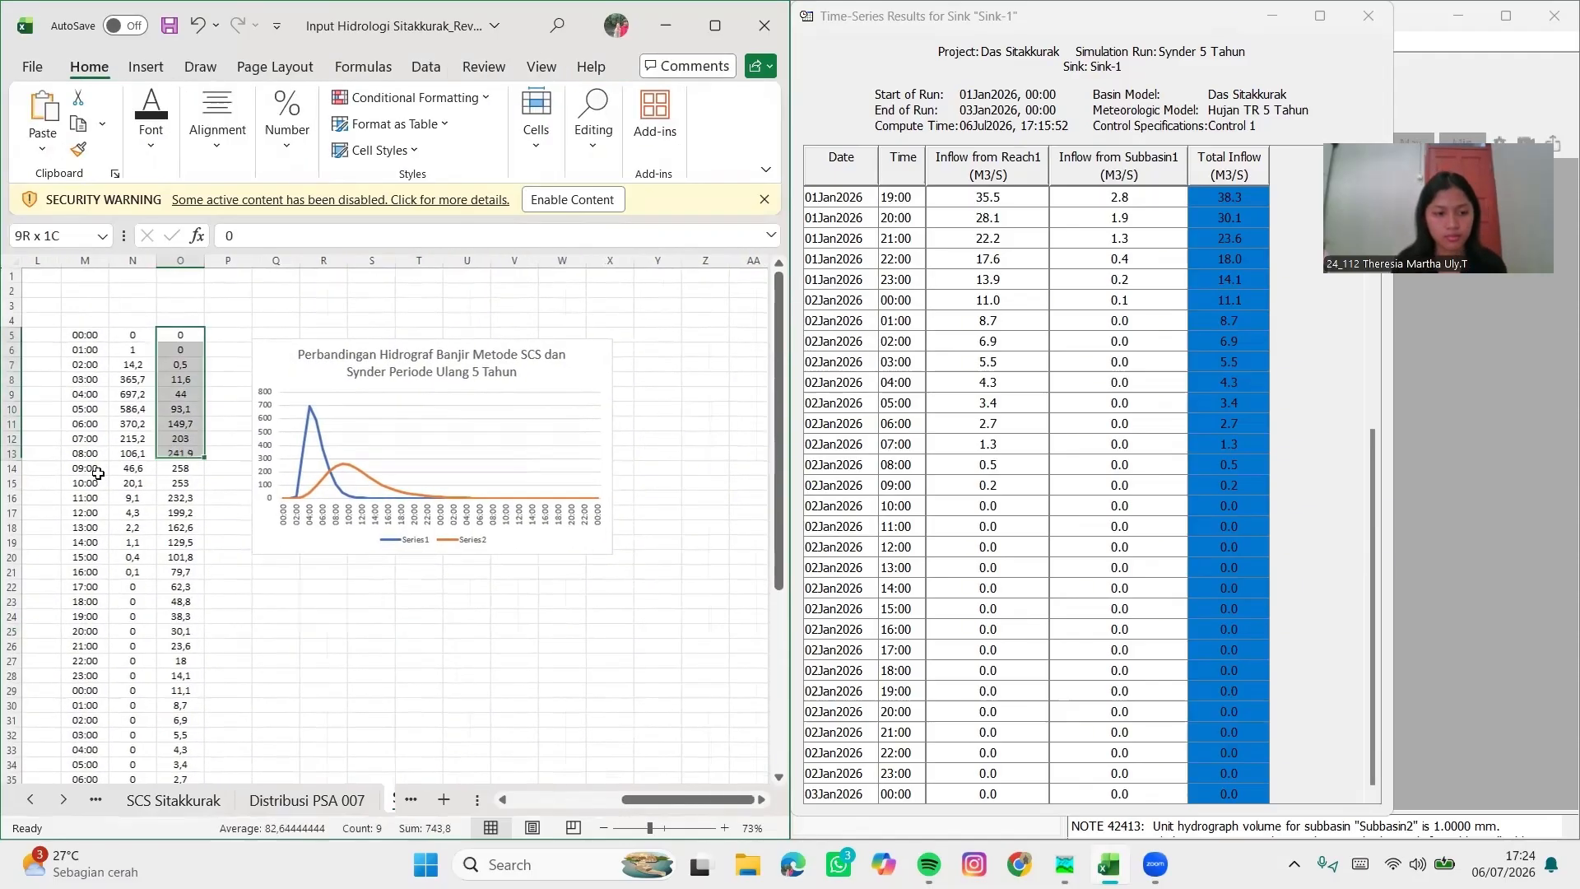
drag(84, 335, 91, 770)
key(ctrl+c)
scroll(419, 631, up, 6)
click(666, 350)
key(ctrl+v)
drag(715, 439, 717, 425)
Close the Synder 5 Tahun table and open the Sink-1 time-series table of the SCS 10 Tahun run in HEC-HMS
click(1367, 15)
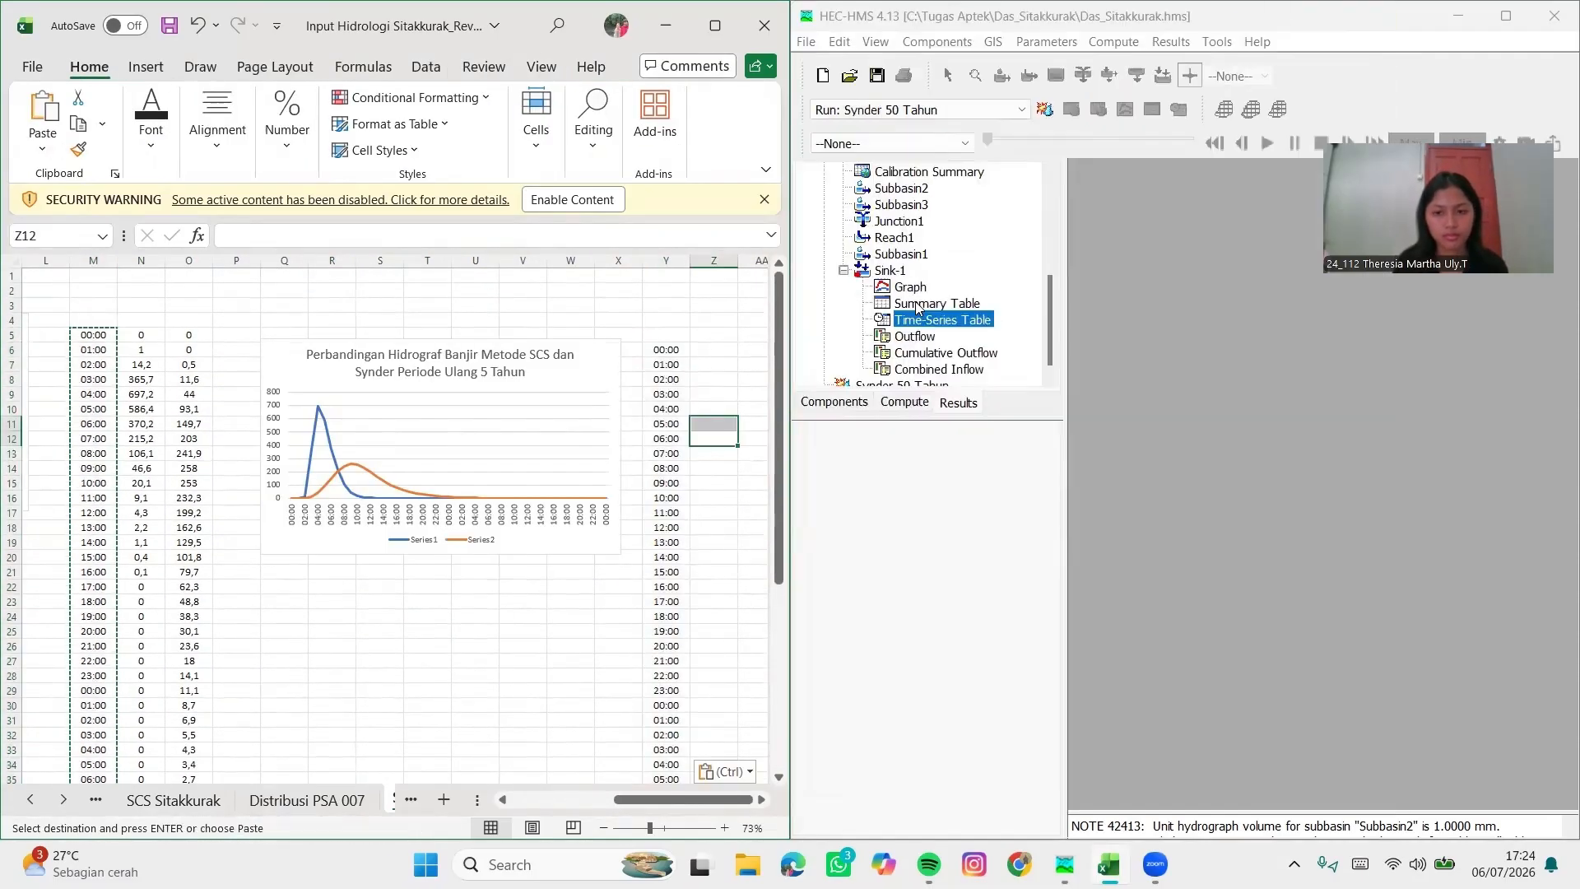
scroll(917, 308, up, 3)
click(822, 269)
click(824, 192)
click(899, 353)
Copy the whole Total Inflow column of the SCS 10 Tahun table into the Excel sheet, starting at Z6
drag(1229, 197, 1226, 880)
key(ctrl+c)
click(713, 350)
key(ctrl+v)
scroll(705, 402, right, 2)
Close the SCS 10 Tahun table and open the Sink-1 time-series table of the Synder 10 Tahun run in HEC-HMS
click(1367, 15)
scroll(836, 290, up, 1)
click(823, 204)
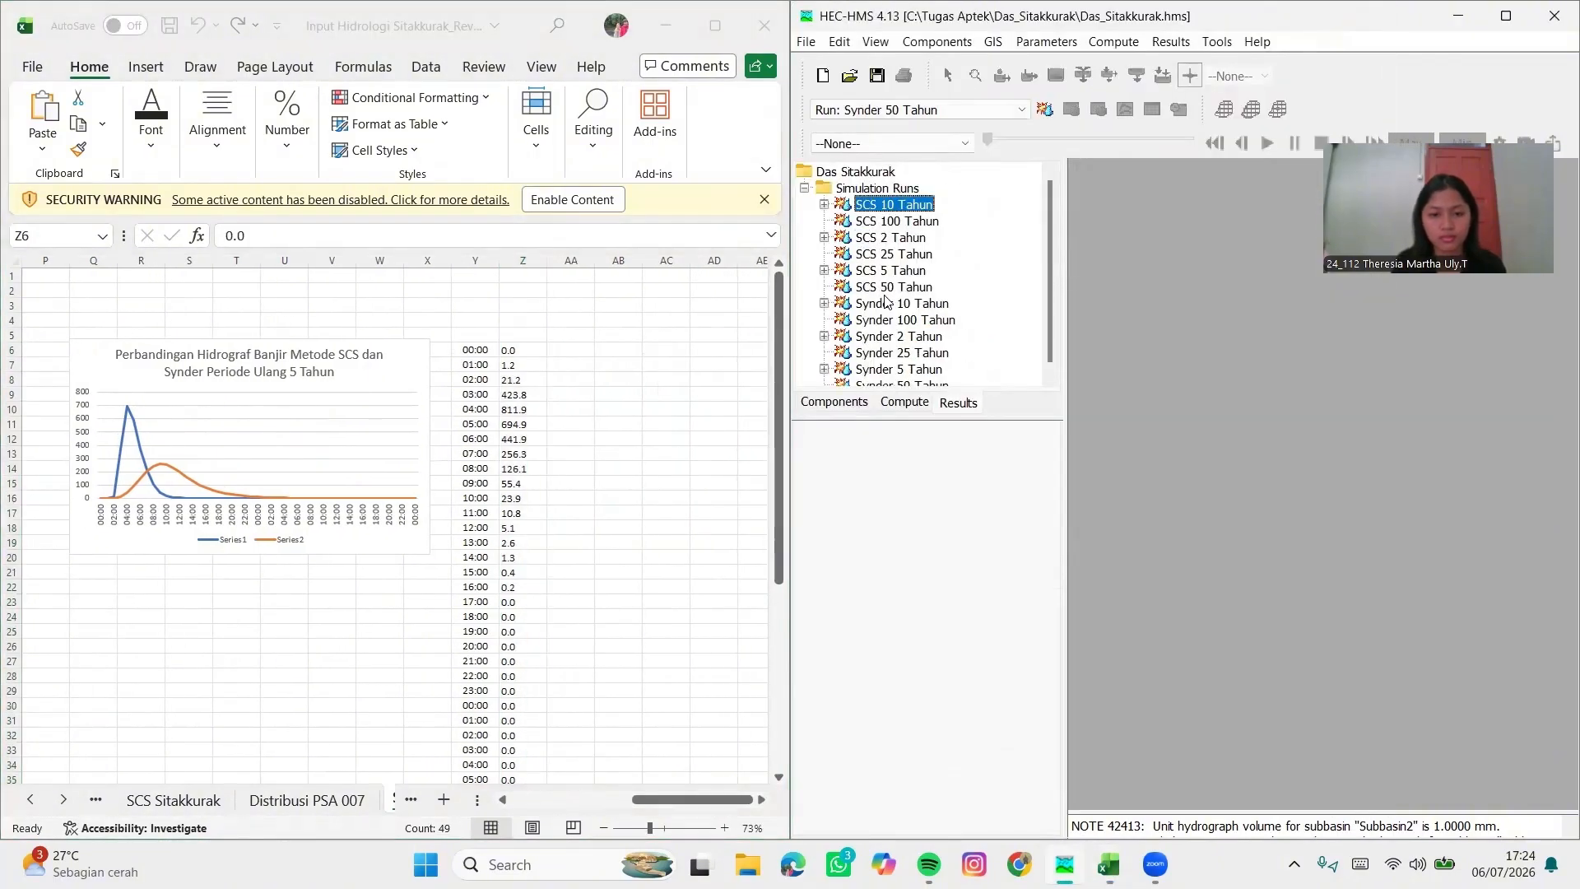
scroll(920, 336, down, 1)
double_click(921, 296)
click(923, 353)
Copy the whole Total Inflow column of the Synder 10 Tahun table into the Excel sheet, starting at AA6
drag(1229, 197, 1226, 864)
right_click(1231, 570)
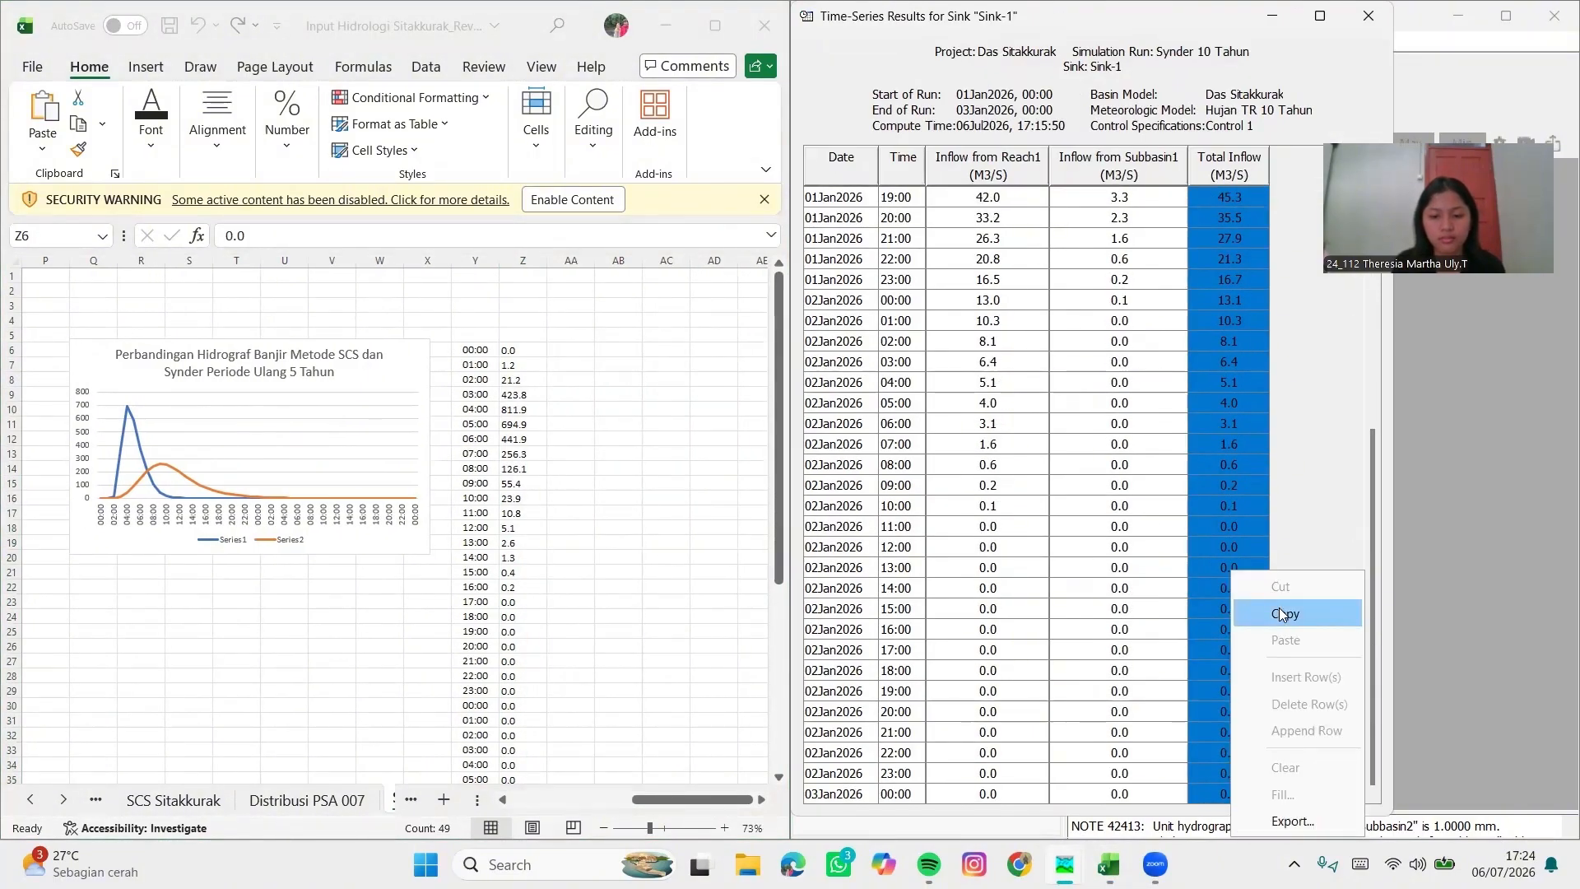
click(1281, 614)
right_click(580, 351)
click(626, 357)
Replace every decimal point with a comma in the inflow values of Z6:AA54 and centre the cells
drag(522, 350, 576, 752)
key(ctrl+h)
text(.,)
click(730, 645)
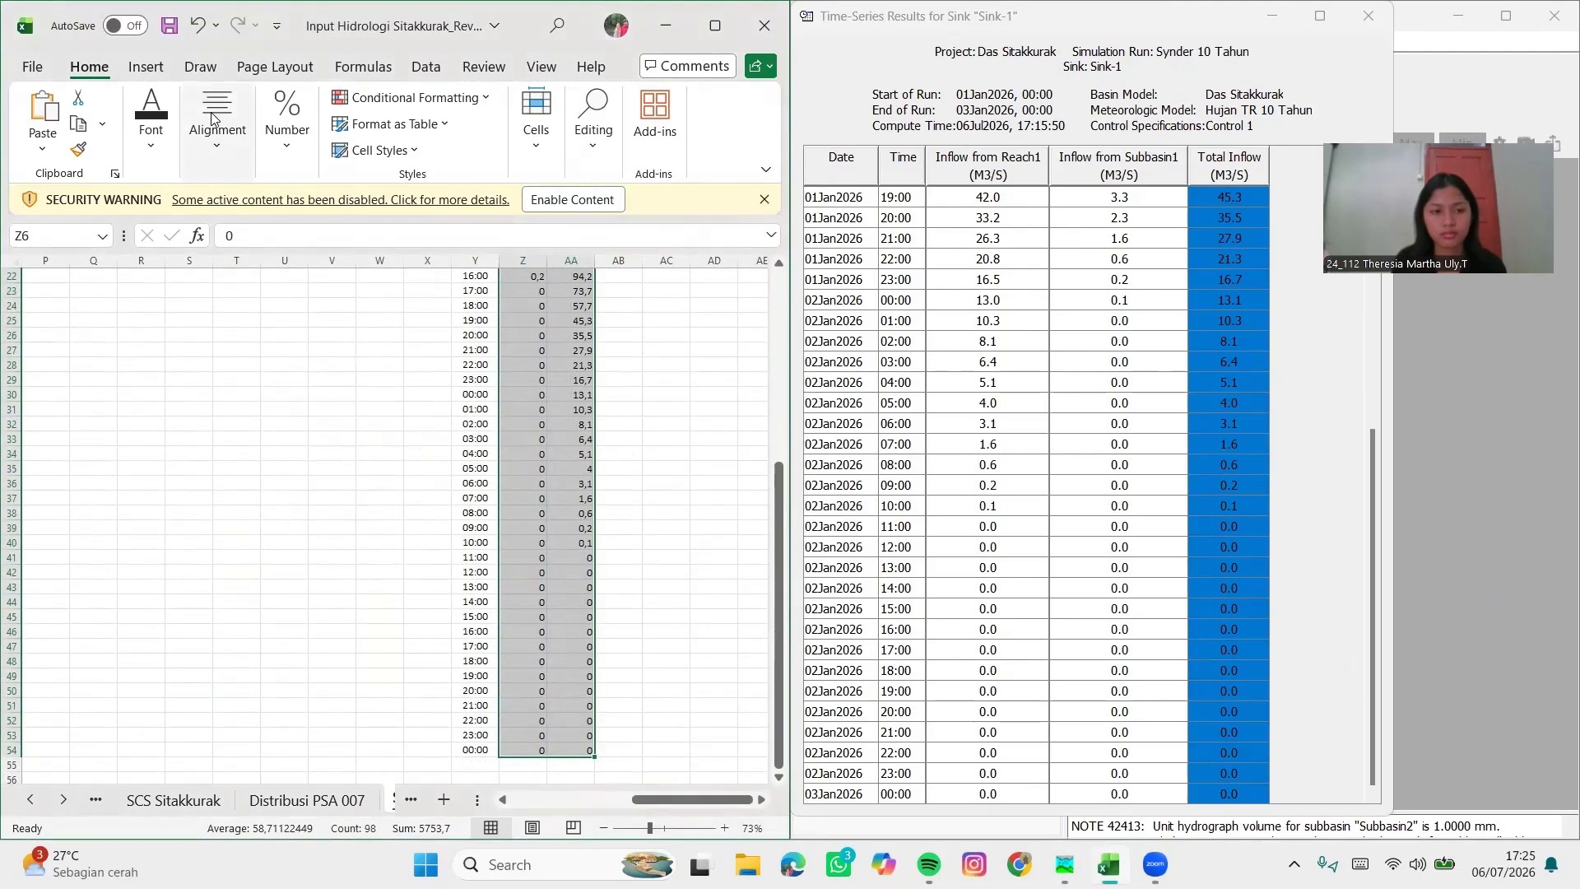
click(216, 121)
click(219, 226)
Insert a line chart of the time and inflow data in Y6:AA54 using Quick Analysis
scroll(626, 395, up, 7)
click(665, 394)
drag(468, 350, 555, 752)
click(606, 767)
click(500, 596)
click(427, 657)
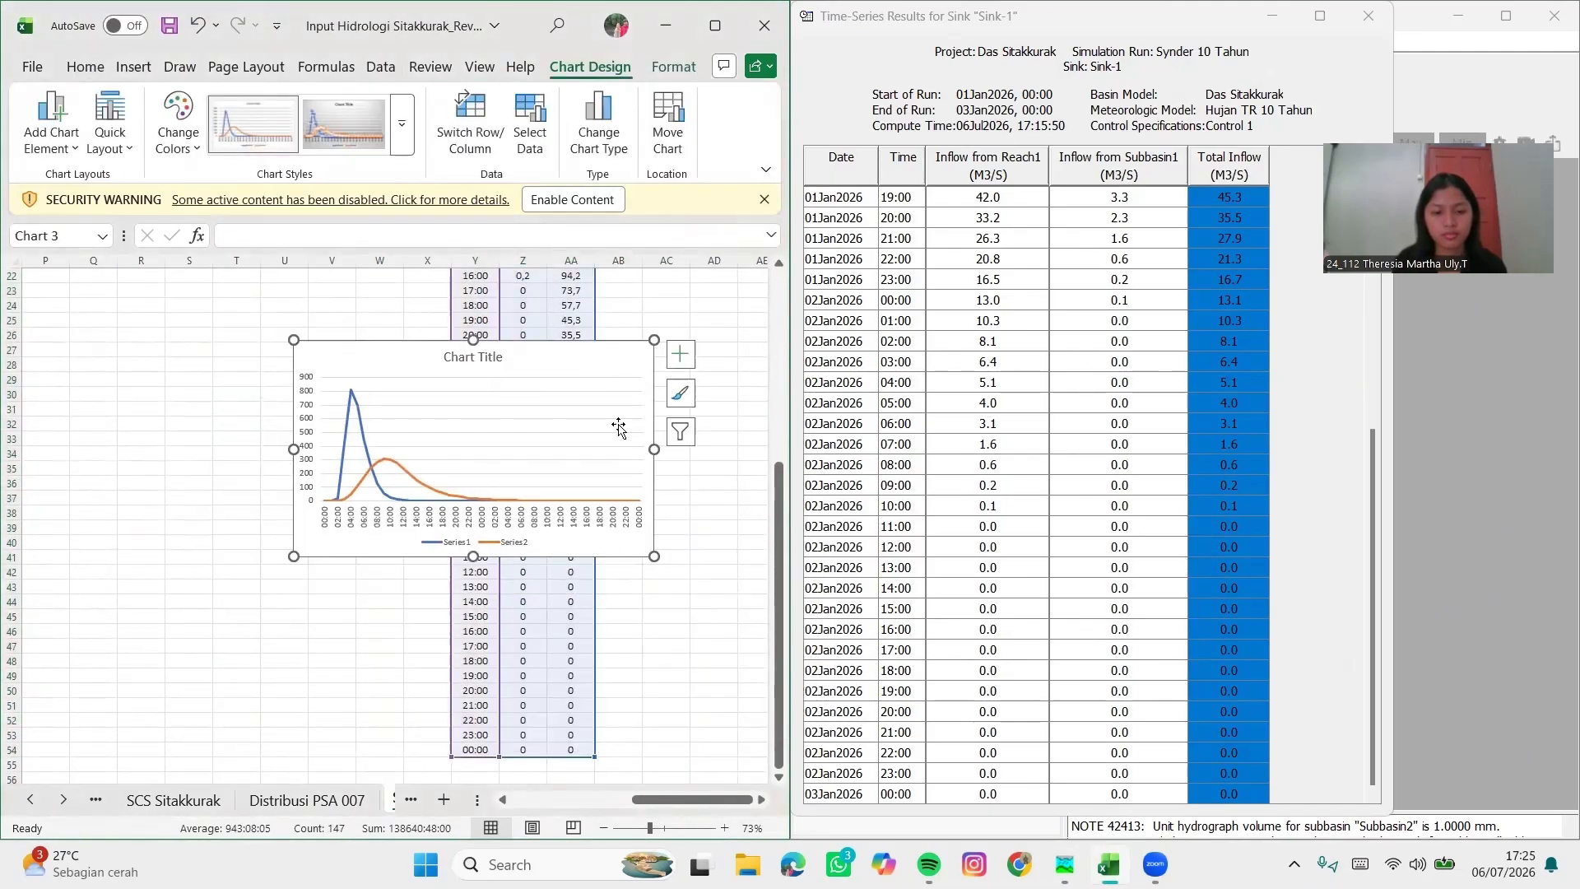
Move the new line chart up beside its data and paste the 5 Tahun chart's title text into its title
scroll(618, 428, up, 7)
drag(461, 691, 617, 439)
click(337, 372)
drag(334, 373, 112, 354)
key(ctrl+c)
click(638, 416)
triple_click(627, 414)
key(ctrl+v)
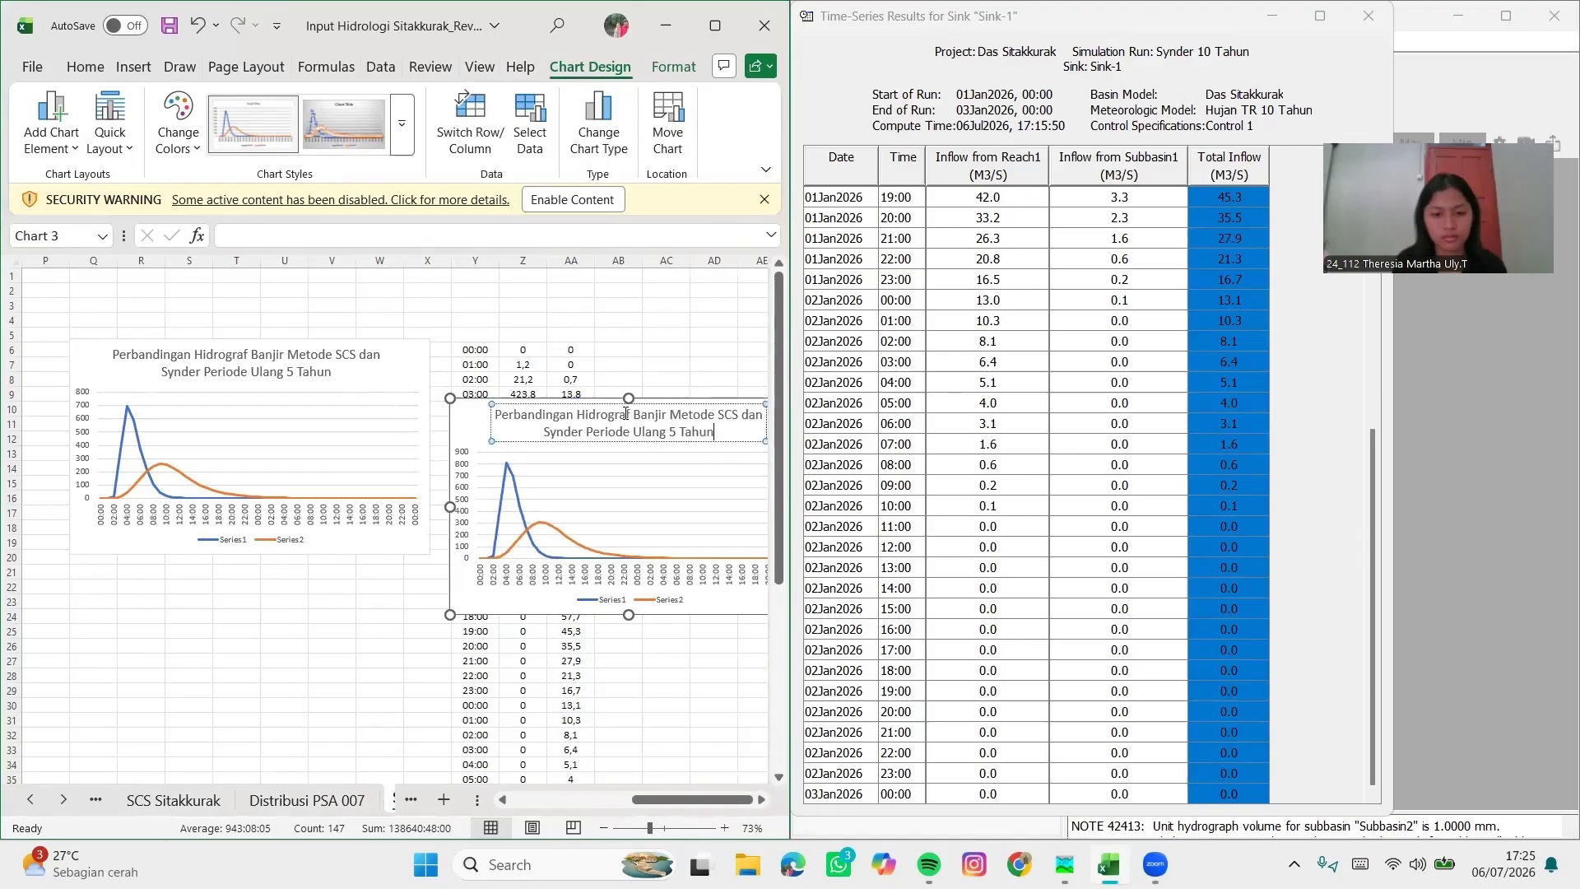
Change the return period in the new chart's title to 10 Tahun and place the chart just after column AA
click(691, 381)
click(645, 428)
click(691, 381)
click(645, 428)
drag(480, 416, 655, 361)
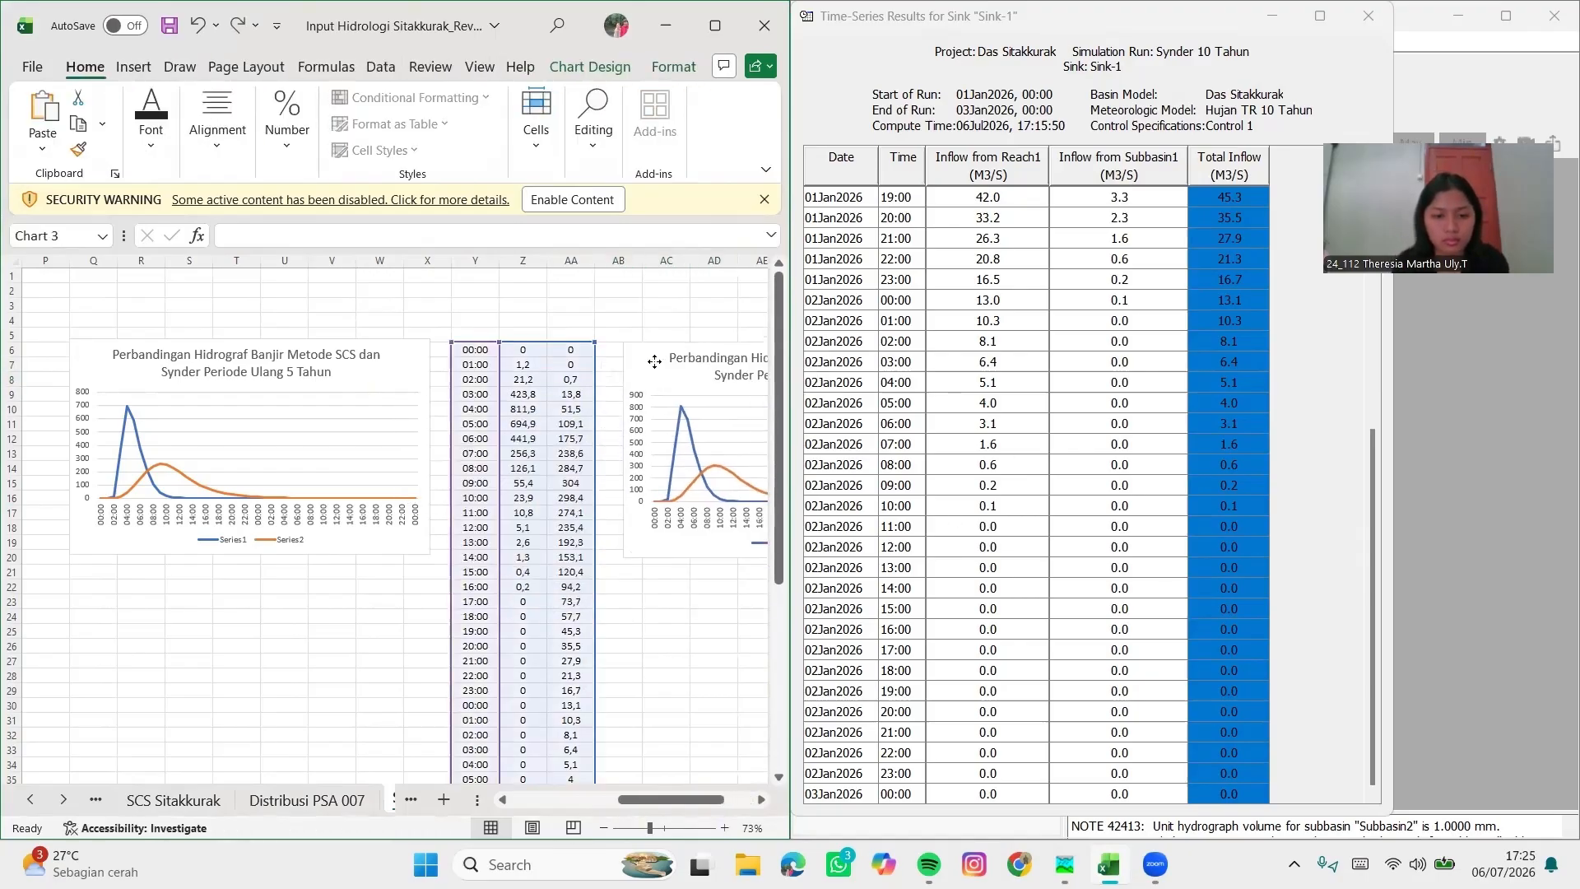
Copy the time values of Y6:Y54 into the column starting at AK6
scroll(654, 361, right, 3)
click(107, 338)
drag(108, 338, 103, 751)
key(ctrl+c)
scroll(329, 494, up, 7)
scroll(582, 353, right, 1)
click(618, 336)
key(ctrl+v)
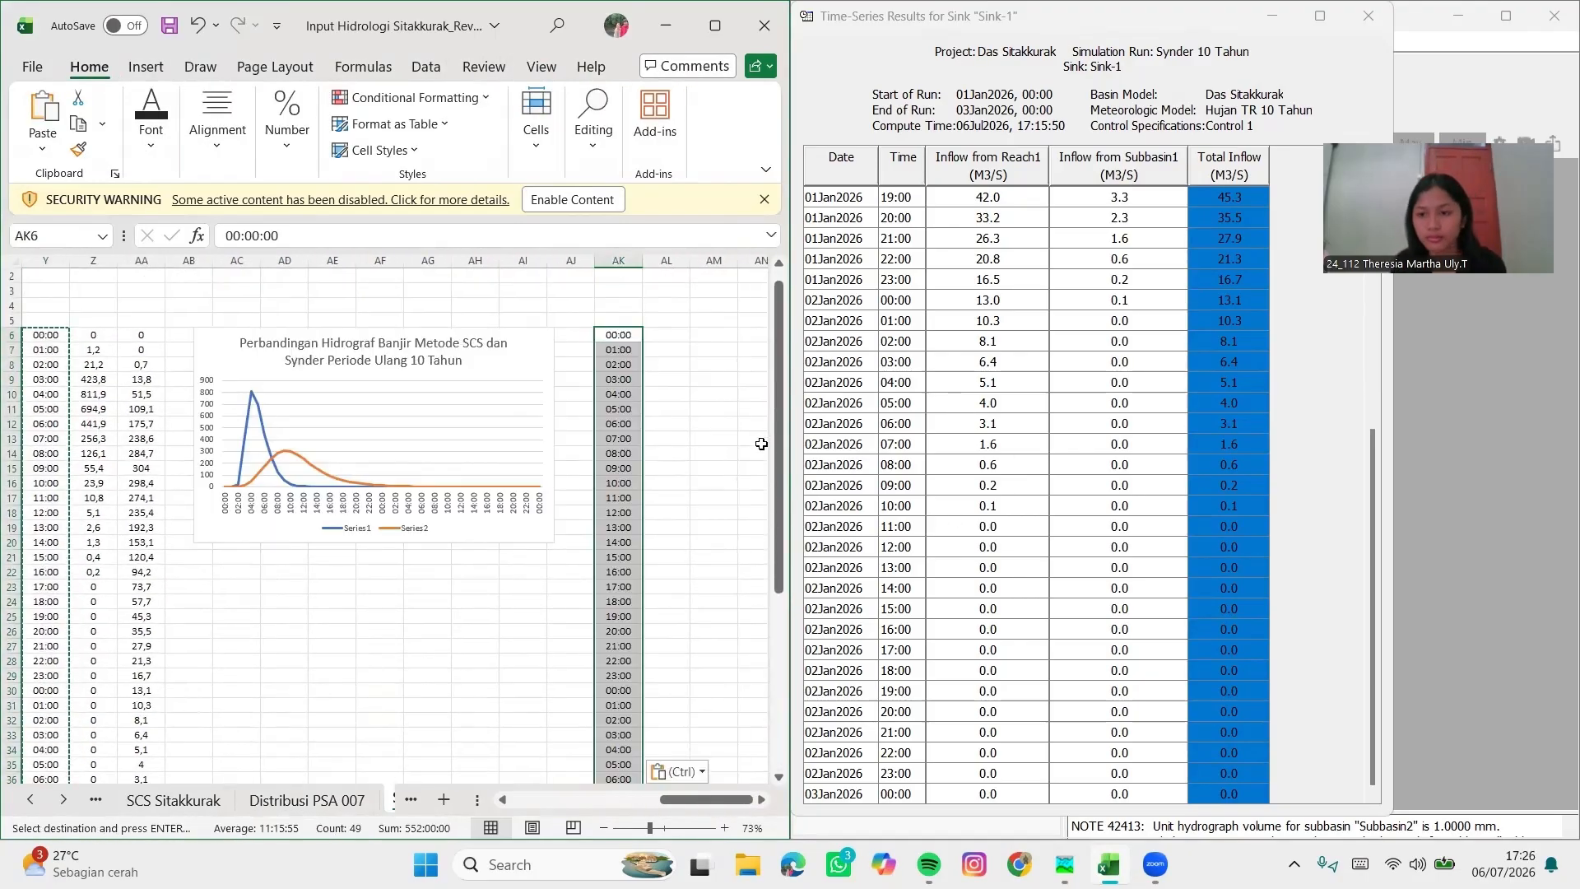
click(581, 333)
scroll(581, 333, right, 2)
Close the Synder 10 Tahun table and open the Sink-1 time-series table of the SCS 25 Tahun run in HEC-HMS
click(1369, 16)
click(824, 172)
double_click(901, 245)
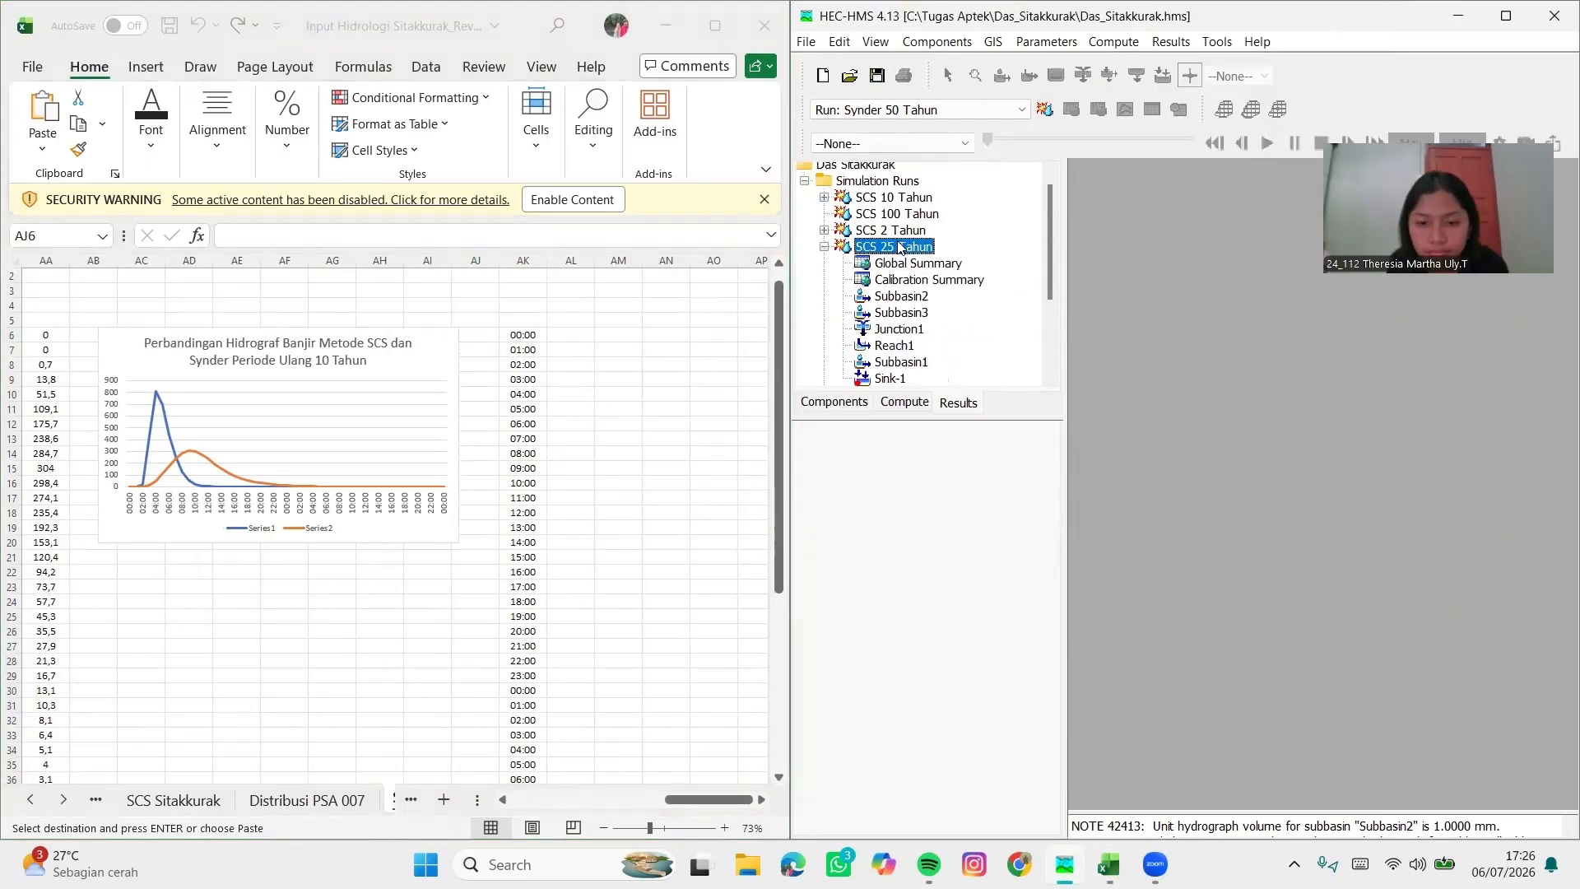
scroll(903, 280, down, 2)
double_click(896, 287)
click(915, 338)
Copy the whole Total Inflow column of the SCS 25 Tahun table into the Excel sheet, starting at AL6
drag(1226, 199, 1227, 806)
right_click(1243, 569)
click(1276, 619)
right_click(582, 336)
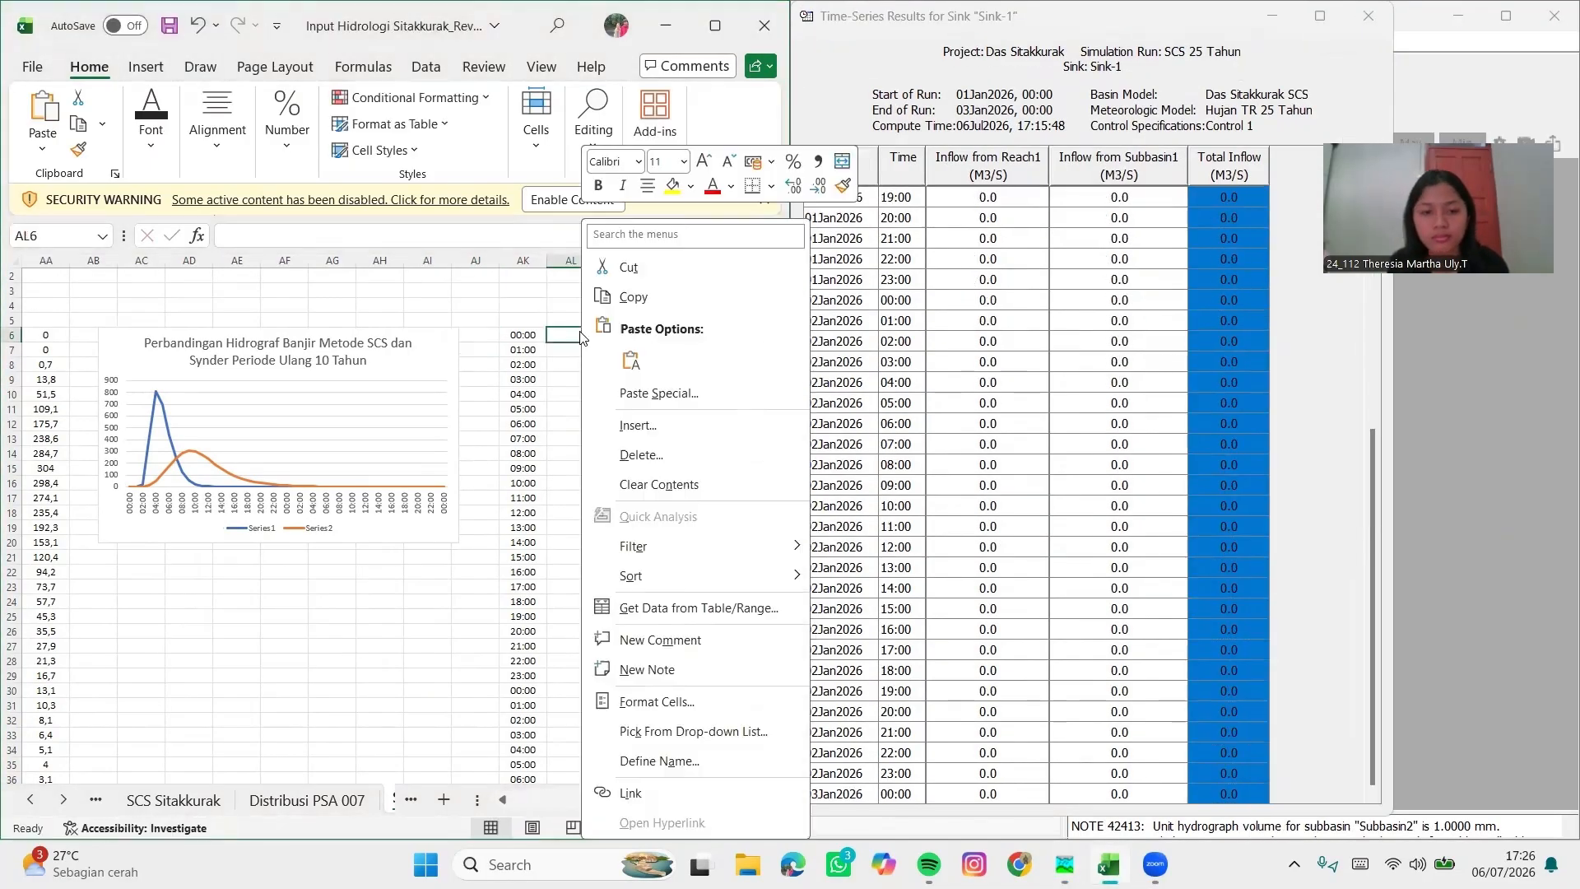
click(634, 359)
Close the SCS 25 Tahun table and open the Sink-1 time-series table of the Synder 25 Tahun run in HEC-HMS
click(1368, 16)
click(845, 288)
click(823, 245)
double_click(909, 343)
double_click(892, 345)
click(926, 312)
Copy the whole Total Inflow column of the Synder 25 Tahun table into the Excel sheet, starting at AM6
drag(1226, 198, 1240, 805)
right_click(1239, 569)
click(1284, 617)
right_click(622, 336)
click(670, 361)
Centre the inflow values of AL6:AM54 and replace every decimal point in them with a comma
drag(570, 336, 617, 734)
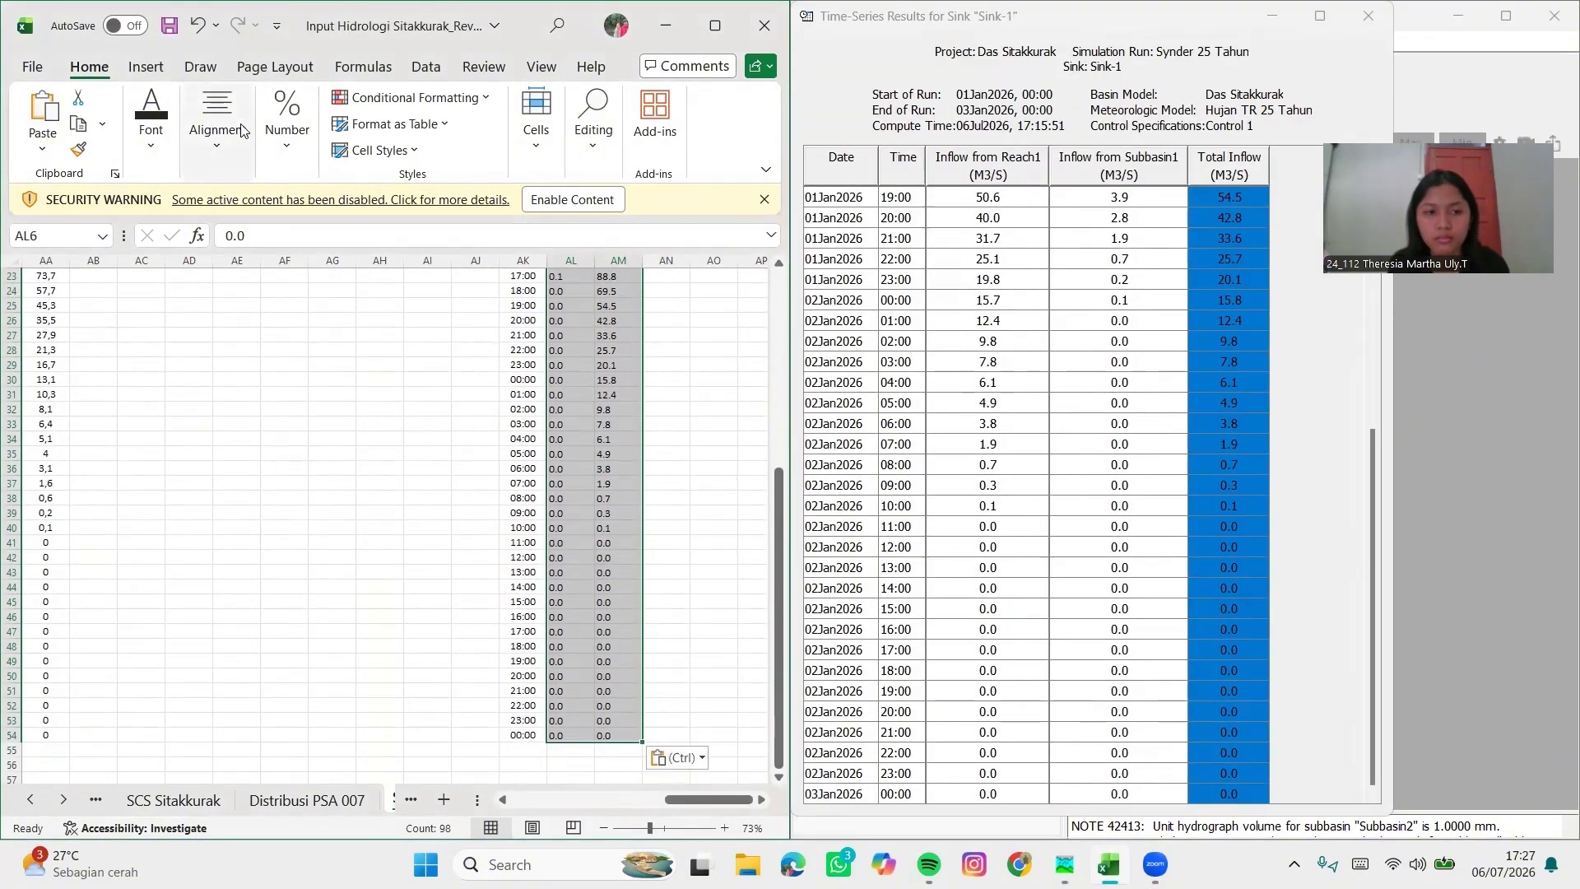
click(219, 130)
click(227, 204)
click(226, 236)
key(ctrl+h)
click(733, 673)
click(1202, 504)
Insert a line chart of the data in AK6:AM54 using Quick Analysis and place it beside the data
drag(522, 350, 622, 765)
click(656, 771)
click(546, 599)
click(473, 663)
scroll(631, 388, up, 7)
scroll(576, 494, right, 3)
drag(362, 728, 670, 360)
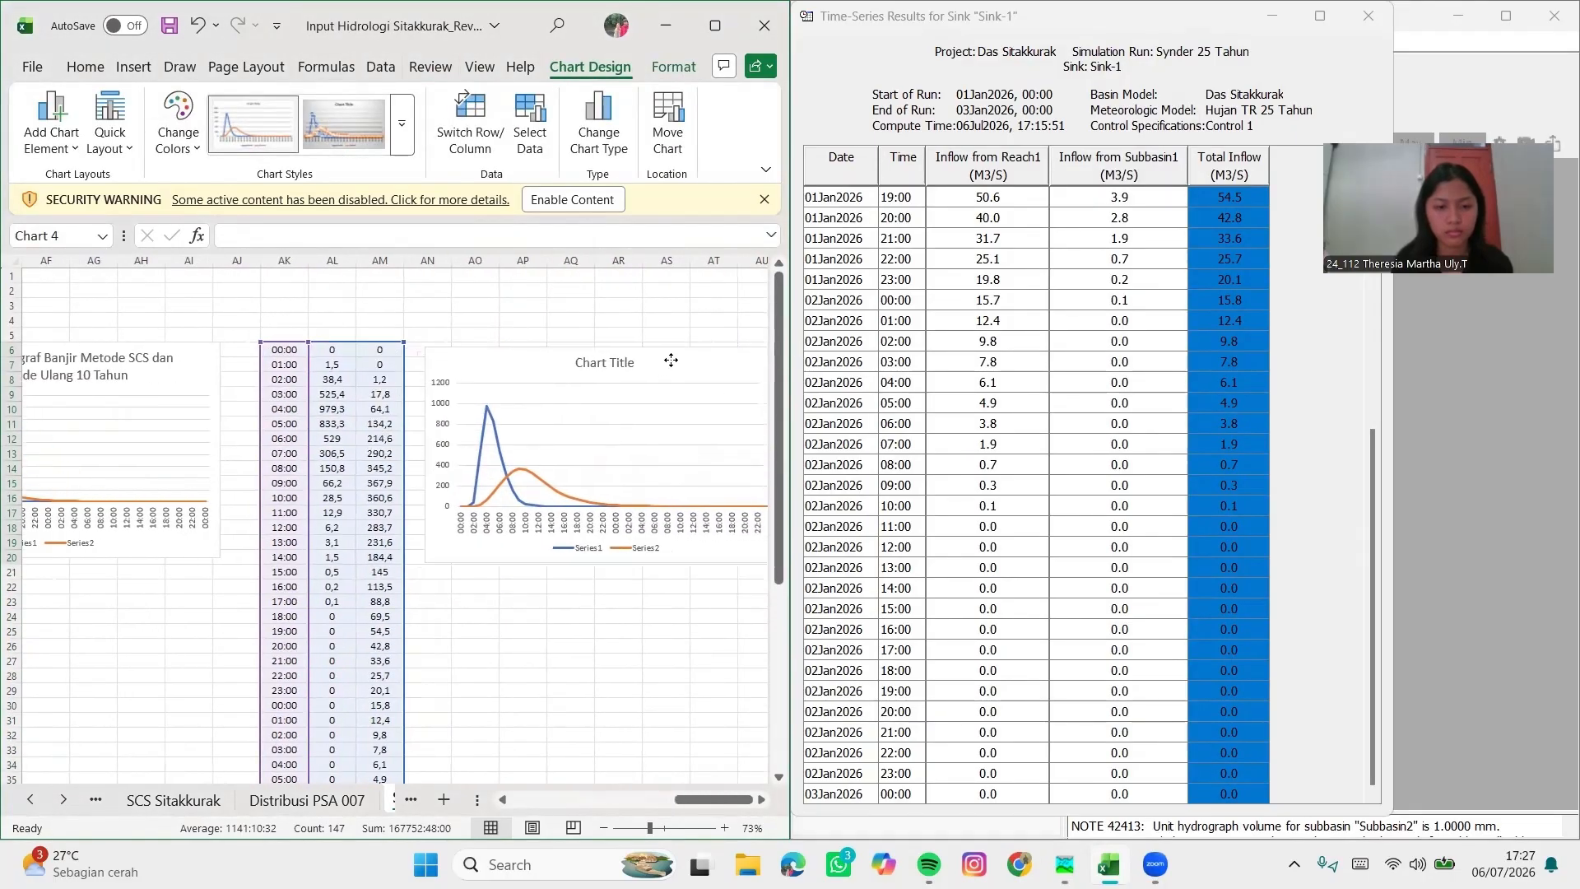
Copy the 10 Tahun chart's title into the new chart and change it to "Perbandingan Hidrograf Banjir Metode SCS dan Synder Periode Ulang 25 Tahun"
scroll(494, 360, left, 4)
triple_click(114, 360)
key(ctrl+c)
scroll(115, 362, right, 2)
click(578, 361)
triple_click(579, 361)
key(ctrl+v)
double_click(603, 380)
text(25)
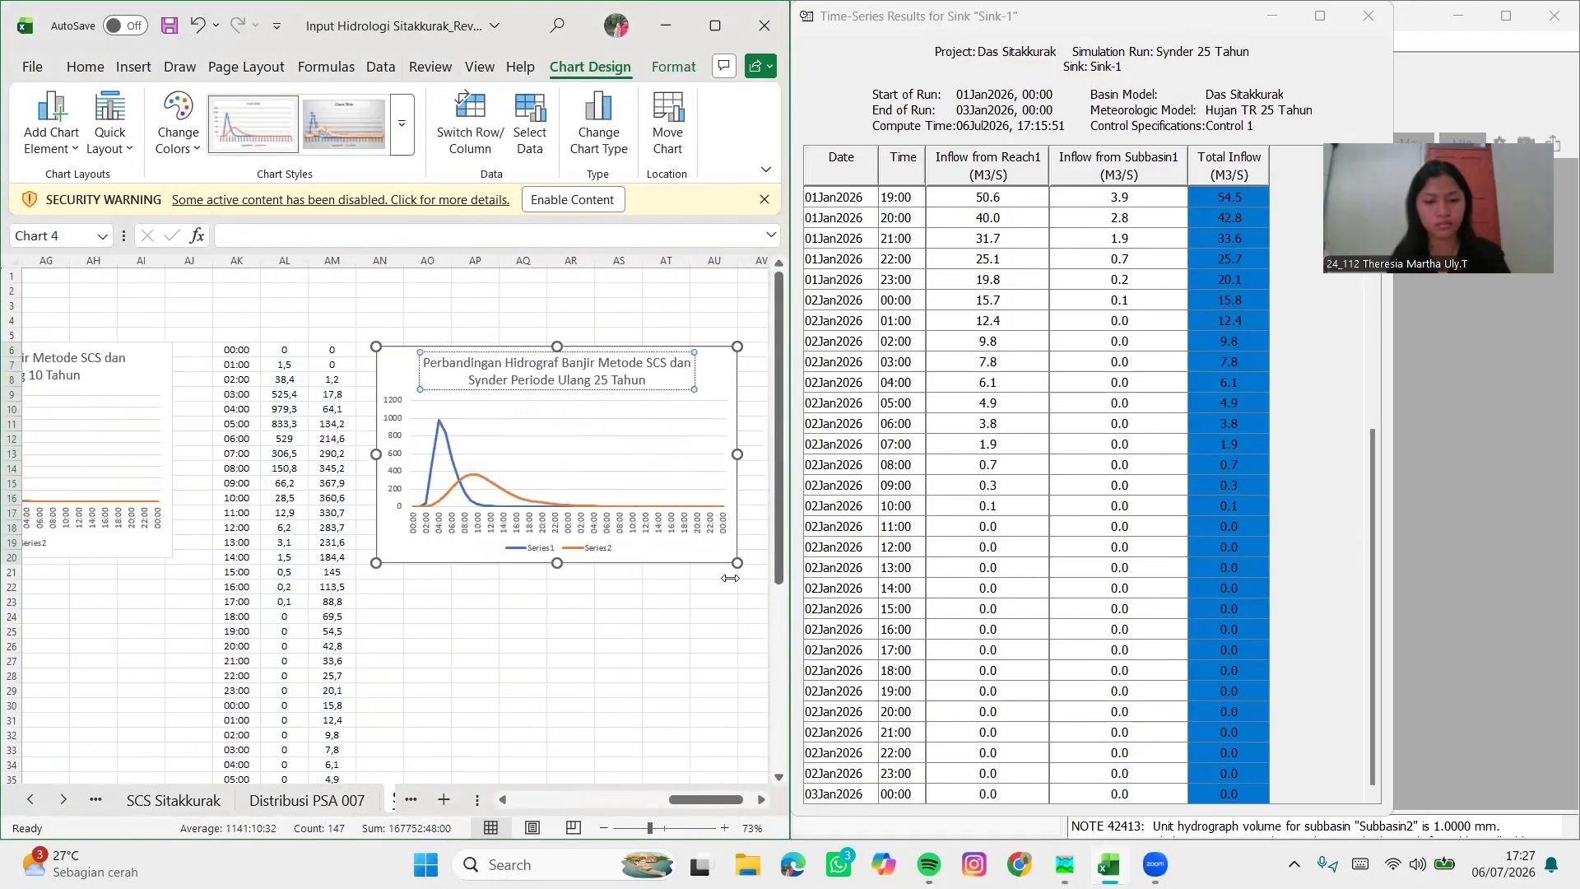
Copy the time values of AK6:AK54 into the column starting at AW6
click(713, 661)
drag(98, 354, 80, 839)
key(ctrl+c)
scroll(447, 419, up, 7)
click(665, 350)
key(ctrl+v)
scroll(670, 420, right, 3)
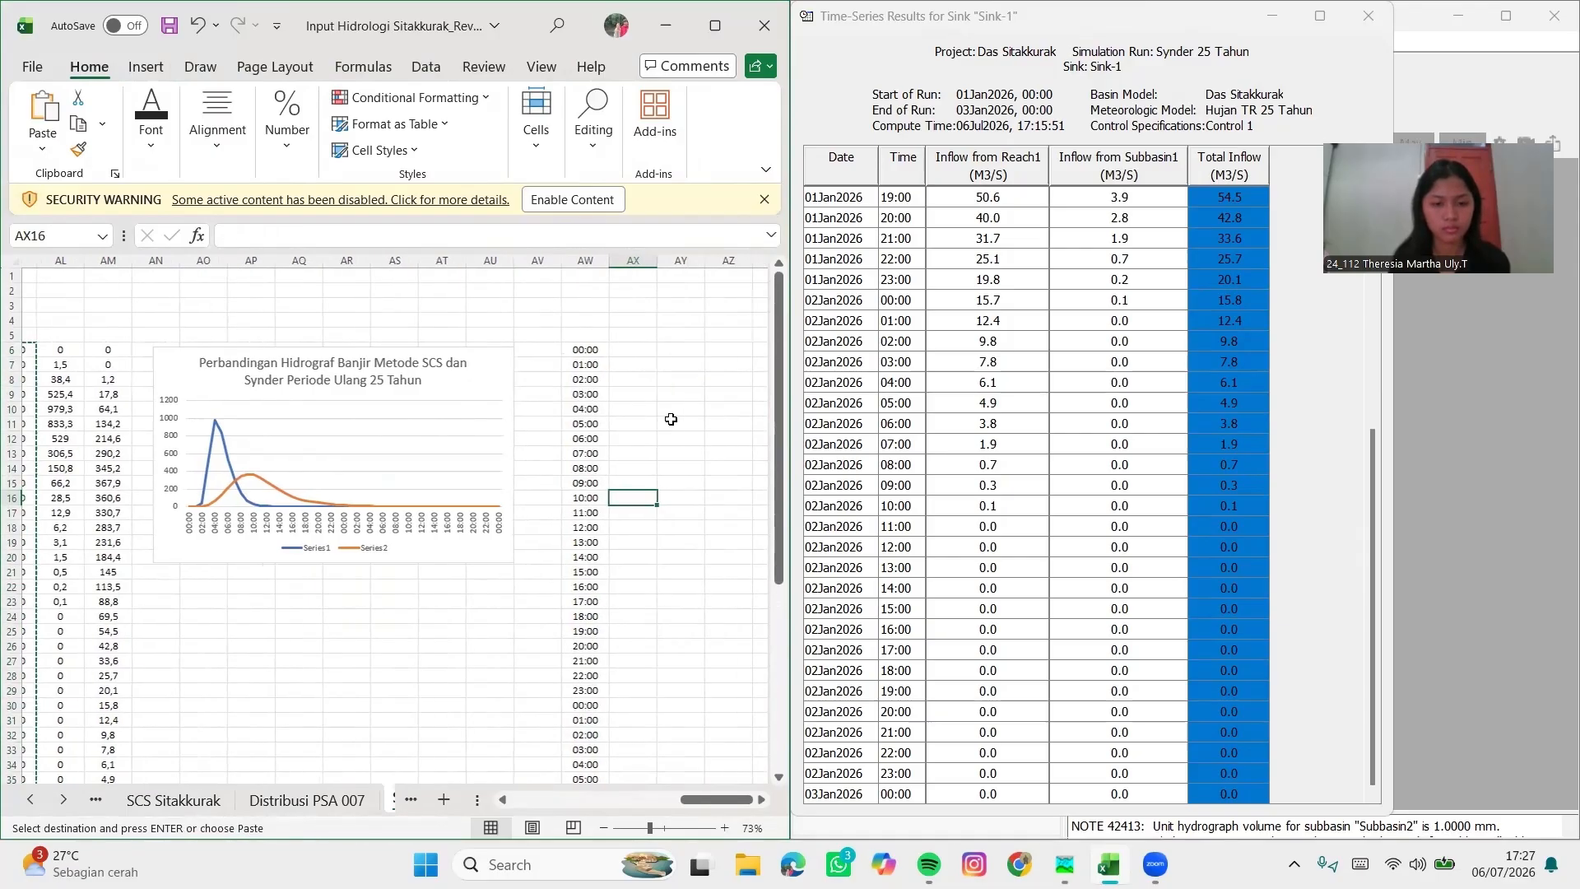
Close the Synder 25 Tahun table and open the Sink-1 time-series table of the SCS 50 Tahun run in HEC-HMS
drag(476, 364, 619, 365)
click(1369, 16)
click(844, 246)
click(824, 214)
click(893, 280)
scroll(893, 284, down, 2)
click(890, 320)
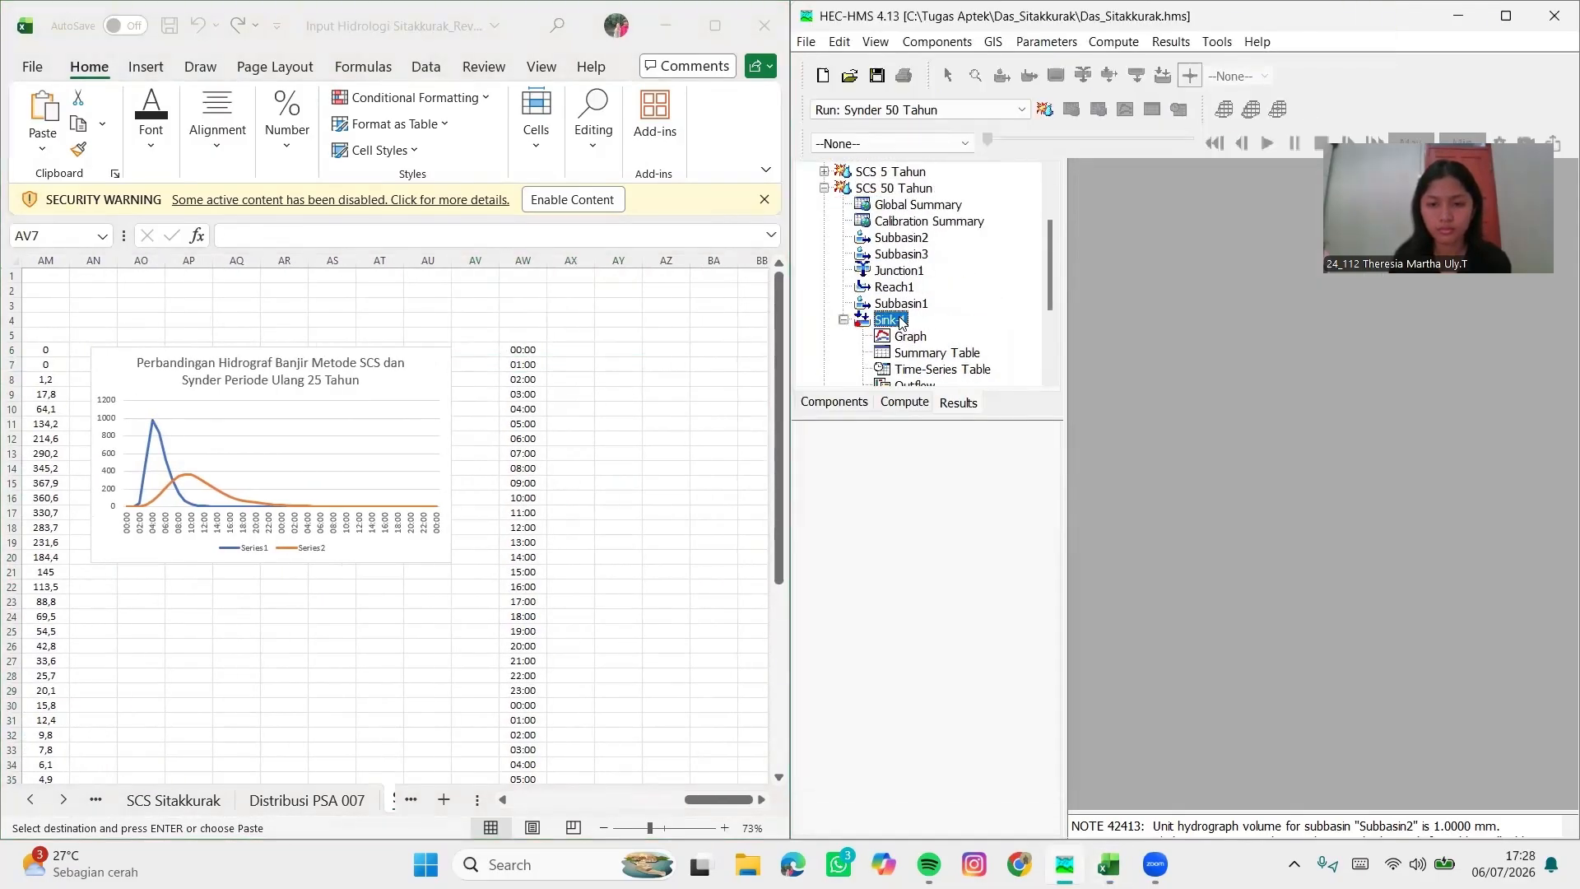
click(941, 369)
Copy the whole Total Inflow column of the SCS 50 Tahun table into the Excel sheet, starting at AX6
drag(1228, 197, 1229, 802)
key(ctrl+c)
right_click(579, 351)
click(629, 357)
click(666, 349)
Close the SCS 50 Tahun table and open the Sink-1 time-series table of the Synder 50 Tahun run in HEC-HMS
click(1368, 16)
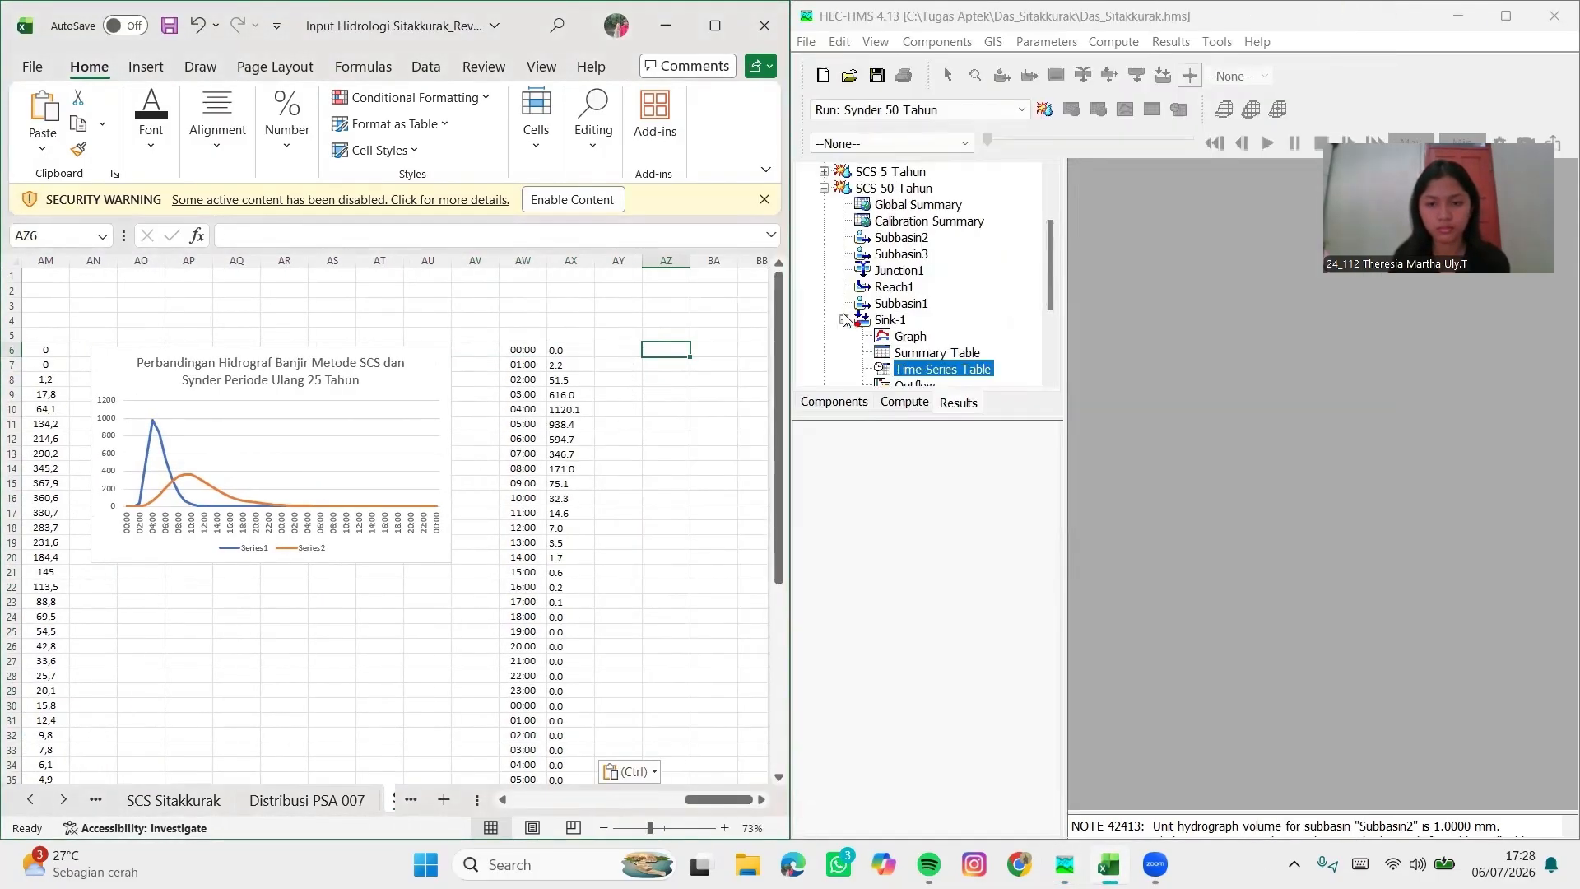
click(824, 188)
click(824, 378)
click(893, 378)
click(940, 318)
Copy the whole Total Inflow column of the Synder 50 Tahun table into the Excel sheet, starting at AY6
drag(1229, 198, 1229, 802)
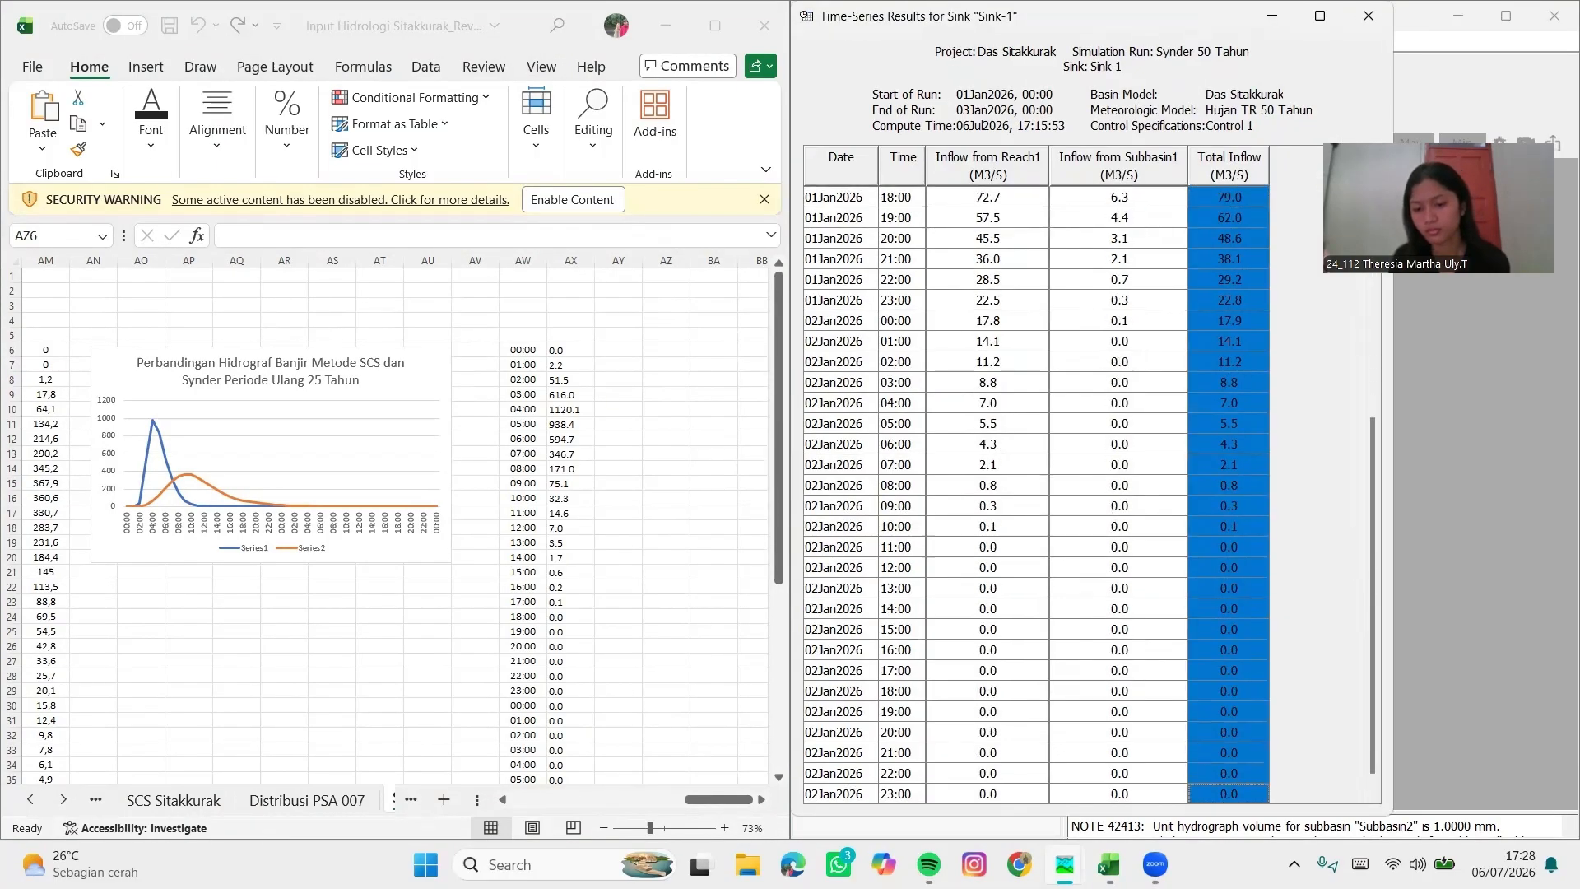
key(ctrl+c)
click(613, 349)
key(ctrl+v)
Centre the inflow values of AX6:AY54 and replace every decimal point in them with a comma
drag(559, 350, 643, 774)
key(ctrl+h)
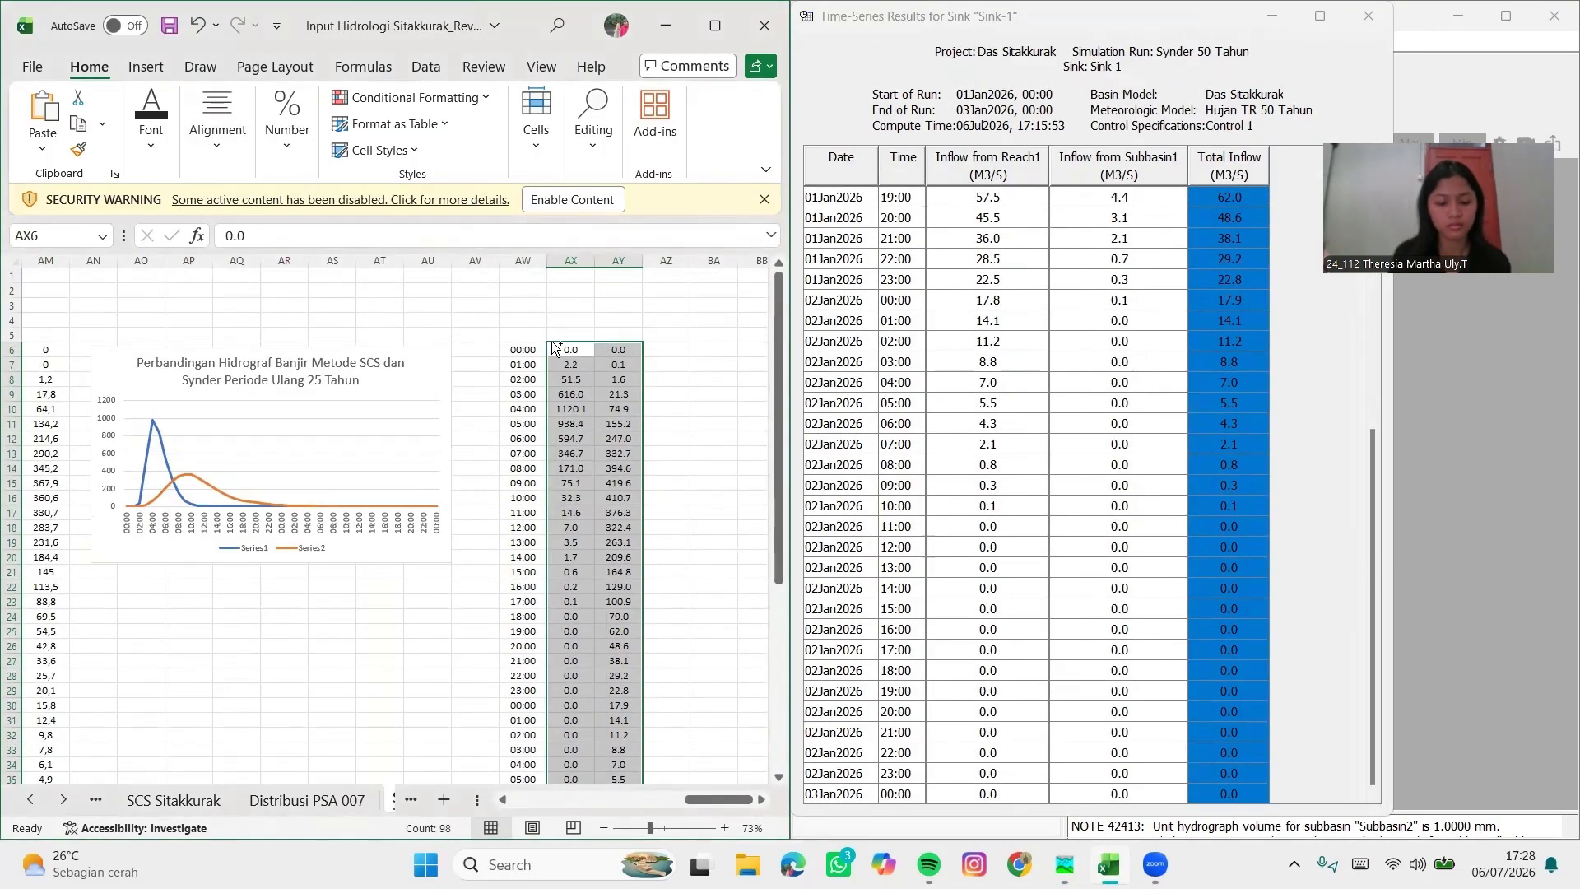
key(alt+a)
key(Return)
key(Escape)
Insert a line chart of the time and inflow data in AW6:AY54 using Quick Analysis
drag(523, 350, 642, 774)
key(ctrl+q)
click(546, 600)
click(469, 670)
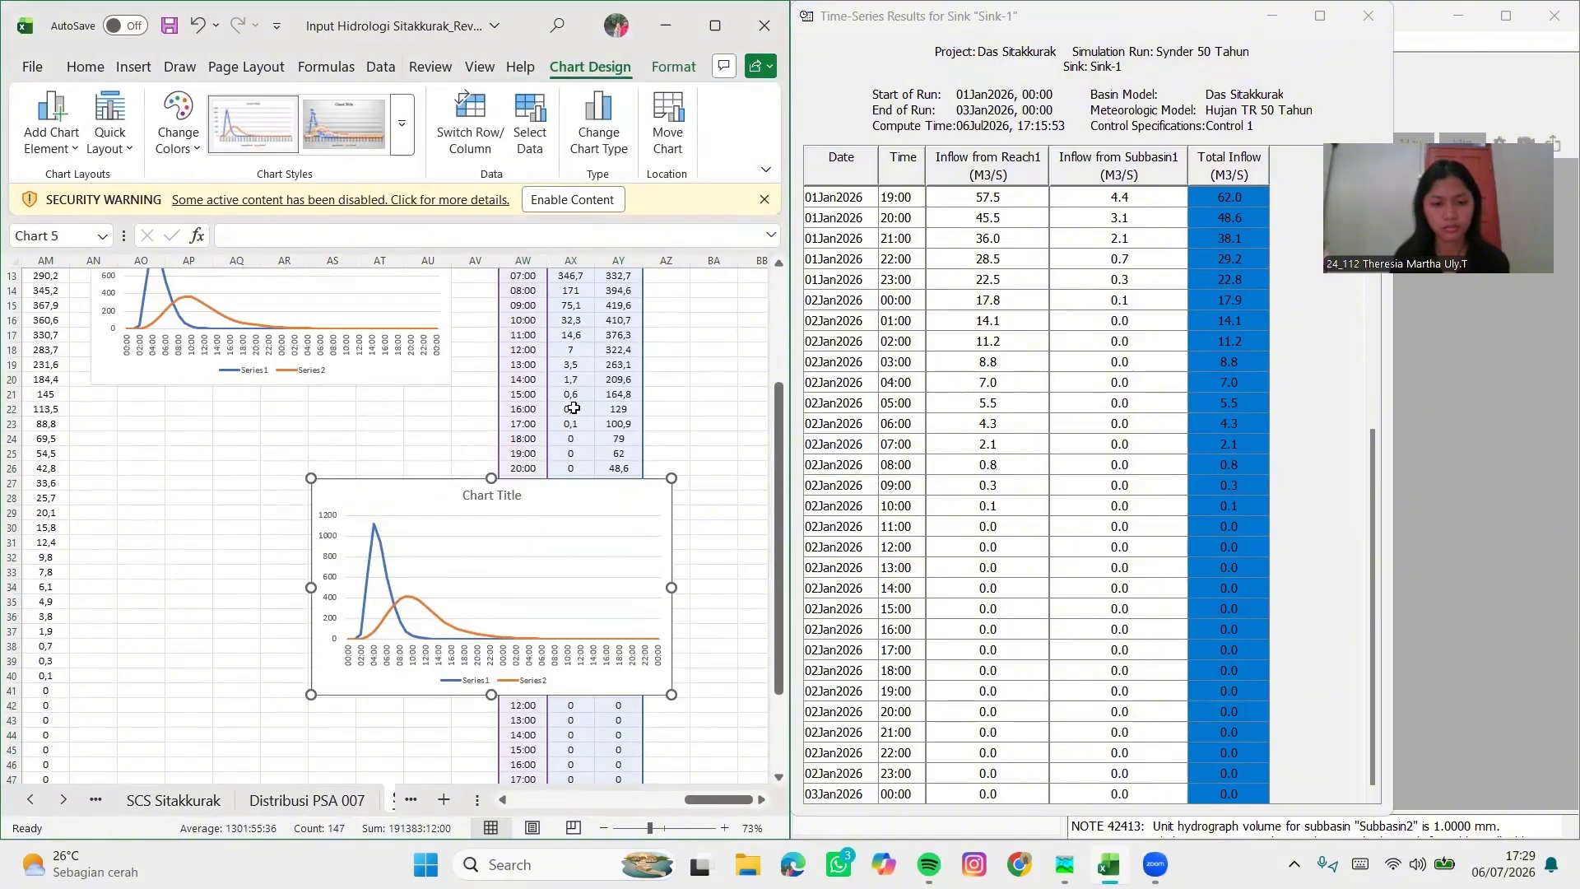
Place the new chart beside its data, copy the 25 Tahun chart's title into it and change the return period to 50 Tahun
scroll(271, 335, up, 5)
triple_click(271, 336)
key(ctrl+c)
scroll(271, 336, right, 3)
click(619, 326)
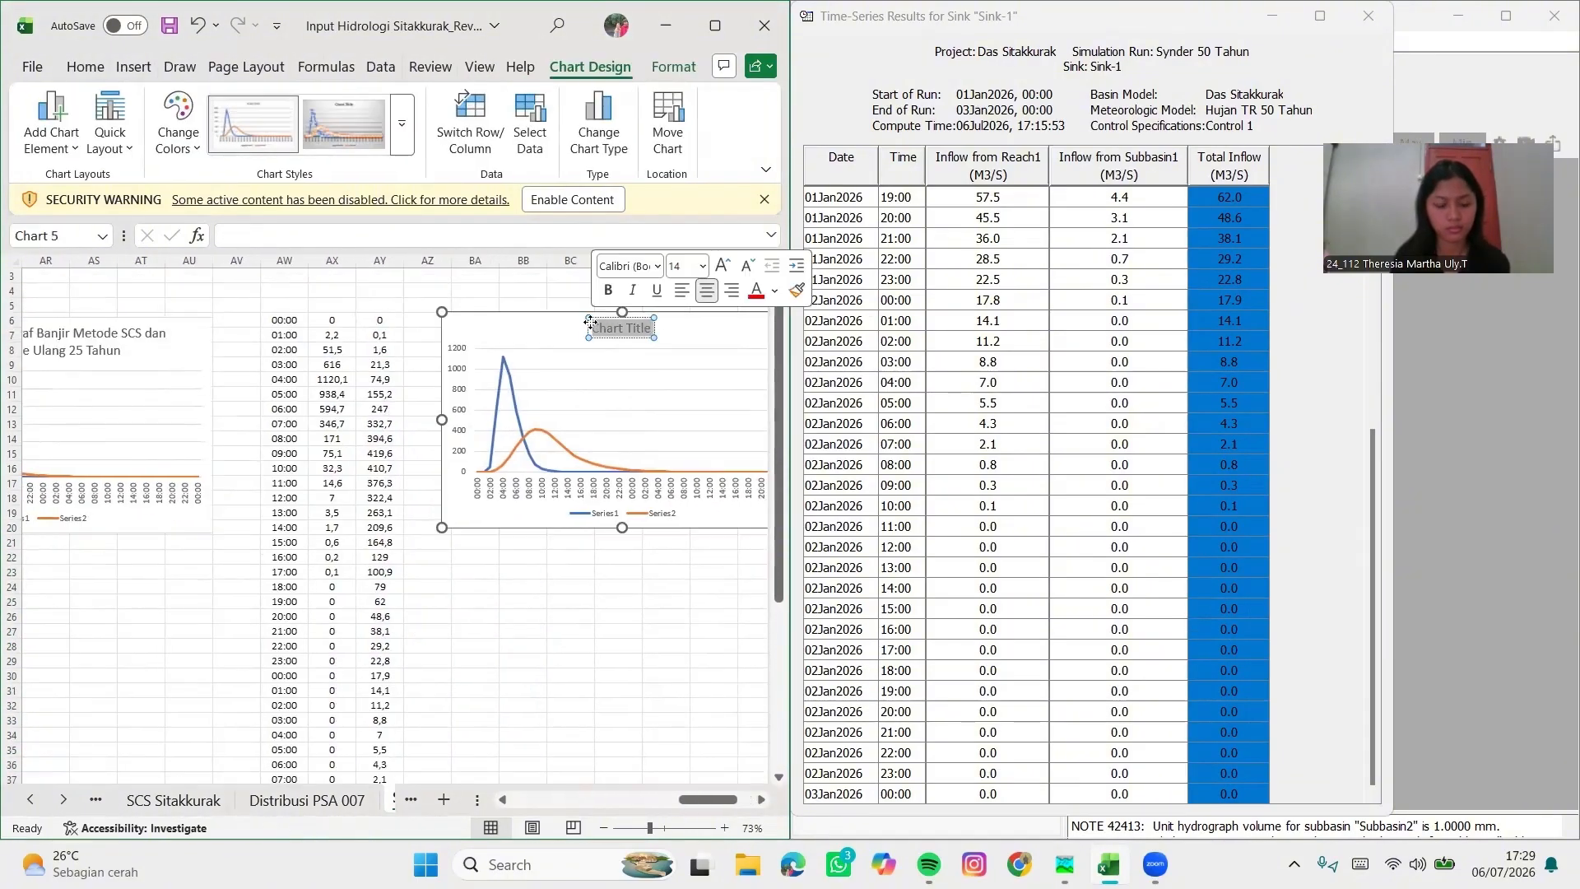
triple_click(618, 326)
key(ctrl+v)
double_click(663, 353)
text(50)
key(Escape)
key(Escape)
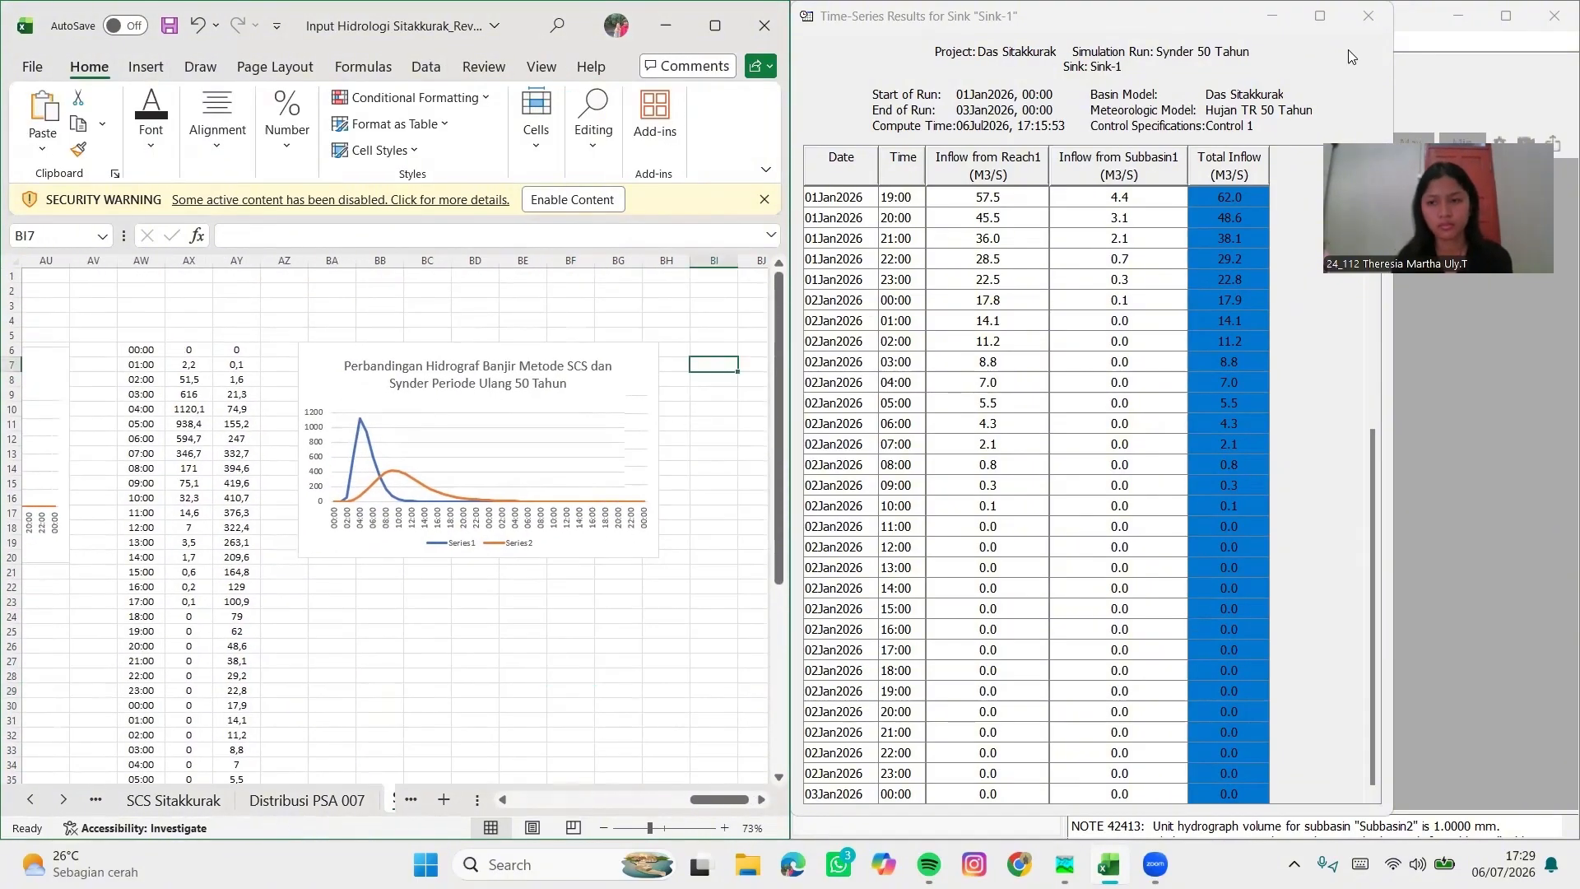
Copy the time values of AW6:AW54 into the column starting at BI6
drag(141, 349, 141, 779)
key(ctrl+c)
scroll(411, 494, right, 2)
click(618, 349)
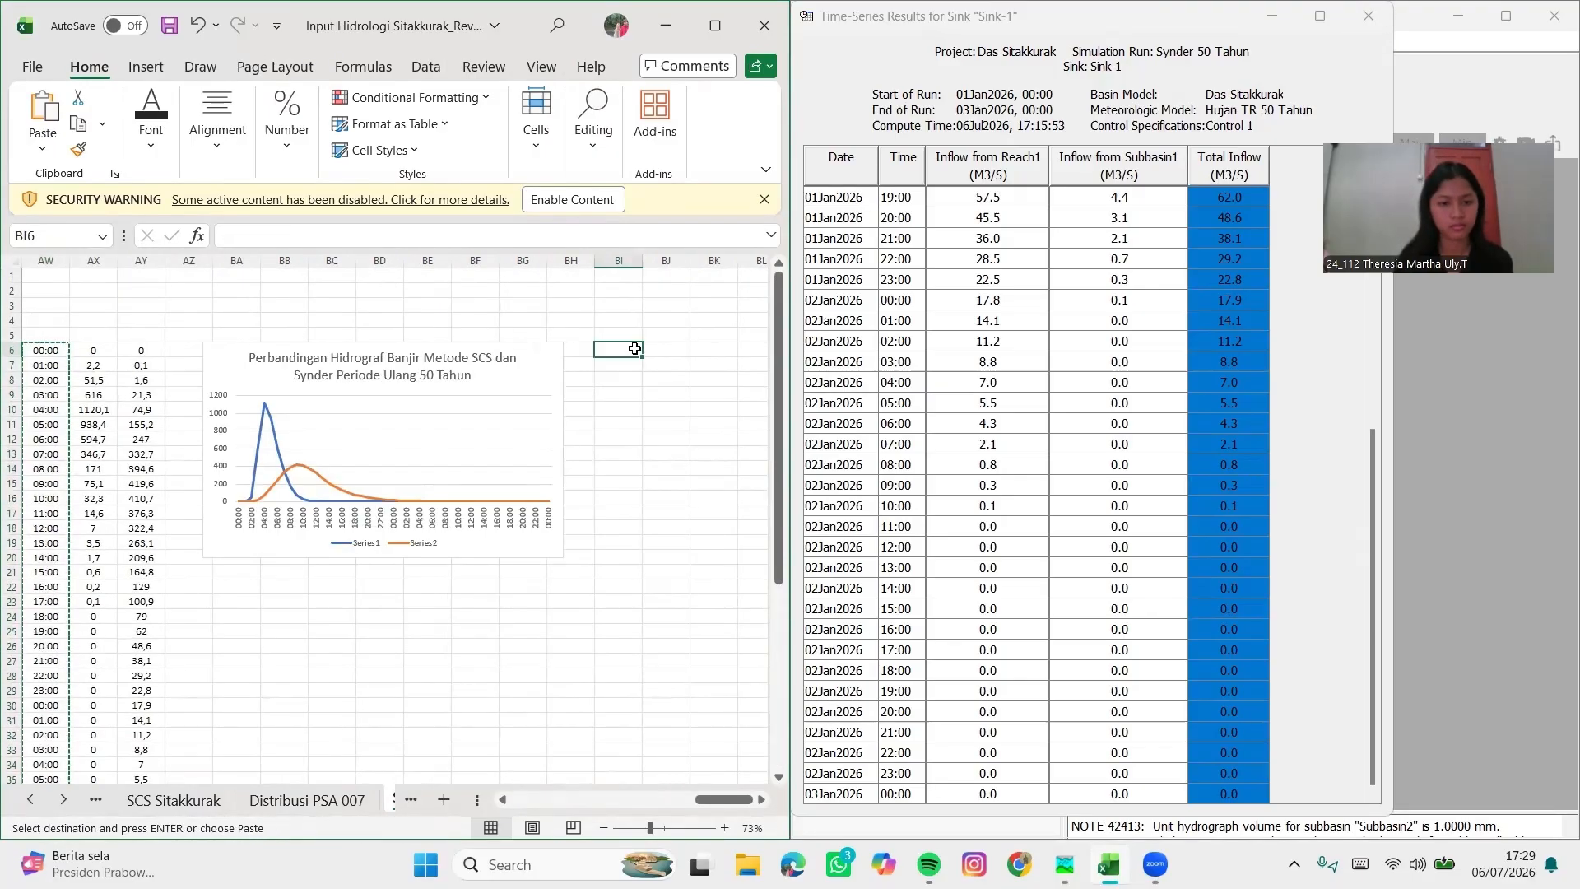
key(ctrl+v)
click(715, 452)
Close the Synder 50 Tahun table and open the Sink-1 time-series table of the SCS 100 Tahun run in HEC-HMS
click(1374, 32)
click(1369, 18)
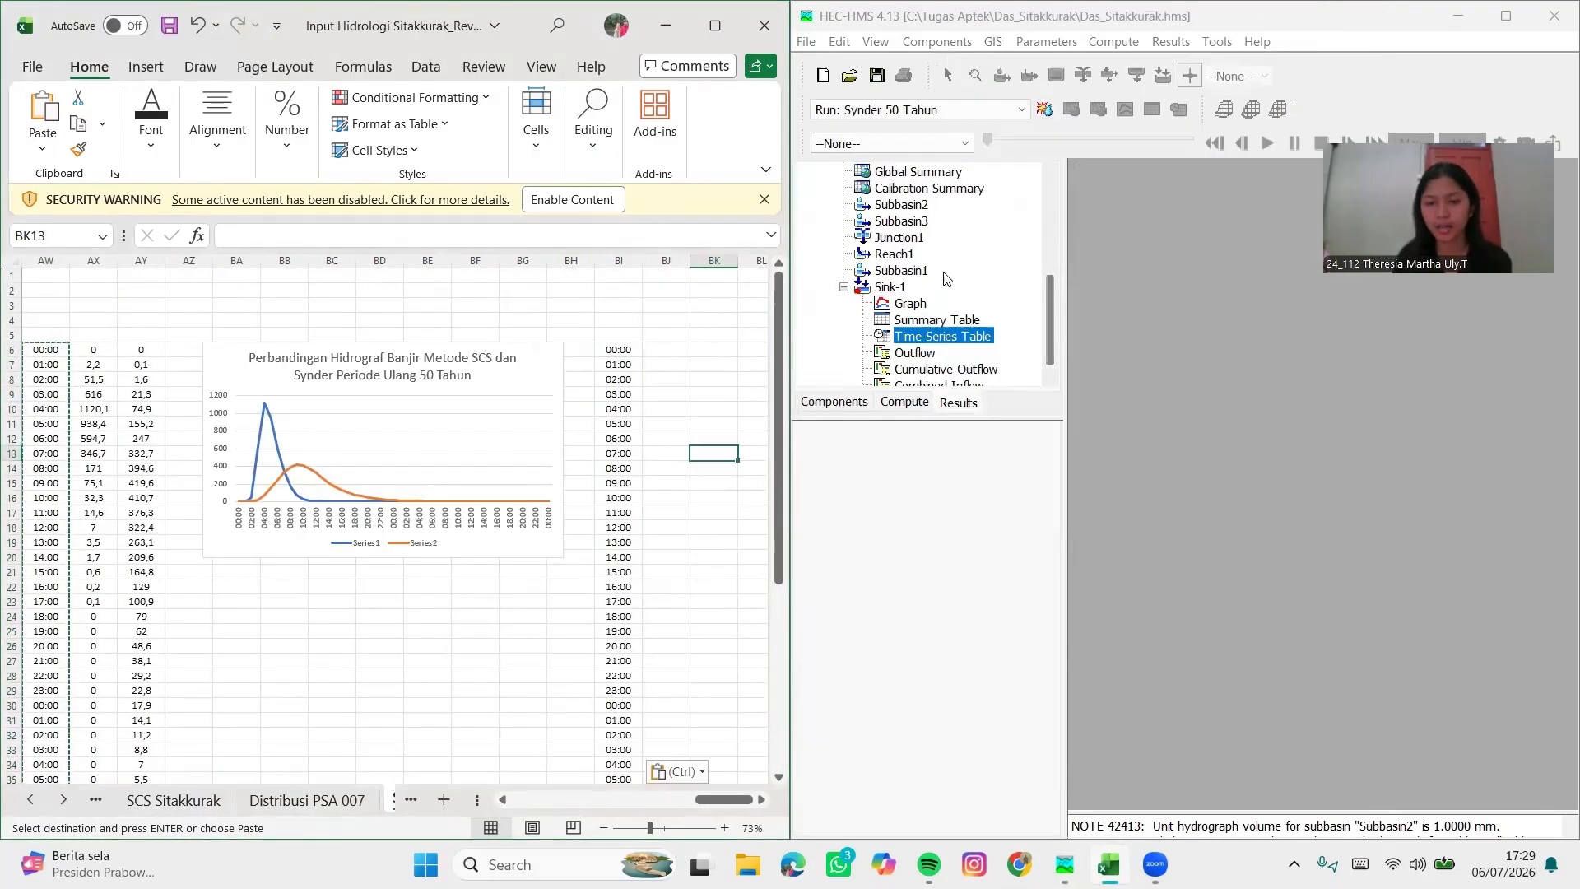
click(843, 286)
scroll(823, 293, up, 1)
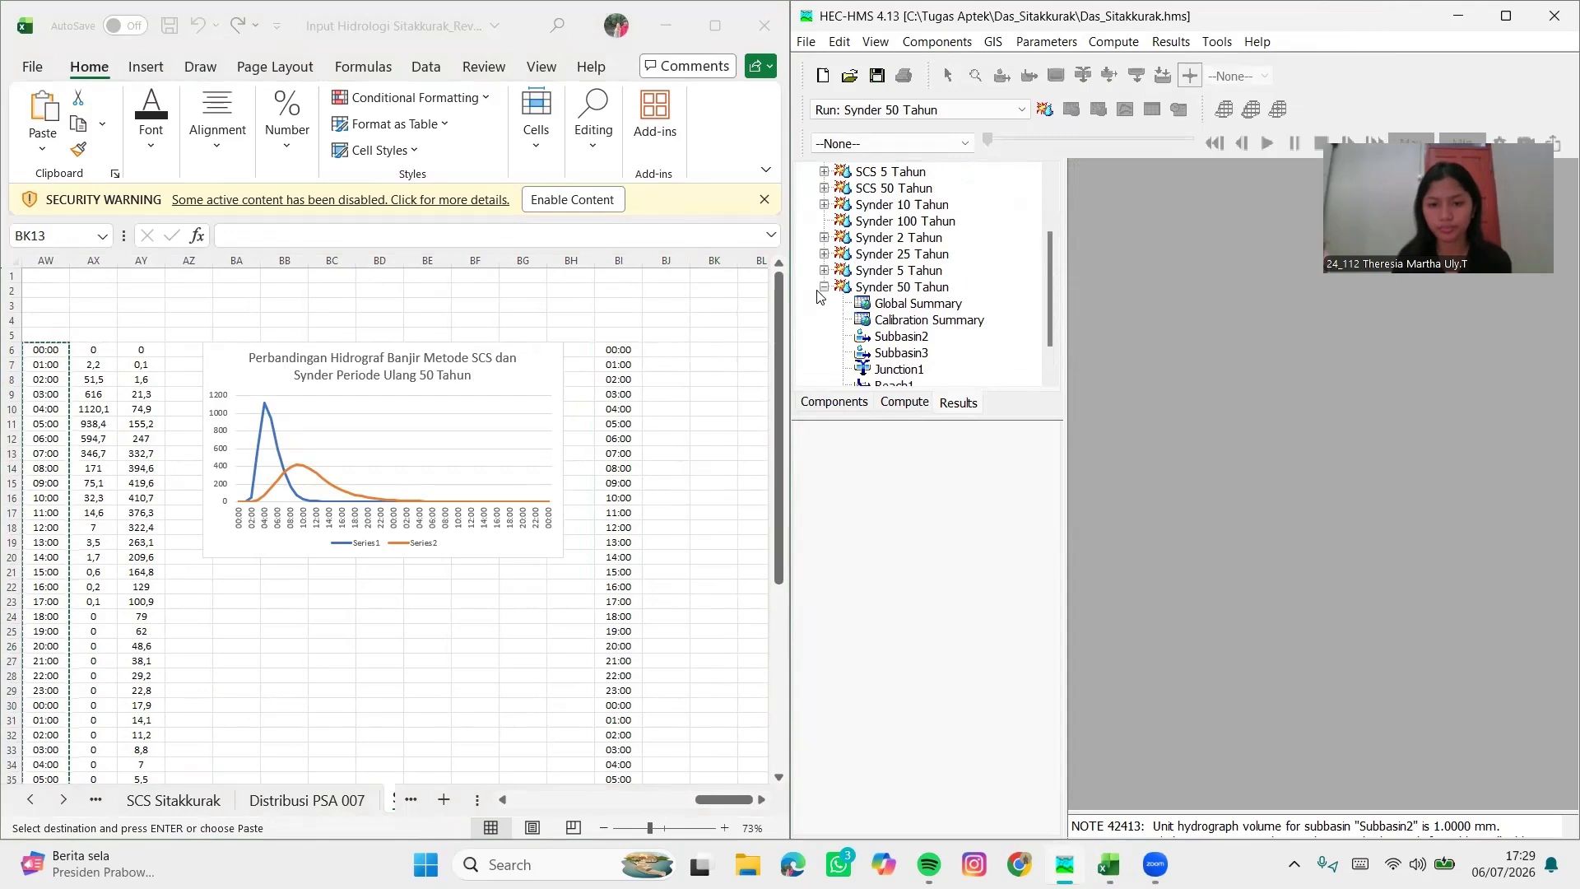
click(823, 286)
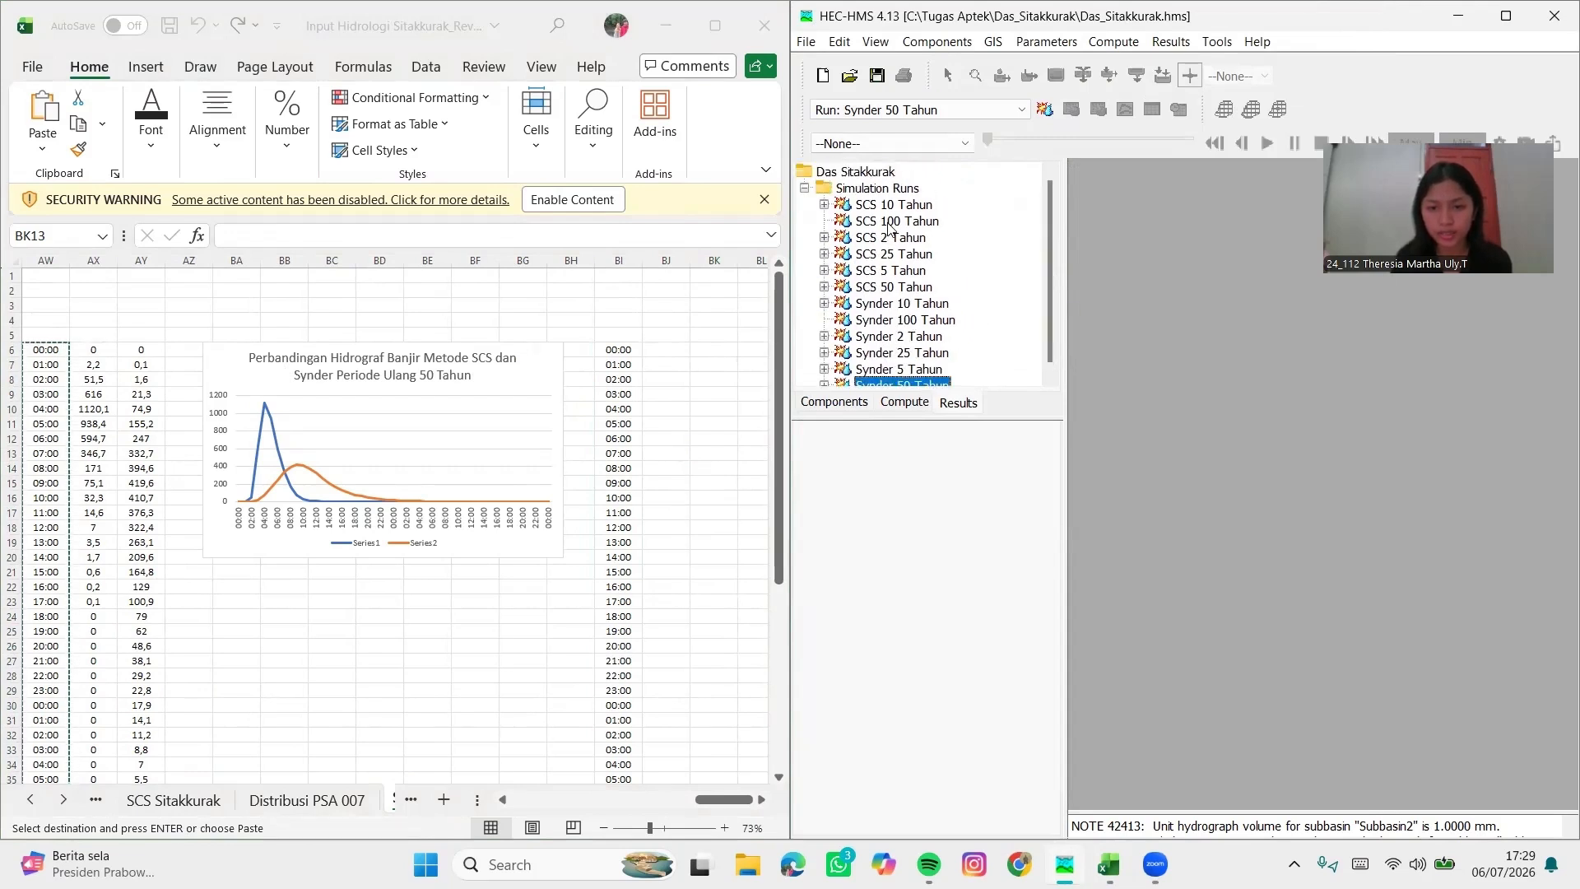
double_click(889, 222)
double_click(886, 356)
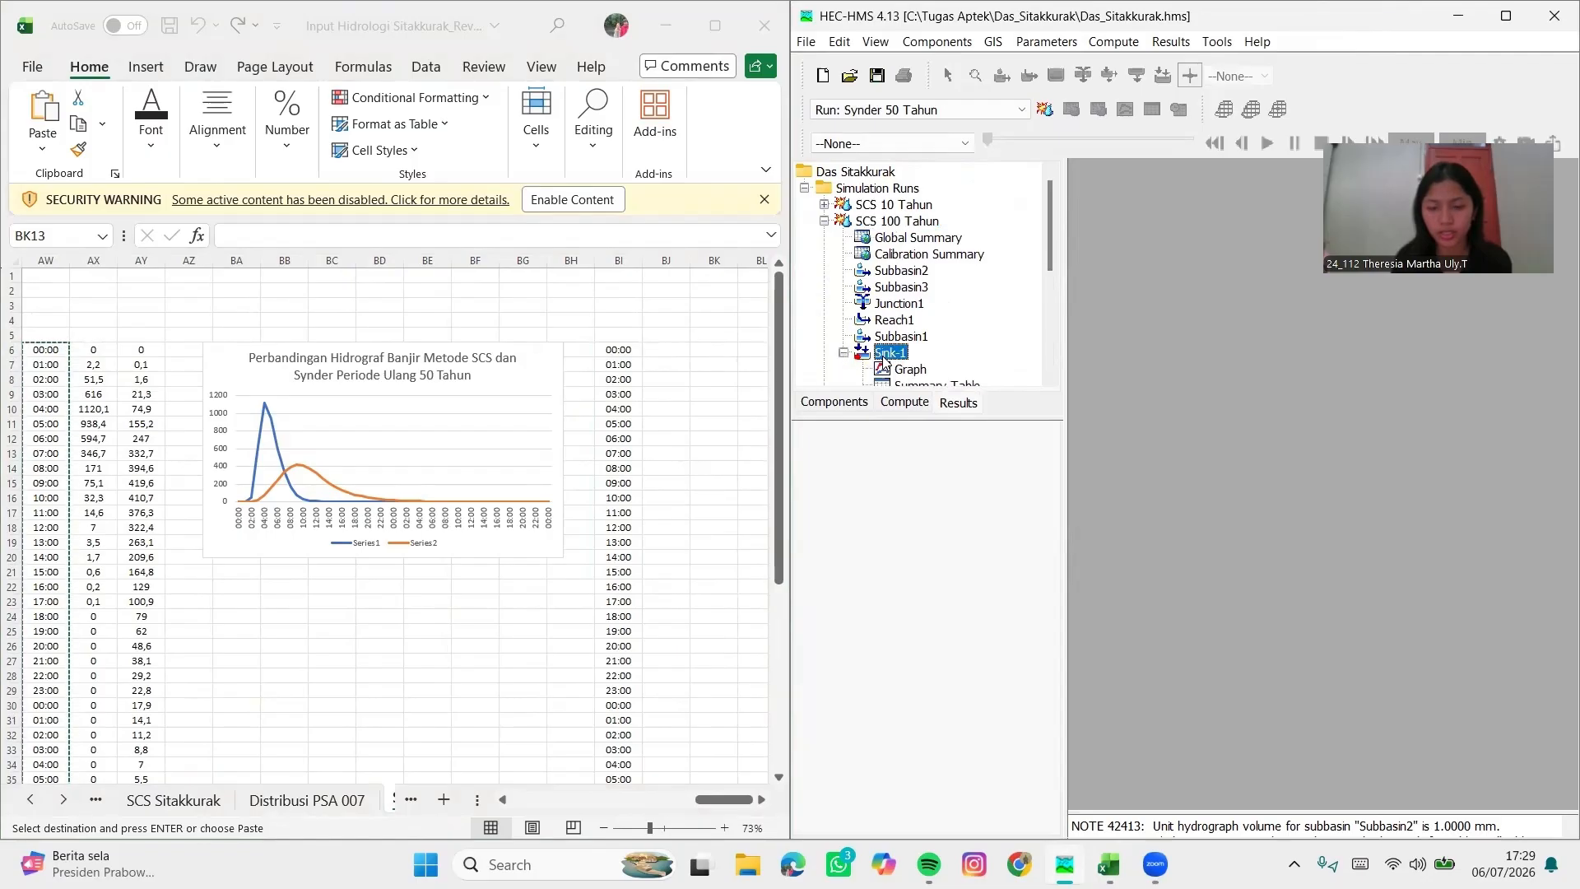
scroll(897, 333, down, 1)
click(917, 354)
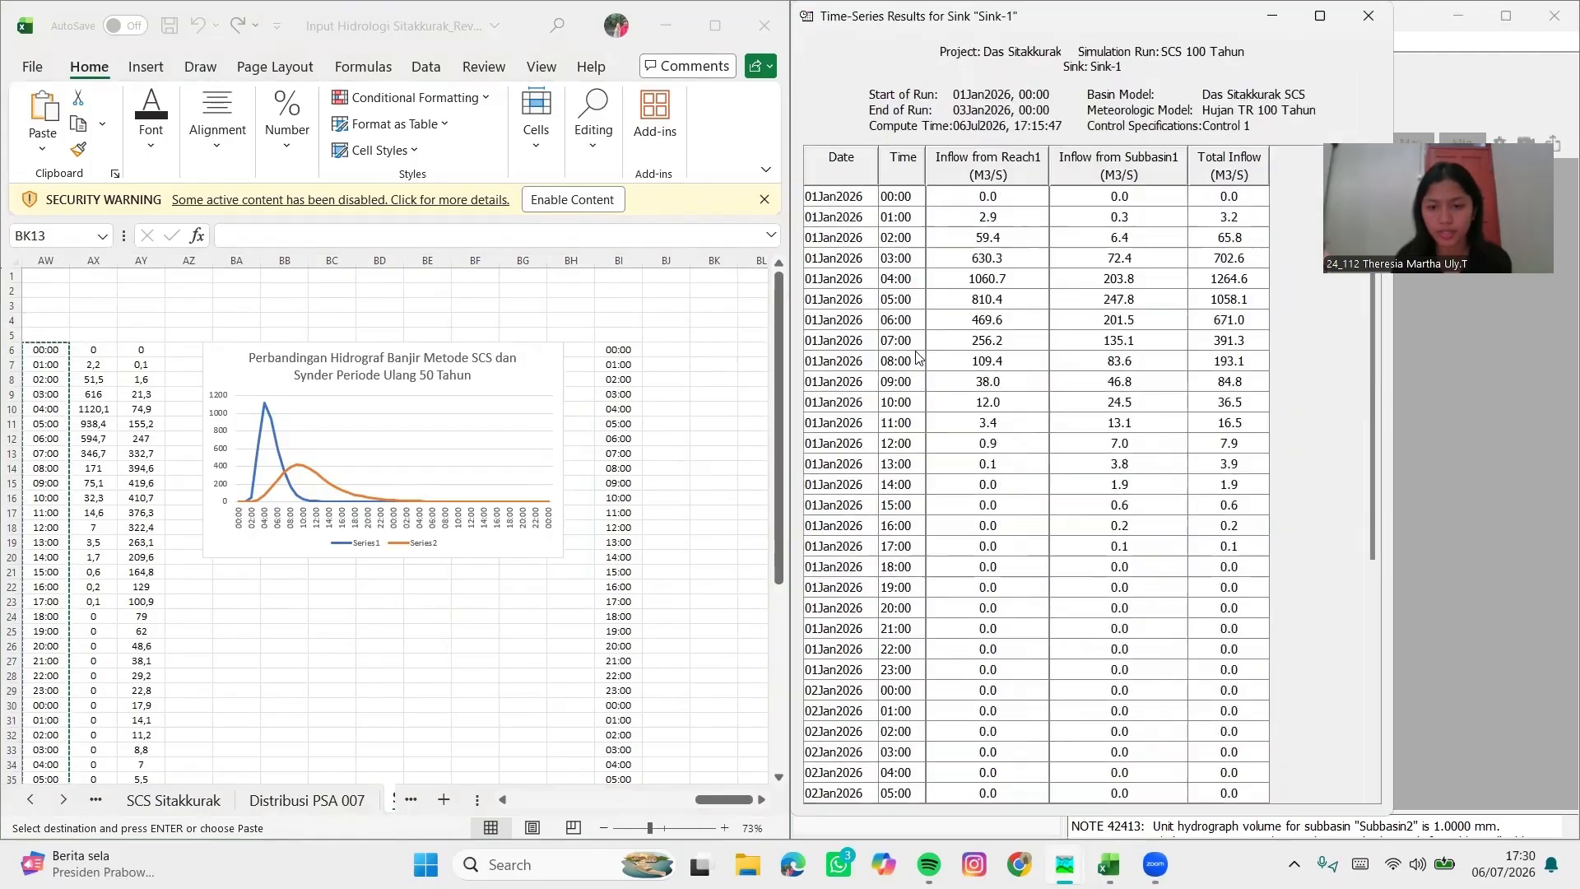
Copy the whole Total Inflow column of the SCS 100 Tahun table into the Excel sheet, starting at BJ6
drag(1234, 202, 1236, 815)
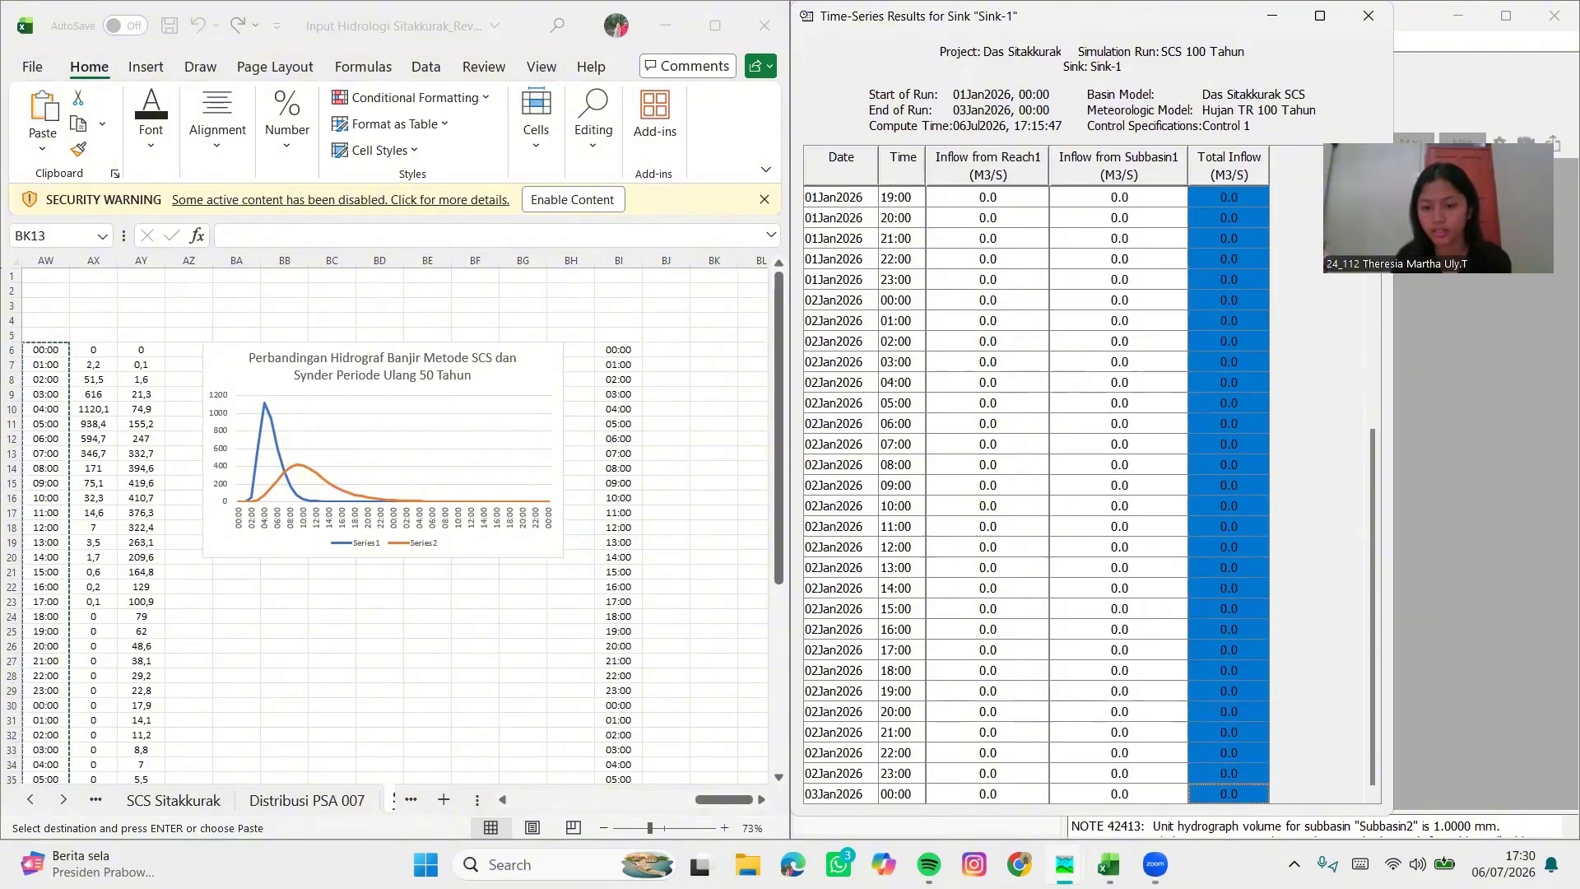
right_click(1226, 704)
click(1263, 611)
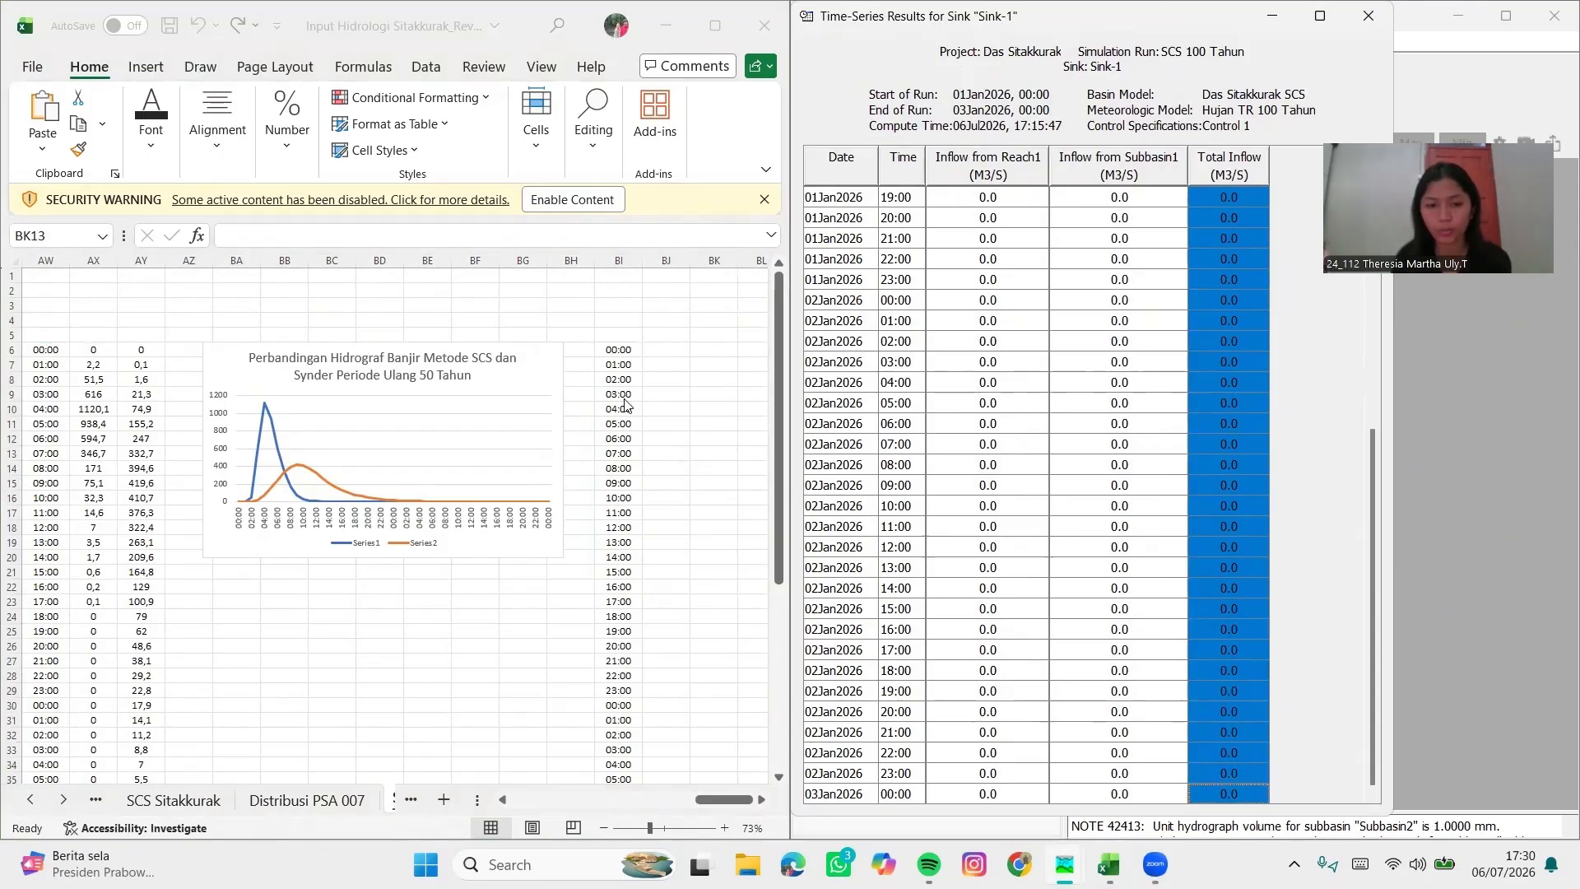
click(654, 359)
right_click(658, 353)
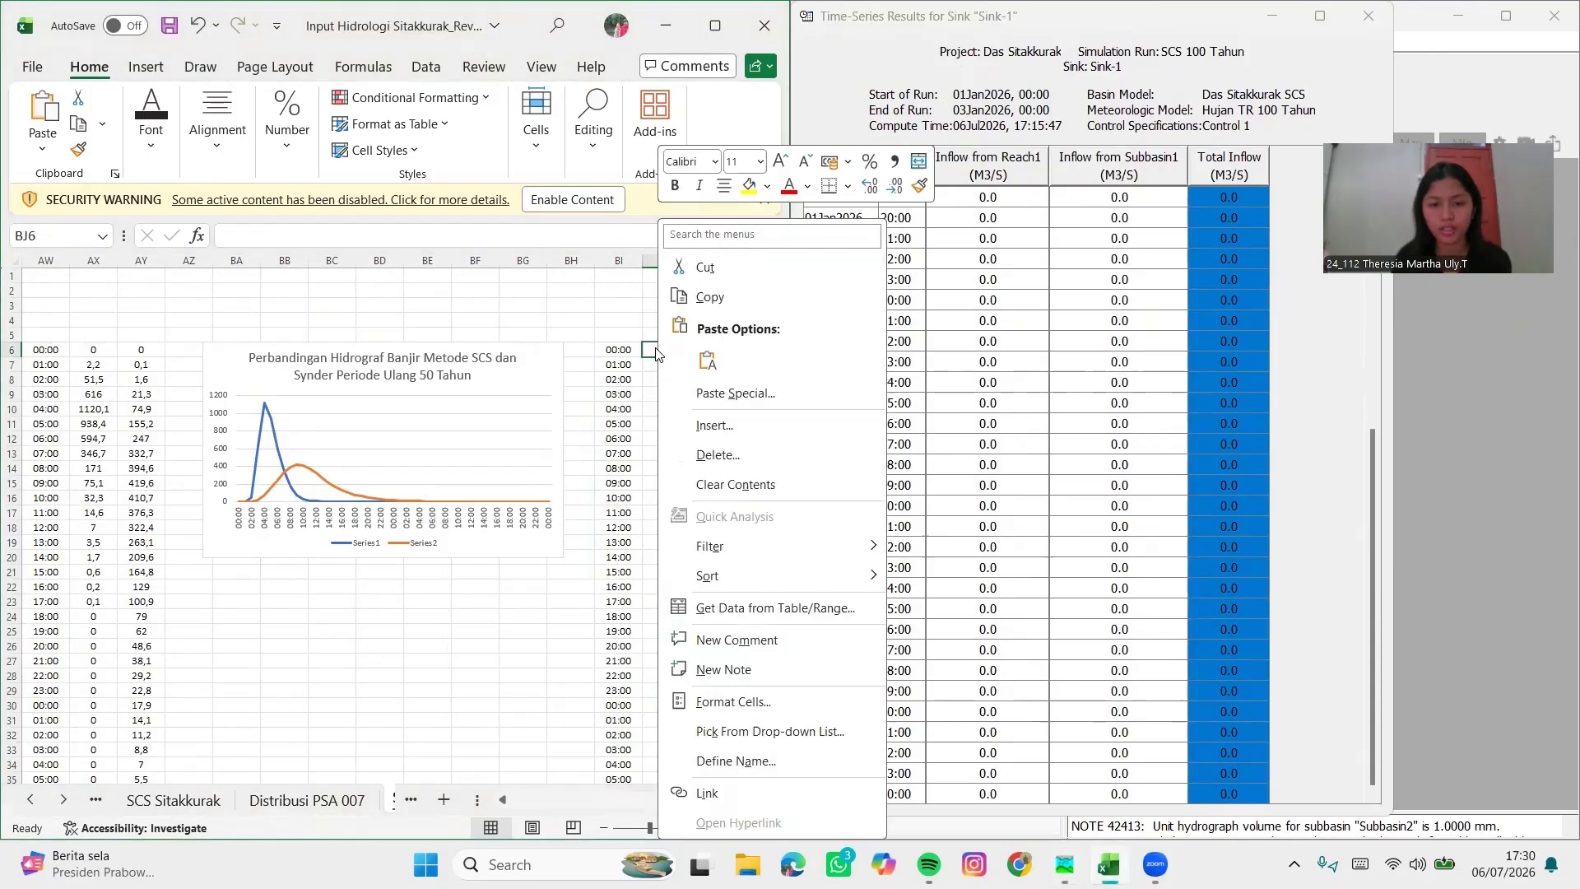
click(708, 361)
click(725, 362)
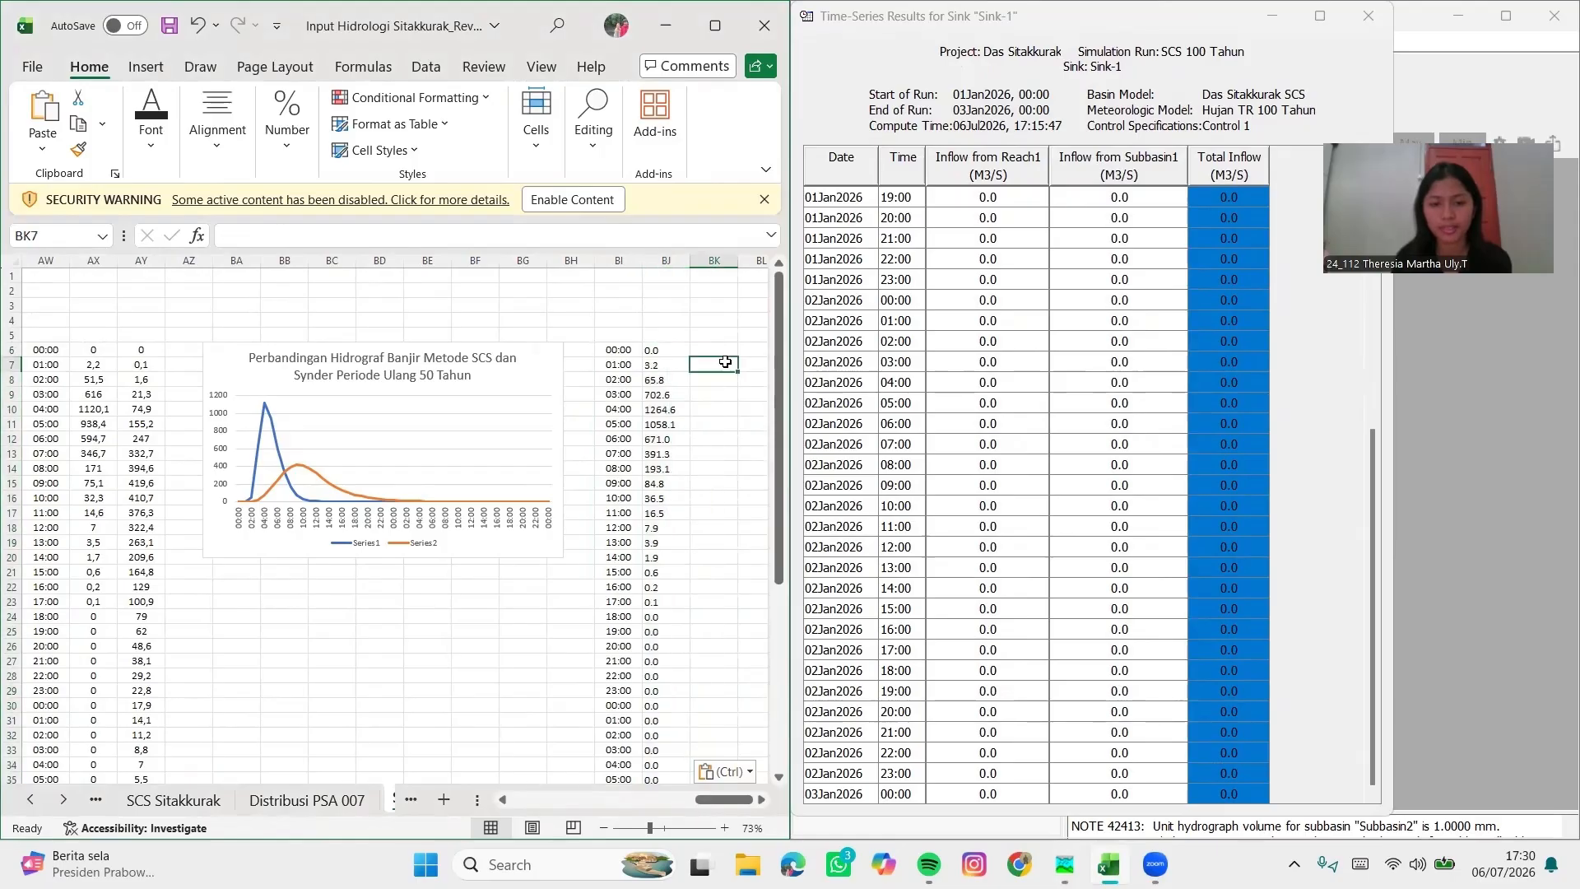
Close the SCS 100 Tahun table and open the Sink-1 time-series table of the Synder 100 Tahun run in HEC-HMS
click(1368, 15)
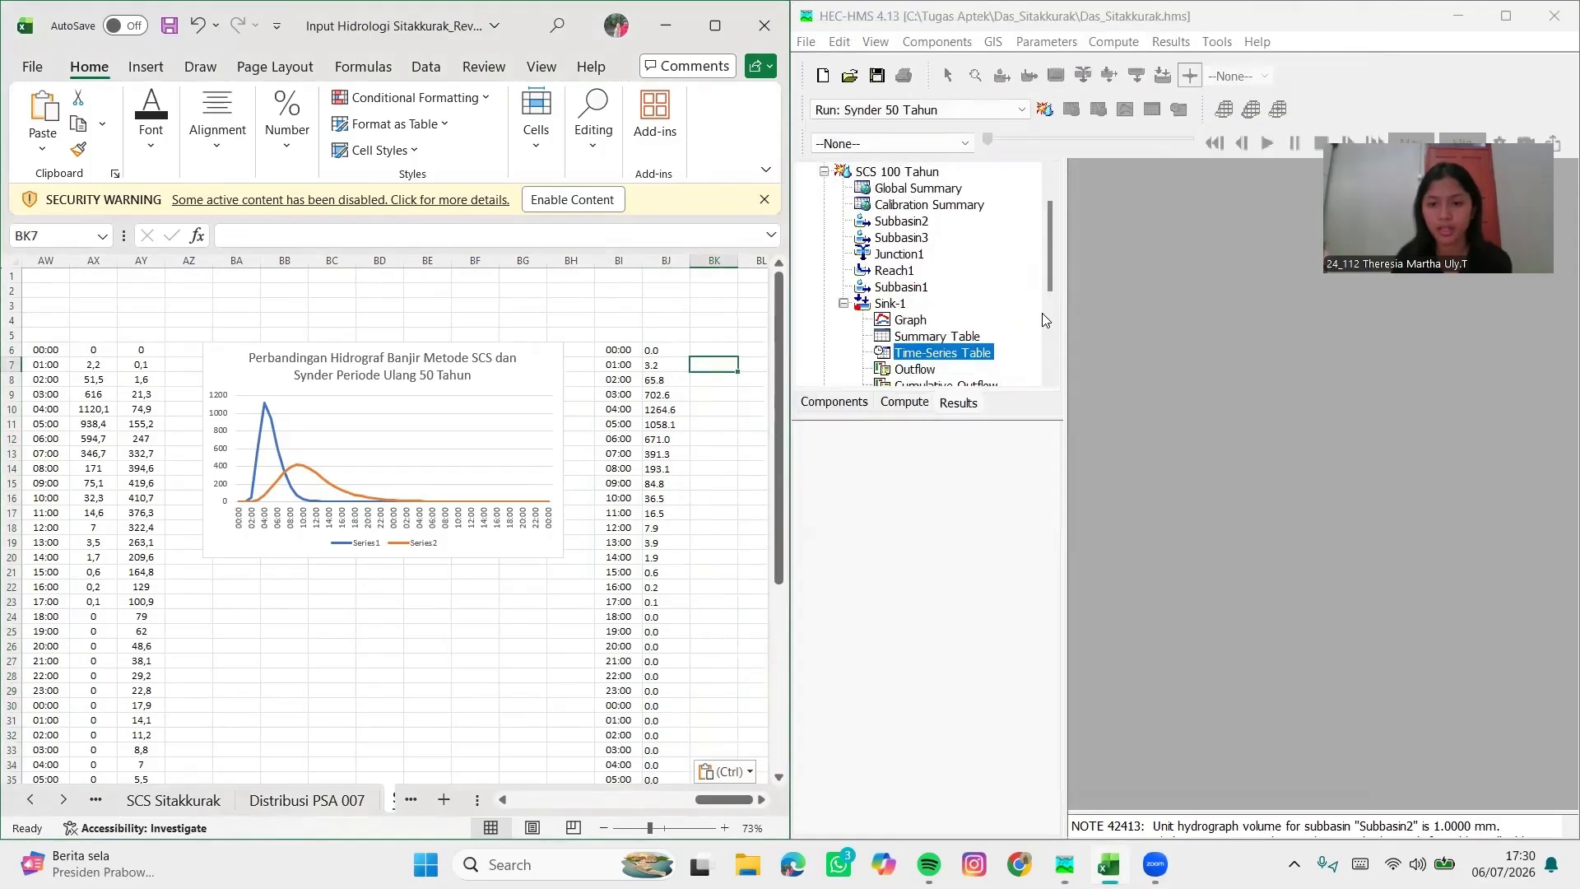
click(839, 306)
click(824, 172)
double_click(916, 314)
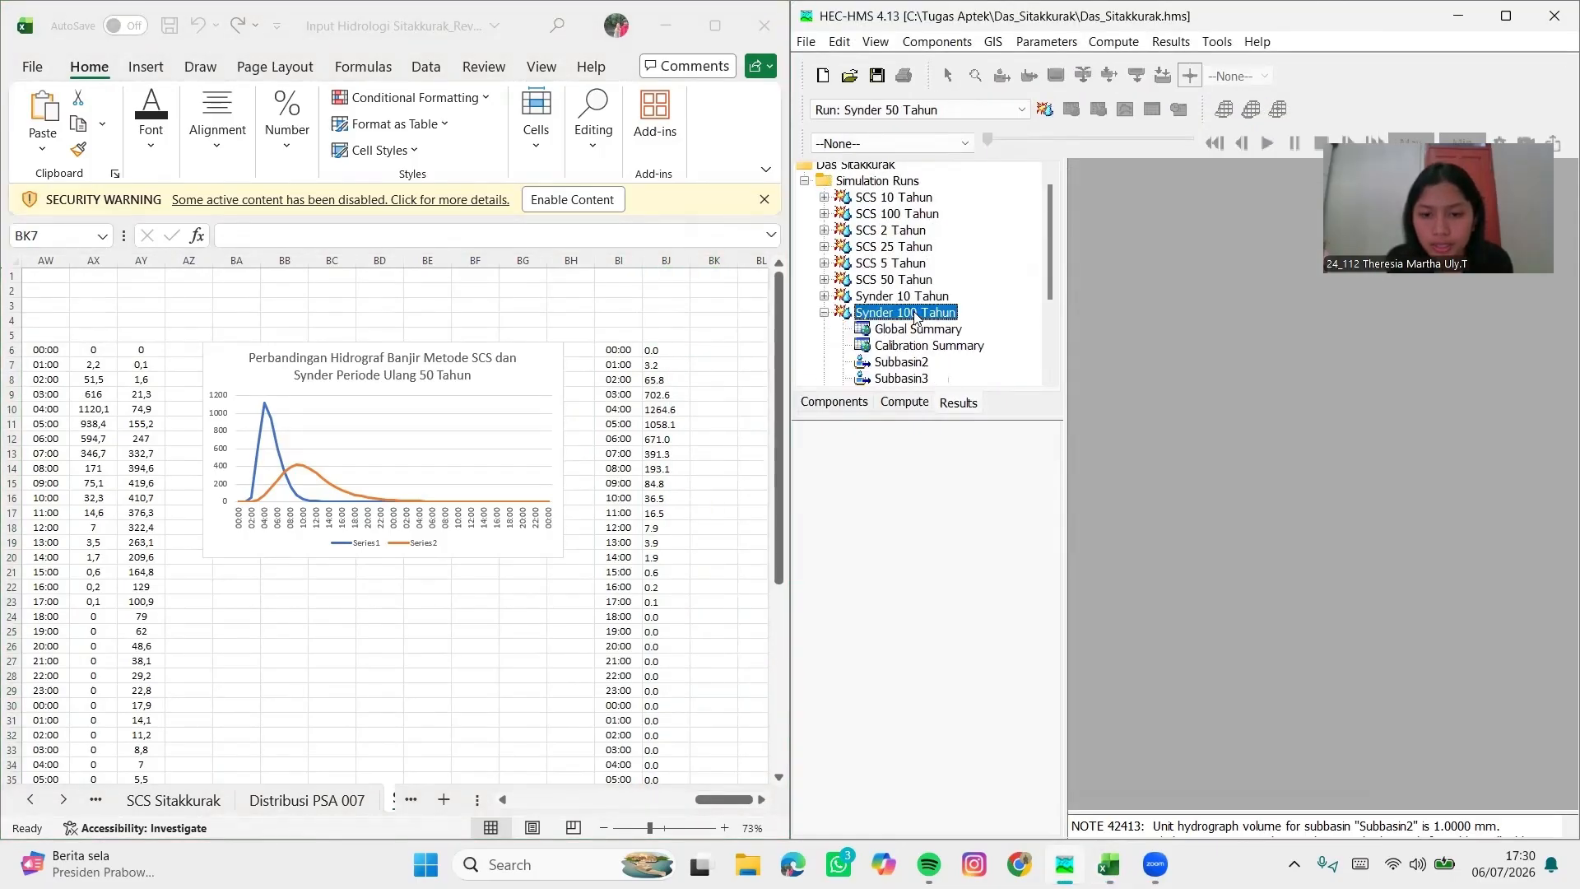
scroll(906, 308, down, 3)
click(904, 316)
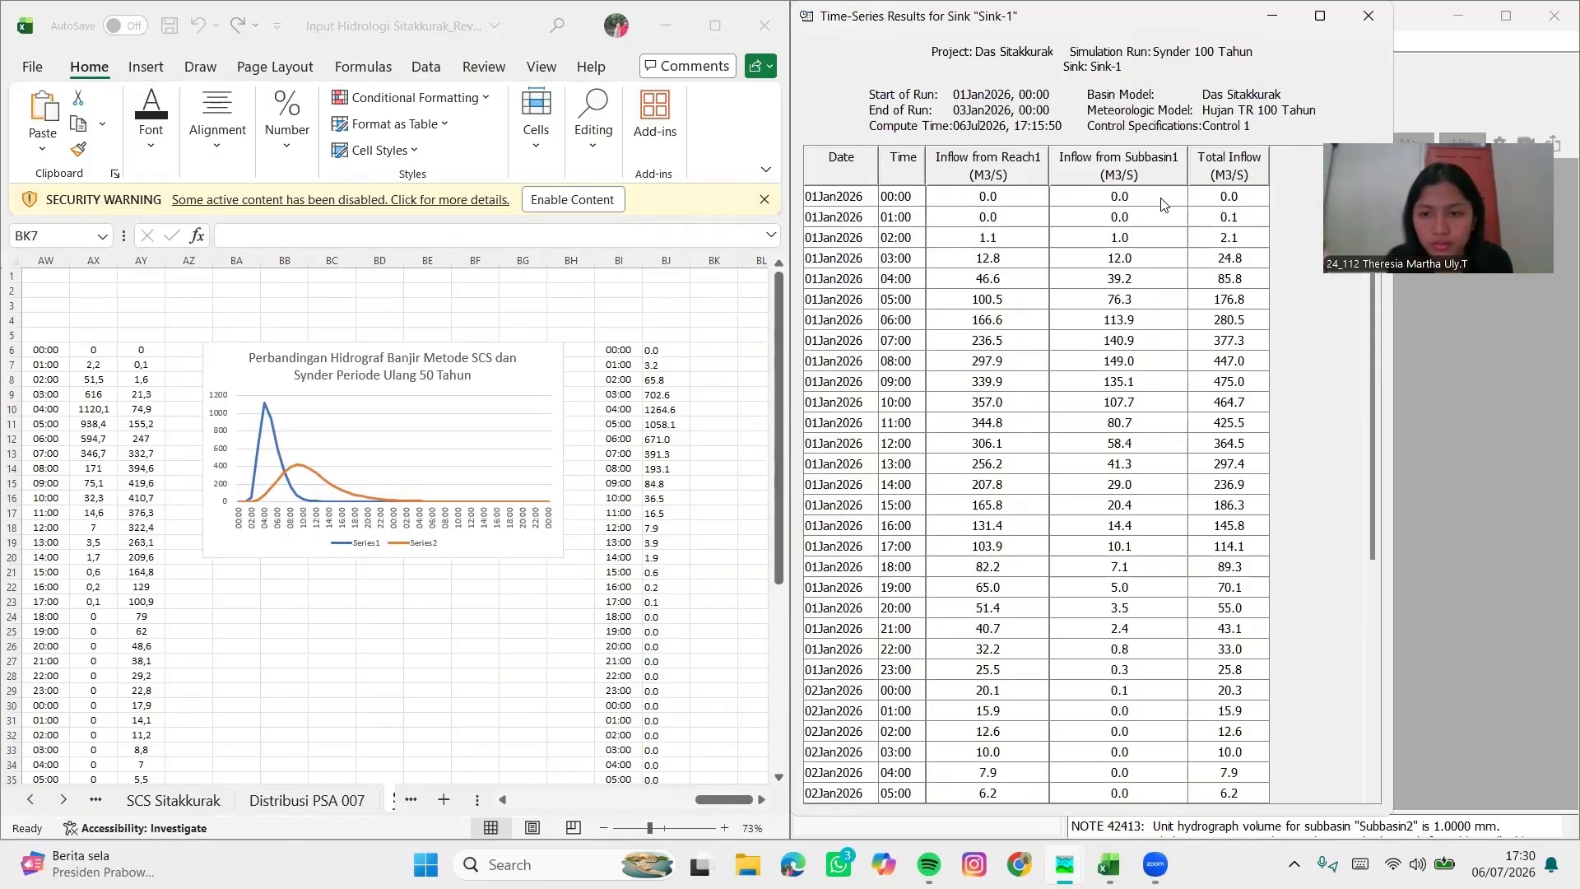
Copy the whole Total Inflow column of the Synder 100 Tahun table into the Excel sheet, starting at BK6
click(1229, 165)
scroll(1069, 494, down, 5)
click(702, 345)
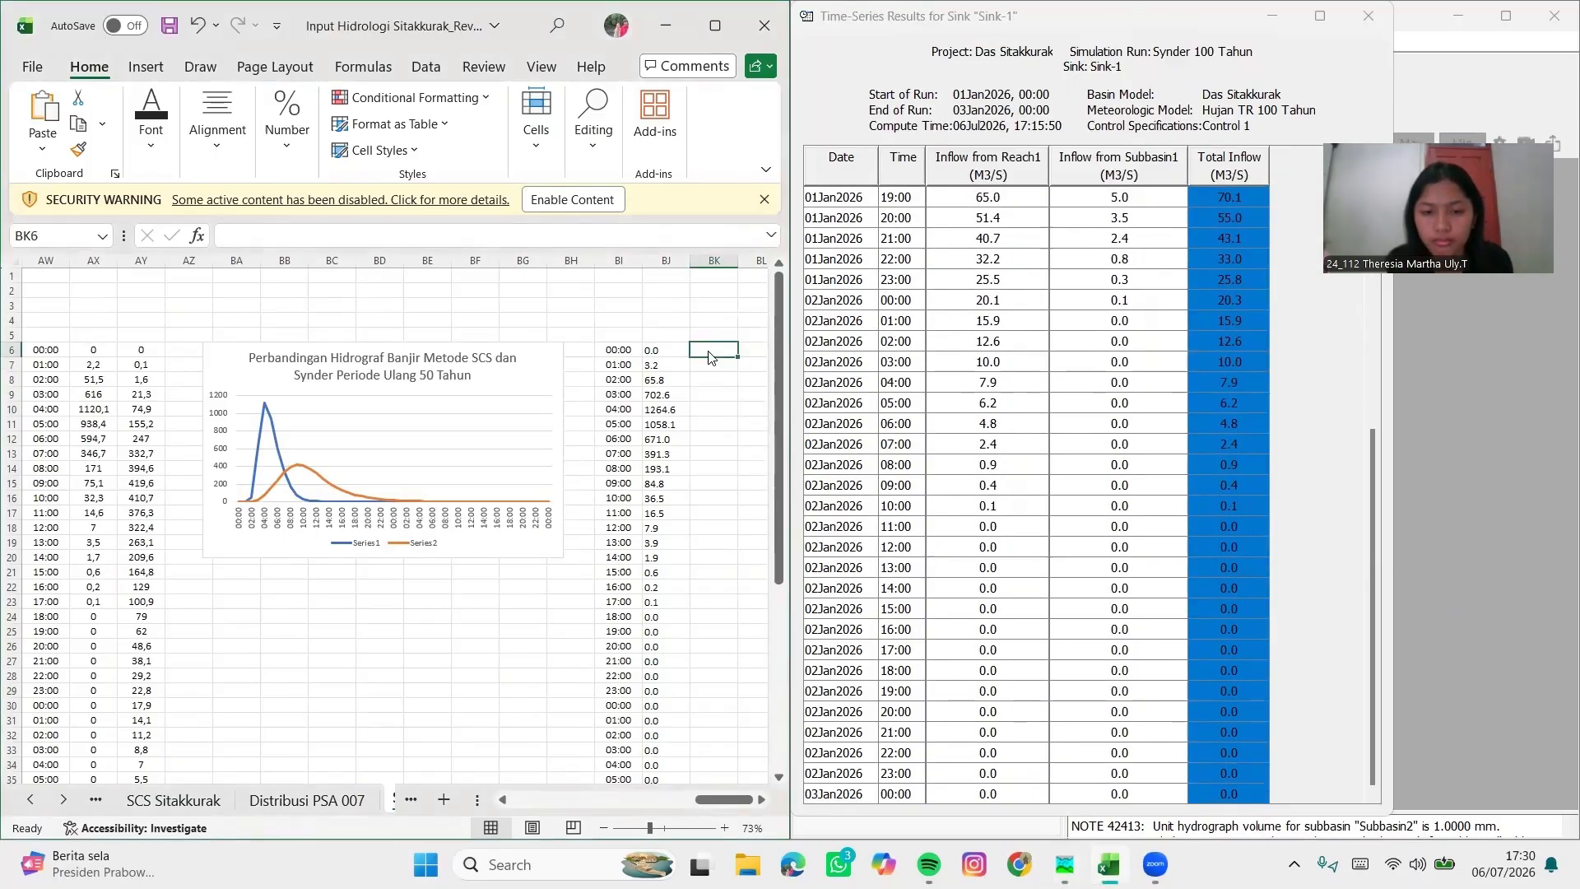
key(ctrl+v)
Centre the inflow values of BJ6:BK54 and replace every decimal point in them with a comma
key(shift+Left)
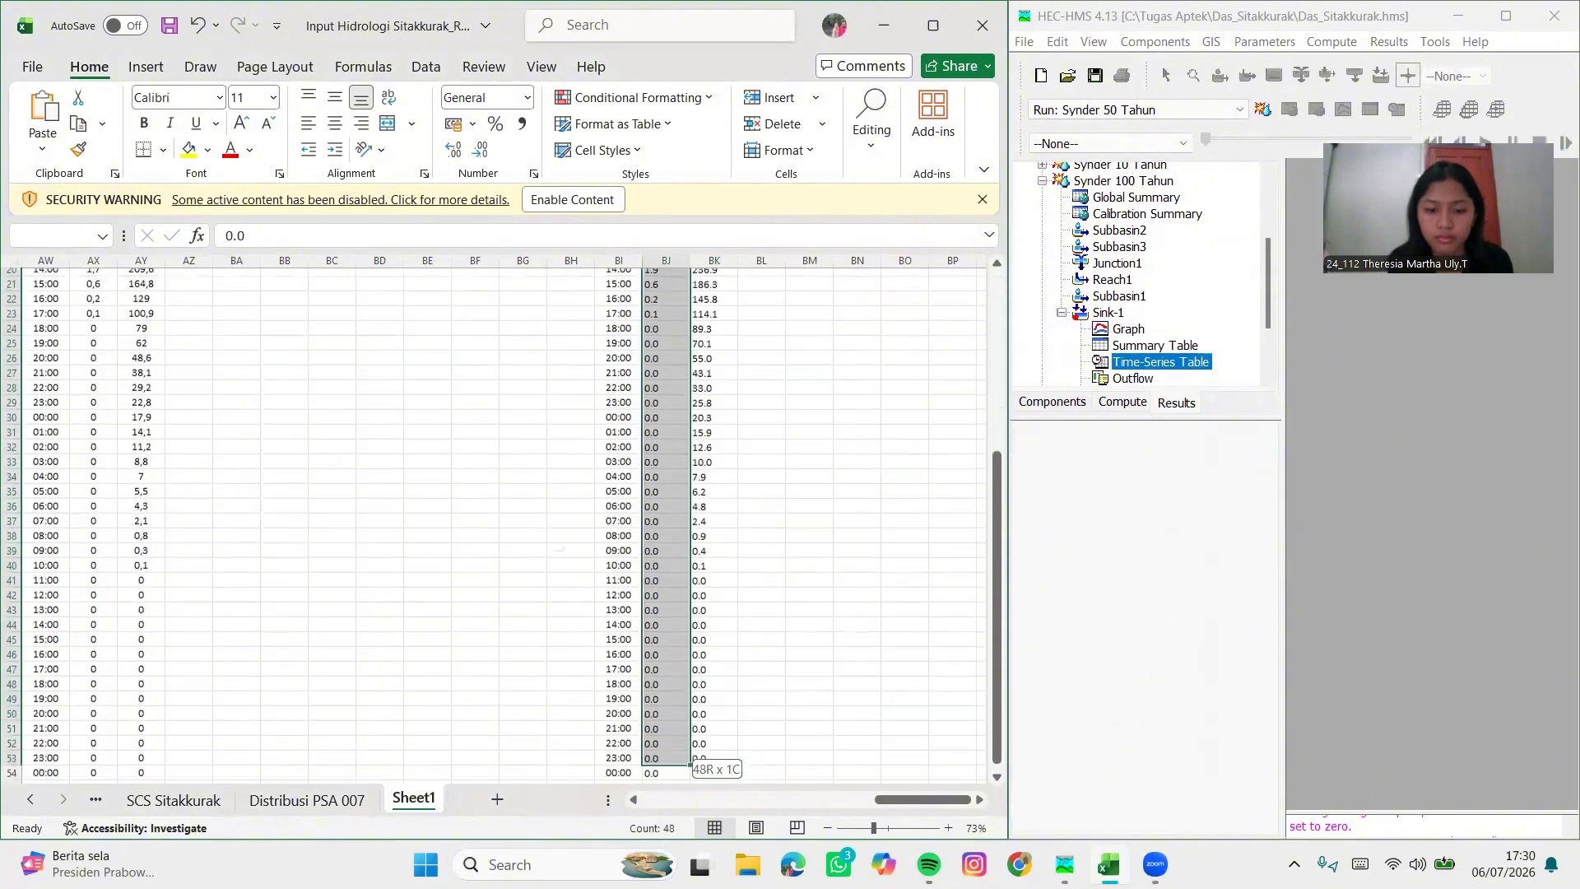
click(334, 123)
drag(665, 349, 708, 751)
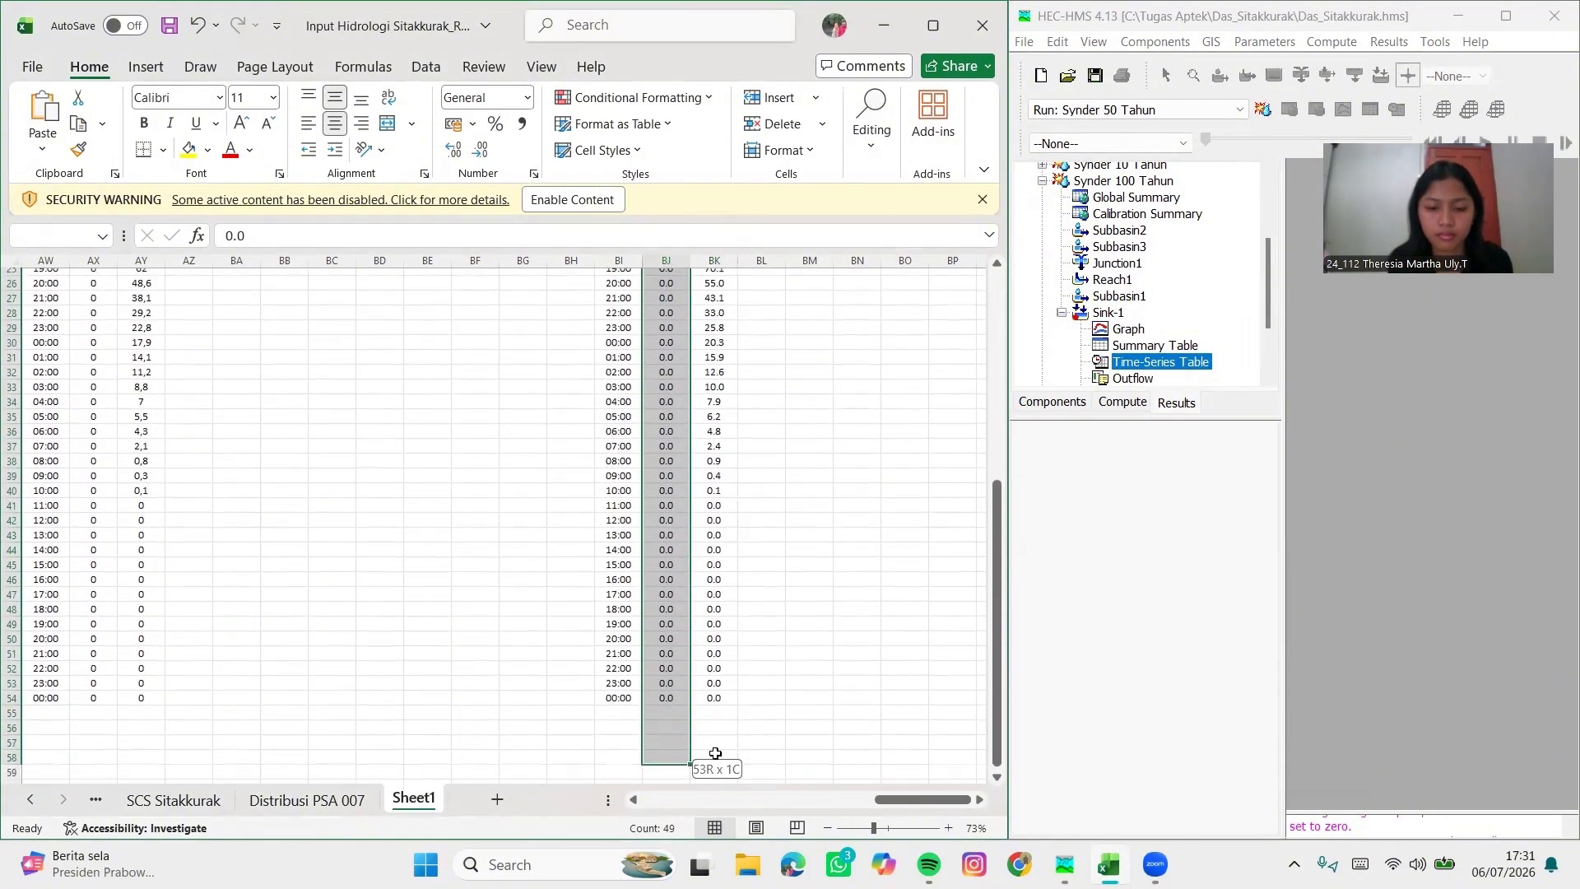
scroll(681, 187, up, 8)
key(ctrl+h)
key(alt+a)
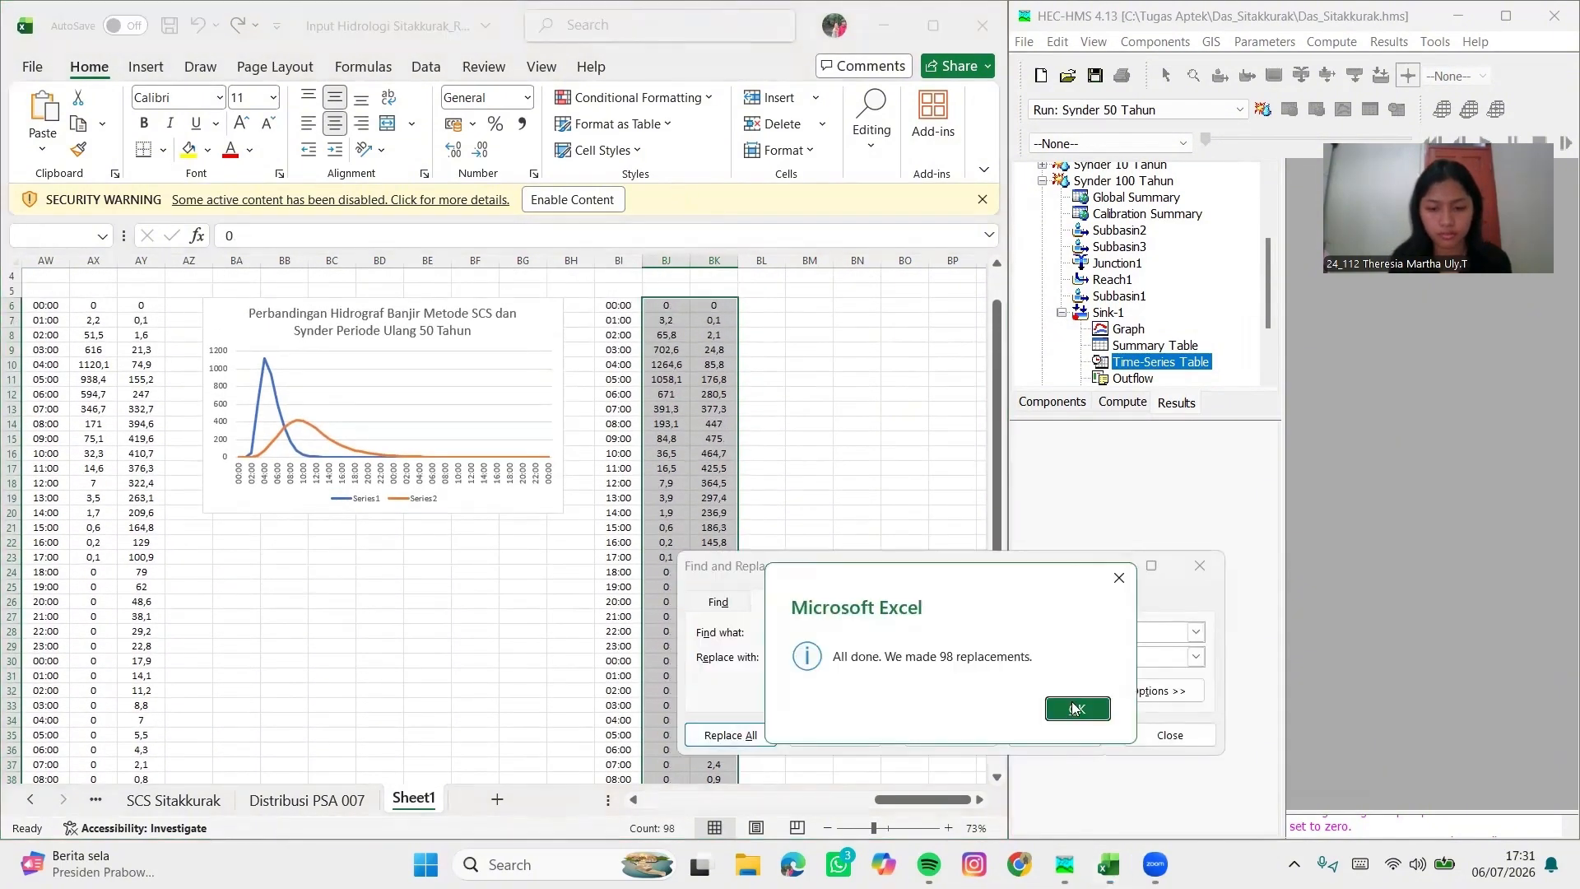
key(Return)
key(Escape)
Insert a line chart of the hourly inflow data in BI6:BK54 and place it beside the 100-year data columns
drag(632, 307, 698, 744)
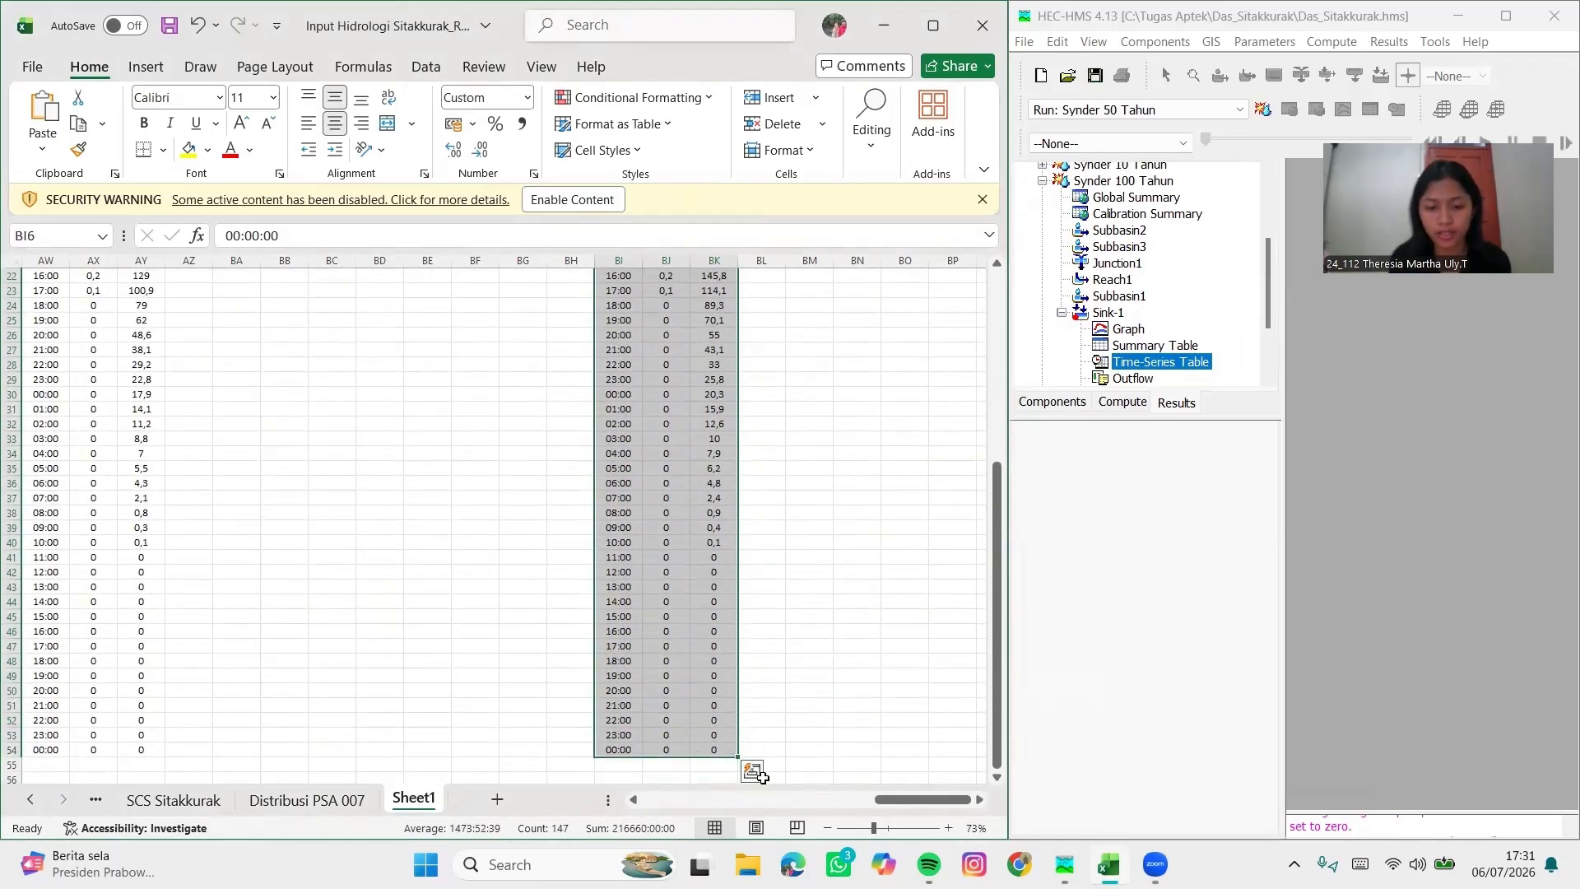
click(753, 771)
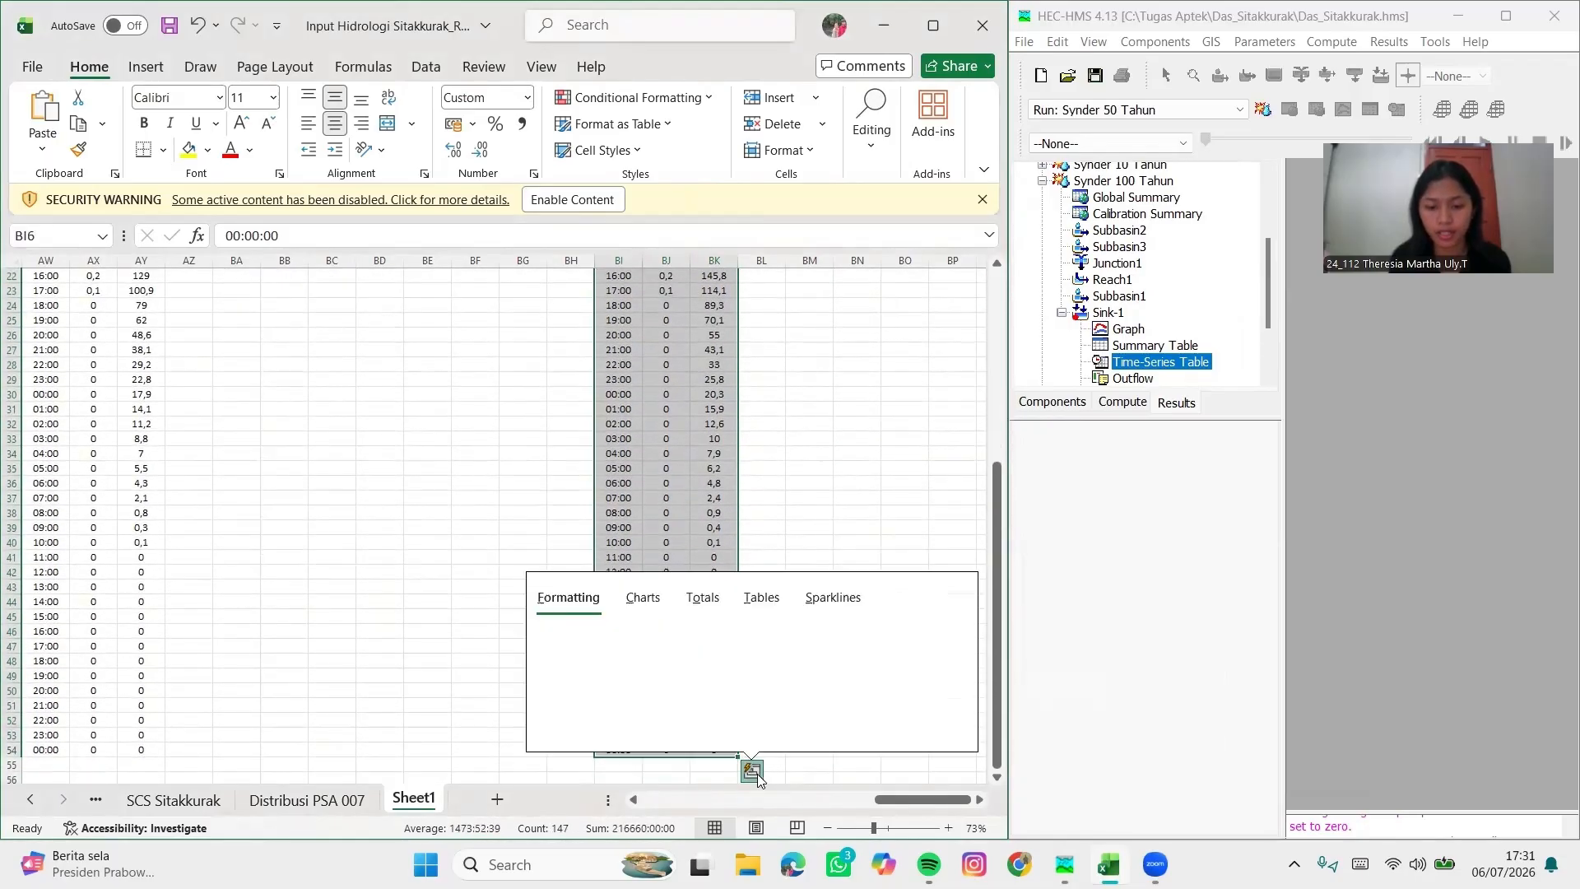
click(624, 605)
click(589, 665)
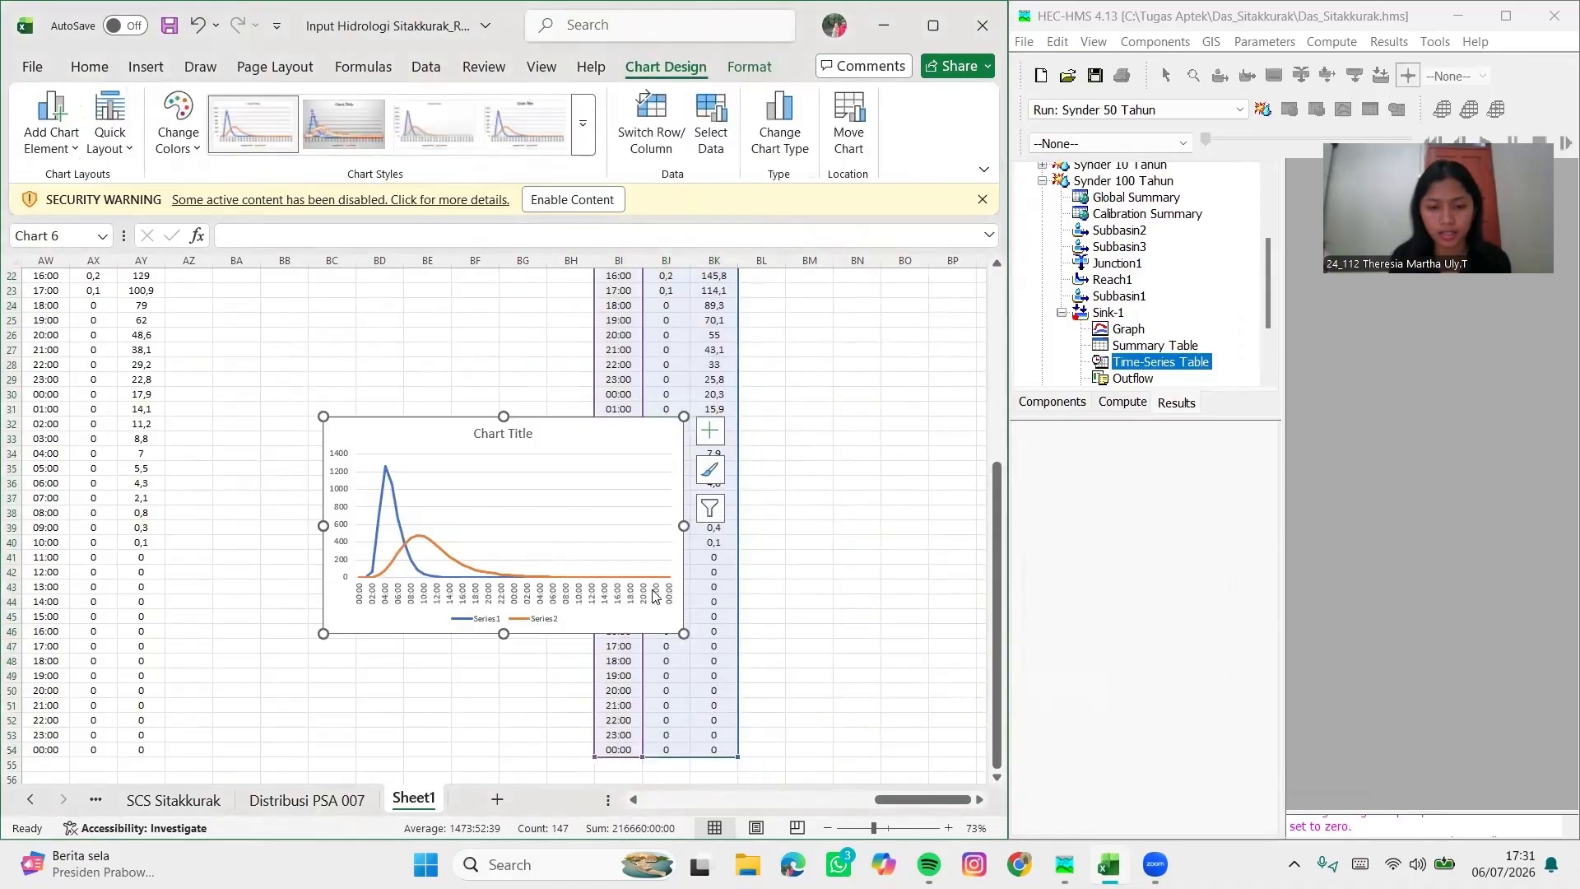
drag(604, 440, 963, 284)
scroll(887, 494, up, 6)
click(873, 617)
Copy the 50-year chart's title to the new chart and edit it to "Perbandingan Hidrograf Banjir Metode SCS dan Synder Periode Ulang 100 Tahun"
click(380, 313)
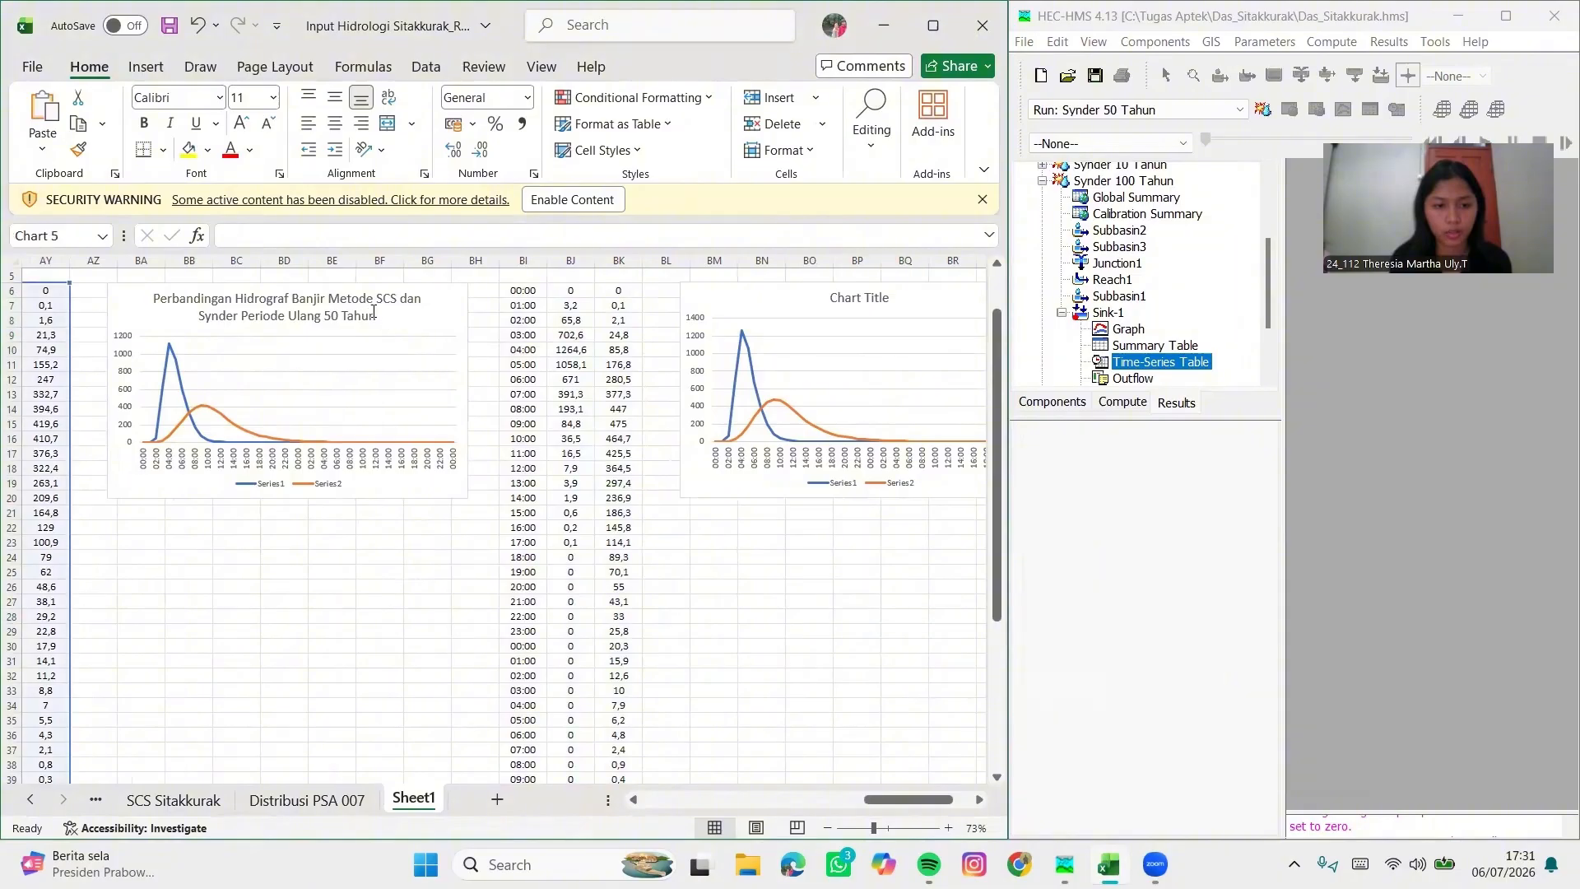
drag(381, 314, 195, 303)
click(835, 297)
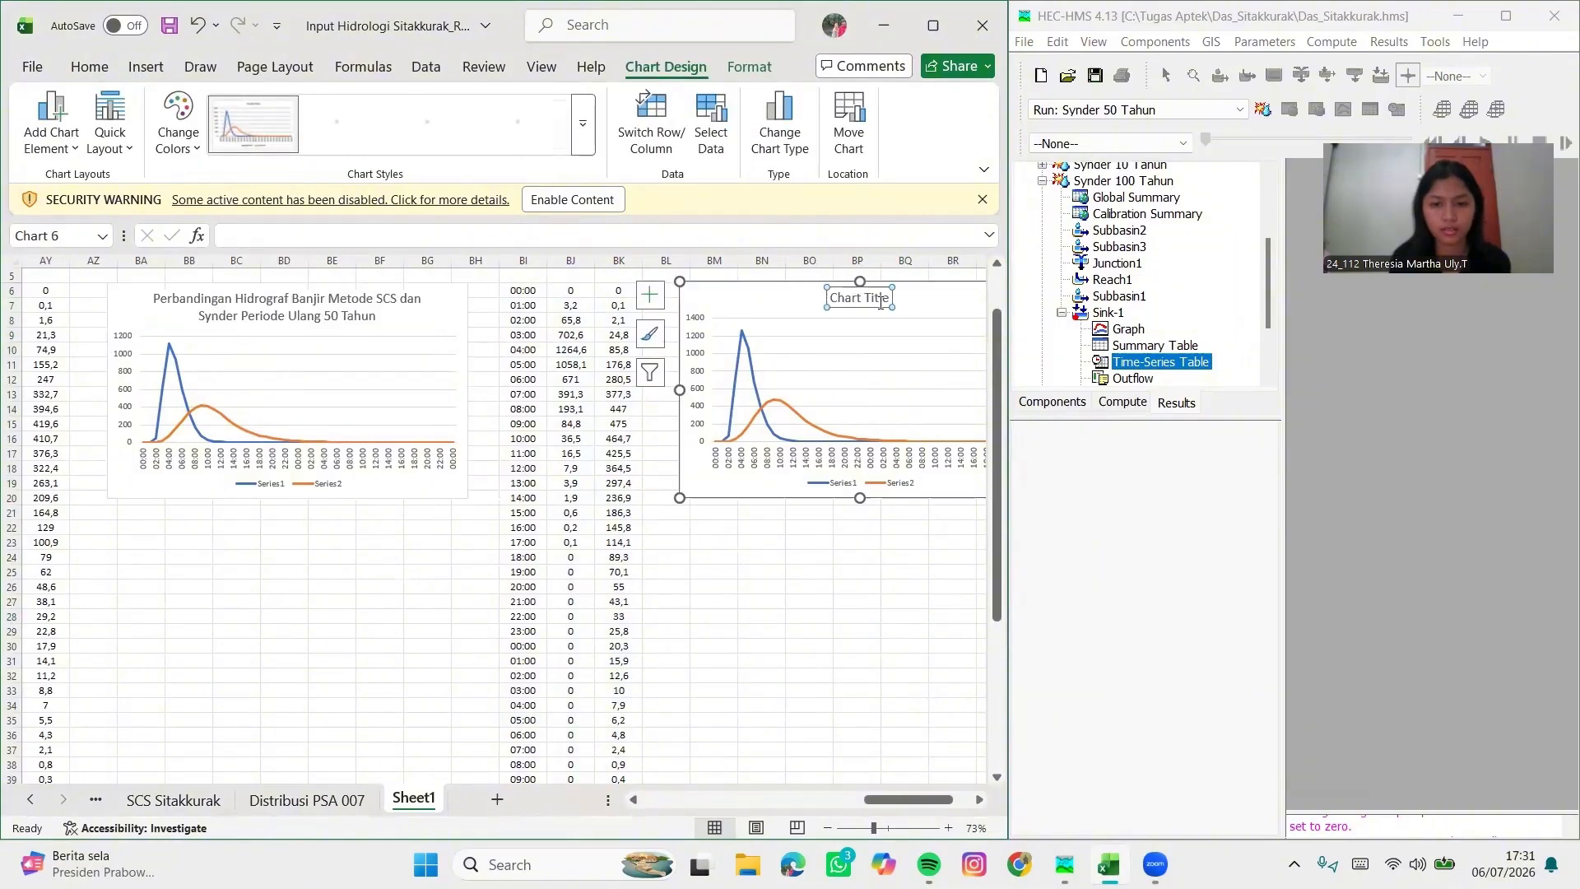
drag(888, 299, 830, 298)
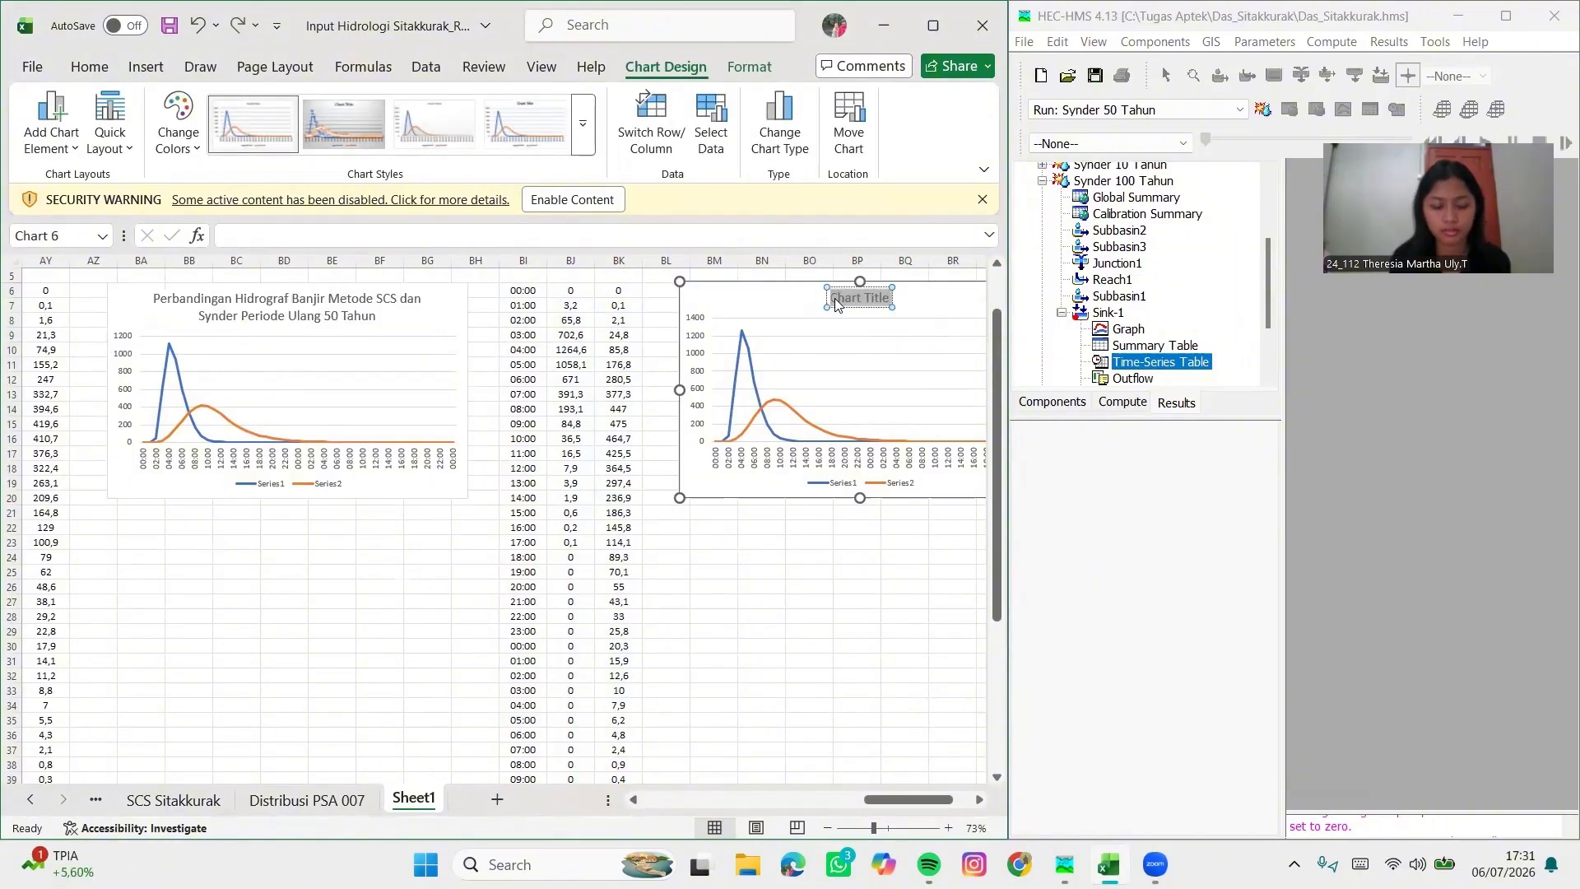
key(ctrl+v)
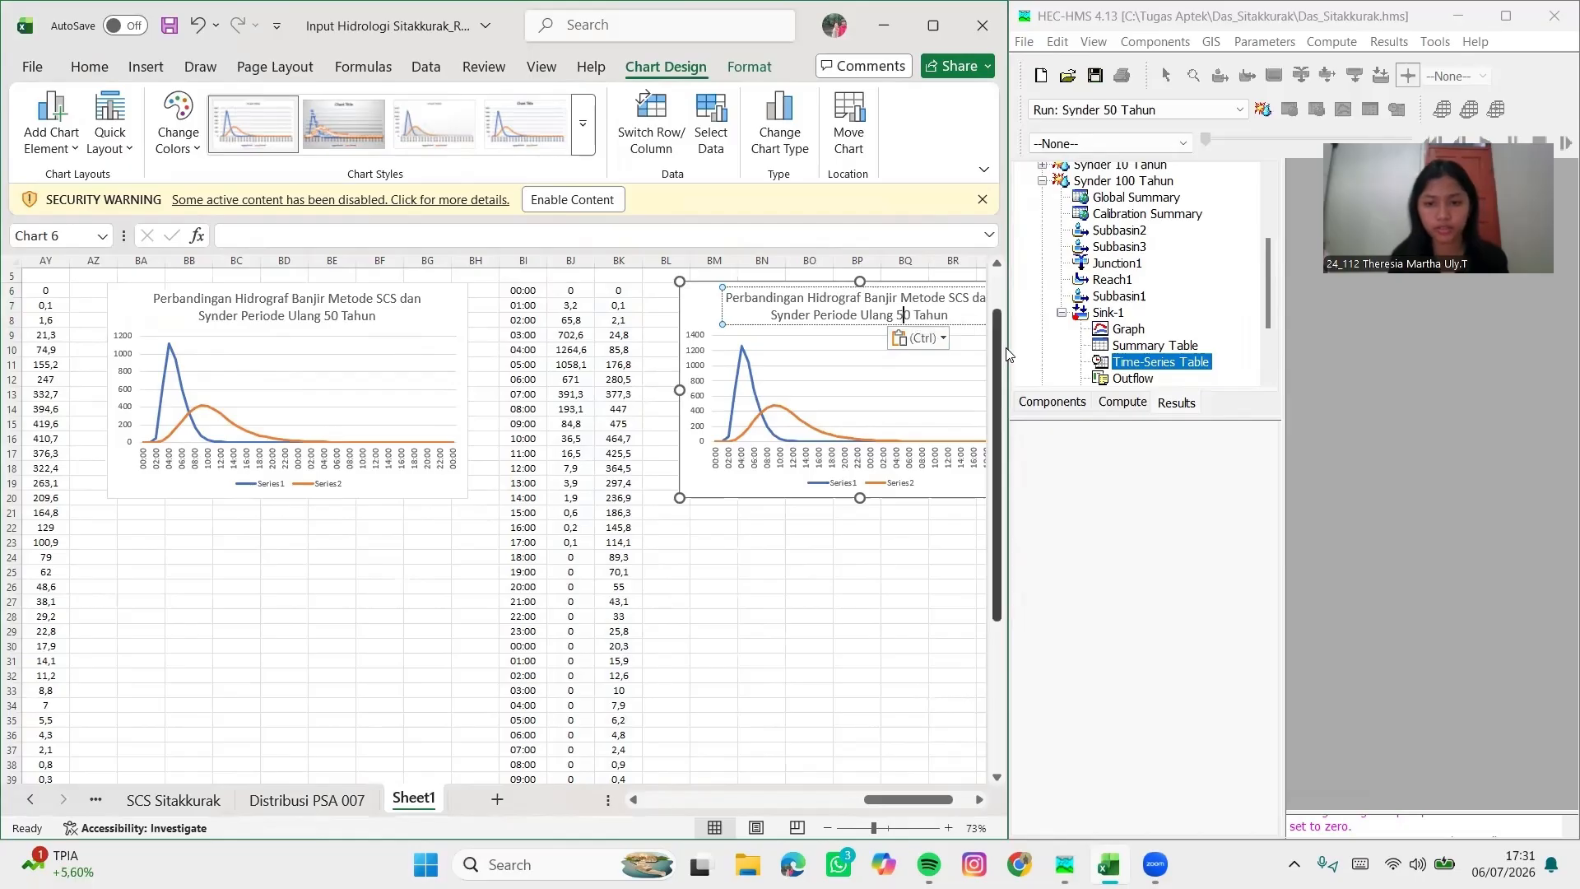
click(904, 315)
key(BackSpace)
text(10)
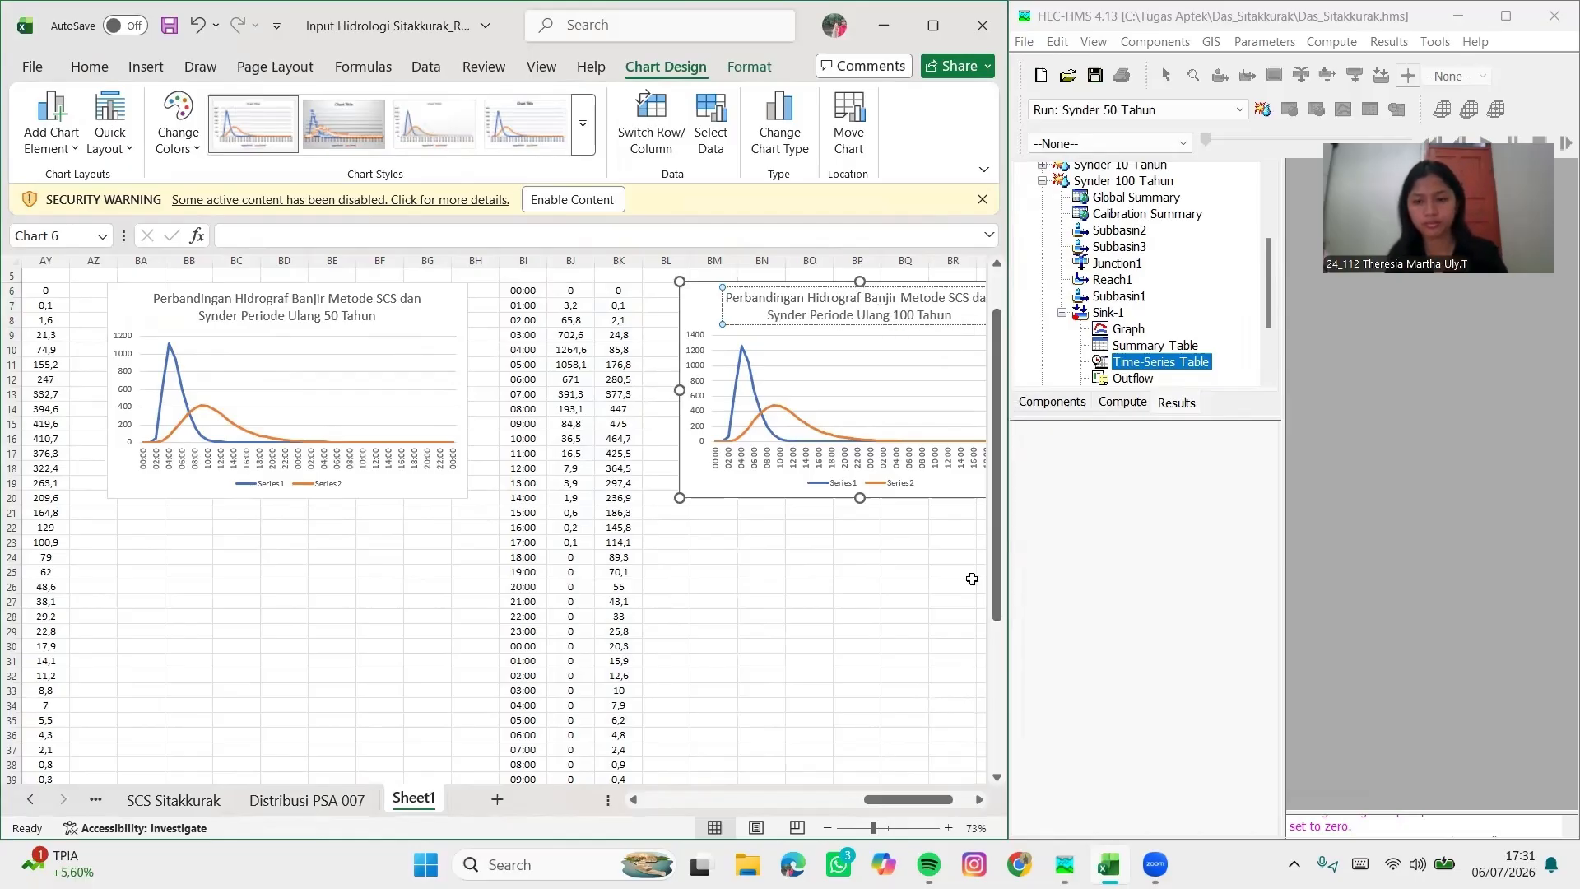
click(905, 646)
scroll(855, 590, down, 1)
scroll(855, 590, down, 3)
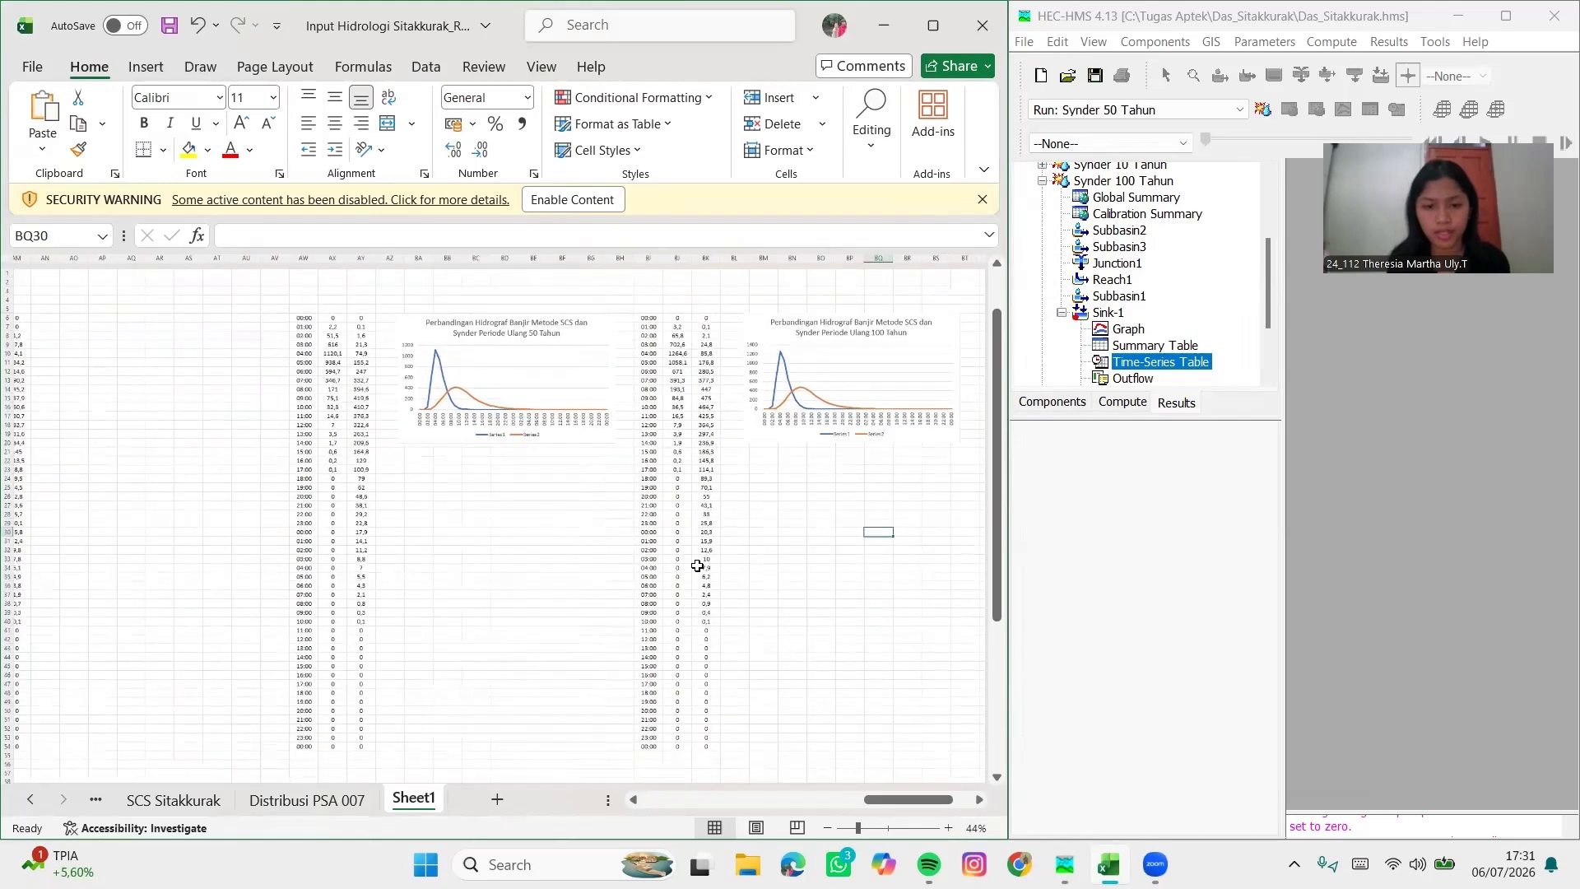
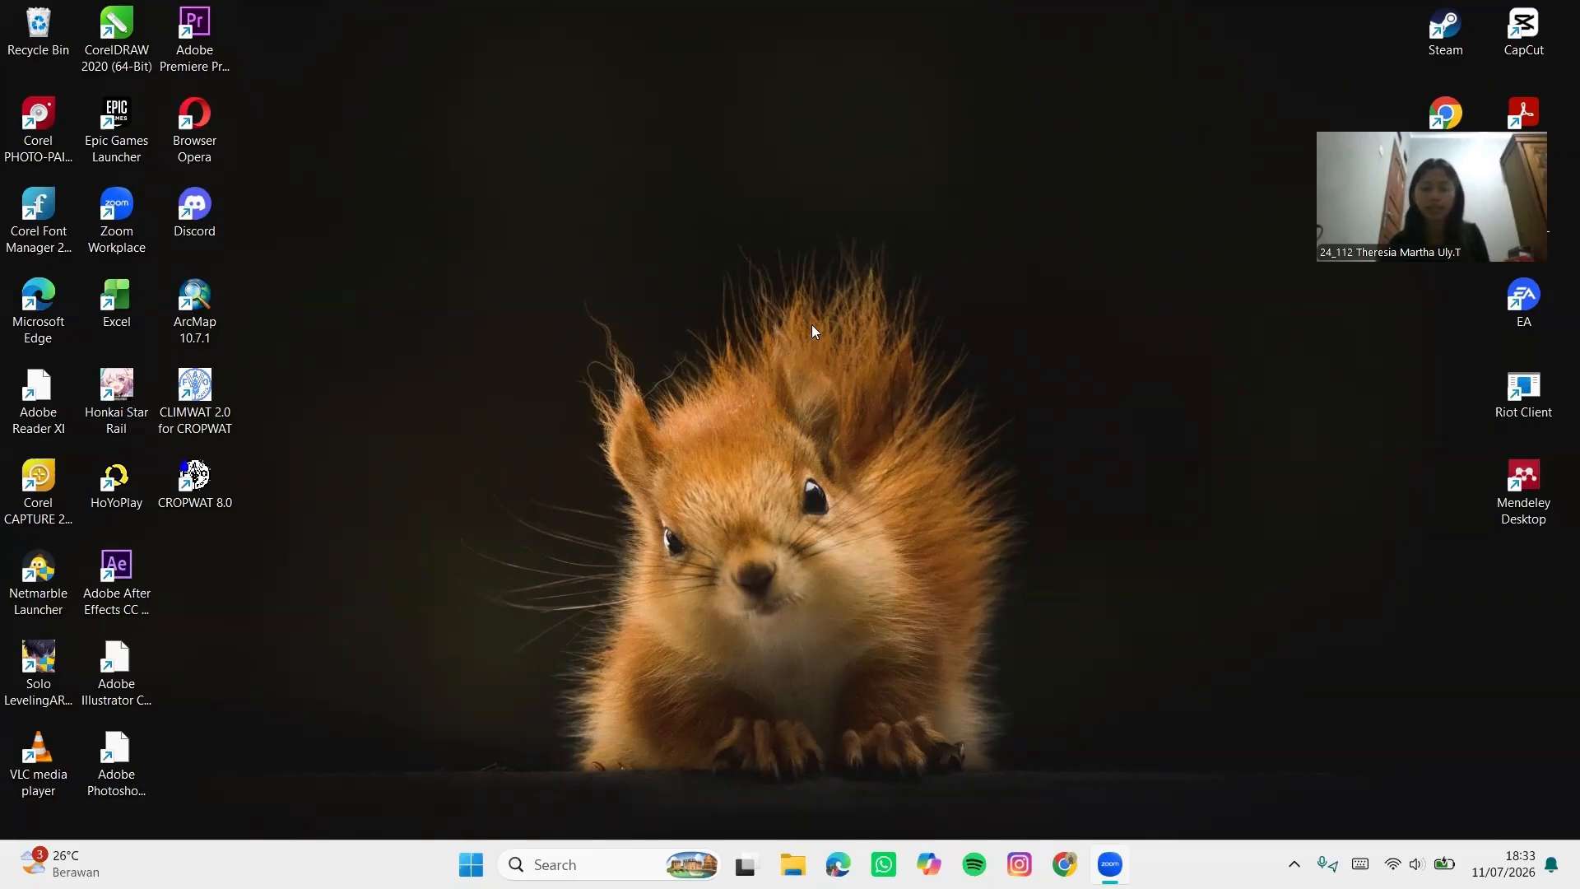
Launch HEC-RAS 7.0.1 and start a new project
click(535, 864)
click(668, 174)
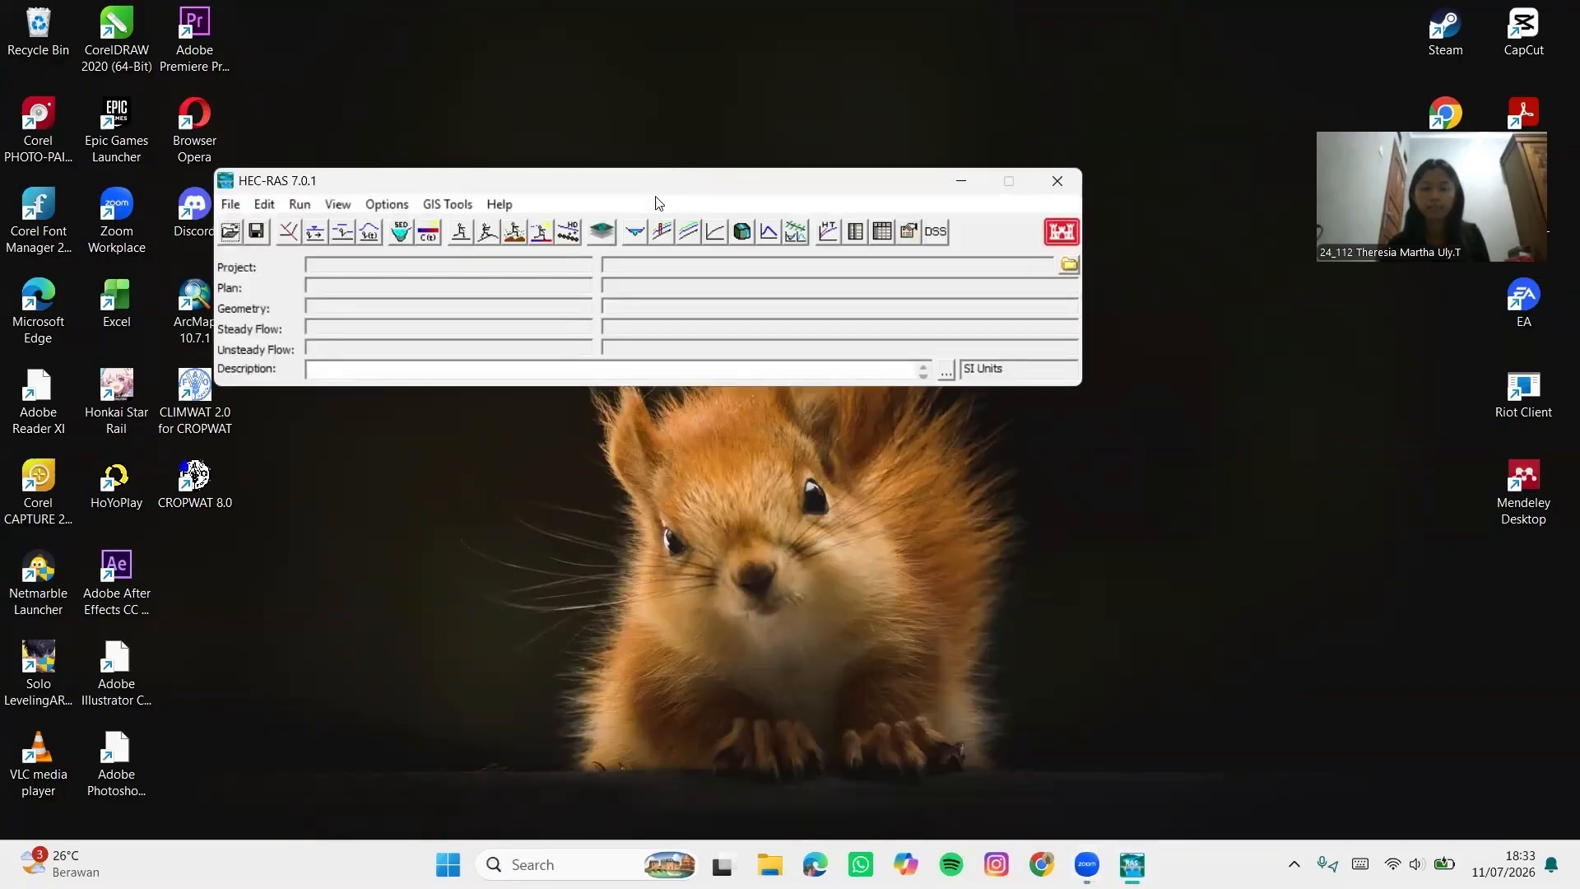
drag(626, 185, 829, 230)
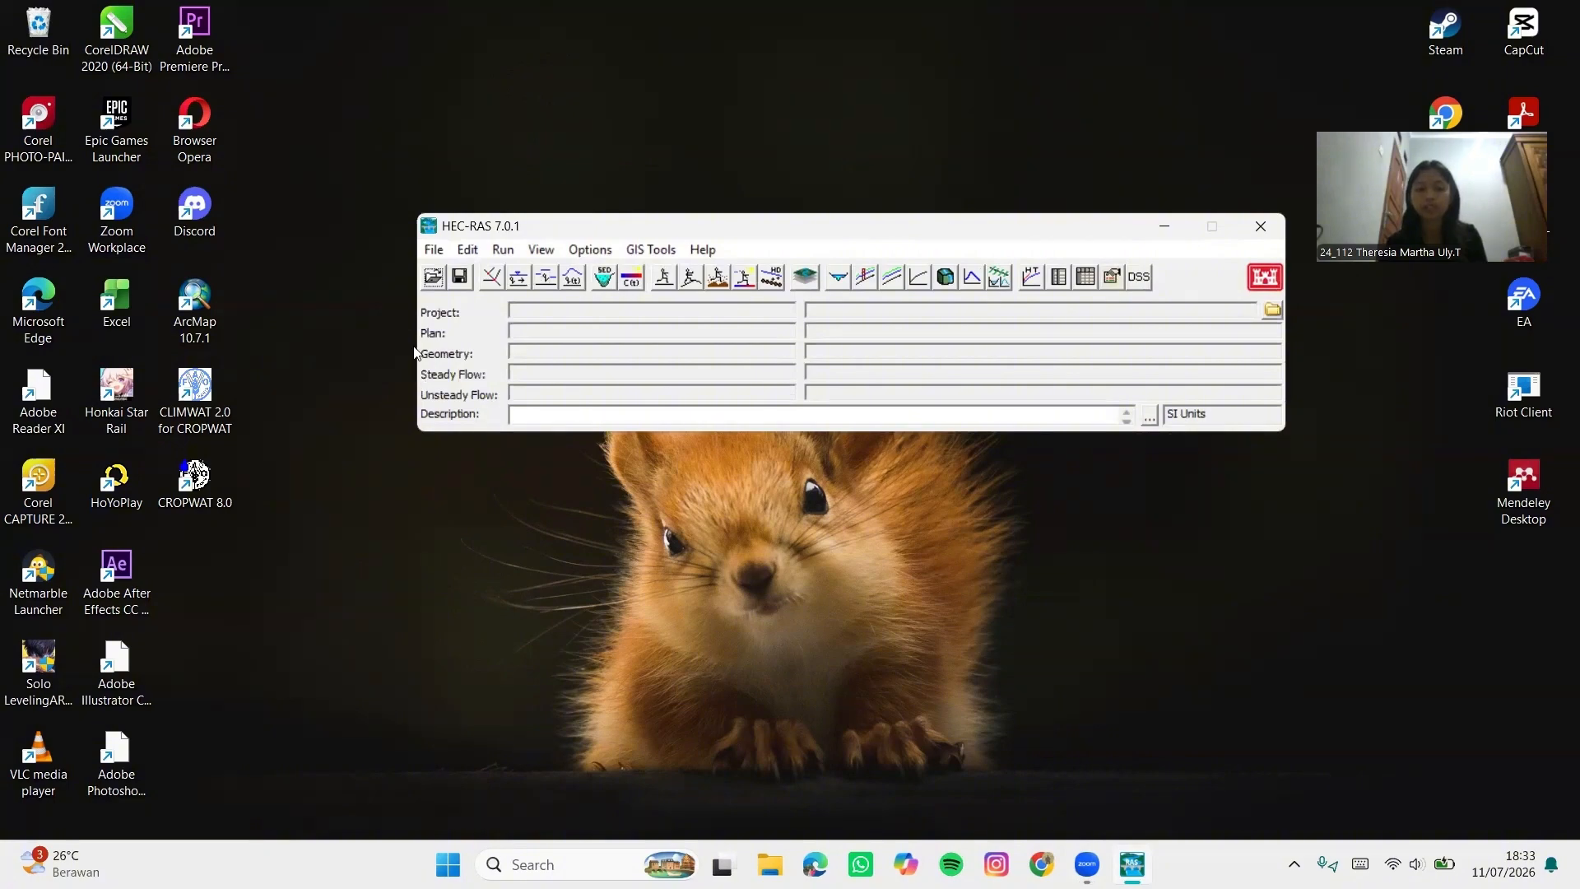
click(436, 250)
click(436, 273)
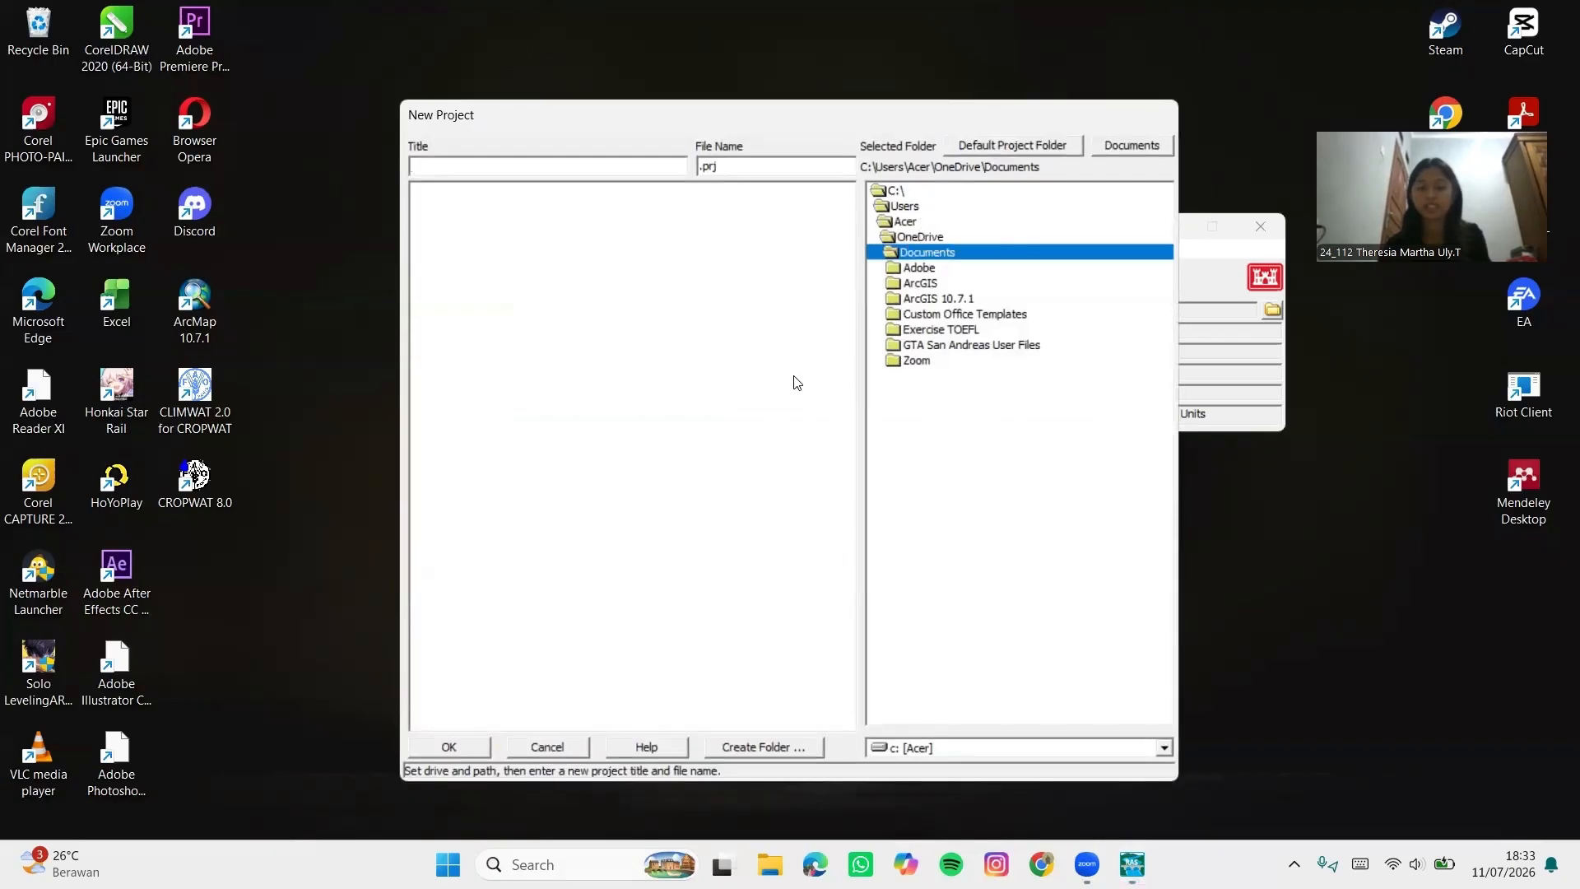
Create a folder HEC RAS under C:\Tugas Aptek and create the project BENDUNGAN SITAKKURAK there with file name BENDUNGANSITAKKURA.prj
double_click(882, 193)
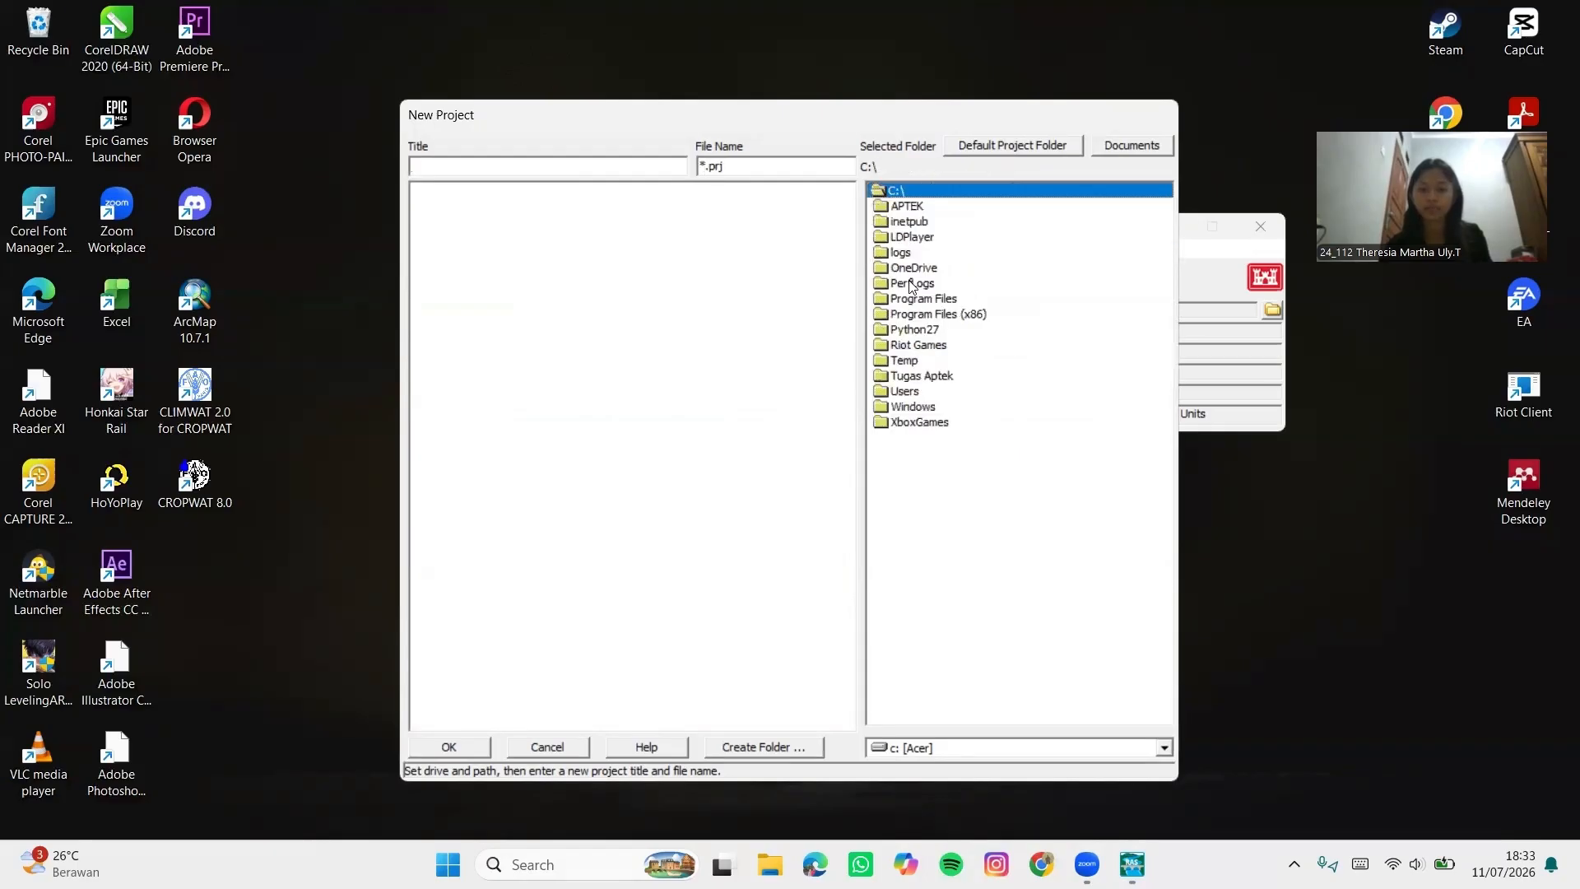
double_click(936, 376)
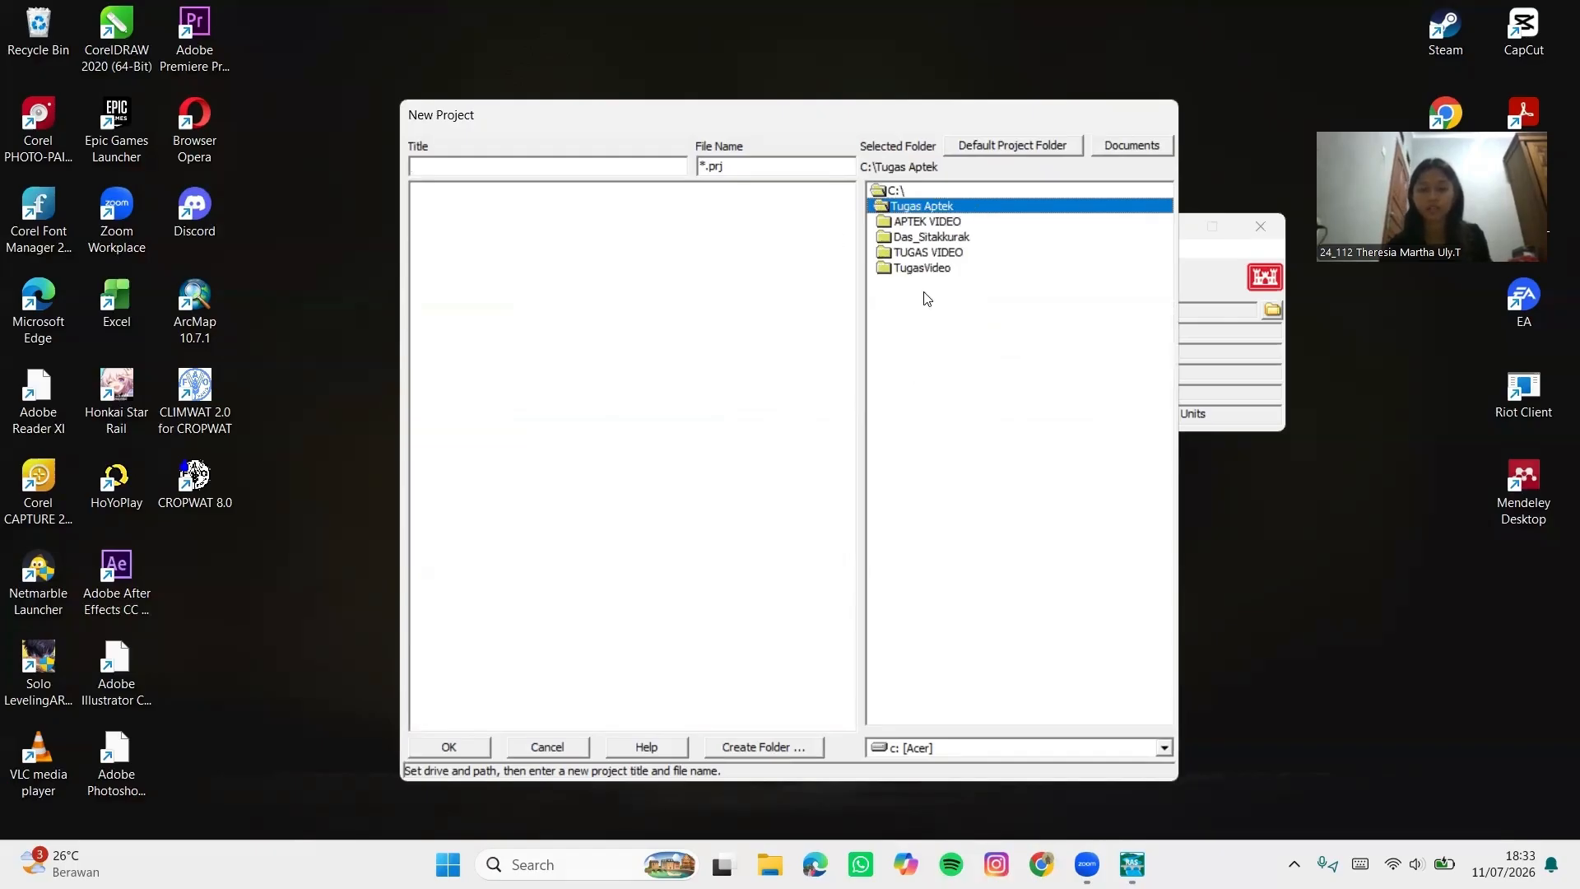
key(Return)
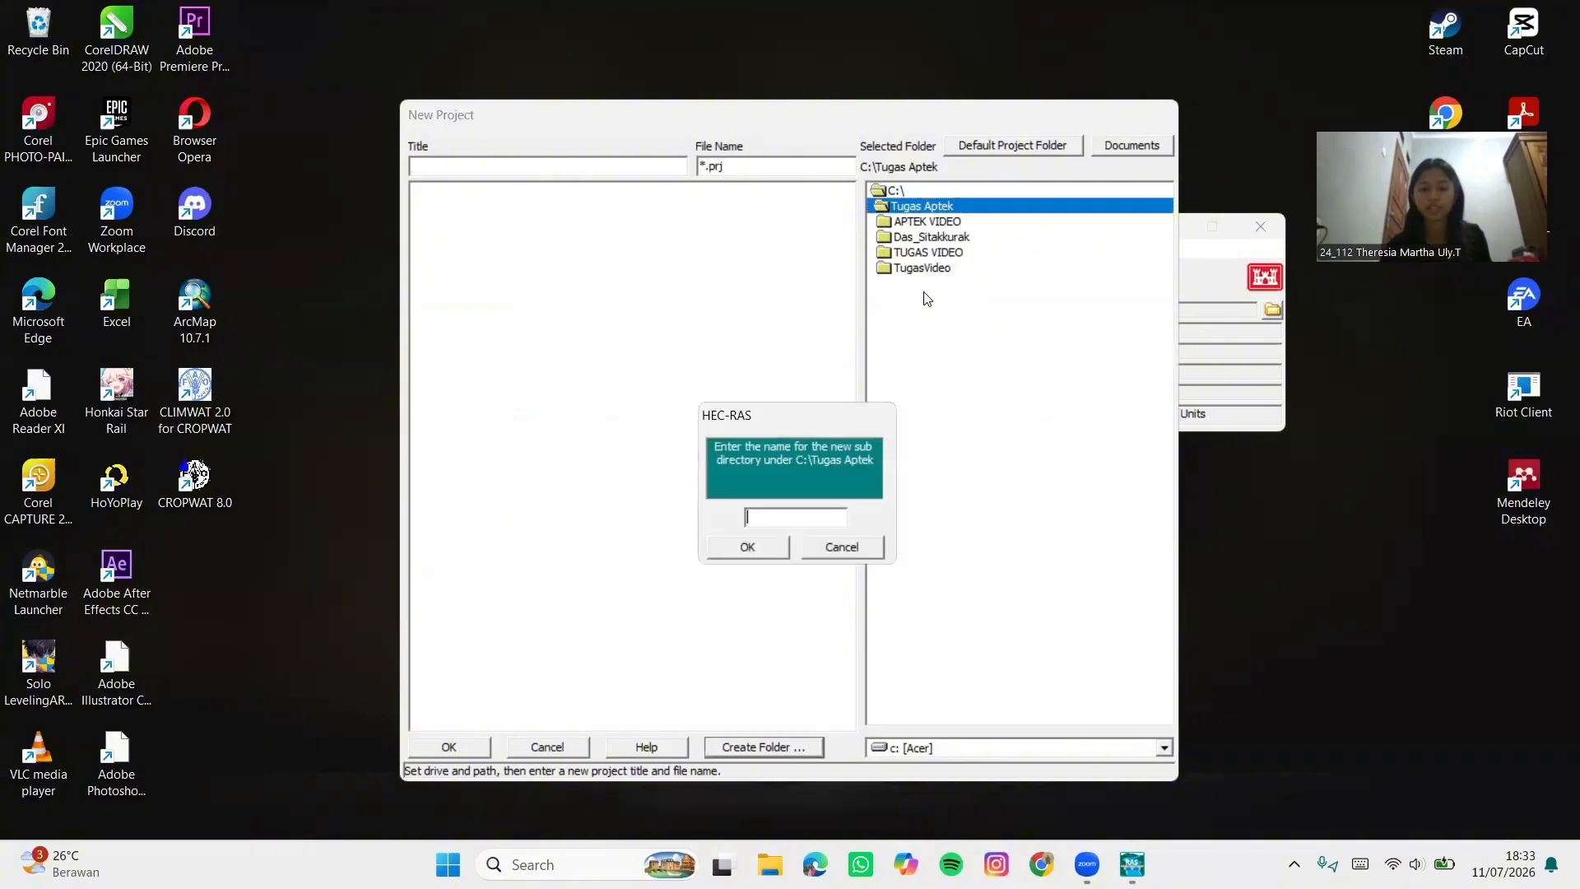
key(Caps_Lock)
text(HEC )
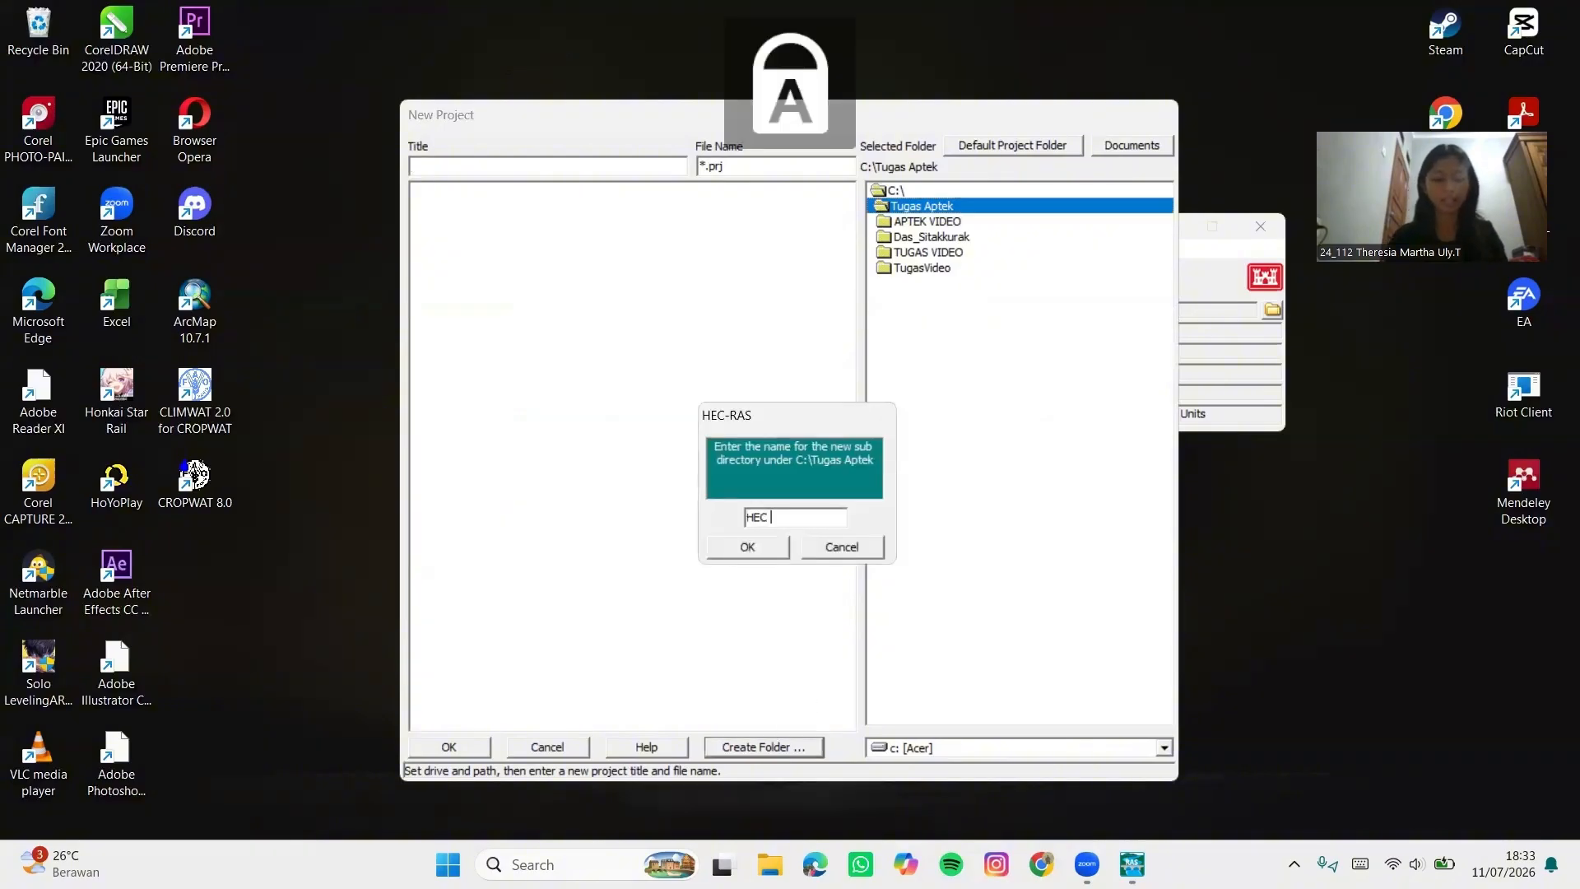
text(RAS)
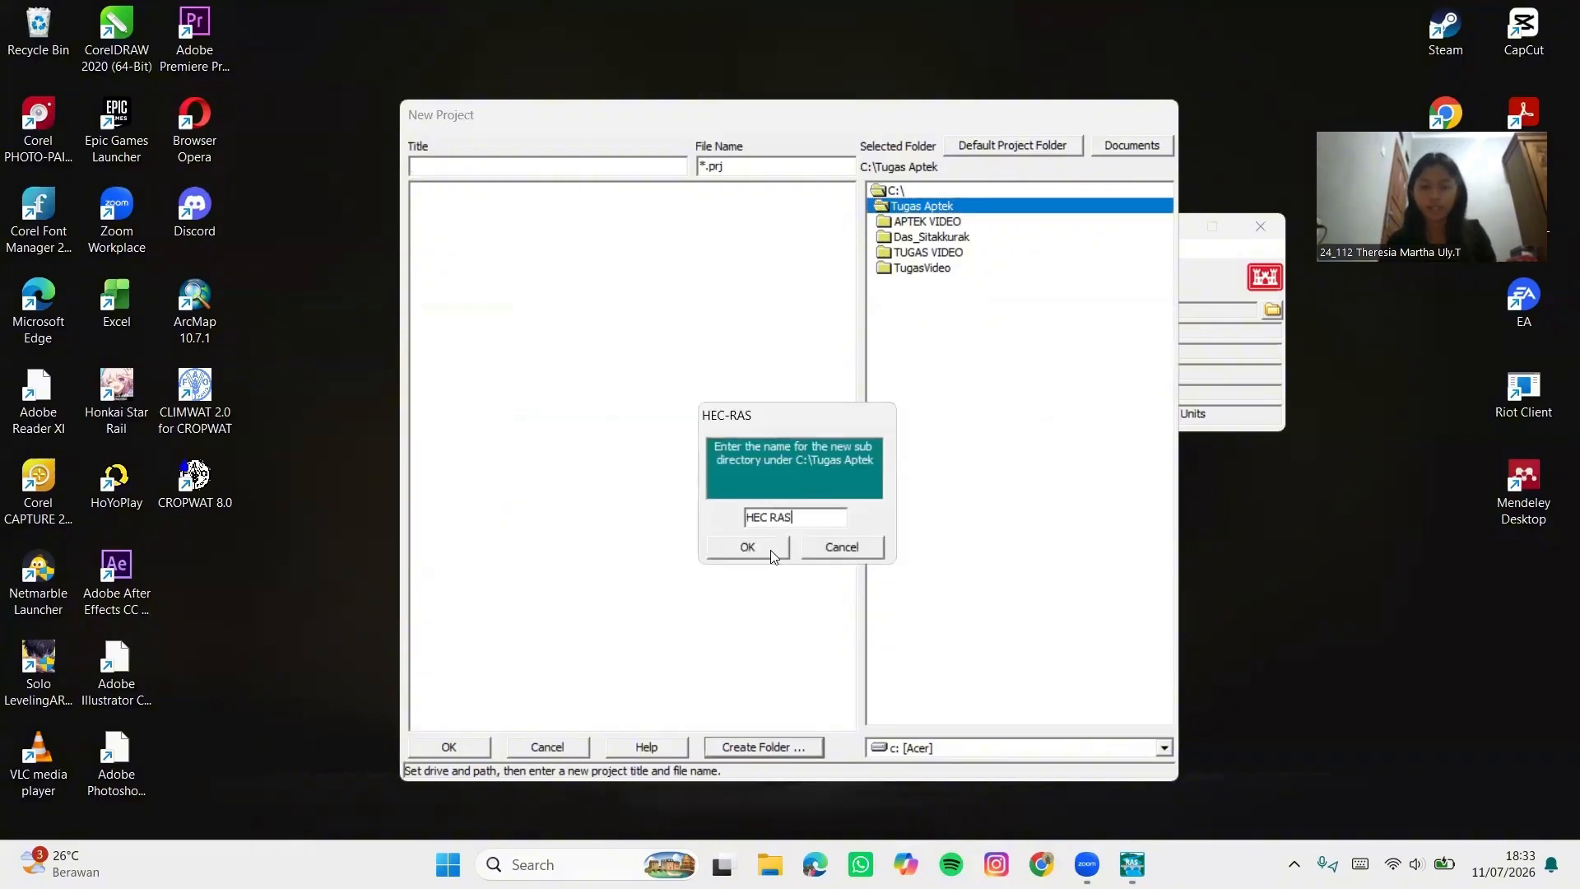
click(770, 545)
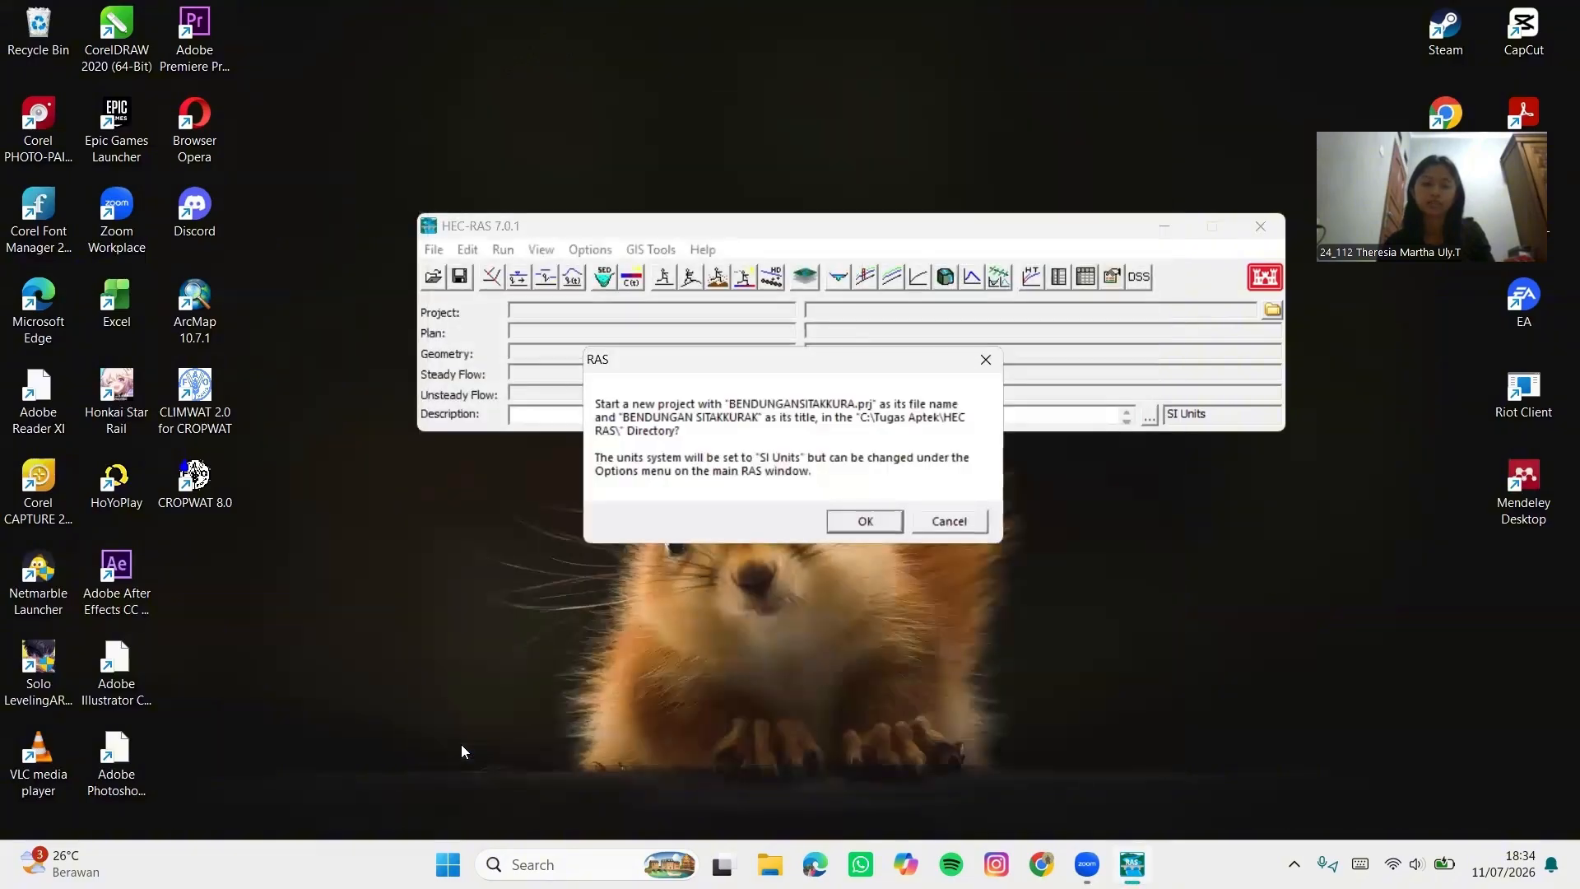
click(861, 520)
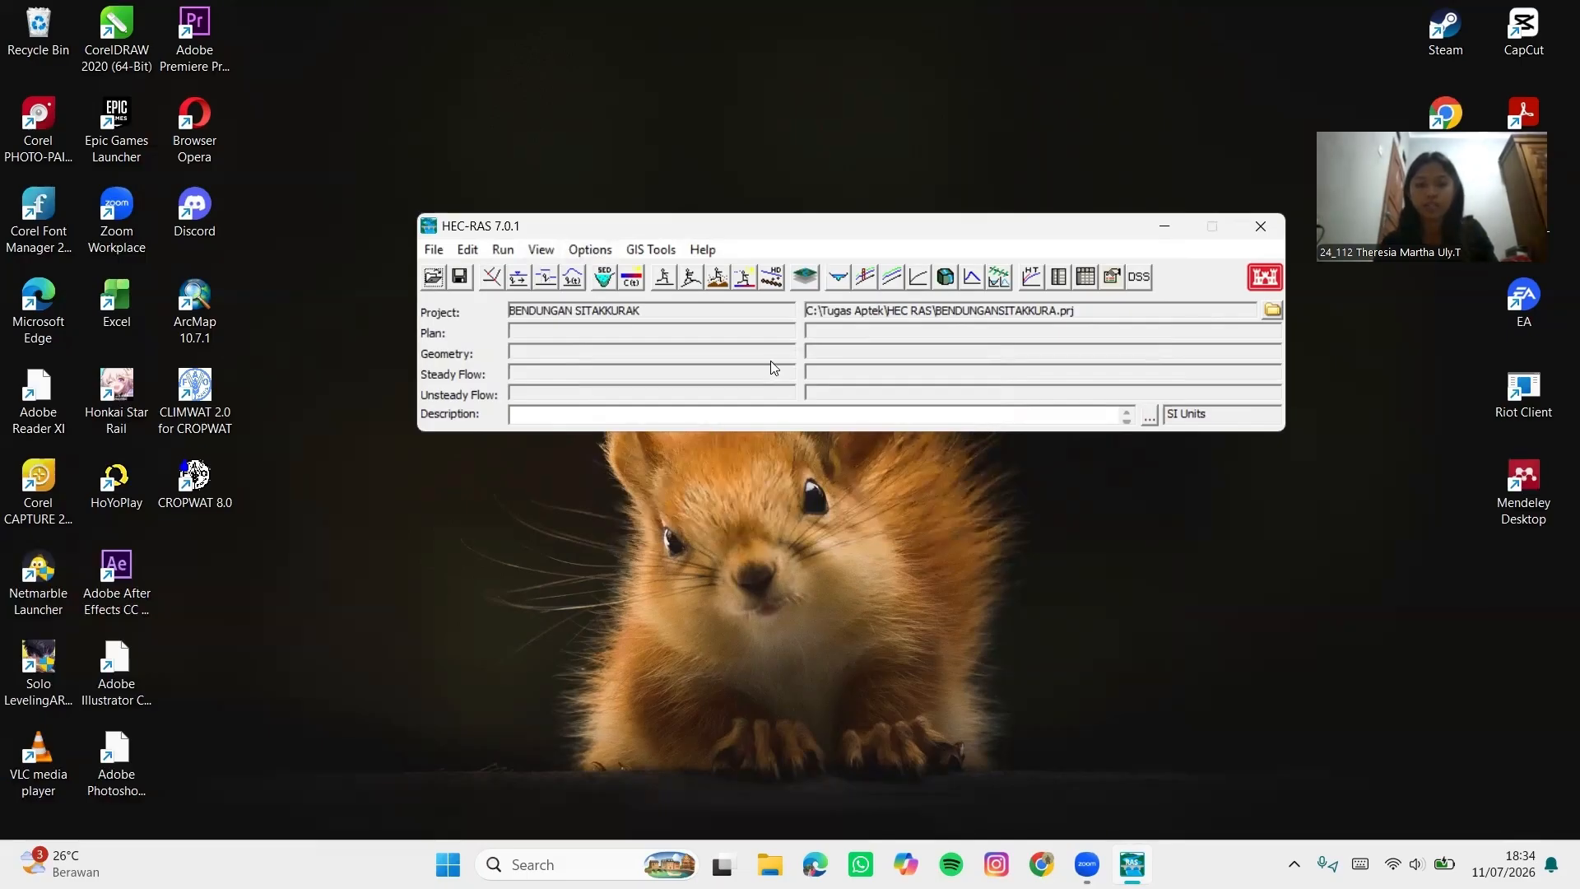
Open RAS Mapper, start a new RAS terrain and choose to set the project's spatial reference system first
click(807, 278)
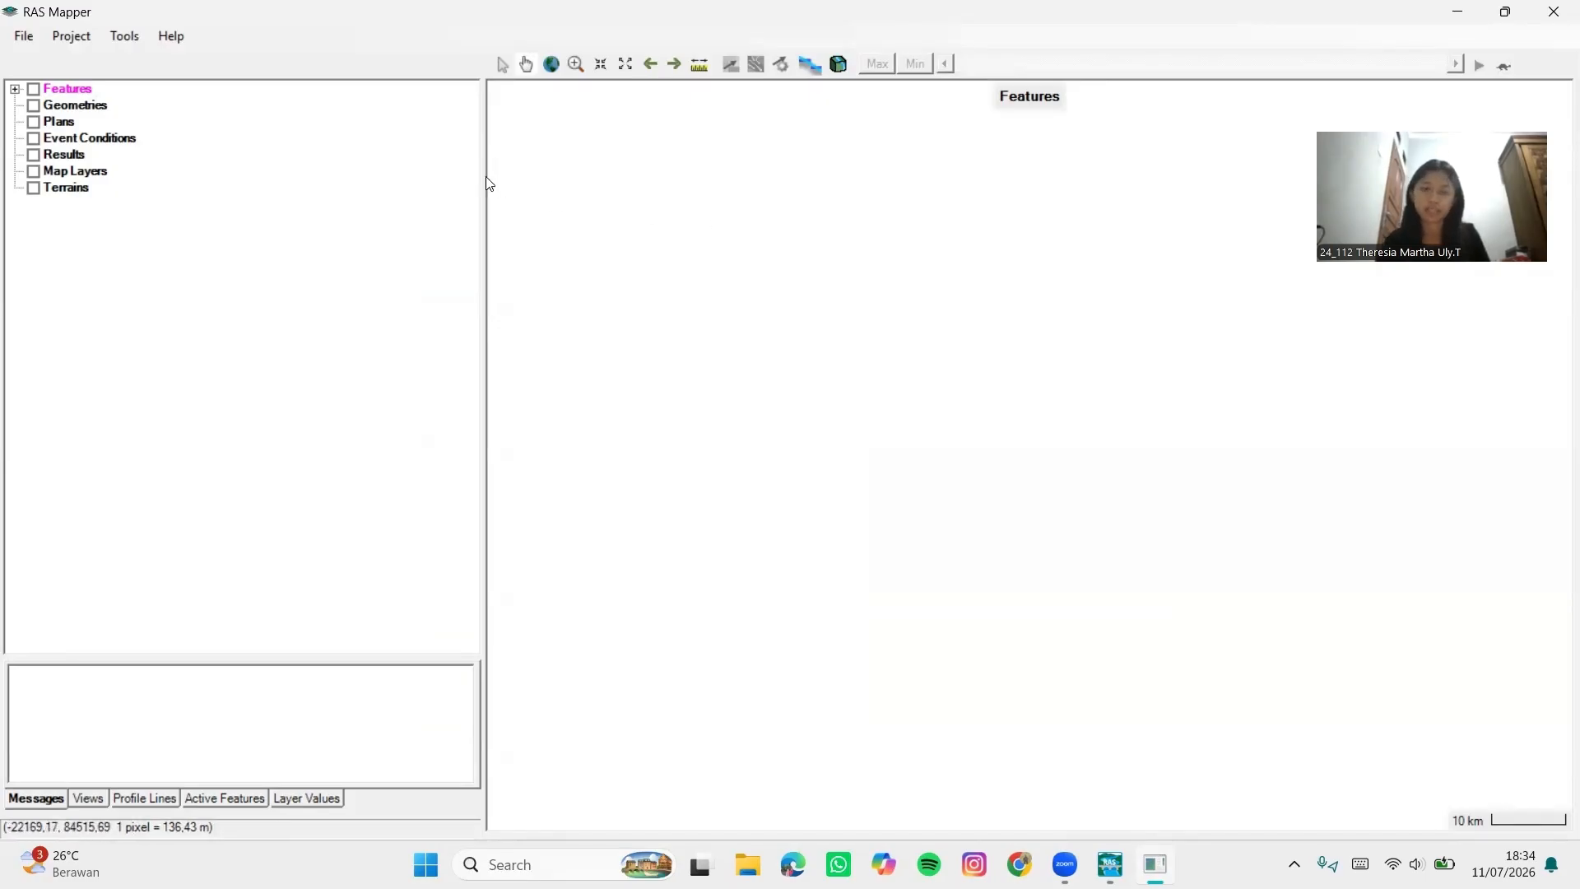
click(85, 196)
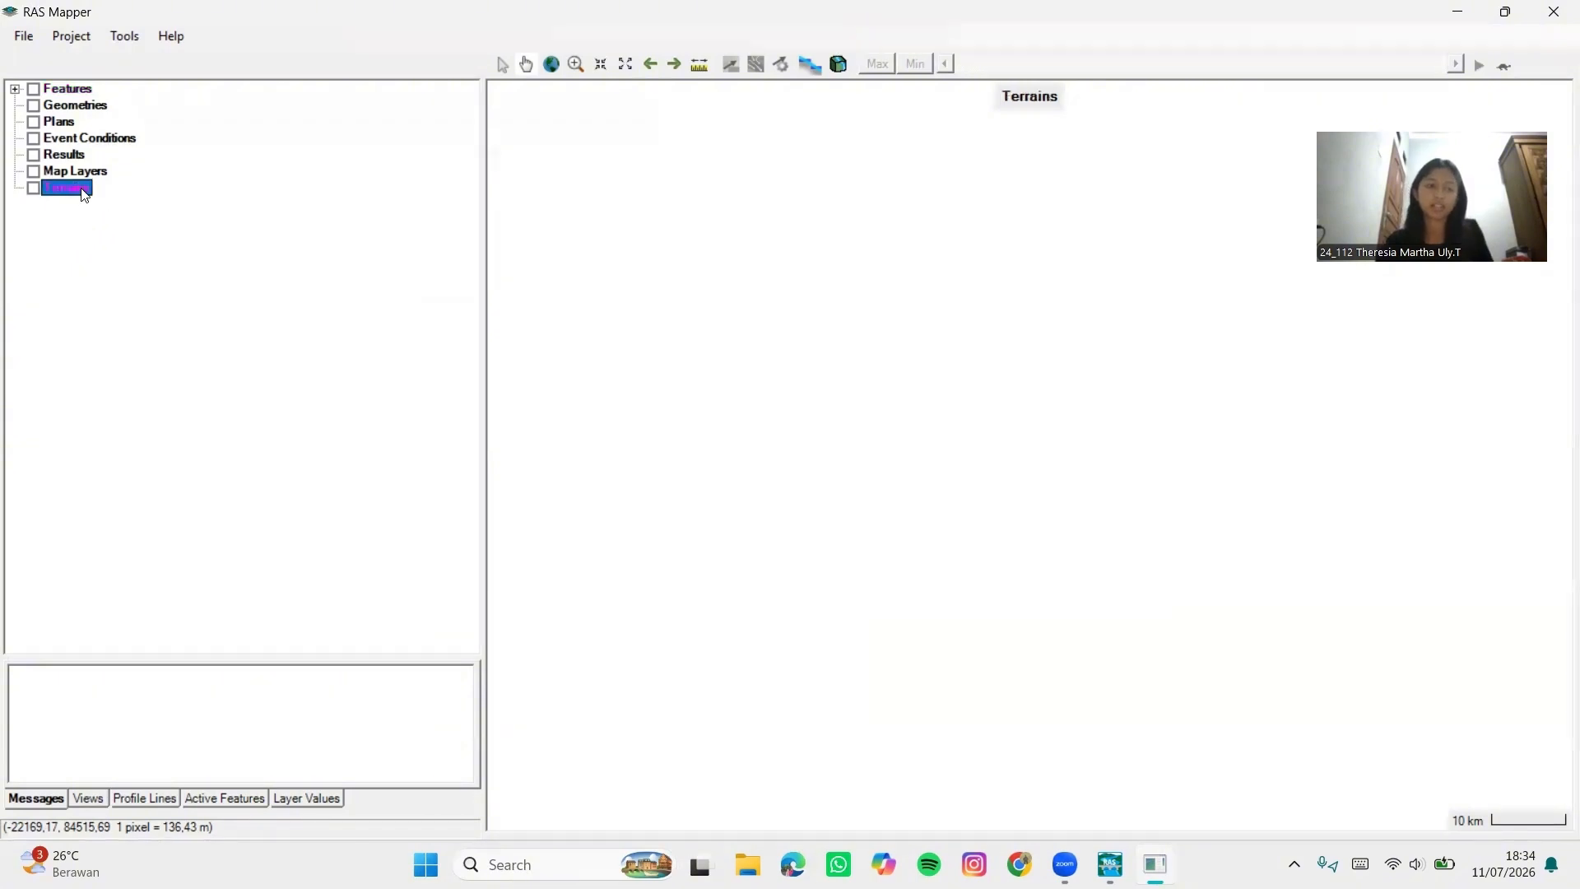
right_click(81, 190)
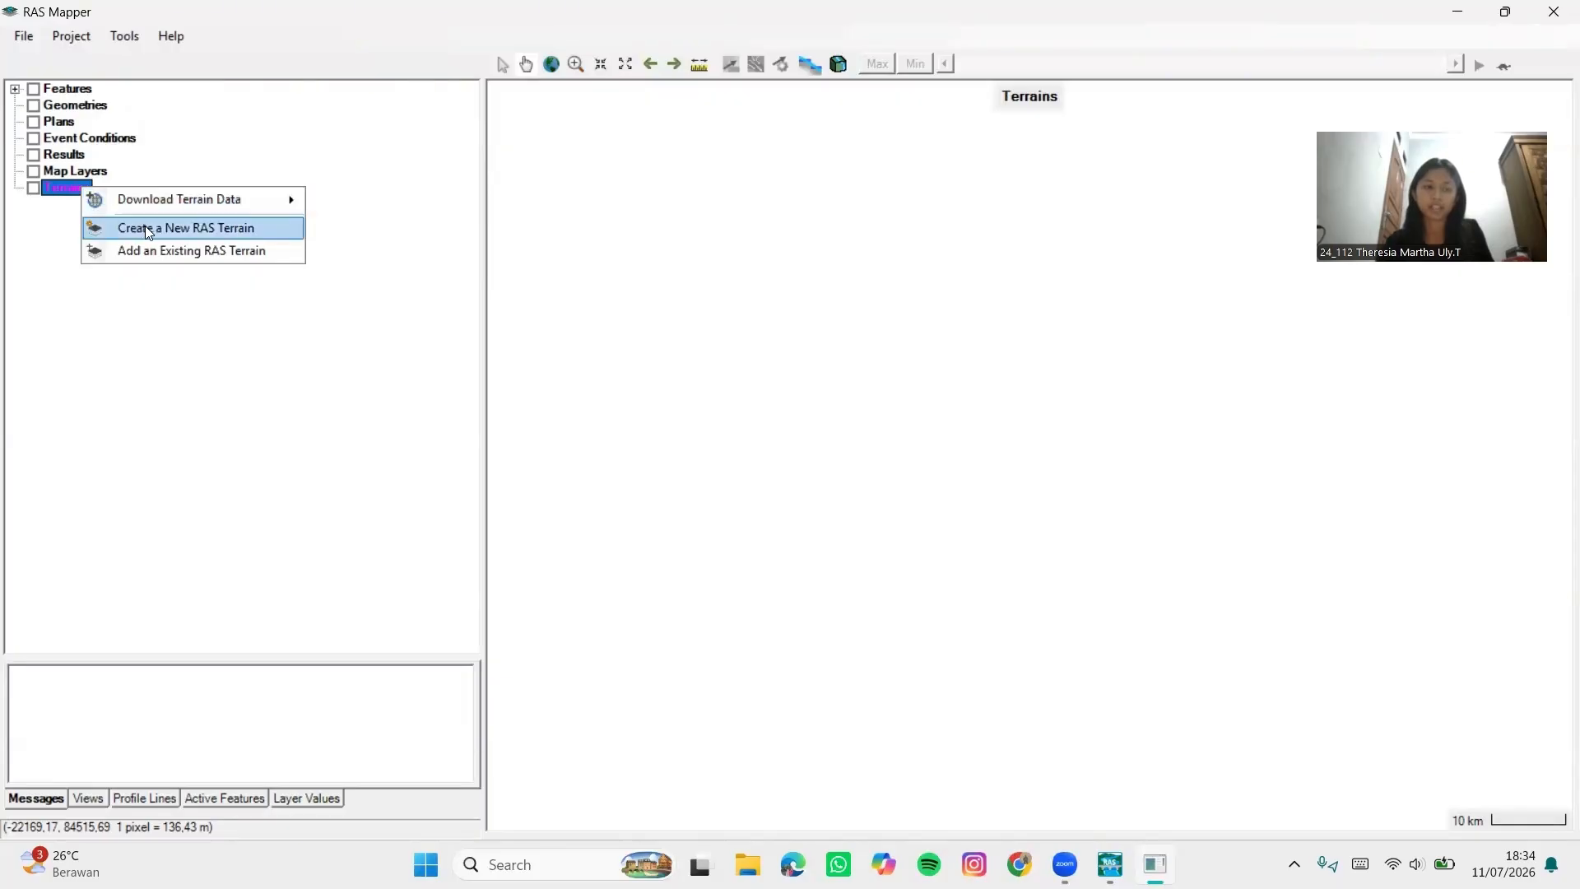
click(275, 233)
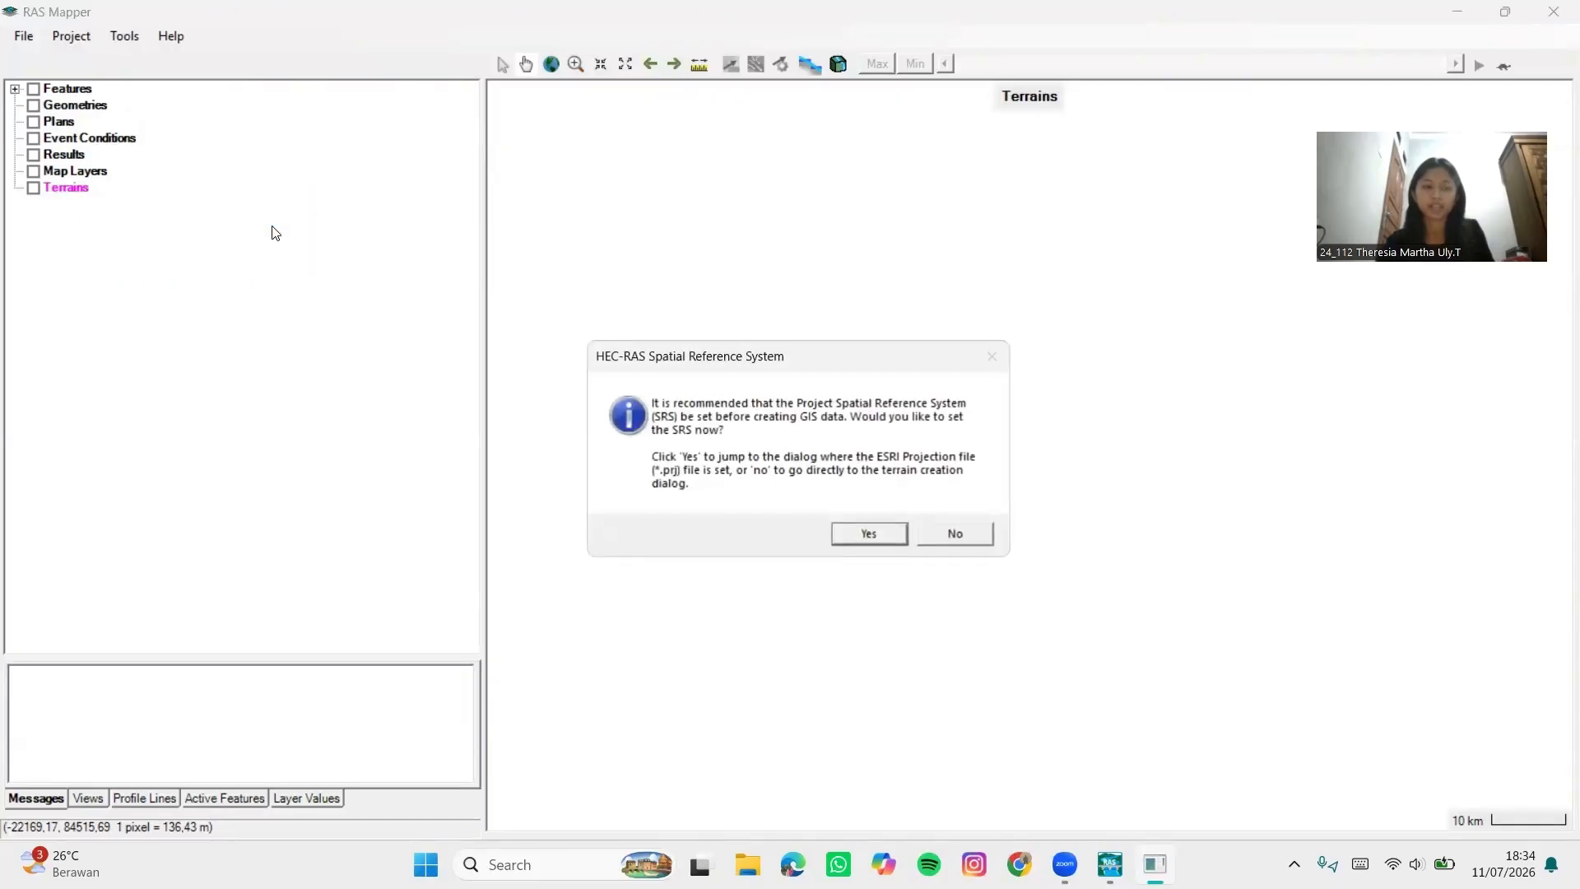
click(880, 533)
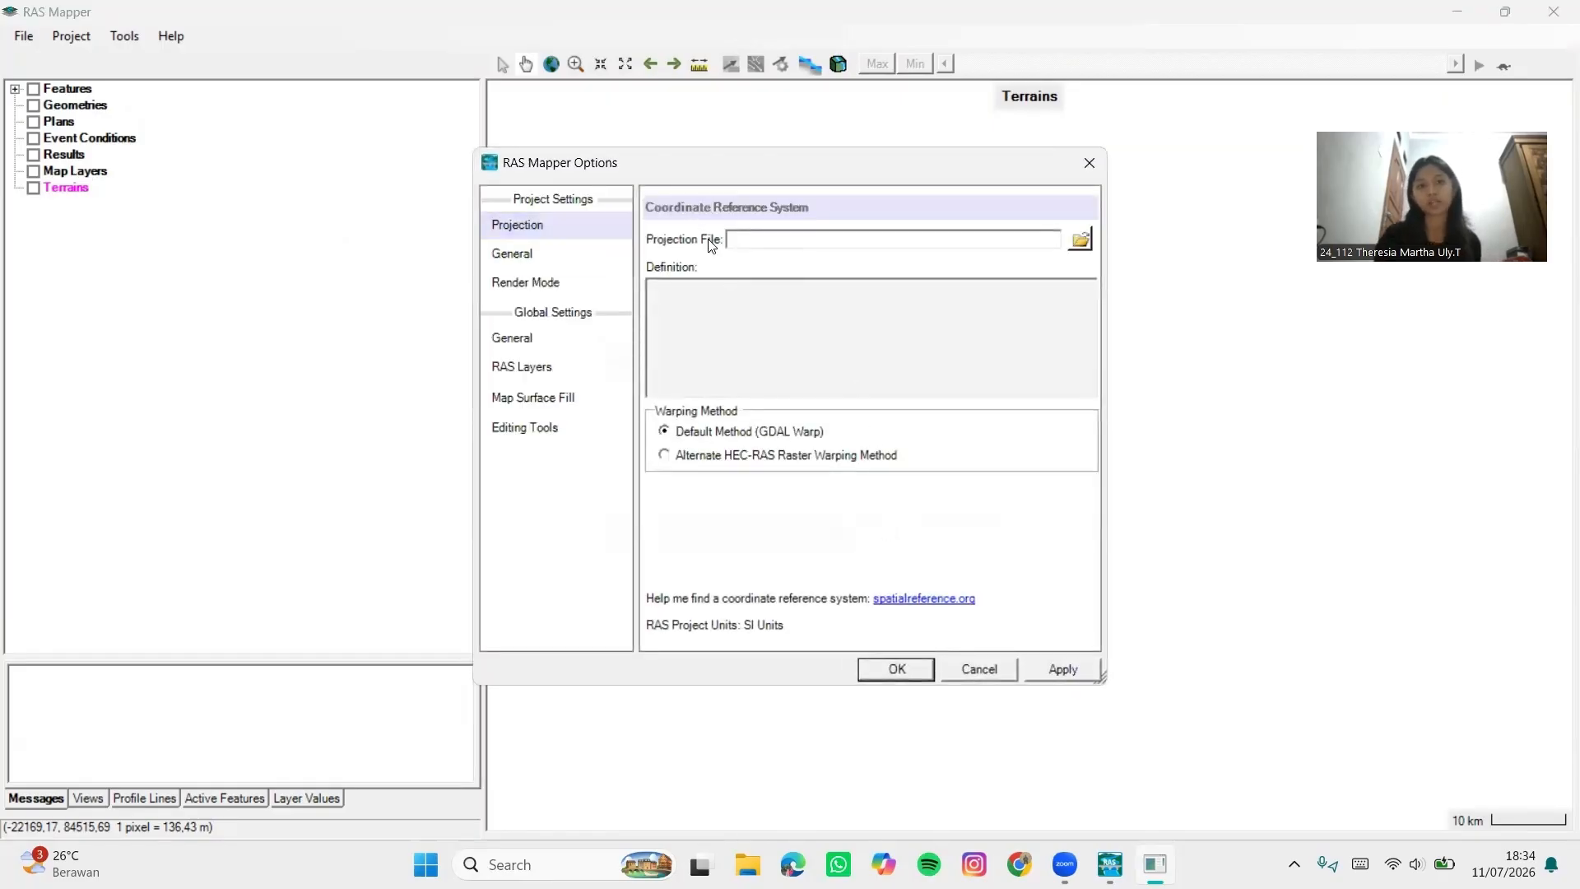
Set the project's projection file to Export_Output.prj from the TugasVideo folder and apply it
click(1079, 239)
click(569, 413)
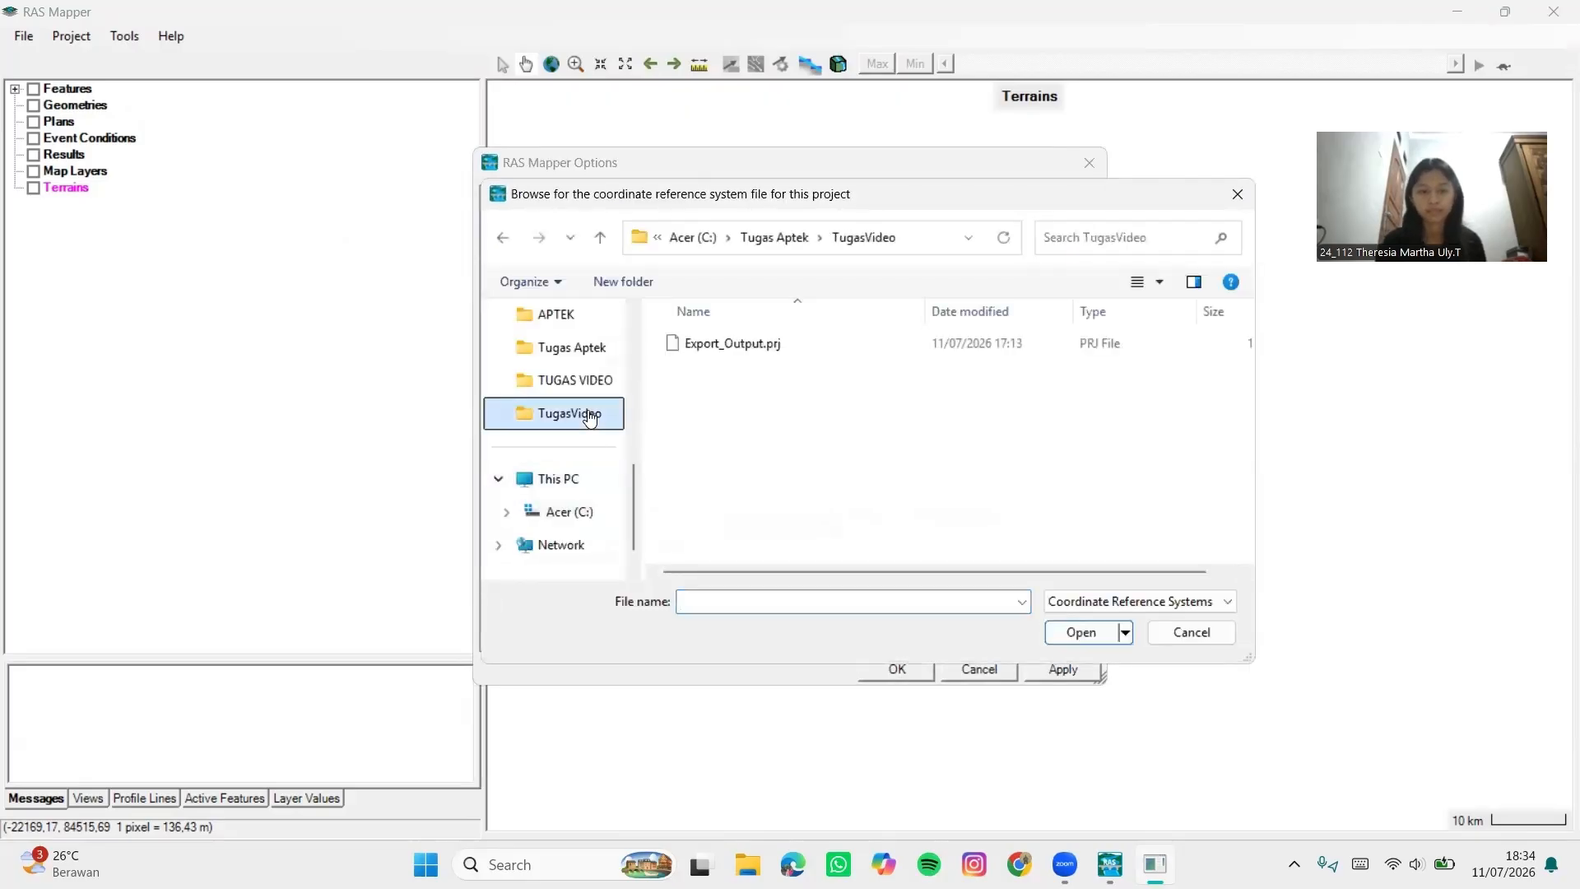
click(802, 344)
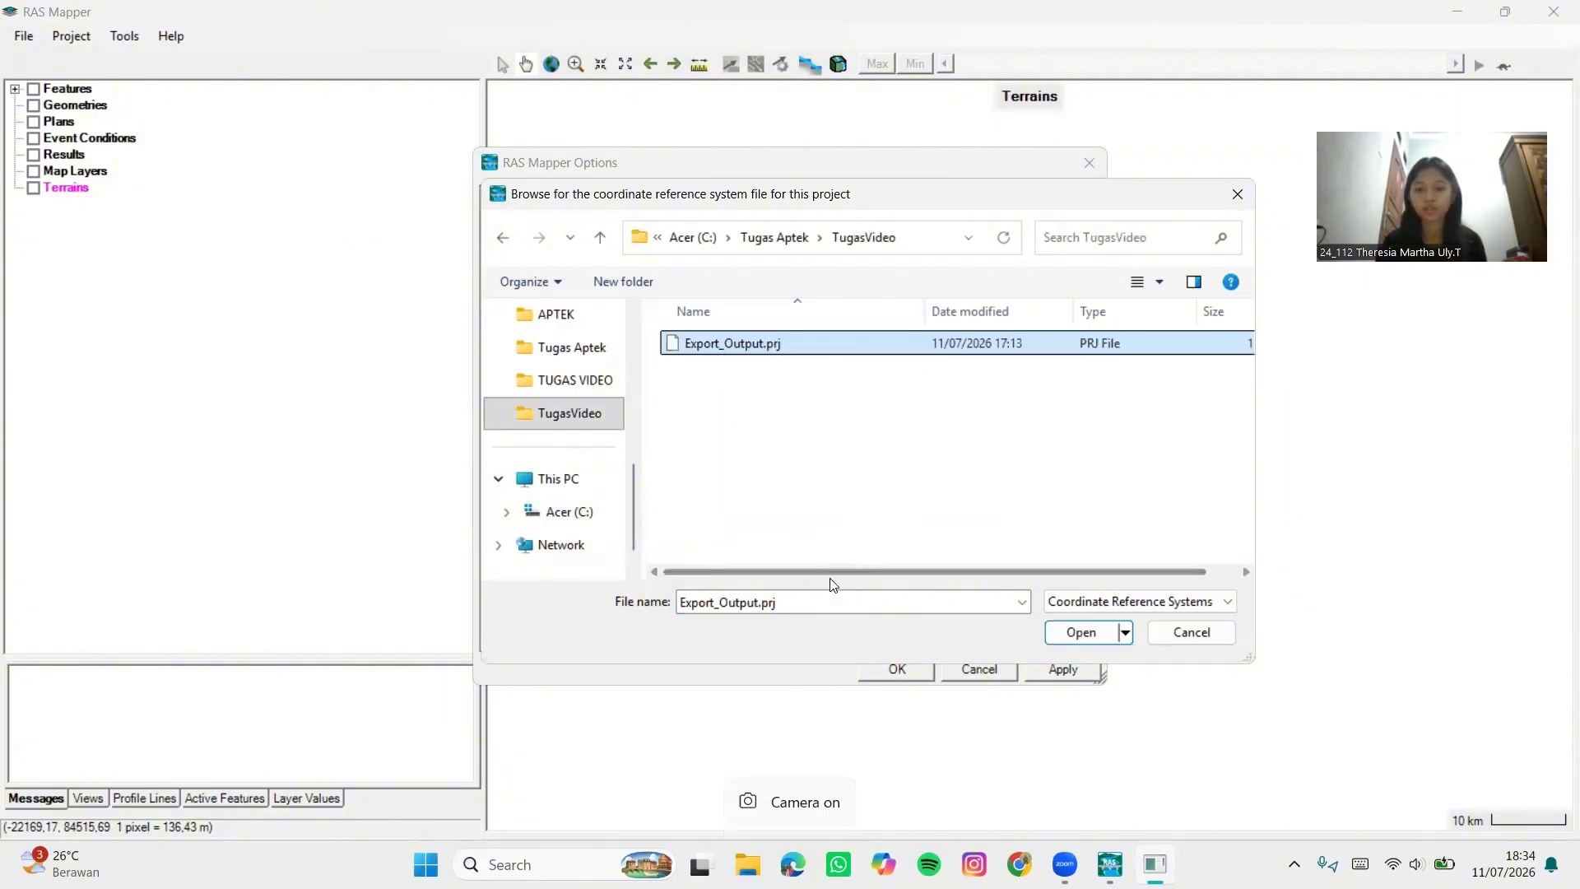
click(1104, 631)
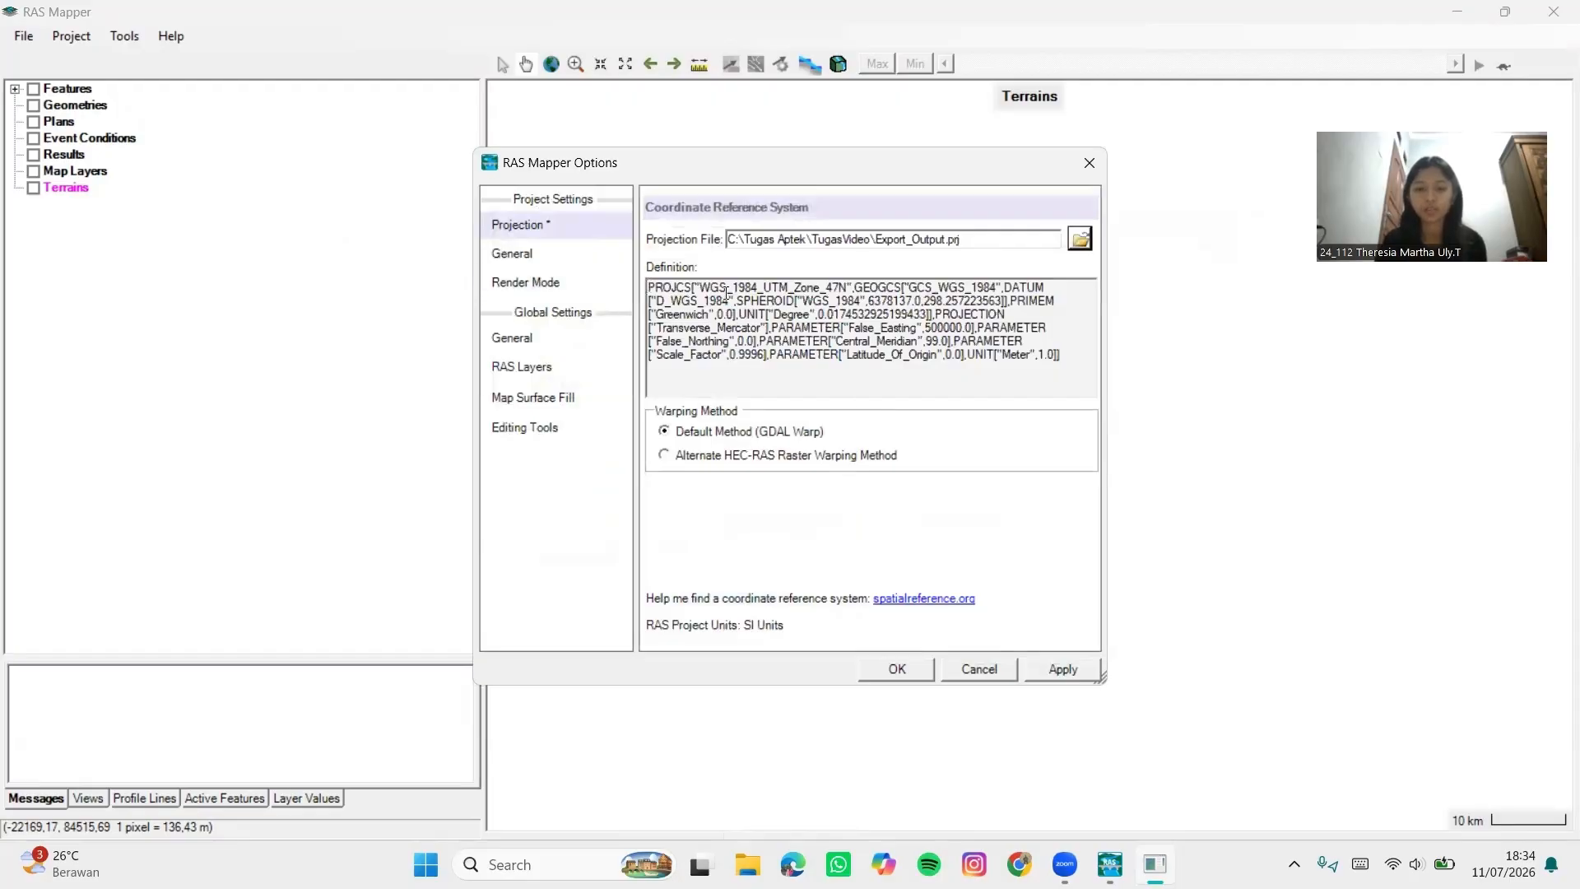
drag(698, 284, 858, 289)
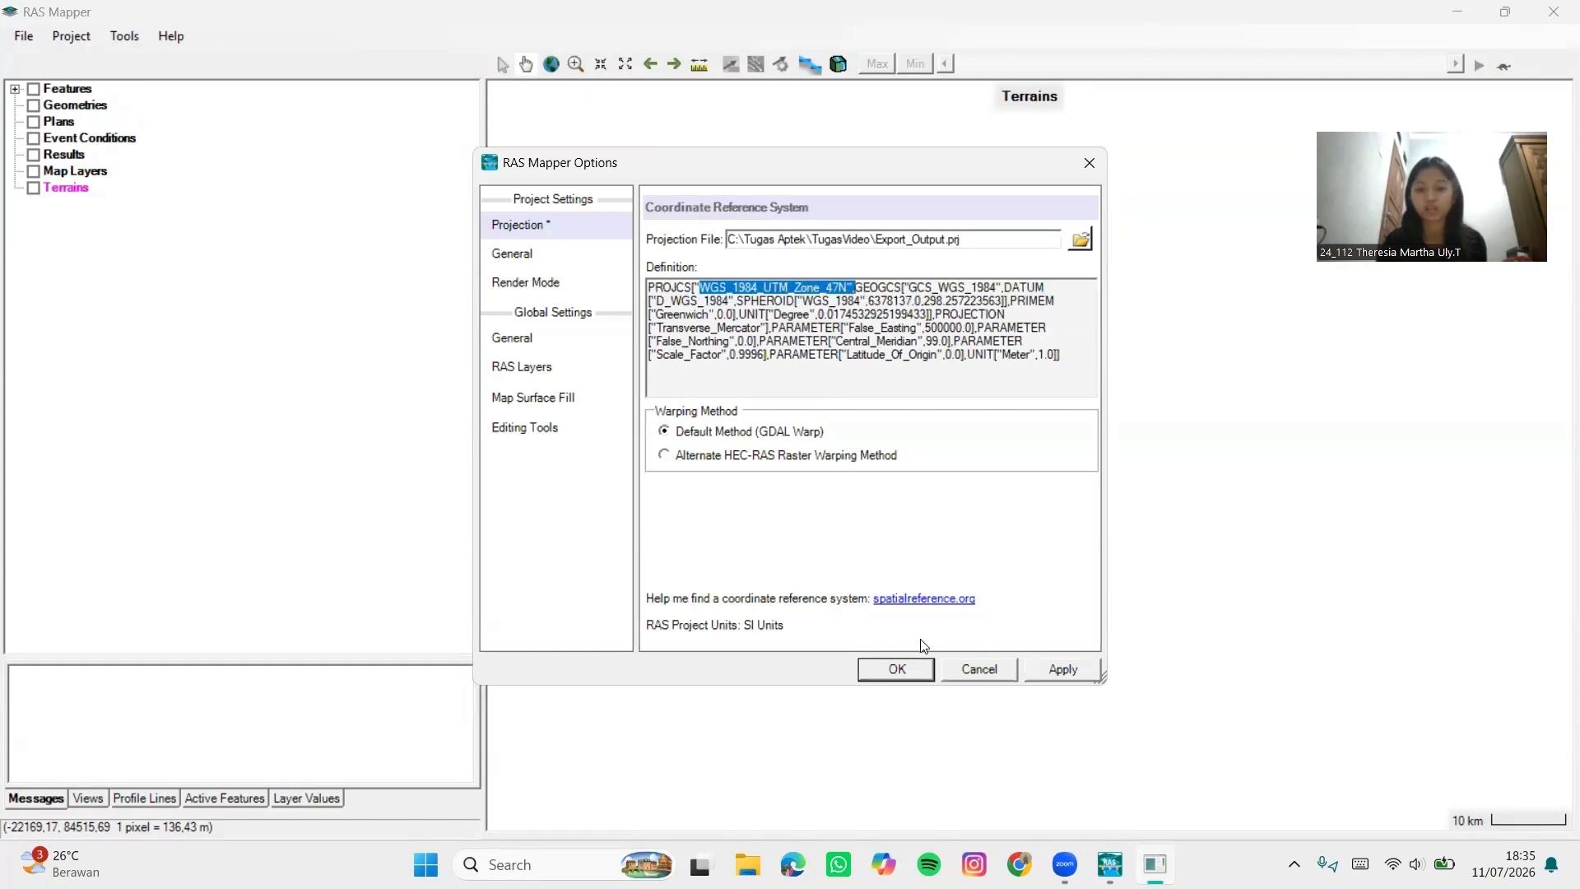
click(1068, 669)
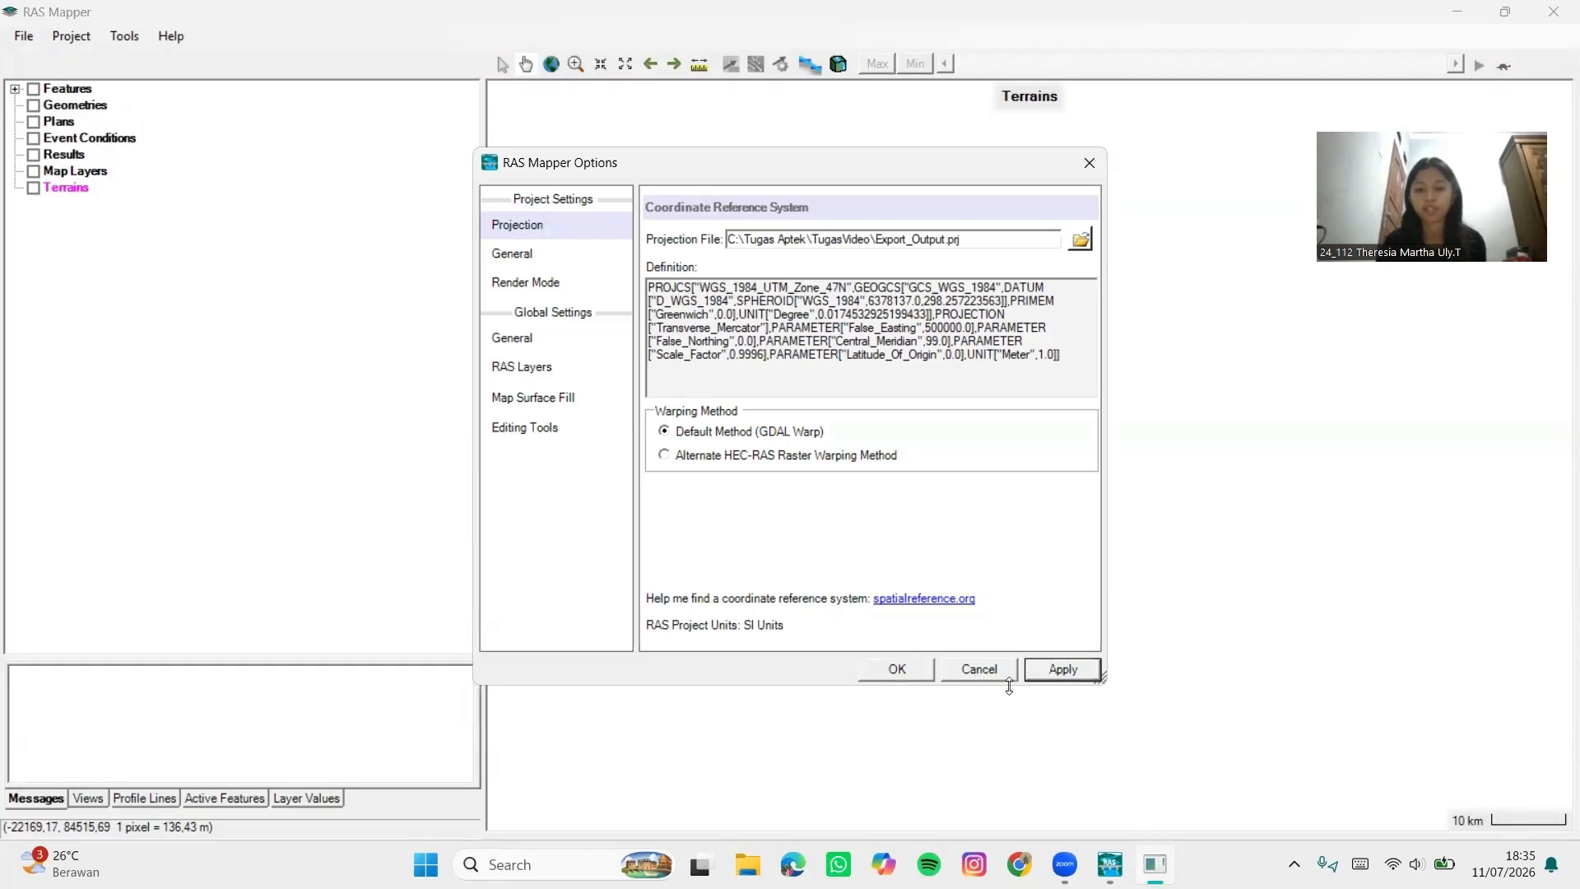
click(900, 671)
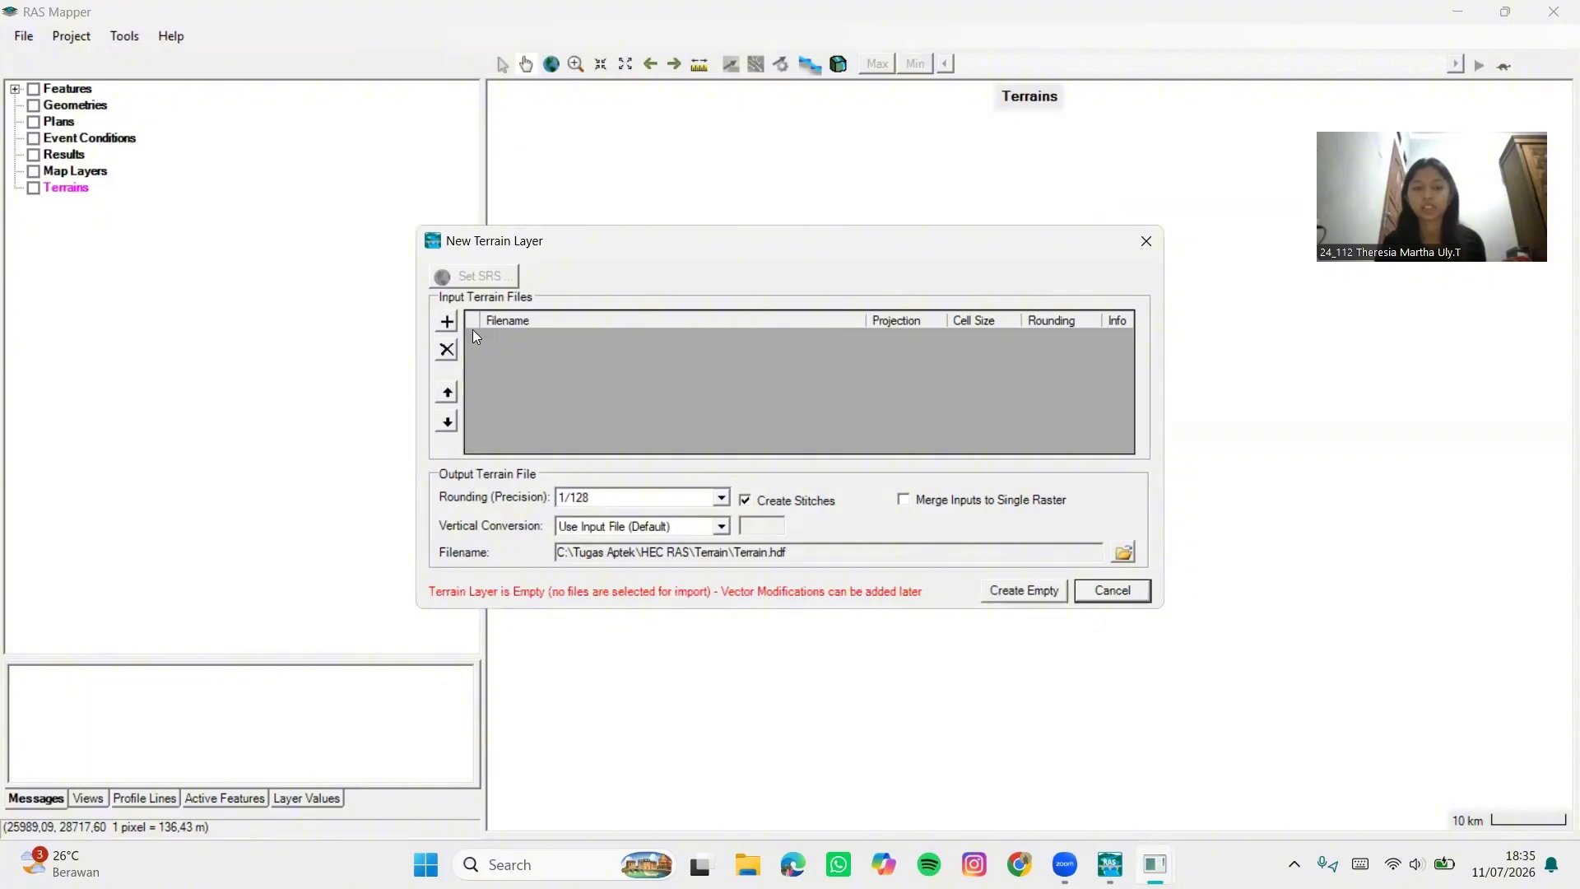
Add the raster Fill.tif from the TUGAS VIDEO folder as the input file of the new terrain layer
click(452, 325)
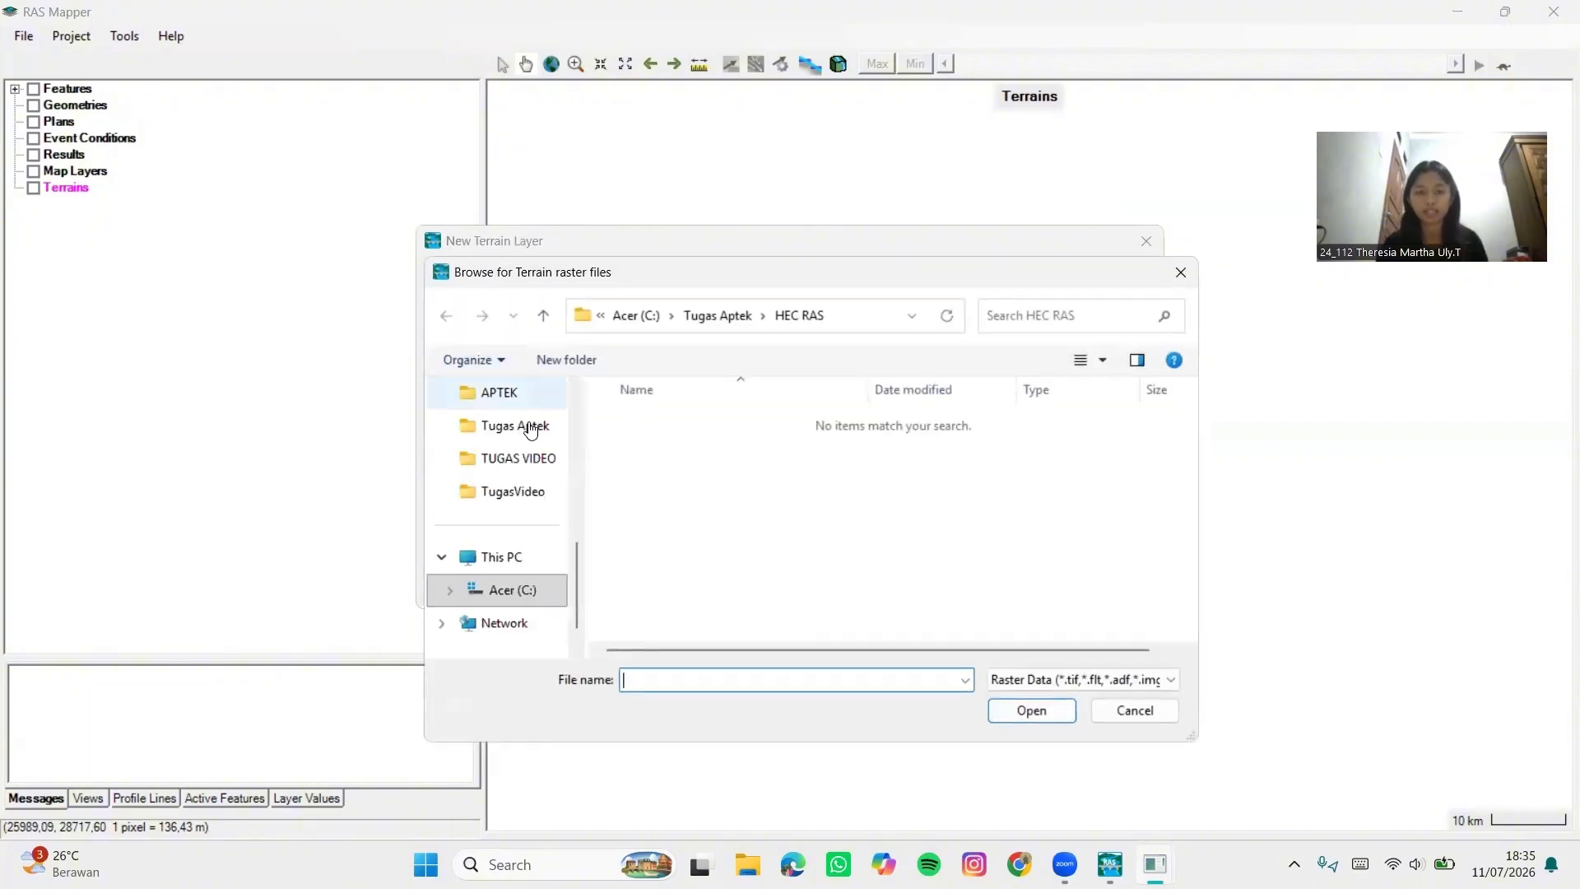
click(553, 461)
scroll(720, 508, down, 5)
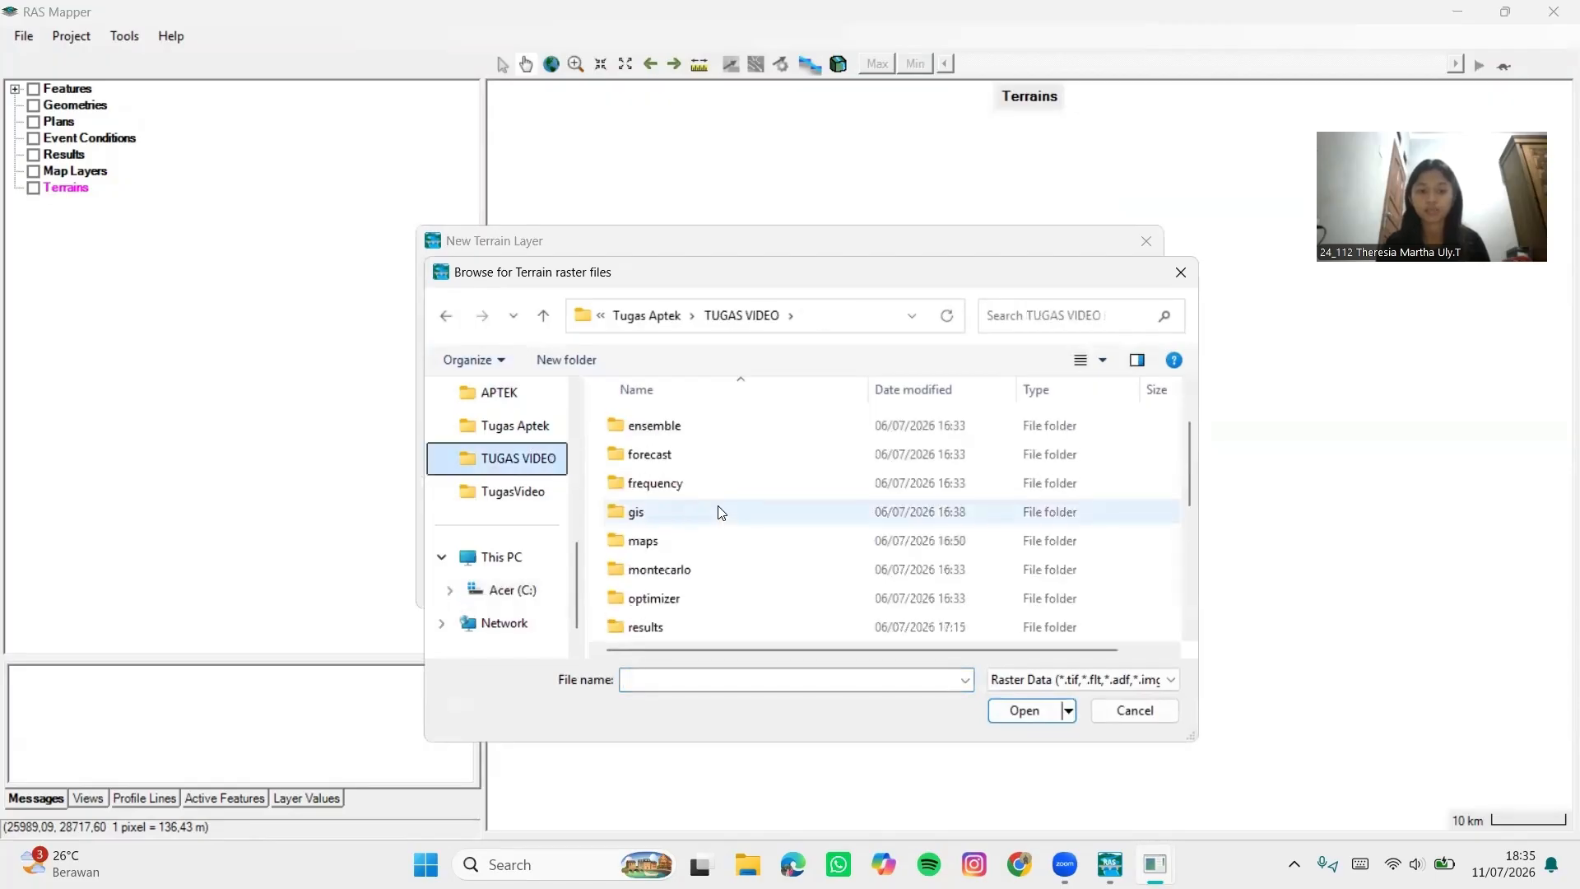
click(705, 605)
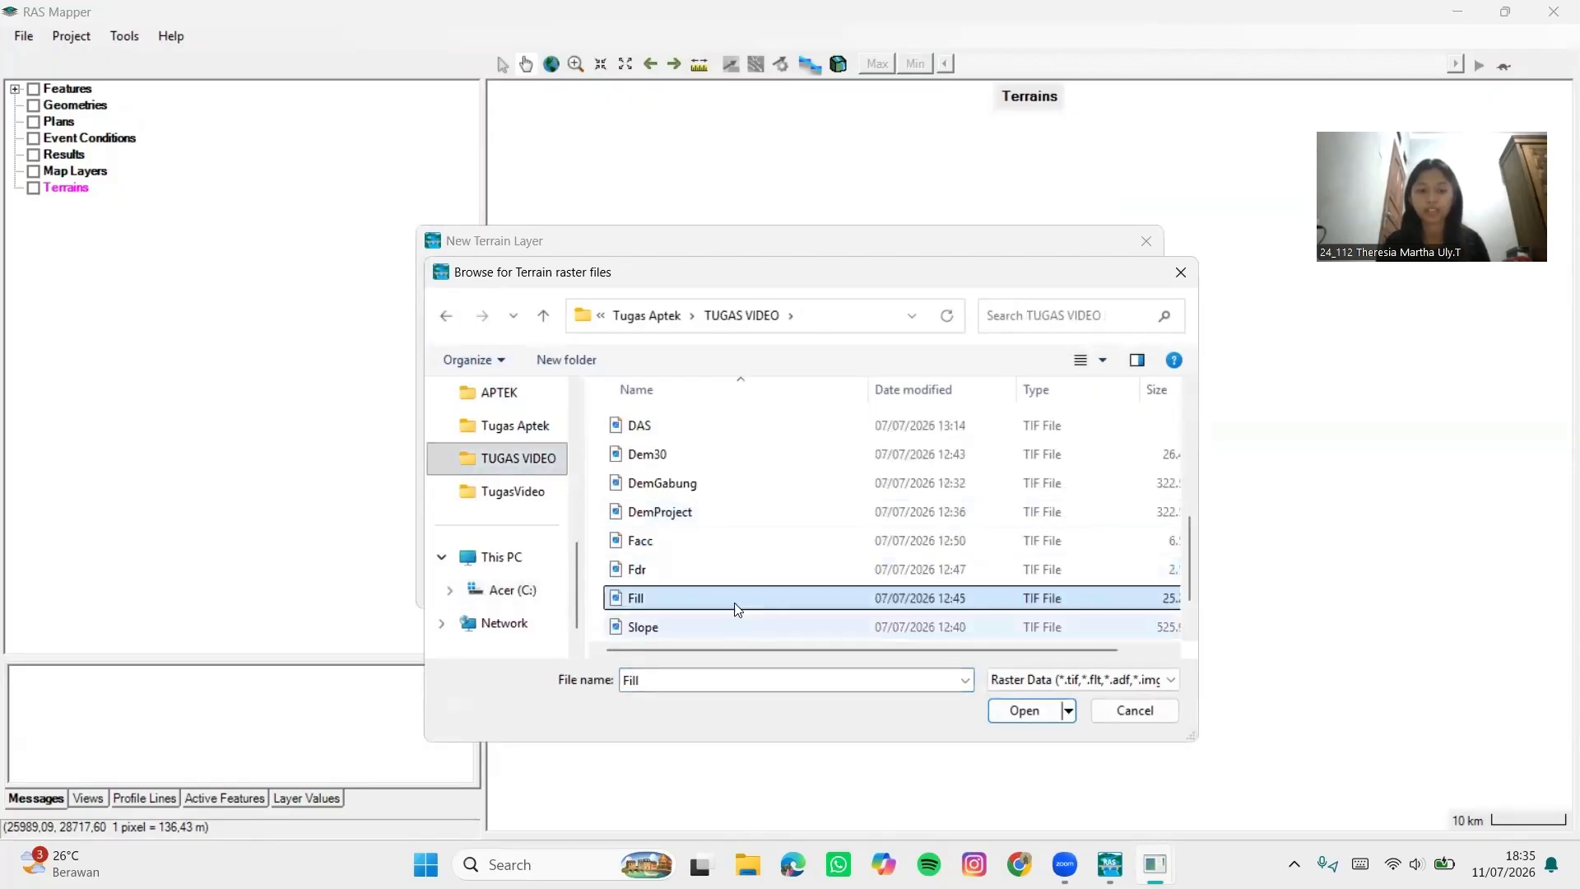
click(1026, 710)
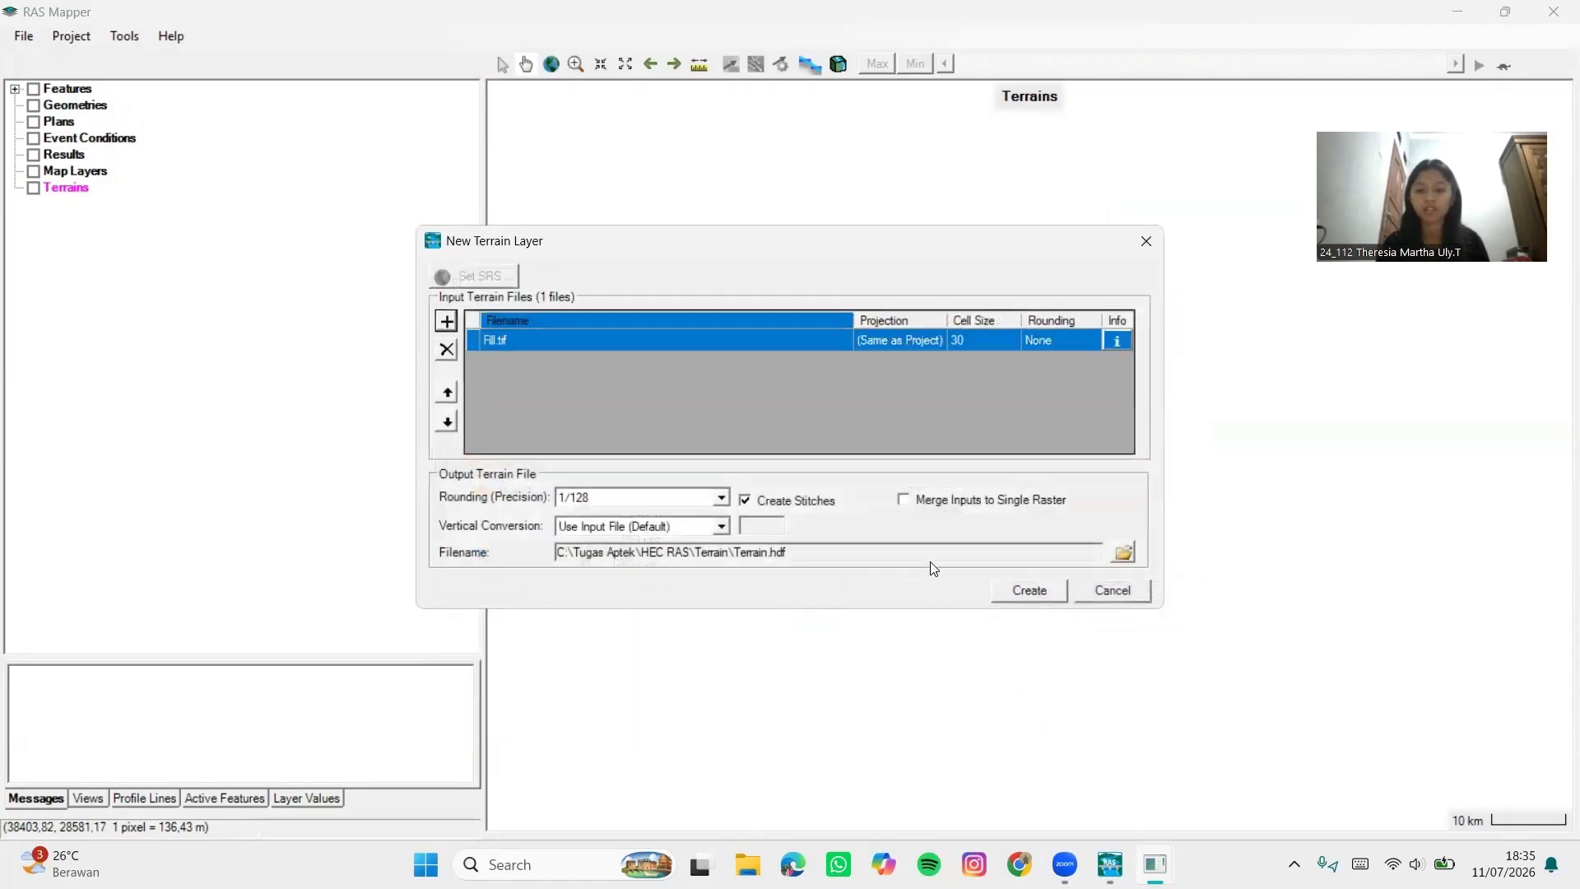
Generate the terrain file Terrain.hdf from Fill.tif and dismiss the computation log
click(1030, 591)
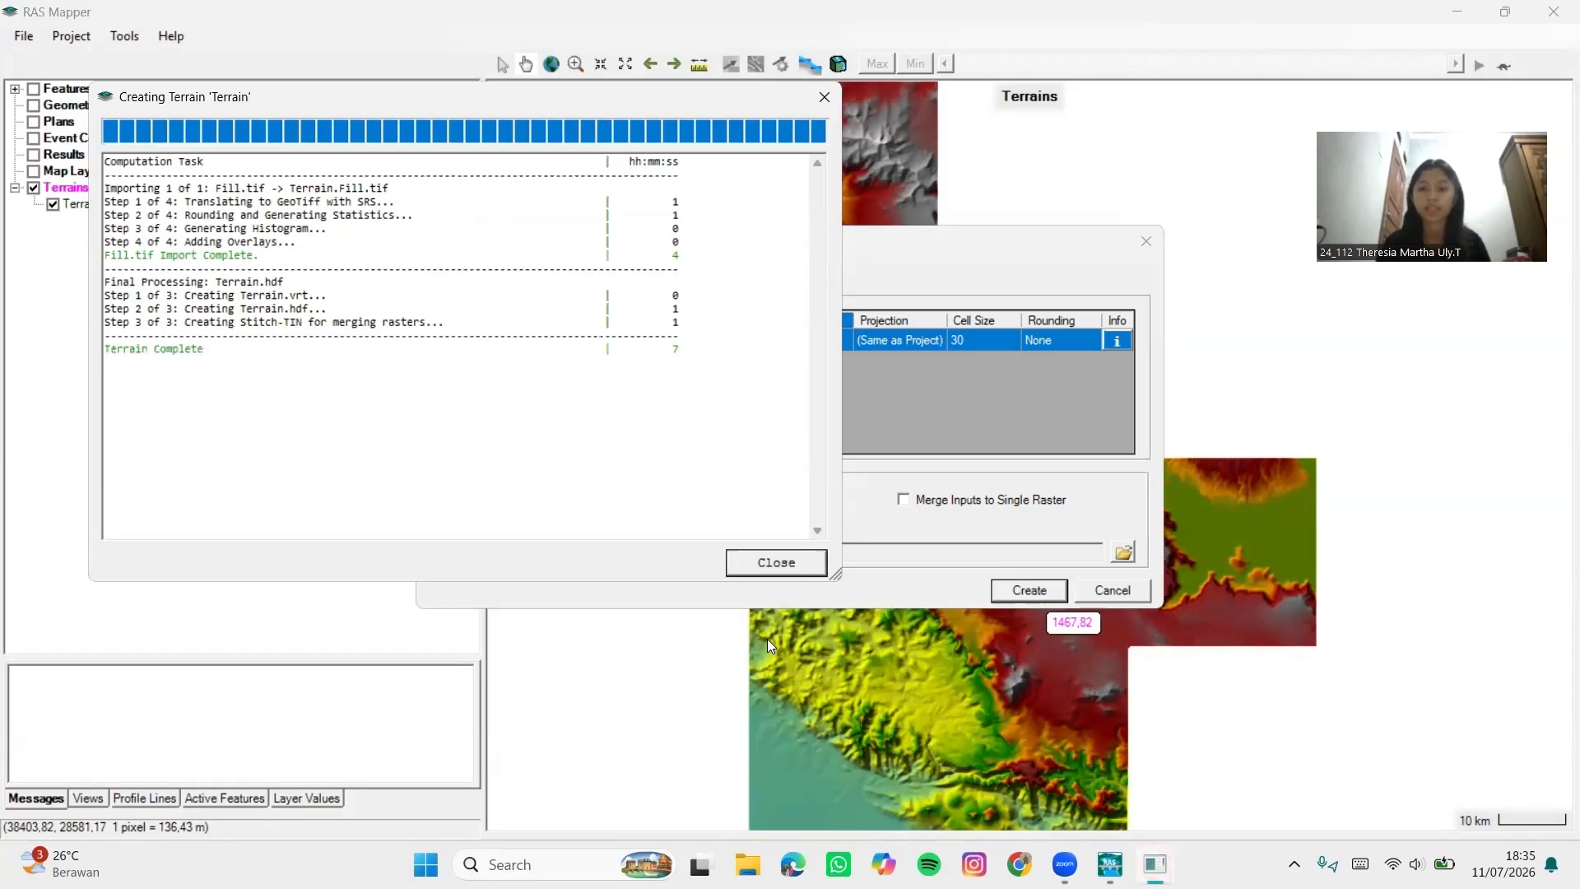
click(780, 566)
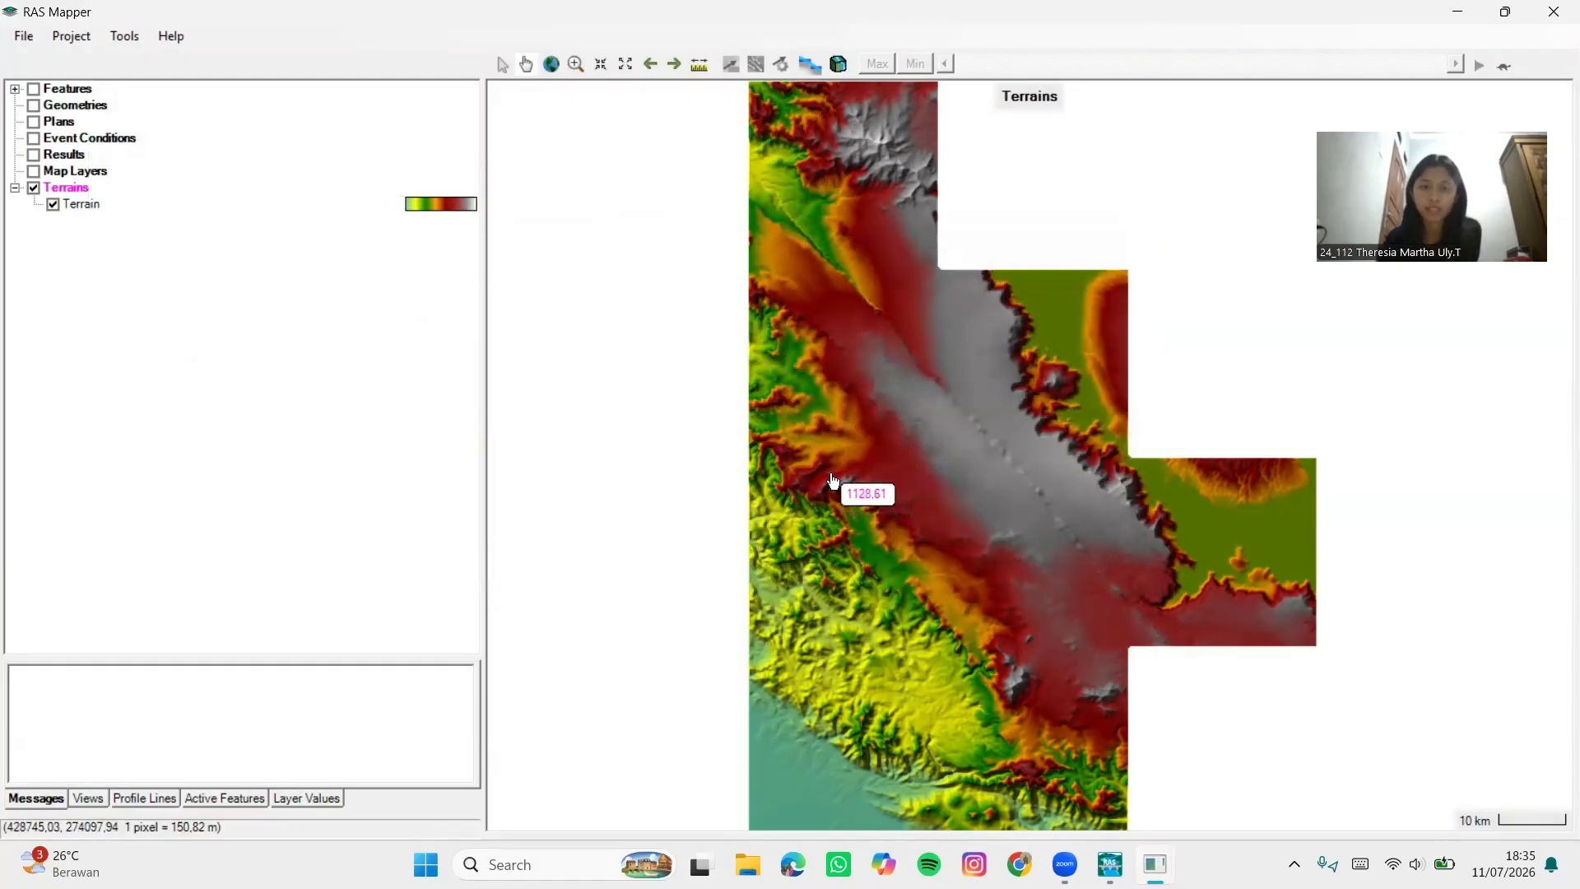
Add the shapefile Export_Output.shp from the TugasVideo folder as a reference layer under the map layers
click(102, 173)
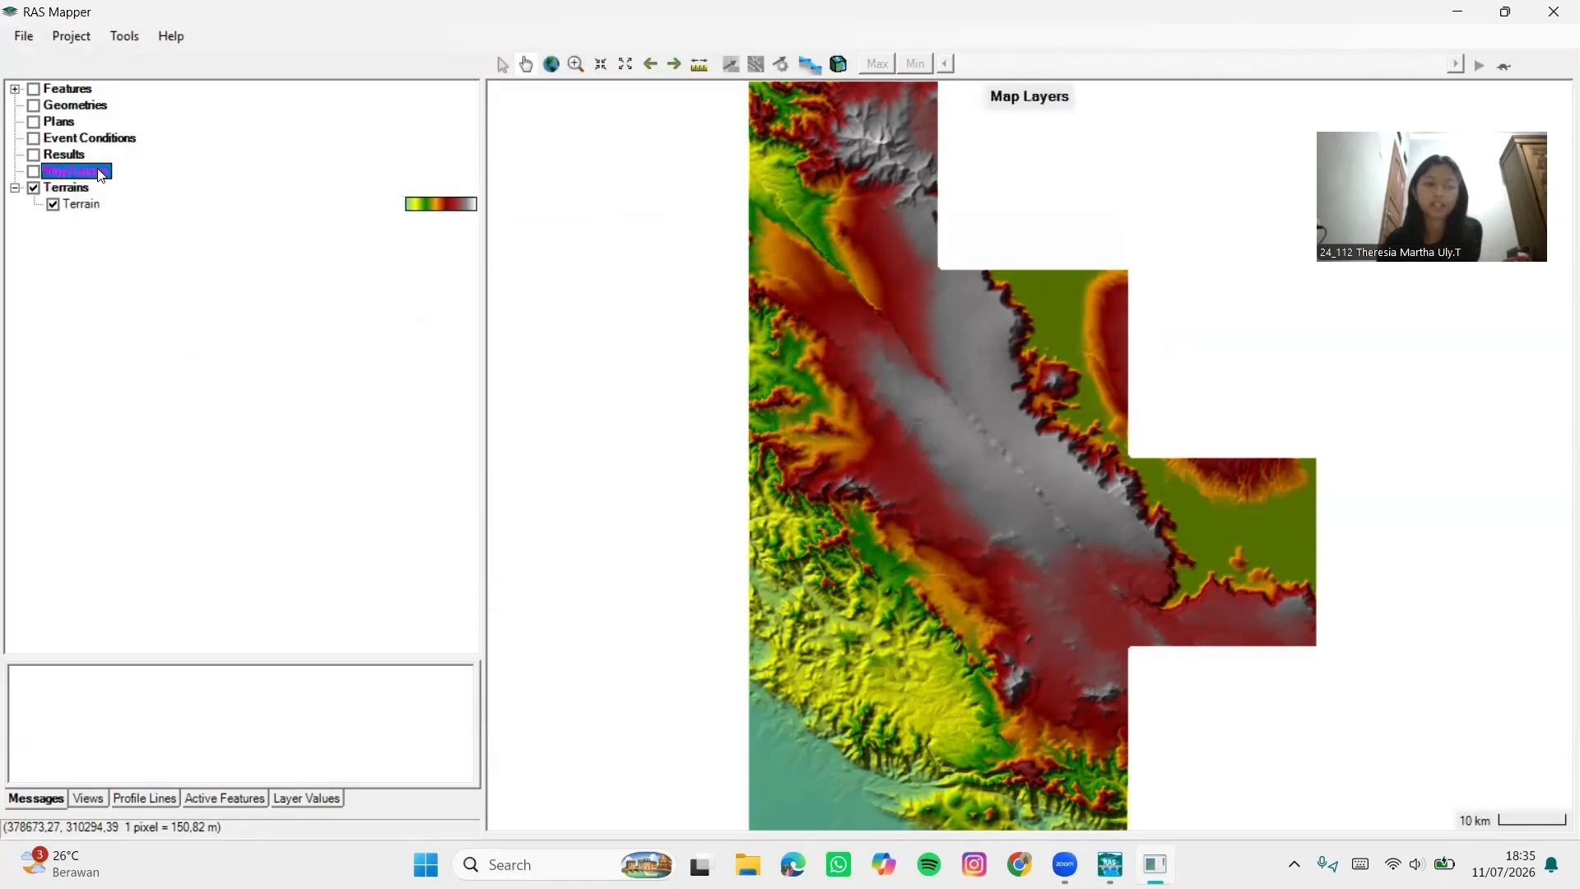
right_click(101, 173)
mouse_move(206, 212)
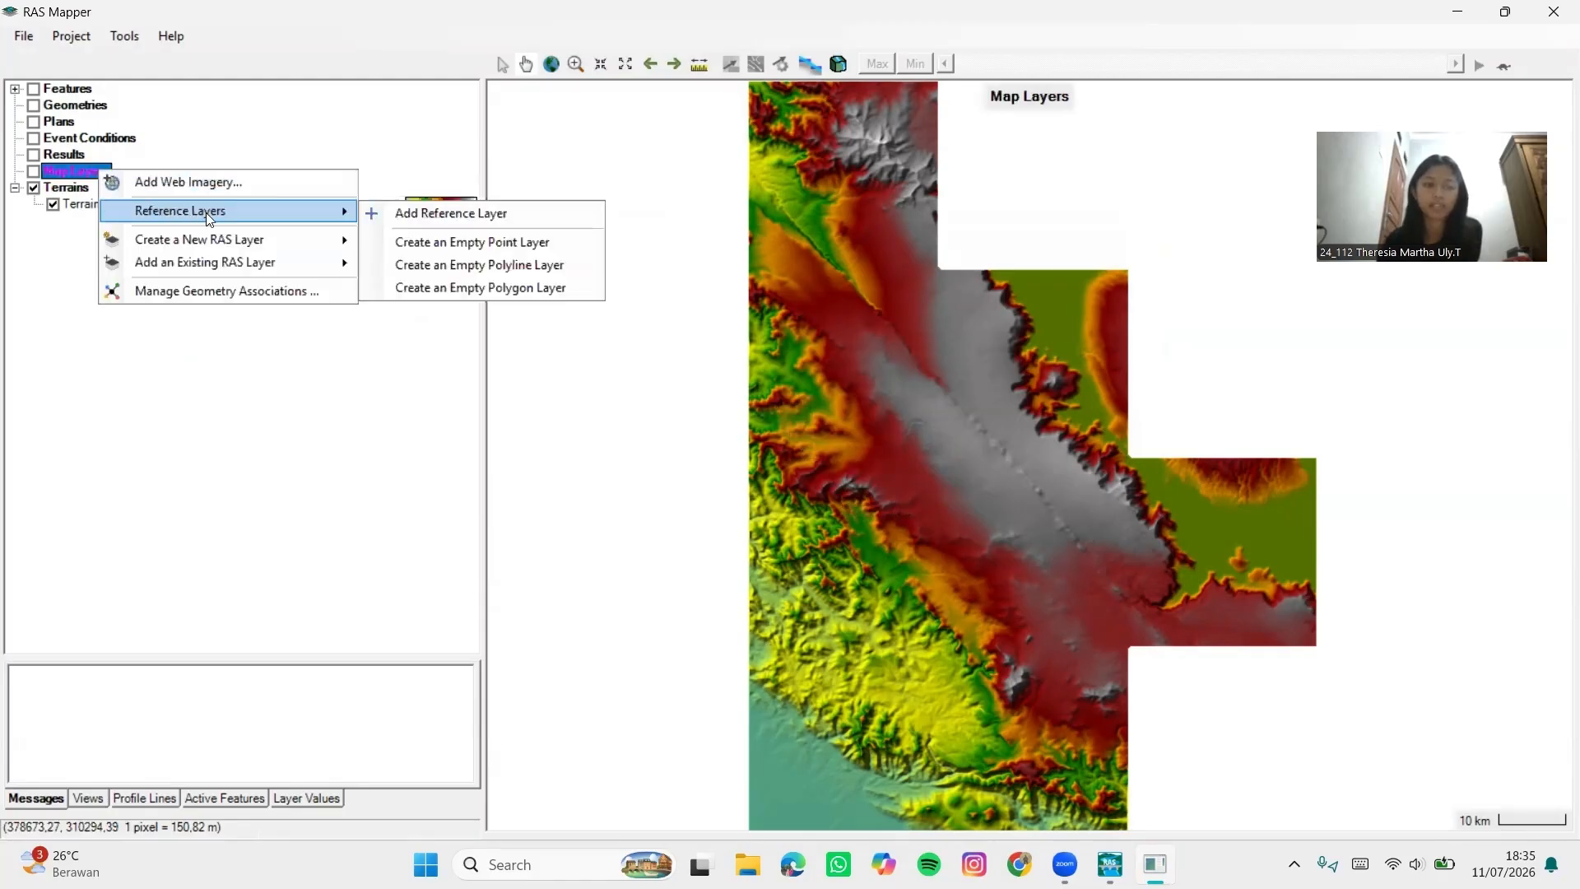
click(451, 215)
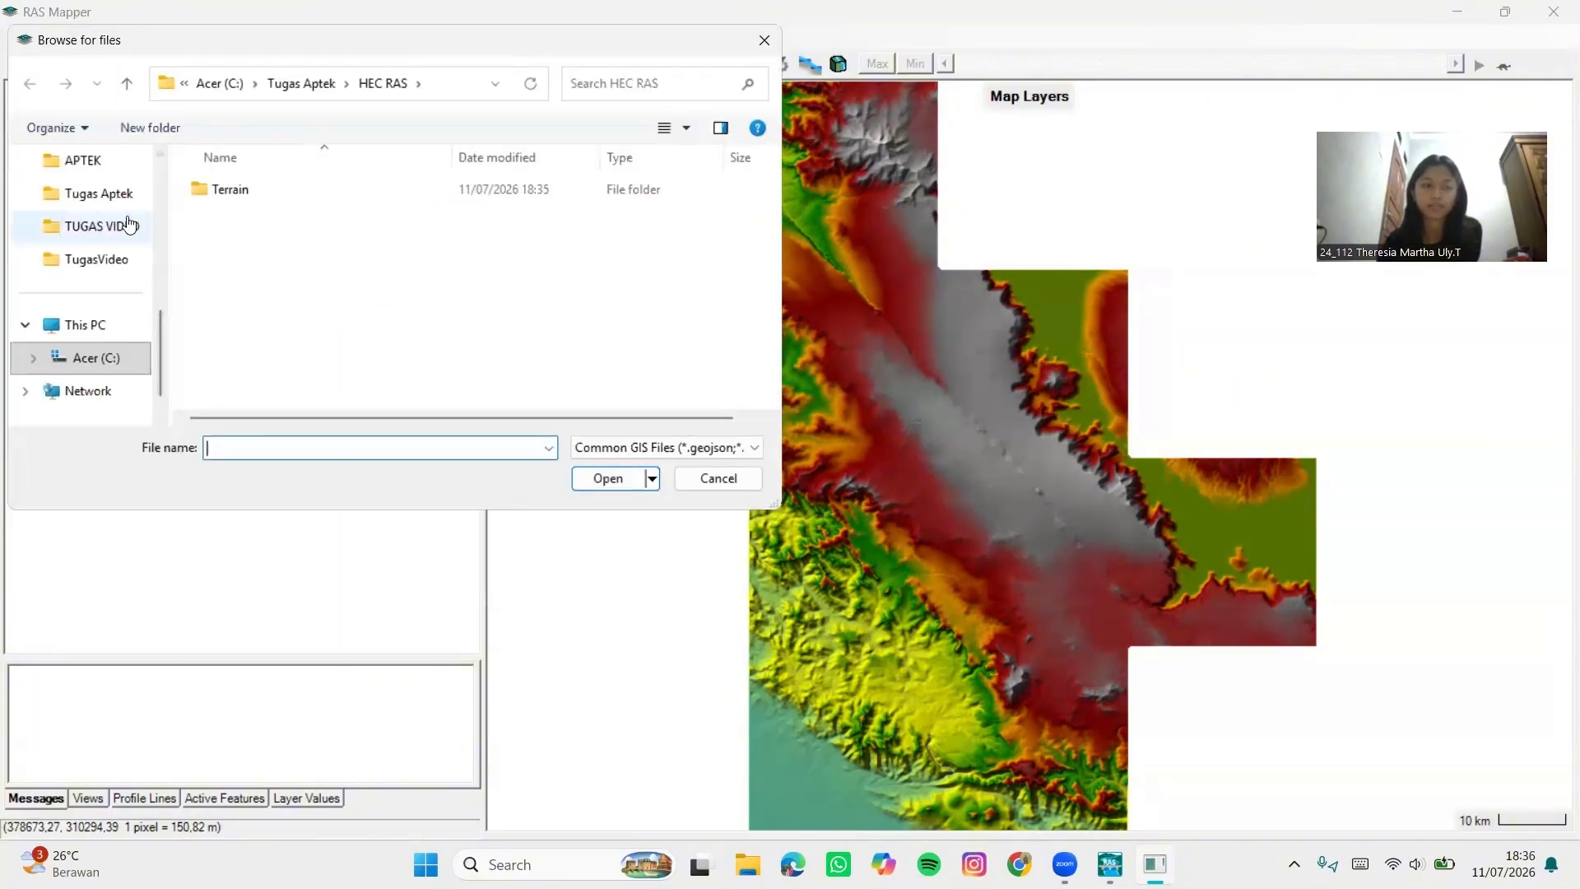
click(124, 260)
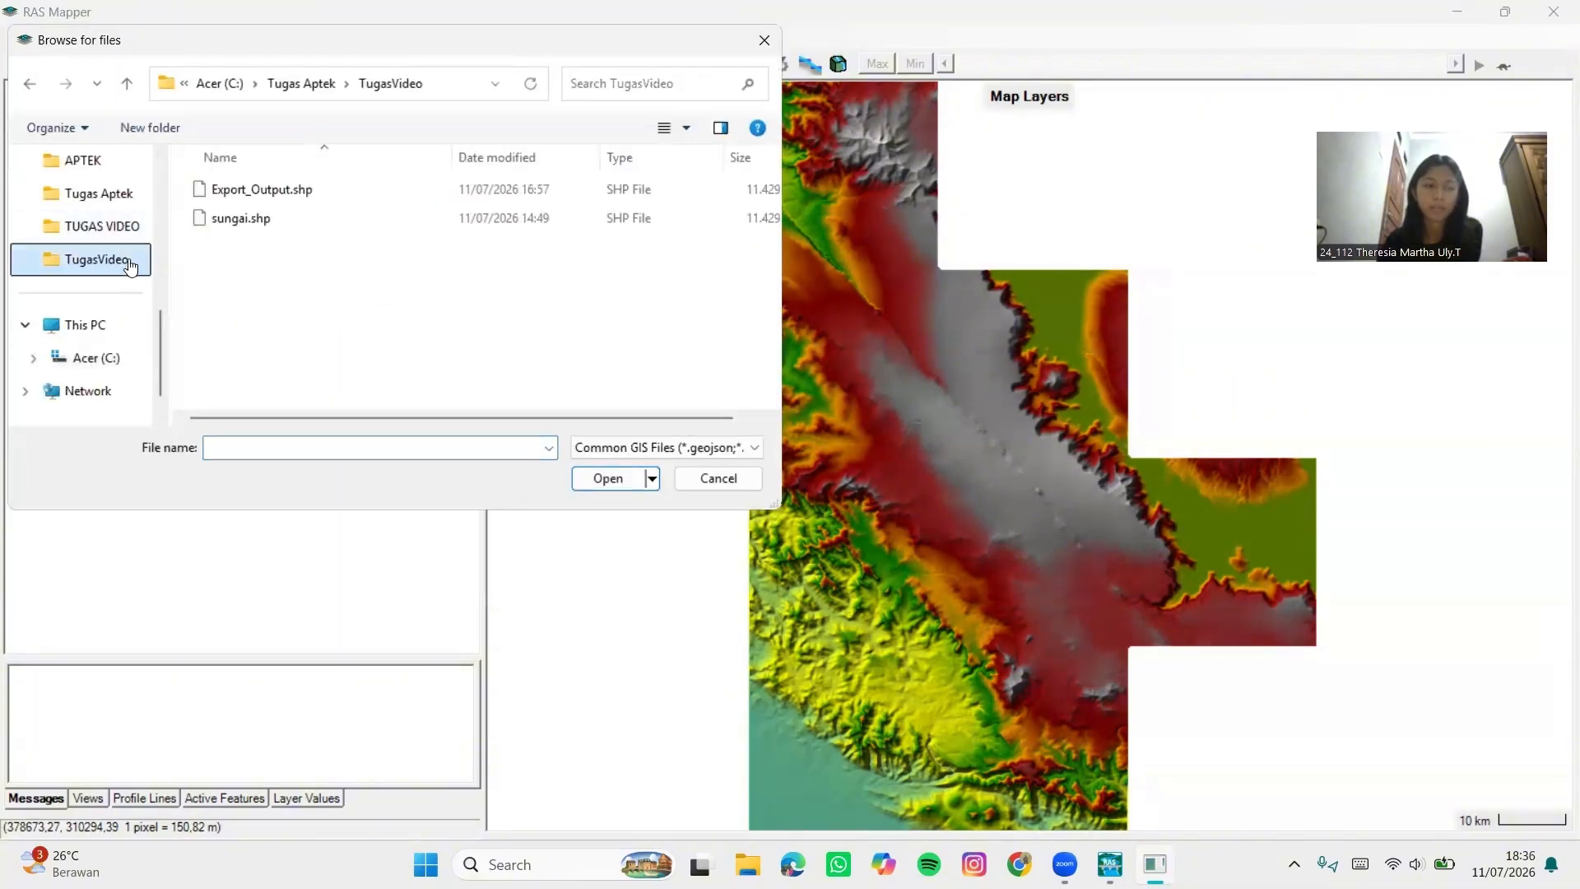
click(247, 199)
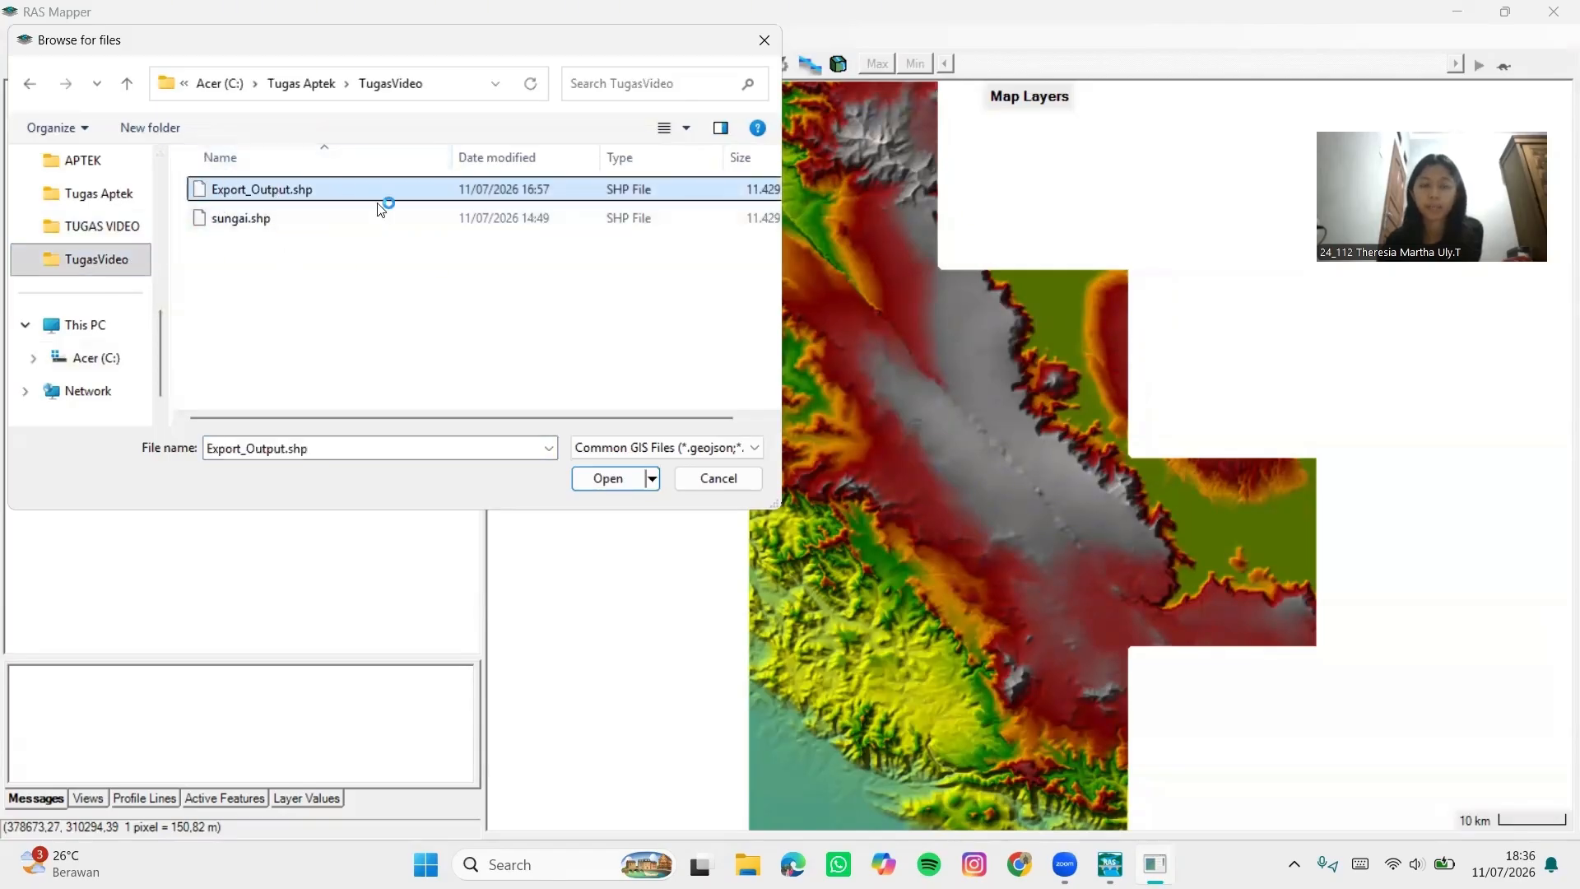
click(599, 487)
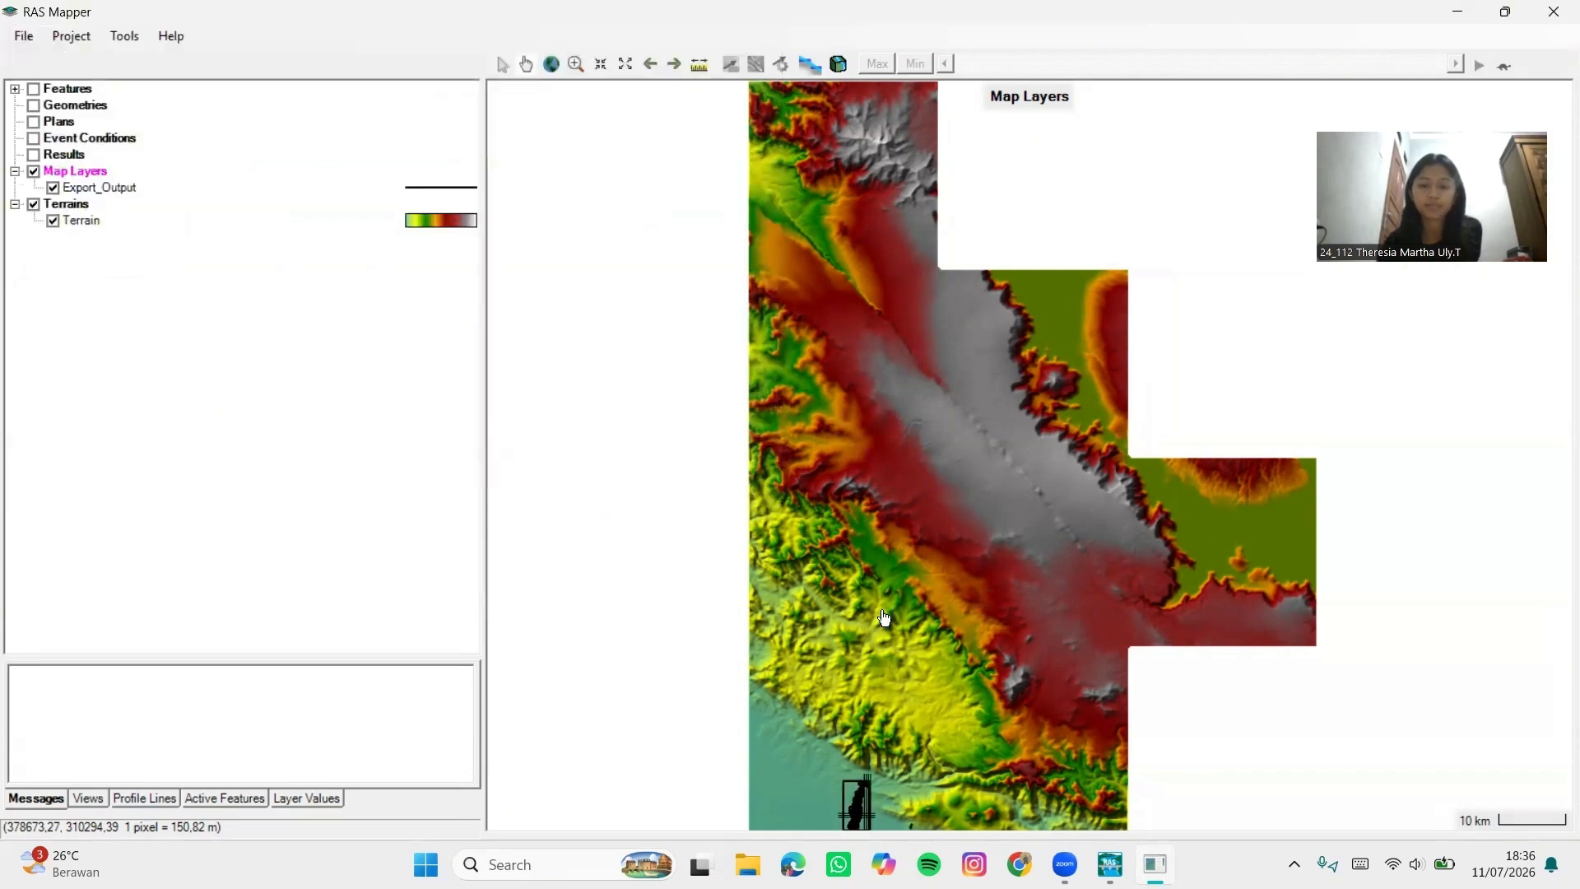
Change the line color of the Export_Output reference layer to DarkOrange in its layer properties
drag(832, 602, 832, 293)
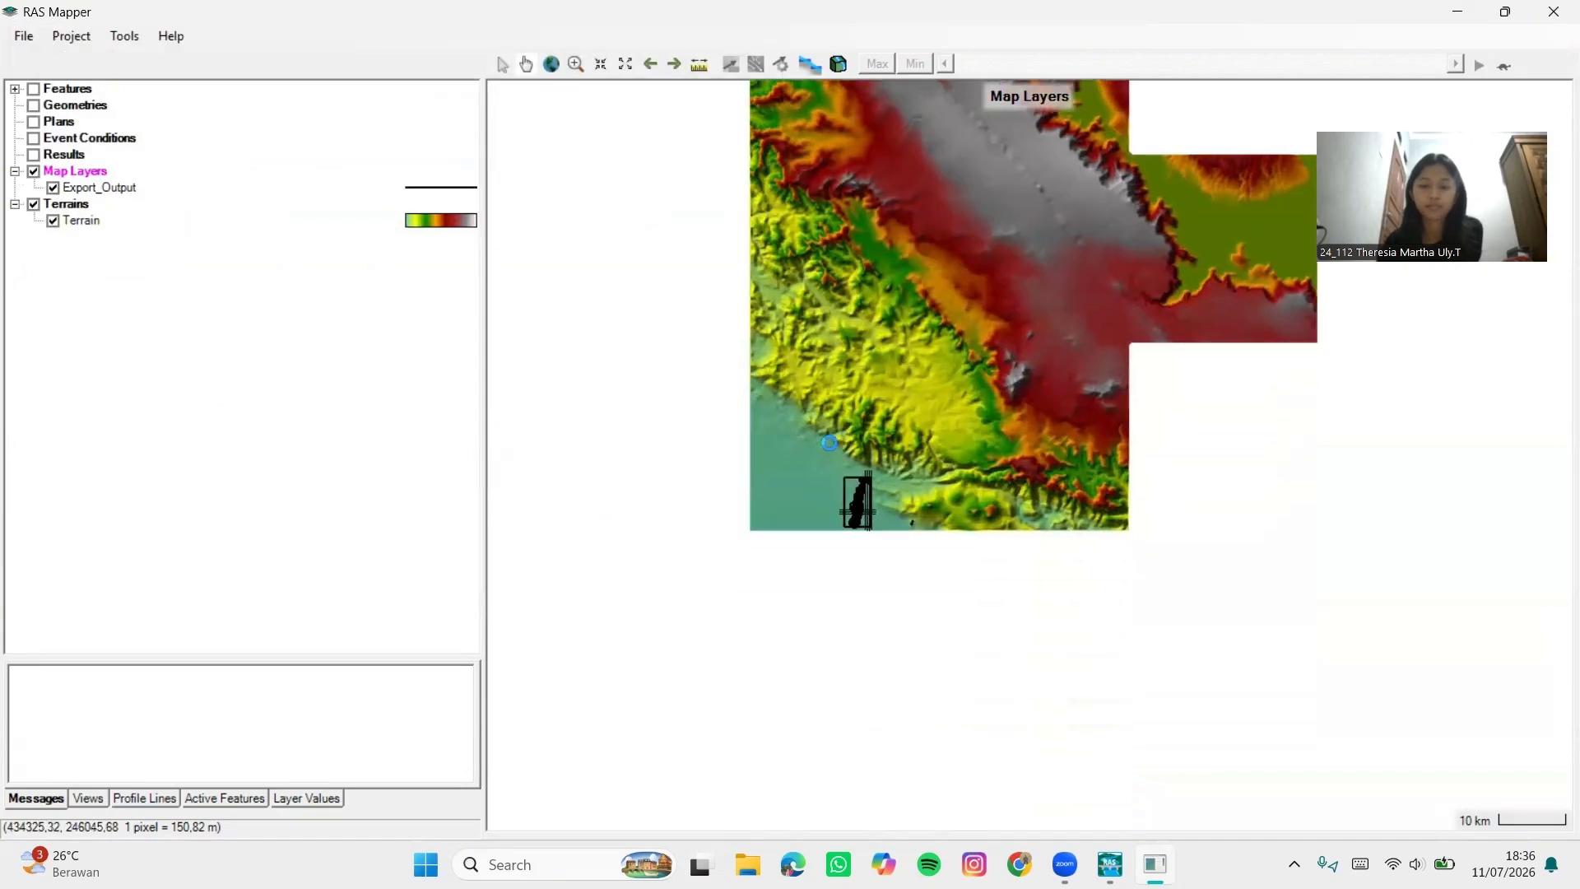
scroll(856, 514, up, 3)
scroll(856, 515, up, 2)
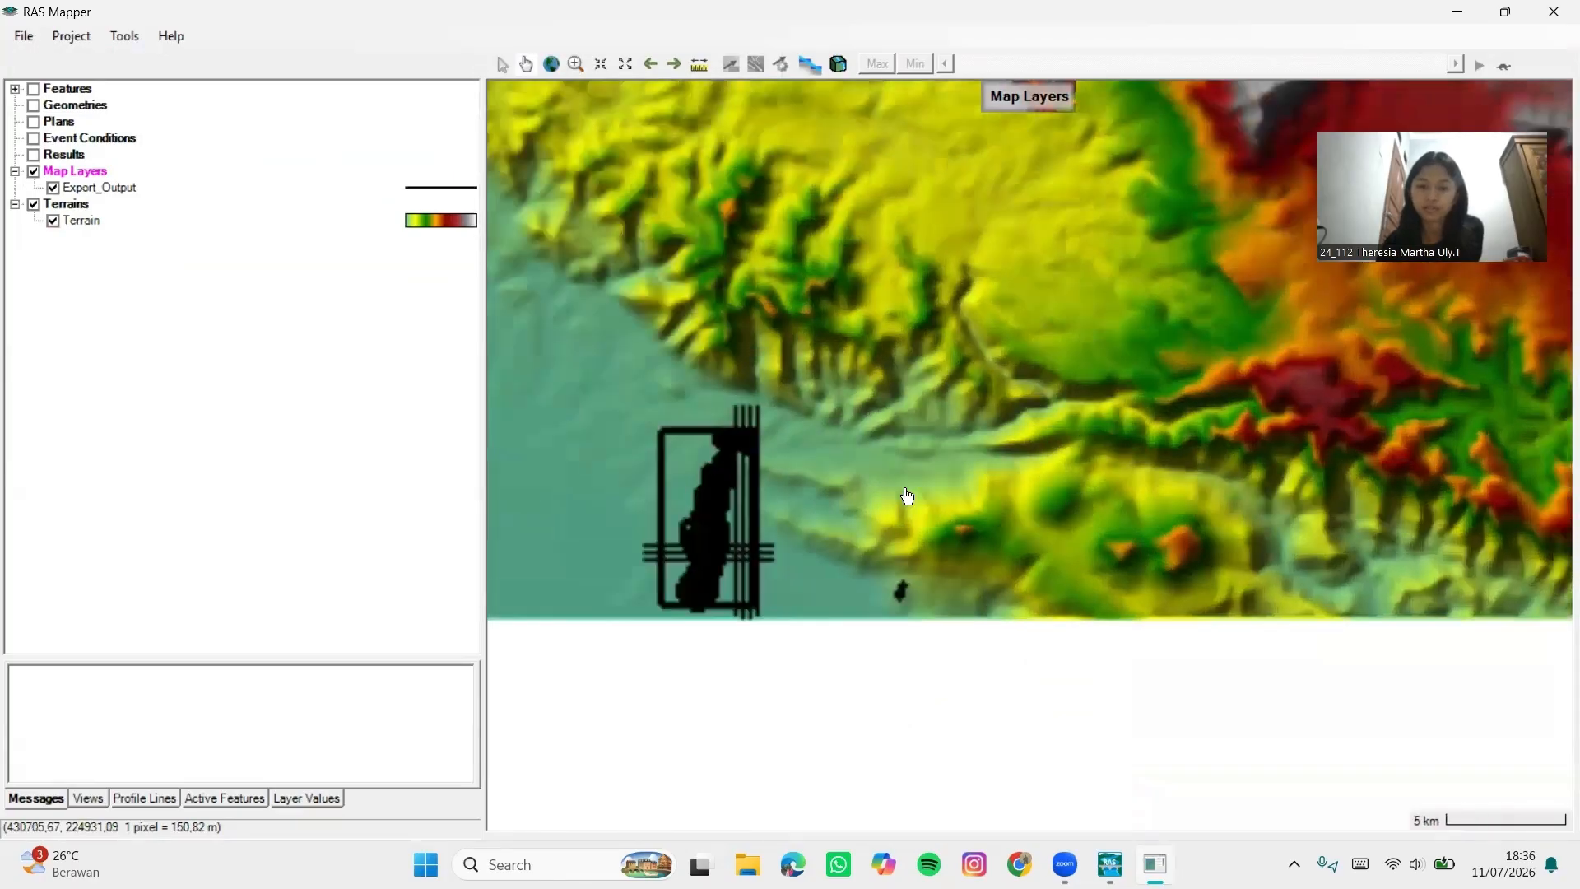
scroll(720, 498, up, 2)
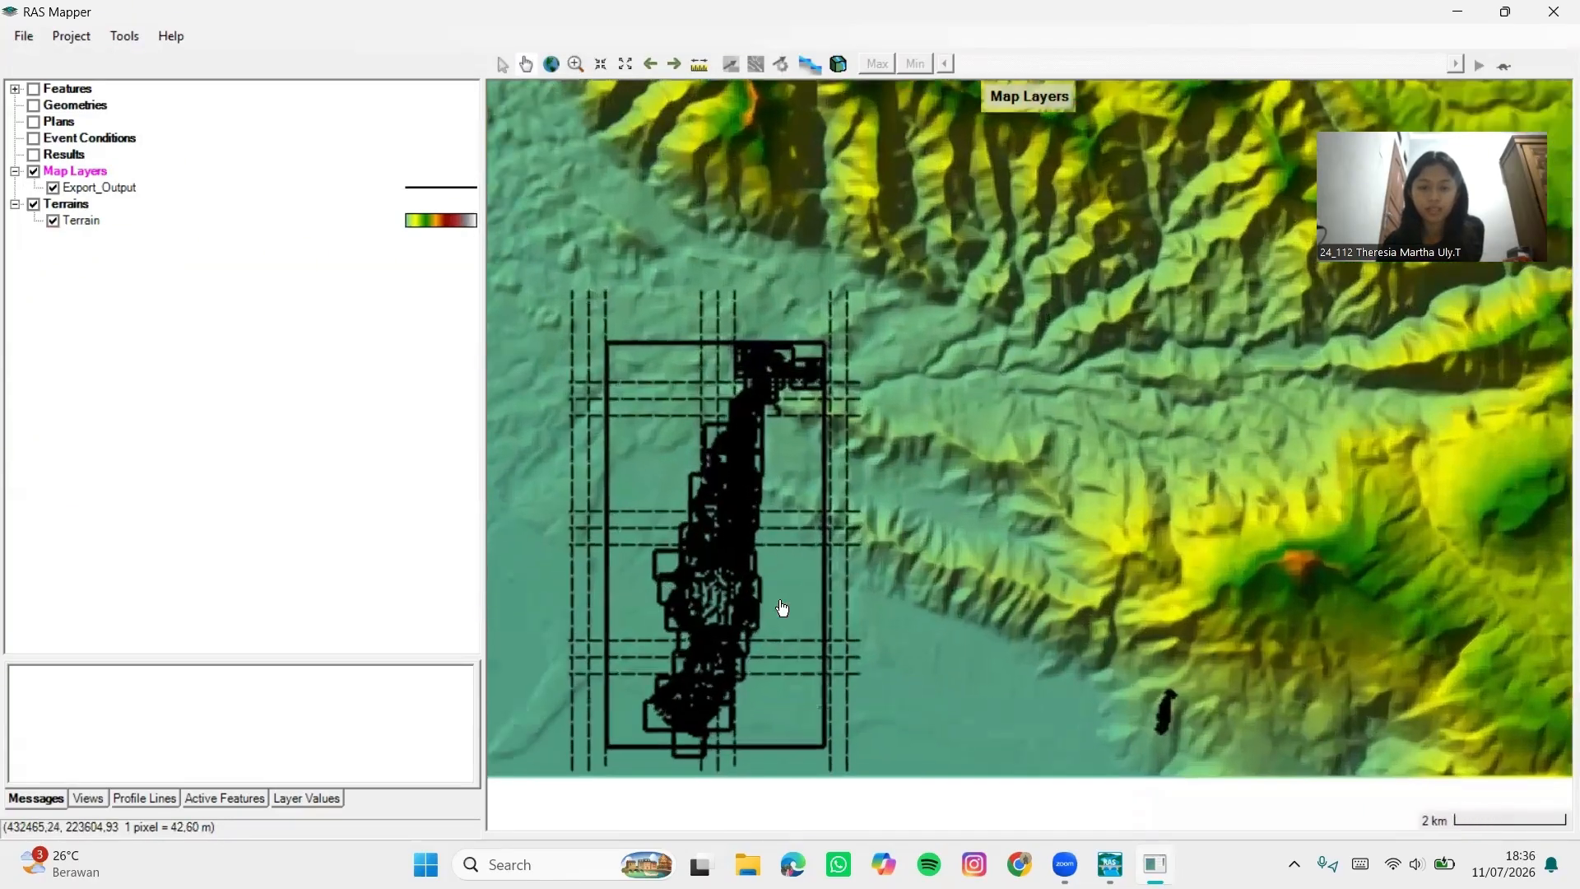
scroll(936, 578, up, 2)
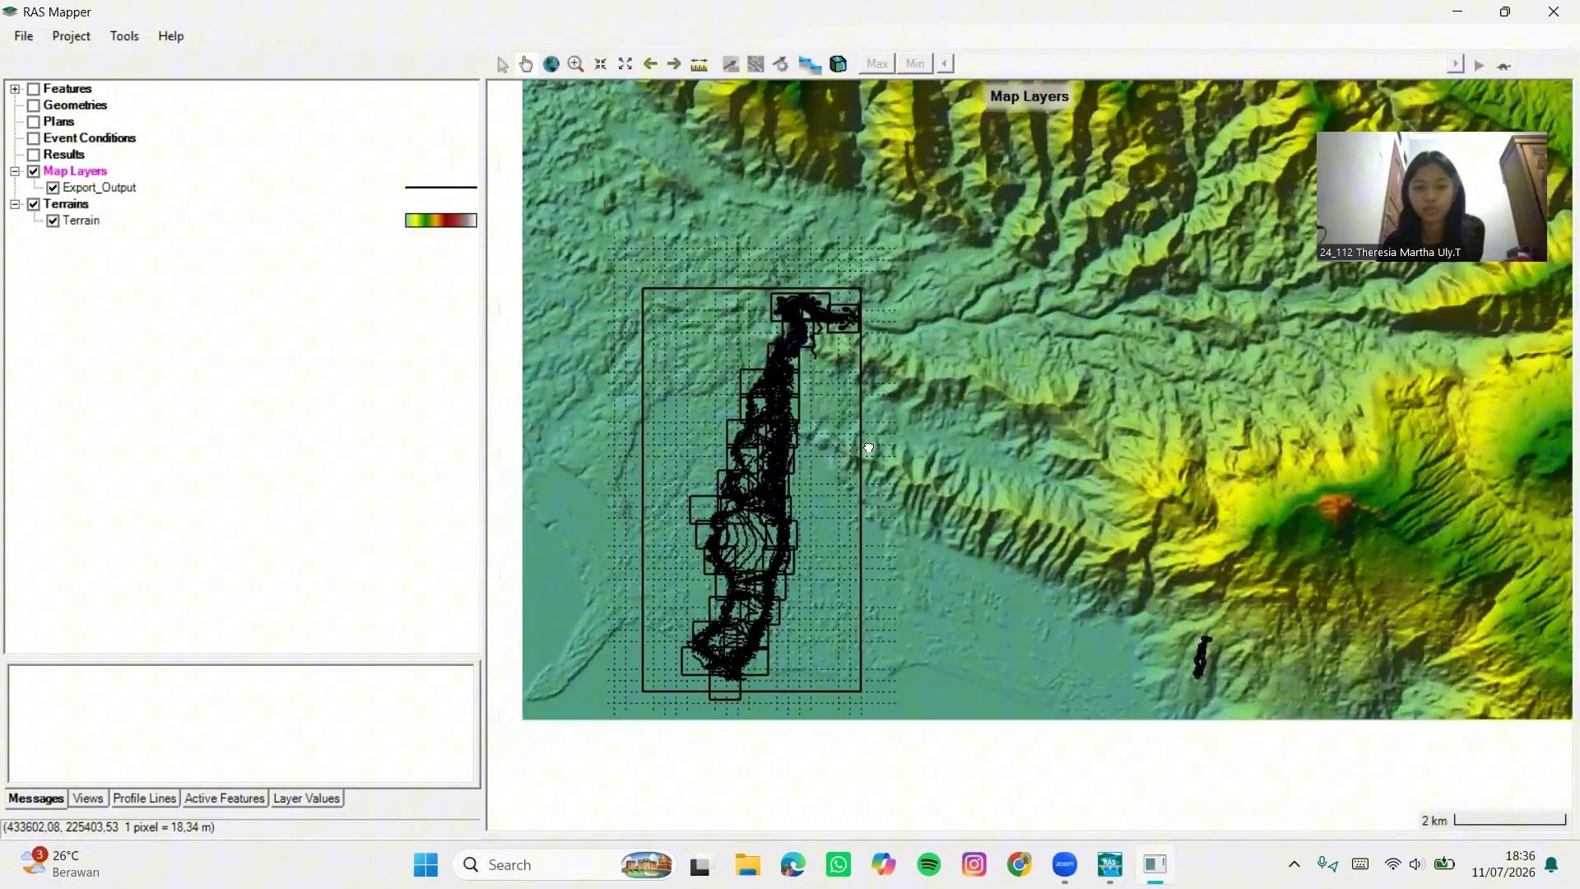
drag(868, 448, 945, 380)
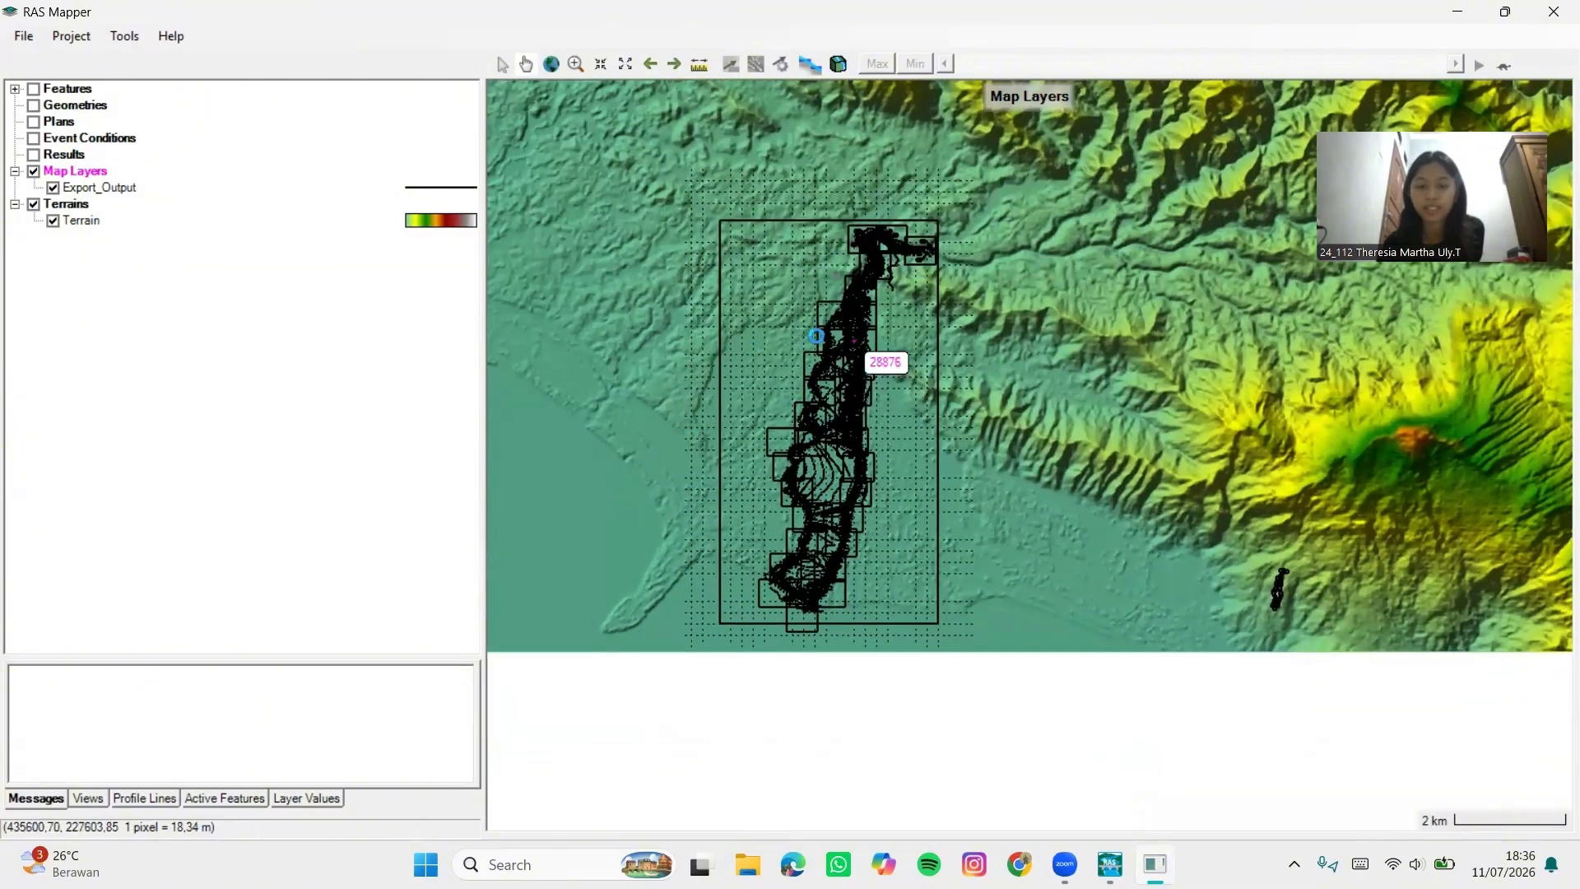
click(129, 191)
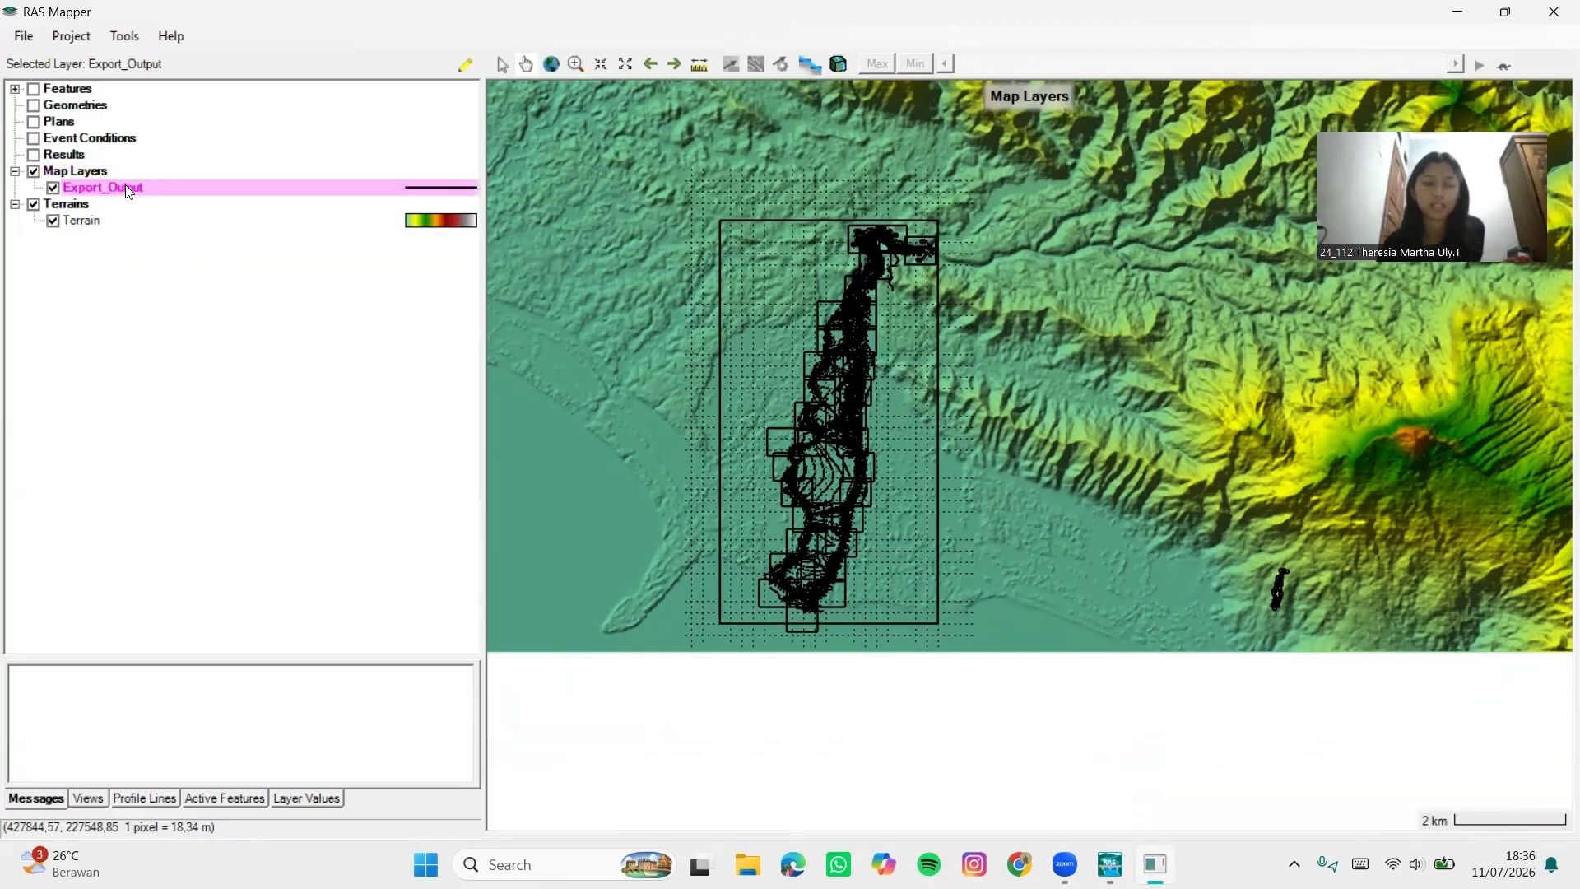
double_click(129, 191)
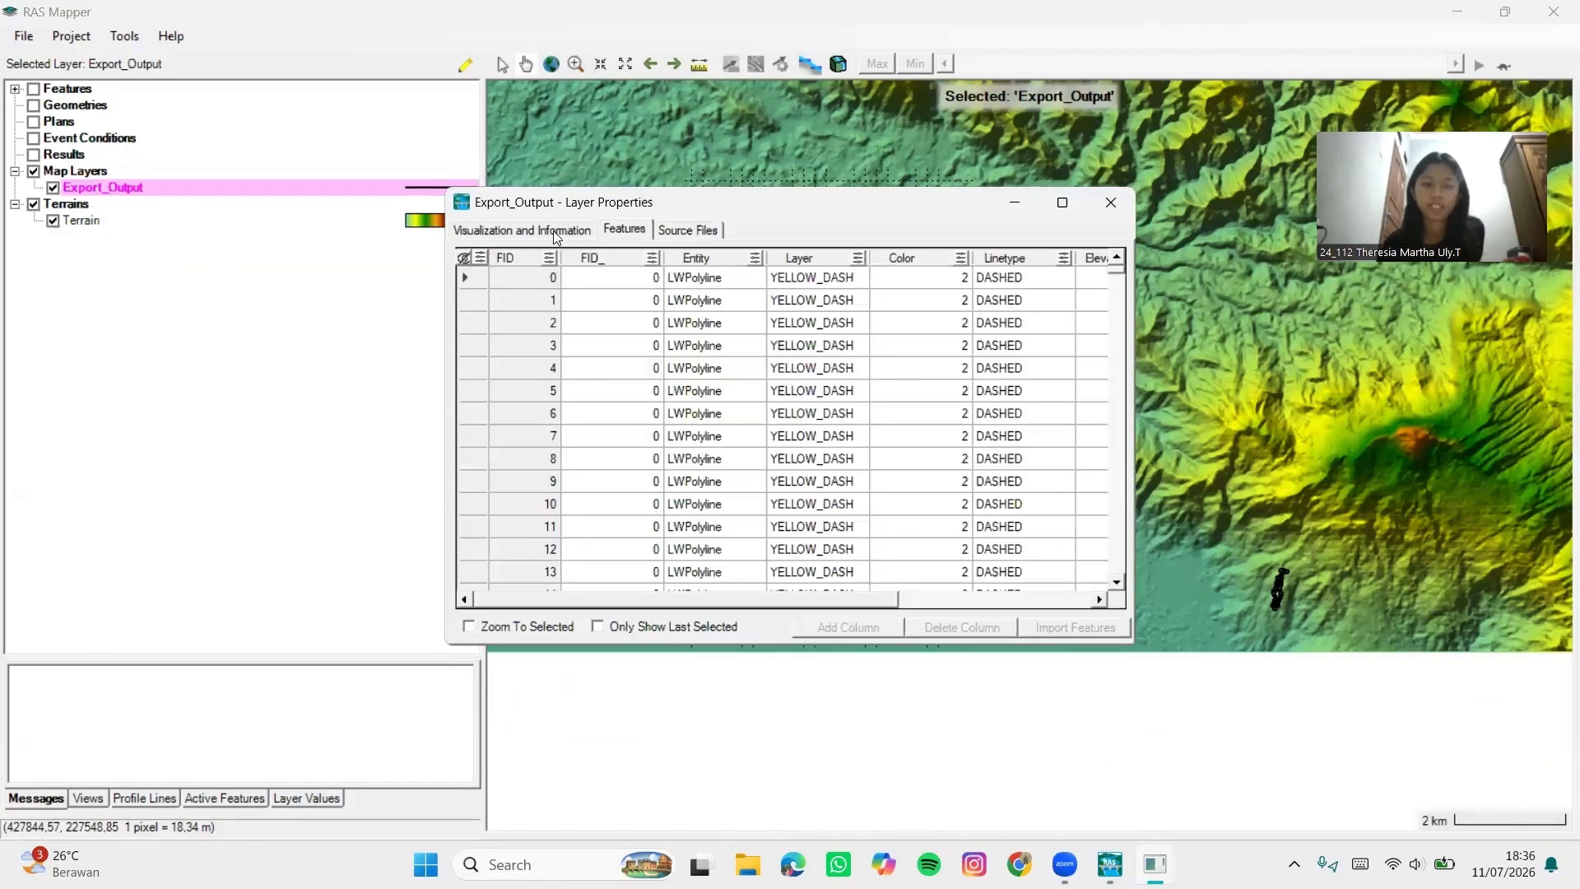
click(463, 235)
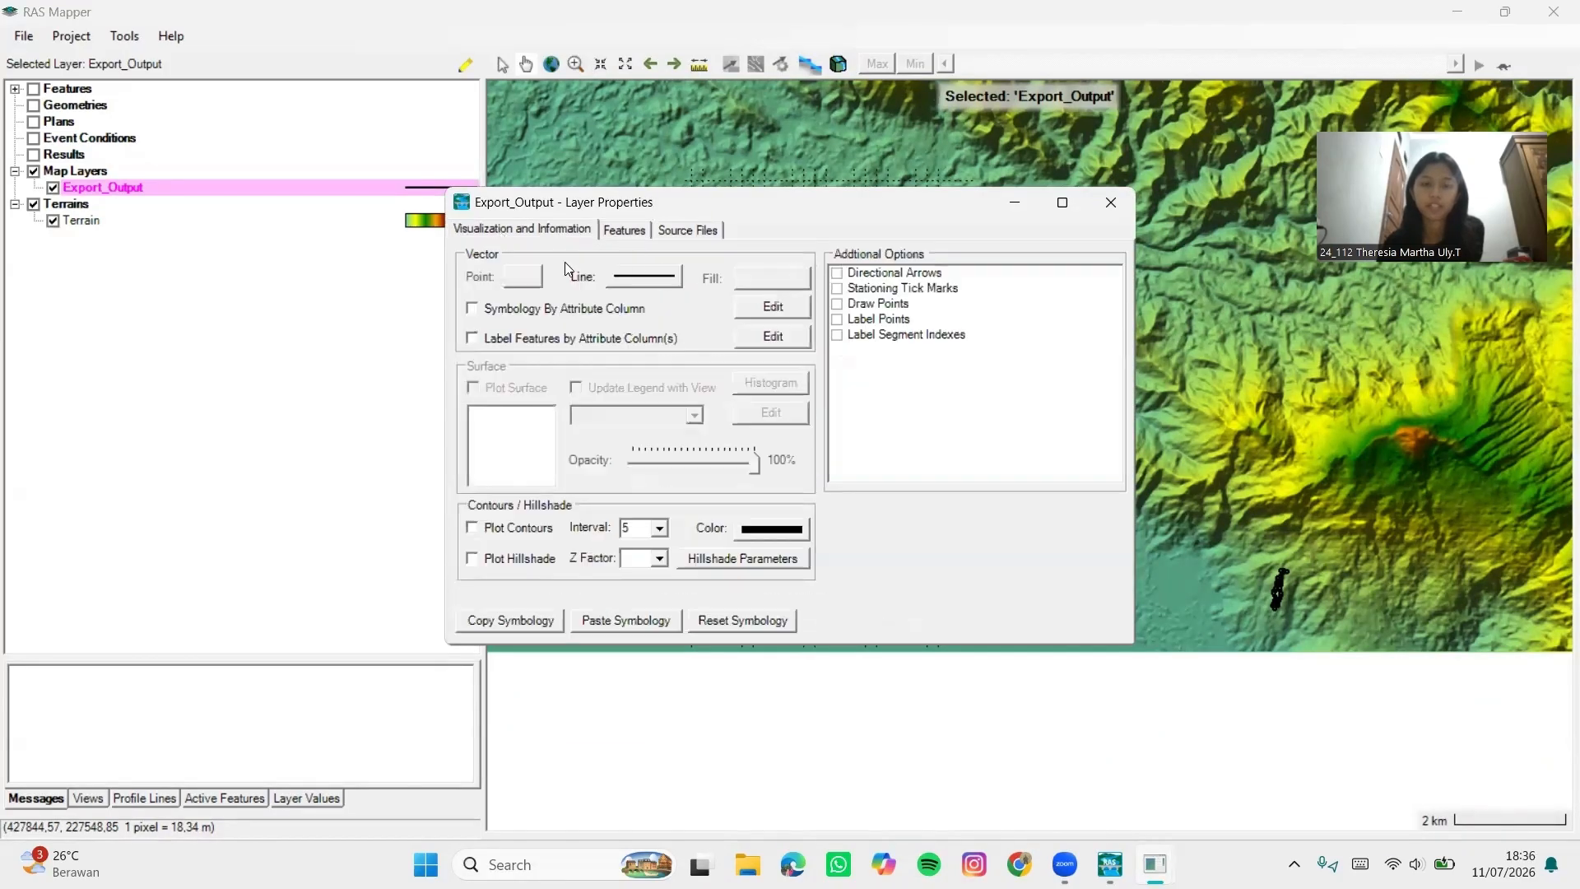
click(673, 280)
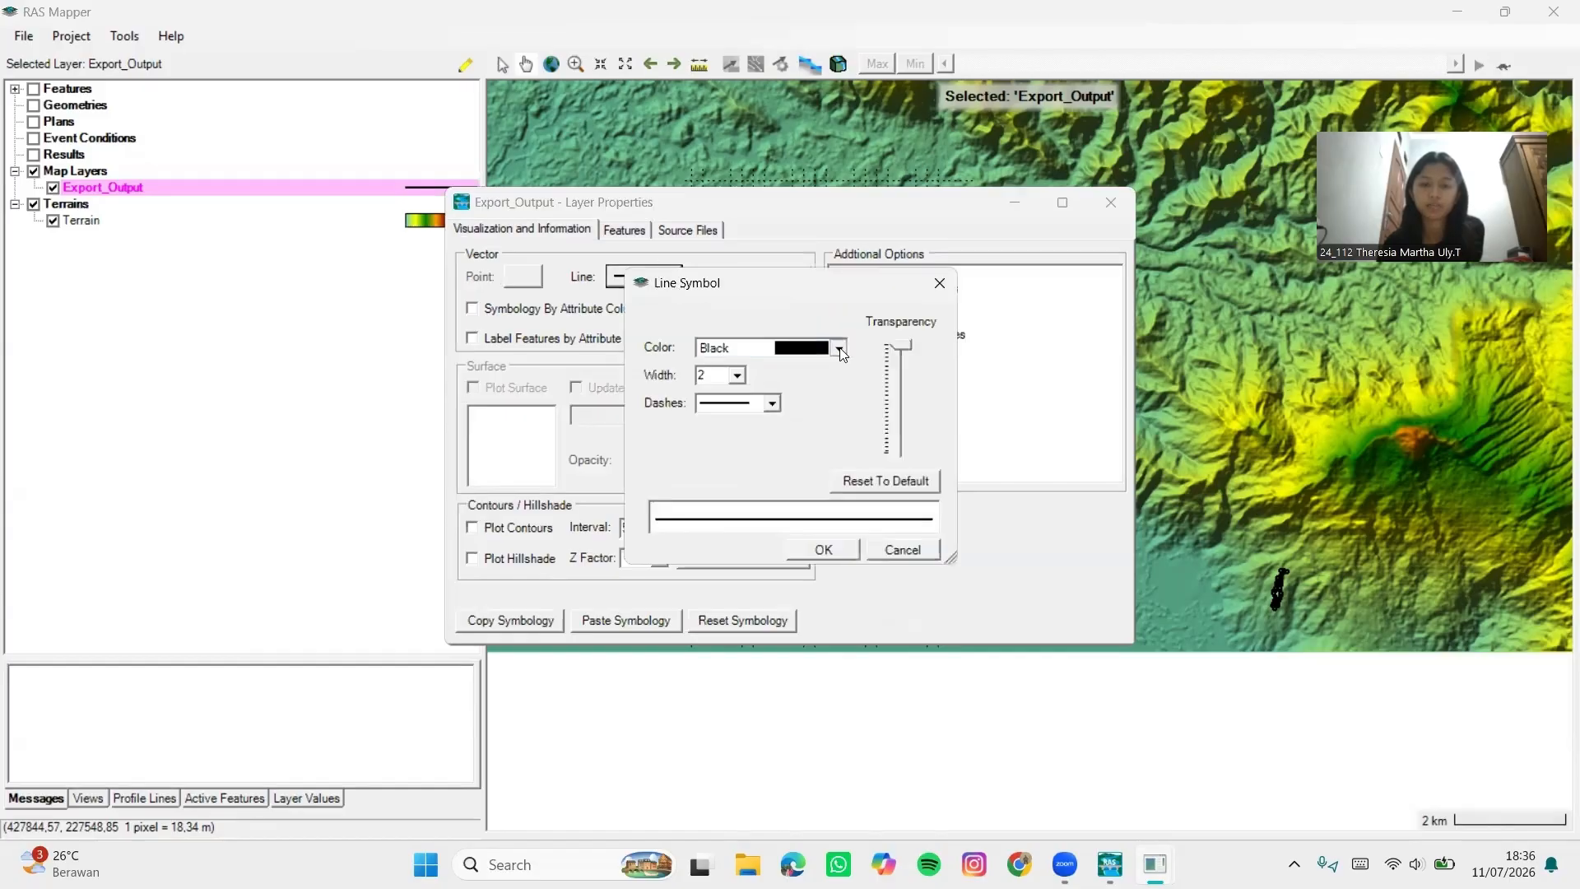
click(802, 348)
scroll(766, 423, down, 5)
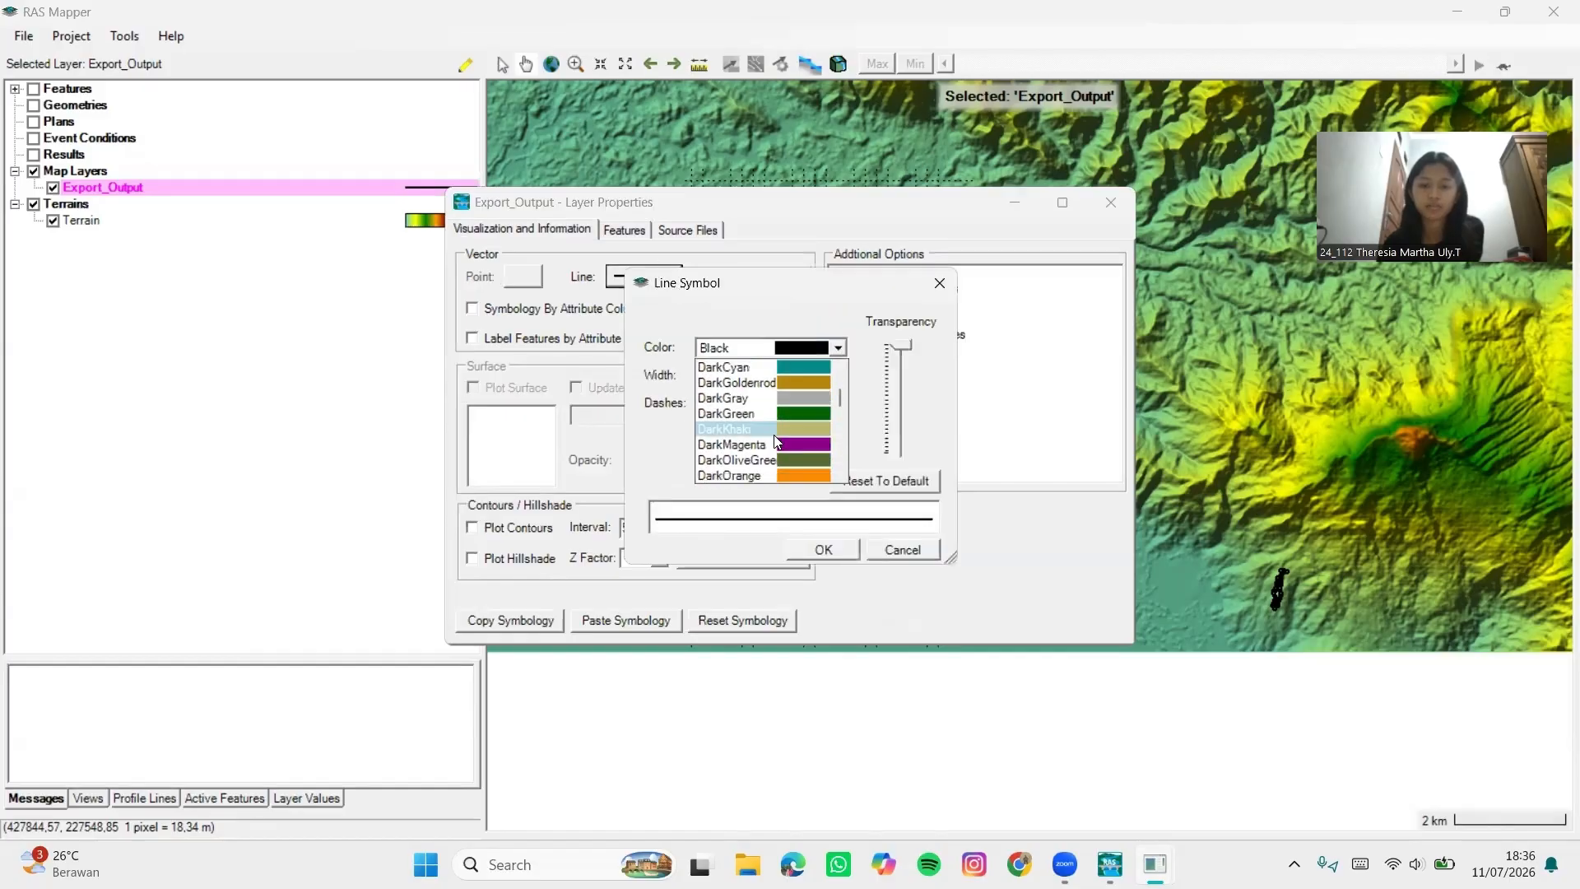
click(783, 475)
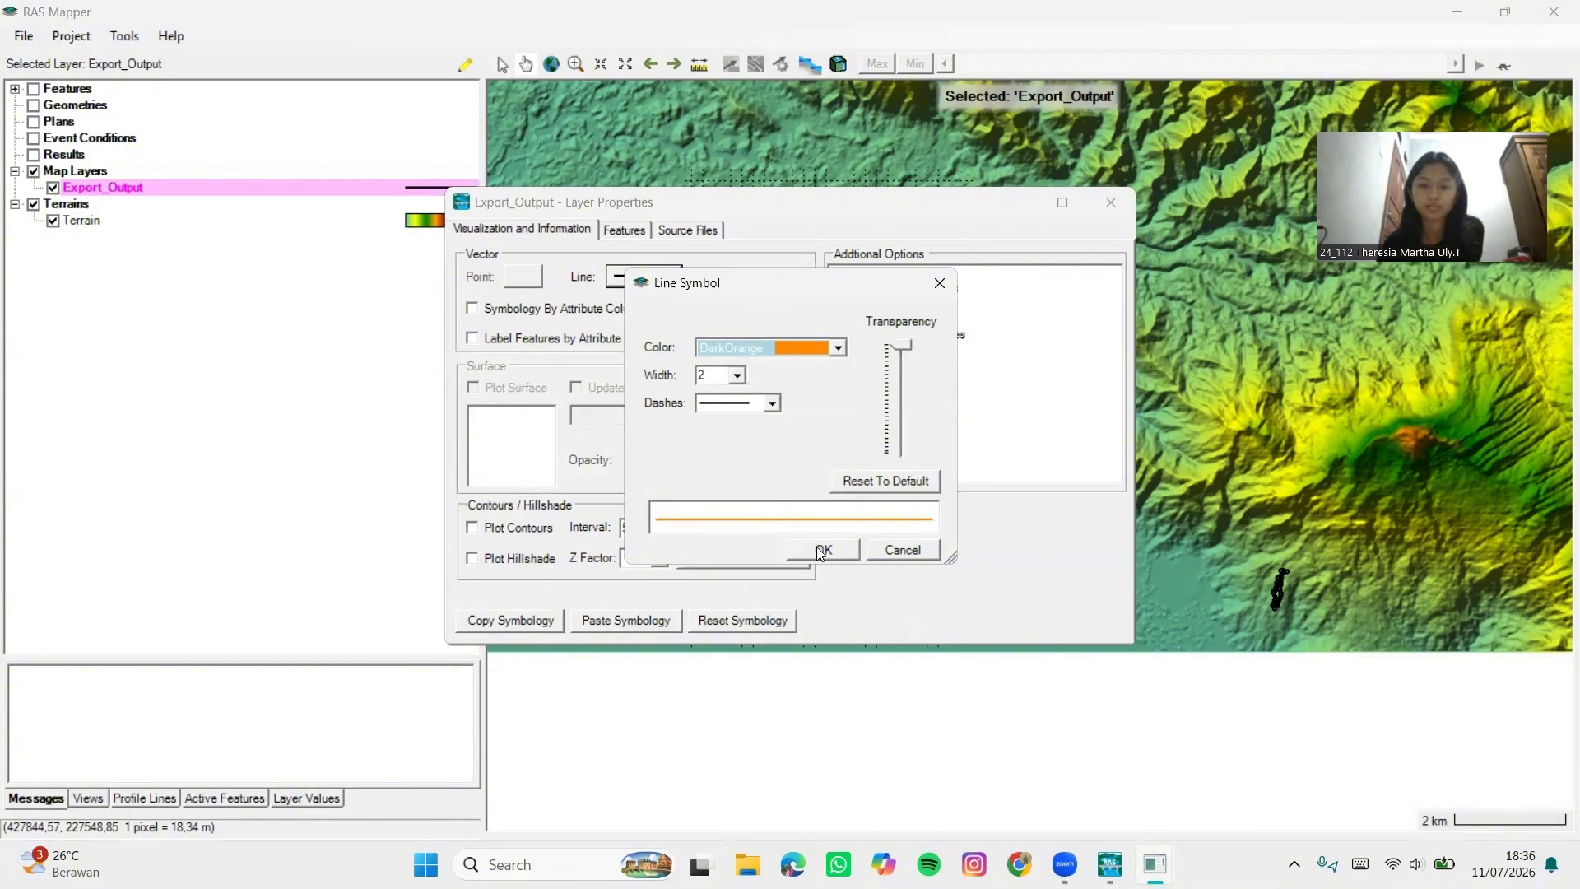
click(820, 548)
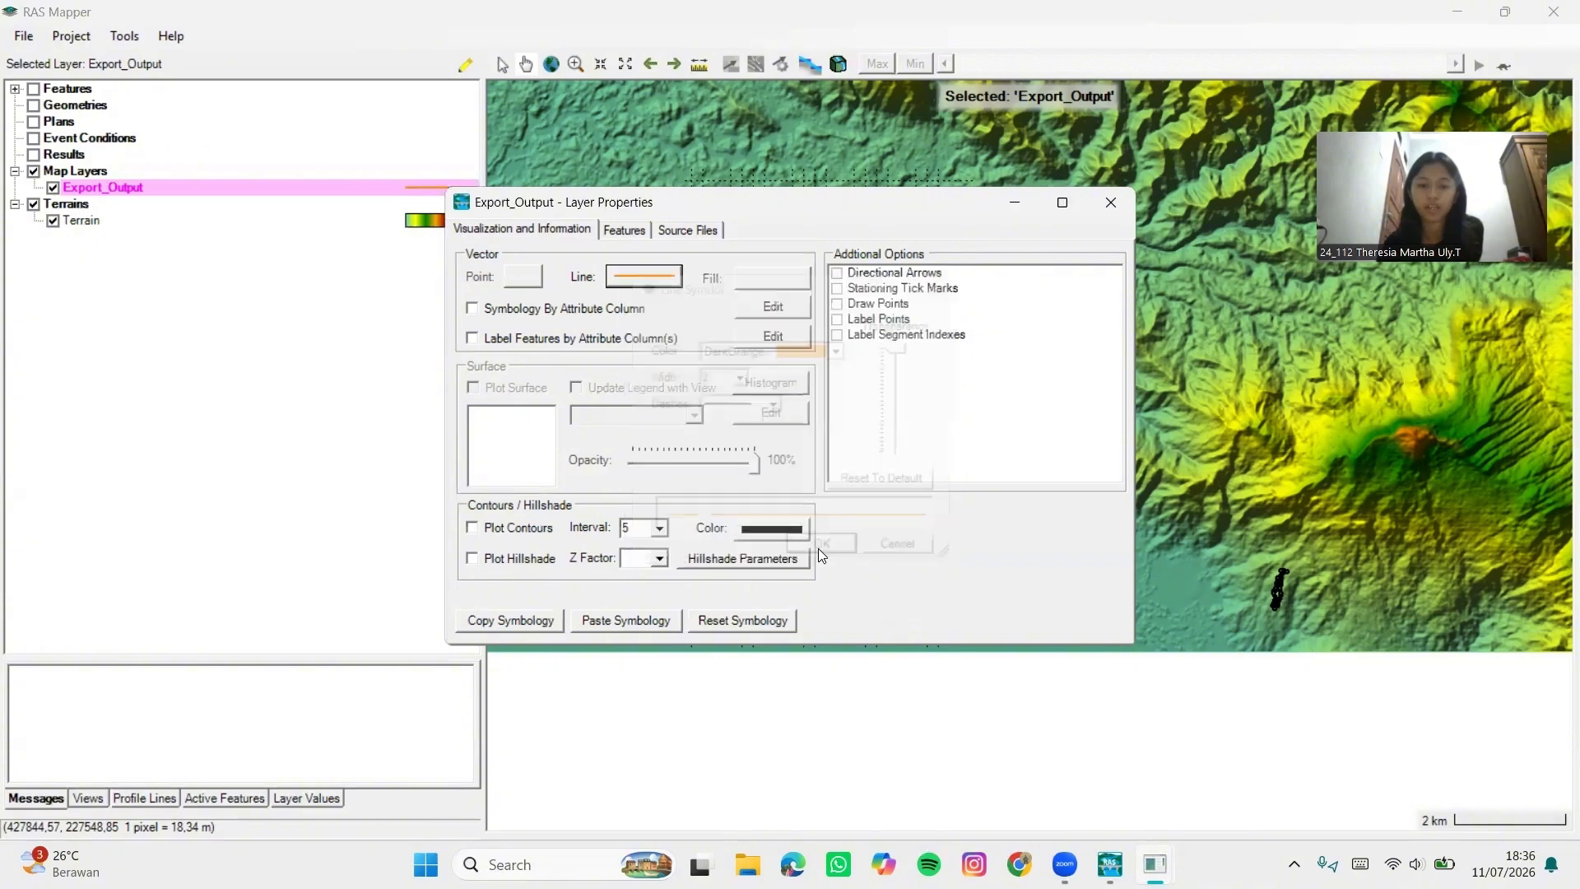
click(1110, 202)
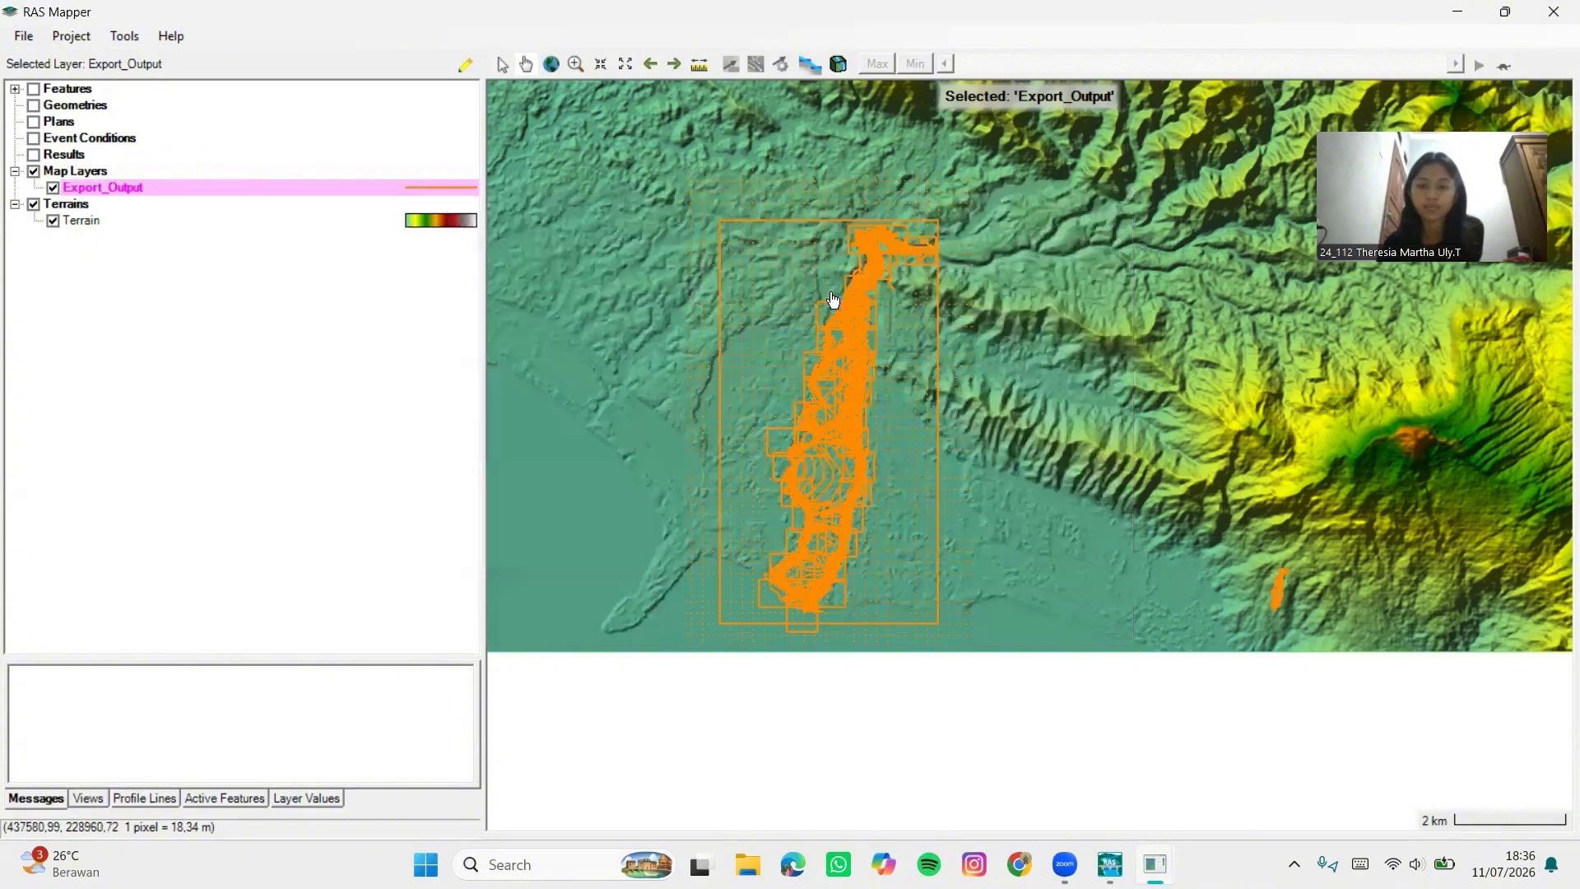
Add Google Hybrid web imagery to the map layers
scroll(901, 186, up, 2)
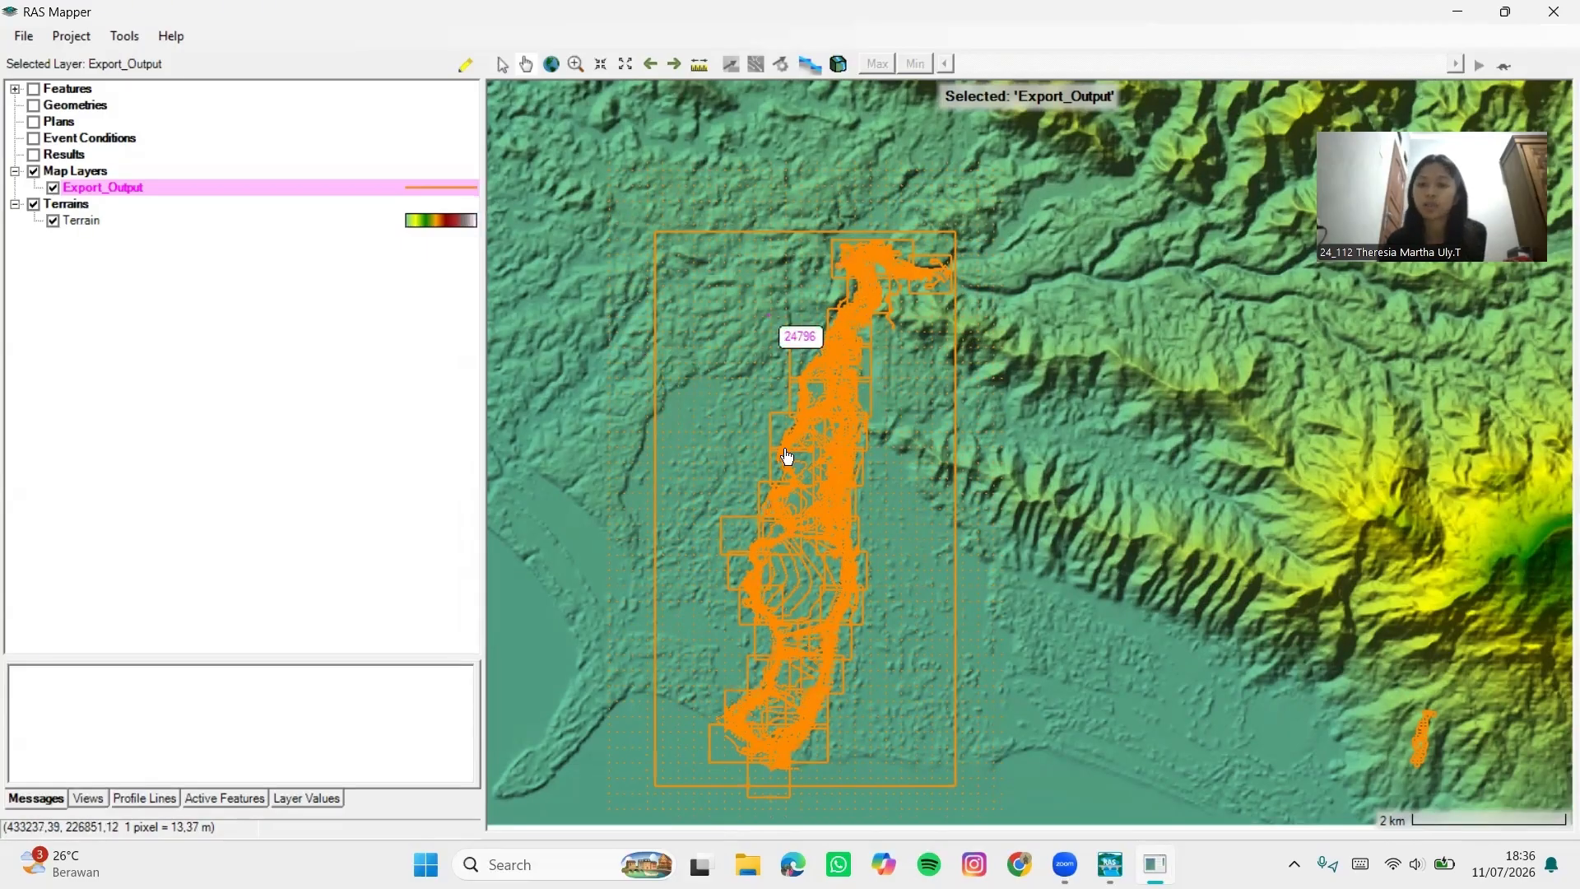
click(74, 171)
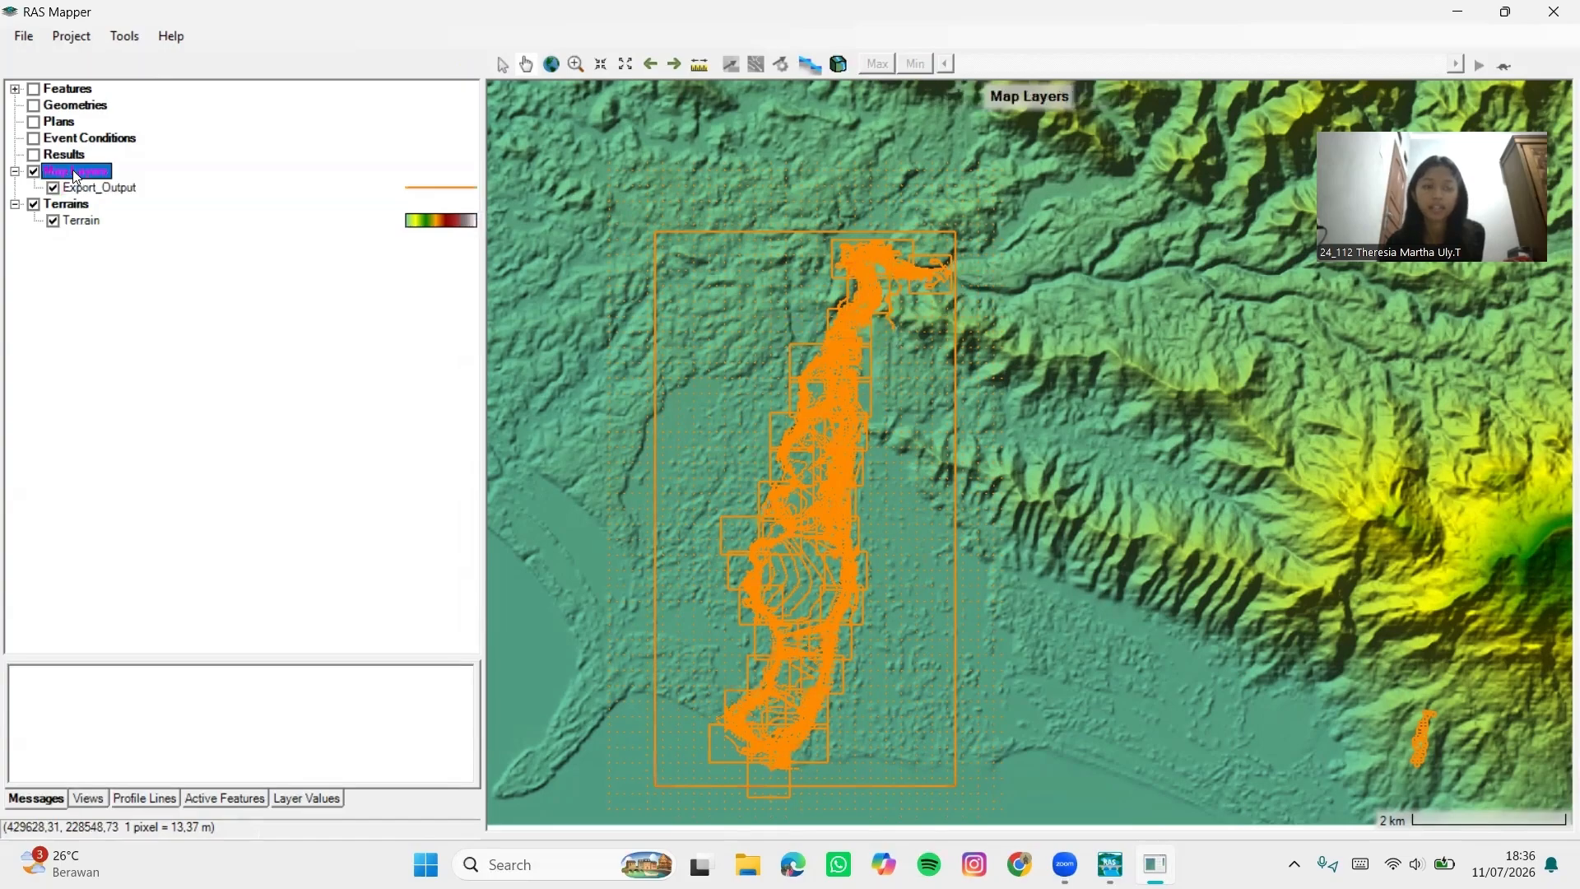
right_click(74, 170)
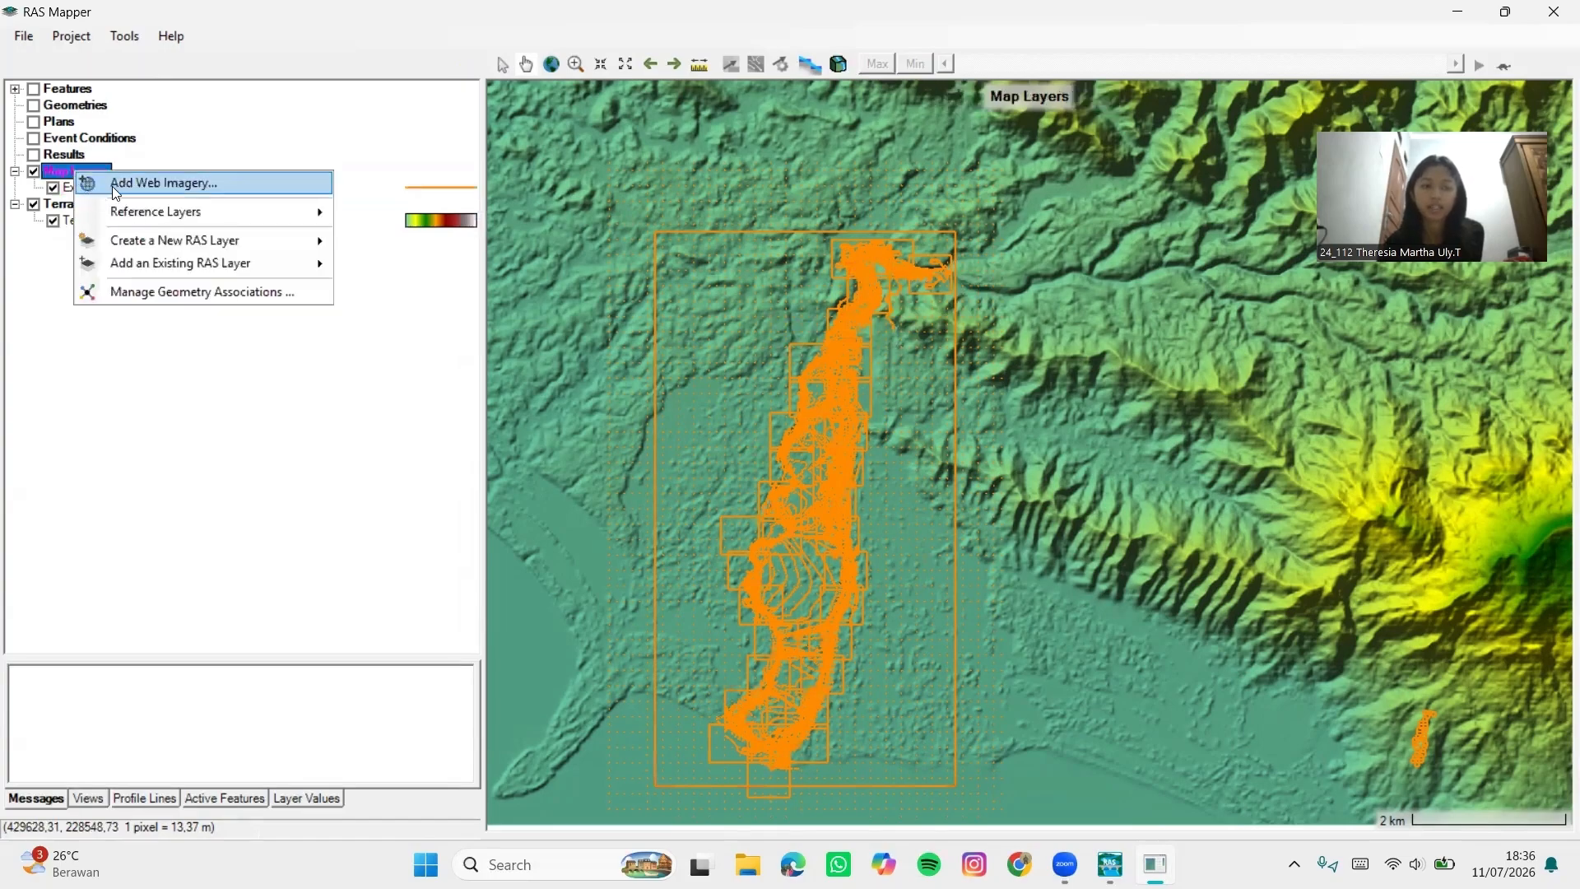
click(210, 184)
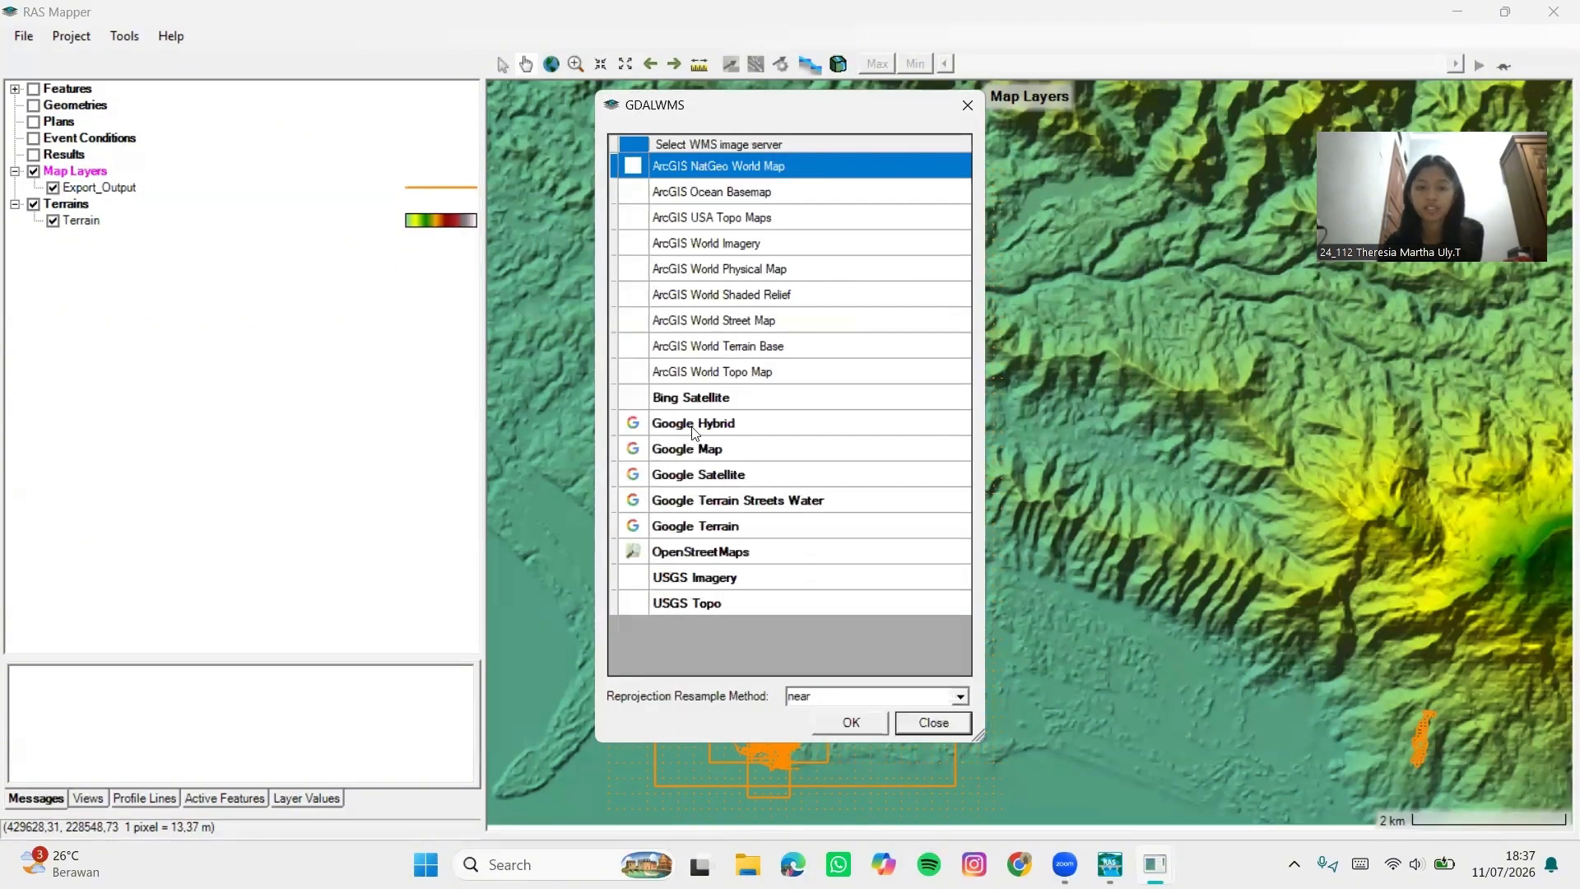
click(757, 430)
click(850, 725)
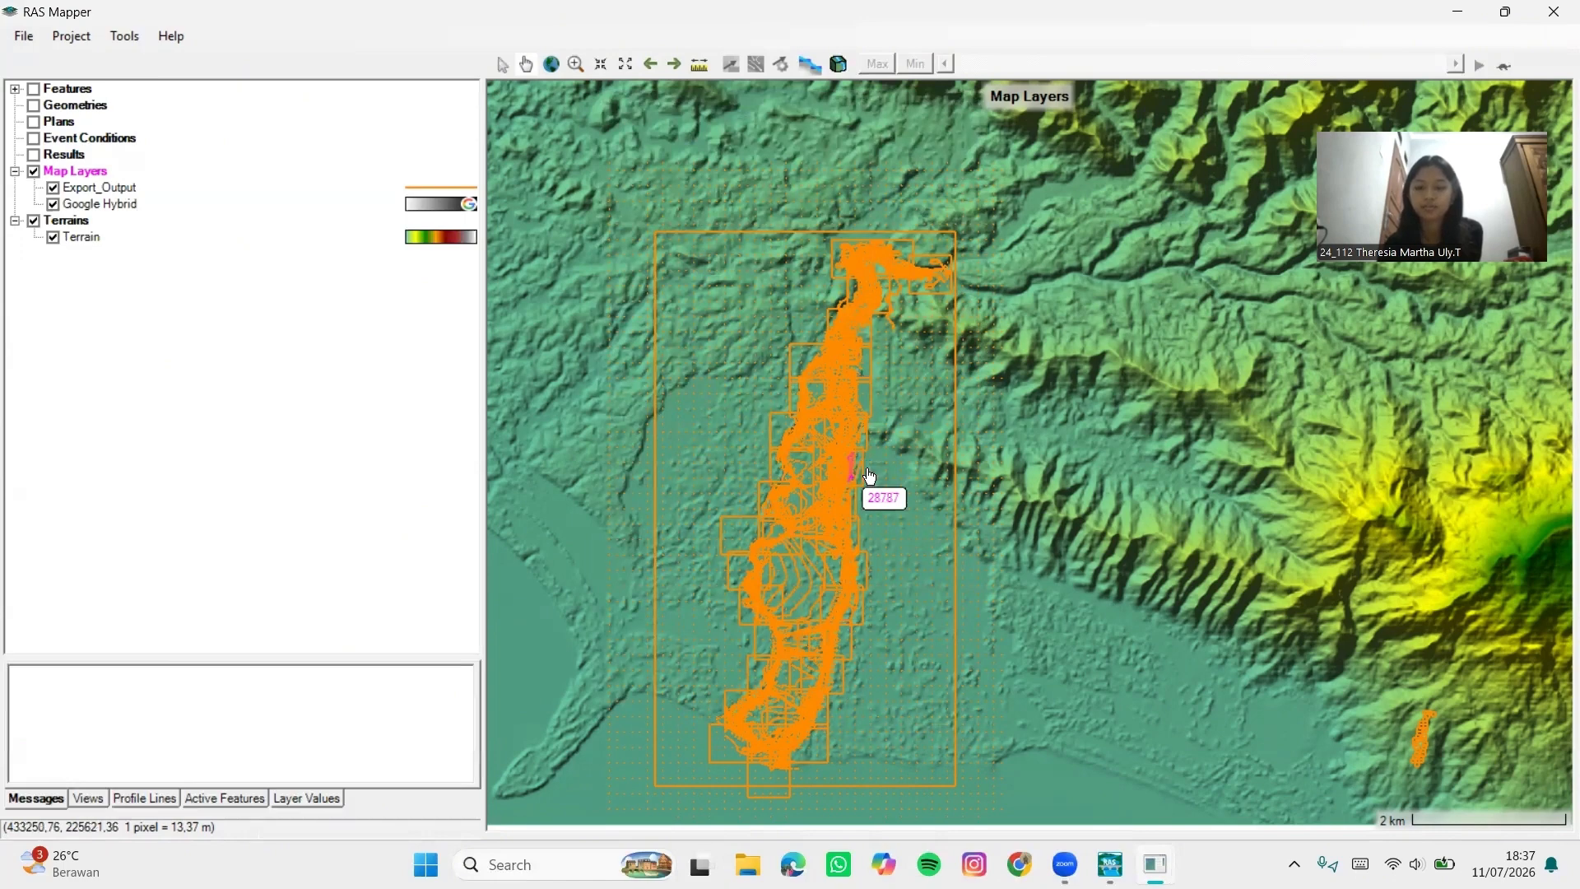
Inspect the Export_Output lines against the satellite imagery at the upstream river bend, and hide the Google Hybrid layer
scroll(914, 267, up, 2)
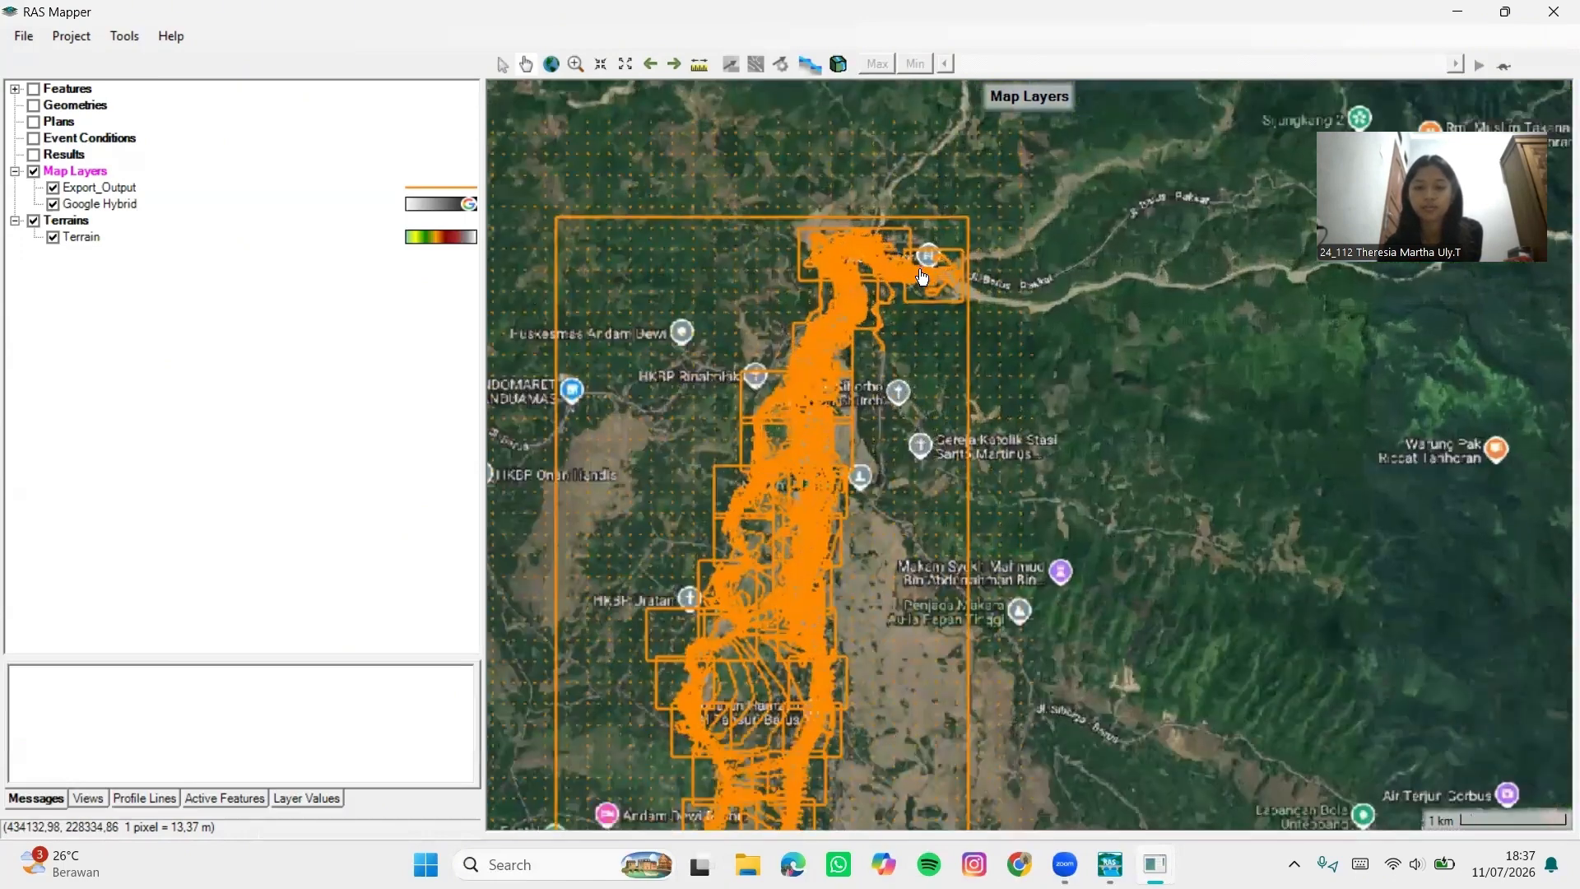
scroll(913, 268, up, 1)
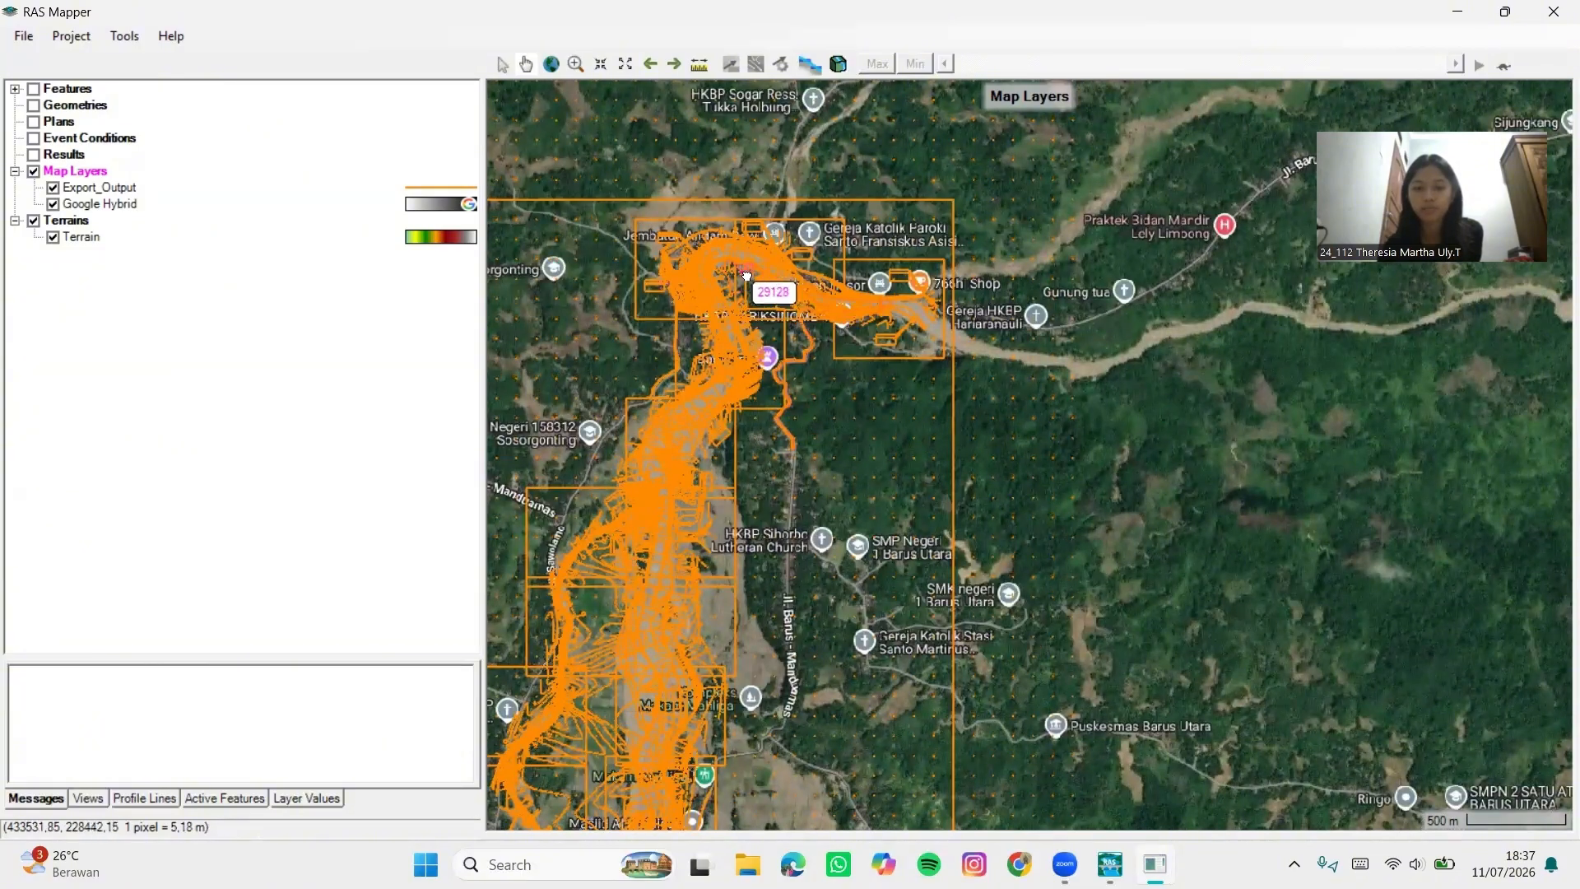
drag(746, 277, 760, 357)
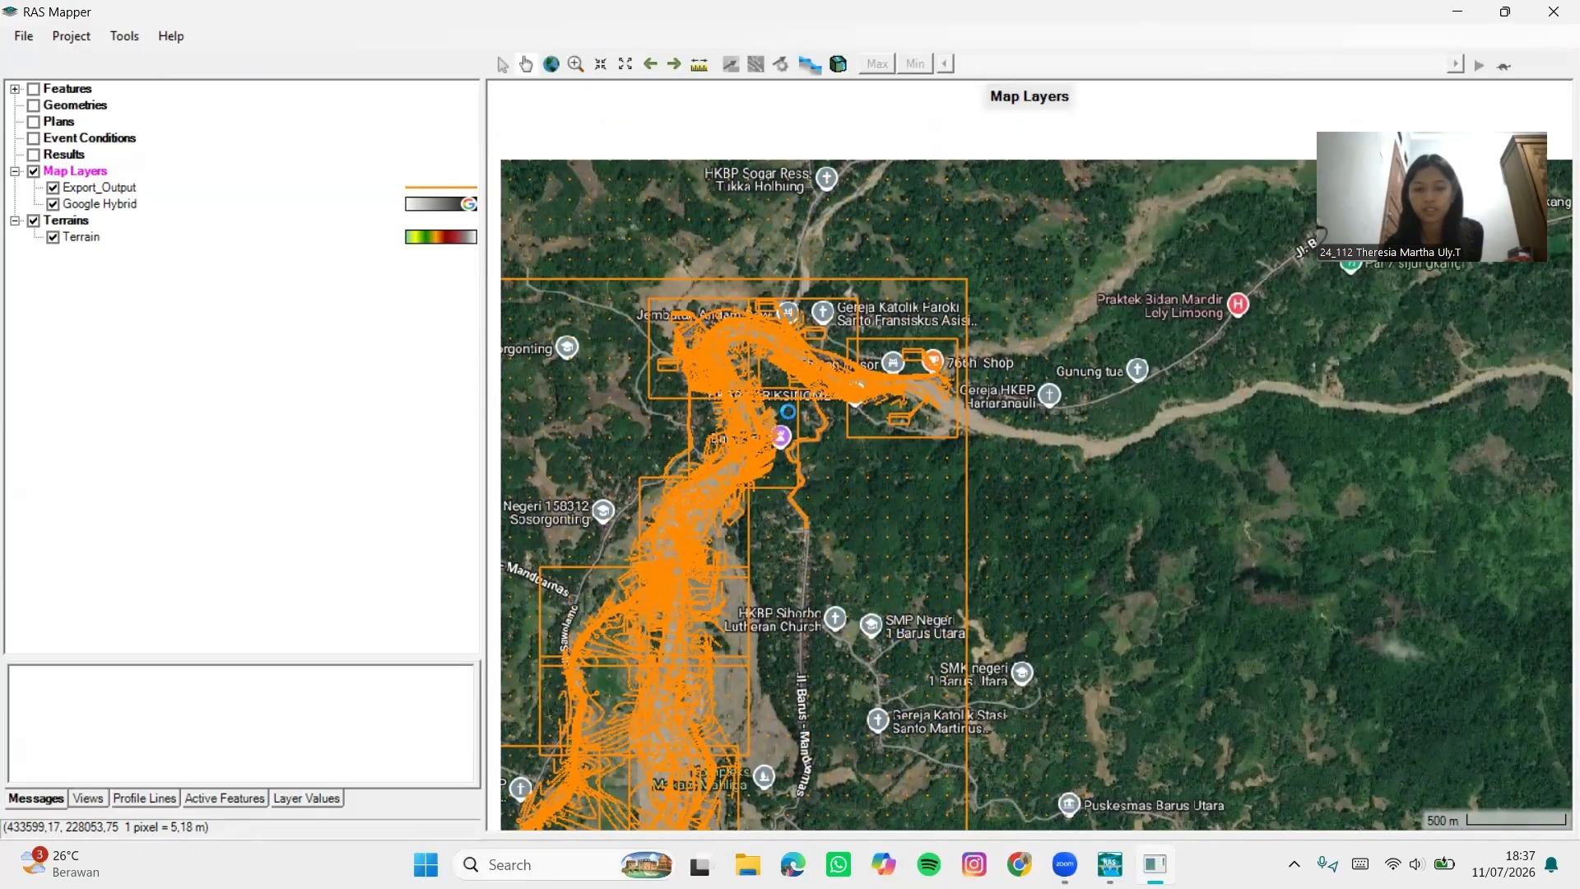
click(53, 204)
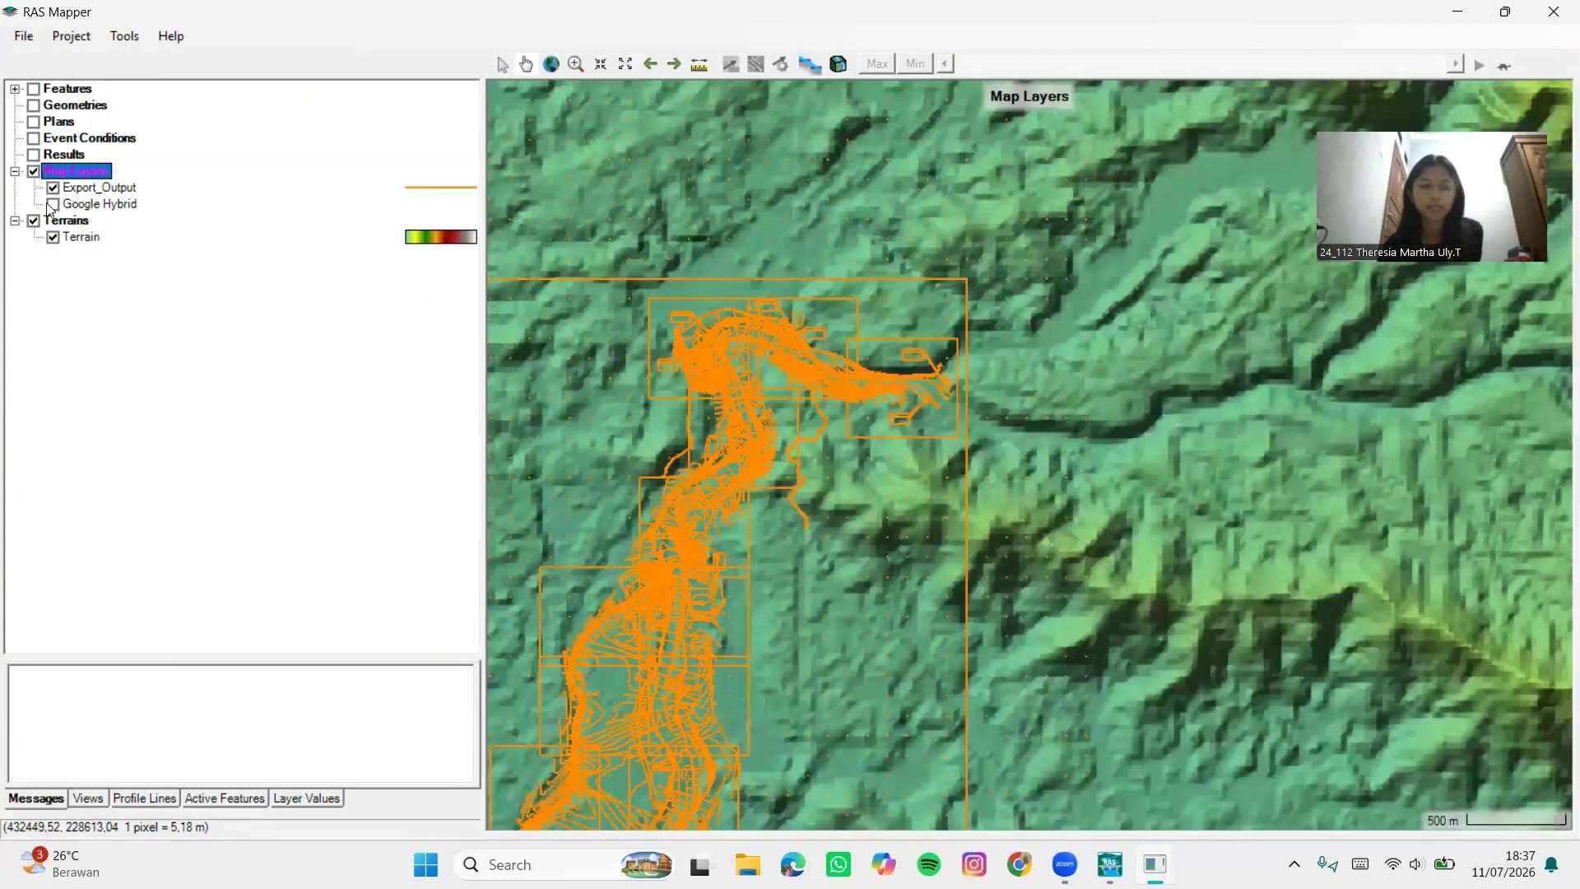
Create a new geometry named DAS SITAKKURAK
click(80, 112)
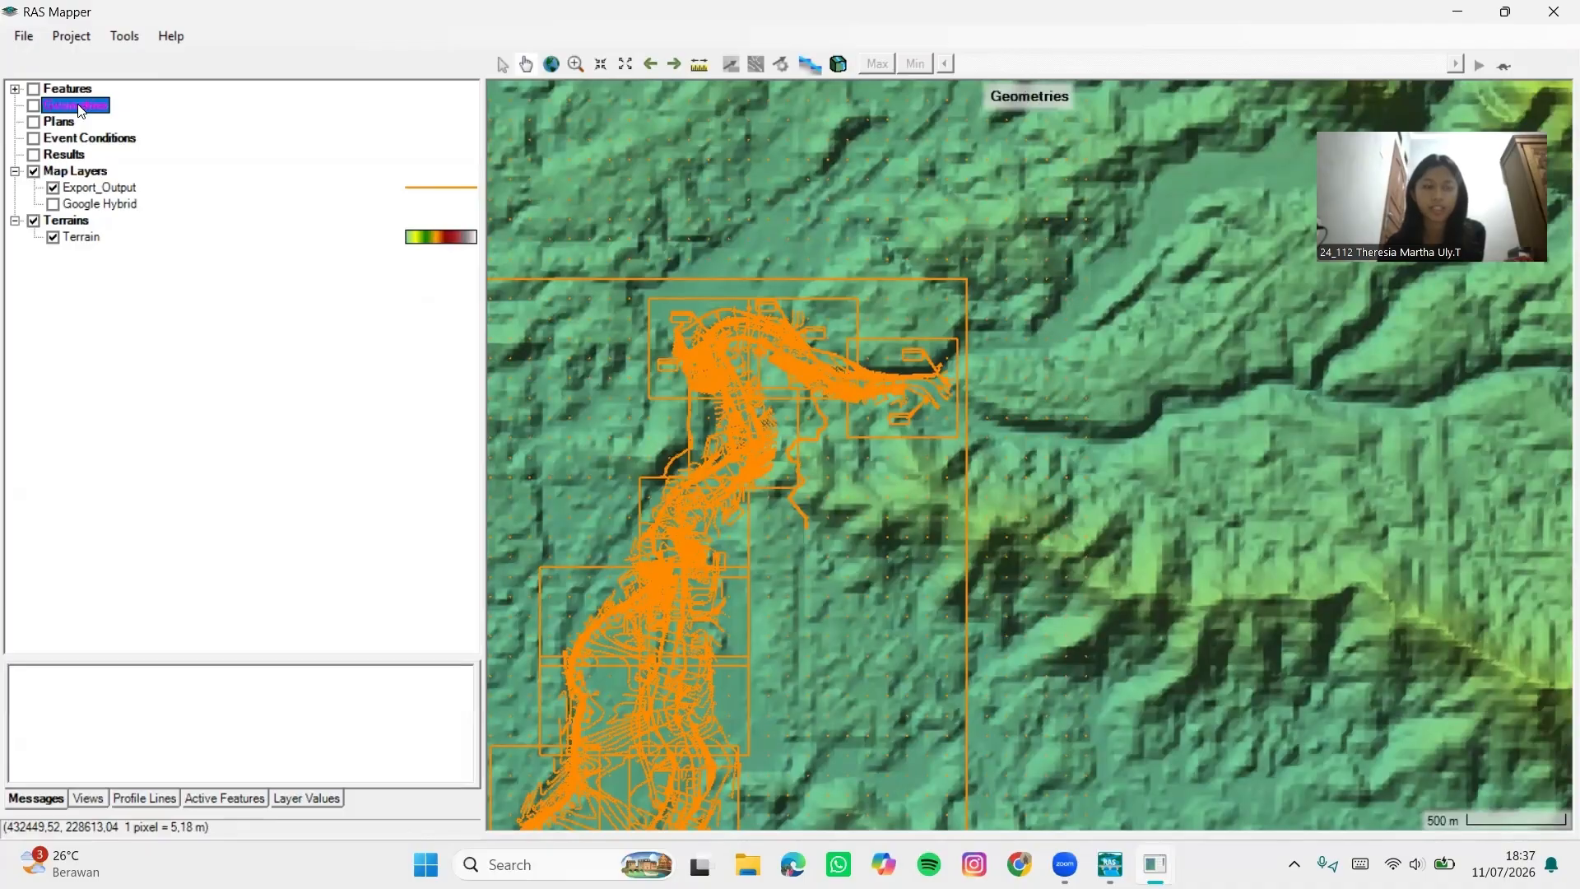
right_click(79, 112)
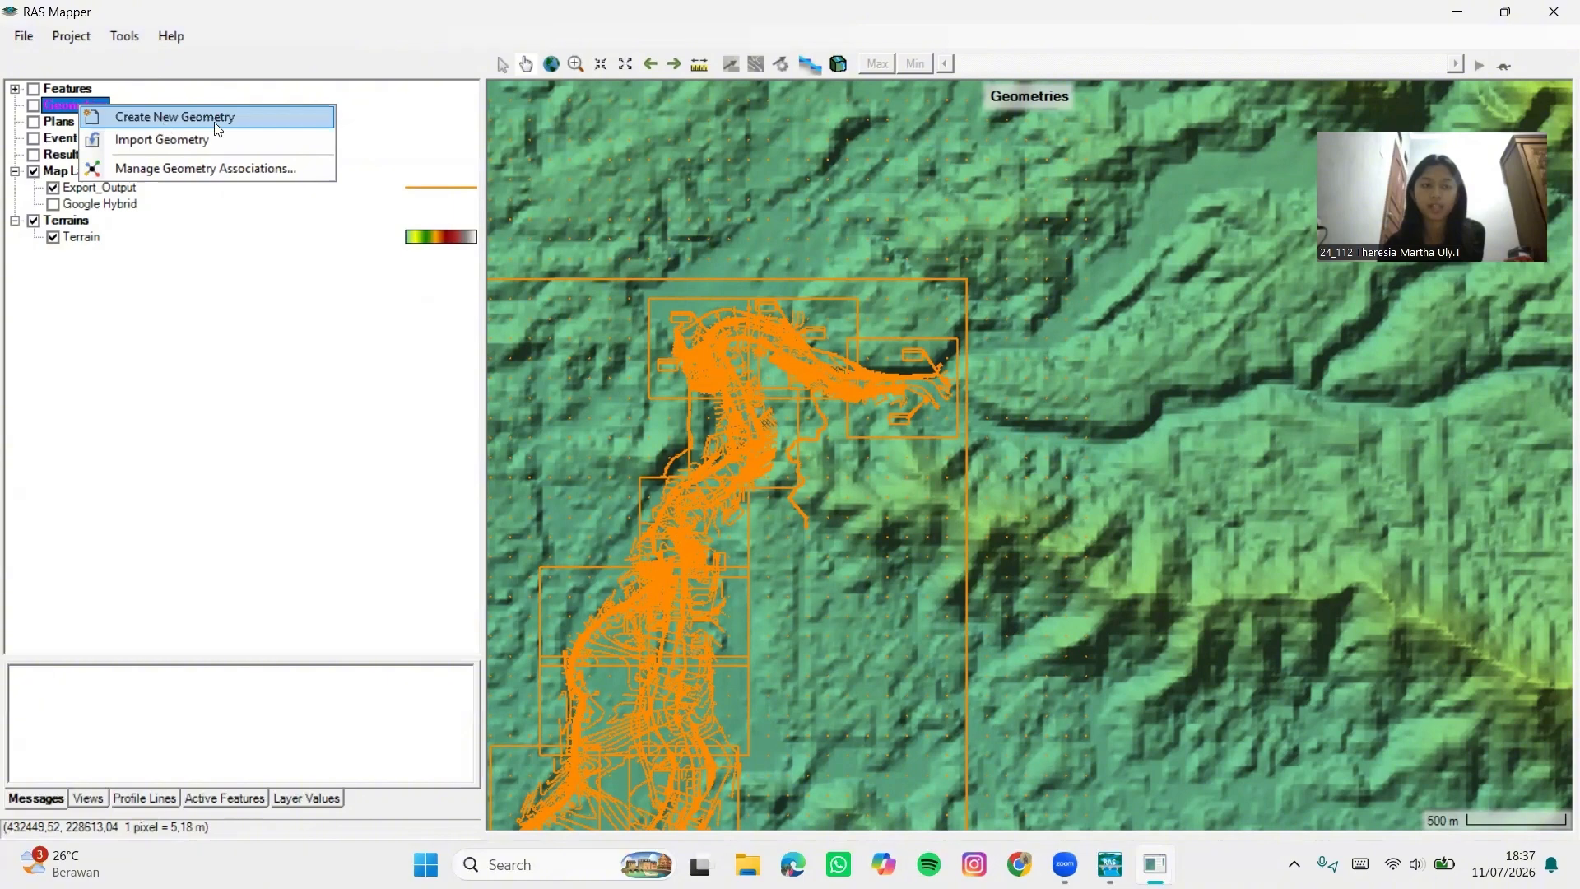
click(258, 122)
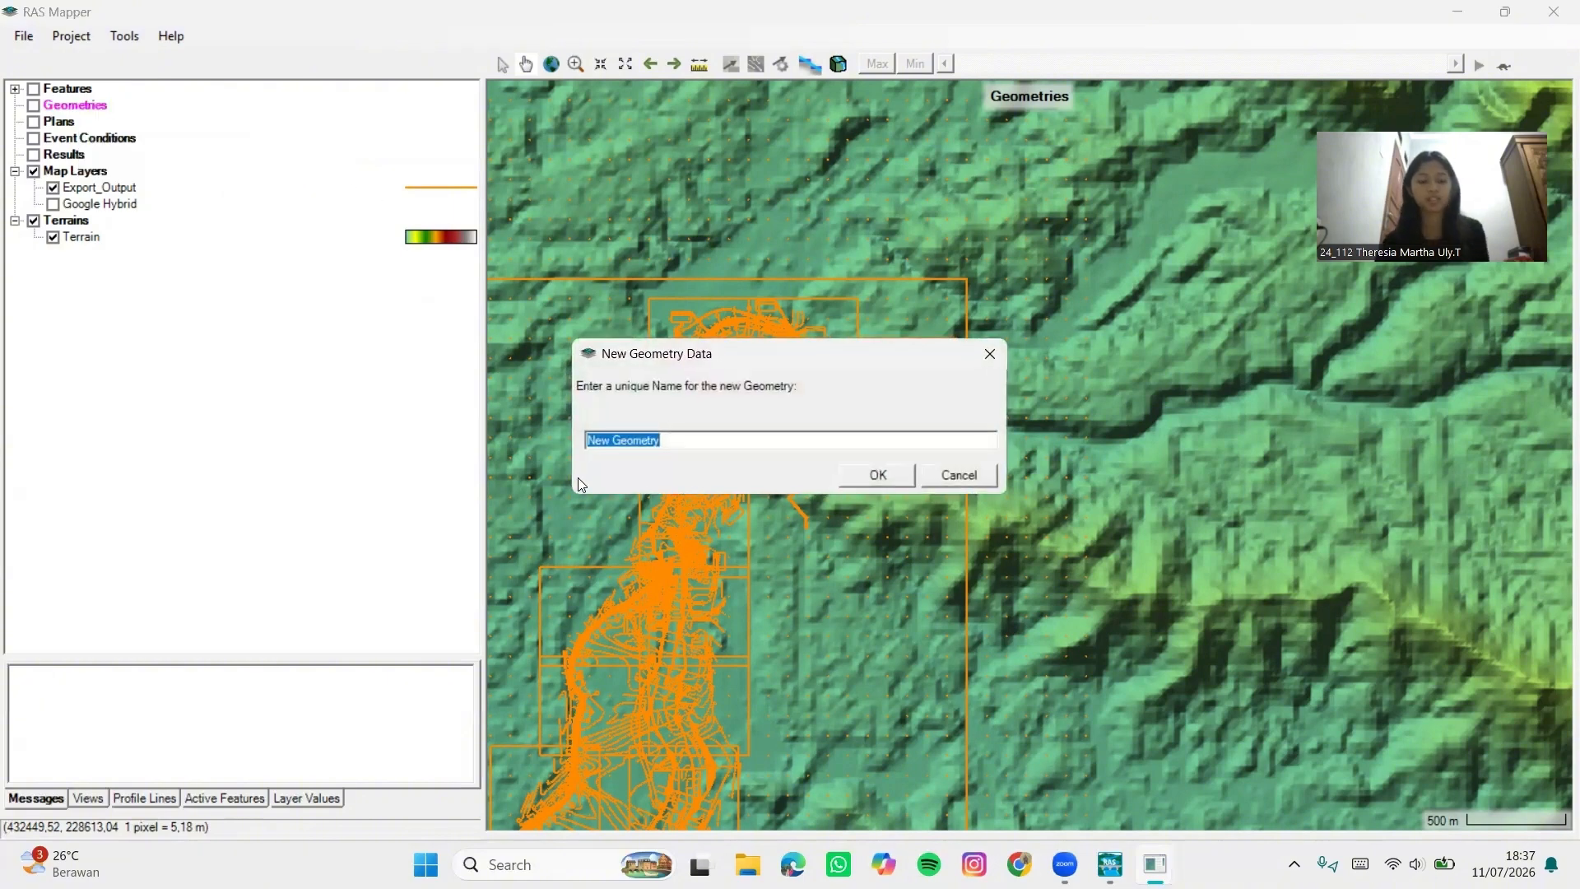
text(DAS SITAKKURAK)
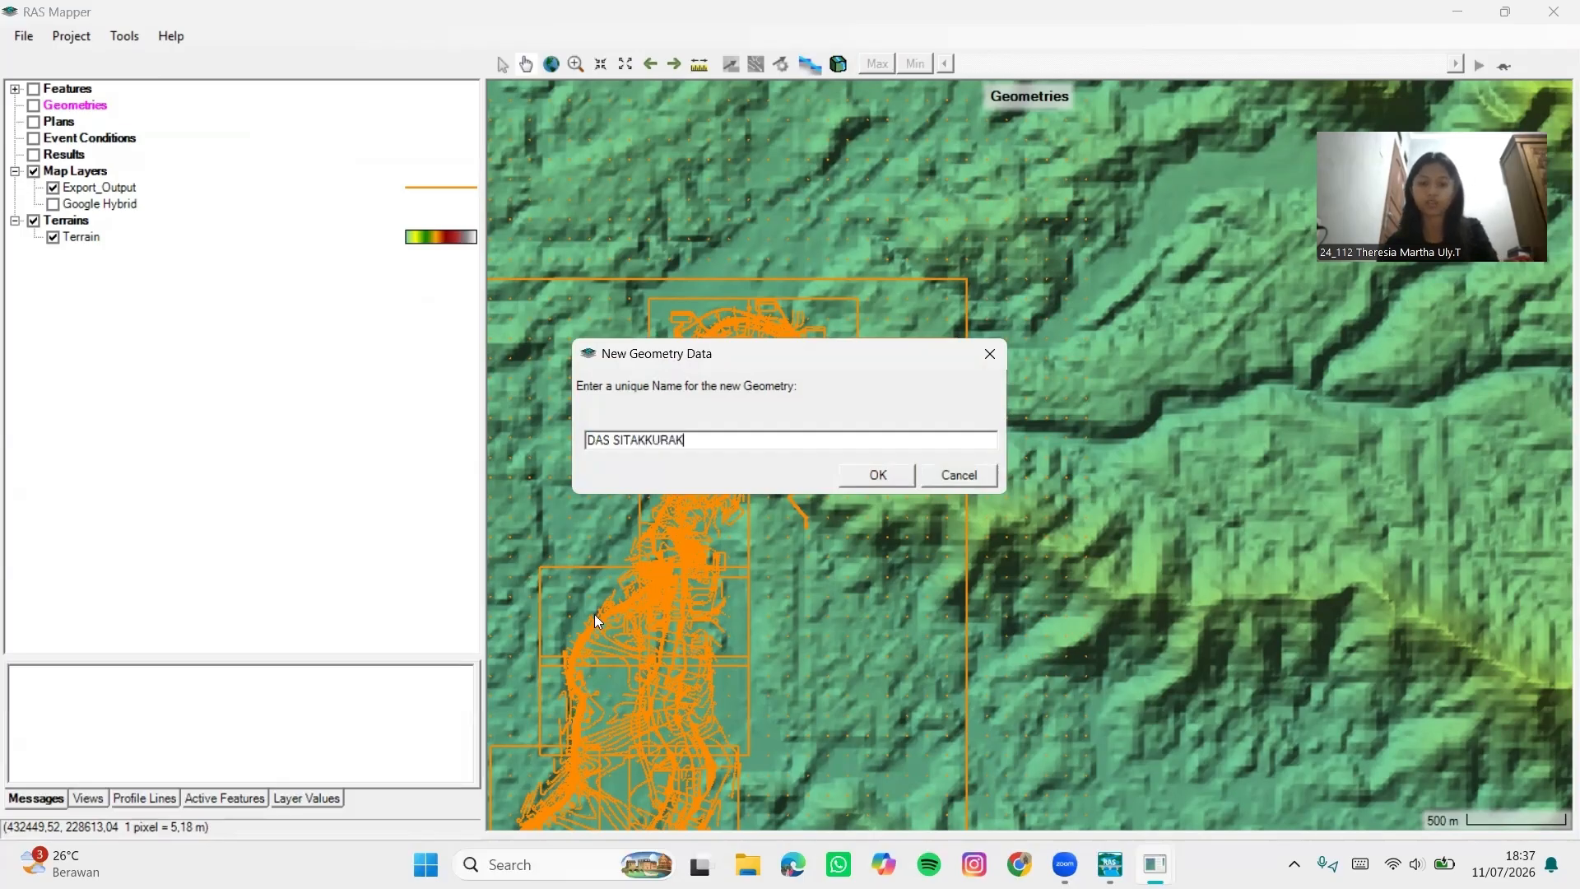
click(887, 474)
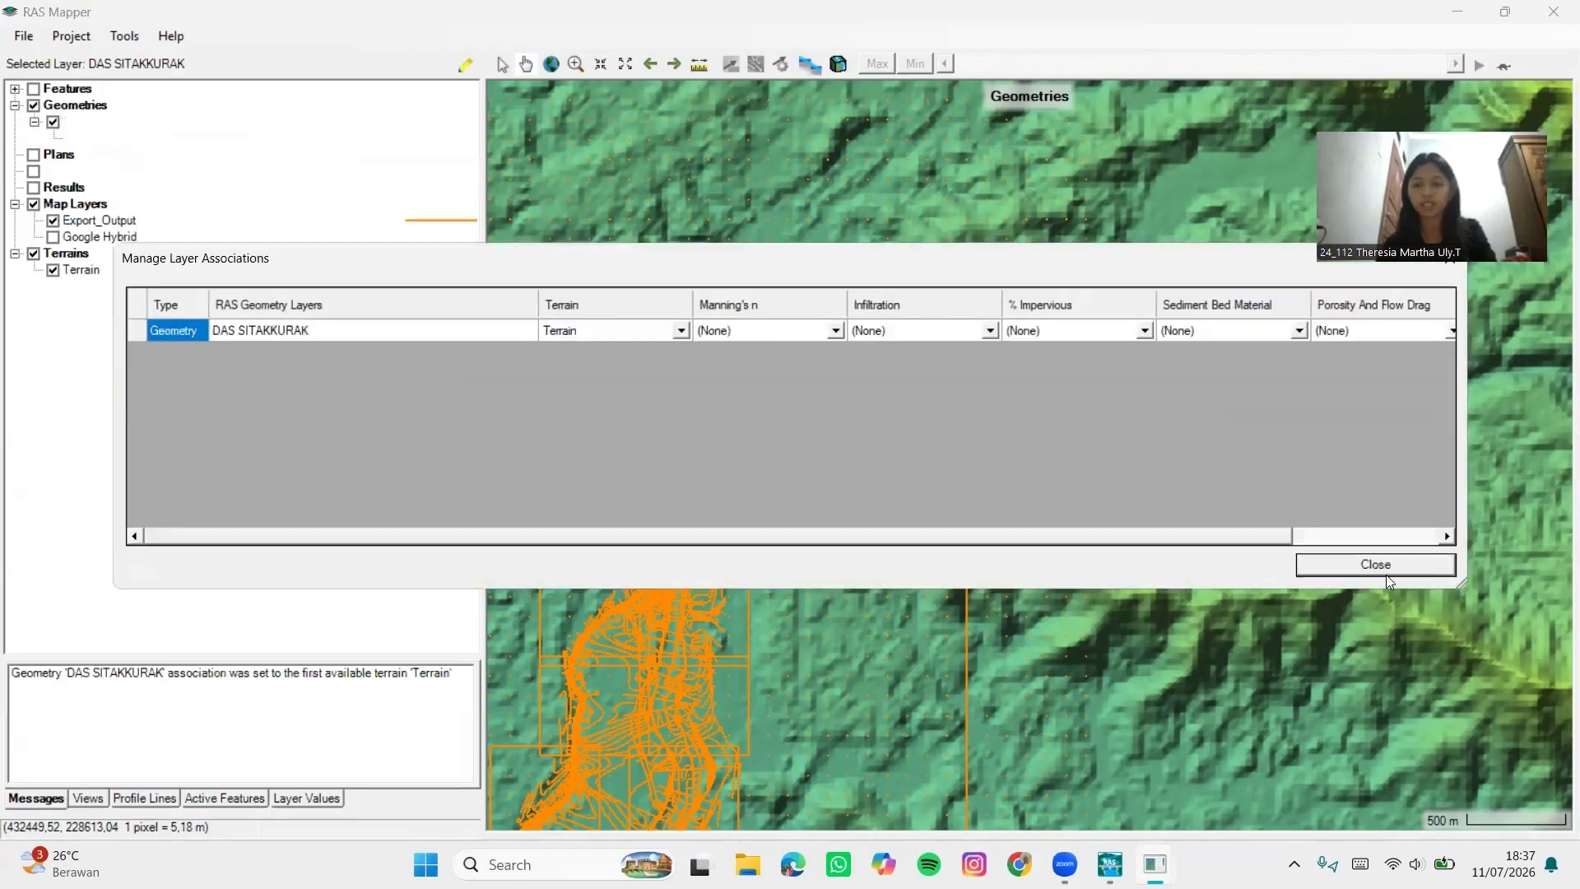
Close the layer associations with Terrain assigned and start editing the DAS SITAKKURAK geometry
click(1385, 569)
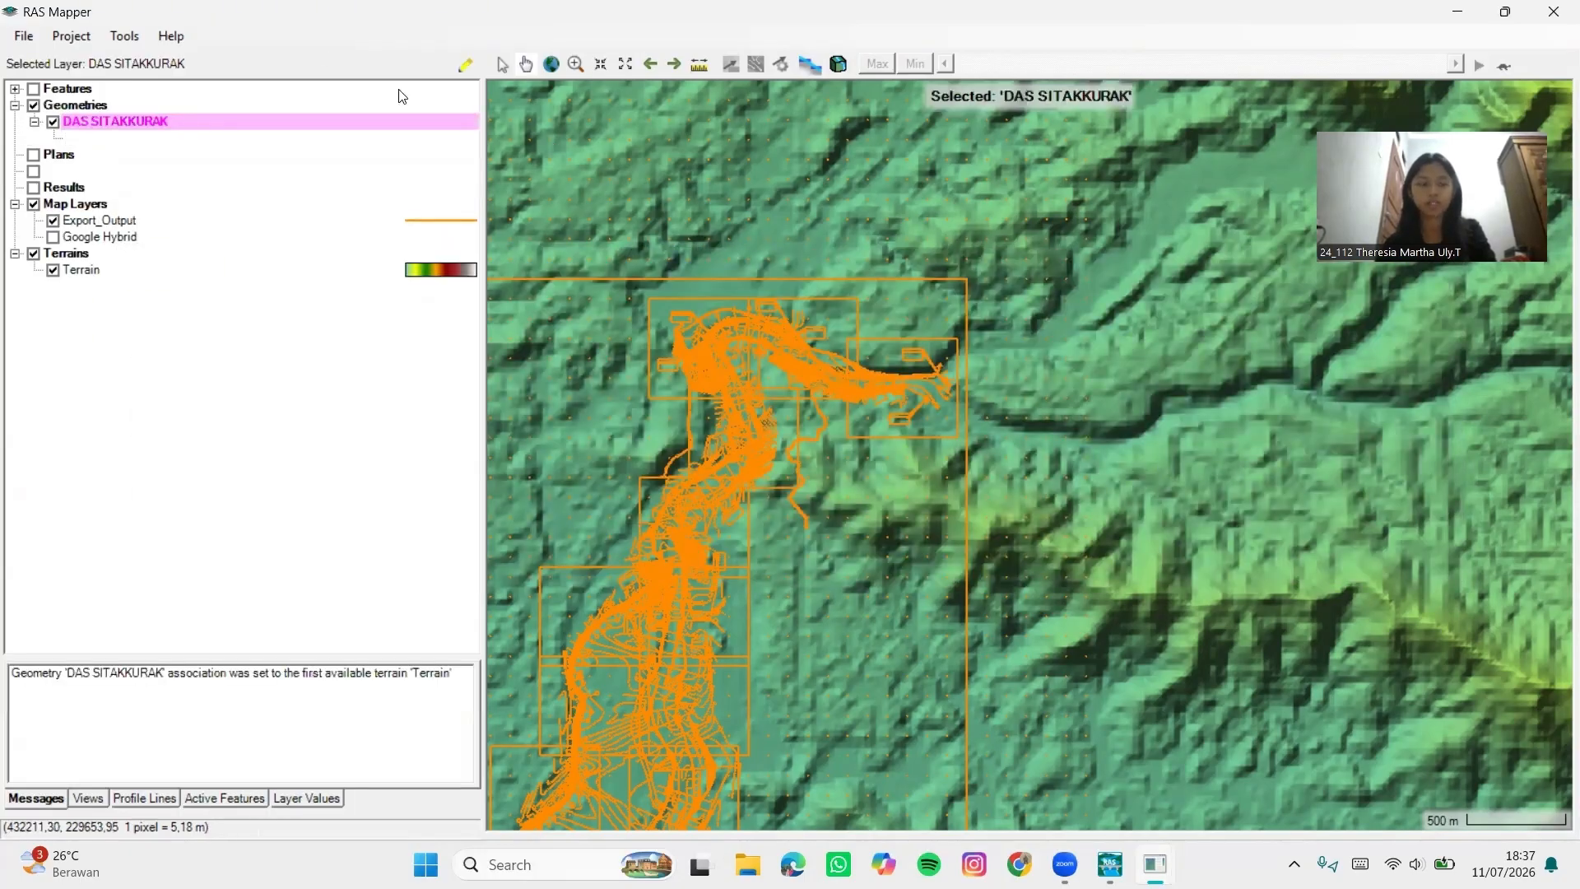
click(462, 67)
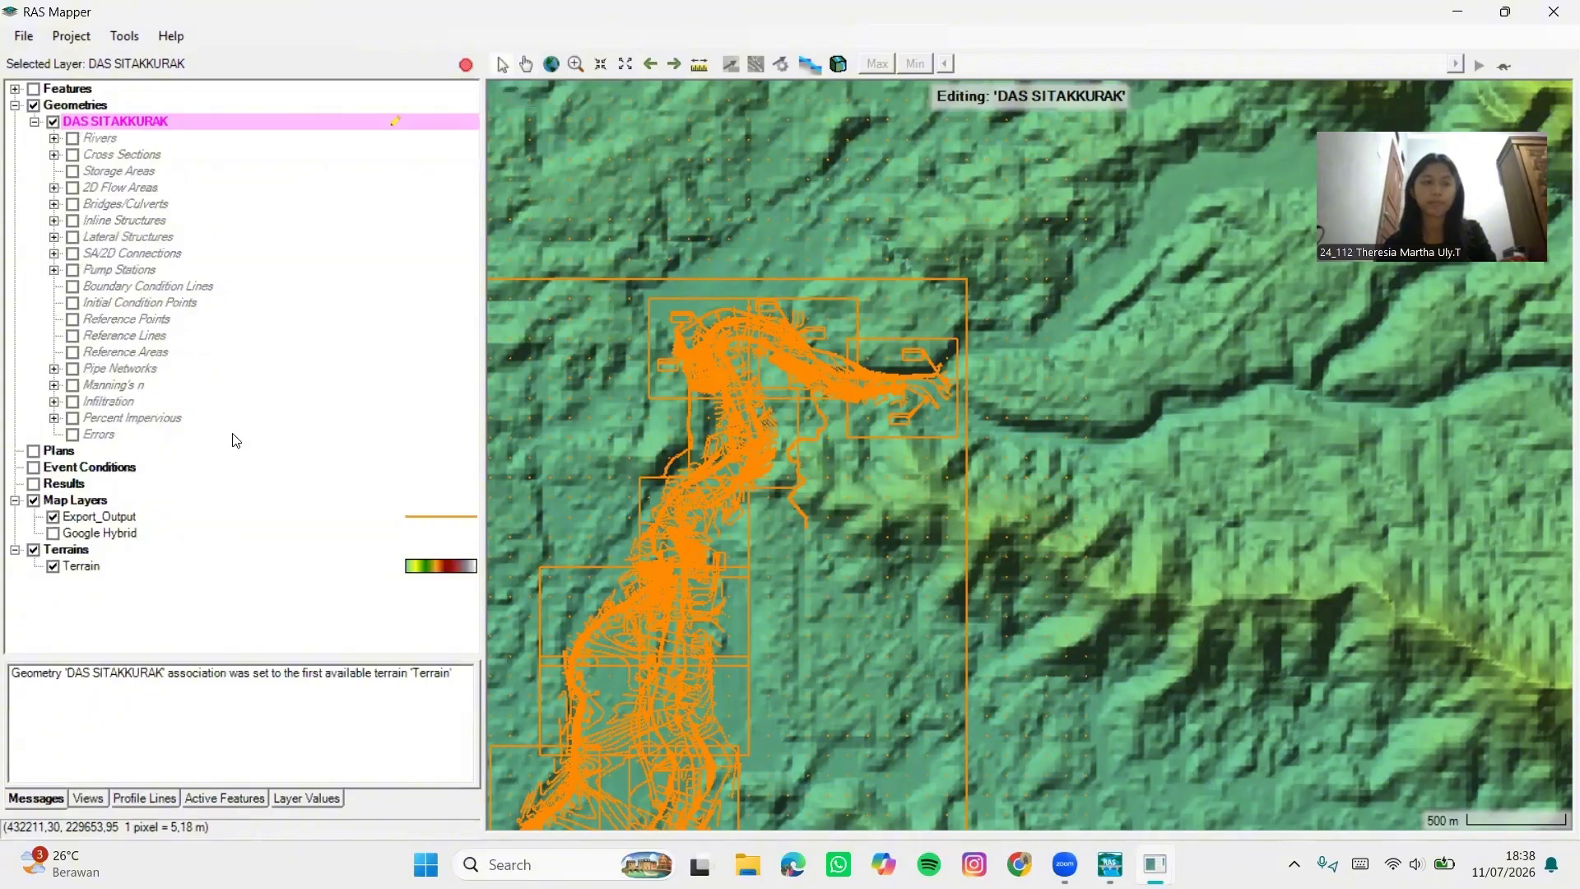
Draw a straight profile line across the river on the reach east of the upstream bend and name it PATOK A 20
scroll(958, 373, up, 4)
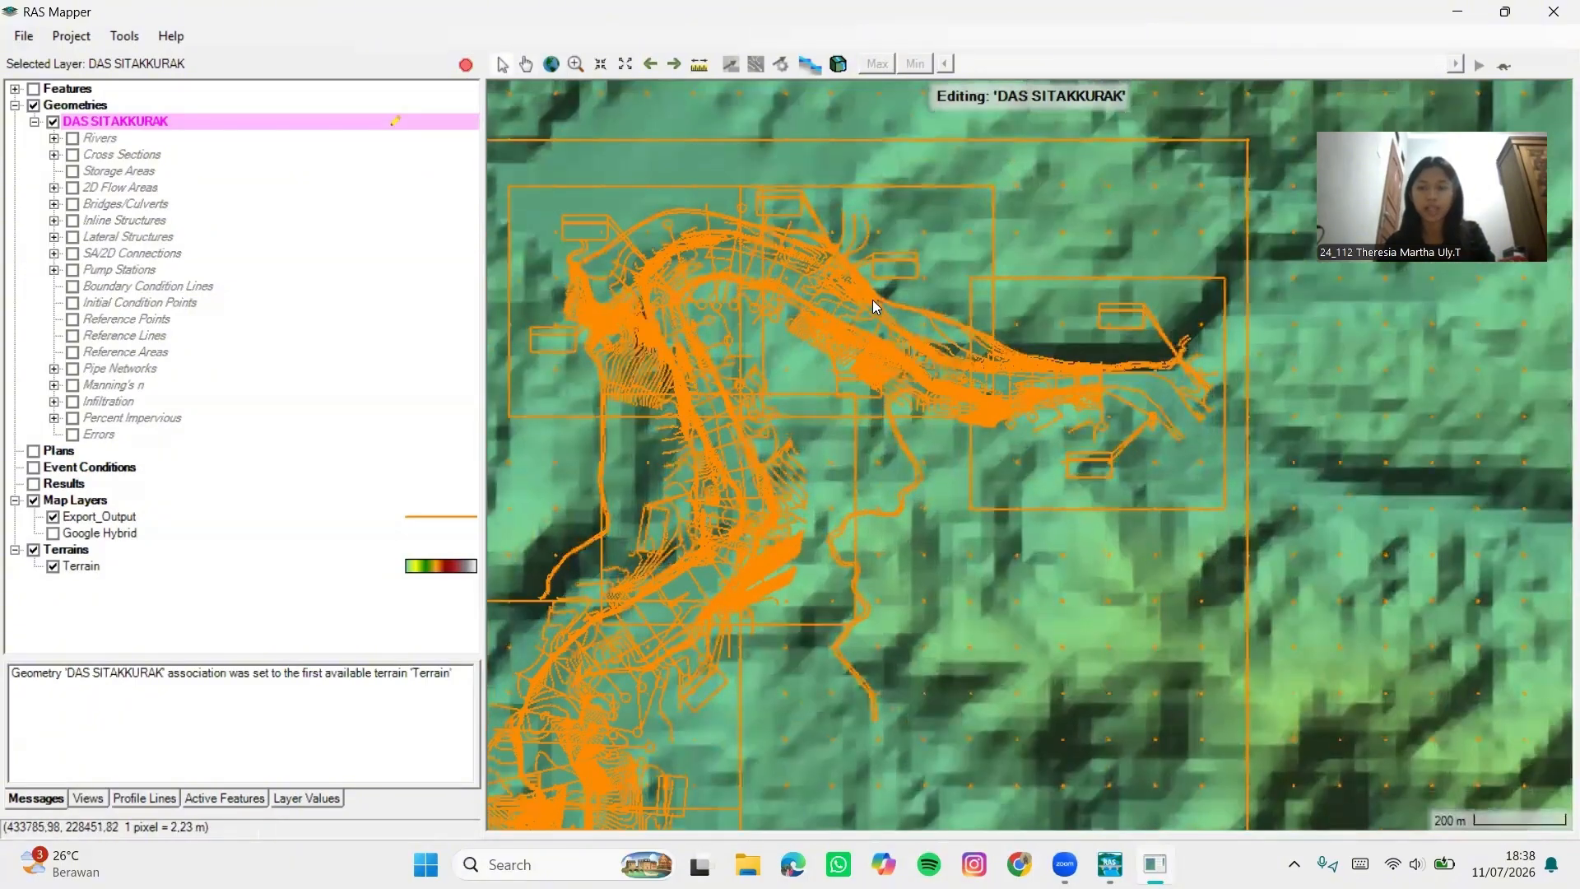
scroll(820, 312, up, 3)
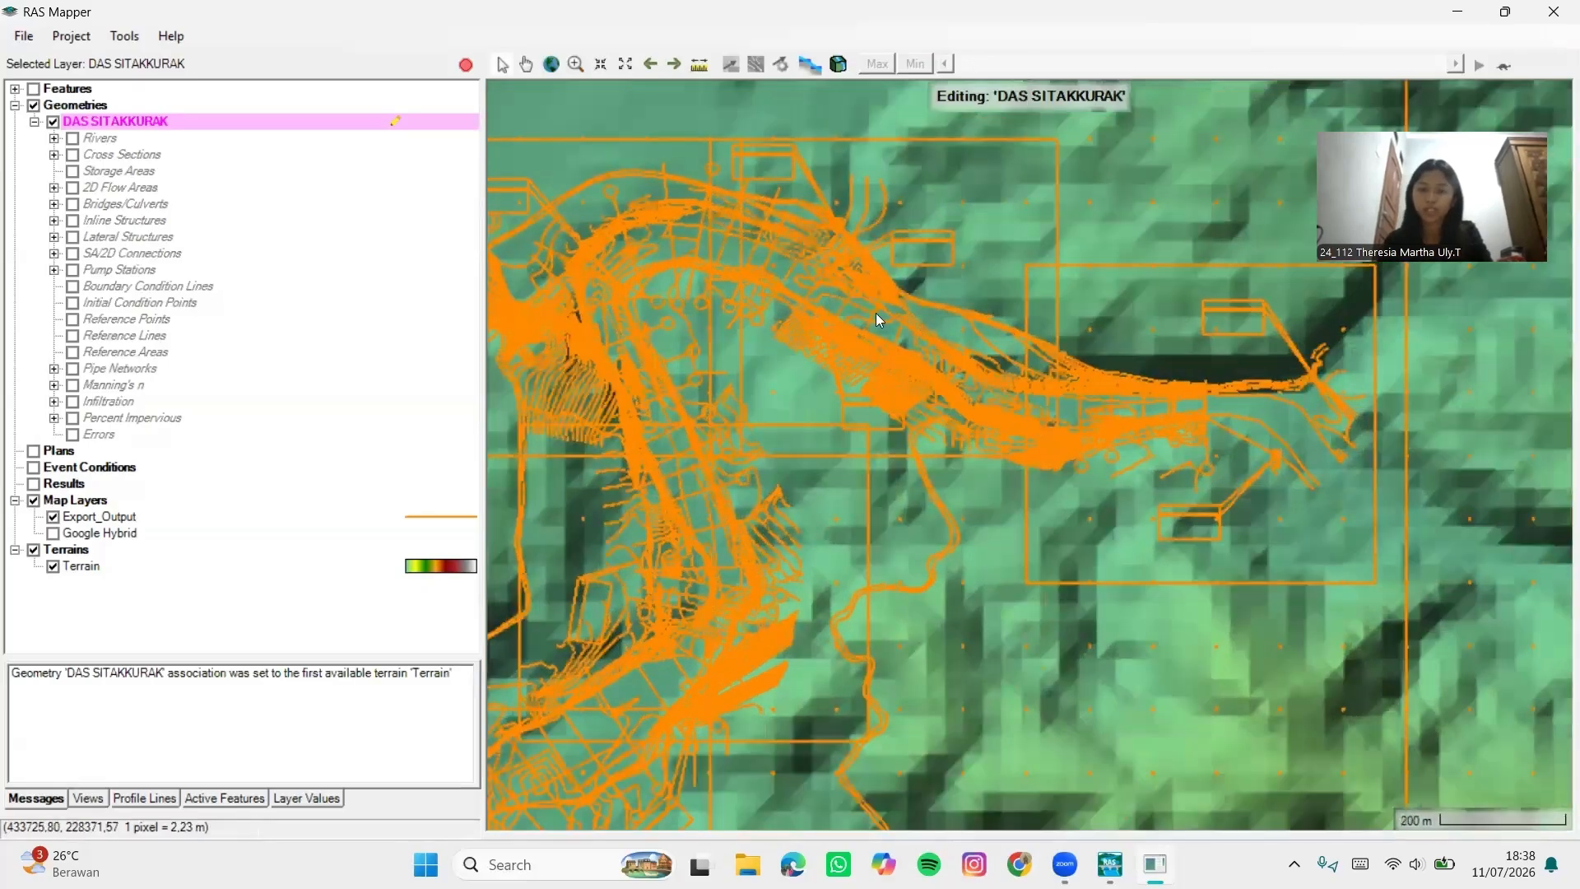
scroll(845, 296, up, 2)
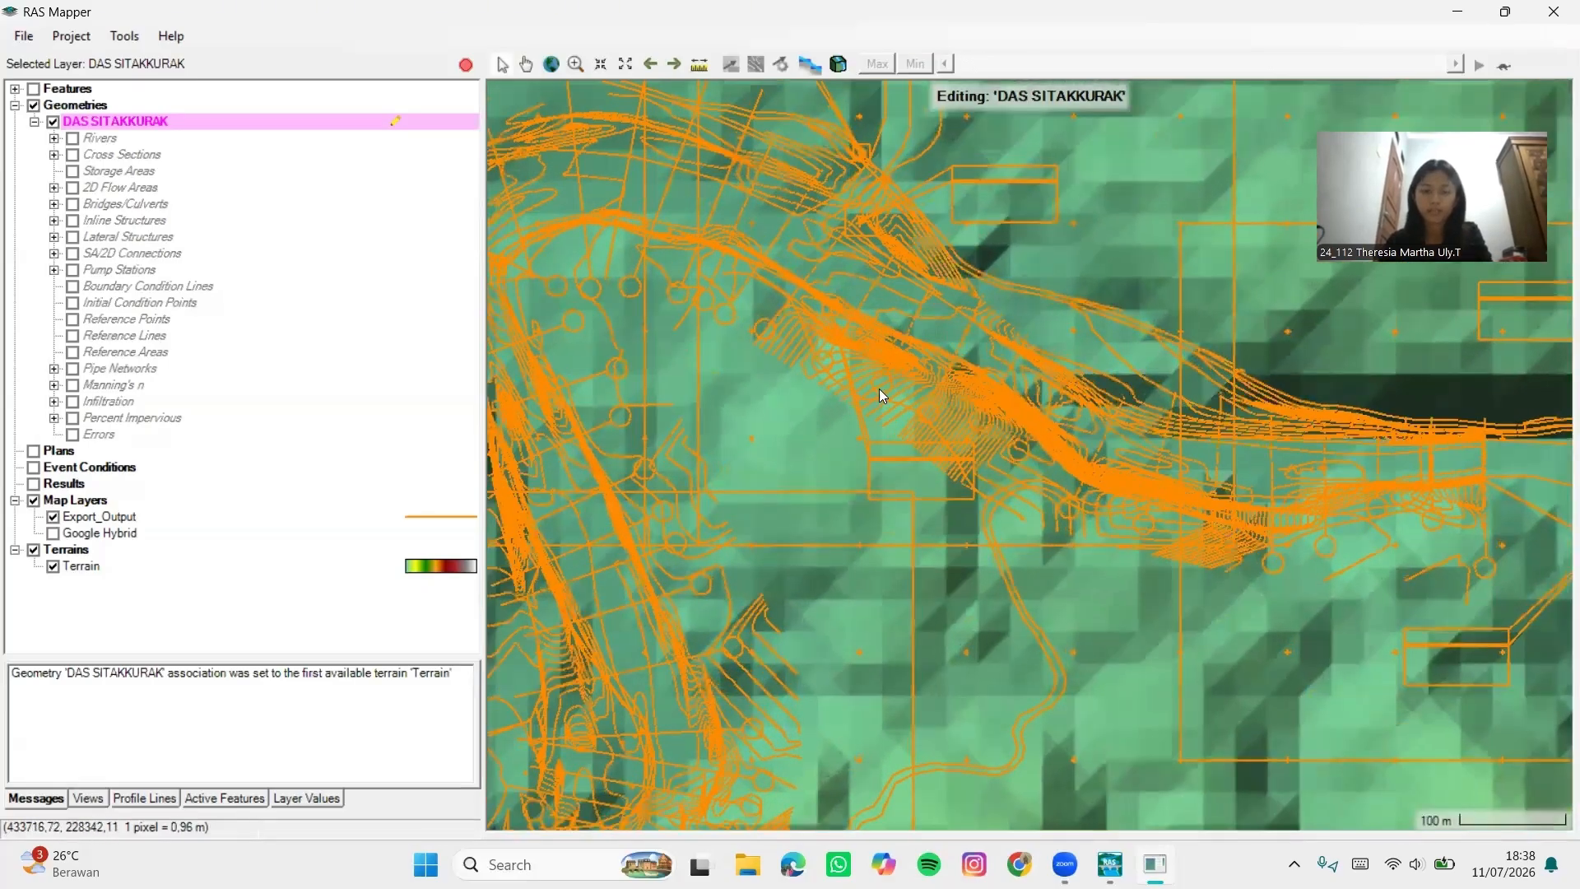
scroll(857, 320, up, 1)
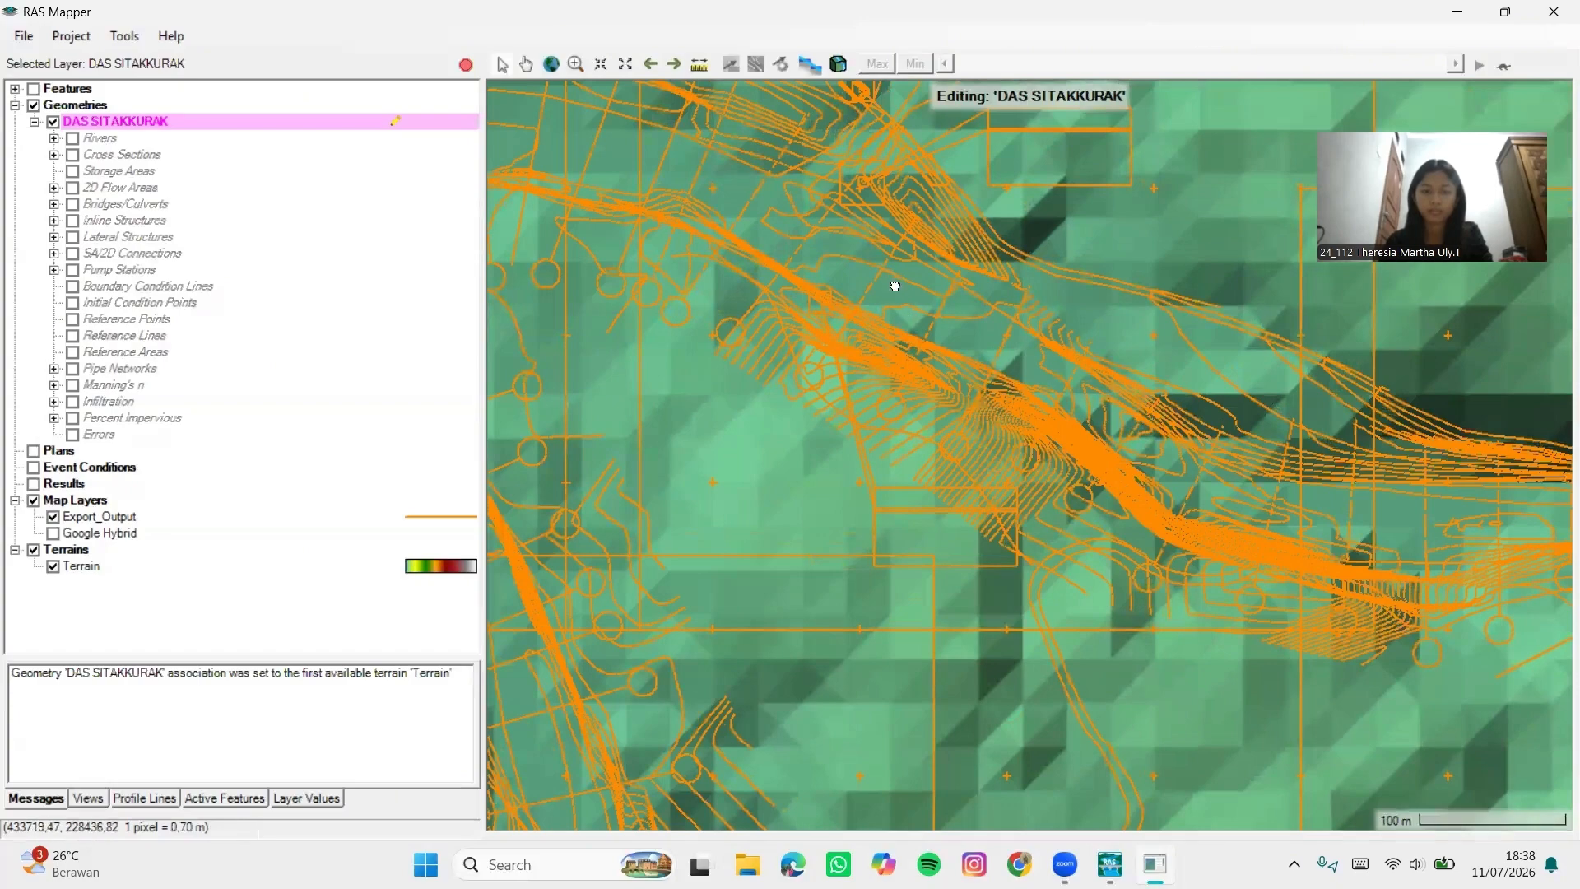
drag(895, 286, 871, 320)
scroll(831, 344, up, 1)
scroll(744, 374, up, 1)
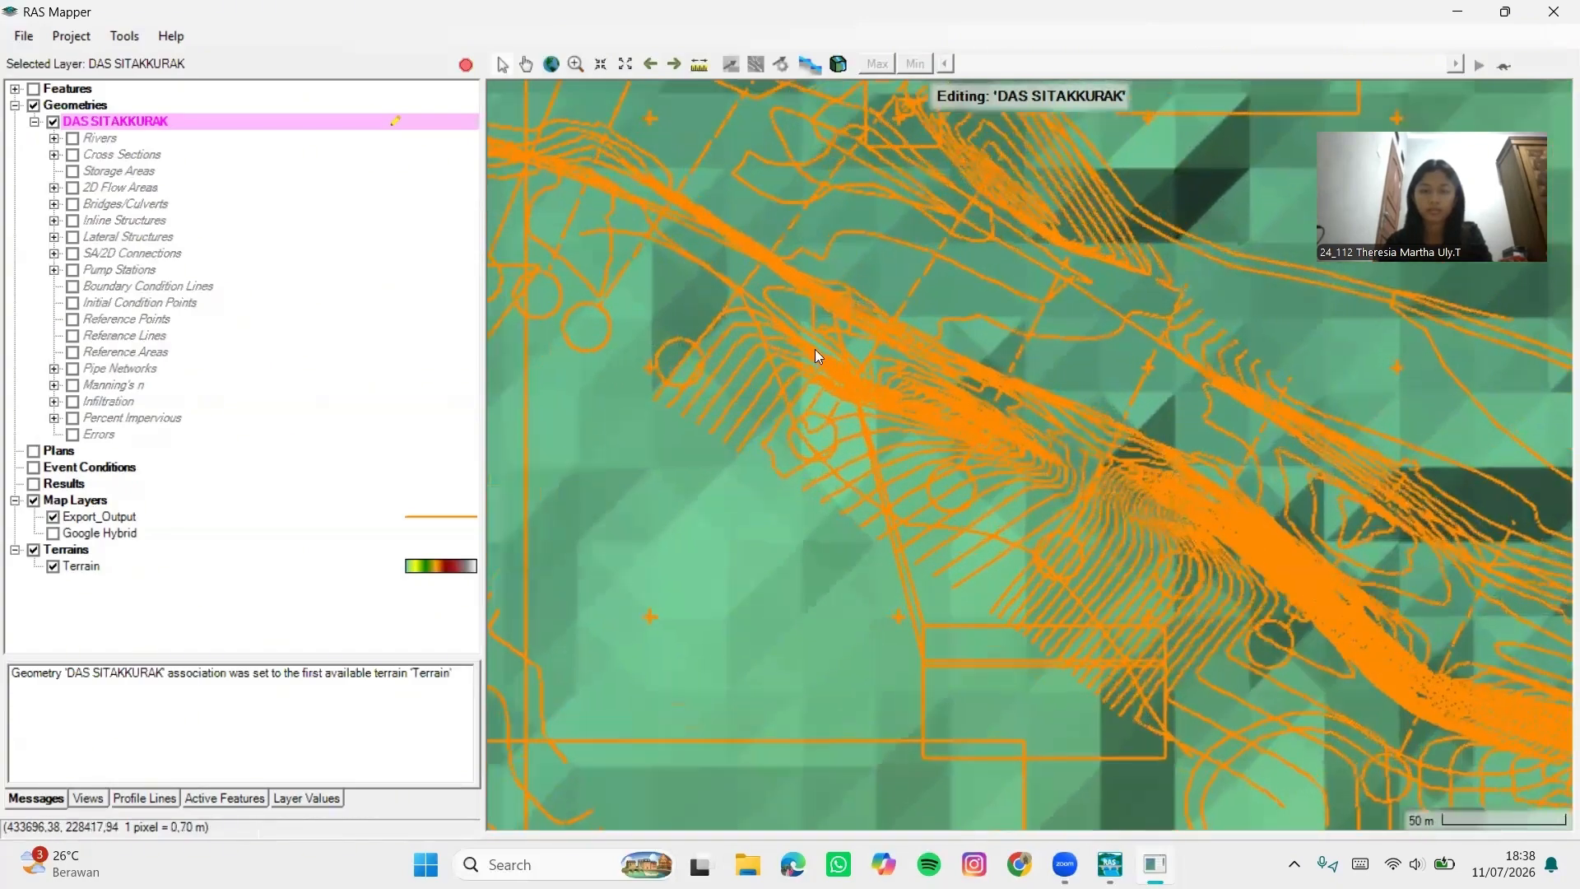
scroll(905, 329, up, 1)
scroll(803, 395, up, 1)
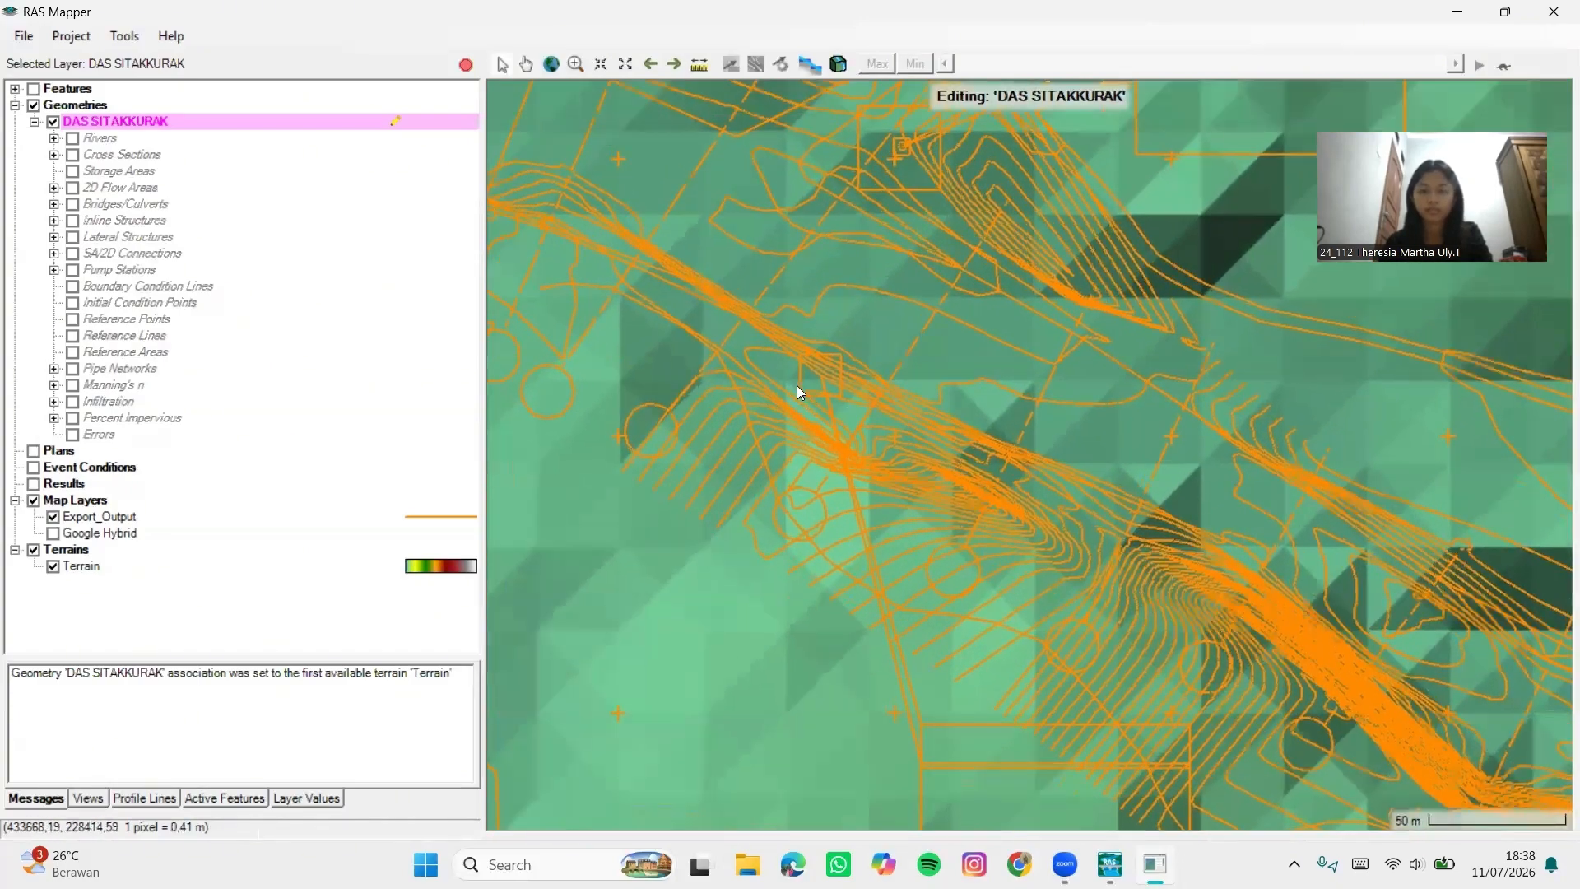
scroll(797, 385, up, 1)
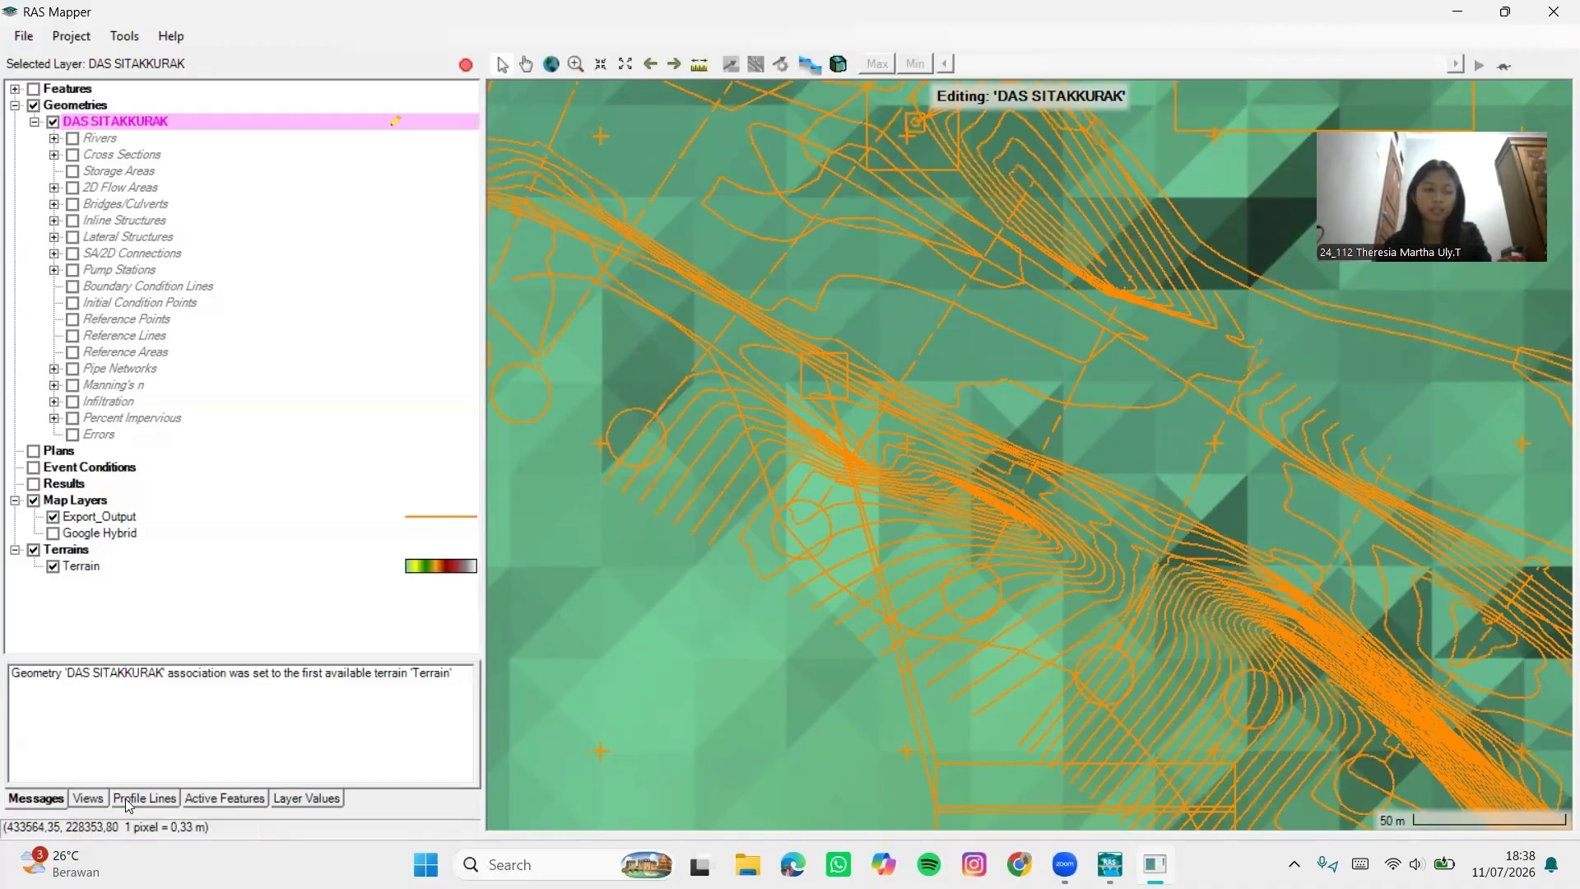
click(159, 798)
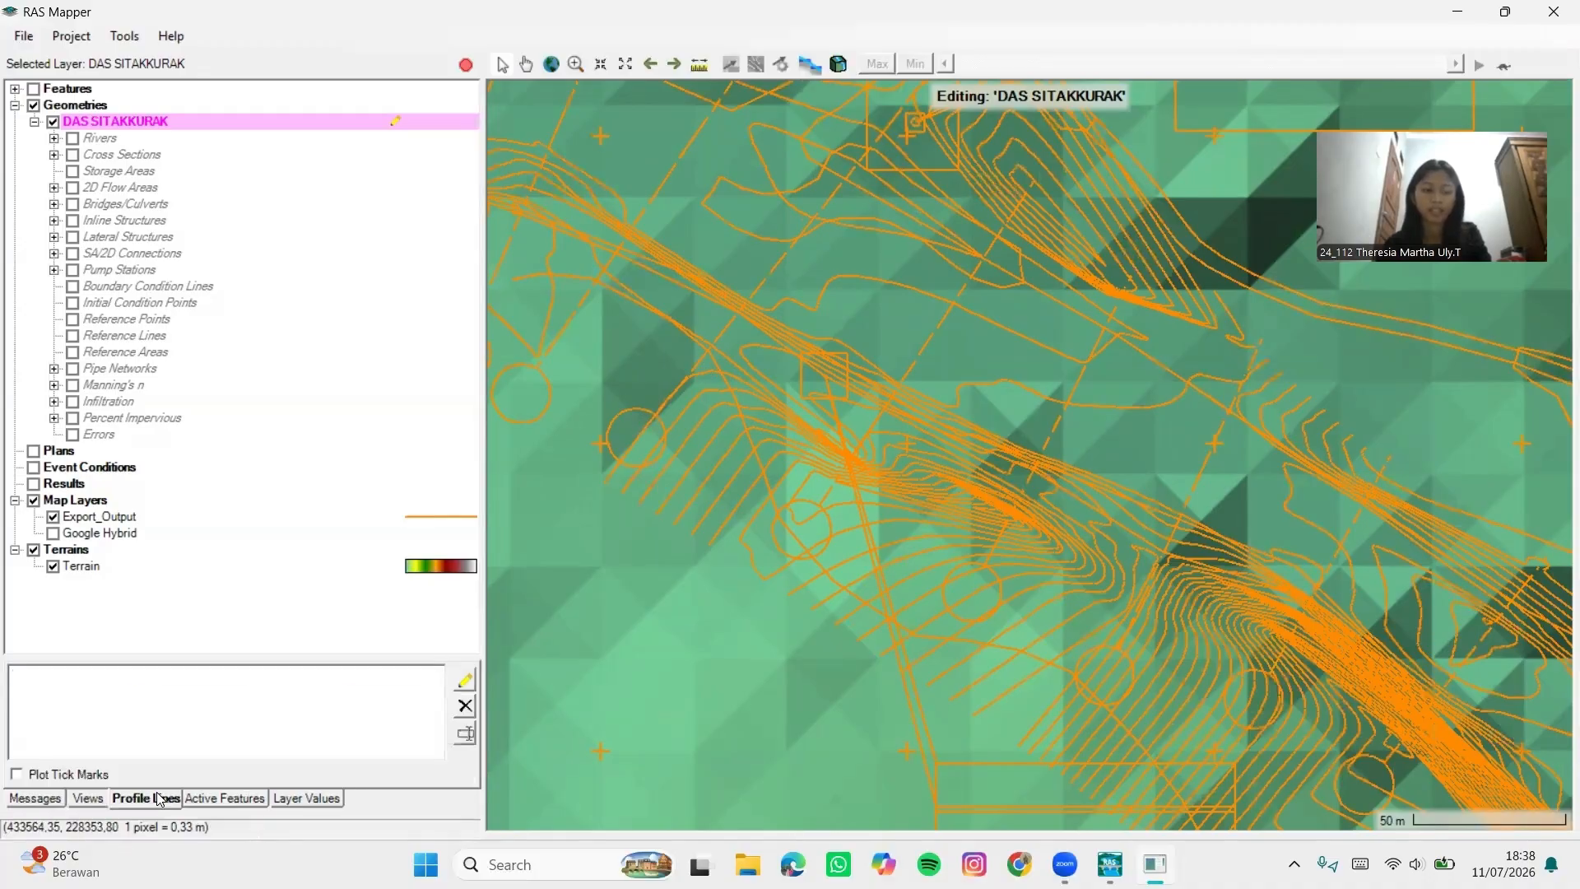
click(465, 680)
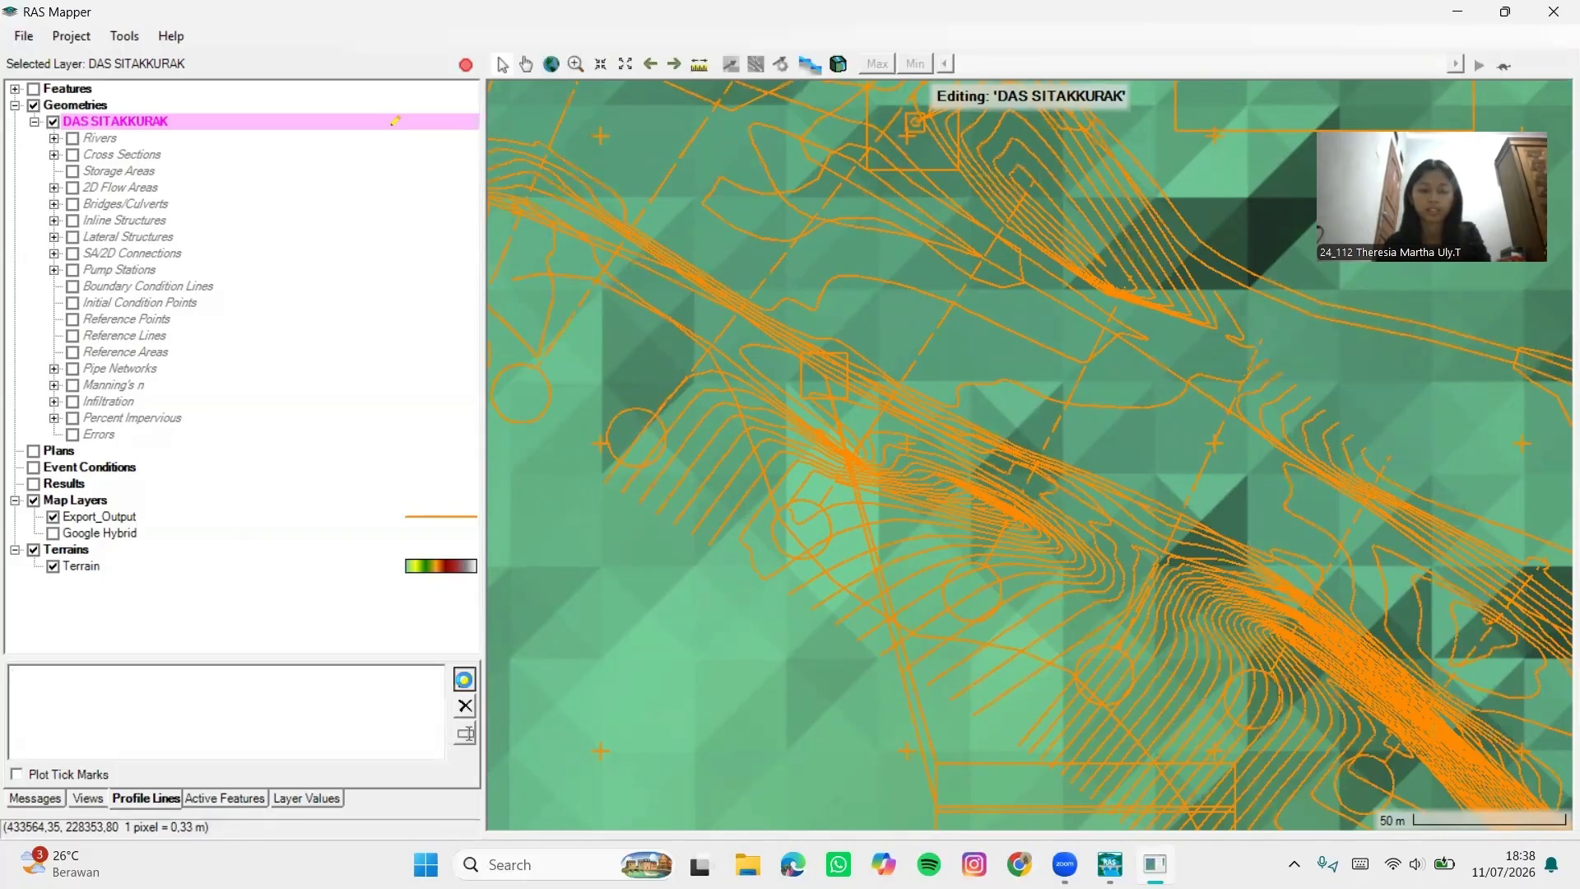
drag(811, 409, 804, 462)
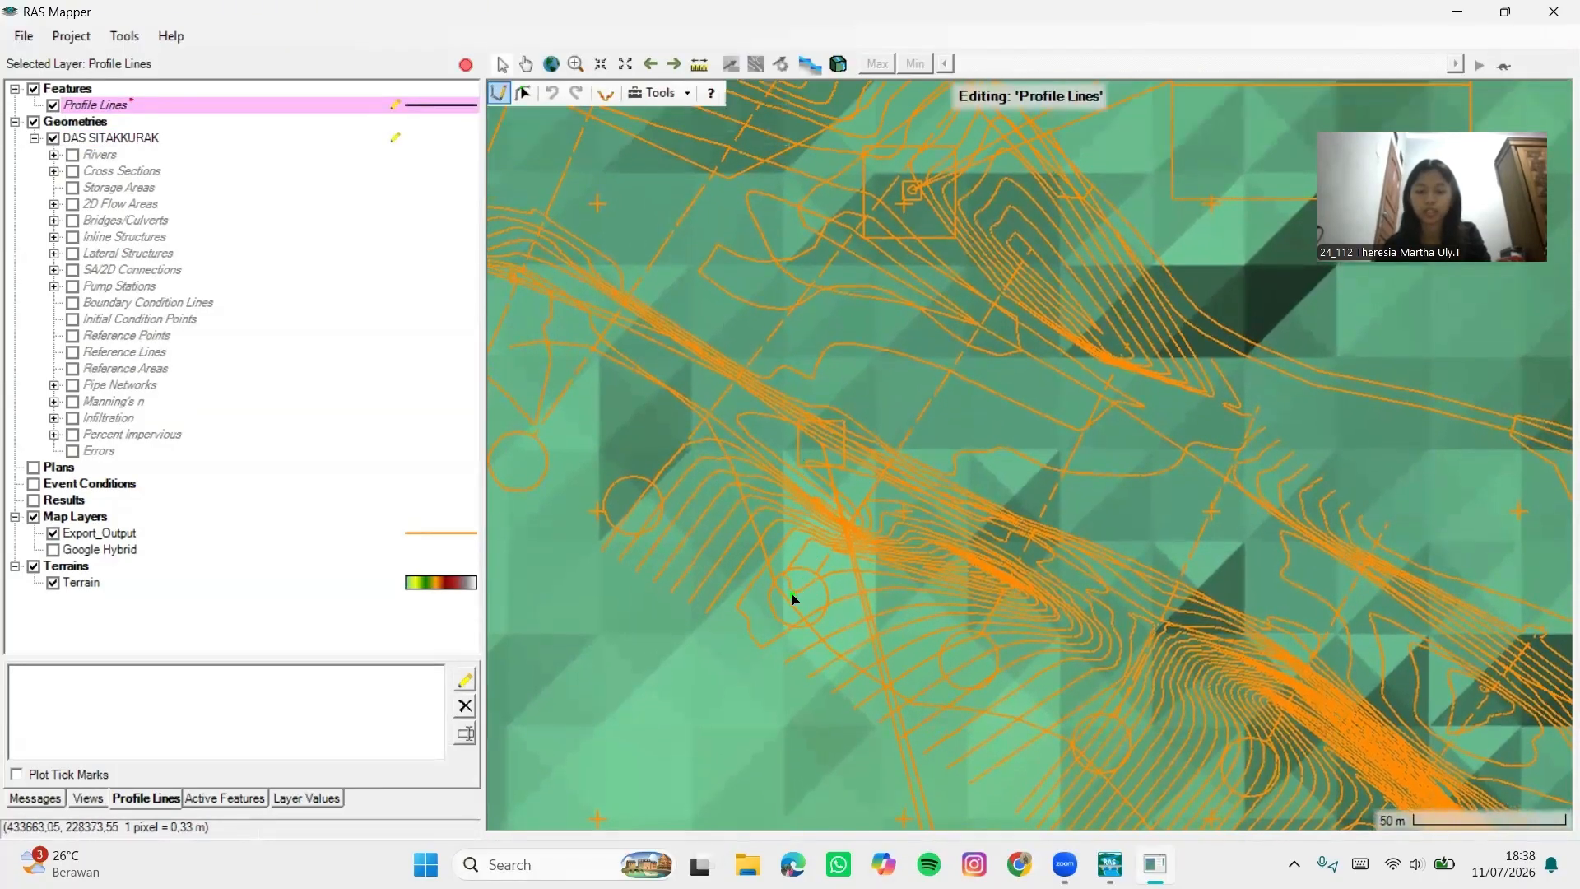
scroll(792, 609, up, 2)
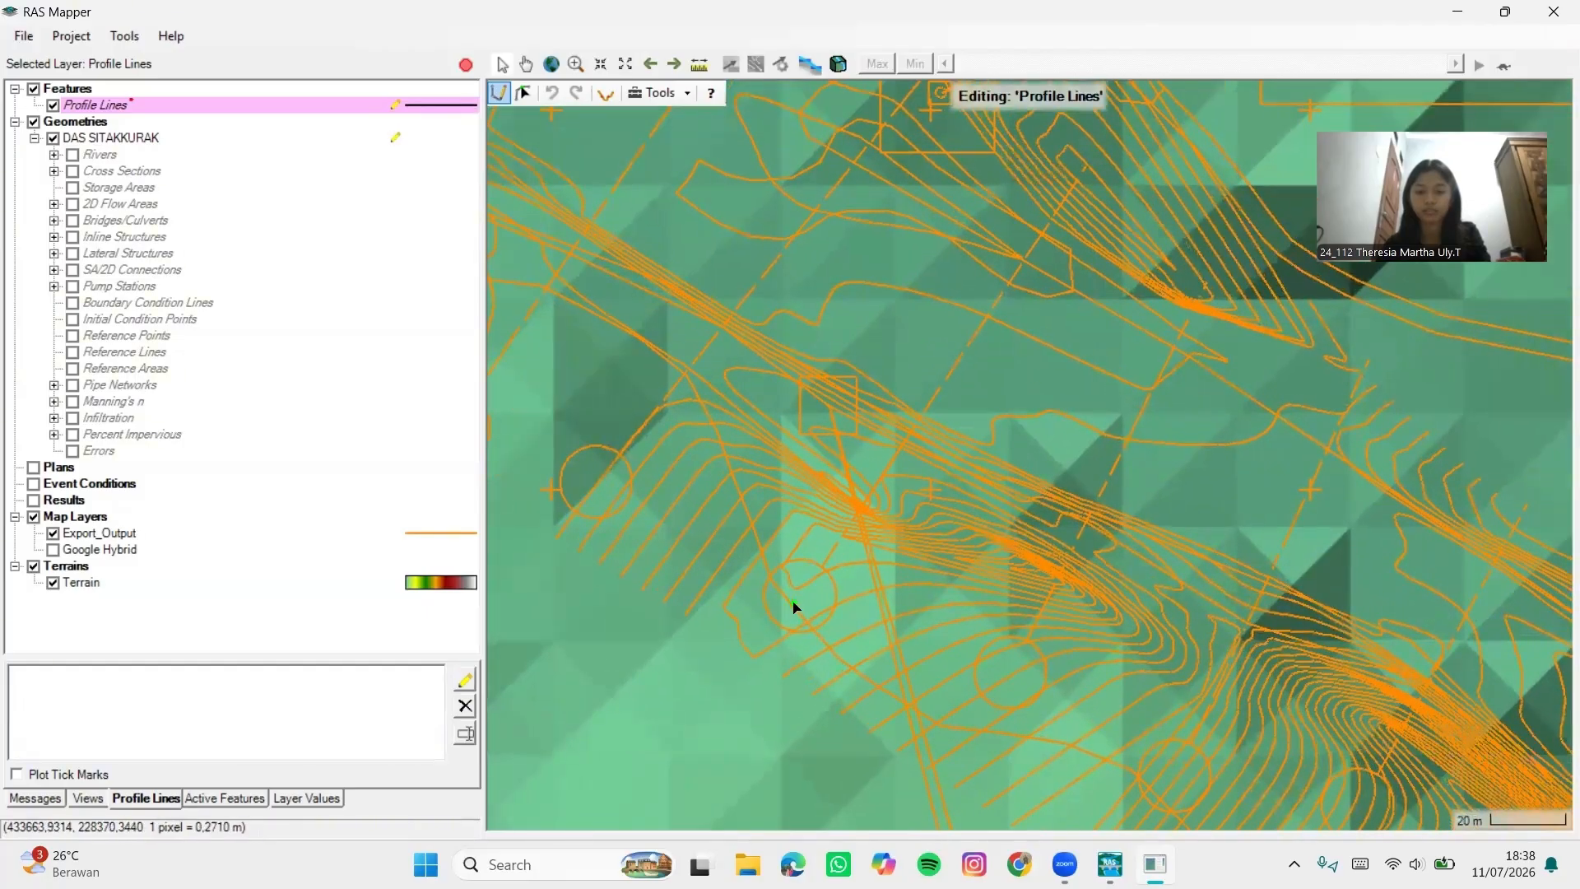
click(795, 611)
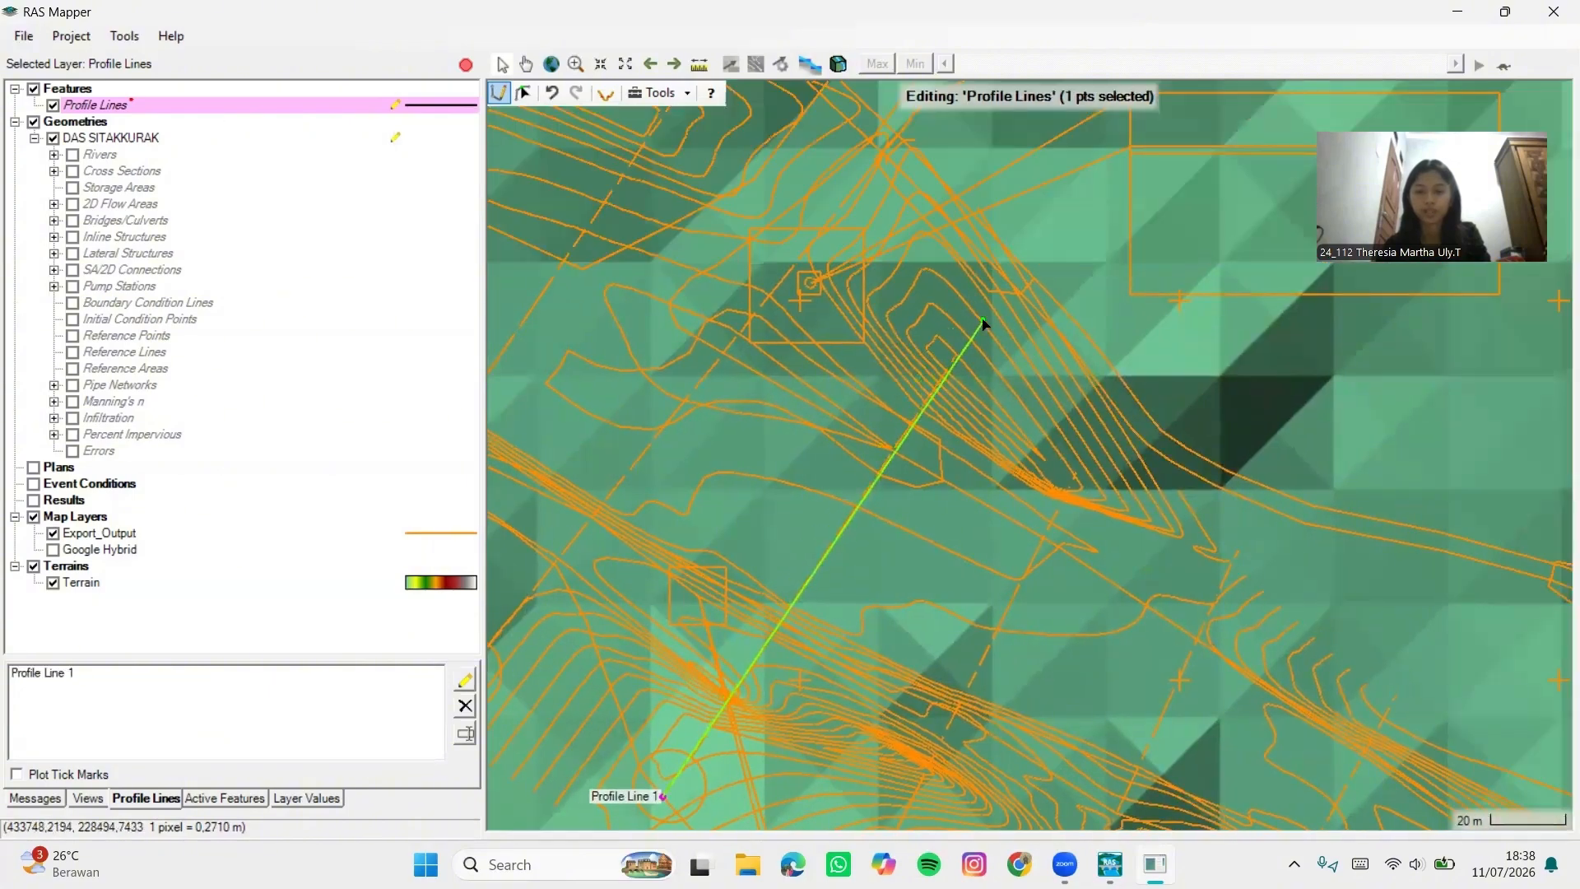
double_click(983, 321)
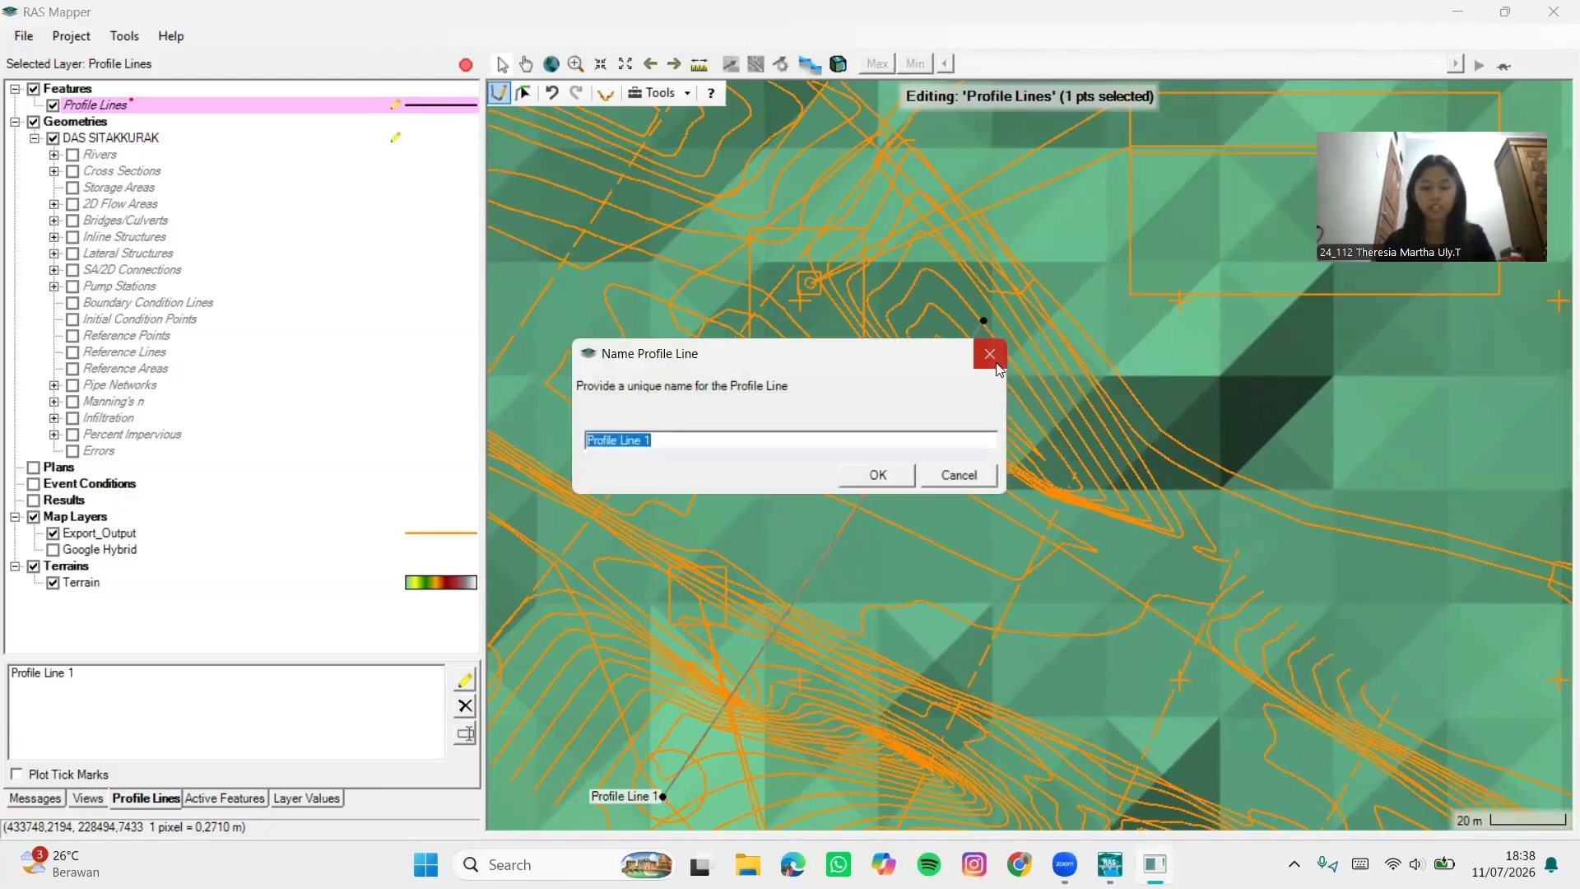
text(PATOK)
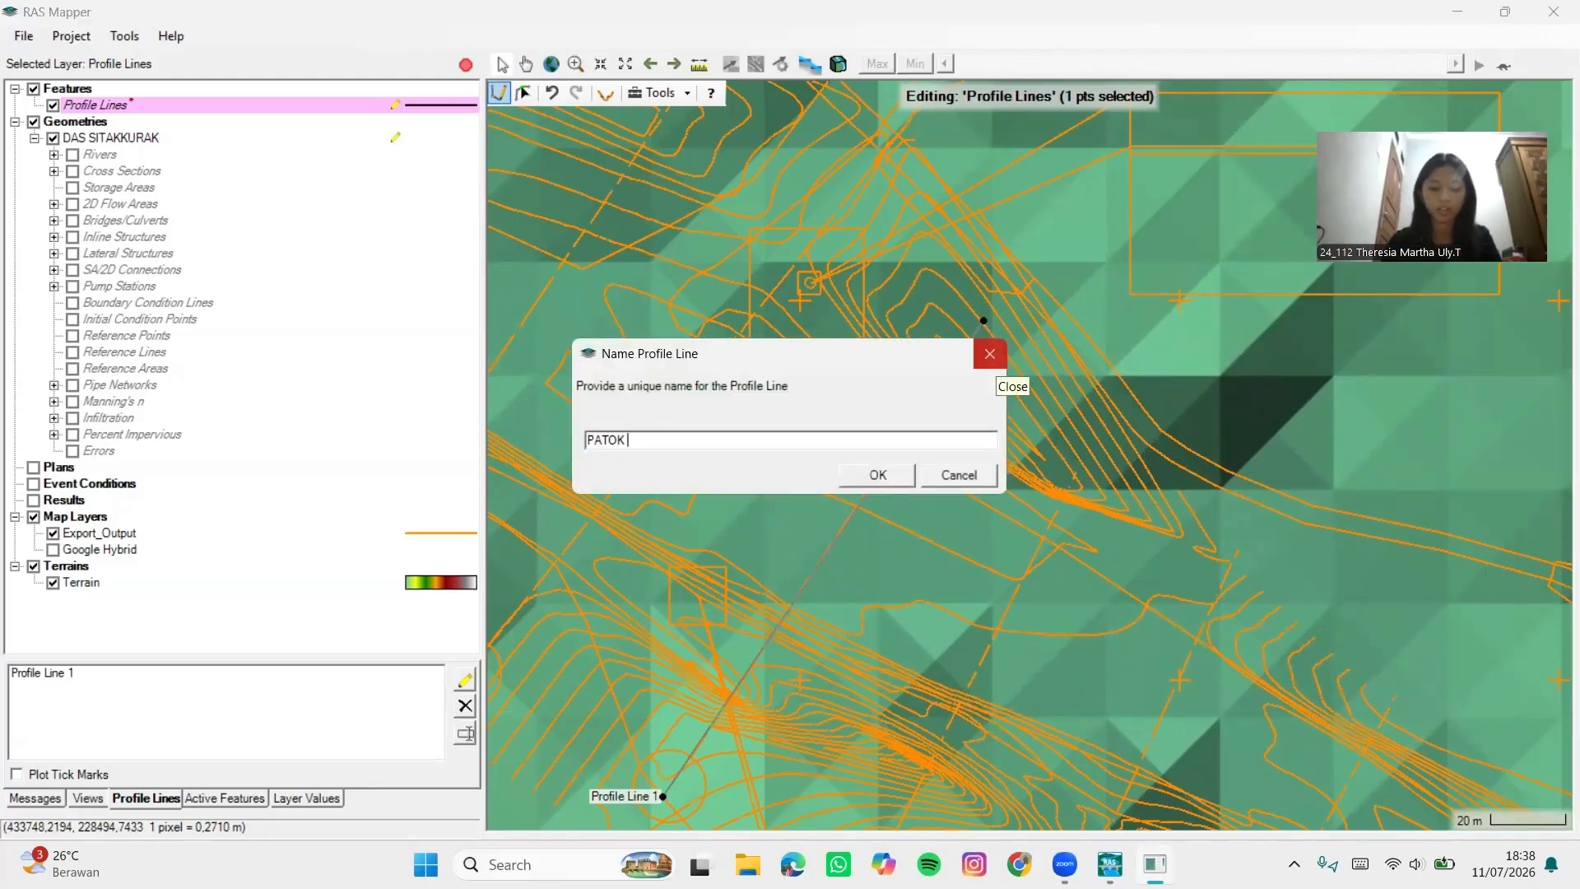
text( A 20)
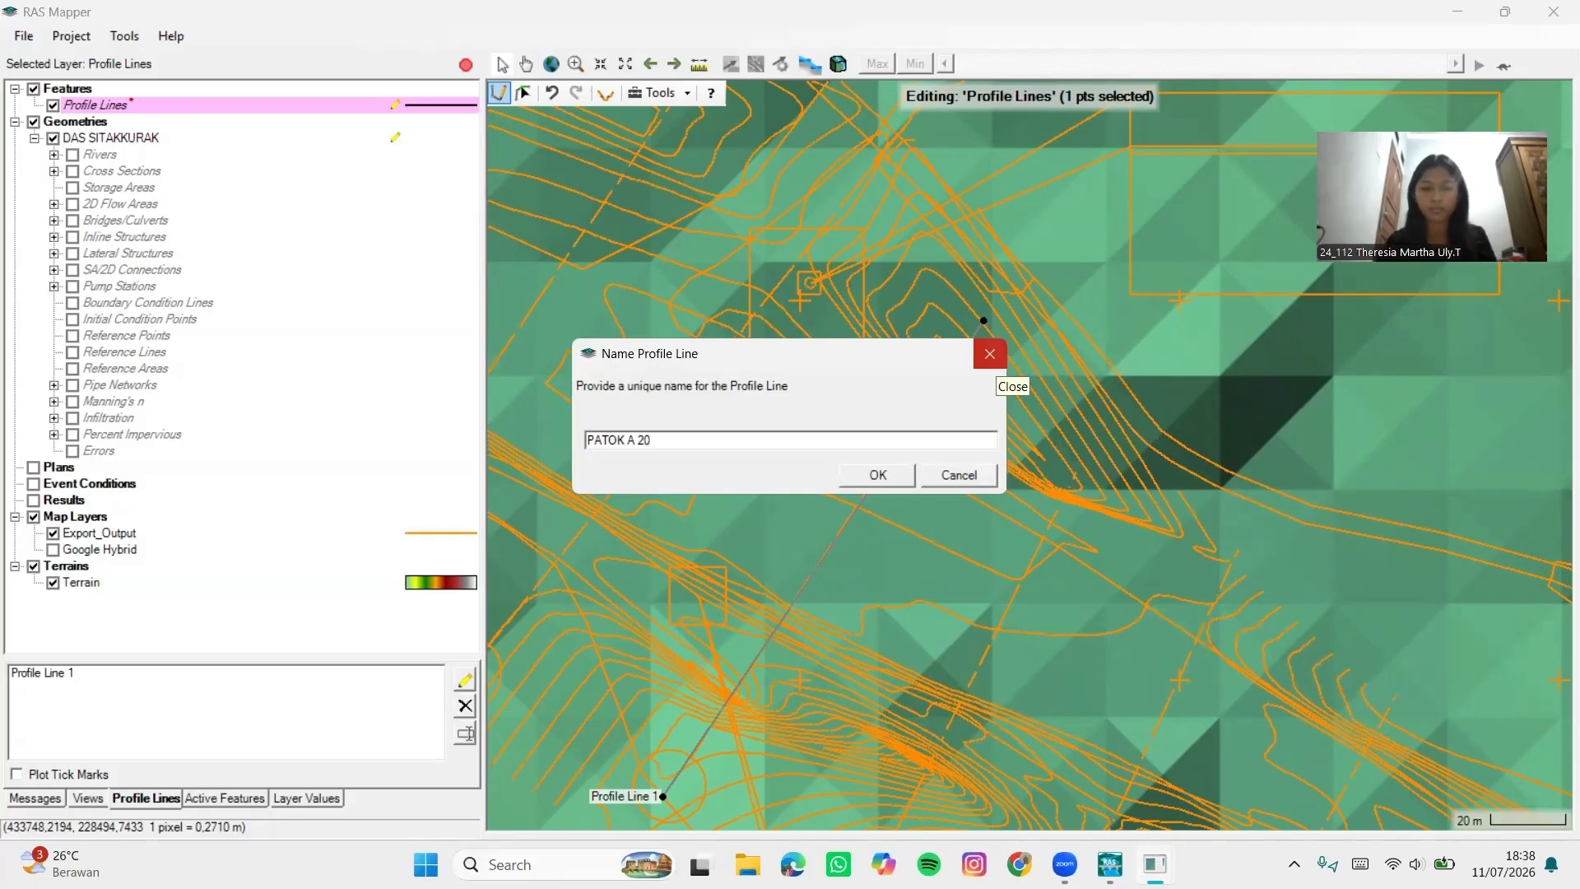
click(871, 480)
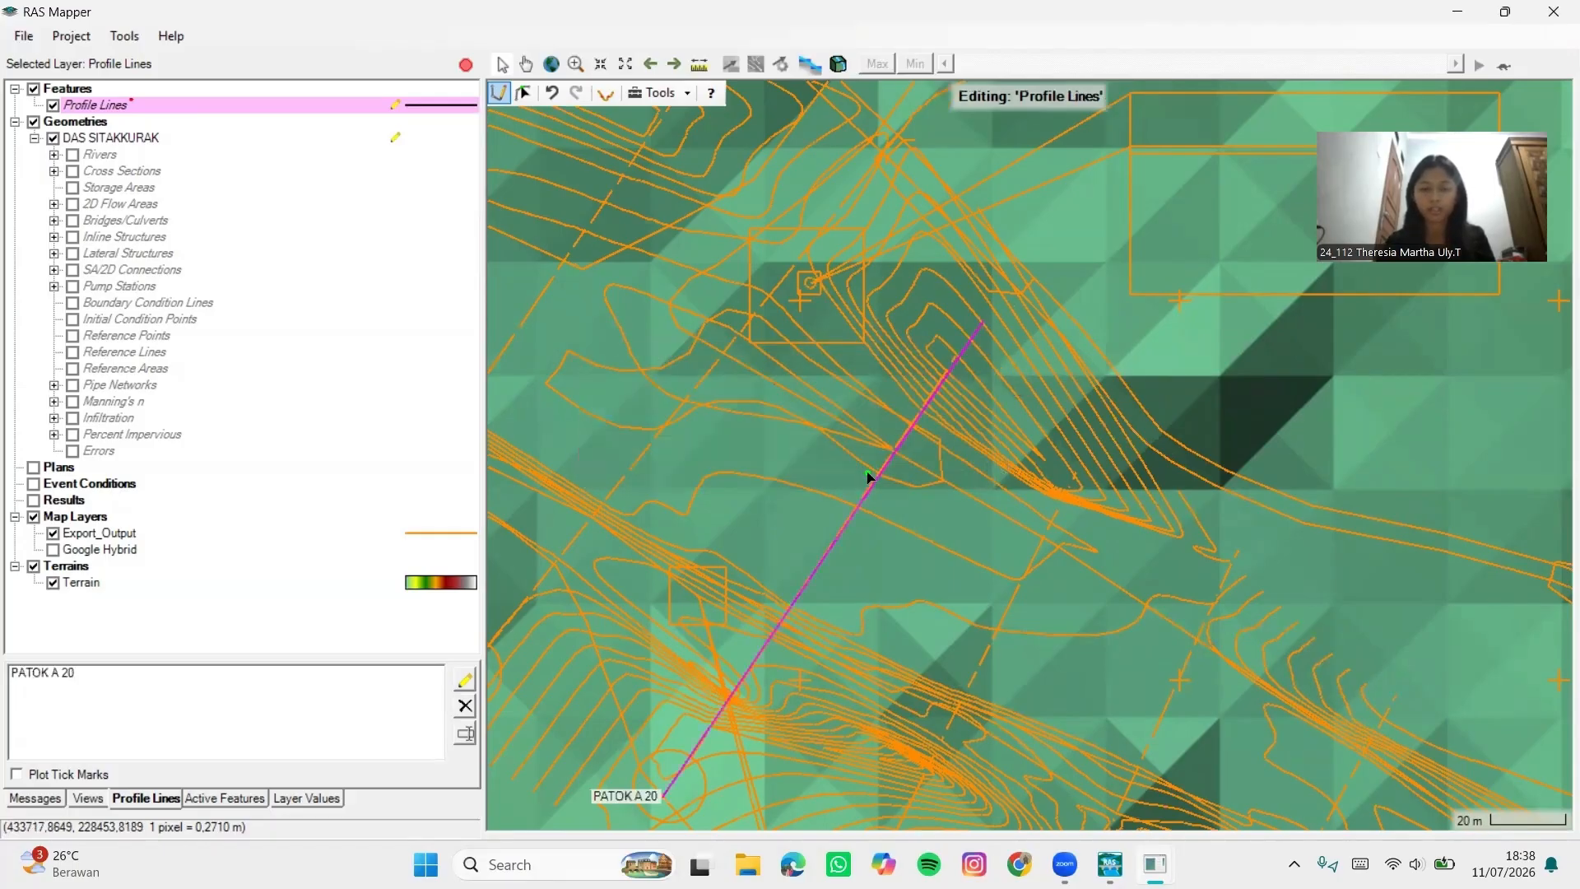
Draw a second profile line across the river at the upstream, eastern end of the surveyed lines and name it HULU
scroll(770, 486, down, 2)
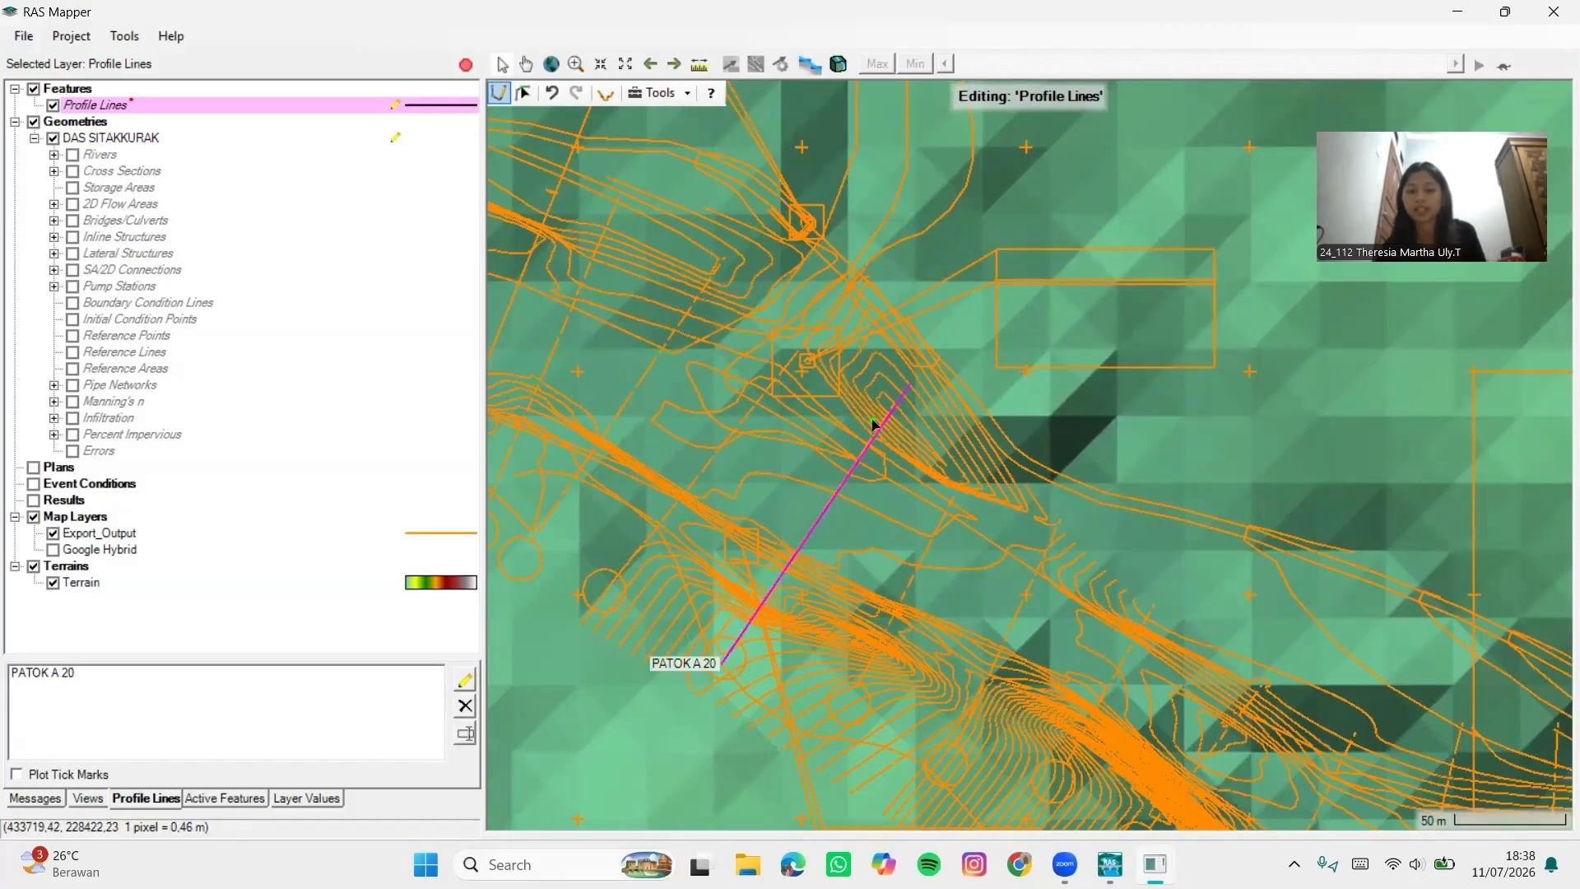
drag(912, 560, 672, 325)
drag(1258, 591, 866, 507)
drag(1286, 633, 1035, 452)
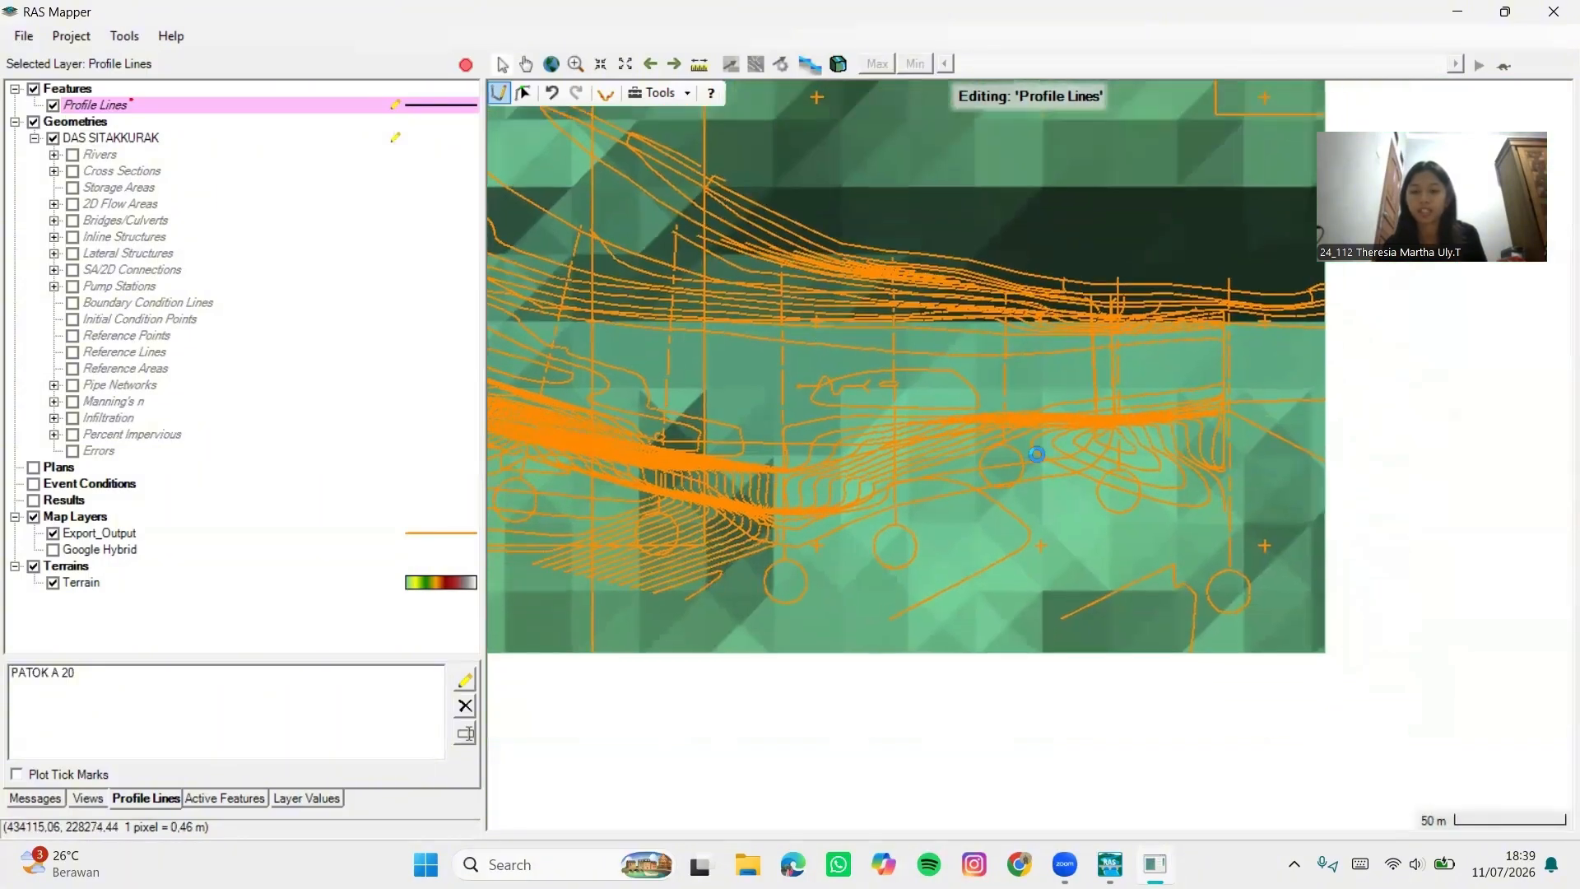
drag(1216, 465, 955, 472)
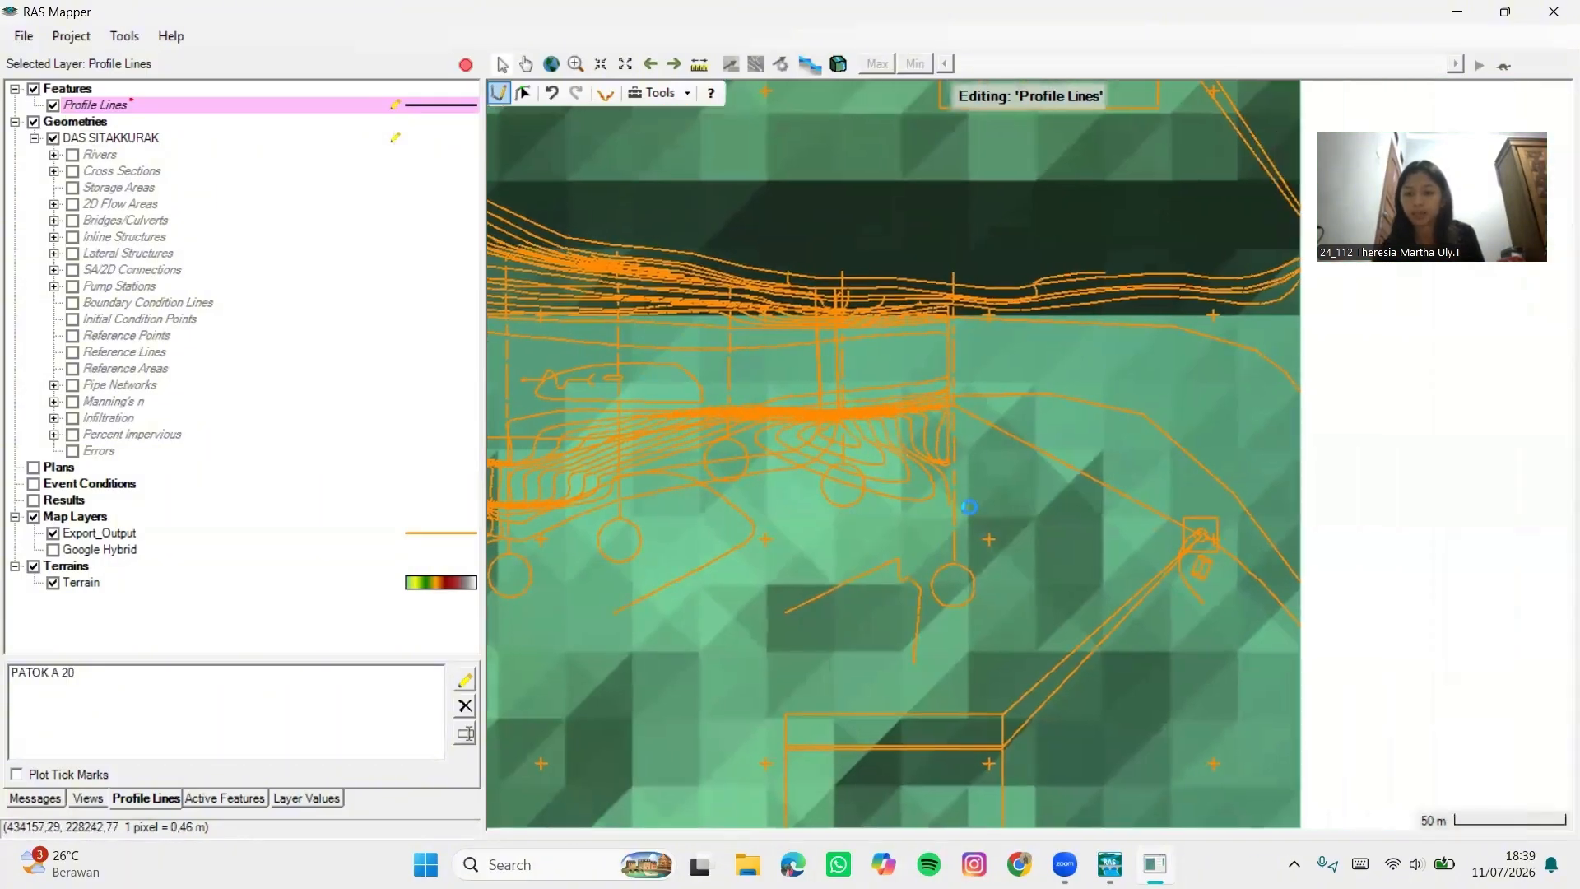
scroll(957, 536, up, 1)
scroll(950, 522, up, 2)
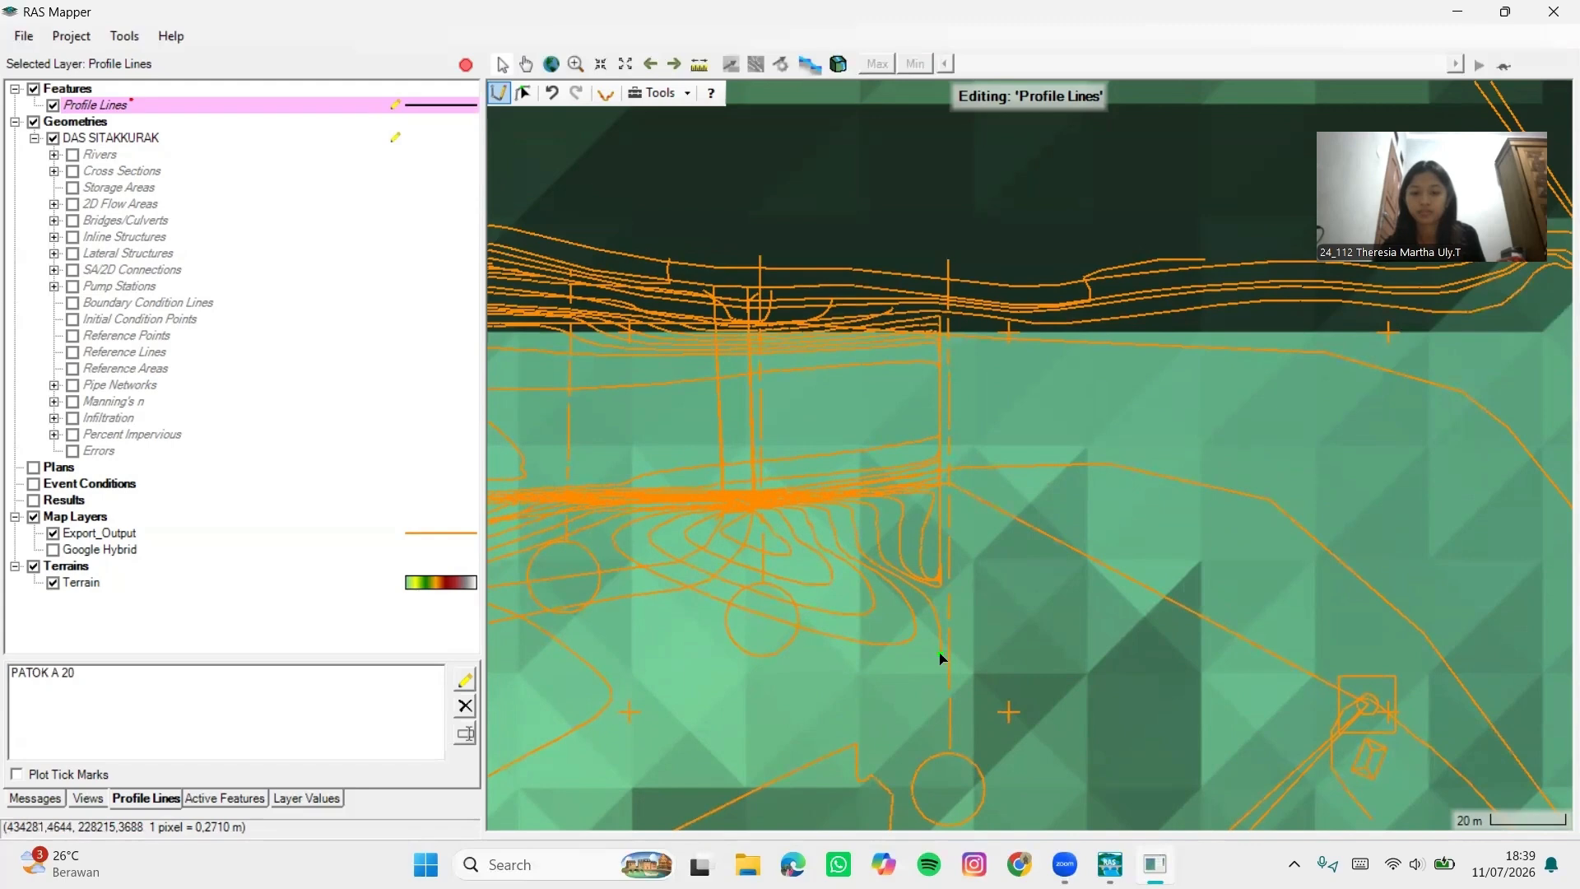
click(939, 652)
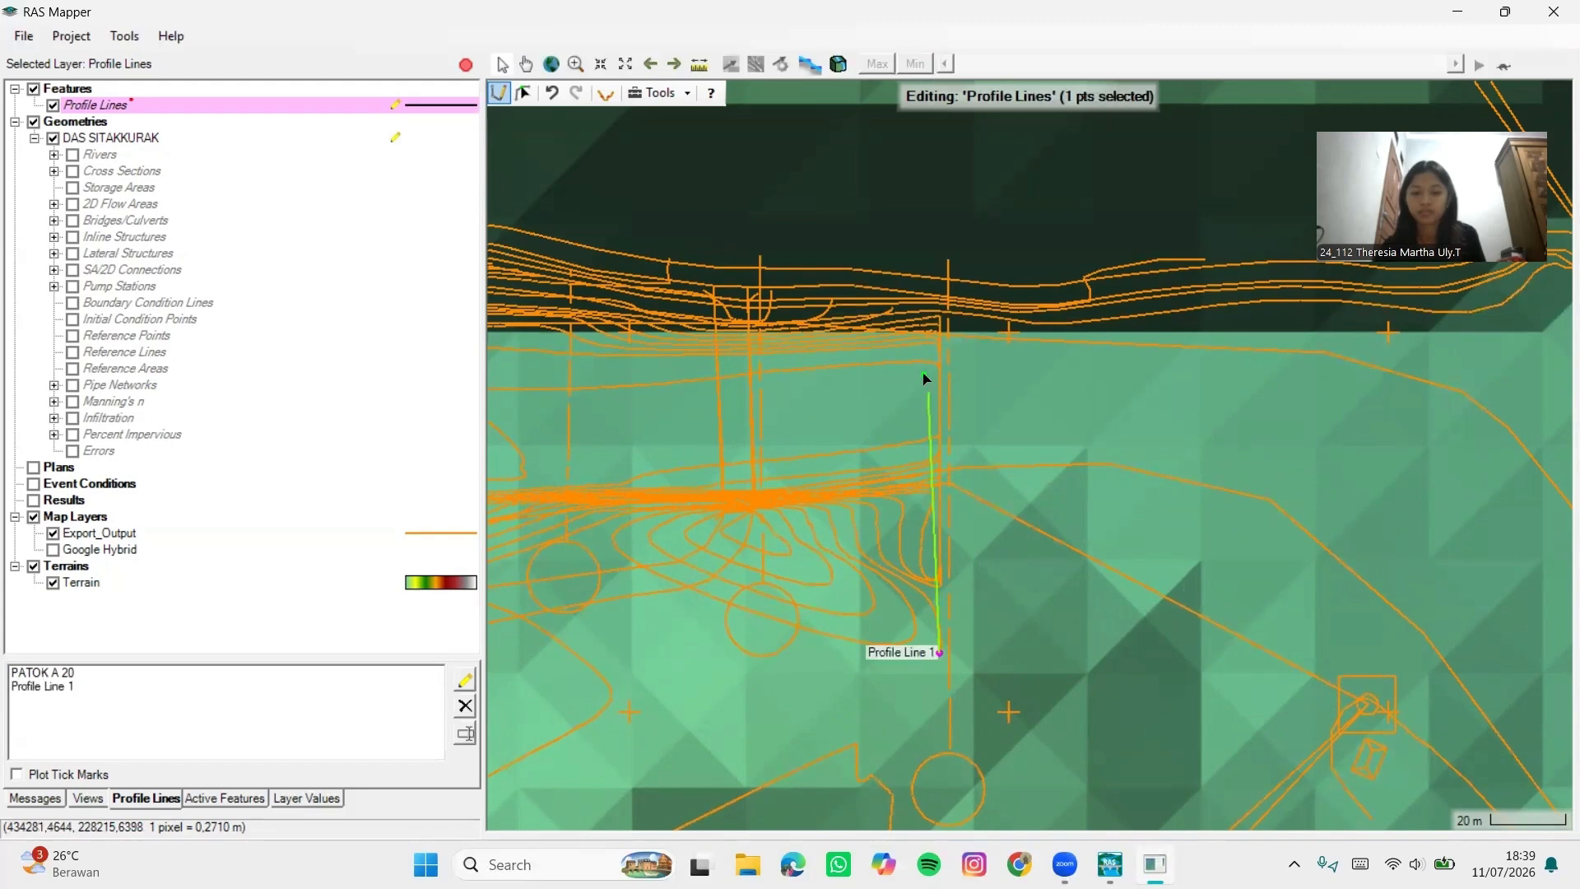
double_click(937, 243)
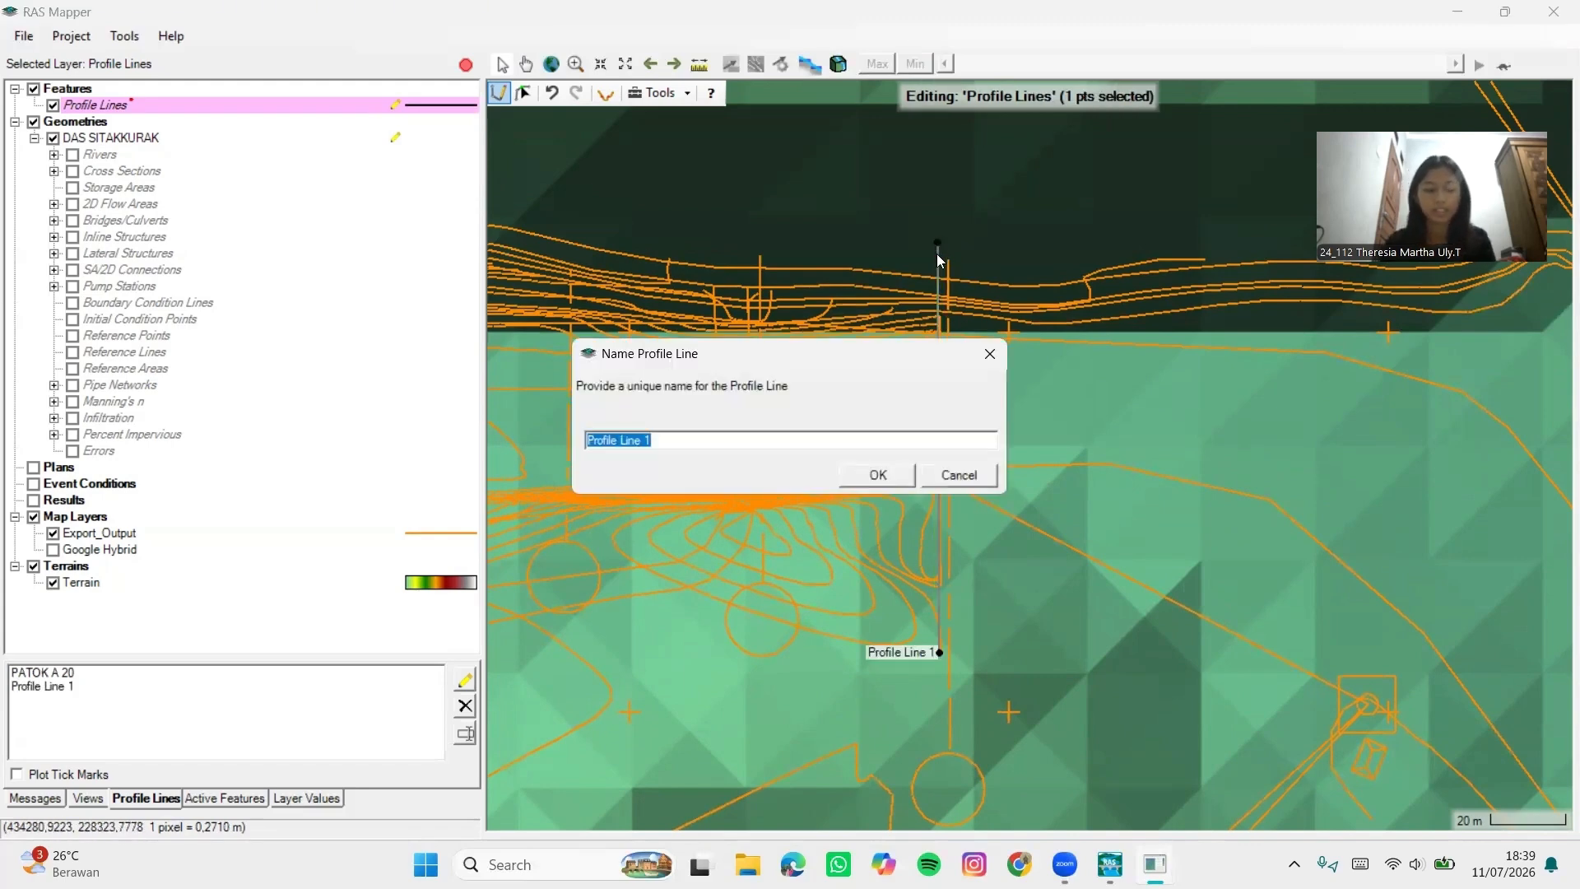
text(HULU)
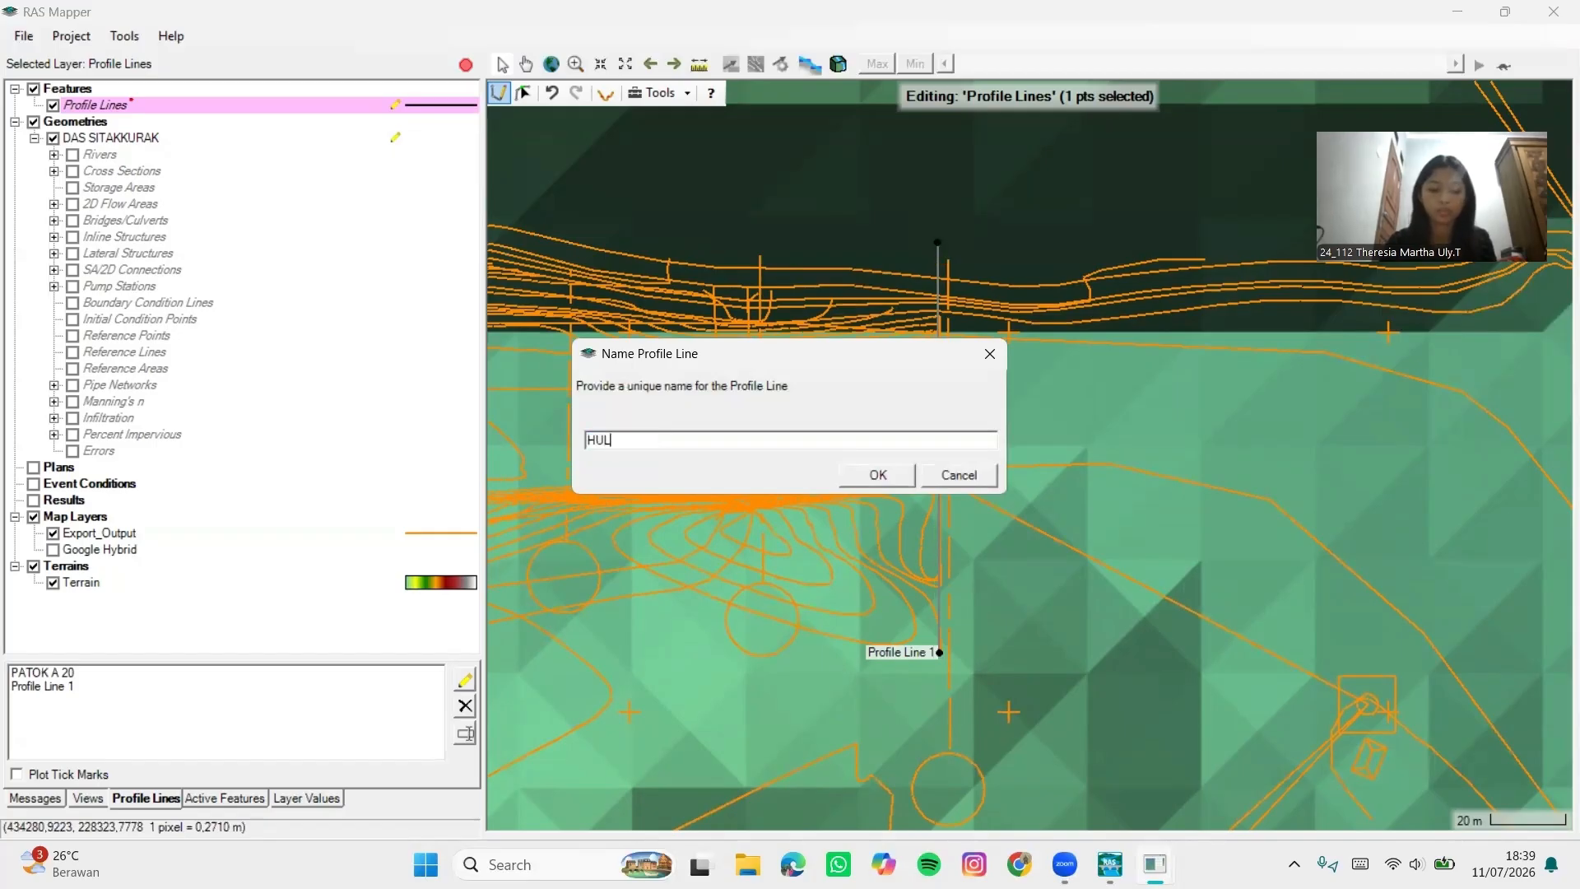
click(879, 476)
Start a distance measurement at the middle of the PATOK A 20 profile line
scroll(856, 445, down, 1)
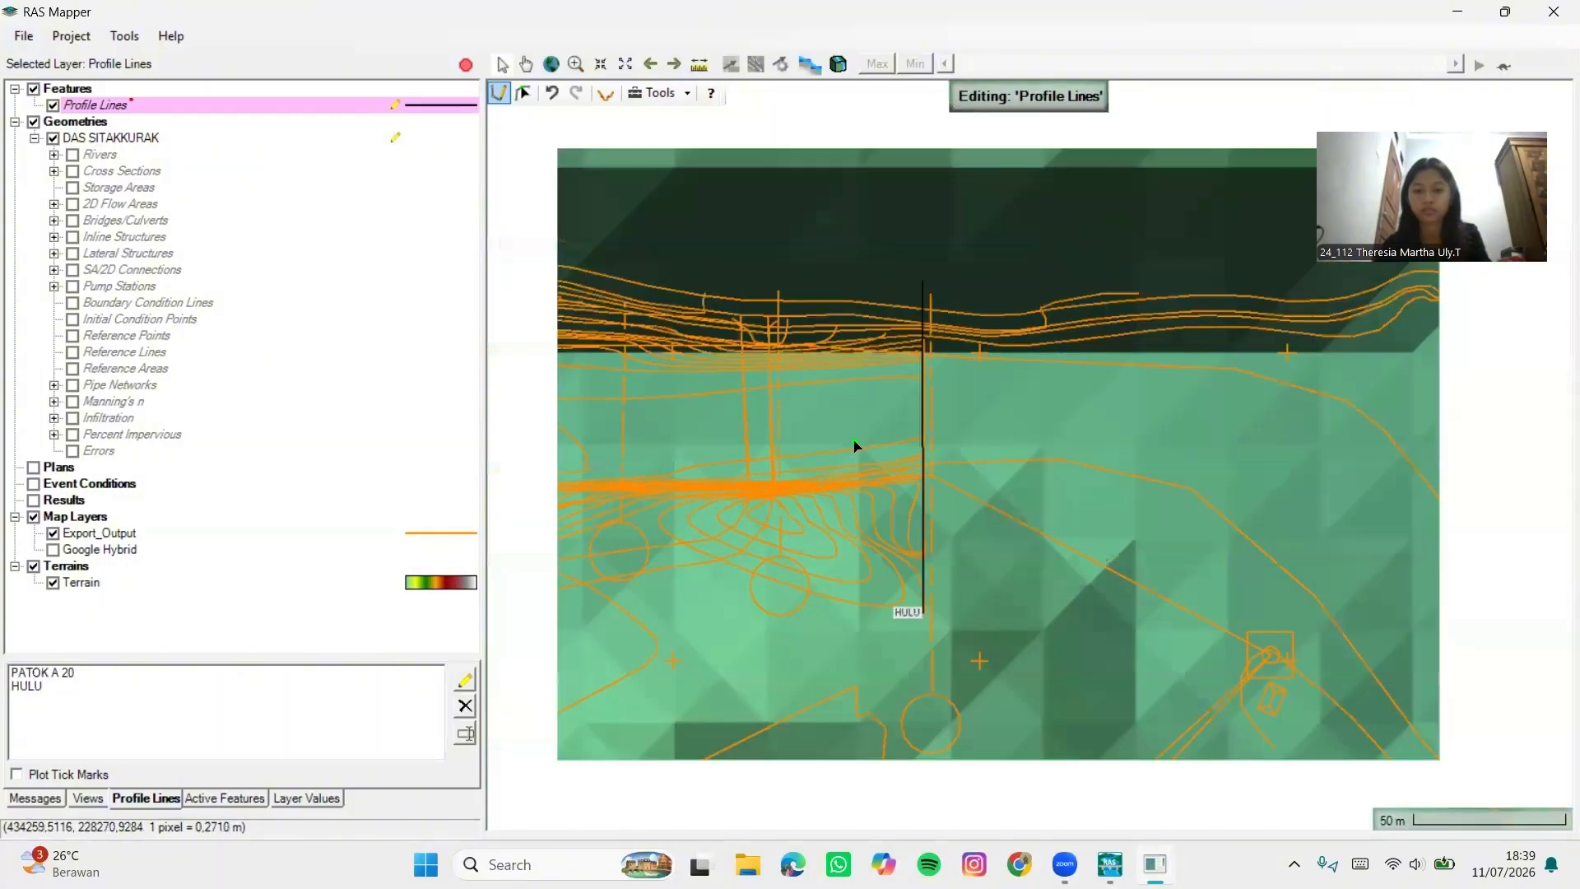
drag(697, 431, 1142, 492)
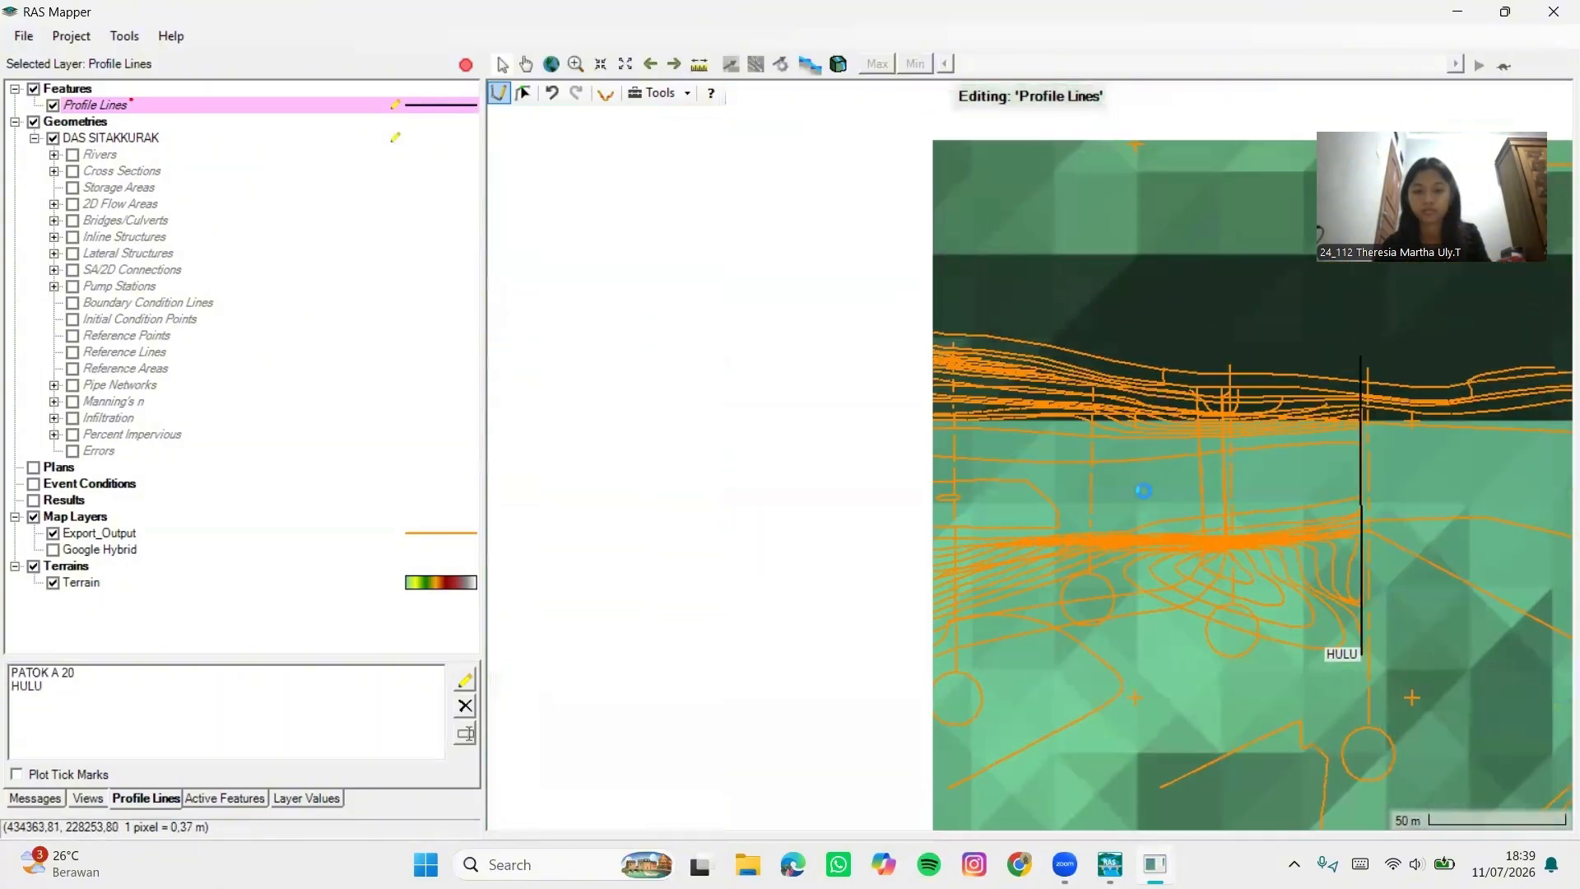
drag(780, 451, 1228, 515)
drag(908, 531, 1270, 542)
drag(761, 376, 1162, 589)
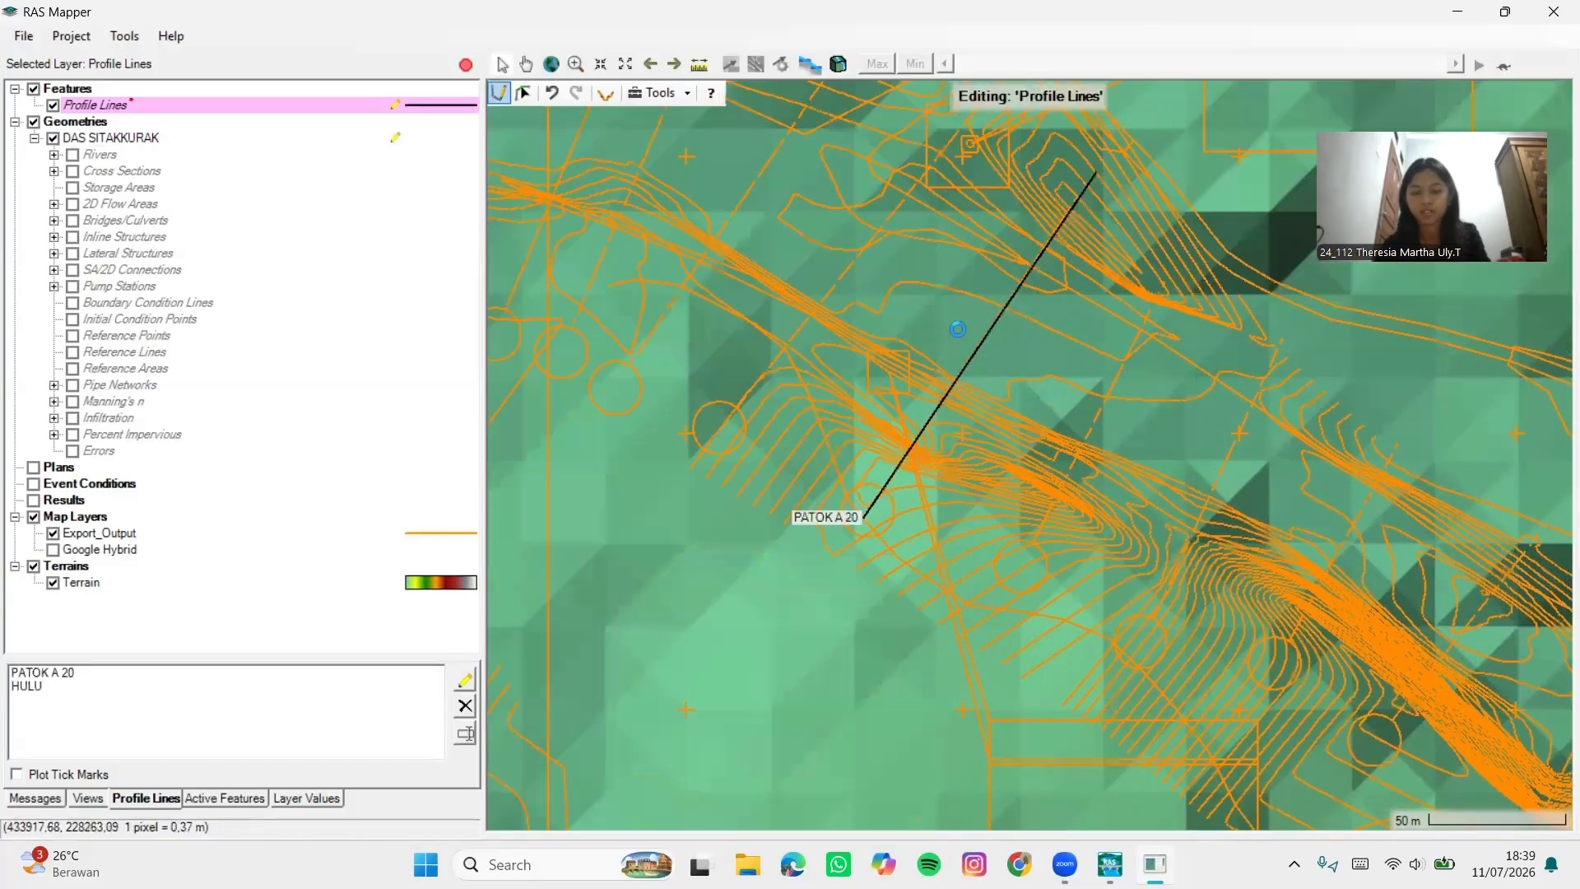
scroll(958, 318, up, 1)
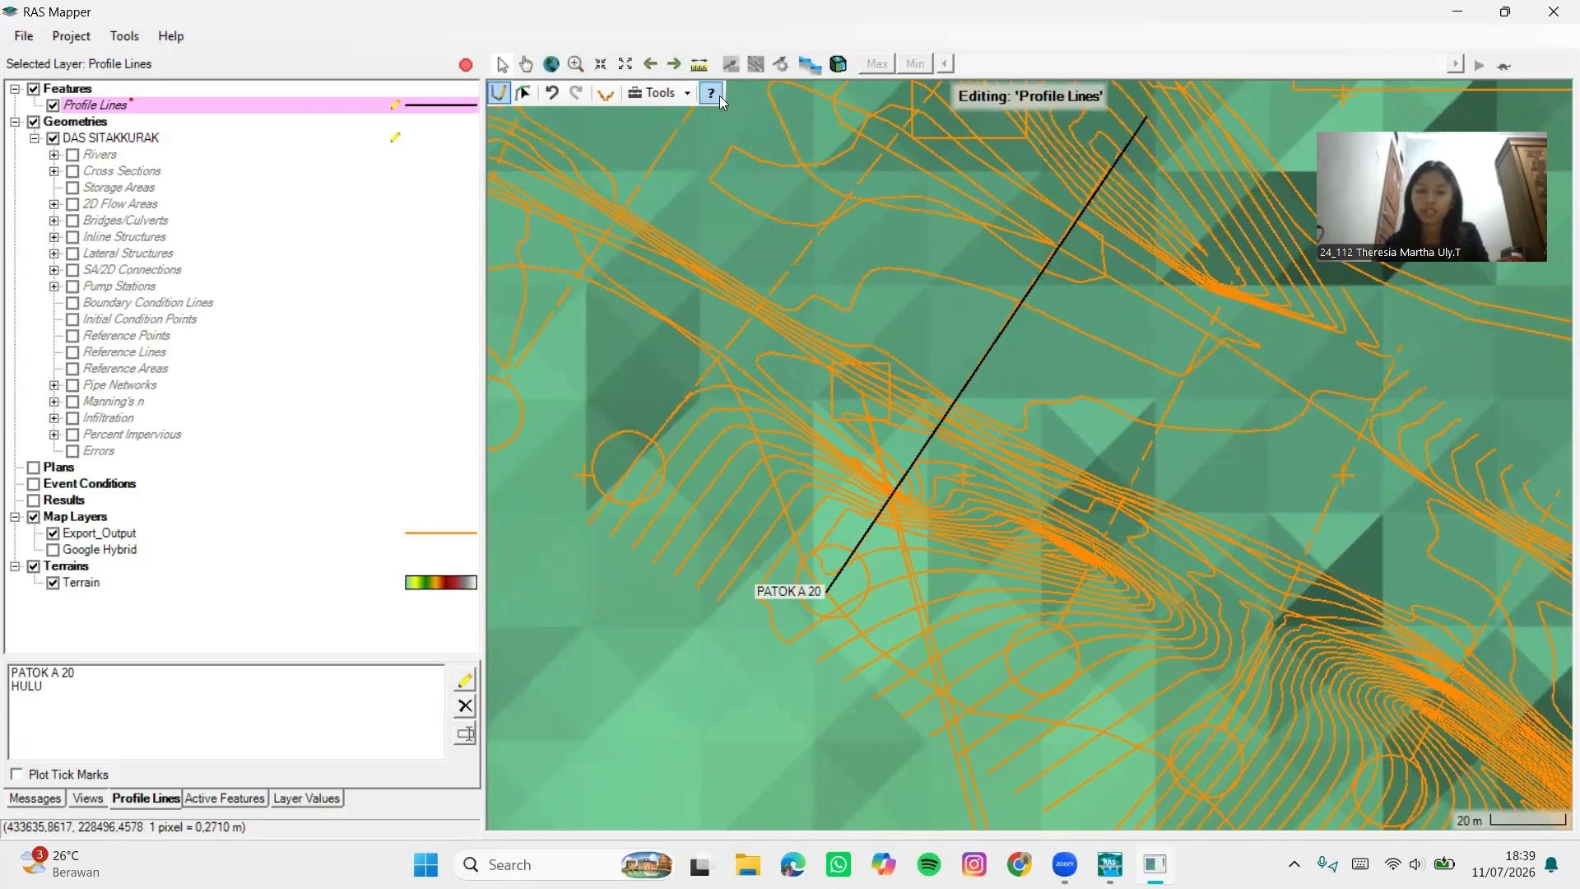
click(700, 65)
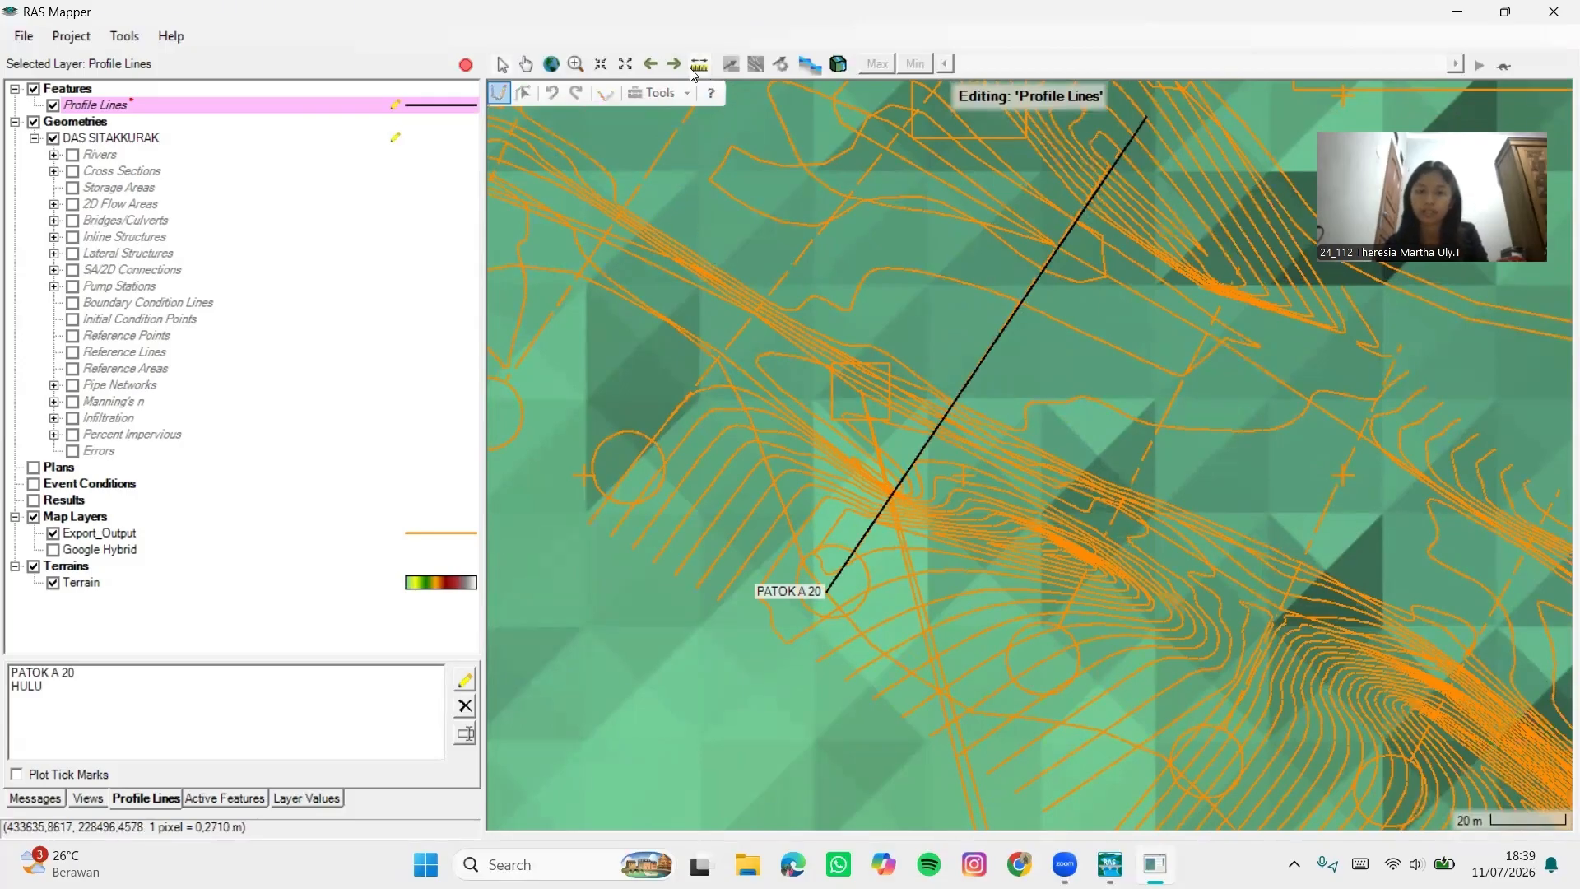
click(995, 345)
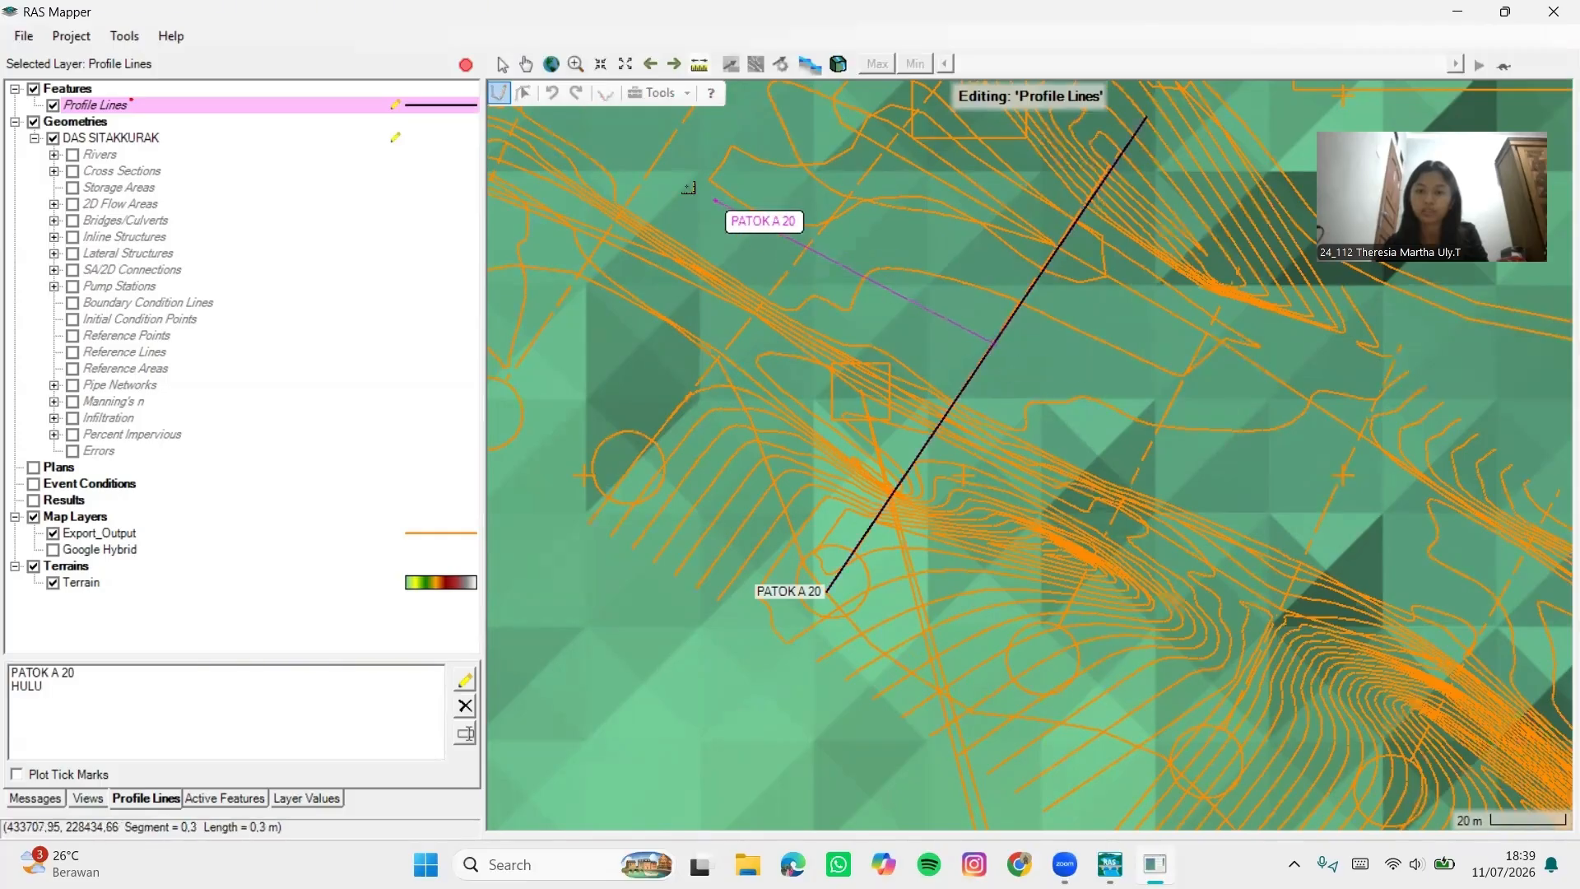
Extend the measuring path downstream from PATOK A 20 along the middle of the river and around the northern bend
scroll(771, 298, down, 2)
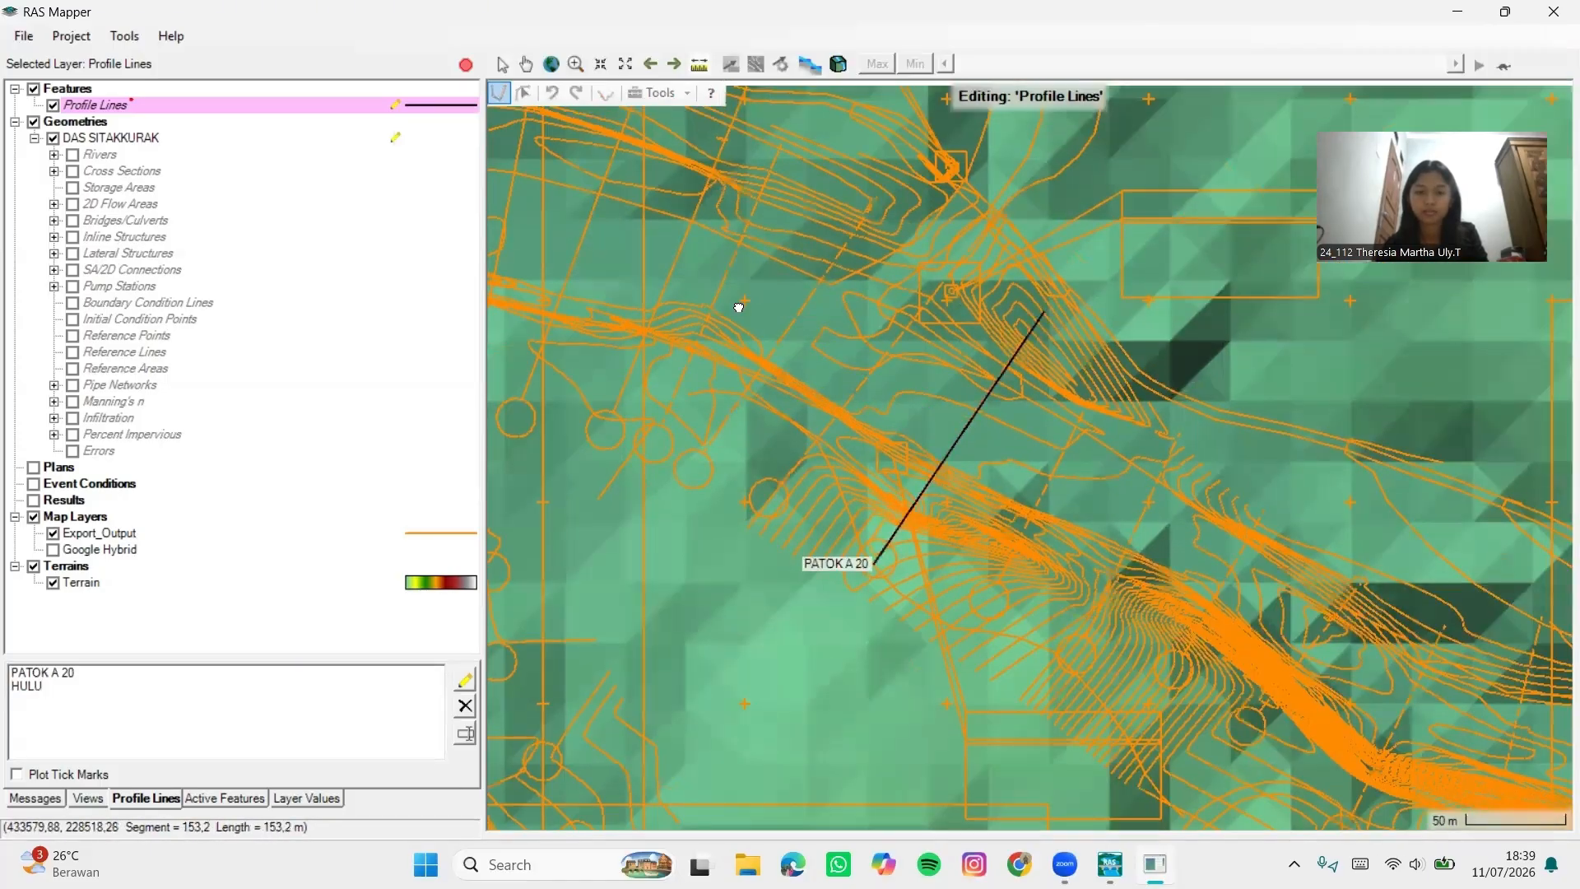
drag(567, 179, 782, 353)
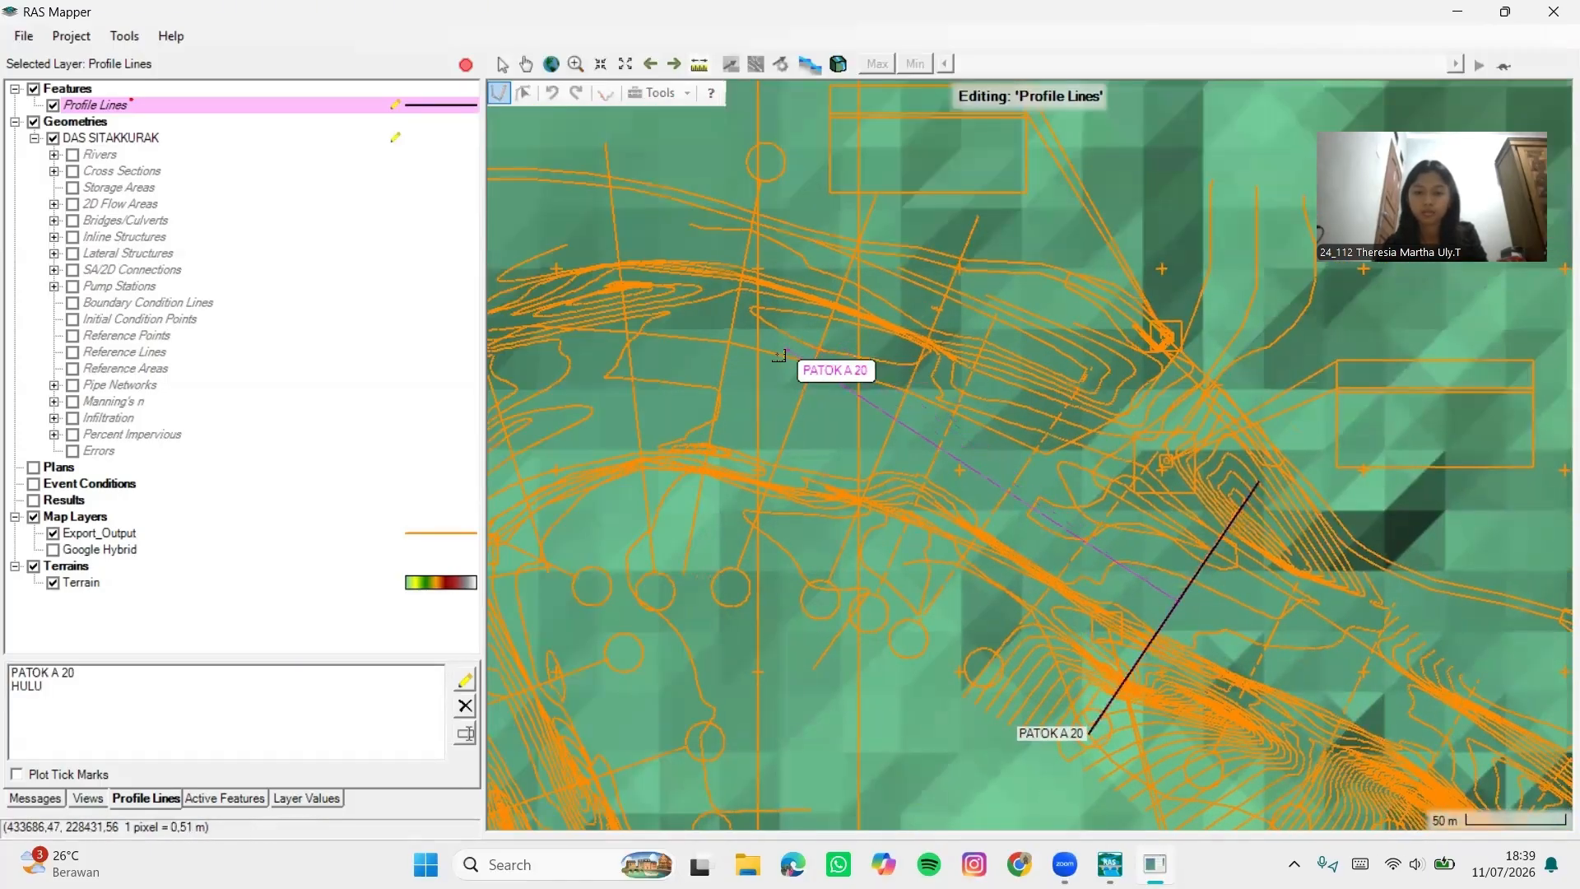
click(759, 356)
drag(625, 402, 1008, 415)
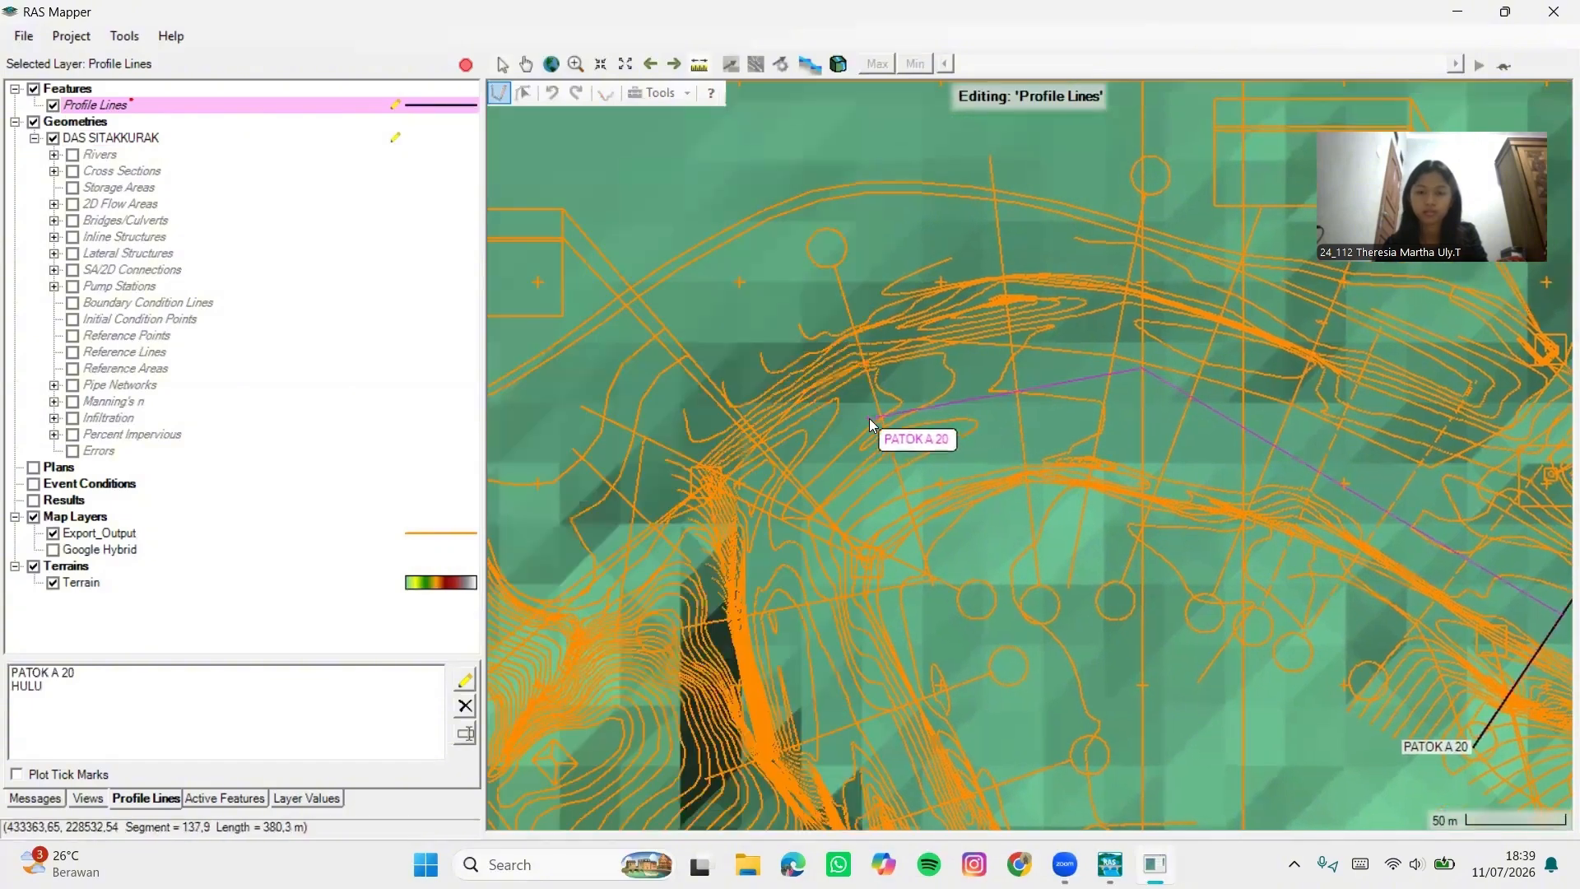
click(874, 421)
drag(827, 718, 803, 446)
click(769, 247)
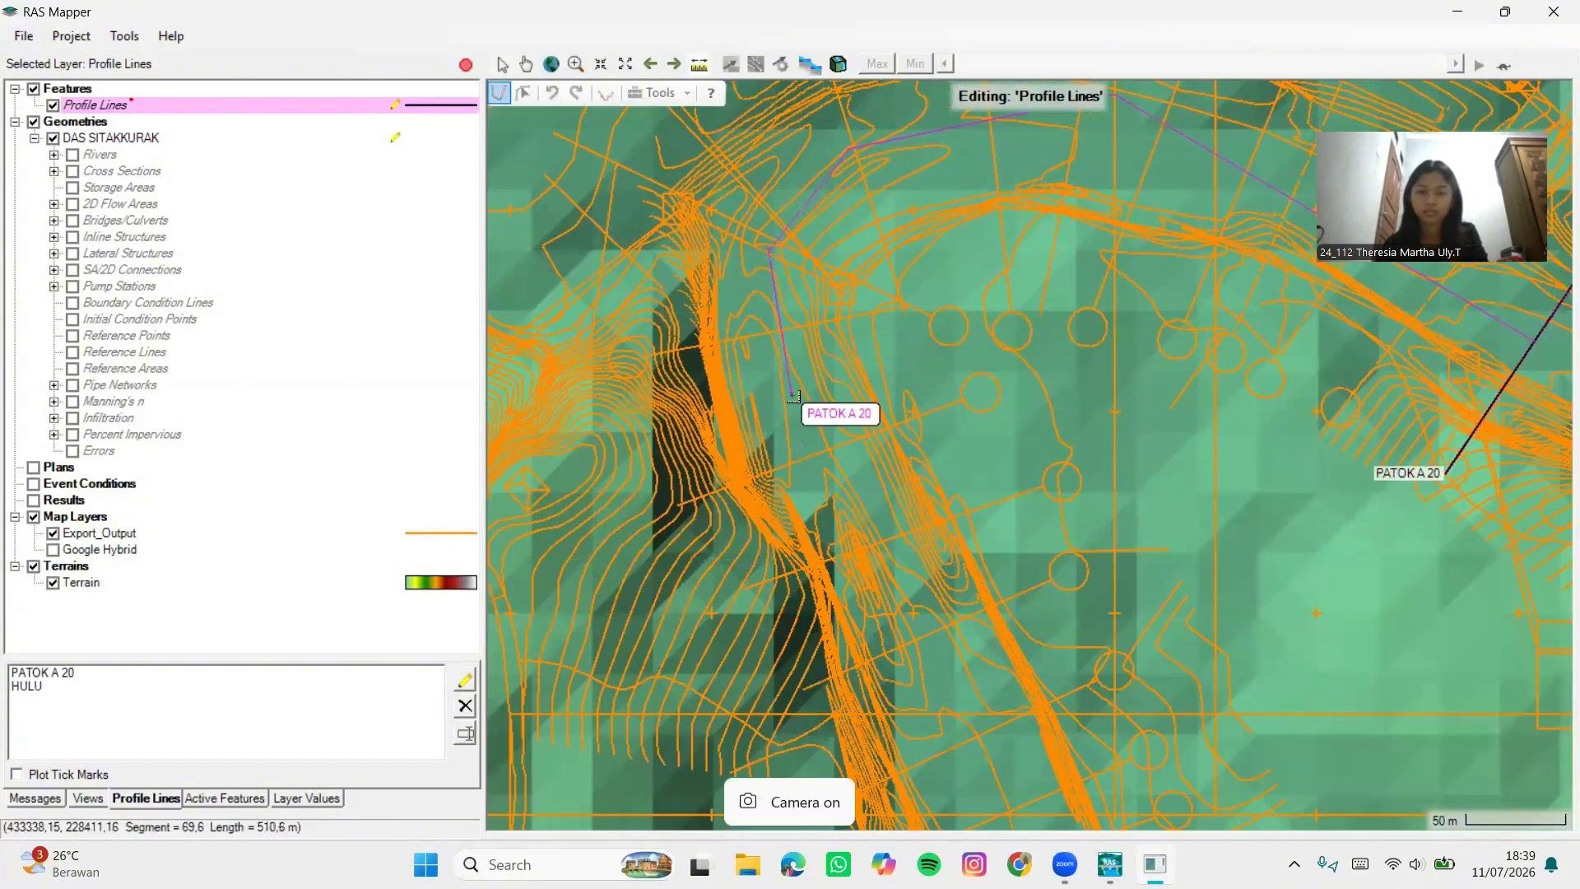
Continue the measuring path south along the river channel to the downstream bend near the end of the survey
click(859, 551)
drag(921, 695, 759, 278)
click(841, 390)
drag(862, 574, 749, 335)
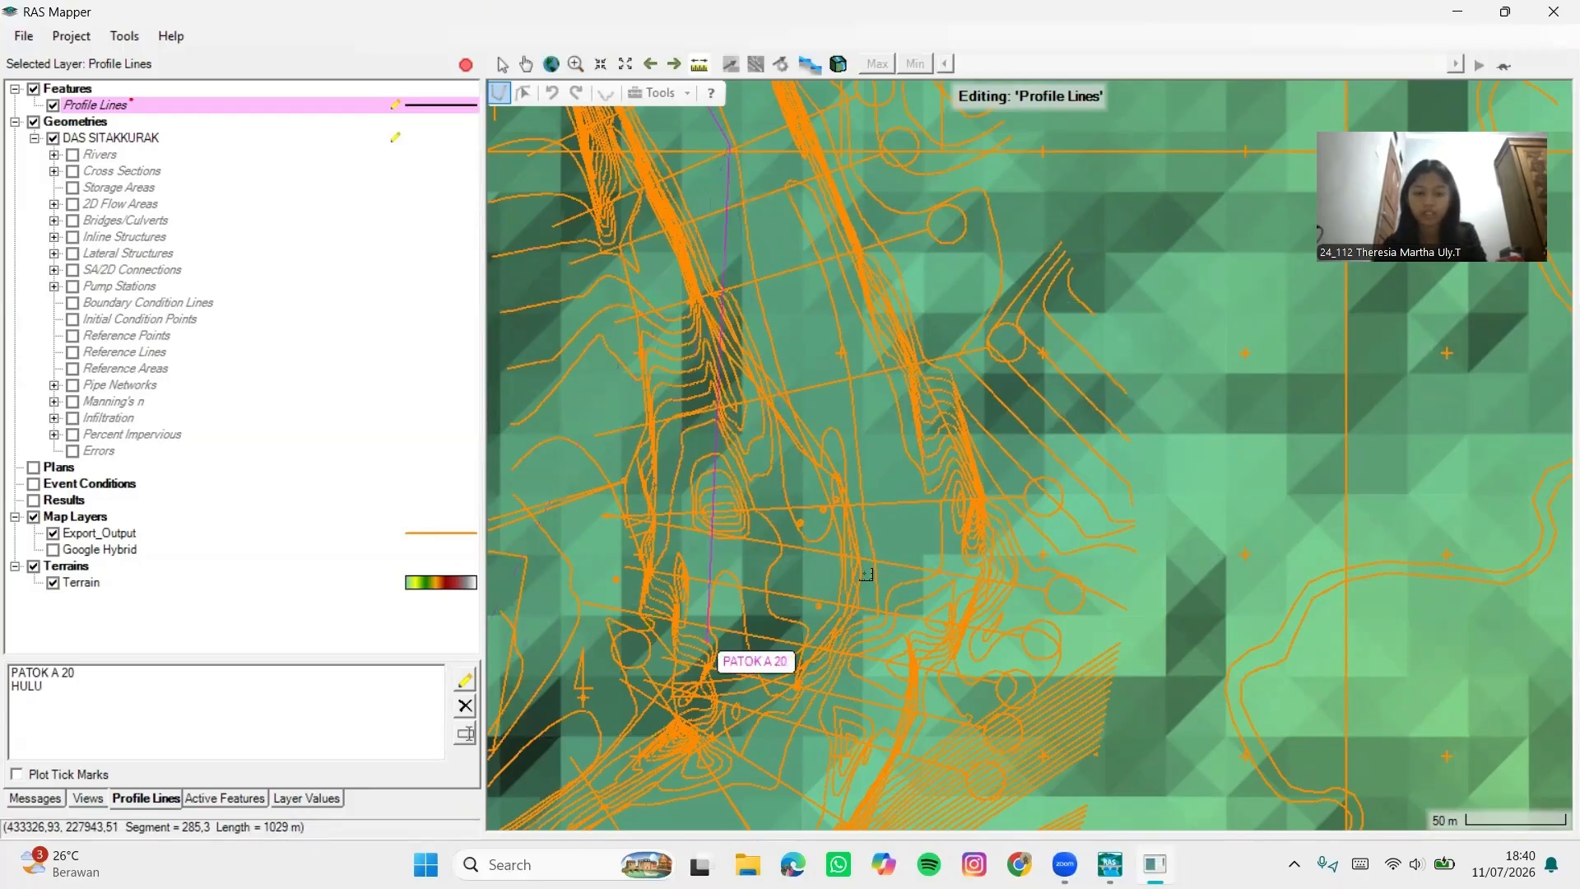
drag(776, 375, 786, 507)
scroll(787, 507, up, 3)
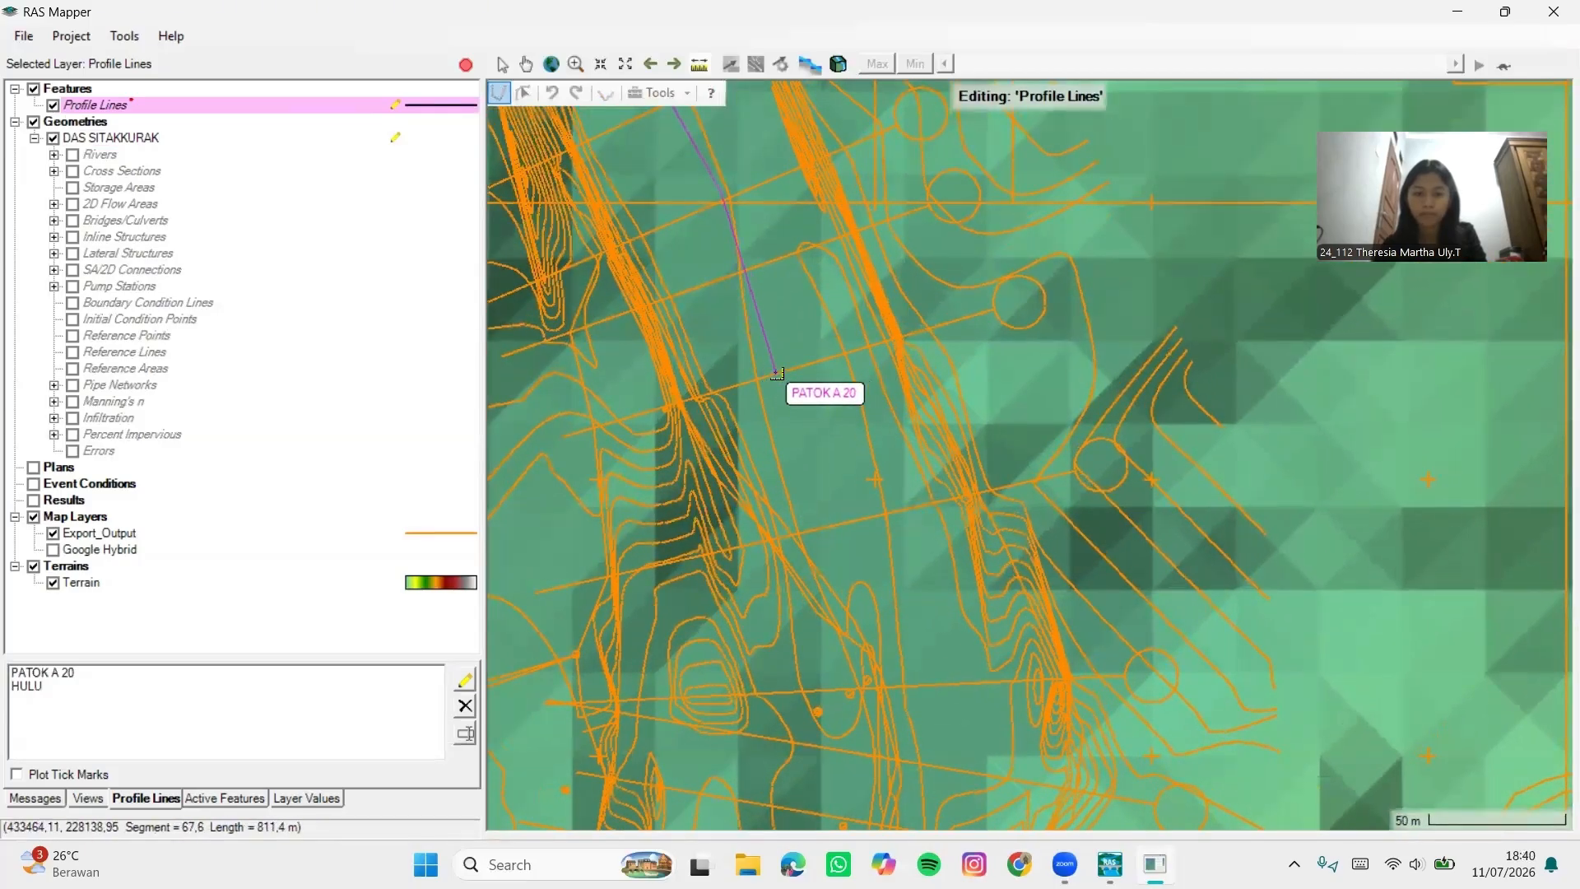
click(848, 527)
key(Down)
key(Down)
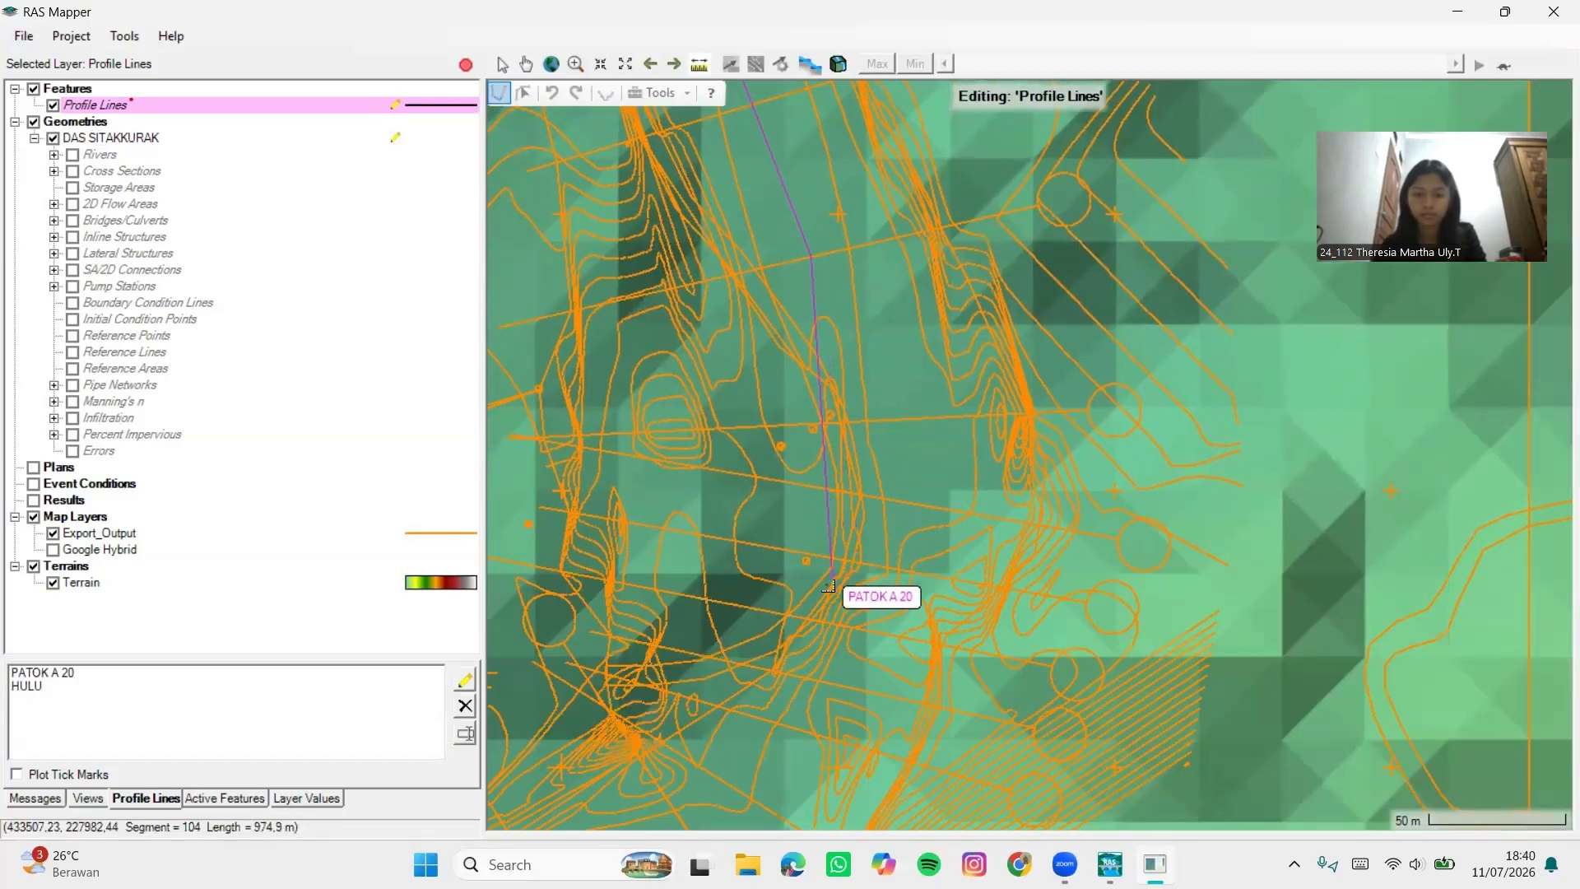
click(889, 375)
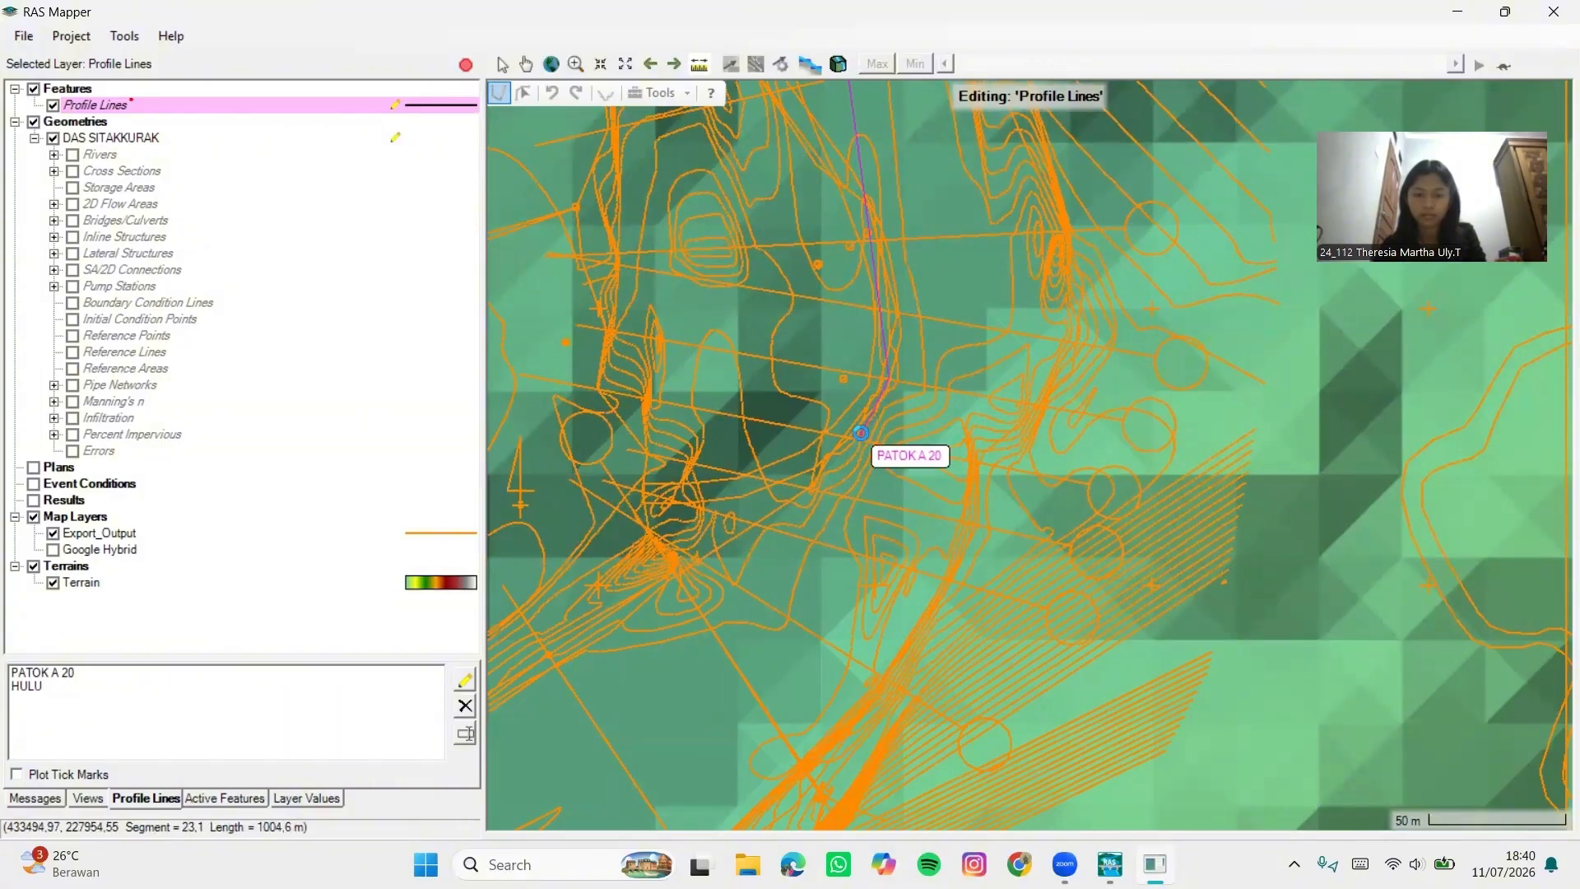
drag(800, 418, 972, 490)
scroll(976, 490, up, 3)
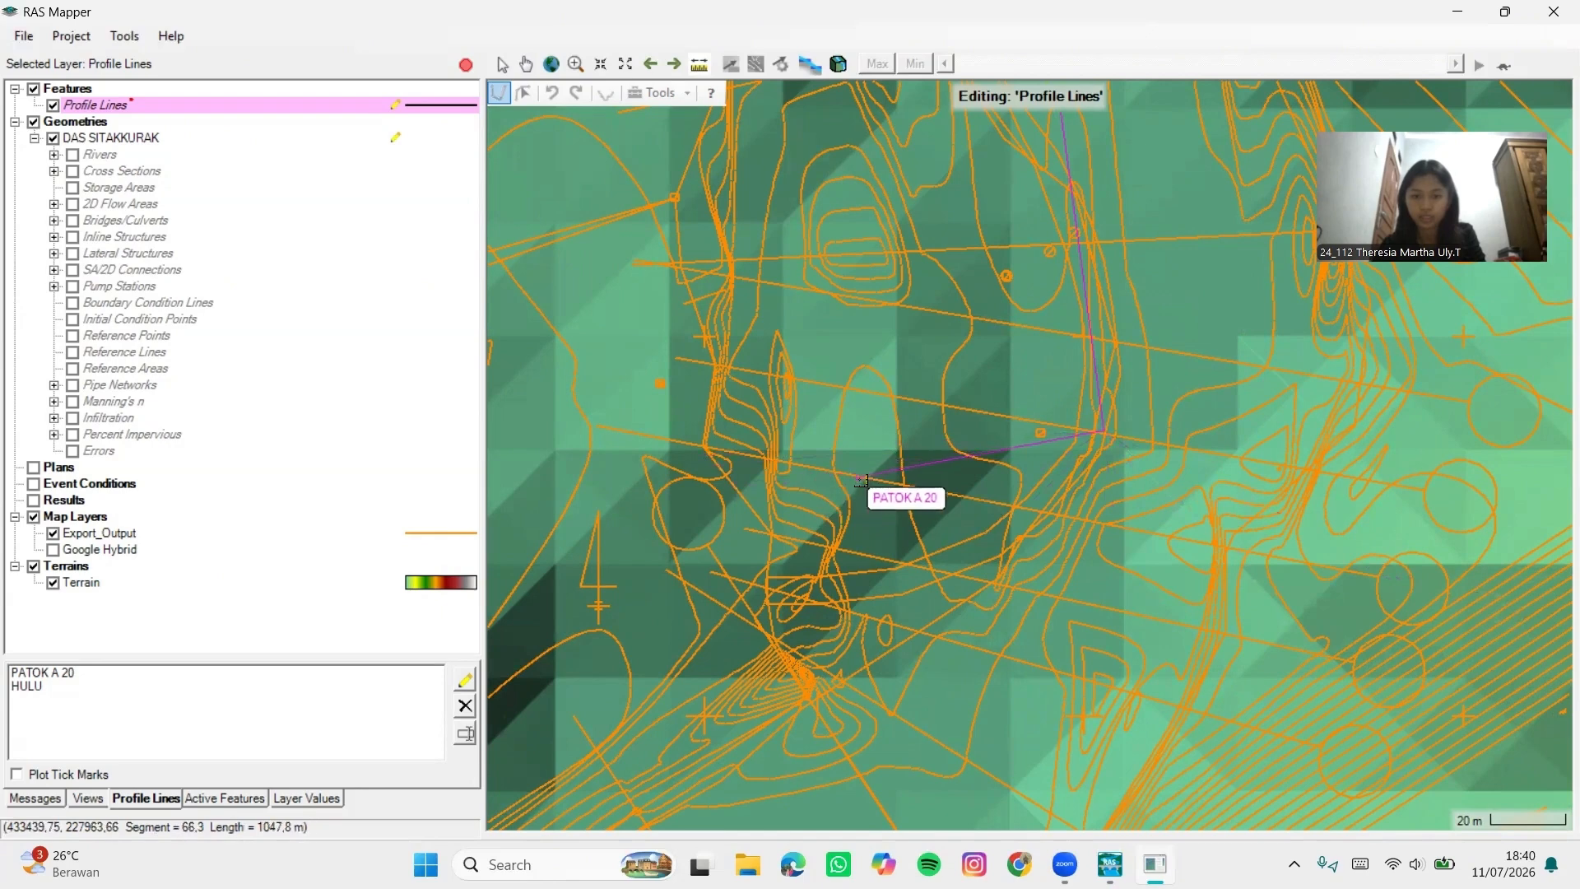
Draw a straight profile line across the river at the downstream end of the measured path and name it HILIR
click(465, 680)
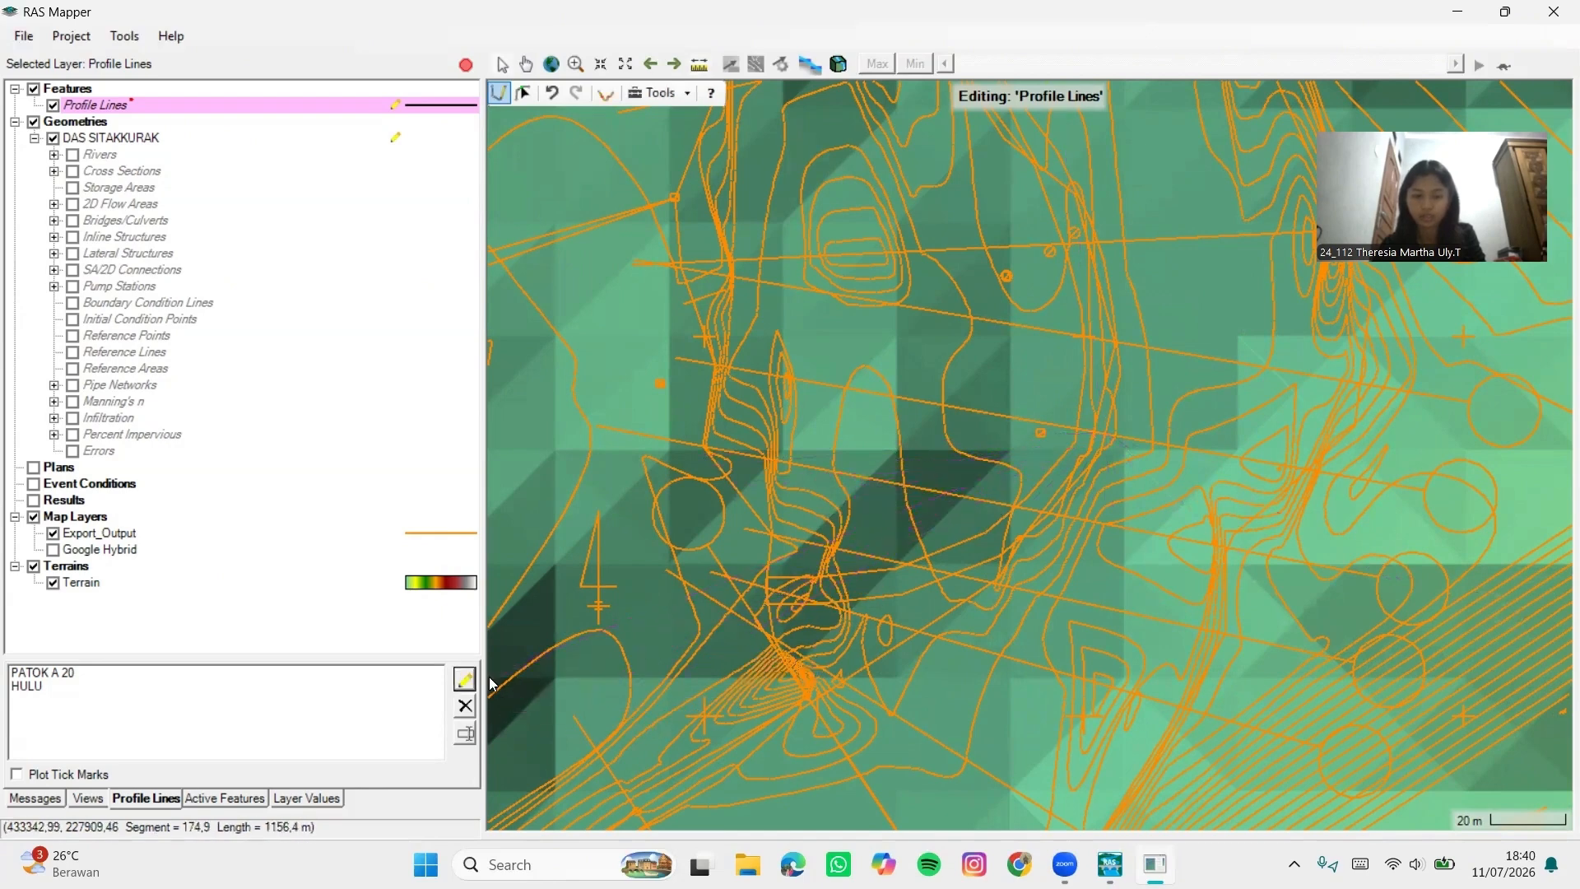
click(1412, 587)
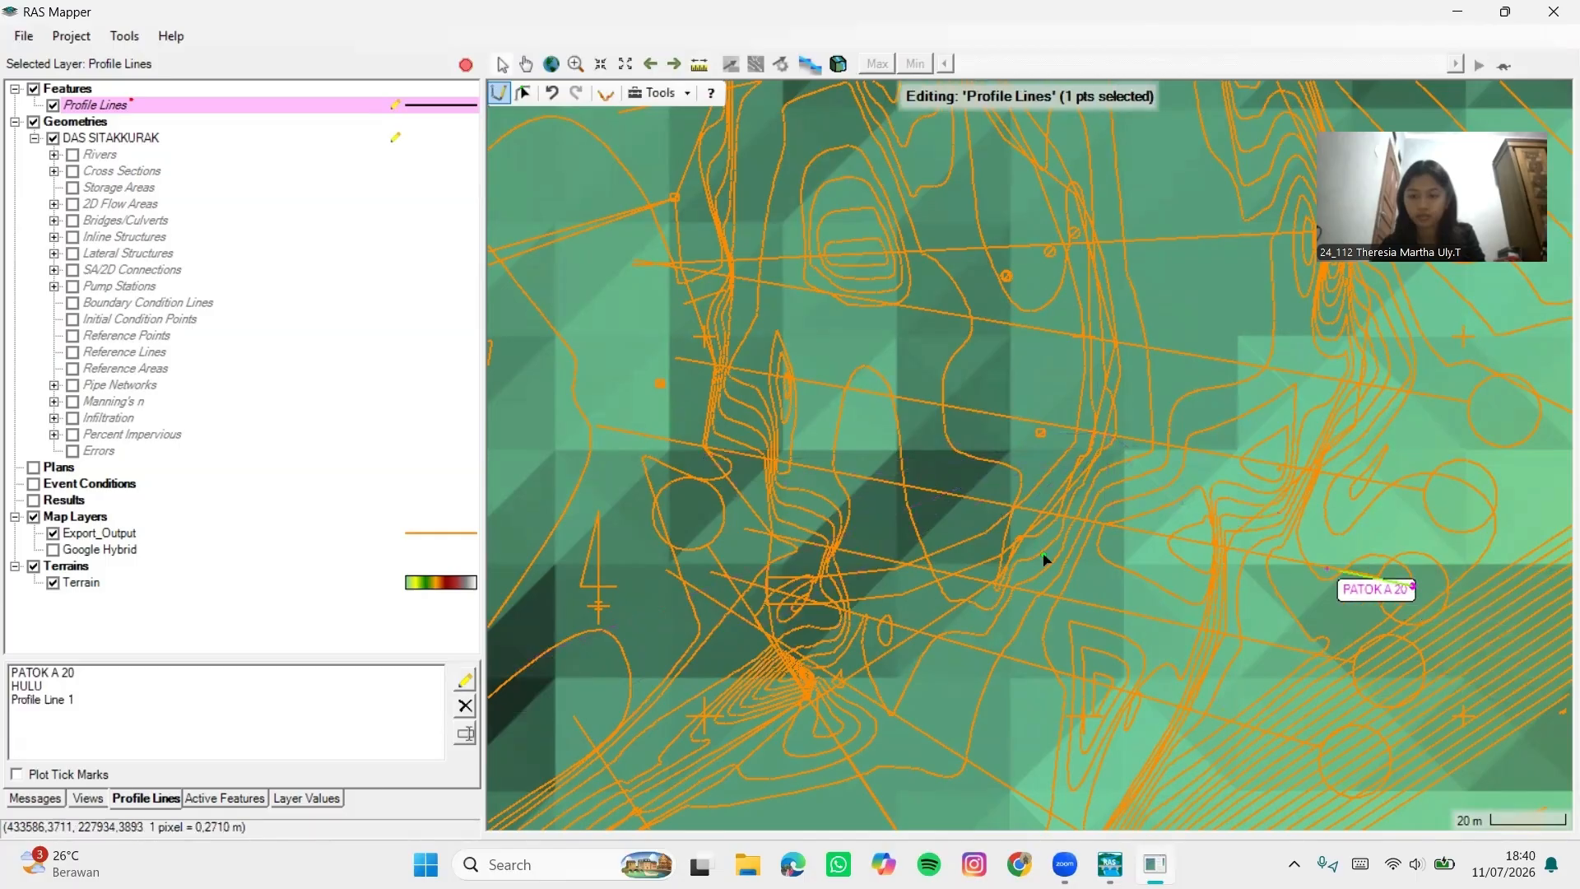
double_click(866, 480)
text(H)
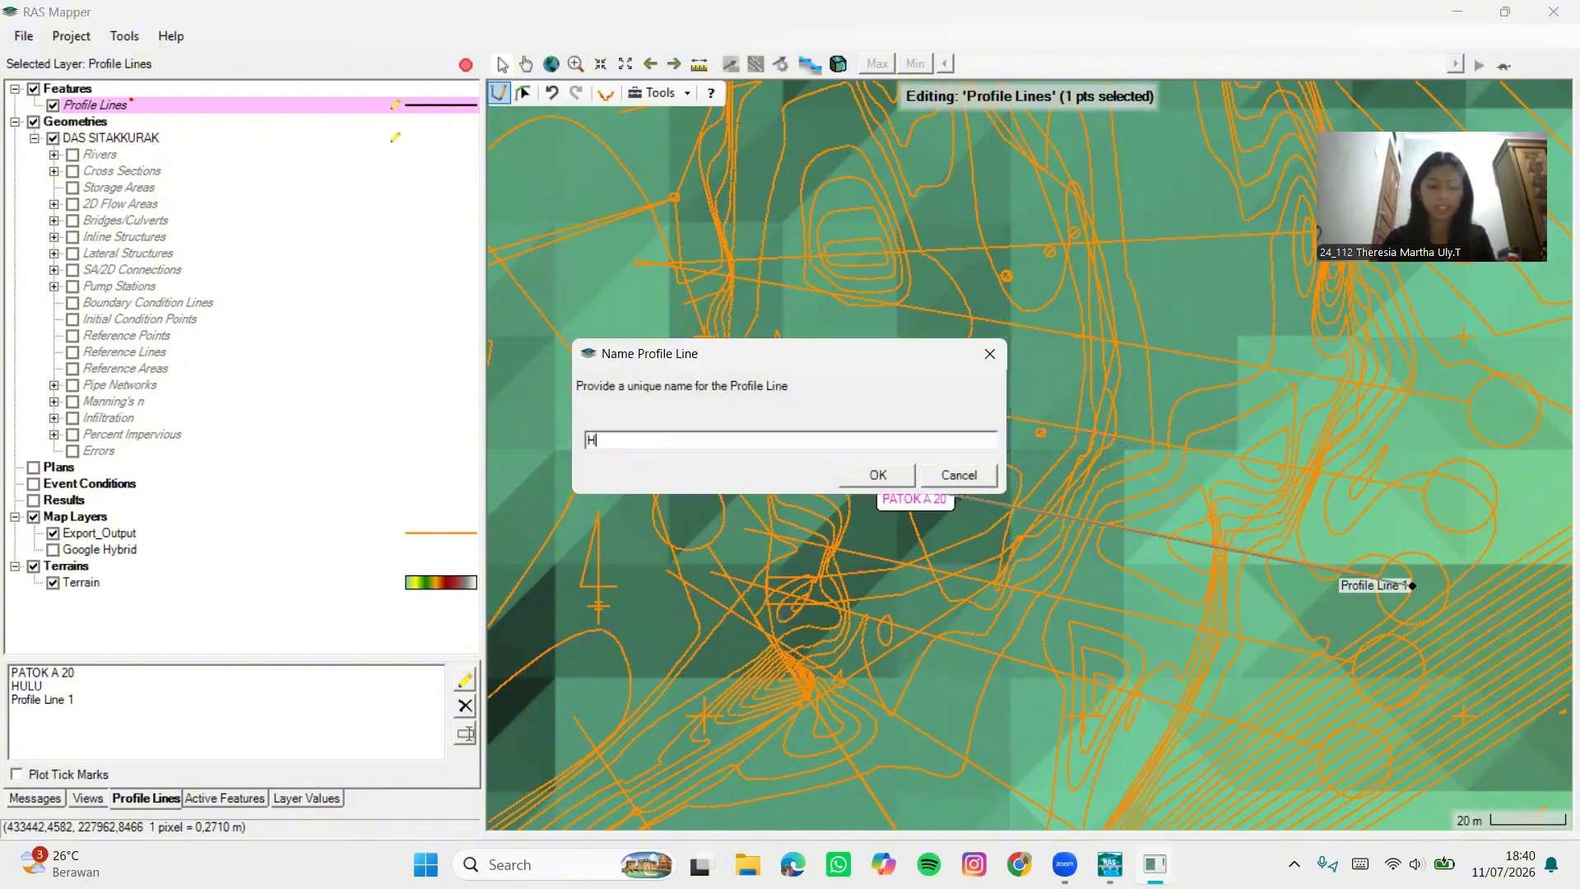
text(ILIR)
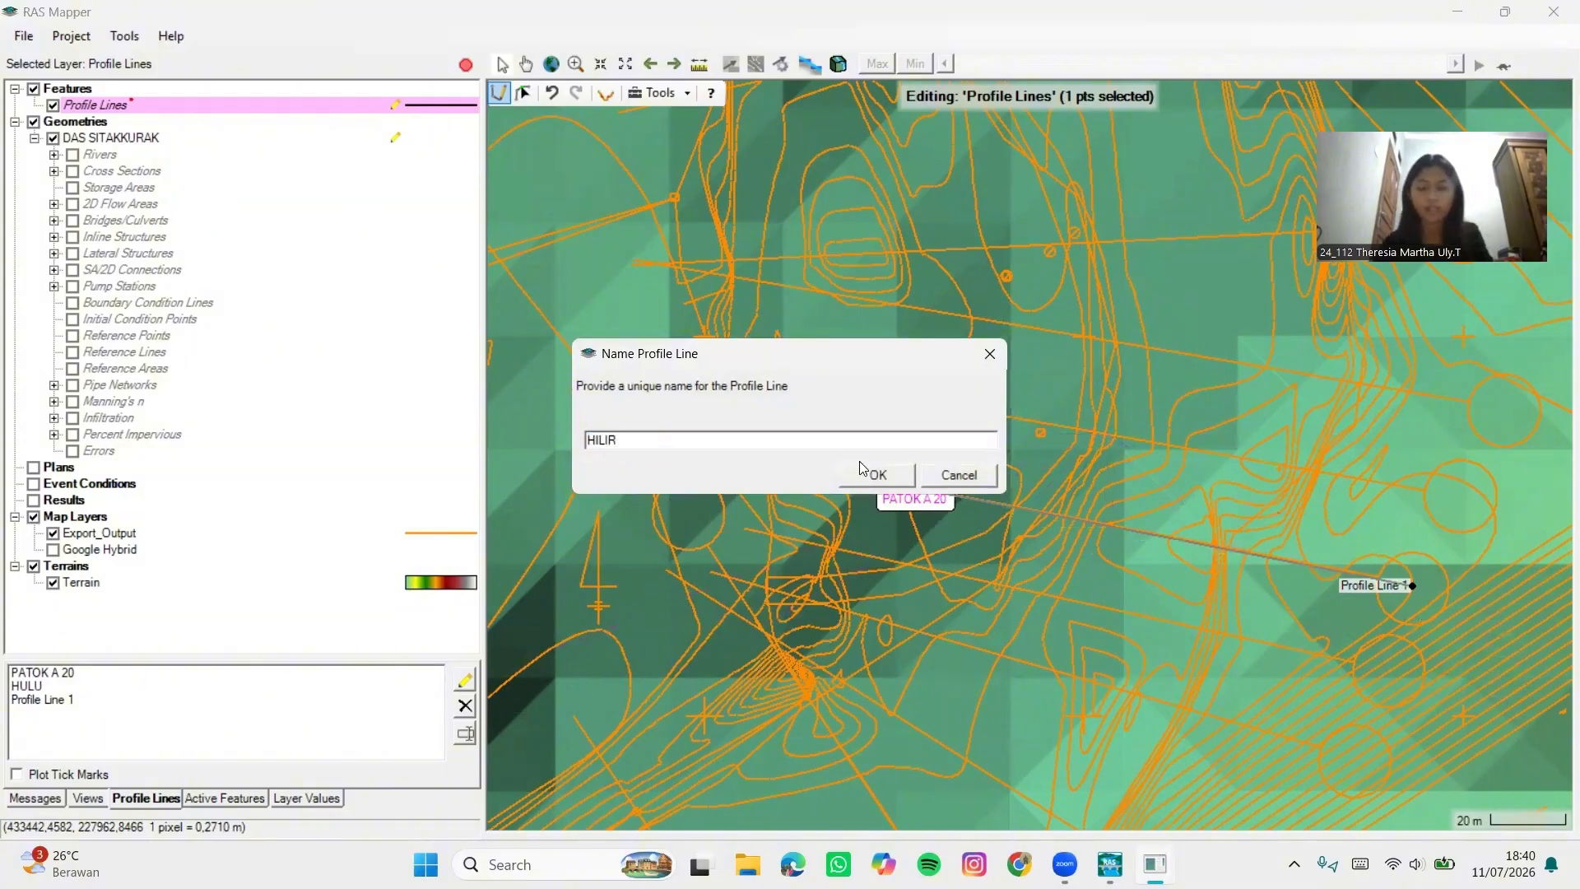
click(871, 475)
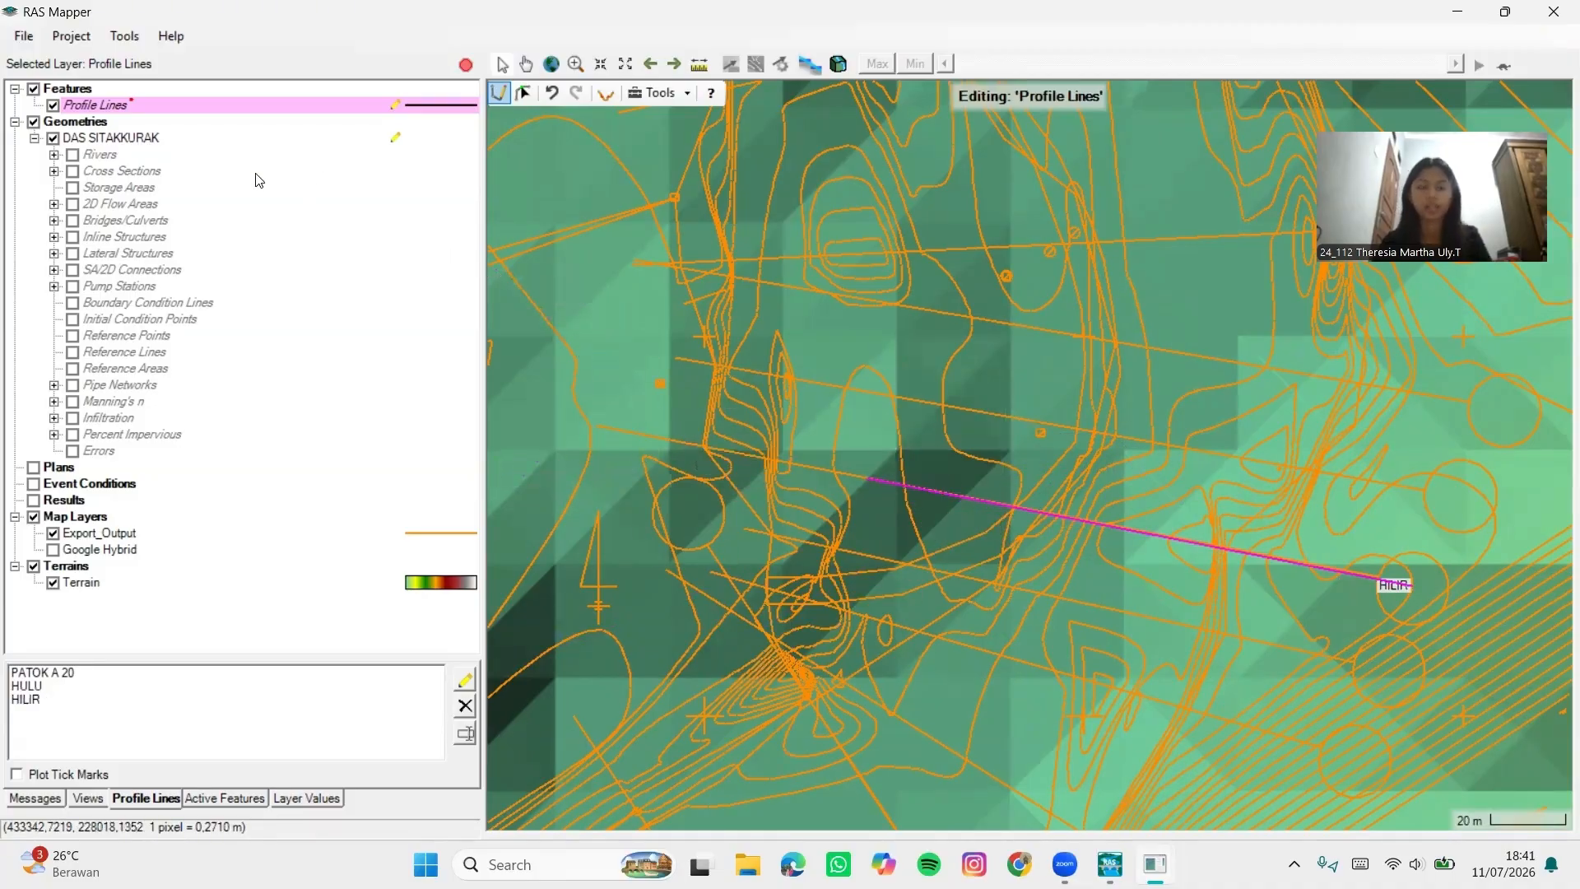
Select the Rivers layer for editing and start the river centreline just upstream of the HULU profile line, heading west along the channel
click(102, 155)
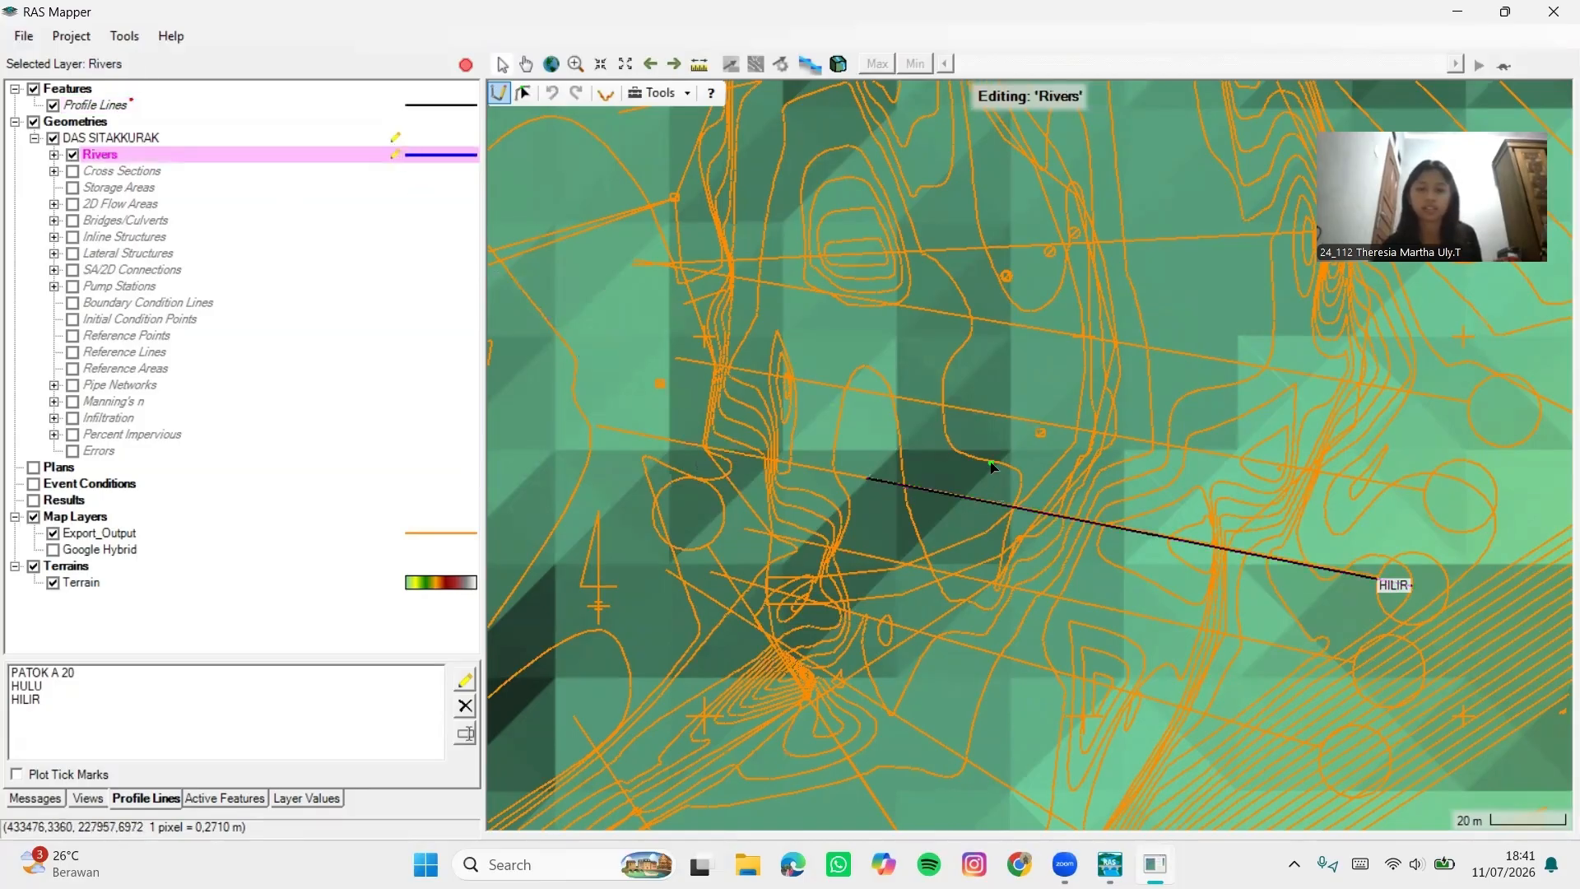
scroll(1041, 378, down, 3)
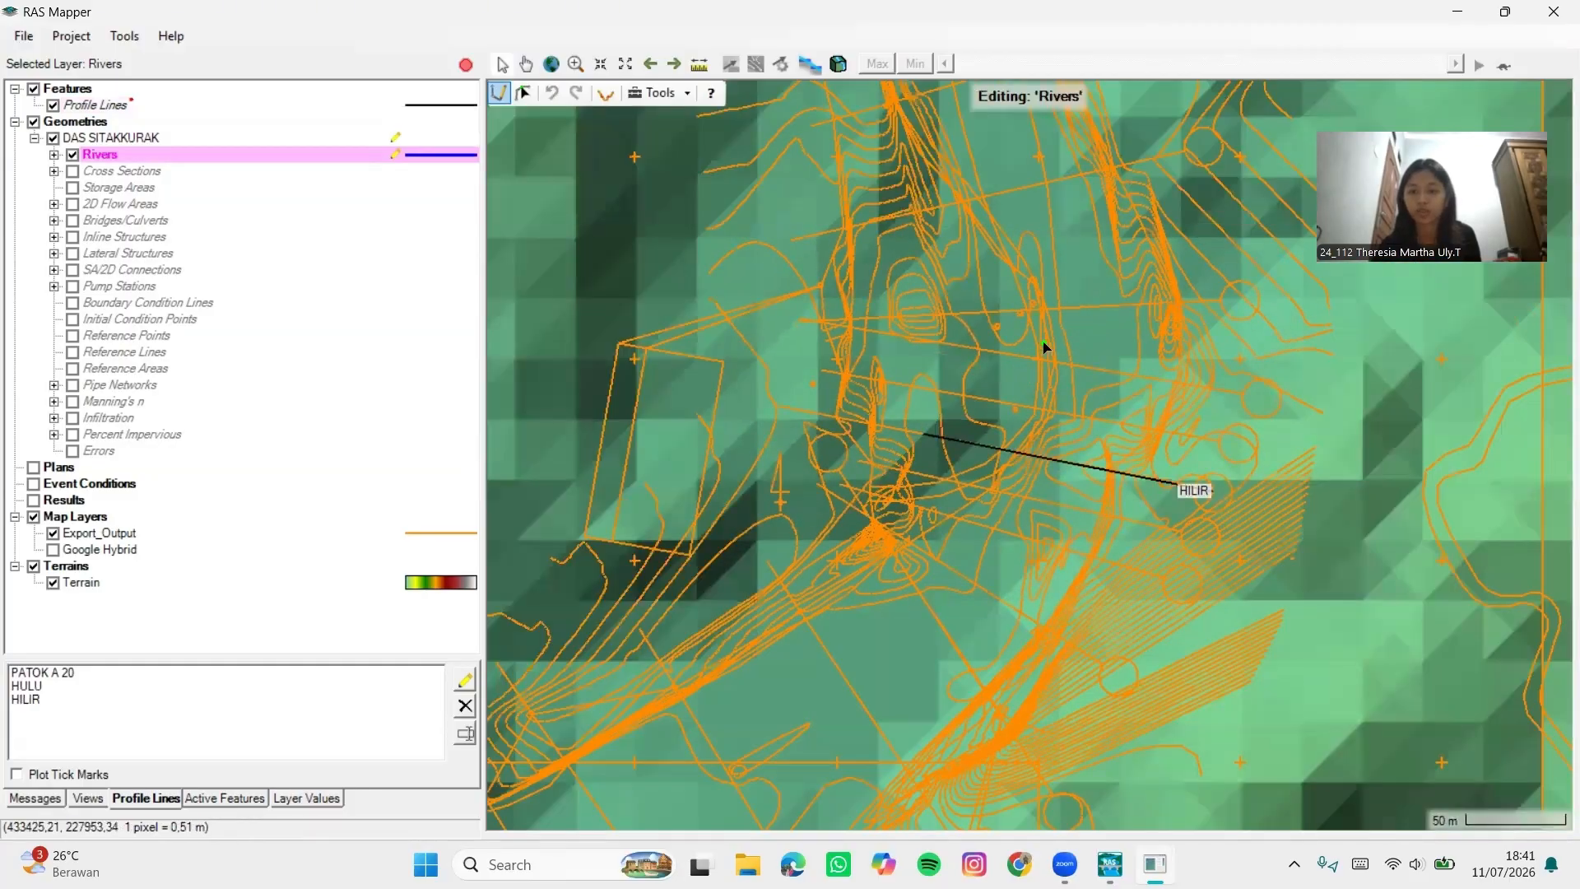
drag(1014, 343, 497, 664)
drag(947, 441, 618, 613)
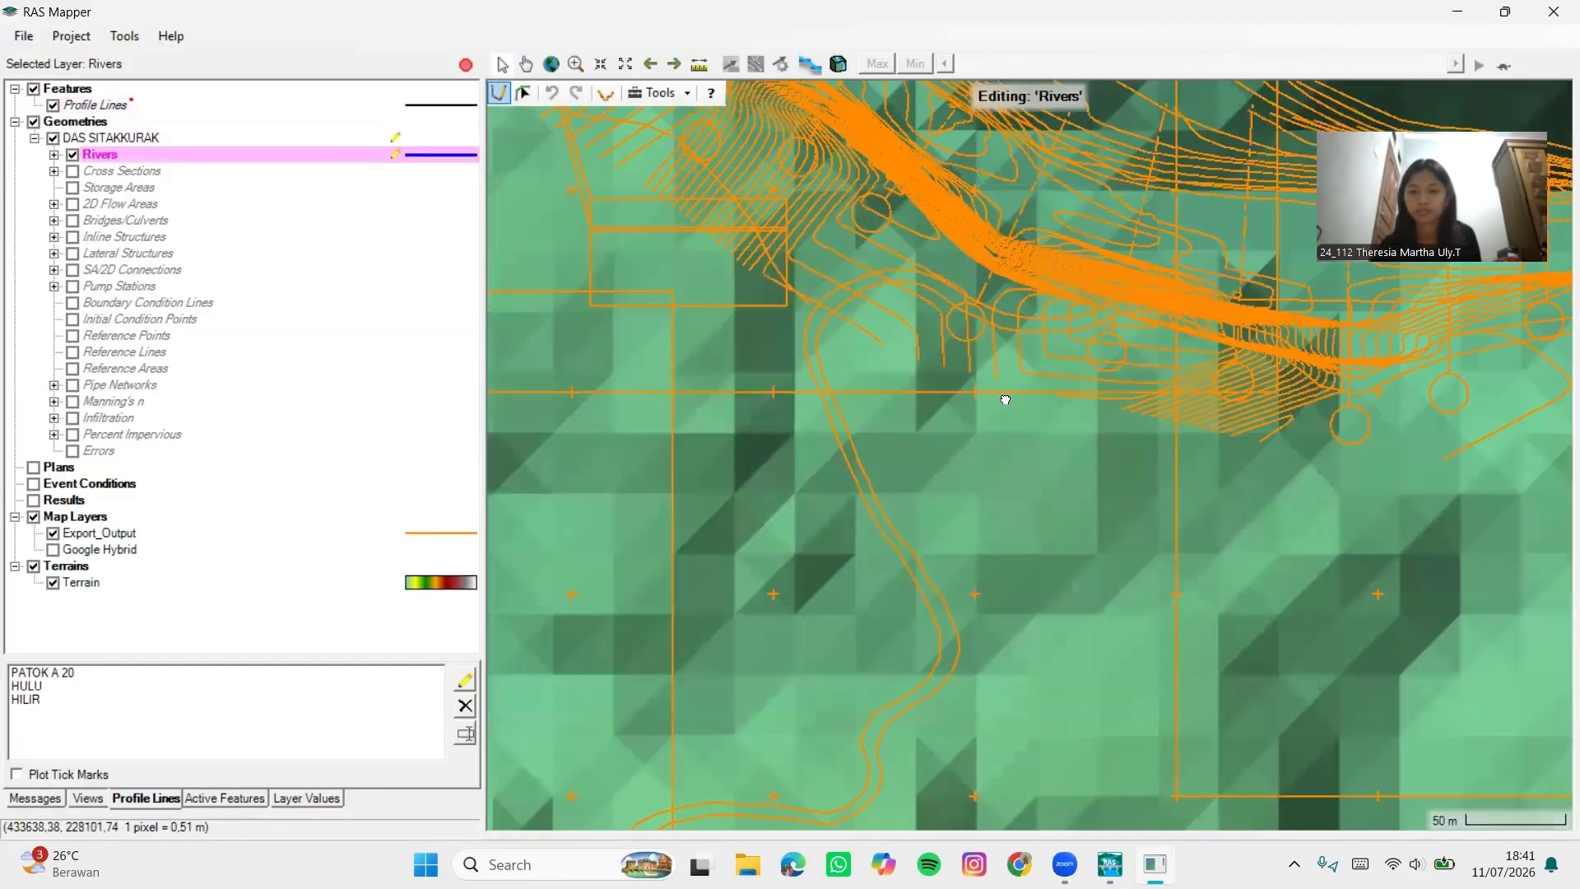
drag(1012, 394, 638, 506)
drag(1241, 339, 981, 487)
scroll(1111, 526, up, 3)
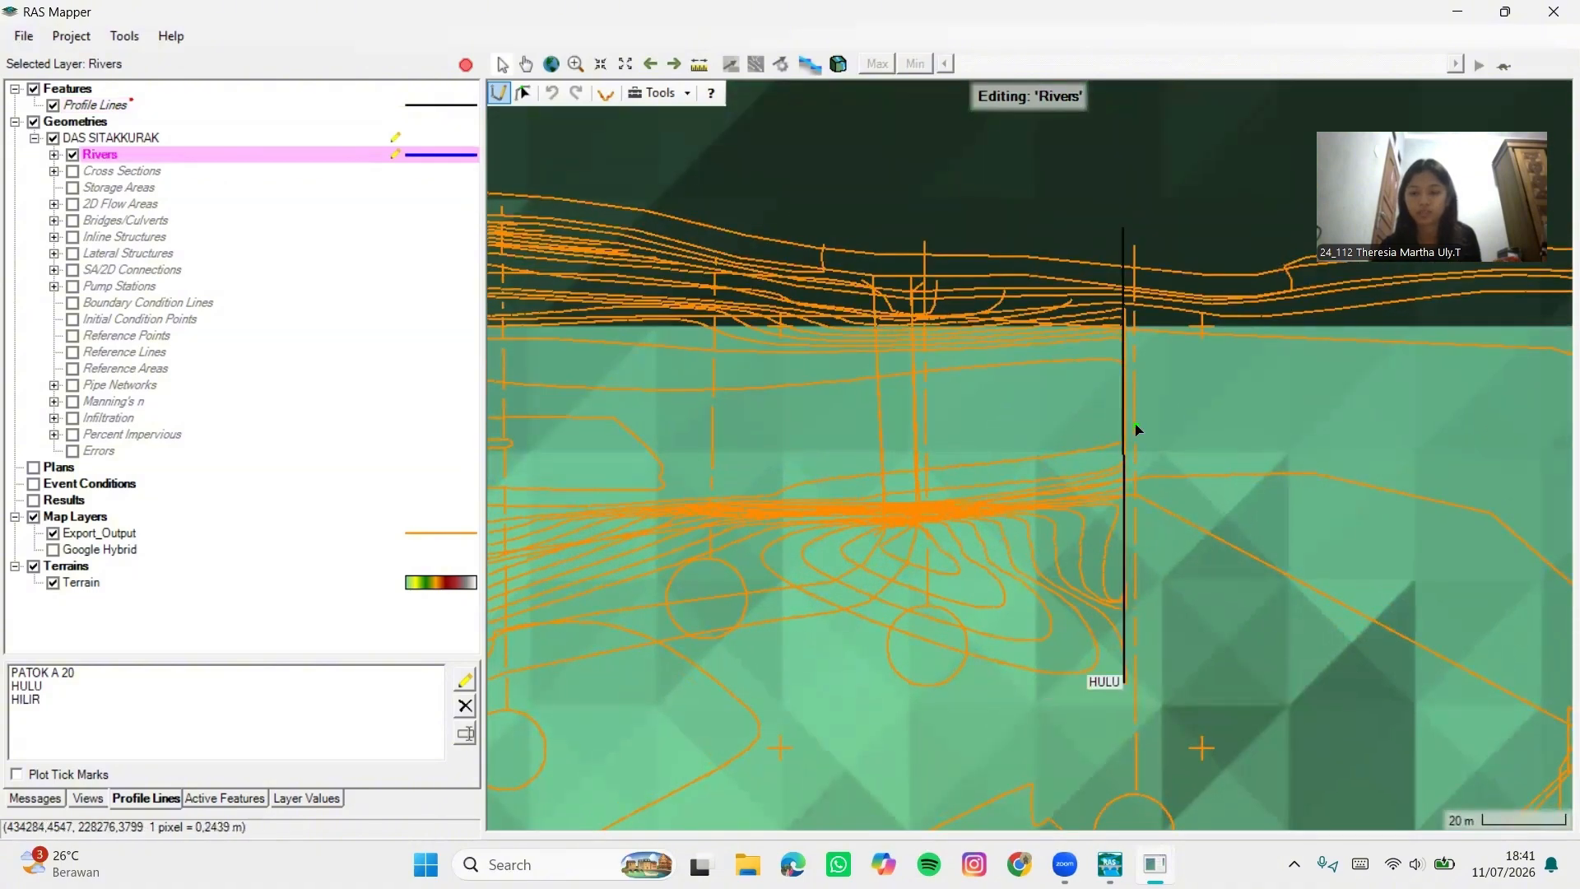
drag(1137, 429, 712, 467)
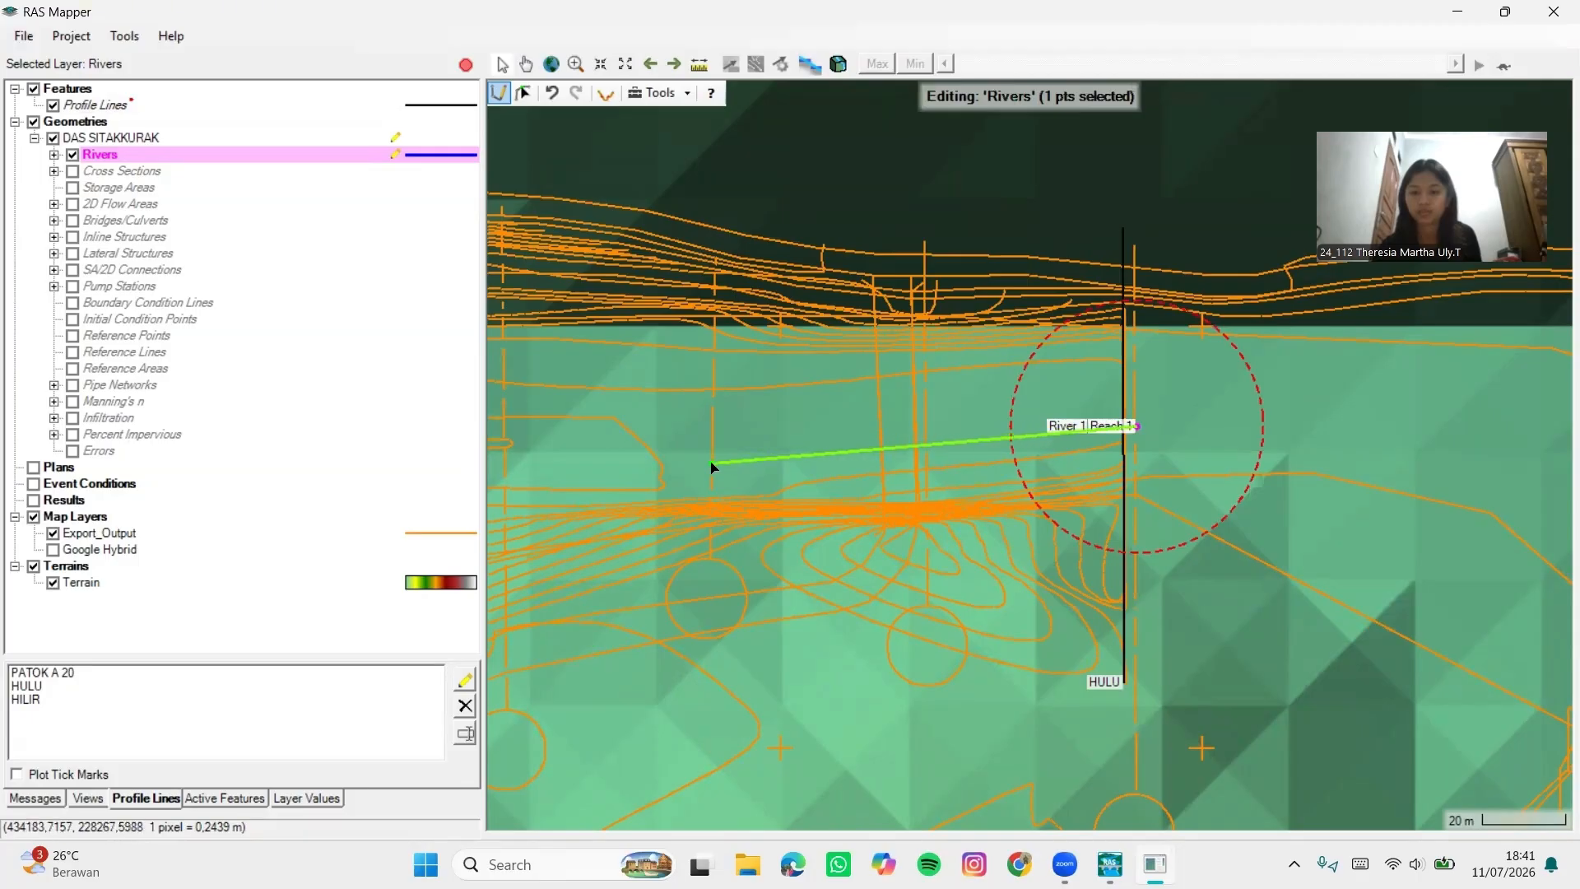
click(710, 467)
Extend the river centreline west and northwest along the middle of the channel to just upstream of the PATOK A 20 line
scroll(677, 536, down, 3)
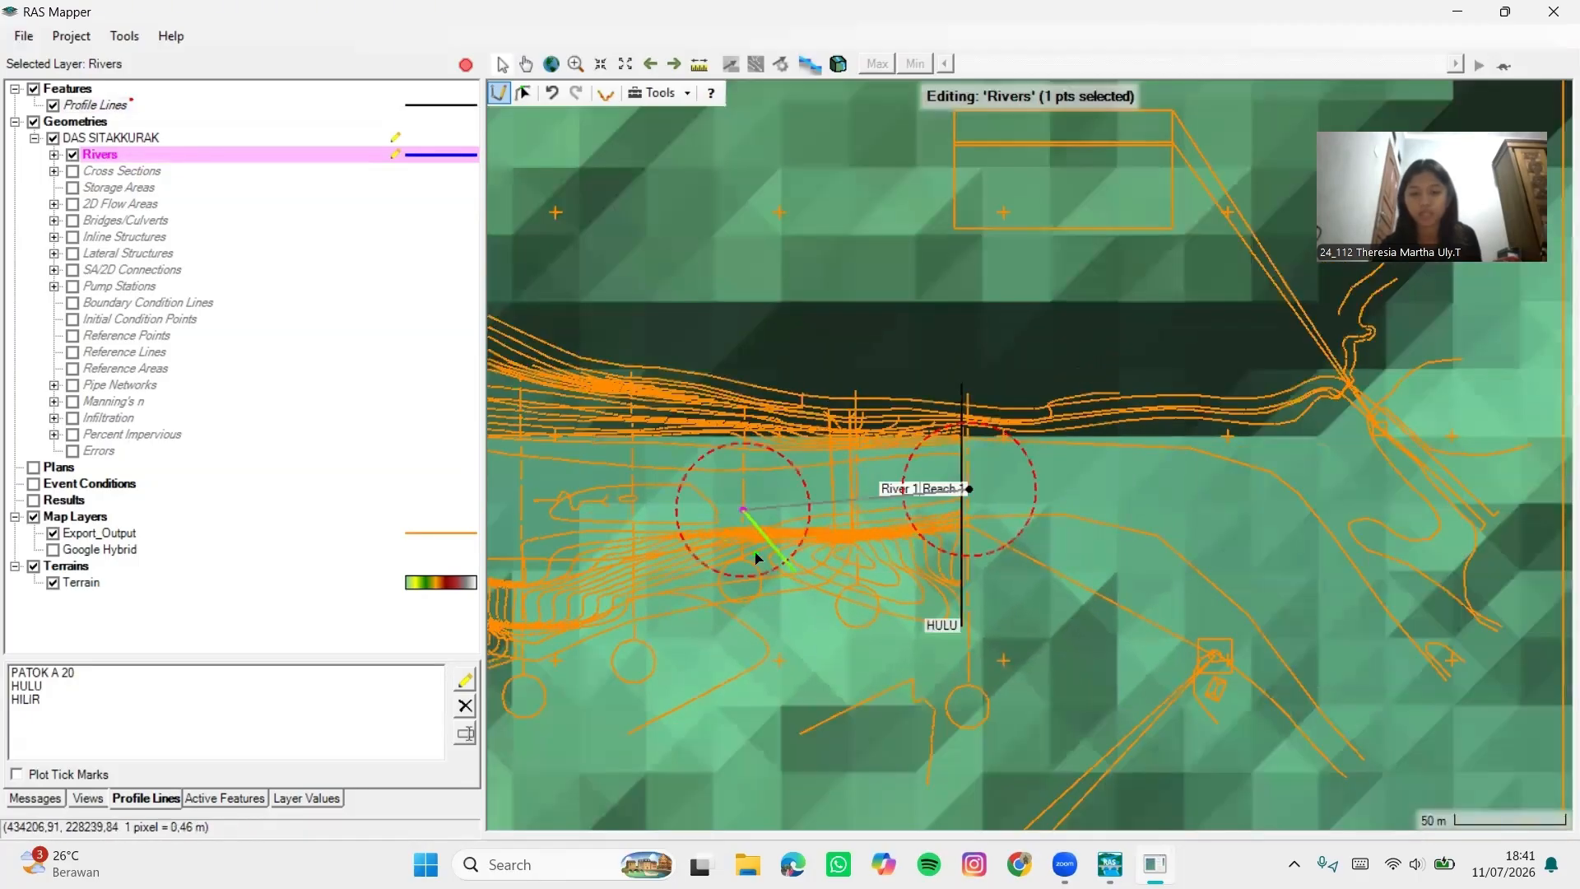
drag(754, 558, 1083, 556)
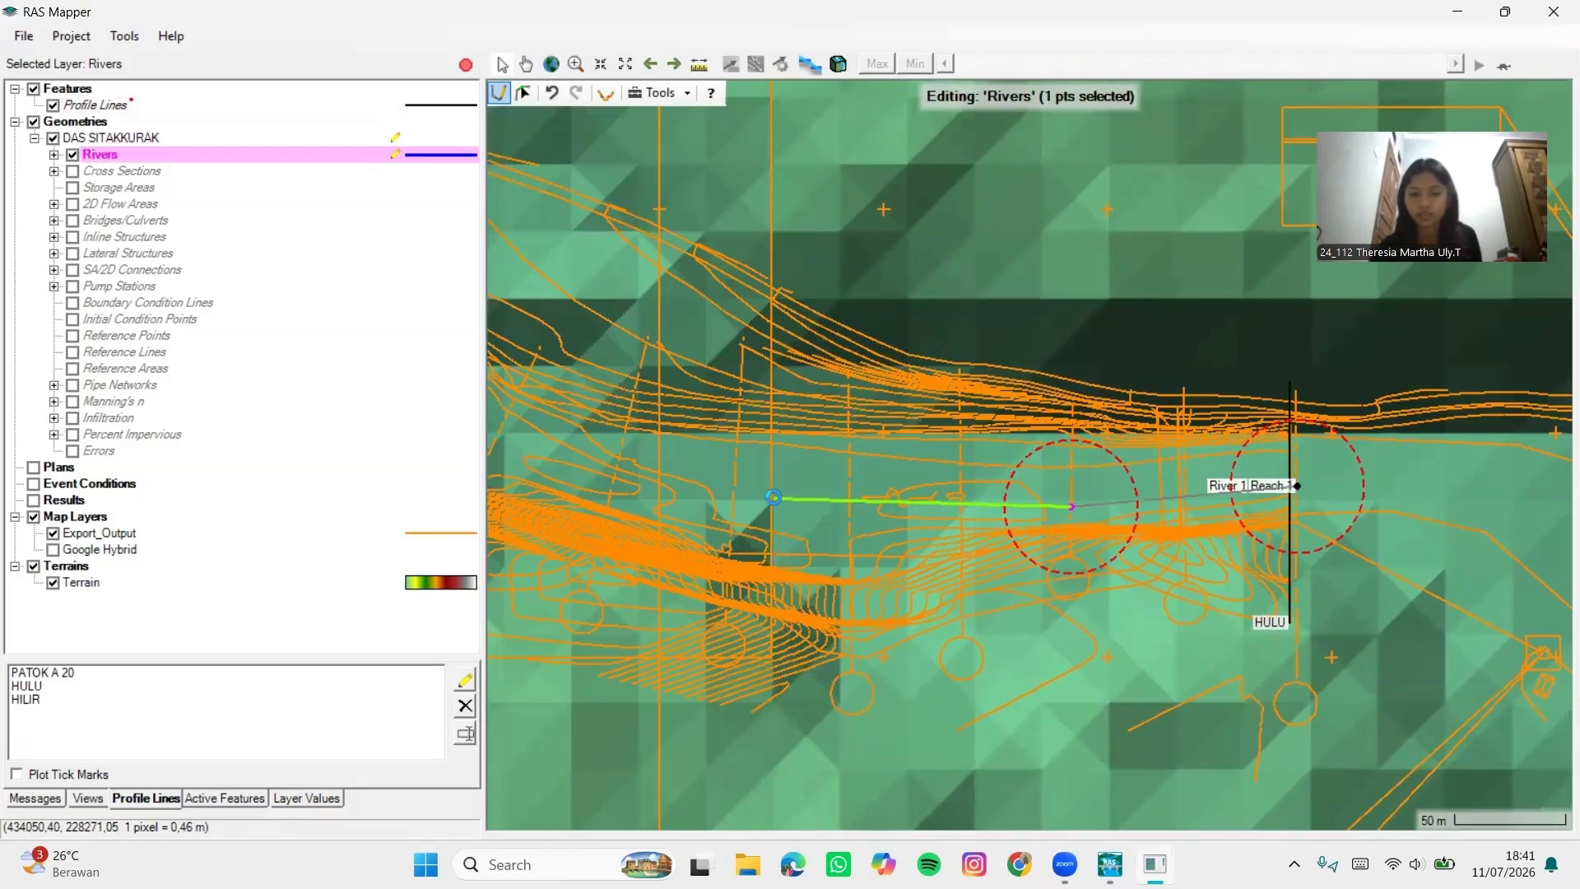
click(772, 497)
drag(747, 489, 1308, 535)
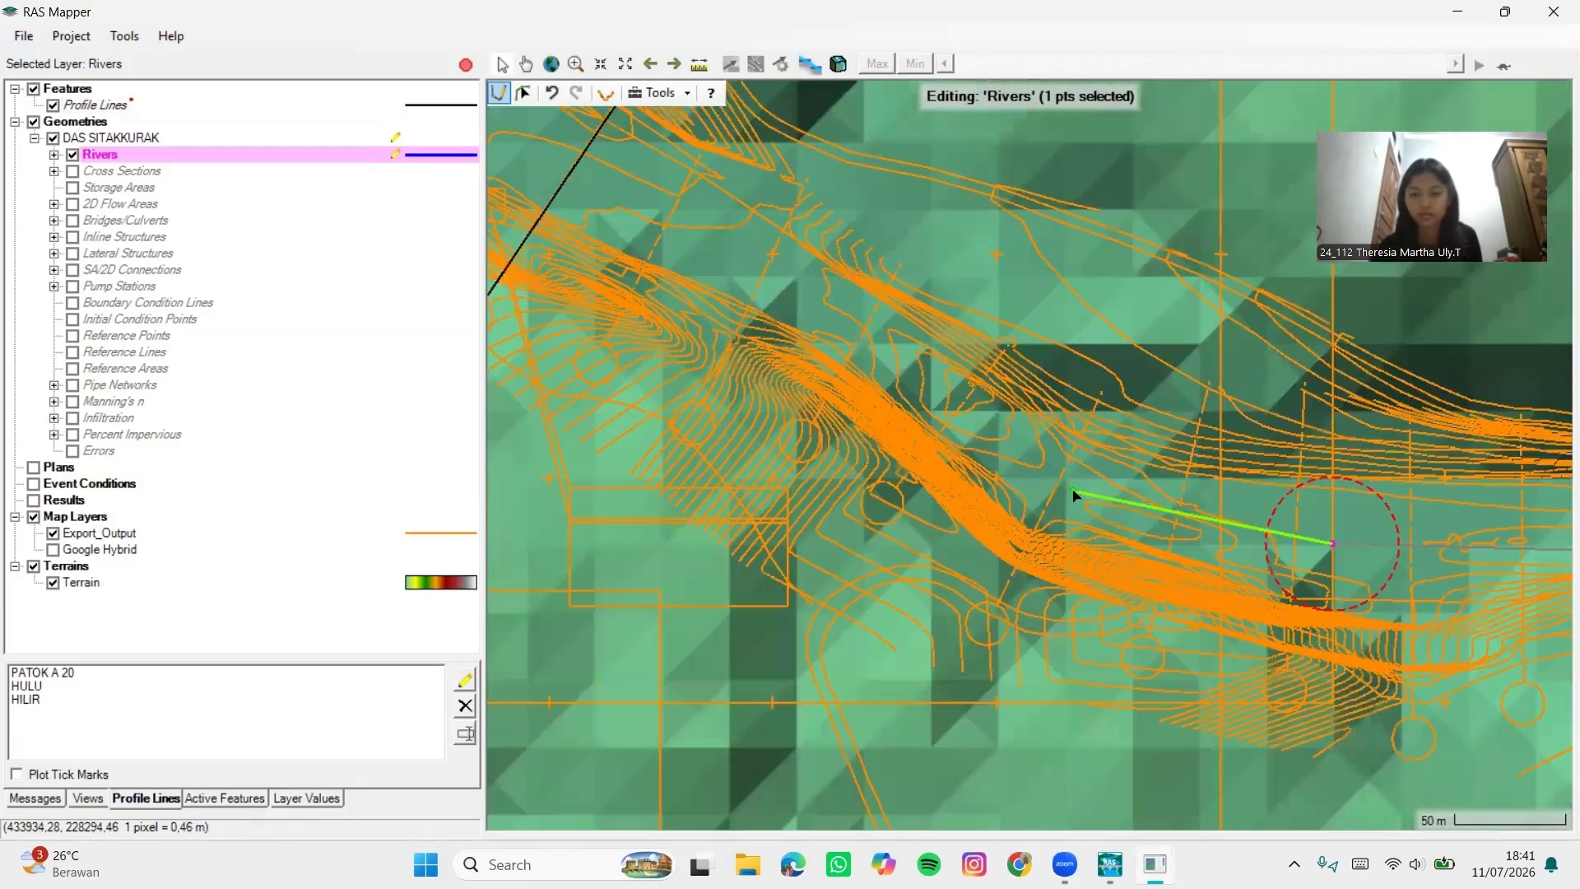
click(1172, 520)
click(1004, 444)
click(856, 332)
drag(773, 298, 880, 428)
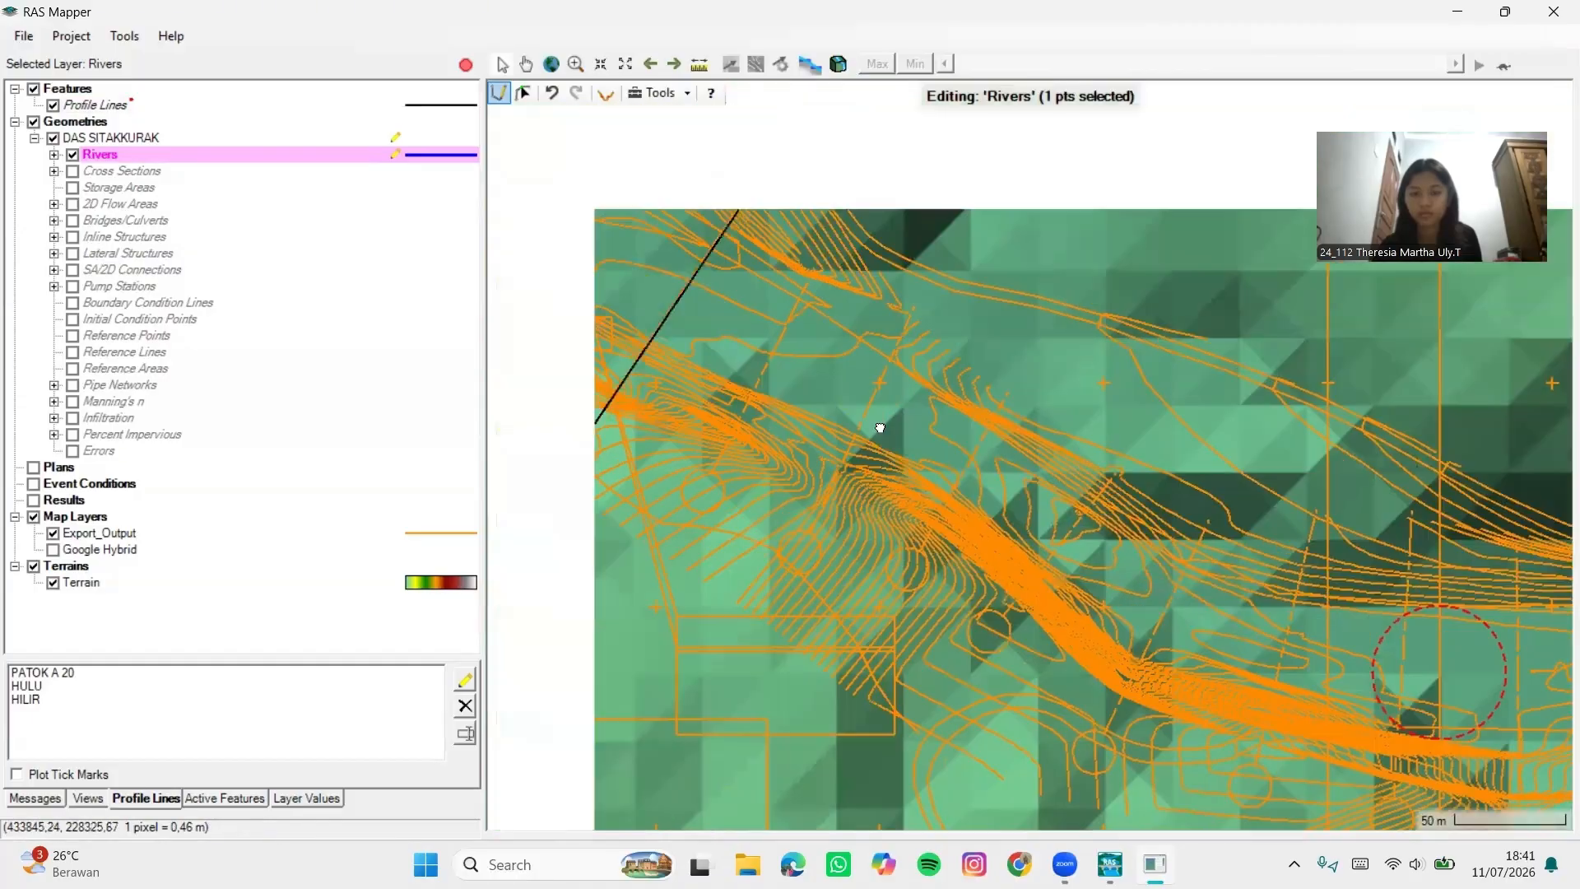
click(780, 342)
Carry the river centreline across the PATOK A 20 line and around the northern bend into the south-running channel
drag(602, 253, 927, 504)
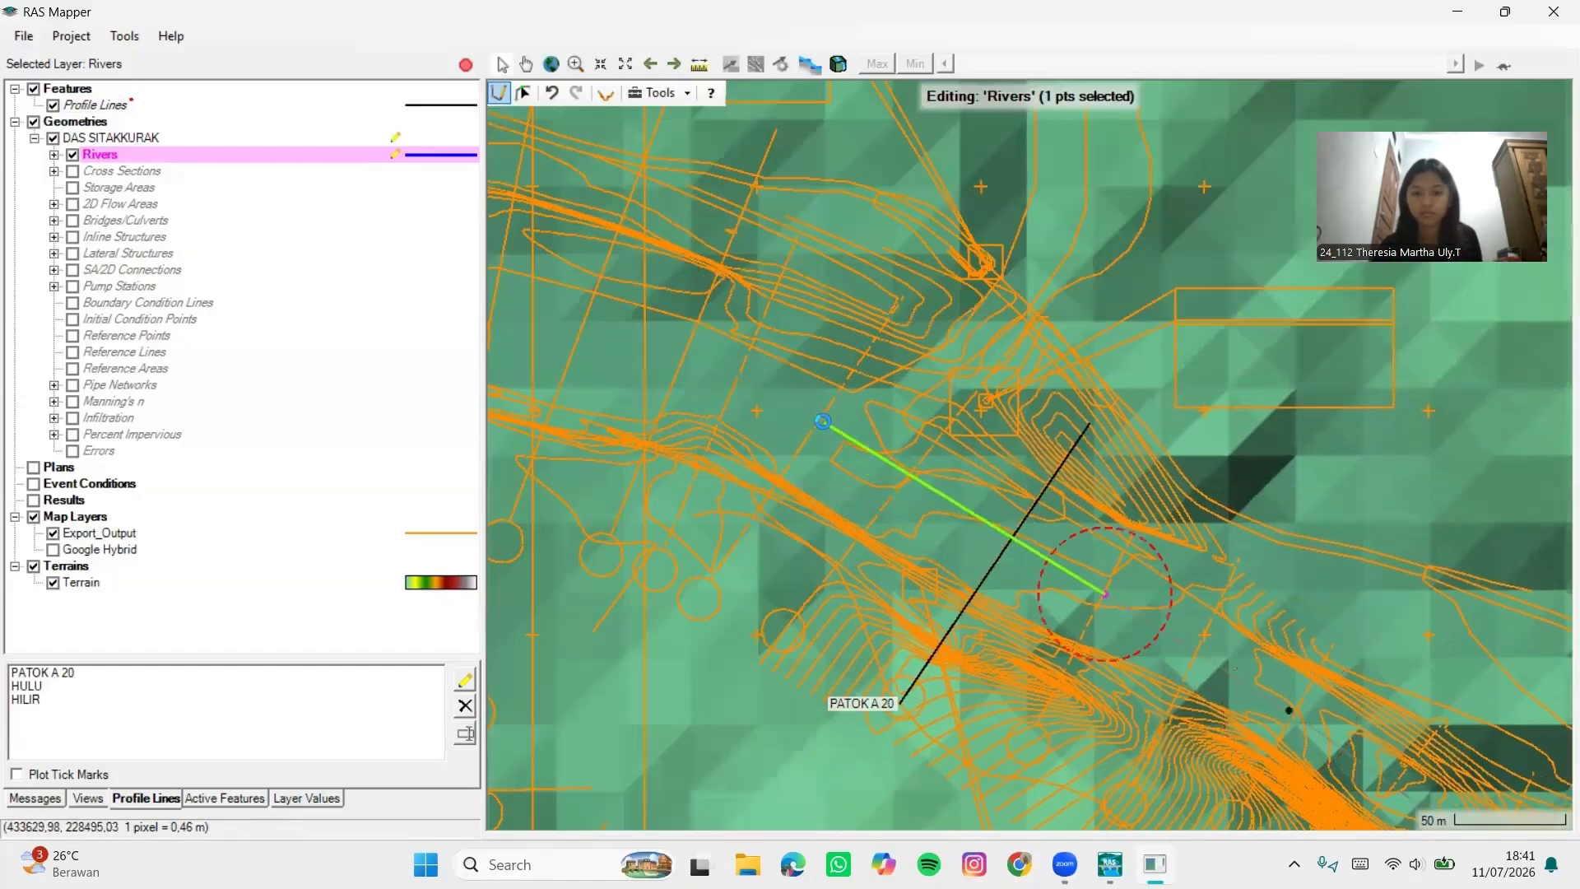
click(823, 421)
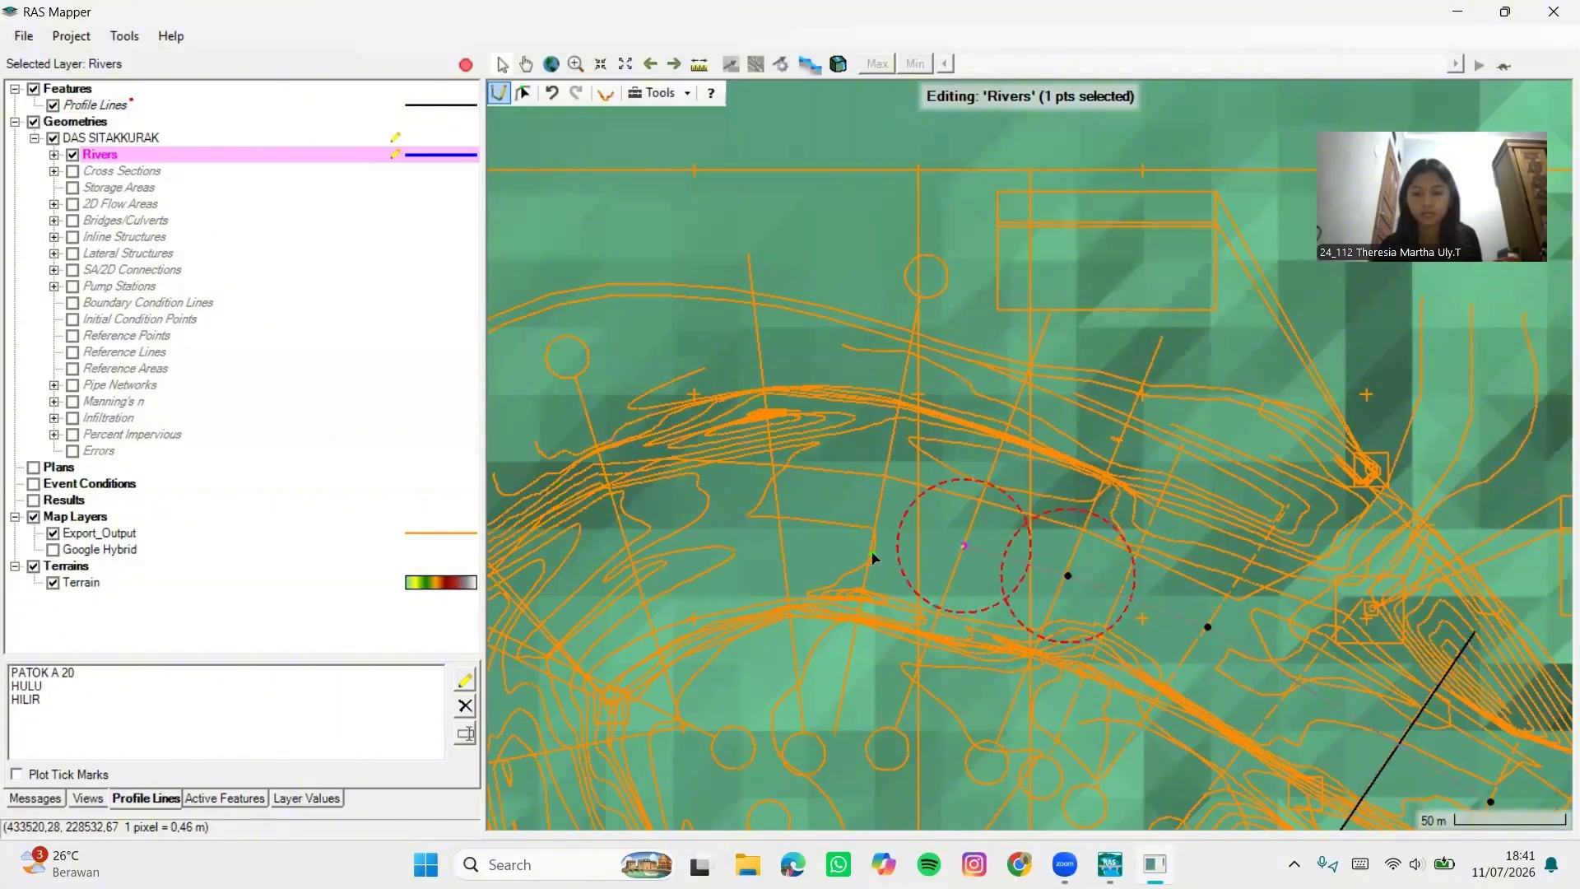
drag(772, 532, 1027, 283)
click(889, 335)
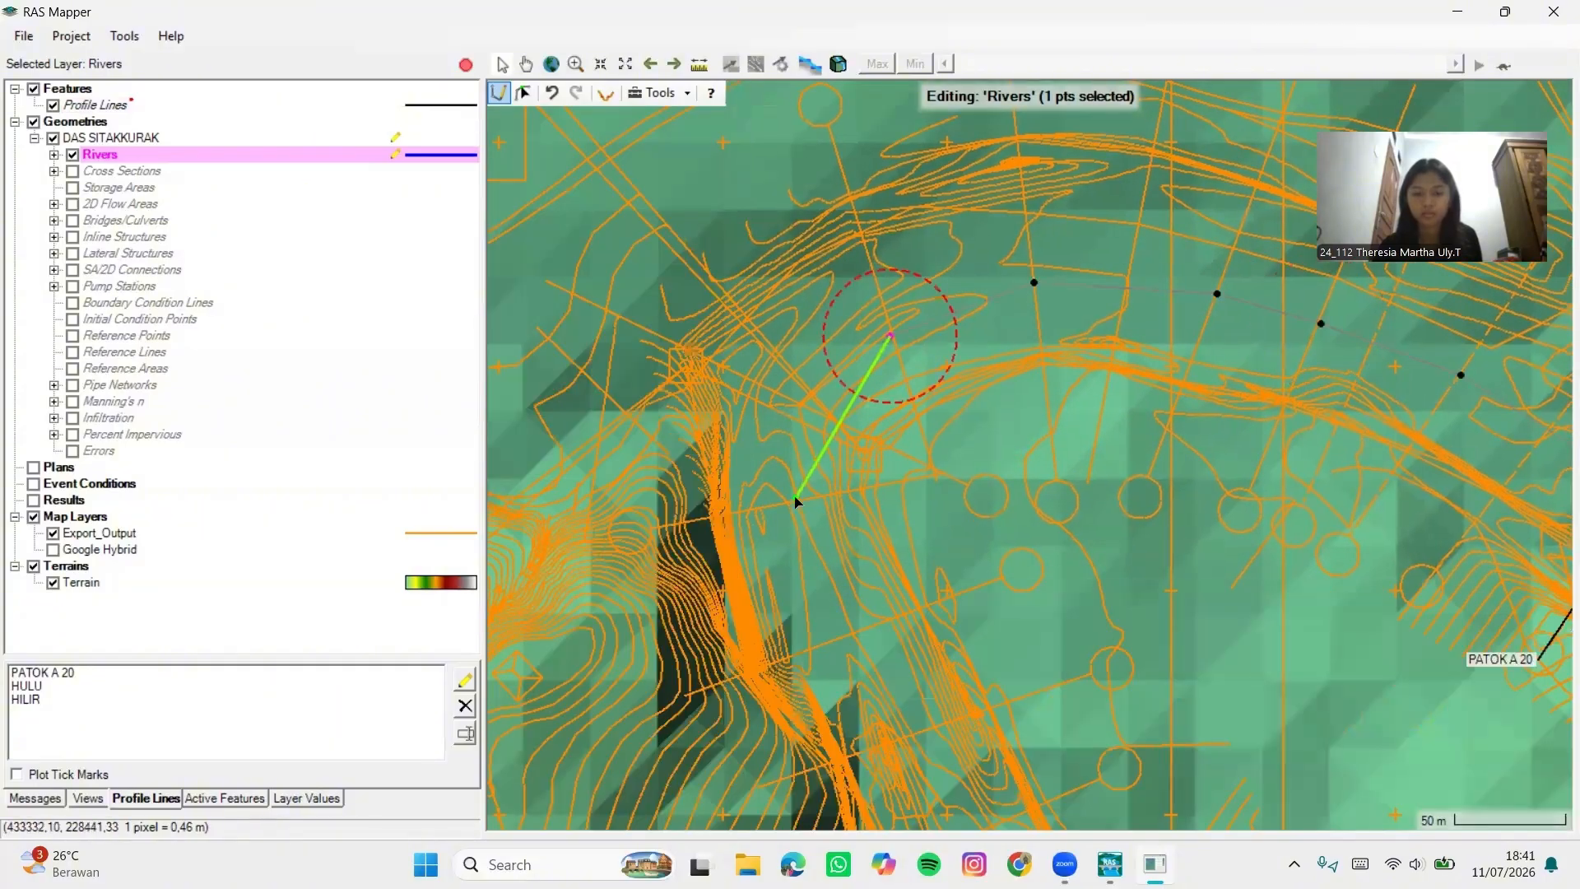
click(797, 500)
Extend the river centreline southeast along the middle of the south-running channel towards the HILIR profile line
drag(794, 607, 763, 416)
click(872, 548)
drag(888, 609, 778, 311)
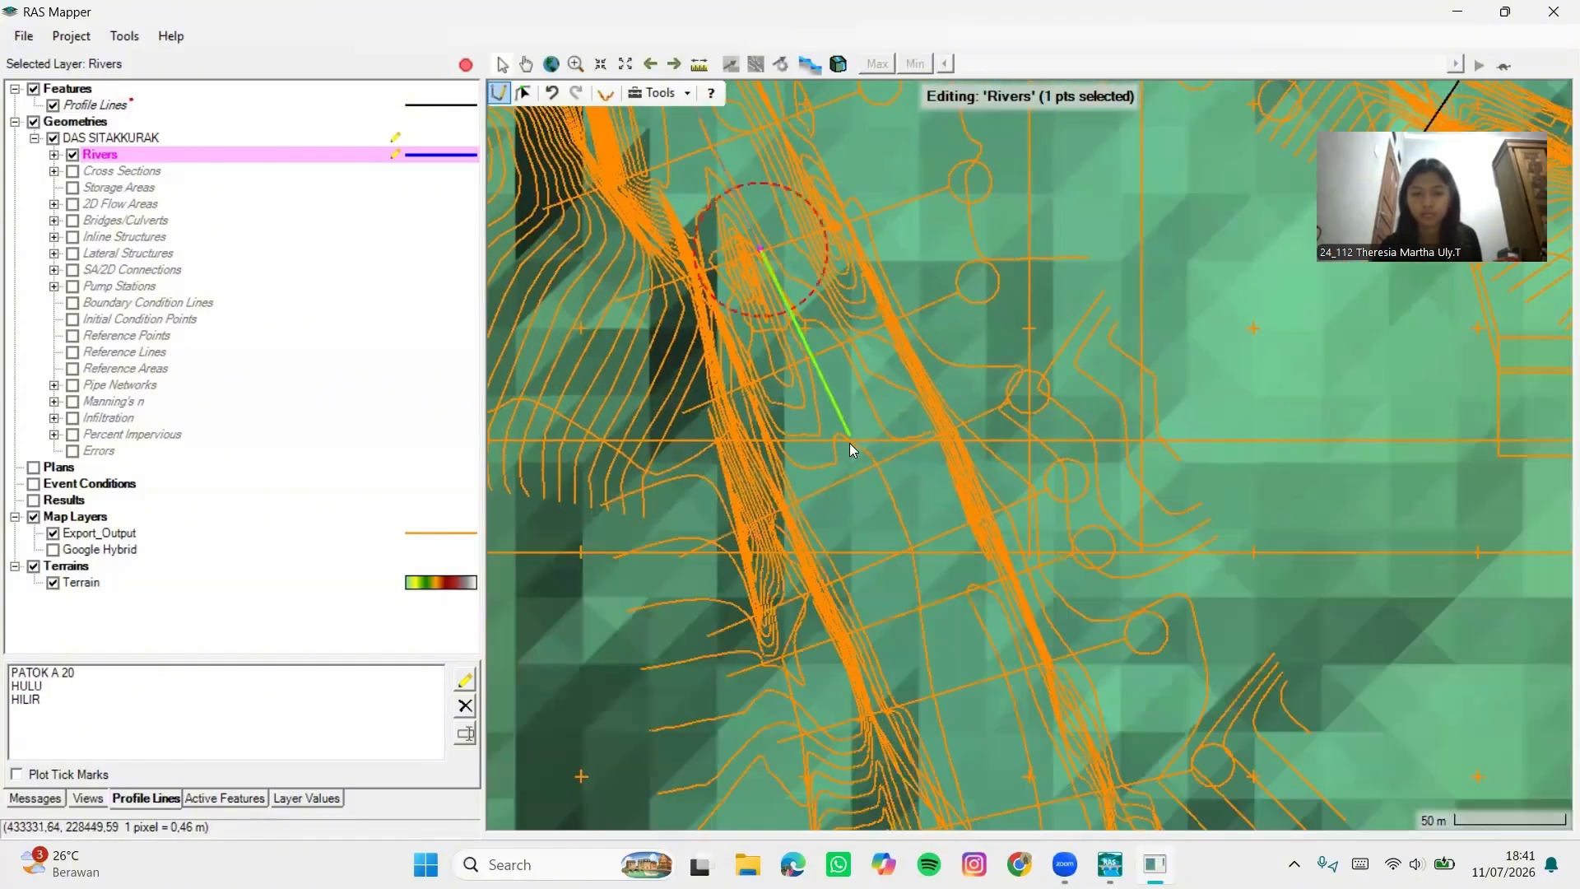
click(877, 464)
drag(898, 528, 817, 278)
click(857, 445)
drag(971, 650, 940, 413)
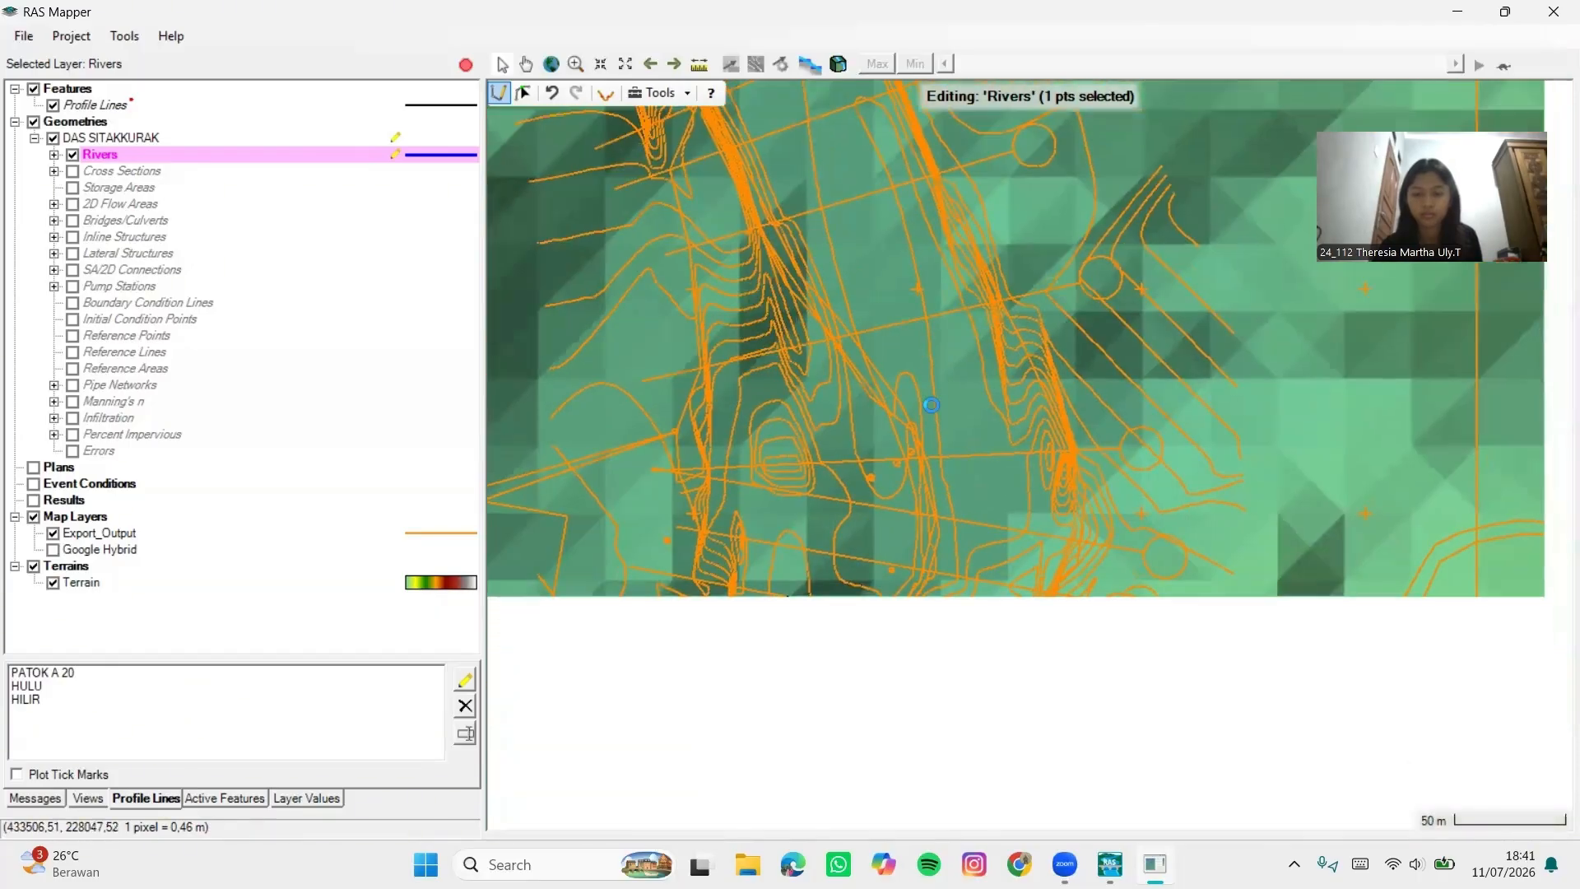
Carry the river centreline through the last narrow stretch and finish it on the HILIR profile line
click(947, 453)
click(933, 570)
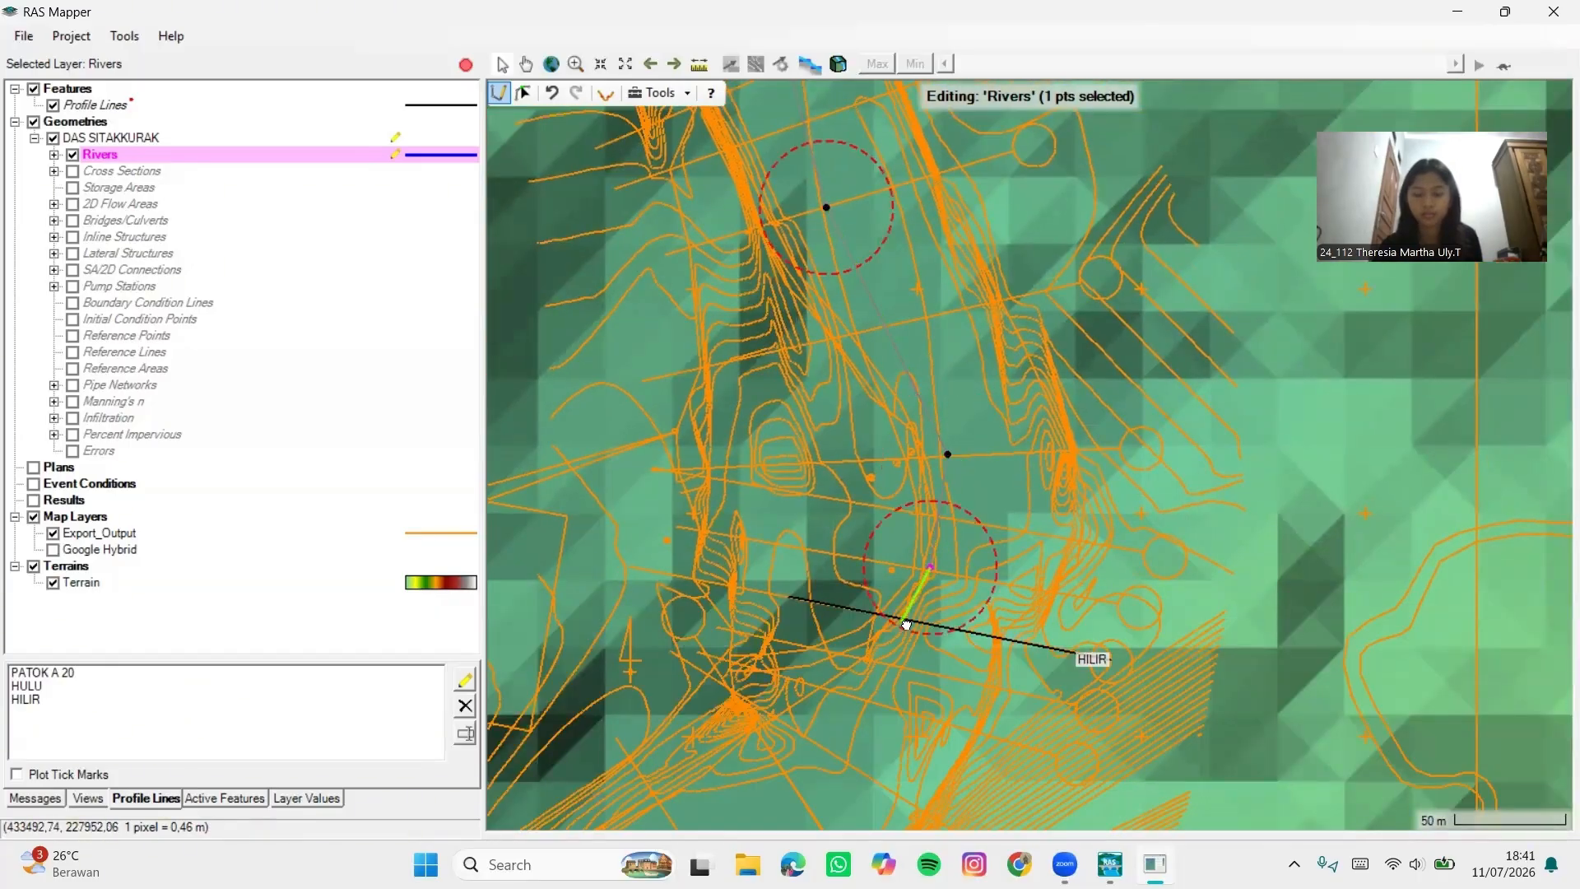
drag(902, 625, 971, 424)
scroll(971, 422, up, 2)
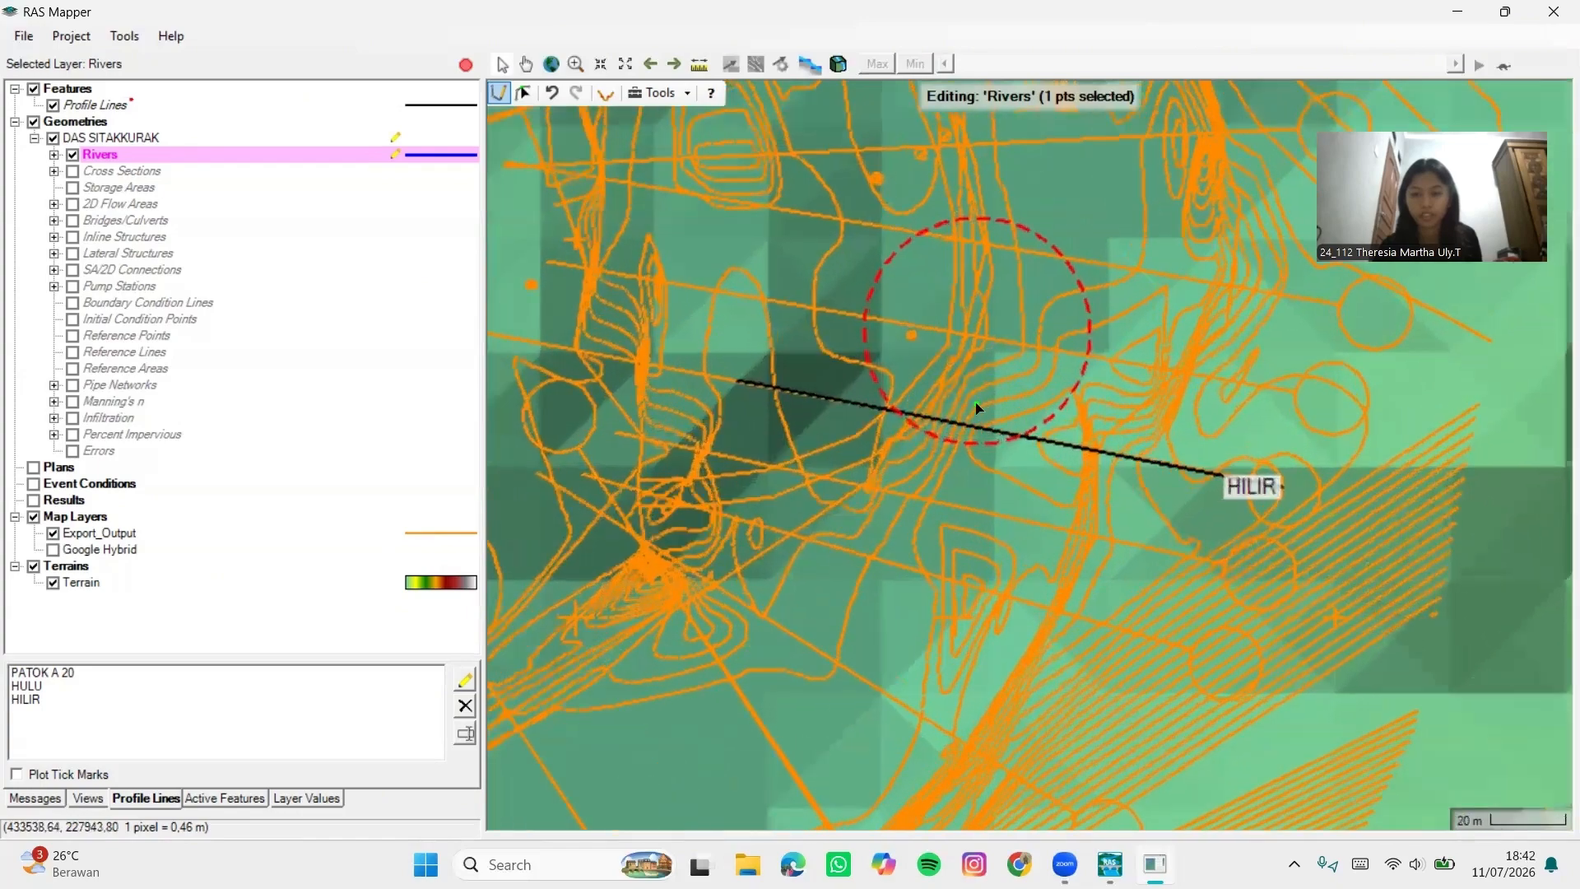
double_click(931, 420)
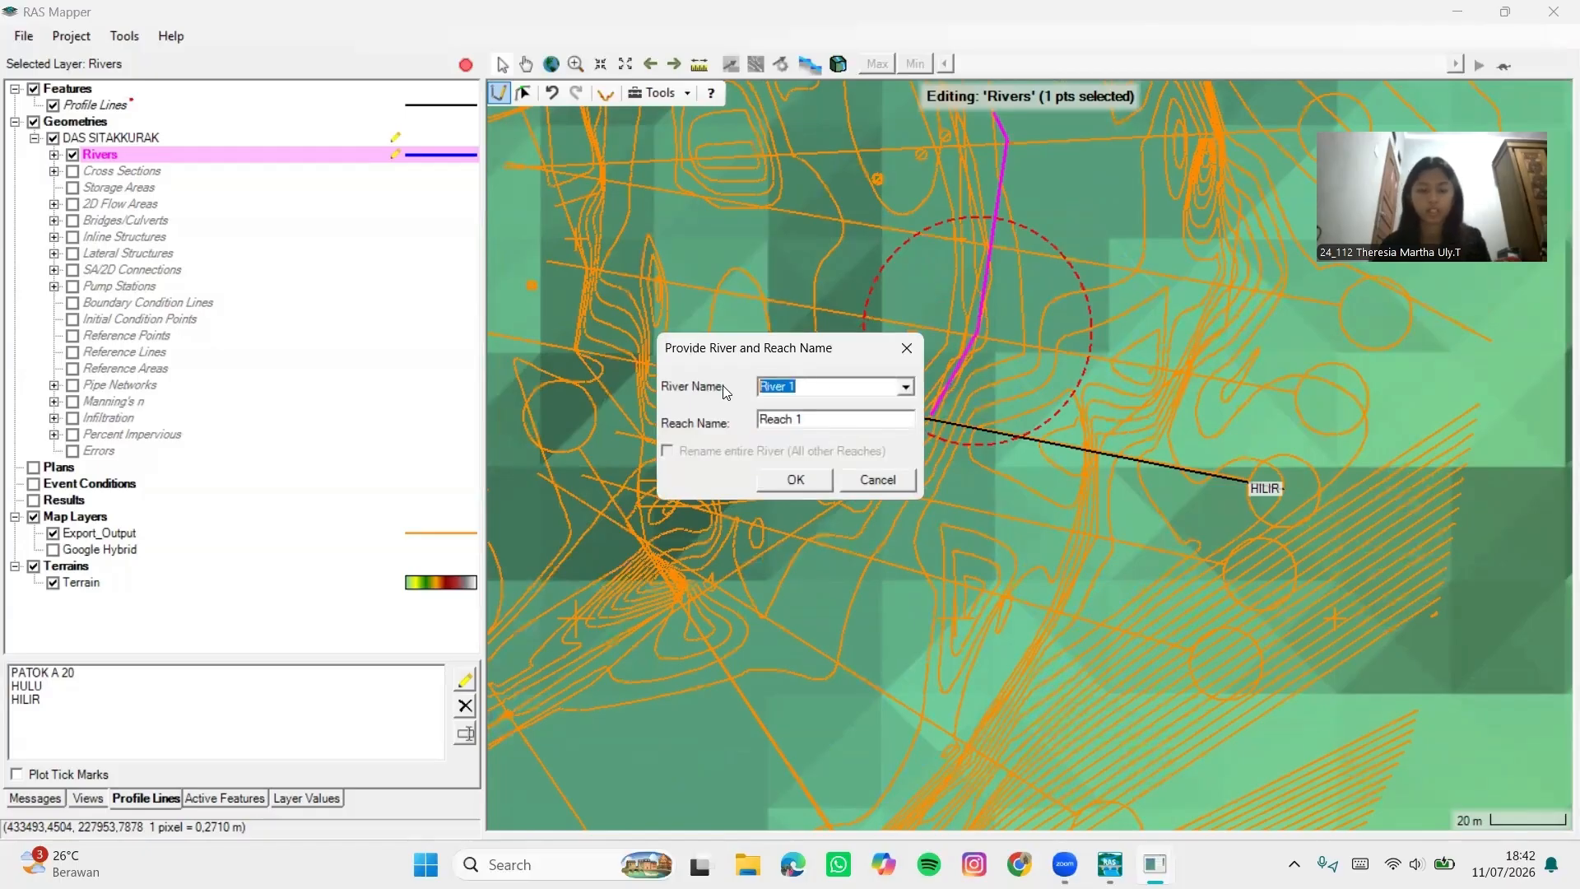
Name the new river SUNGAI SILAHAR and its reach SUNGAI AWAL
text(SUNGAI SILAHAR)
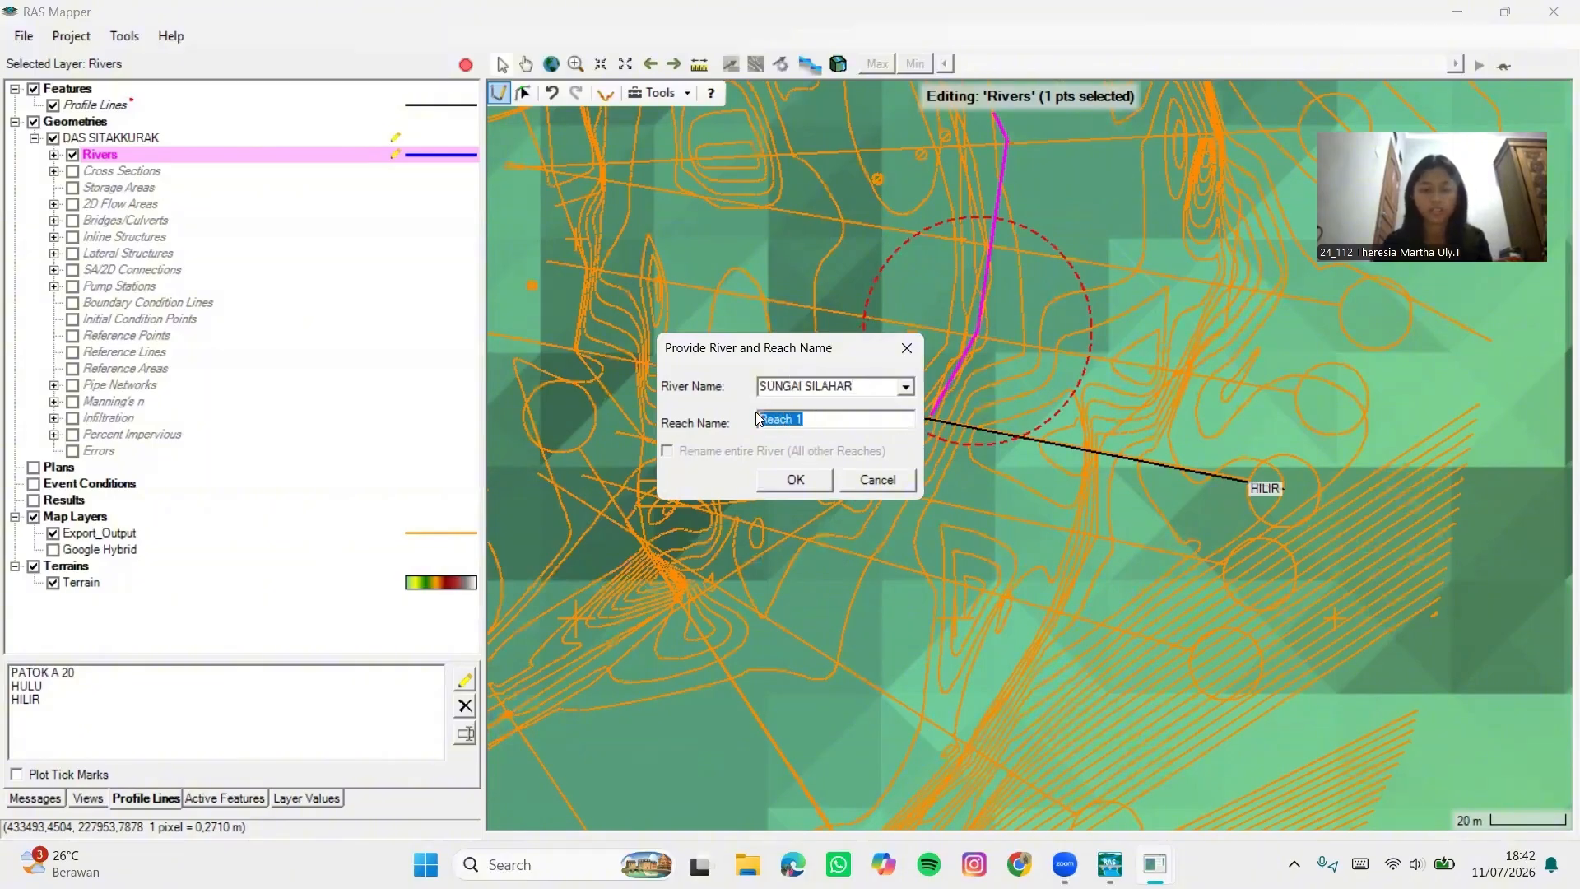
text(SUNGAI AWAL)
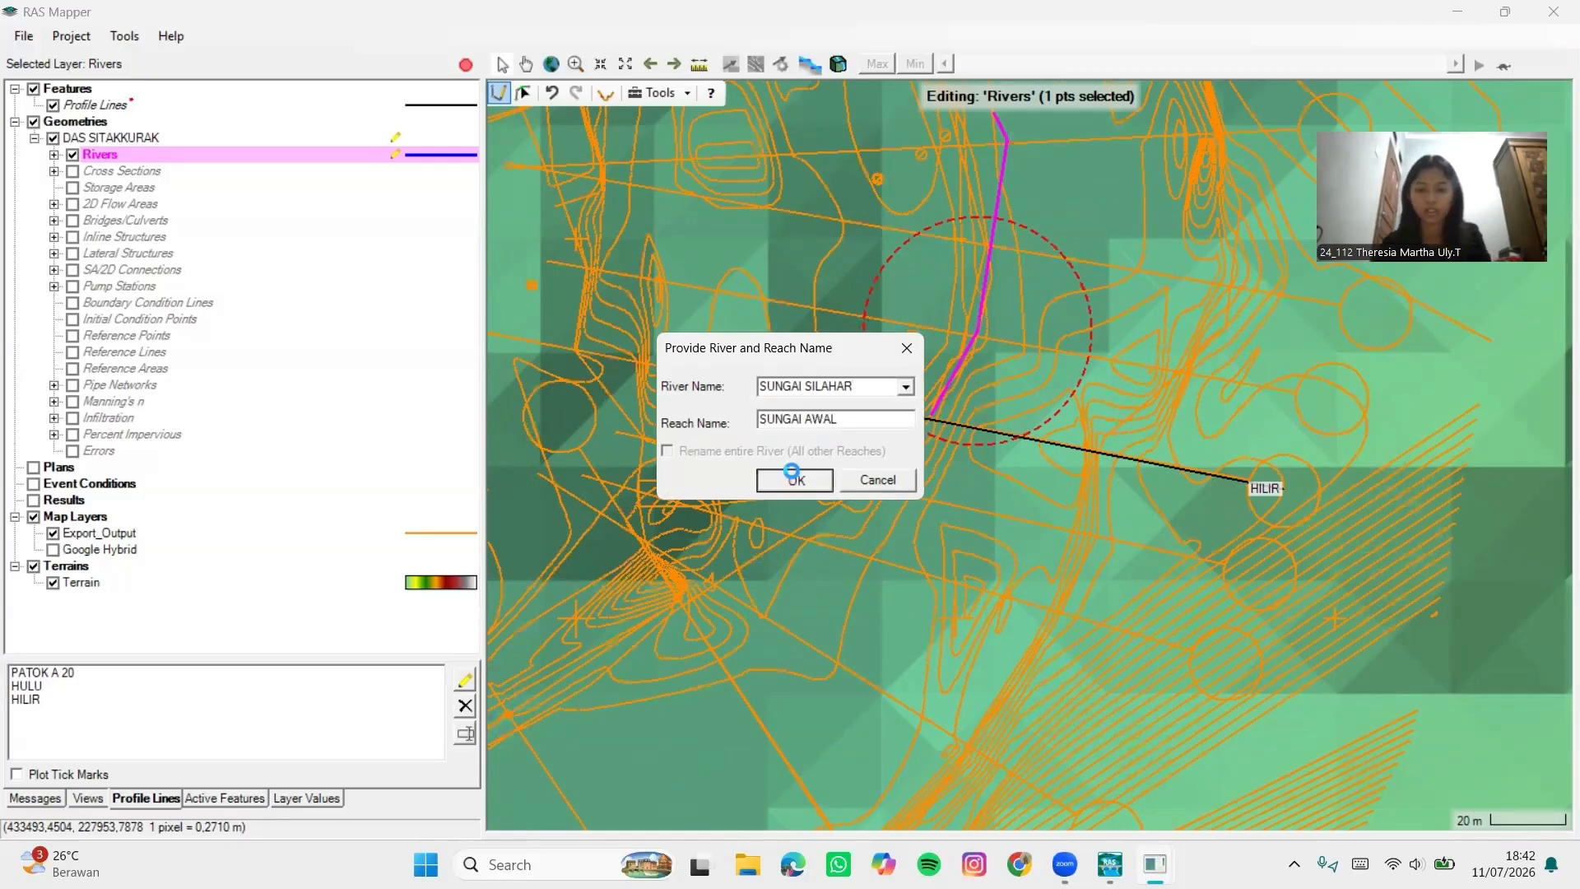
click(792, 475)
Make Cross Sections the edited layer and draw a cross section along the HILIR profile line from the east bank to the west bank
drag(971, 342, 888, 495)
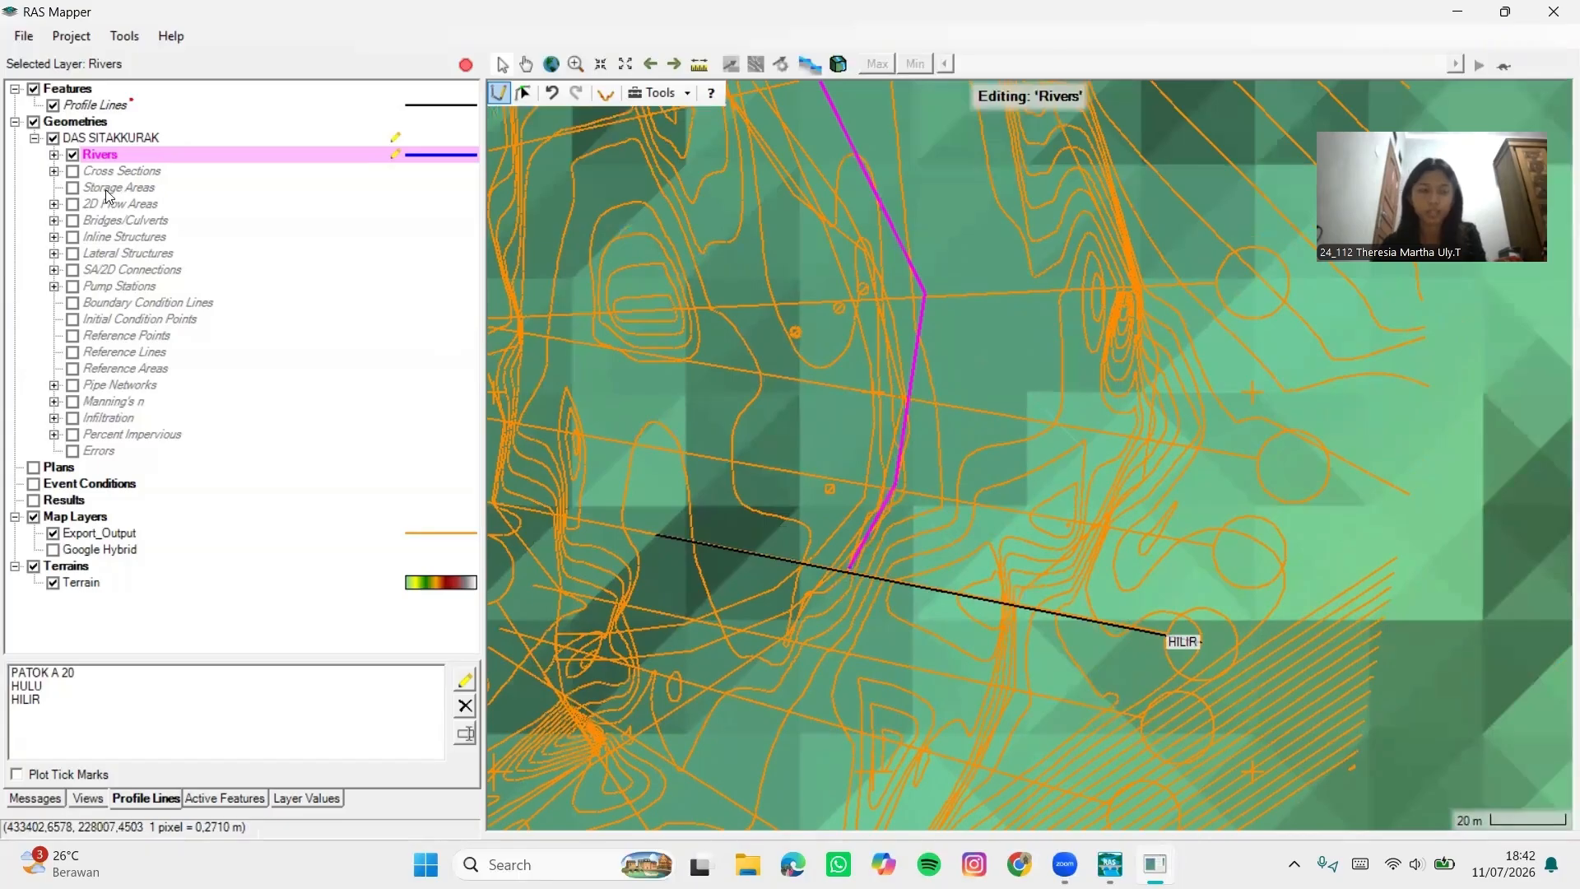
double_click(164, 171)
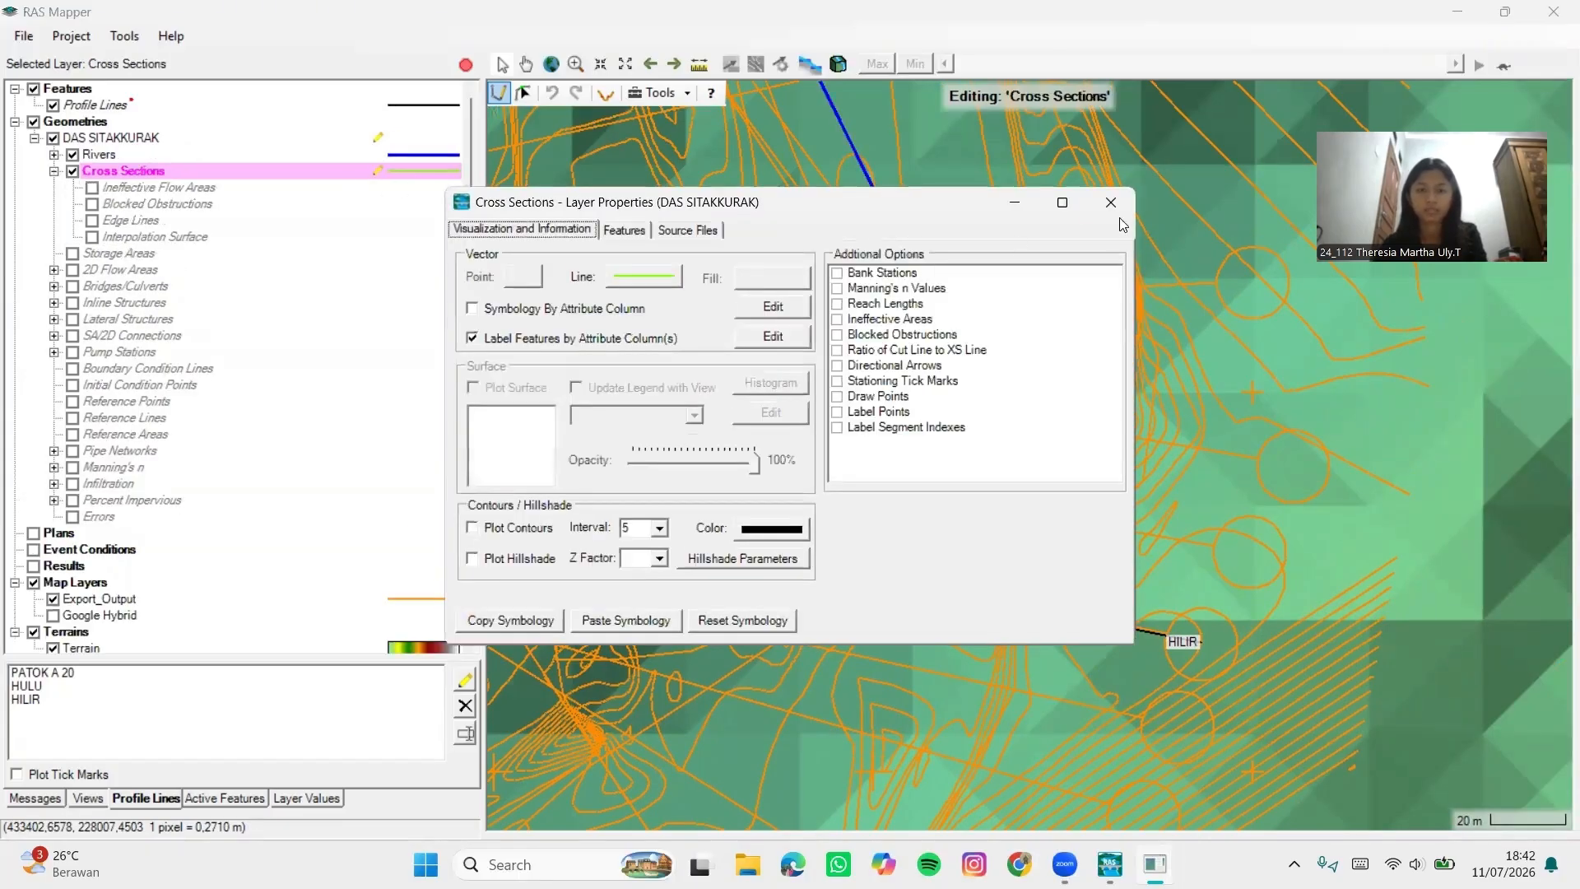
click(1111, 203)
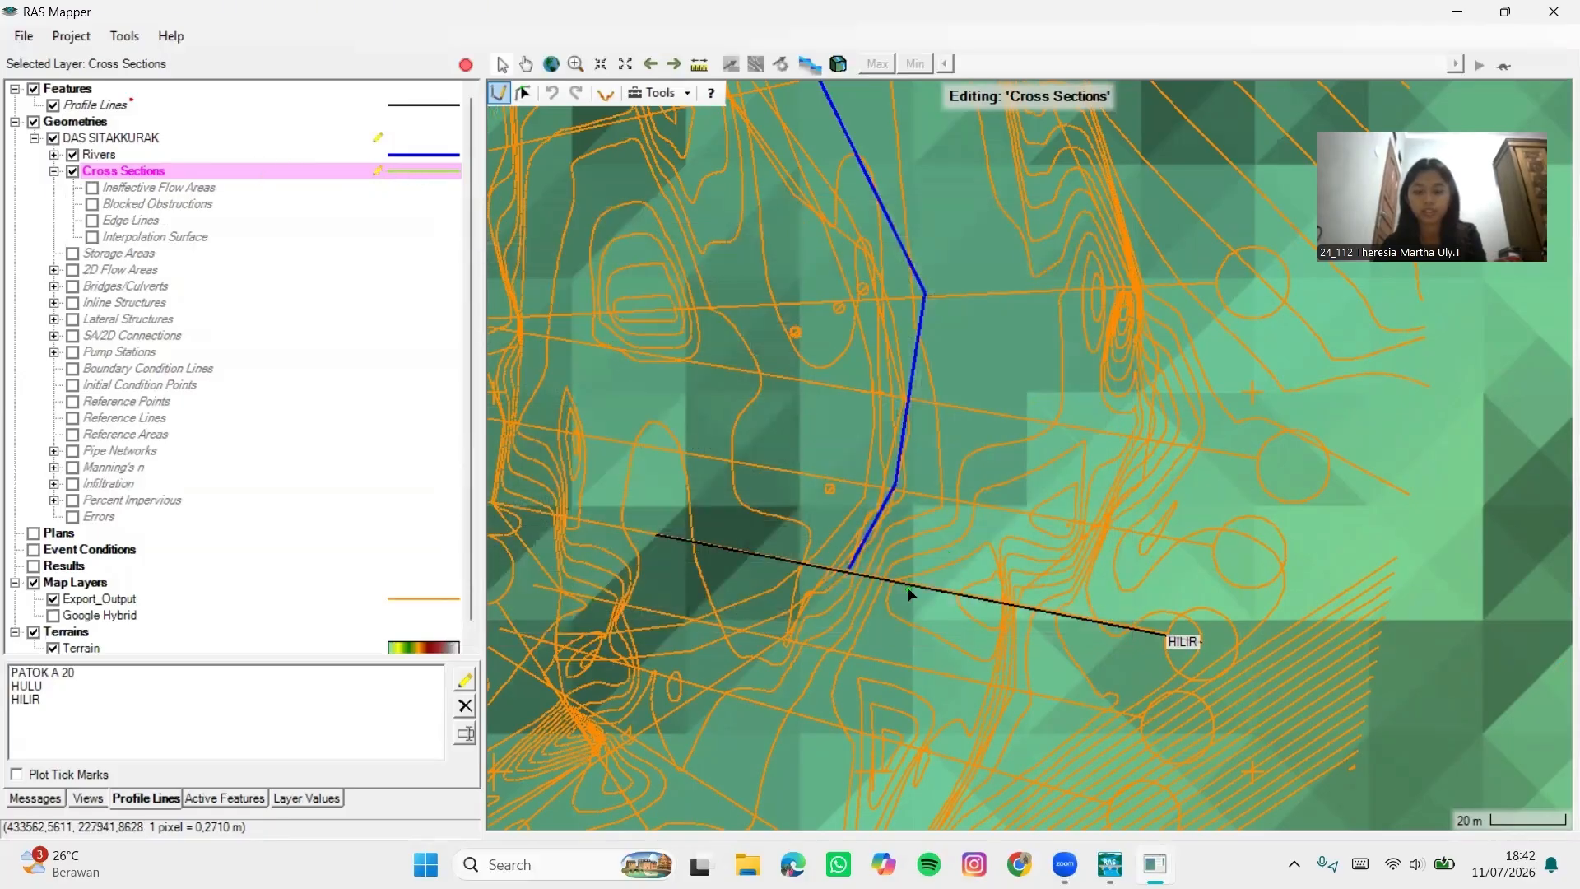
scroll(855, 597, up, 1)
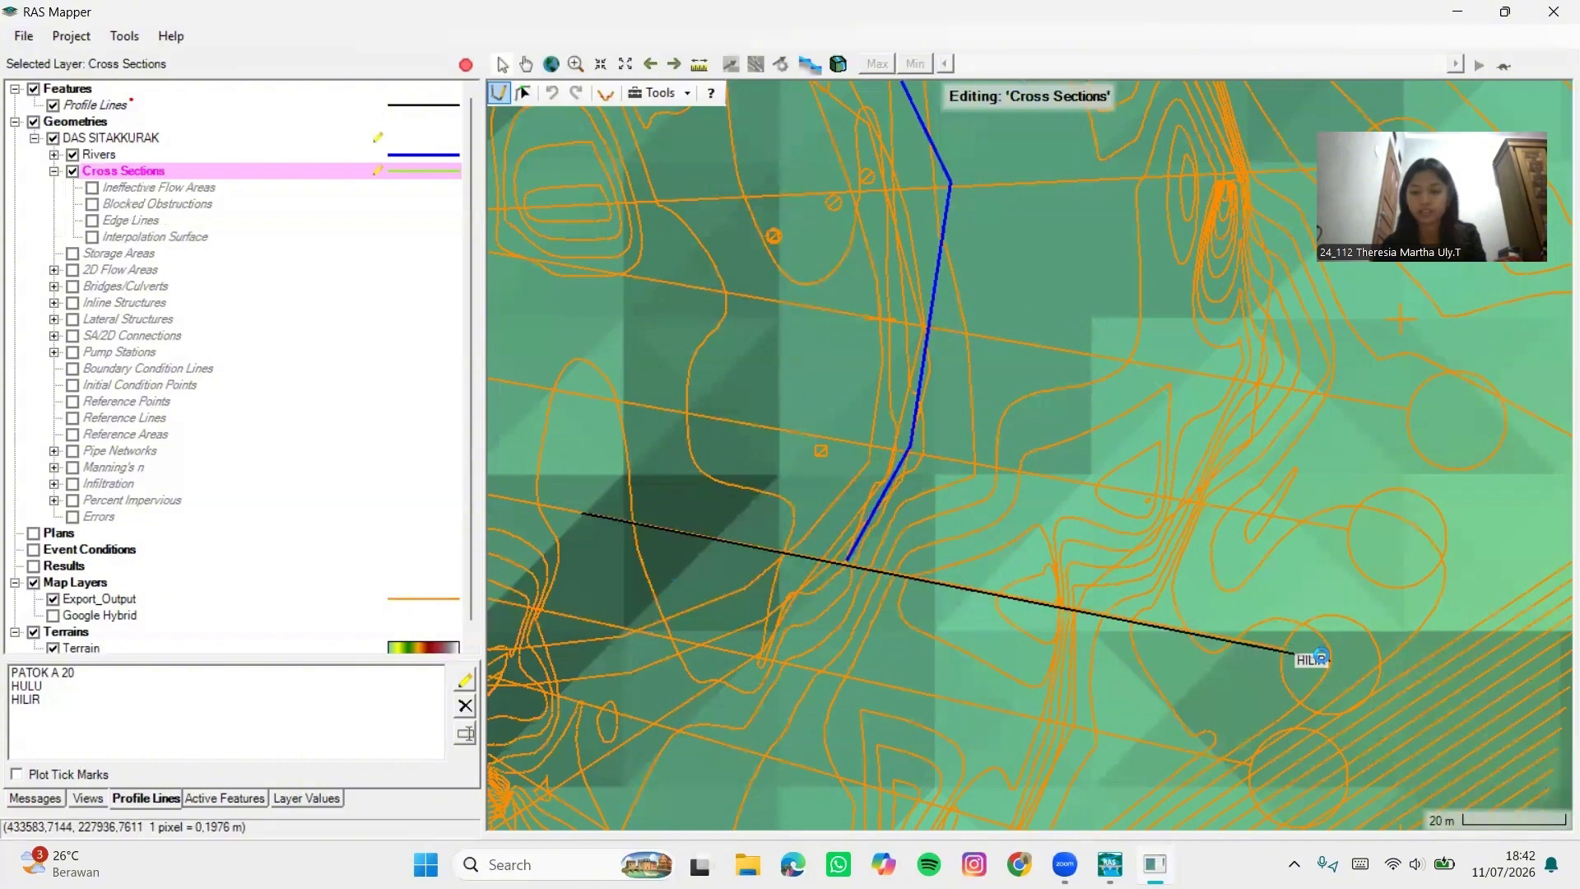
click(1334, 668)
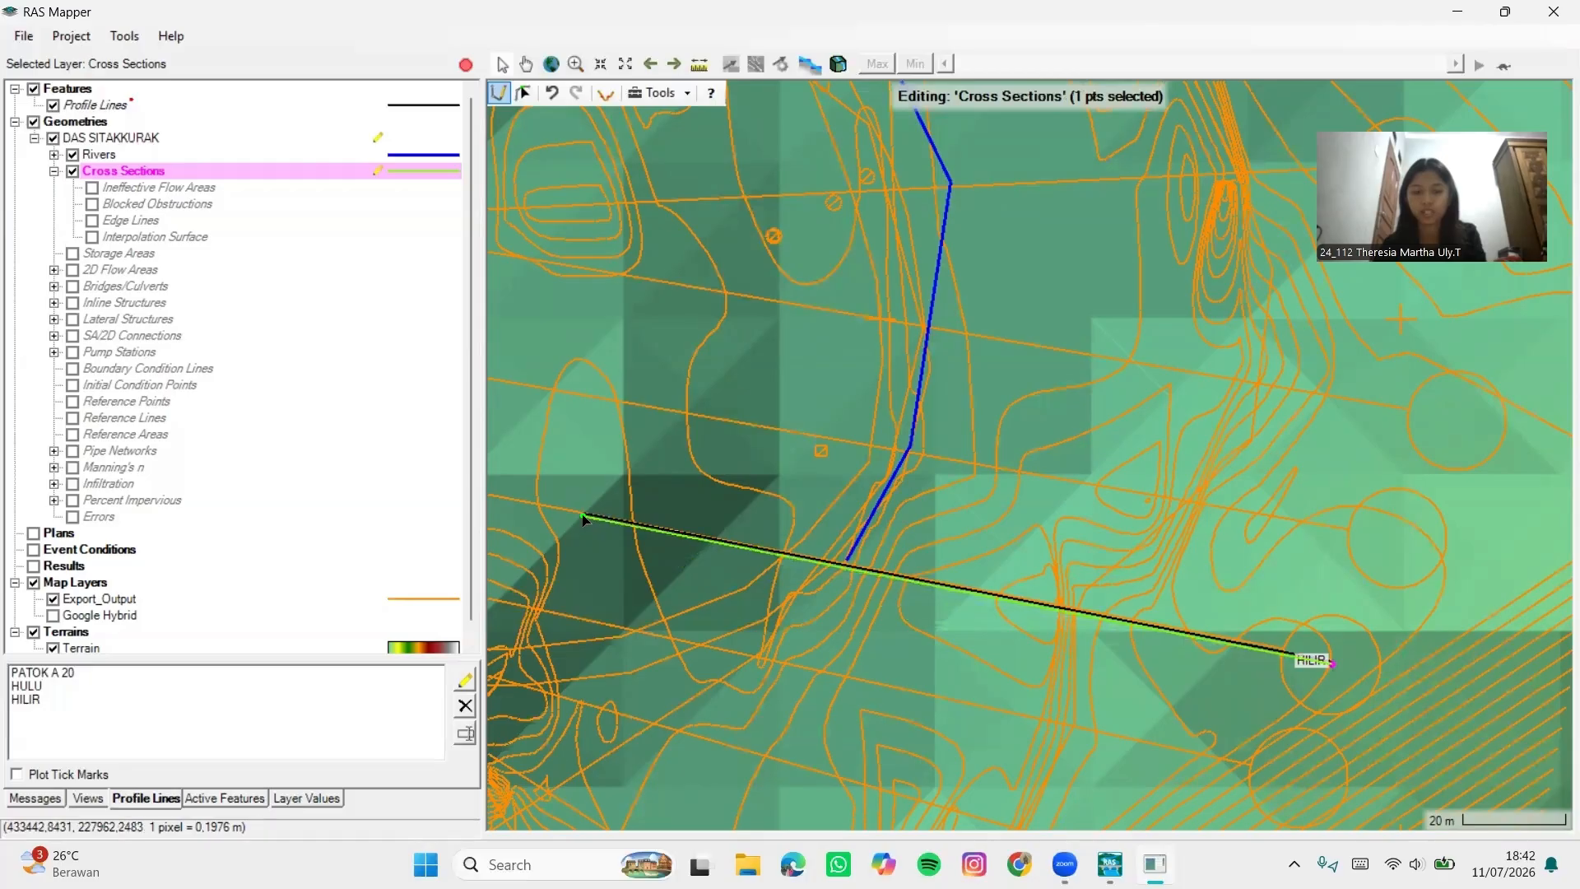
double_click(582, 516)
Draw east-to-west cross sections across the river along the first two survey section lines upstream of HILIR
click(1347, 533)
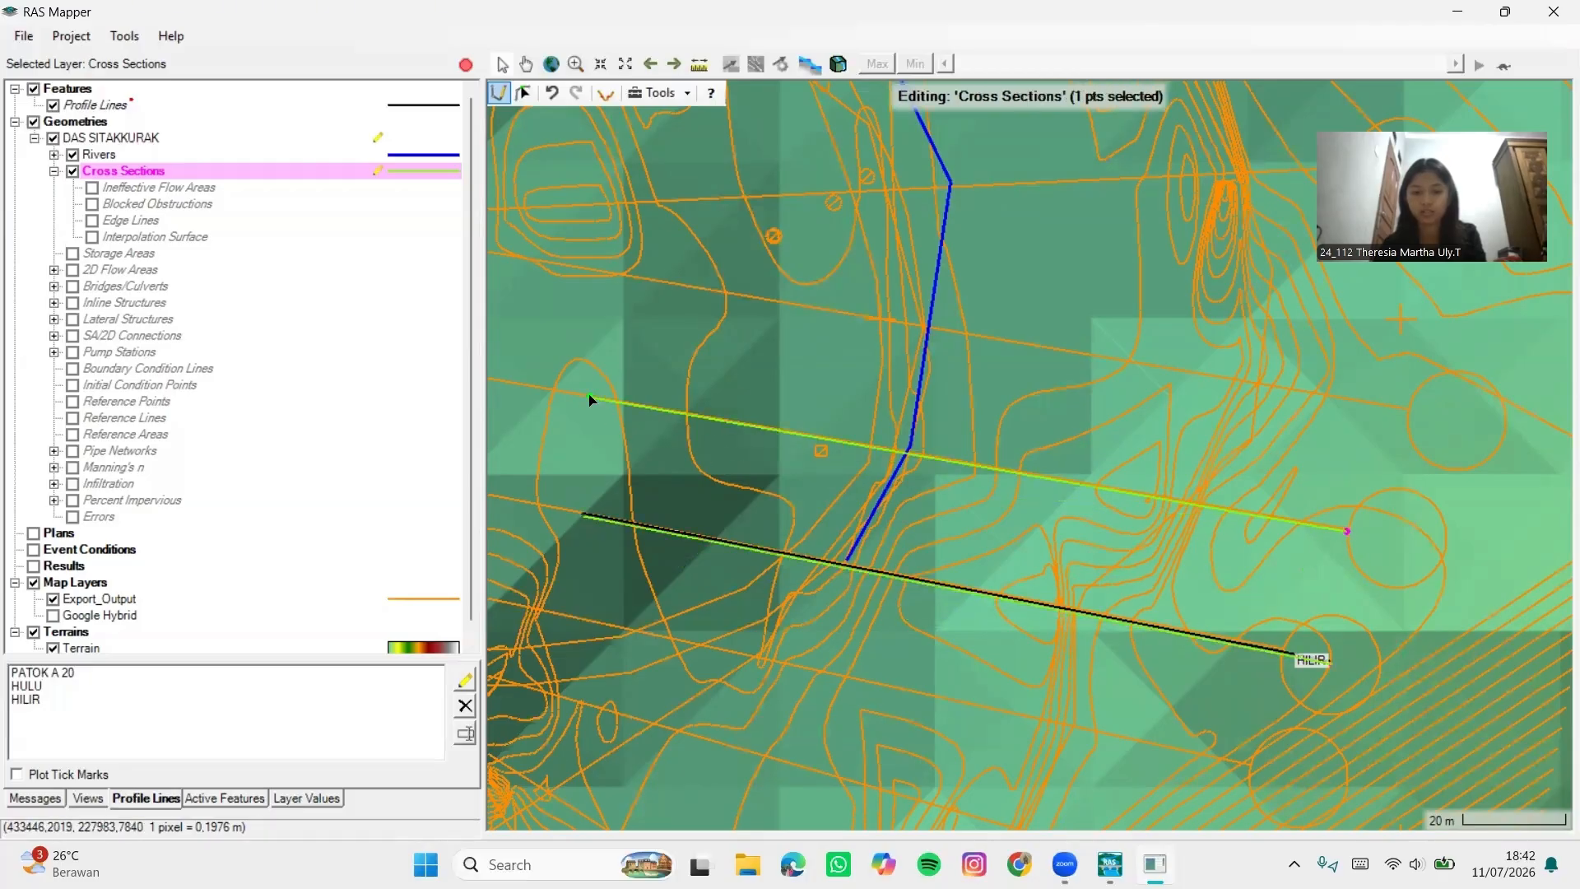
double_click(590, 397)
mouse_move(1107, 474)
mouse_down()
mouse_move(1082, 570)
mouse_move(1101, 586)
mouse_up()
click(1400, 525)
double_click(603, 384)
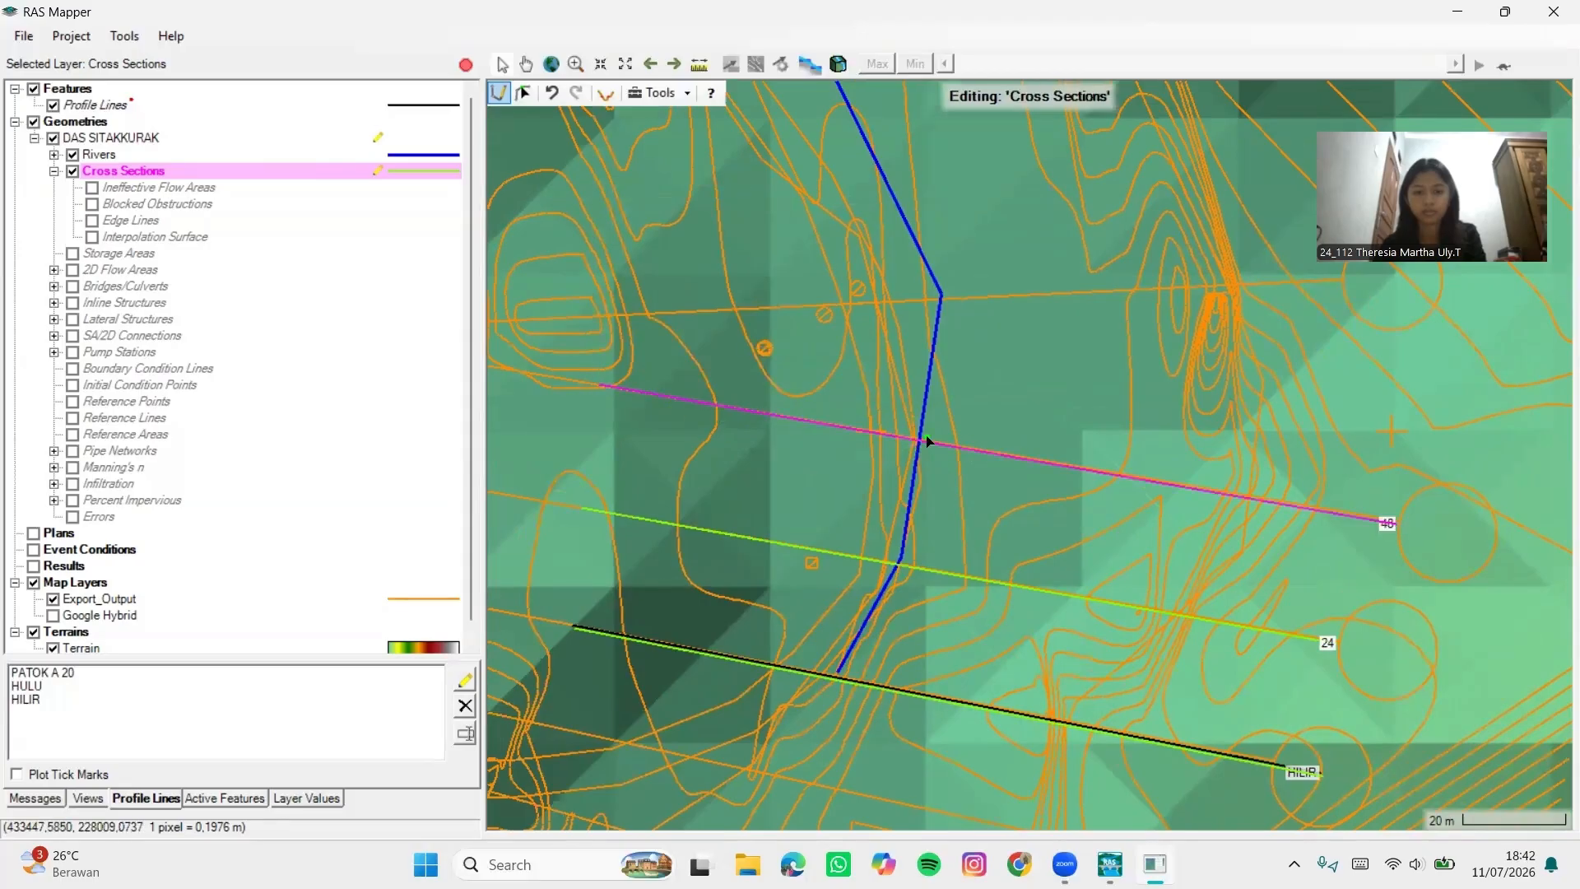
Draw east-to-west cross sections along the next two survey section lines upstream of station 48
drag(1264, 315, 1236, 455)
click(1320, 421)
double_click(586, 457)
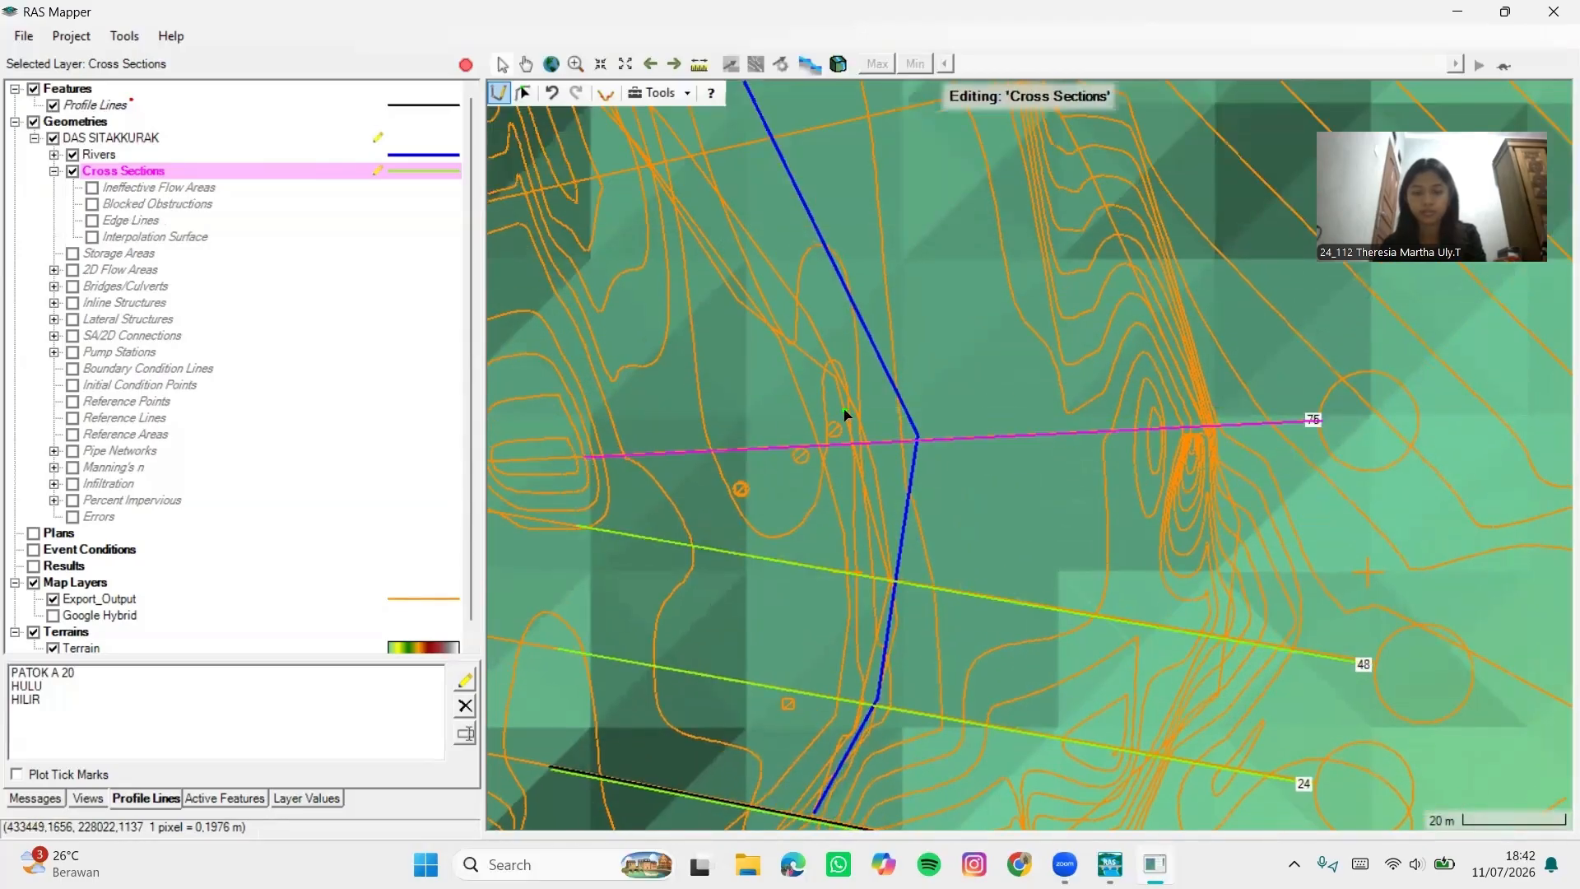
drag(949, 172, 996, 514)
click(1268, 386)
double_click(624, 527)
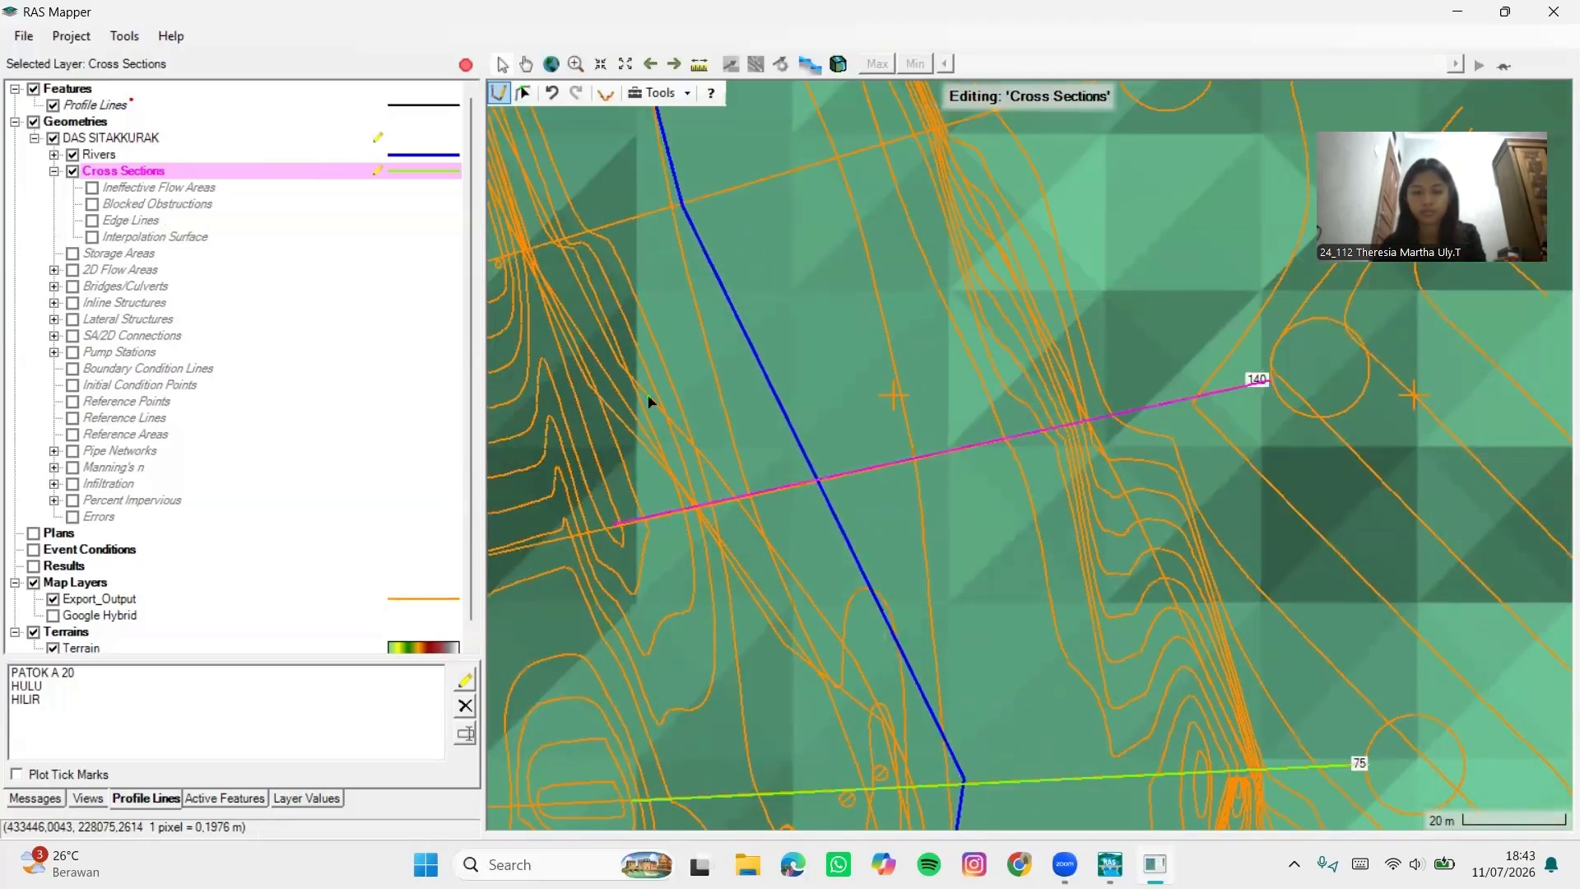
Draw east-to-west cross sections along the next two survey section lines upstream of station 140
drag(976, 234, 1149, 522)
click(1287, 358)
double_click(574, 566)
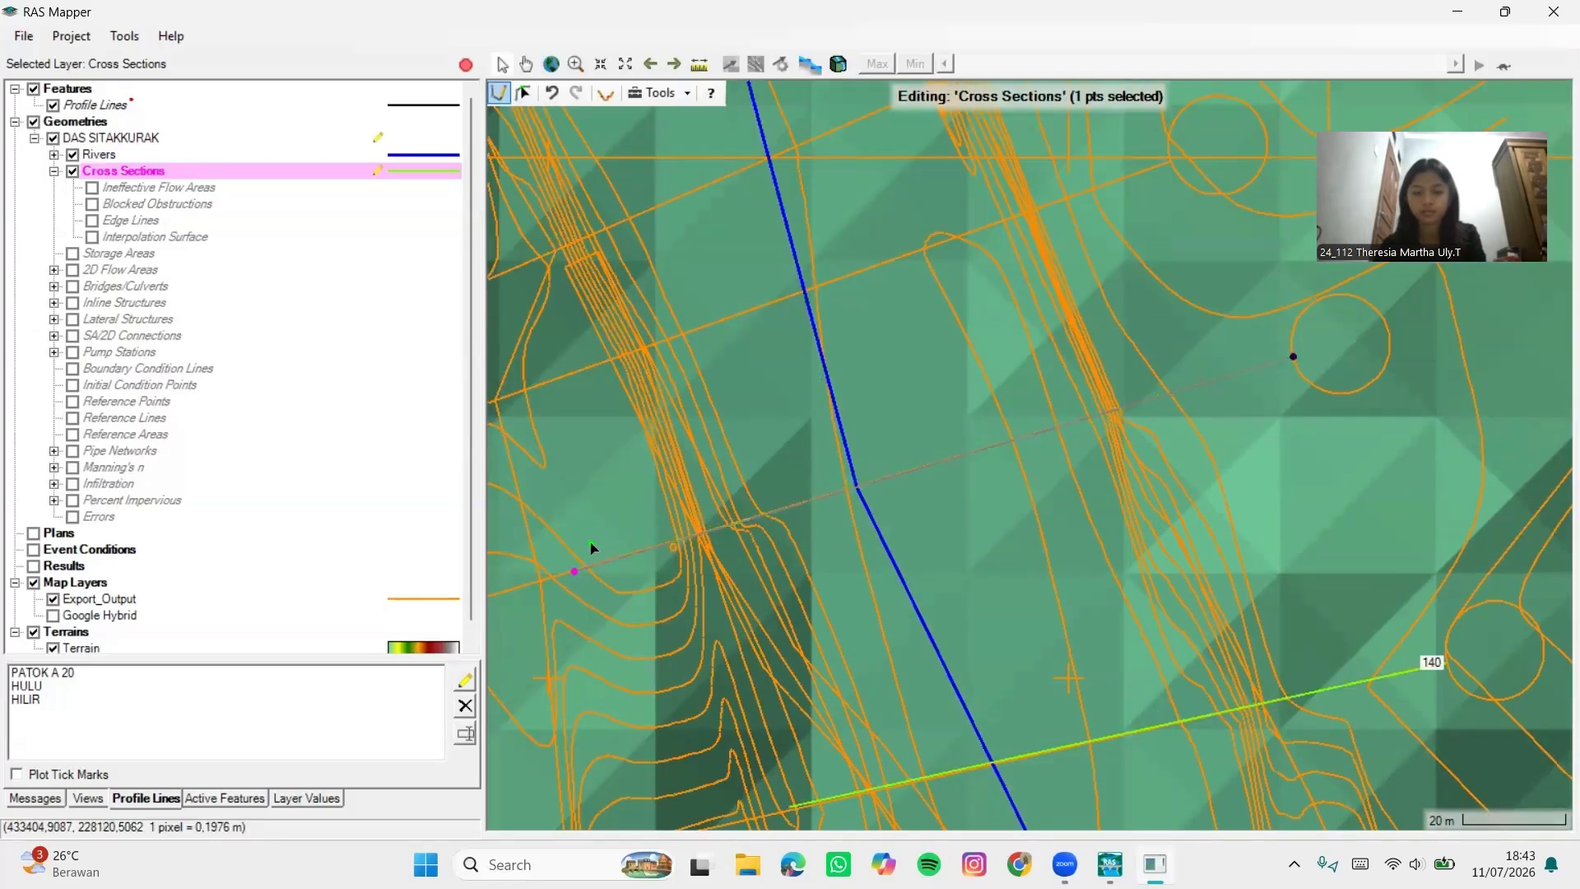
drag(1174, 162, 1209, 319)
click(1209, 320)
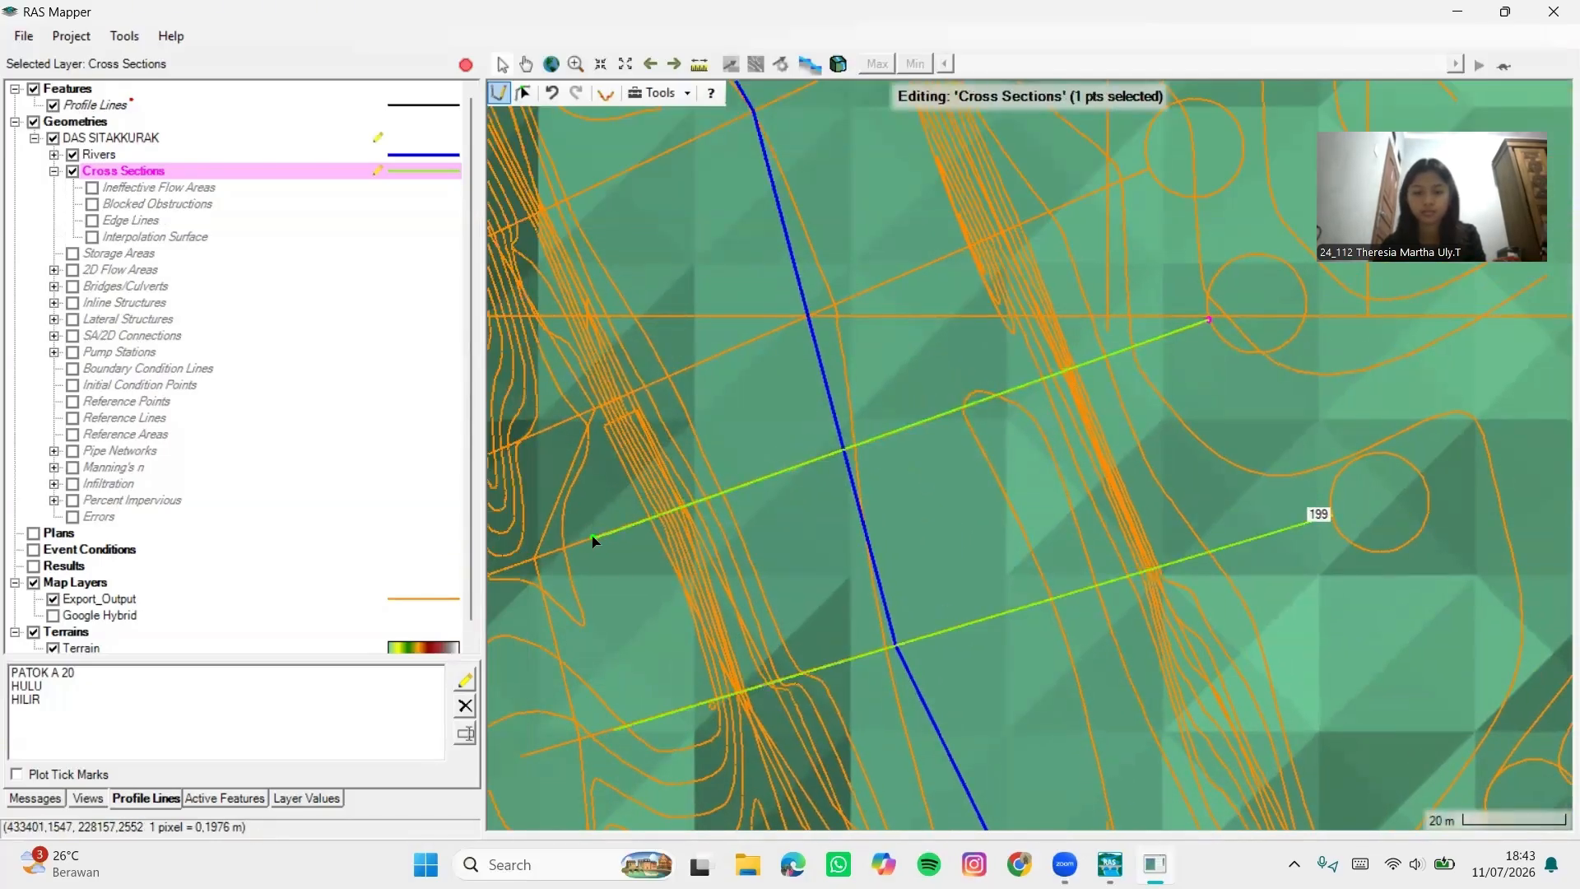
double_click(592, 536)
Draw east-to-west cross sections along the next two survey section lines upstream of station 238
drag(1050, 240, 1151, 457)
click(1244, 394)
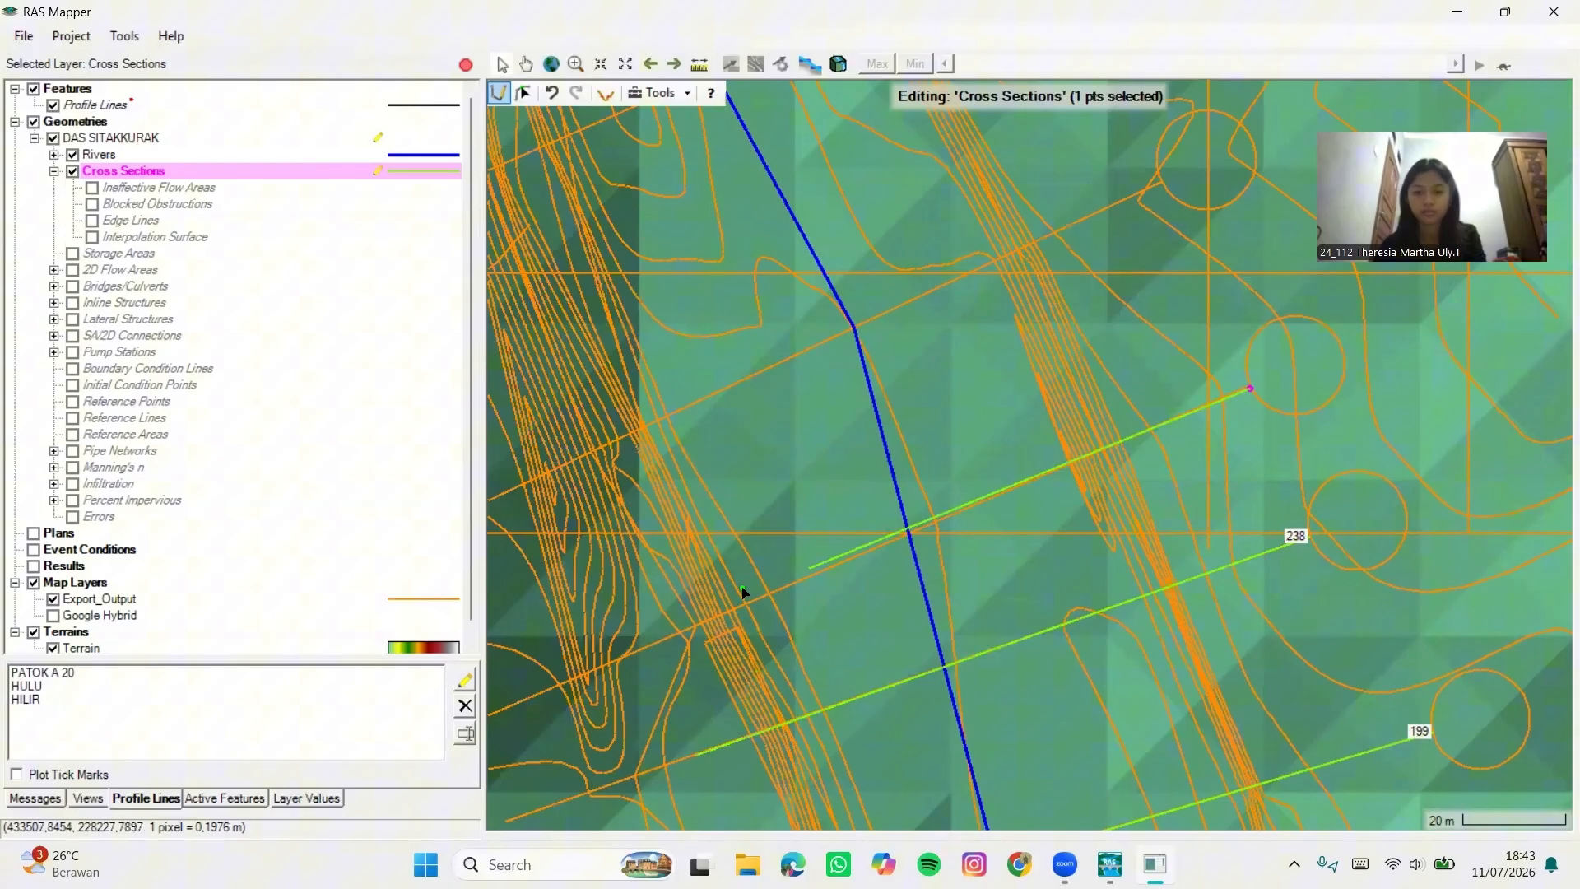
double_click(624, 655)
drag(1161, 187, 1187, 285)
click(1187, 286)
double_click(584, 575)
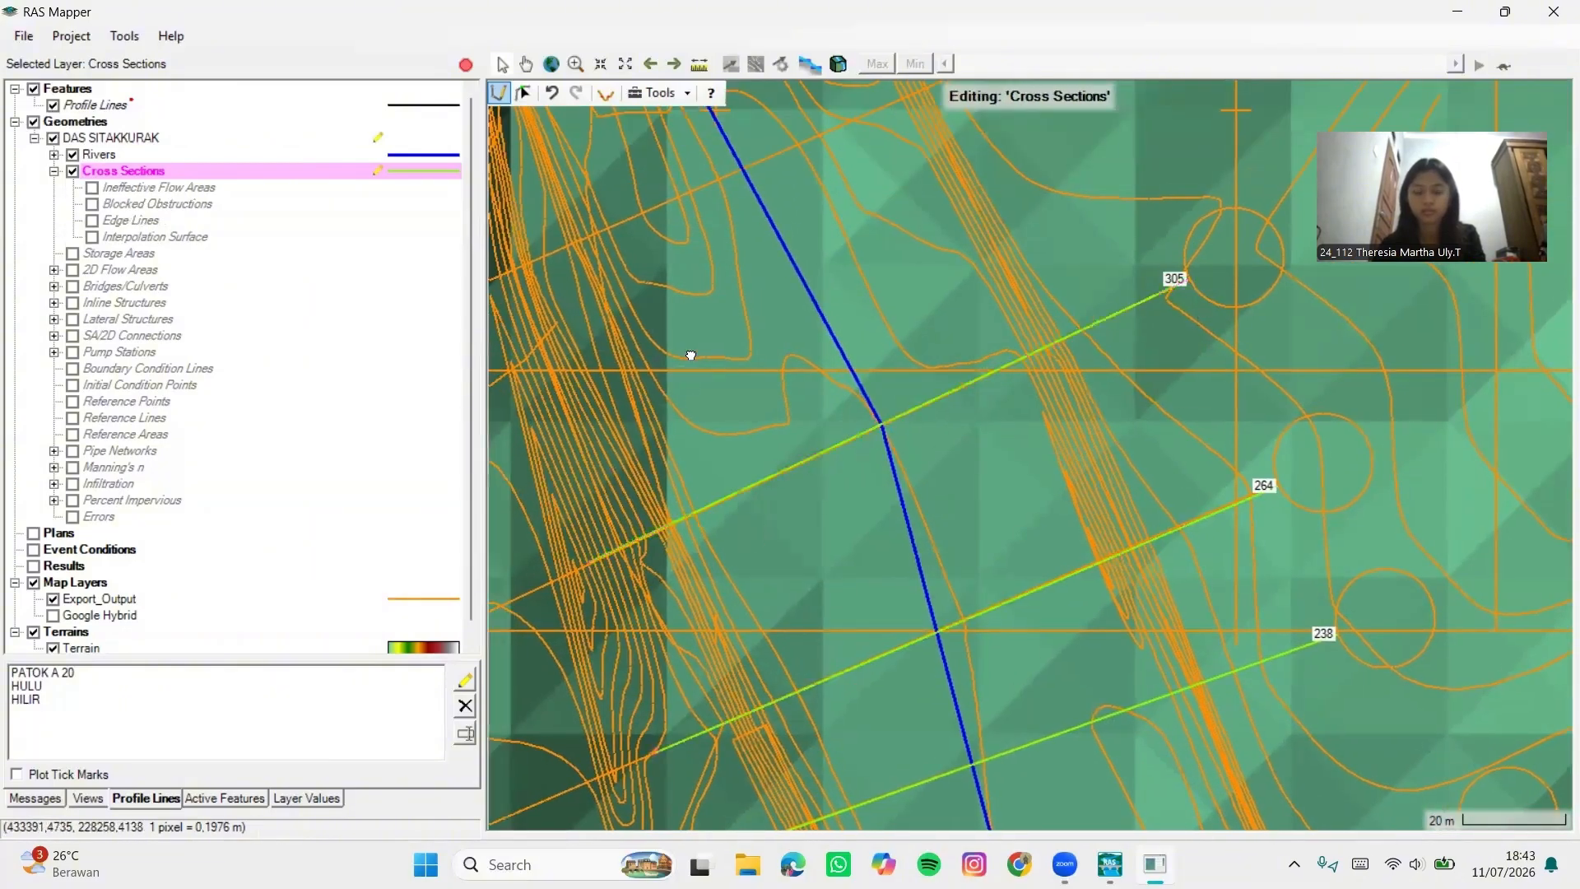
Draw east-to-west cross sections along the next two survey section lines upstream of station 305
drag(691, 352, 842, 641)
click(1223, 310)
double_click(647, 562)
drag(917, 393, 959, 605)
click(1239, 282)
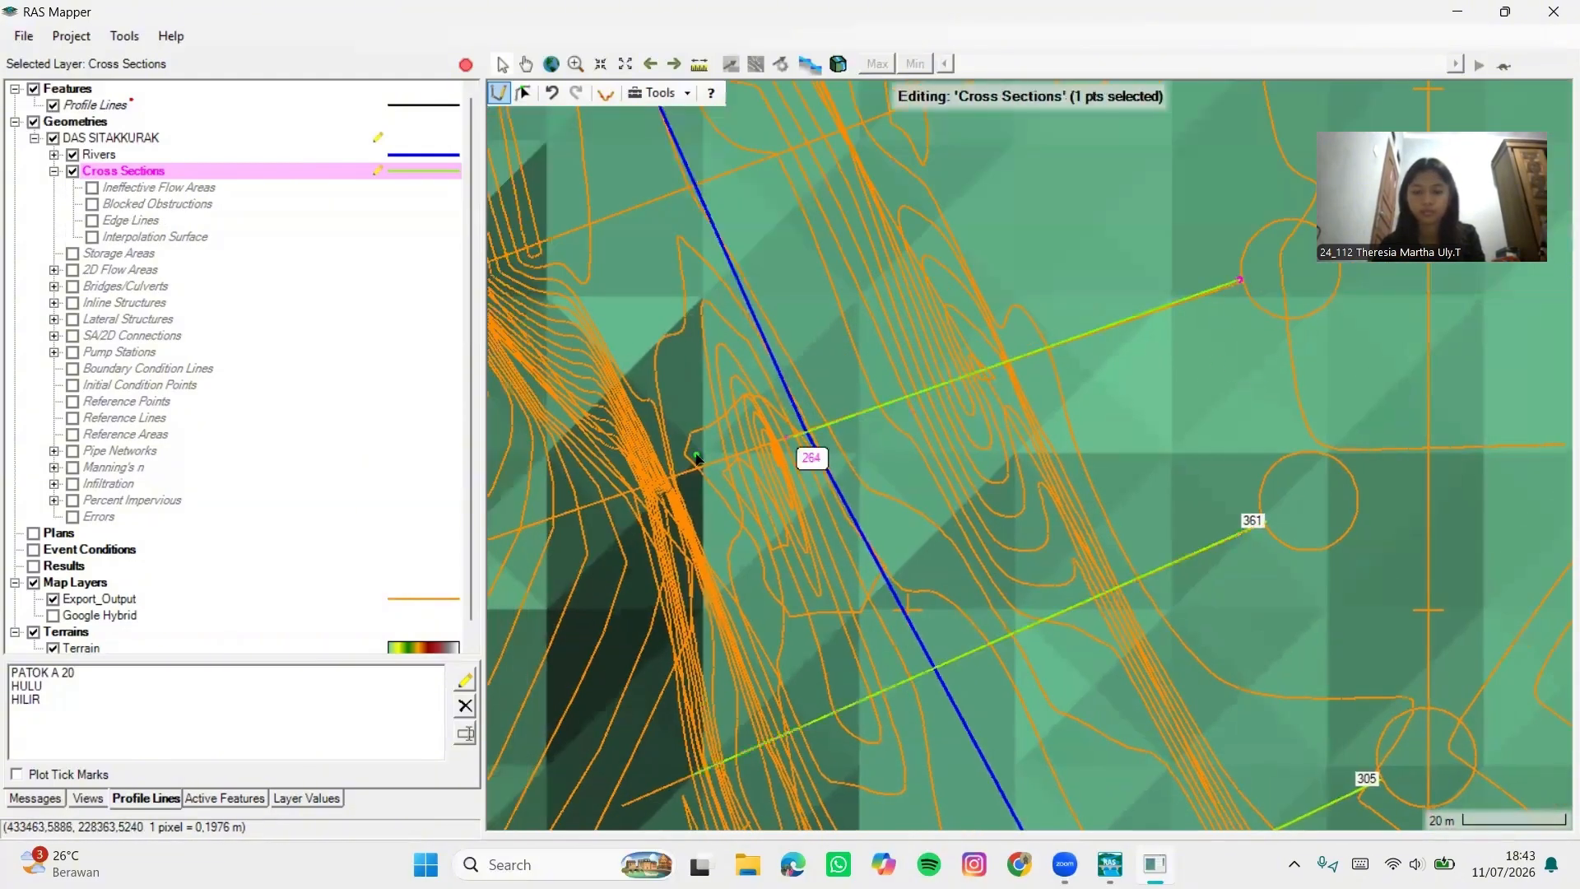
double_click(635, 492)
Draw a cross section along the survey section line upstream of station 413, redrawing it to follow that line closely
drag(840, 388, 897, 643)
click(1090, 311)
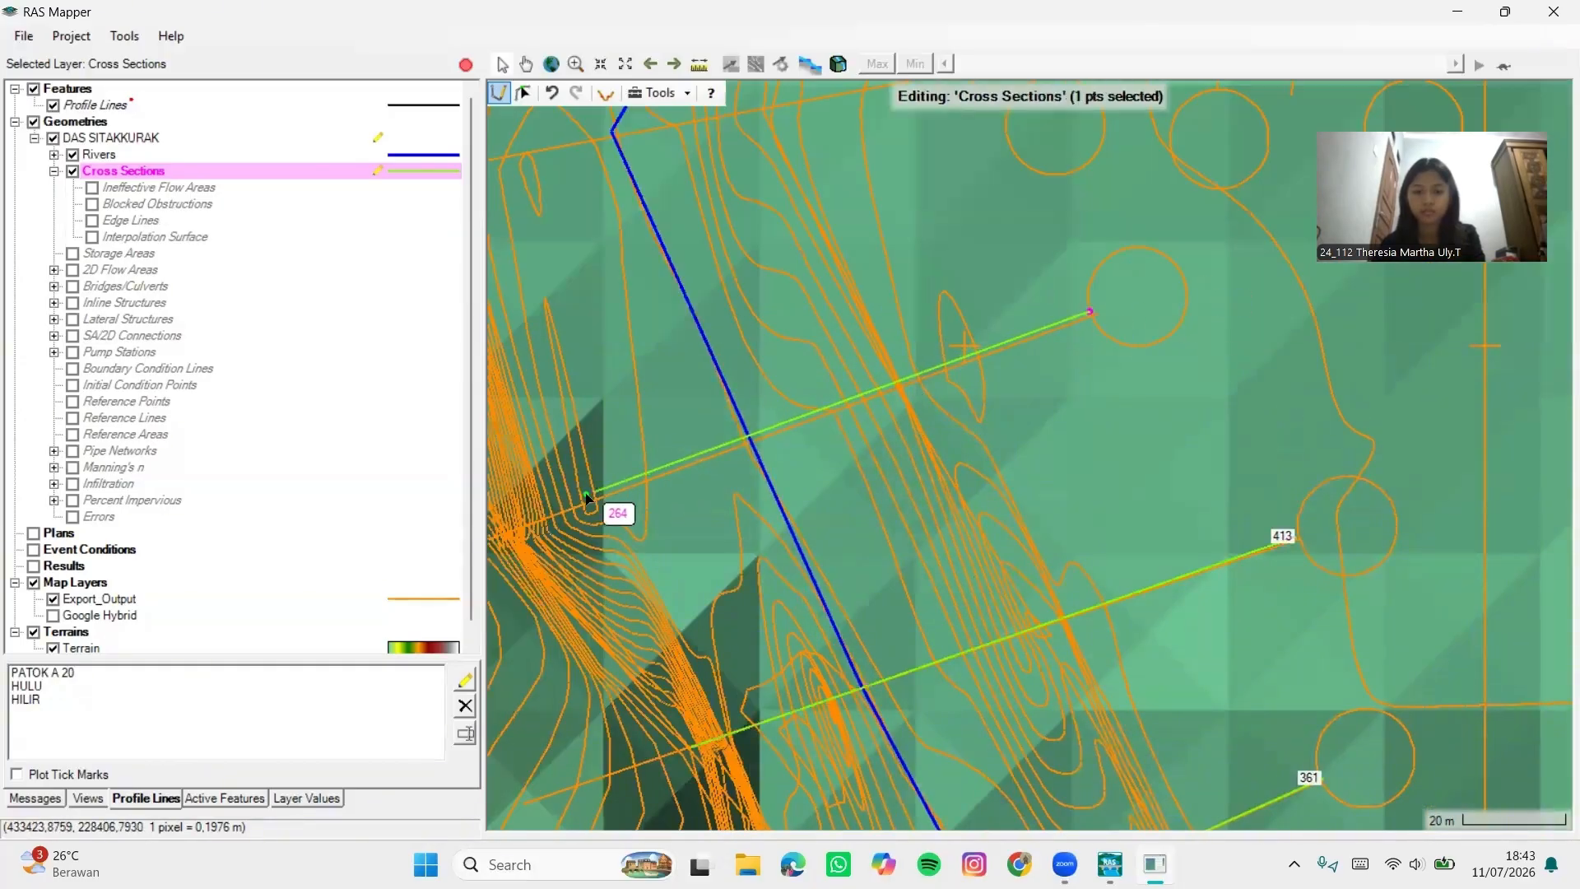
double_click(583, 503)
click(1091, 314)
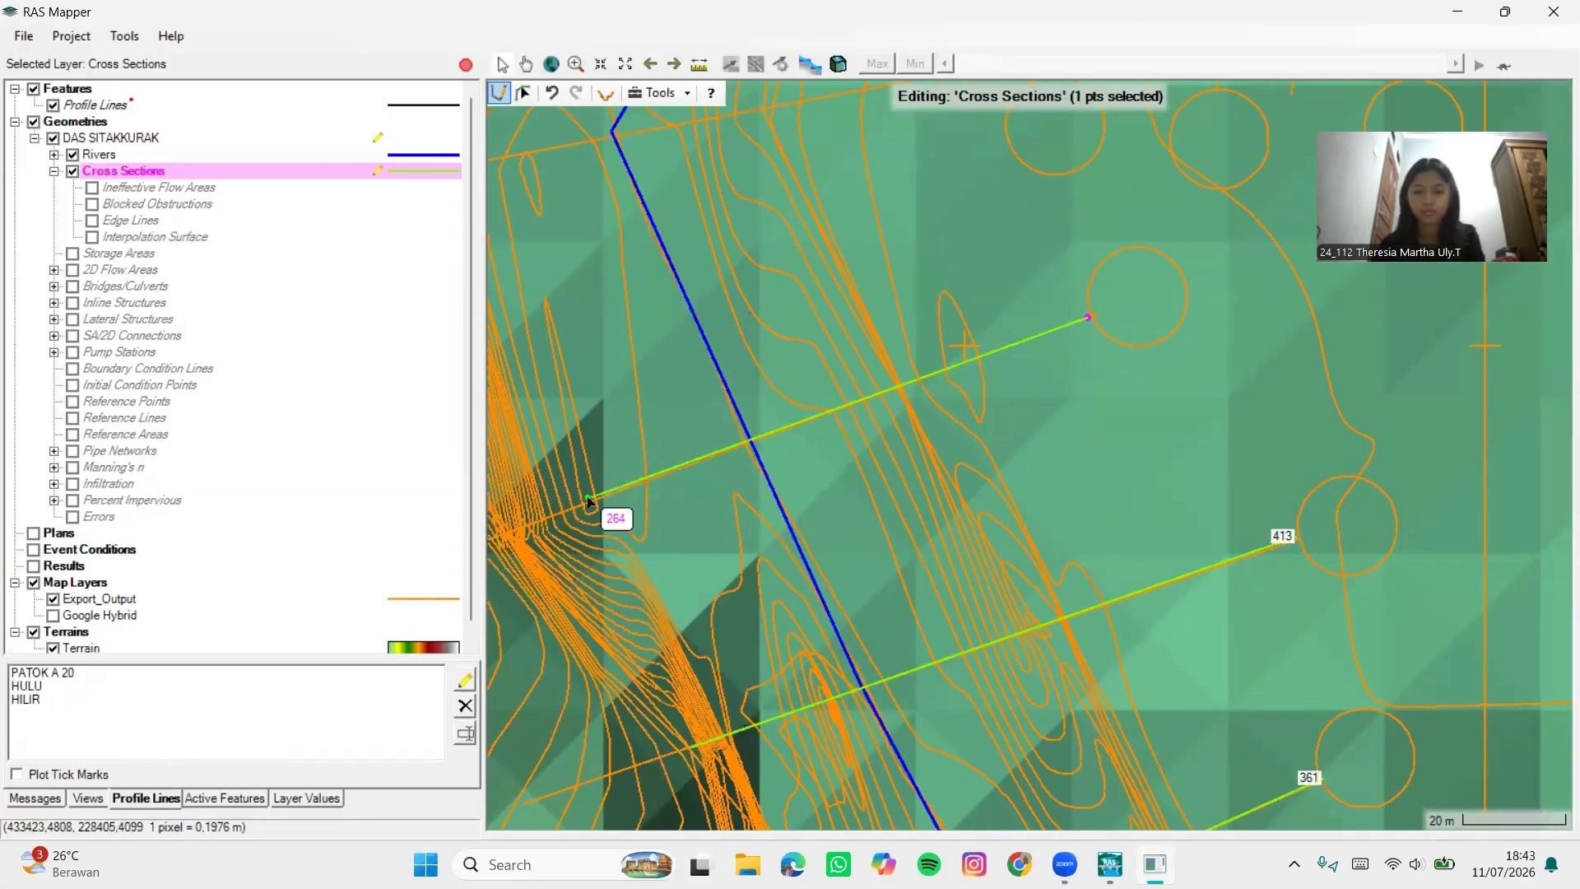
double_click(580, 506)
Draw two cross sections at the start of the bend upstream of station 465, one through the river vertex and one running northwest
drag(656, 197, 973, 549)
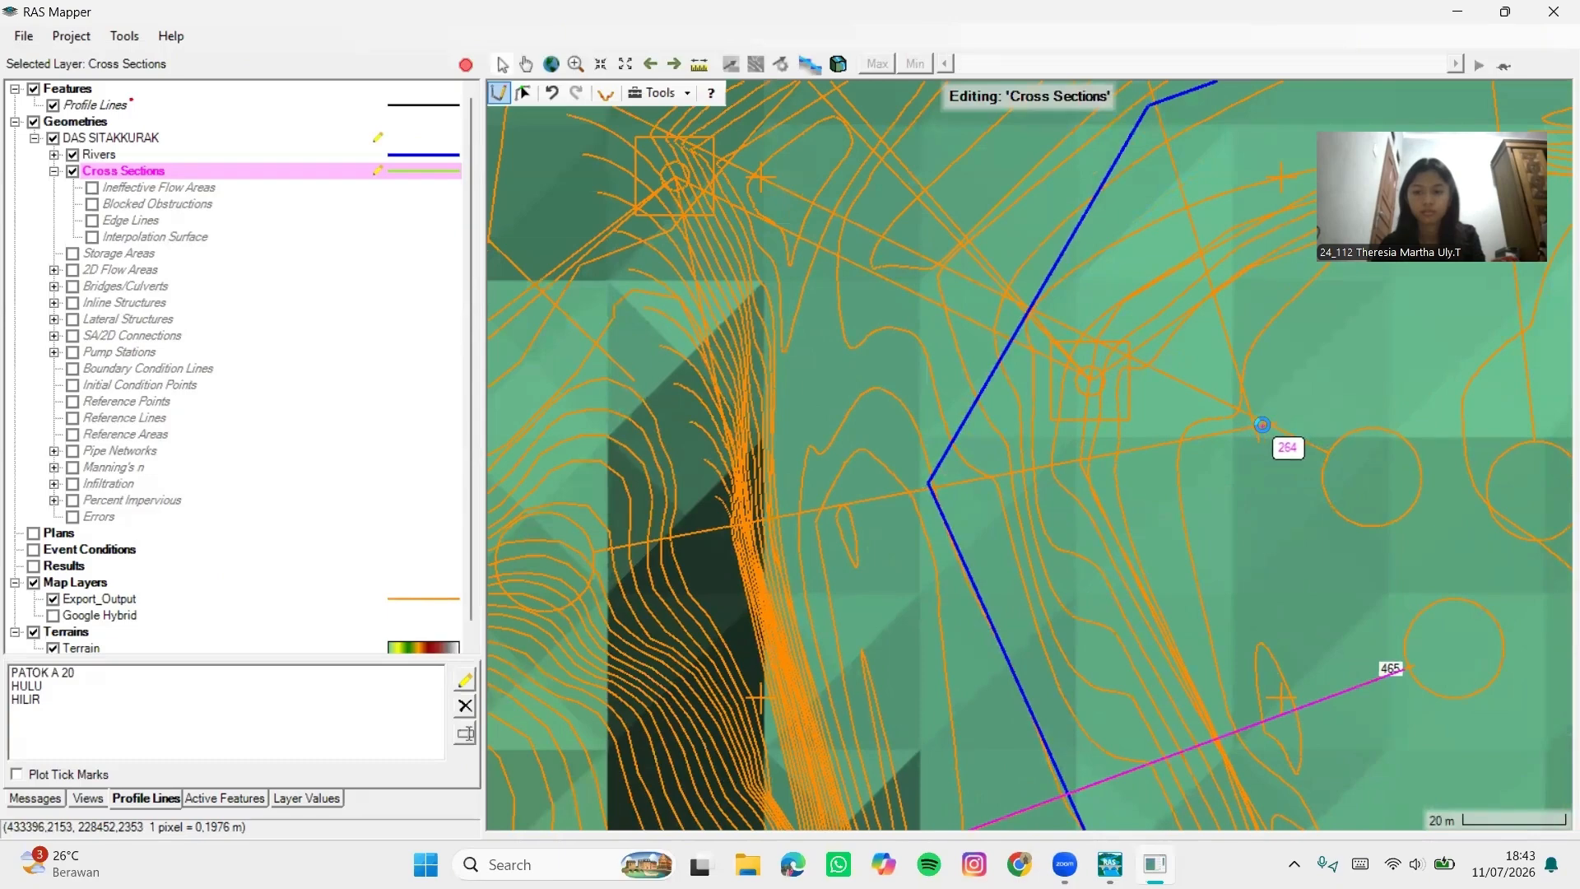
click(1265, 423)
double_click(600, 552)
drag(996, 399, 988, 539)
click(1288, 577)
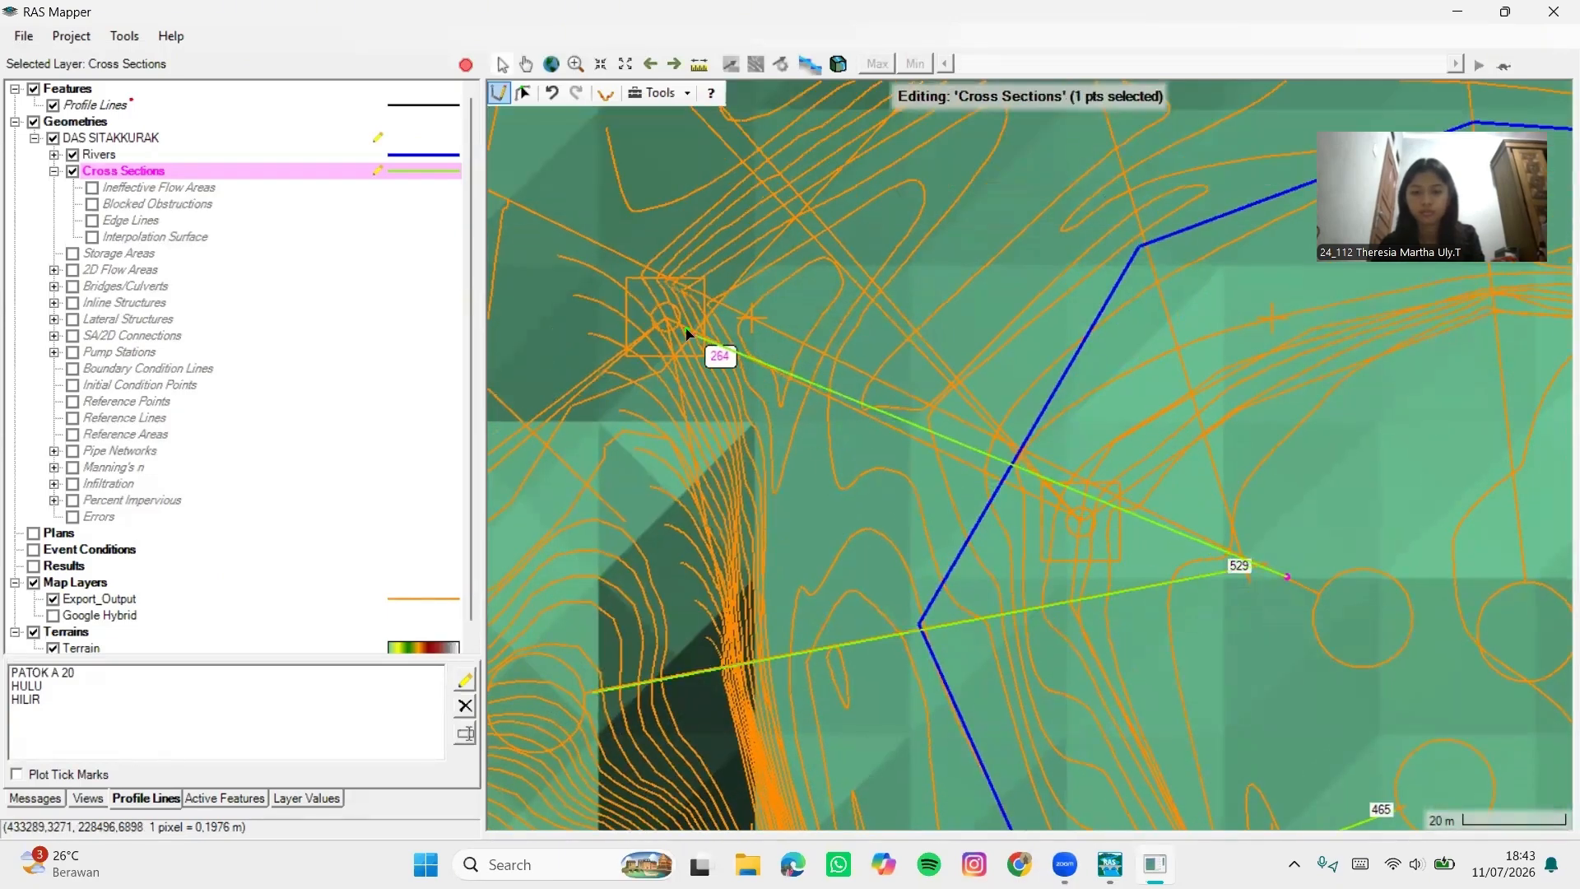
double_click(644, 266)
Draw a cross section from the inner bank northward through the river vertex just upstream of station 569
drag(796, 252, 777, 440)
drag(921, 474, 871, 325)
scroll(1106, 568, down, 3)
drag(1048, 458, 864, 494)
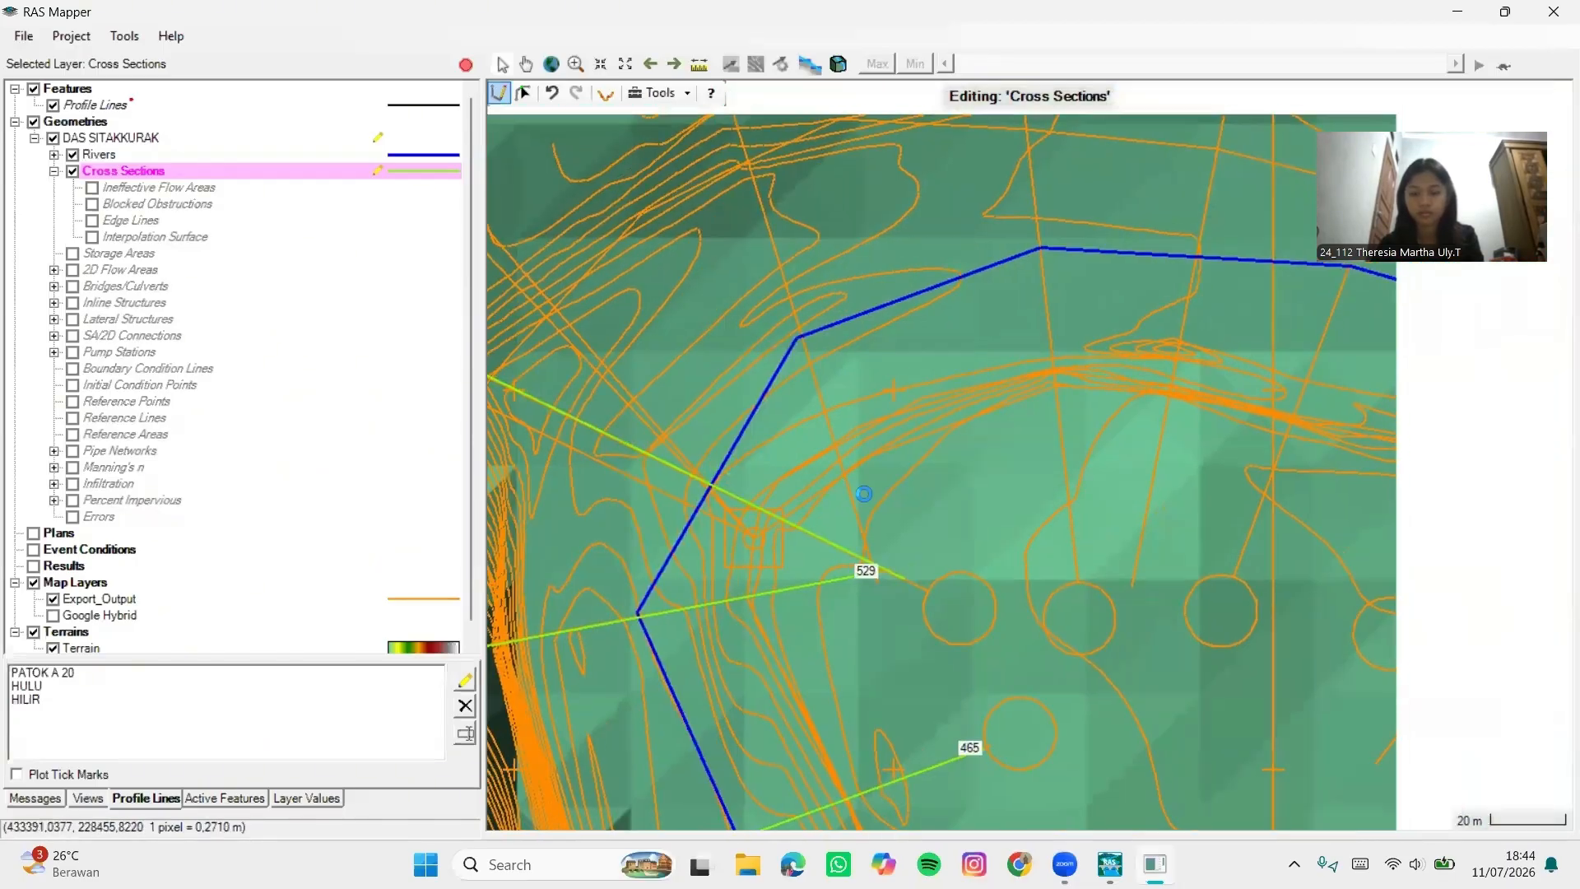
scroll(870, 559, up, 5)
click(870, 555)
drag(749, 137, 923, 497)
double_click(816, 163)
Draw south-to-north cross sections along the next two survey section lines upstream of station 615, around the top of the bend
drag(1186, 584, 981, 400)
scroll(1100, 516, down, 3)
drag(1149, 685, 940, 600)
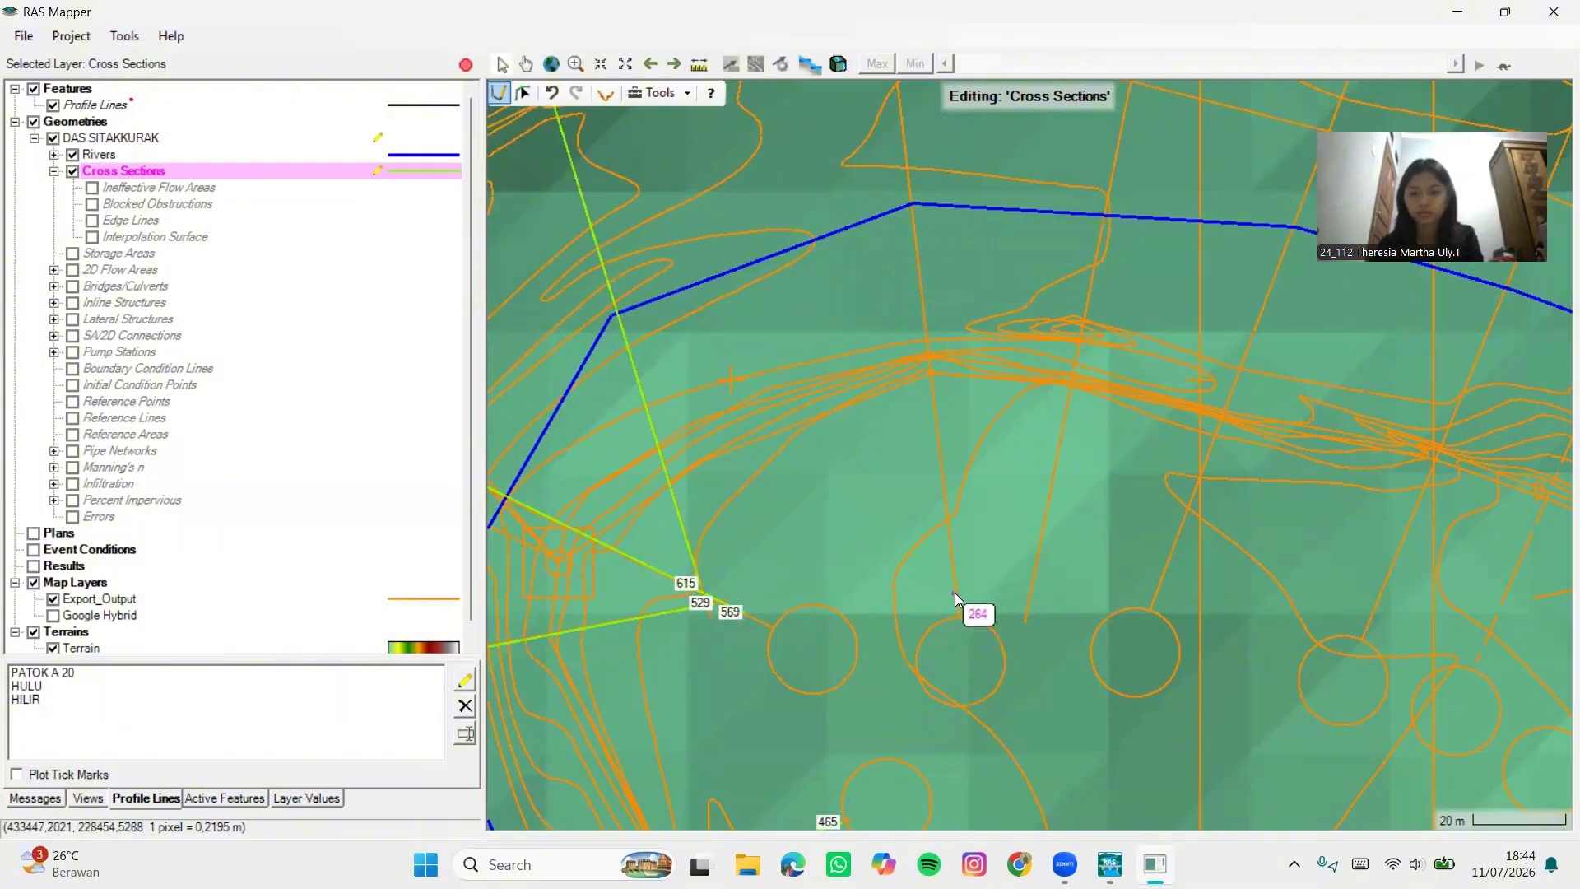
click(956, 600)
drag(924, 327, 961, 570)
double_click(913, 122)
drag(1166, 765, 914, 524)
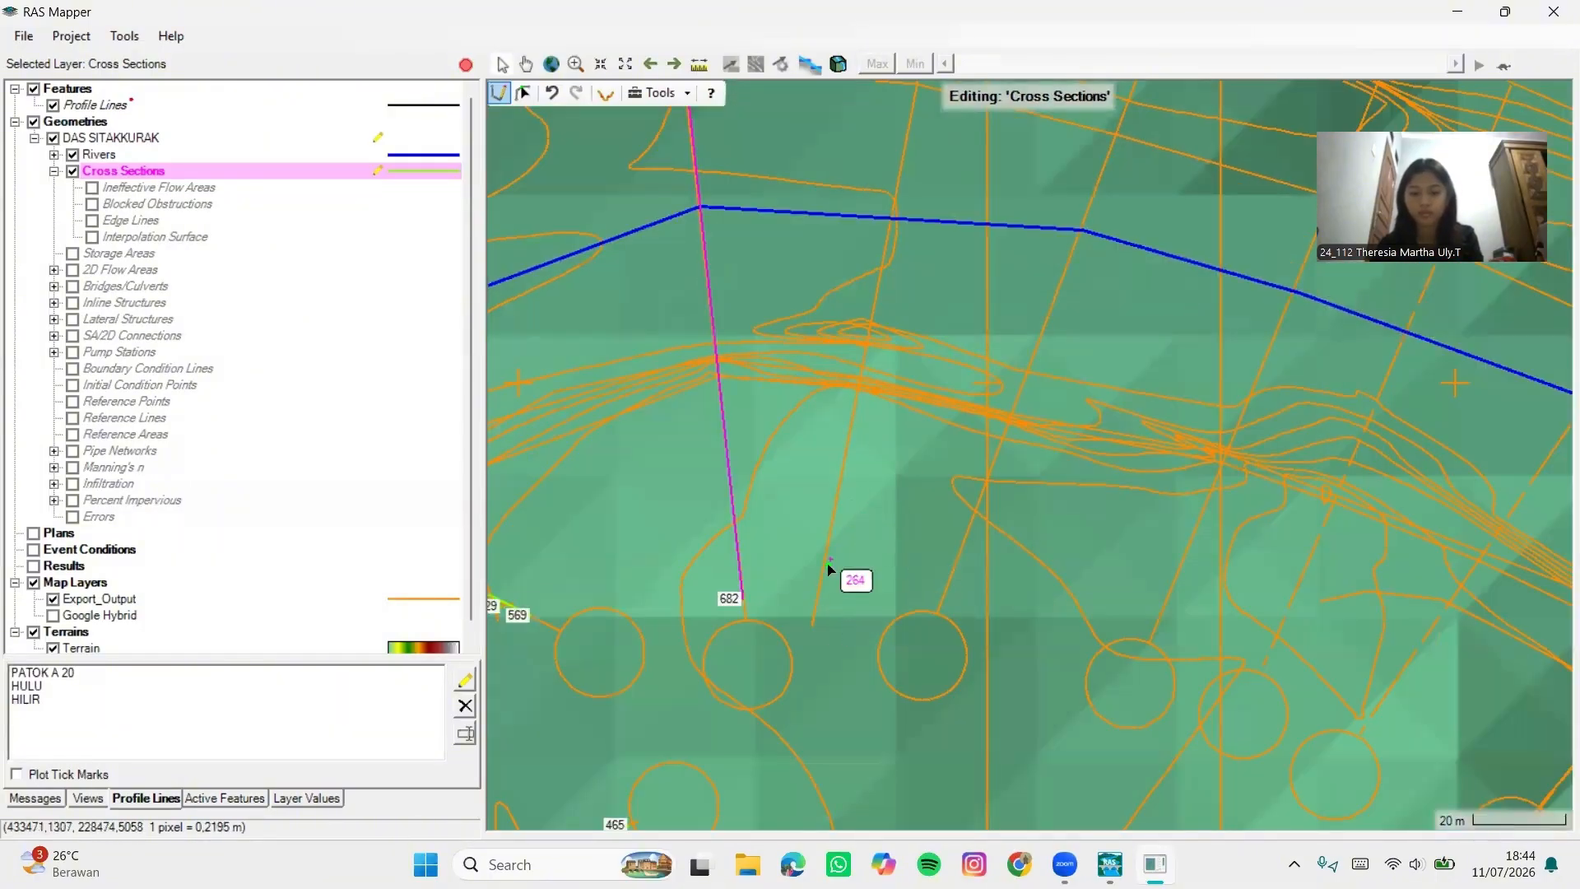
click(819, 600)
drag(893, 332, 836, 649)
double_click(907, 171)
Draw a south-to-north cross section along the slanted survey section line just upstream of station 723
drag(921, 750, 875, 530)
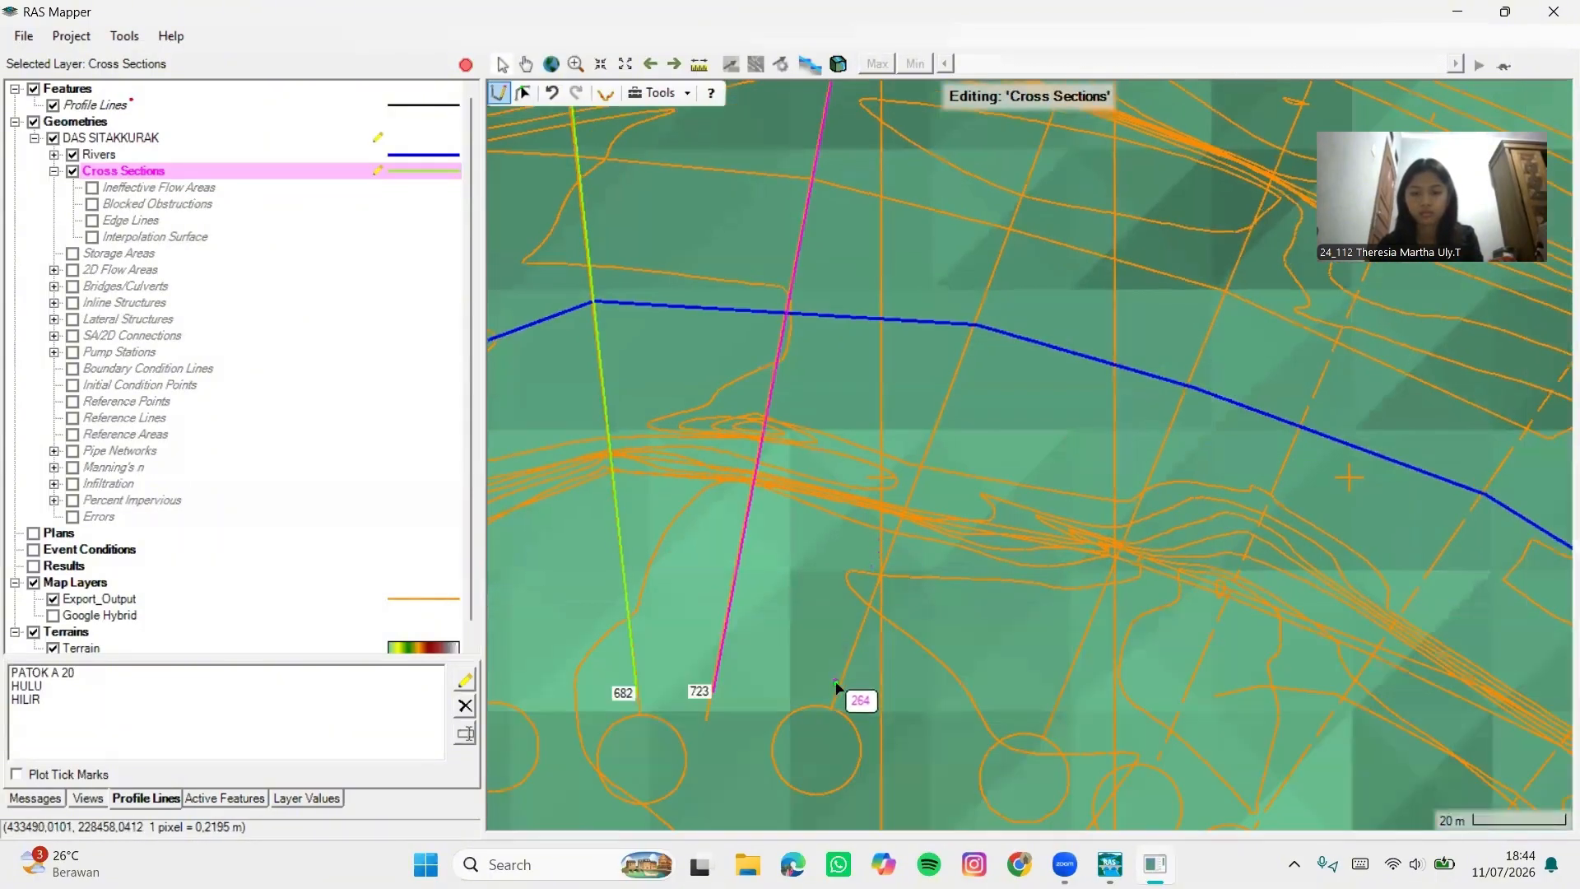
click(838, 686)
drag(954, 417, 857, 677)
double_click(1022, 210)
drag(1092, 664, 899, 274)
click(771, 563)
drag(843, 433, 772, 728)
key(Escape)
Draw south-to-north cross sections along the next two slanted survey section lines upstream of station 764
drag(738, 792, 920, 441)
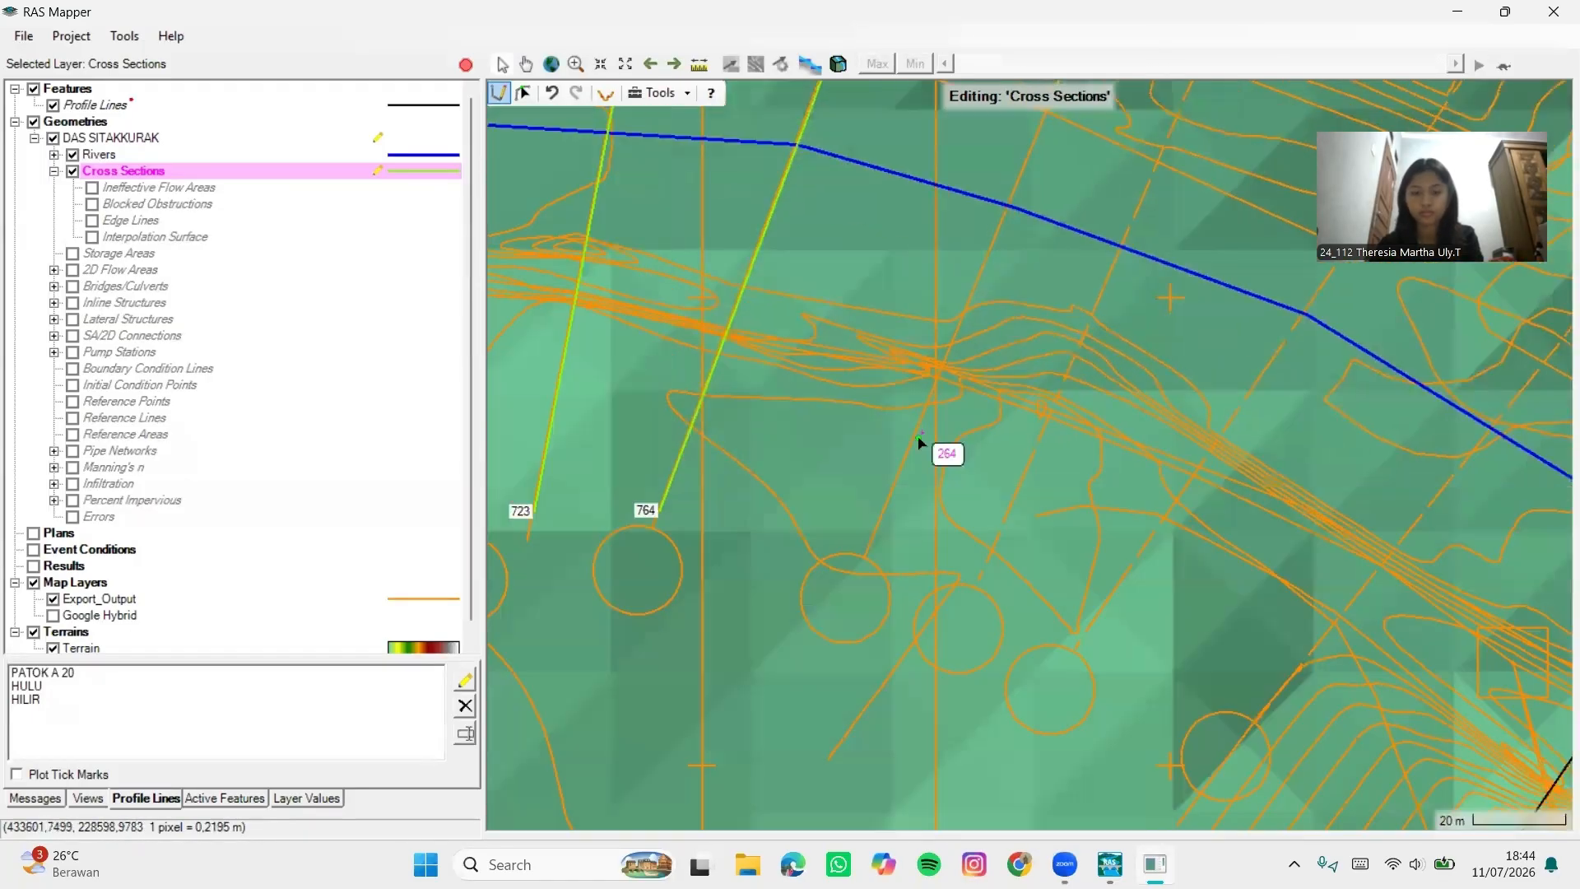
click(862, 556)
drag(959, 276, 700, 747)
double_click(924, 240)
drag(860, 787, 856, 506)
click(777, 513)
drag(894, 331, 865, 504)
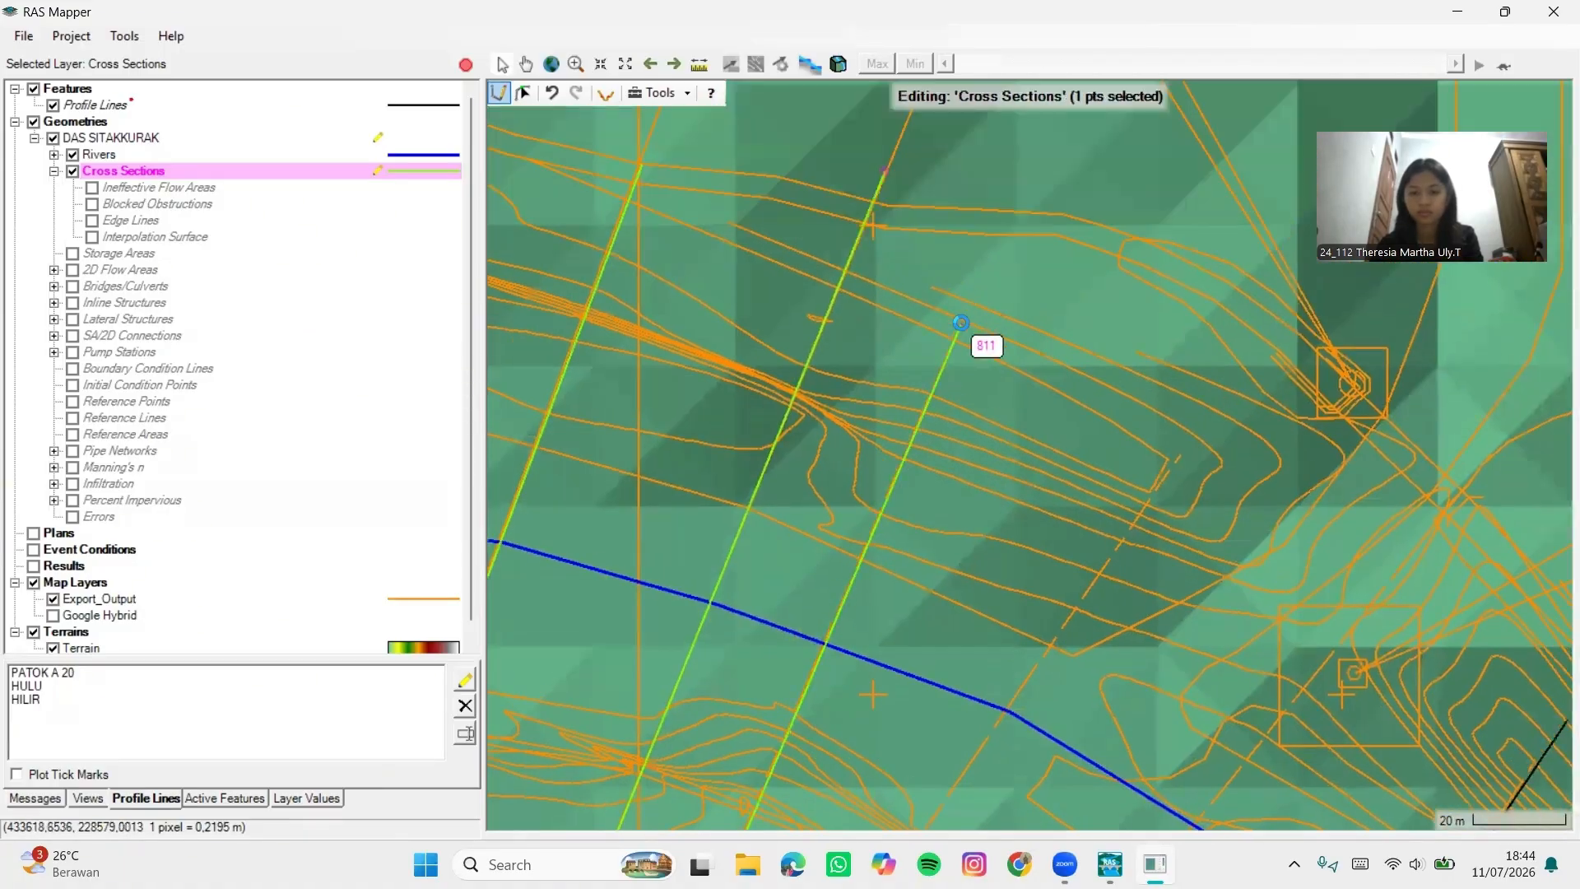
double_click(960, 328)
Draw two more south-to-north cross sections along the dashed survey section lines between station 811 and PATOK A 20
drag(913, 724, 910, 325)
click(779, 642)
drag(1014, 328, 862, 620)
double_click(1056, 302)
drag(969, 740, 969, 313)
click(798, 600)
drag(987, 387, 816, 612)
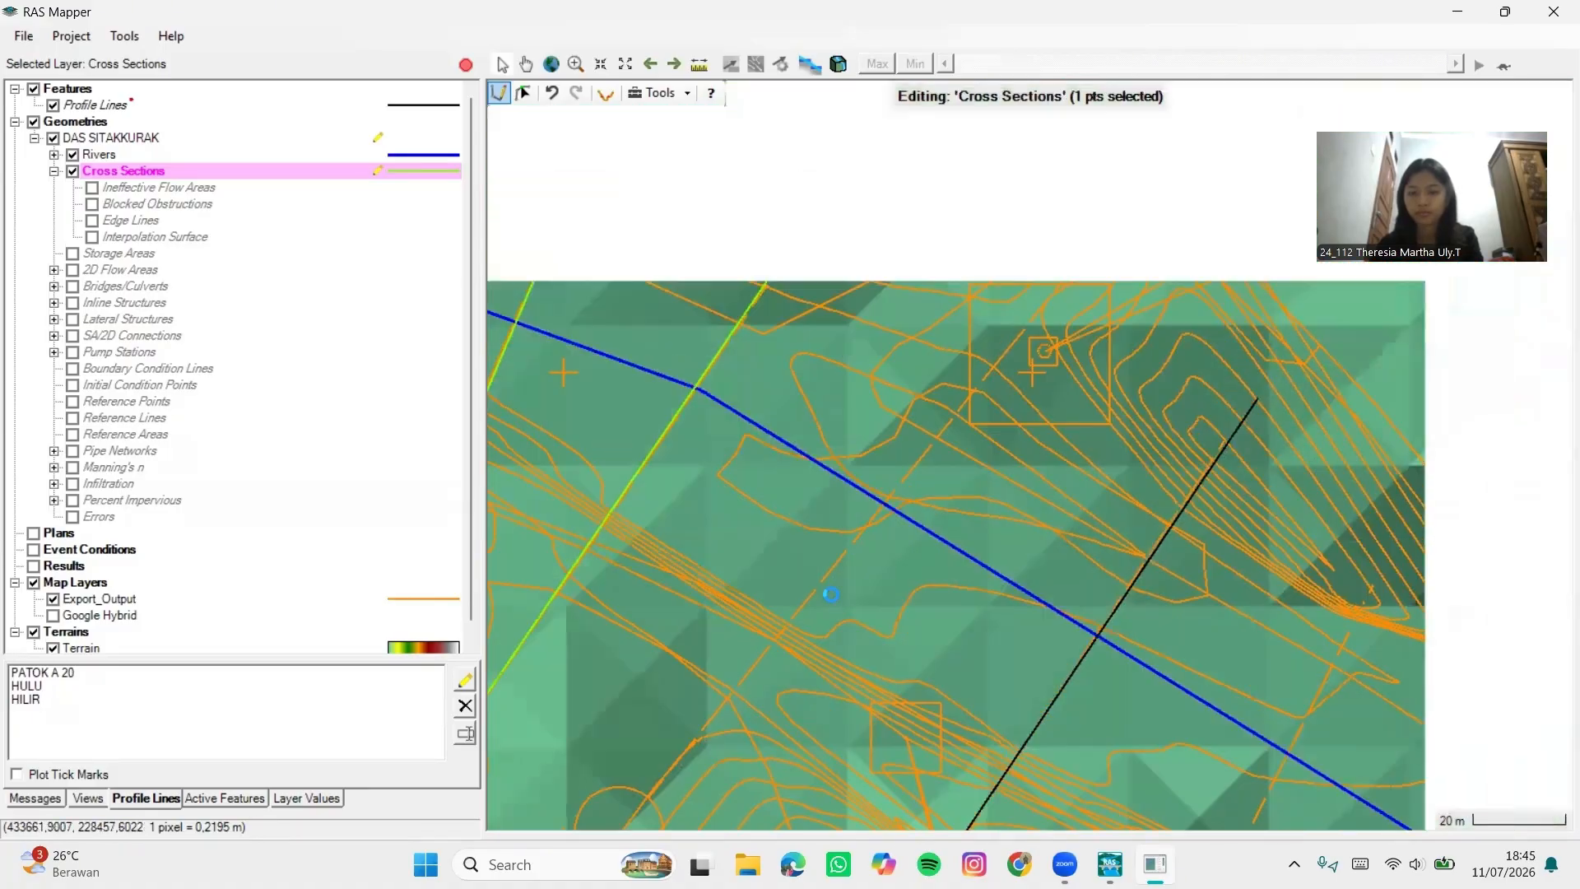
double_click(1096, 234)
Draw a cross section along the PATOK A 20 profile line from the south bank to the north bank
drag(1007, 427, 1001, 72)
click(839, 649)
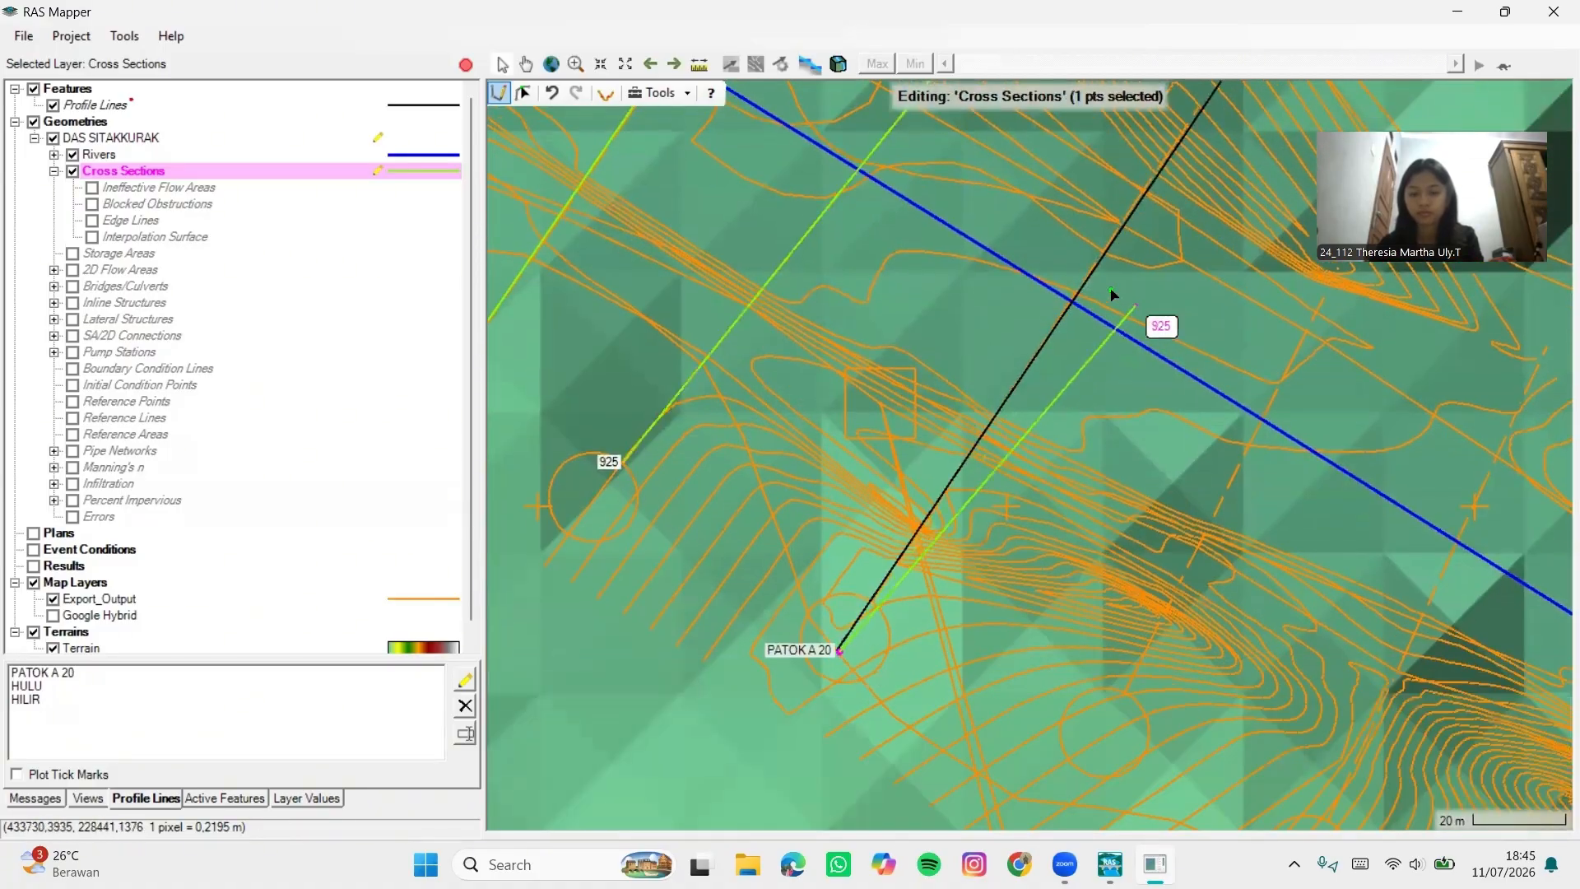
drag(1111, 298, 972, 574)
double_click(1095, 332)
Draw a south-to-north cross section along the first survey section line upstream of PATOK A 20
drag(1011, 795, 987, 390)
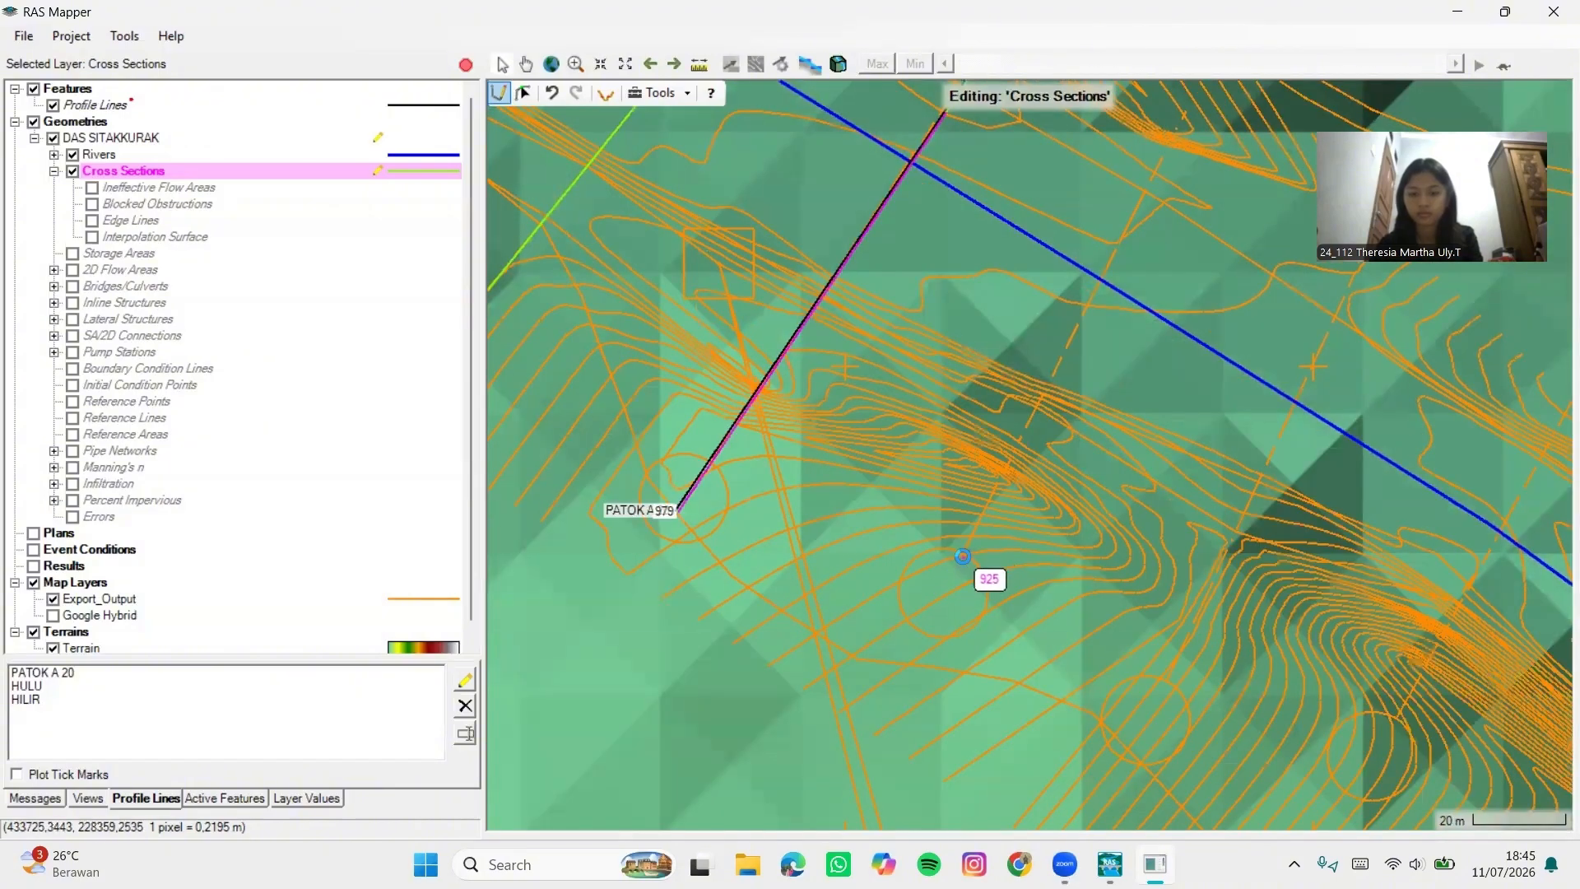
click(961, 553)
drag(1099, 263, 1016, 419)
double_click(1100, 266)
Draw south-to-north cross sections along the next two dashed survey section lines upstream of station 1027
drag(1020, 741, 886, 378)
click(947, 474)
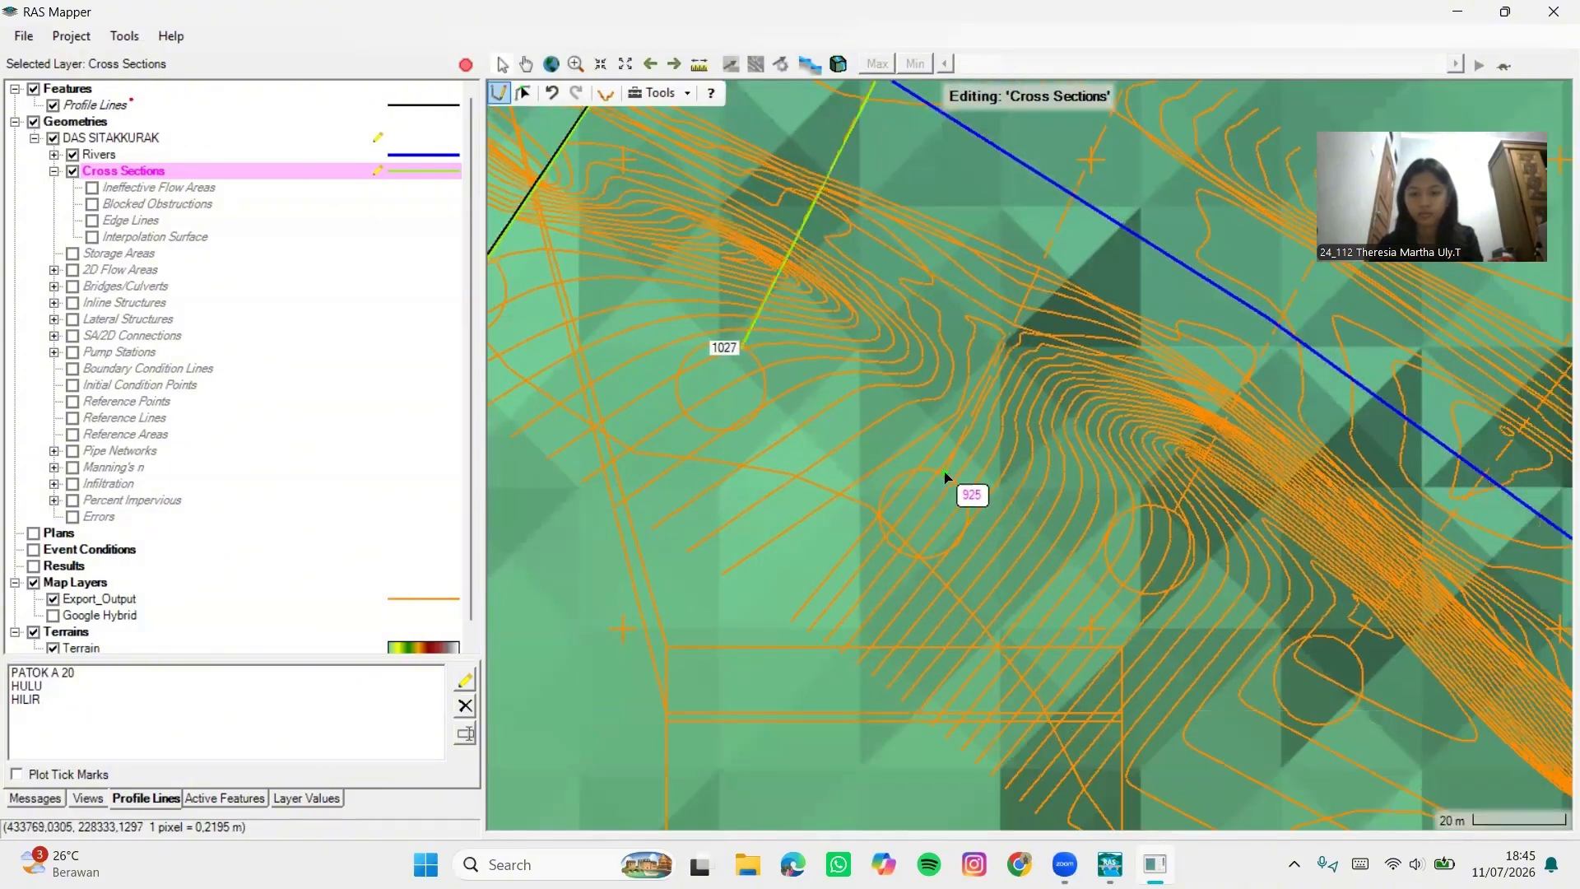
drag(1123, 127, 982, 433)
double_click(1015, 313)
drag(1020, 810, 960, 402)
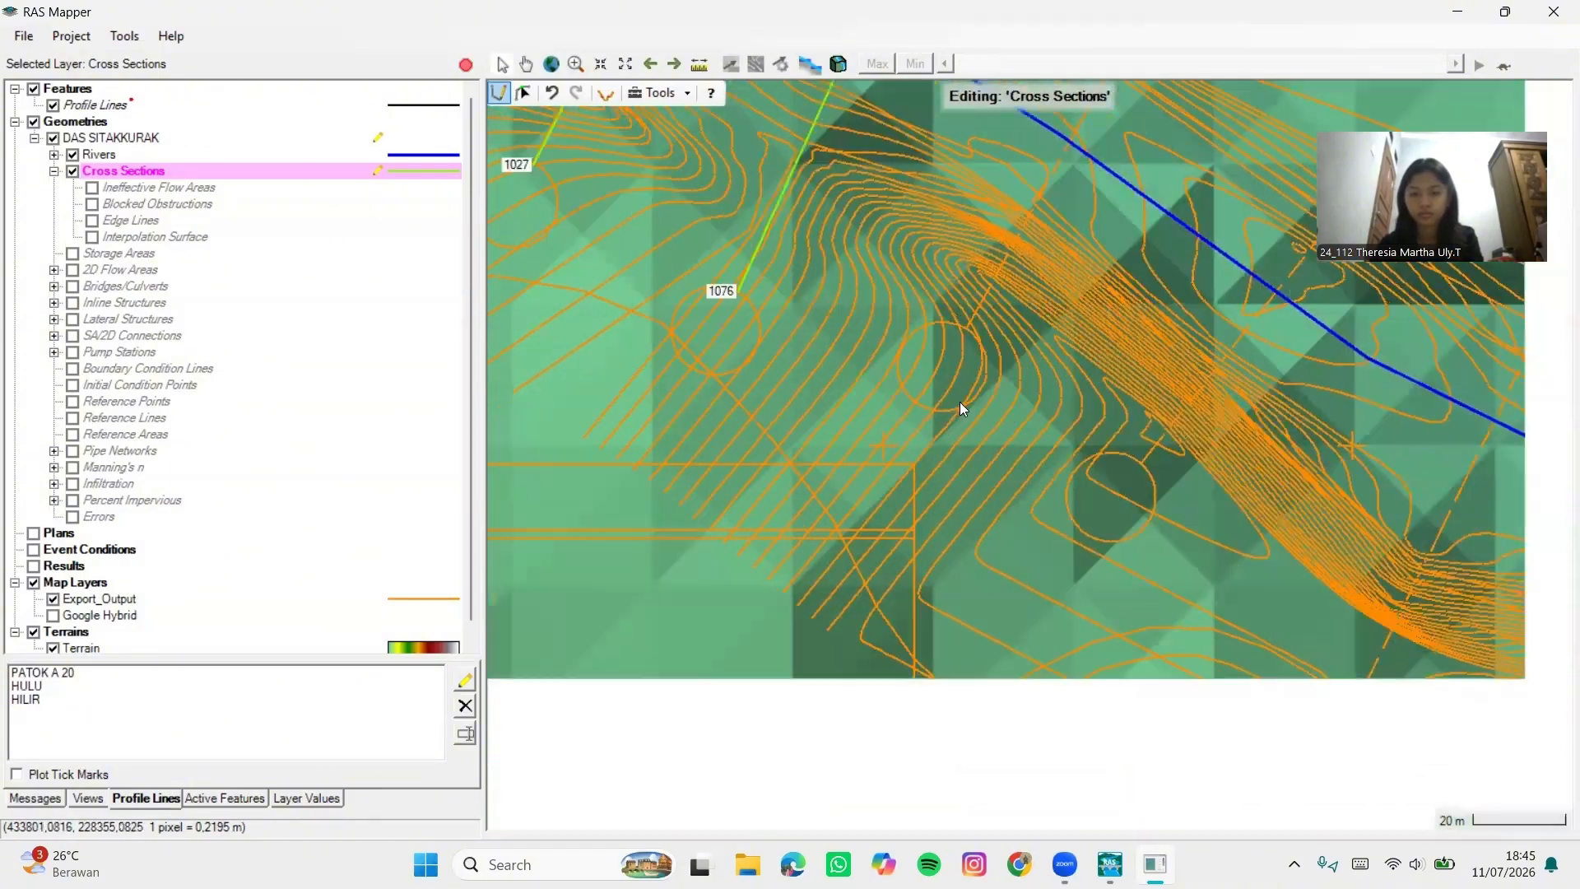
click(970, 328)
drag(1147, 90, 1016, 370)
double_click(1016, 371)
Draw two south-to-north cross sections along the dashed survey section lines following station 1128, around the river bend
drag(1008, 823, 889, 442)
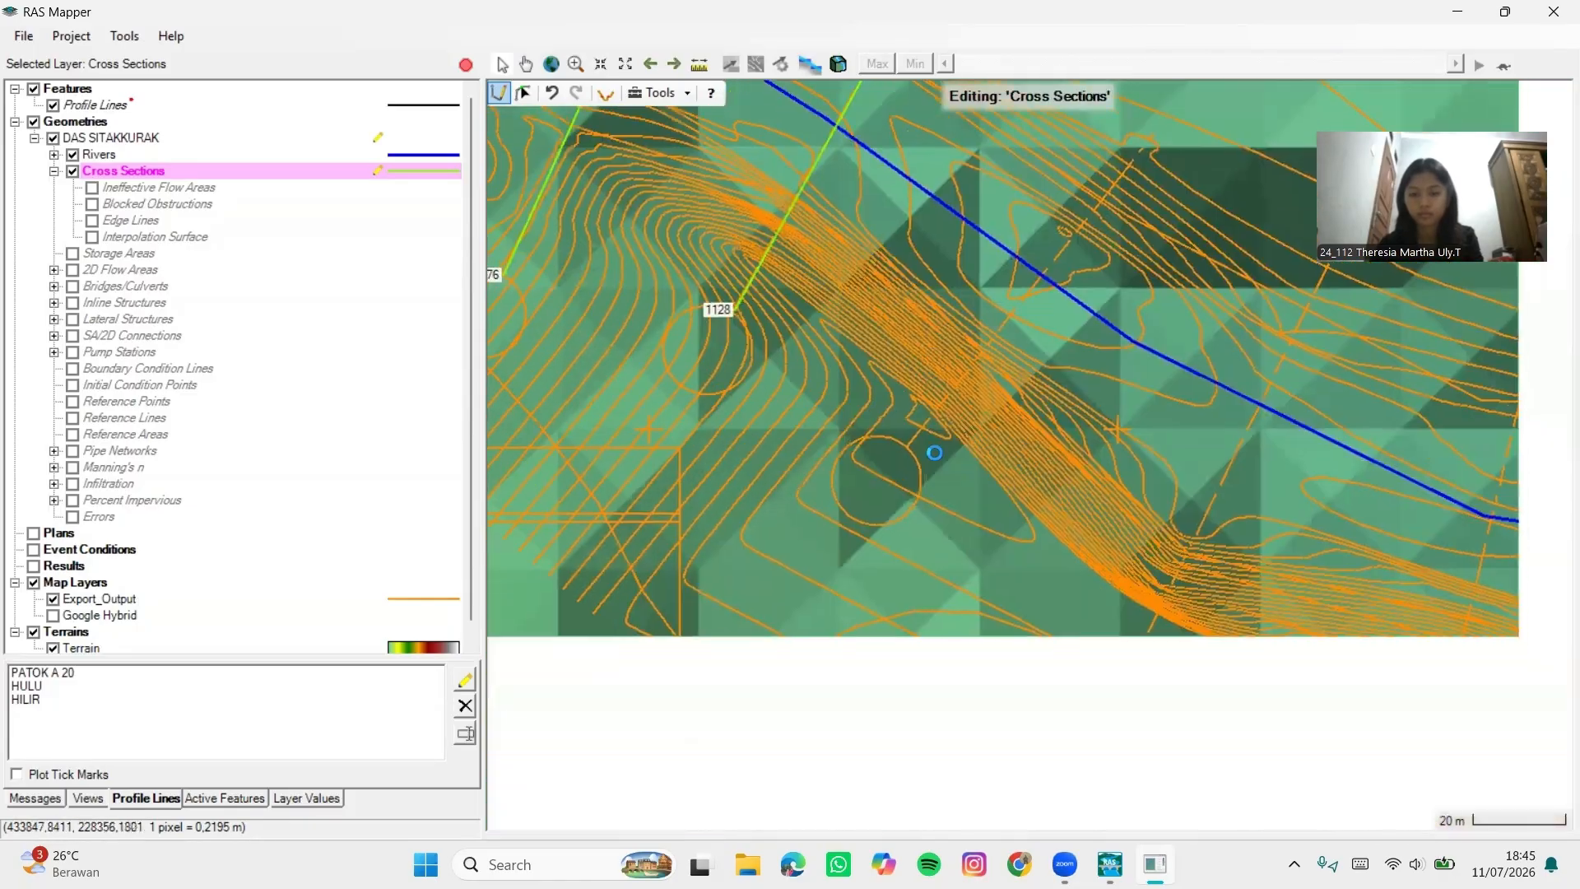
click(889, 451)
mouse_move(1148, 124)
mouse_down()
mouse_move(1029, 317)
mouse_move(864, 150)
mouse_up()
double_click(1030, 311)
click(770, 644)
double_click(1028, 313)
click(814, 720)
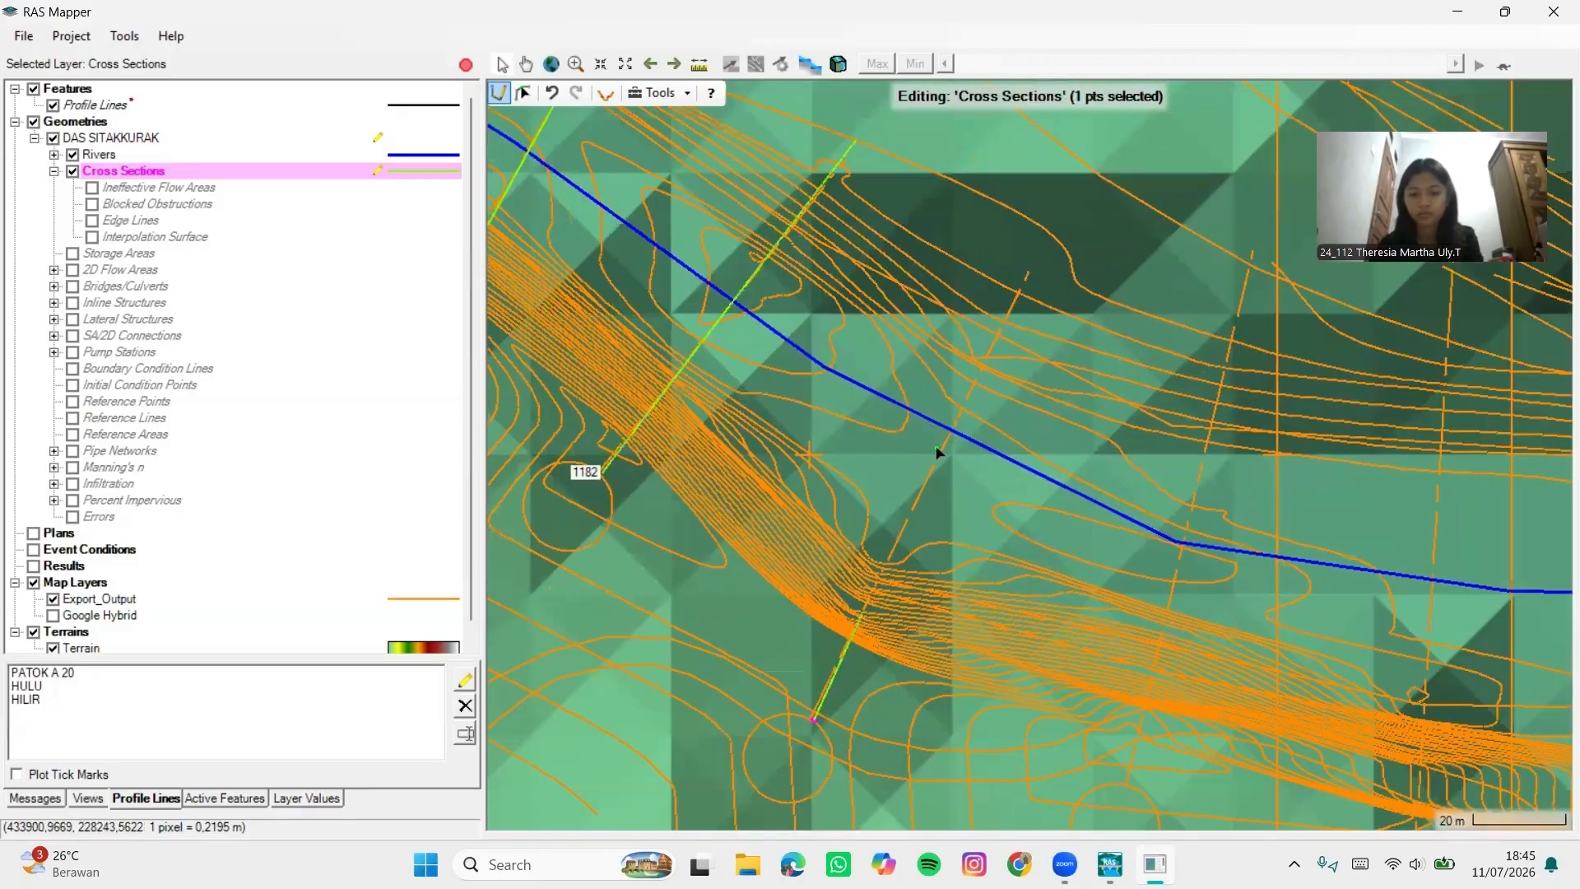
double_click(1044, 228)
Draw south-to-north cross sections along the next two dashed survey section lines upstream of station 1236
drag(1145, 749, 895, 462)
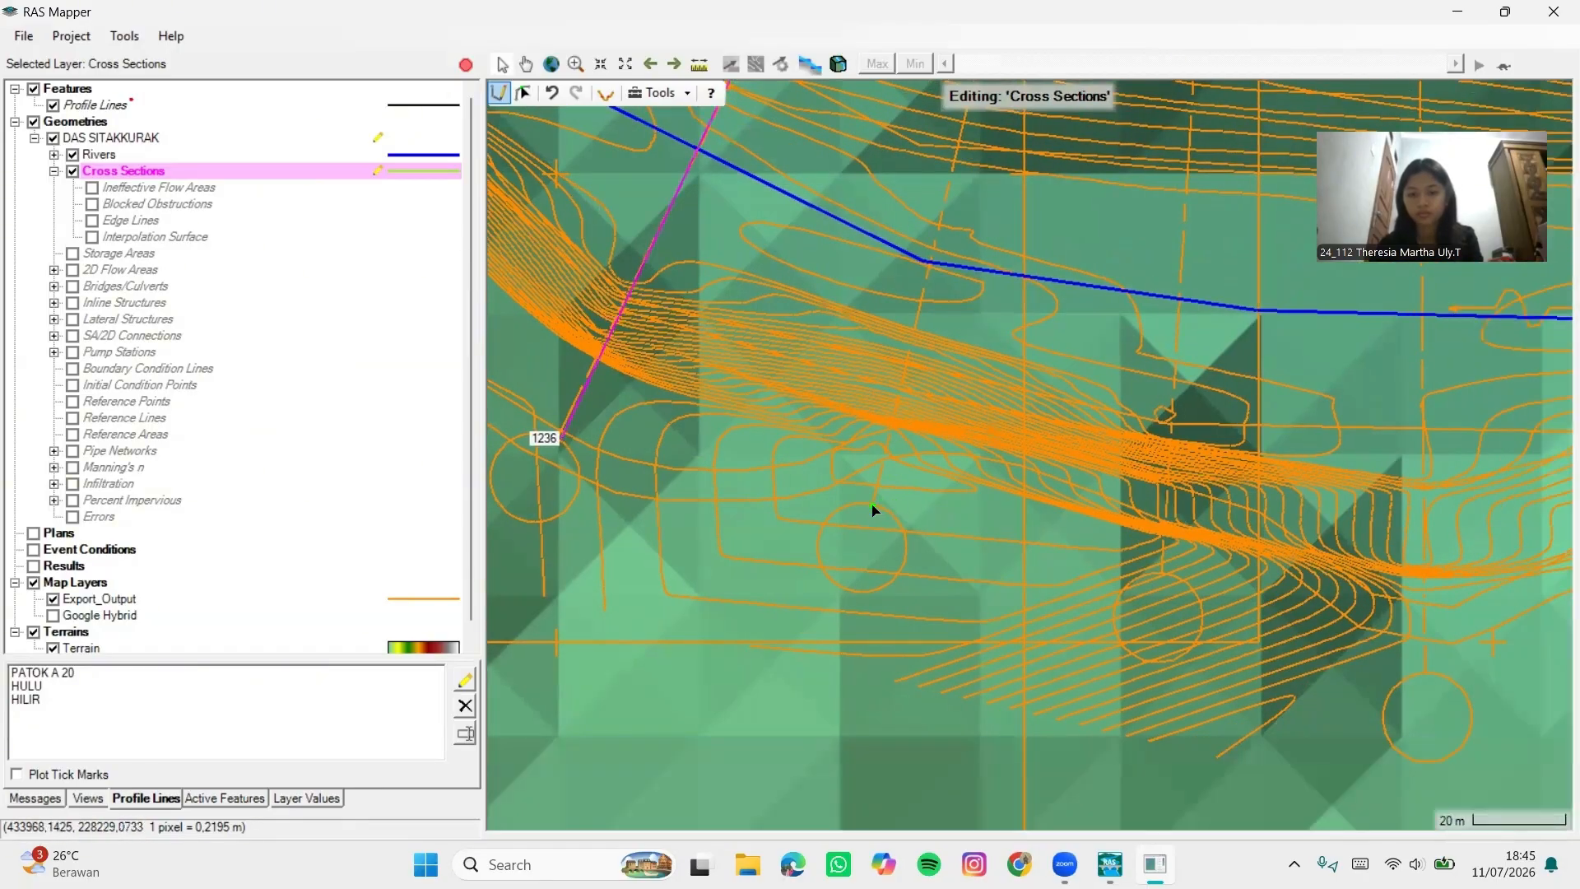
click(870, 504)
drag(938, 380, 884, 636)
double_click(944, 239)
drag(943, 239, 652, 280)
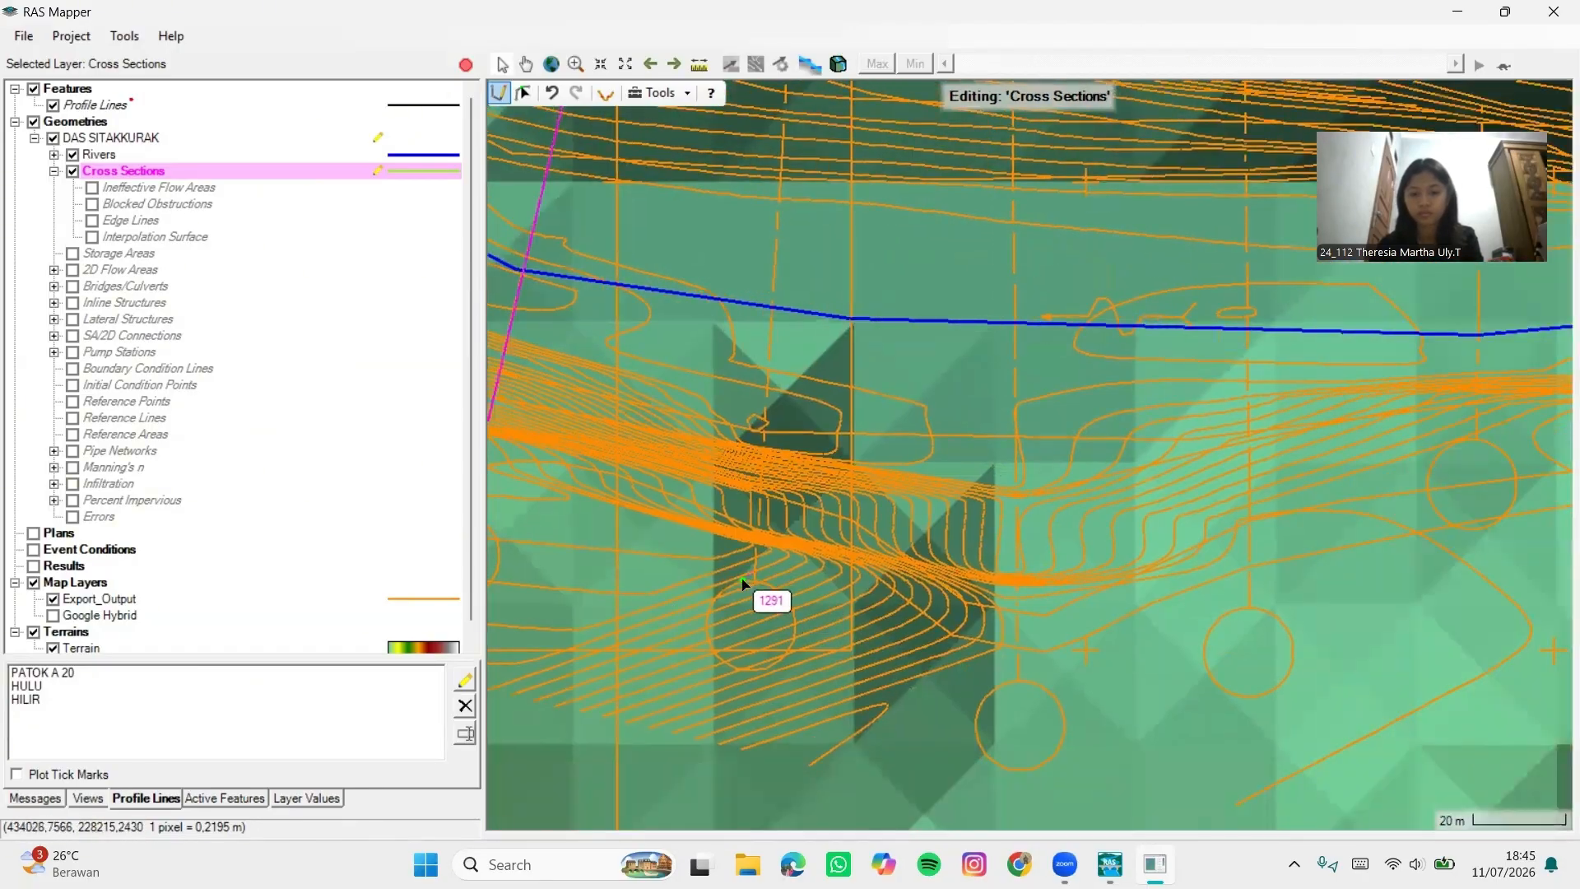
click(825, 653)
double_click(856, 288)
Draw cross sections from the south bank to the north bank along the next two dashed lines upstream of station 1345
drag(864, 823, 872, 680)
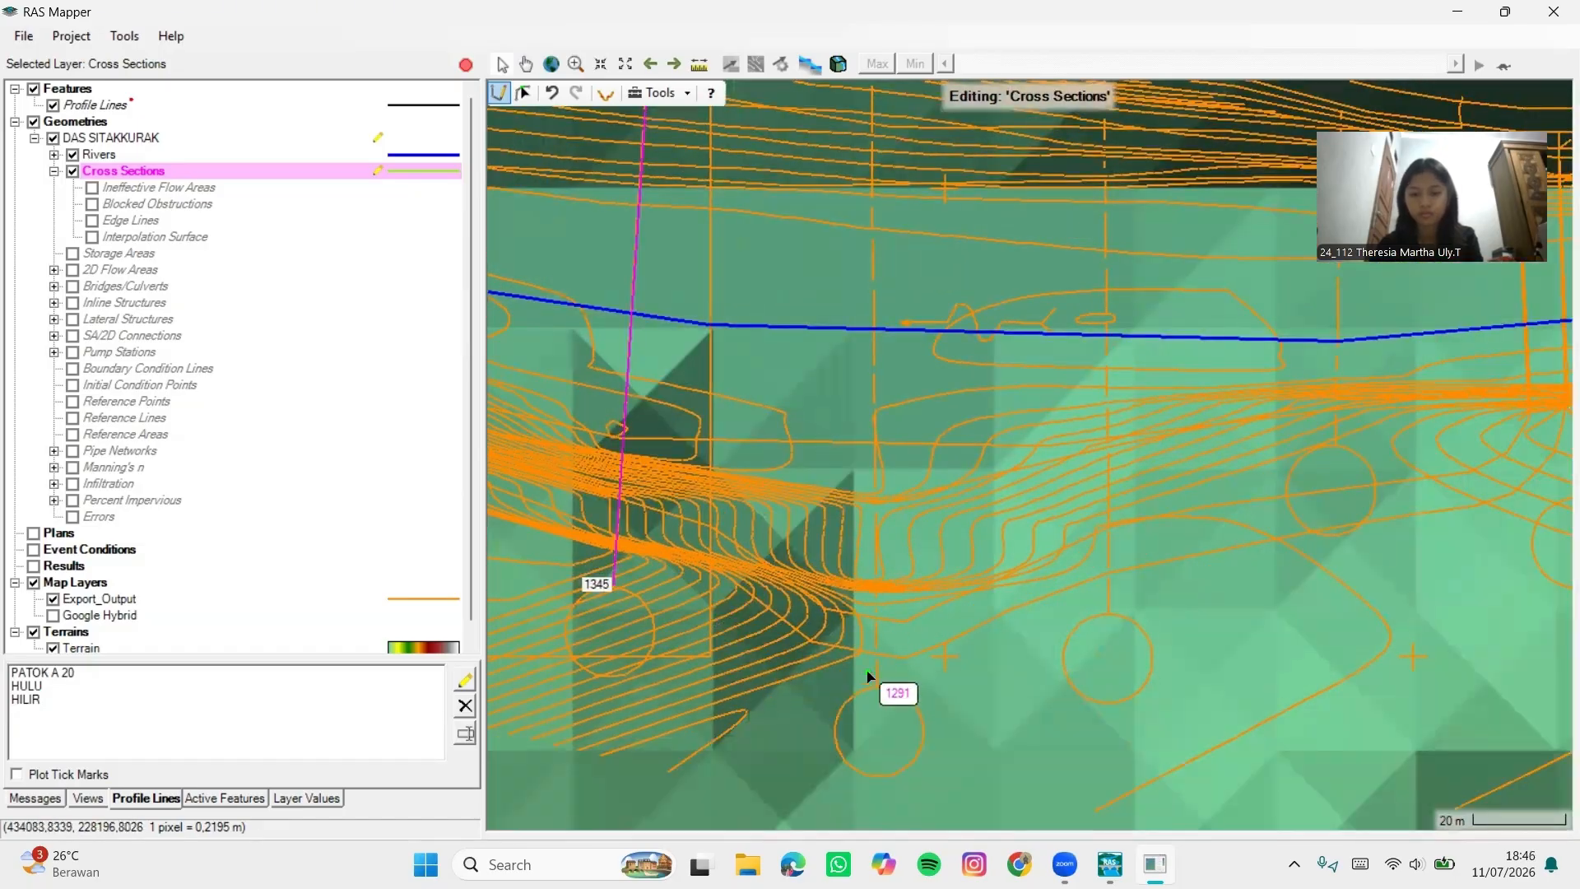
click(889, 575)
double_click(878, 336)
drag(785, 344, 892, 511)
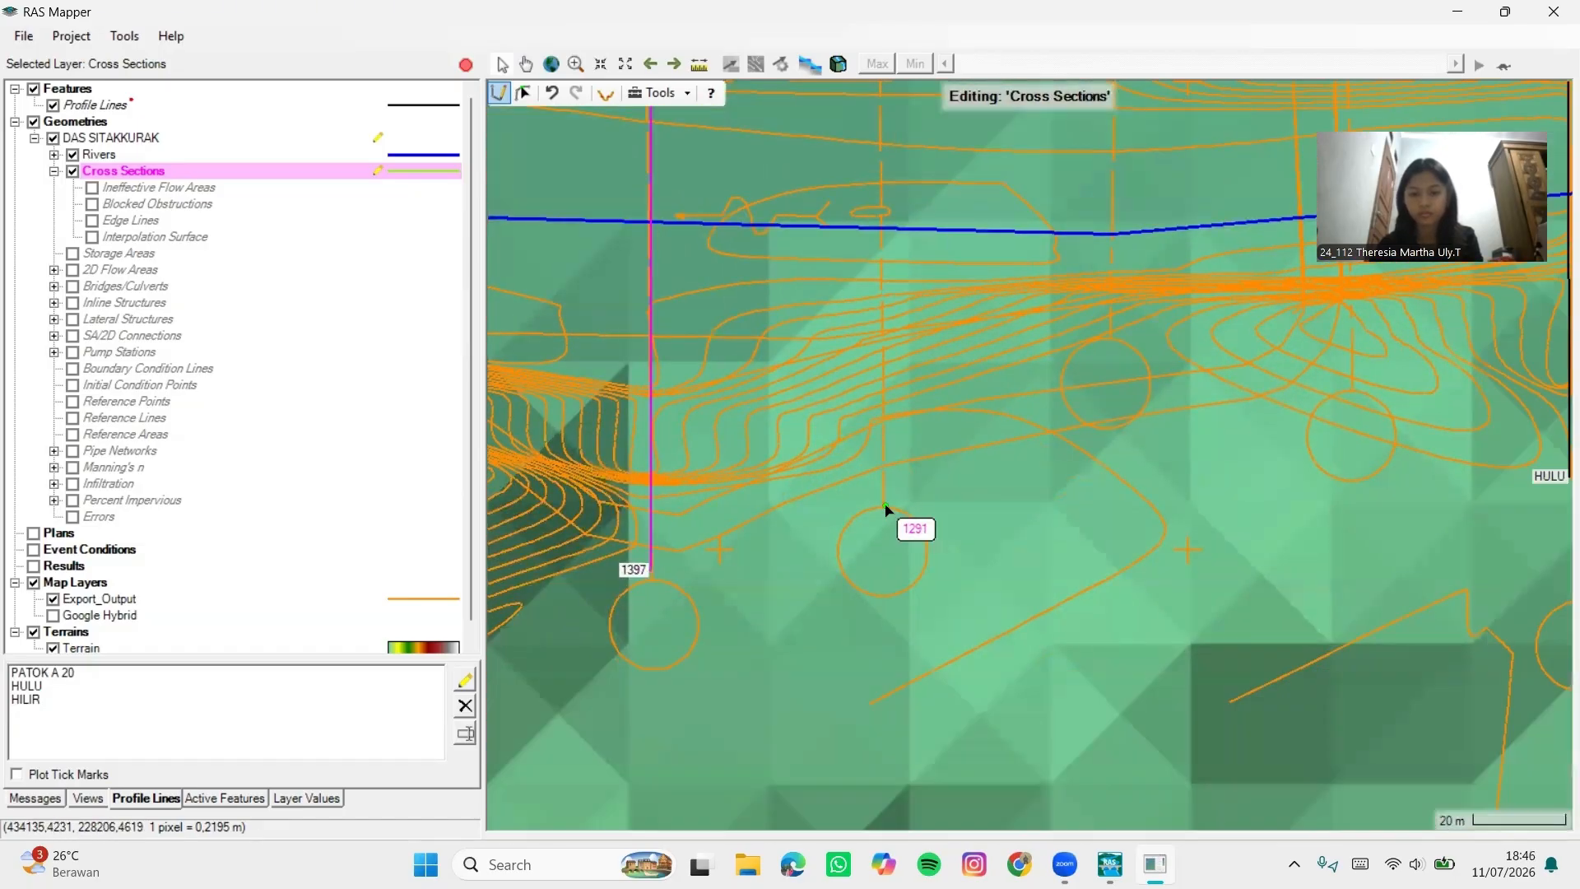
click(917, 494)
double_click(911, 309)
Draw south-to-north cross sections along the two remaining dashed survey section lines between station 1447 and the HULU profile line
drag(748, 349, 808, 412)
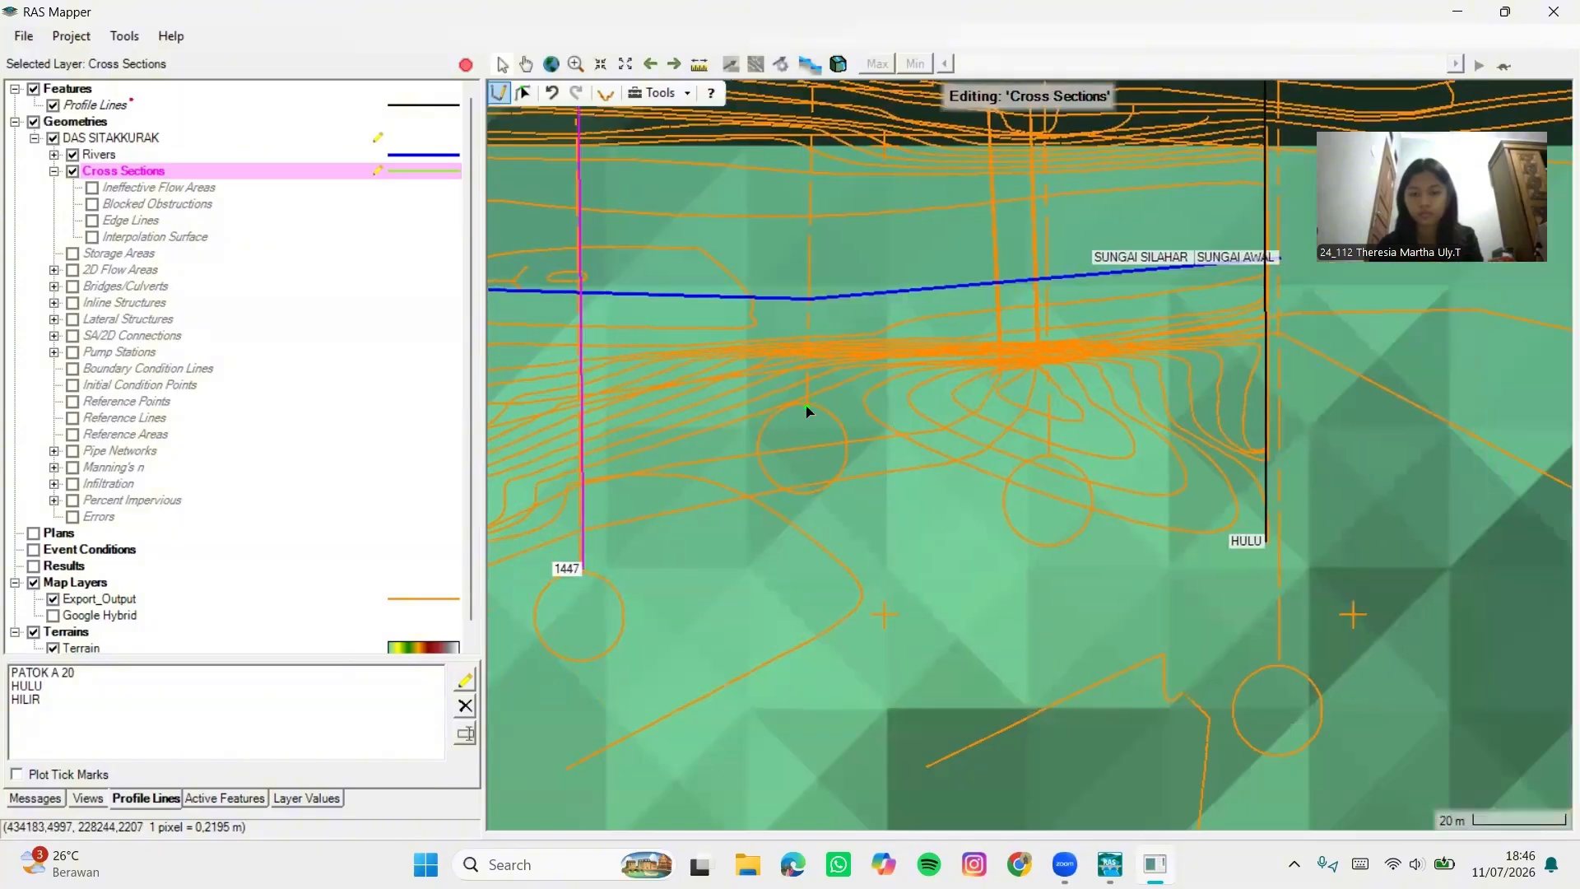
click(846, 745)
double_click(851, 385)
drag(1086, 805, 909, 582)
click(906, 580)
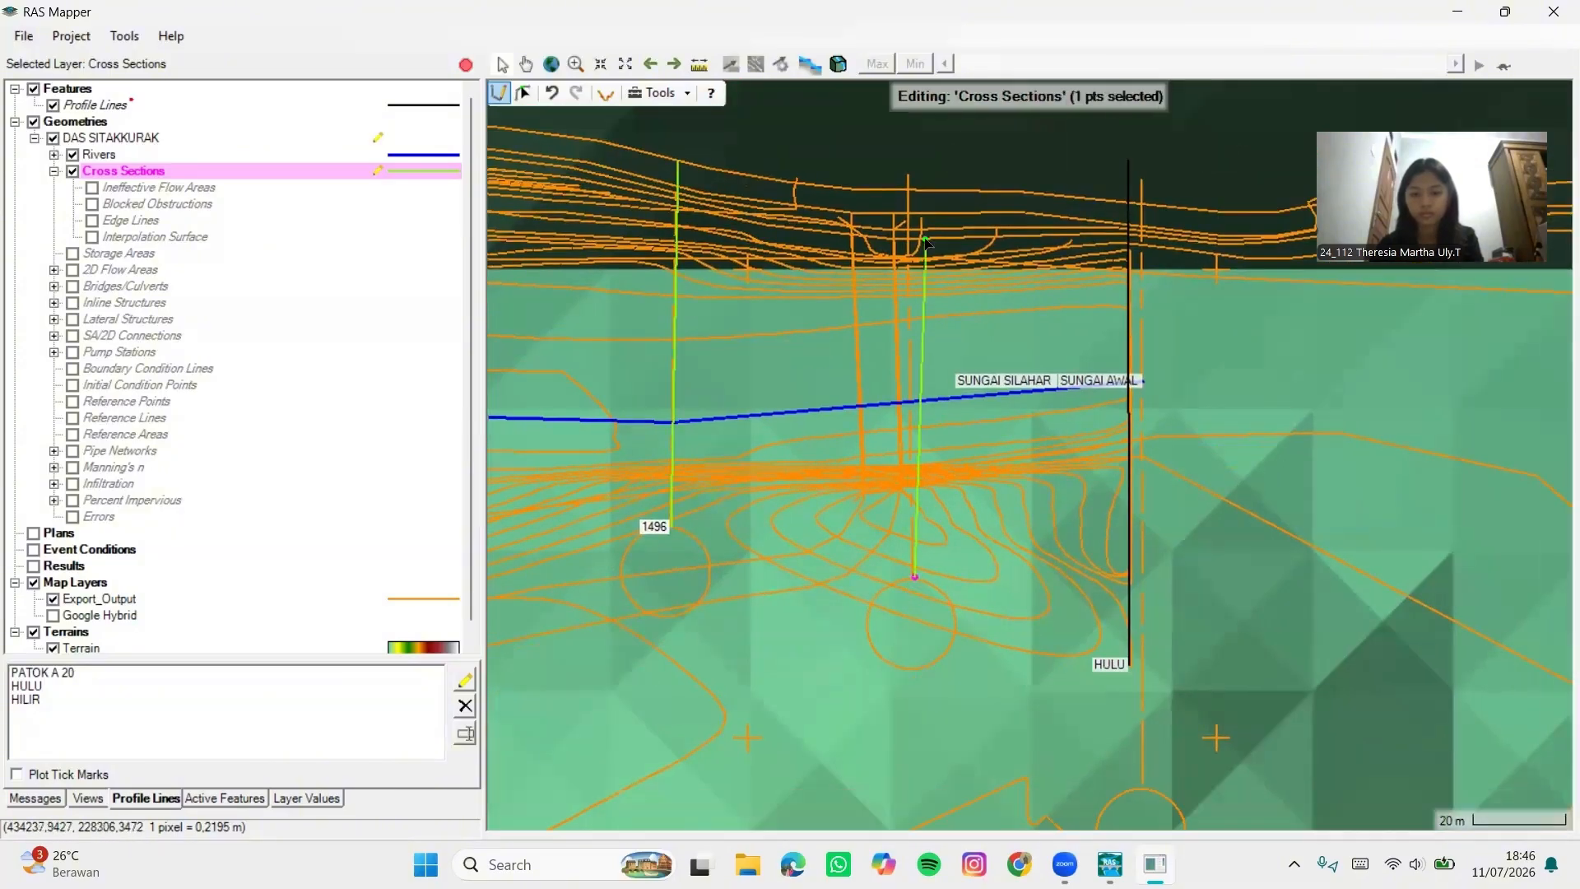
double_click(905, 177)
drag(1123, 666, 925, 645)
click(925, 645)
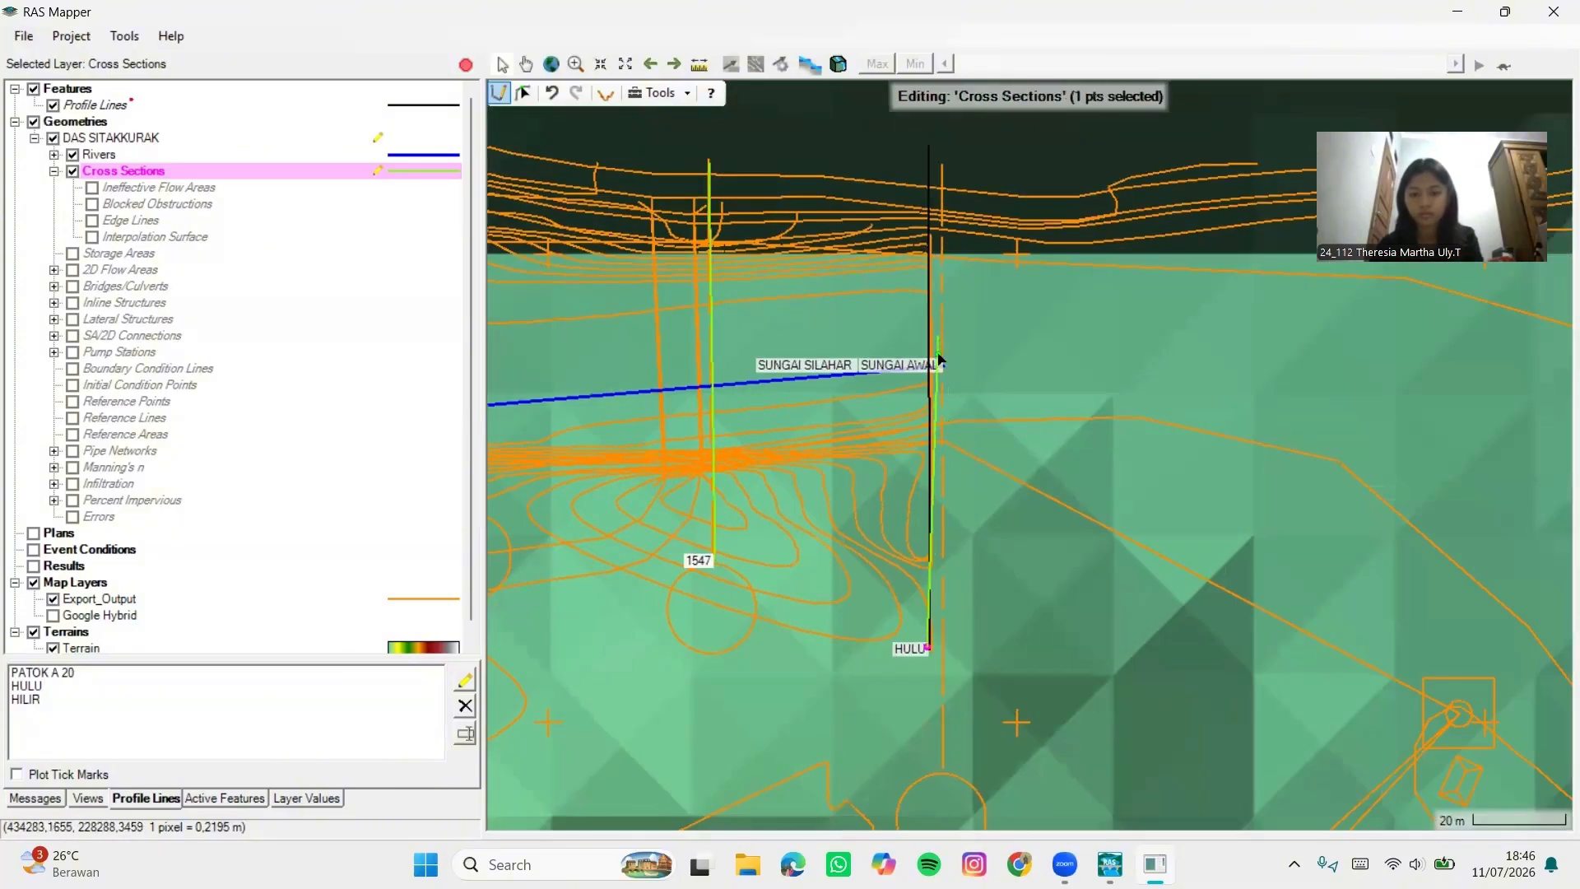
key(Escape)
Draw the last south-to-north cross section along the dashed survey line just east of HULU and save the DAS SITAKKURAK edits
drag(941, 763, 1000, 690)
click(1000, 689)
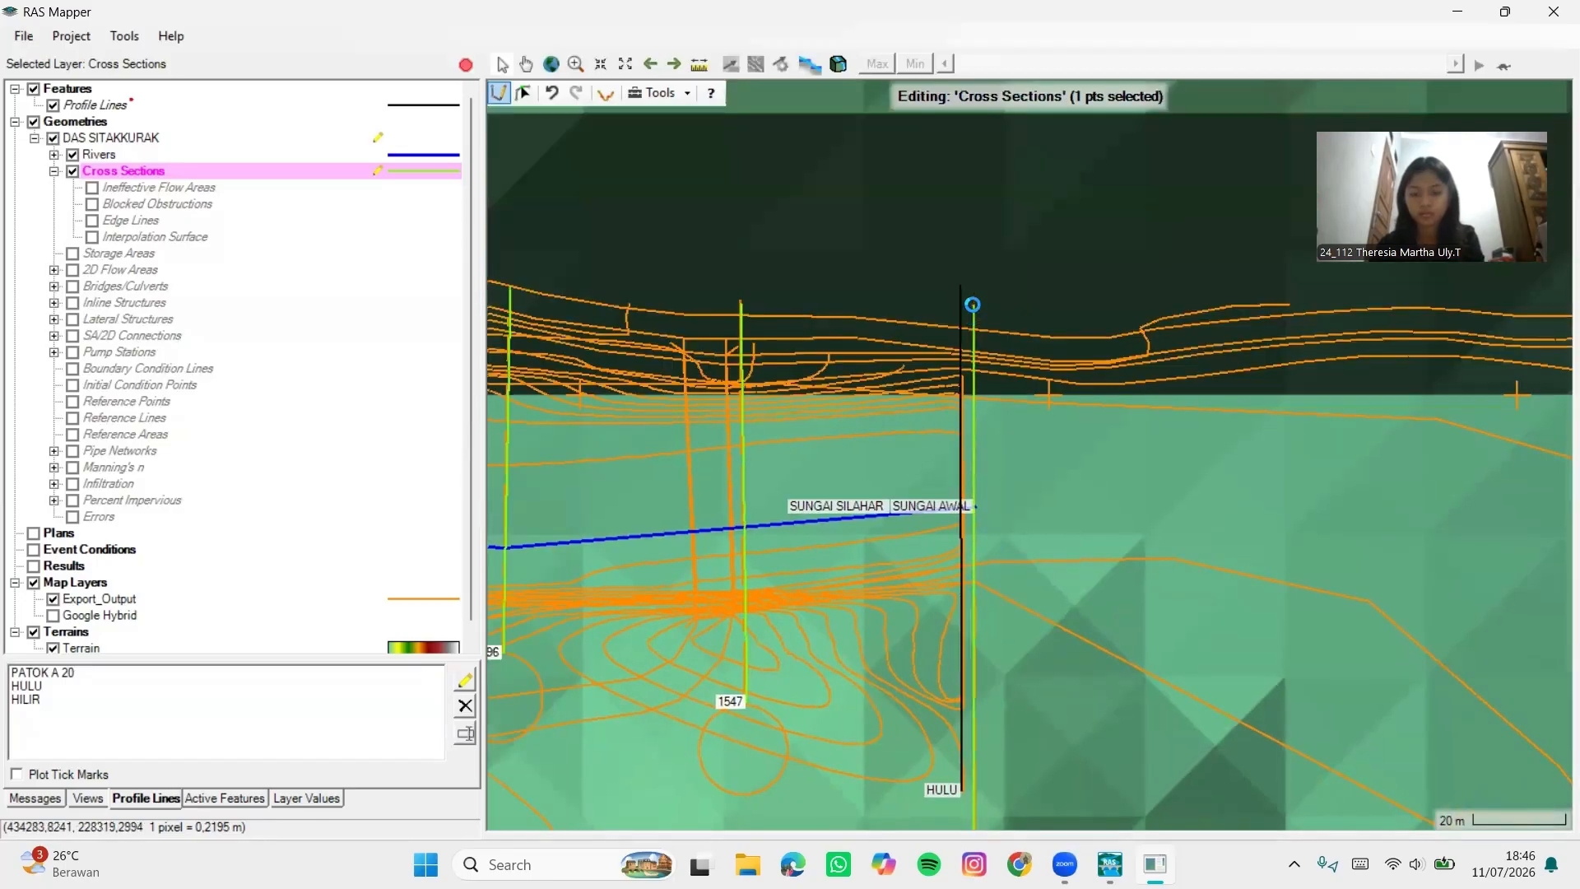
double_click(1002, 111)
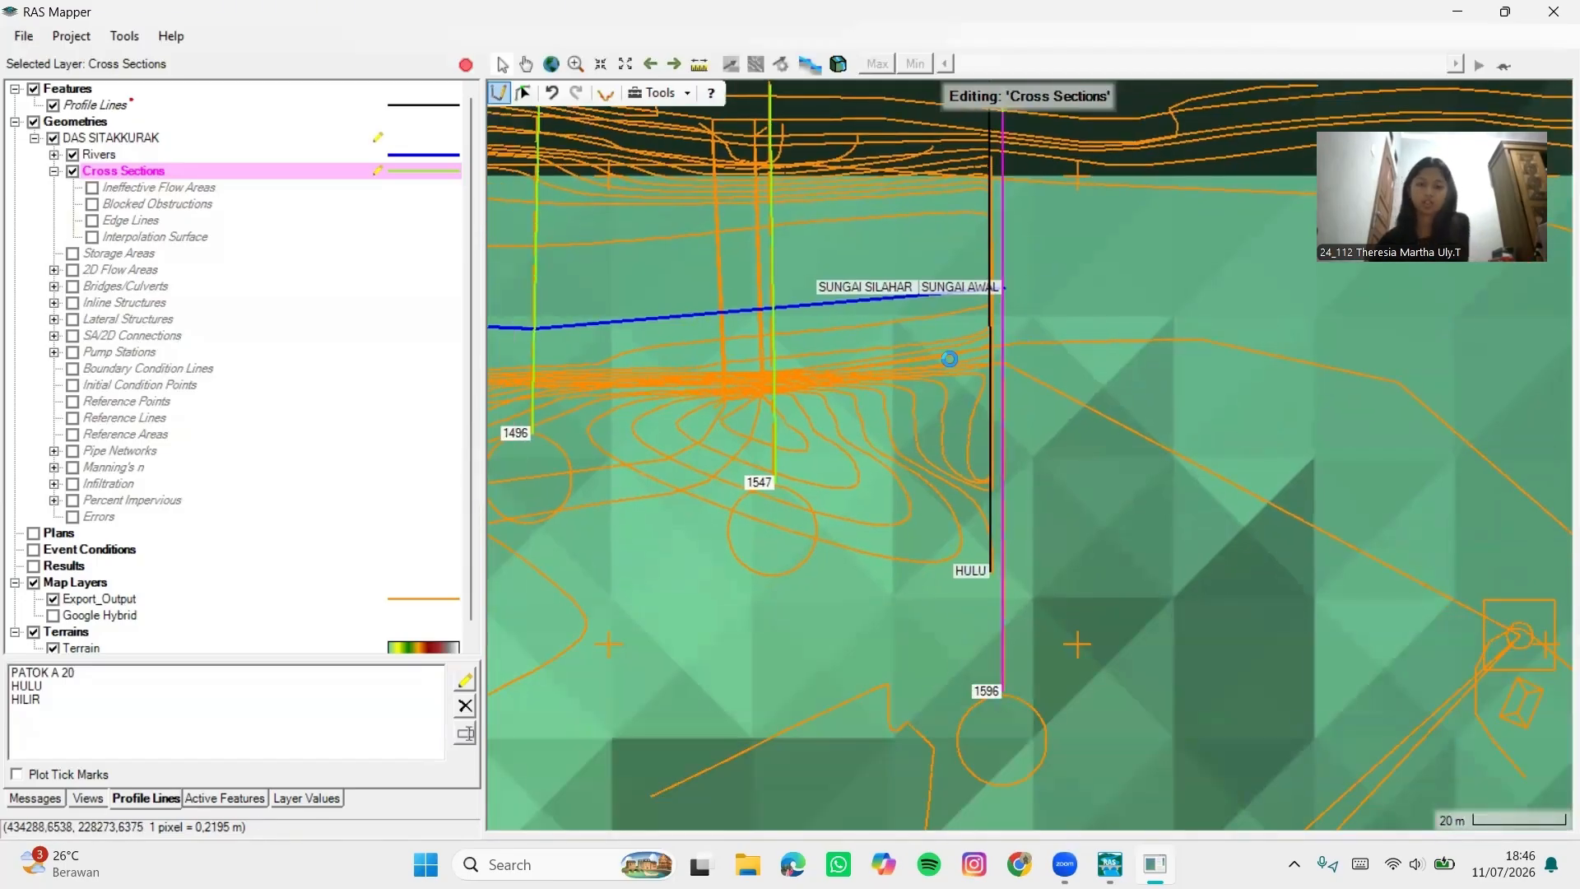
click(466, 65)
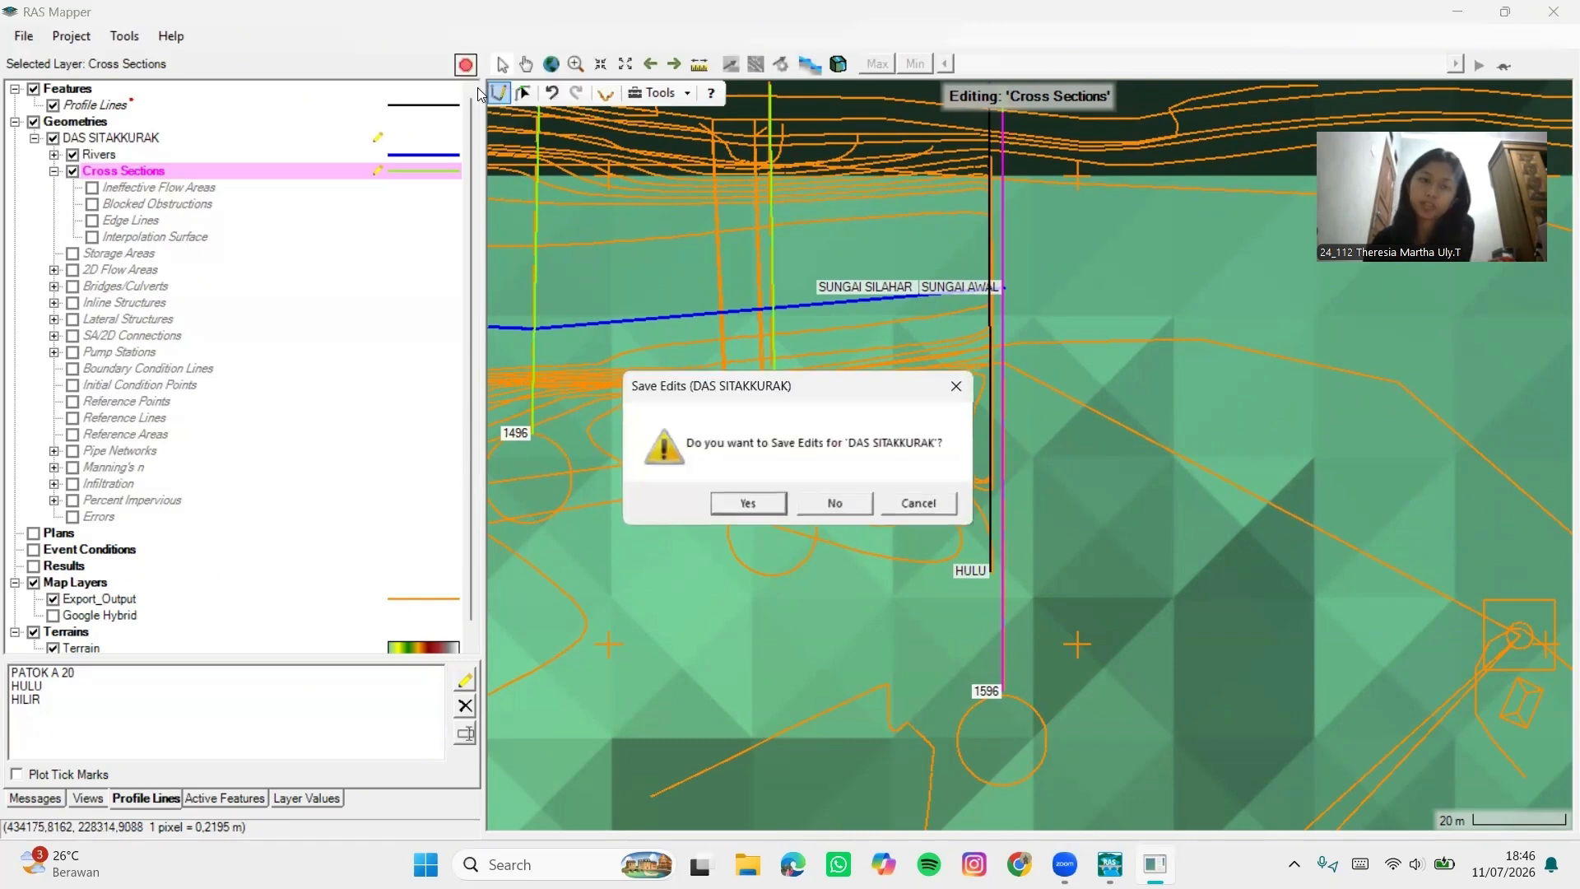
click(739, 505)
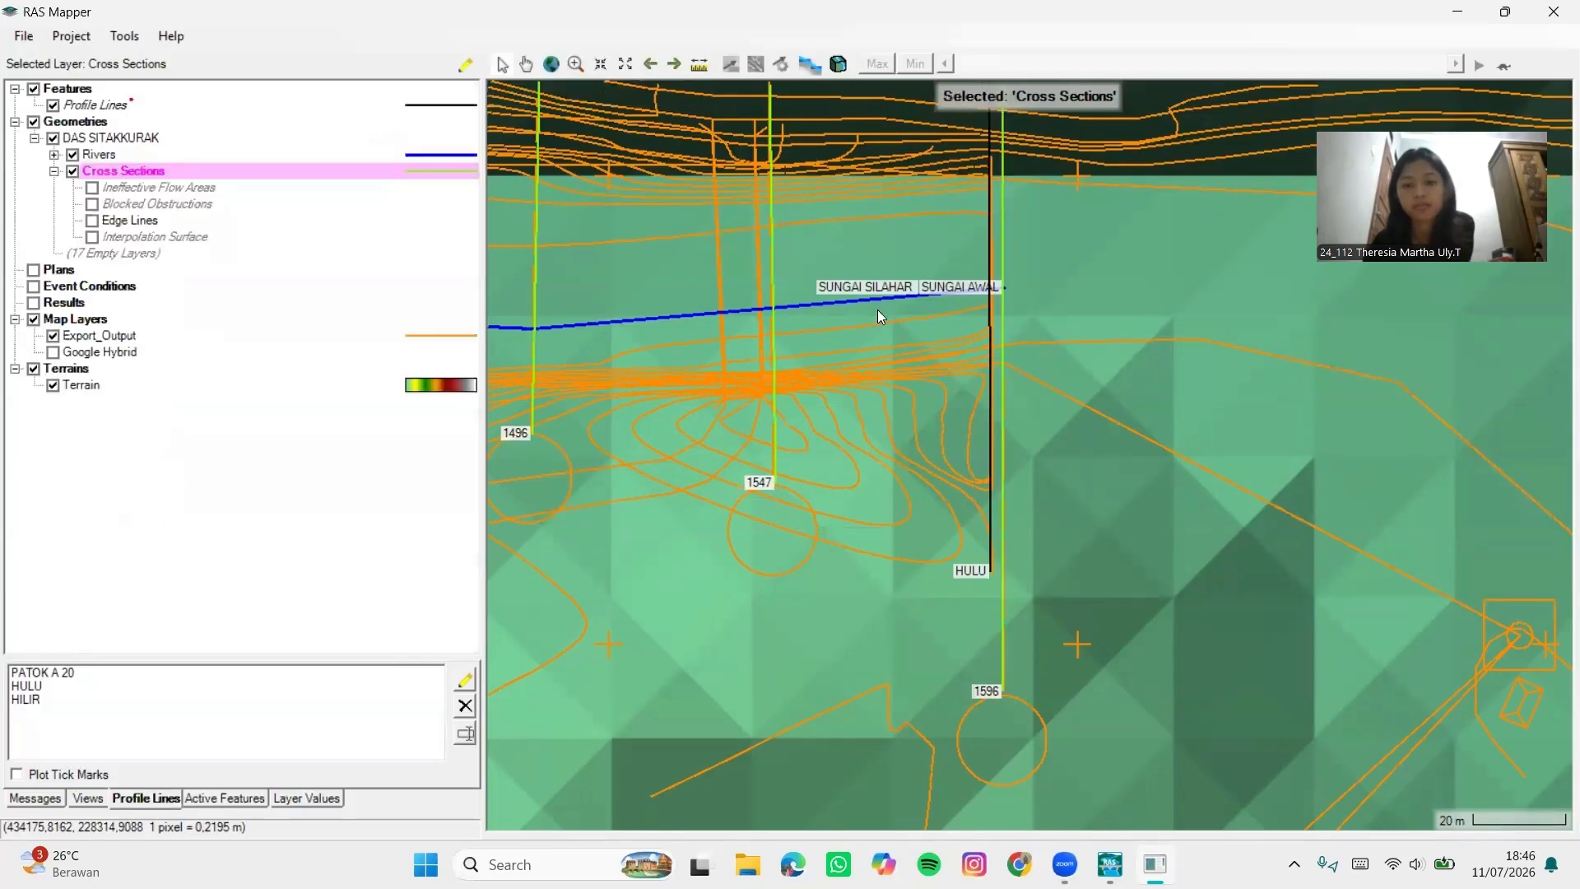
Review the drawn cross sections along the whole river between HULU and HILIR
scroll(877, 313, down, 3)
scroll(866, 412, down, 1)
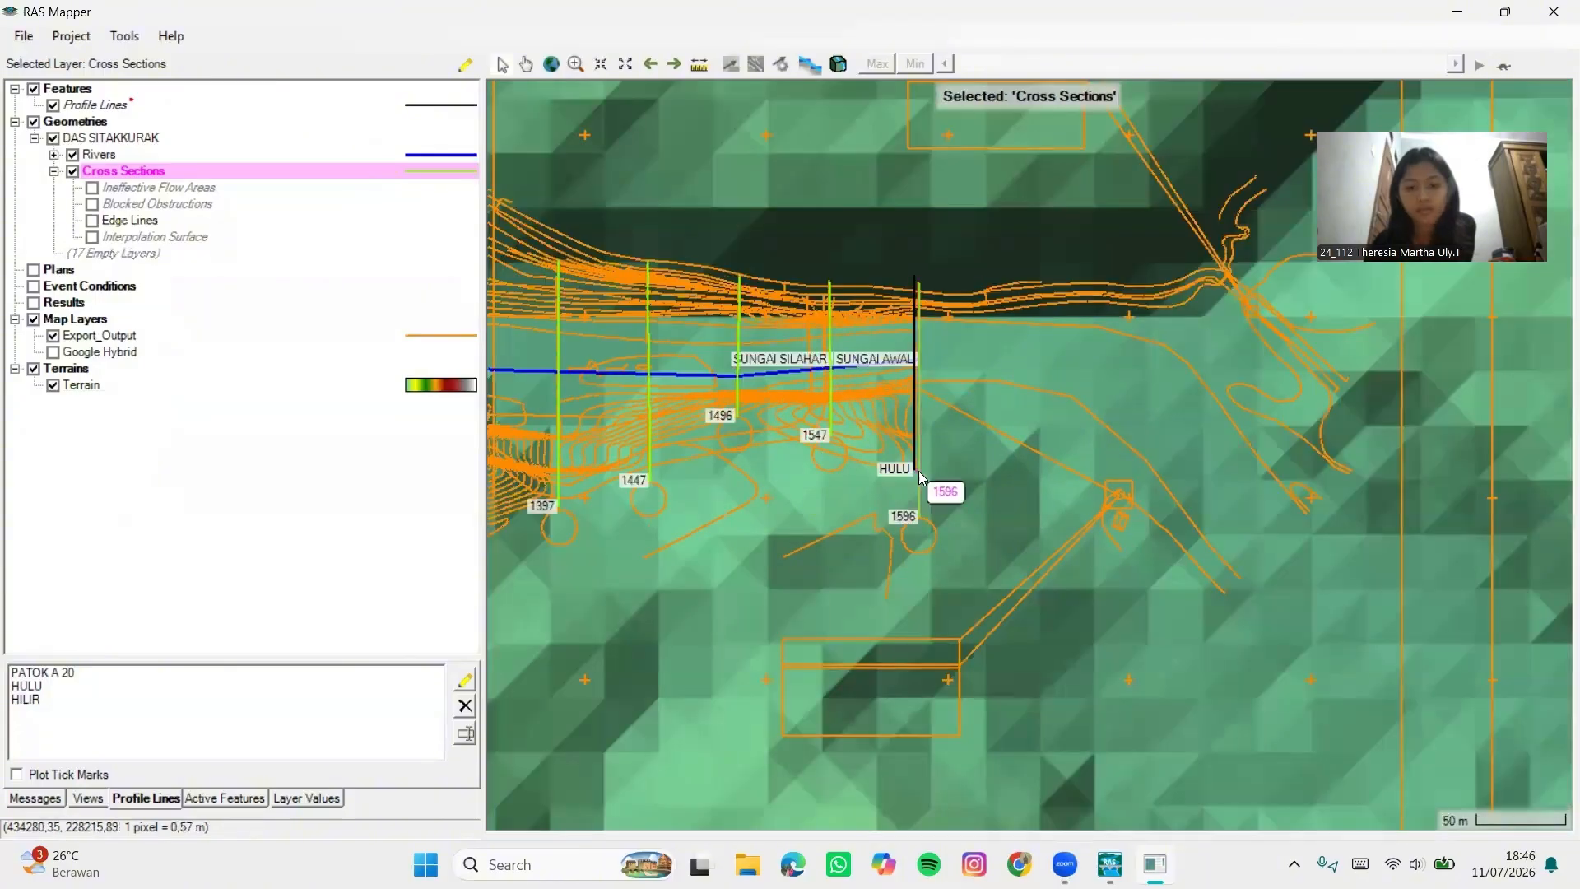
drag(977, 499, 1128, 427)
drag(873, 346, 1136, 493)
drag(927, 468, 1023, 398)
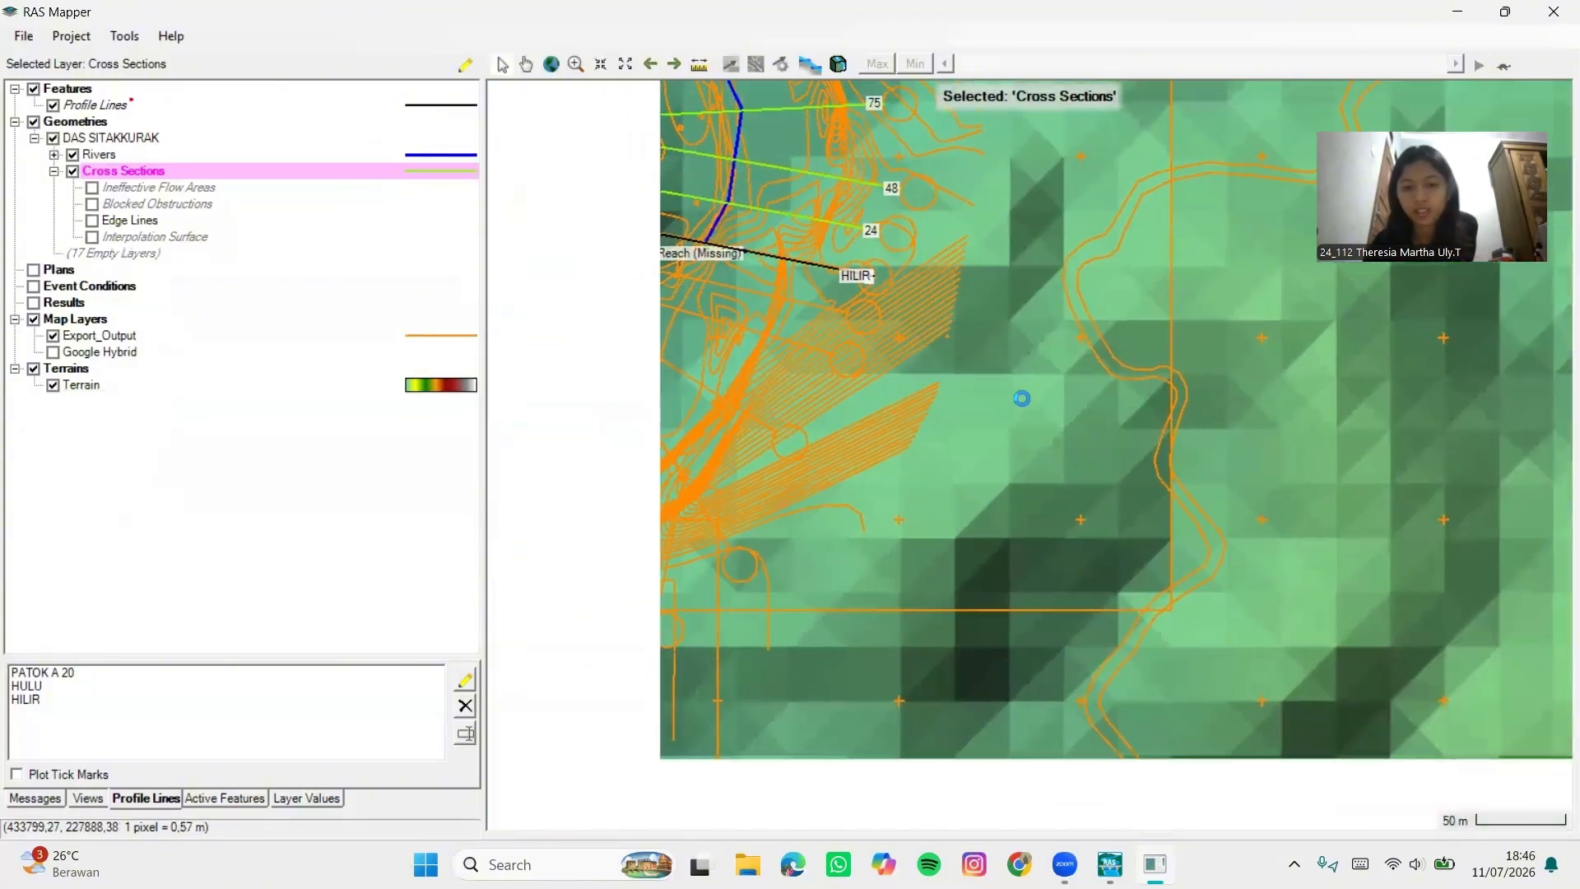
drag(907, 298, 924, 469)
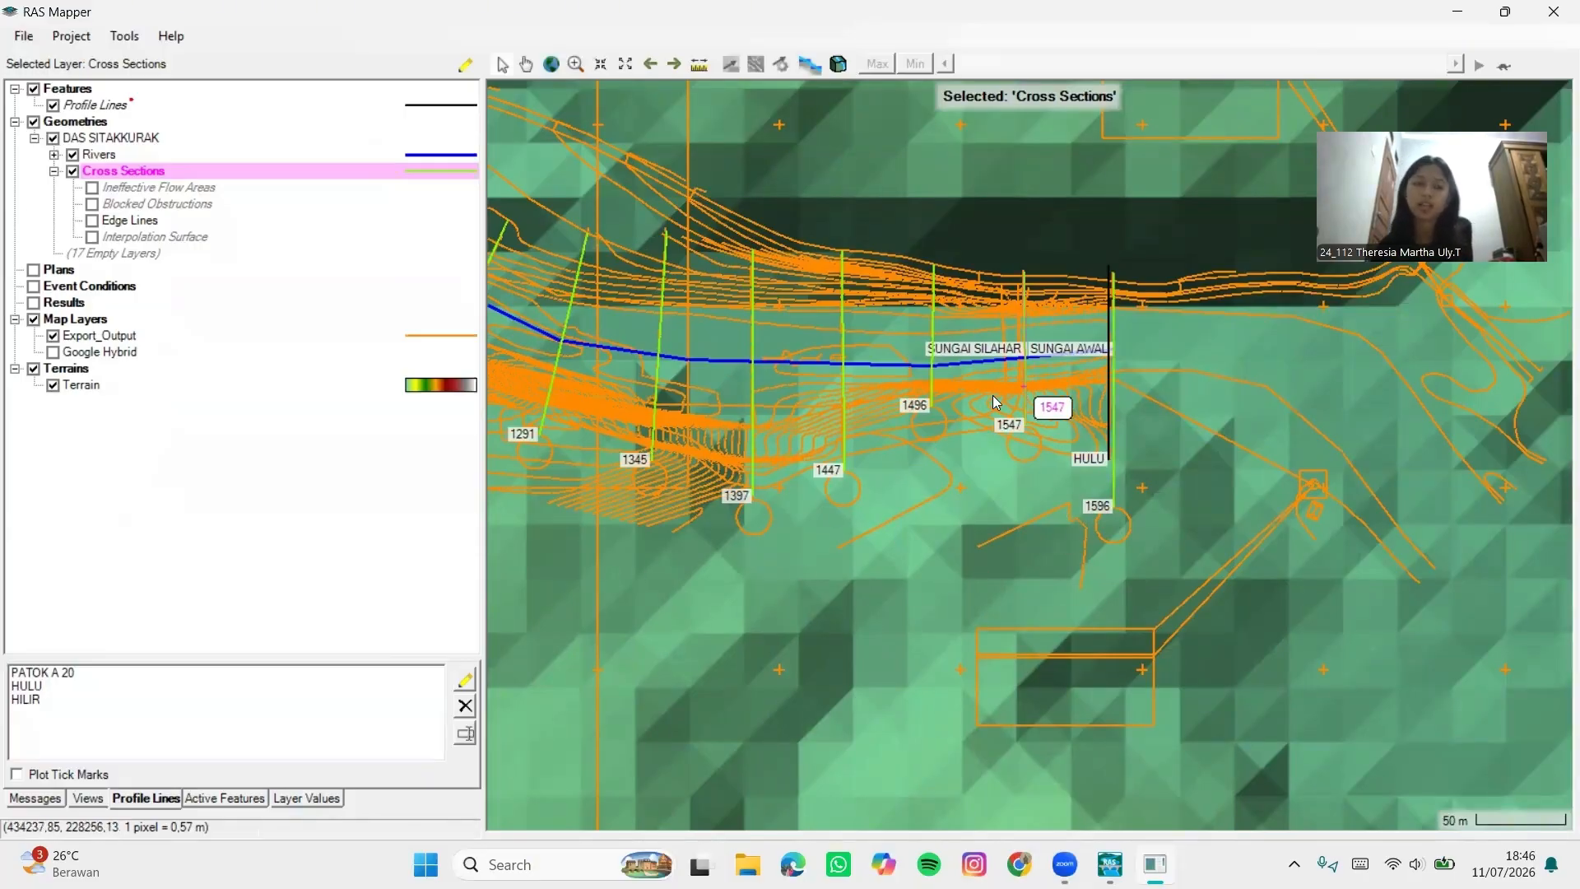
Save the RAS Mapper project, exit RAS Mapper and save the Profile Lines edits
click(19, 36)
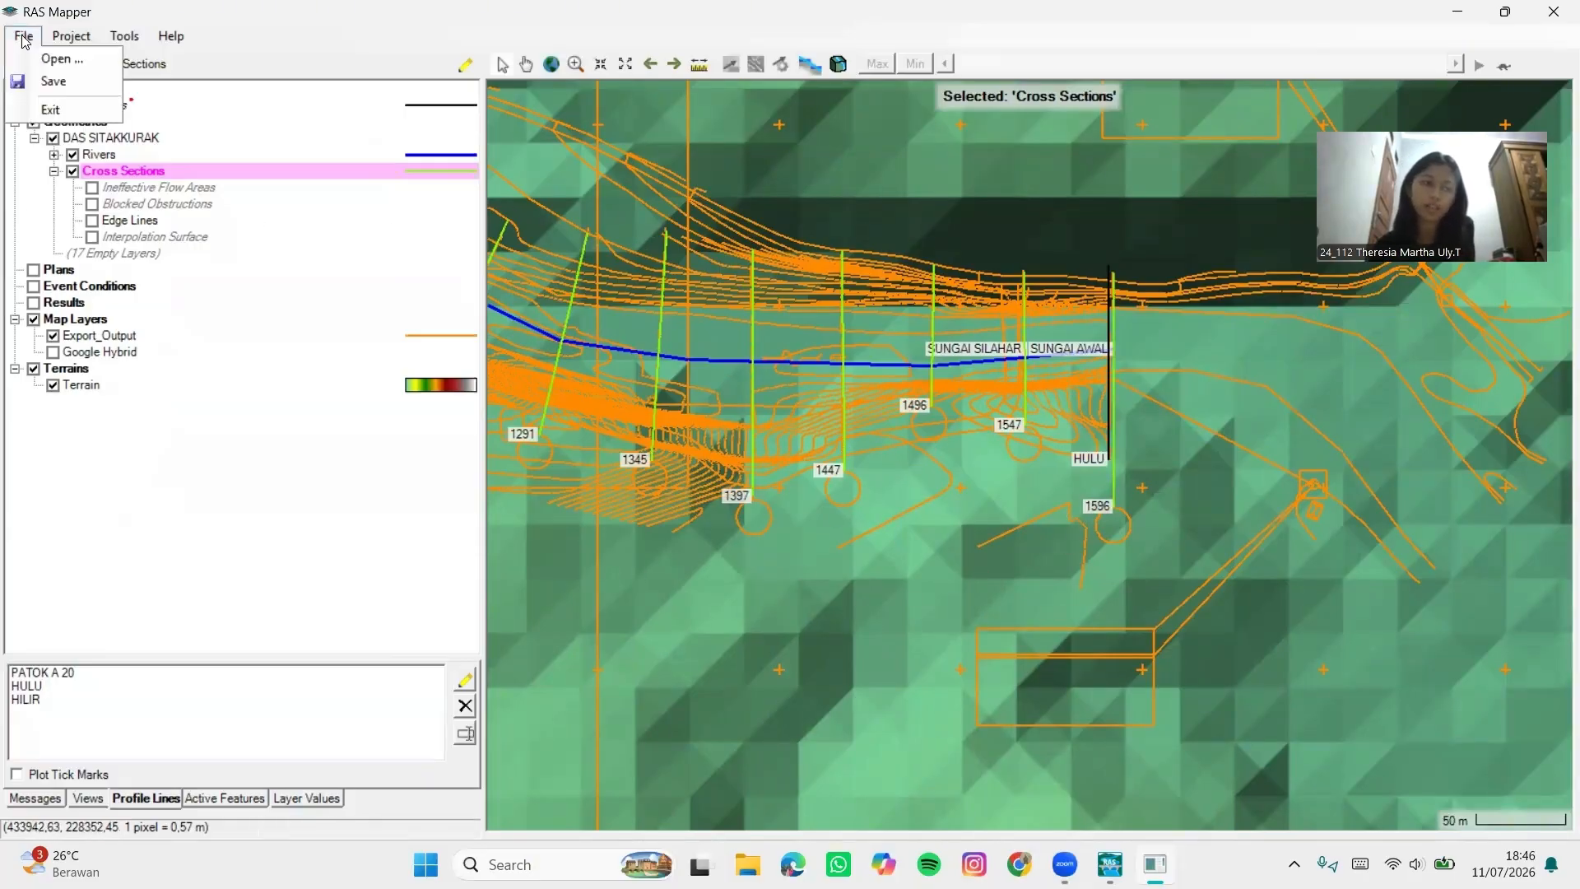
click(39, 82)
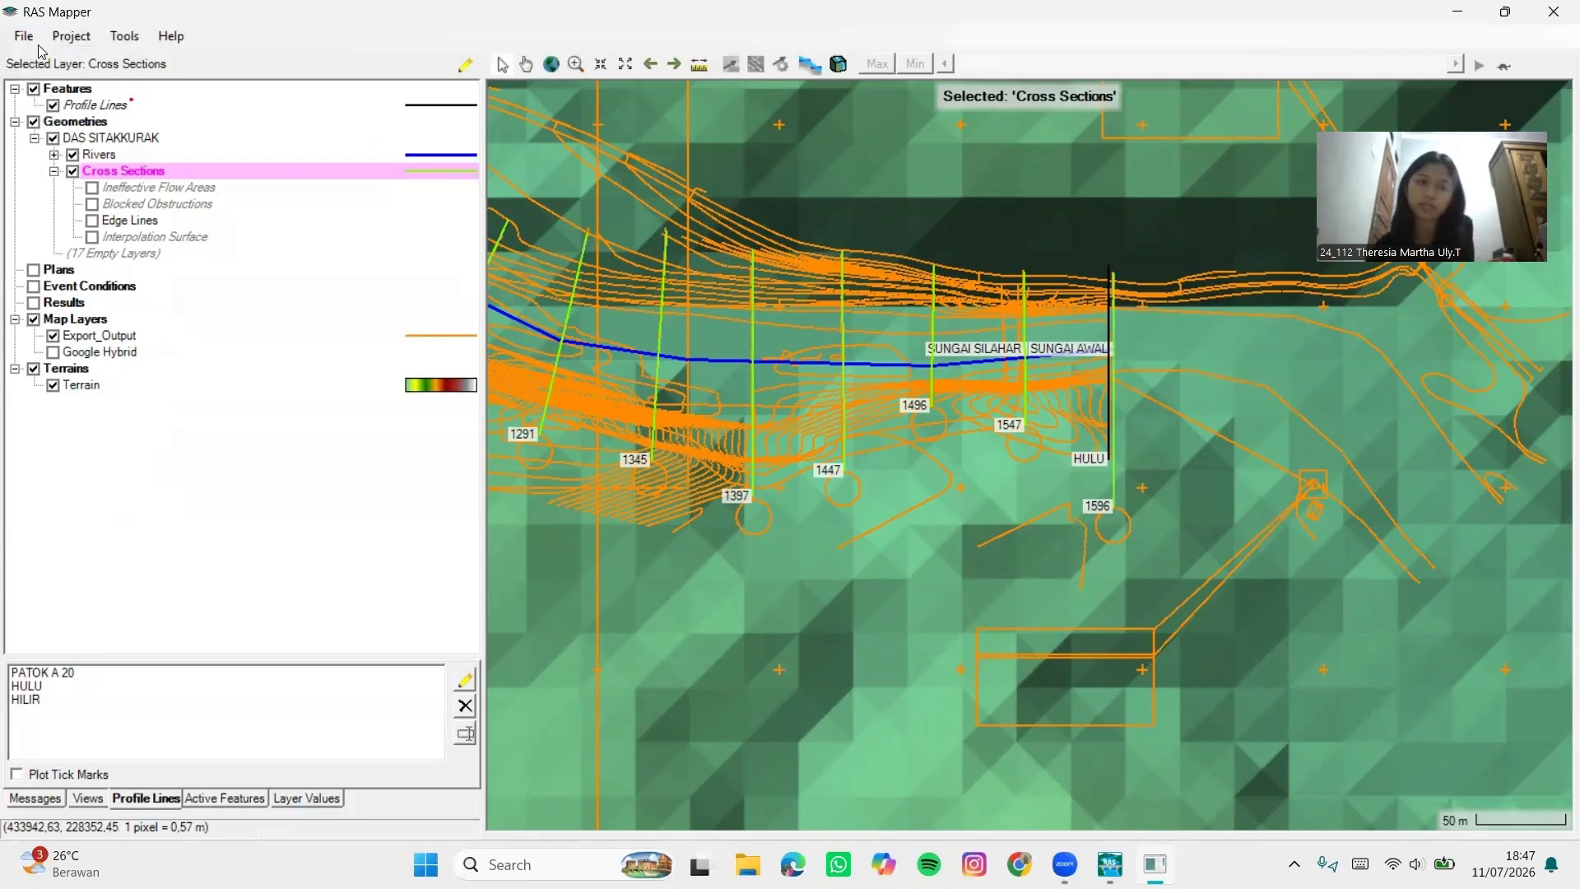
click(34, 44)
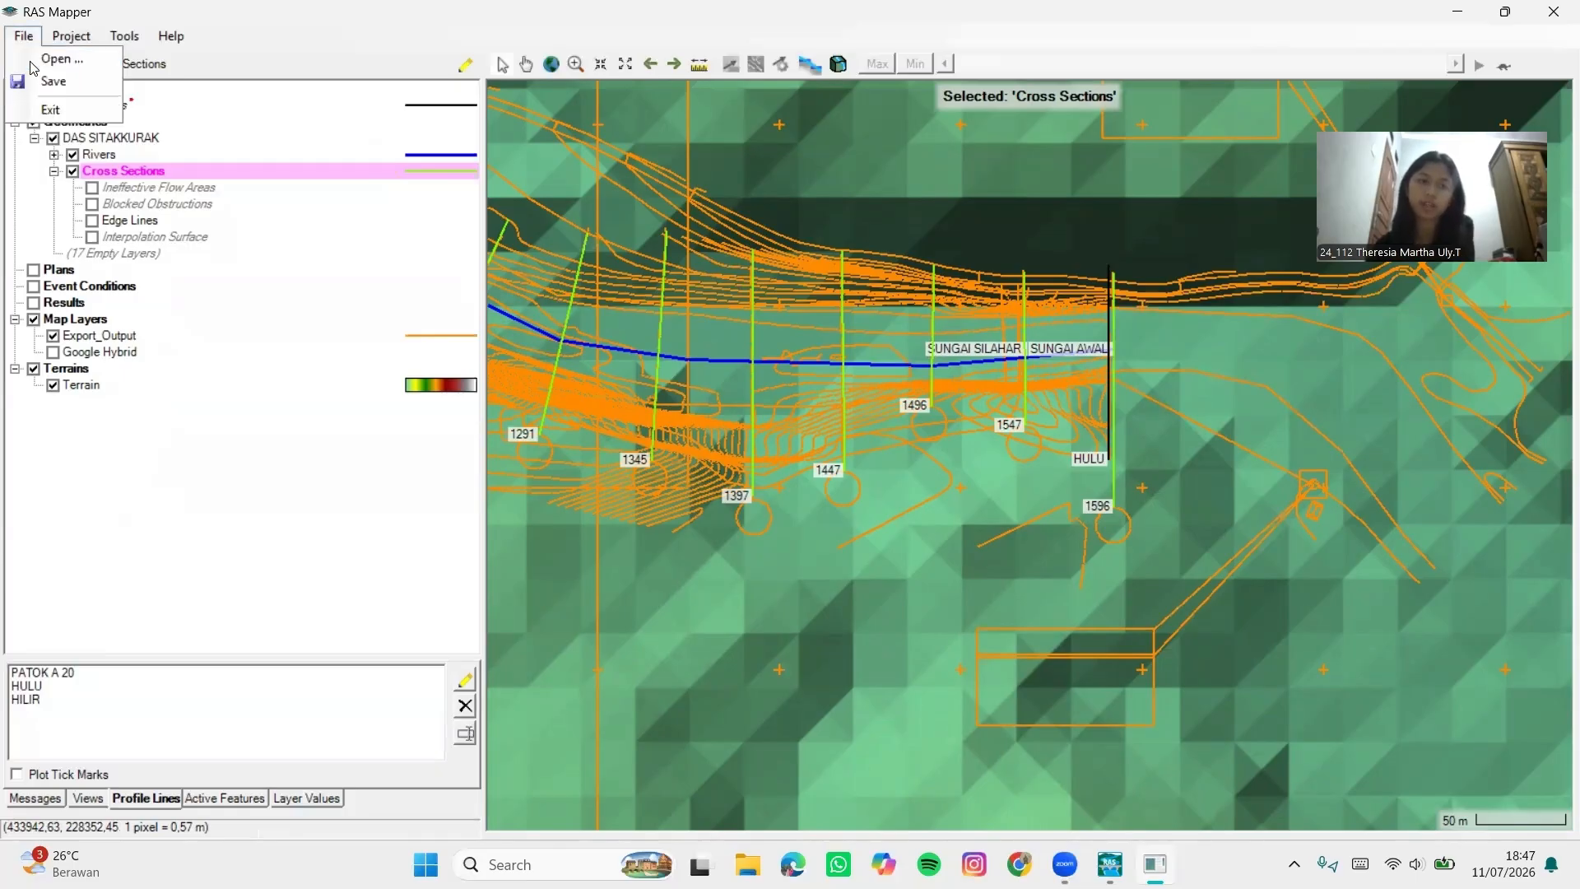
click(46, 109)
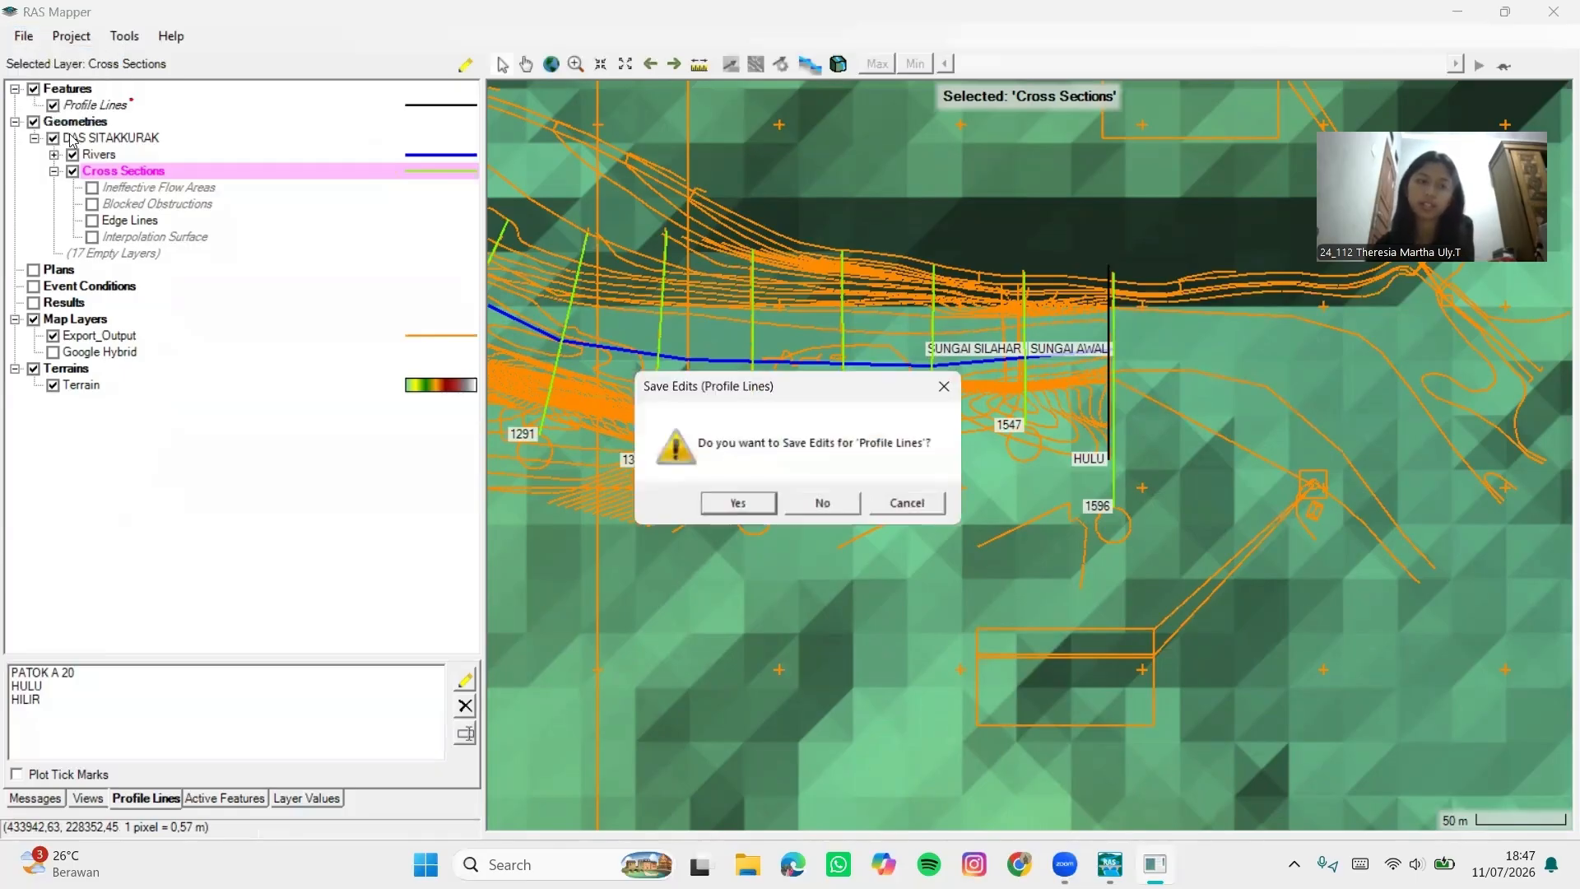
click(745, 504)
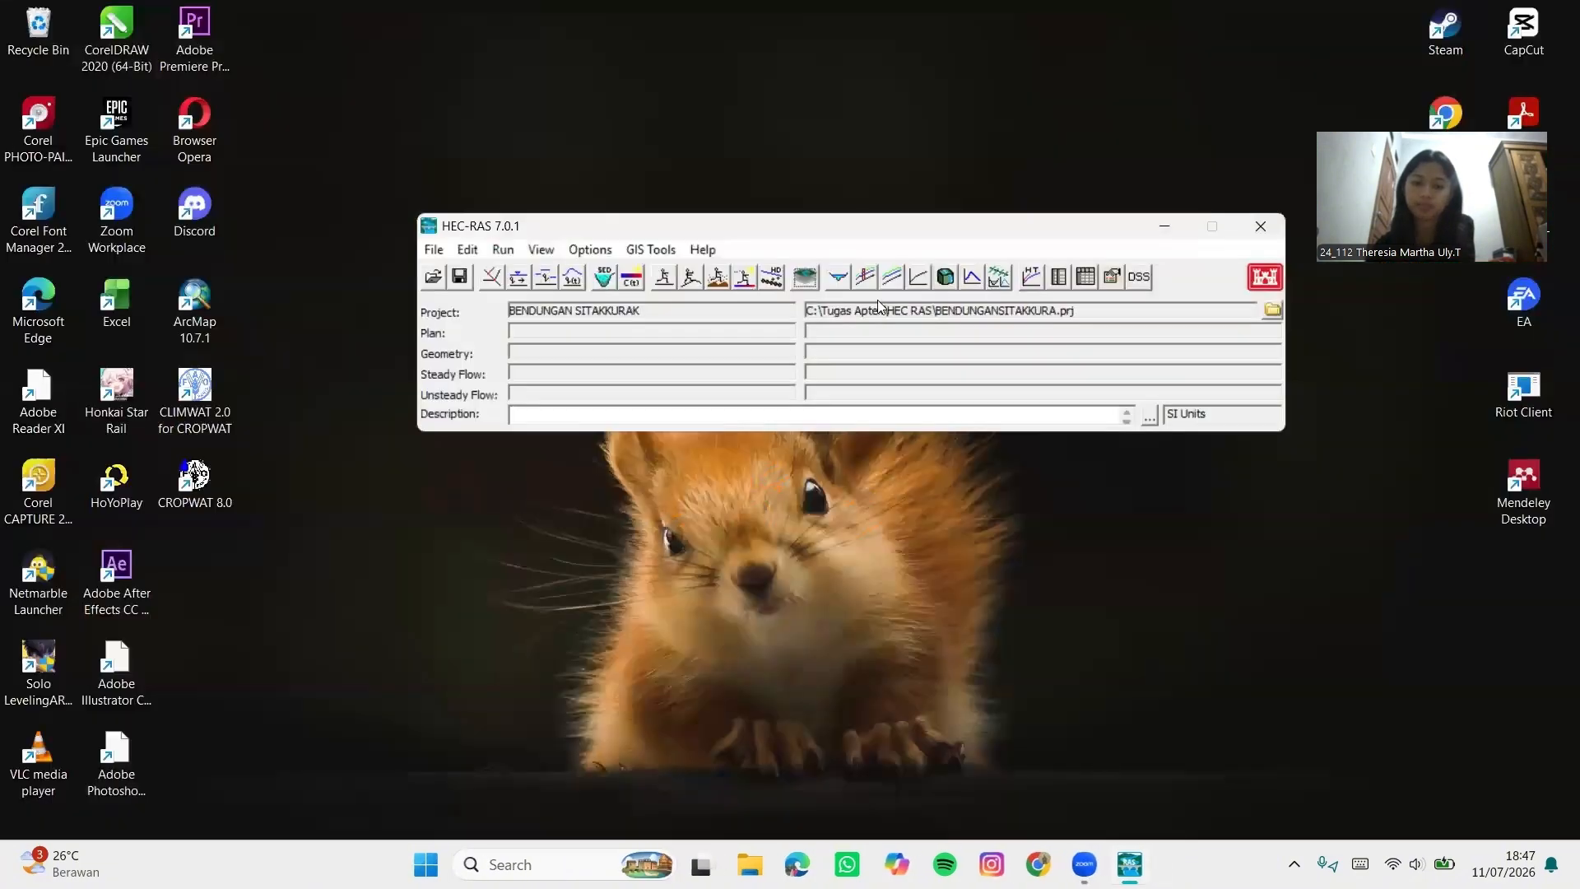
Open the DAS SITAKKURAK geometry file in the HEC-RAS Geometric Data editor
click(492, 280)
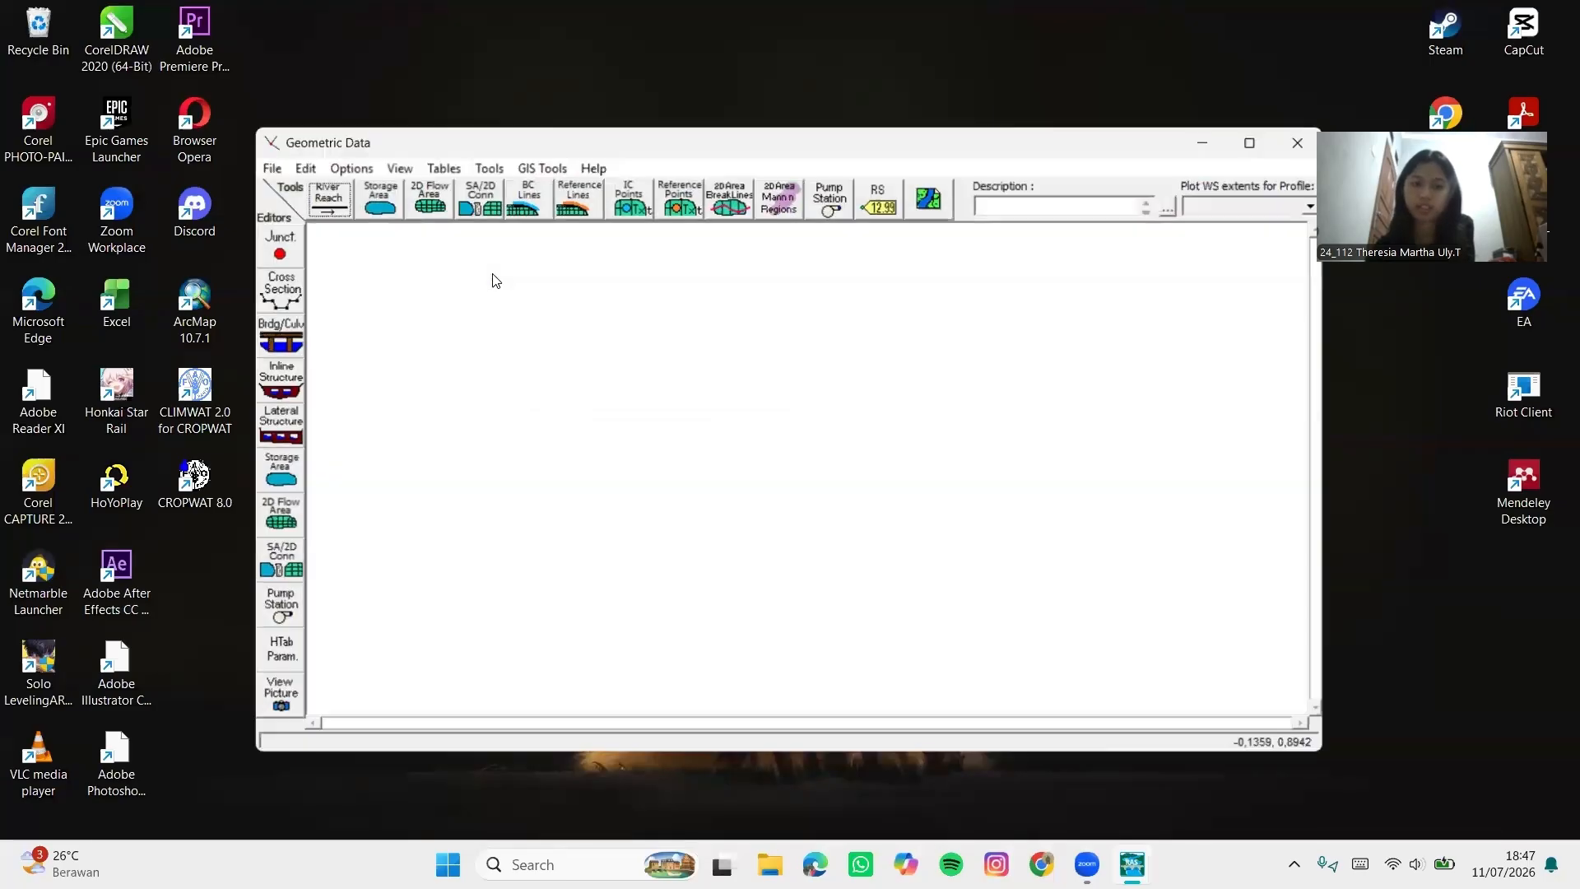
click(267, 167)
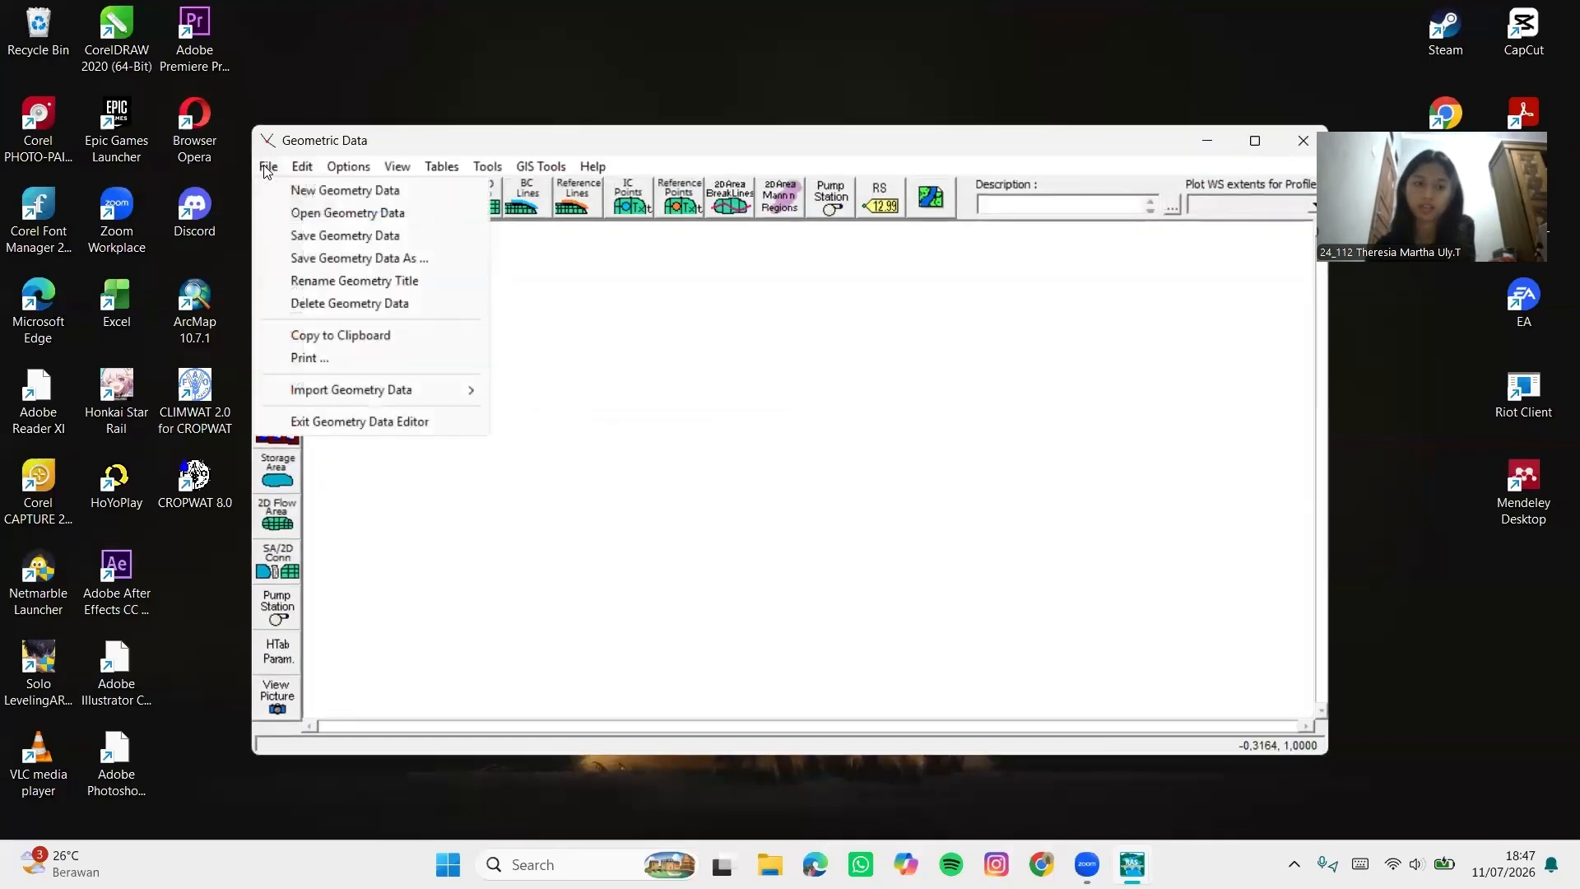
click(319, 214)
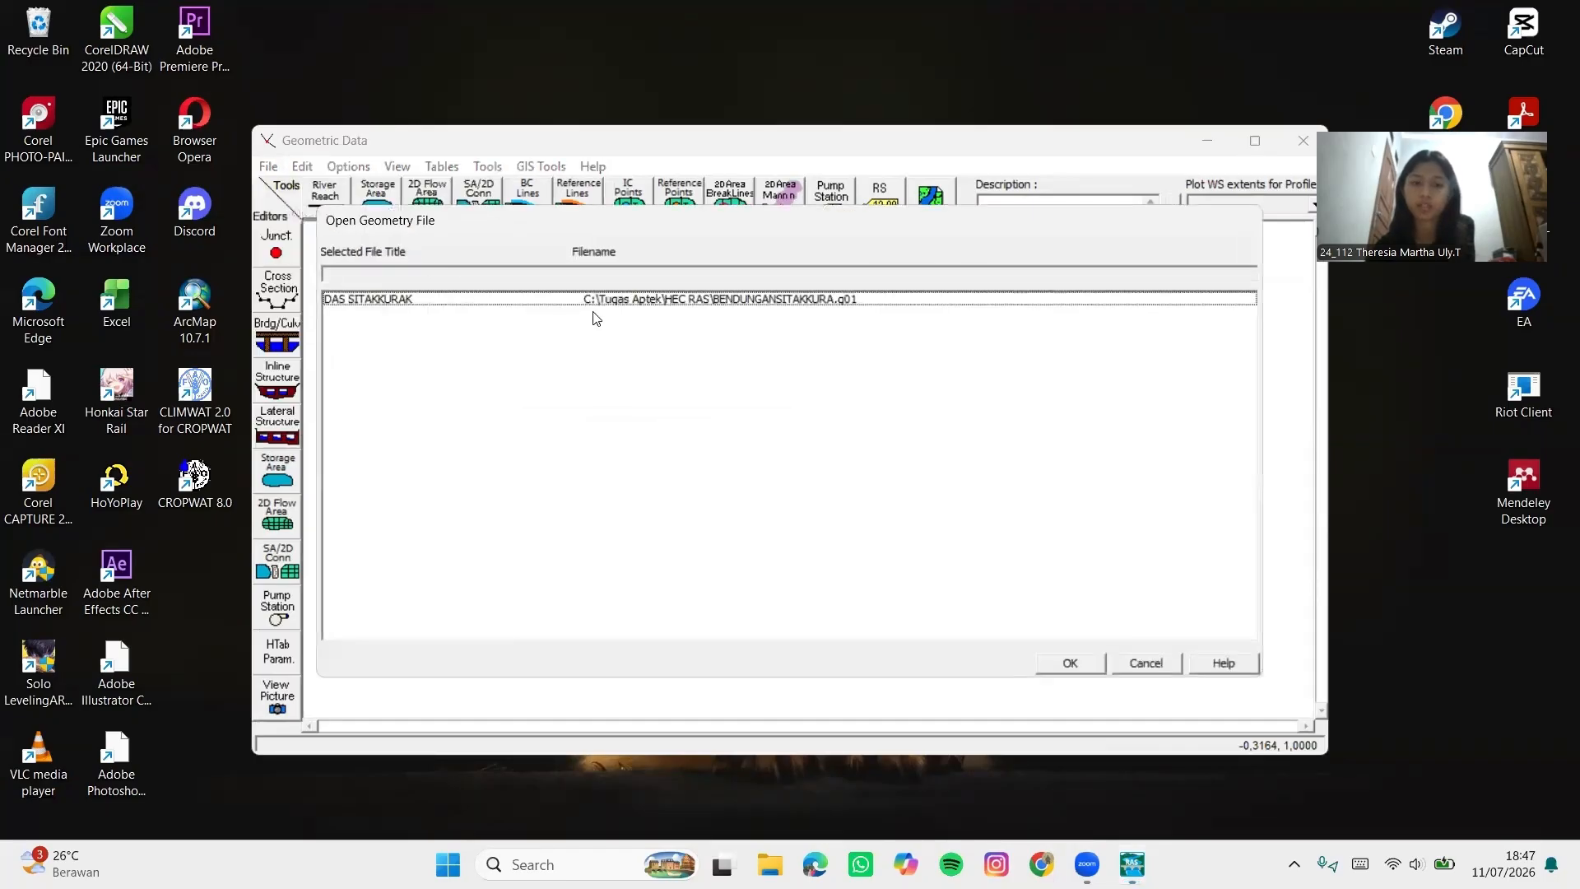
click(368, 299)
click(1071, 664)
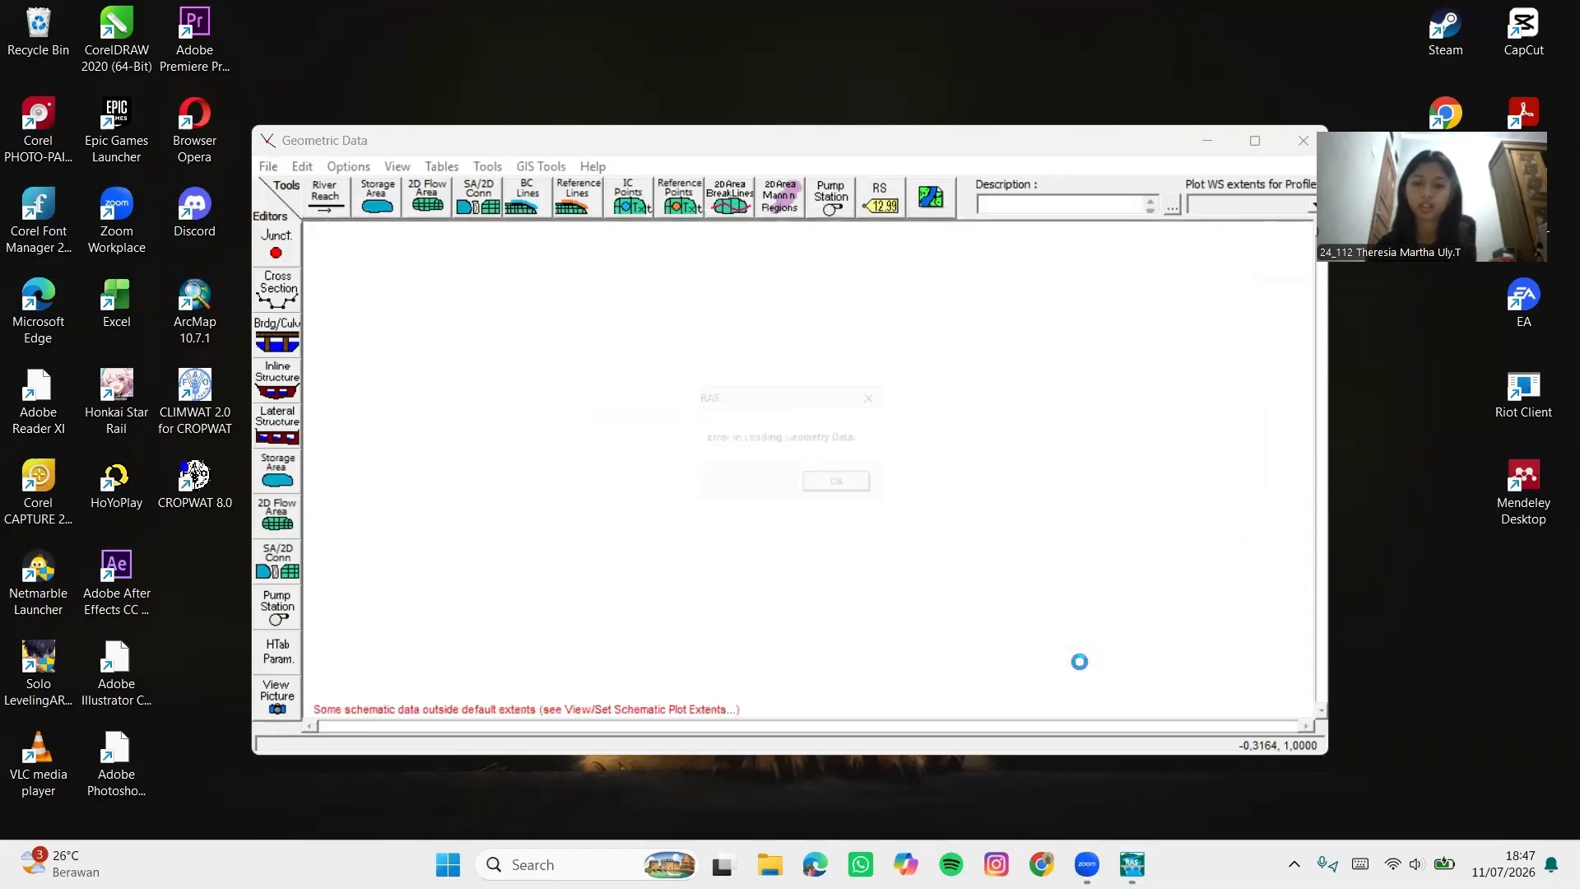
click(862, 489)
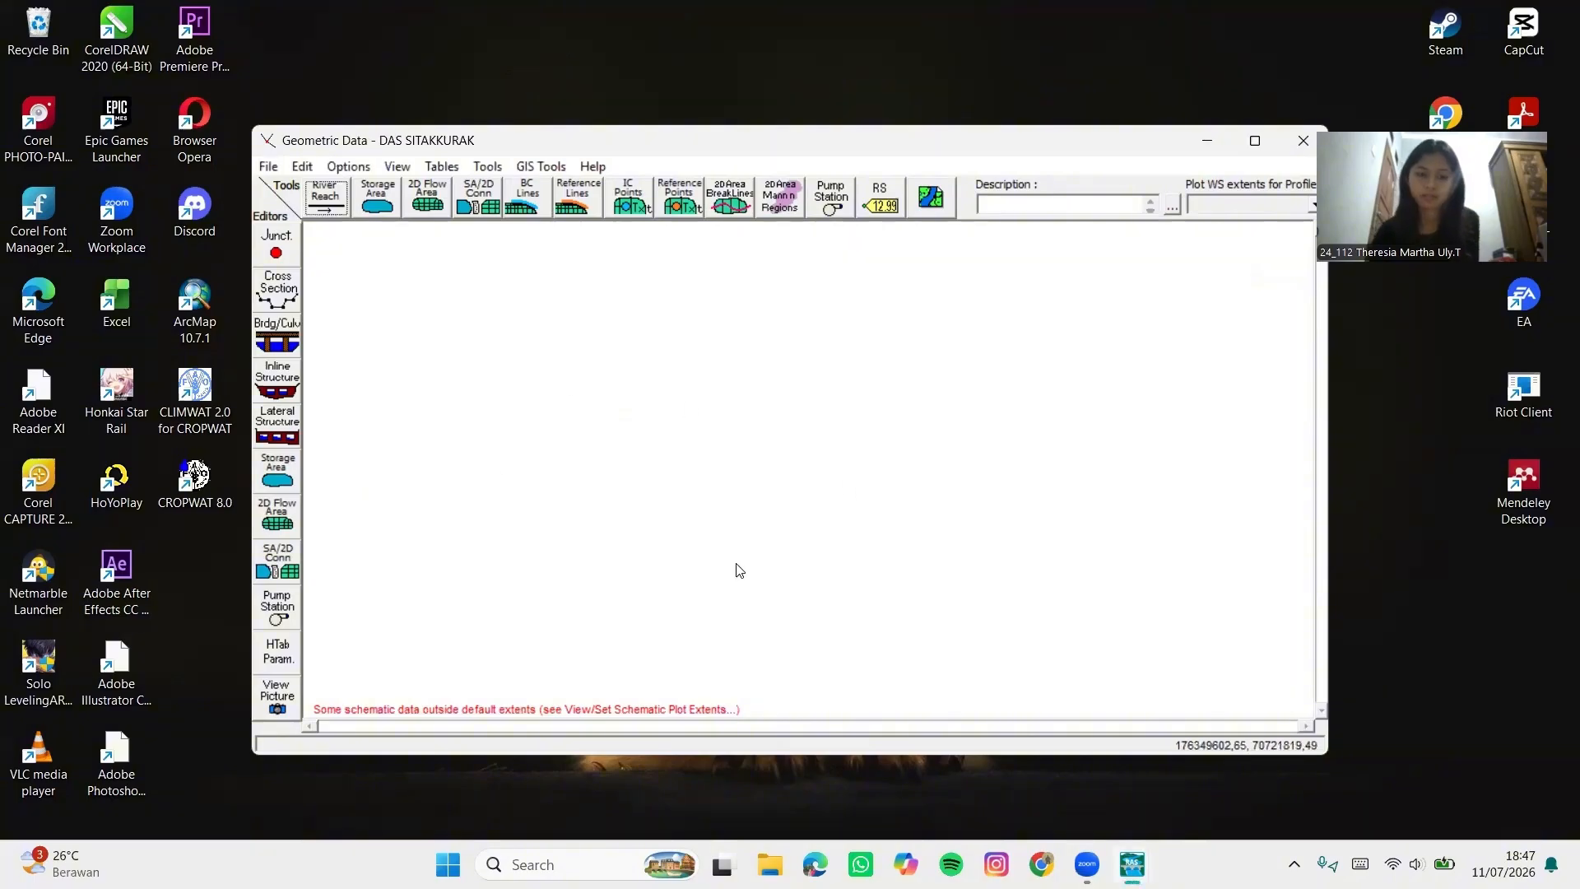